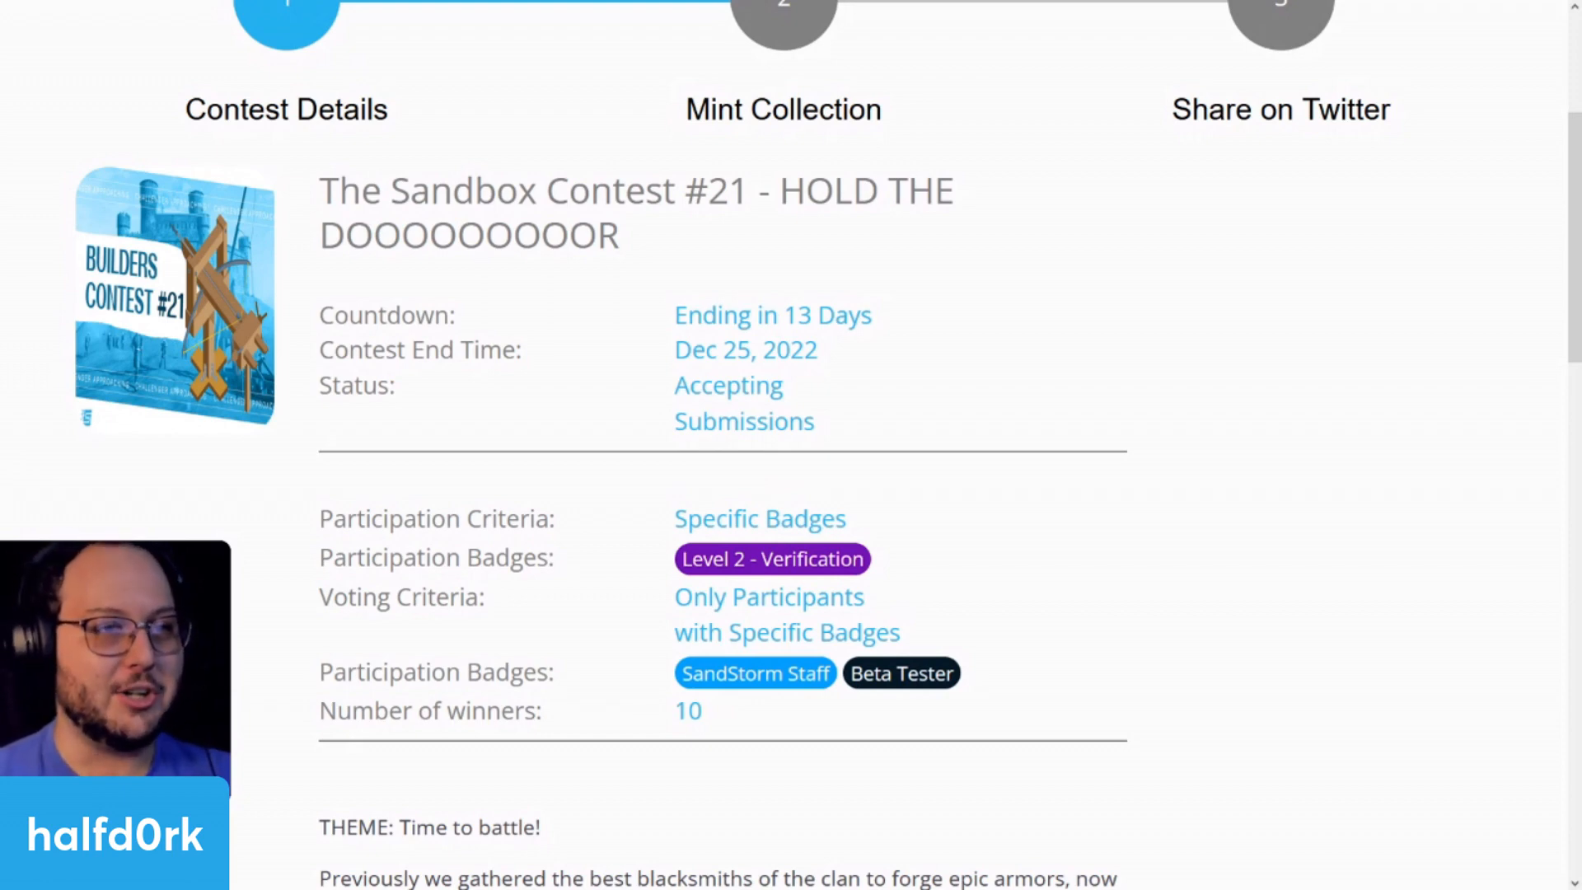
Step: Review the contest page's title, number, end time, participation and voting criteria, and number of winners
scroll(1045, 442, "down", 4)
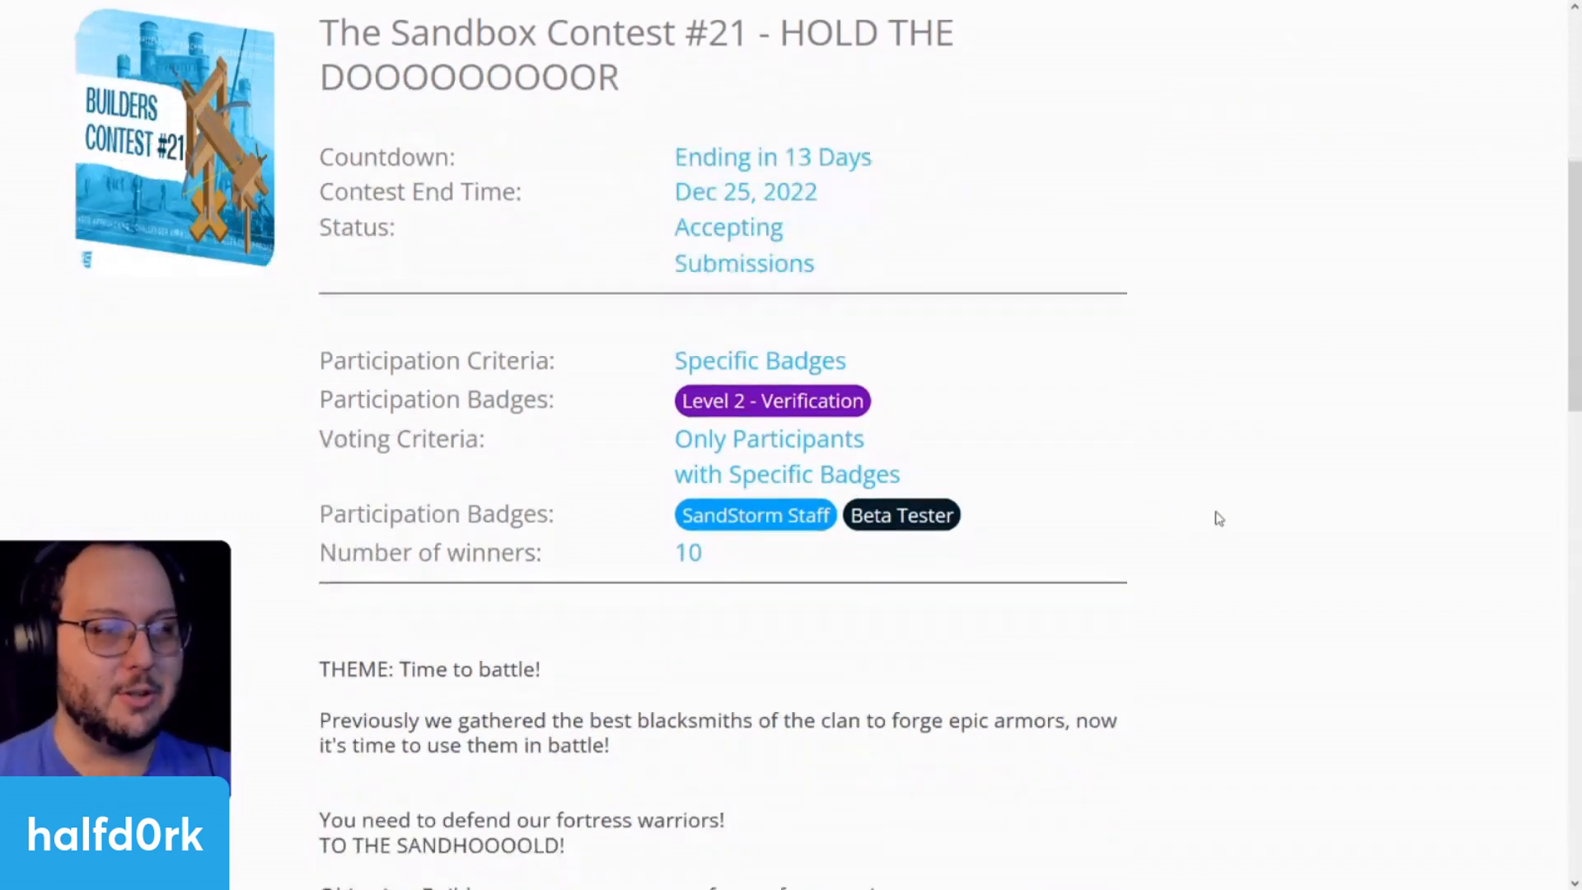
scroll(1236, 523, "up", 4)
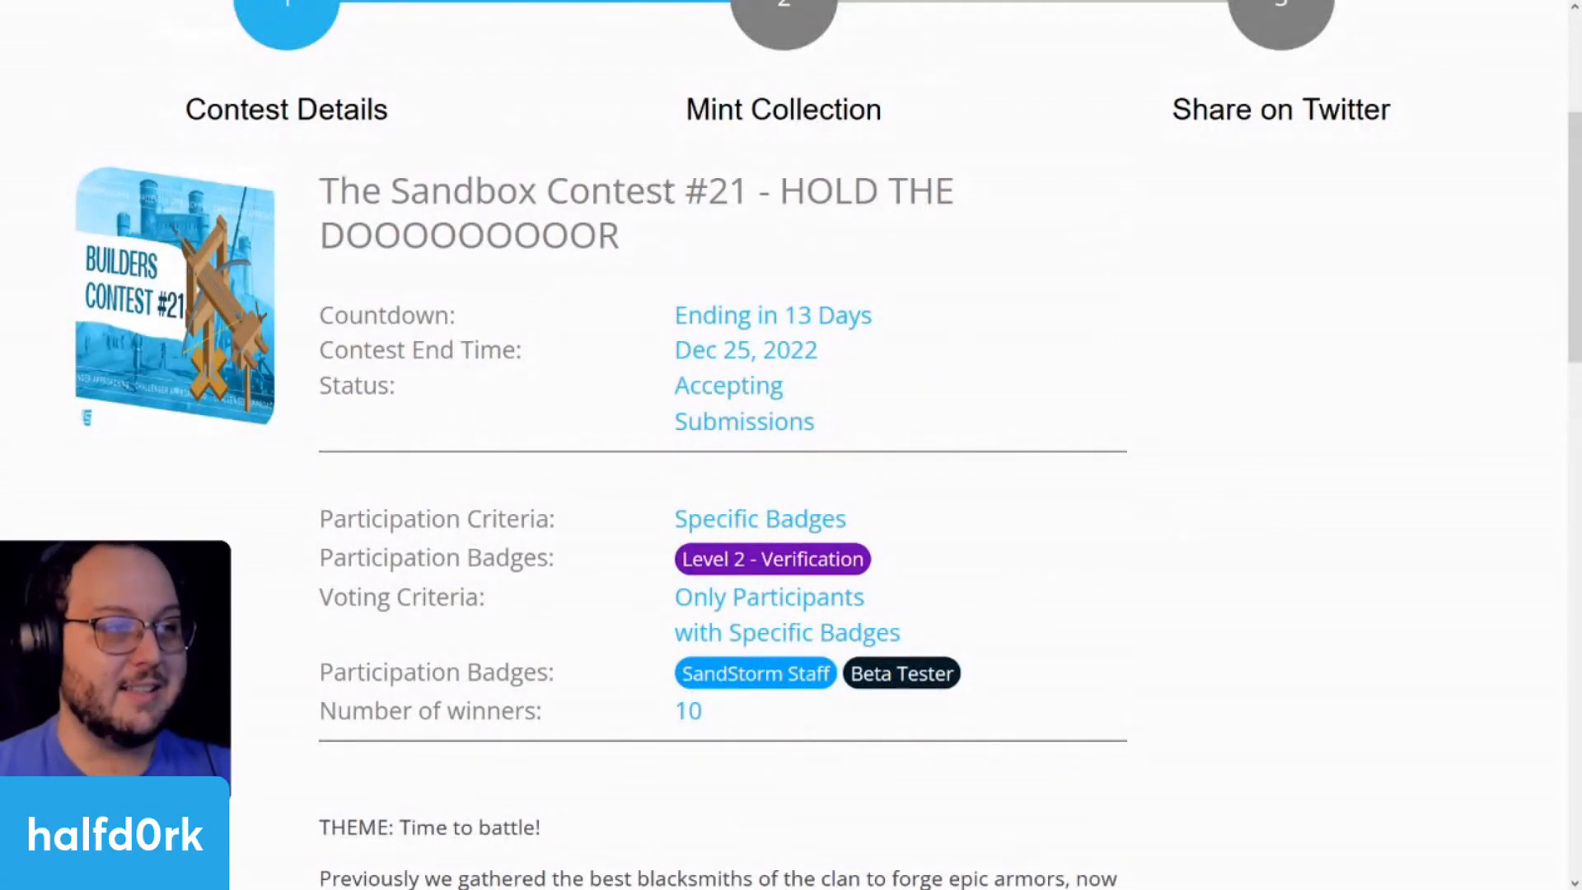
left_click_drag(647, 195, 684, 191)
left_click(779, 175)
left_click(689, 190)
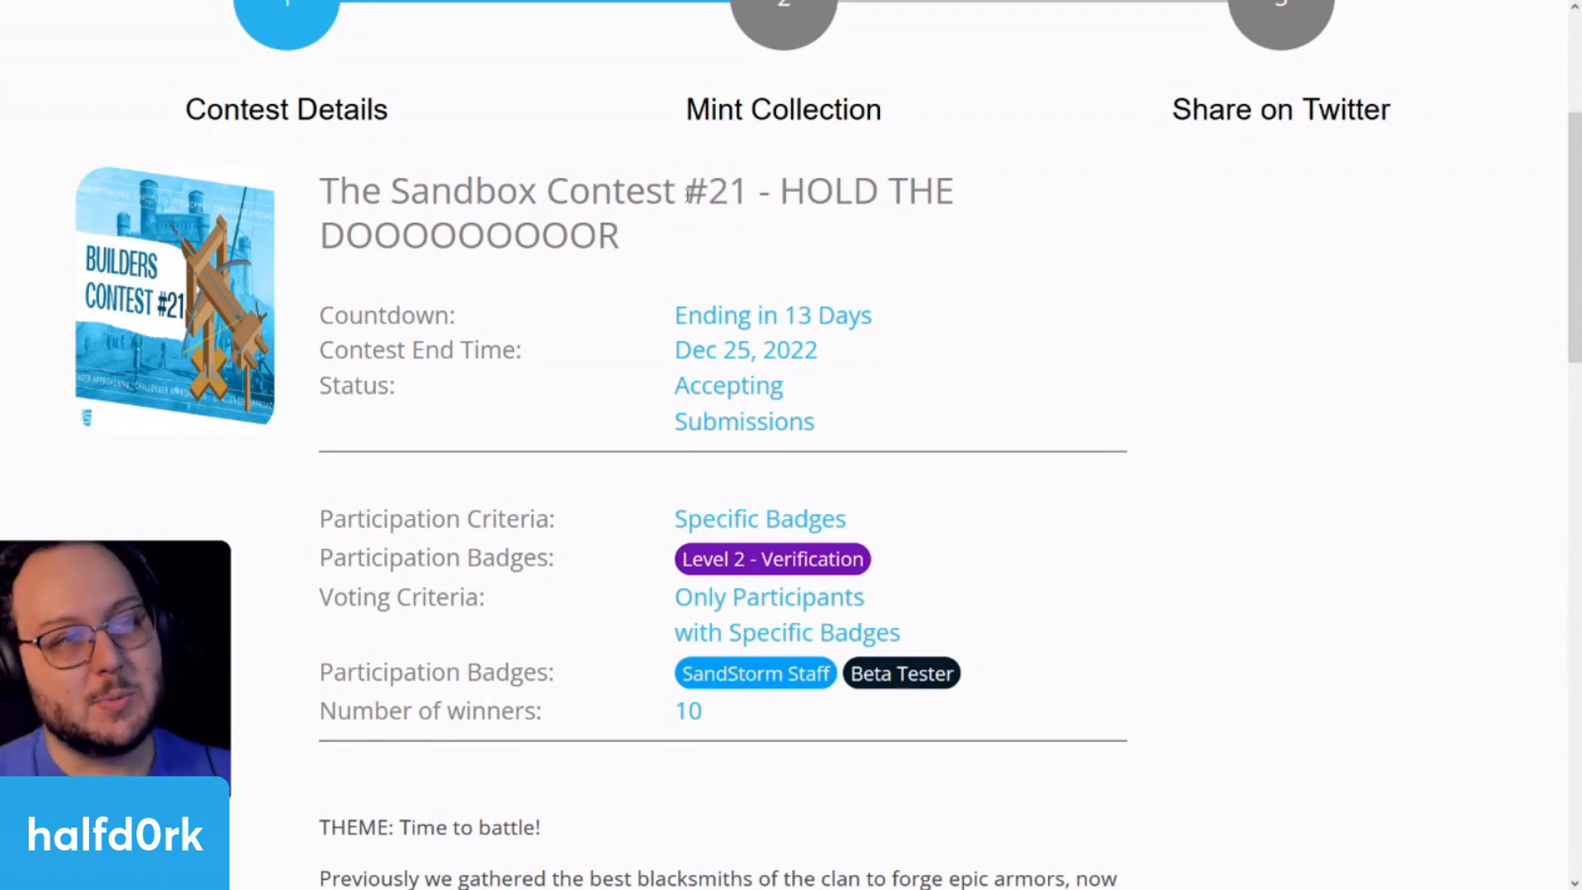
left_click_drag(686, 191, 754, 193)
left_click(739, 191)
left_click(754, 192)
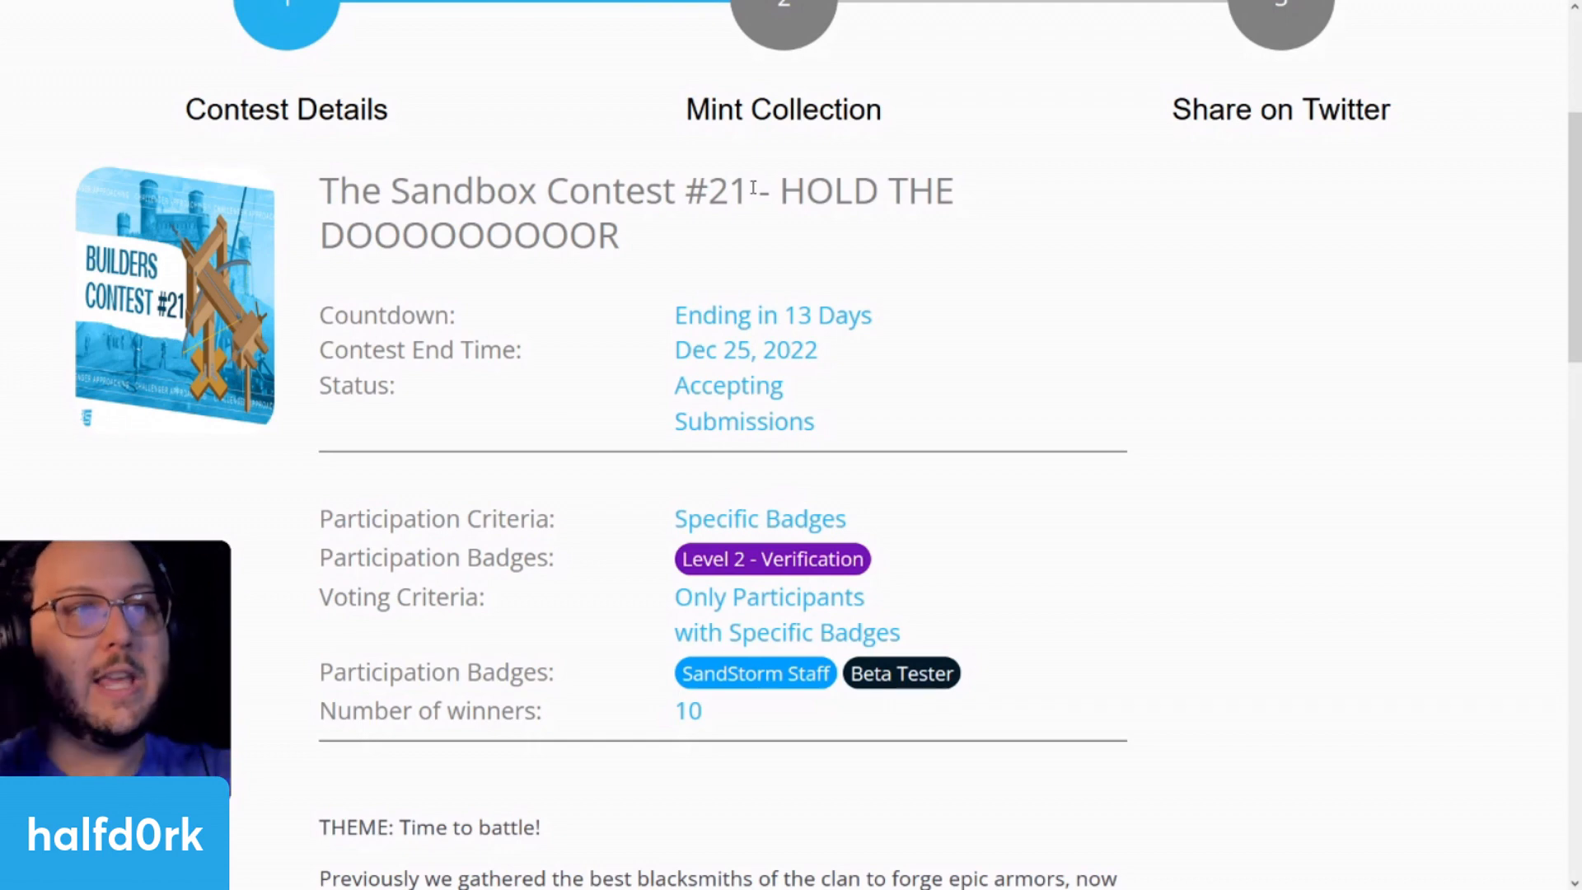
left_click_drag(750, 191, 658, 208)
left_click(714, 199)
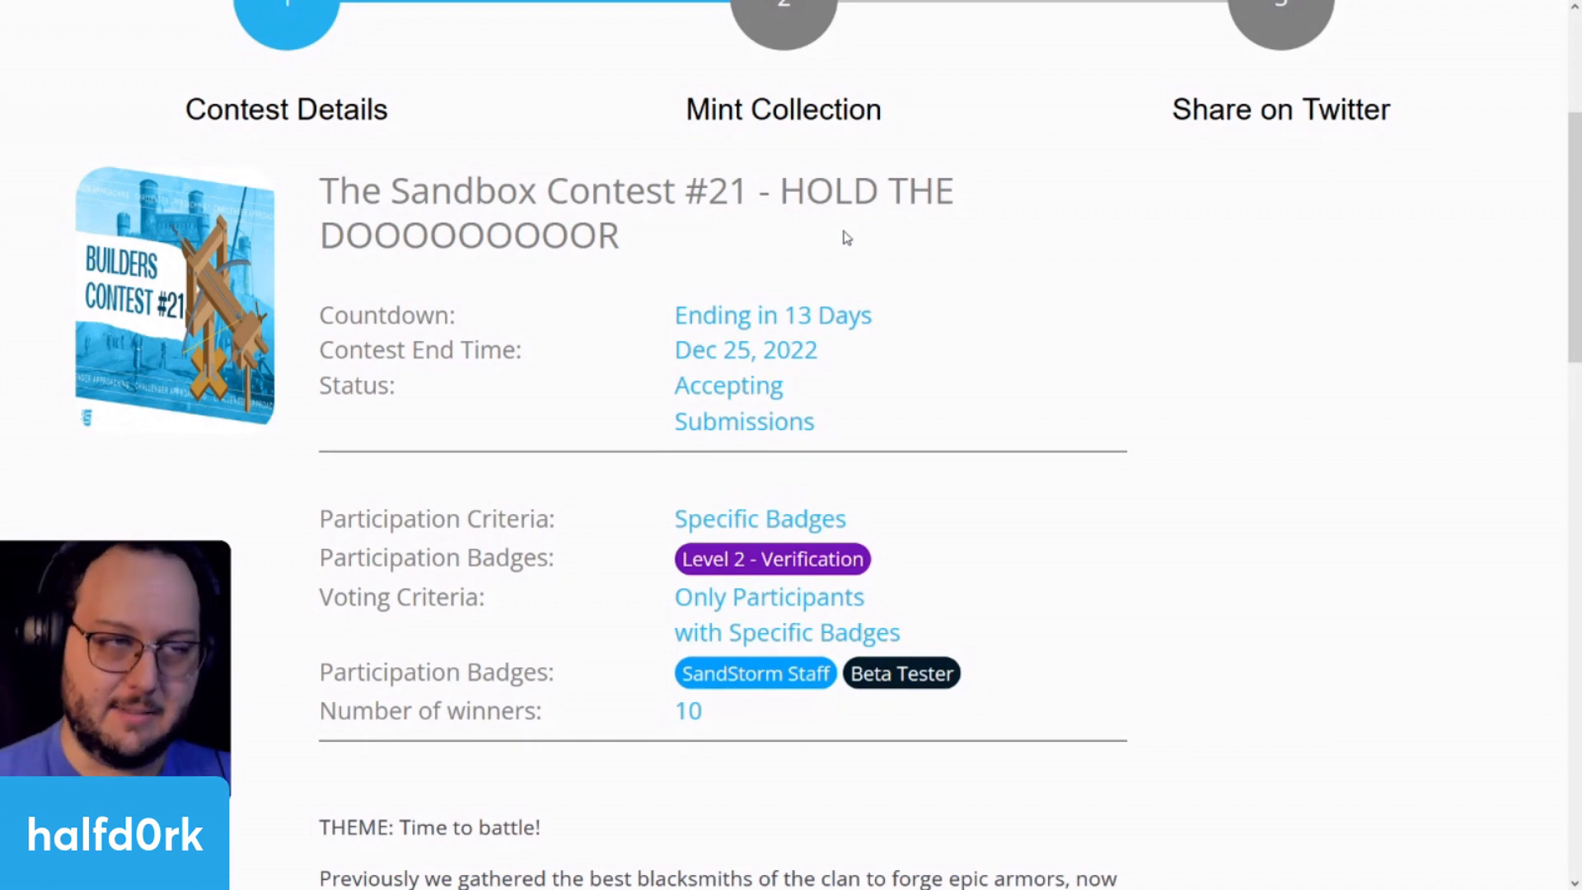
left_click_drag(846, 241, 310, 200)
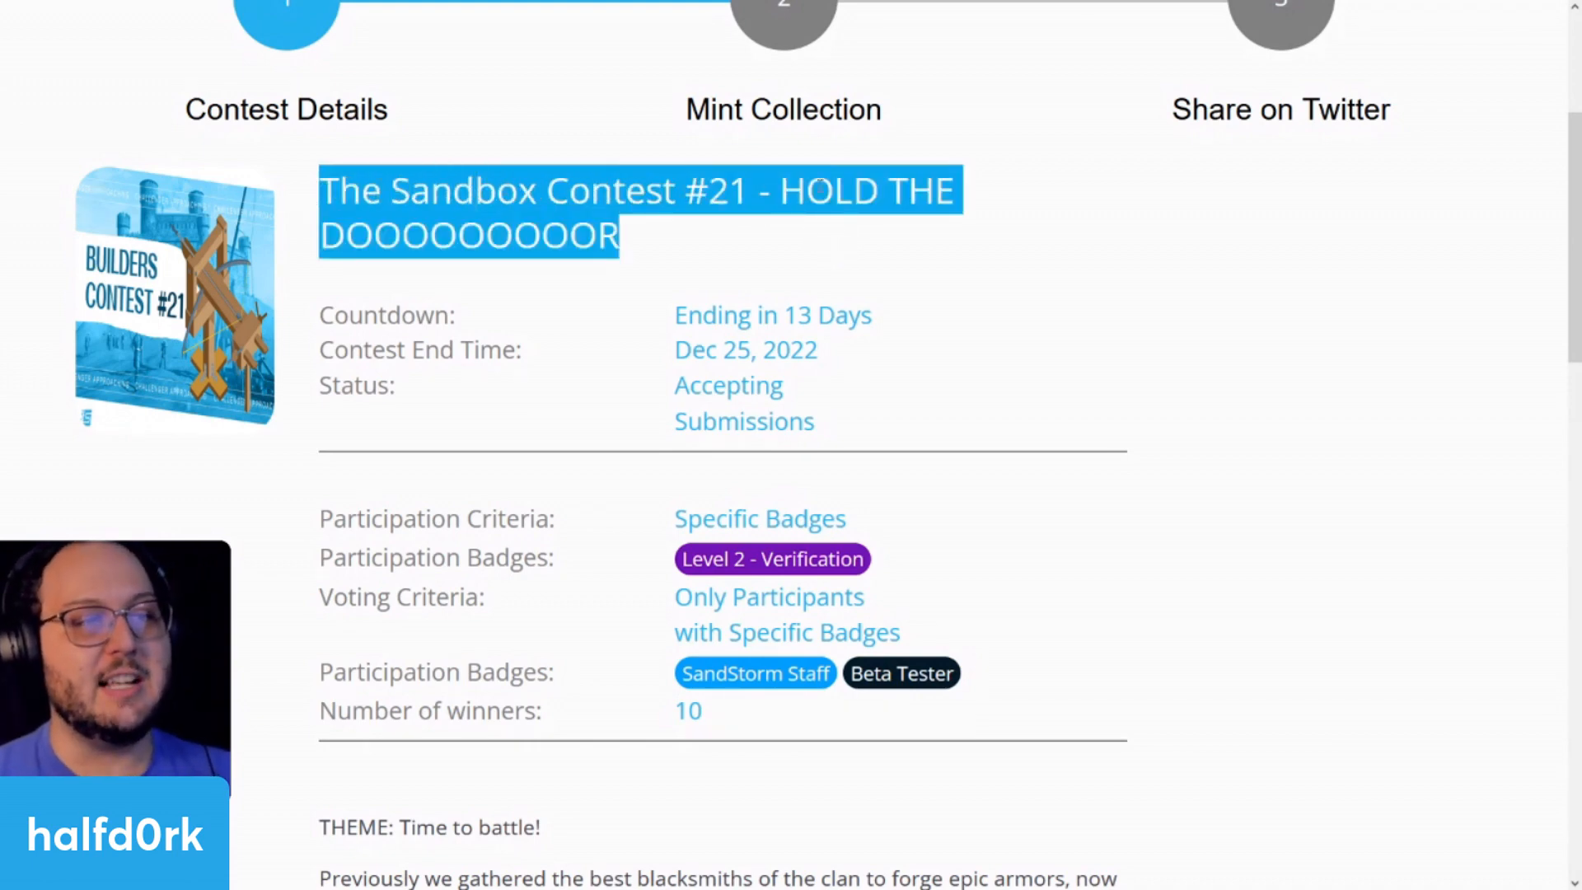
left_click(816, 188)
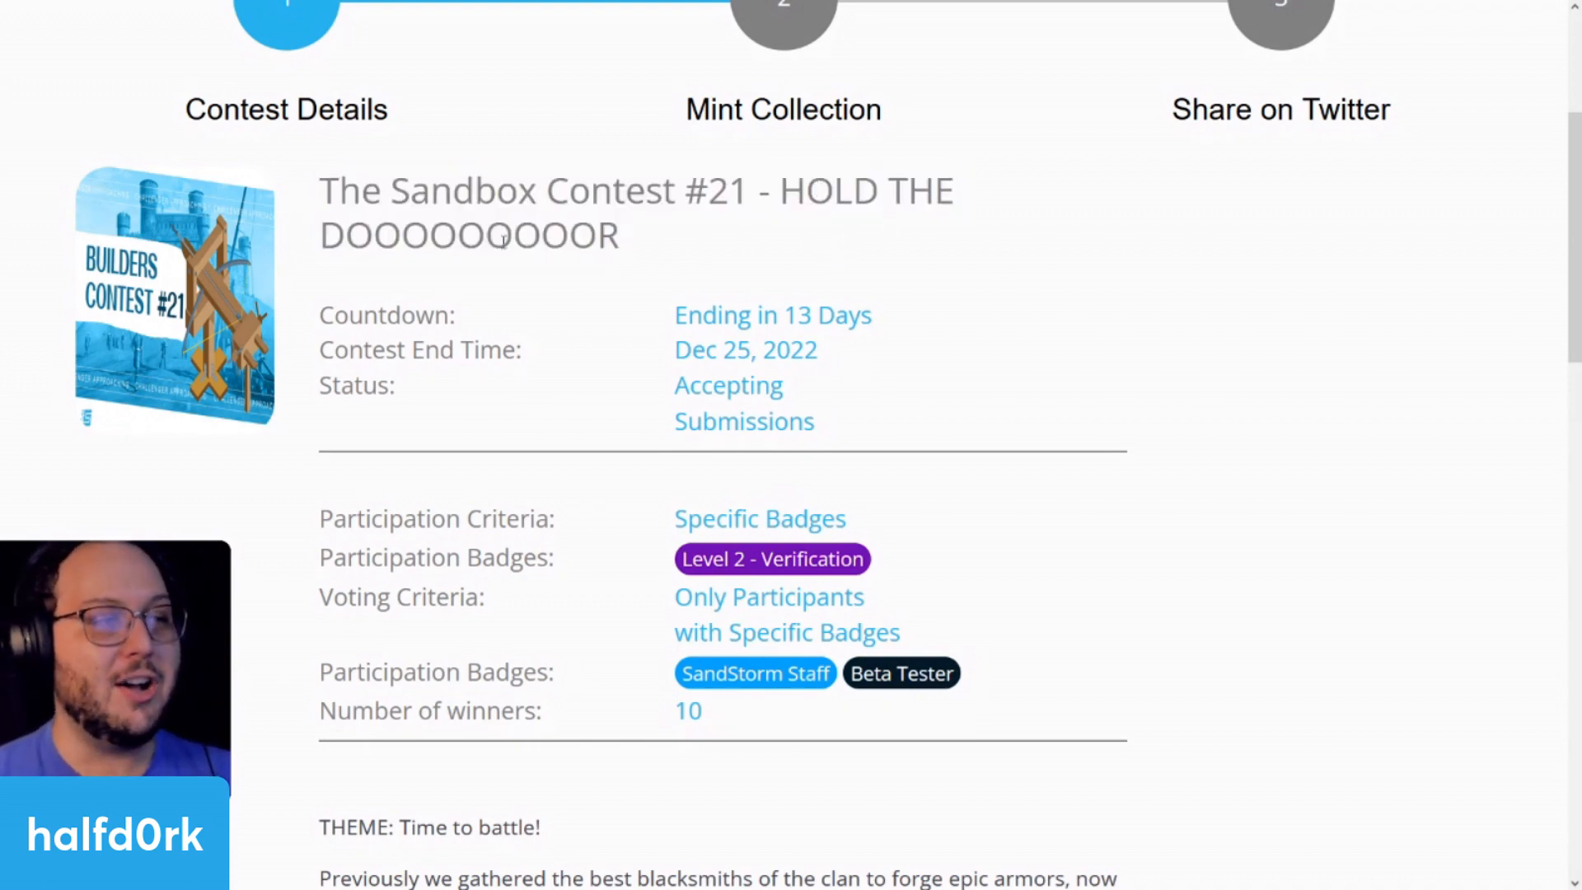
Step: Read the contest's theme and its story text about defending the fortress
scroll(1302, 461, "down", 6)
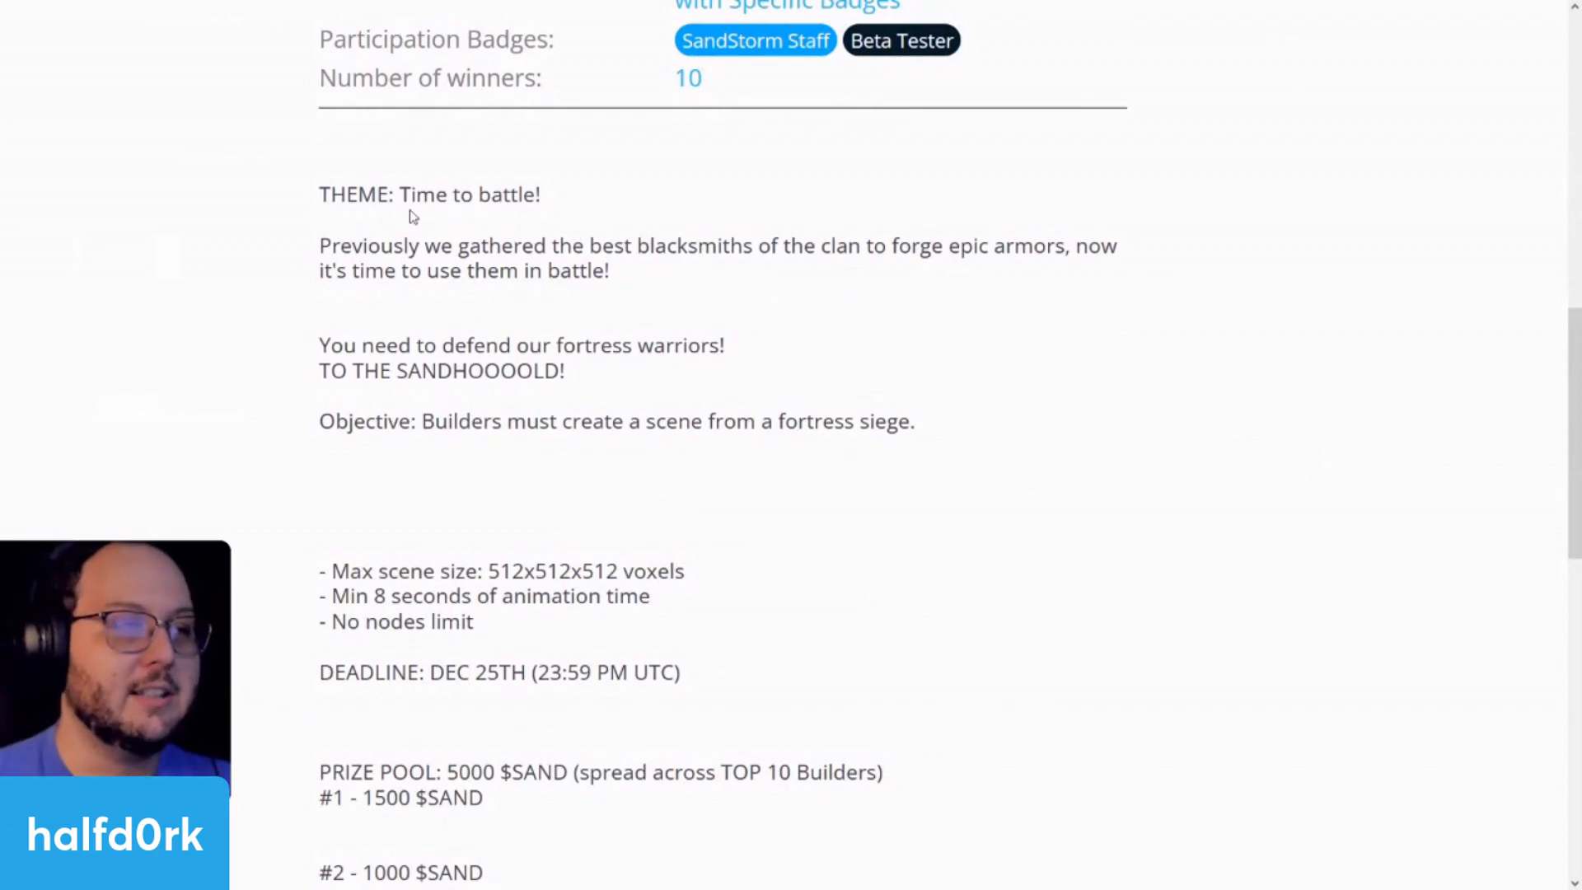
left_click_drag(580, 202, 313, 198)
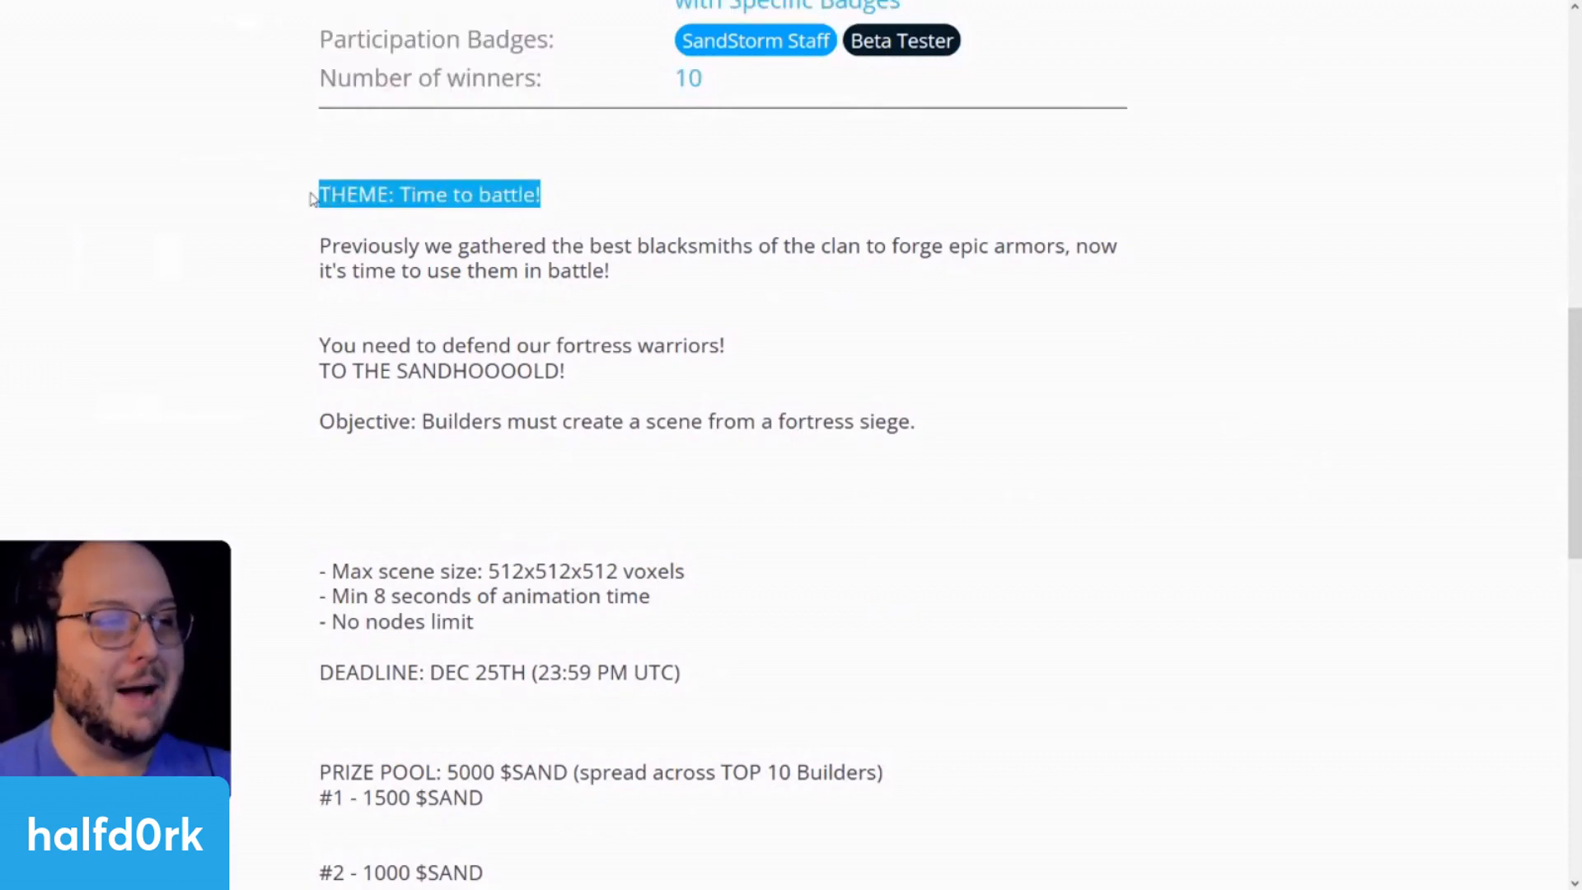
left_click(427, 234)
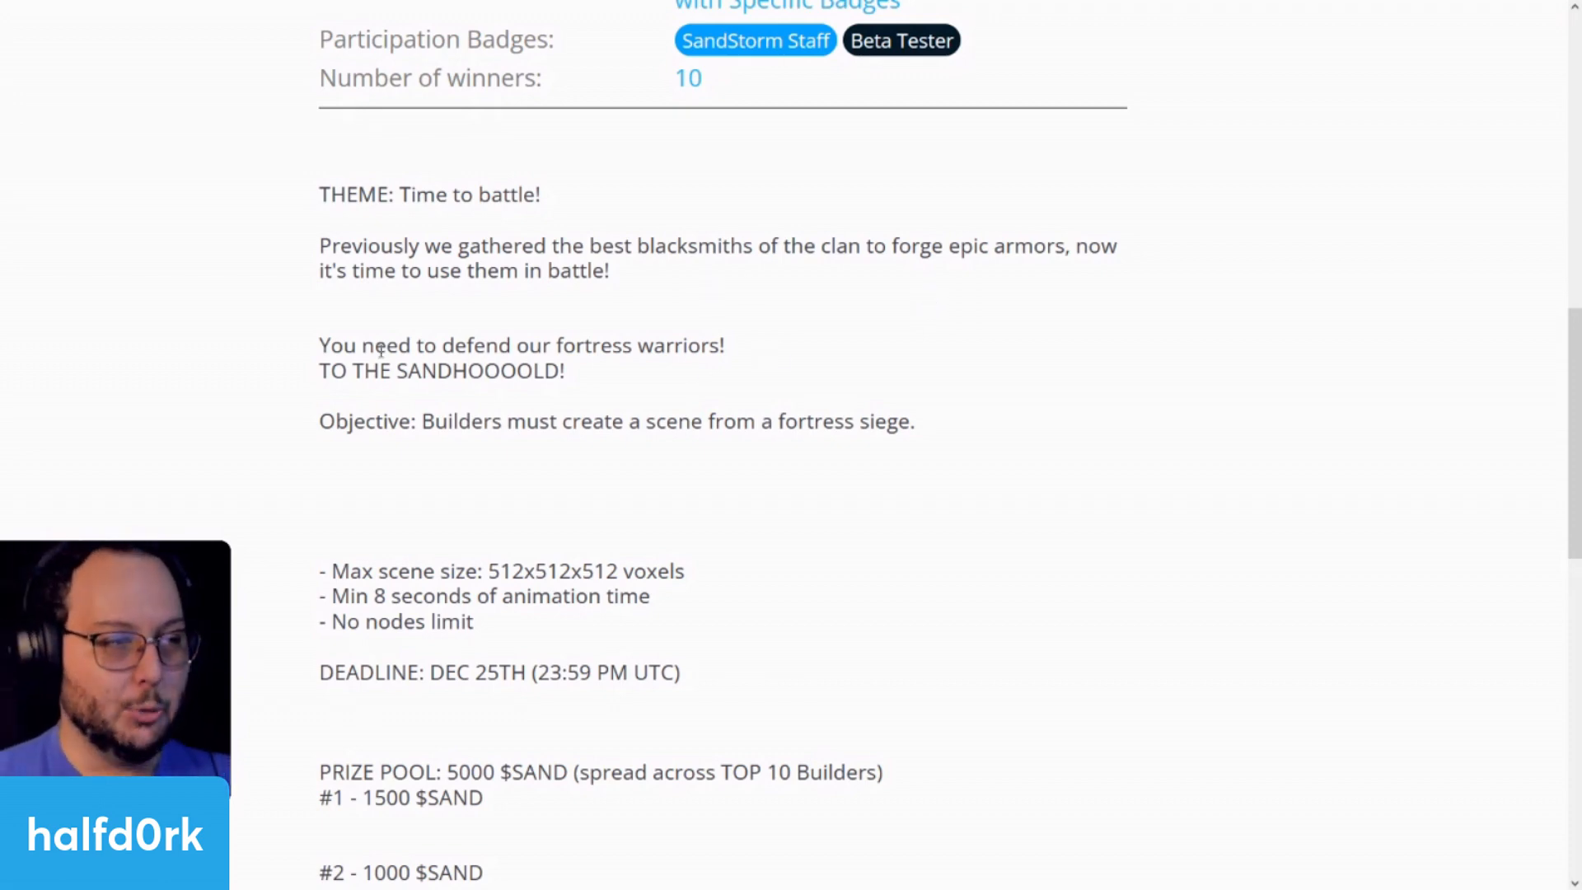
left_click_drag(455, 345, 763, 346)
left_click(769, 347)
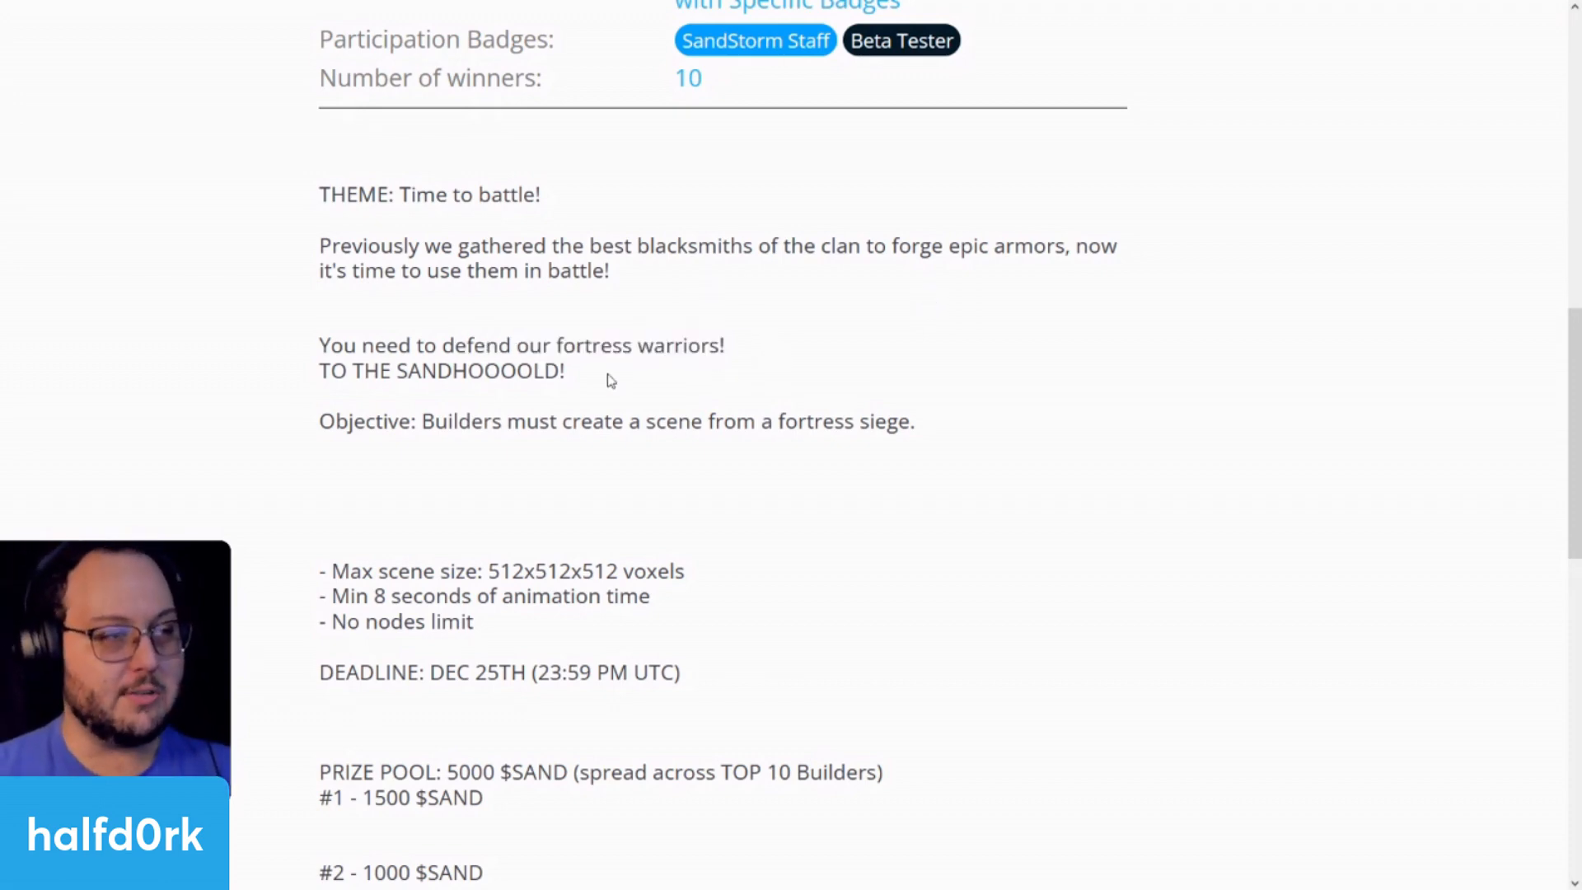
left_click_drag(567, 372, 613, 421)
left_click(396, 379)
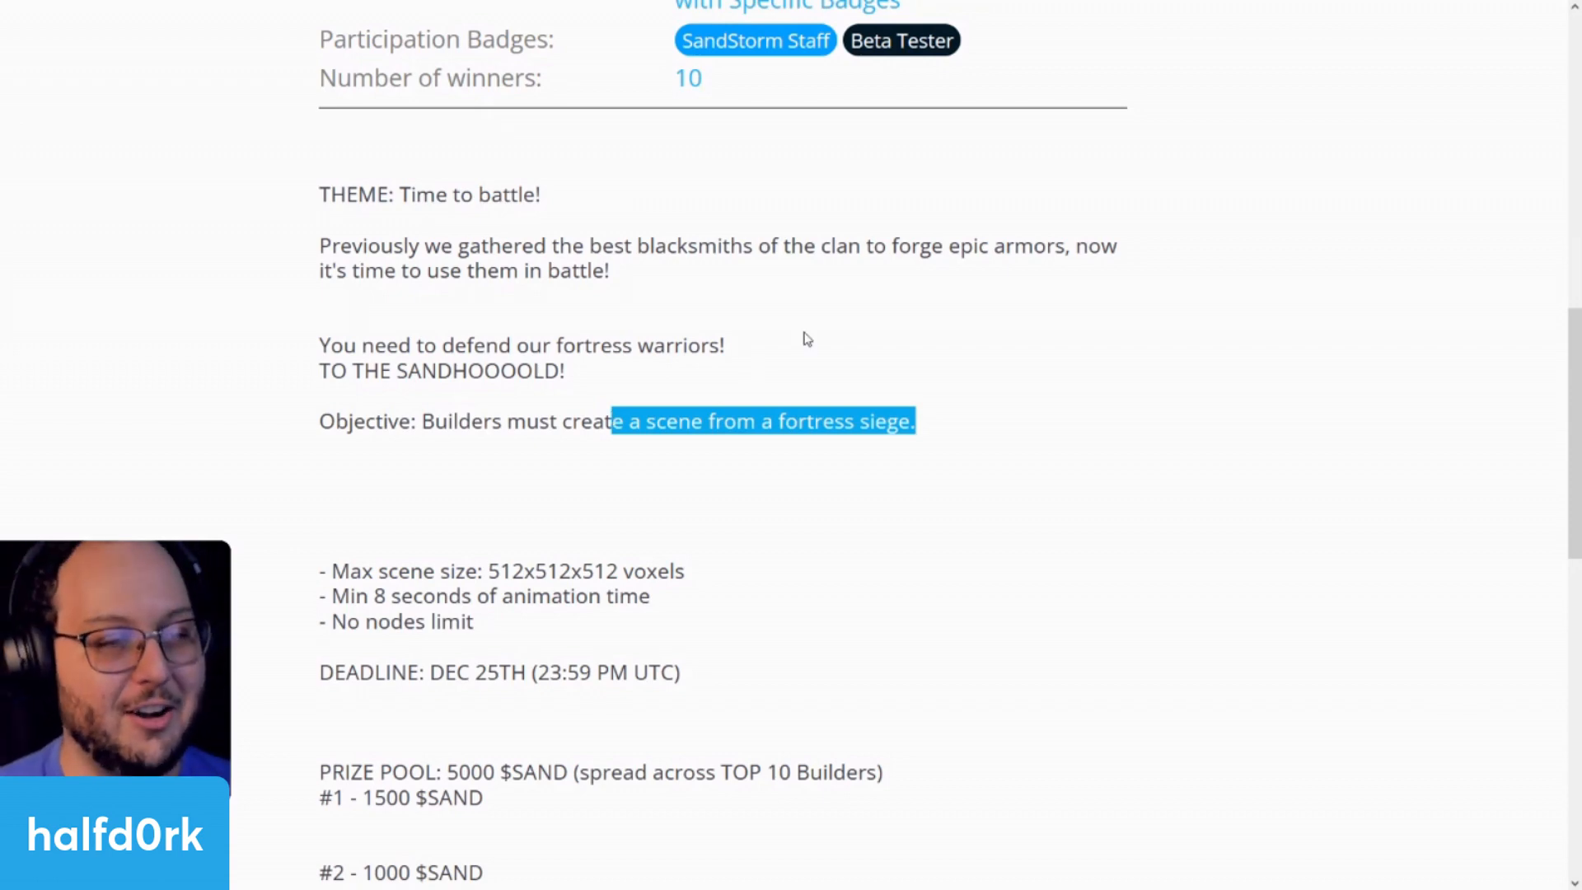
Step: Read the contest objective that describes the scene builders must create
left_click(936, 450)
left_click_drag(935, 424, 564, 423)
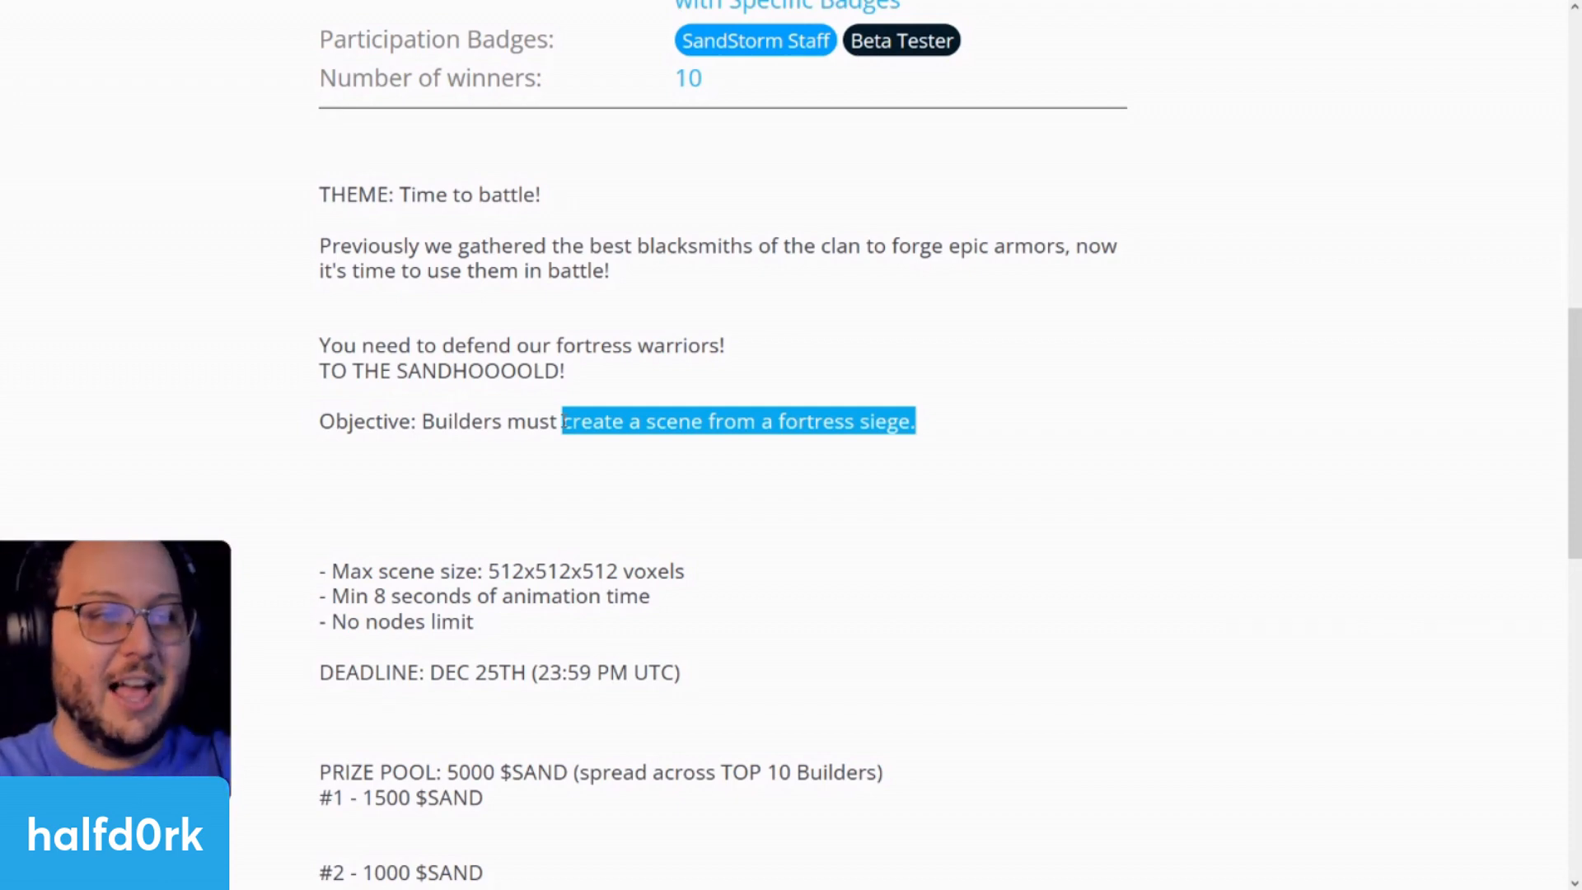
left_click(814, 600)
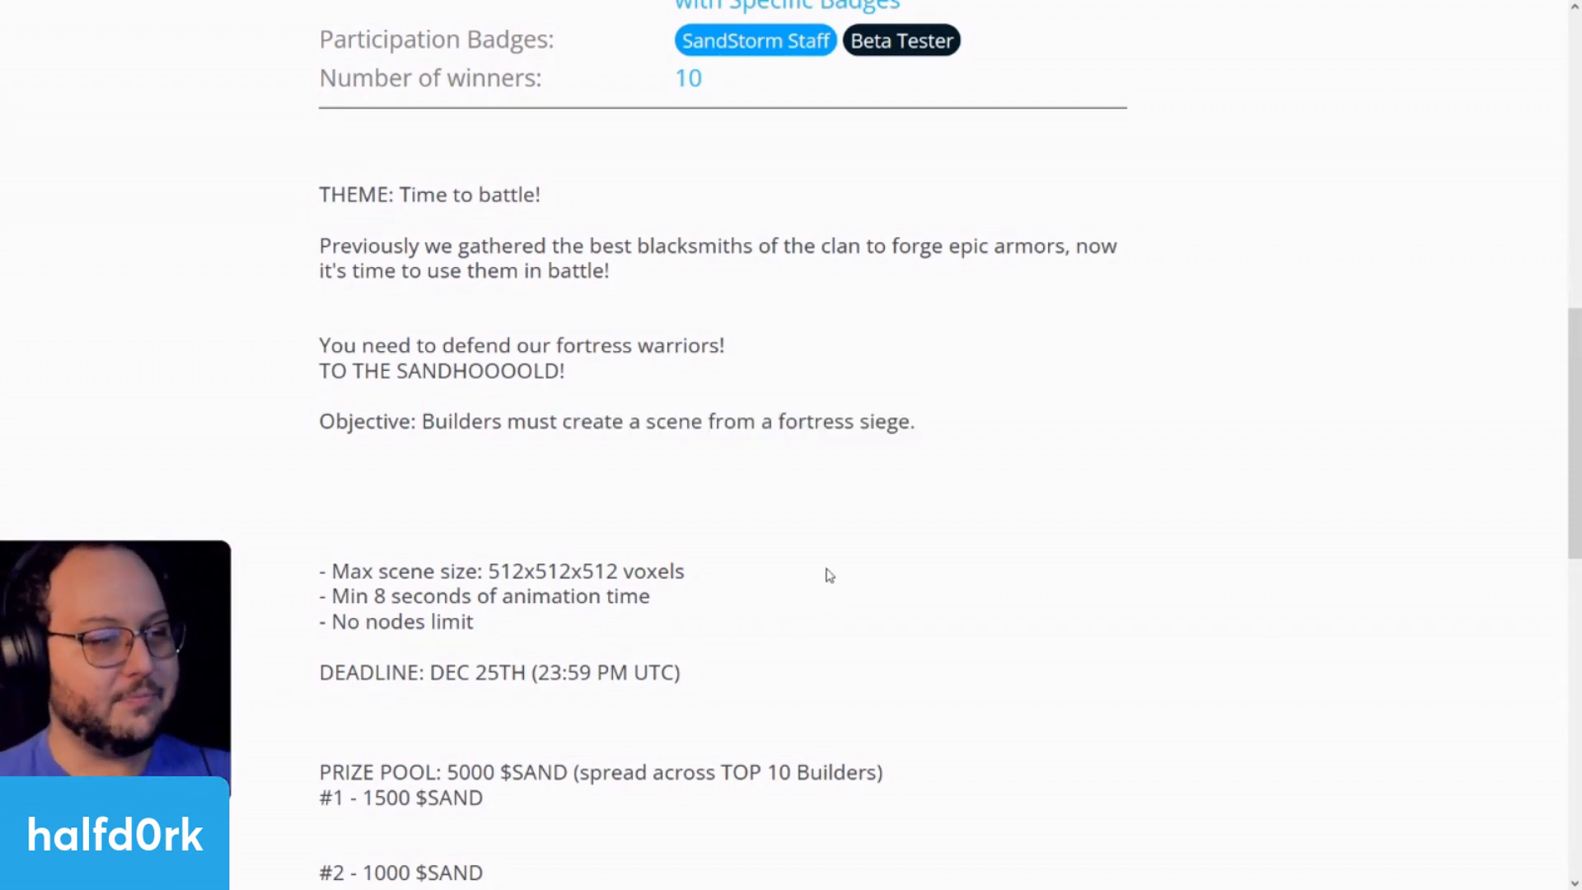
scroll(834, 554, "down", 2)
left_click_drag(962, 290, 318, 275)
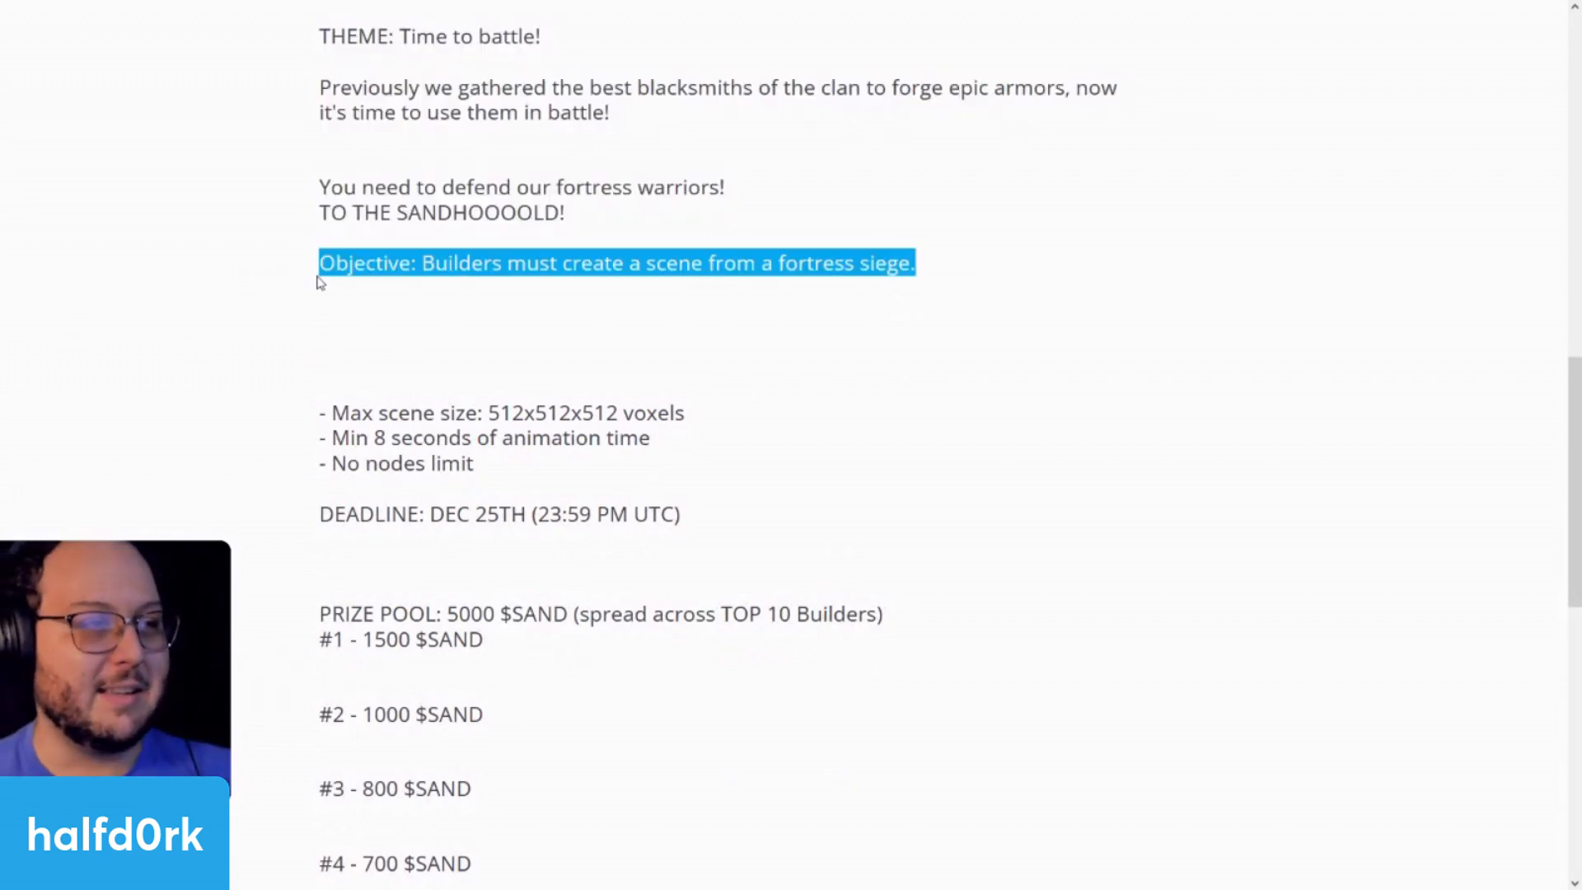
left_click(475, 370)
Step: Examine the maximum scene size allowed by the contest rules
left_click_drag(688, 412, 524, 413)
left_click(485, 404)
left_click(638, 404)
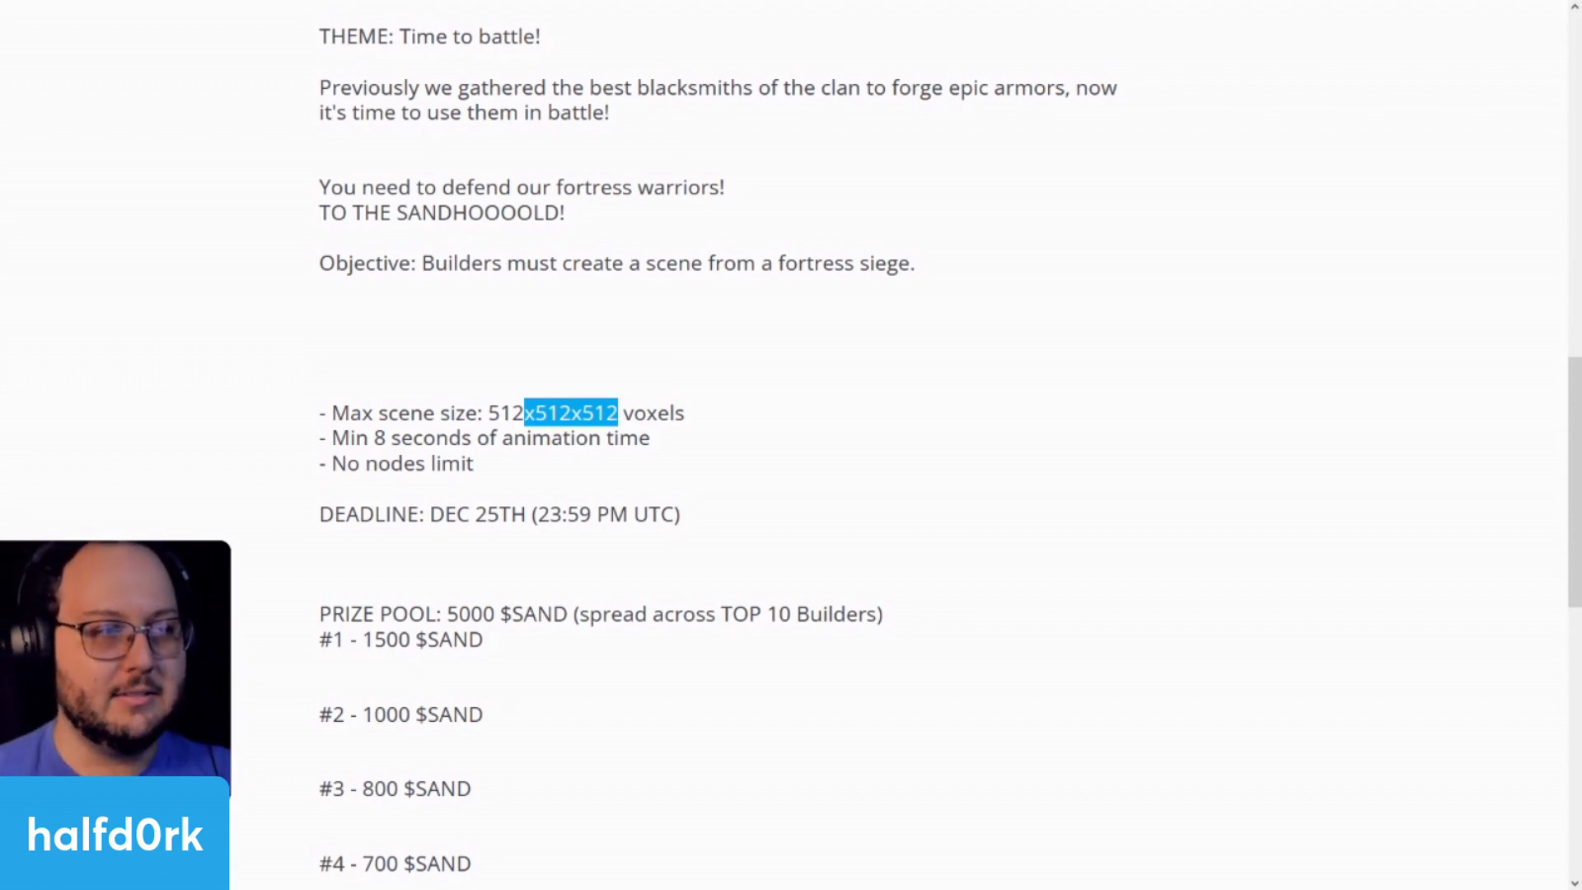
left_click(1053, 408)
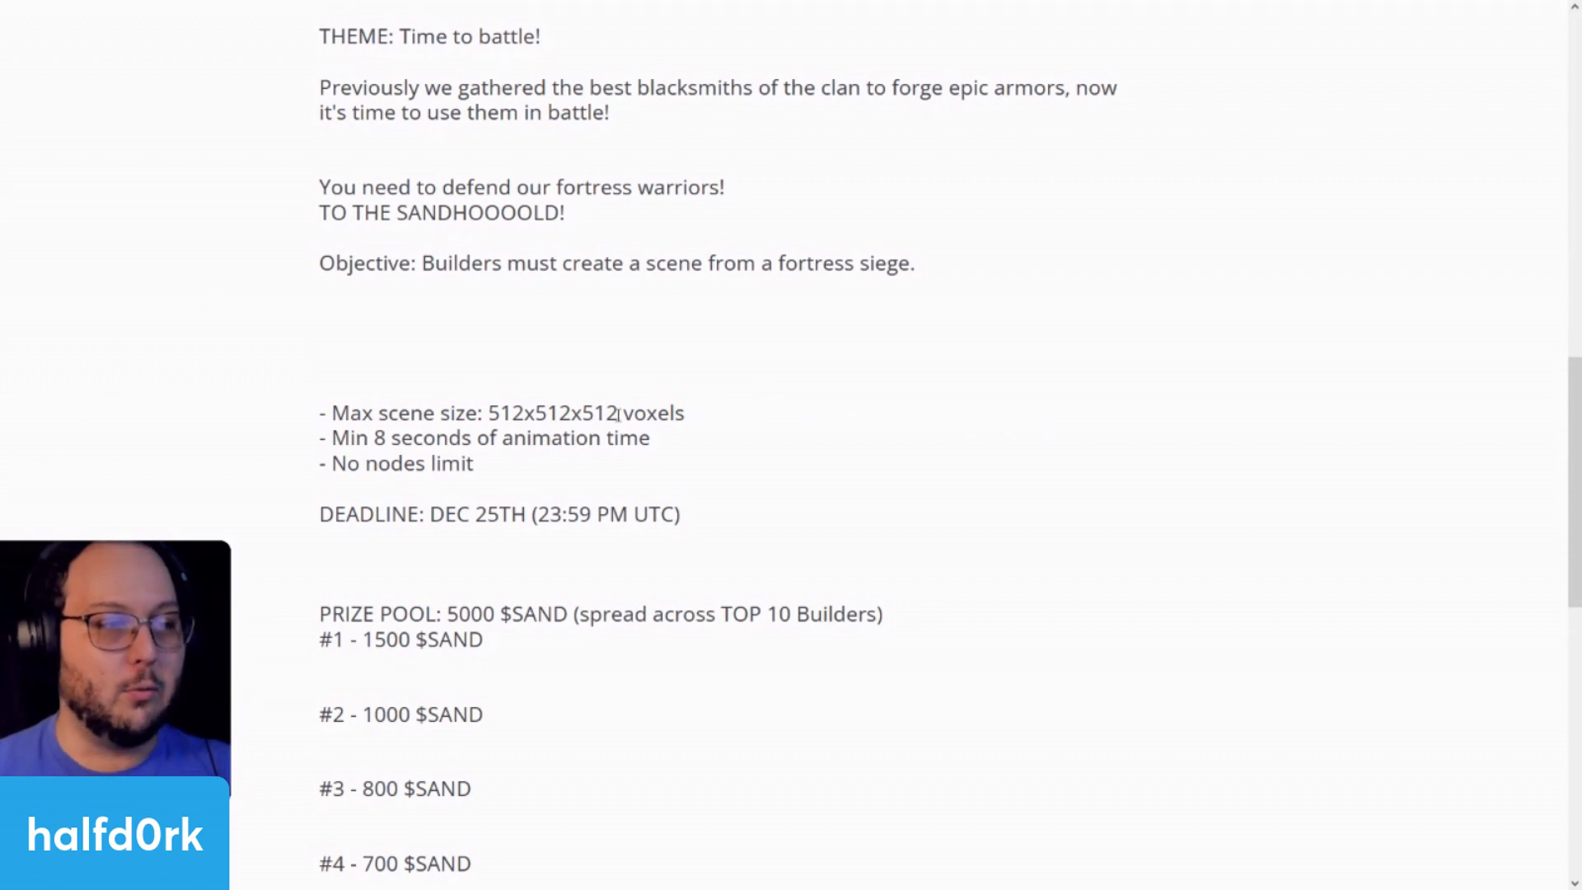
mouse_move(620, 412)
left_mouse_down()
mouse_move(575, 413)
mouse_move(596, 414)
left_mouse_up()
left_click(592, 412)
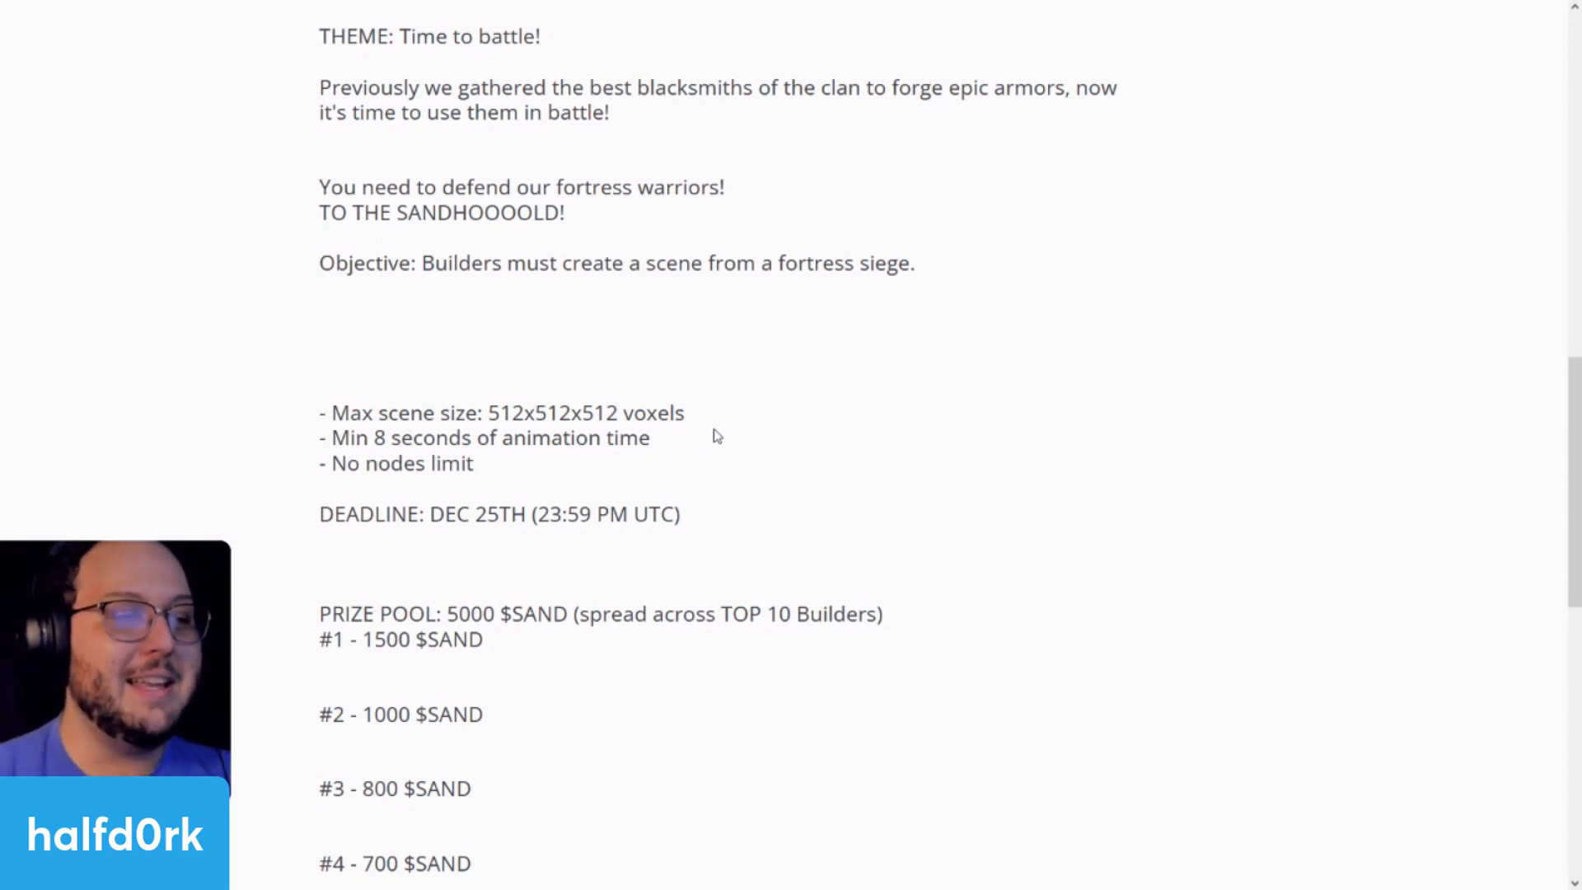
Step: Check the contest's minimum animation time, node limit and submission deadline
scroll(709, 449, "down", 2)
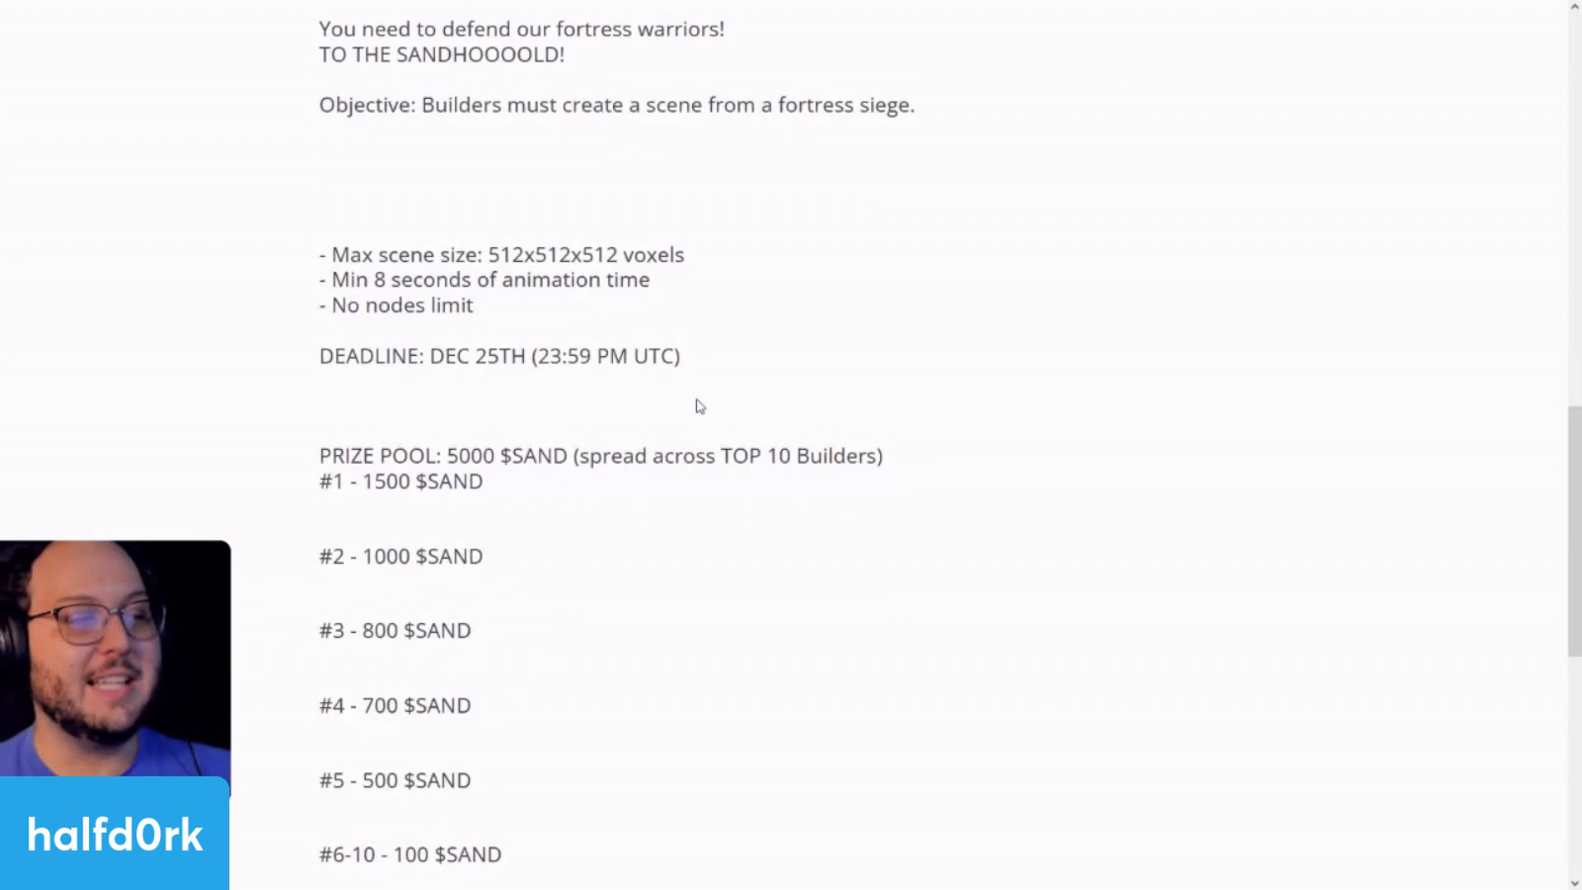
left_click_drag(426, 306, 388, 306)
left_click_drag(653, 280, 331, 281)
left_click(542, 324)
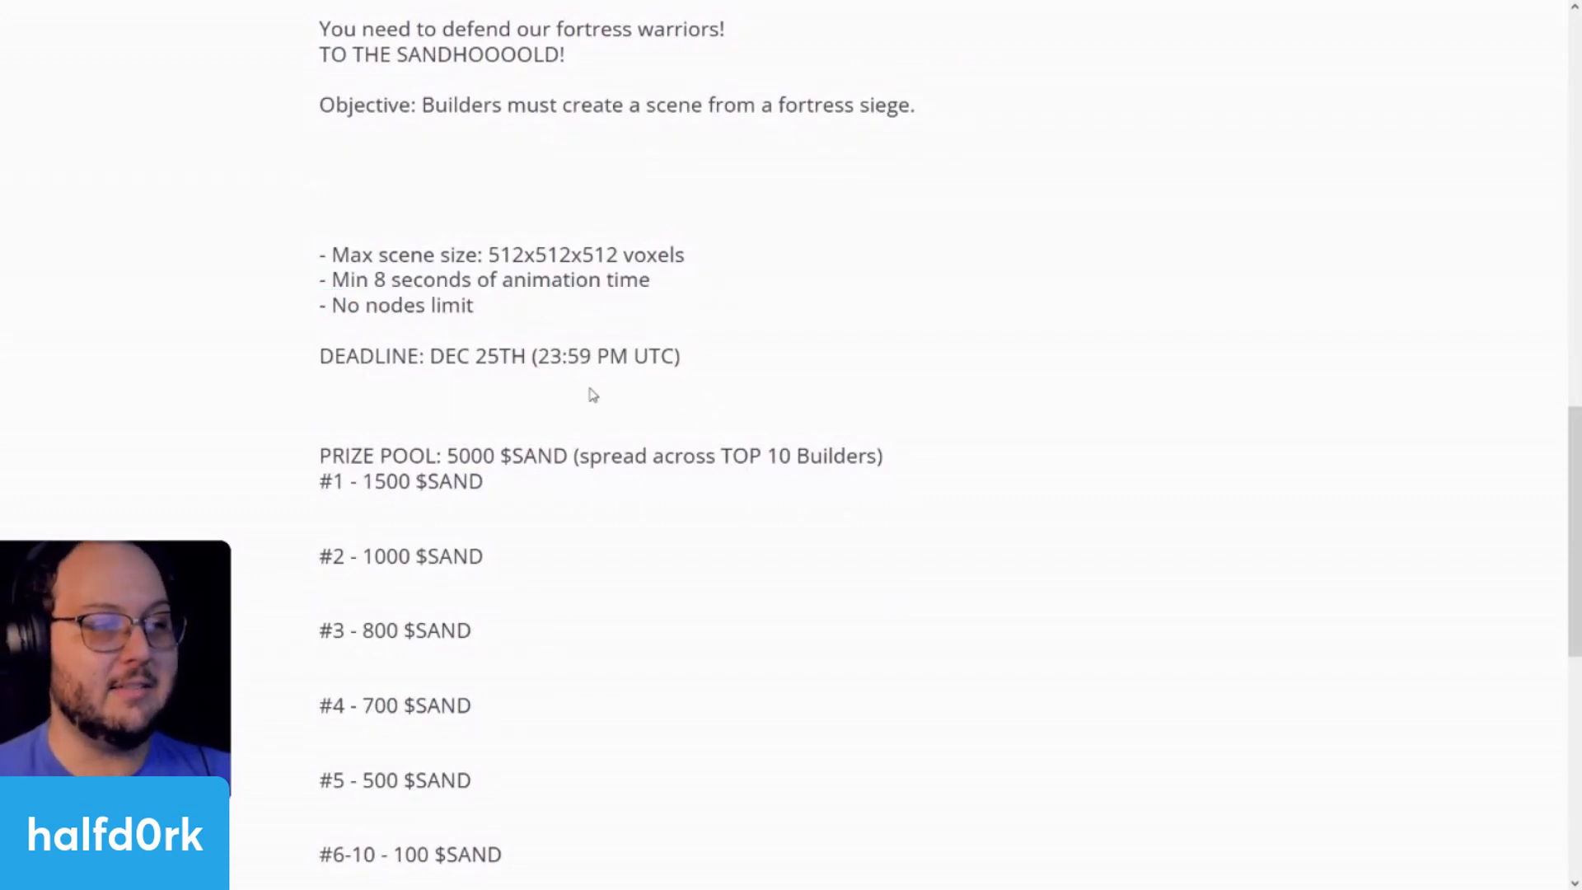
left_click_drag(320, 356, 755, 353)
left_click(474, 345)
left_click(788, 356)
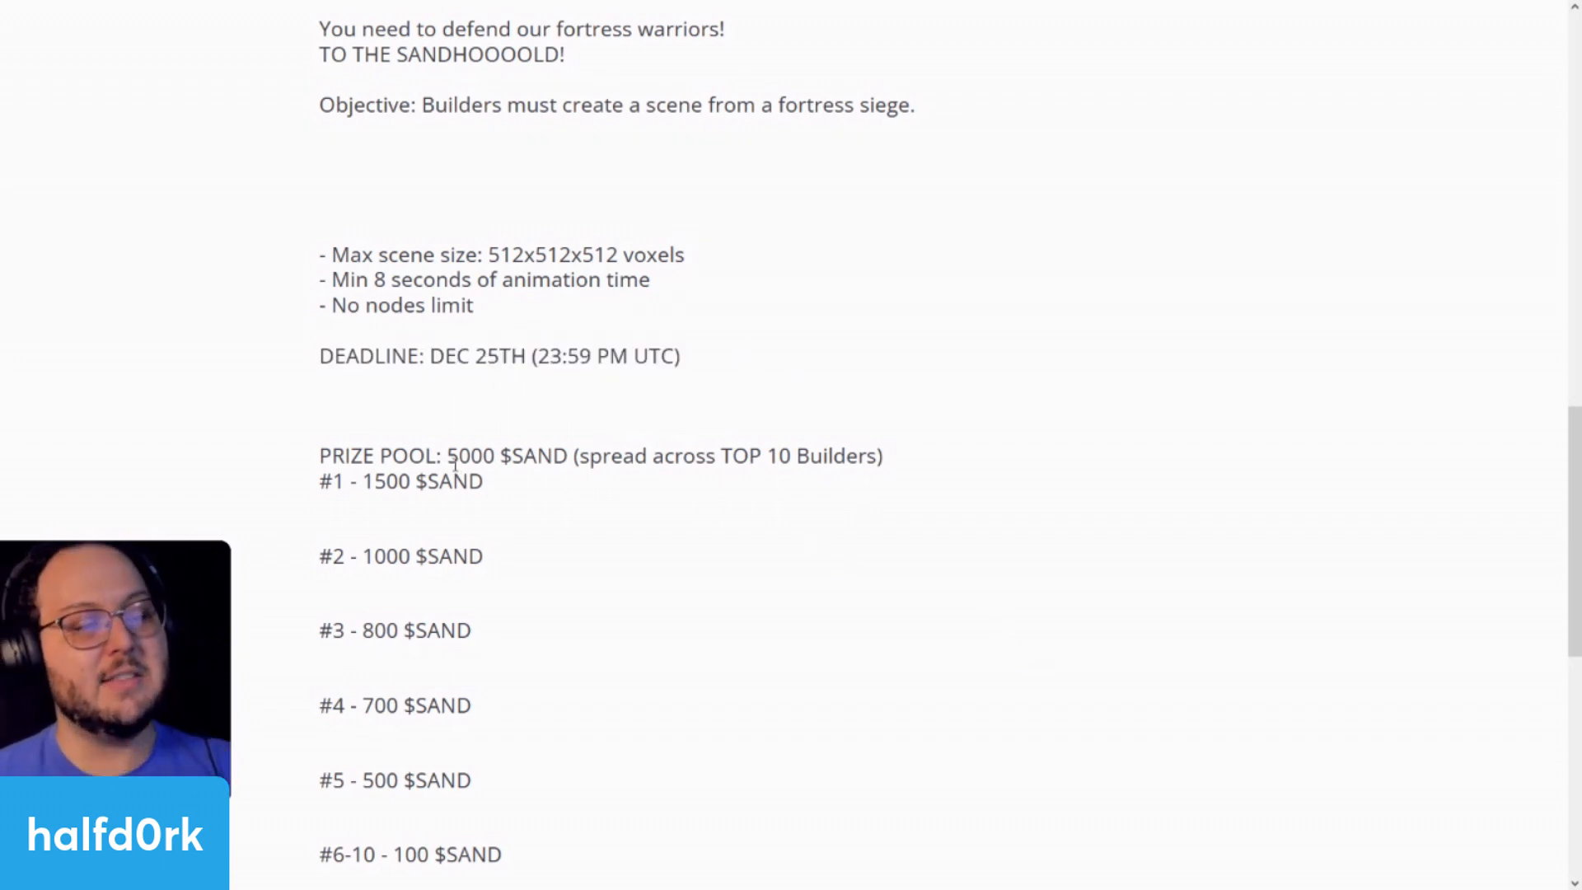
Step: Review the prize pool and the $SAND amount awarded for each placement from first to tenth
left_click_drag(508, 511, 362, 488)
left_click_drag(371, 555, 365, 557)
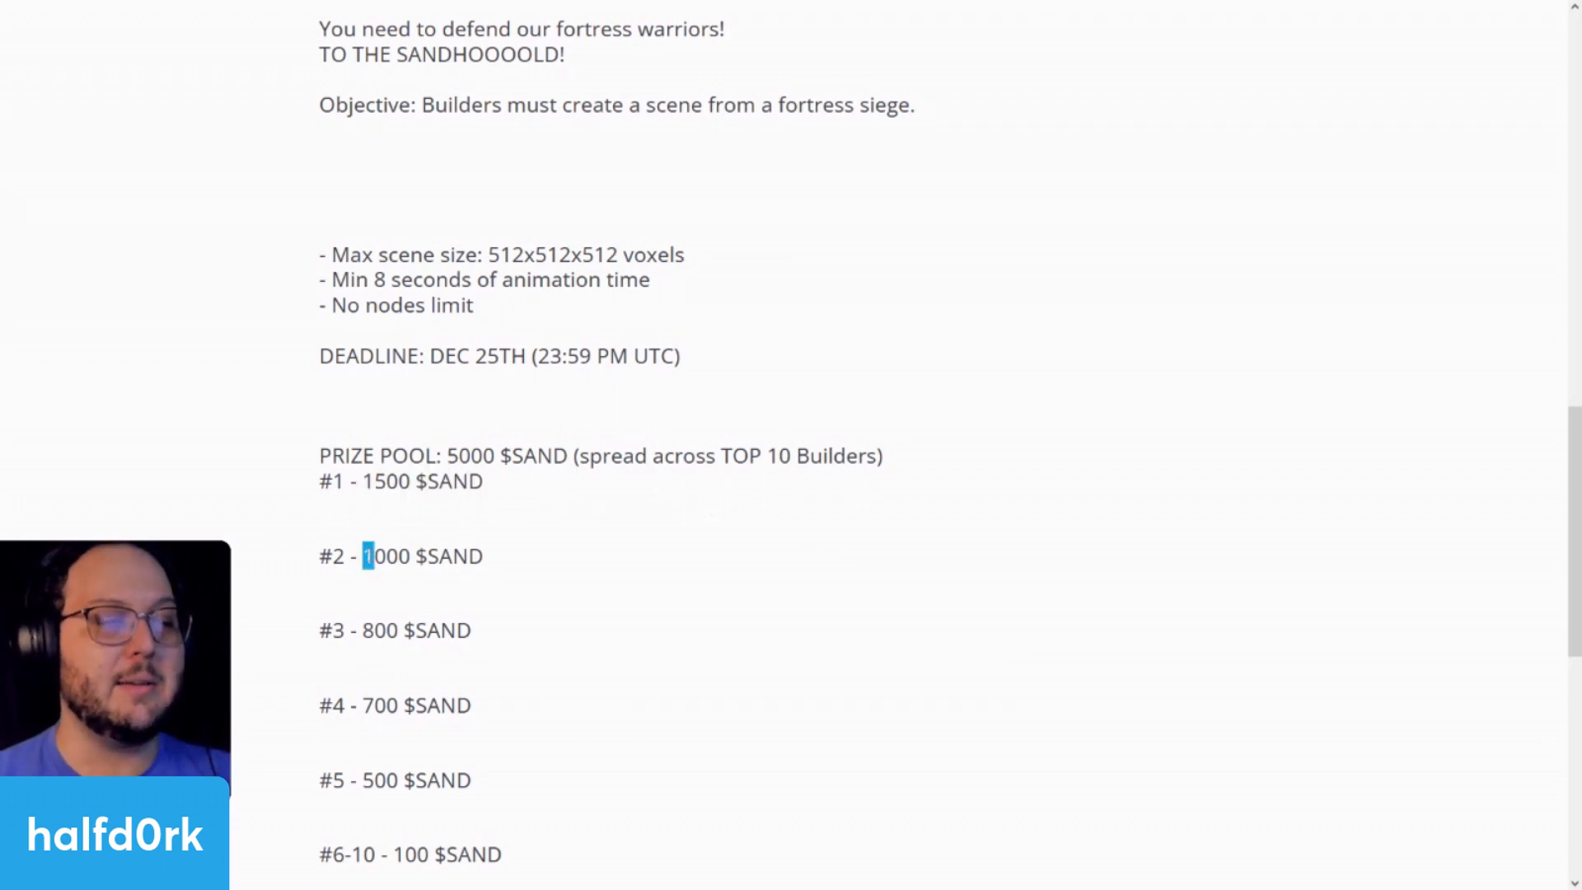
left_click(590, 562)
left_click_drag(478, 641, 376, 633)
scroll(394, 631, "down", 4)
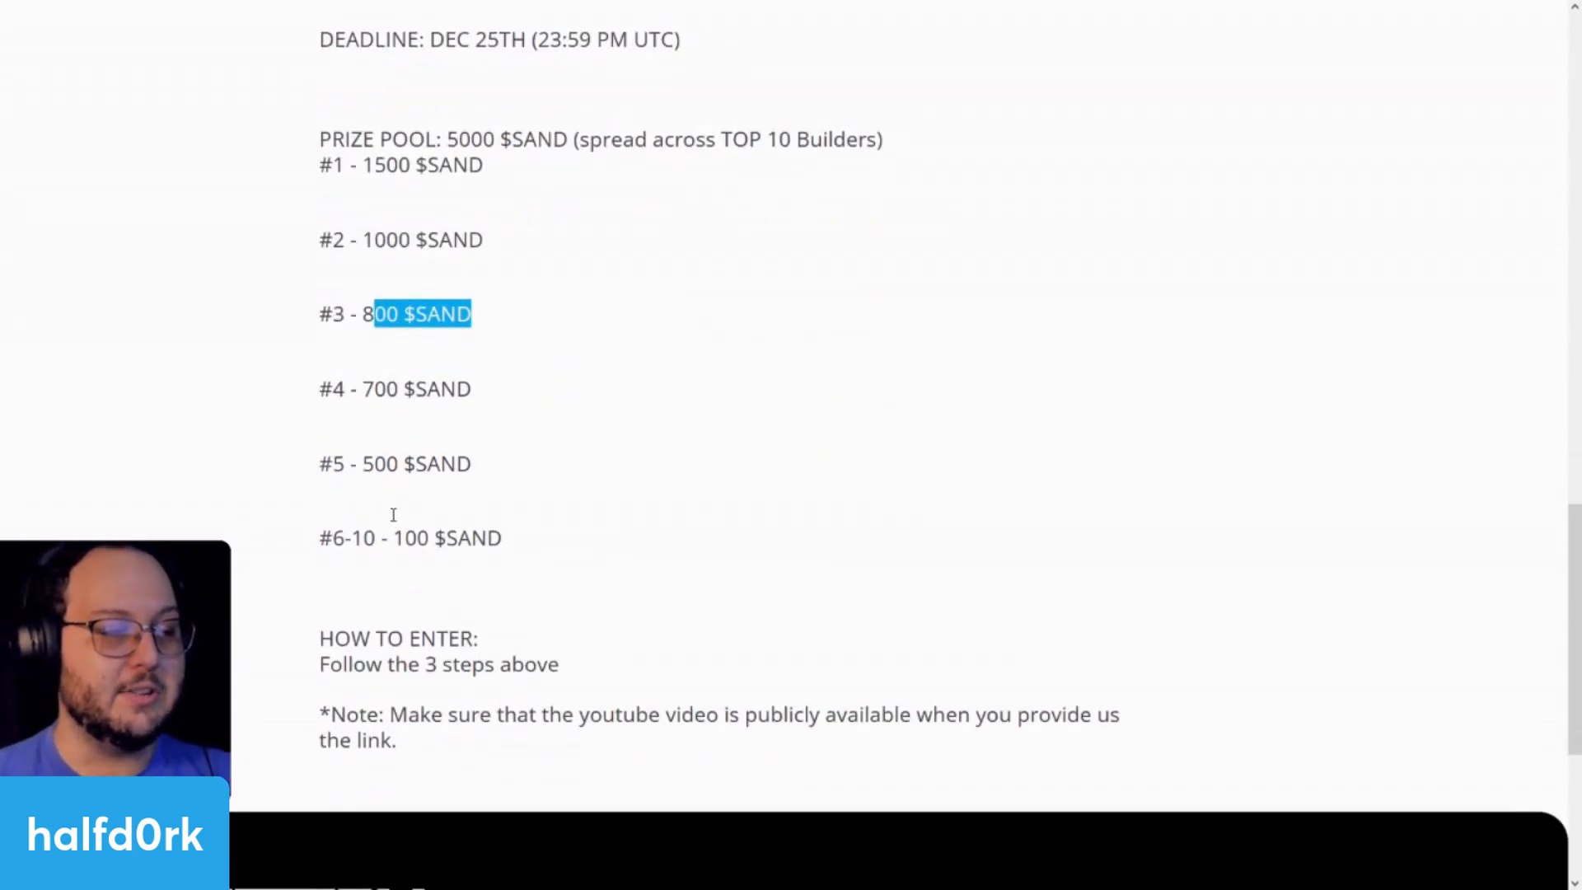
left_click_drag(363, 389, 474, 393)
left_click_drag(522, 470, 353, 465)
left_click(476, 501)
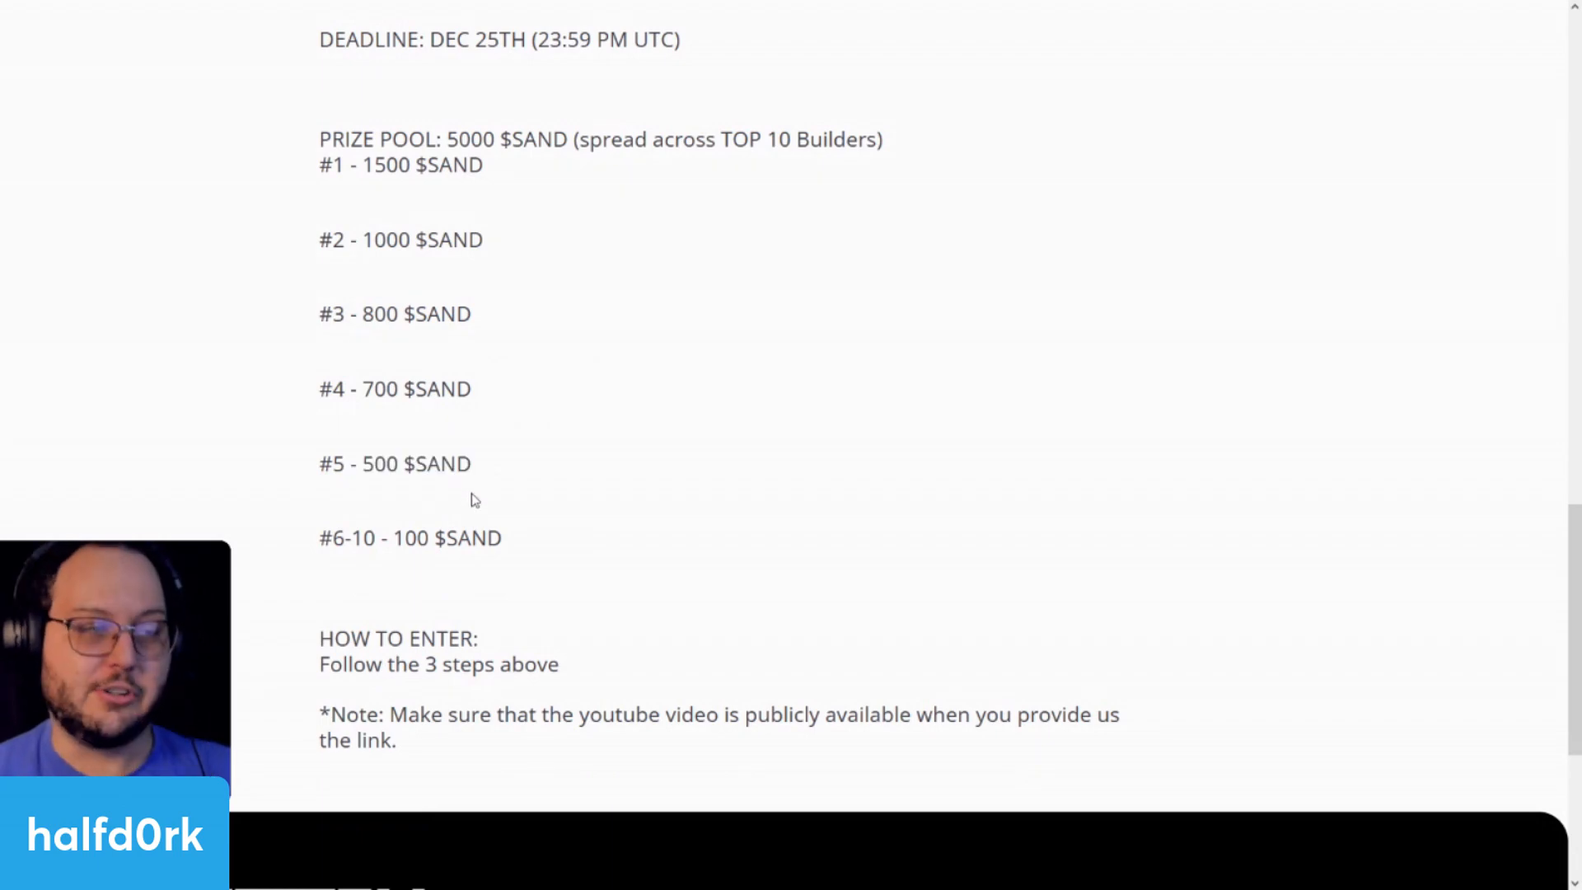
left_click_drag(338, 548, 666, 536)
left_click(680, 538)
Step: Look over the contest's participation steps again and reread the objective and theme description
scroll(708, 552, "up", 8)
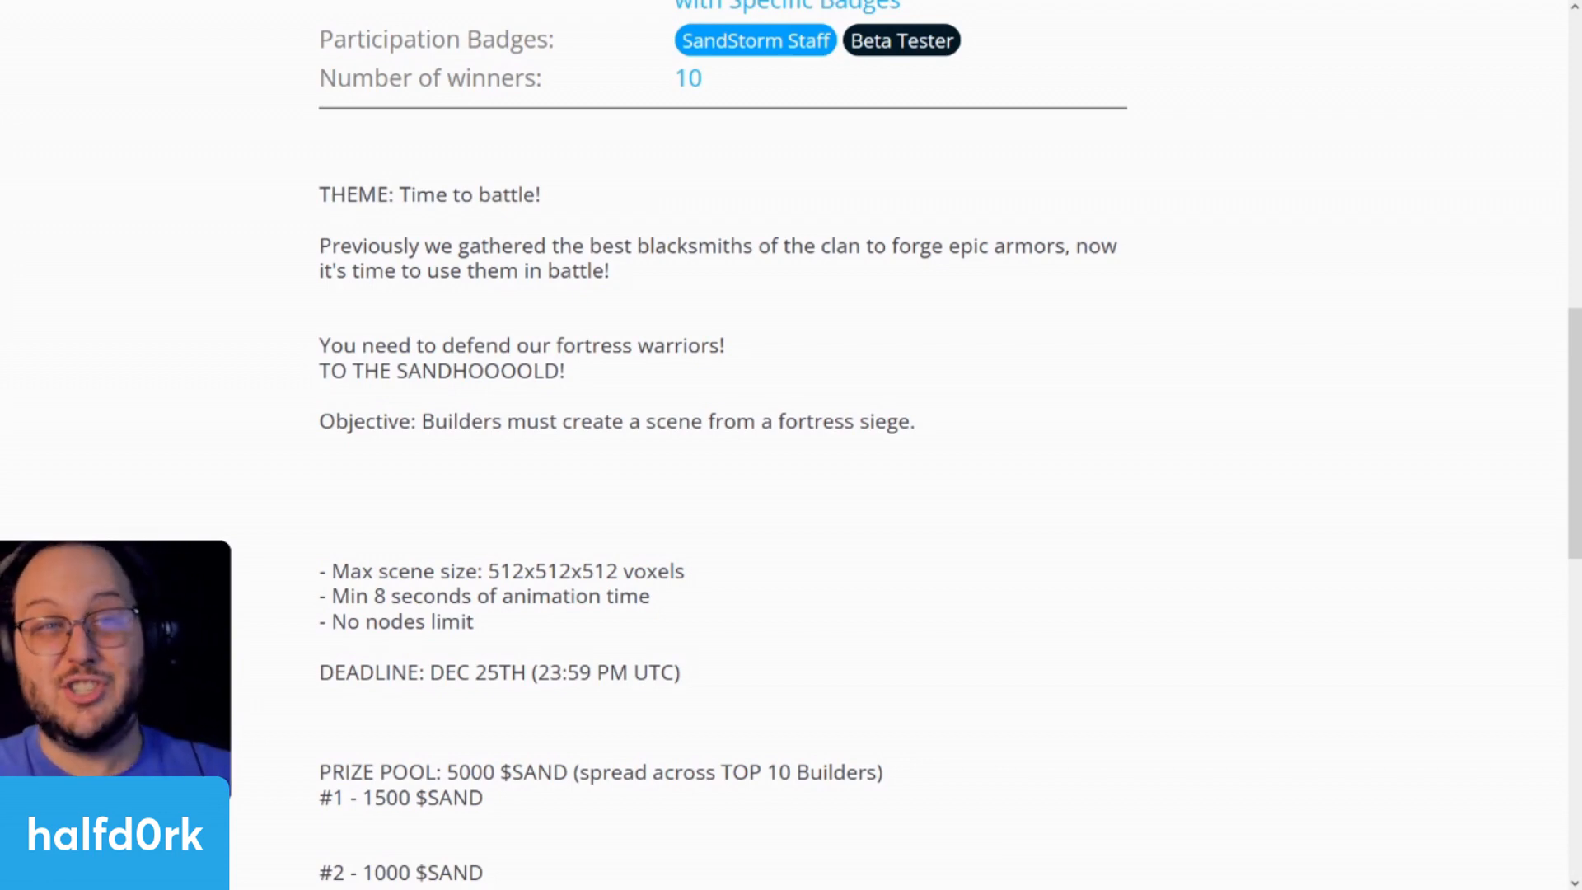
scroll(1229, 516, "up", 10)
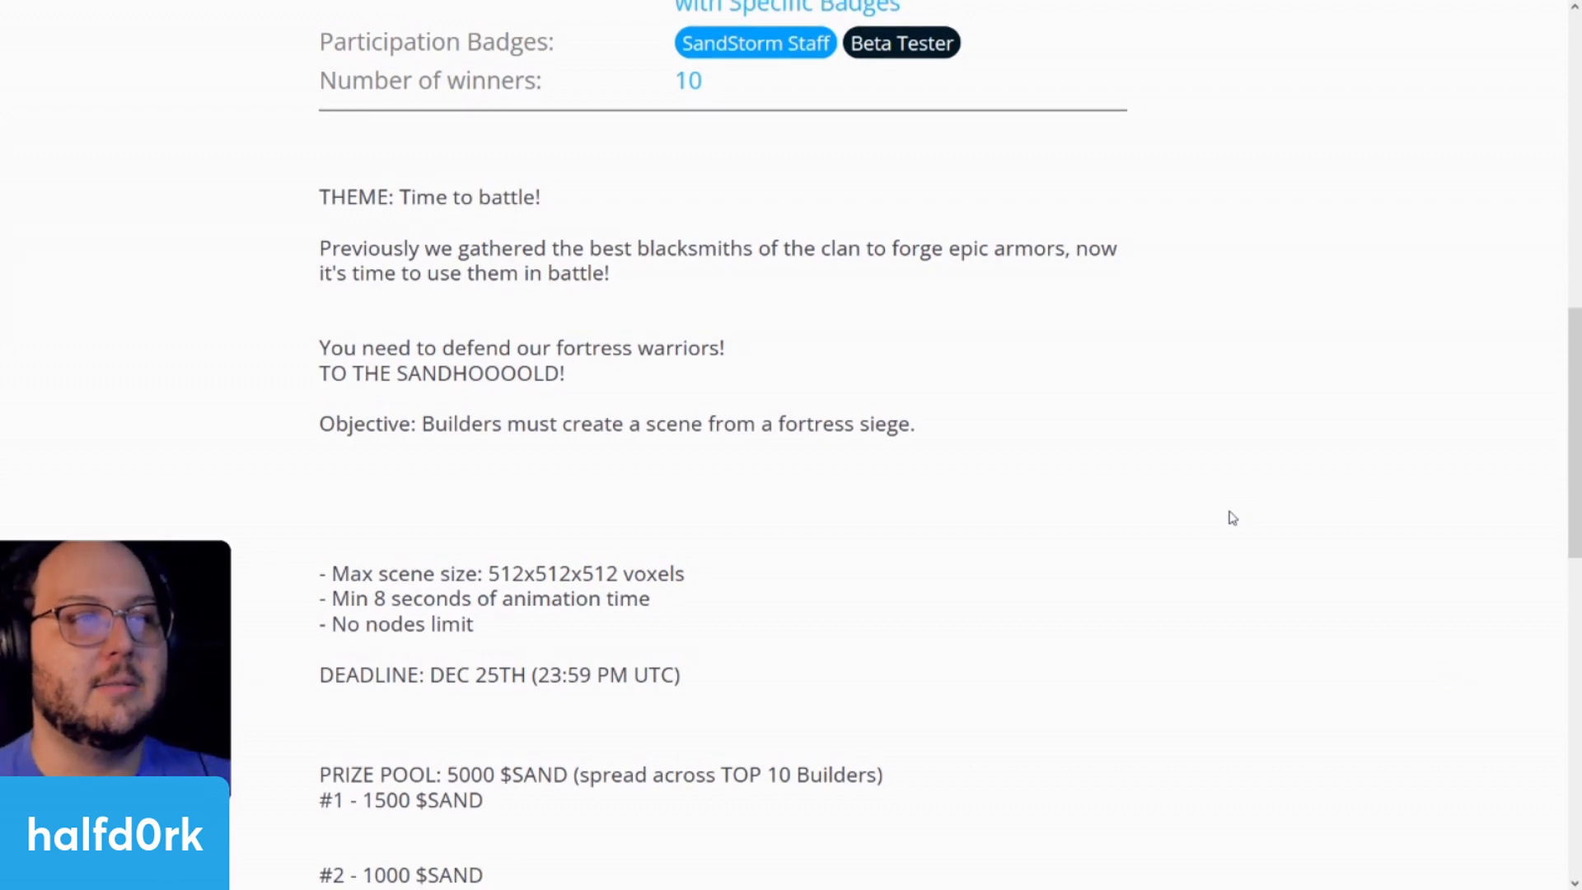
left_click(968, 410)
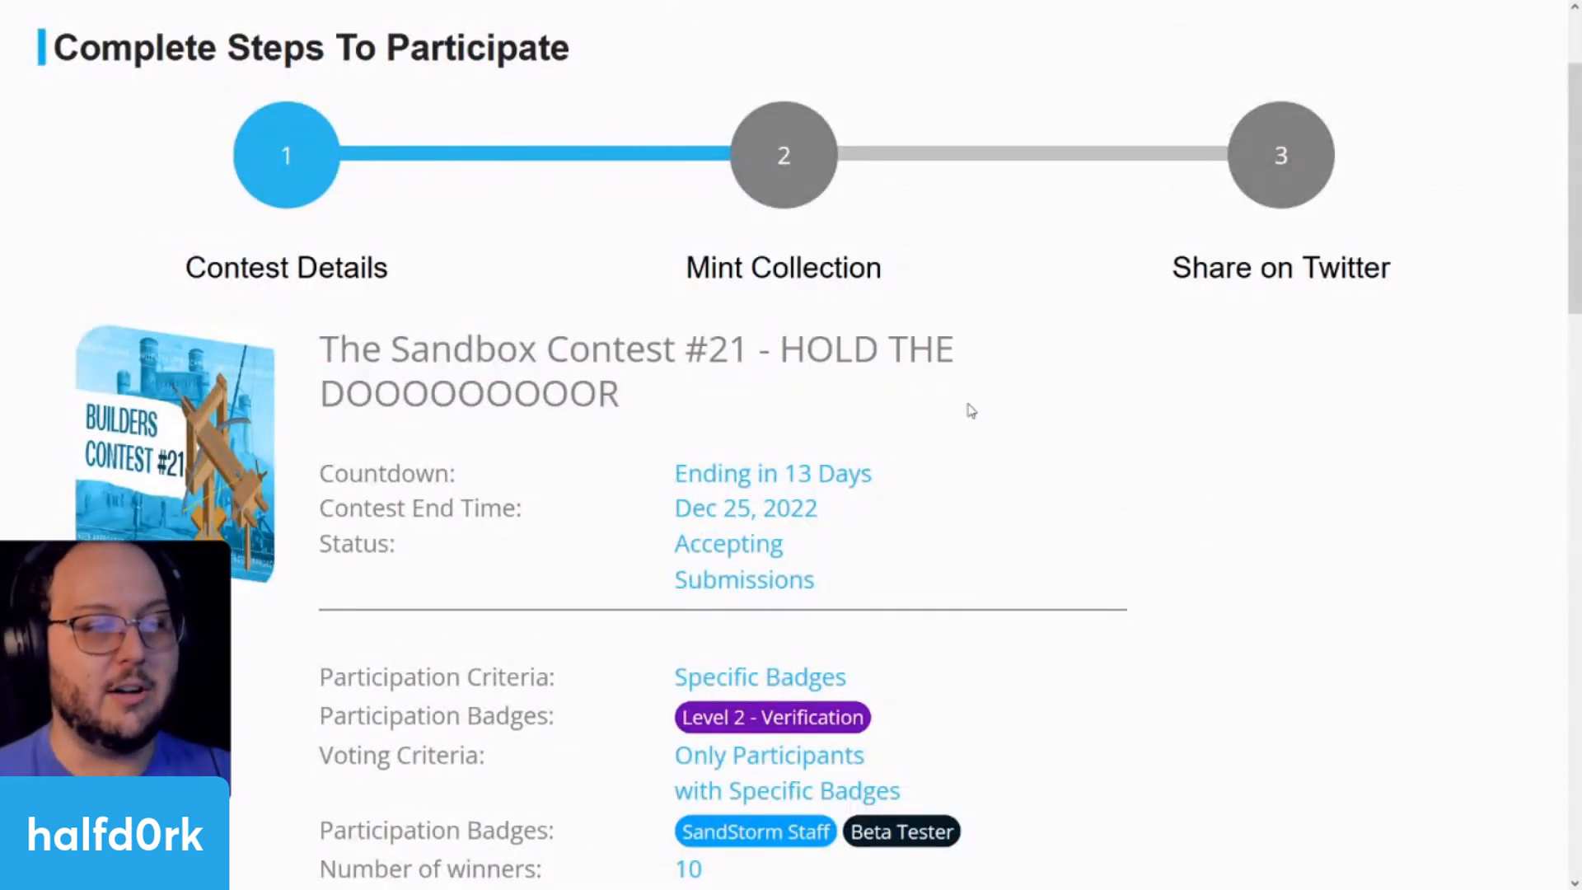
scroll(925, 373, "down", 2)
scroll(1105, 404, "down", 8)
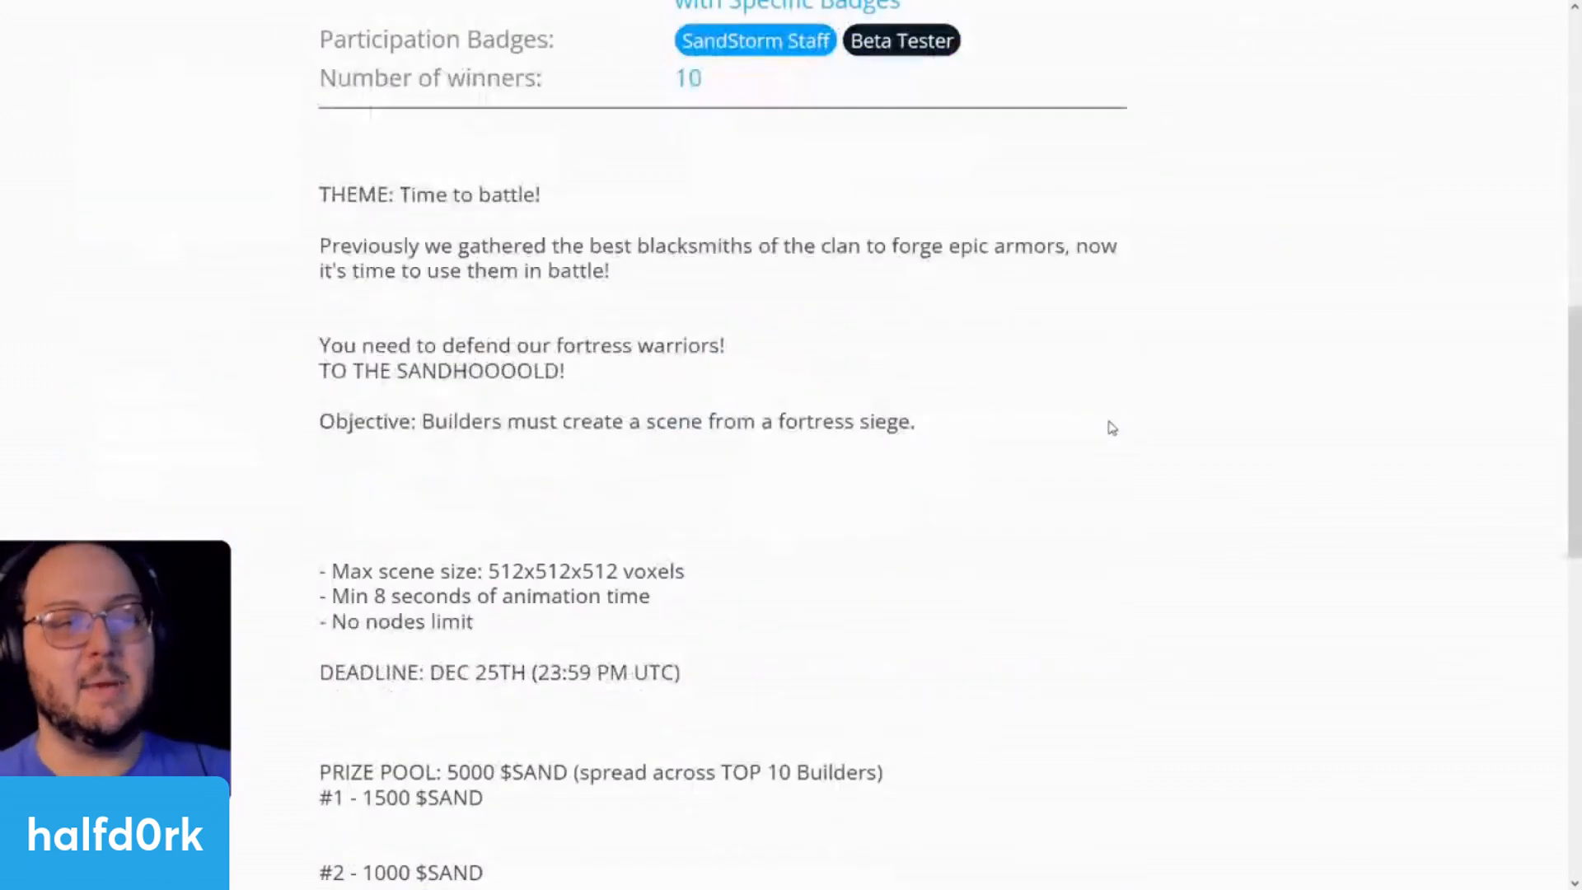
left_click_drag(777, 418, 945, 426)
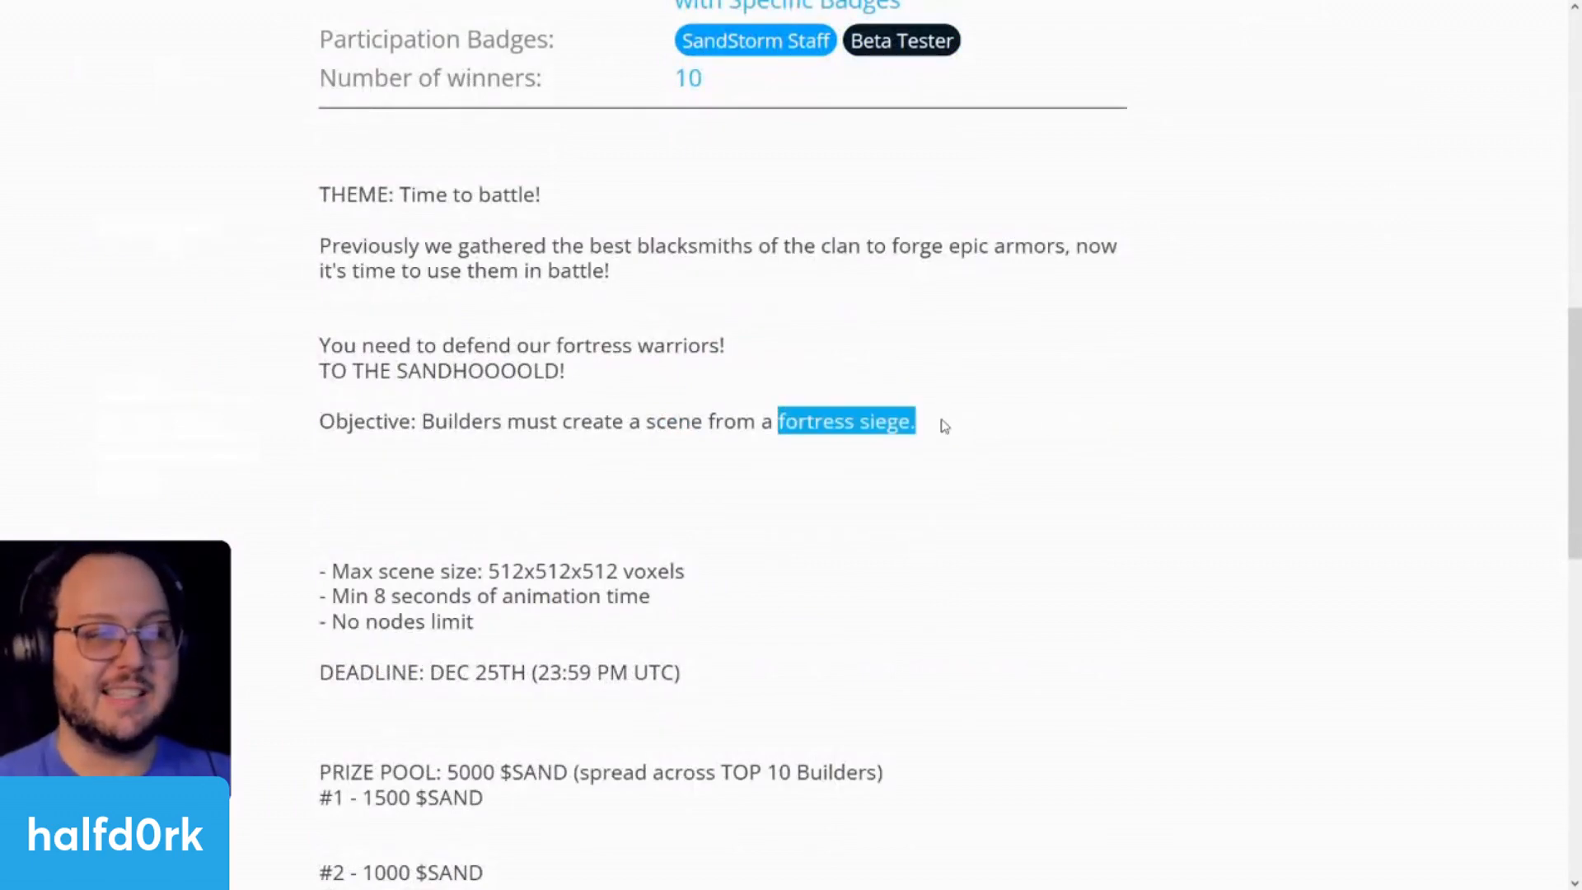
left_click(991, 427)
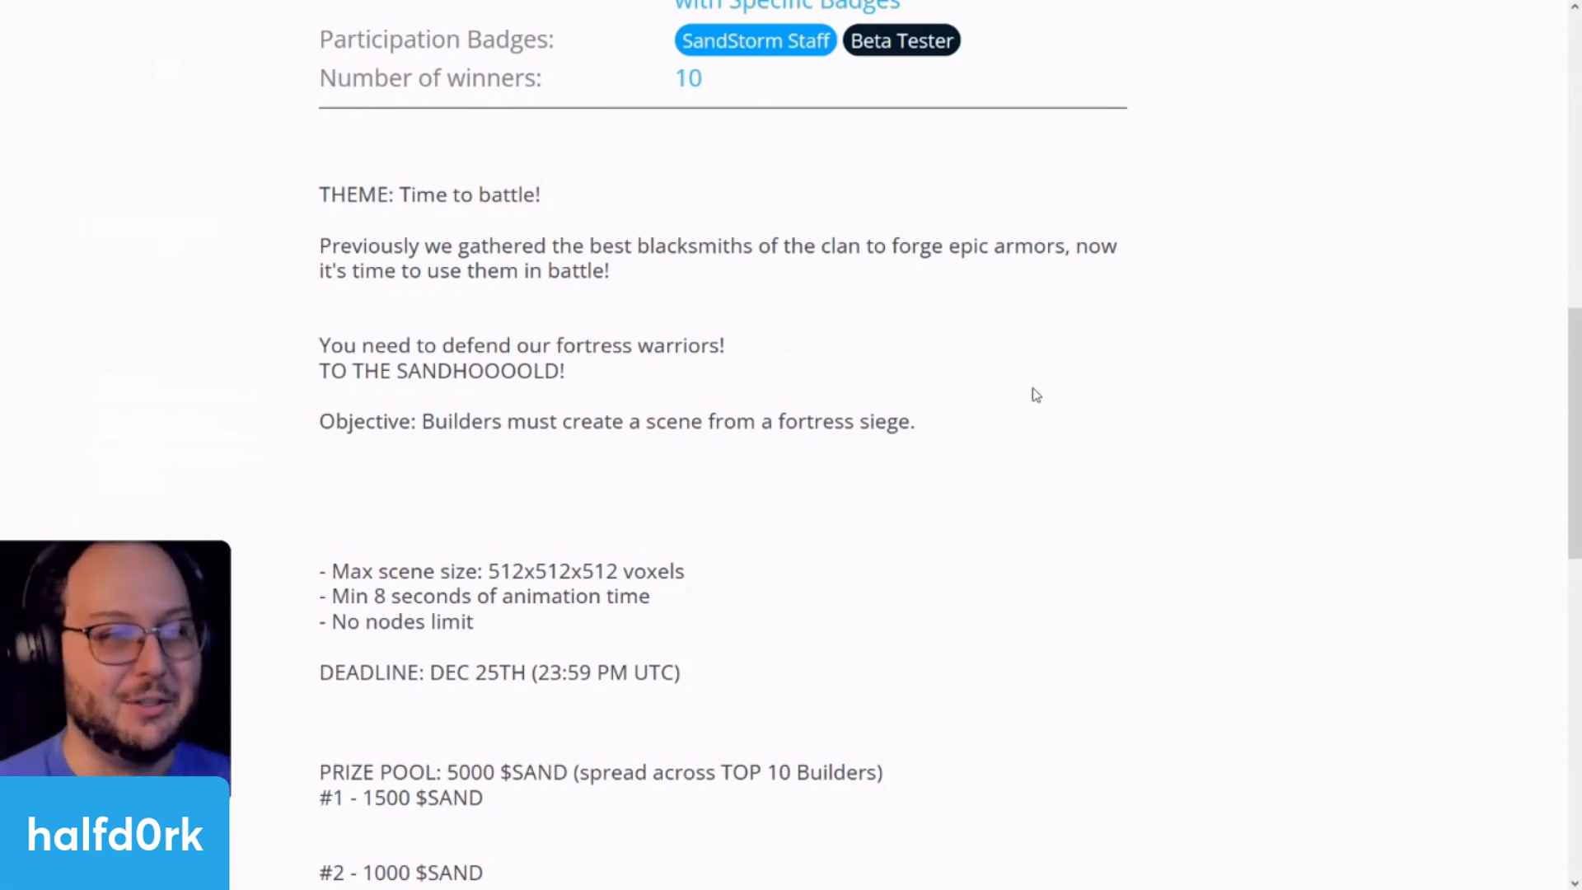
left_click_drag(1071, 272, 893, 247)
left_click(1085, 266)
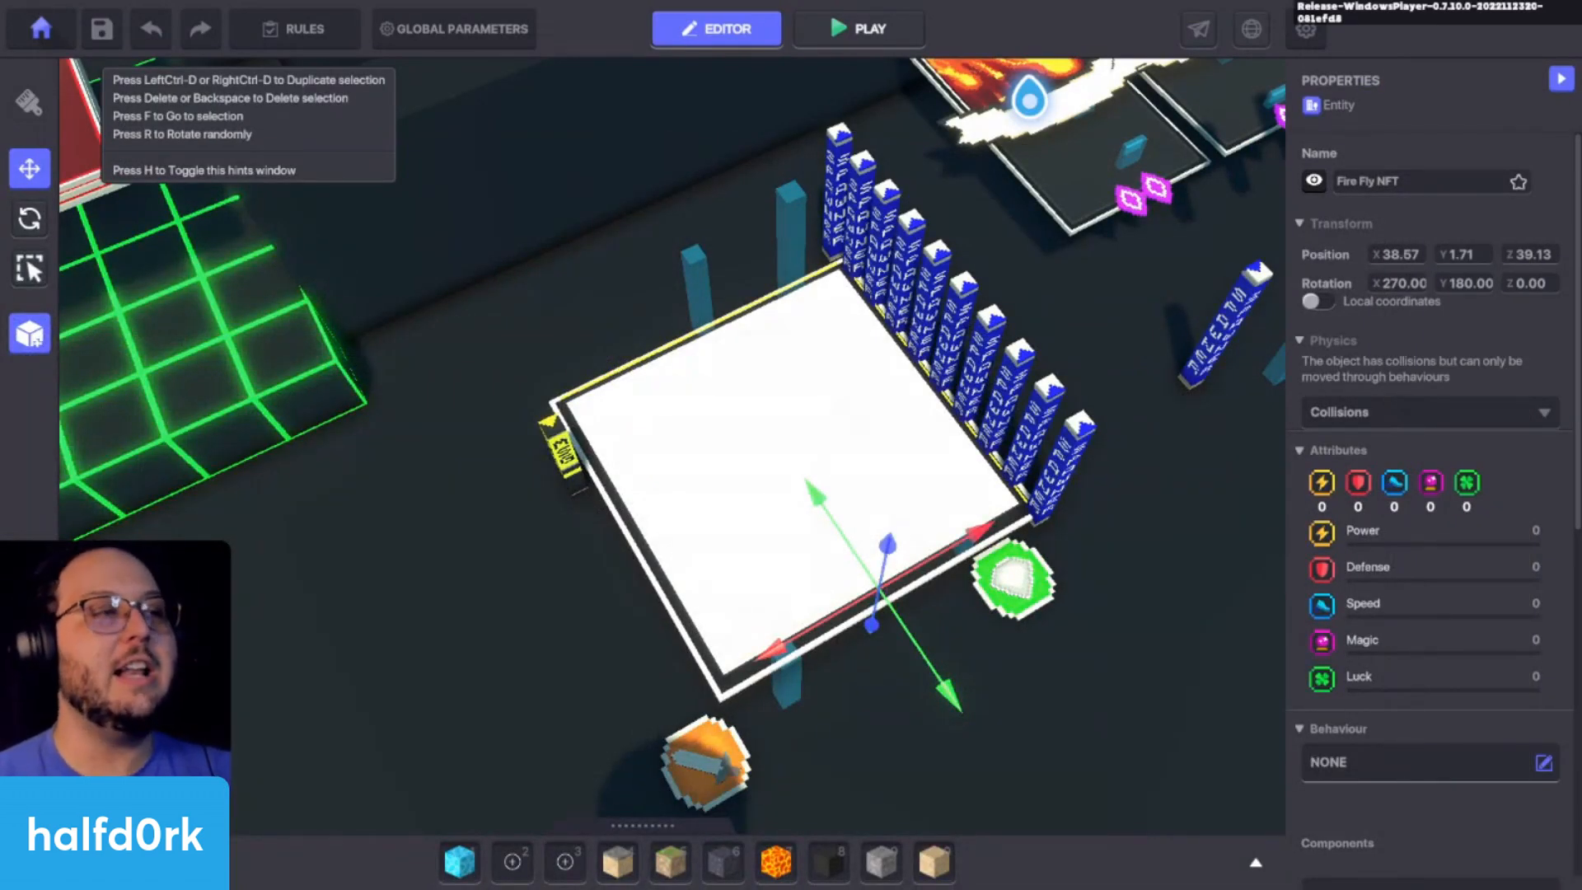
Step: Switch to The Sandbox Game Maker, start playing the card battle experience, and walk the character back and forth along the board
right_click_drag(1101, 323, 1045, 408)
scroll(1045, 407, "down", 5)
key("ctrl+p")
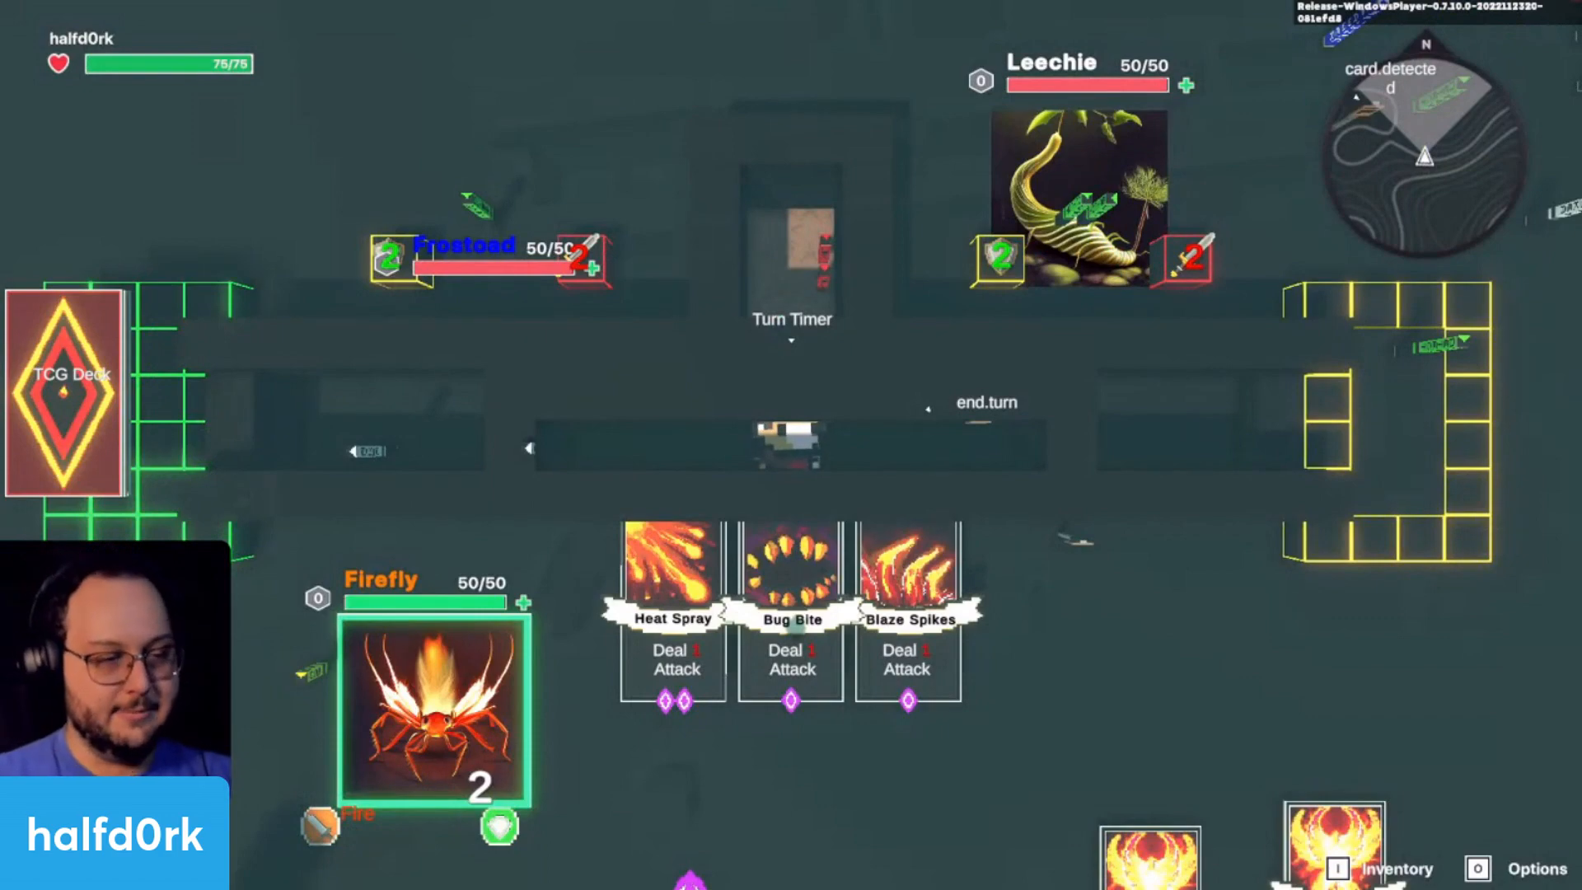
key("d")
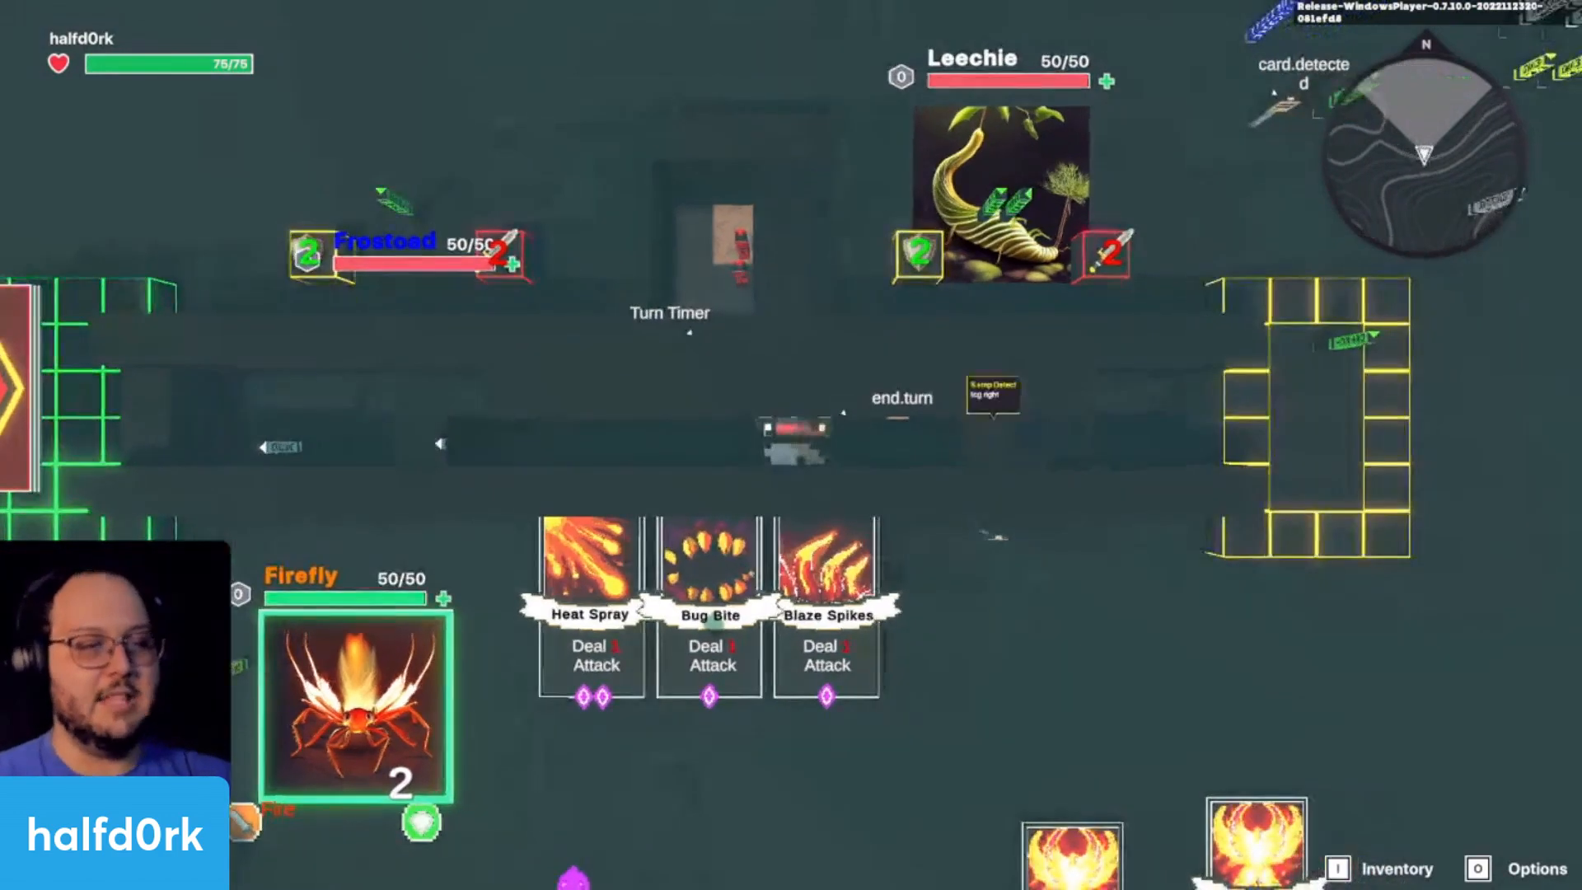
key("a")
key("d")
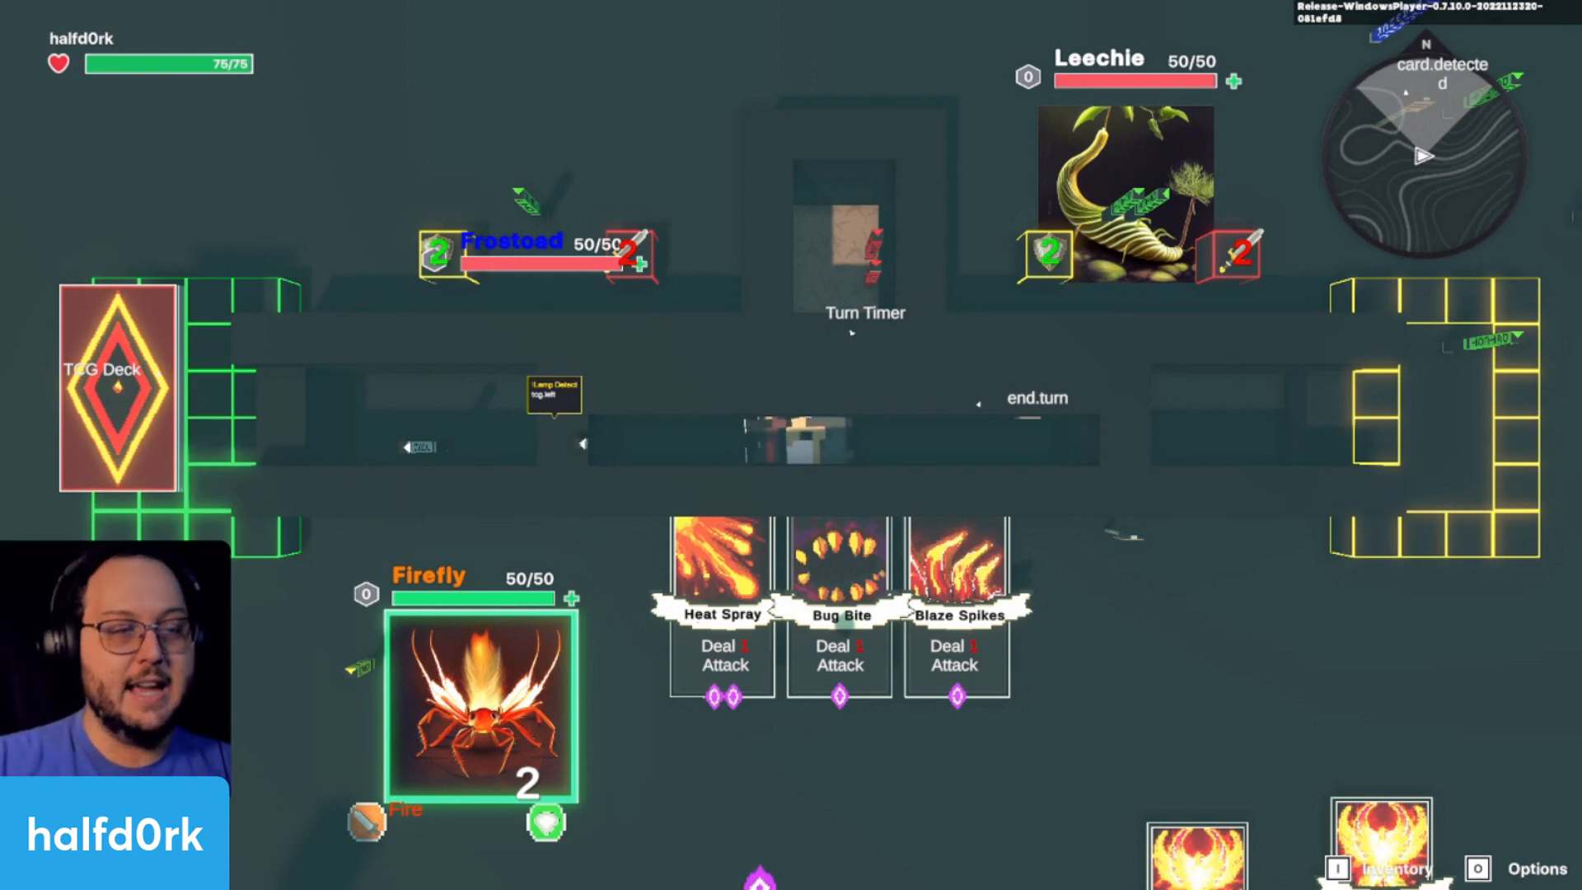
key("a")
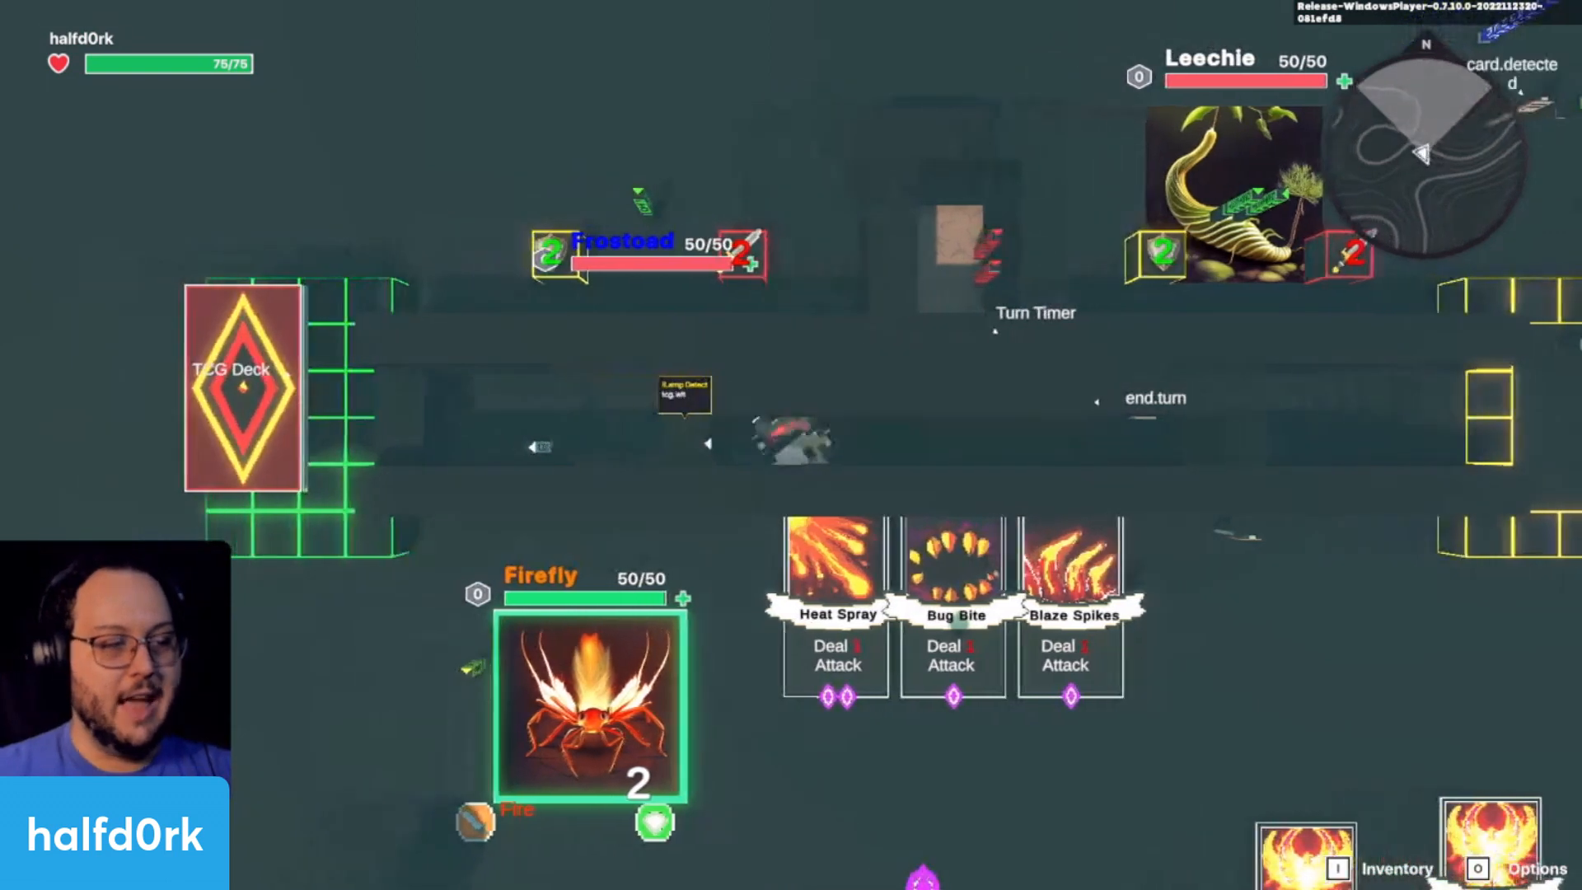
Step: Walk the character between the left and right detectors to shift the card highlight from Heat Spray to Bug Bite
key("a")
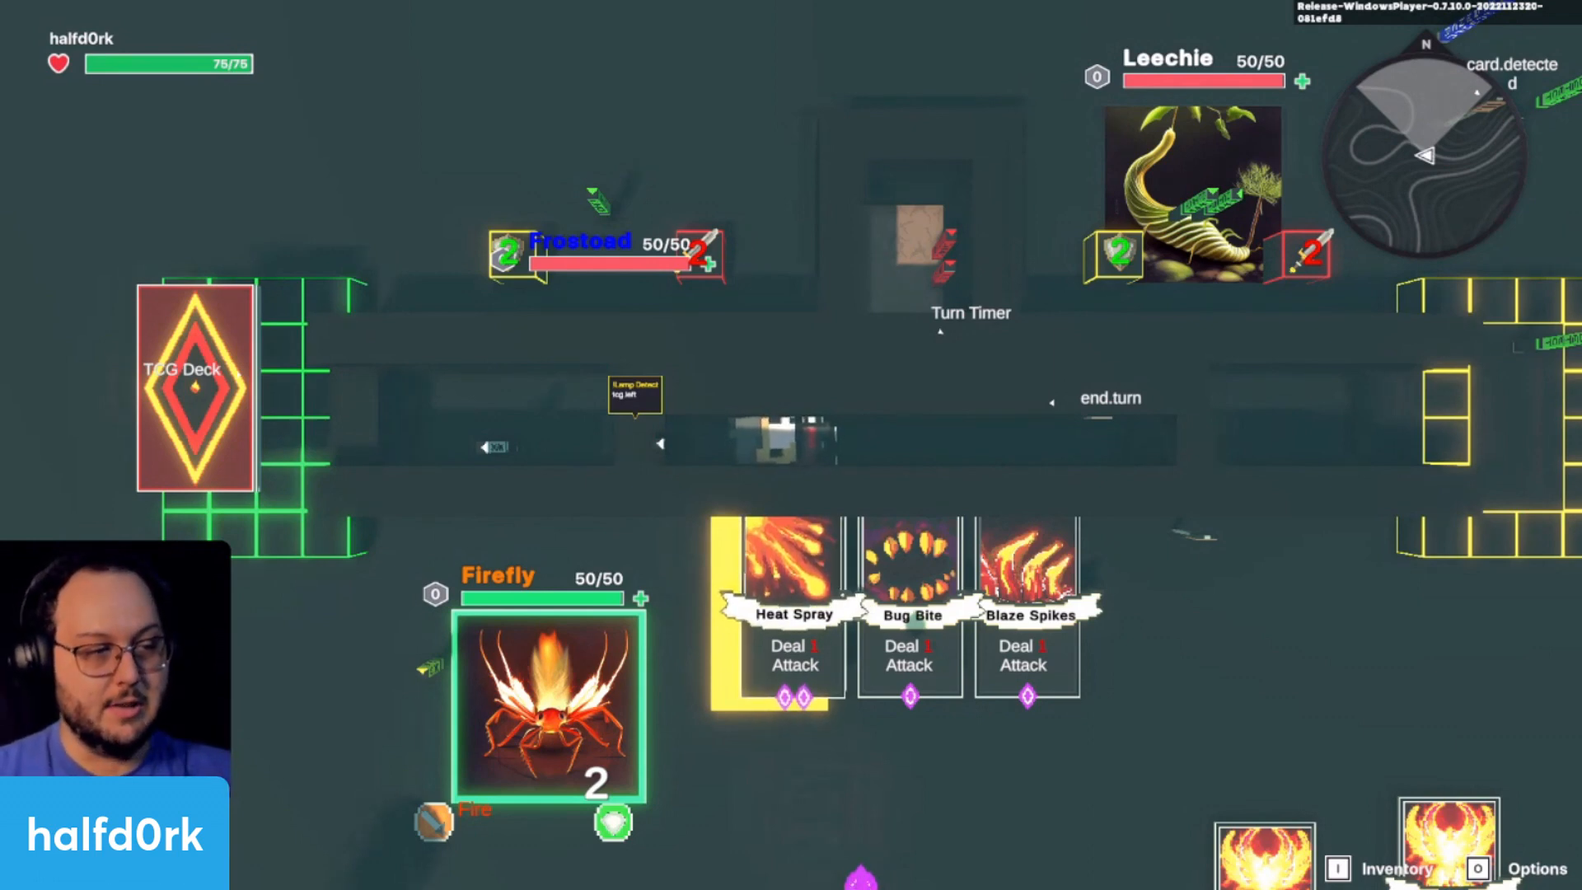
key("a")
key("d")
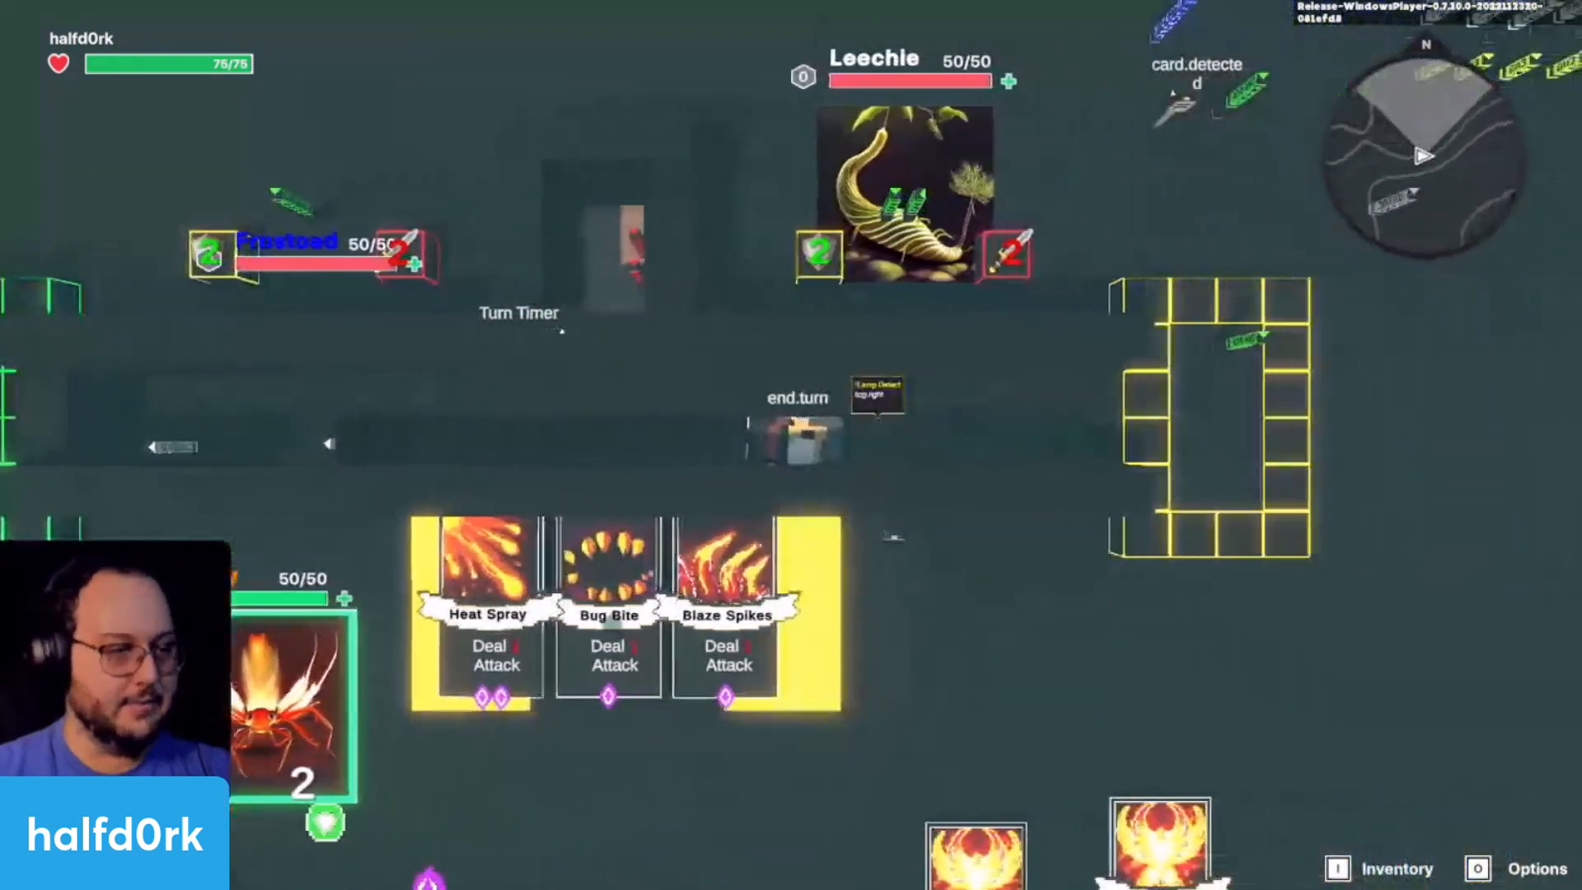
key("a")
key("a")
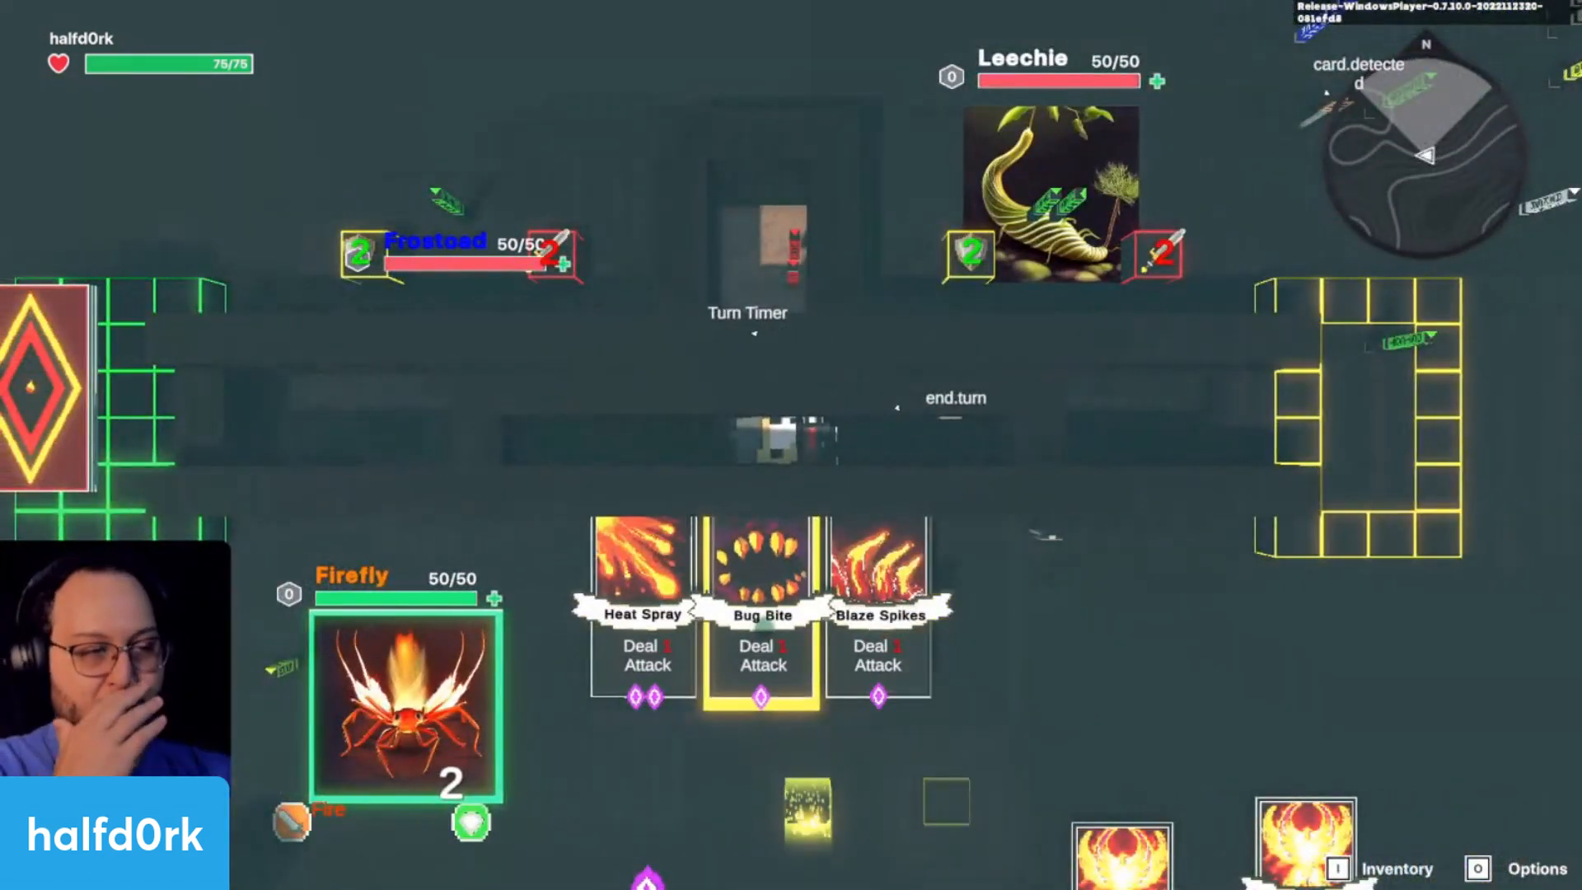
Step: Walk the character repeatedly along the lane between the tcg.left detector and the end.turn marker with Bug Bite highlighted
key("a")
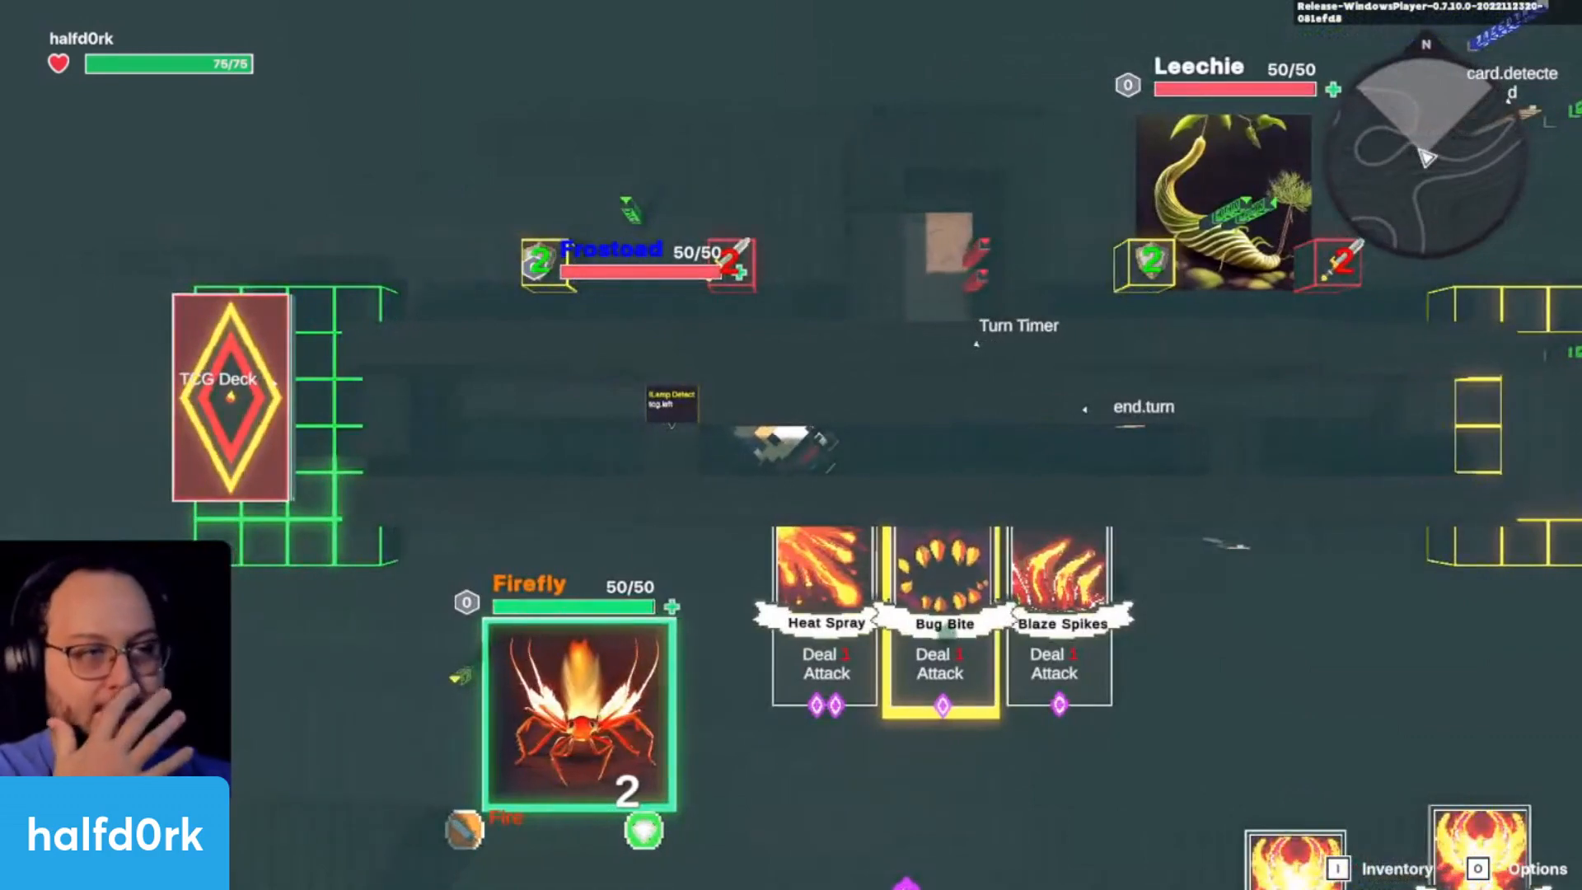
key("a")
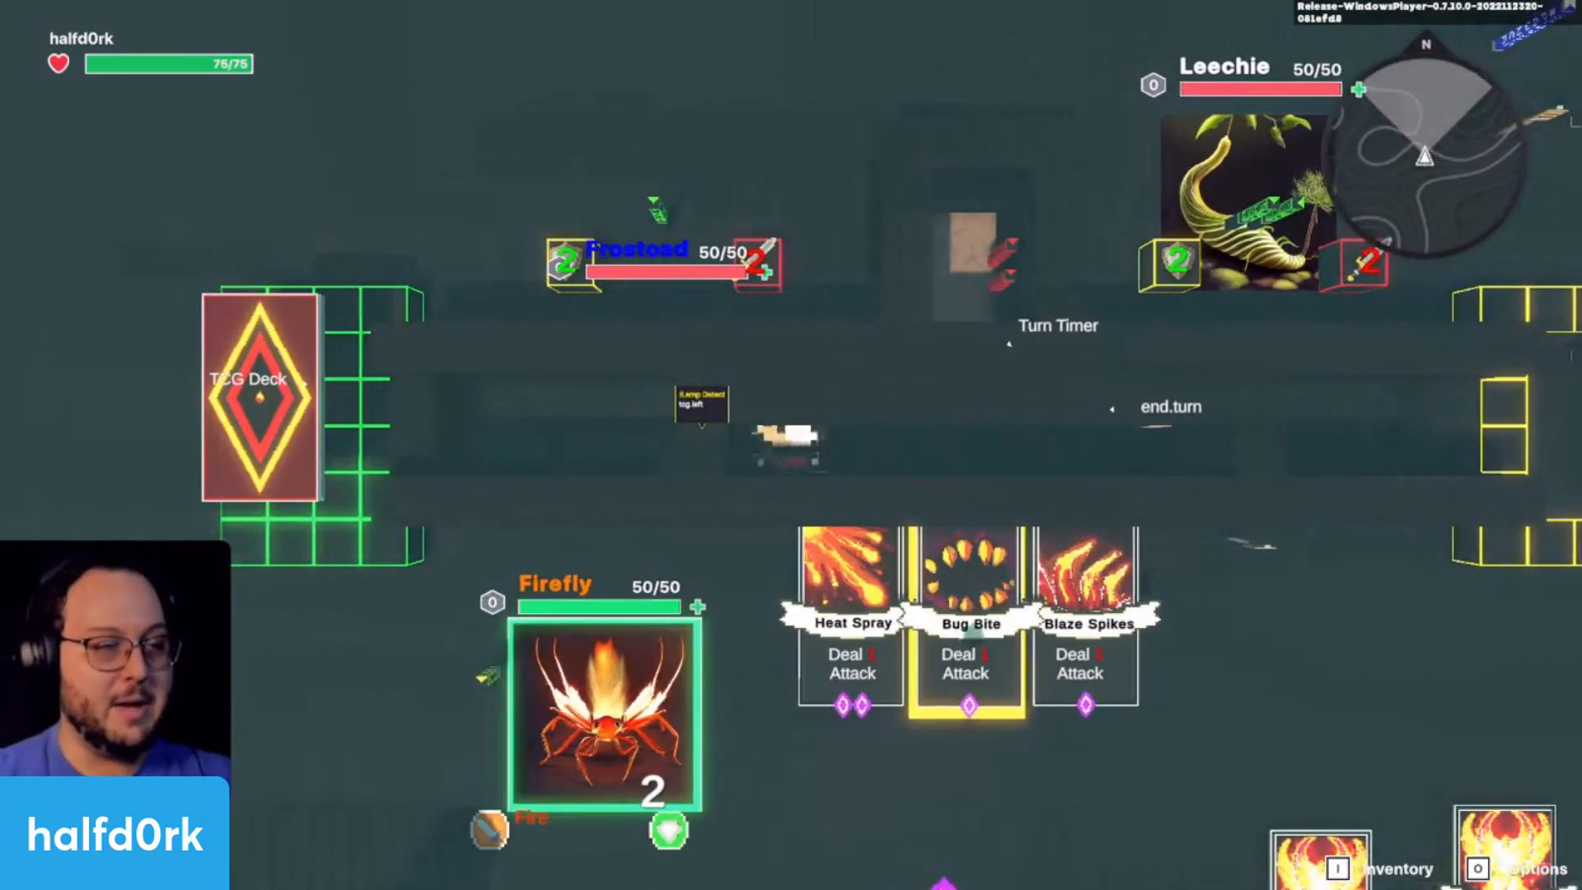
key("d")
key("d")
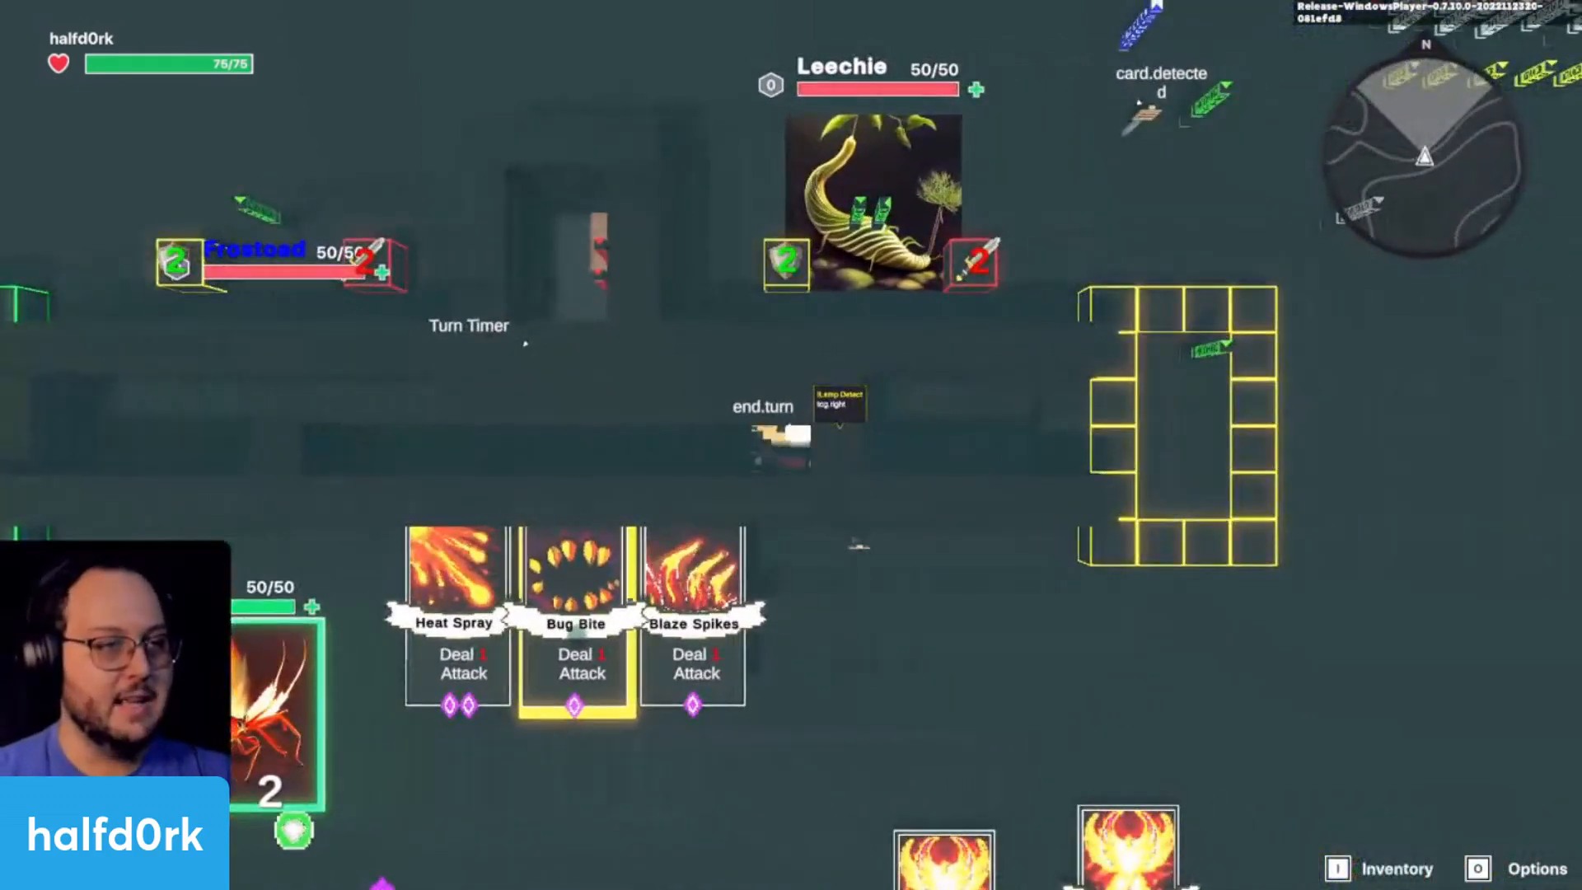
key("a")
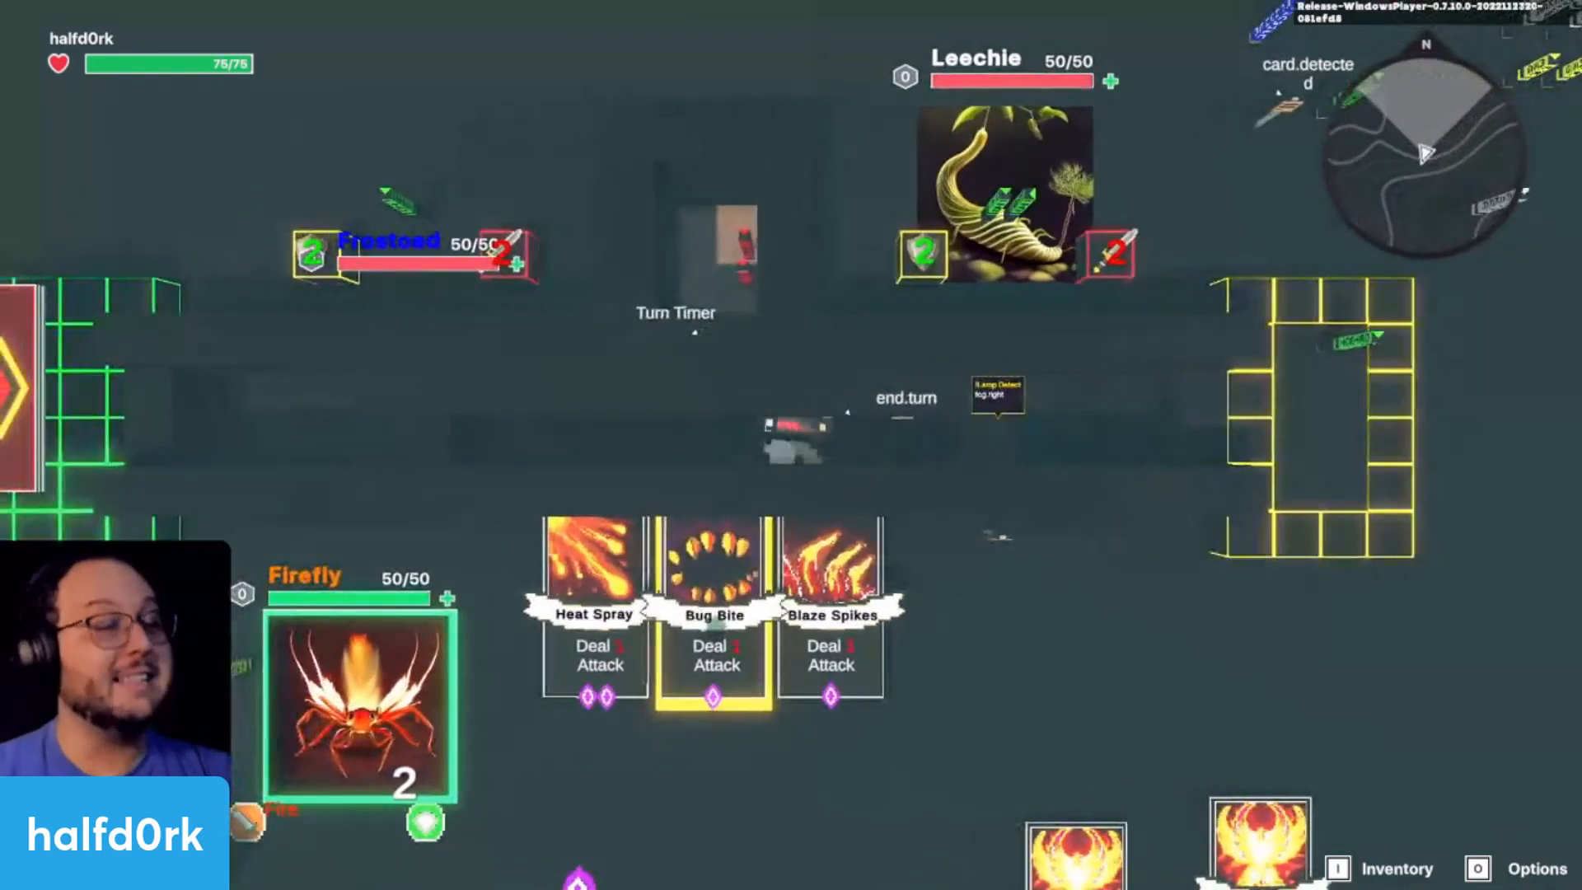
key("a")
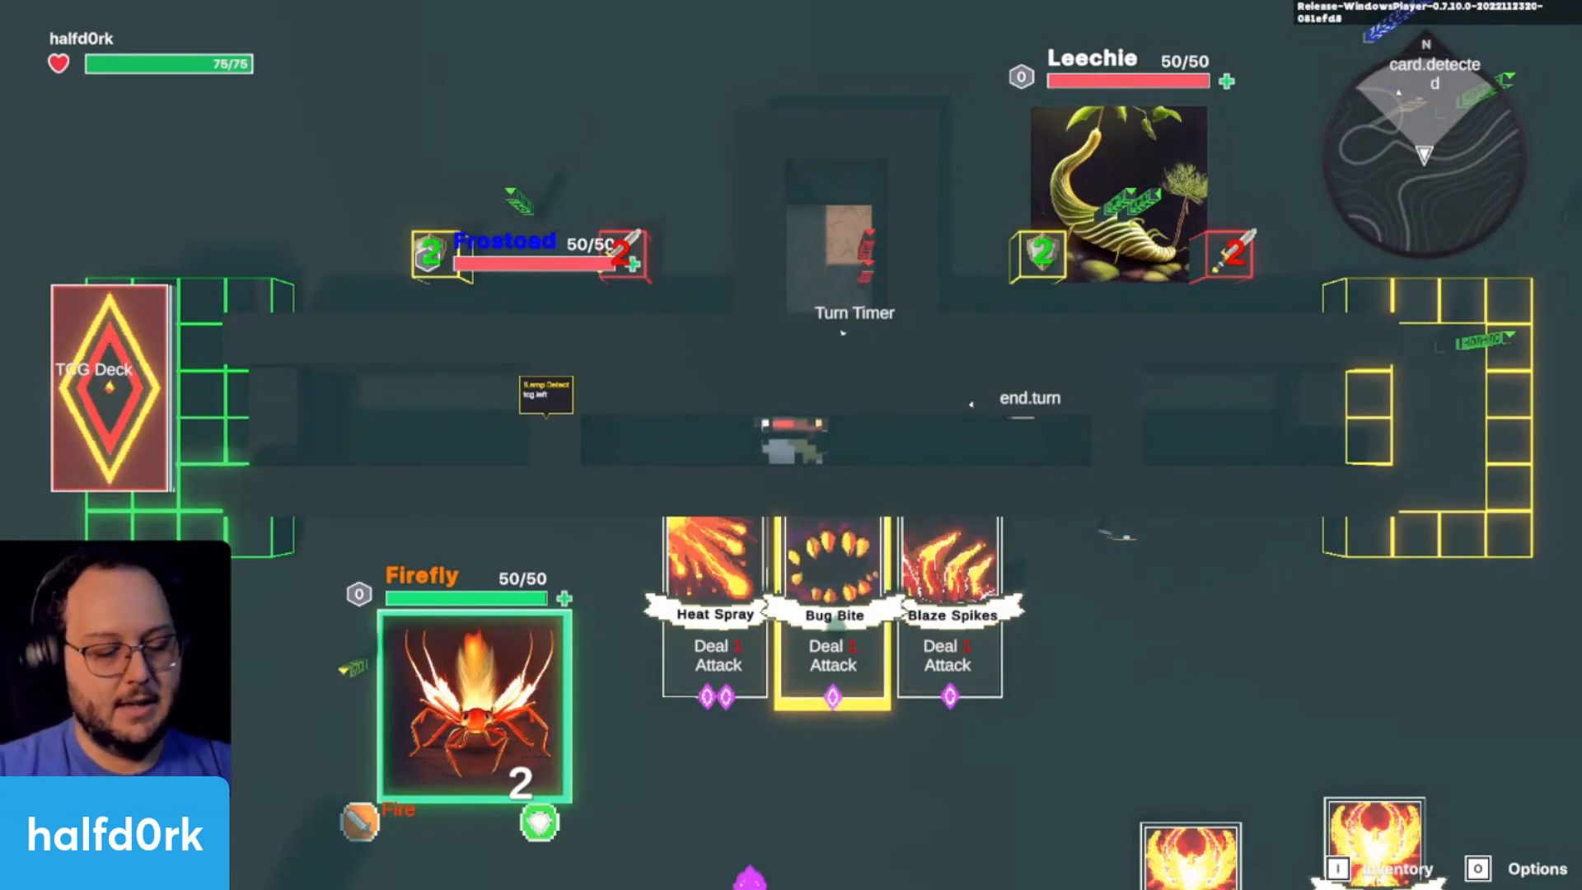
key("a")
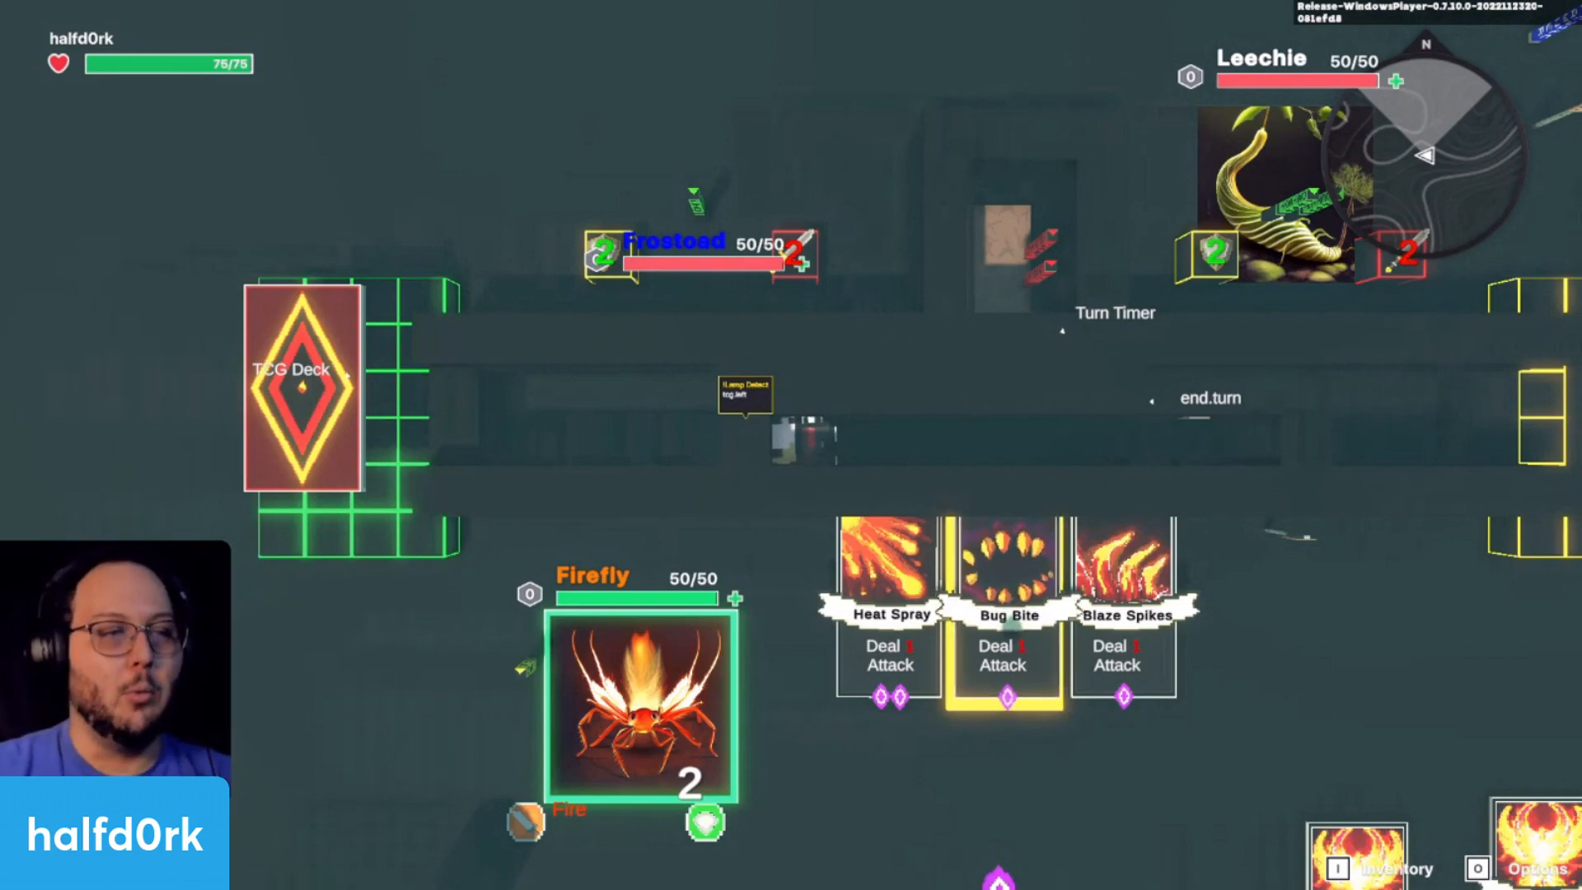
key("d")
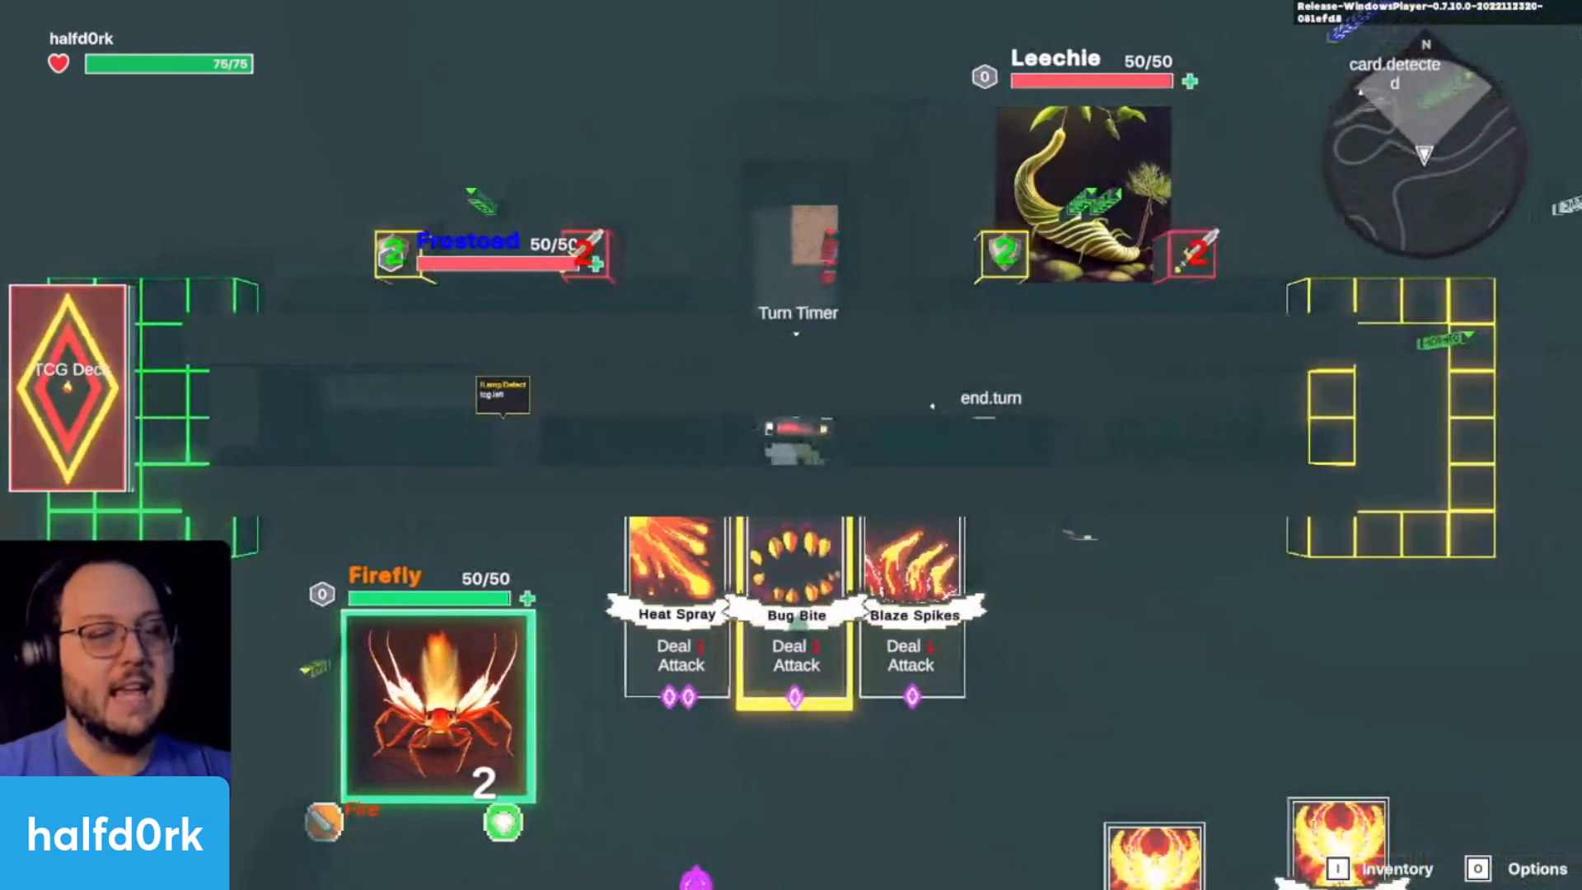
key("d")
key("a")
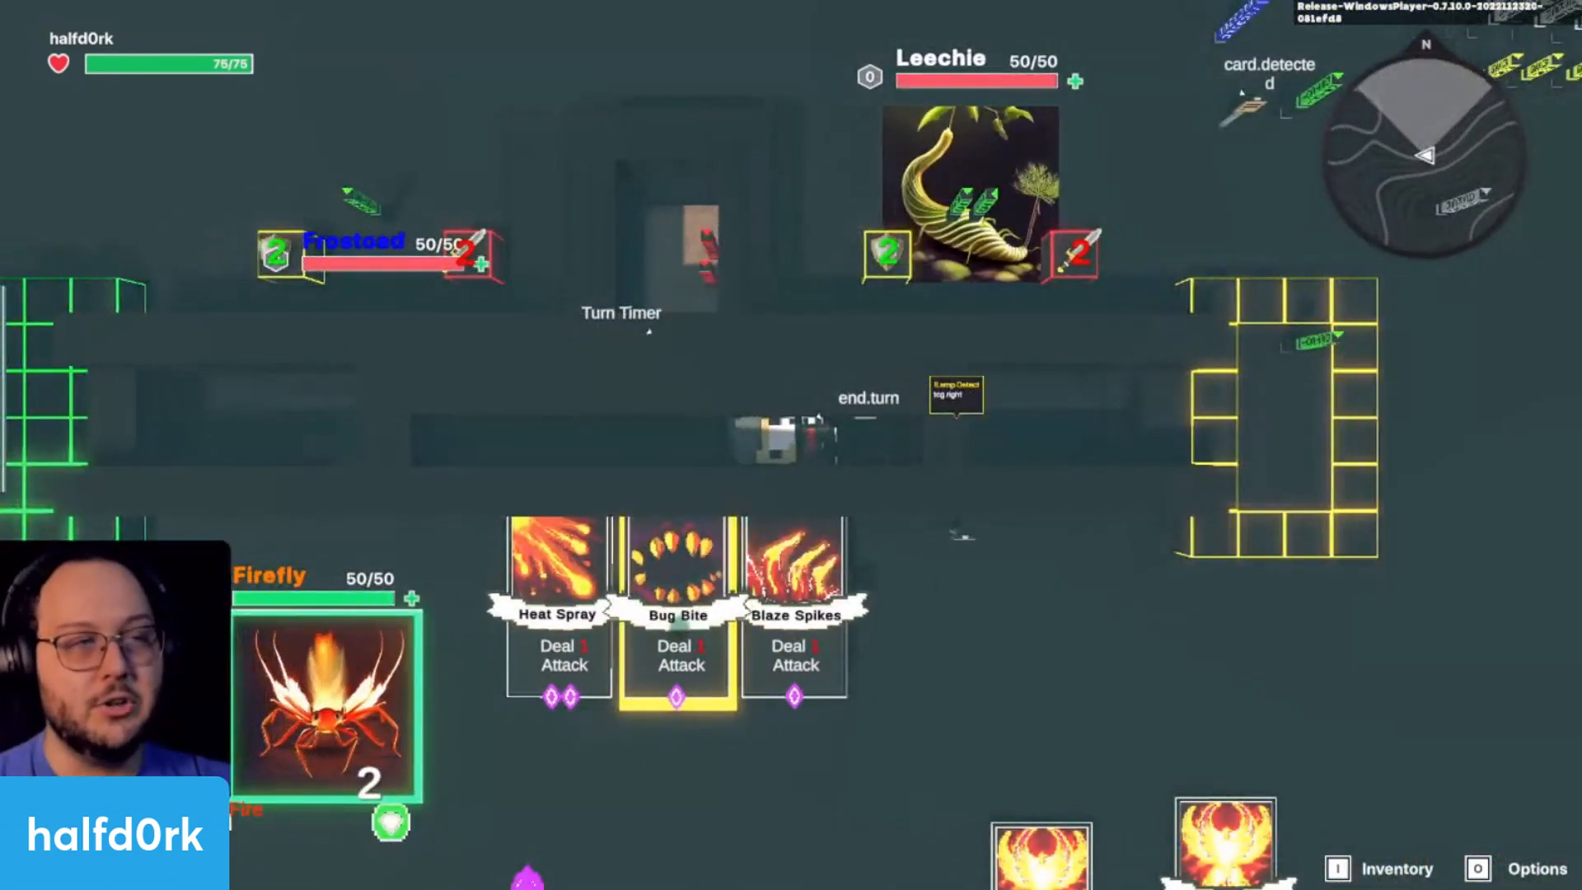
key("d")
key("a")
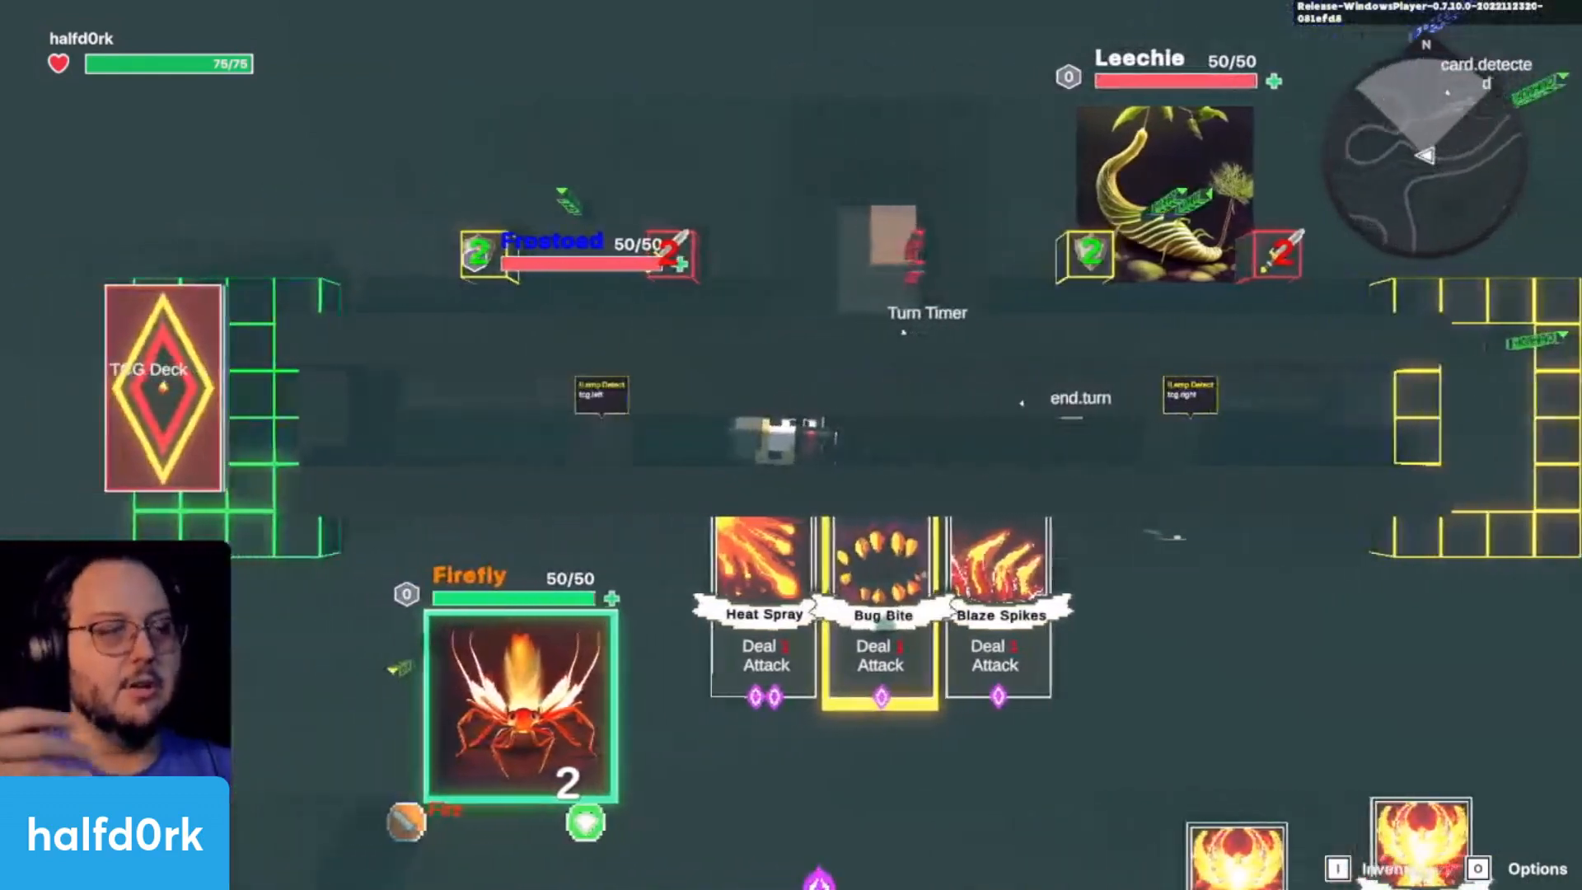
key("a")
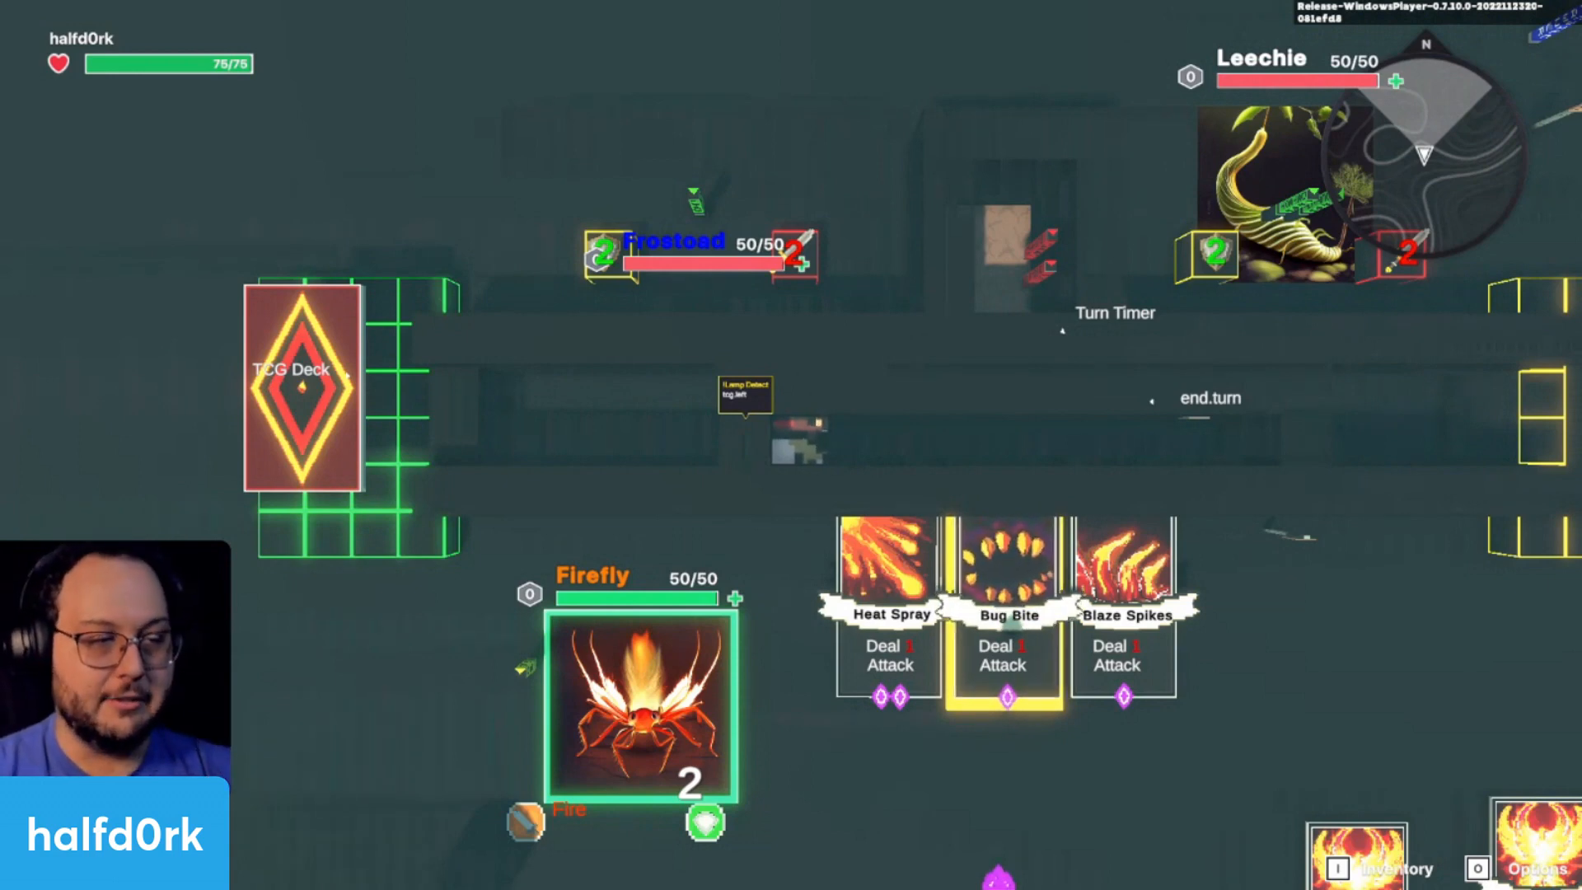
key("d")
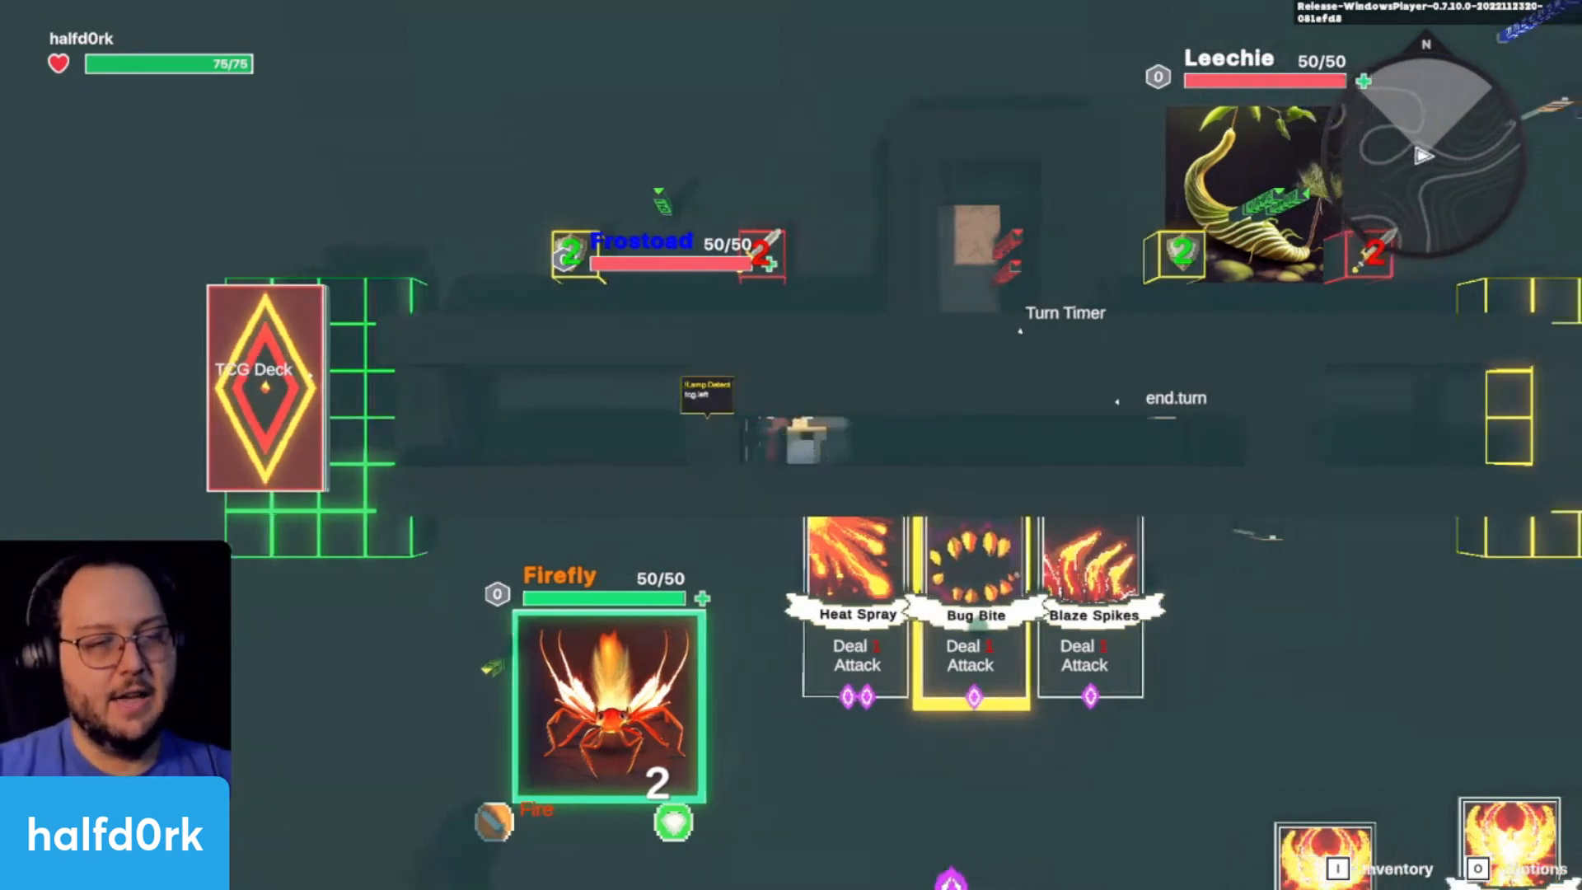
key("d")
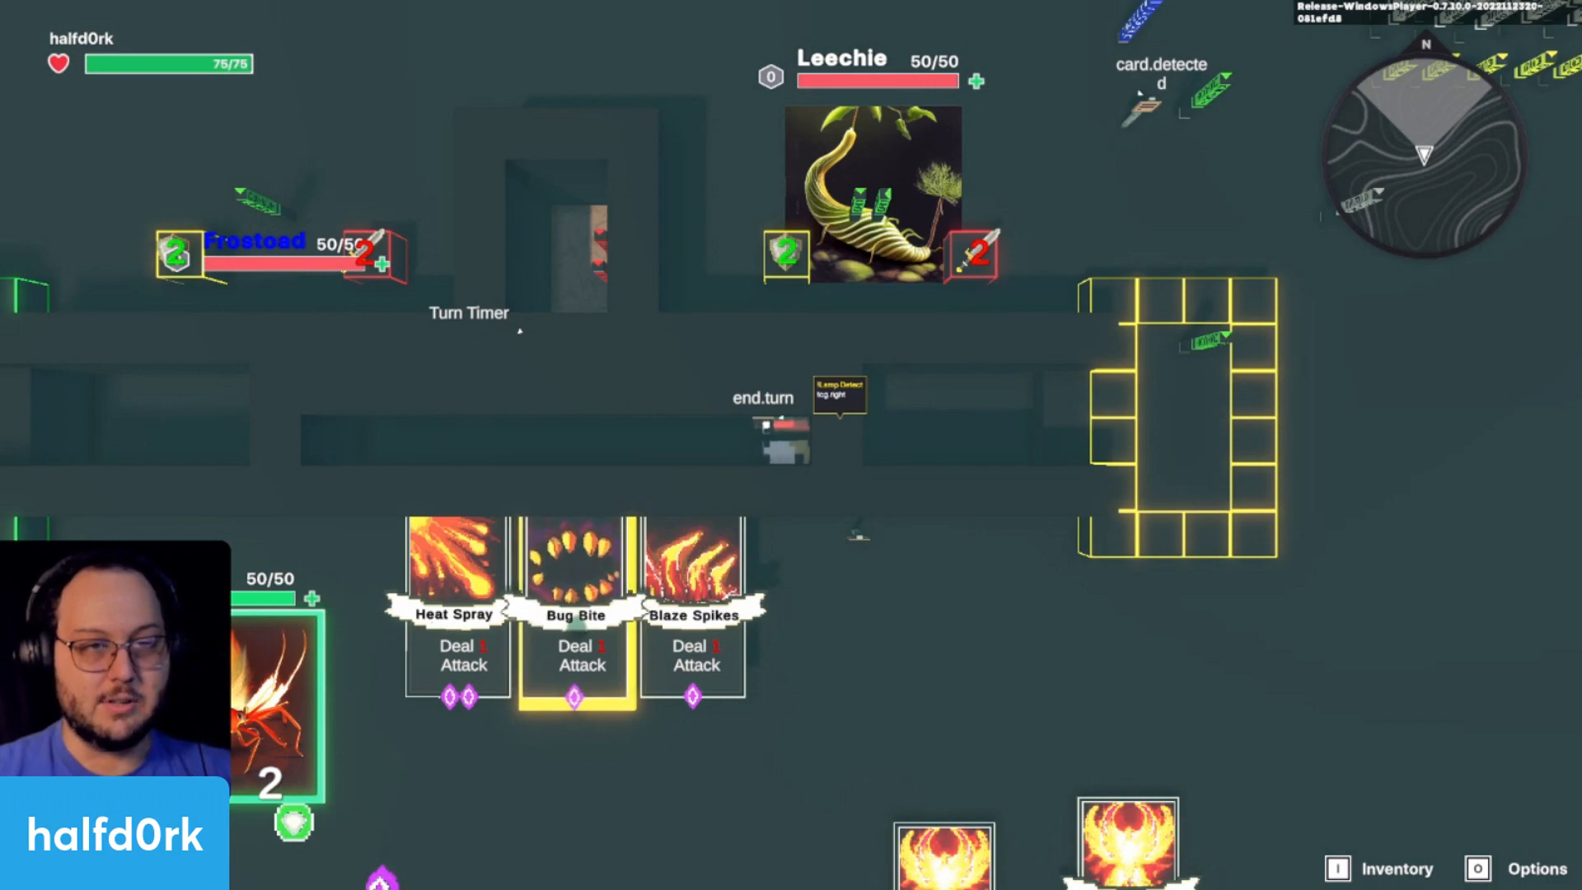
Step: Cycle the card highlight away from Bug Bite by walking between both detectors, and stop the playtest to return to editing
key("a")
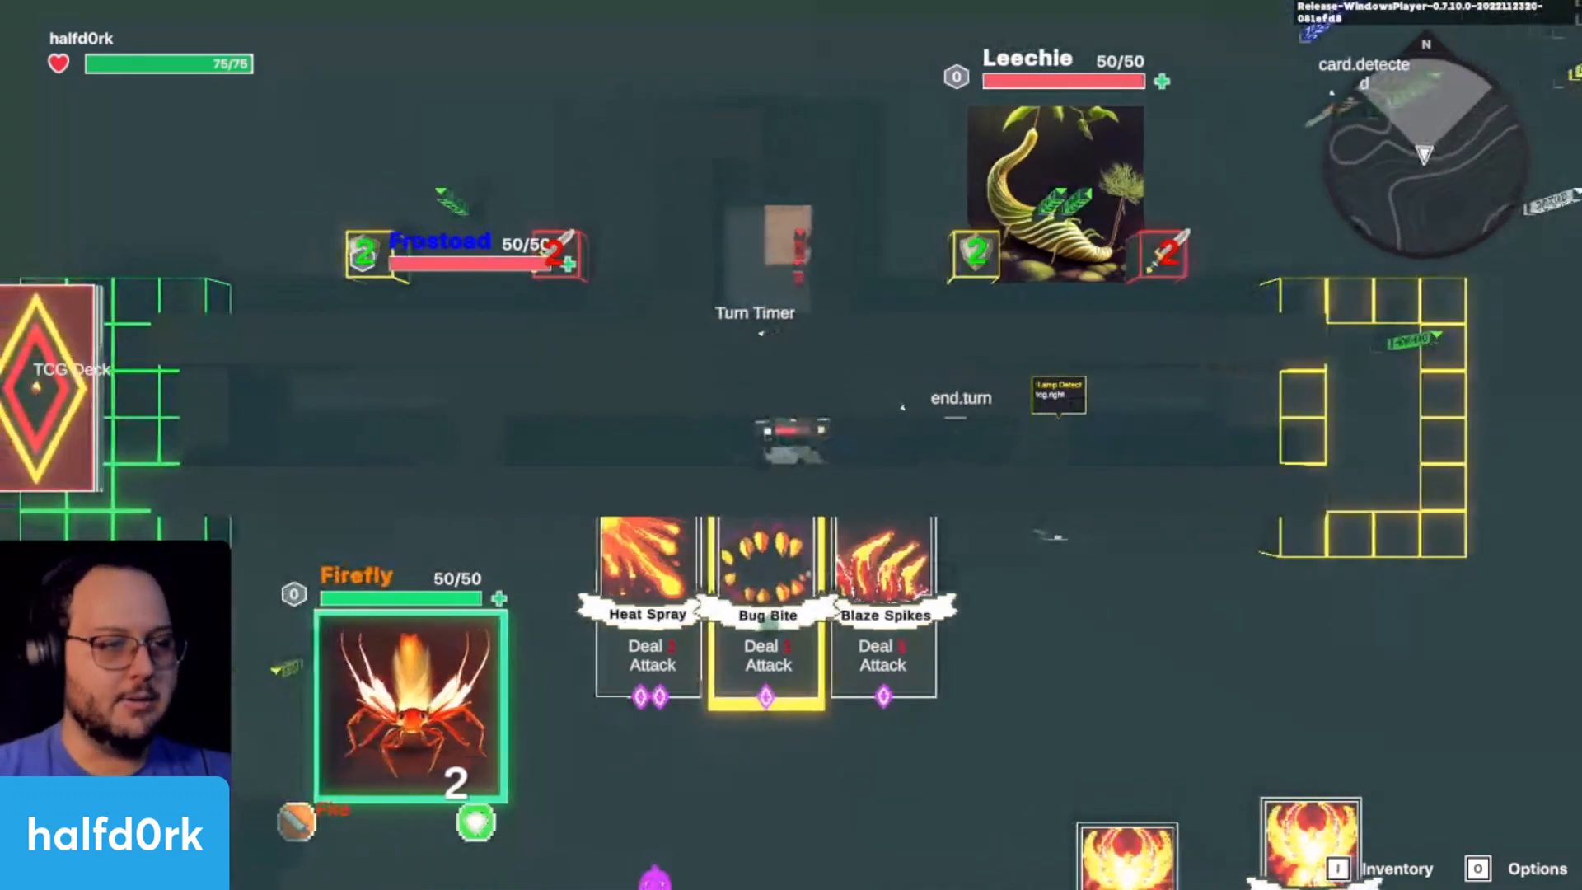
key("d")
key("a")
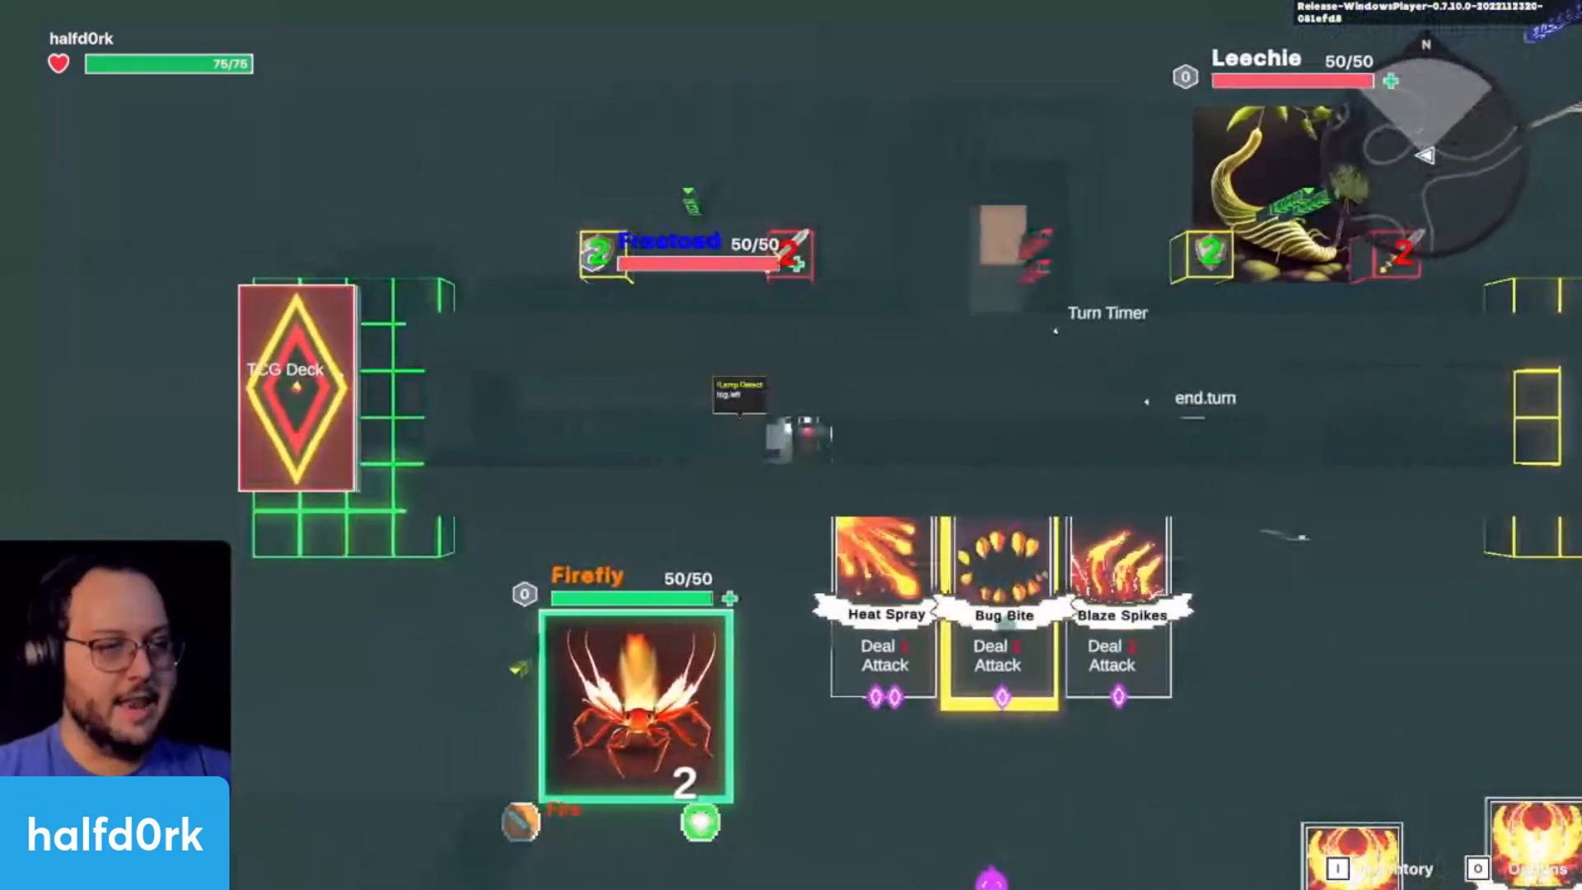
key("d")
key("a")
key("d")
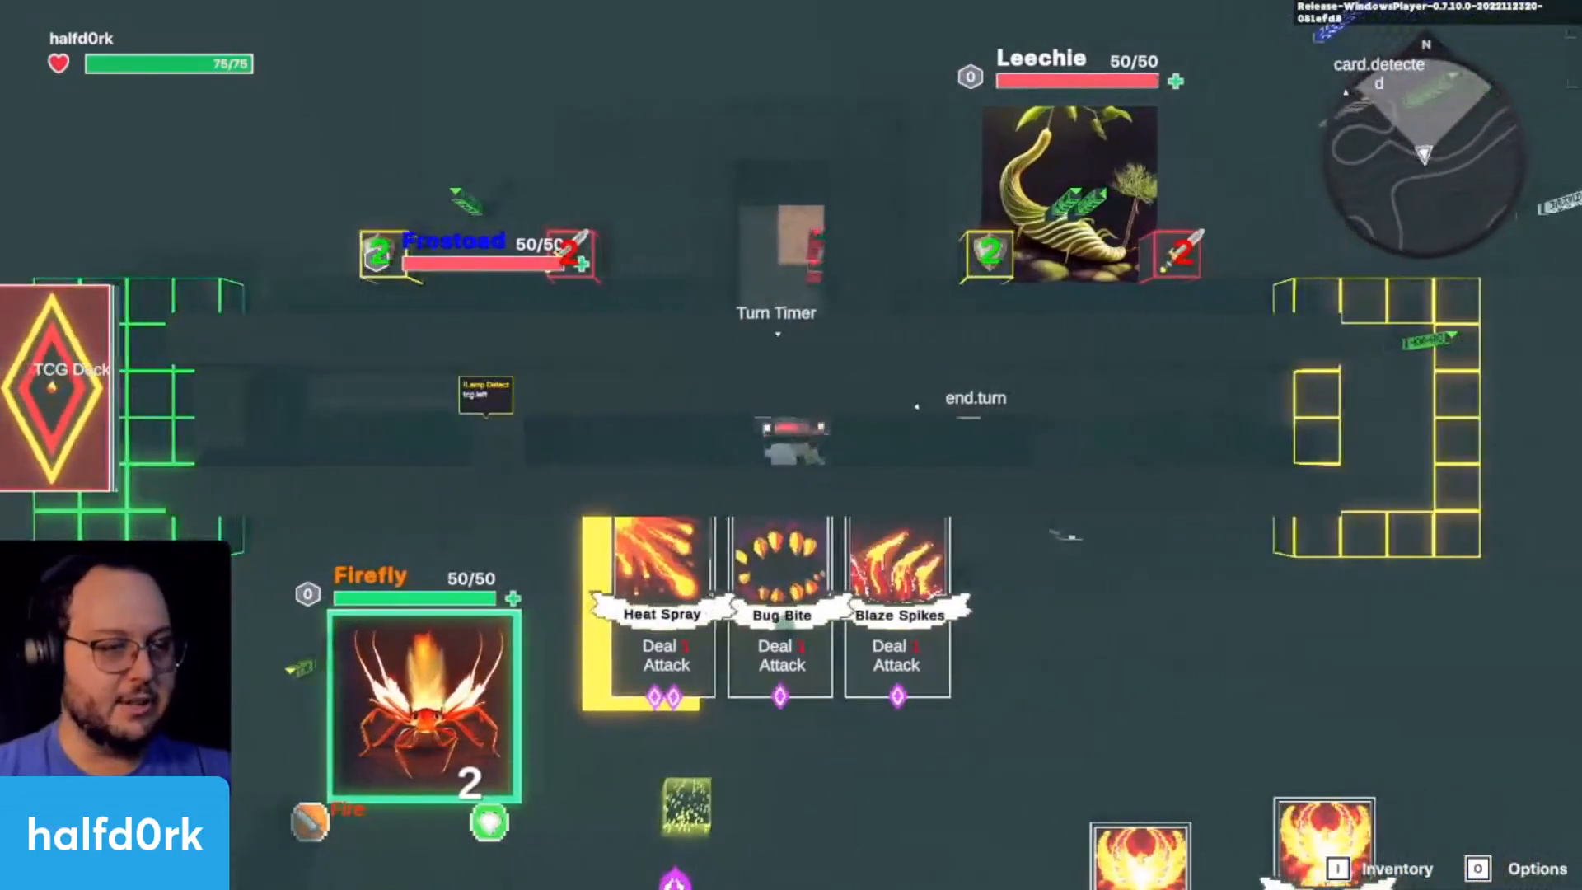
key("d")
key("a")
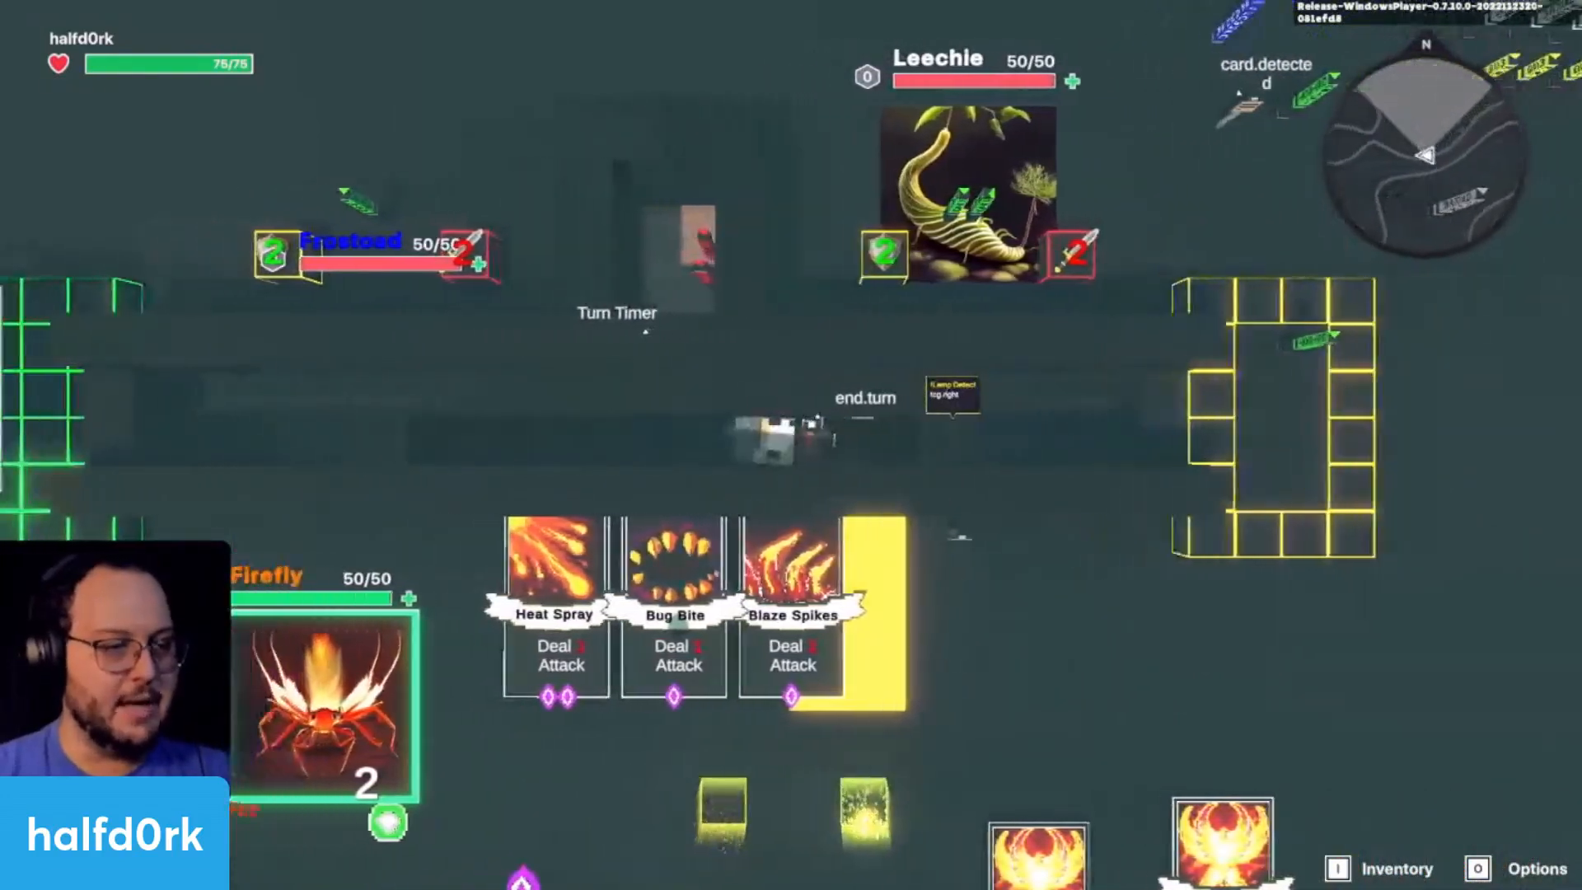
key("a")
key("Escape")
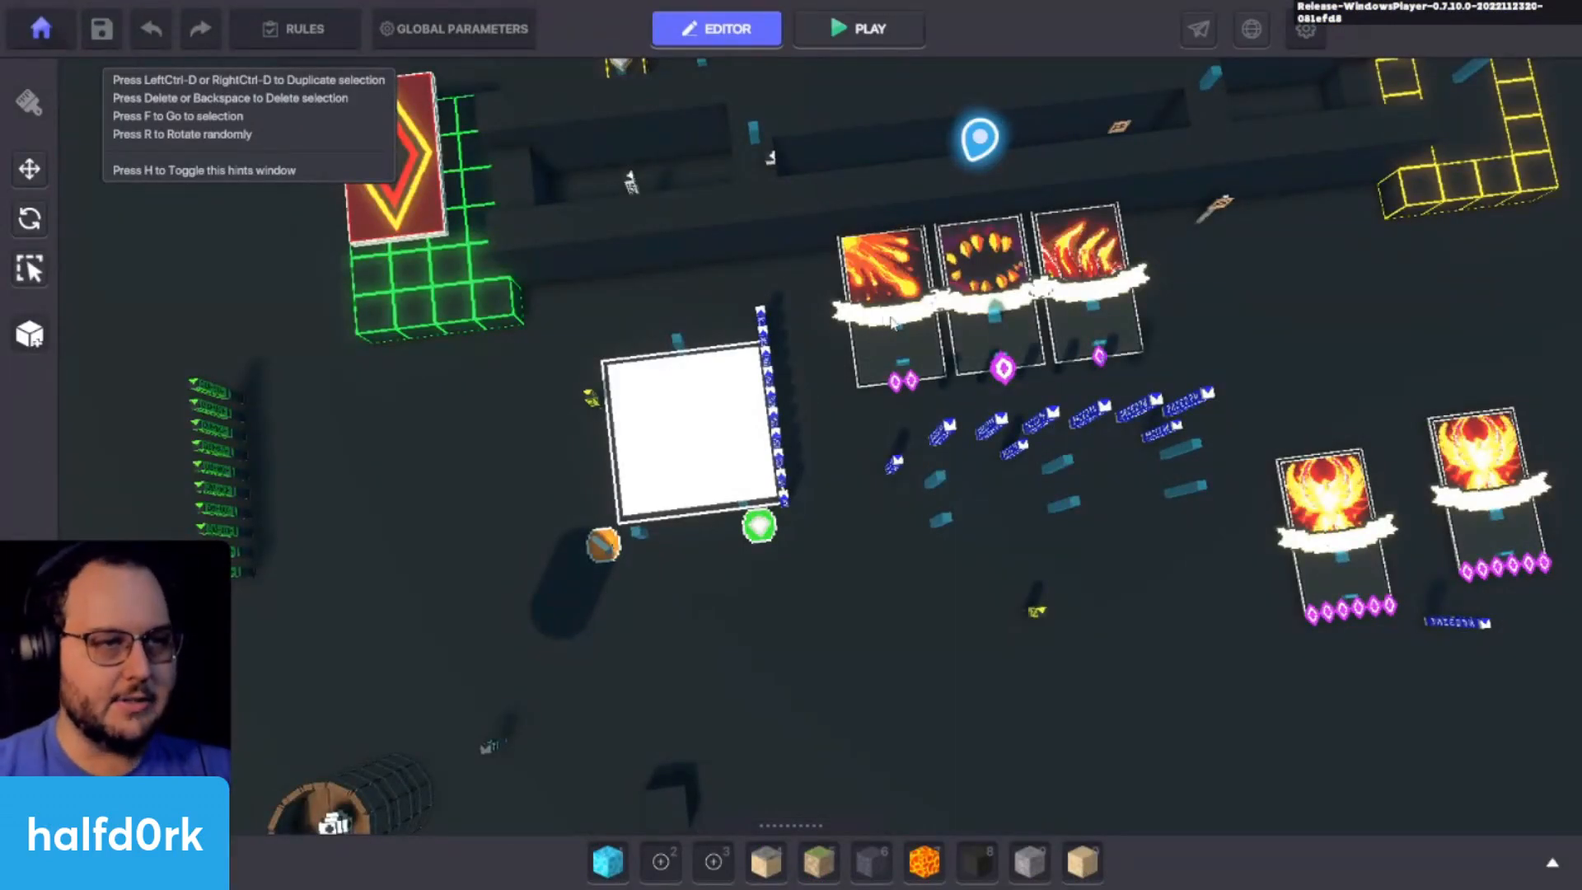
Step: Select the TCG_Heat-Spray card and review its properties down to the Health, Toggle Behaviour and Speaker components
left_click(892, 321)
key("f")
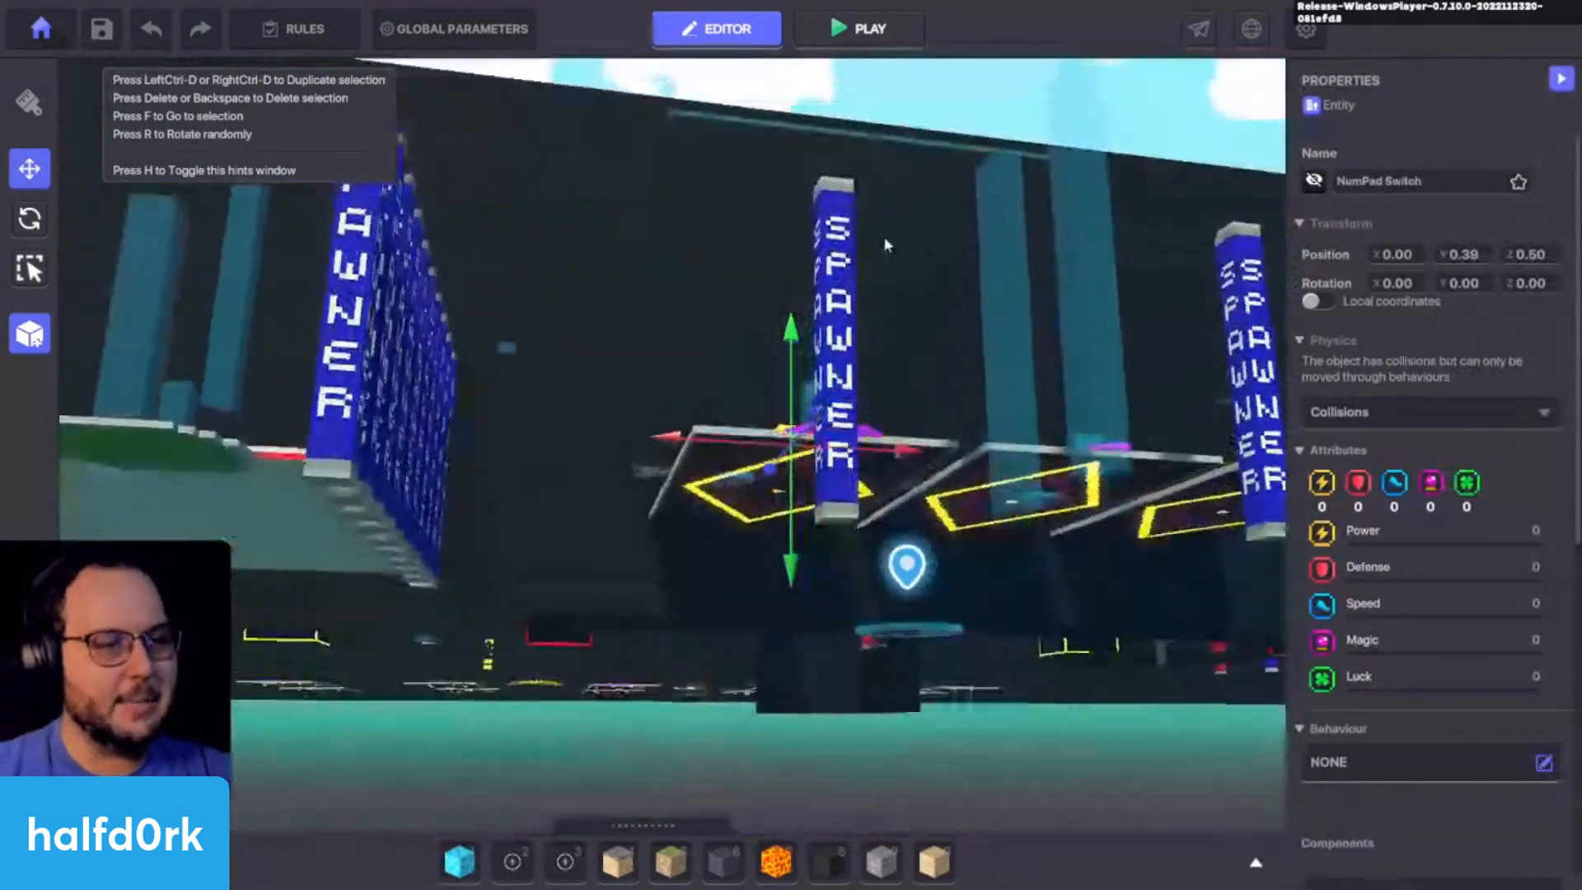
mouse_move(887, 246)
right_mouse_down()
mouse_move(894, 186)
mouse_move(857, 447)
right_mouse_up()
left_click(845, 305)
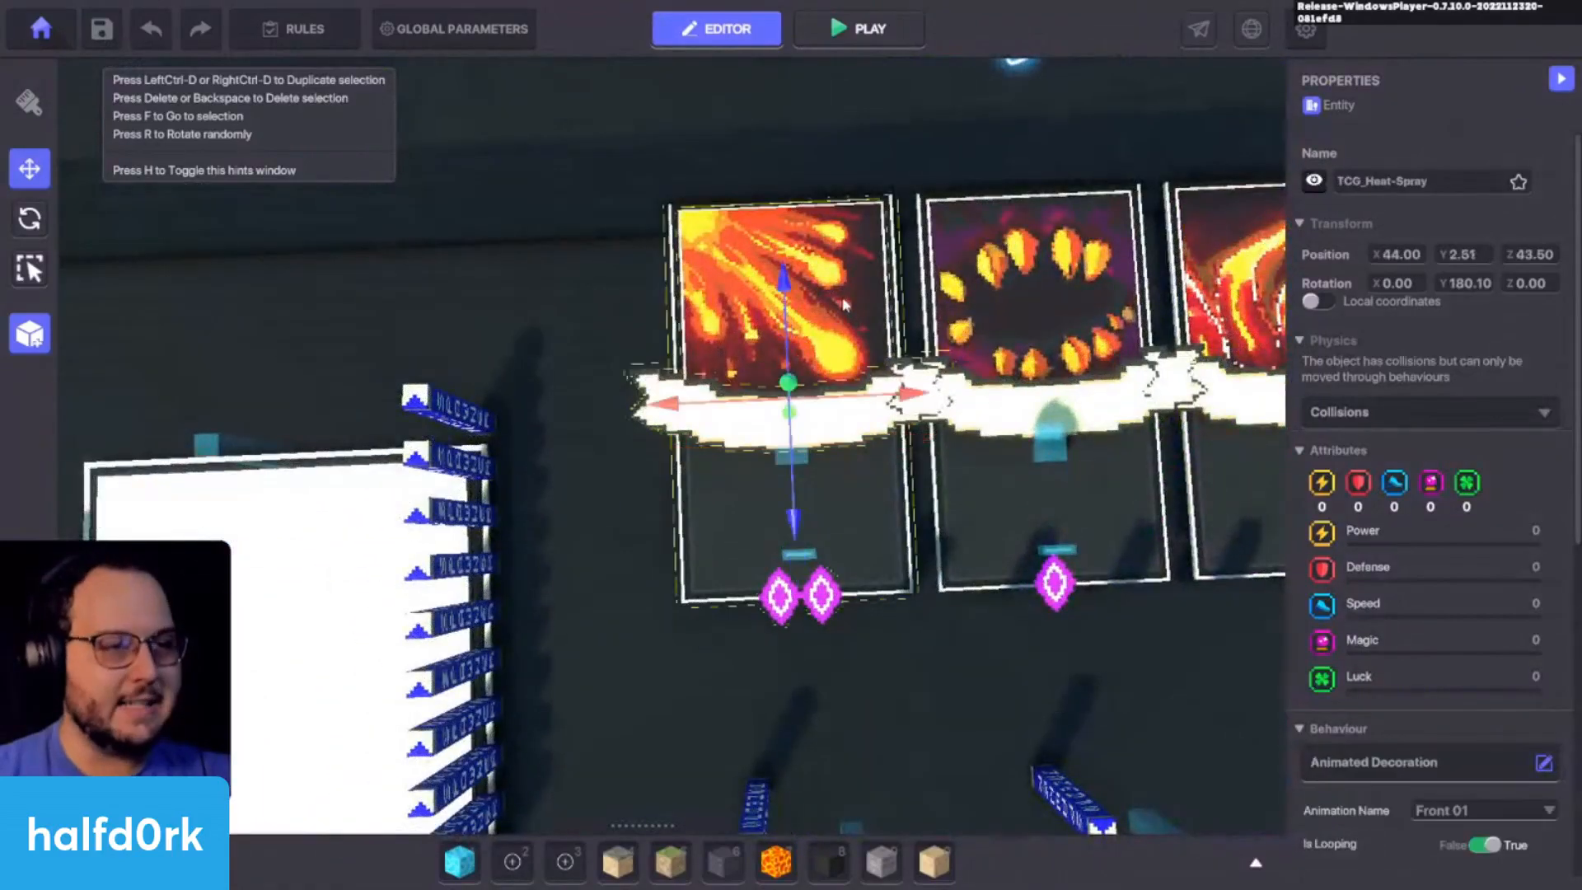
scroll(1371, 543, "down", 8)
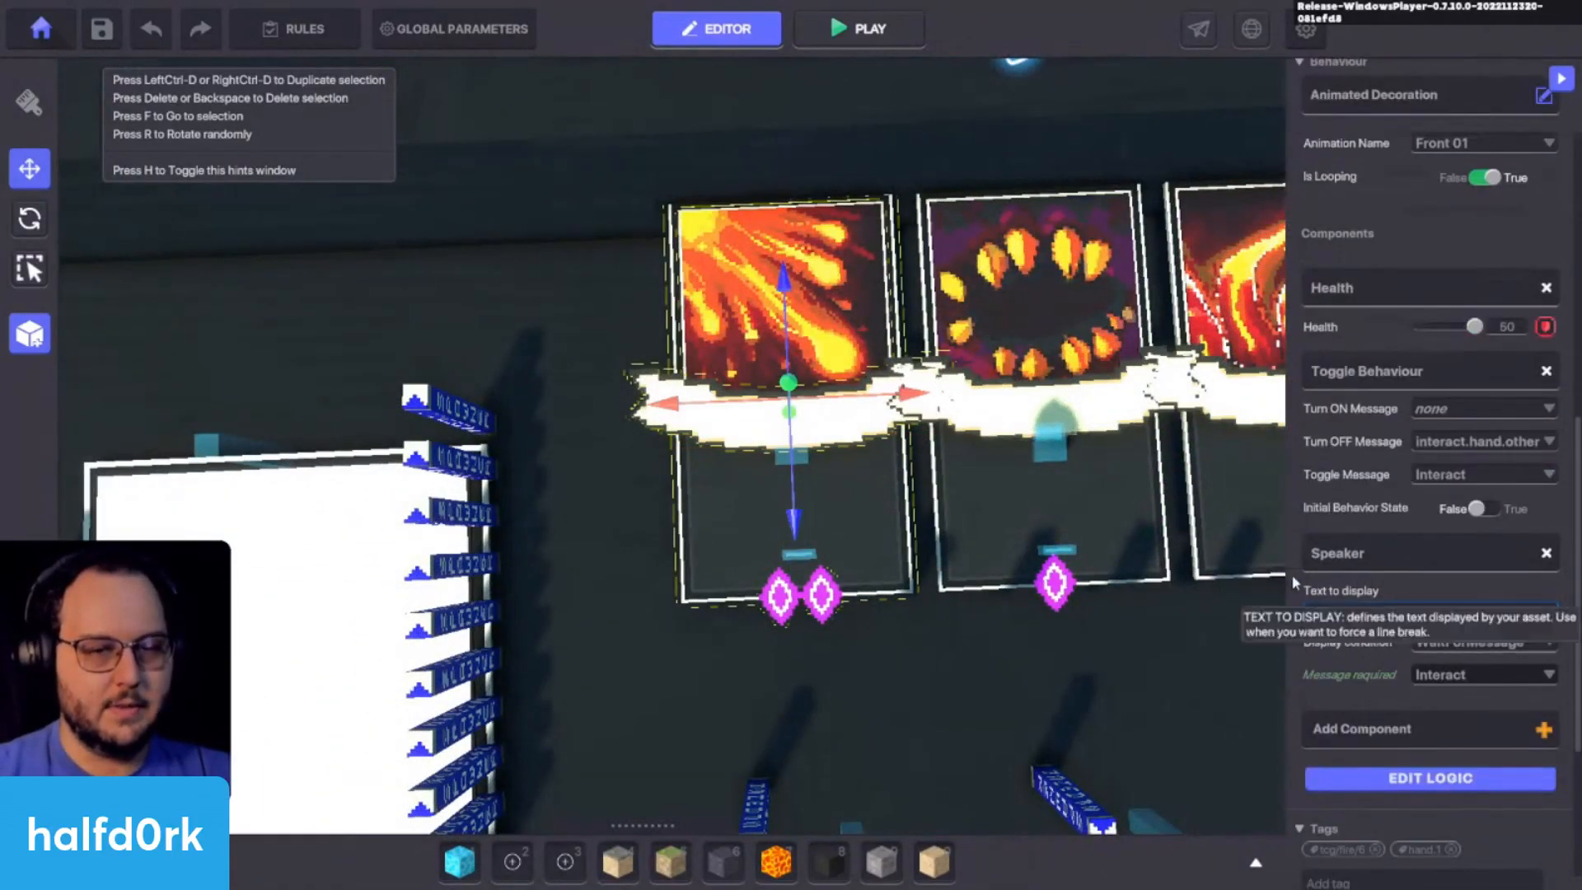
scroll(947, 494, "down", 5)
Step: Spread the Heat Spray and Blaze Spikes cards outward from Bug Bite to widen the gaps between the three cards
right_click_drag(857, 461, 849, 426)
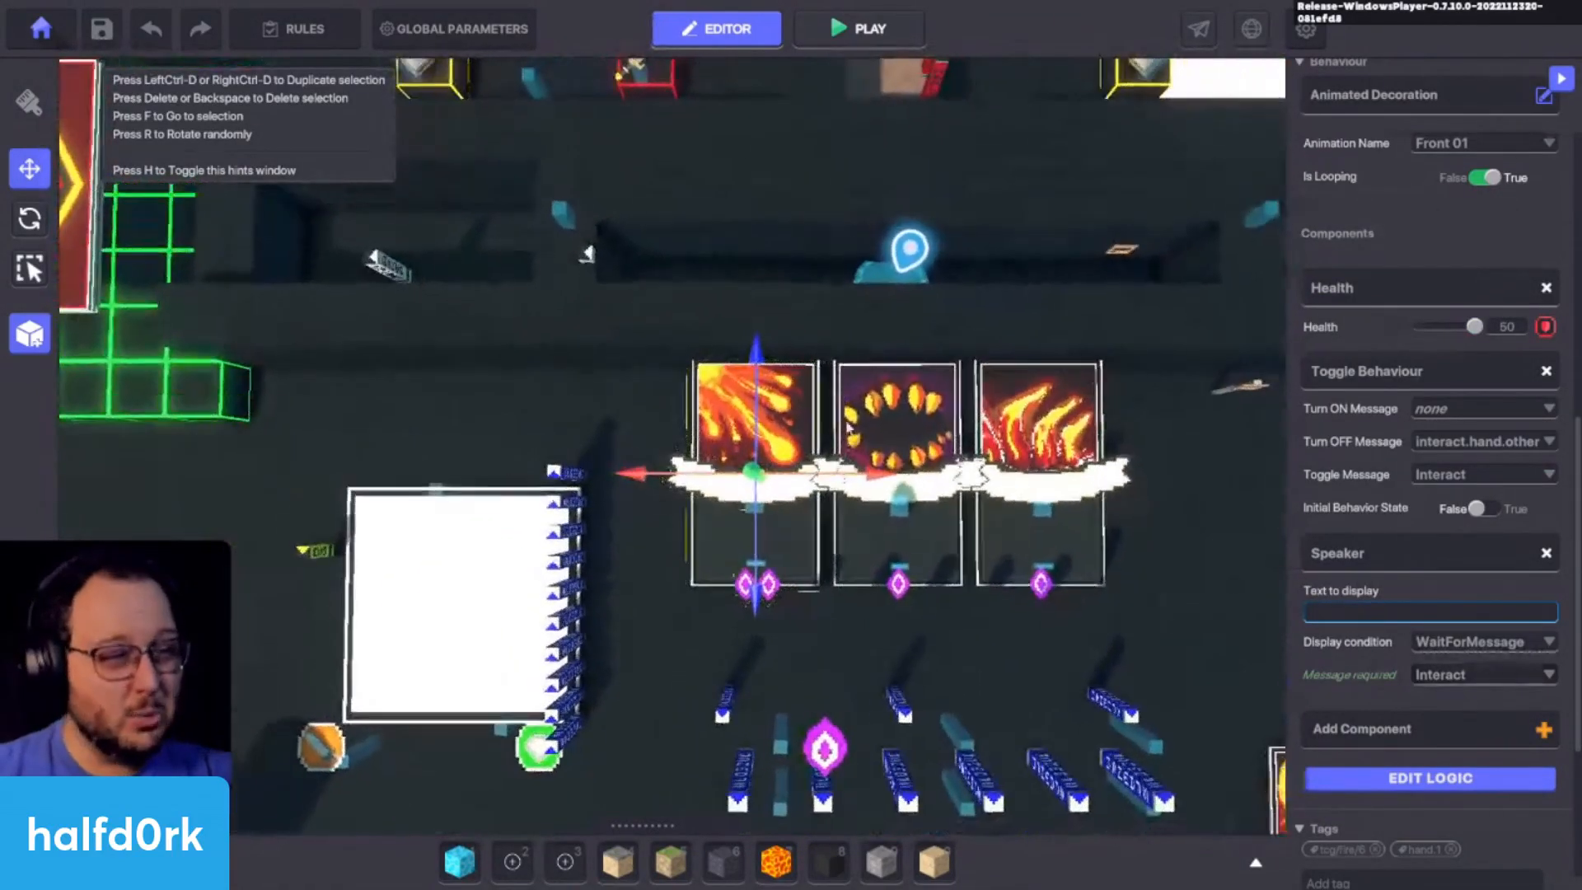
scroll(836, 449, "up", 3)
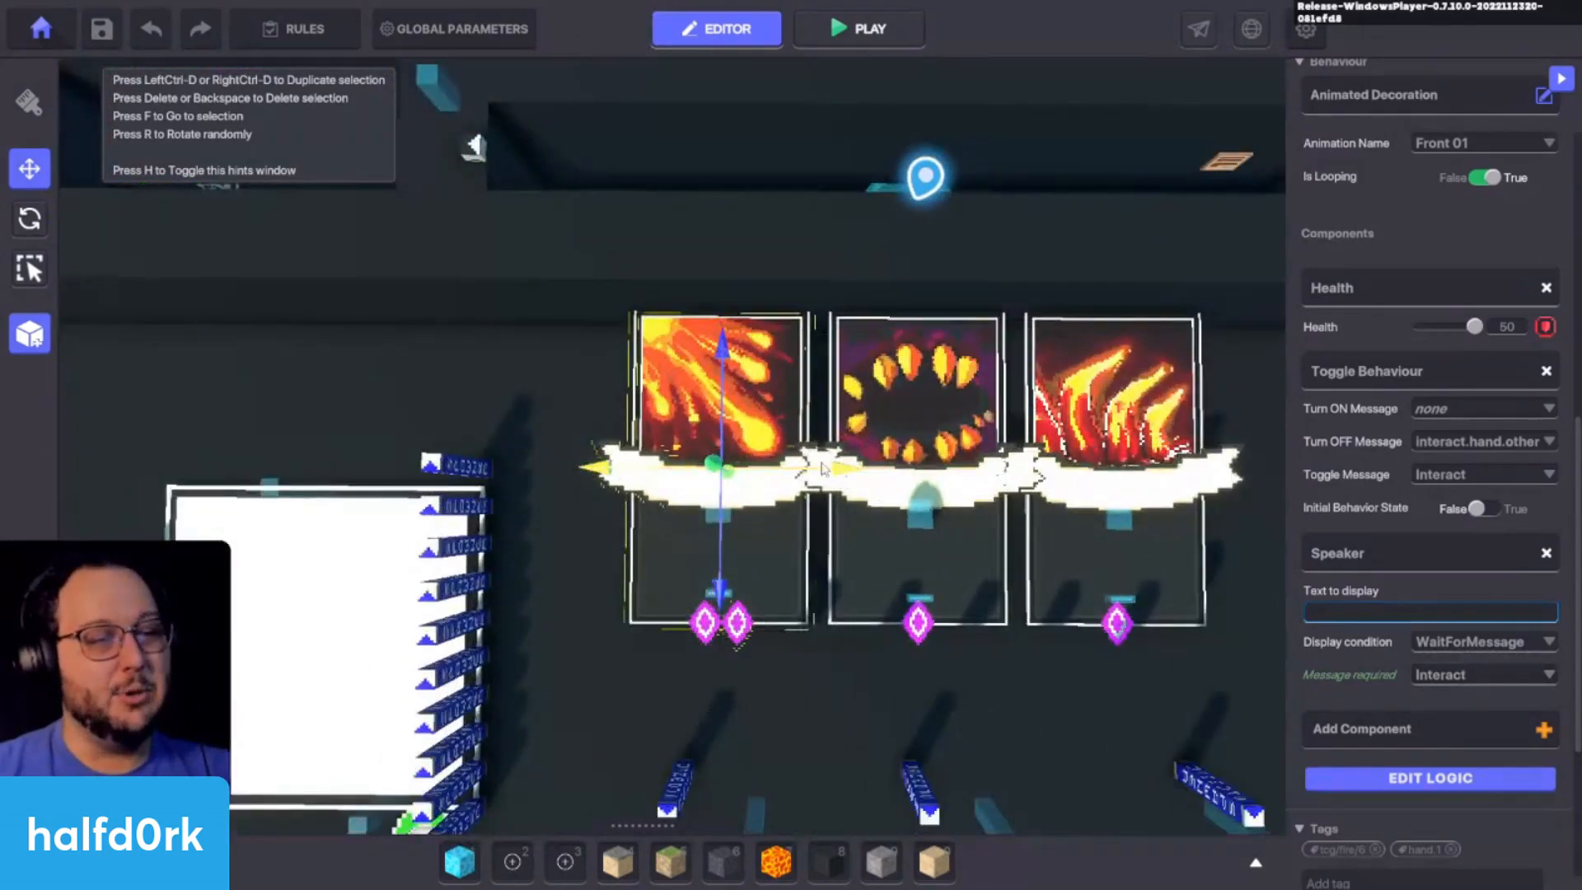
left_click(1069, 476)
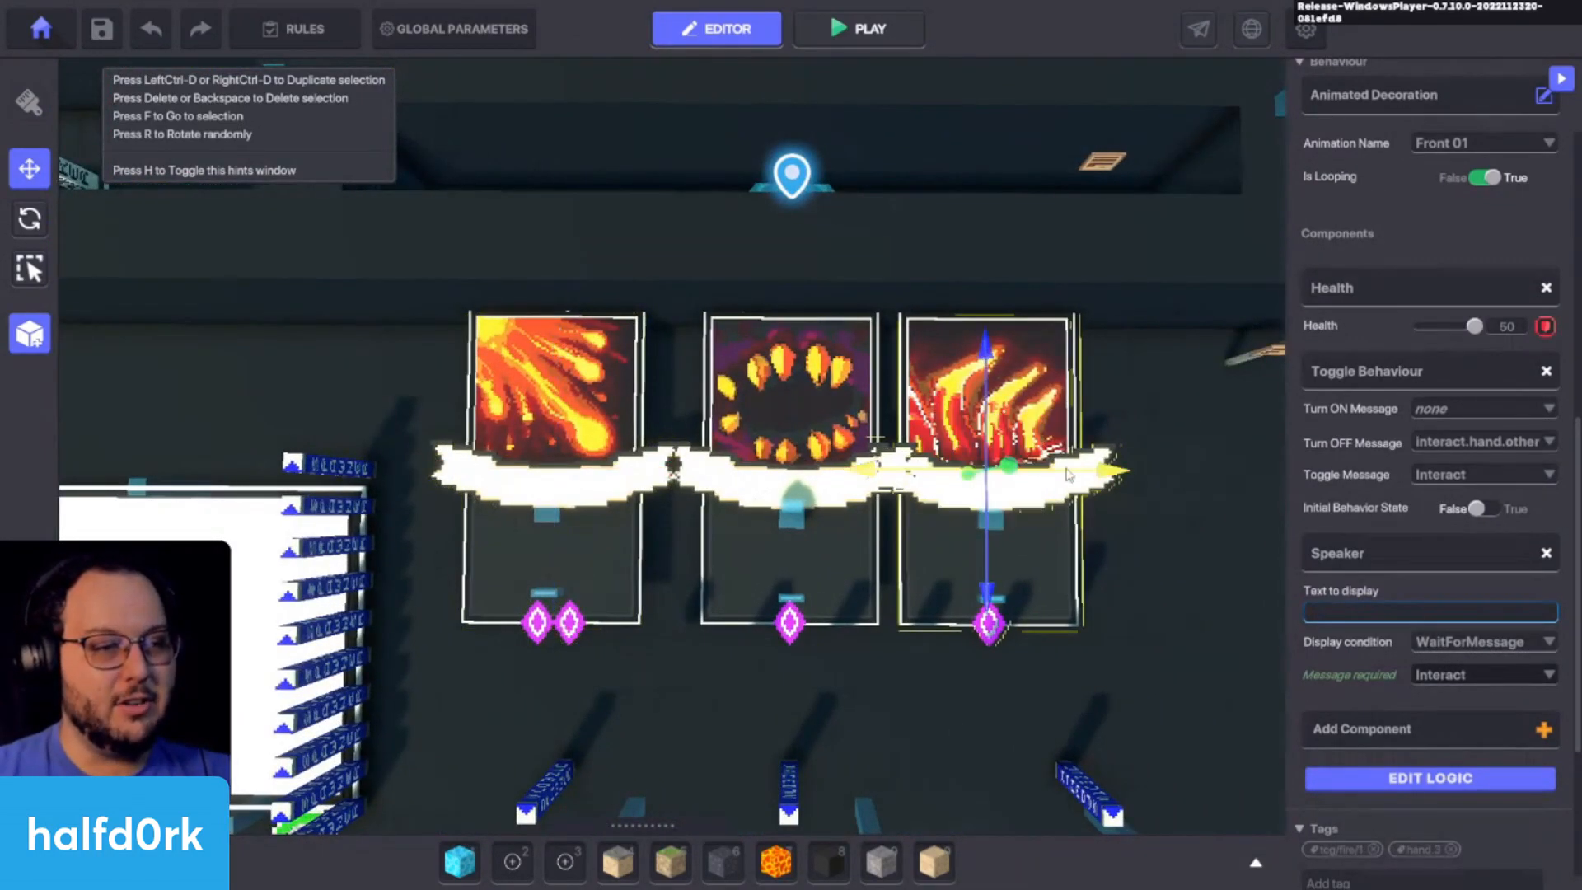
left_click(1225, 551)
Step: Move the lamp spawner in front of Blaze Spikes inward along X to even out the spacing of the three card spawners
right_click_drag(971, 578, 981, 482)
left_click(992, 482)
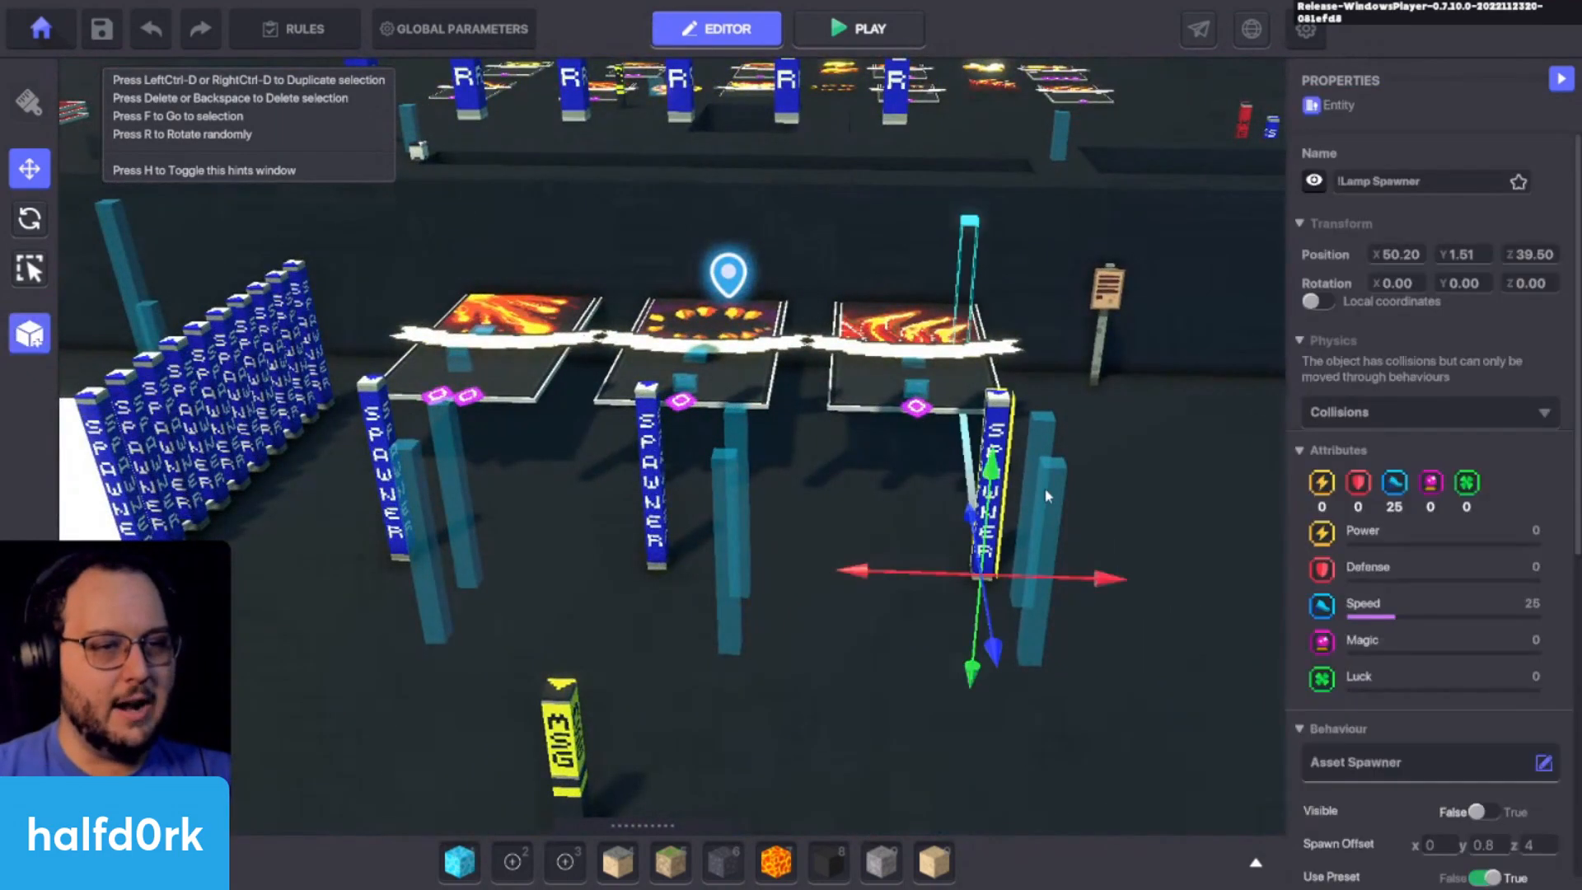
left_click_drag(1103, 583, 1049, 580)
key("a")
Step: Check the positions of the lamp spawners in front of the Bug Bite and Heat Spray cards
left_click(791, 521)
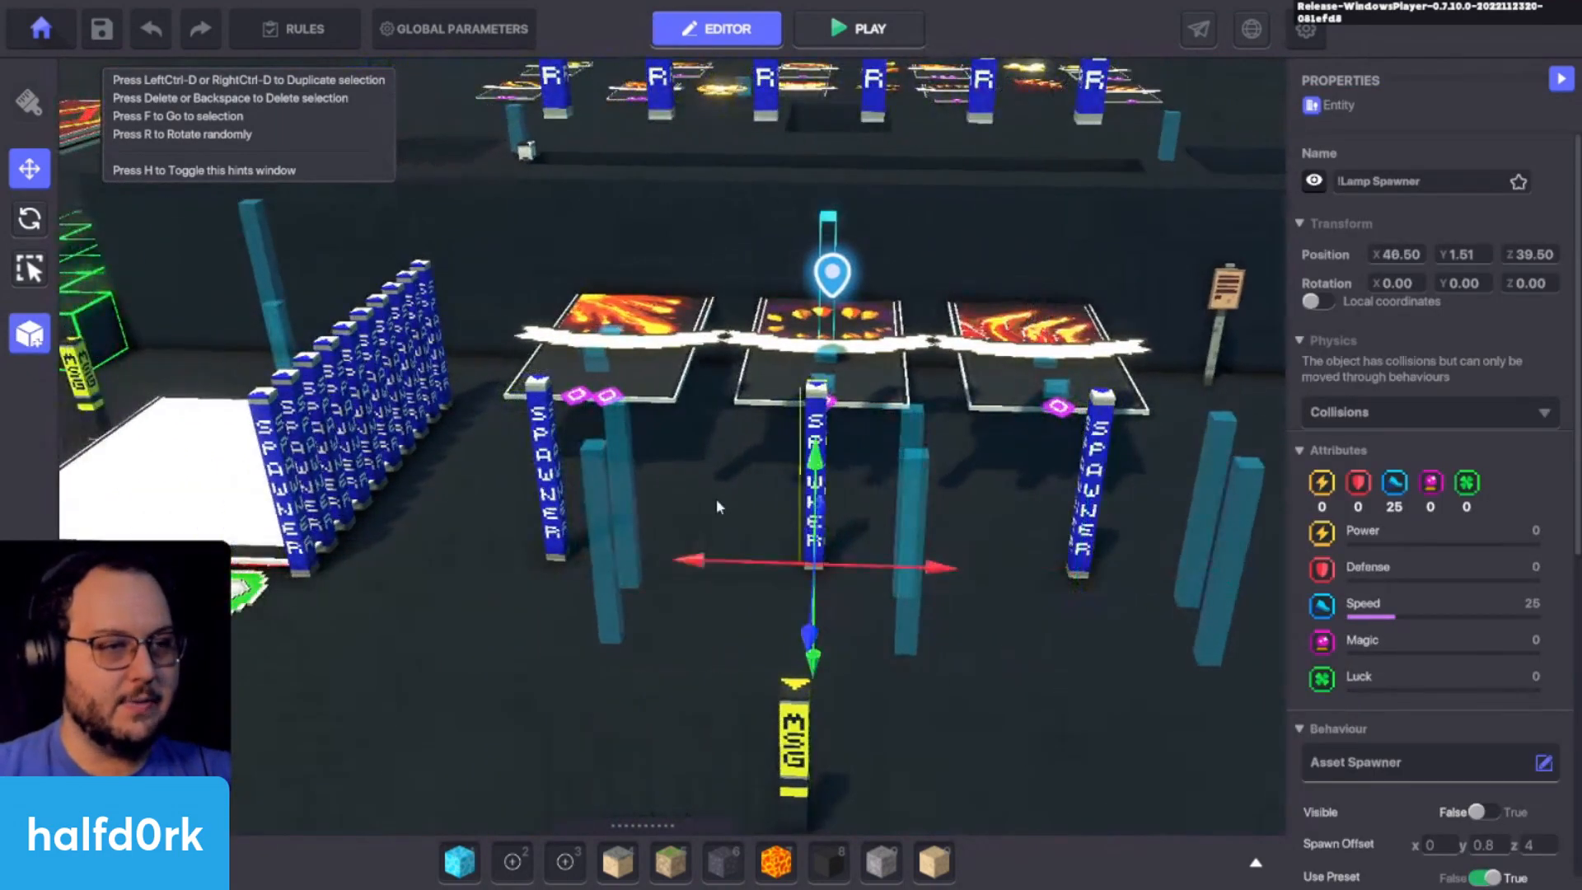
right_click_drag(715, 497, 729, 582)
key("a")
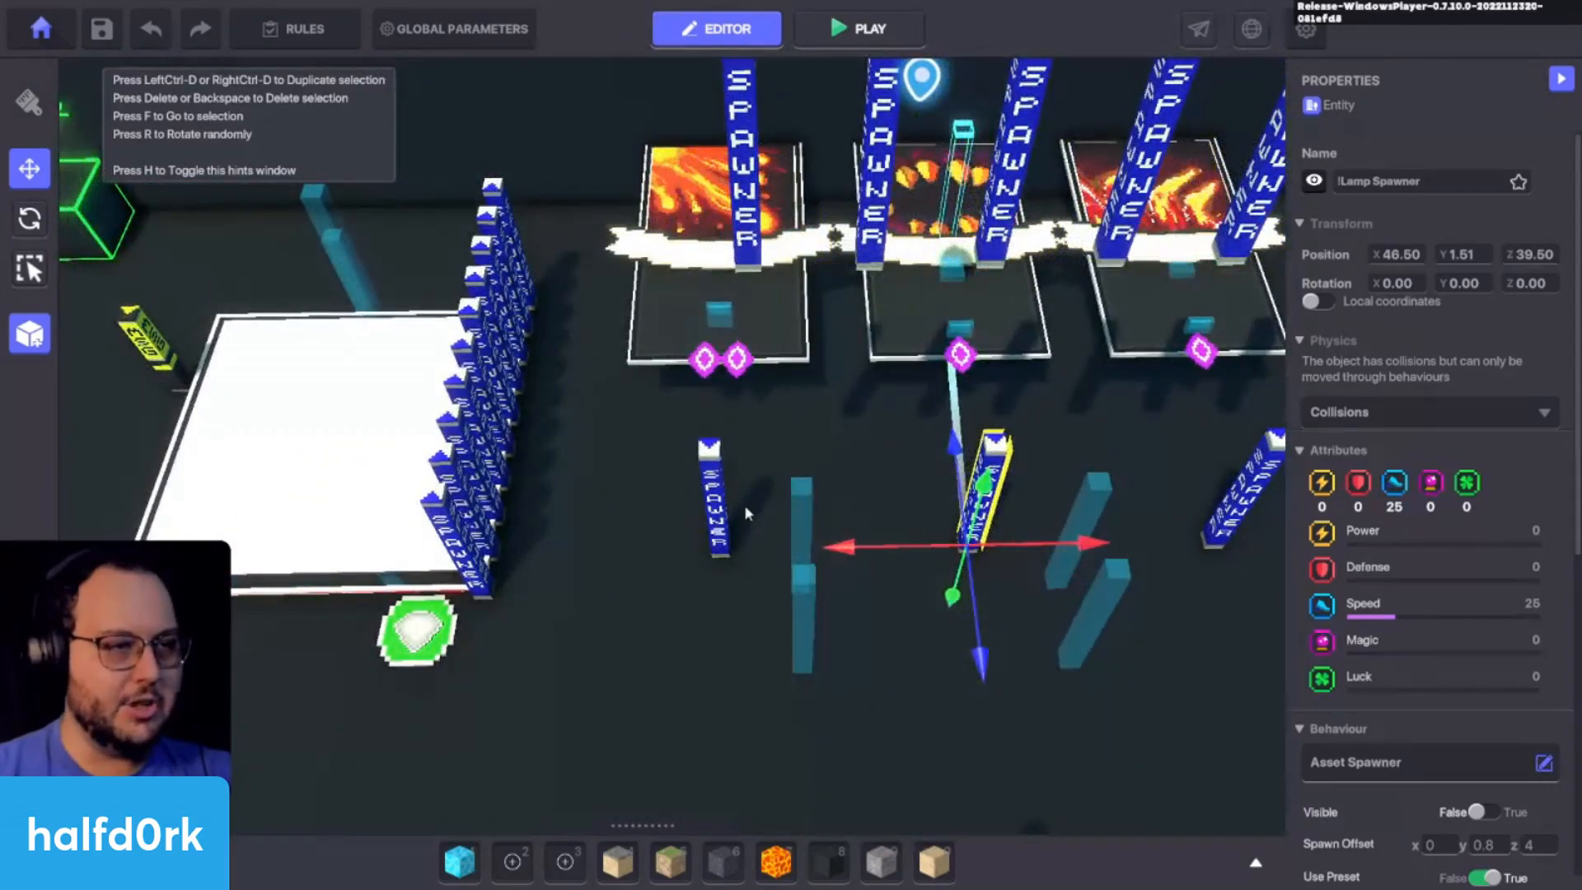
left_click(723, 506)
Step: Look over the board's lane from the TCG deck across to the yellow grid and back to the attack cards
key("w")
key("a")
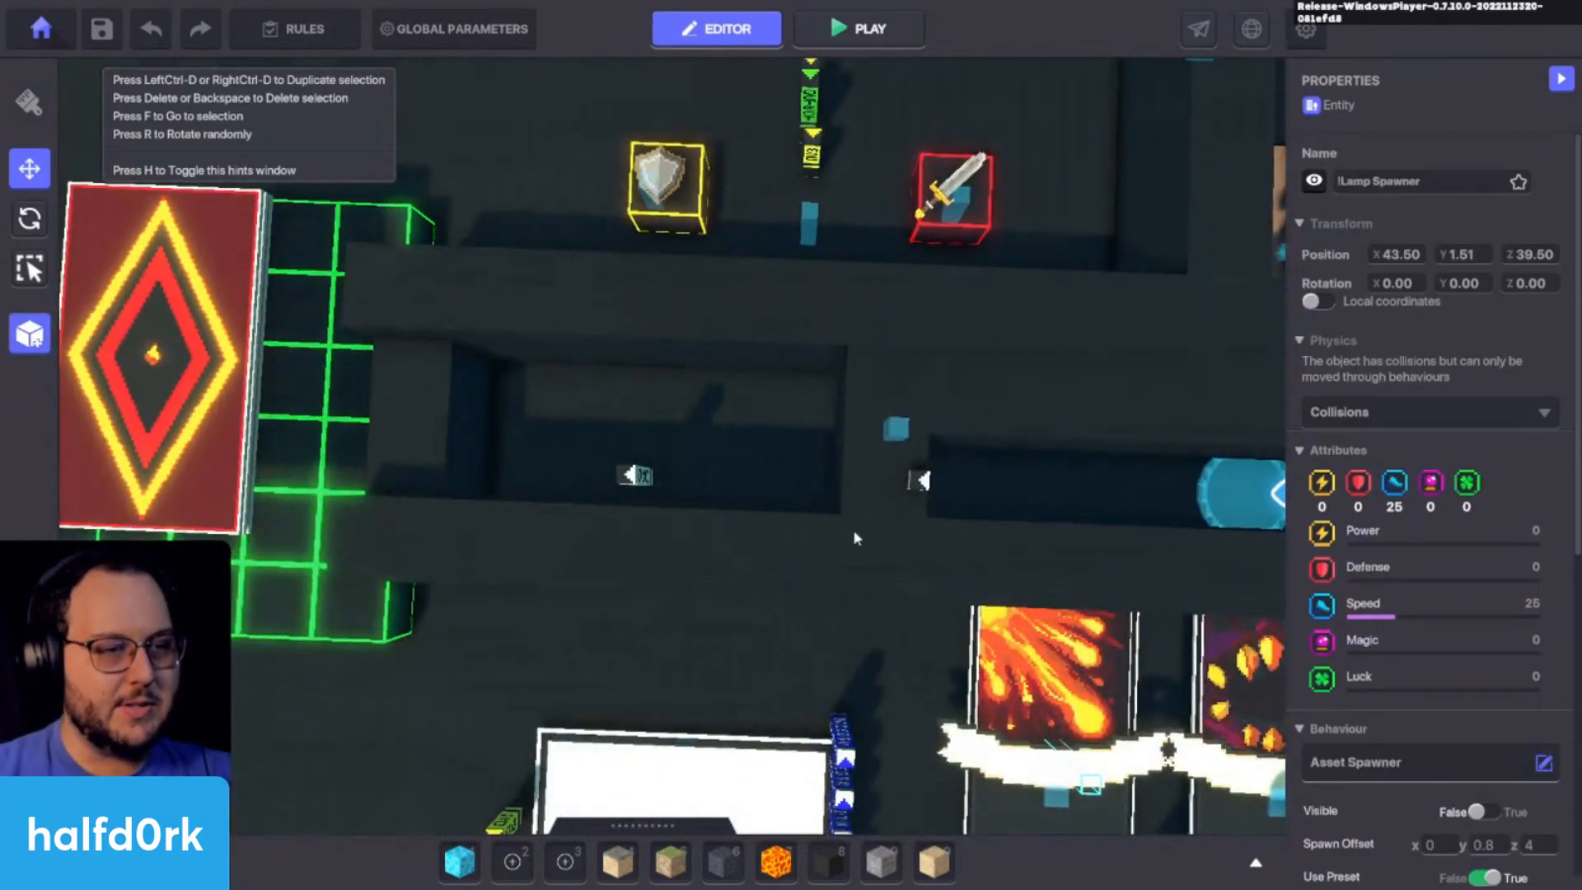
key("d")
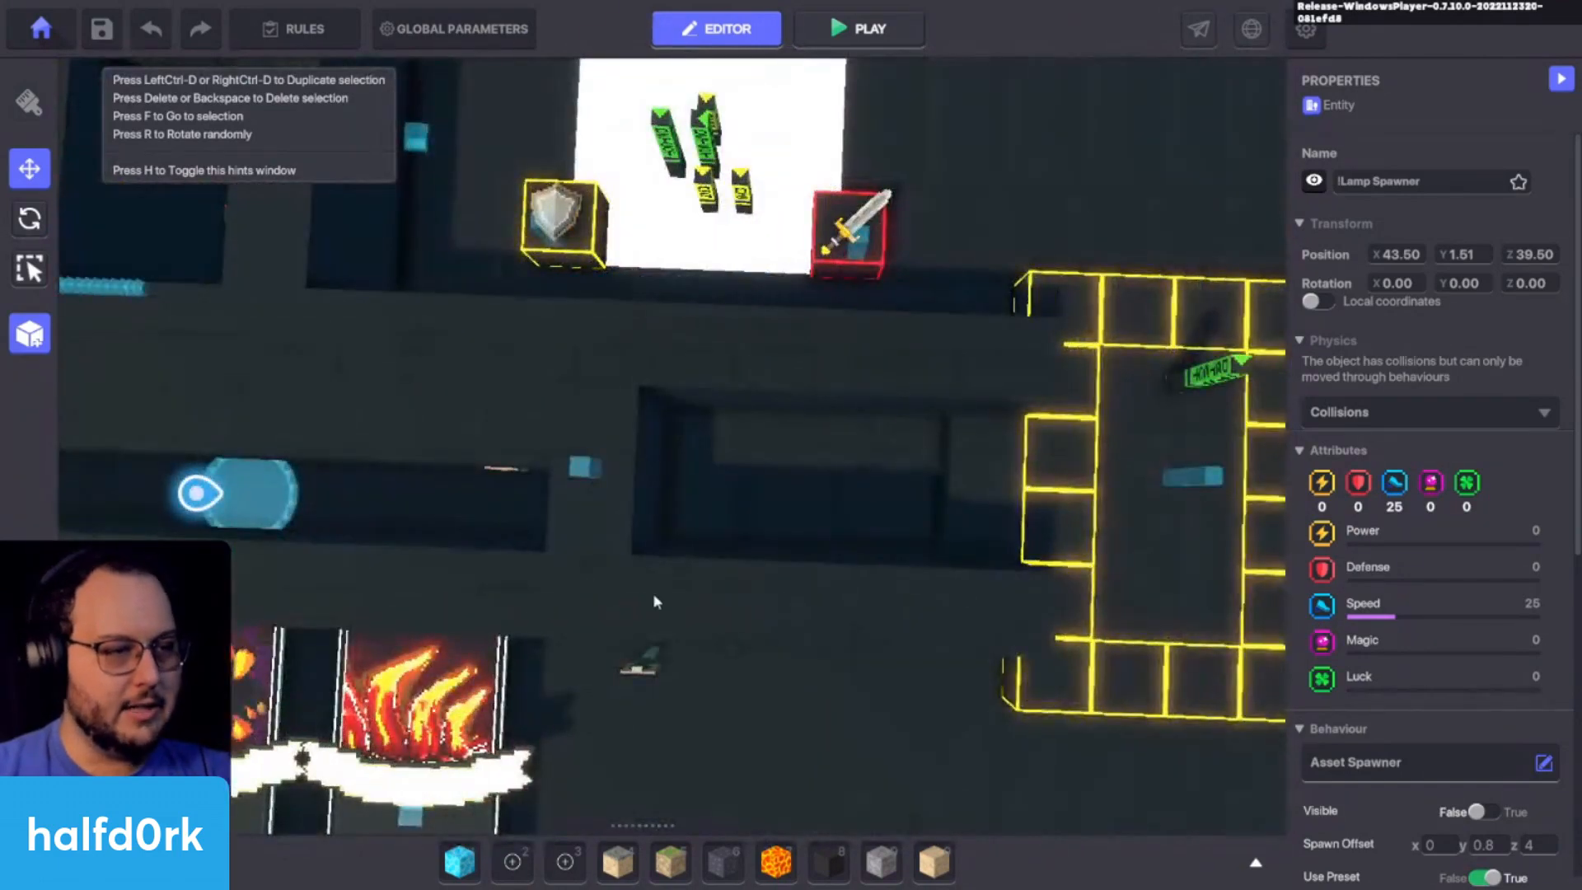
key("s")
key("a")
right_click_drag(577, 595, 618, 604)
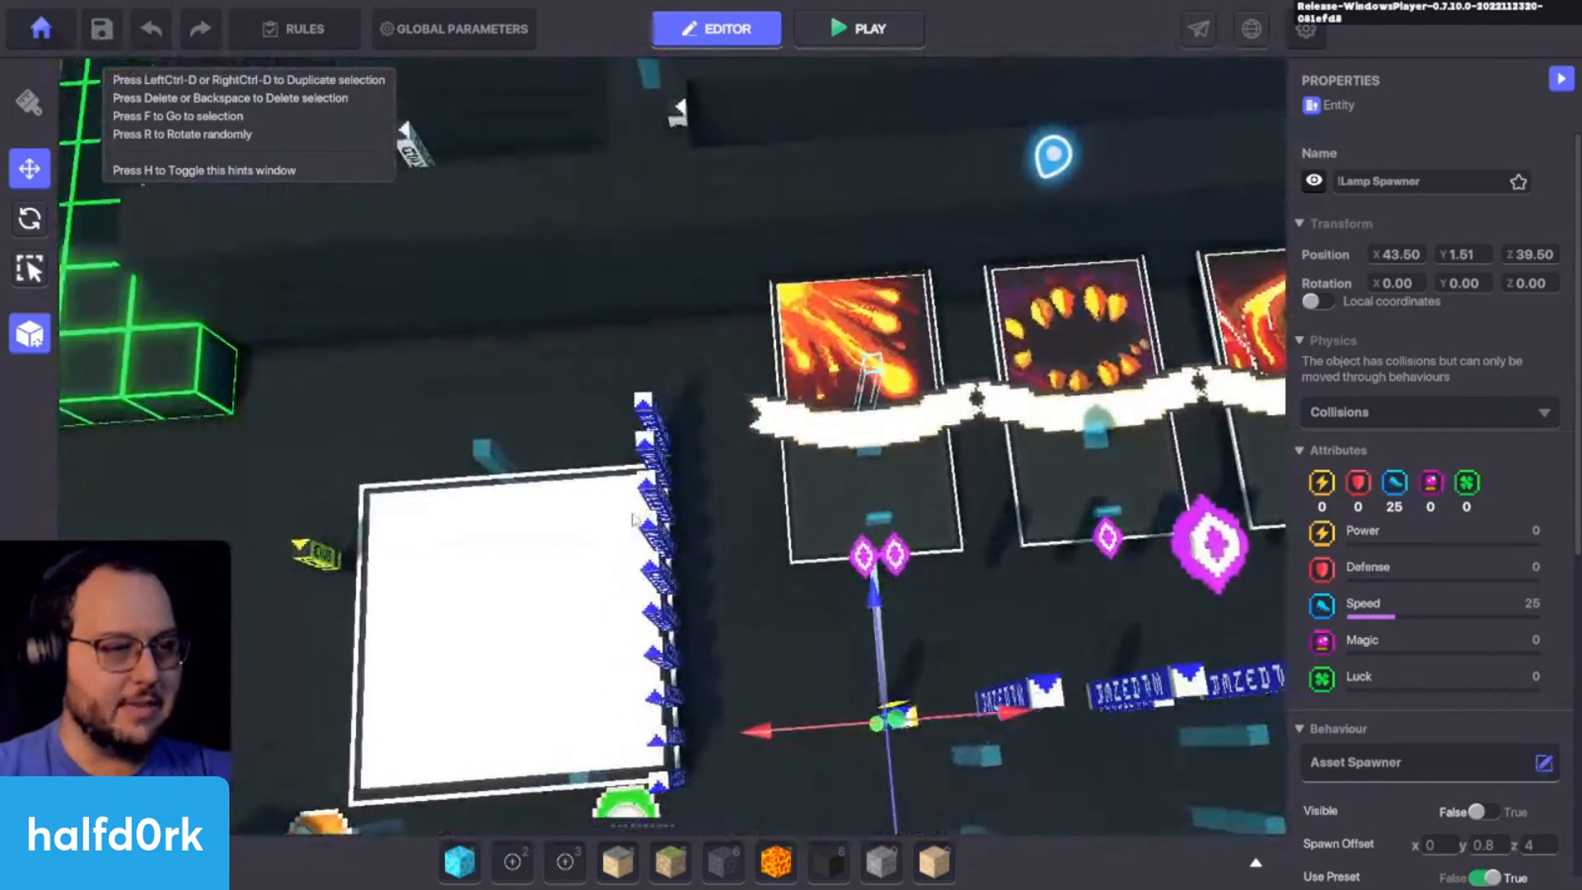
Step: Select the Fire Fly NFT card and examine it and the spawners around the attack cards from several angles
key("a")
key("s")
left_click(633, 601)
right_click_drag(725, 593, 744, 314)
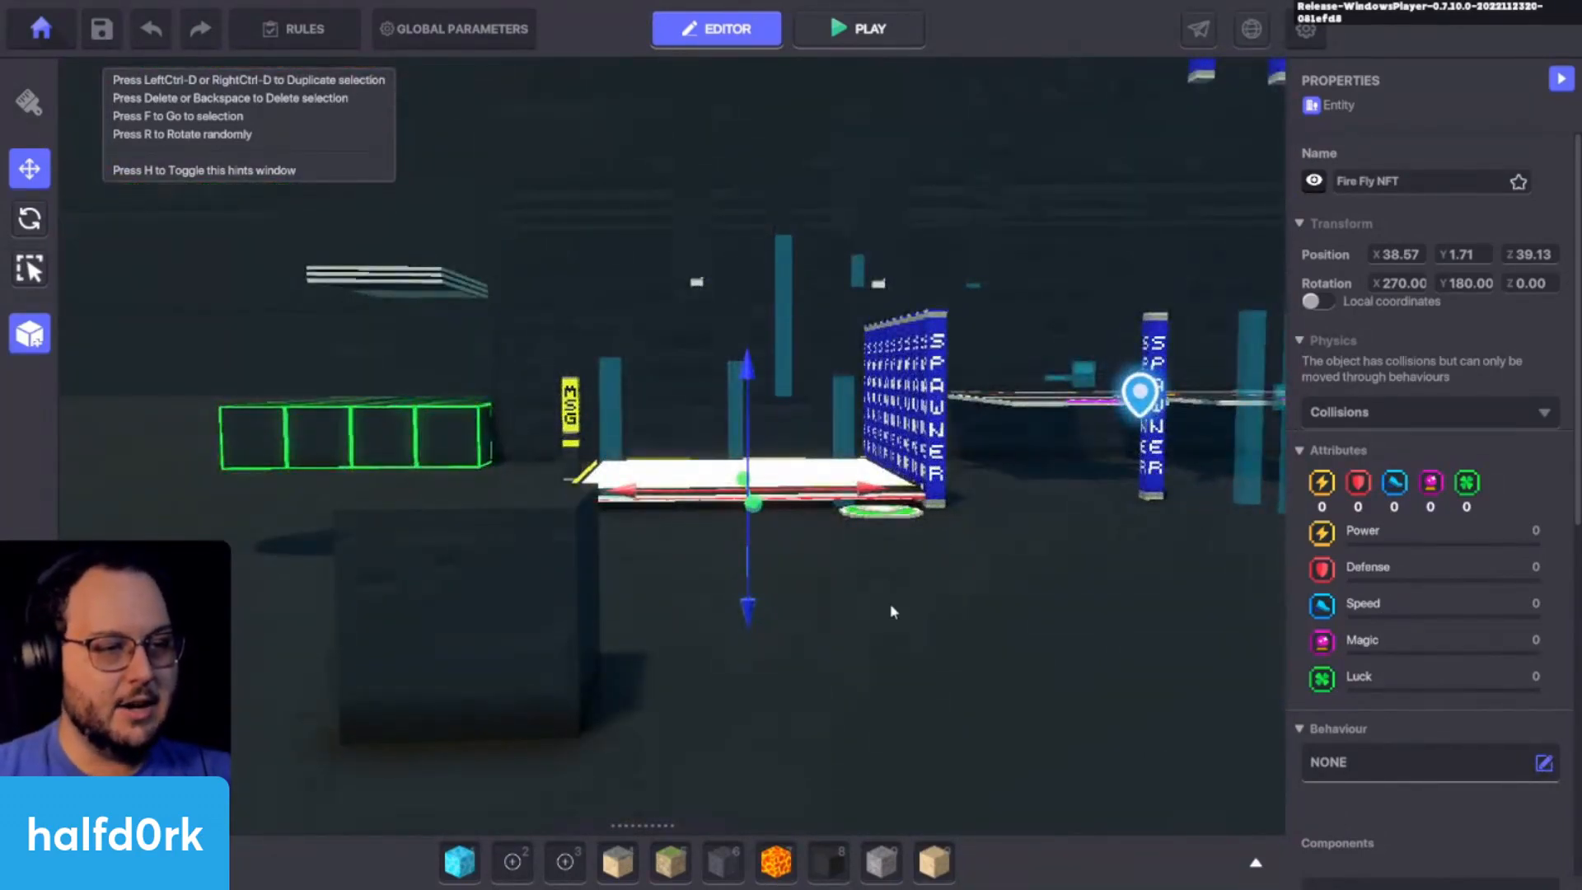
right_click_drag(892, 606, 703, 359)
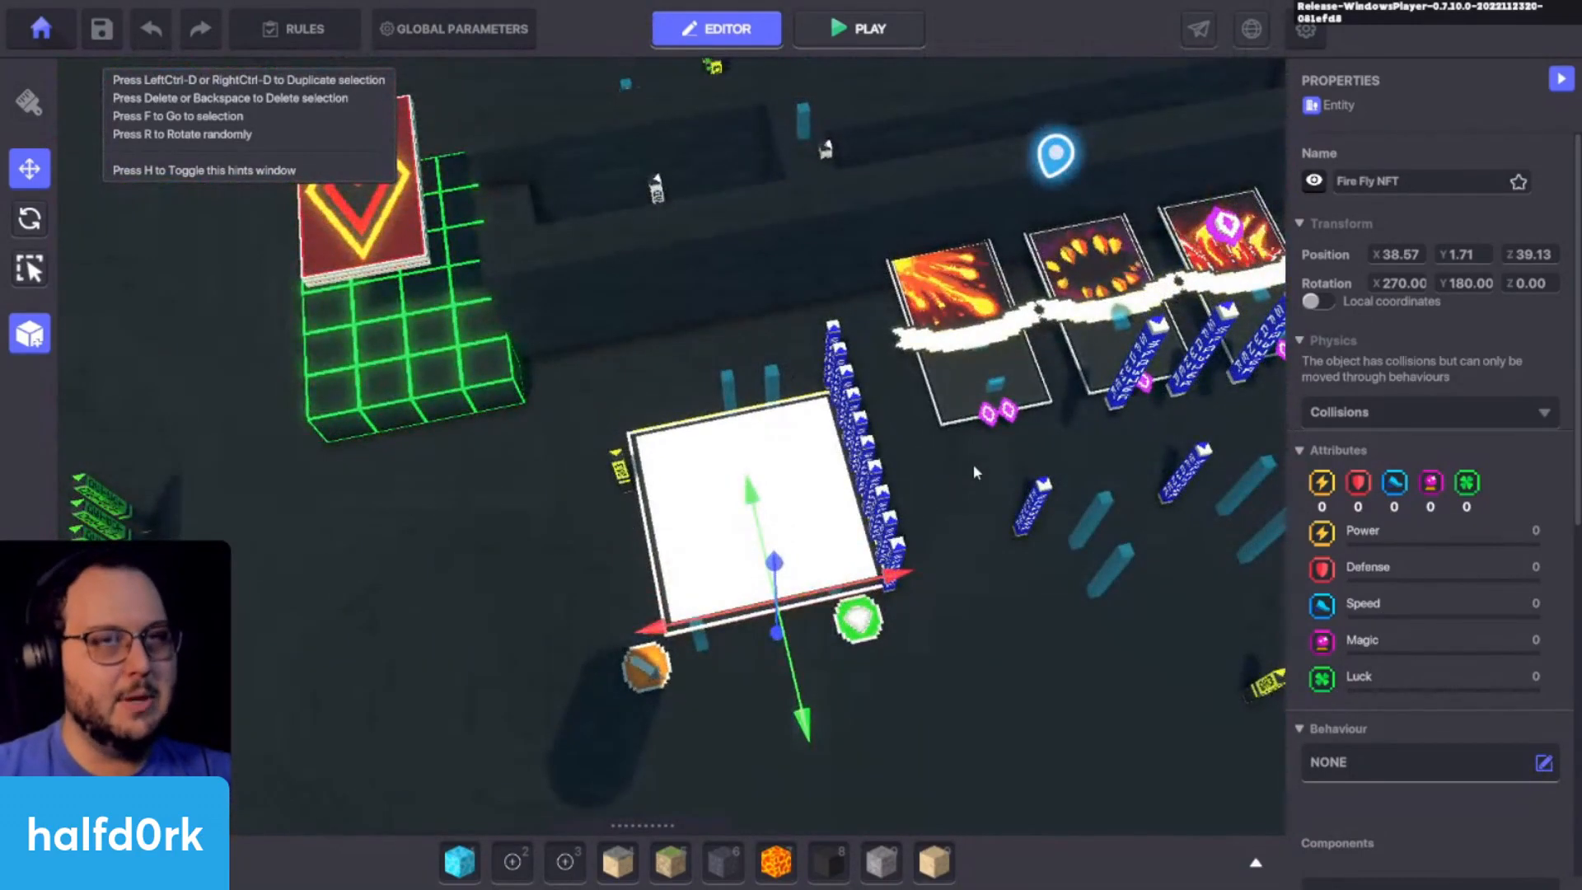
right_click_drag(974, 473, 1184, 410)
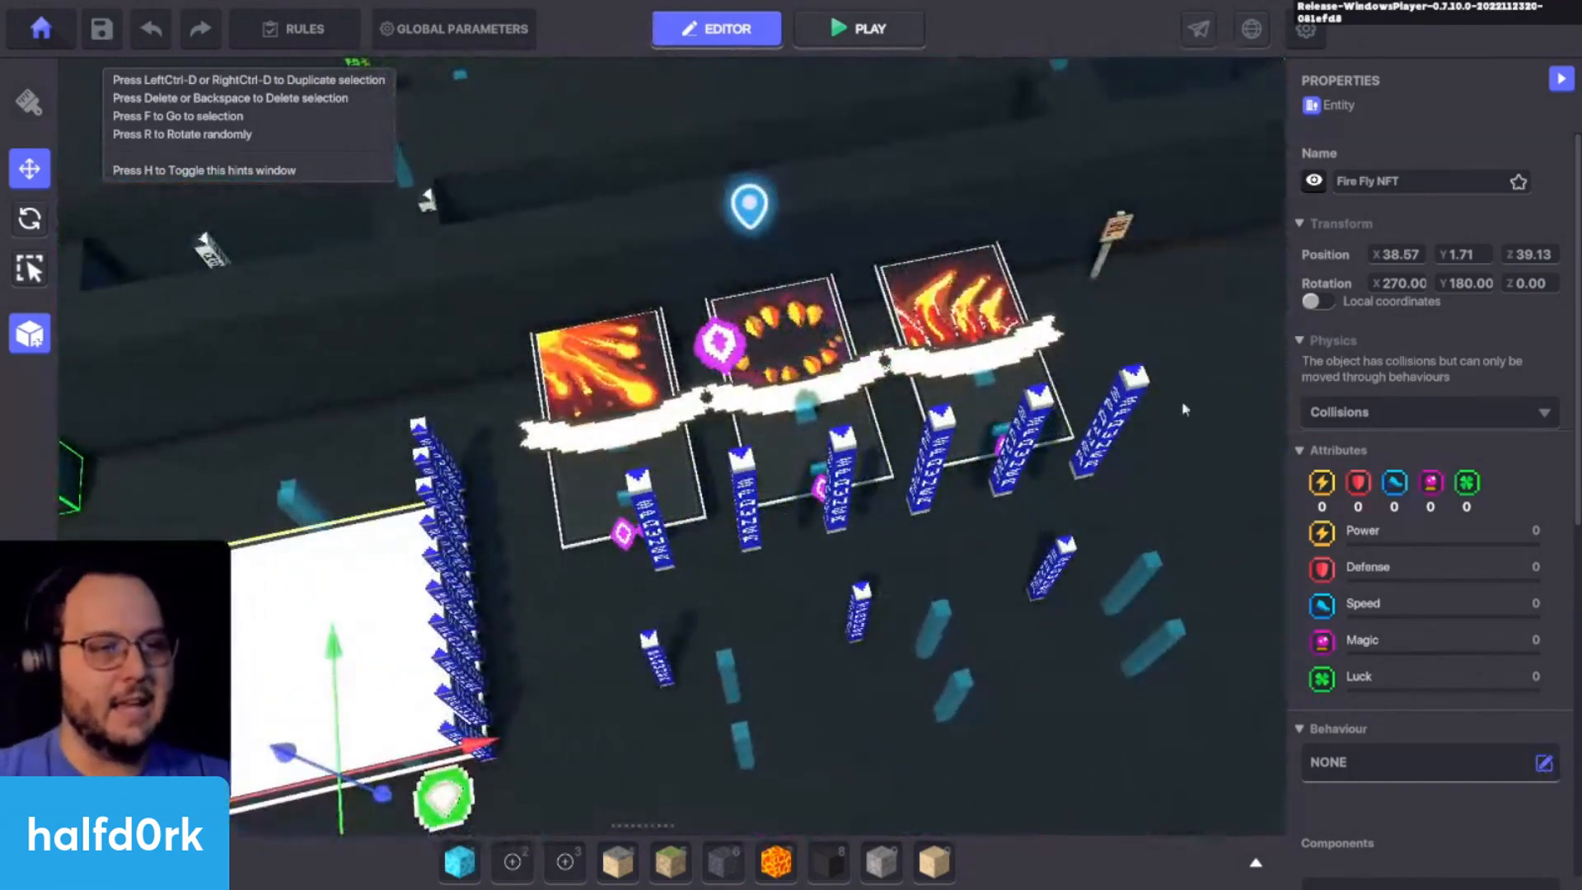
Step: Select the white NFT frame beside the Leechie enemy's shield and sword
right_click_drag(1134, 272, 824, 423)
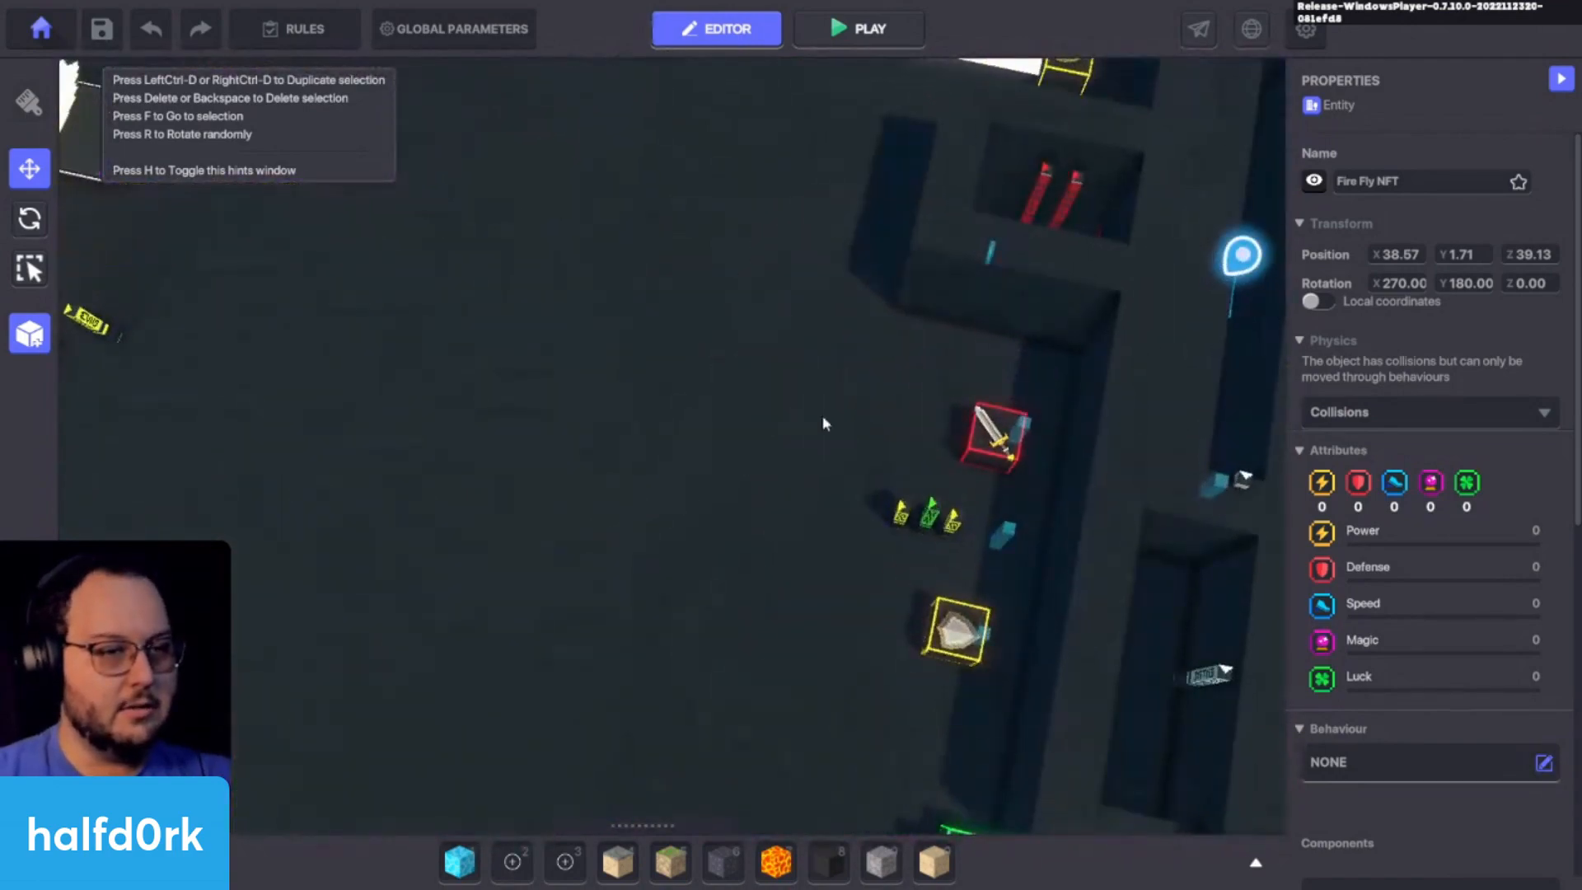
right_click_drag(874, 362, 1067, 626)
left_click(1076, 603)
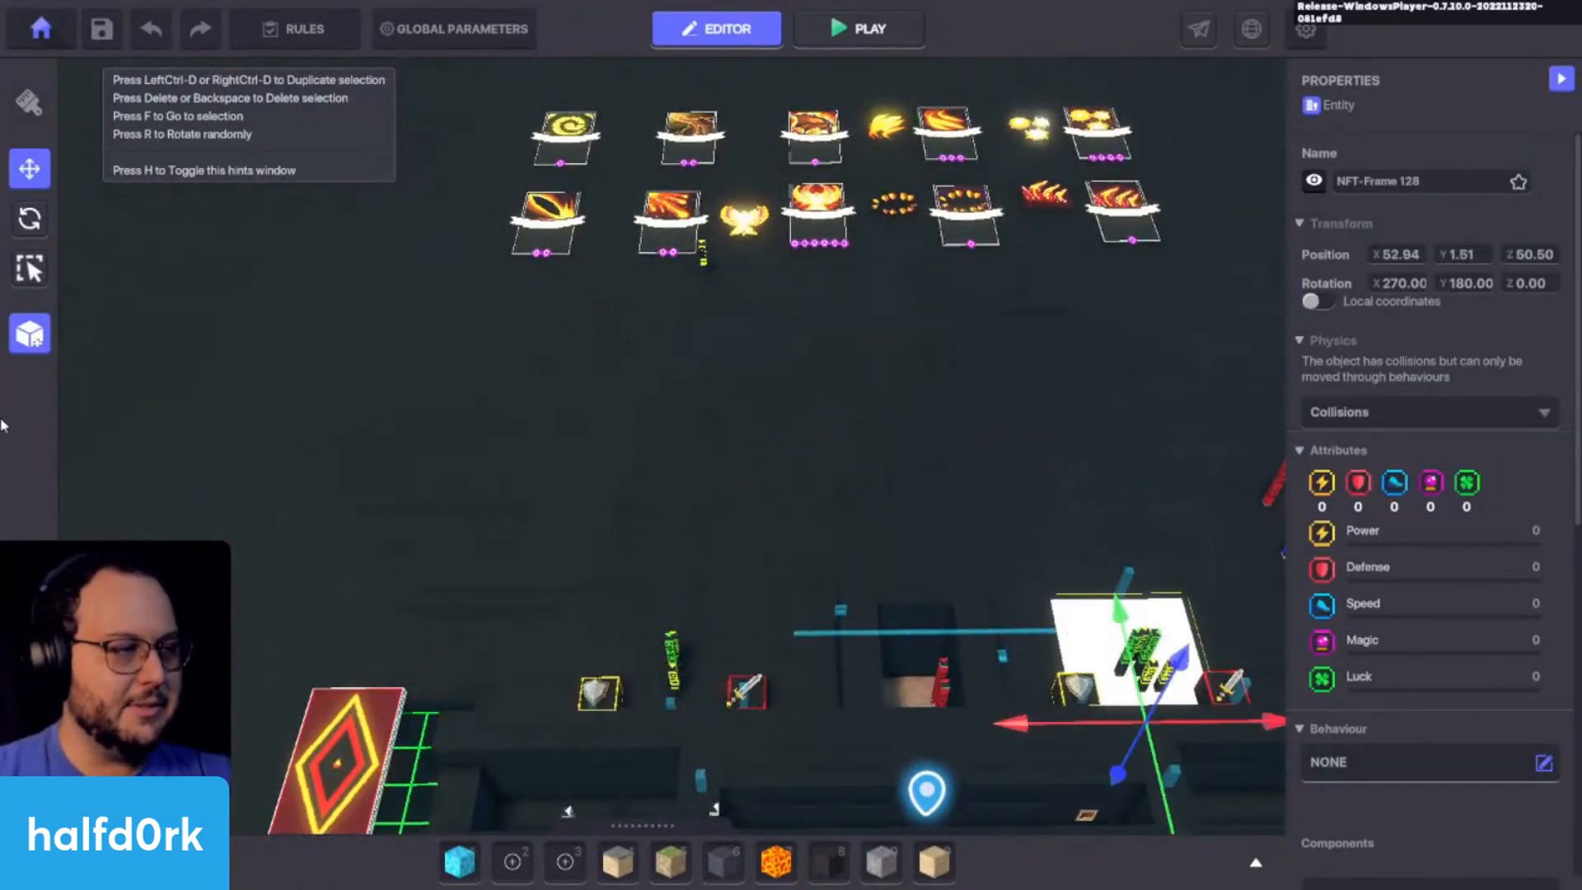
Step: Filter the object hierarchy by "frame" and go to NFT-Frame 128 in the scene
left_click(30, 808)
left_click(213, 141)
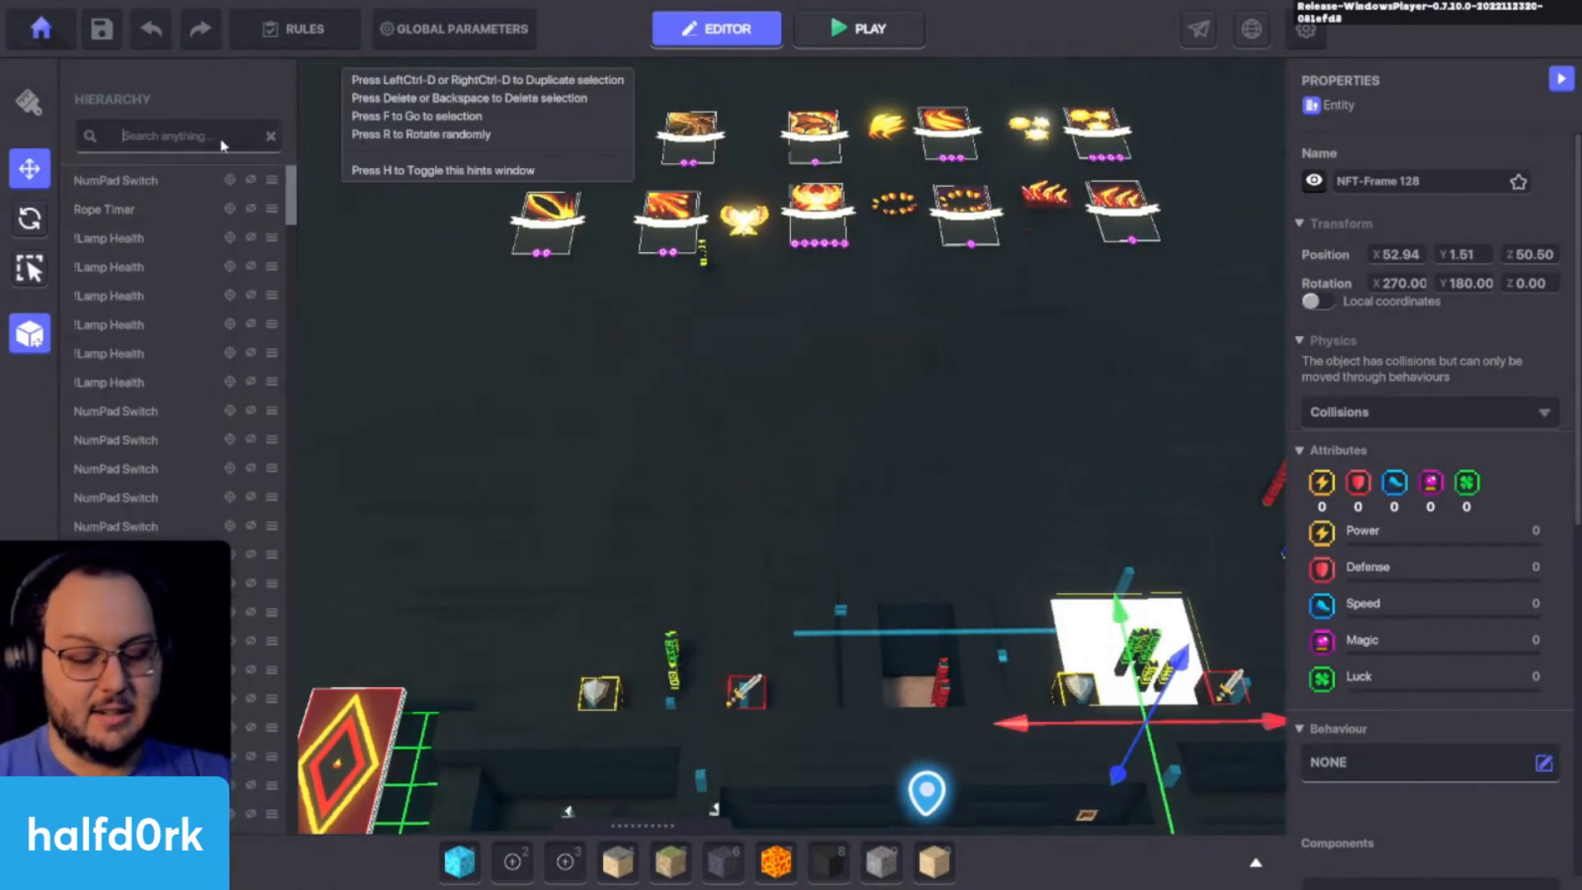
type("nft")
key("BackSpace")
key("BackSpace")
key("BackSpace")
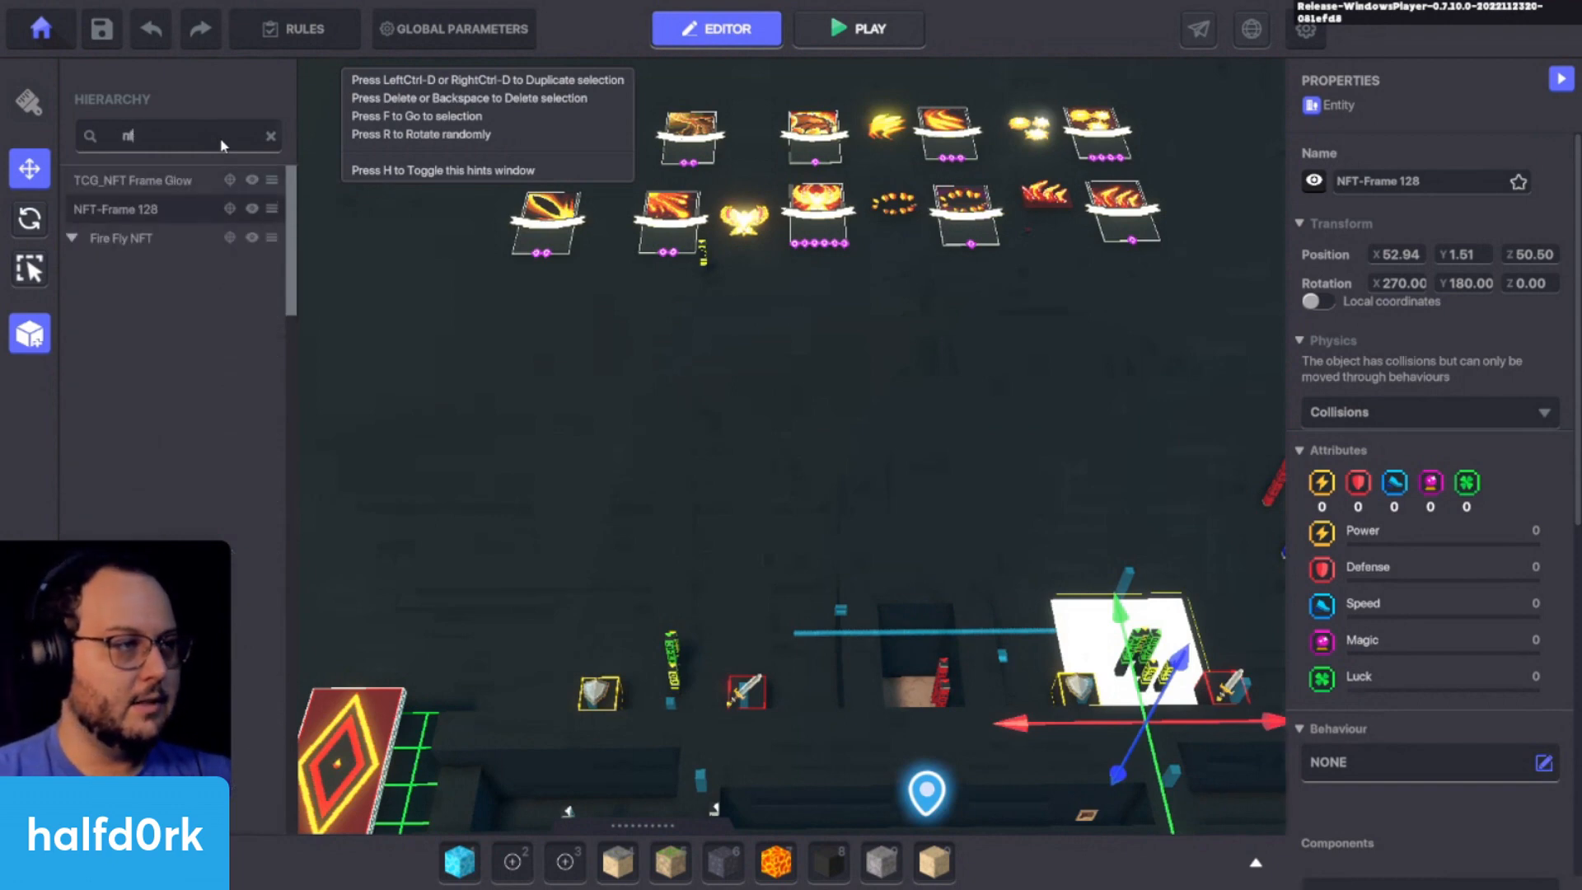
type("frame")
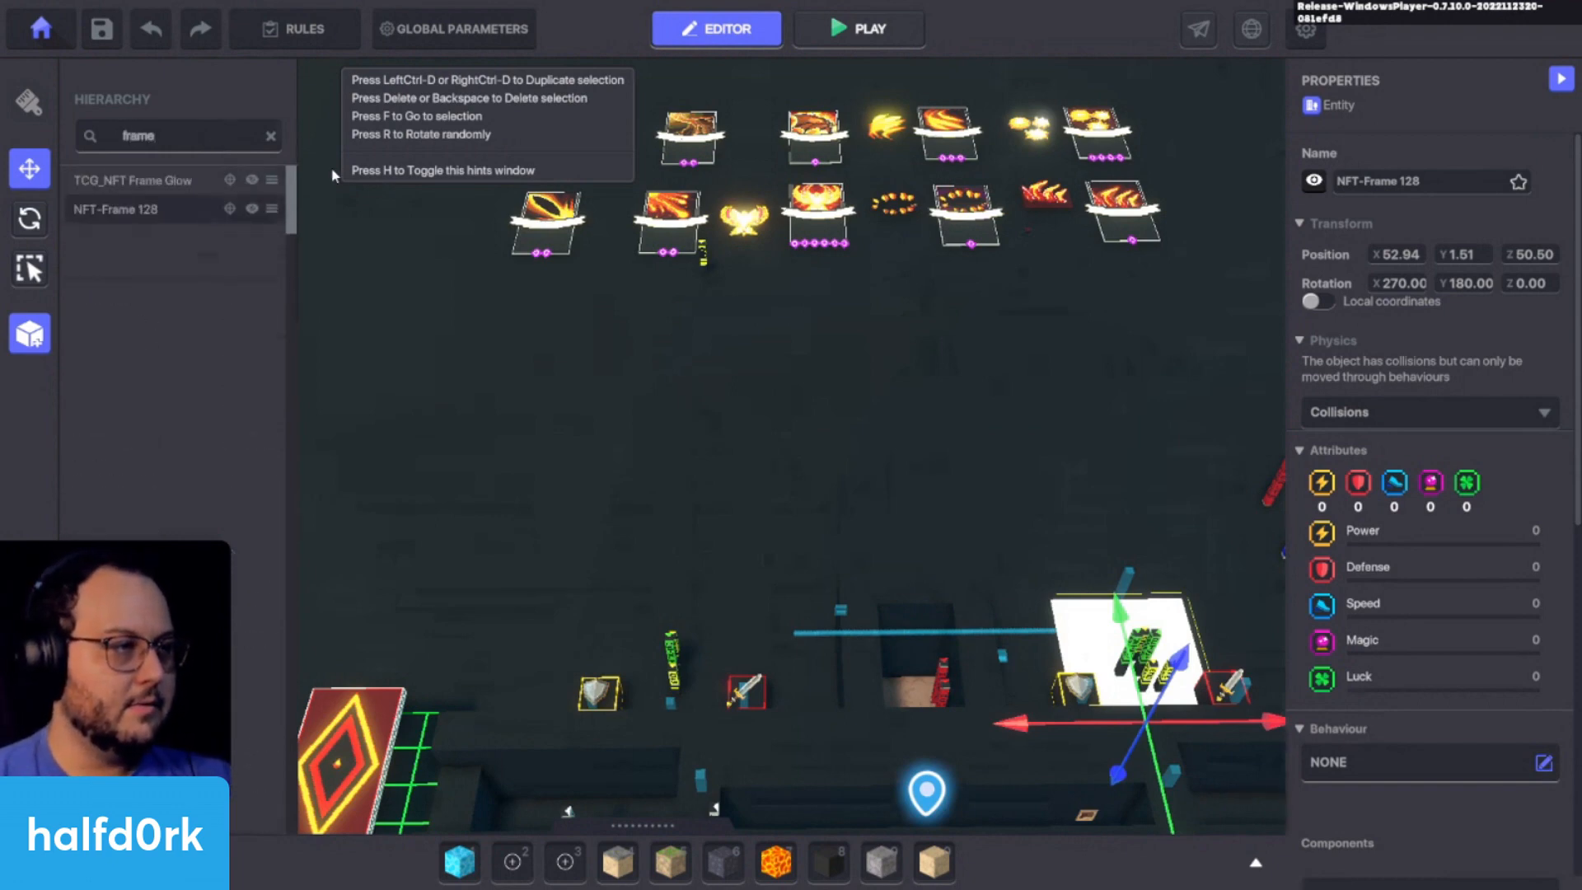
double_click(130, 209)
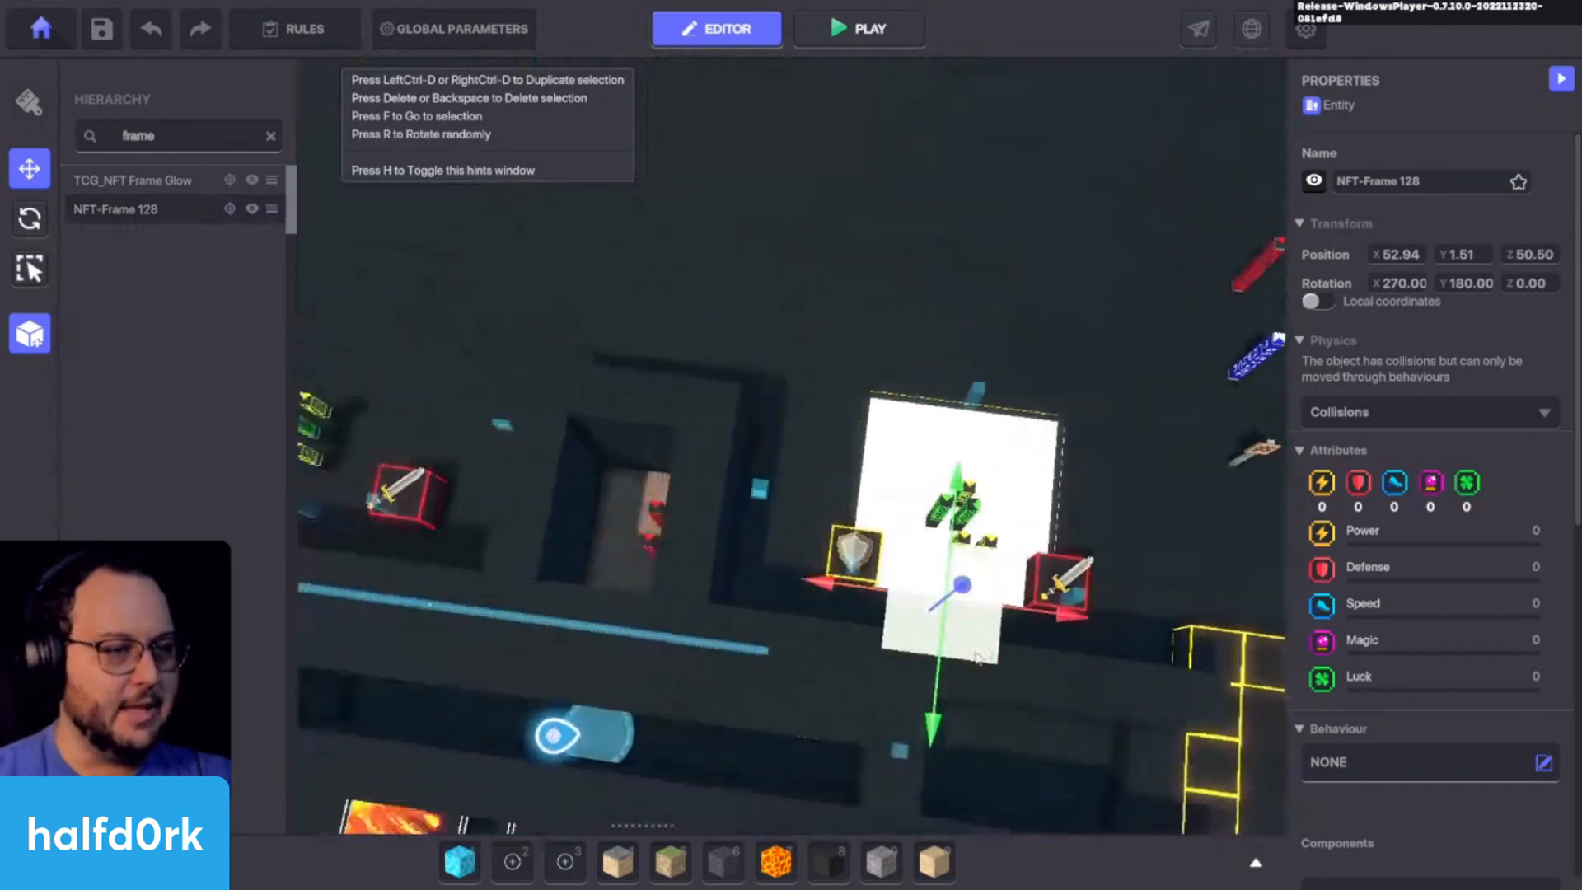
Step: Duplicate NFT-Frame 128 and place the copy by the other enemy's sword and shield, at about X 39.50, Z 51.50
scroll(979, 657, "down", 2)
key("ctrl+d")
left_click_drag(939, 645, 435, 495)
key("f")
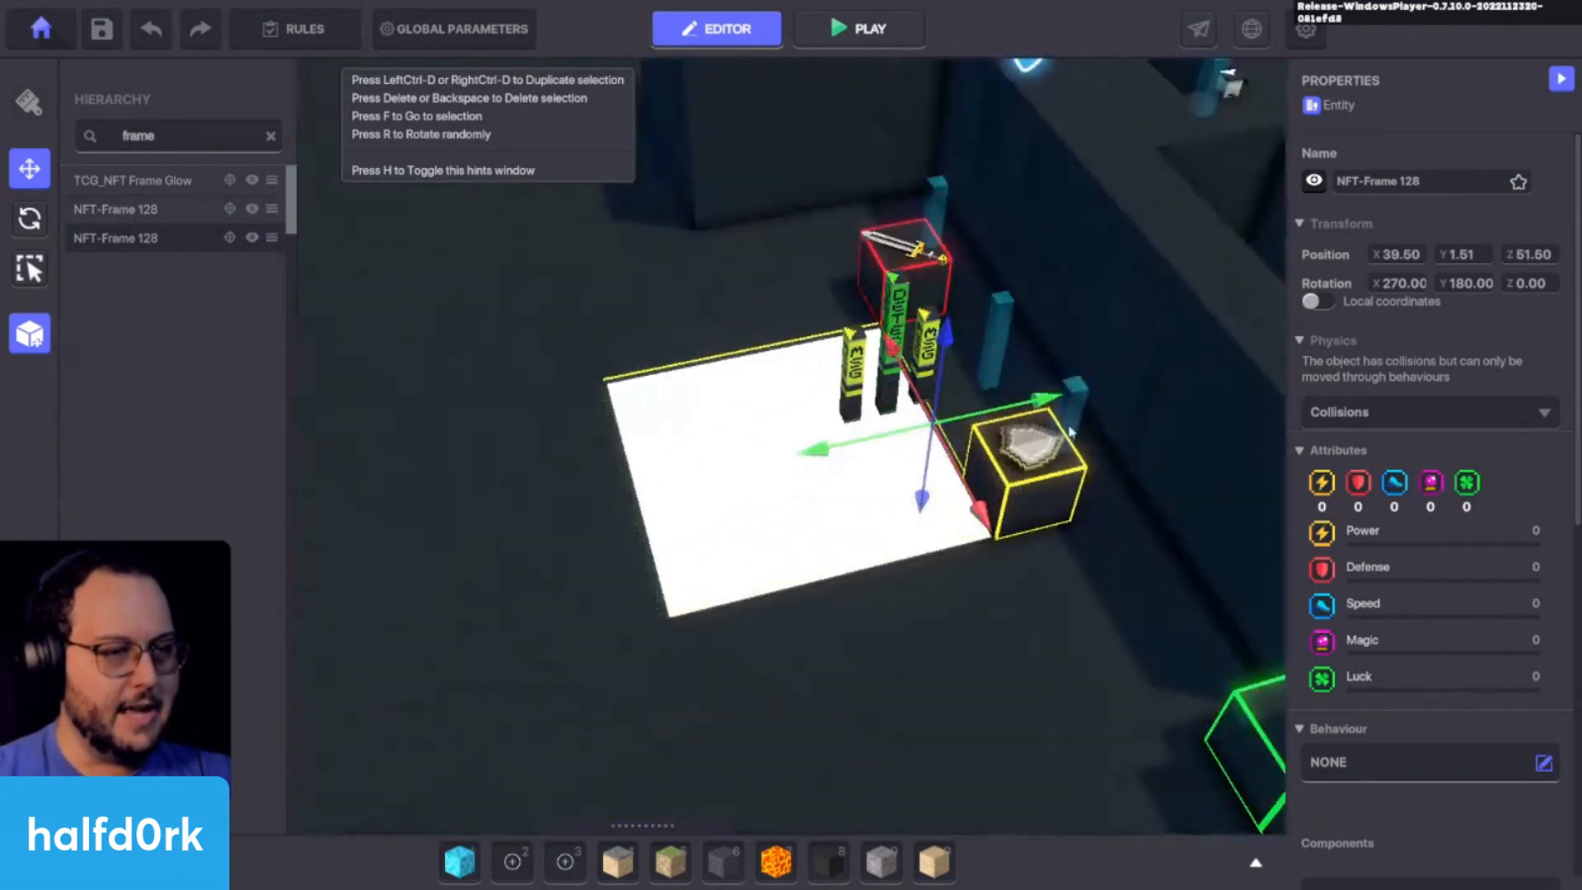
Step: Align the copied frame between the sword and shield at X 40.00, Z 50.50 and raise it to Y 1.72
left_click_drag(972, 414, 1042, 400)
right_click_drag(944, 476, 883, 638)
left_click_drag(932, 620, 925, 637)
left_click(891, 432)
left_click(890, 432)
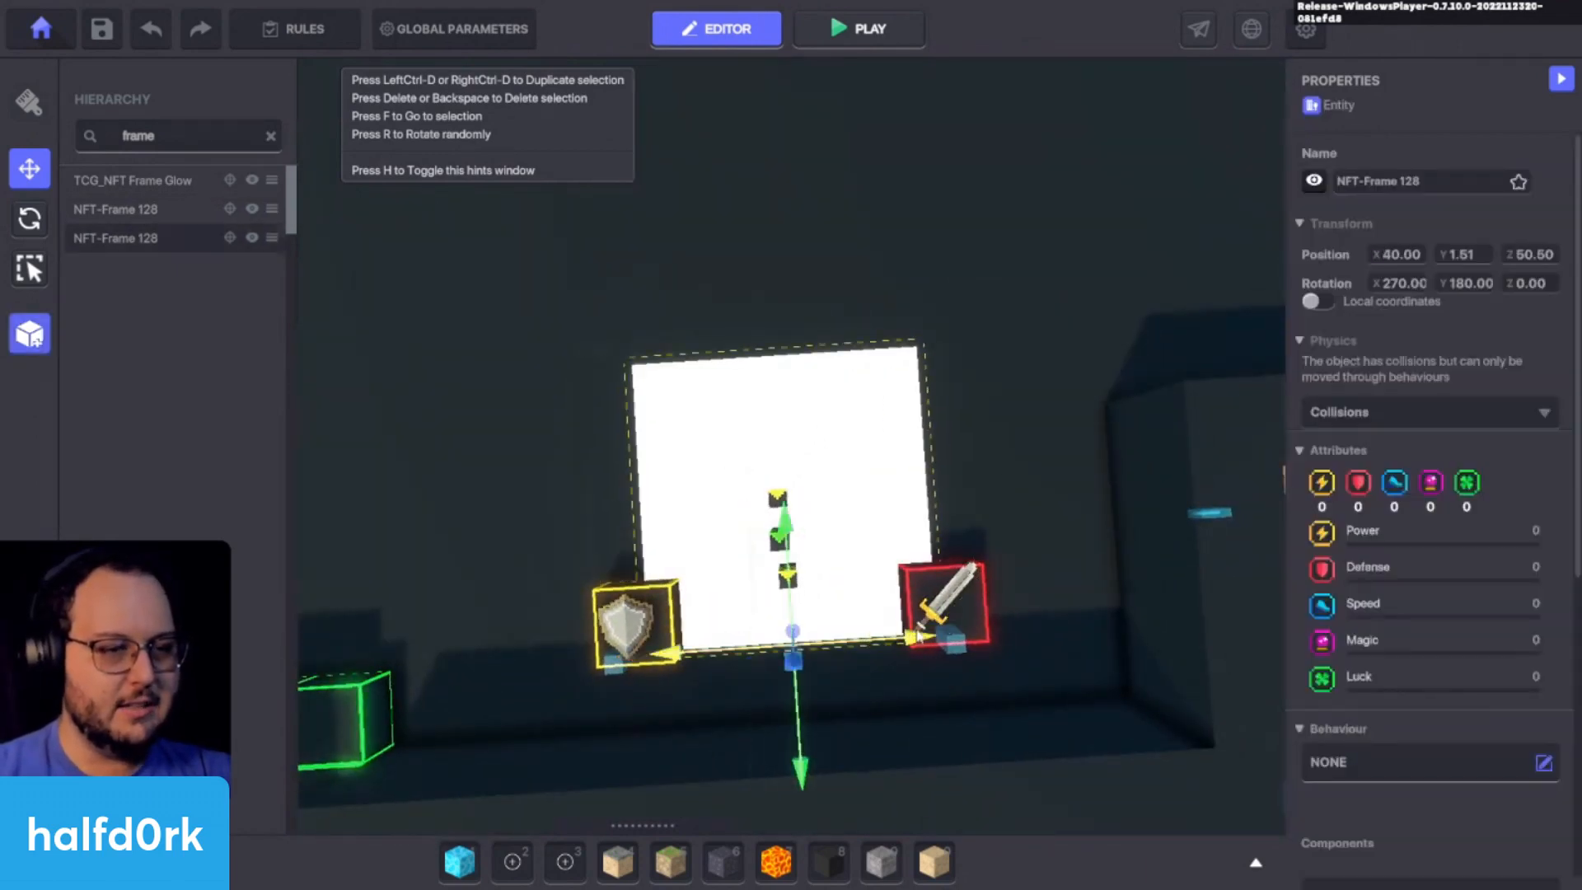
right_click_drag(922, 619, 1071, 305)
left_click_drag(986, 322, 988, 305)
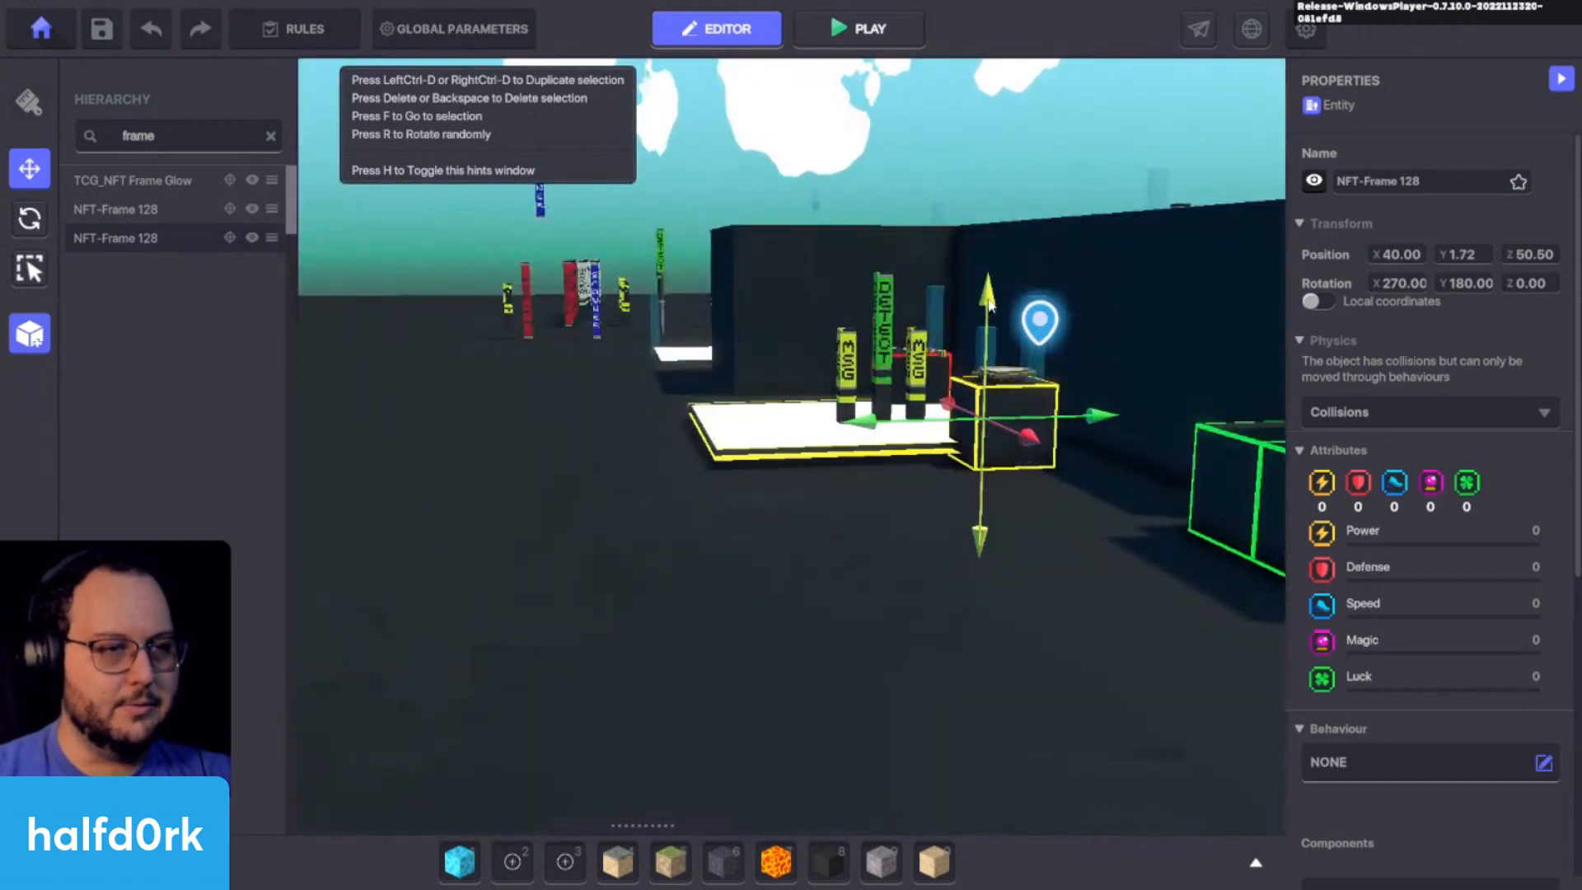
Step: Replace the copied frame's NFT image with the copied OpenSea asset URL, validate it, and playtest to check the picture
right_click_drag(986, 306, 689, 636)
scroll(652, 633, "down", 3)
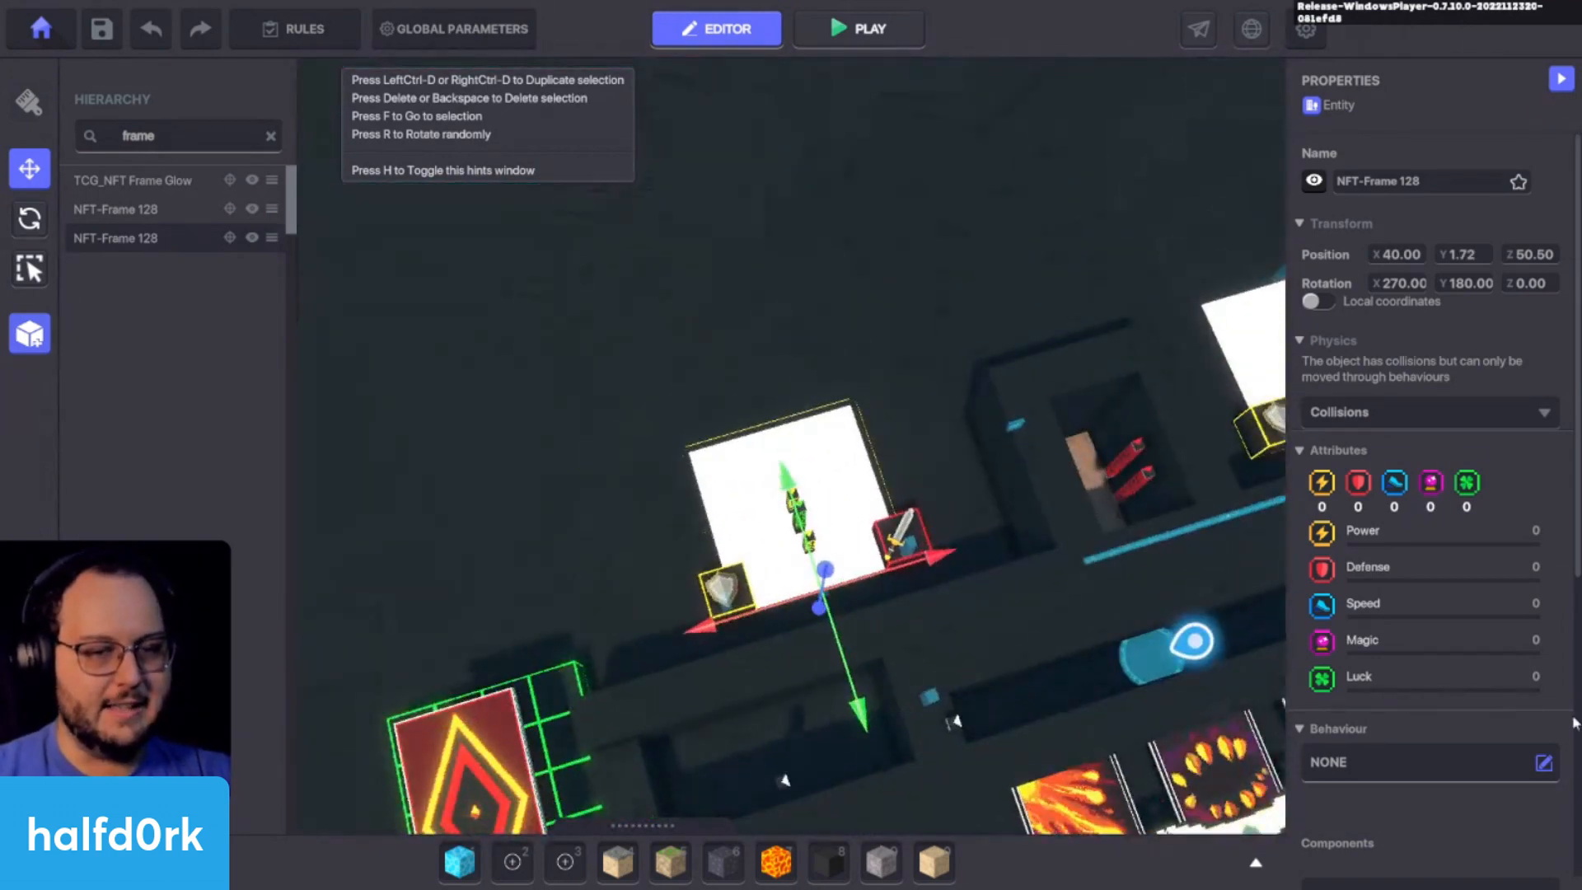
scroll(1465, 693, "down", 5)
left_click(1440, 487)
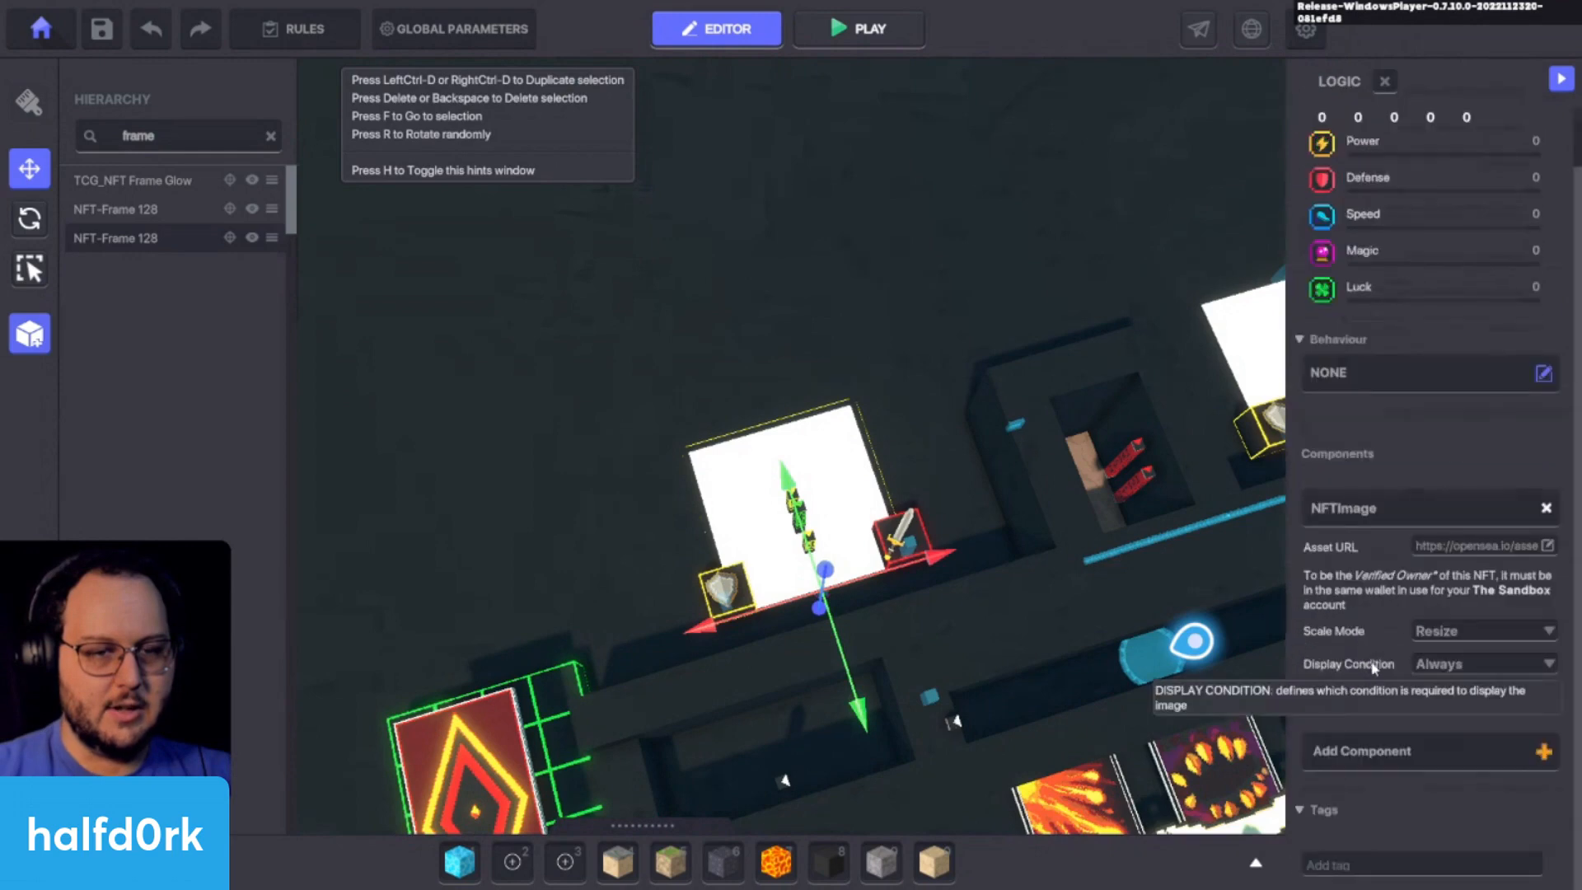
left_click(1484, 549)
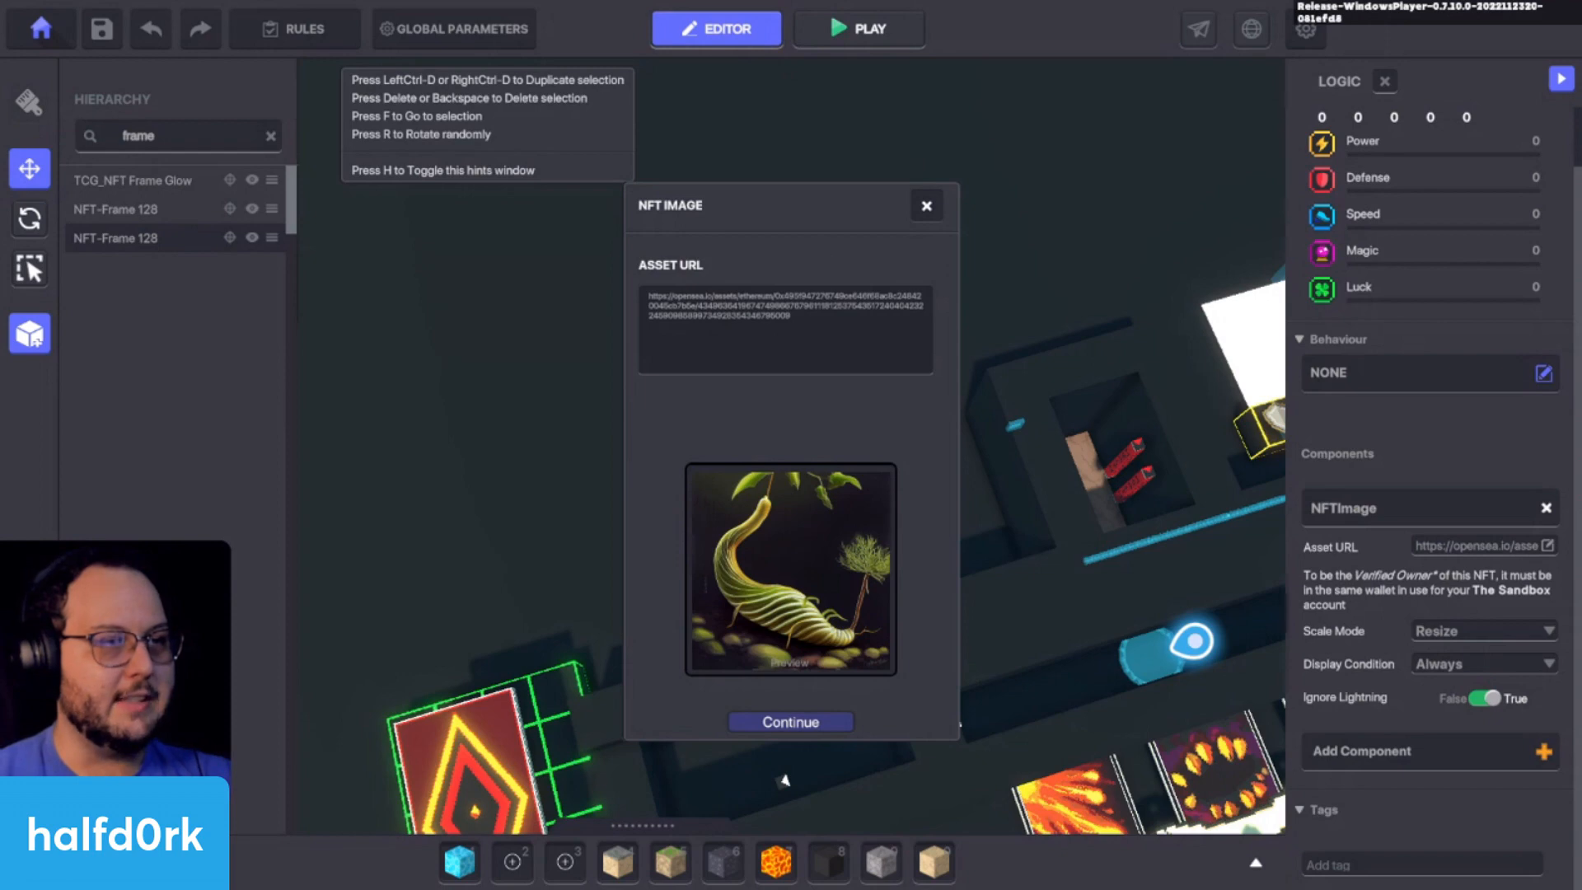
key("ctrl+a")
key("ctrl+v")
left_click(799, 724)
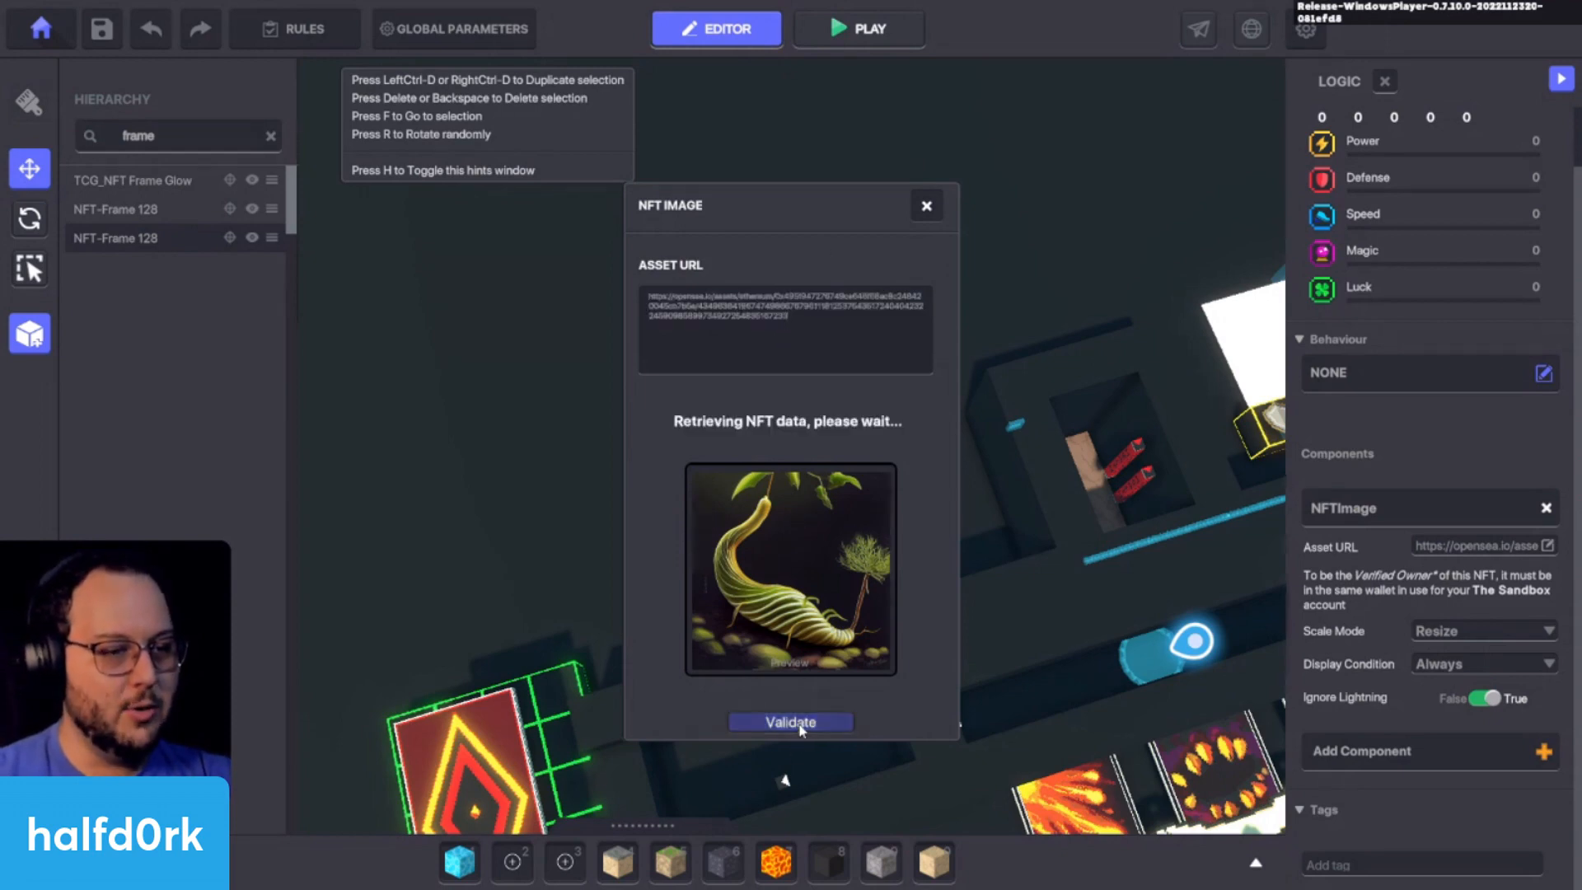
left_click(804, 723)
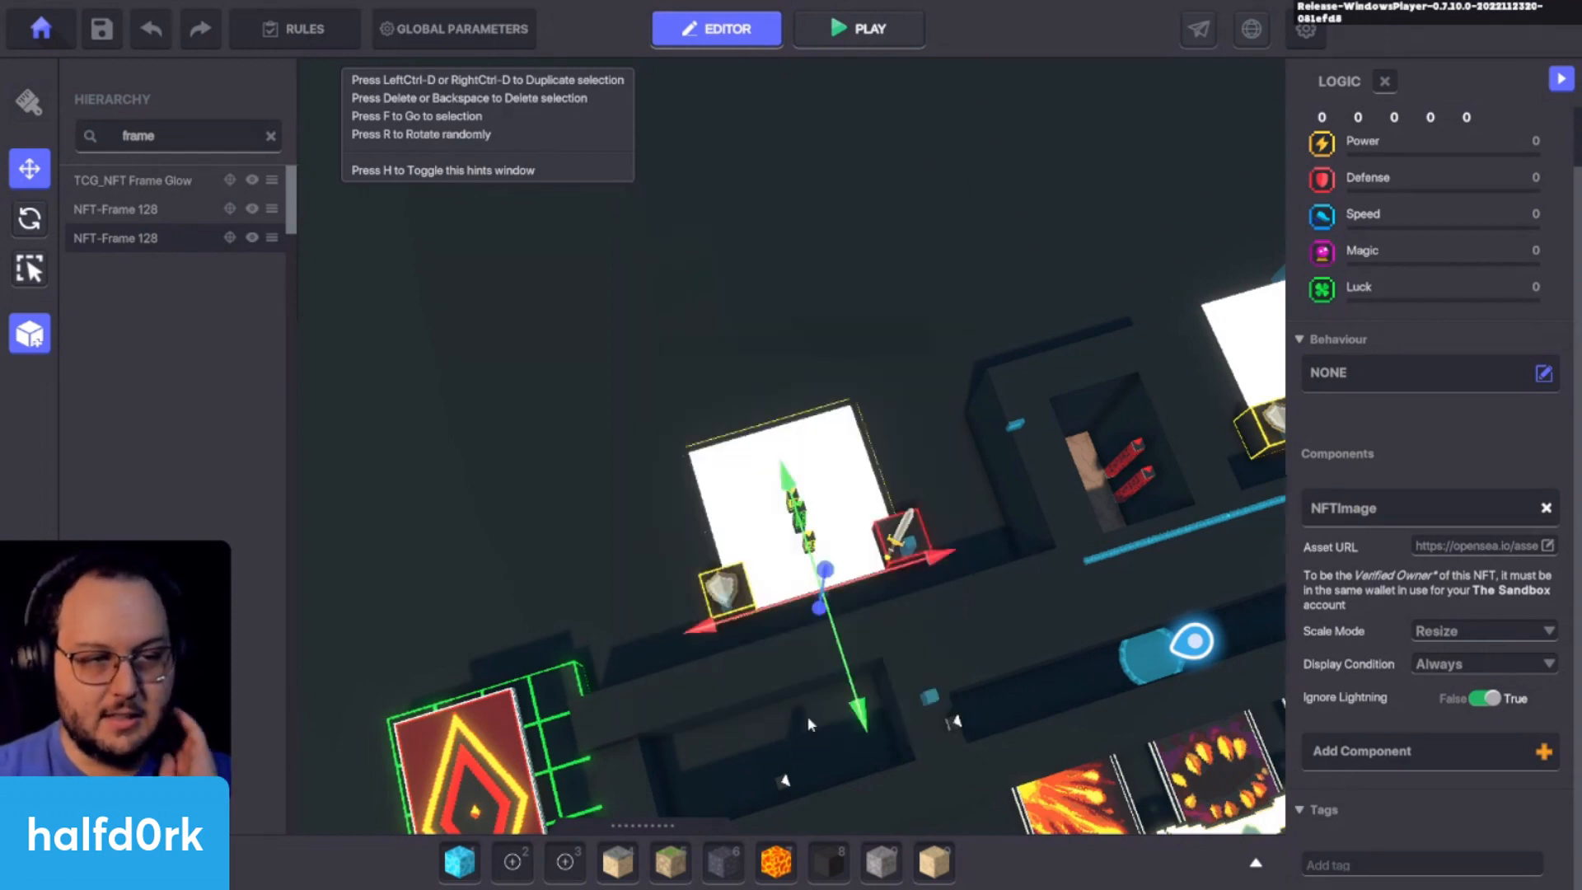
key("ctrl+p")
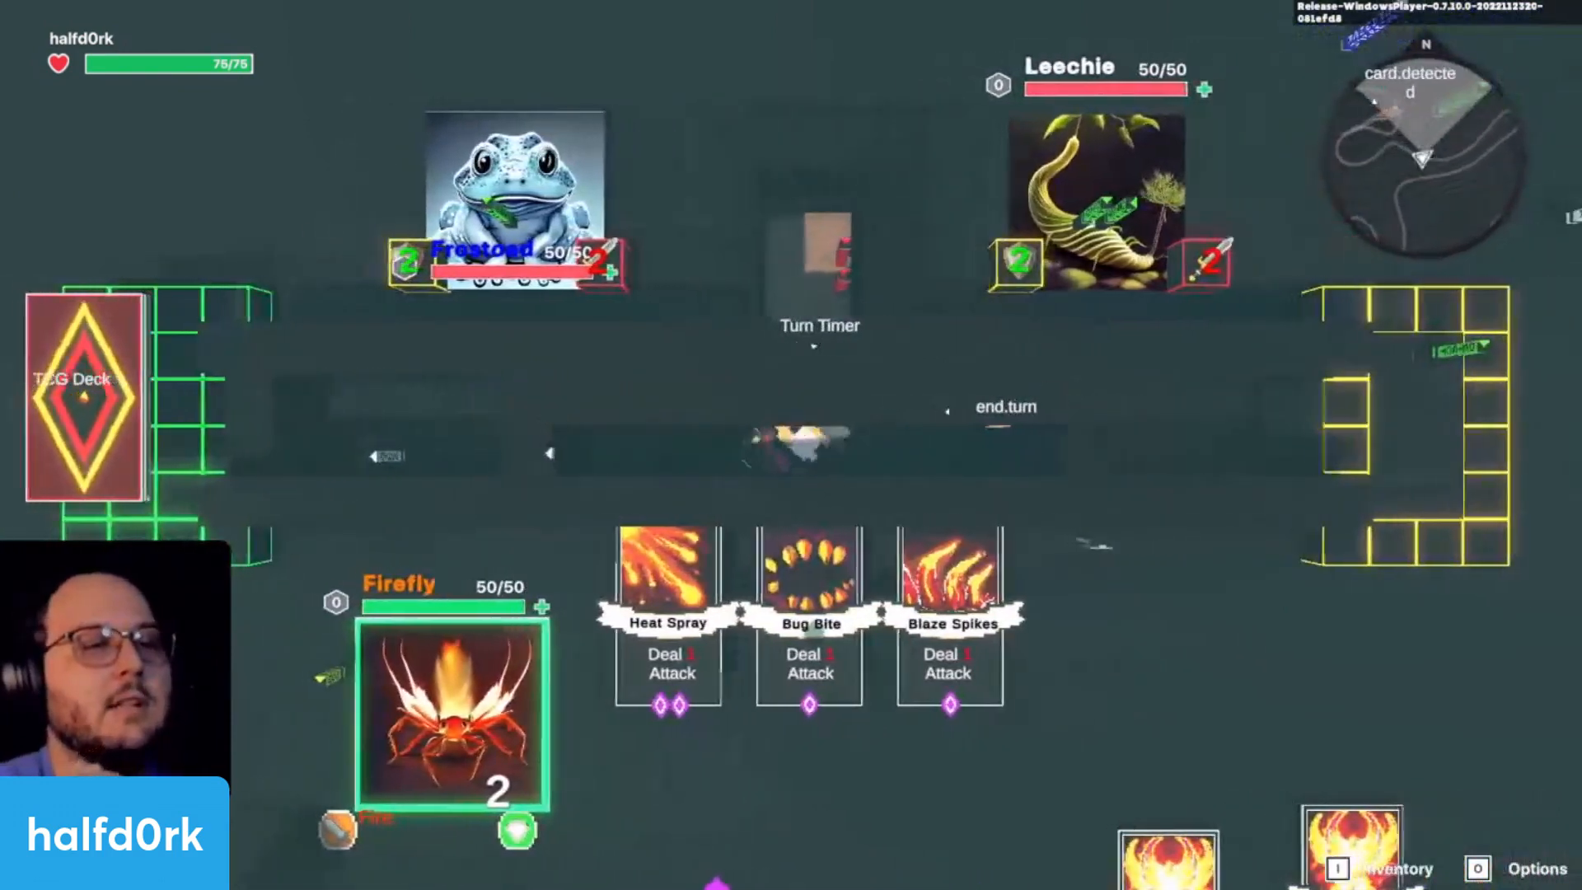
key("d")
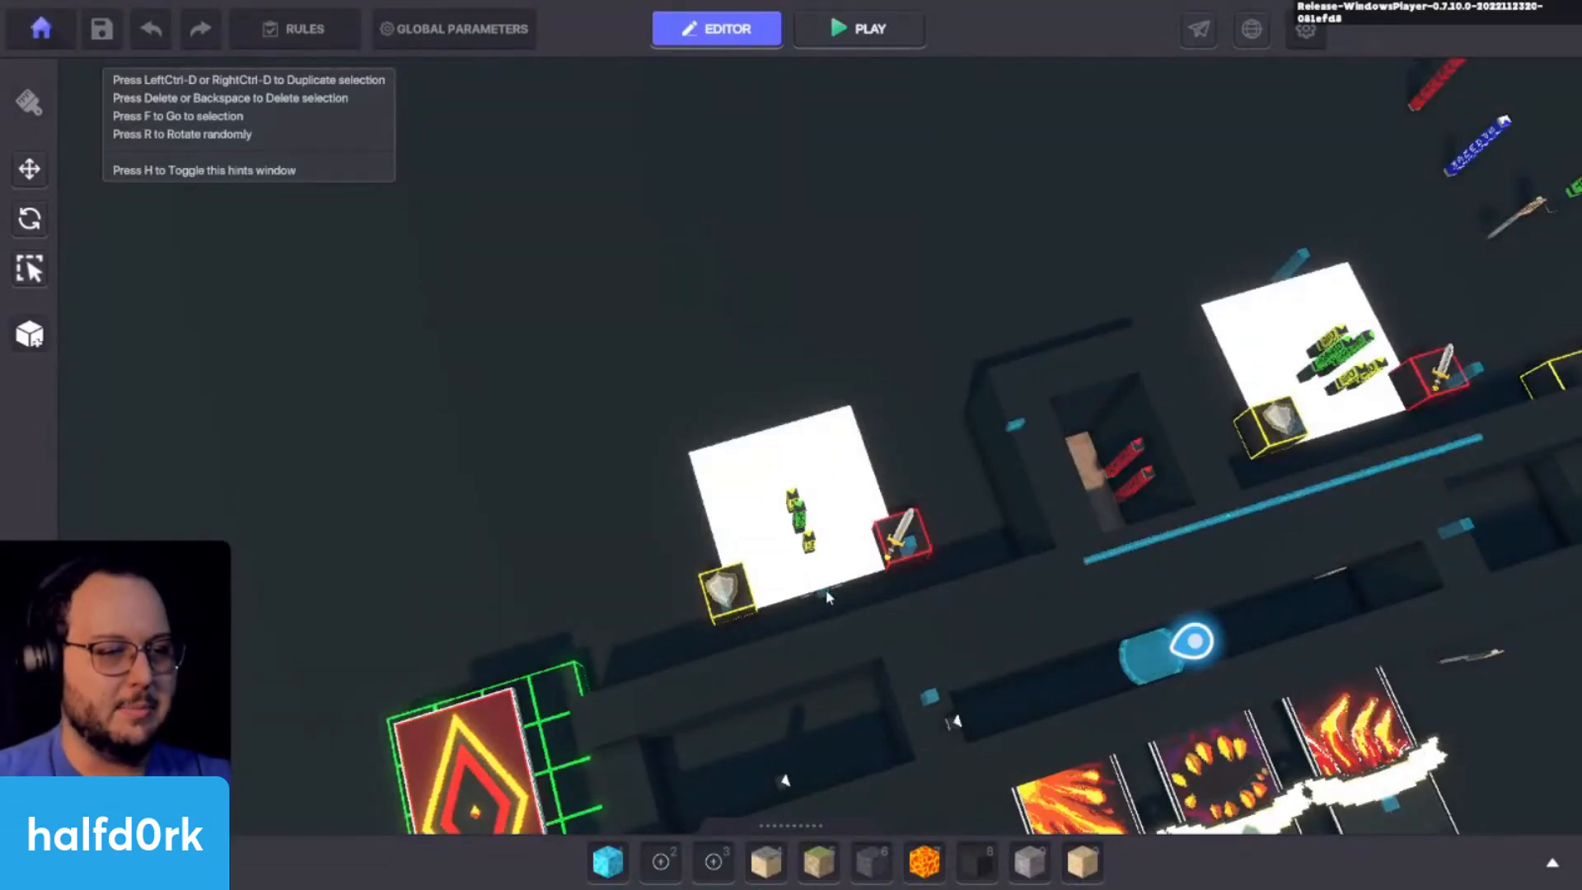
Step: Reposition the hidden Frostoad enemy along Z on the lane side of its frame, and shift the frame back along Z
left_click(828, 596)
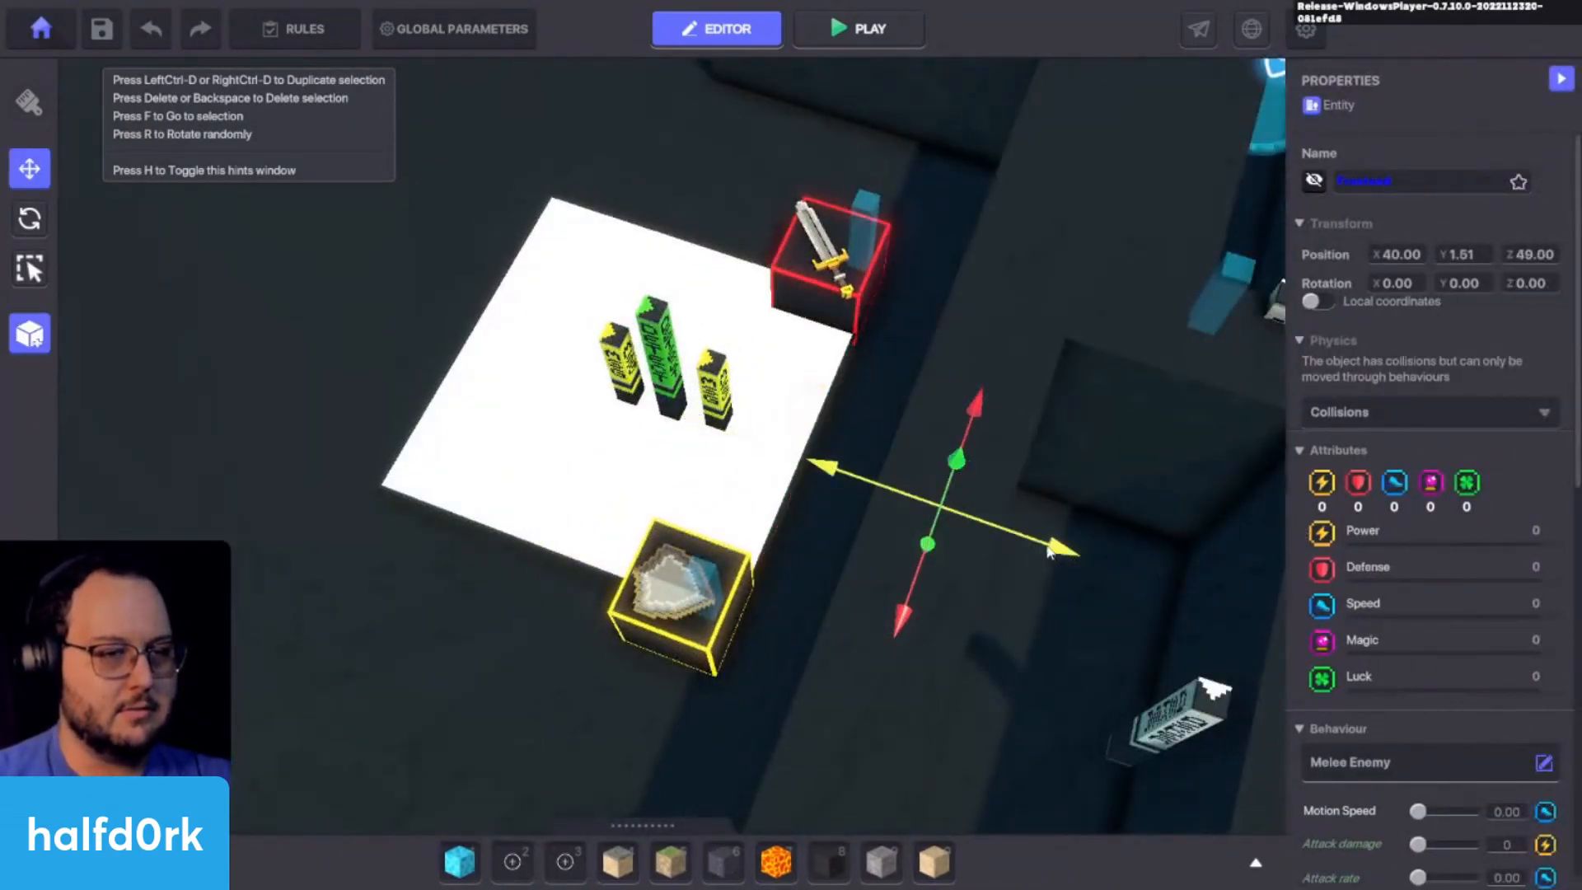
left_click_drag(1048, 552, 977, 530)
left_click(724, 505)
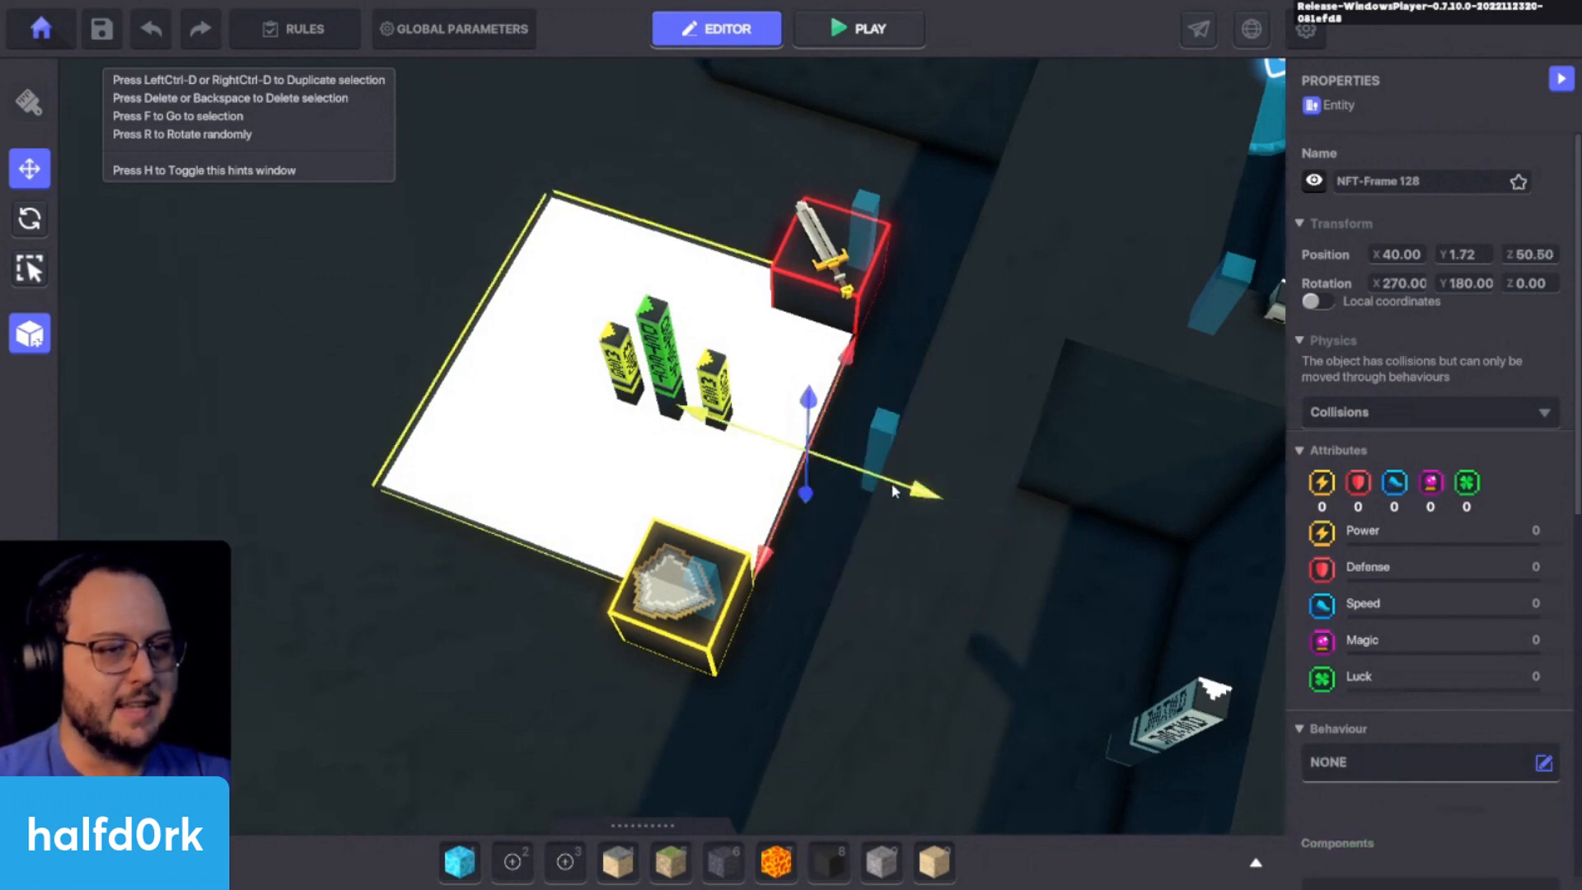
left_click_drag(892, 484, 840, 472)
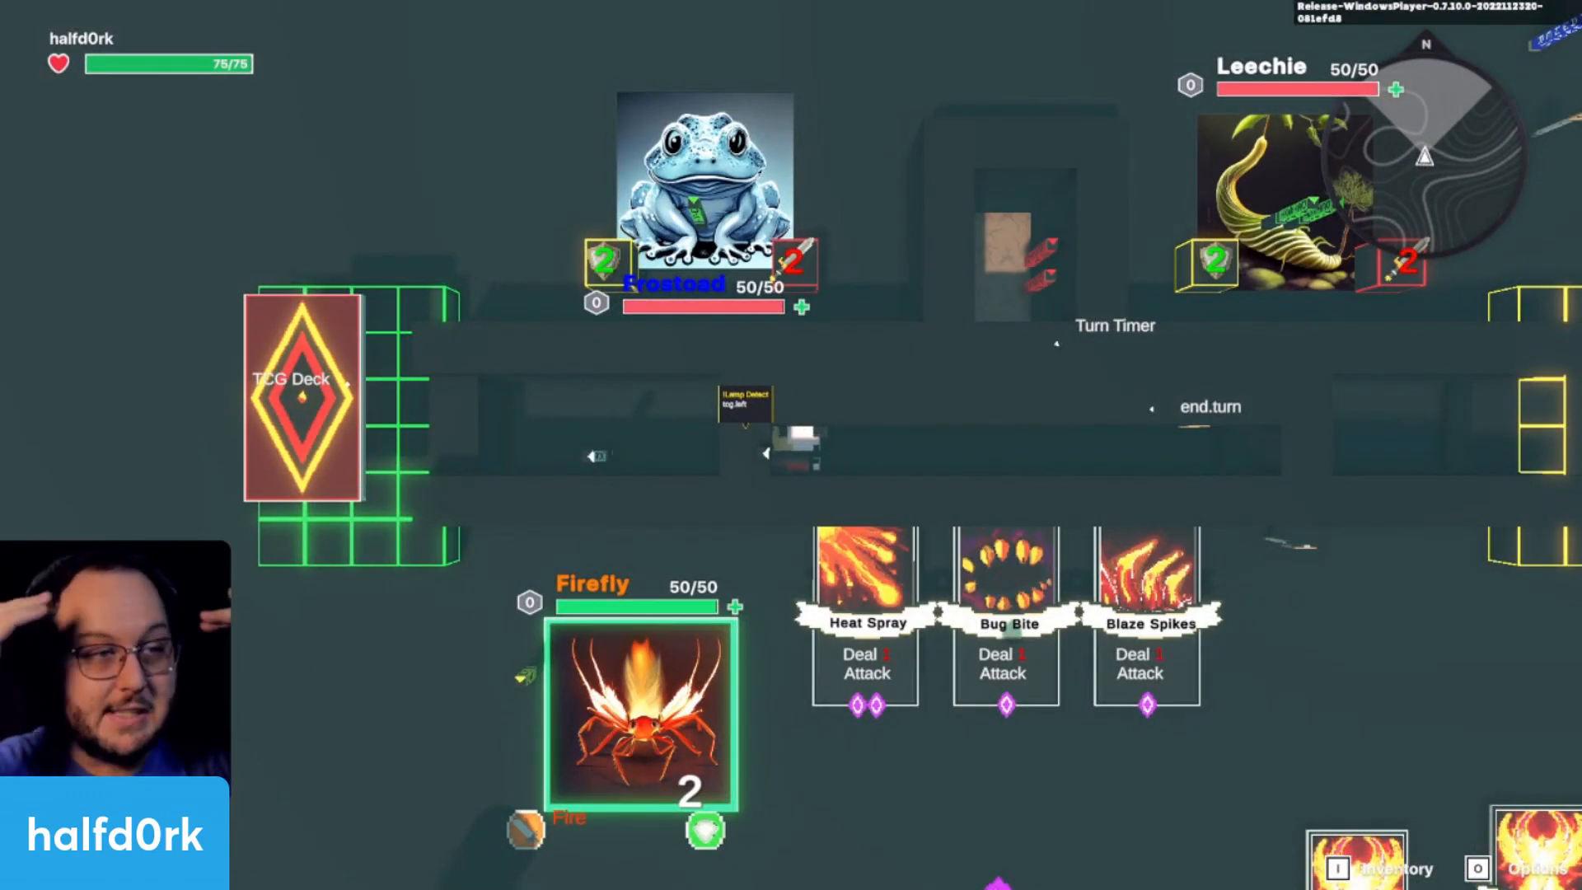
Step: Playtest the experience, walking back and forth to check how Frostoad's name and health bar sit against its image
key("d")
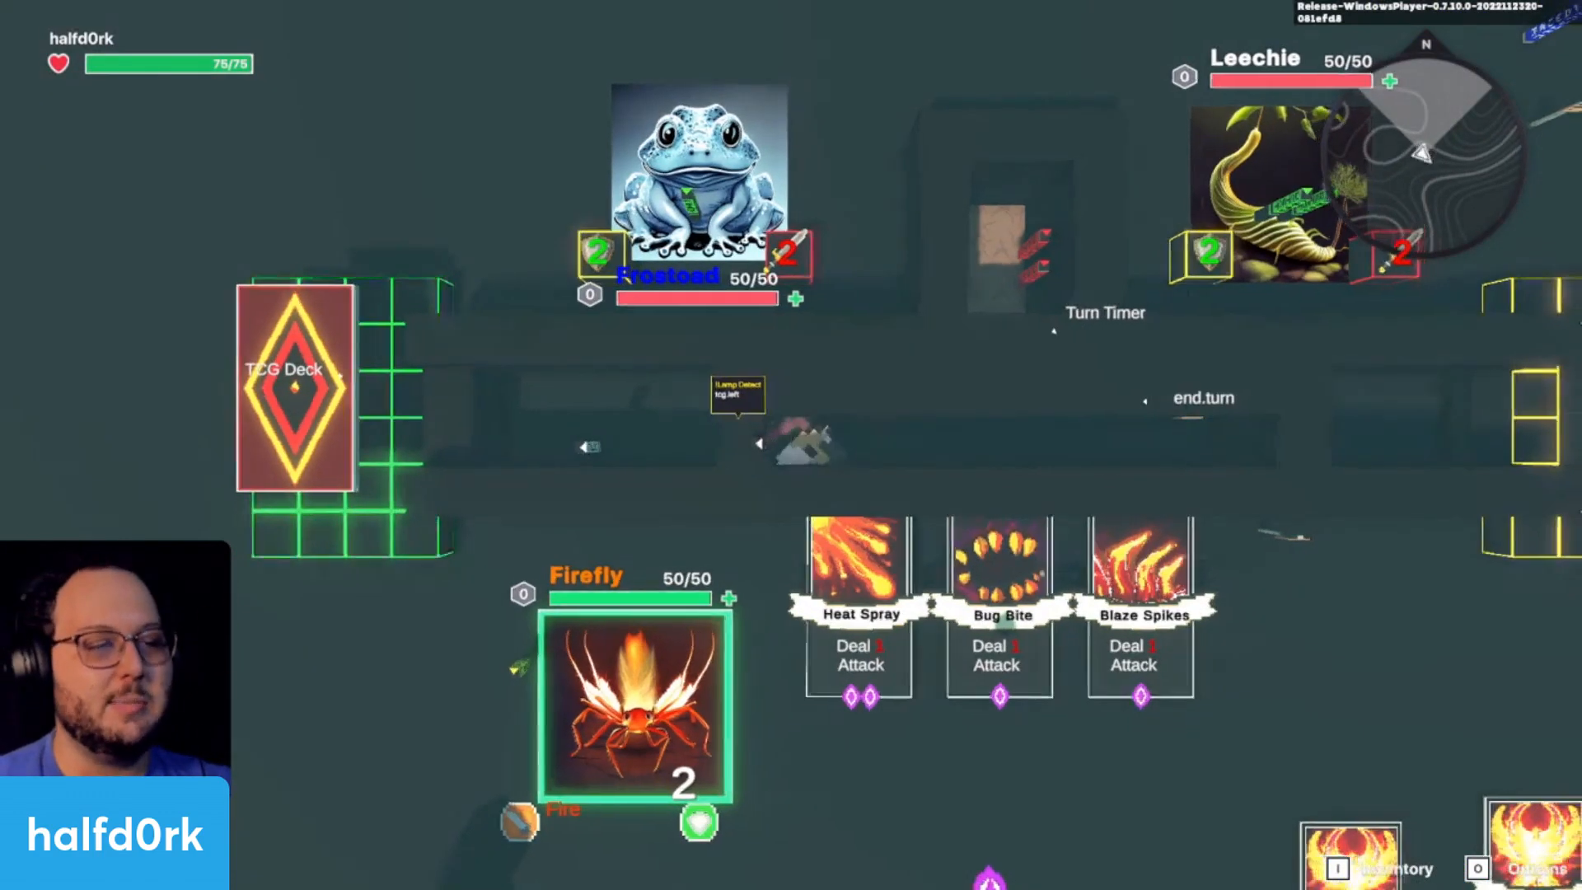
key("a")
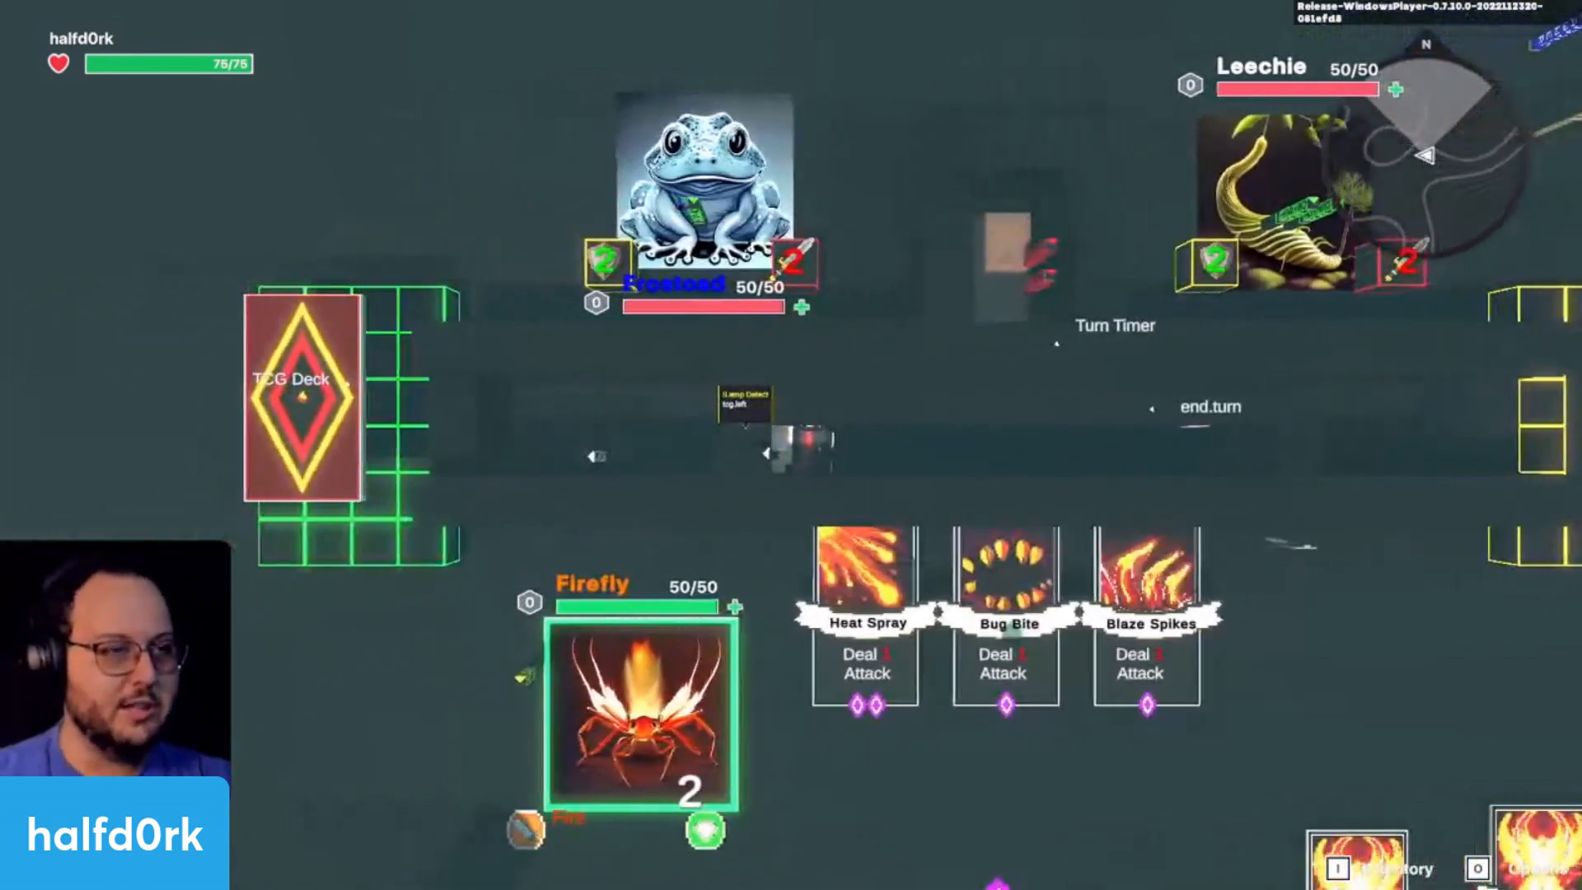
key("d")
key("a")
key("a")
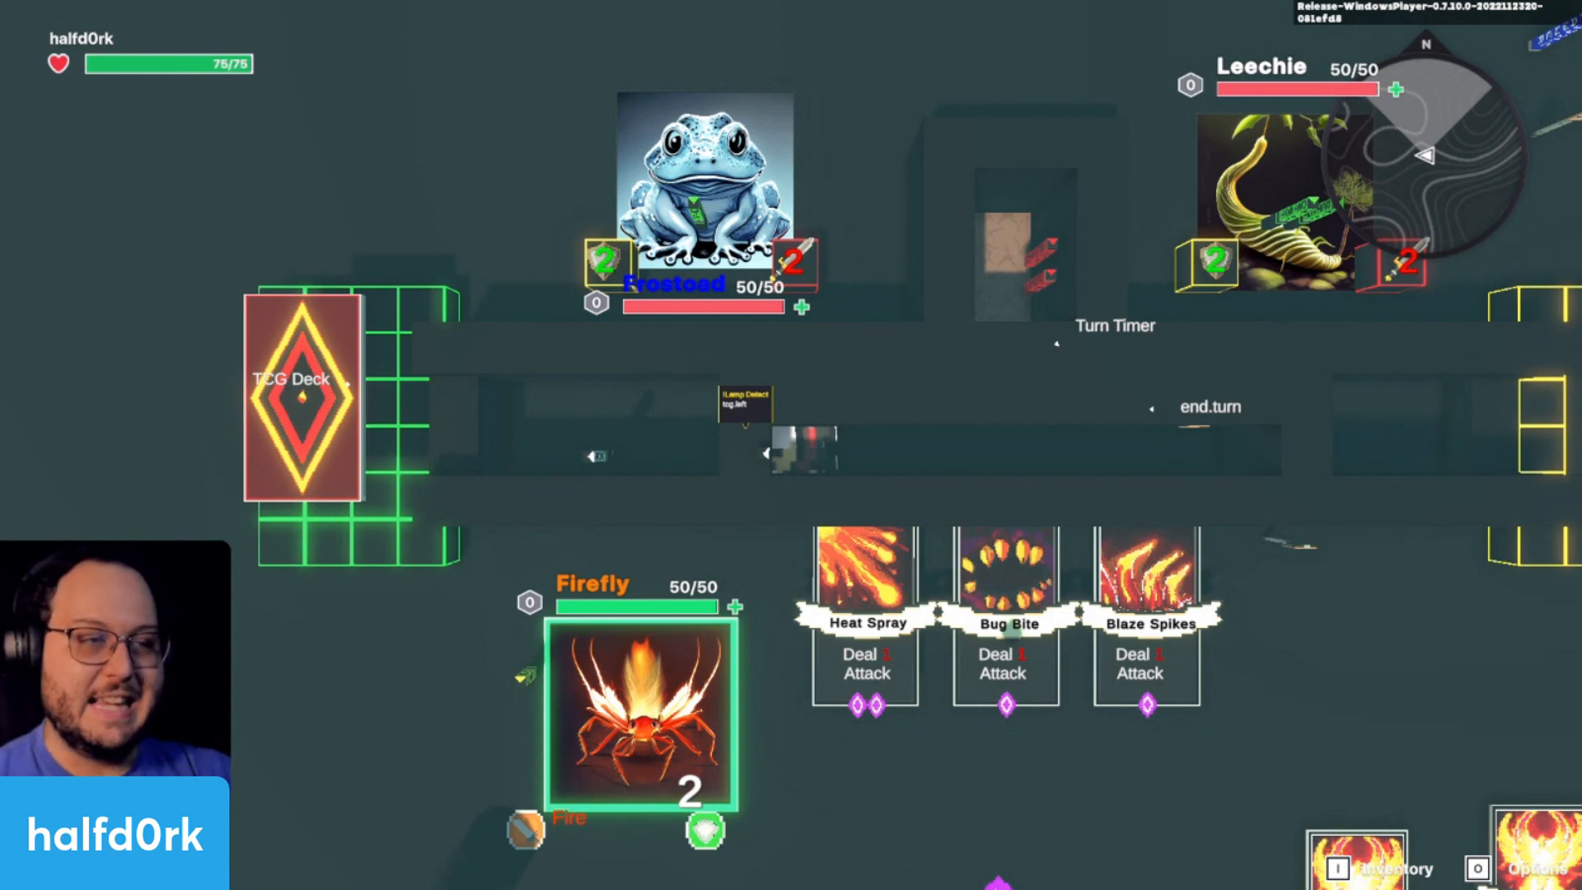
key("d")
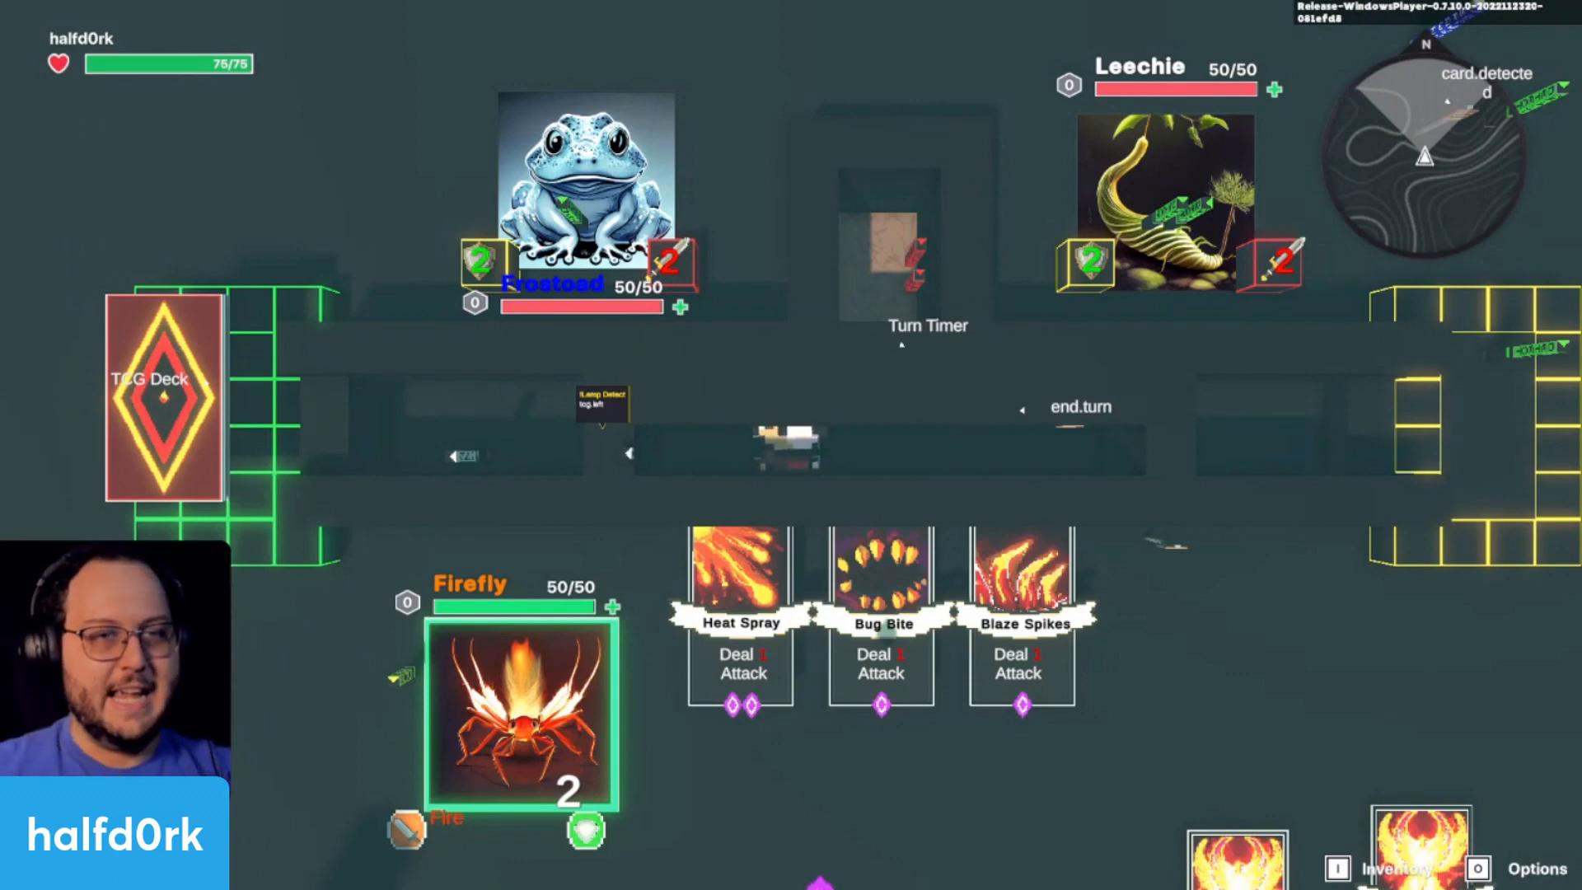
key("Escape")
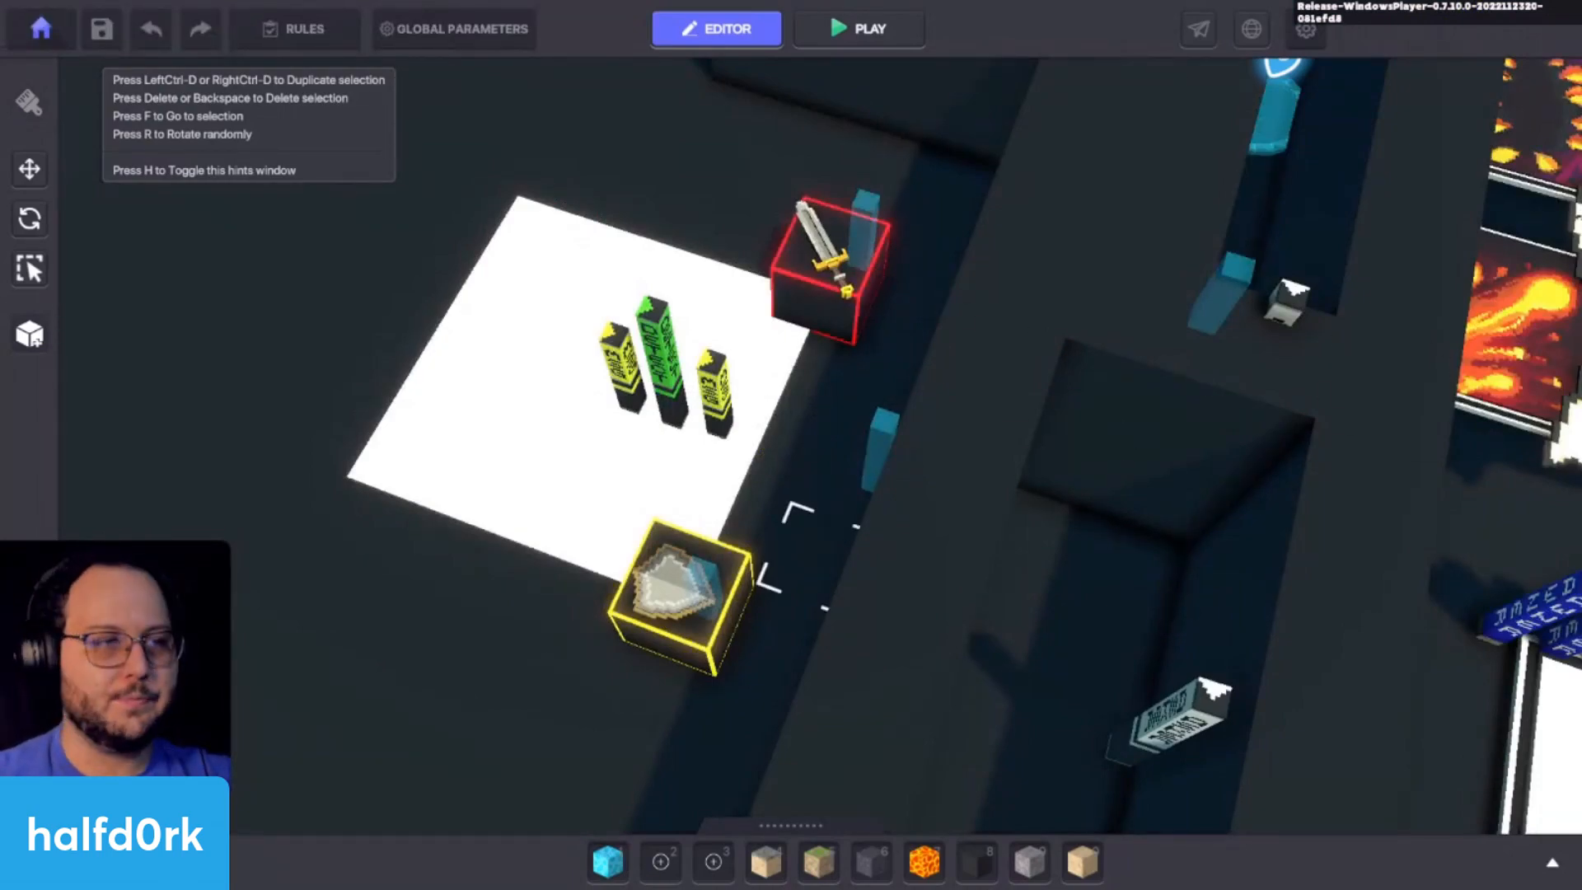
Step: Shift Frostoad's NFT frame slightly farther away from the lane, clear of the sword and shield
scroll(908, 587, "down", 3)
right_click_drag(908, 587, 830, 565)
key("d")
right_click_drag(737, 516, 871, 548)
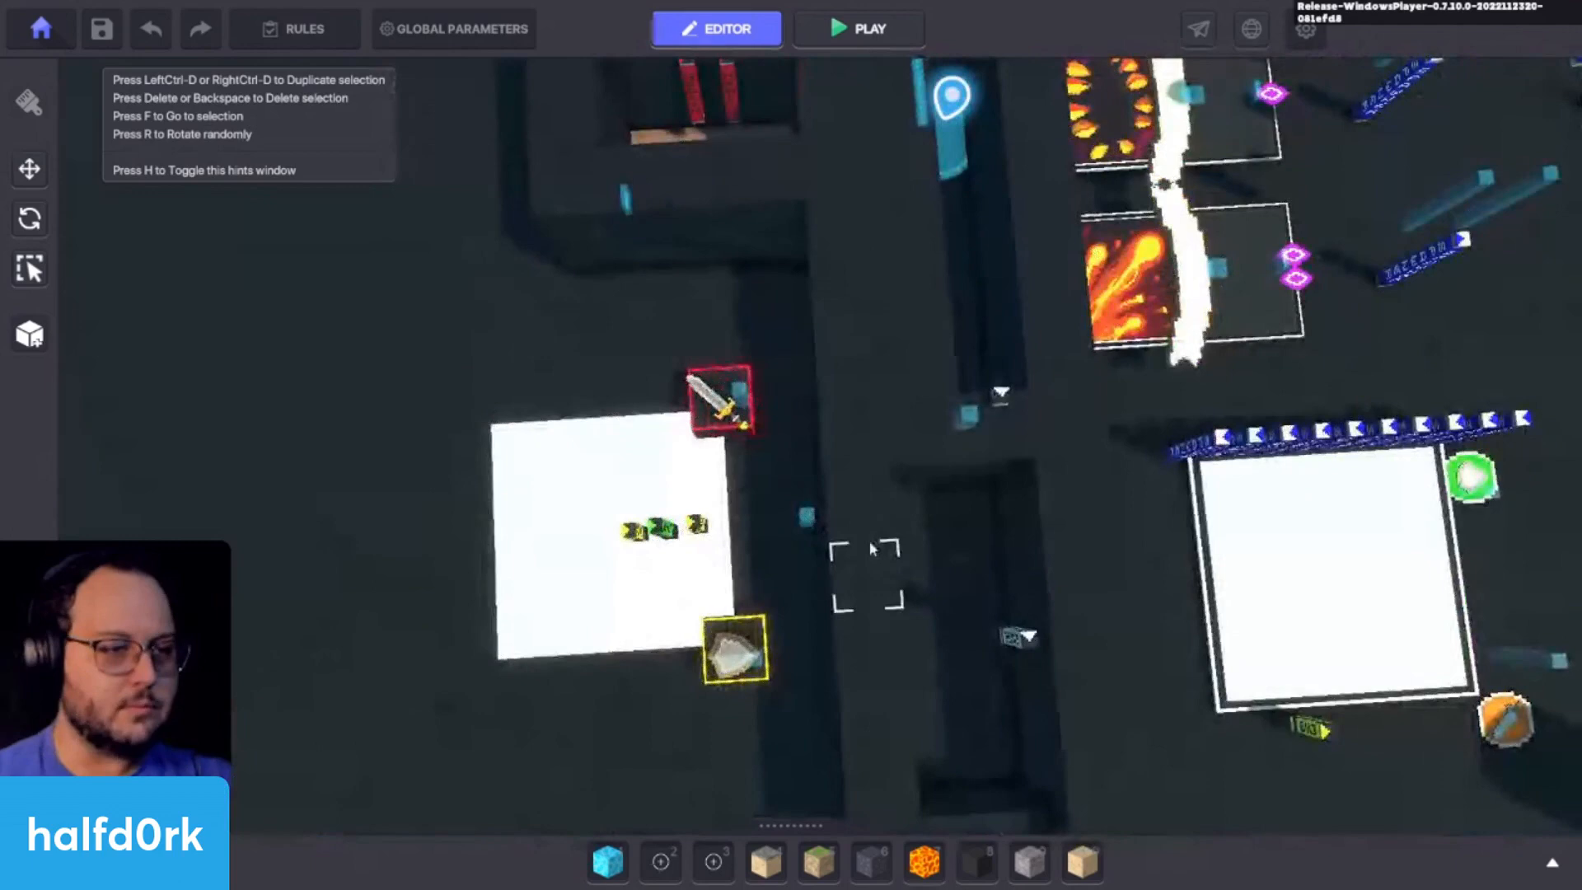
left_click(691, 584)
left_click_drag(840, 518, 806, 520)
Step: Remove the red and yellow outline blocks around the sword and shield beside Frostoad's frame
key("1")
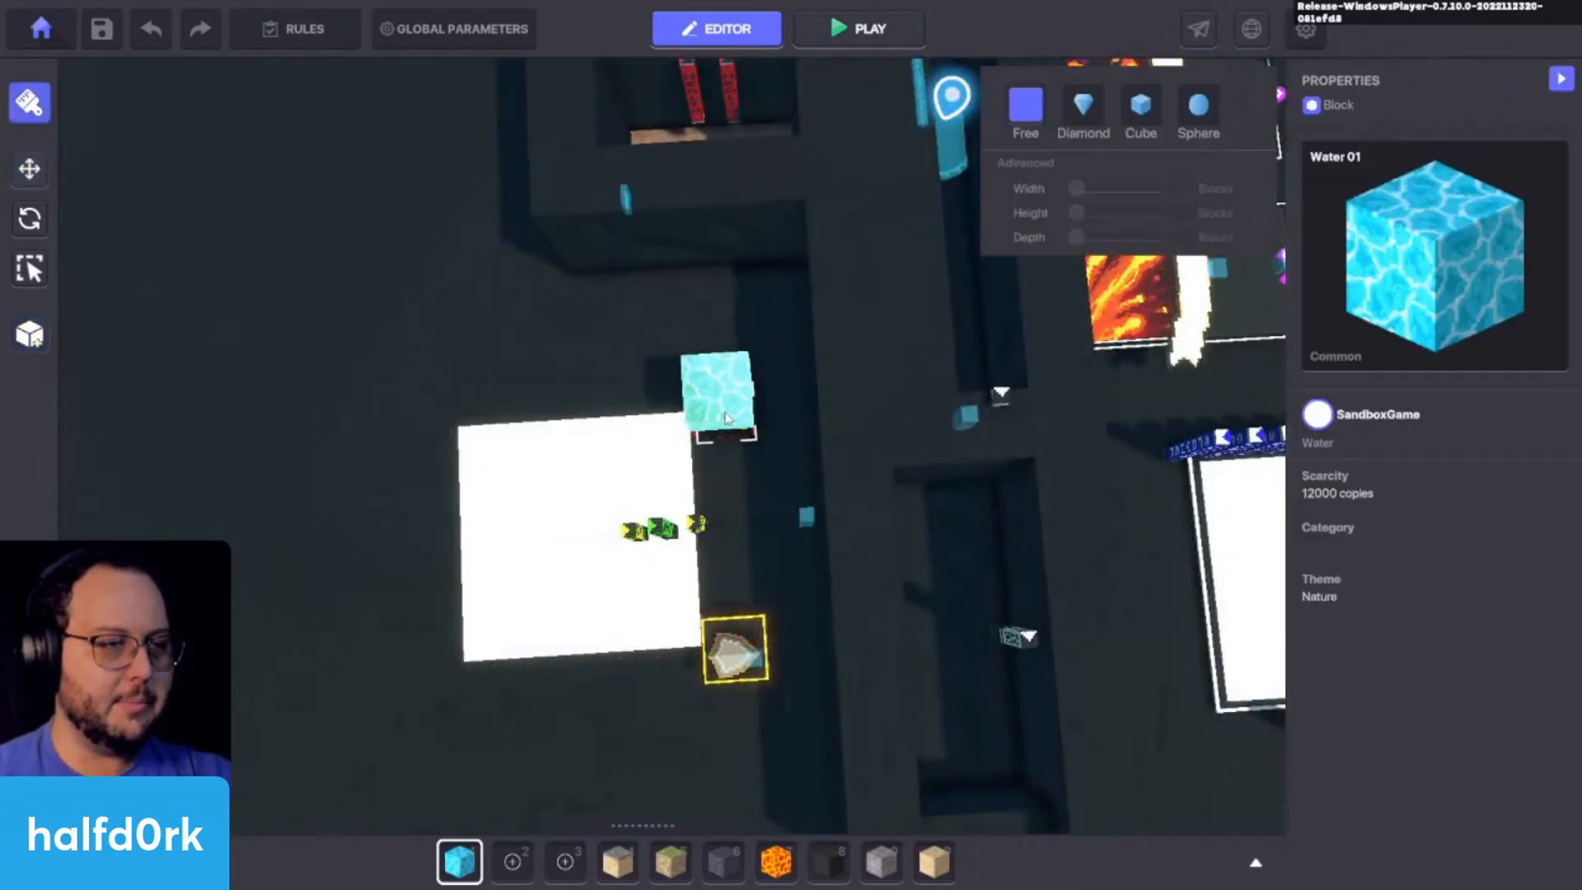
key("Escape")
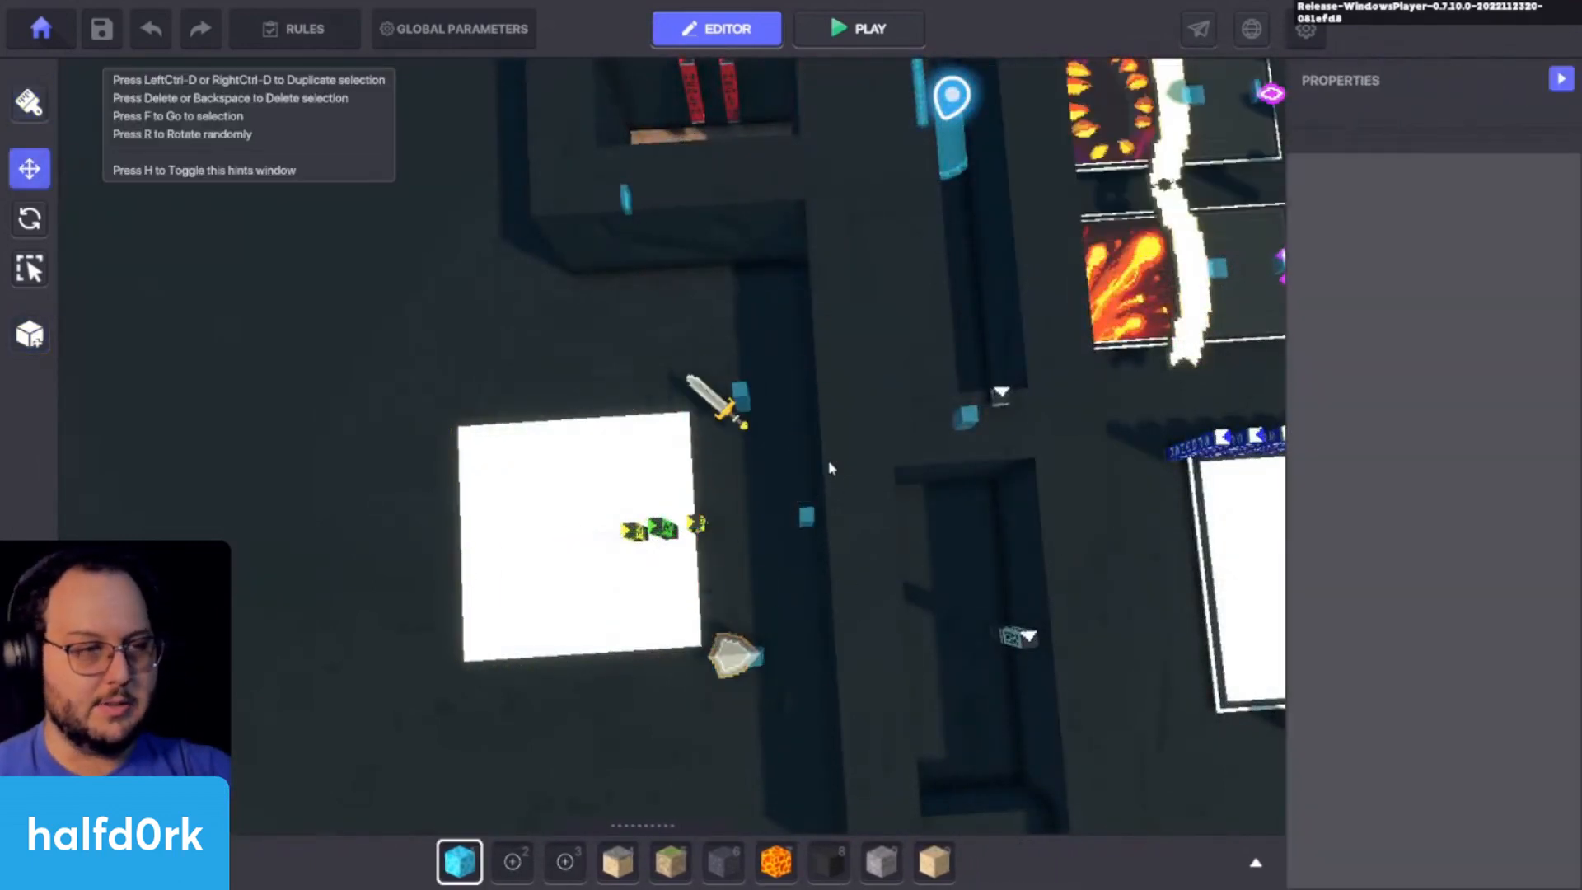
Step: Playtest again and check Frostoad's image together with its unboxed shield, sword, name and health bar
key("ctrl+p")
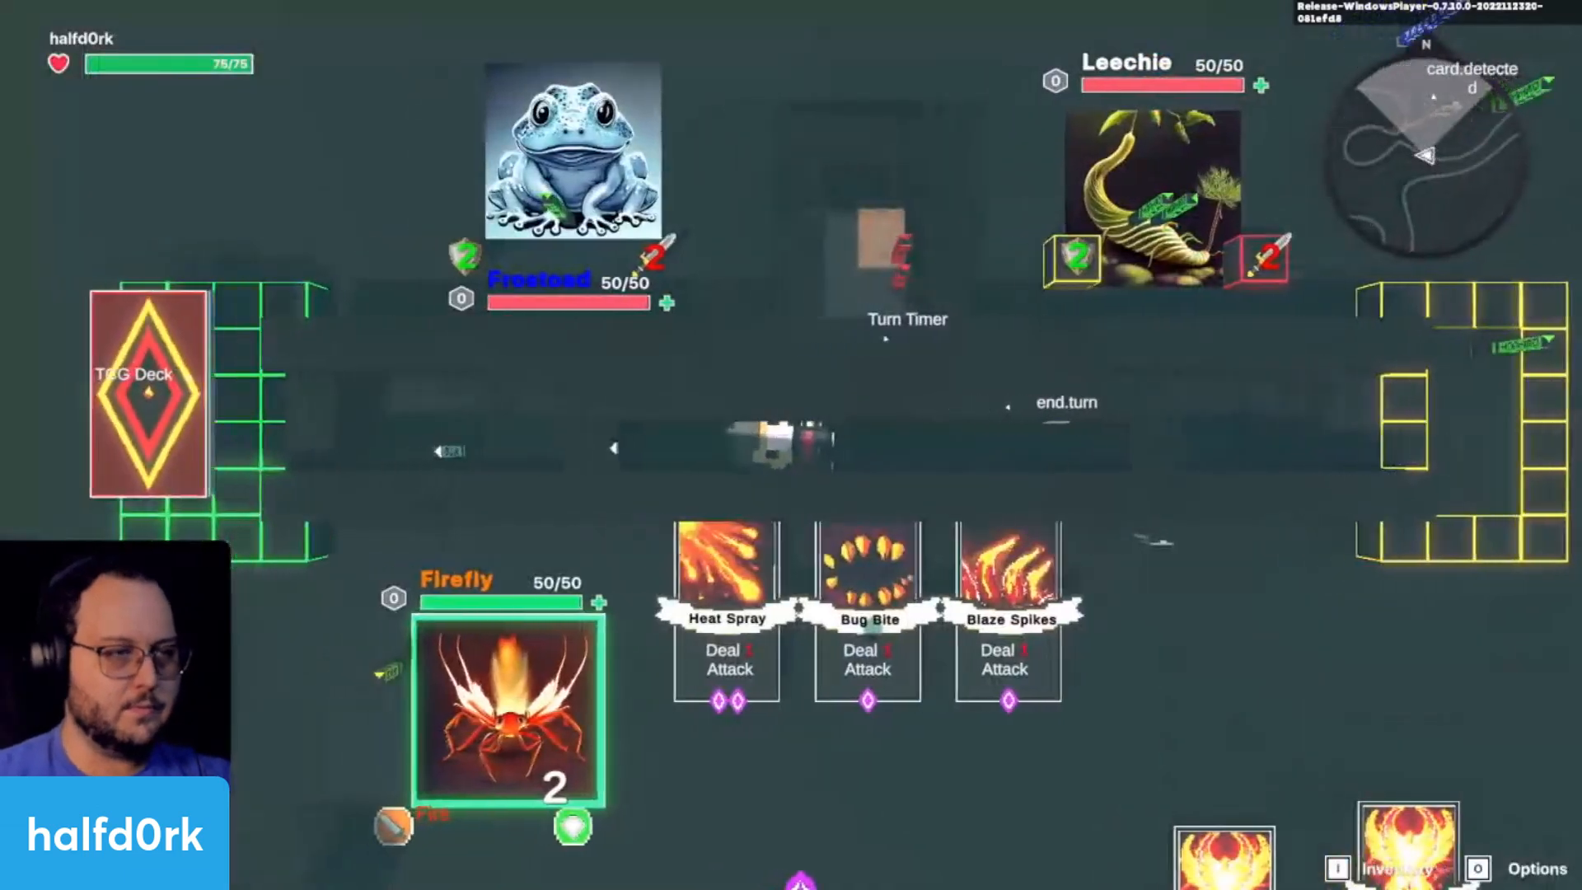
key("a")
key("d")
key("w")
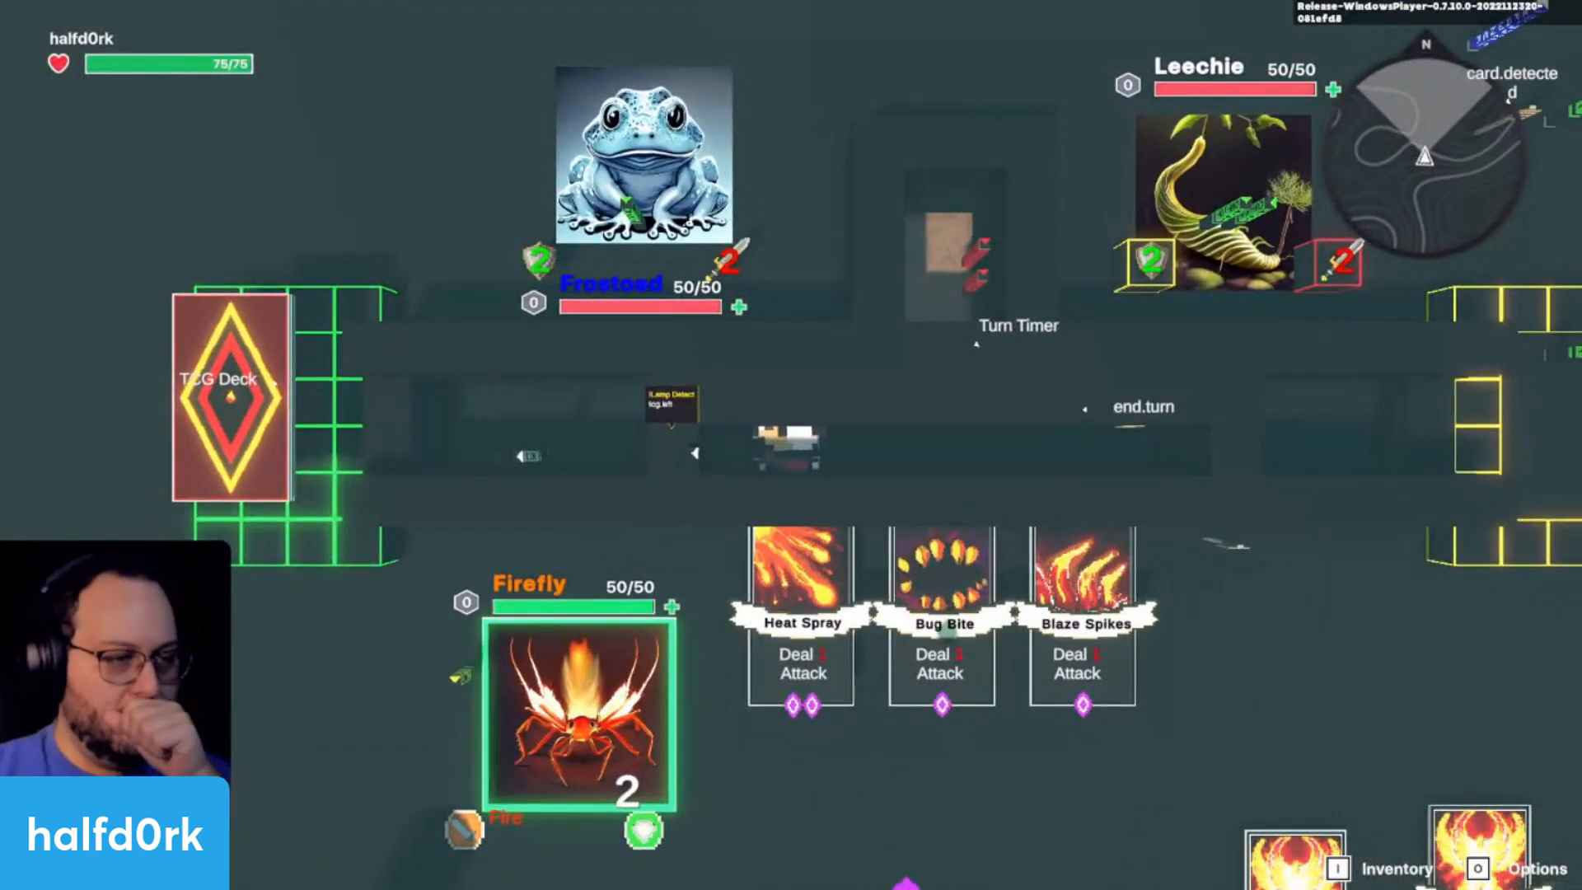
key("d")
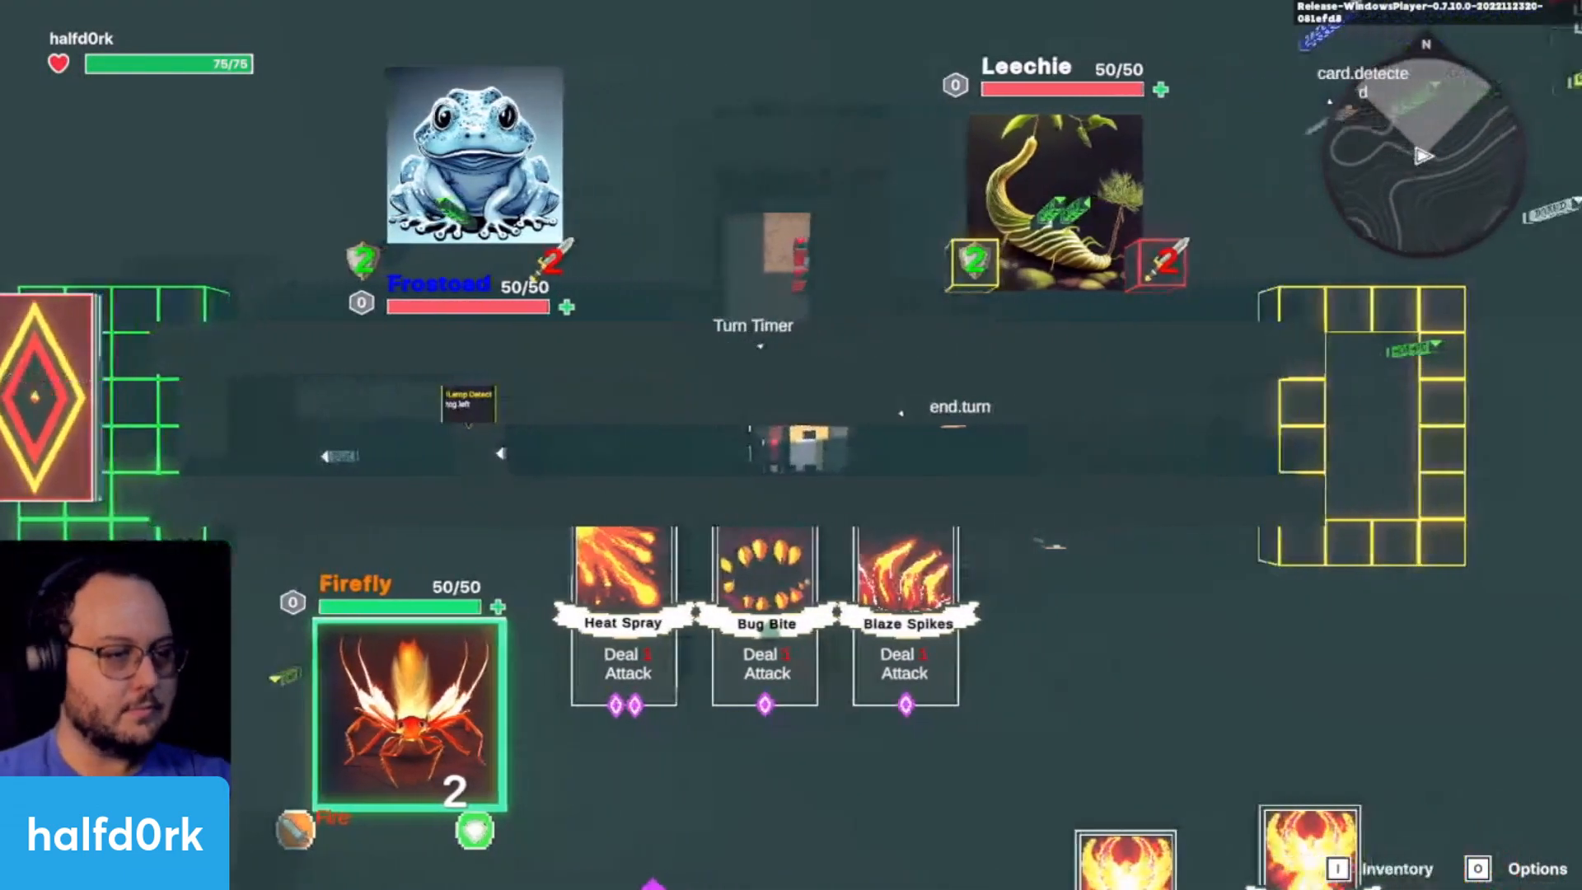
Step: Walk back and forth along the lane to check the highlighting of the Heat Spray, Bug Bite and Blaze Spikes cards
key("a")
key("s")
key("d")
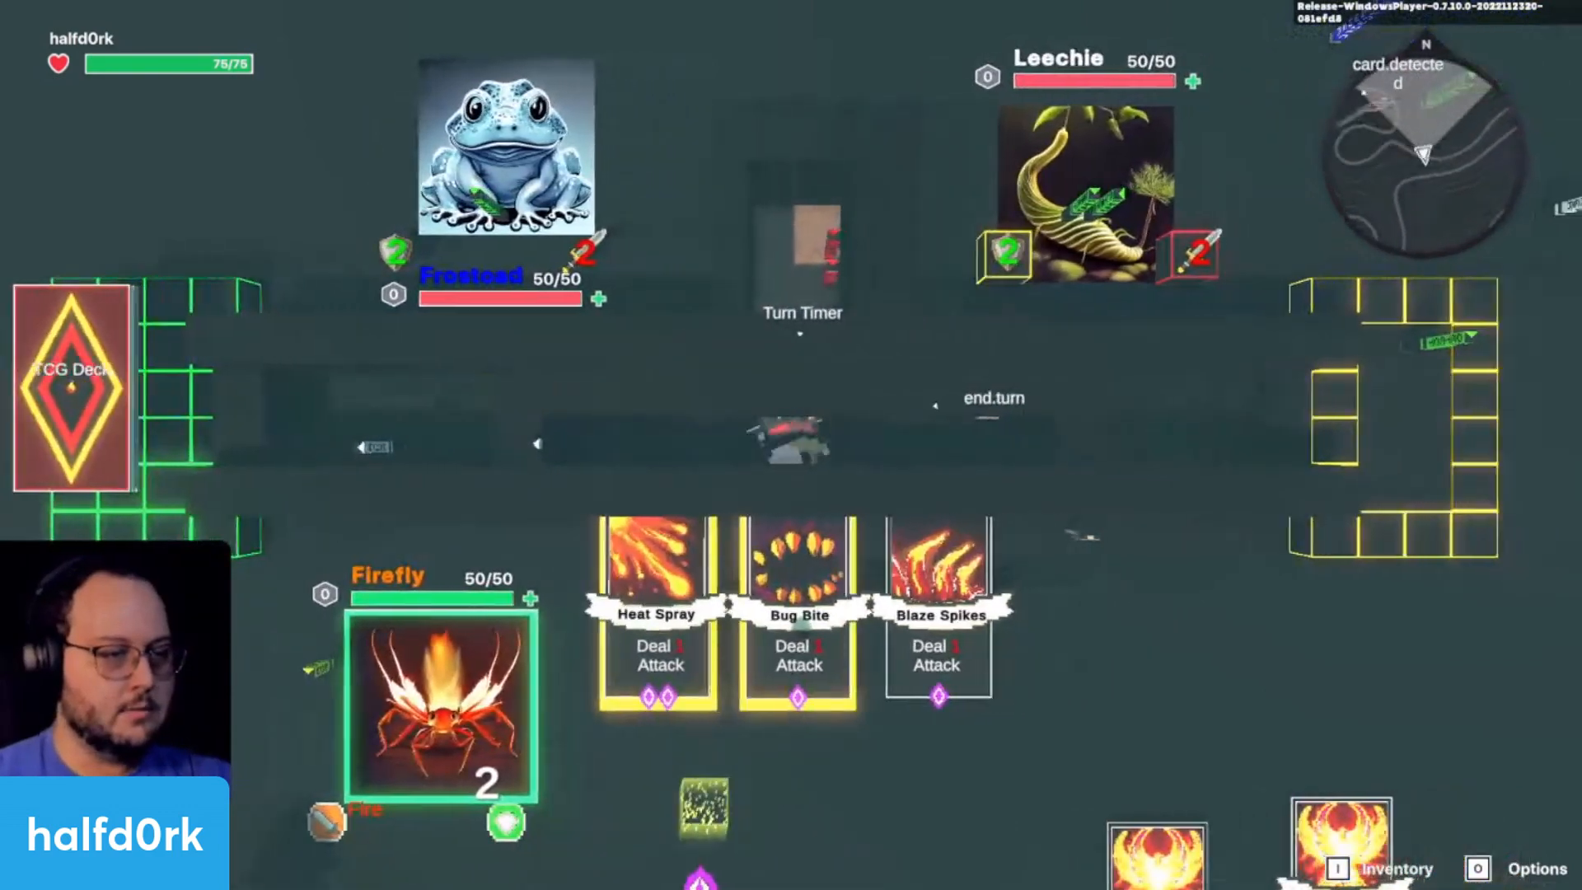
key("a")
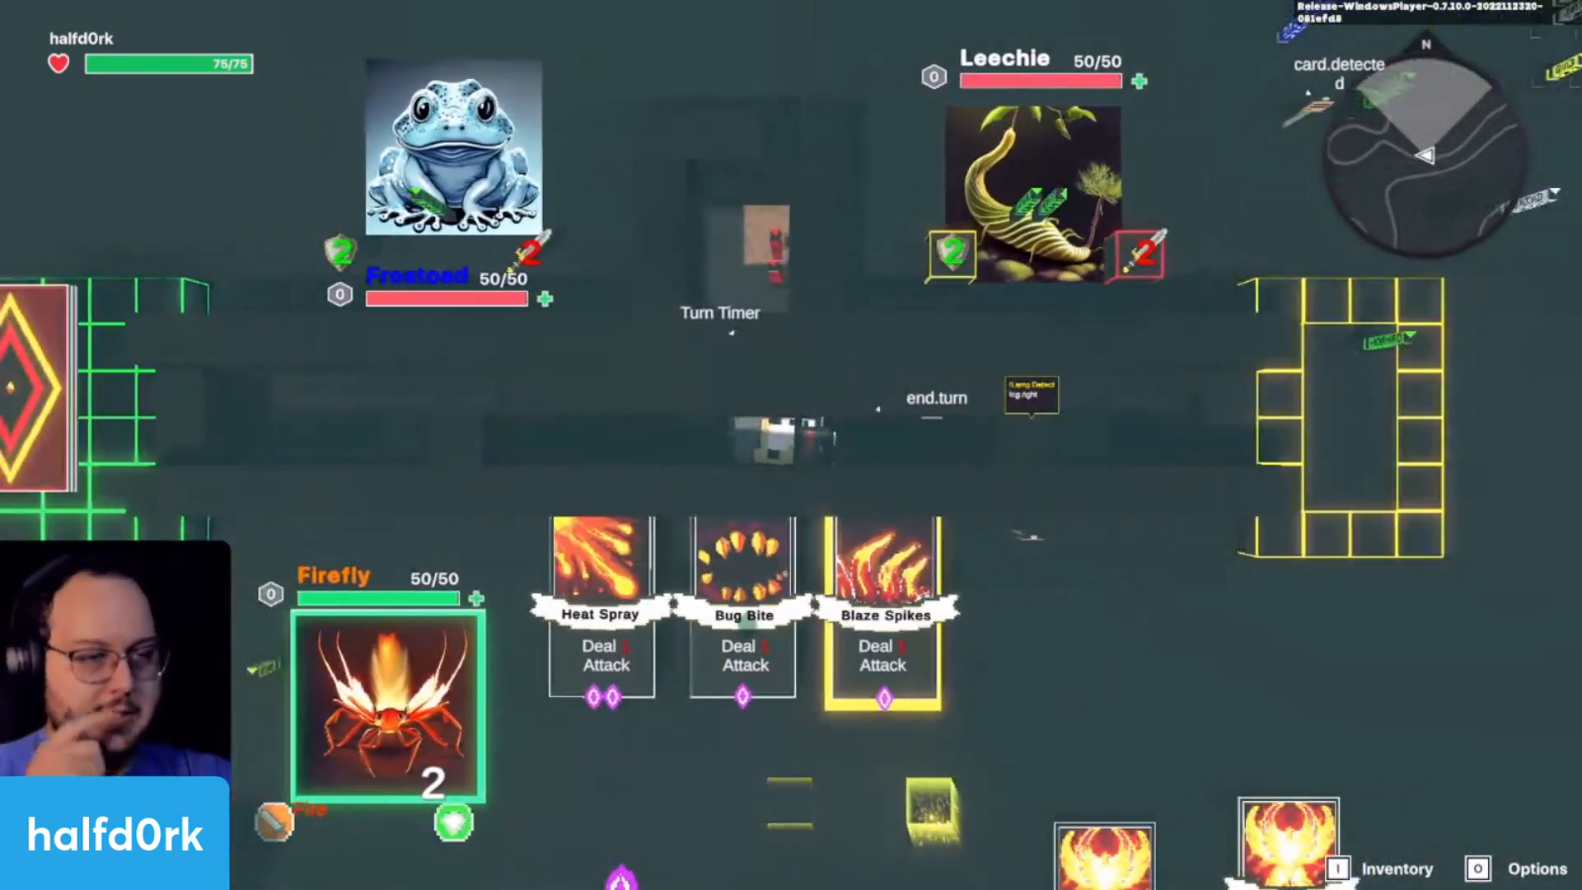
key("d")
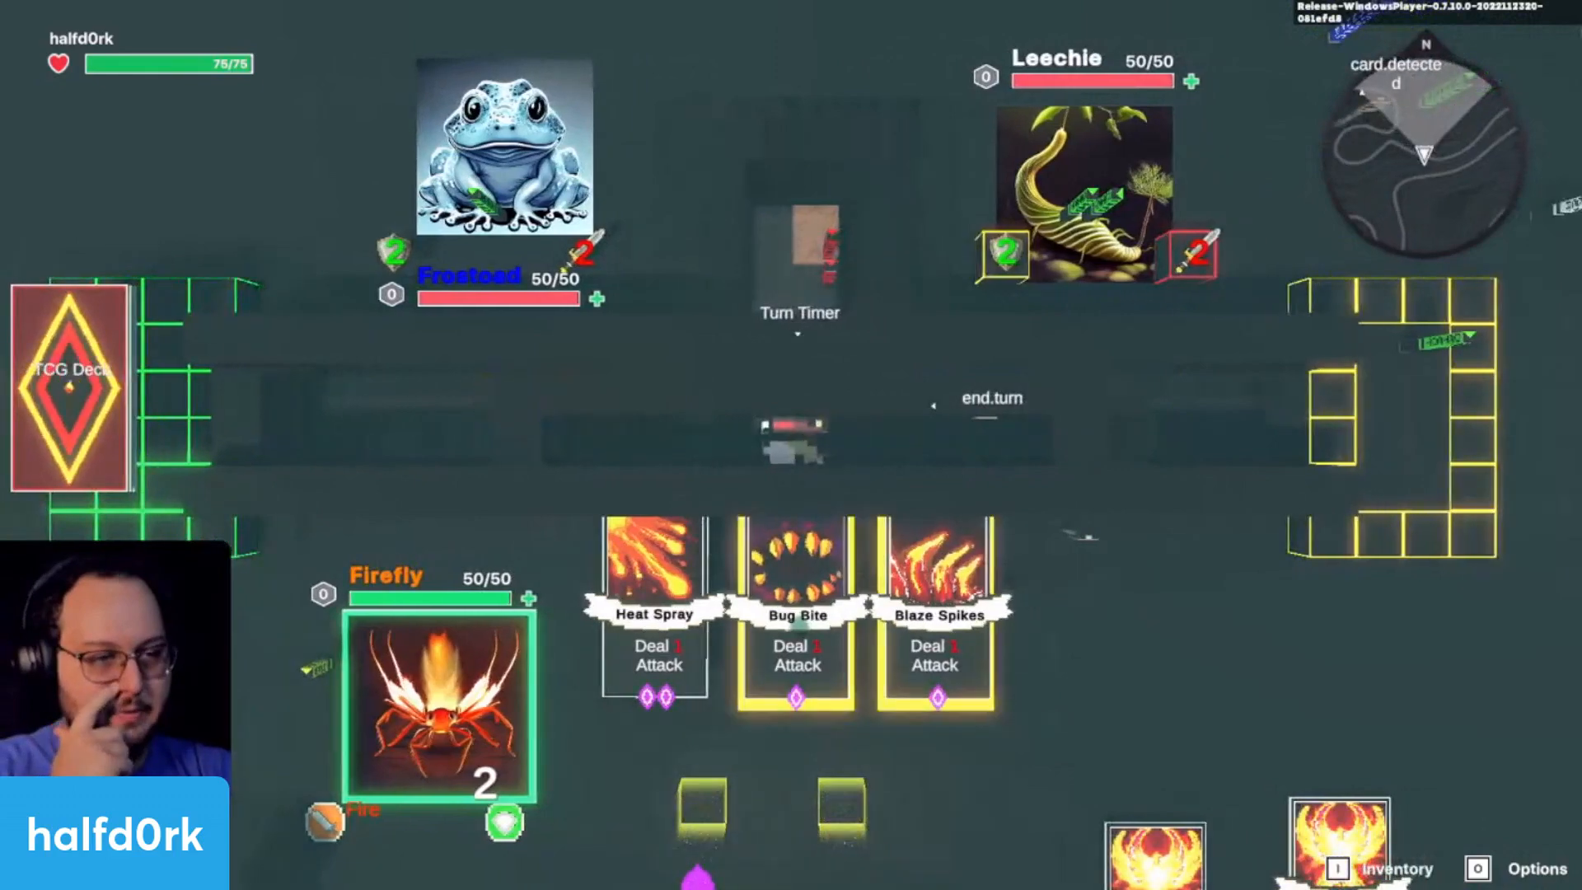
key("a")
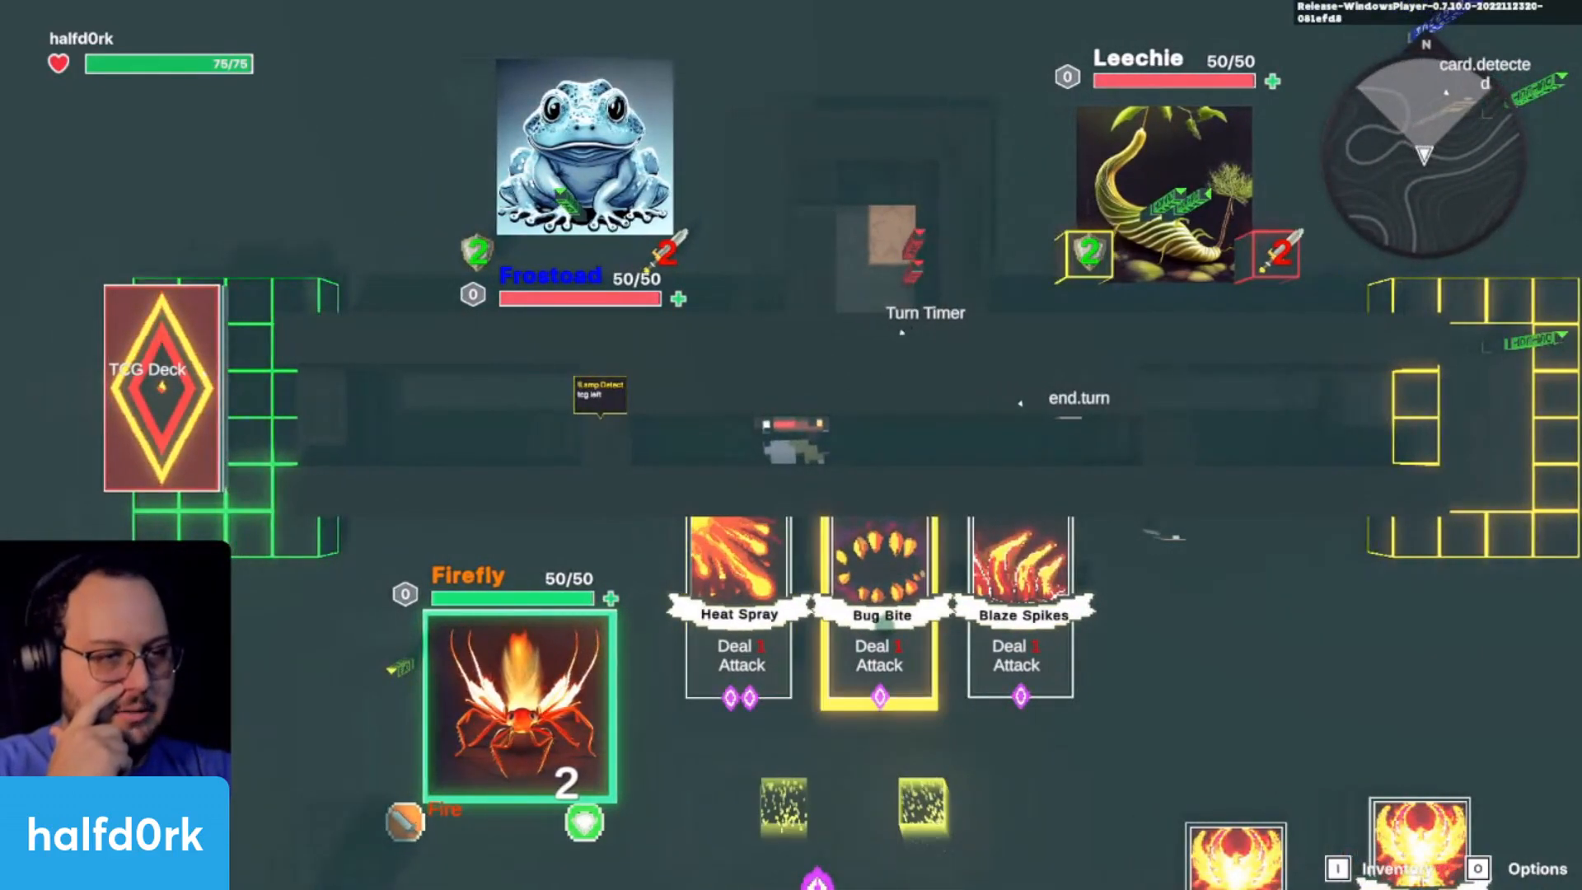
key("d")
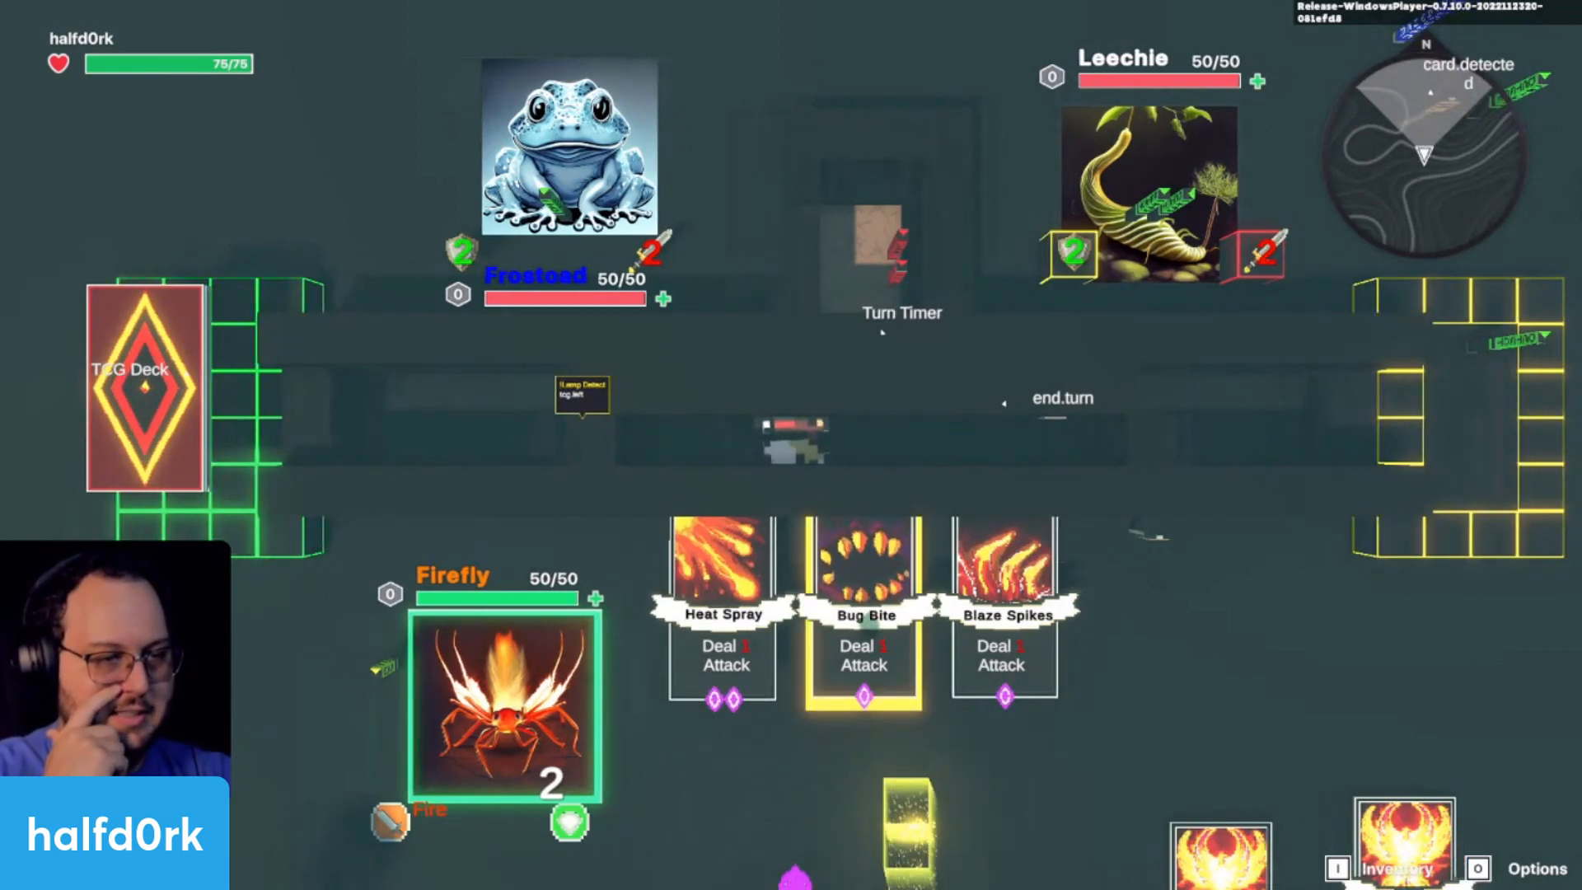
Step: Walk toward the yellow-outlined end of the lane to check for overlapping card highlights, and return to editing
key("d")
key("d")
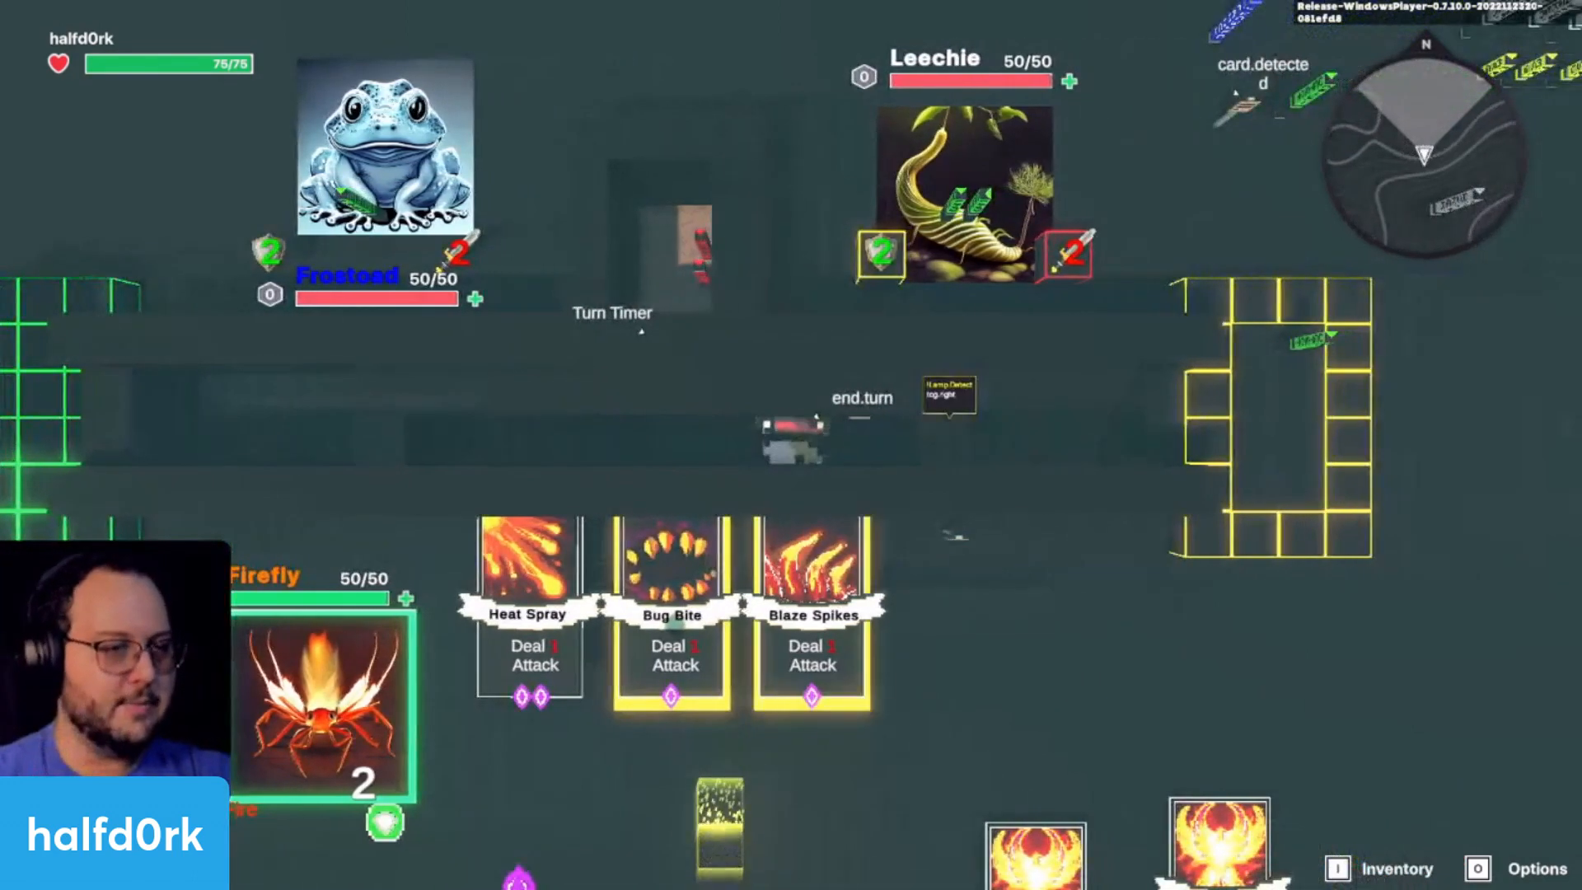
key("Escape")
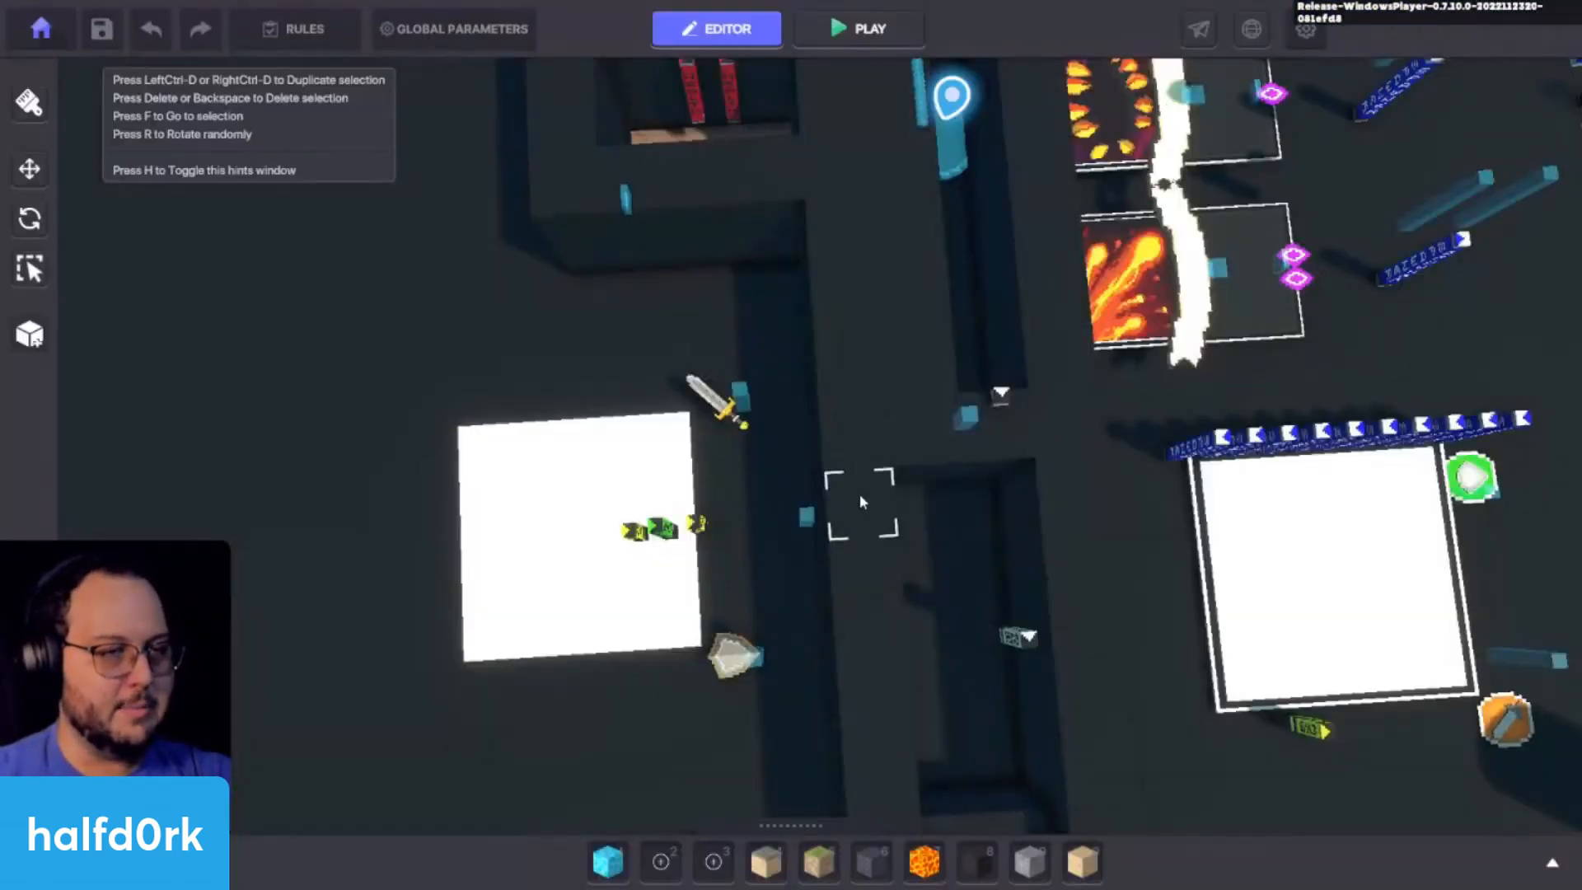
Step: Move the Blaze Spikes card together with its spawner slightly farther away from the Bug Bite card
right_click_drag(858, 497, 1019, 603)
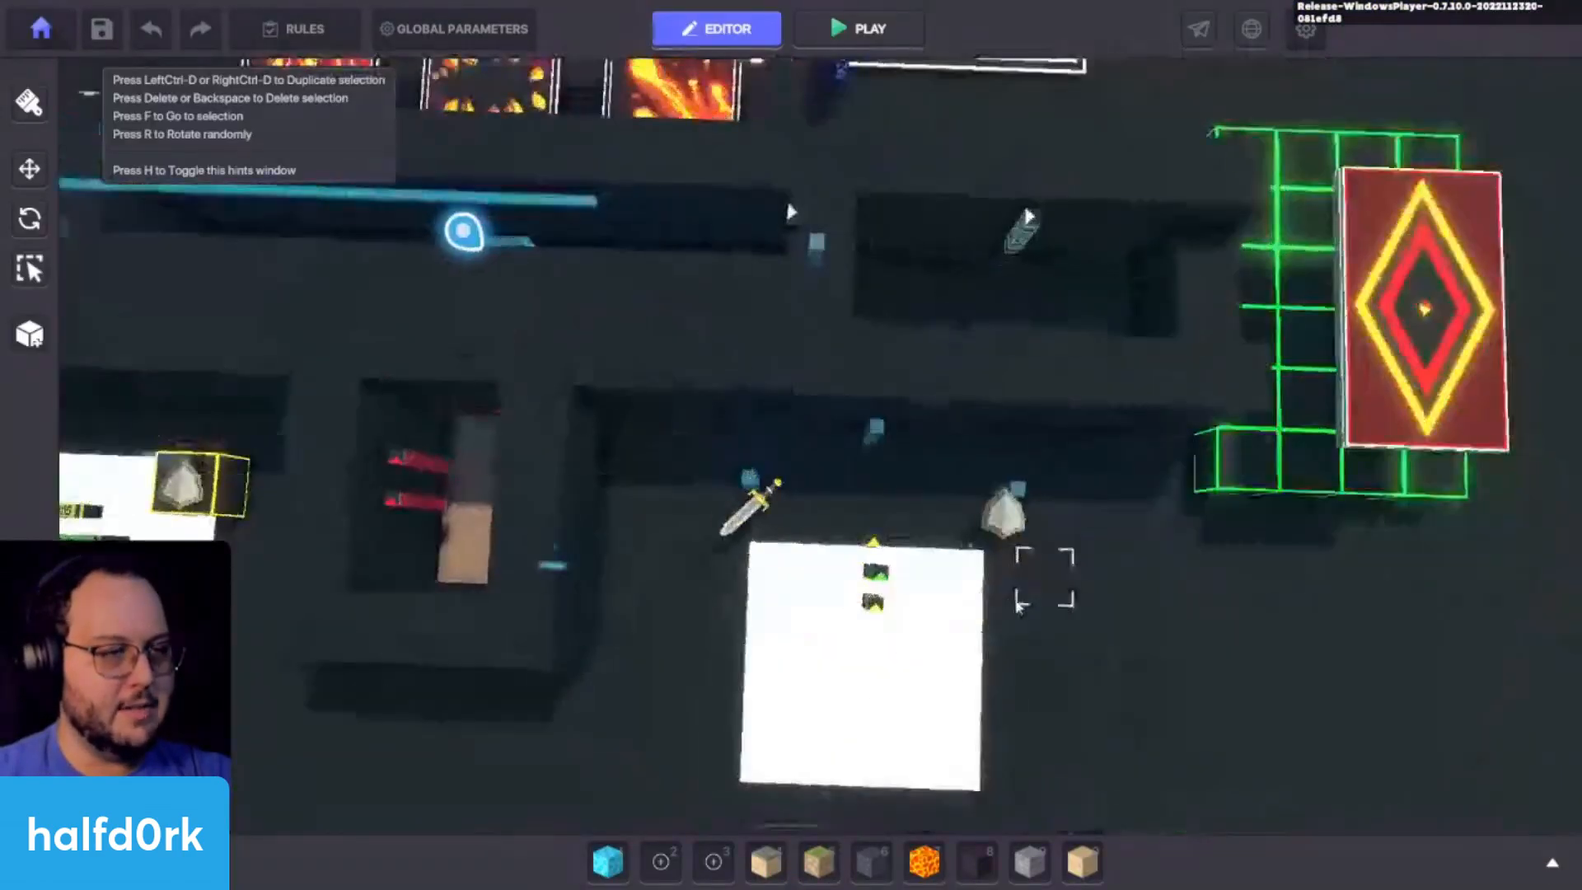
key("d")
key("a")
right_click_drag(582, 480, 883, 824)
key("s")
key("a")
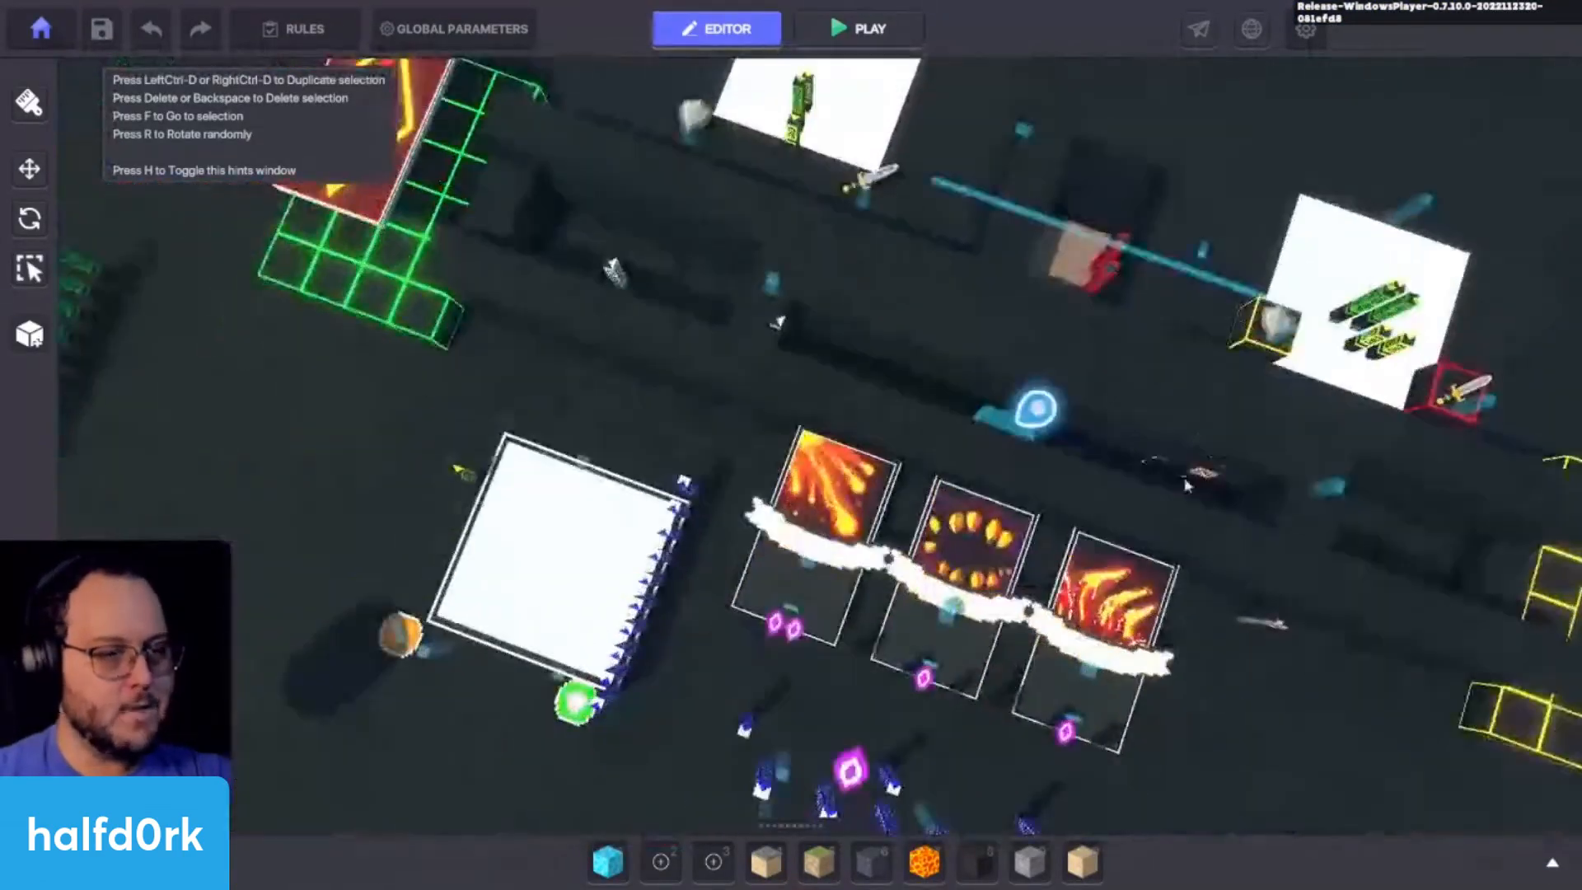
right_click_drag(664, 491, 717, 494)
key("d")
key("w")
left_click(821, 495)
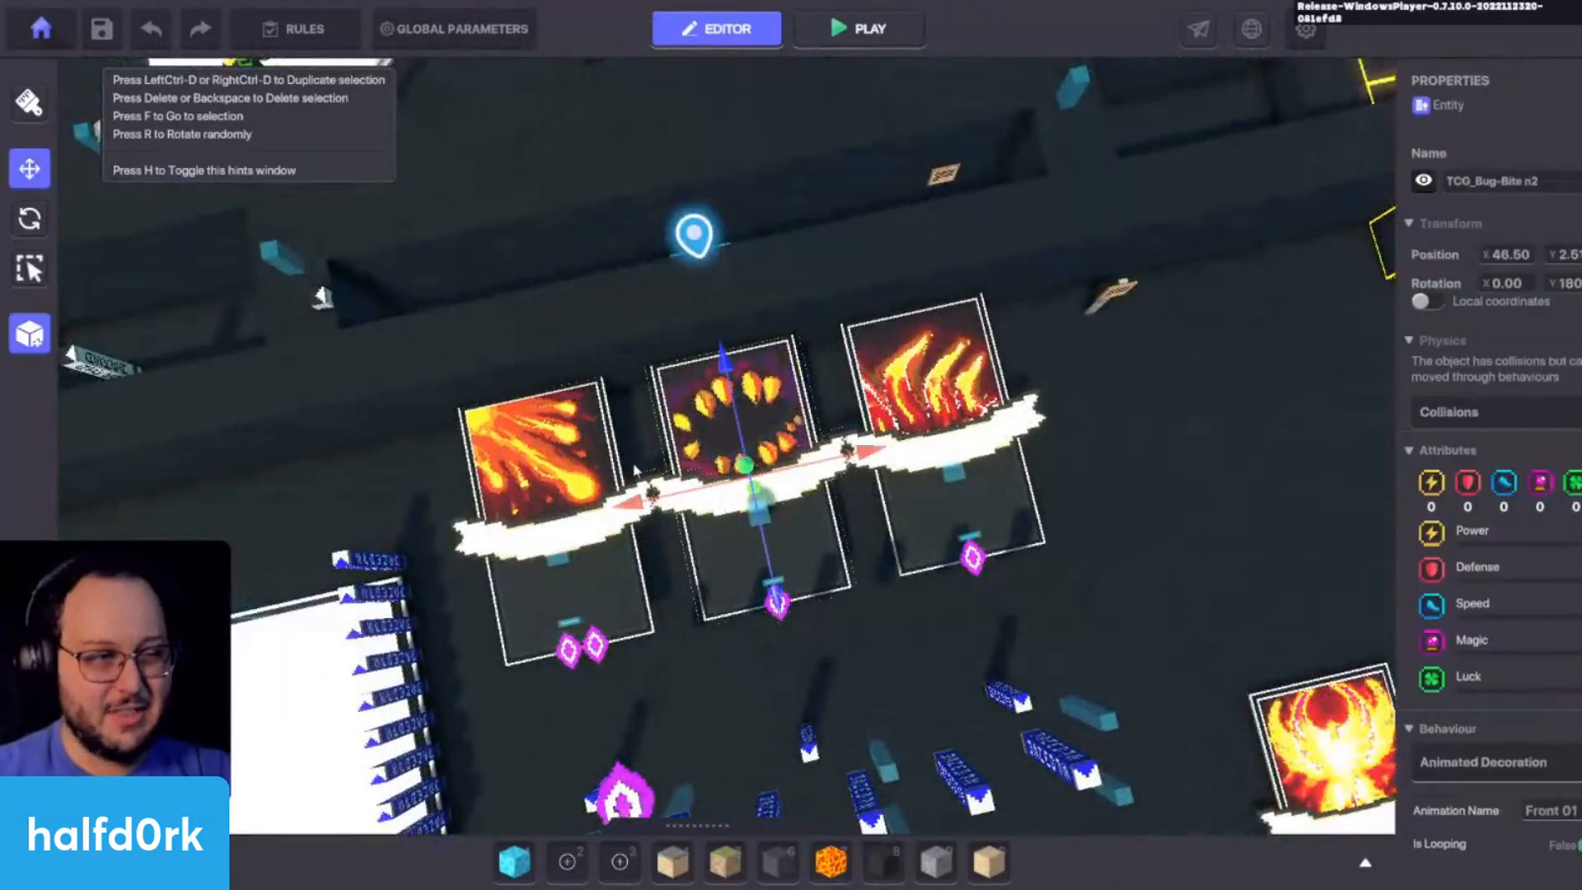
left_click(969, 404)
key("f")
right_click_drag(1095, 567, 944, 460)
left_click(829, 628)
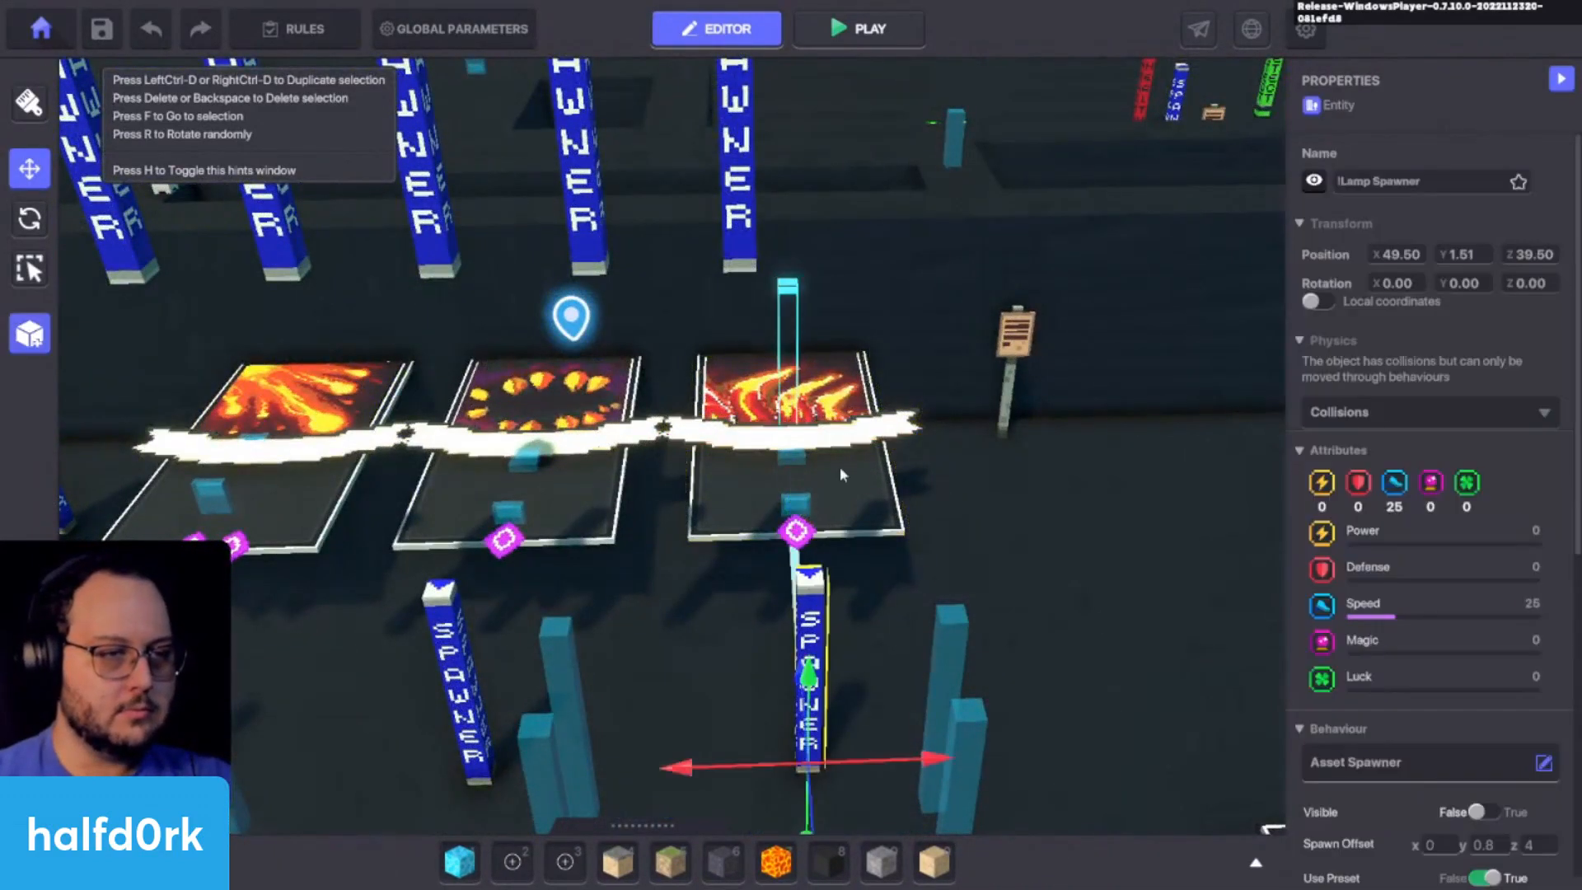
left_click(839, 466, "shift")
left_click_drag(913, 586, 961, 590)
Step: Move the Heat Spray card together with its spawner outward so its gap to Bug Bite widens
key("a")
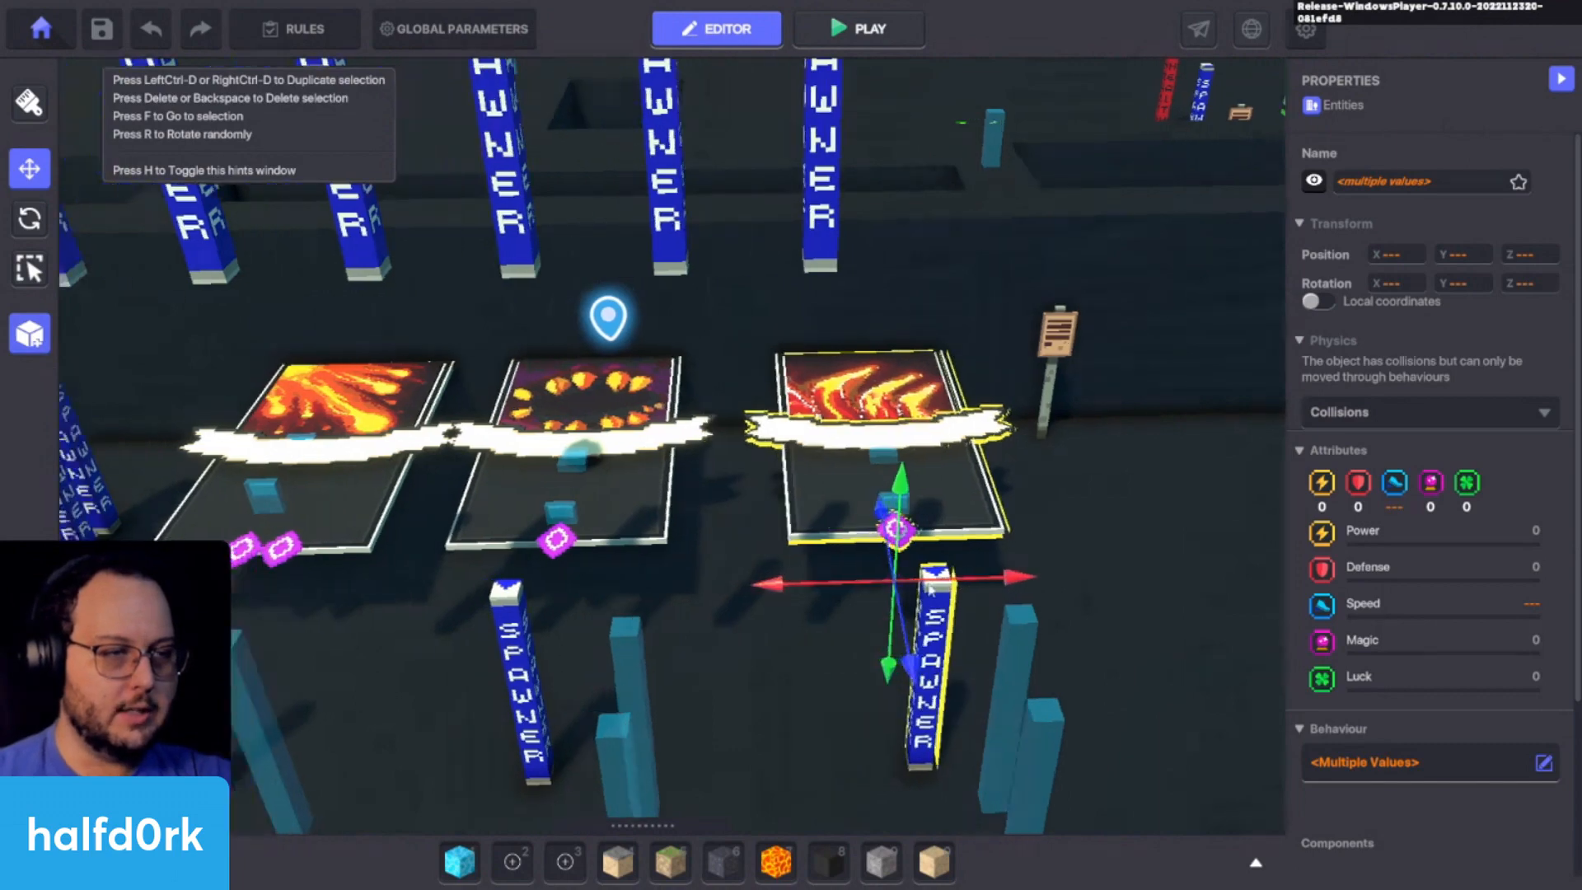
left_click(797, 678)
left_click(835, 477, "shift")
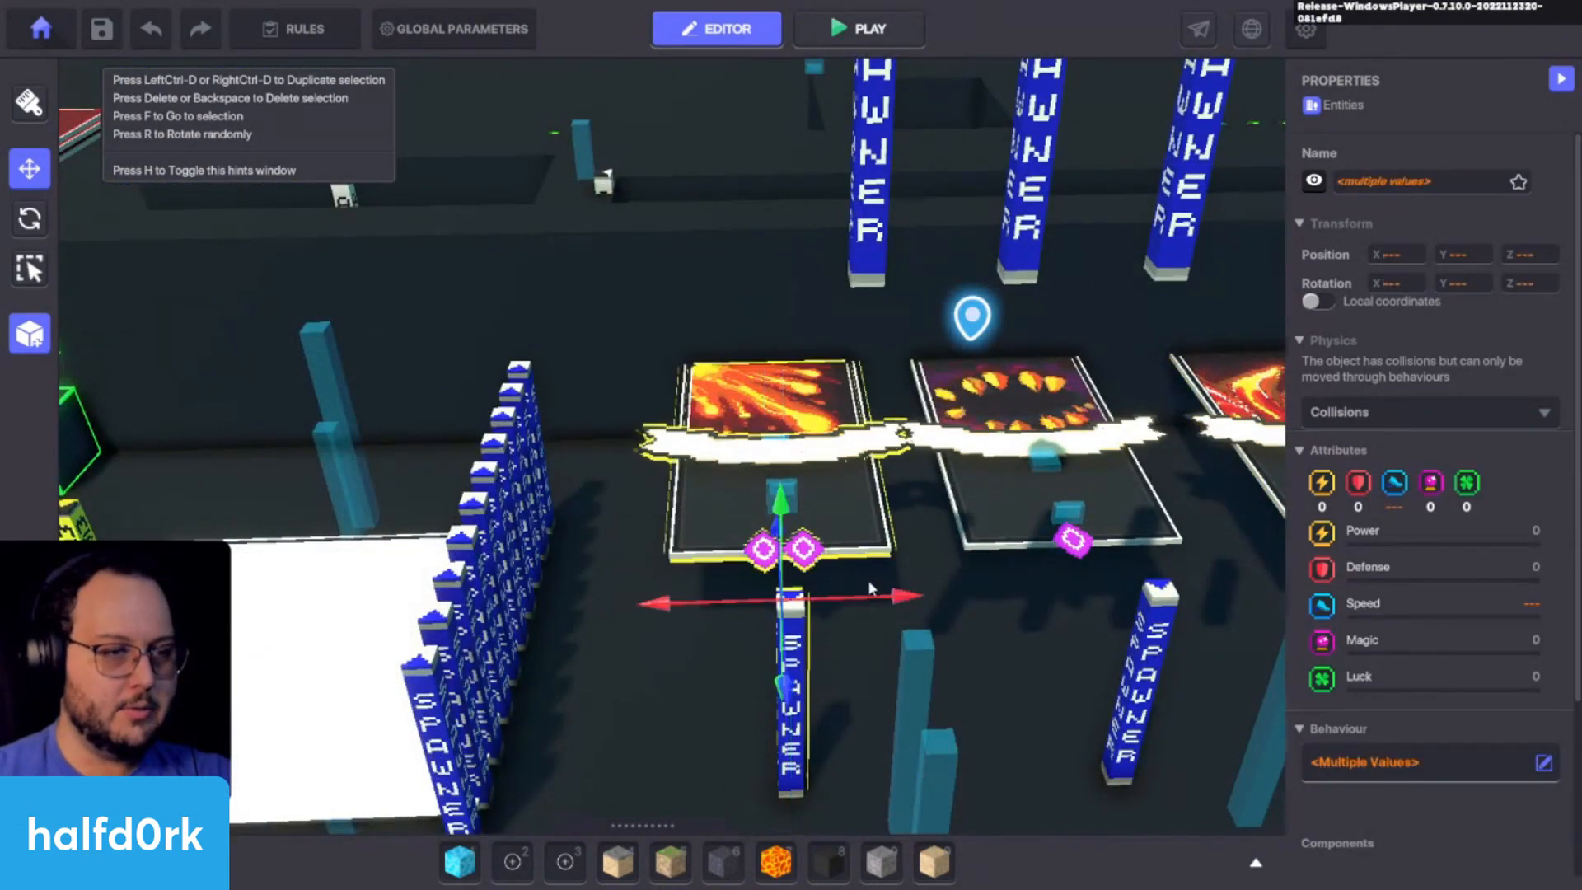
left_click_drag(868, 596, 810, 597)
Step: Reassign the C_Black_01 block to the second quick slot and make it the active block for building
right_click_drag(610, 413, 747, 488)
left_click(700, 472)
key("w")
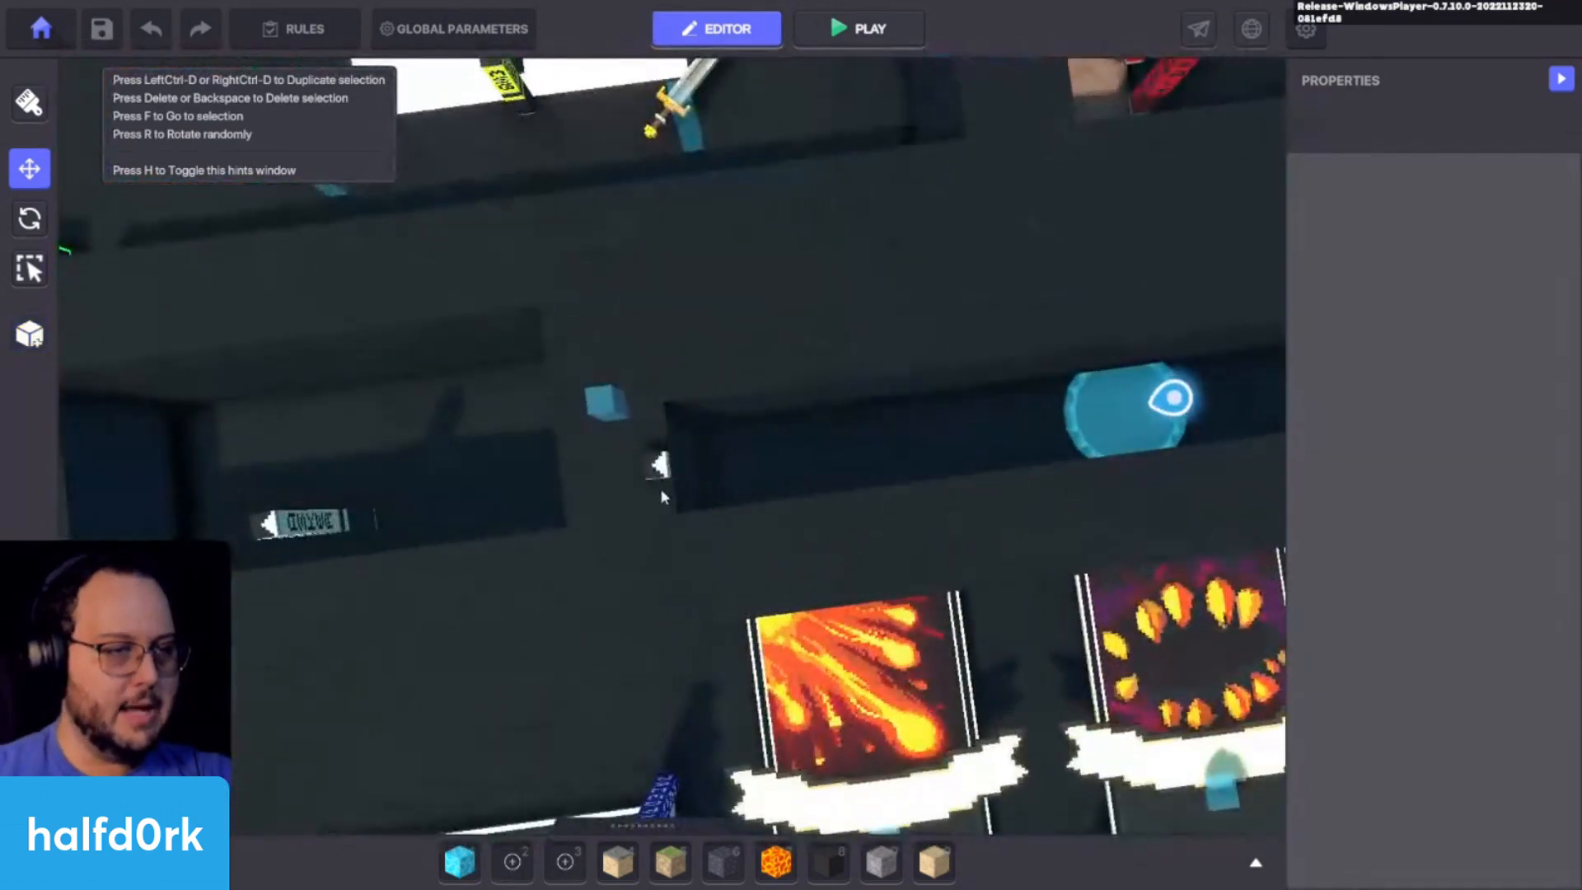
left_click(665, 467)
key("s")
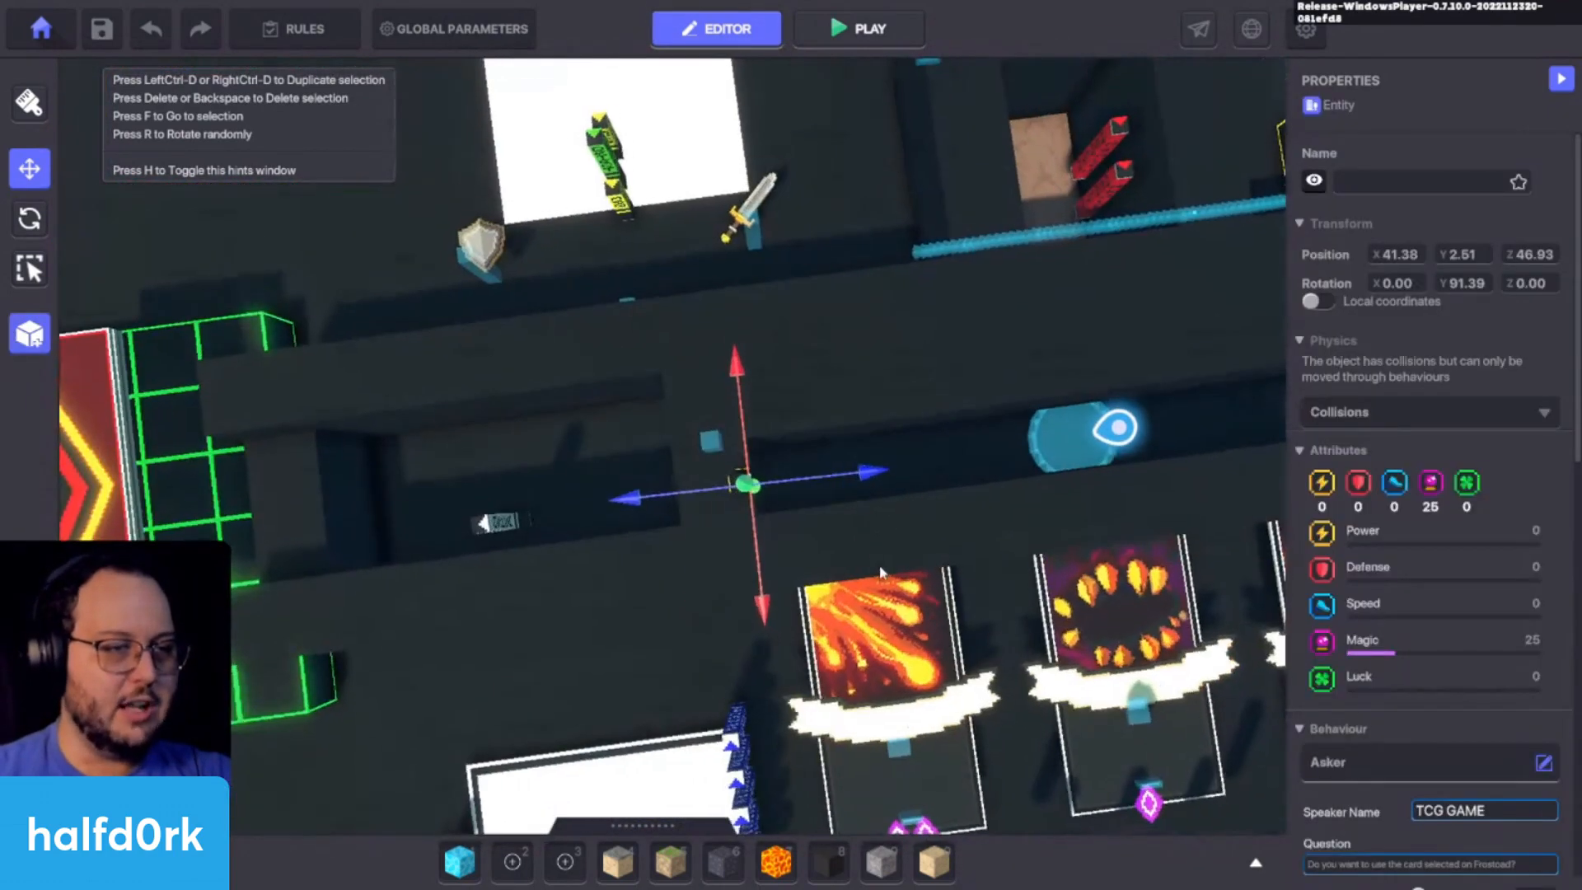
key("s")
key("w")
key("1")
right_click_drag(734, 569, 879, 679)
left_click_drag(836, 863, 519, 870)
key("2")
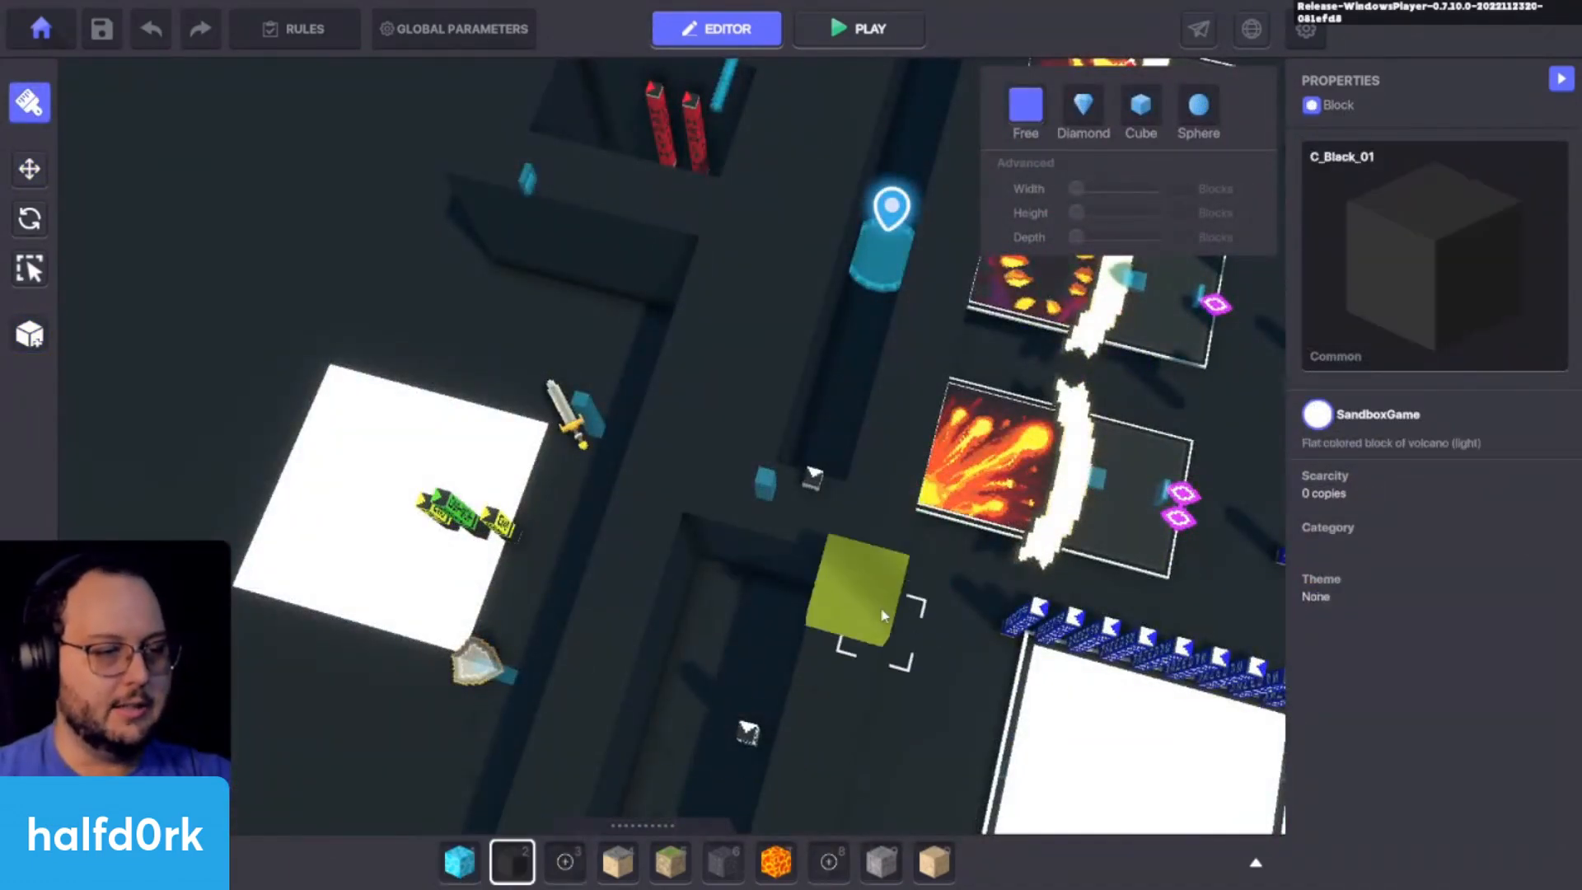
Step: Place one C_Black_01 block in the sunken lane just past the Heat Spray card, near the TCG GAME asker
right_click_drag(883, 606, 866, 510)
right_click(825, 520)
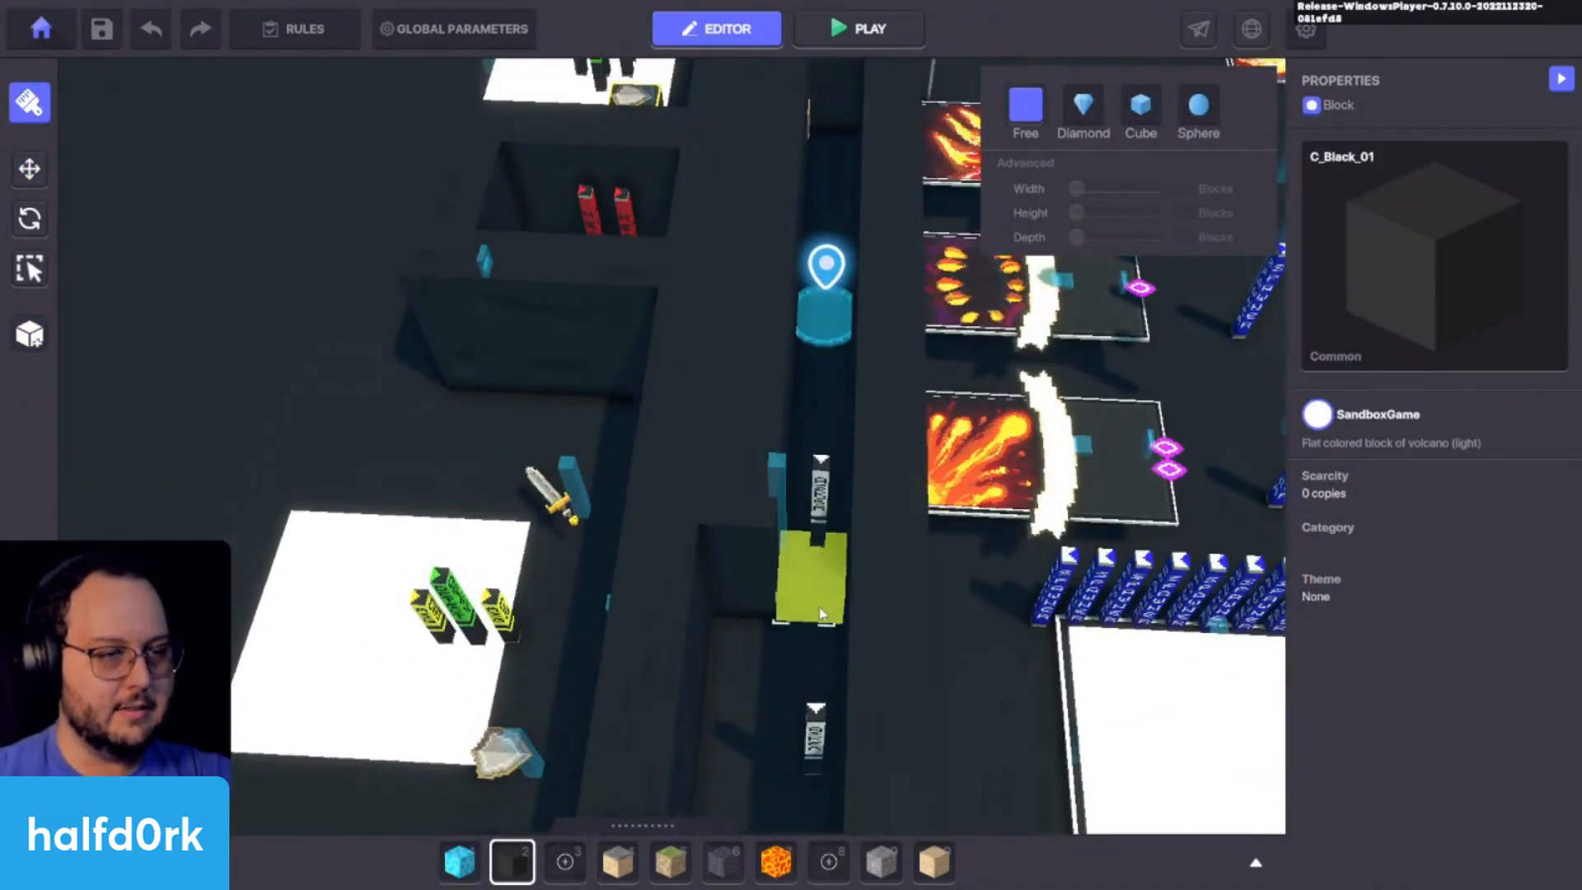
mouse_move(820, 618)
right_mouse_down()
mouse_move(670, 651)
mouse_move(782, 595)
right_mouse_up()
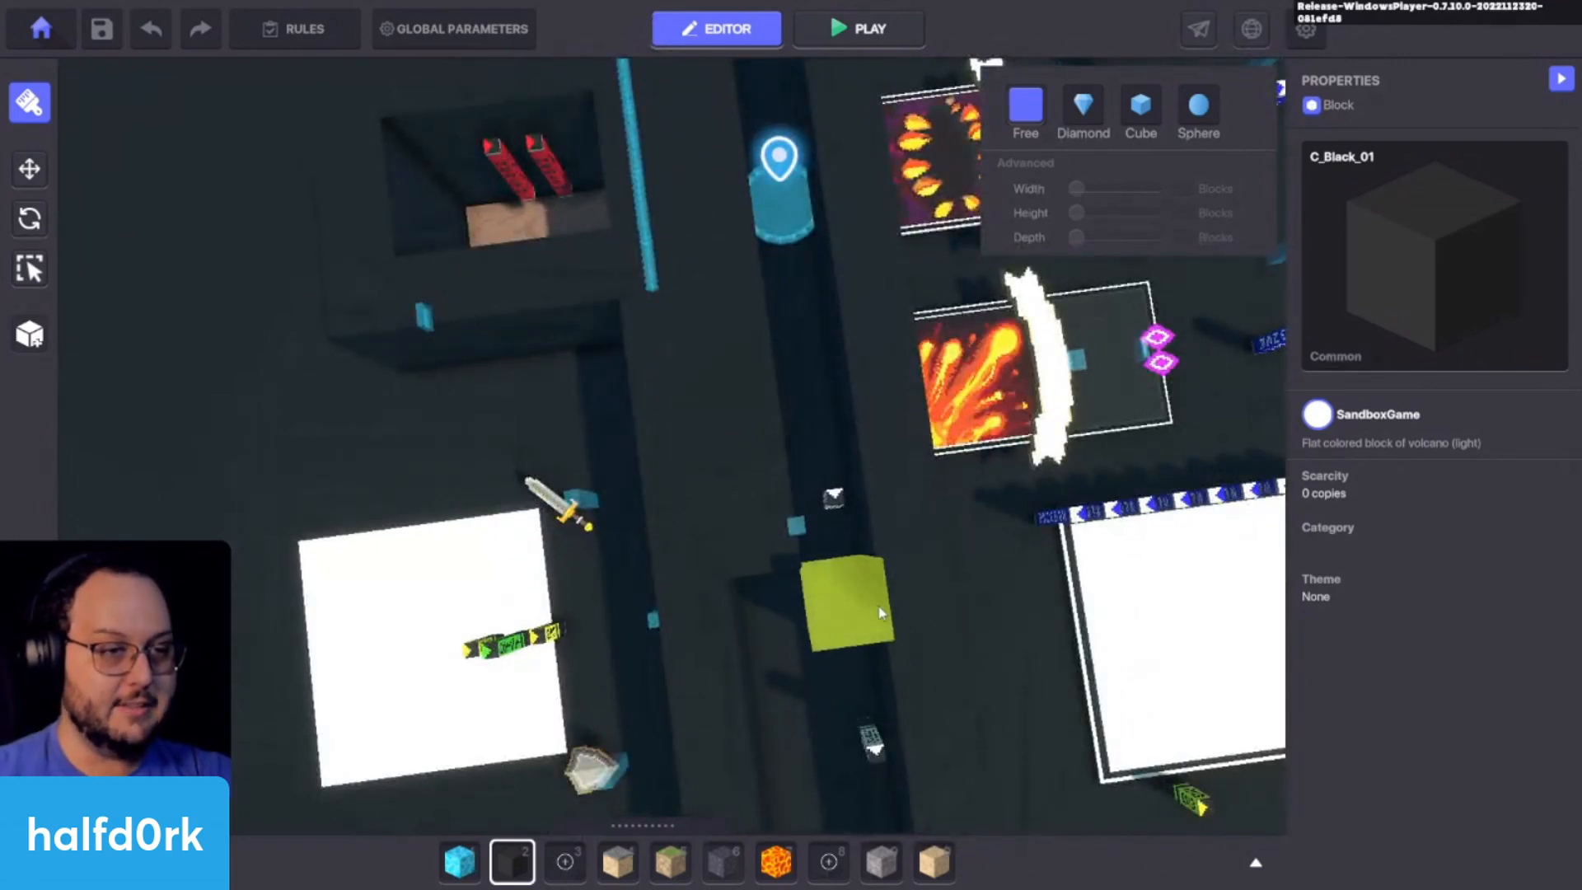
left_click(903, 577)
key("Escape")
Step: Move the TCG GAME asker entity behind the black block, to X 39.50 and Z 47.00
left_click(832, 498)
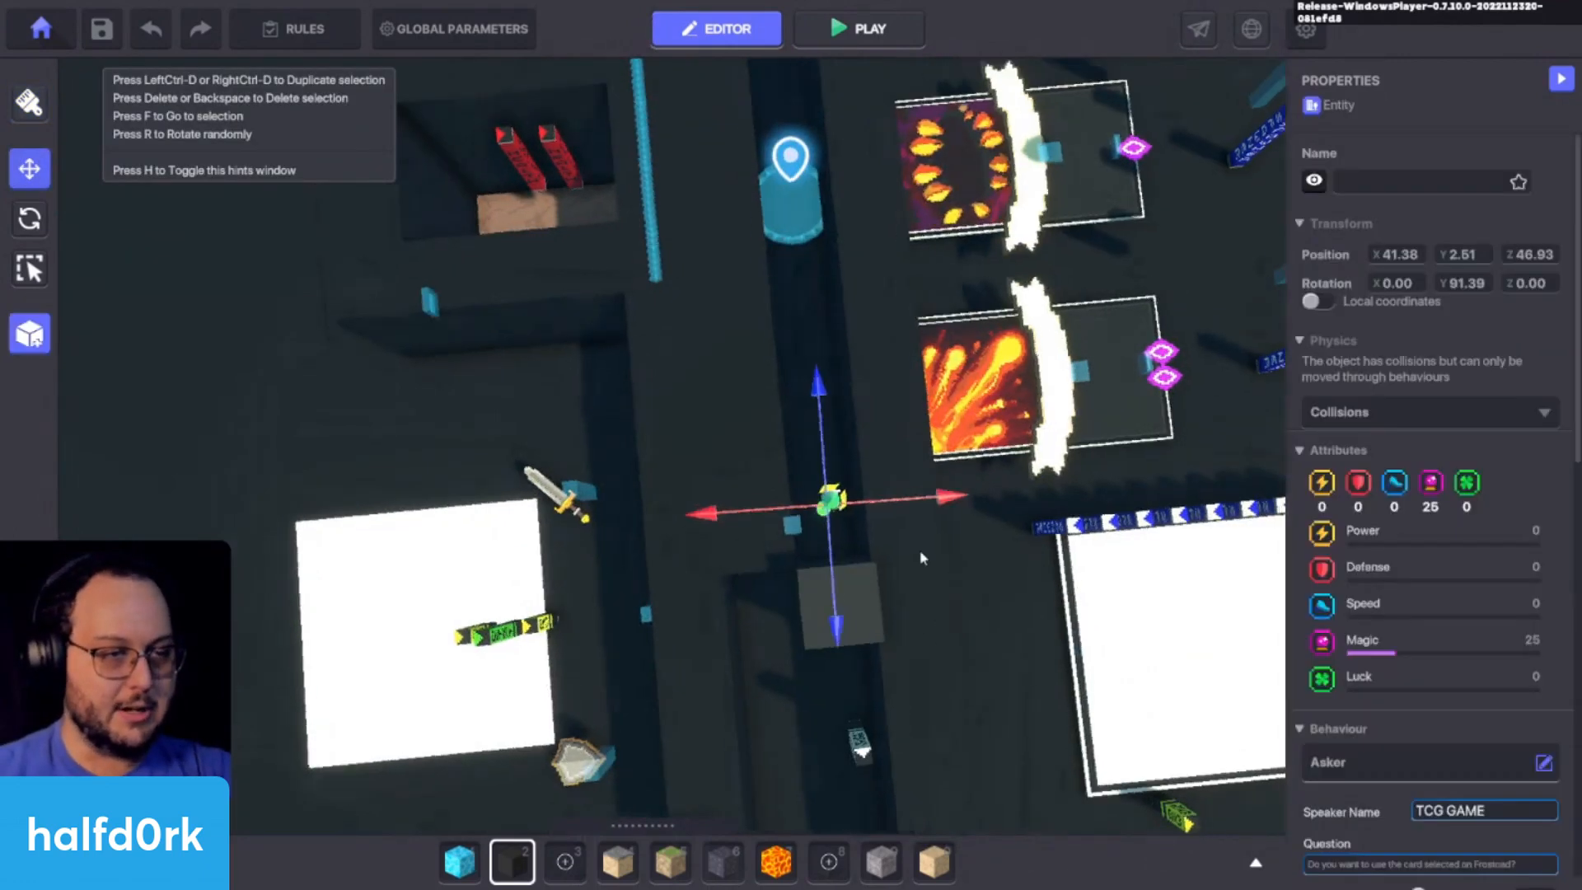
right_click_drag(832, 498, 721, 530)
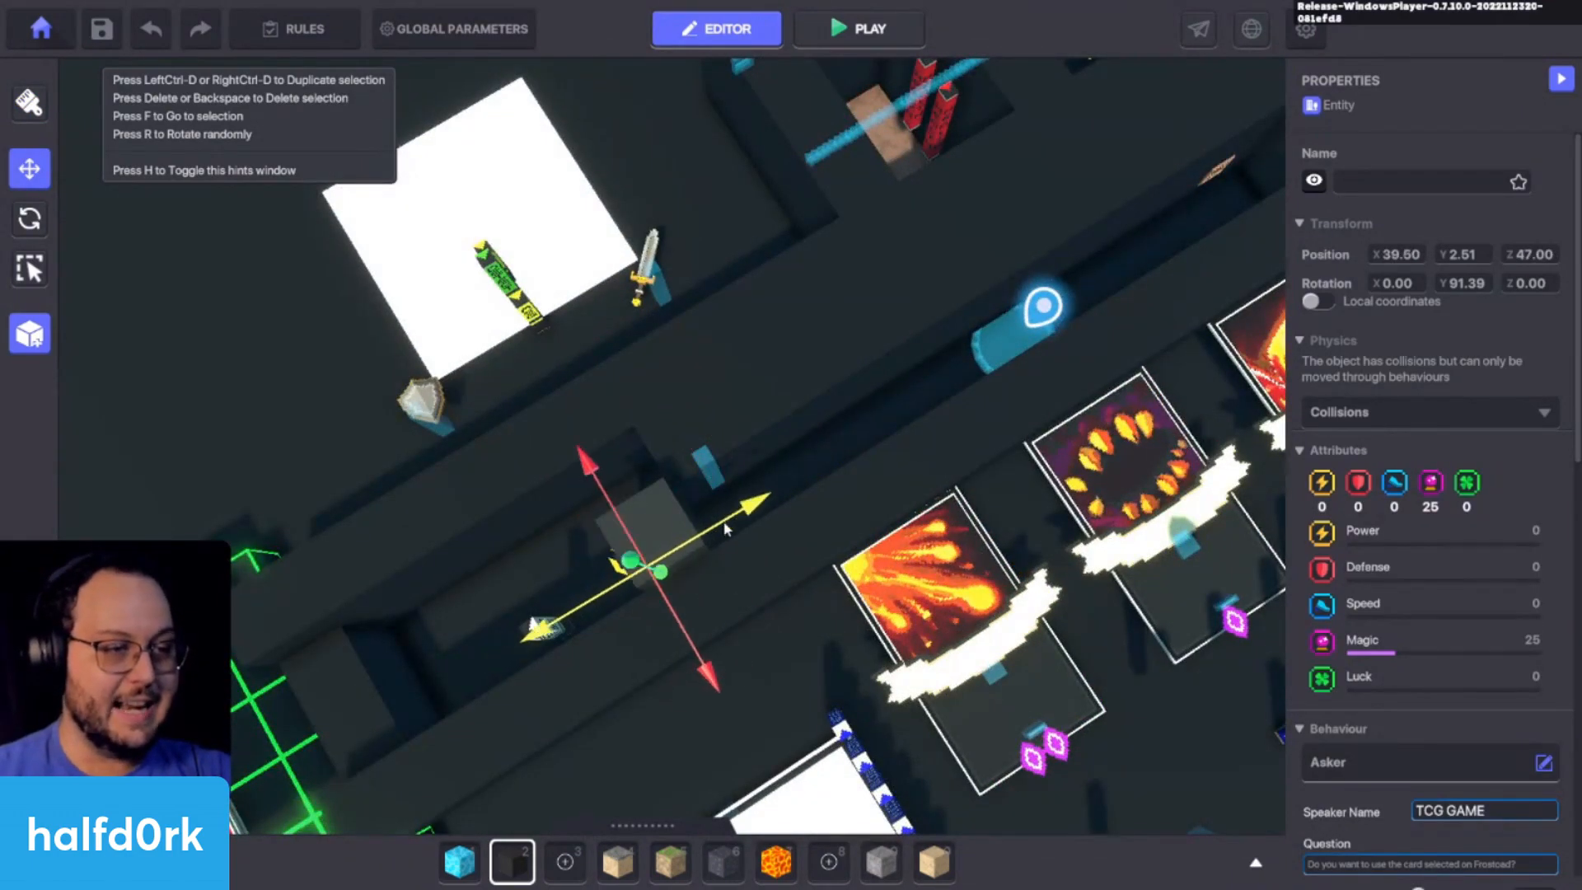
mouse_move(672, 519)
right_mouse_down()
mouse_move(762, 509)
mouse_move(717, 541)
right_mouse_up()
Step: Place a second C_Black_01 block in the lane past Blaze Spikes and move the adjacent !Lamp Detect entity to X 53.50
key("d")
key("2")
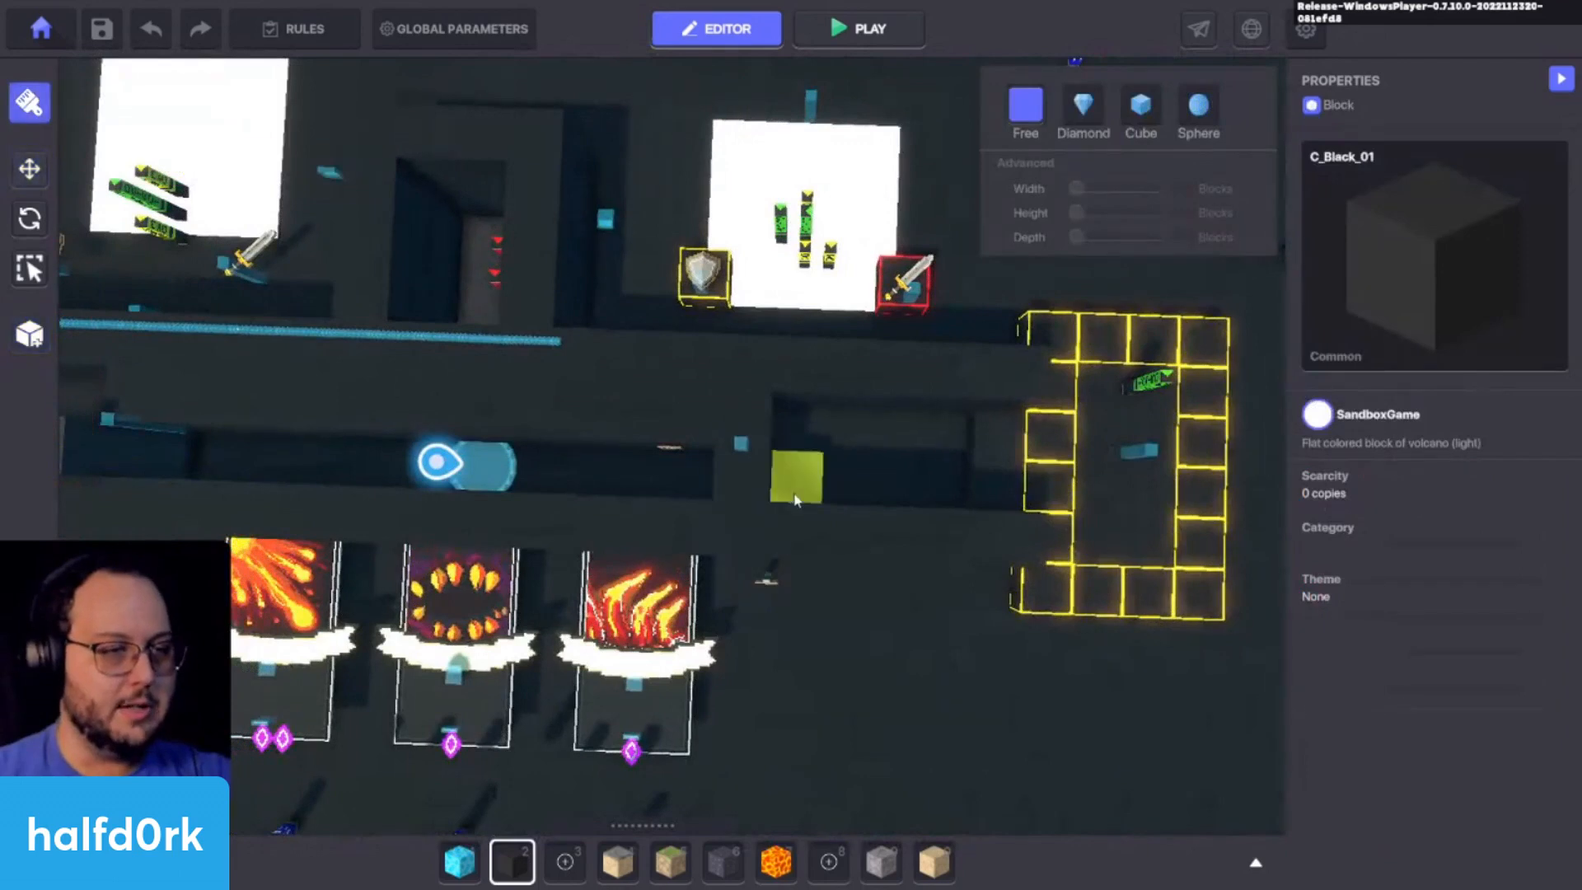
left_click(796, 476)
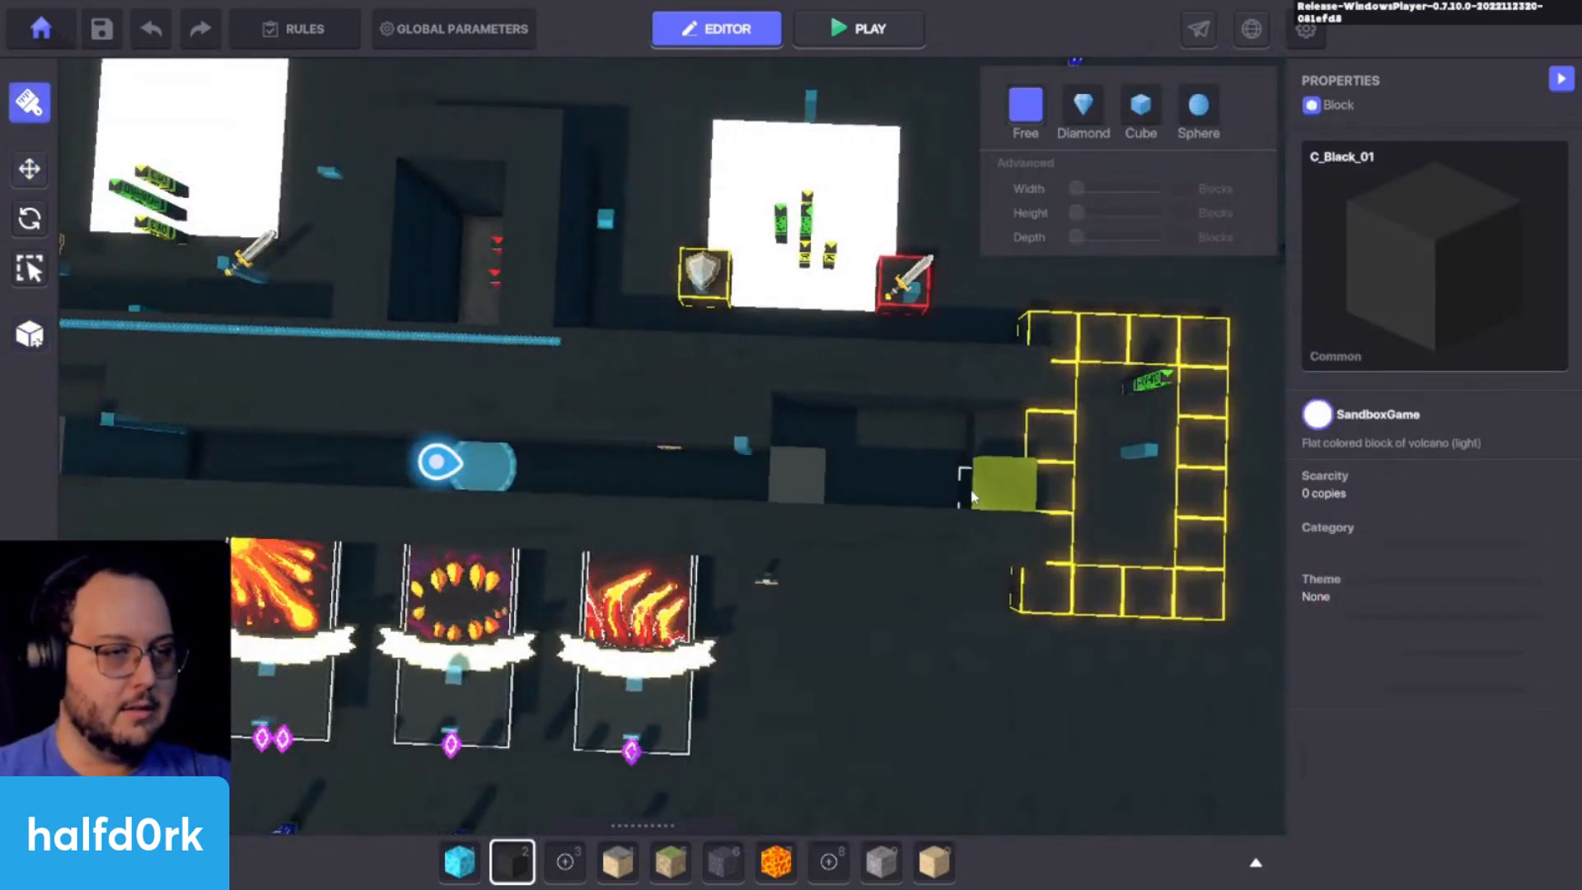
key("Escape")
left_click(740, 447)
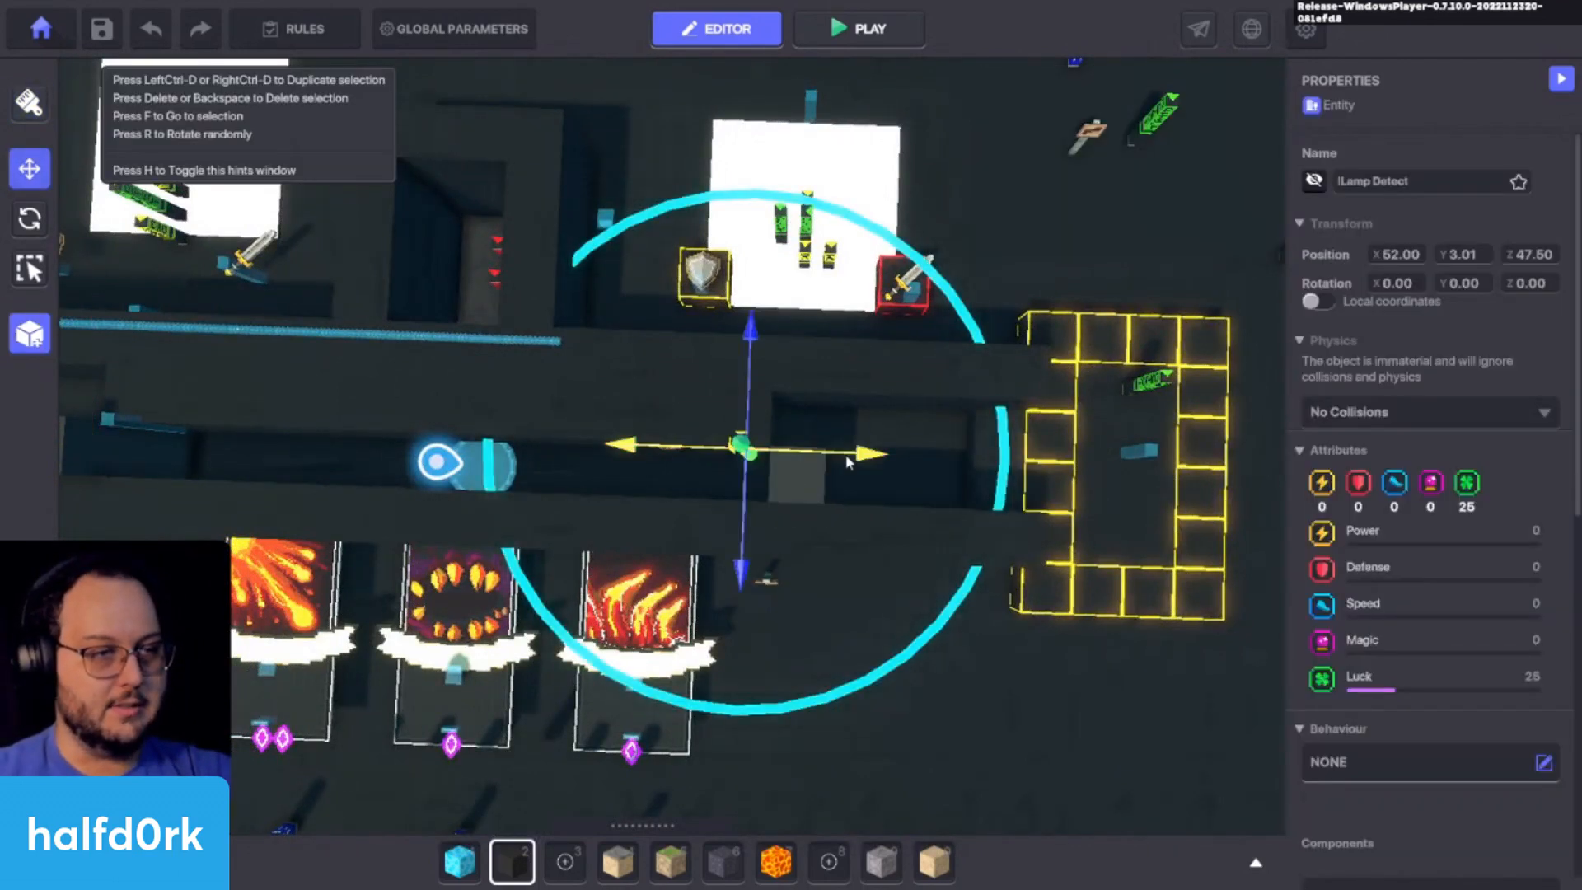
left_click_drag(849, 456, 931, 459)
Step: Playtest the lane by walking to both black blocks to check the stops and the left and right detectors
key("ctrl+p")
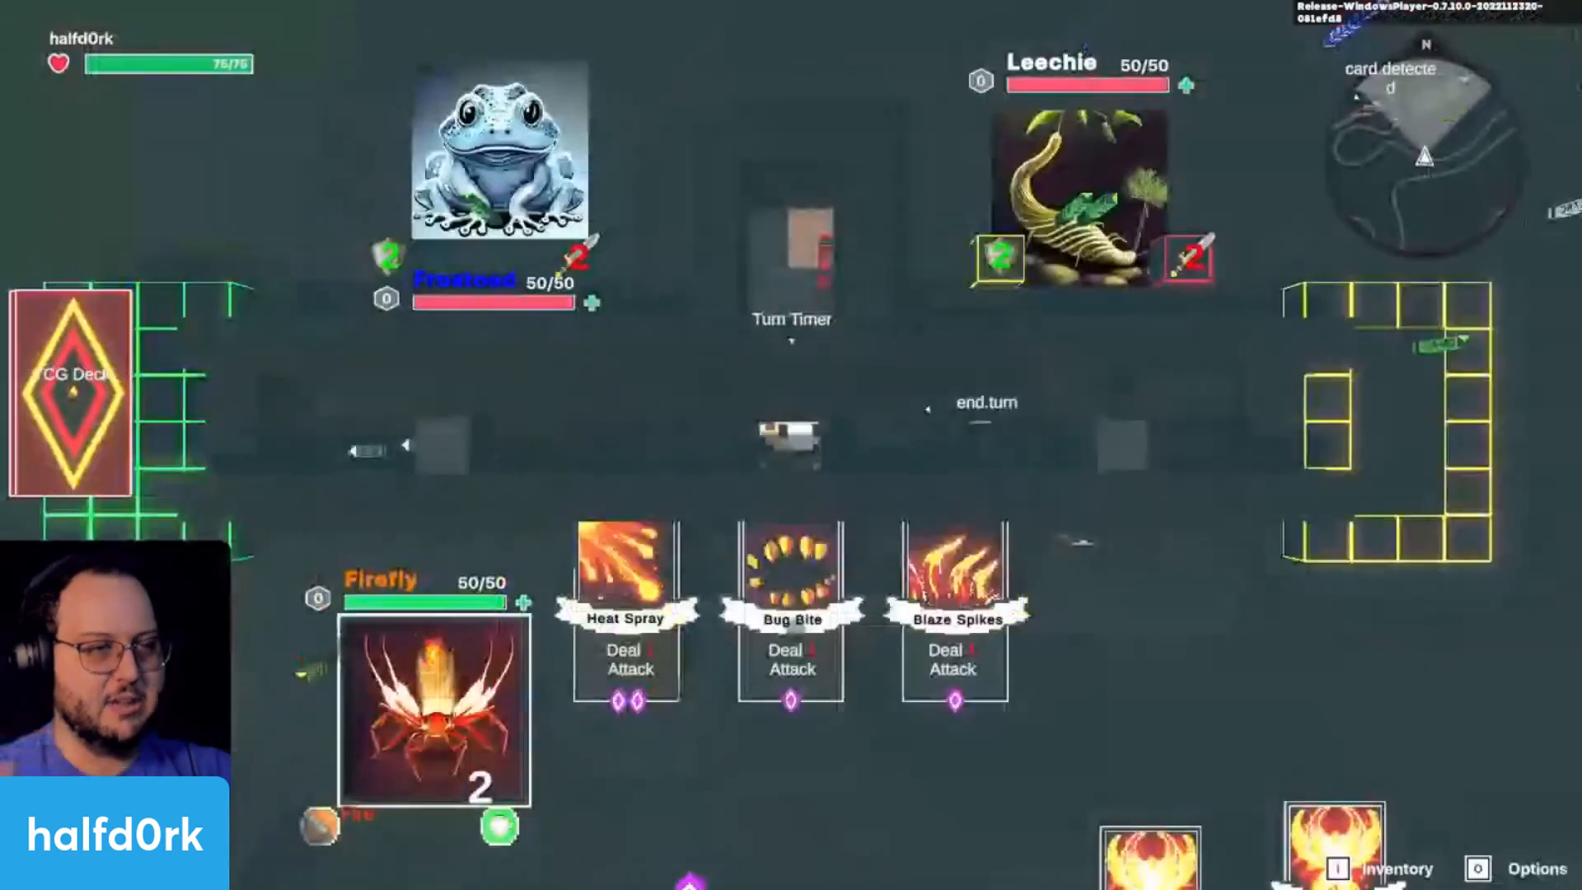
key("d")
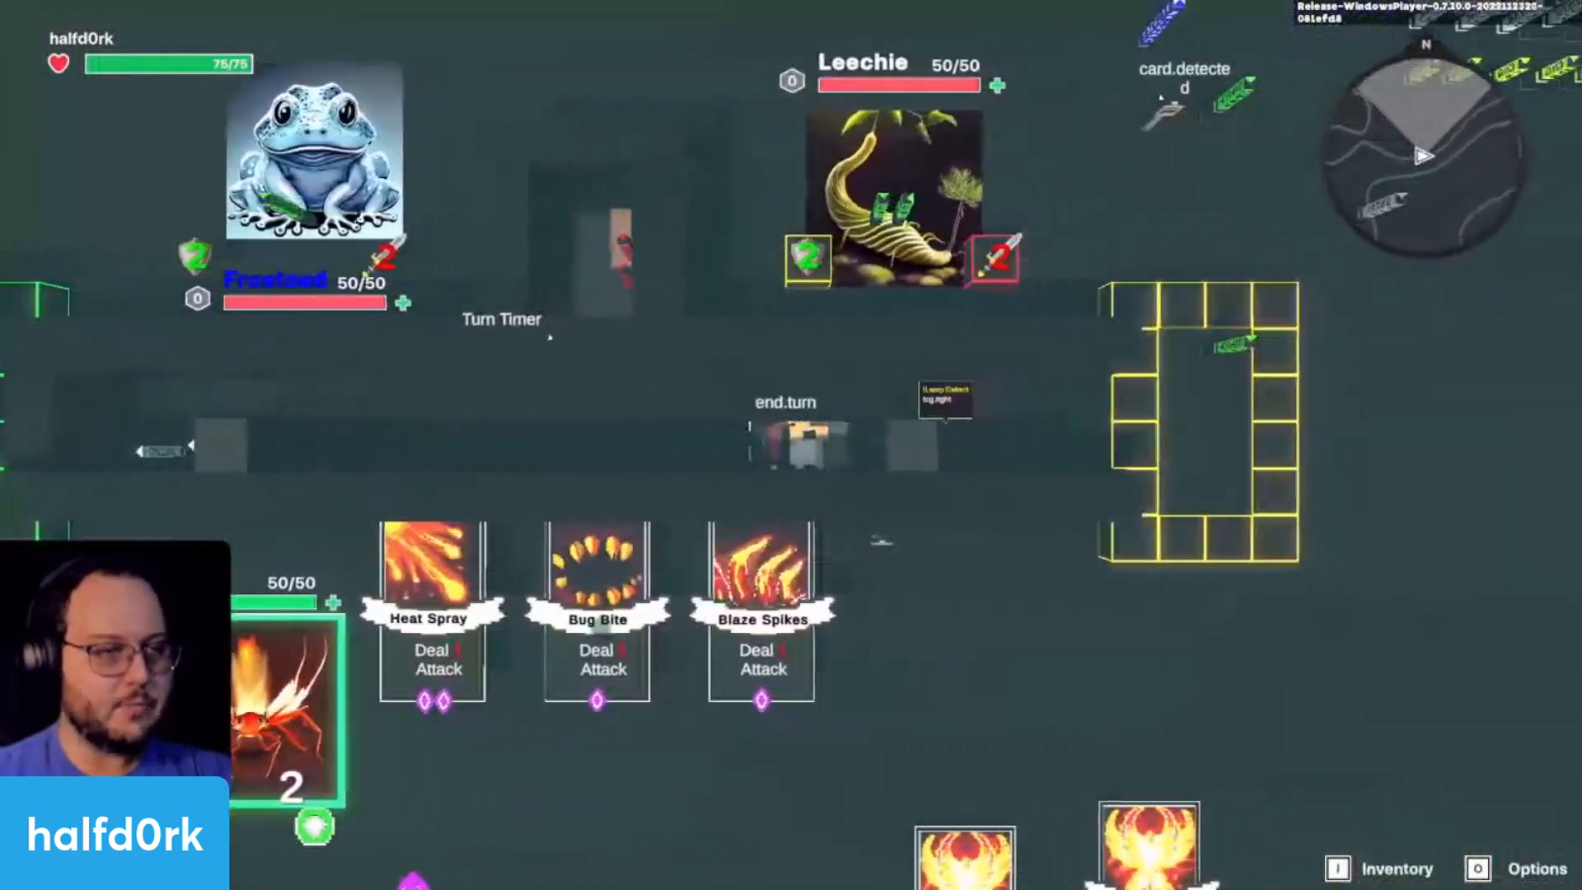
key("a")
key("a")
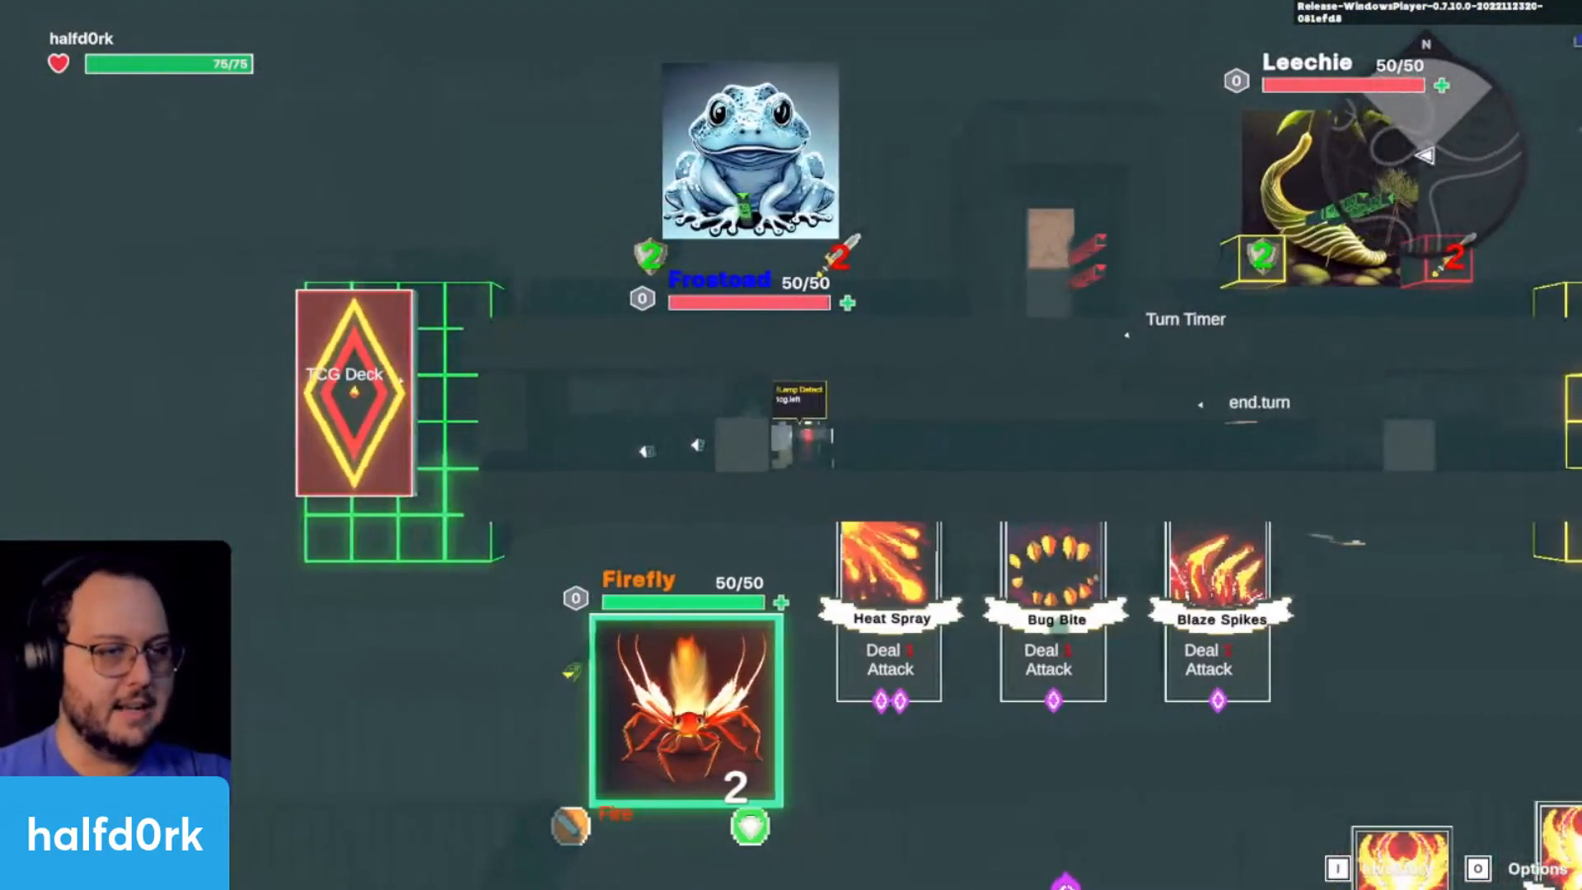
key("d")
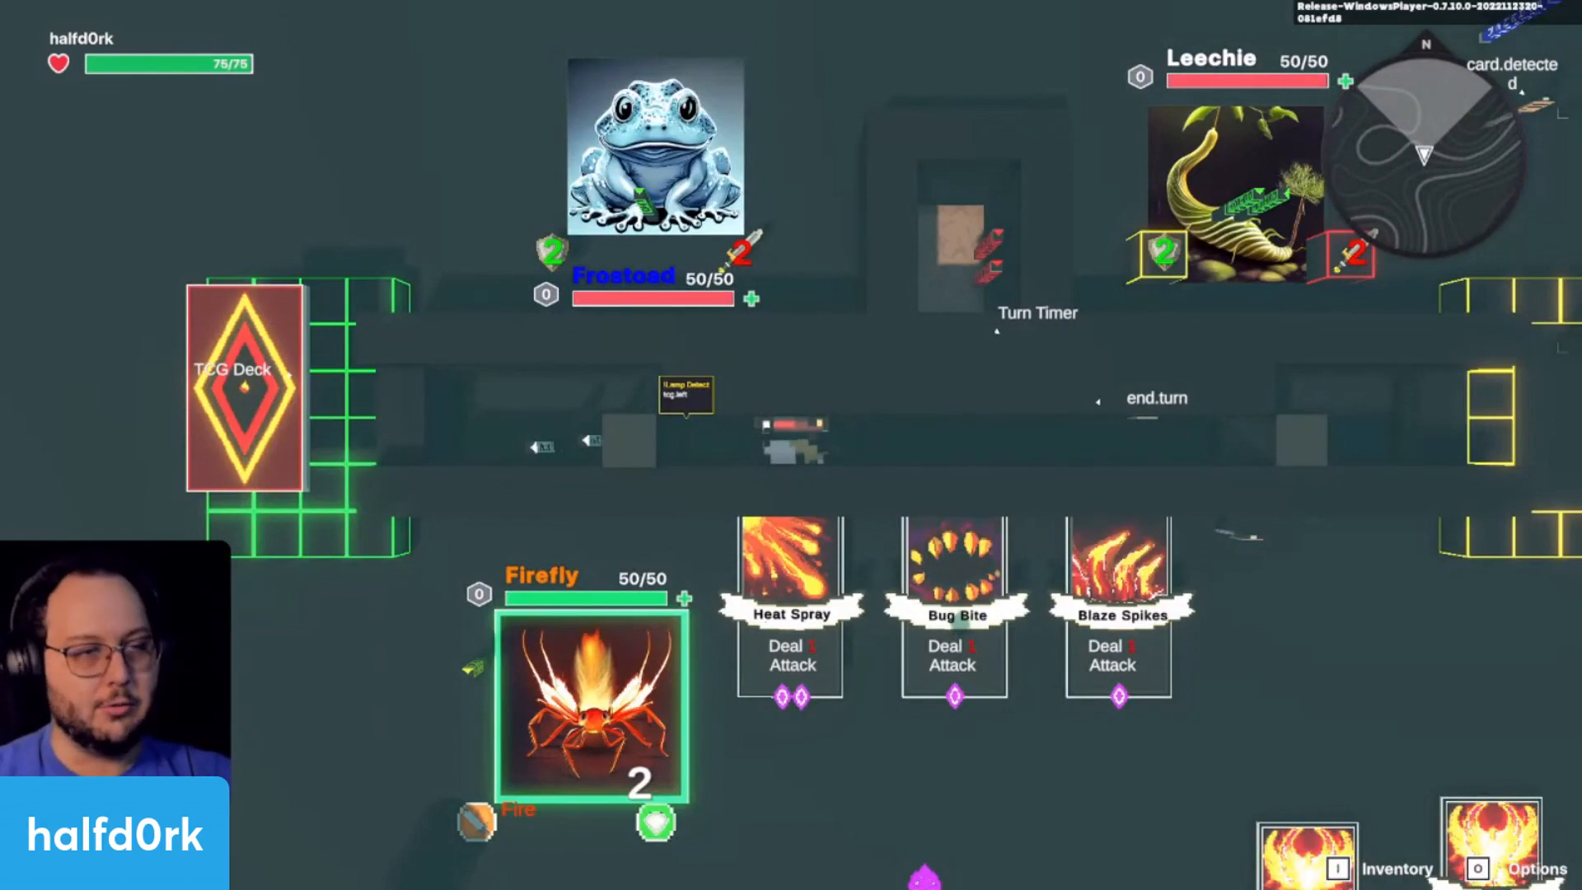
Step: Walk between the two detectors to check how Bug Bite and Blaze Spikes are highlighted, and return to editing
key("d")
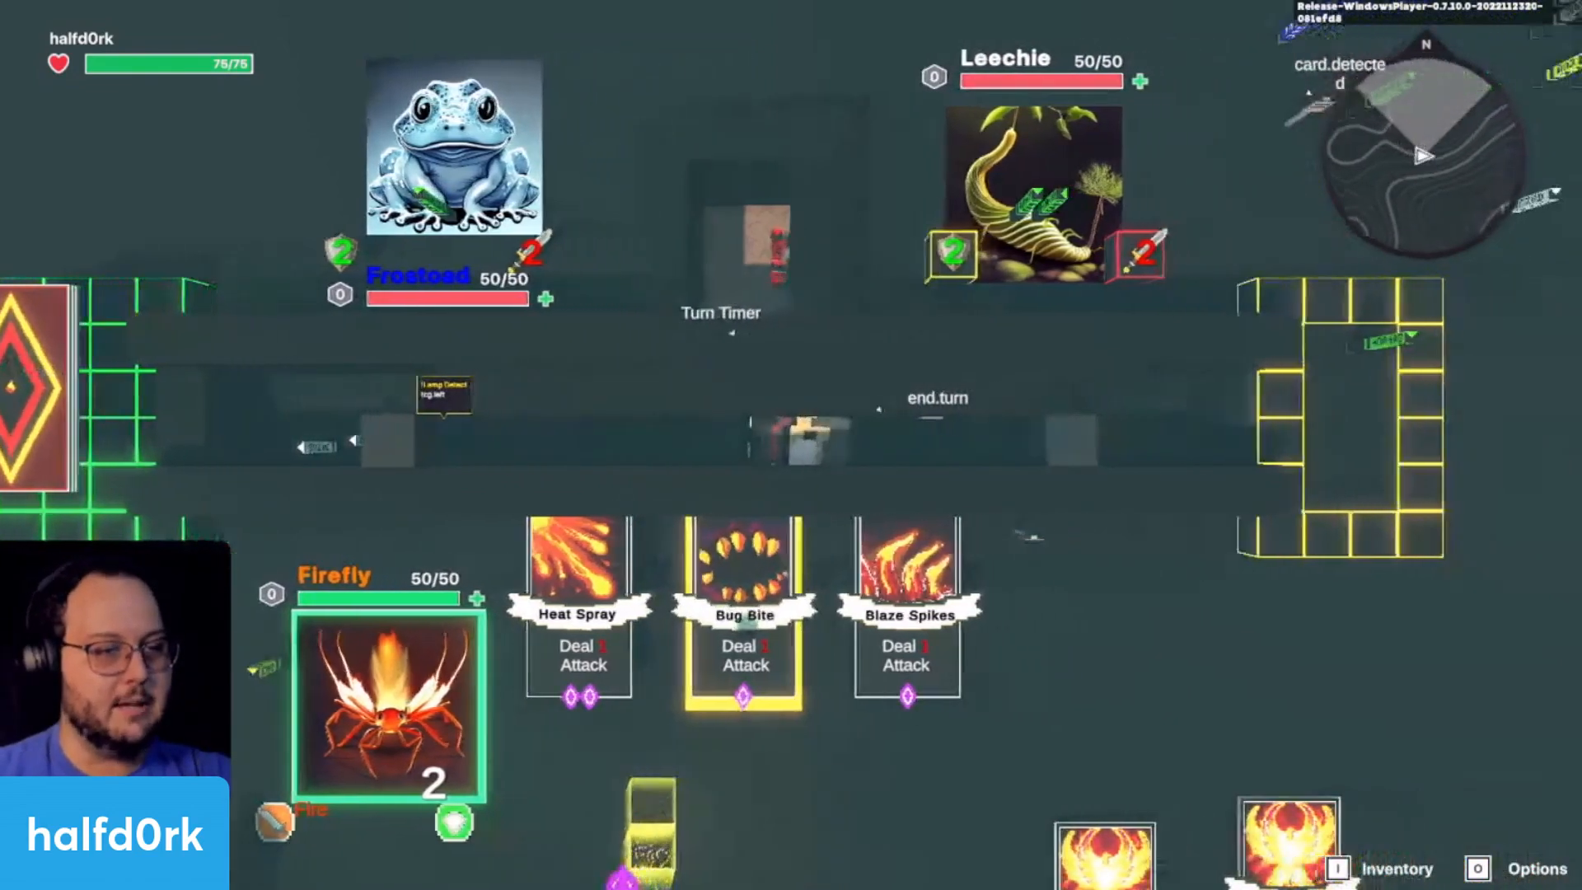
key("d")
key("a")
key("d")
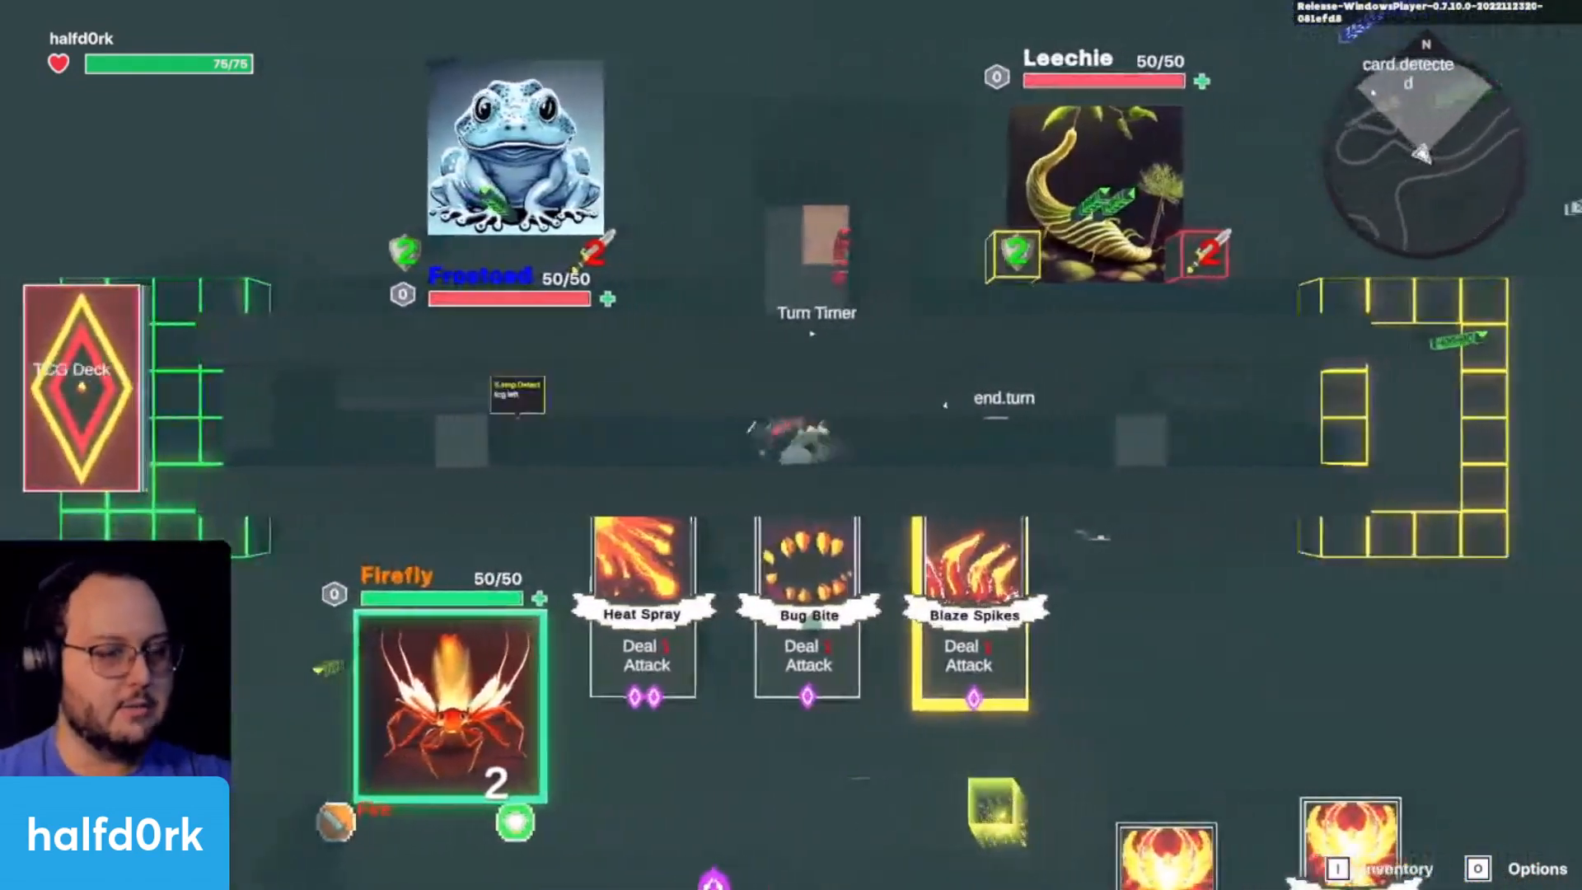
key("d")
key("a")
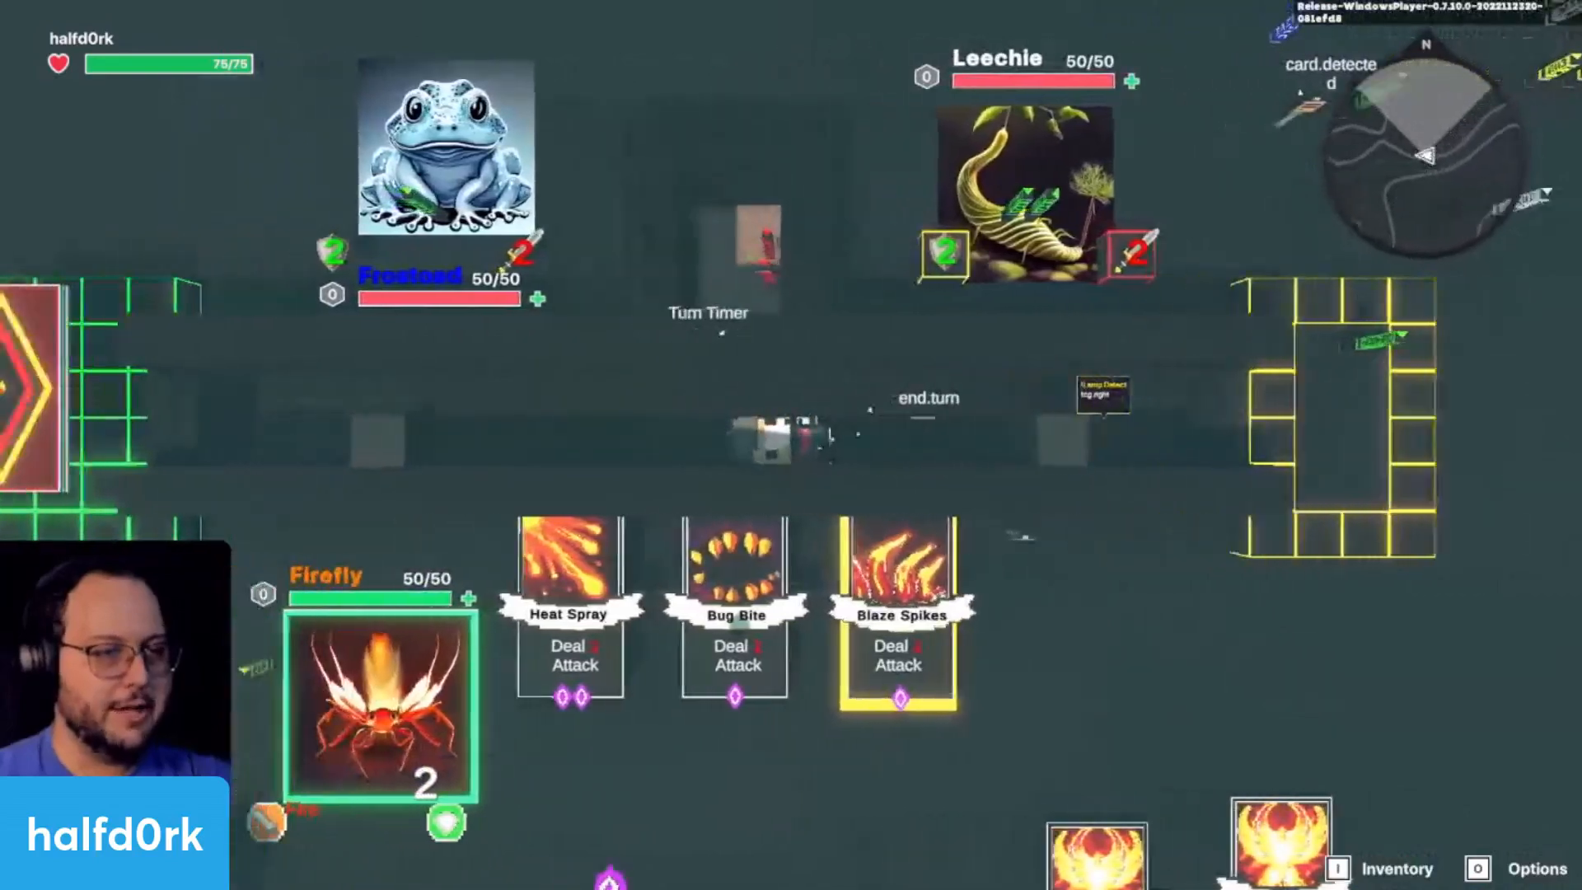
key("d")
key("a")
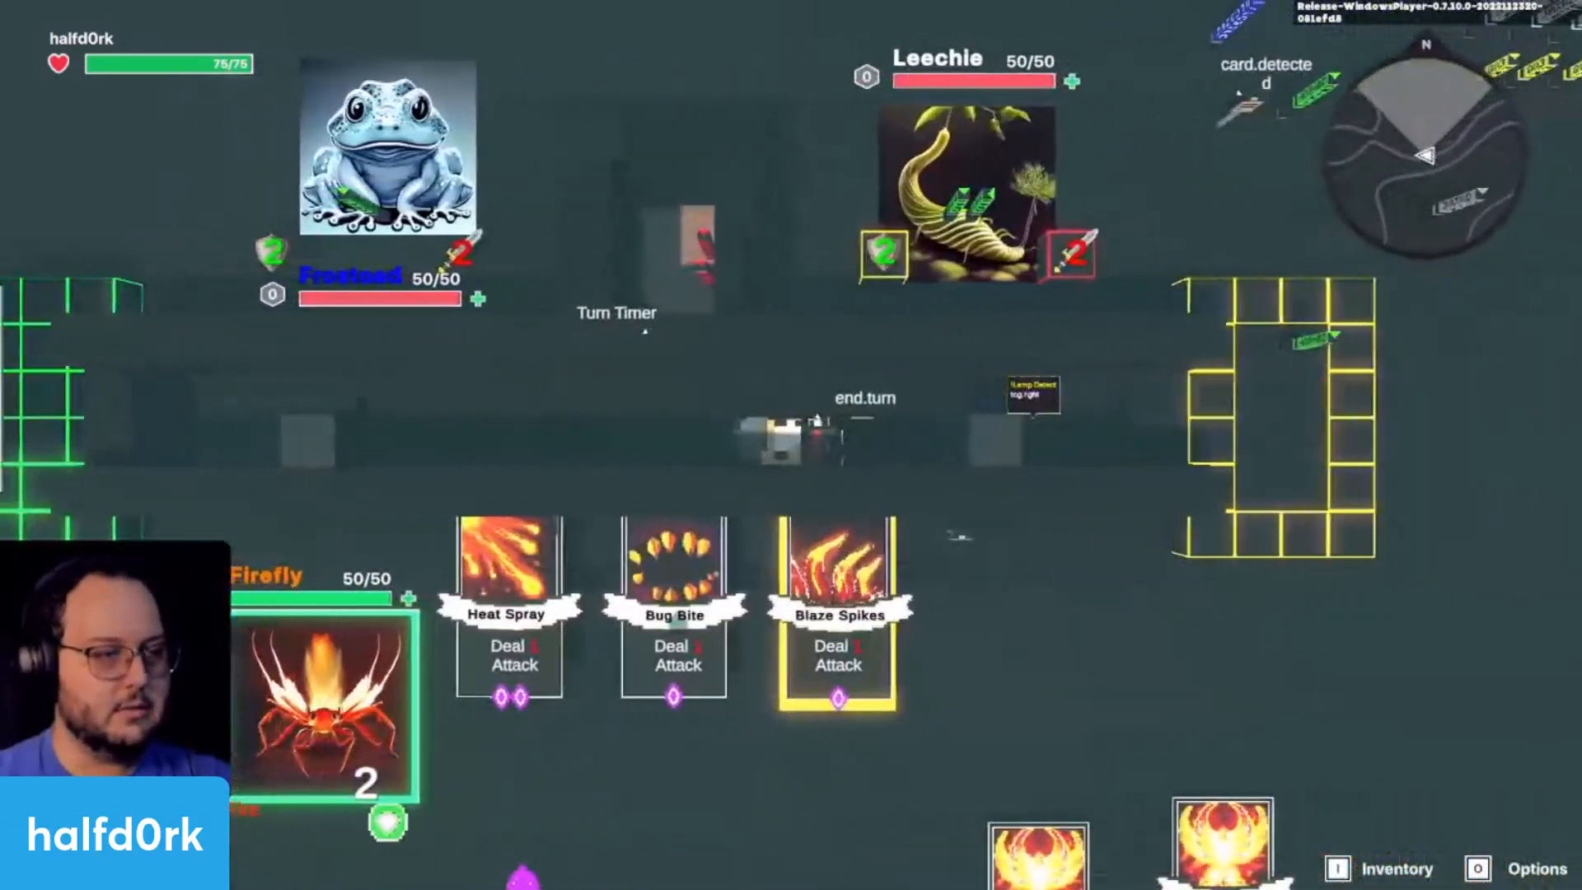
key("a")
key("d")
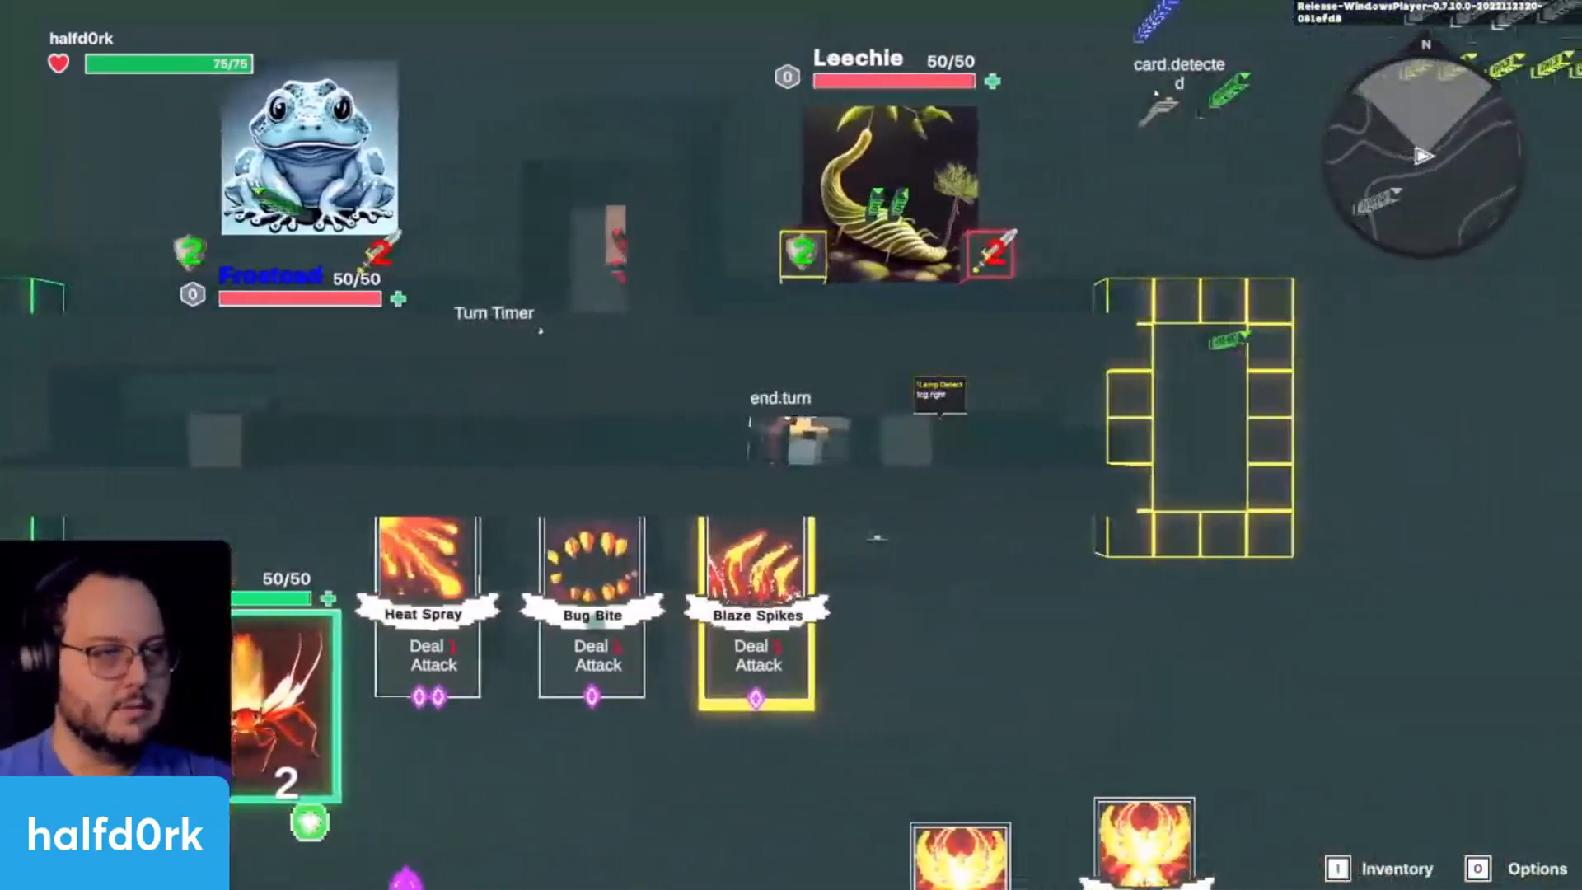
key("a")
key("Tab")
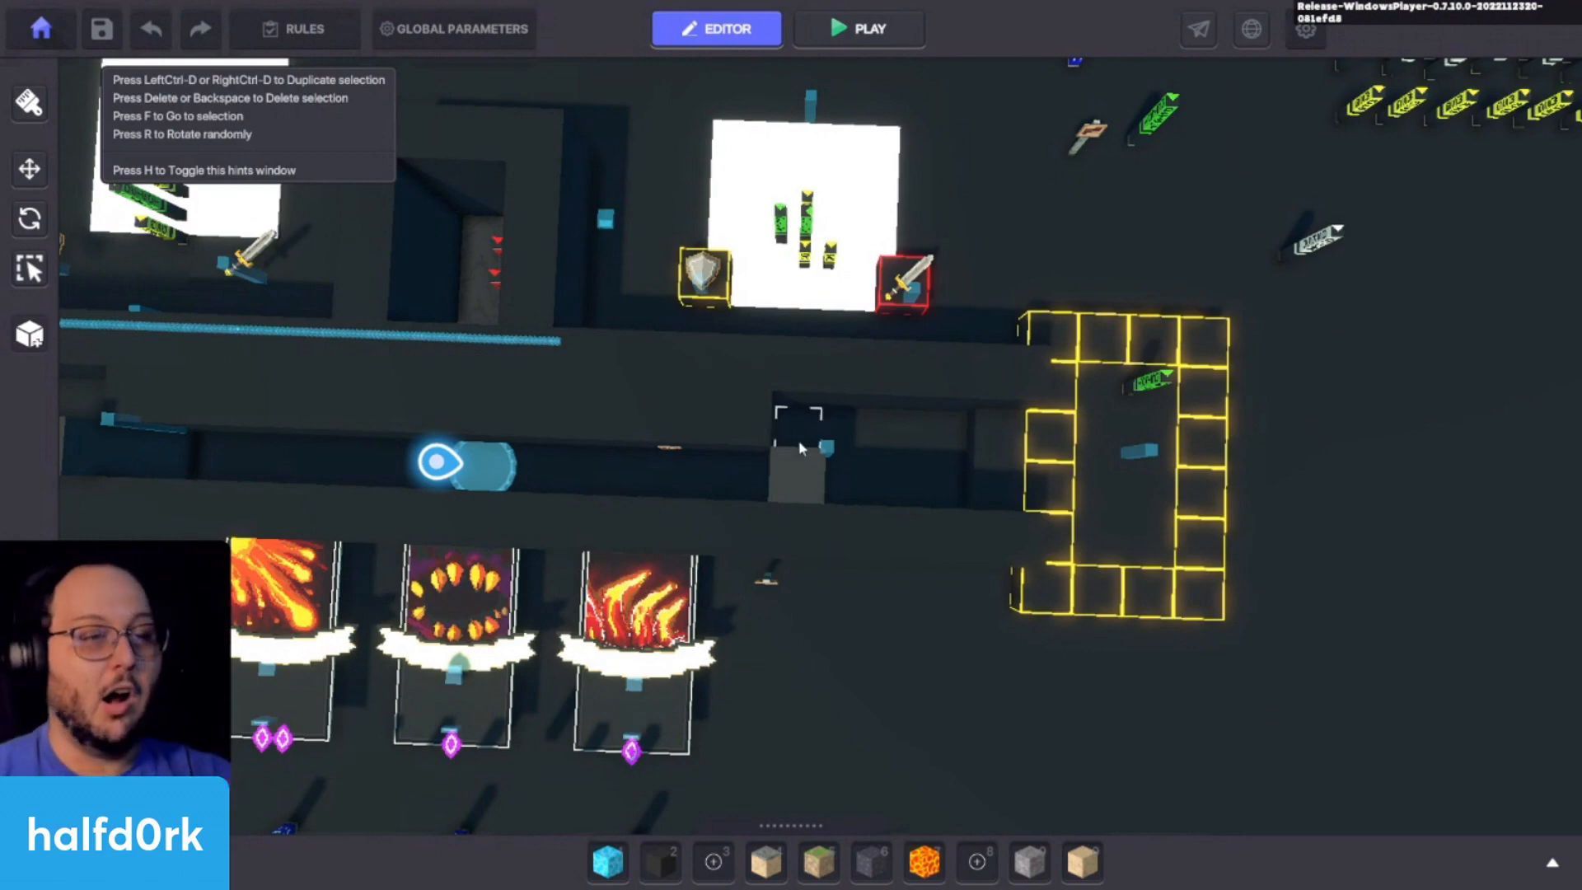
Step: Examine both !Lamp Detect entities beside the black blocks, including their detection circles and the left one's Speaker settings
right_click_drag(777, 457, 808, 437)
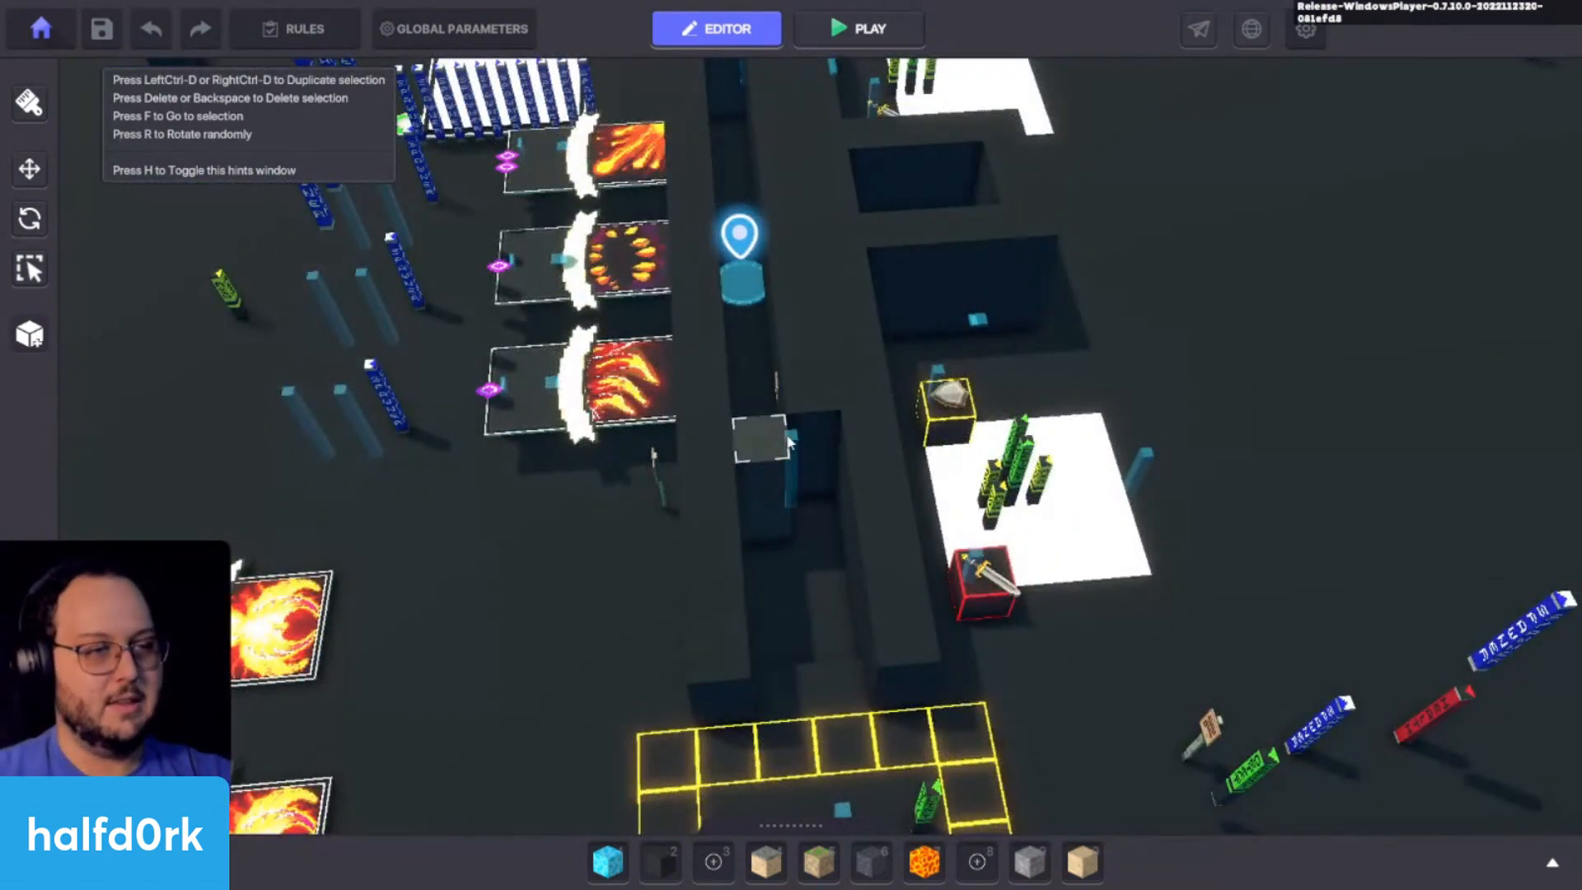
left_click(789, 442)
key("f")
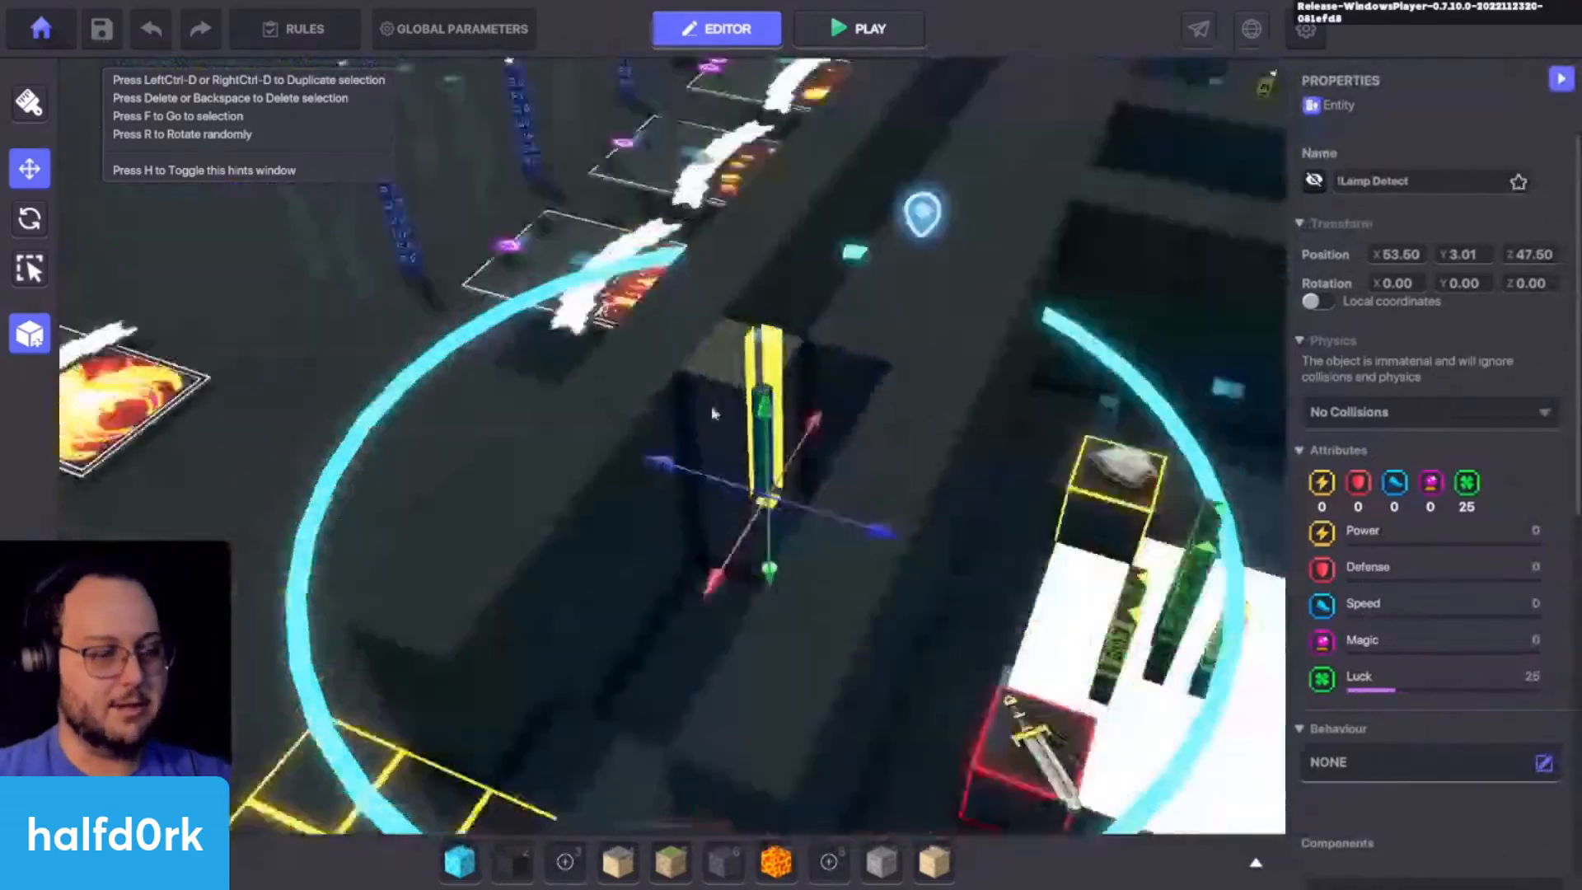
right_click_drag(714, 414, 961, 483)
scroll(721, 513, "down", 3)
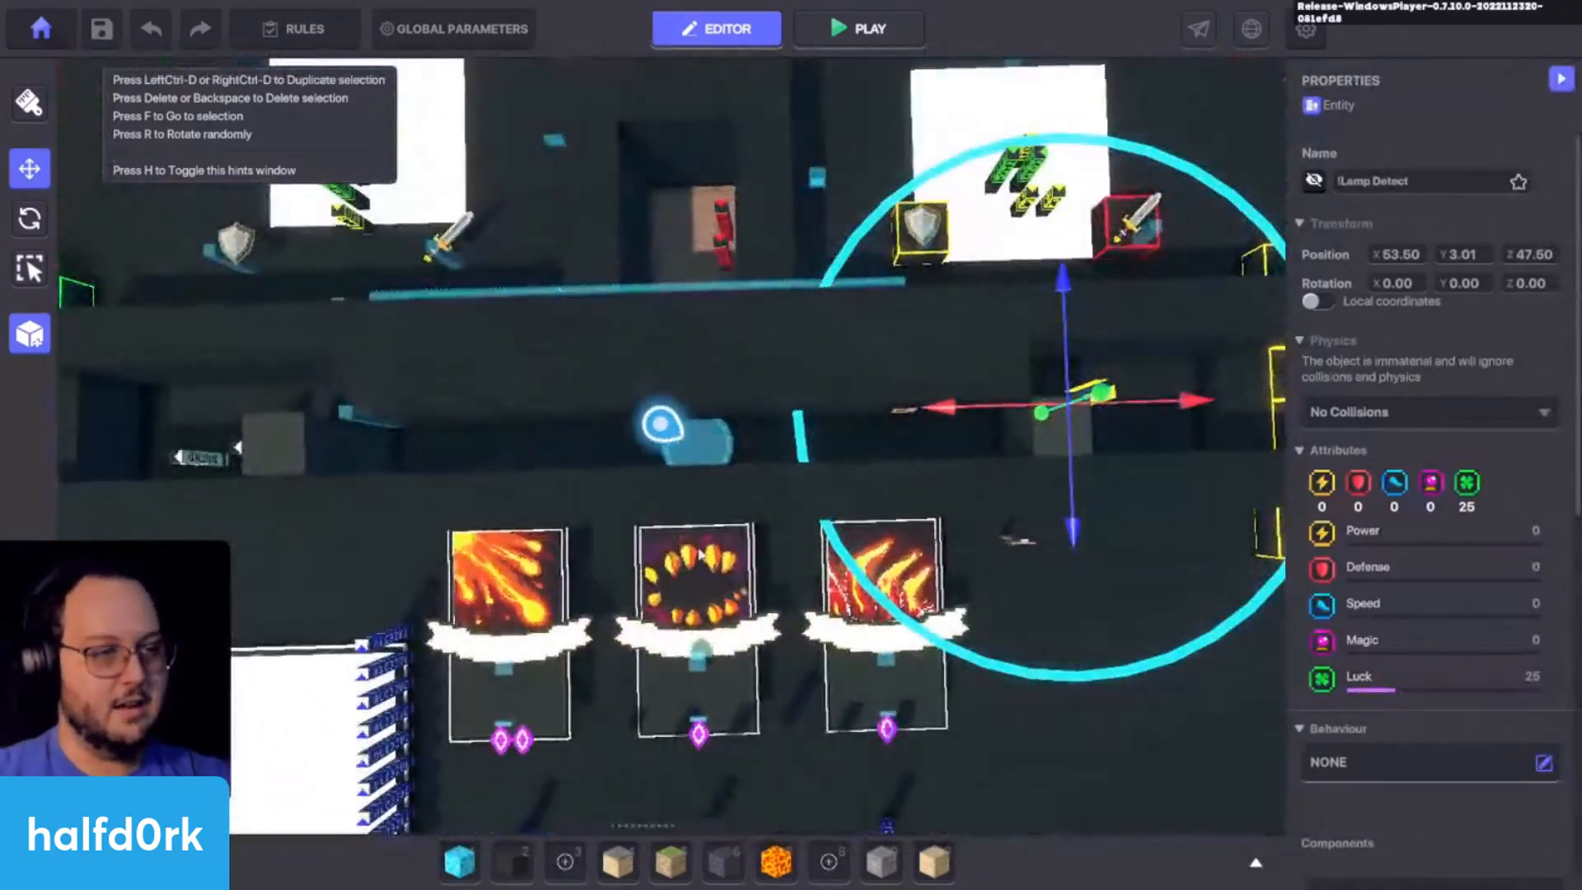
right_click_drag(1031, 483, 1441, 421)
key("a")
left_click(705, 475)
scroll(1439, 420, "down", 5)
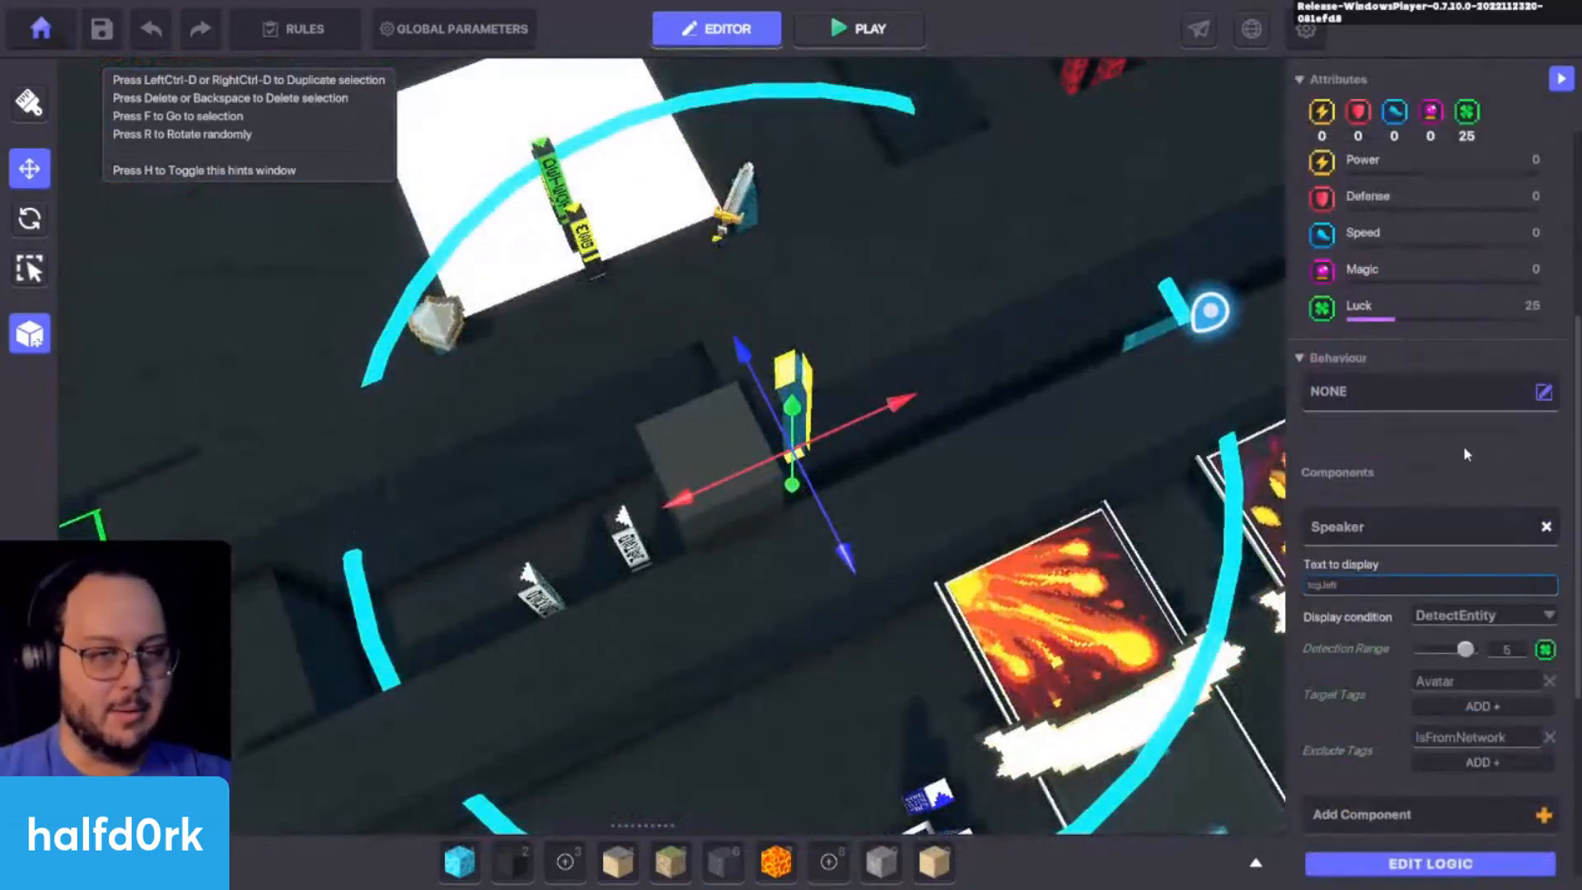
right_click_drag(1068, 474, 979, 524)
scroll(981, 525, "down", 5)
Step: Select the outline frame around Firefly's NFT image and examine its Animated Decoration settings
key("a")
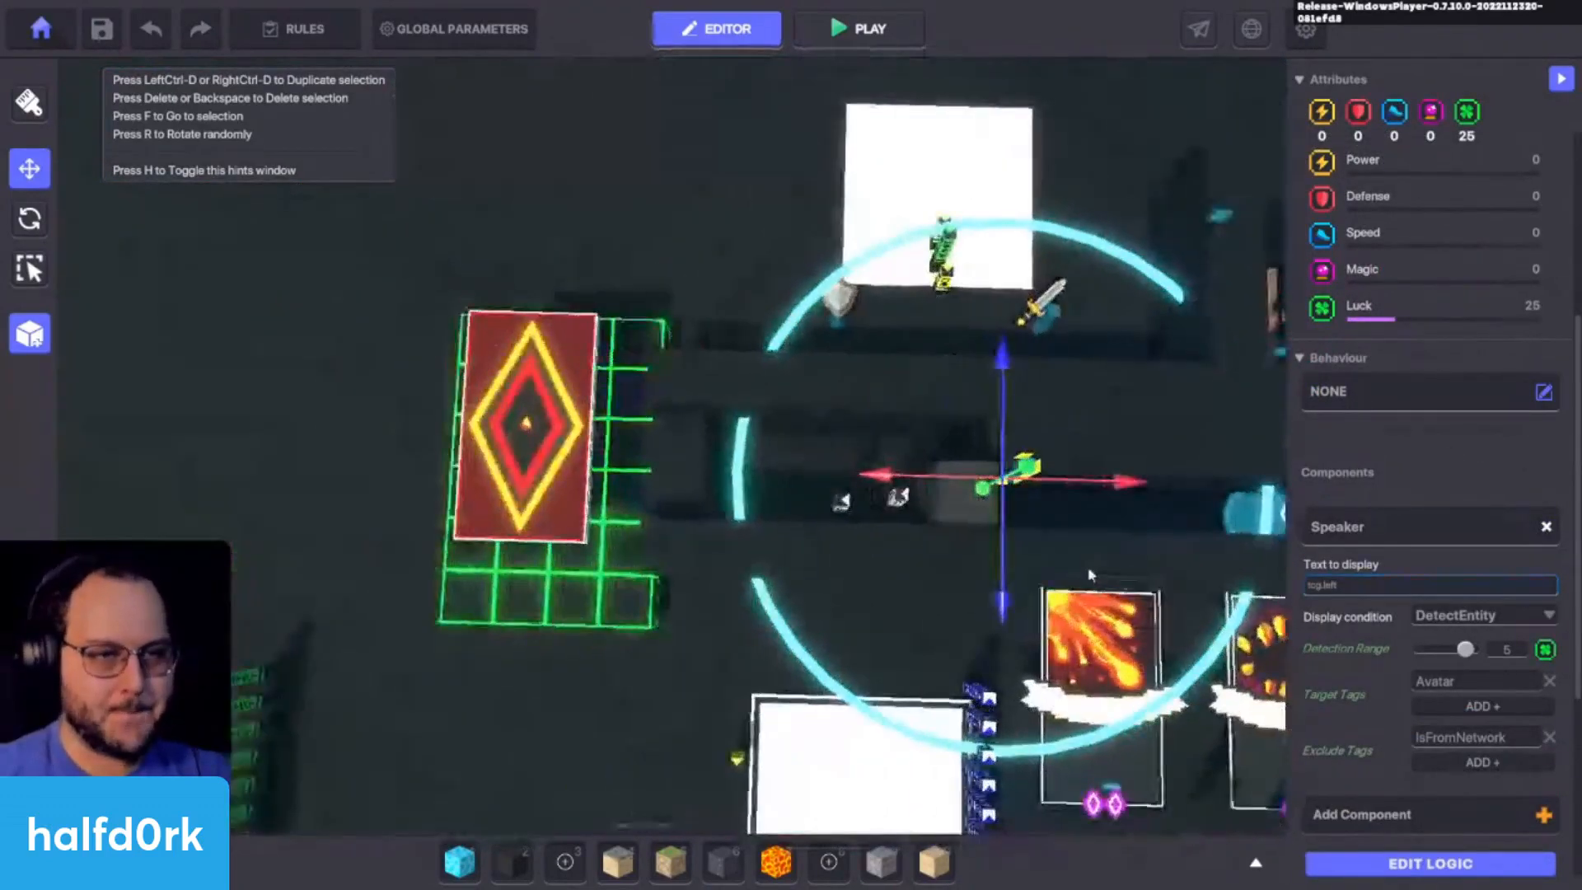
key("d")
key("s")
left_click(682, 491)
left_click(729, 490)
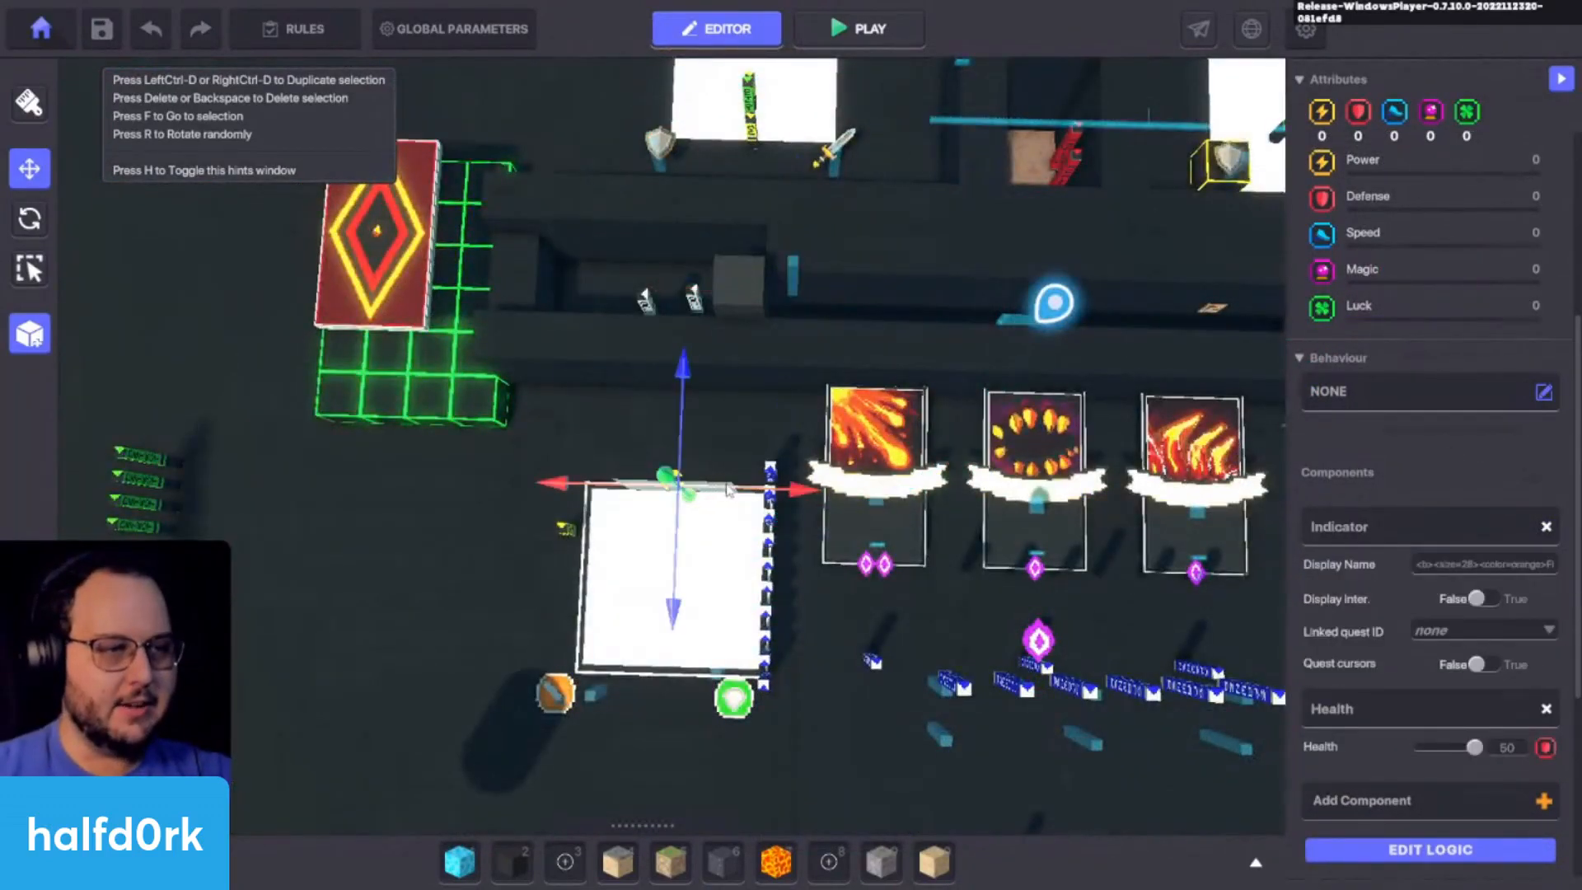
left_click(691, 679)
scroll(692, 677, "up", 5)
right_click_drag(708, 676, 800, 590)
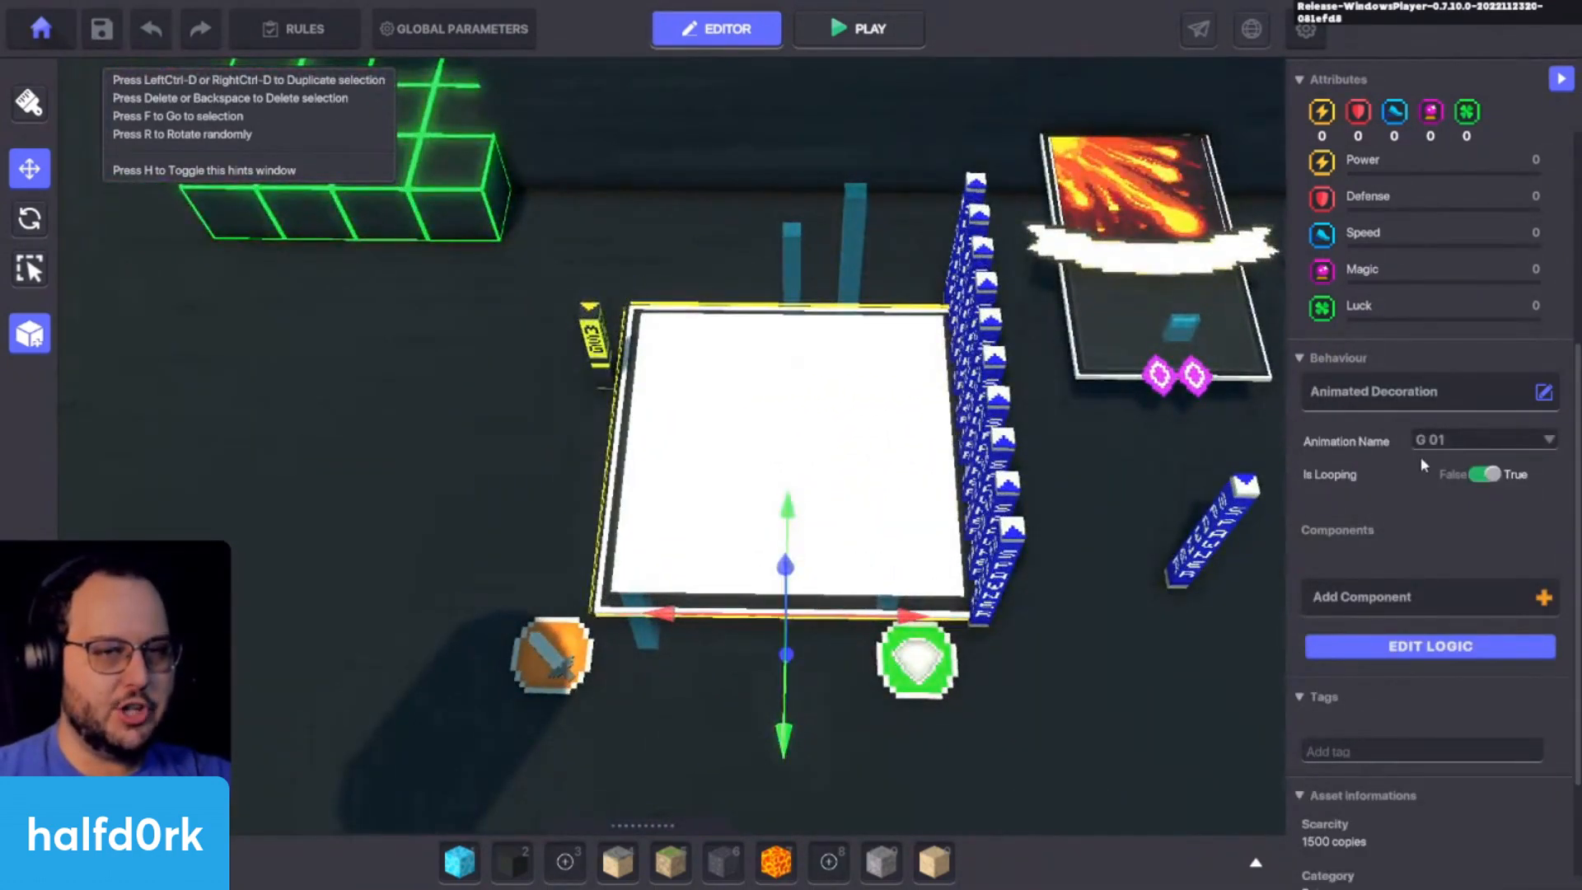
Step: Place a TCG NFT Frame Green Glow entity in front of Firefly's white NFT image and select it
key("Tab")
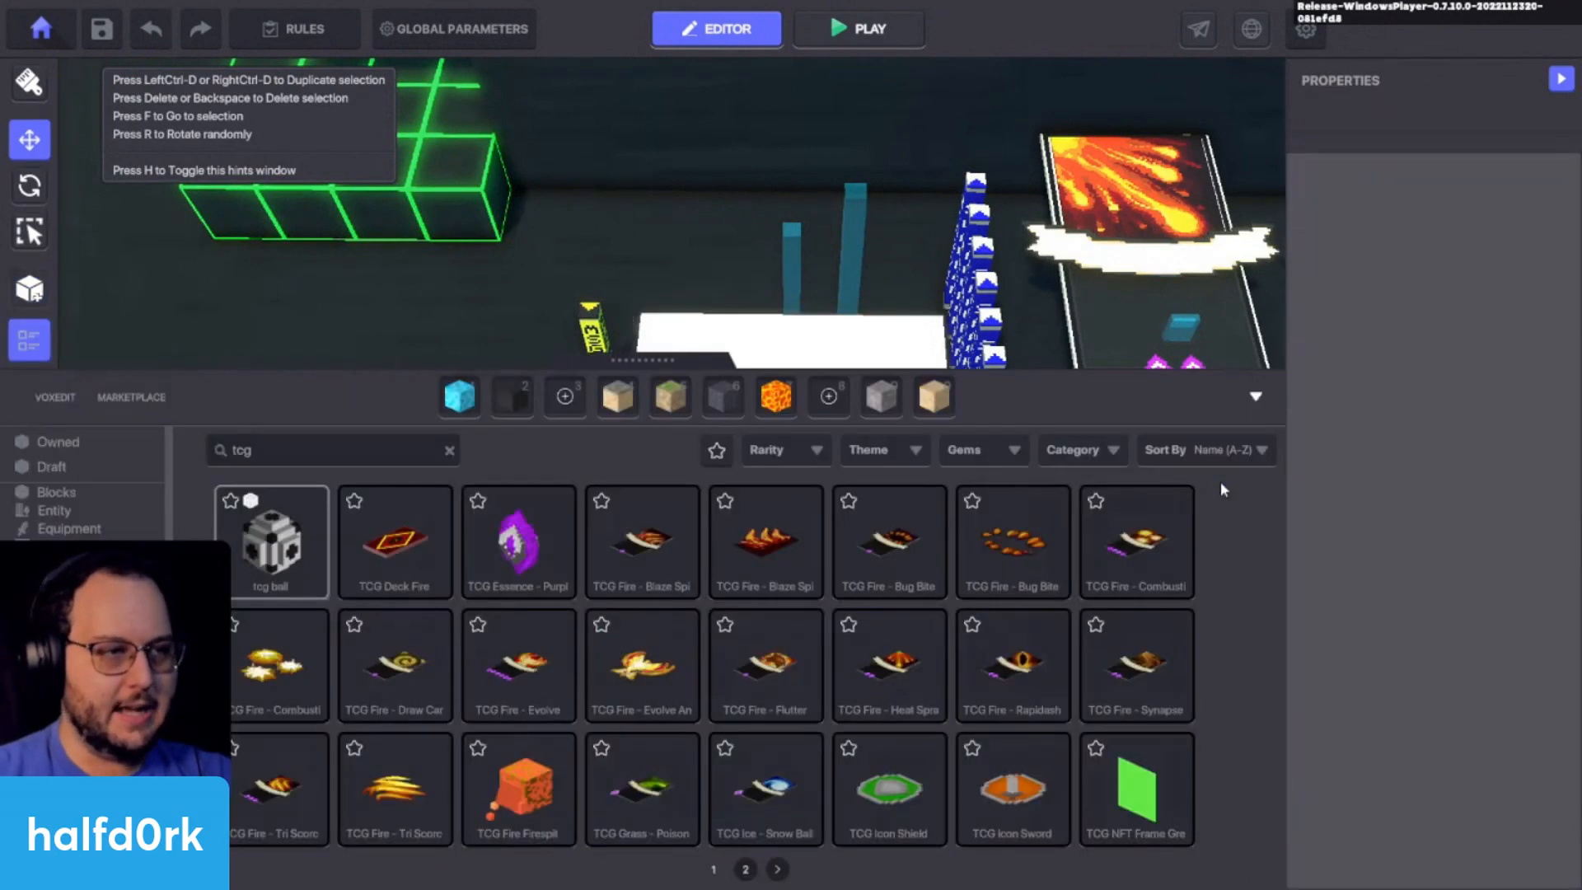
left_click(1137, 790)
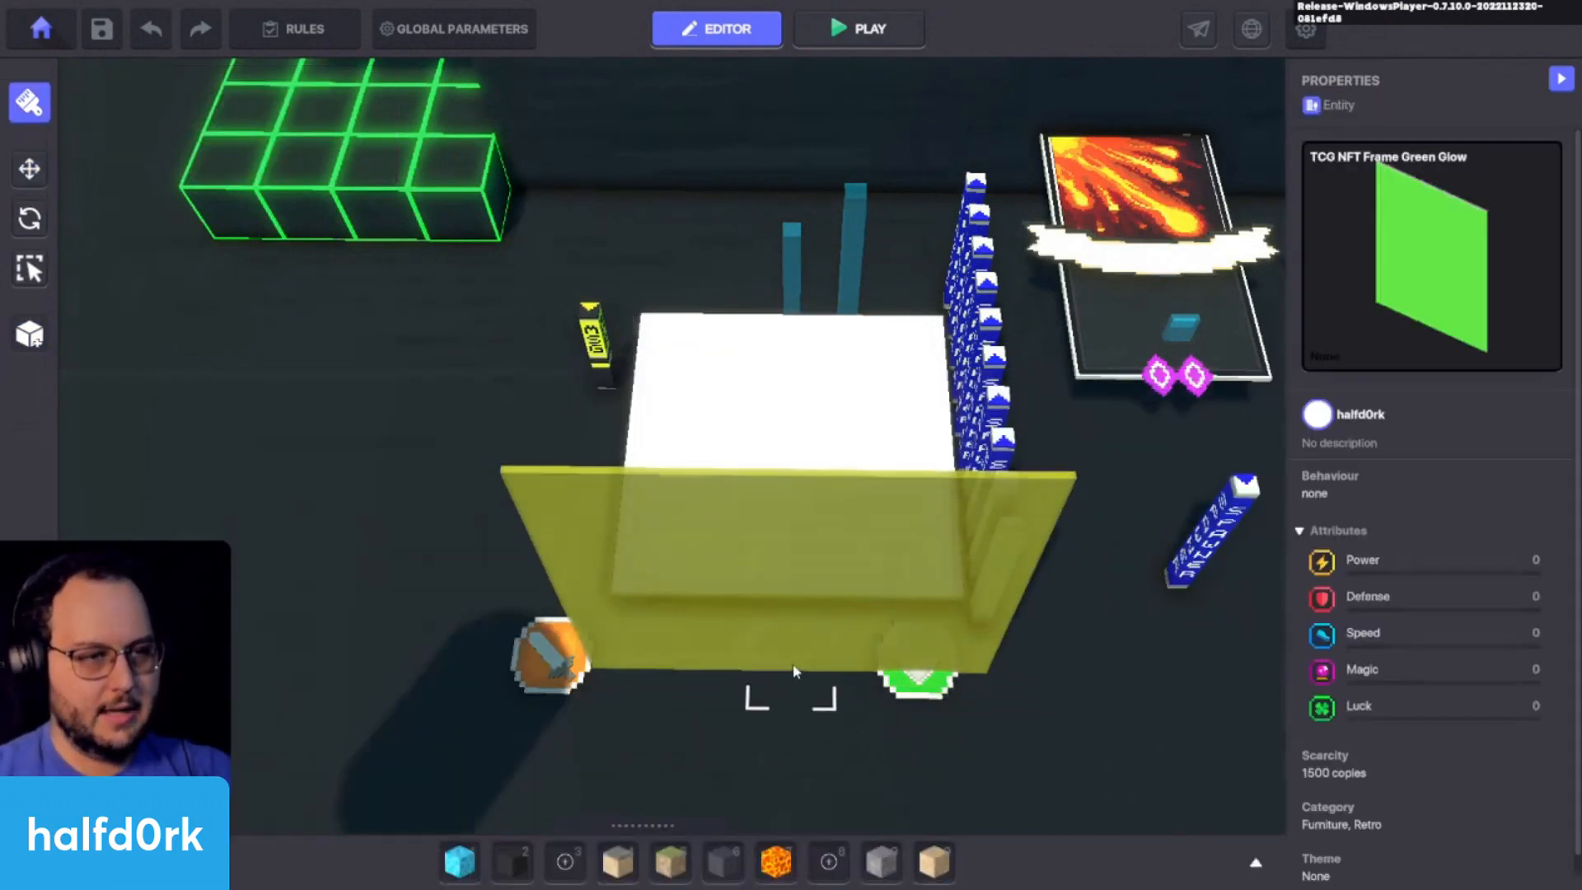
key("Escape")
left_click(886, 577)
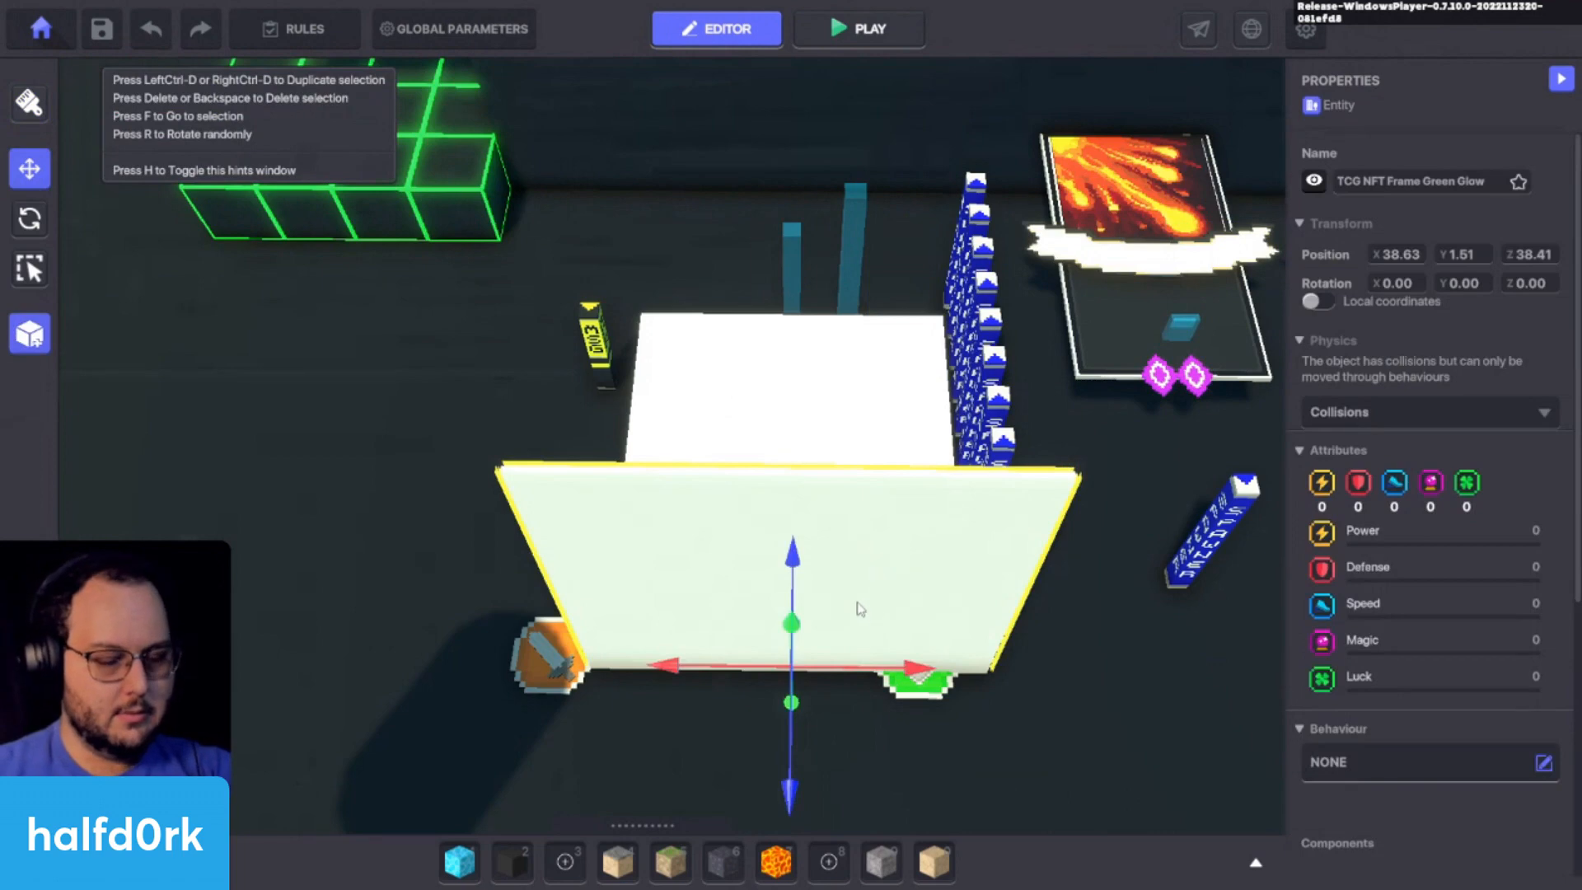
Step: Lay the green glow frame flat with an X rotation of 270 and move it around the white NFT image
key("e")
left_click_drag(811, 608, 796, 597)
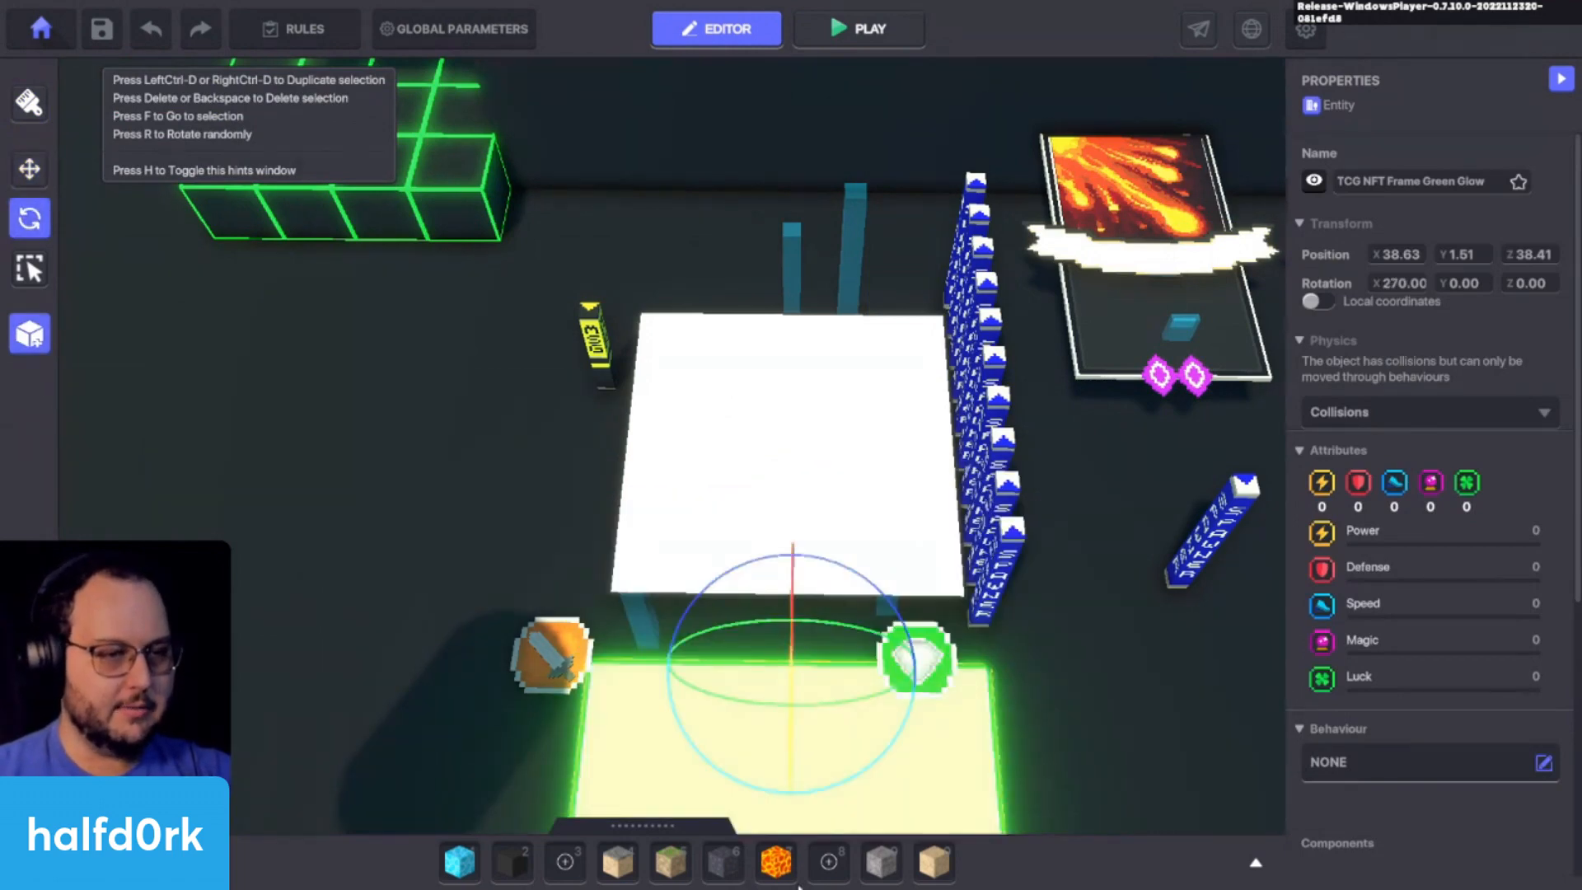
key("w")
left_click_drag(796, 768, 795, 495)
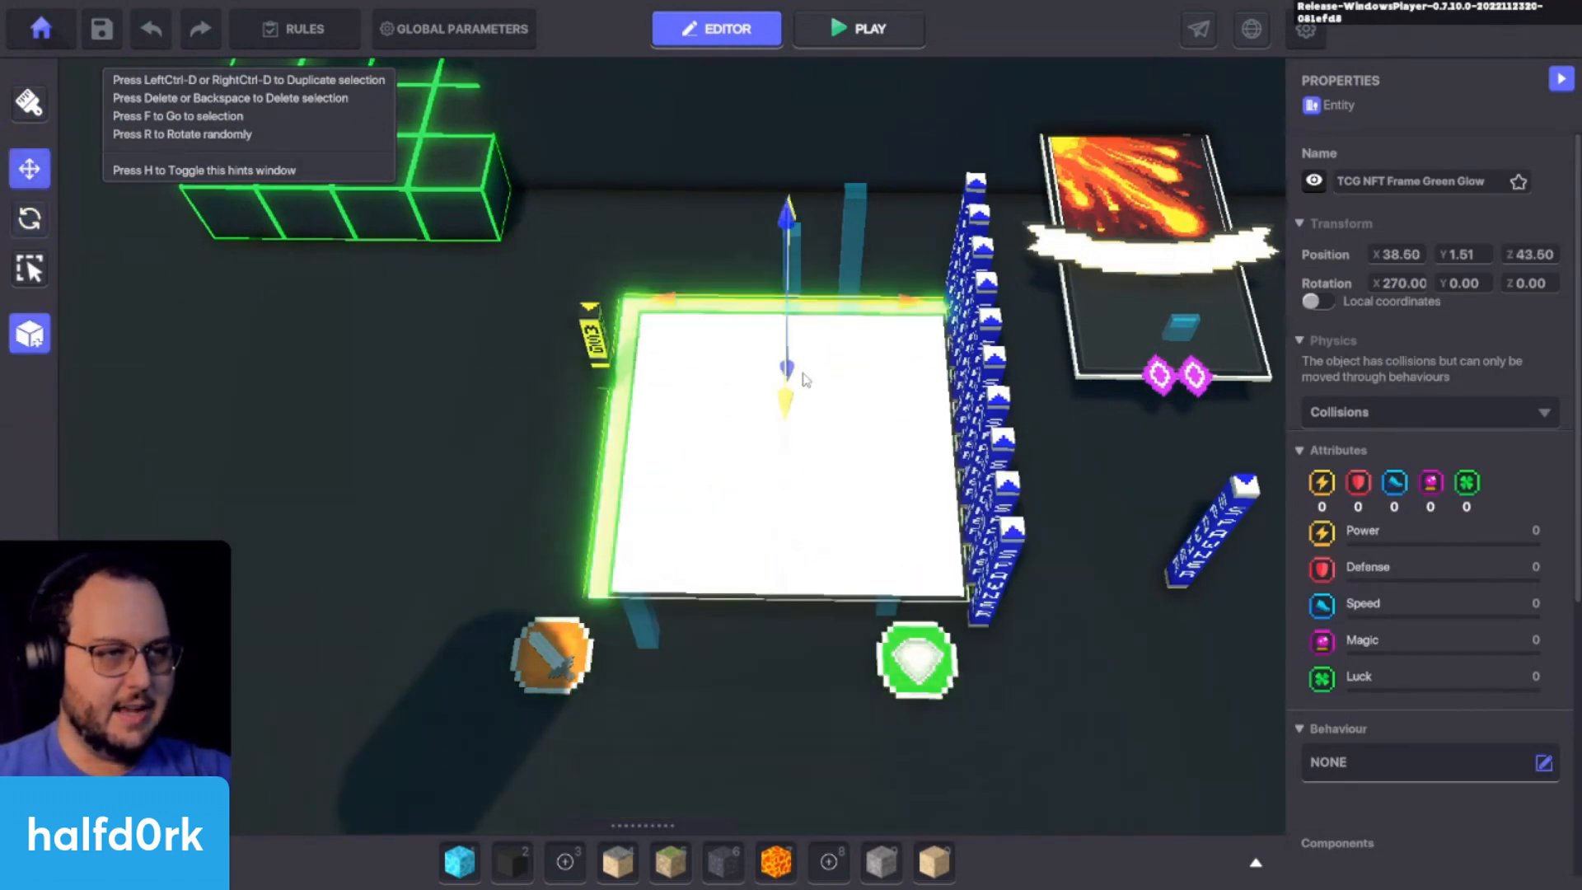
right_click_drag(806, 375, 728, 444)
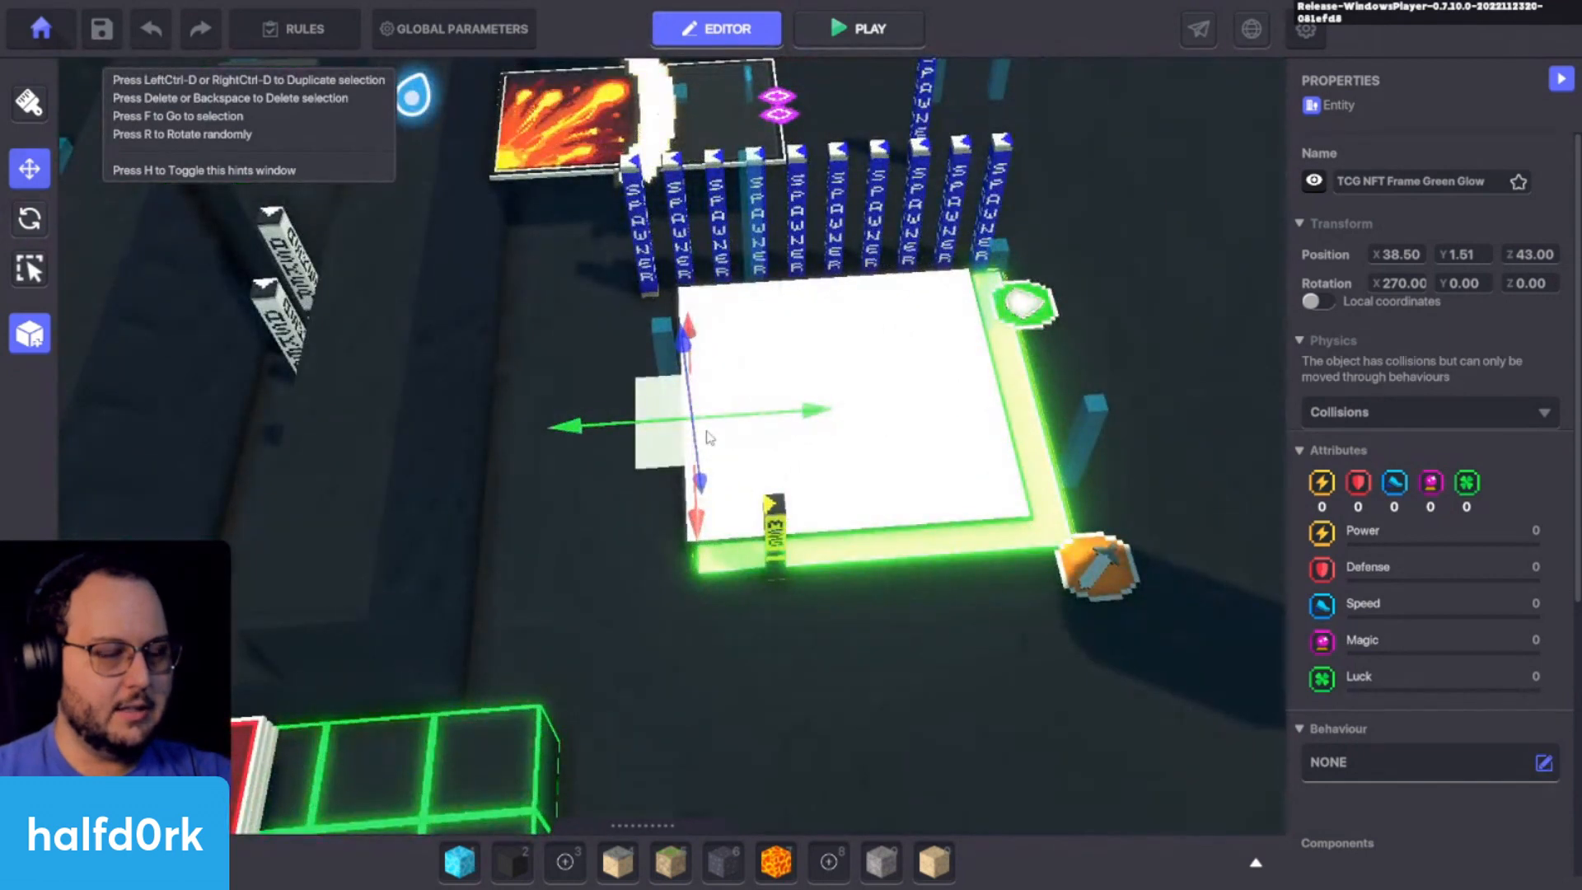
left_click_drag(707, 438, 685, 426)
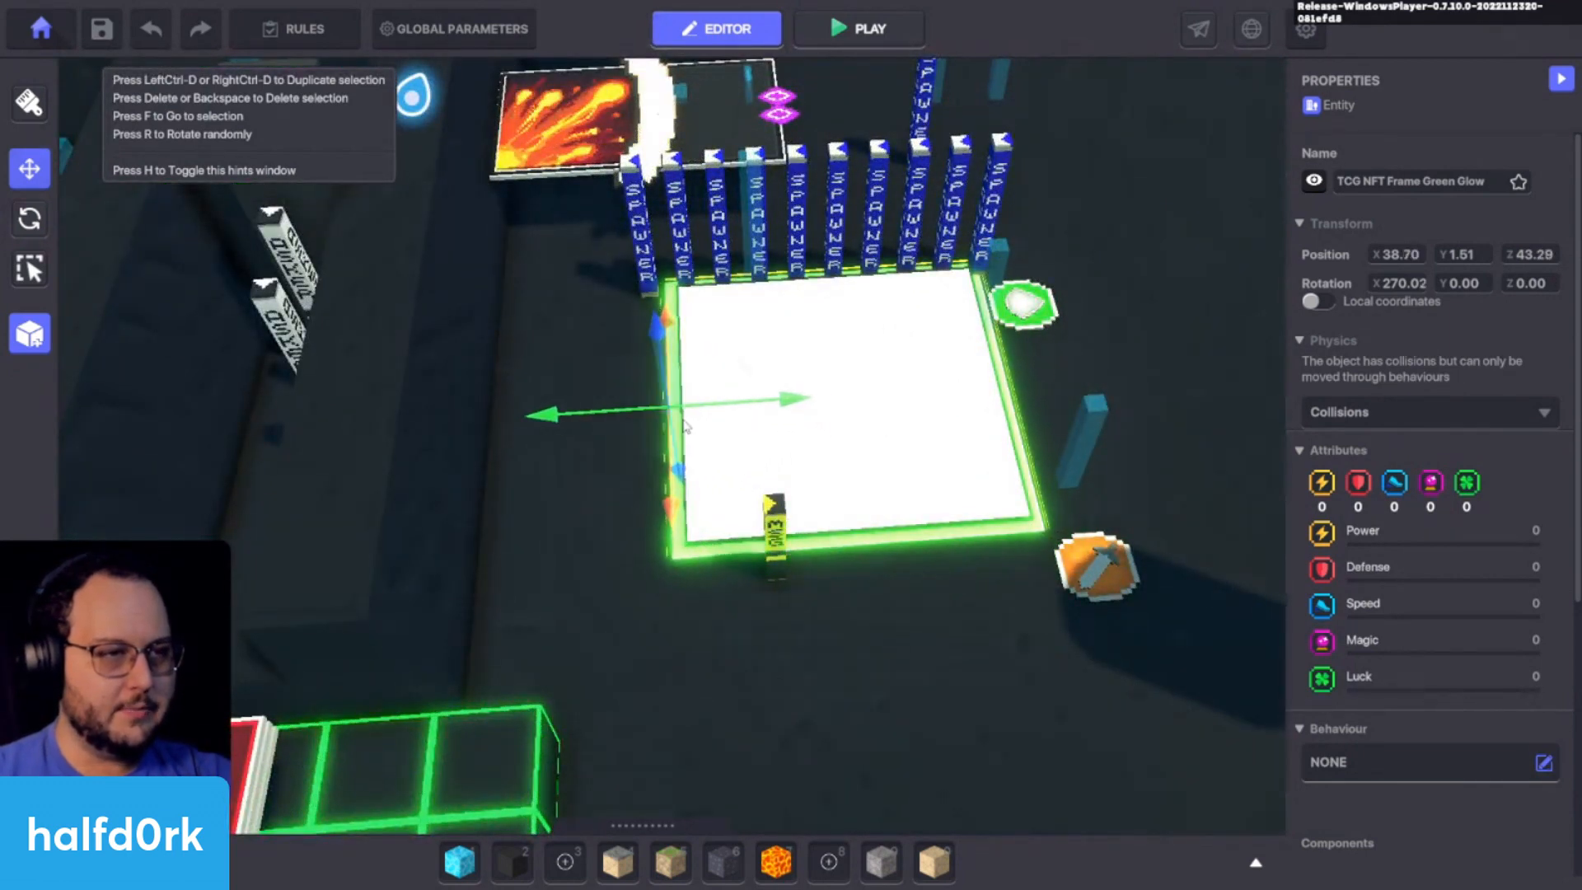
Step: Turn the green glow frame to a Y rotation of 180 and align it around the NFT image at 38.54, 1.56, 39.00
key("e")
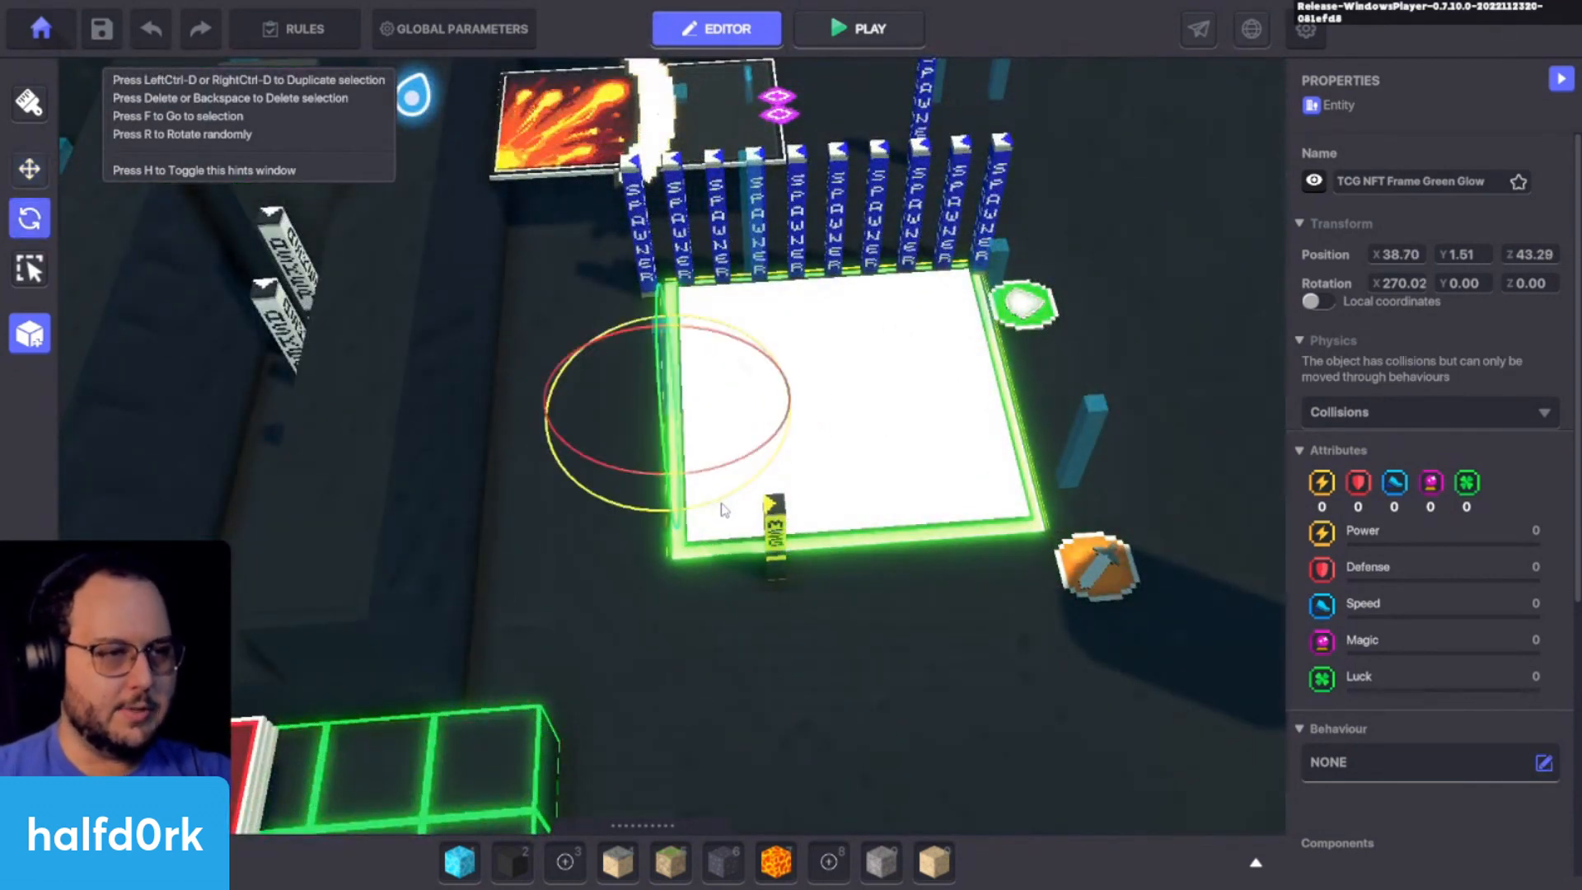
left_click_drag(723, 510, 1286, 404)
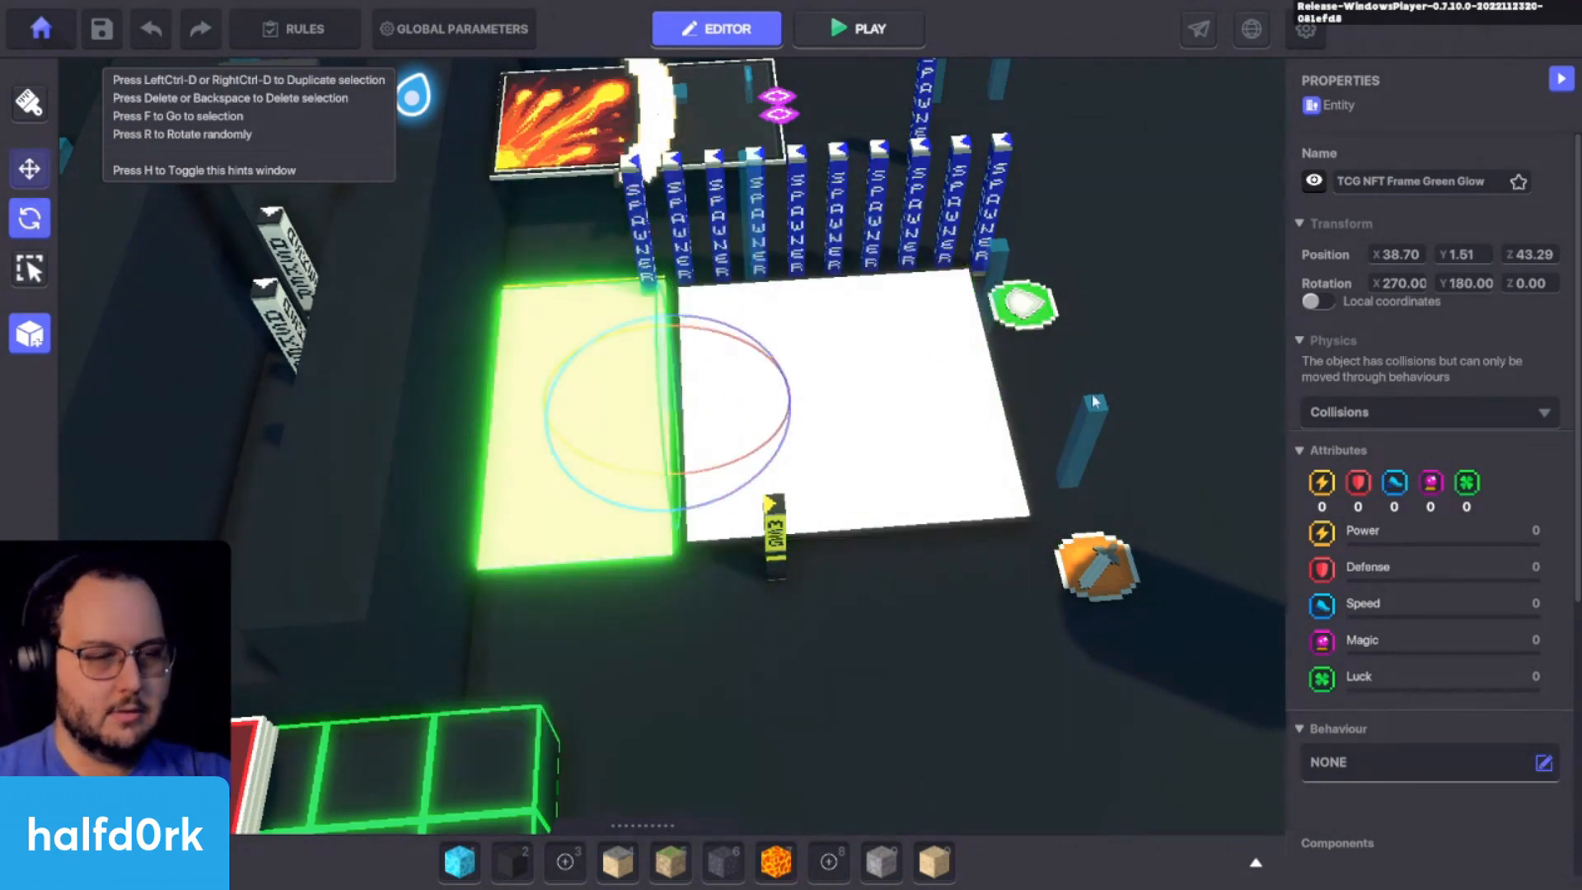
key("w")
left_click_drag(734, 407, 1069, 390)
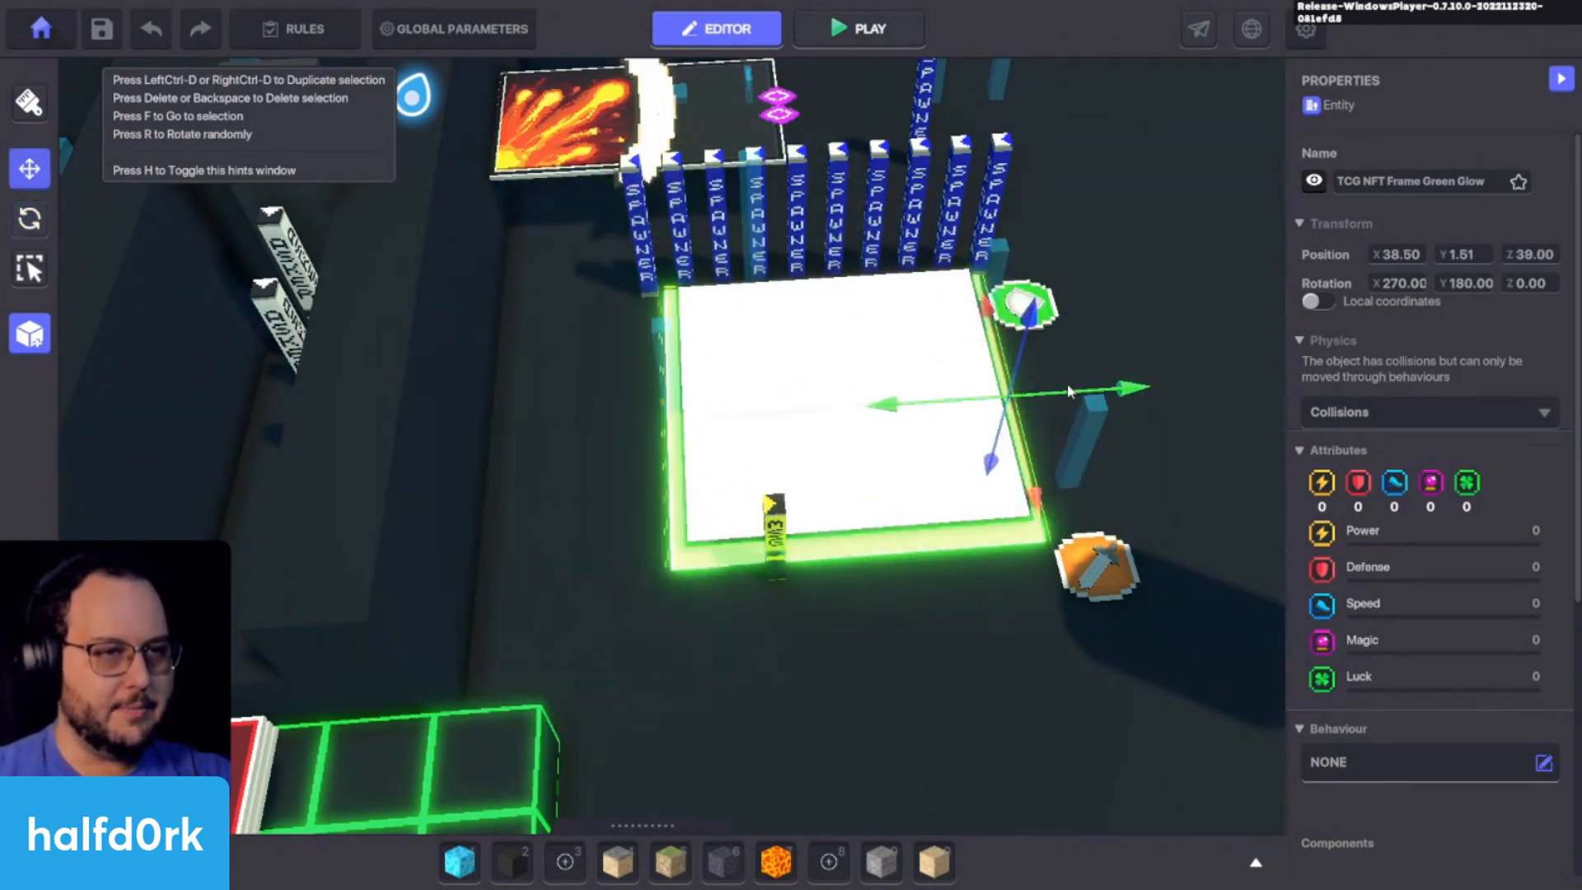
middle_click_drag(1069, 391, 892, 571)
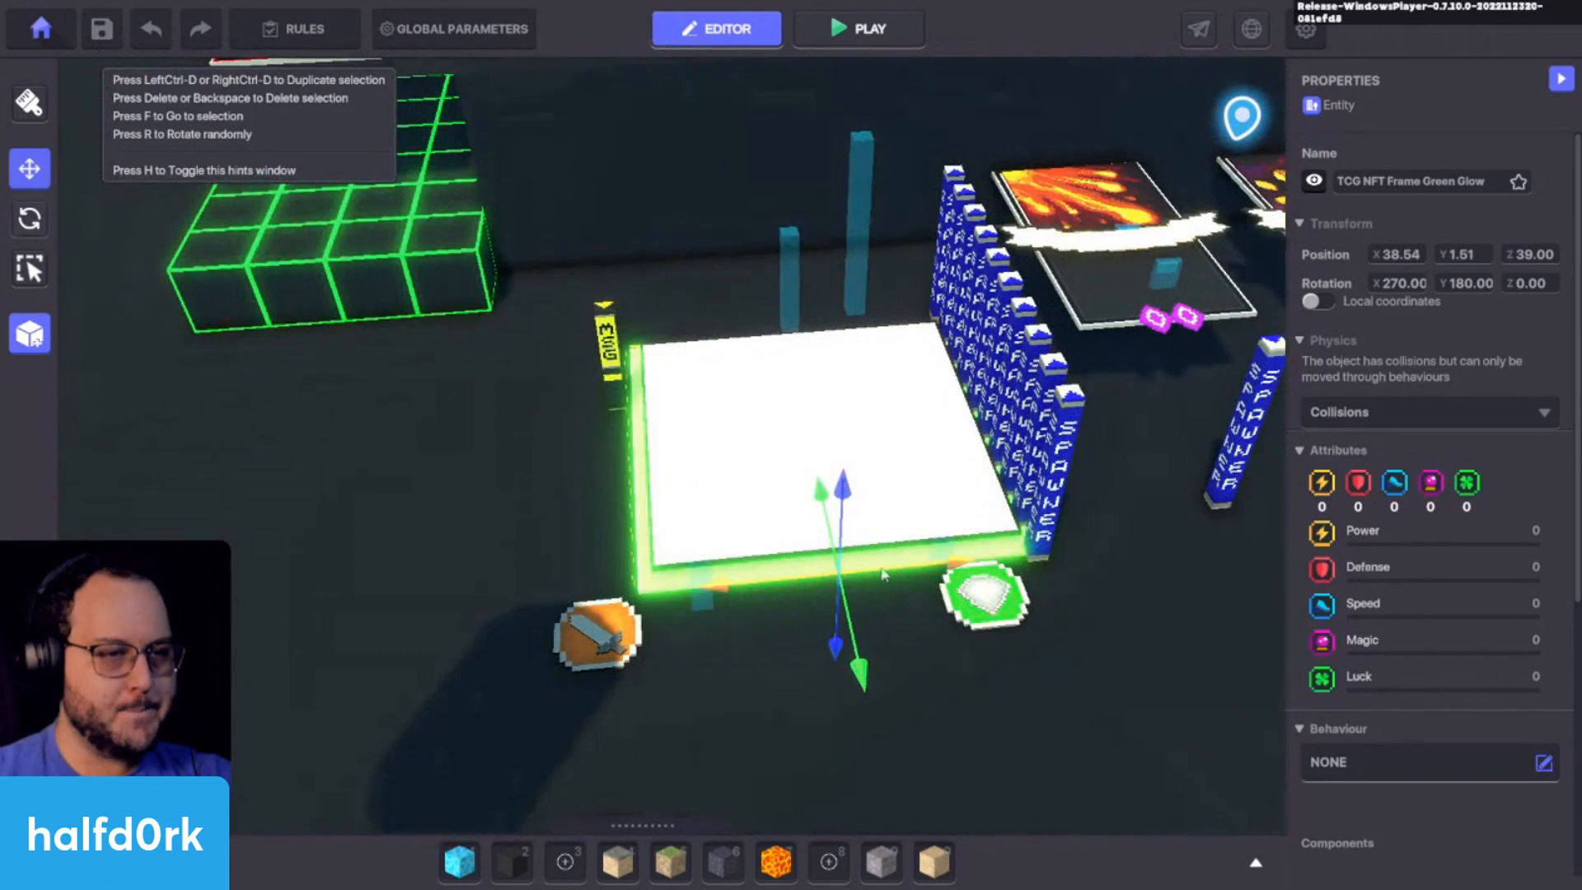
left_click_drag(852, 504, 851, 494)
middle_click_drag(854, 503, 1055, 606)
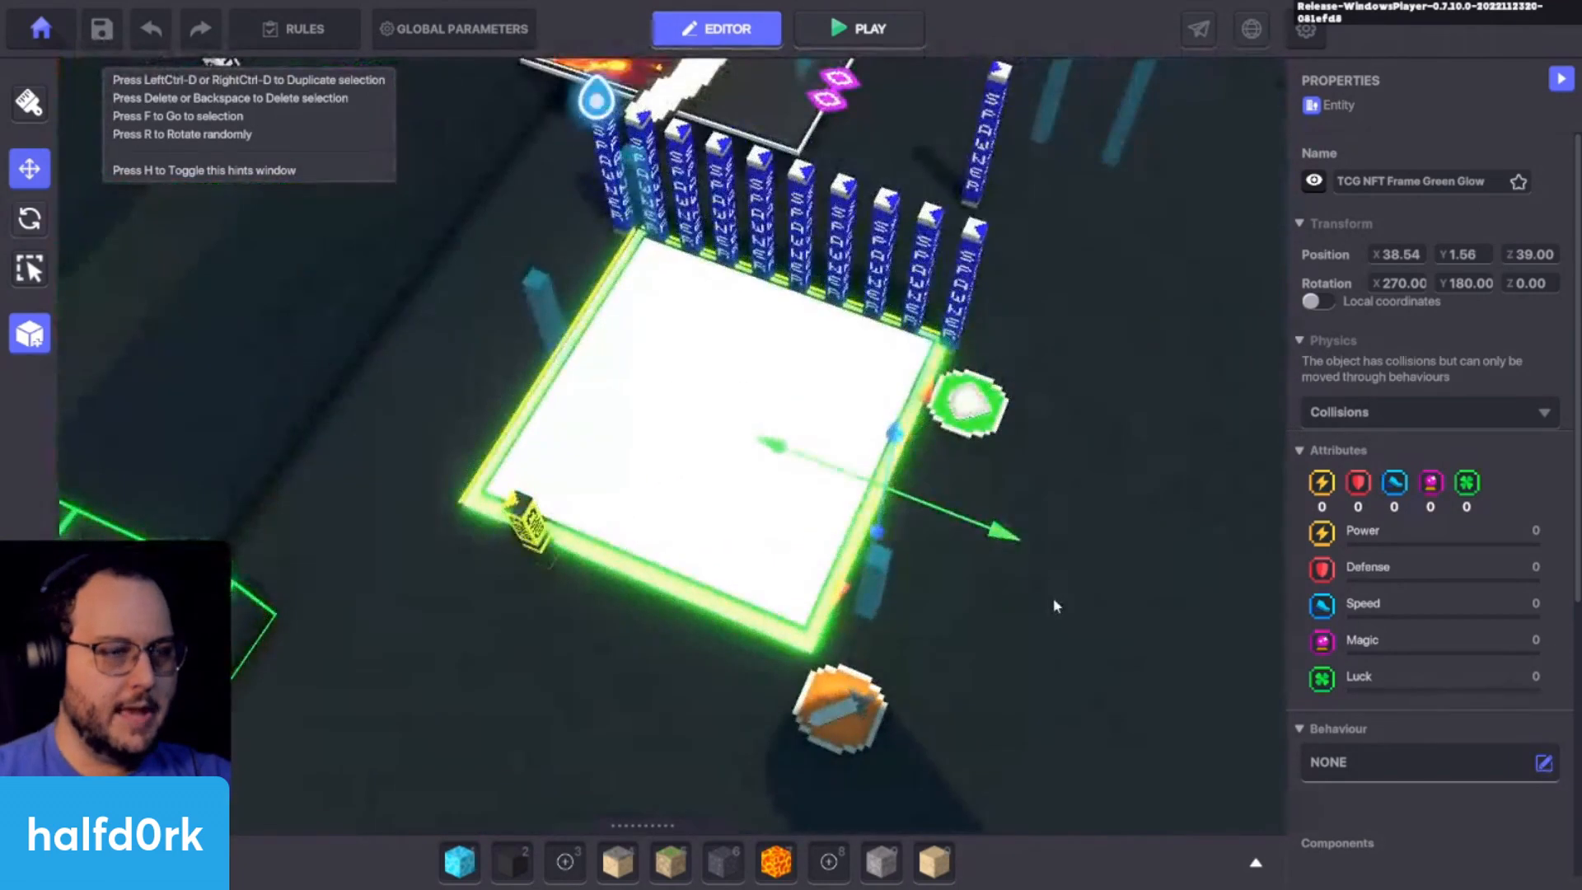
Step: Give the green glow frame an invisible Asset Spawner behaviour that spawns TCG NFT Frame Green Glow
scroll(1410, 486, "down", 3)
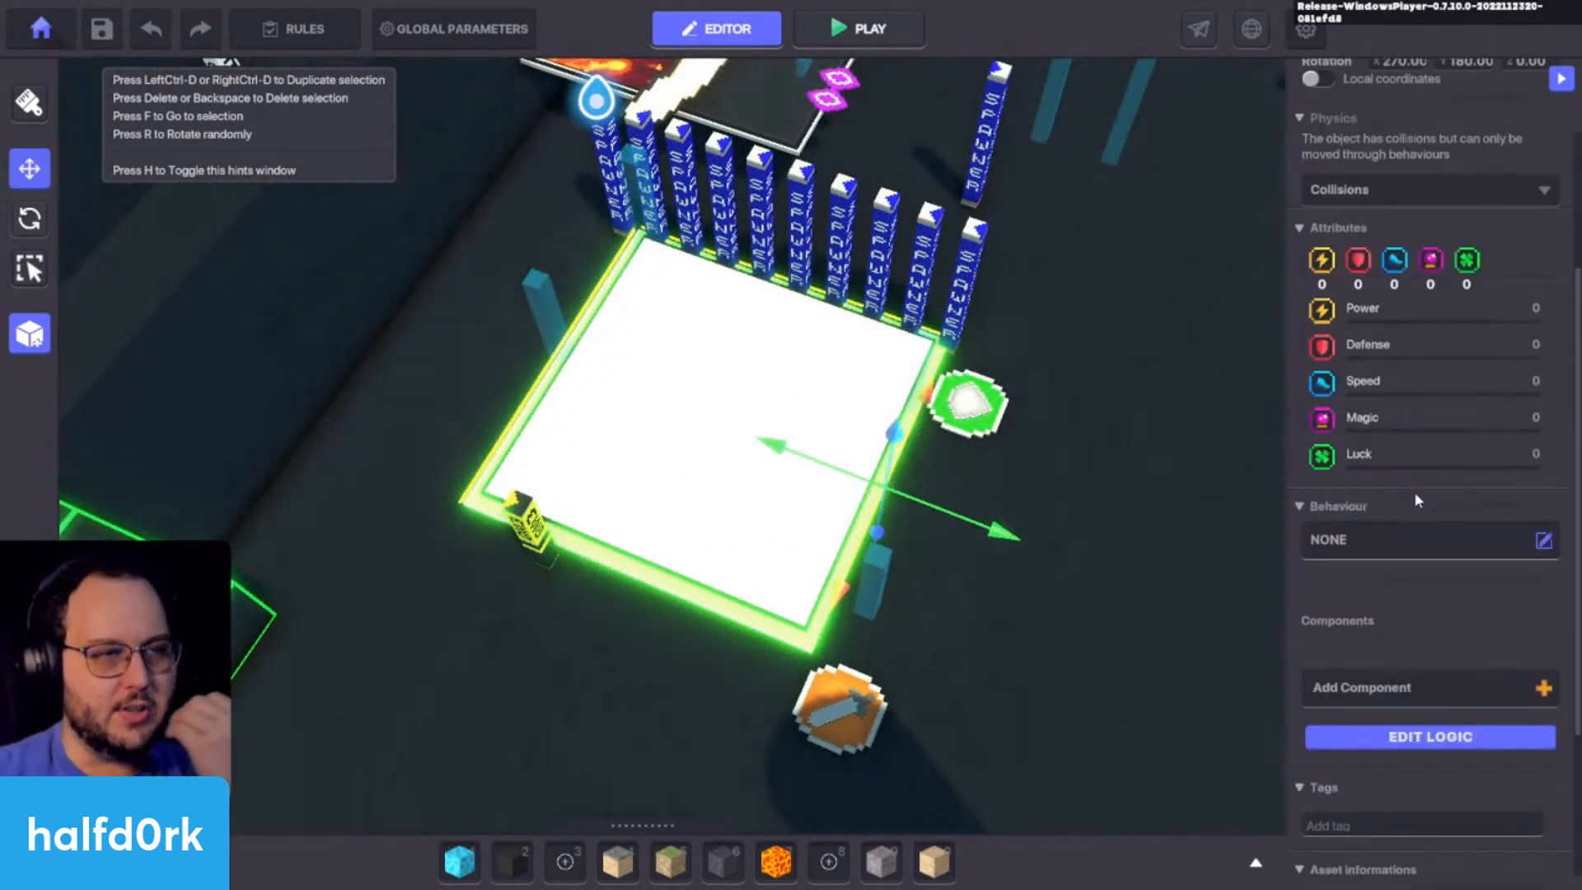
left_click(1411, 544)
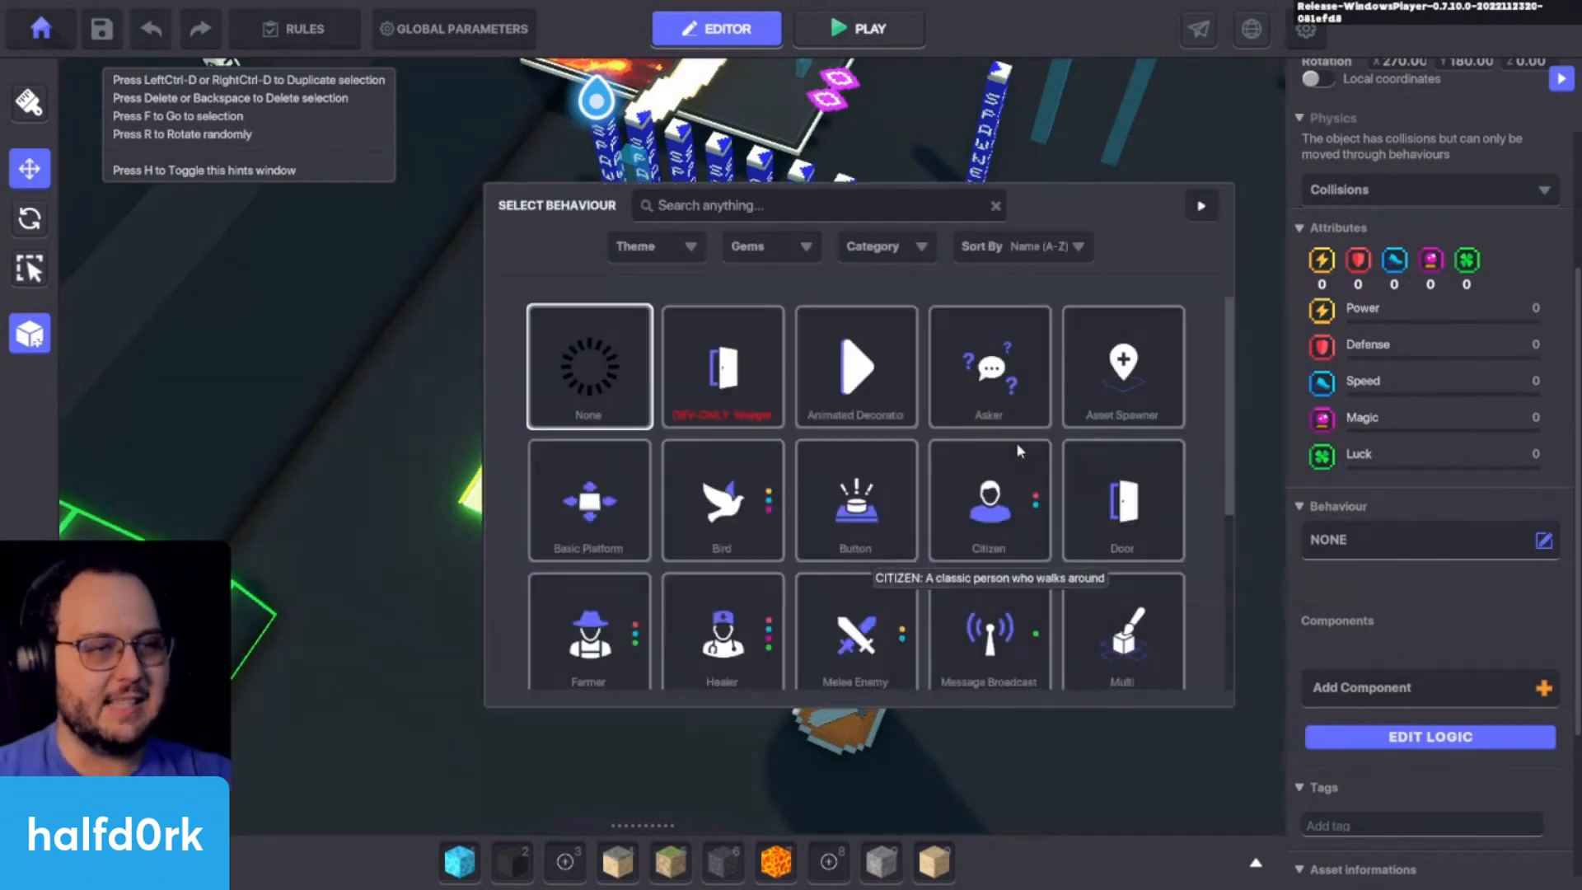
left_click(1162, 377)
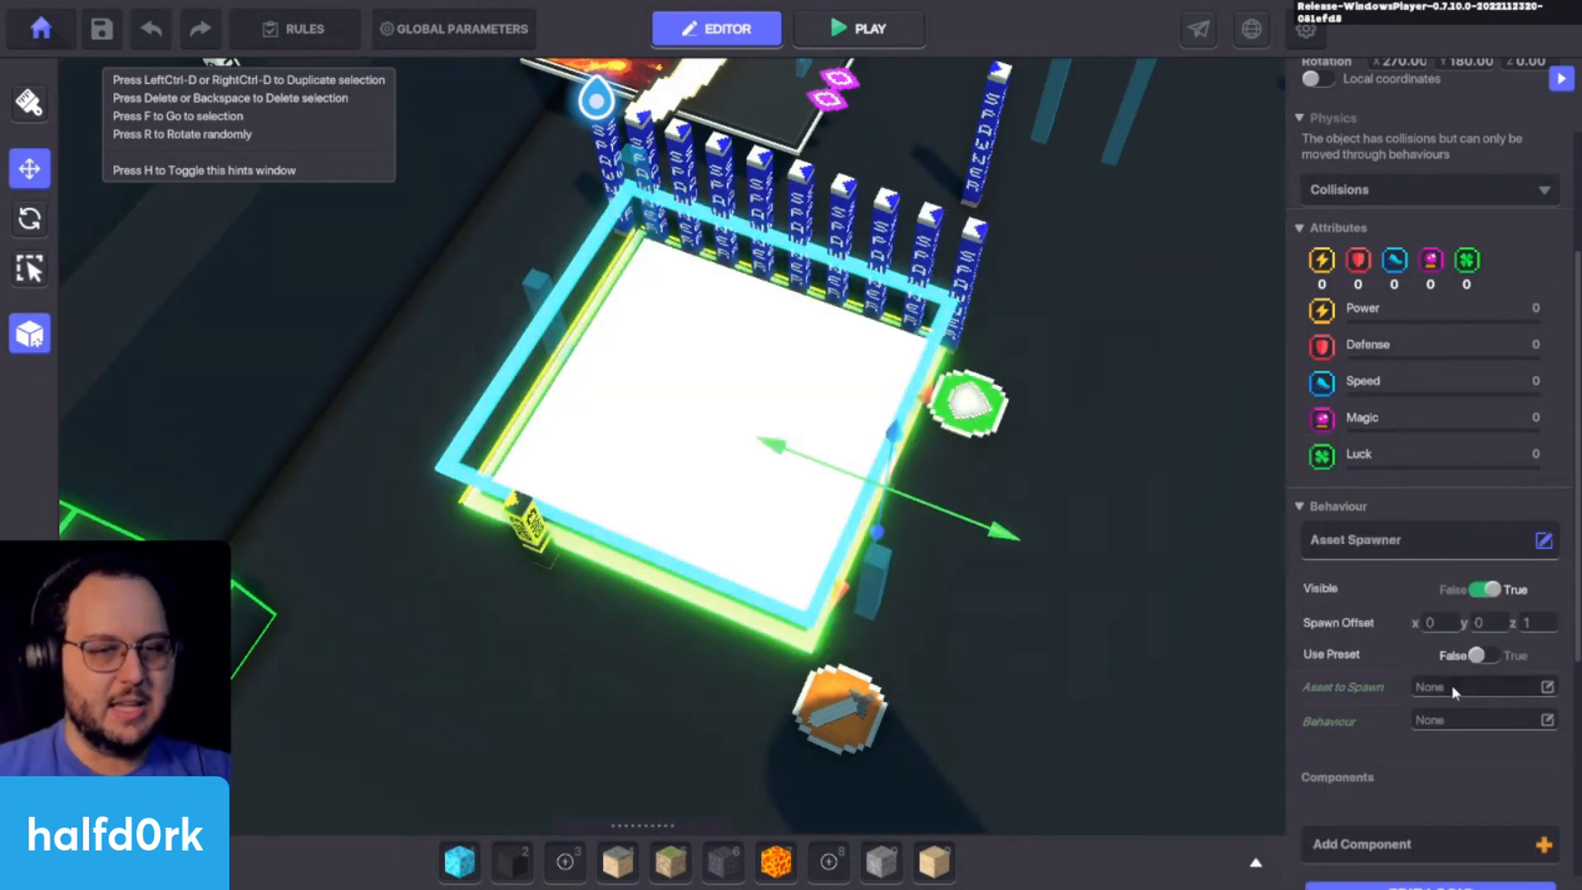
left_click(1547, 686)
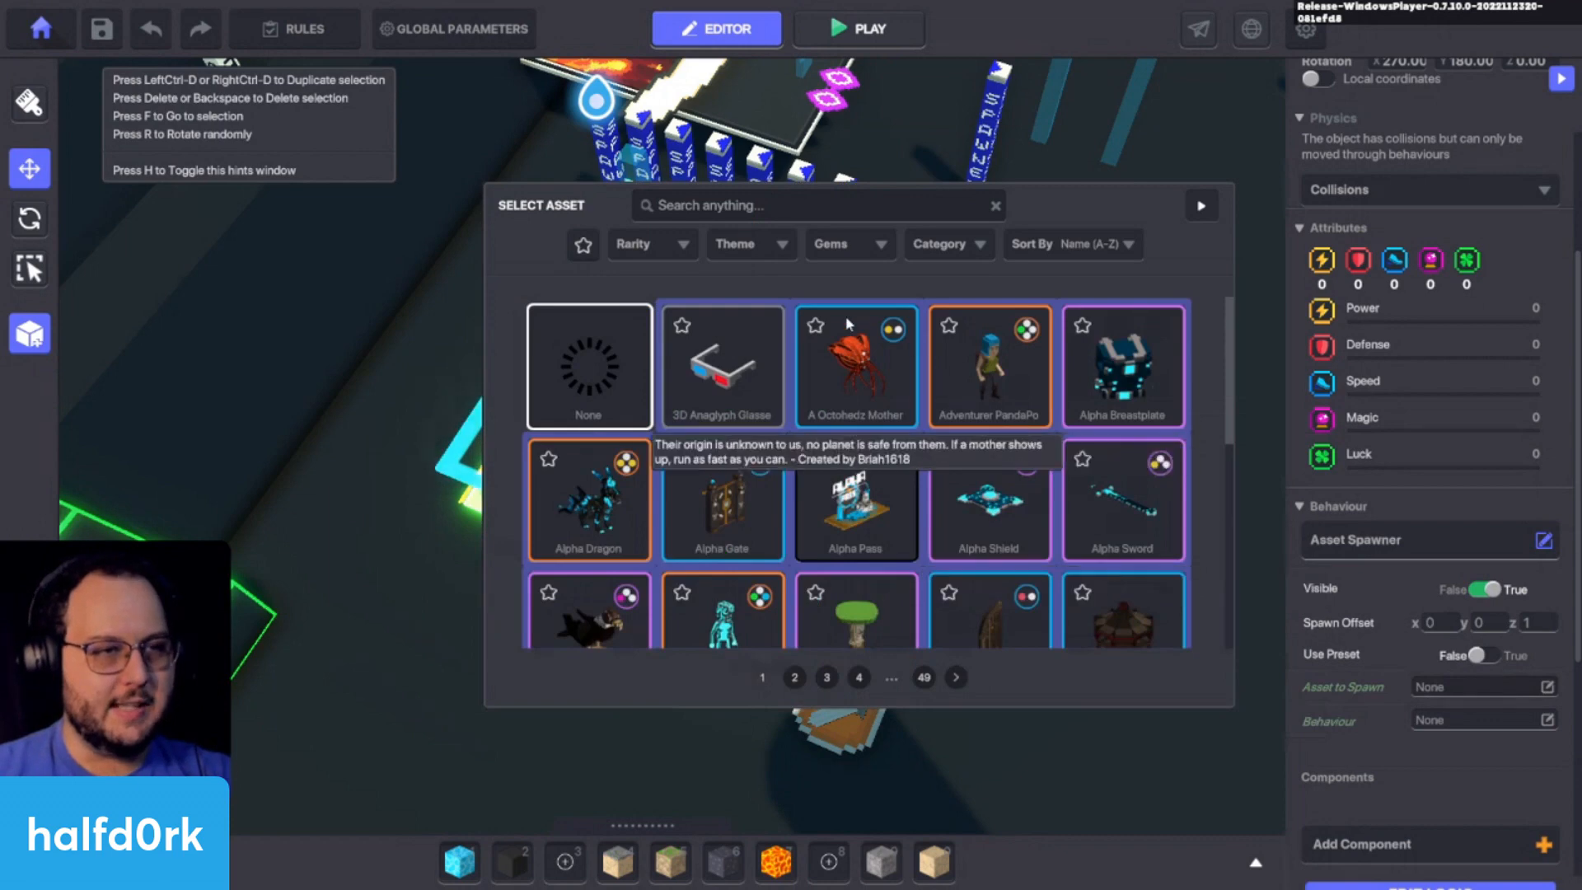
left_click(786, 205)
type("gree")
scroll(939, 538, "down", 5)
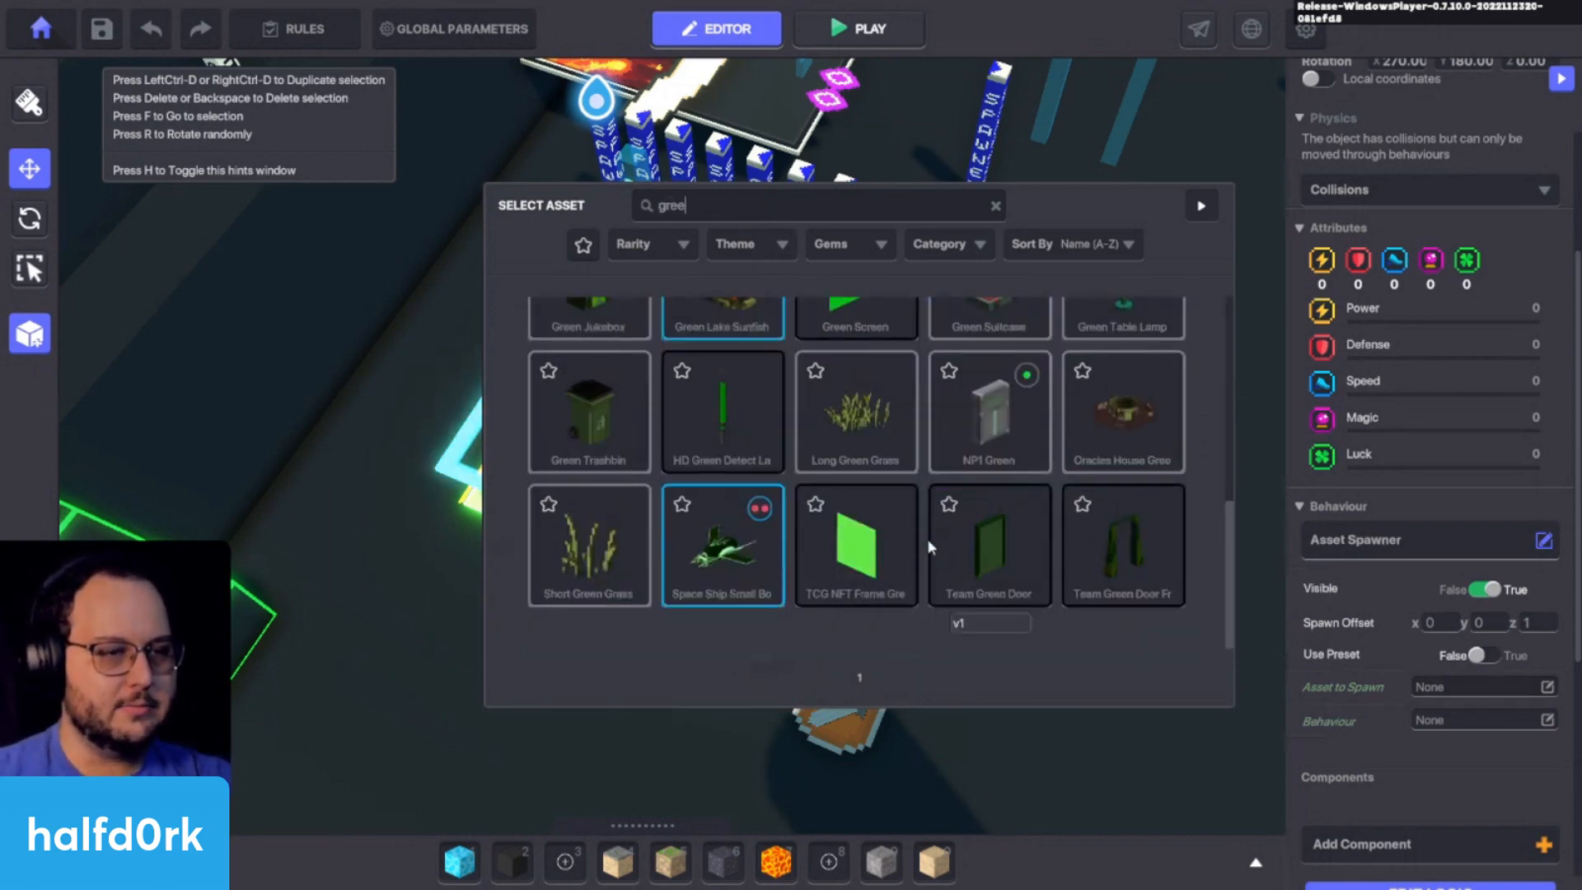
left_click(948, 519)
left_click(1482, 590)
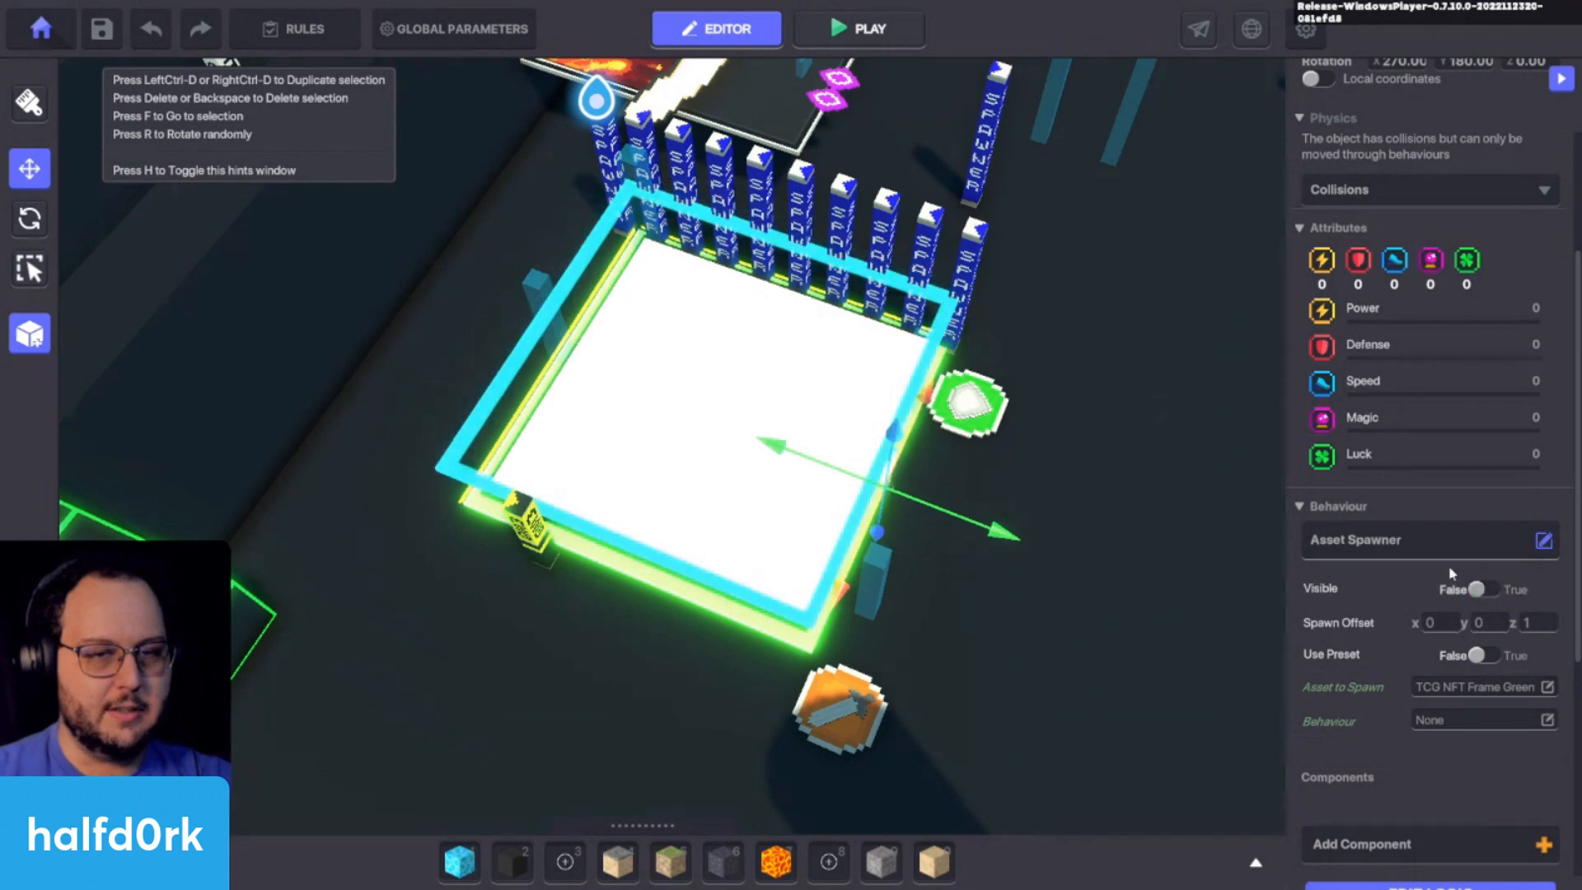
Step: In the frame spawner's logic, add the tag green.glow and the Plant behaviour to the spawned asset
scroll(1407, 674, "down", 3)
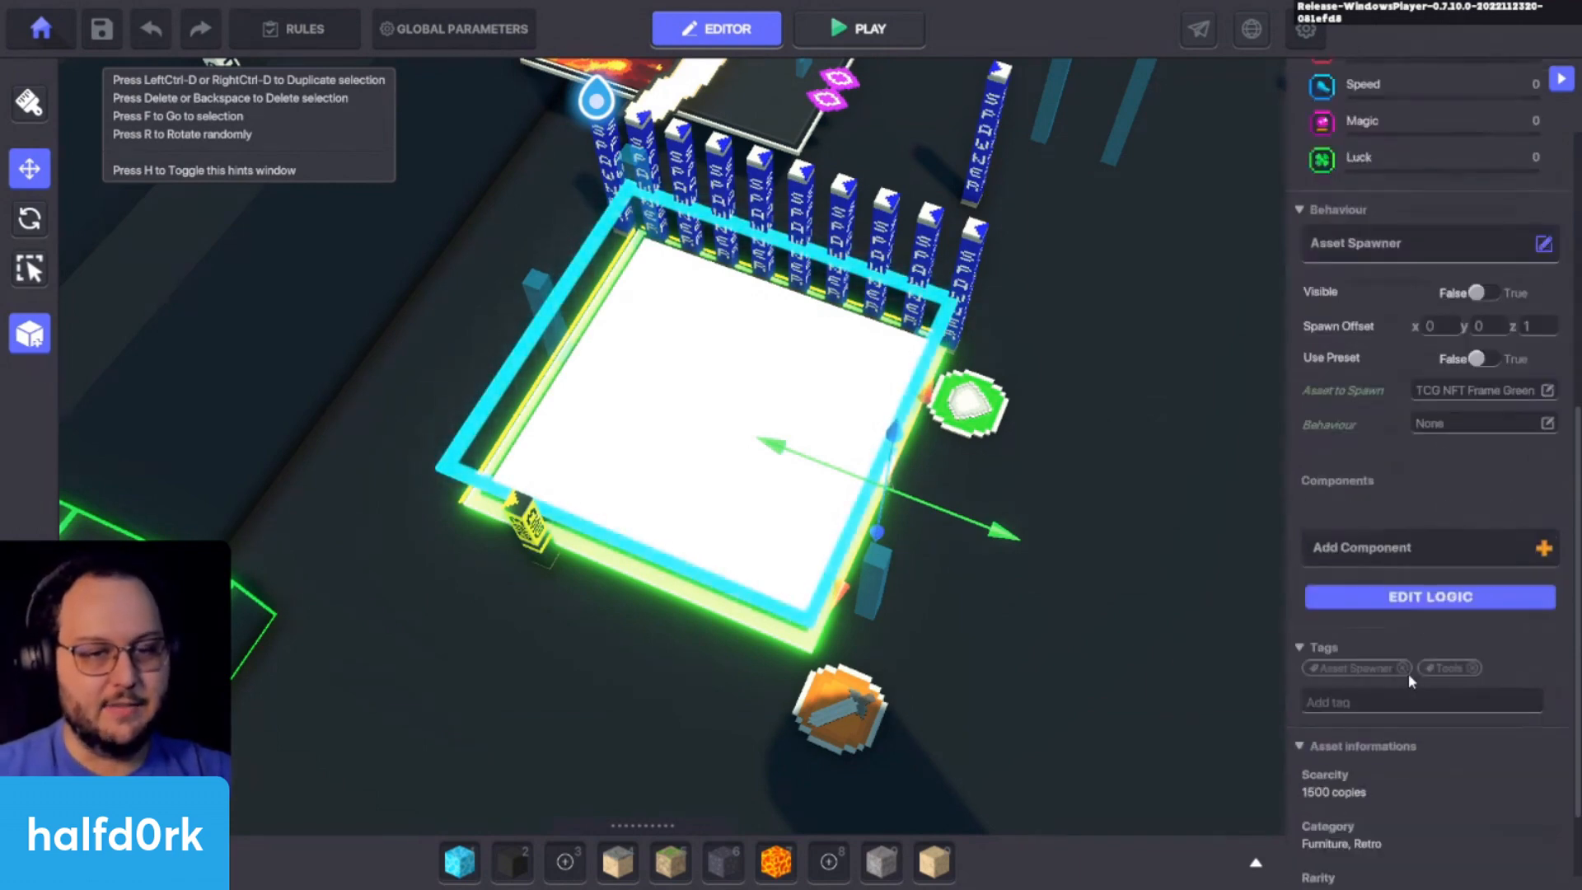
left_click(1410, 600)
scroll(1353, 596, "down", 3)
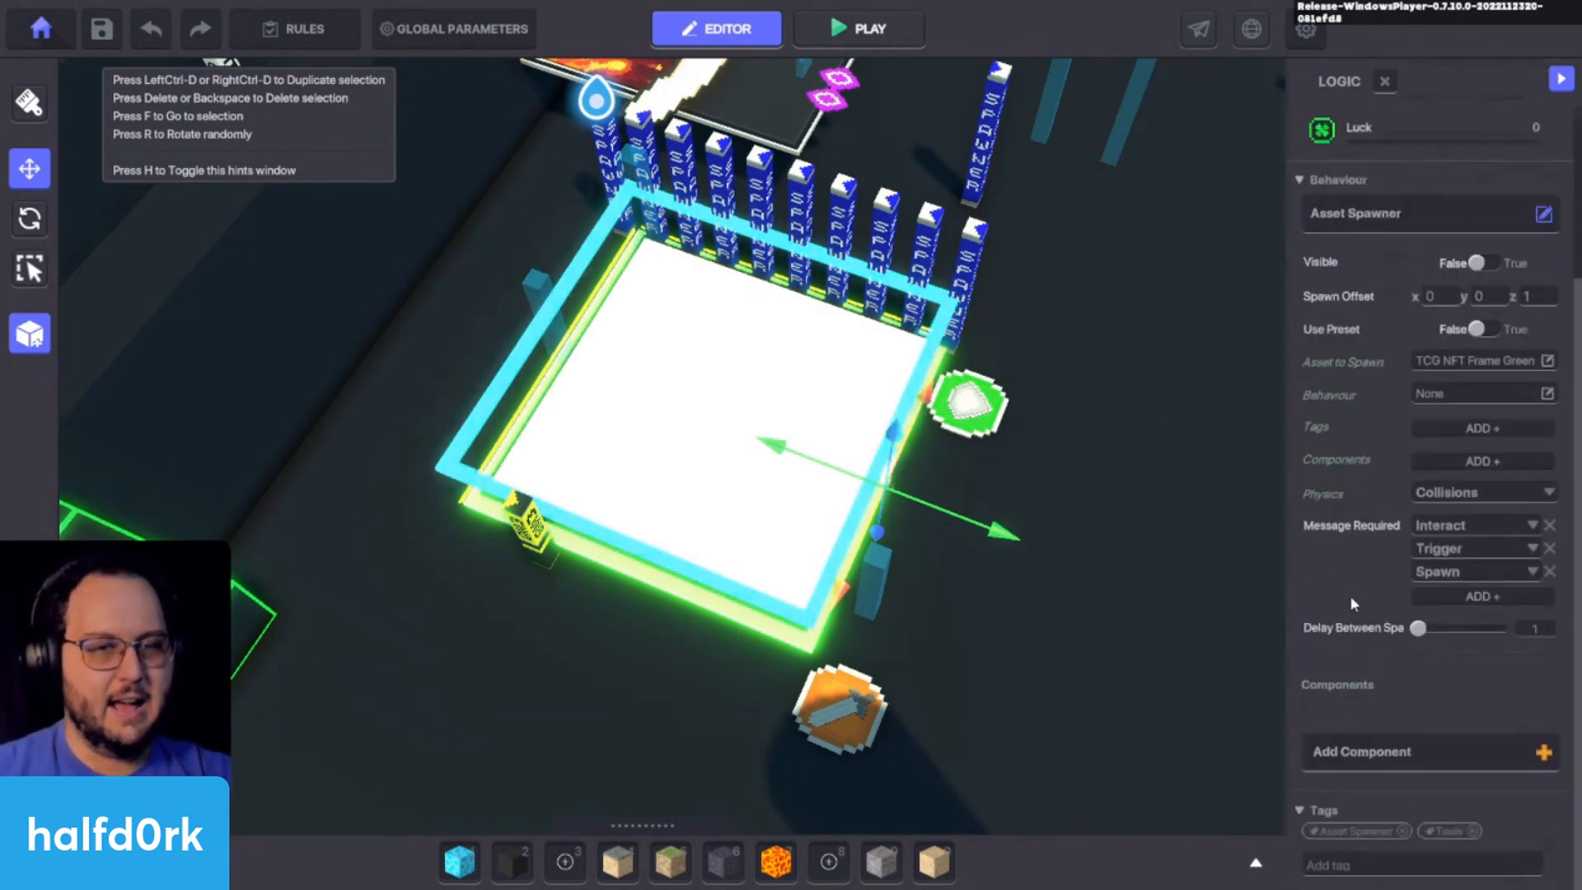
left_click(1441, 429)
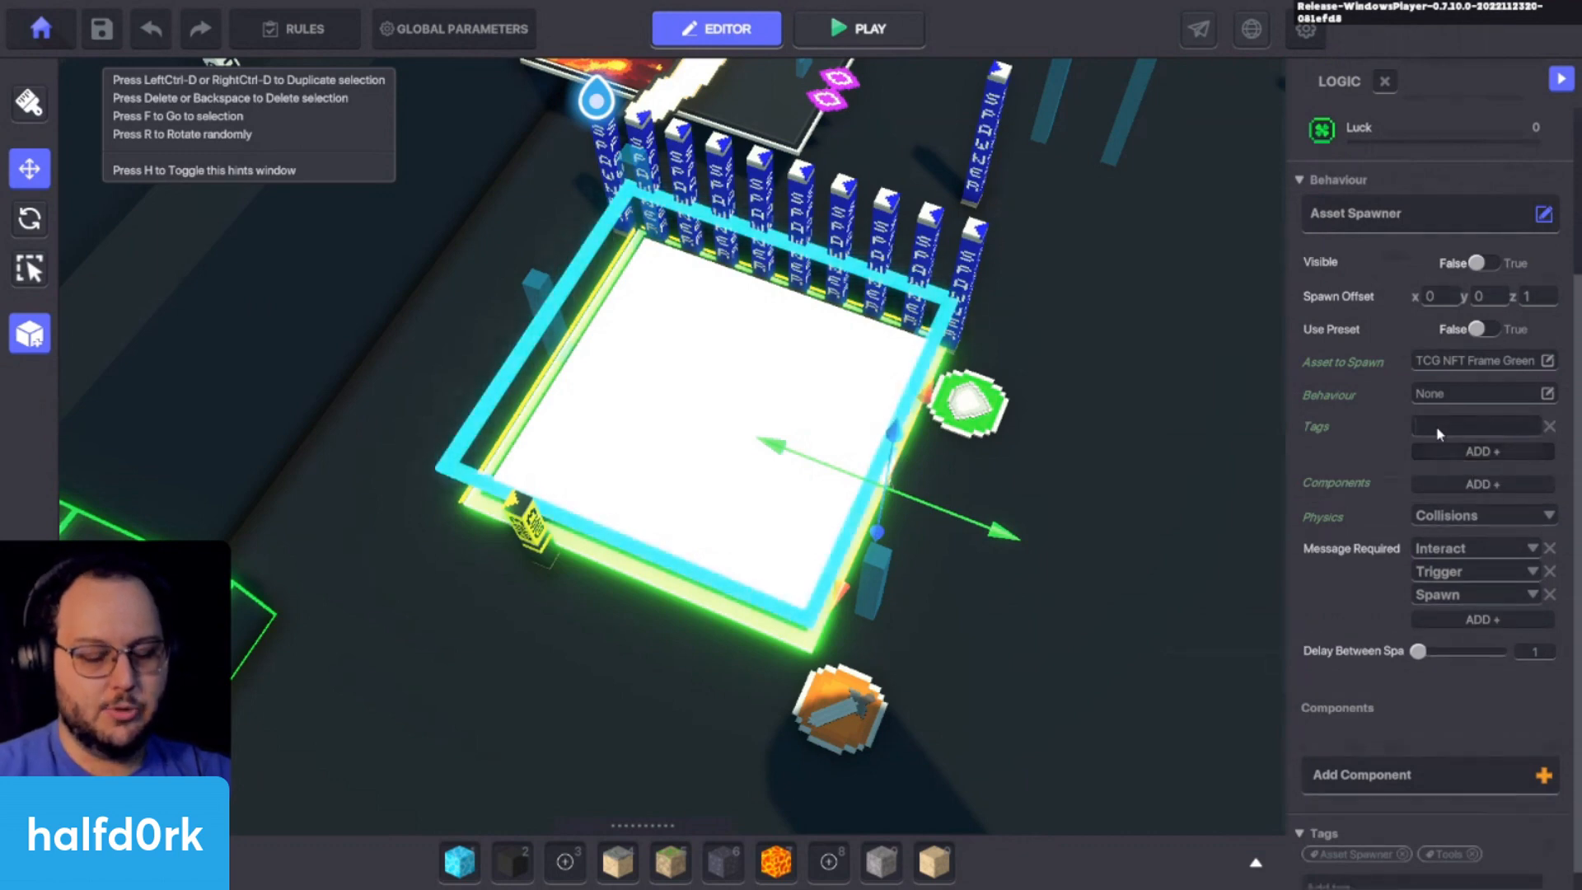
type("green glow")
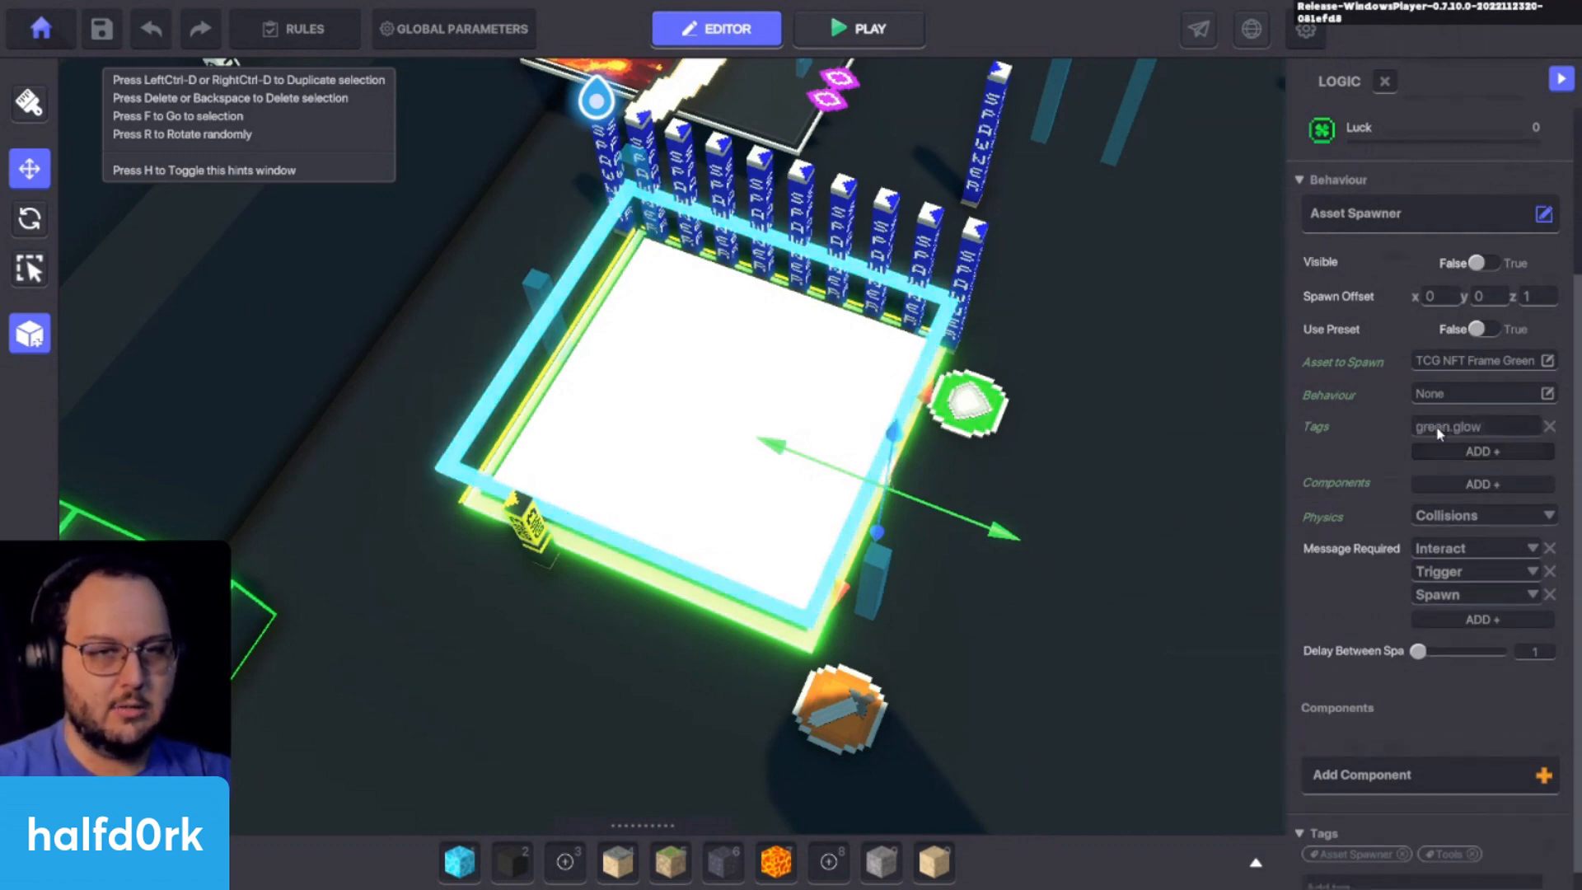
left_click(1482, 395)
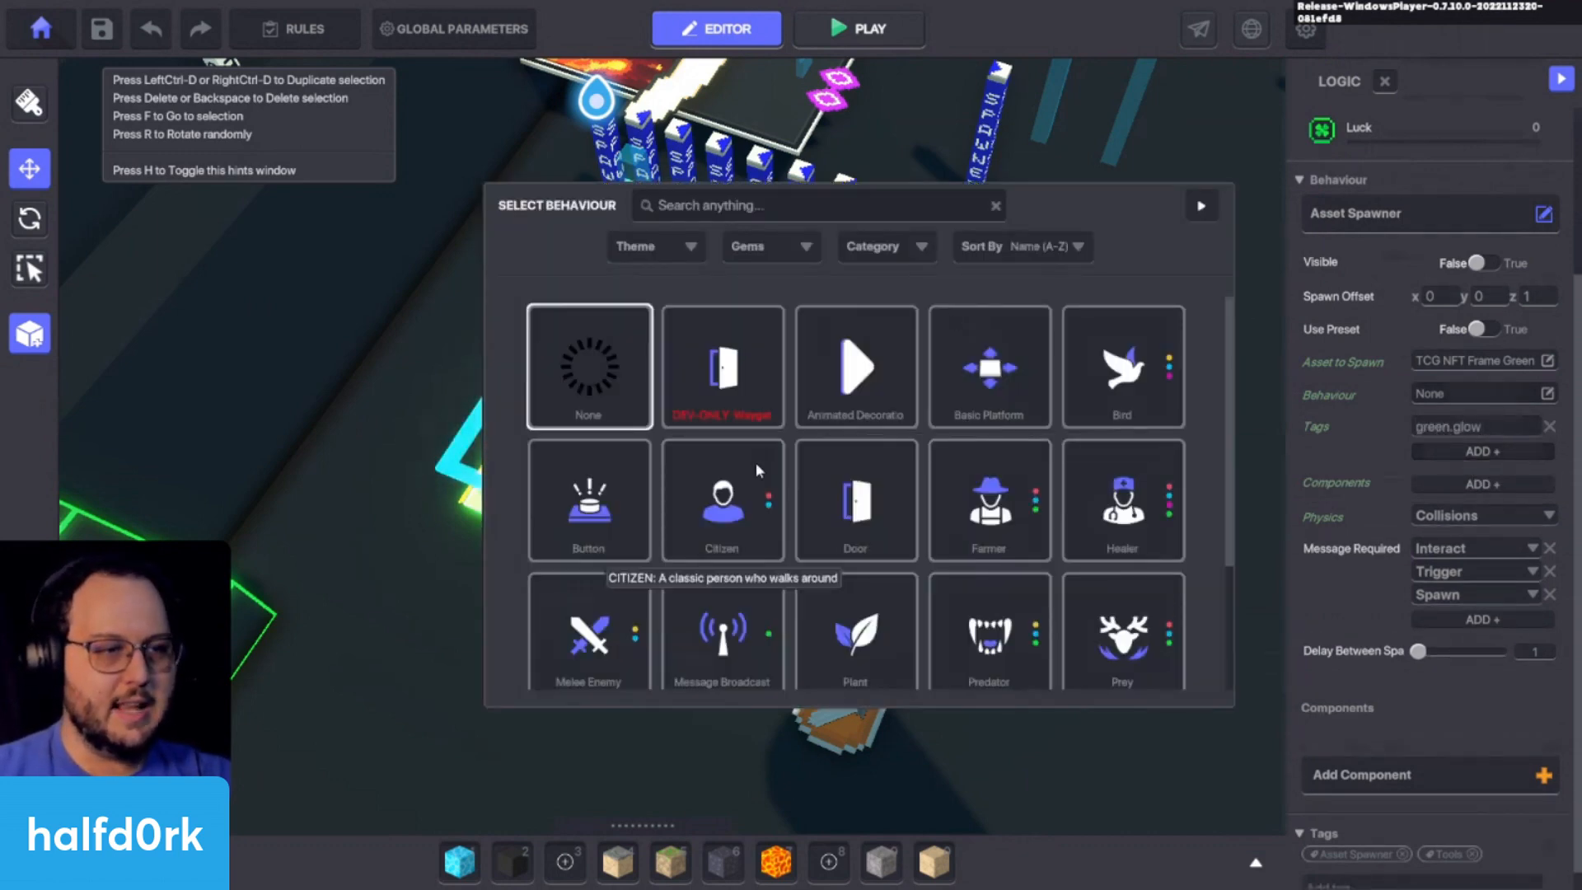
scroll(856, 577, "down", 3)
left_click(865, 467)
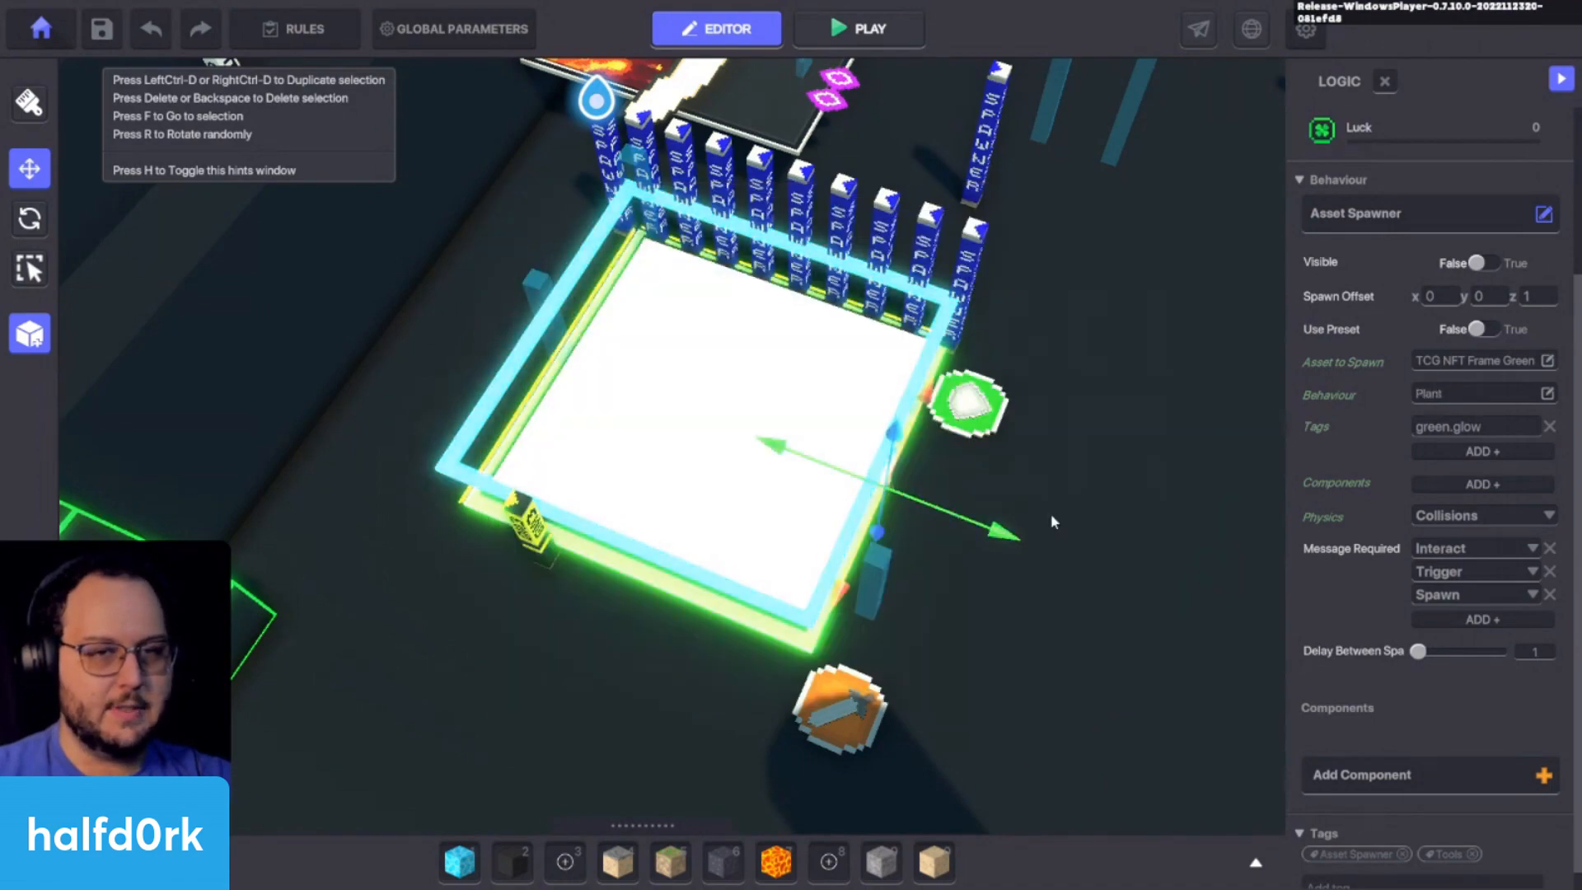
Step: Set the green glow spawner's Z spawn offset to 0
right_click_drag(1051, 516, 861, 494)
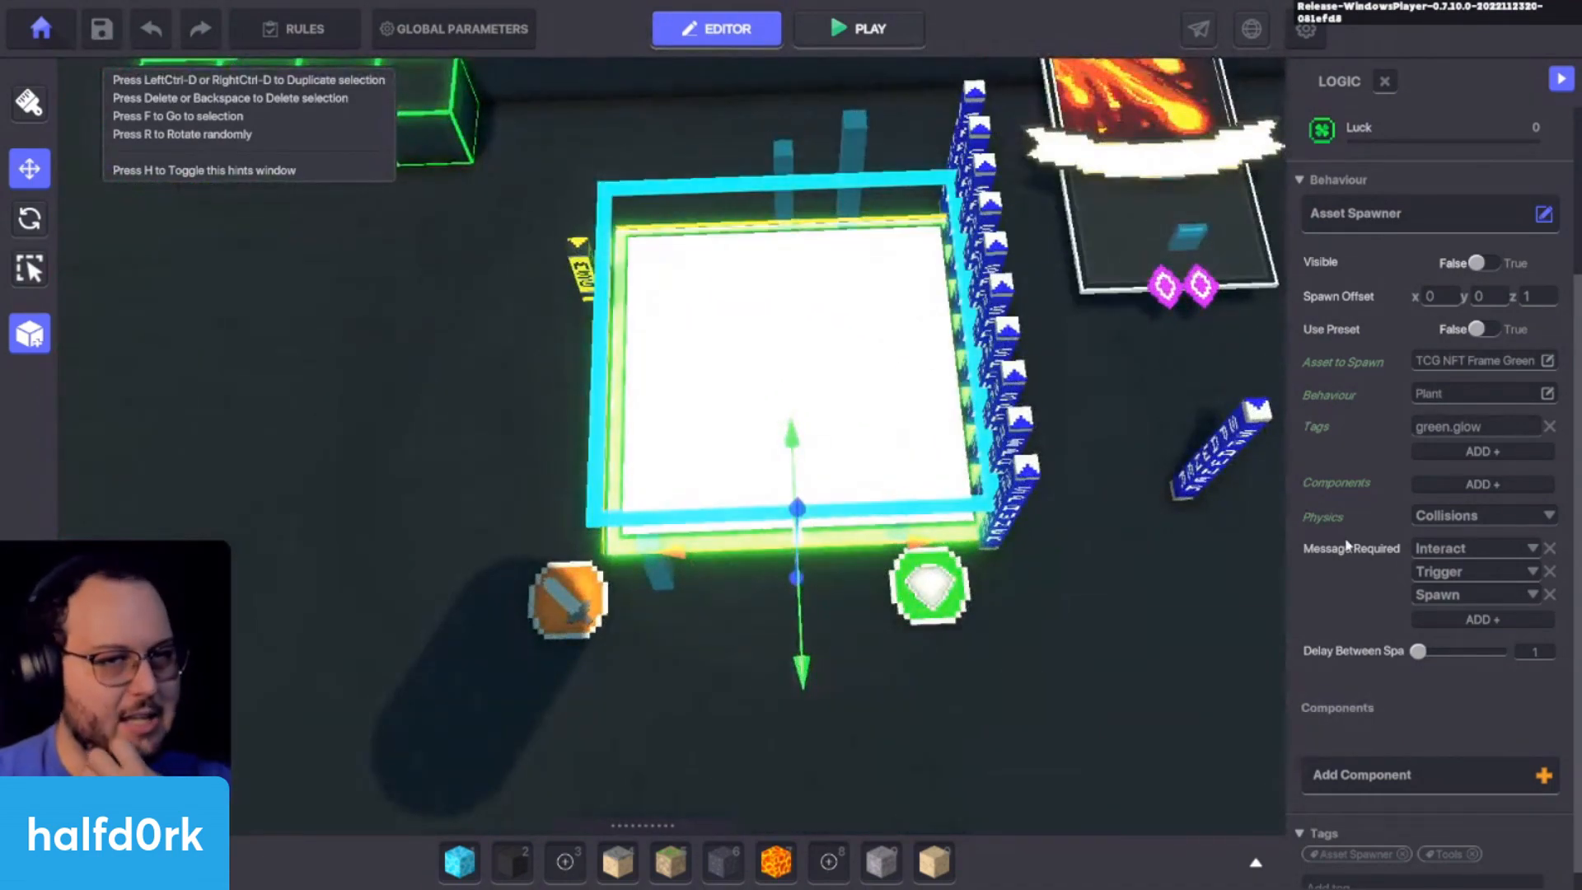
right_click_drag(989, 470, 1236, 363)
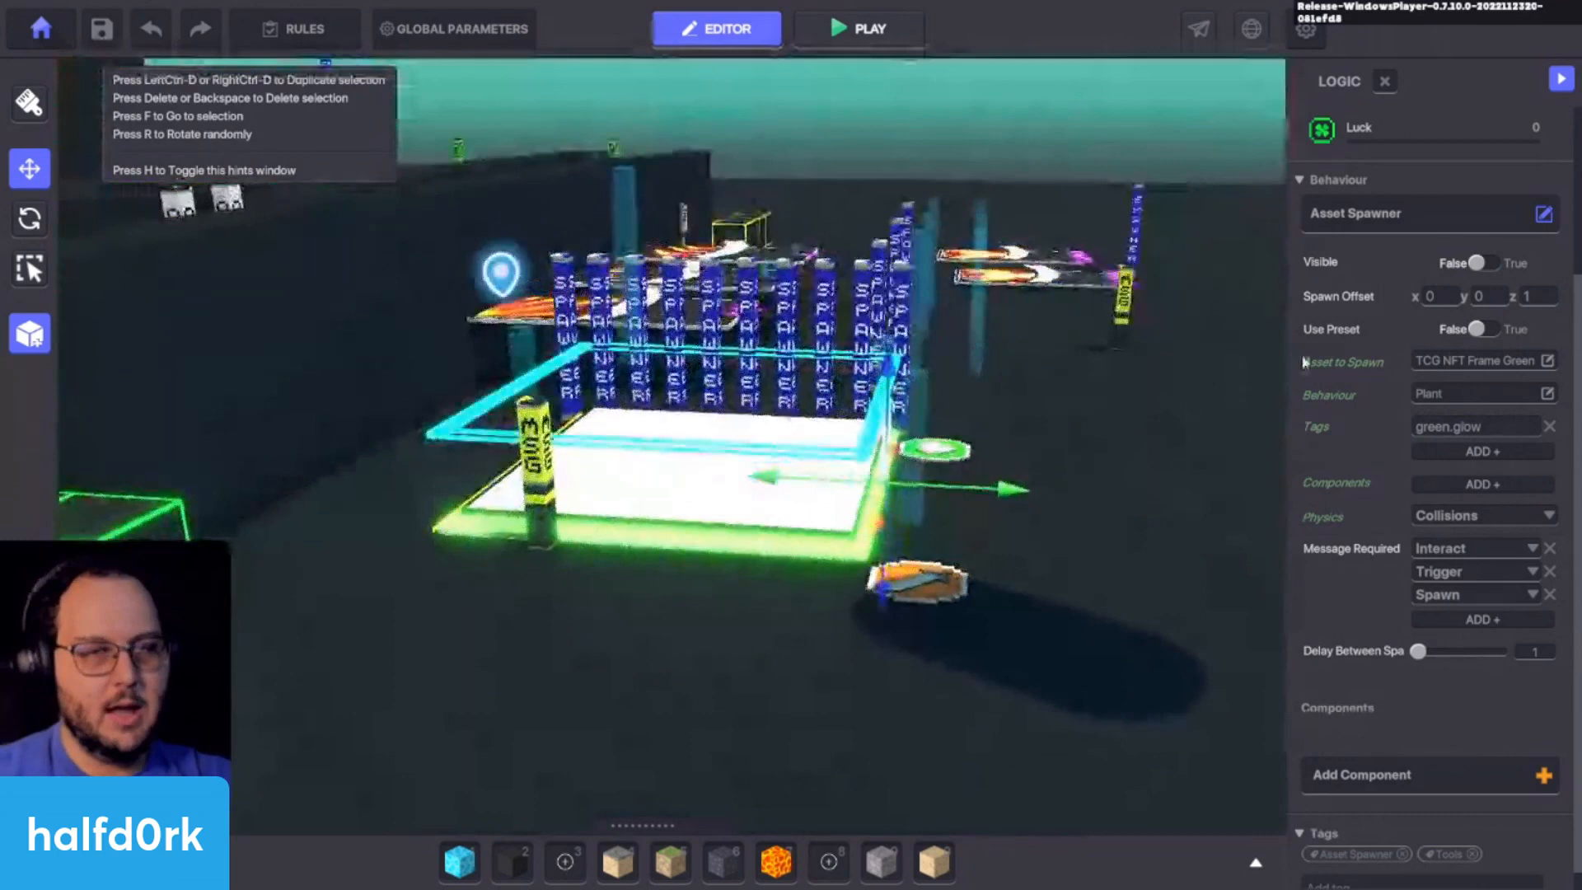
left_click(1550, 298)
type("0")
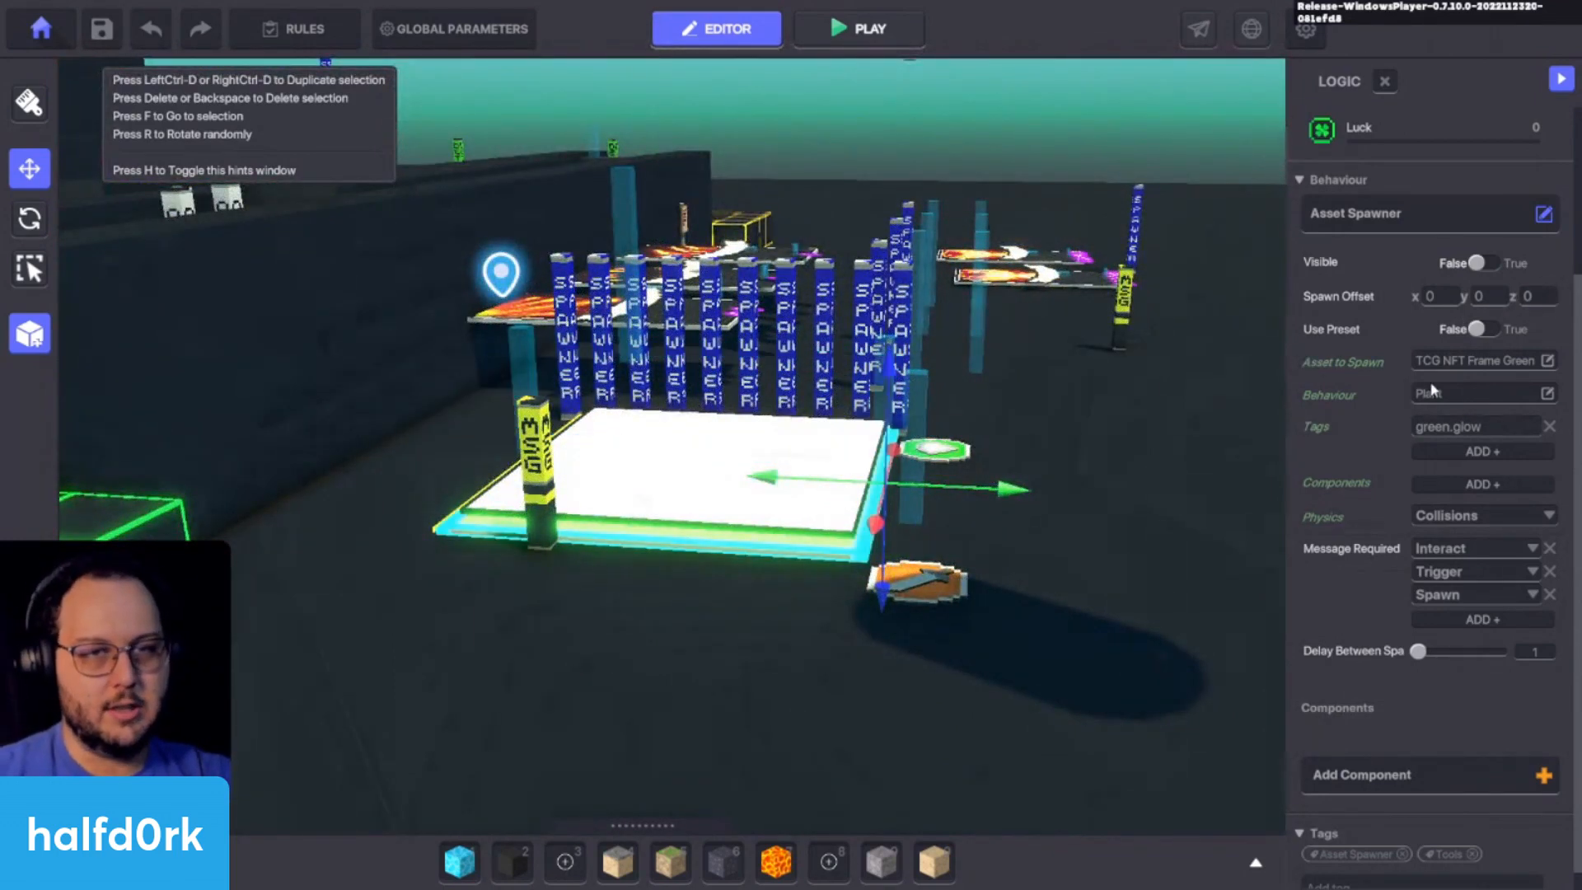
Step: Remove the Trigger, Spawn and Interact messages from the green glow spawner's required messages
left_click(1551, 571)
left_click(1550, 570)
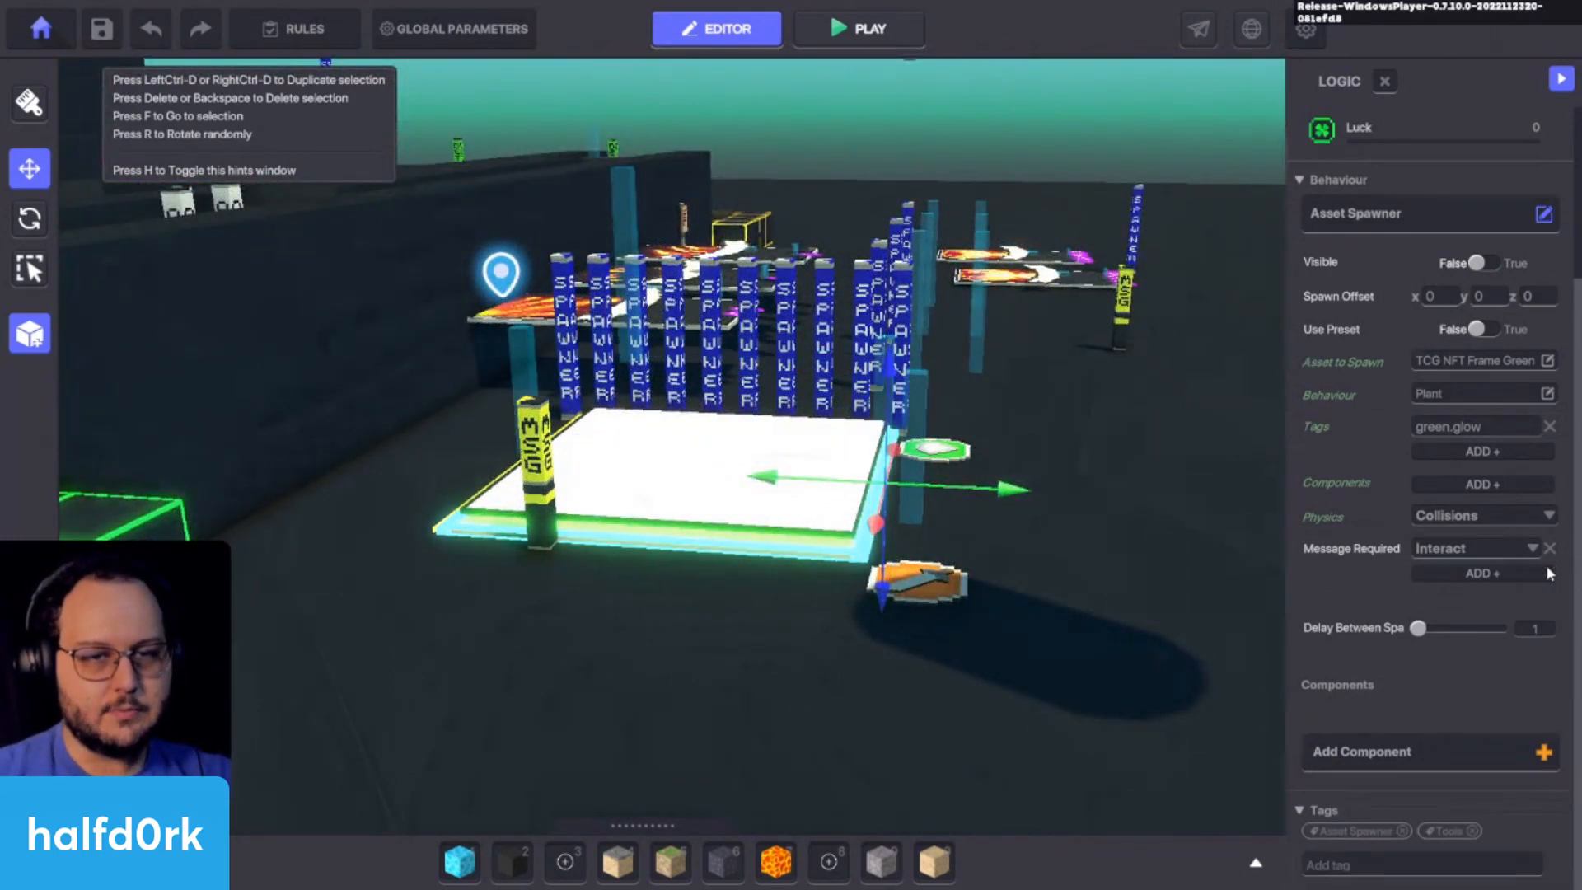
right_click_drag(1055, 548, 811, 679)
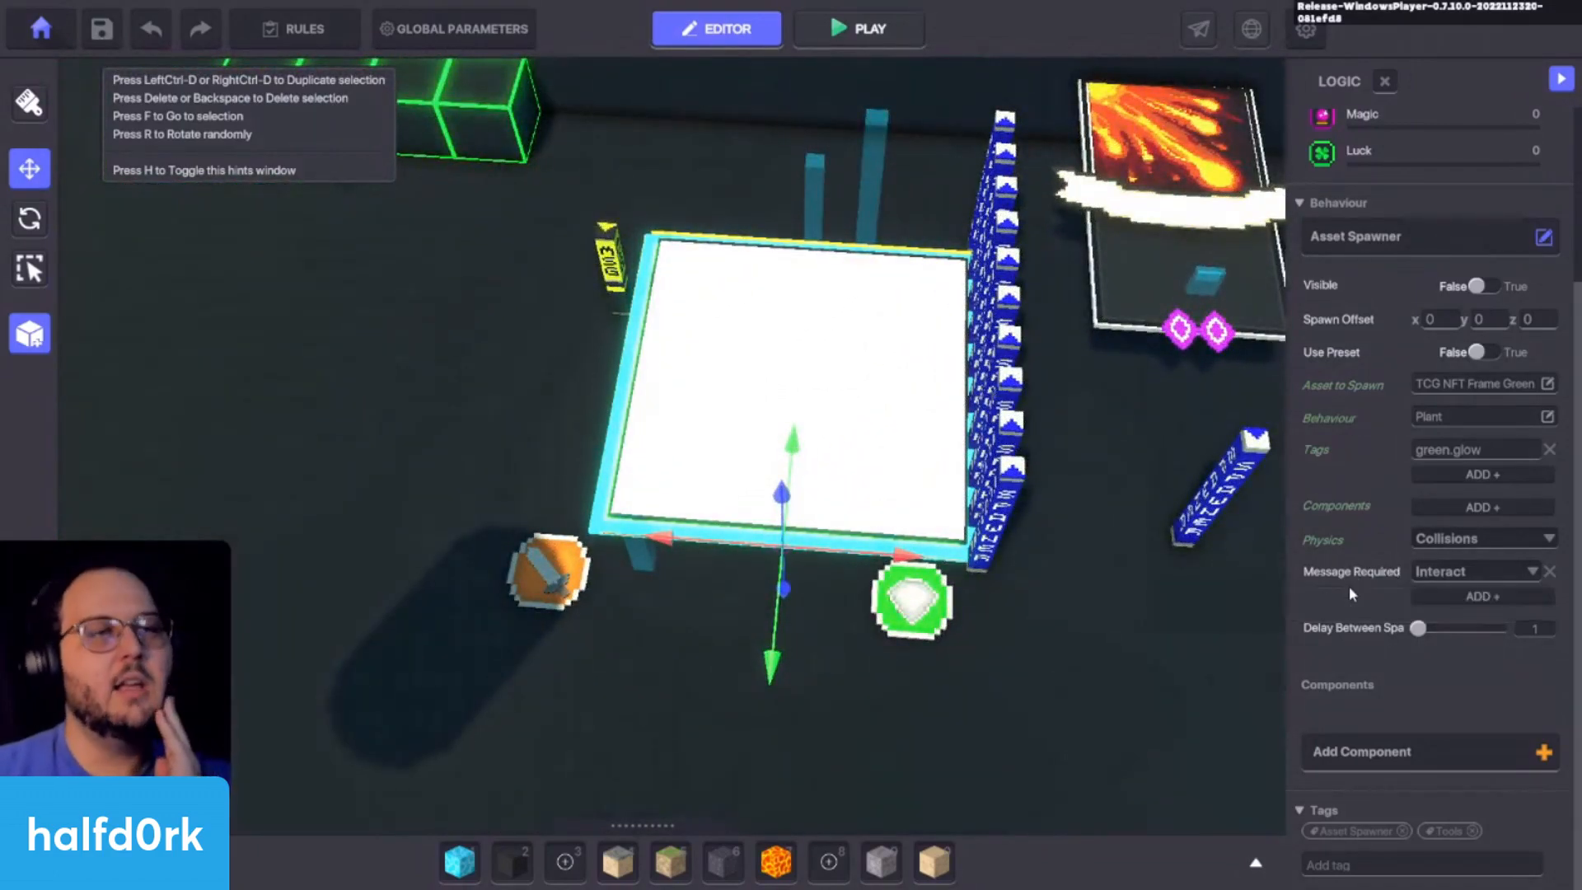
mouse_move(1344, 576)
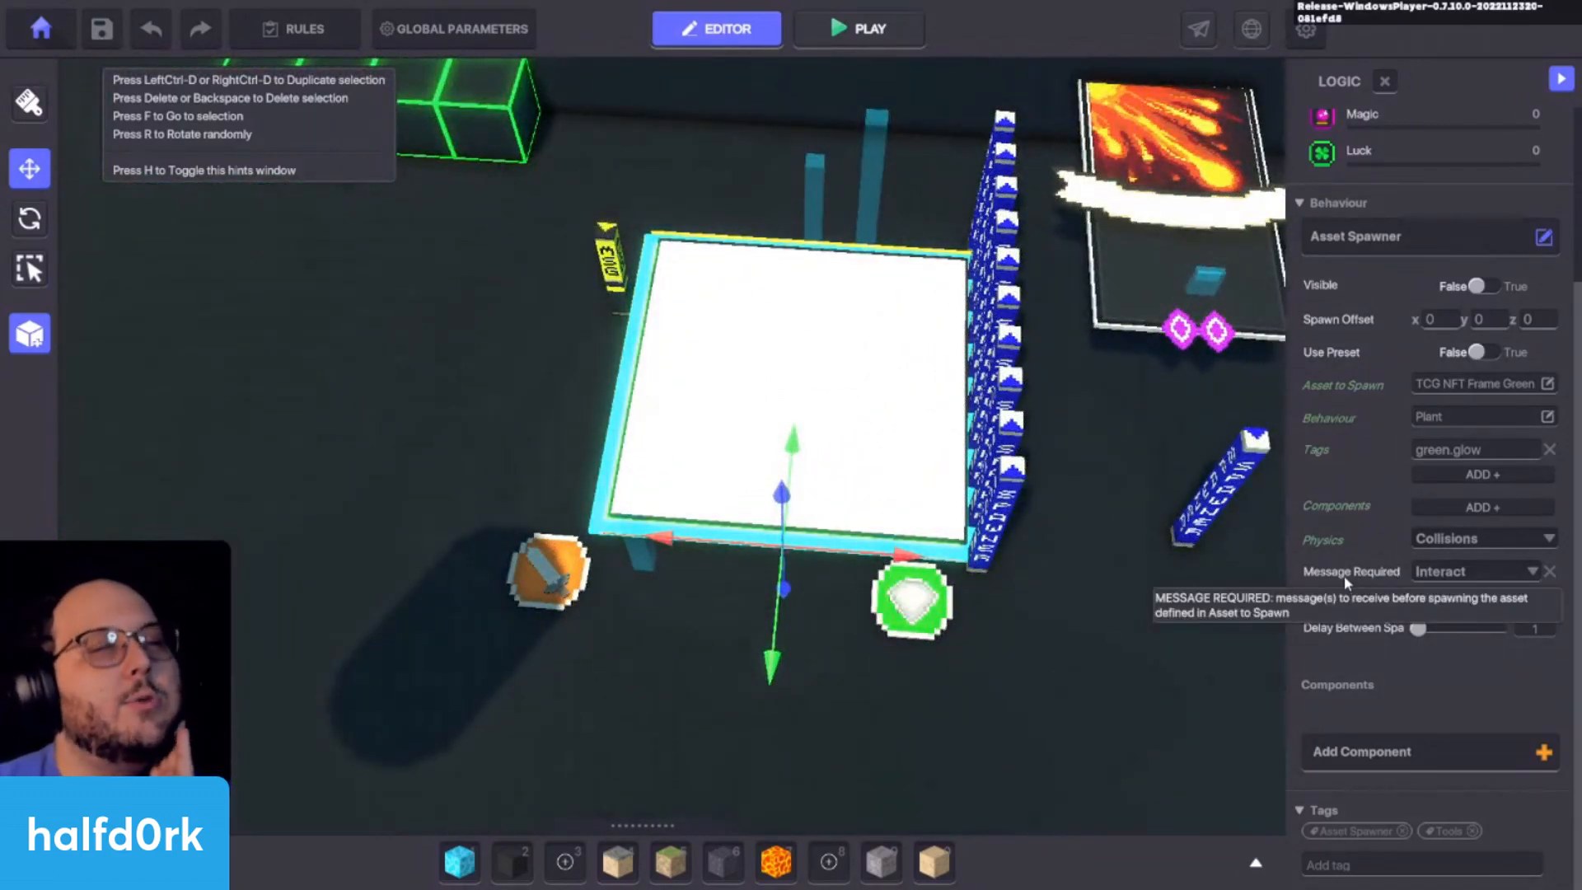
key("d")
key("e")
key("a")
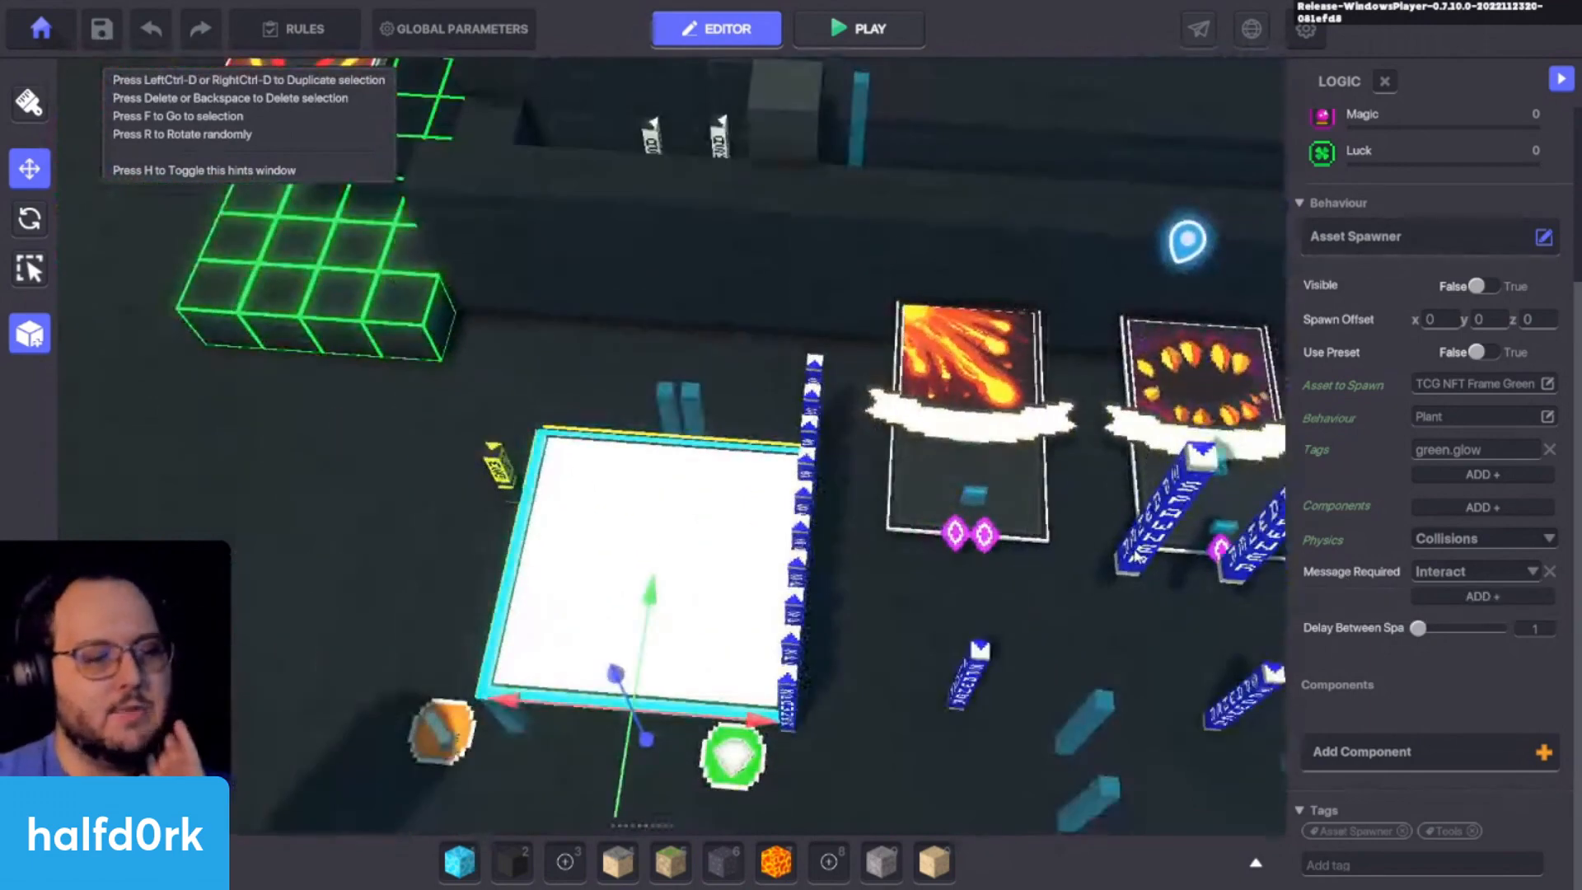
middle_click_drag(1135, 551, 1163, 486)
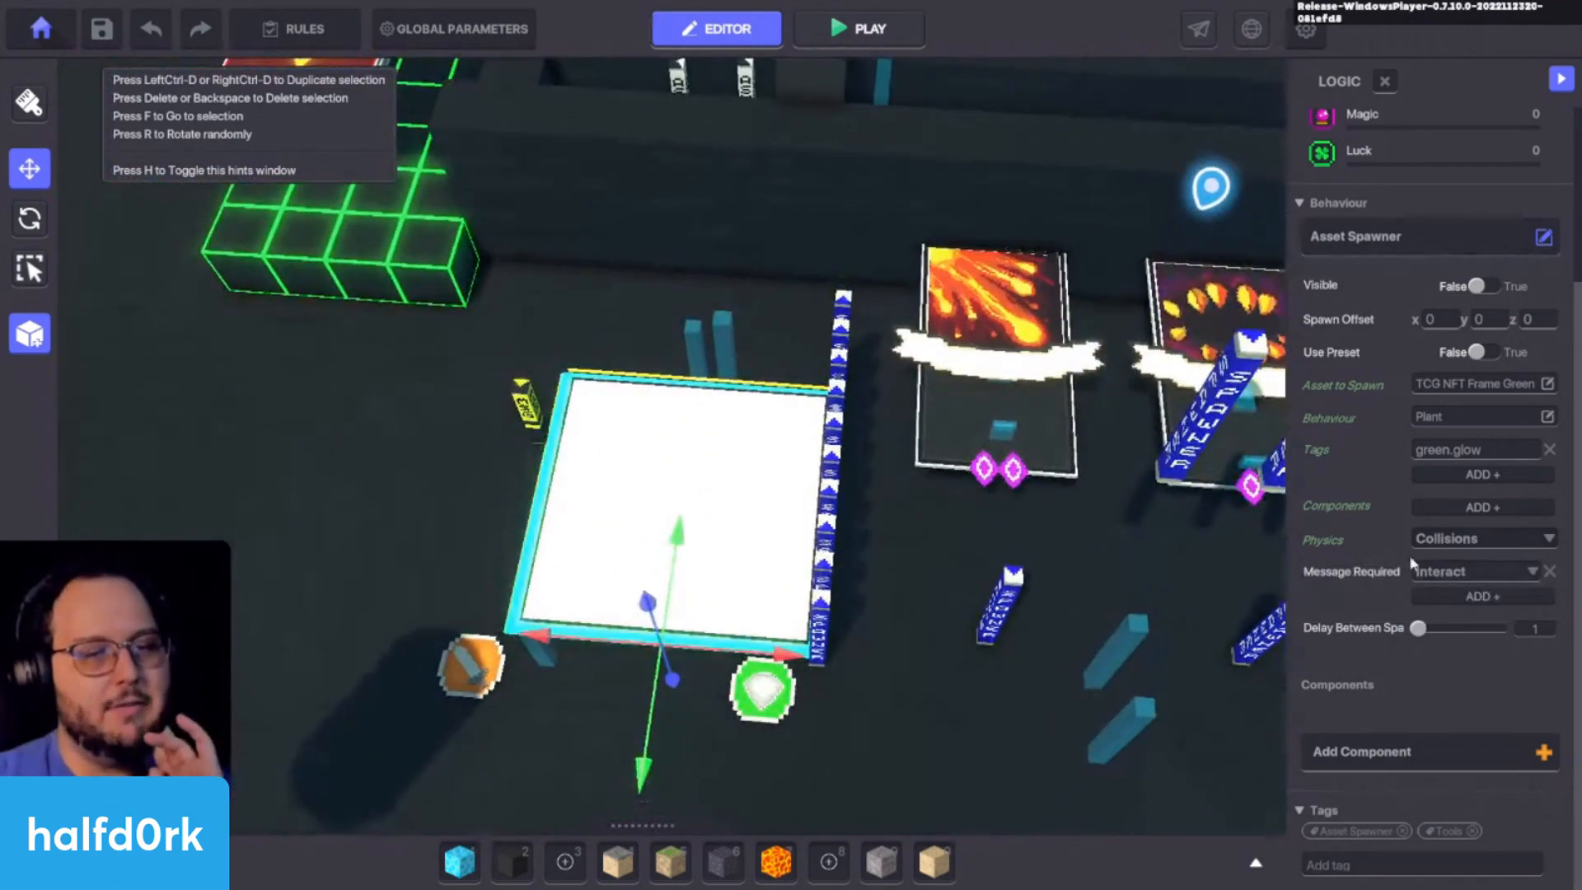
left_click(1548, 572)
Step: Select the Blaze Spikes card and examine its Animated Decoration, Health, Toggle Behaviour and Speaker settings
middle_click_drag(1155, 561, 919, 498)
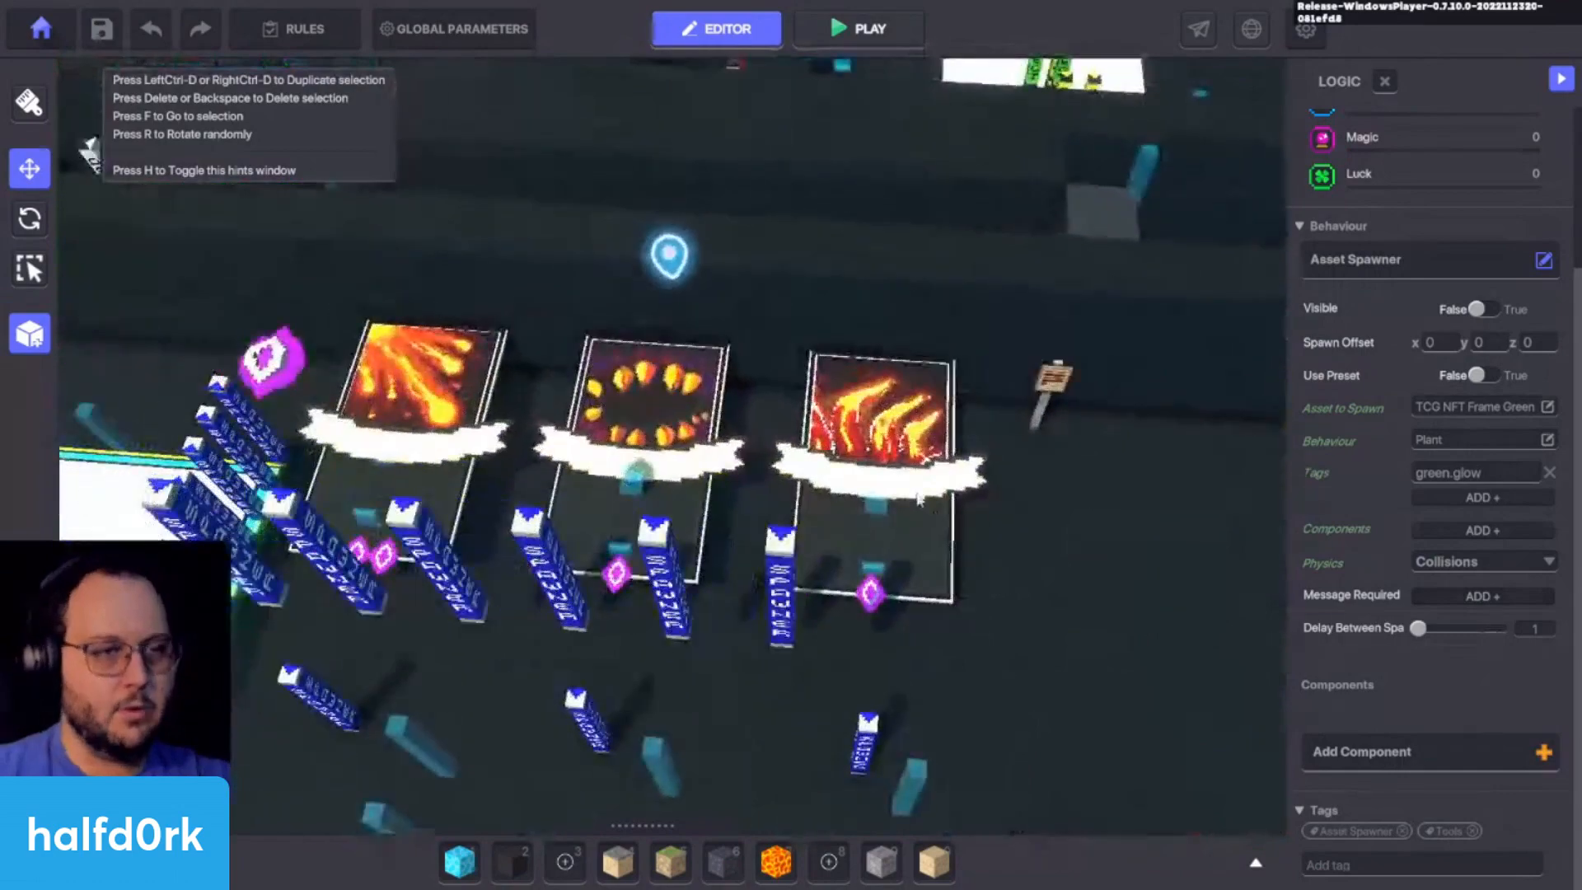
left_click(920, 497)
key("f")
right_click_drag(922, 495, 546, 400)
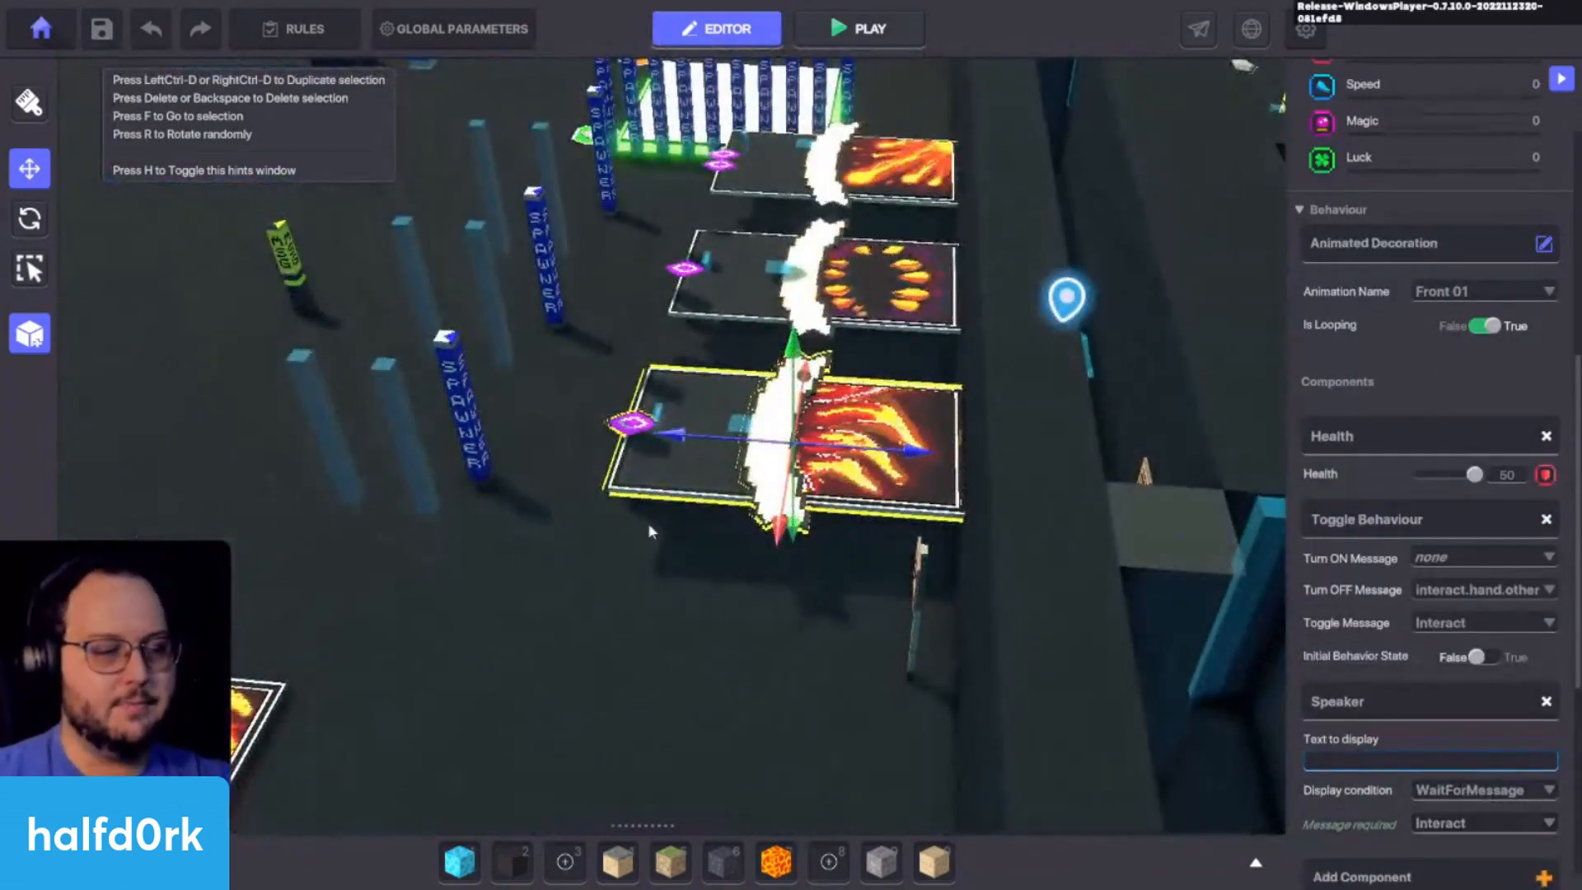
mouse_move(1013, 572)
right_mouse_down()
mouse_move(1063, 724)
mouse_move(1009, 583)
right_mouse_up()
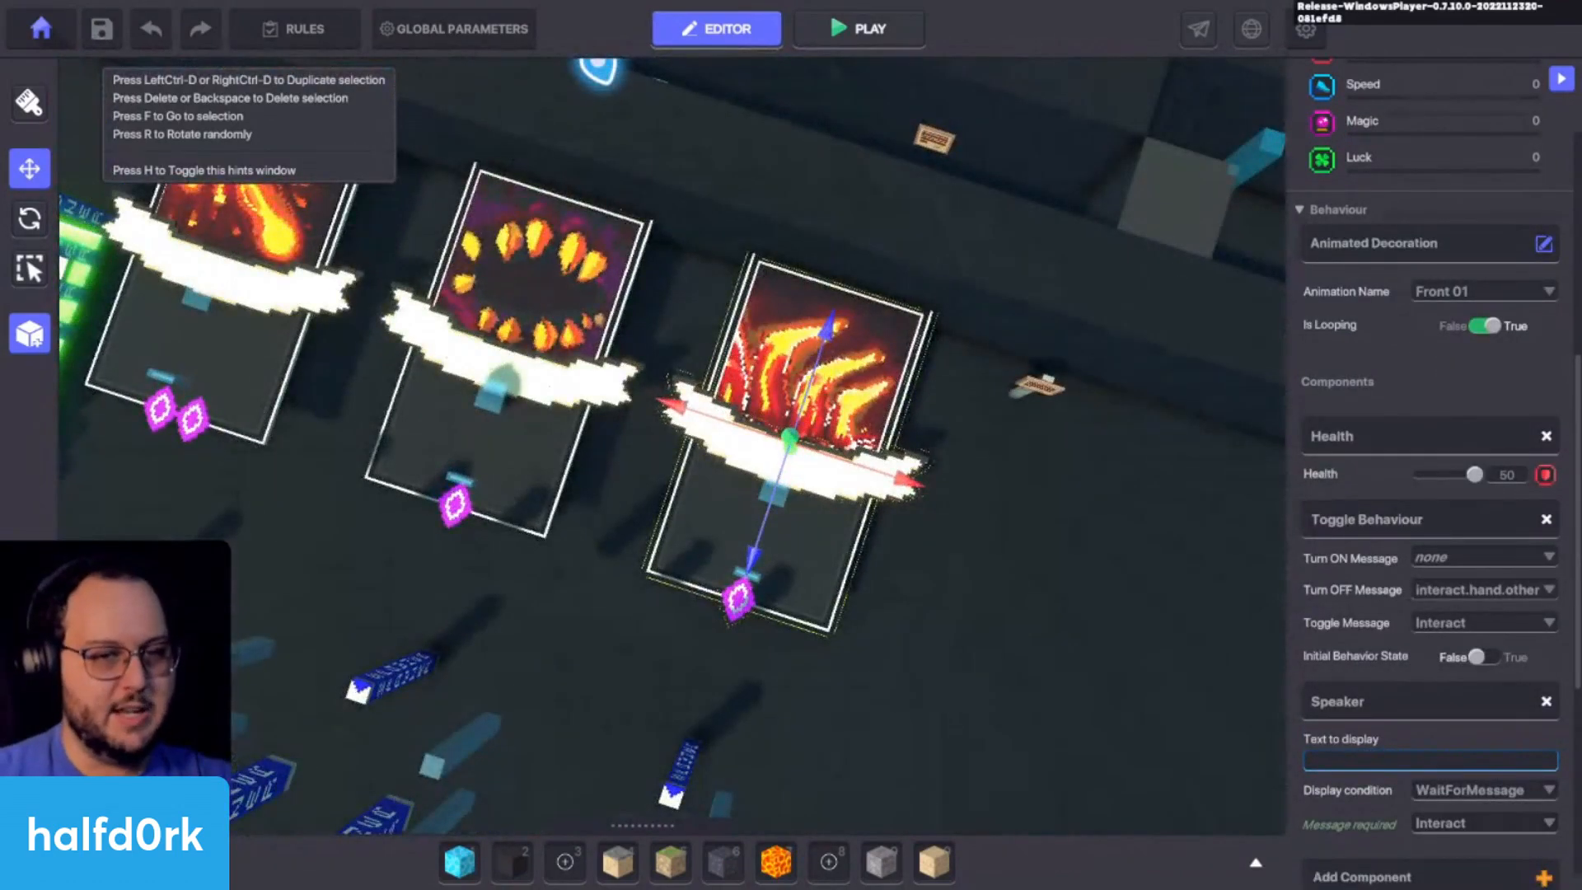
Step: Playtest the experience, walking along the lane past the hand cards to check each card's glow and description, and return to editing
key("ctrl+p")
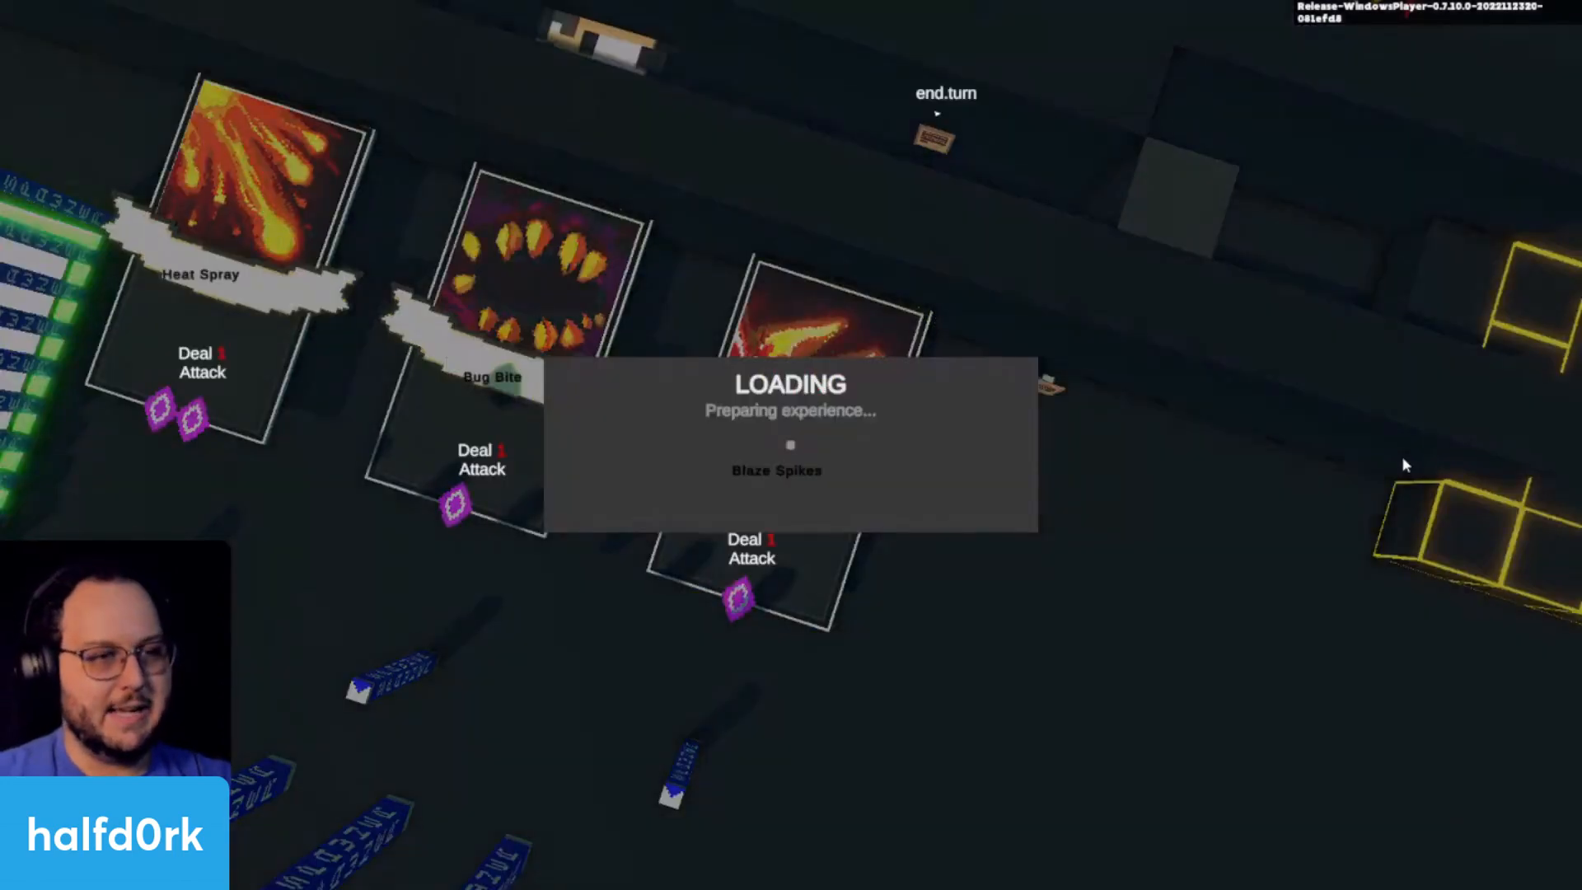
key("d")
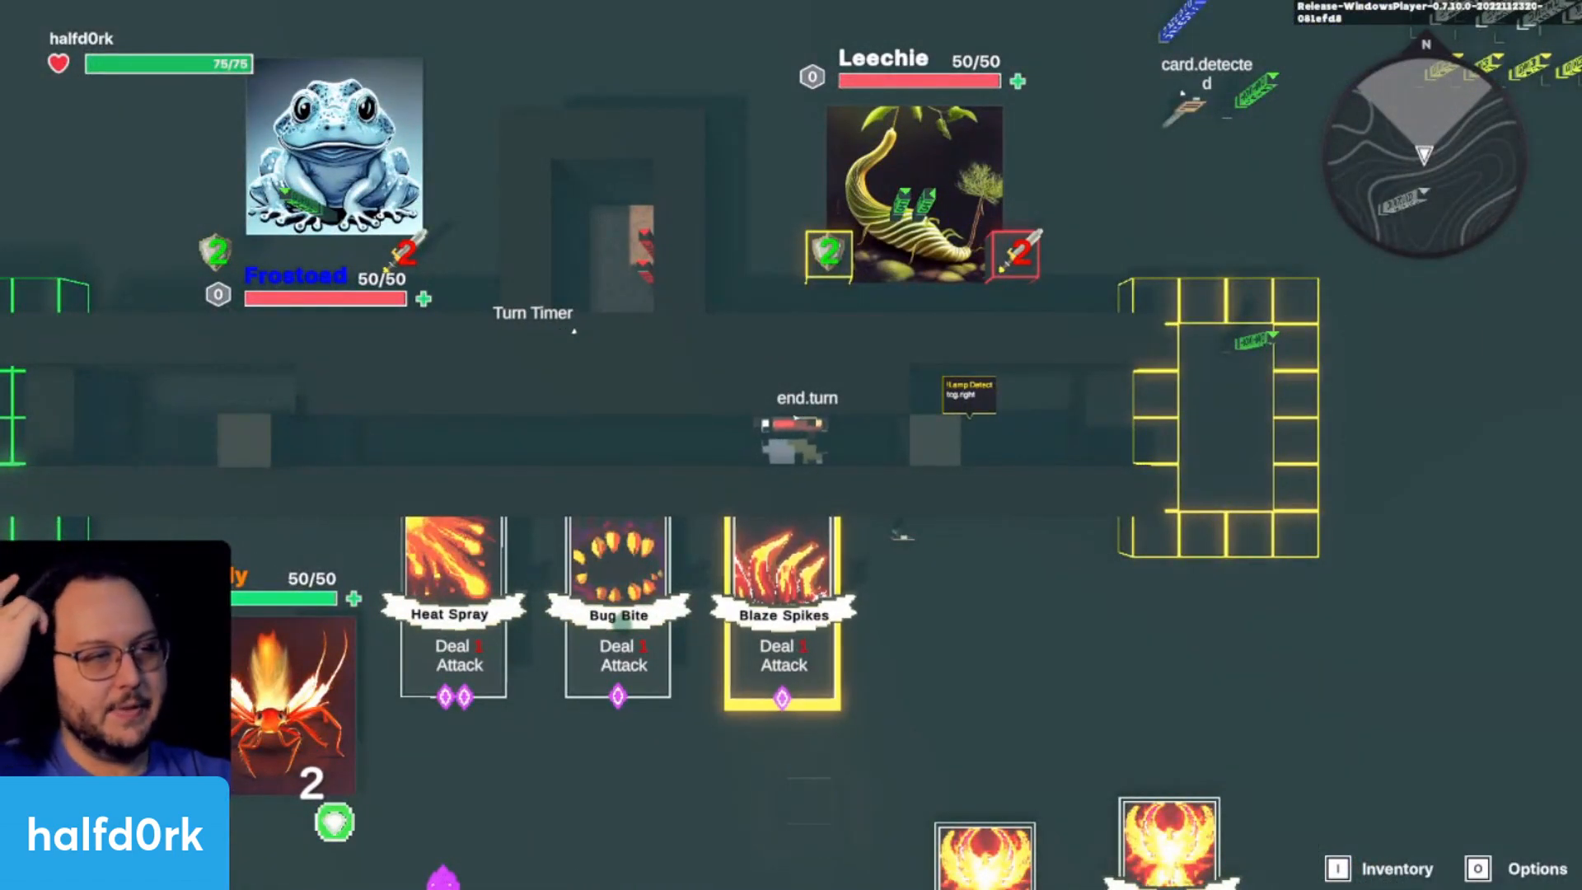
key("a")
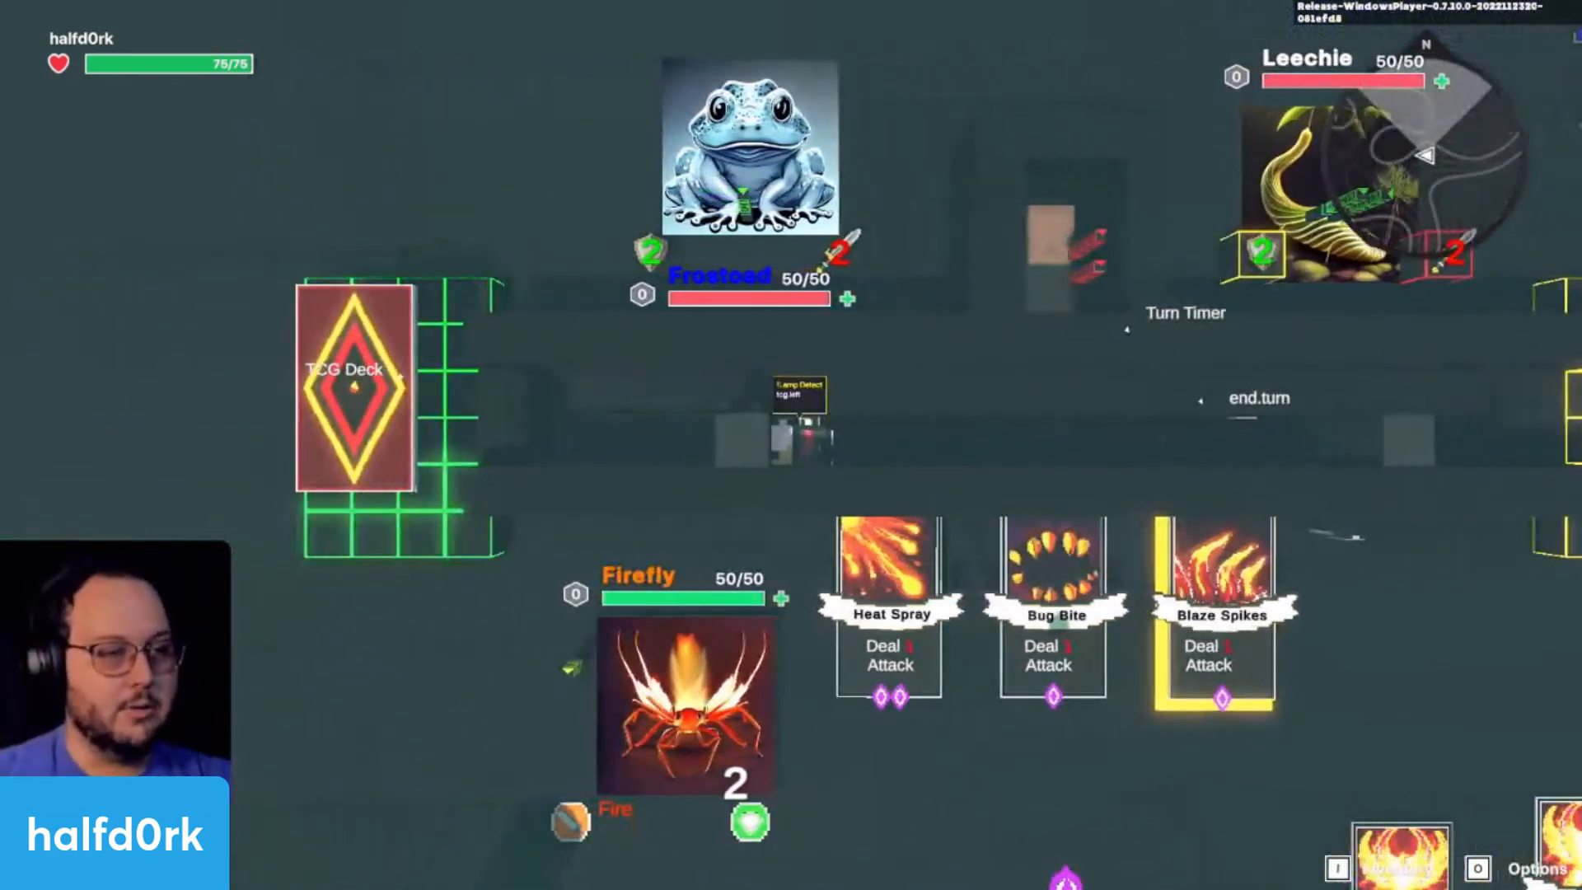
key("s")
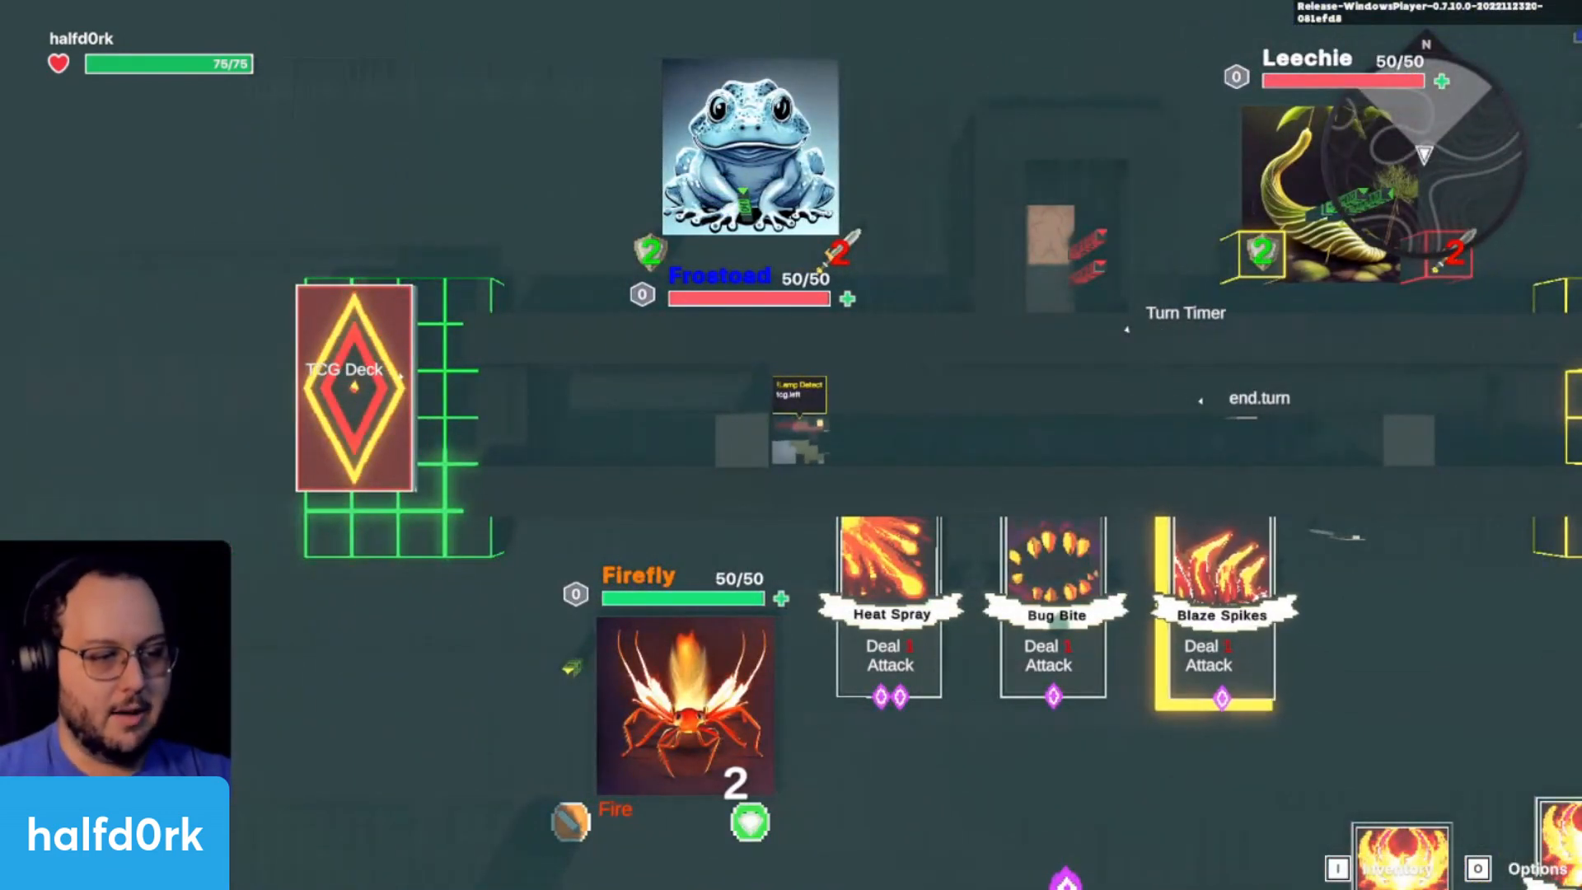
key("d")
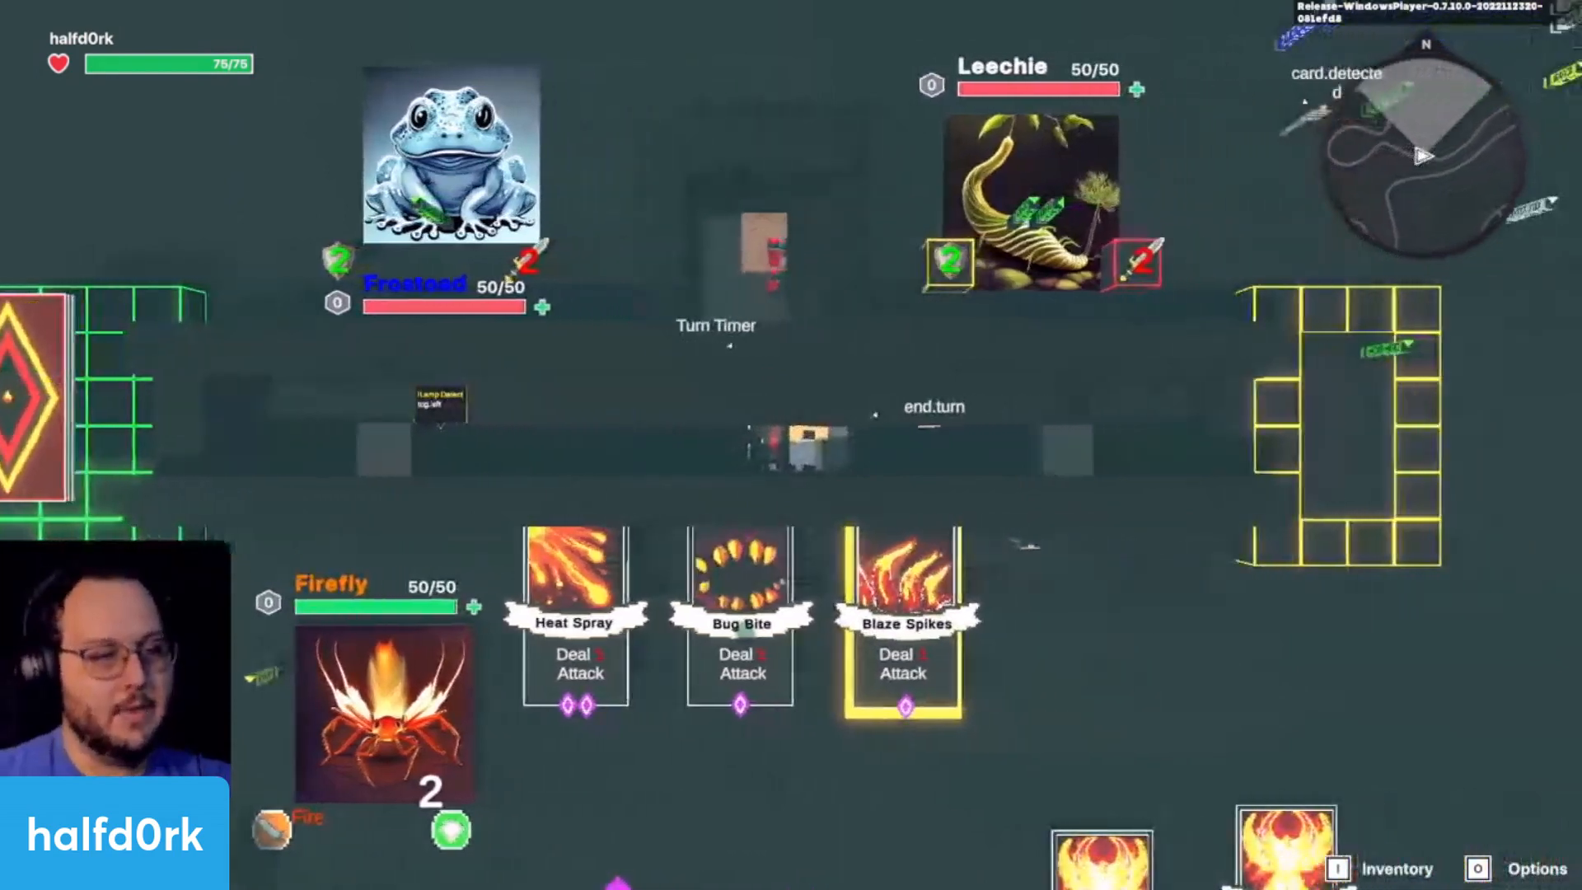
key("a")
key("s")
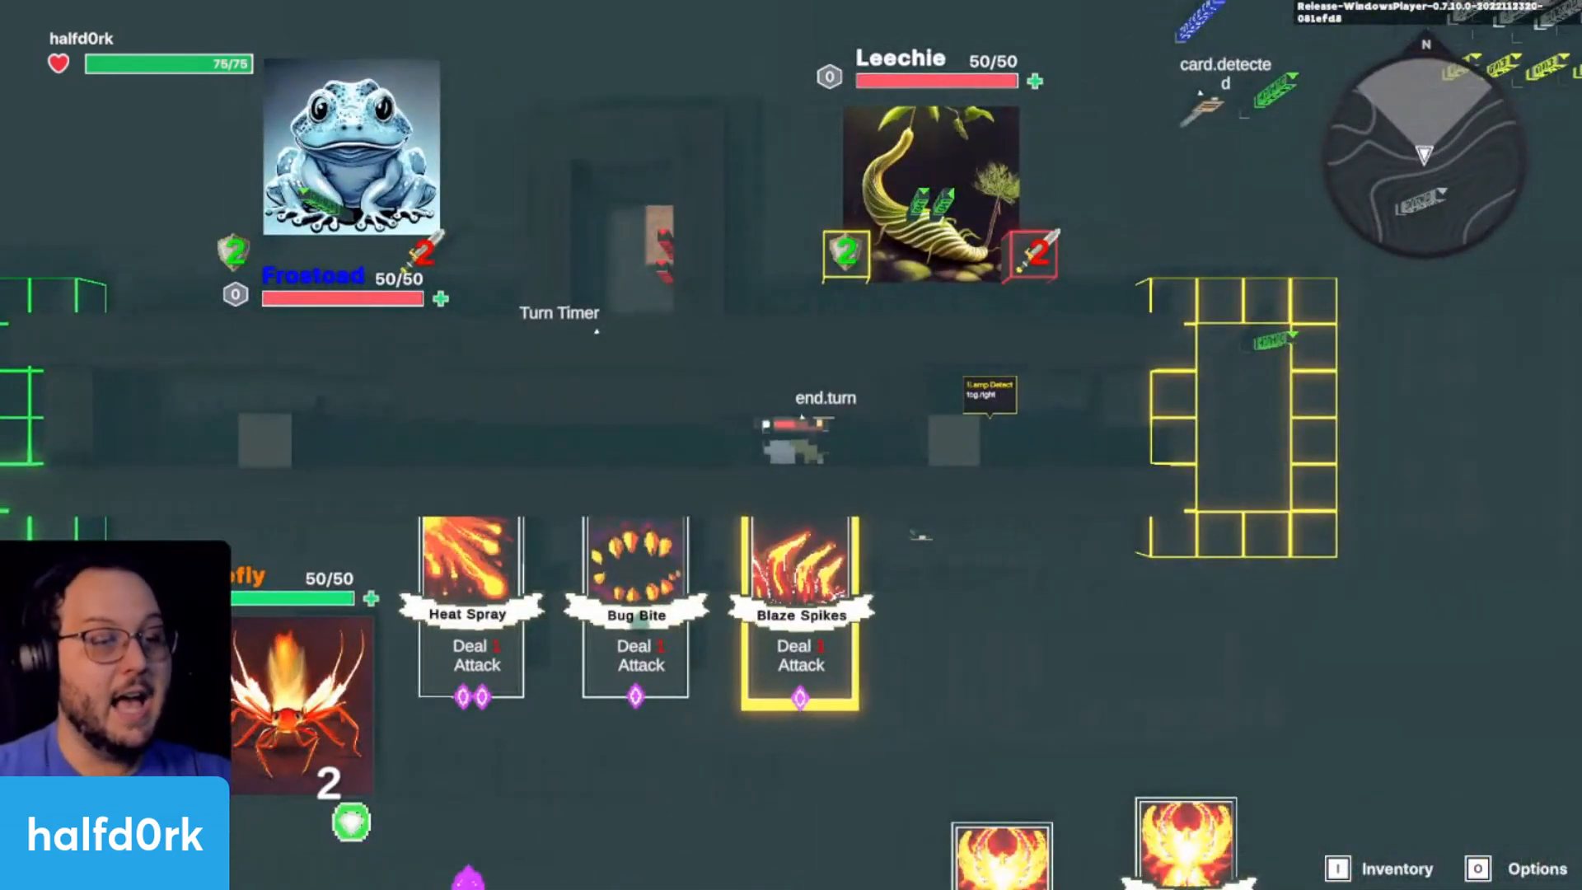
key("Escape")
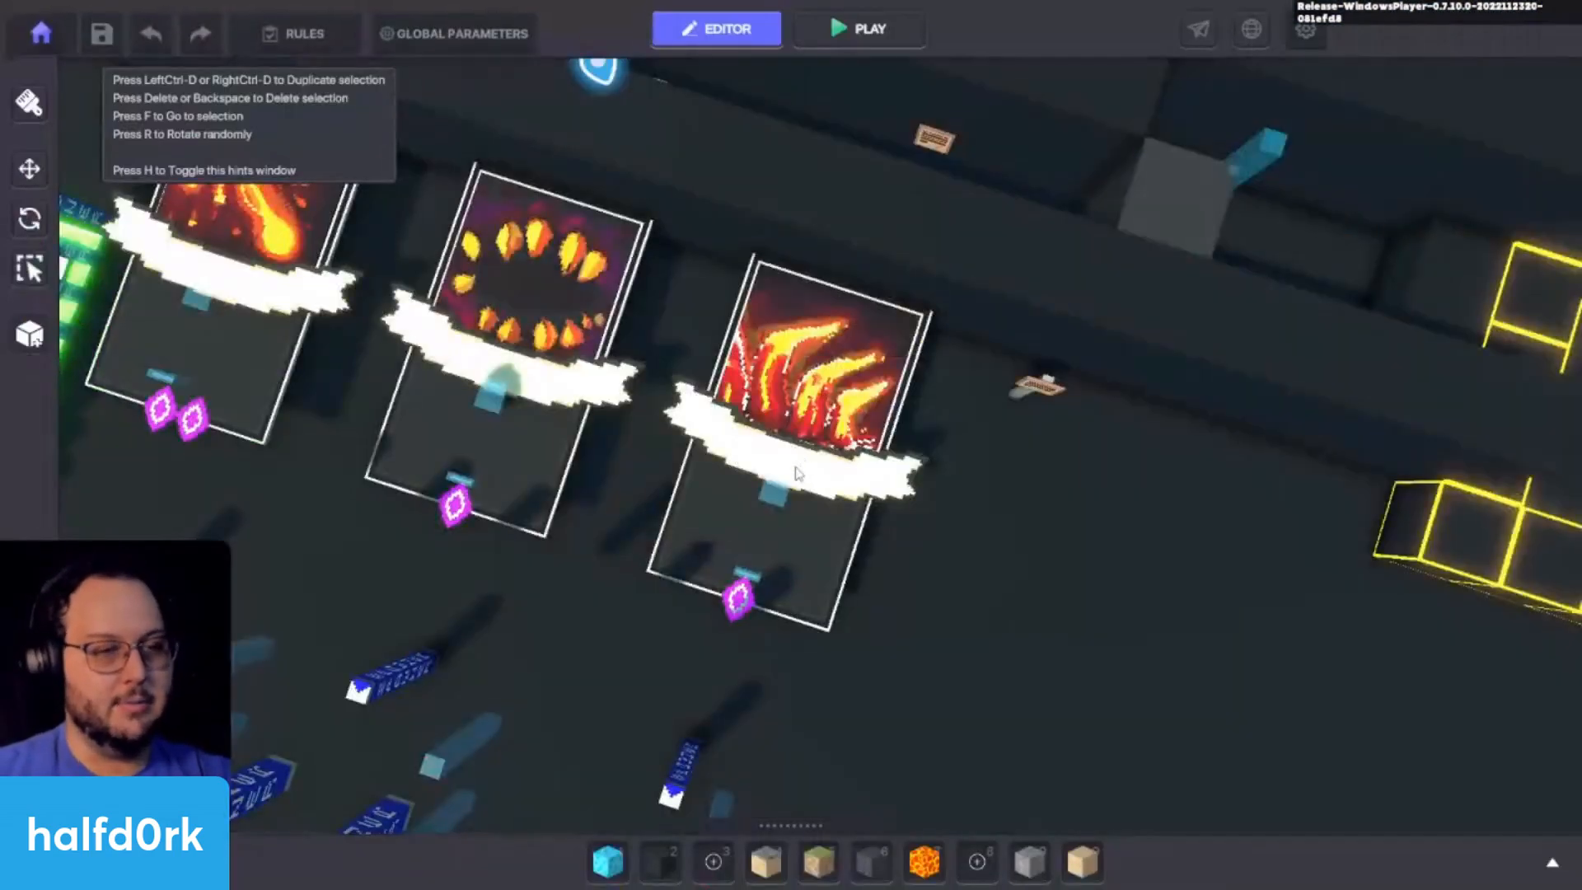
Step: Change the Blaze Spikes card's description label to read "Deal 1 when hit.", keeping the 1 wrapped in red color tags
left_click(759, 500)
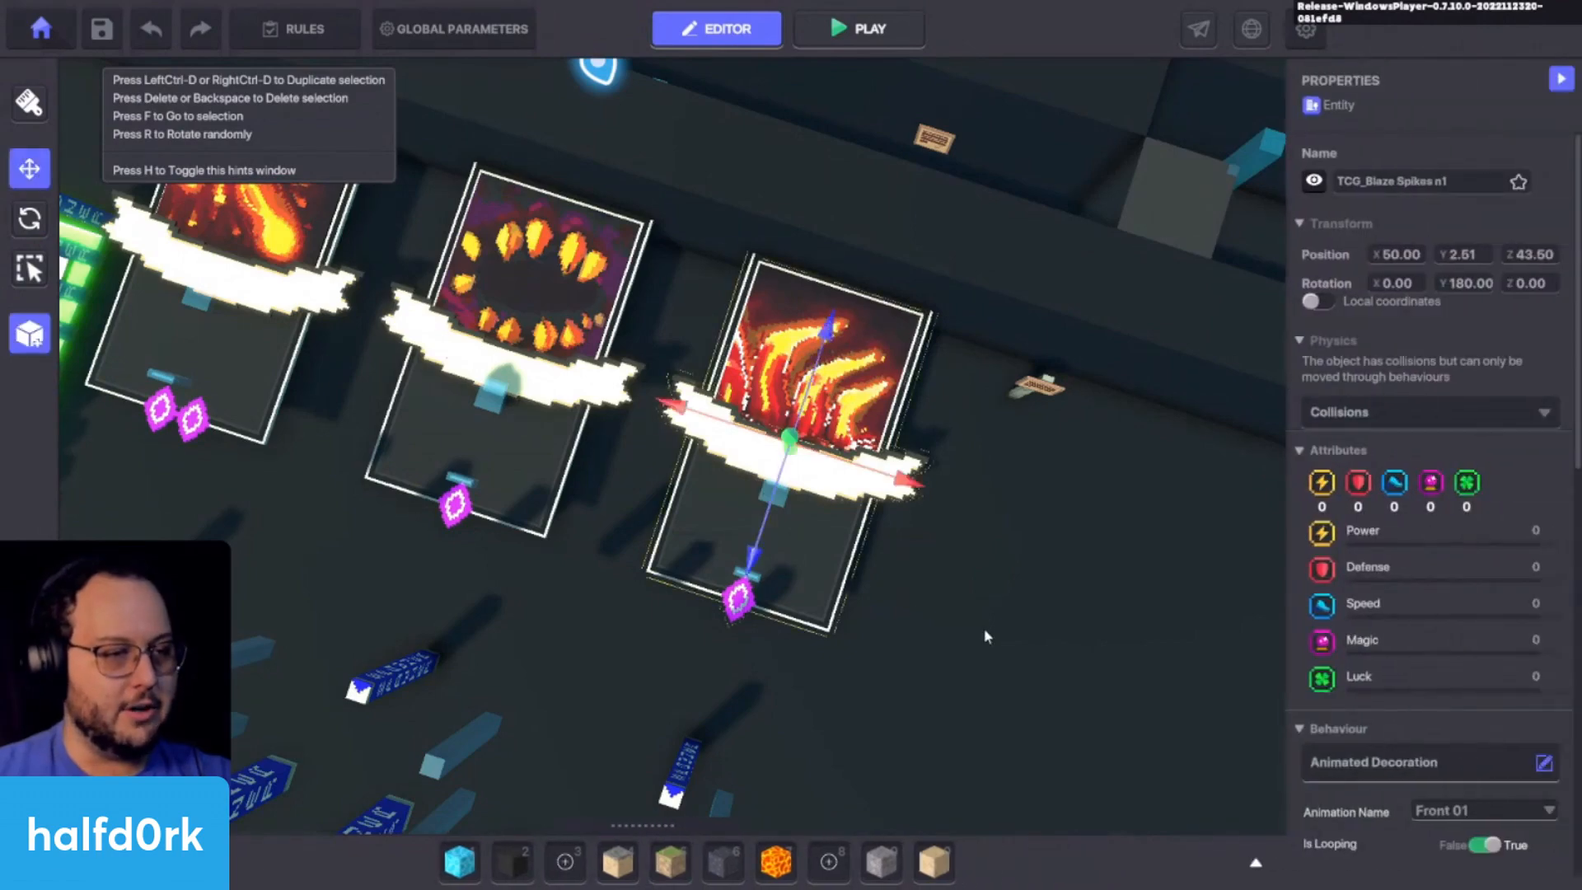
key("f")
left_click(864, 429)
key("f")
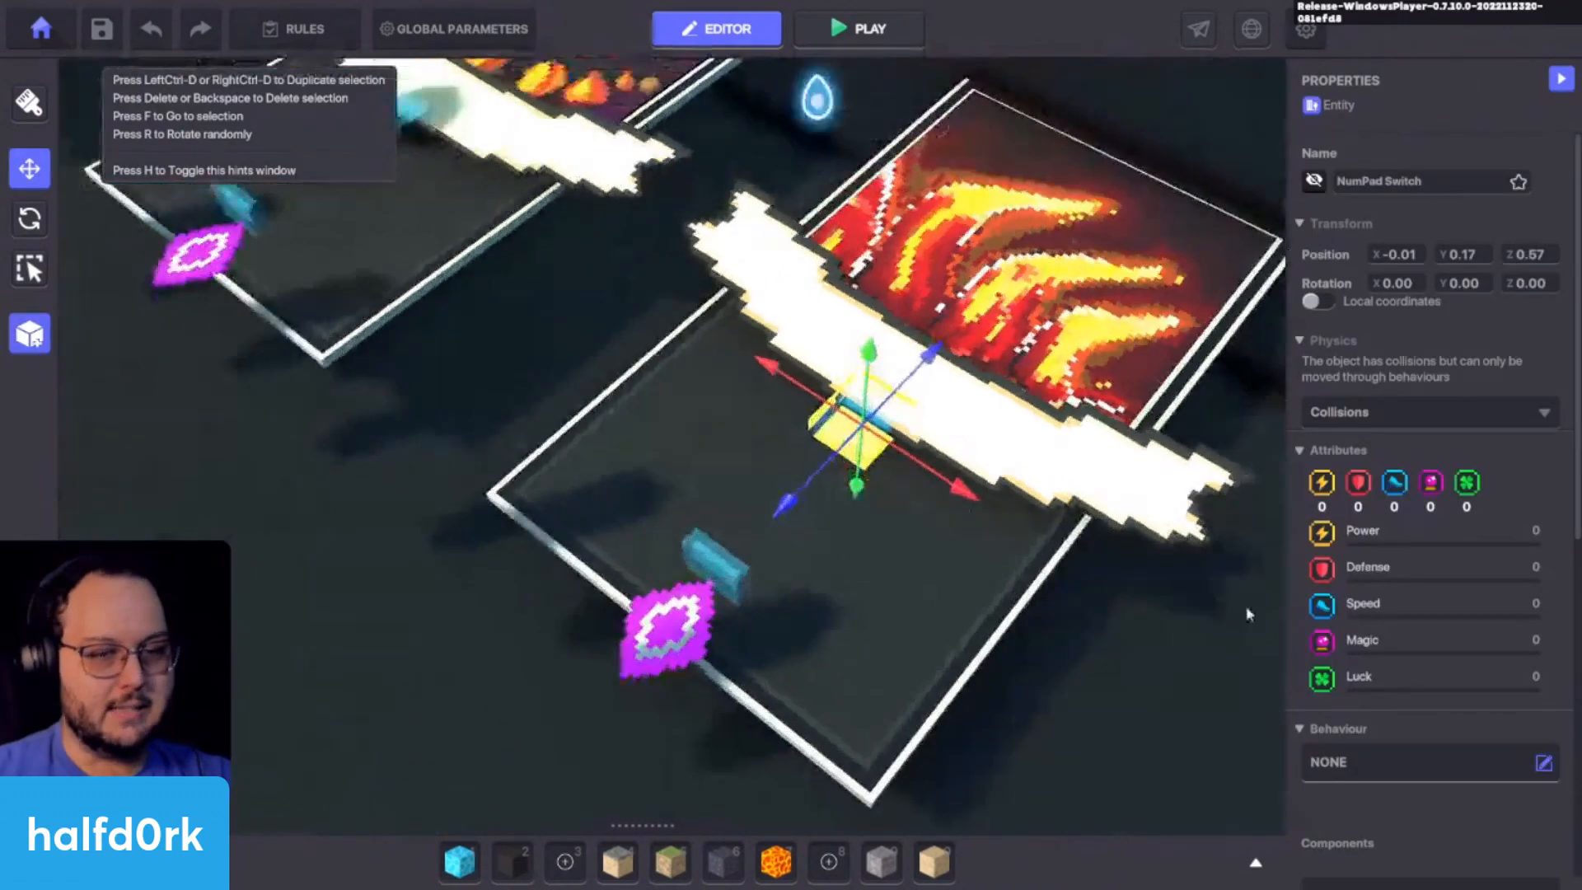
scroll(1428, 704, "down", 5)
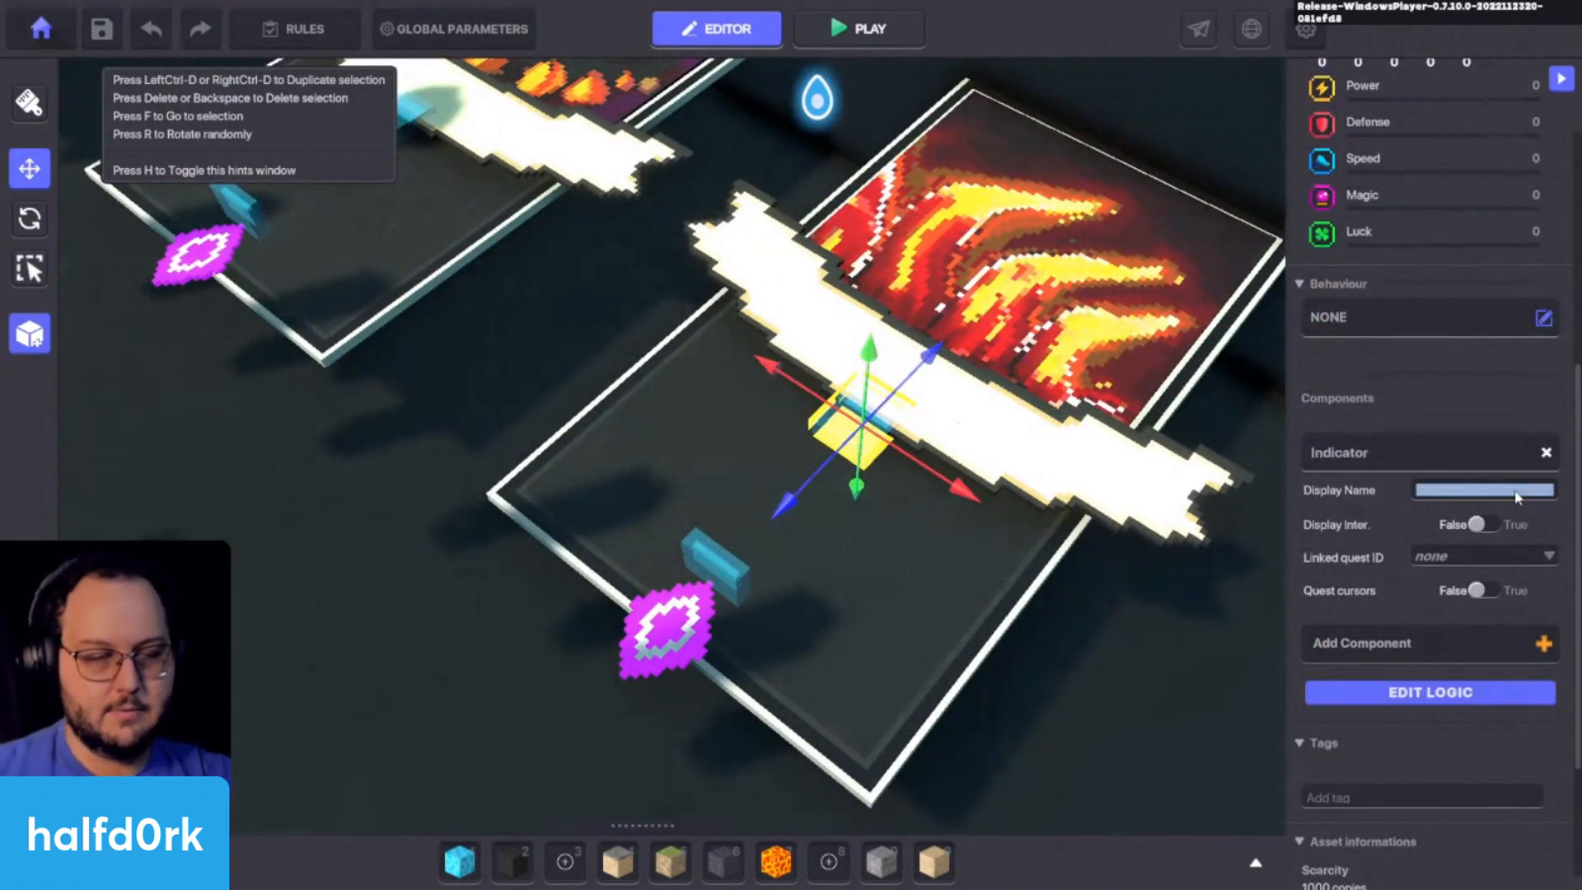
left_click(783, 608)
left_click(718, 567)
scroll(1452, 710, "down", 7)
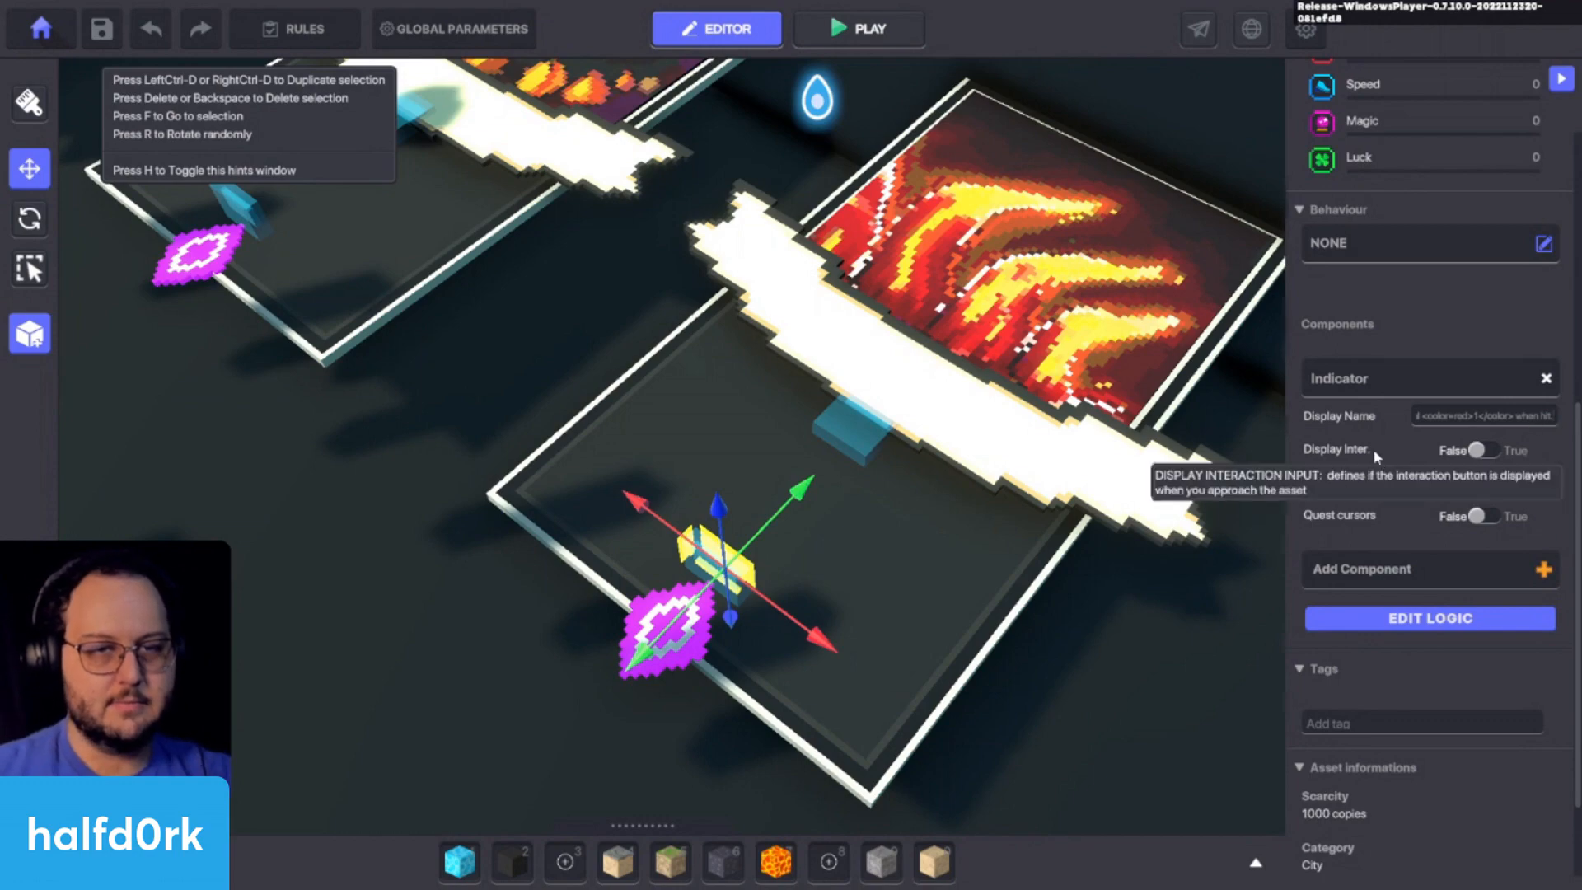
scroll(1374, 449, "down", 3)
scroll(1097, 428, "down", 4)
scroll(1089, 422, "down", 4)
right_click_drag(1089, 422, 898, 195)
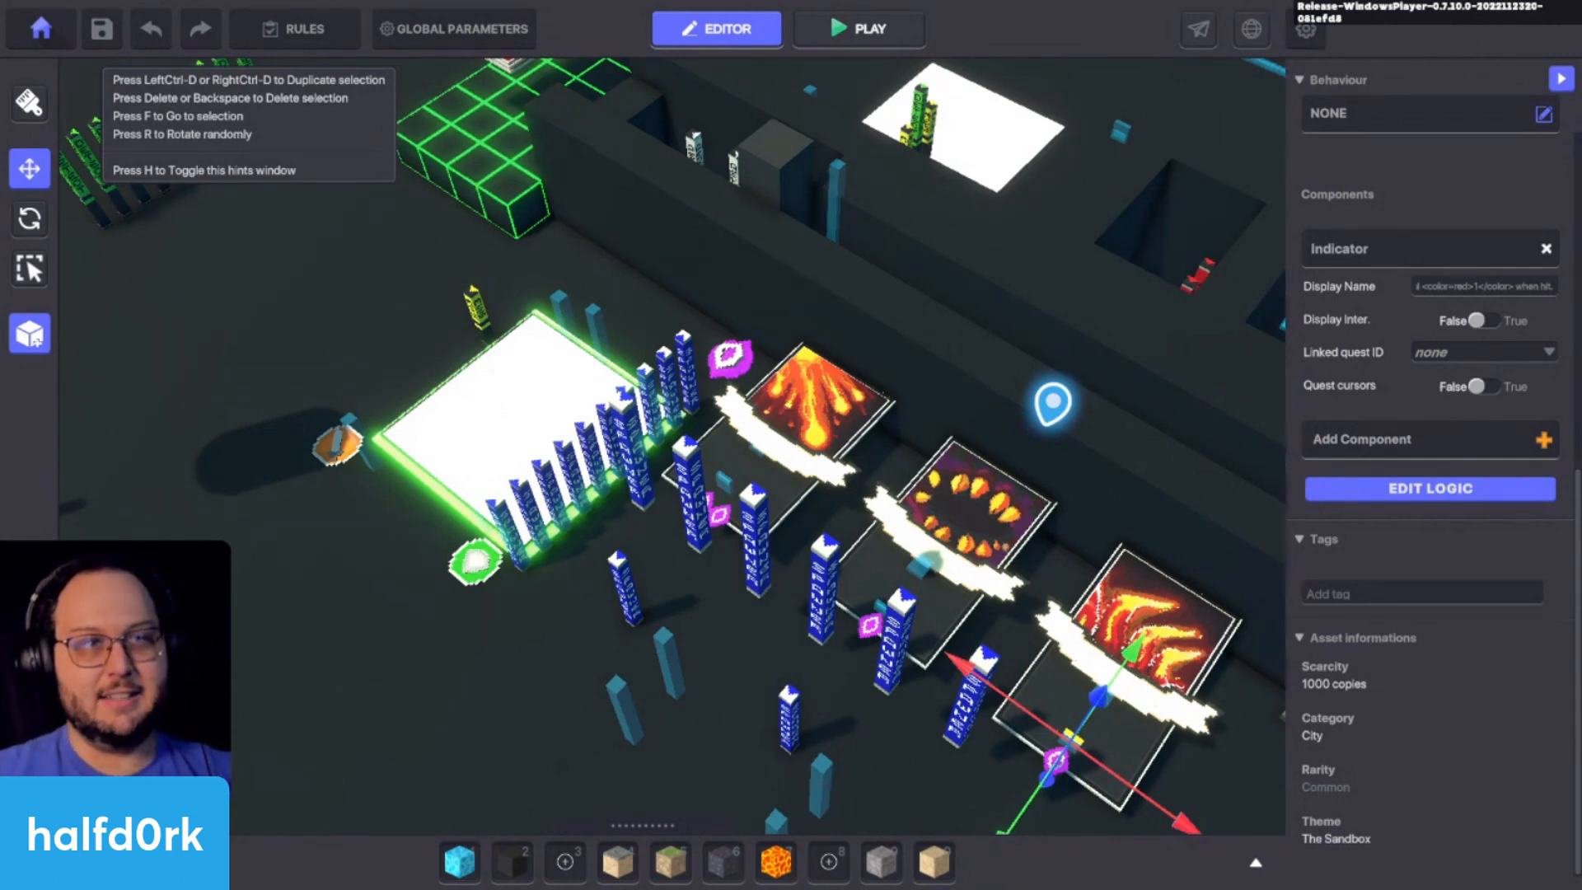
Step: Open the Blaze Spikes card's logic and examine its Health, Toggle Behaviour and Speaker components
left_click(1218, 560)
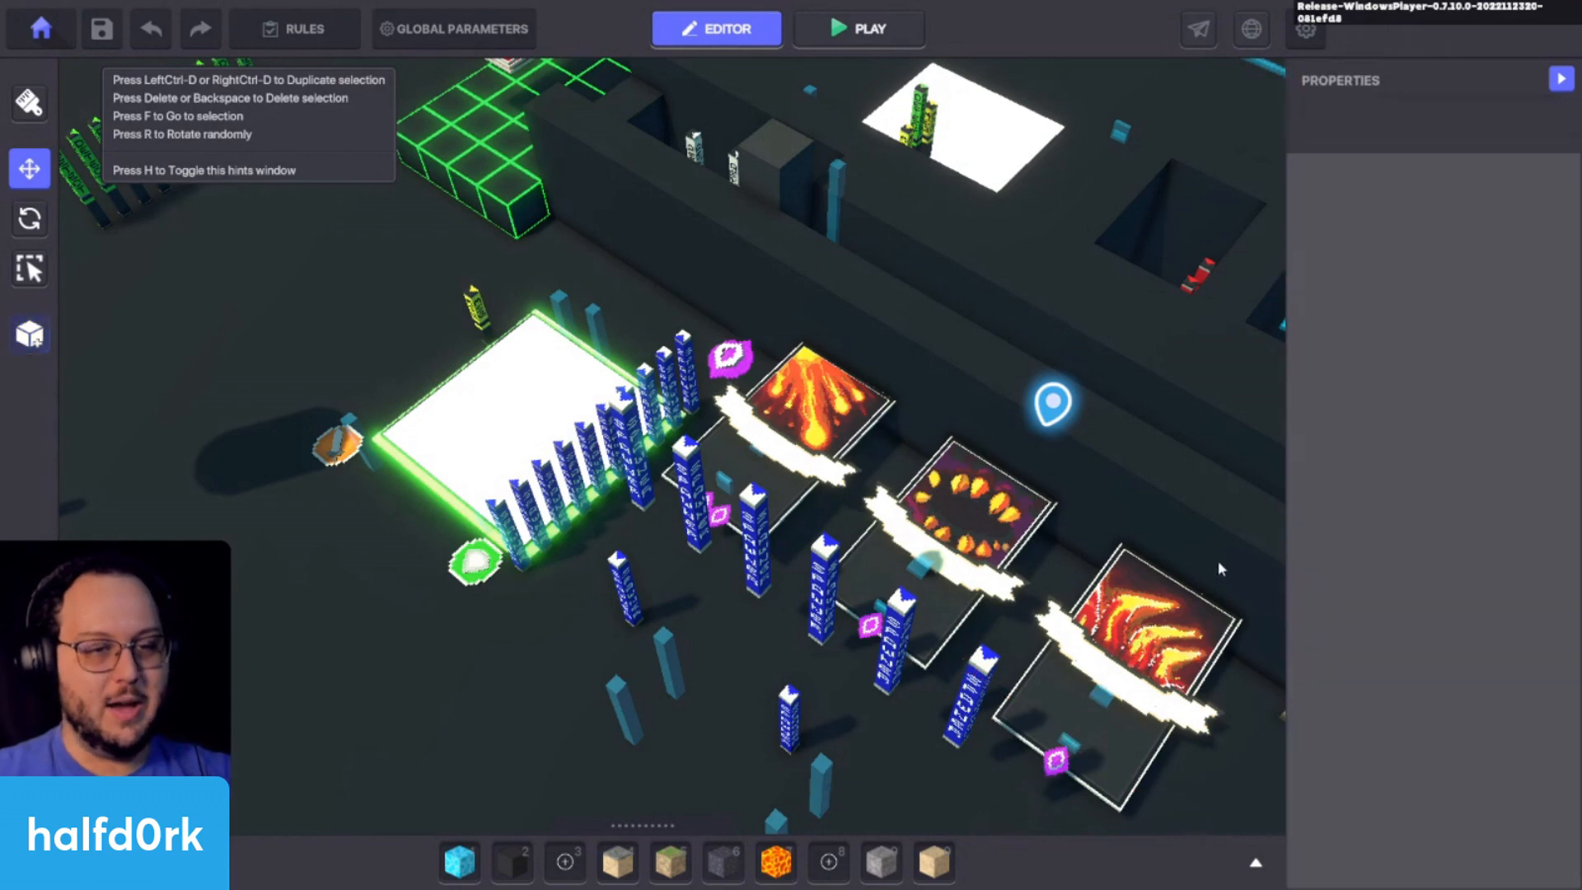
right_click_drag(1219, 562, 1062, 638)
left_click(1062, 638)
key("f")
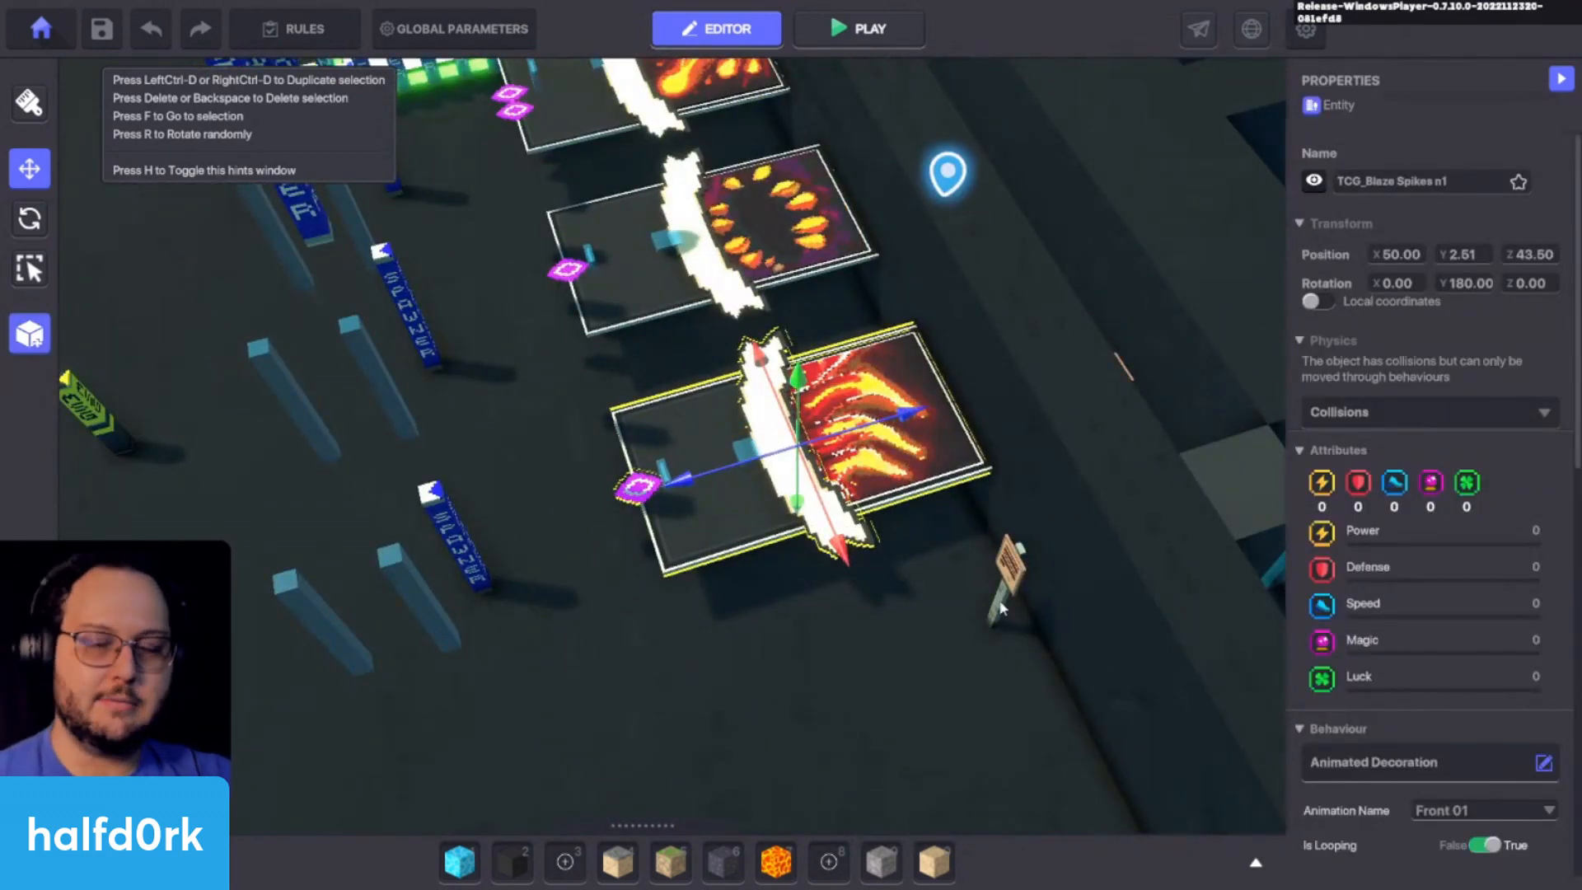
scroll(1411, 618, "down", 5)
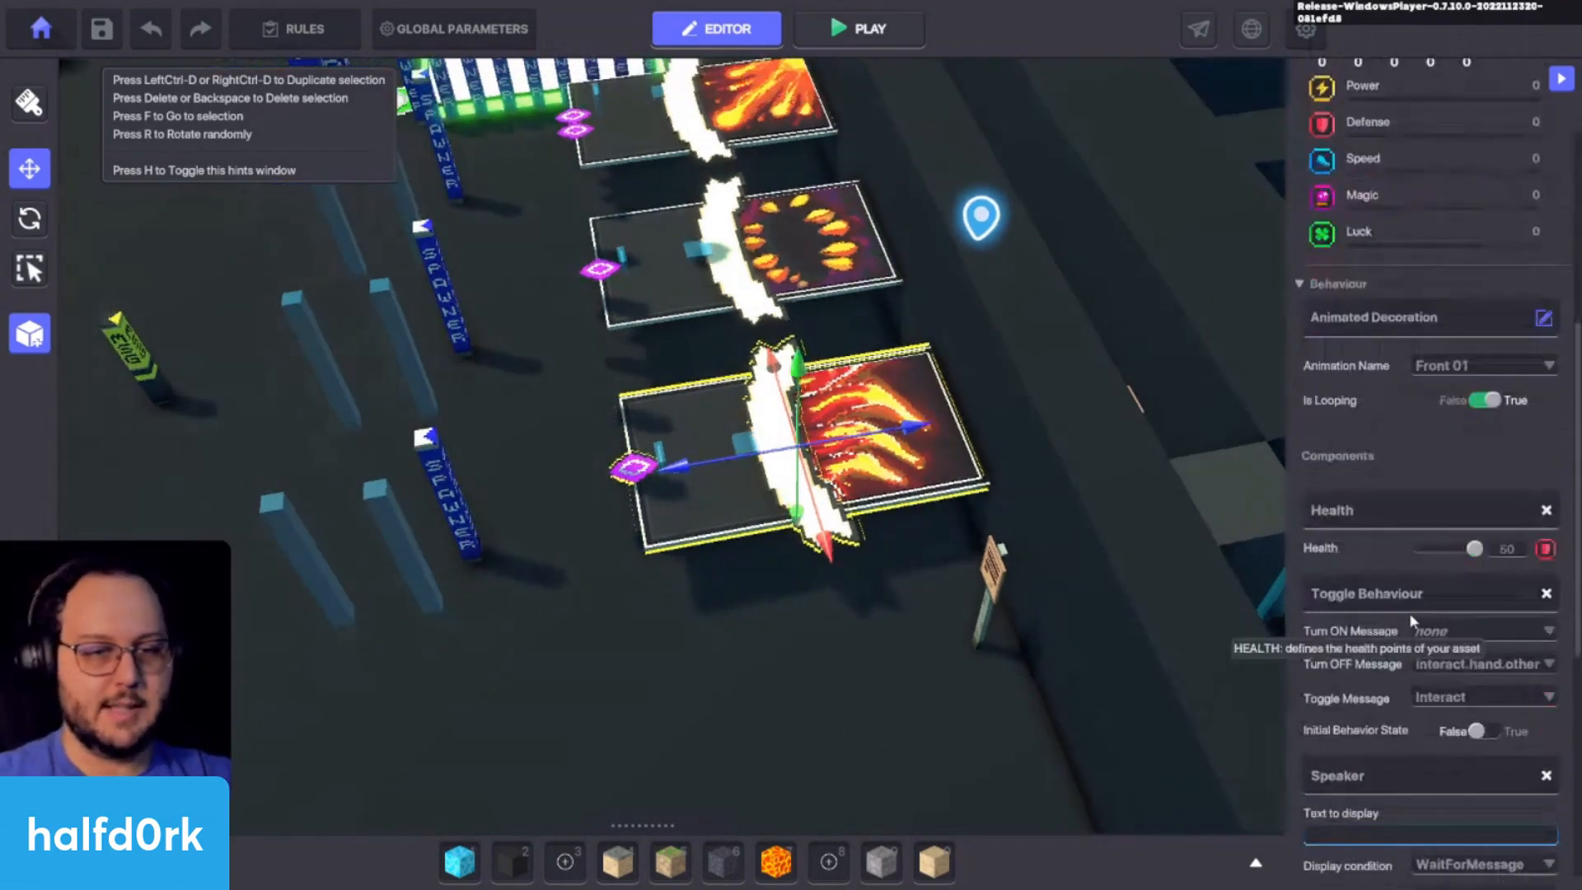
scroll(1317, 623, "down", 3)
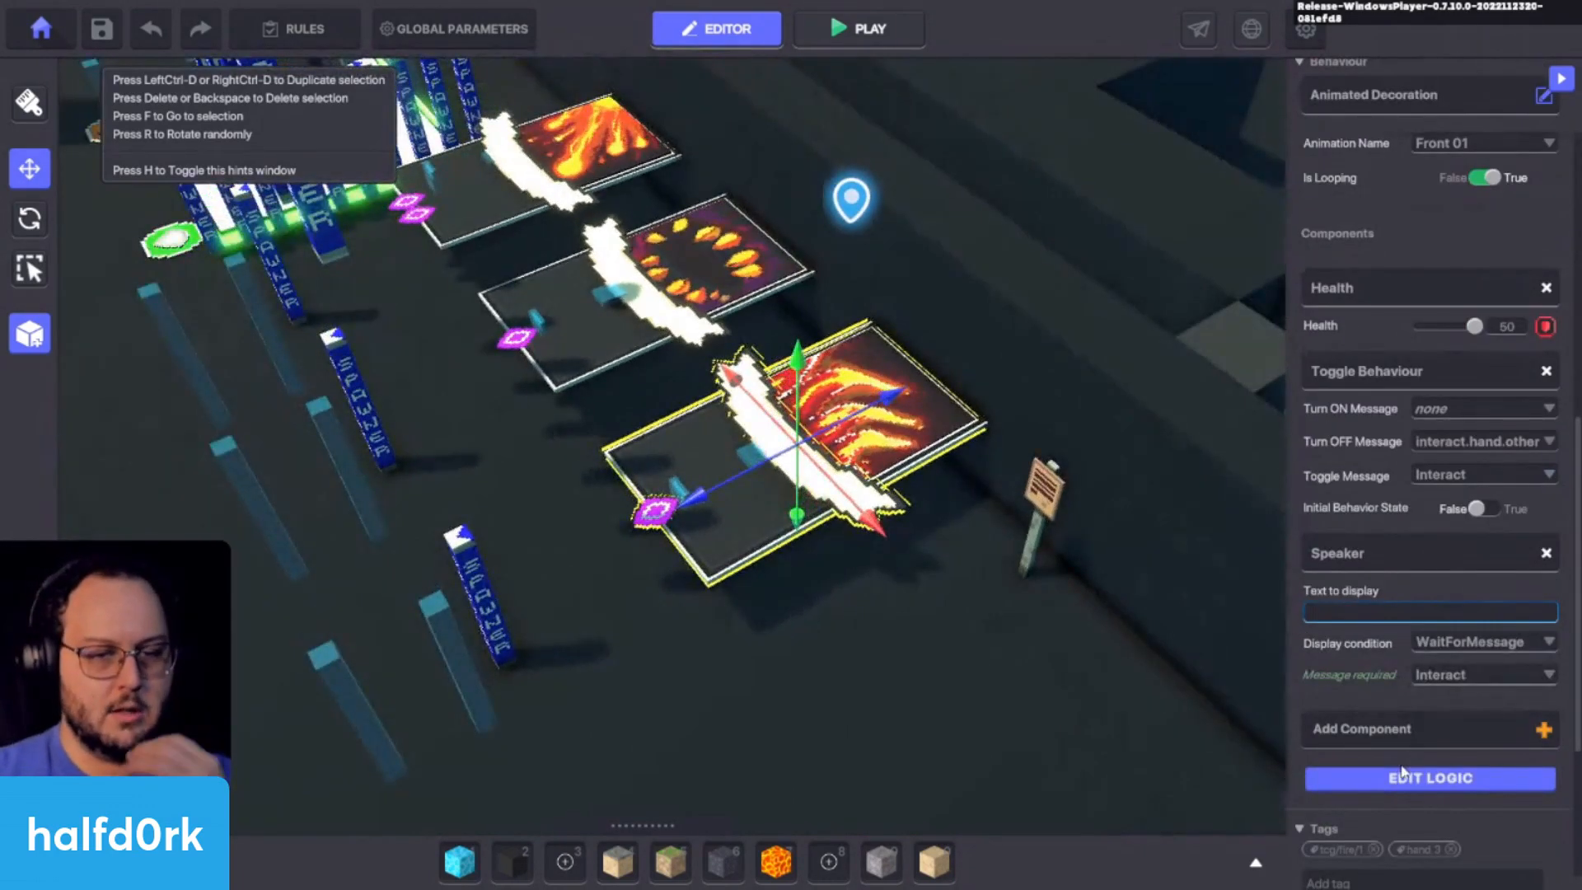
left_click(1403, 780)
scroll(1376, 758, "down", 6)
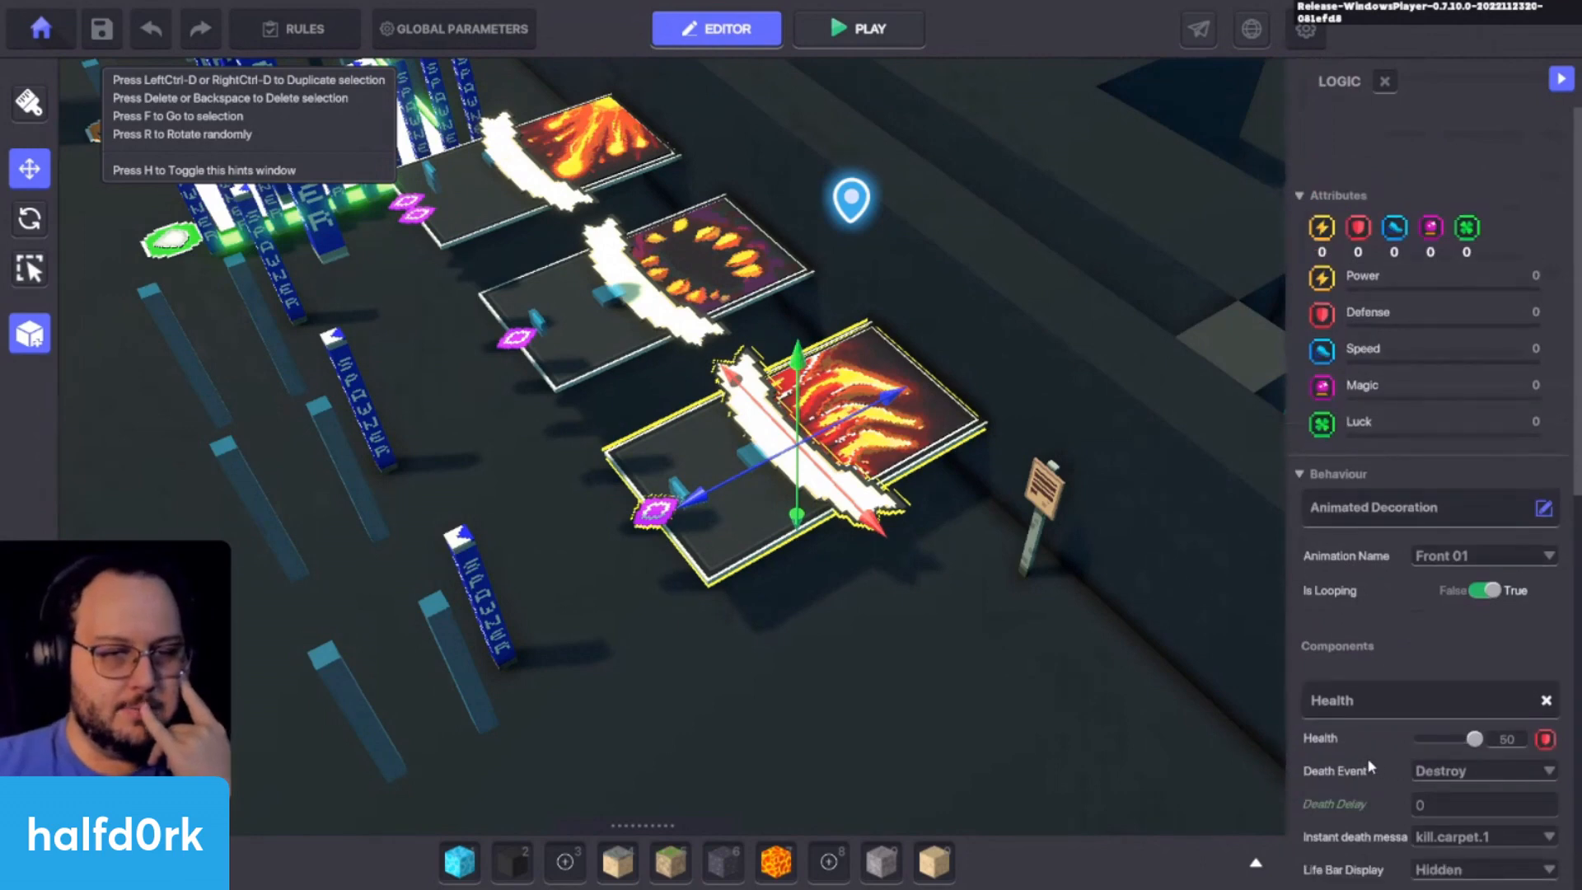
scroll(1364, 757, "down", 5)
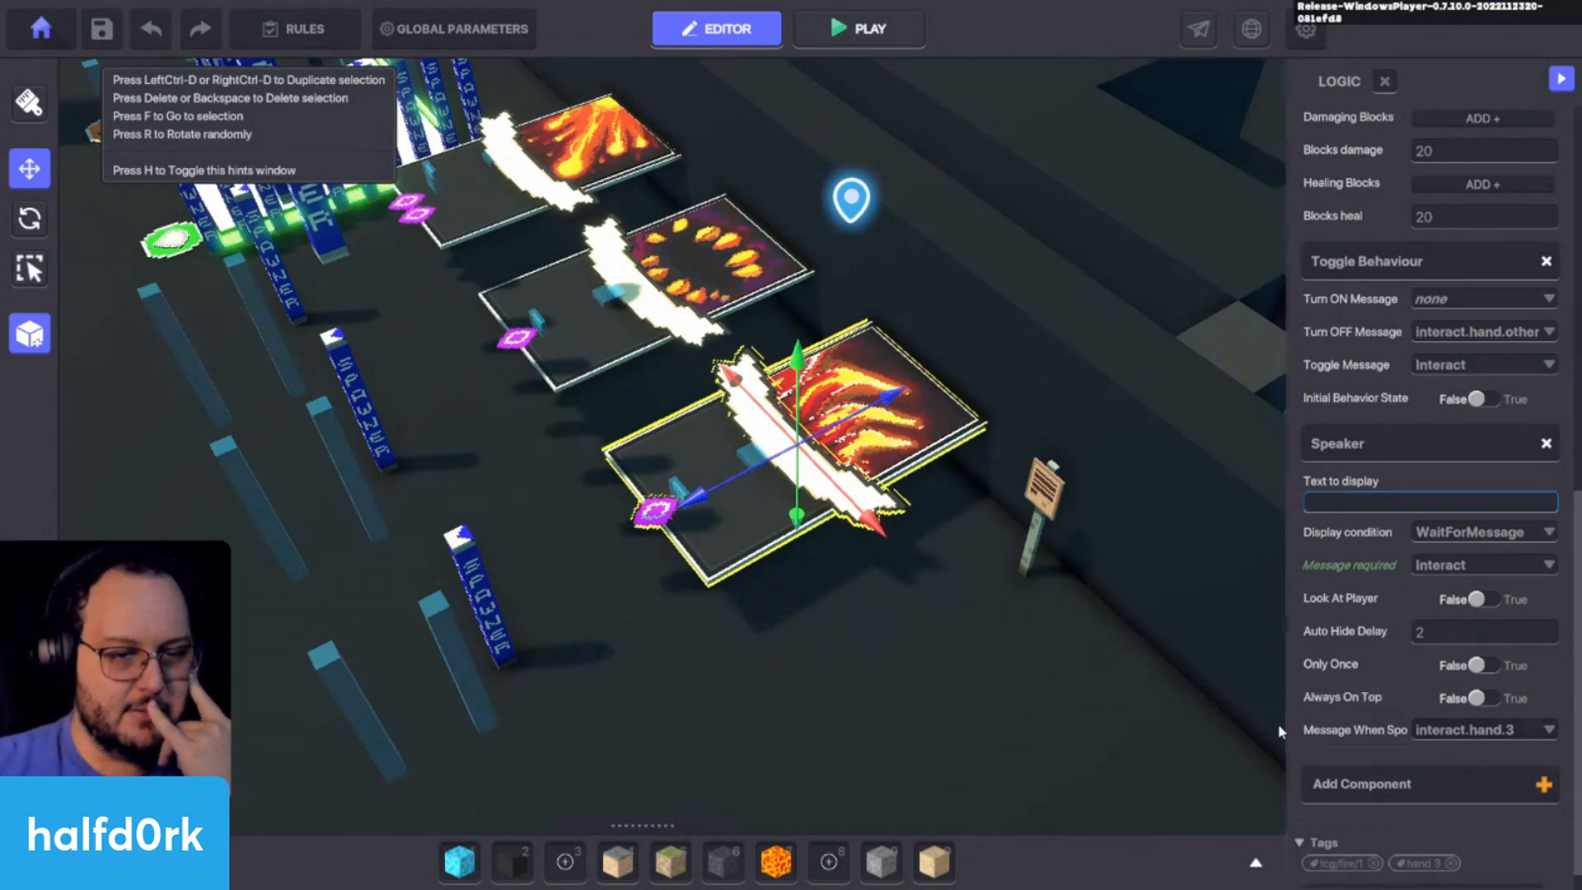
Step: Inspect the yellow grid area beyond the cards, and recheck the Blaze Spikes card's death and spoken-message settings
right_click_drag(1027, 577, 1148, 684)
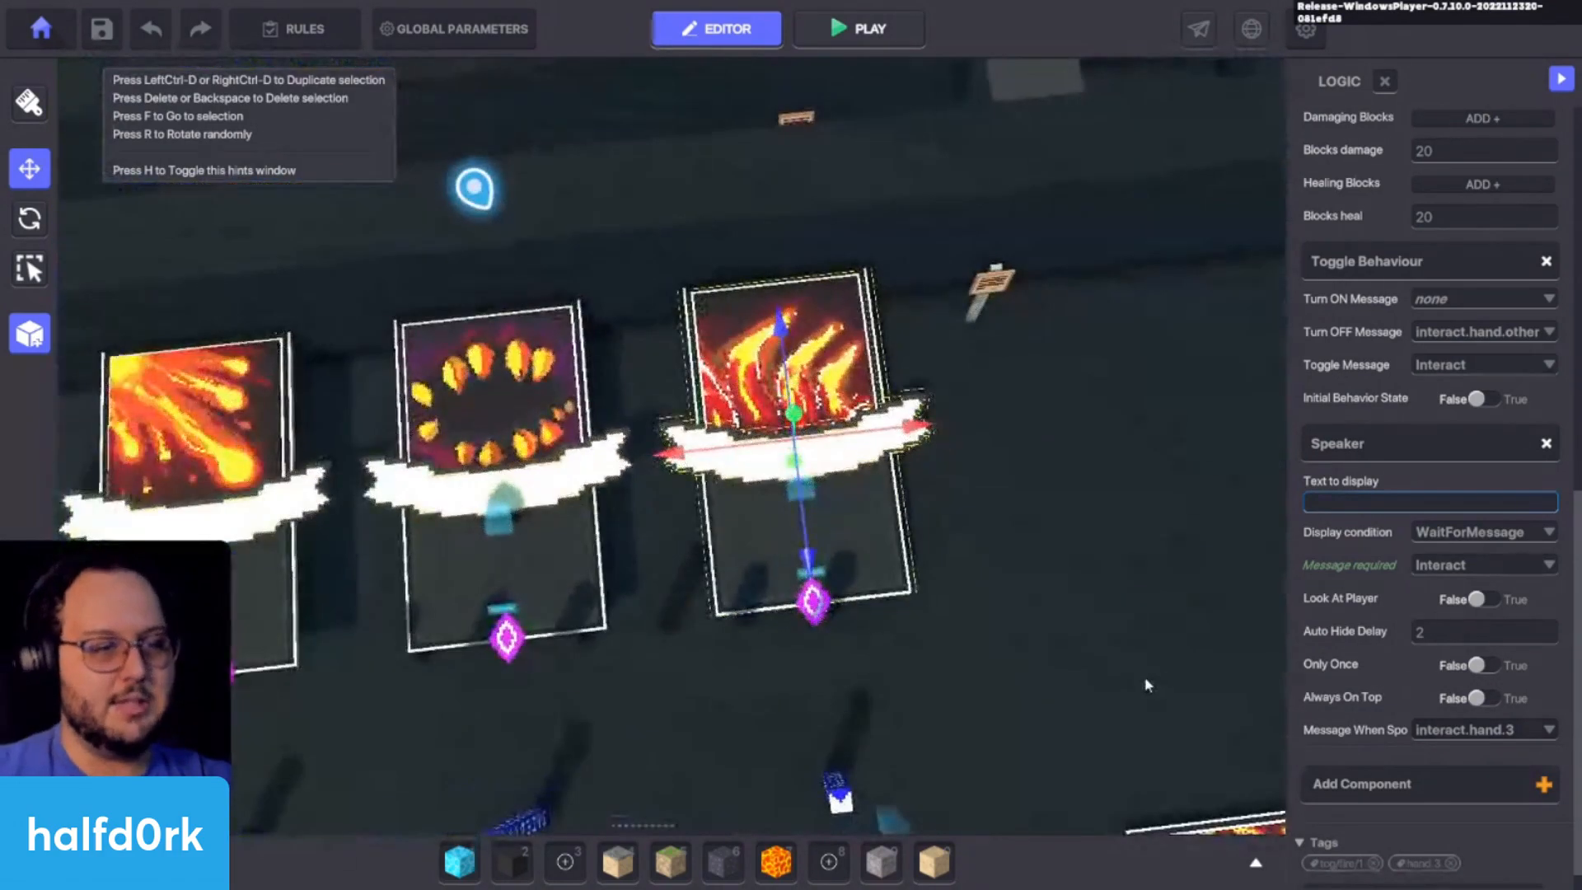
scroll(1143, 678, "down", 3)
key("d")
key("w")
right_click_drag(971, 581, 934, 536)
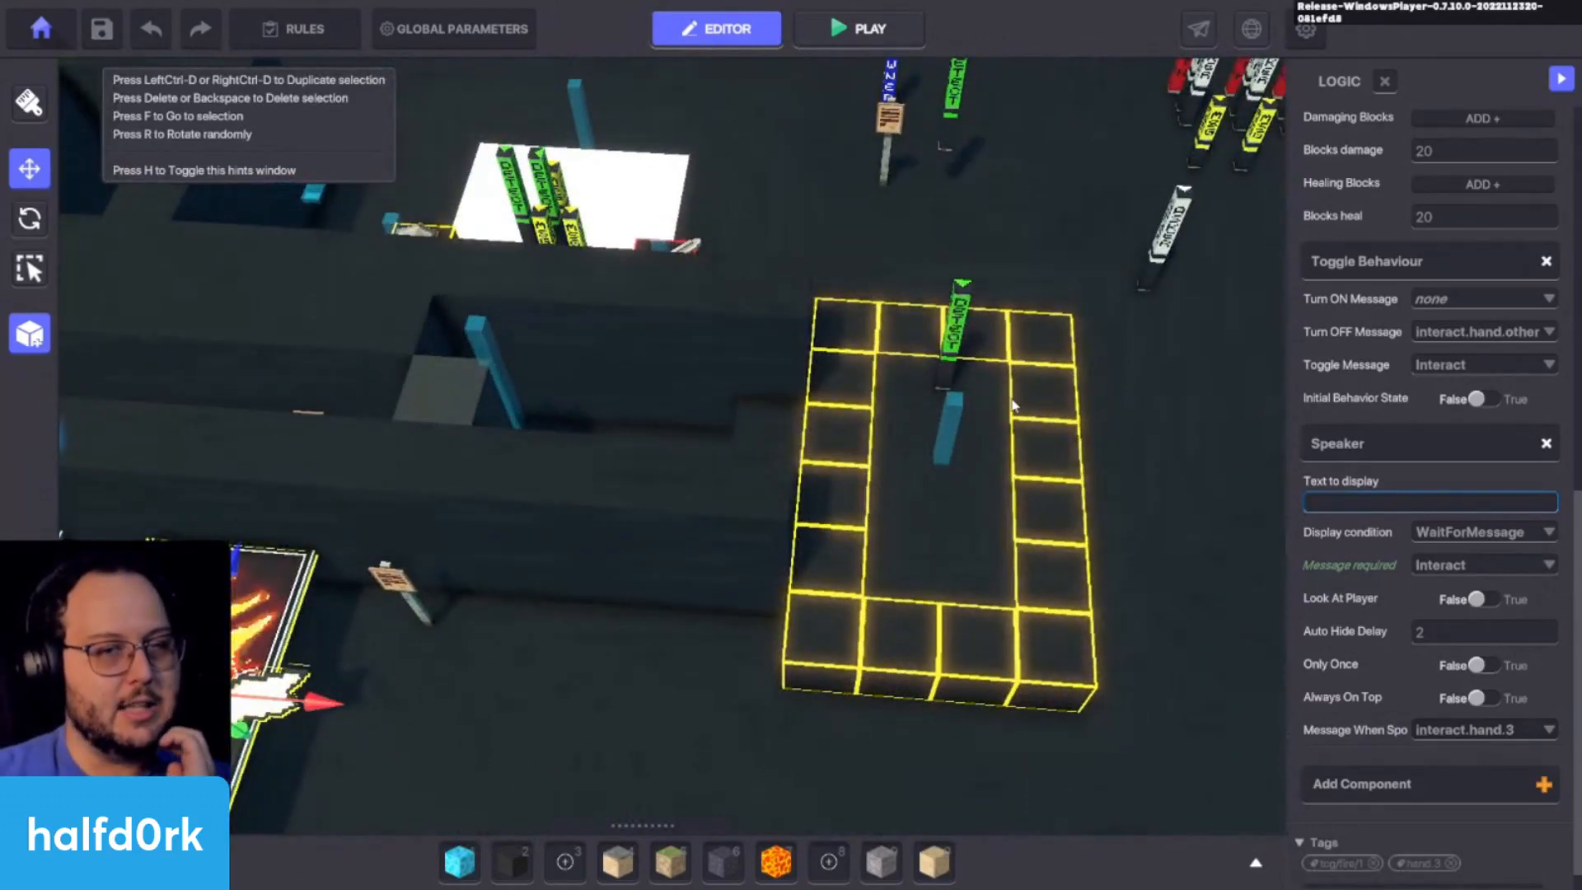
key("f")
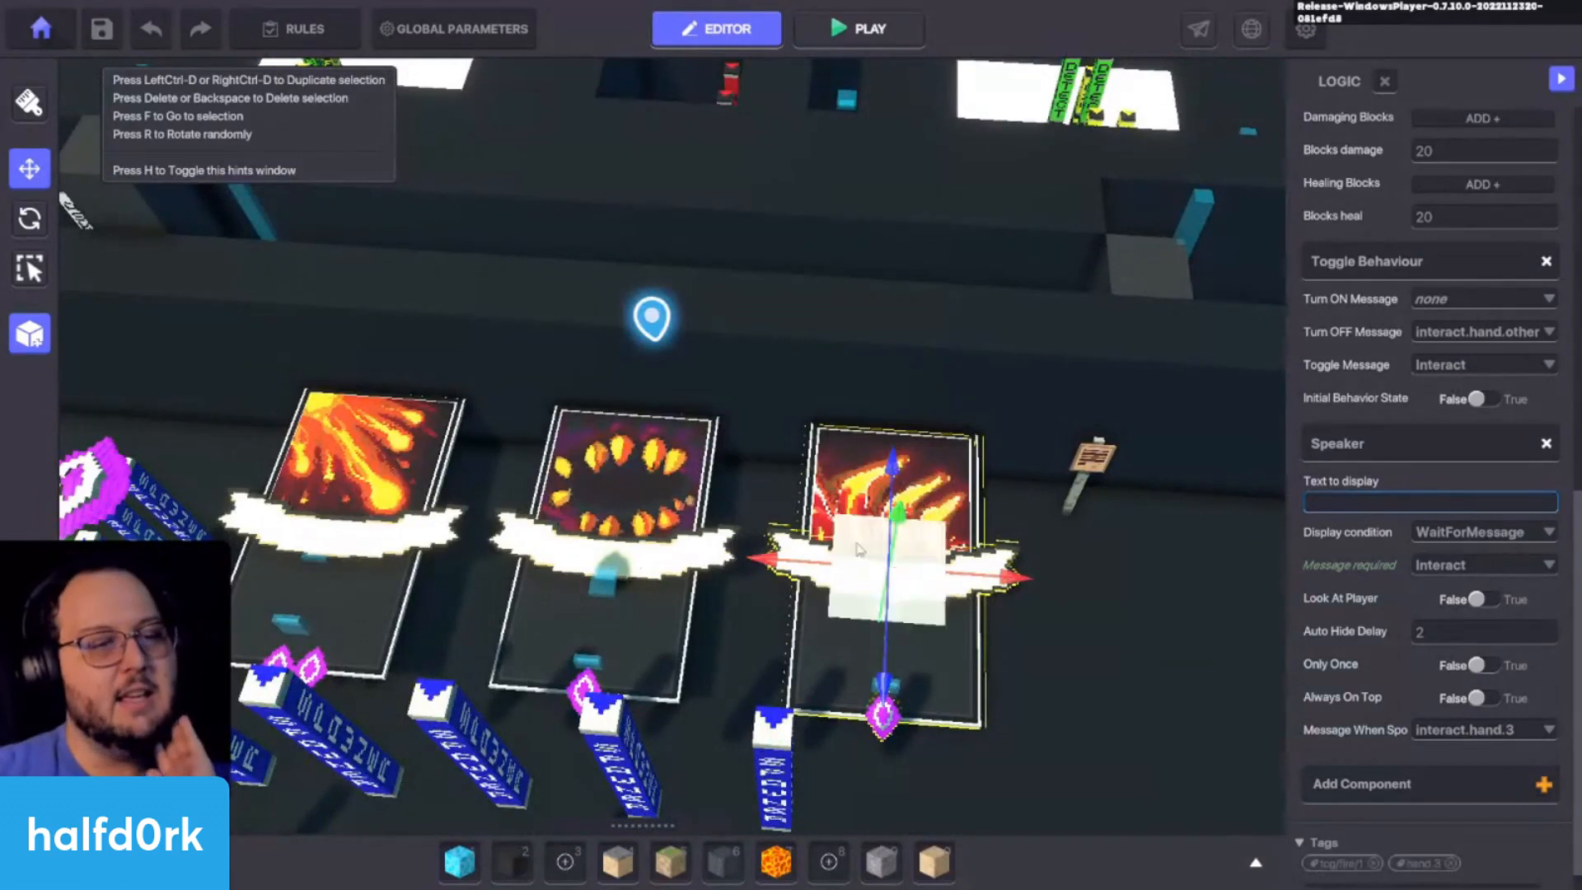
scroll(1350, 531, "up", 10)
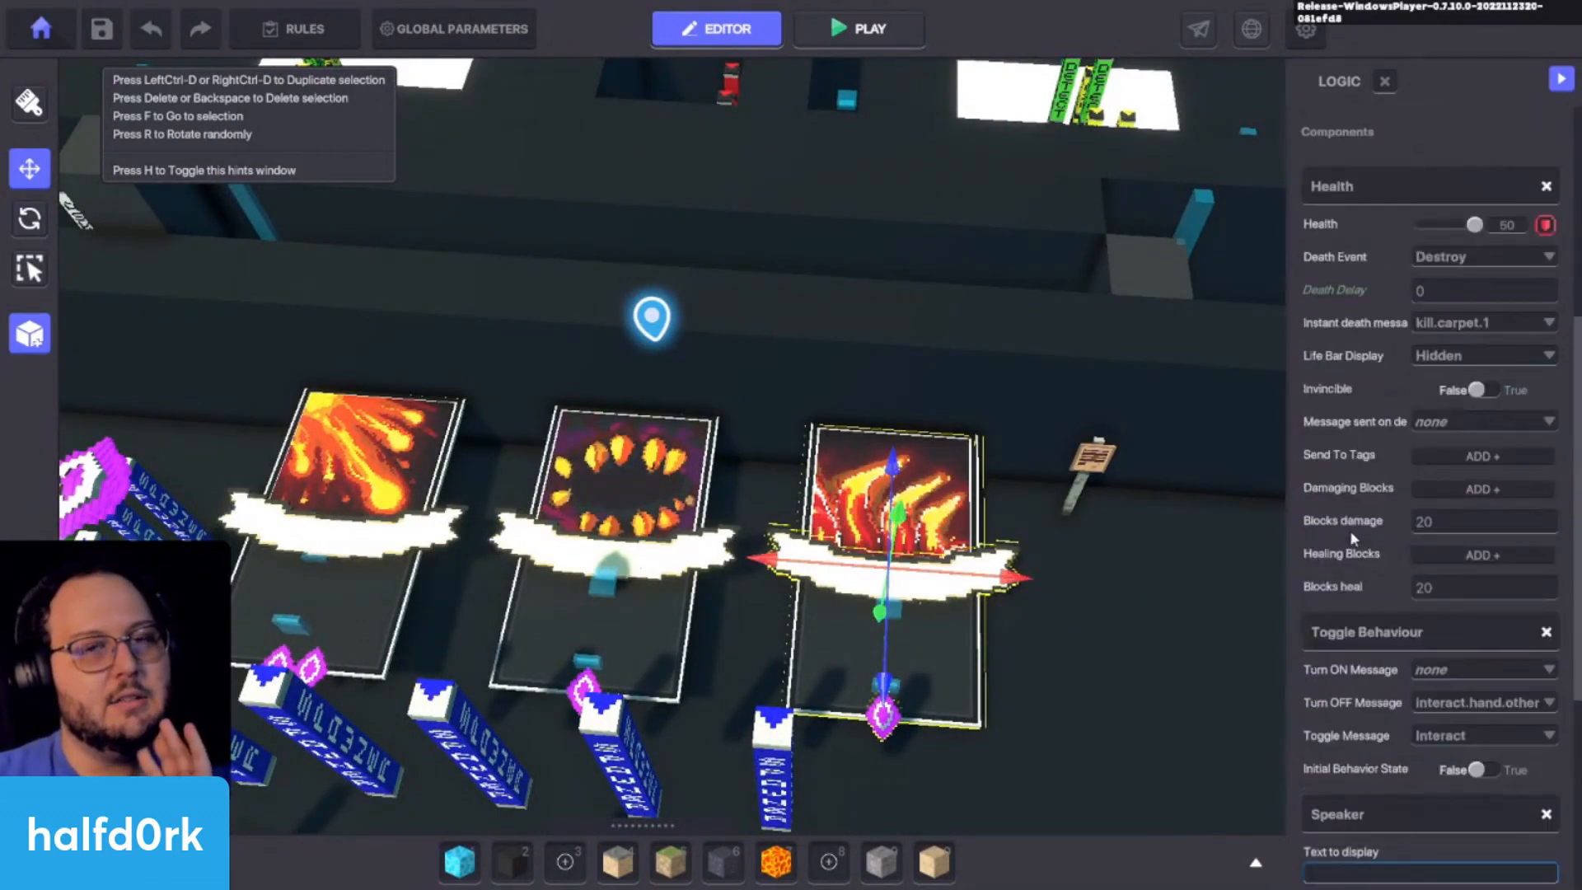
scroll(1336, 501, "down", 10)
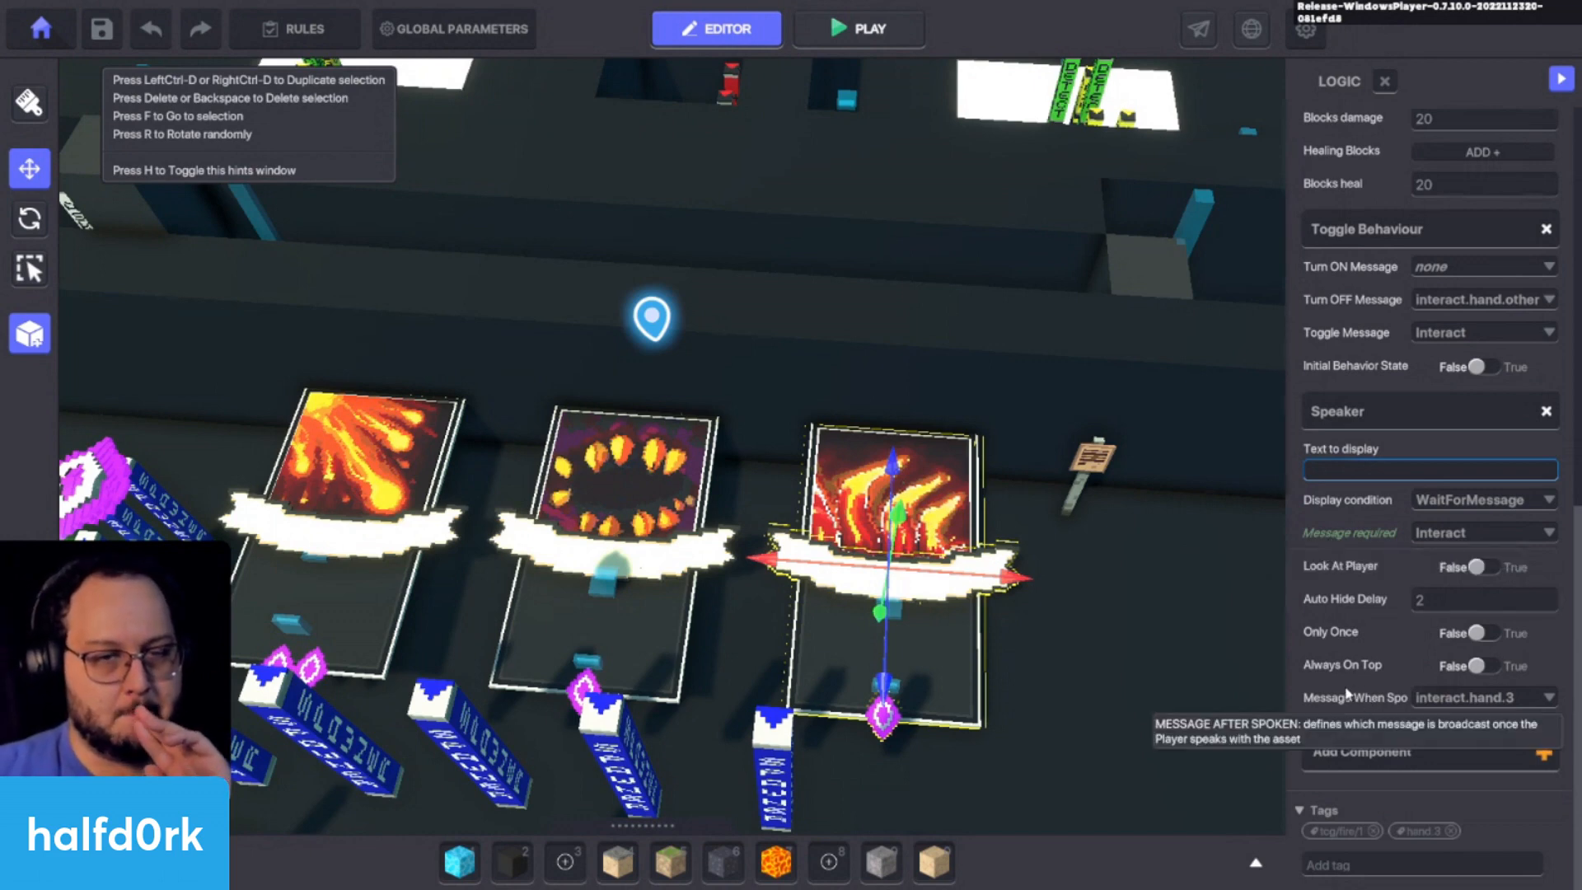
scroll(1348, 692, "up", 5)
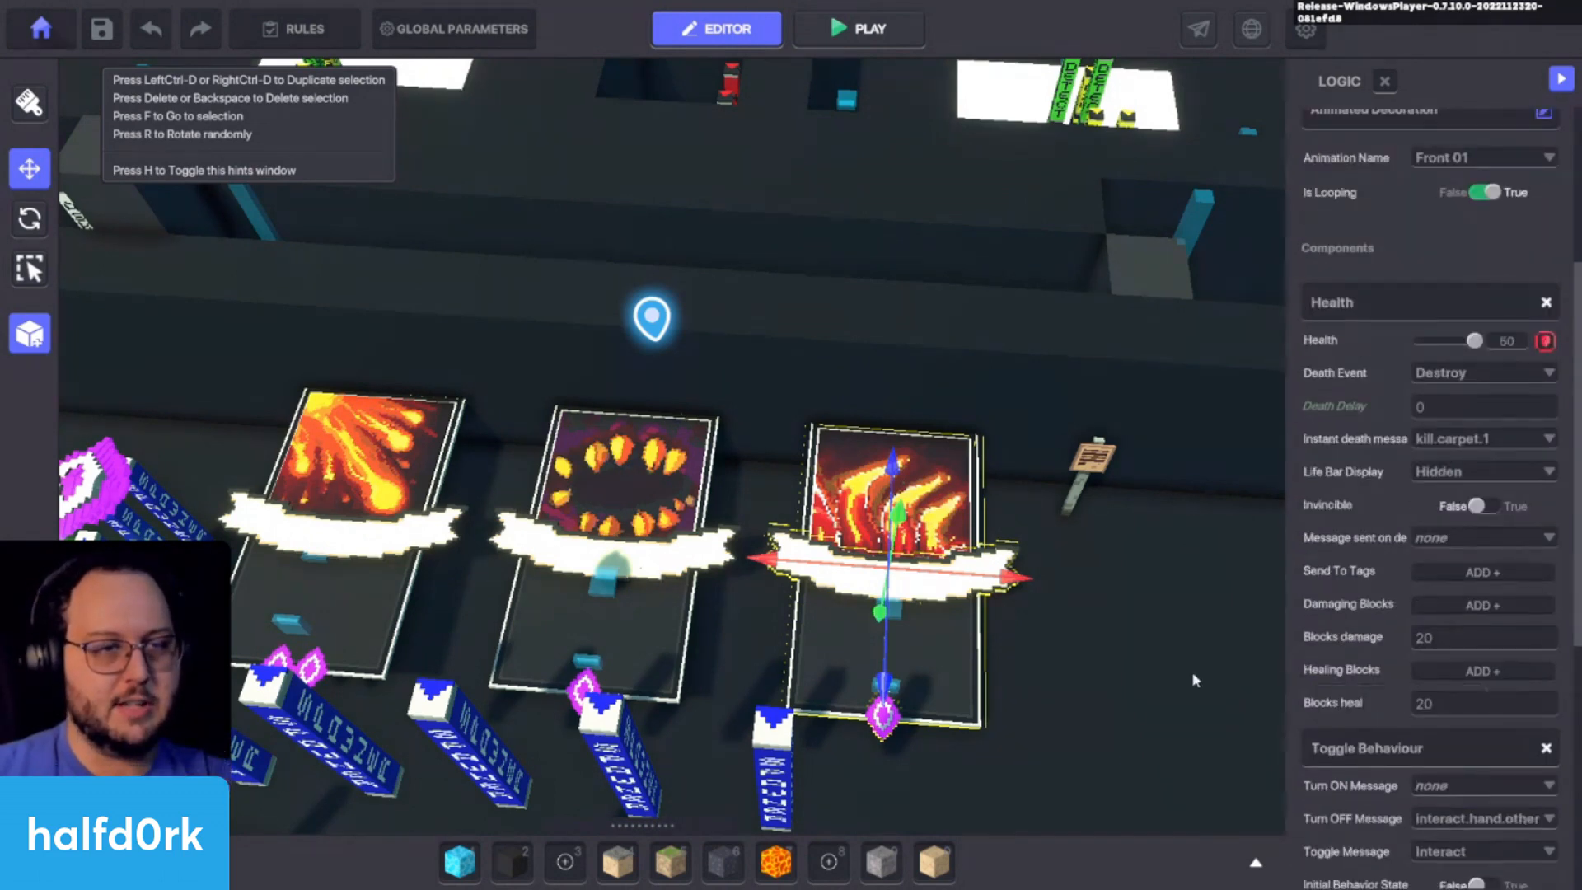
Step: Examine the Health logic of both translucent blocks below the Blaze Spikes card, including their instant death messages and target tags
right_click_drag(1195, 680, 1142, 590)
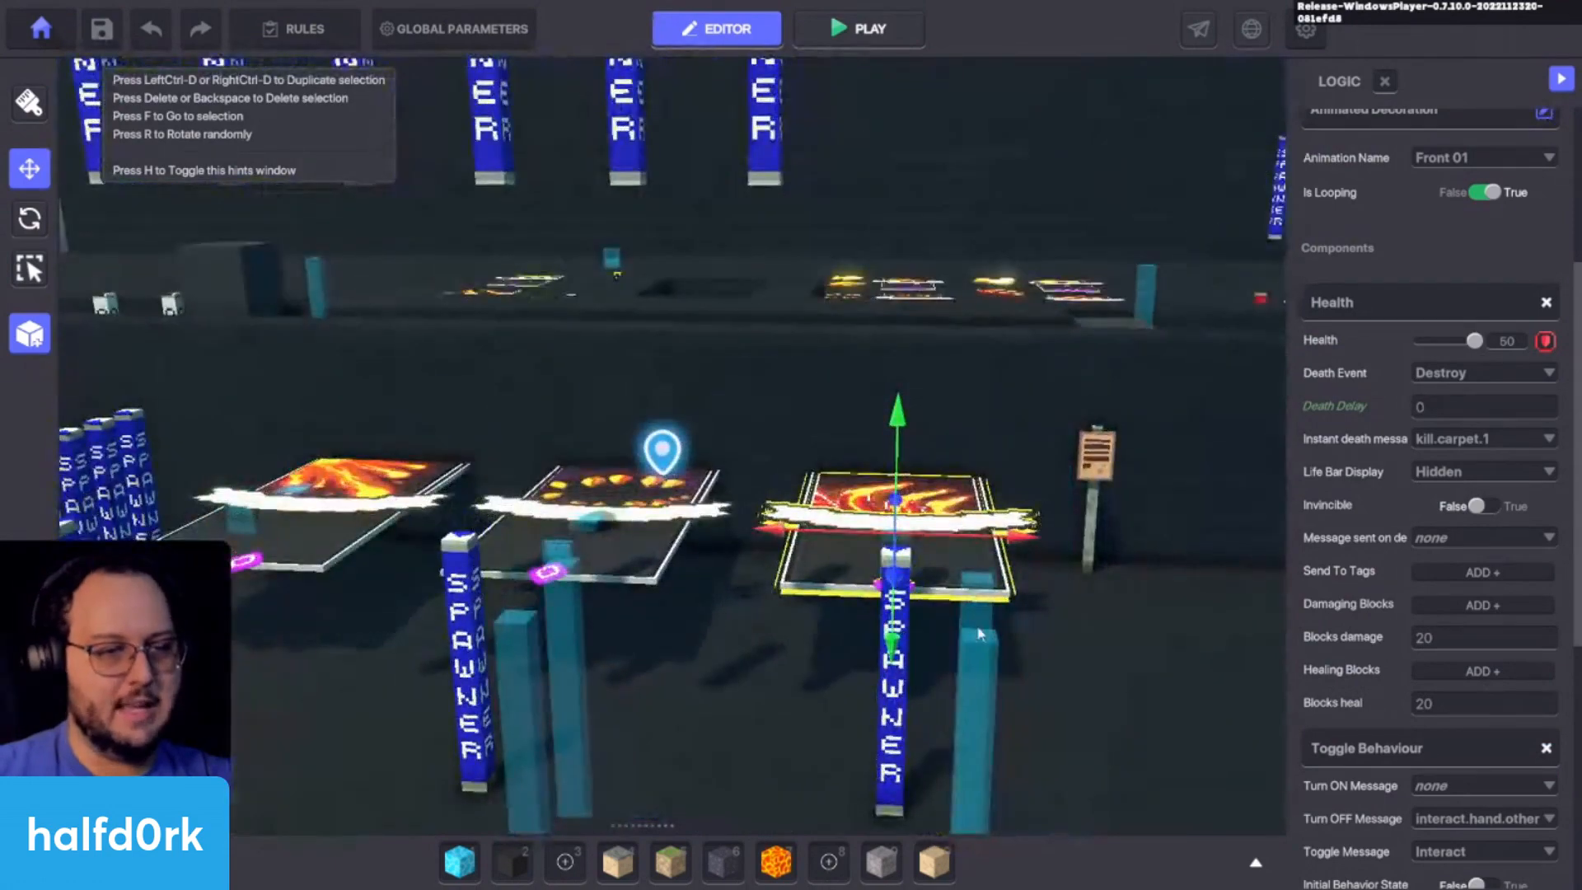
left_click(982, 638)
left_click(981, 687)
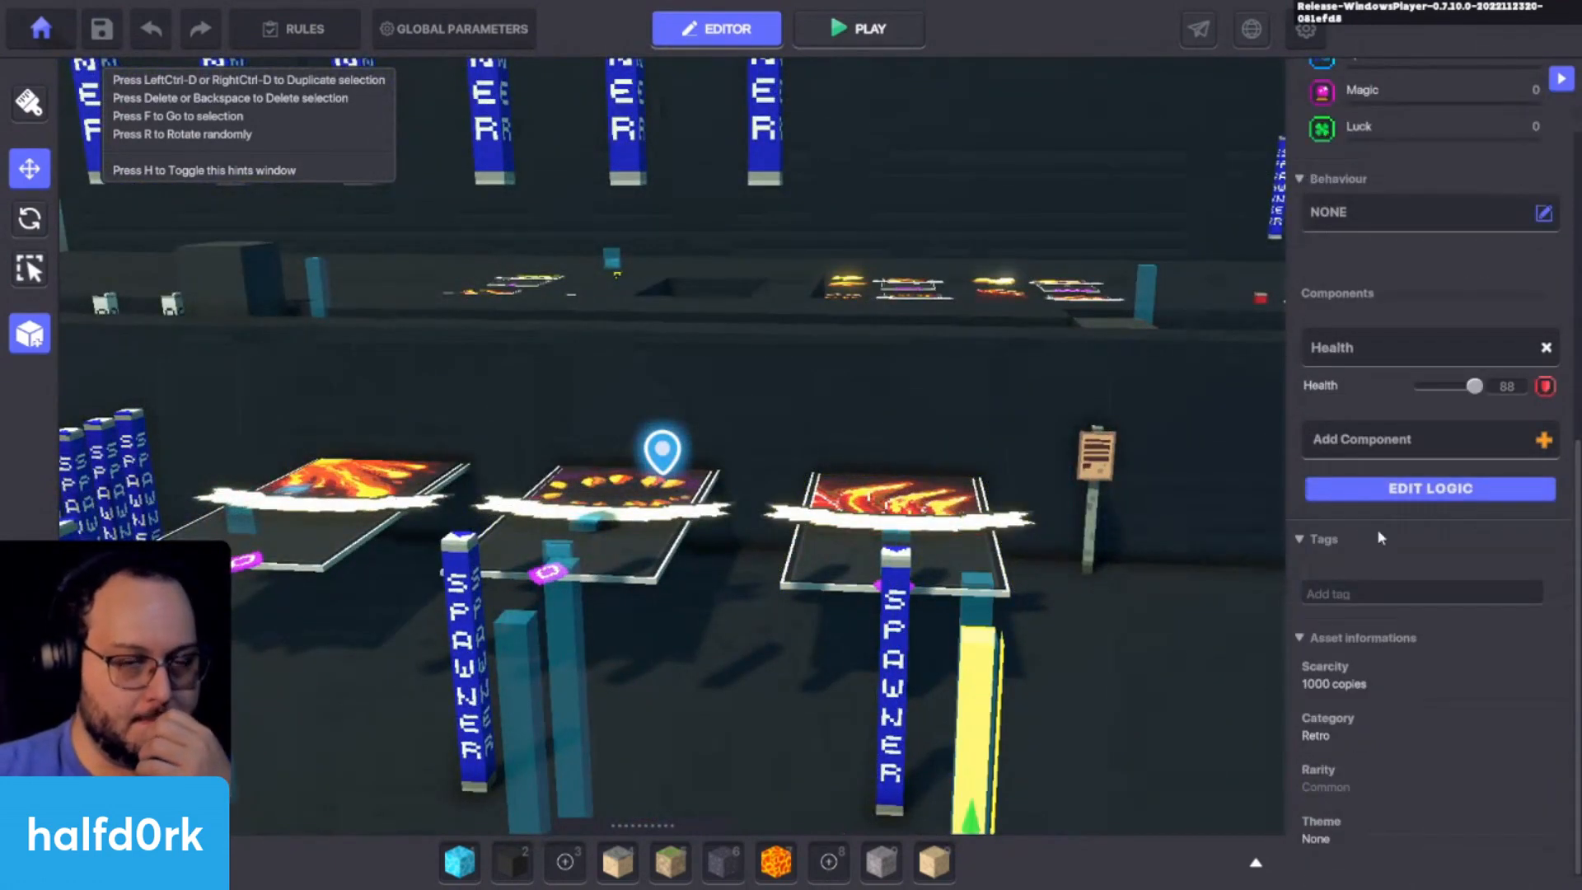
left_click(1389, 498)
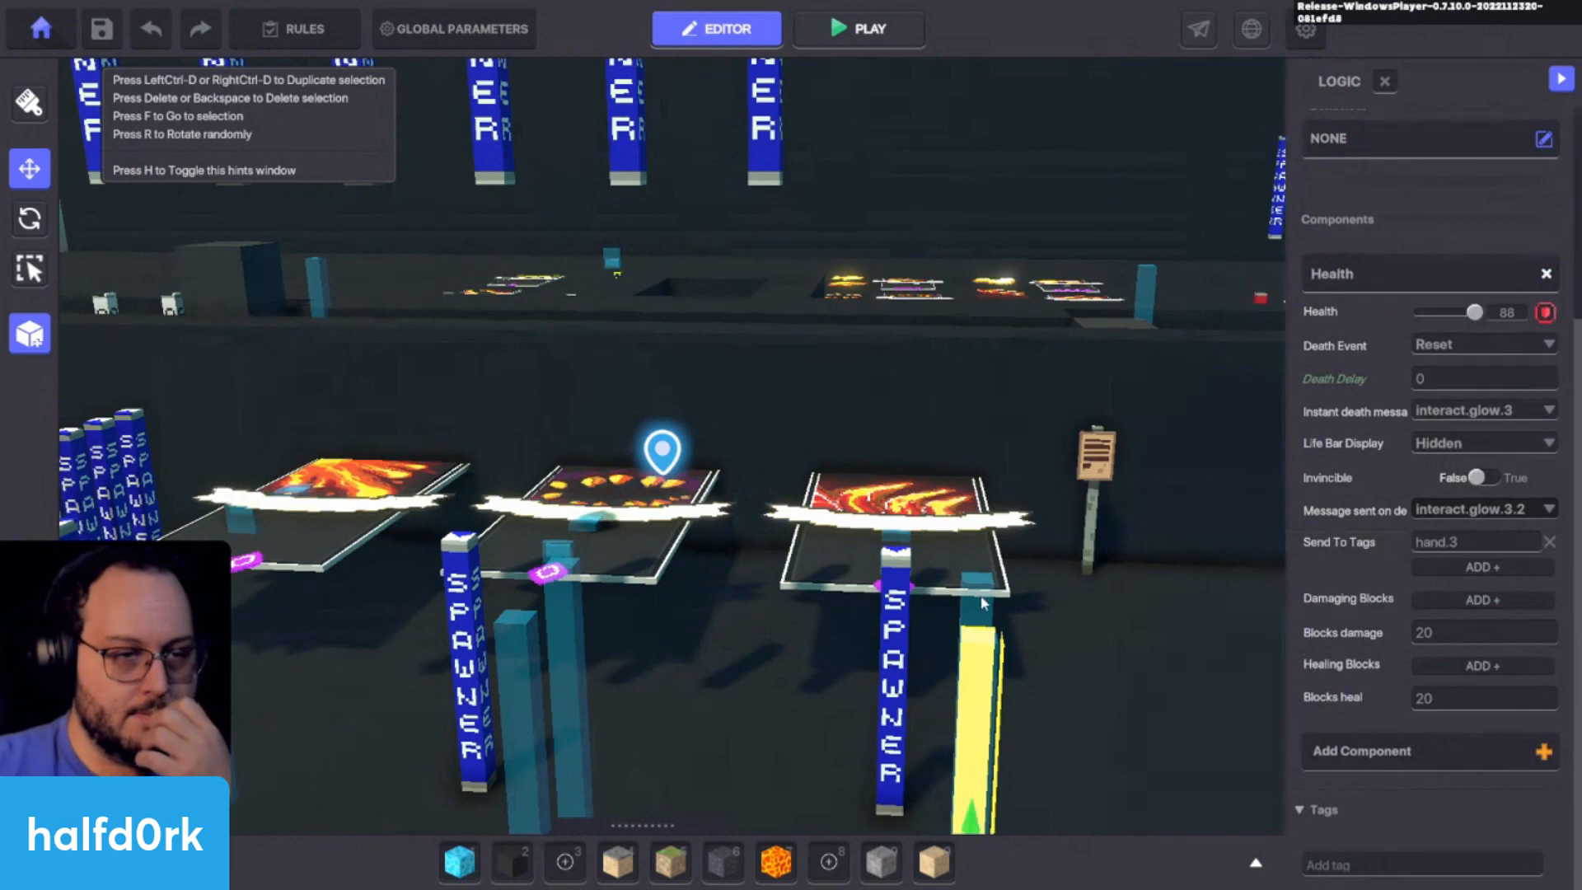
left_click(983, 604)
left_click(1368, 487)
scroll(1372, 502, "down", 3)
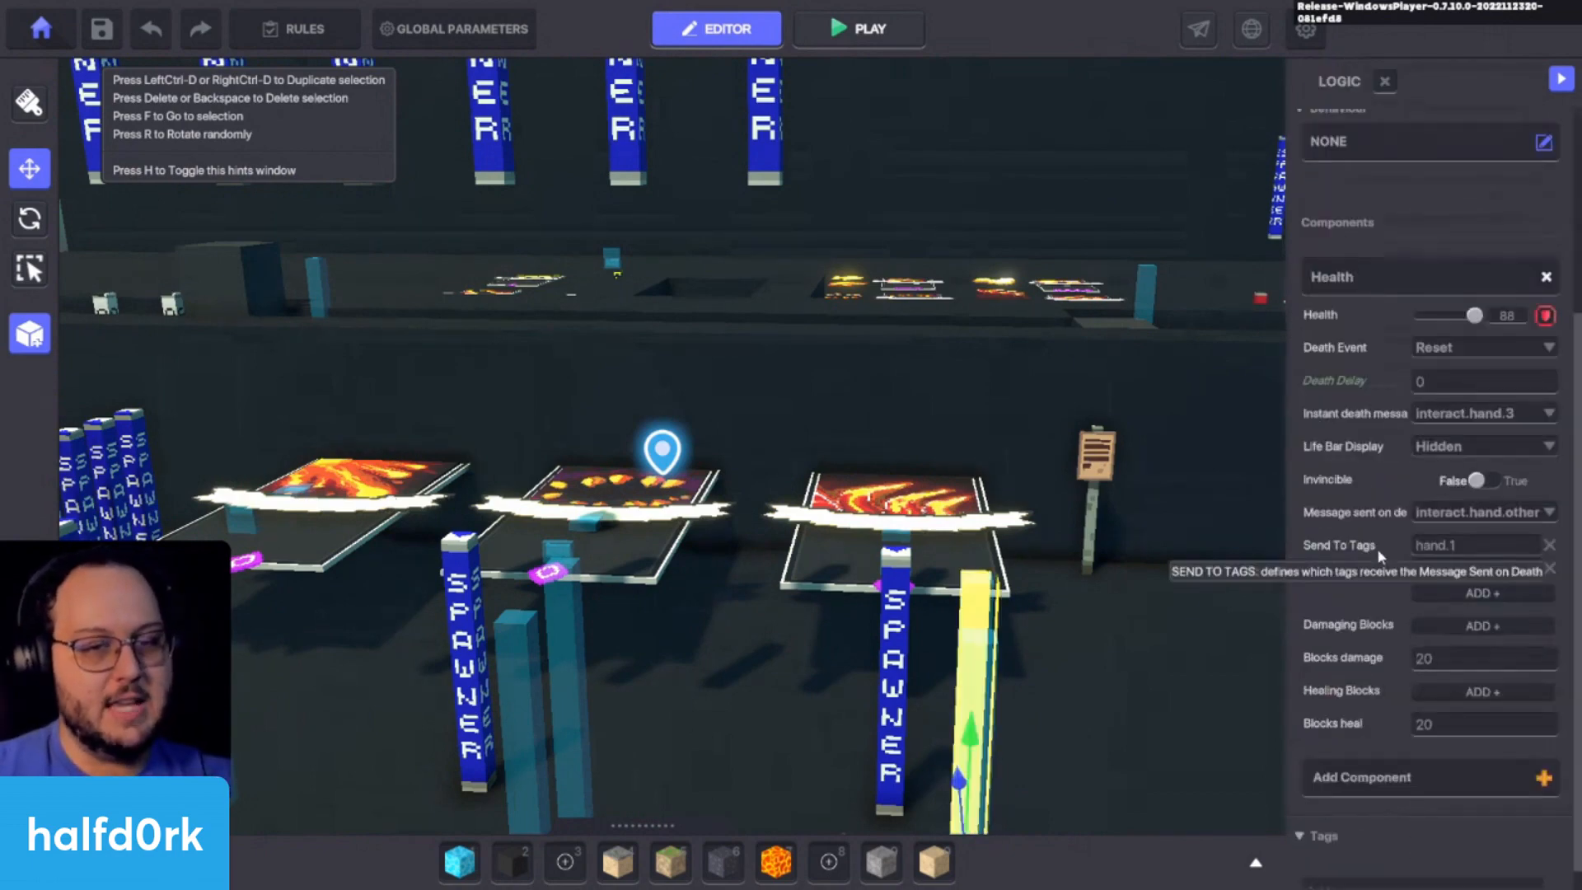
Step: Playtest again to check the Blaze Spikes description and the card glows while walking the lane, and return to editing
key("ctrl+p")
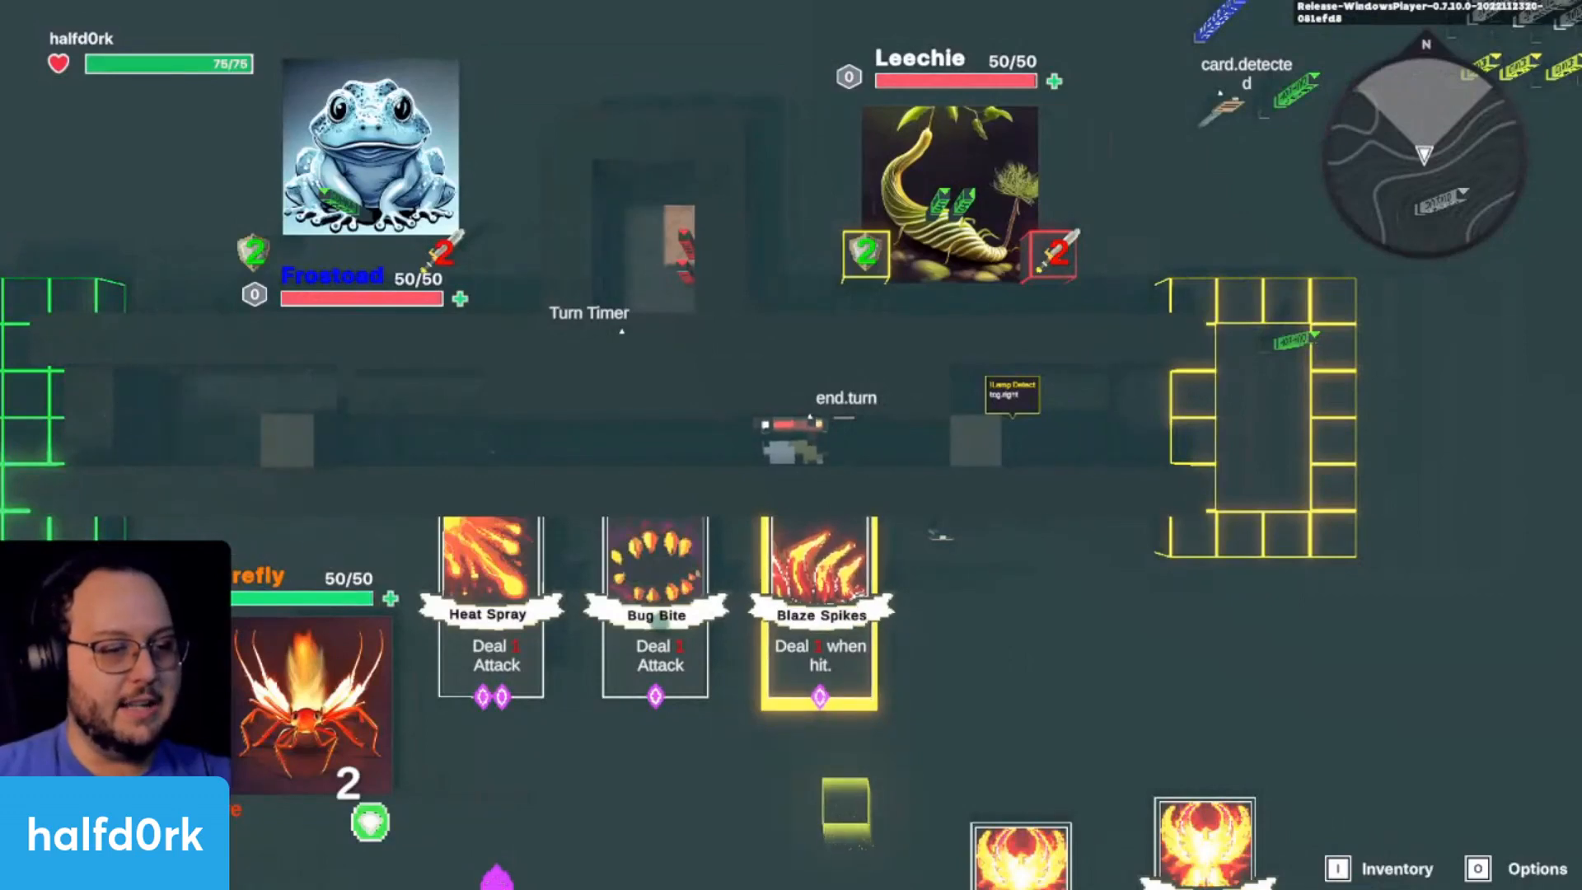
key("a")
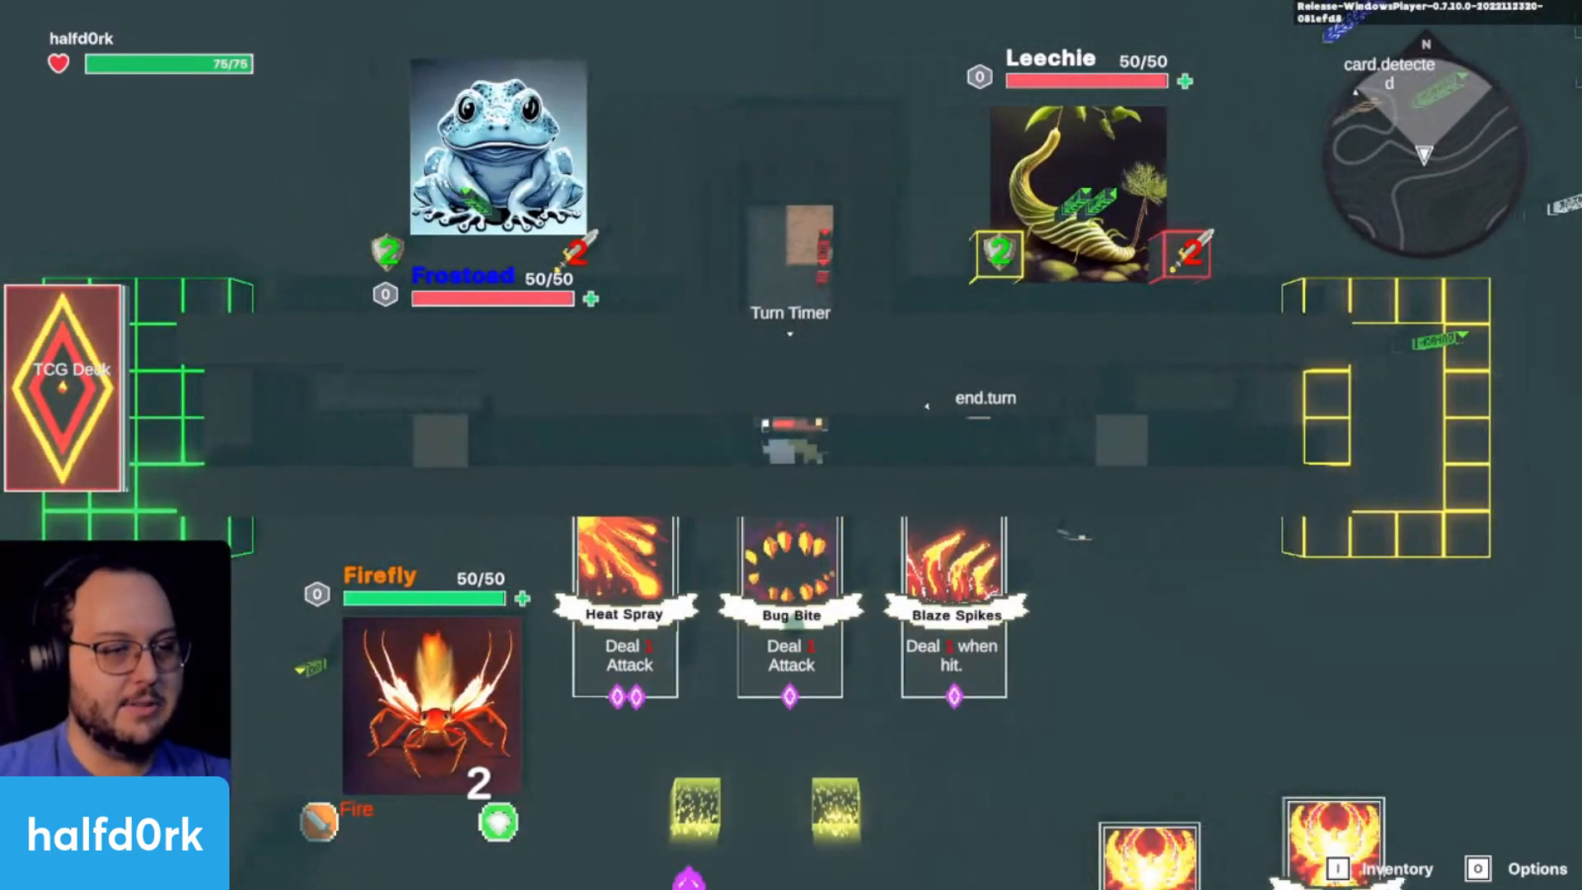
key("a")
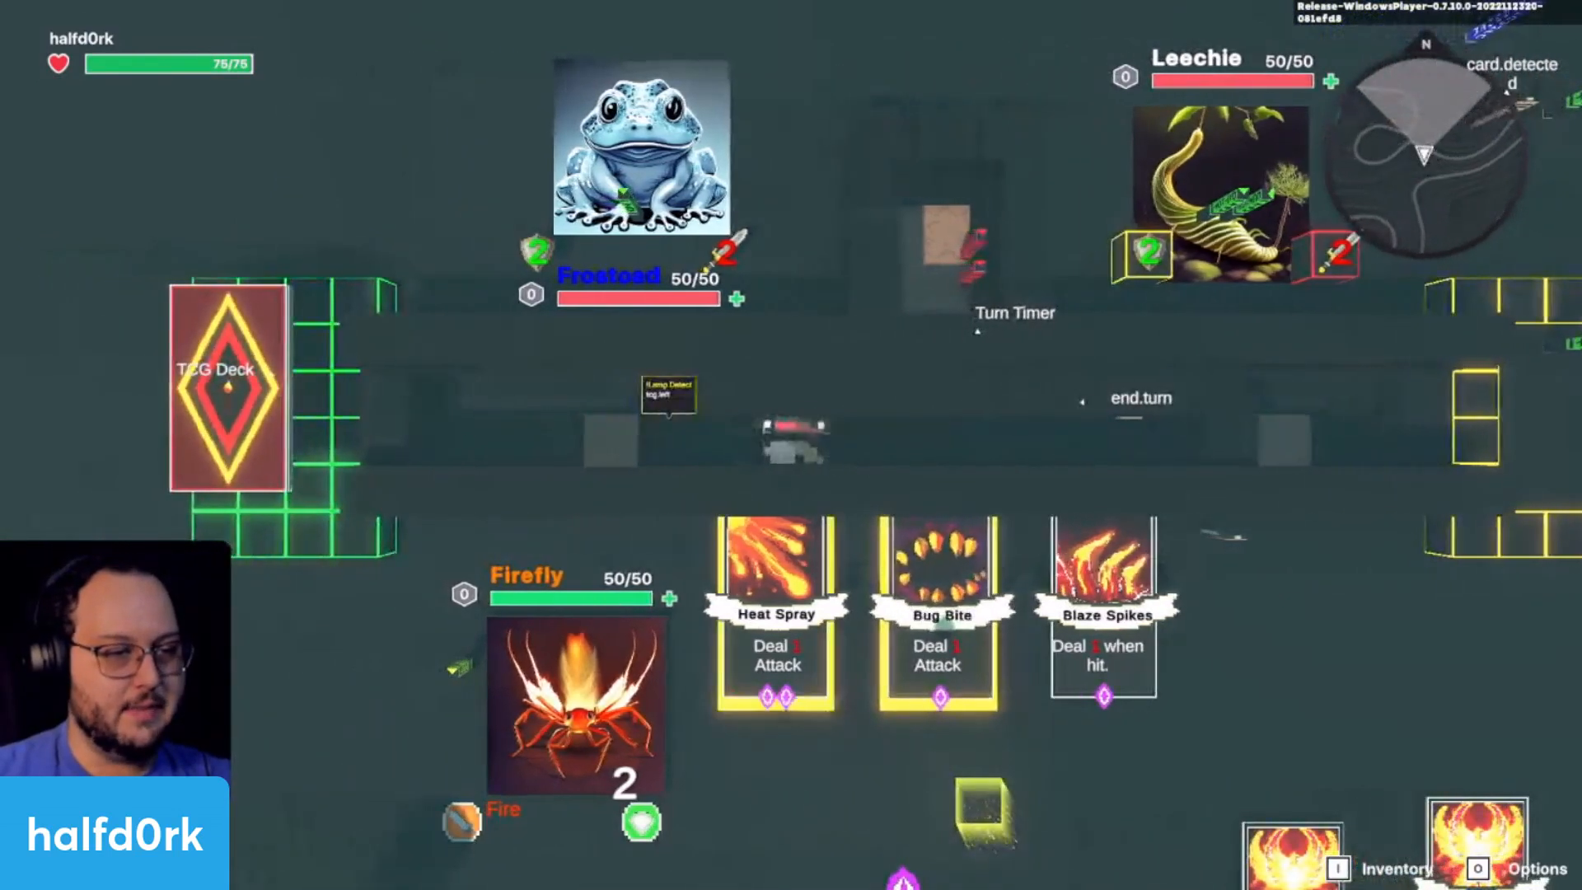
key("d")
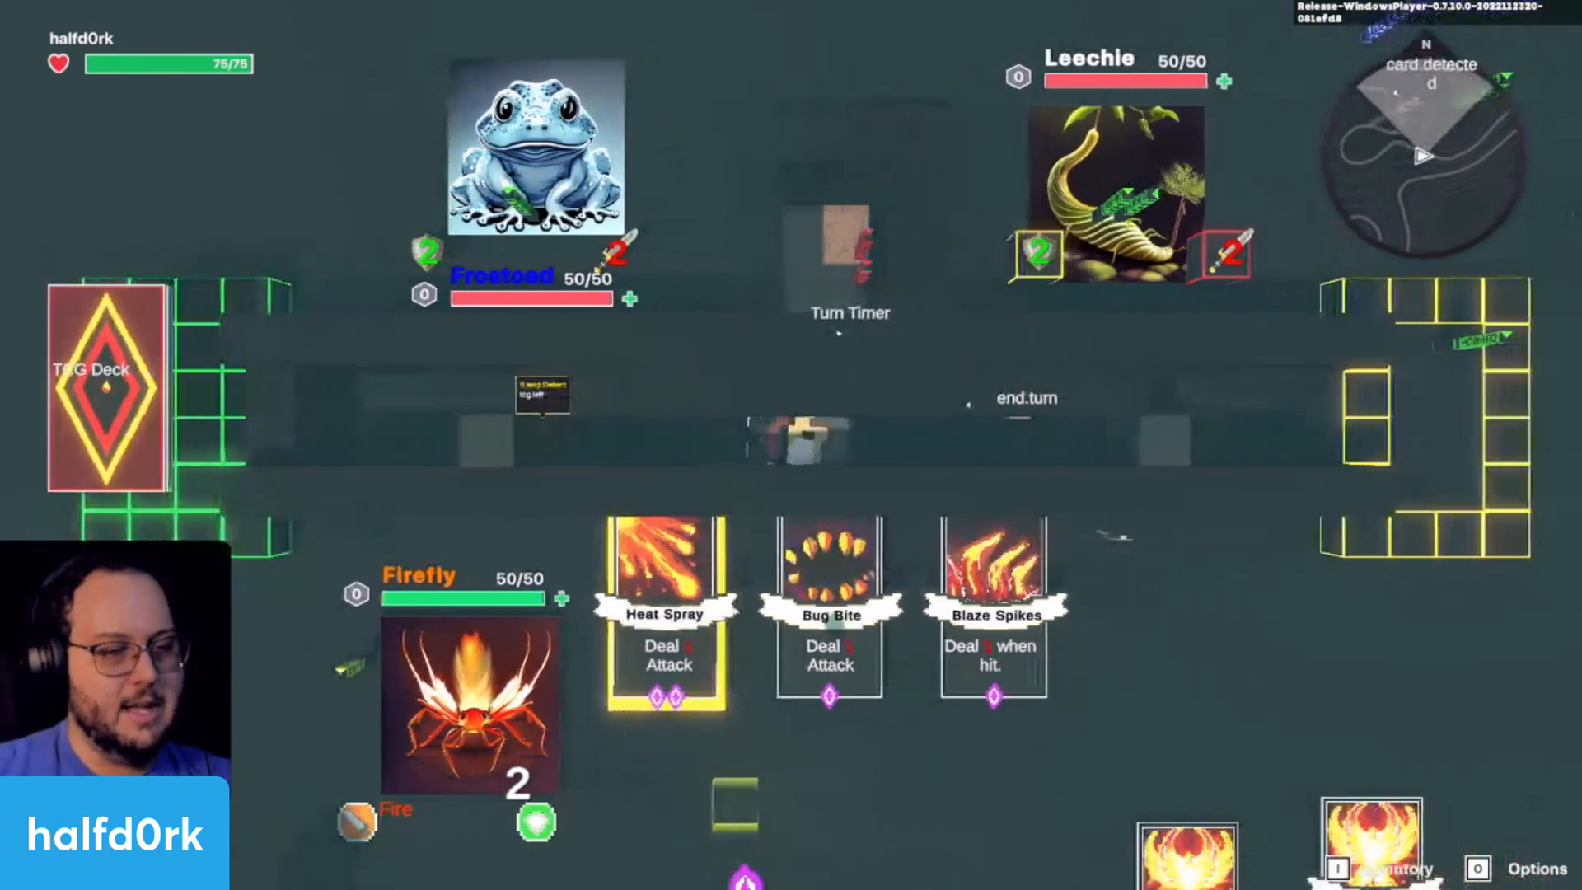
key("Escape")
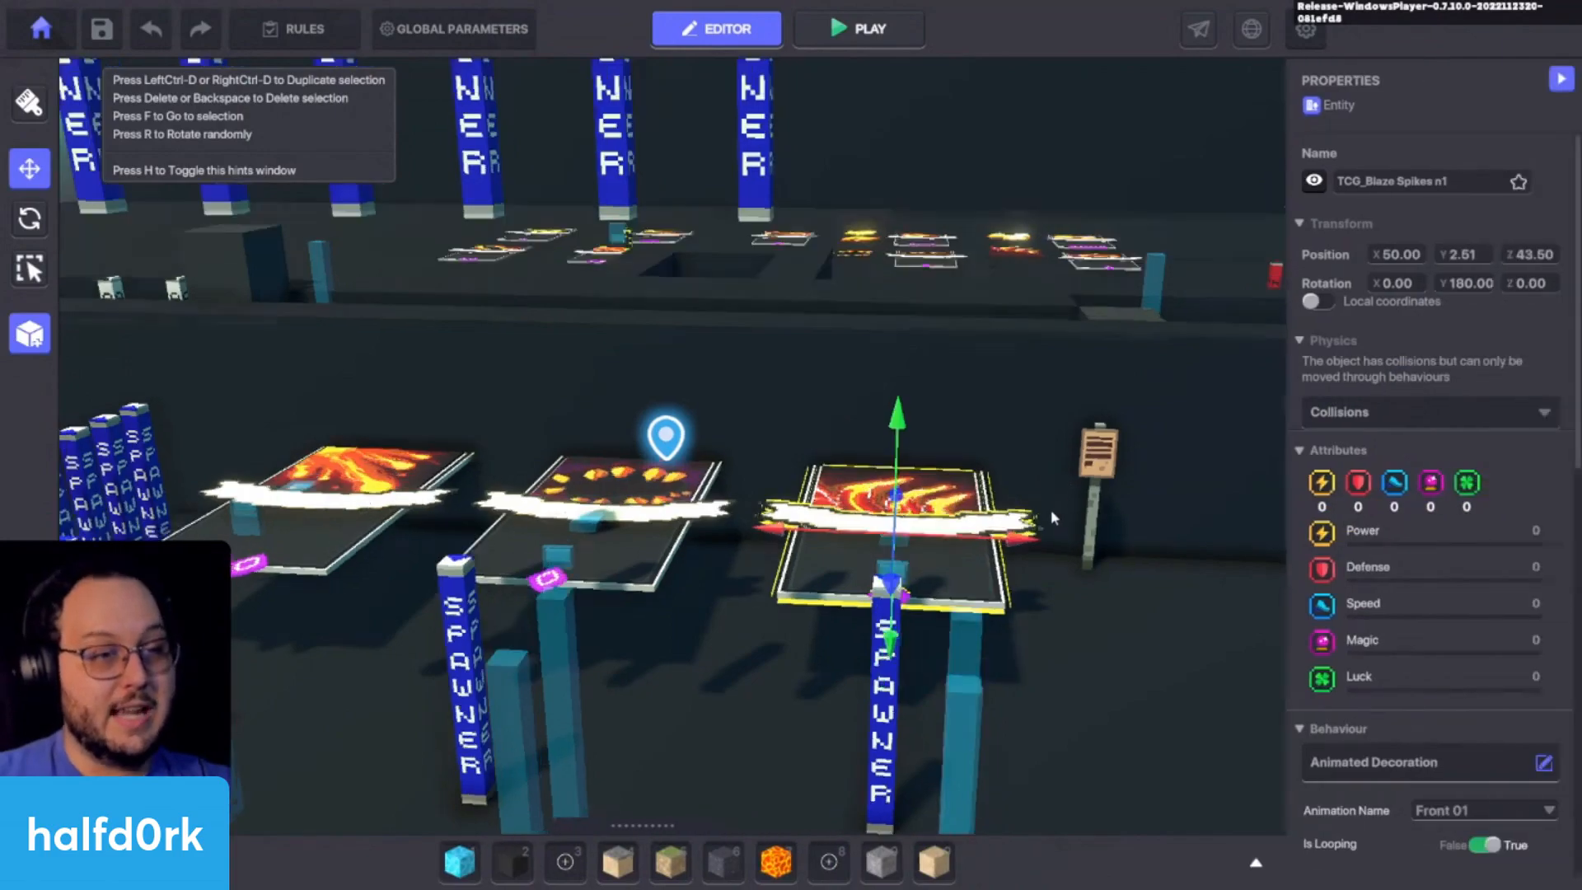
Step: Review the Blaze Spikes card's Health, Toggle Behaviour and Speaker properties
right_click_drag(1050, 509, 909, 401)
right_click_drag(800, 548, 398, 424)
mouse_move(692, 767)
right_mouse_down()
mouse_move(957, 544)
mouse_move(956, 412)
right_mouse_up()
scroll(1401, 559, "down", 5)
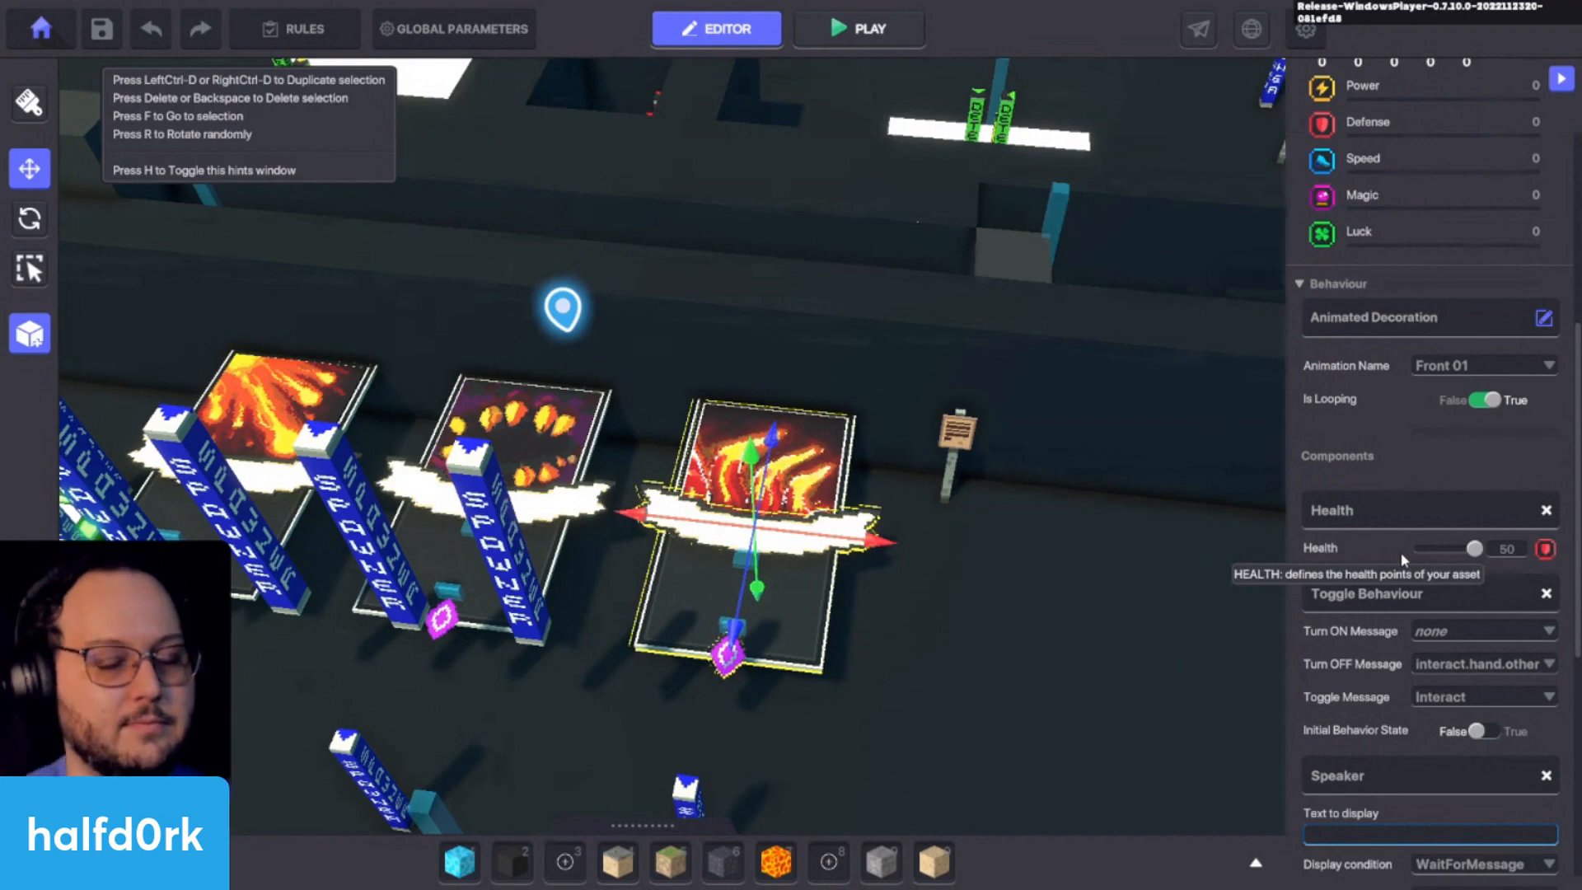
scroll(1401, 552, "down", 3)
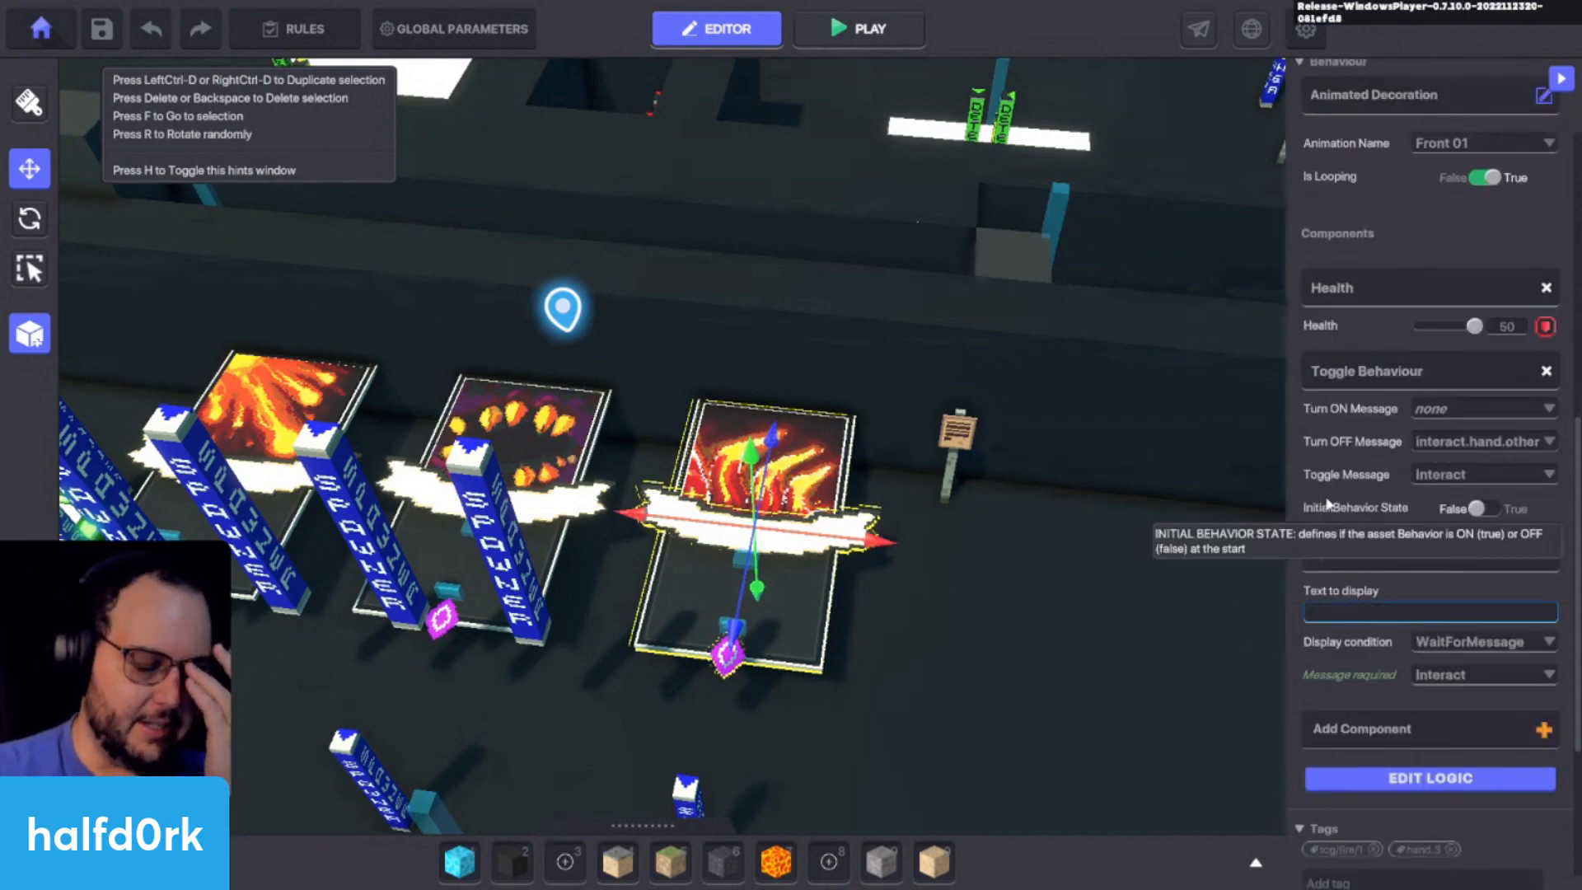
Step: Add the tag ally.buff to the Blaze Spikes card
scroll(1328, 503, "down", 4)
right_click_drag(1030, 453, 827, 426)
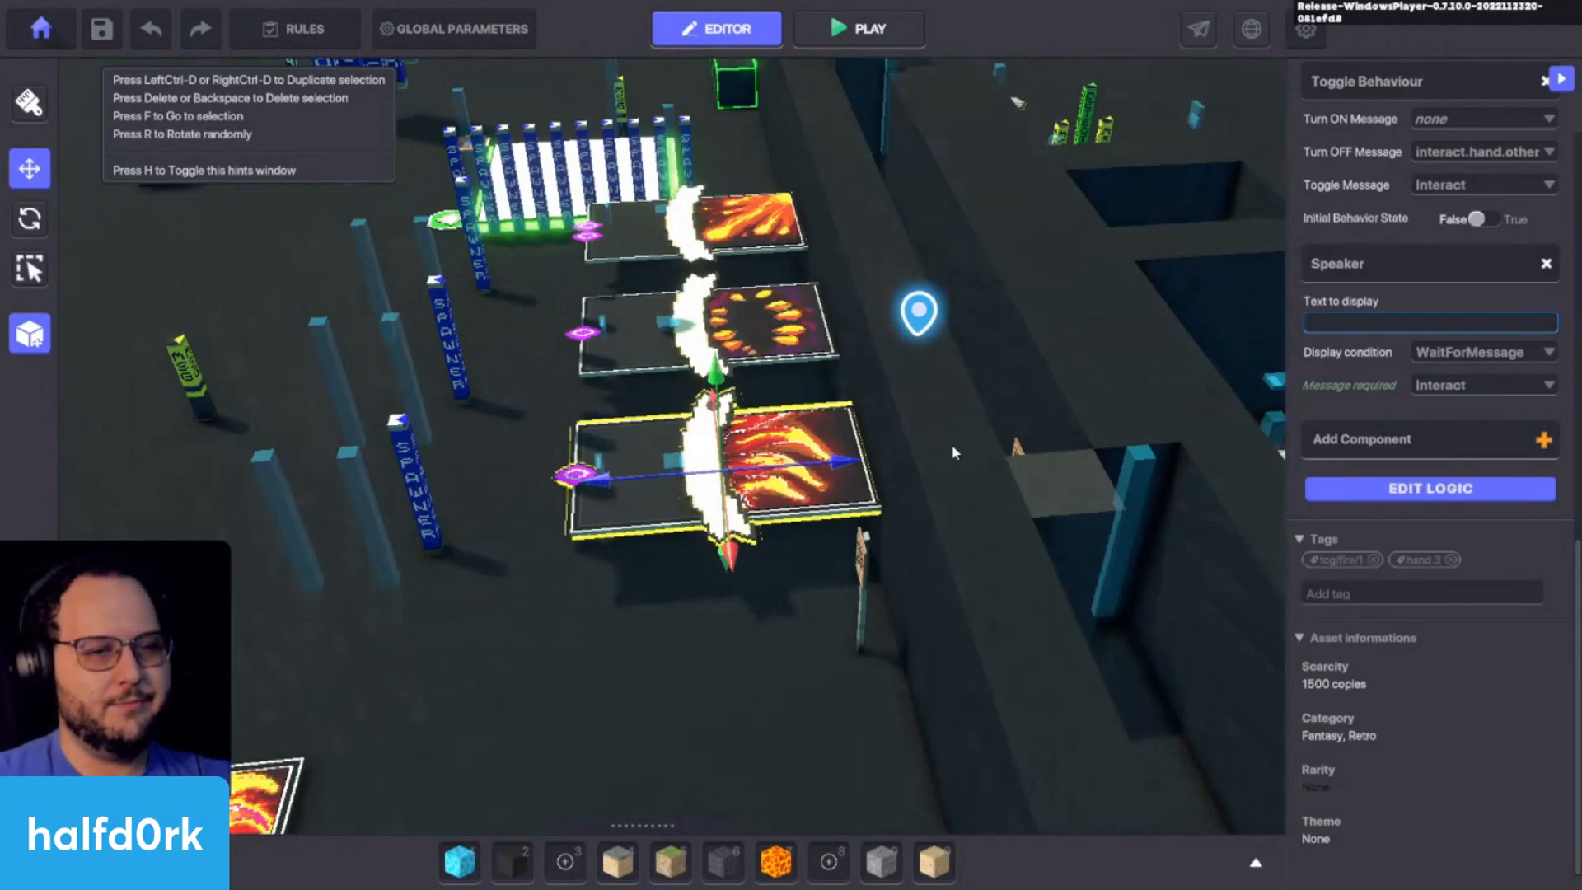
right_click_drag(953, 452, 1430, 572)
left_click(1409, 600)
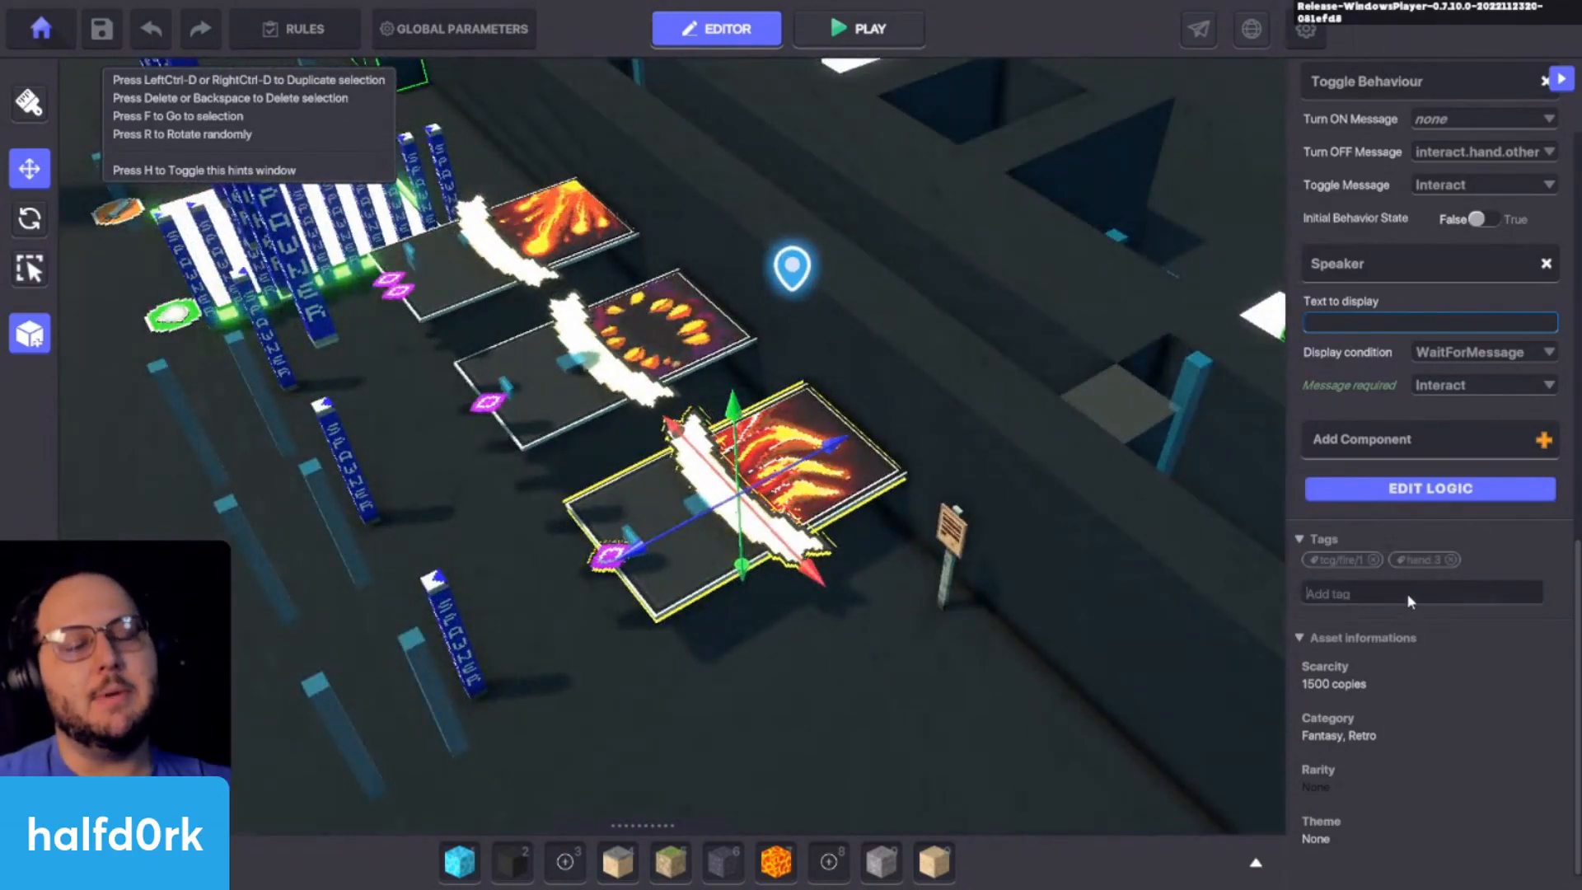
type("buff")
key("Return")
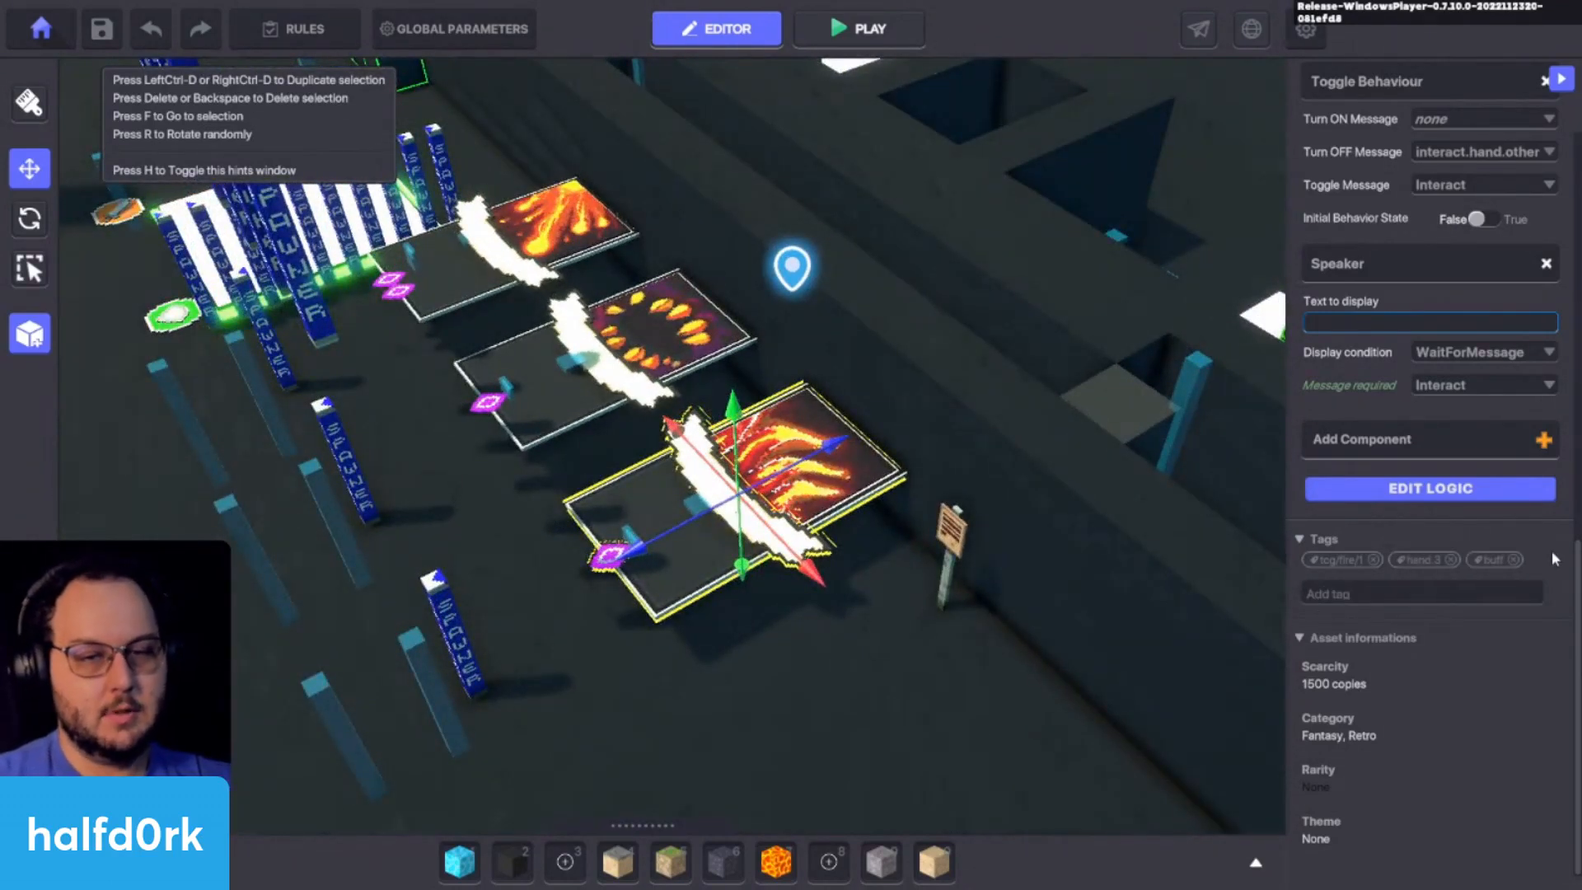
type("ally.buff")
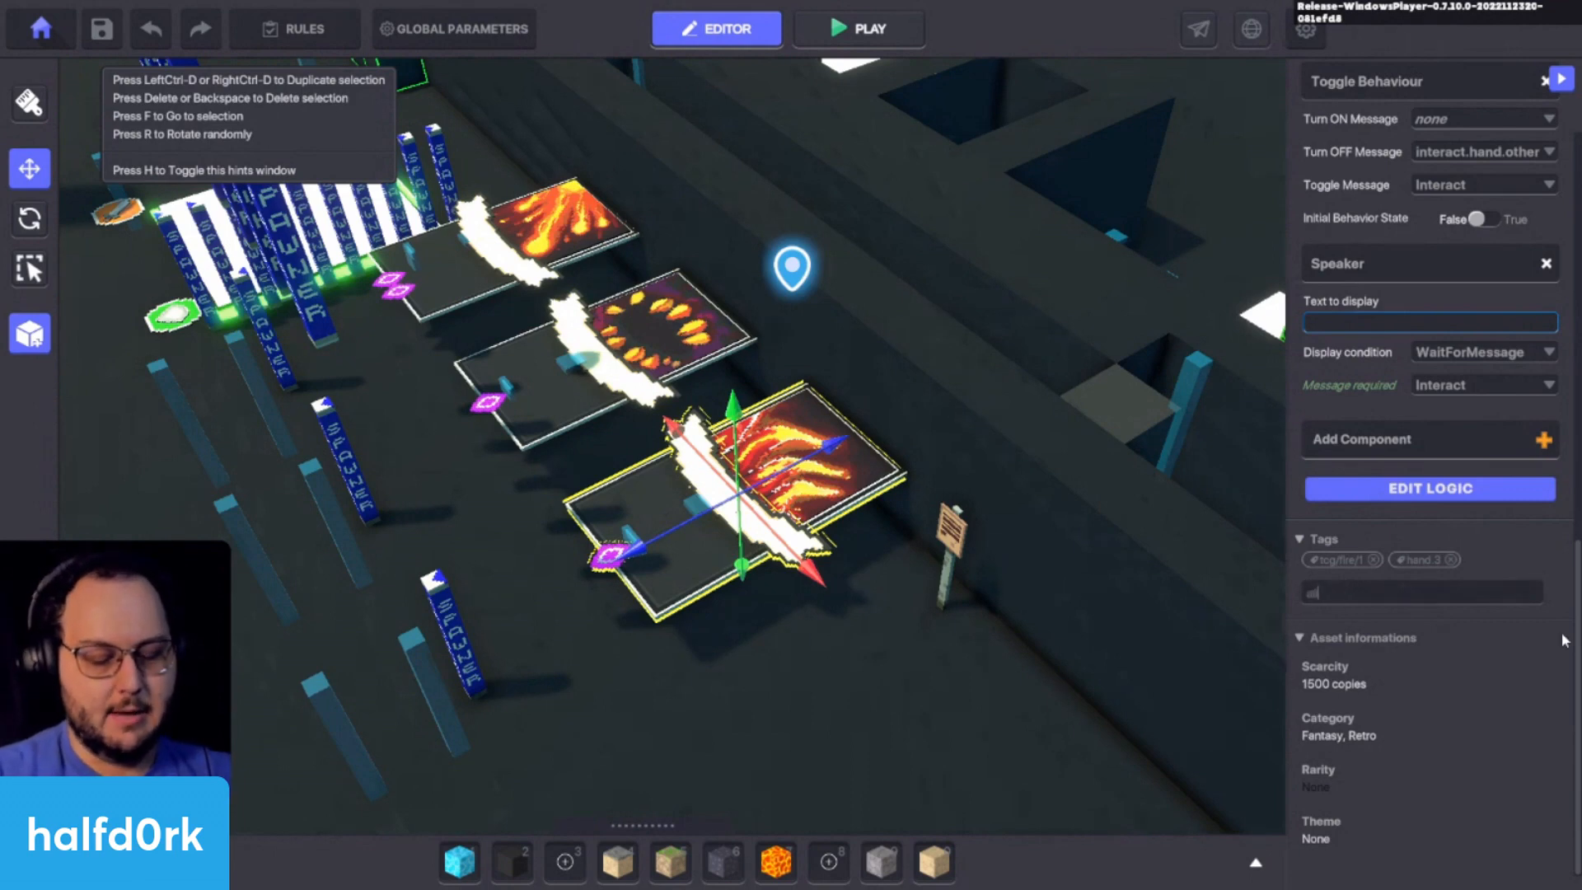
key("Return")
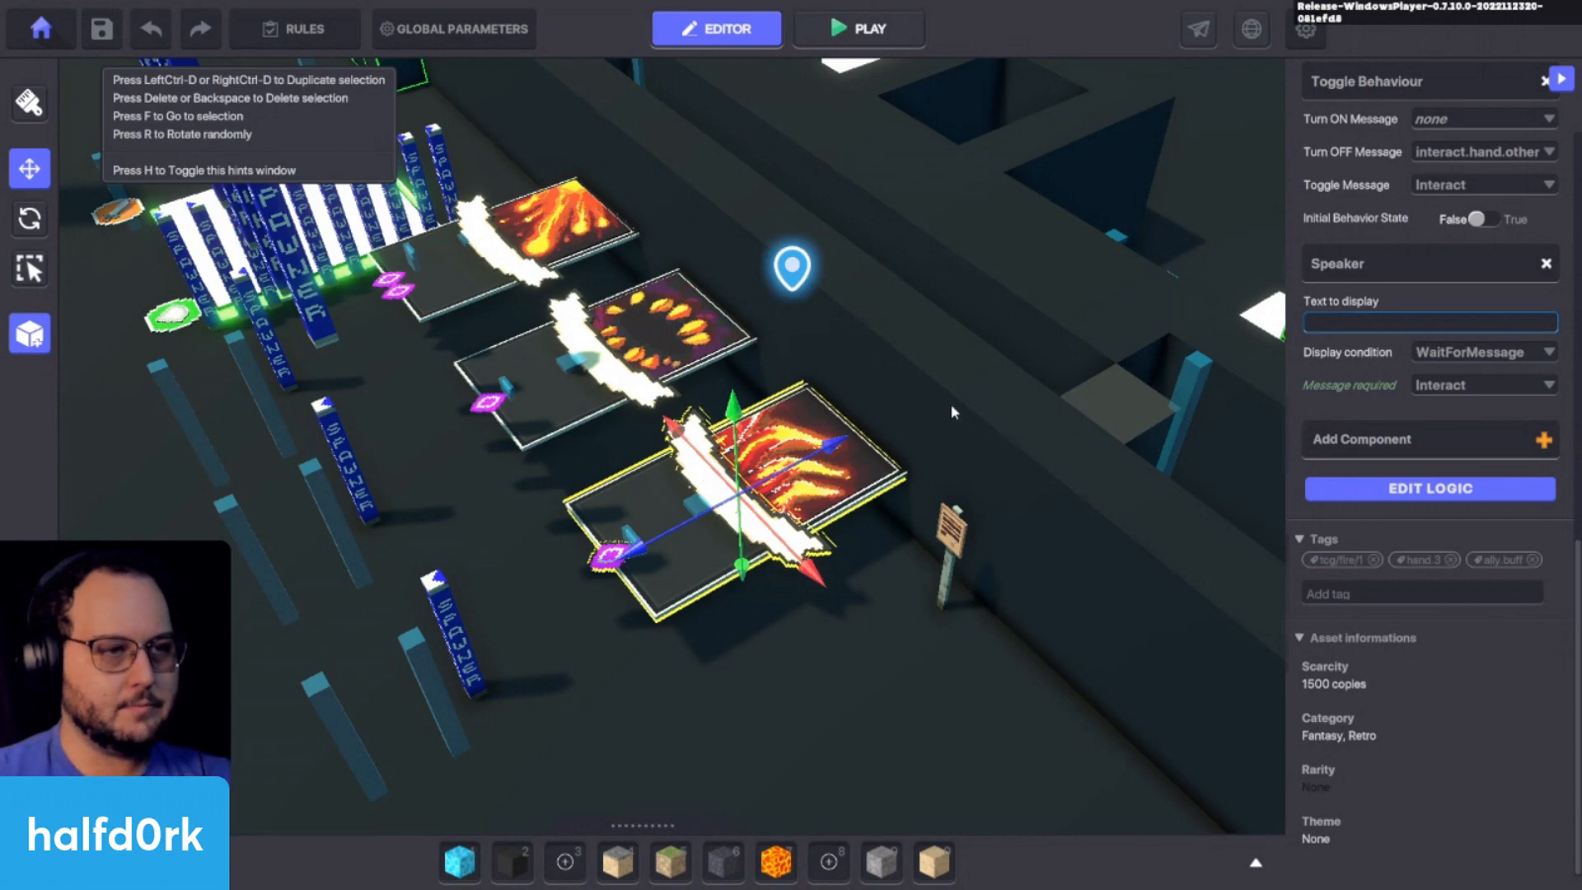
Step: Examine the Blaze Spikes card's full logic, covering its Health, Toggle Behaviour and Speaker settings and messages
key("f")
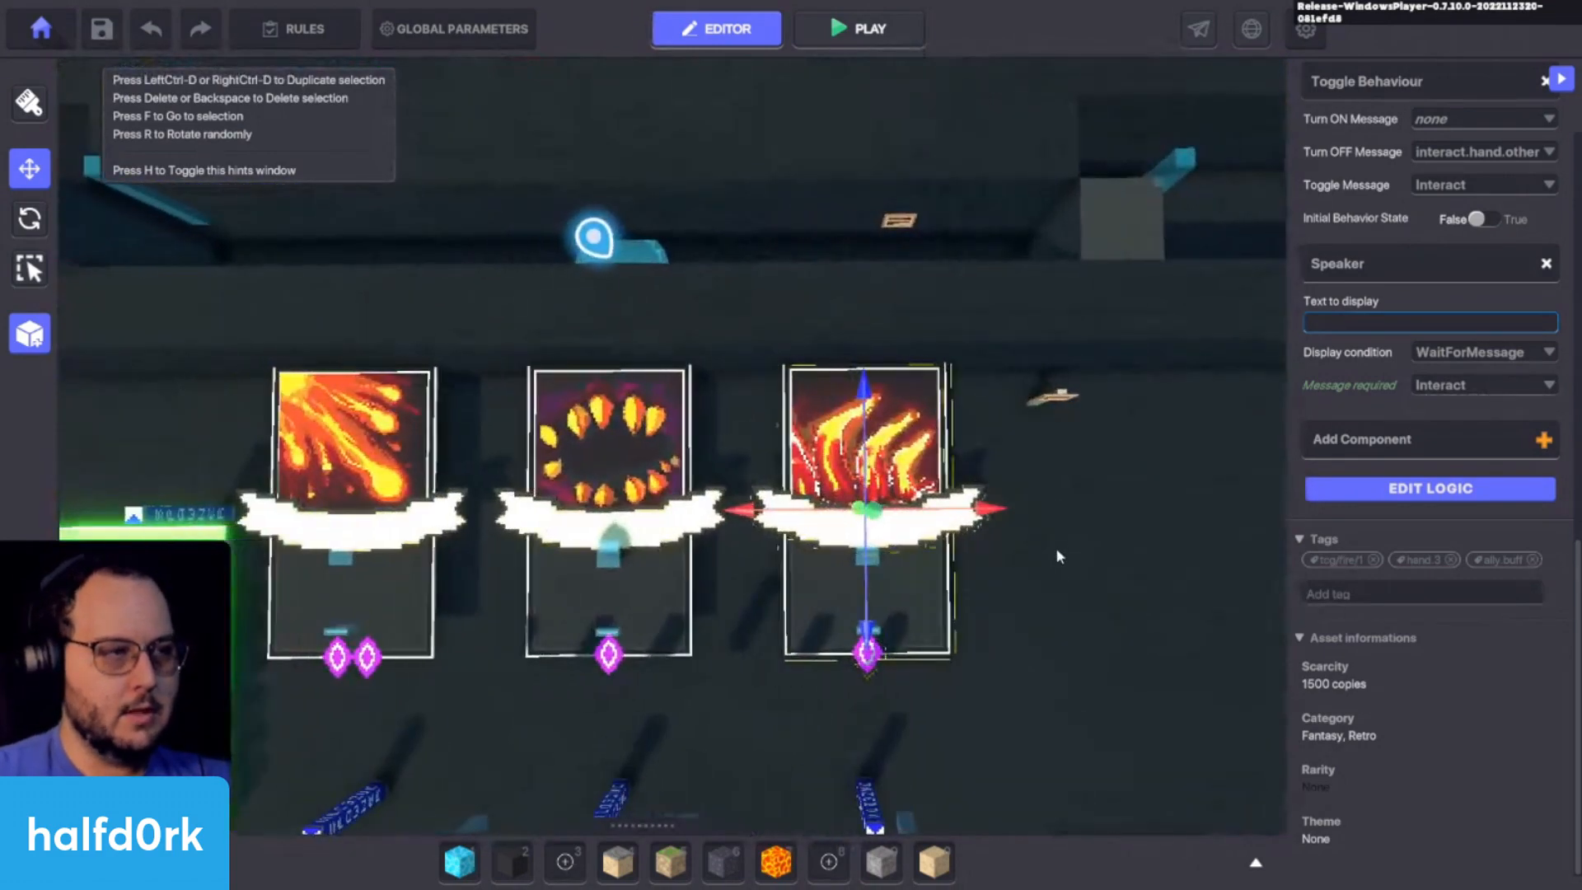
scroll(1056, 555, "down", 3)
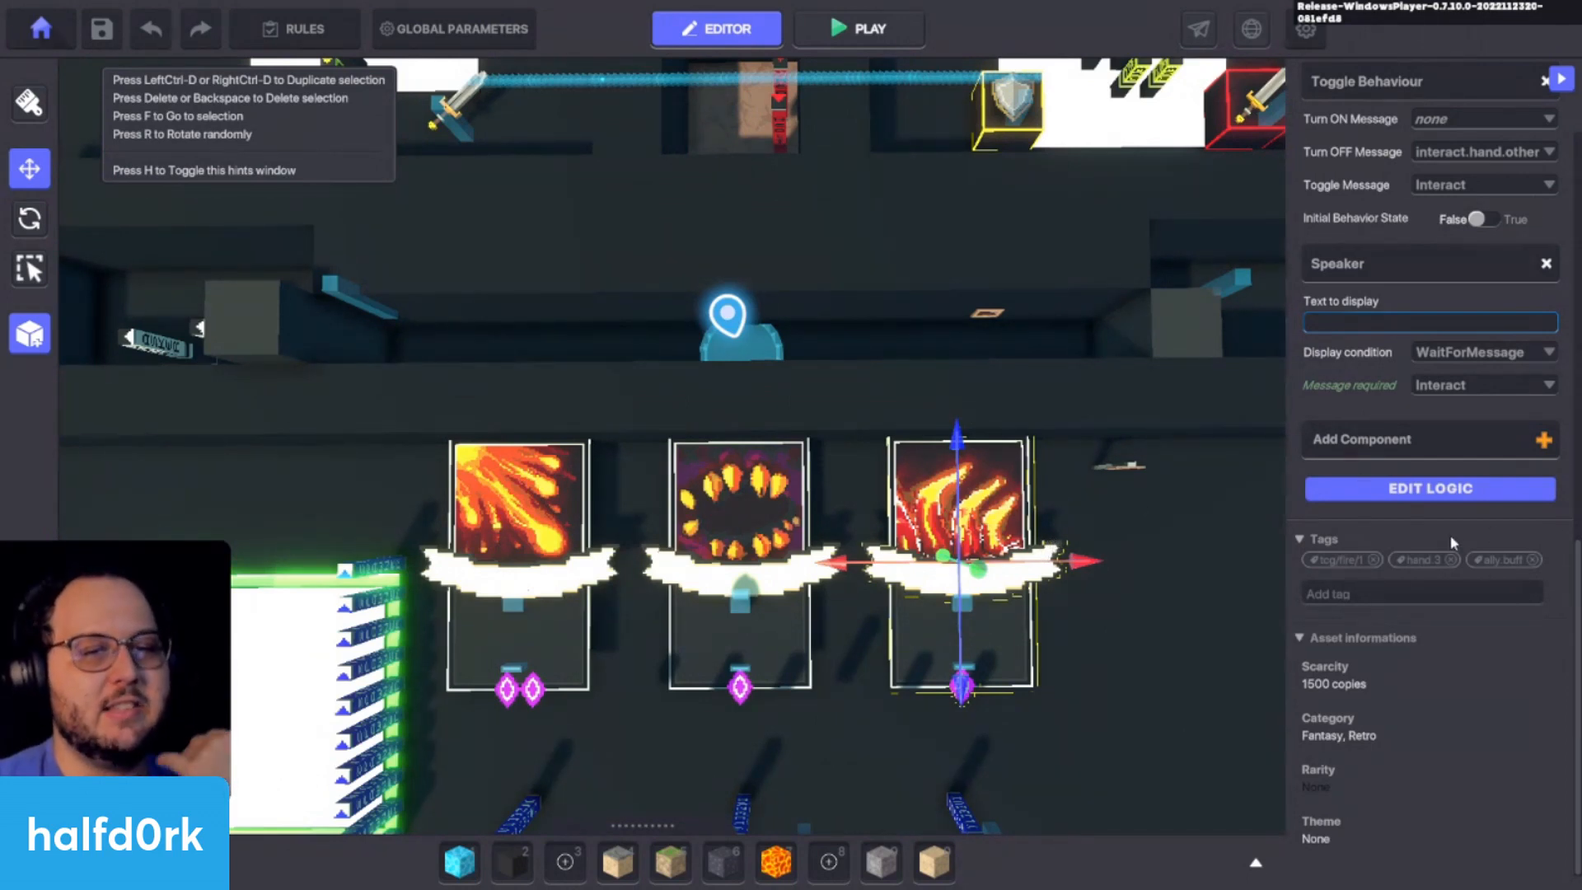
left_click(1449, 489)
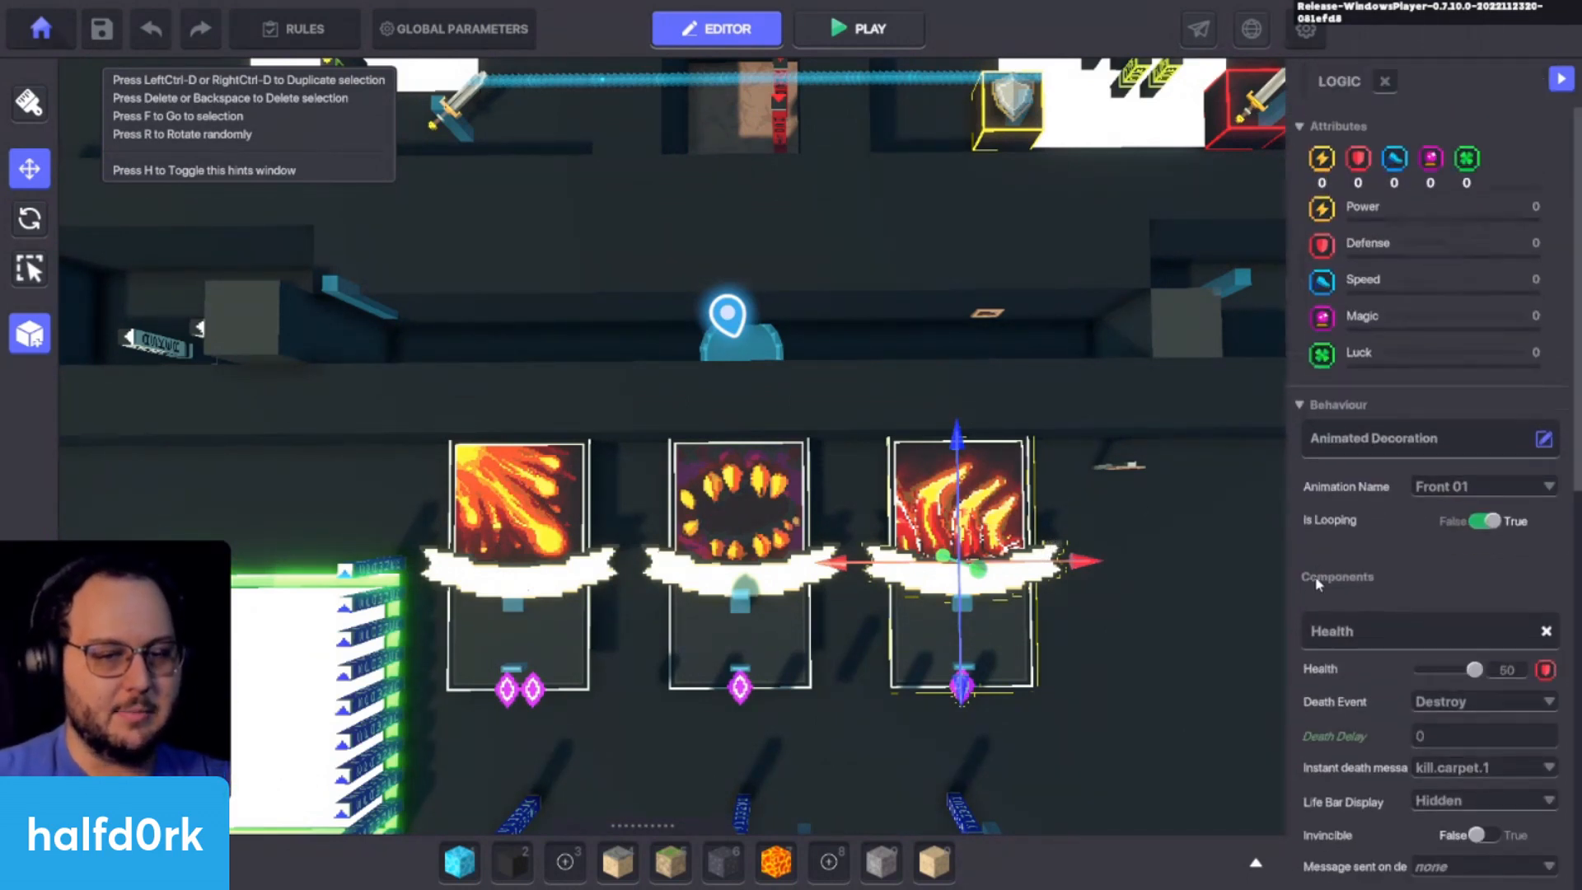
scroll(1316, 583, "down", 3)
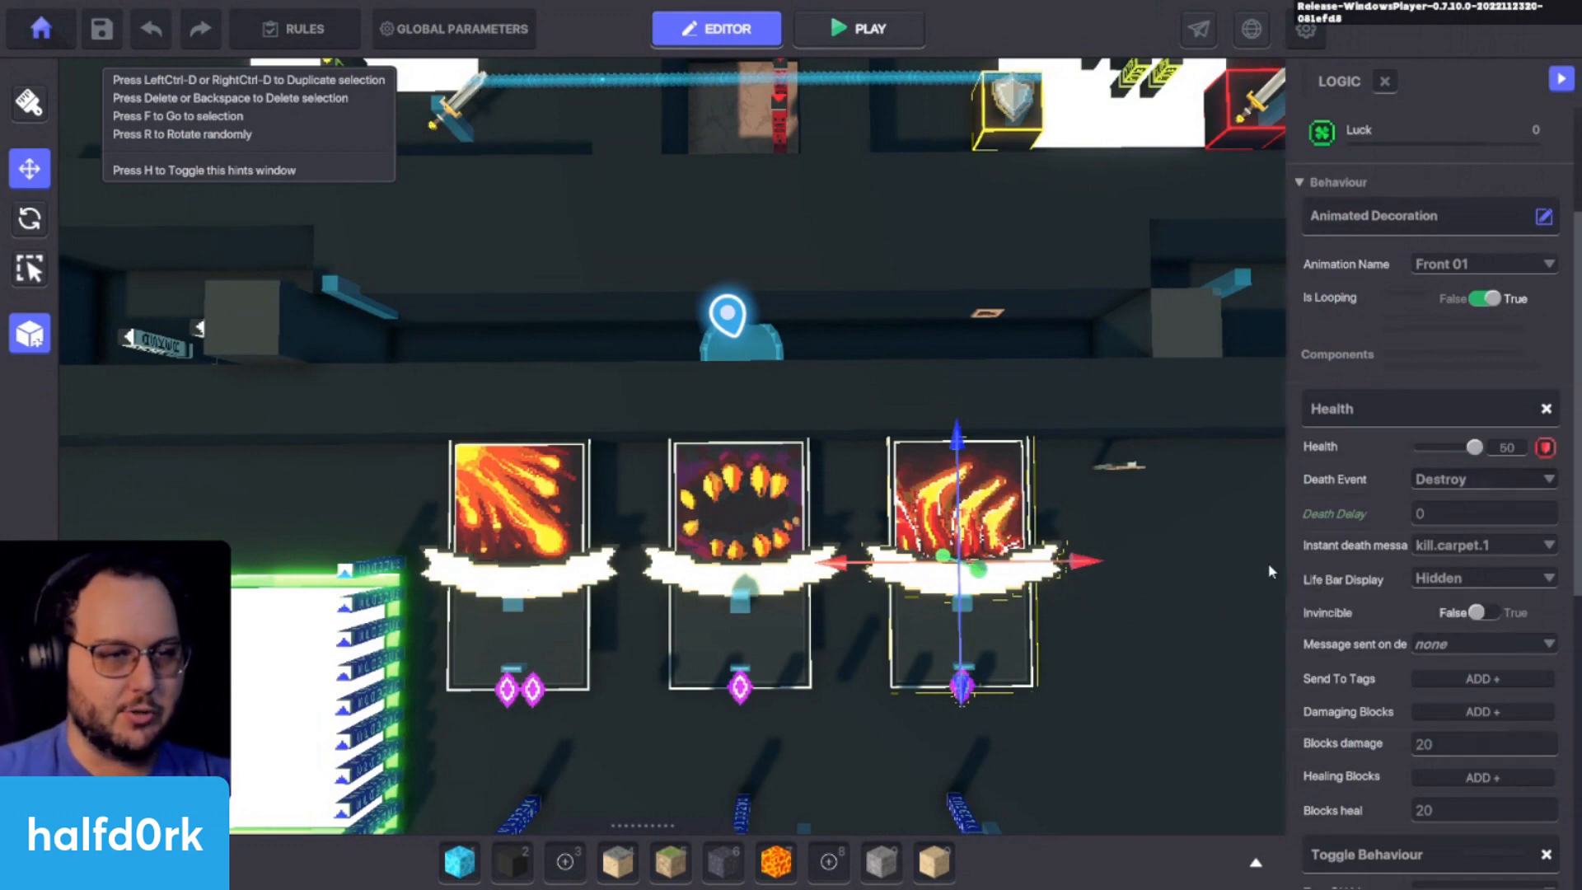
middle_click_drag(1185, 568, 1166, 526)
scroll(1218, 530, "down", 3)
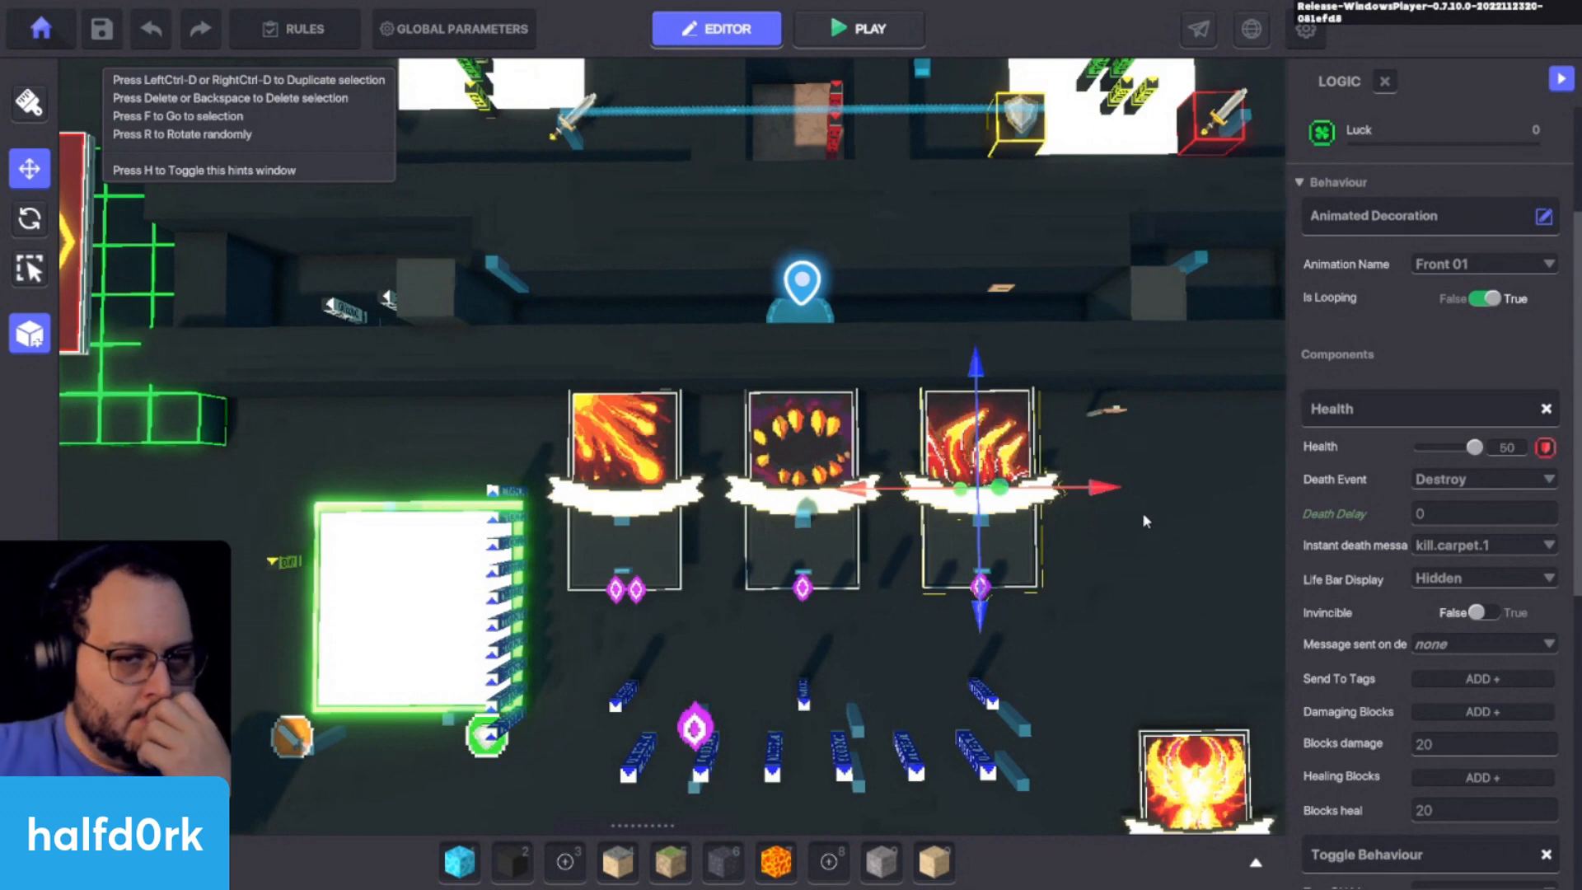
scroll(1368, 559, "down", 2)
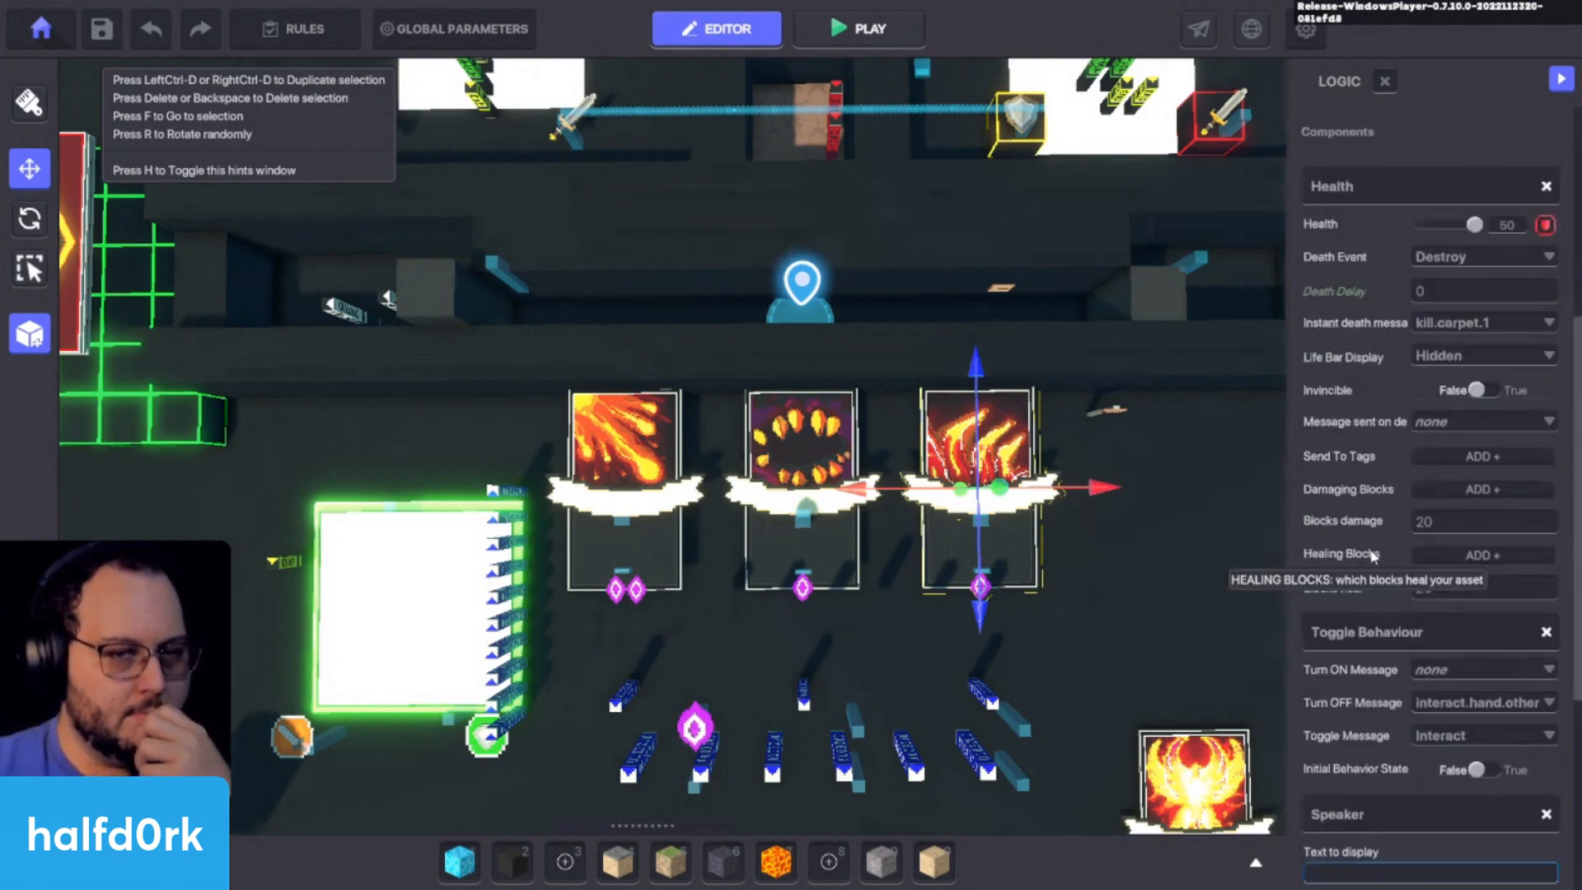
scroll(1368, 559, "up", 4)
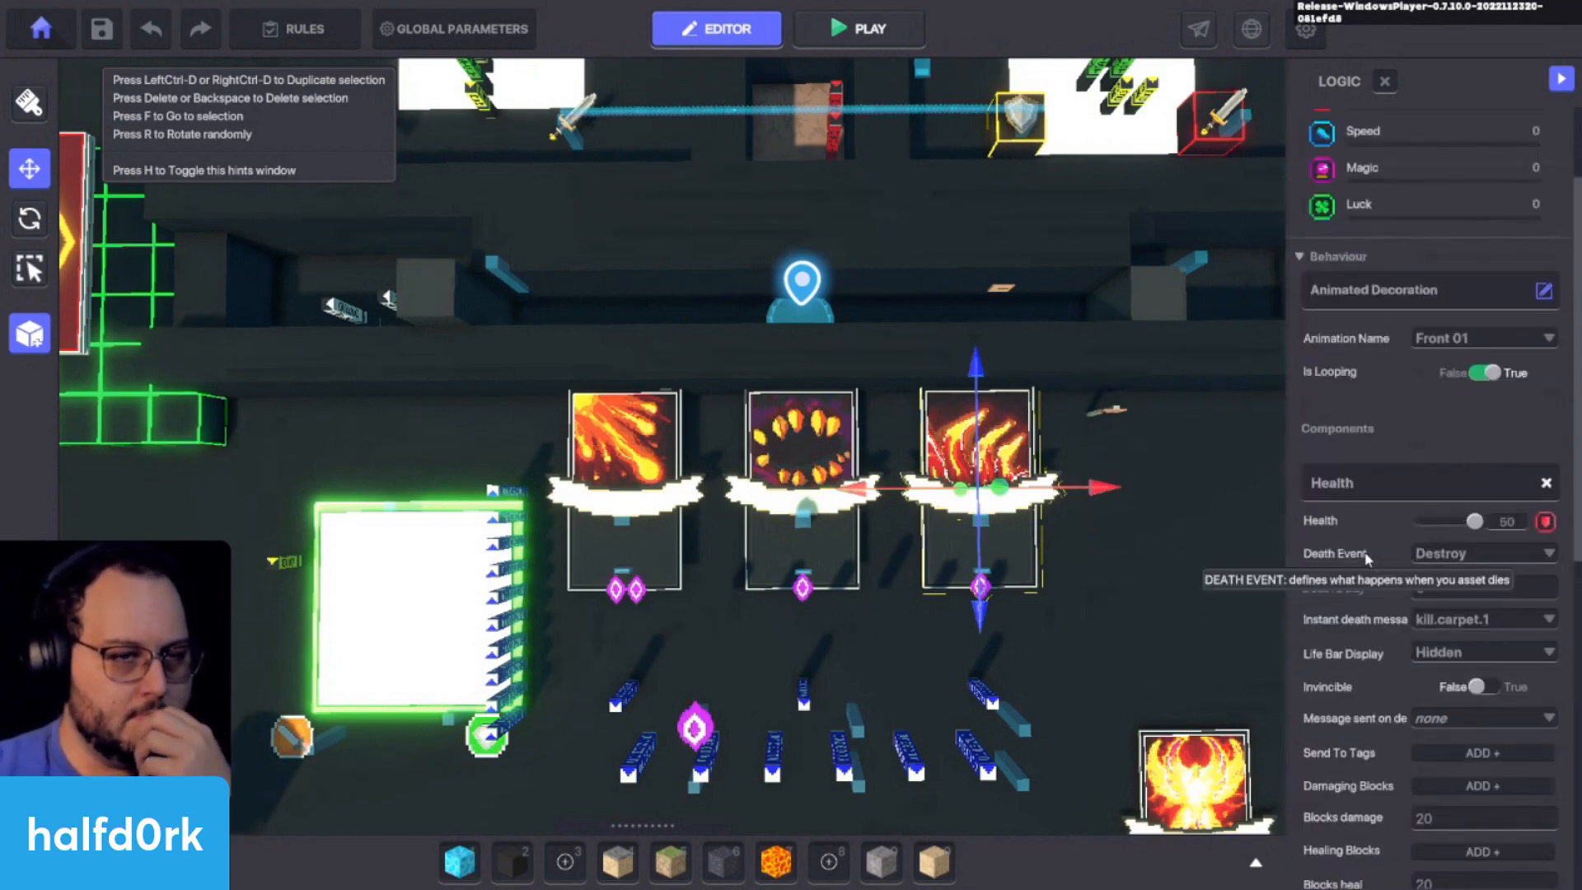
scroll(1368, 559, "down", 18)
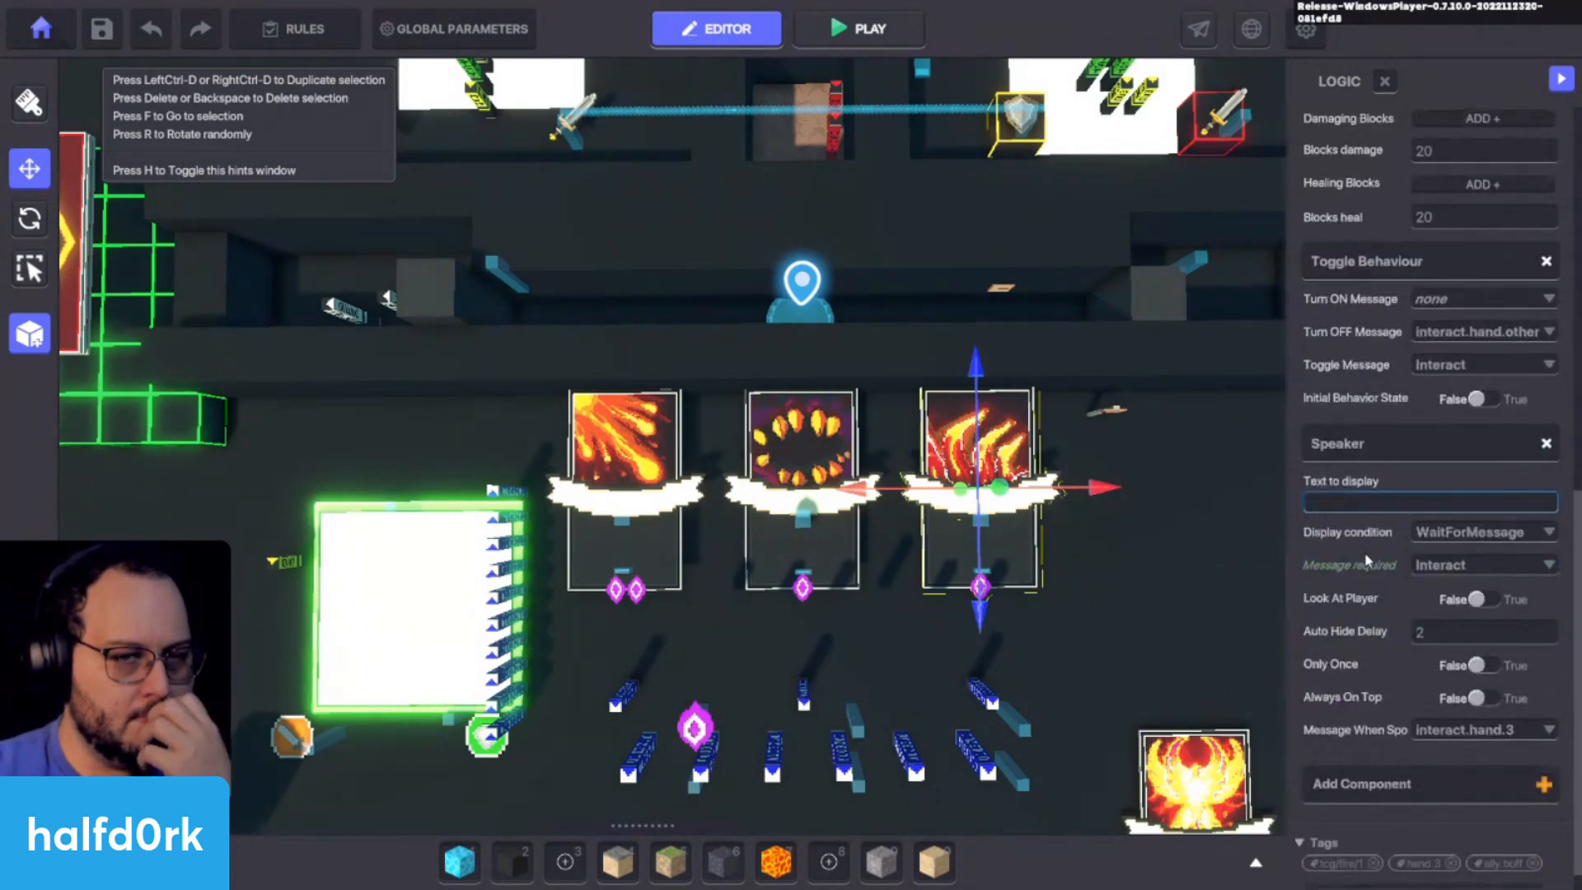
scroll(1368, 560, "down", 1)
scroll(1368, 560, "up", 2)
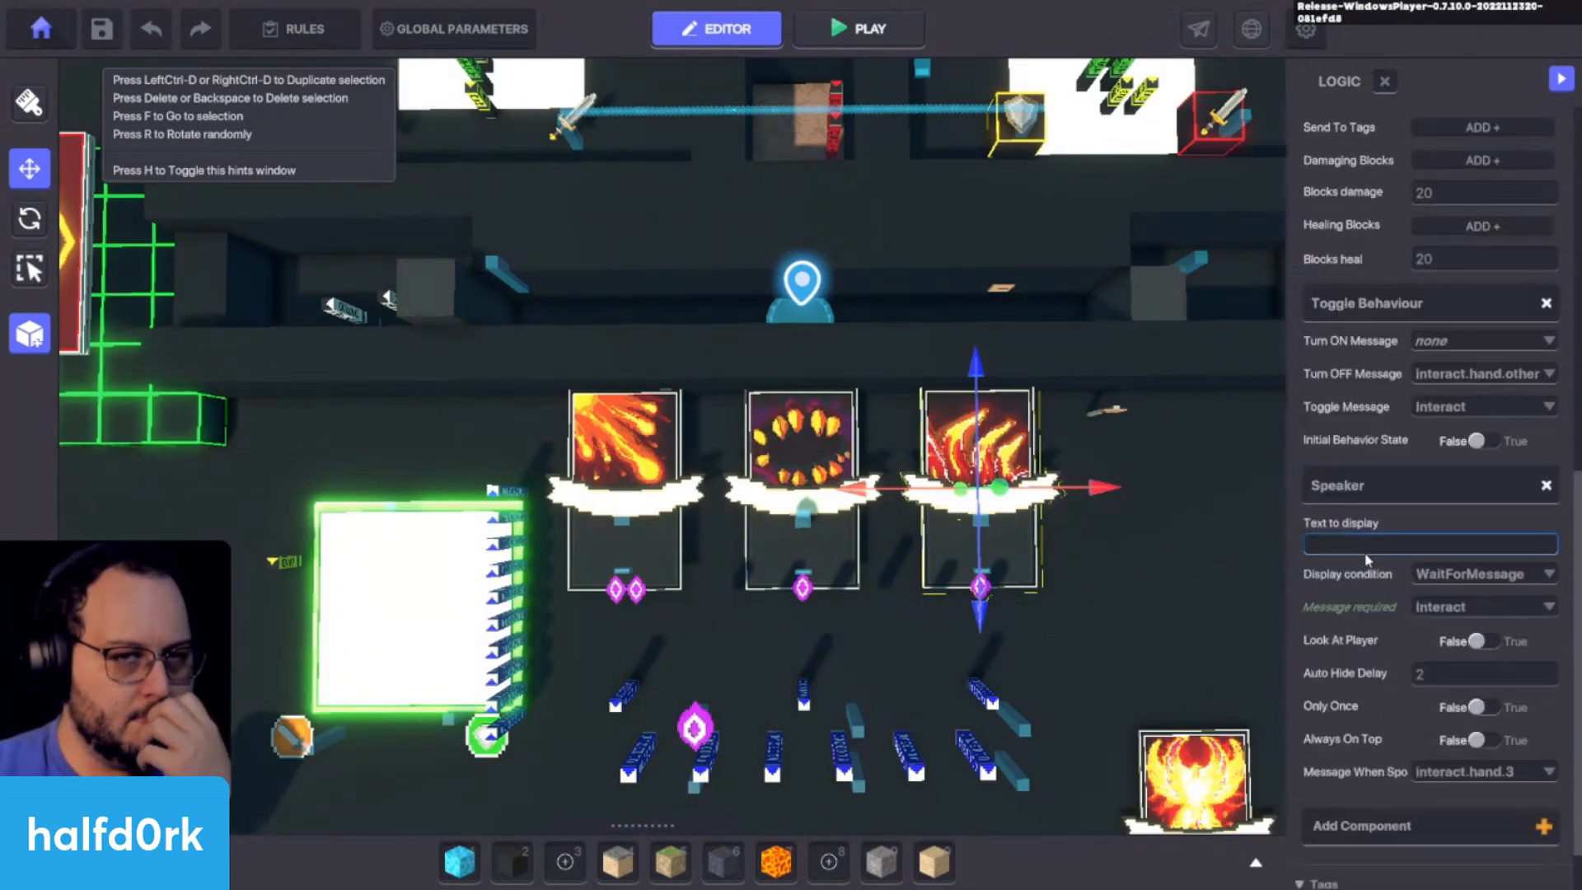
scroll(1368, 437, "up", 8)
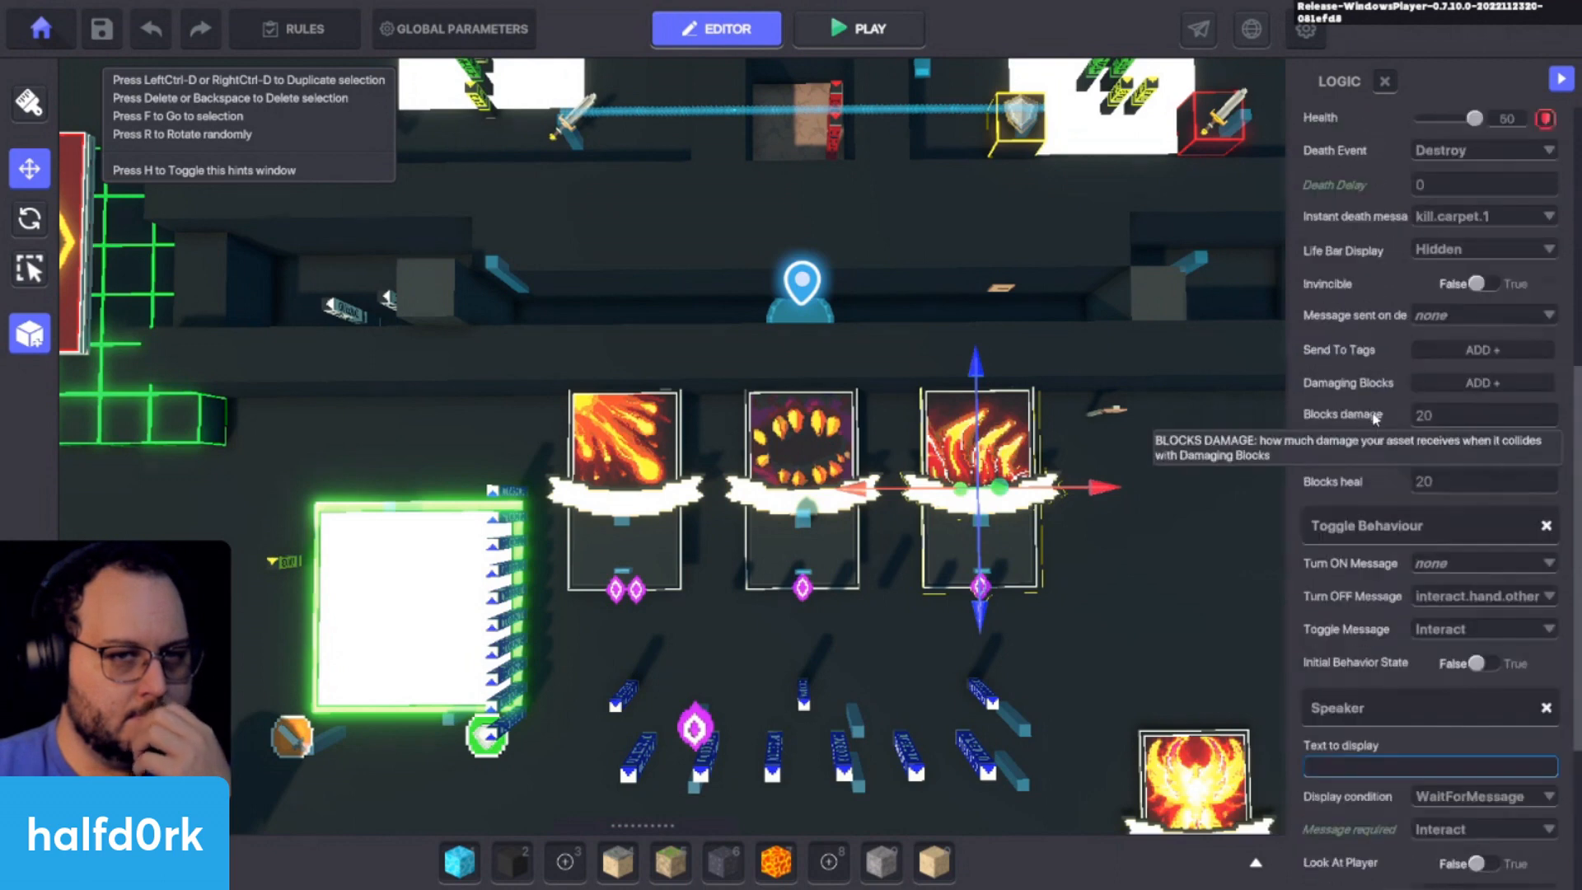
scroll(1377, 422, "down", 10)
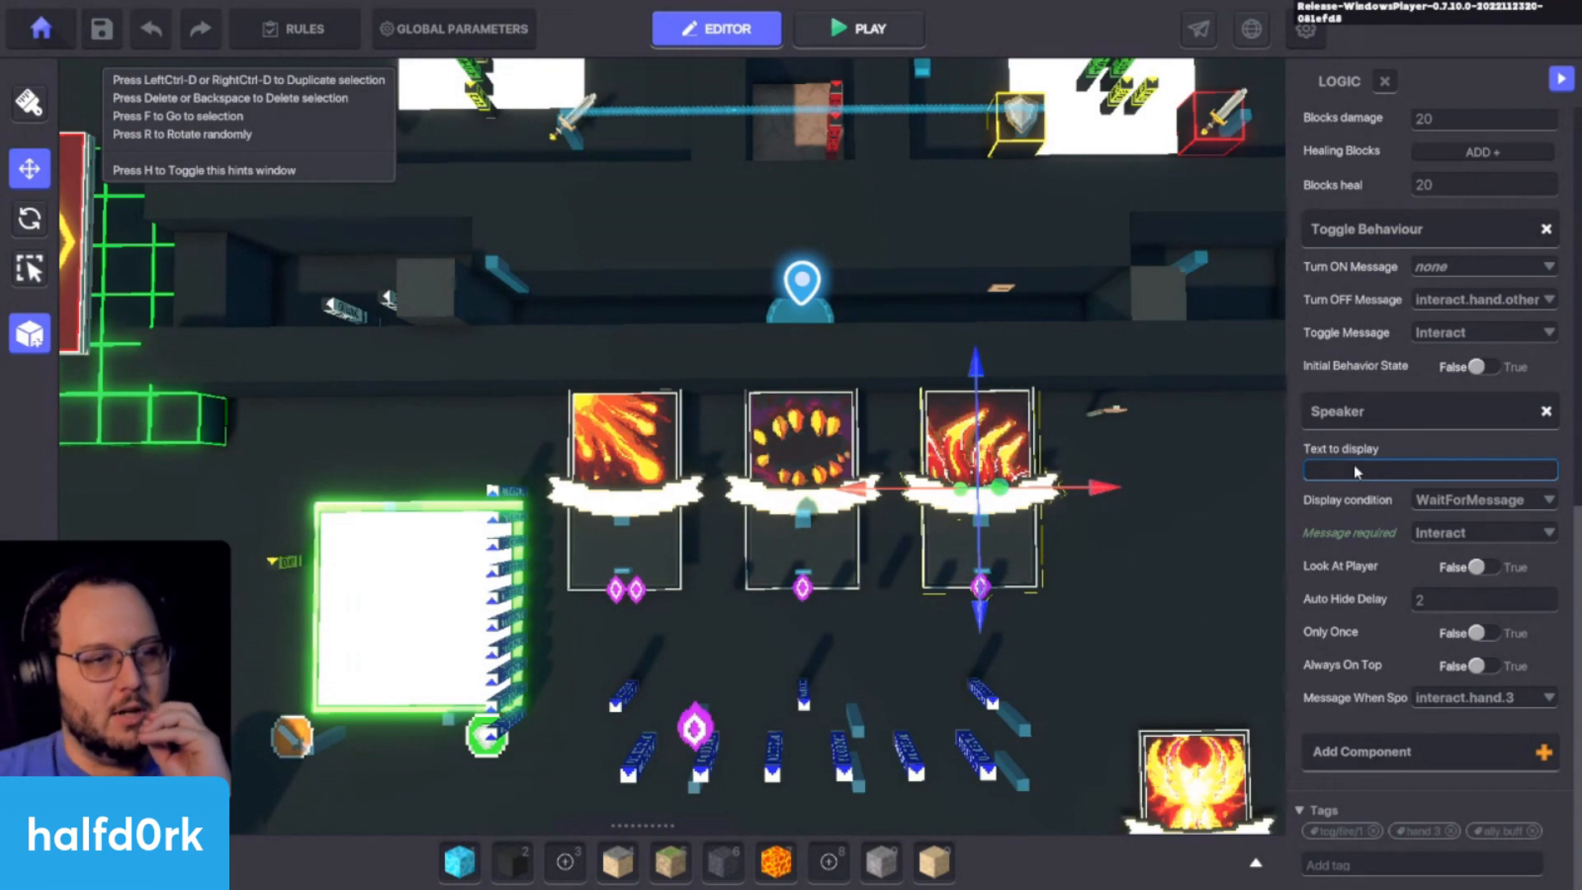
Step: Compare the fanged middle card with the Blaze Spikes card, checking their components and tags
left_click(755, 433)
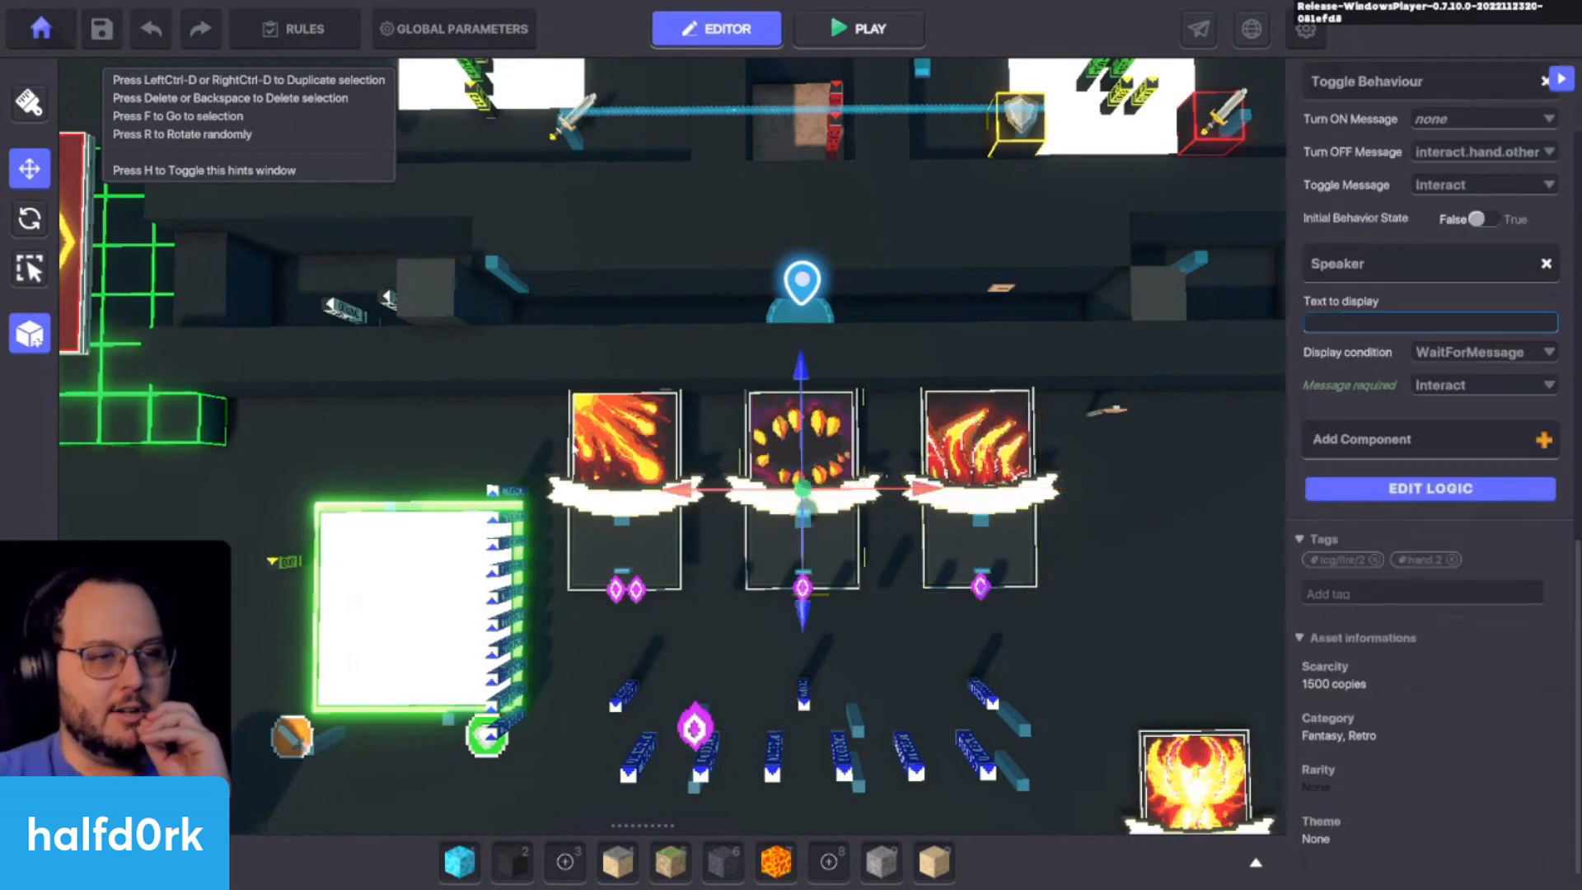
left_click(979, 441)
left_click(1207, 472)
scroll(1240, 482, "up", 1)
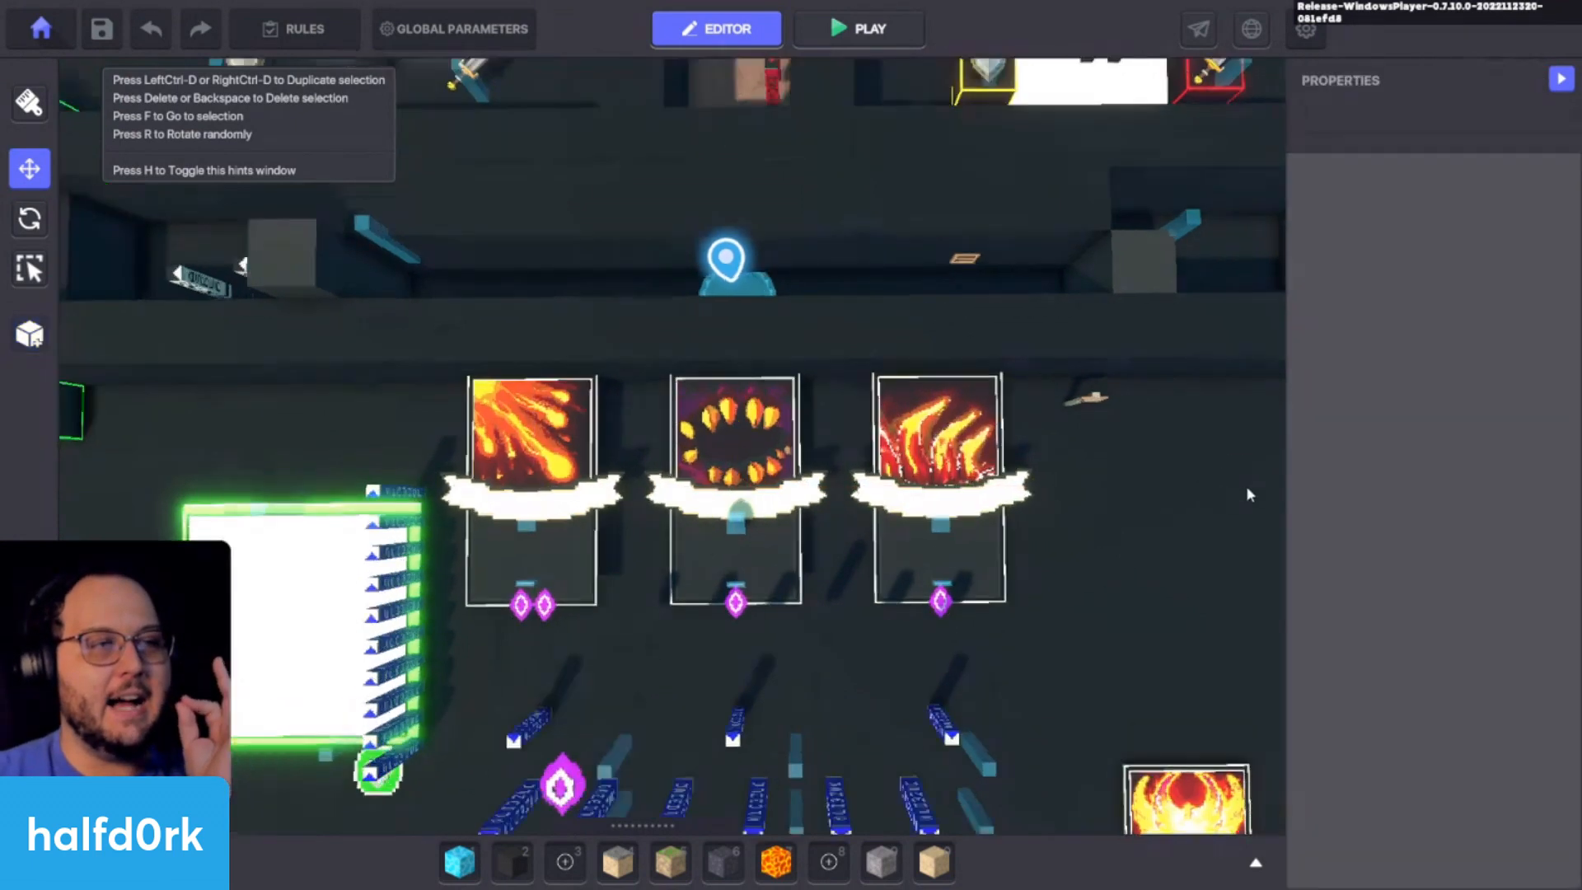
scroll(1246, 487, "down", 1)
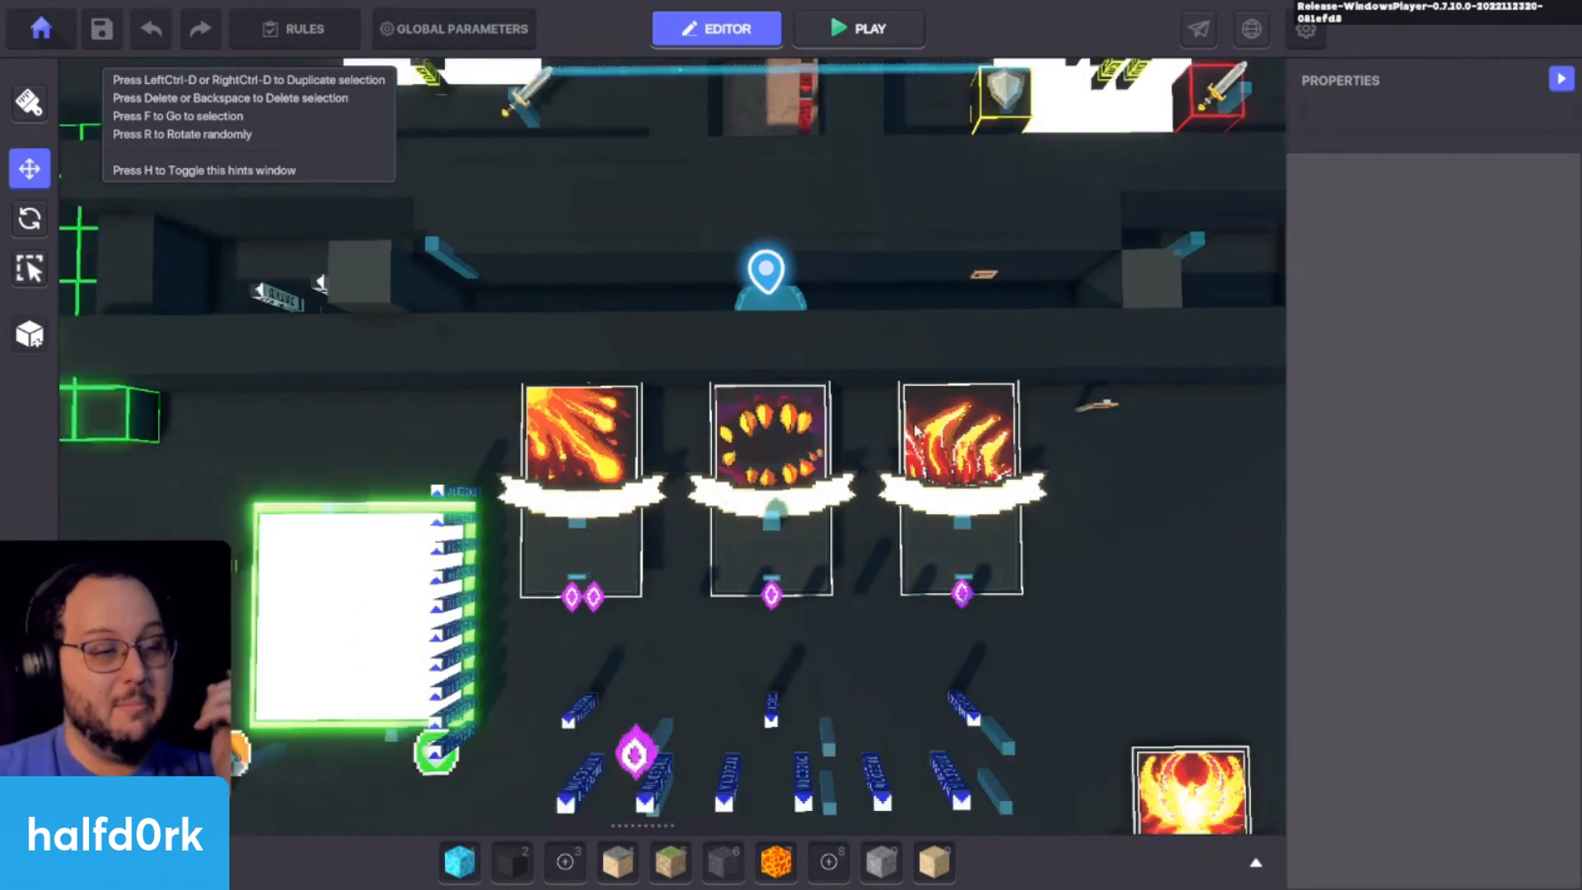
left_click(917, 430)
left_click(1253, 486)
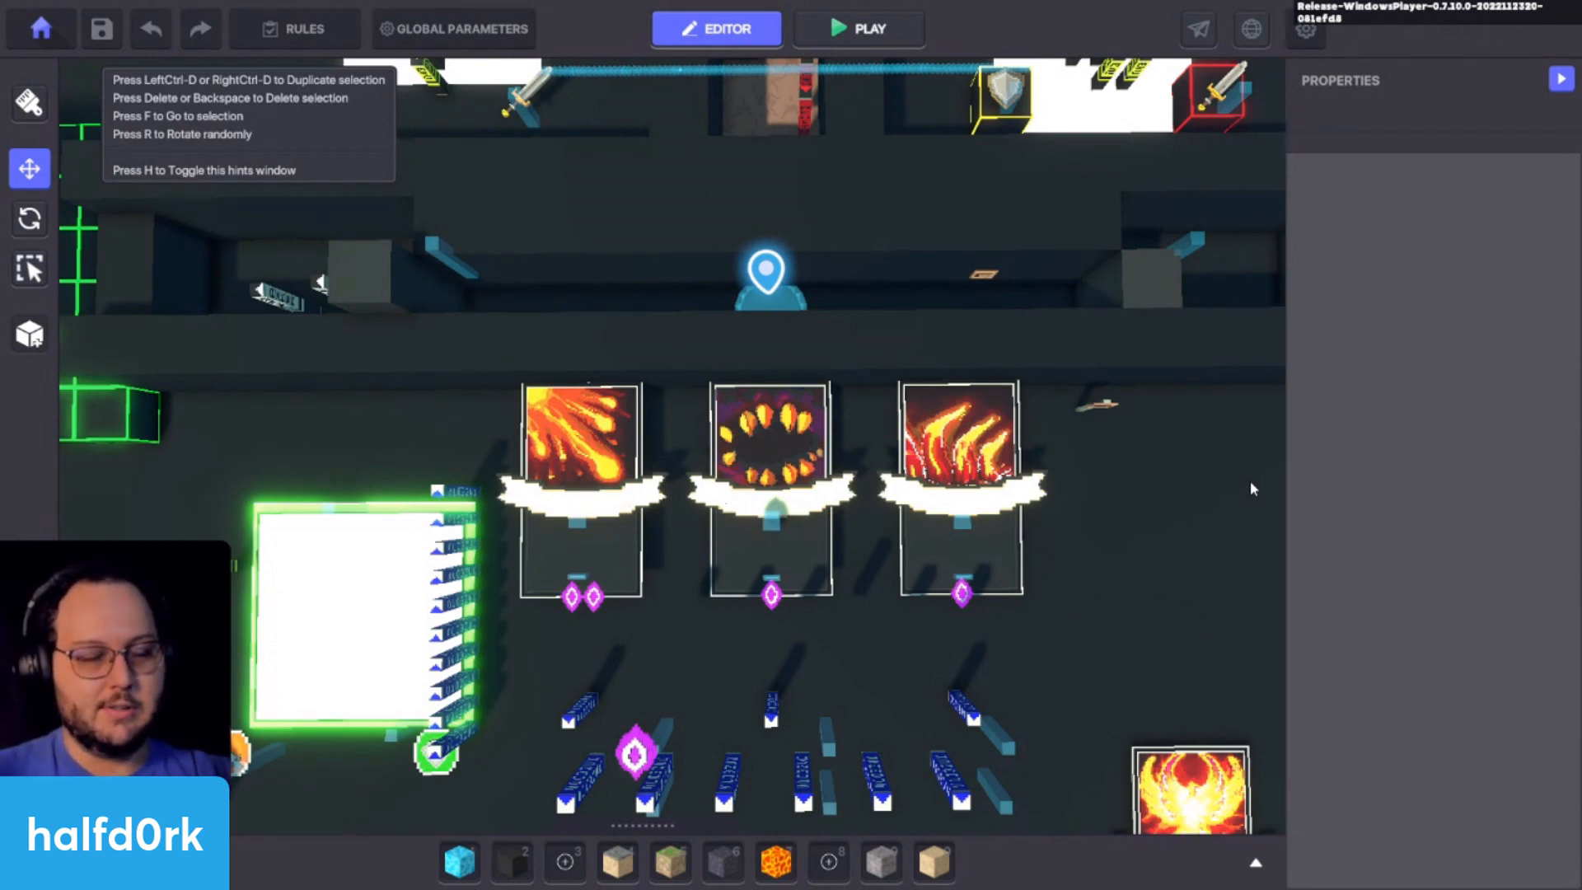
left_click(975, 431)
scroll(1240, 518, "down", 2)
scroll(1390, 560, "down", 3)
scroll(1391, 560, "down", 3)
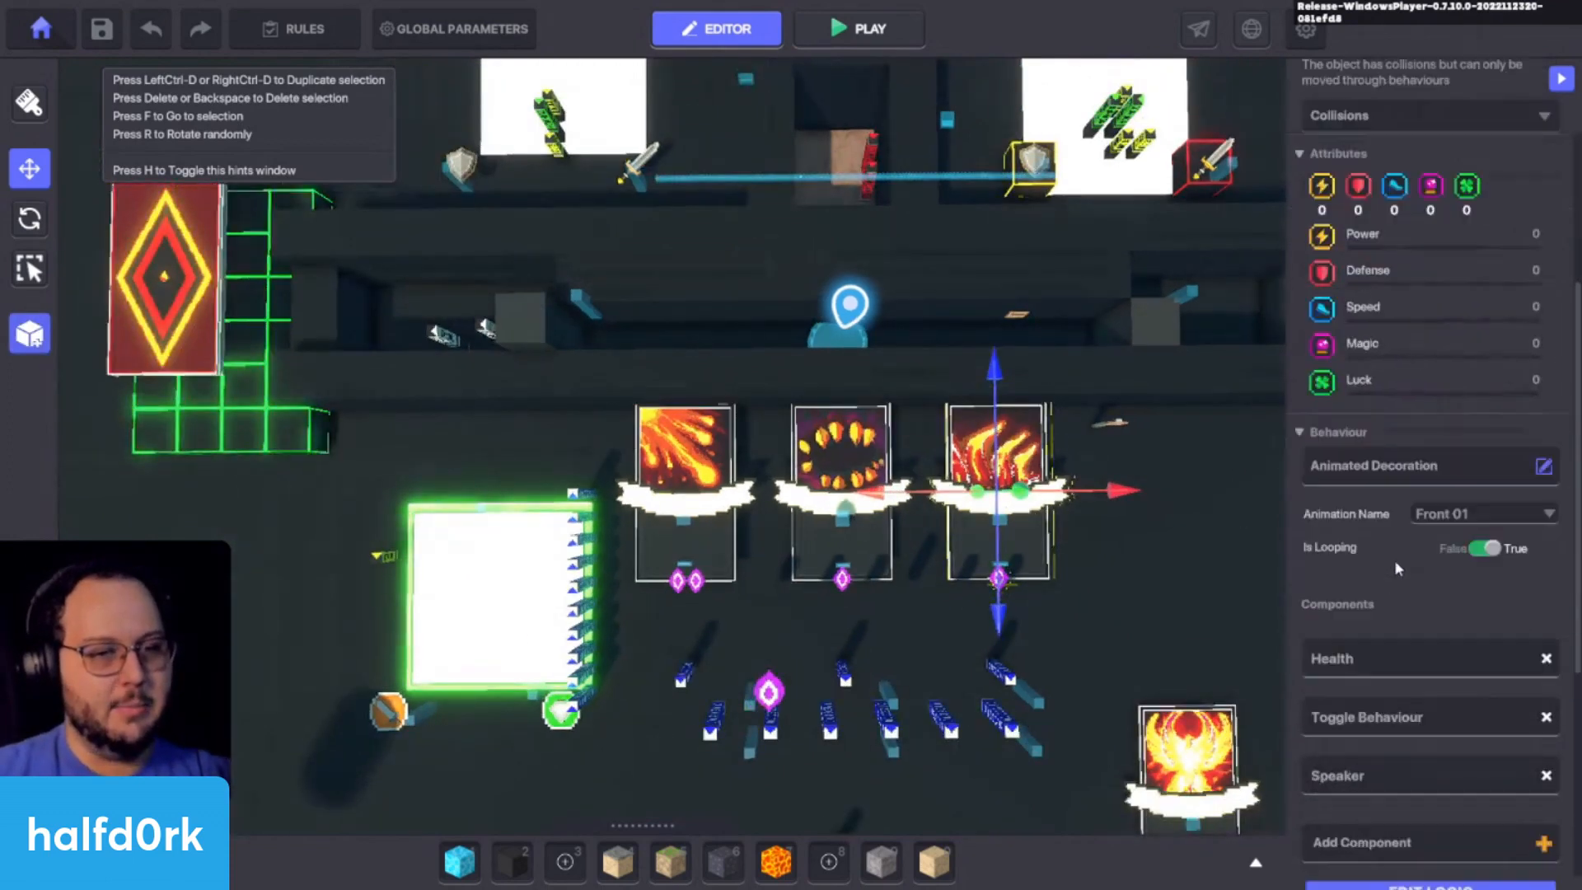
scroll(1152, 522, "up", 1)
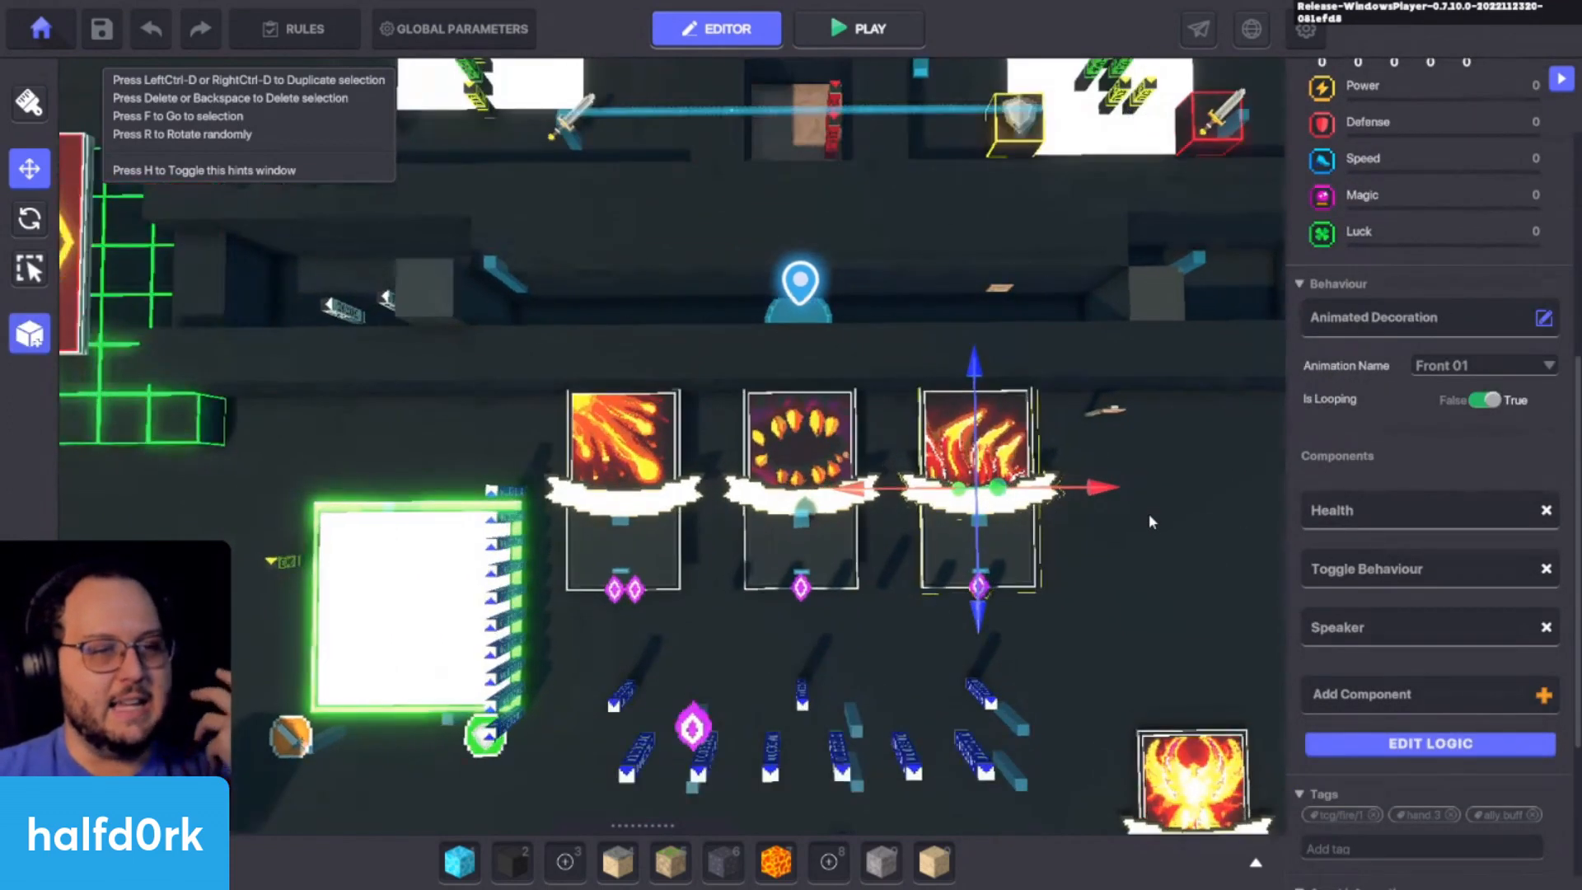
left_click(1155, 506)
Step: Find the !Lamp Message asset by searching for "mess" and place one on the floor beside the Blaze Spikes card
left_click(30, 218)
key("Tab")
left_click(405, 445)
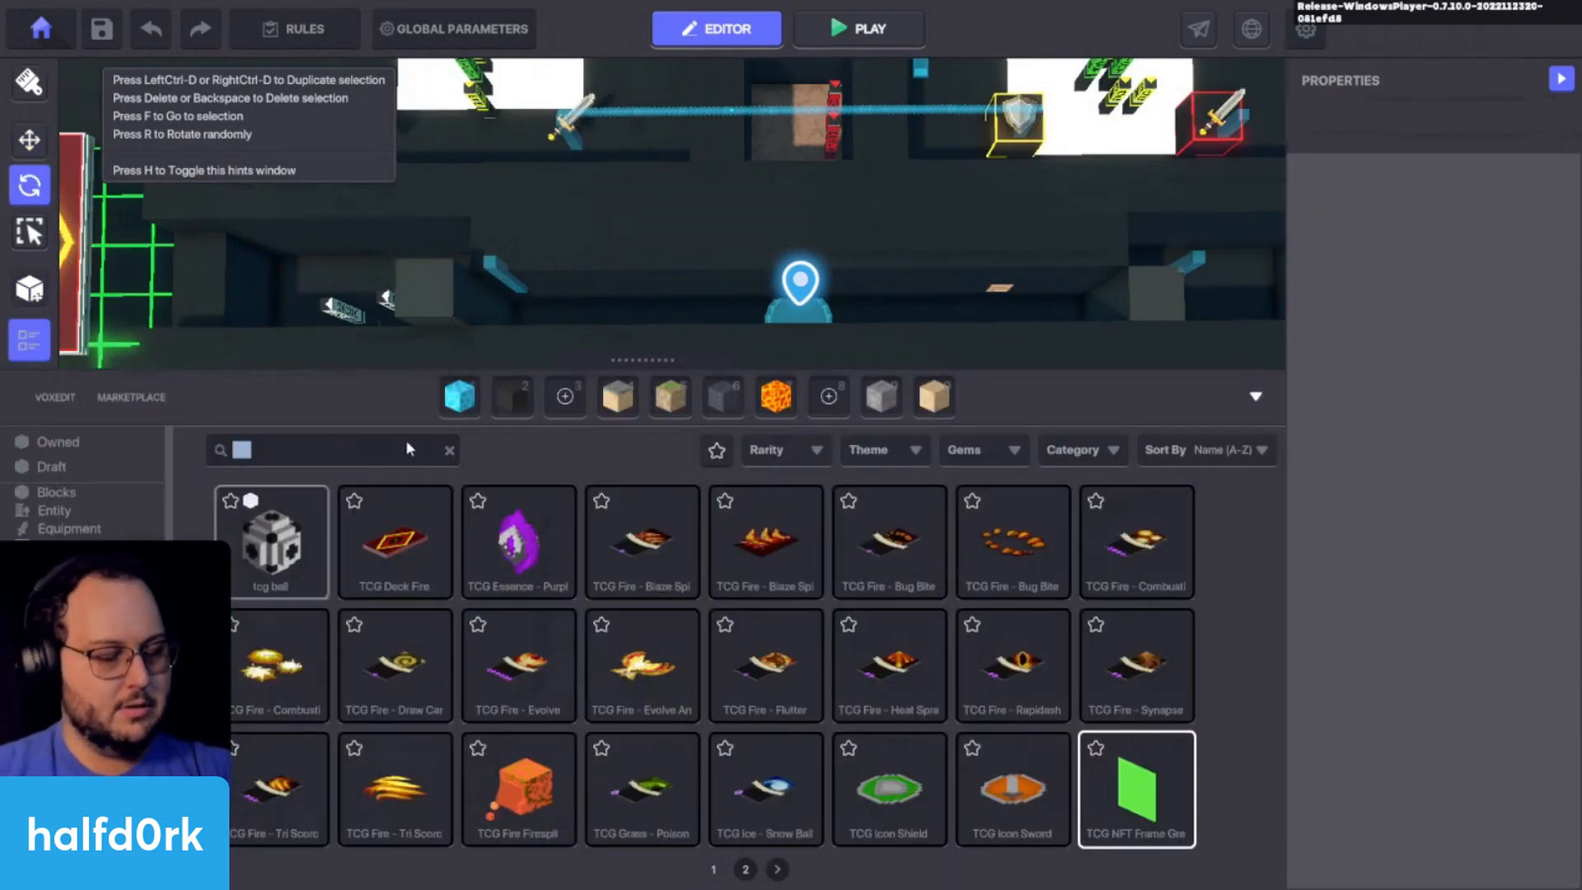
type("mess")
left_click(309, 528)
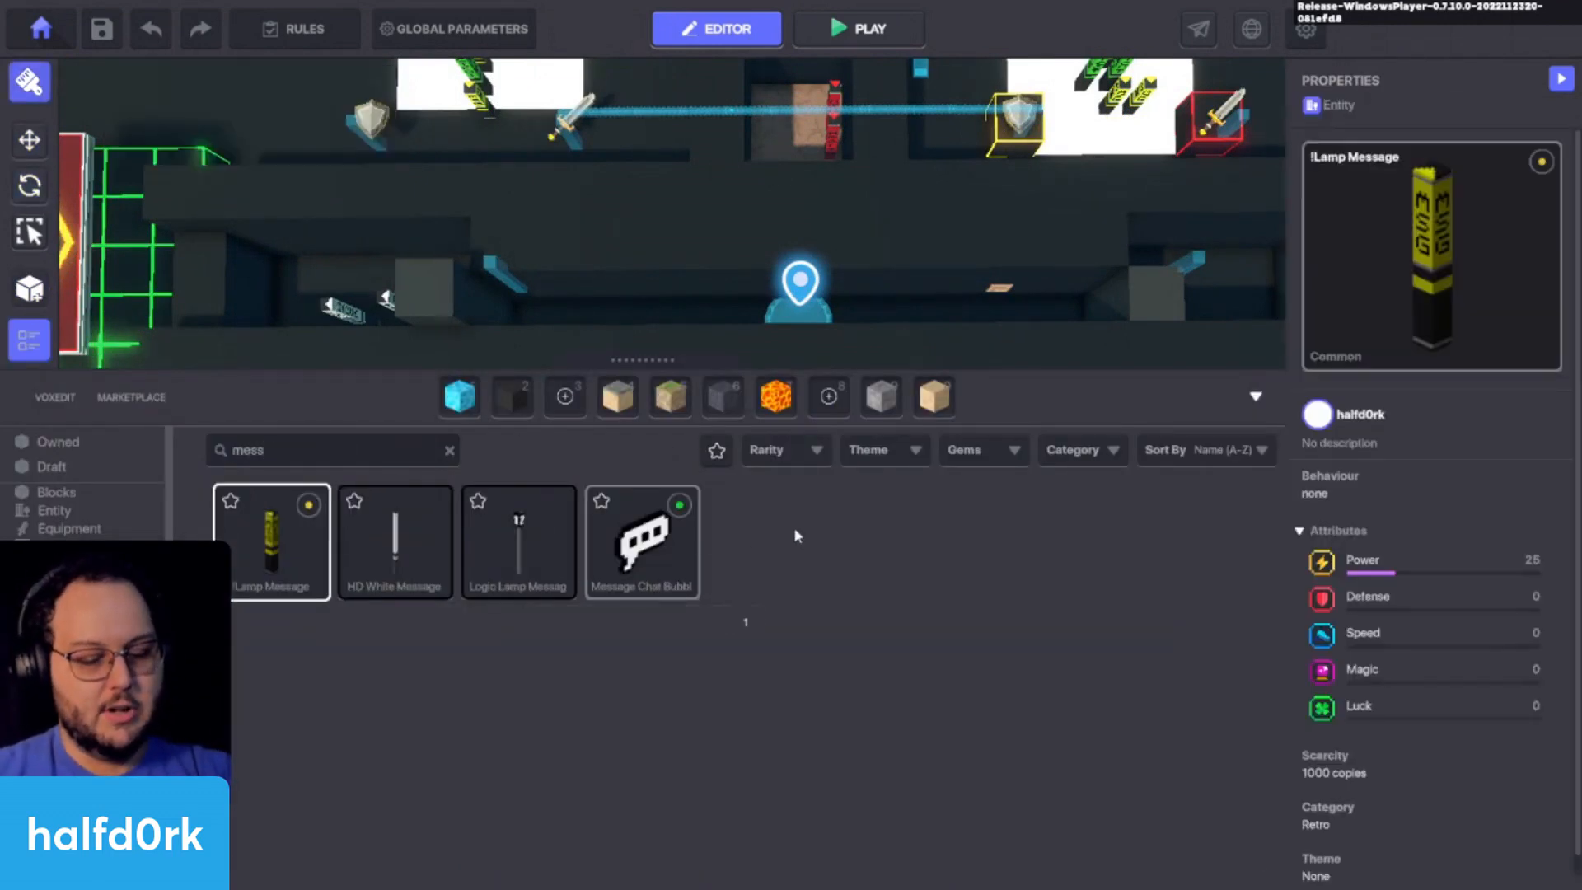
key("Tab")
key("Escape")
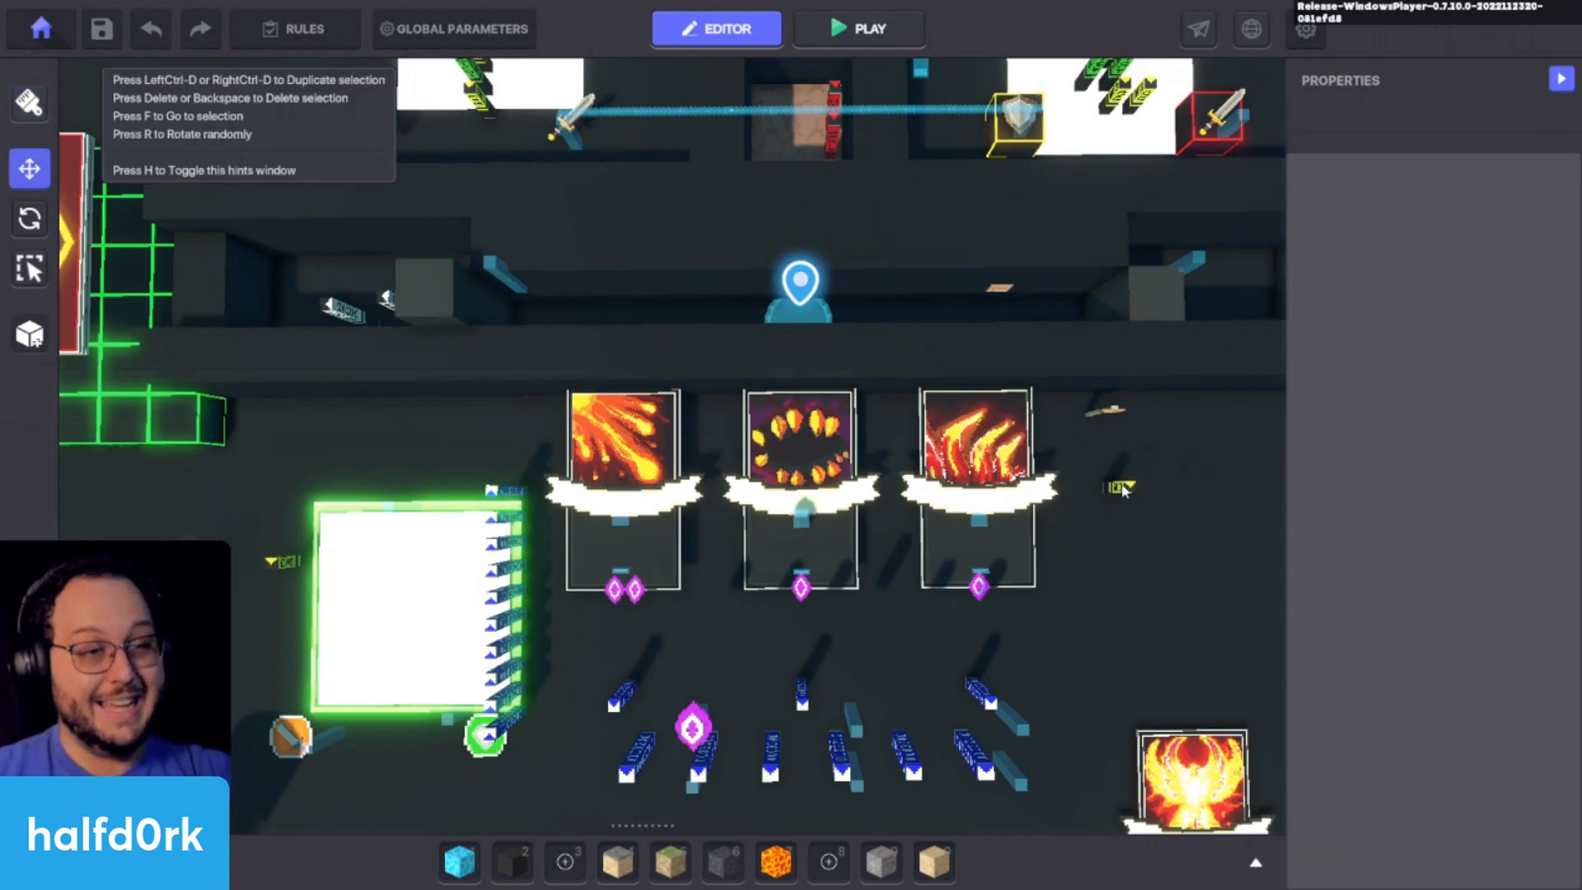
Step: Give the new message lamp beside the Blaze Spikes card the Message Broadcaster behaviour
left_click(1123, 487)
key("f")
mouse_move(1123, 487)
right_mouse_down()
mouse_move(856, 398)
mouse_move(1047, 398)
right_mouse_up()
scroll(1474, 537, "down", 5)
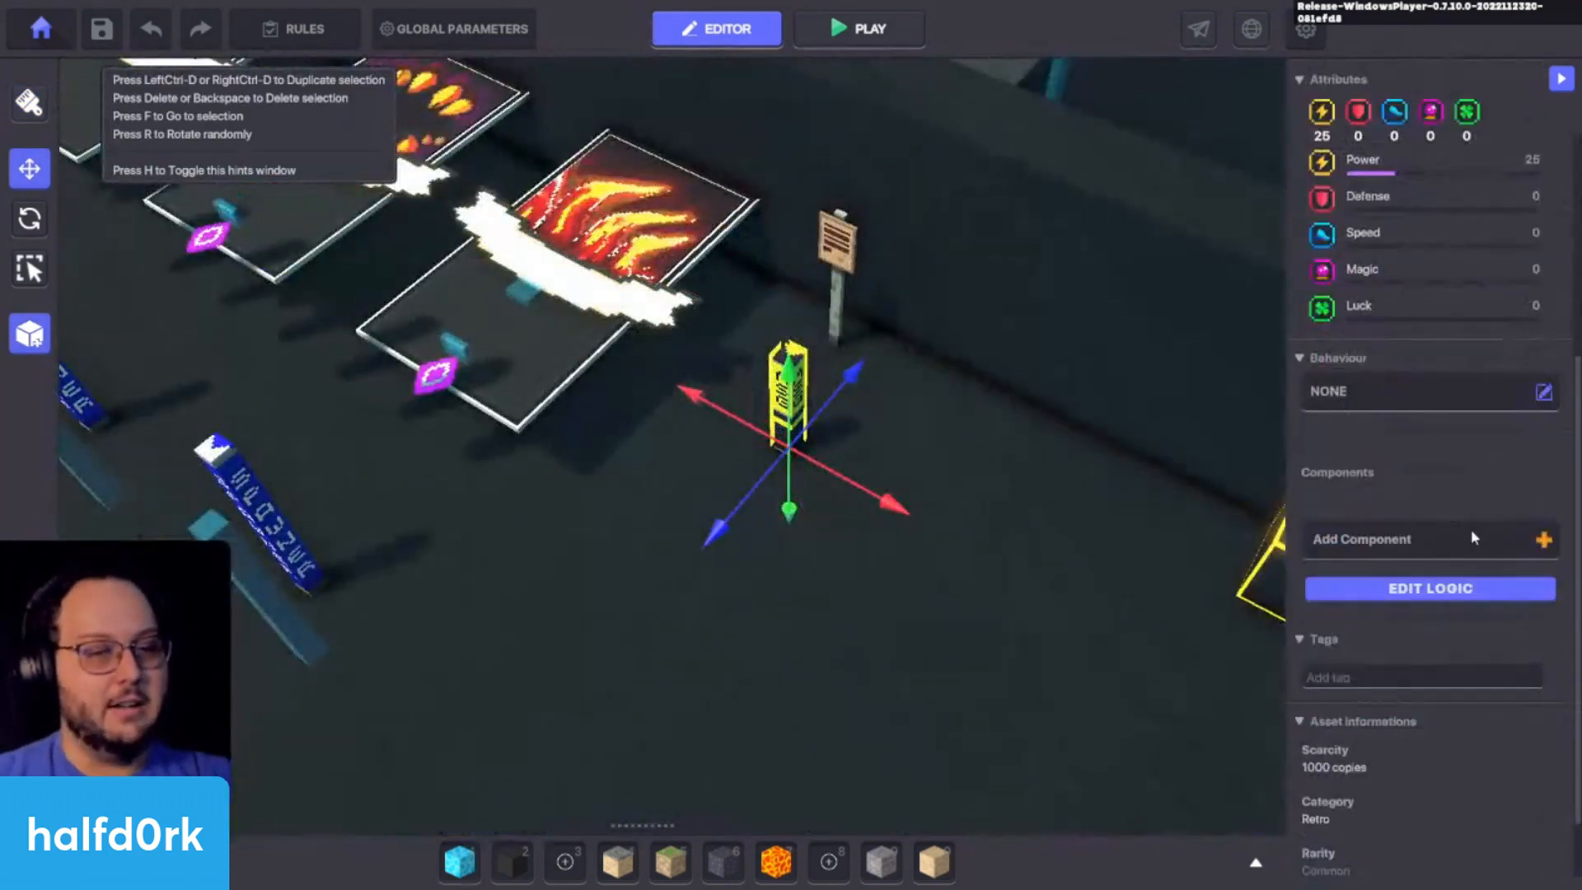
left_click(1430, 395)
scroll(1140, 543, "up", 2)
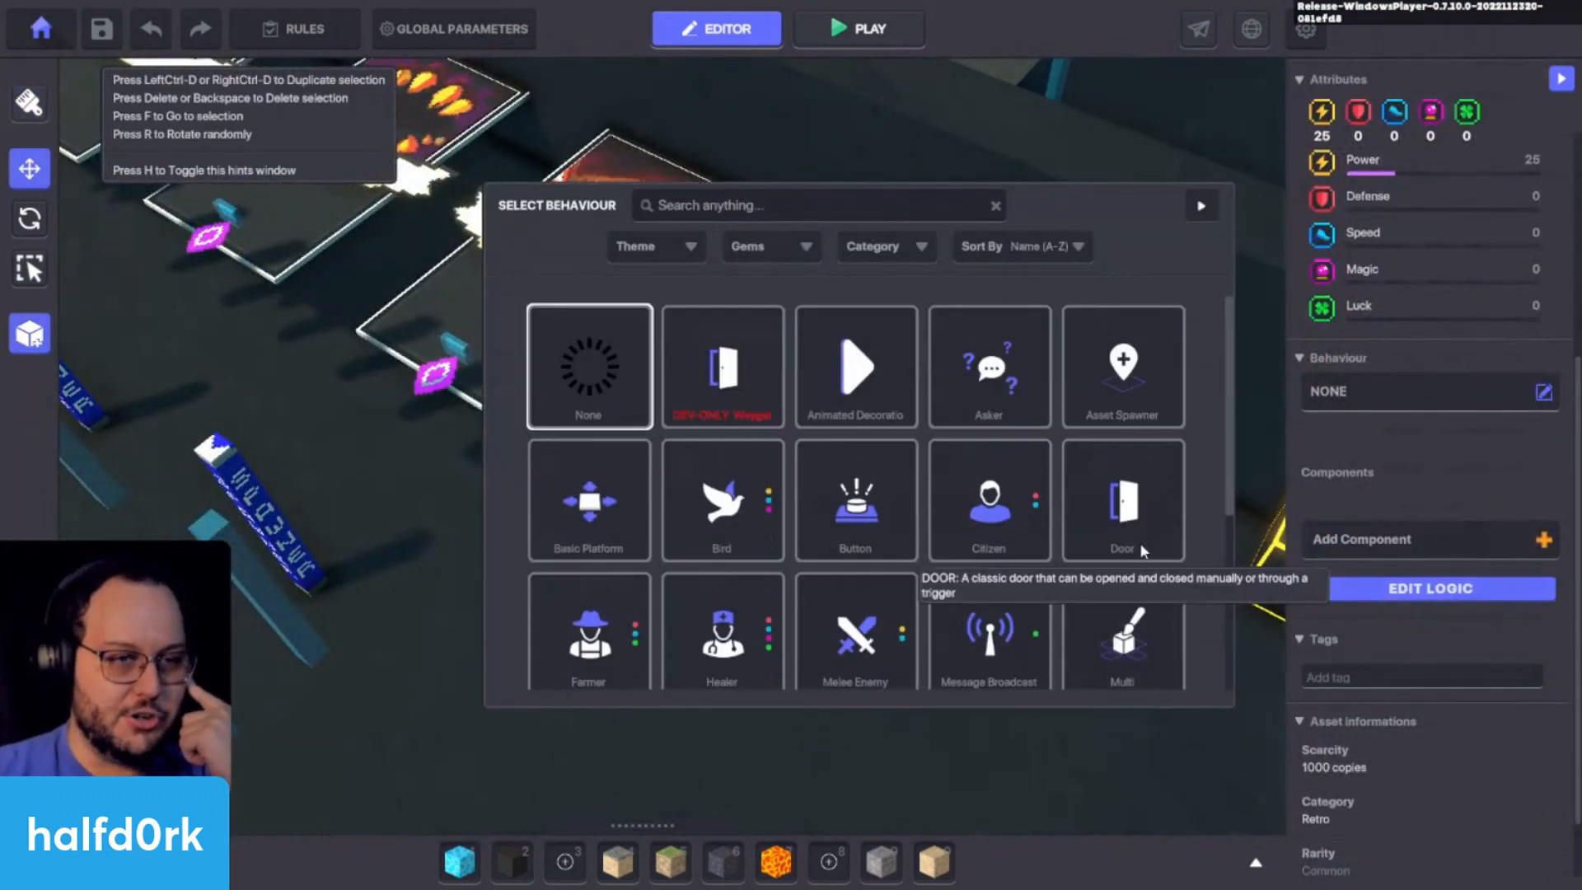
scroll(990, 387, "down", 4)
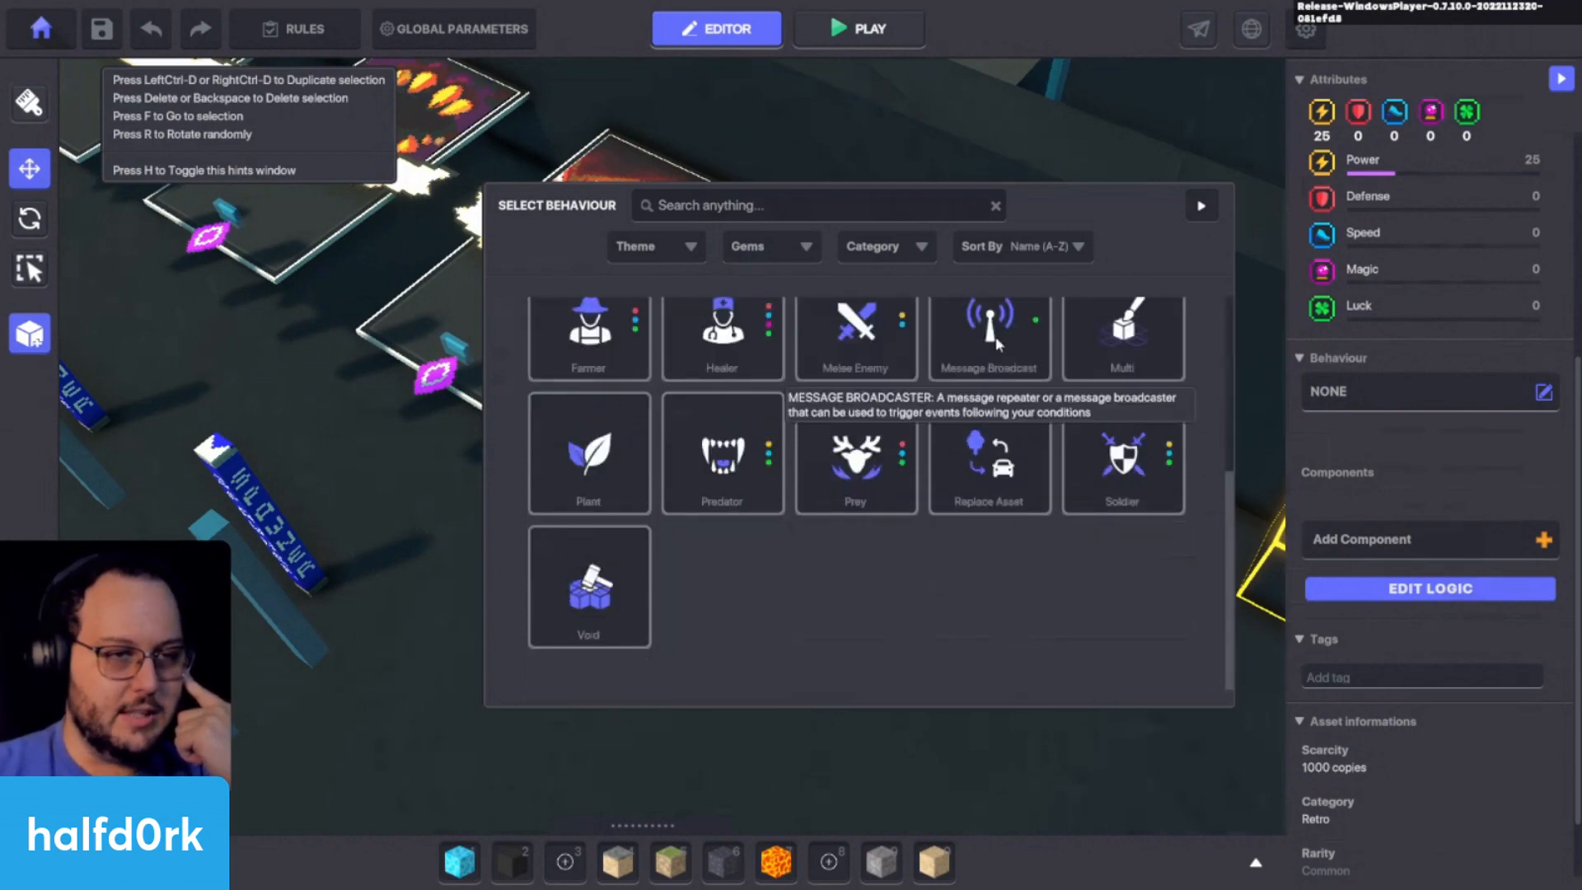
left_click(1000, 330)
Step: Examine the logic of the Asker lamp near the yellow grid, including its required message and answer messages
right_click_drag(882, 375, 961, 369)
key("w")
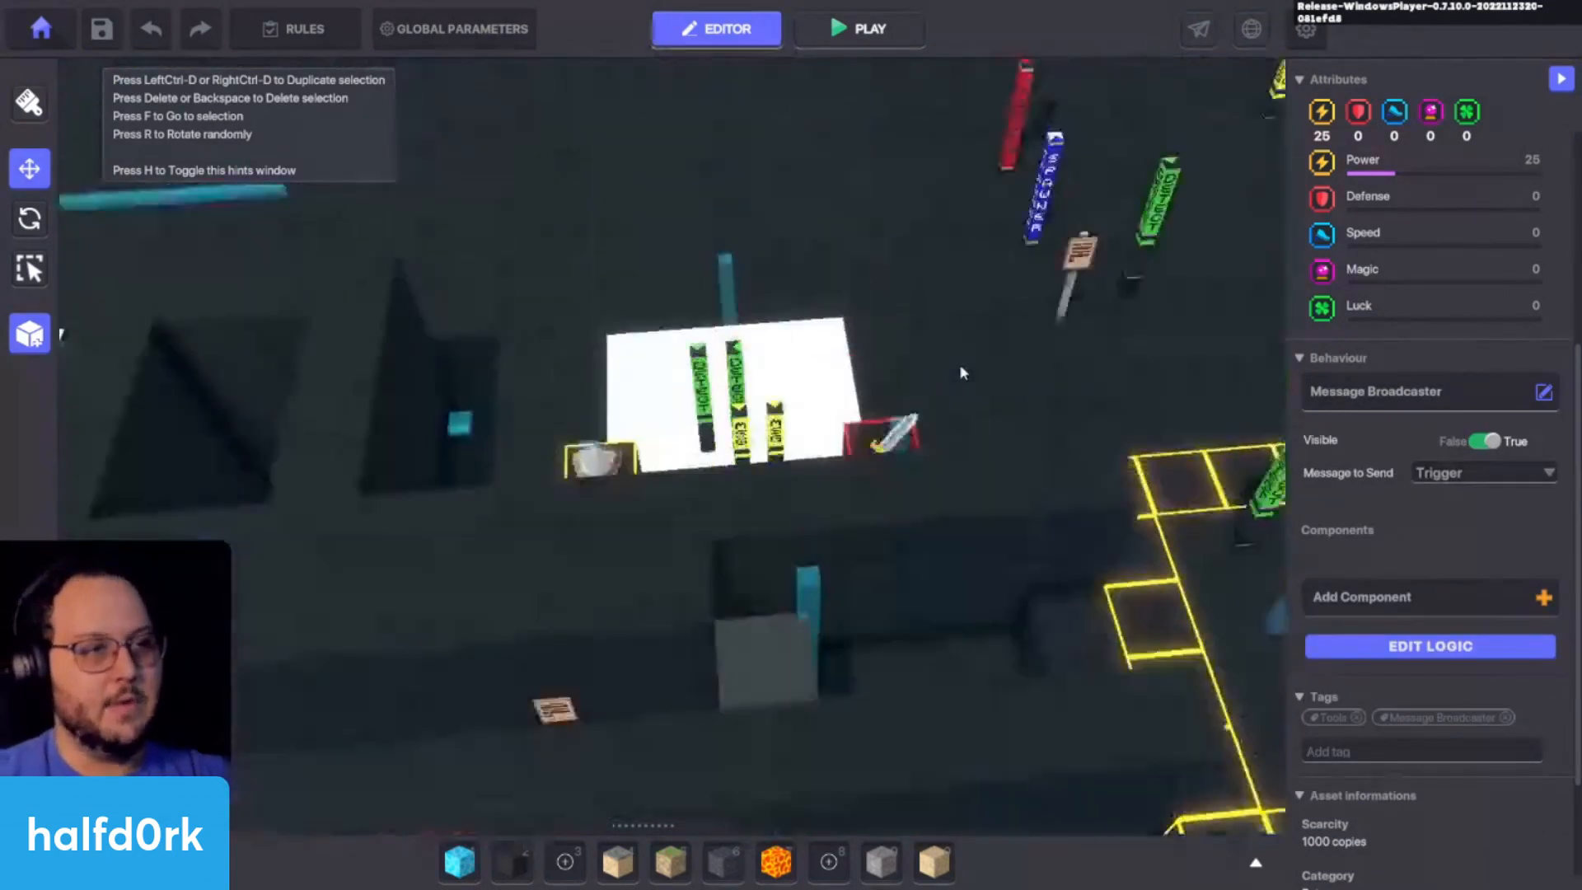
key("d")
left_click(864, 368)
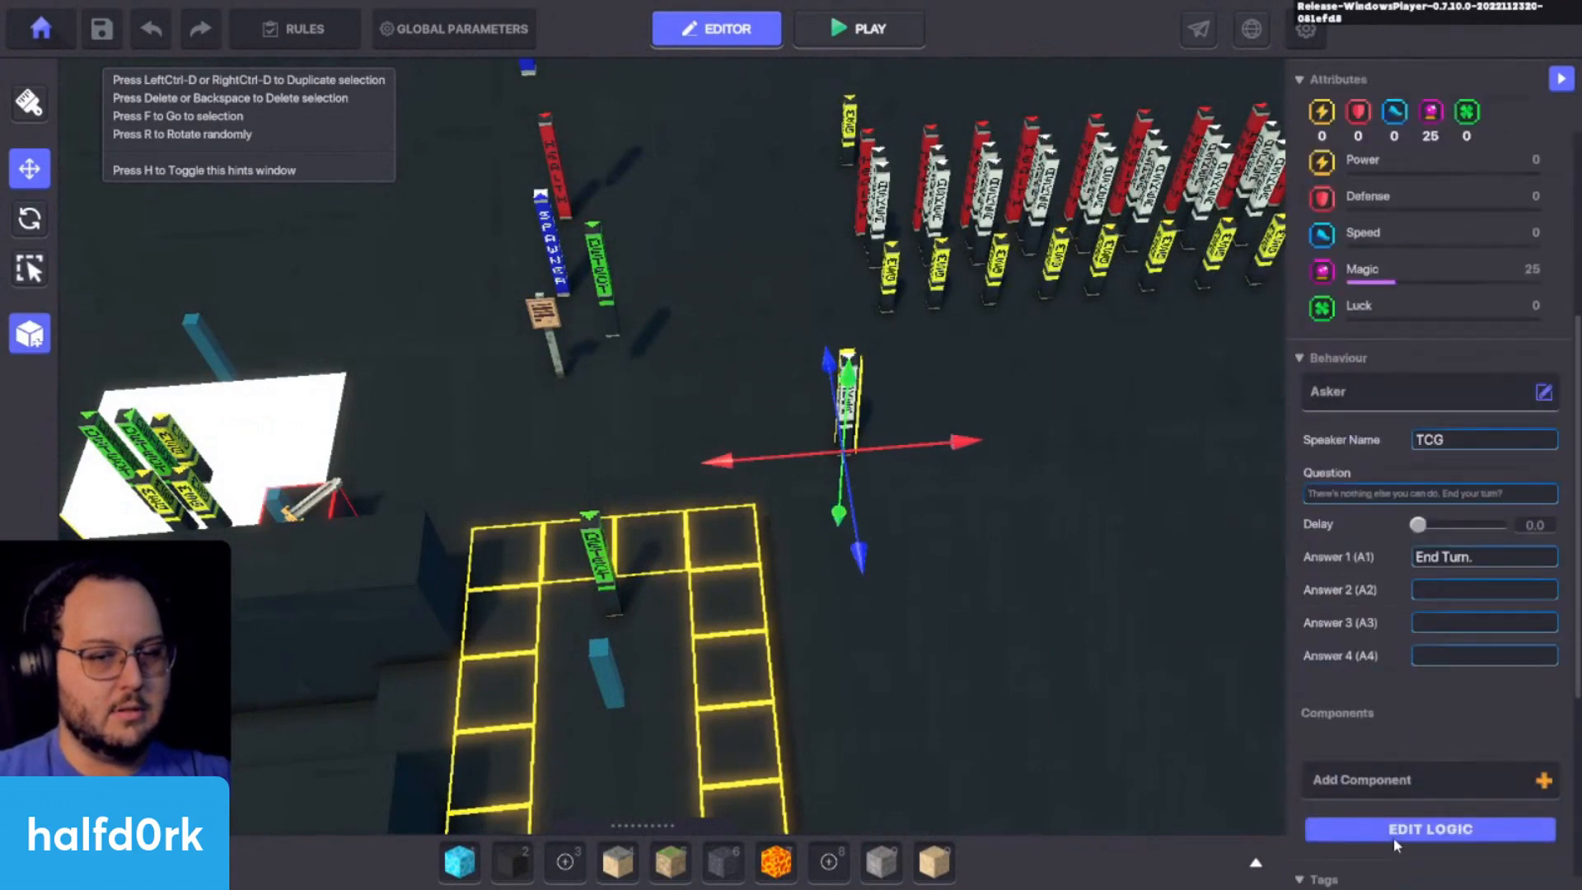
left_click(1392, 838)
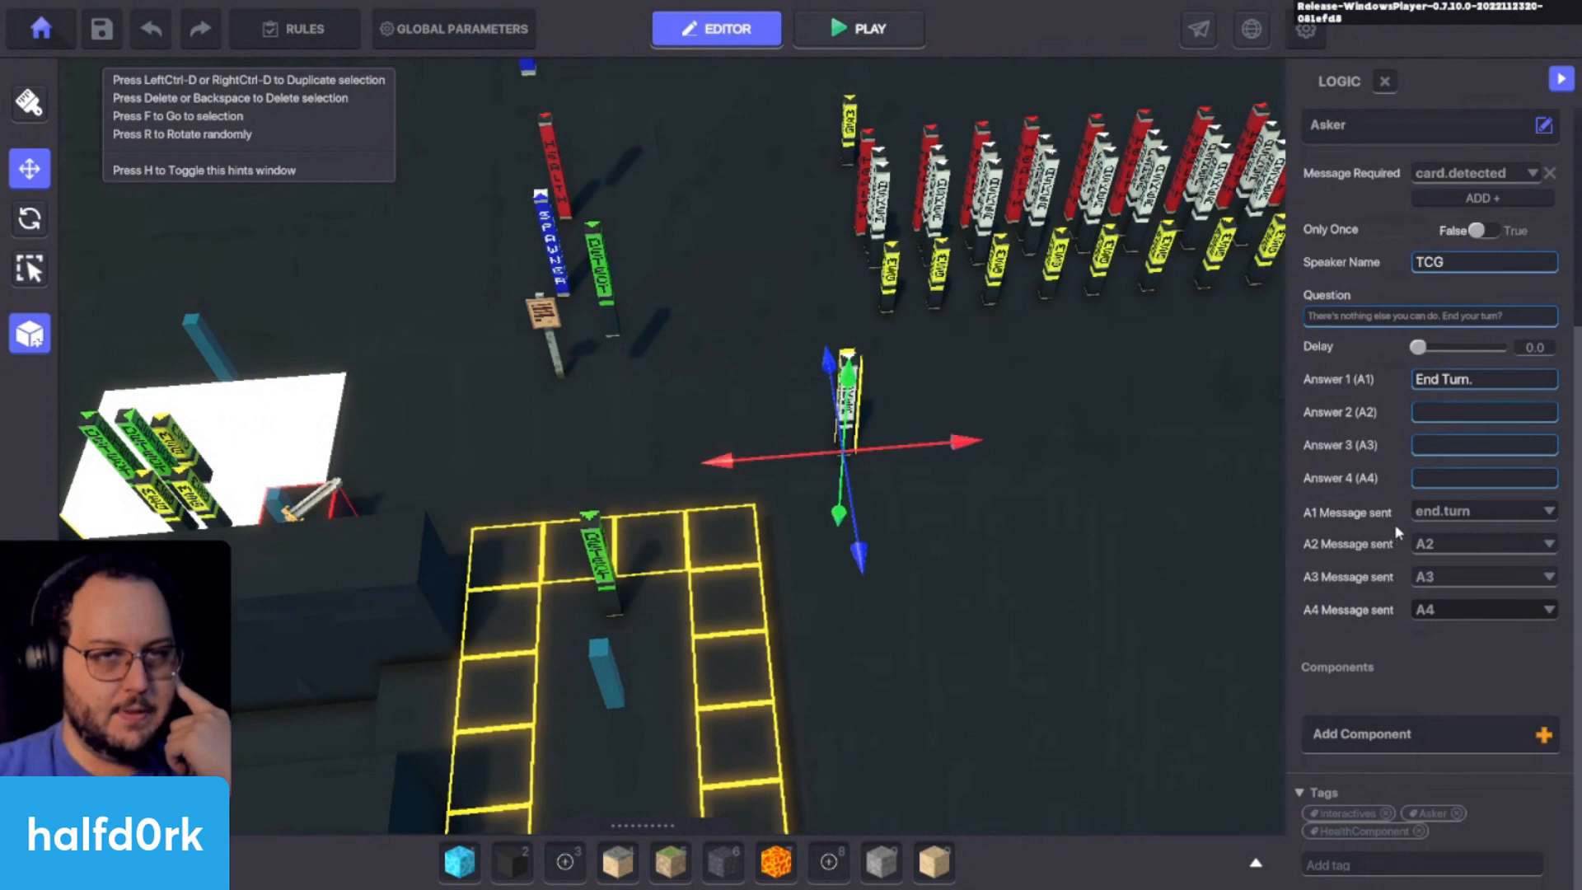
scroll(1019, 483, "down", 3)
right_click_drag(872, 479, 854, 548)
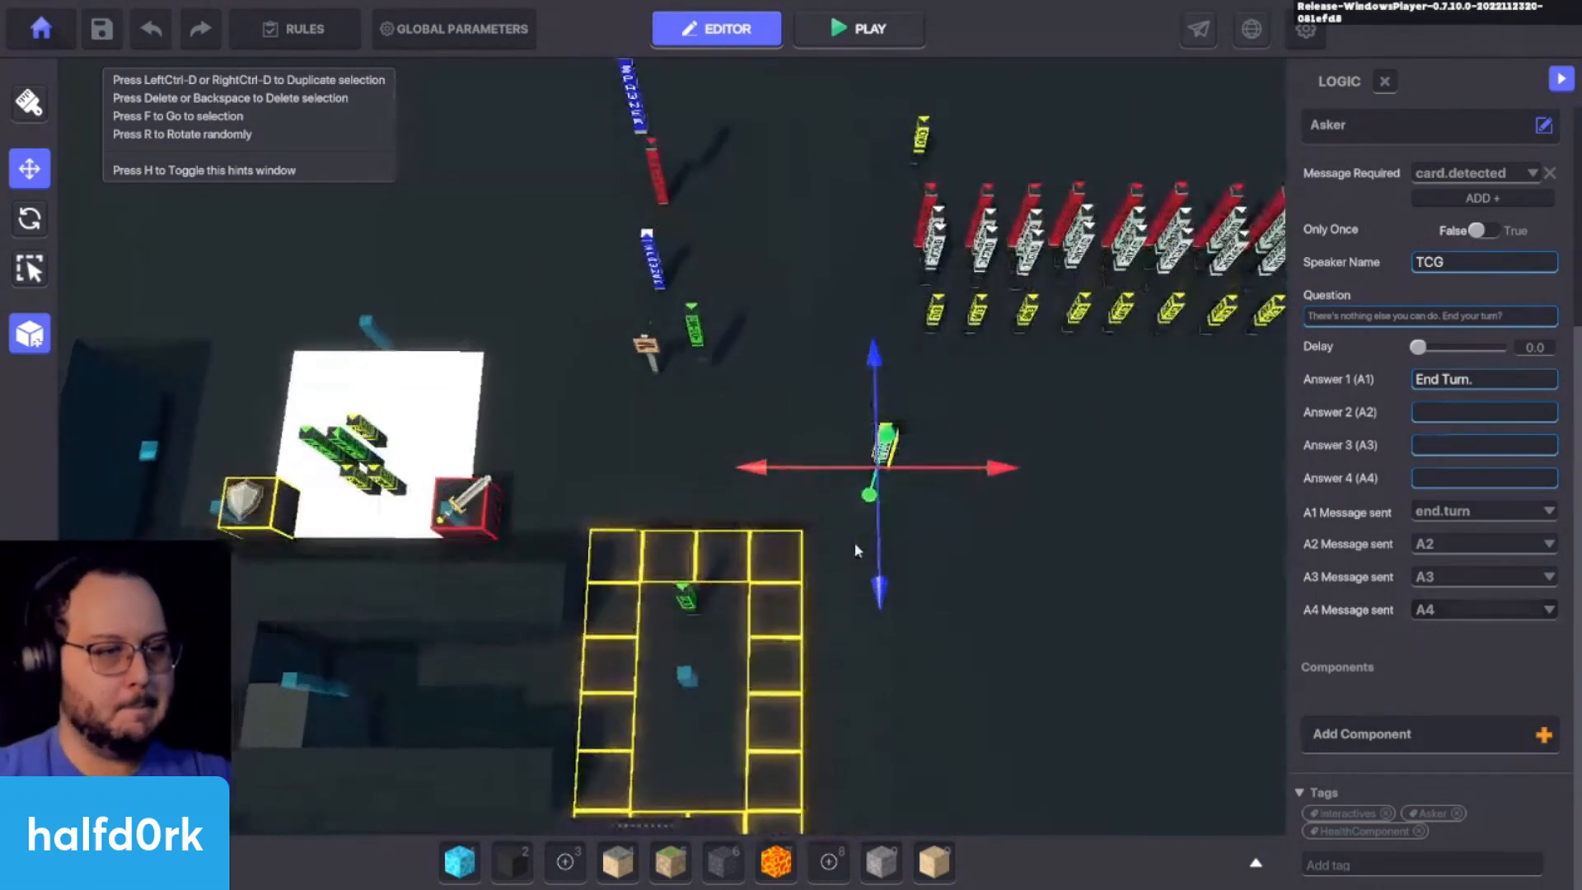
left_click(909, 602)
Step: Inspect the Speaker and Indicator components of the sign standing in the lane beyond the cards
middle_click_drag(909, 602, 1096, 421)
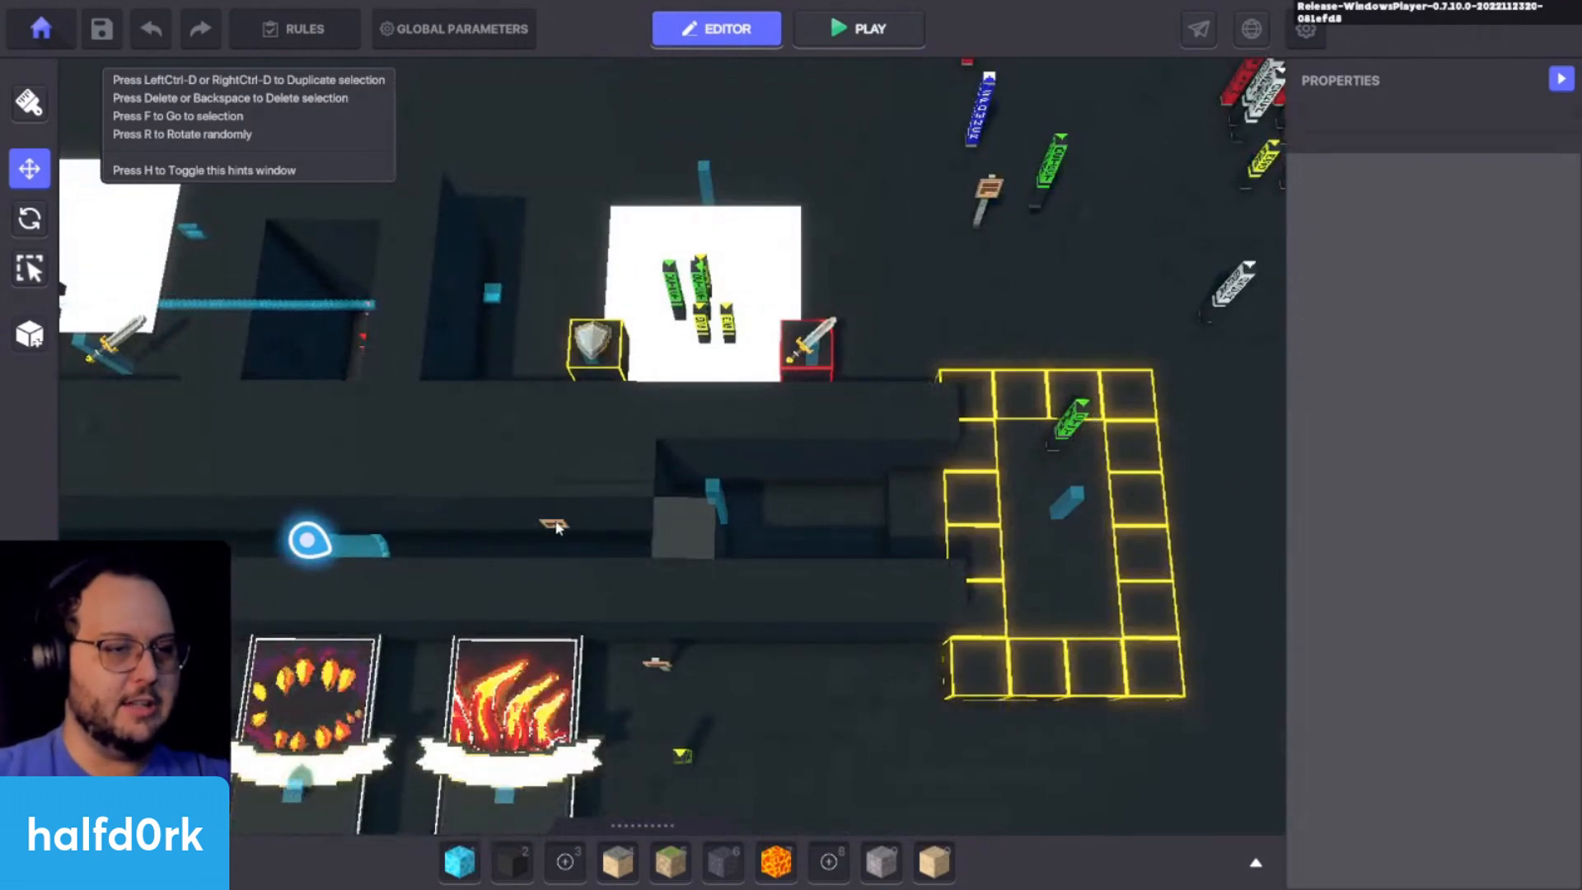
left_click(563, 525)
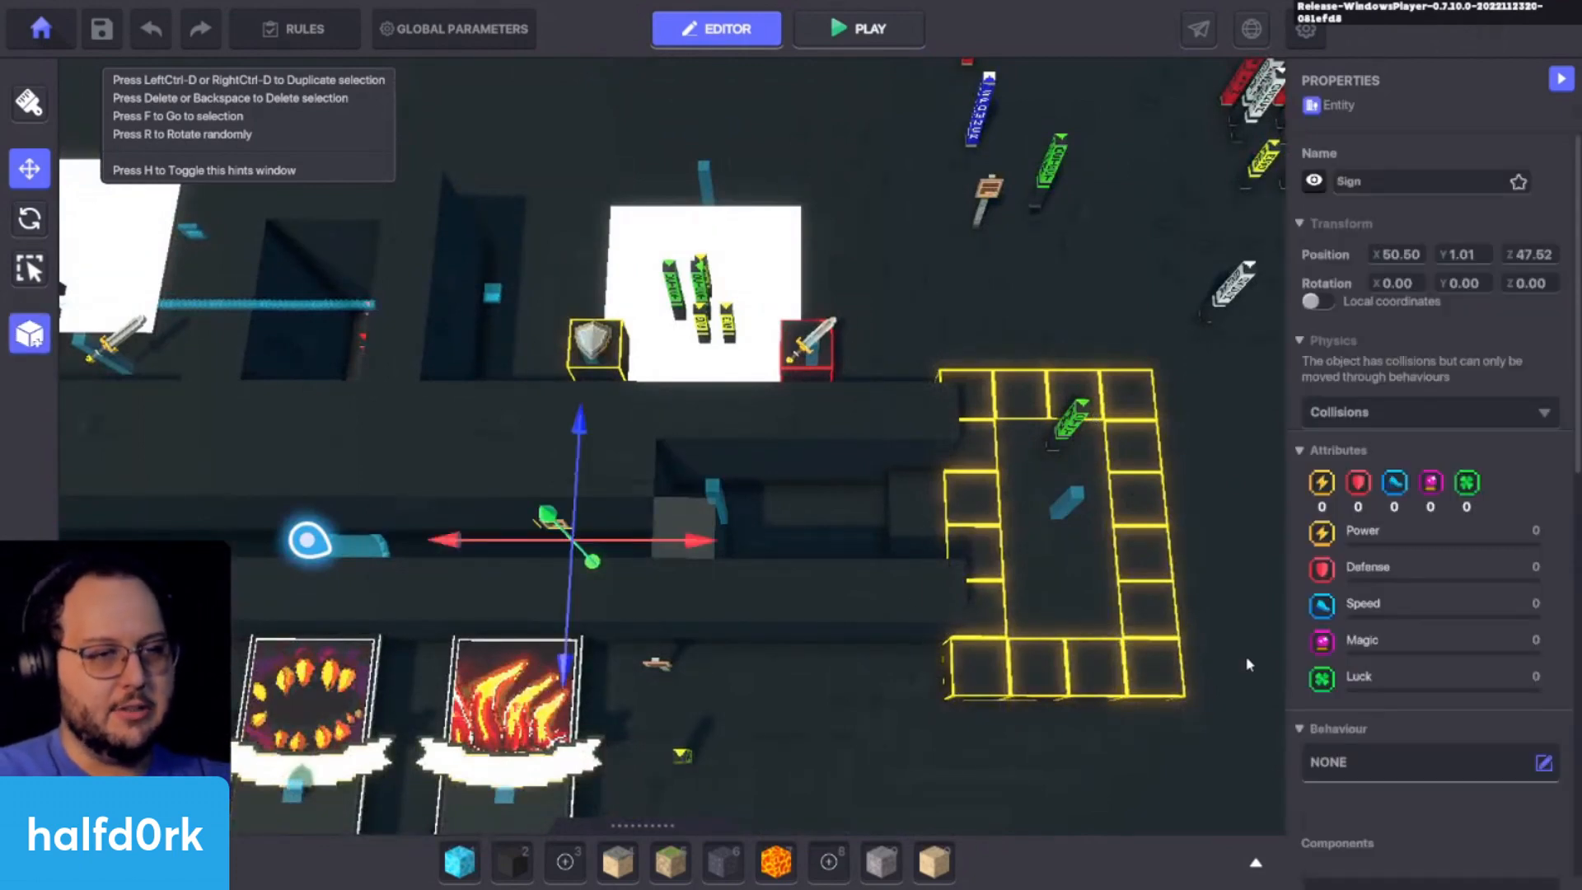
scroll(1378, 645, "down", 5)
scroll(1369, 651, "down", 4)
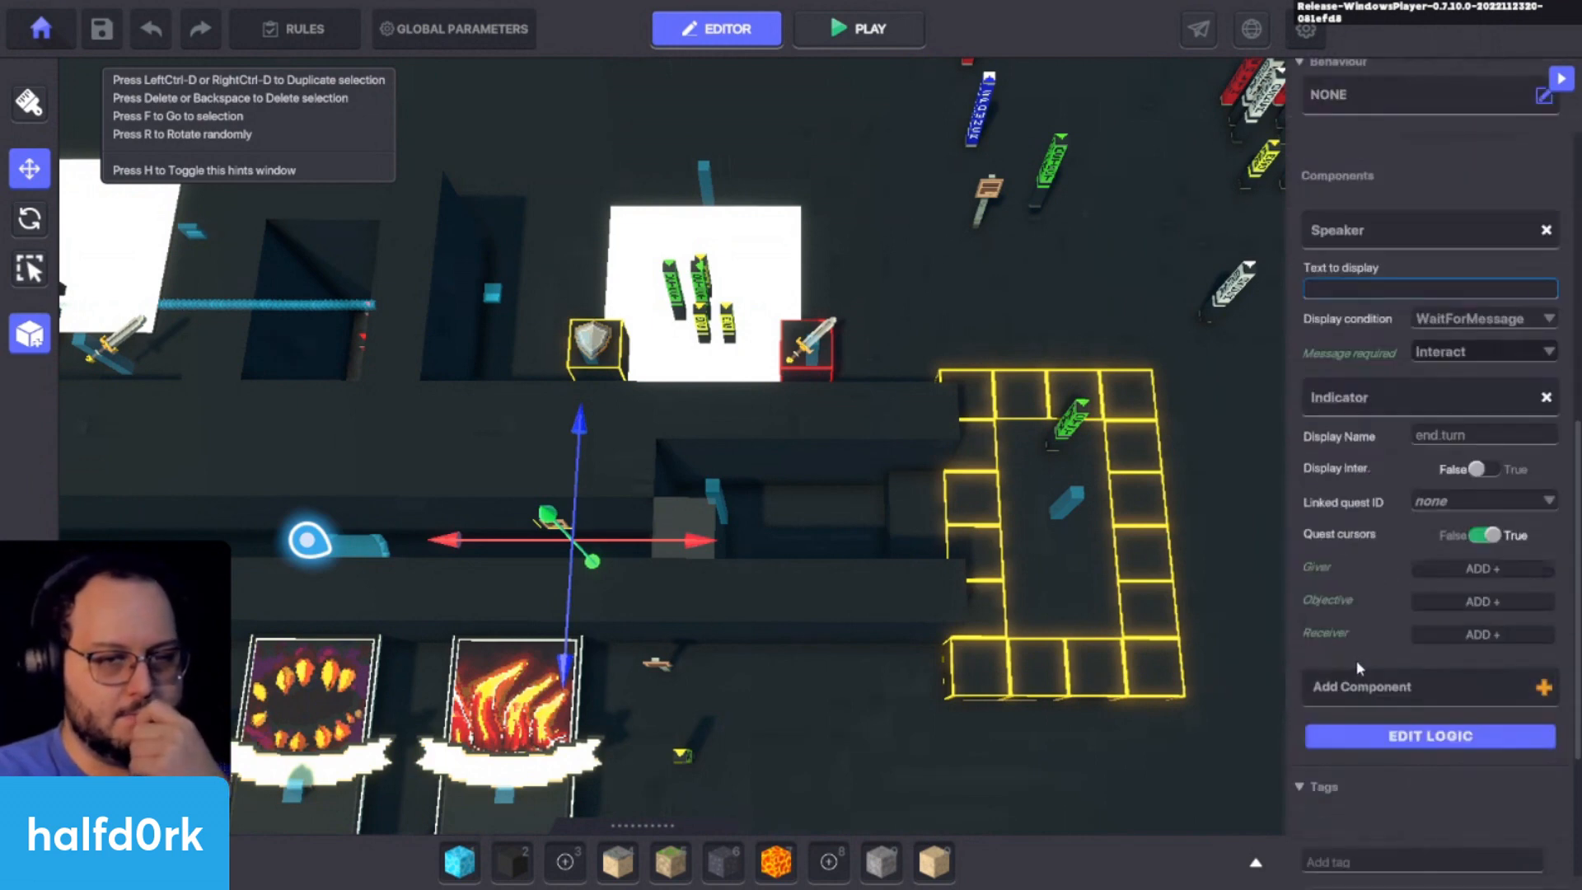
Step: Open the full logic of the end.turn sign and review its Speaker and Indicator settings, including the message sent when spoken
left_click(1401, 731)
scroll(1349, 725, "down", 8)
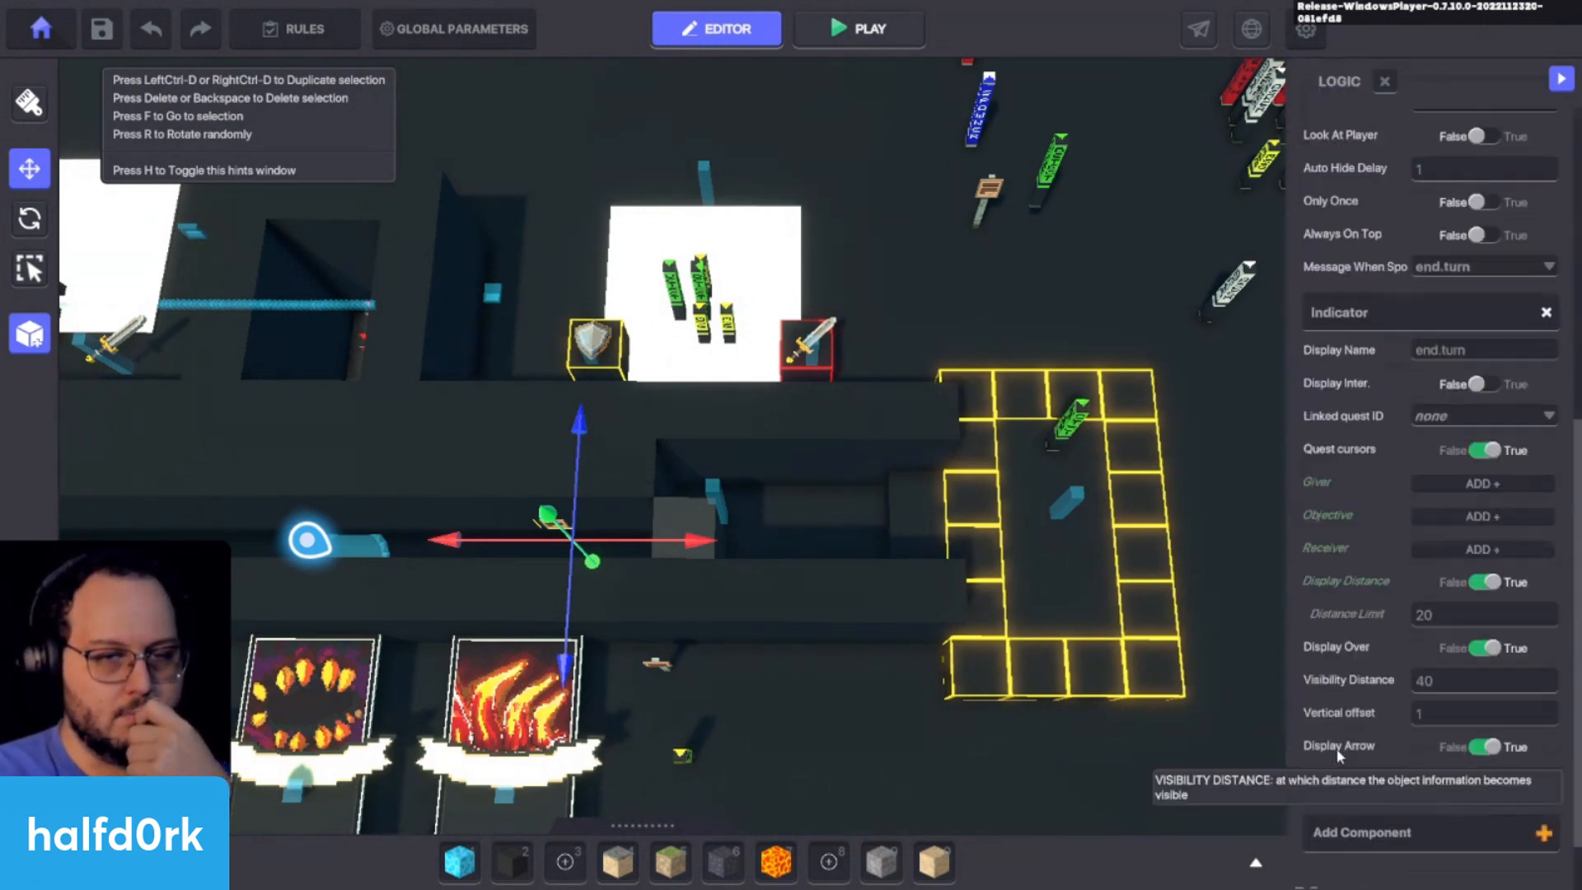
scroll(1314, 741, "up", 2)
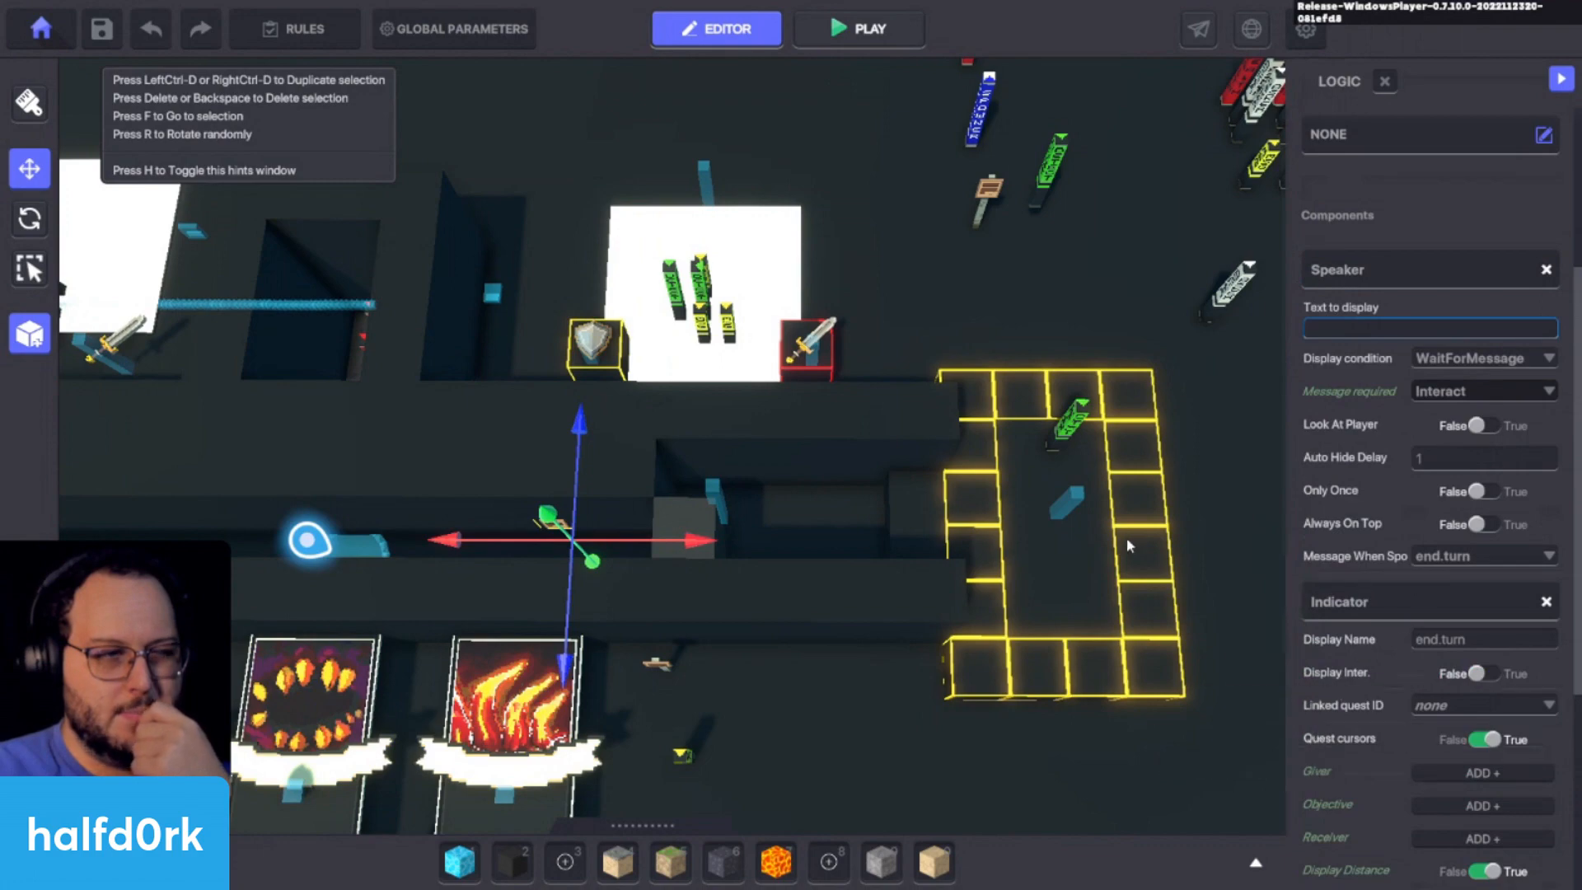
Step: Examine the logic of the lone yellow Message Broadcaster lamp behind the lamp rows, including its broadcast type, tags and required messages
middle_click_drag(1031, 675, 904, 745)
left_click(787, 484)
scroll(1474, 611, "down", 6)
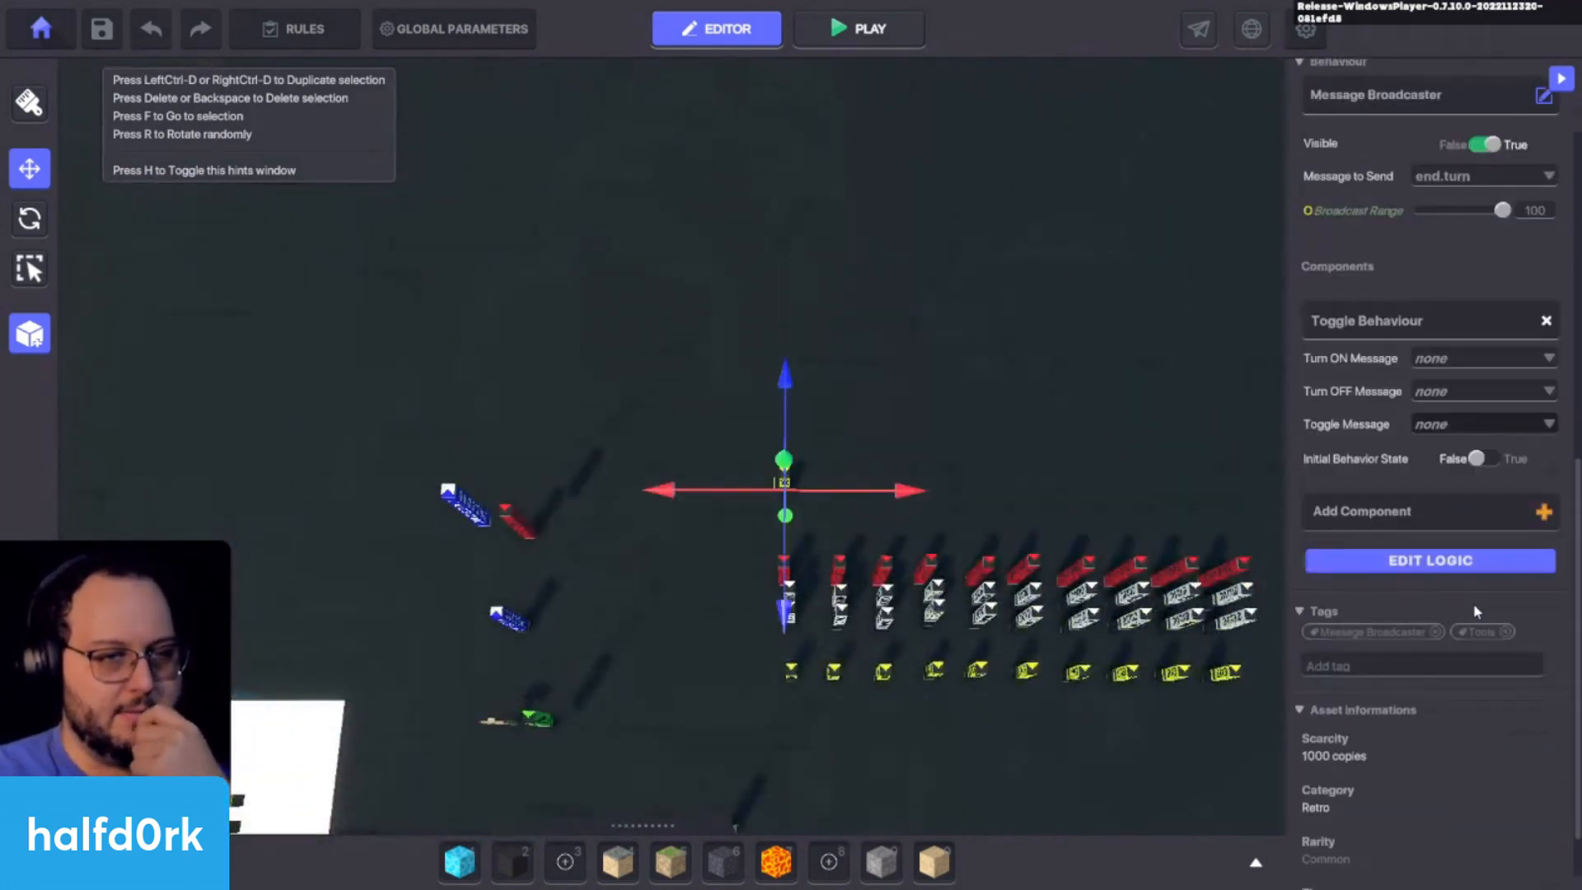
left_click(1444, 564)
scroll(1343, 585, "down", 3)
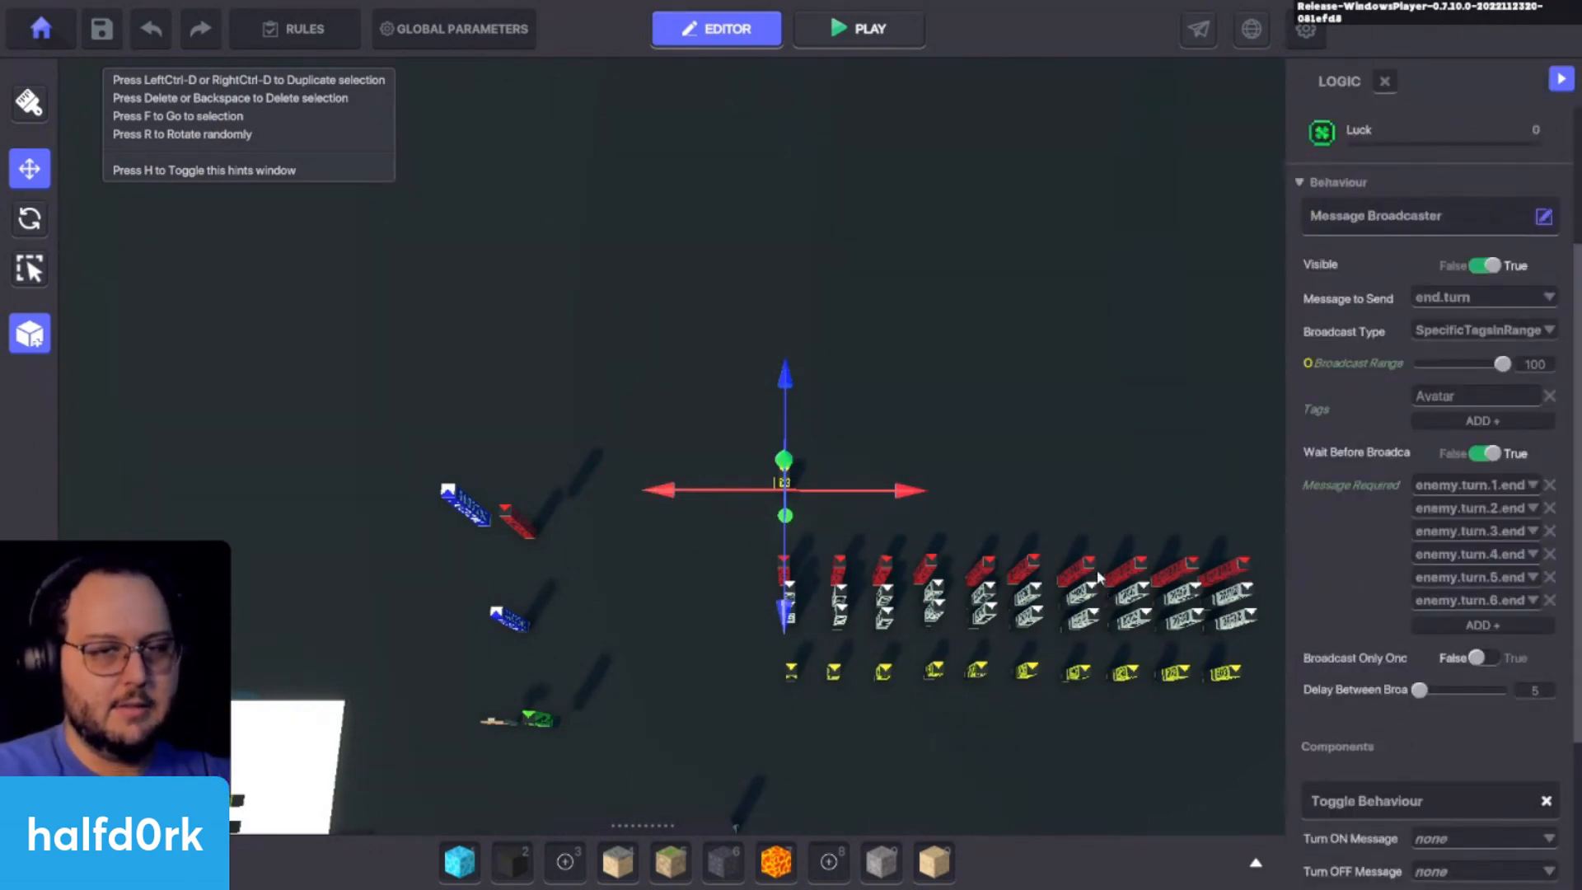
right_click_drag(1096, 570, 812, 457)
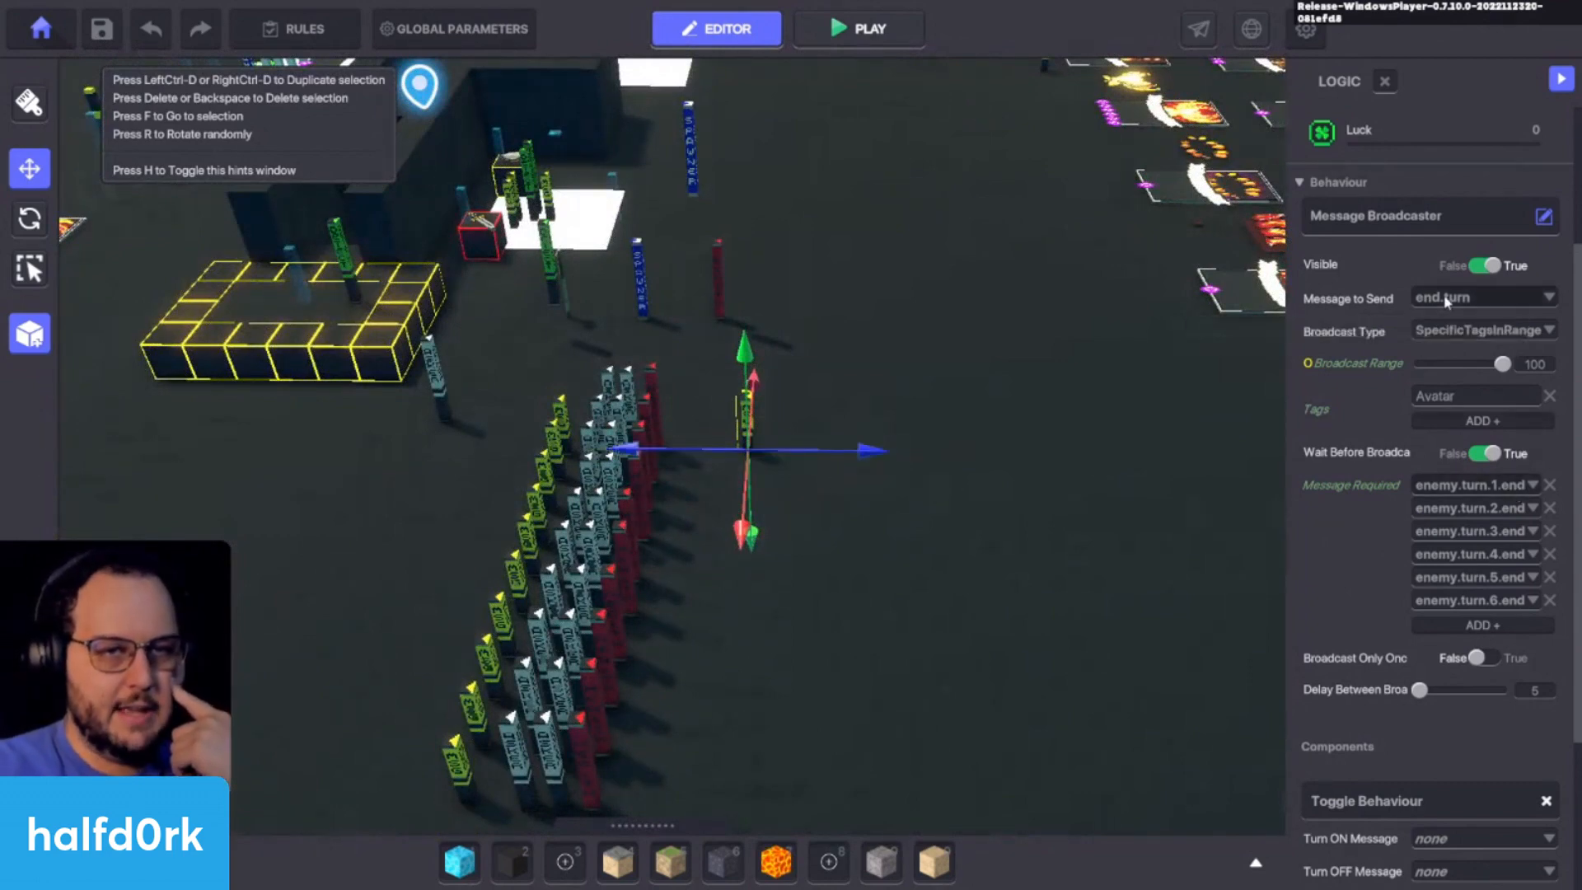
scroll(650, 640, "up", 5)
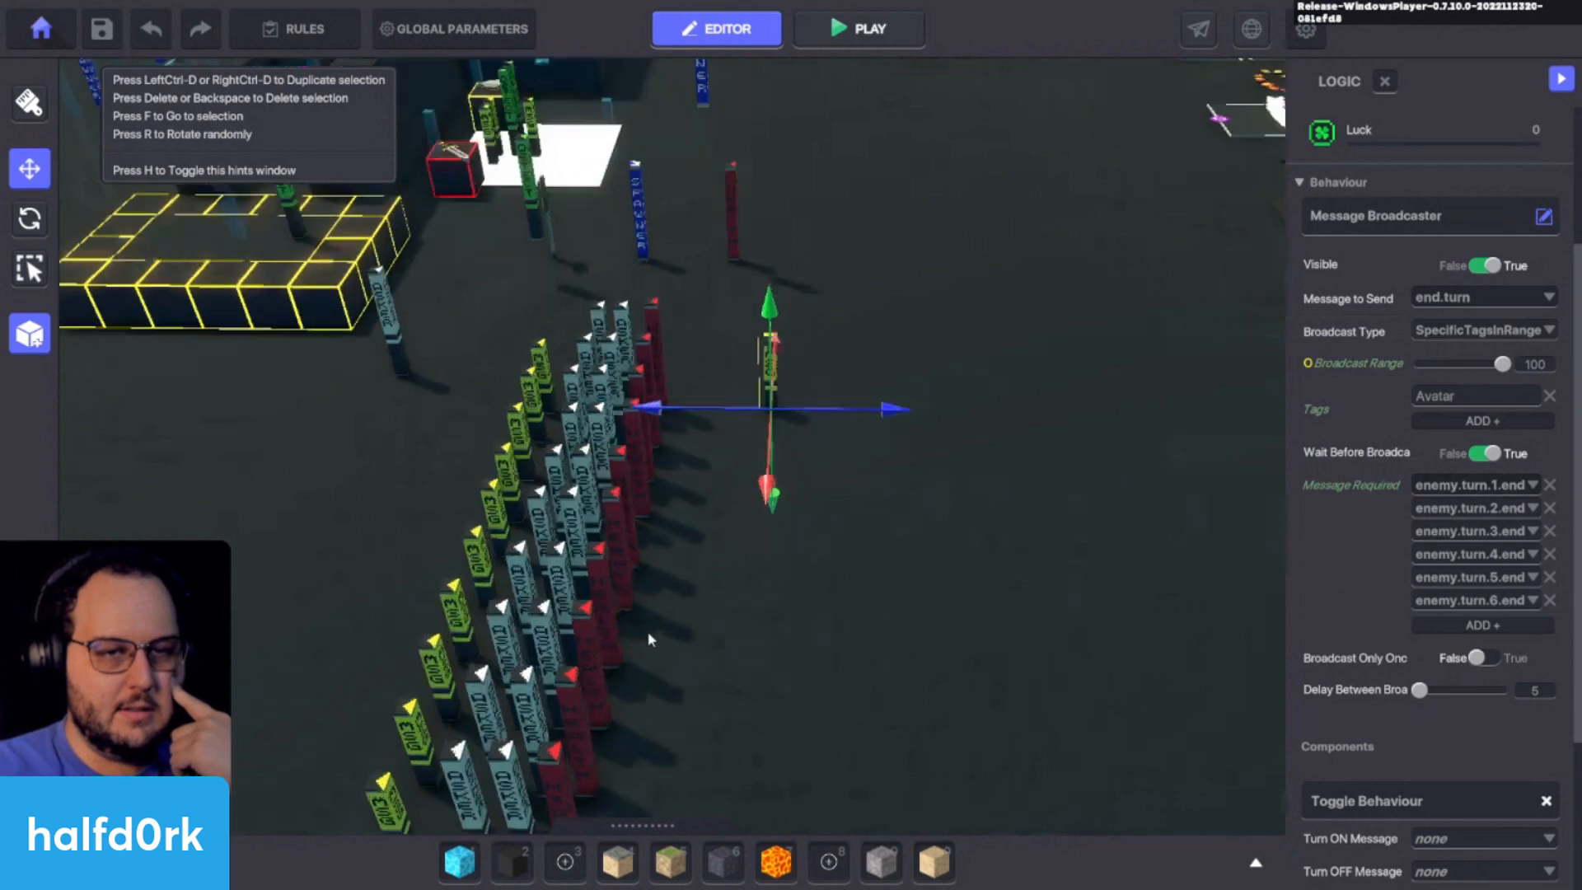
middle_click_drag(650, 590, 701, 626)
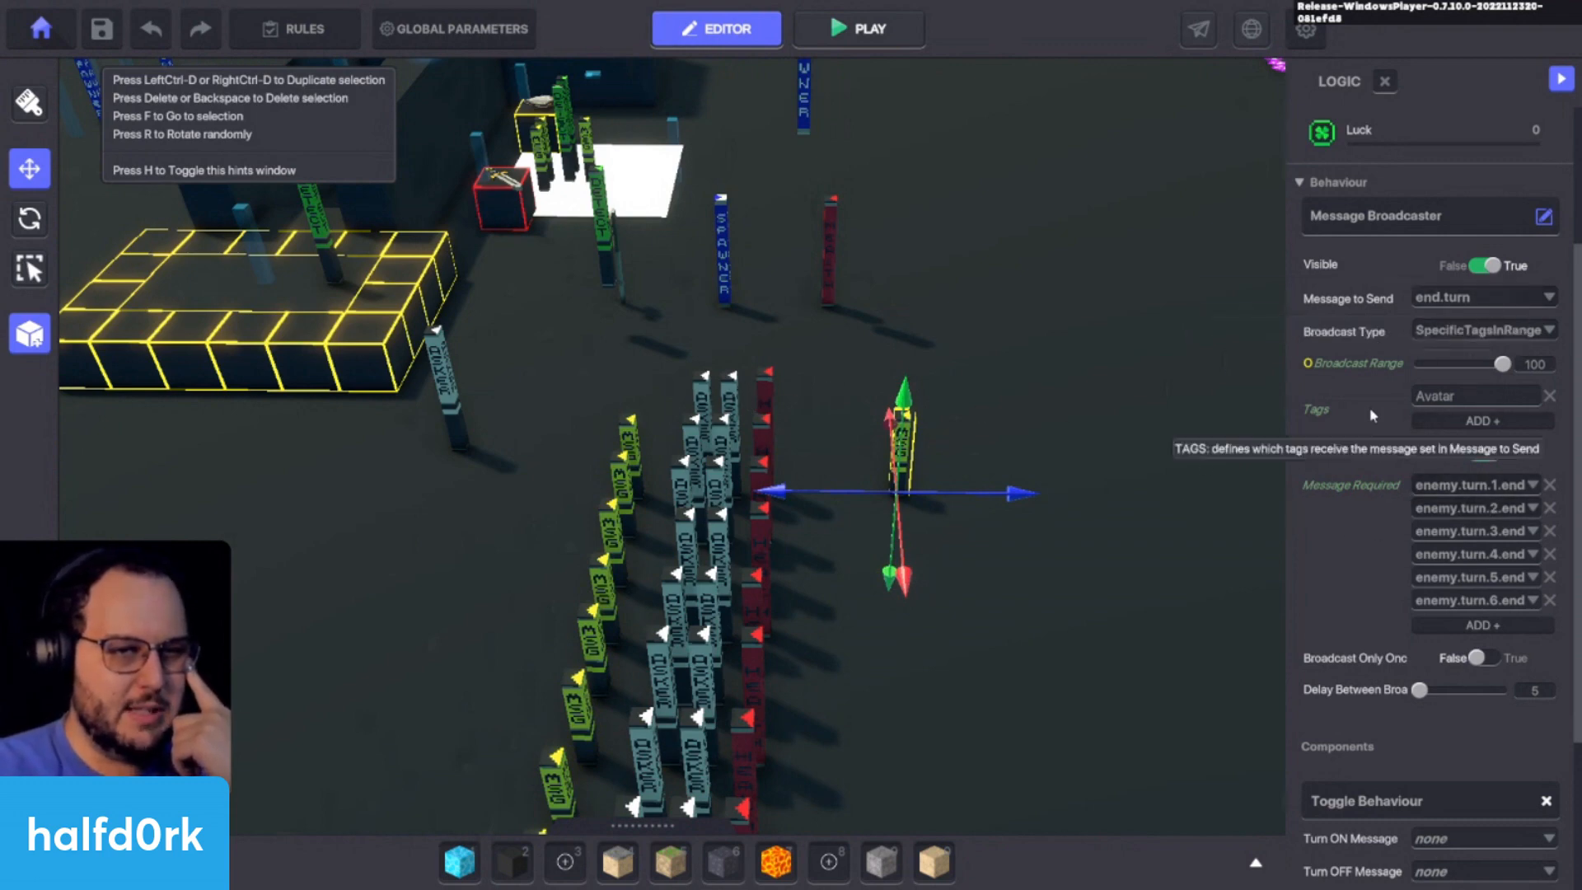
scroll(1320, 479, "down", 2)
scroll(1321, 479, "up", 2)
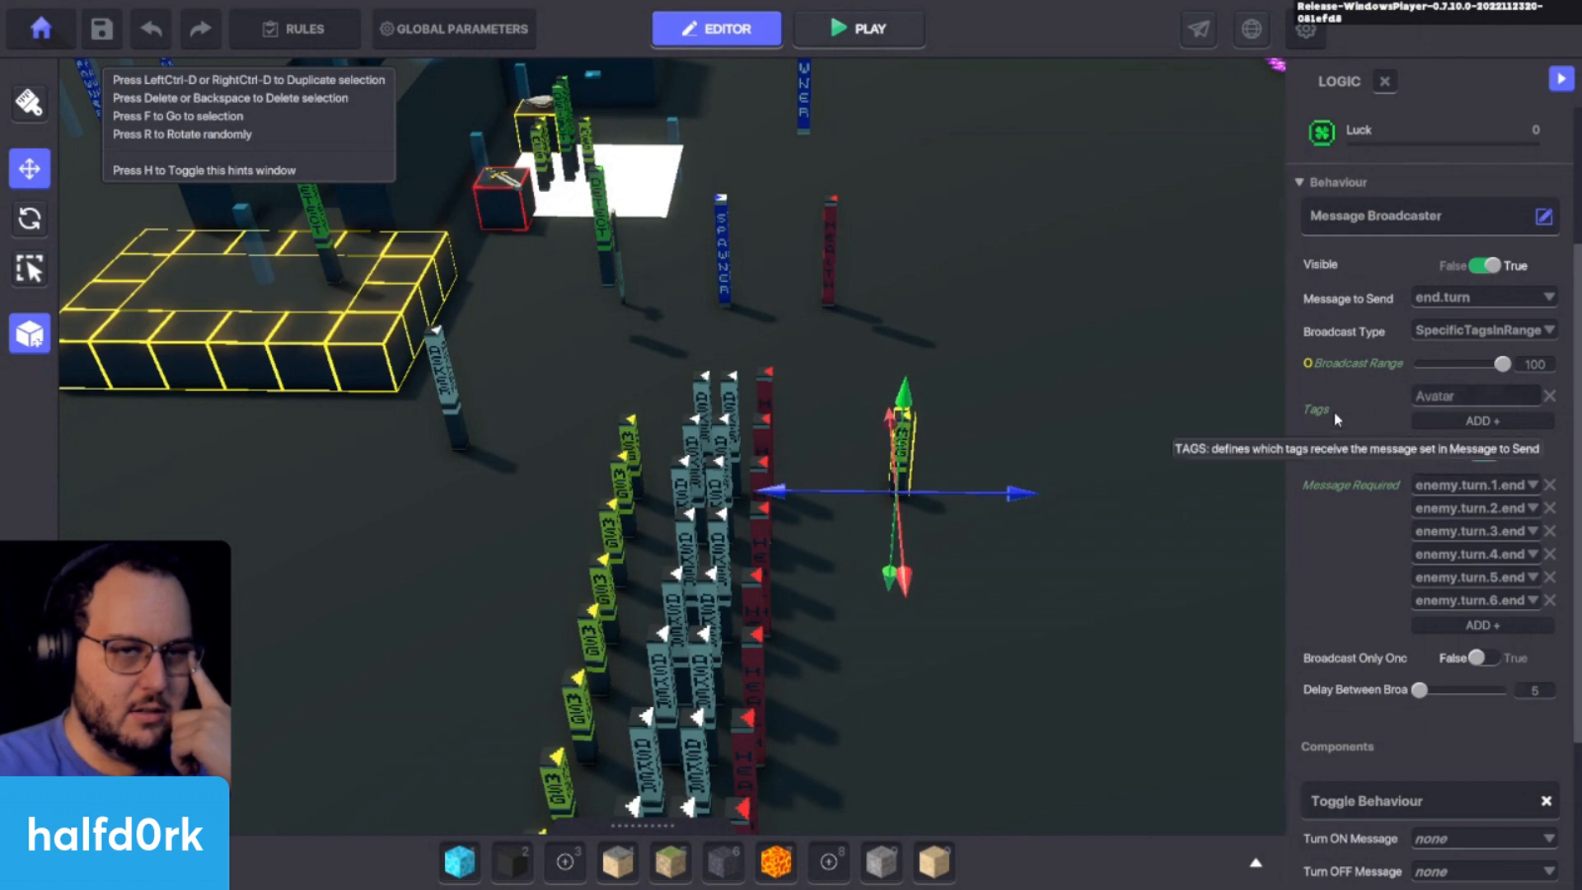
Step: Check the avatar controller's Health component in the Global Parameters, including its death event and instant death message
left_click(333, 39)
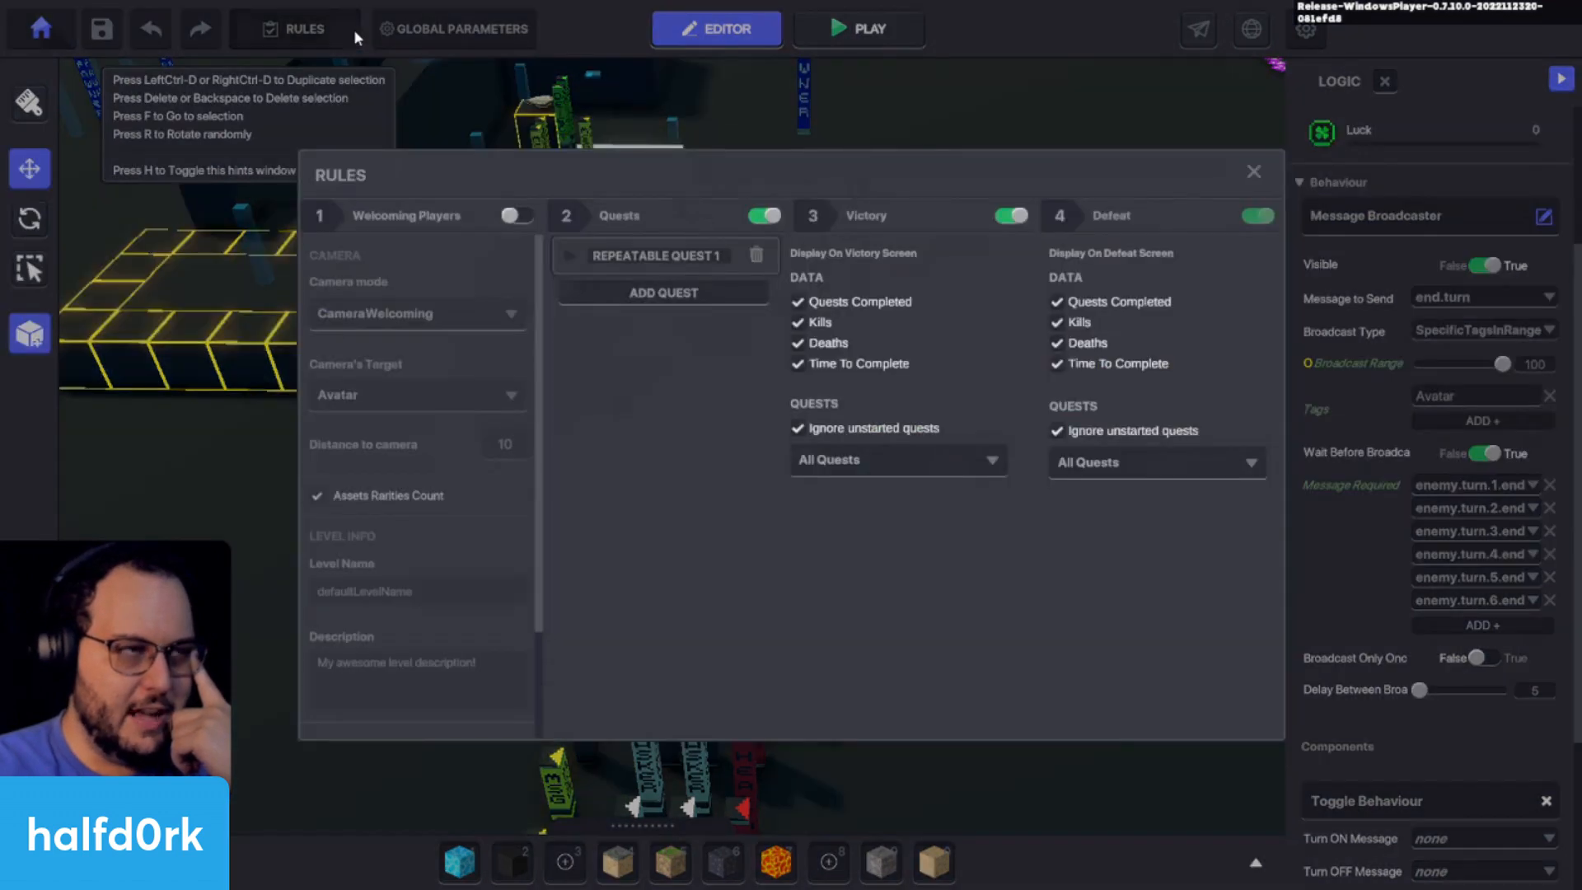
left_click(1254, 172)
left_click(473, 33)
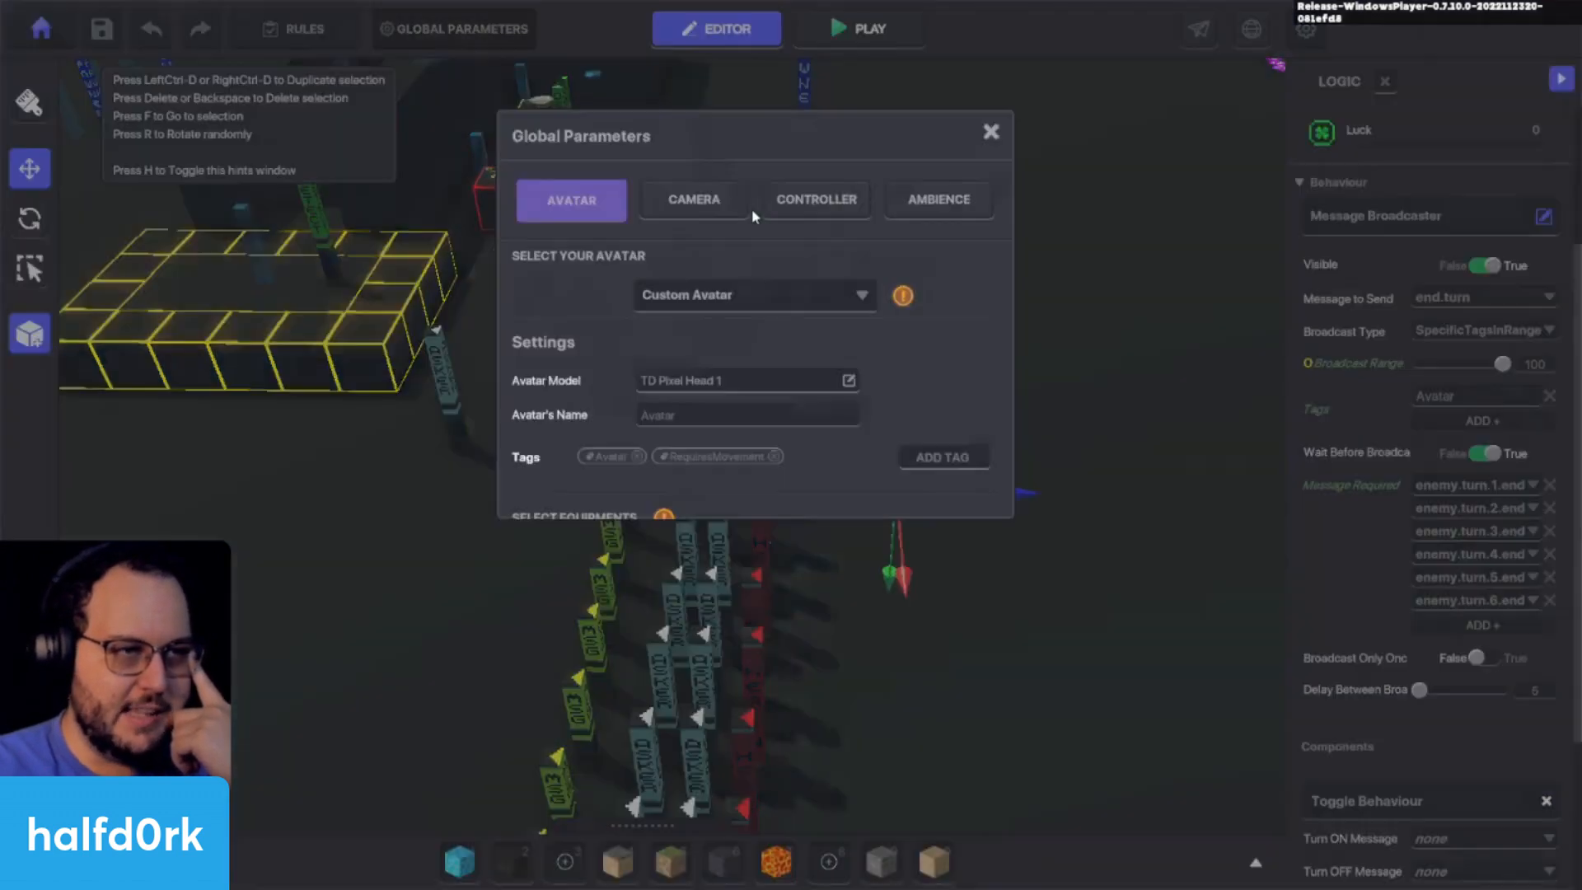
left_click(694, 206)
left_click(816, 200)
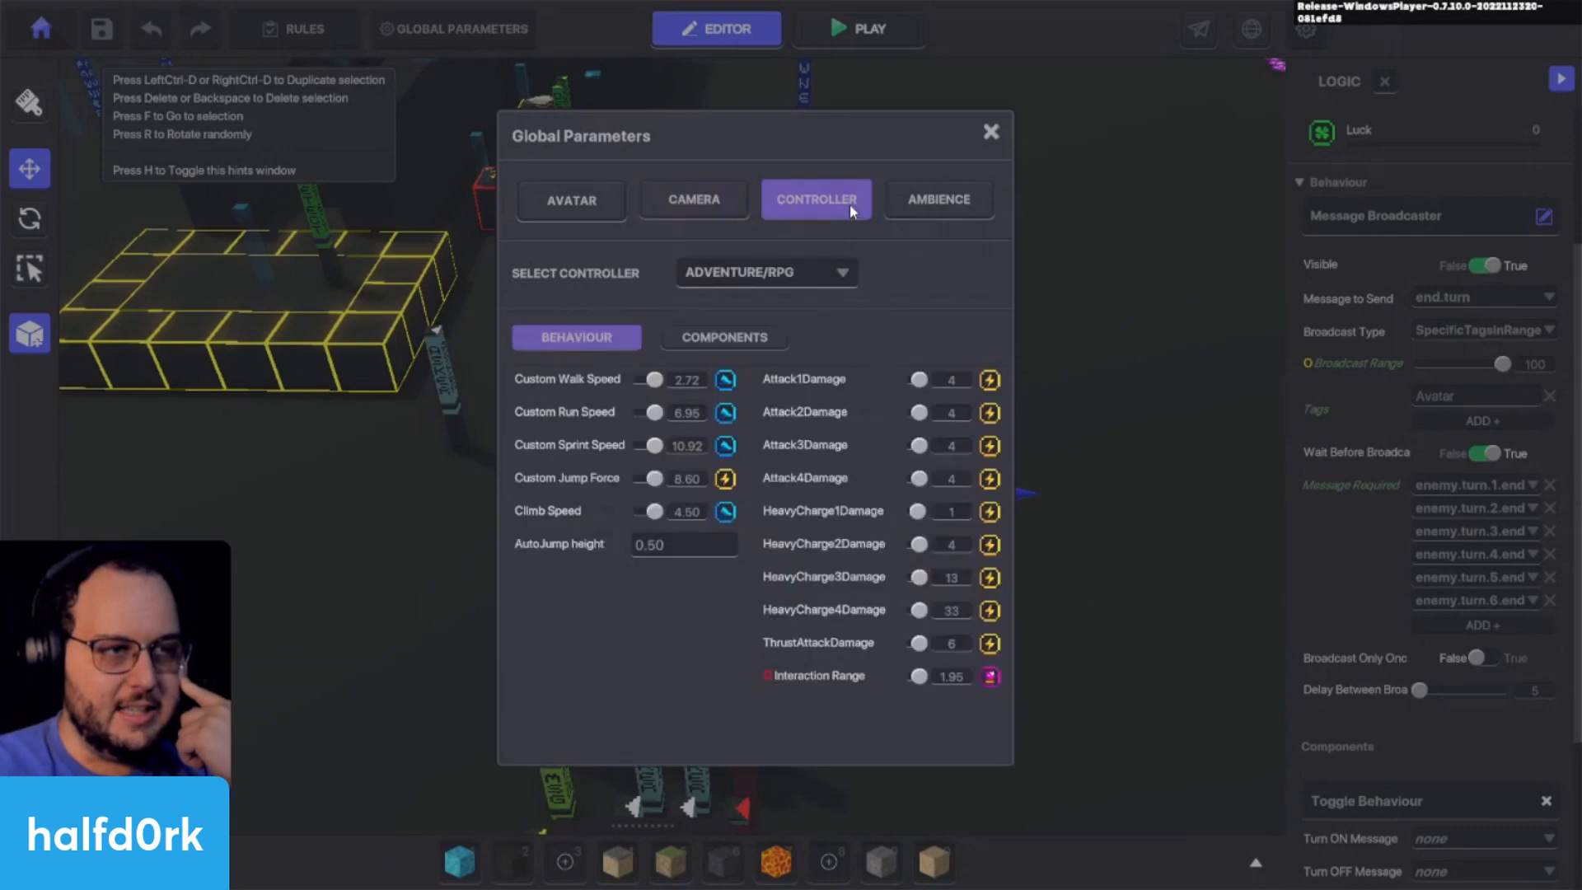
left_click(743, 341)
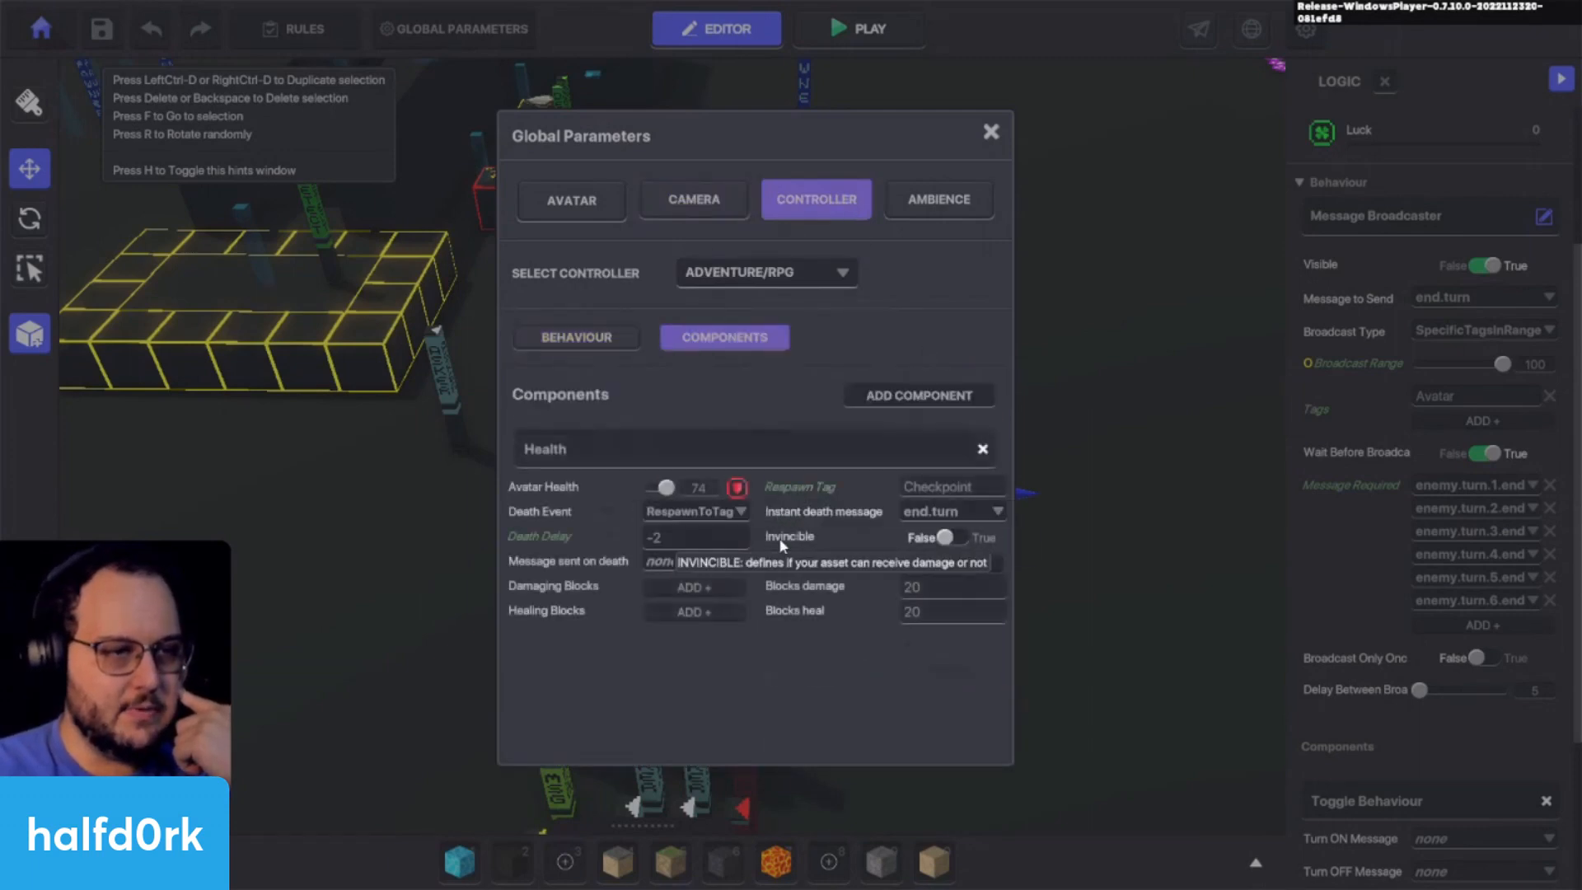
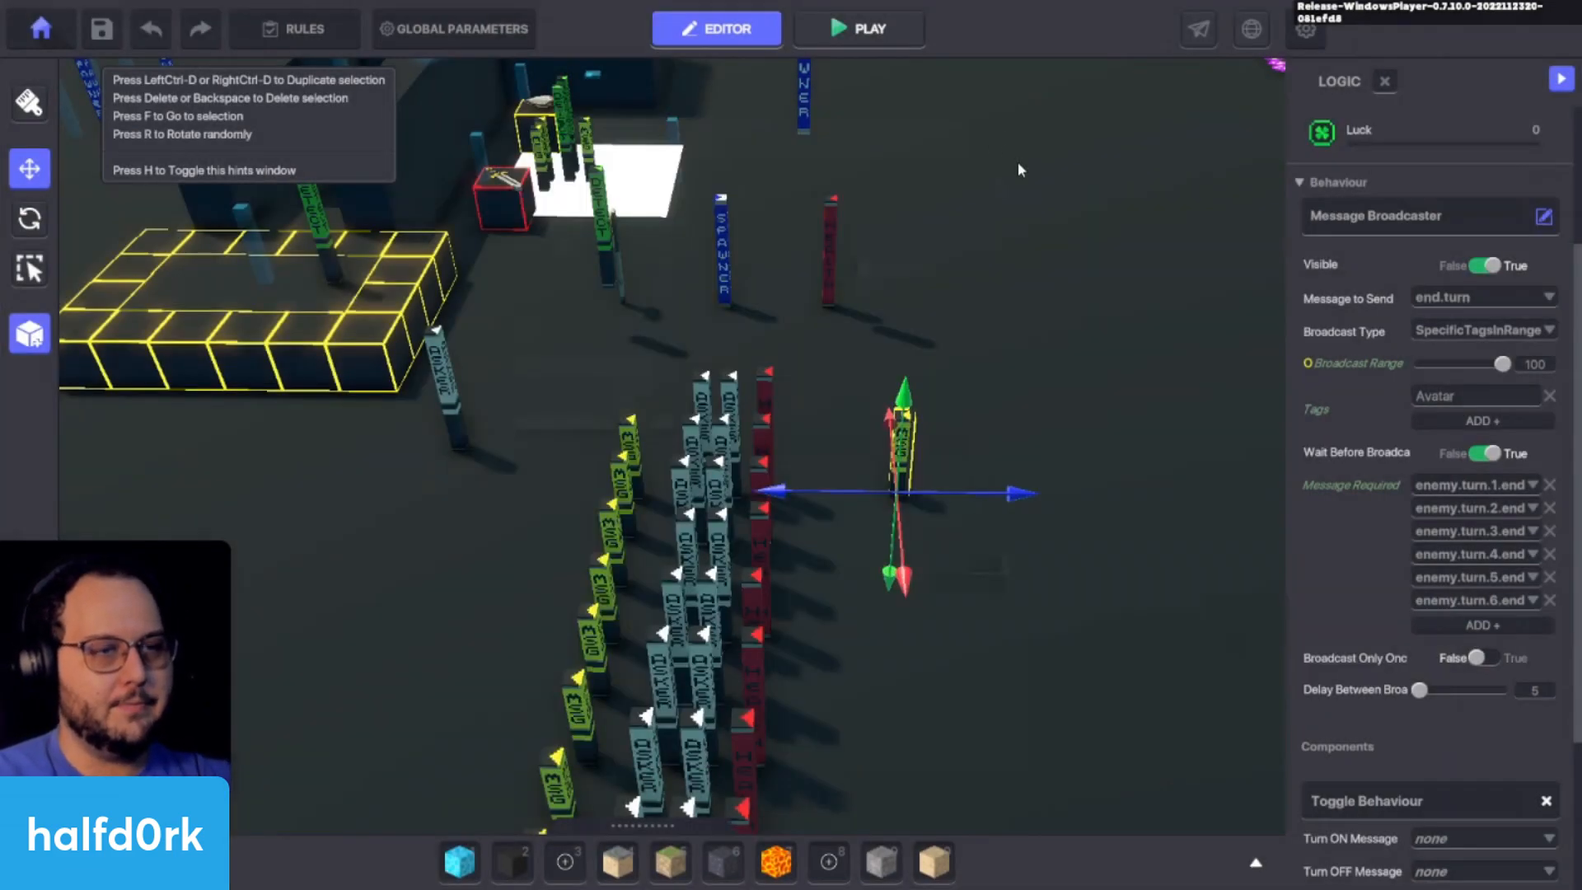
Step: Save the experience and start a playtest
key("ctrl+s")
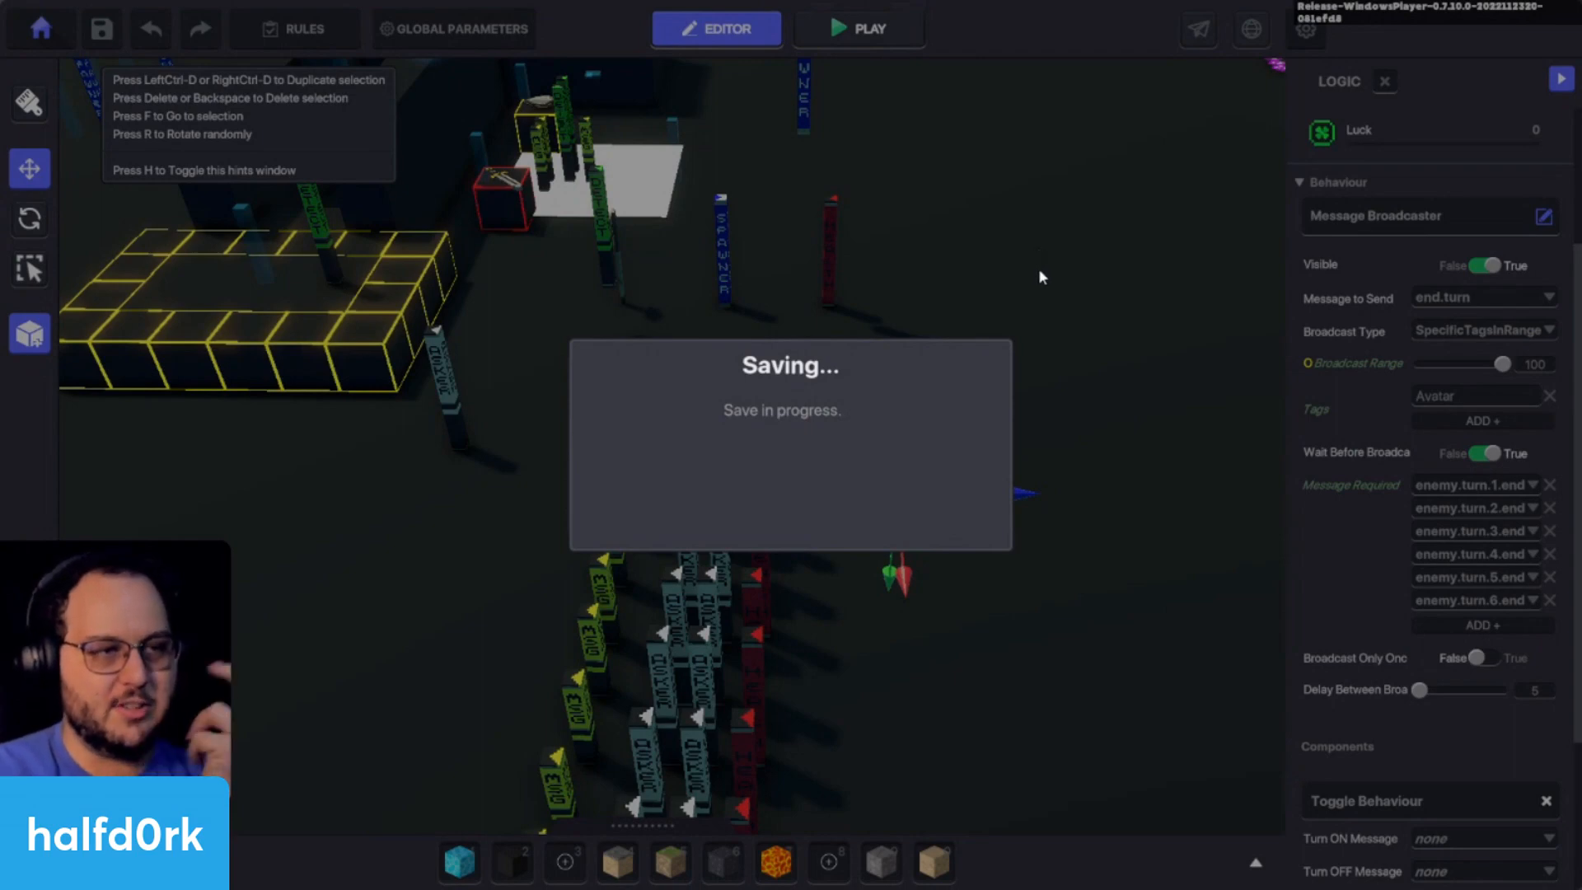
left_click(799, 512)
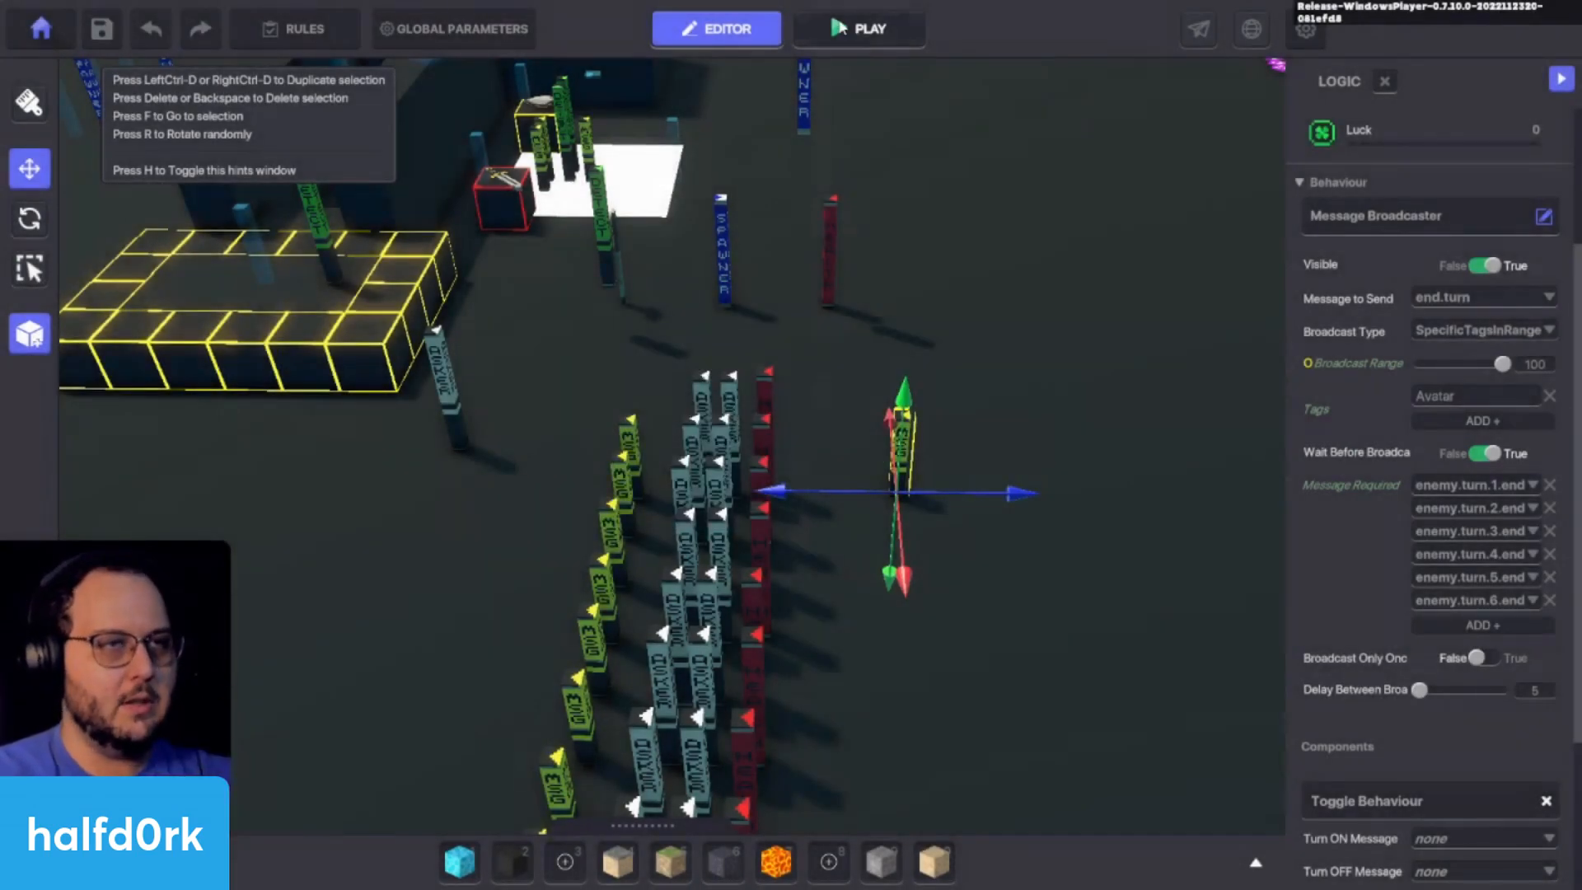
left_click(858, 29)
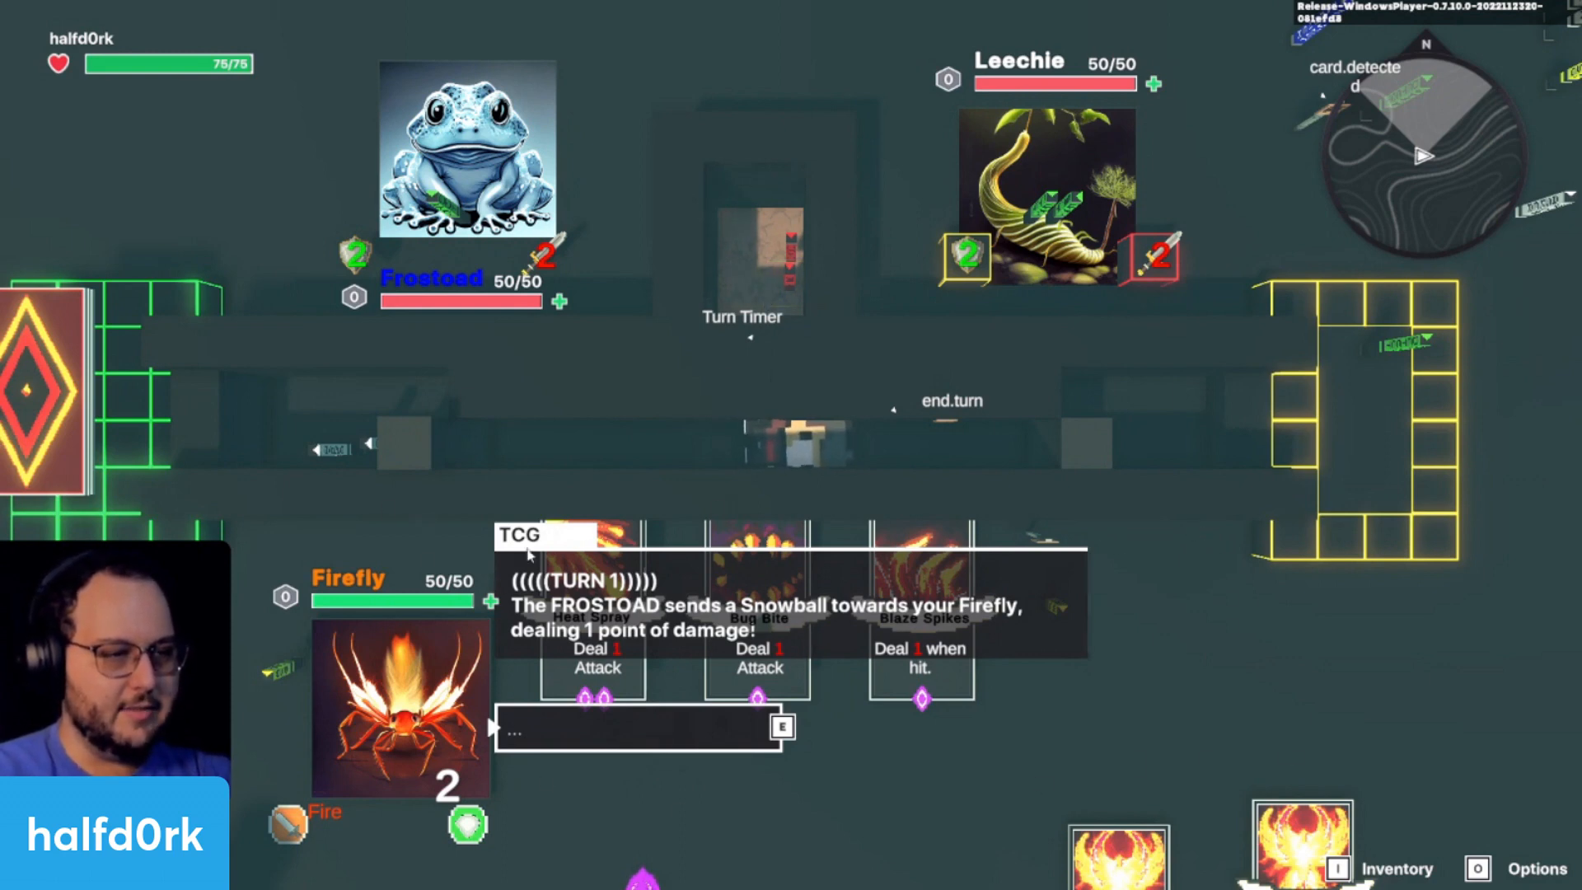
Step: Advance the enemy's attack and end-of-turn messages through turn 2, and return to the editor
key("e")
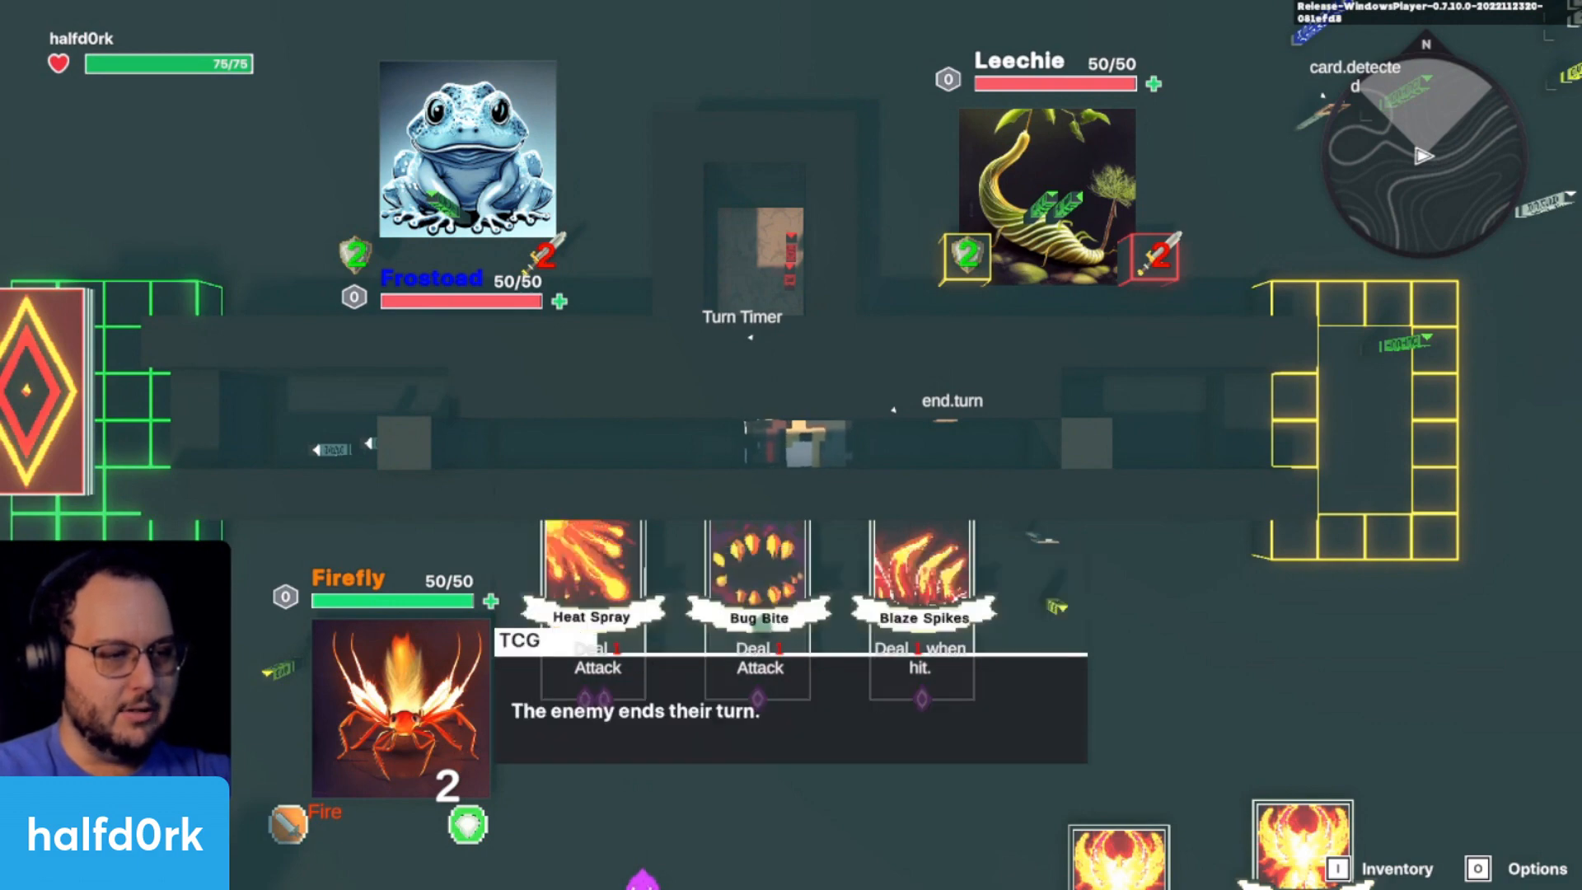
key("e")
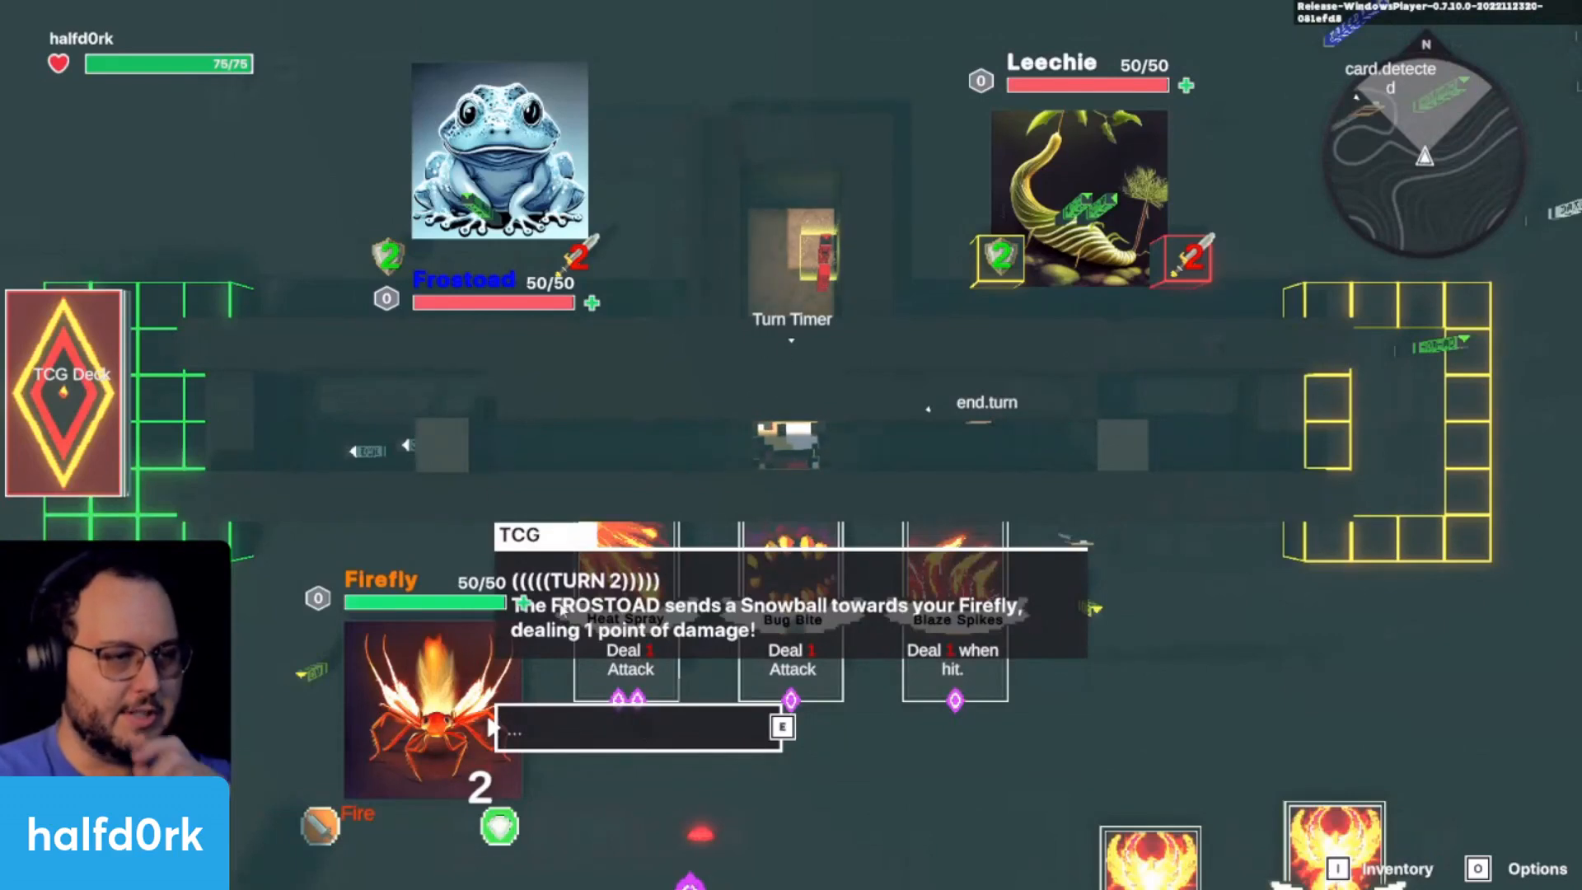
key("e")
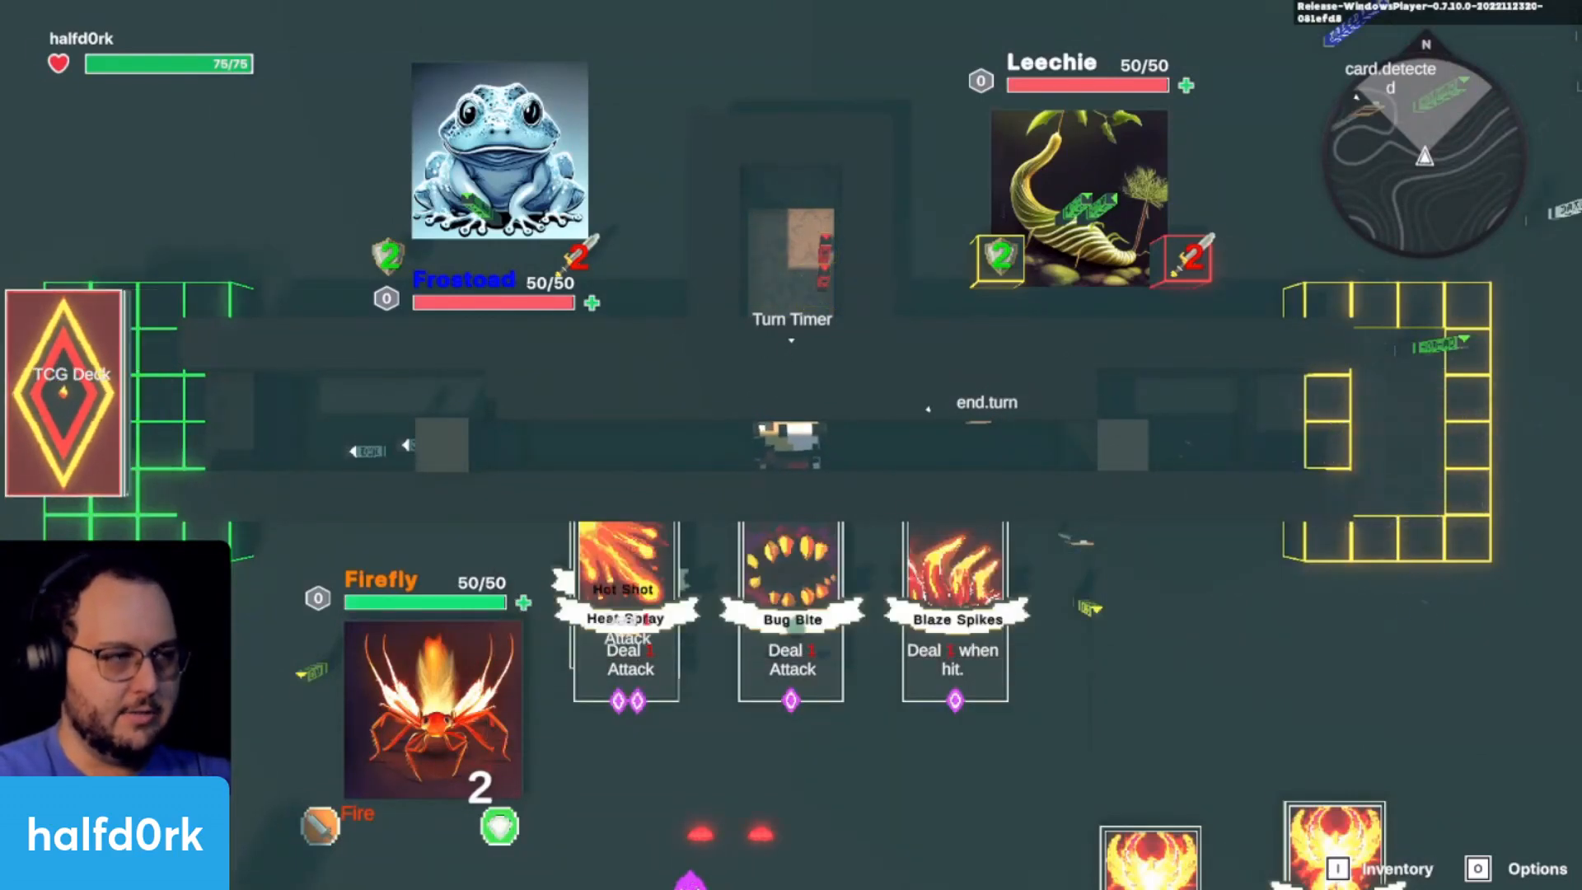
key("ctrl+p")
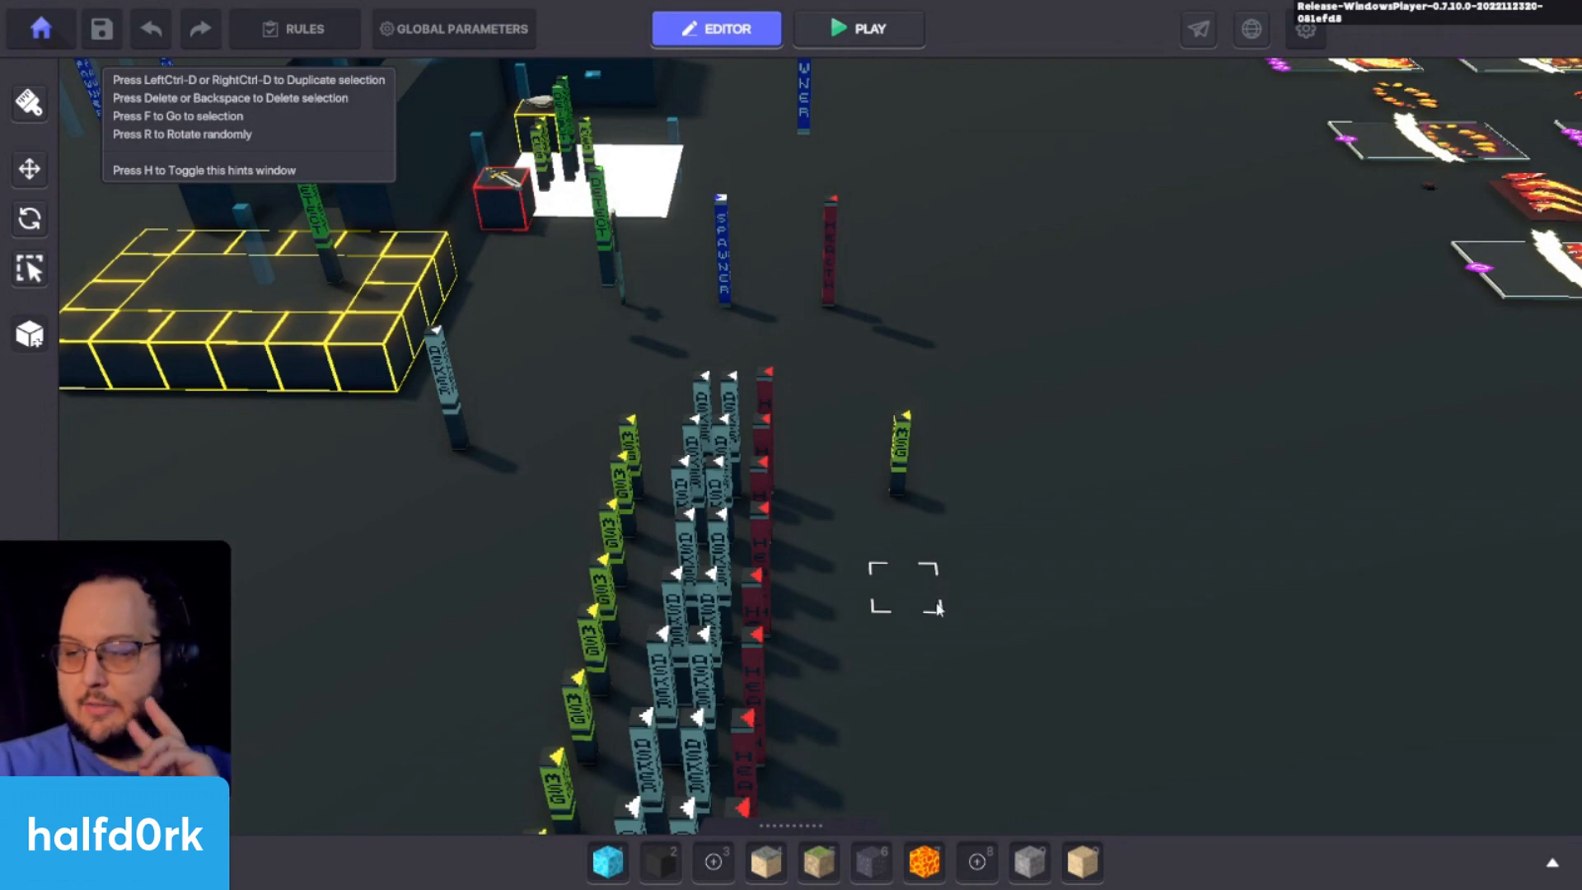
Step: Inspect the first two yellow message lamps in the front row, including the message to send and the Toggle Behaviour messages
right_click_drag(972, 630, 717, 460)
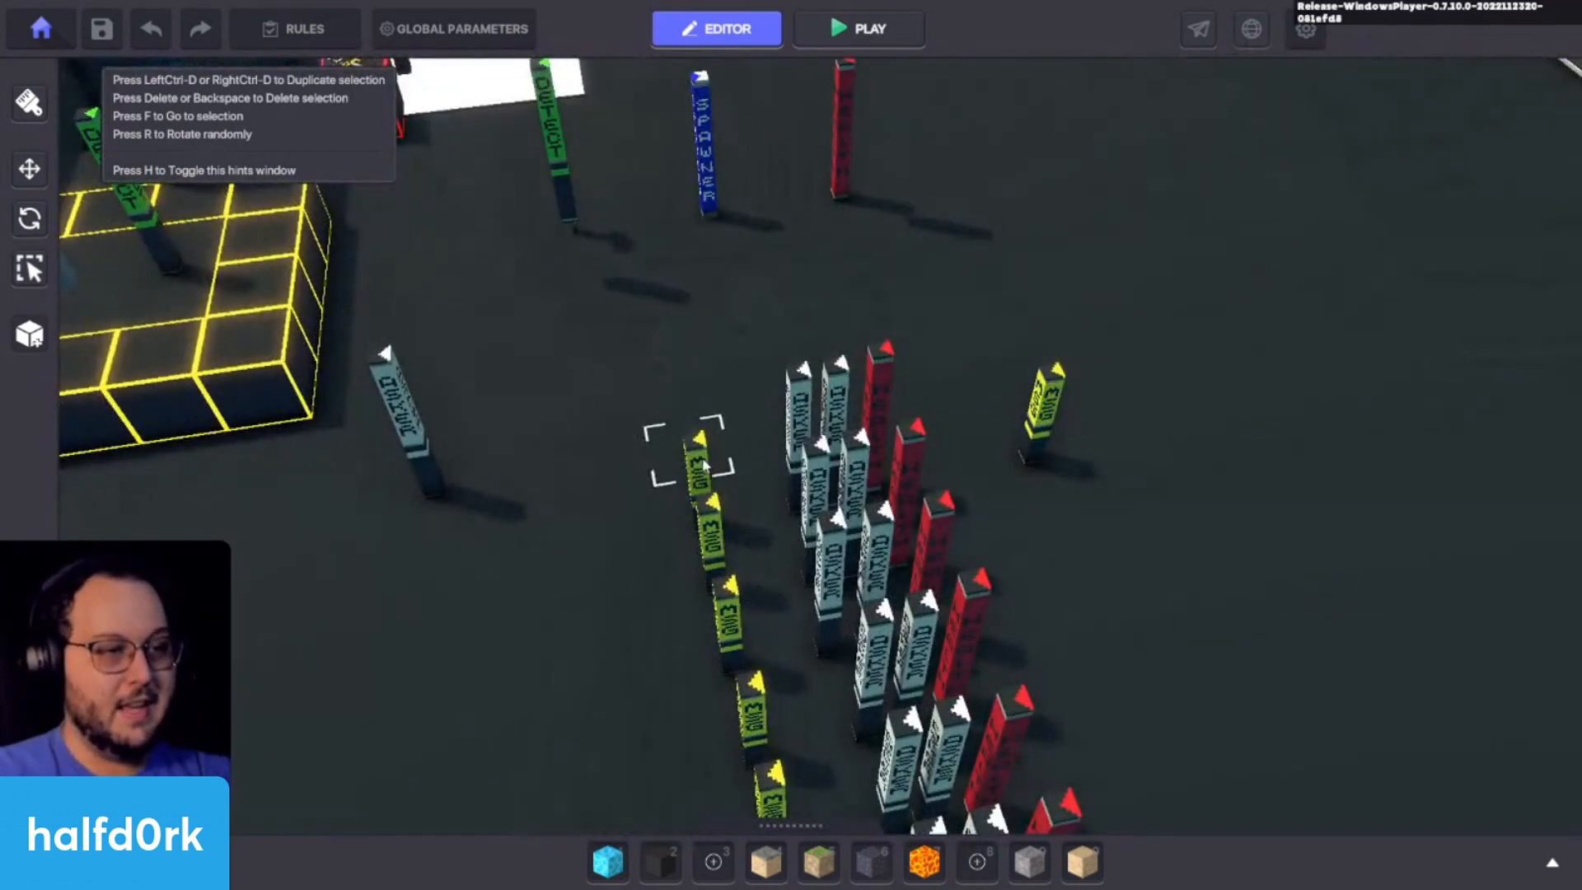
left_click(703, 466)
right_click_drag(783, 511, 950, 506)
left_click(950, 507)
right_click_drag(944, 366, 767, 441)
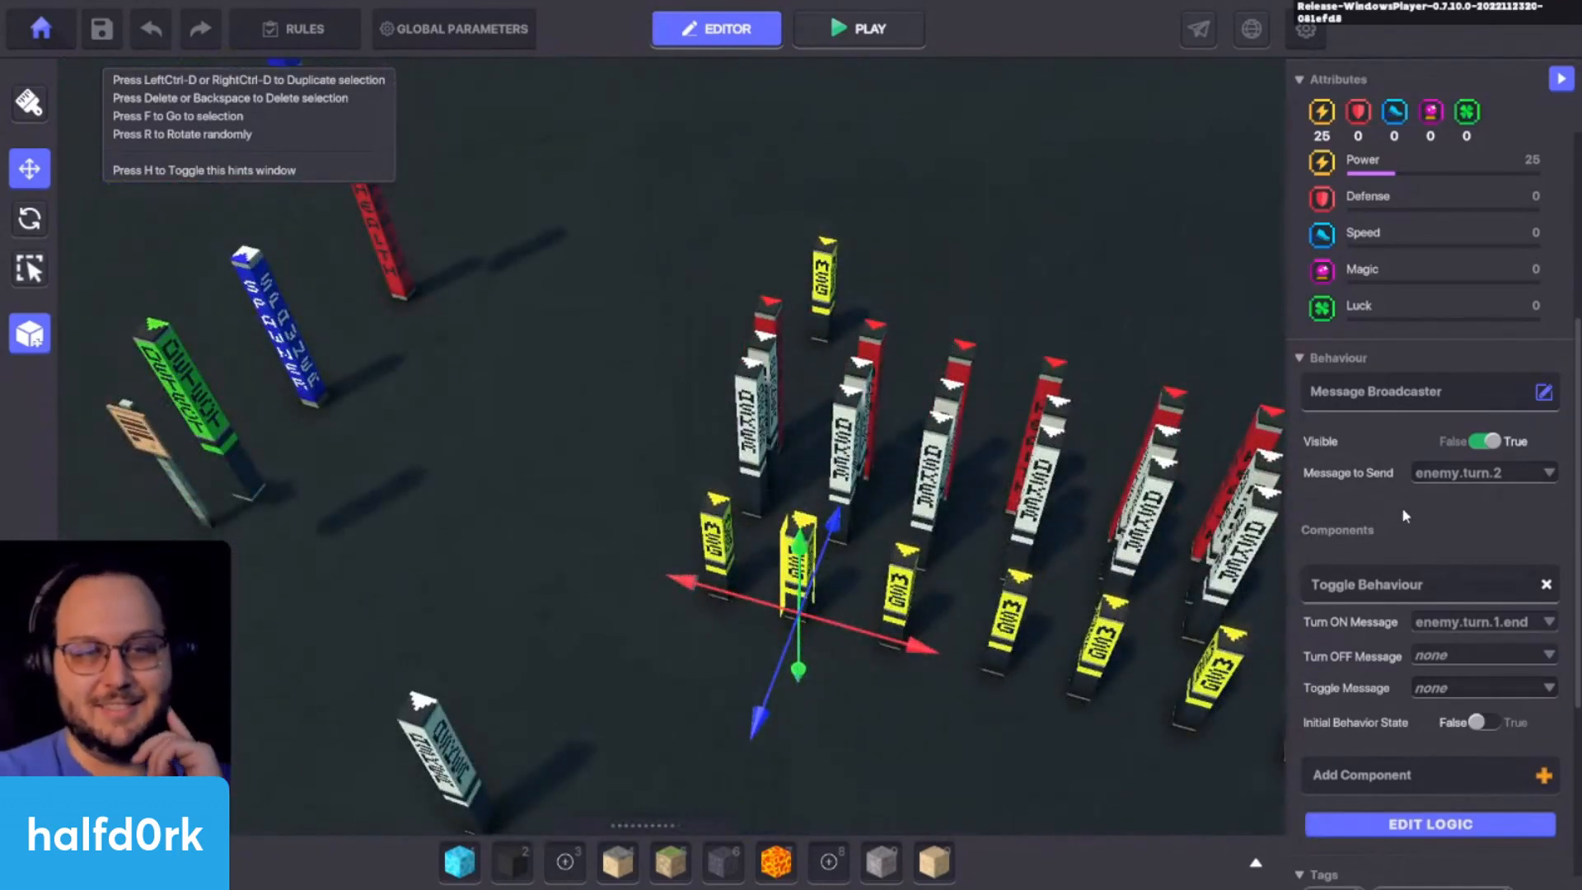
scroll(1402, 507, "down", 3)
Step: Examine the Health logic of the first red lamp, including its instant death message, message sent on death and target tags
left_click(772, 324)
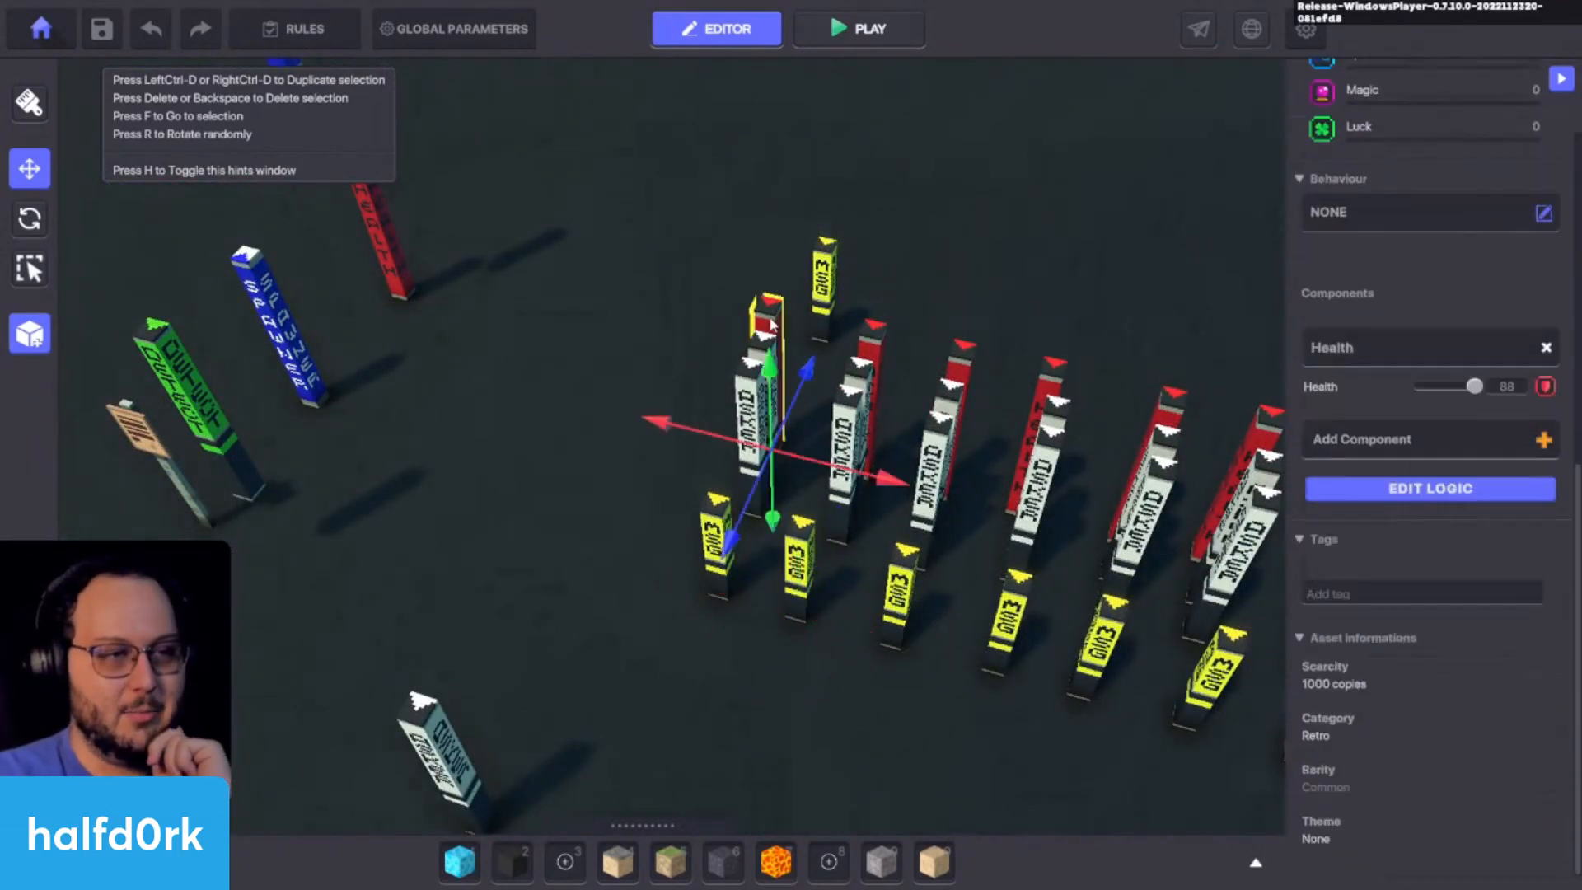
left_click(1365, 493)
scroll(1334, 531, "down", 3)
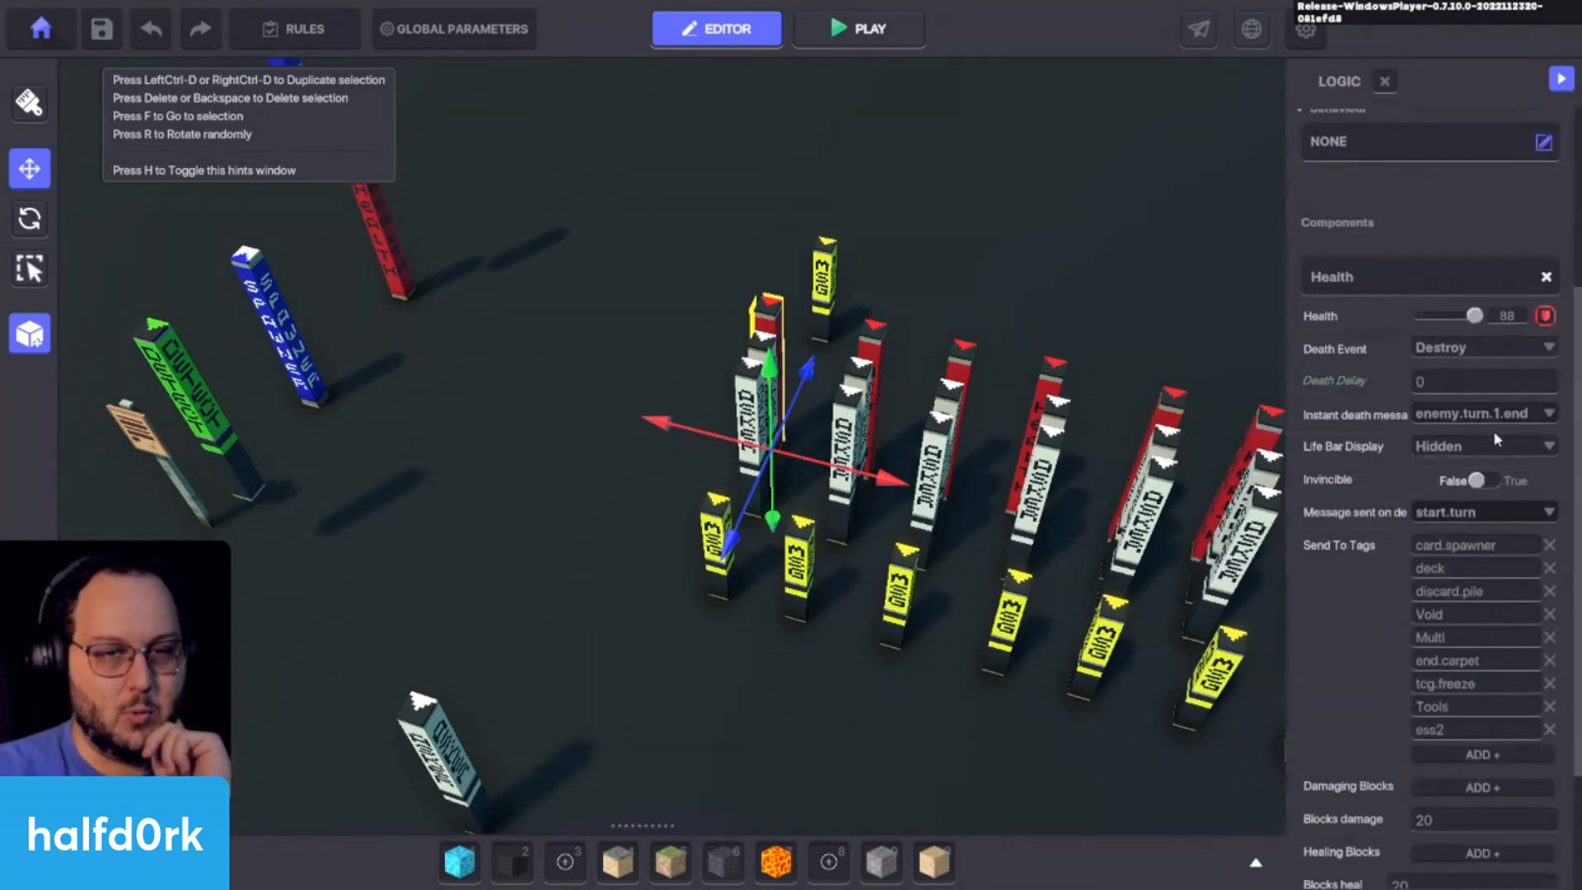
Step: Reopen the logic of the lone yellow end.turn broadcaster lamp and widen the settings area to read its full required message names
left_click(823, 278)
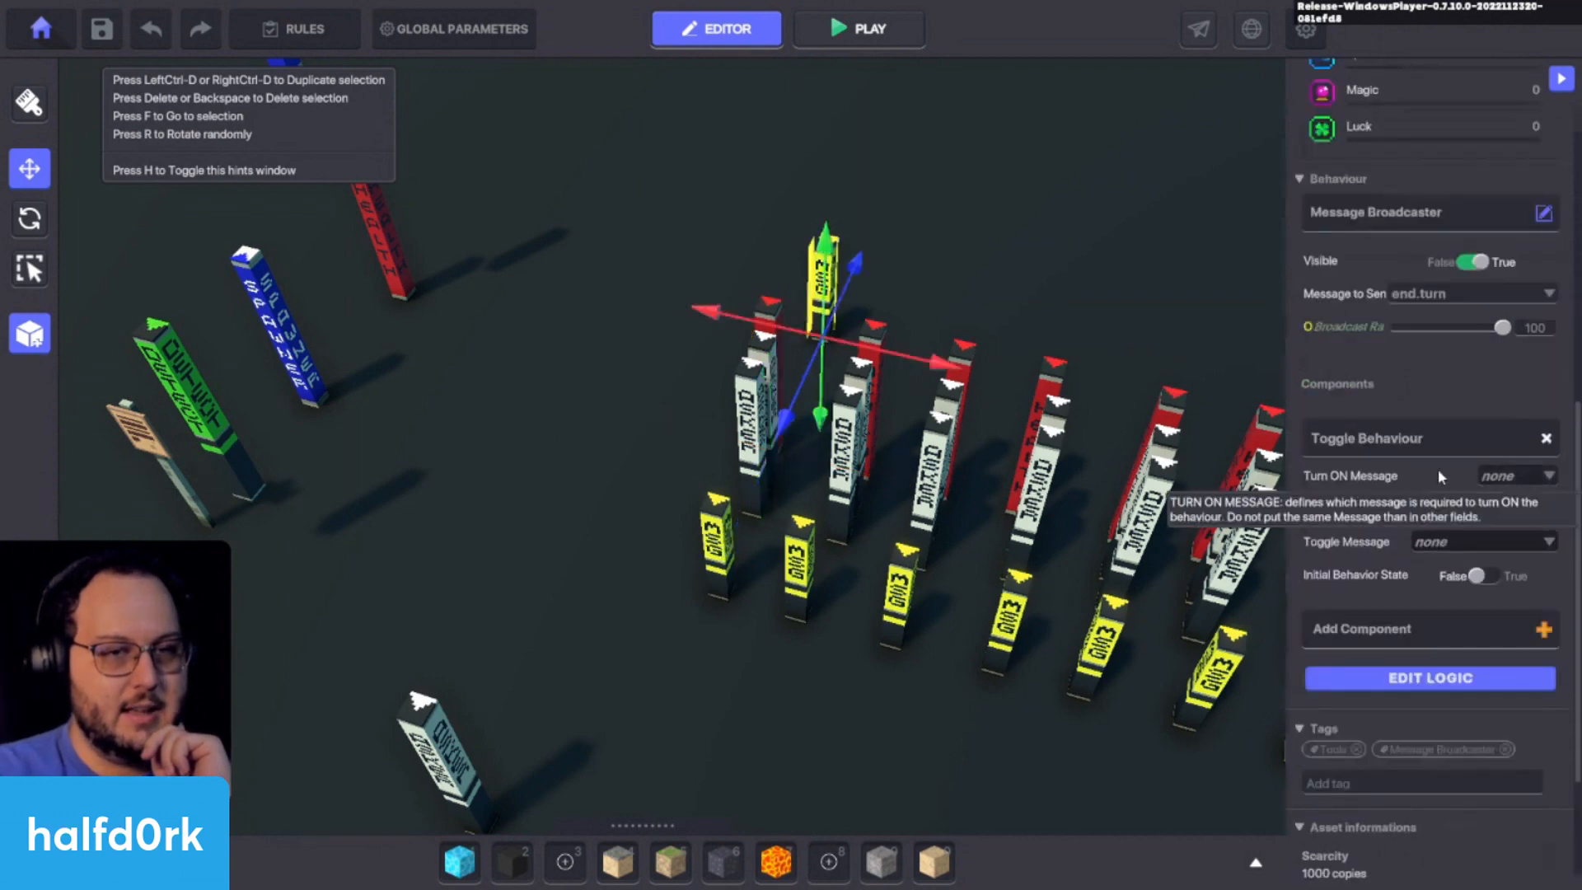
left_click(1391, 678)
scroll(1351, 678, "down", 5)
scroll(1337, 679, "down", 2)
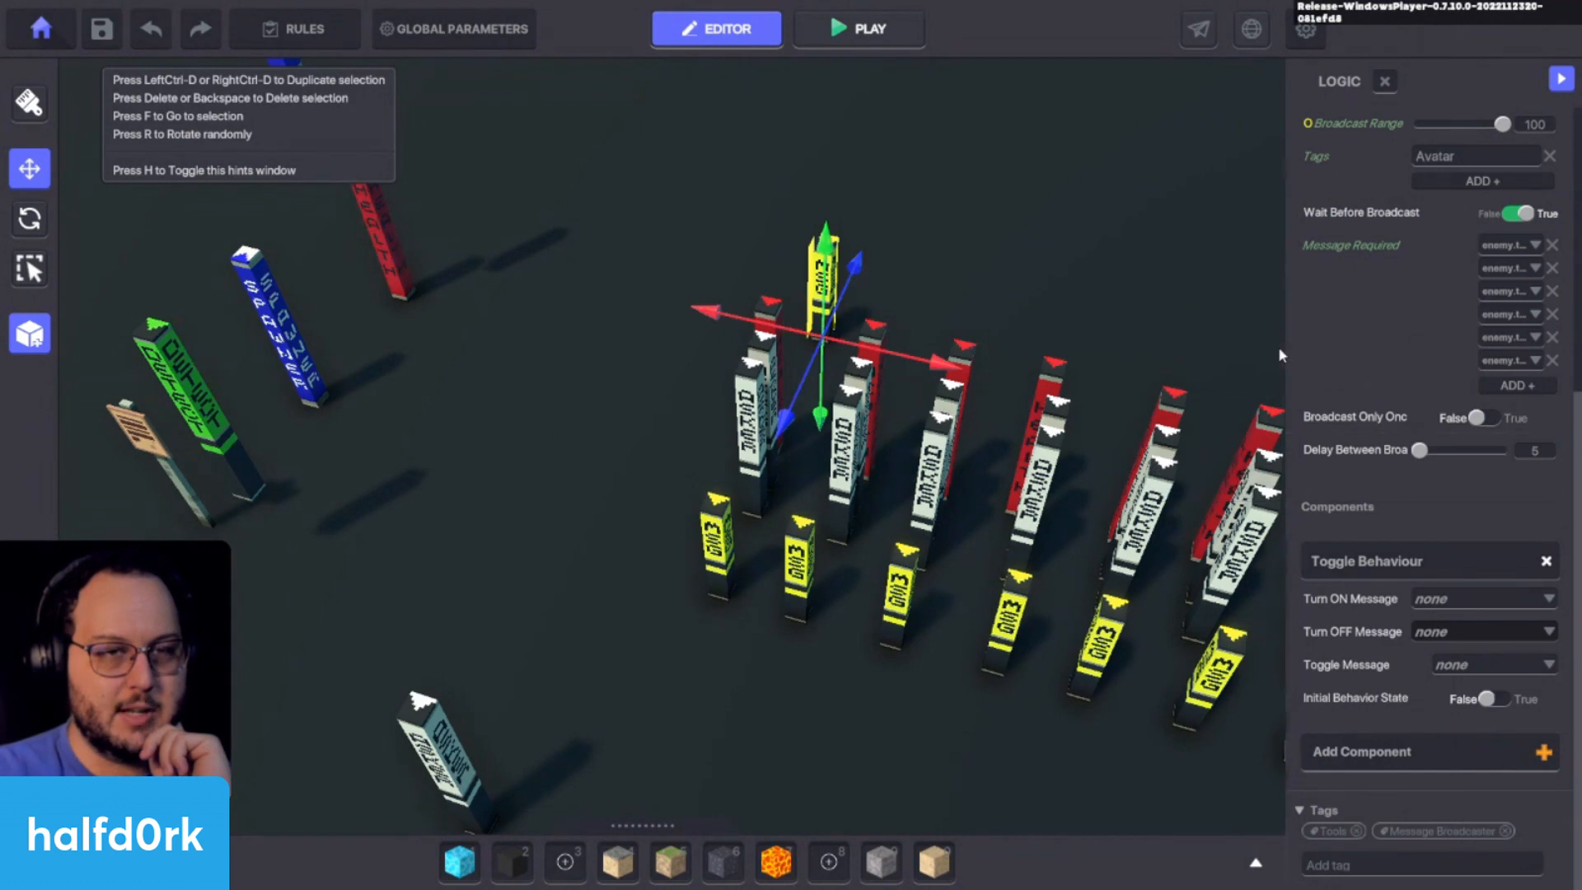
left_click_drag(1284, 350, 1045, 378)
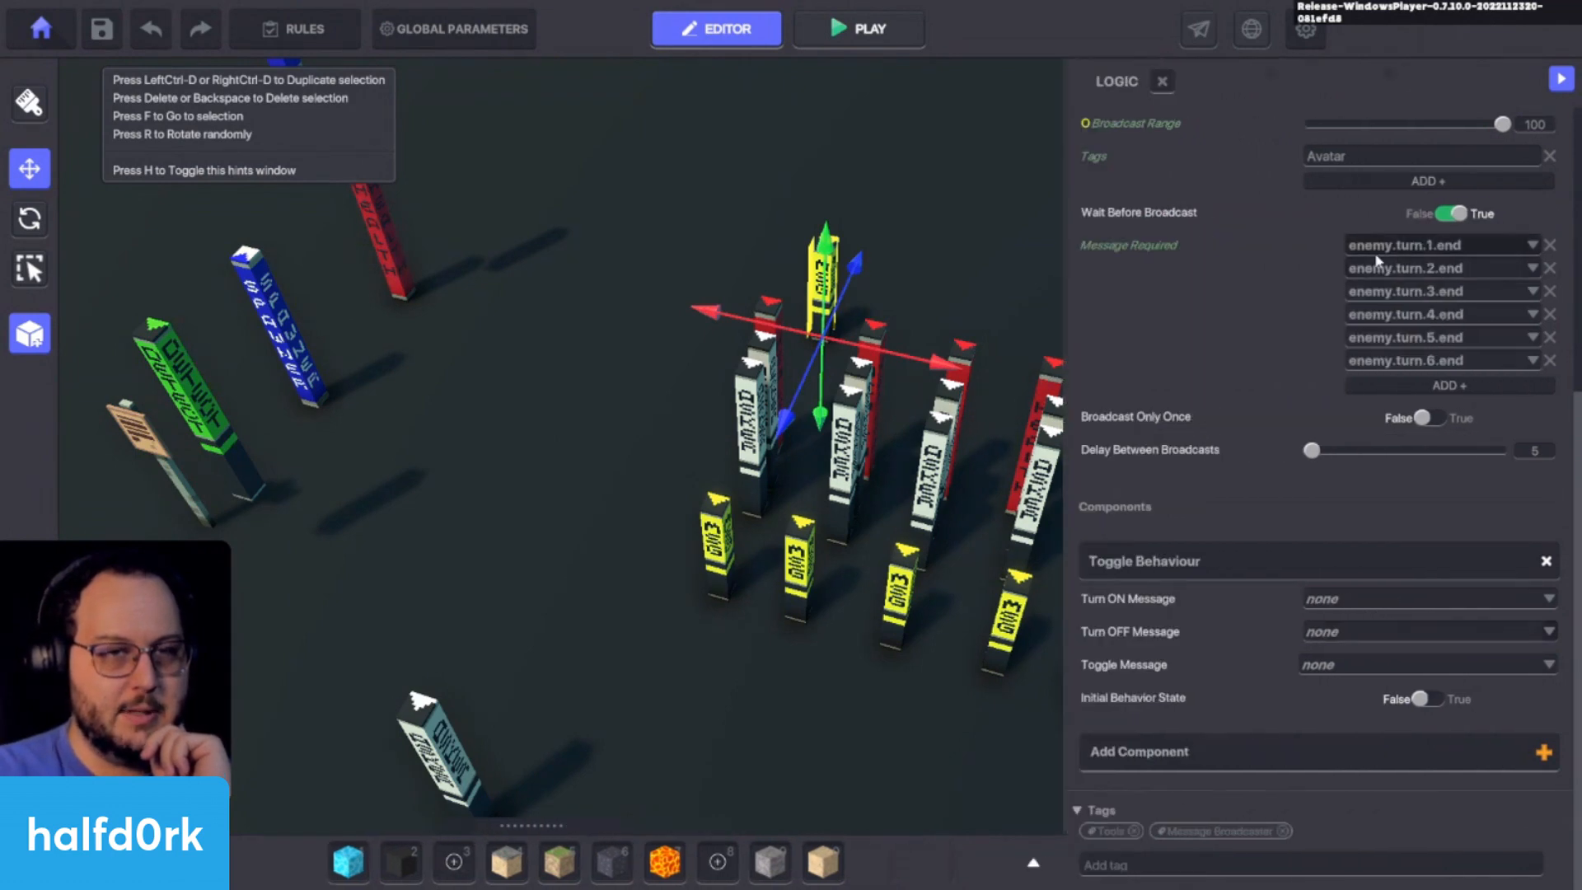
scroll(1434, 251, "up", 5)
left_click(1357, 381)
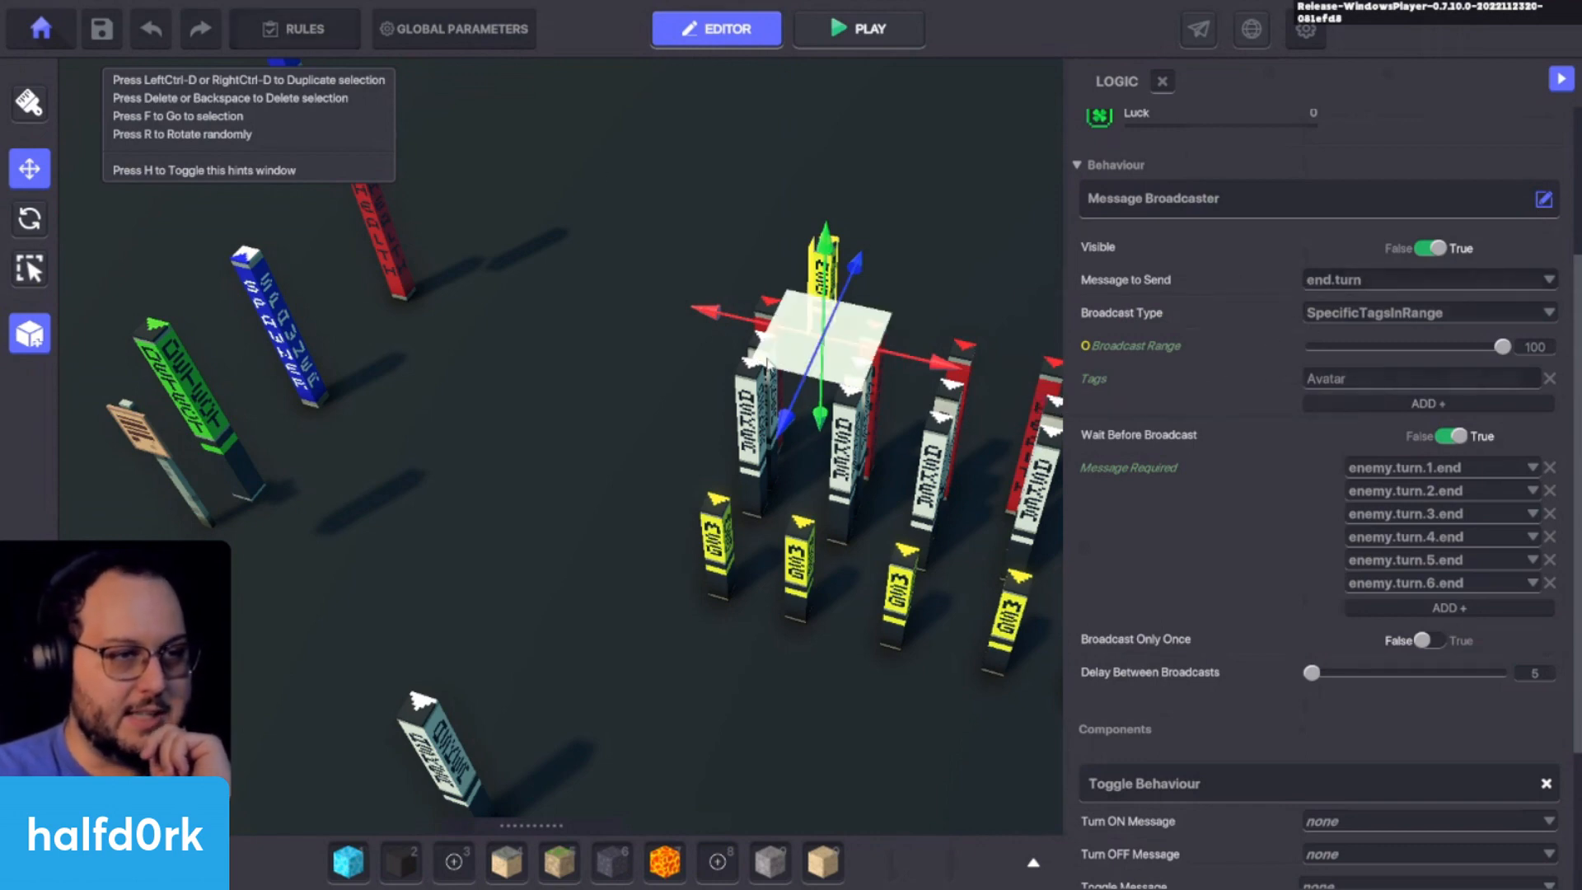
Step: Examine the logic of the Asker lamp in the first column that ends the enemy's turn, including its required and answer messages
left_click(744, 387)
left_click(771, 353)
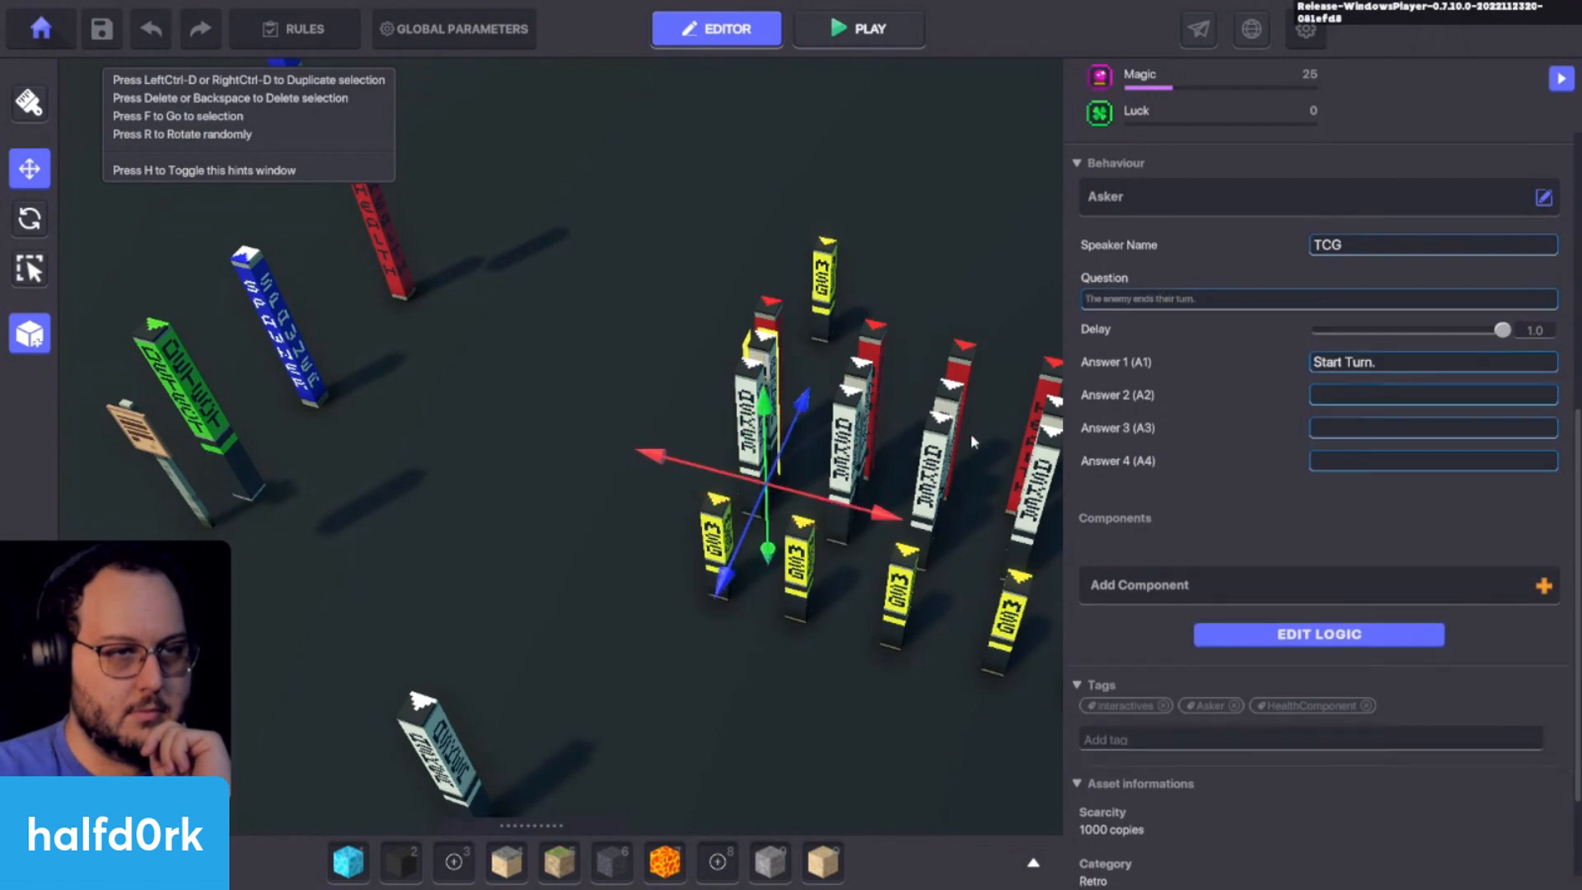
left_click(1359, 644)
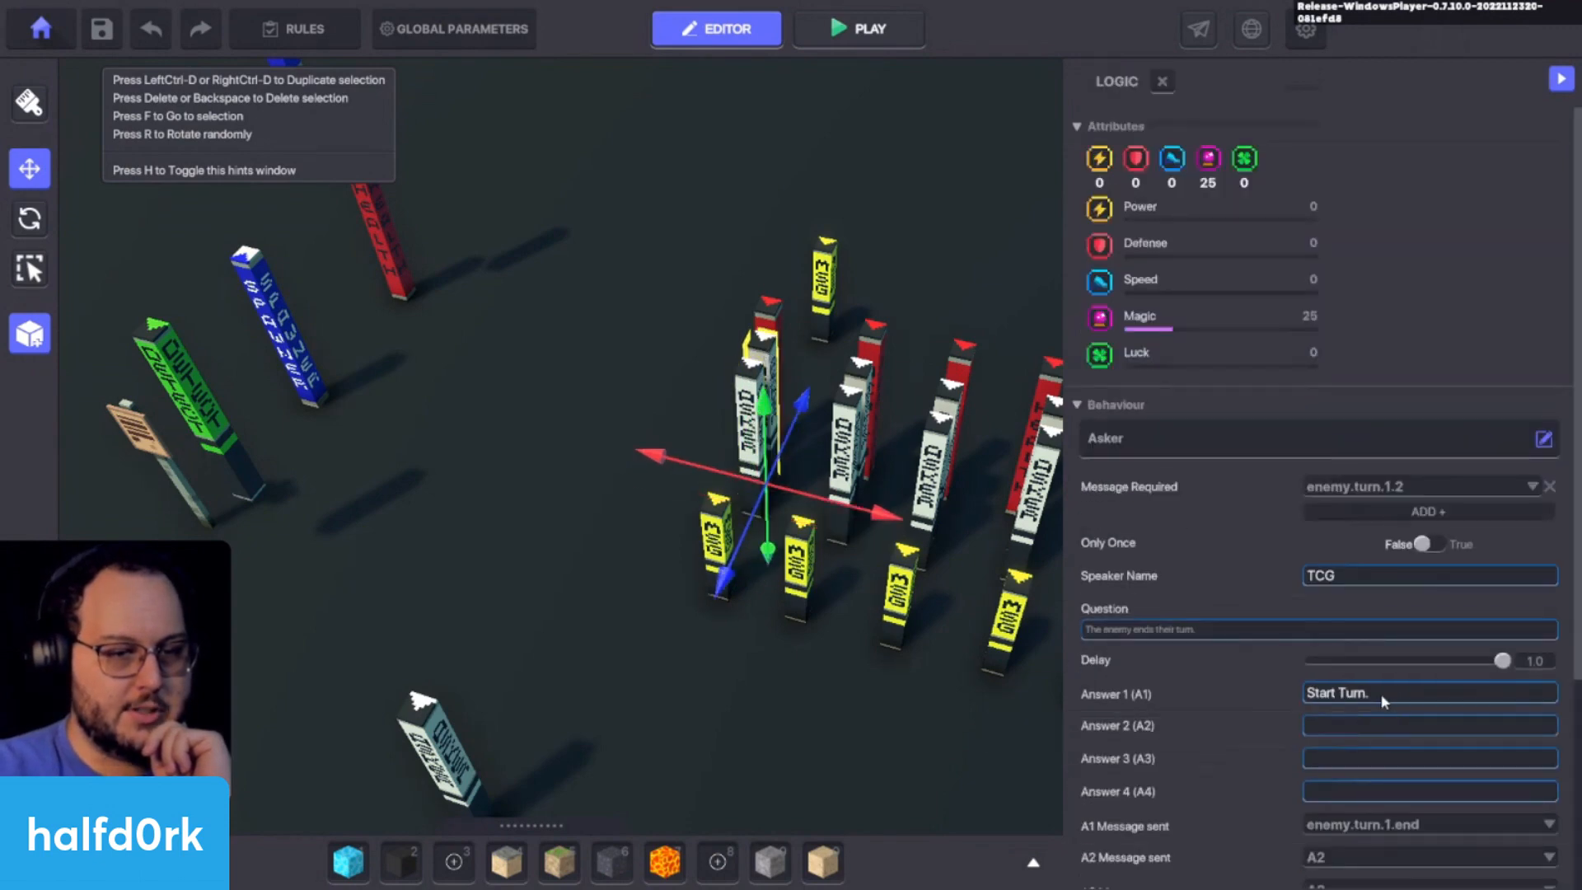
scroll(1364, 696, "down", 3)
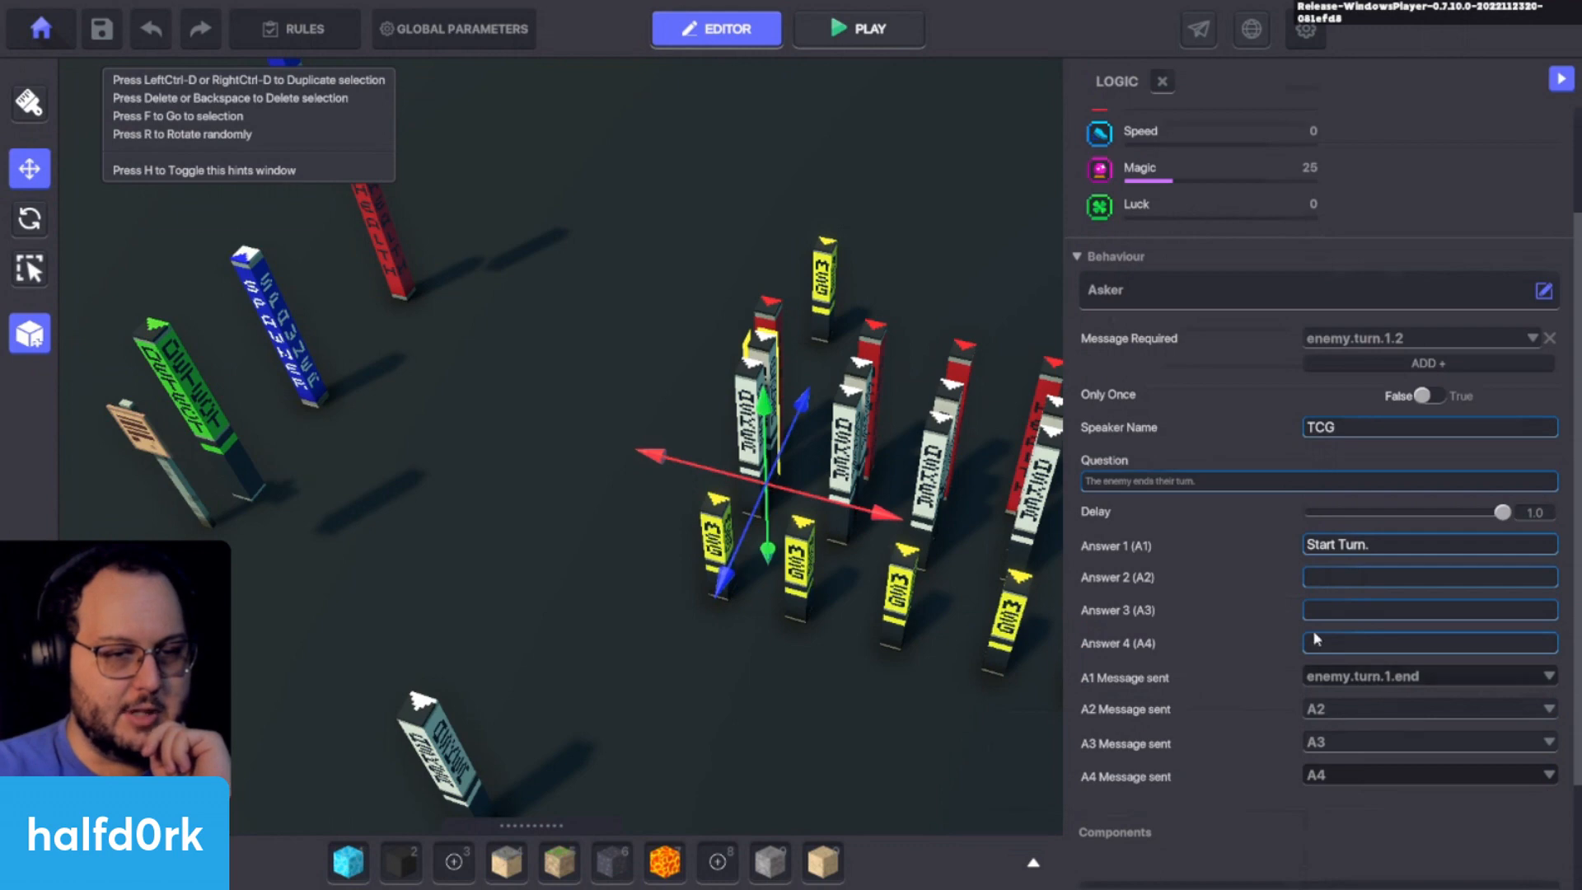
Step: Recheck the first red lamp's complete Health settings, from the death event down to the block damage and healing values
left_click(768, 324)
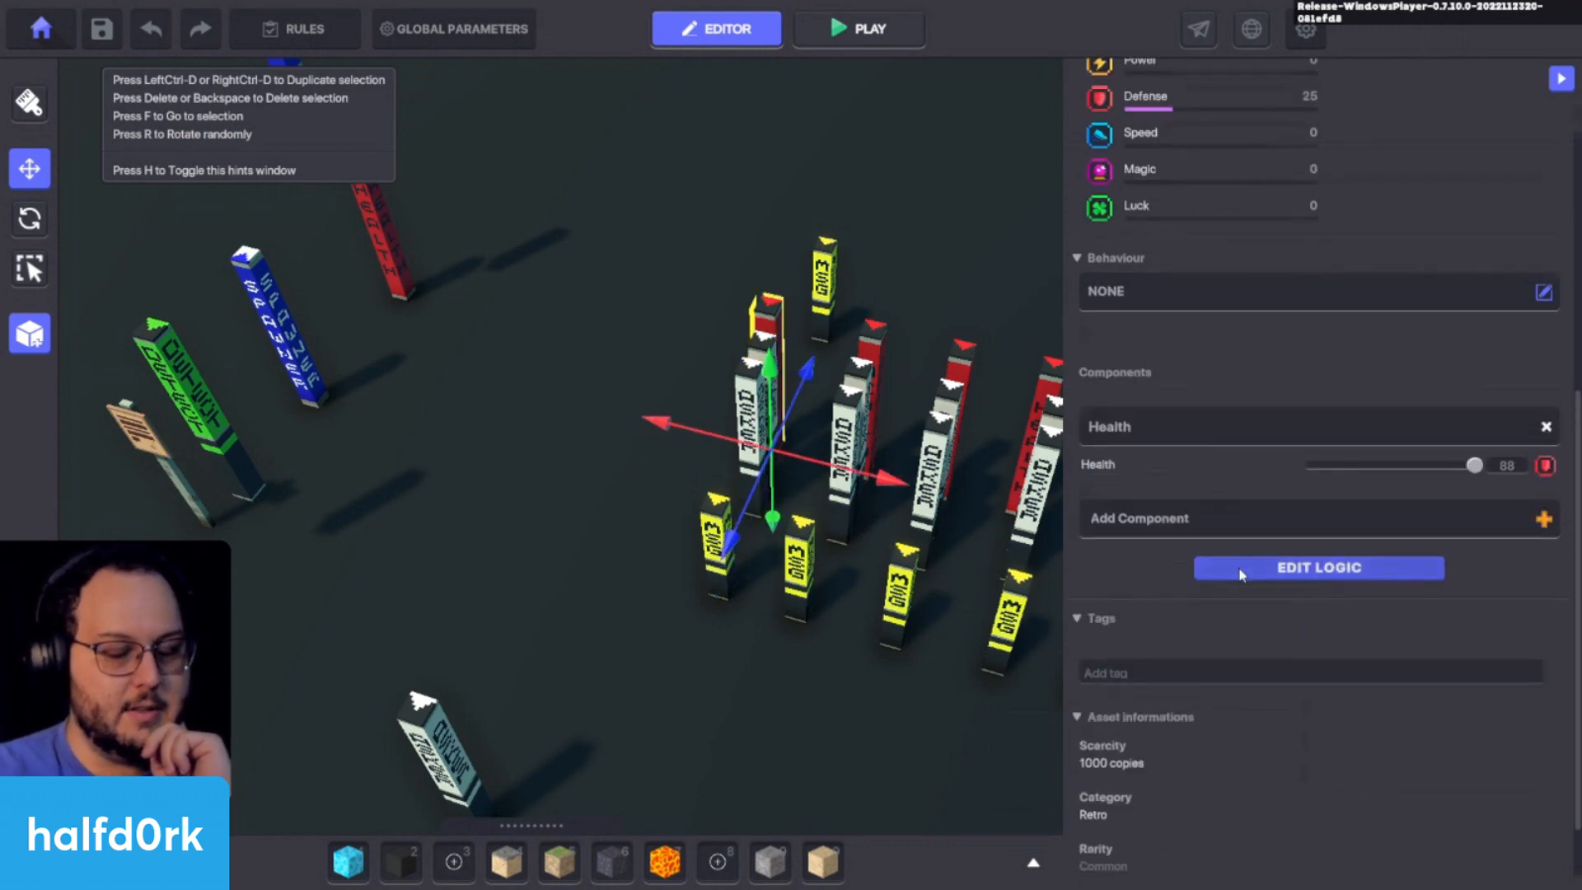
left_click(1225, 565)
scroll(1224, 566, "down", 3)
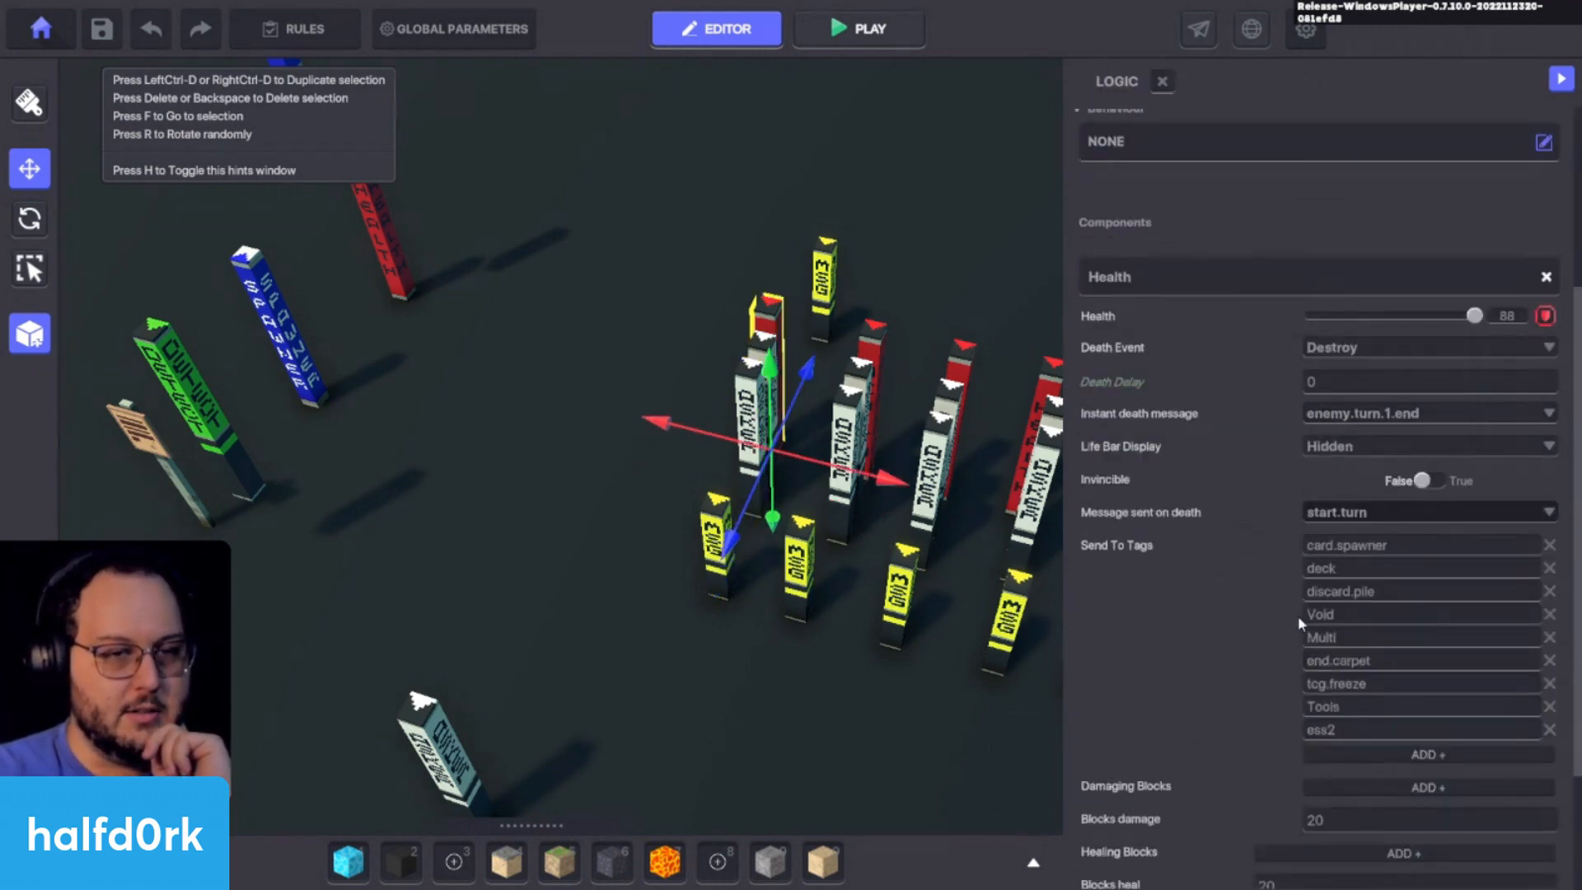
scroll(1299, 615, "down", 3)
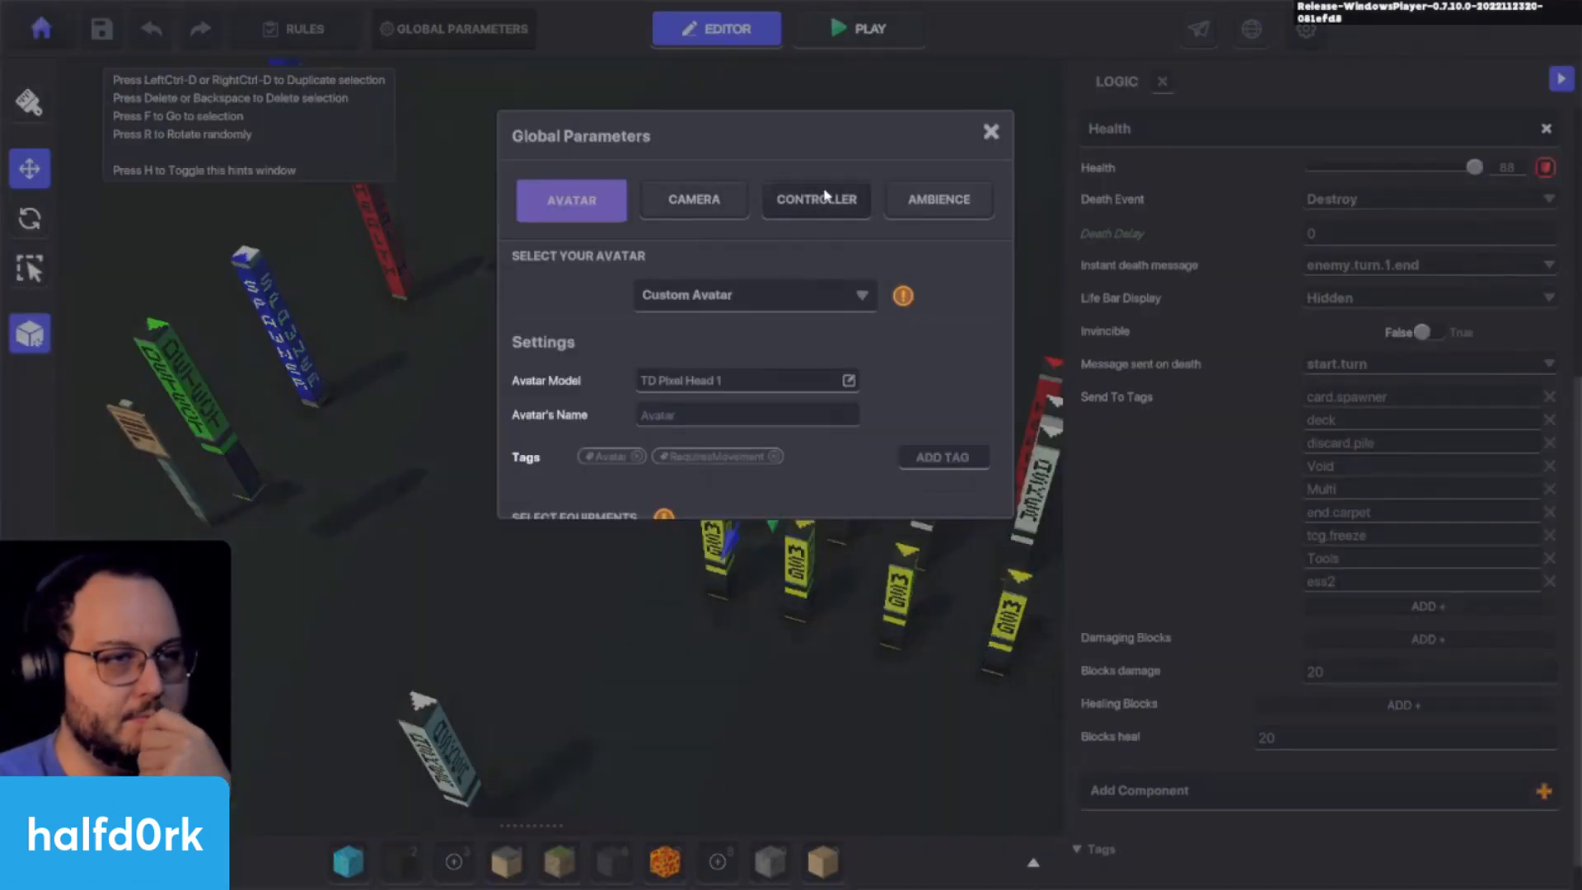
Step: Examine the avatar's Health component among the Adventure/RPG controller's global parameters, including its instant death message
left_click(816, 199)
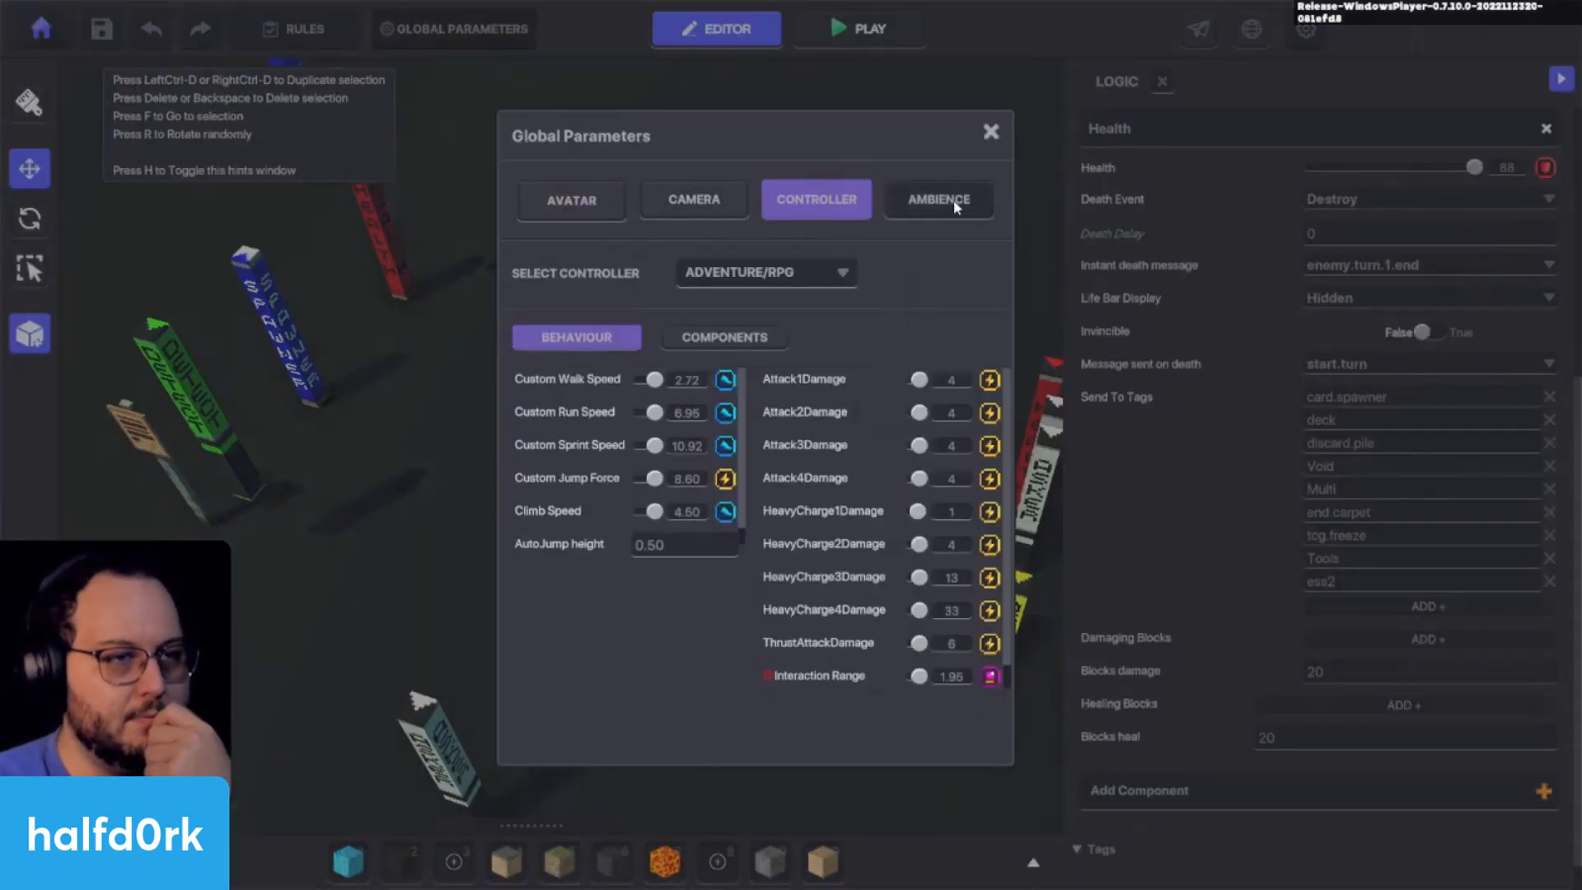
left_click(648, 200)
left_click(804, 200)
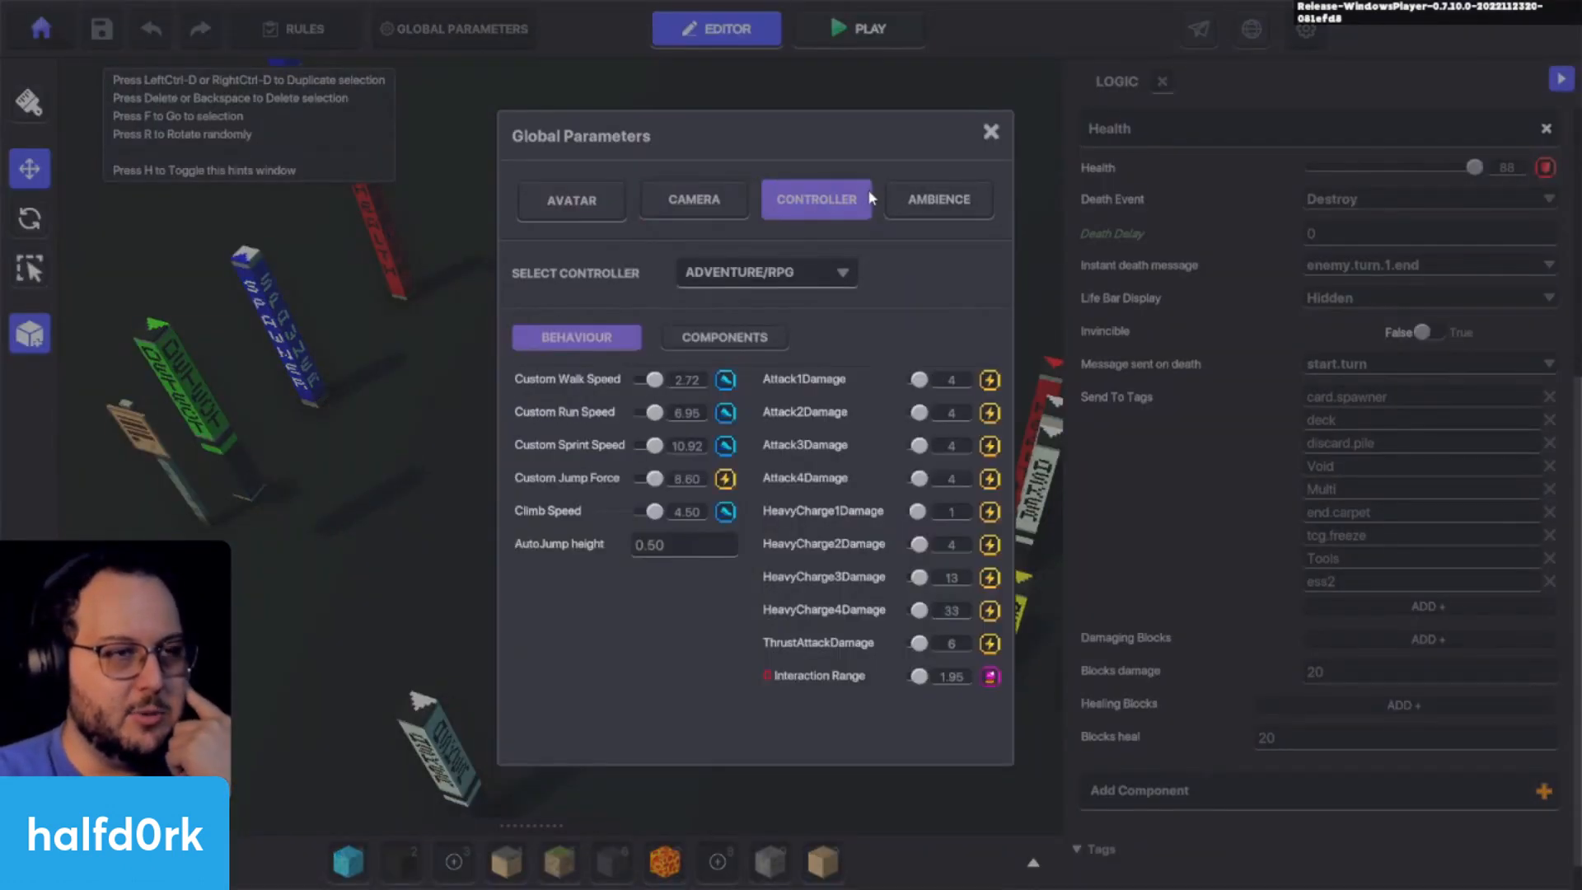
left_click(729, 335)
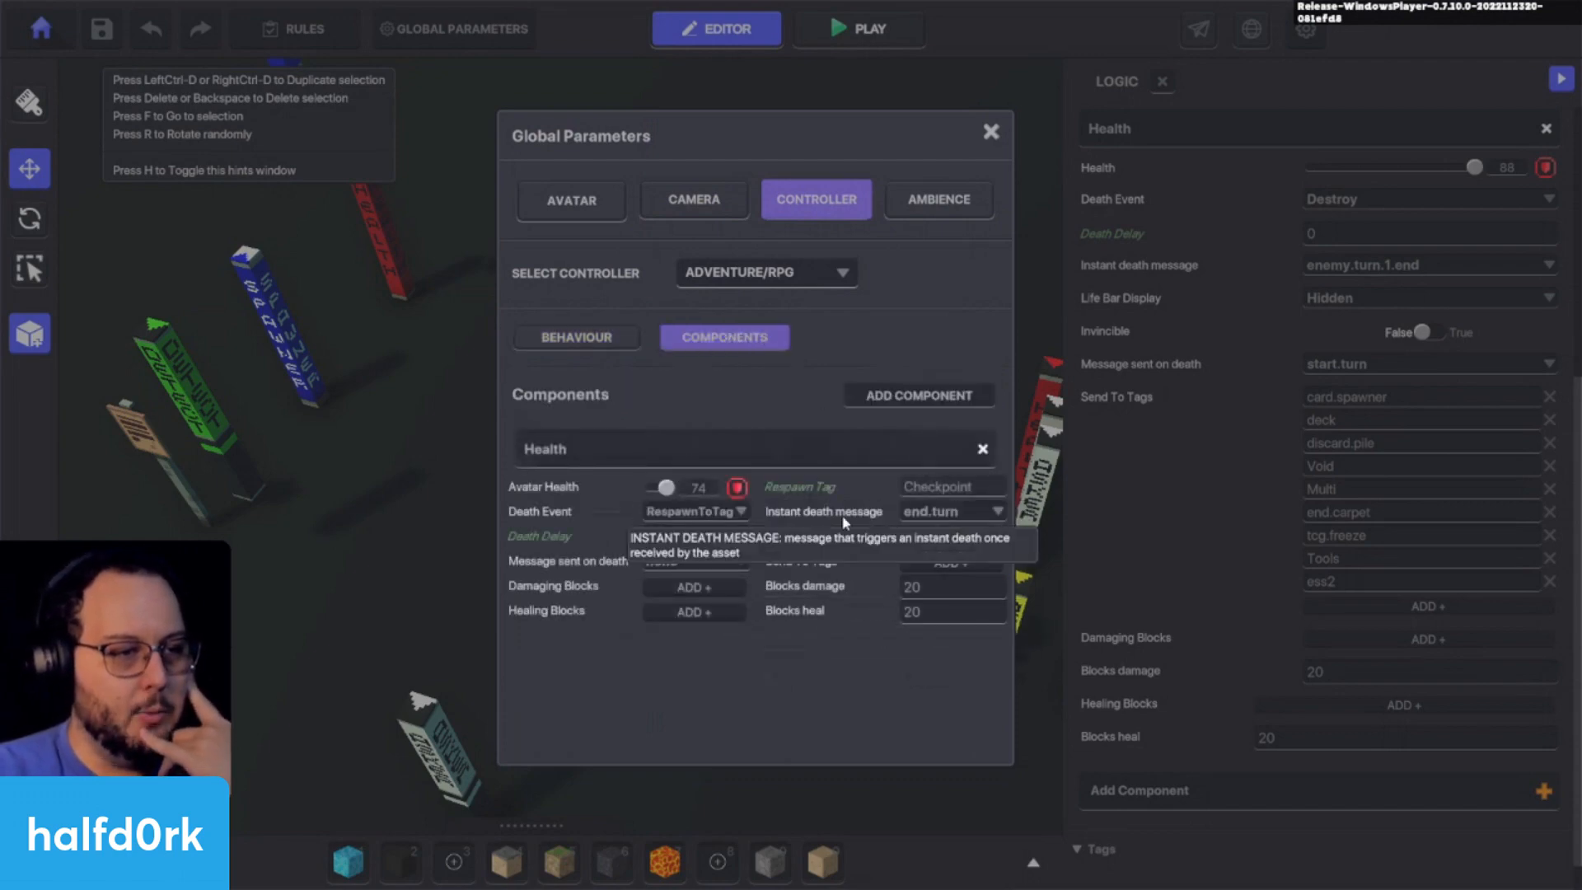
left_click(922, 396)
left_click(1204, 202)
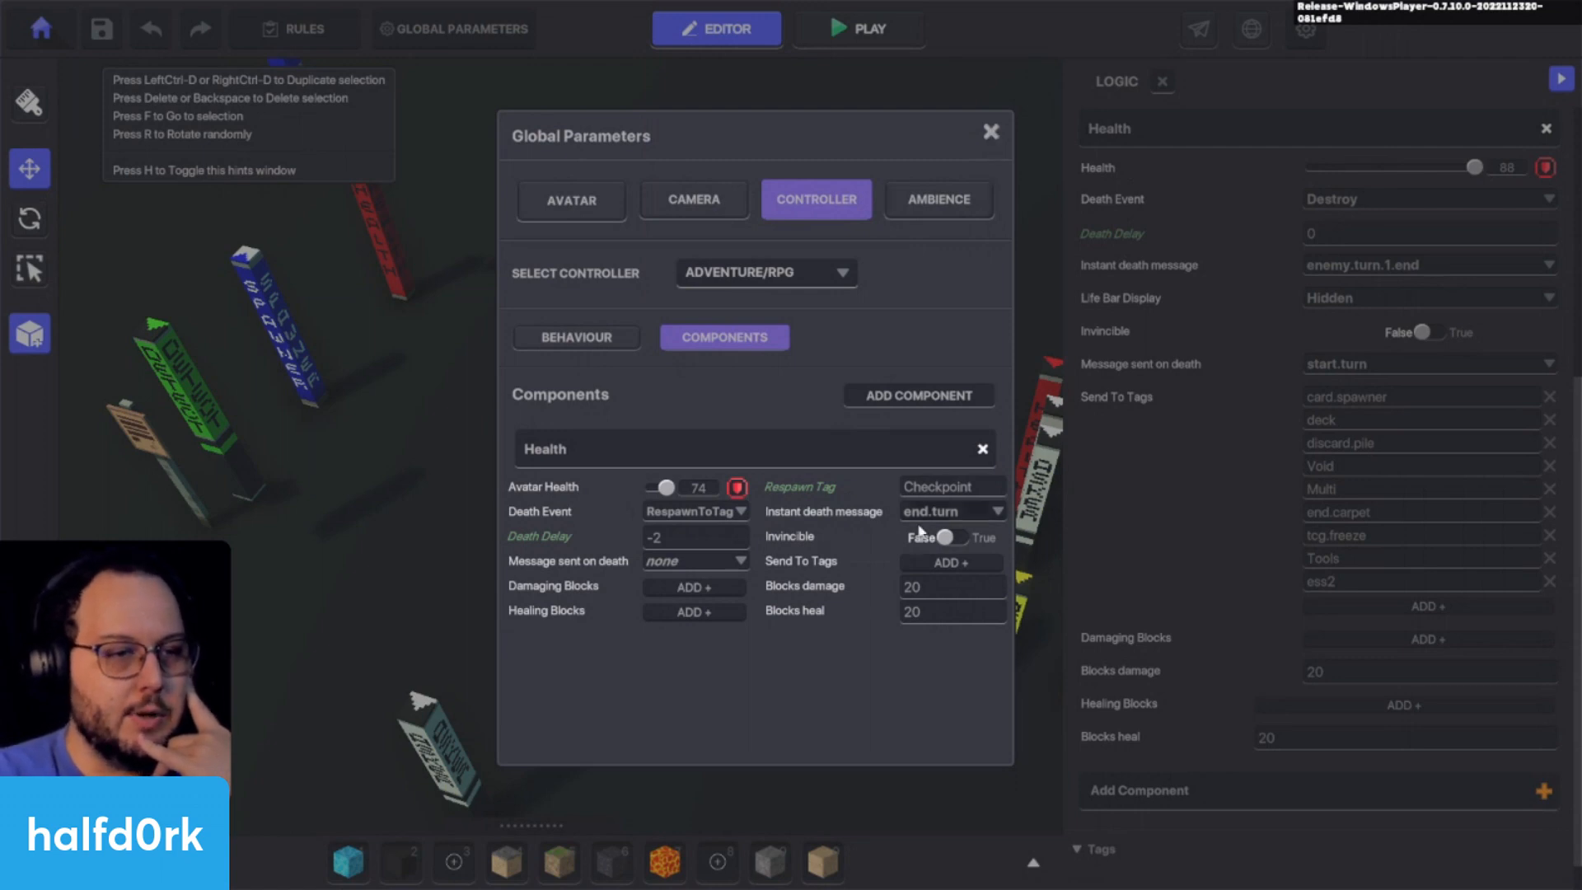
left_click(991, 132)
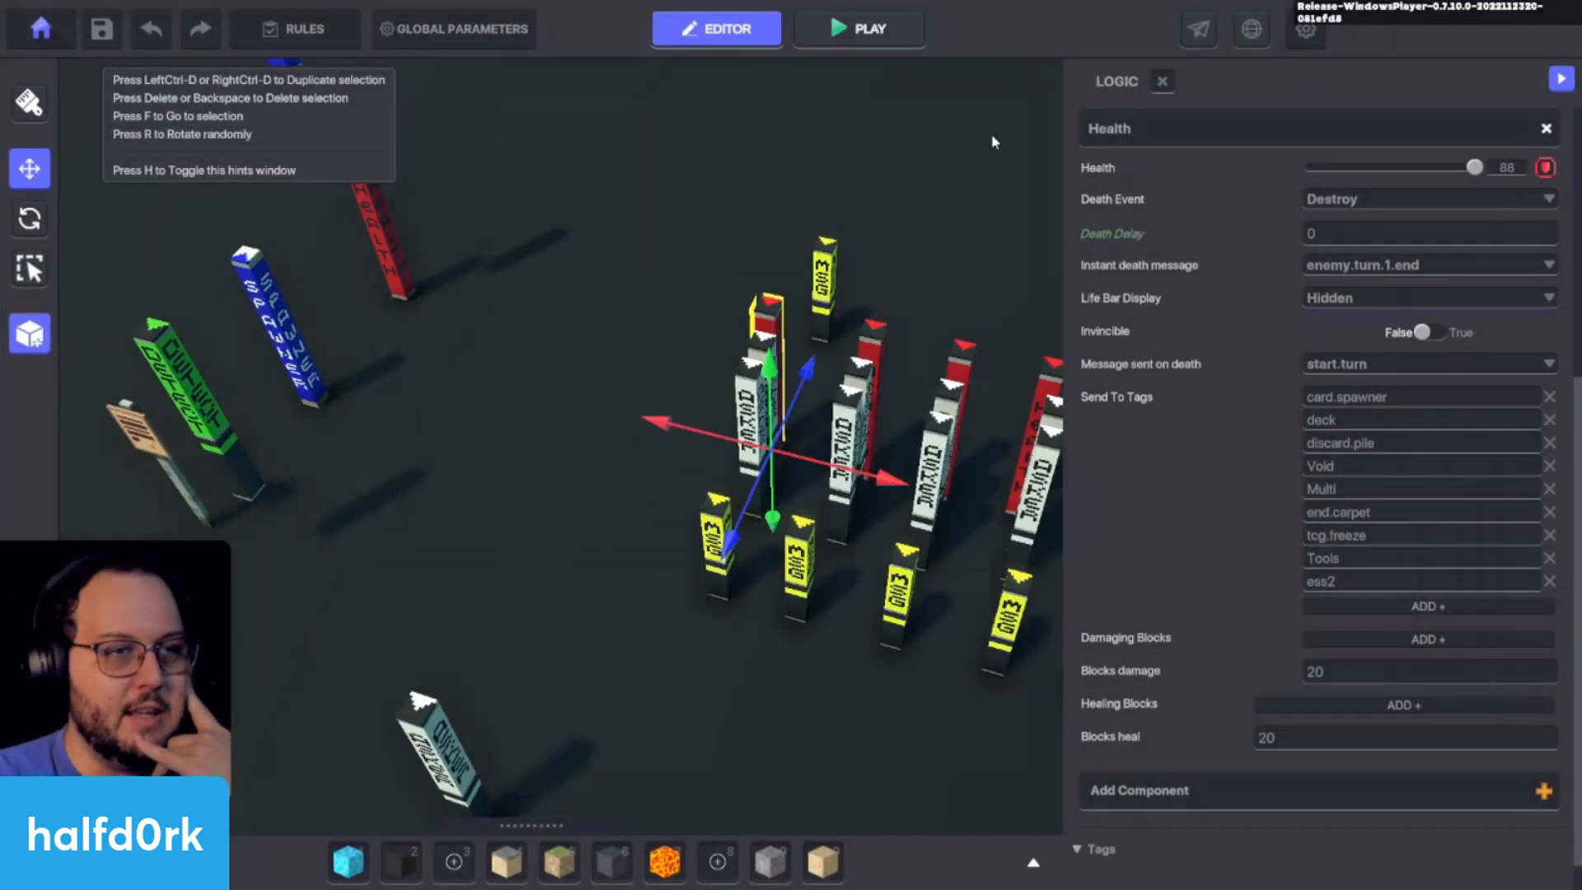
Step: Add start.turn to the required messages of the lone yellow end.turn broadcaster lamp
scroll(1279, 527, "down", 5)
scroll(1273, 626, "down", 1)
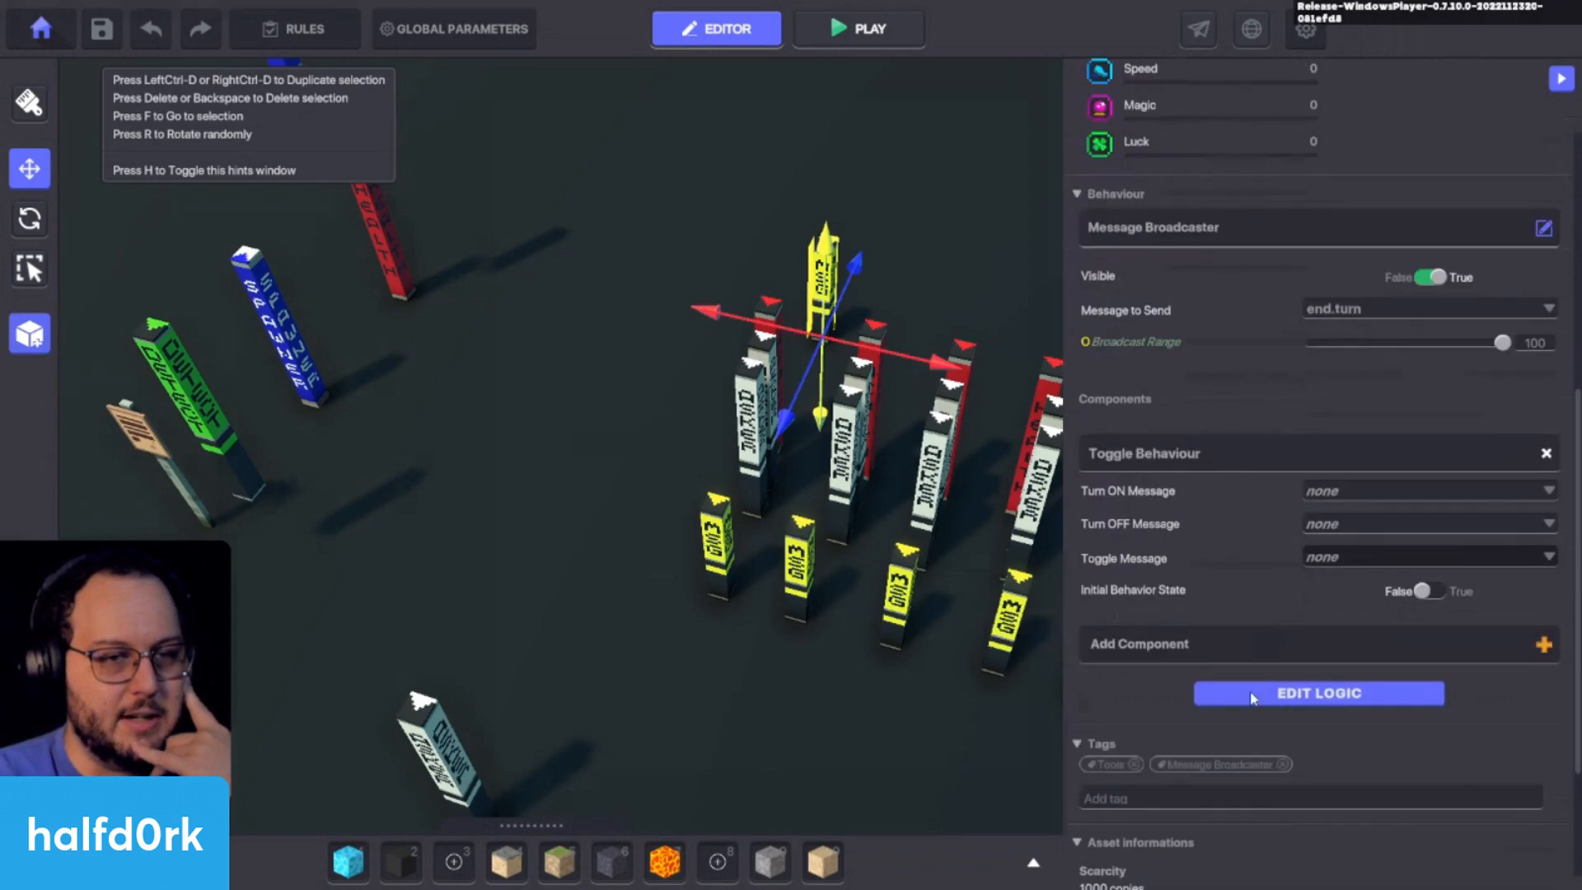
left_click(1249, 691)
scroll(1244, 638, "down", 3)
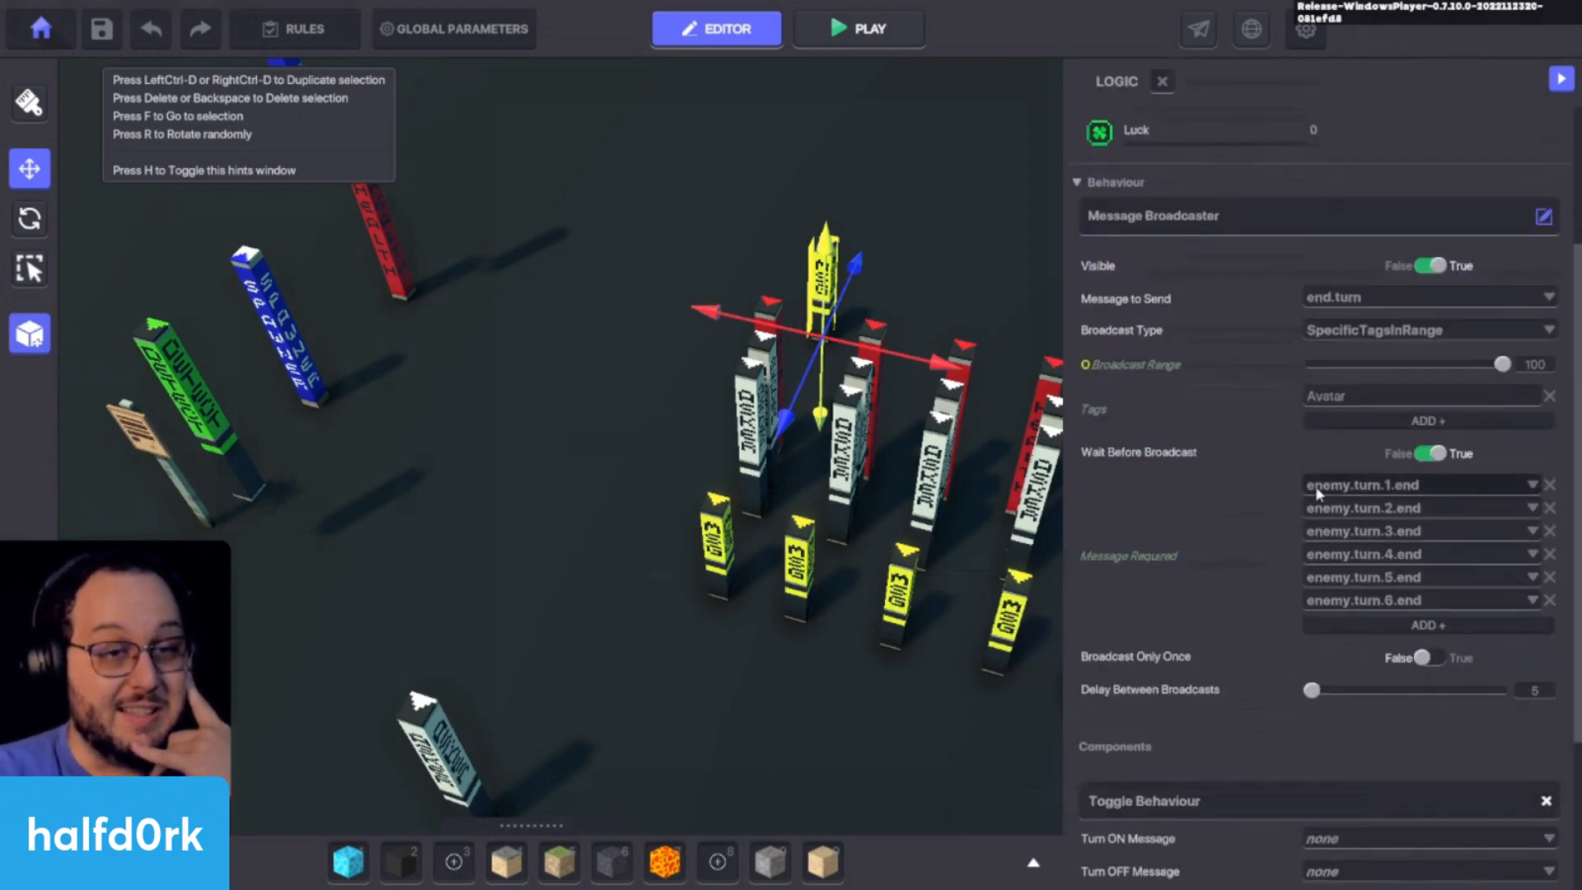
scroll(1256, 509, "down", 1)
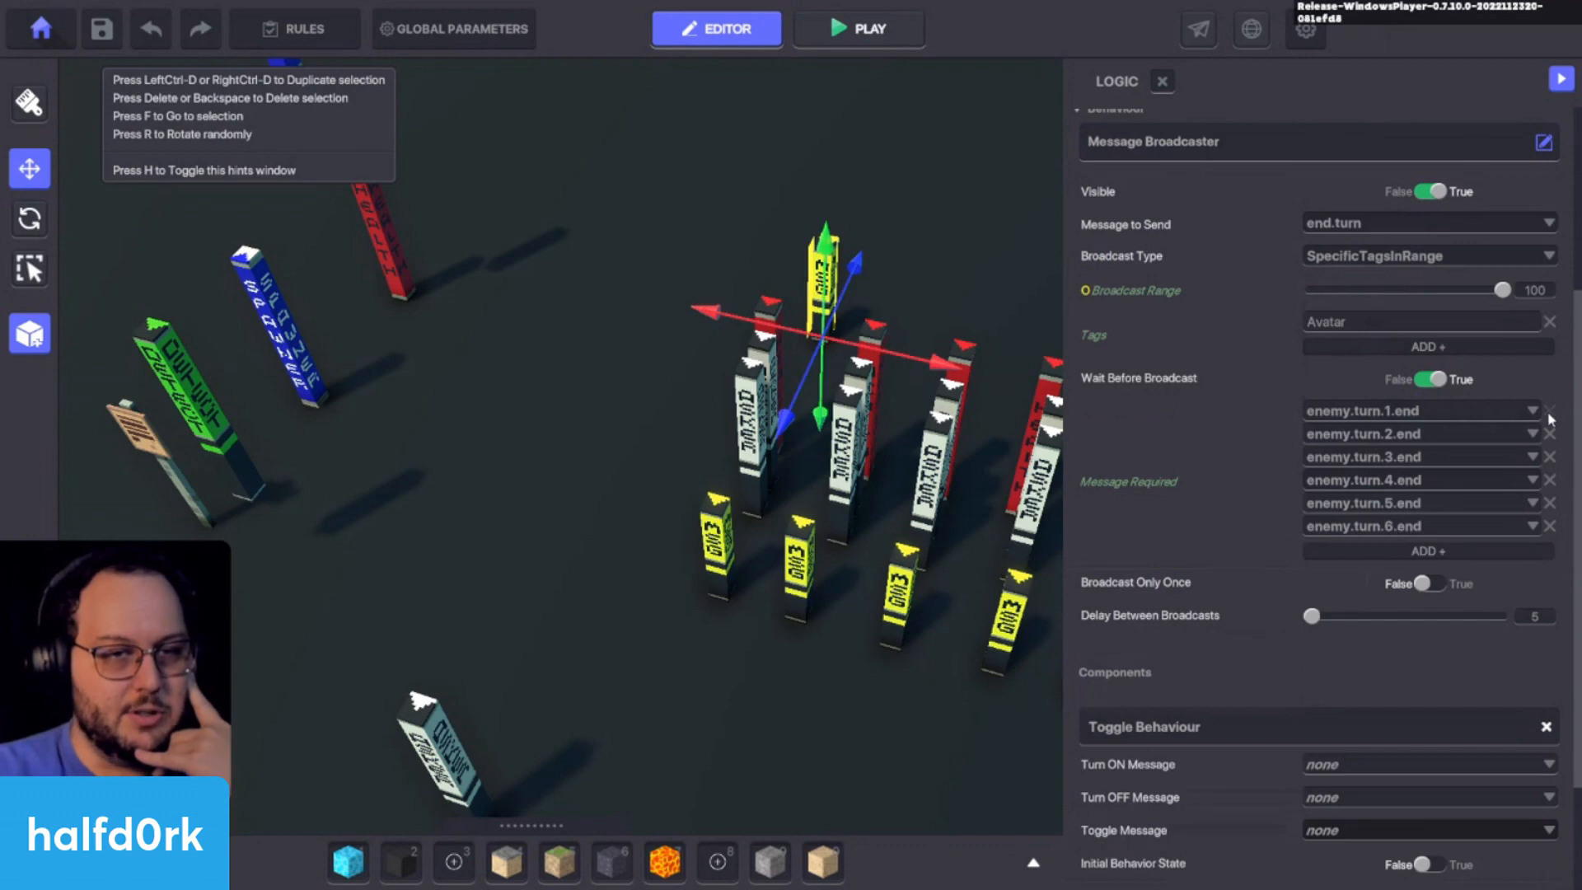
left_click(1477, 550)
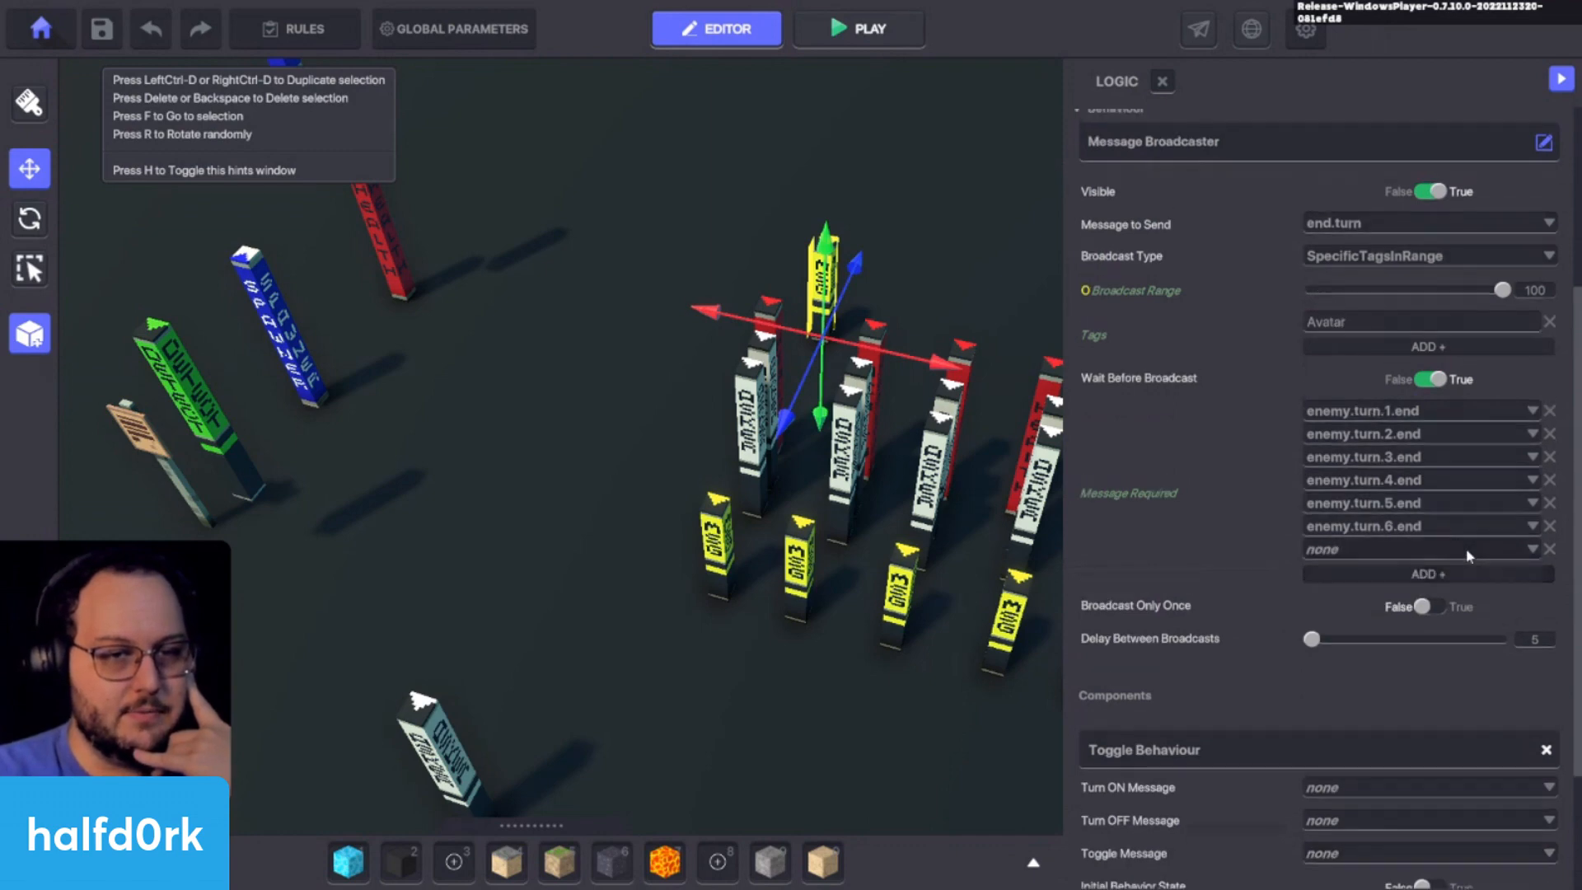
left_click(1474, 550)
type("STAR")
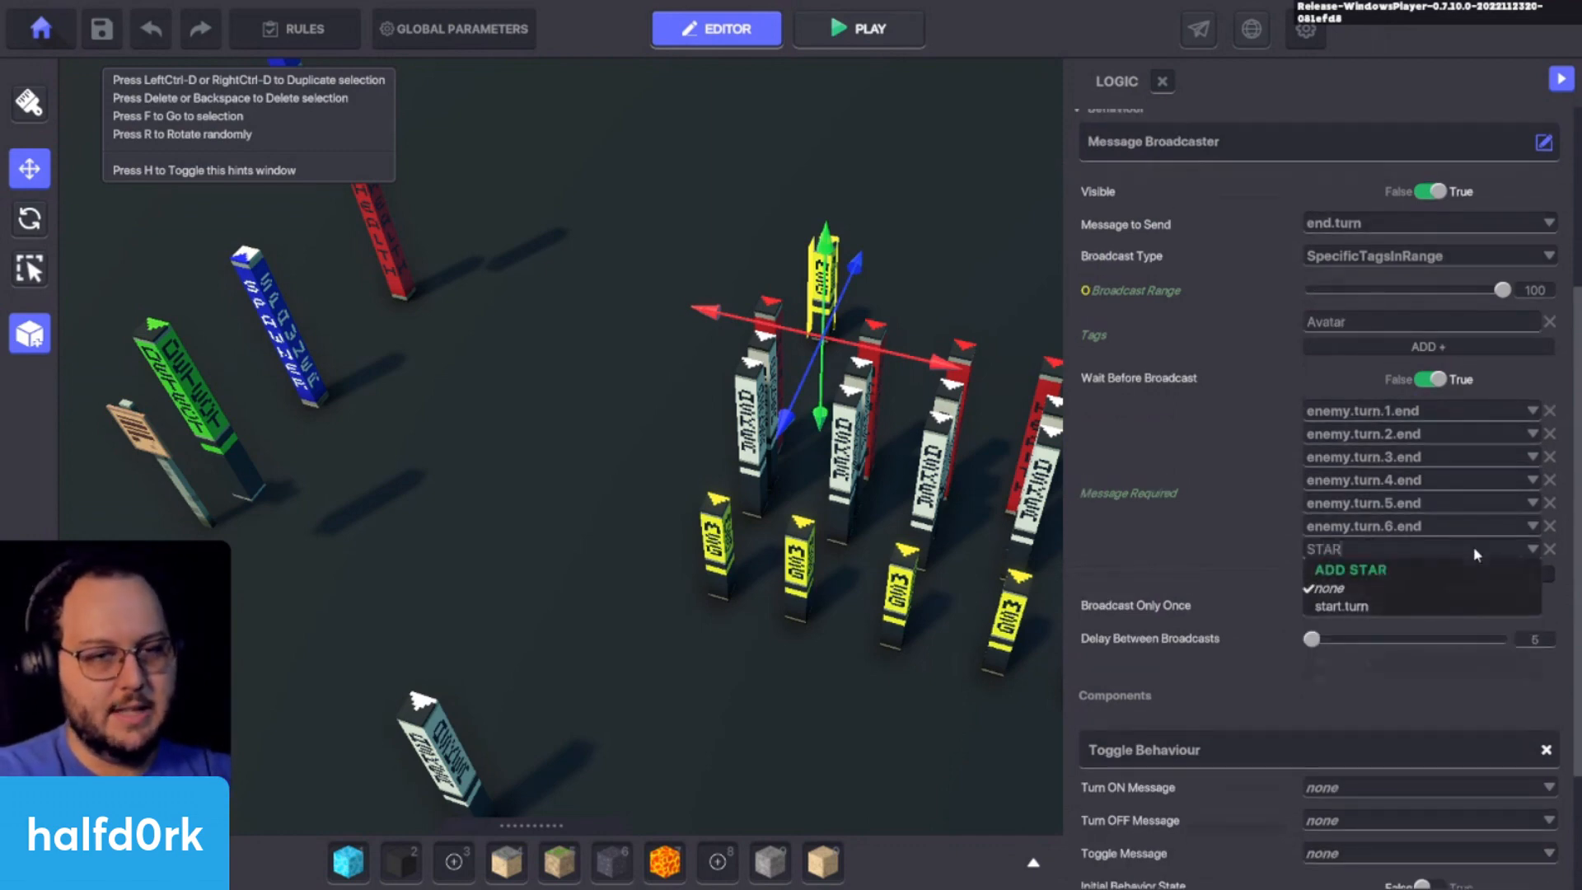
key("BackSpace")
key("BackSpace")
type("star")
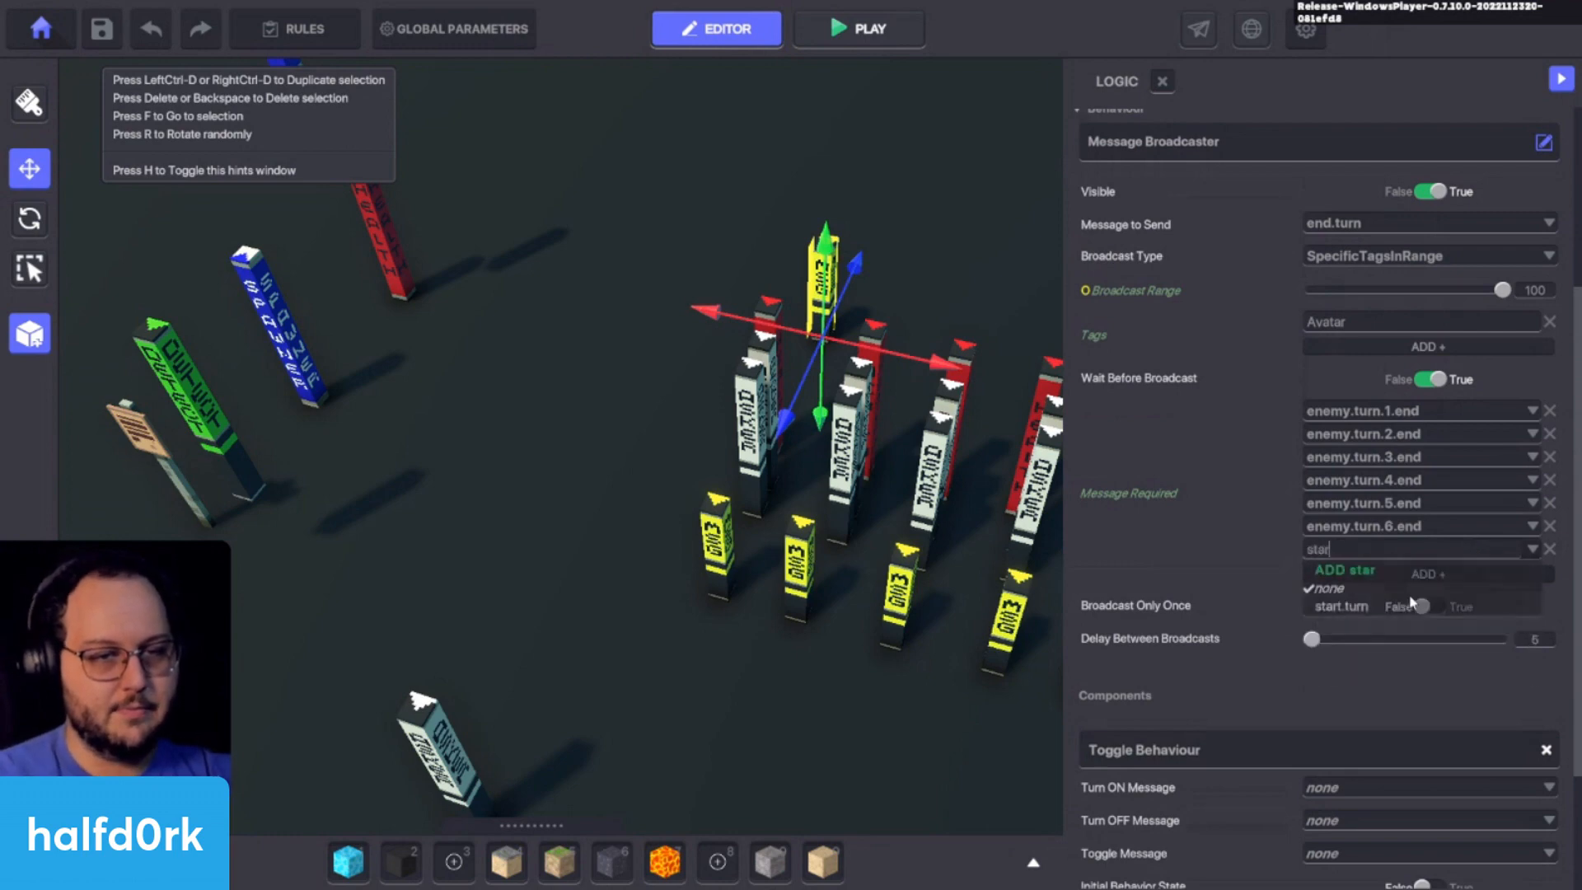
left_click(1351, 607)
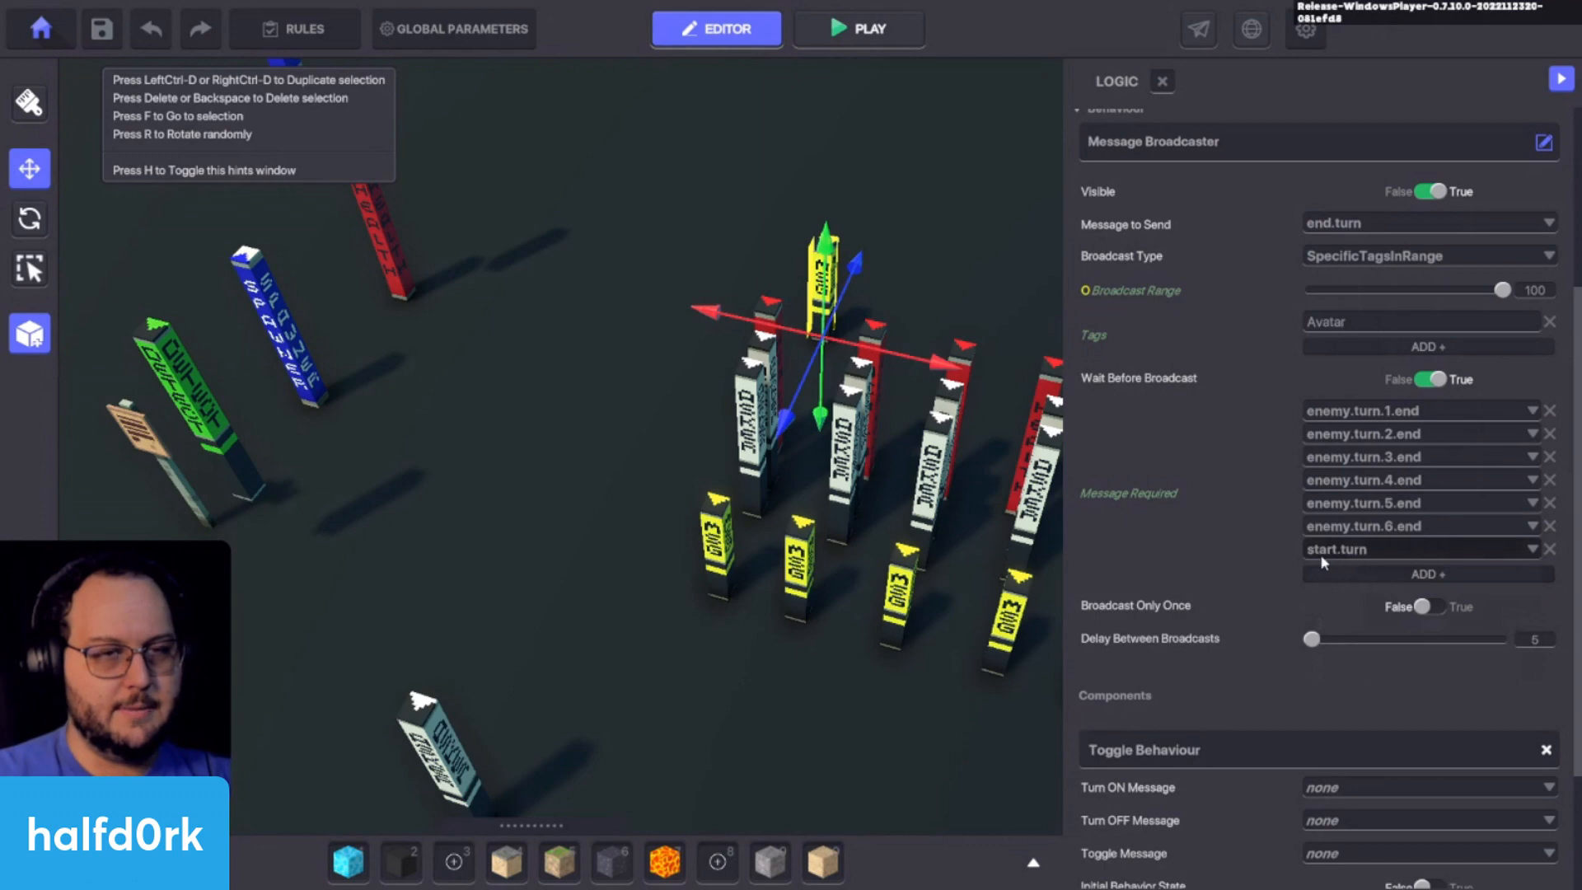
Step: Remove the required messages enemy.turn.1.end through enemy.turn.6.end from the yellow end.turn broadcaster lamp
right_click_drag(956, 494, 776, 498)
key("w")
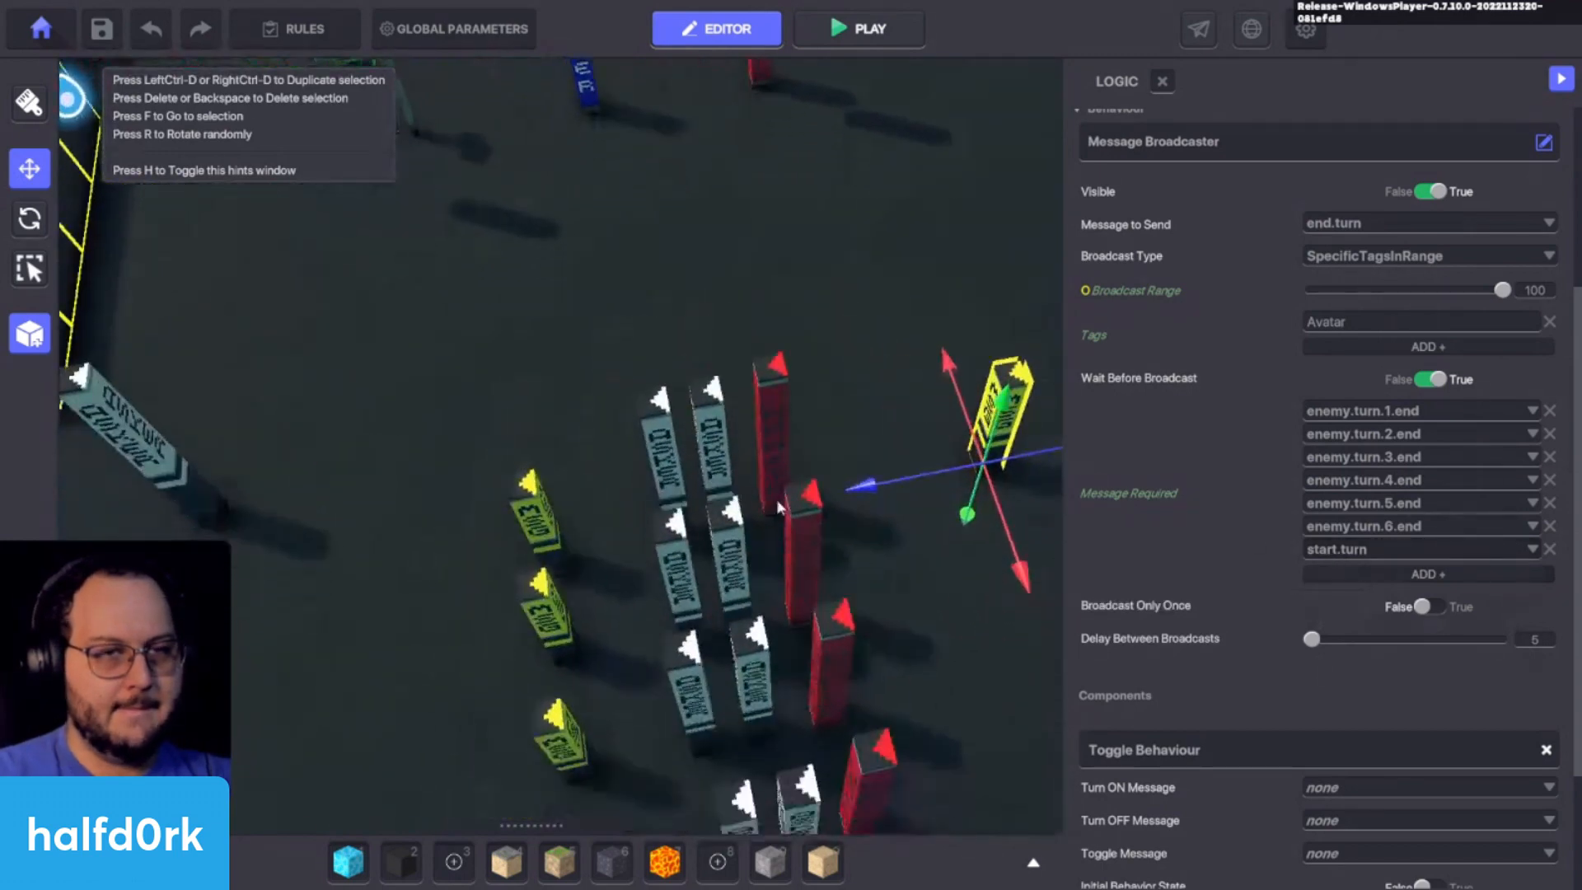
key("w")
key("f")
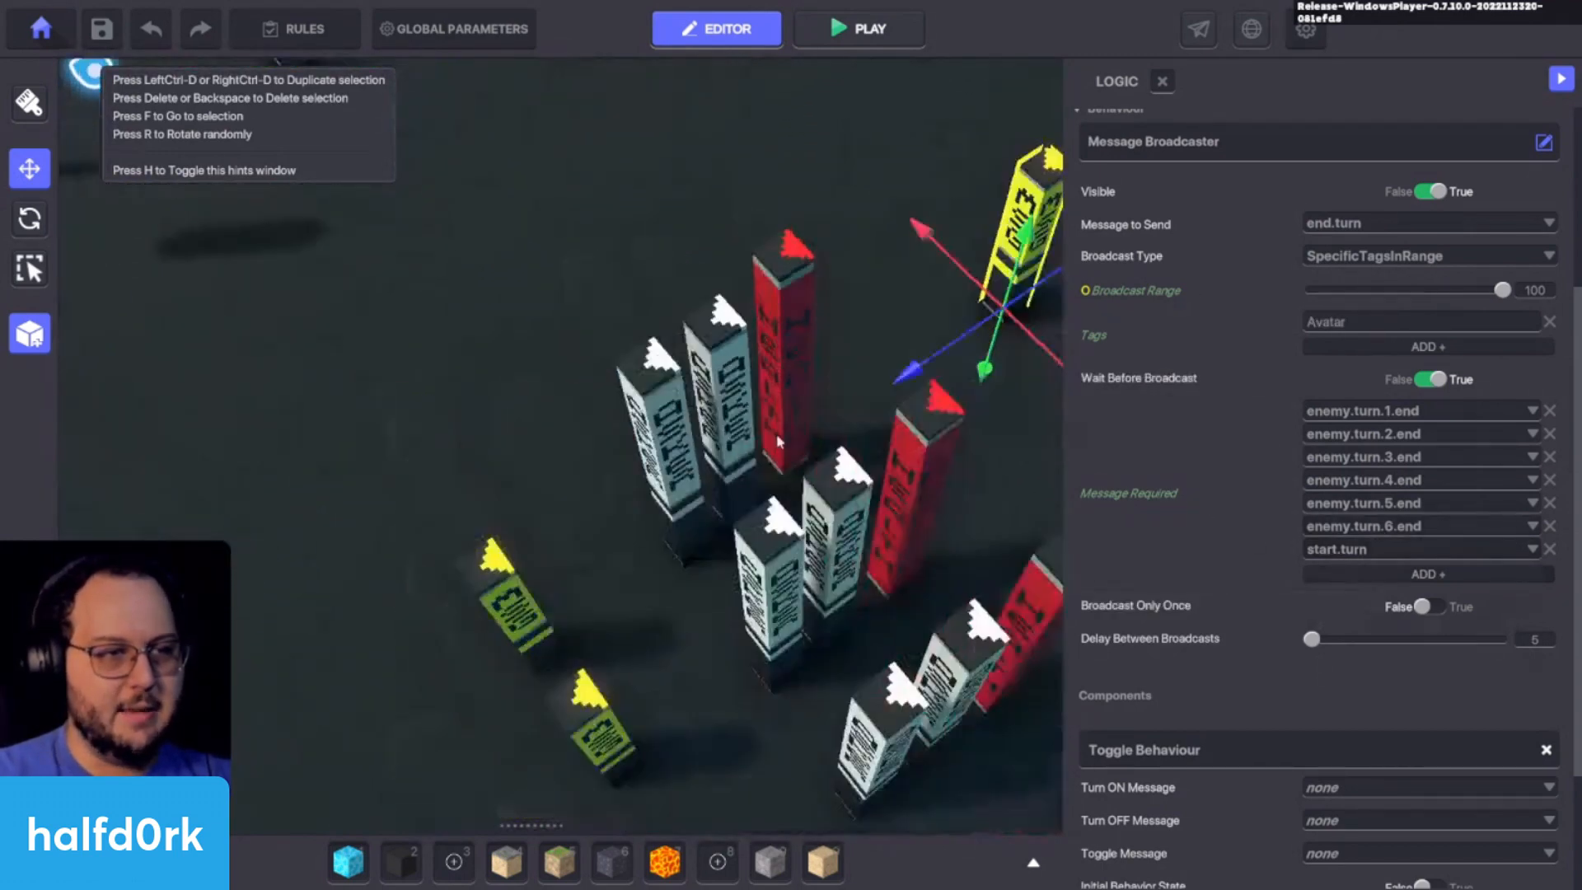
left_click(1551, 411)
left_click(1551, 411)
left_click(1551, 412)
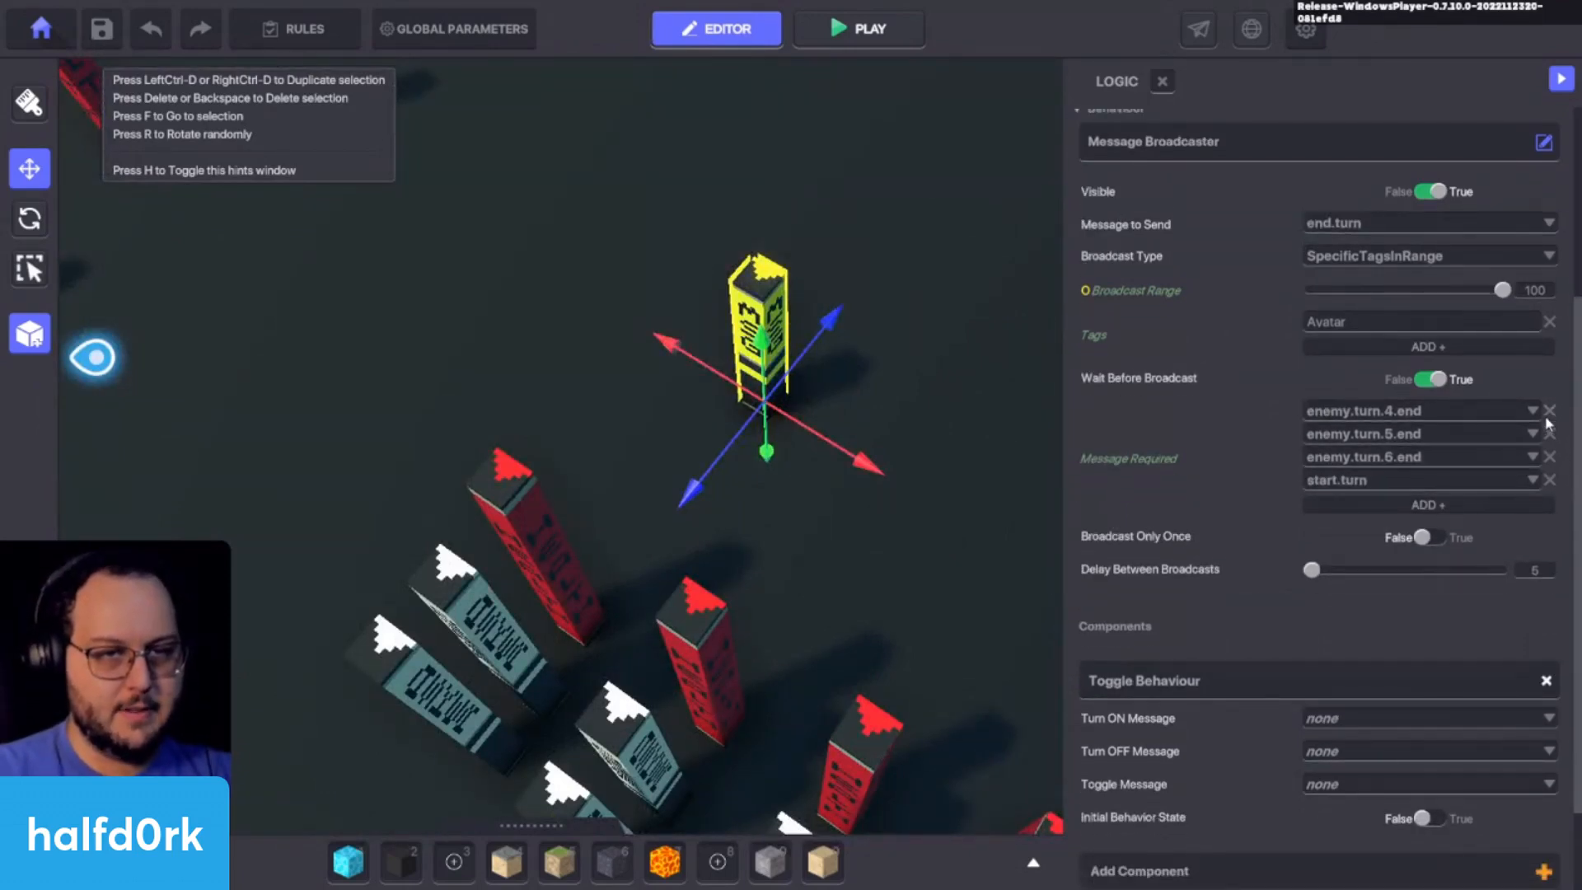
left_click(1550, 411)
left_click(1551, 411)
left_click(1551, 411)
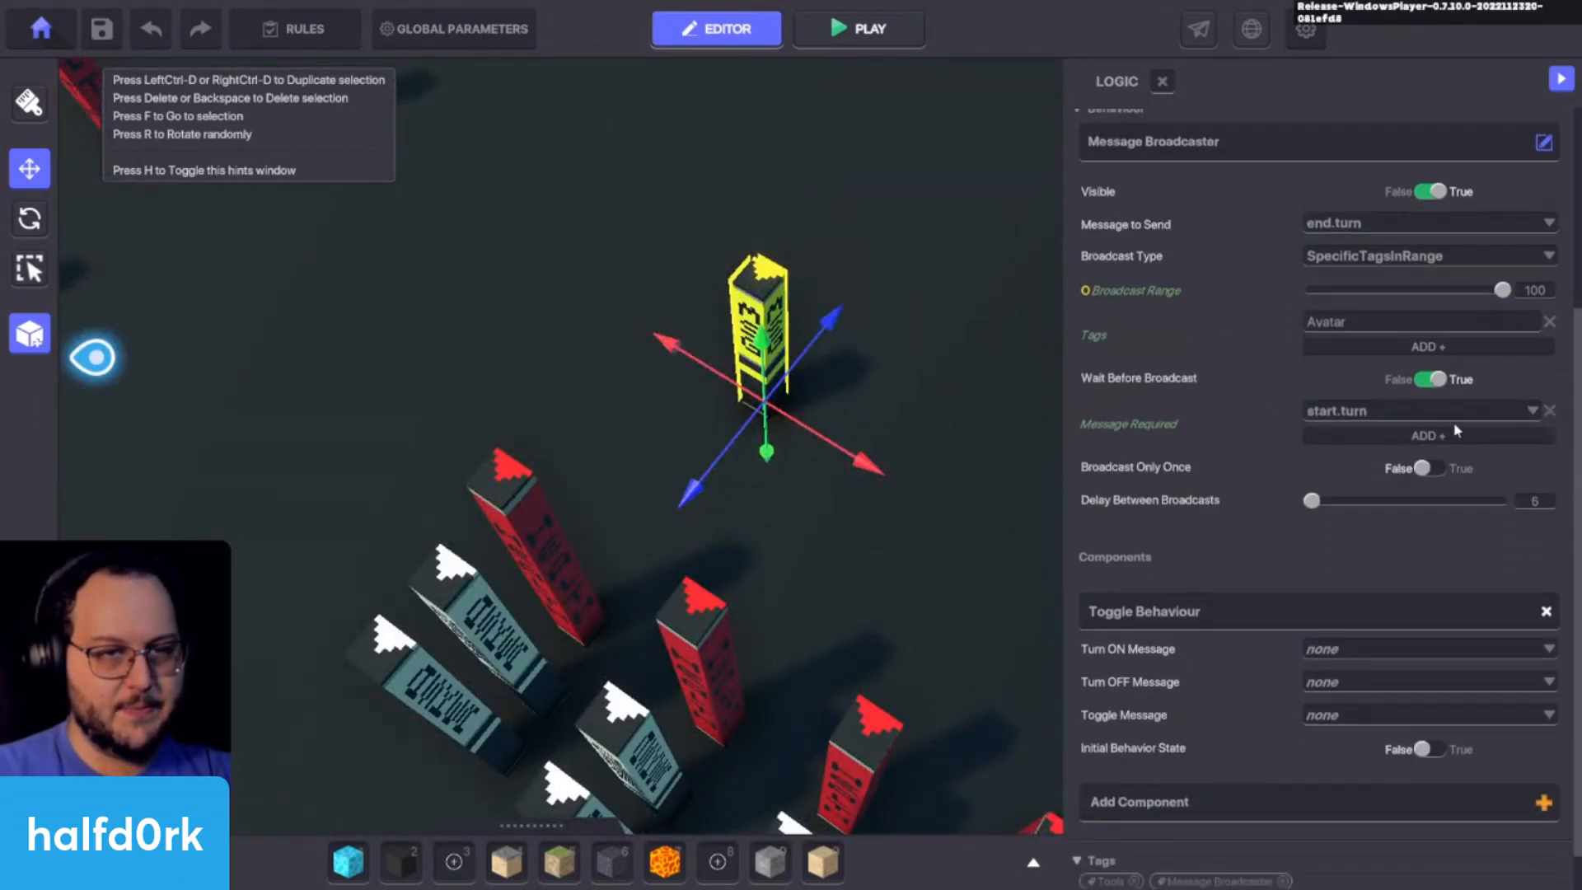
Step: Examine the first red lamp's death messages and the answer message of the white Asker lamp that ends the enemy's turn
left_click(534, 508)
left_click(1276, 507)
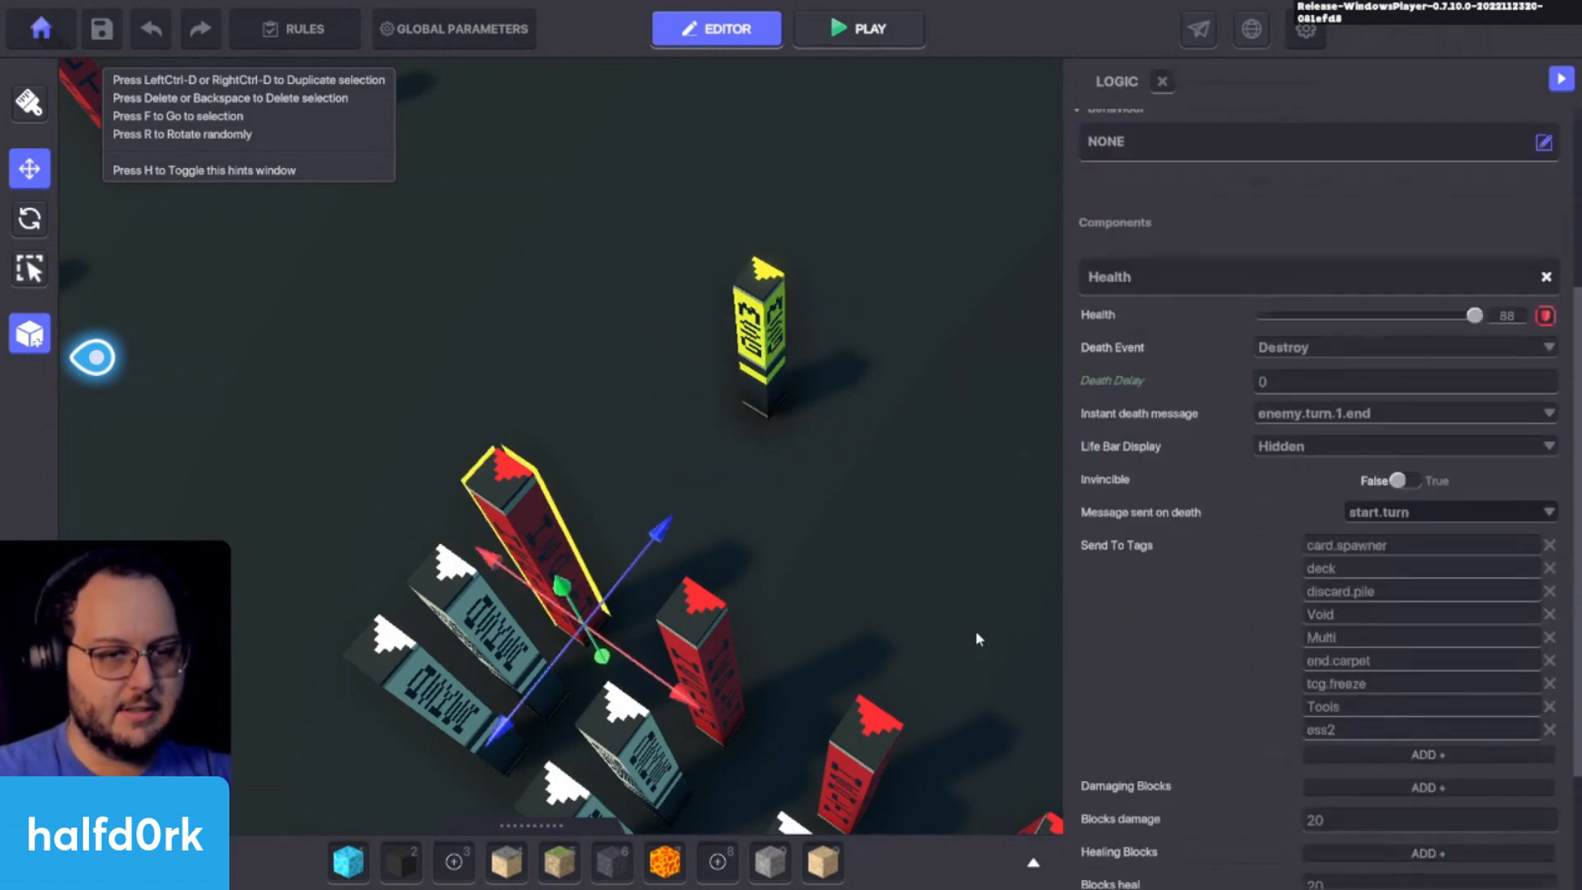
right_click_drag(608, 628, 600, 523)
left_click(453, 376)
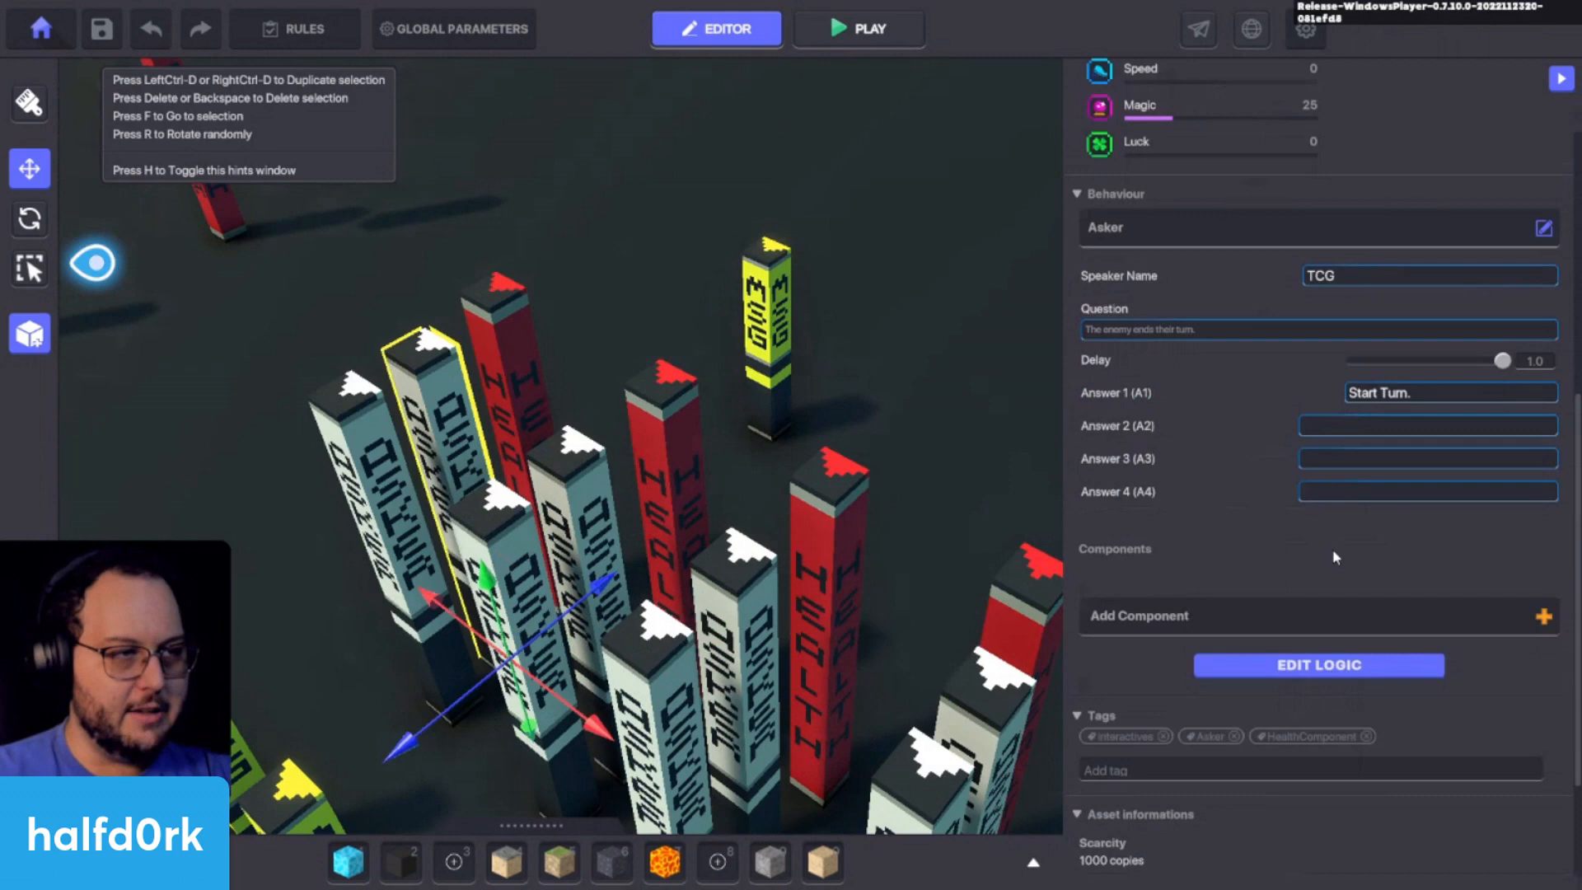
left_click(1352, 661)
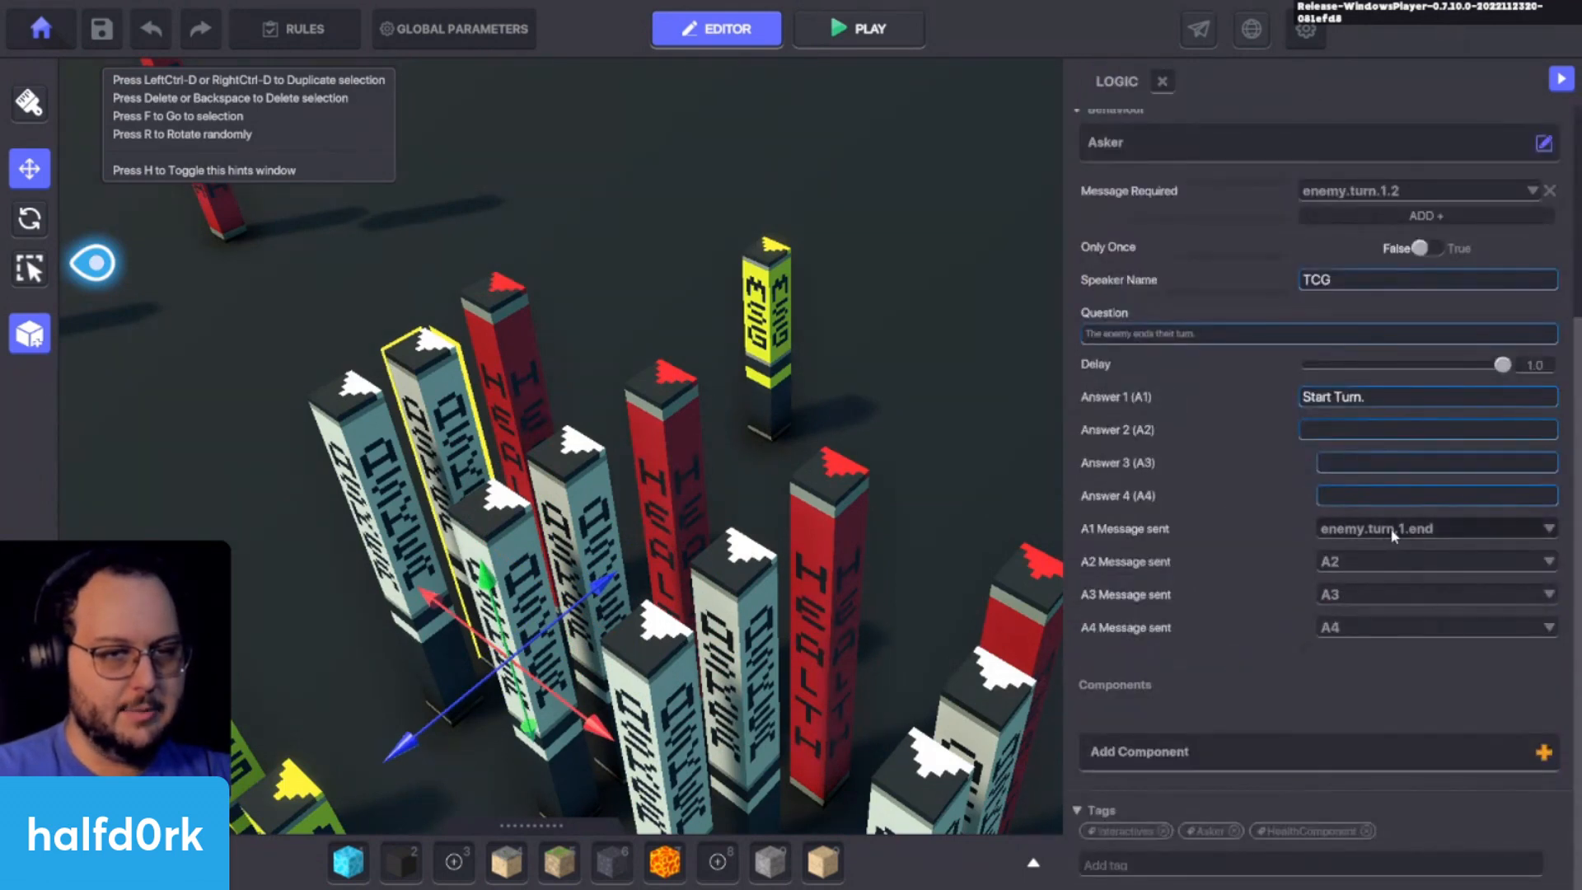
Step: Check the first red lamp's Send To Tags, especially Tools, against the tags of the yellow end.turn broadcaster lamp
left_click(531, 355)
left_click(1370, 569)
scroll(1283, 637, "down", 1)
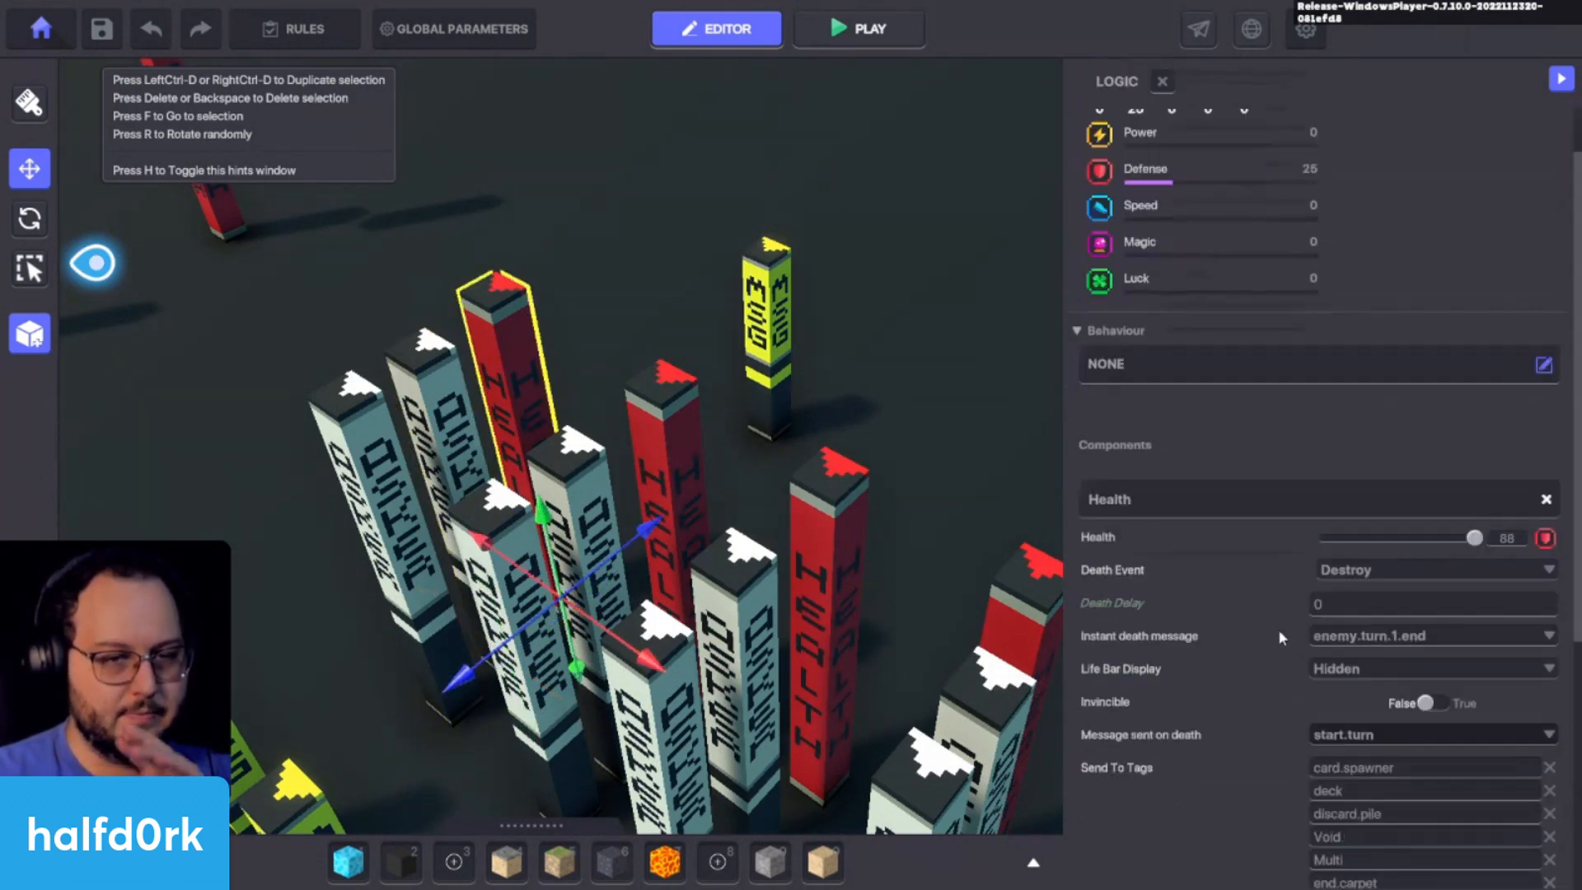
scroll(1279, 629, "down", 3)
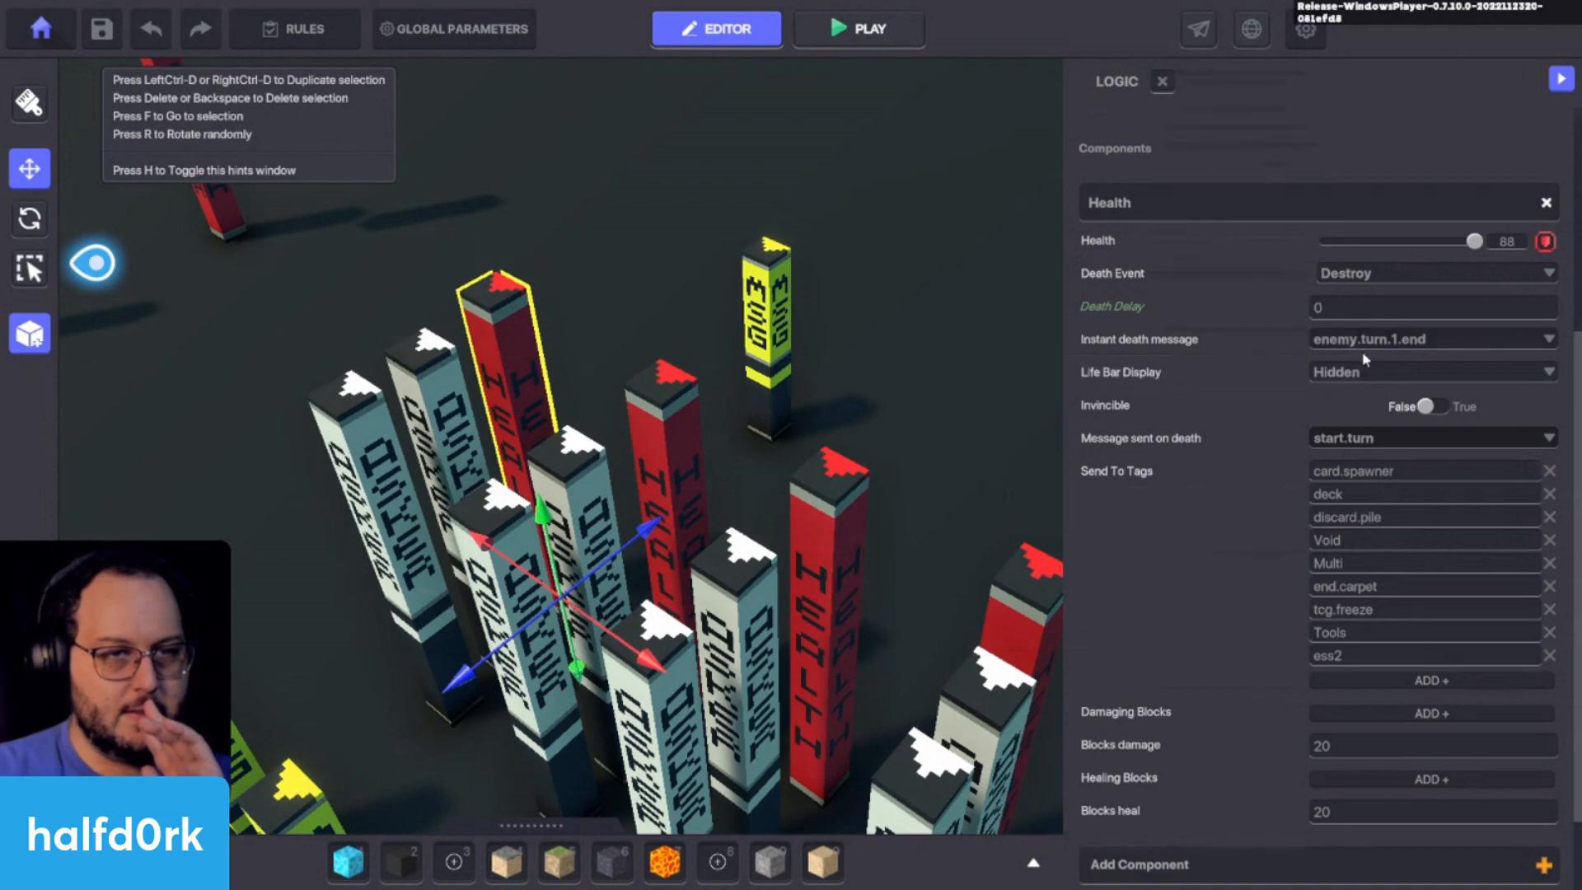
left_click(1371, 643)
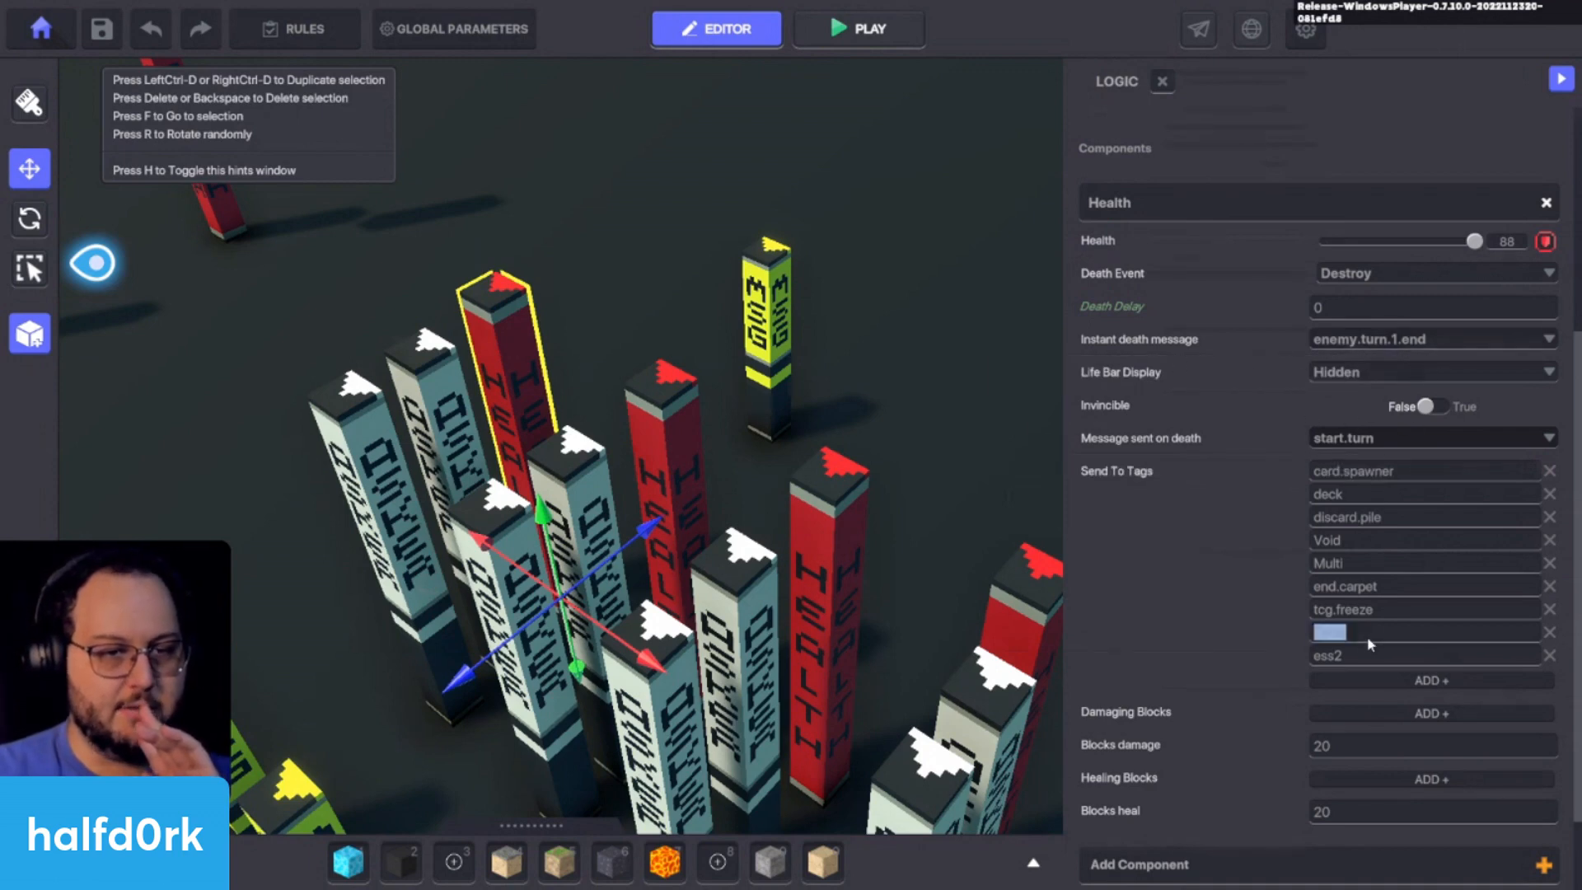
left_click(790, 299)
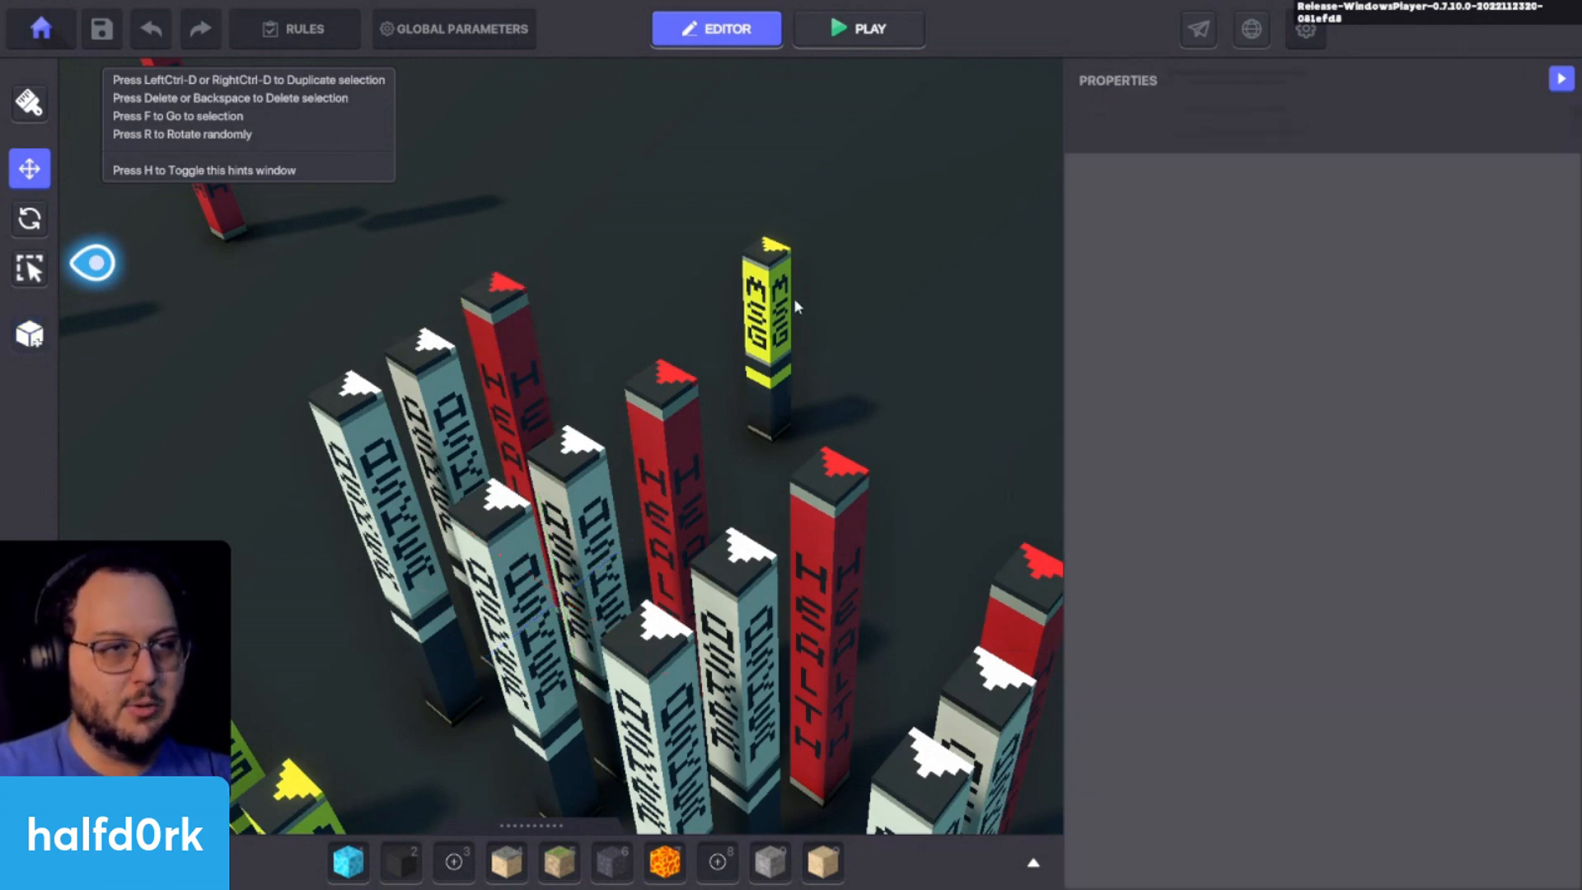
scroll(1486, 411, "down", 5)
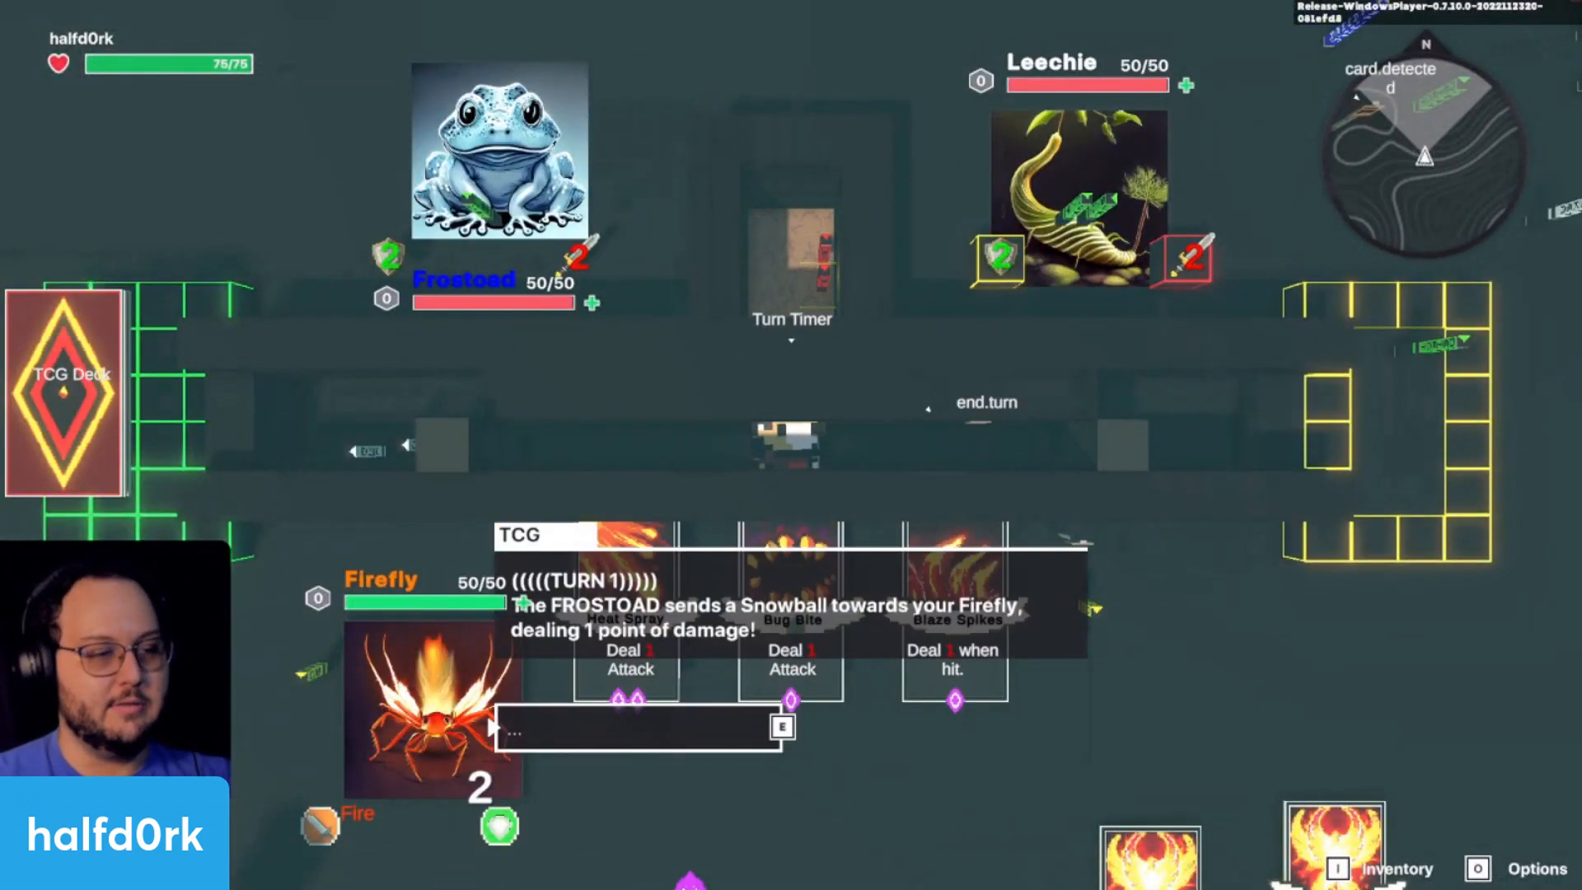
Step: Playtest the enemy turn by advancing its dialogue to the start of the player's turn, move the avatar briefly, and return to the editor
key("e")
key("e")
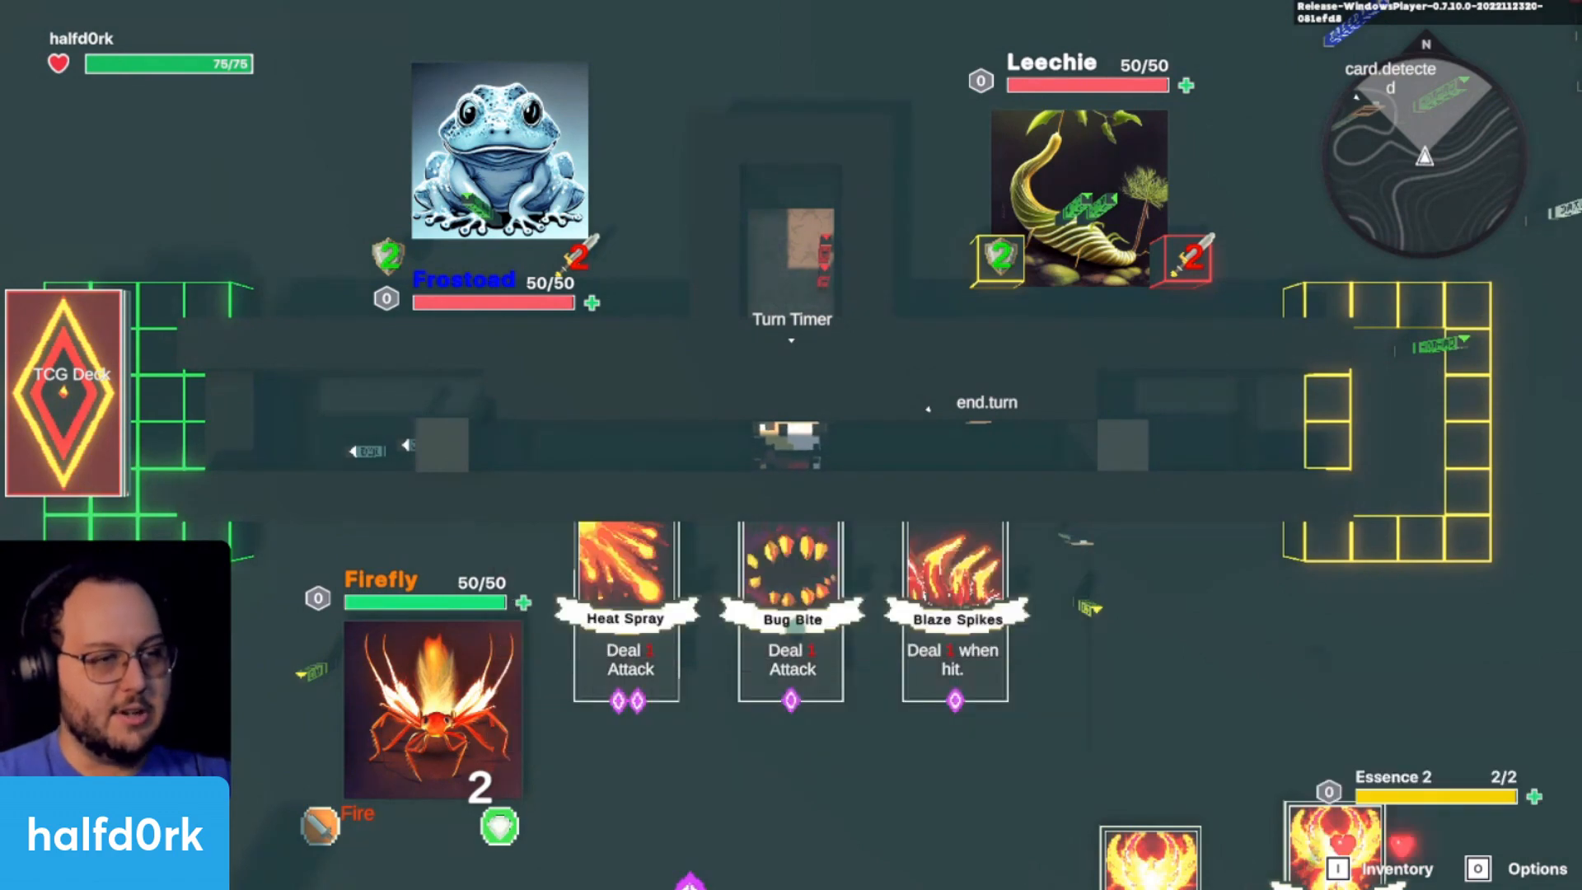
key("d")
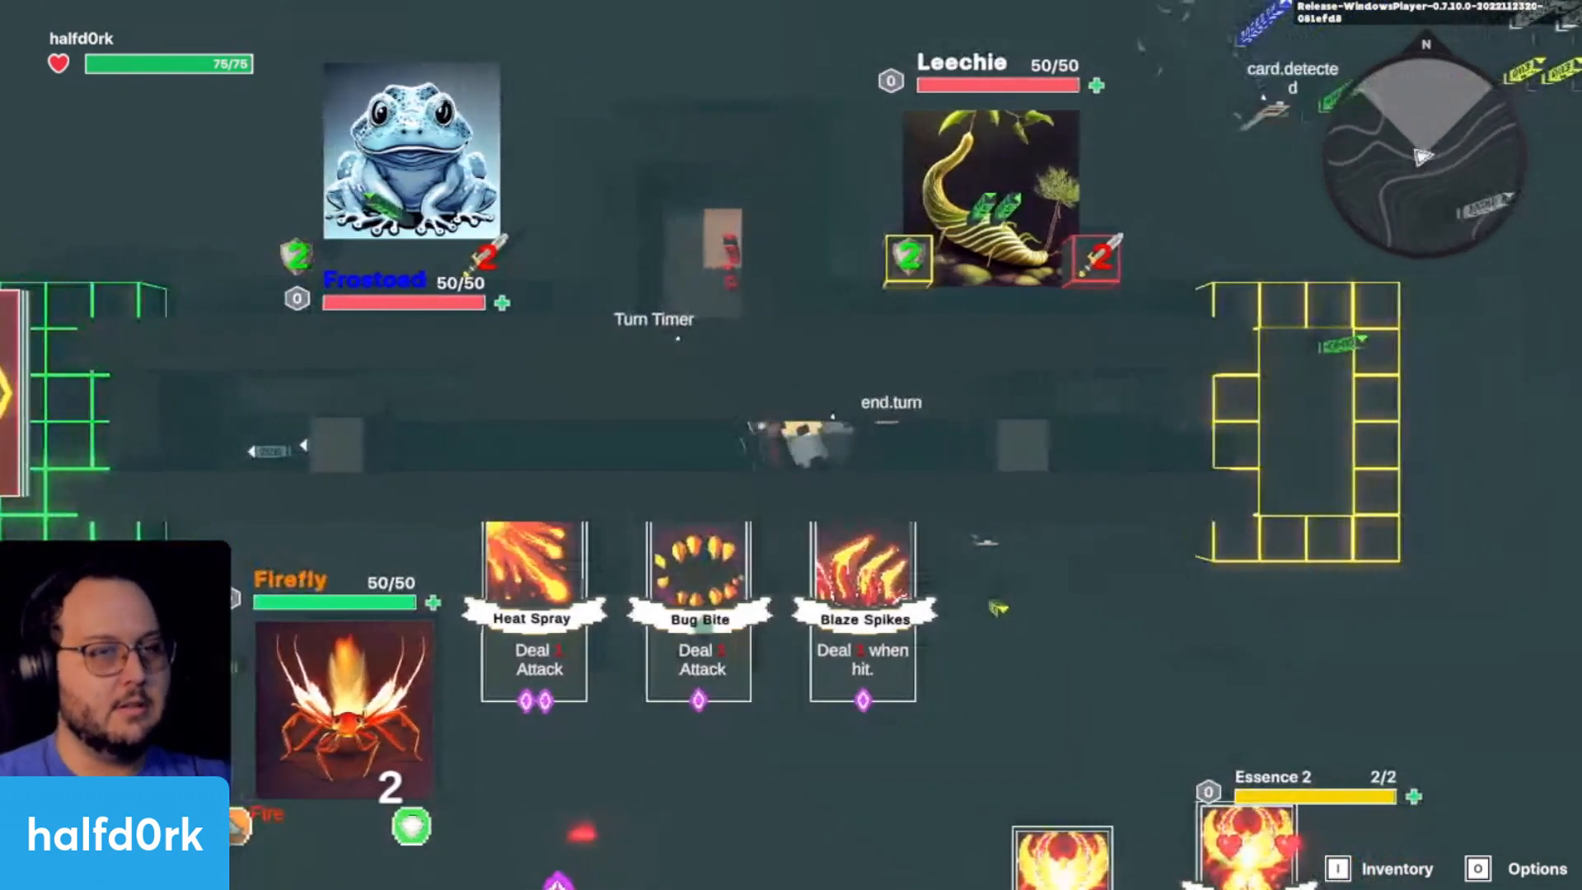
key("a")
key("ctrl+p")
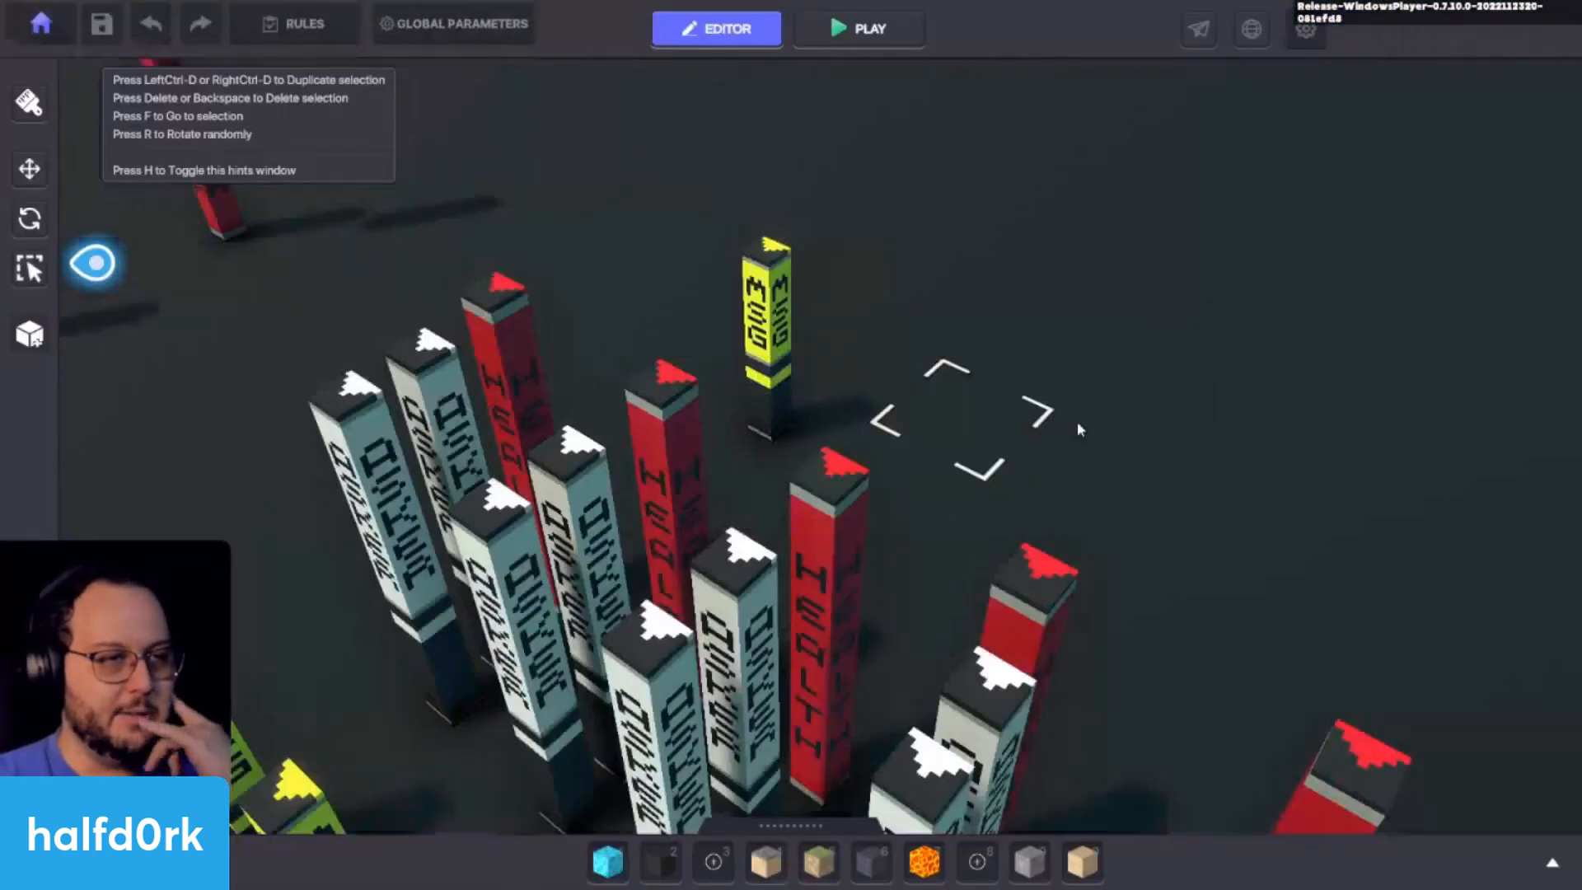
Step: Reopen the first red lamp's Health logic and widen the settings area to read its full death messages and target tags
left_click(503, 371)
scroll(1405, 587, "down", 5)
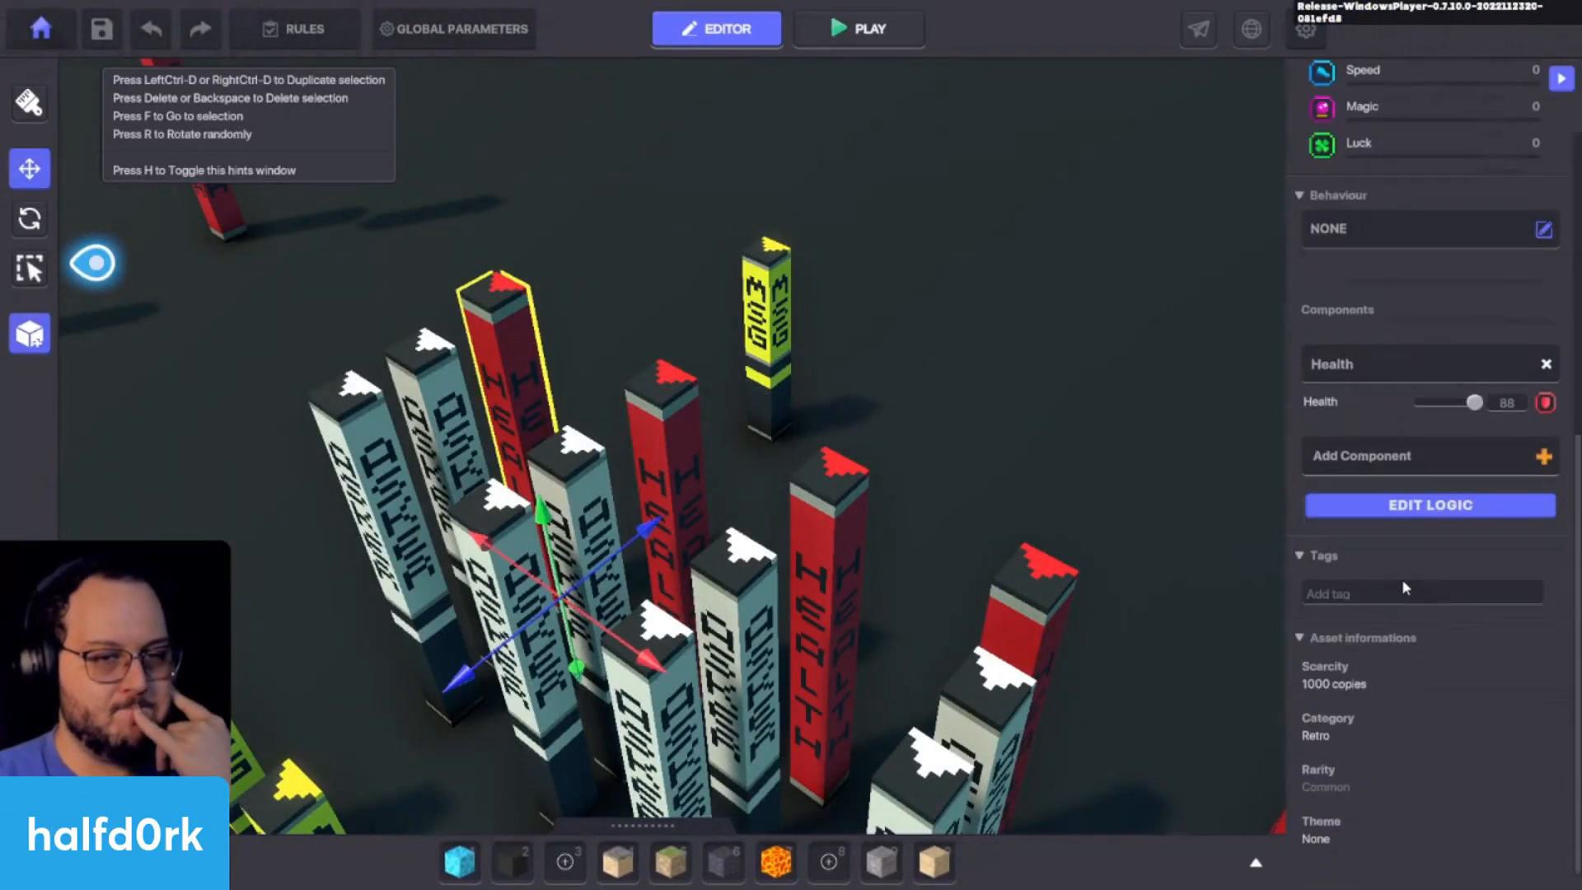
left_click(1400, 504)
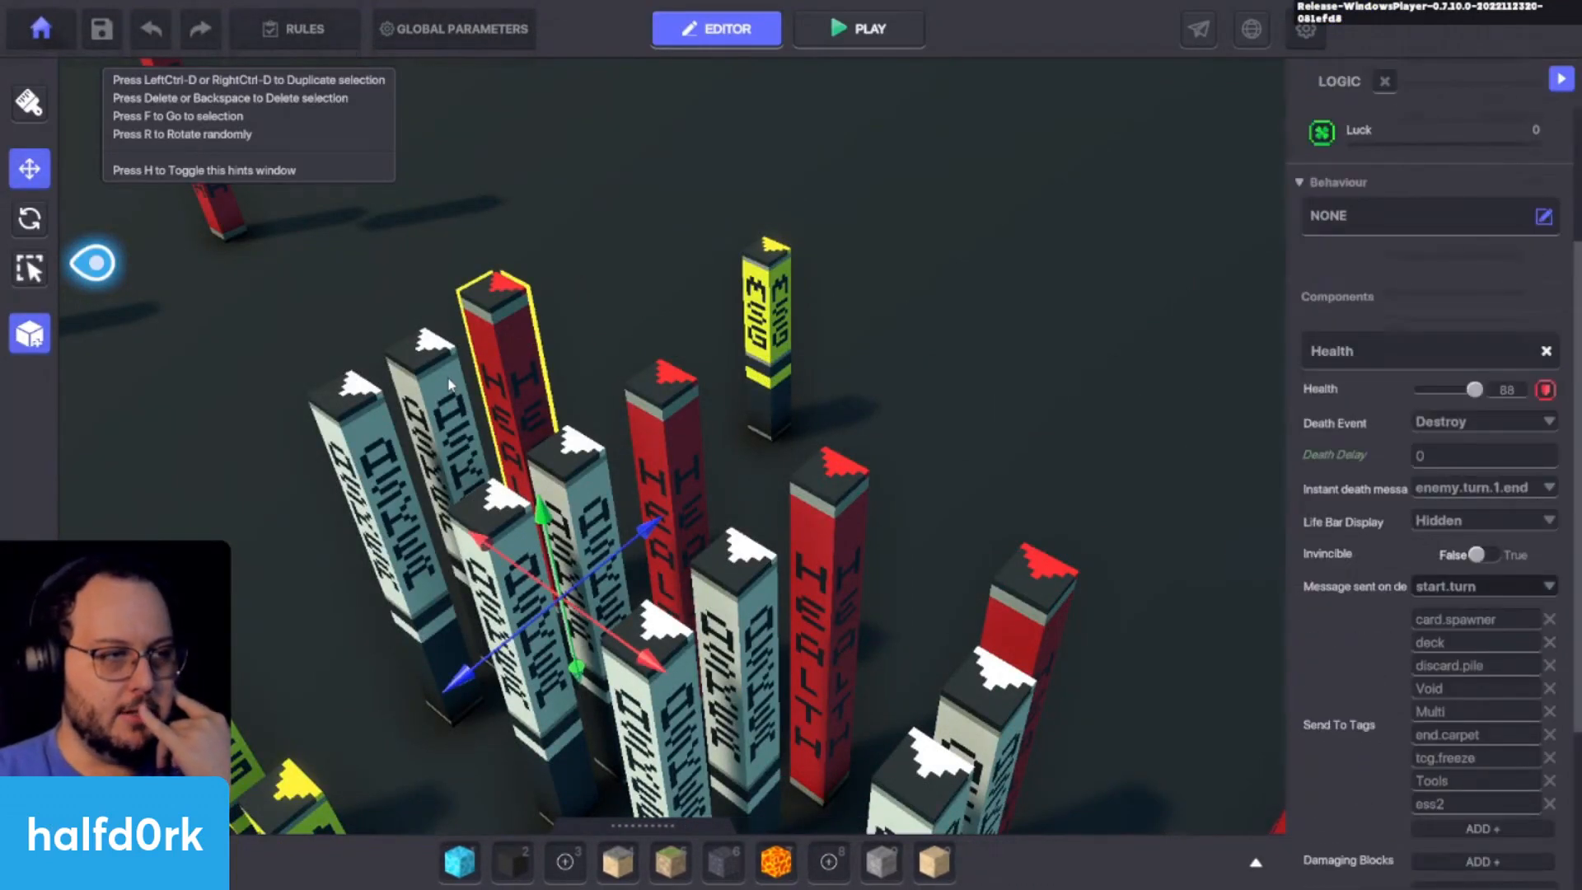
scroll(1373, 535, "down", 2)
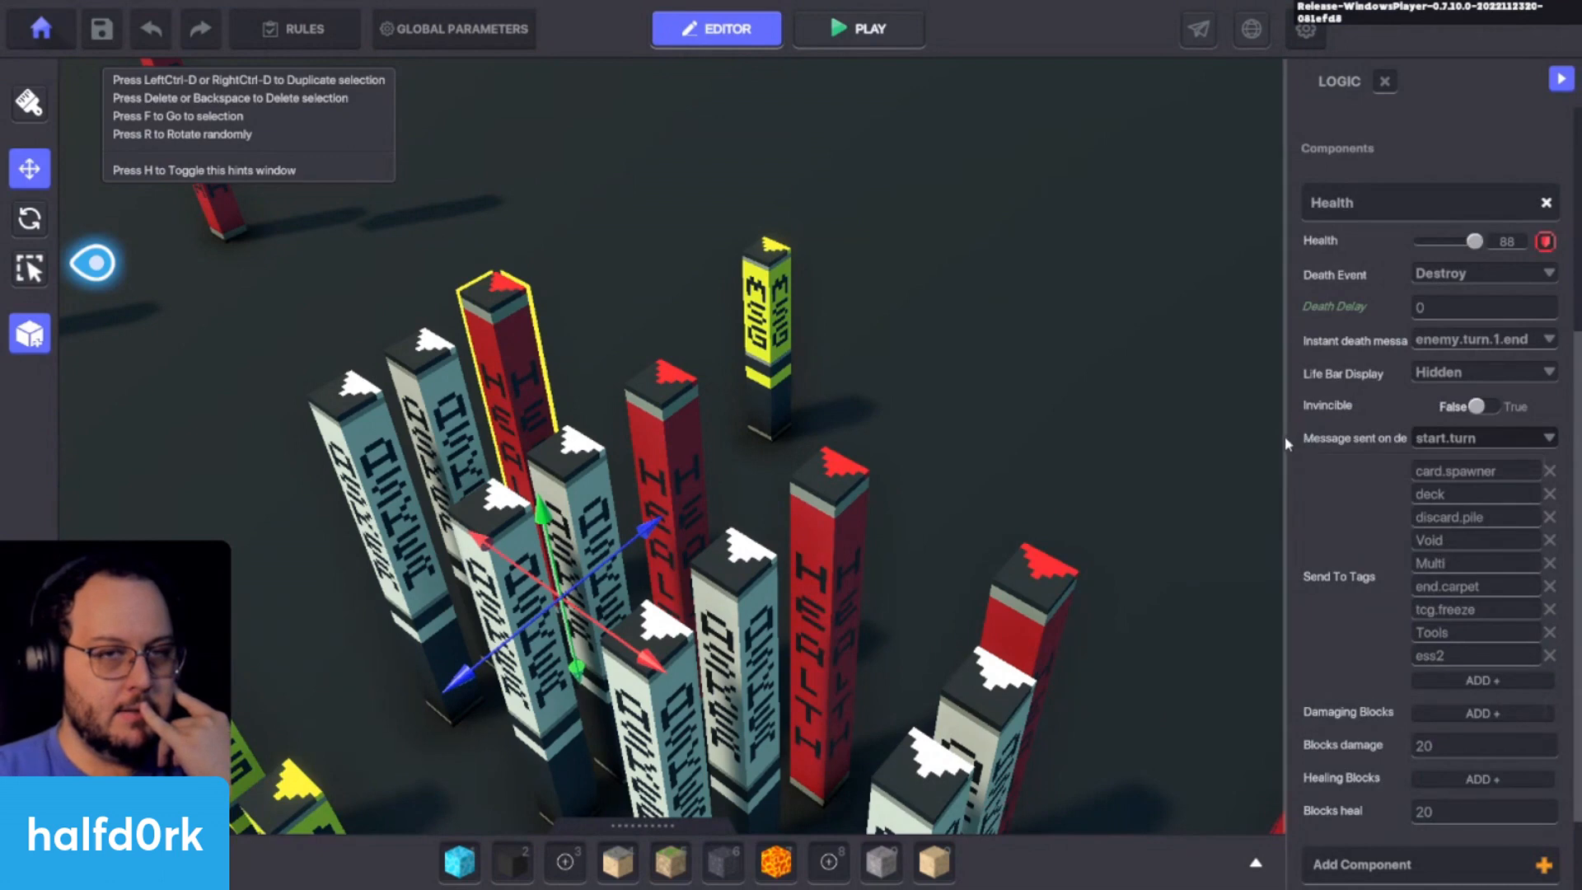
left_click_drag(1285, 437, 1062, 445)
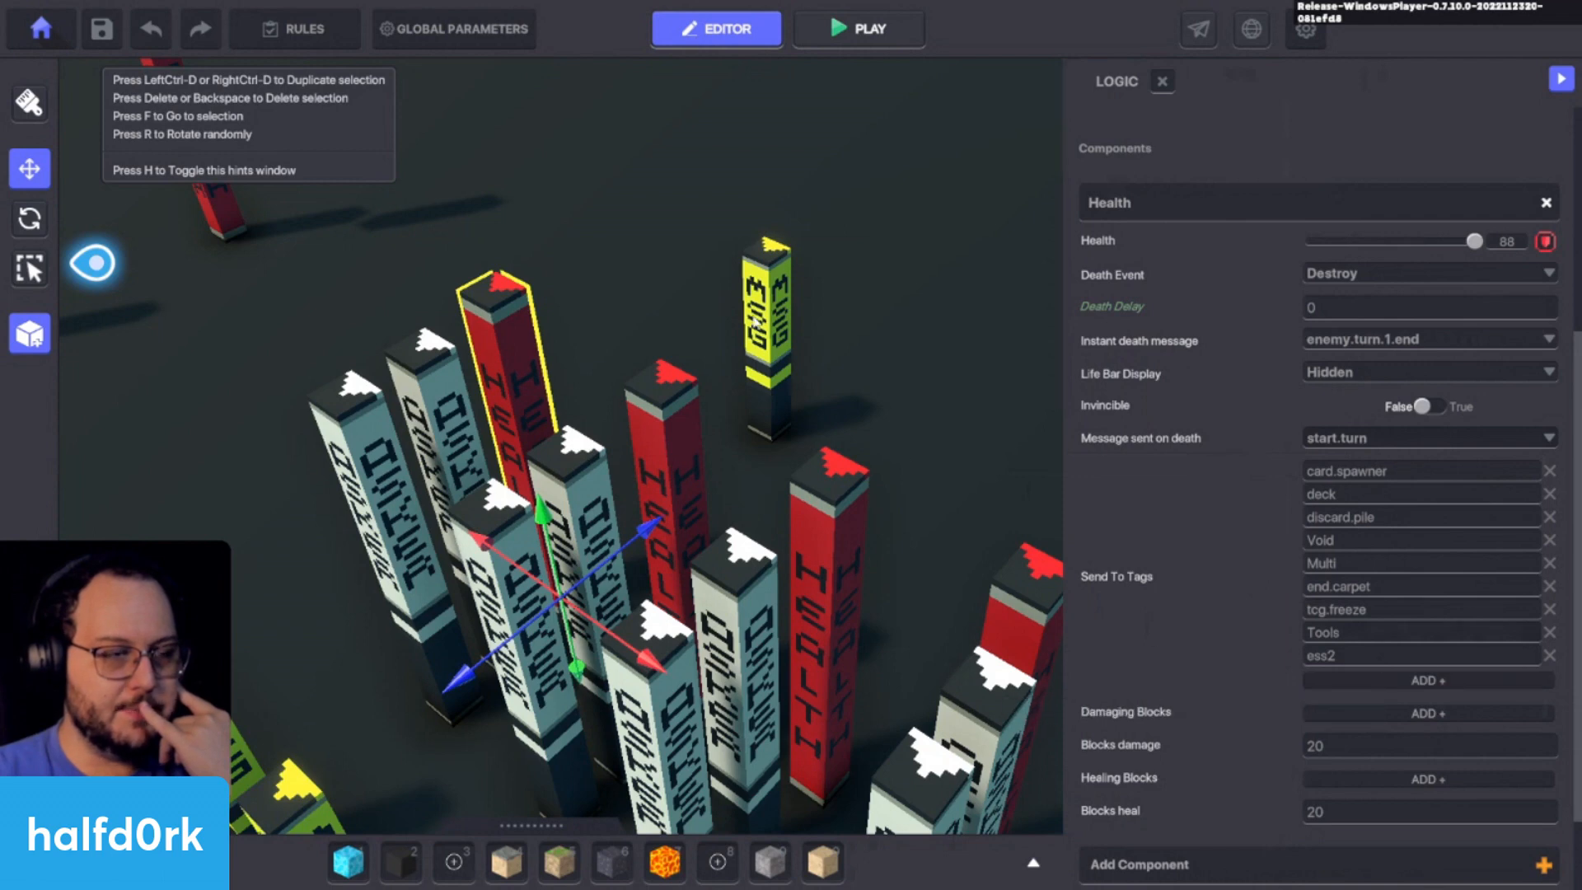
Step: Set the yellow end.turn broadcaster lamp's Initial Behavior State to True and start a playtest of the battle
left_click(774, 322)
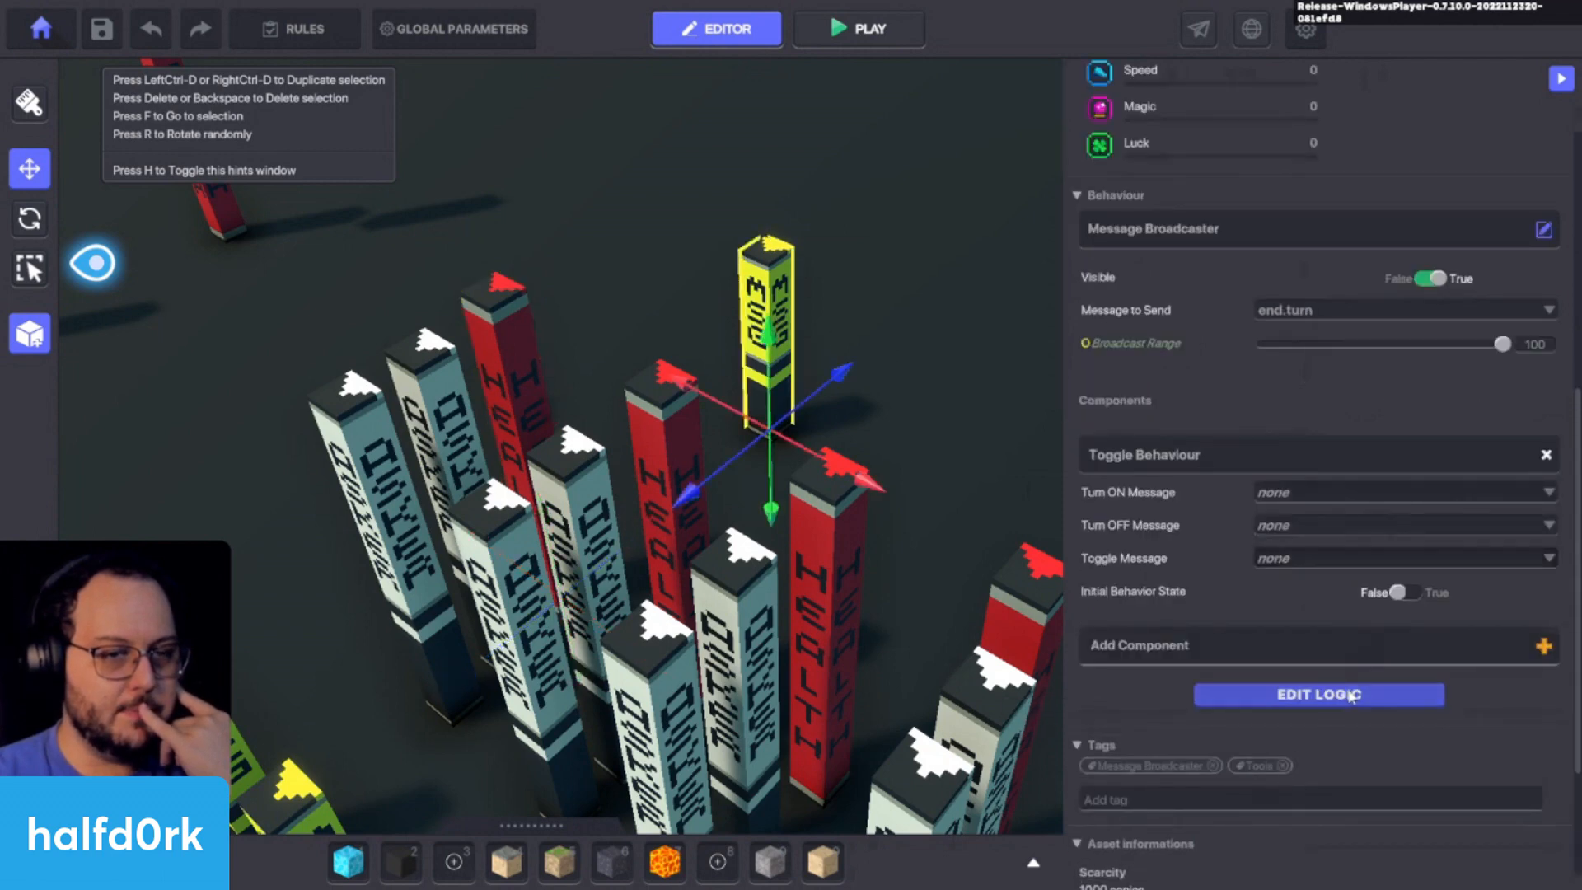
scroll(1352, 697, "up", 3)
scroll(1352, 696, "down", 3)
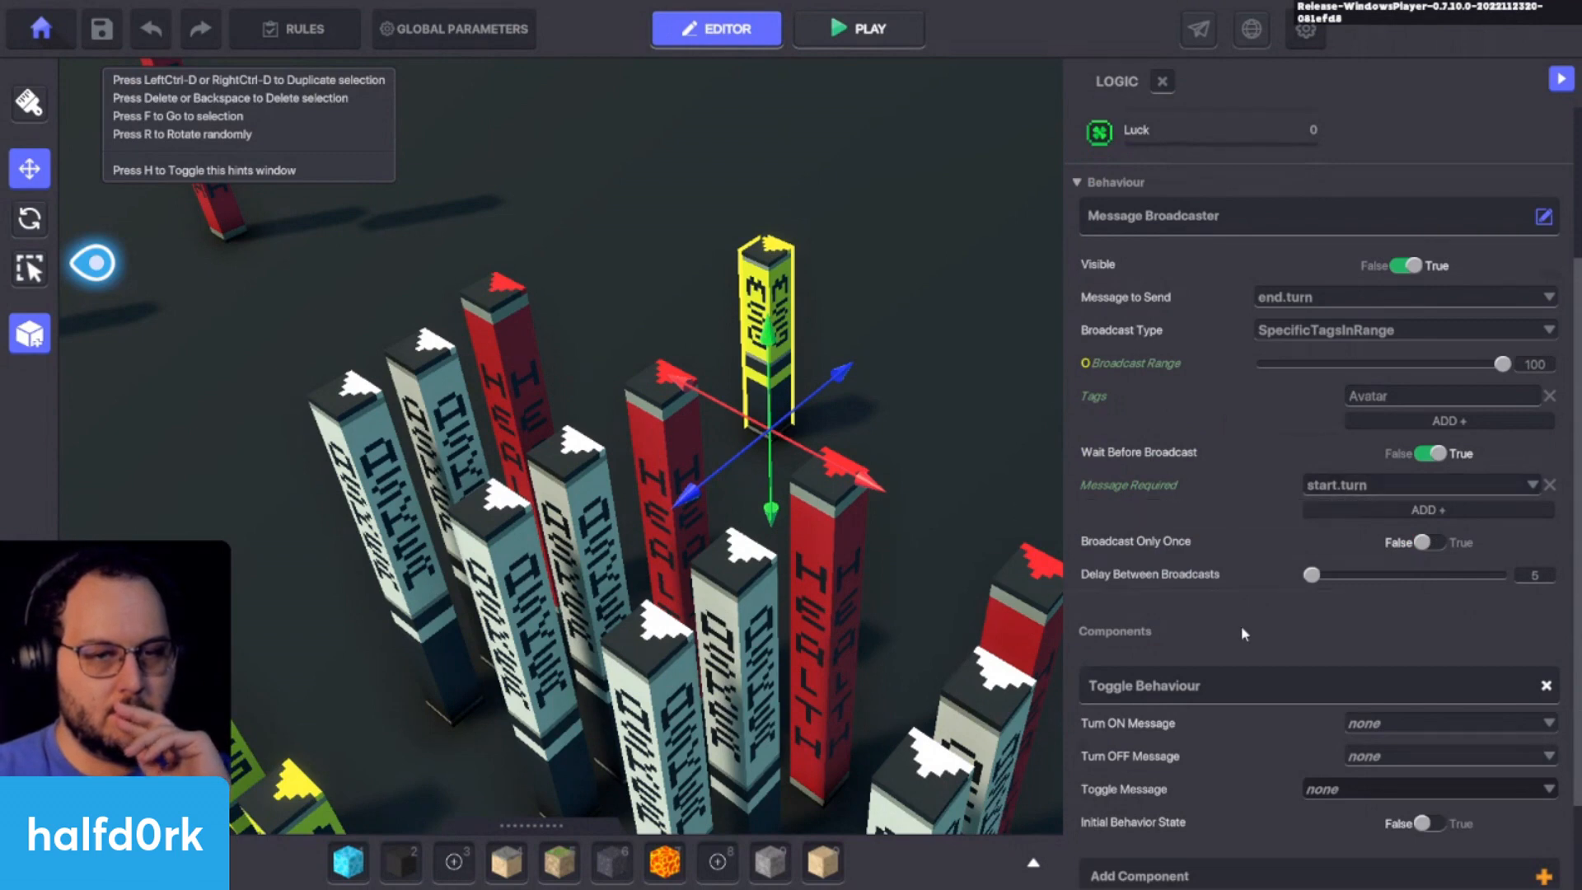
scroll(1187, 618, "down", 2)
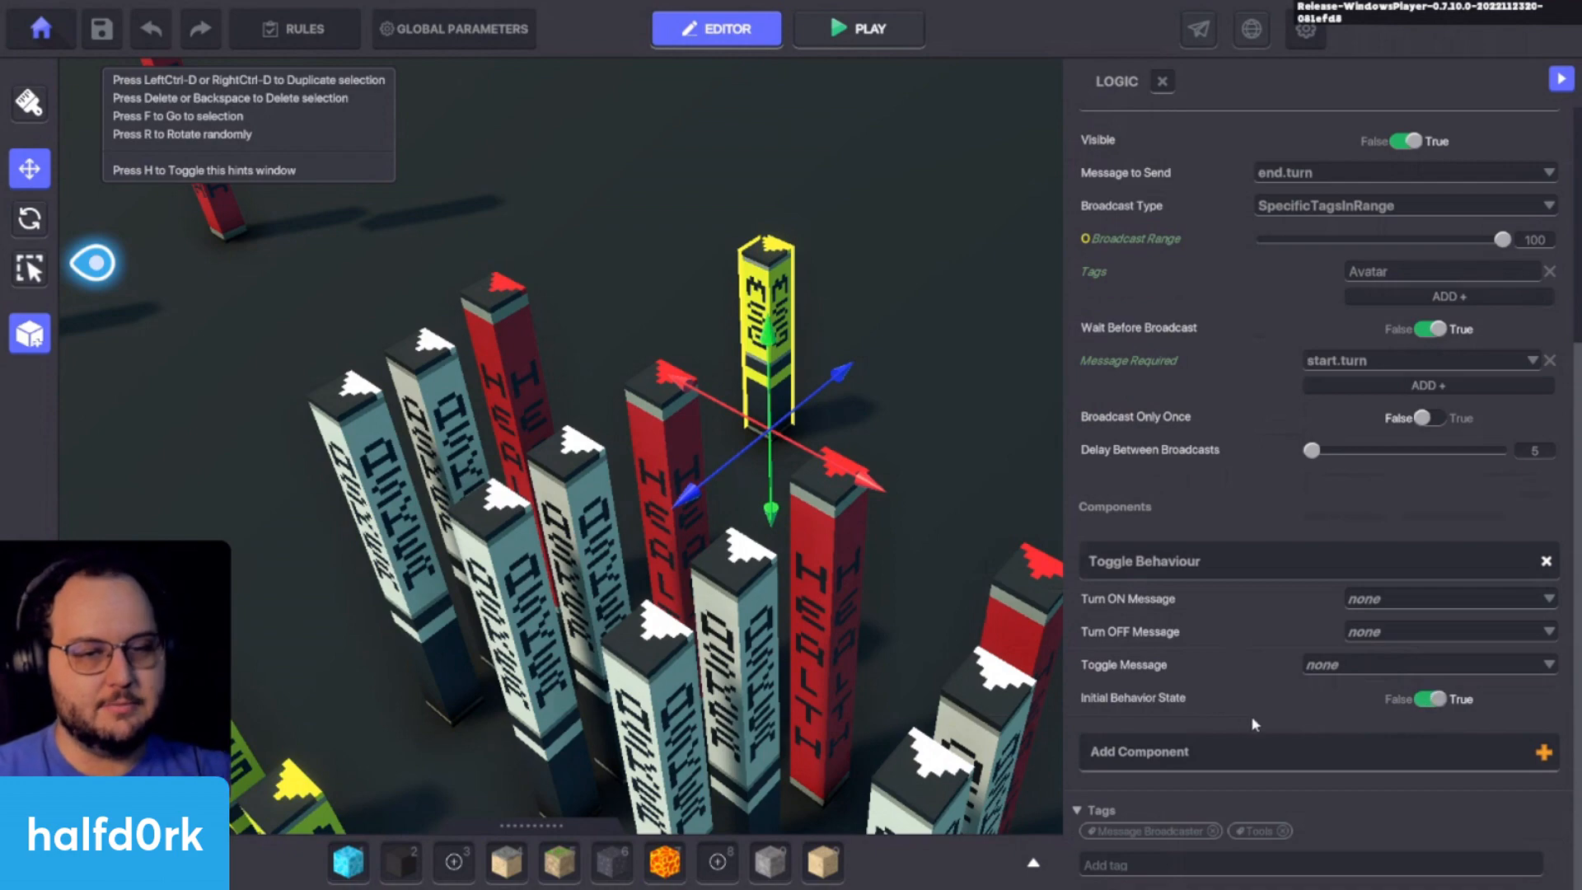
key("ctrl+p")
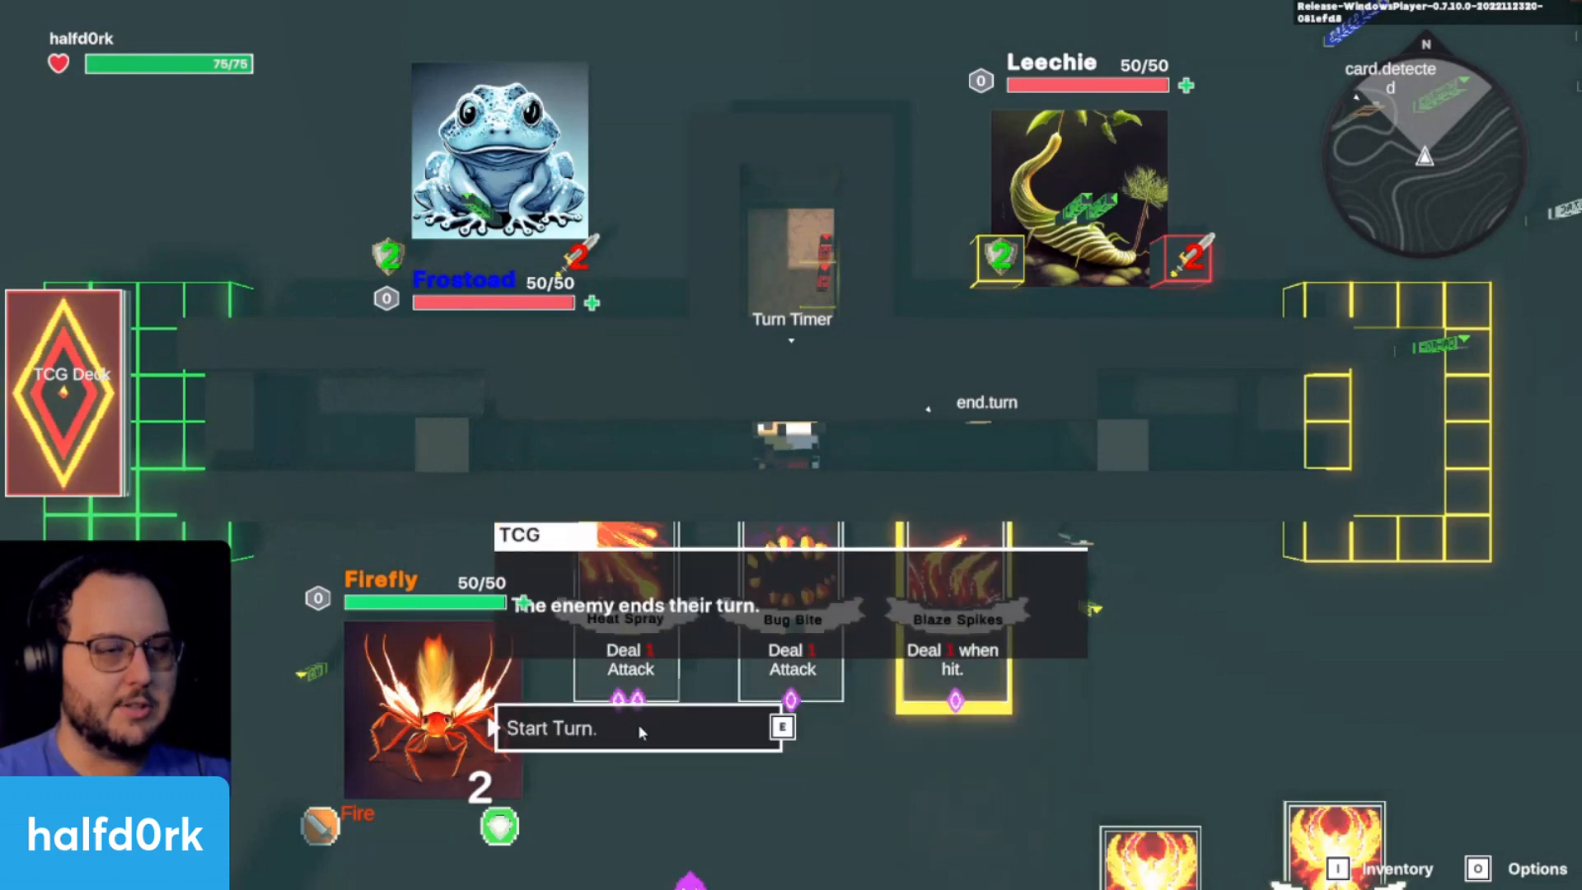
Step: Start the player's turn in the playtest and, back in the editor, delete Repeatable Quest 1 from the level rules
left_click(643, 733)
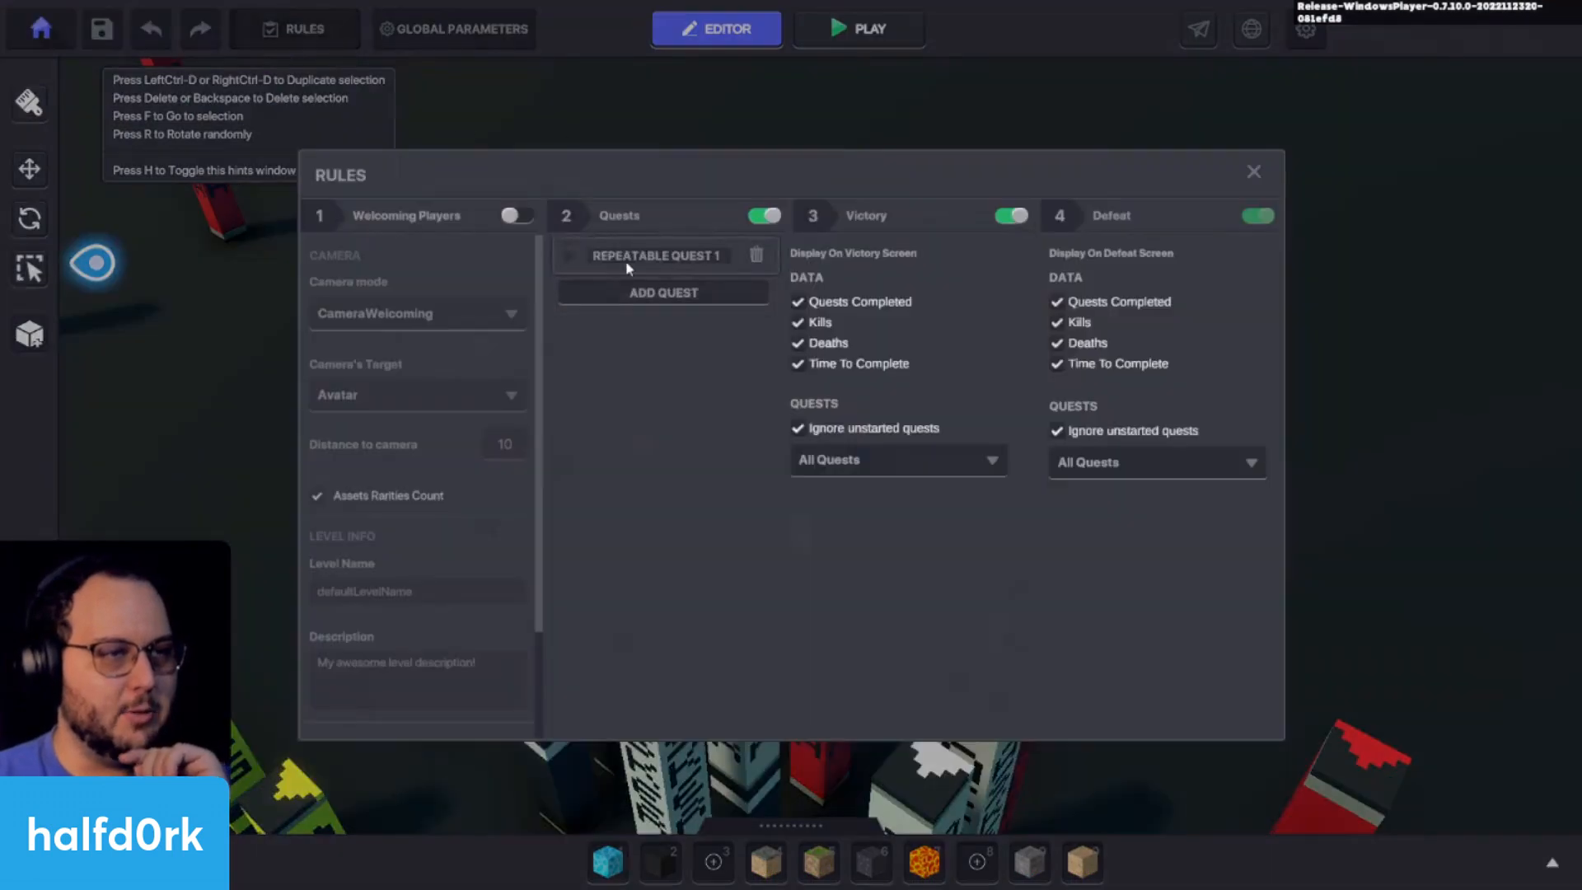
left_click(569, 257)
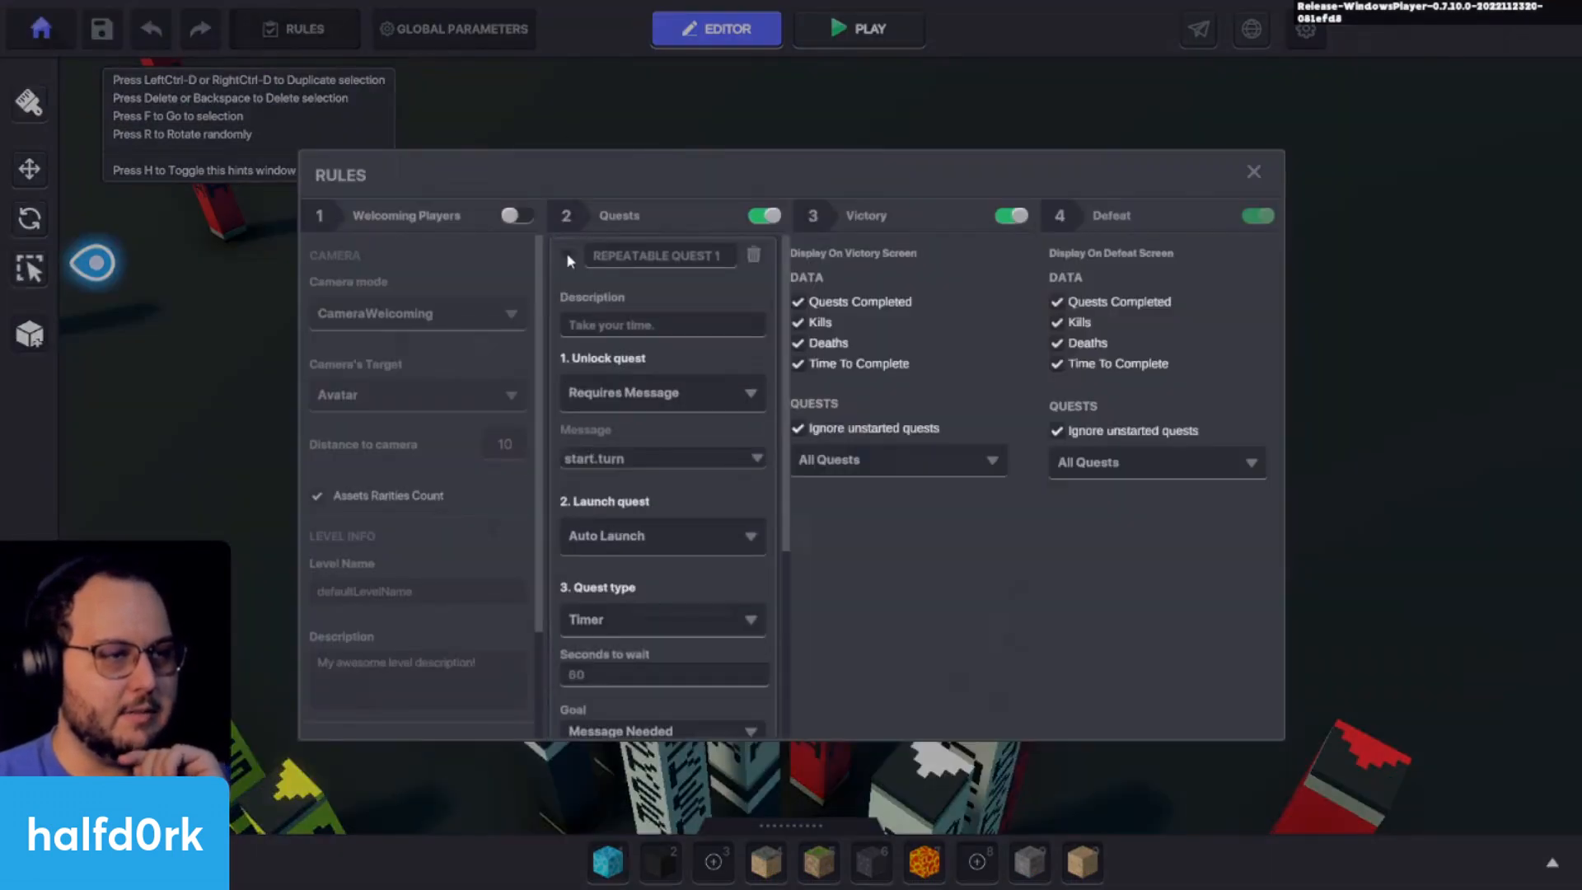
left_click(742, 257)
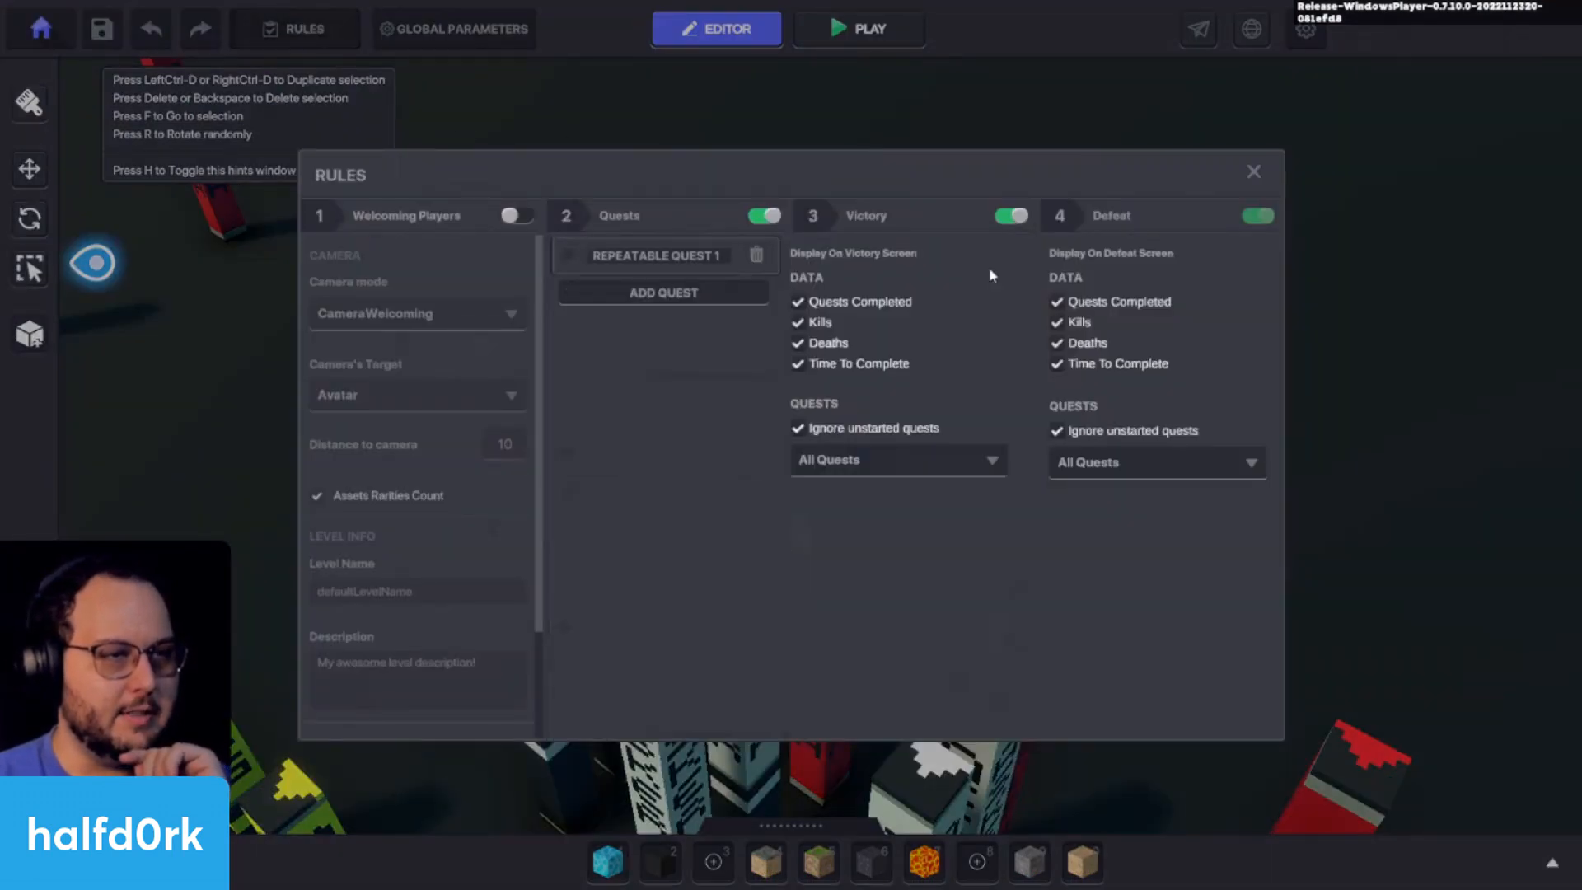
left_click(755, 256)
left_click(687, 514)
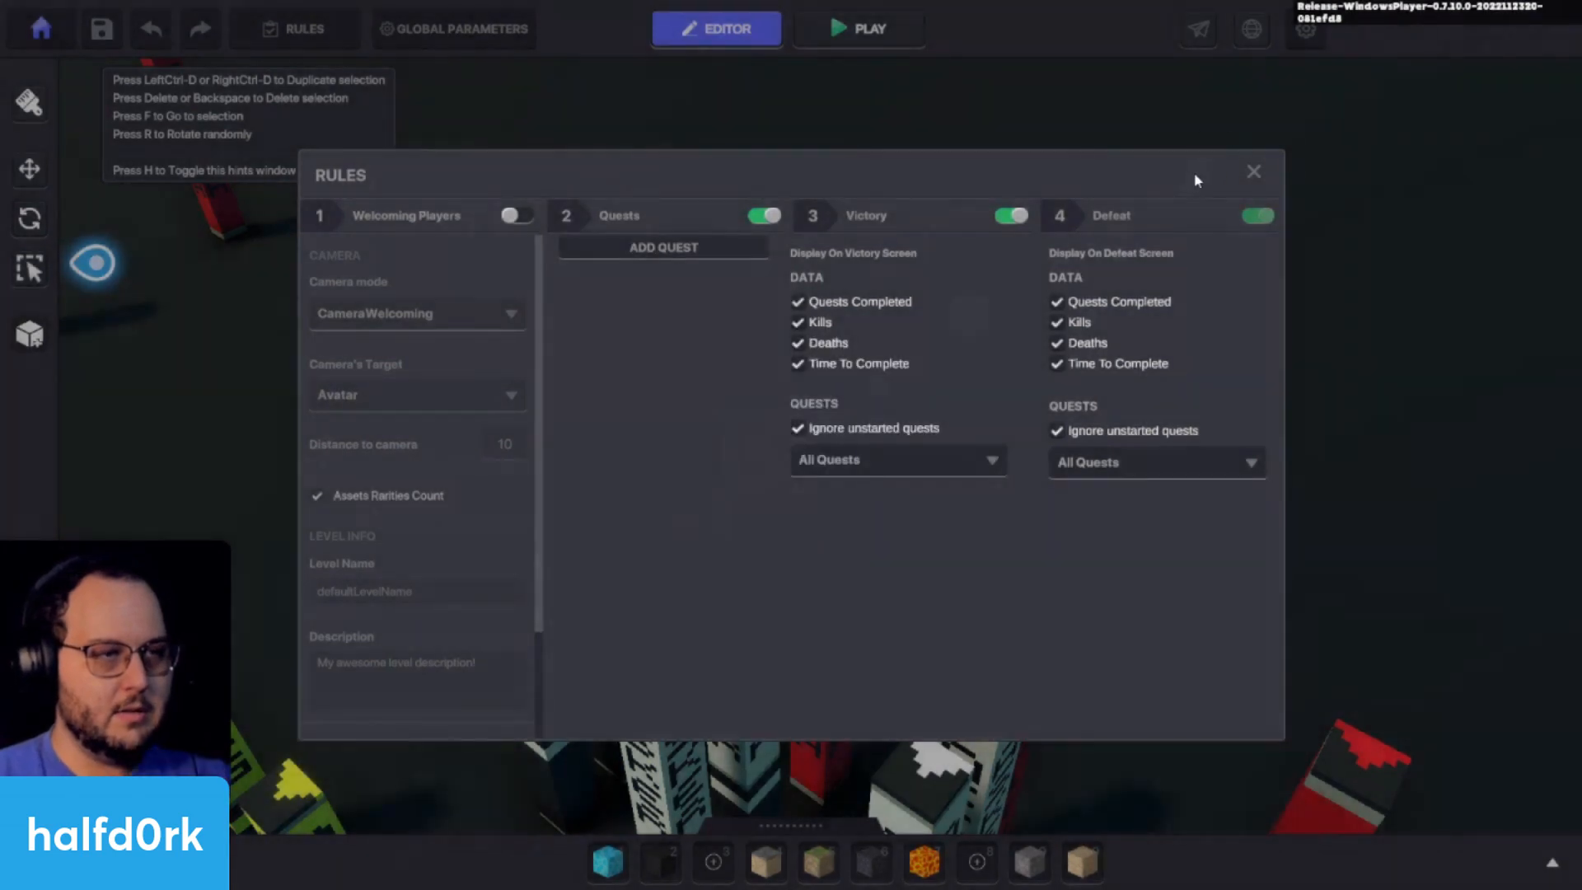
left_click(1254, 171)
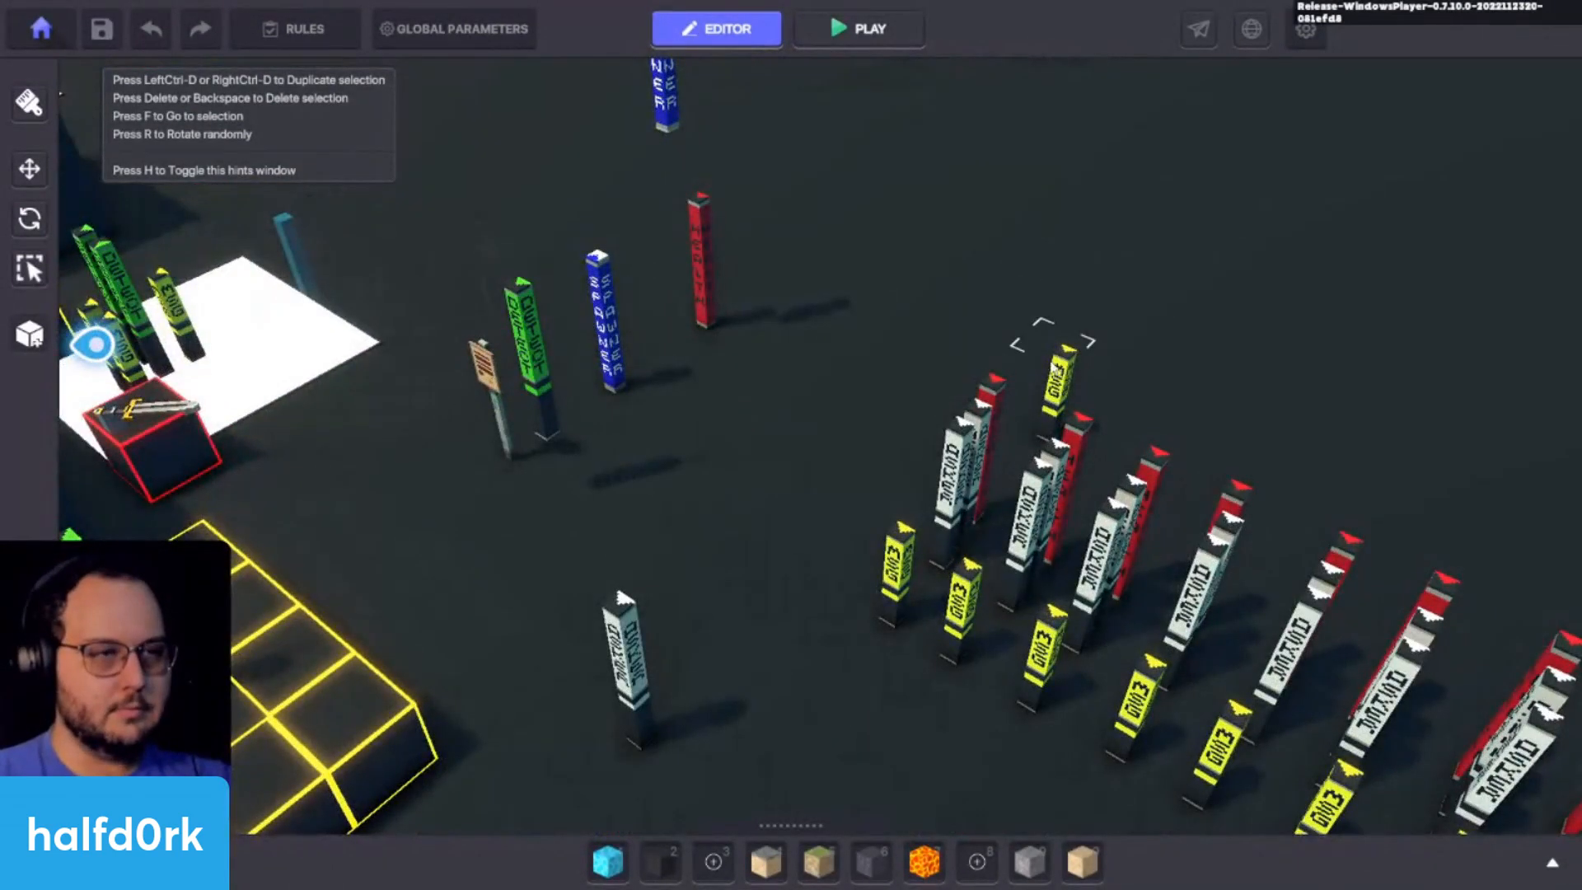
Step: Examine the Health logic of the lone red lamp beside the blue spawners, including its death messages and Send To Tags
left_click(1056, 369)
left_click(704, 250)
key("f")
scroll(1348, 437, "down", 1)
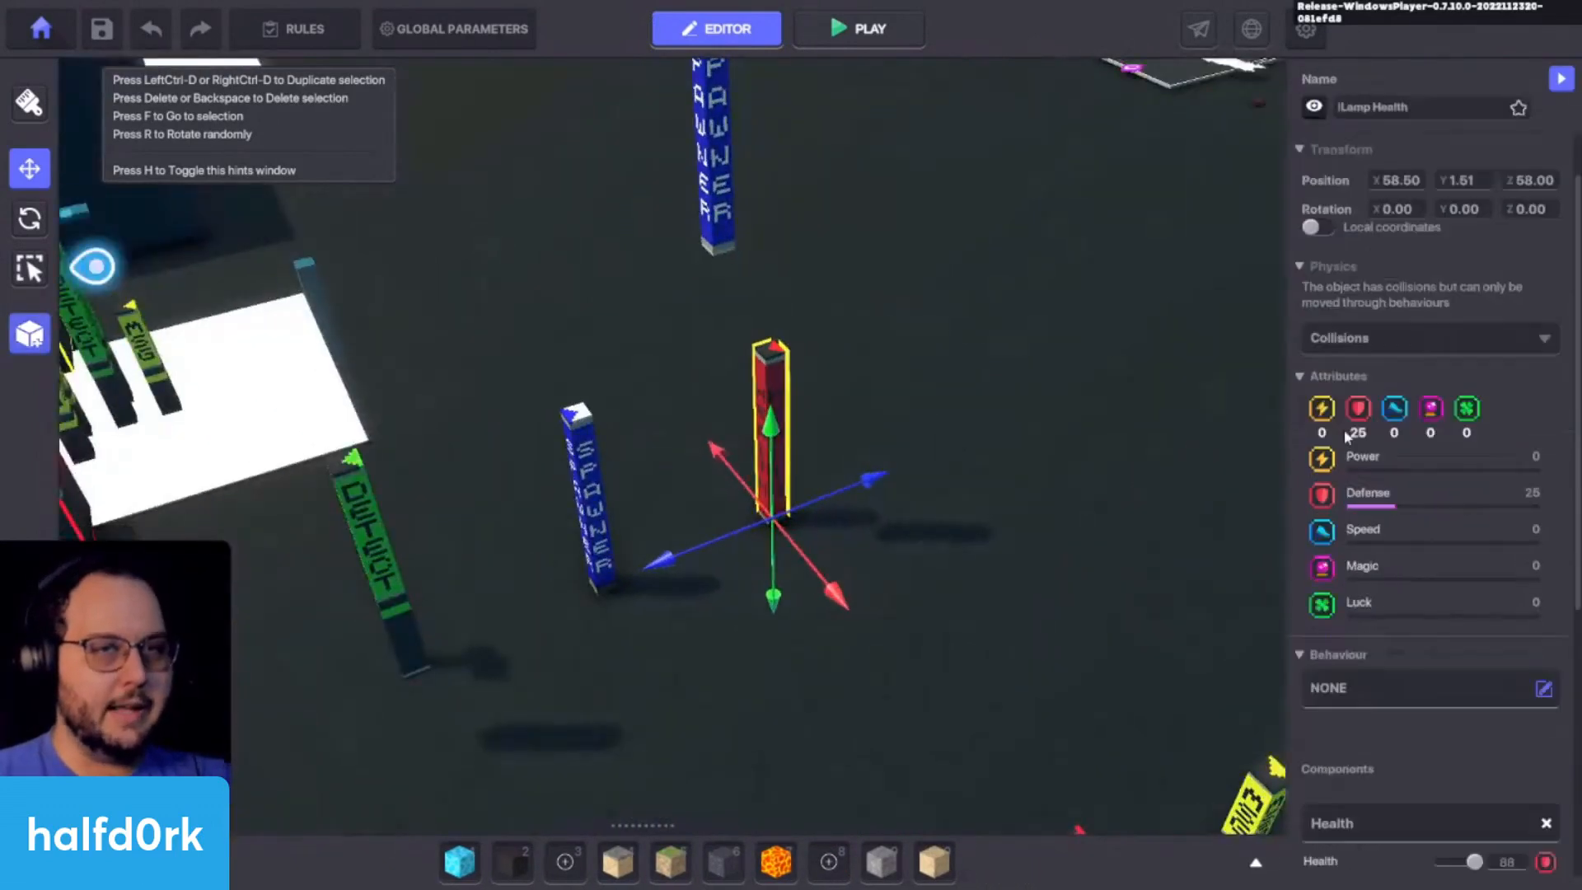
scroll(1348, 437, "down", 3)
left_click(1402, 665)
scroll(1406, 656, "down", 3)
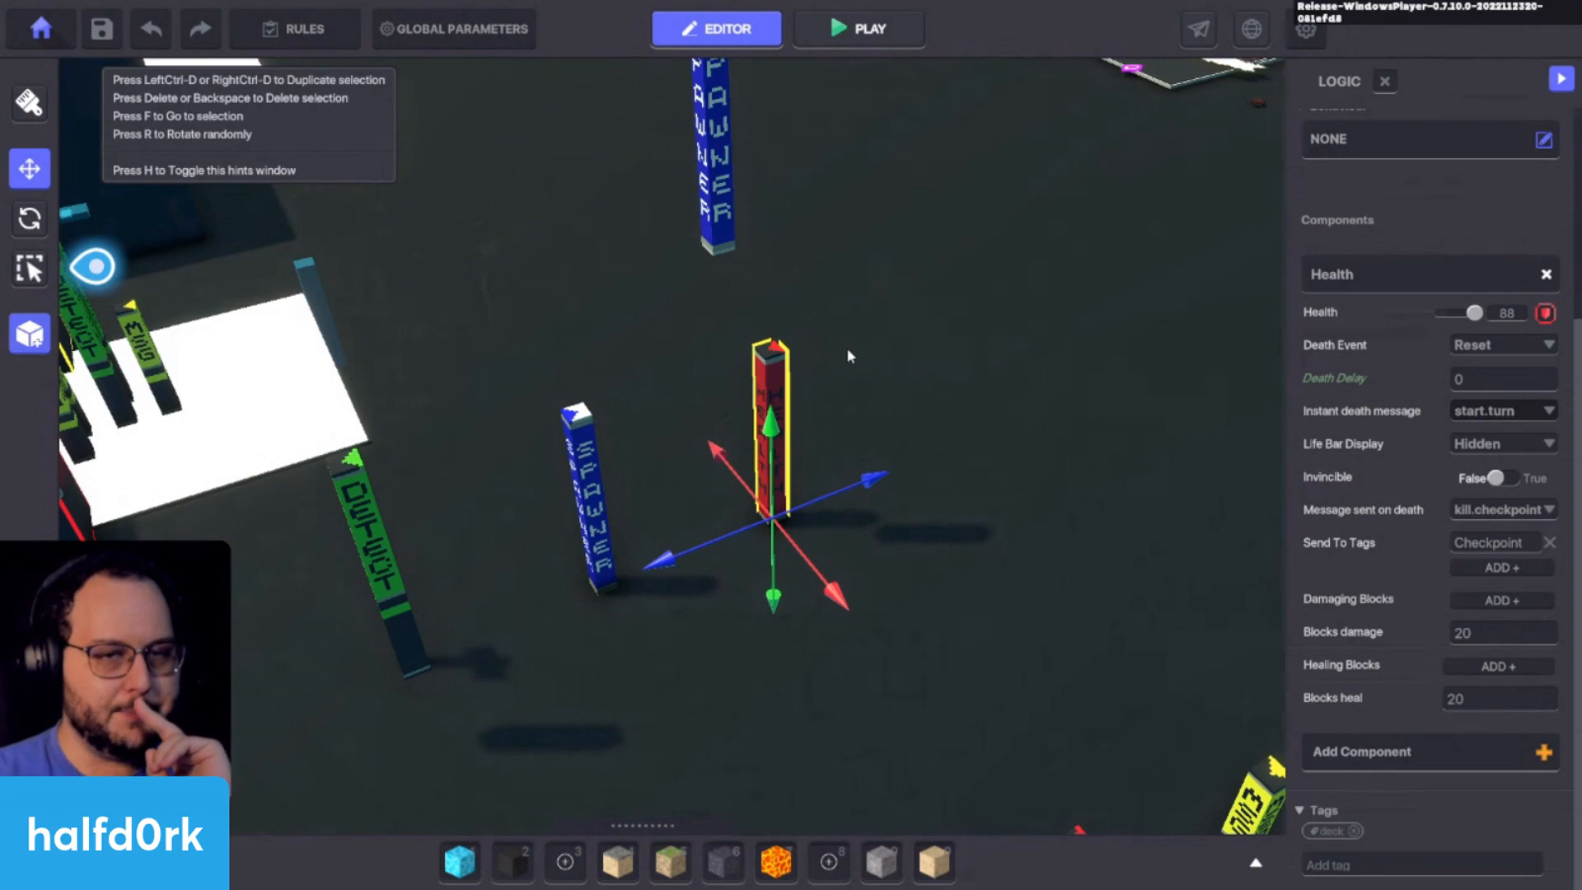
scroll(910, 350, "down", 3)
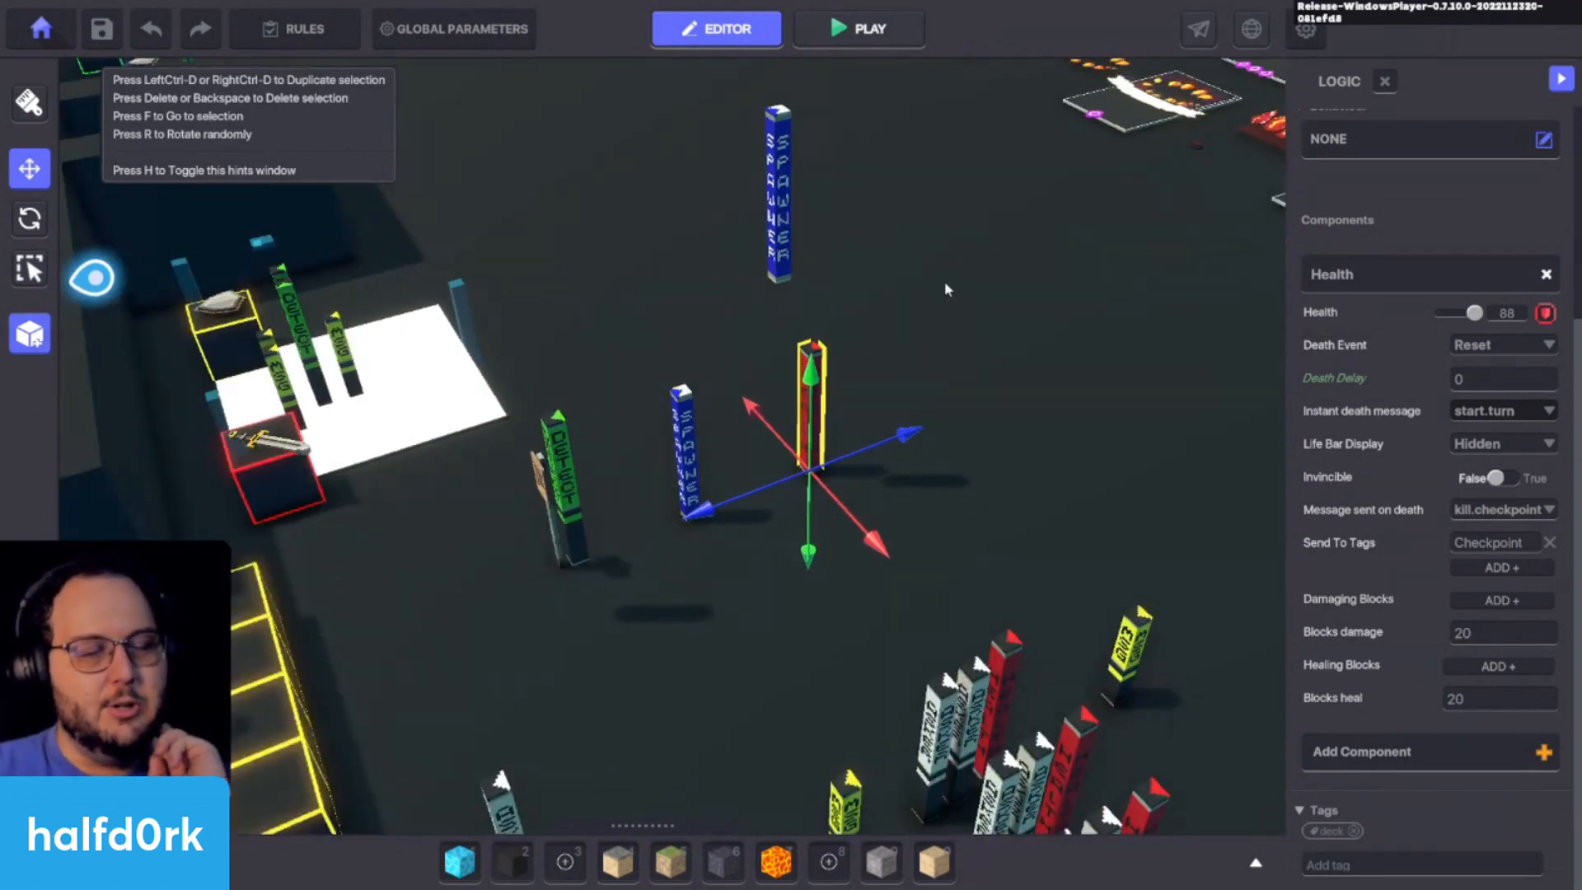
Step: Replace the Message Required of the tall blue Spawning Point spawner beside the red lamp with end.turn
right_click_drag(945, 280, 566, 287)
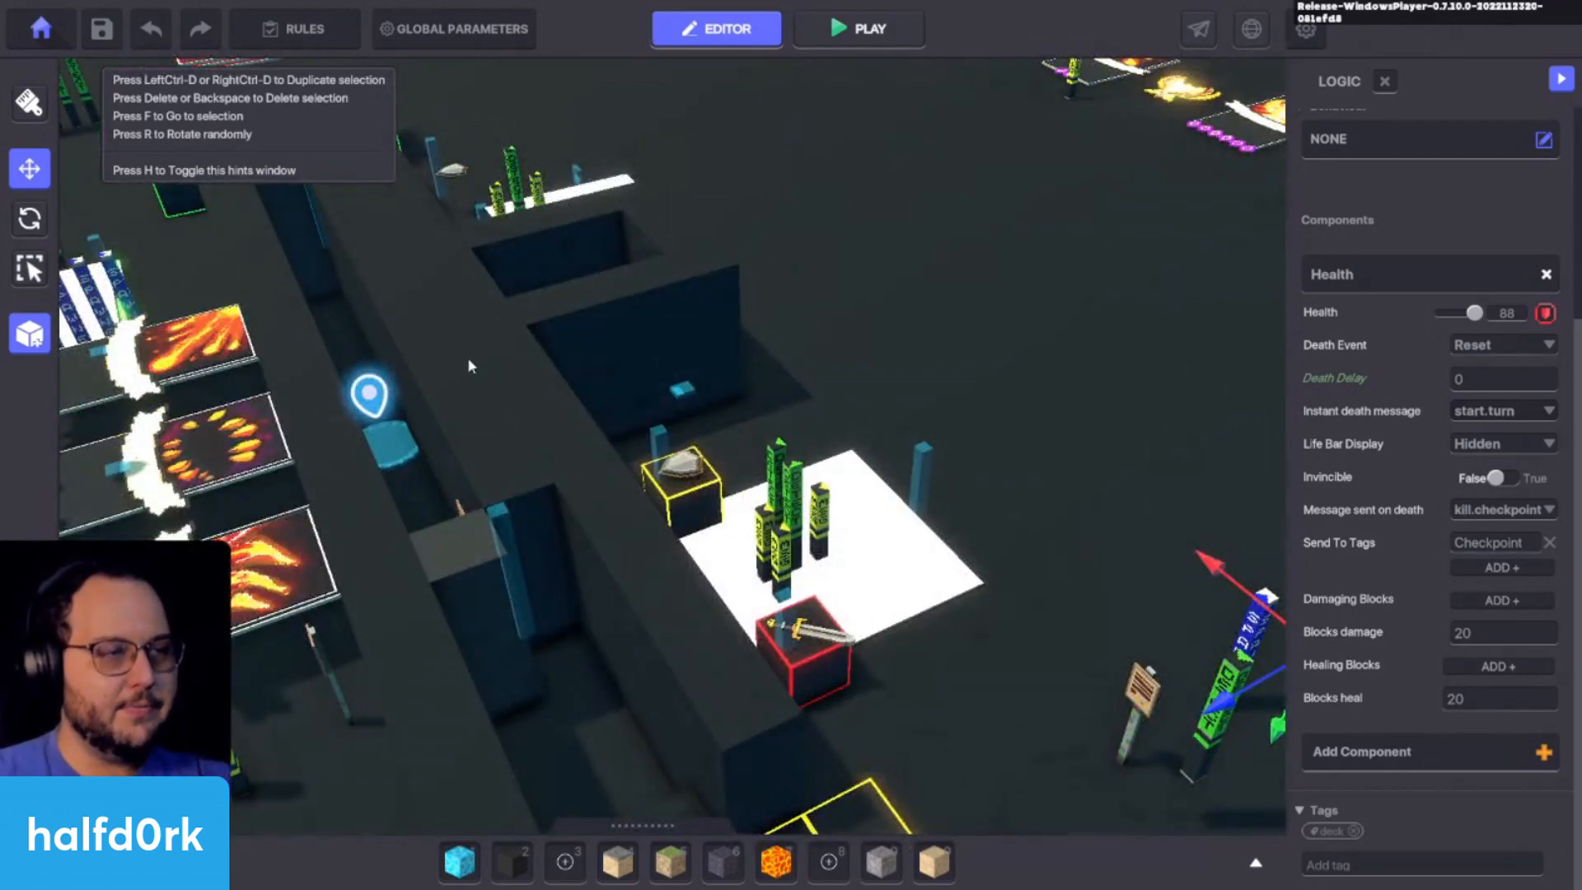
right_click_drag(468, 358, 740, 601)
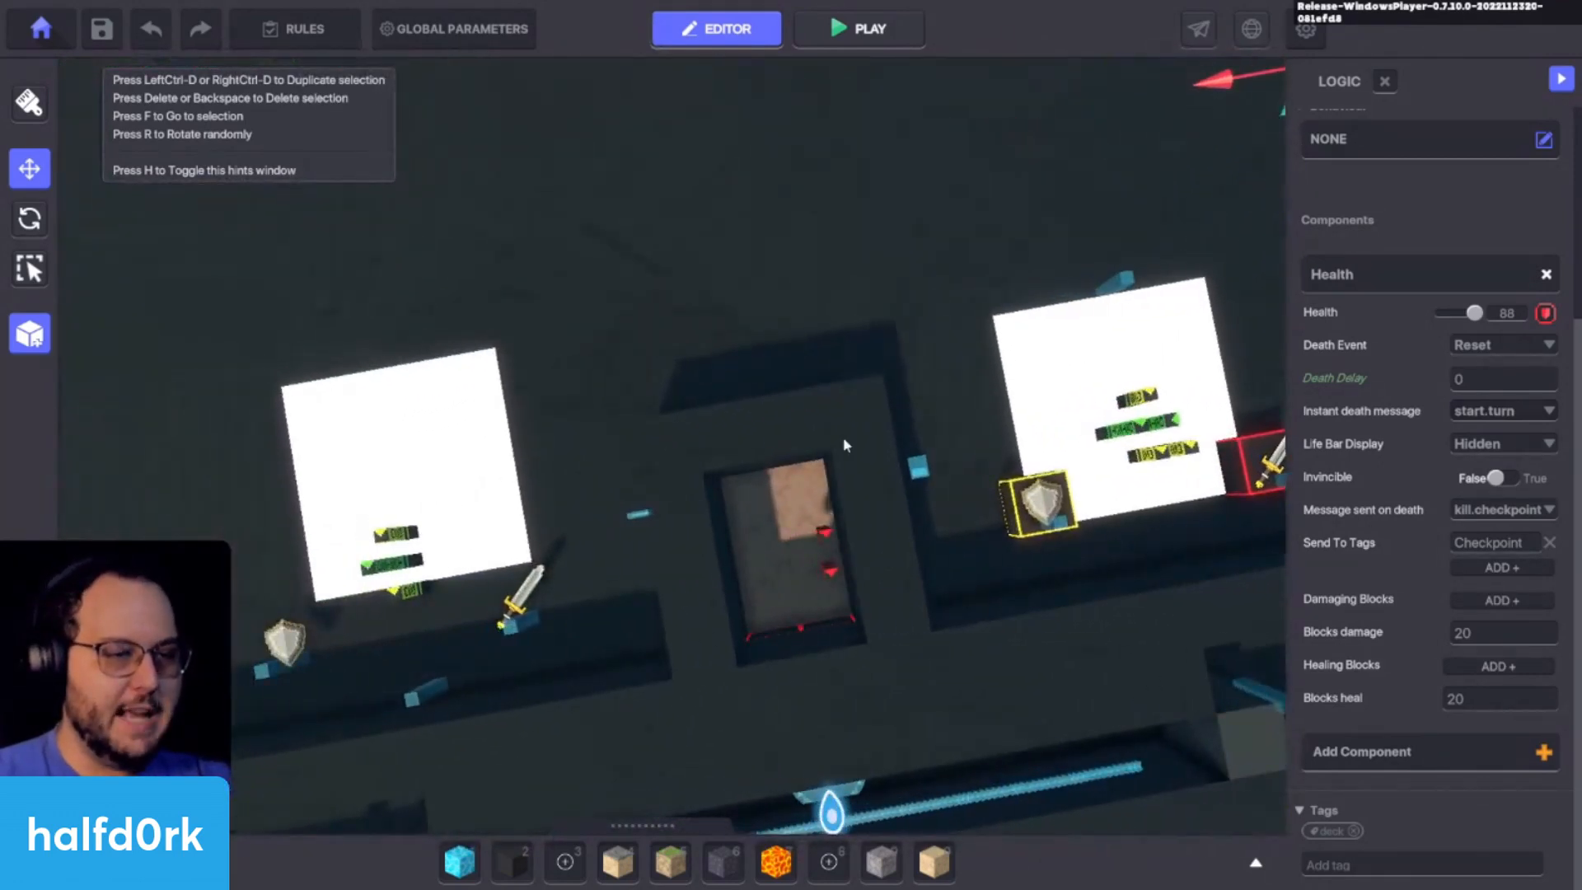
right_click_drag(805, 670, 914, 257)
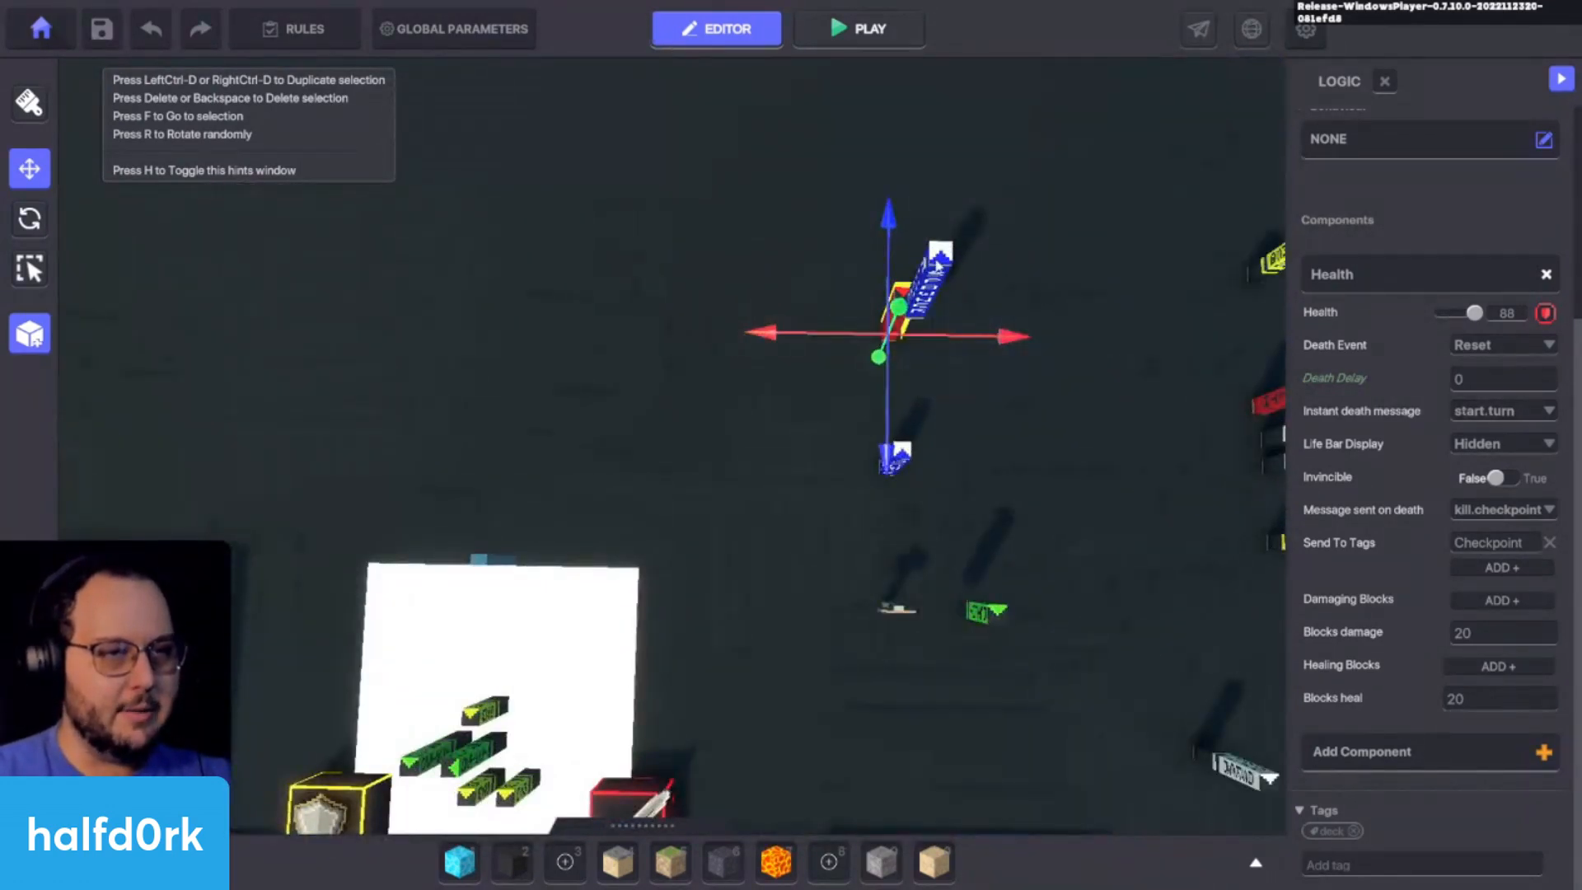
left_click(937, 264)
scroll(1425, 701, "down", 3)
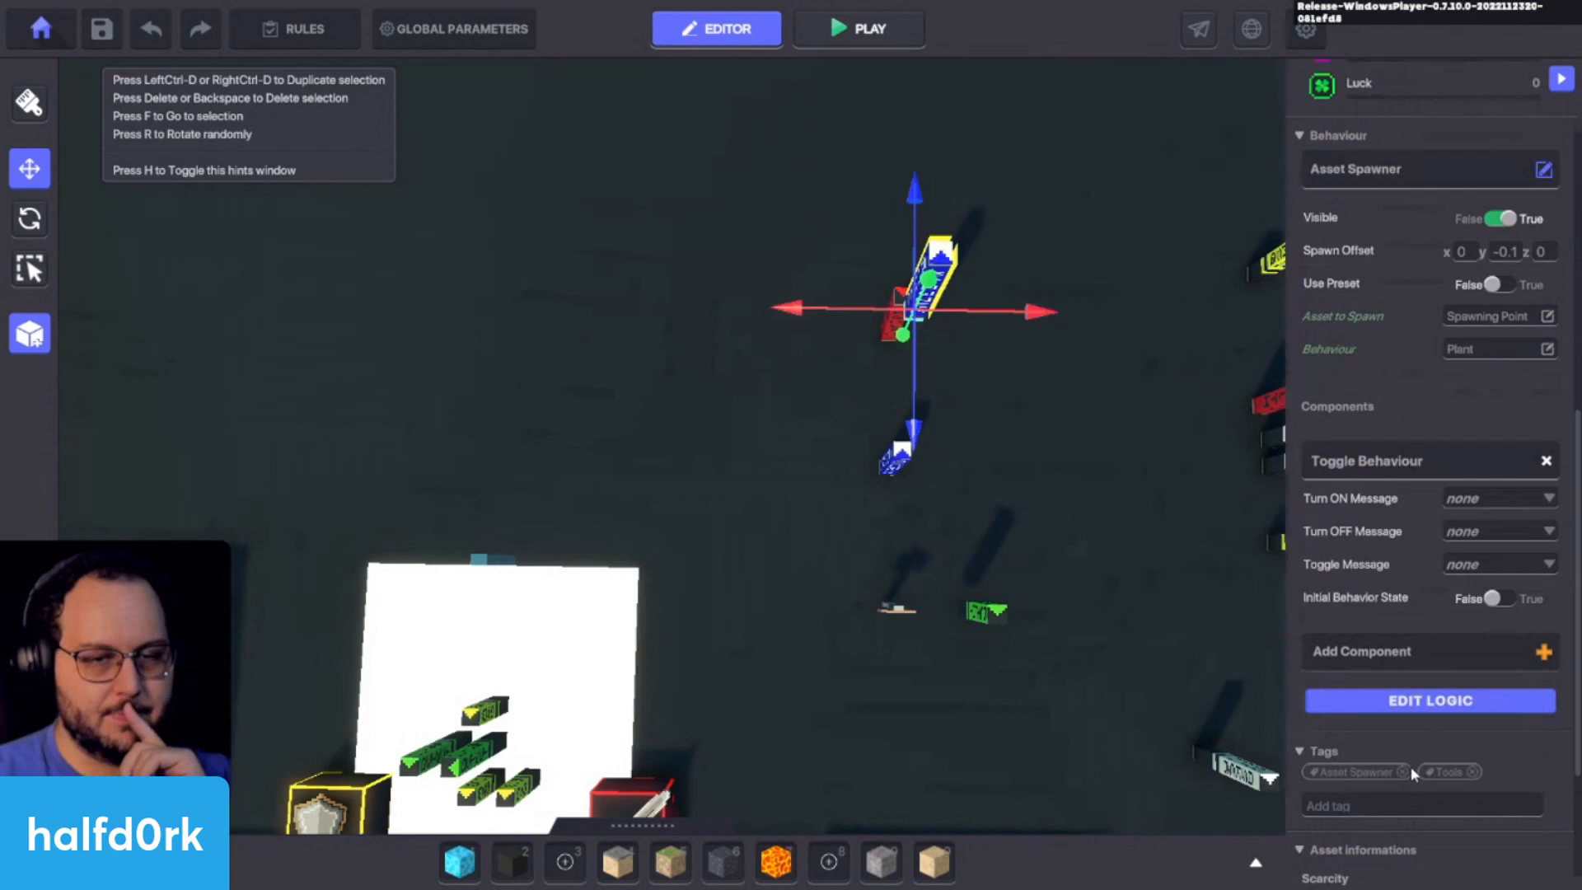
left_click(1426, 700)
scroll(1403, 690, "down", 1)
scroll(1343, 665, "down", 2)
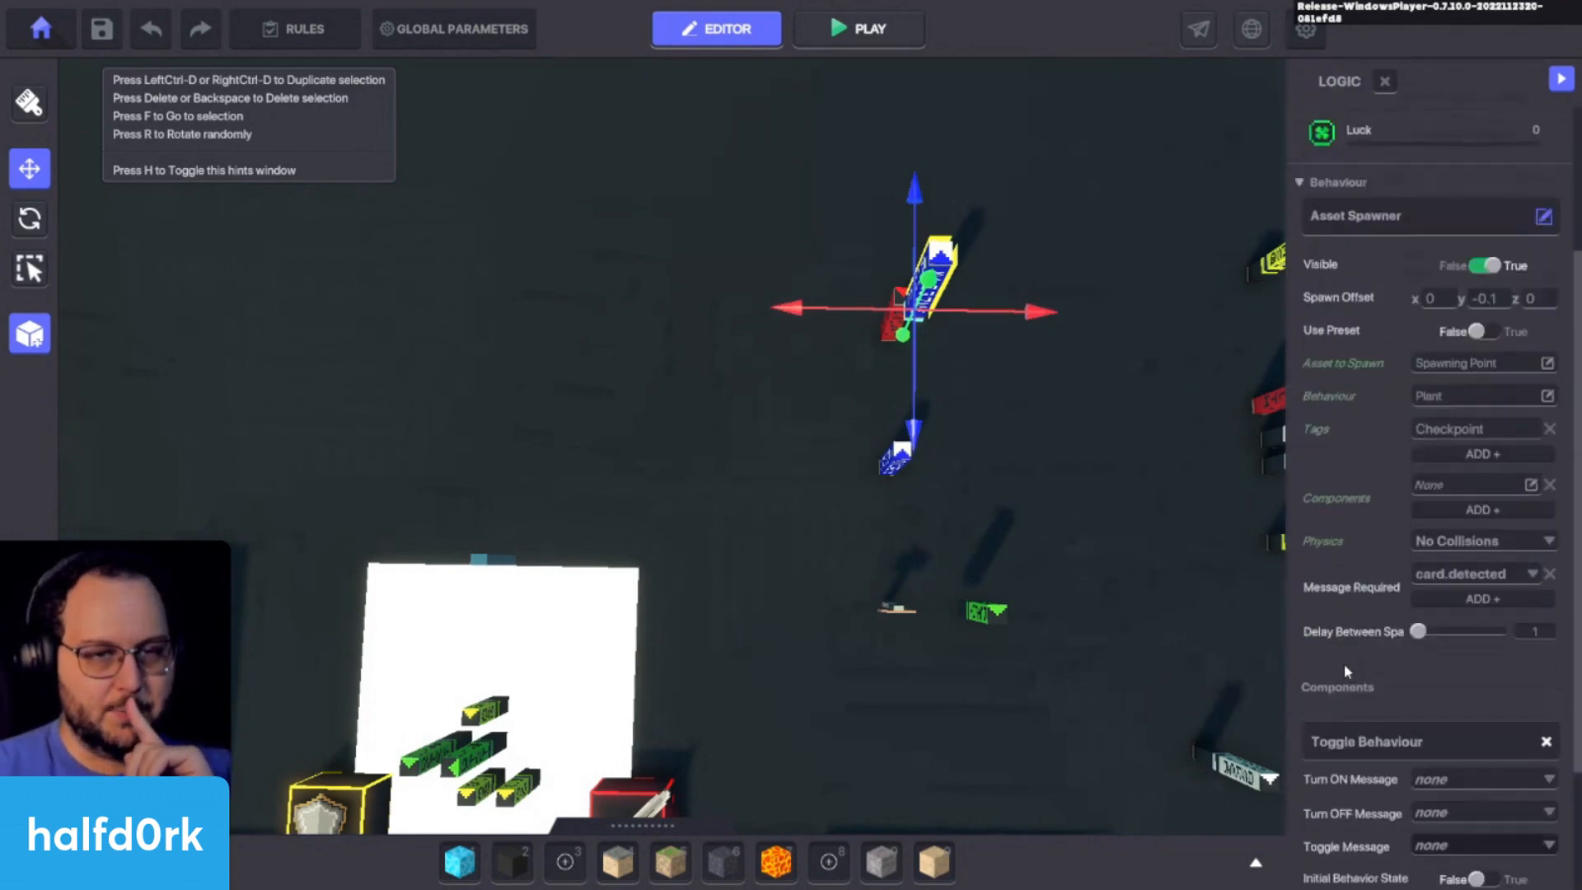
scroll(1343, 661, "down", 1)
mouse_move(1366, 526)
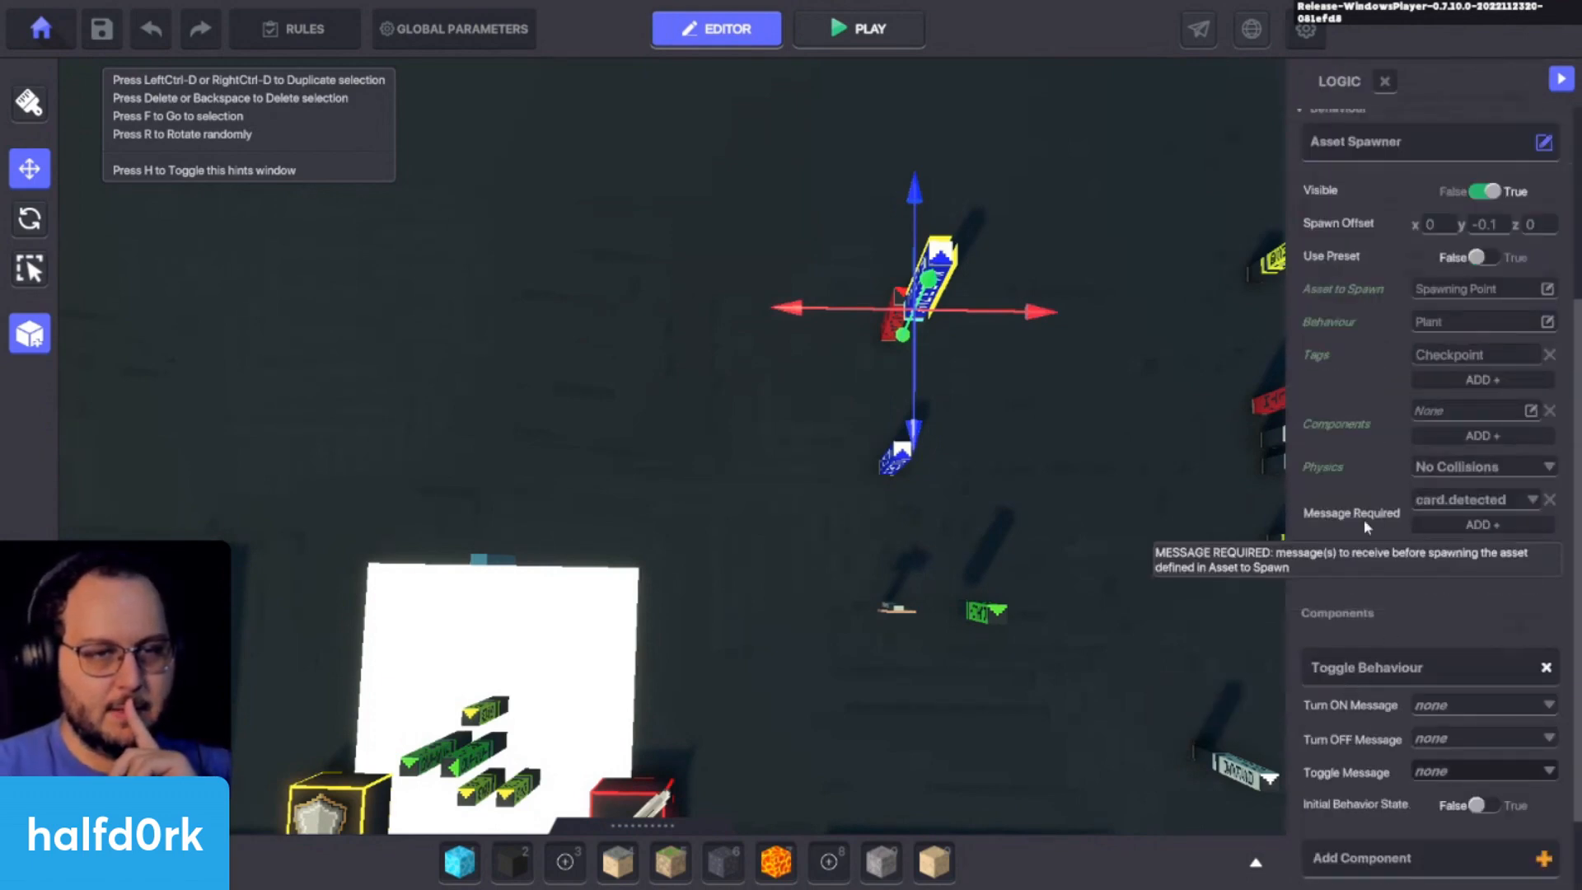
left_click(1552, 502)
left_click(1493, 505)
left_click(1465, 497)
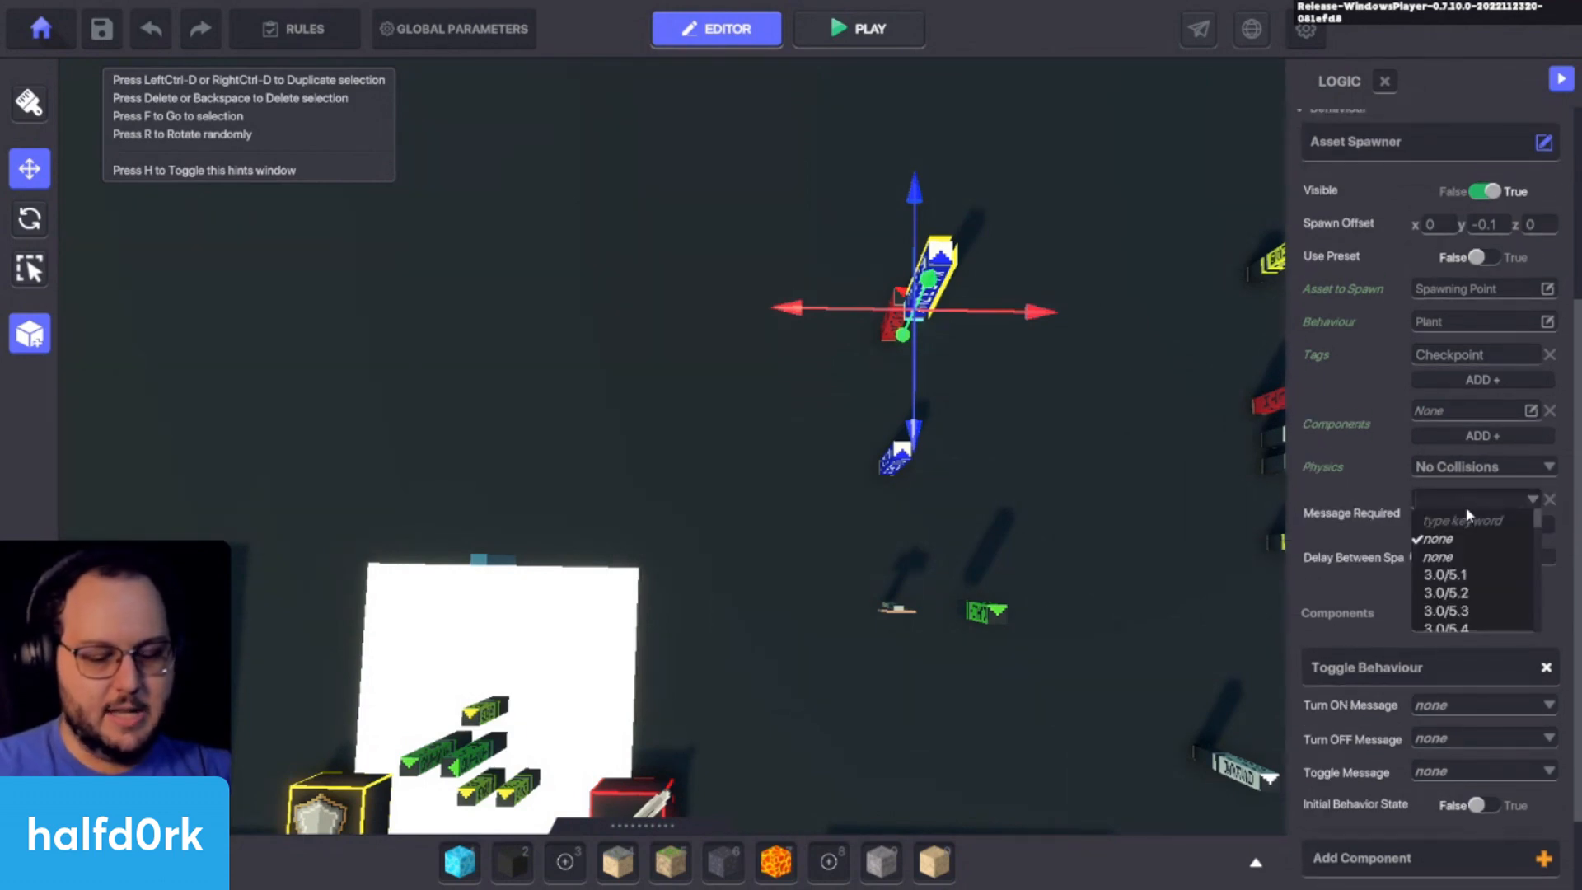
type("end.")
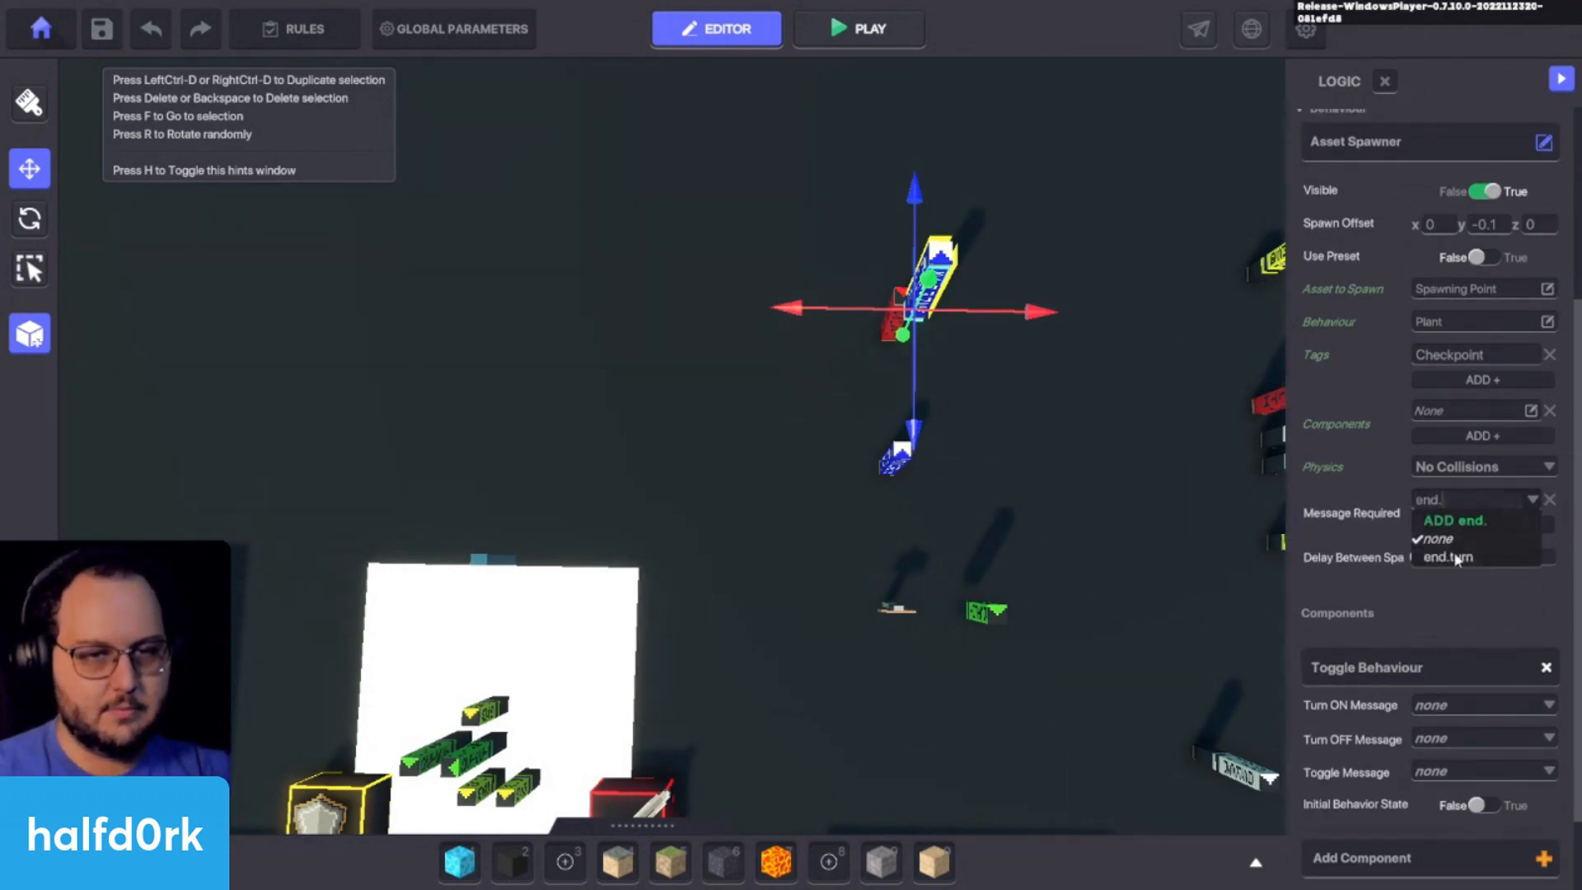
left_click(1454, 557)
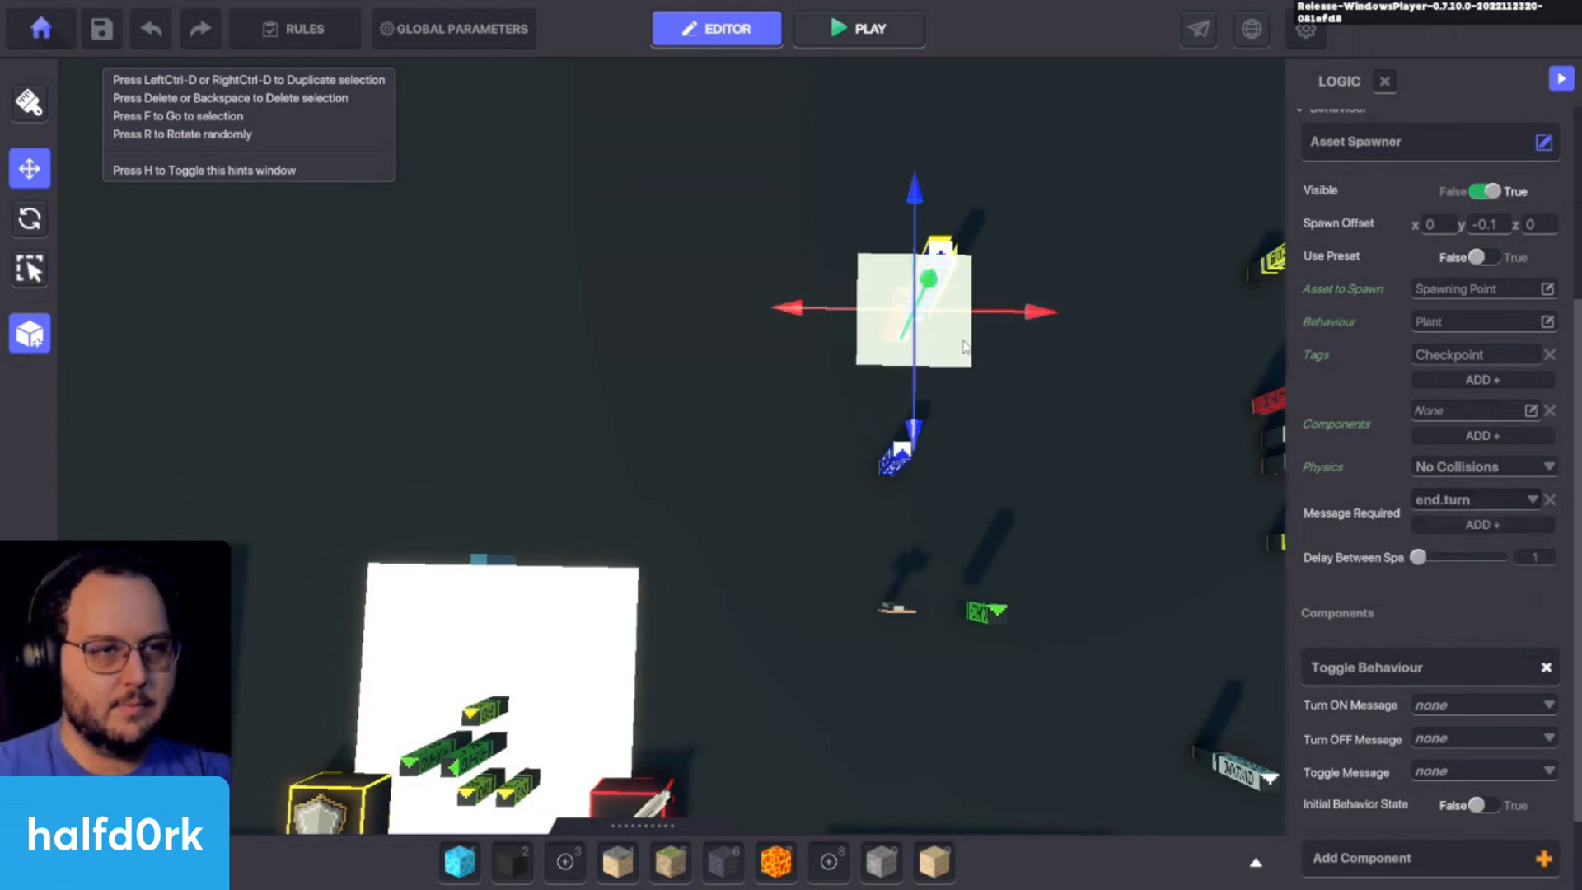
Step: Check the message settings of the shorter blue Checkpoint Start spawner and the nearby green detect lamp's Speaker logic
right_click_drag(706, 382, 779, 369)
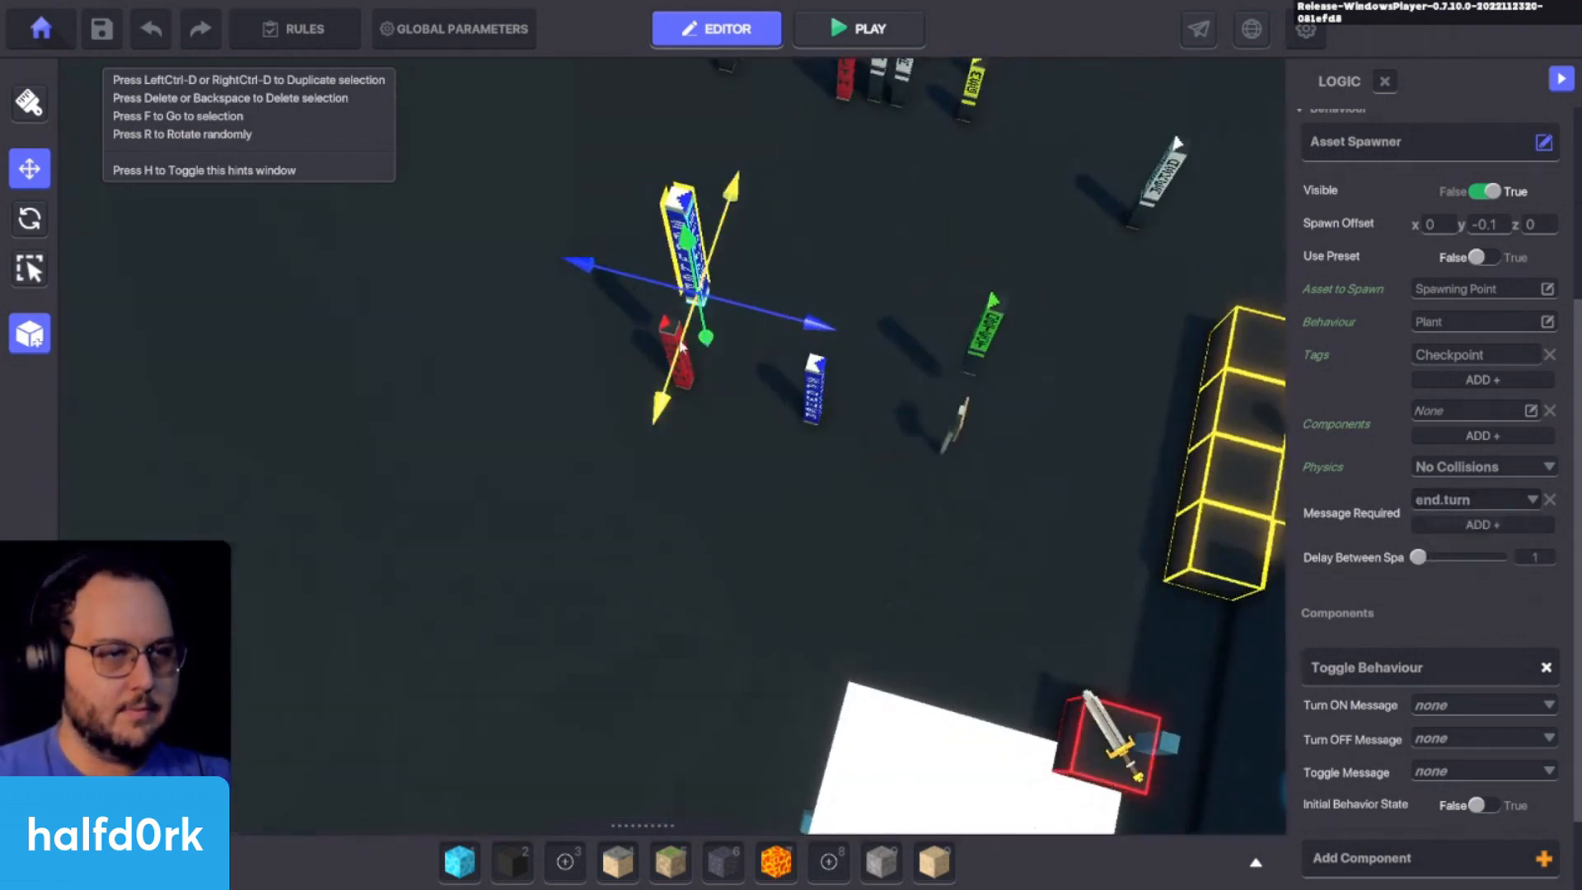
left_click(814, 391)
left_click(1389, 498)
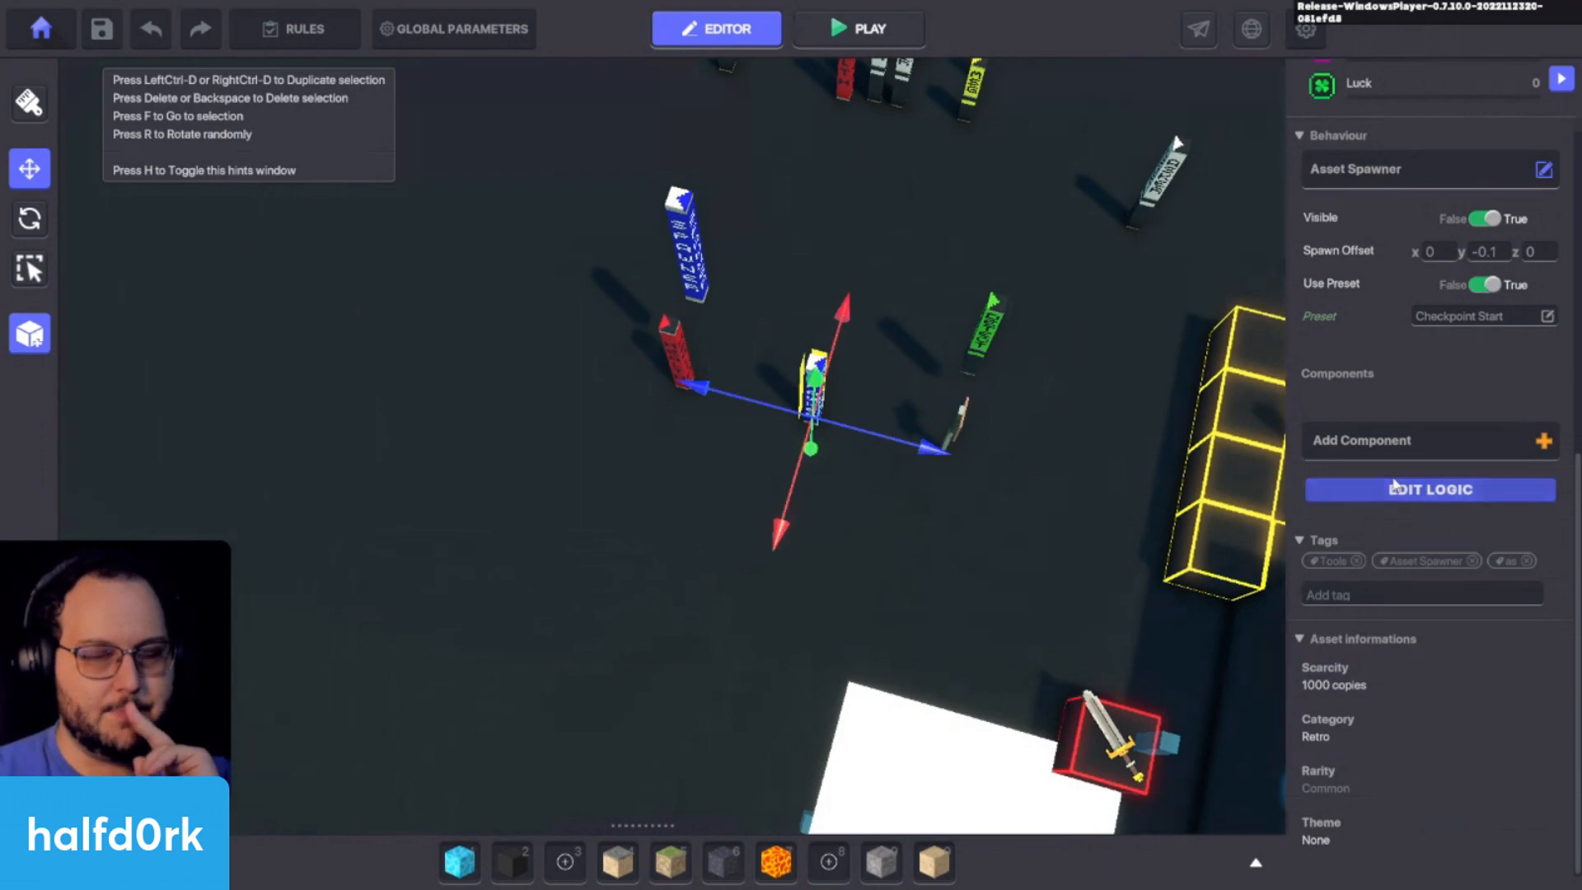
scroll(1385, 601, "down", 1)
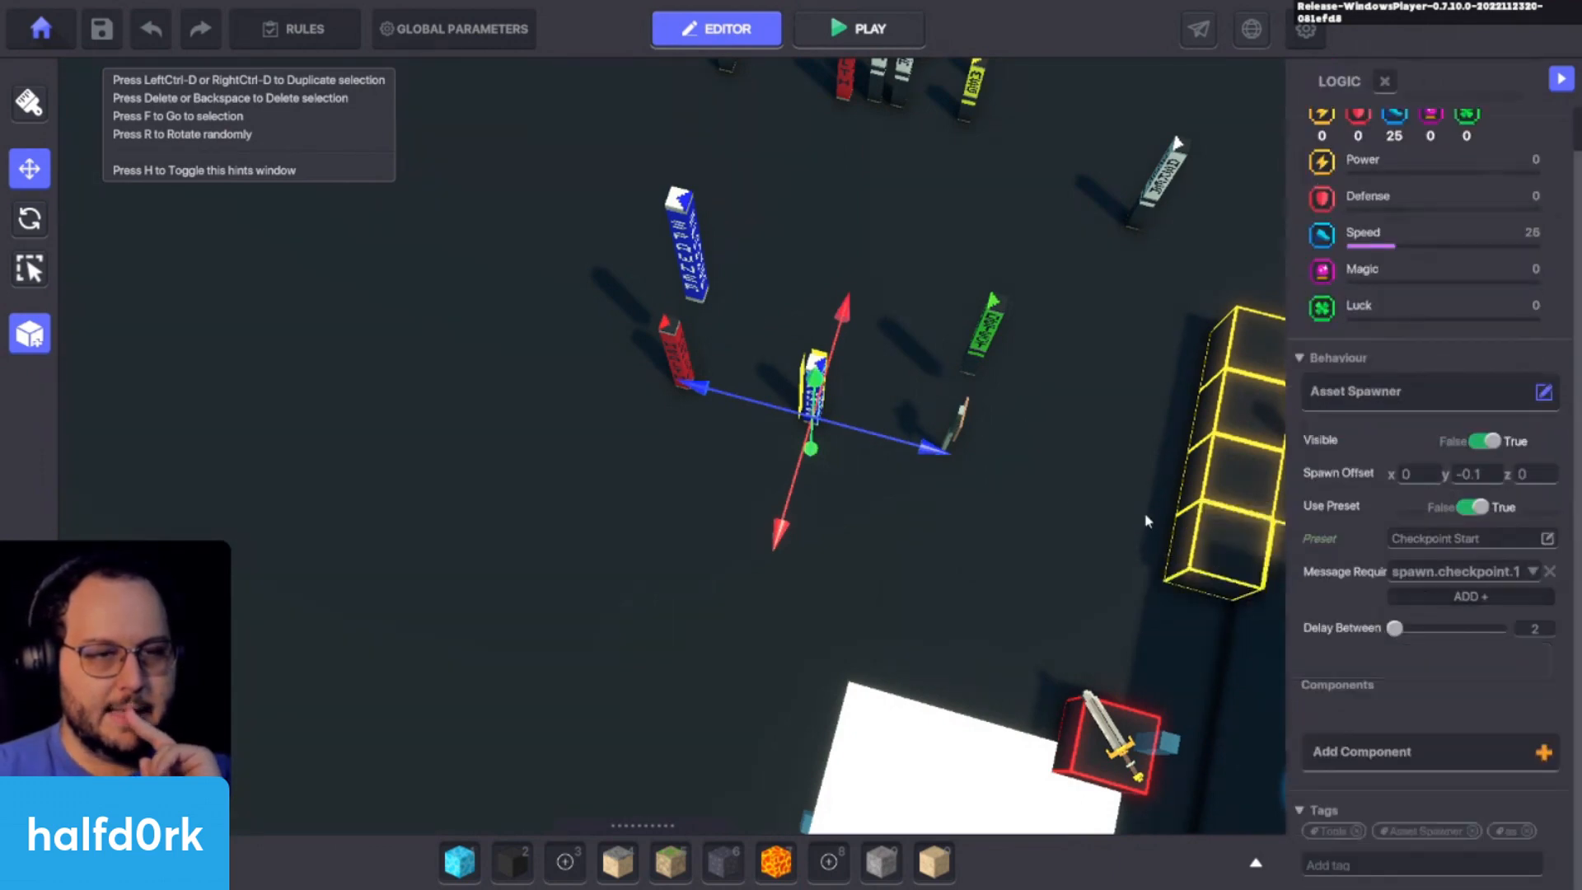
left_click(985, 354)
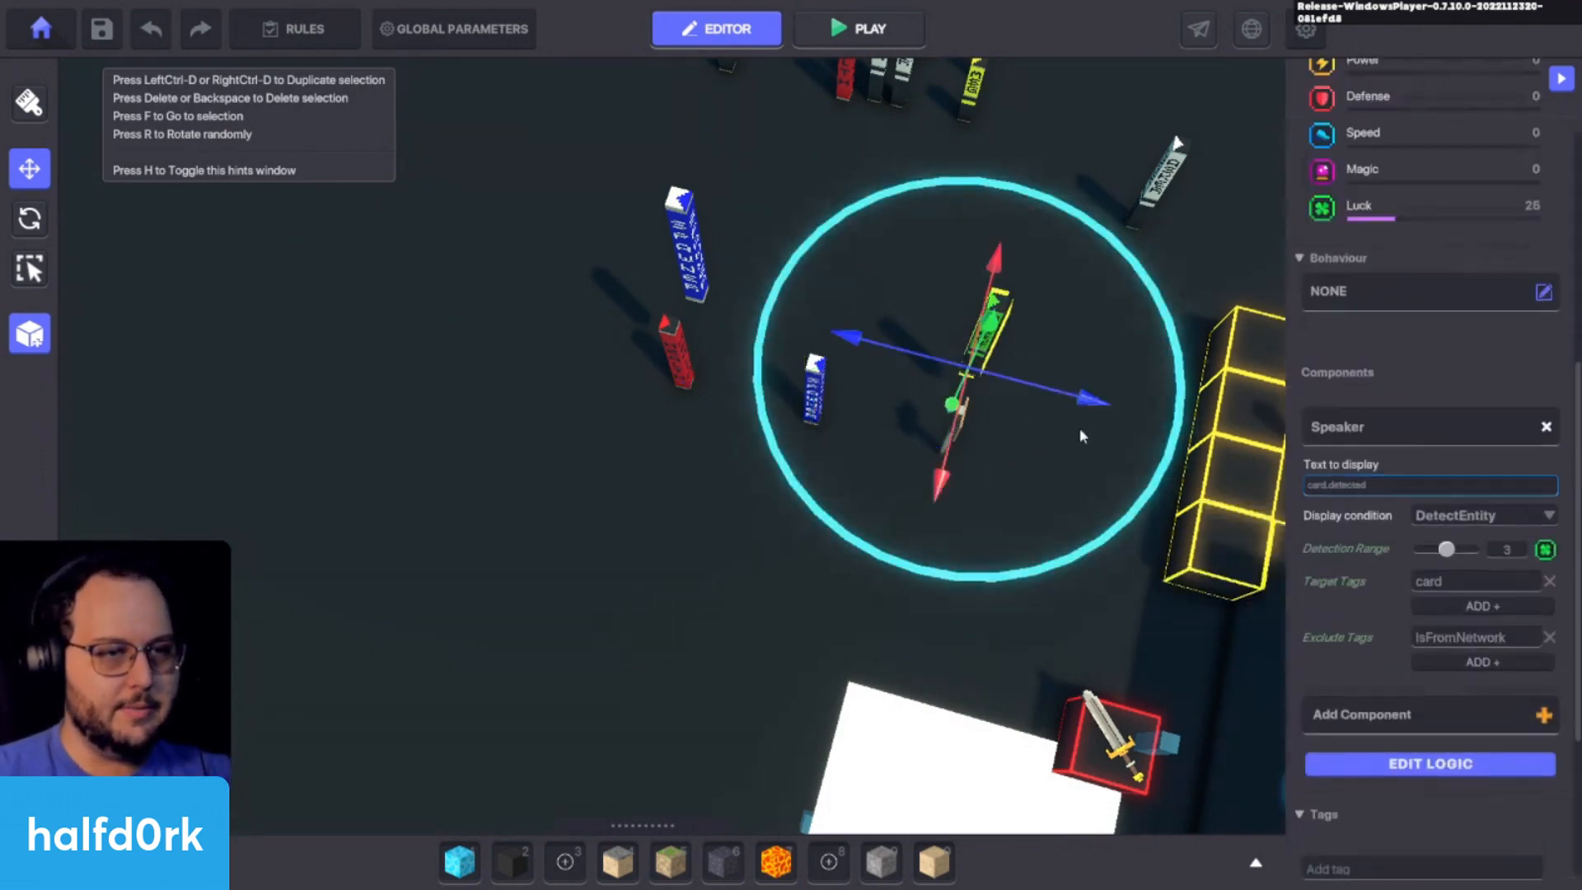
left_click(1432, 762)
scroll(1432, 762, "down", 6)
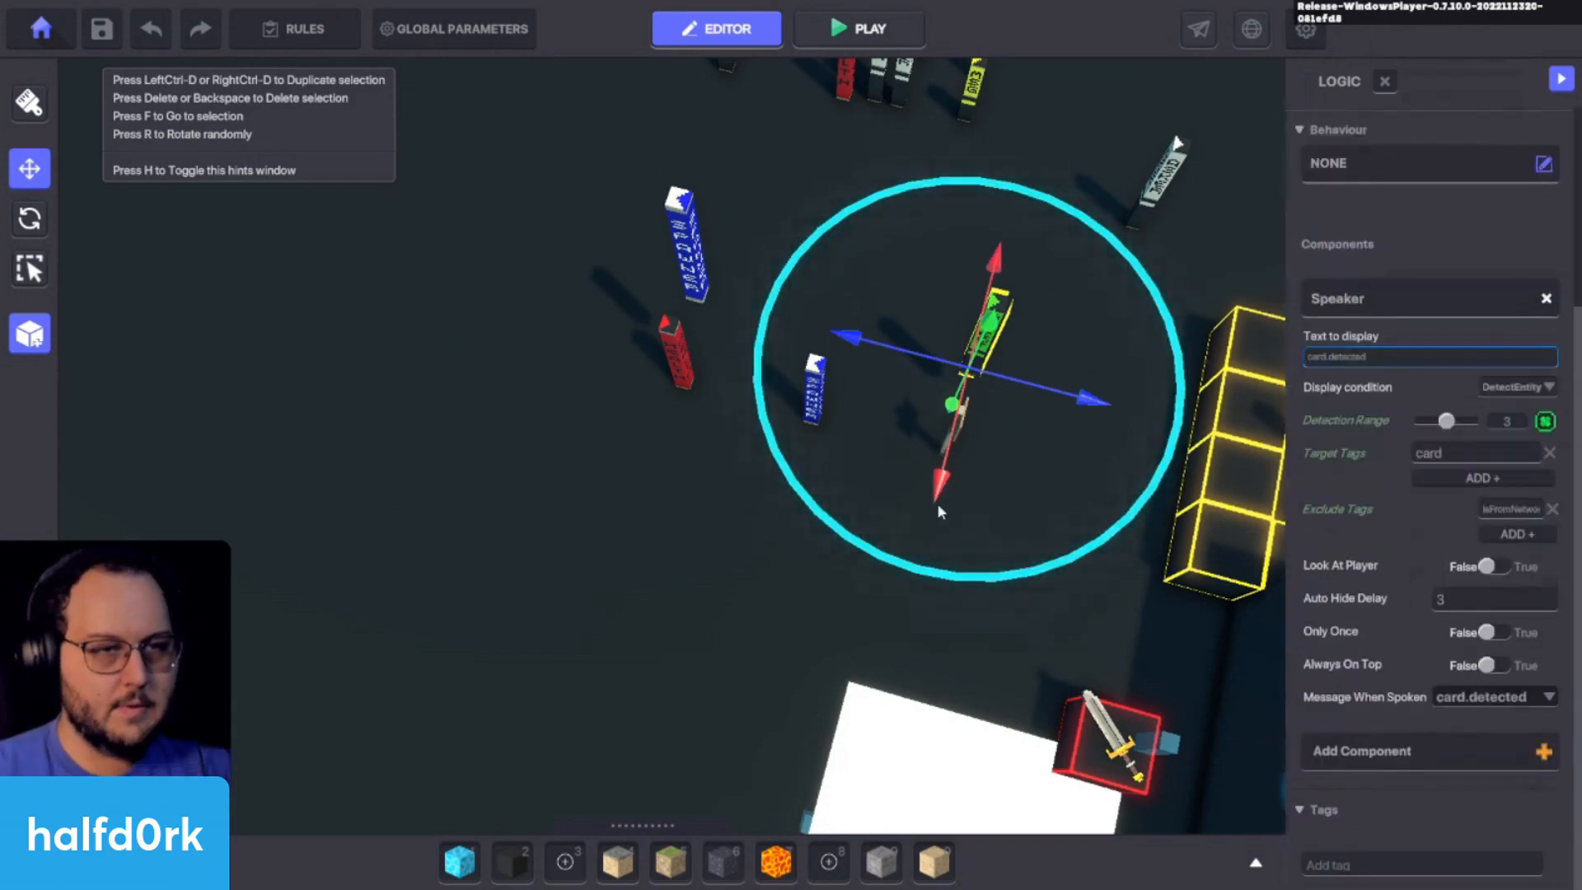
Step: Select and focus on the green detect lamp inside the yellow block grid to inspect its settings
right_click_drag(938, 503, 911, 216)
left_click(1050, 418)
left_click(940, 198)
key("f")
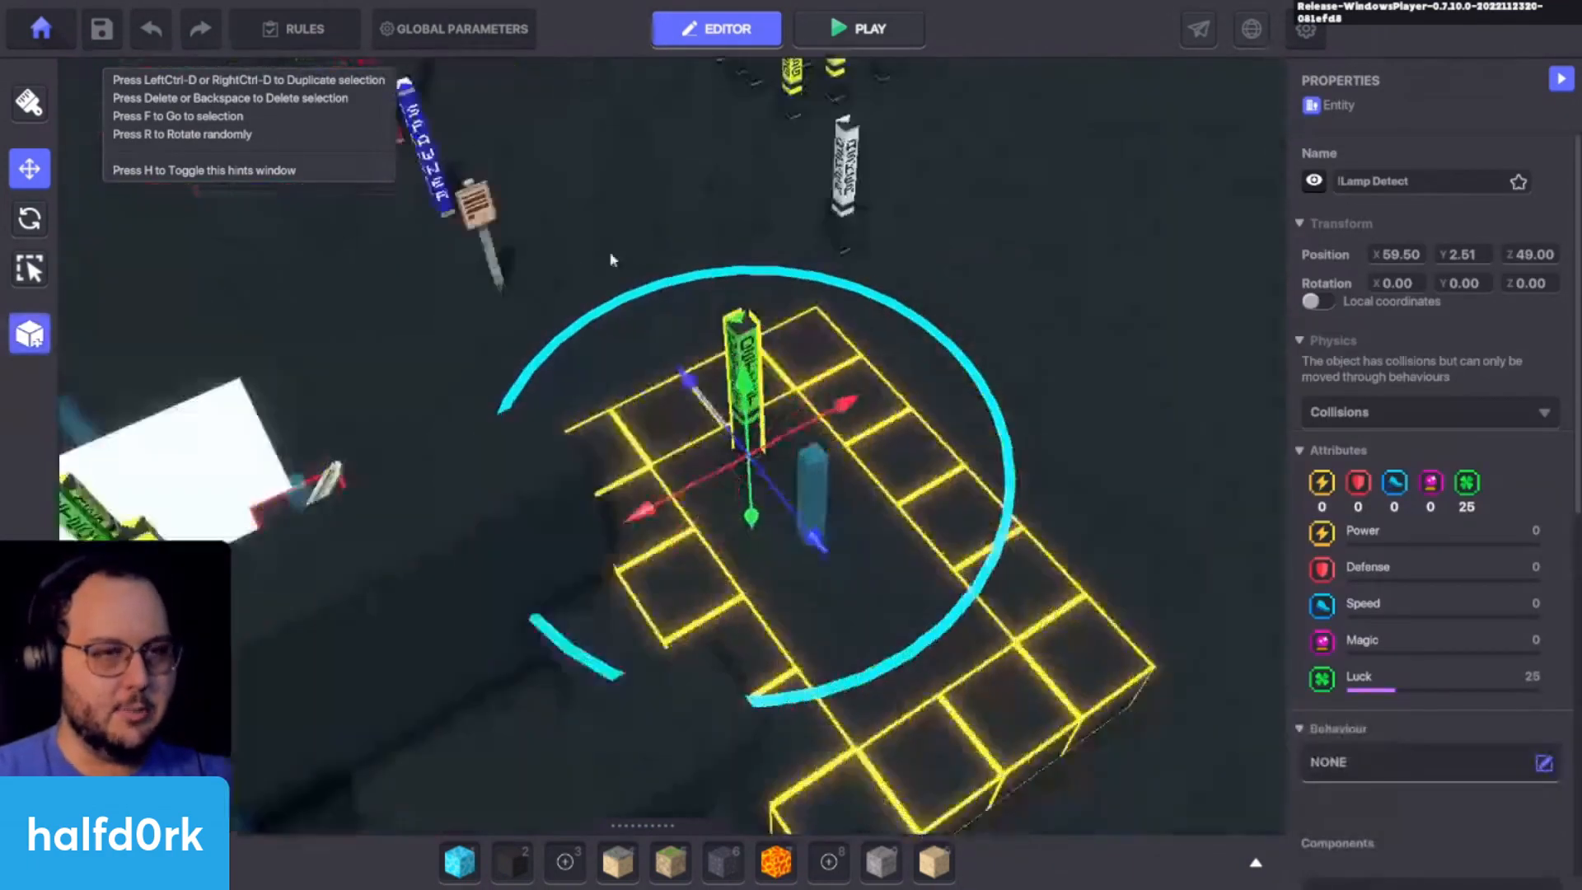
Step: Delete the !Lamp Detect and !Lamp Logic entities standing inside the yellow-outlined block frame
scroll(1383, 607, "down", 6)
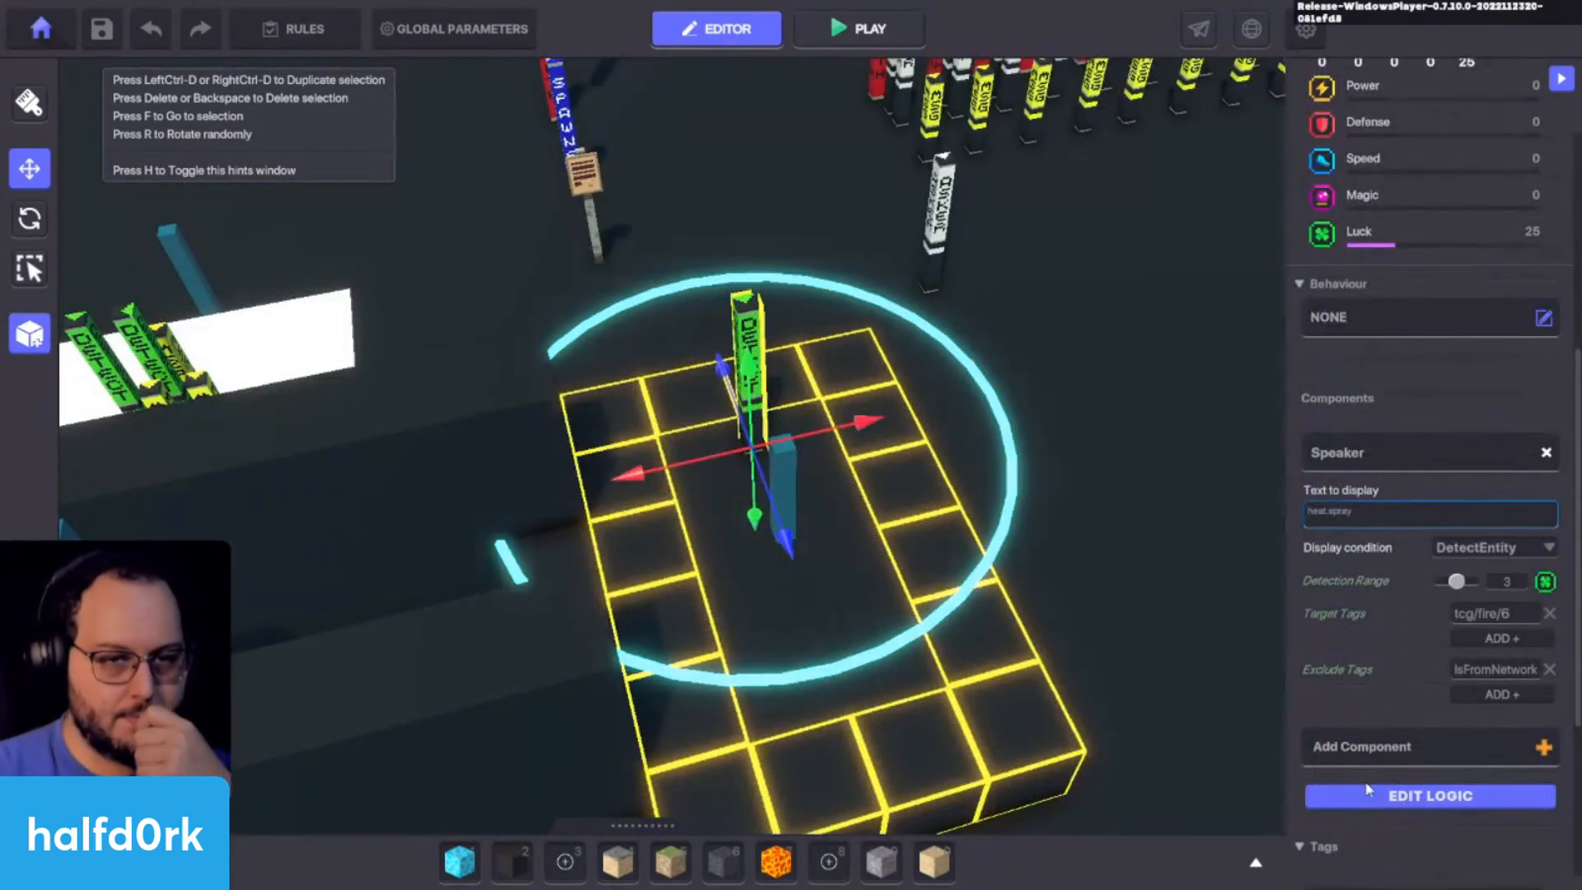
key("Delete")
left_click(781, 486)
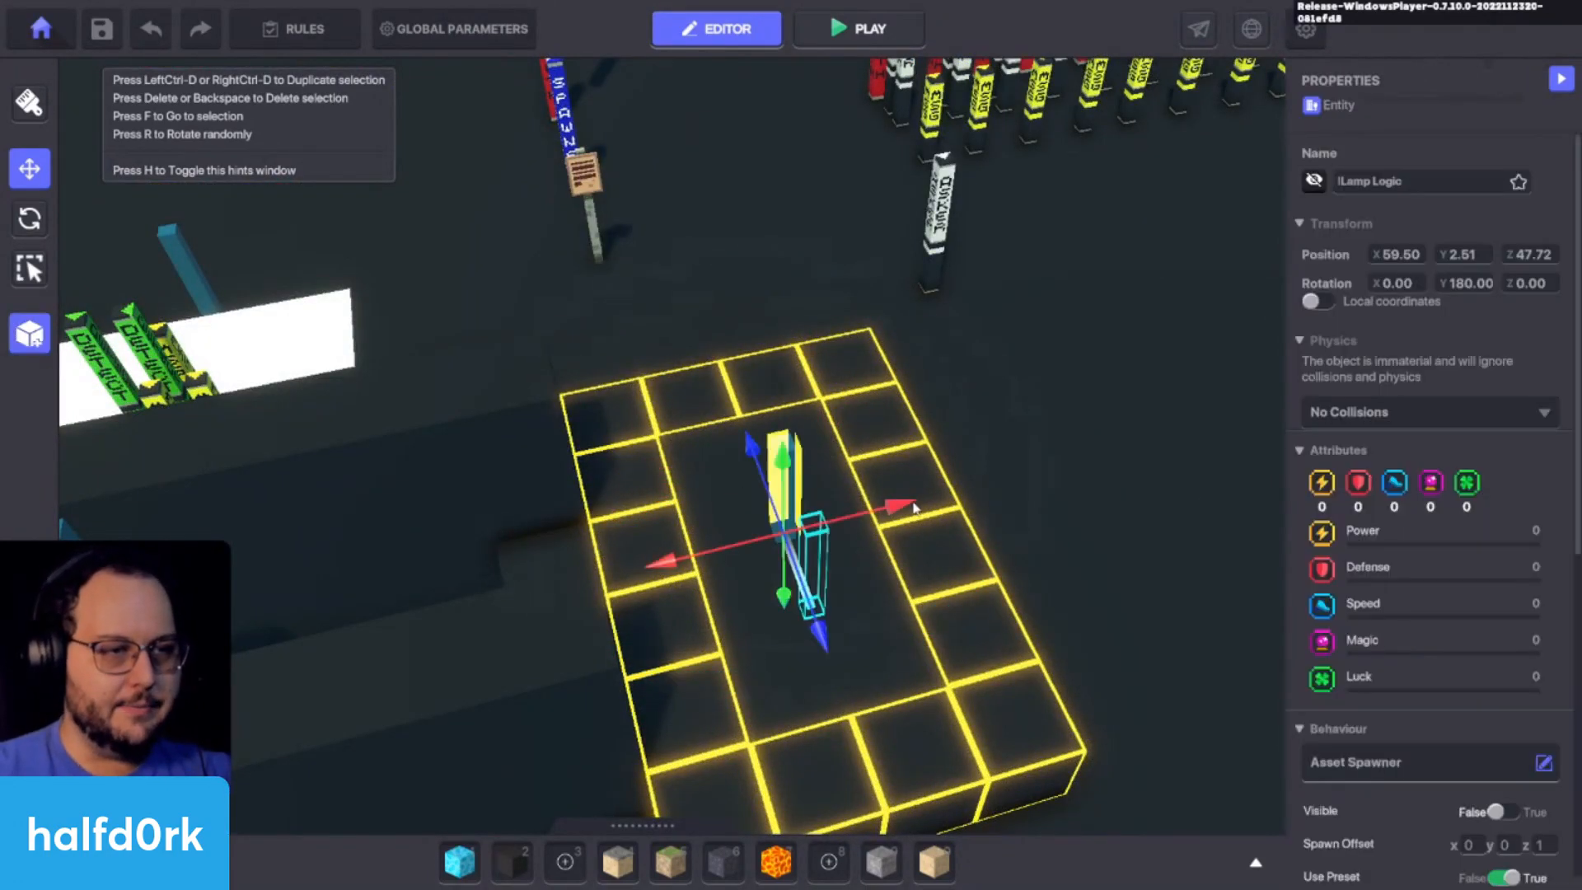
key("f")
scroll(1430, 763, "down", 5)
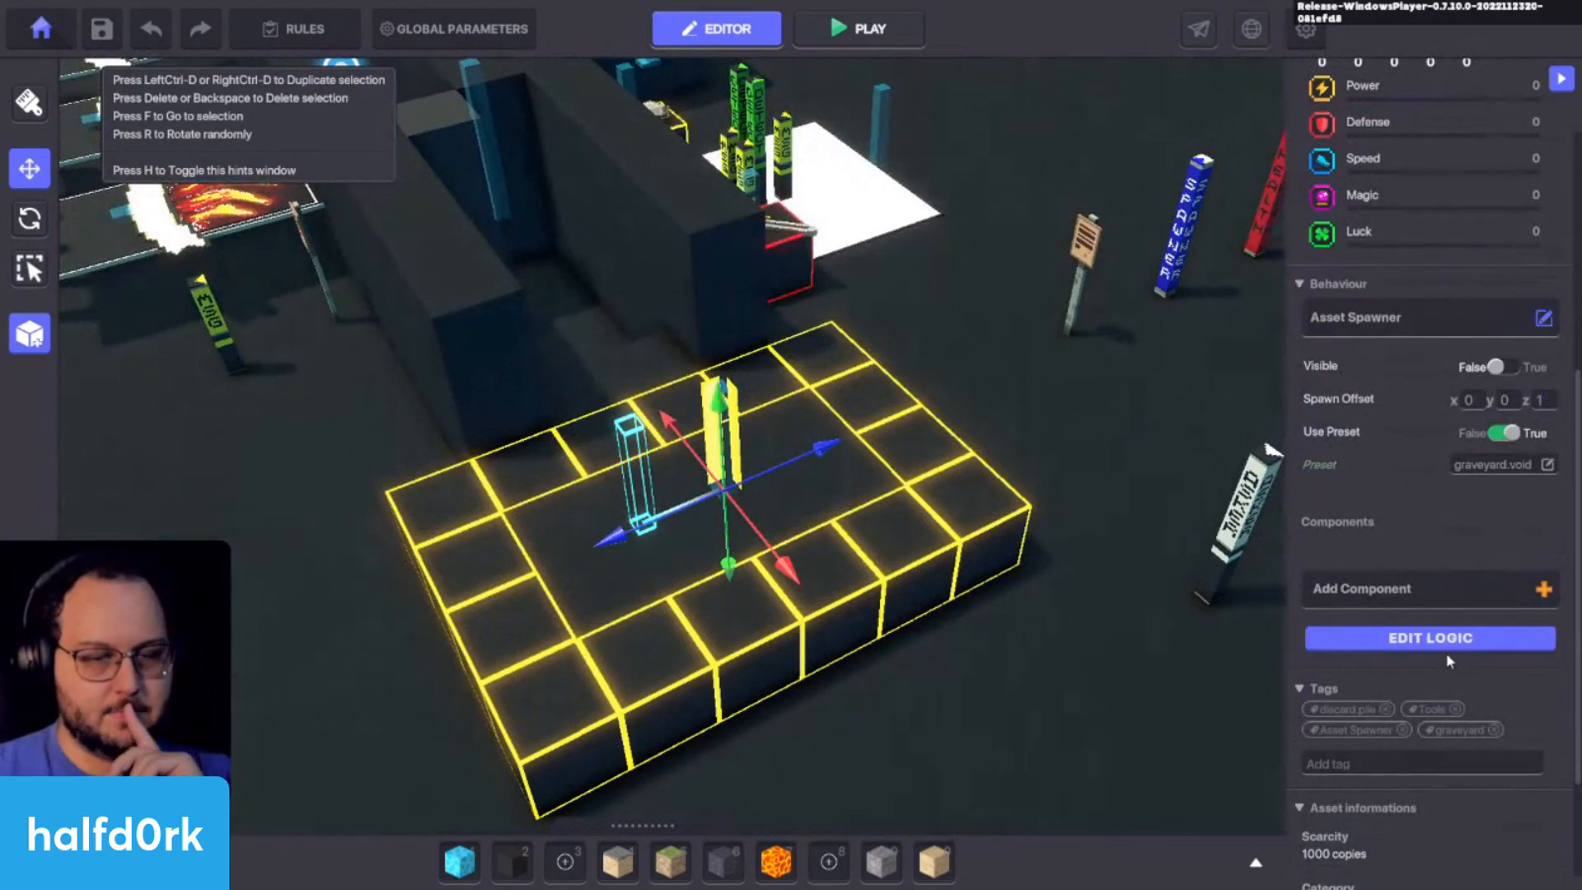
scroll(1374, 648, "up", 2)
key("Delete")
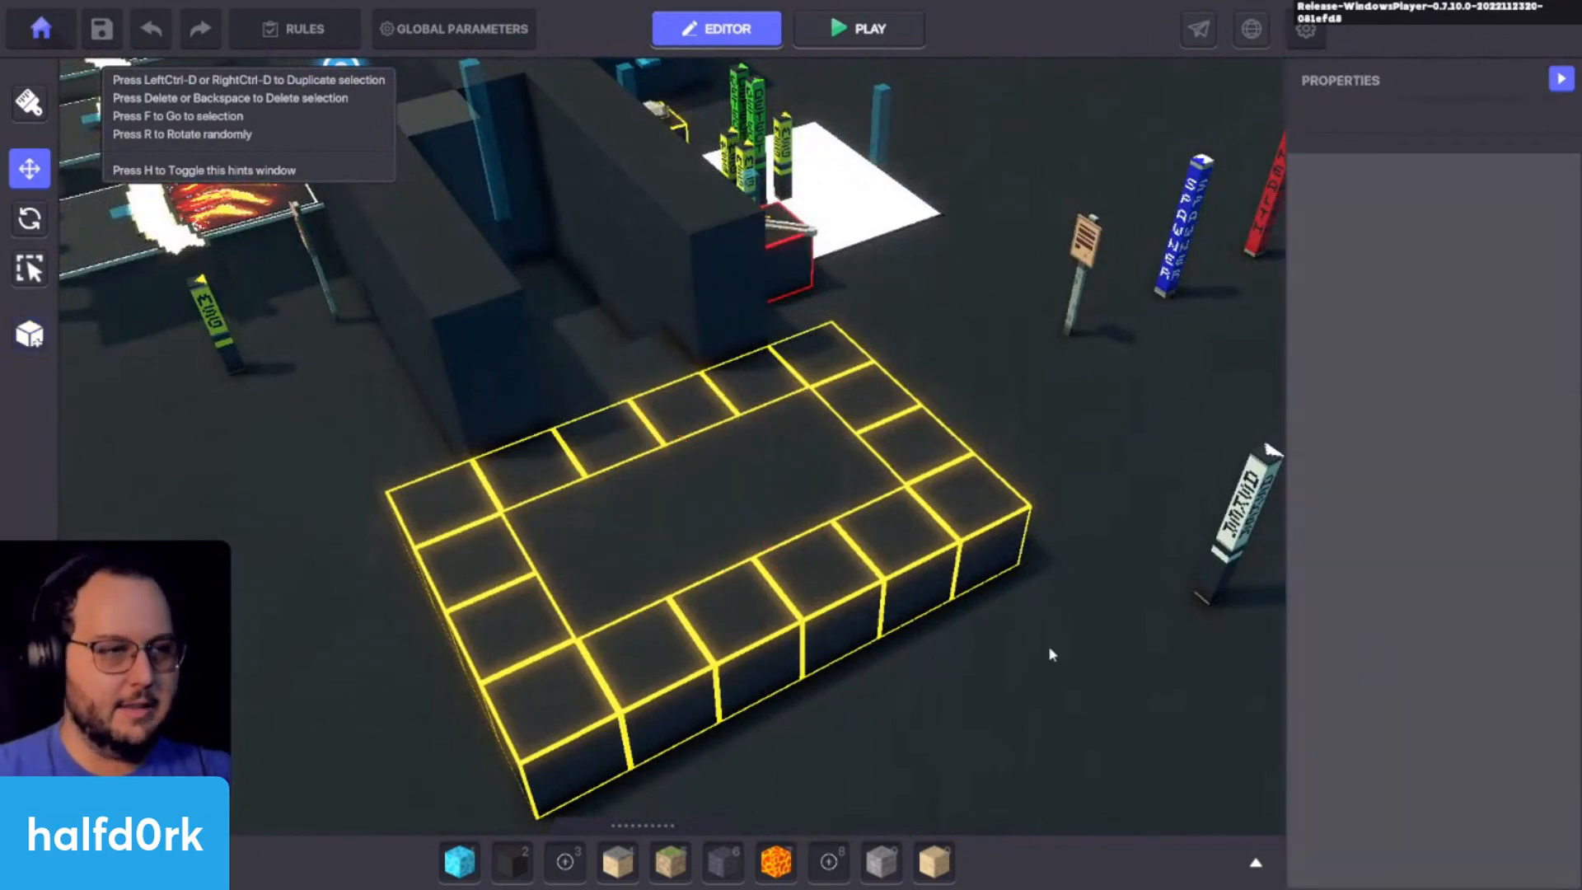
Step: Check the question, answer and message logic of the !Lamp Asker beside the yellow frame and delete the entity
right_click_drag(1049, 647, 943, 509)
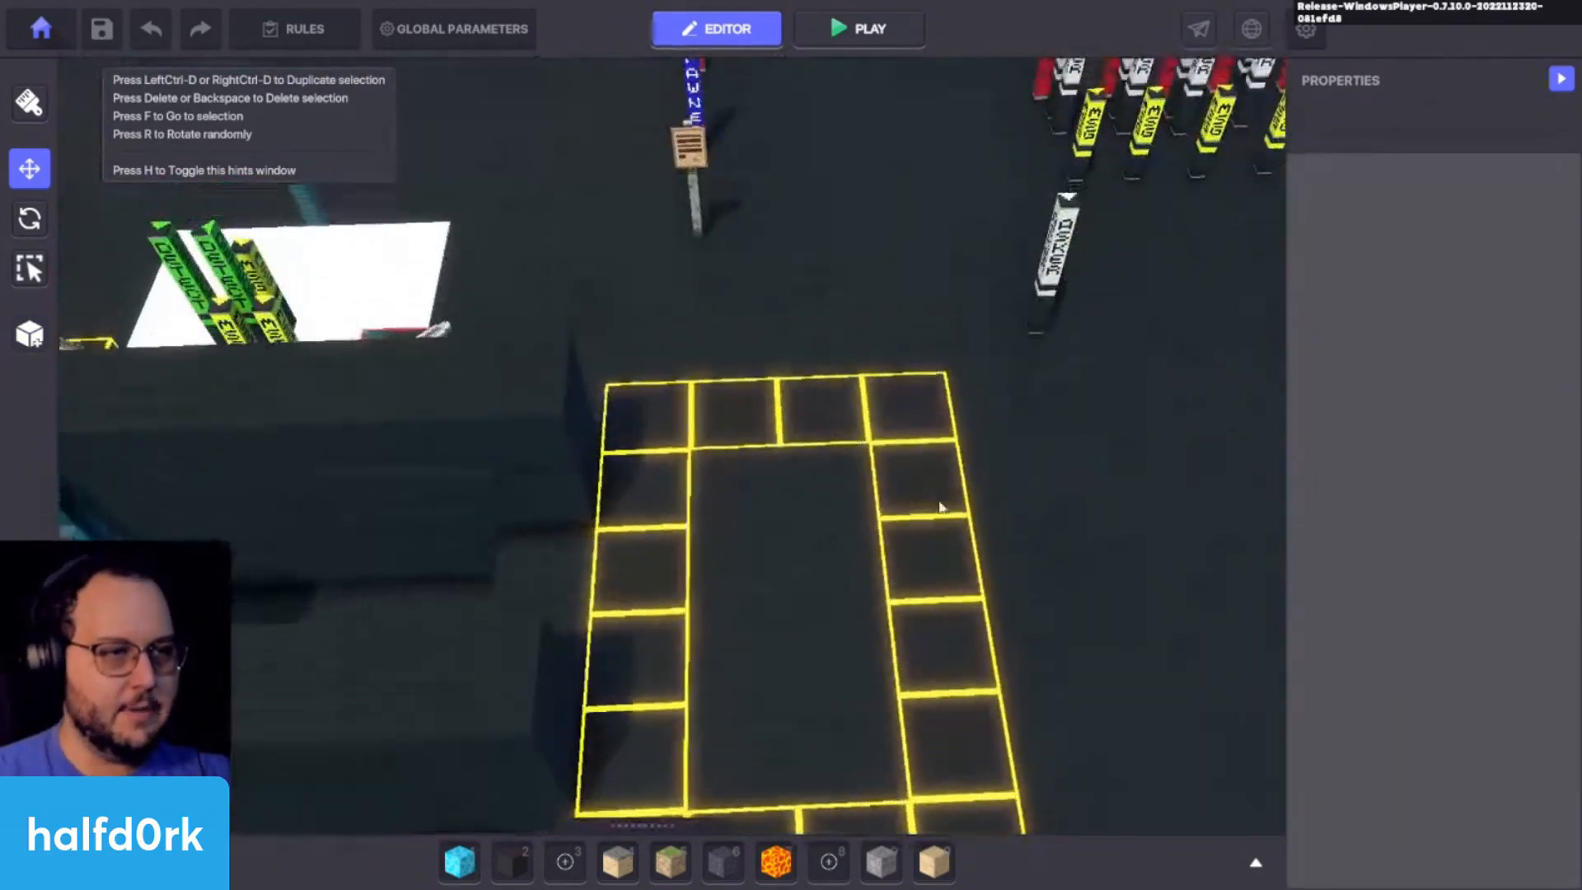
left_click(1048, 318)
key("f")
key("ctrl+d")
right_click_drag(1053, 356, 844, 496)
key("f")
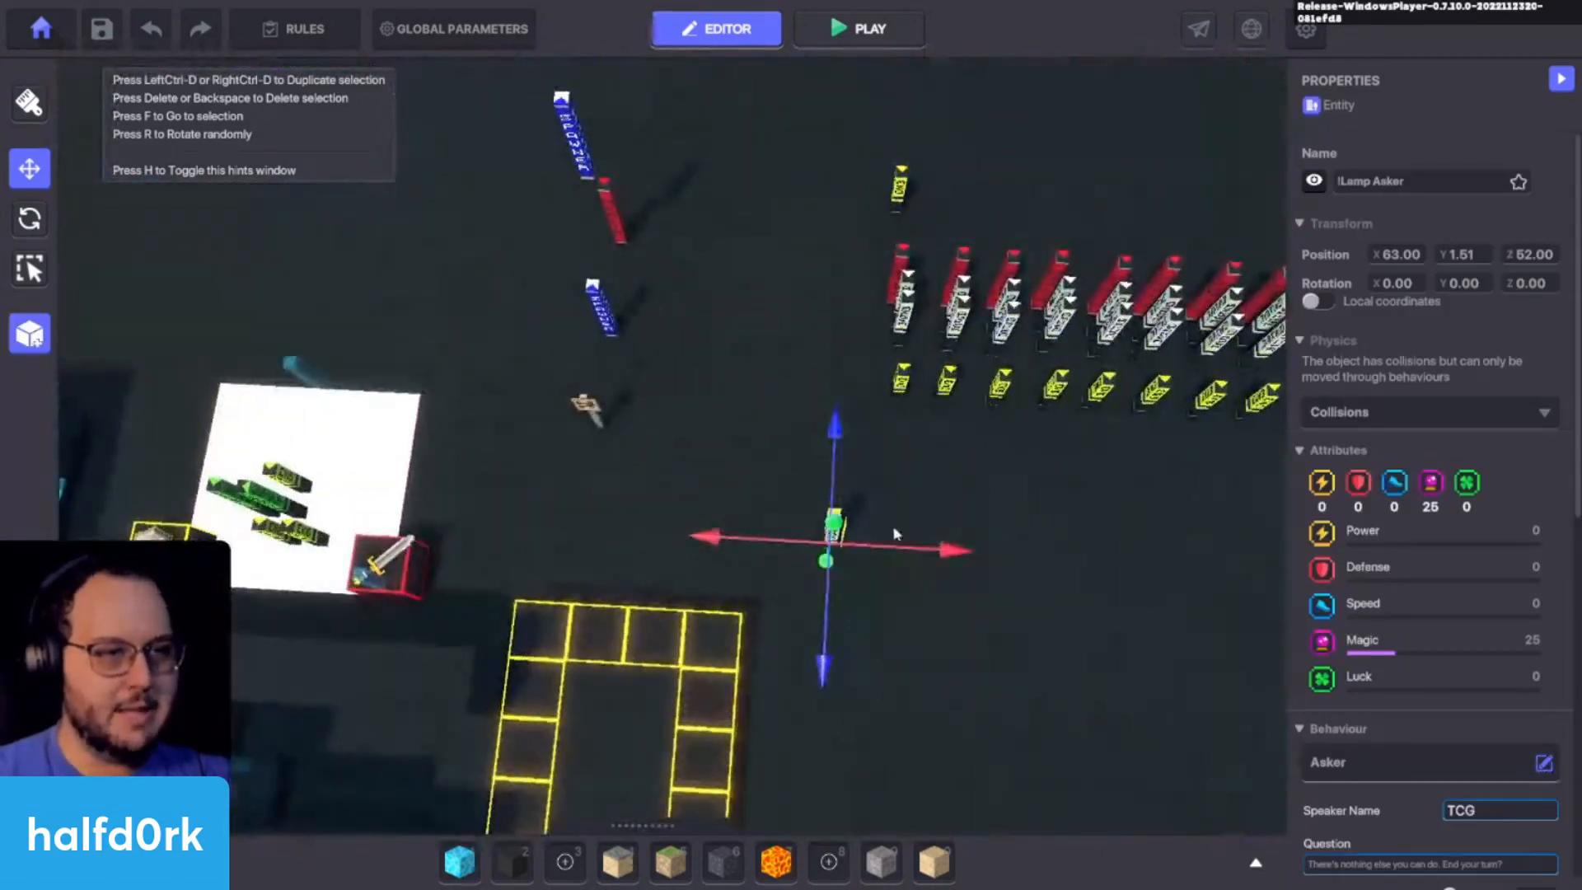
scroll(1393, 709, "down", 3)
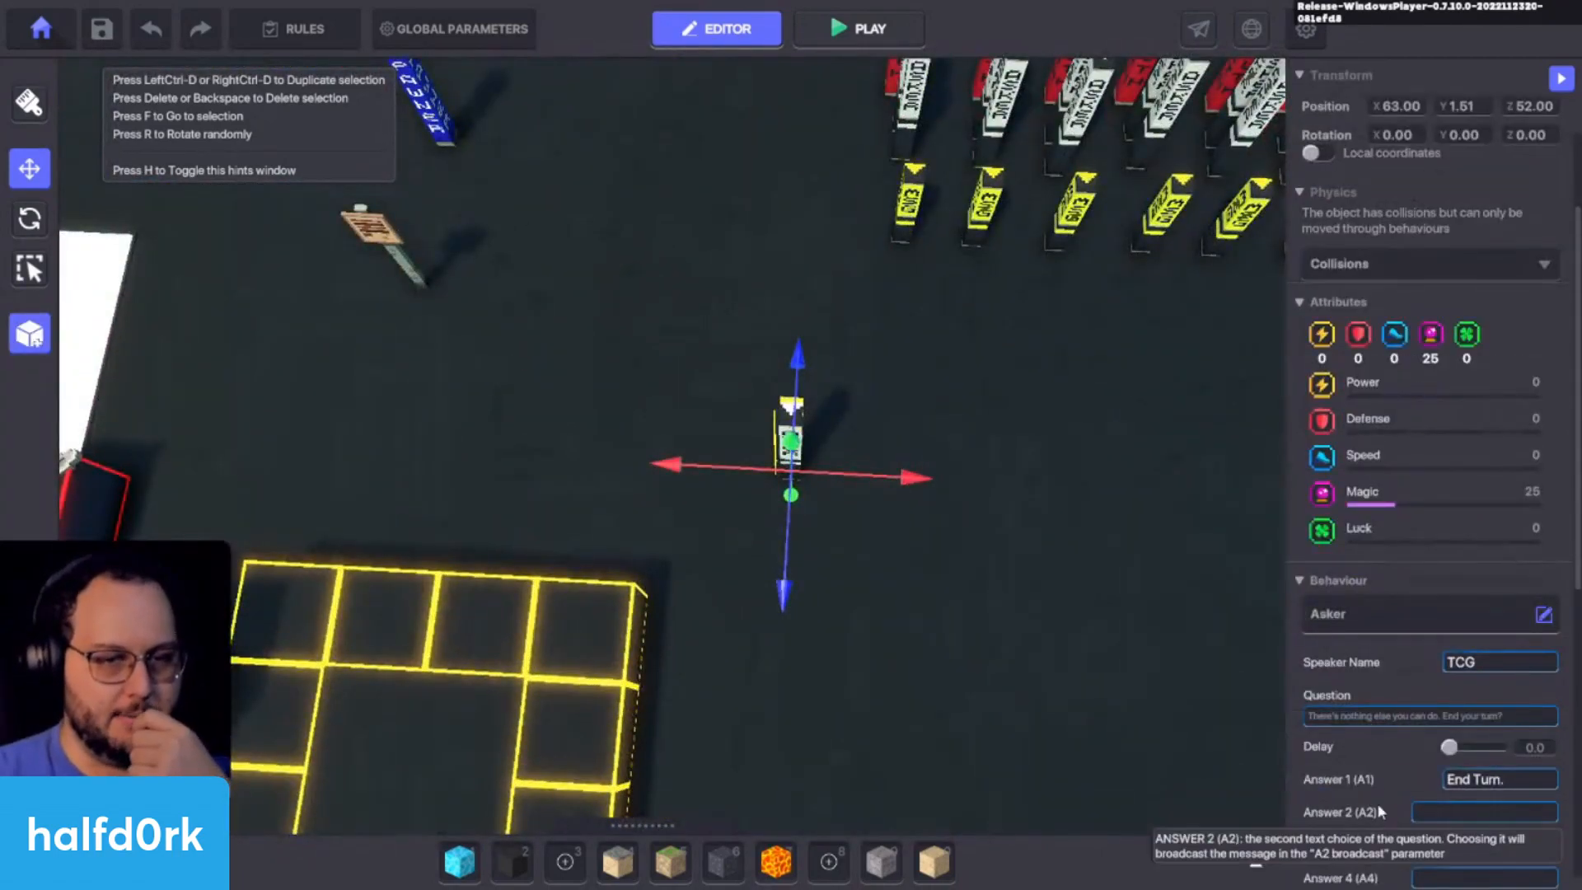
scroll(1362, 806, "down", 4)
scroll(972, 631, "down", 3)
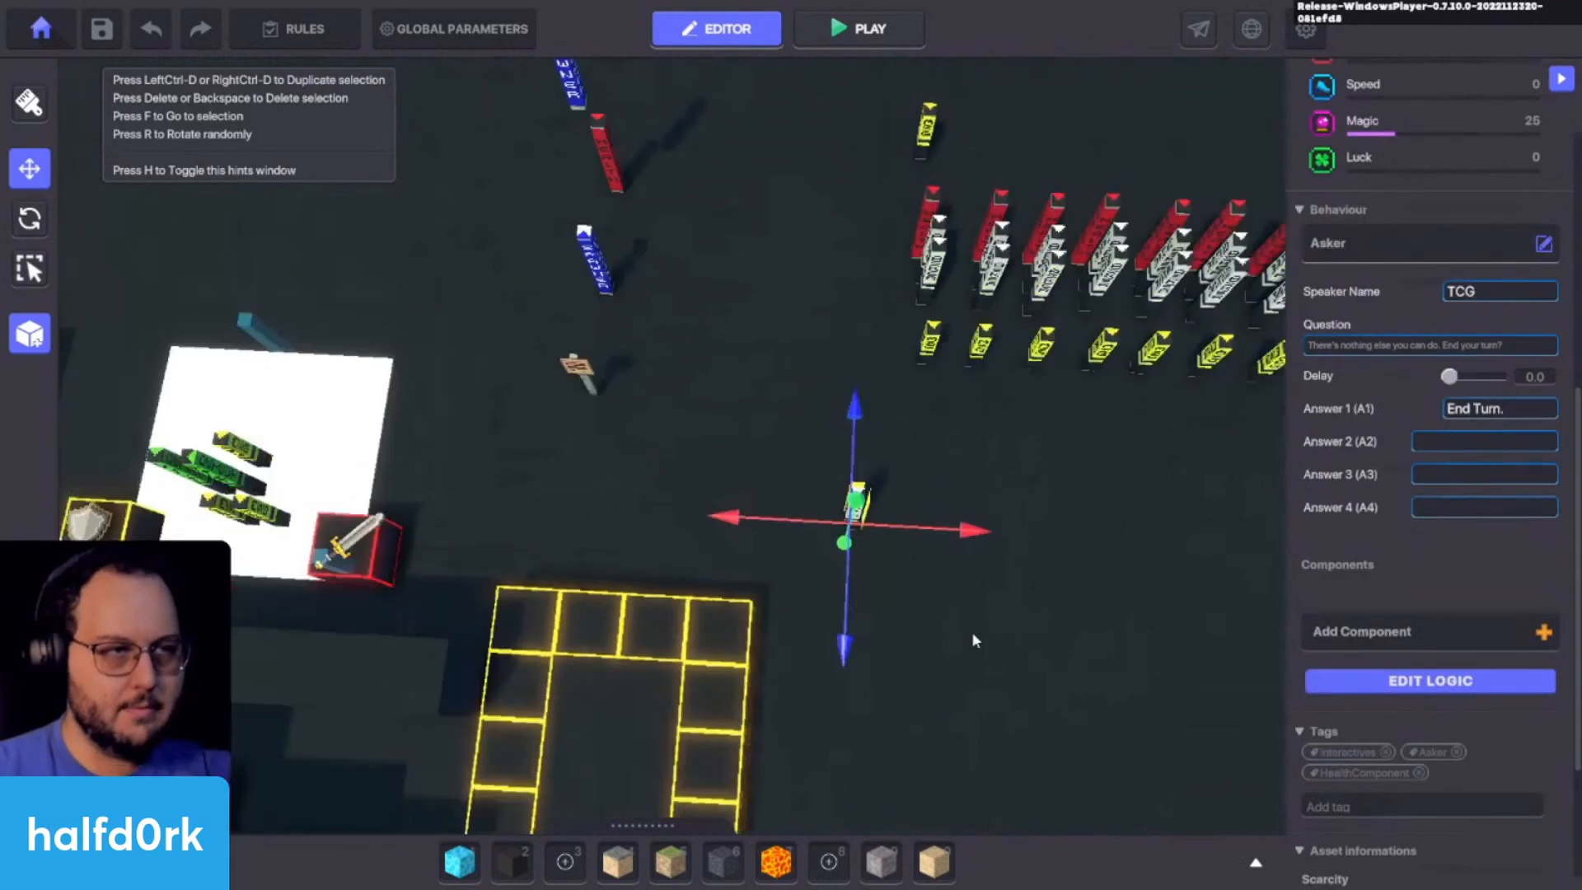
left_click_drag(901, 549, 970, 432)
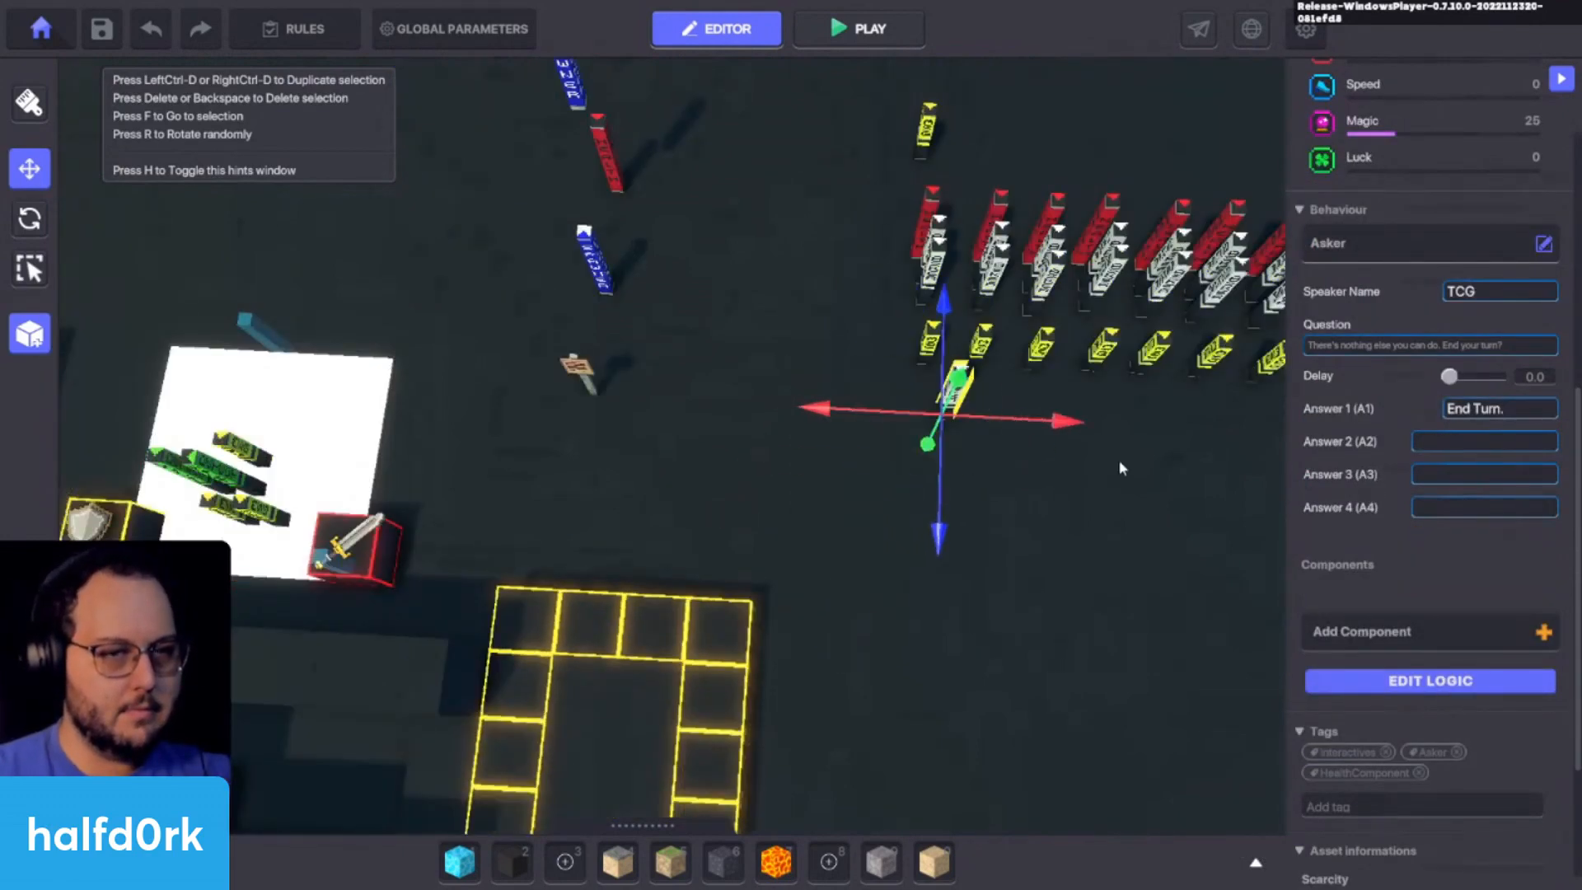
left_click(1414, 681)
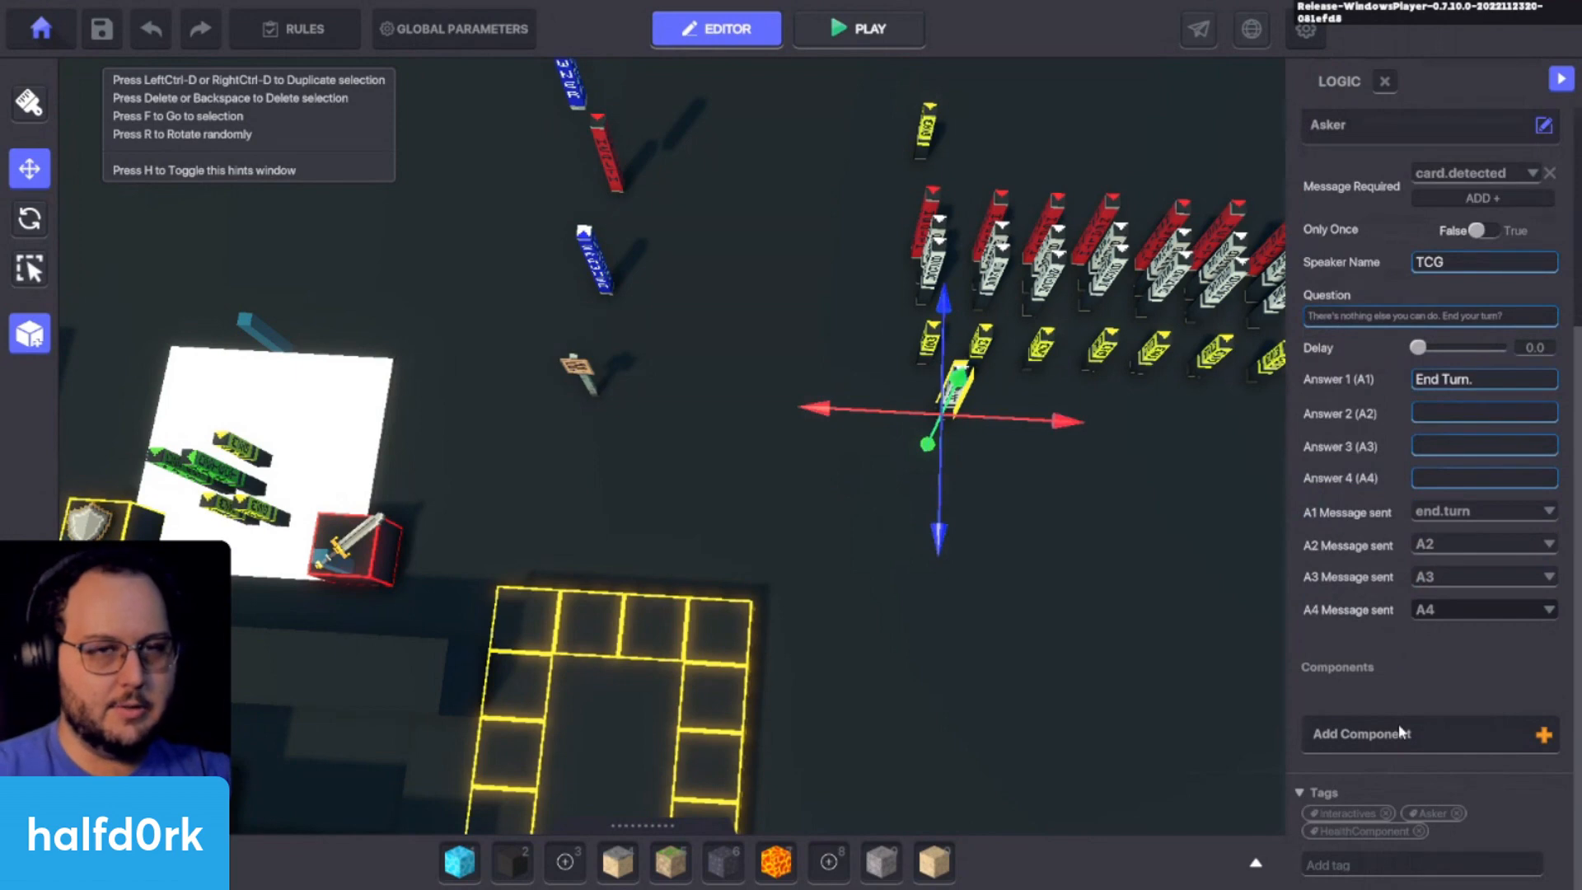
key("Delete")
Step: Examine the Speaker and Indicator components of the Sign and the message it sends when spoken
left_click(601, 399)
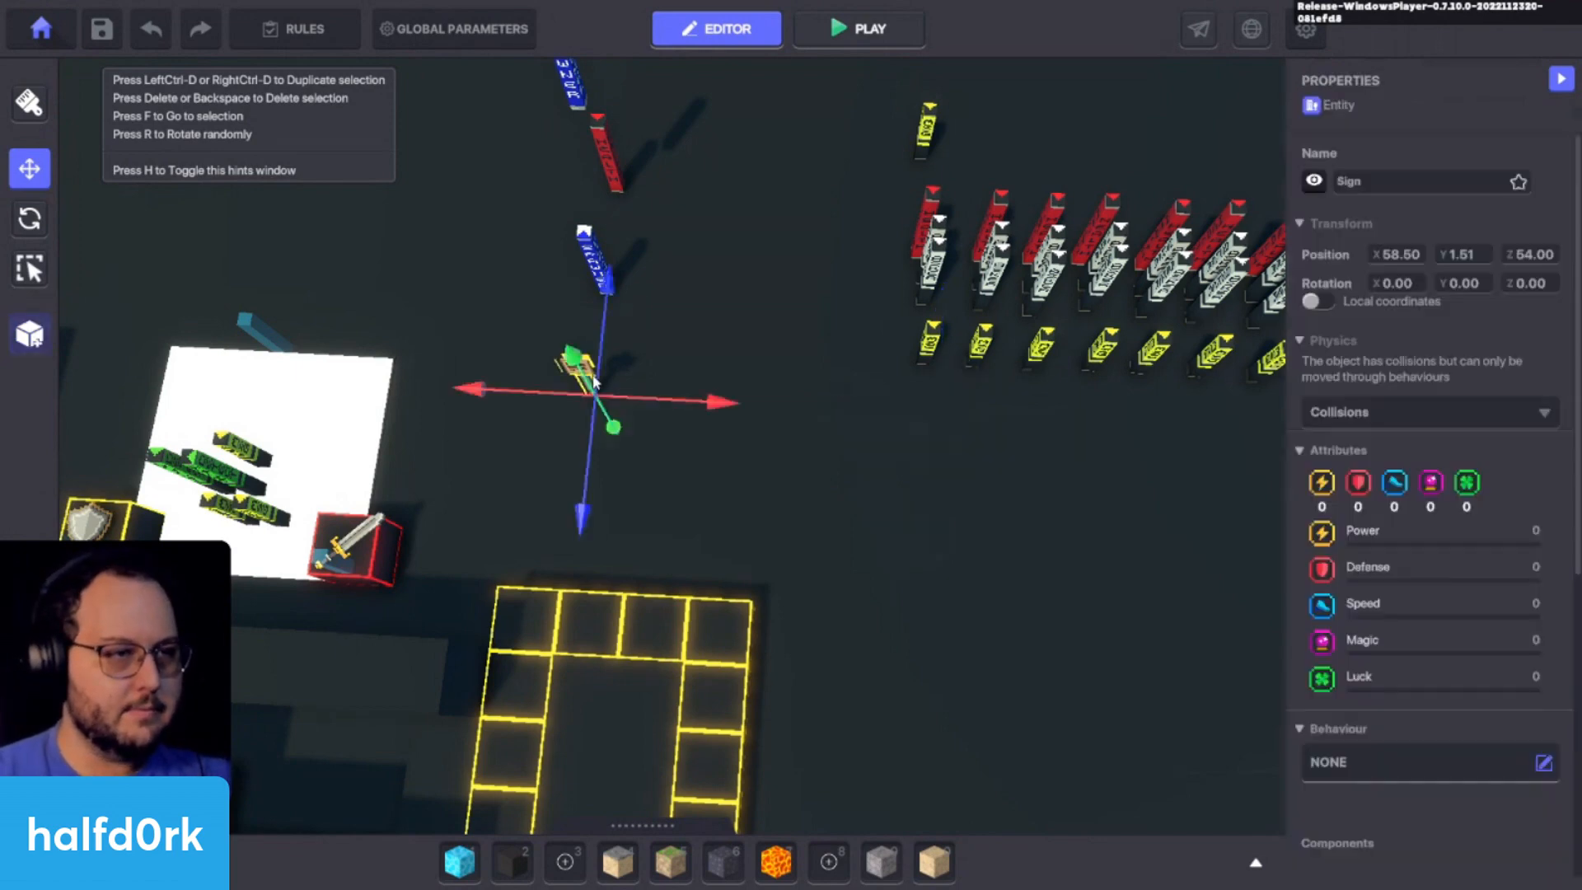
key("f")
scroll(1464, 719, "down", 5)
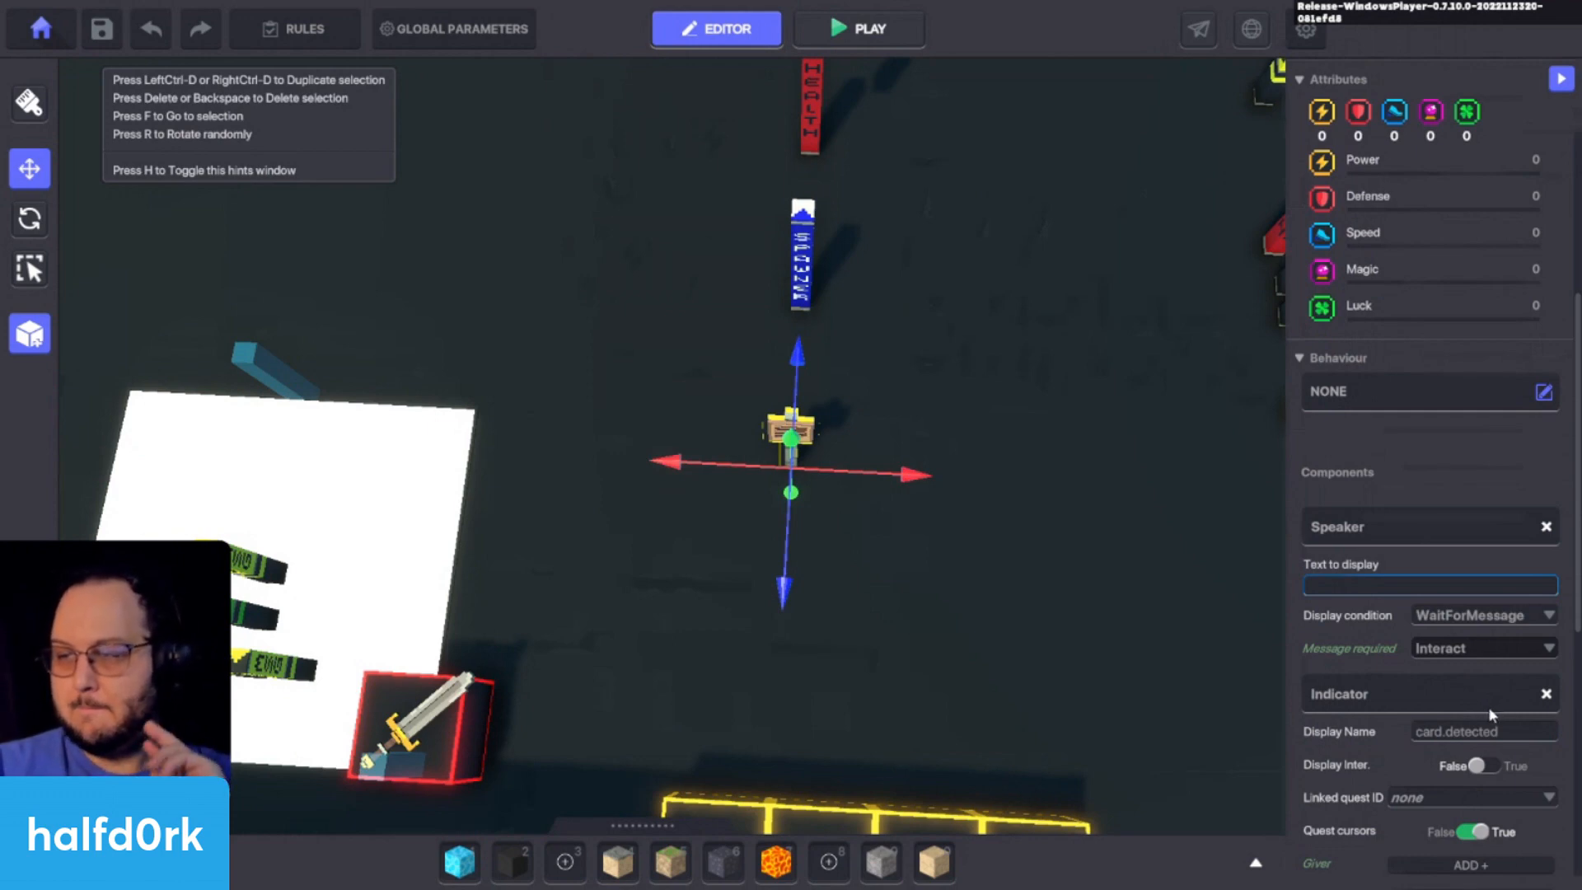
scroll(1427, 679, "down", 3)
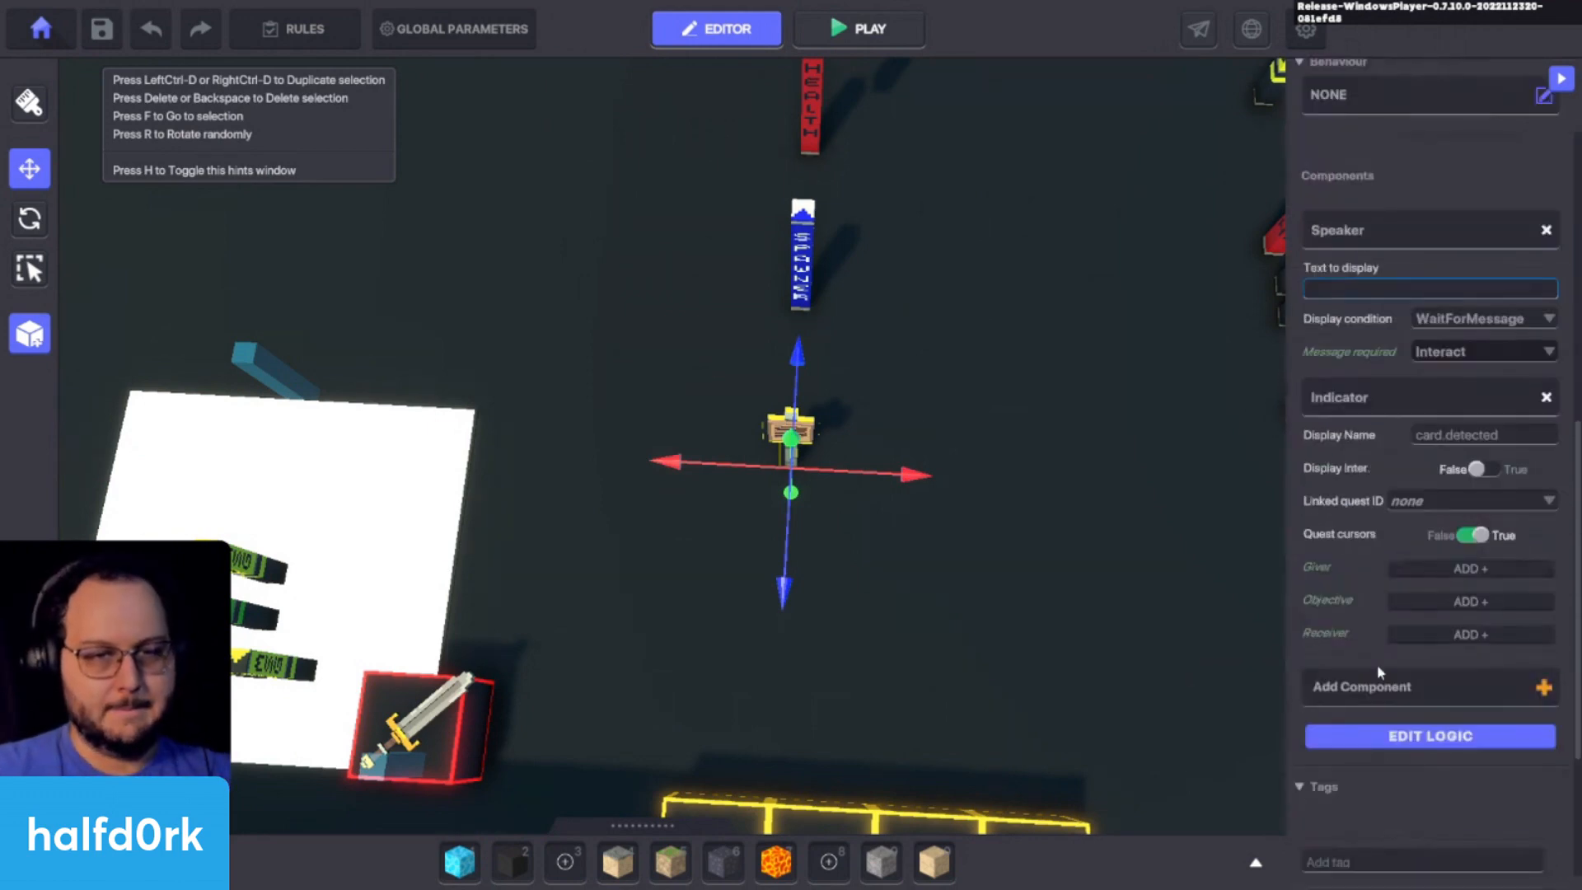
left_click(1401, 733)
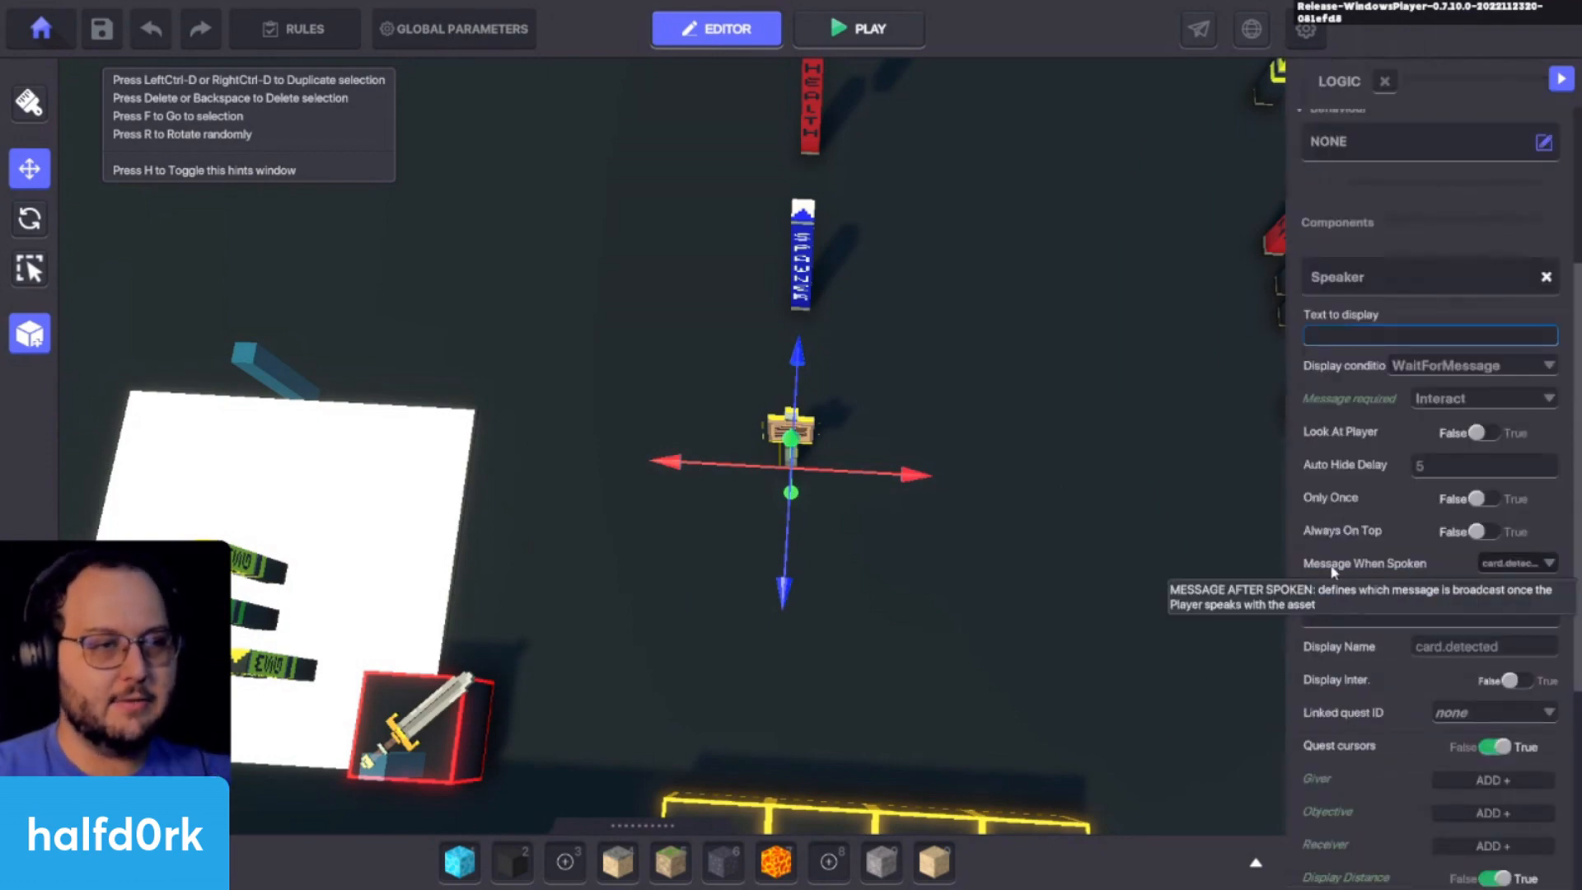
left_click(1211, 514)
Step: Check the logic of the spawner behind the sign and move it into the central corridor near the avatar's portal
left_click(805, 253)
key("f")
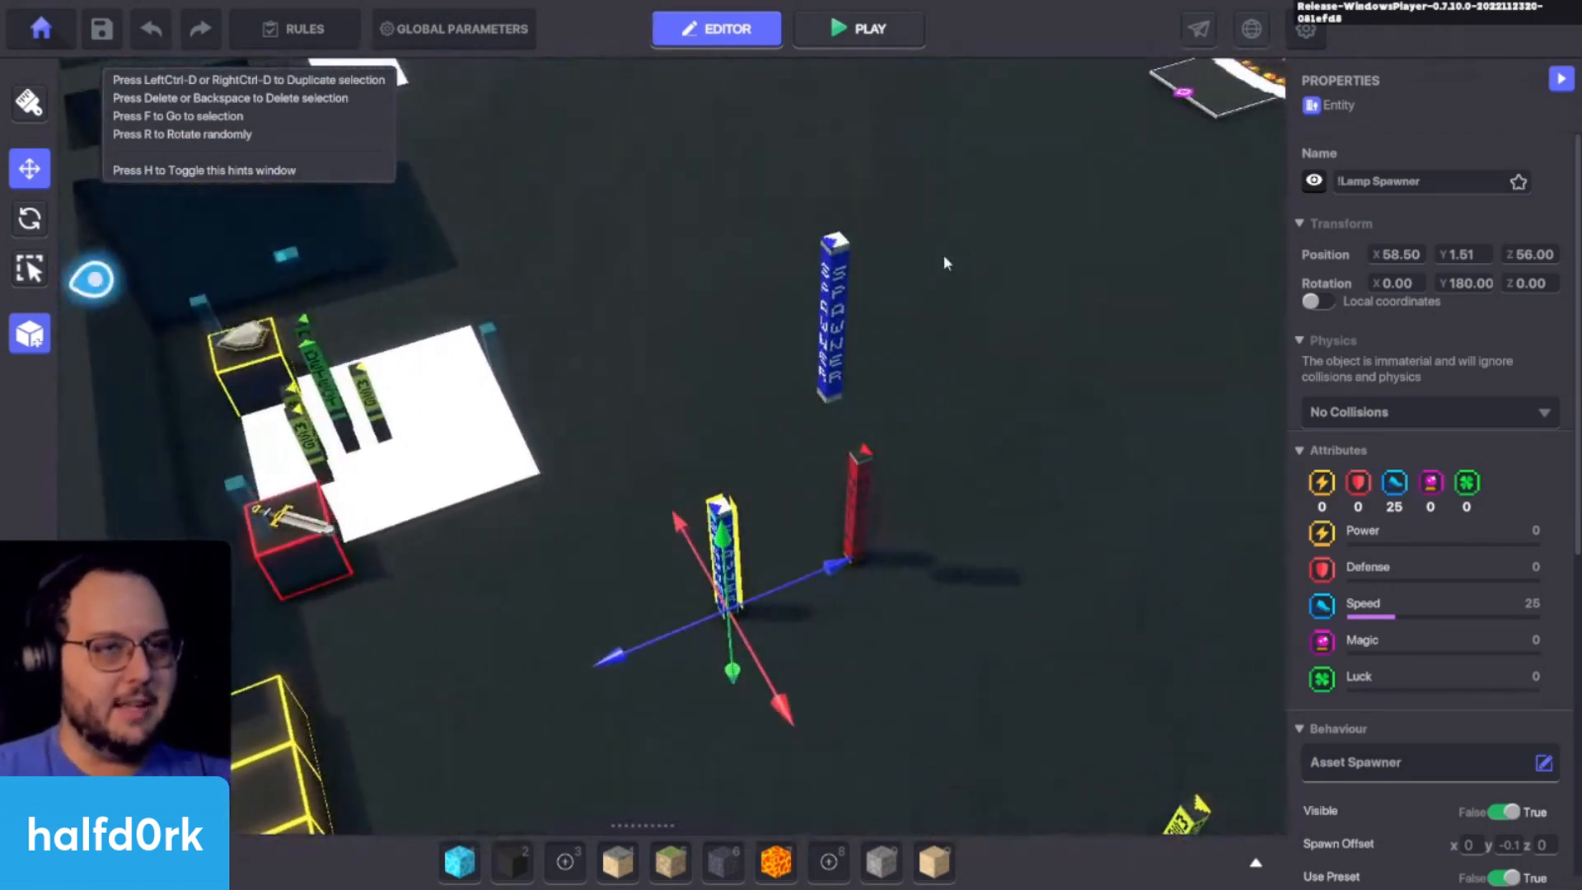
scroll(1409, 420, "down", 3)
scroll(1430, 698, "down", 3)
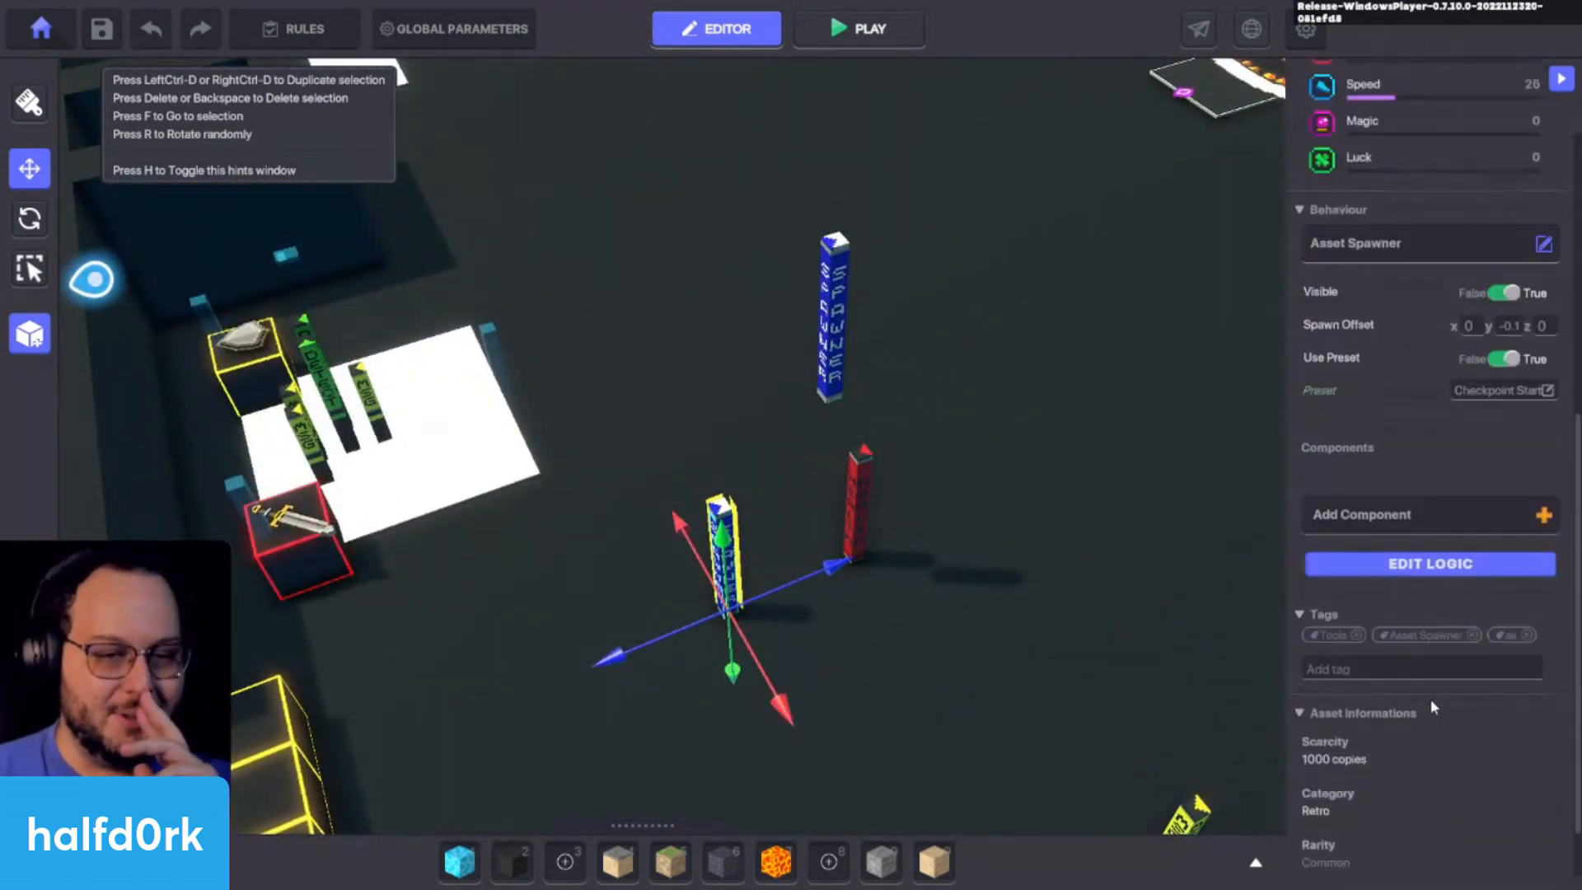
left_click(1475, 564)
left_click_drag(1283, 528, 1088, 516)
scroll(839, 536, "down", 5)
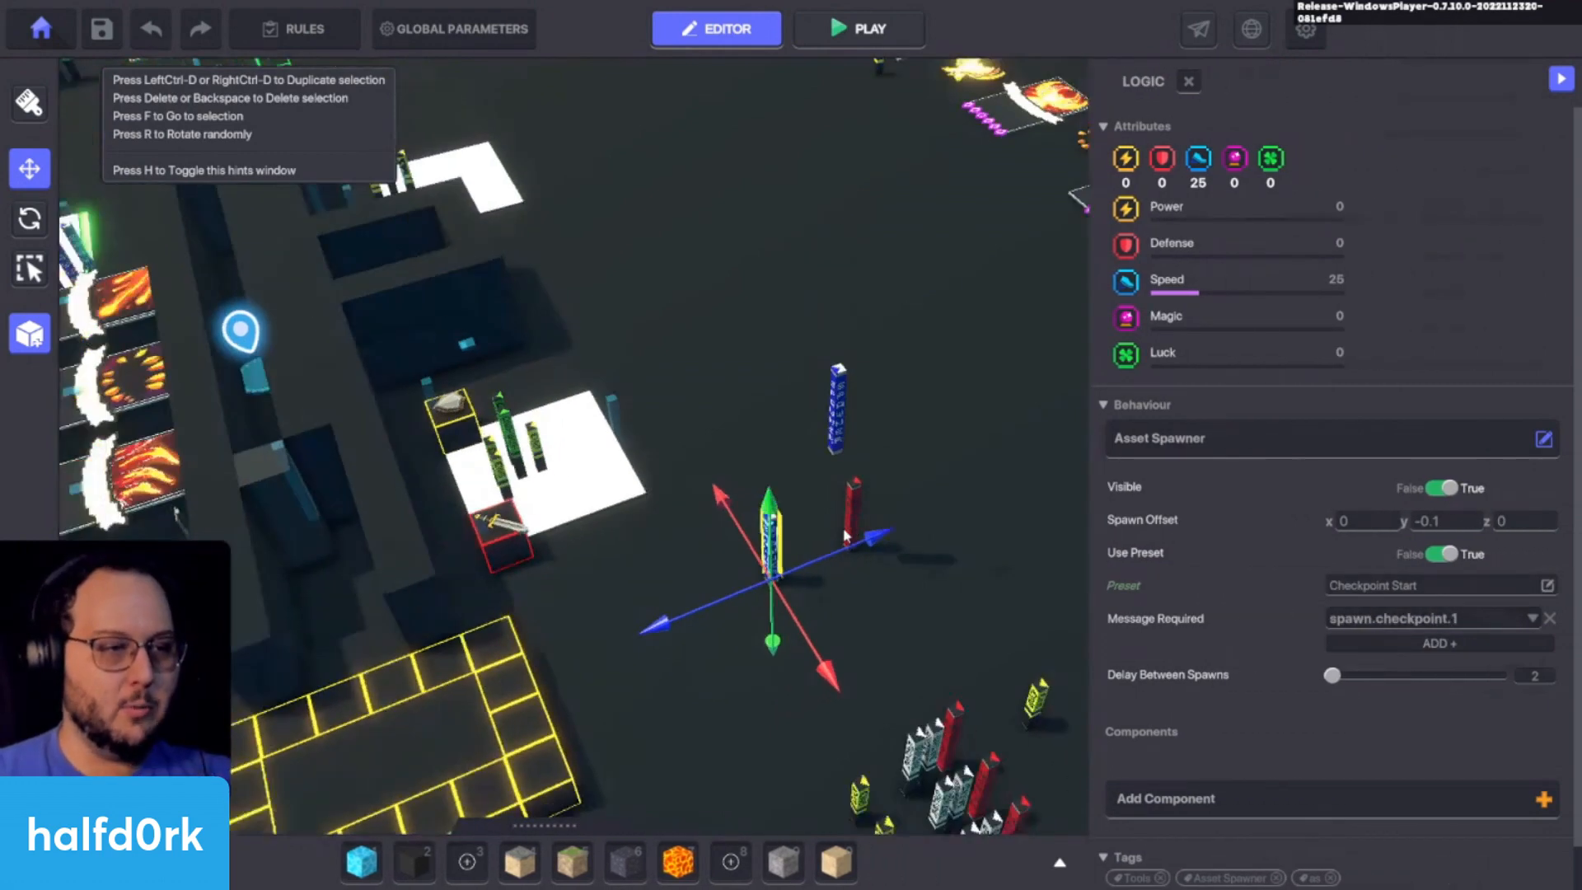
left_click_drag(830, 573, 428, 458)
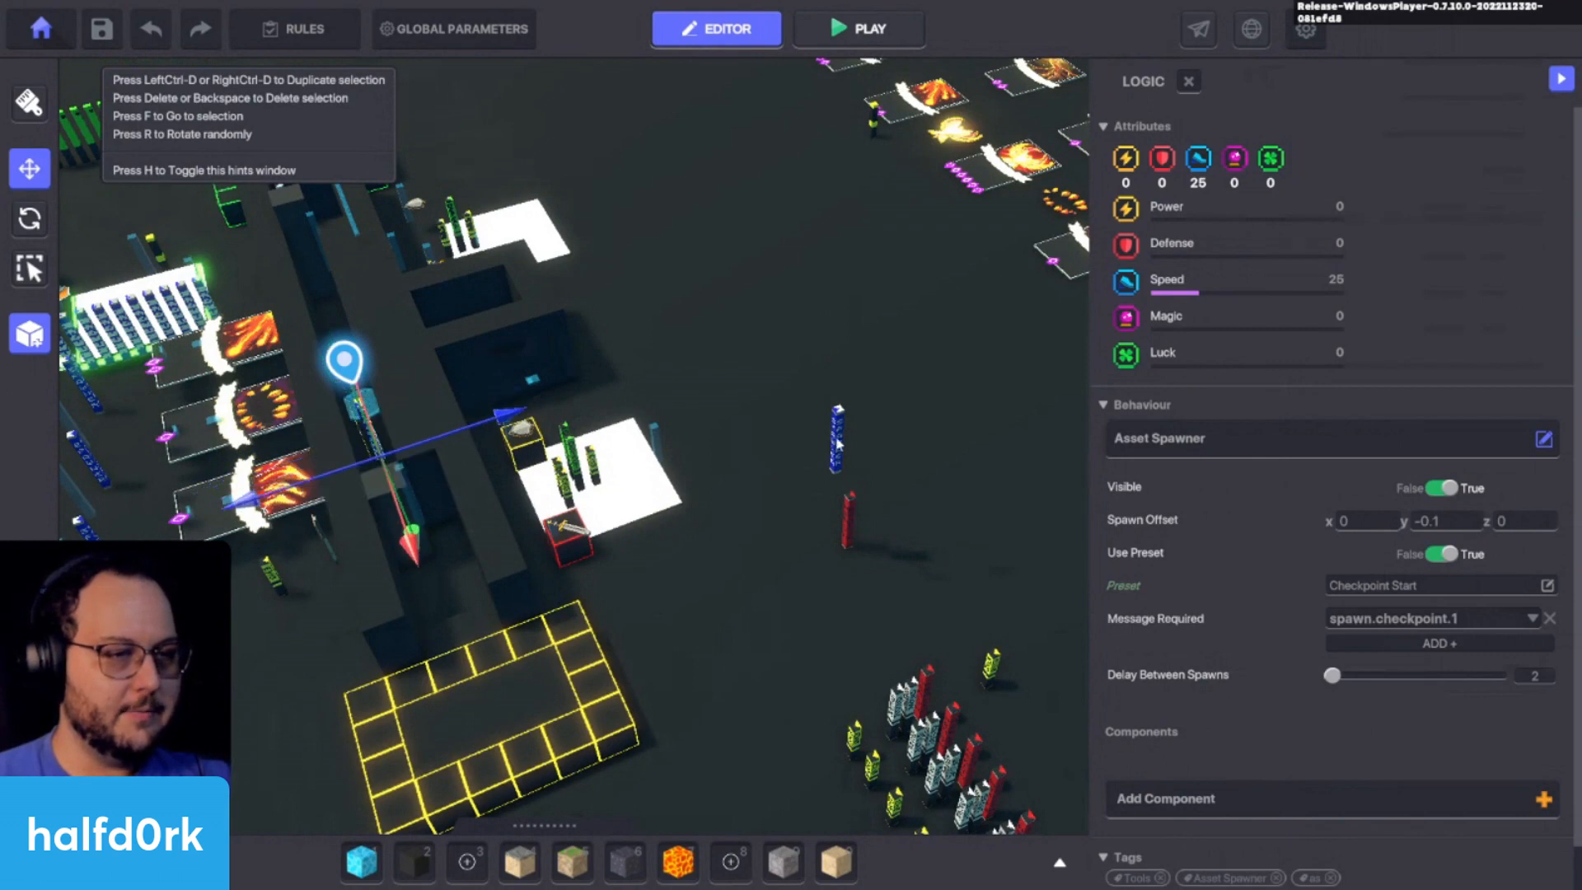
Step: Move the Spawning Point asset spawner into the recessed pit between the two white enemy panels
left_click(837, 443)
key("f")
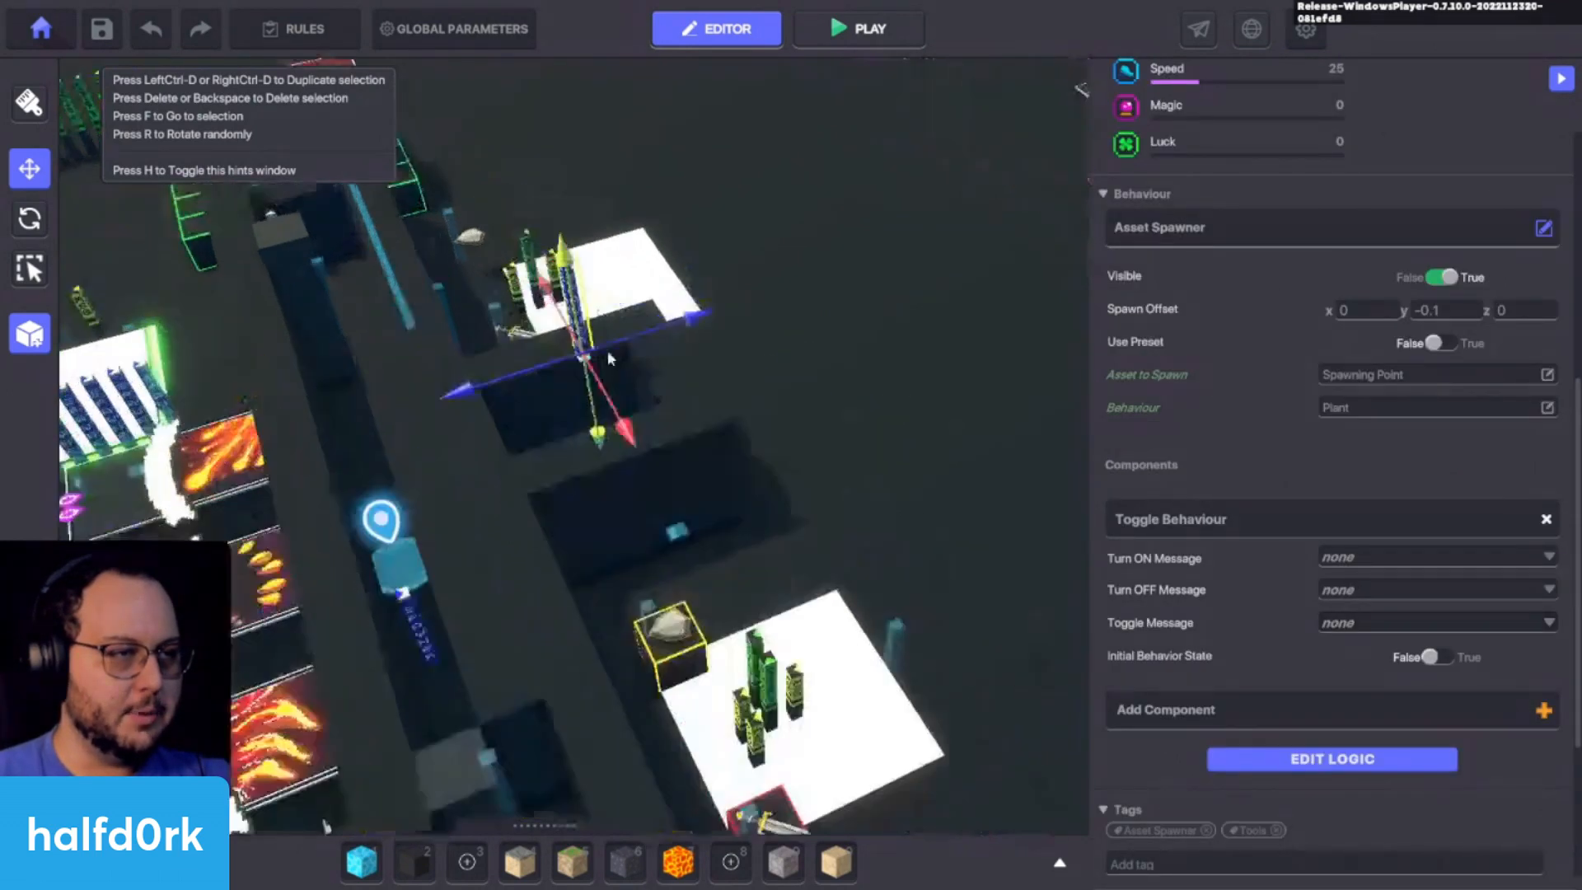
right_click_drag(610, 359, 1031, 572)
left_click_drag(867, 477, 897, 485)
Step: Play-test the card game, start the player's turn, and return to editing
key("ctrl+p")
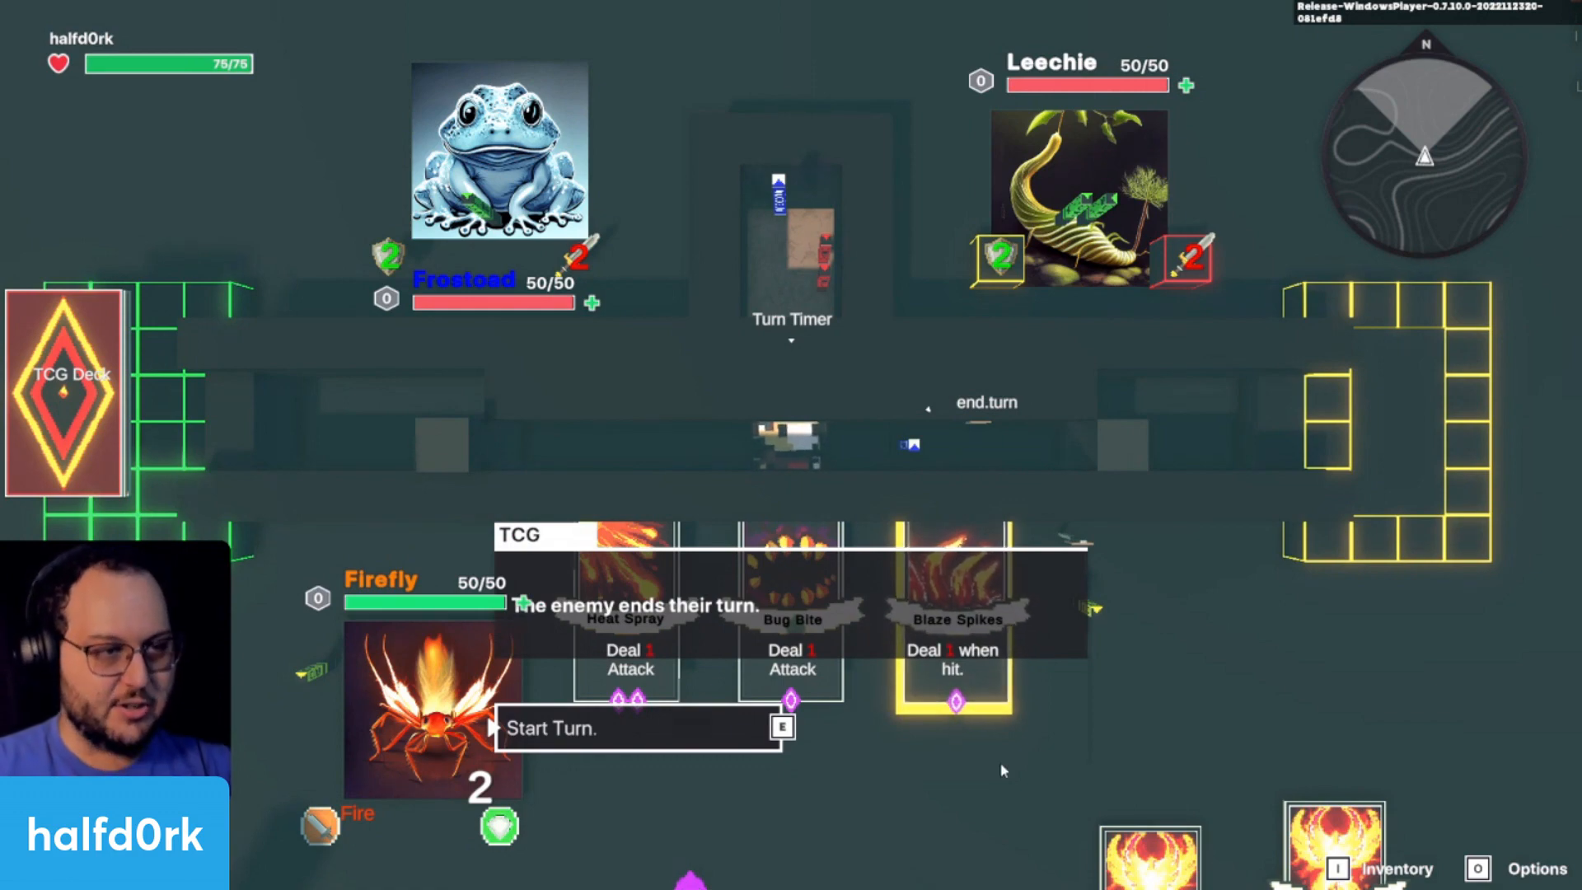
key("e")
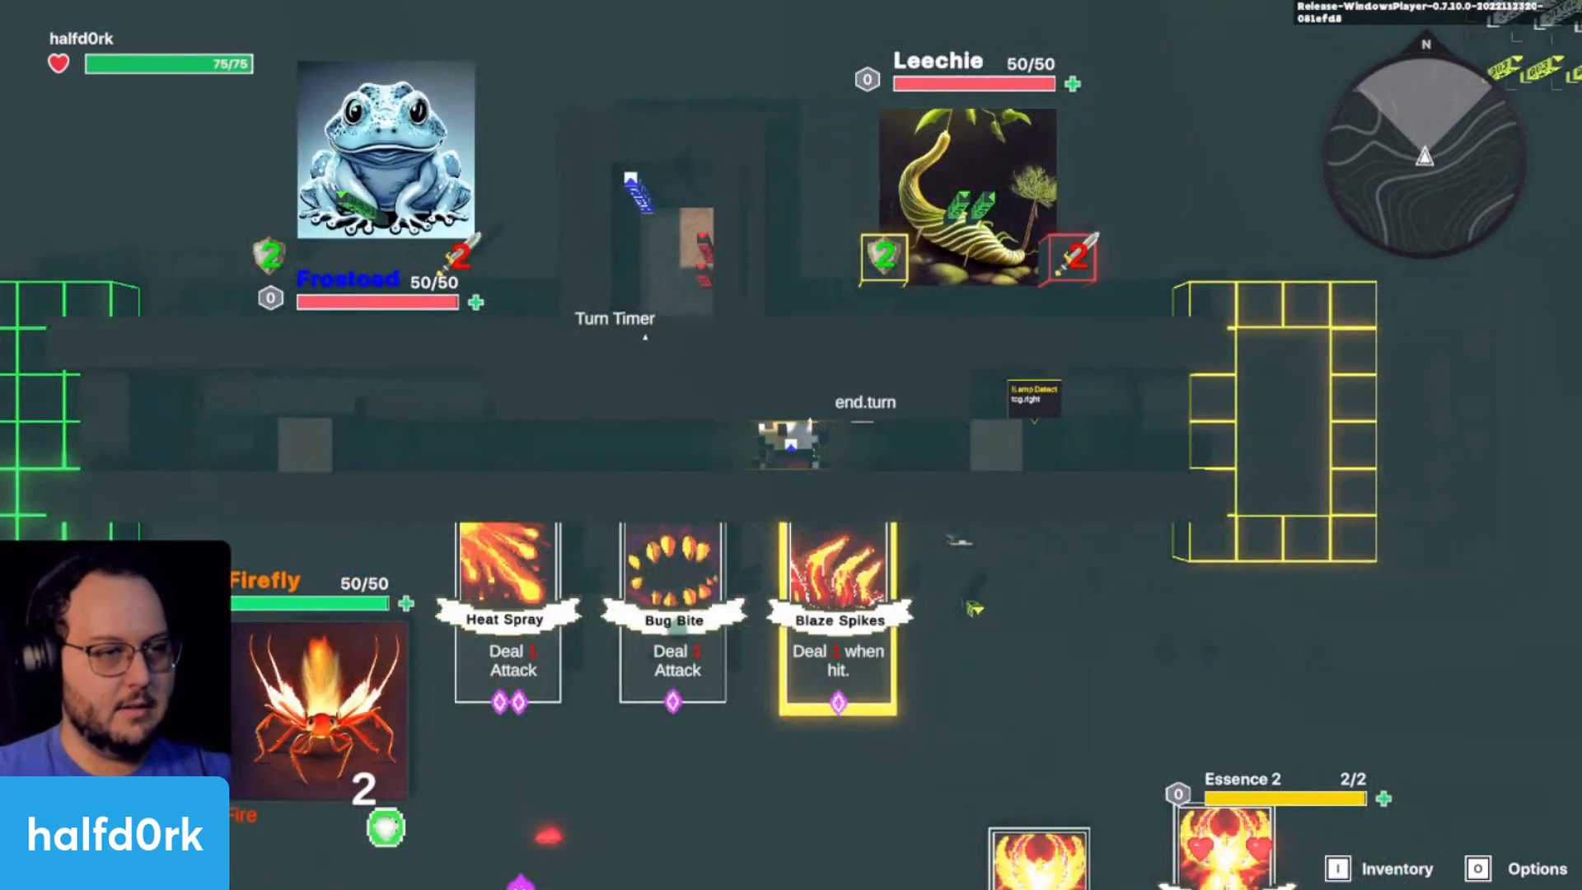
key("ctrl+p")
Step: Review the spawn preset and required message of the spawner beside the avatar's portal
key("s")
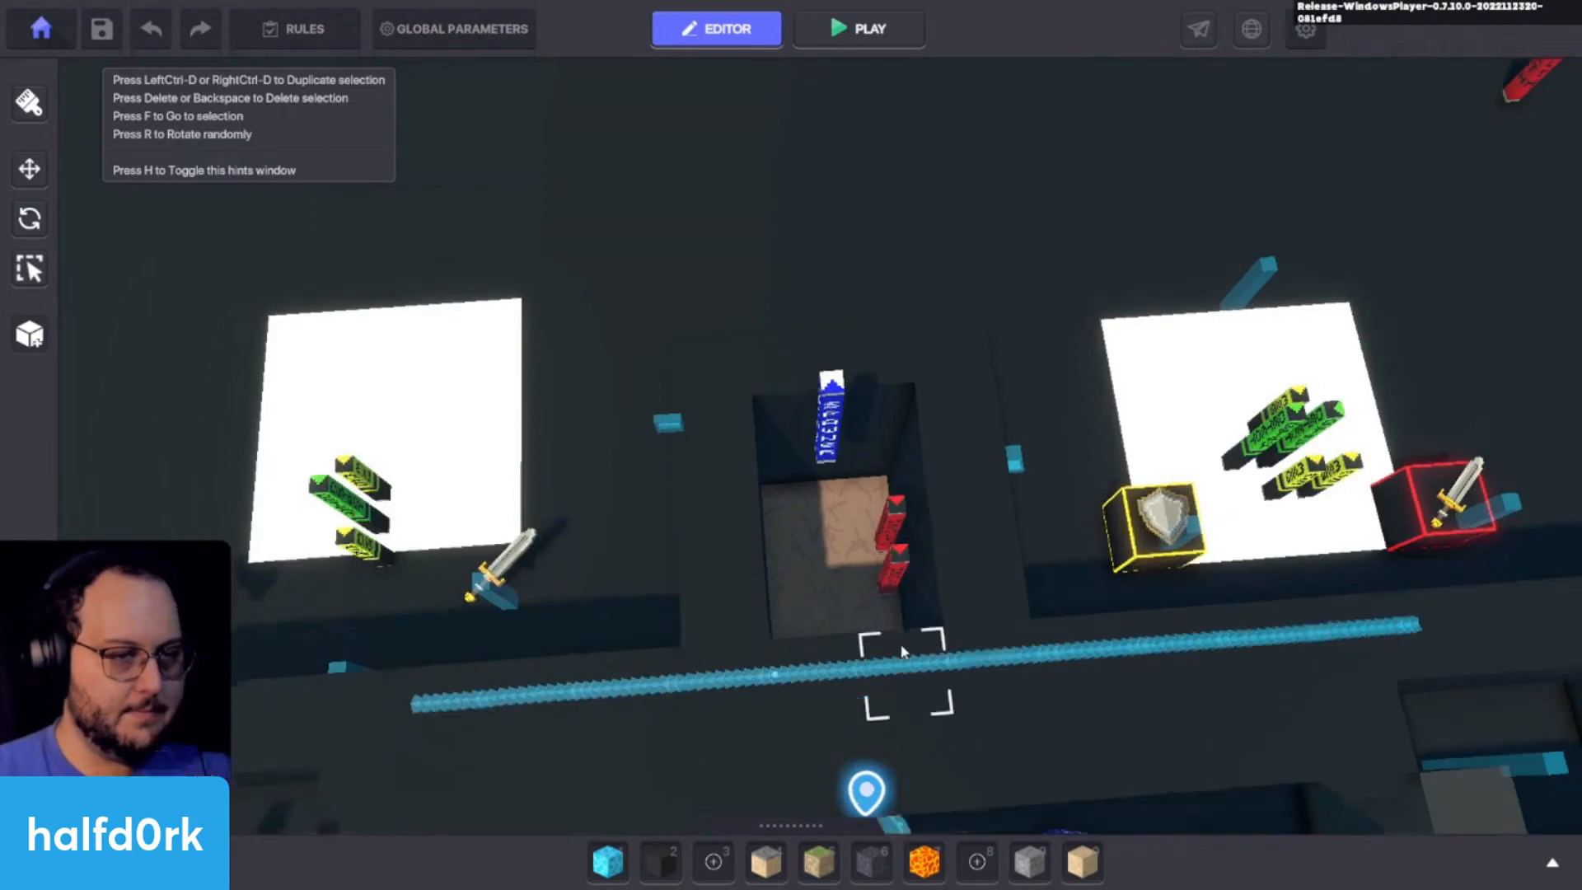
key("s")
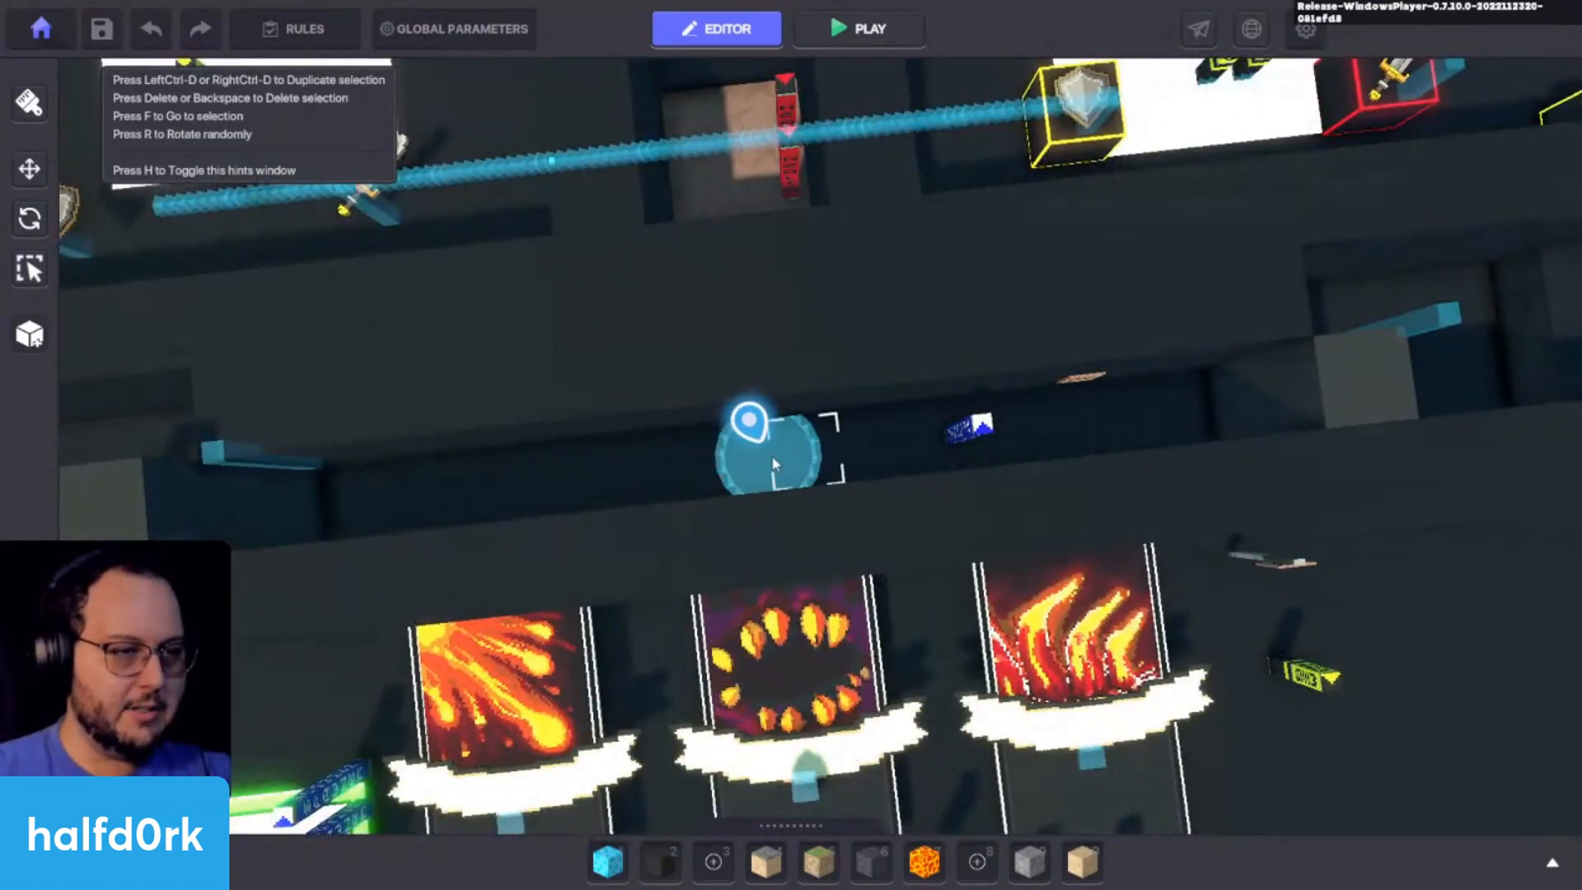
left_click(773, 463)
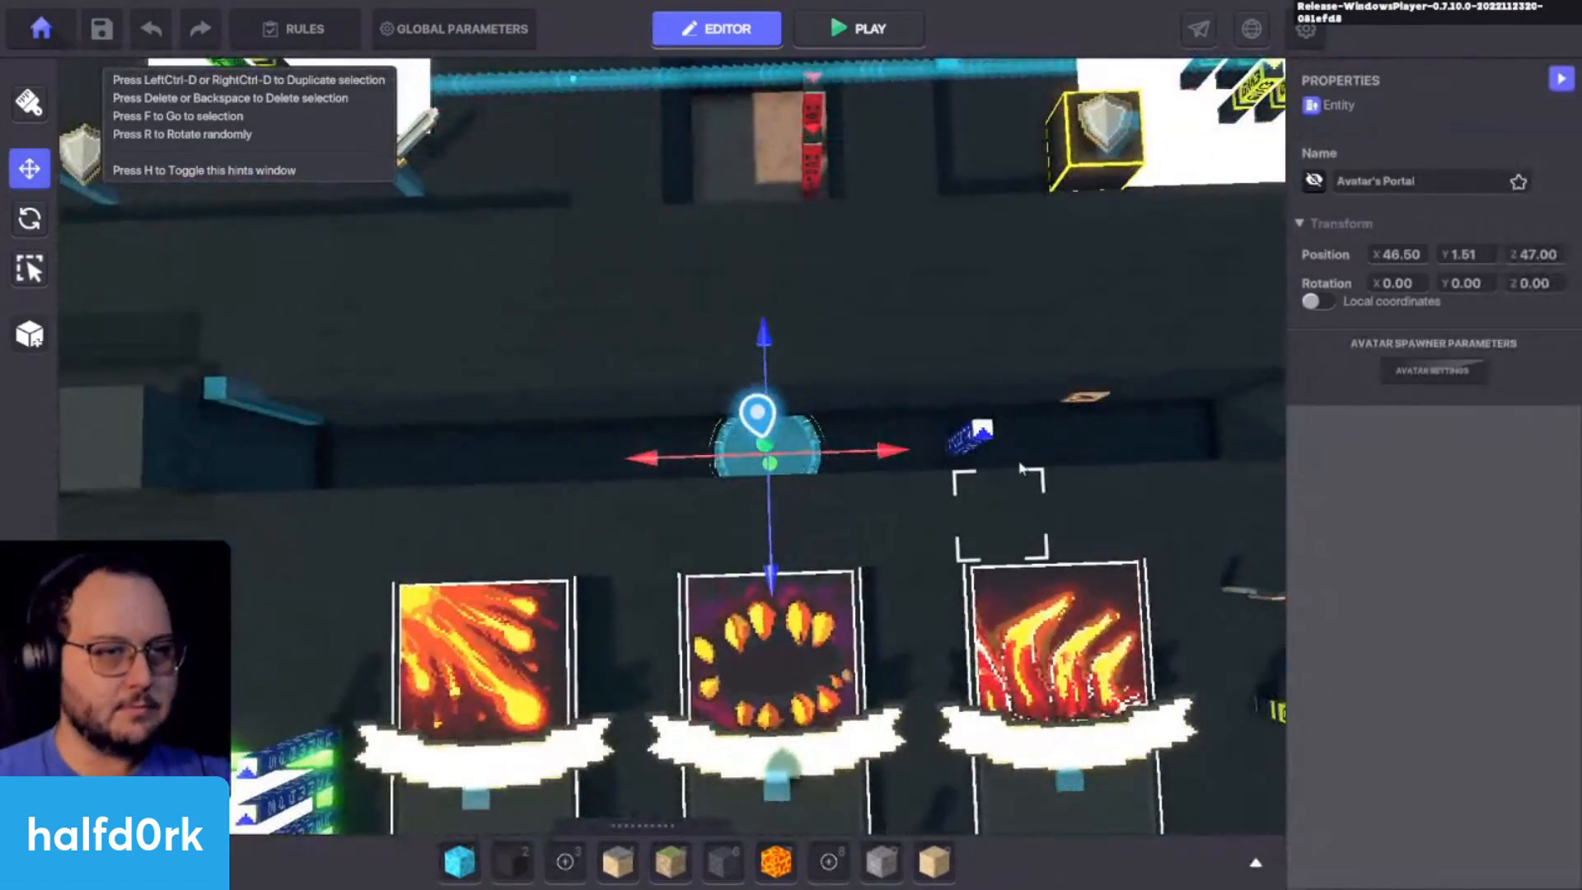
left_click(1000, 445)
scroll(1374, 571, "down", 5)
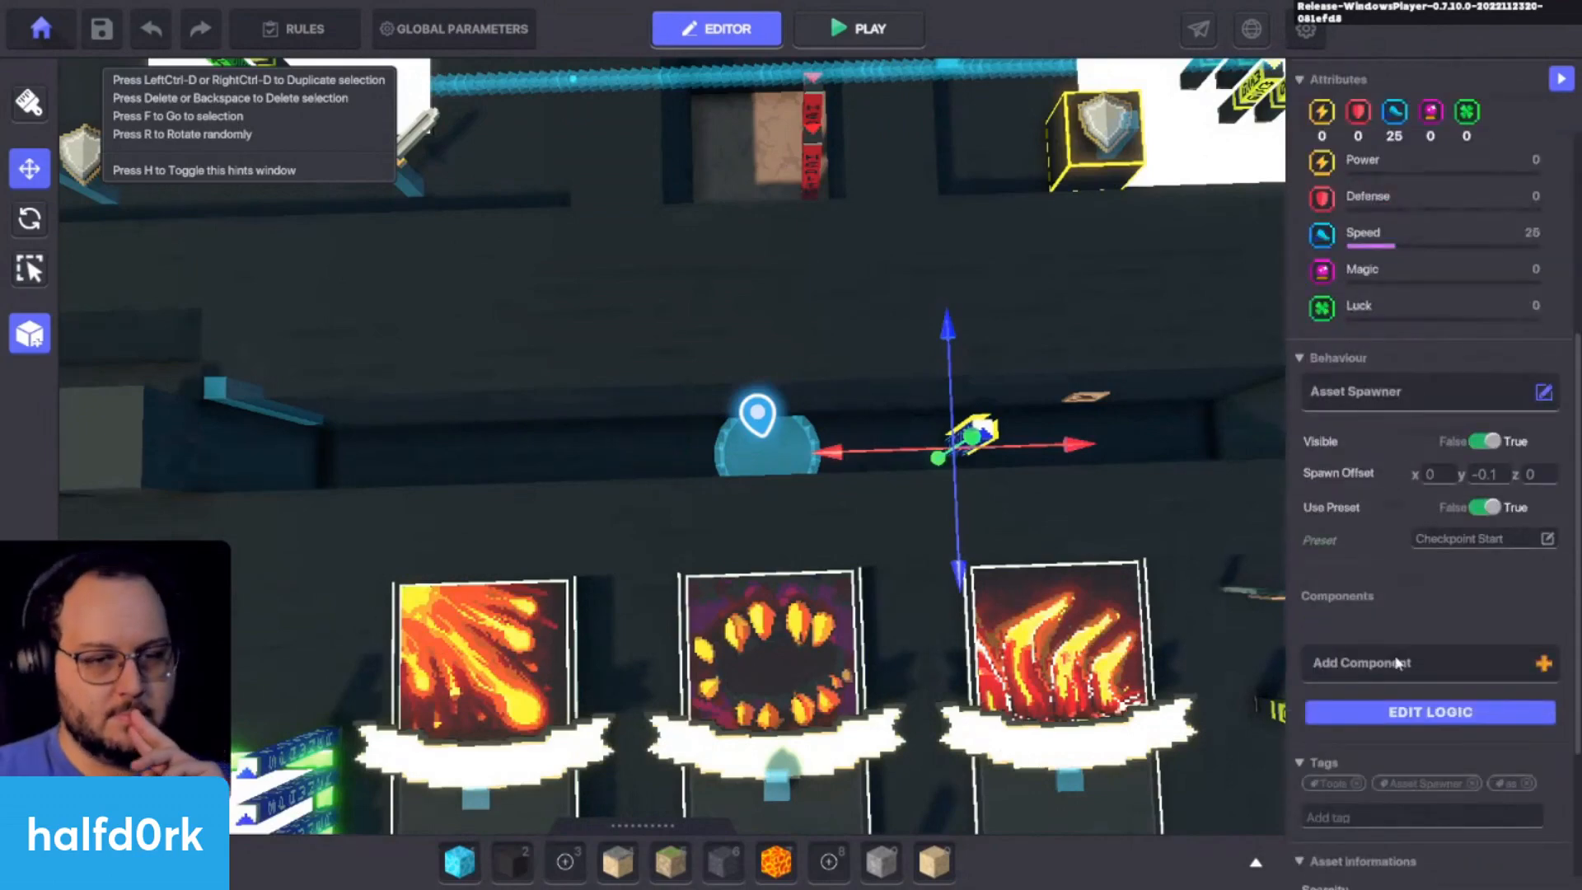
left_click(1392, 716)
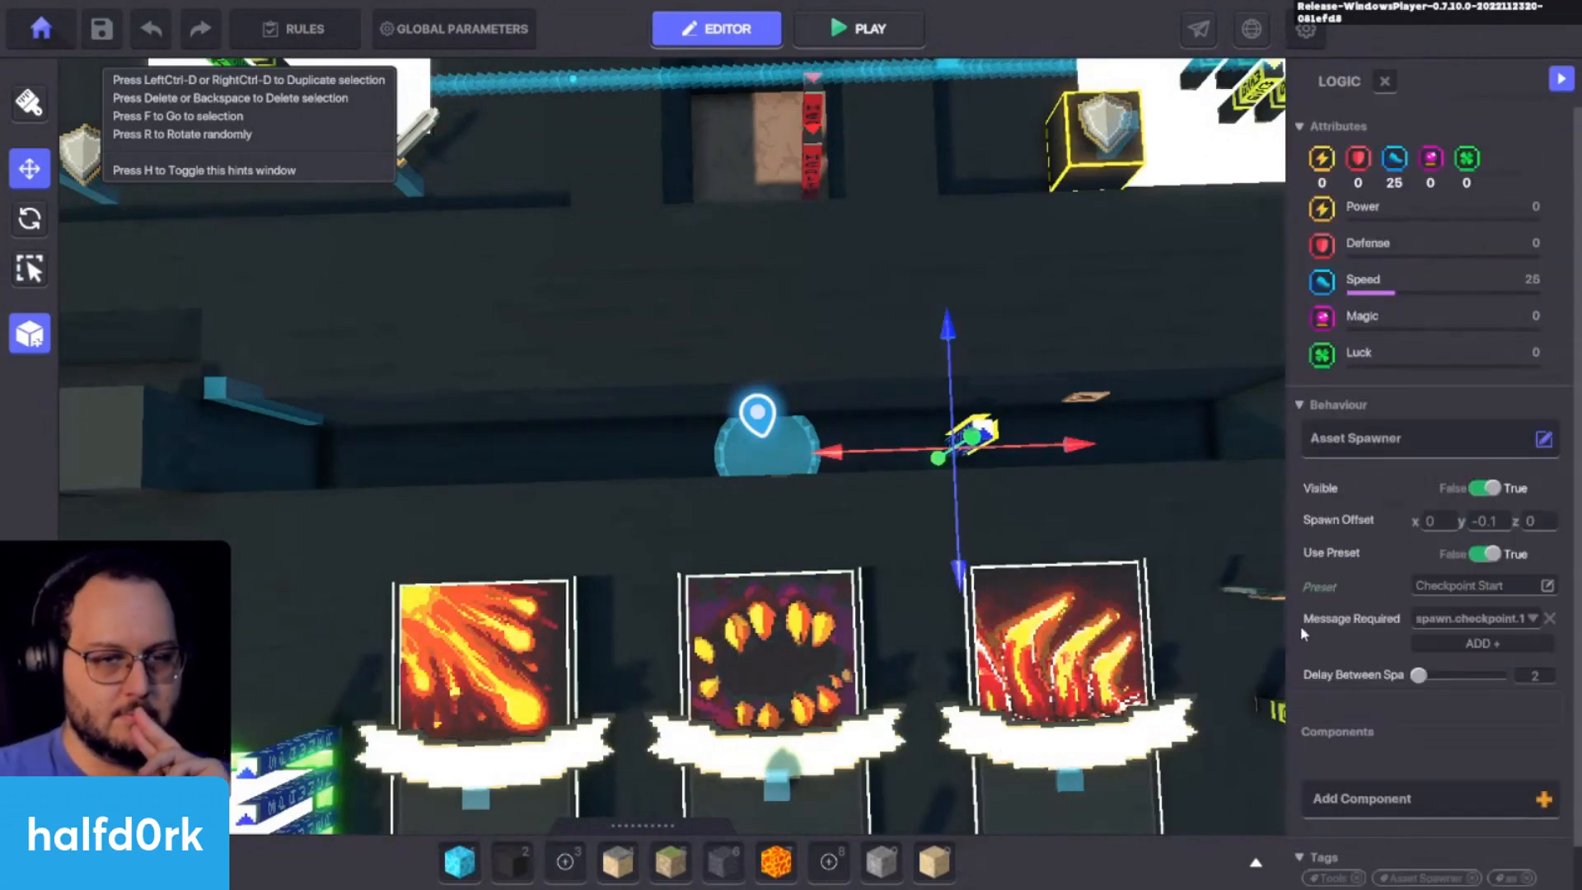
left_click_drag(1289, 624, 1144, 593)
Step: Find the Checkpoint Start asset with the search "check" and place one on the open floor behind the pit
scroll(981, 509, "down", 5)
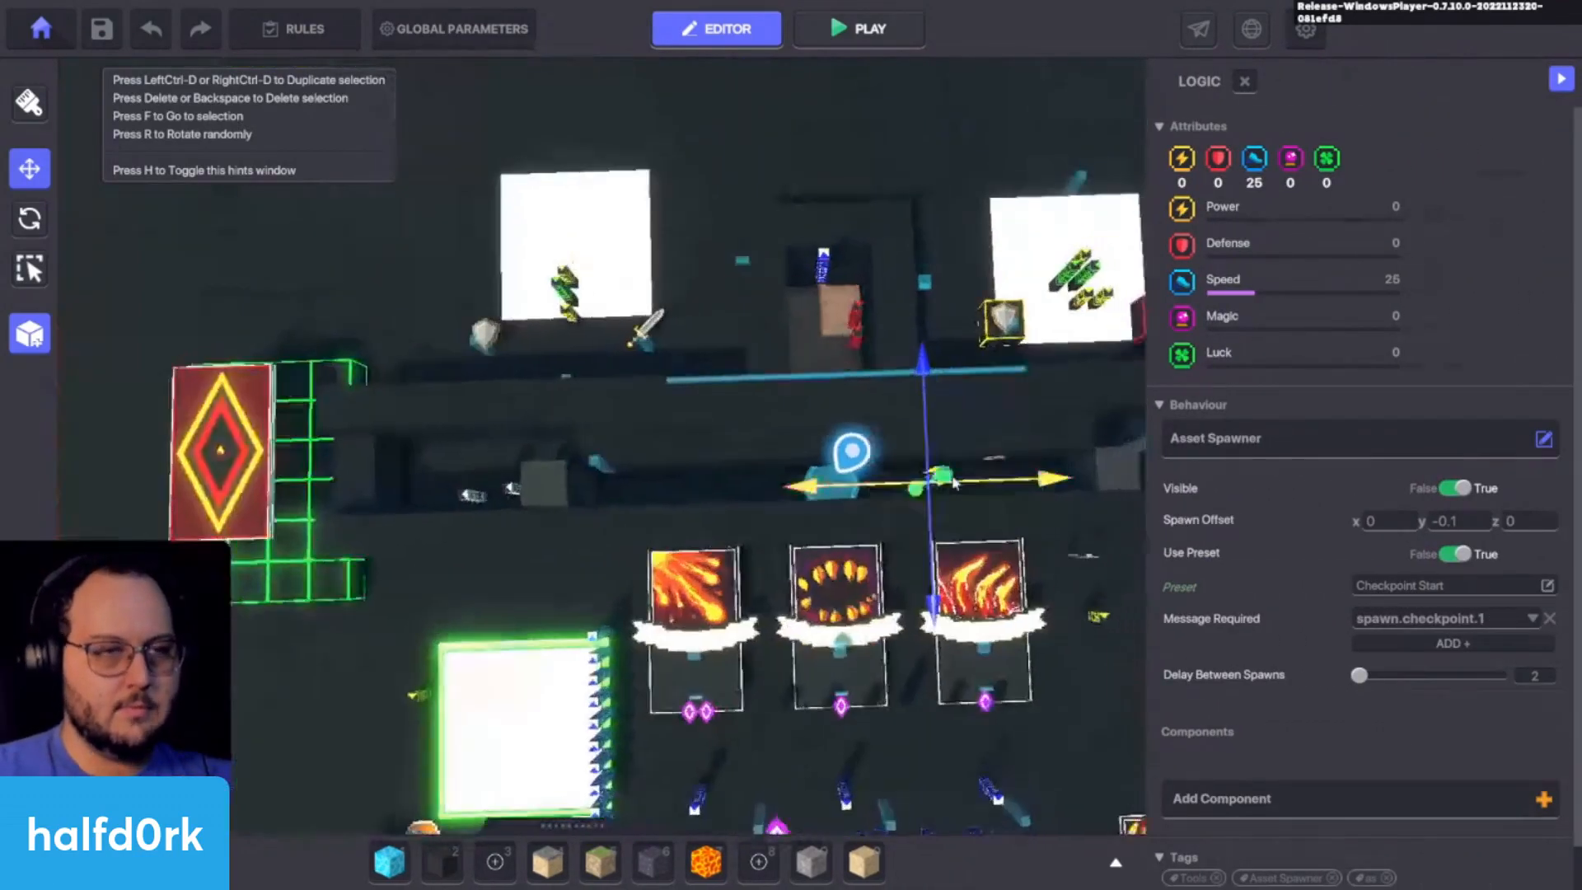
key("w")
key("d")
key("Tab")
type("c")
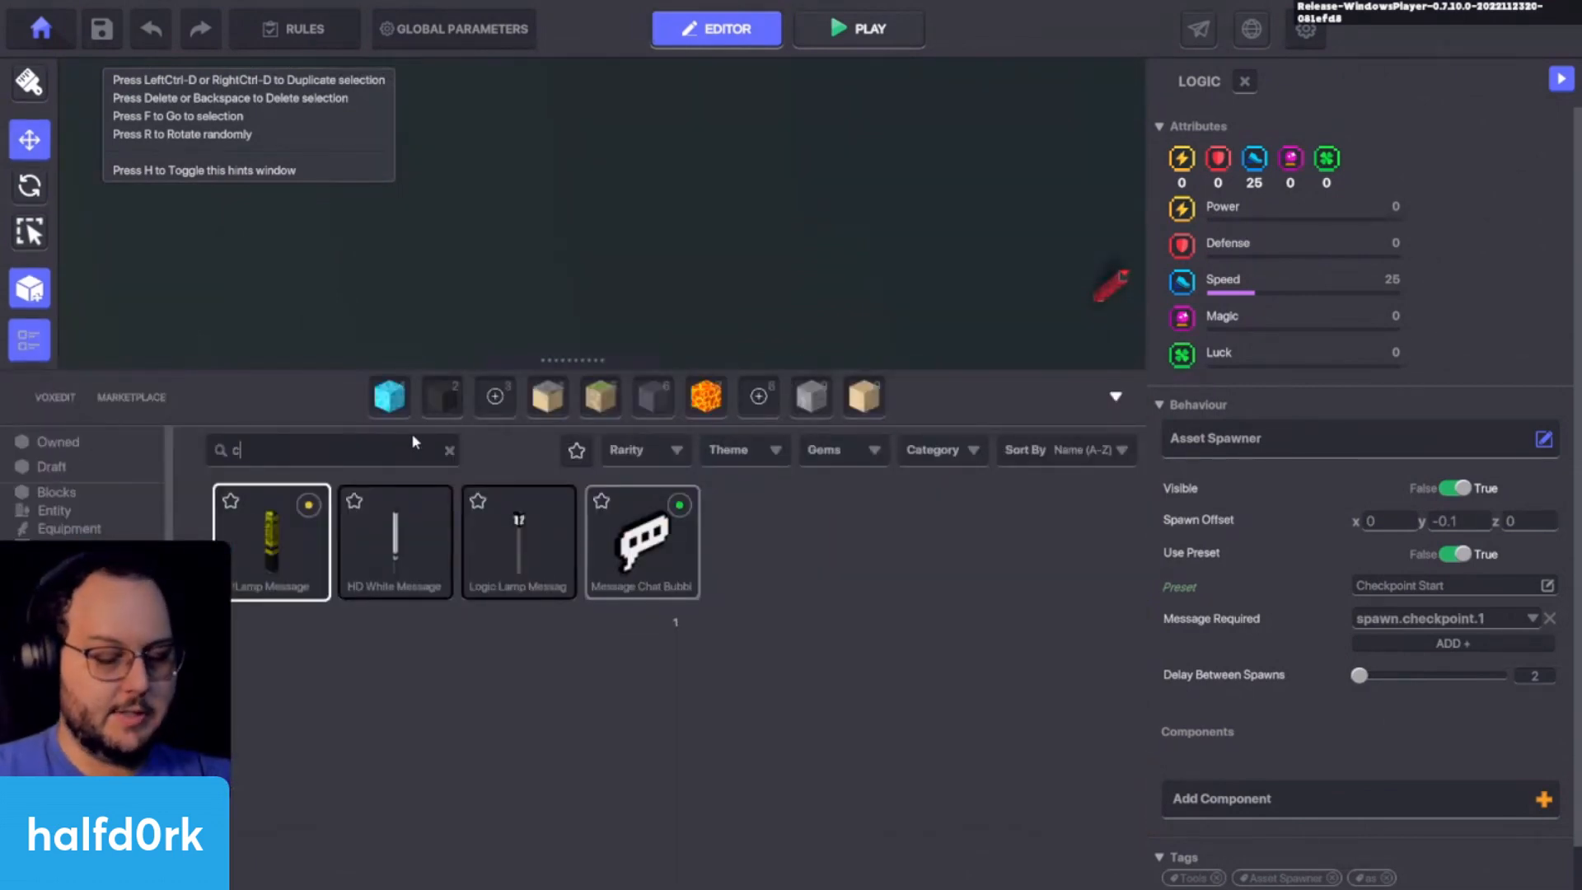
type("heck")
left_click(318, 527)
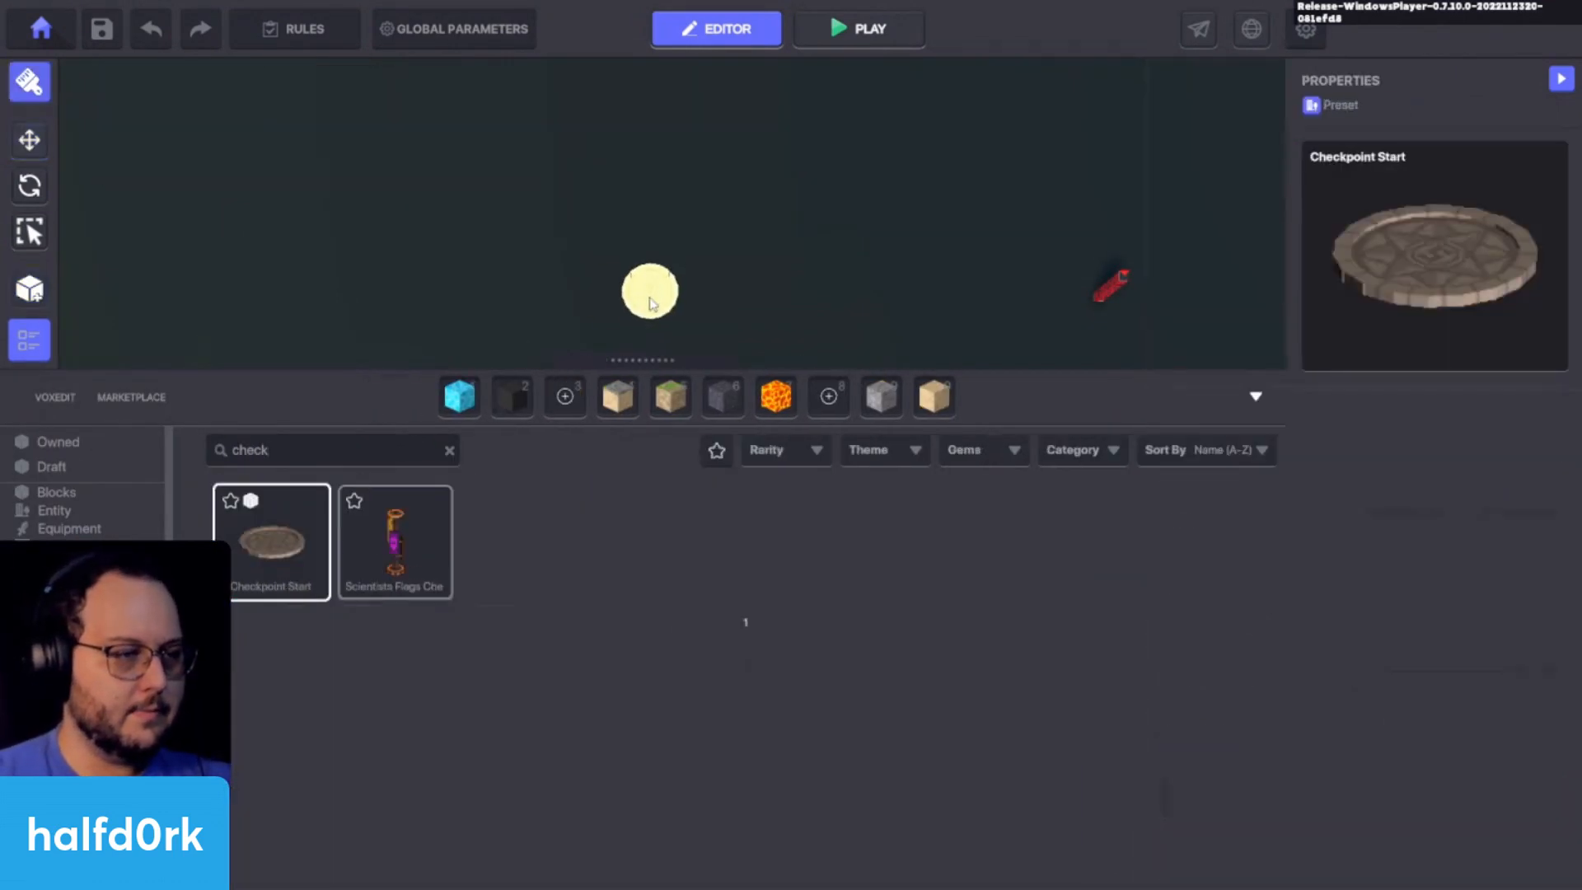
left_click(651, 304)
key("Tab")
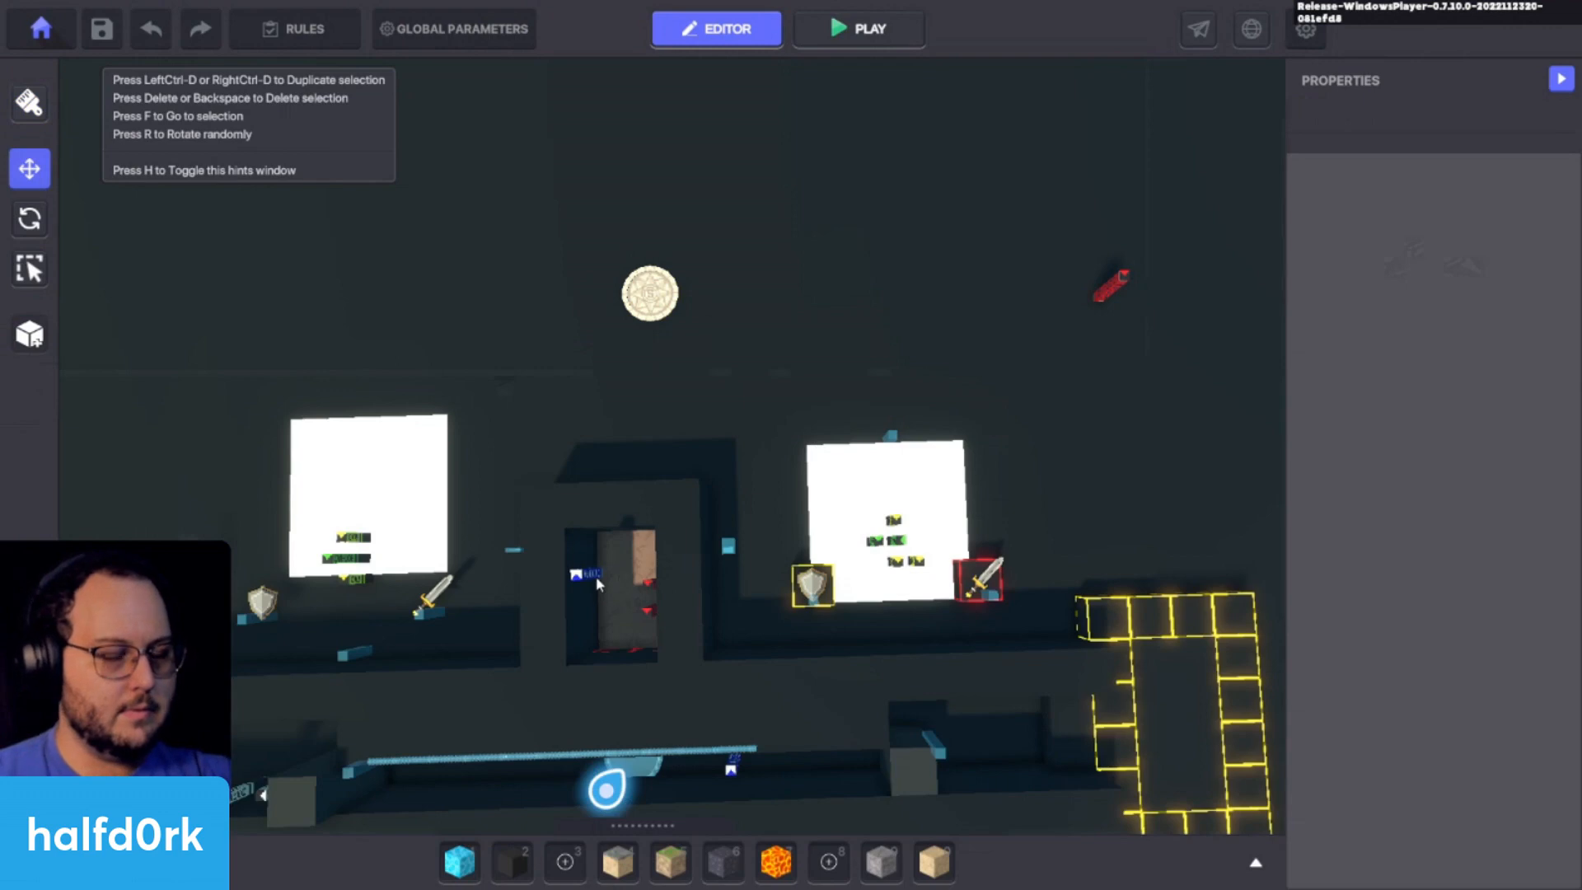
Step: Examine the spawned asset, behaviour, tags and required message of the spawner in the pit
left_click(596, 576)
scroll(1439, 600, "down", 10)
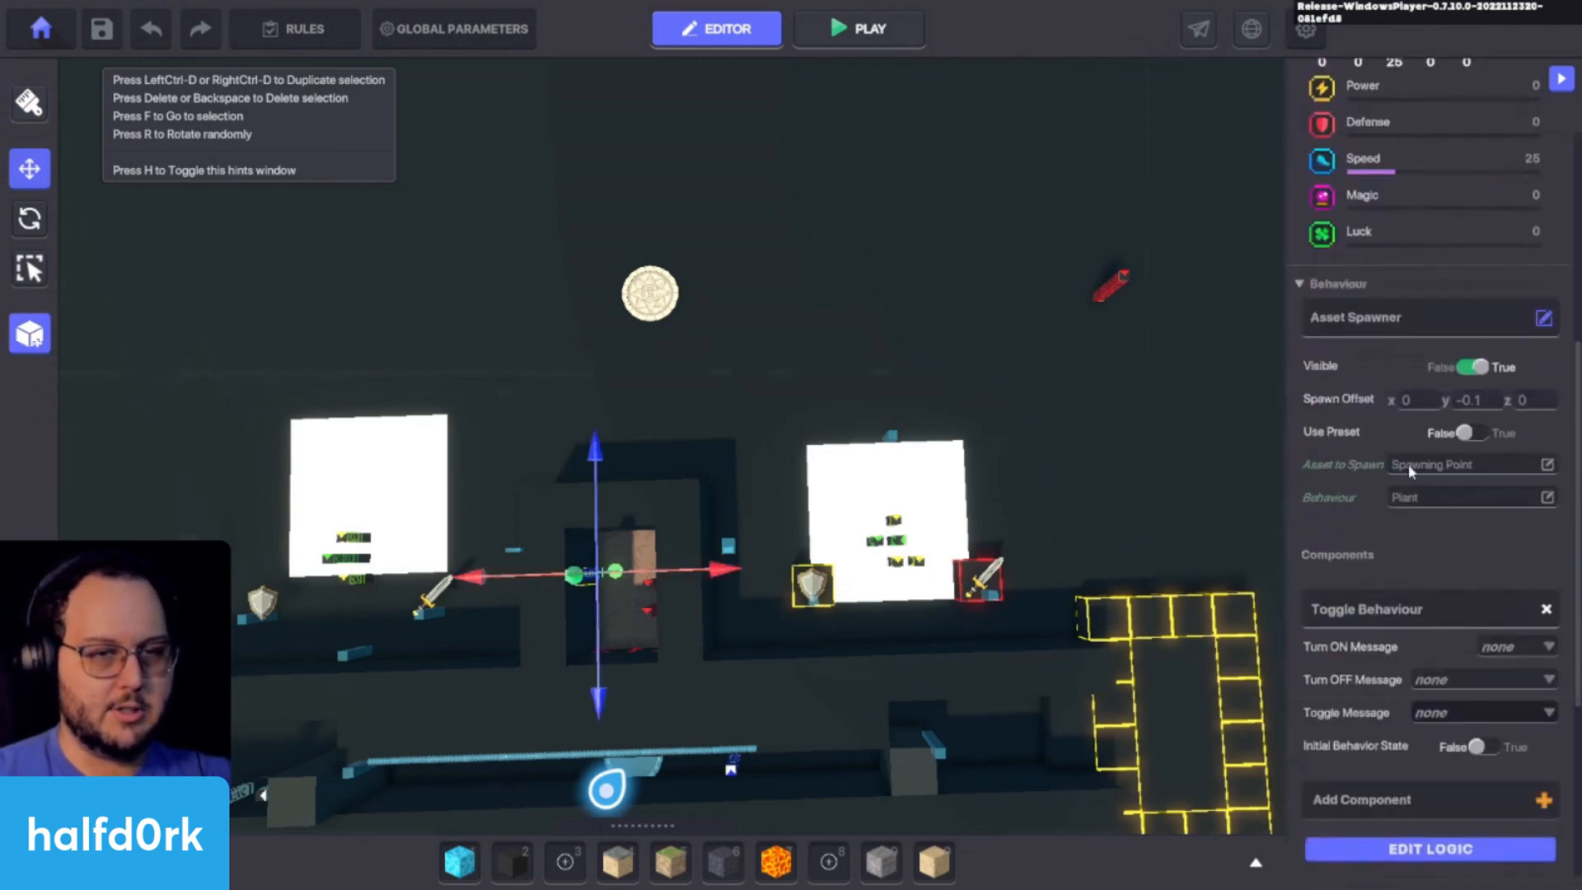
left_click(1435, 850)
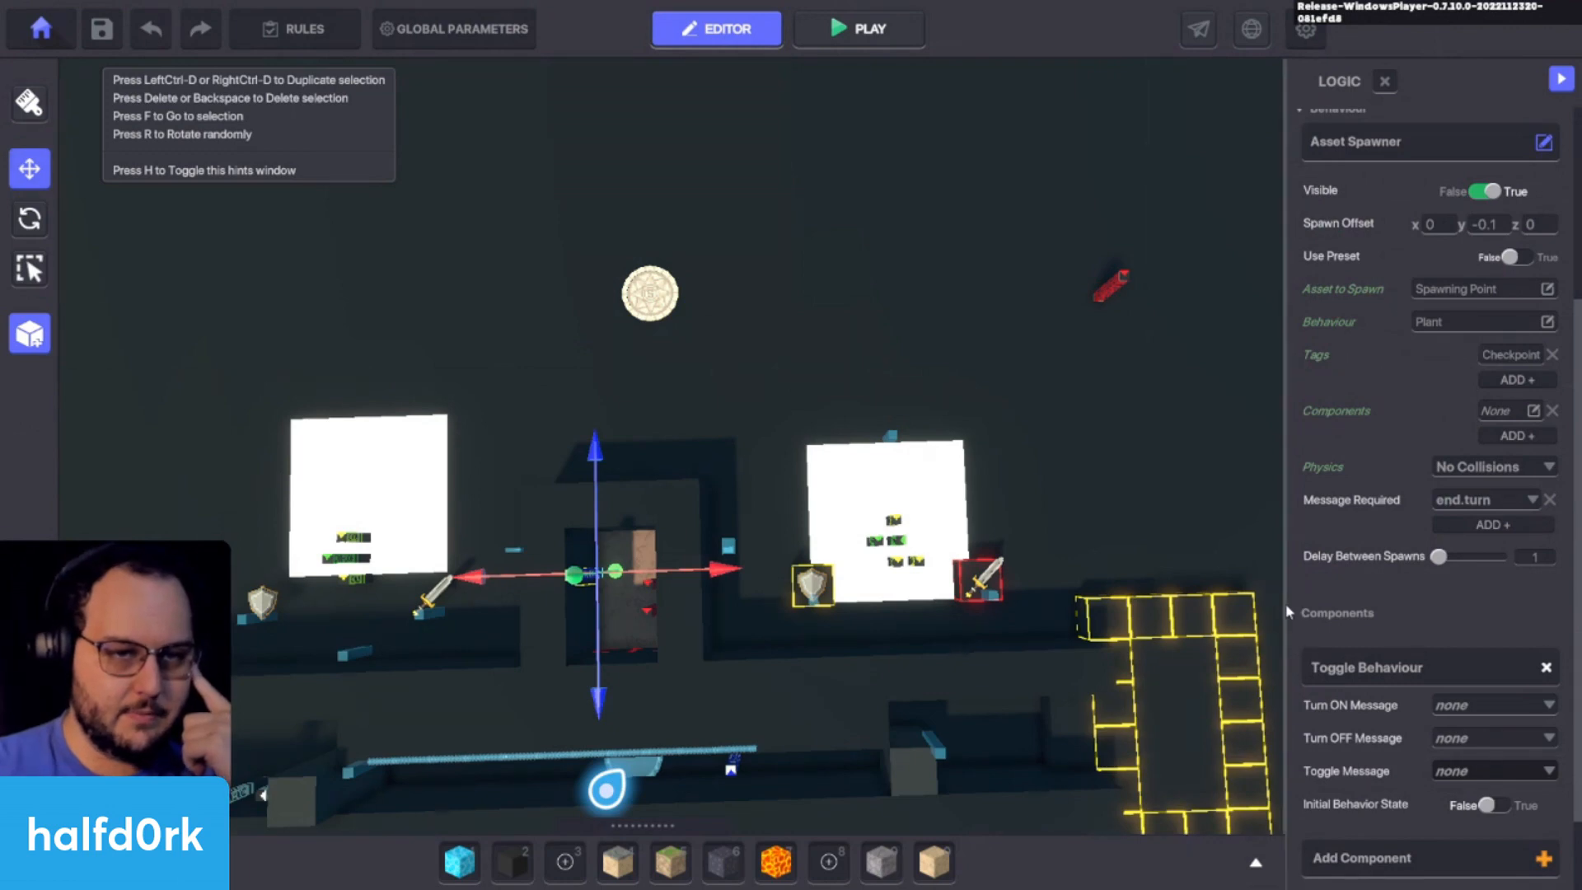
left_click_drag(1286, 603, 1126, 580)
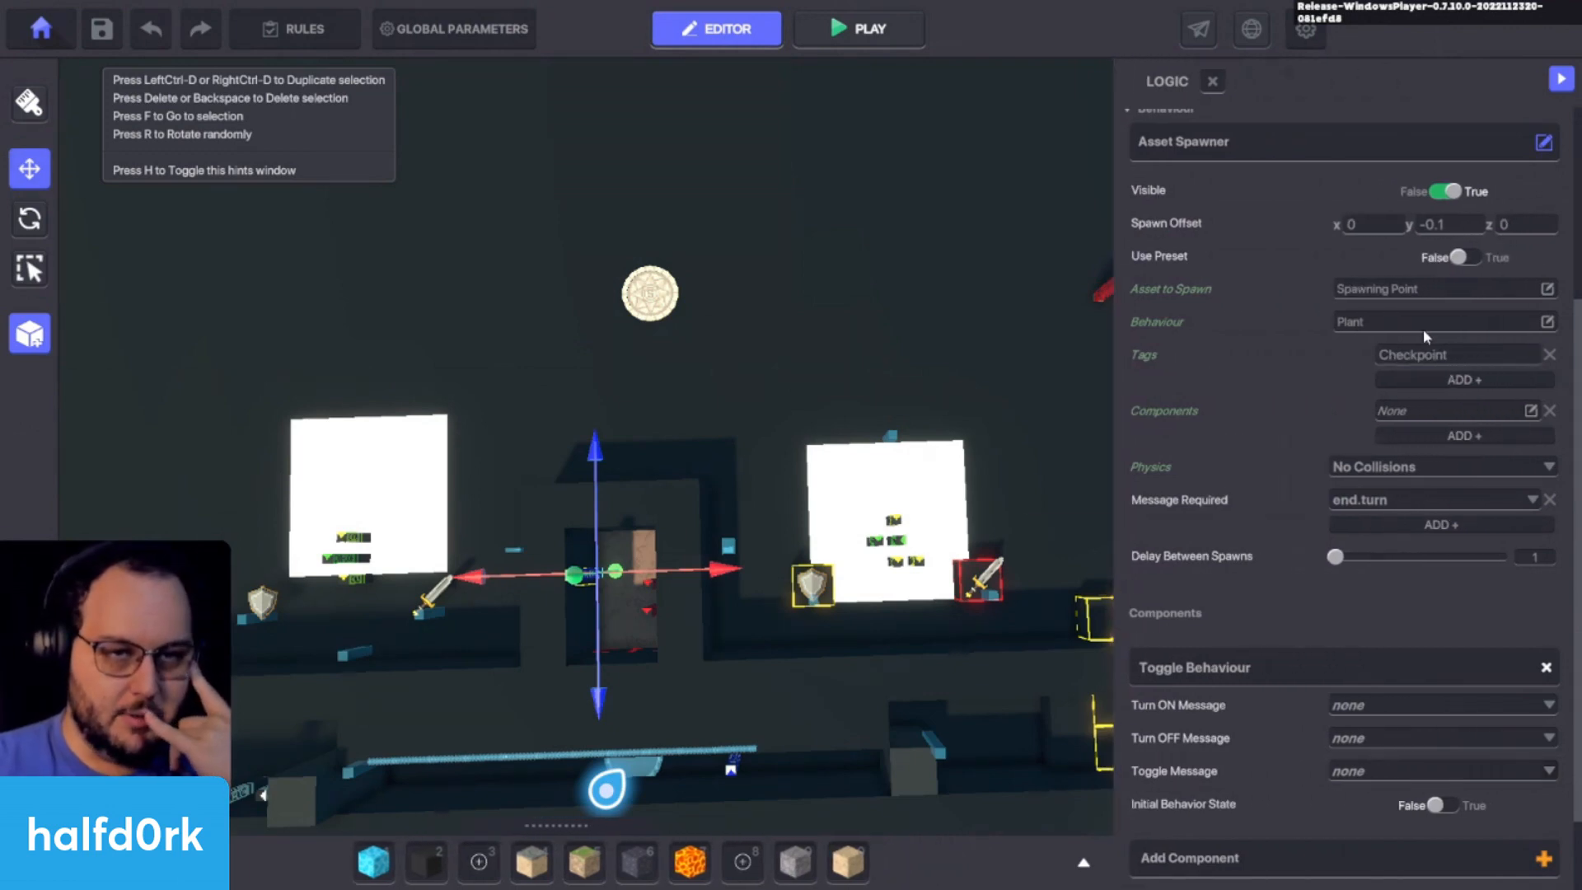
left_click(1425, 355)
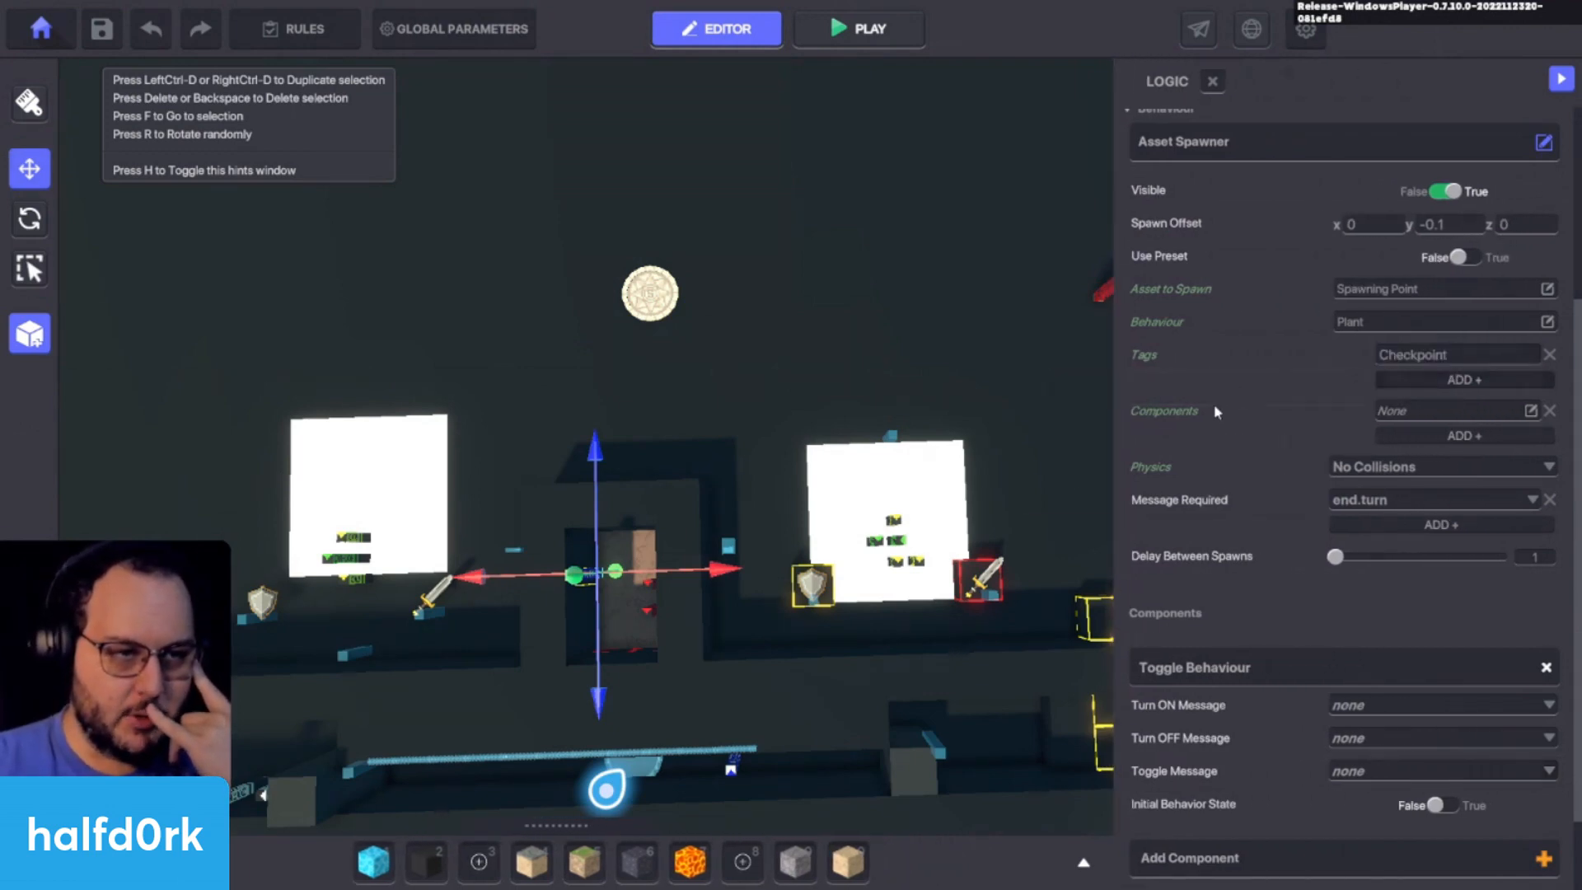
middle_click_drag(1013, 461, 986, 383)
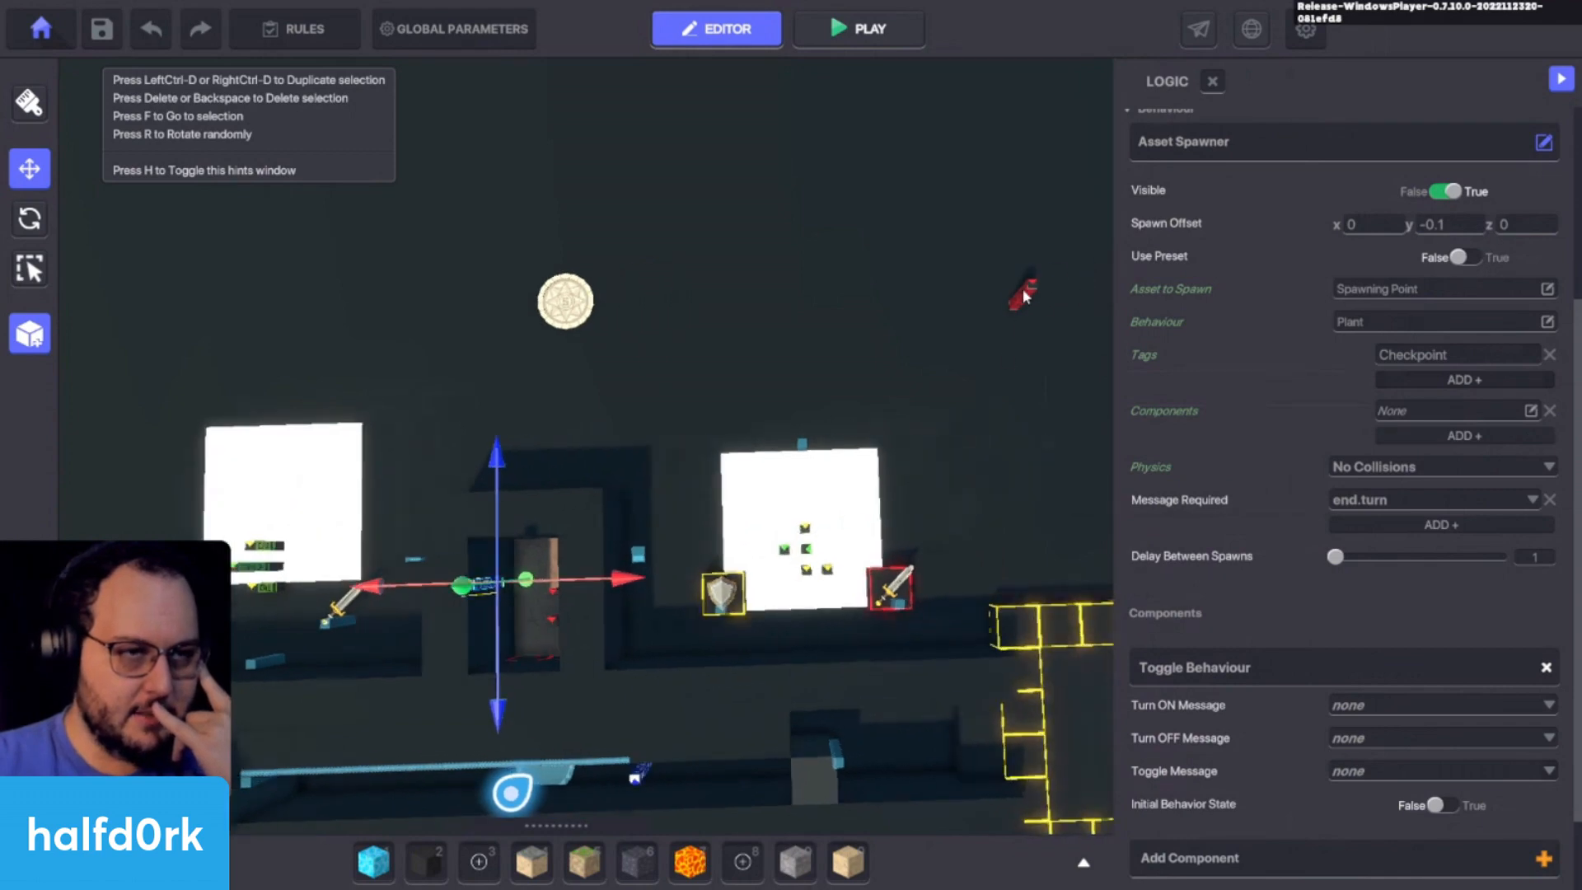
Step: Examine the Health component's death event and messages on the lone red lamp behind the card mats
left_click(1022, 294)
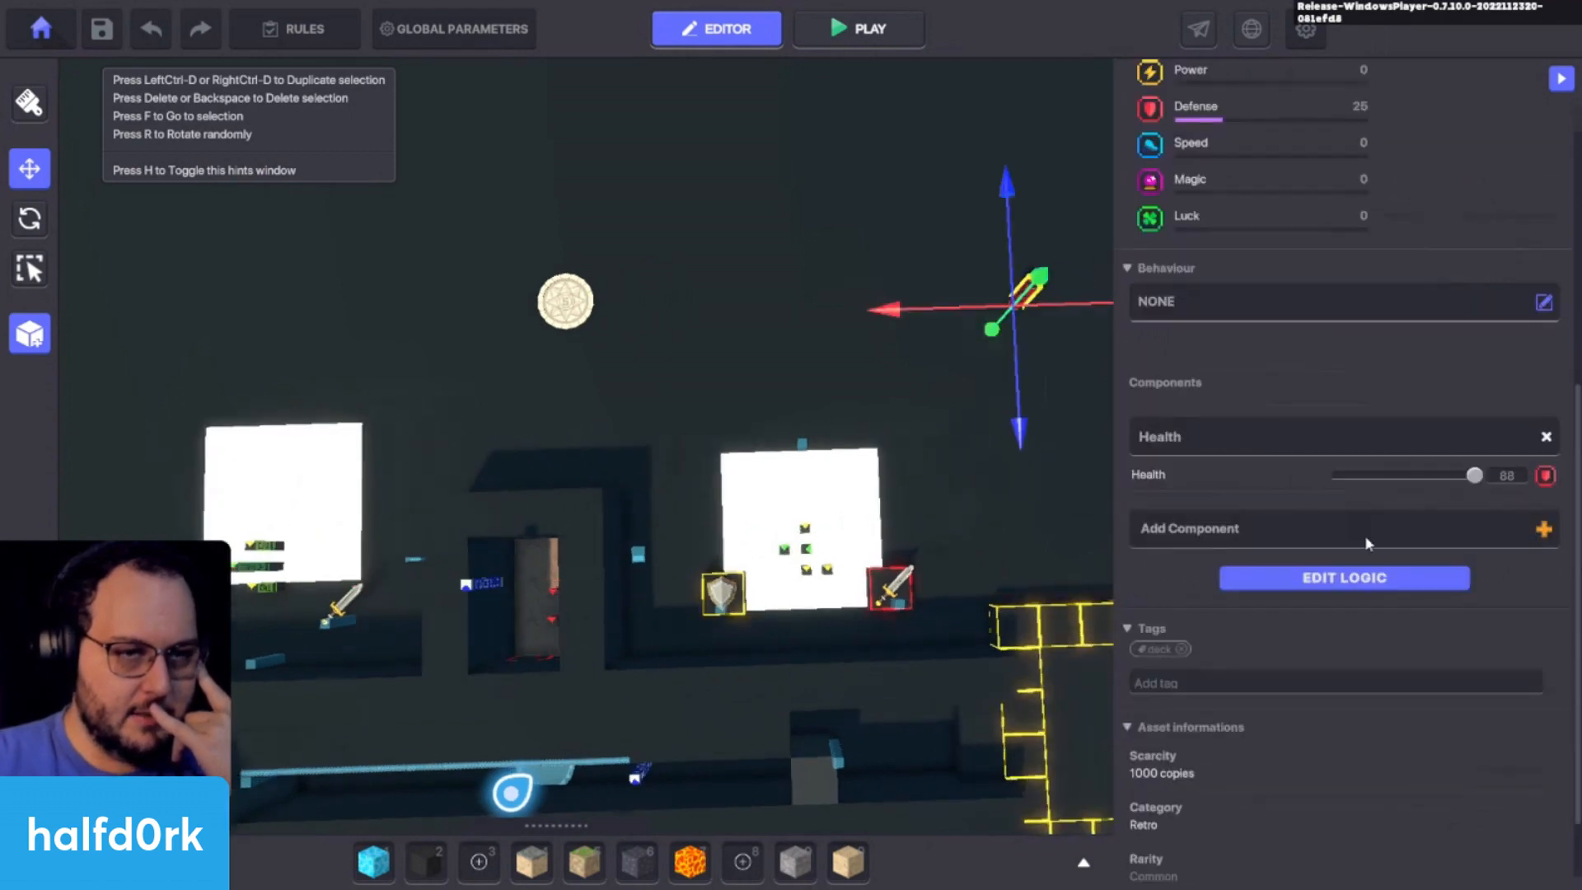
left_click(1286, 577)
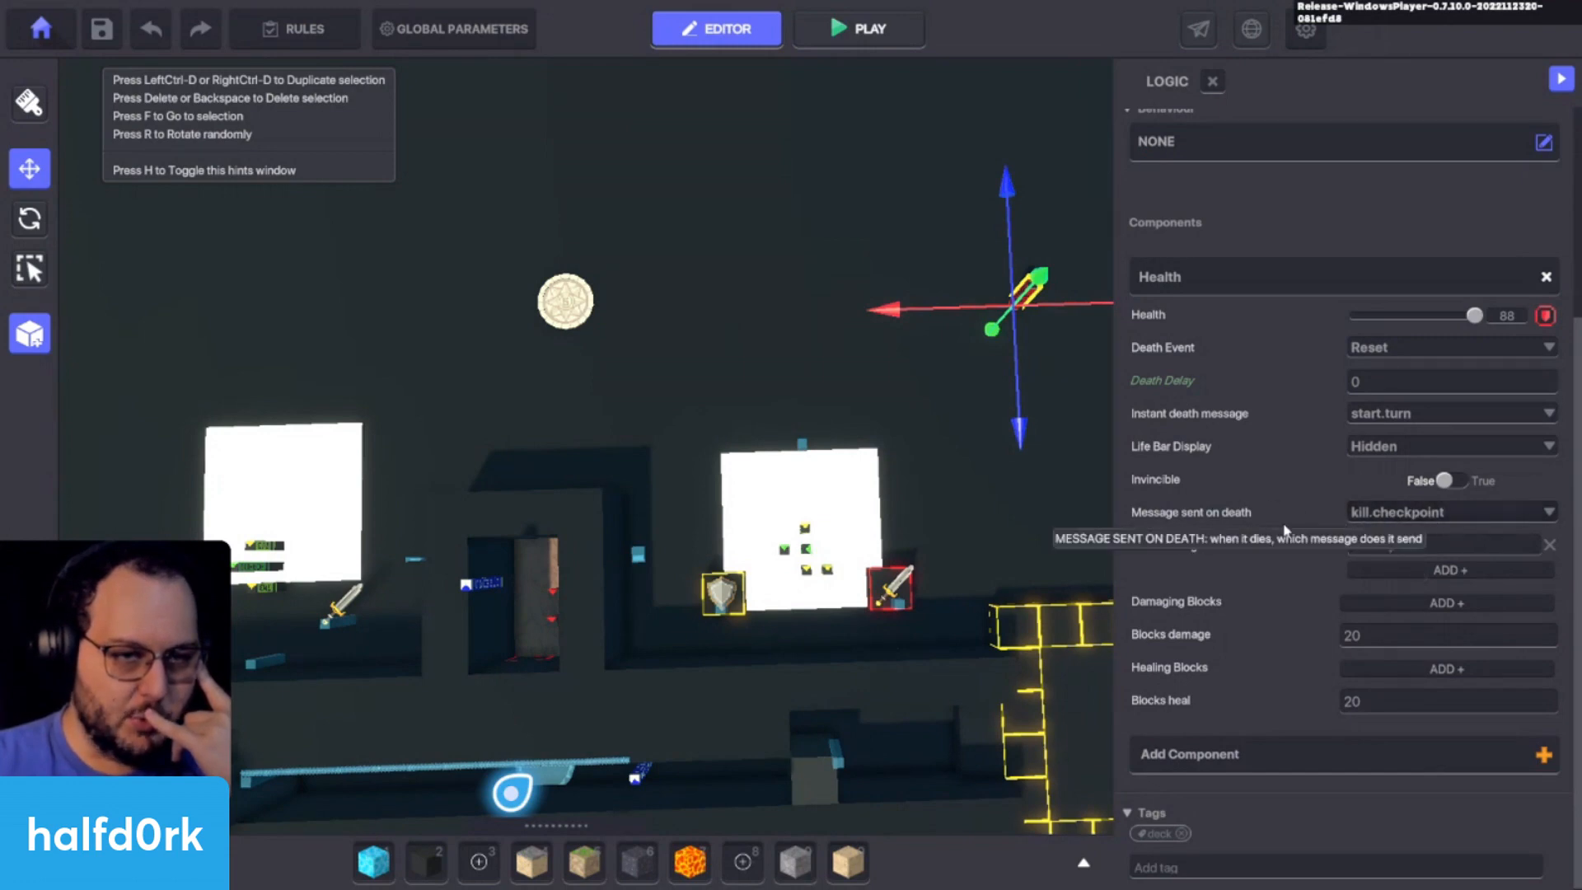
Step: Examine the Speaker and Health component settings of the round checkpoint on the open floor
left_click(554, 272)
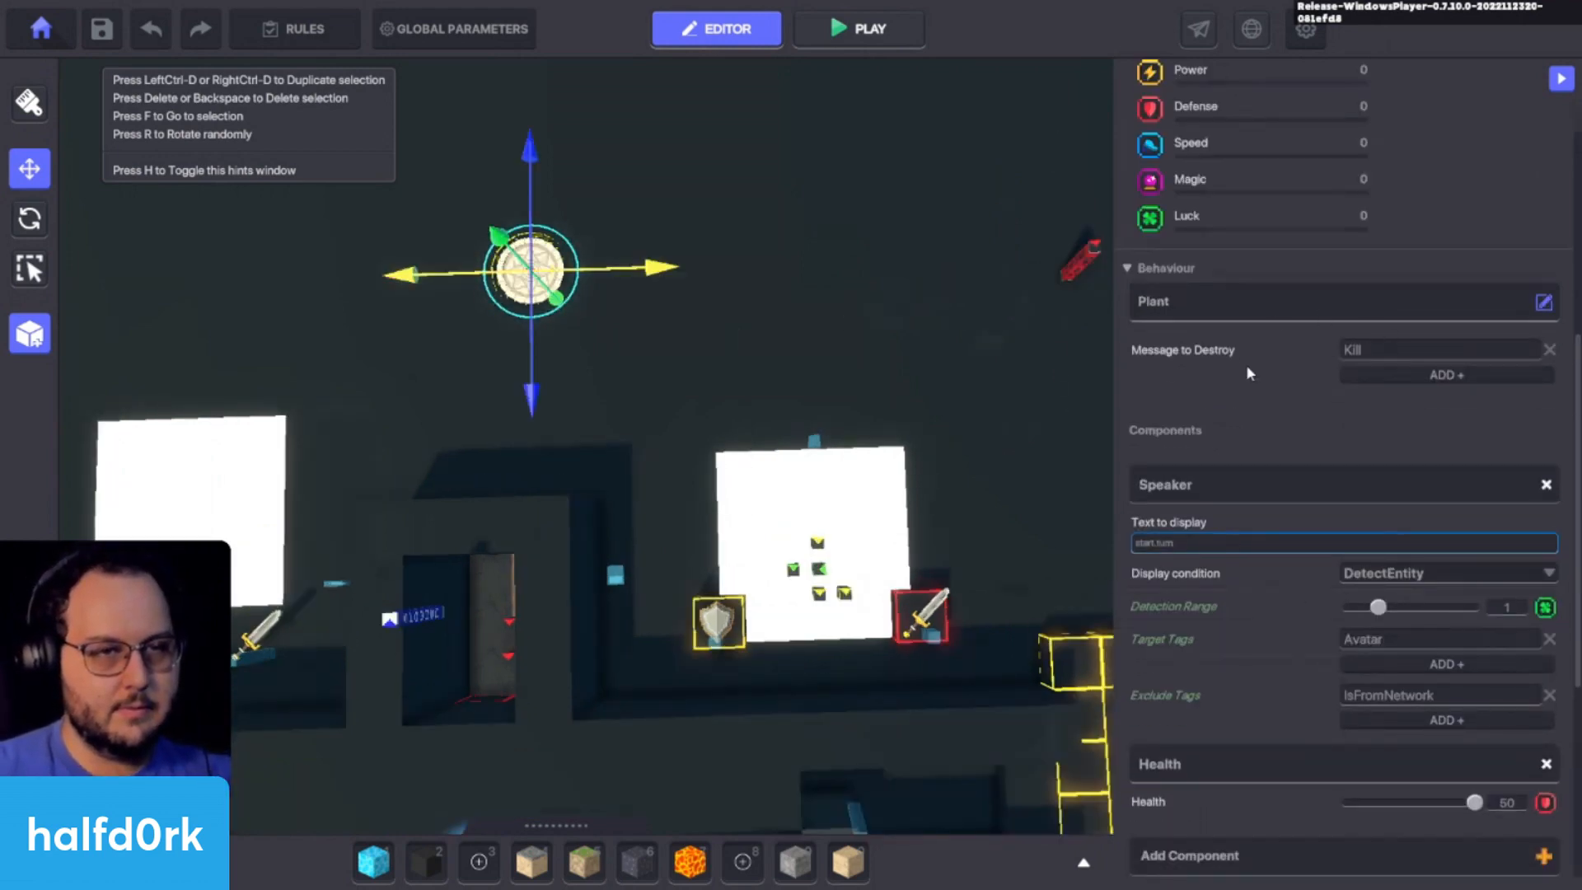
key("f")
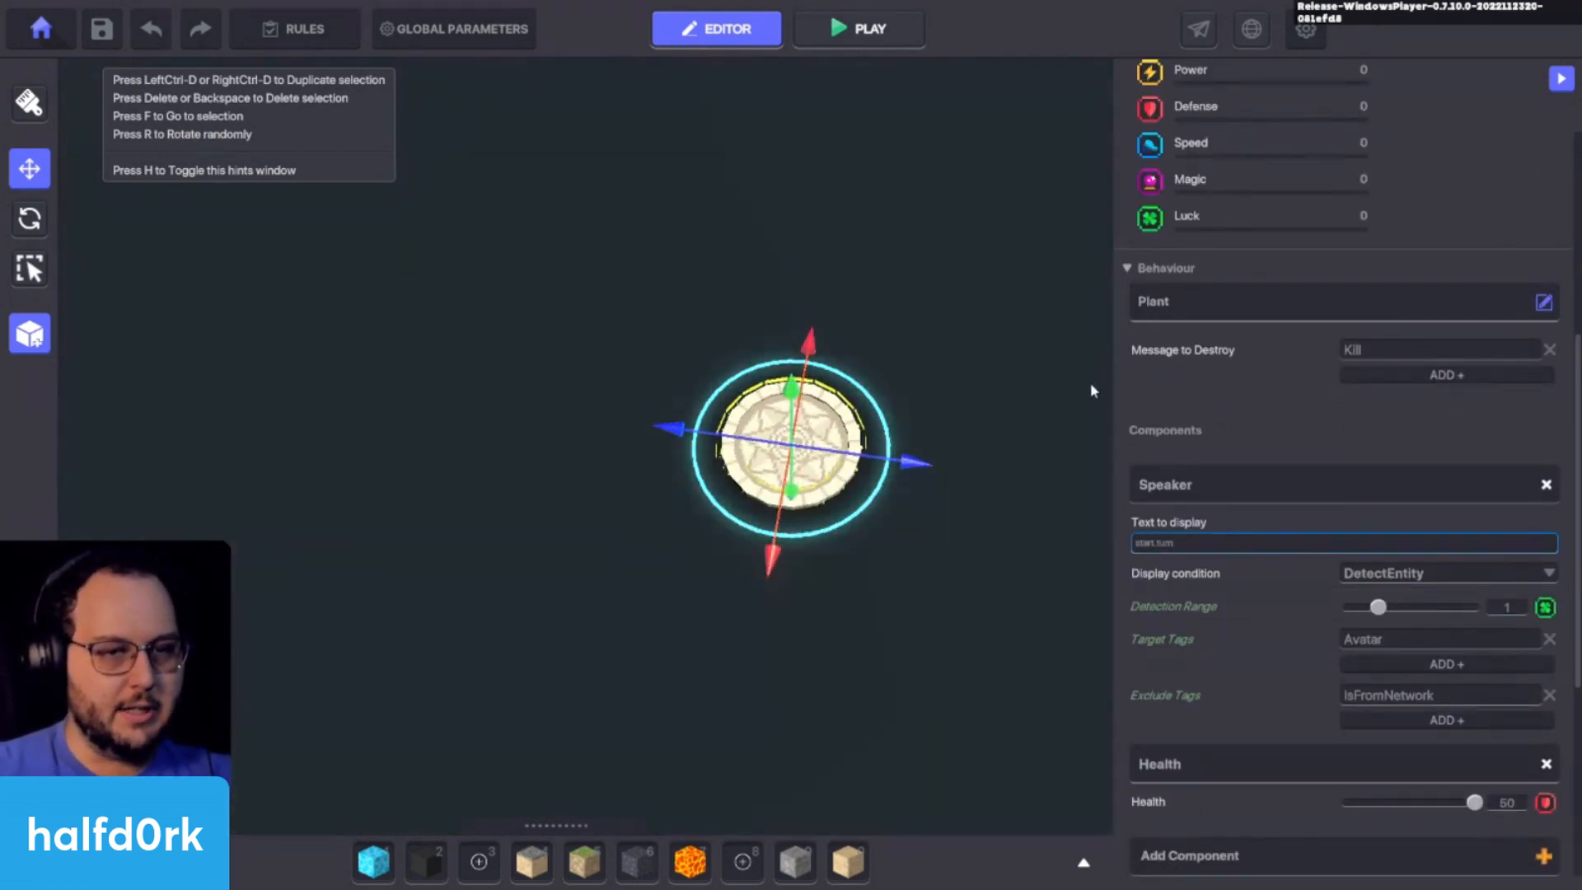
middle_click_drag(990, 423, 895, 443)
scroll(895, 444, "down", 3)
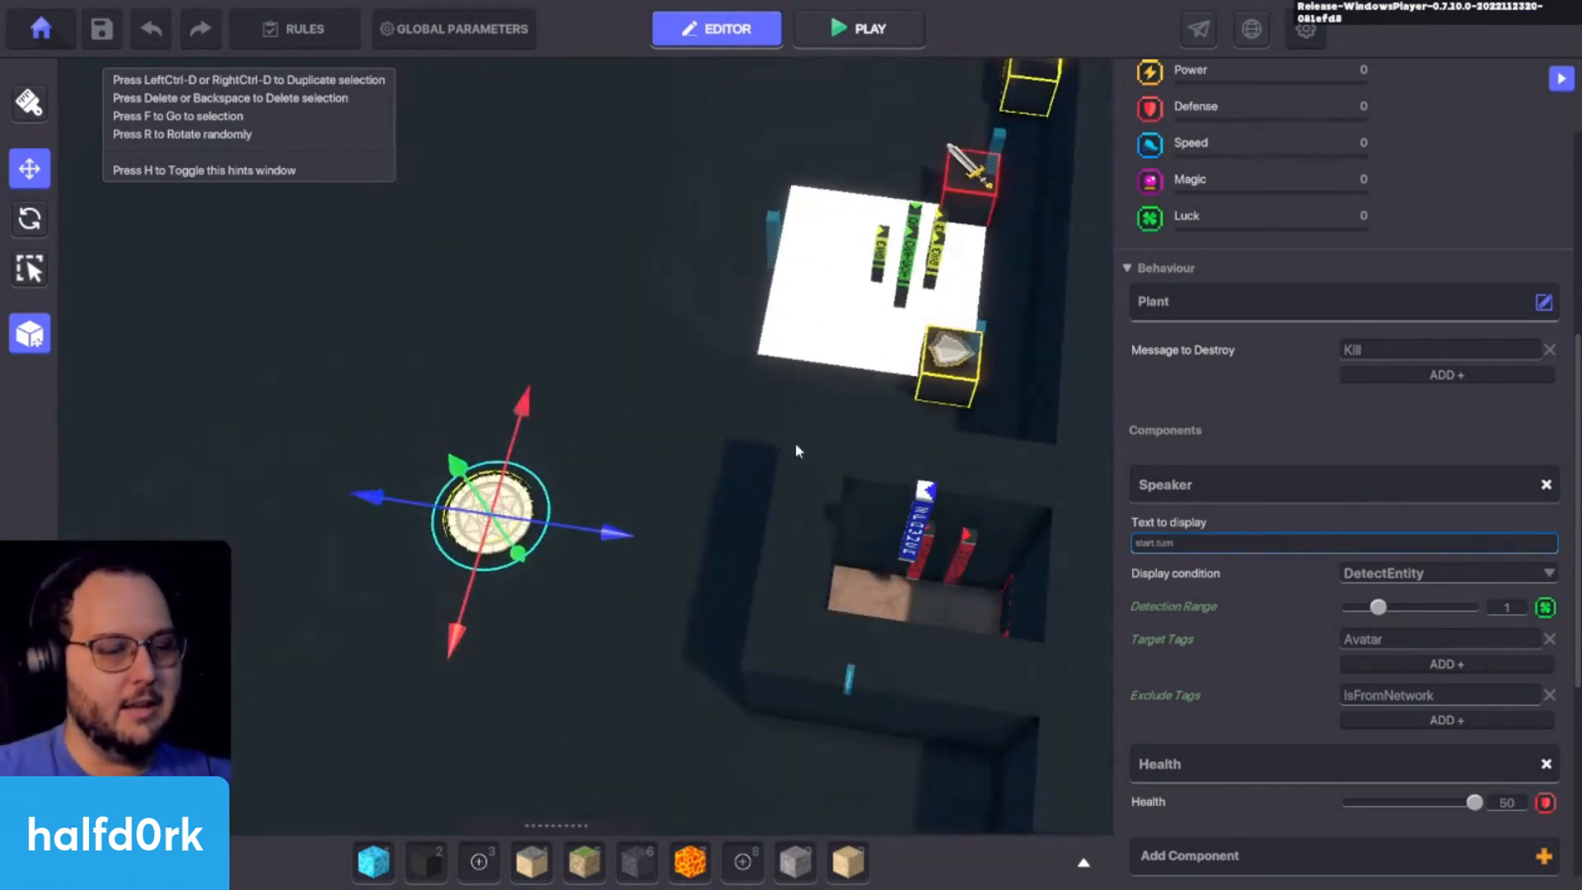
right_click_drag(796, 446, 685, 460)
scroll(1303, 774, "down", 3)
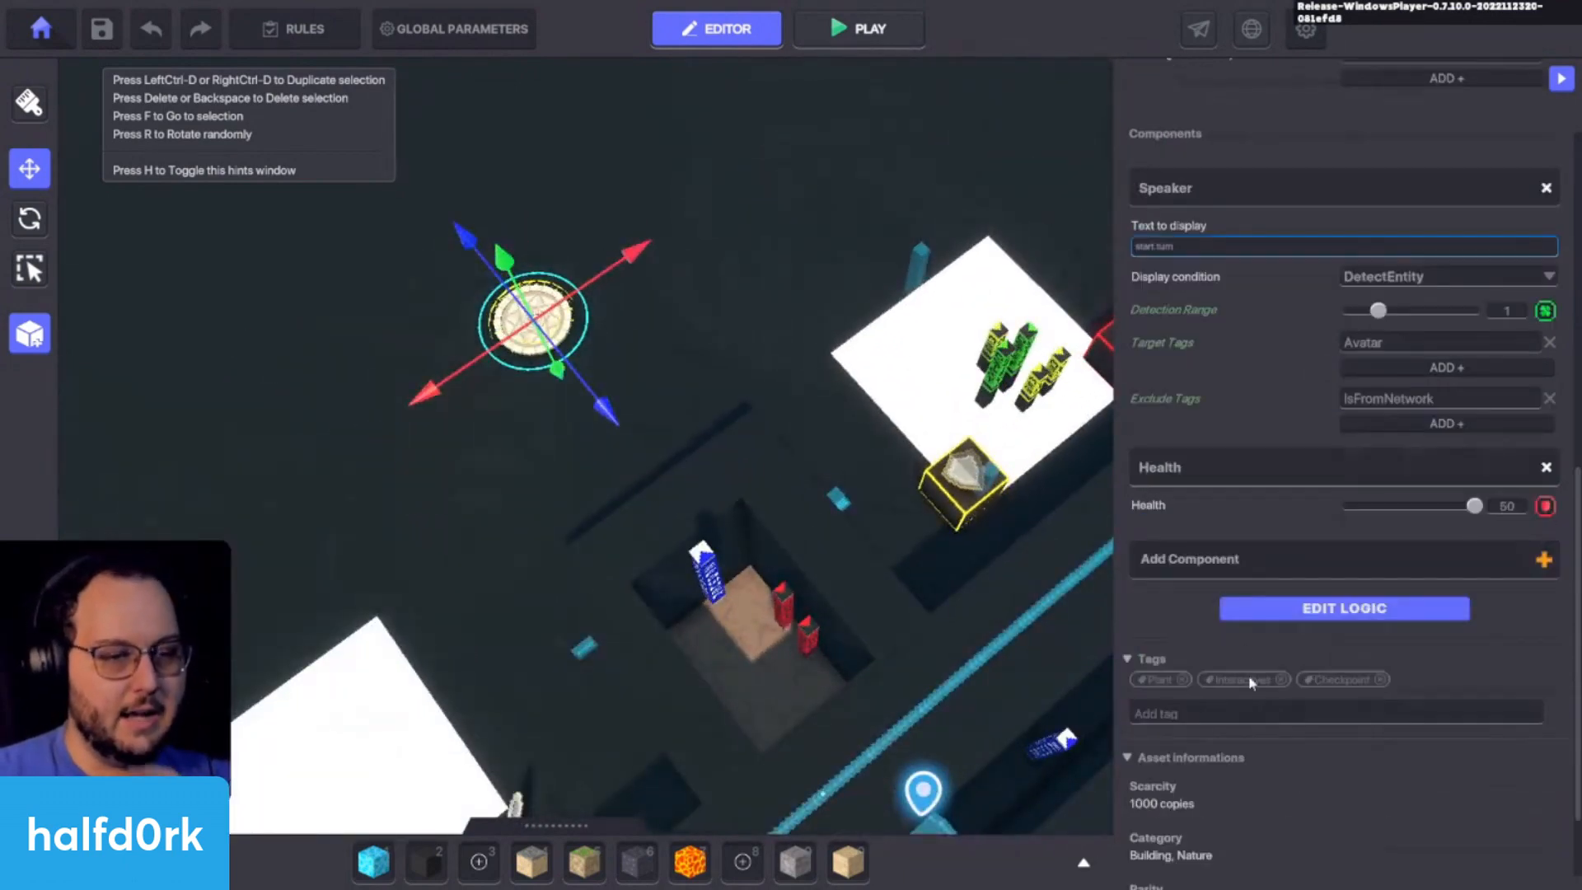
left_click(1249, 617)
scroll(1241, 608, "down", 7)
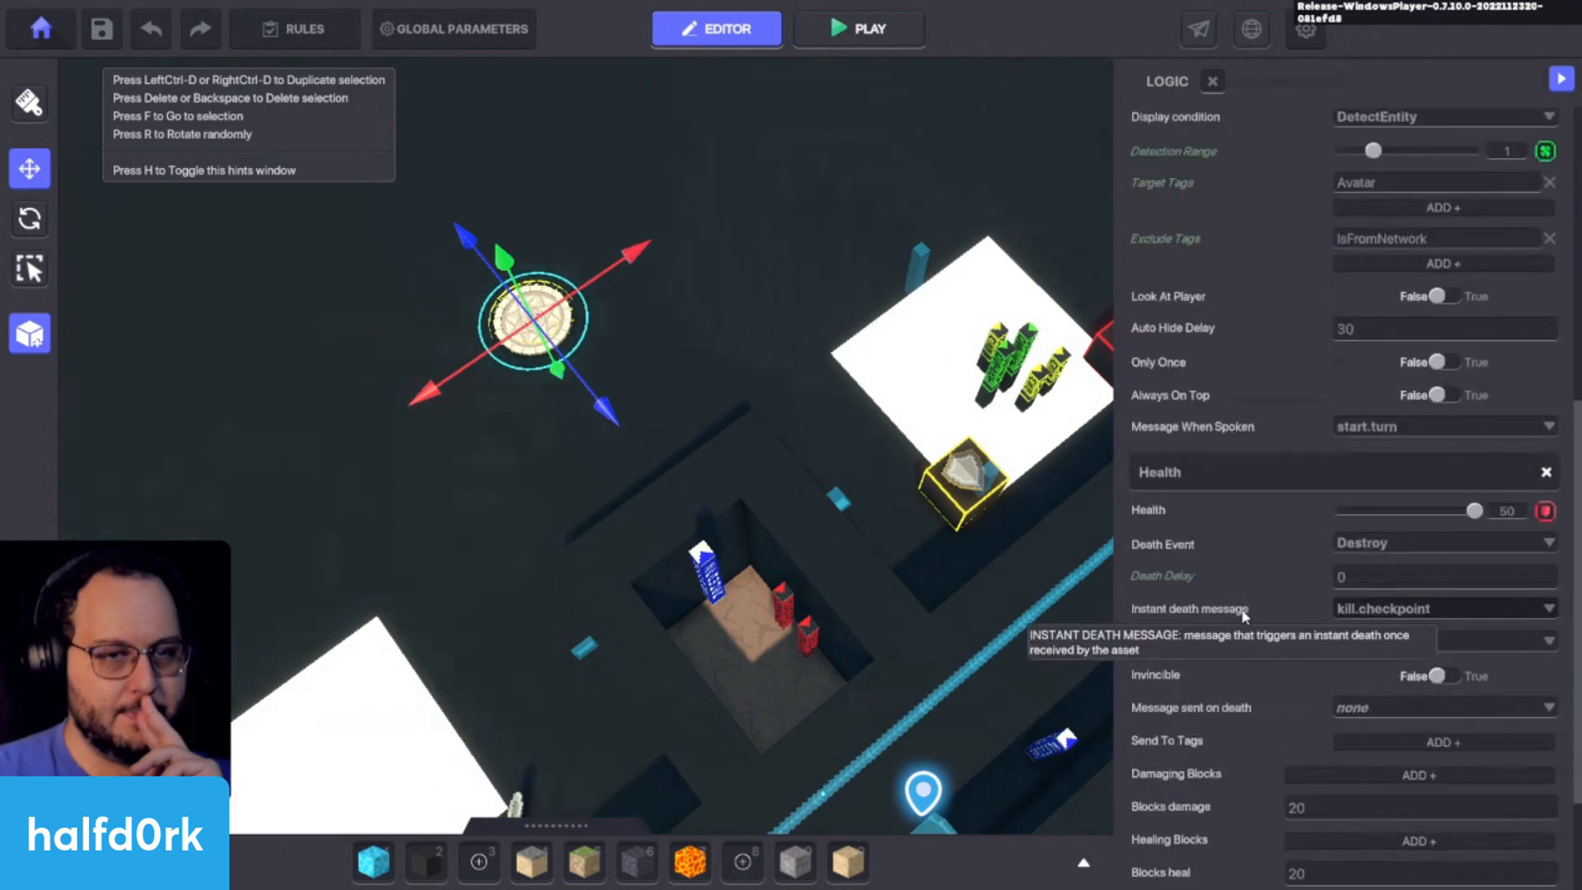
scroll(1245, 614, "down", 2)
scroll(1224, 681, "up", 5)
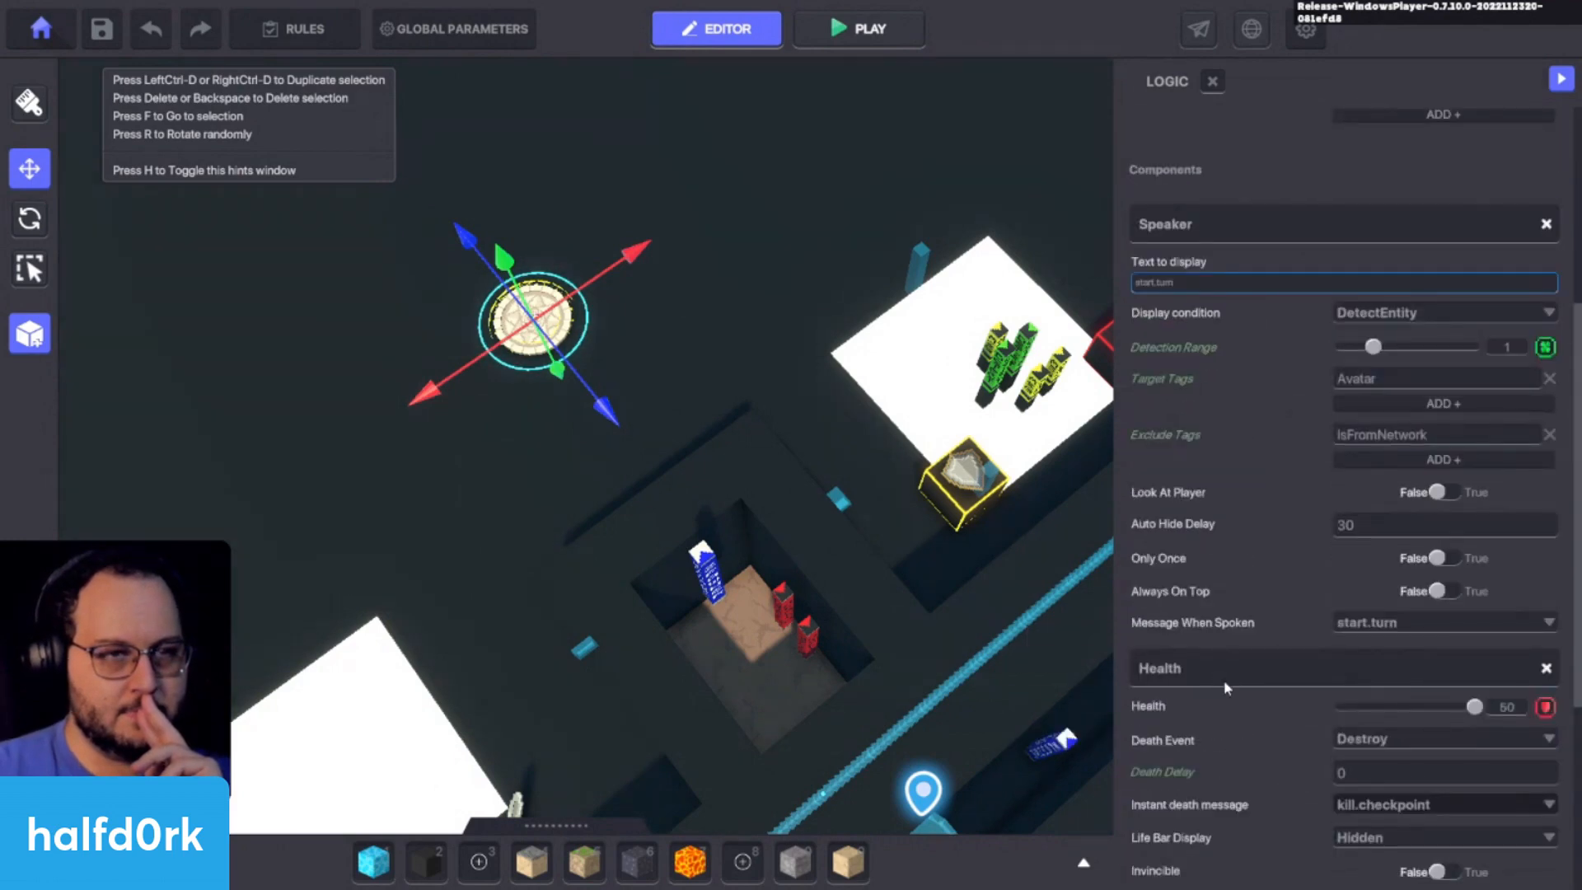
scroll(1226, 687, "up", 2)
Step: Set the Death Delay in the checkpoint's Health component to -2
scroll(1224, 674, "down", 7)
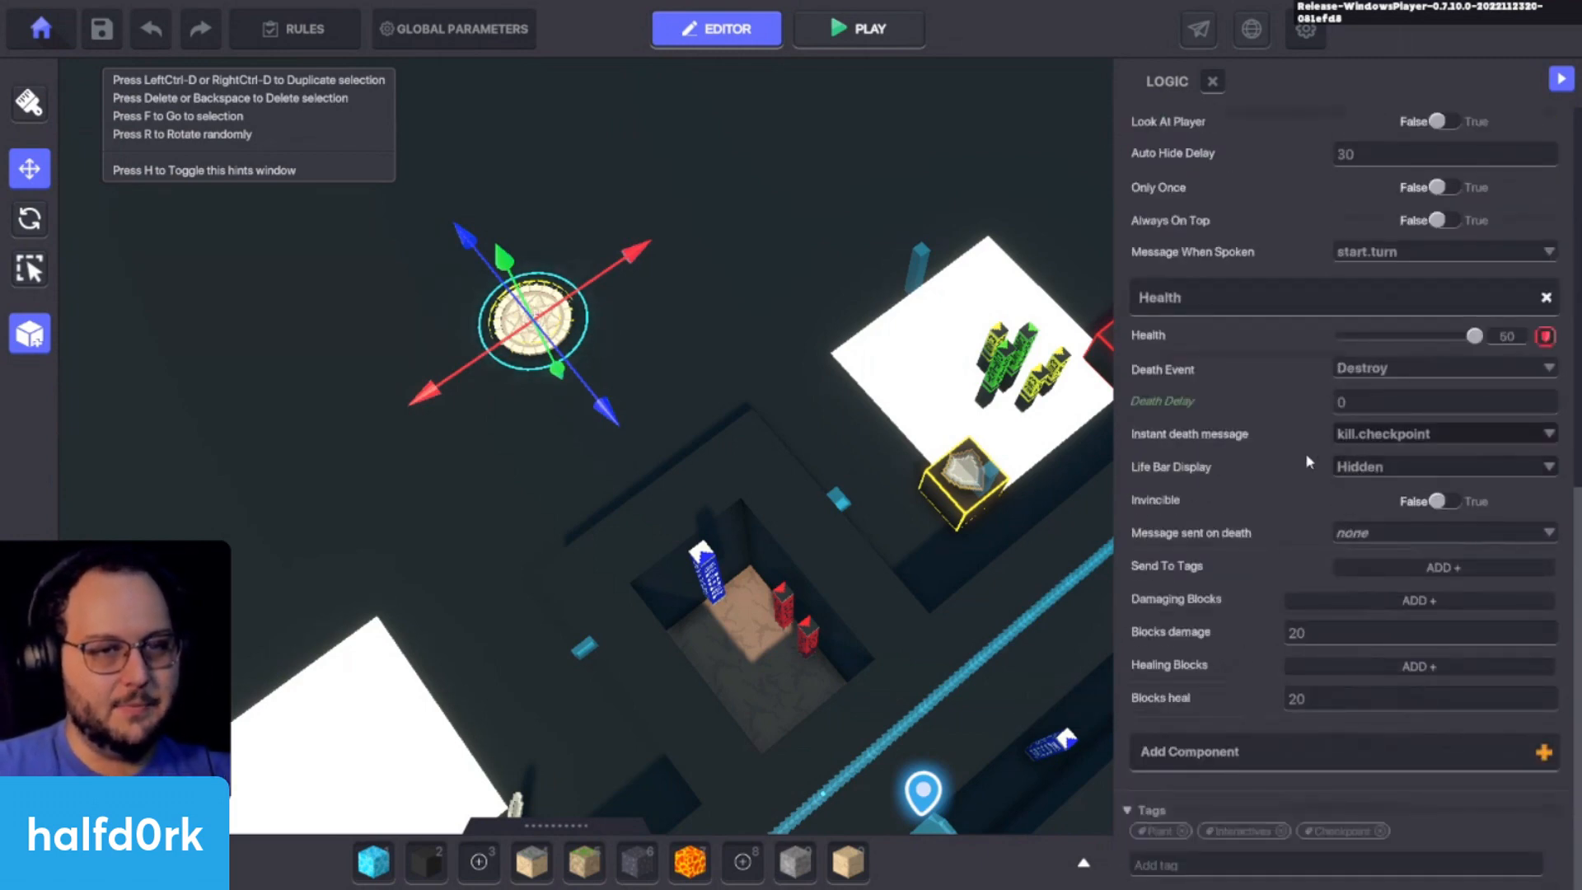
type("-2")
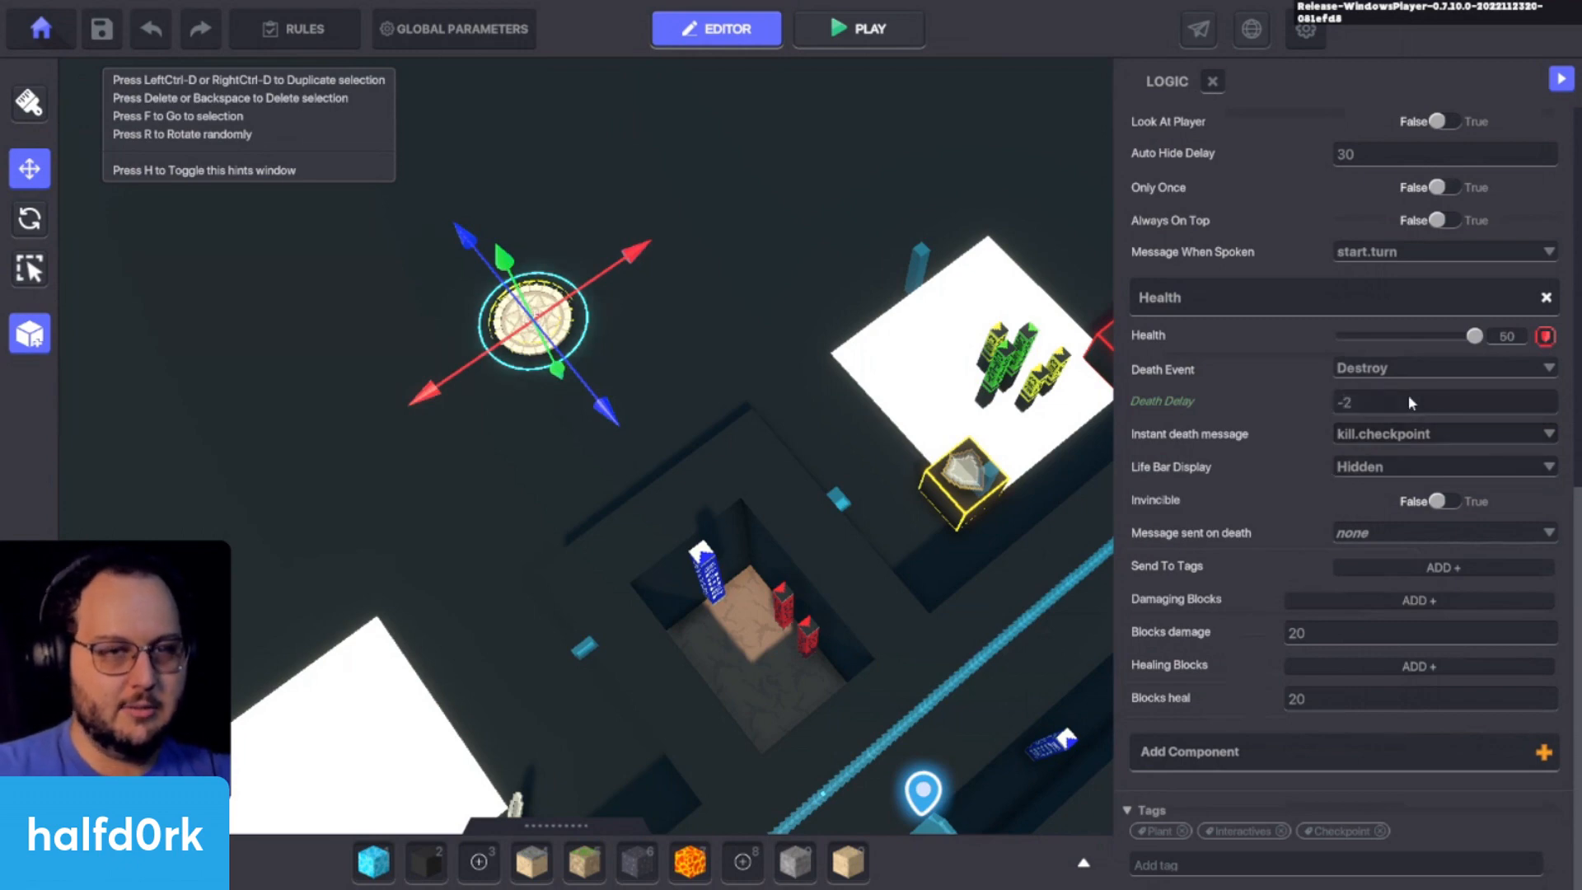
Step: Change the checkpoint's behaviour from Plant to NONE and remove its Speaker component
scroll(1241, 376, "up", 4)
scroll(1241, 436, "up", 2)
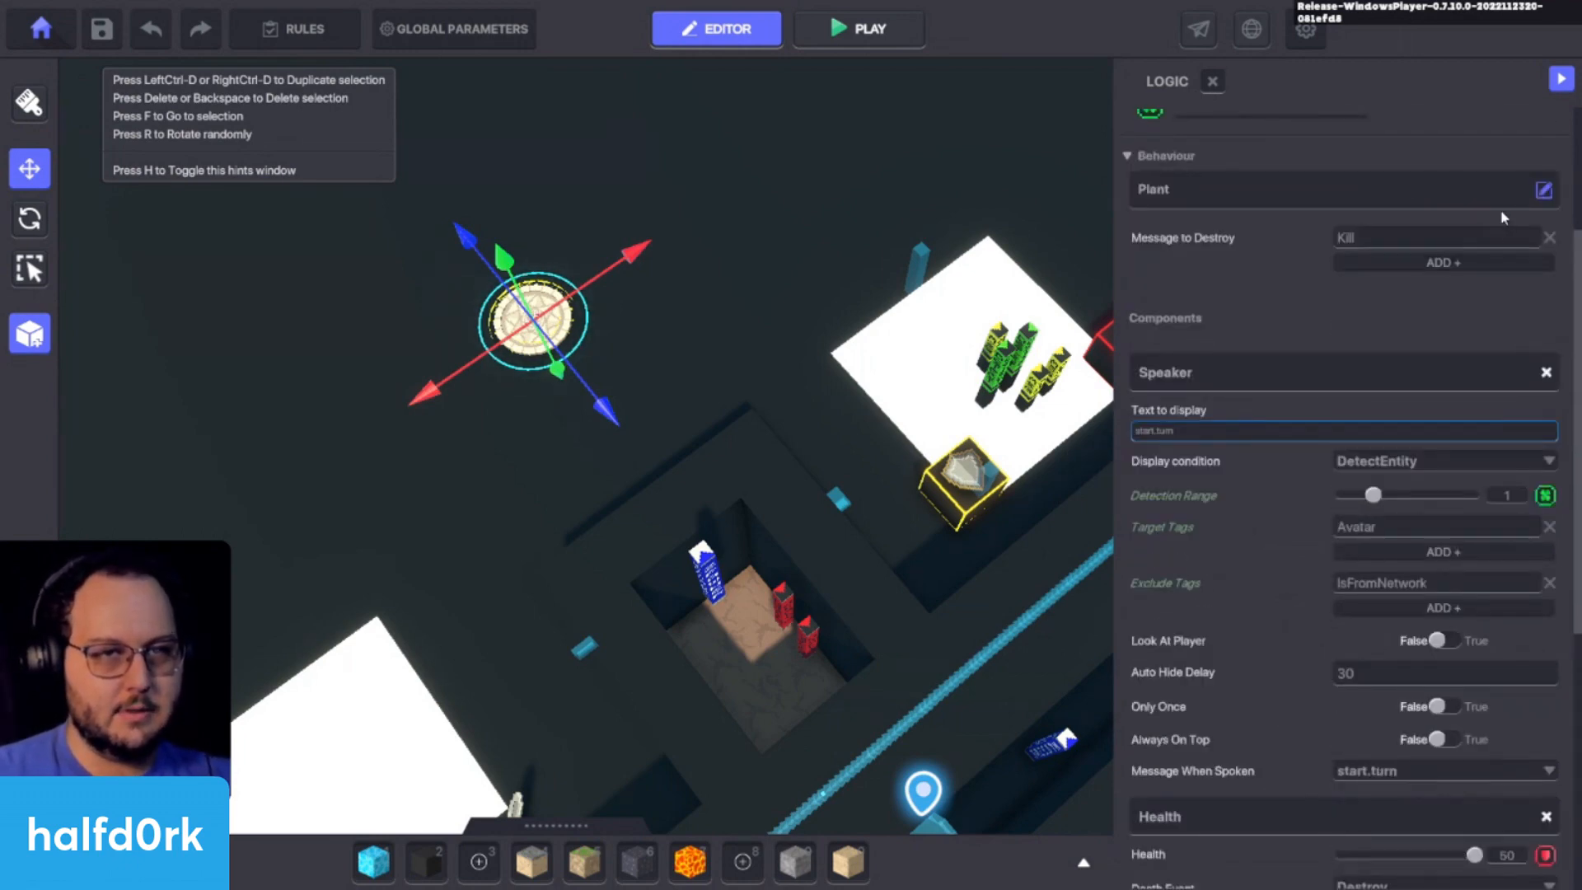
left_click(1544, 190)
left_click(646, 353)
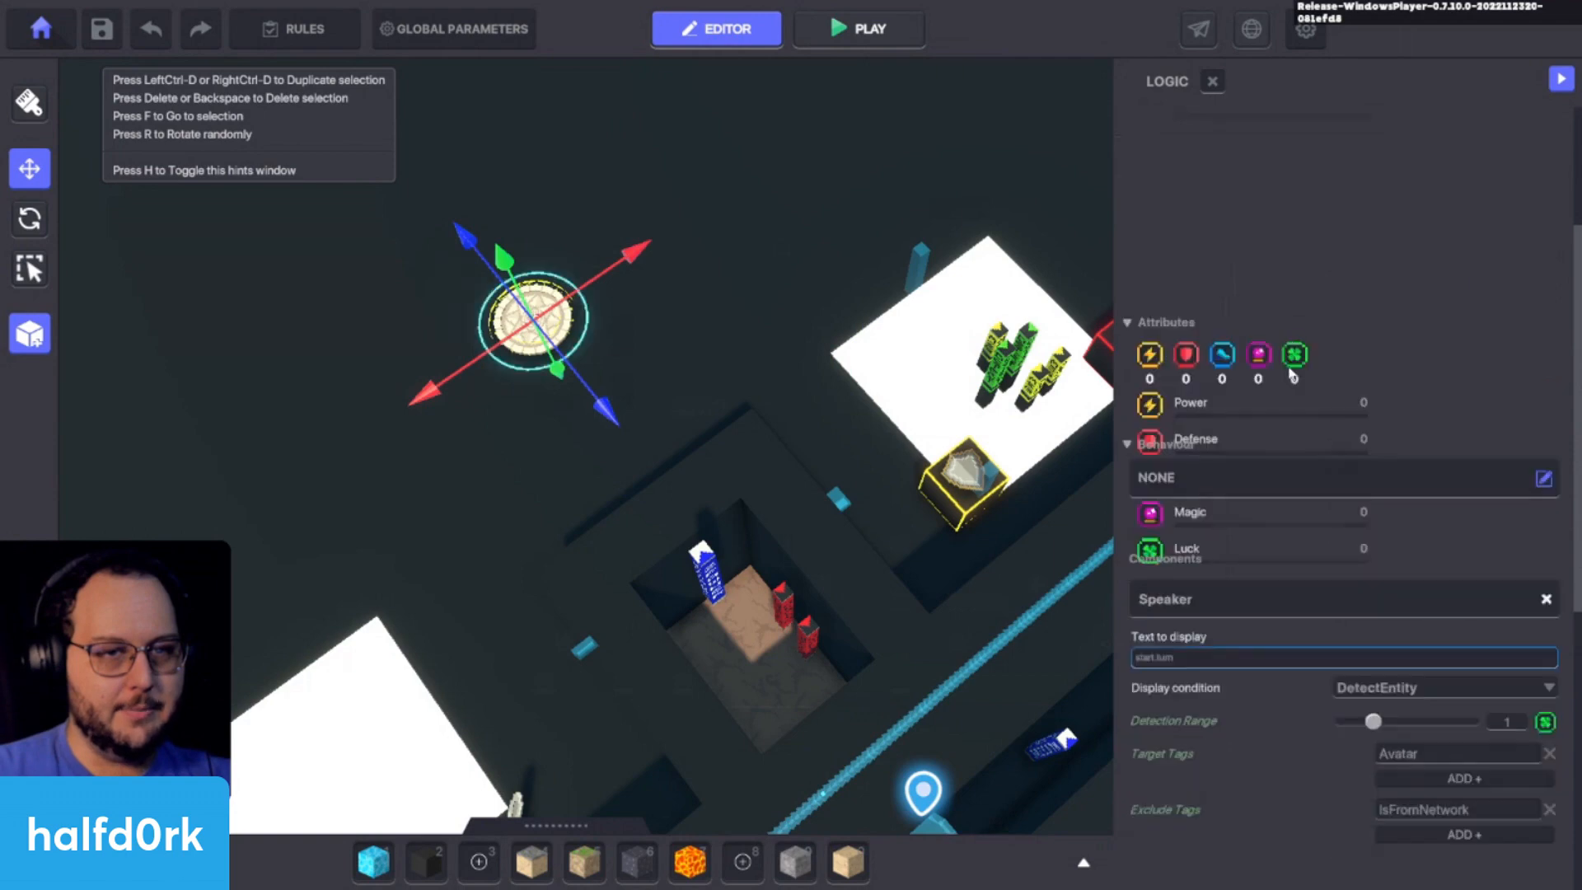
left_click(1546, 324)
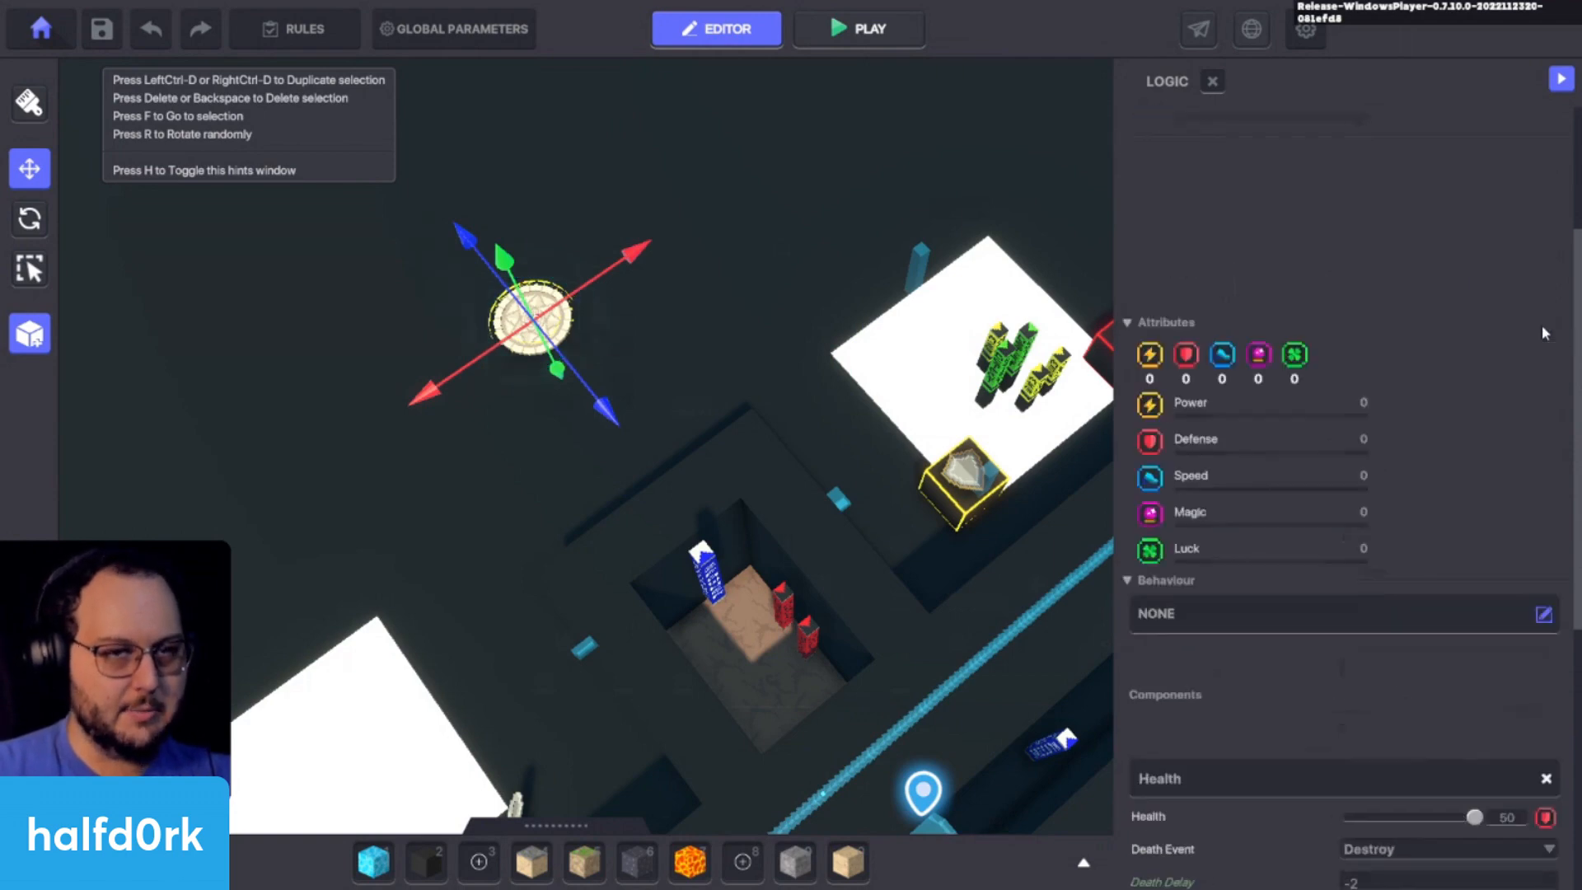
scroll(1197, 399, "down", 1)
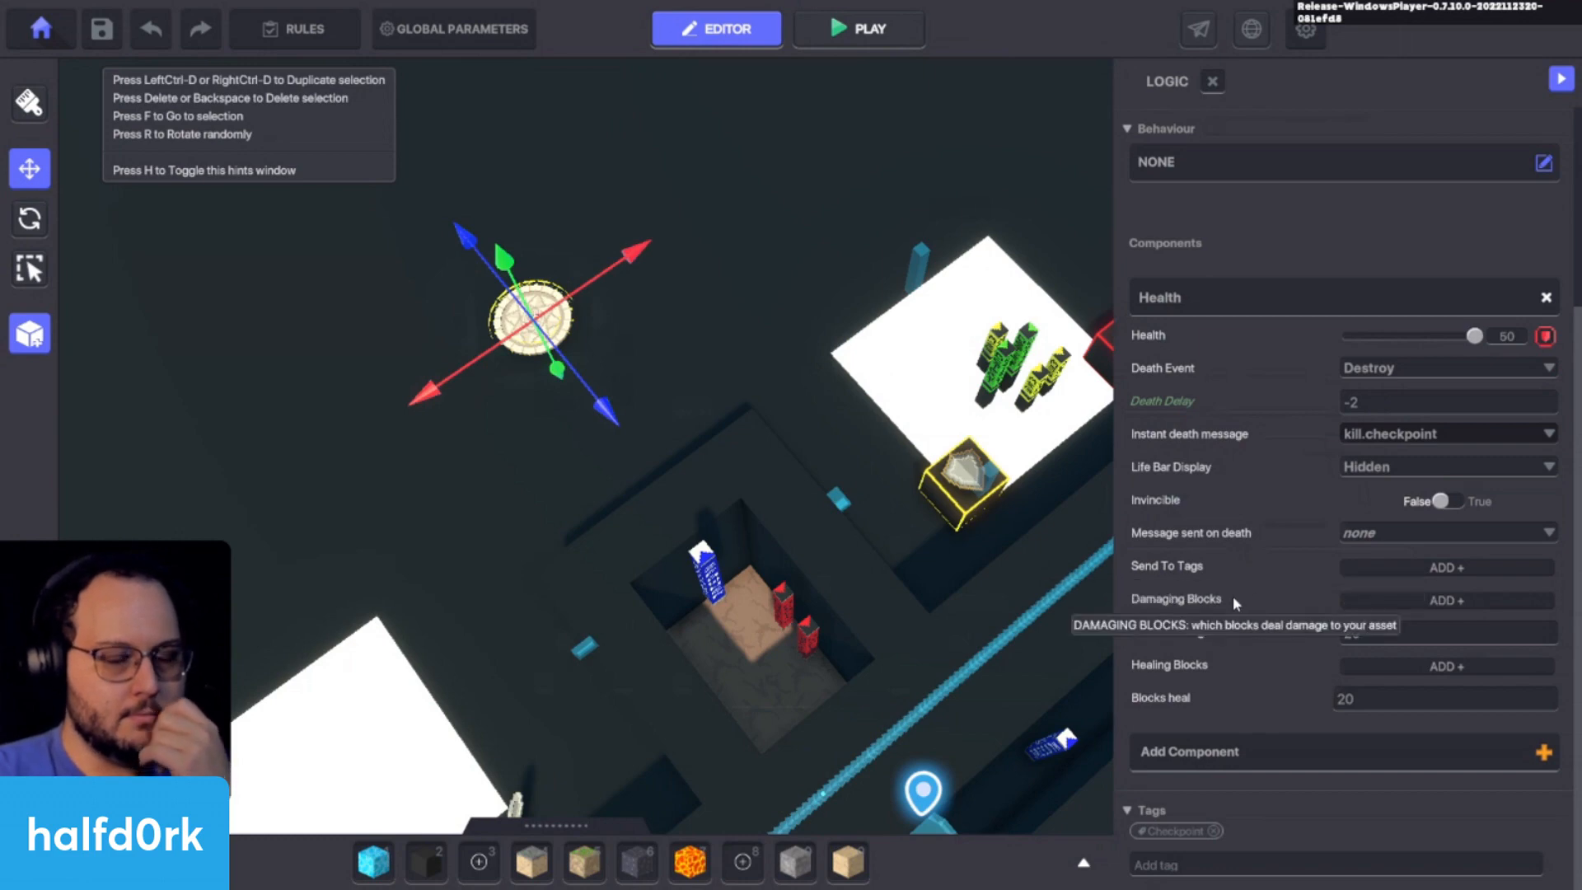
Step: Find the !Lamp Detect asset with the search "lamp" and place one on the floor checkpoint
key("f")
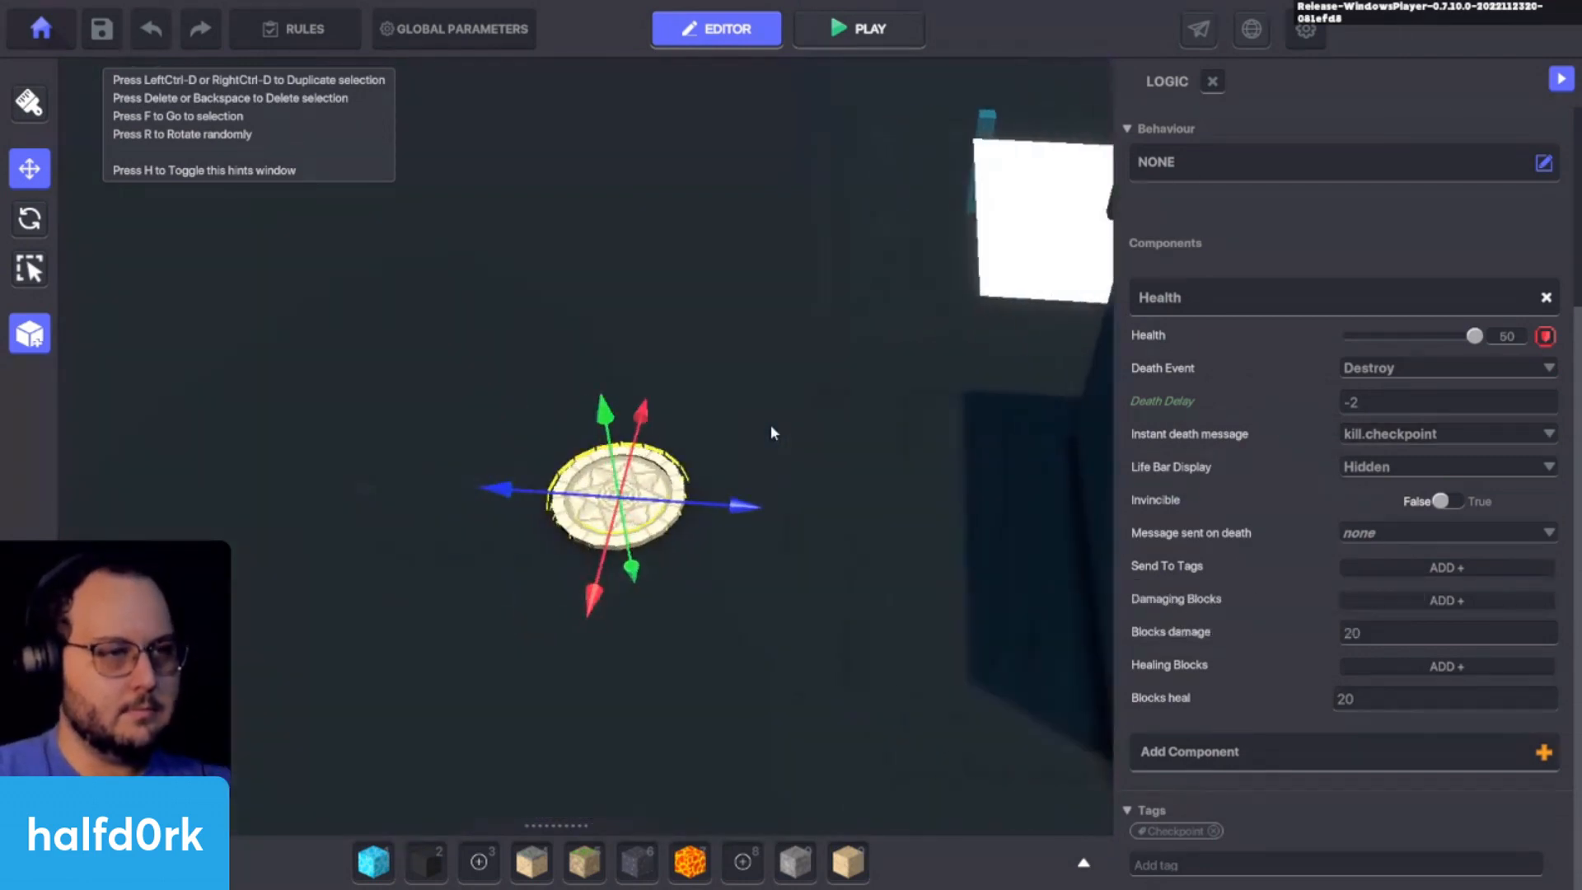
key("Tab")
type("lamp")
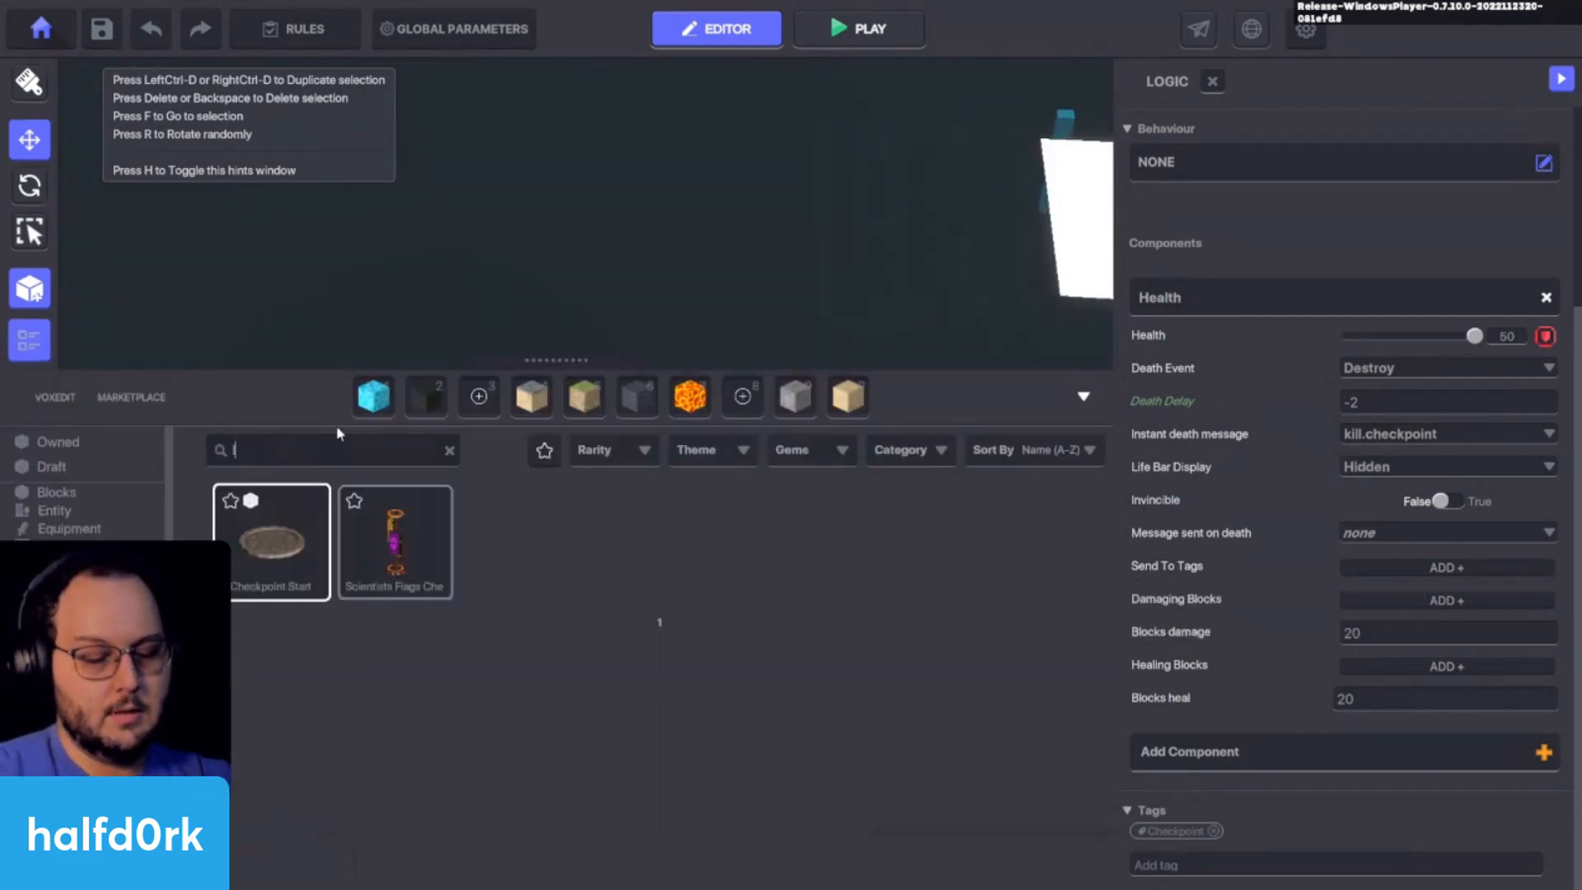
left_click(383, 585)
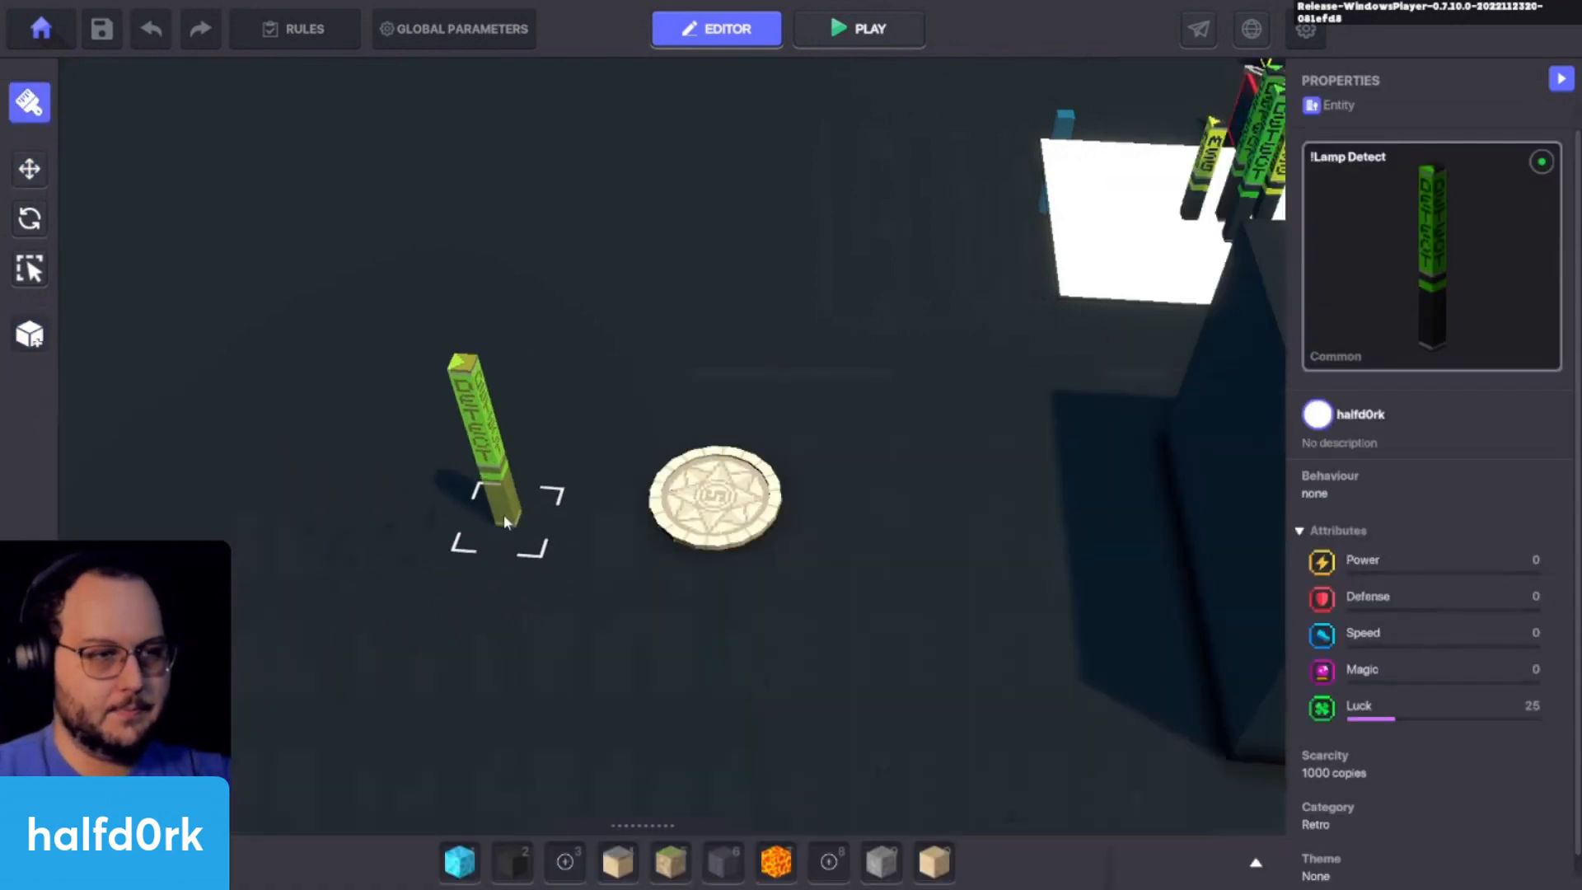
left_click(756, 494)
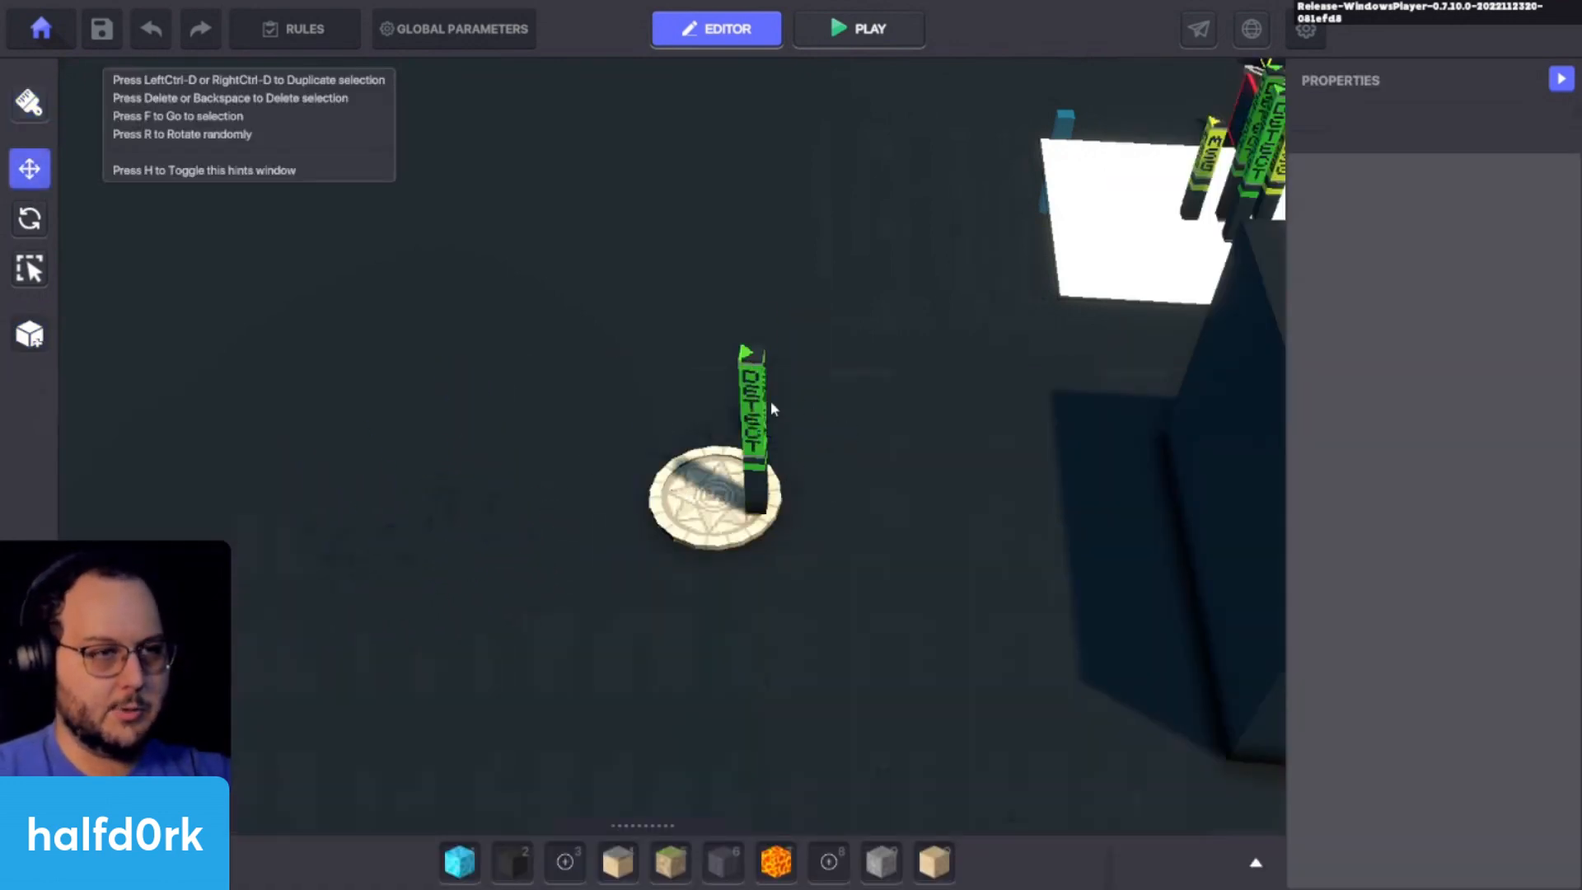
Step: Add a Speaker component with empty text to the Detect lamp, using the DetectEntity display condition and a detection range of 1
left_click(755, 404)
scroll(1442, 577, "down", 5)
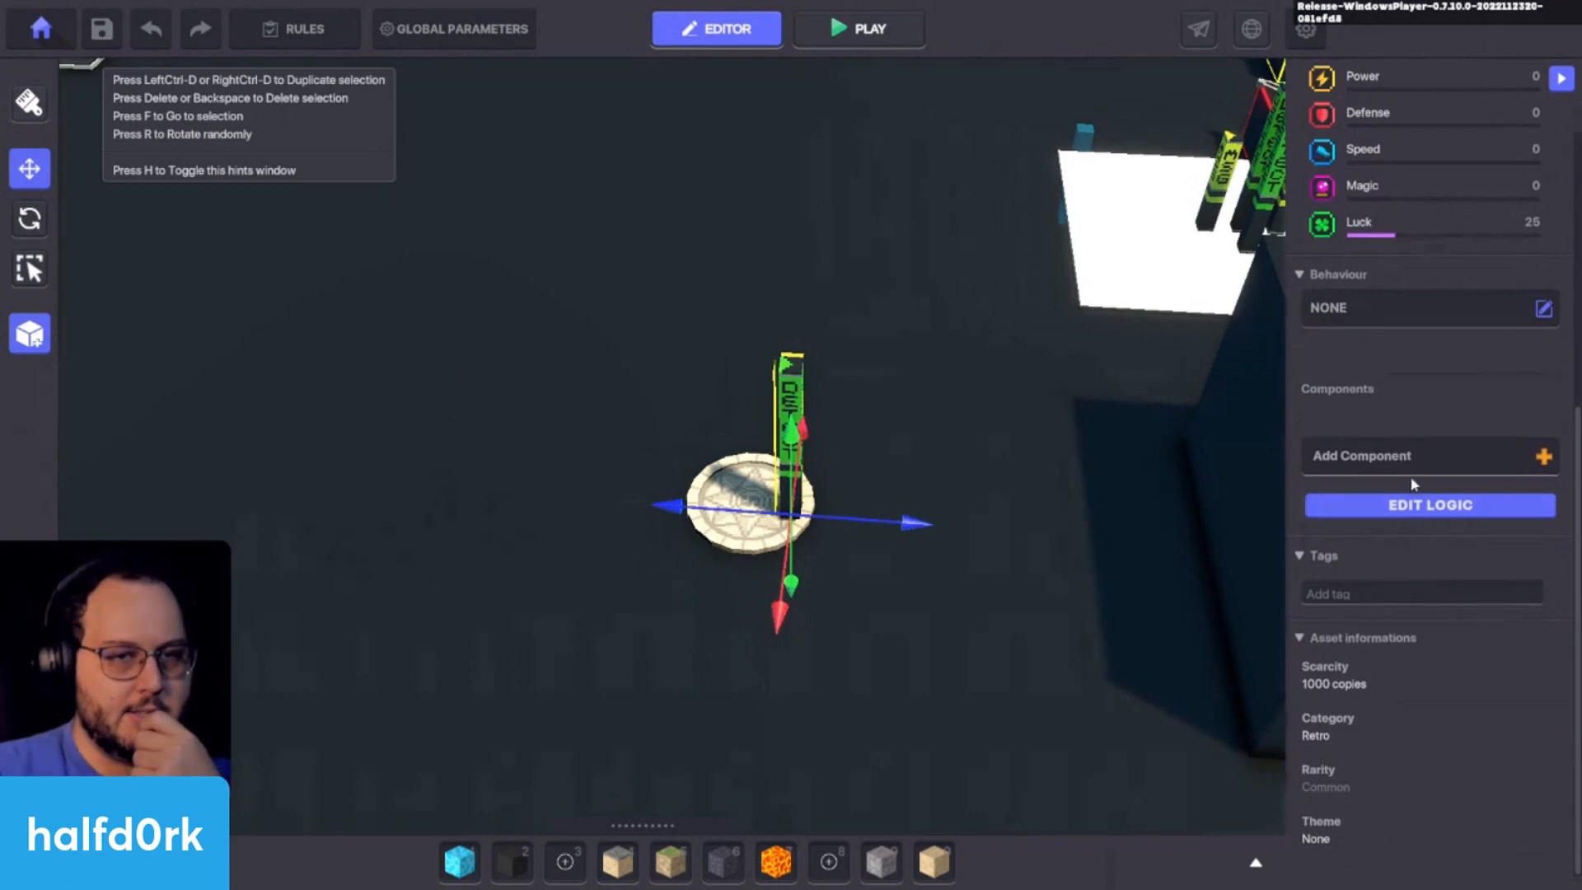
left_click(1415, 466)
key("Escape")
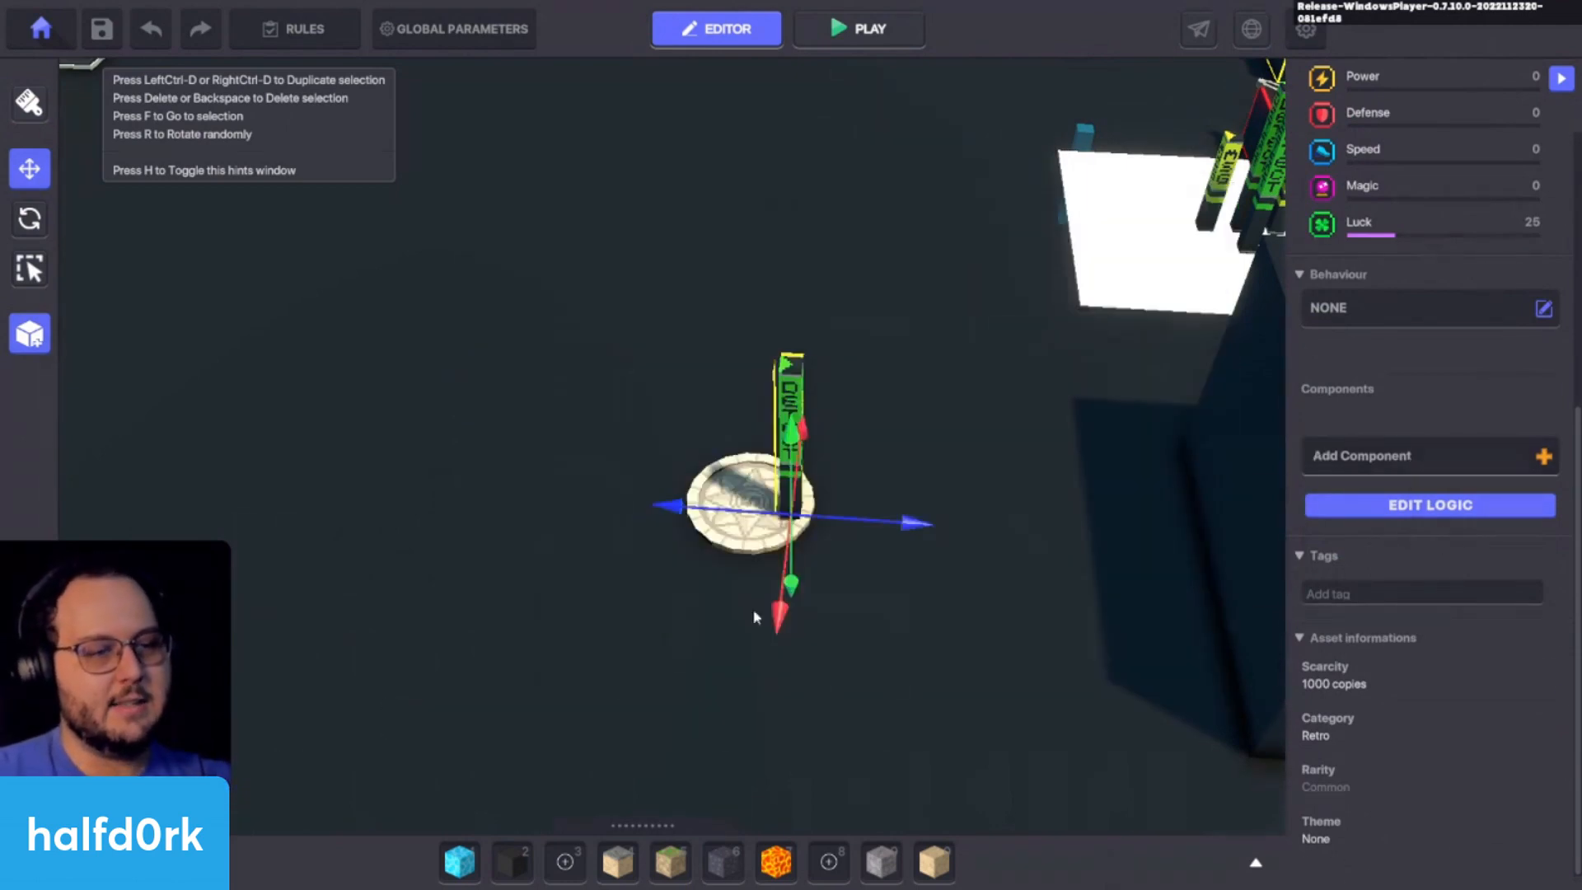
left_click(1364, 498)
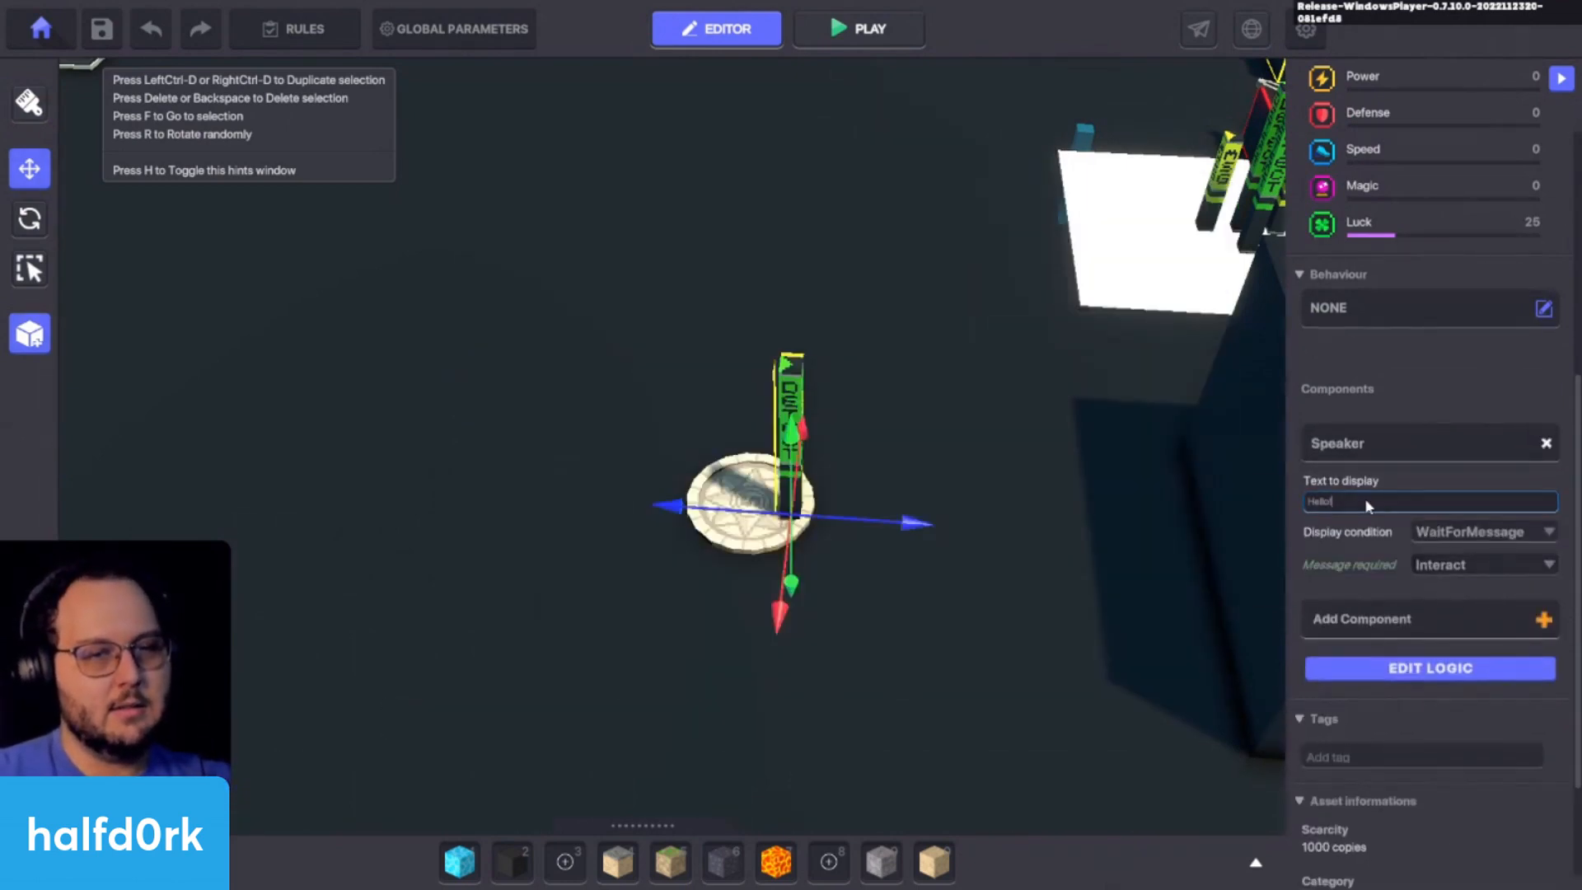
left_click(1442, 533)
left_click(1446, 550)
left_click_drag(1471, 566, 1421, 569)
Step: Centre the Detect lamp on the checkpoint disc and turn off the lamp's visibility
mouse_move(890, 522)
left_mouse_down()
mouse_move(845, 525)
mouse_move(859, 519)
left_mouse_up()
scroll(1452, 358, "up", 2)
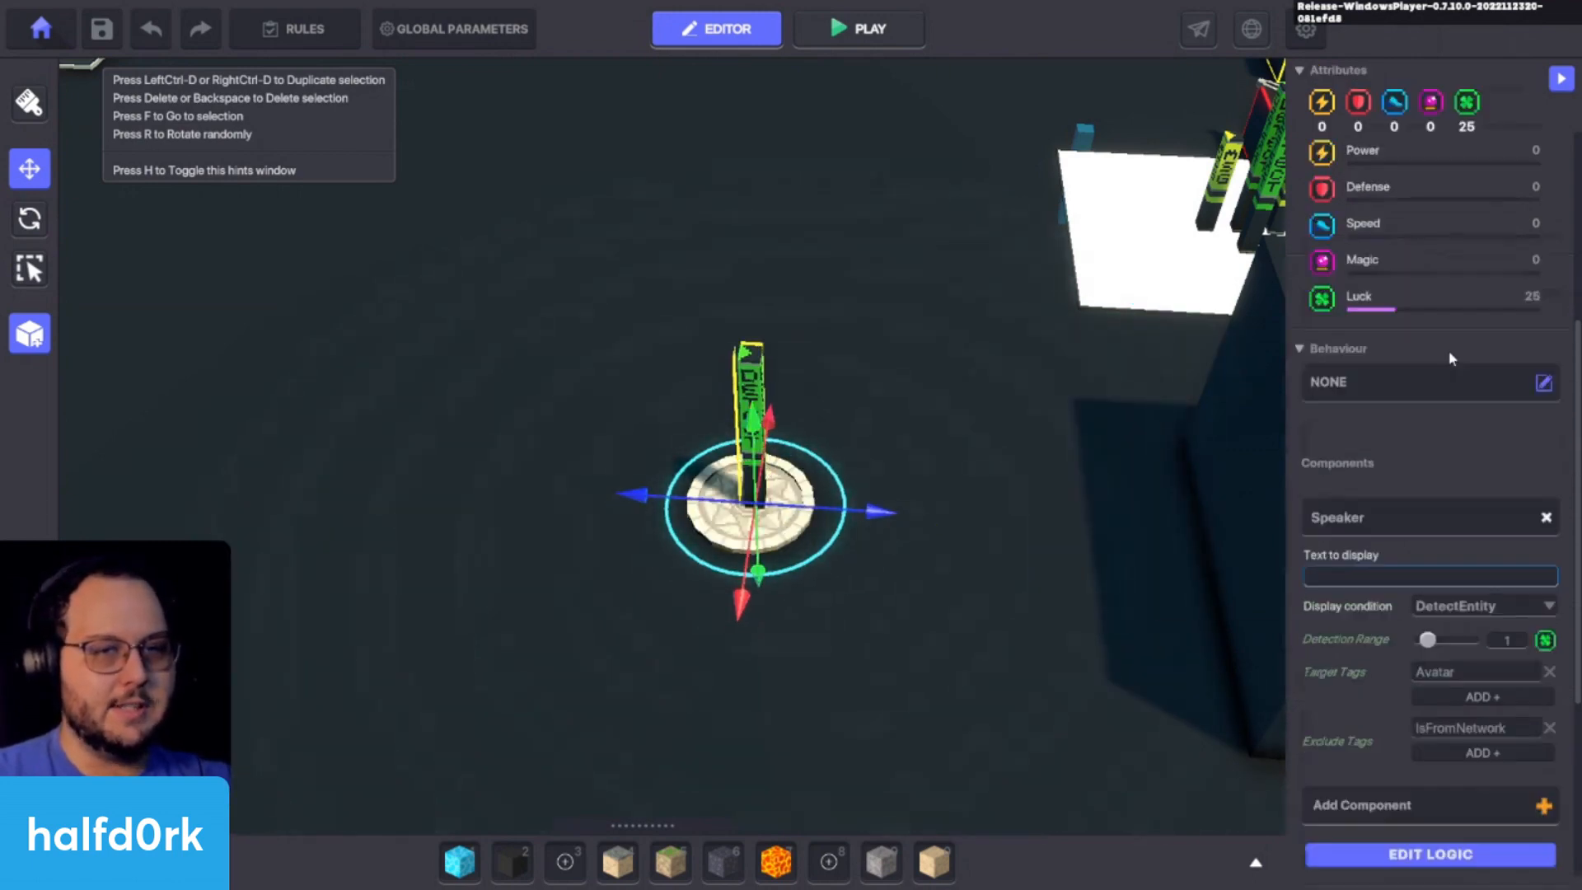
scroll(1452, 359, "up", 4)
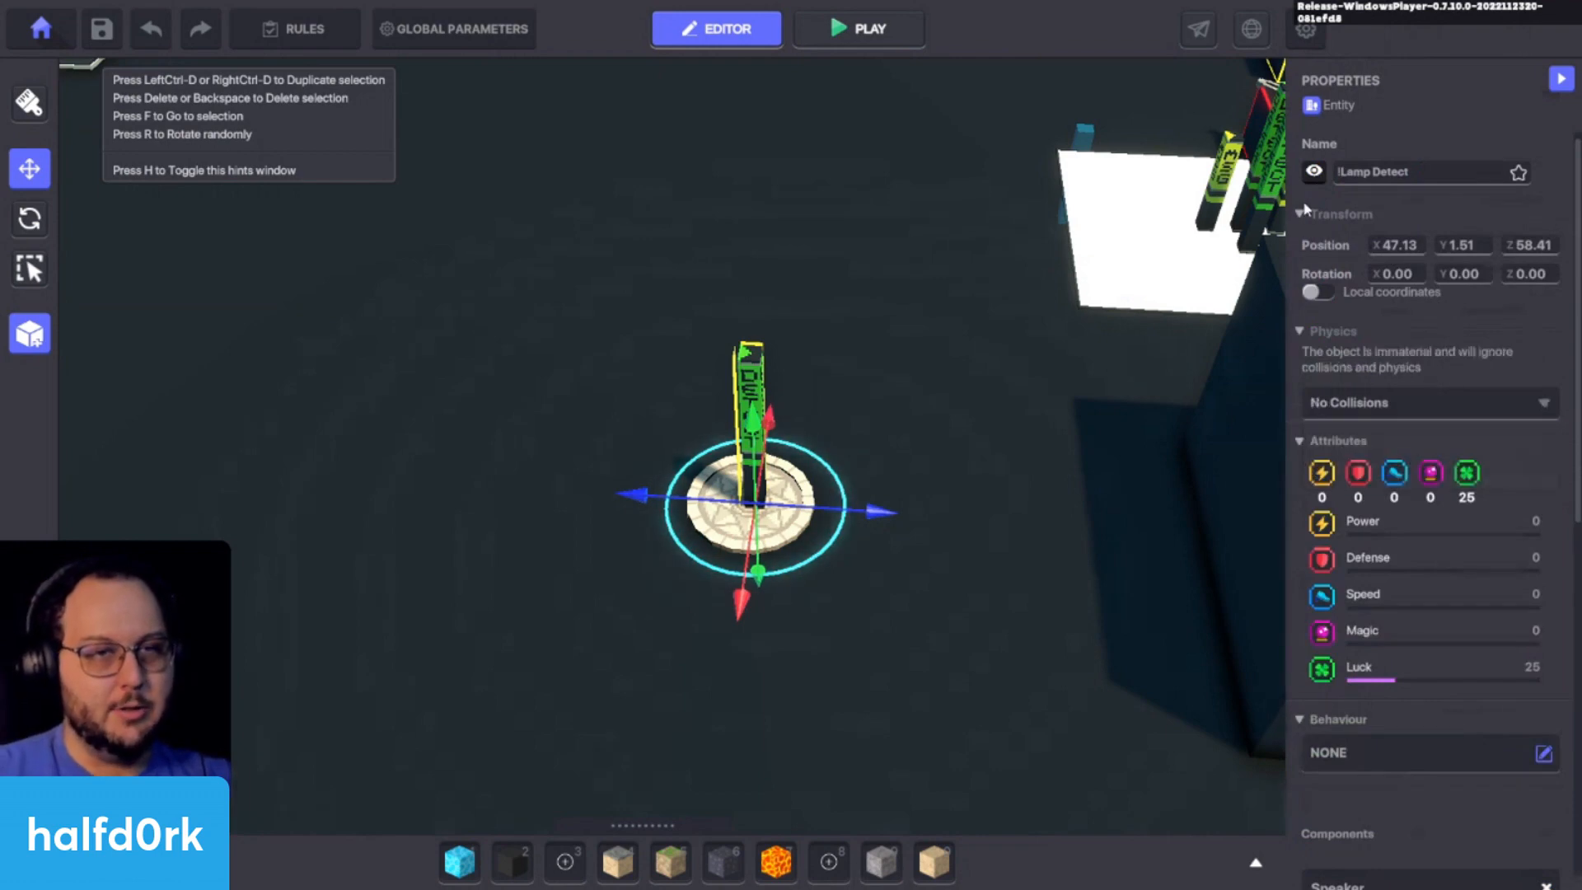
Step: In the Detect lamp's Speaker logic, set Message When Spoken to kill.checkpoint and Auto Hide Delay to 2
scroll(1499, 617, "down", 4)
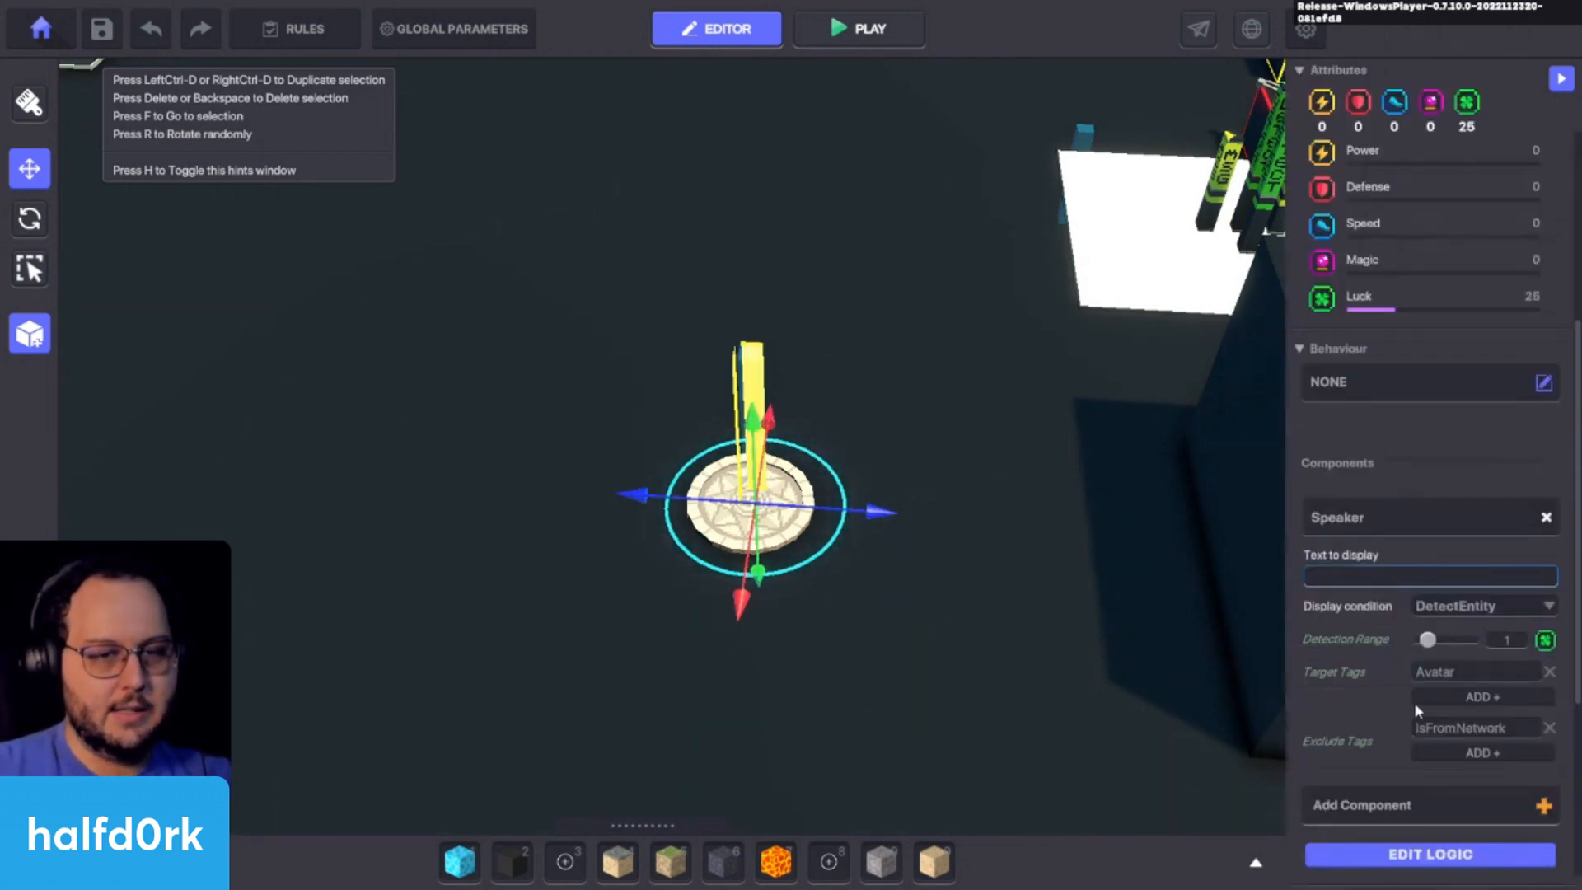
scroll(1434, 709, "down", 3)
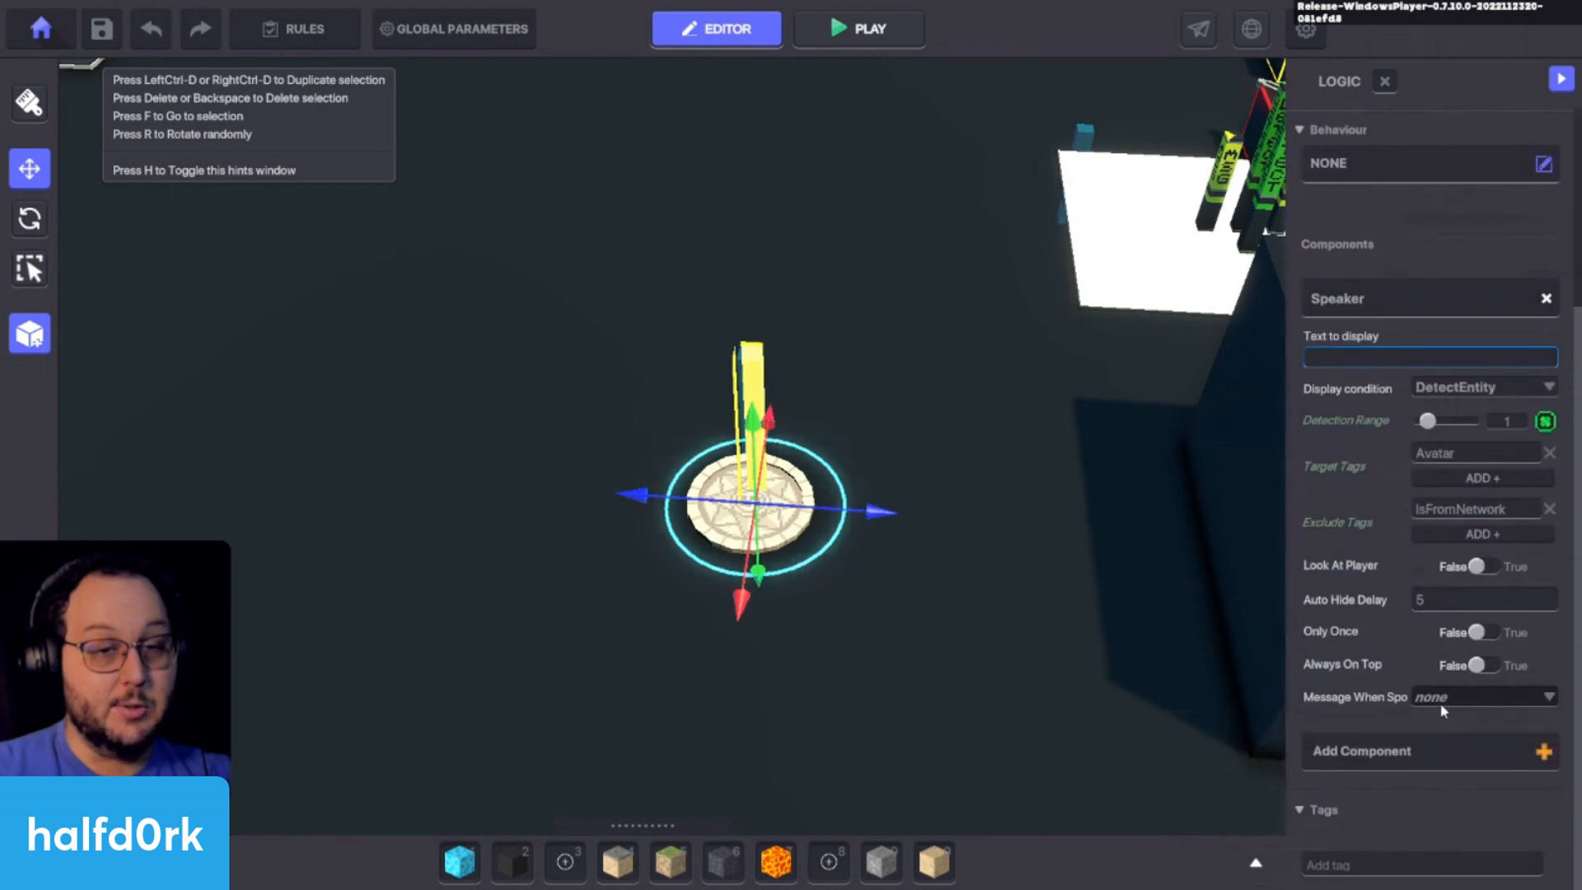
left_click(1442, 705)
type("kill.c")
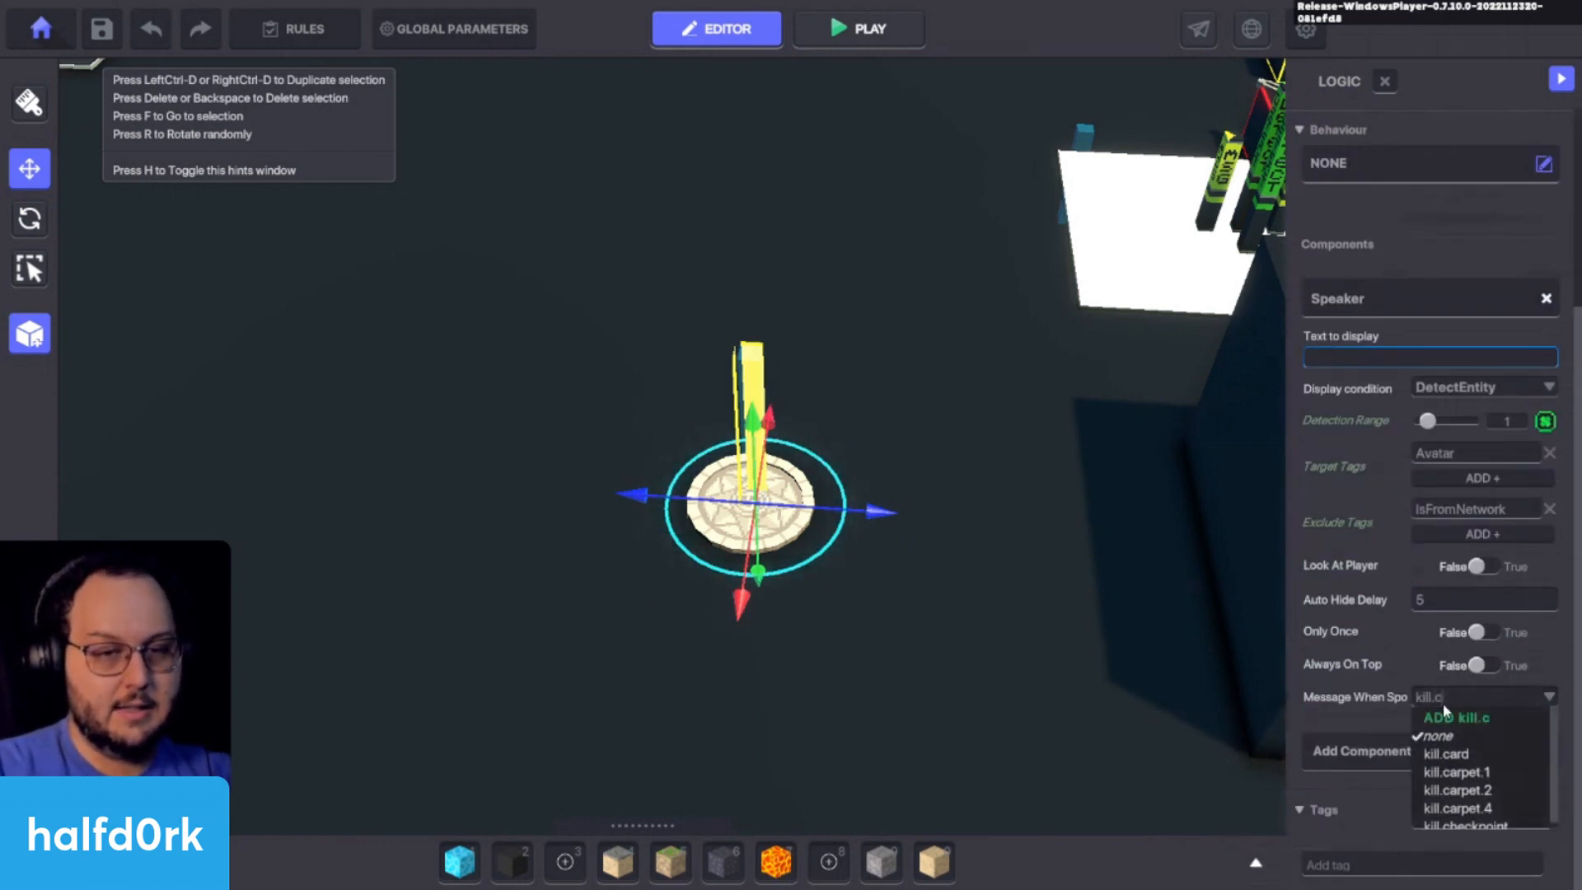
type("heckpoint")
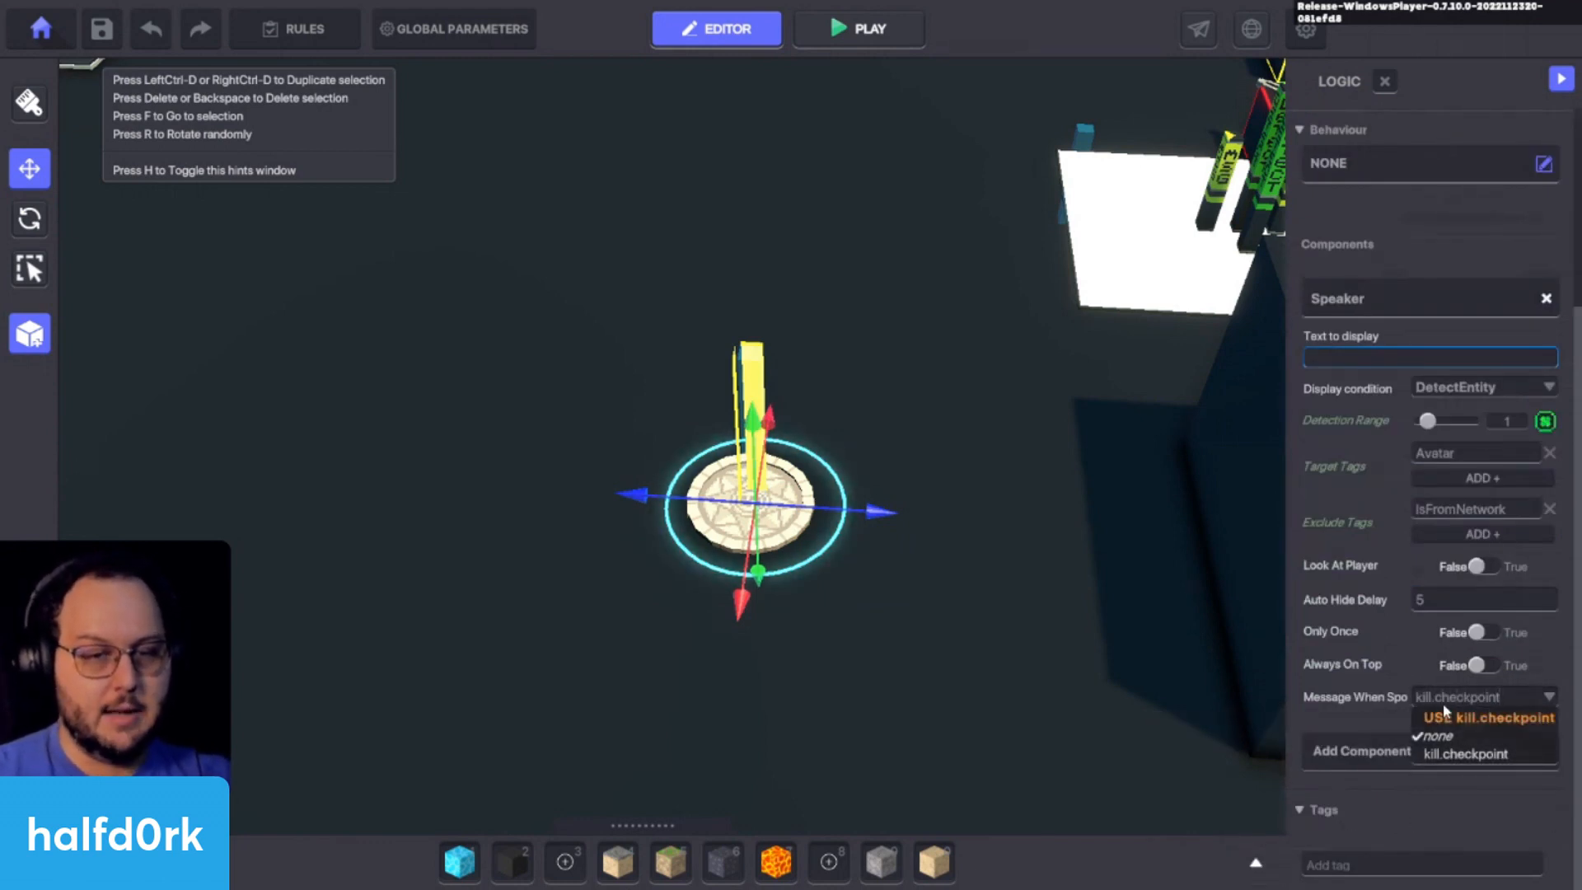
left_click(1459, 718)
left_click(1465, 604)
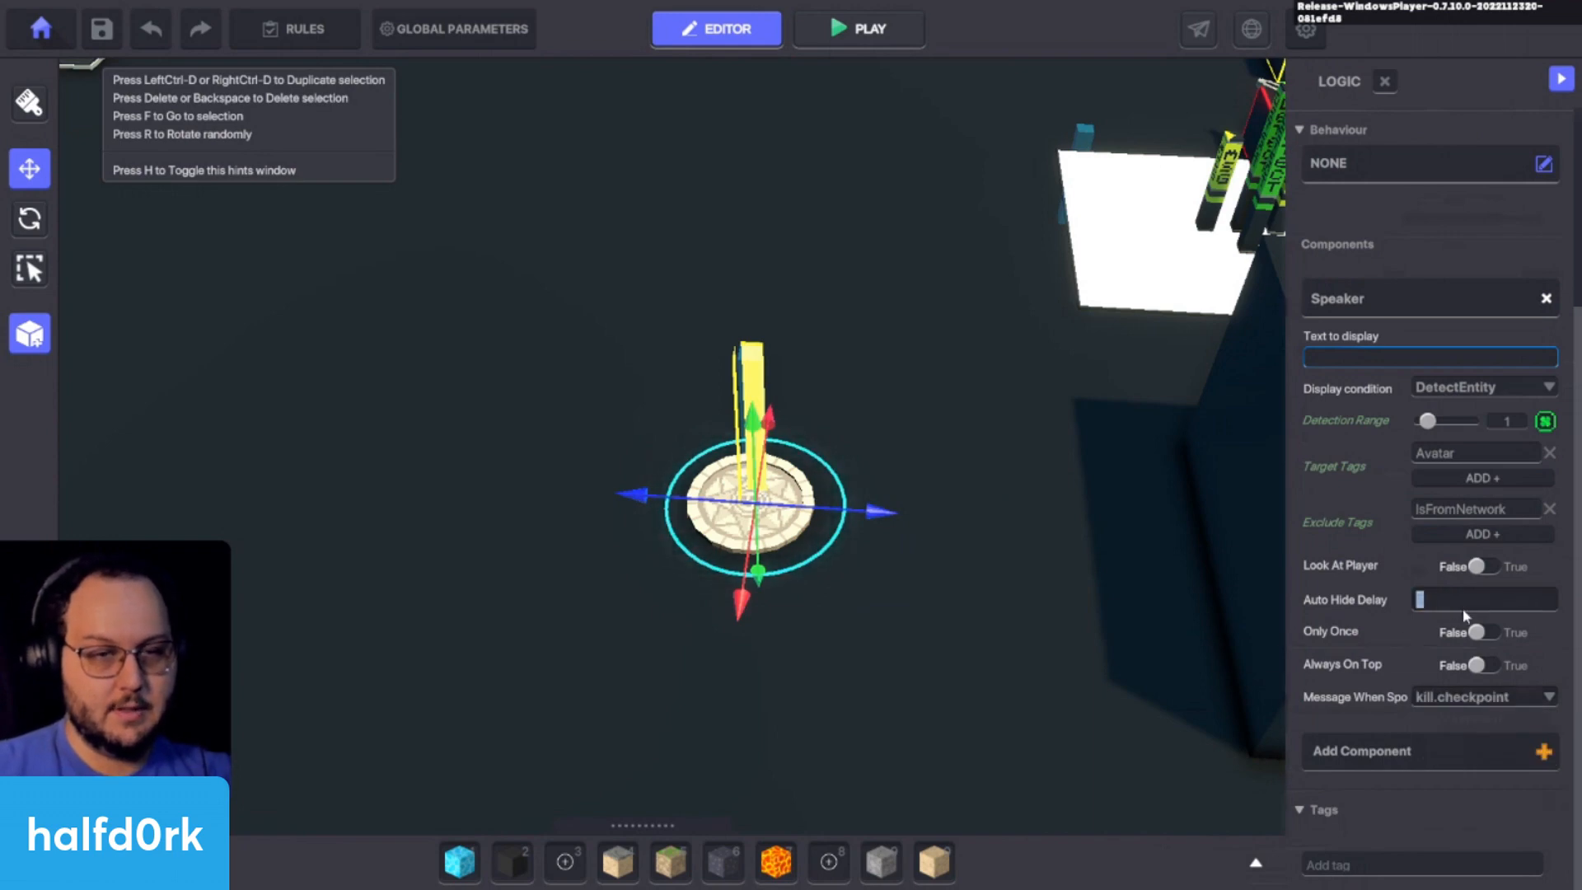
type("2")
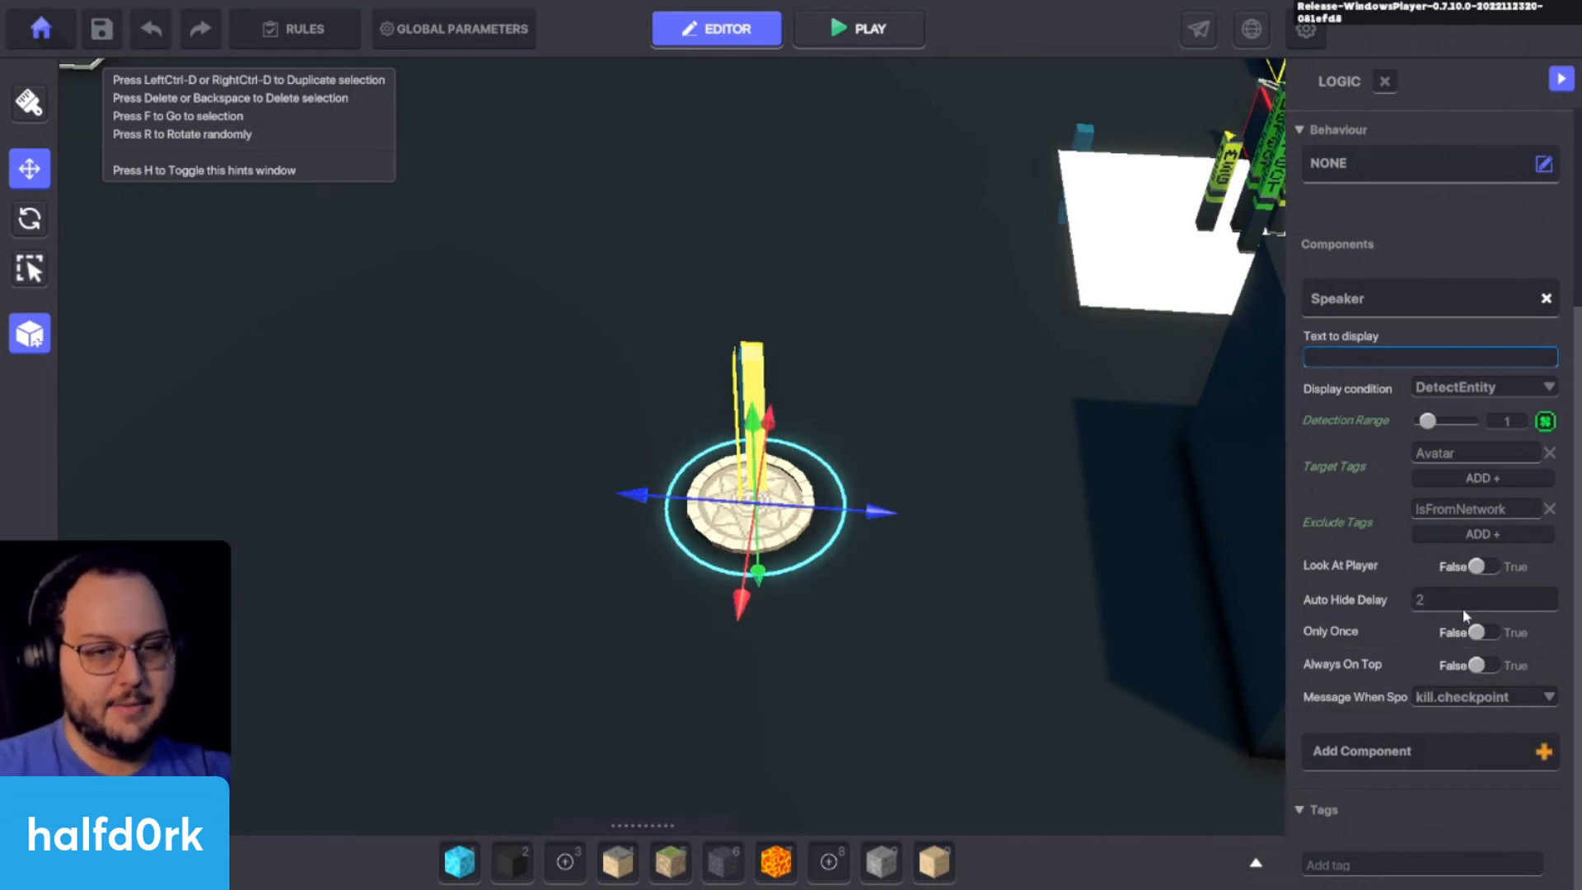
Step: Select the checkpoint together with its Detect lamp and name them "checkpoint 2"
right_click_drag(1236, 544, 962, 477)
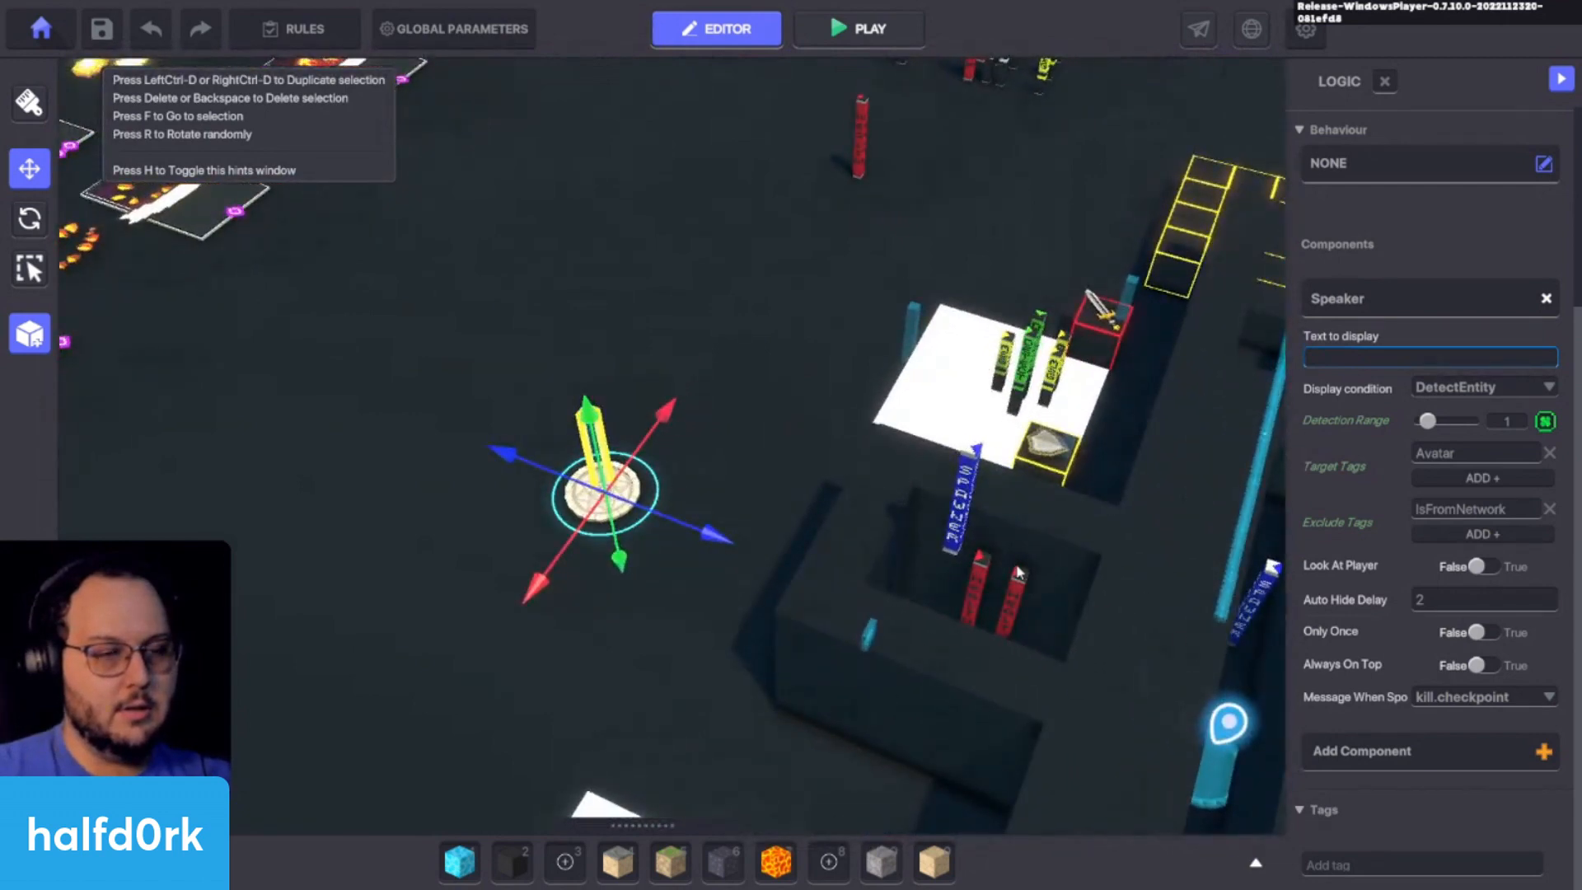
right_click_drag(1019, 575, 1114, 629)
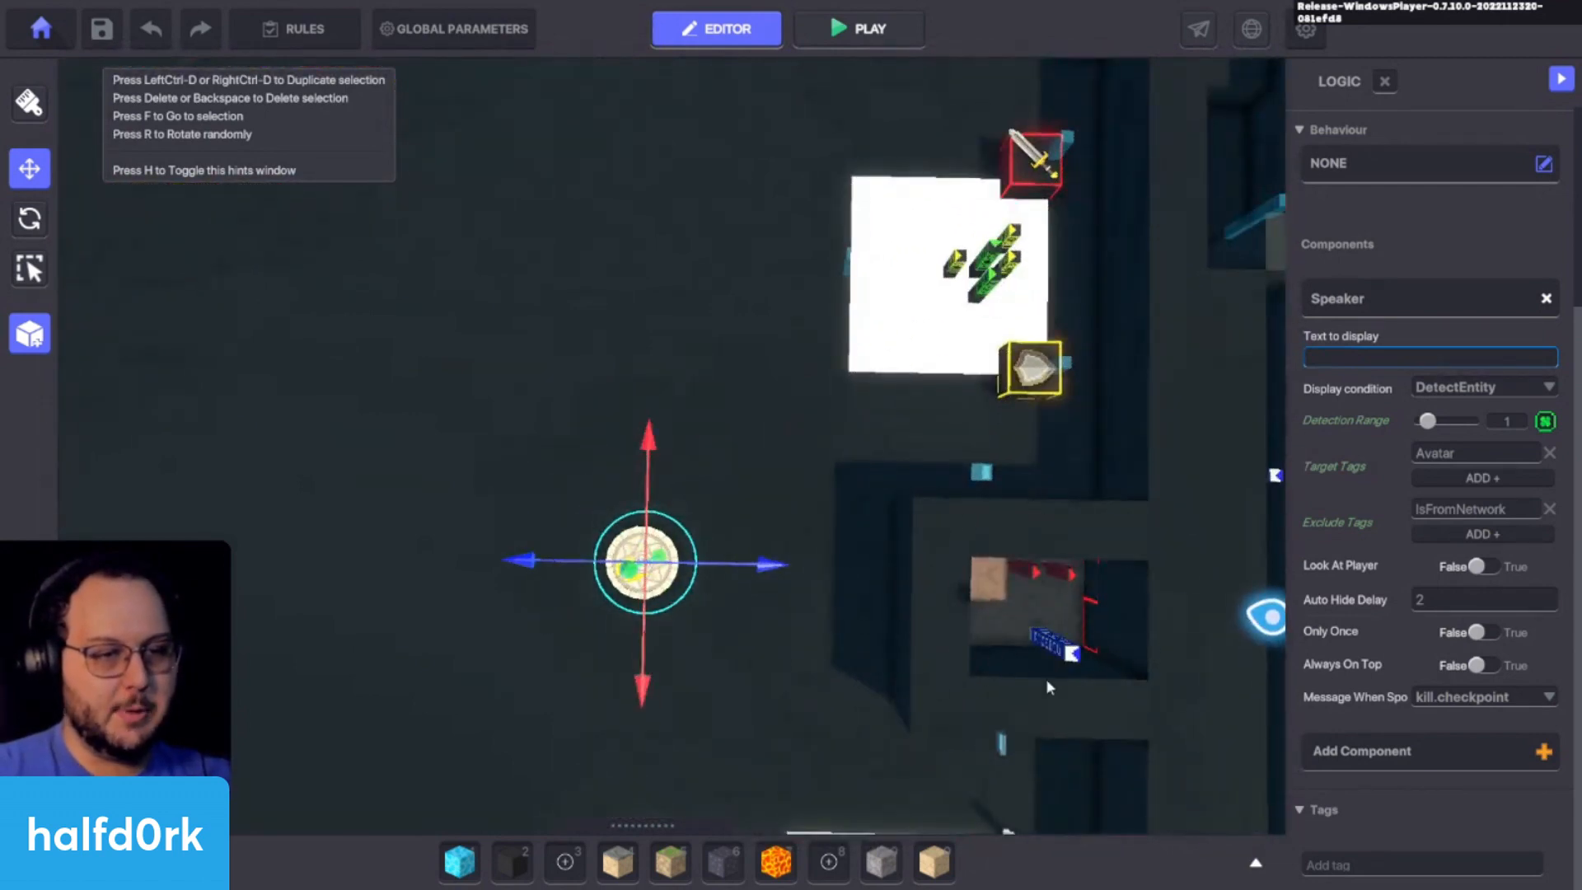
key("d")
key("f")
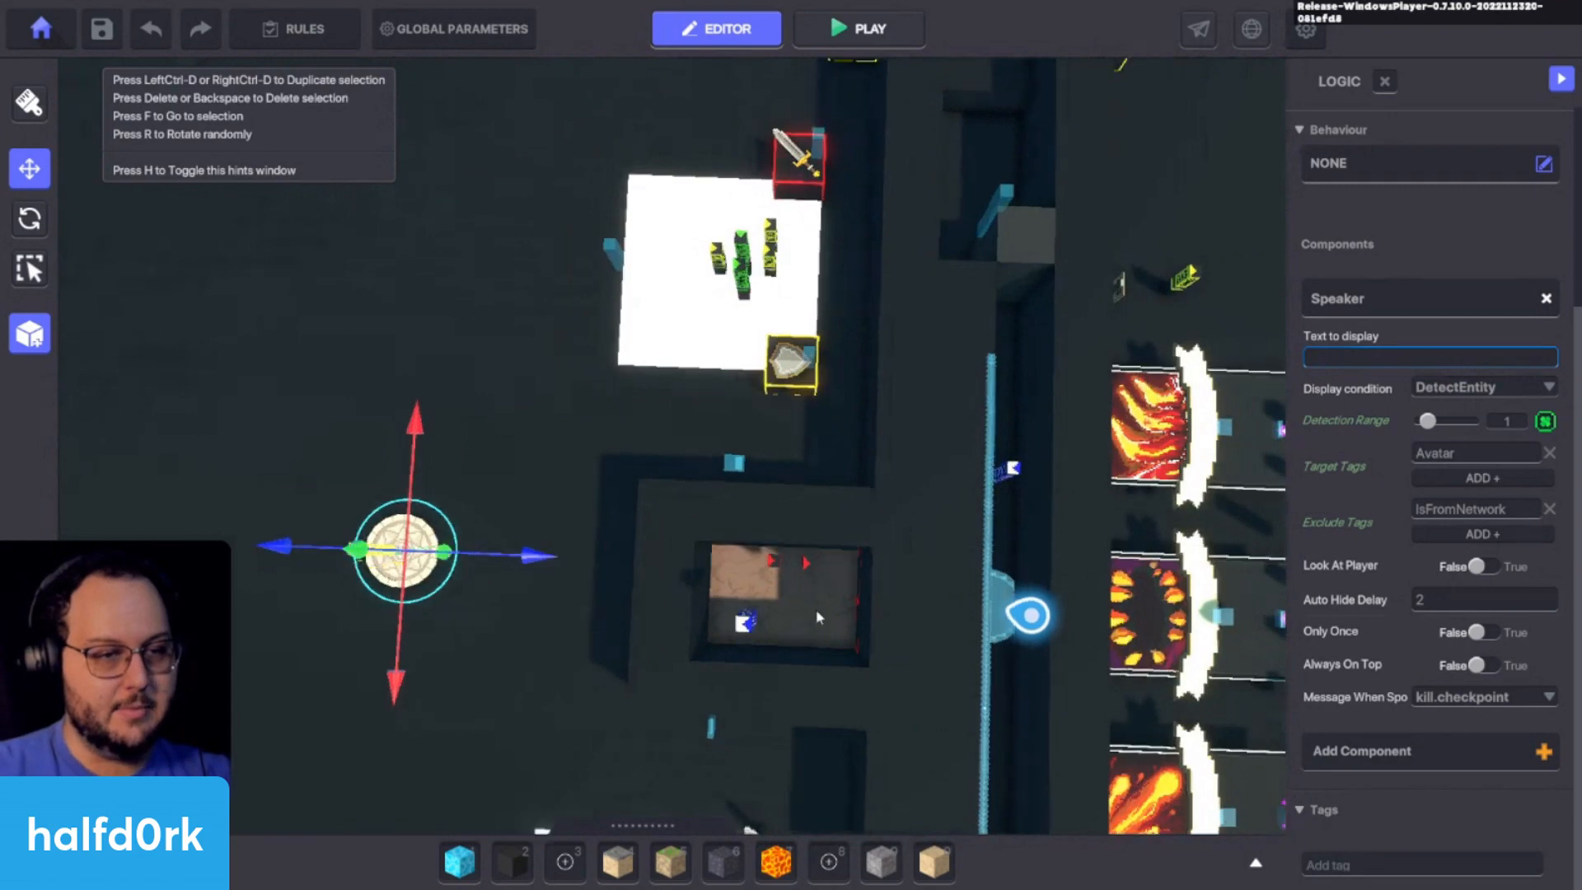
right_click_drag(949, 471, 1236, 406)
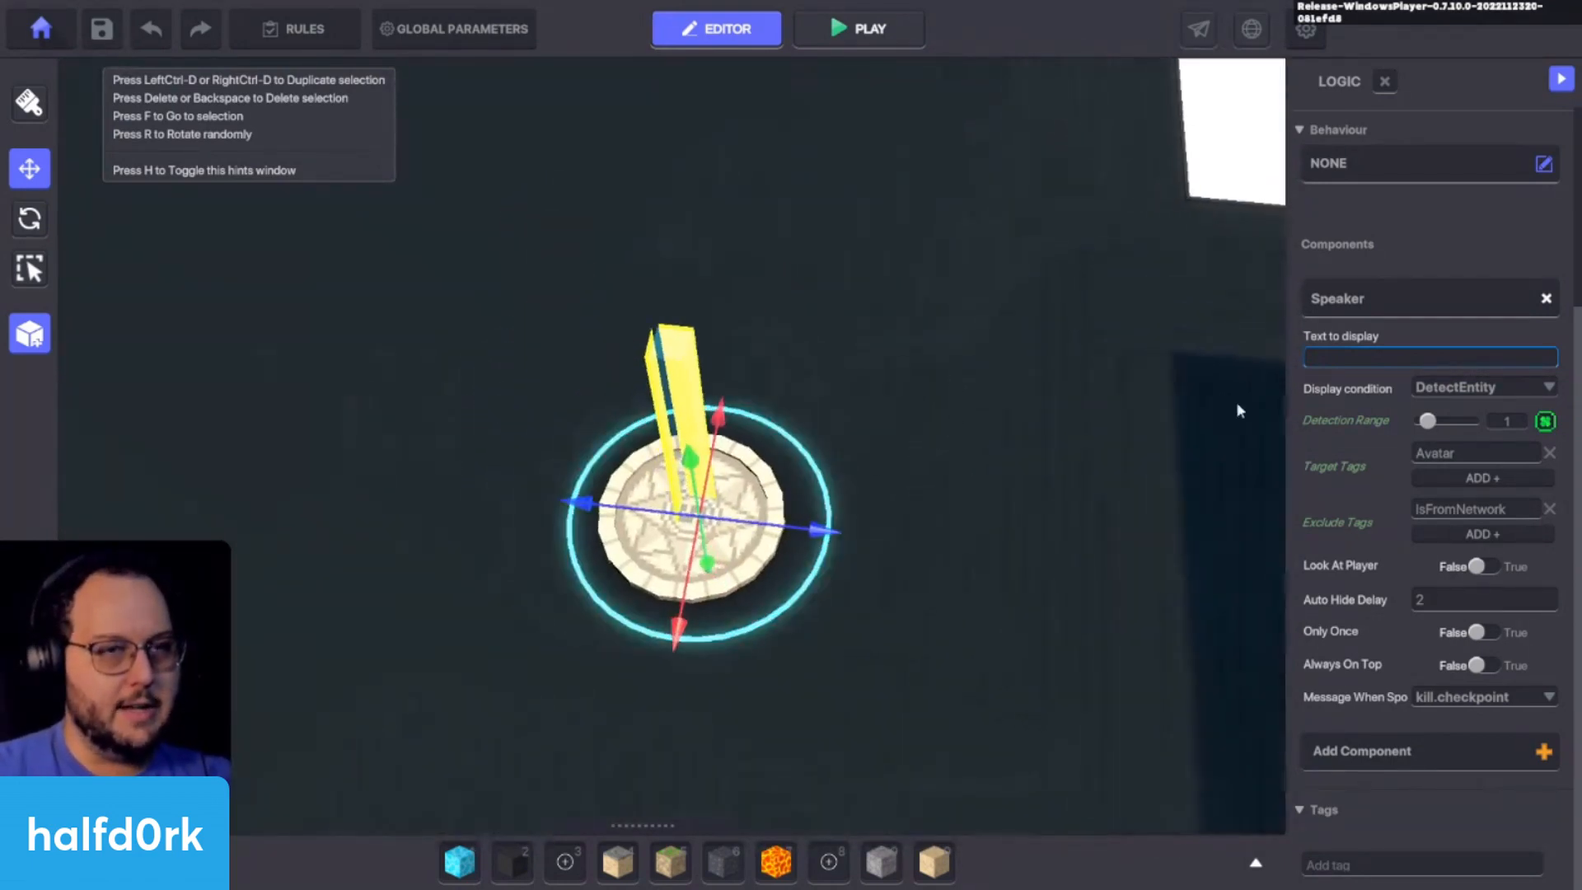
left_click(751, 585, "shift")
left_click(1368, 181)
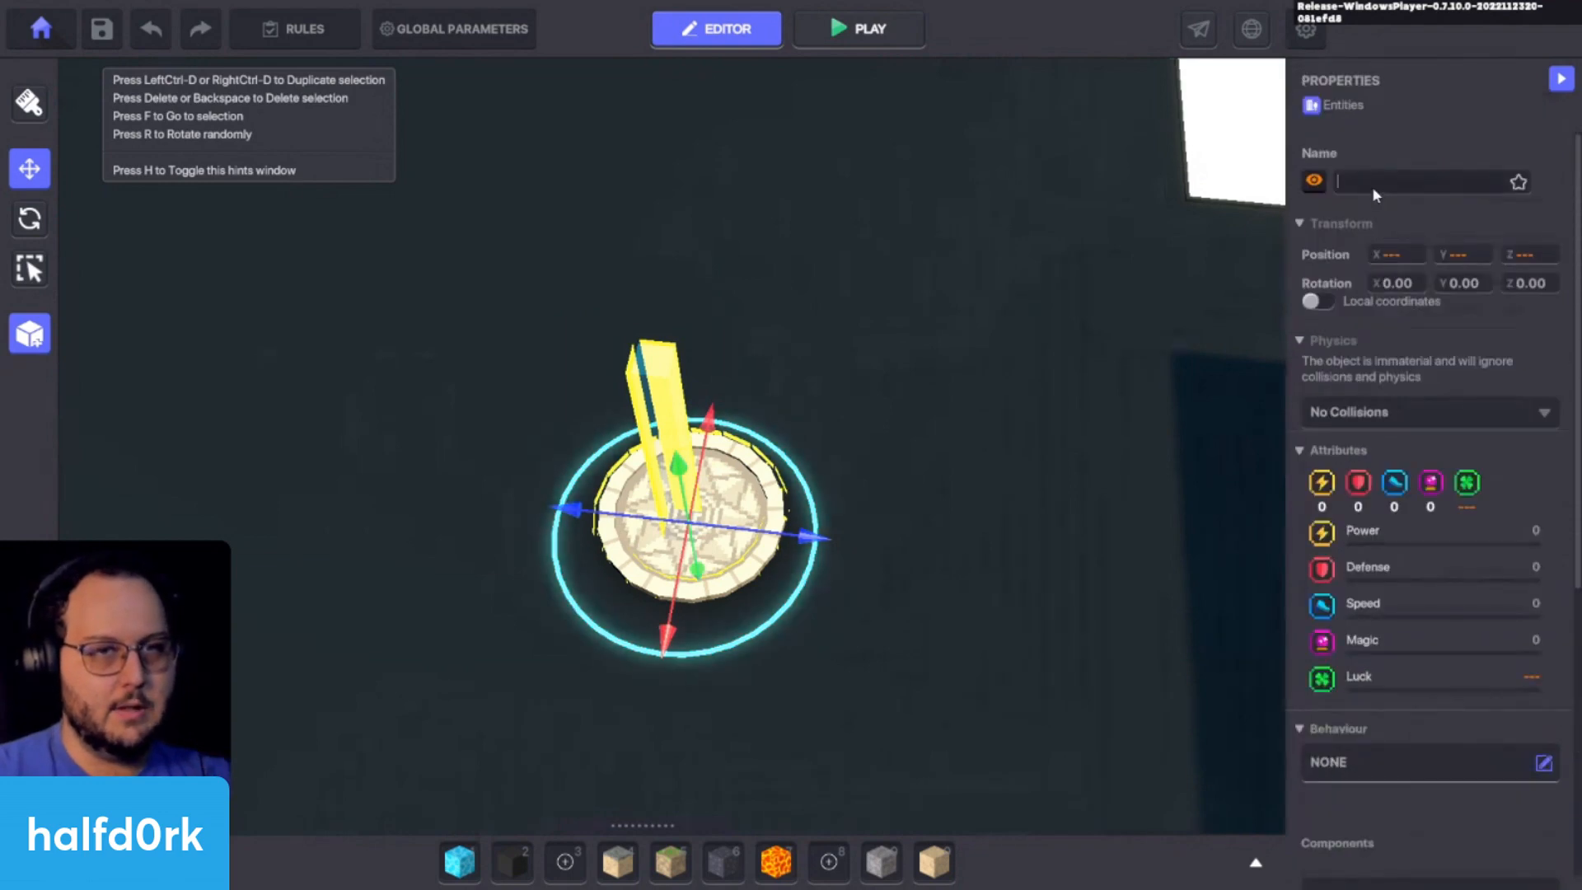
type("checkpoint 2")
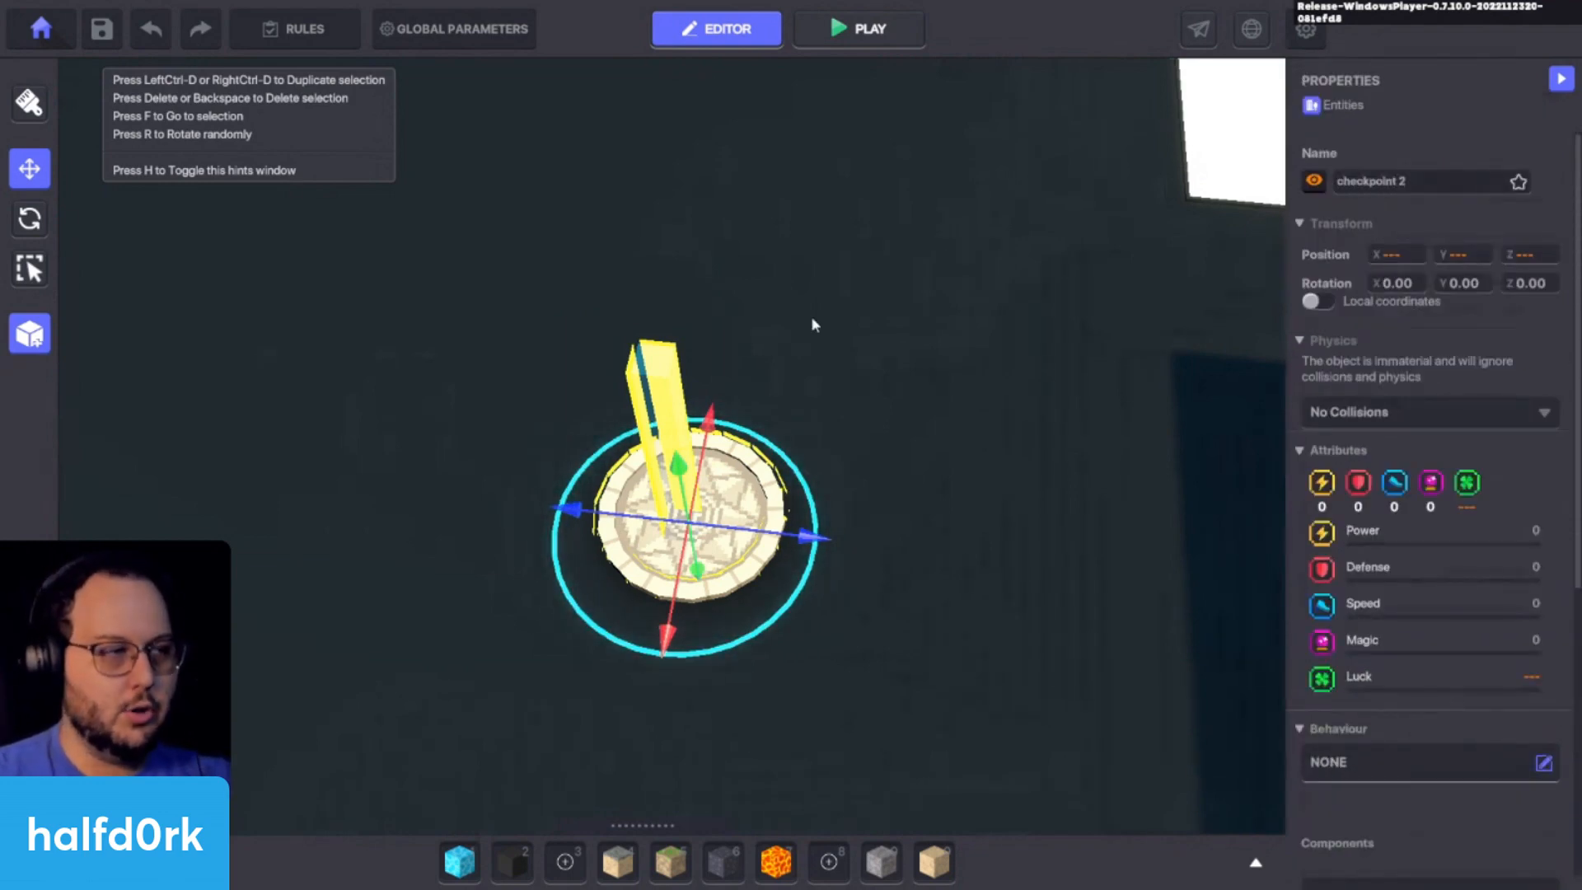
Step: Filter the hierarchy for "checkpo" and nest the Detect lamp under the checkpoint disc as its child
left_click(961, 578)
left_click(707, 531)
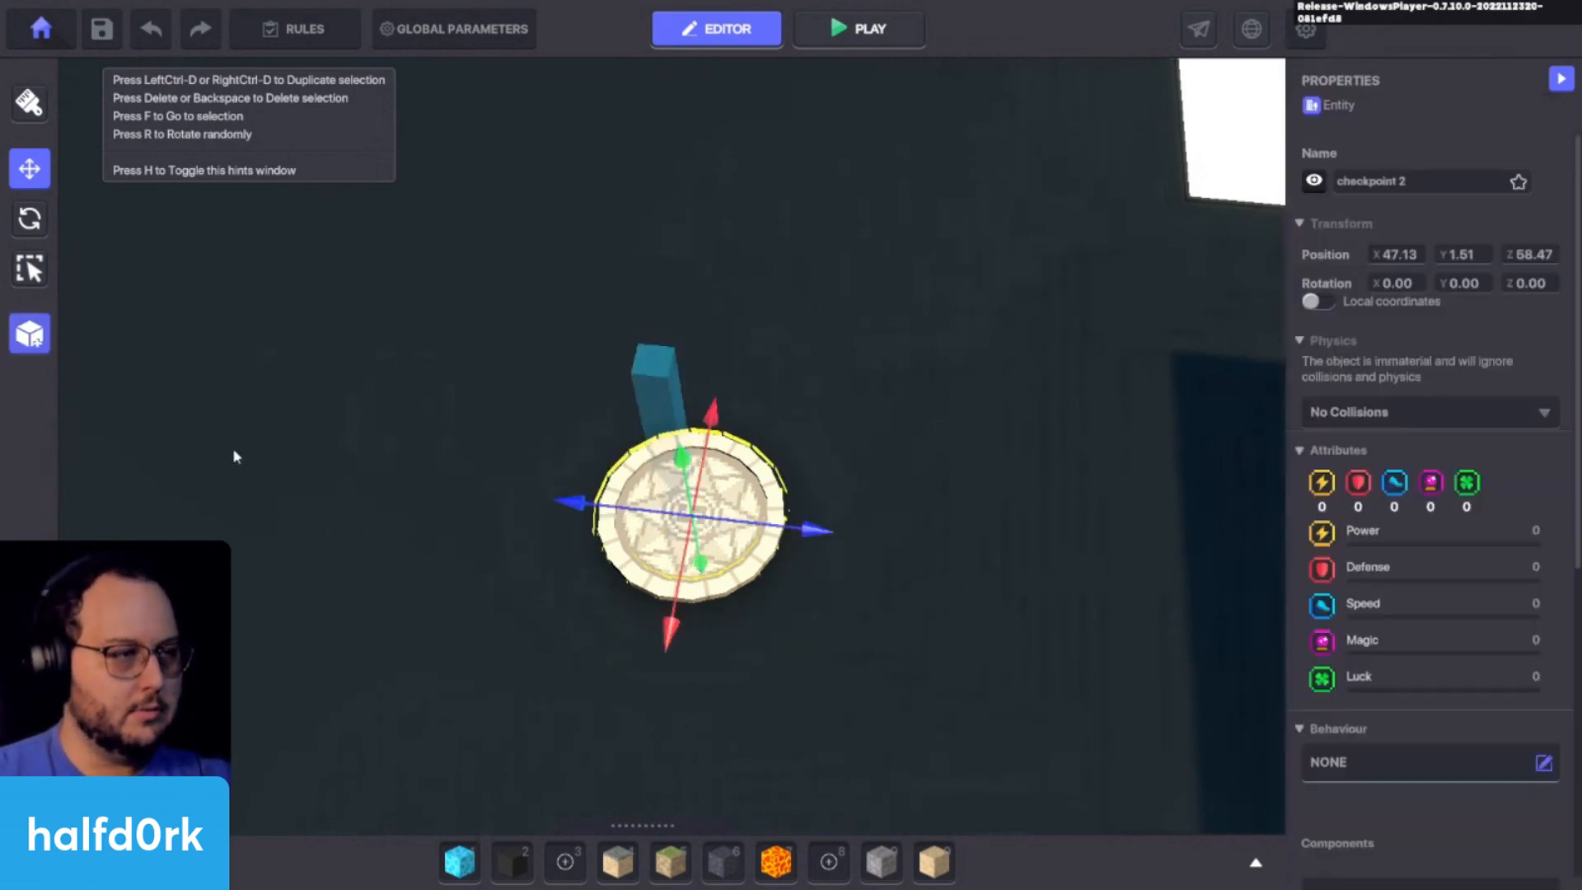
mouse_move(253, 106)
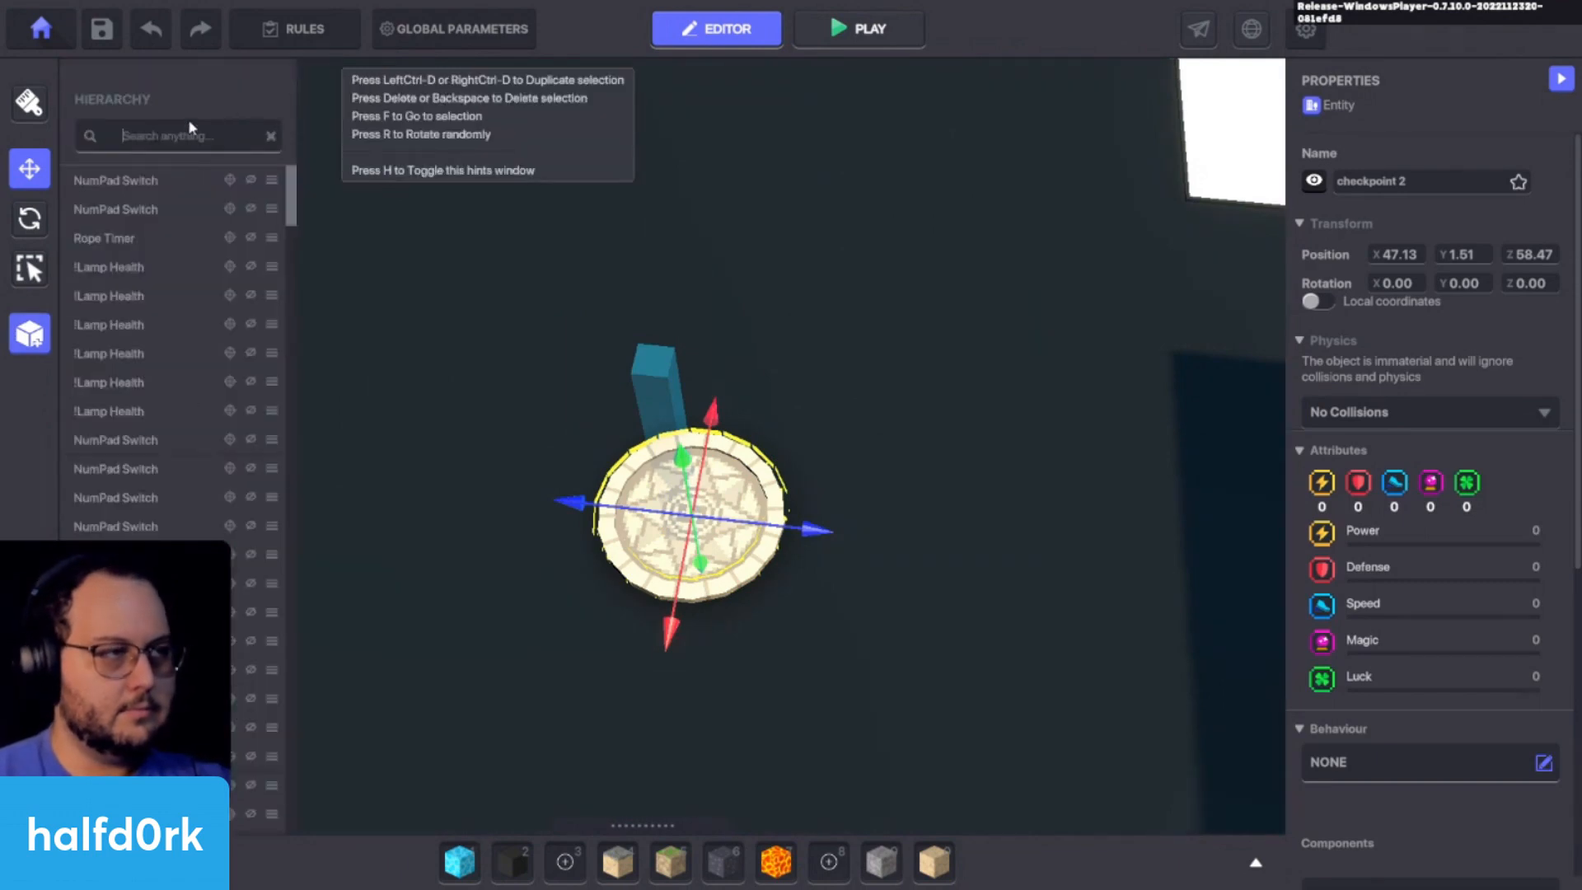
type("checkpo")
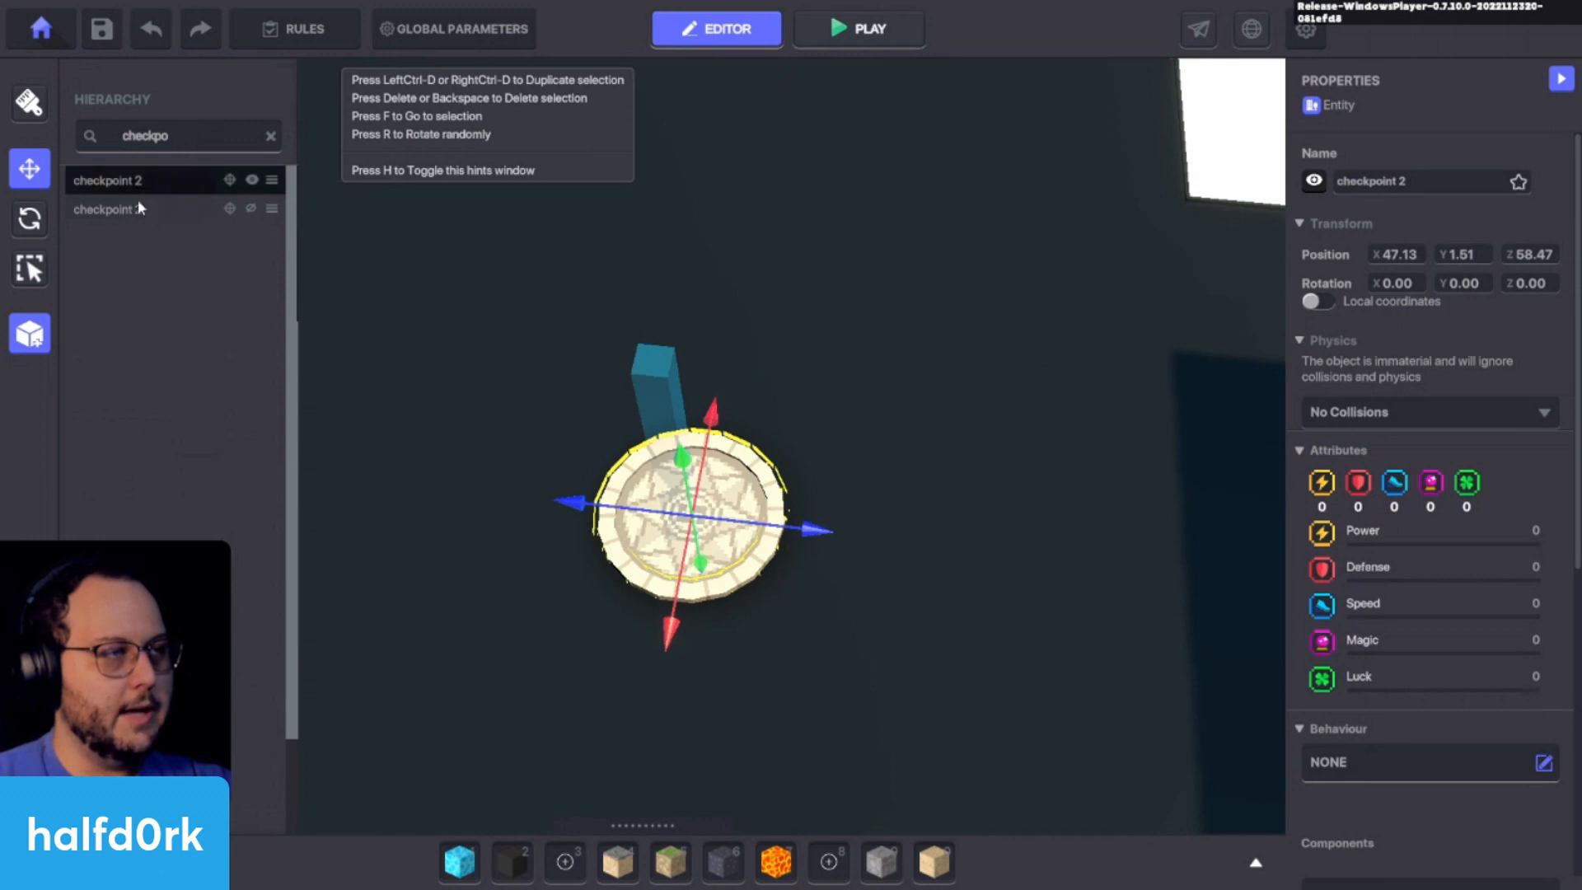
left_click_drag(131, 202, 154, 178)
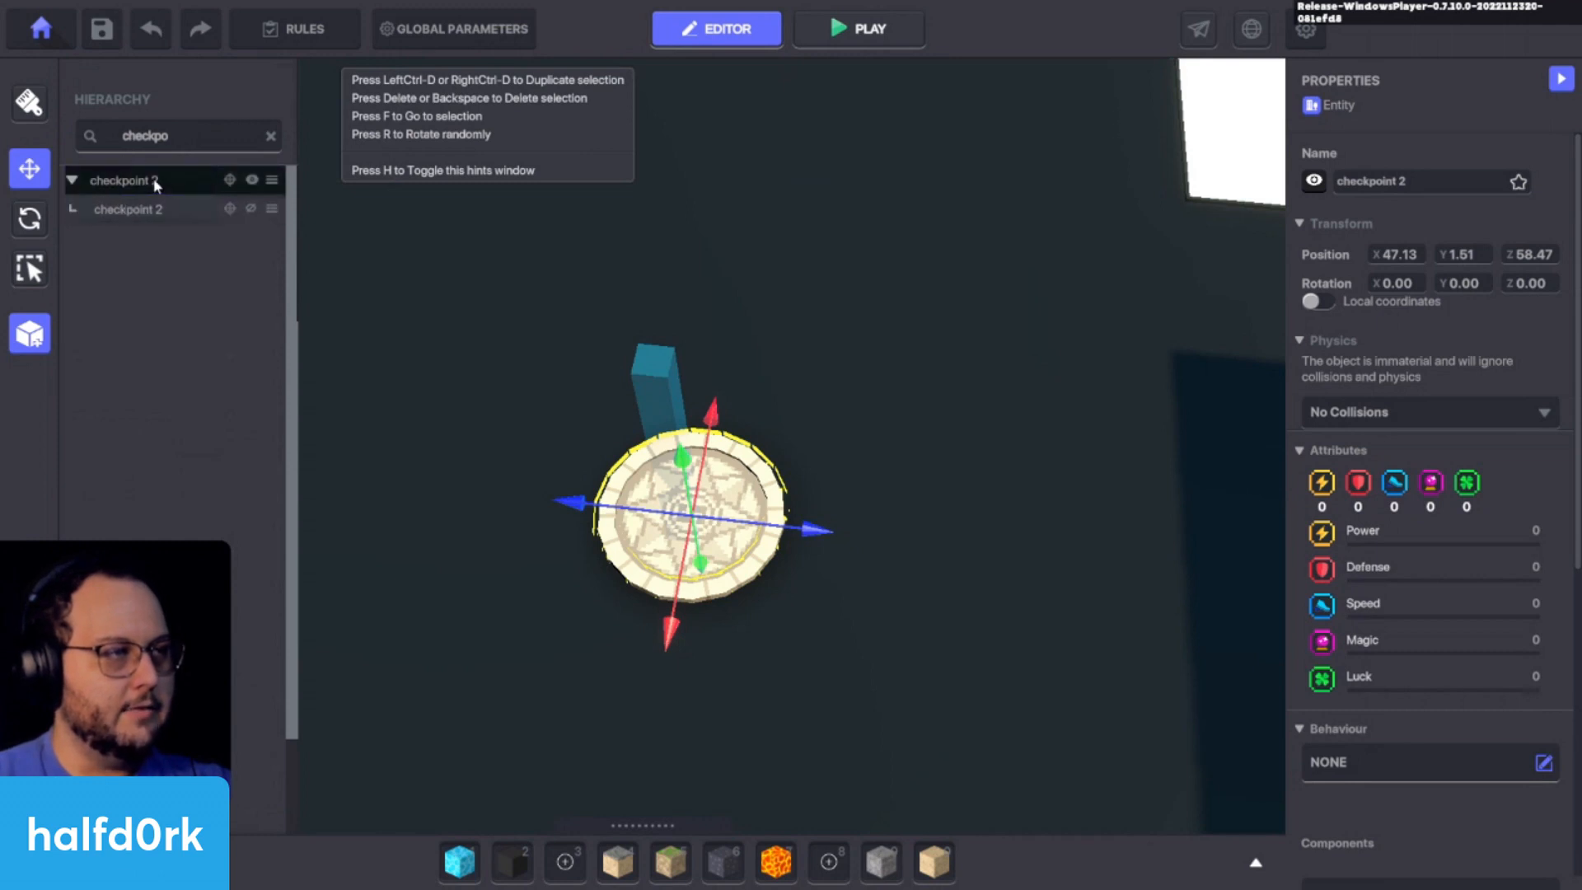
Step: Nudge the nested Detect lamp closer to the centre of the checkpoint disc, then select the disc and view its components
key("f")
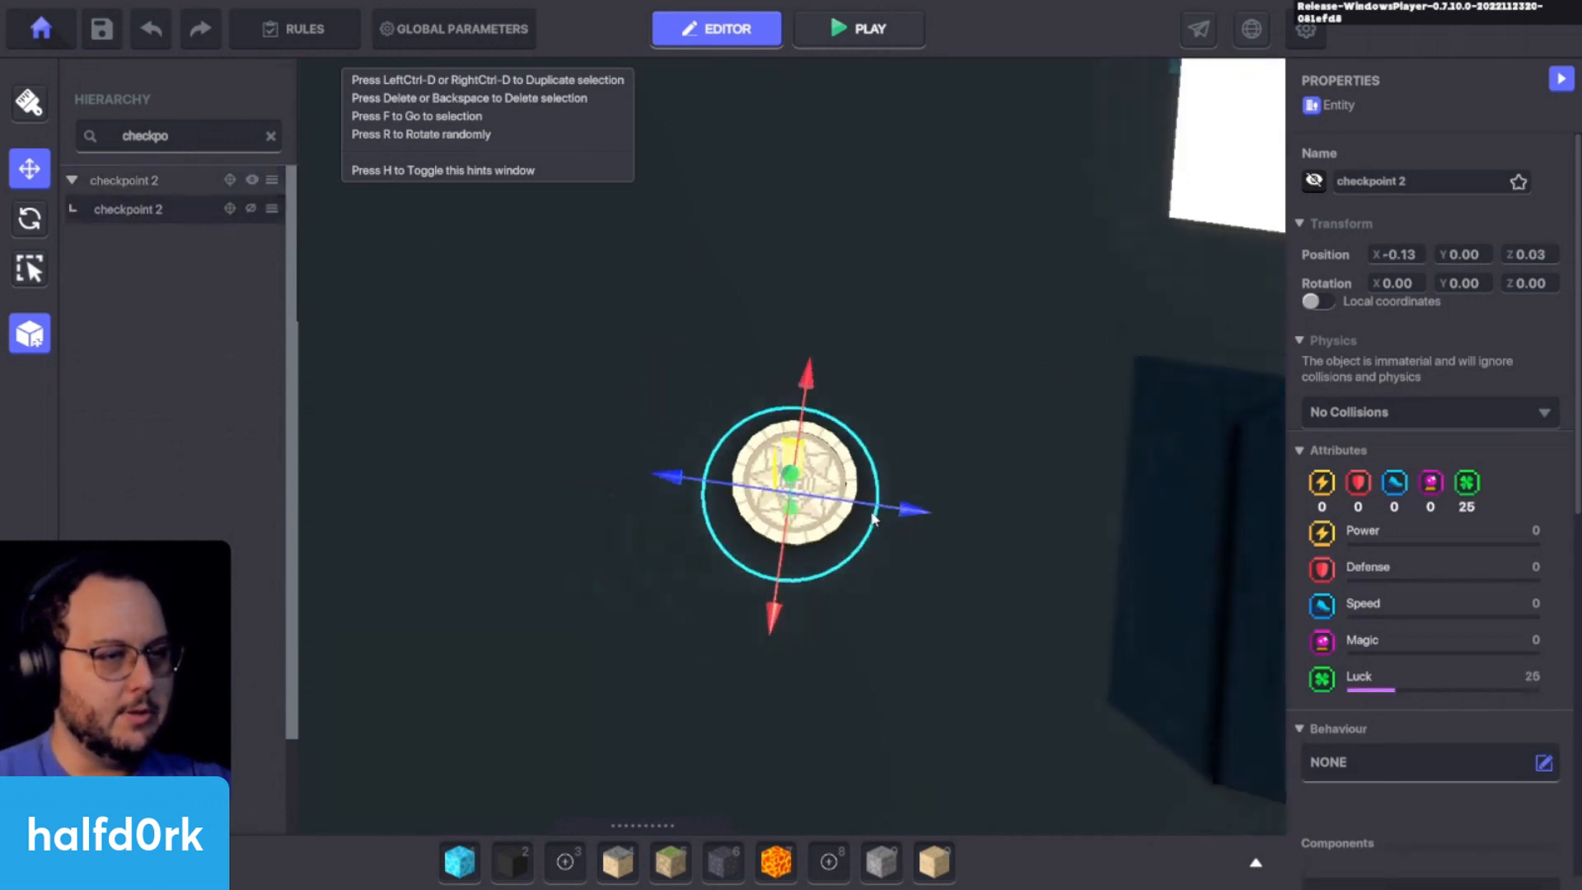
left_click_drag(699, 496, 702, 493)
left_click(808, 472)
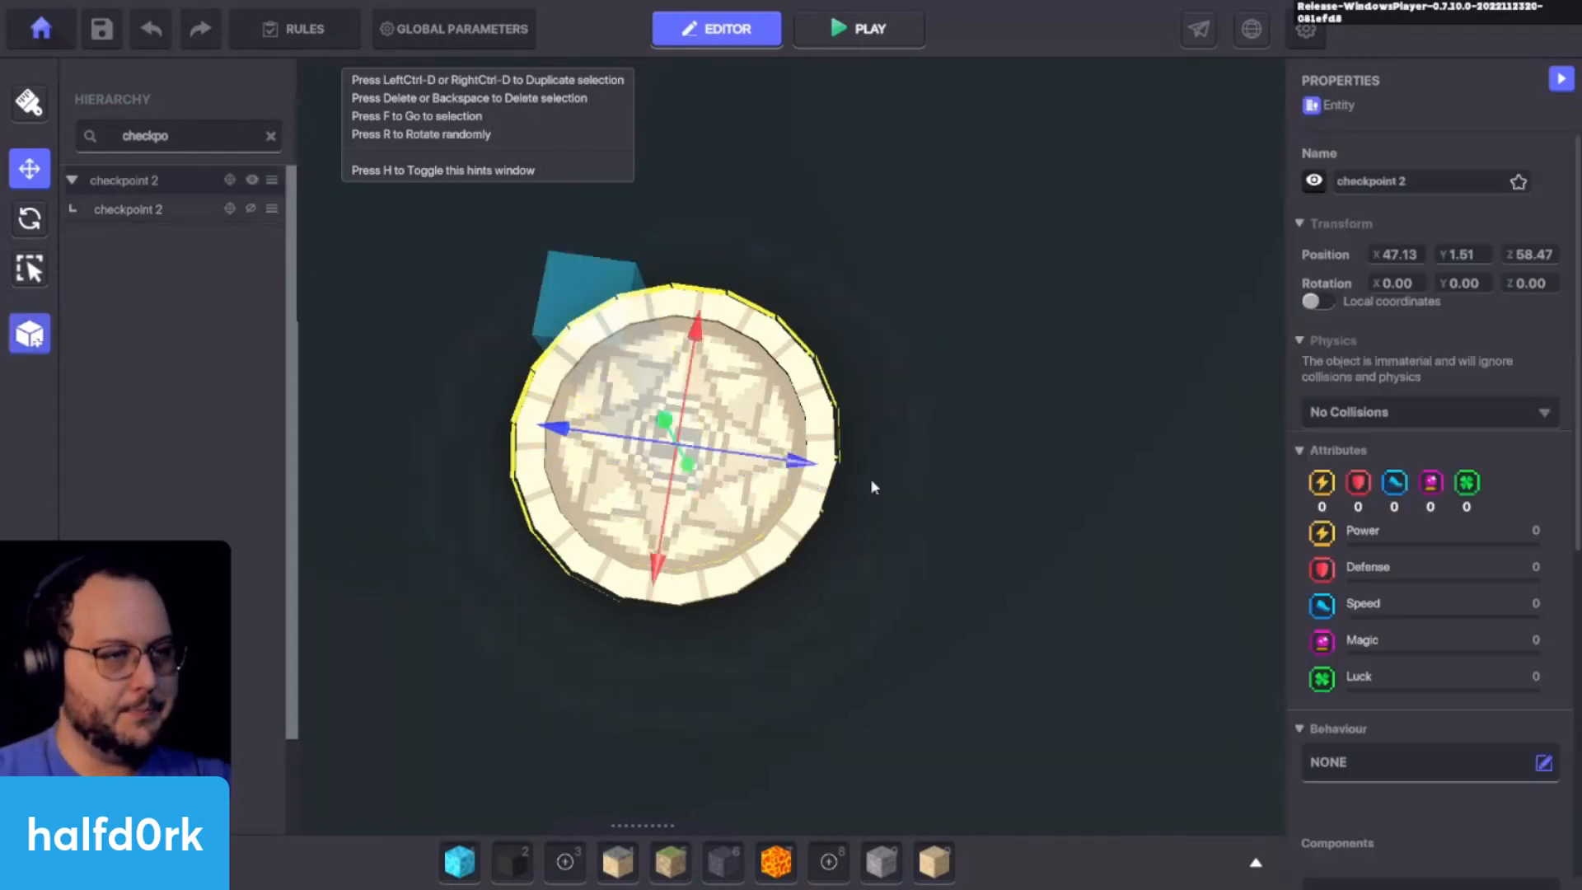
right_click_drag(870, 478, 870, 394)
scroll(1496, 502, "down", 7)
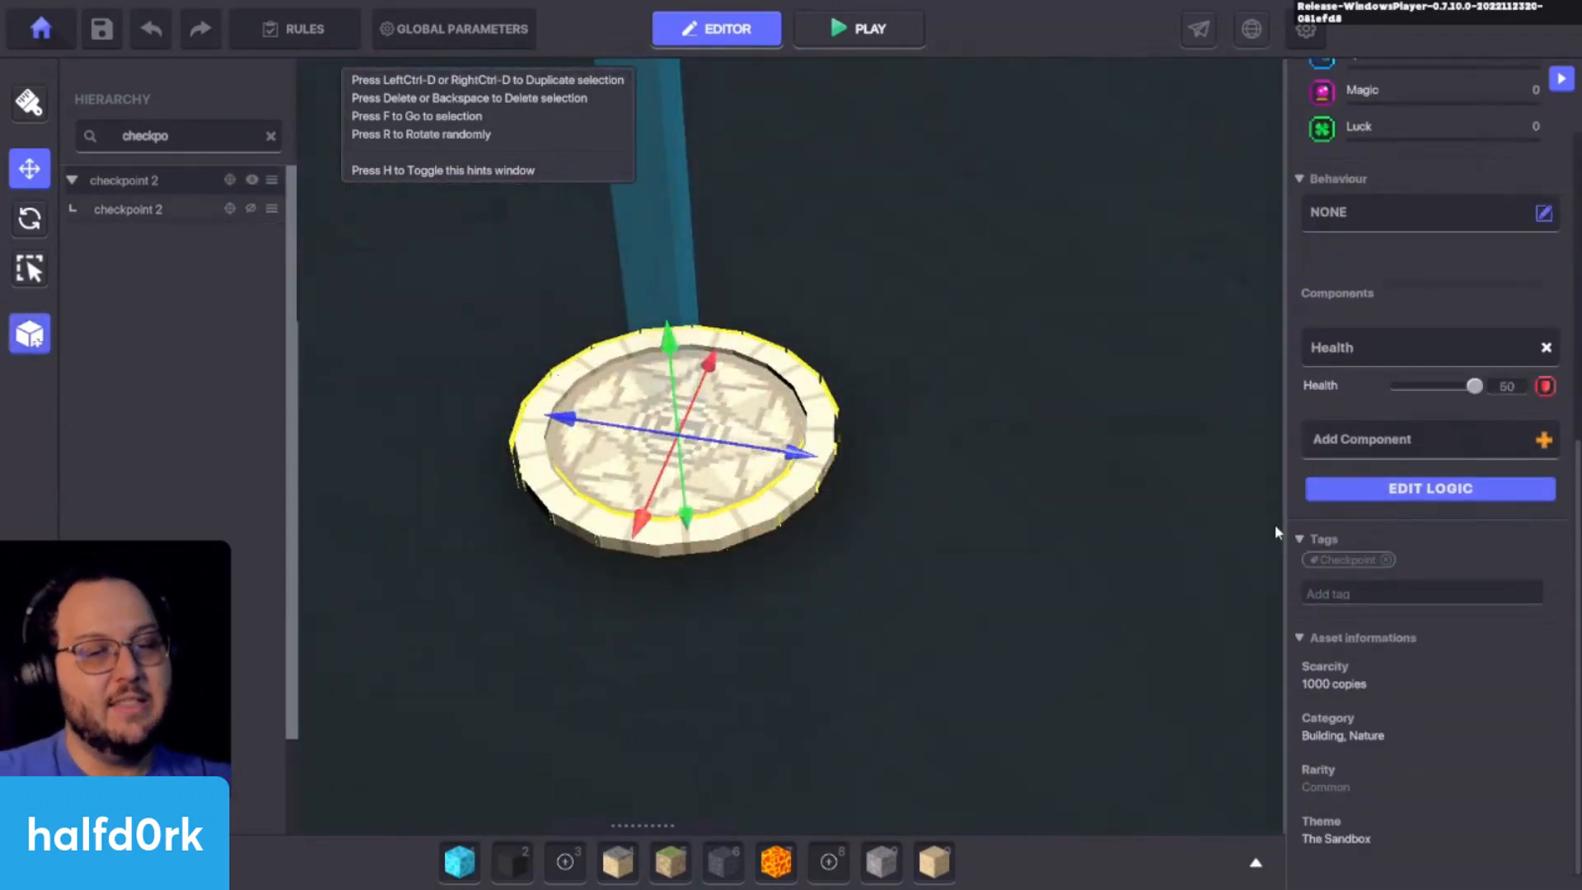
Step: Turn on Use Preset in the !Lamp Spawner's Asset Spawner behaviour and search the available presets for "check"
key("d")
key("s")
key("a")
key("s")
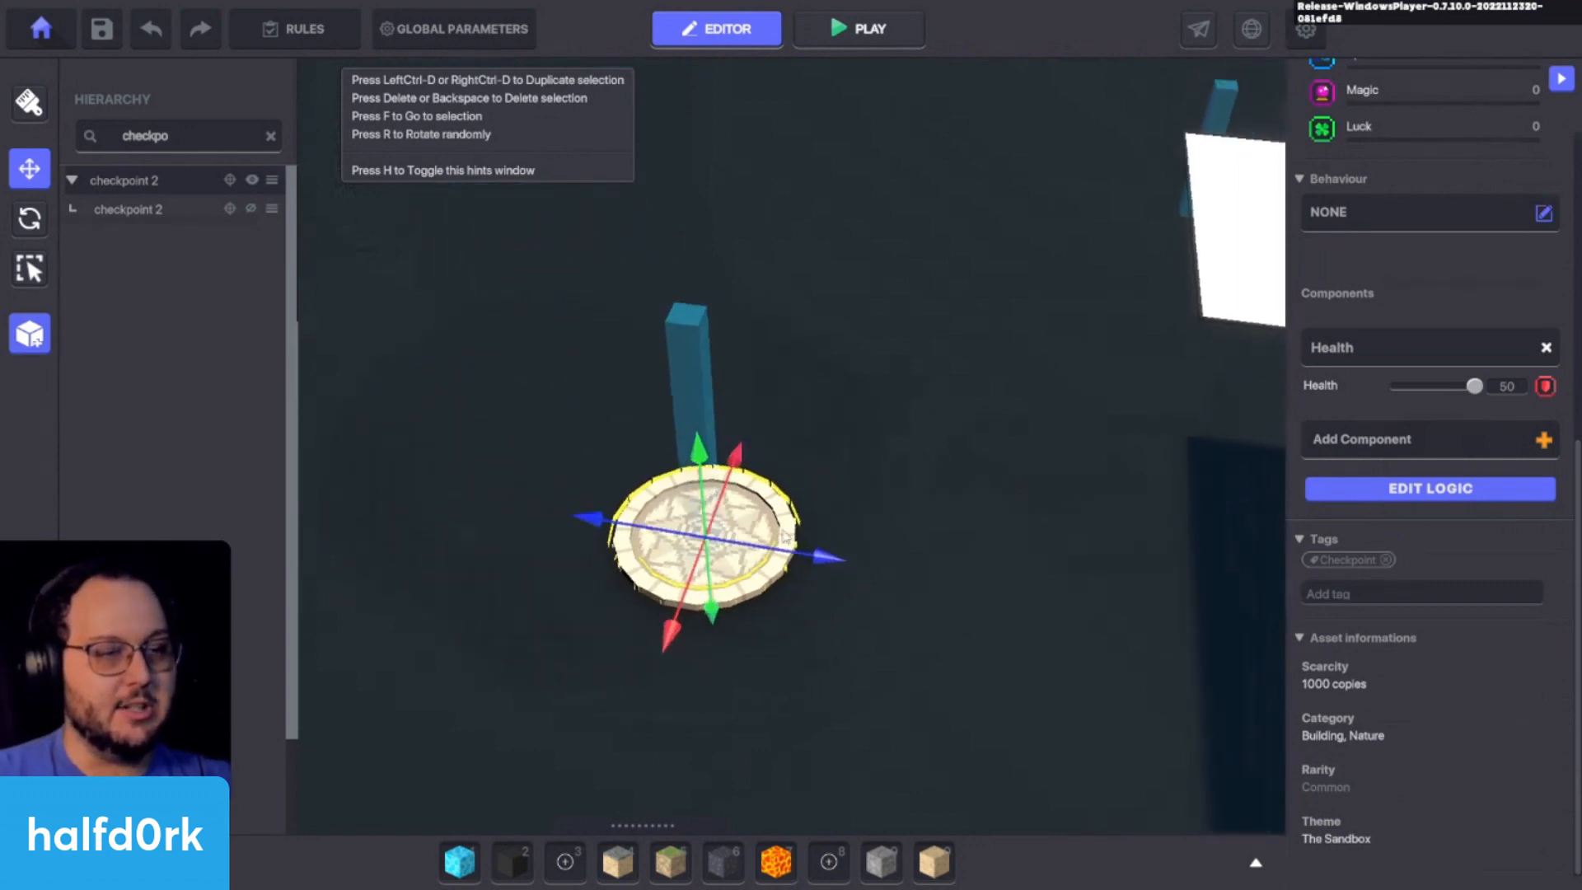
key("d")
key("a")
key("s")
right_click_drag(1050, 467, 831, 412)
key("a")
key("a")
key("s")
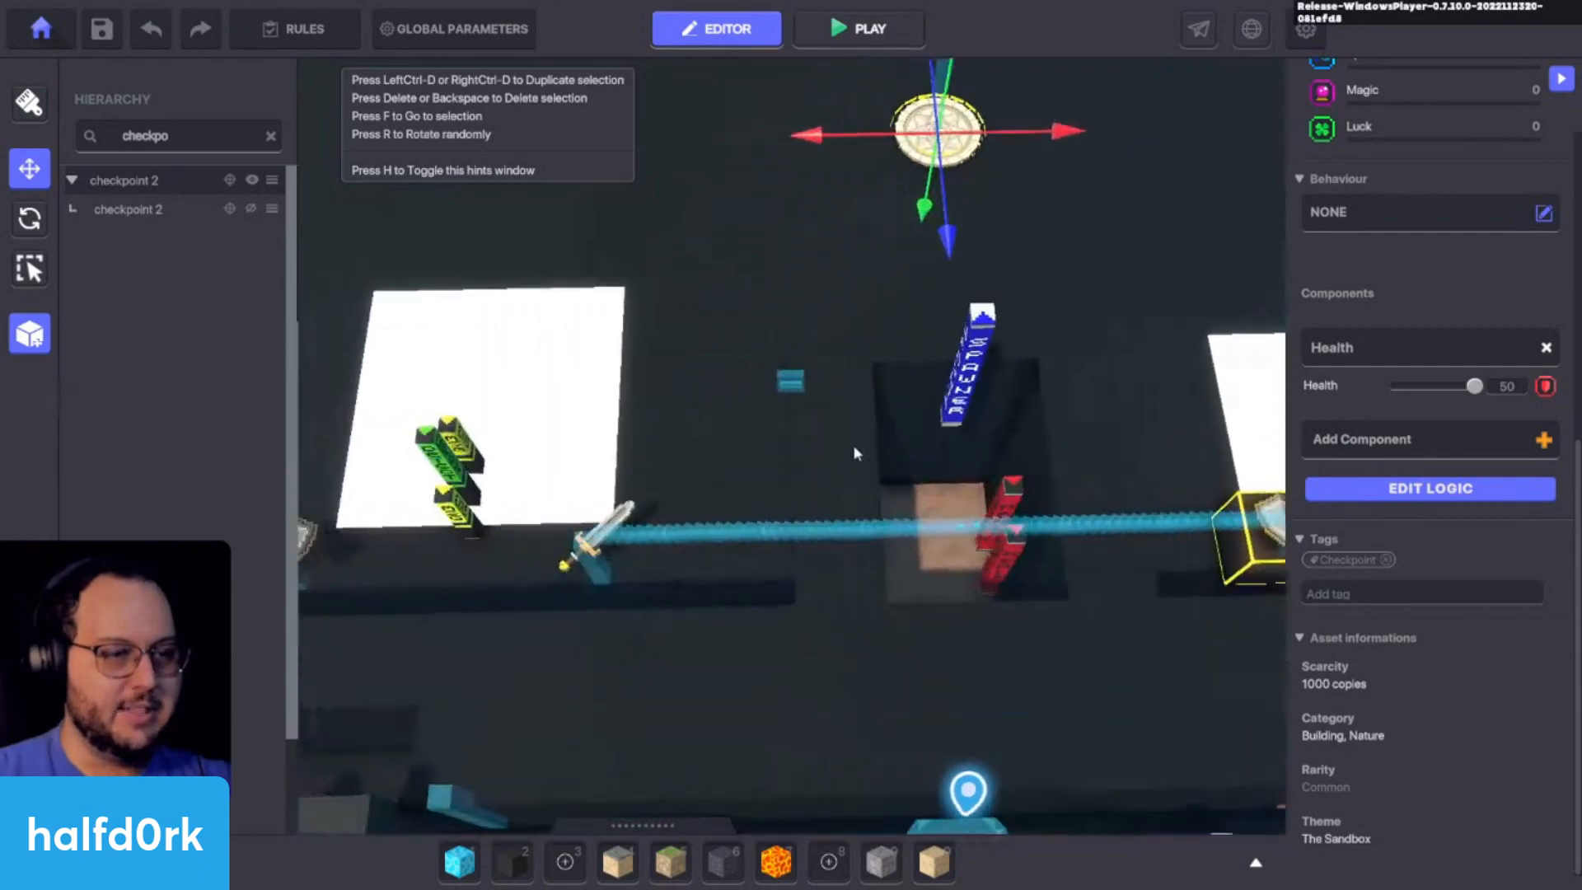
key("d")
left_click(863, 330)
key("f")
right_click_drag(1280, 499, 1119, 420)
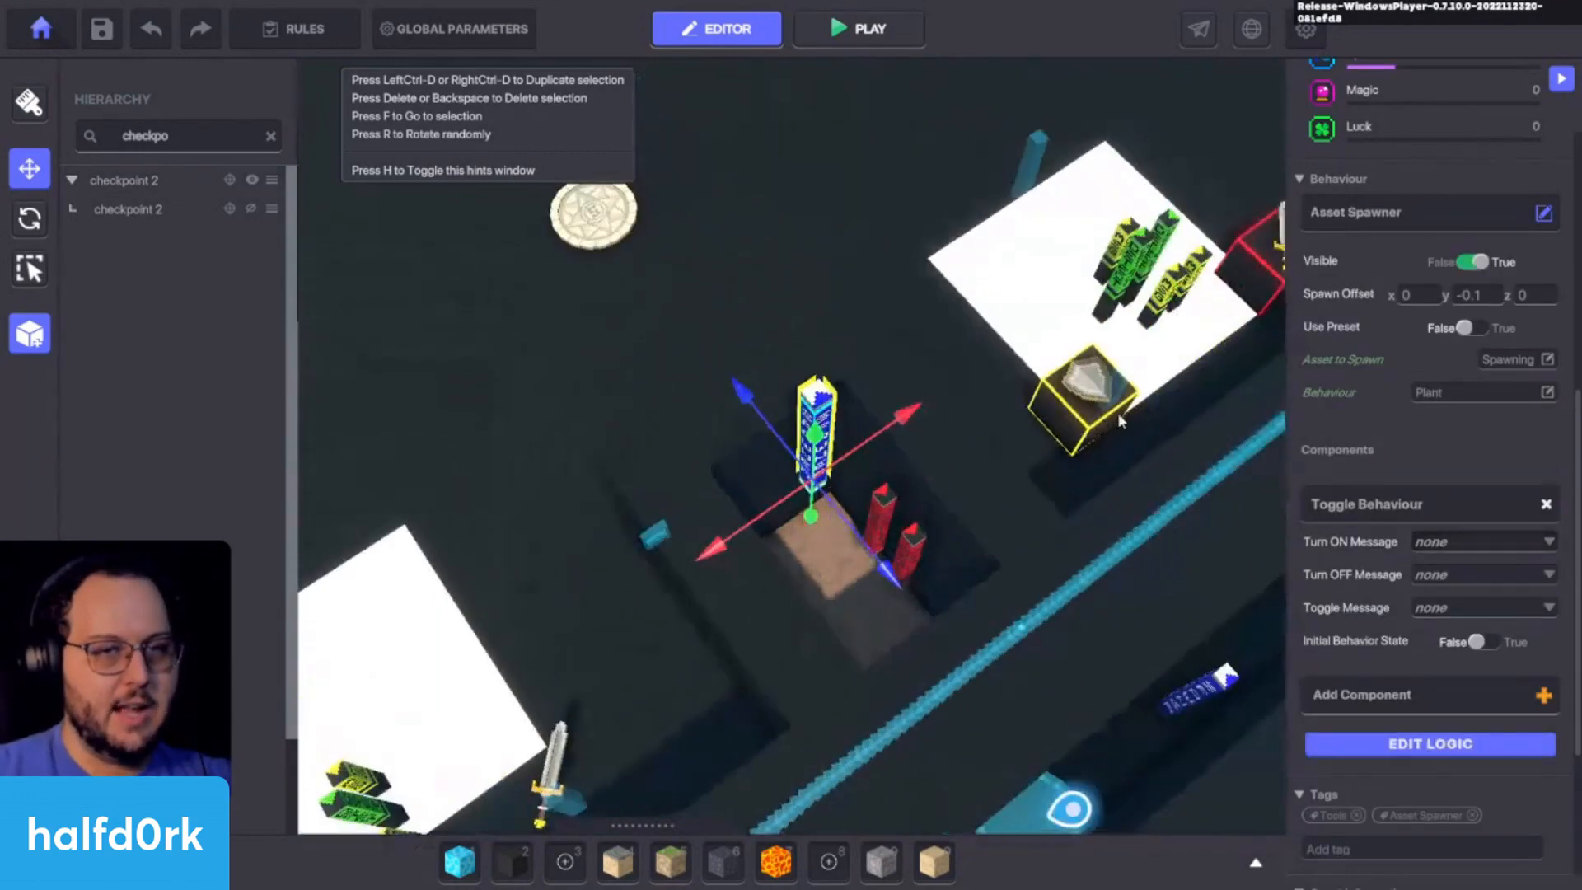
left_click_drag(1288, 370, 1064, 368)
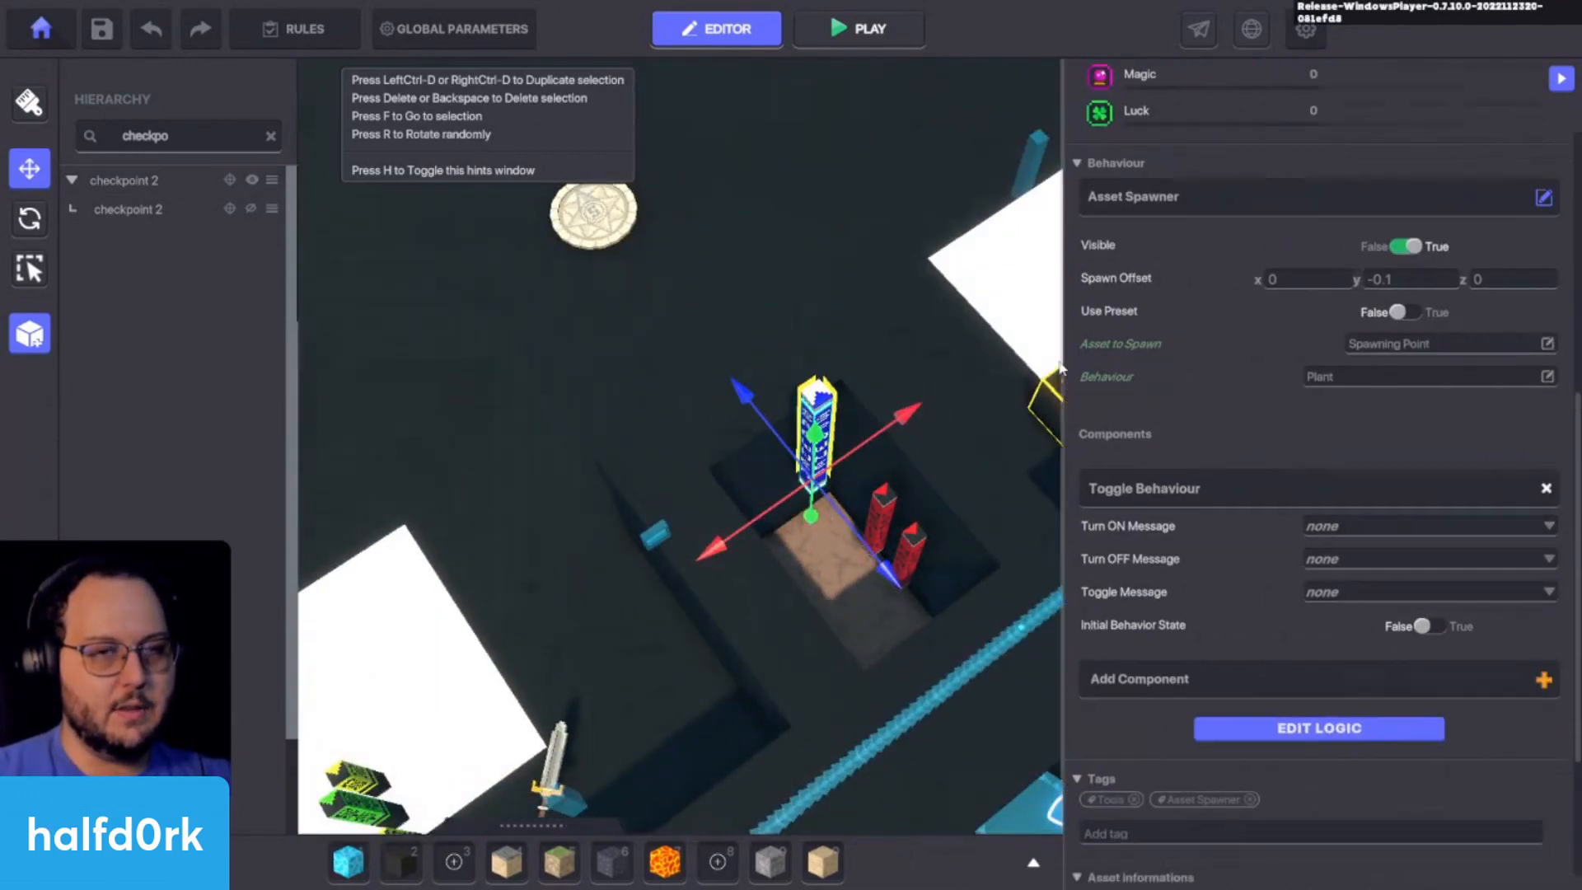
left_click(1402, 312)
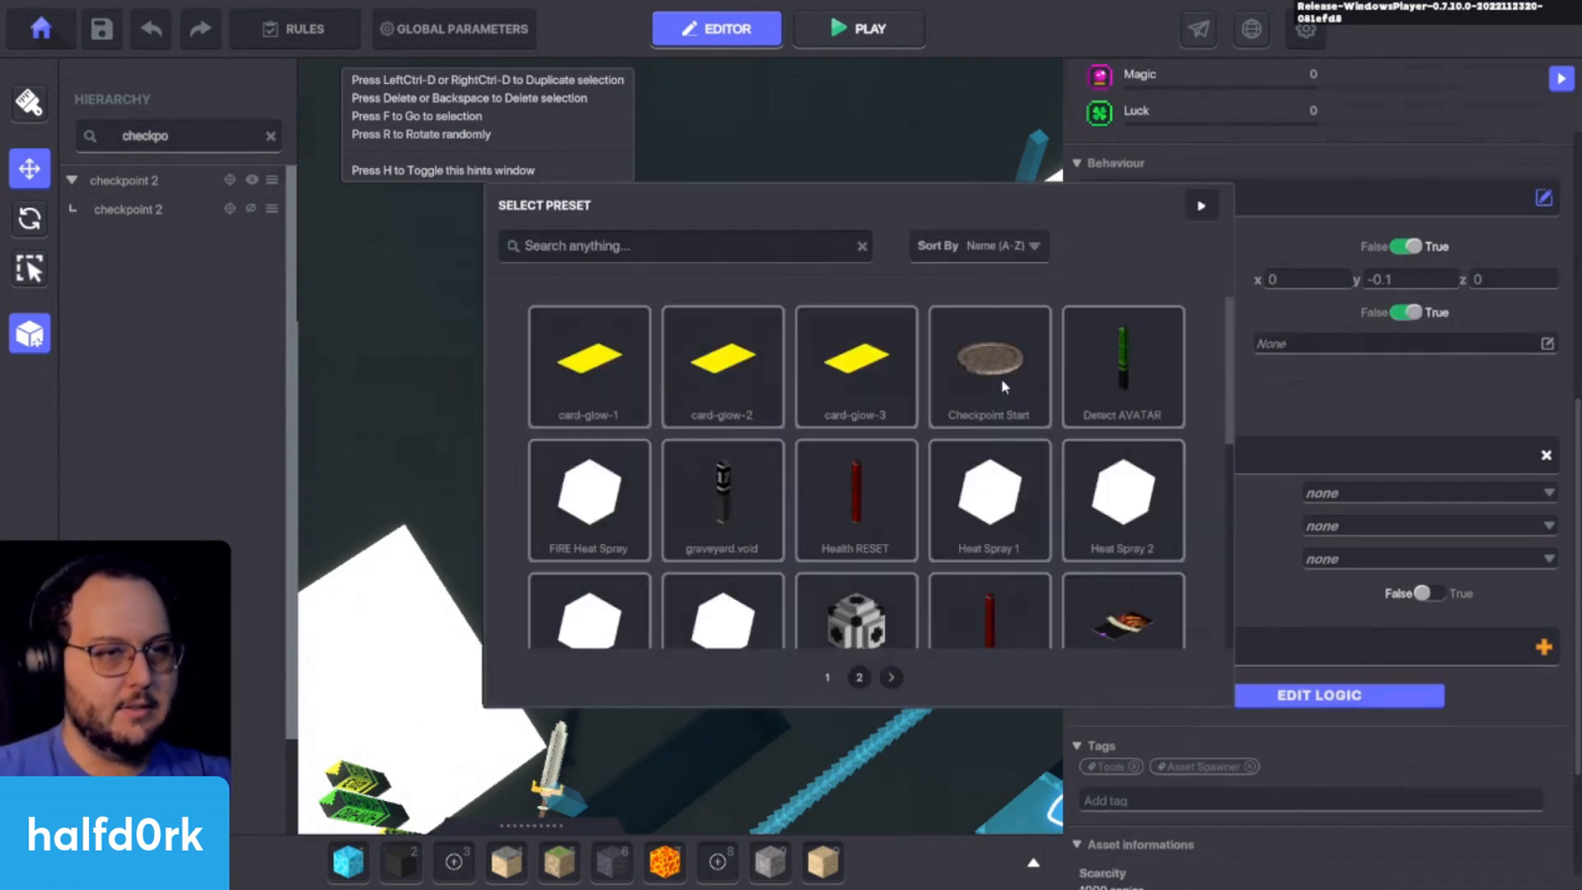
left_click(742, 241)
type("check")
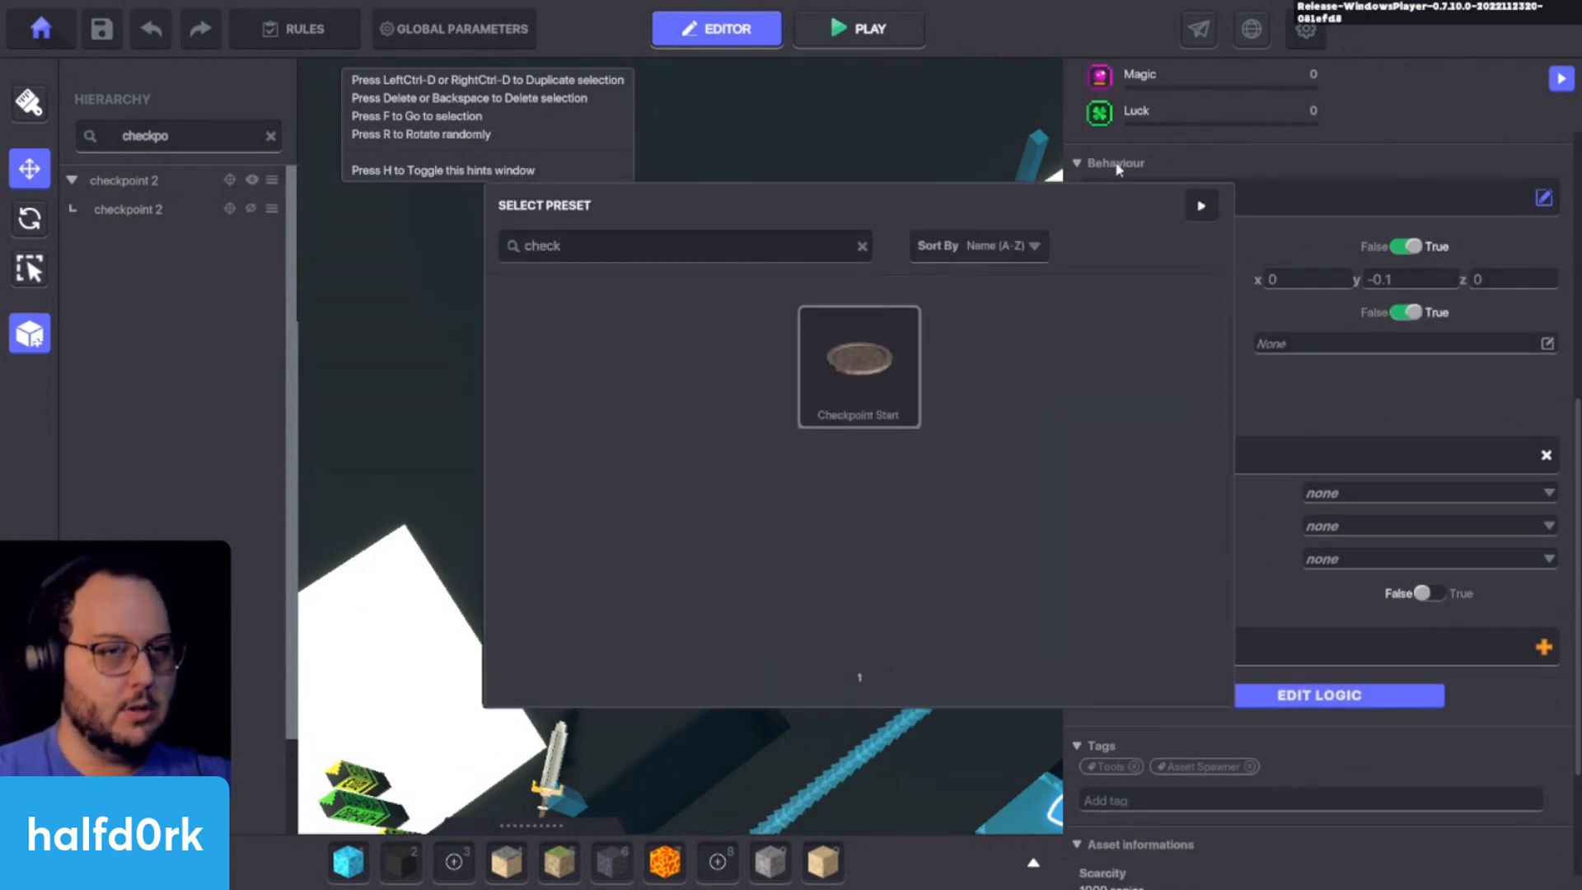
left_click(1211, 207)
Step: Save the checkpoint disc with its nested lamp as a new preset named "Checkpoint 2"
right_click_drag(866, 326, 742, 255)
left_click(672, 328)
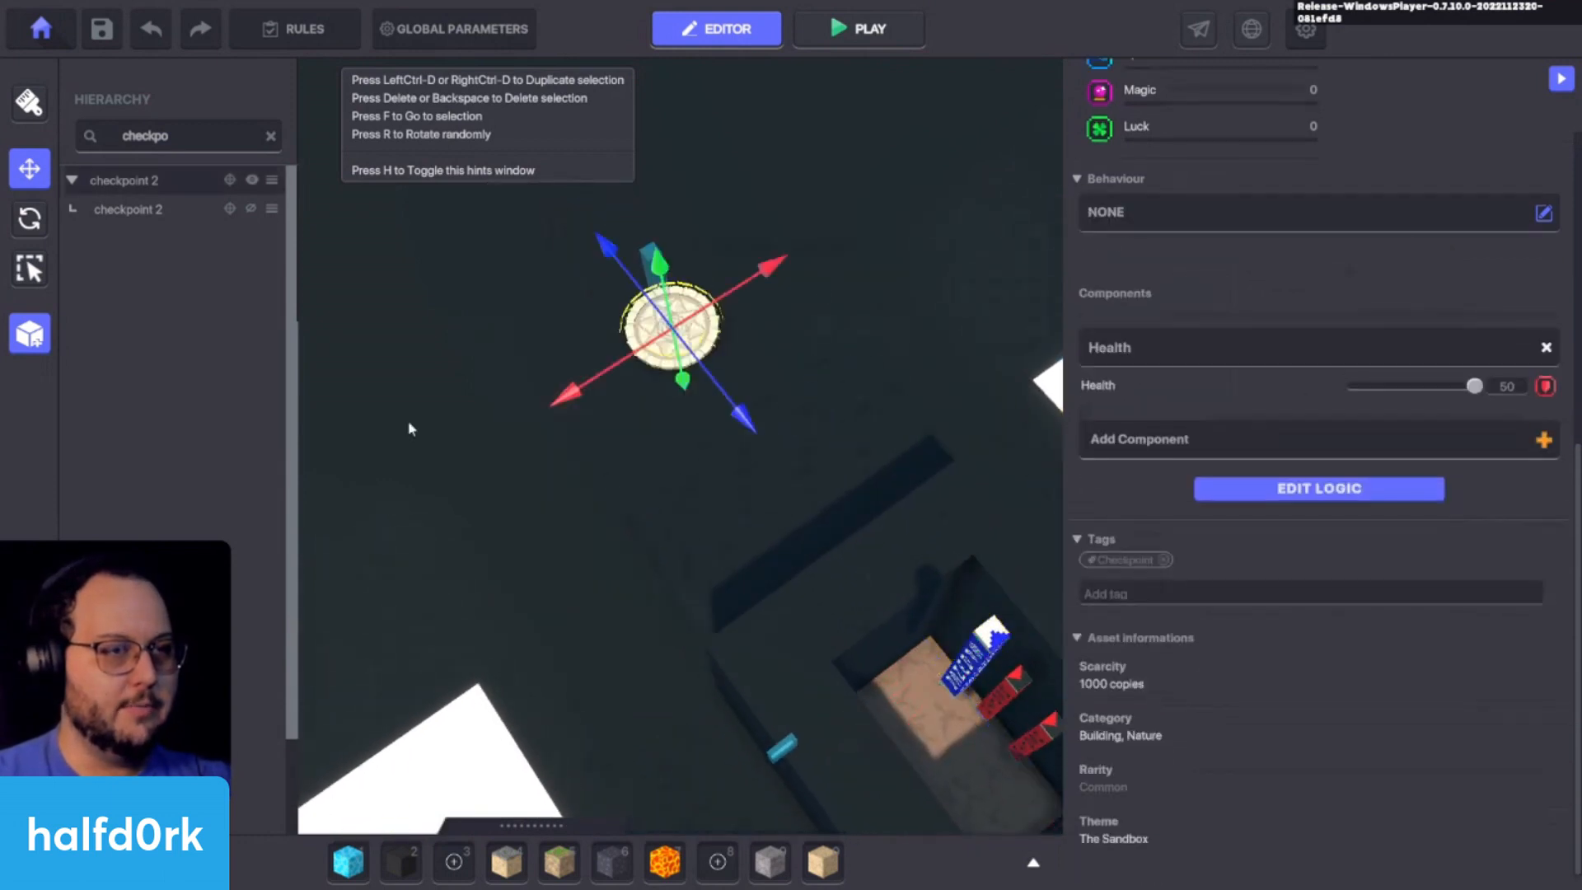
left_click(30, 344)
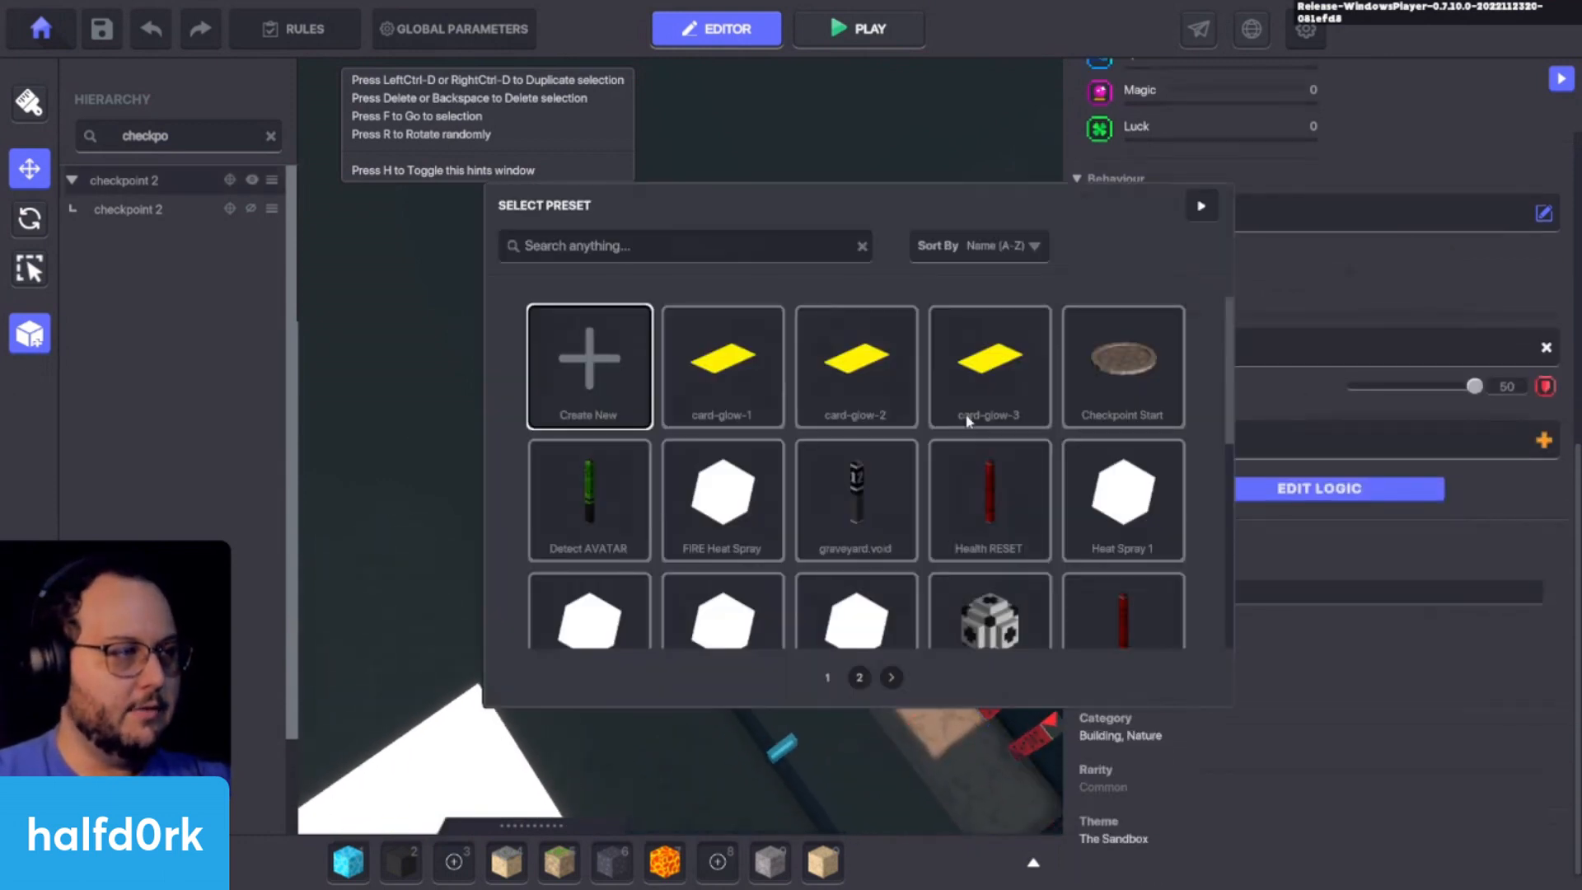
left_click(1152, 375)
type("Checkpoi")
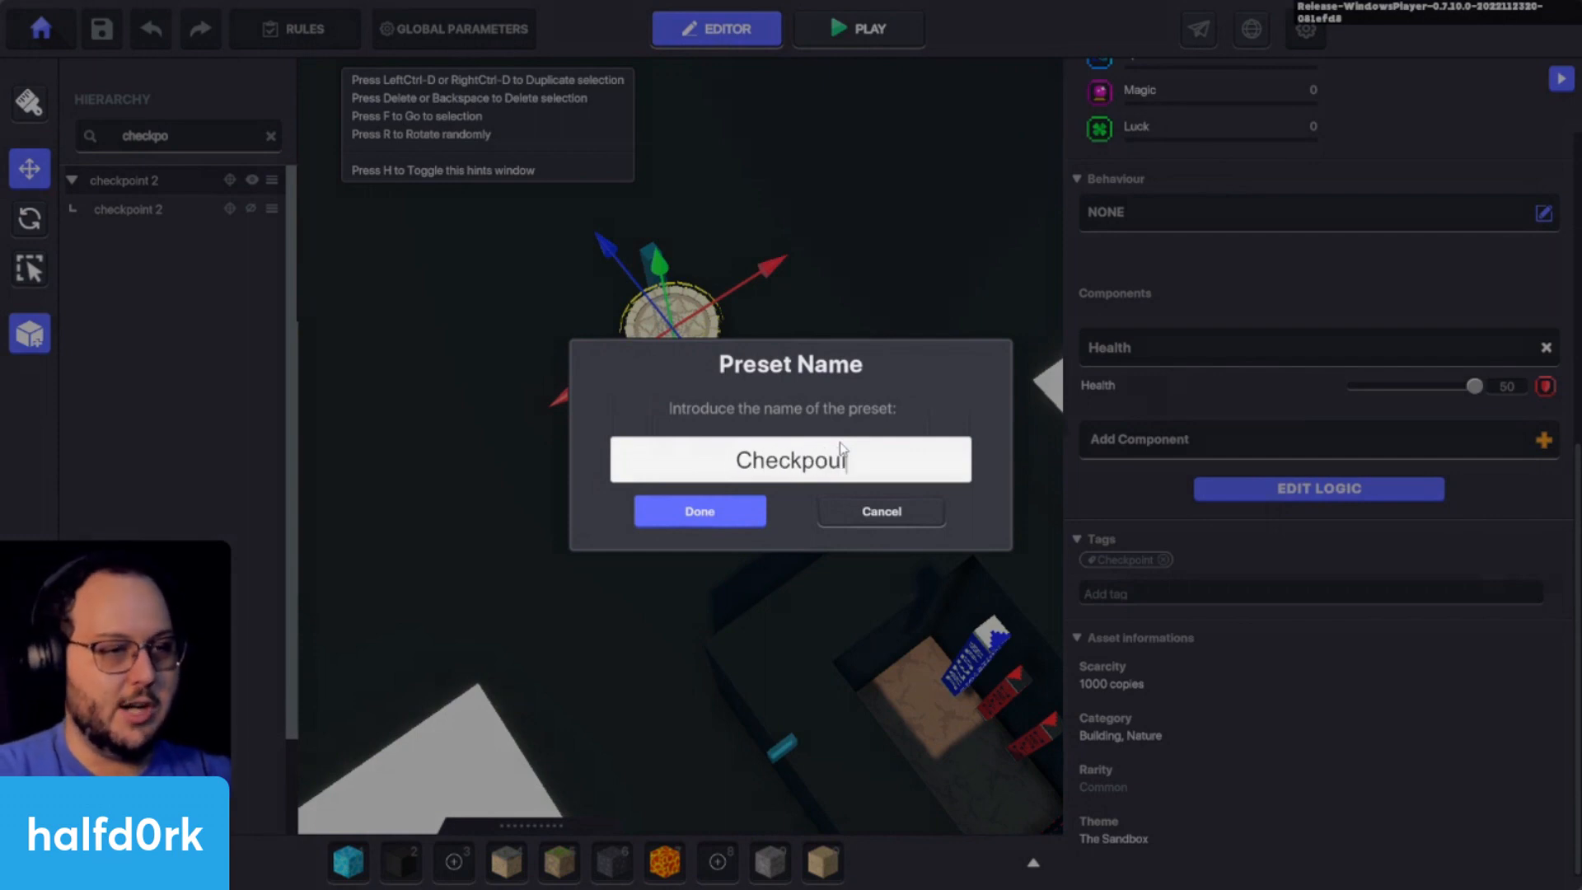
key("BackSpace")
type("int")
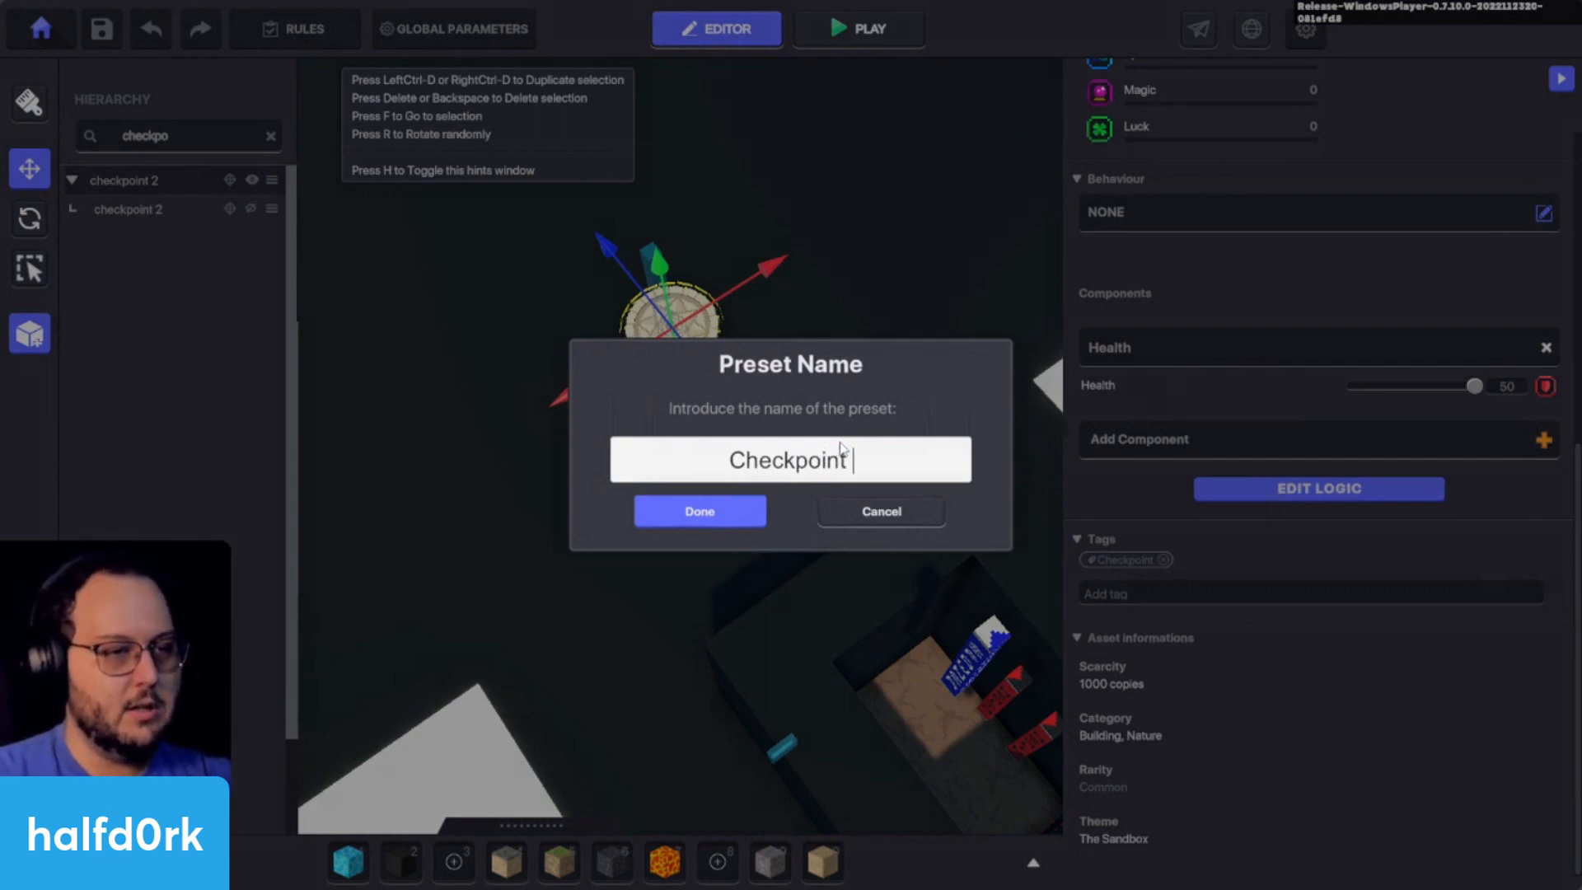
left_click(751, 510)
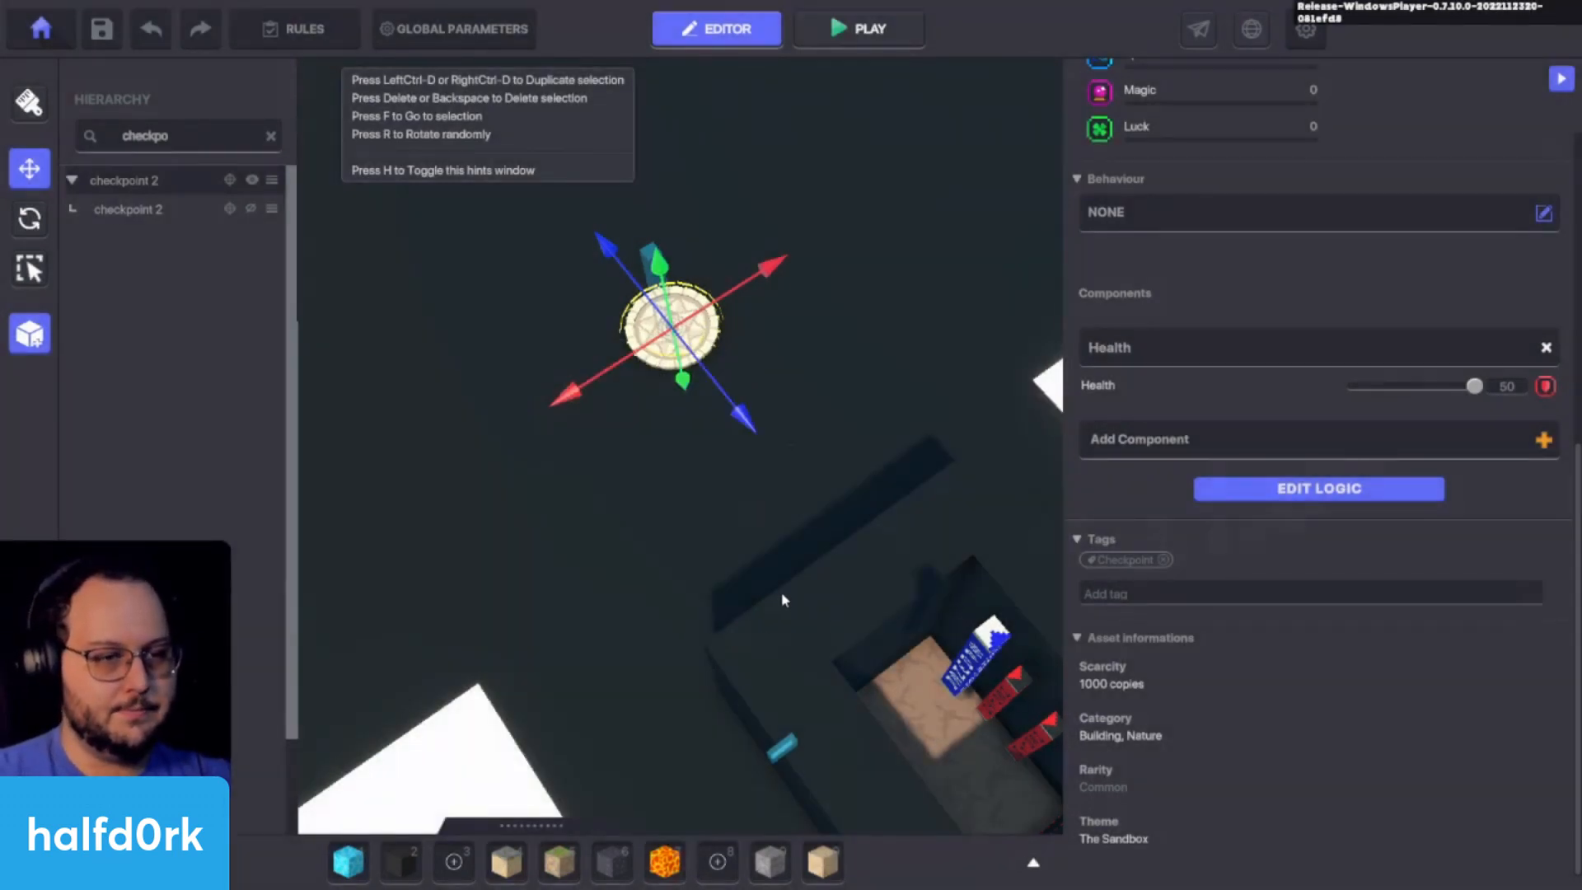
Step: Delete the separate blue lamp that stands near the player spawn point
left_click(974, 657)
key("s")
right_click_drag(974, 657, 839, 684)
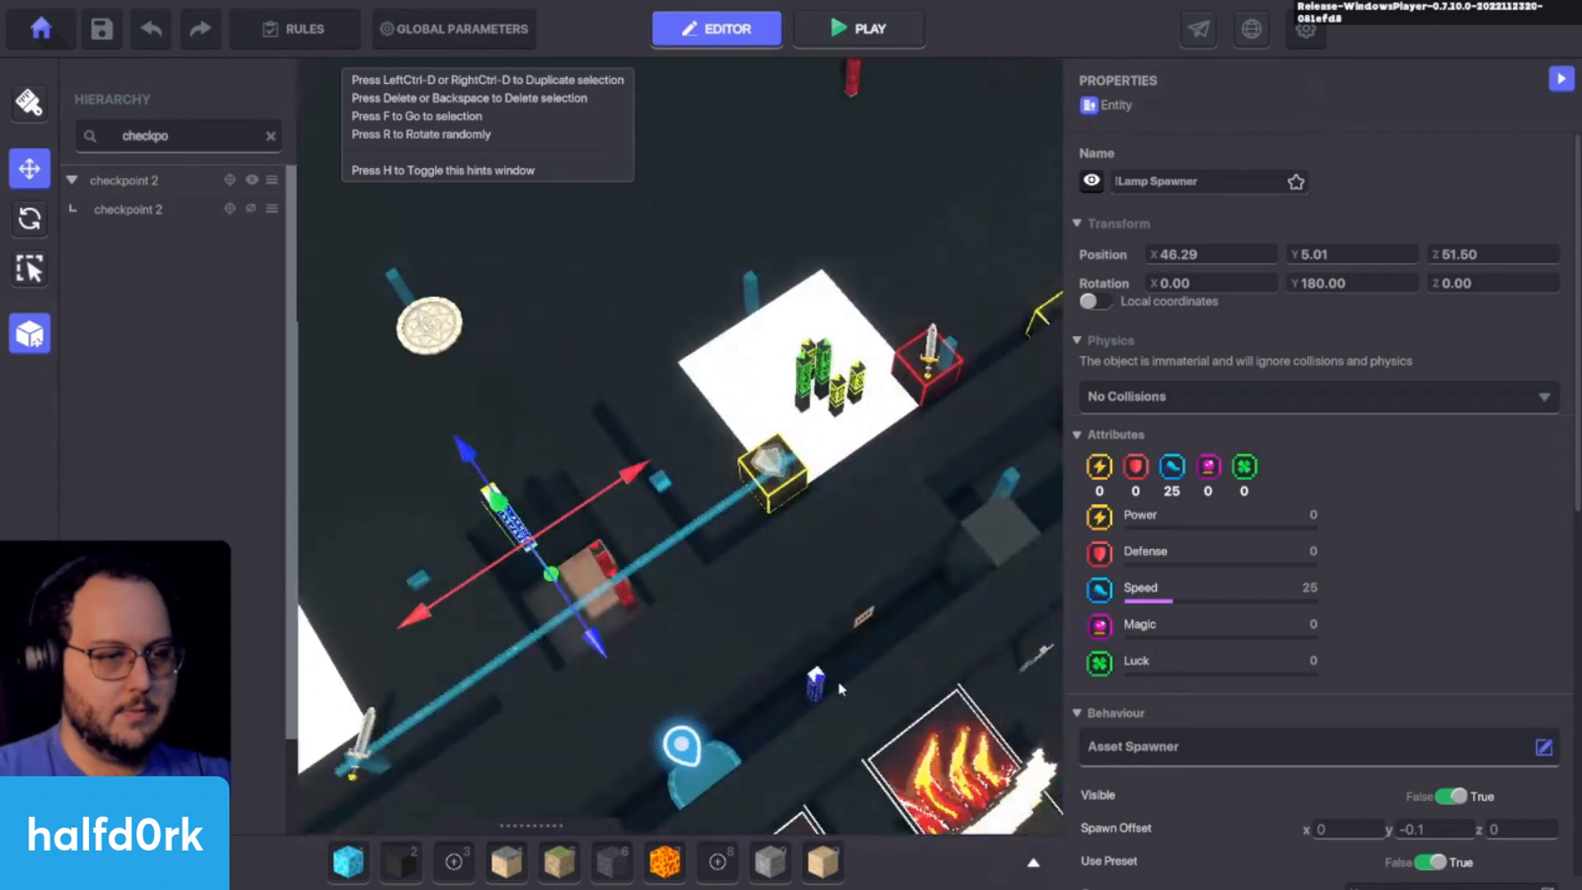
left_click(819, 686)
scroll(1319, 710, "down", 5)
key("Delete")
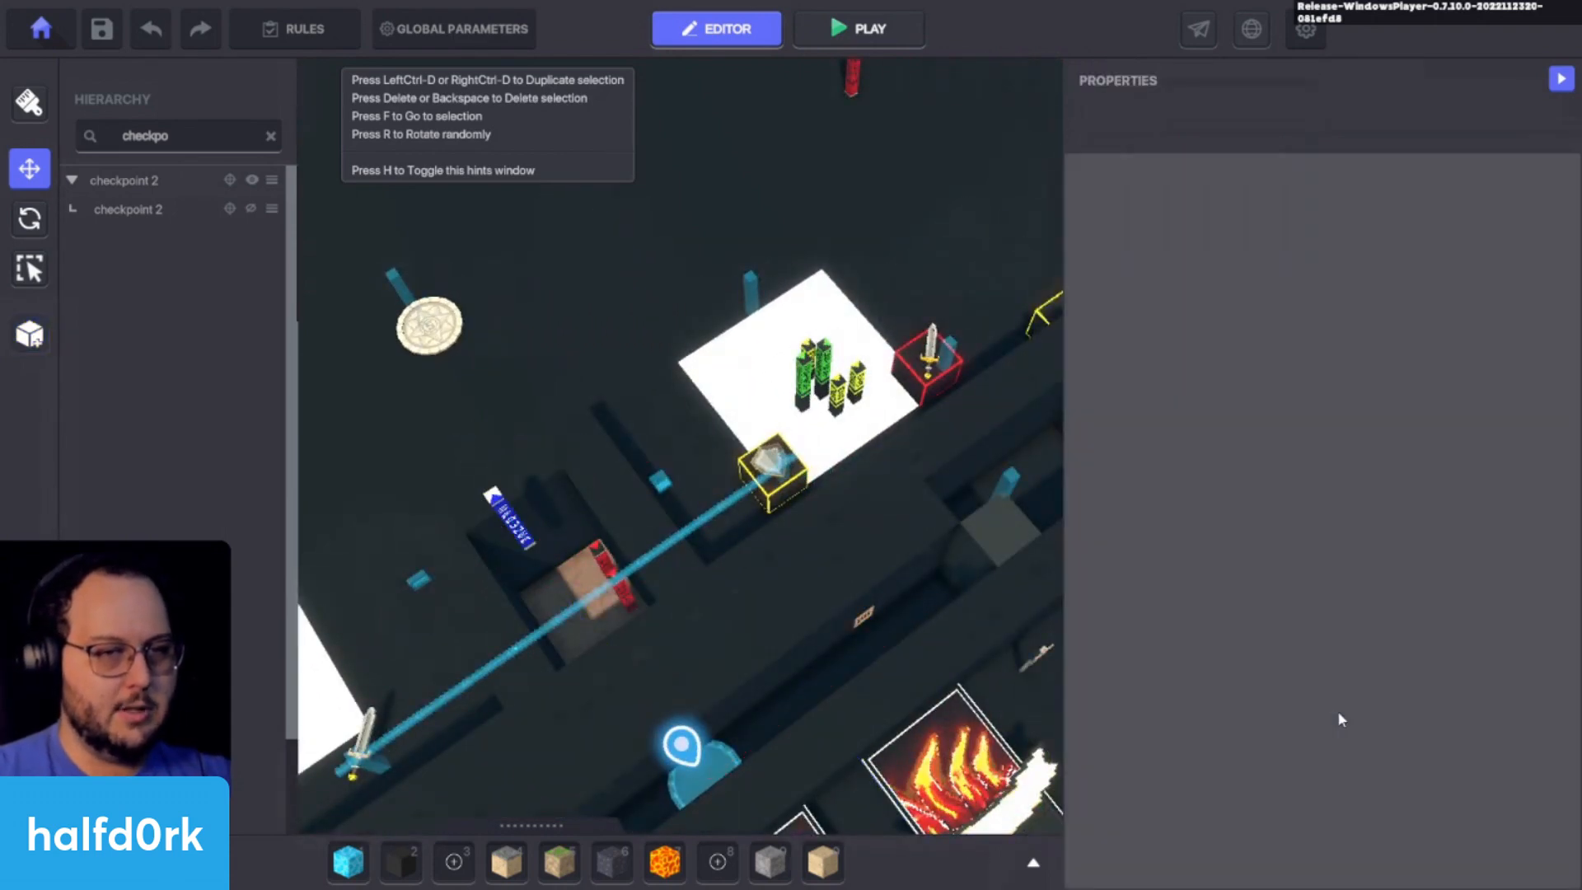
Step: Set the !Lamp Spawner beside the two red lamps to spawn the Checkpoint 2 preset
right_click_drag(886, 513, 875, 532)
key("a")
left_click(895, 564)
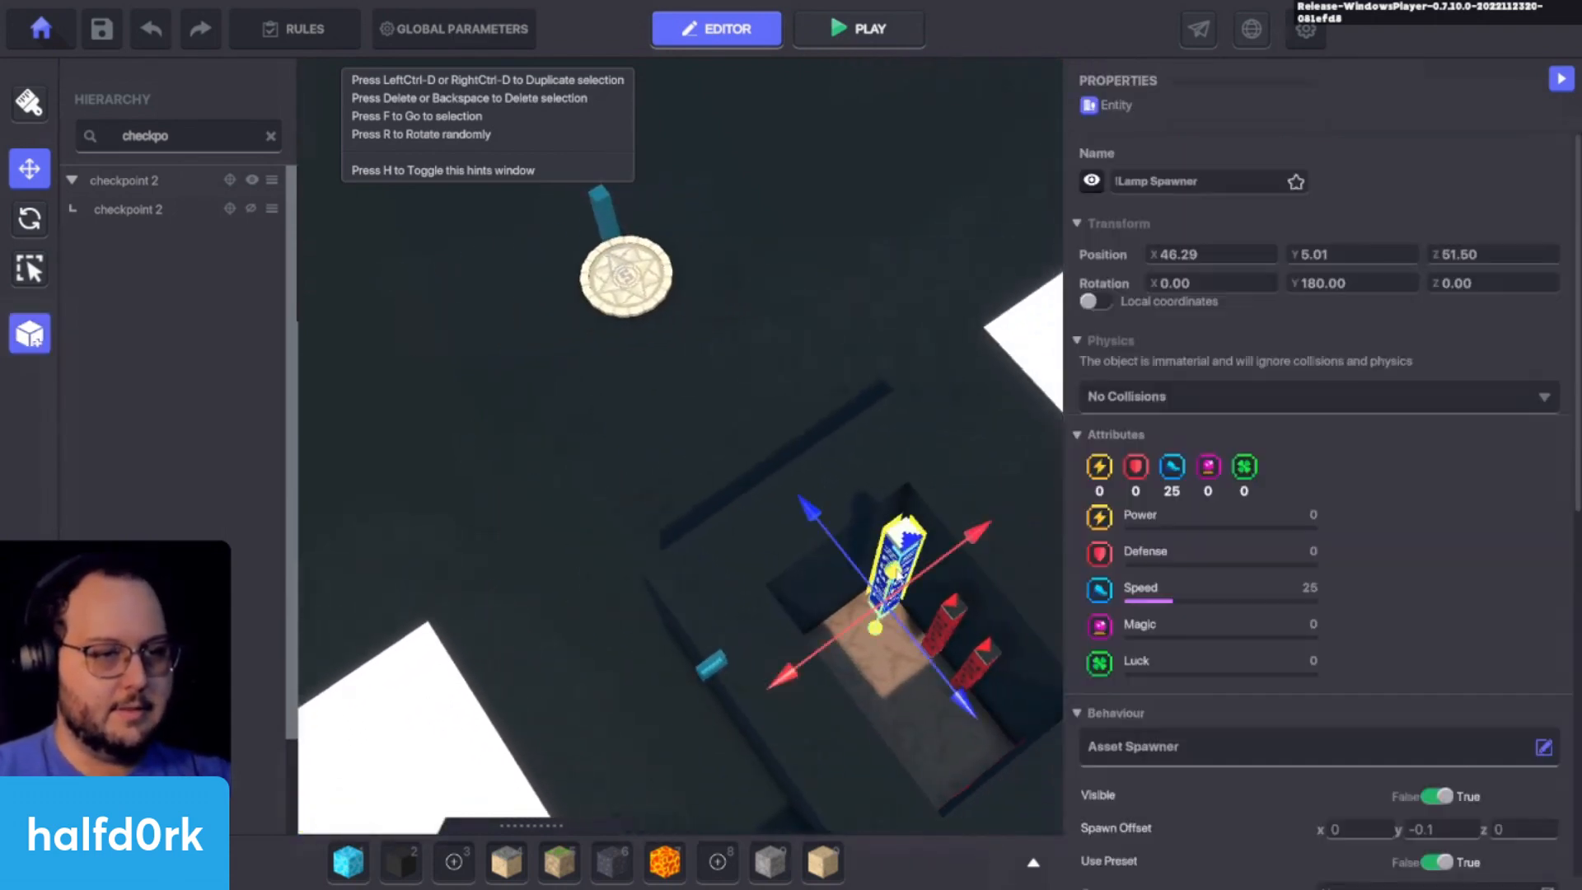
scroll(1337, 623, "down", 5)
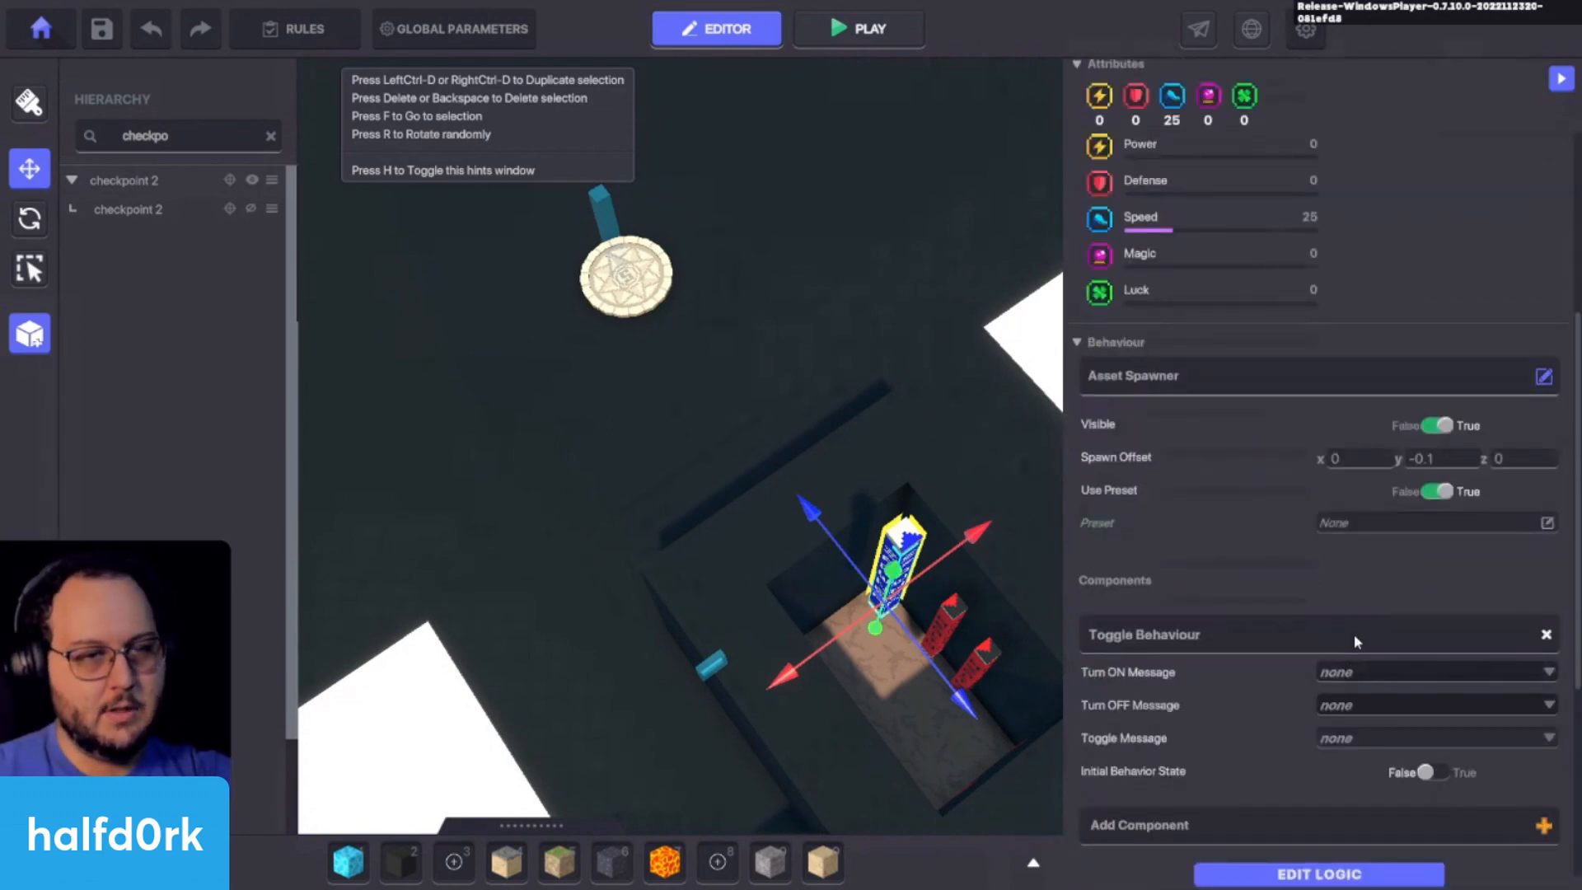
left_click(1384, 525)
left_click(948, 341)
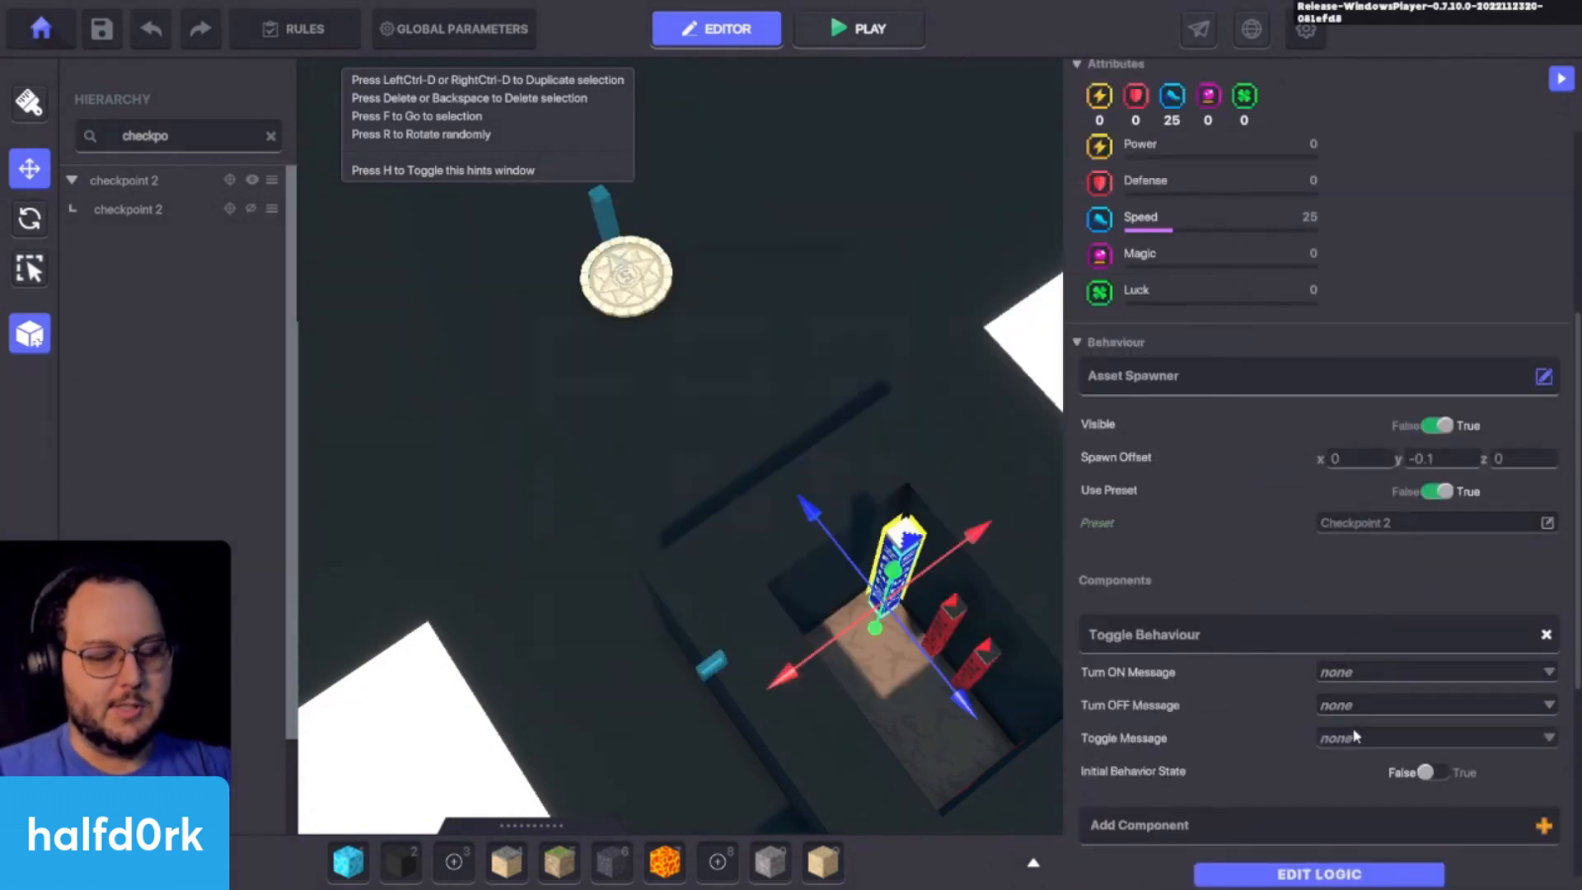
Step: Open the !Lamp Spawner's logic and review its required message, spawn delay and Toggle Behaviour settings
left_click(1304, 870)
scroll(1222, 727, "down", 2)
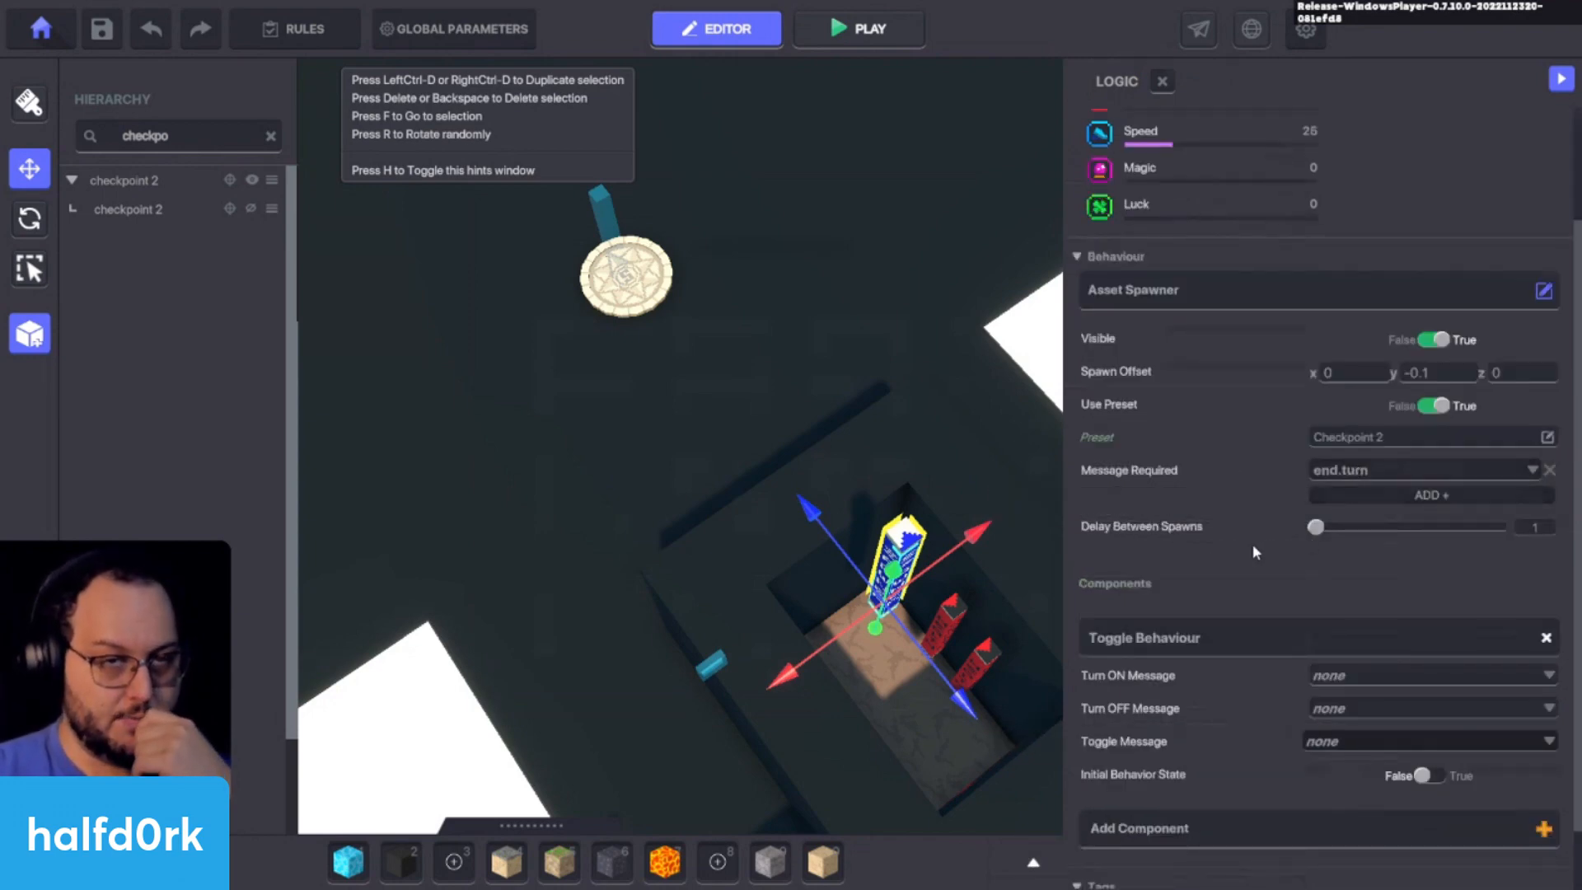
mouse_move(800, 571)
middle_mouse_down()
mouse_move(747, 537)
mouse_move(792, 567)
middle_mouse_up()
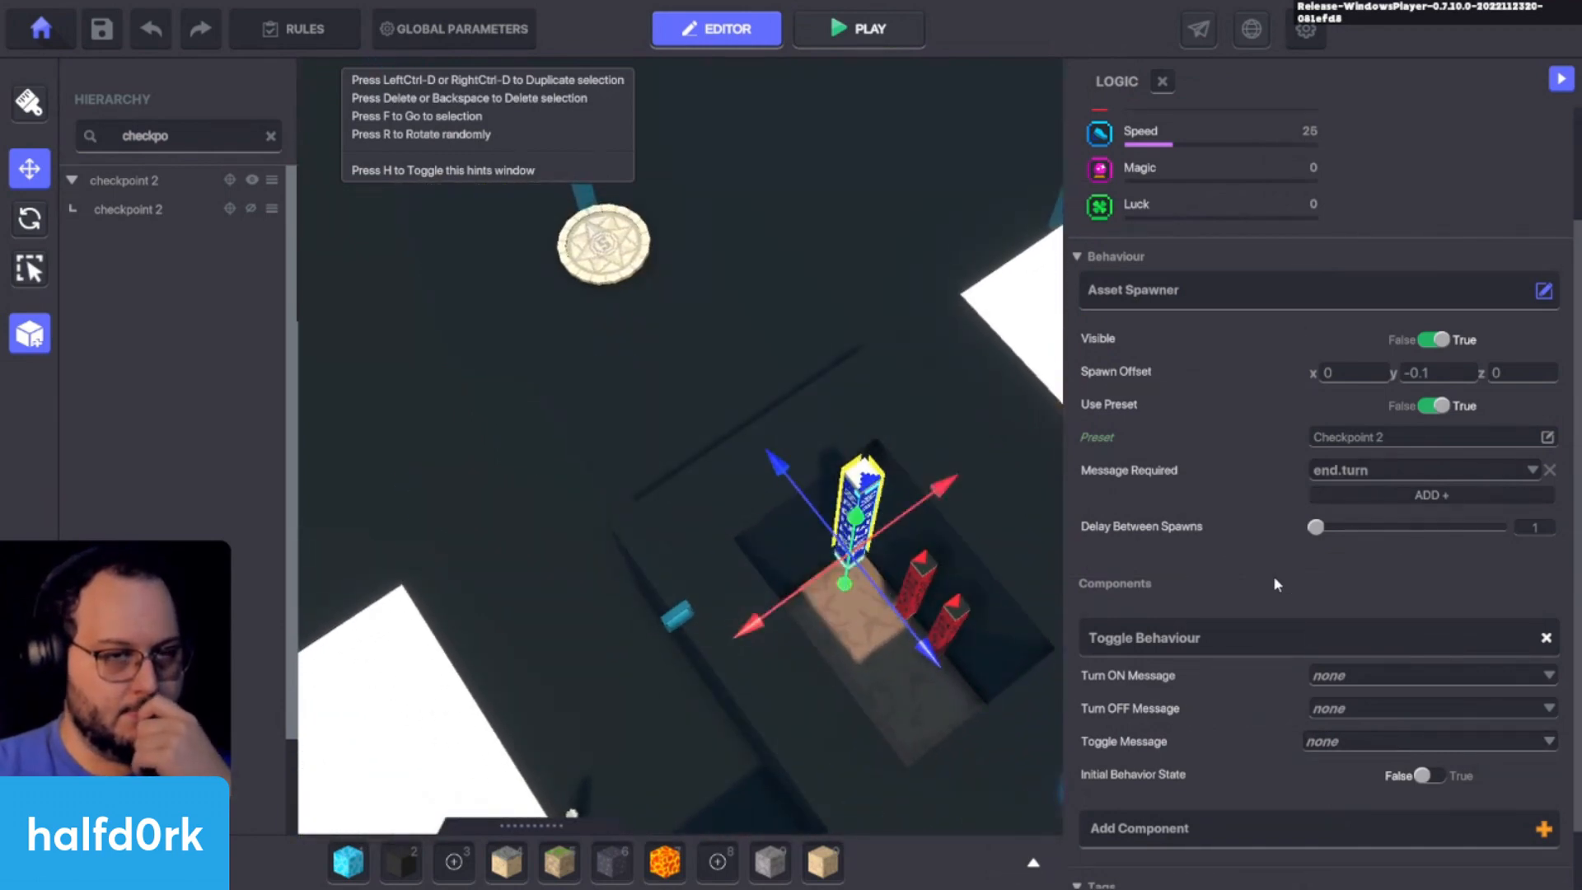
middle_click_drag(1022, 600, 919, 593)
key("f")
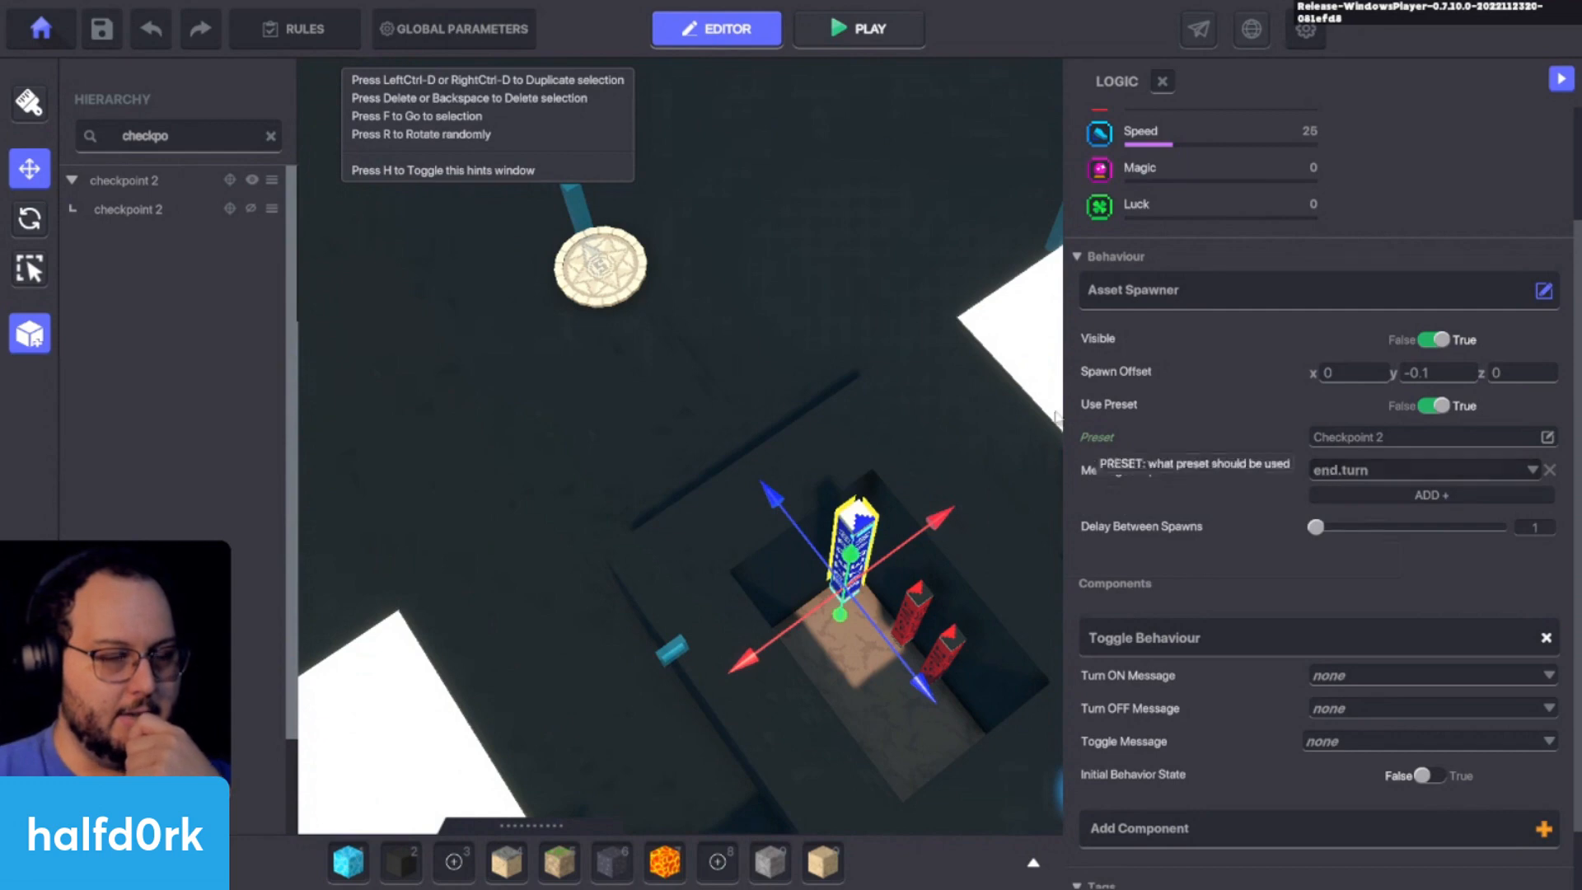
Step: Open the Death Delay value of the controller's Health component in the global parameters, then close them
left_click(436, 43)
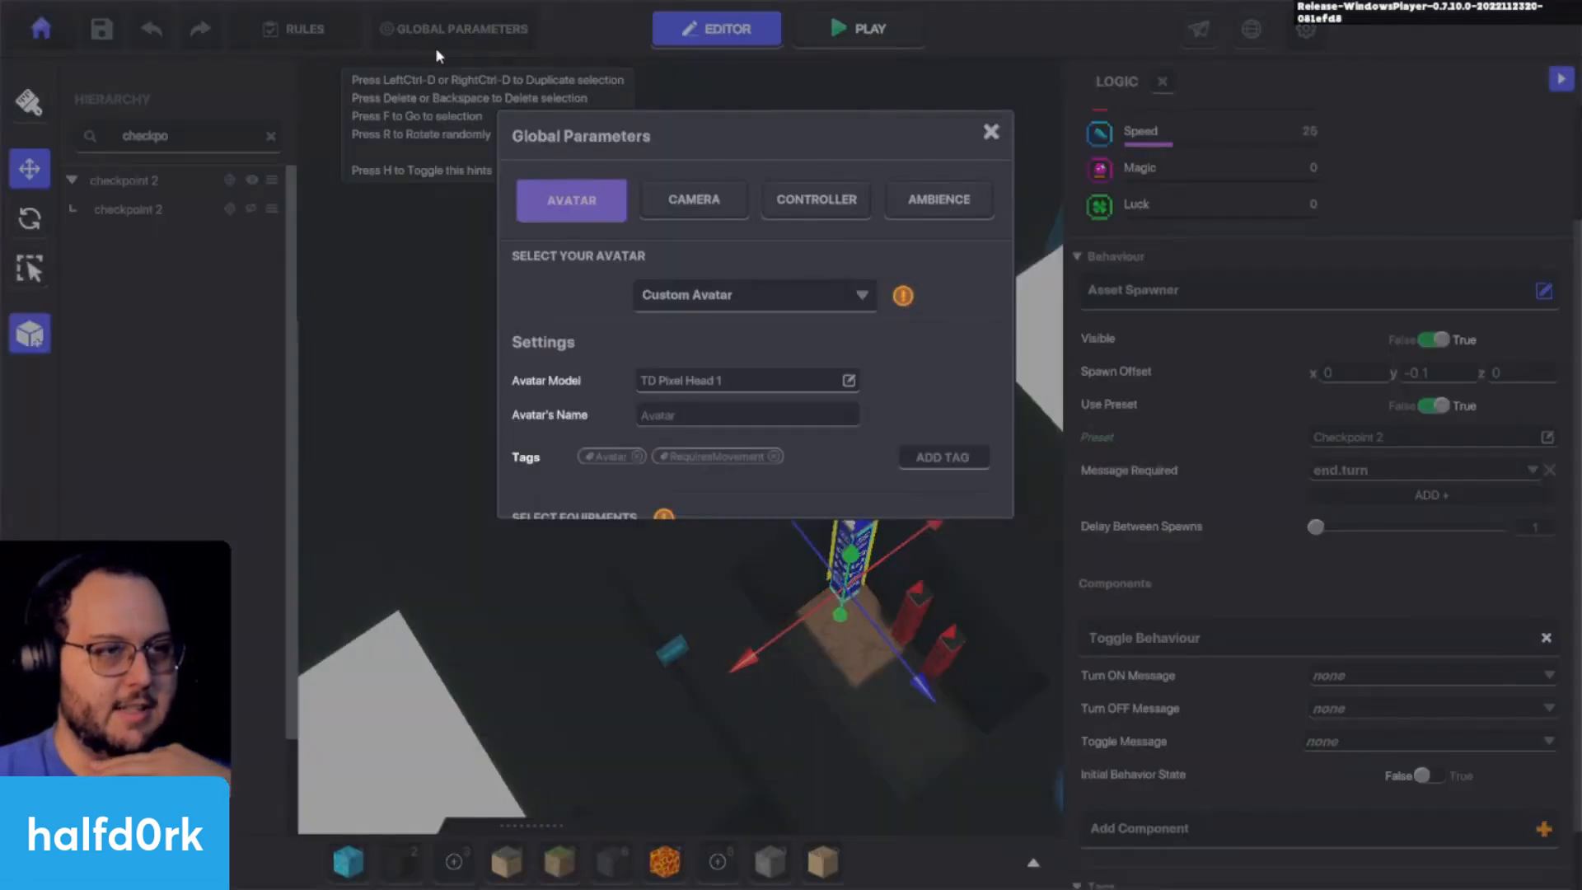
left_click(725, 206)
left_click(857, 201)
left_click(741, 338)
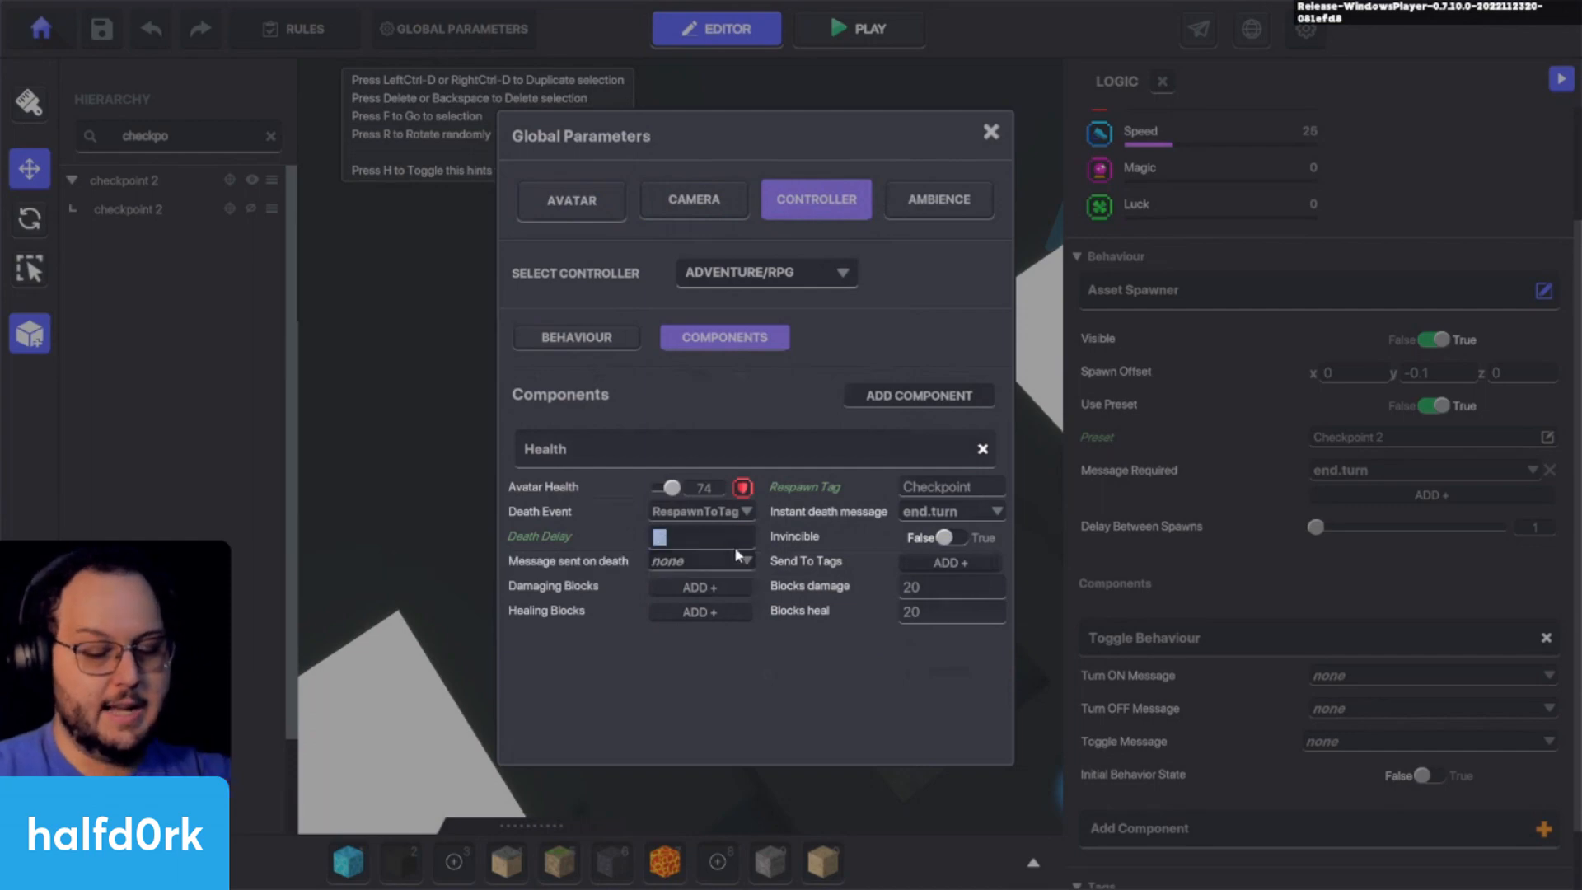
left_click(992, 133)
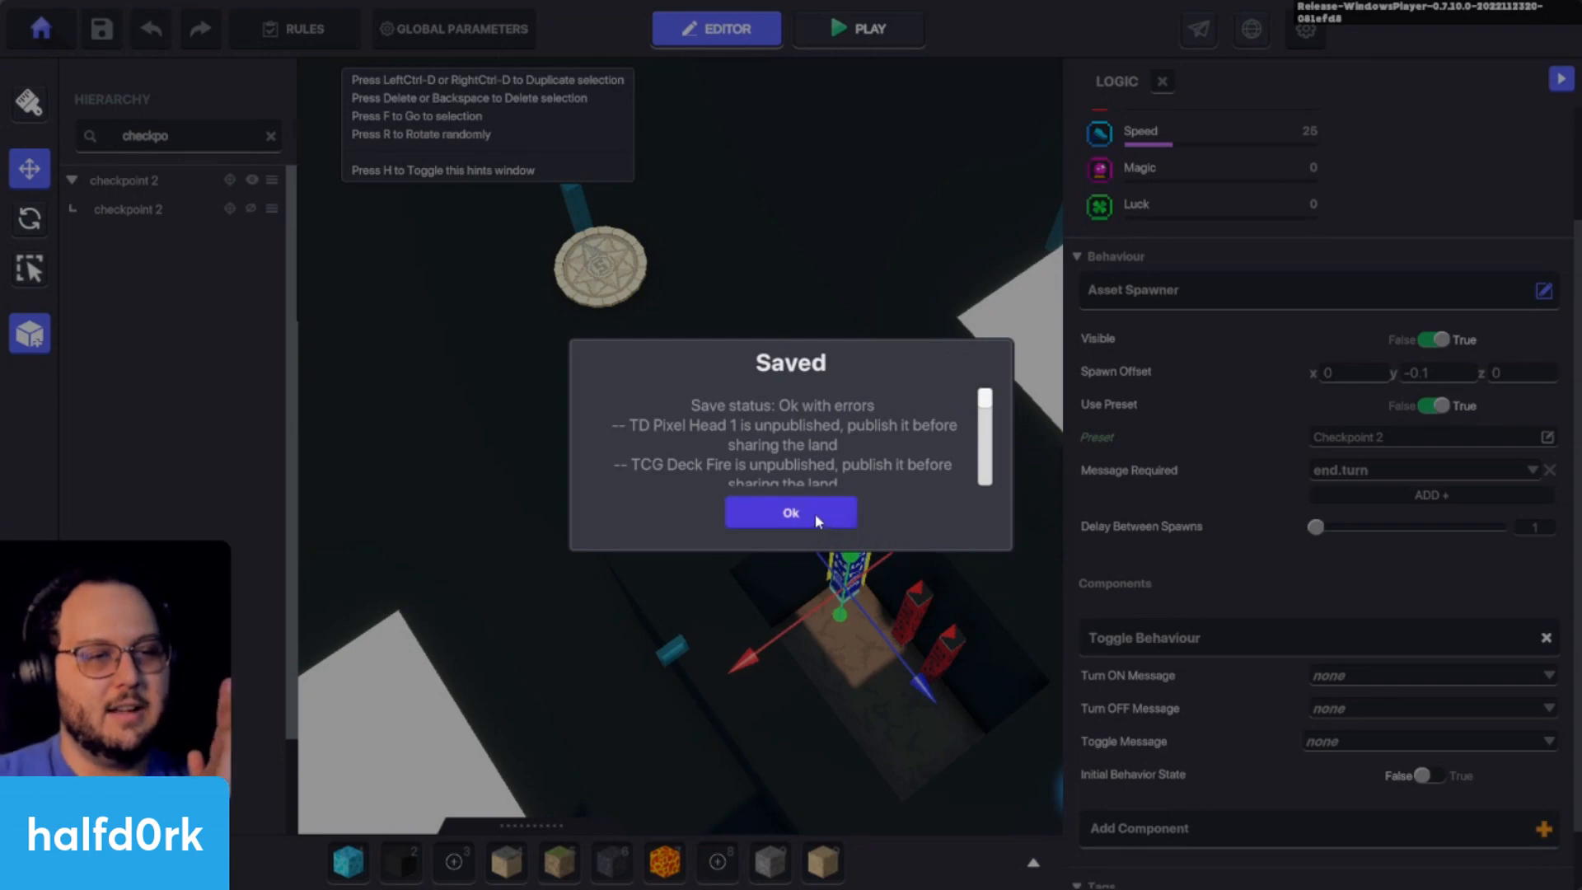
Step: Save the level and playtest it, advancing the TURN 1 dialogue through the enemy's turn and starting the player's turn
left_click(814, 513)
left_click(896, 34)
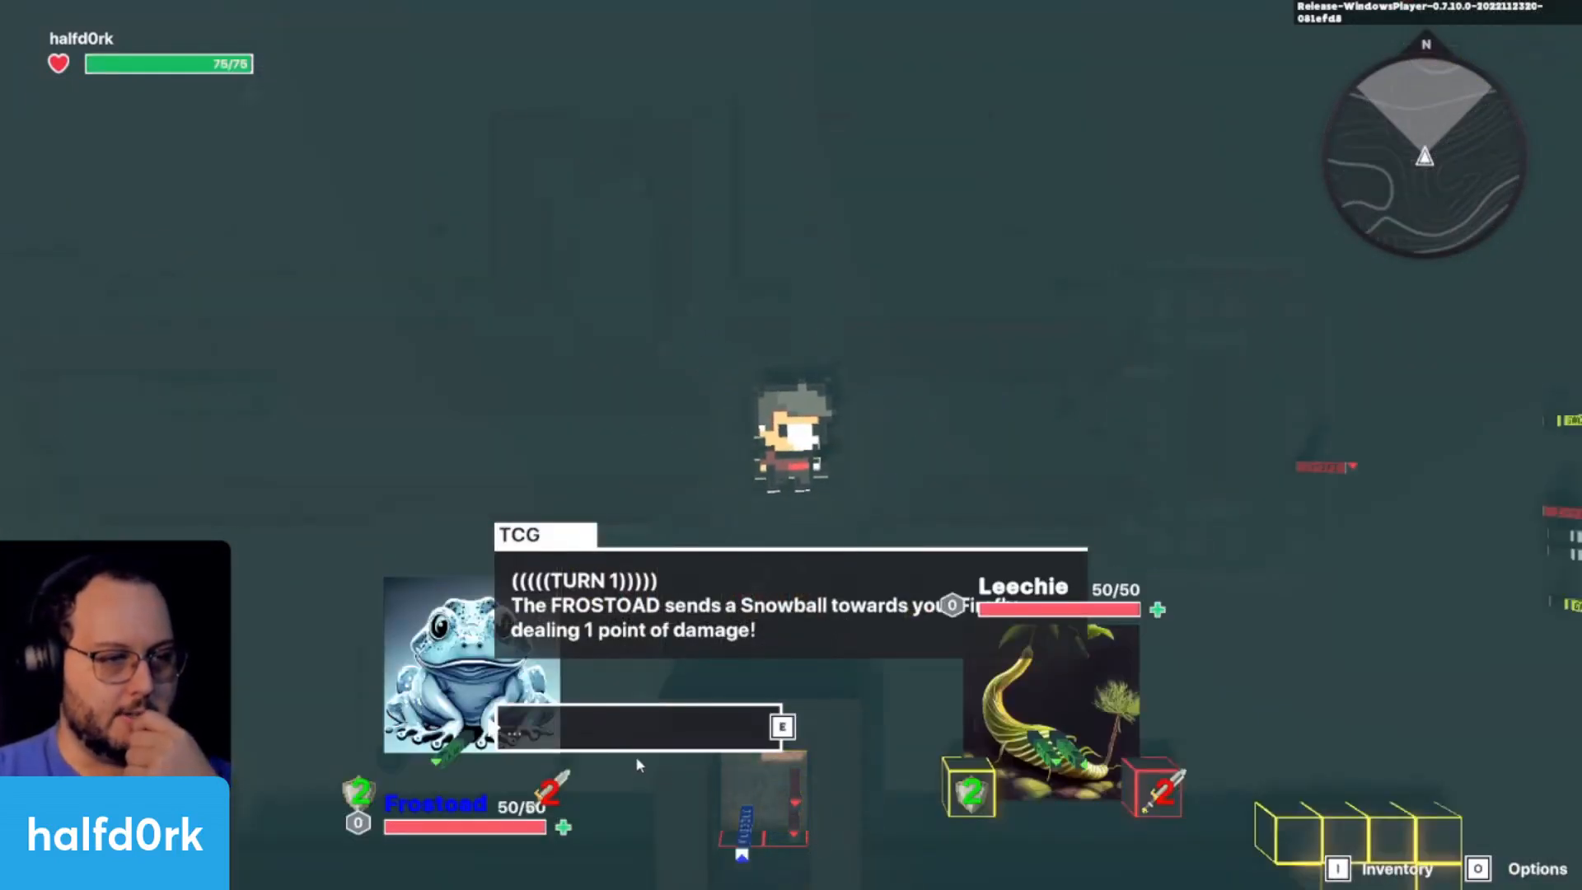
key("e")
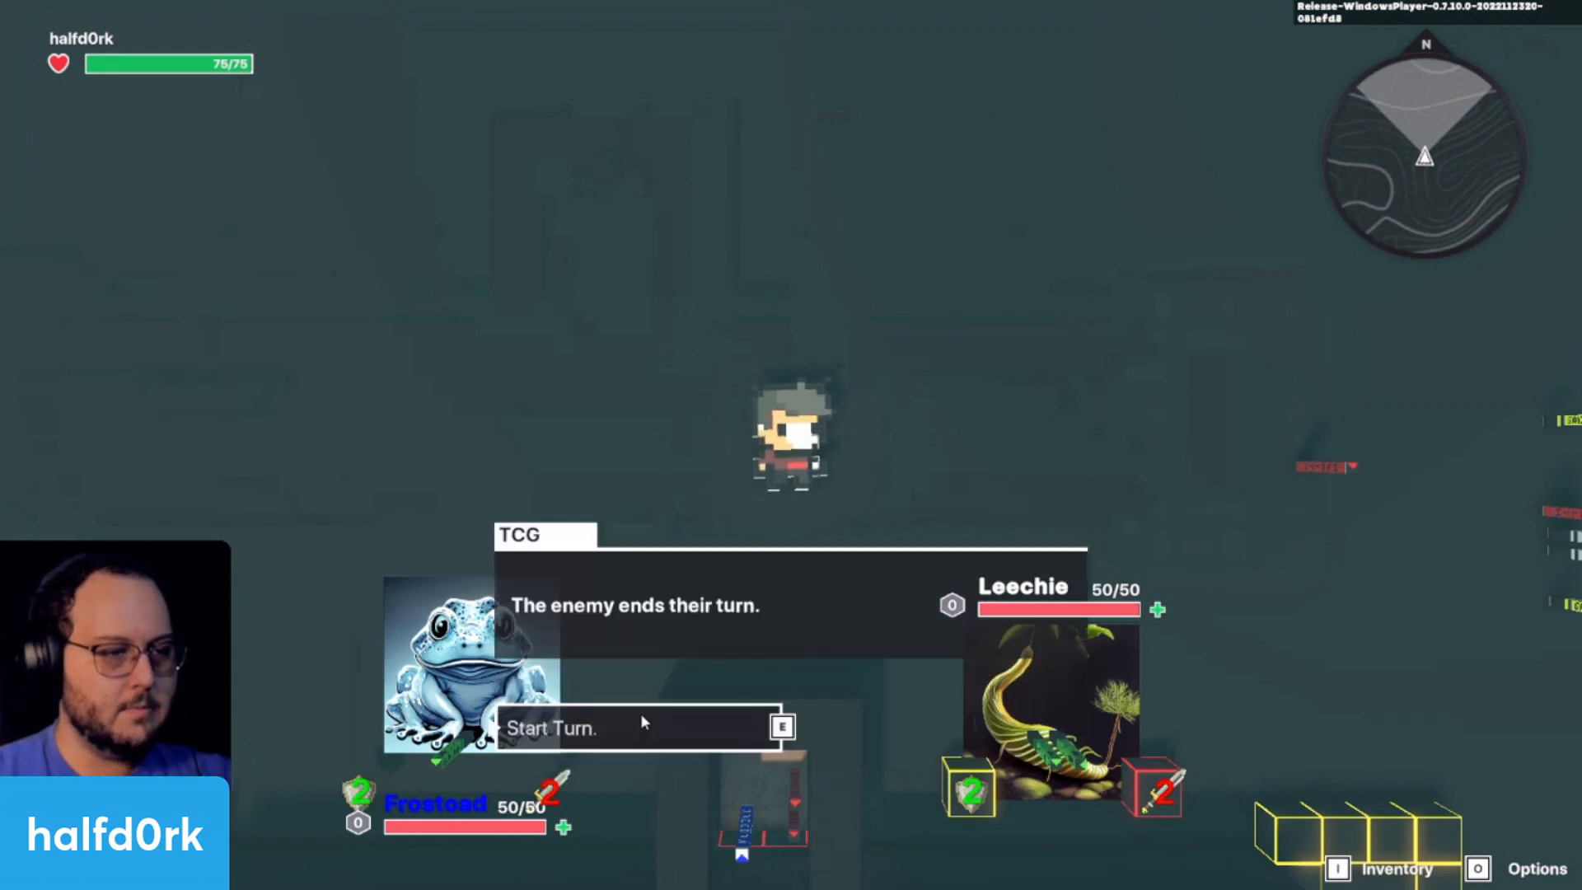
key("e")
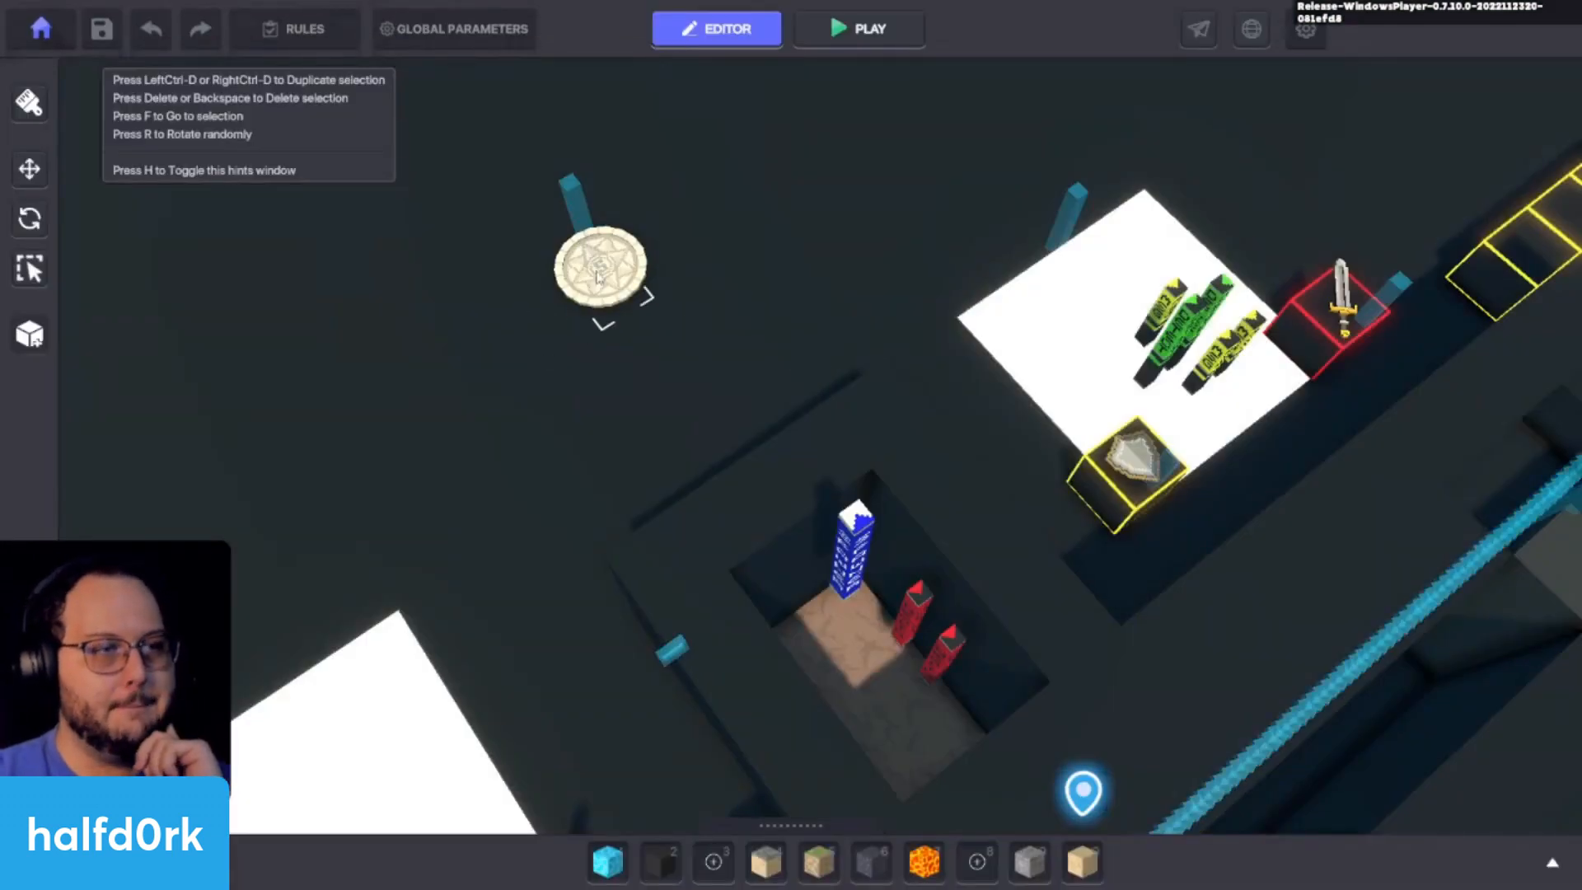
left_click(601, 272)
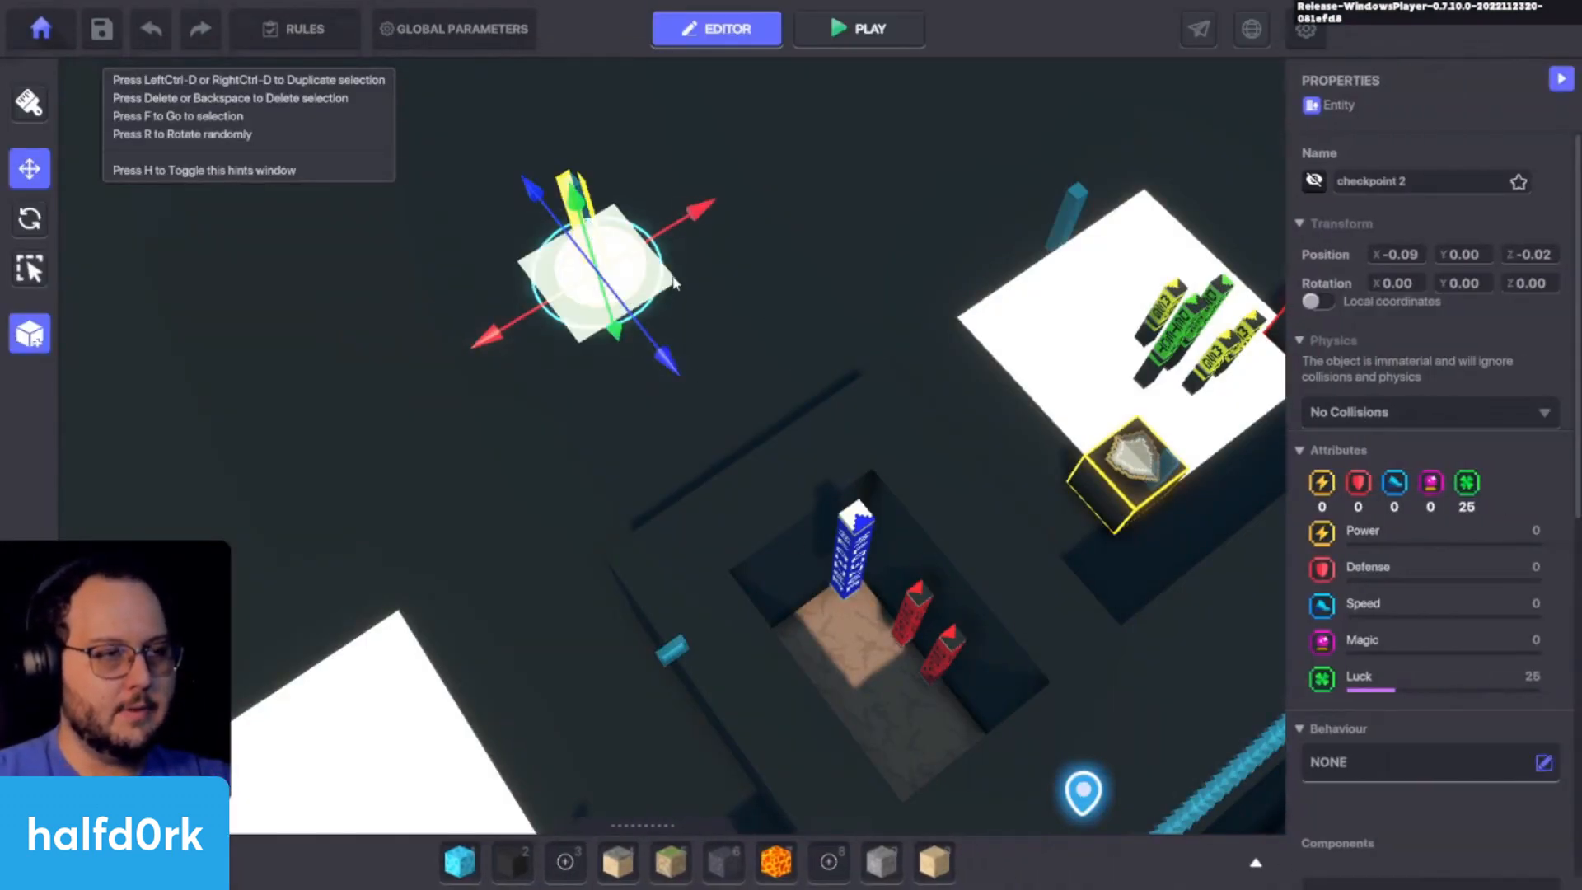
left_click_drag(651, 239, 482, 333)
key("ctrl+z")
left_click(733, 429)
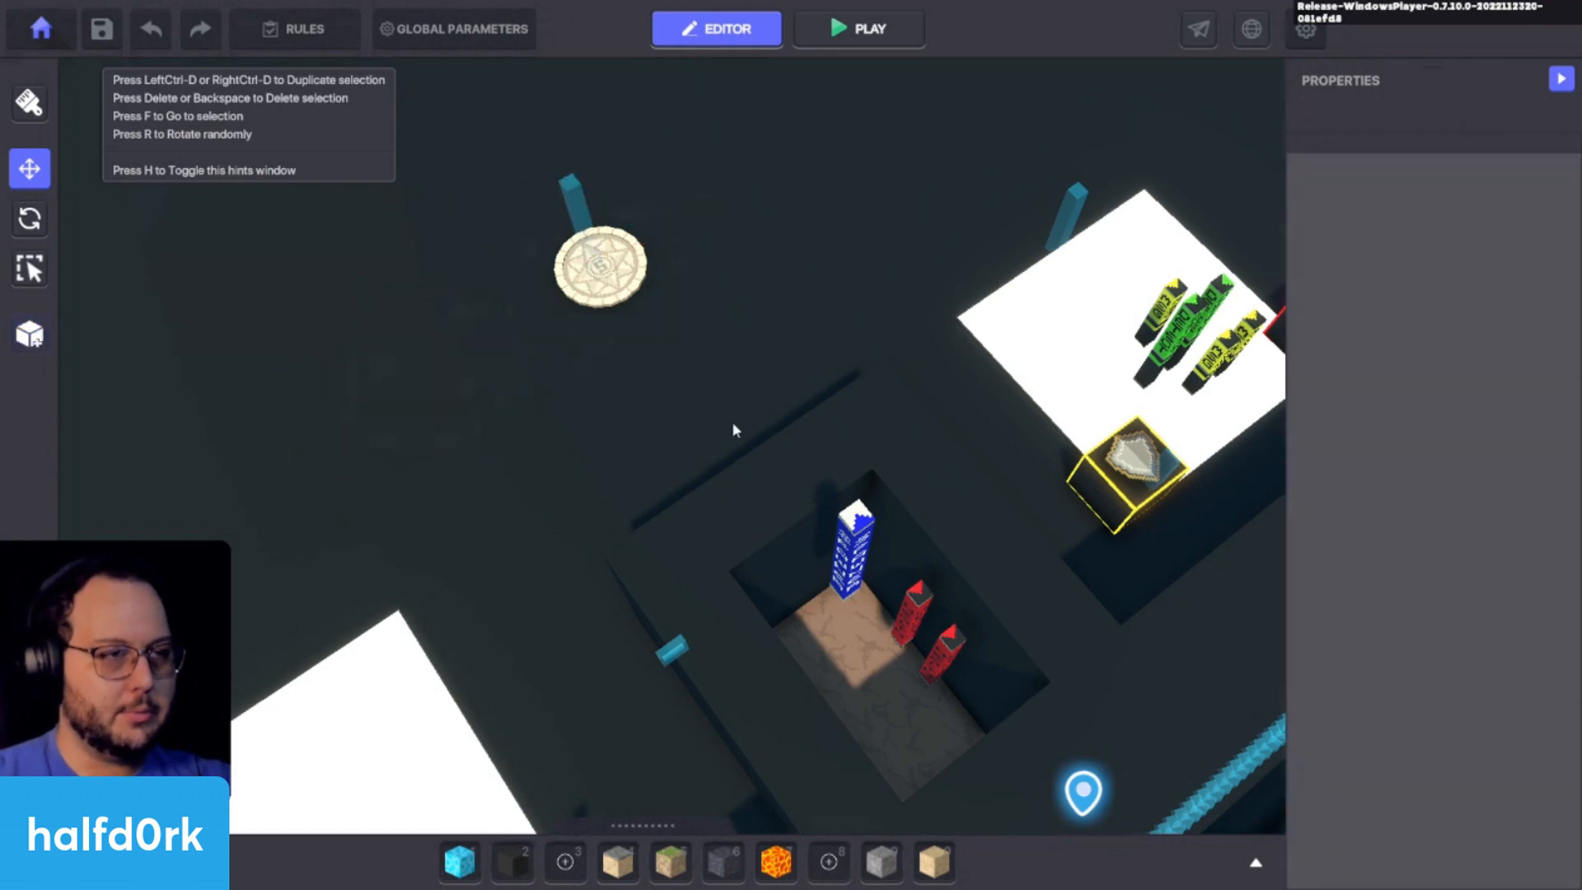
Step: Delete the placed checkpoint disc together with its nested Detect lamp from the level
left_click(625, 298)
key("Delete")
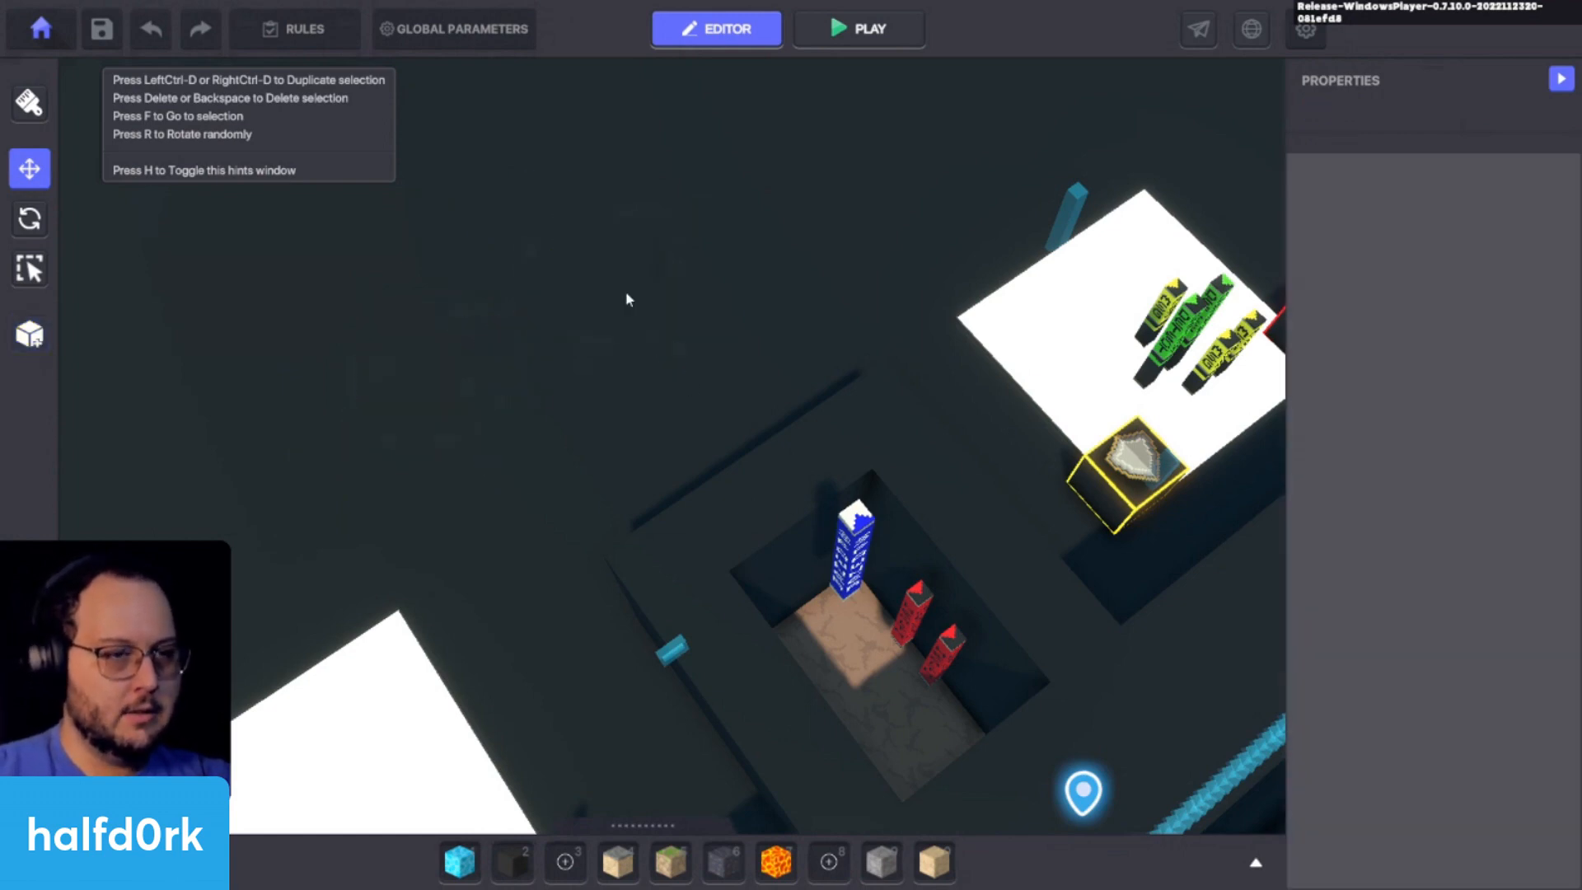
Step: Set the Y spawn offset of the !Lamp Spawner's Asset Spawner behaviour to -2
left_click(840, 575)
key("f")
scroll(1414, 614, "down", 3)
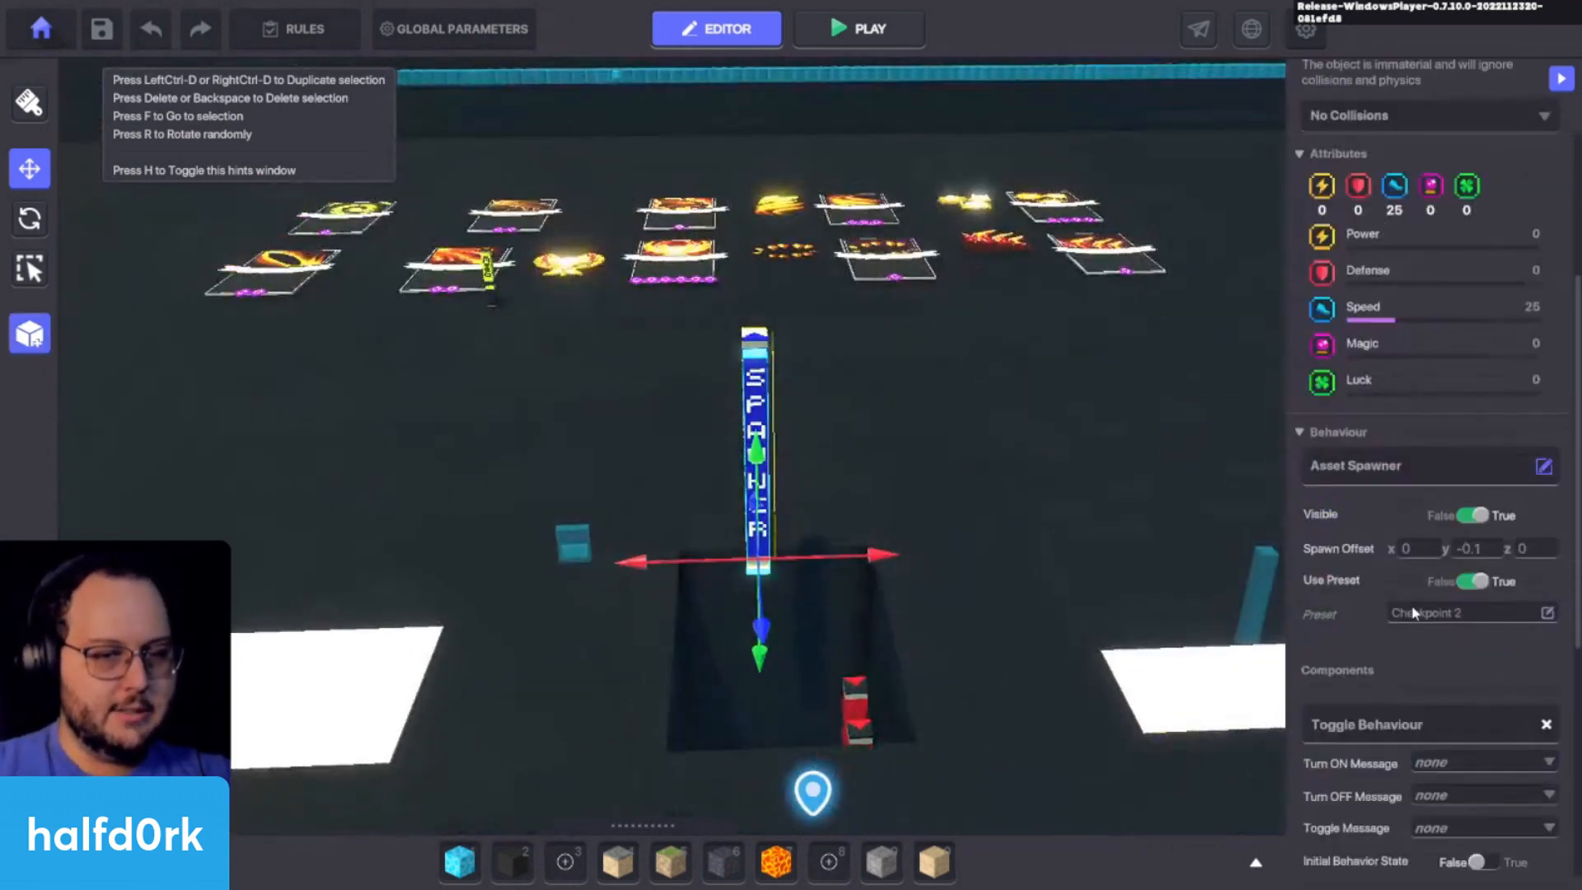
left_click(1471, 554)
type("-2")
Step: Lower the !Lamp Spawner into the pit and adjust its horizontal position beside the red Health lamps
right_click_drag(1022, 630, 1129, 774)
left_click_drag(768, 478, 783, 626)
right_click_drag(783, 626, 780, 709)
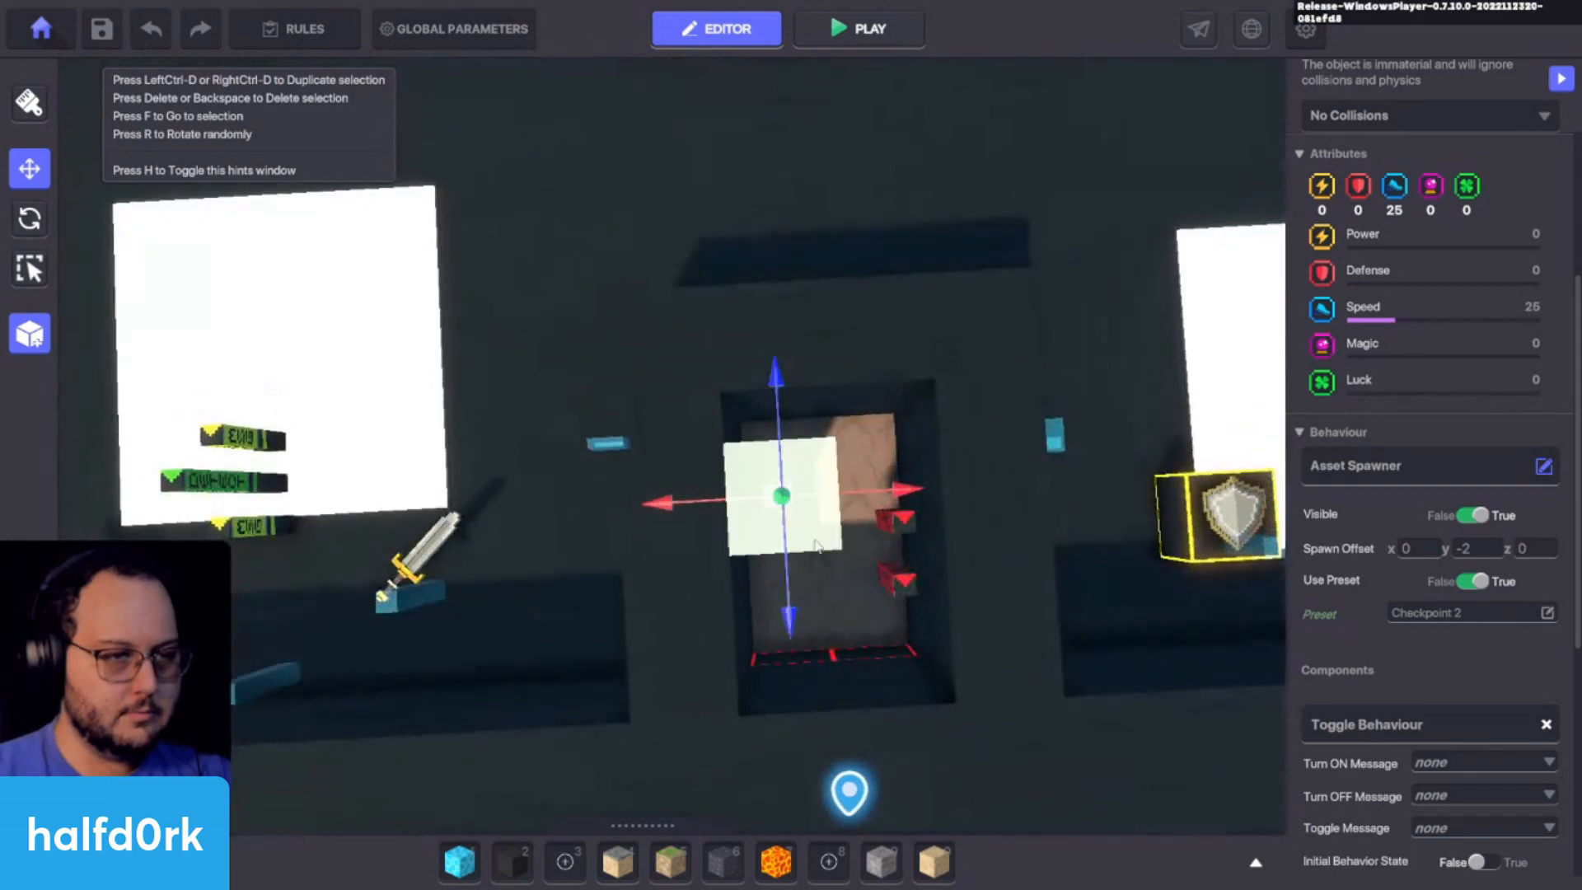
left_click_drag(803, 534, 854, 575)
right_click_drag(978, 595, 835, 360)
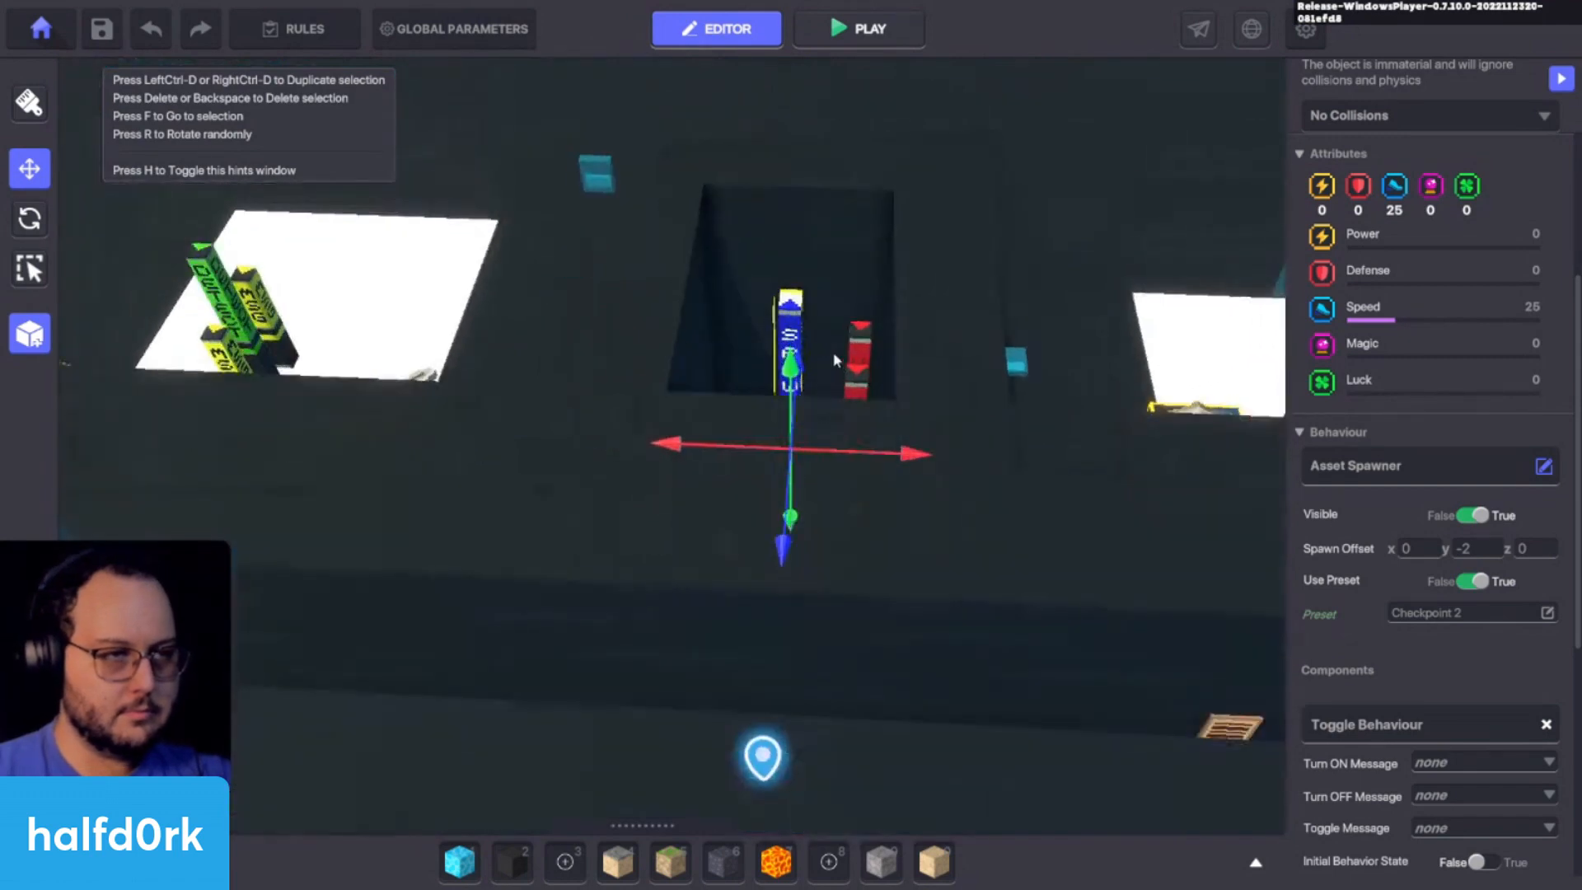
Step: Playtest the level up to the opening TURN 1 dialogue and return to editing
key("ctrl+p")
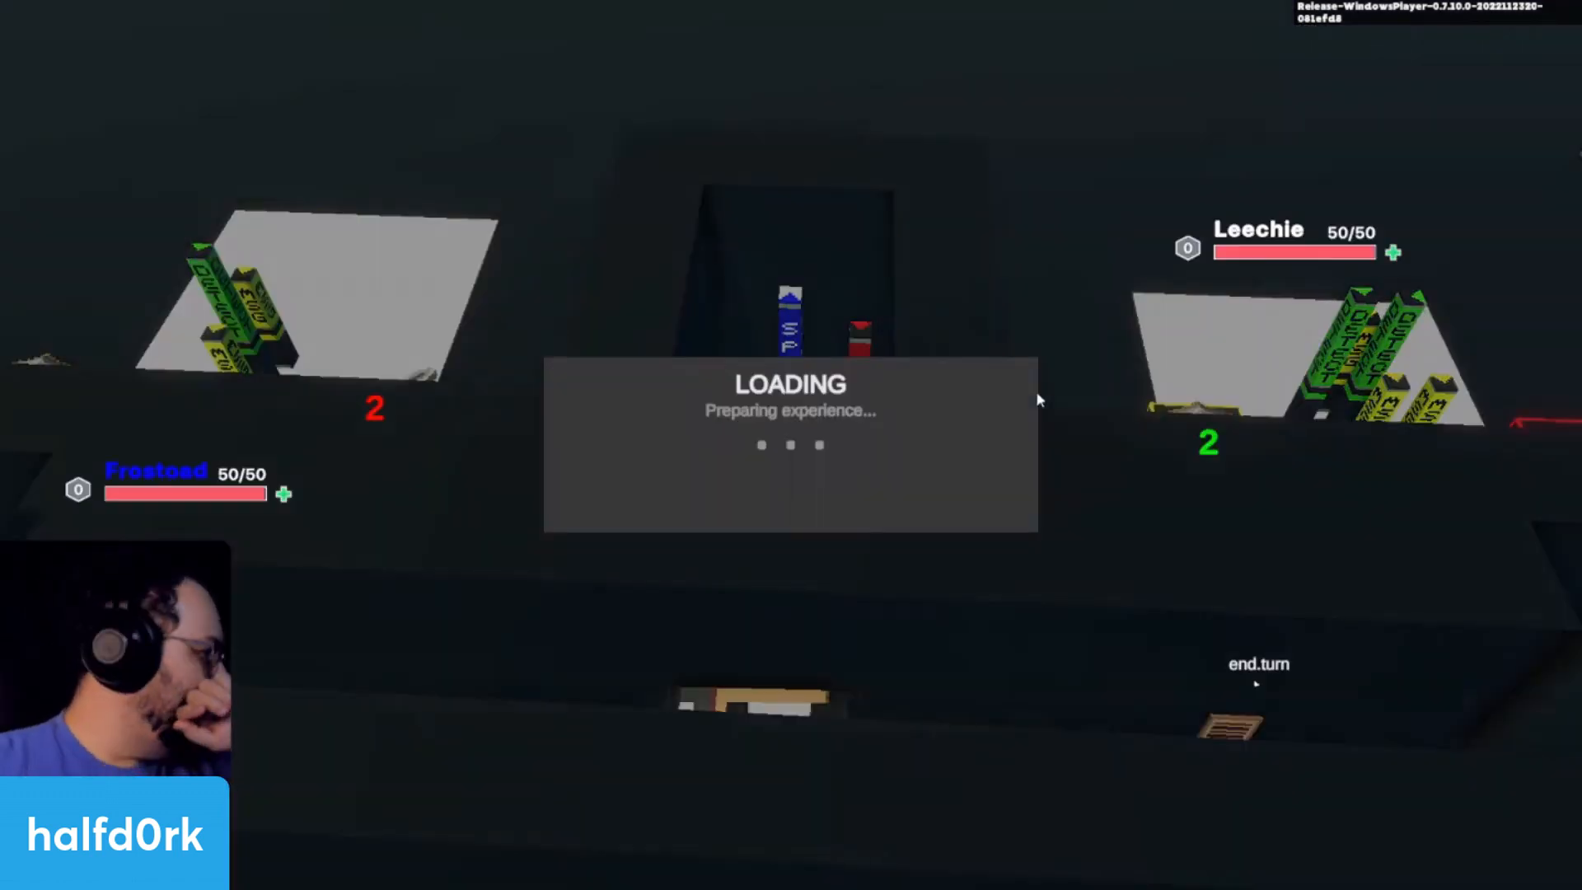
key("d")
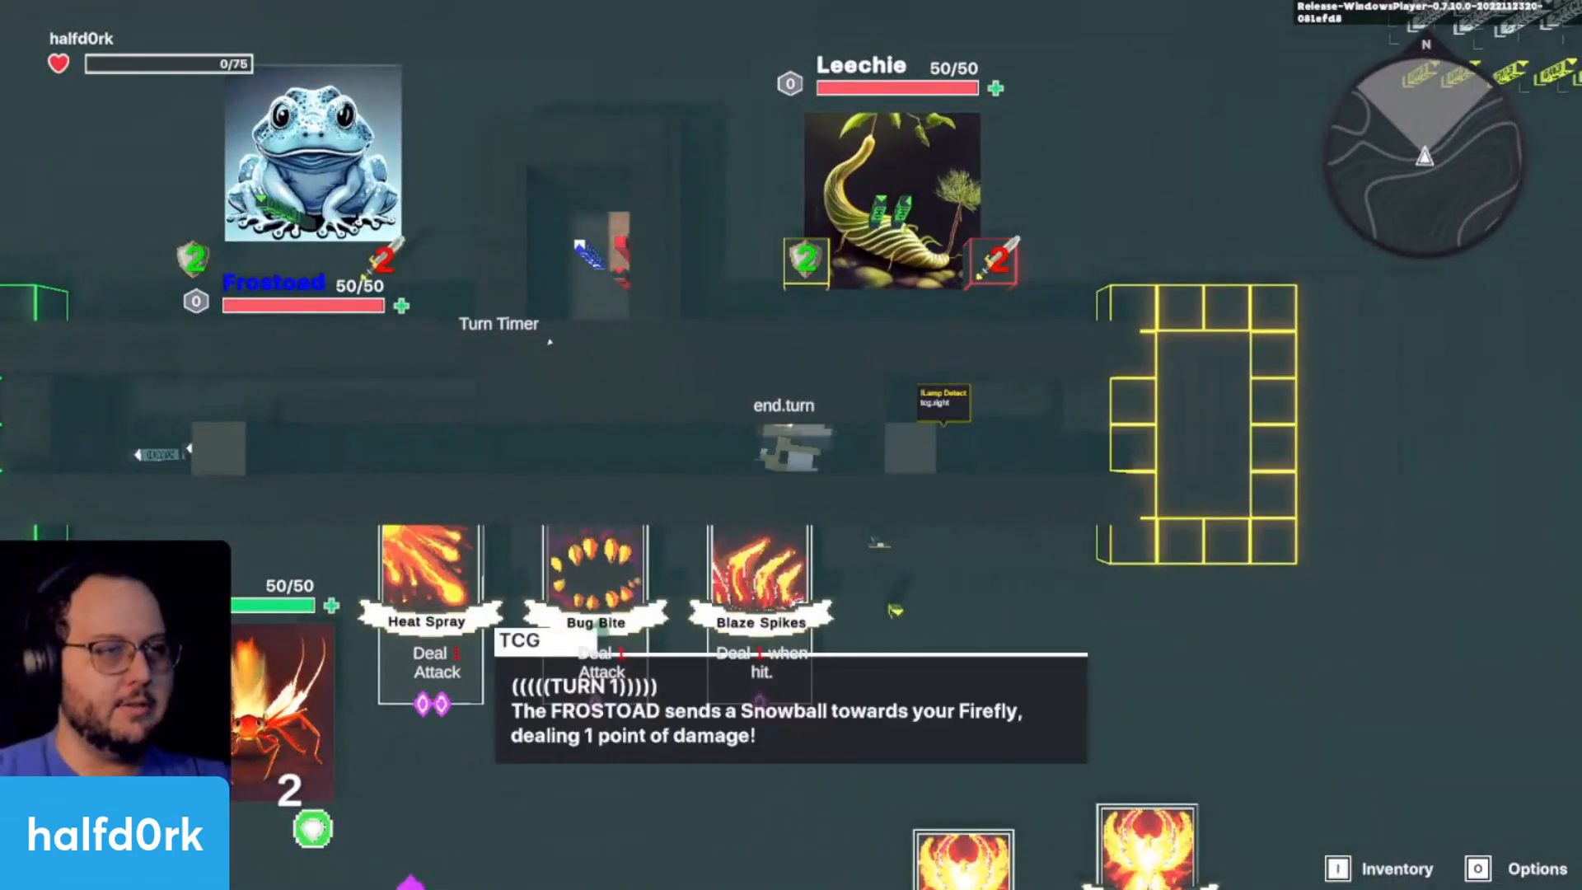
left_click(637, 725)
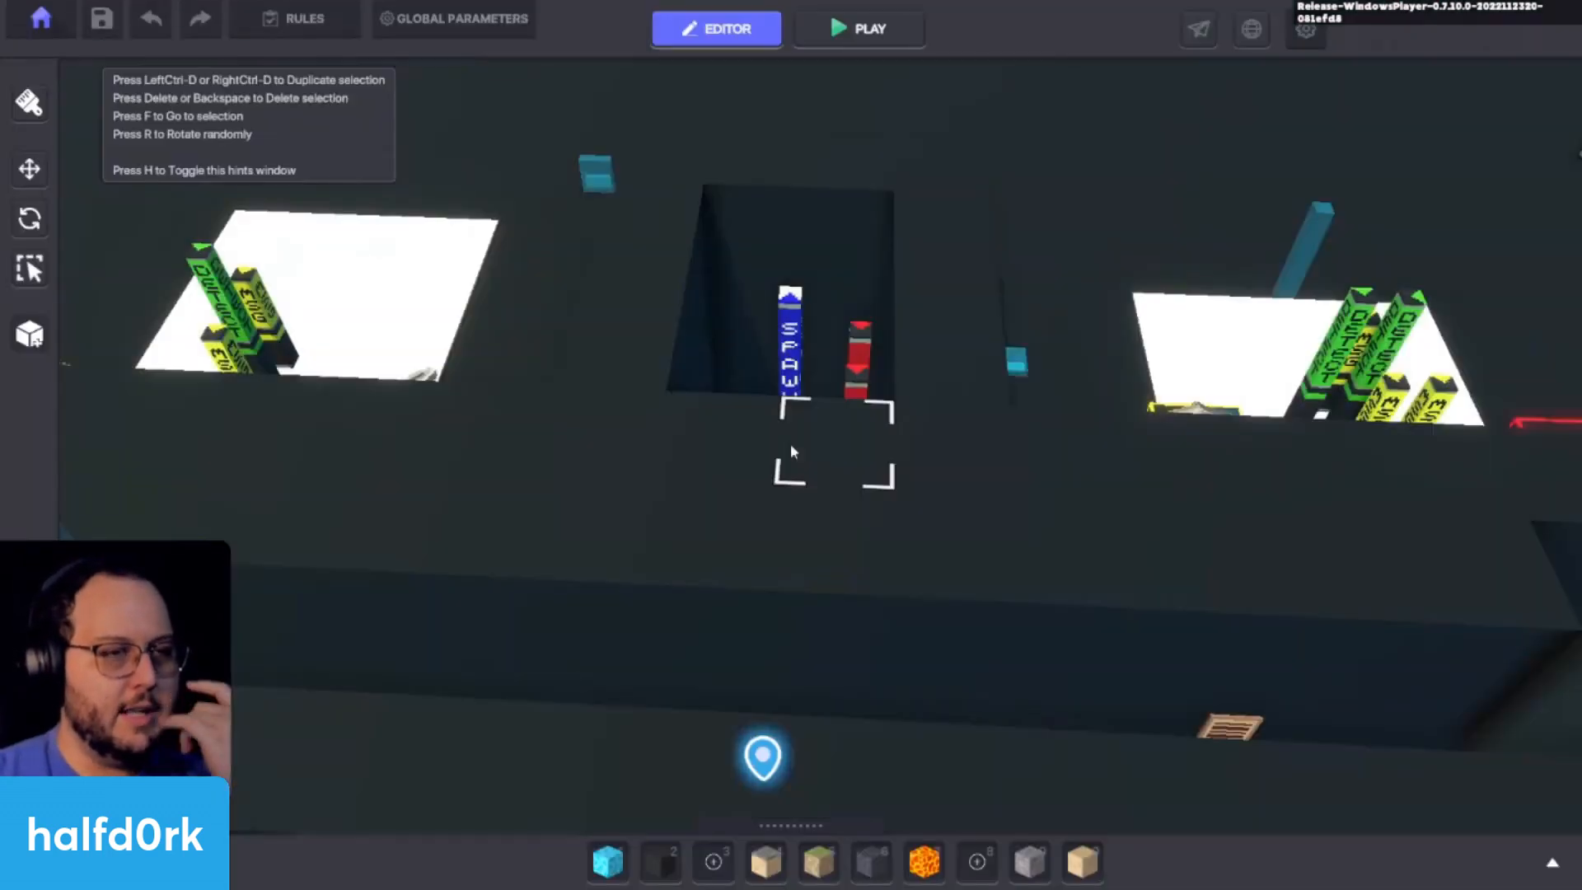
Step: Set the !Lamp Spawner's Initial Behavior State to True and playtest the dialogue through the enemy's turn to Start Turn
left_click(785, 344)
scroll(1392, 508, "down", 10)
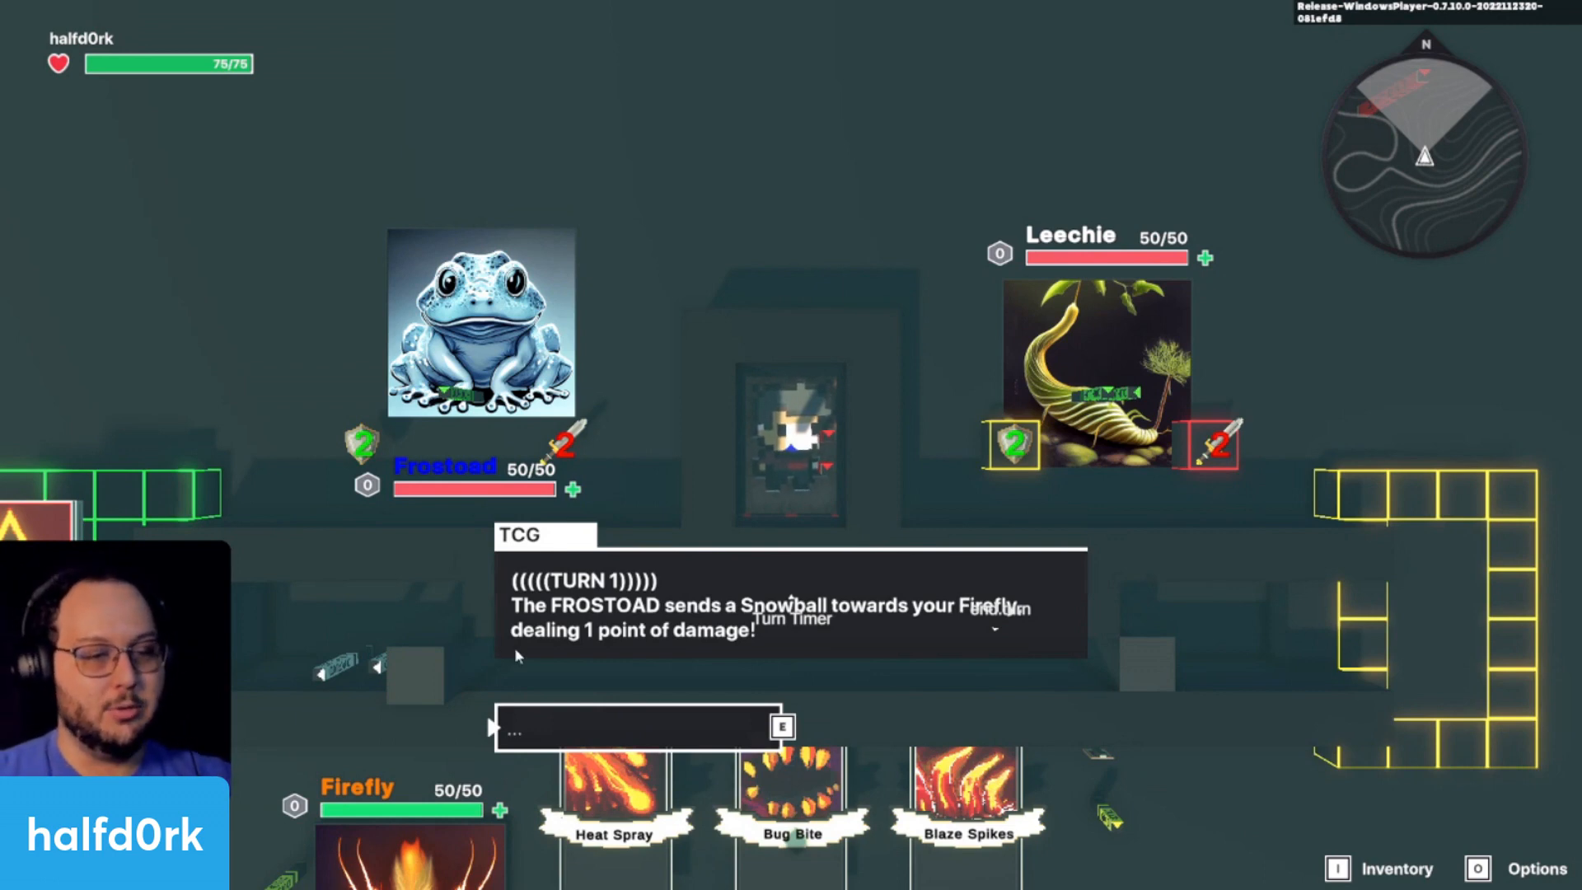
key("e")
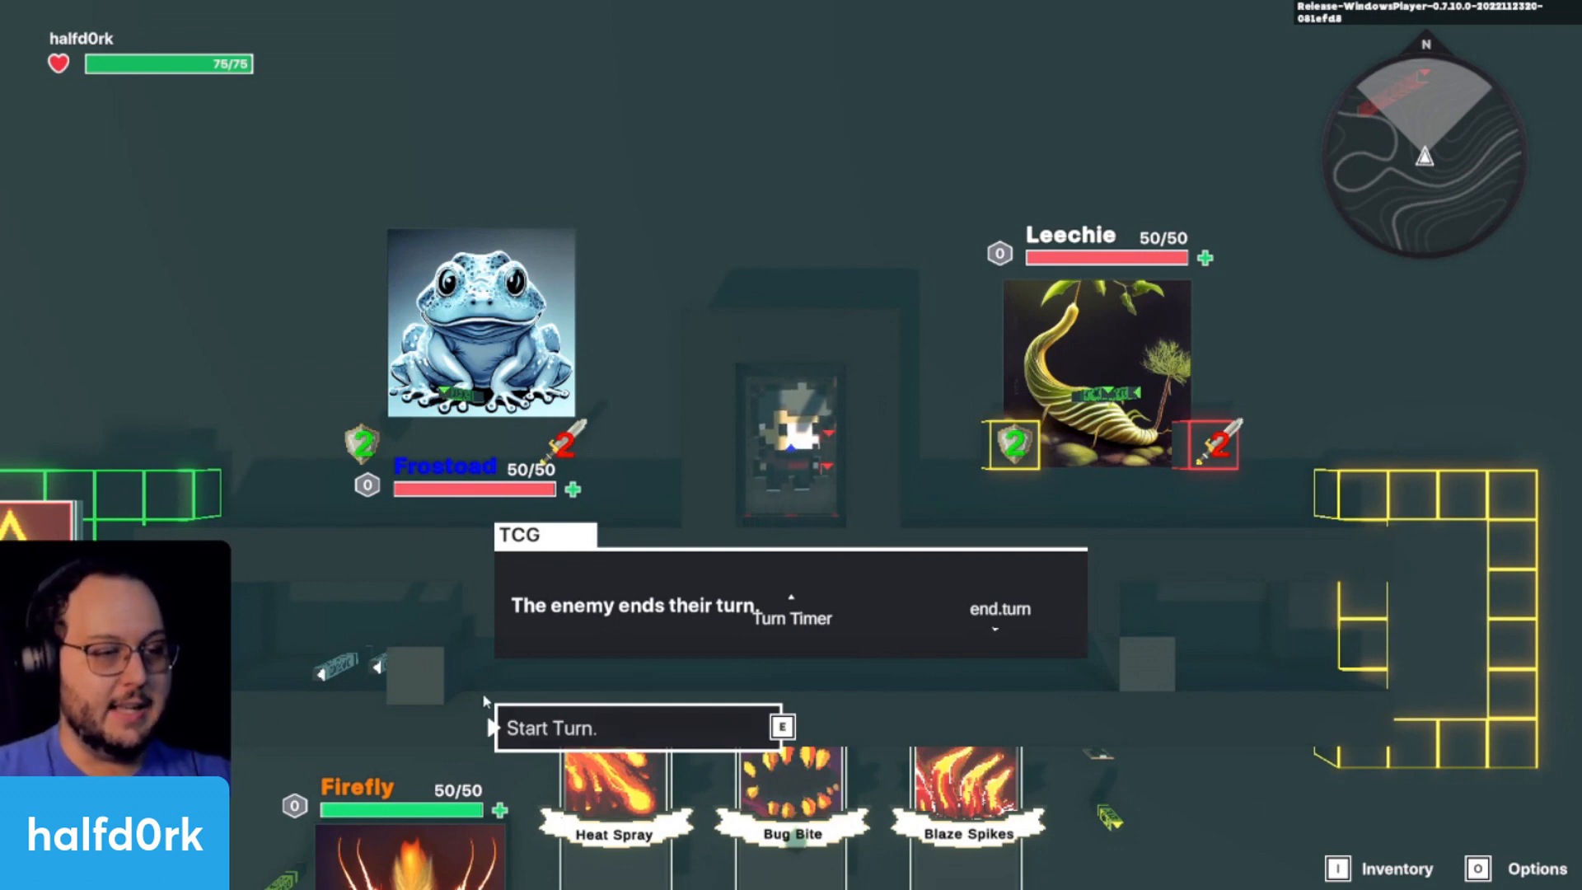
key("e")
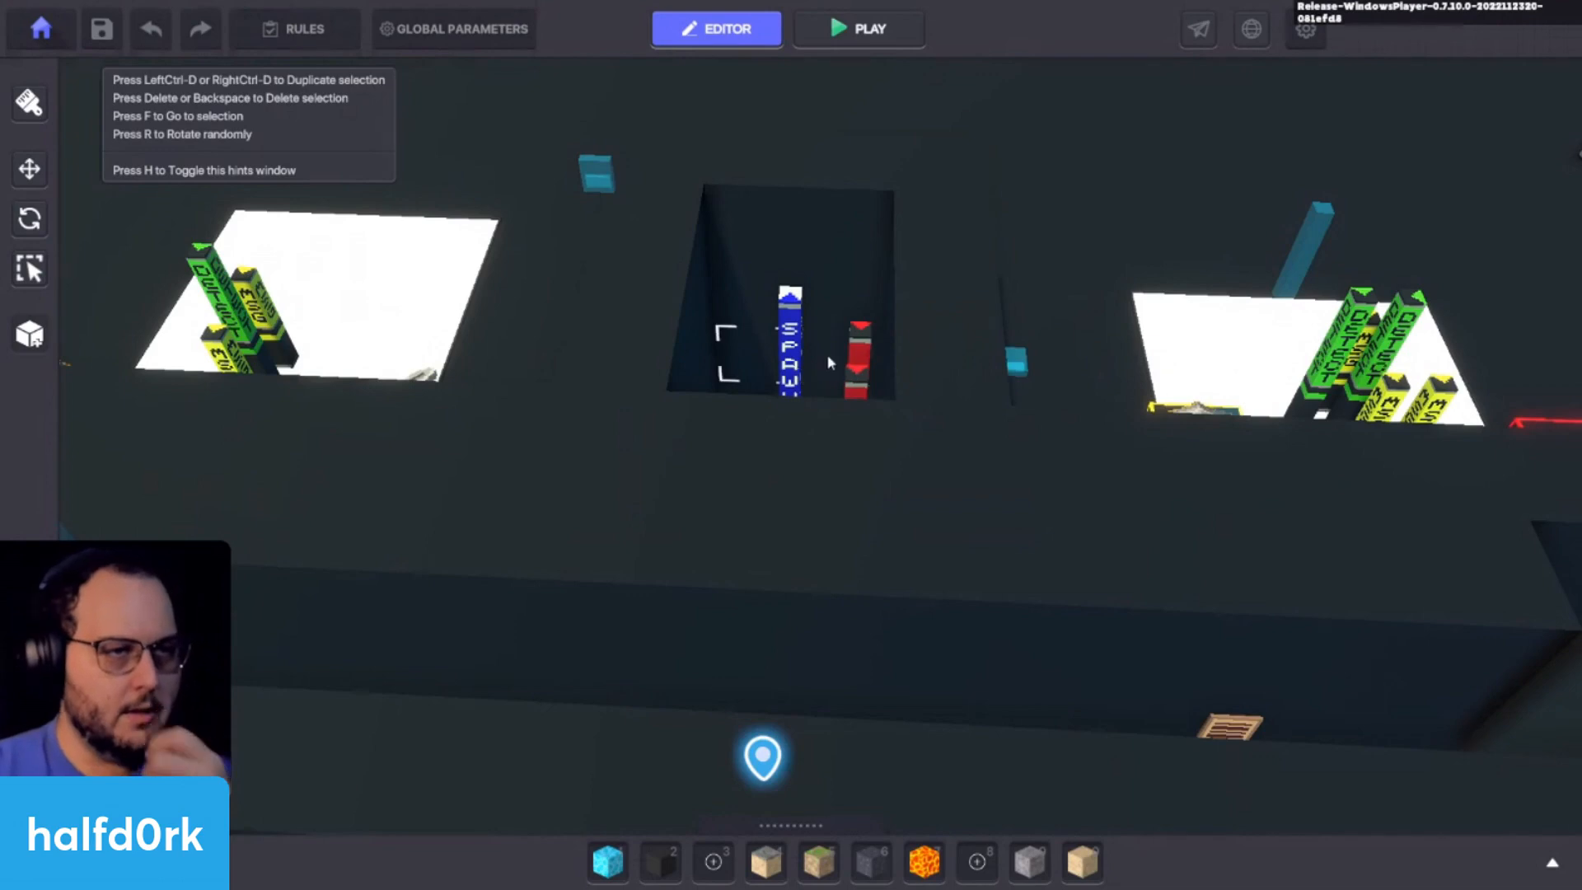
Step: Find the Checkpoint 2 preset by searching the assets for "check" and place it on the floor behind the pit
left_click(830, 363)
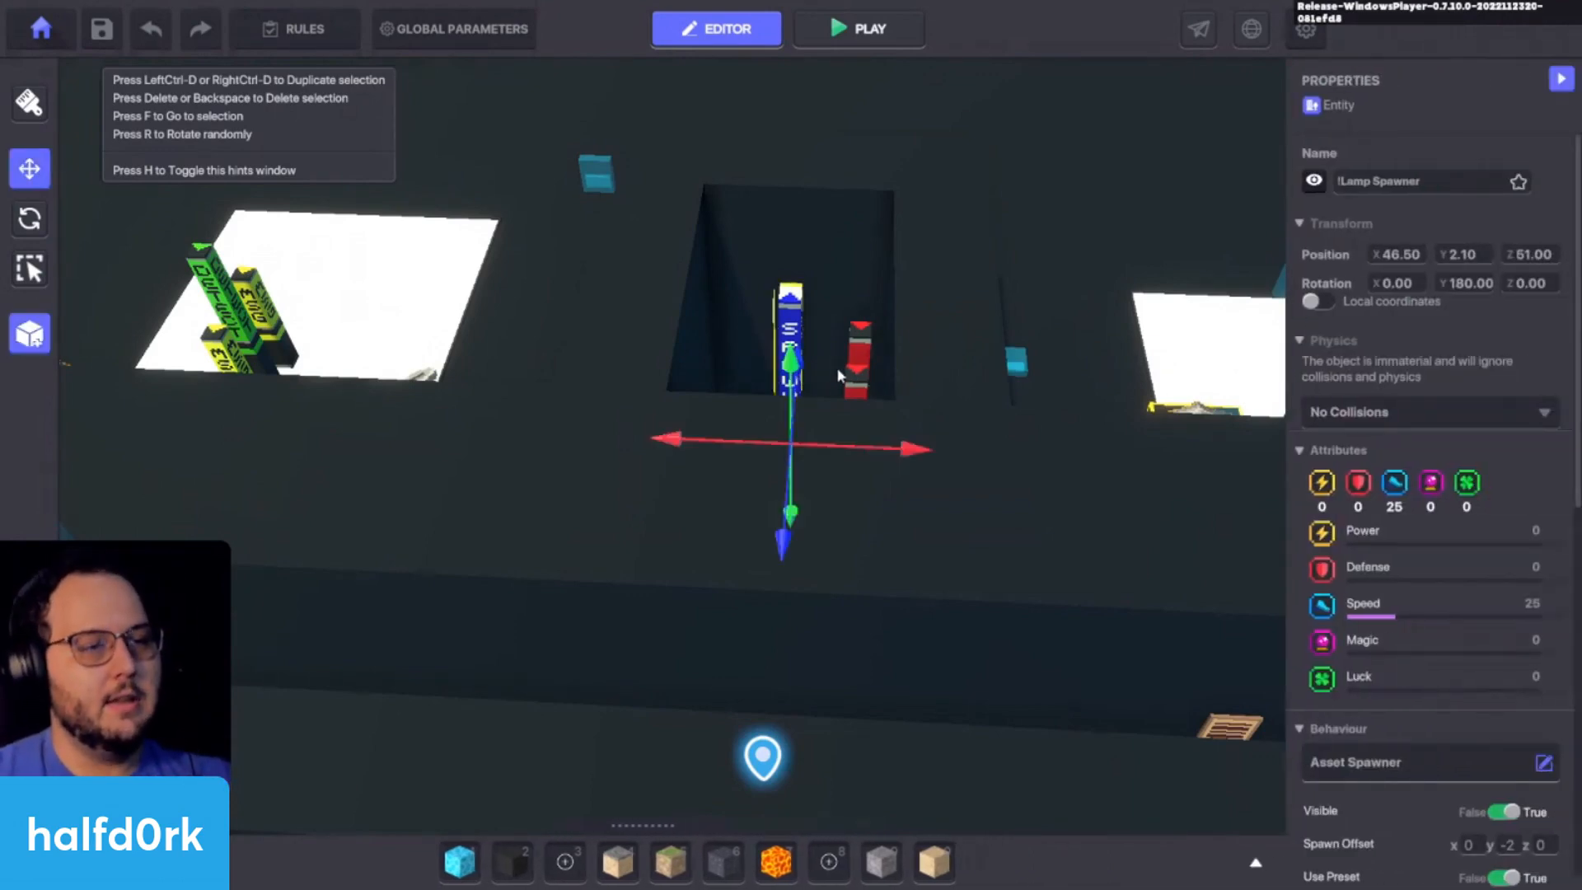
right_click_drag(840, 375, 830, 452)
key("Tab")
type("ch")
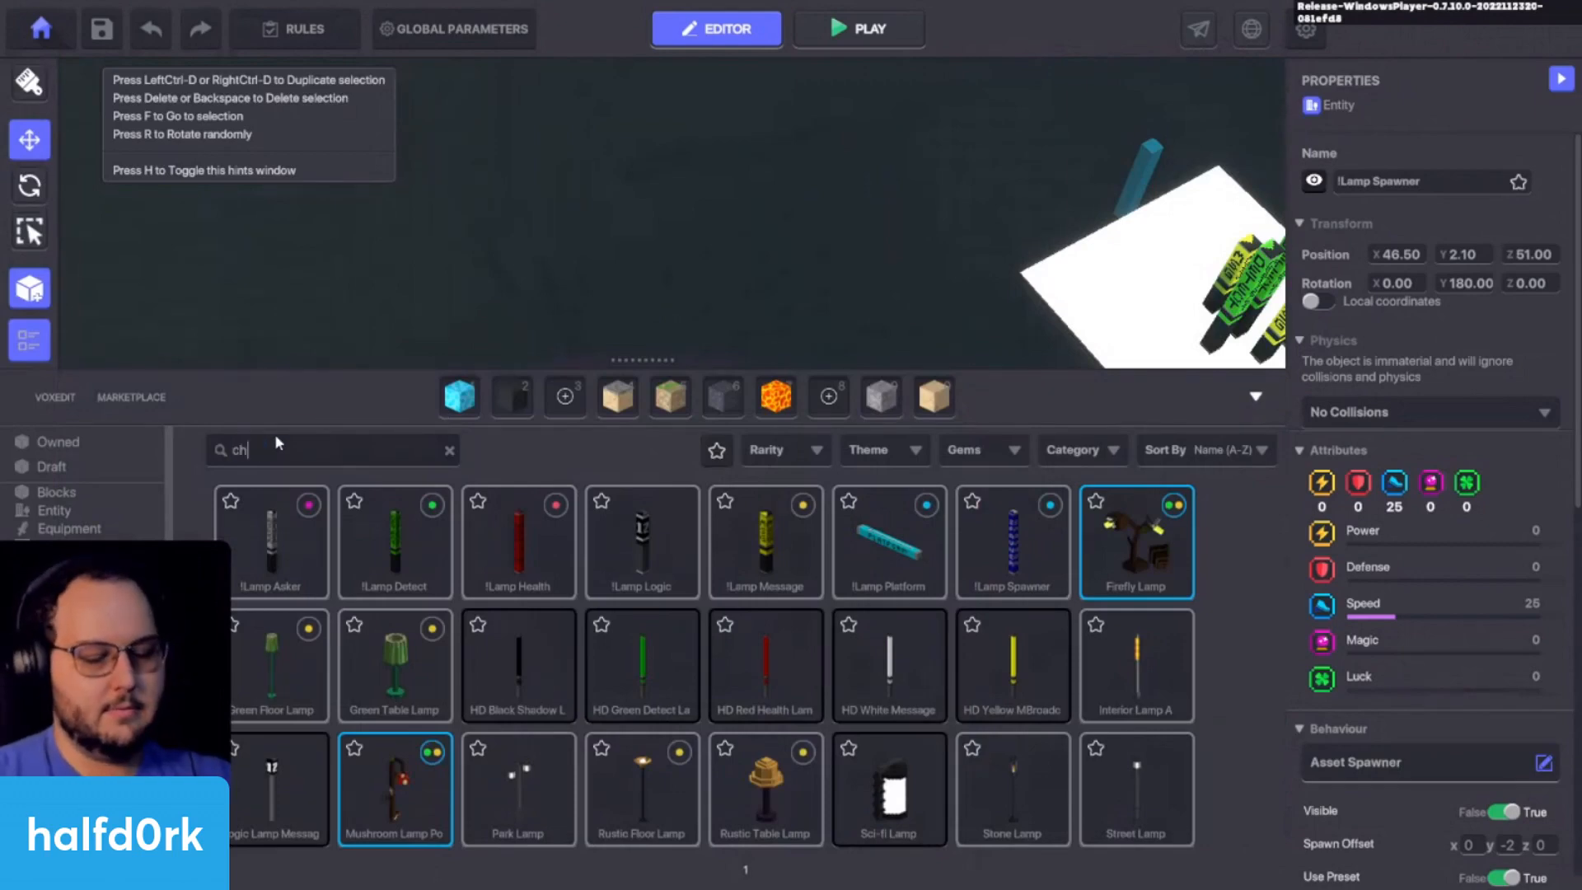
type("eck")
left_click(272, 544)
left_click(690, 248)
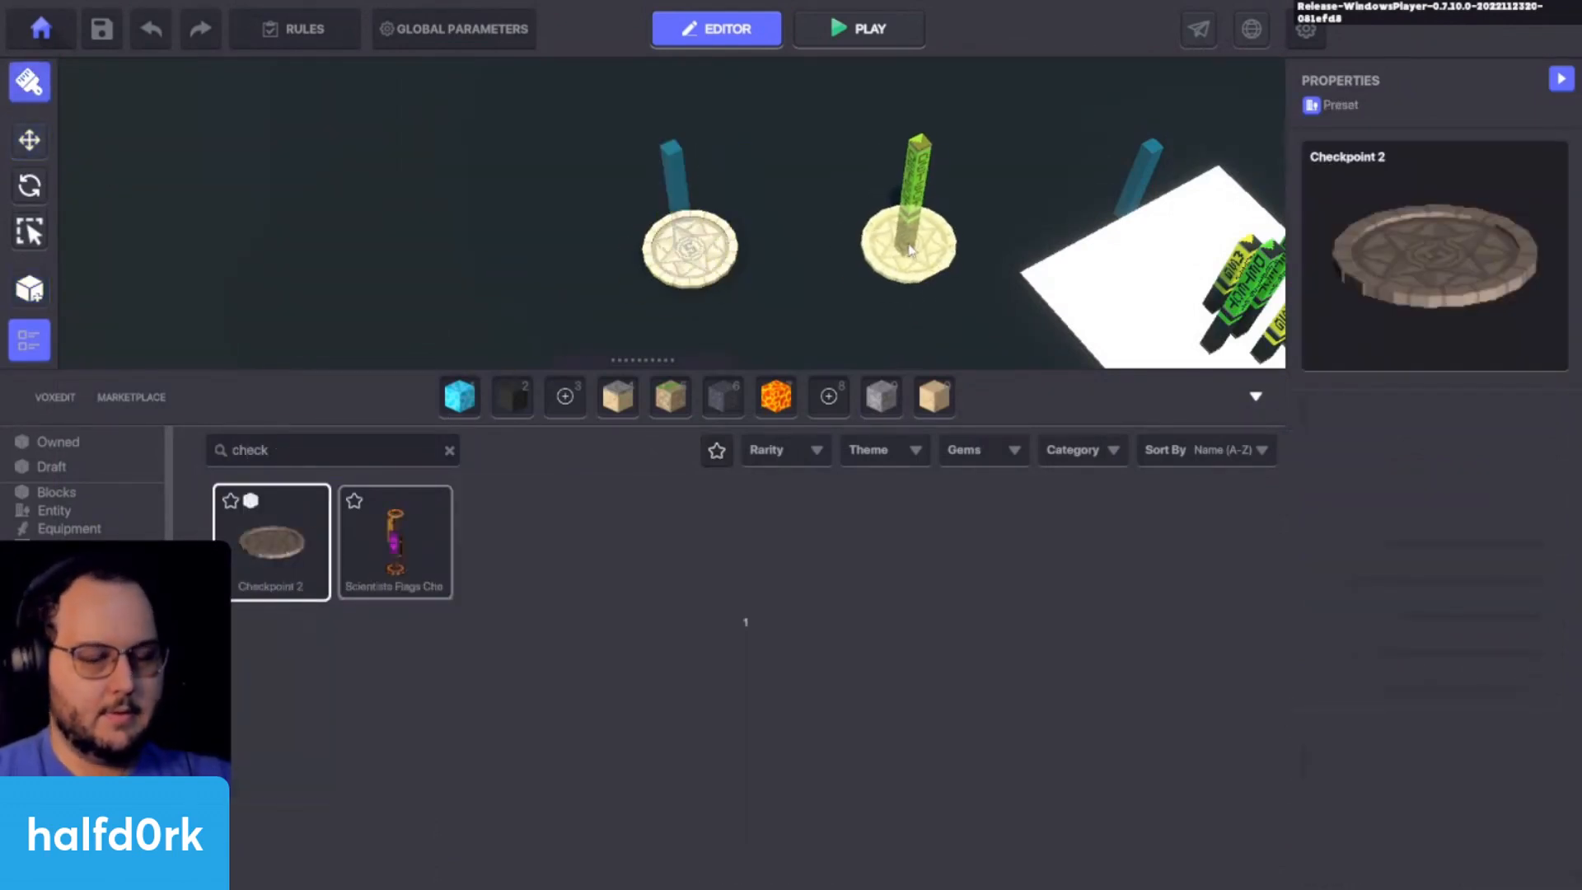
key("Tab")
Step: Examine the placed checkpoint's nested Detect lamp and its Speaker settings, the player spawn point and the !Lamp Spawner
left_click(690, 247)
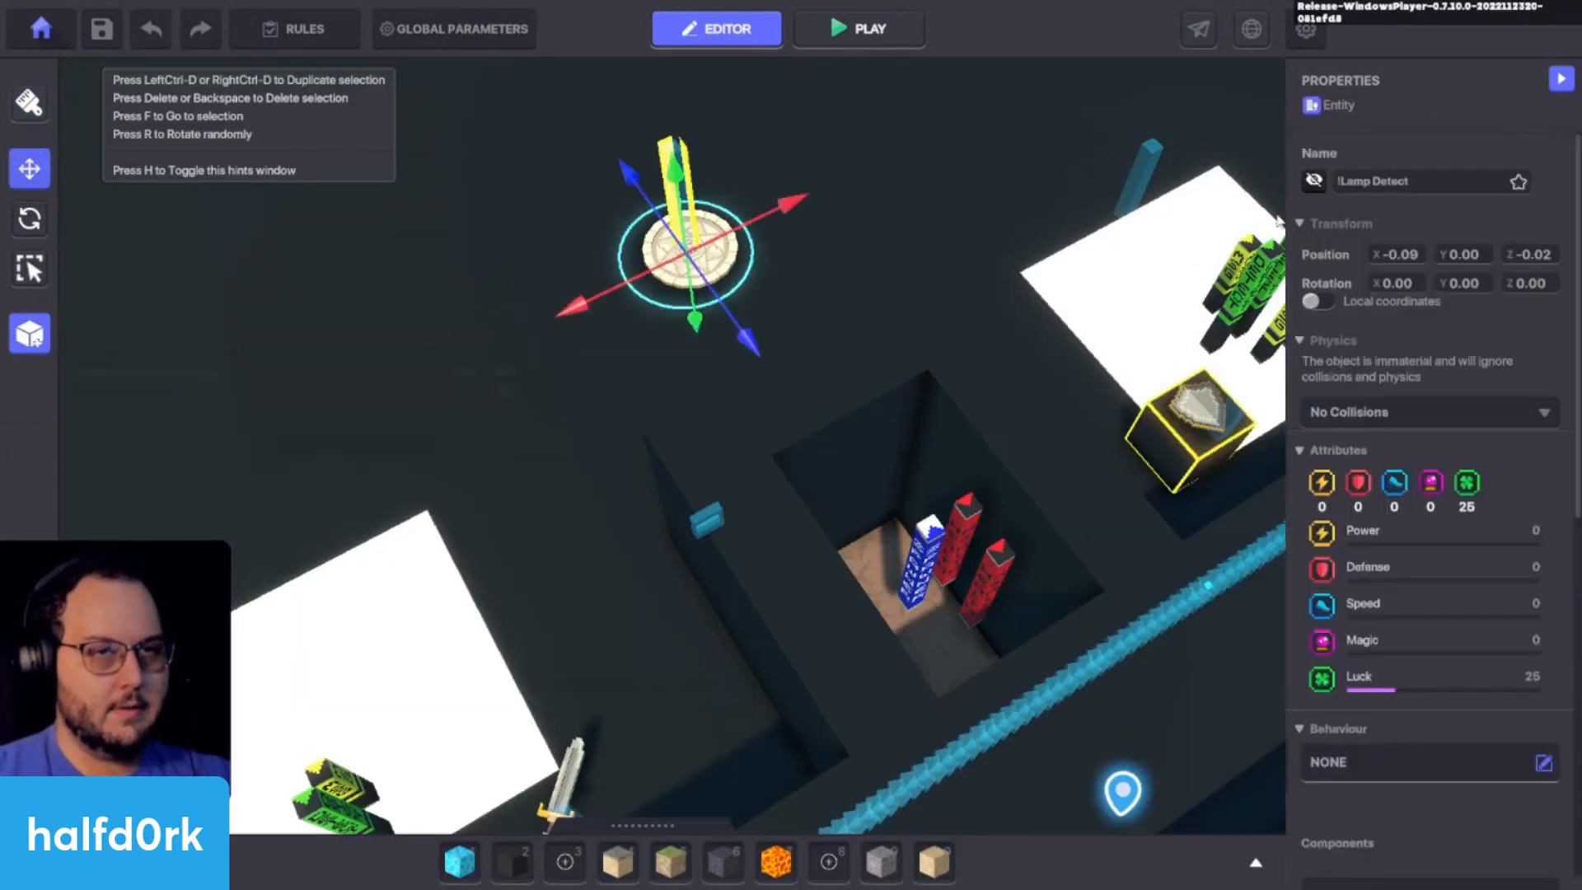
scroll(1421, 521, "down", 8)
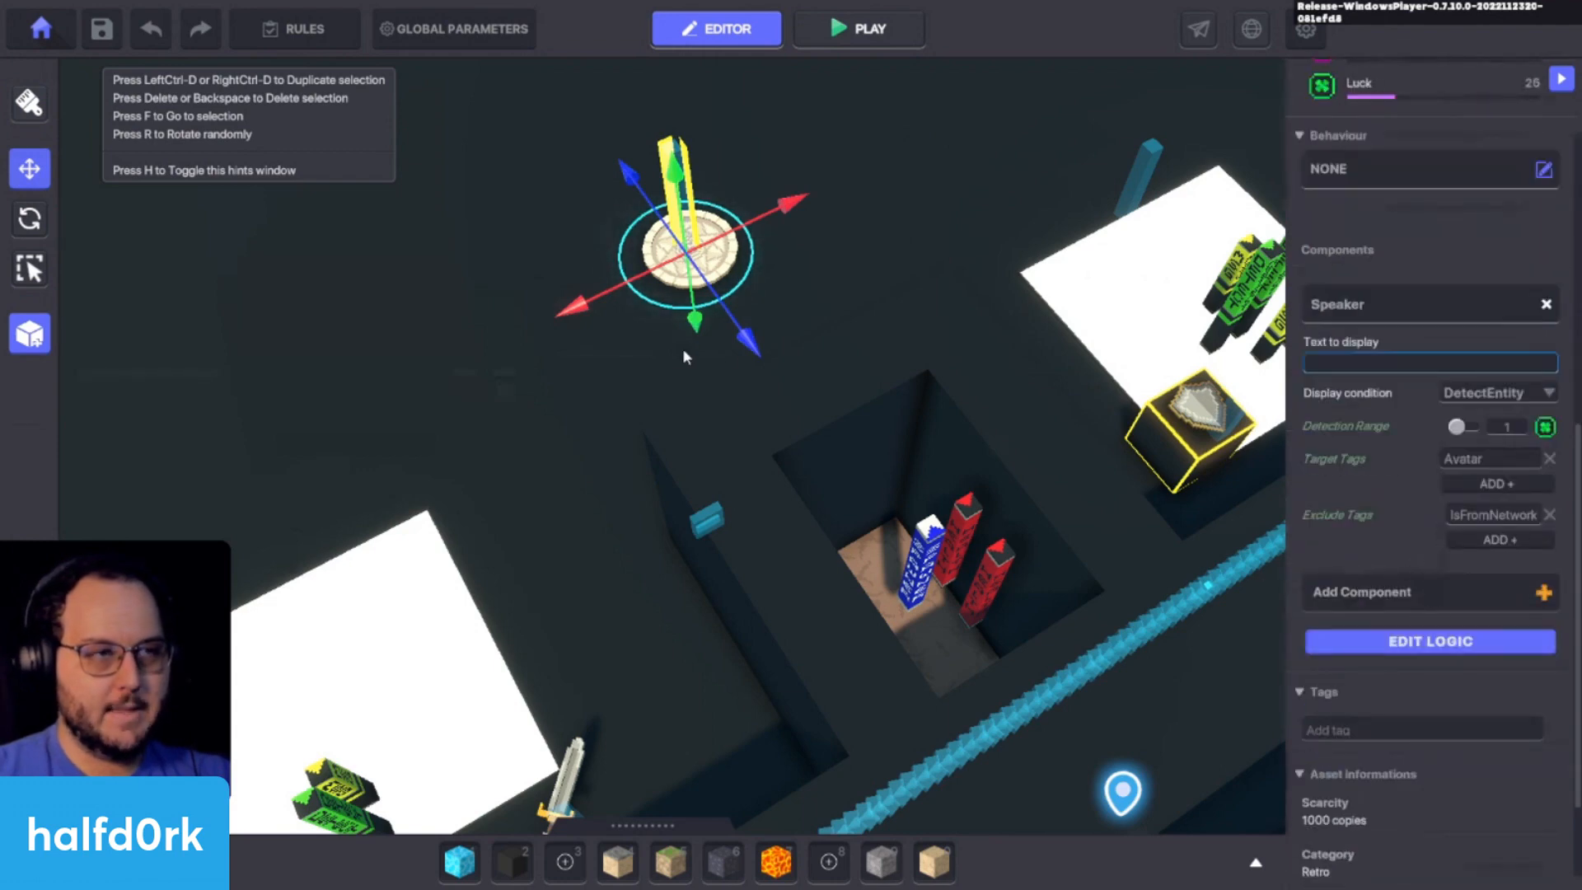
key("f")
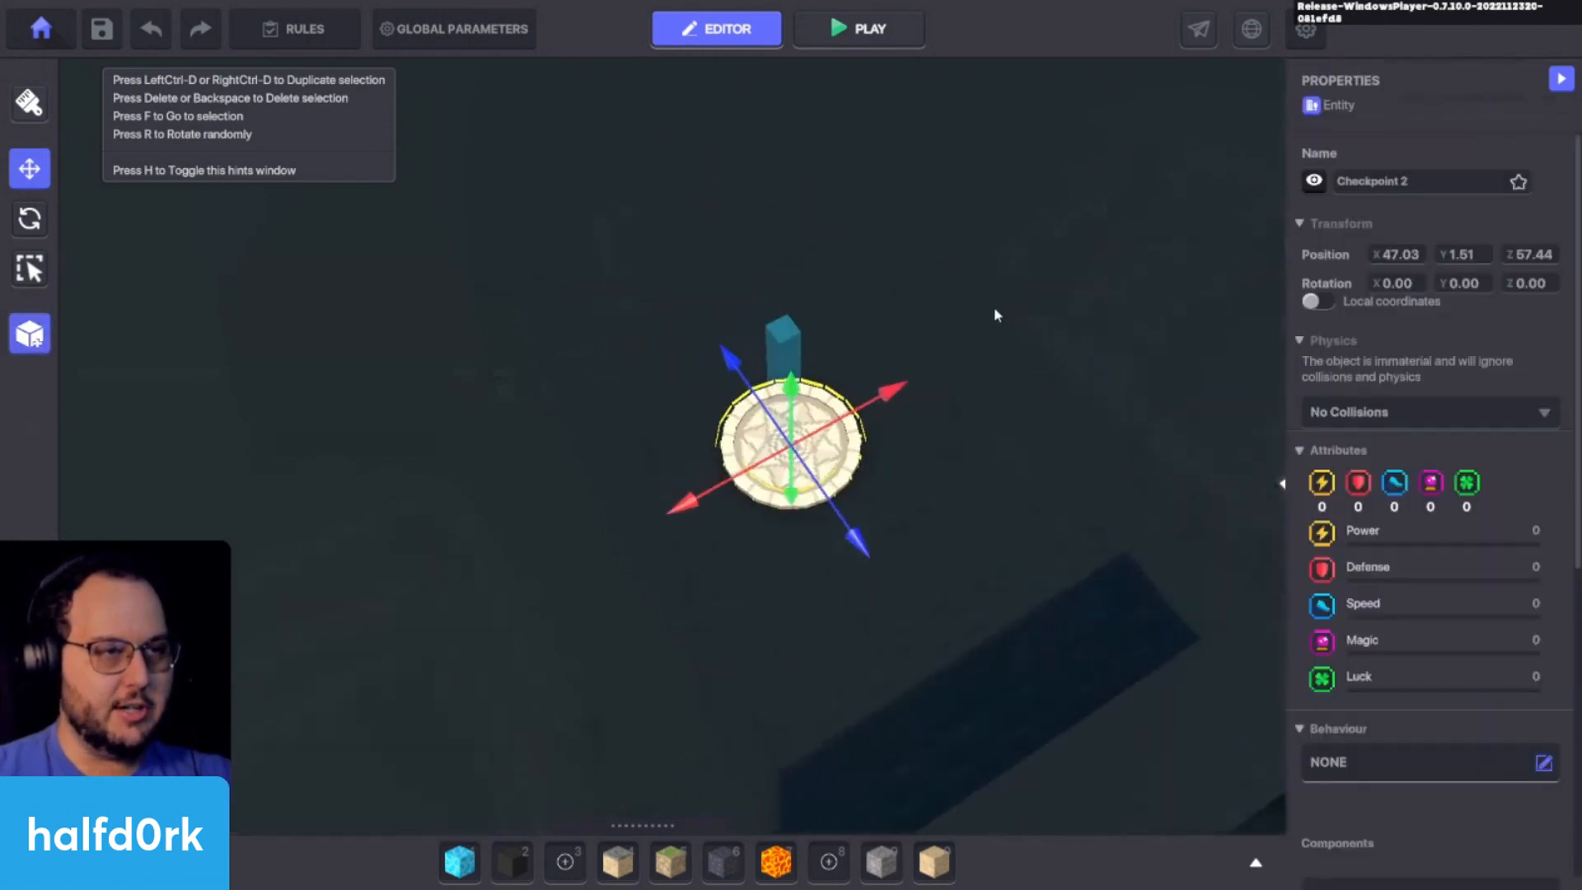
left_click(1131, 437)
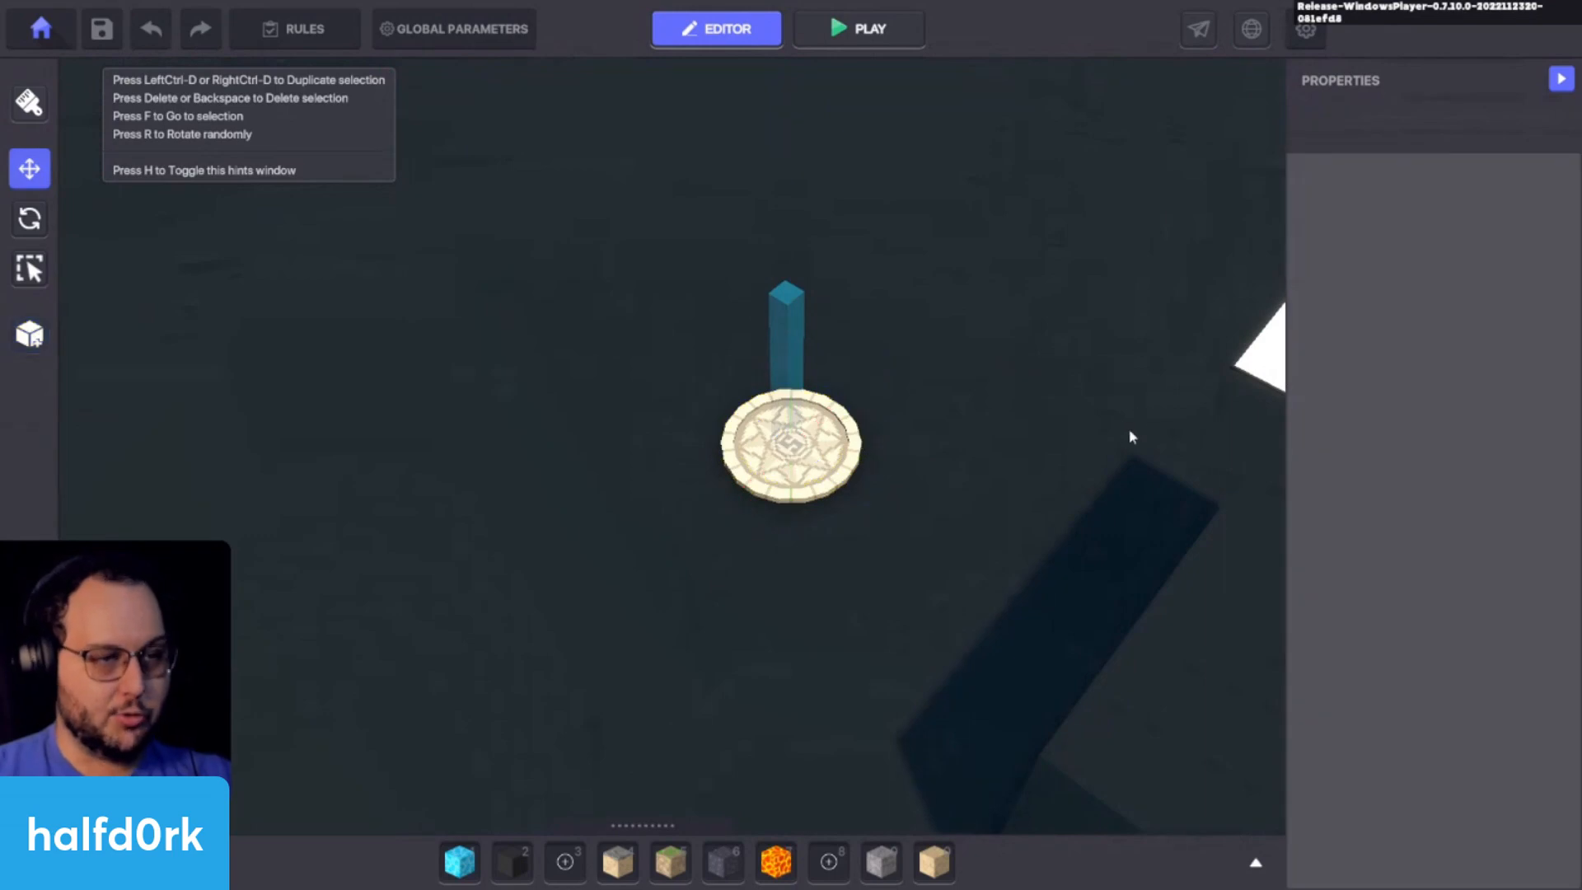
right_click_drag(1131, 437, 1017, 409)
scroll(922, 512, "down", 3)
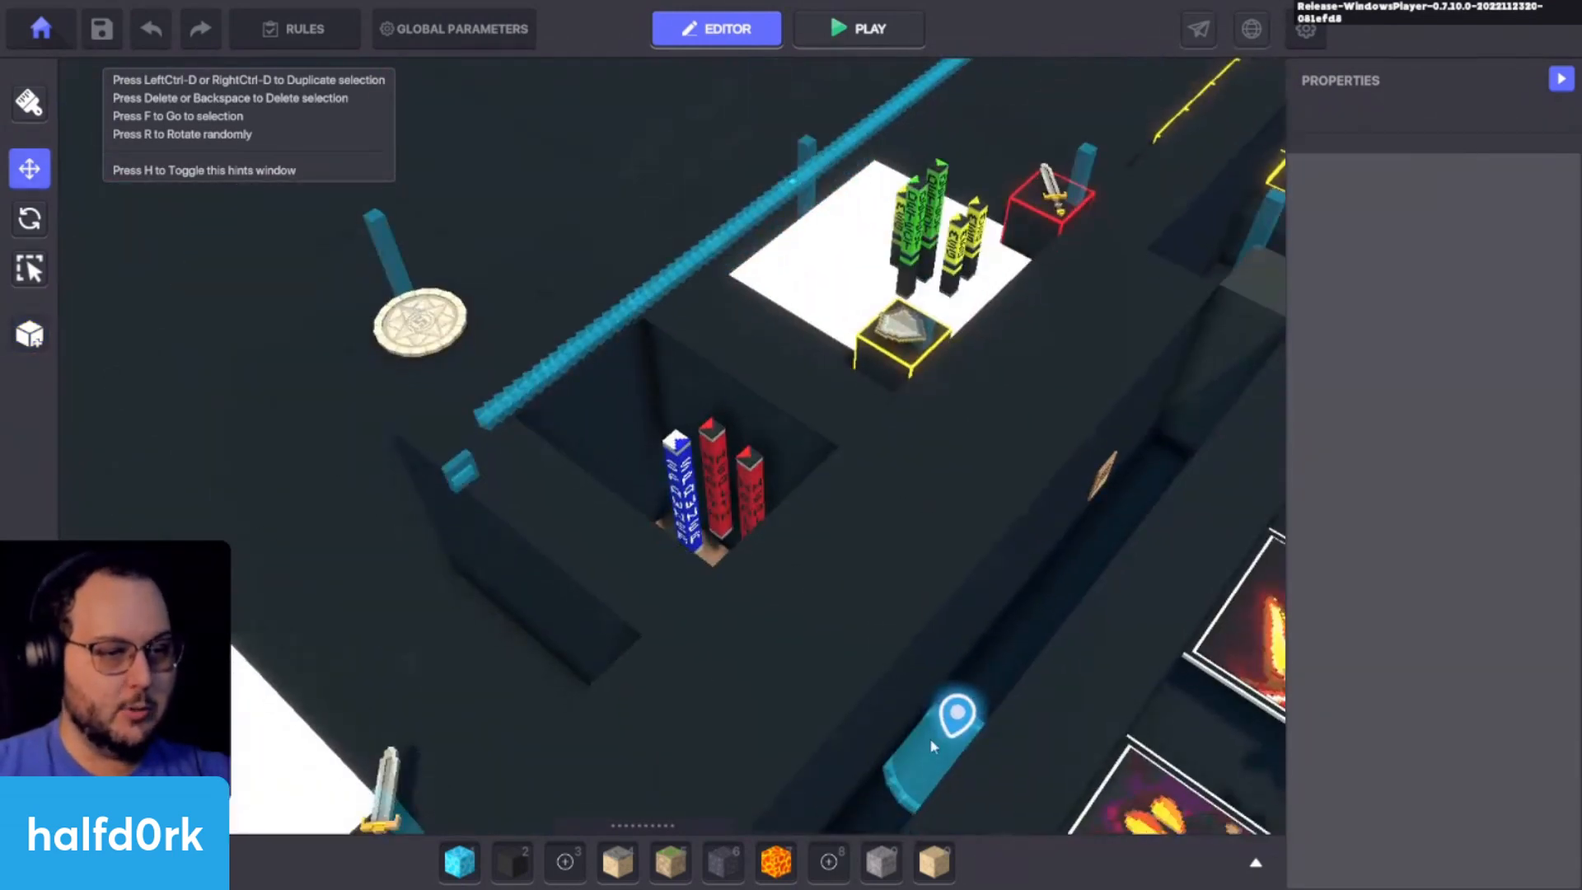
left_click(954, 739)
key("f")
right_click_drag(929, 327, 815, 474)
left_click(986, 465)
key("f")
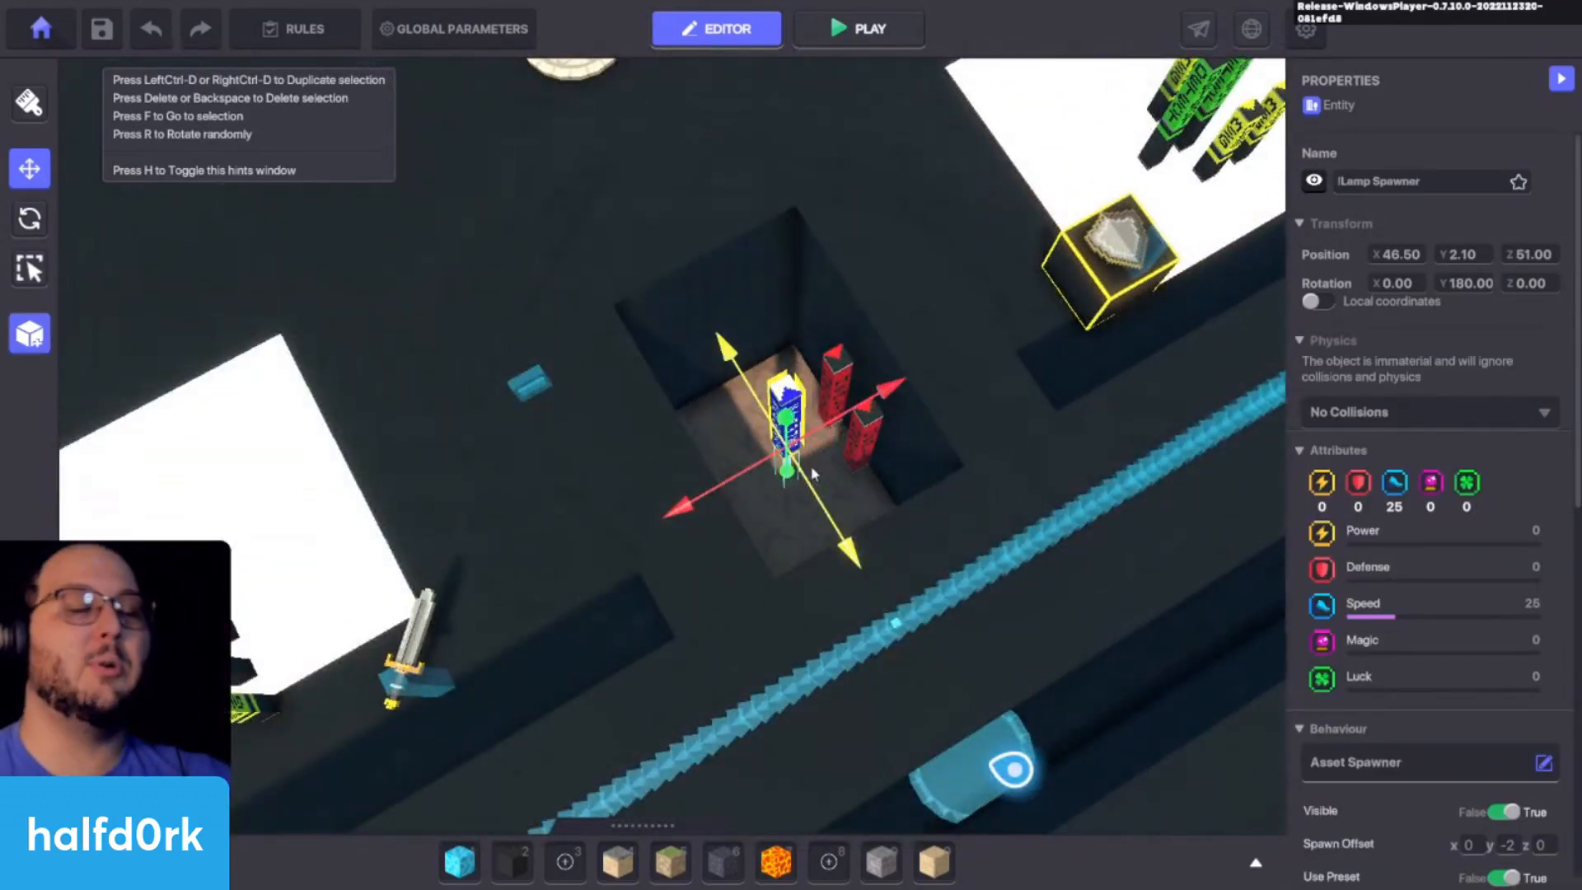
scroll(814, 474, "down", 4)
key("w")
Step: Make the Detect lamp nested in the placed Checkpoint 2 disc visible
left_click(669, 253)
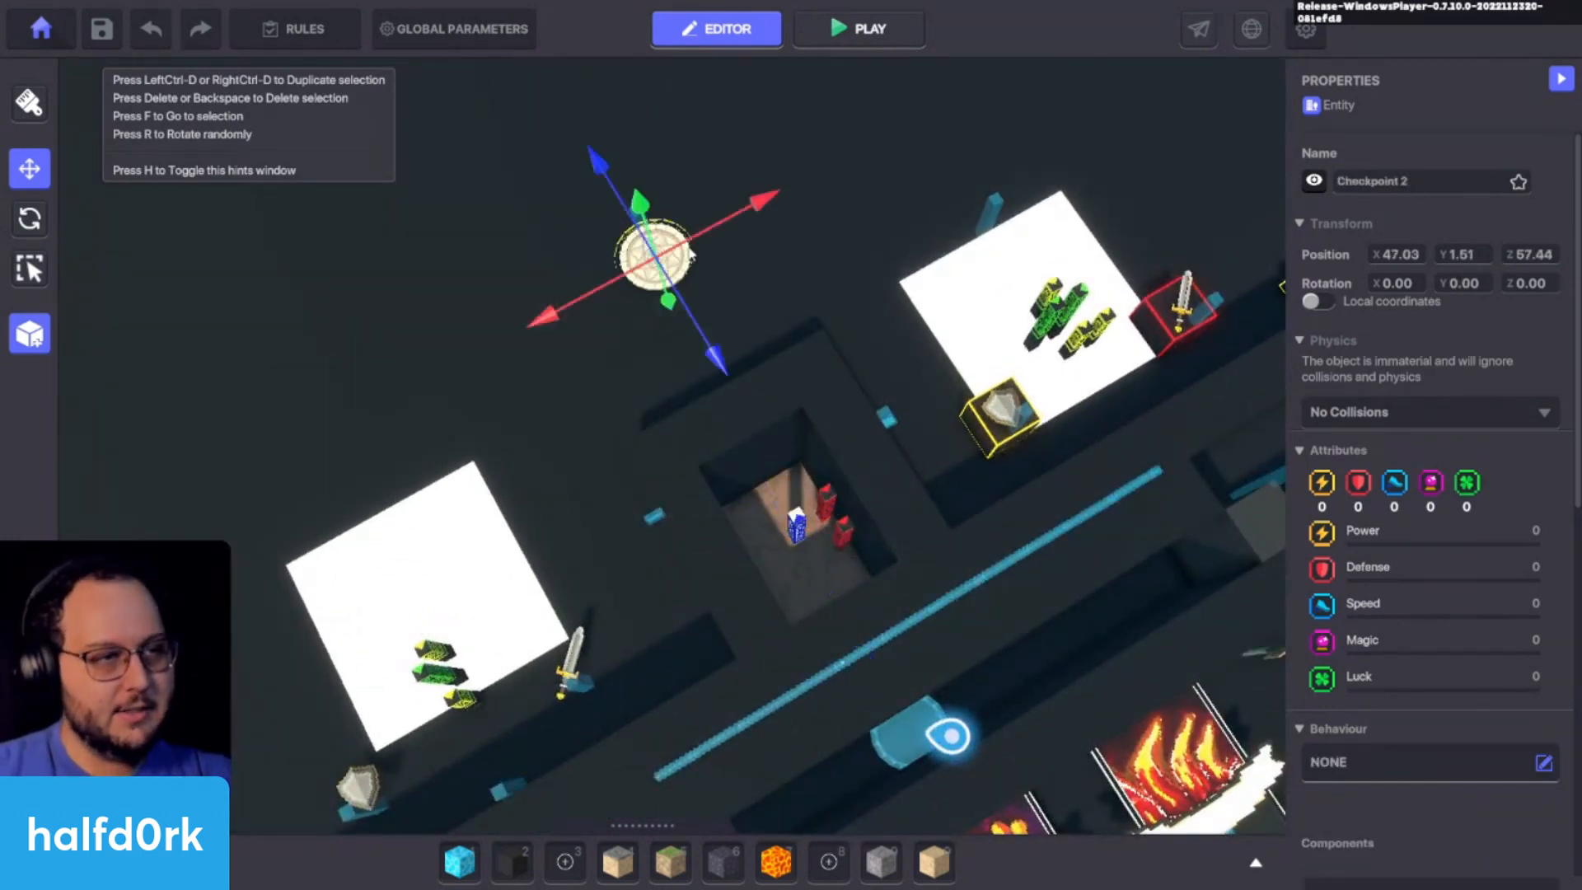
key("f")
right_click_drag(886, 305, 739, 367)
scroll(738, 370, "down", 3)
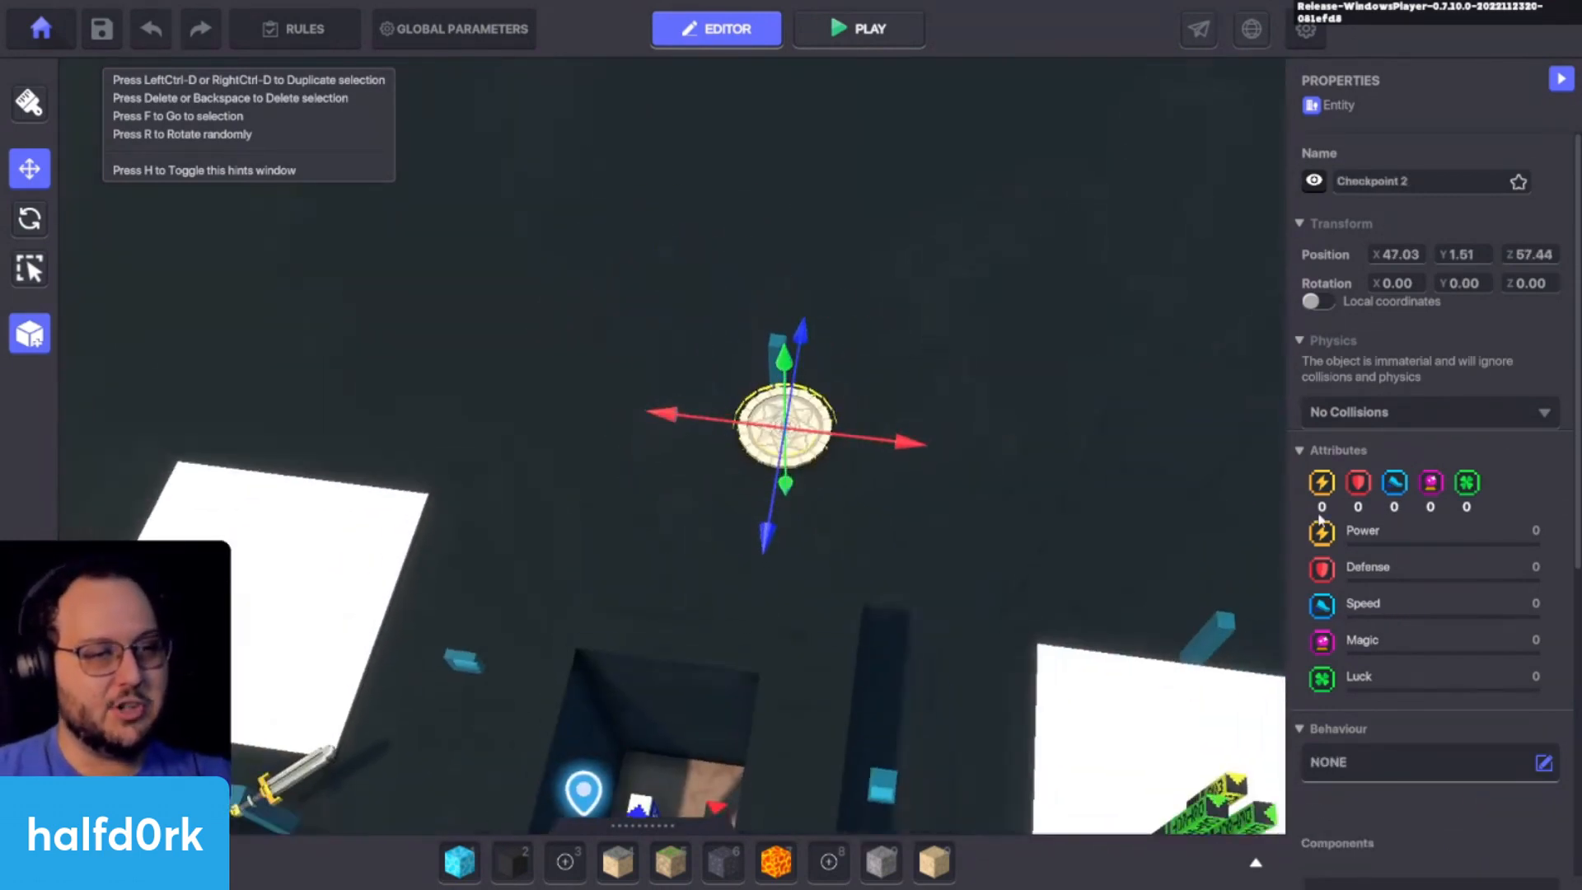
scroll(1359, 546, "down", 3)
left_click(827, 399)
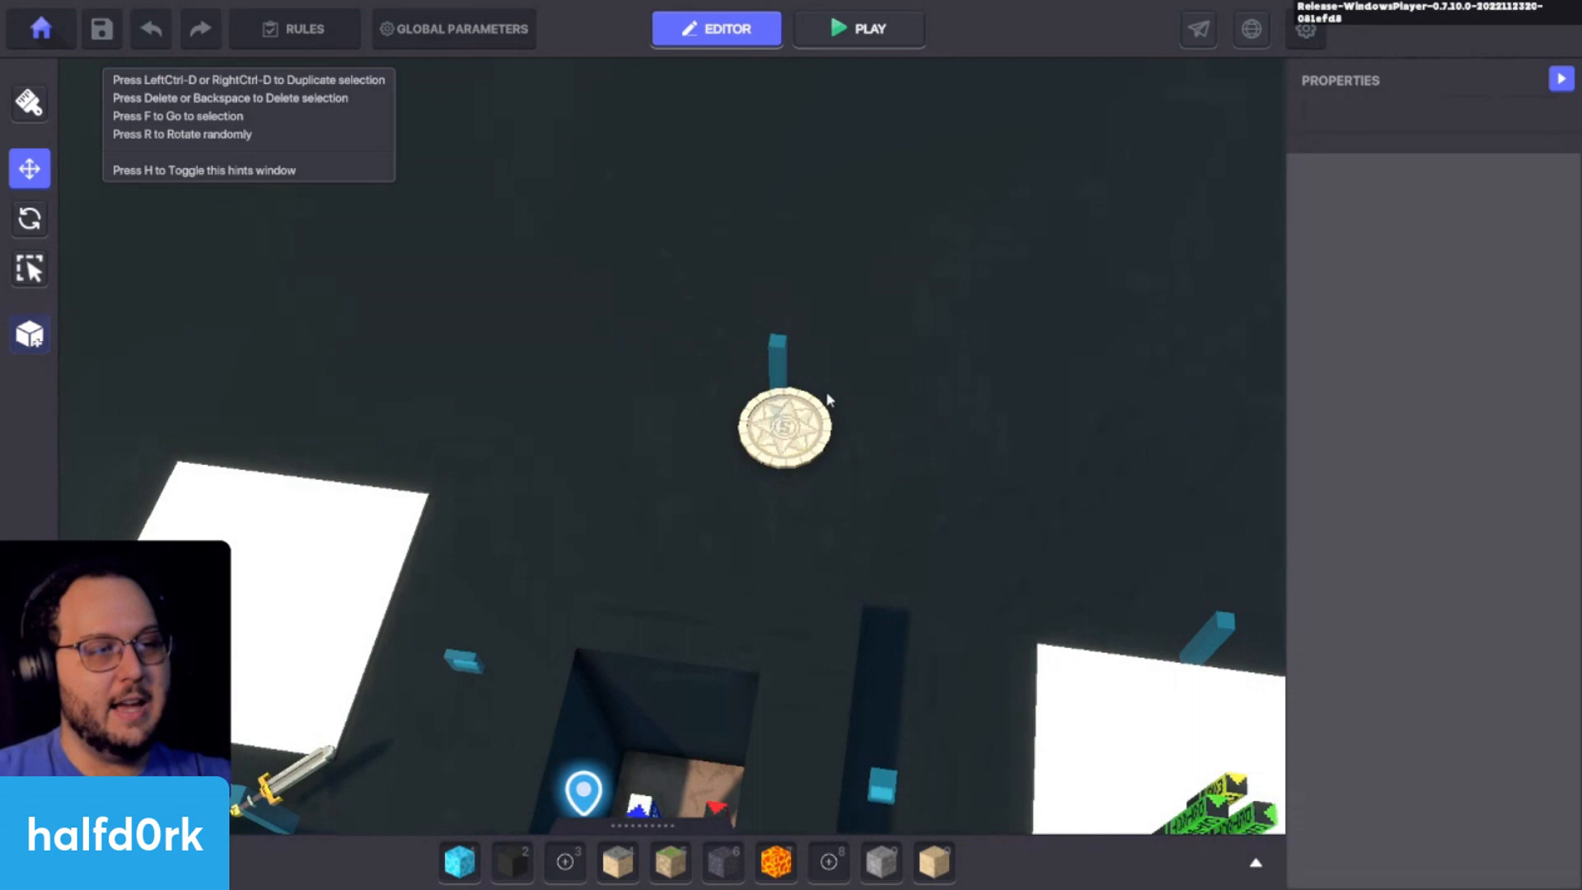
left_click(781, 360)
scroll(1318, 187, "down", 5)
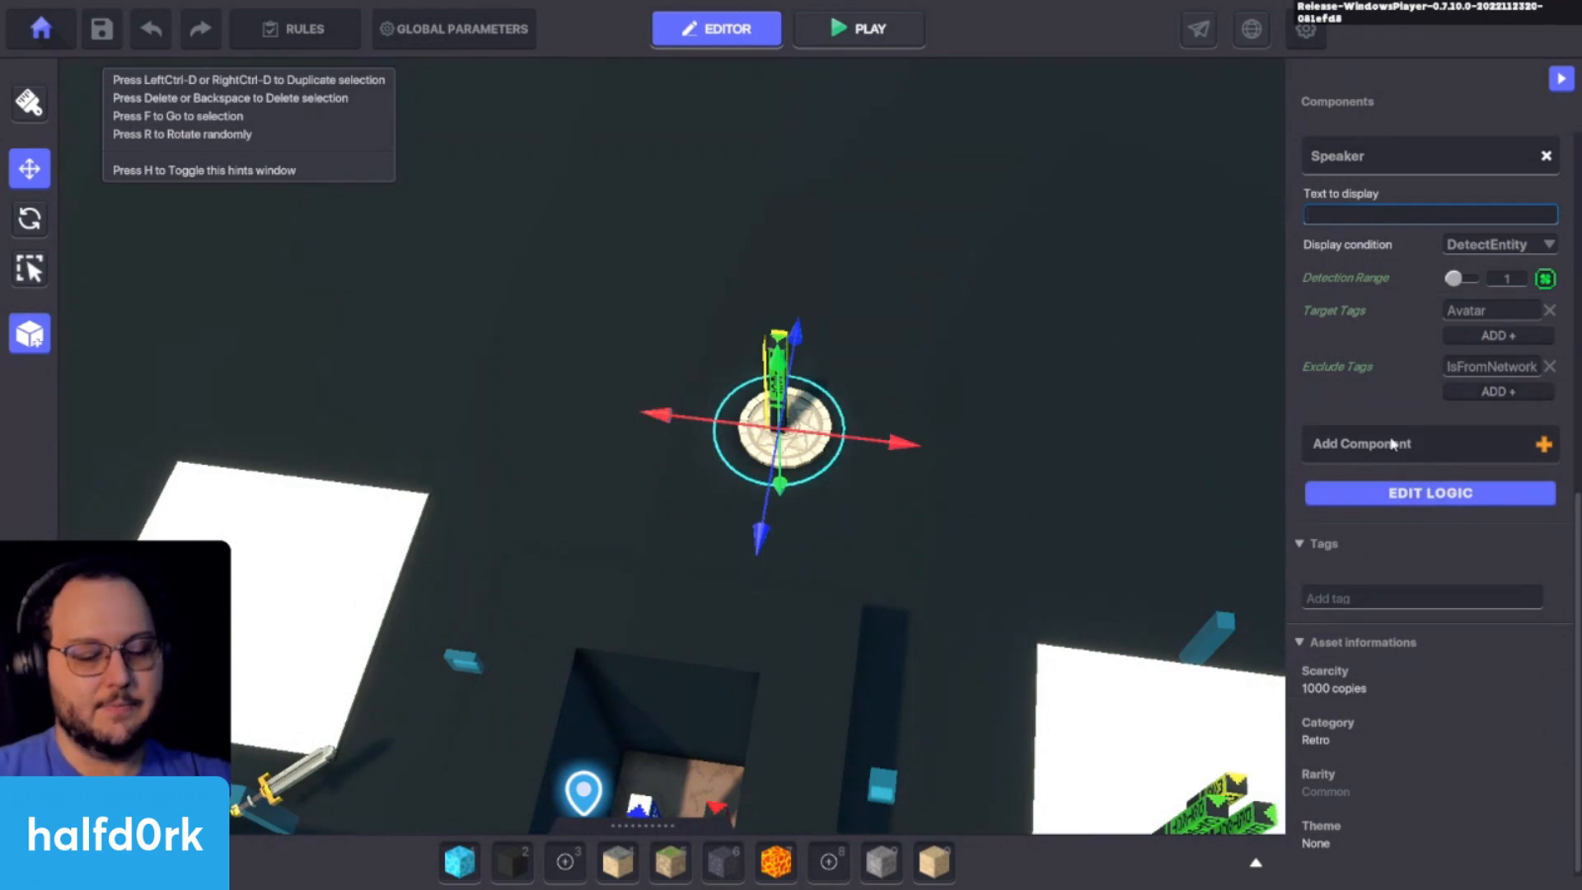
type("2")
left_click(978, 389)
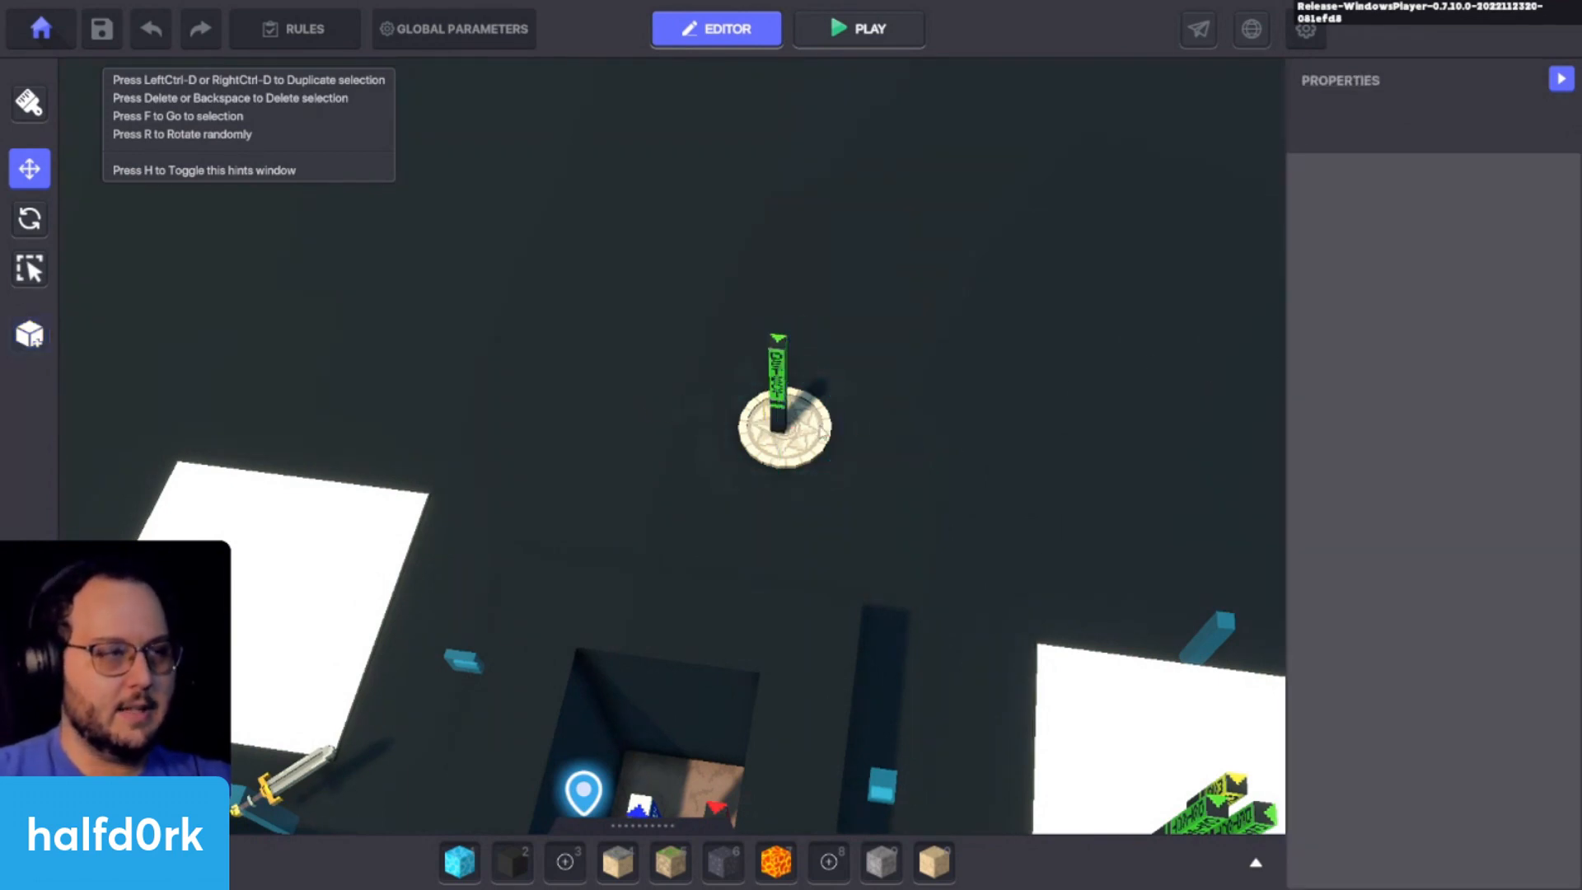
Step: Save the edited checkpoint disc as a preset named Checkpoint 2 and delete the placed copy from the level
left_click(783, 433)
left_click(31, 334)
left_click(589, 366)
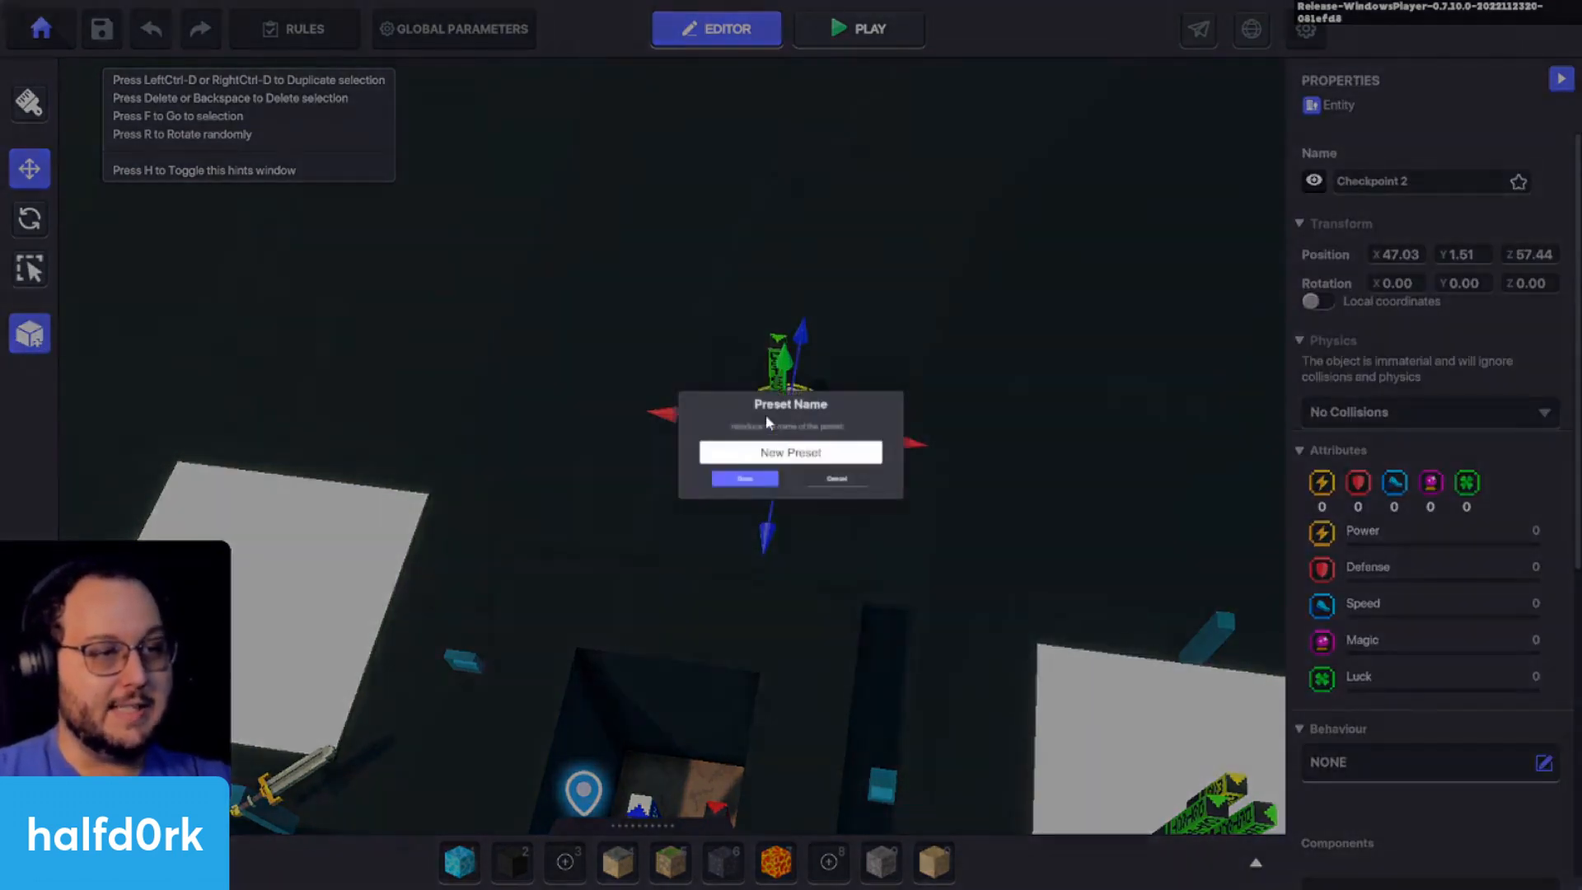
left_click(789, 457)
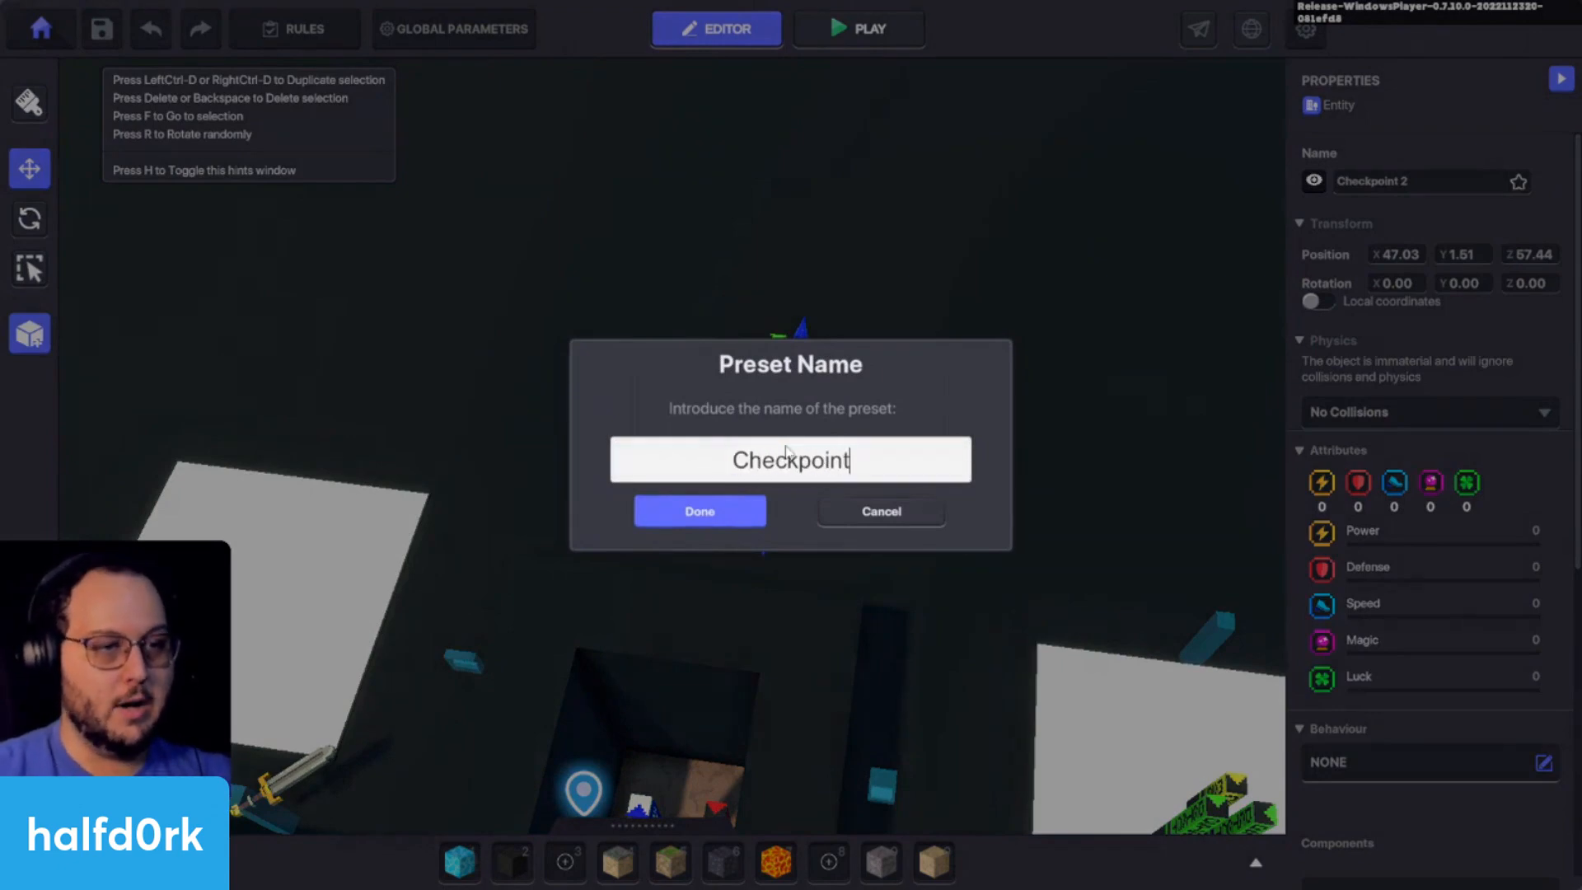
type("Checkpoint 2")
left_click(738, 509)
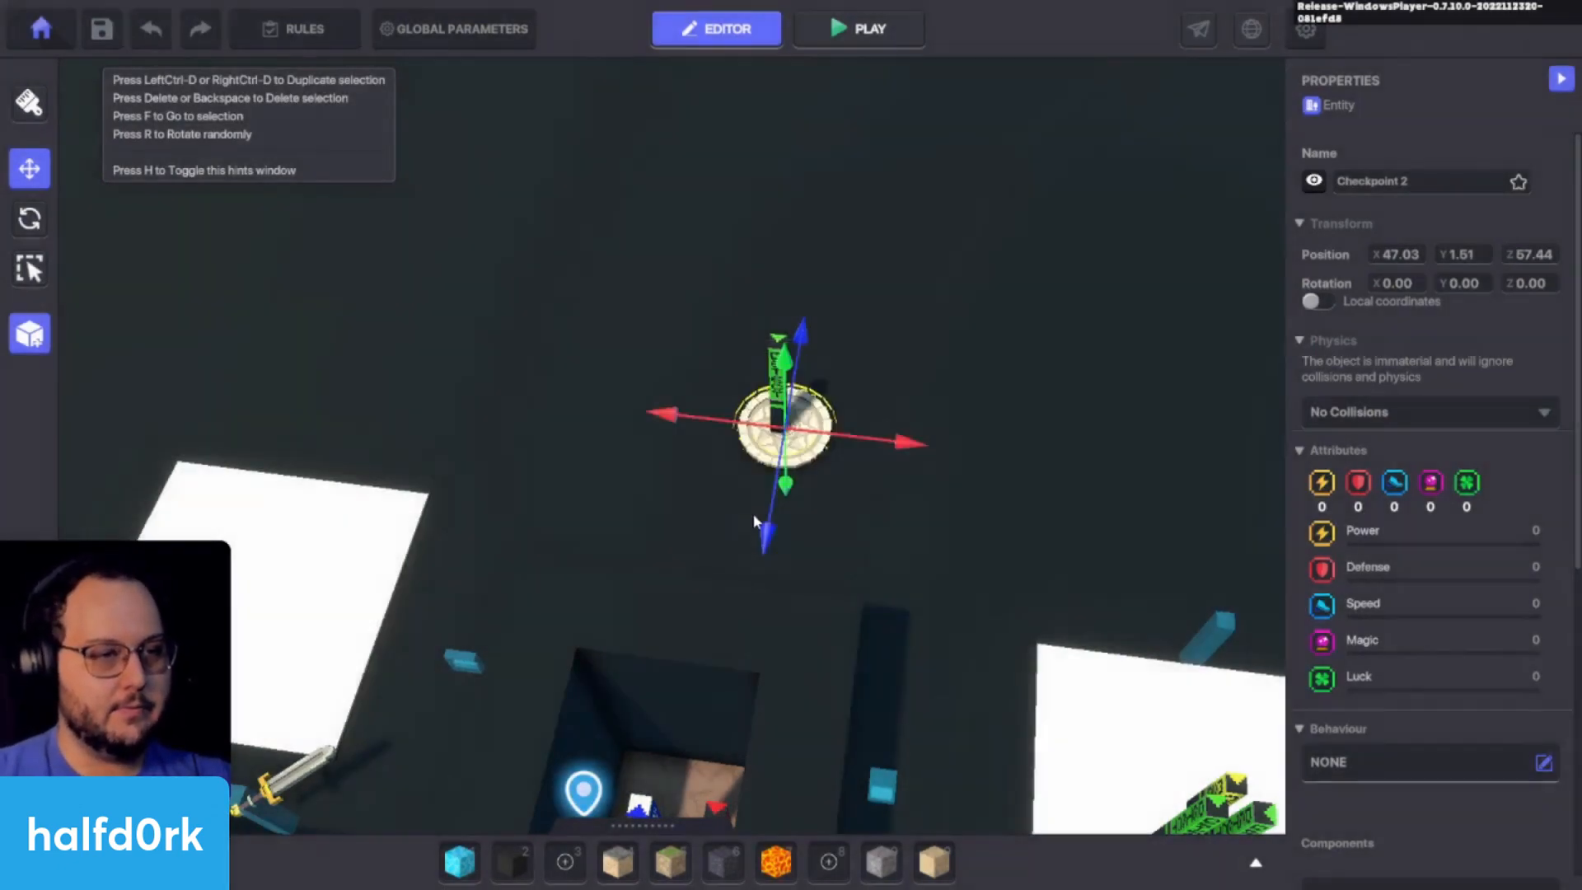
left_click(796, 481)
Step: Playtest the level with the updated Checkpoint 2 preset, passing the TURN 1 dialogue, and return to editing
key("ctrl+p")
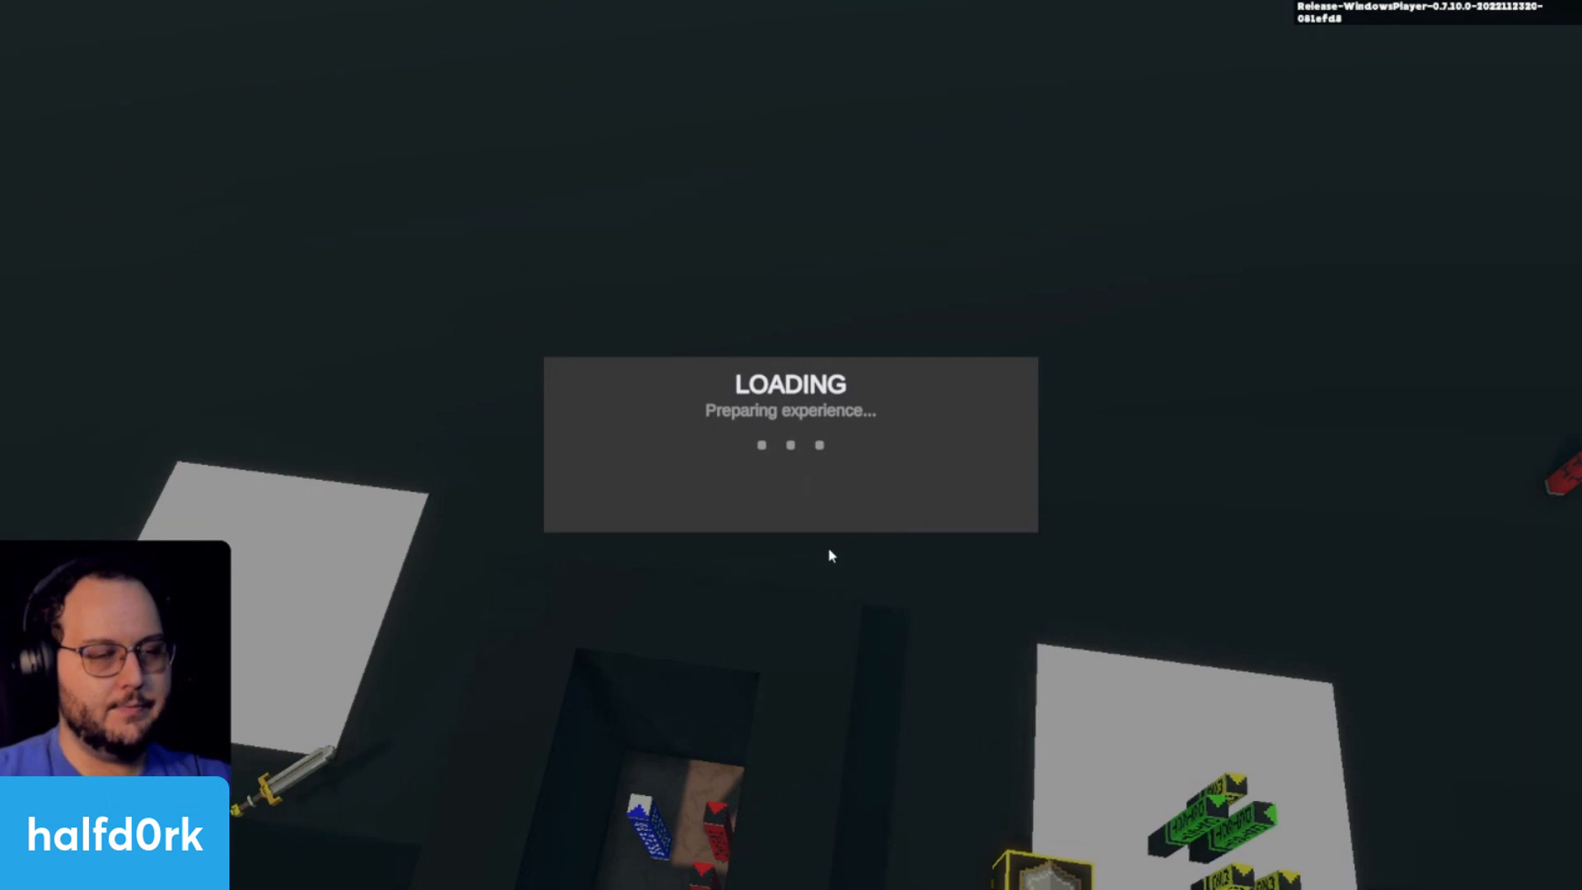
key("d")
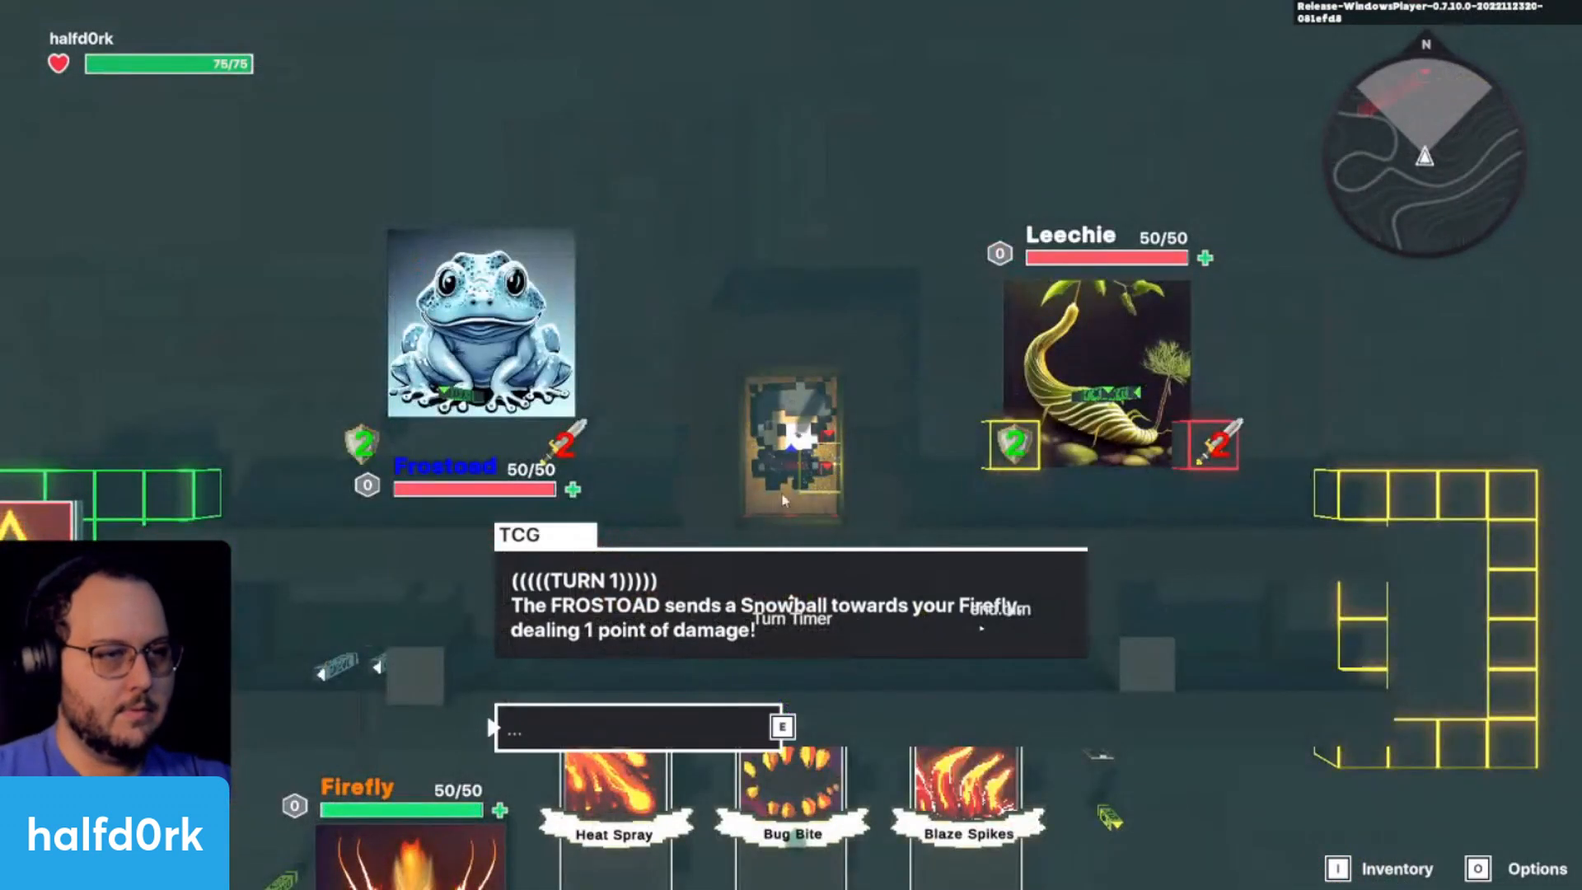
key("d")
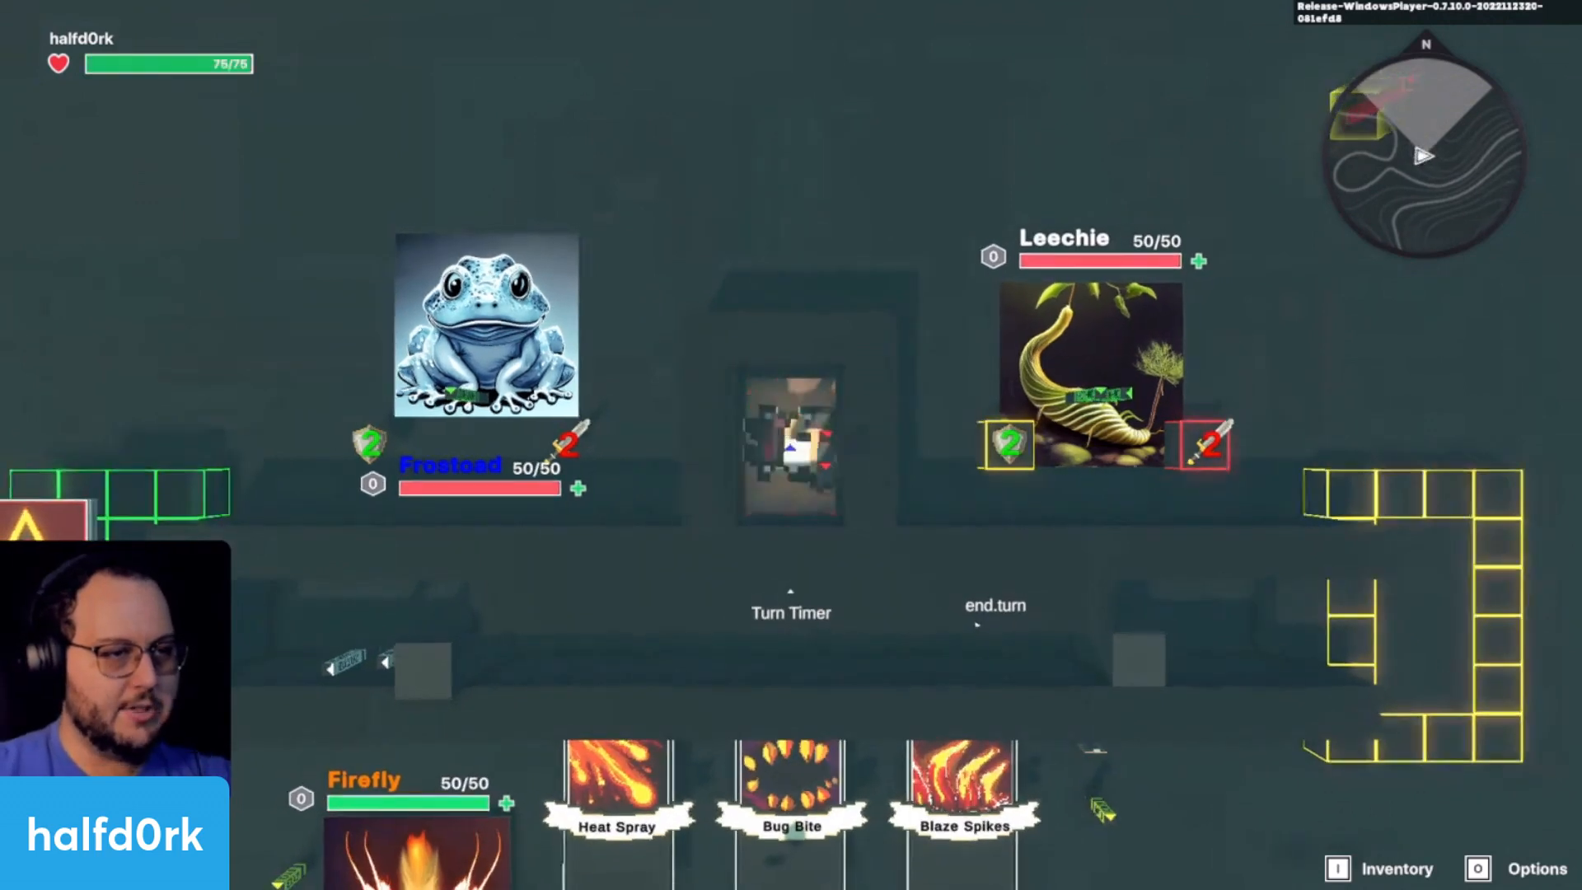
key("ctrl+p")
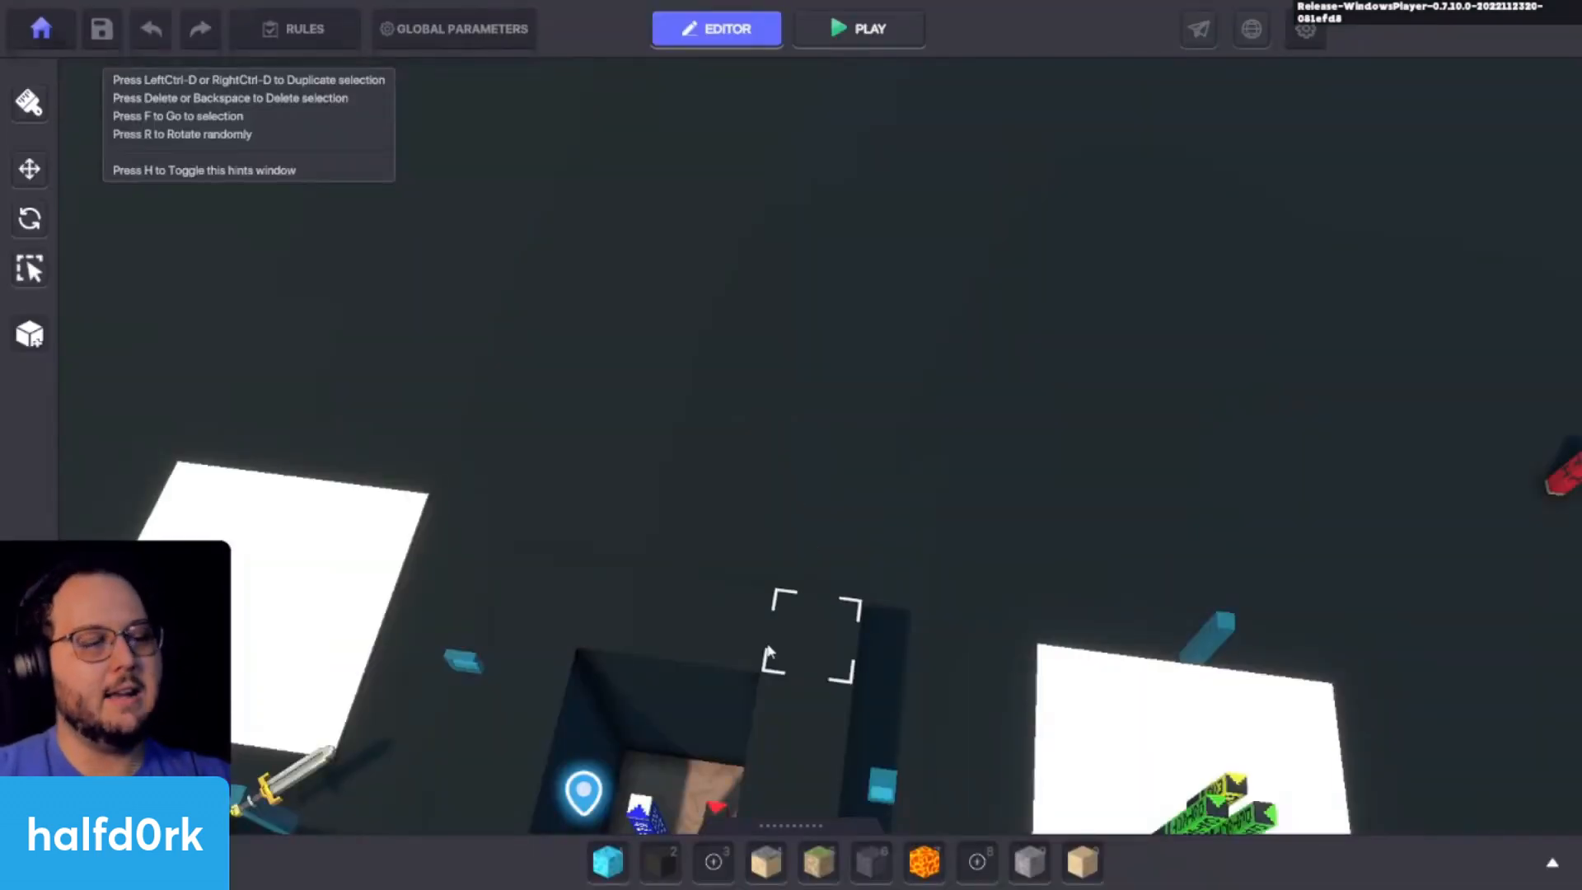
Step: Open the !Lamp Spawner's logic and review its spawn offset, preset, required message, spawn delay and Toggle Behaviour settings
key("s")
right_click_drag(769, 652, 677, 419)
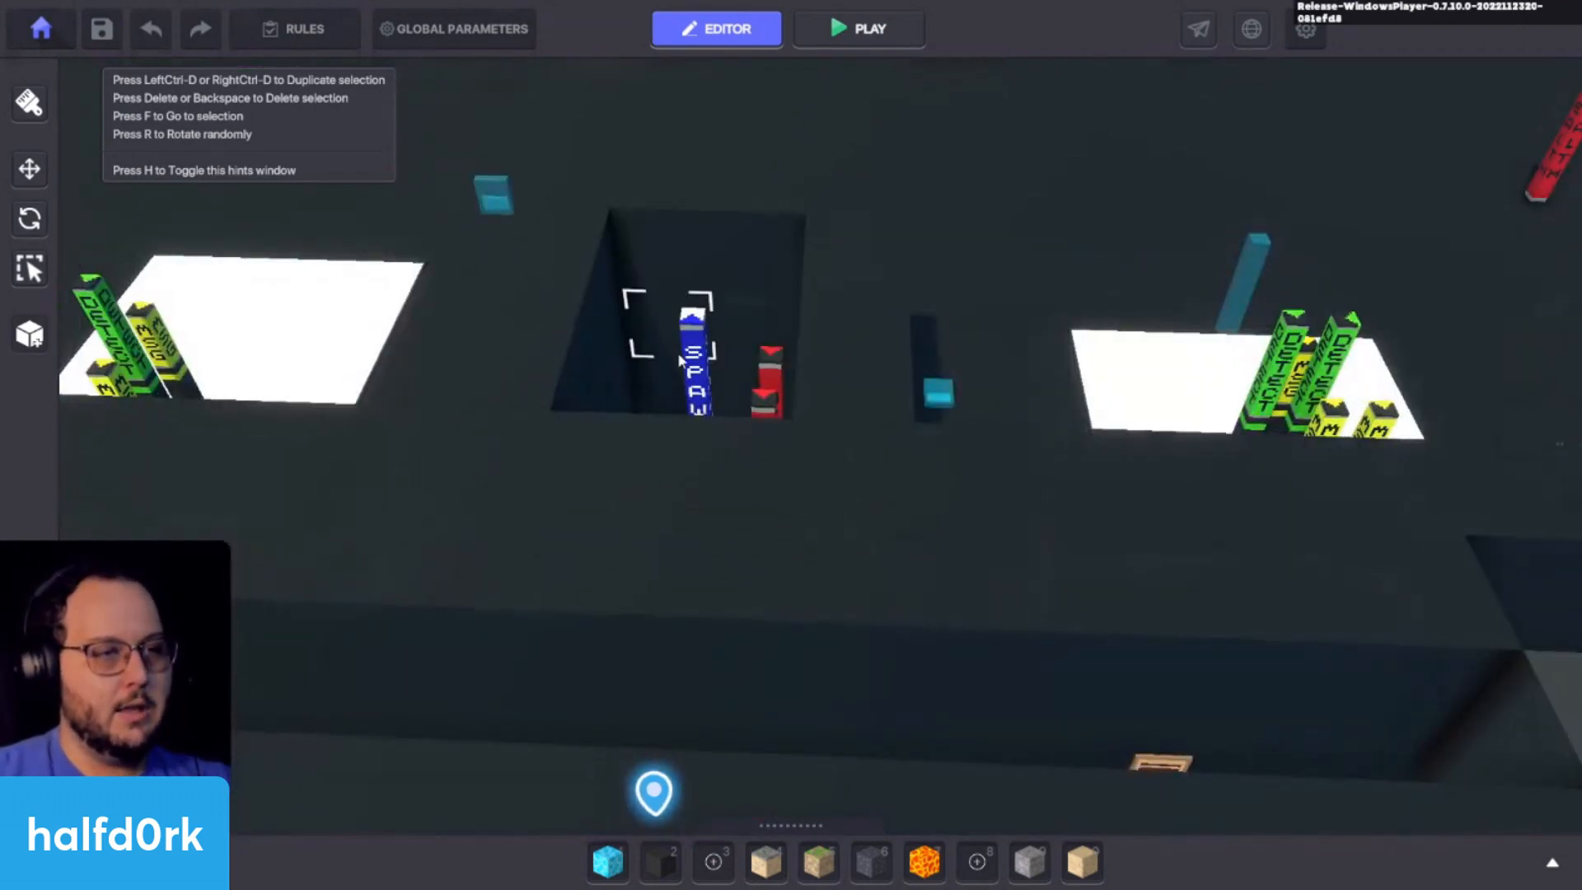
left_click(703, 350)
scroll(1428, 625, "down", 5)
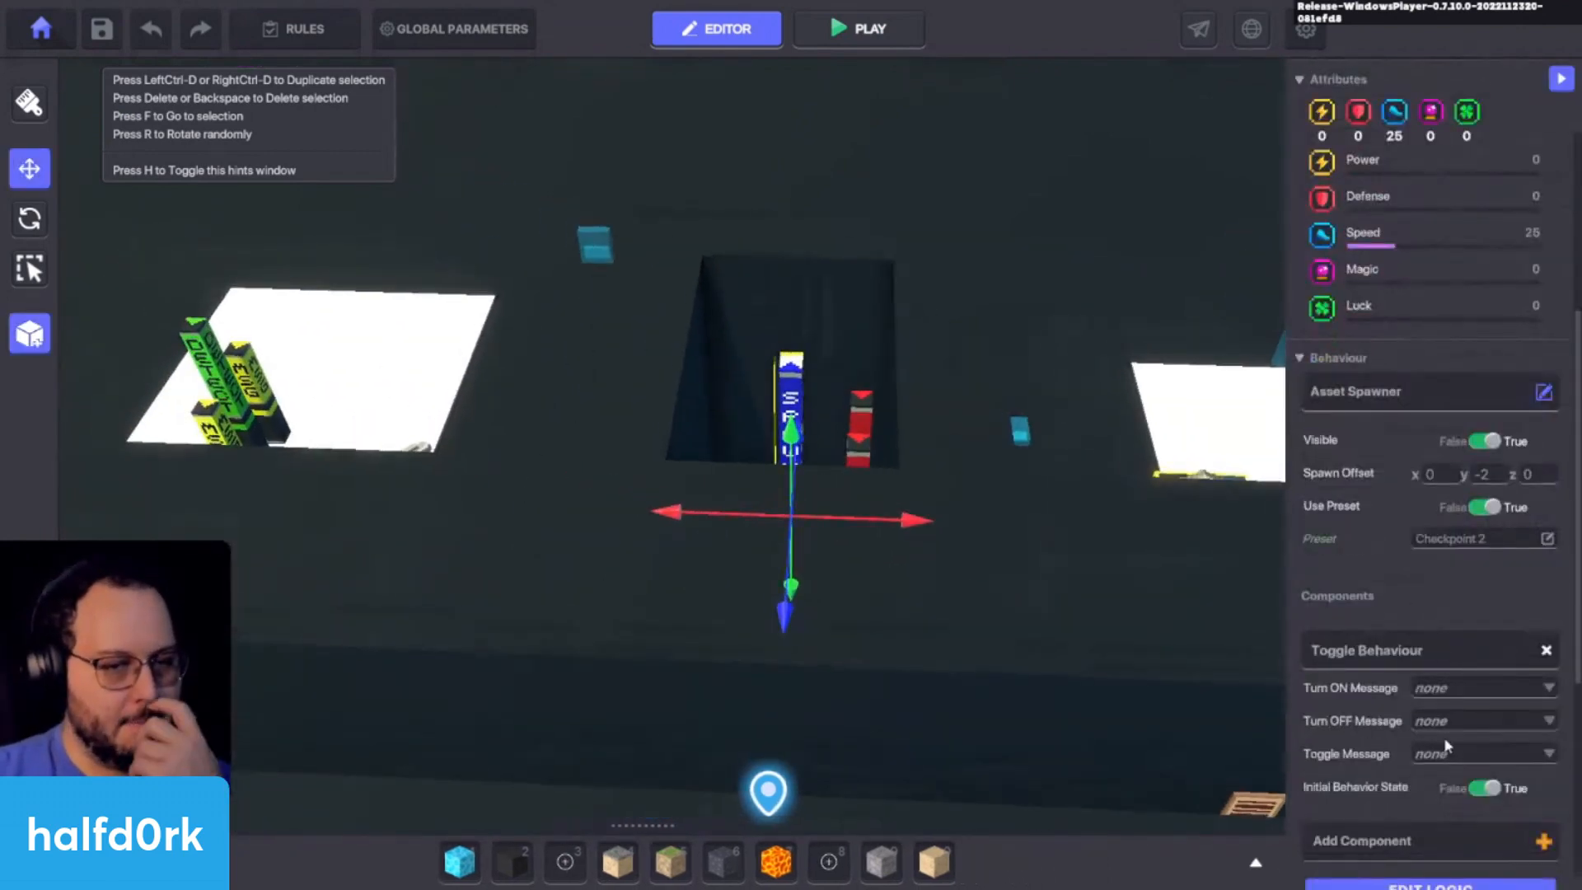
scroll(1448, 747, "down", 3)
left_click(1402, 669)
scroll(1442, 523, "down", 1)
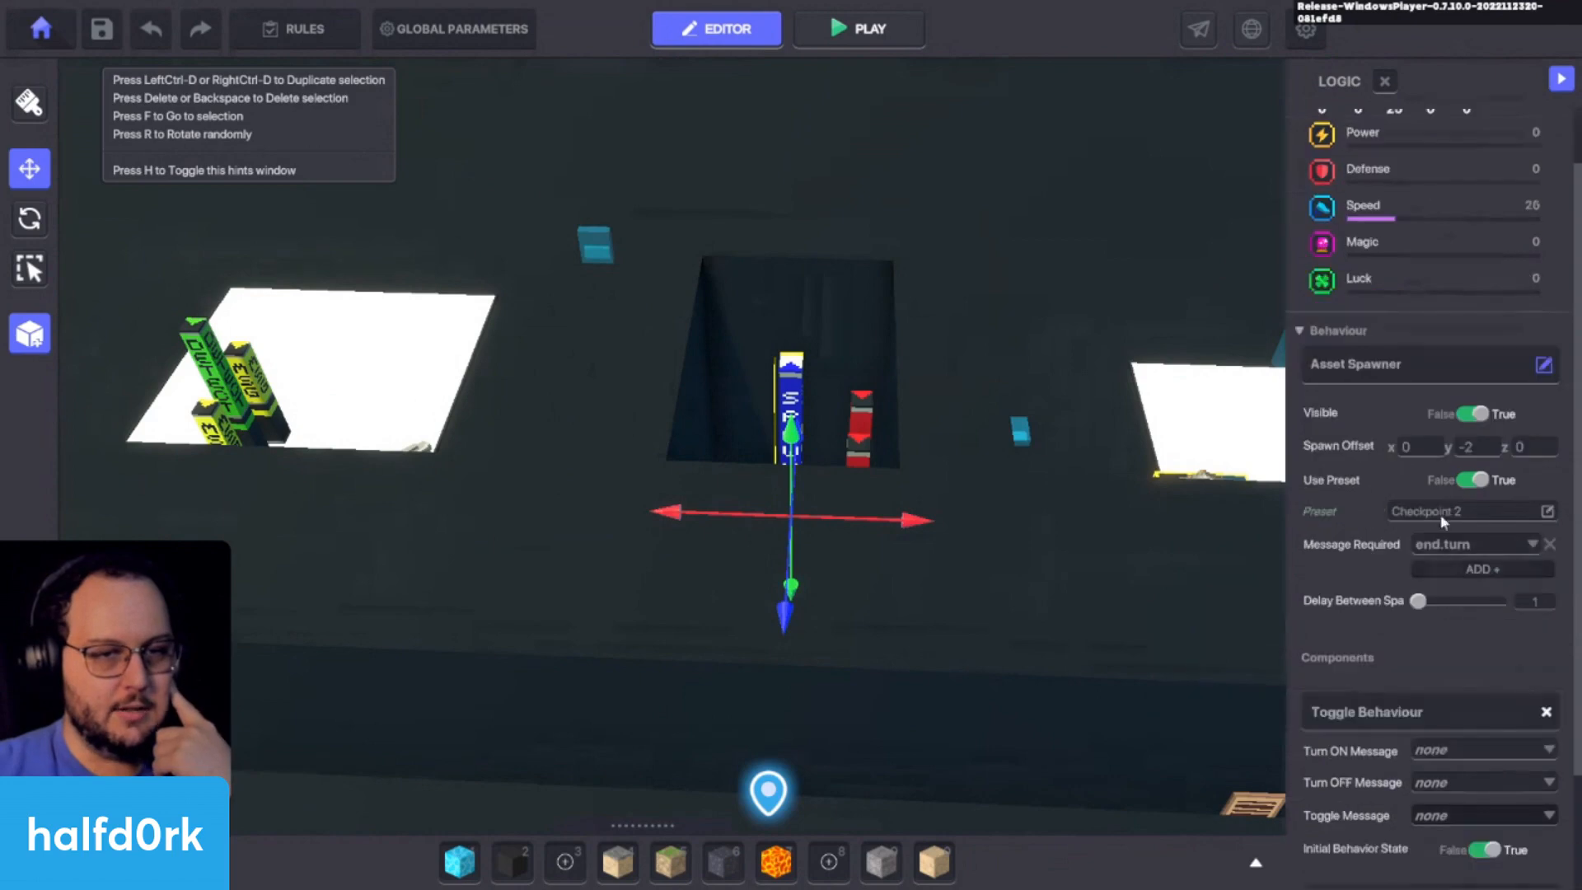
right_click_drag(1104, 449, 1048, 443)
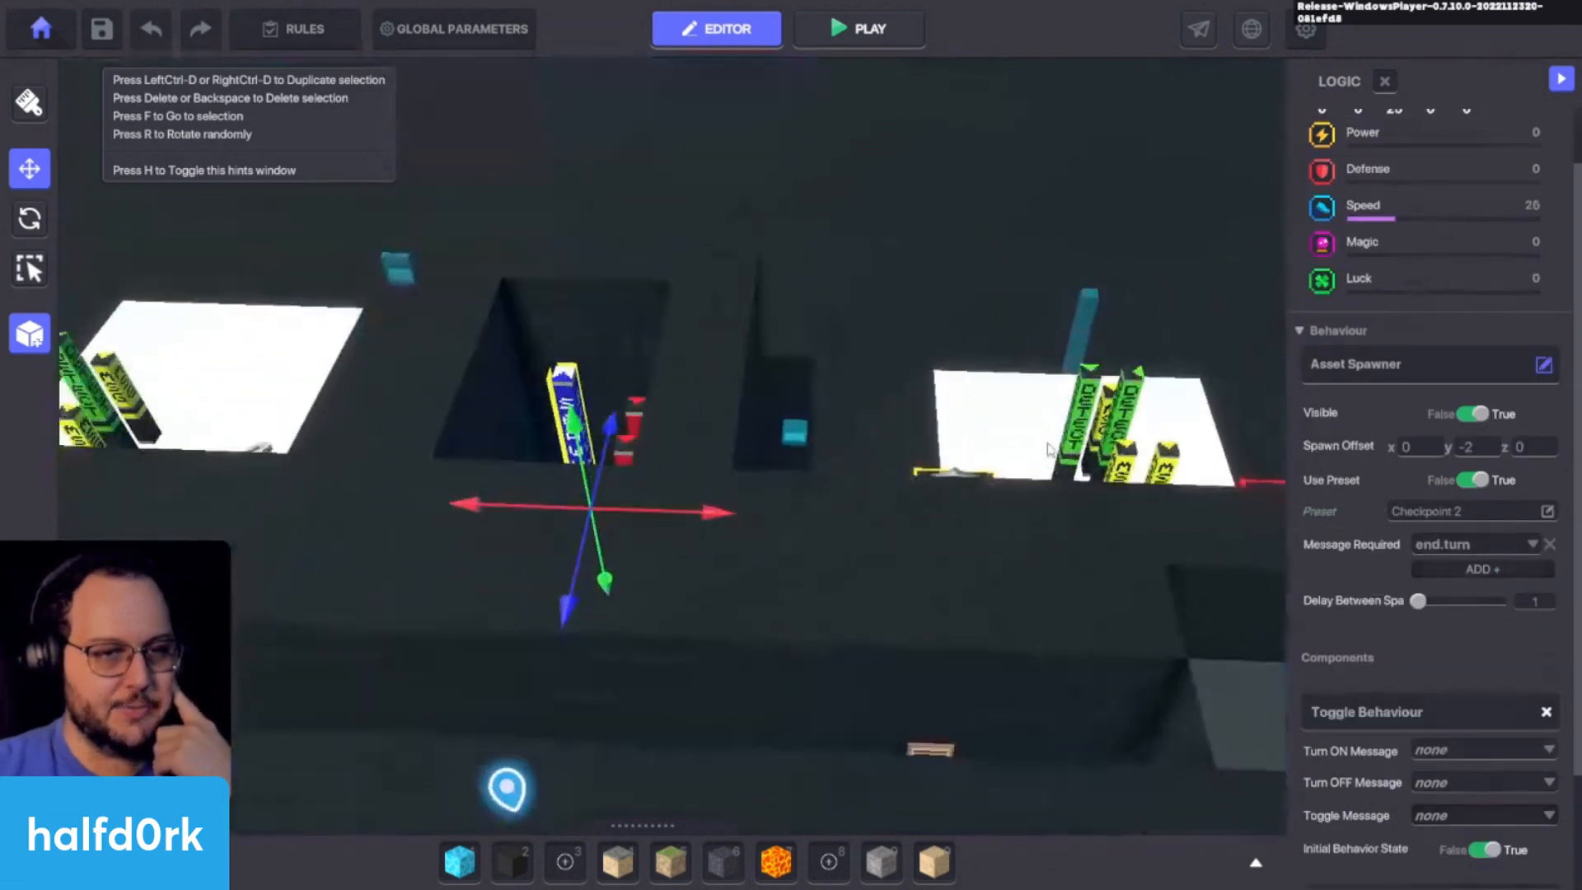
scroll(1430, 709, "down", 2)
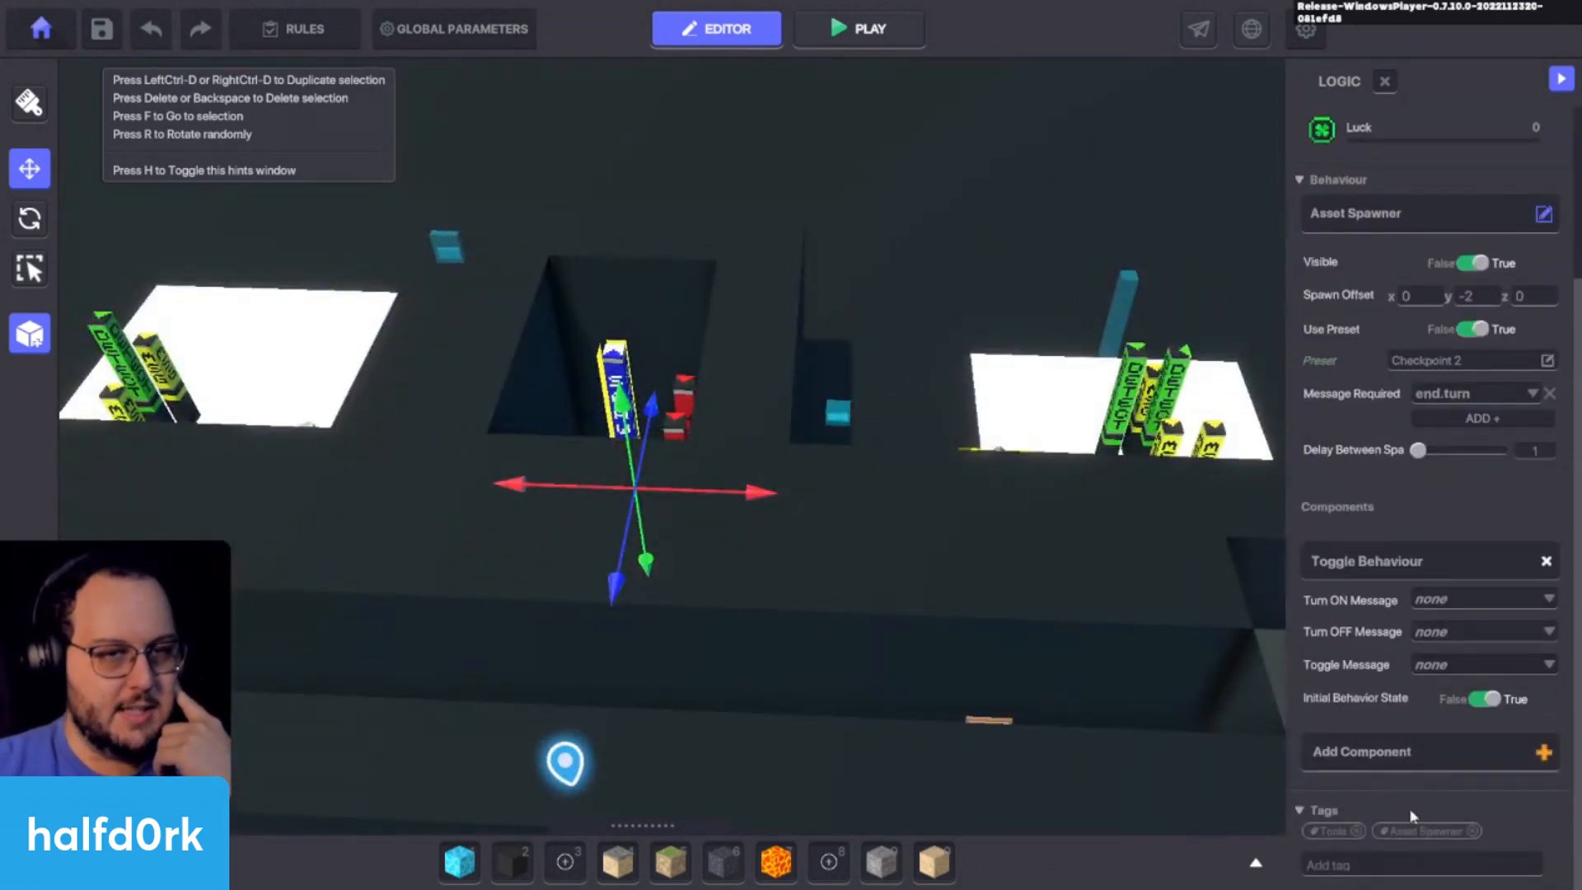
Step: Review the logic of the red Health lamp in the lamp rows and of the nearby yellow !Lamp Message
mouse_move(1152, 480)
middle_mouse_down()
mouse_move(1003, 550)
mouse_move(984, 501)
mouse_move(930, 498)
middle_mouse_up()
left_click(907, 402)
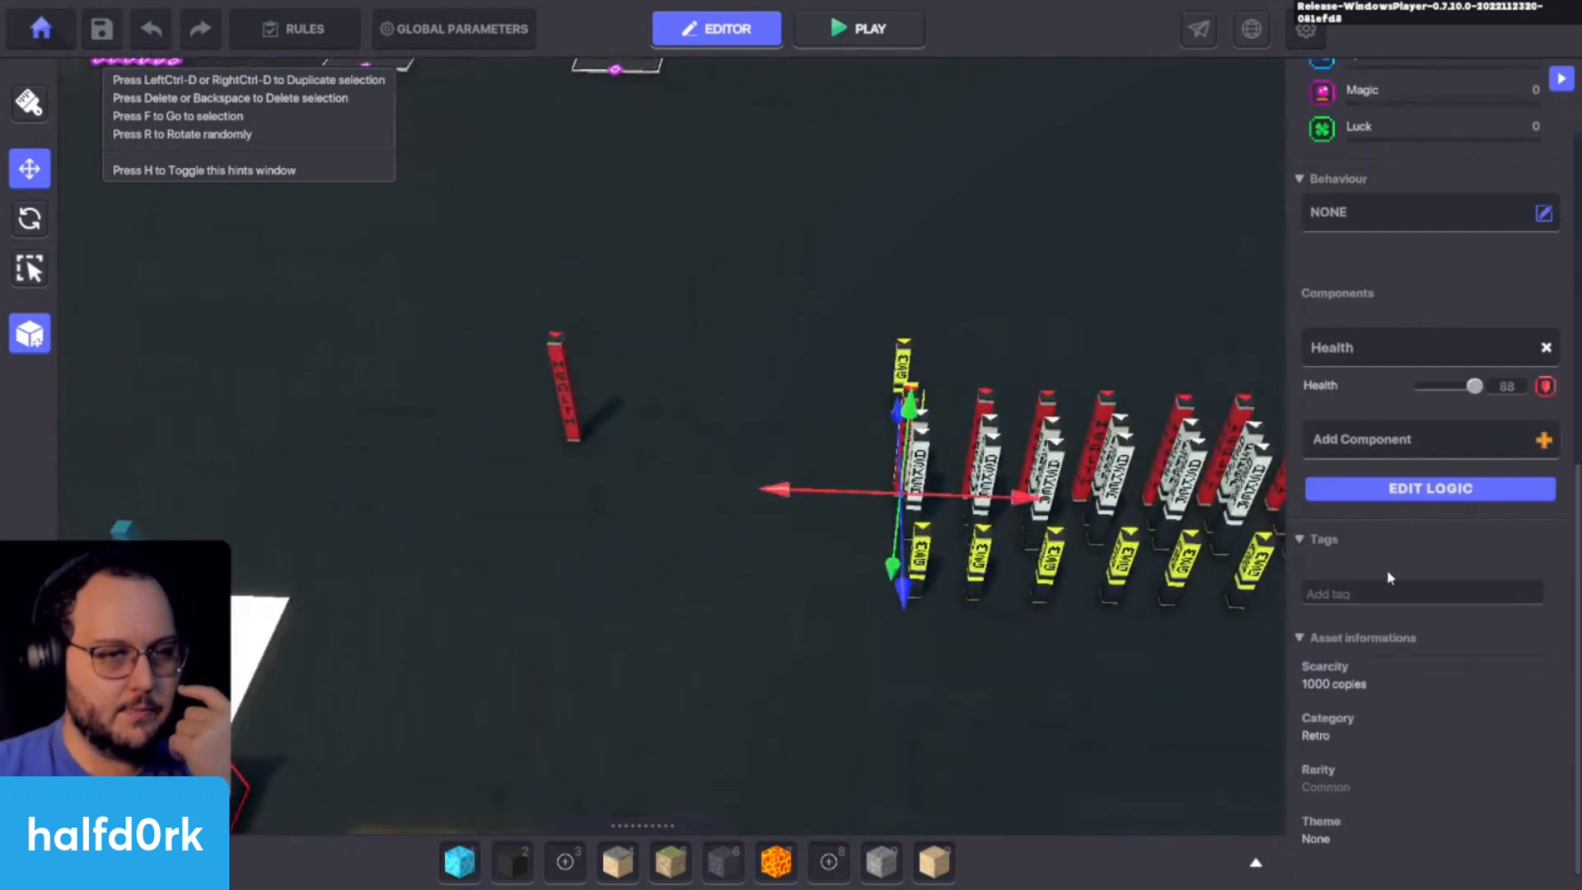
left_click(1373, 494)
scroll(1354, 562, "down", 4)
key("f")
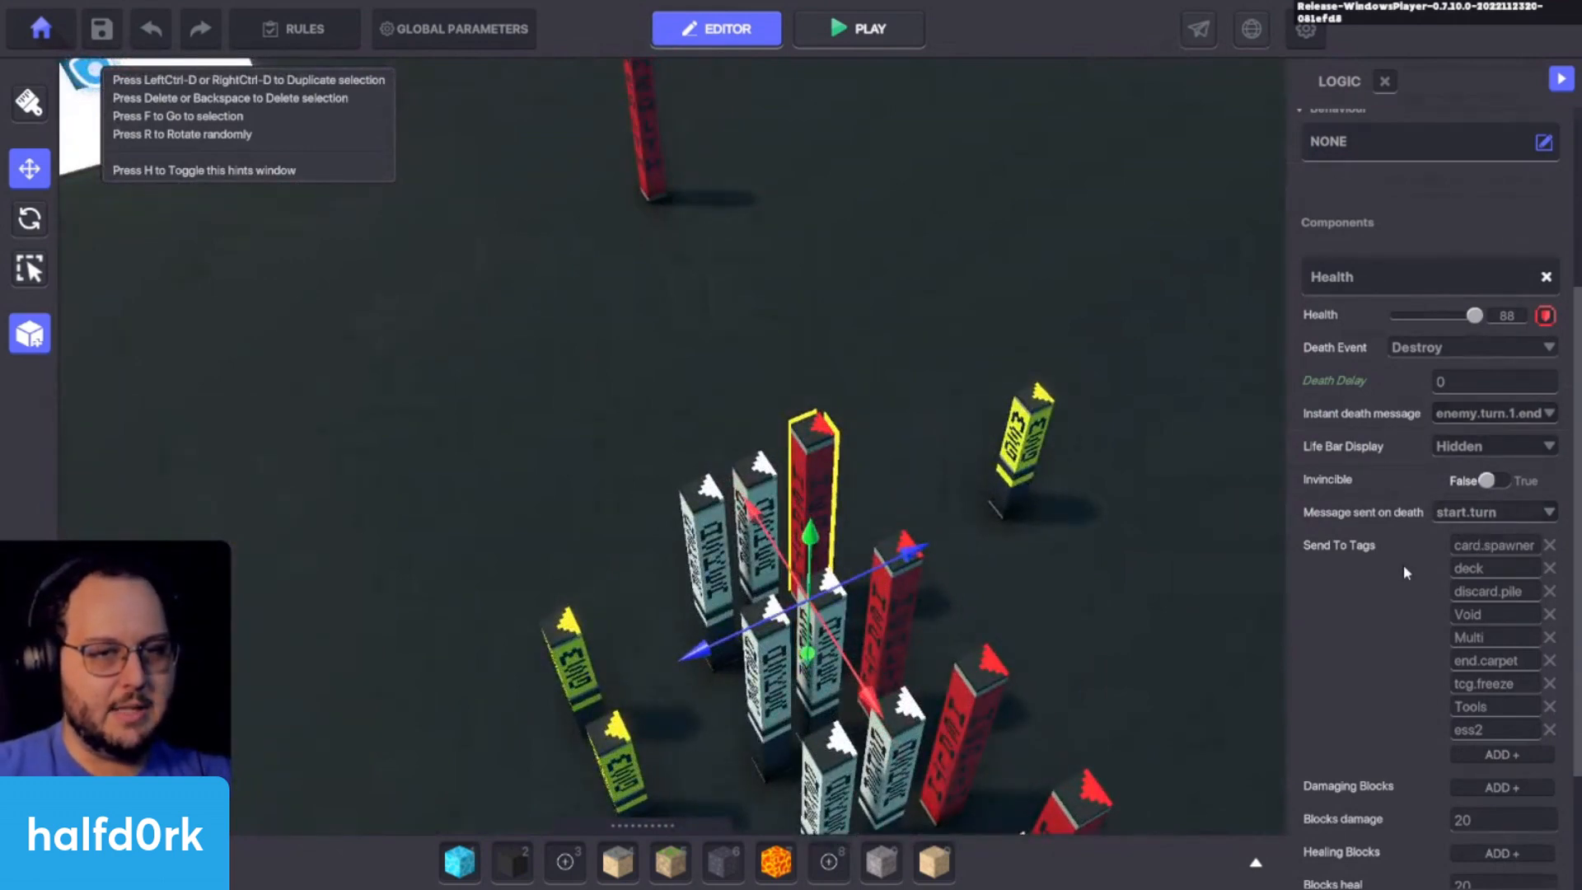
left_click(1031, 445)
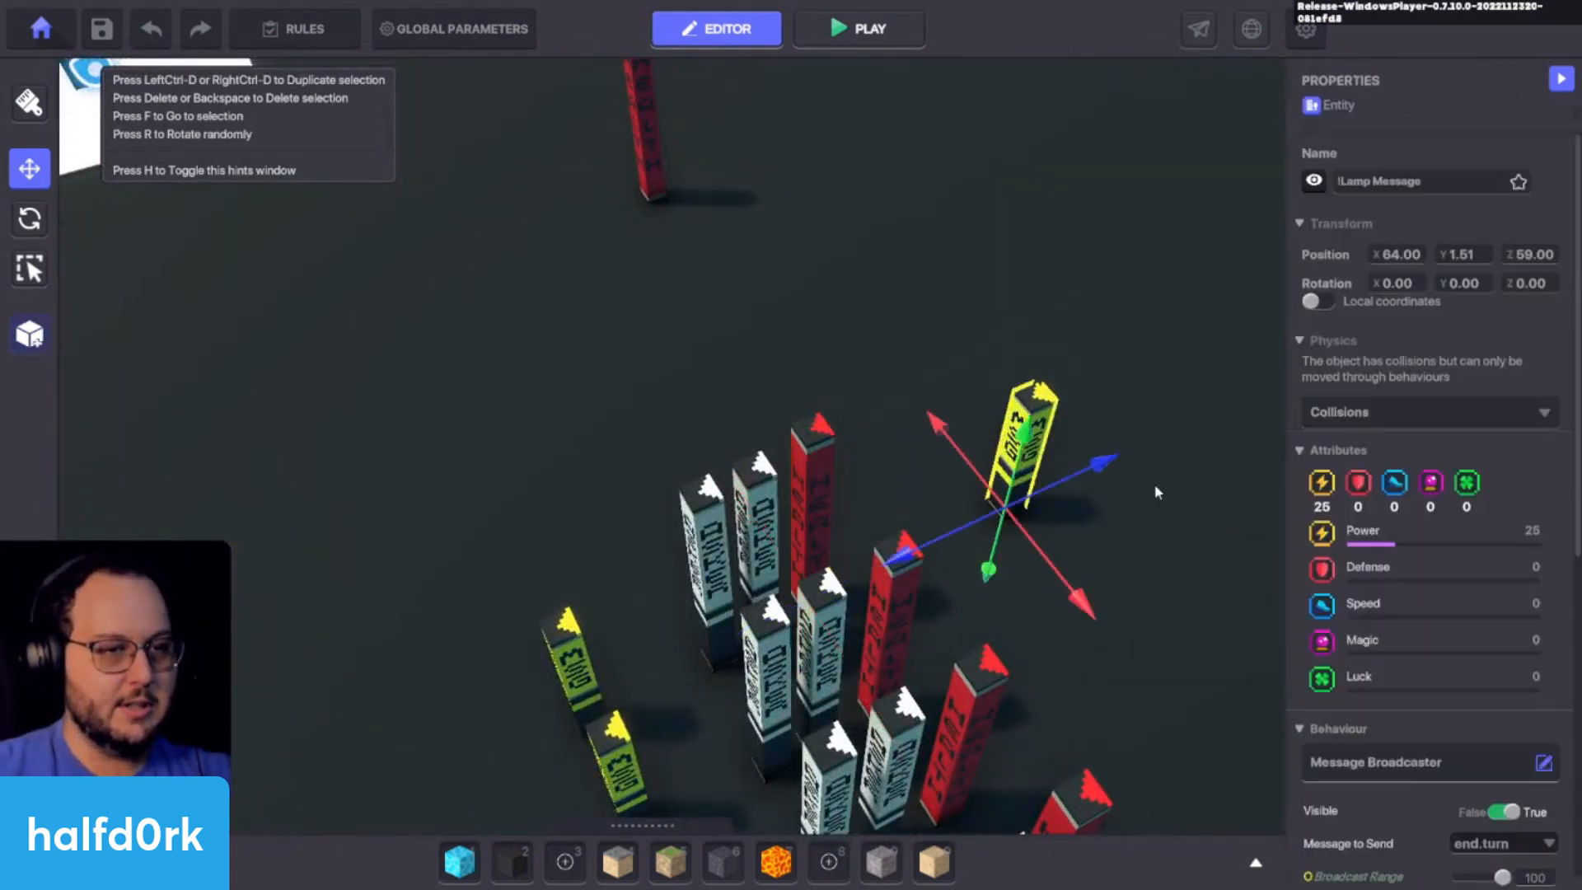
scroll(1400, 612, "down", 6)
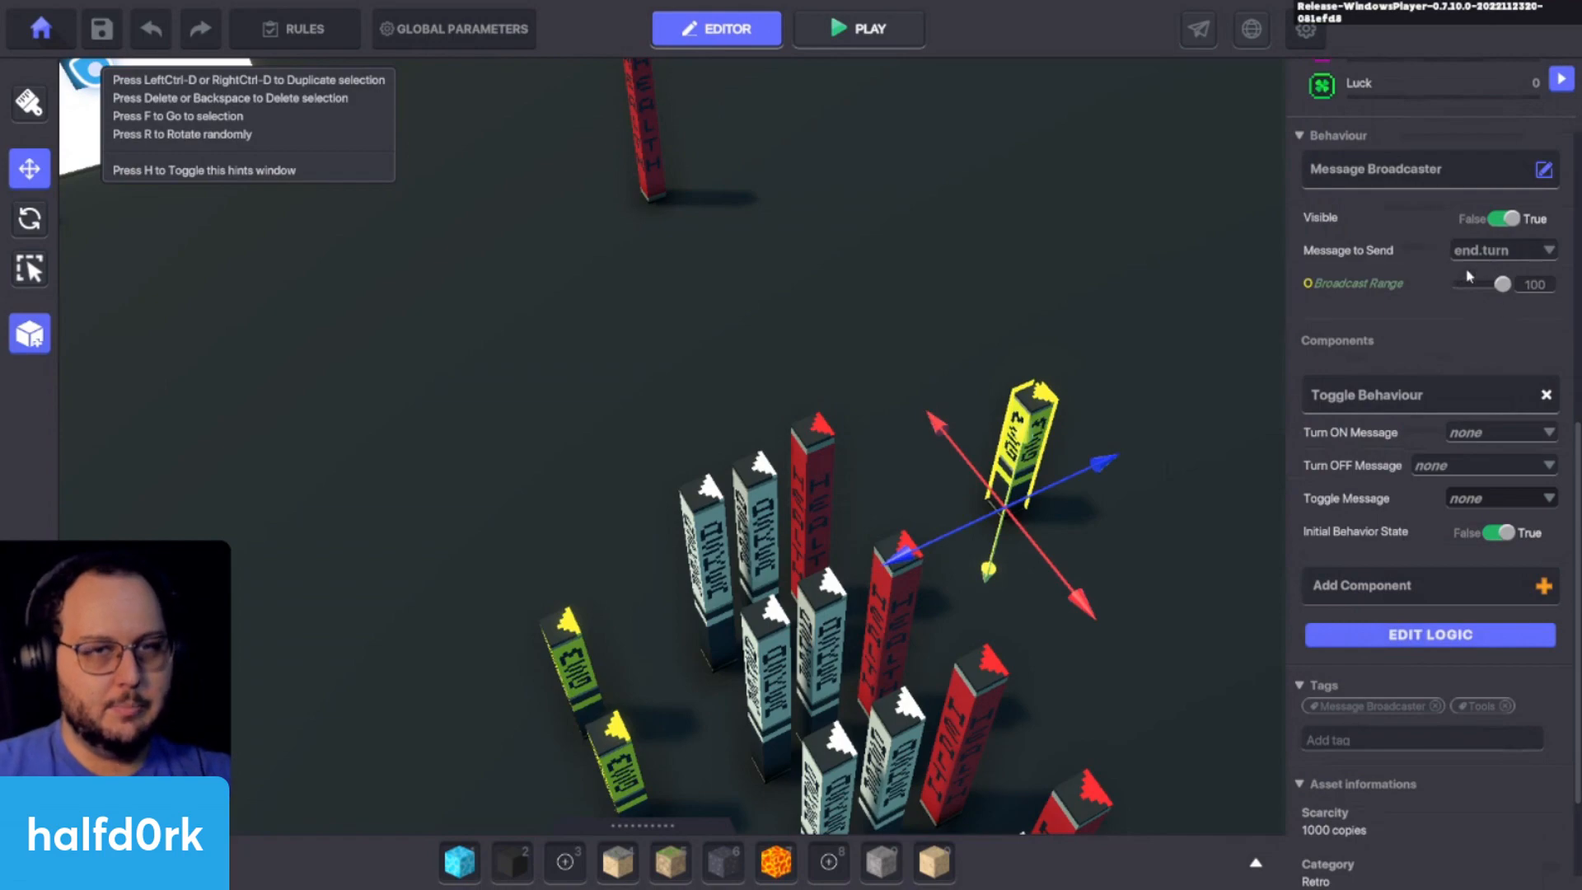
left_click(1464, 636)
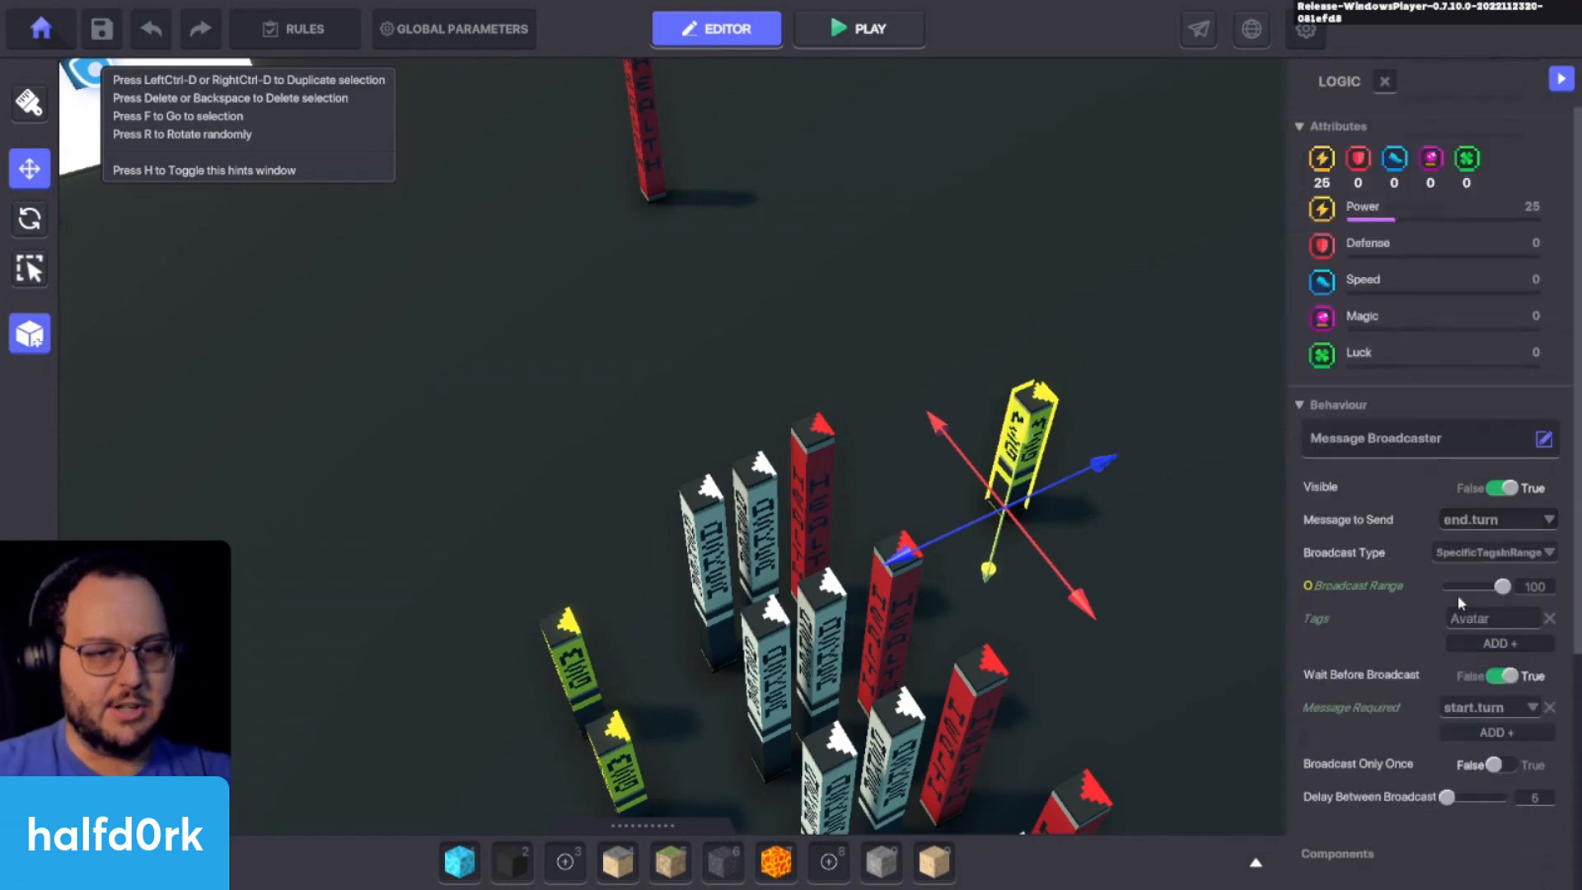
Step: Duplicate the Checkpoint 2 Asset Spawner from the pit and place the copy at the player start point
mouse_move(1154, 602)
right_mouse_down()
mouse_move(501, 512)
mouse_move(530, 499)
mouse_move(689, 567)
mouse_move(1088, 617)
mouse_move(684, 183)
right_mouse_up()
left_click(685, 186)
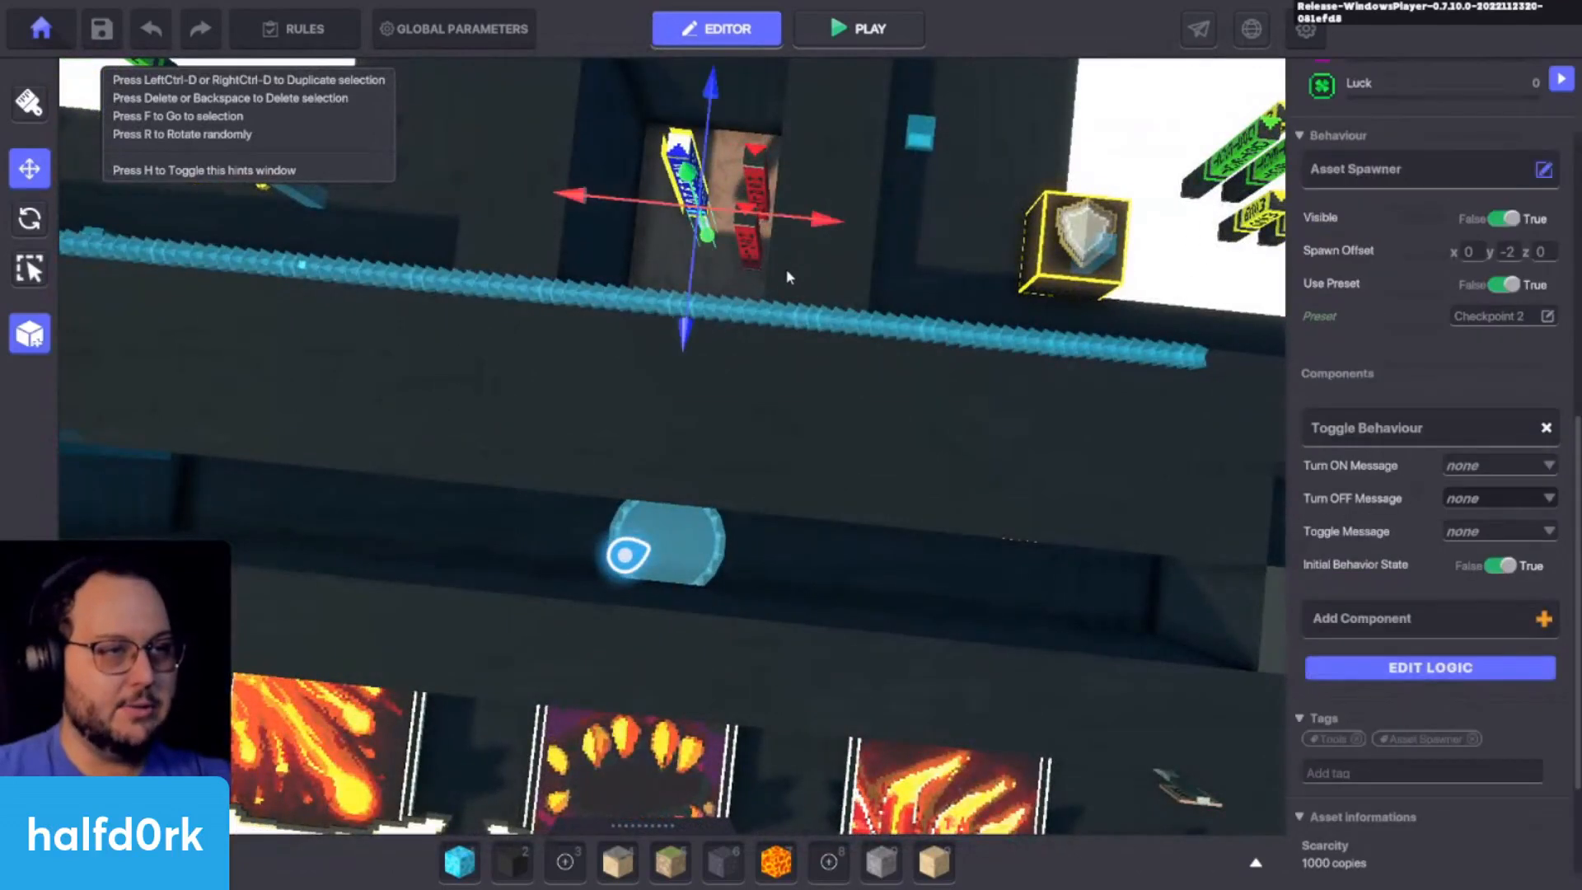
left_click(724, 323)
mouse_move(726, 330)
left_mouse_down()
mouse_move(768, 431)
mouse_move(697, 534)
mouse_move(693, 575)
left_mouse_up()
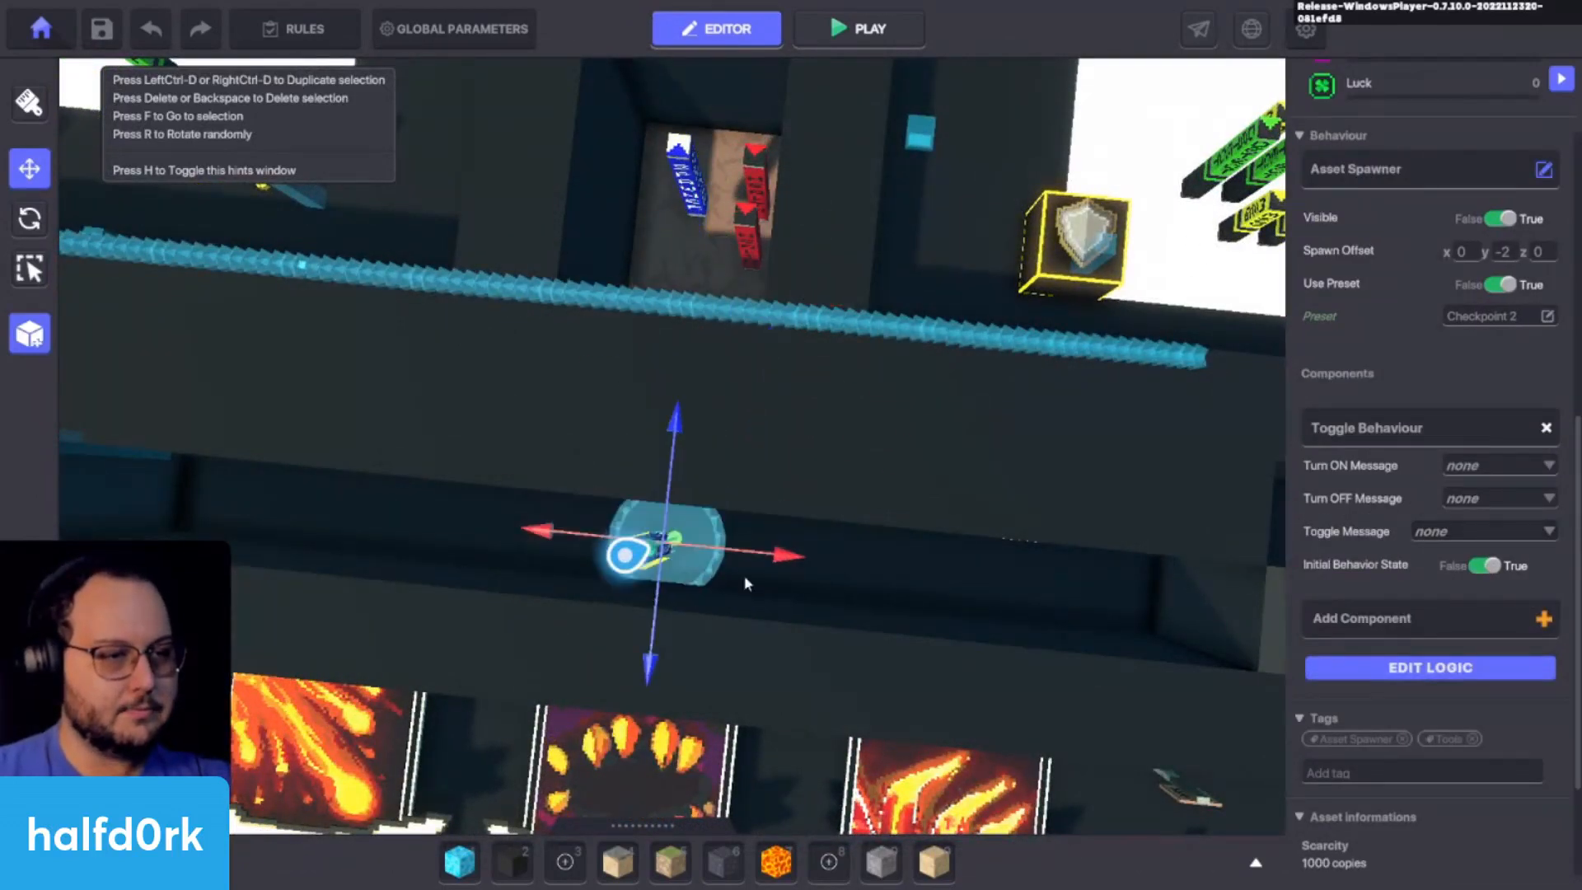
key("f")
right_click_drag(821, 570, 932, 493)
scroll(931, 493, "down", 3)
mouse_move(610, 467)
right_mouse_down()
mouse_move(603, 449)
mouse_move(652, 375)
mouse_move(609, 379)
mouse_move(614, 420)
right_mouse_up()
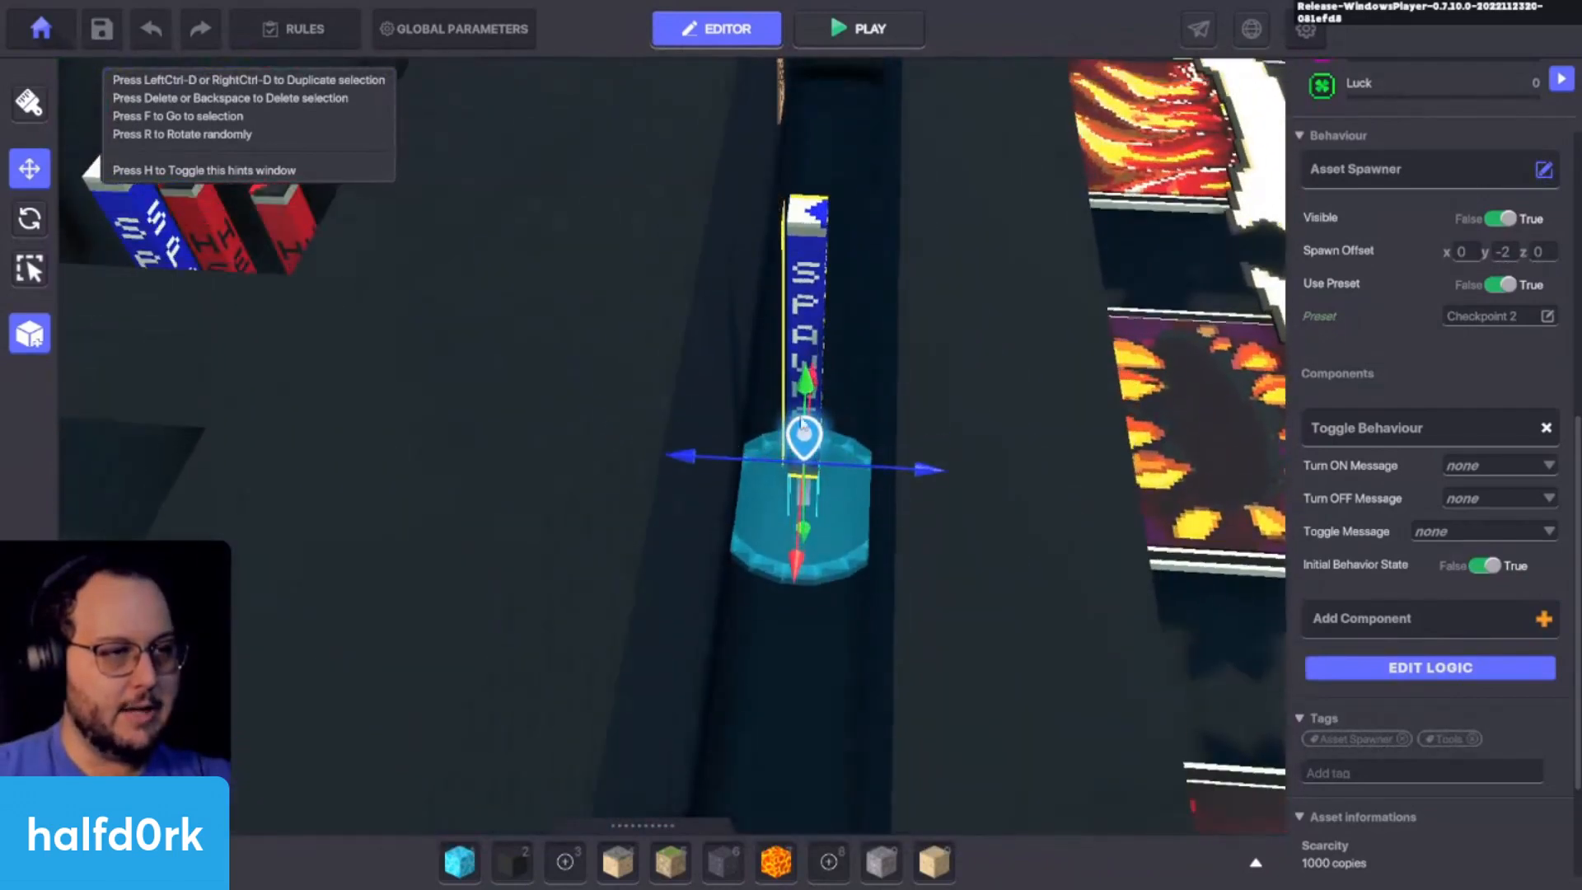
right_click_drag(796, 402, 563, 375)
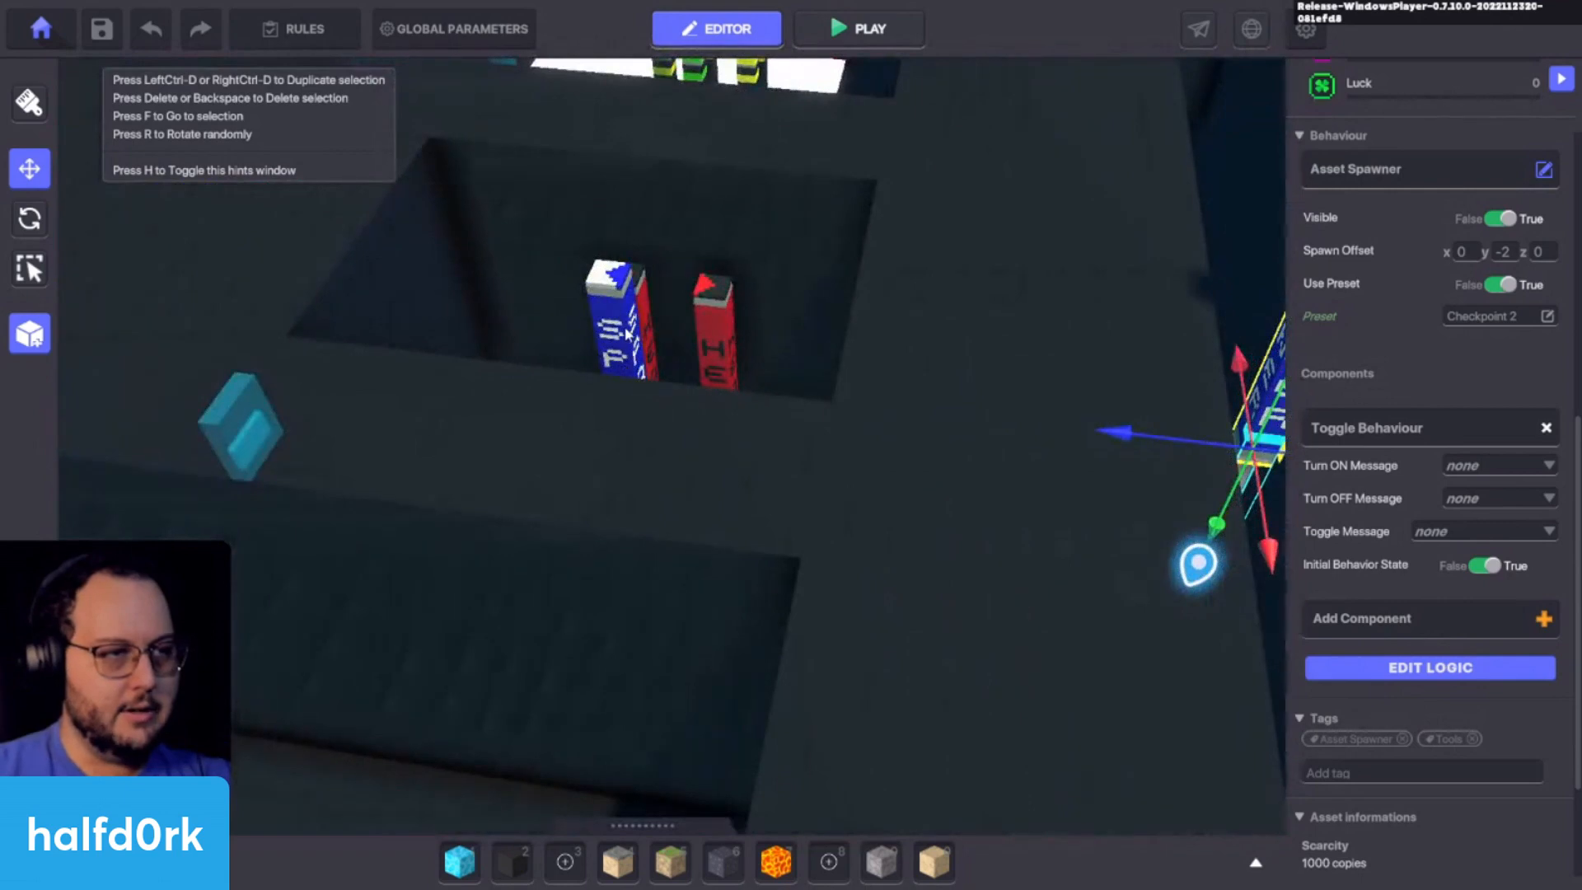
key("f")
scroll(1390, 618, "down", 3)
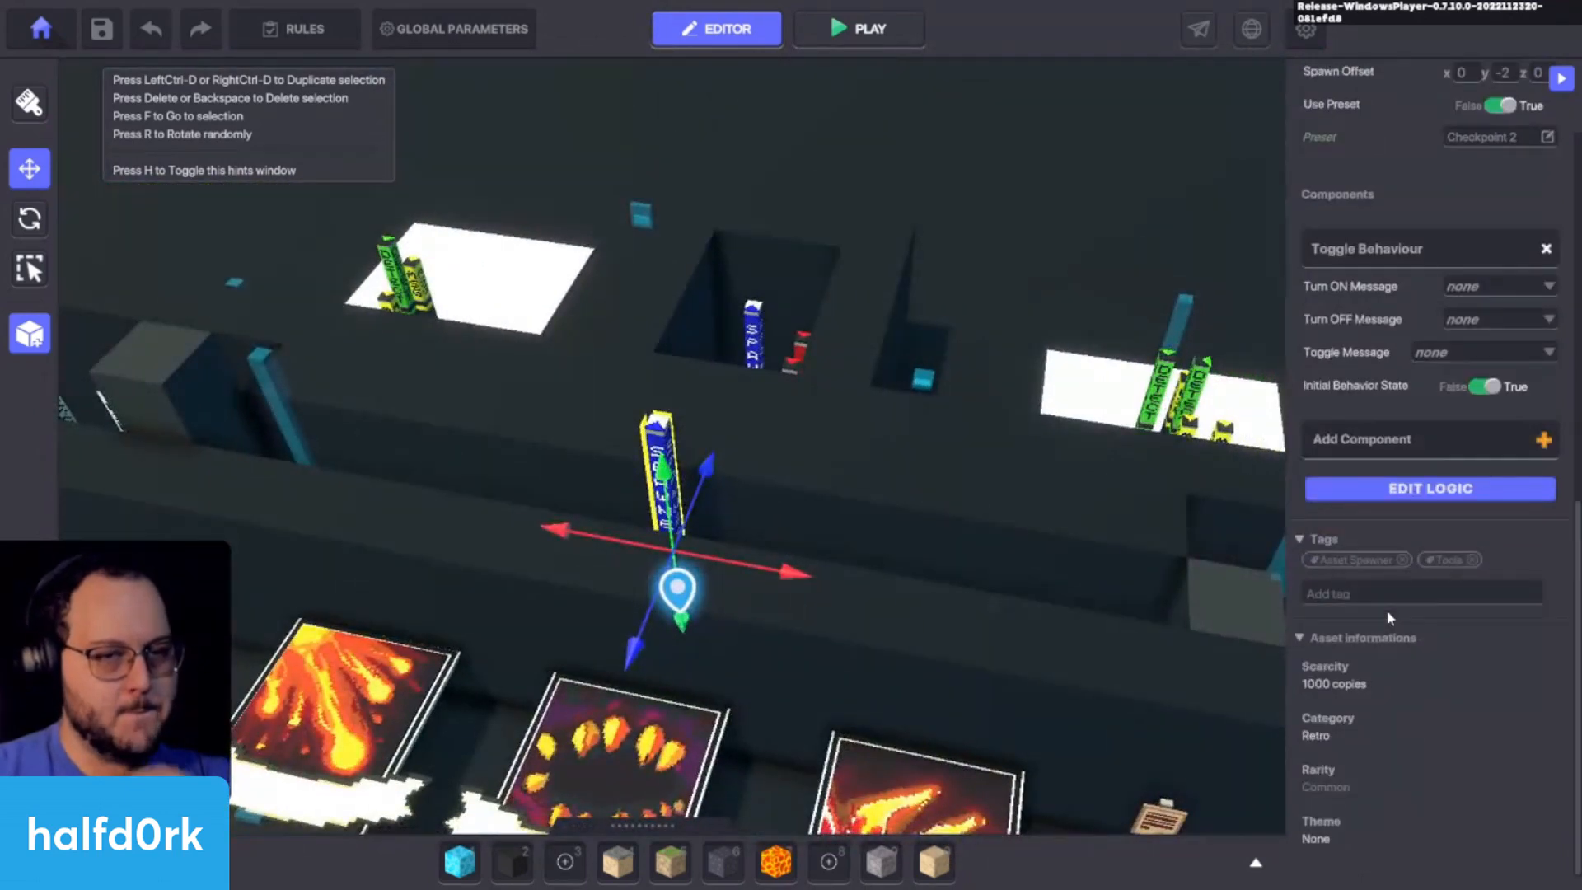
scroll(1378, 608, "up", 2)
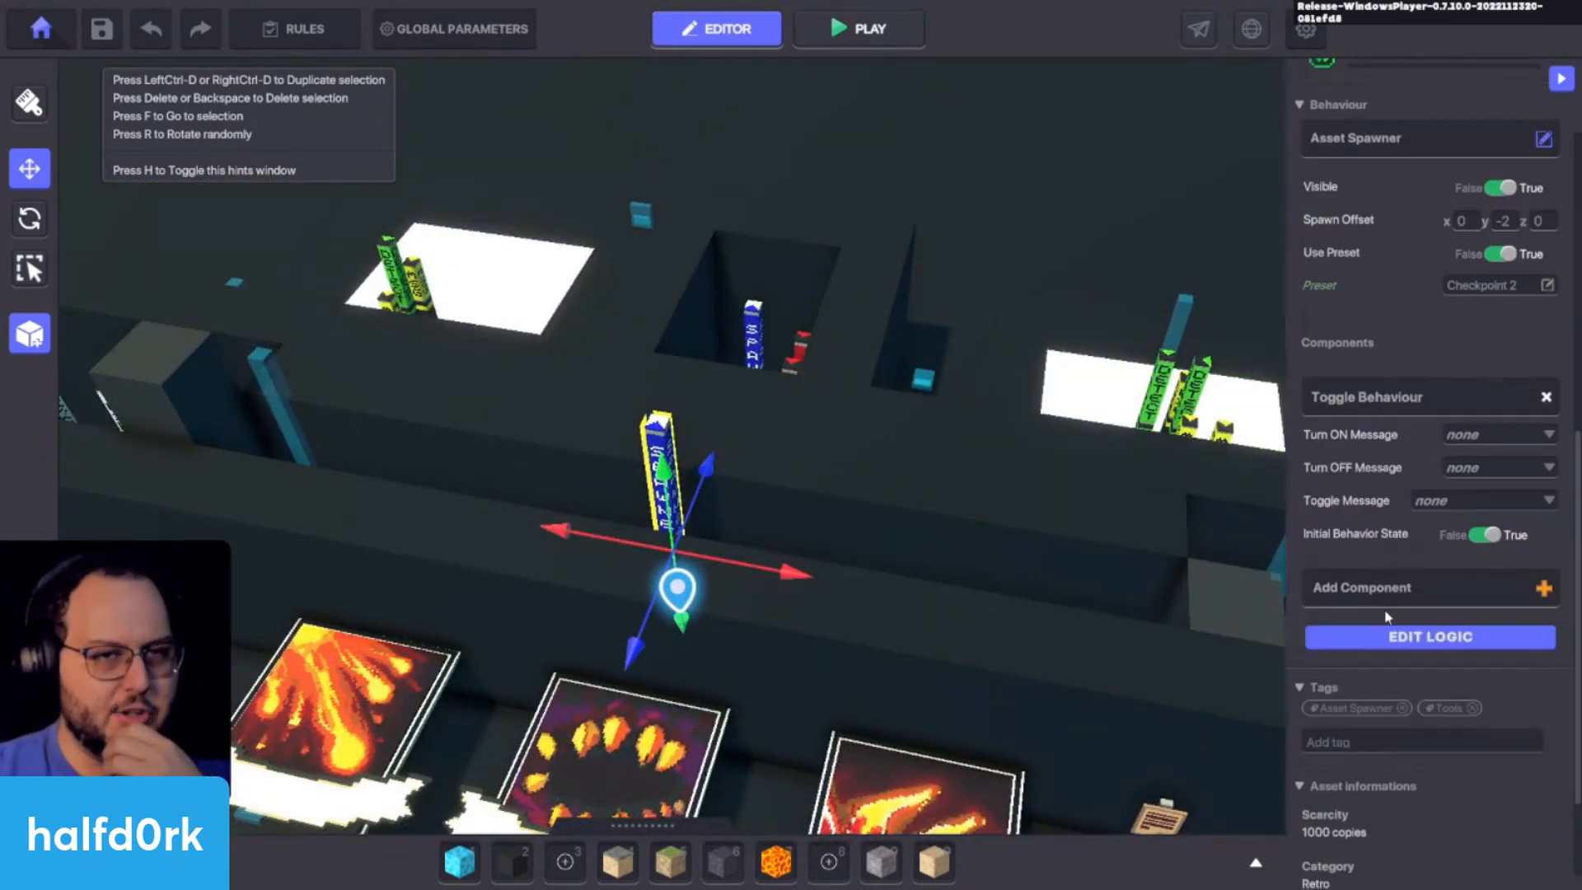
Step: Set the required message of the spawner at the player start to kill.checkpoint
right_click_drag(739, 333, 792, 438)
key("a")
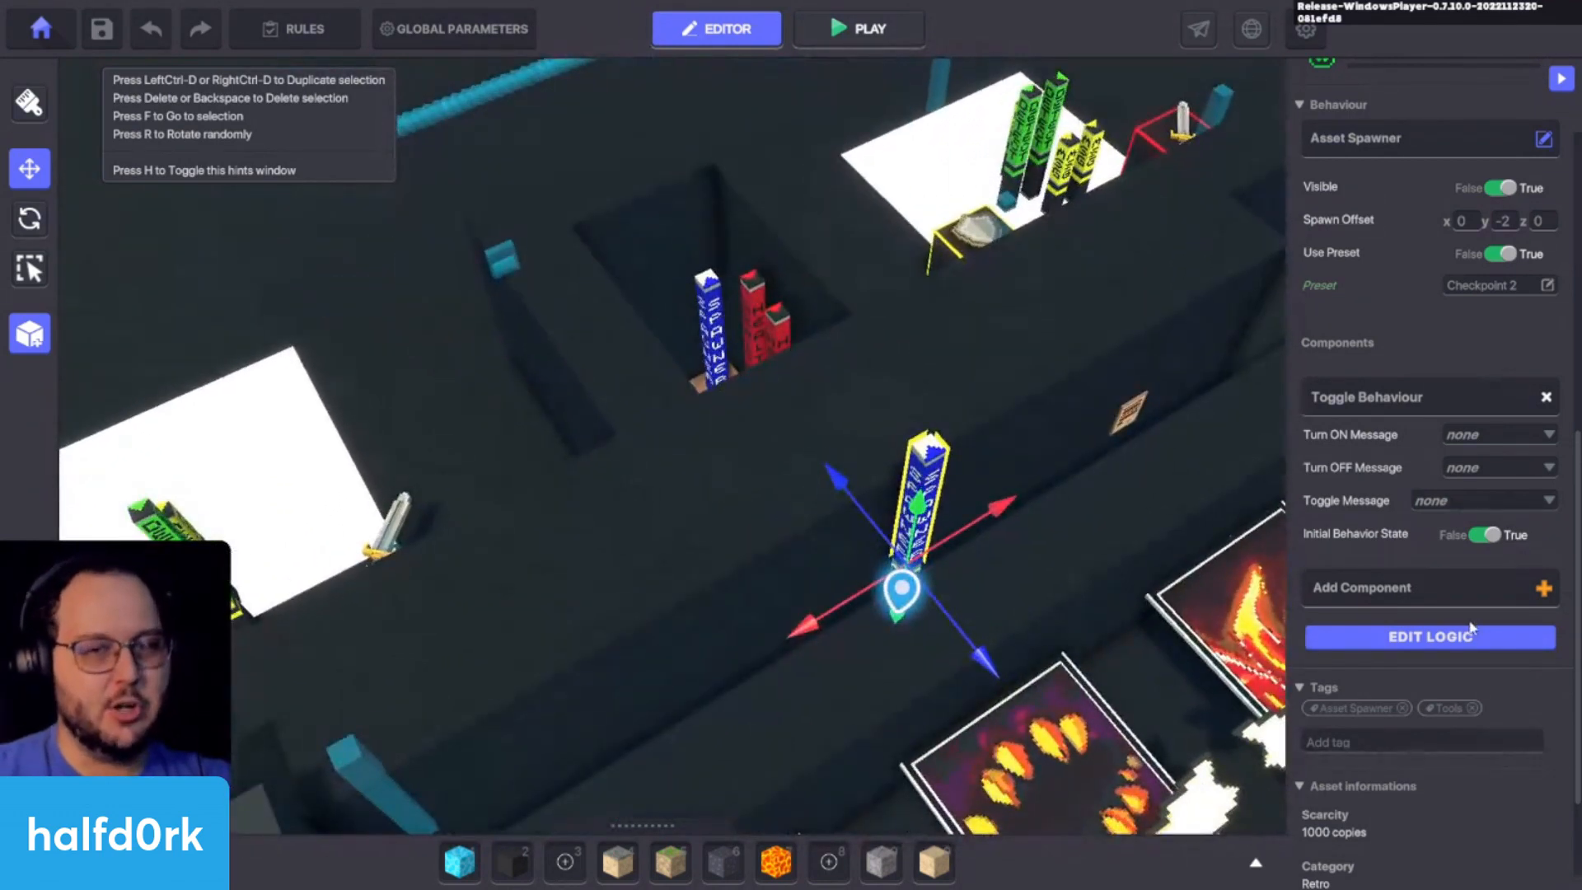
left_click(1414, 635)
scroll(1414, 620, "down", 3)
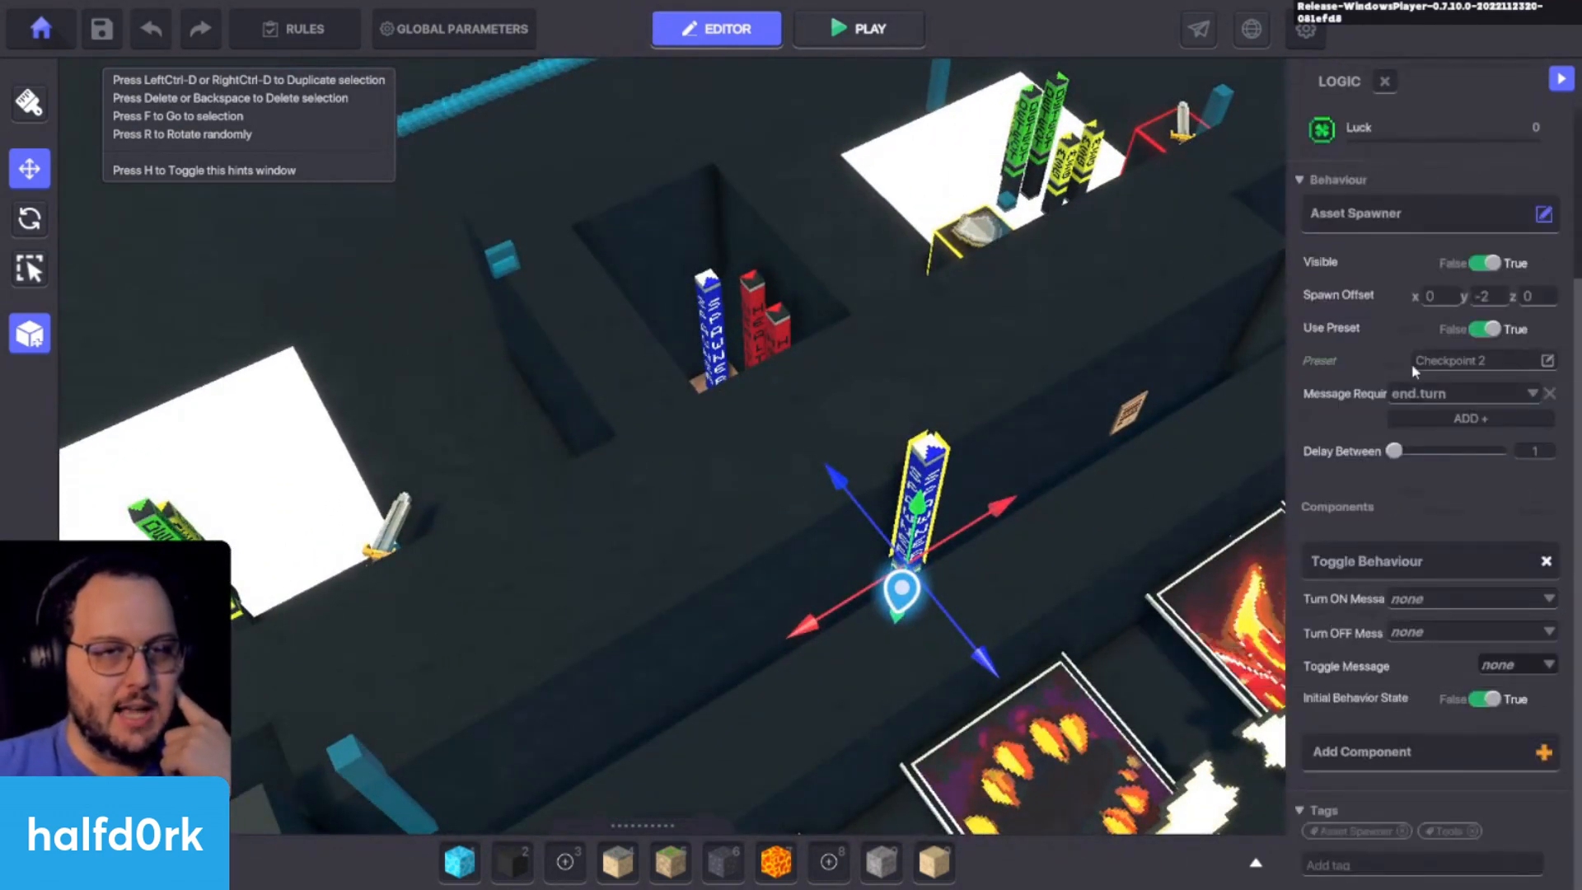
left_click(1411, 394)
type("kill.check")
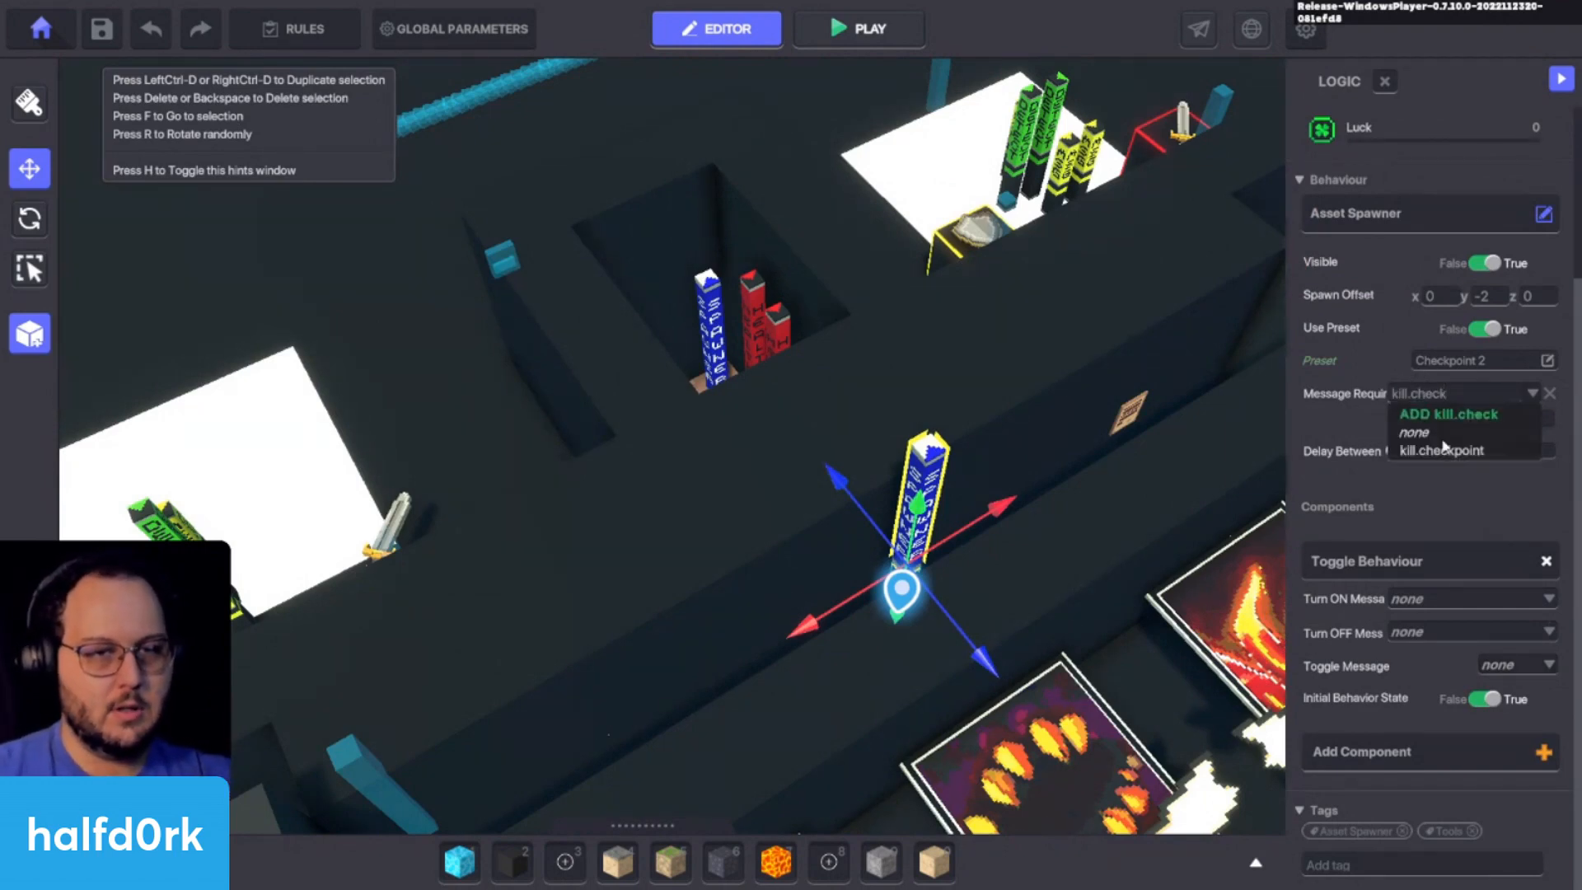
left_click(1450, 452)
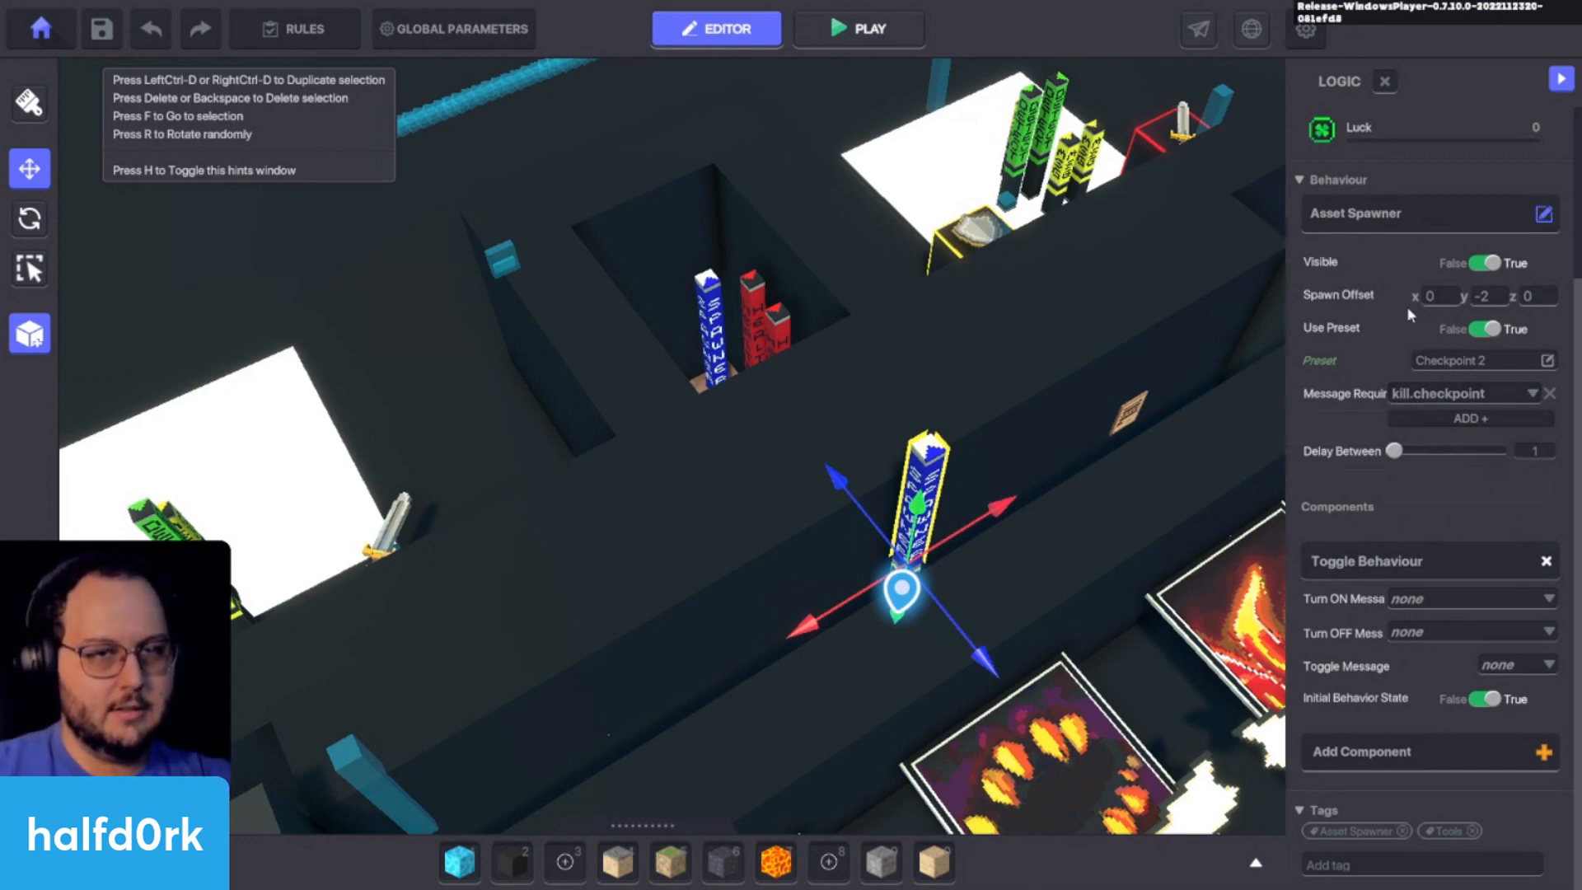
Step: Inspect the logic of the pit's red Health lamp that sends Kill to the Checkpoint tag, and delete that lamp
right_click_drag(954, 508, 908, 506)
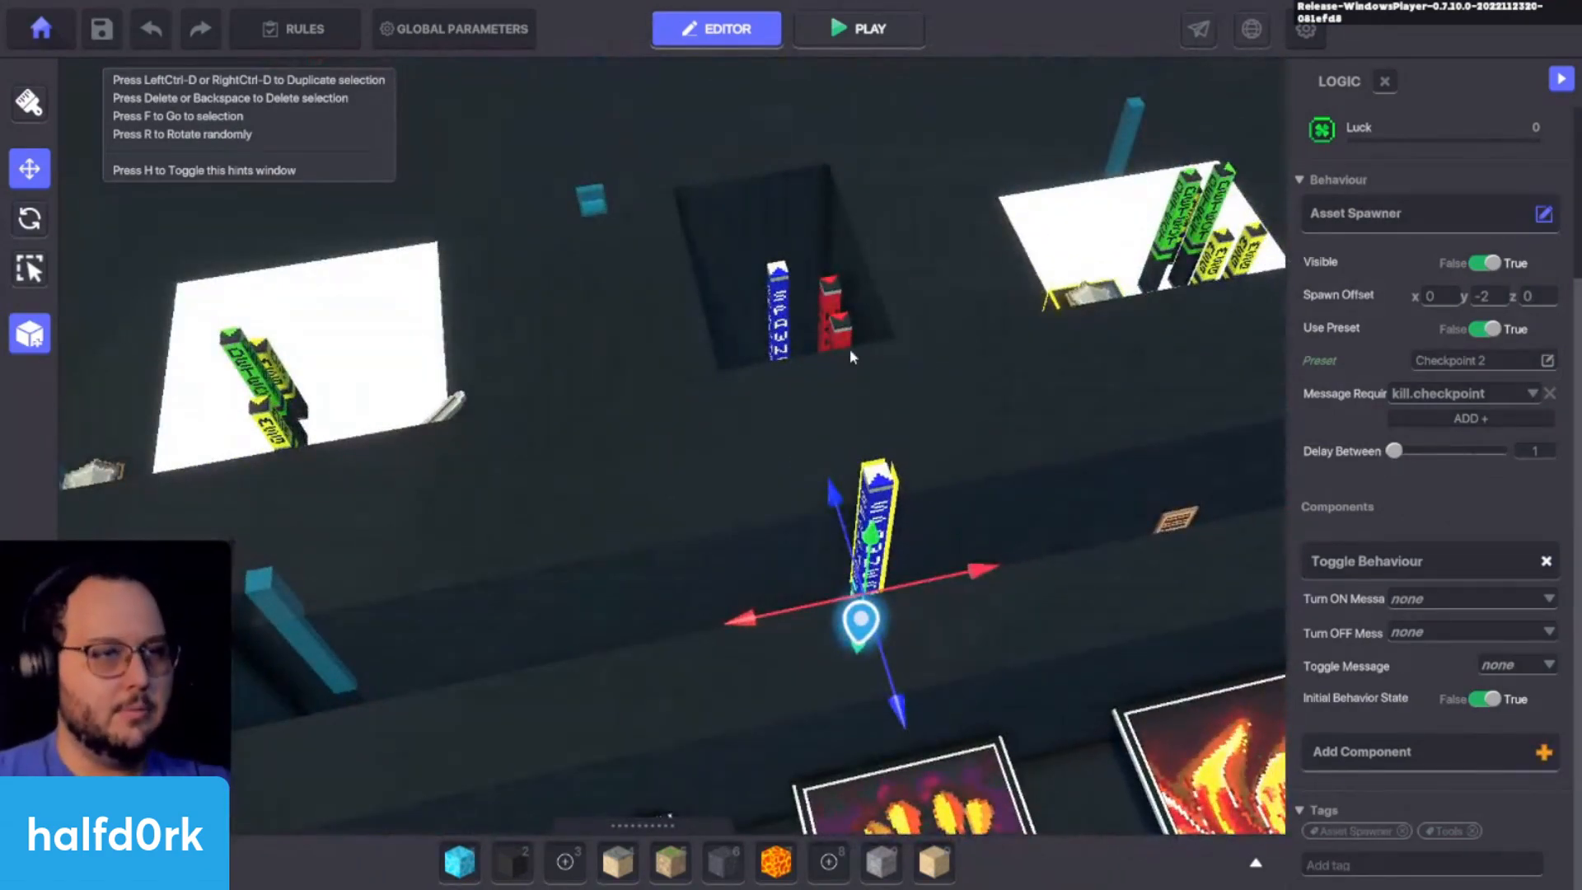
left_click(834, 285)
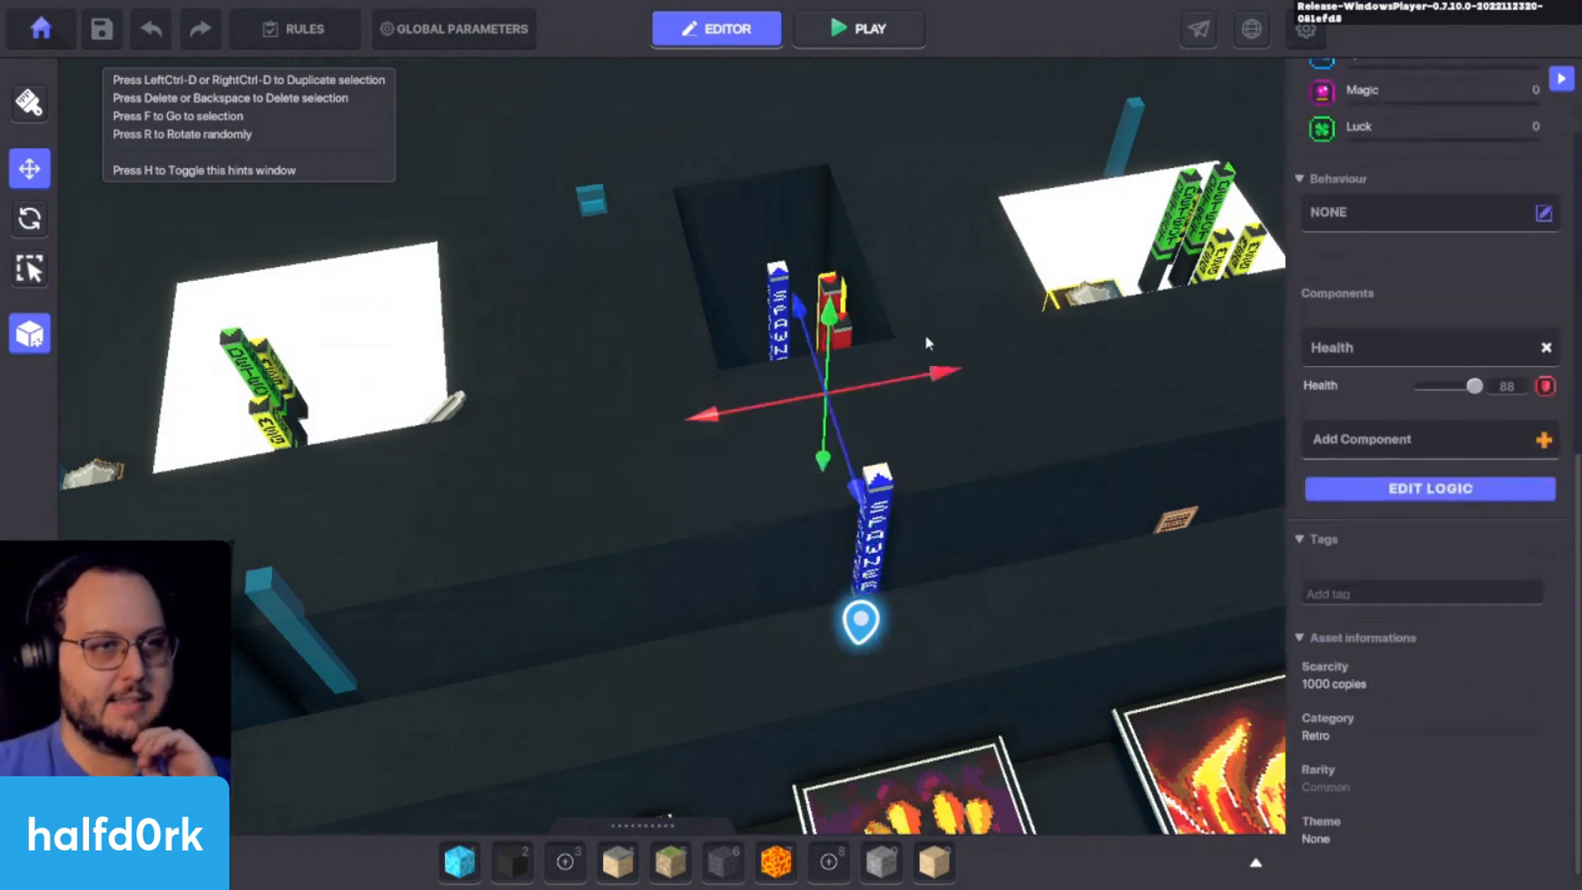
left_click(1373, 495)
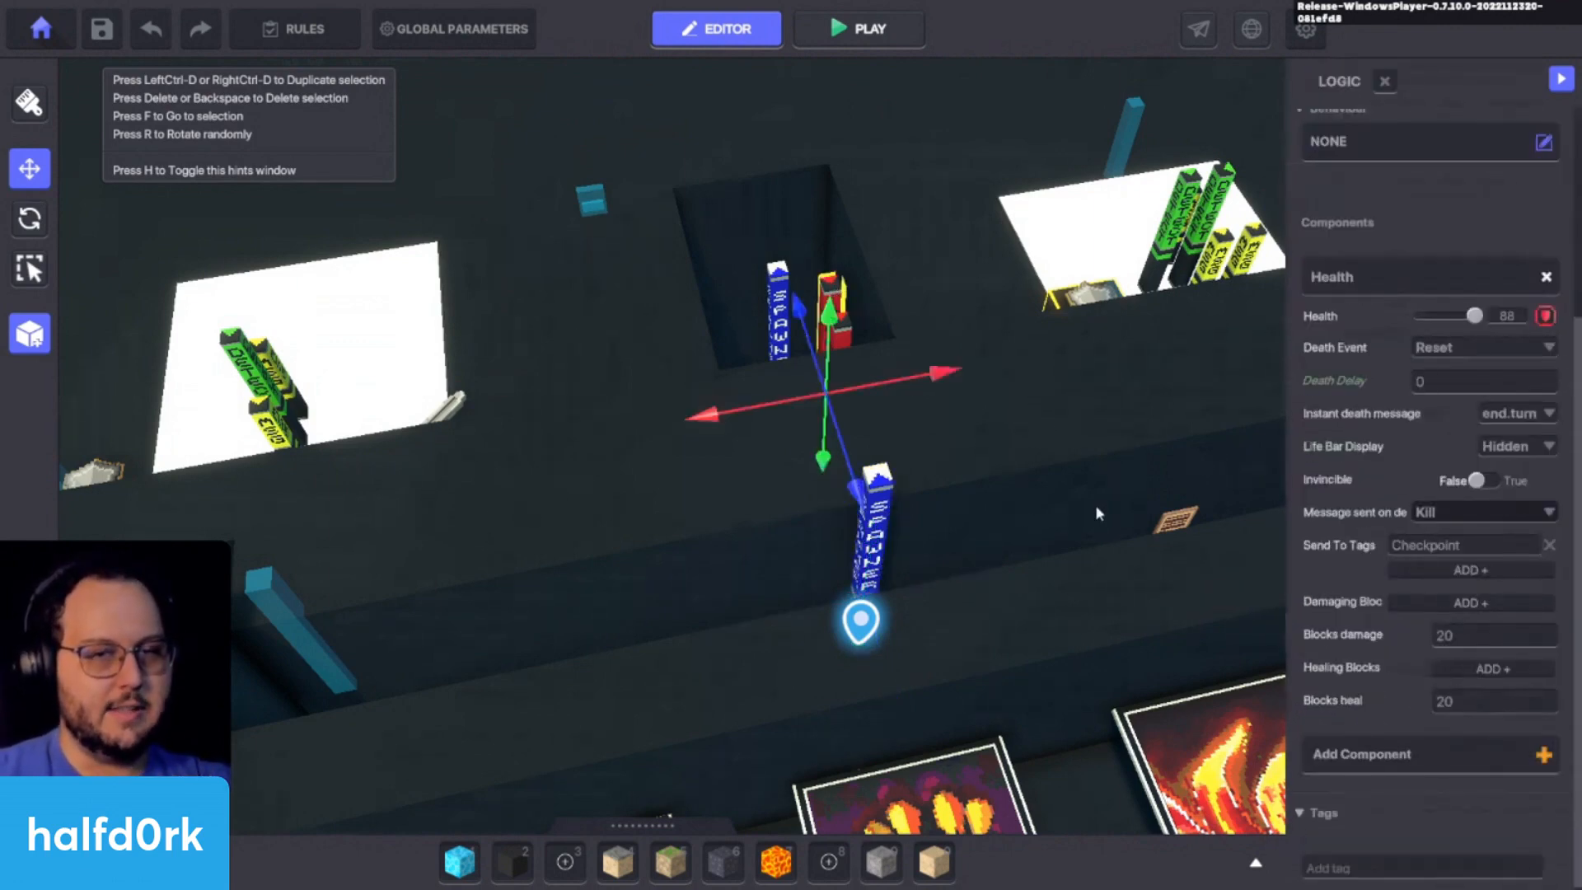
left_click_drag(1299, 486, 1063, 480)
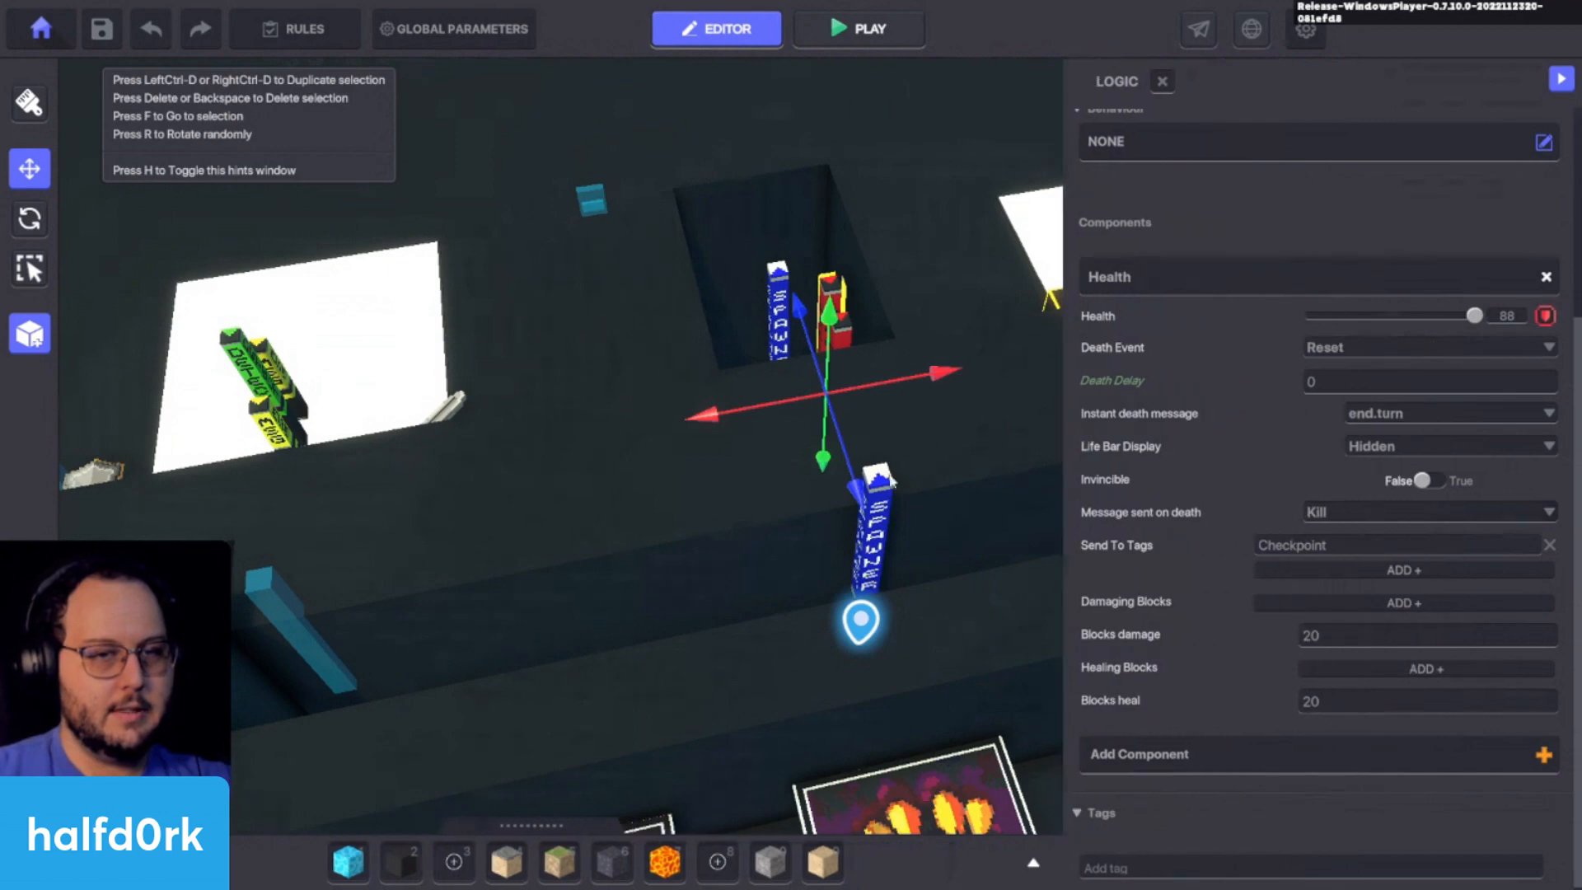
scroll(803, 449, "up", 3)
scroll(804, 448, "down", 5)
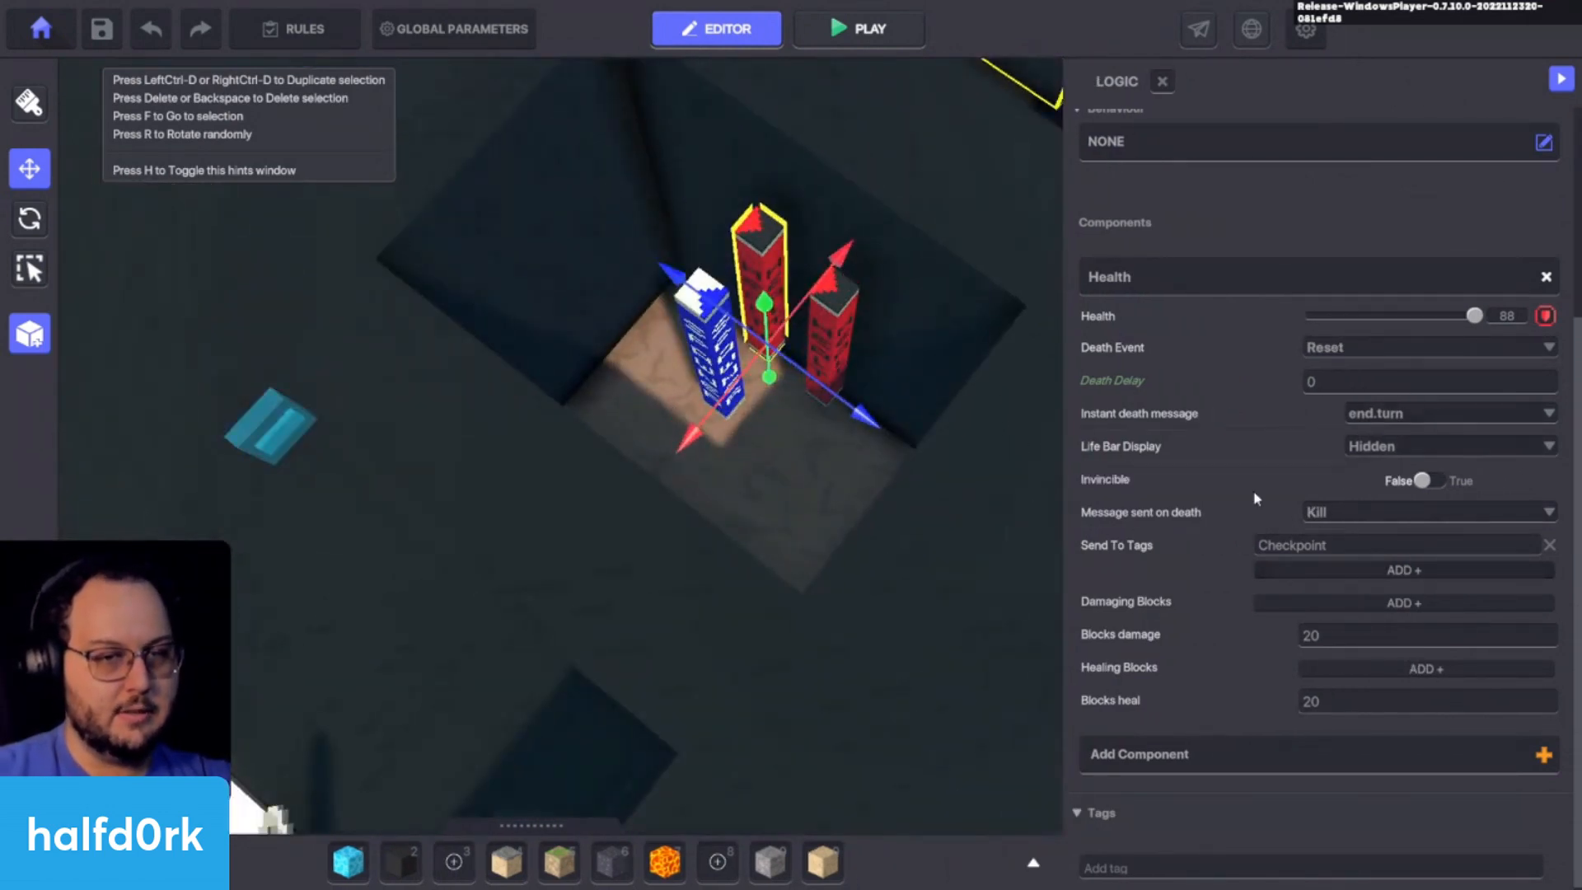
key("Escape")
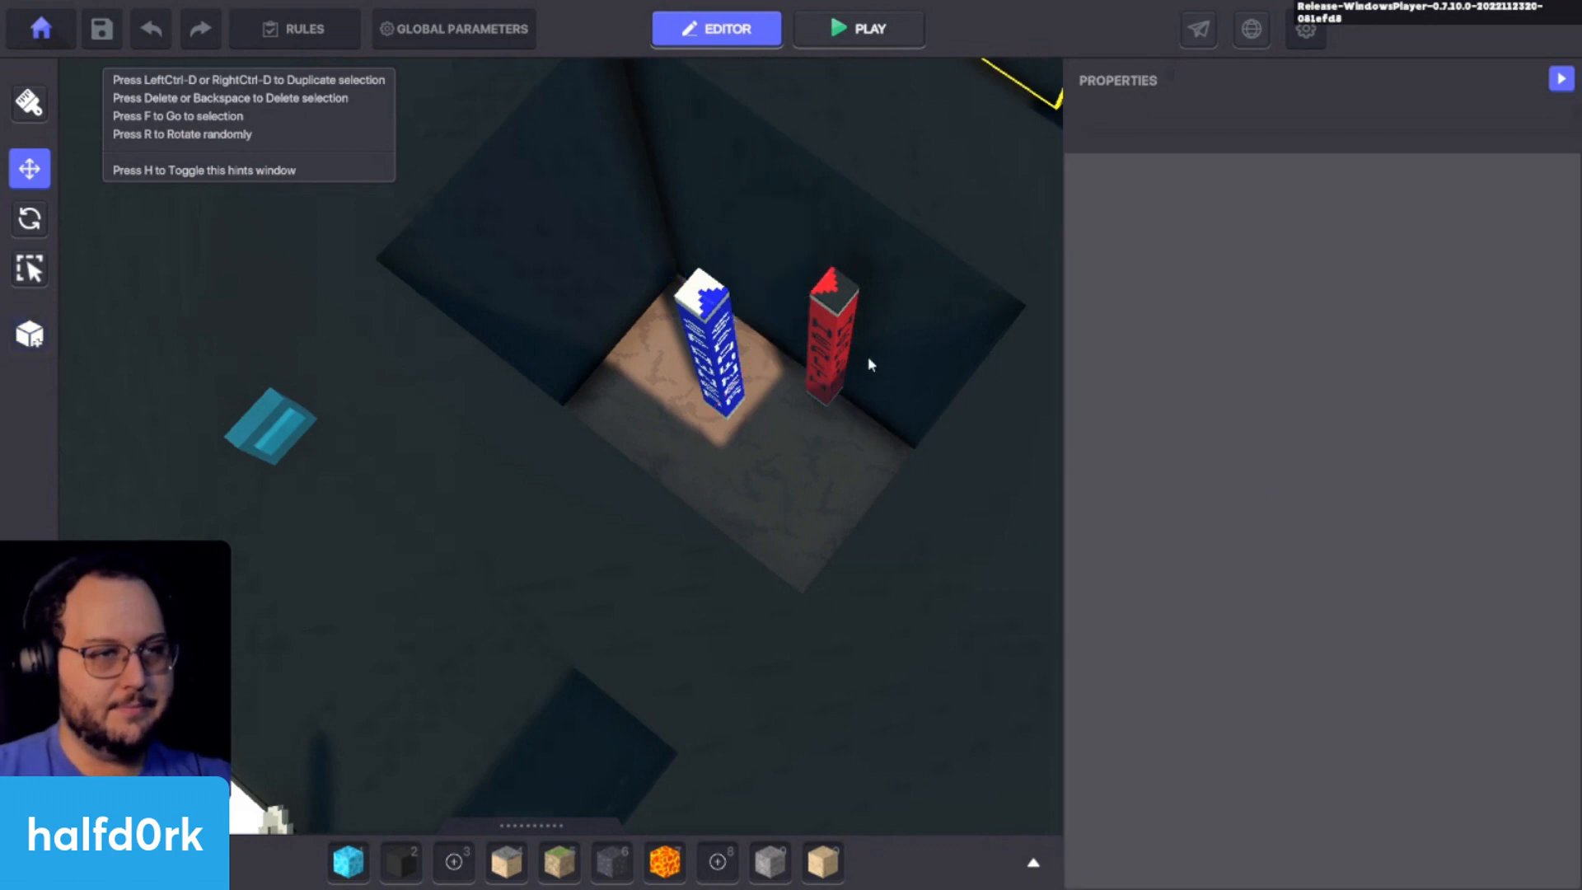
Step: Inspect the logic of the remaining red Health lamp in the pit and delete it
left_click(835, 363)
scroll(1340, 644, "down", 5)
left_click(1329, 504)
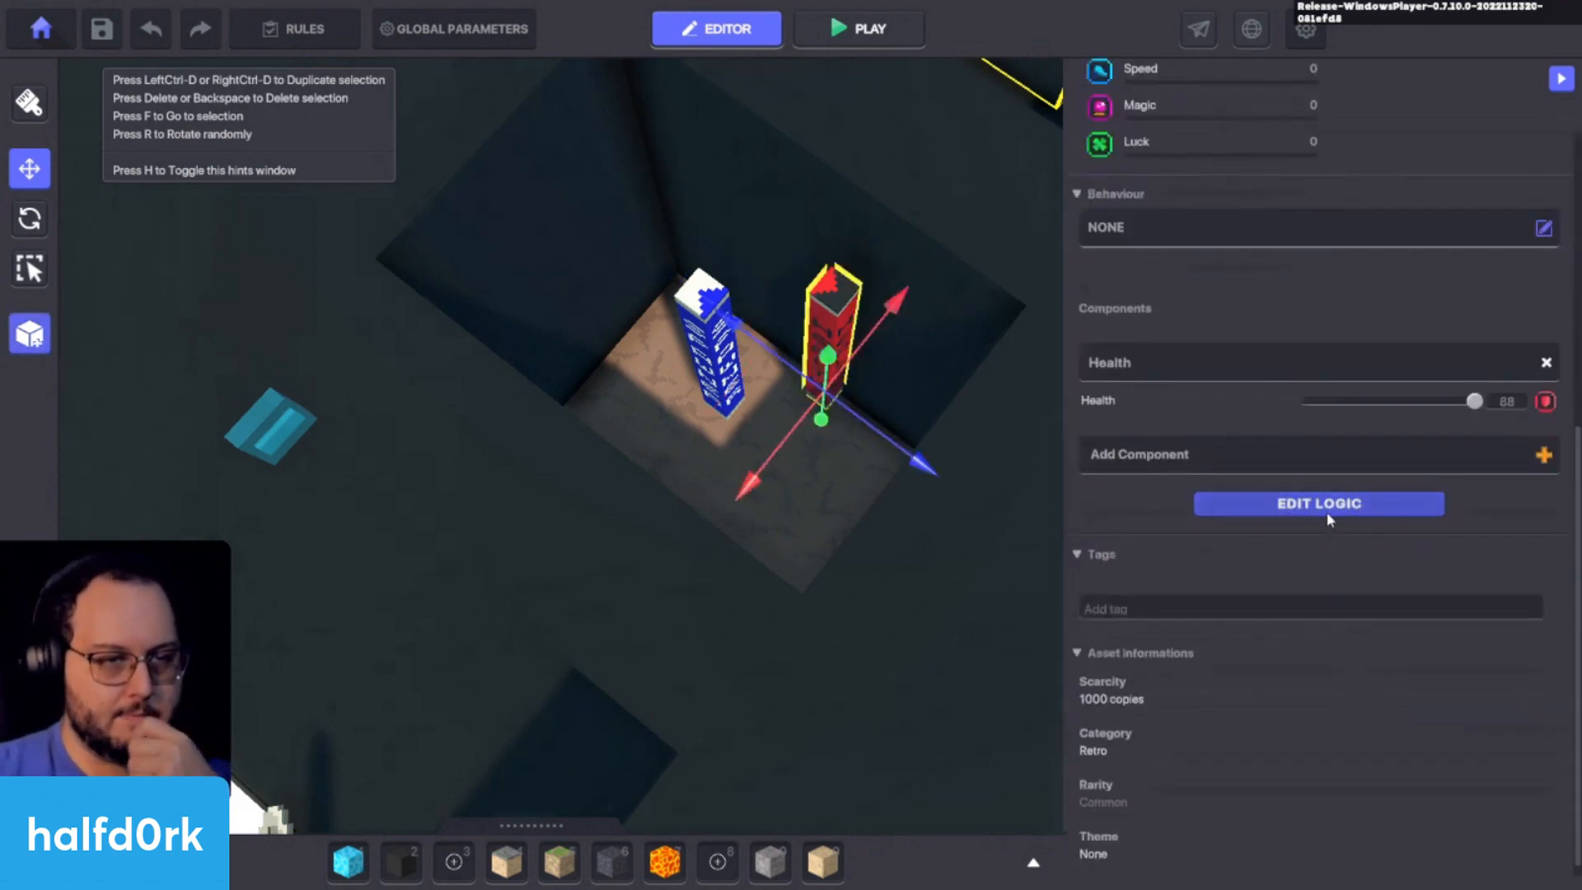
scroll(1270, 549, "down", 3)
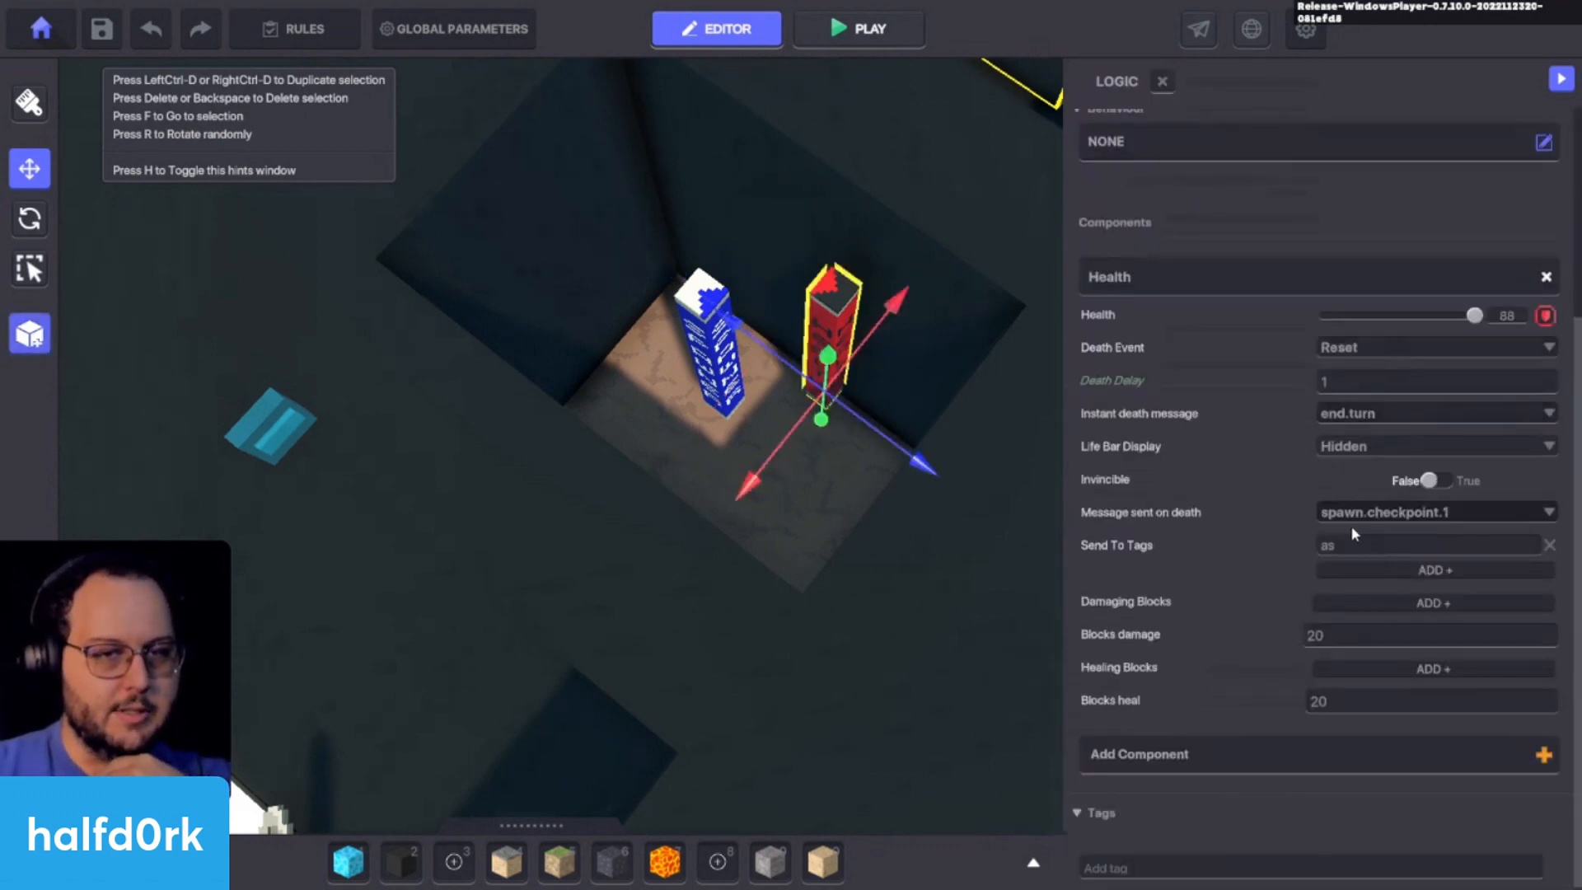
key("Delete")
Step: Move the stand-alone !Lamp Health from beyond the white card areas into the pit beside the blue spawner
scroll(597, 385, "down", 5)
right_click_drag(597, 385, 608, 422)
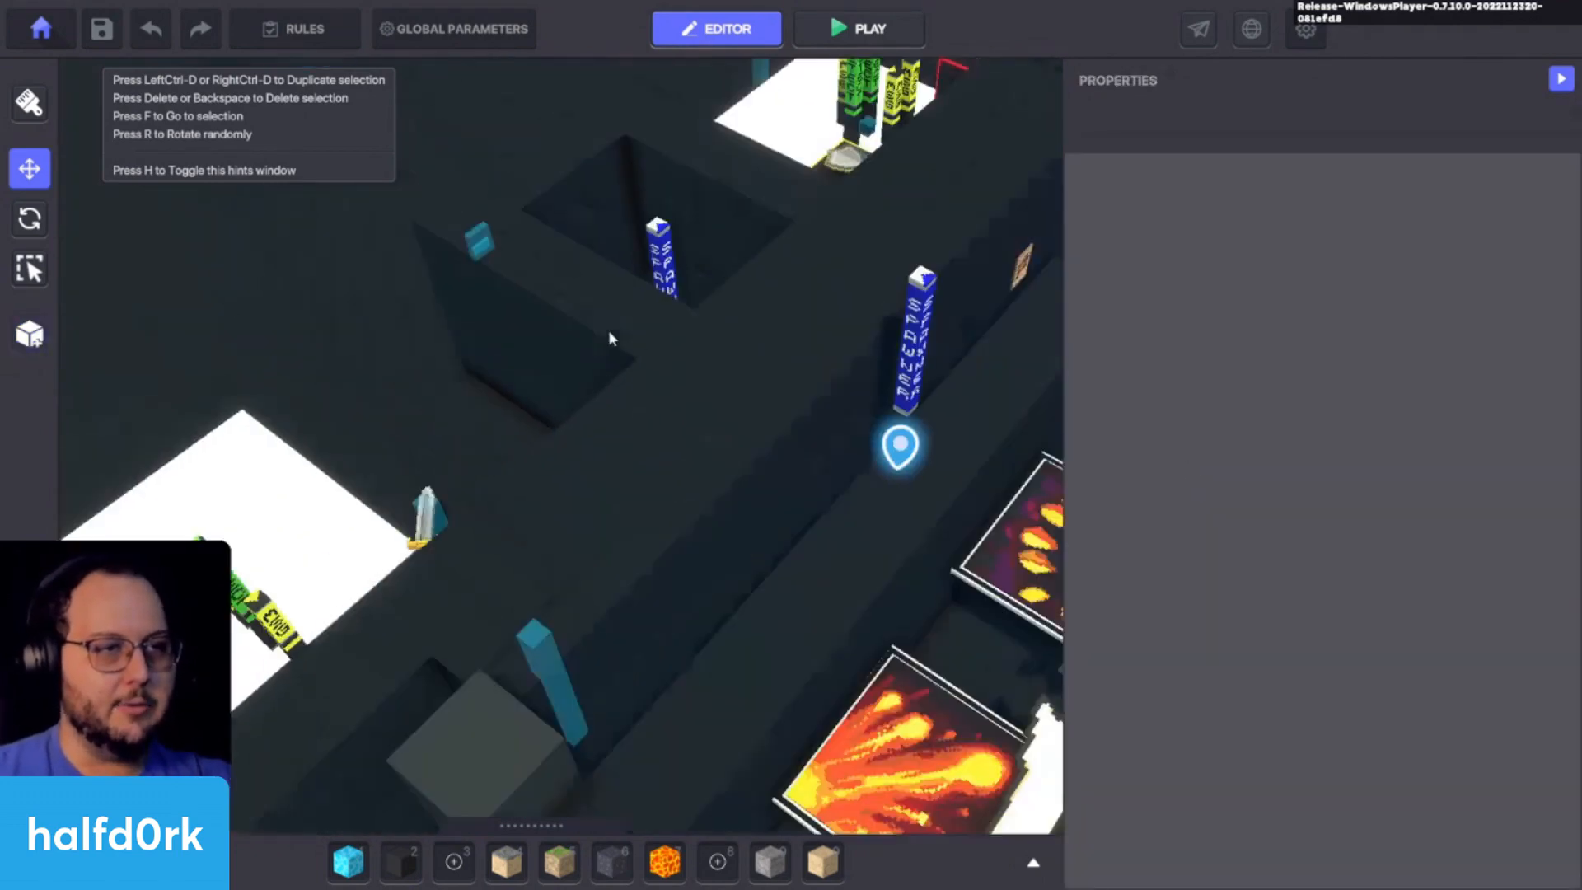
left_click(994, 241)
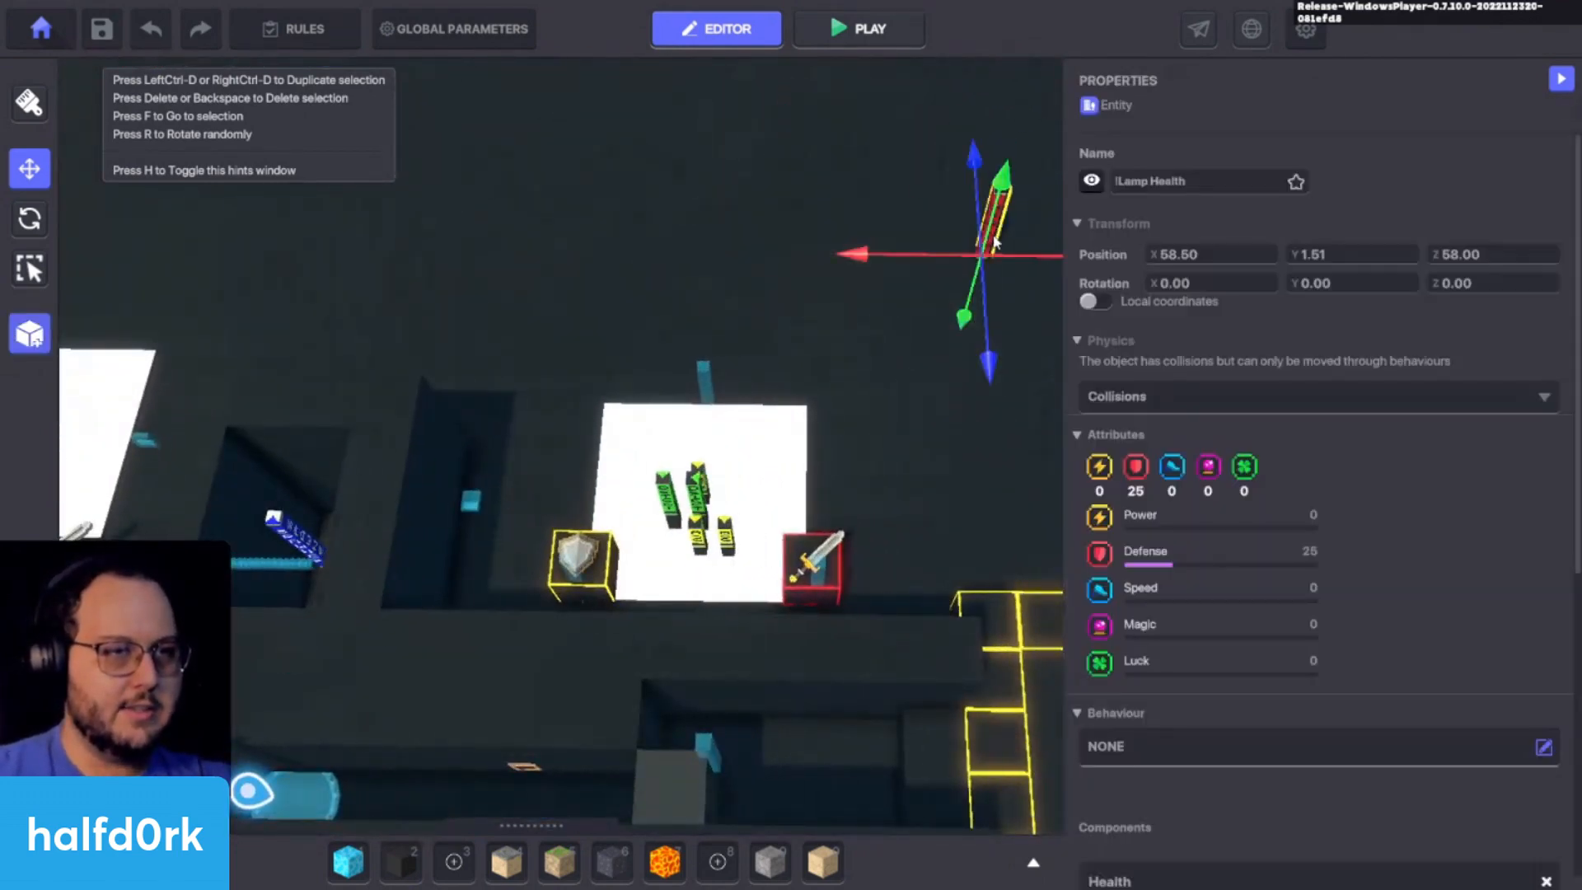
left_click_drag(994, 241, 1012, 274)
left_click_drag(1012, 274, 919, 337)
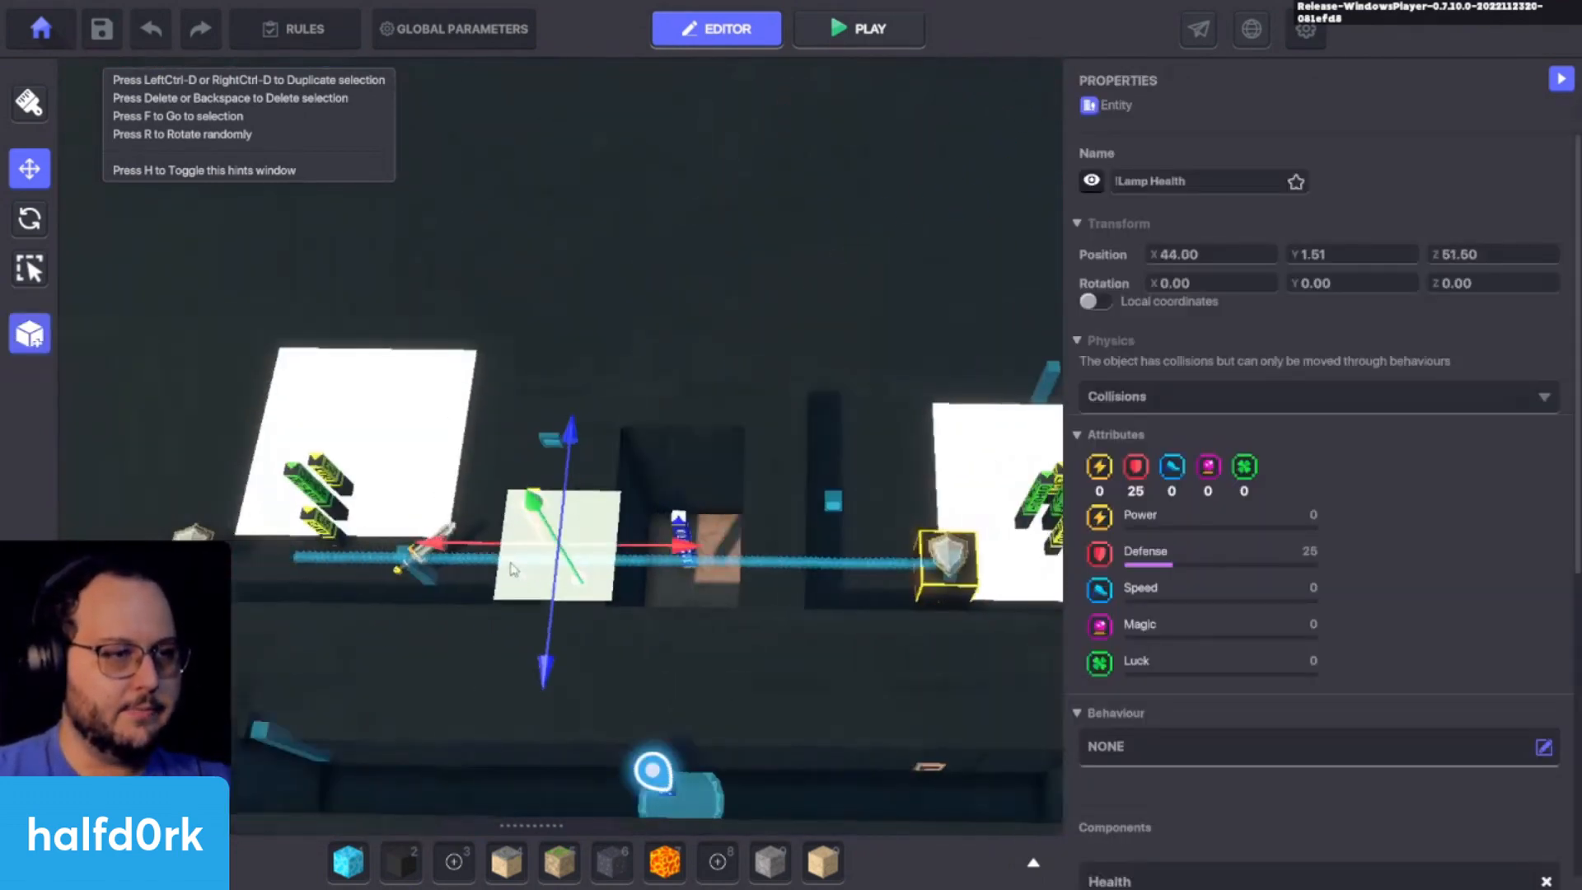
left_click_drag(605, 564, 698, 597)
key("f")
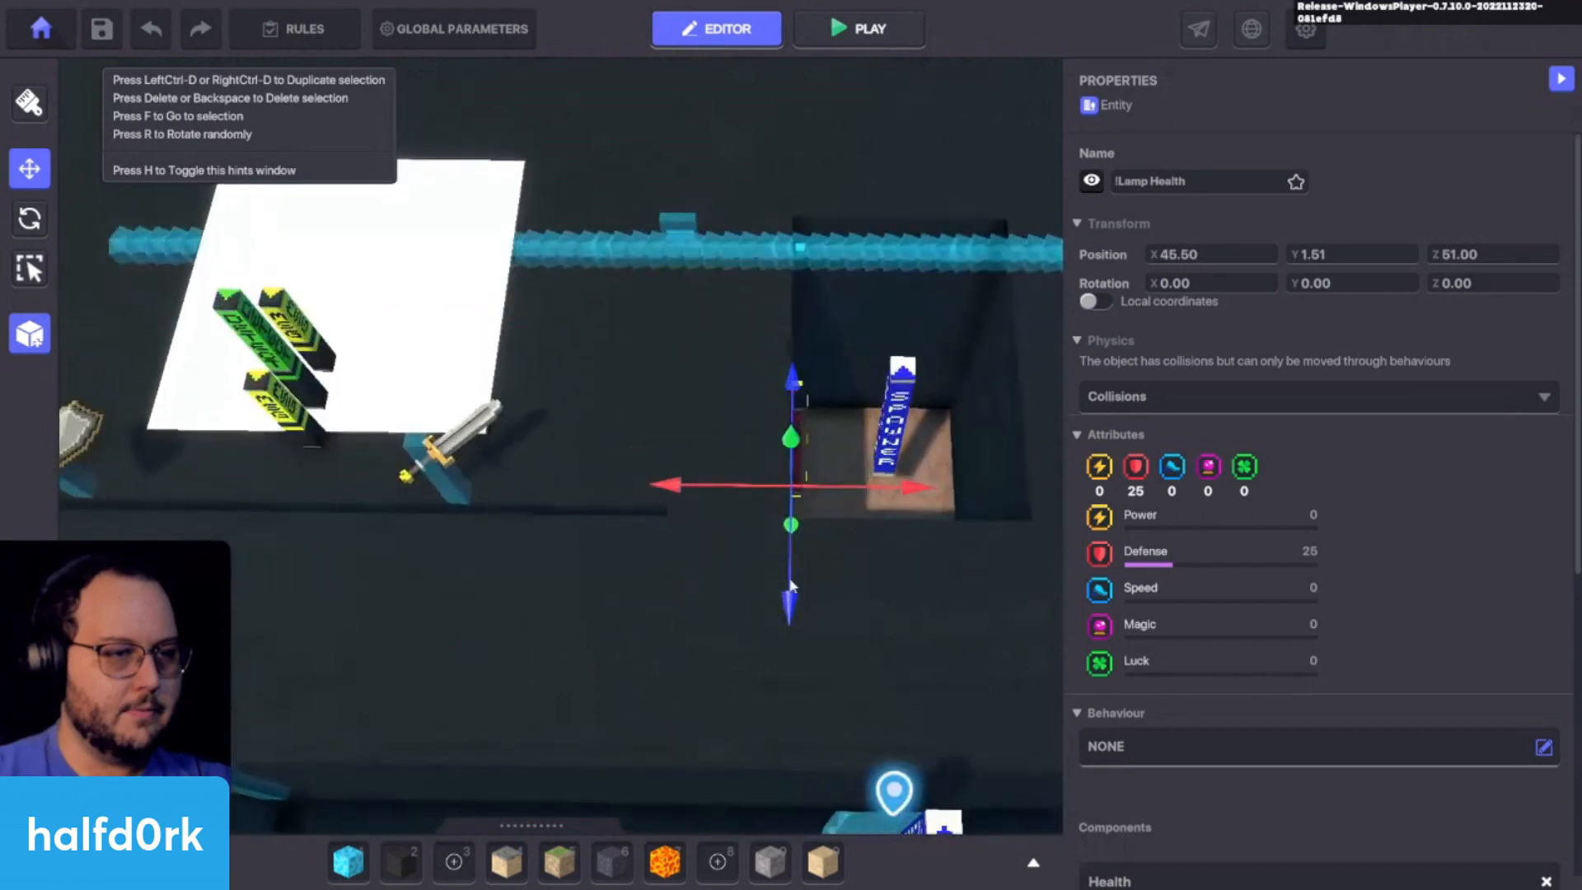
mouse_move(808, 488)
left_mouse_down()
mouse_move(945, 499)
mouse_move(895, 497)
left_mouse_up()
Step: Review the moved Health lamp's death event, instant death message, message sent on death and target tag
scroll(1274, 554, "down", 3)
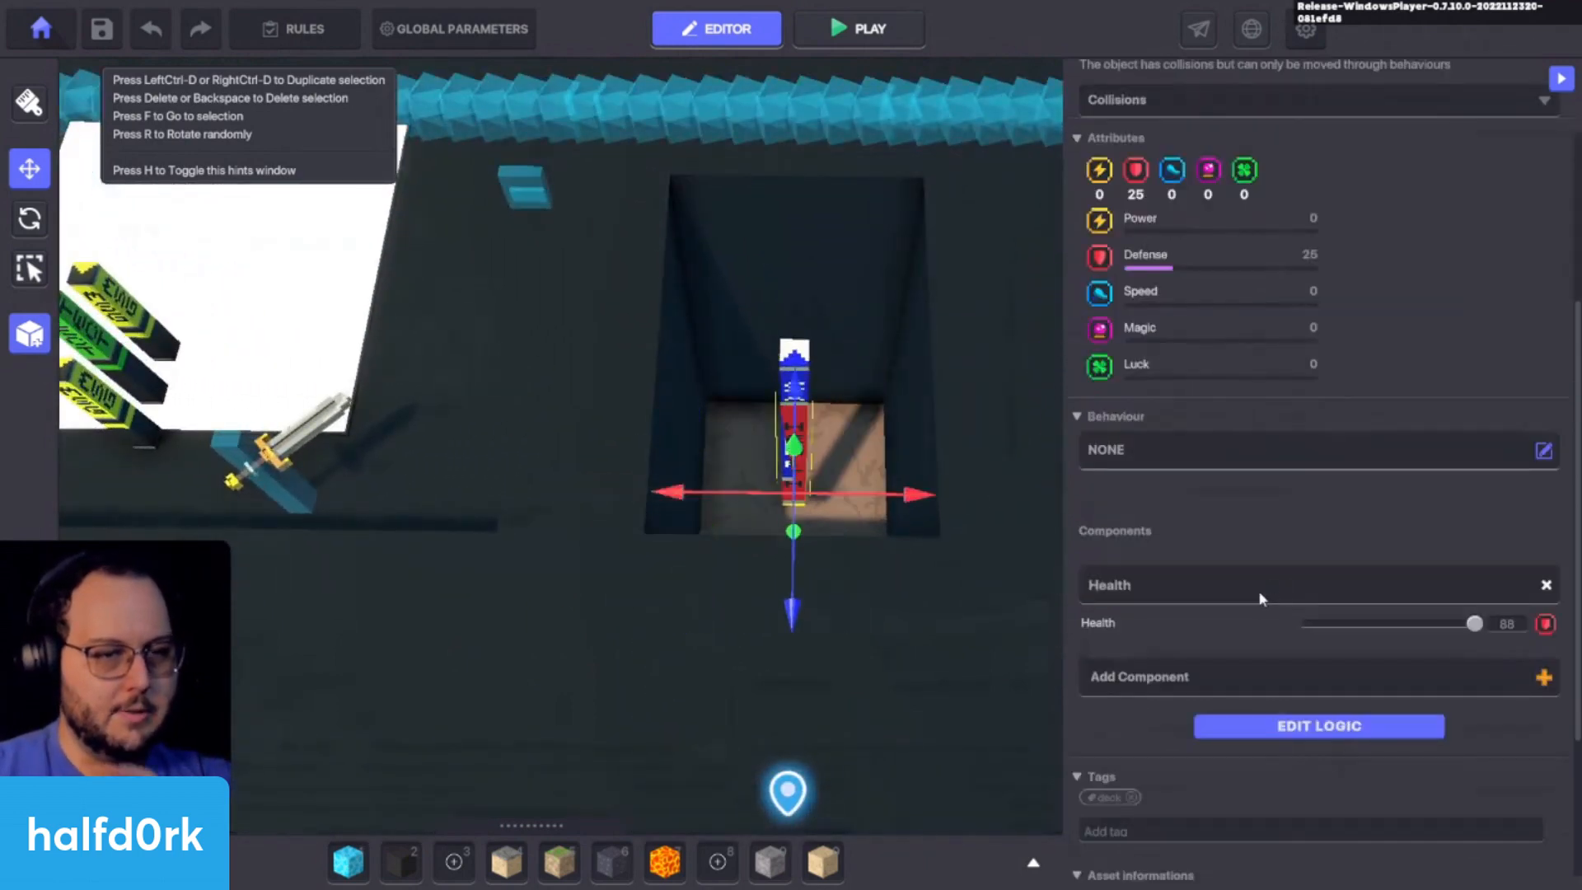
left_click(1279, 729)
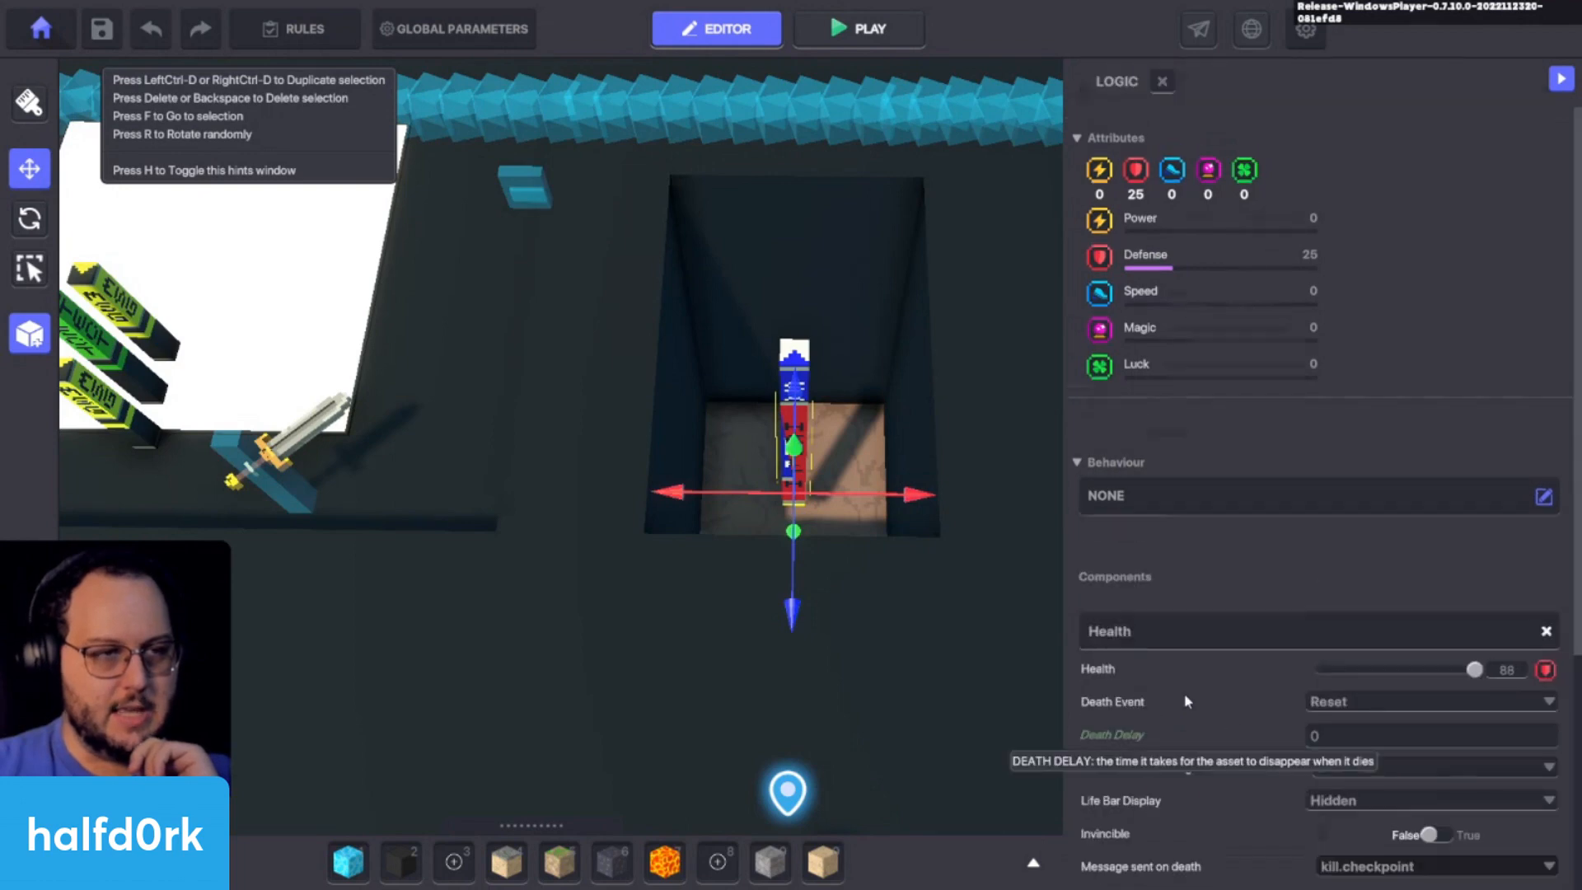
right_click_drag(830, 521, 1014, 481)
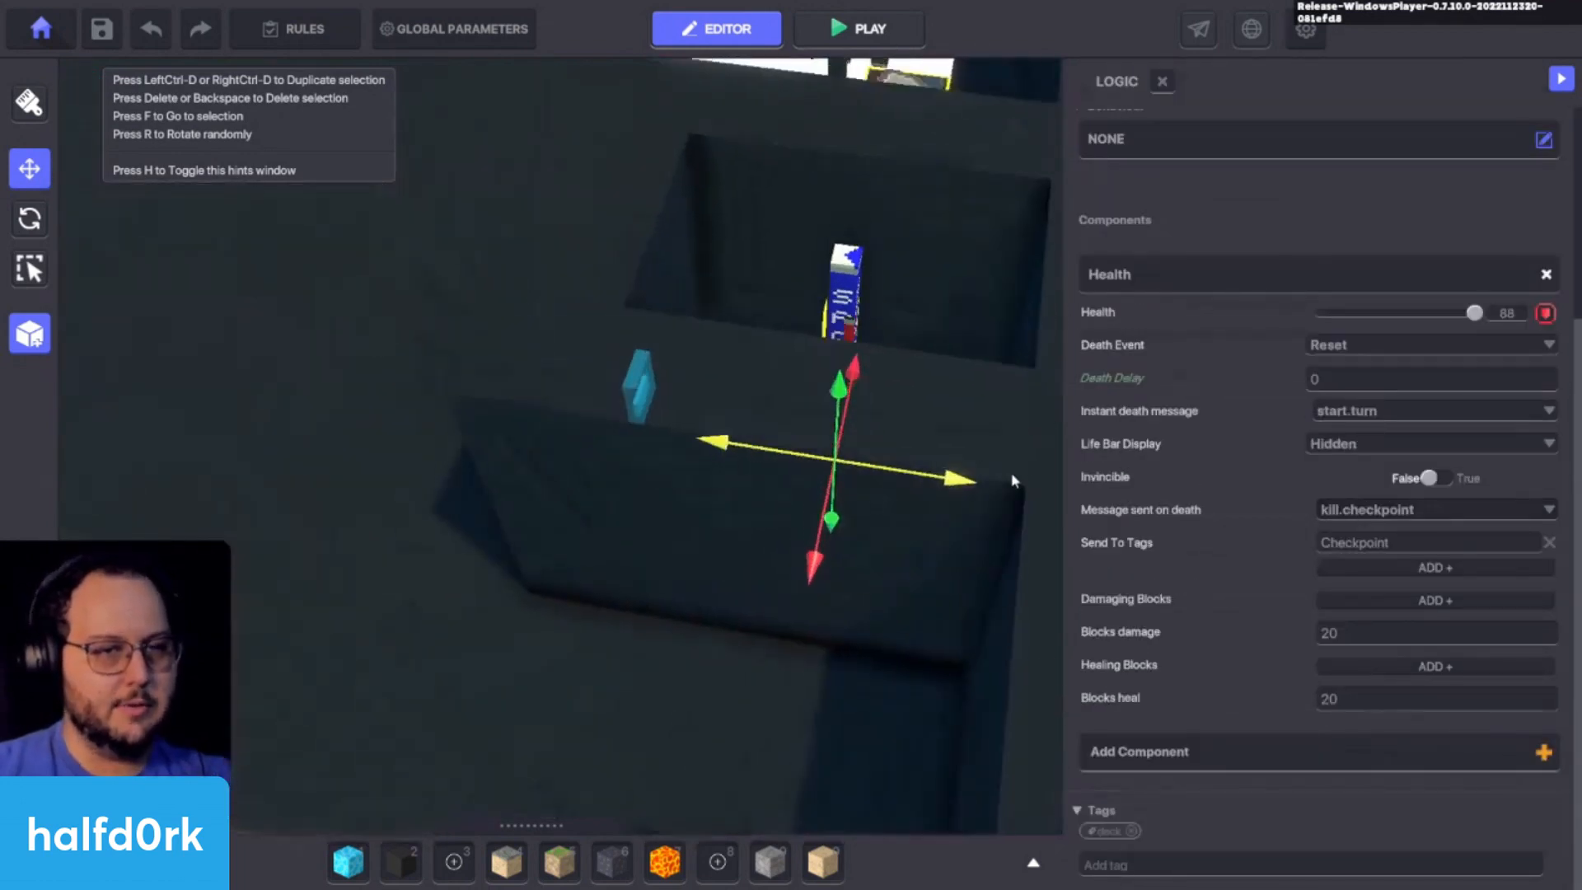
scroll(1008, 490, "up", 3)
middle_click_drag(1007, 492, 972, 708)
left_click_drag(901, 733, 1038, 744)
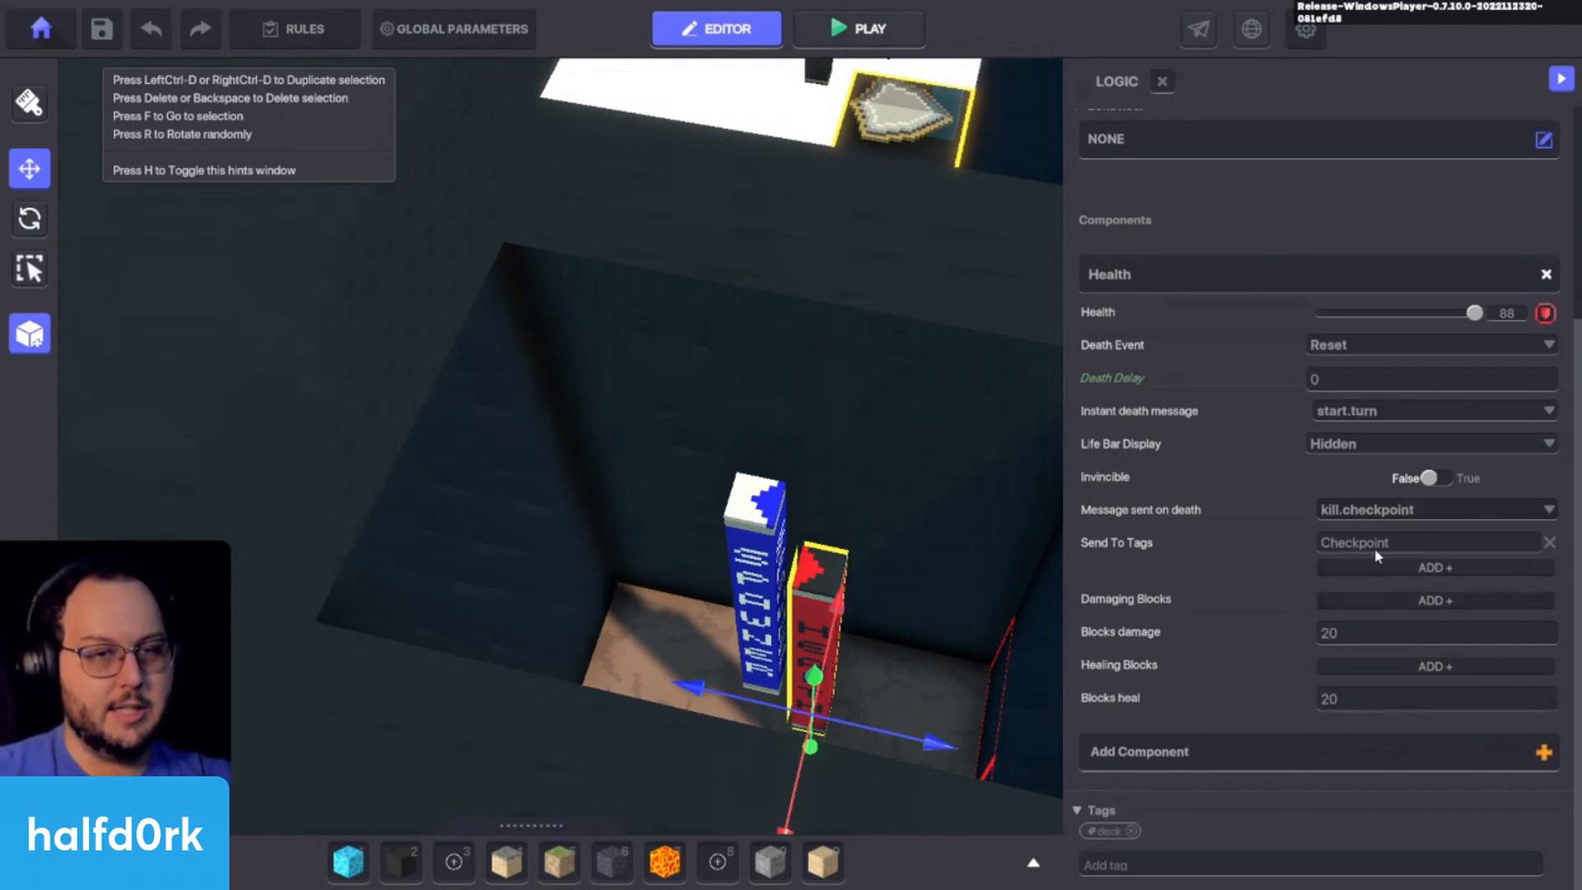
left_click(1390, 411)
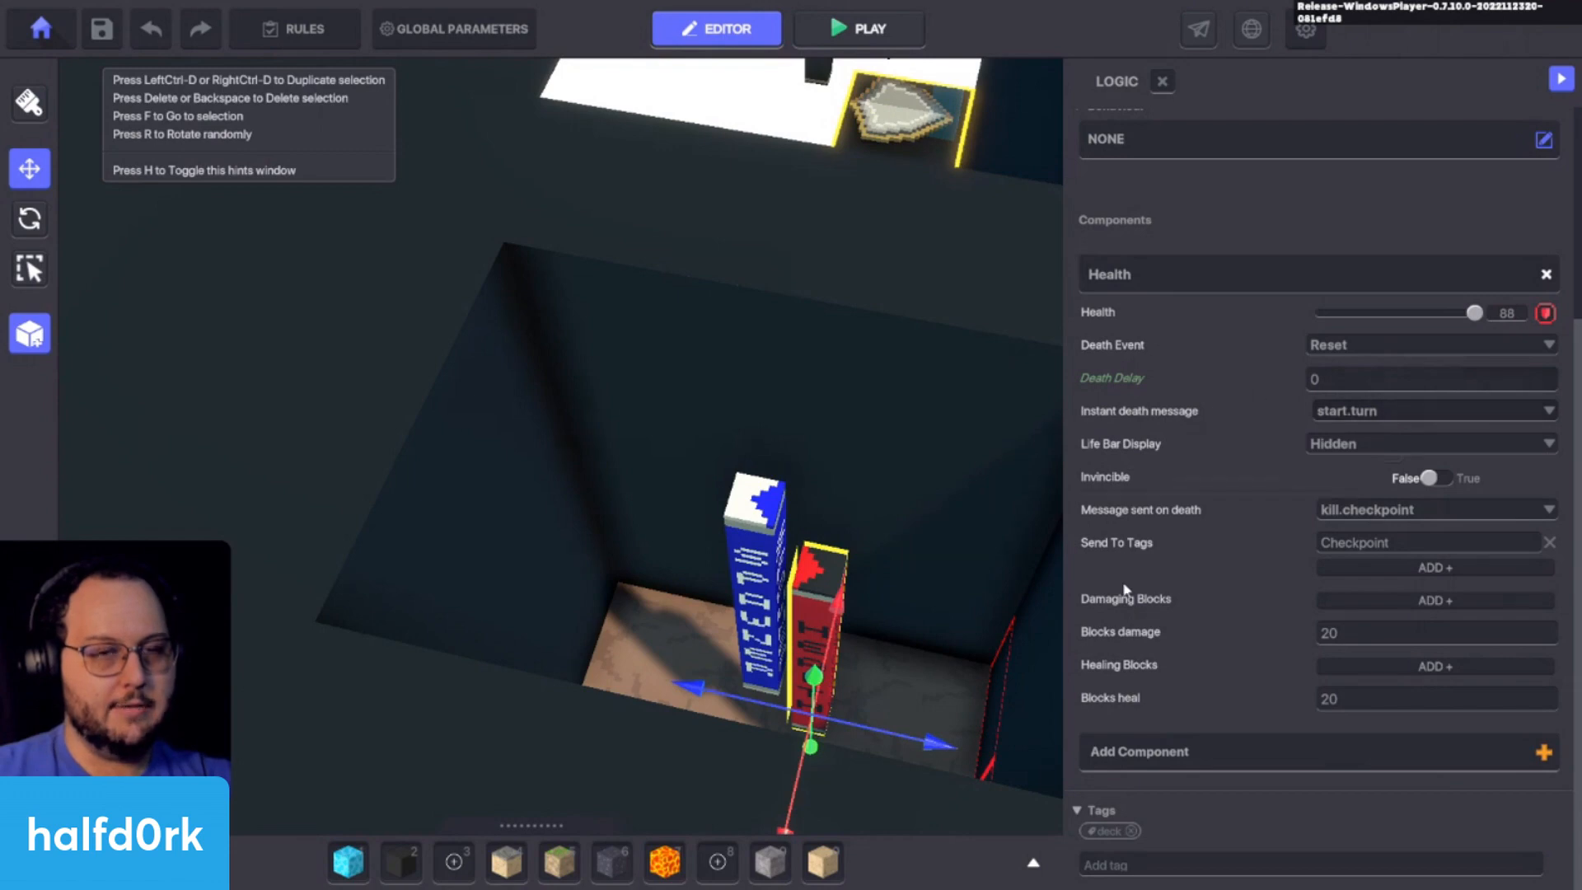
right_click_drag(1012, 551, 823, 593)
scroll(822, 593, "down", 5)
key("s")
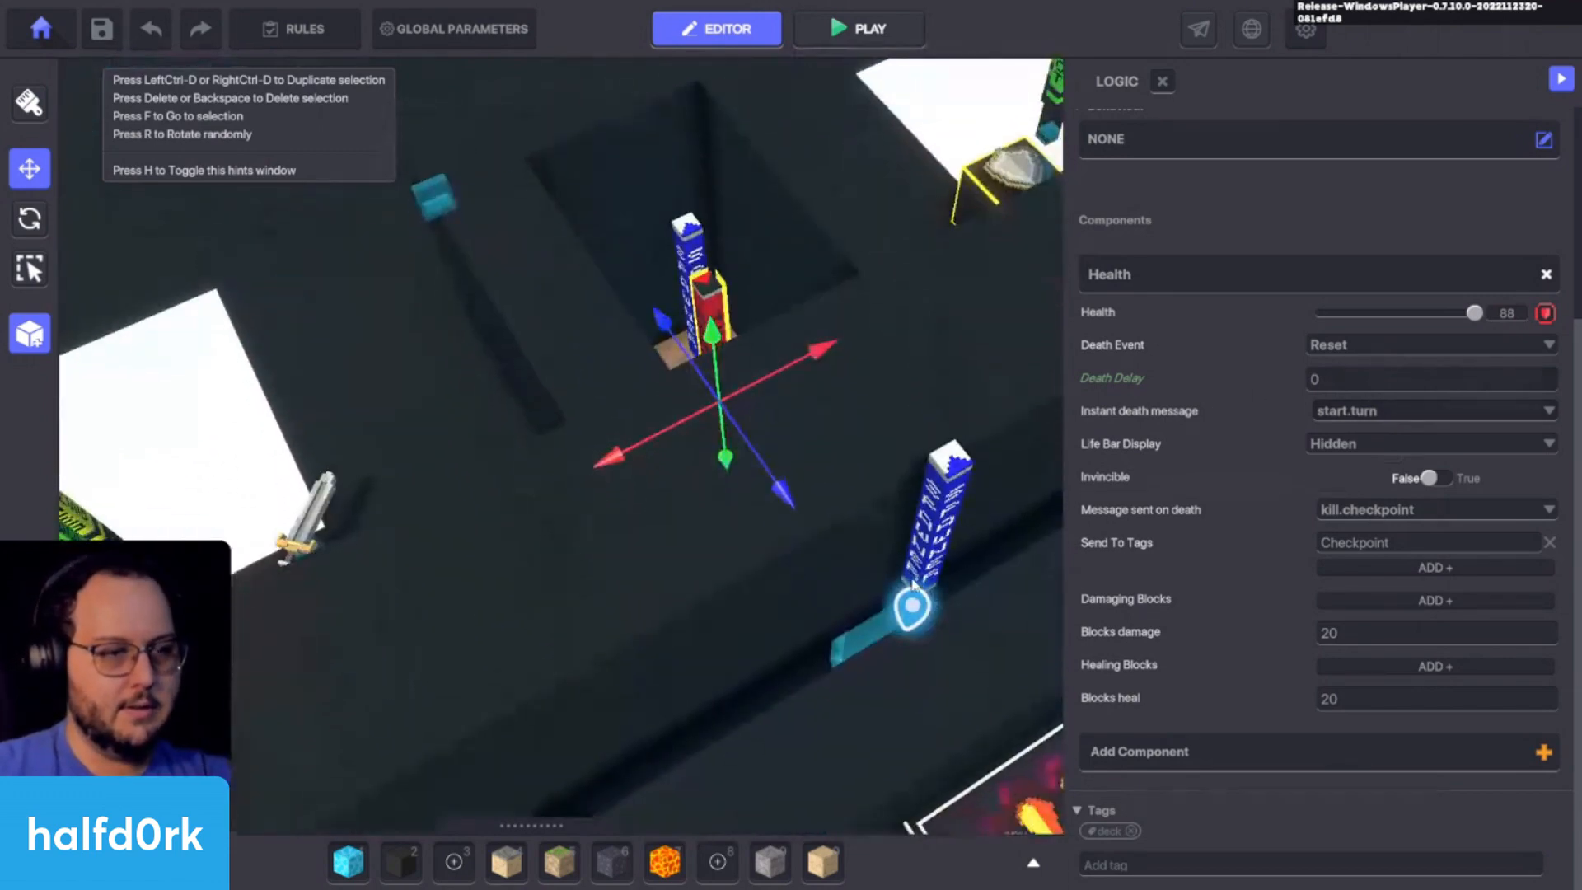
key("d")
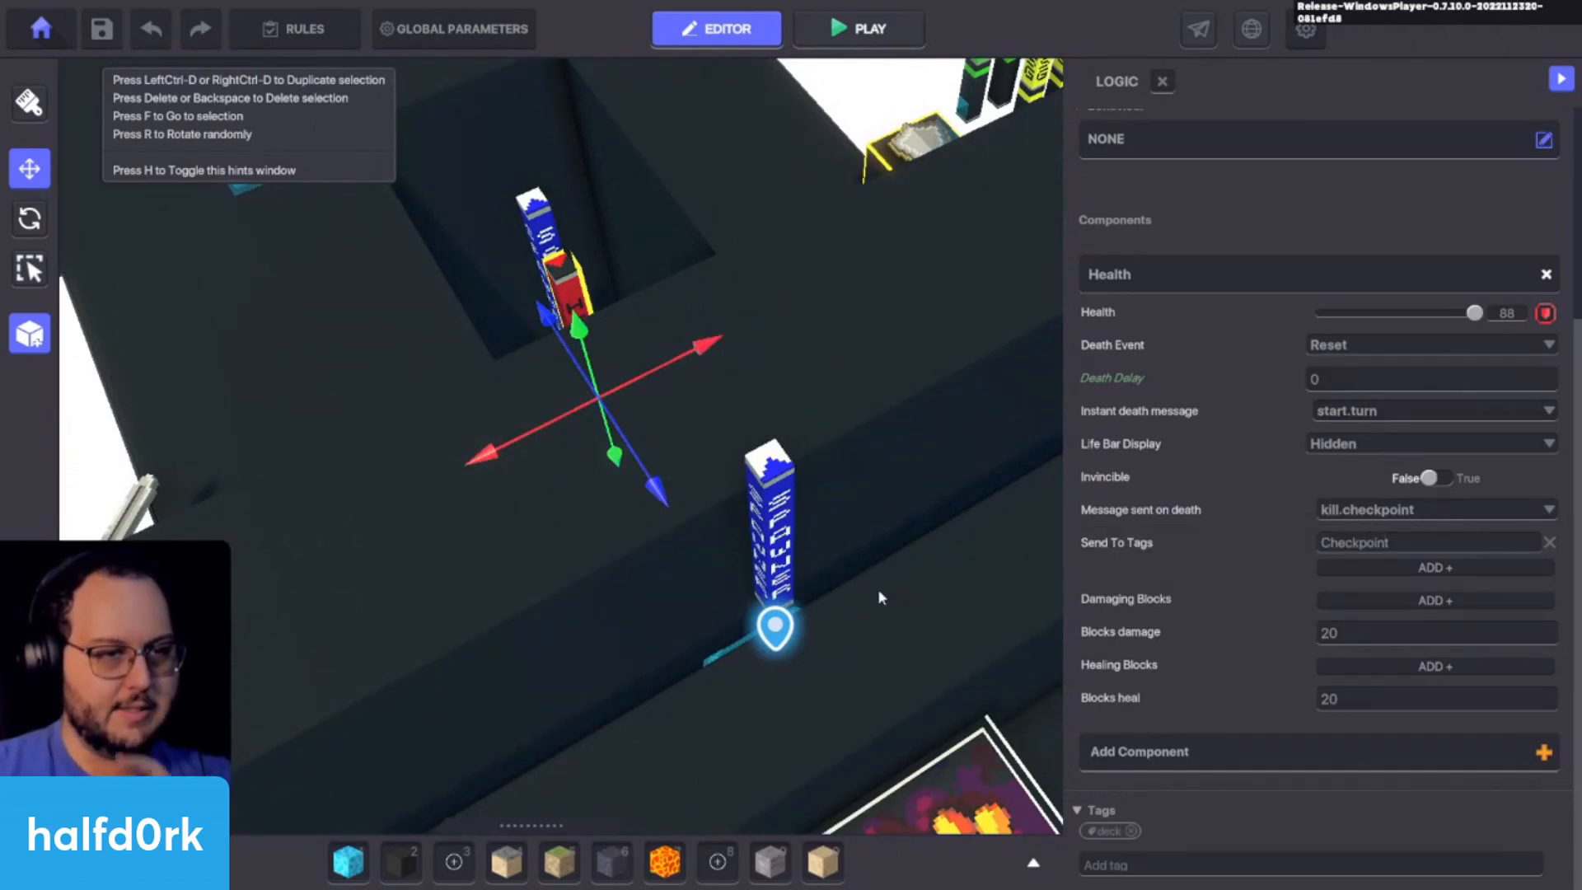
Step: Set start.turn as the required message of the Asset Spawner that spawns Checkpoint 2 in the trench
left_click(783, 507)
scroll(1337, 580, "down", 3)
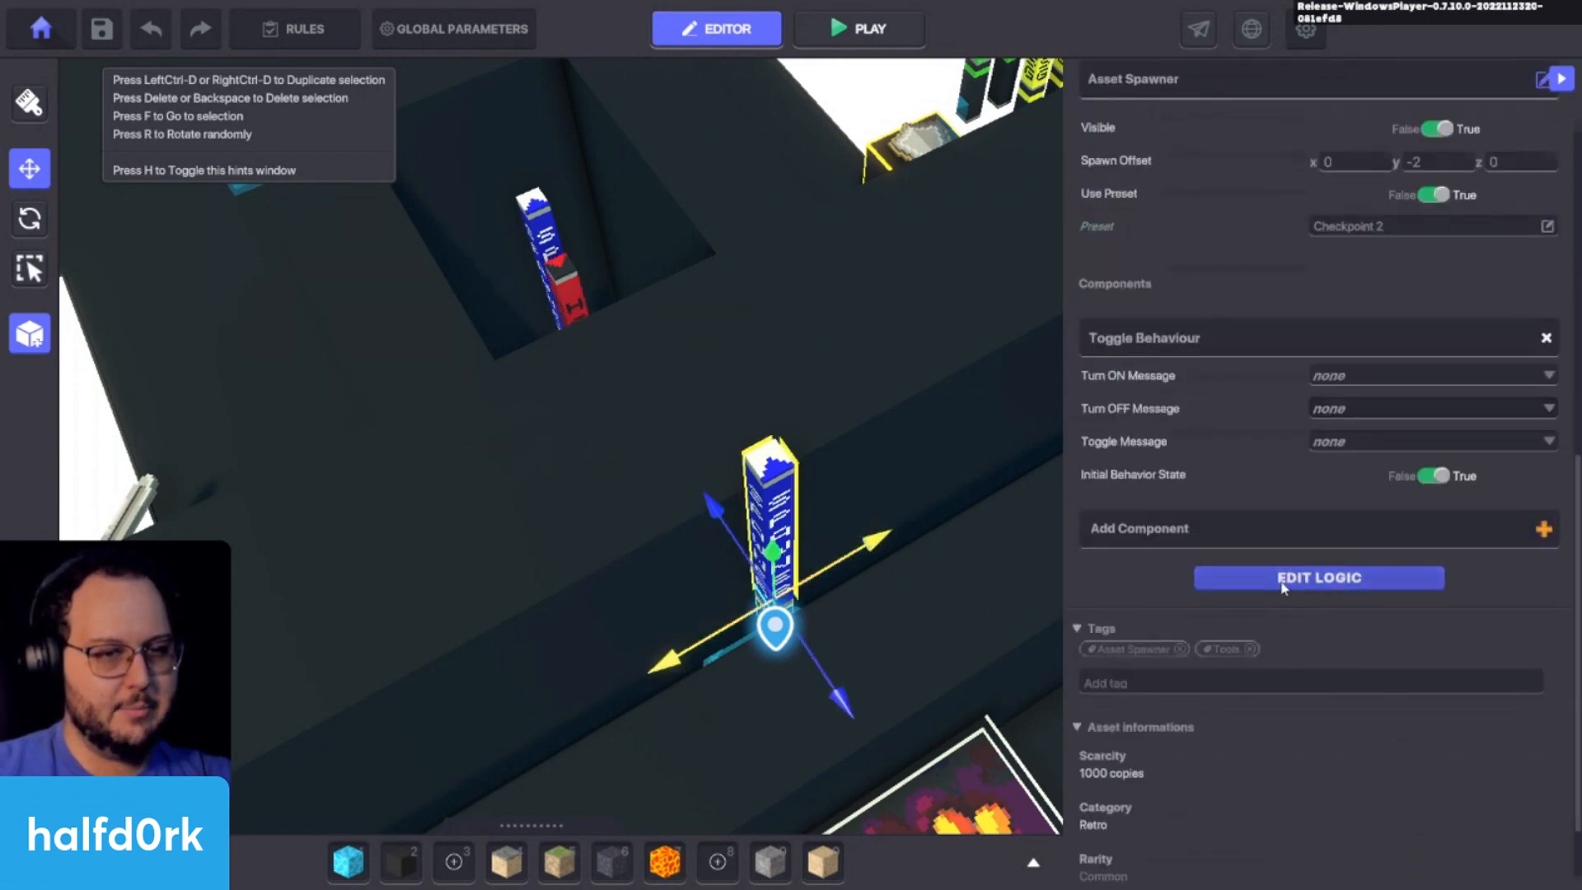
left_click(1281, 581)
left_click(1383, 617)
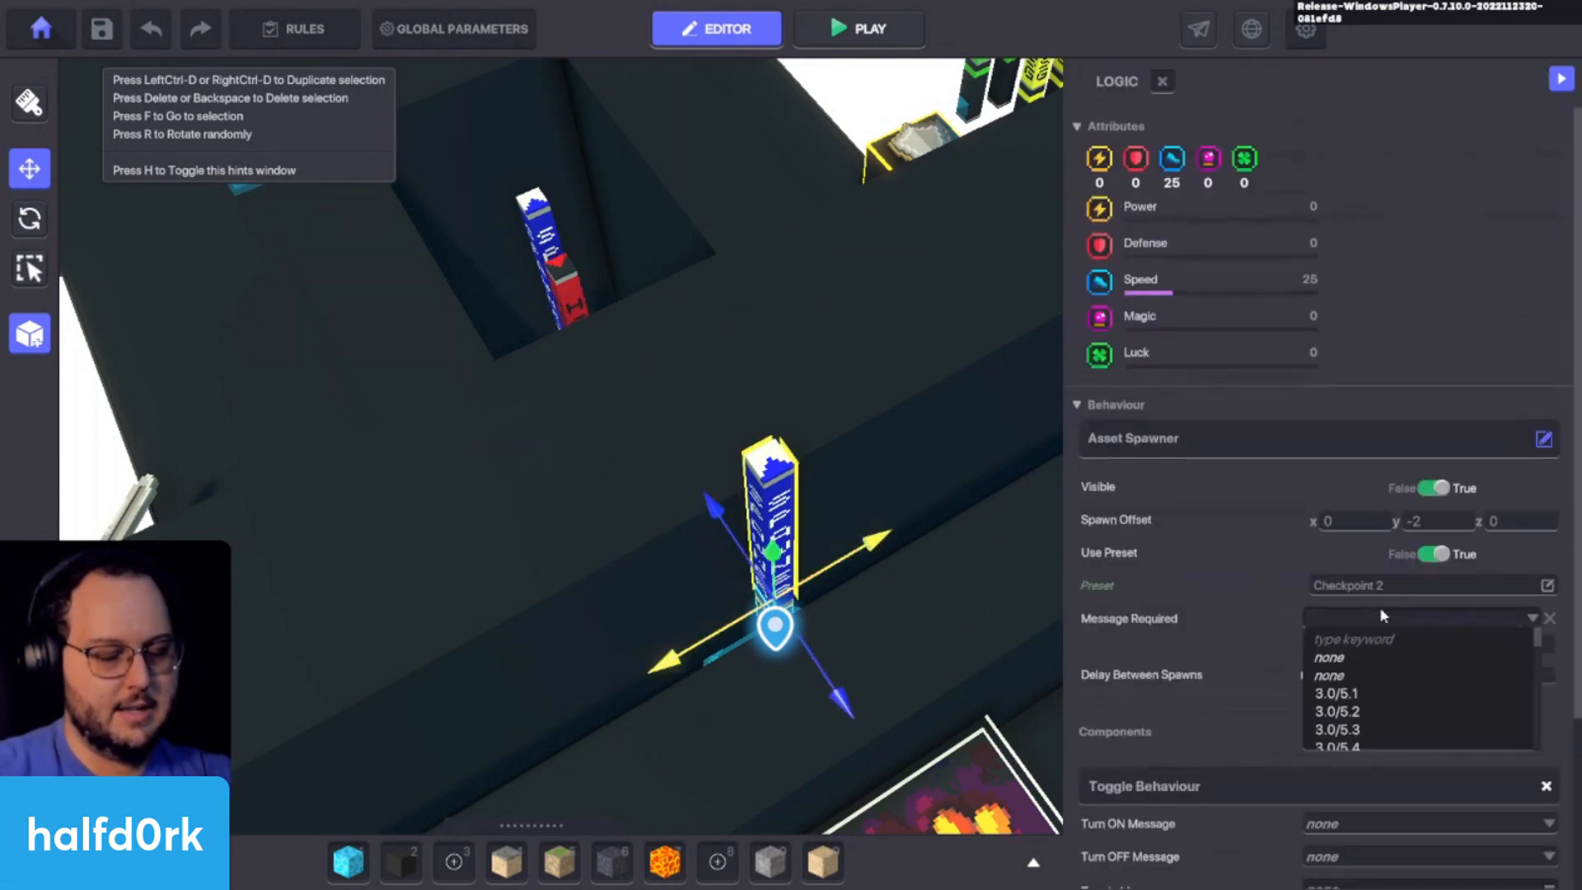
type("s")
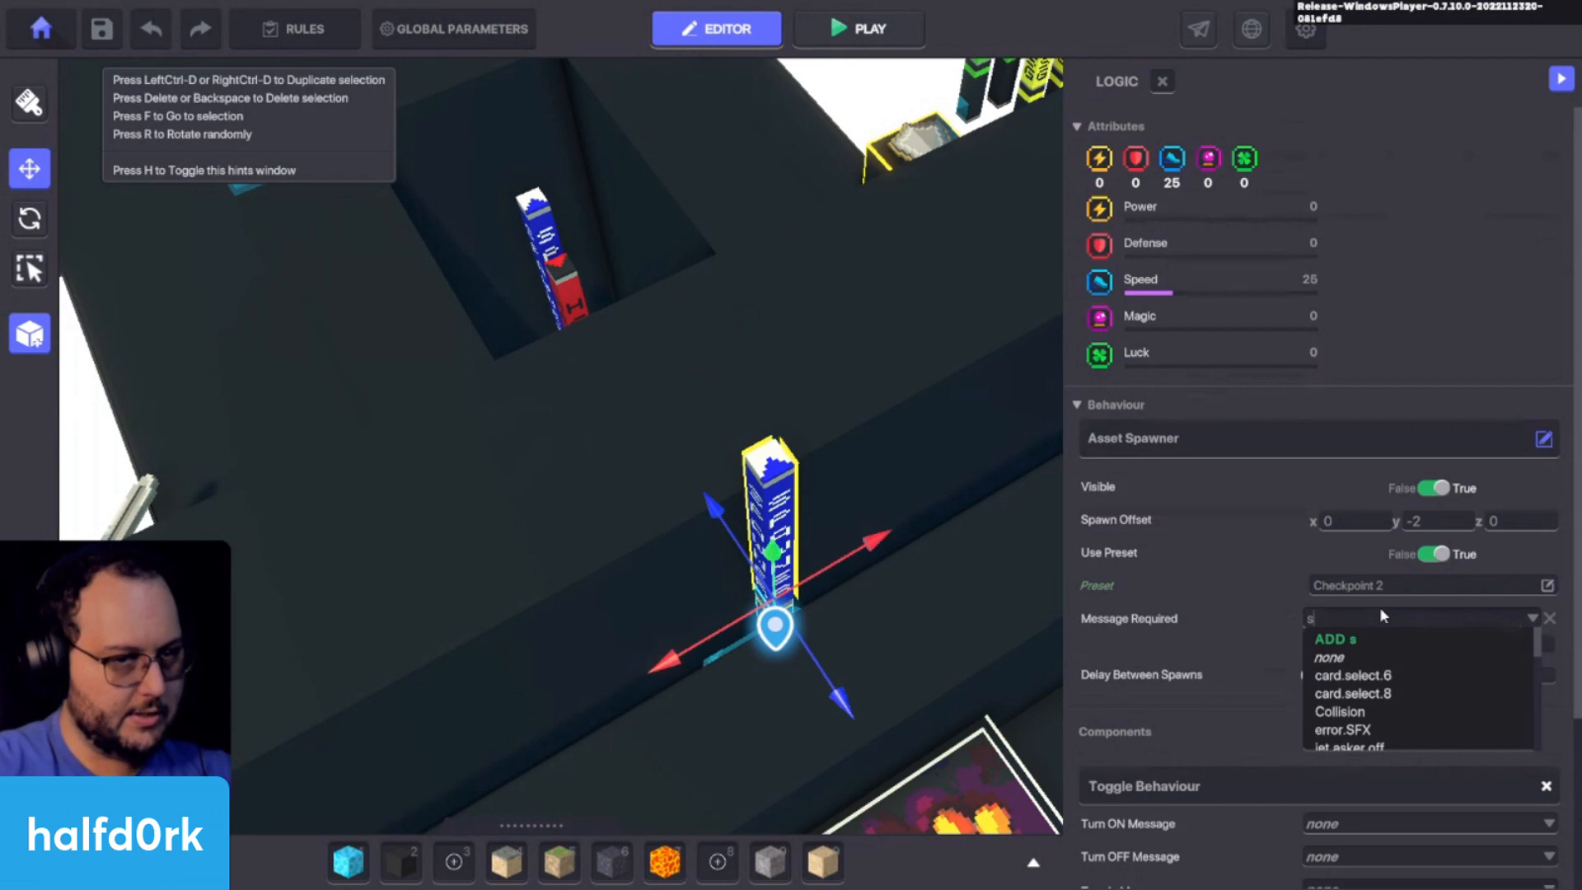
type("tart")
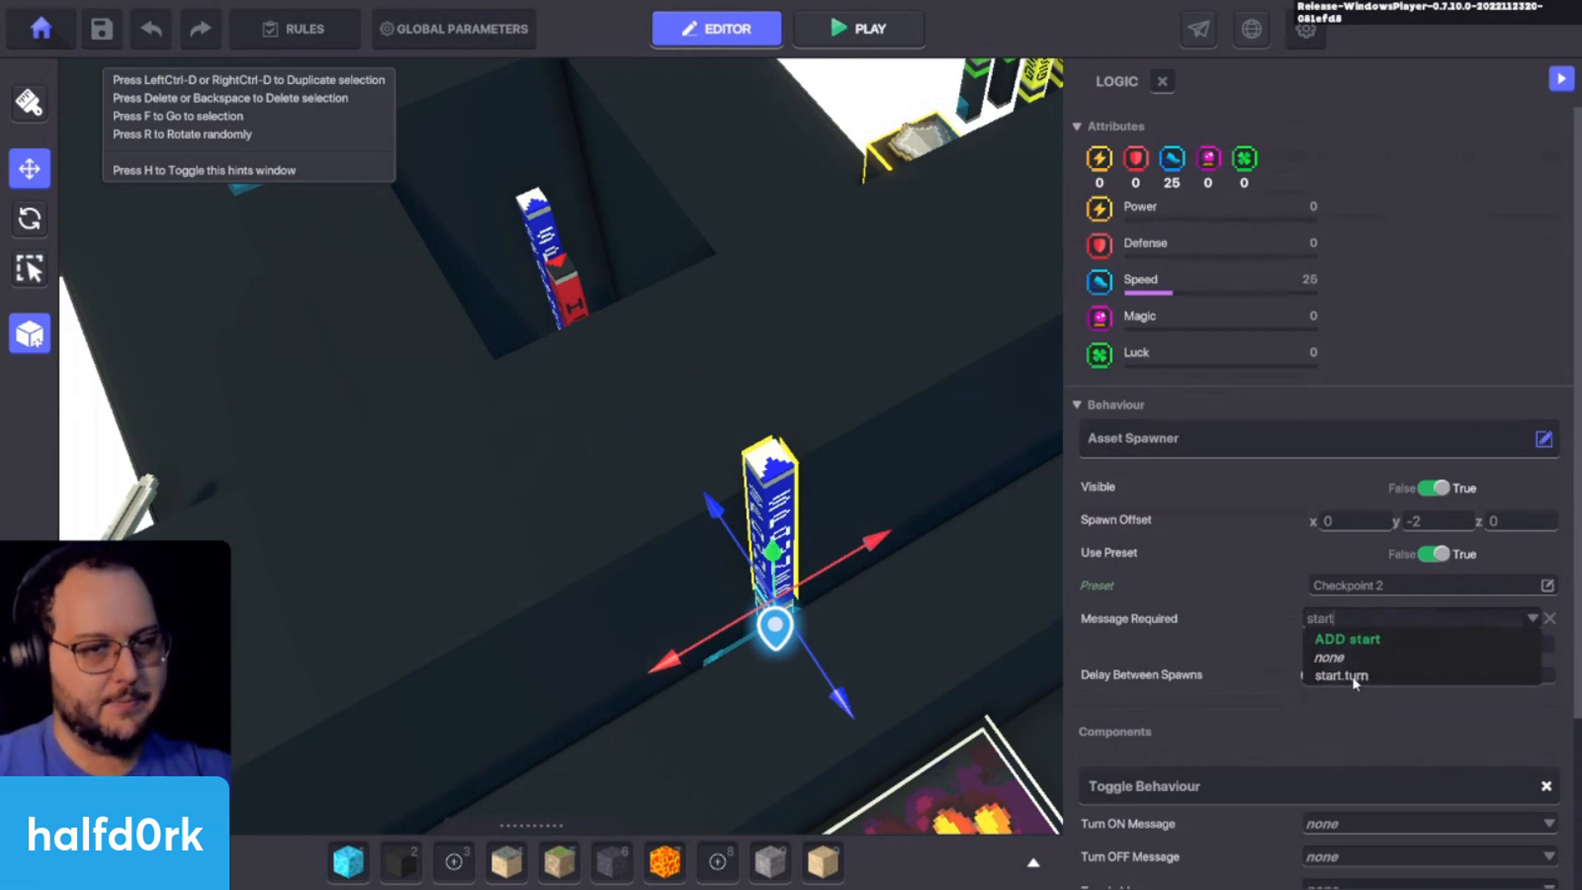
left_click(1351, 677)
Step: Playtest the level, choose Start Turn in the enemy's end-of-turn dialog, and return to the editor
key("p")
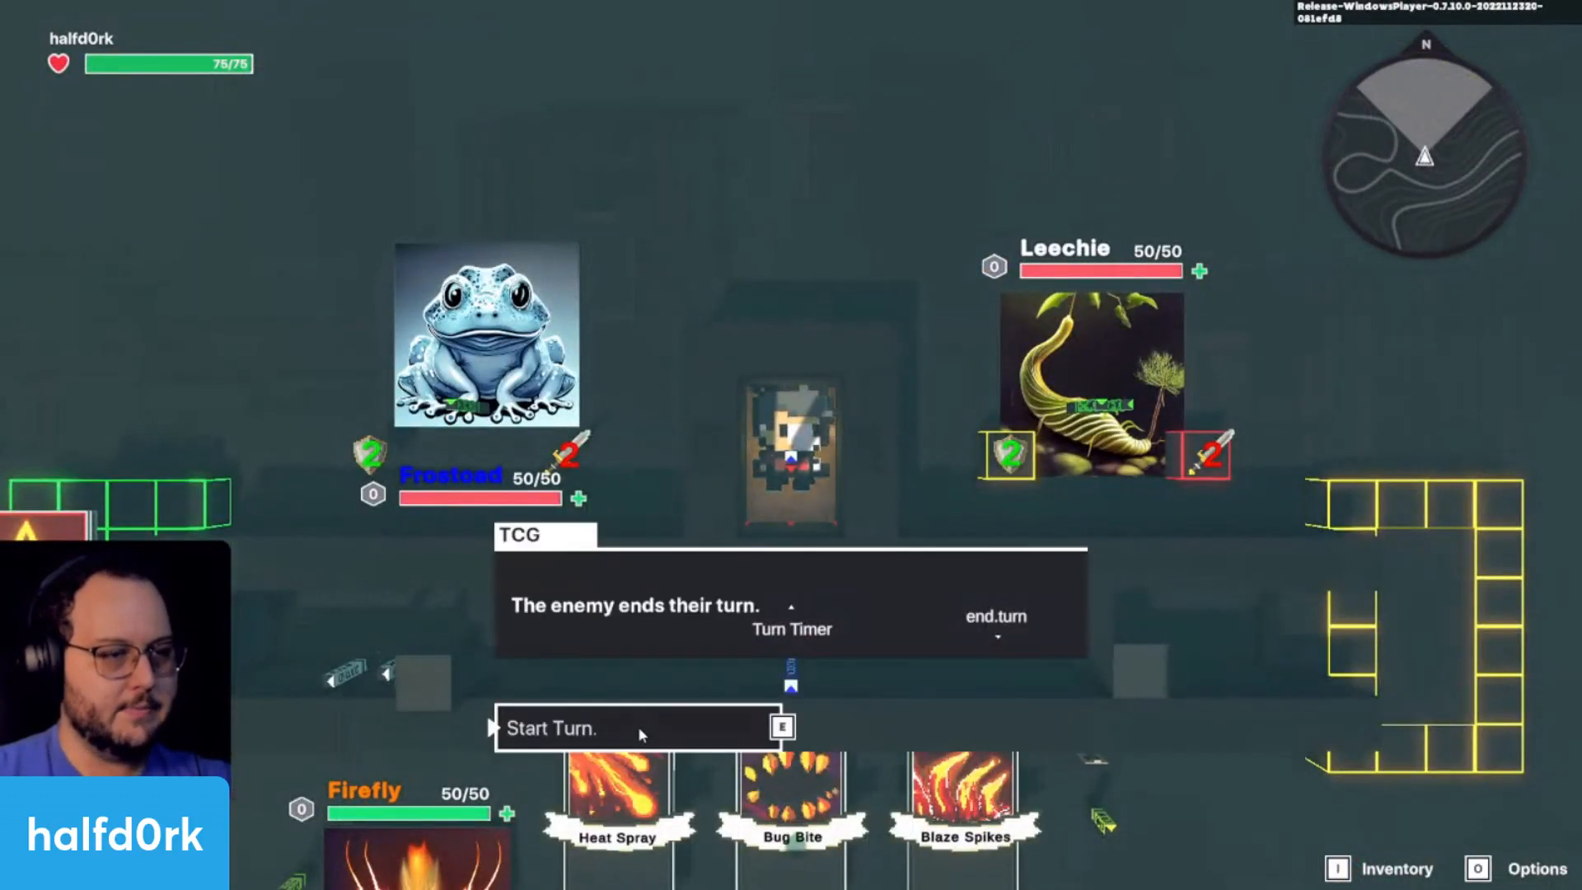
left_click(639, 729)
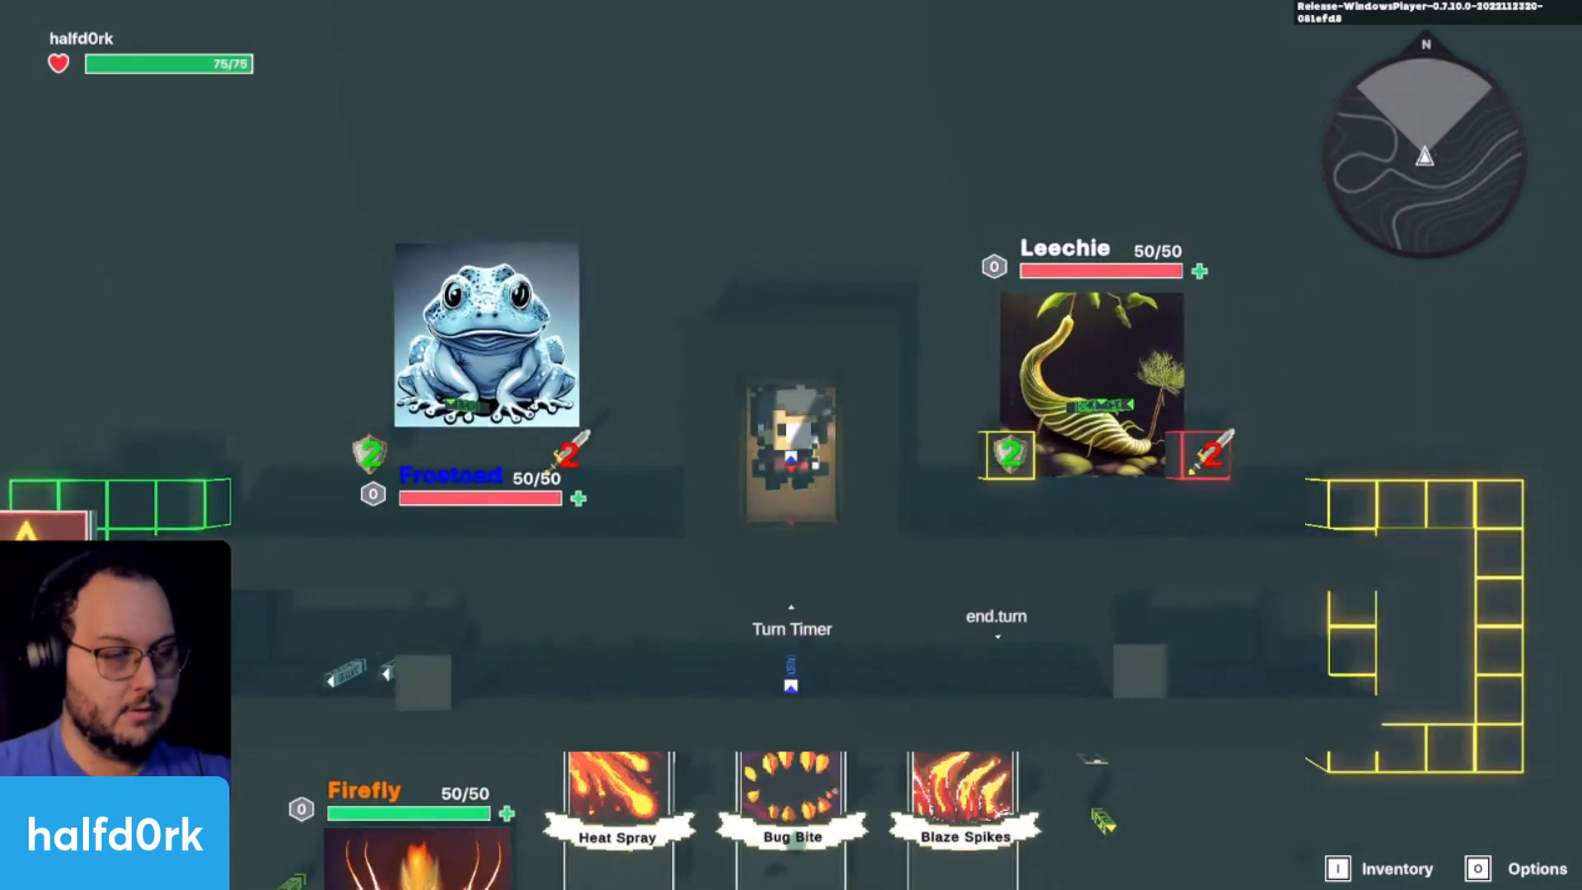
key("ctrl+p")
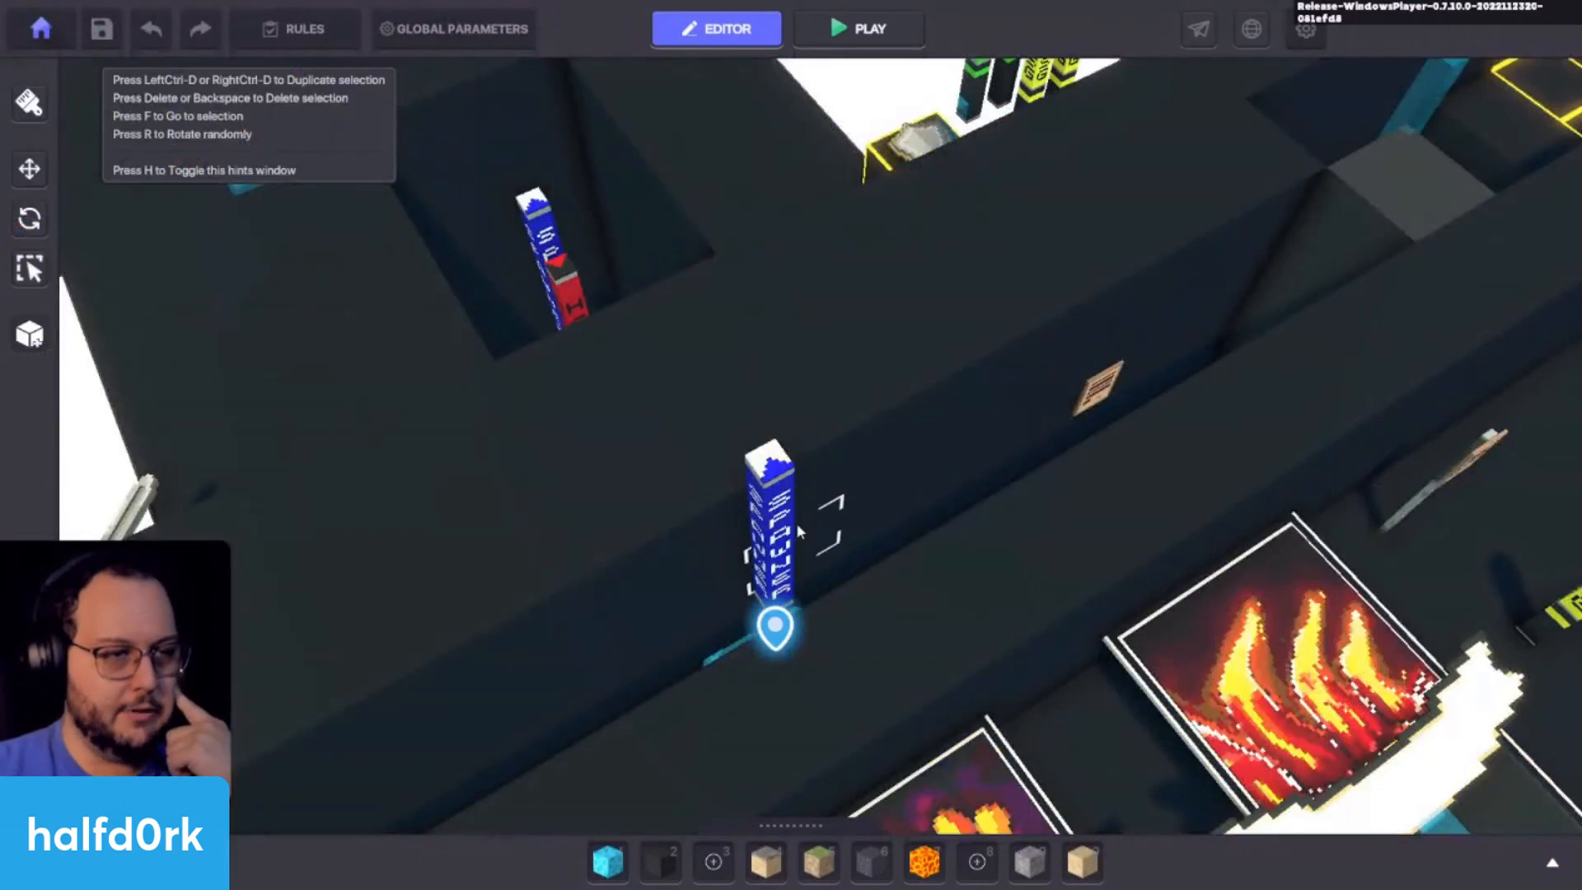
Step: Check the trench spawner and open the Death Delay of the pit's red Health lamp for editing
left_click(796, 523)
right_click_drag(797, 522, 757, 473)
scroll(1427, 615, "down", 5)
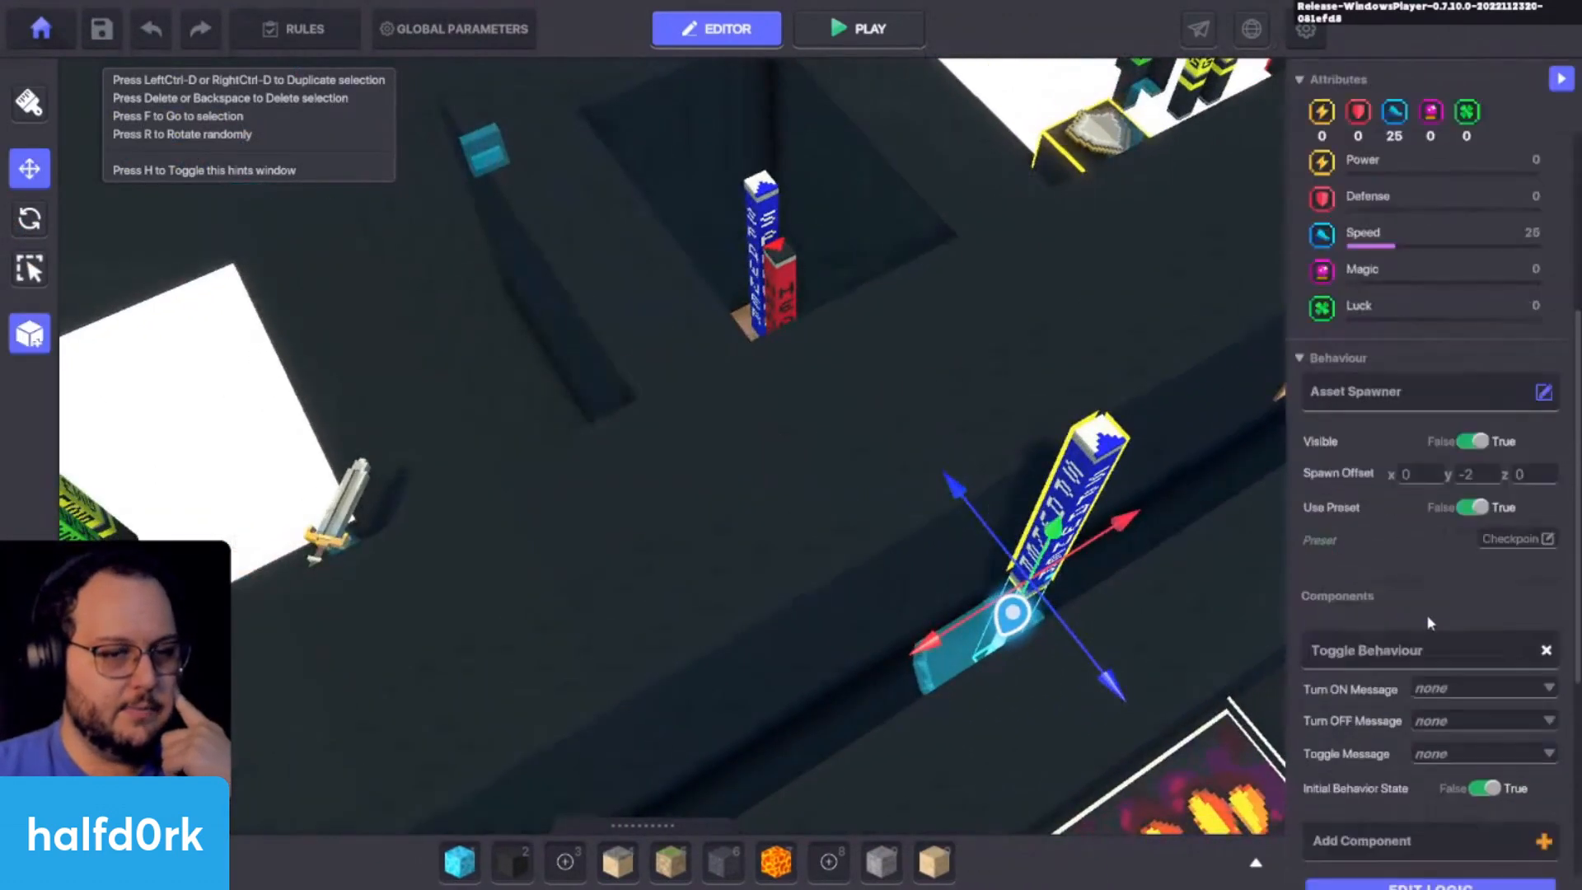
left_click(779, 285)
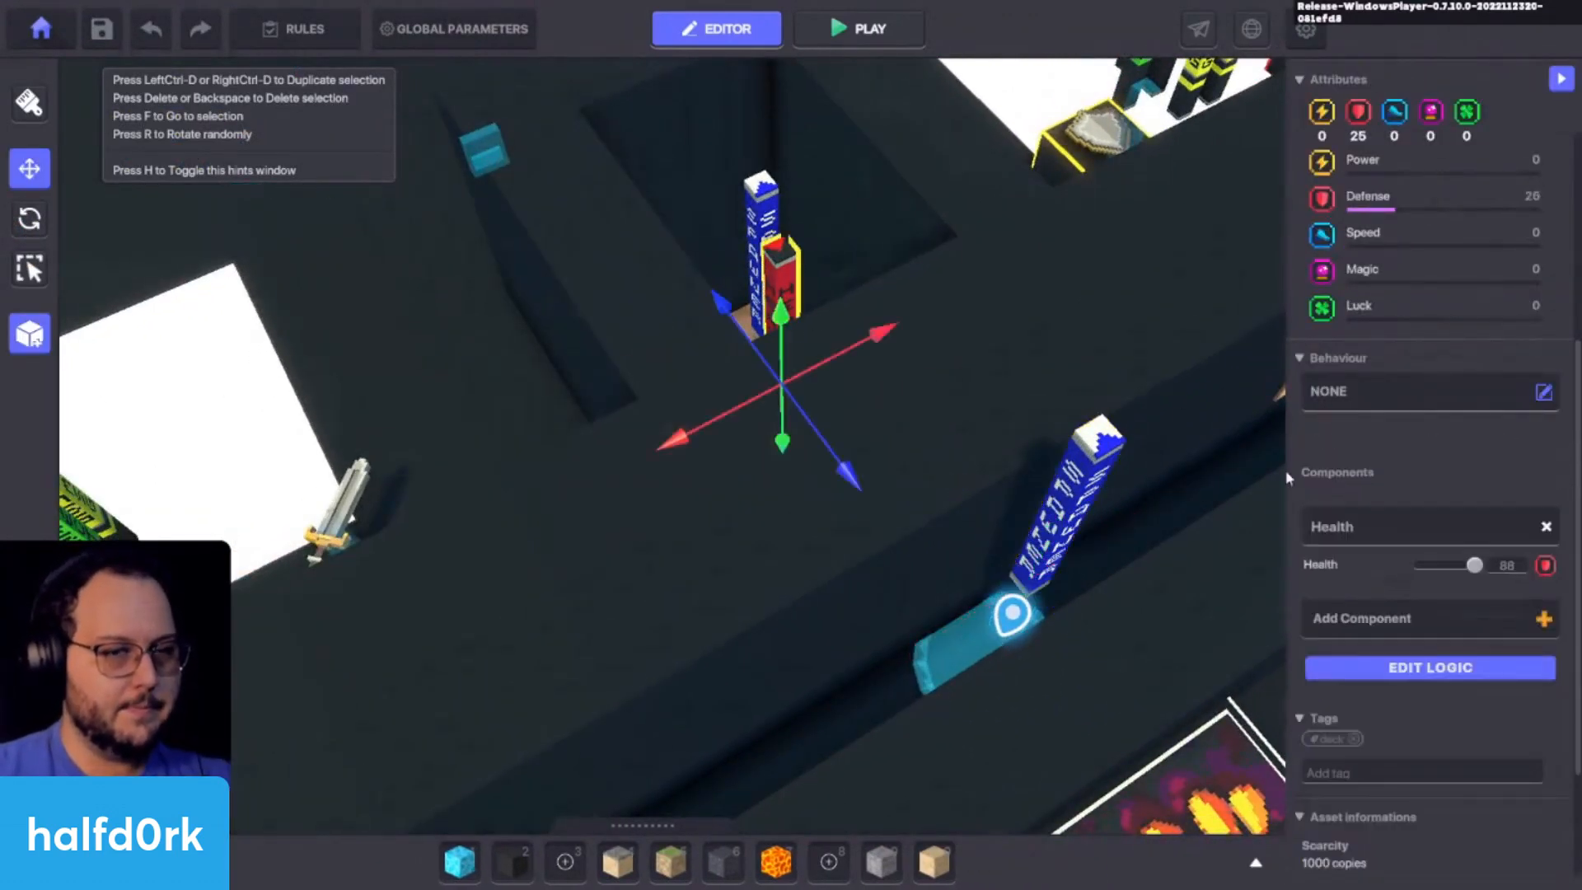
key("f")
scroll(1373, 664, "up", 2)
scroll(1373, 665, "down", 2)
left_click(1443, 454)
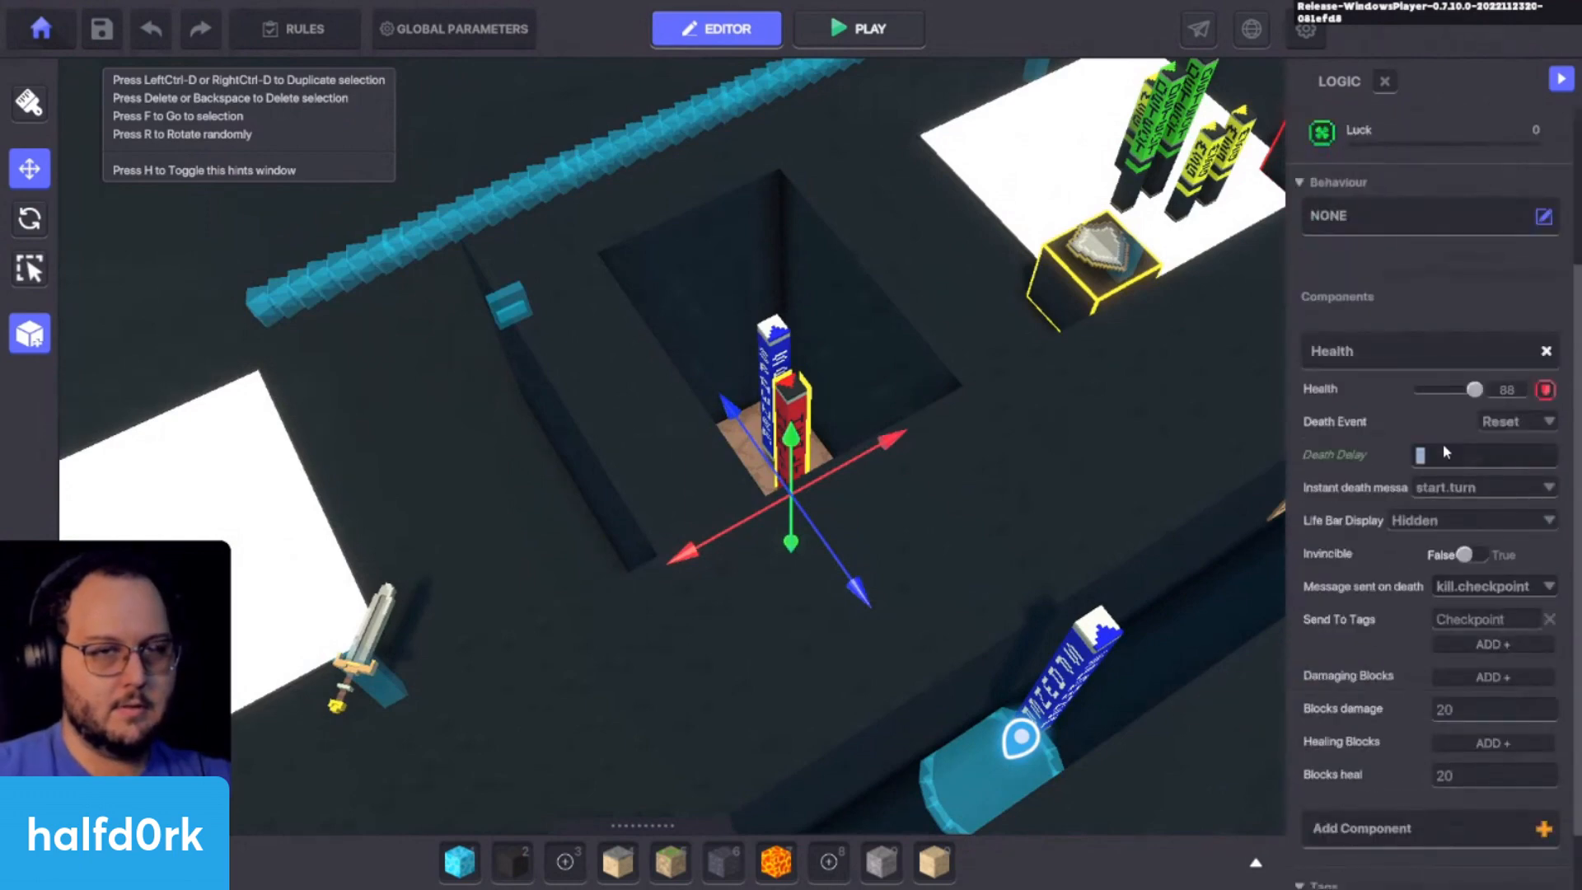
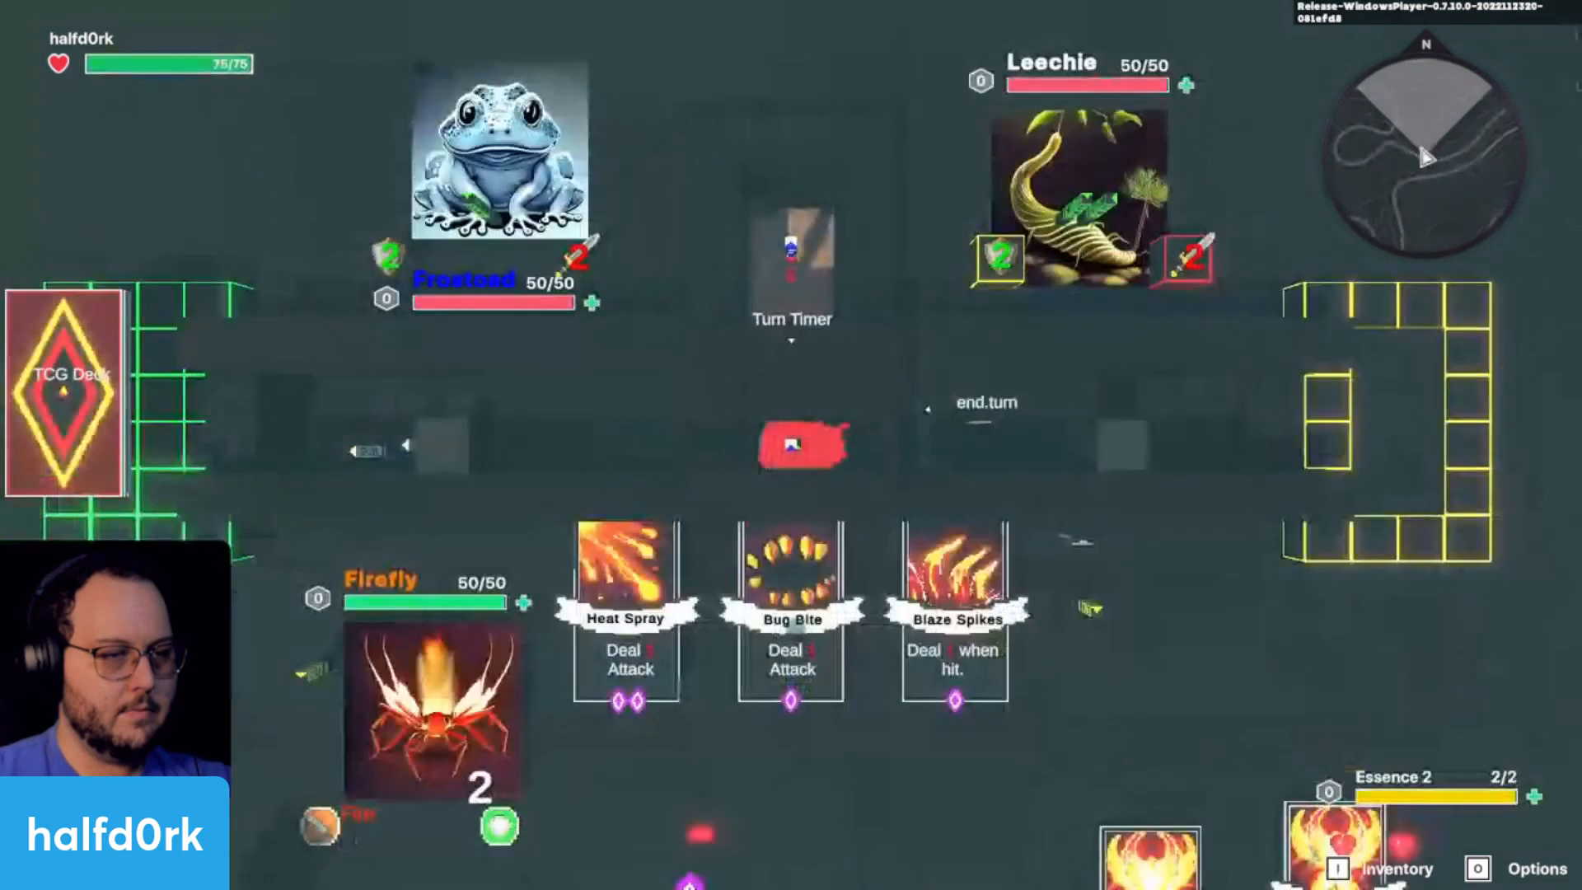
Step: Playtest a full turn by walking to end.turn, ending the turn and advancing the enemy's dialogs, and return to the editor
key("d")
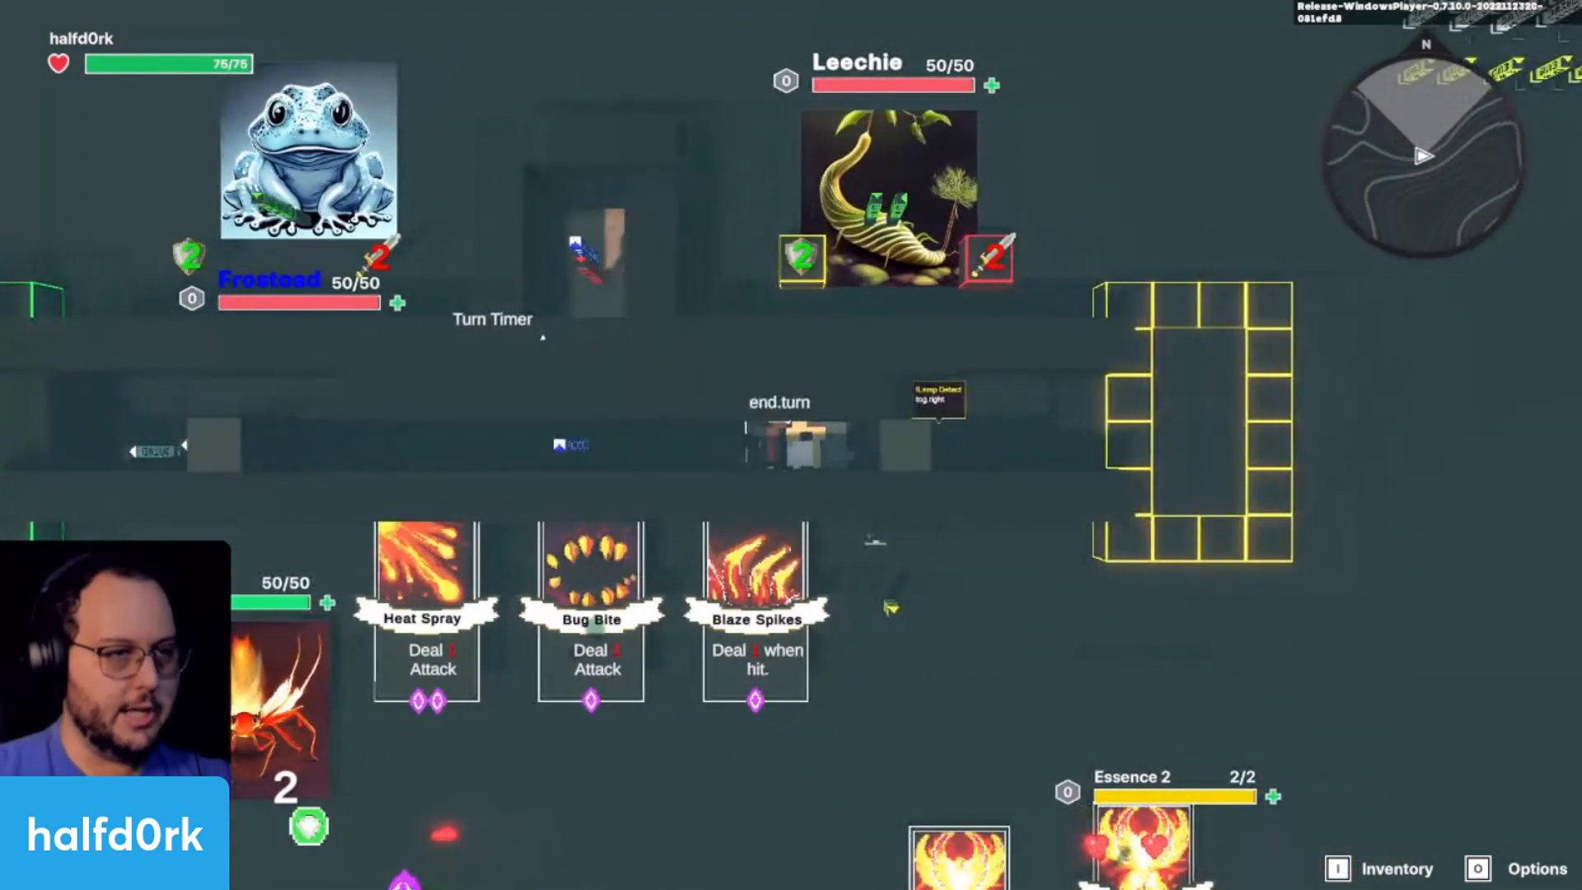
key("e")
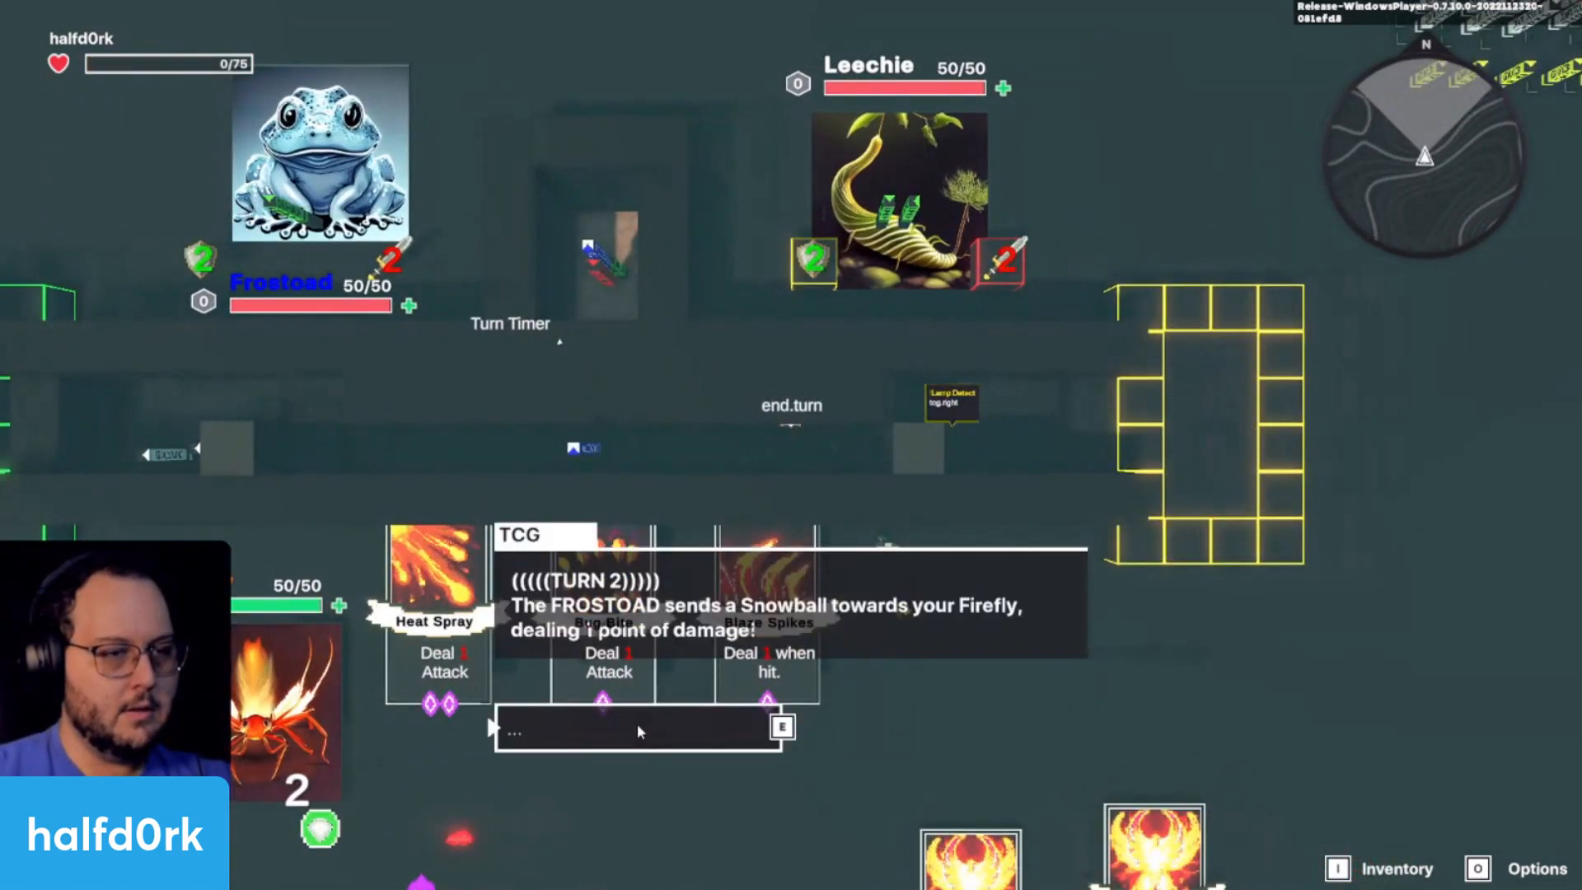
key("e")
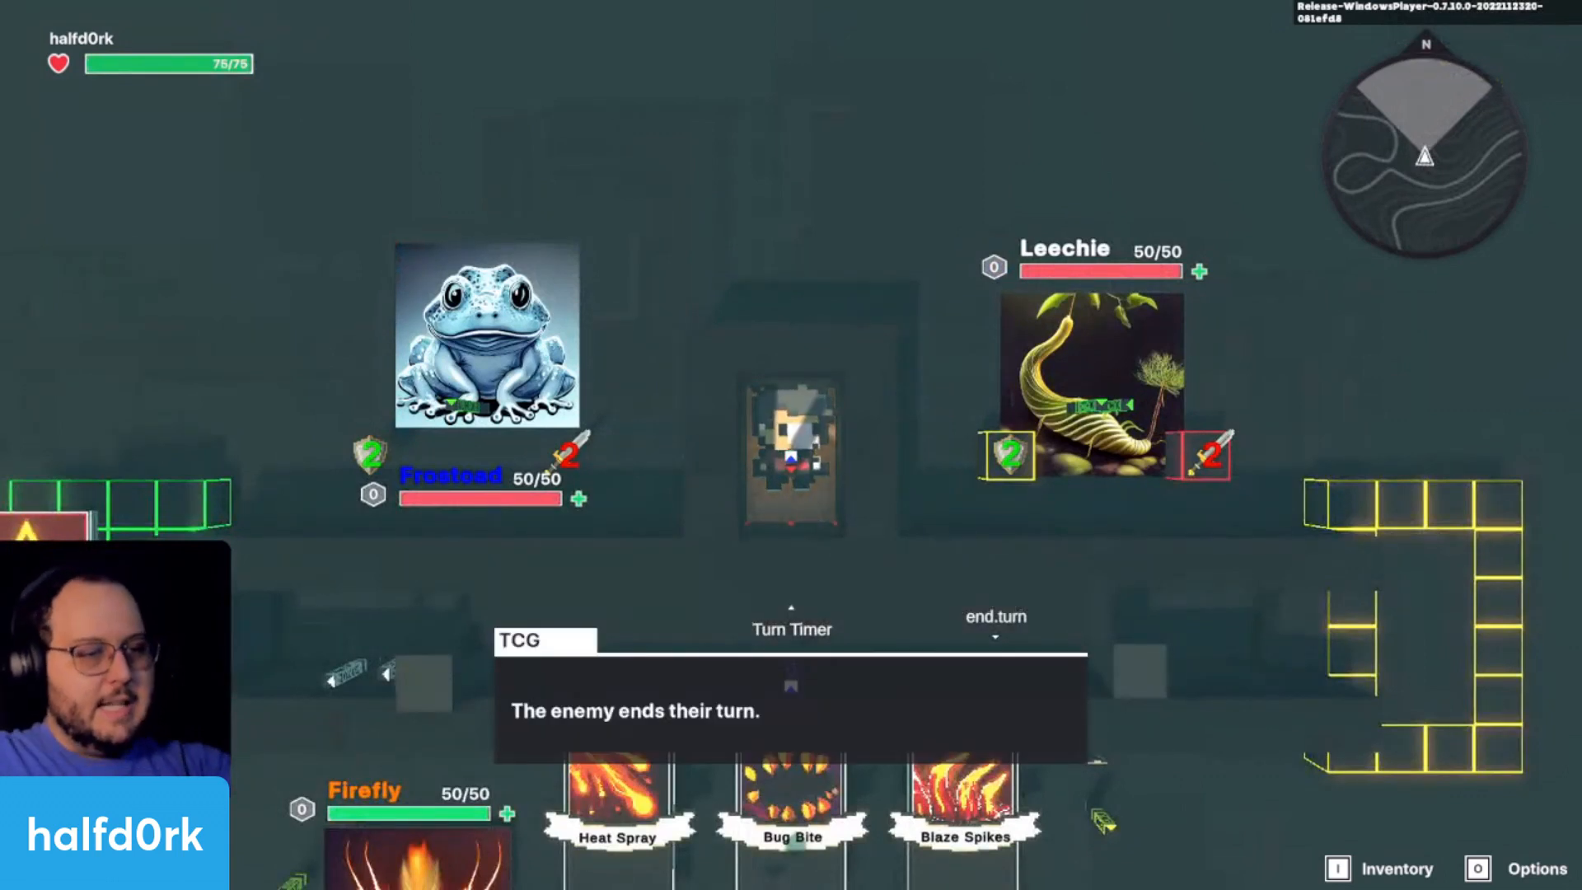
key("e")
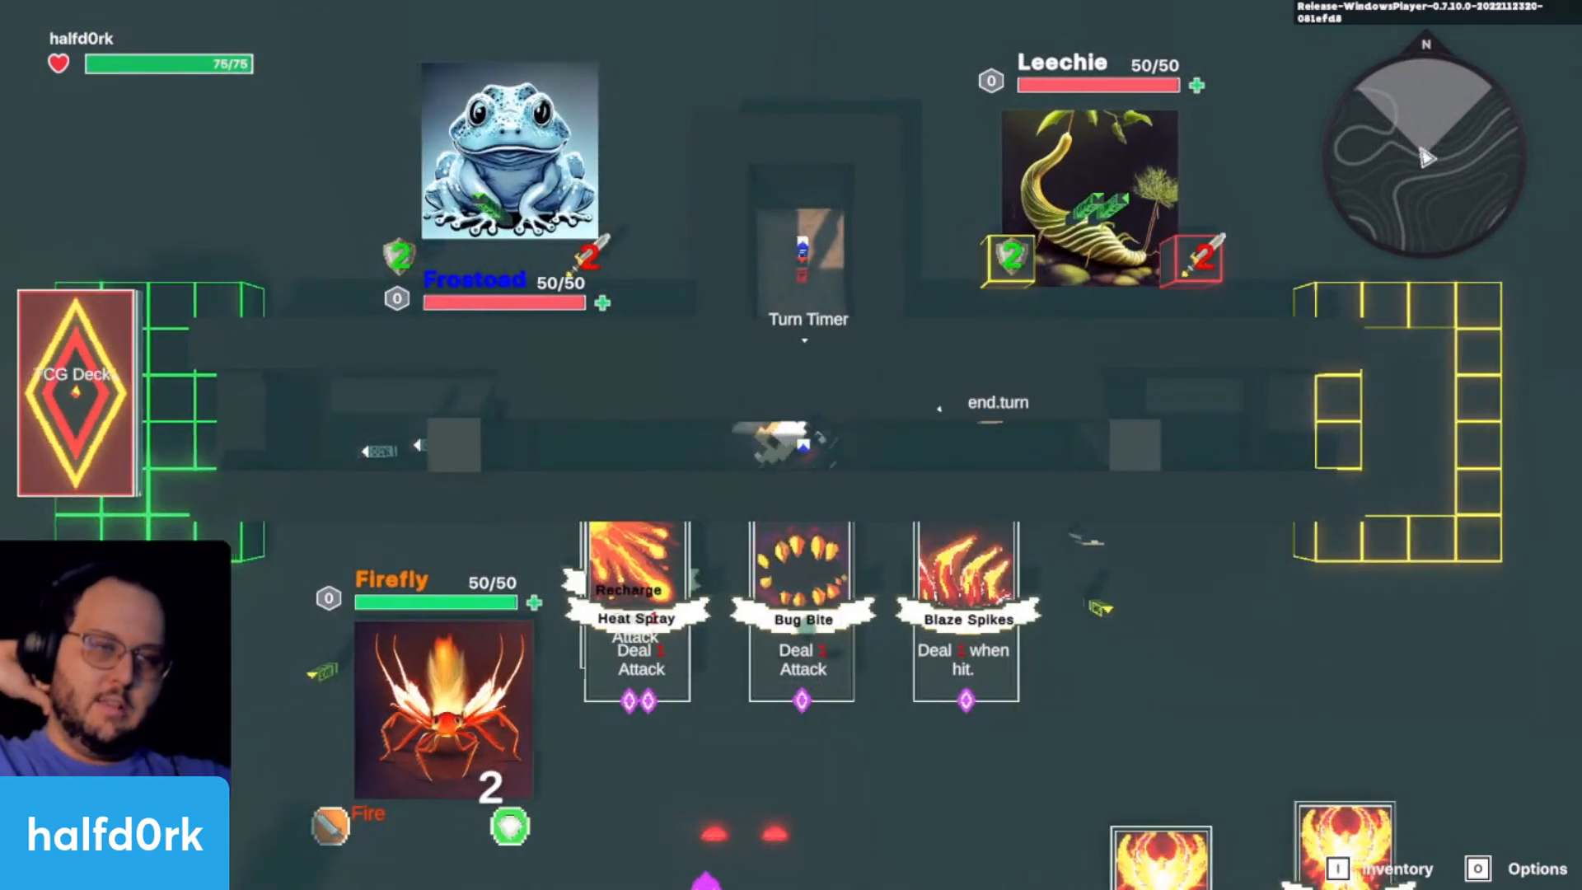
key("Escape")
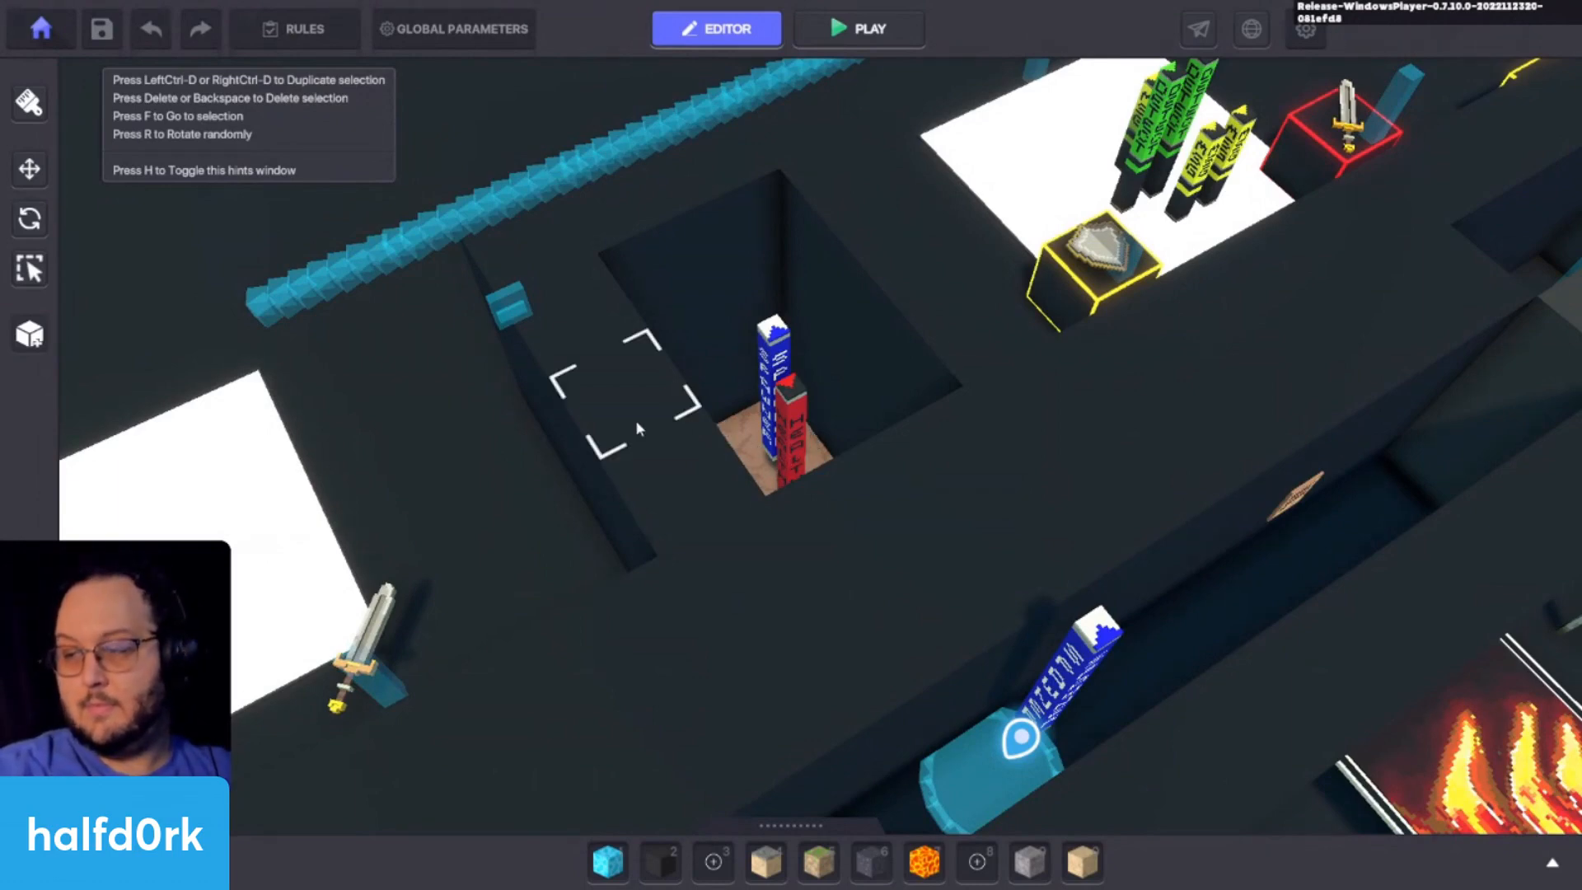
Step: Locate and select the TCG NFT Frame Green Glow around the player's white card area
right_click_drag(519, 377, 487, 460)
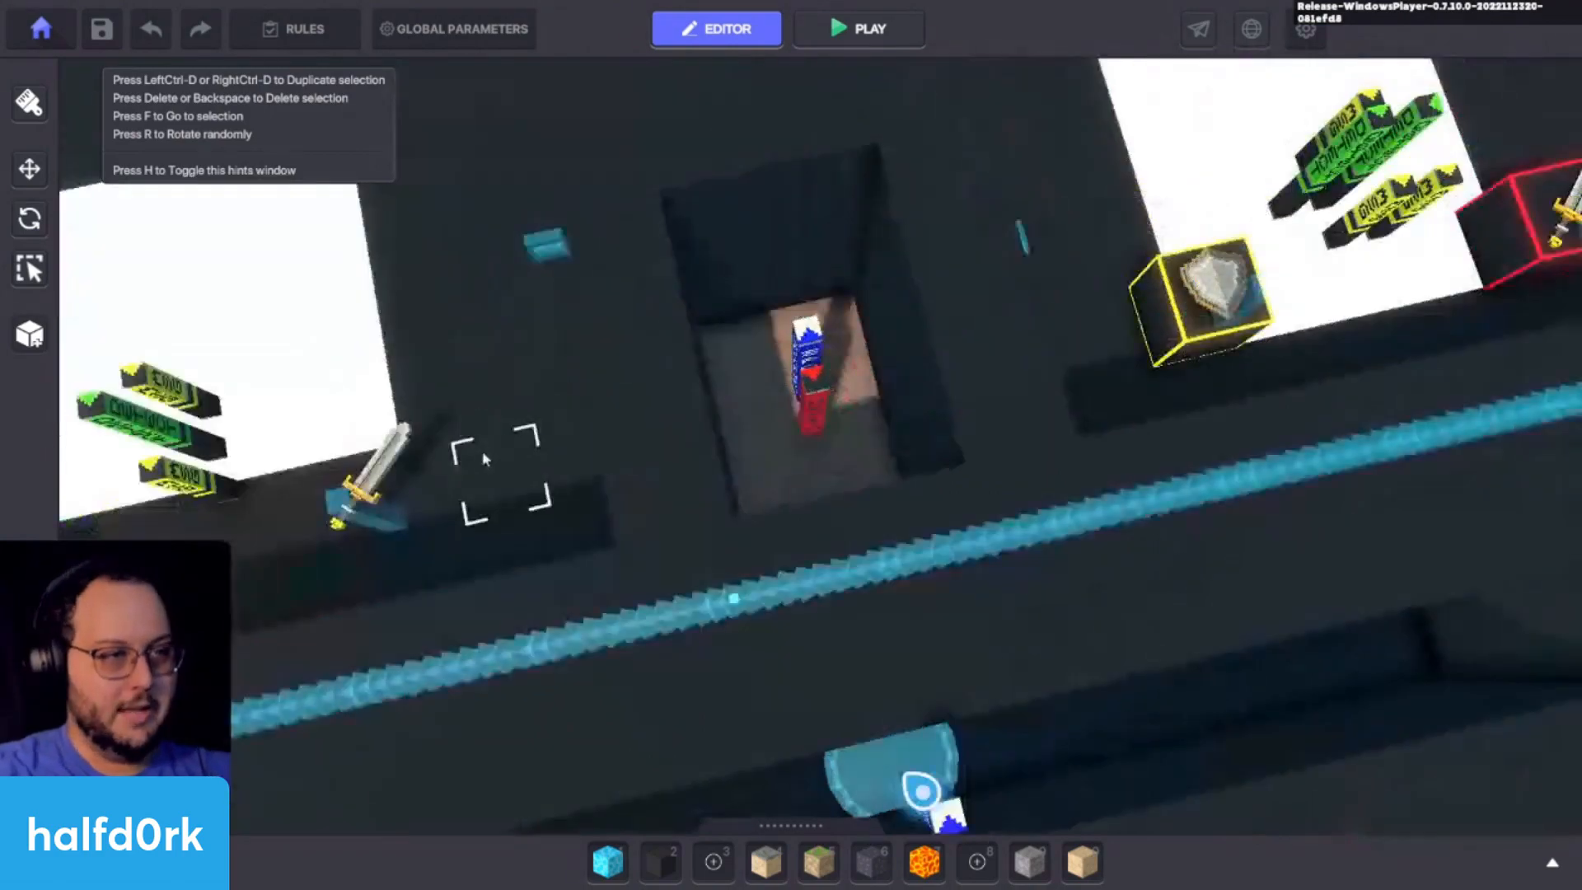
scroll(536, 487, "down", 5)
key("a")
key("s")
key("d")
right_click_drag(785, 497, 690, 485)
key("a")
scroll(692, 488, "down", 3)
key("a")
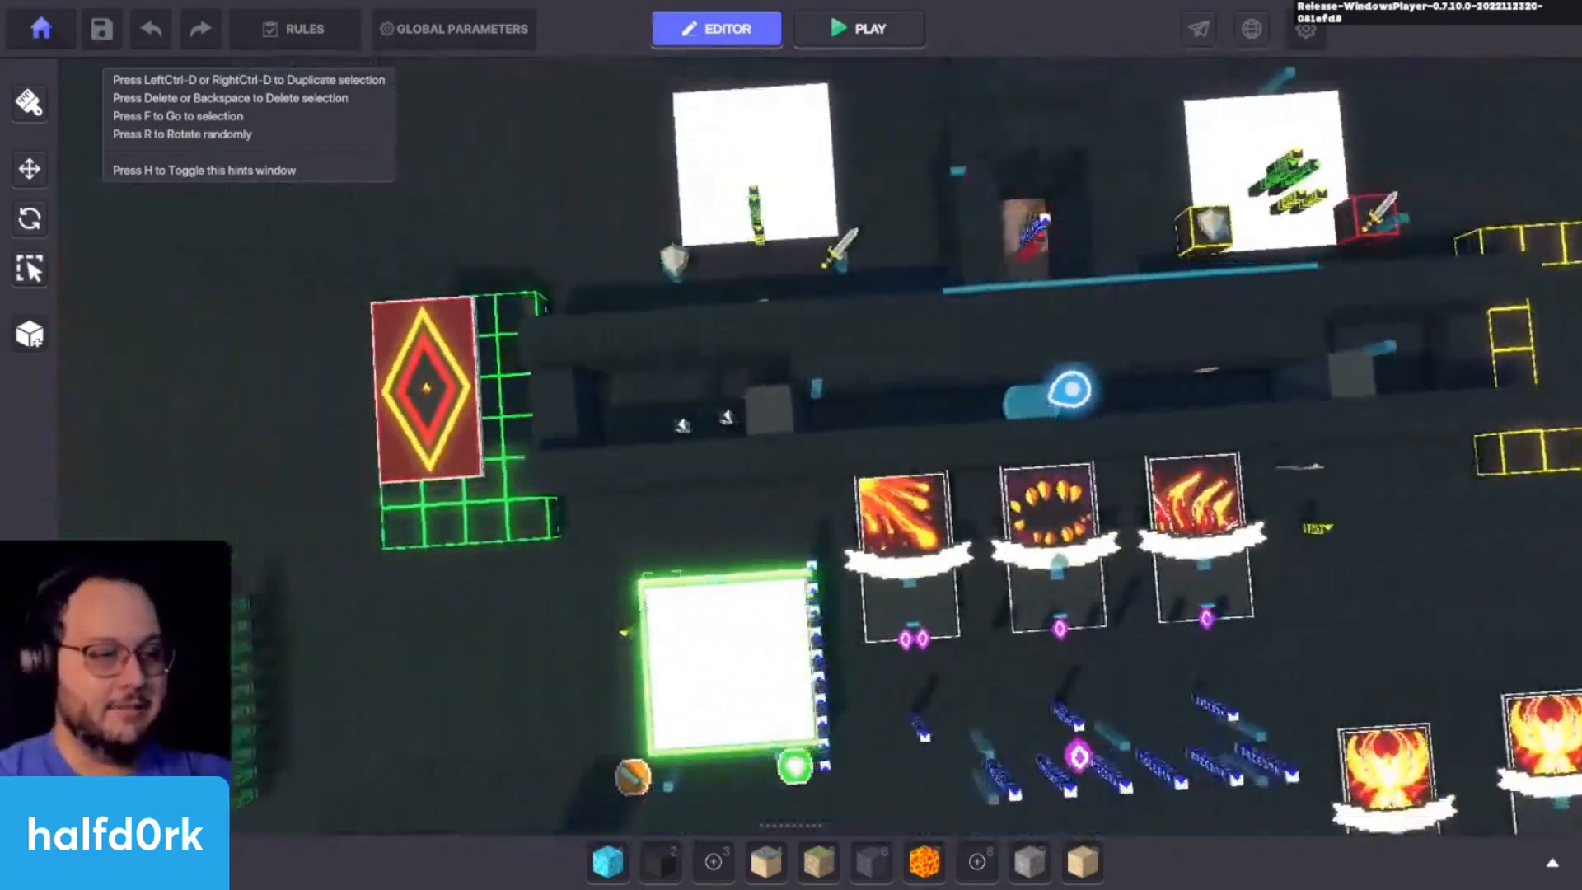
left_click(694, 568)
key("f")
right_click_drag(731, 582, 941, 445)
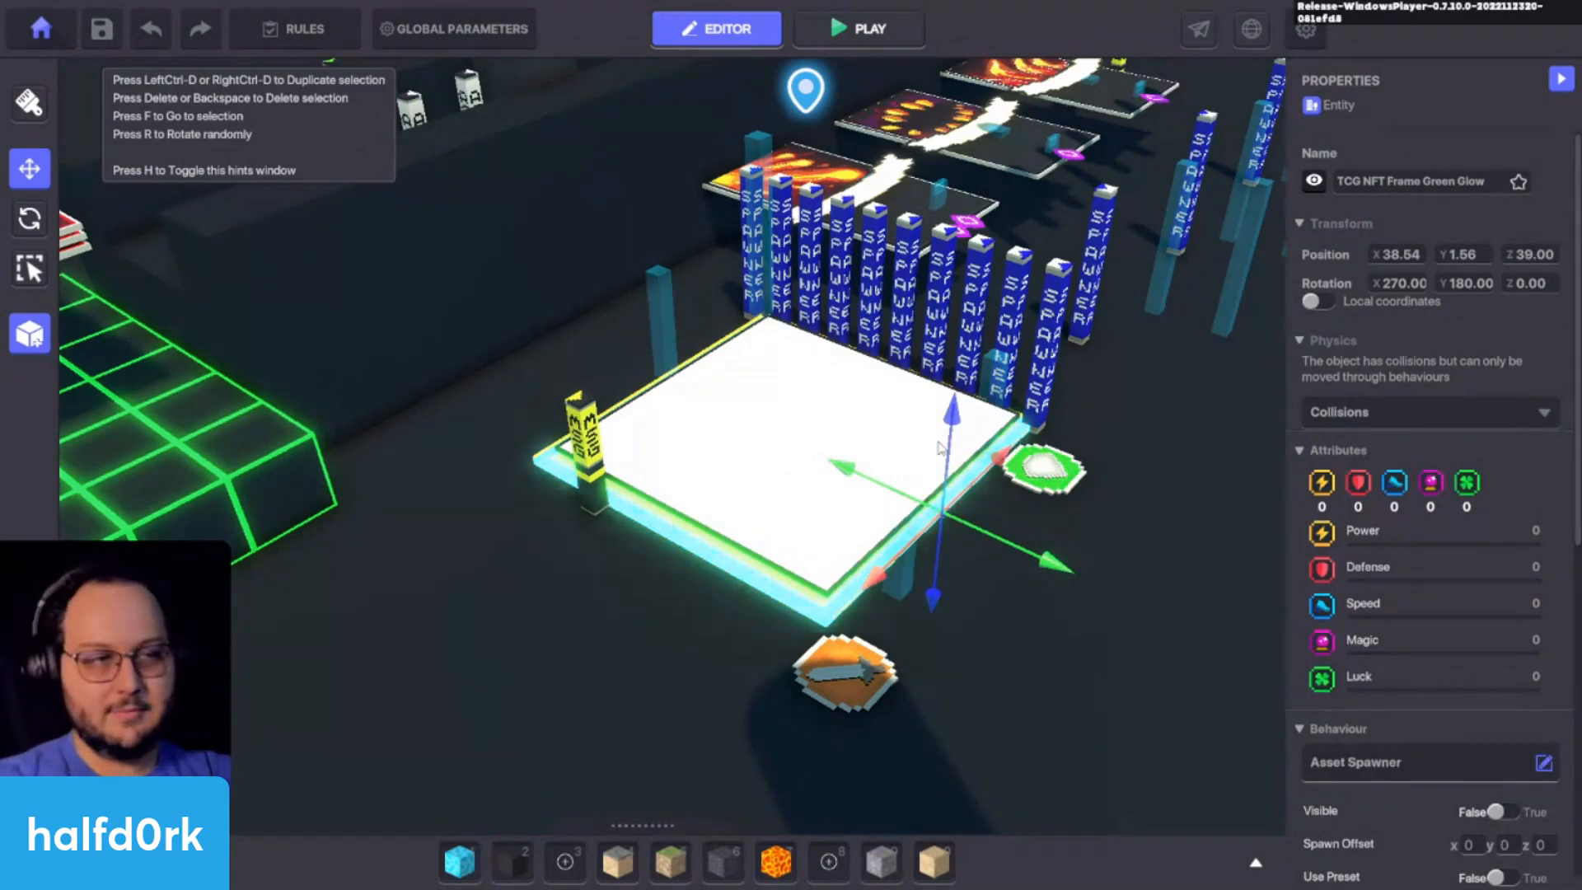
Step: Save the level and dismiss the save report
right_click_drag(1104, 408, 987, 446)
scroll(989, 465, "down", 3)
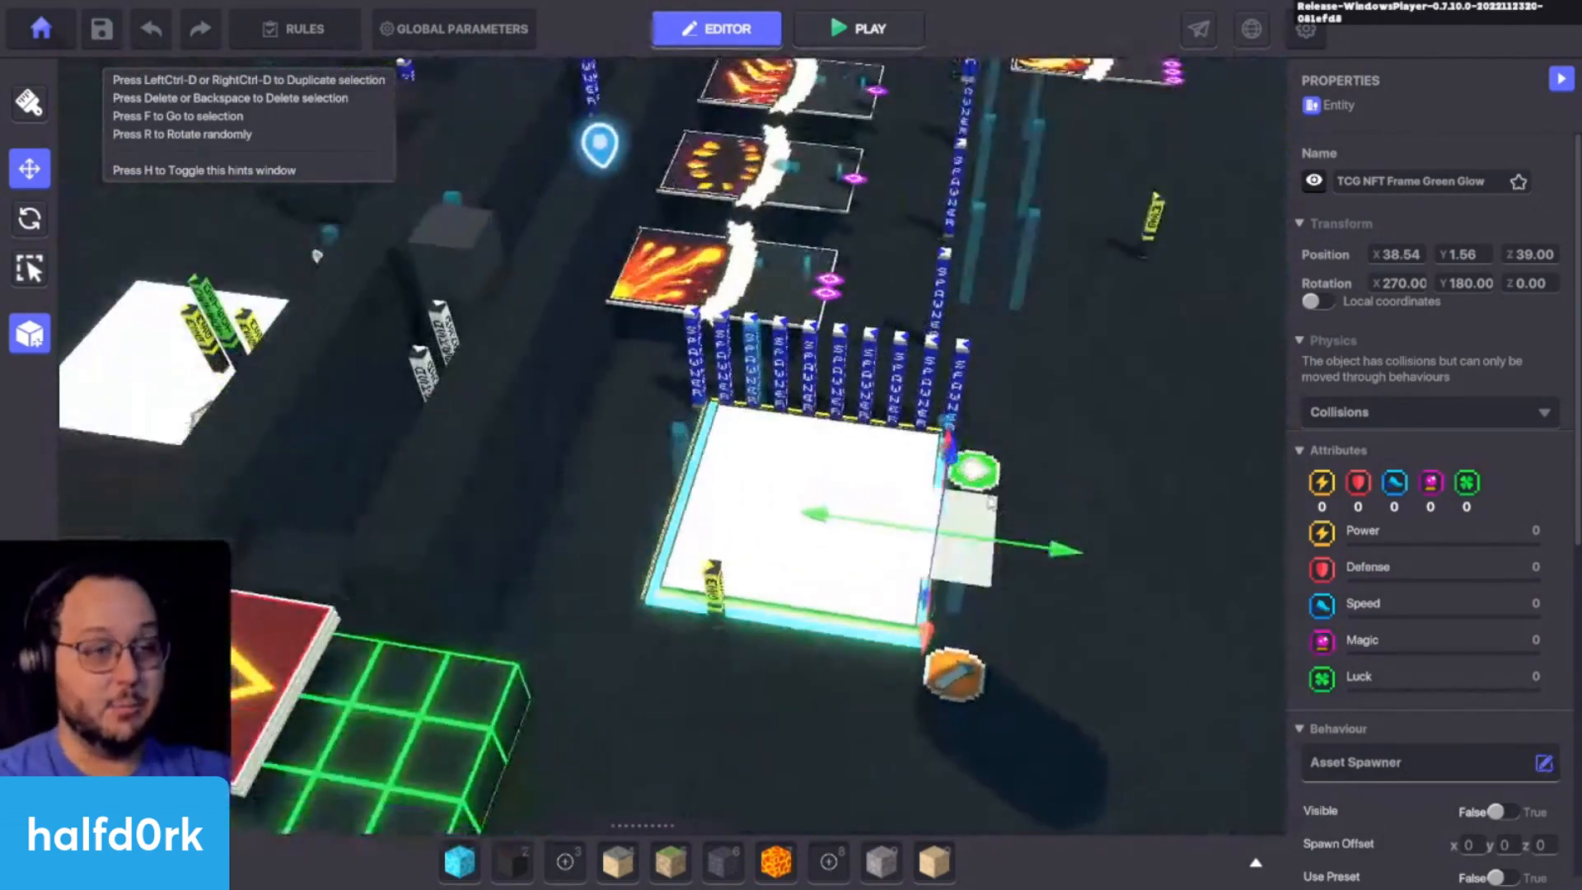
key("ctrl+s")
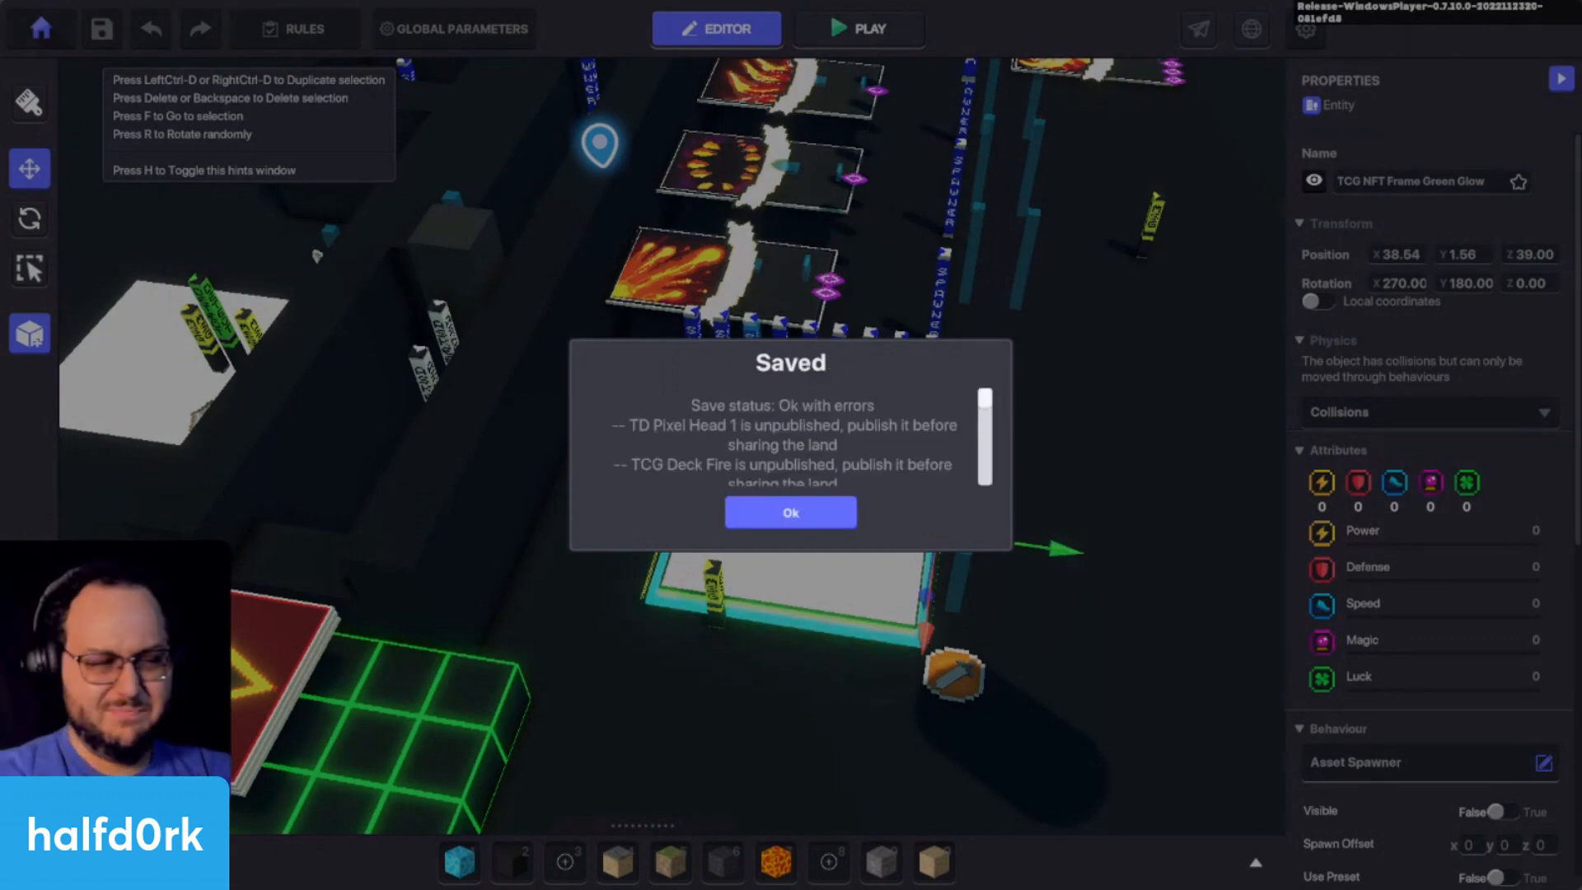
left_click(824, 523)
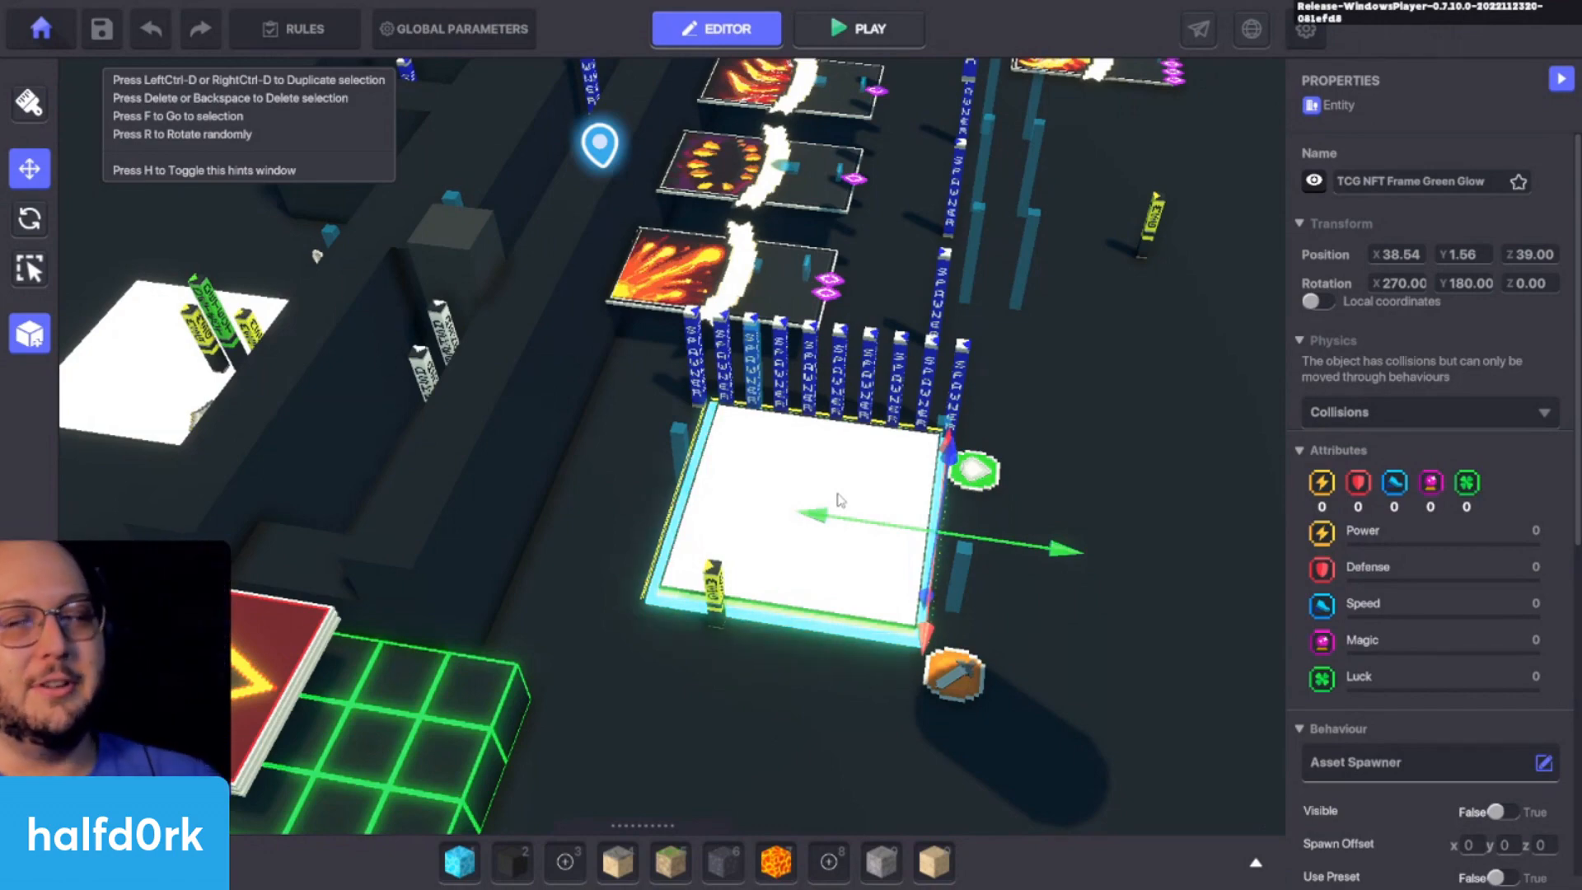
Step: Review the green glow frame's Asset Spawner logic, including its spawned asset, tags, required message and spawn delay
right_click_drag(943, 519, 795, 534)
key("d")
scroll(1492, 707, "down", 5)
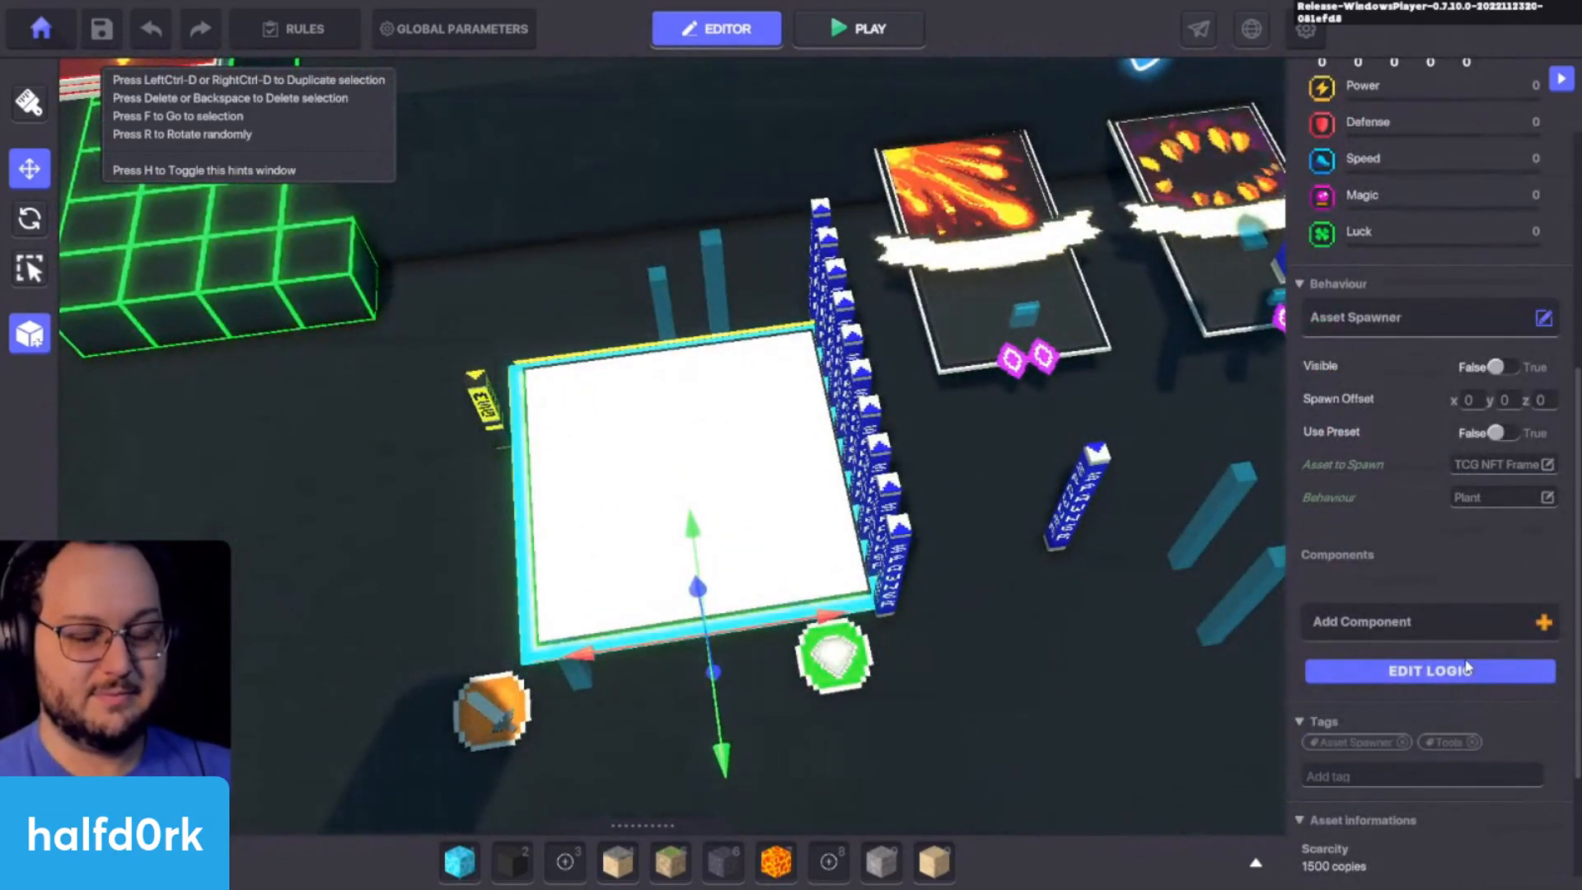
left_click(1442, 669)
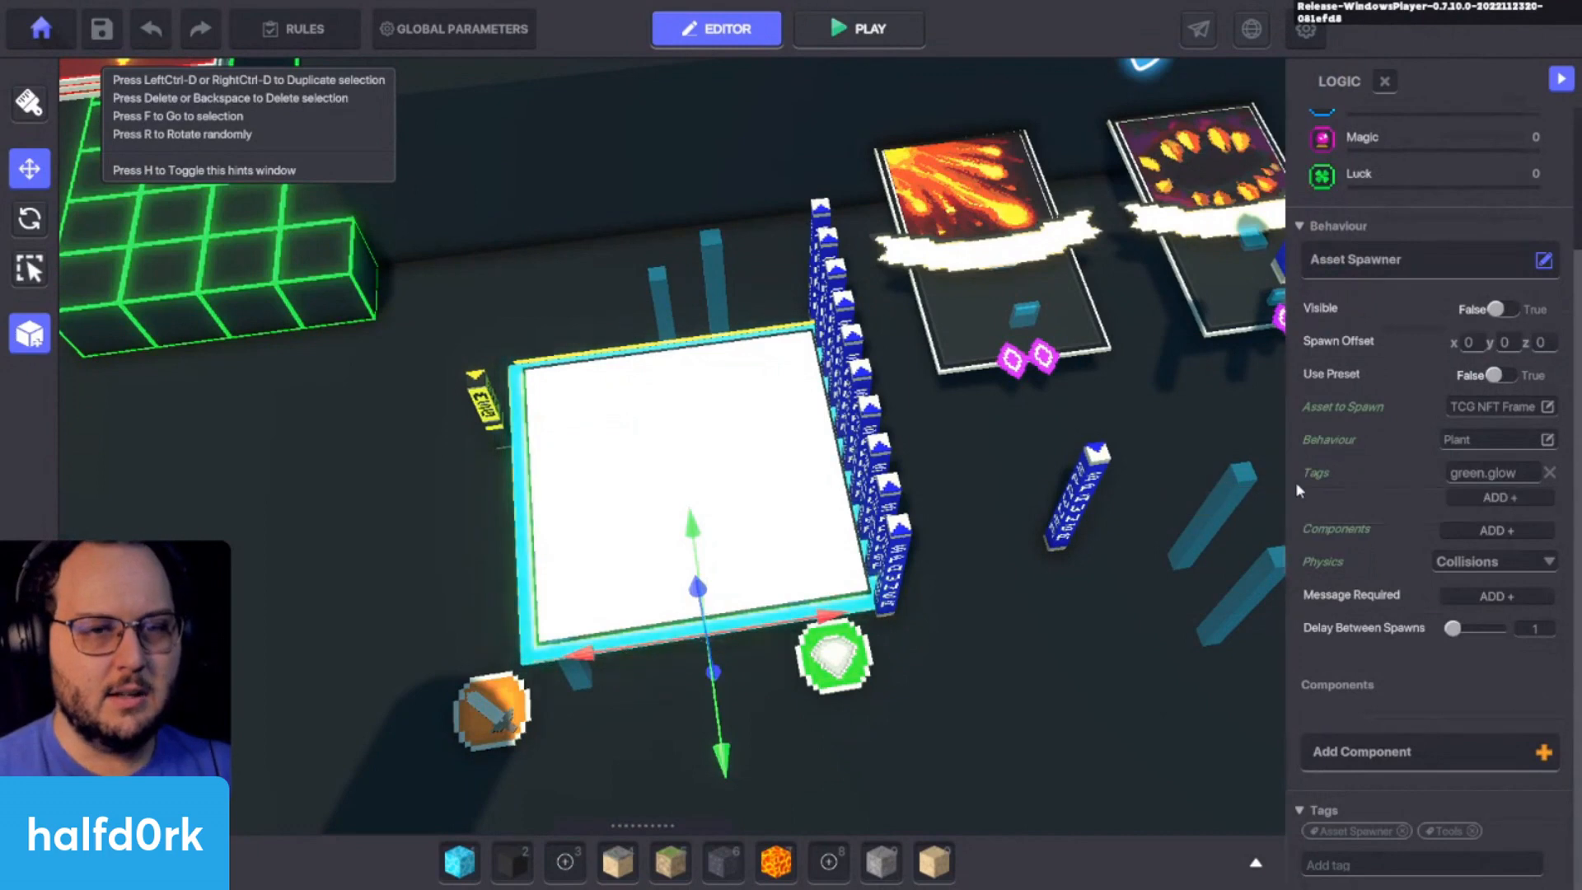
left_click_drag(1287, 487, 1102, 481)
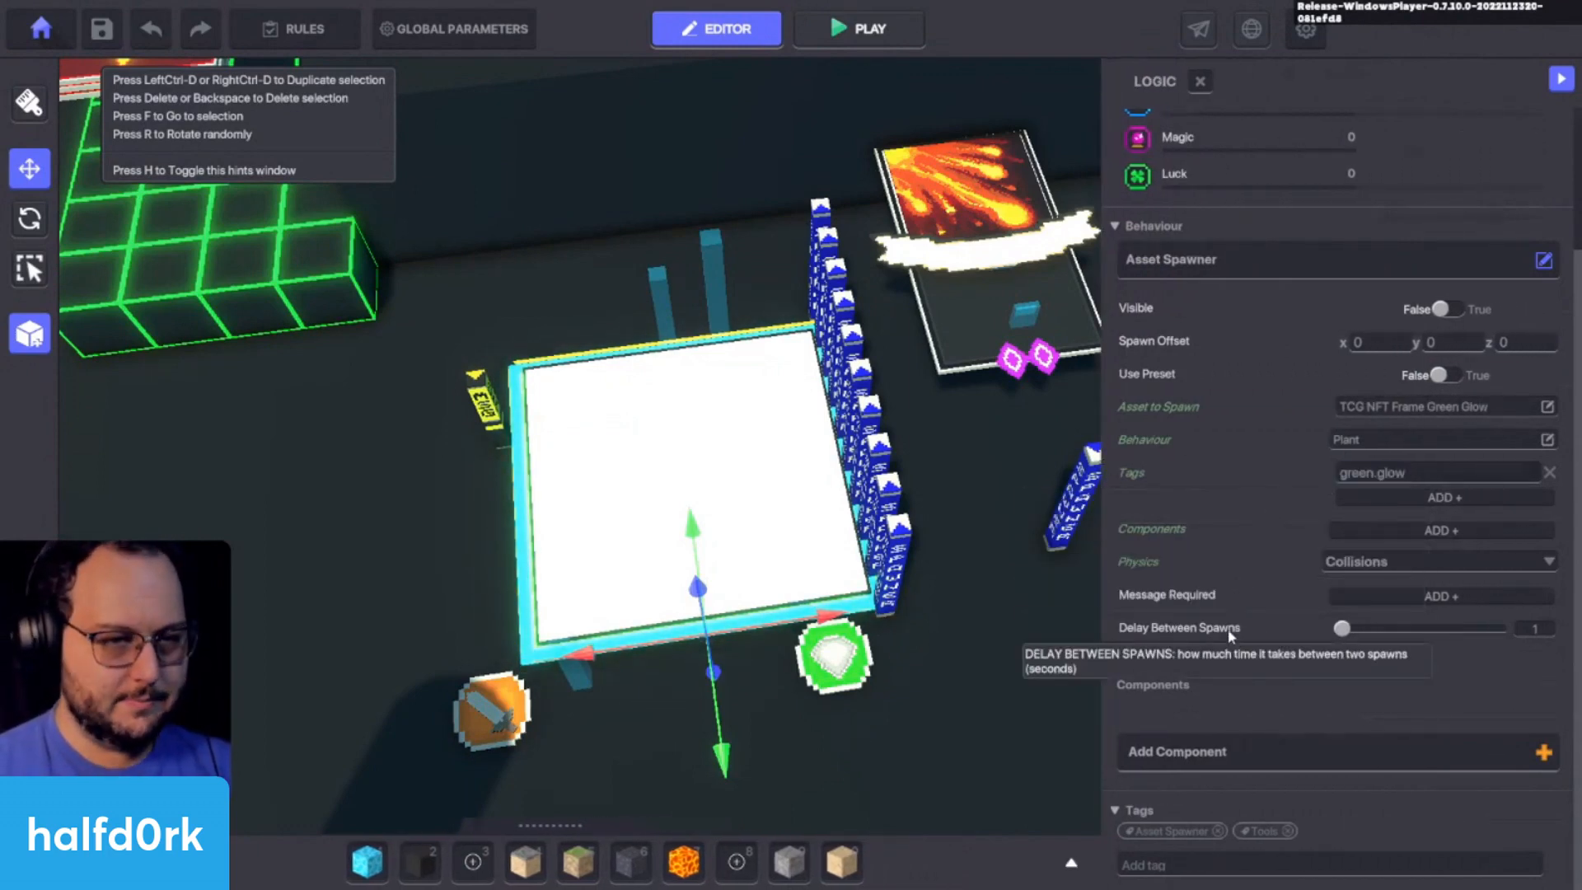
Step: Examine the Blaze Spikes card's components and the free area beside the card, and clear the selection
middle_click_drag(994, 645, 886, 674)
right_click_drag(970, 510, 929, 525)
left_click(924, 485)
key("a")
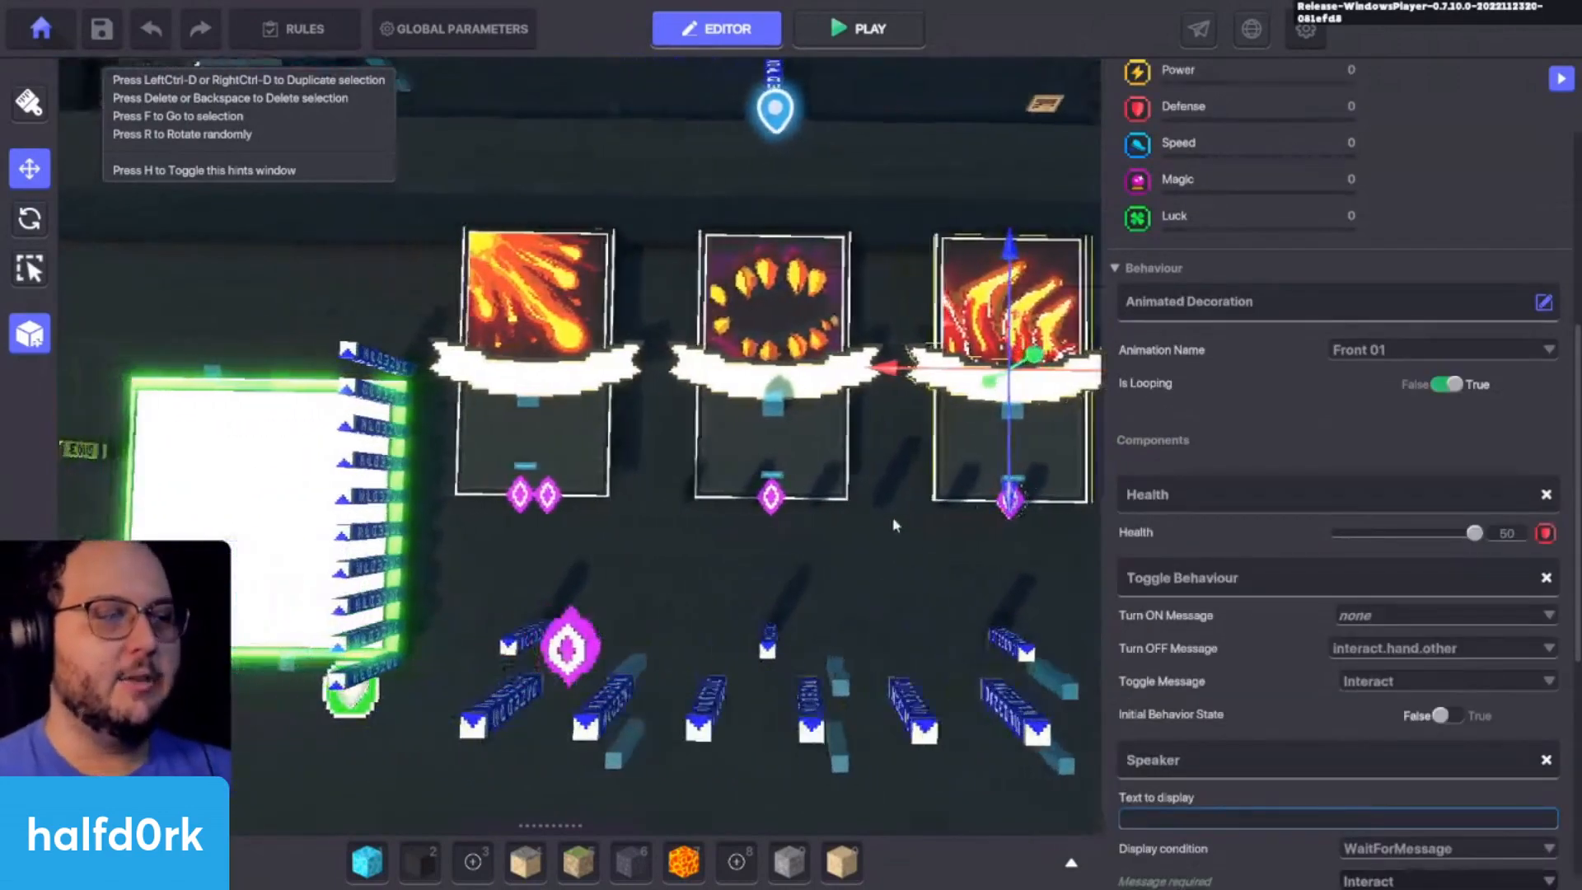
key("d")
middle_click_drag(887, 503, 856, 521)
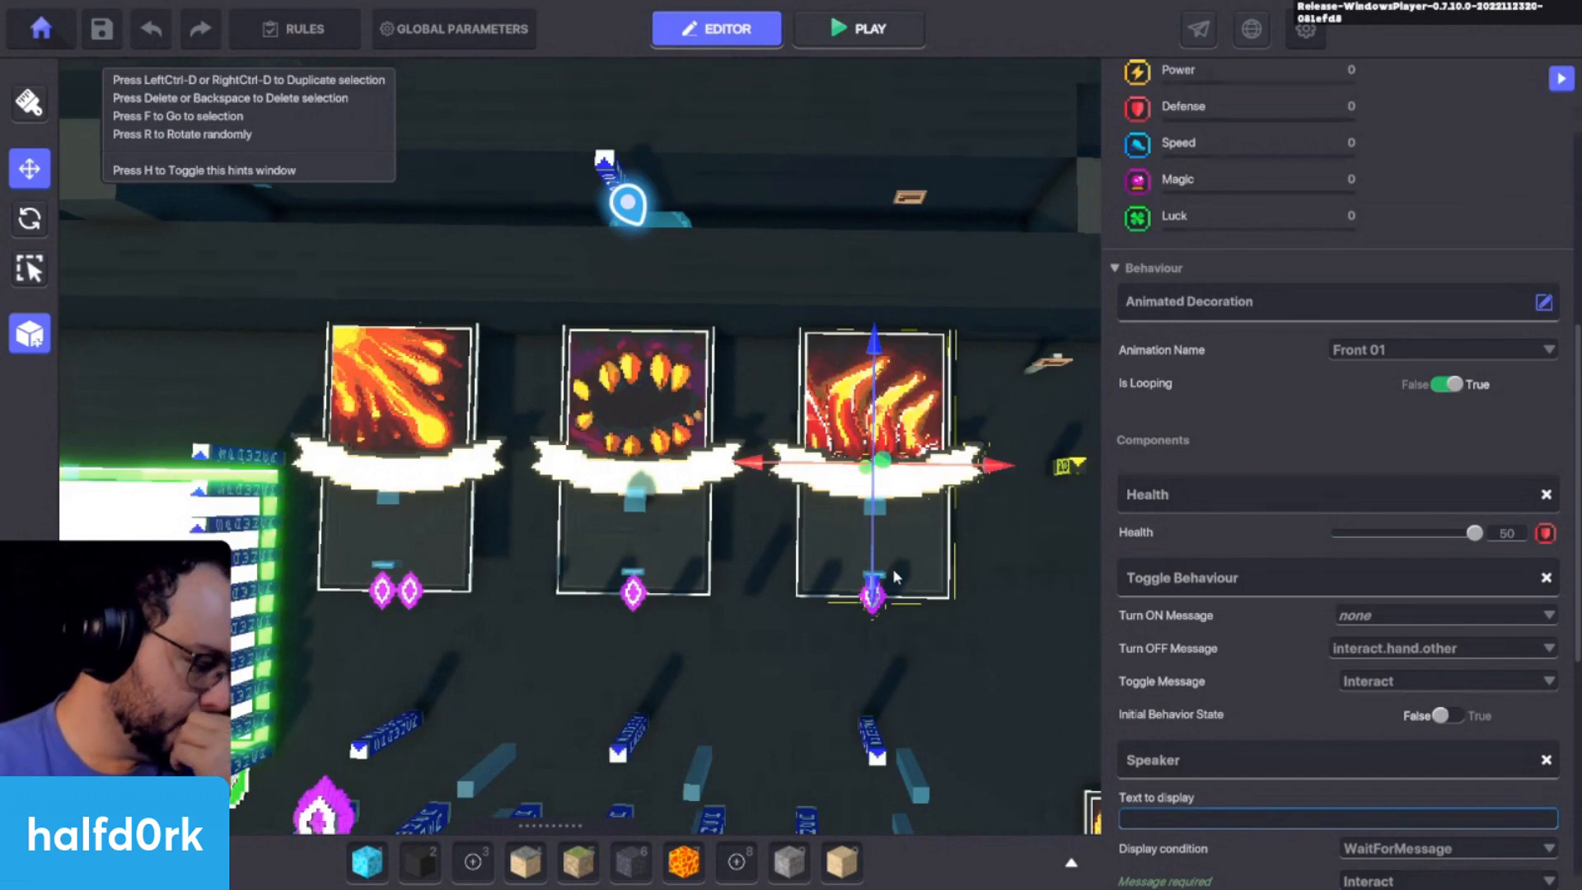
scroll(953, 582, "up", 5)
middle_click_drag(953, 583, 919, 620)
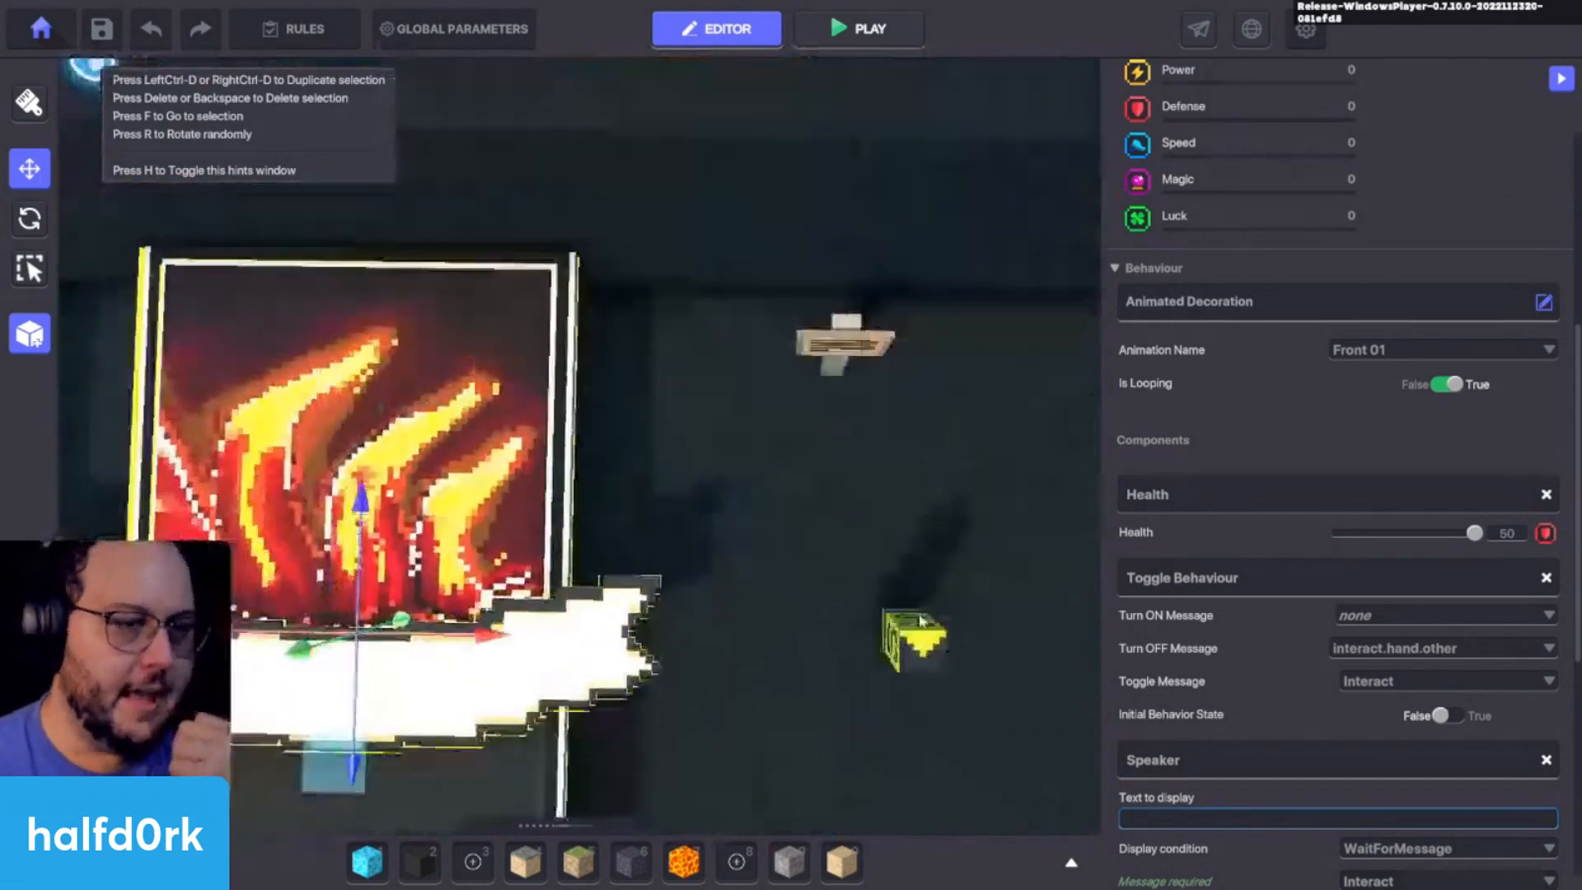
scroll(920, 619, "down", 4)
scroll(917, 615, "down", 5)
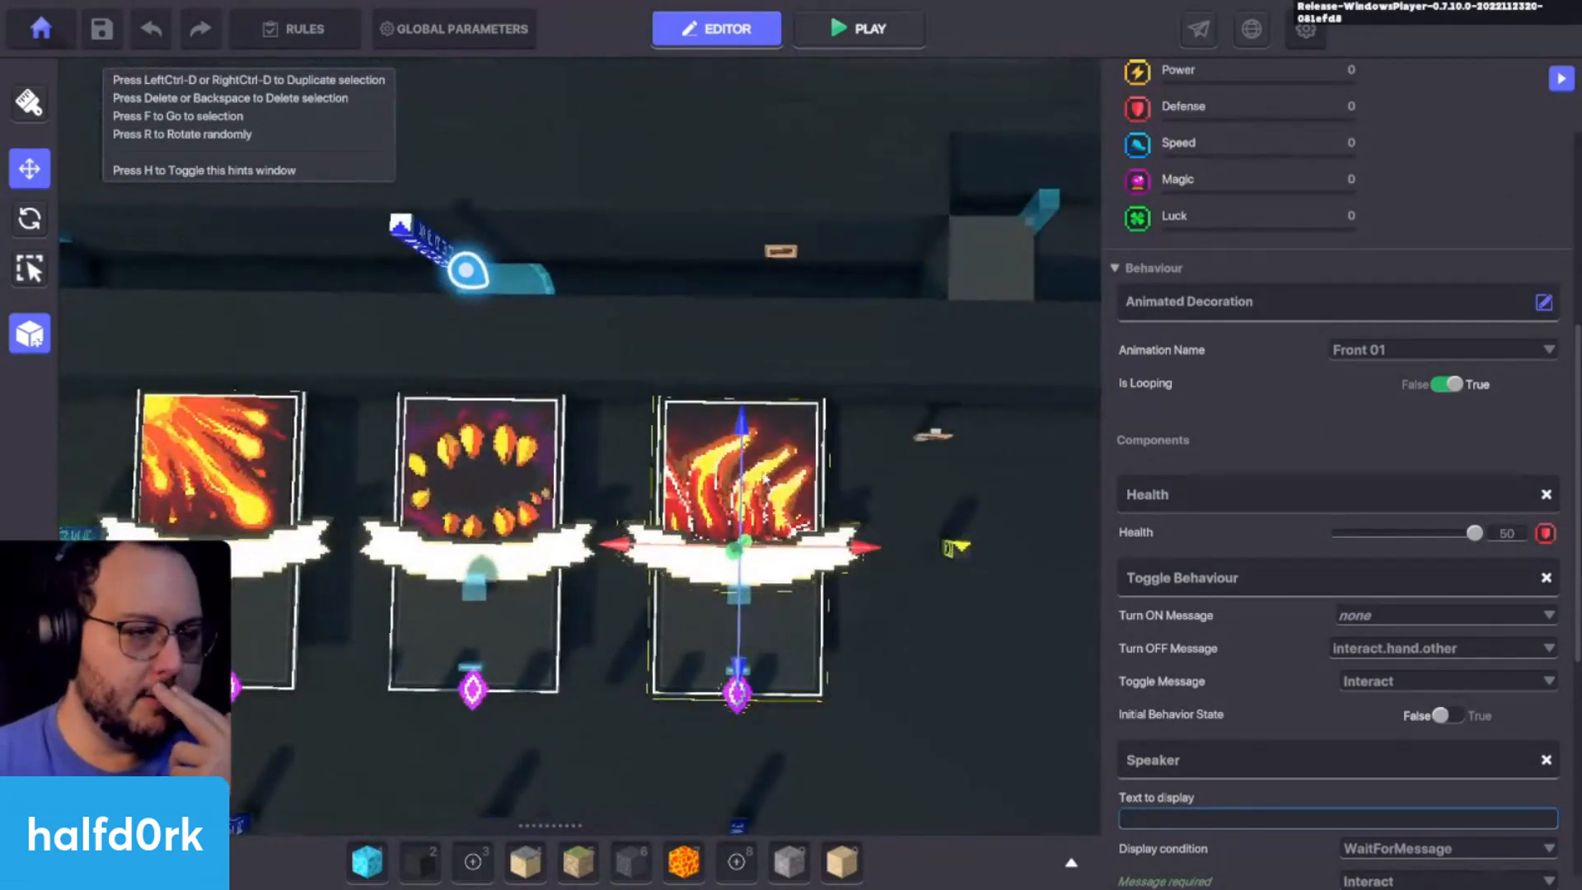
middle_click_drag(779, 662, 911, 560)
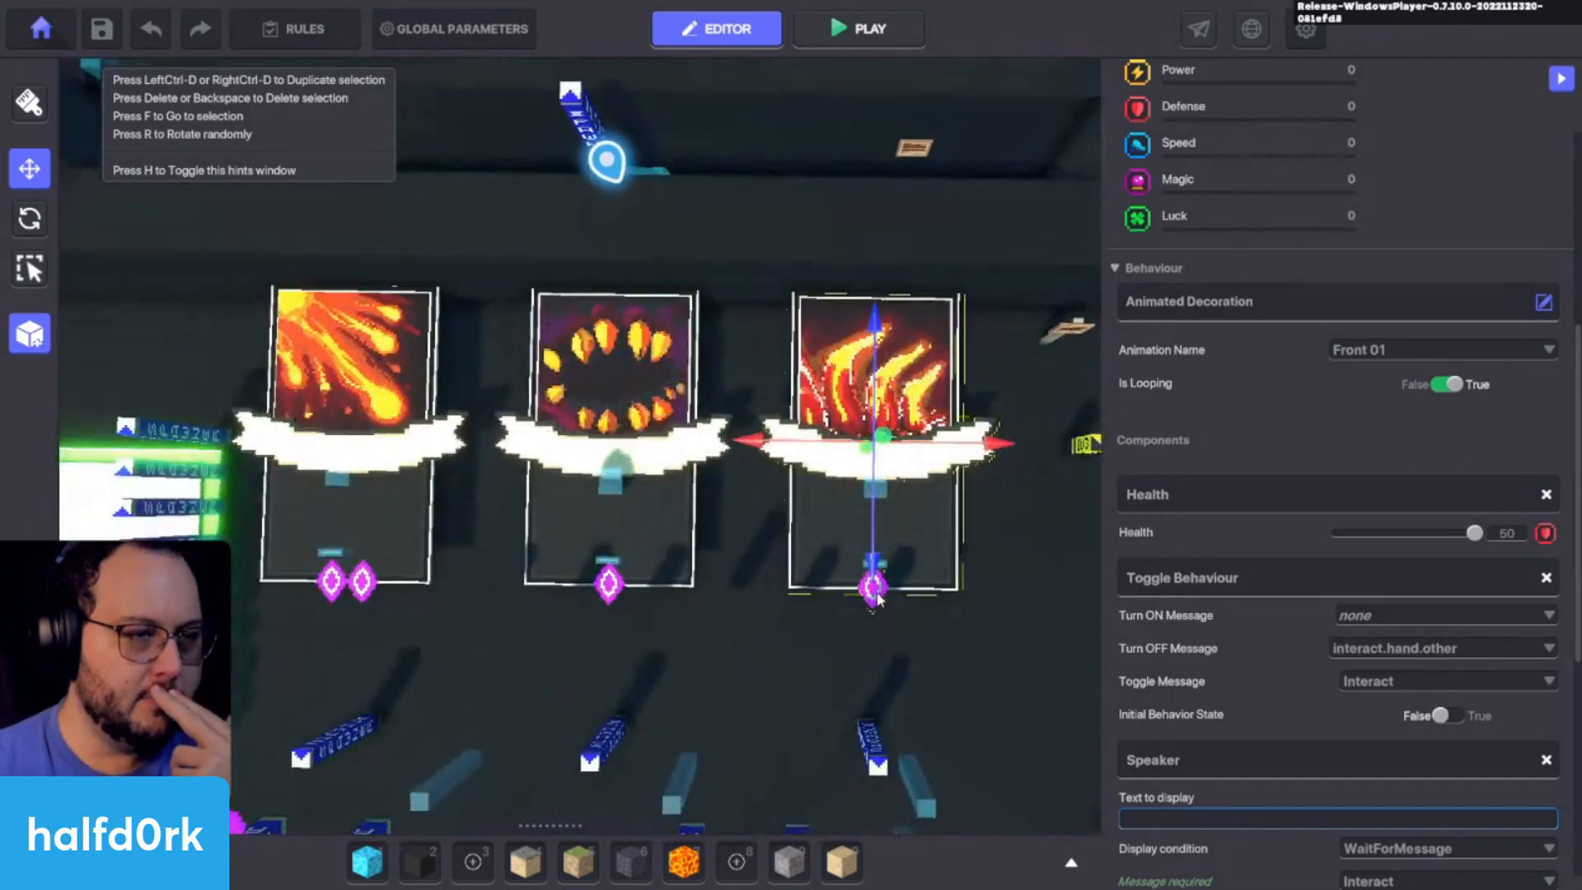
middle_click_drag(911, 625, 888, 636)
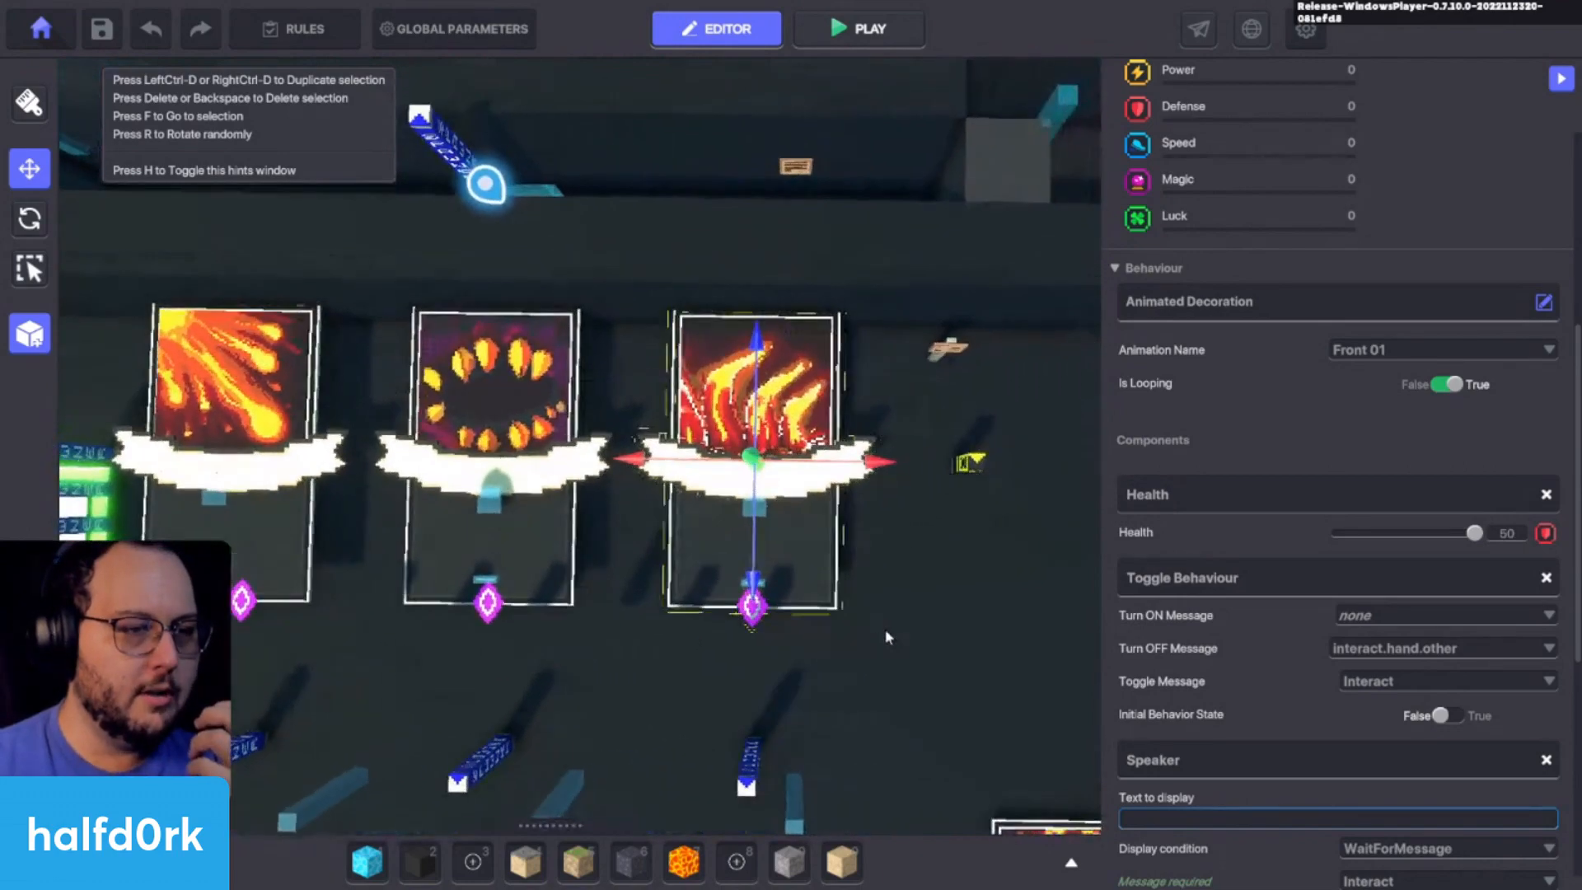
left_click(929, 637)
scroll(933, 635, "up", 5)
scroll(935, 632, "down", 5)
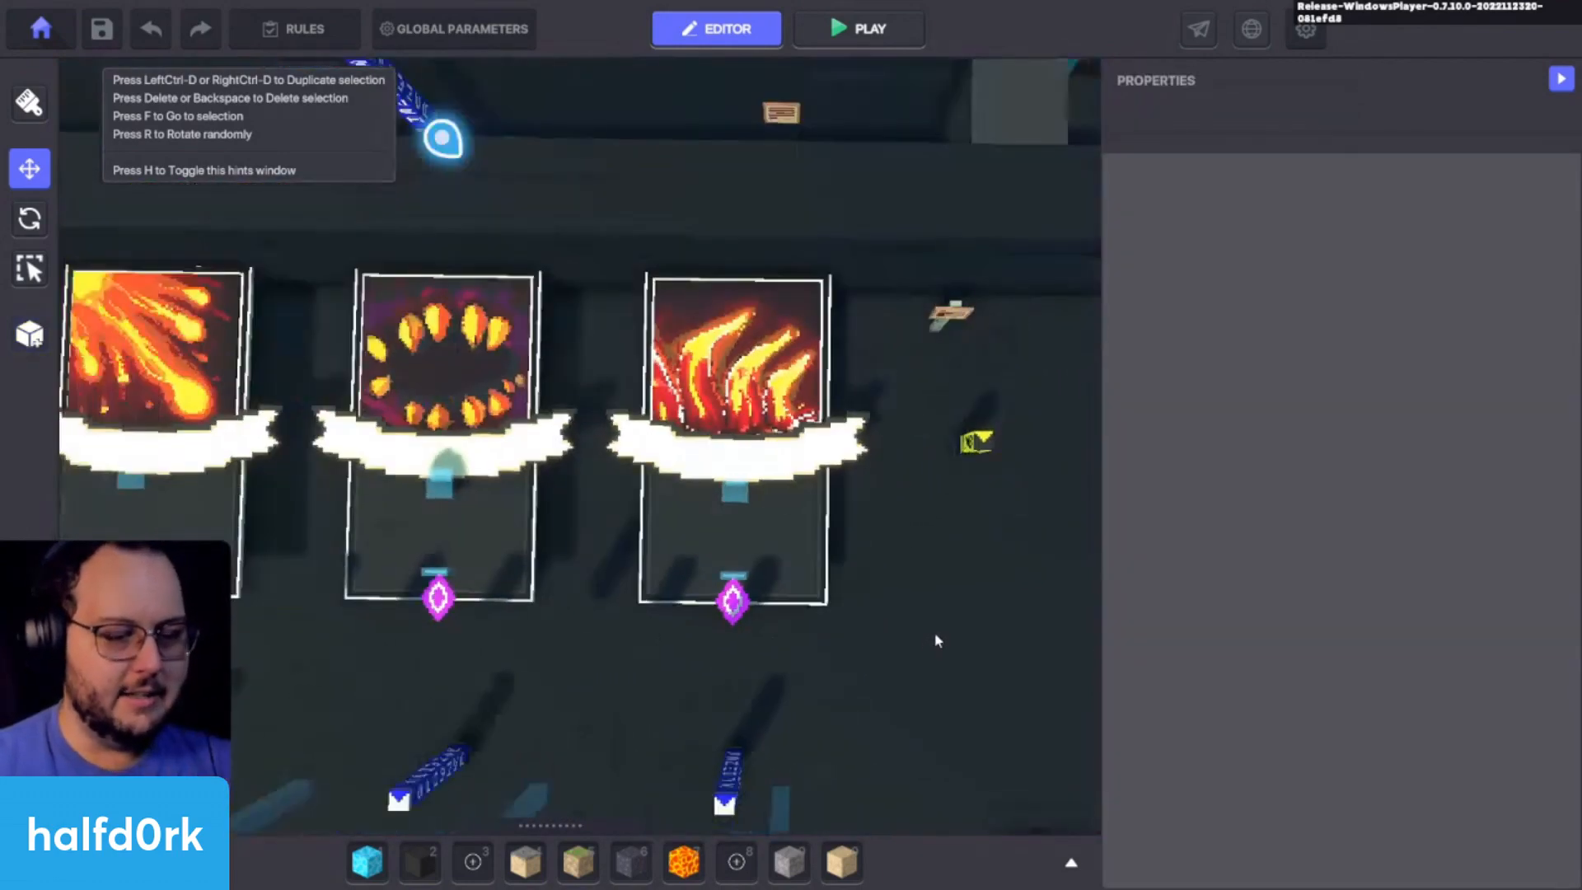
Step: Search the asset library for "spawn" and place a !Lamp Spawner on the ground beside the Blaze Spikes card
key("Tab")
left_click(356, 451)
type("spawn")
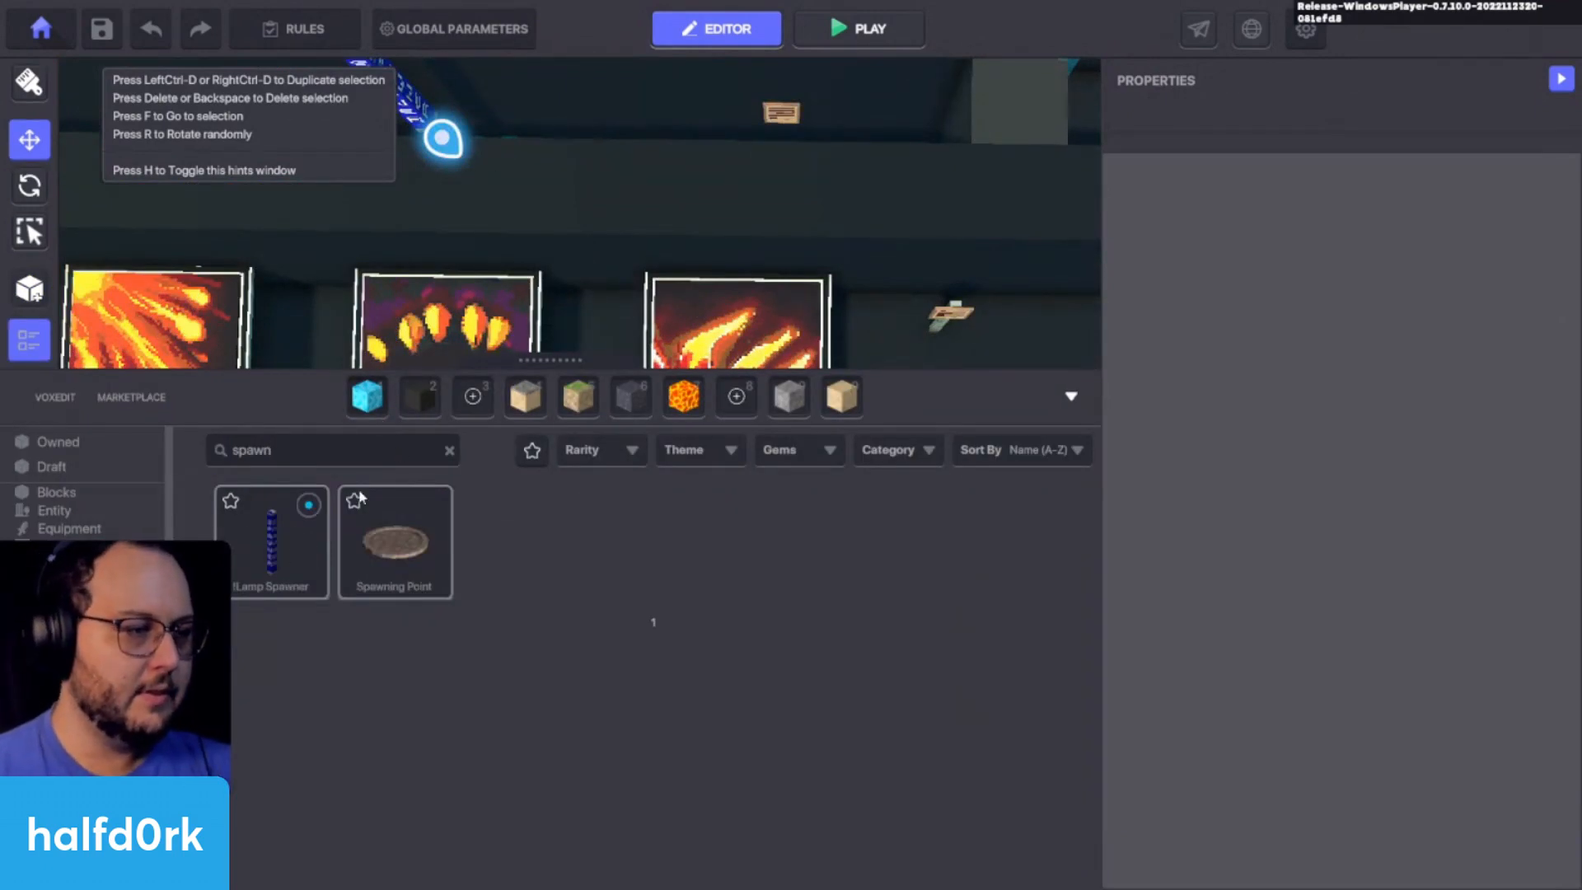
left_click(270, 537)
key("Tab")
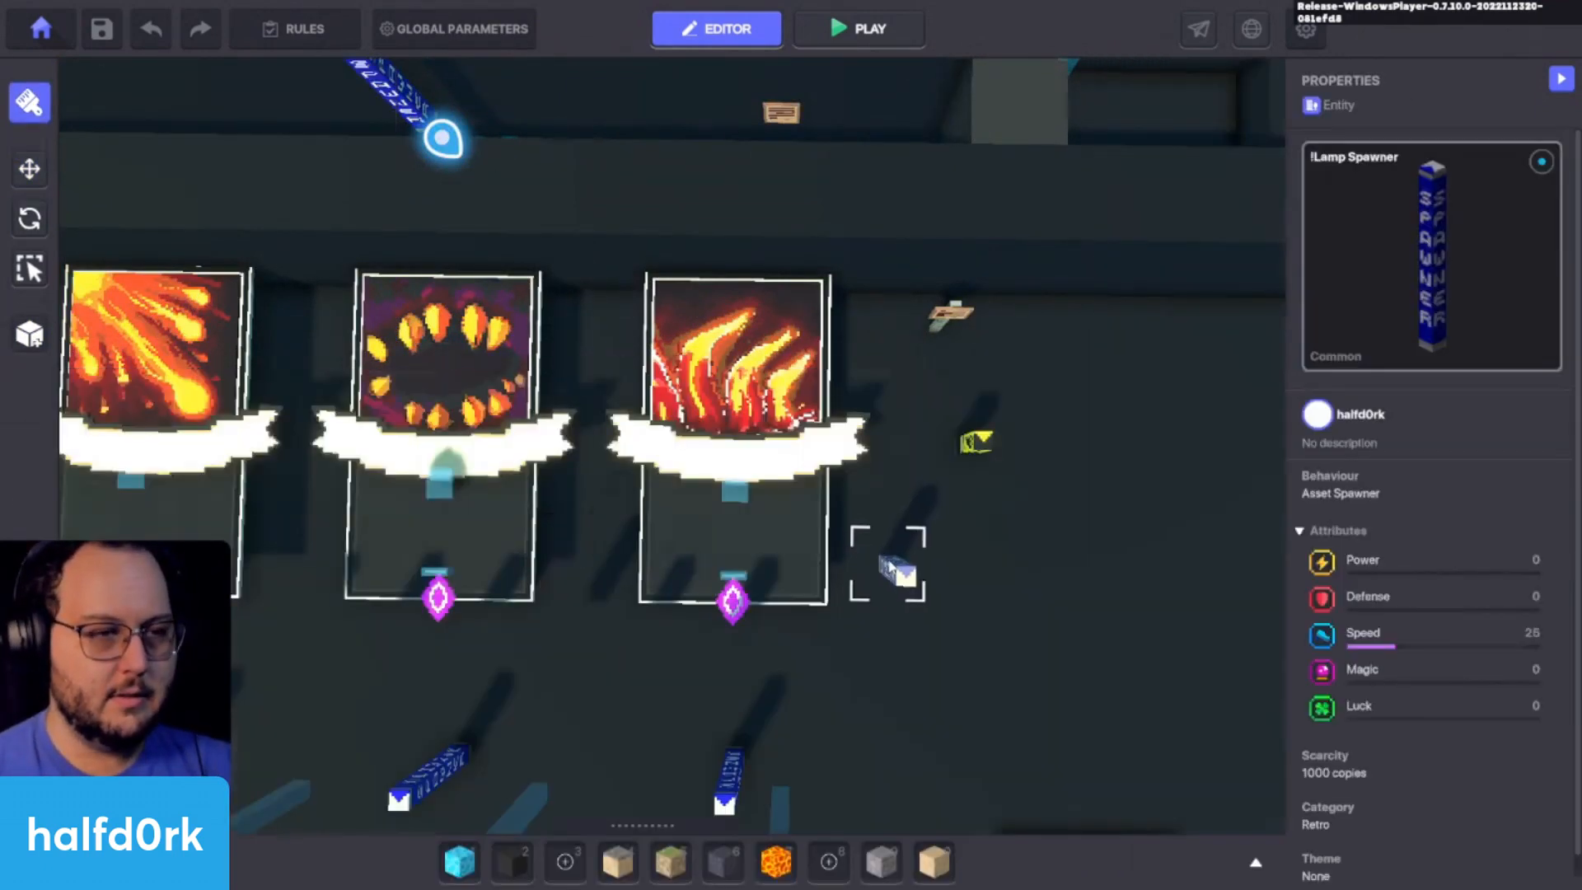
left_click(890, 468)
key("Escape")
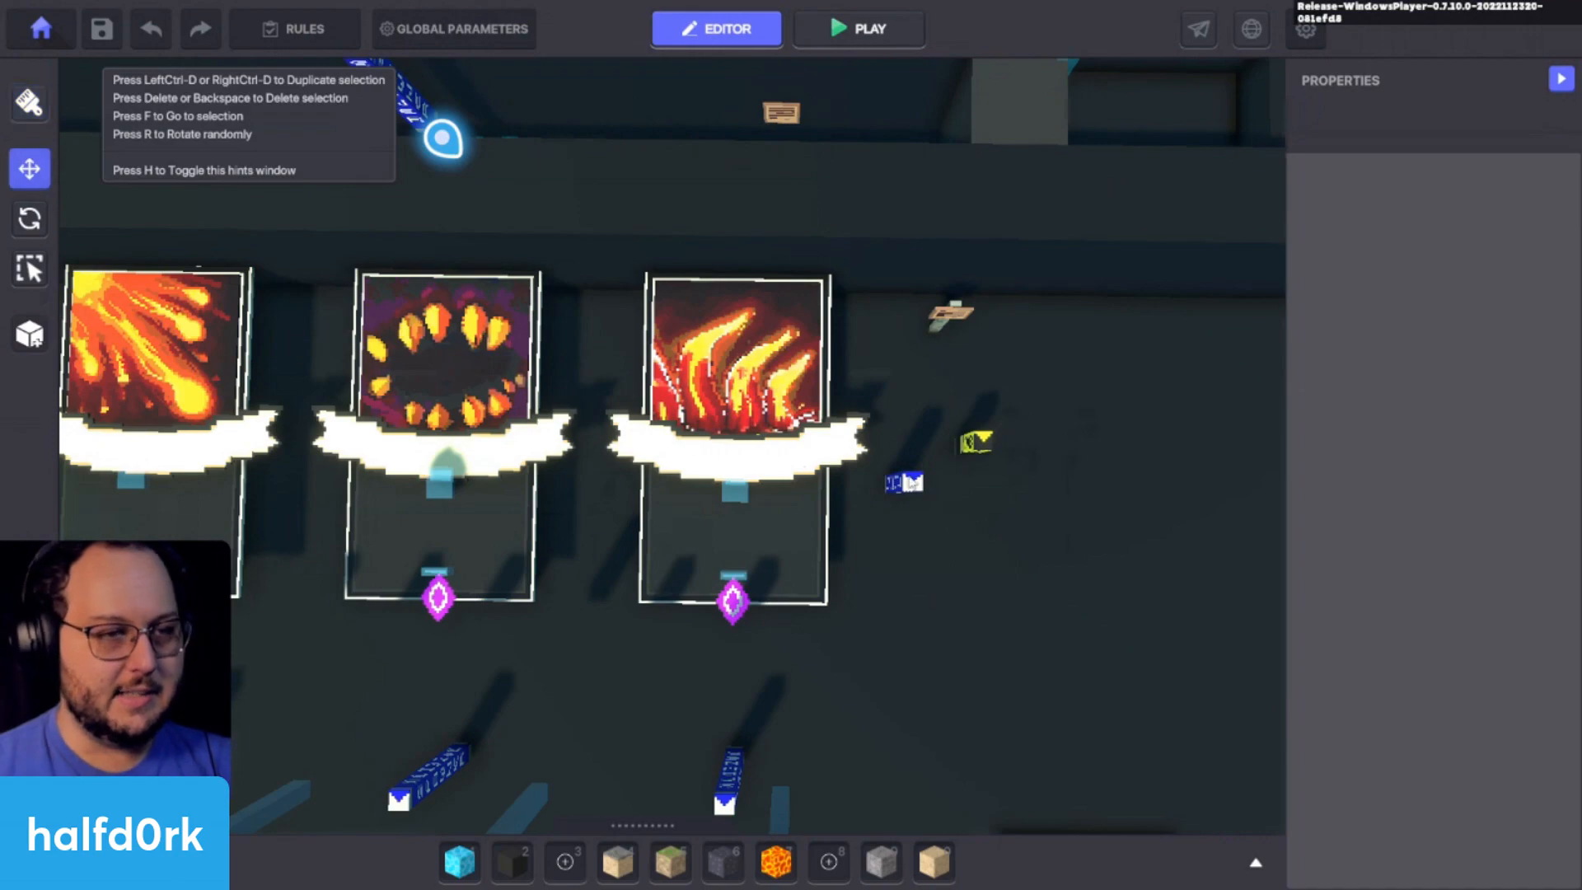
Step: Rotate the !Lamp Spawner beside the Blaze Spikes card to 270 degrees about Y and raise it to Y 3.01
left_click(913, 483)
right_click_drag(913, 484, 1028, 498)
scroll(1028, 498, "down", 3)
scroll(1049, 504, "up", 3)
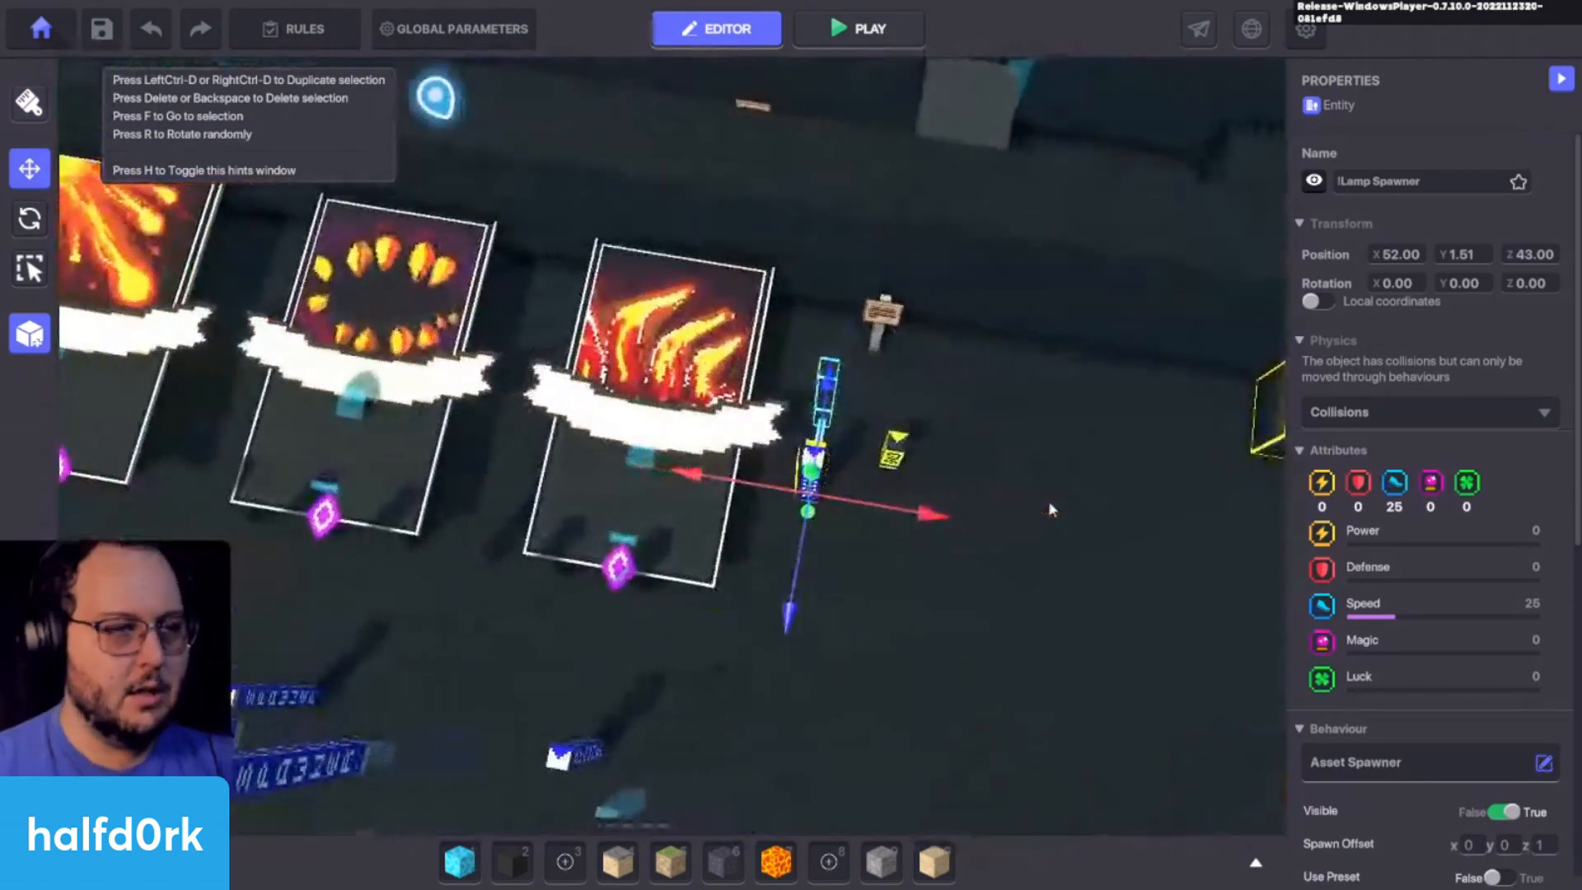
key("a")
key("c")
left_click_drag(910, 614, 1214, 557)
key("x")
right_click_drag(881, 564, 992, 443)
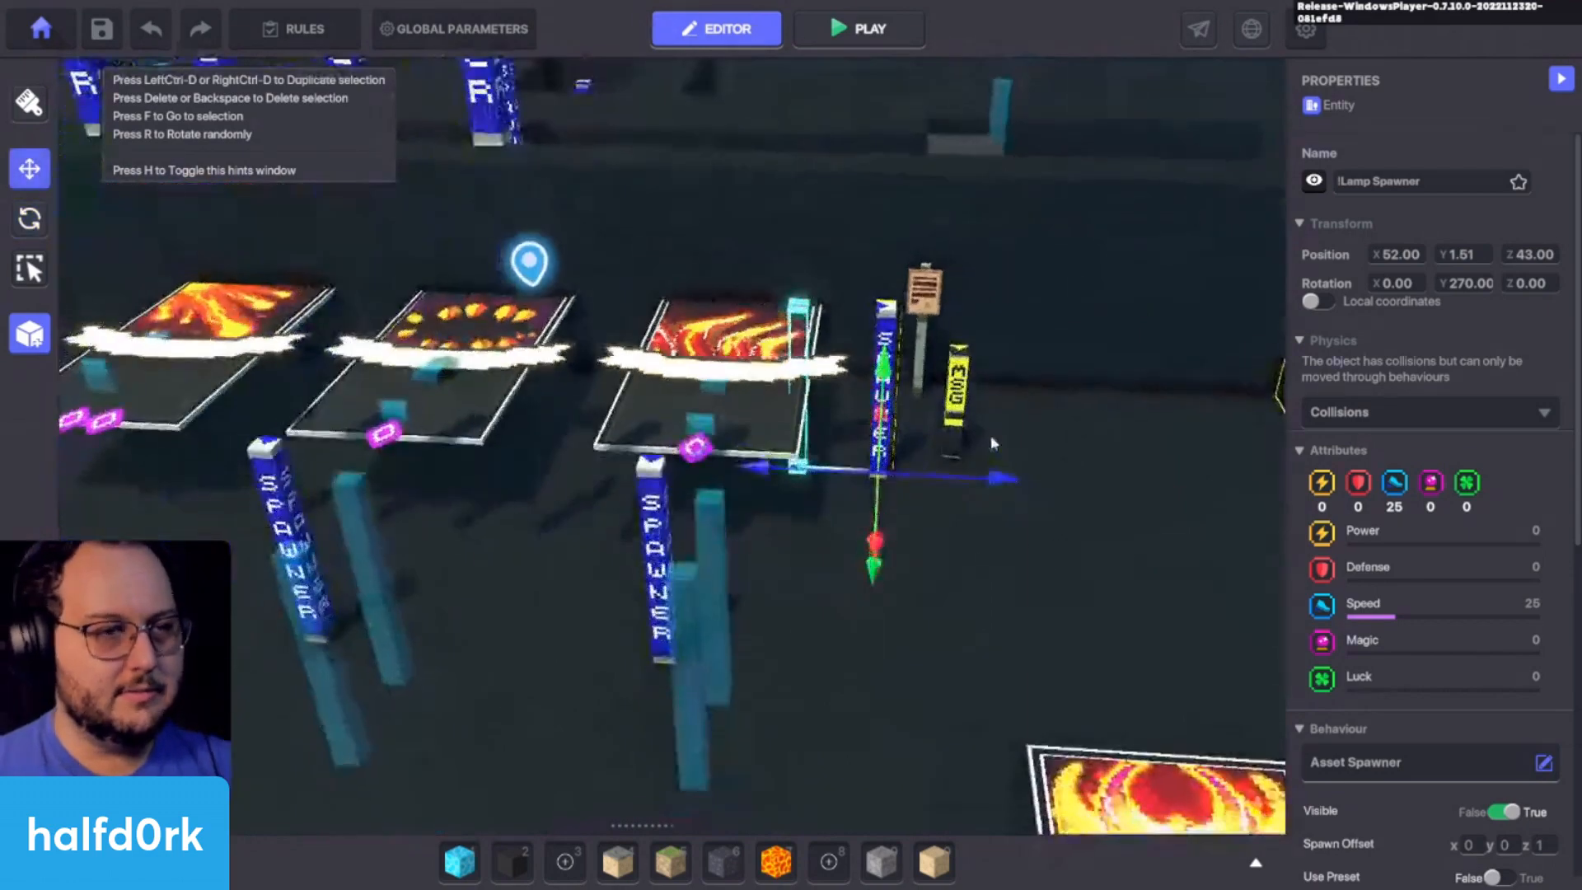
left_click_drag(885, 368, 891, 241)
right_click_drag(1141, 276, 1014, 487)
scroll(1138, 499, "up", 3)
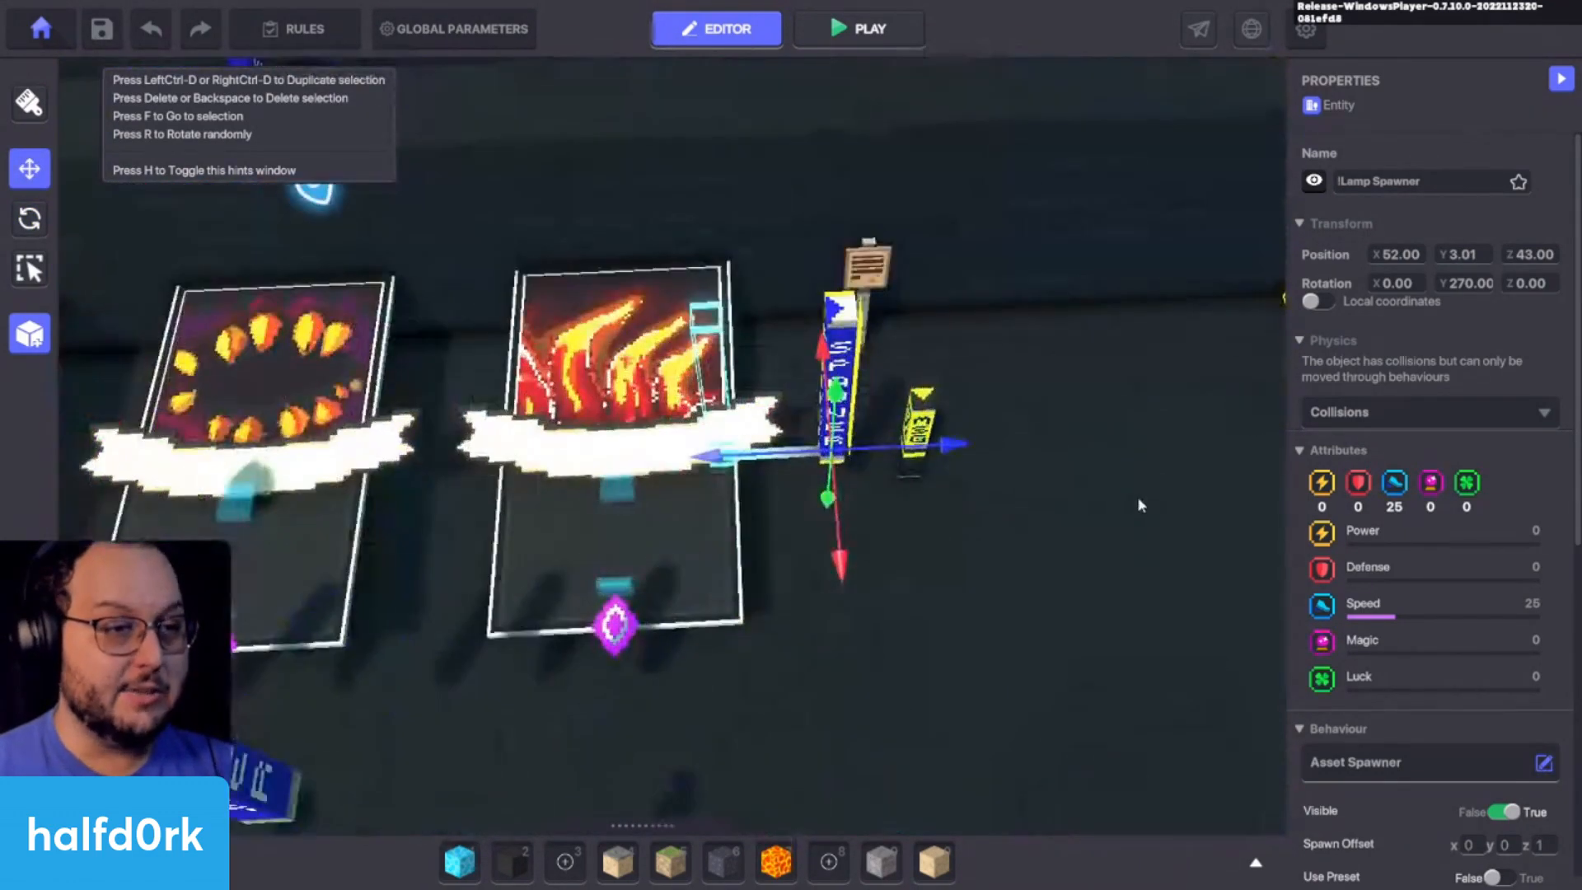
Step: Search the asset library for "detect" and place a !Lamp Detect on the ground near the !Lamp Spawner
key("Tab")
left_click(326, 446)
type("detect")
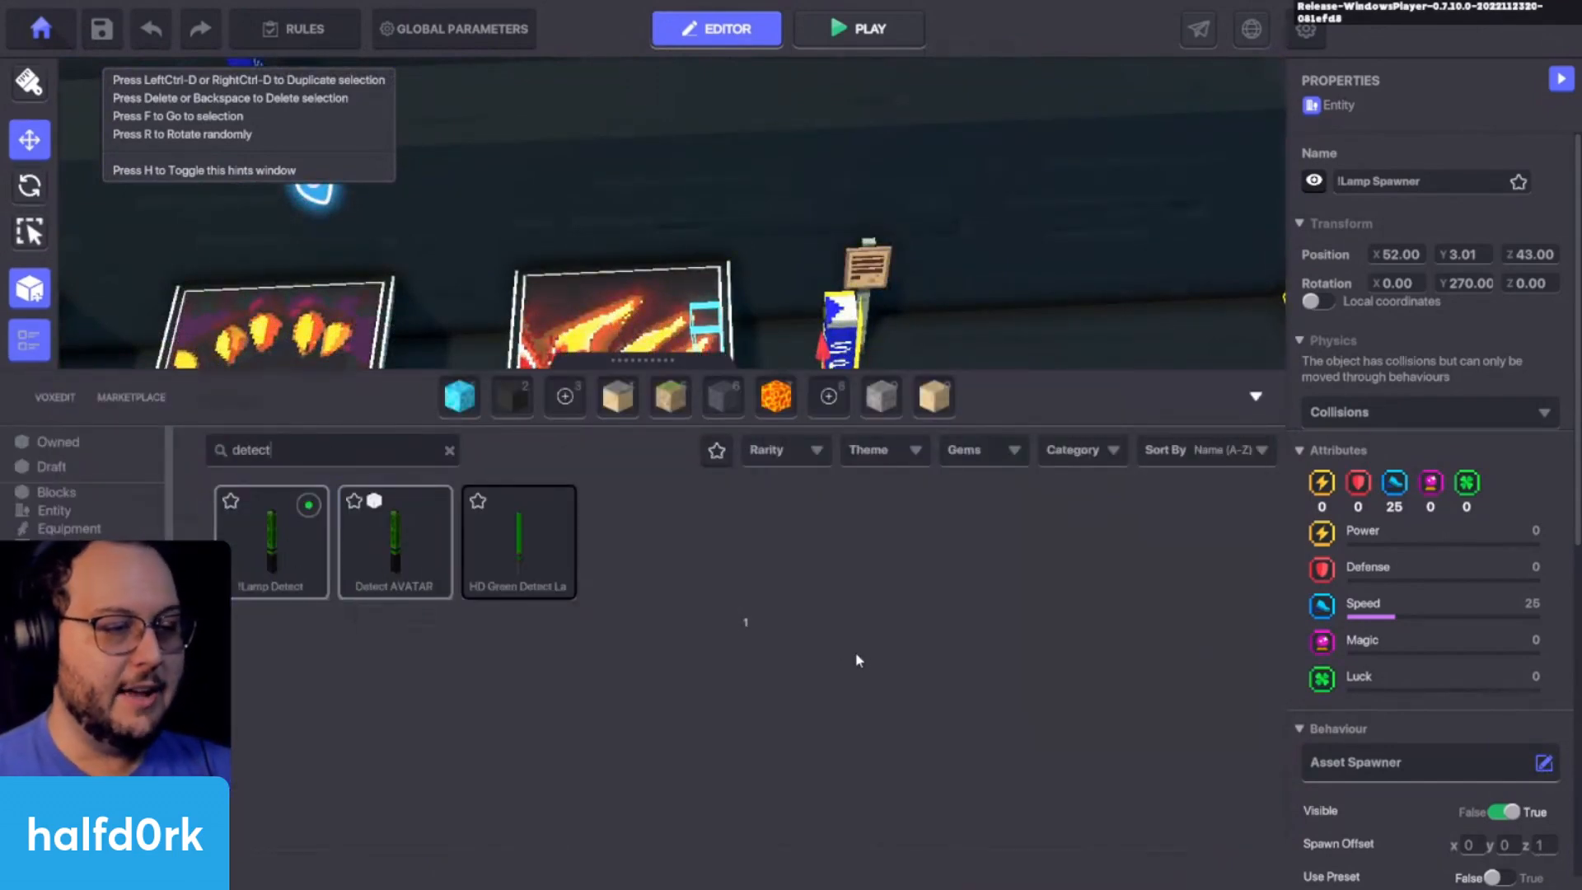
left_click(289, 555)
key("Tab")
left_click(876, 568)
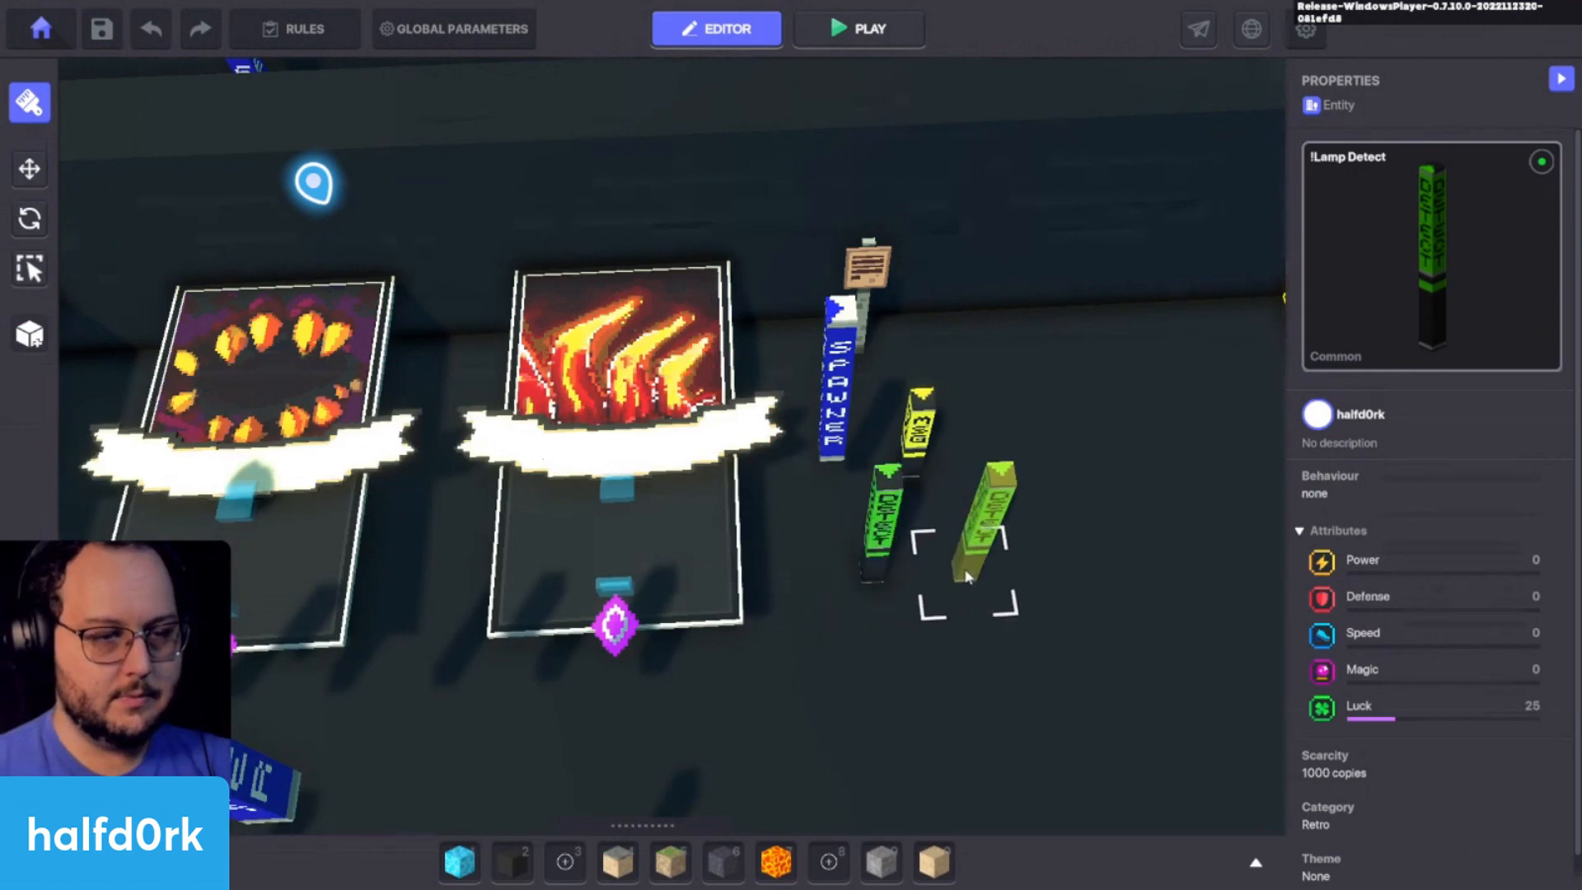
key("Escape")
Step: Move the !Lamp Detect between the Blaze Spikes card and the spawner, at X 51.50, Y 3.51, Z 42.50
left_click(884, 564)
left_click_drag(883, 524, 900, 432)
left_click_drag(952, 551, 836, 470)
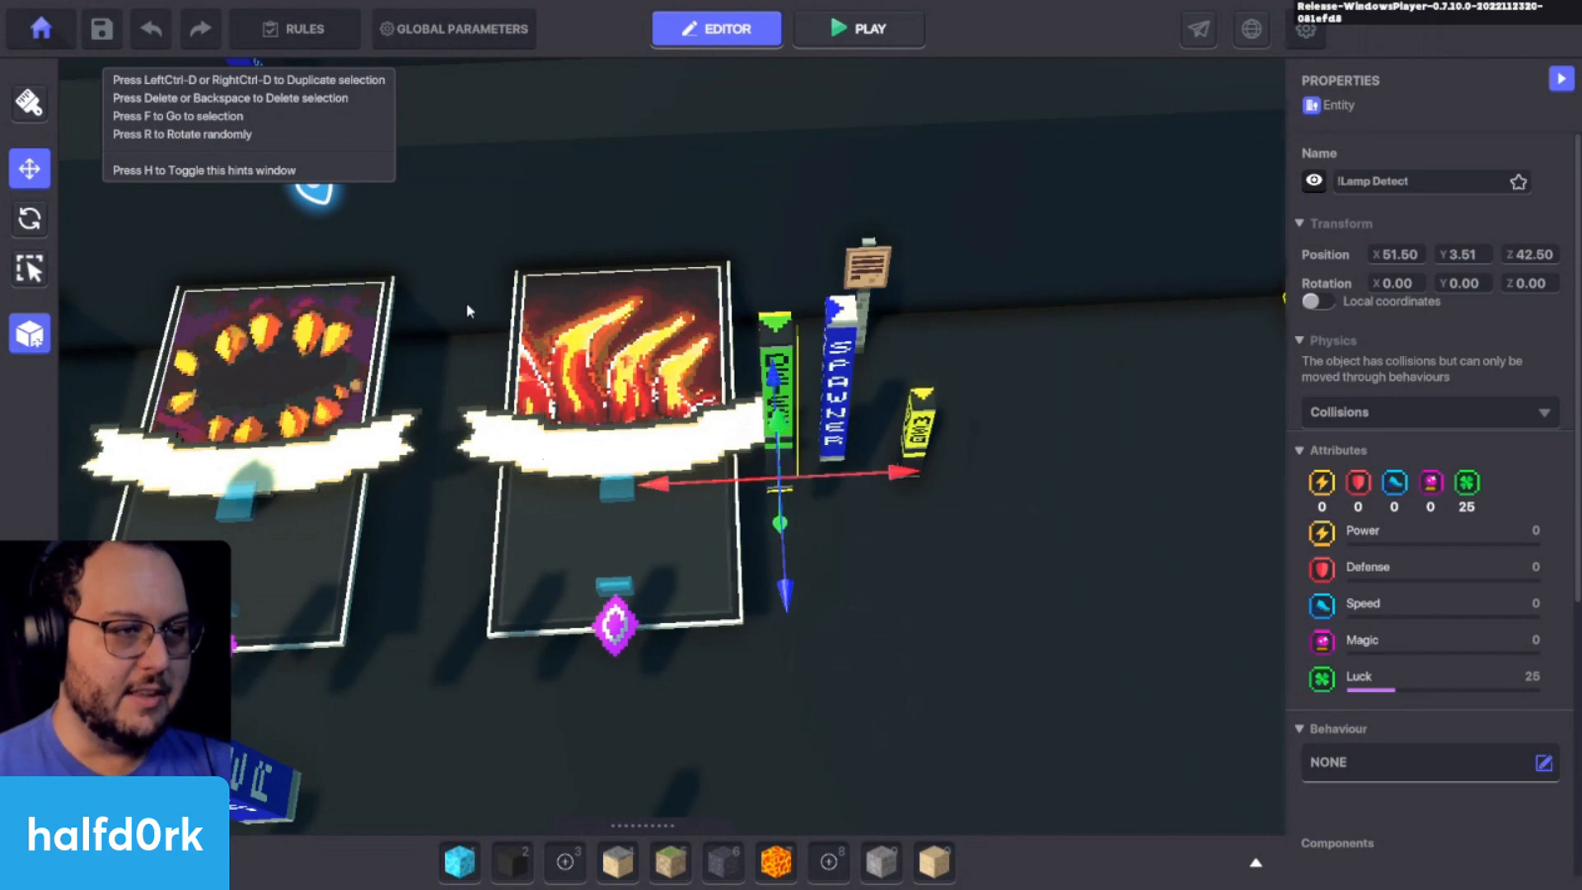
Step: Examine the new spawner's settings and the Blaze Spikes card's Toggle Behaviour and Speaker logic, including its message when spoken
right_click_drag(796, 422, 894, 462)
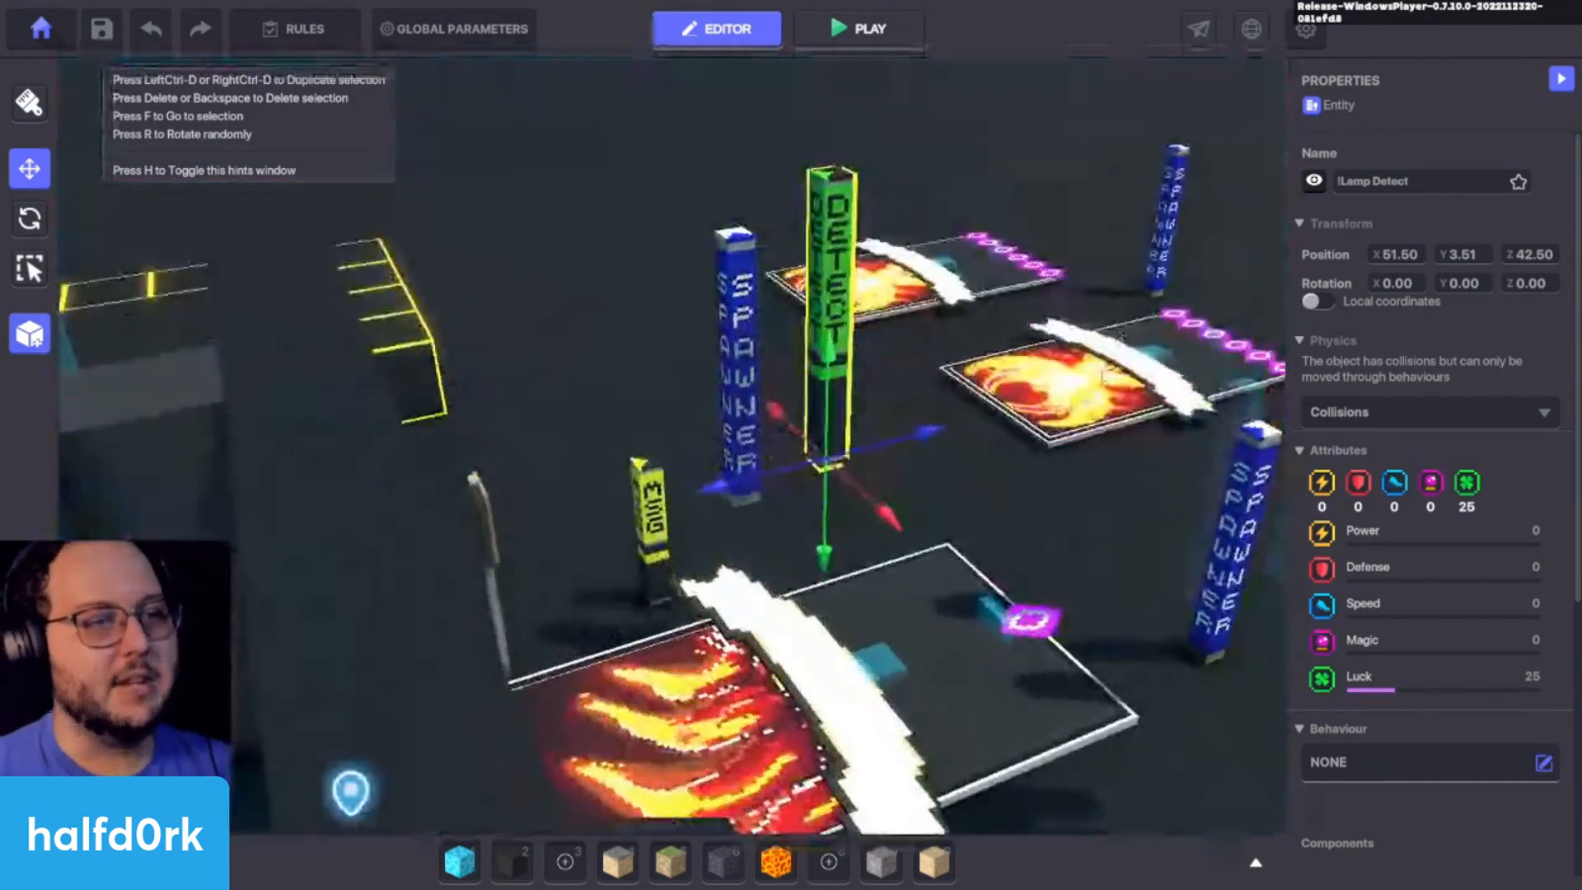
left_click(731, 295)
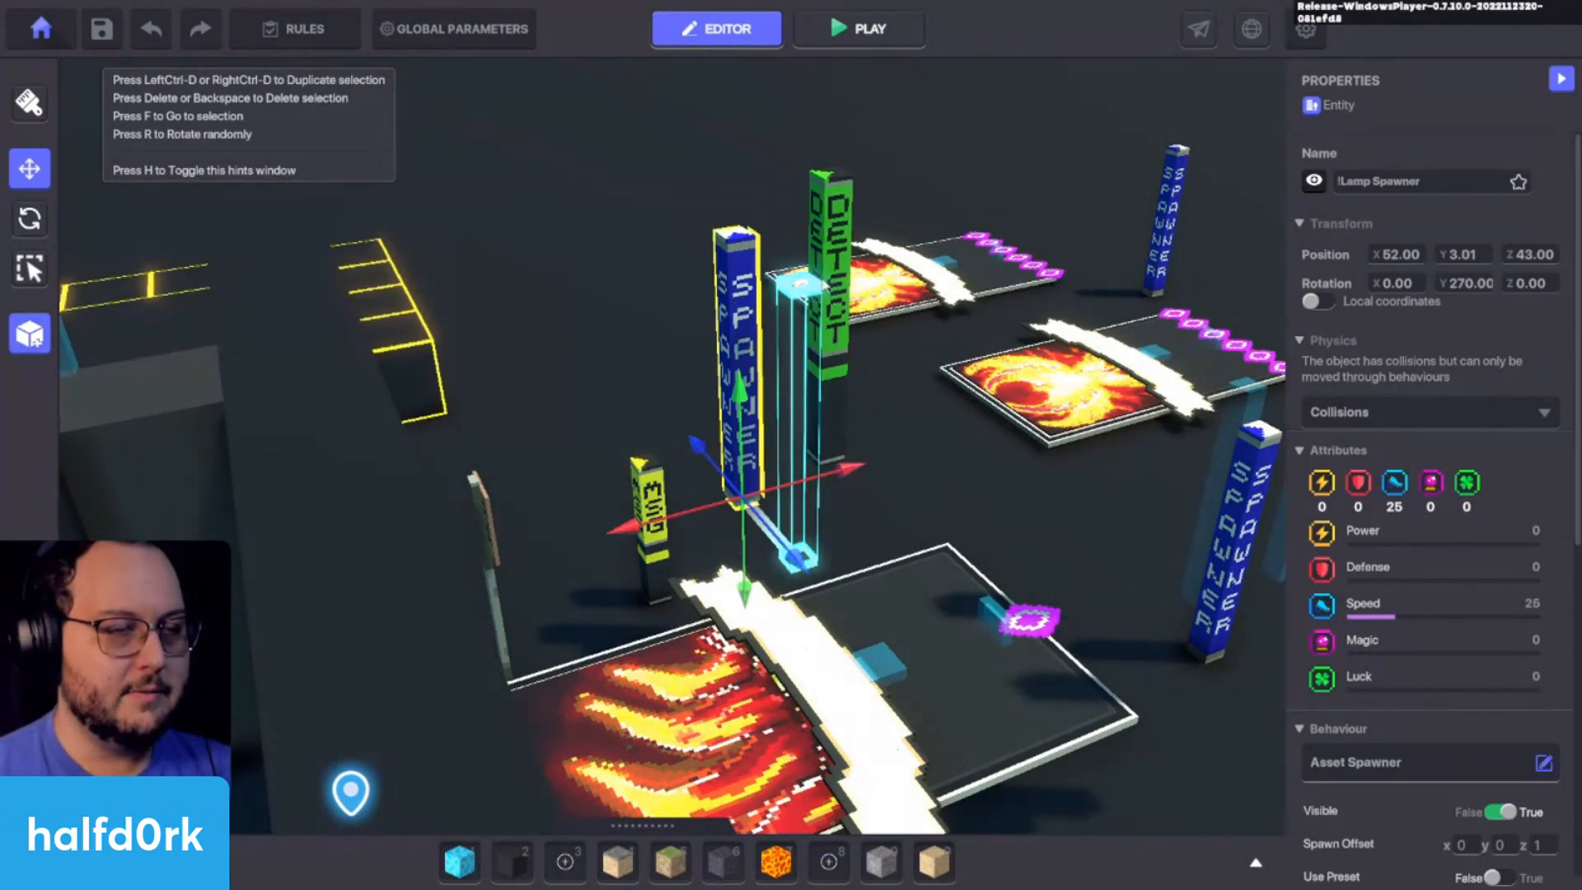
scroll(1364, 620, "down", 3)
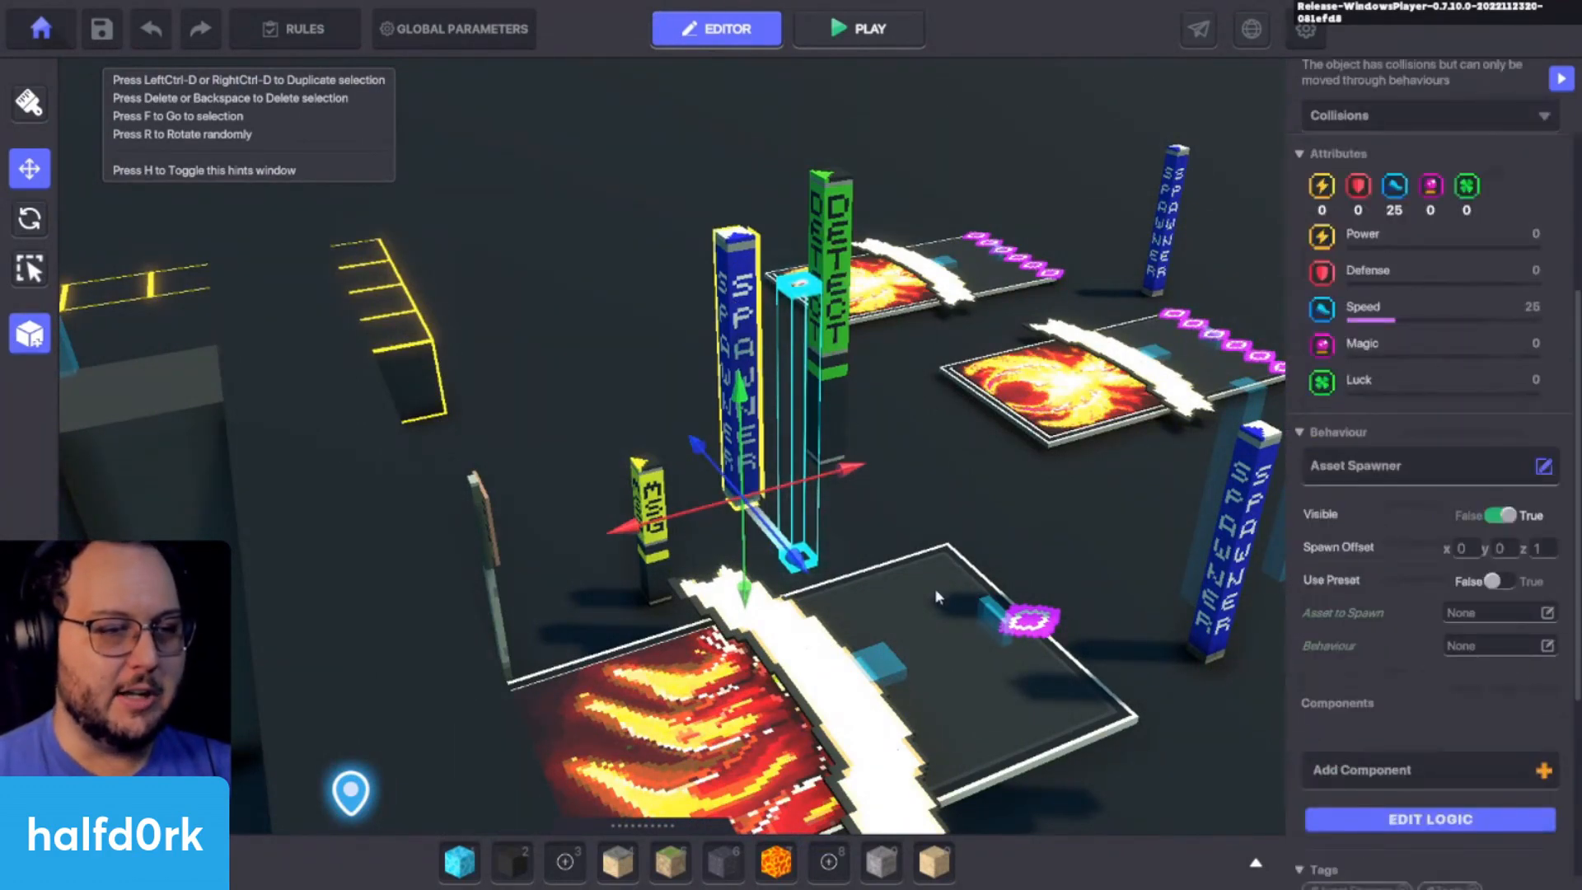
right_click_drag(938, 598, 662, 491)
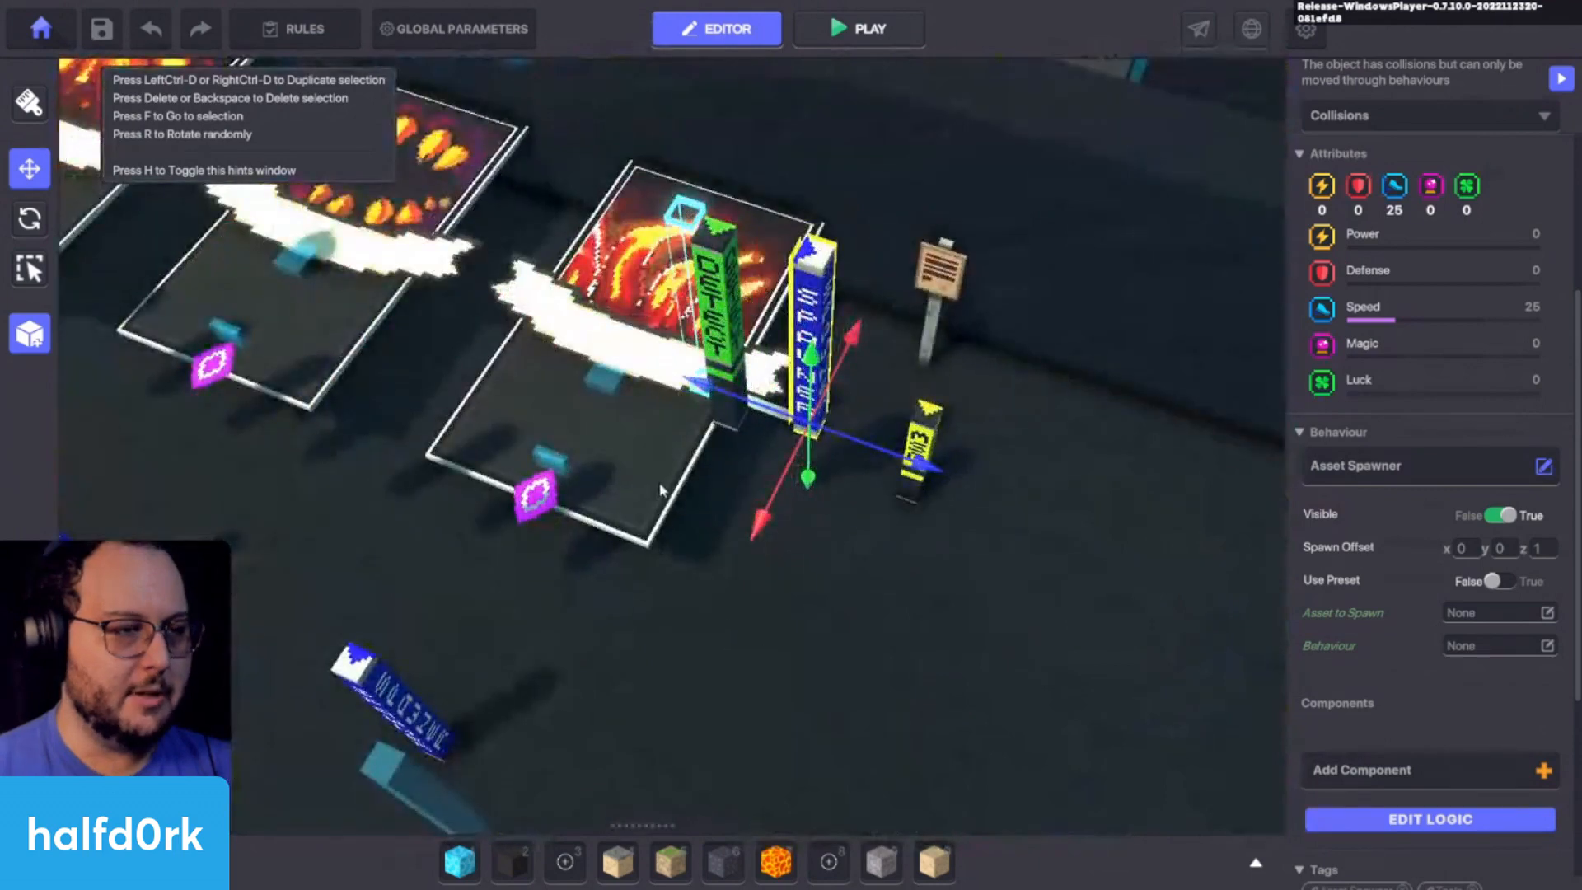
left_click(662, 490)
scroll(1454, 660, "down", 4)
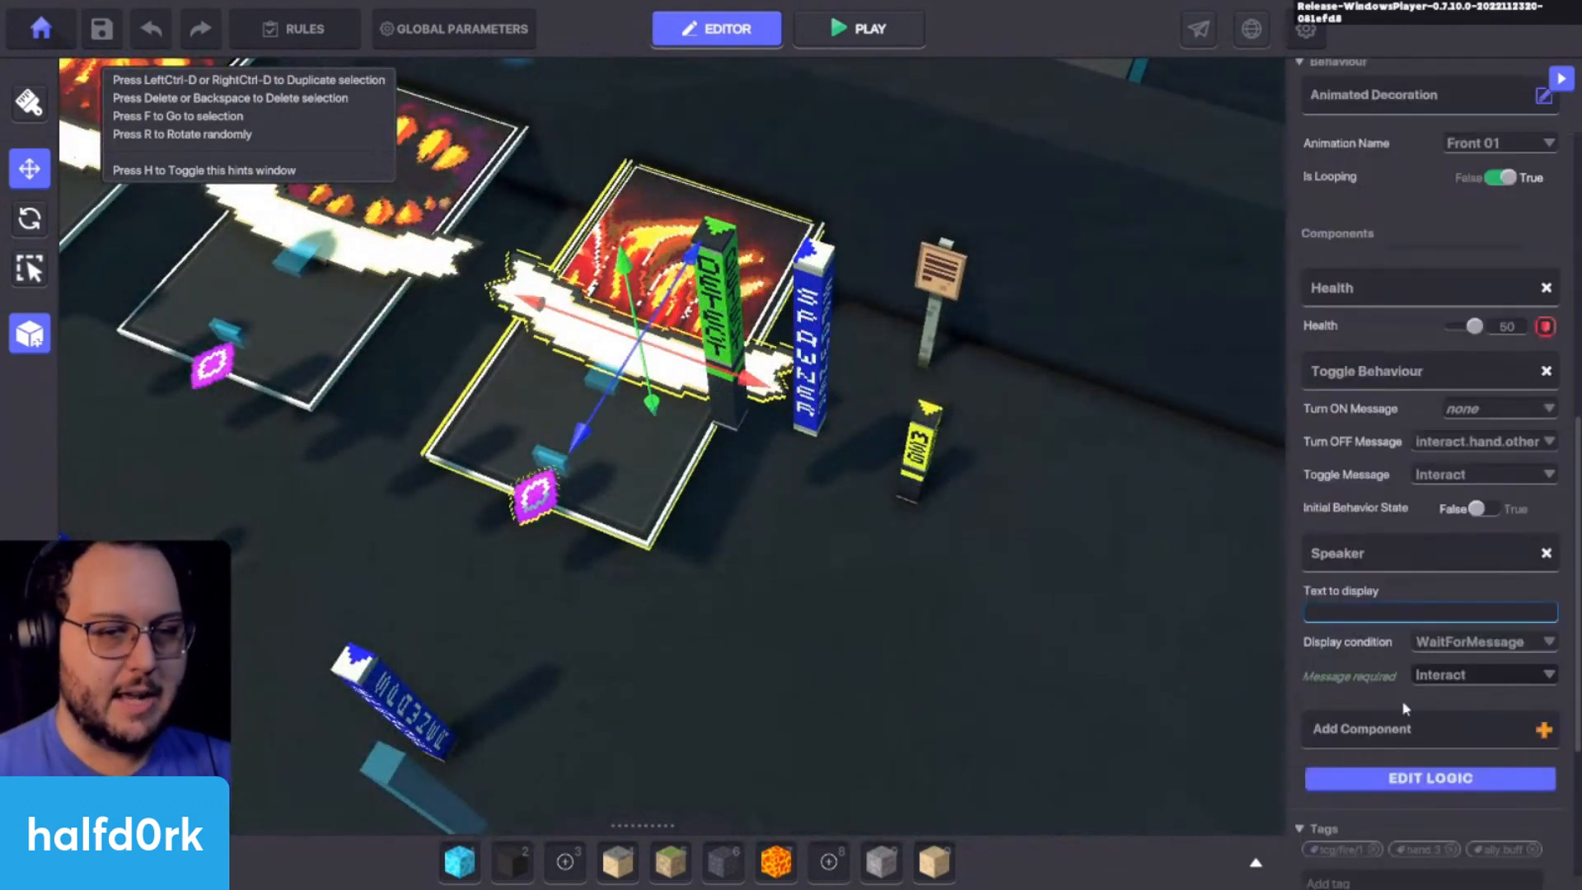
left_click(1429, 779)
scroll(1399, 766, "down", 10)
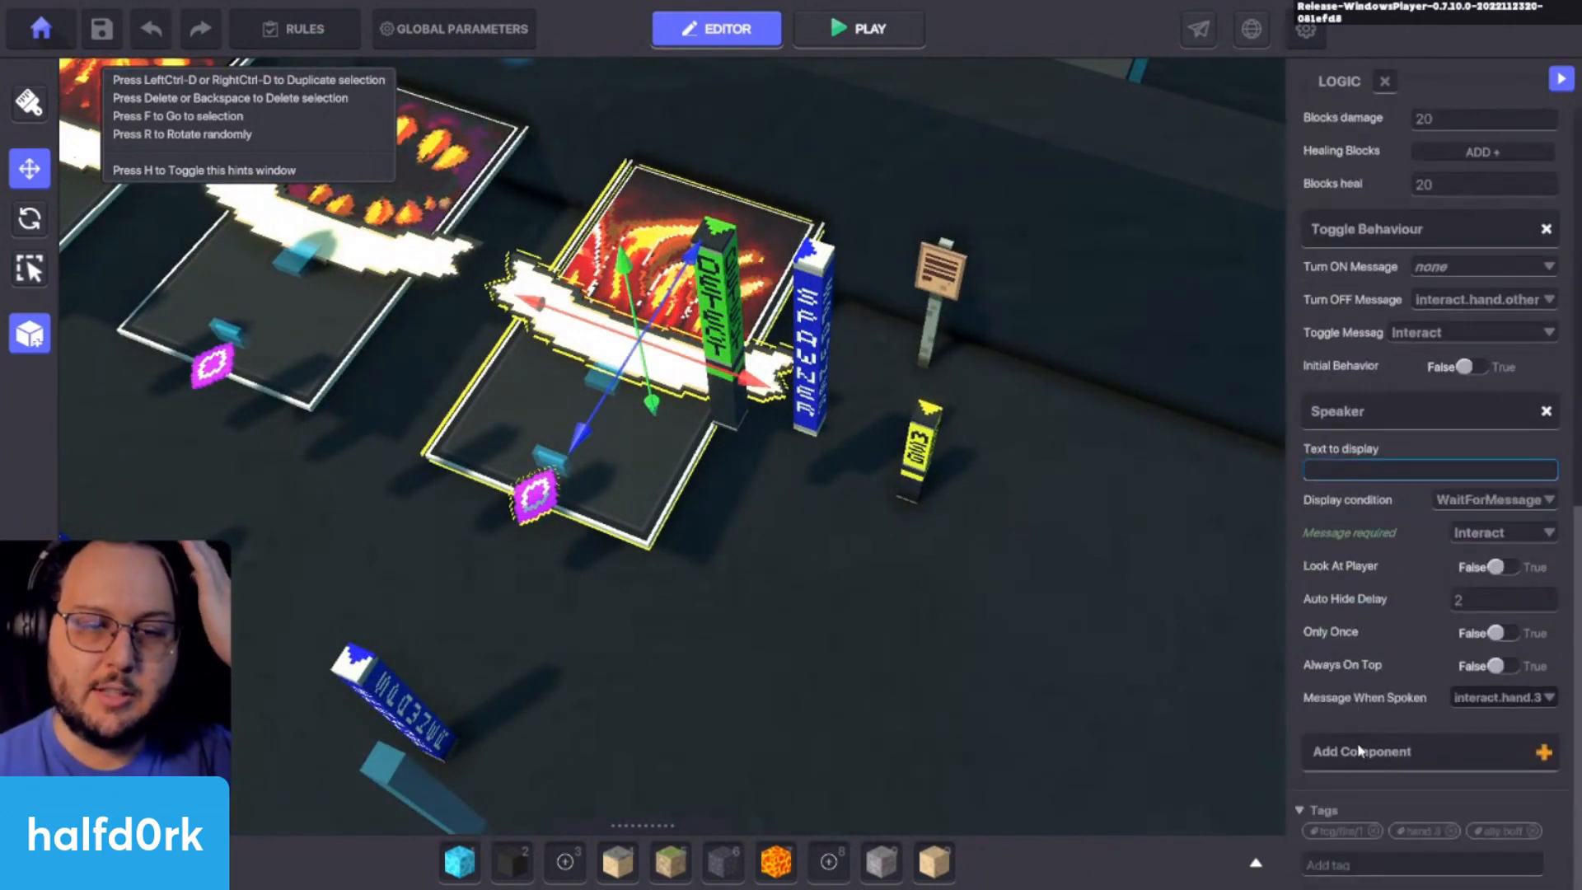
Step: Make interact.hand.3 the only required message in the new spawner's logic, removing the Trigger and Spawn messages
left_click(827, 321)
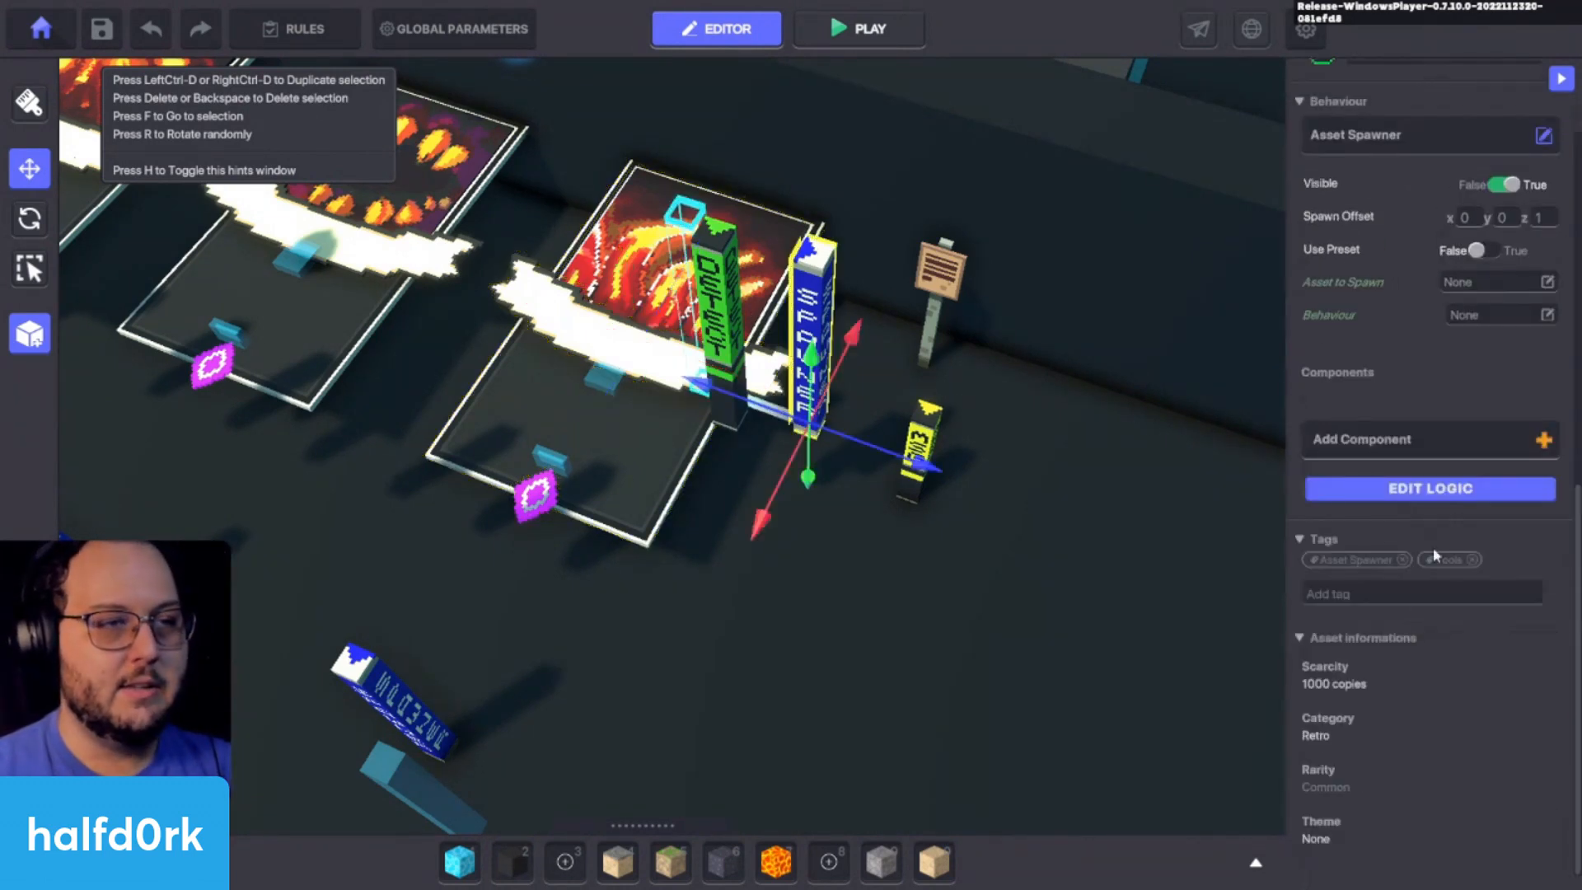
left_click(1431, 490)
scroll(1438, 505, "down", 3)
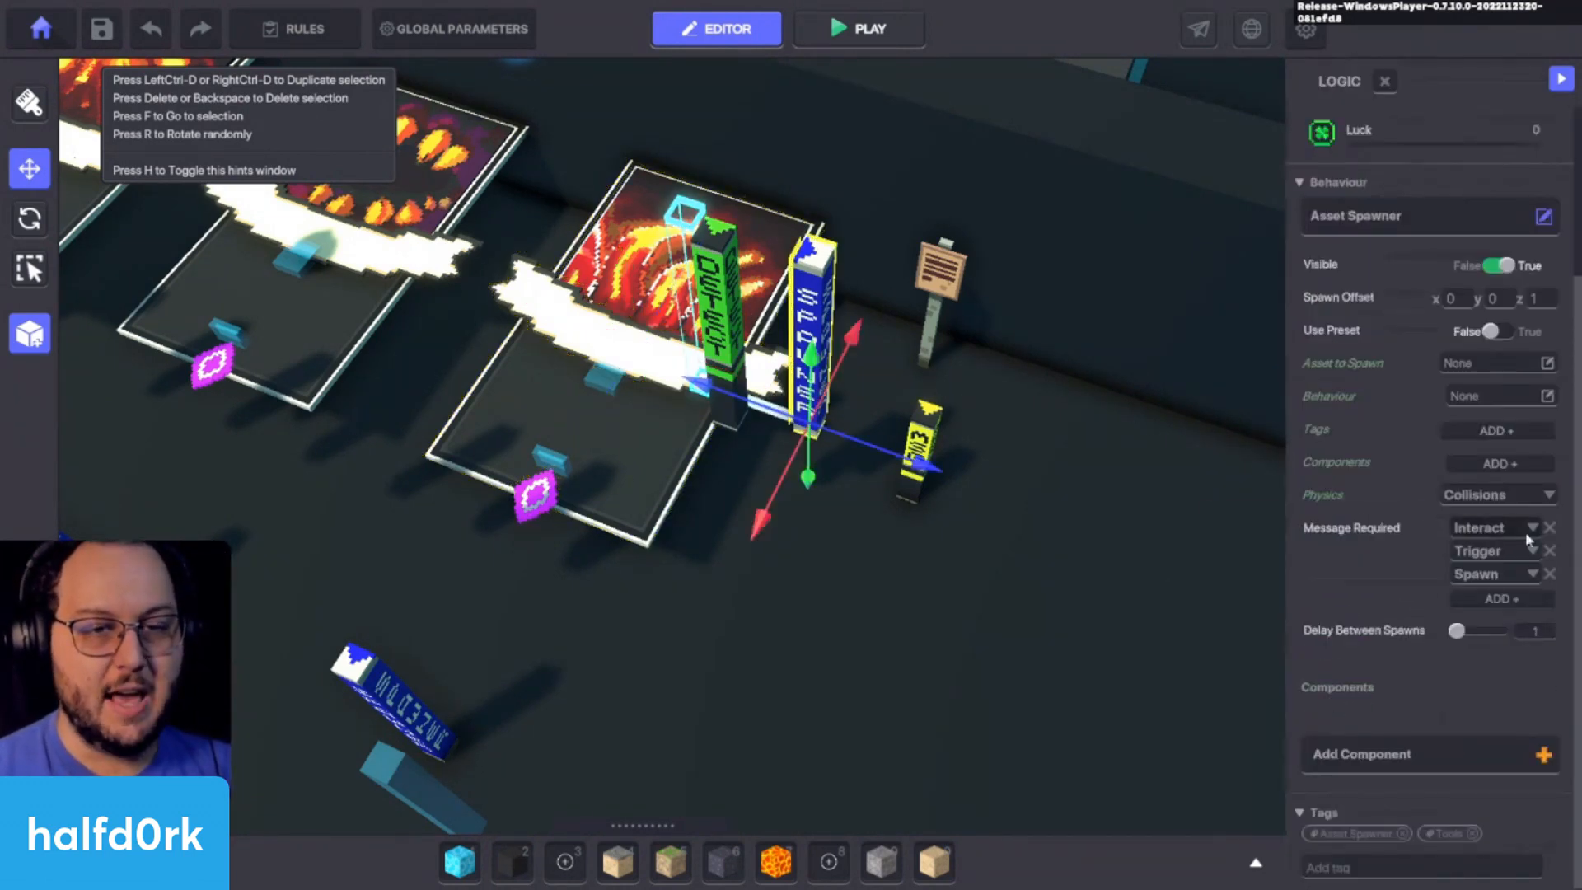
left_click(1550, 550)
left_click(1548, 571)
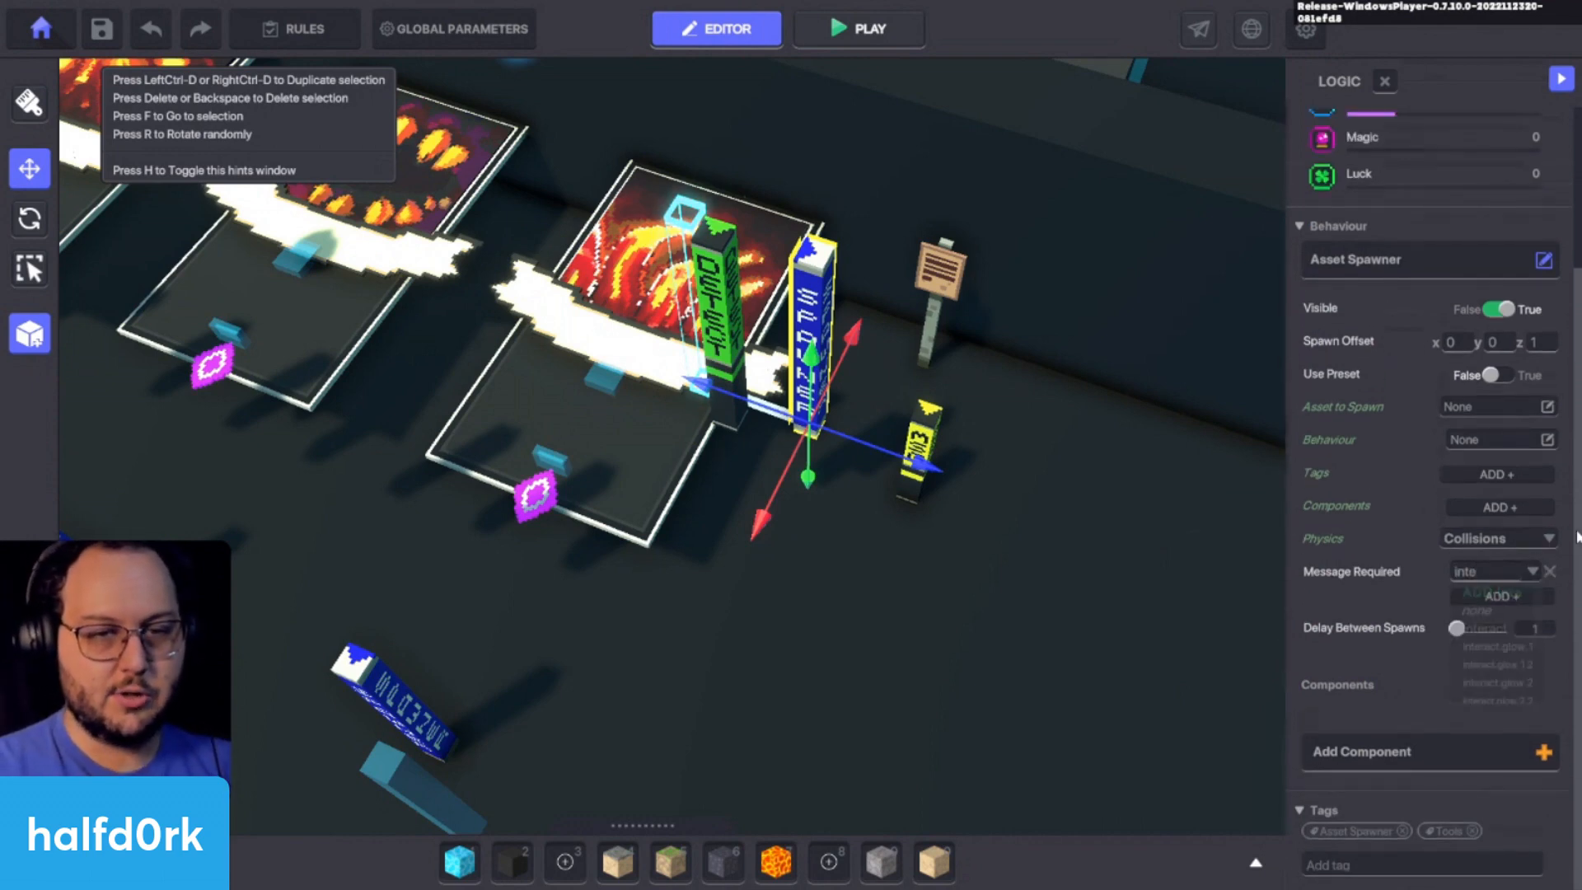
type("interact.hand.3")
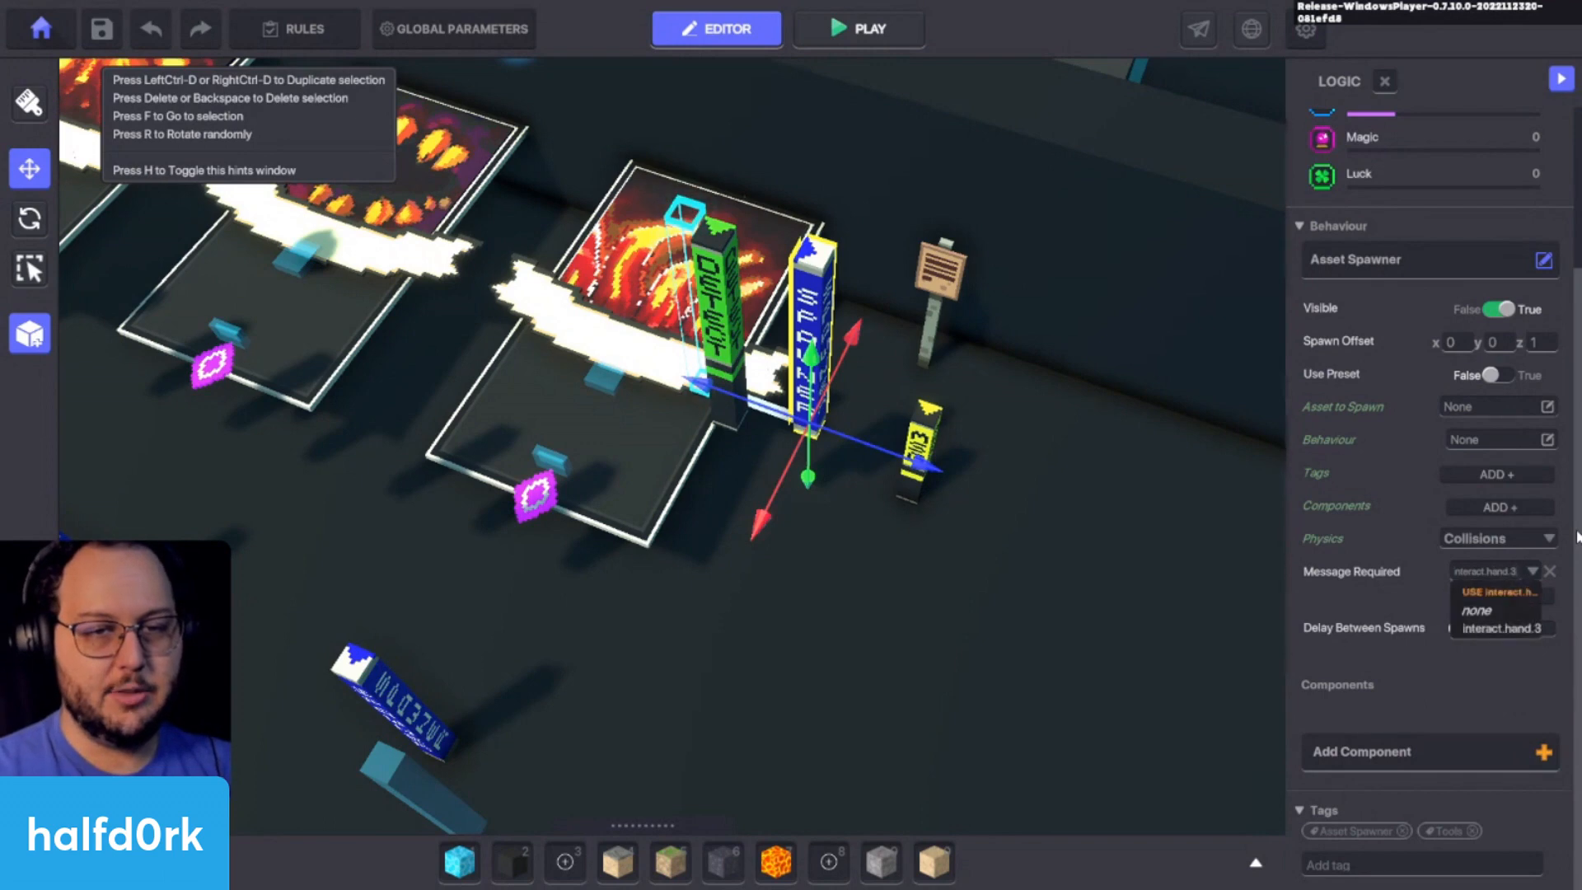
left_click(1517, 590)
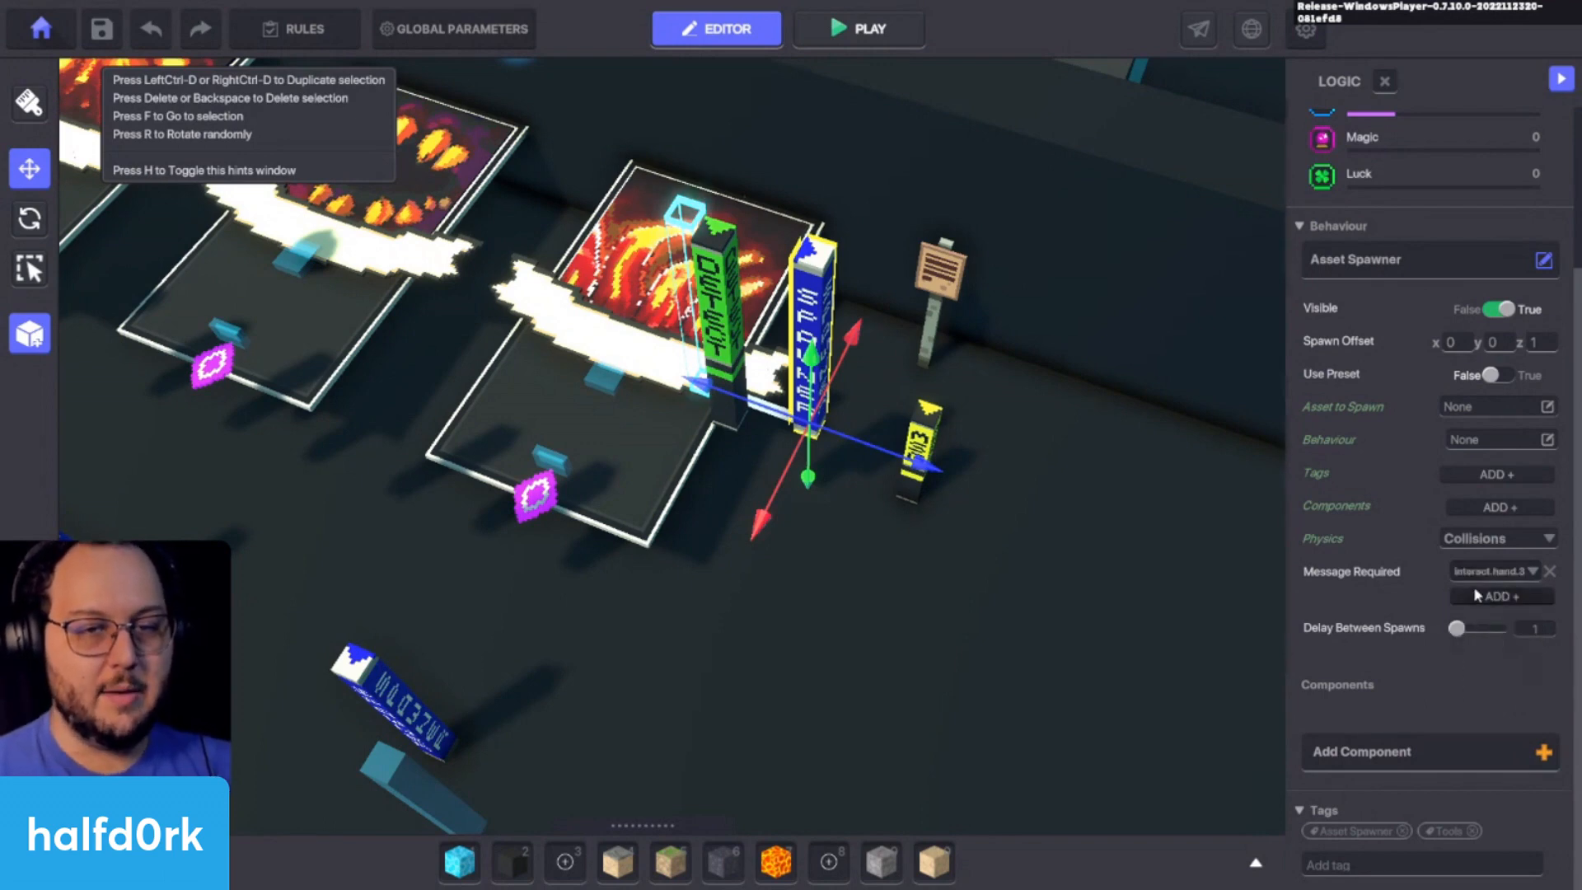
Step: Add a Speaker component to the !Lamp Detect with the DetectEntity display condition and empty display text
left_click(712, 290)
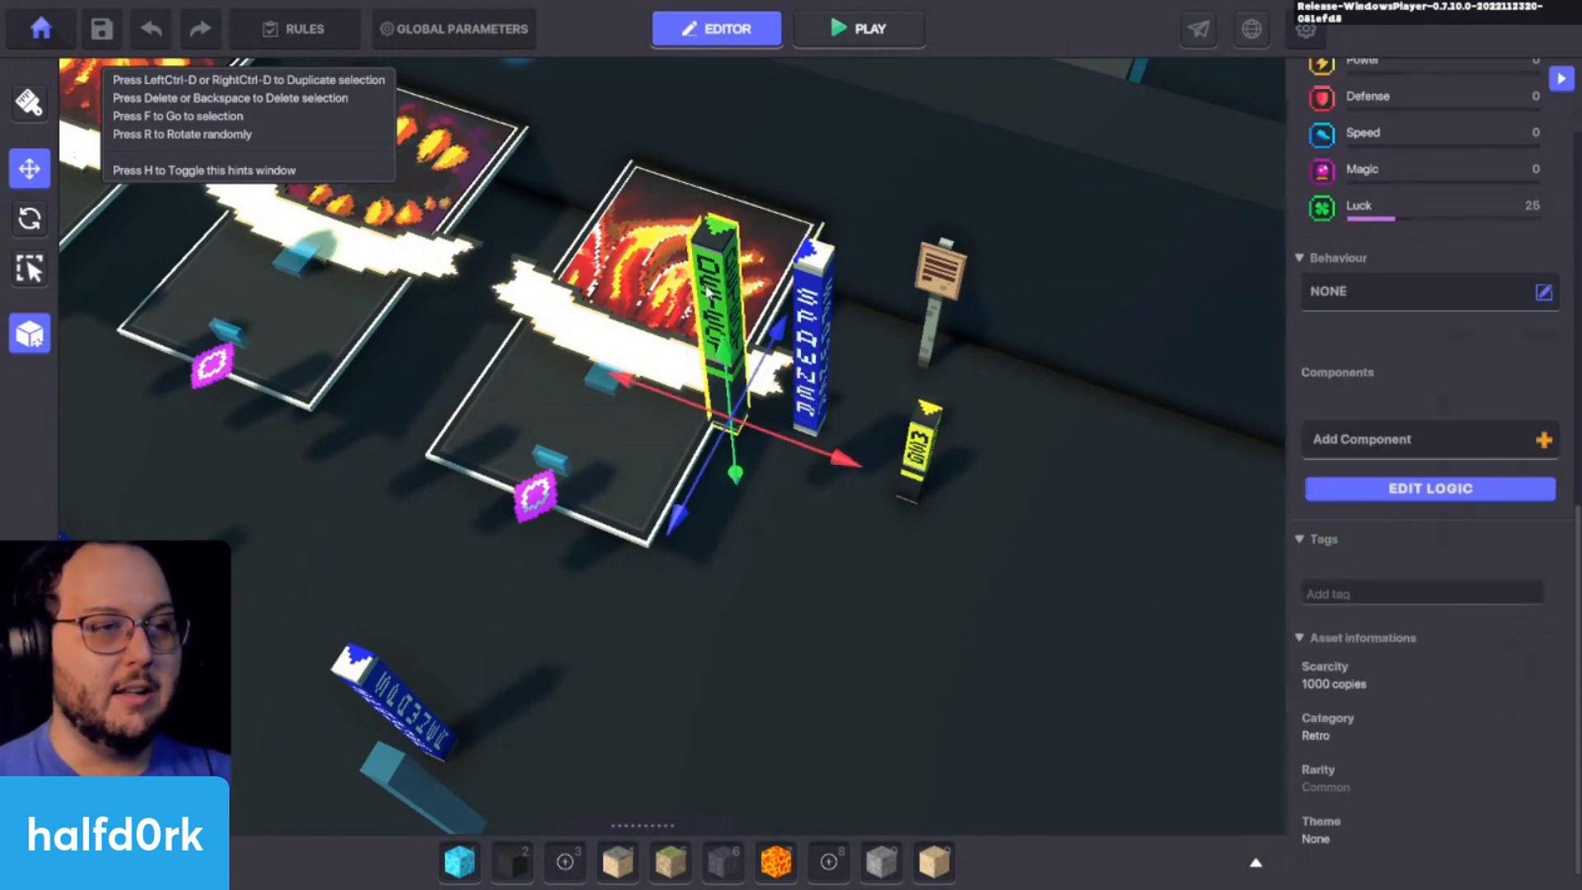
right_click_drag(712, 292, 876, 458)
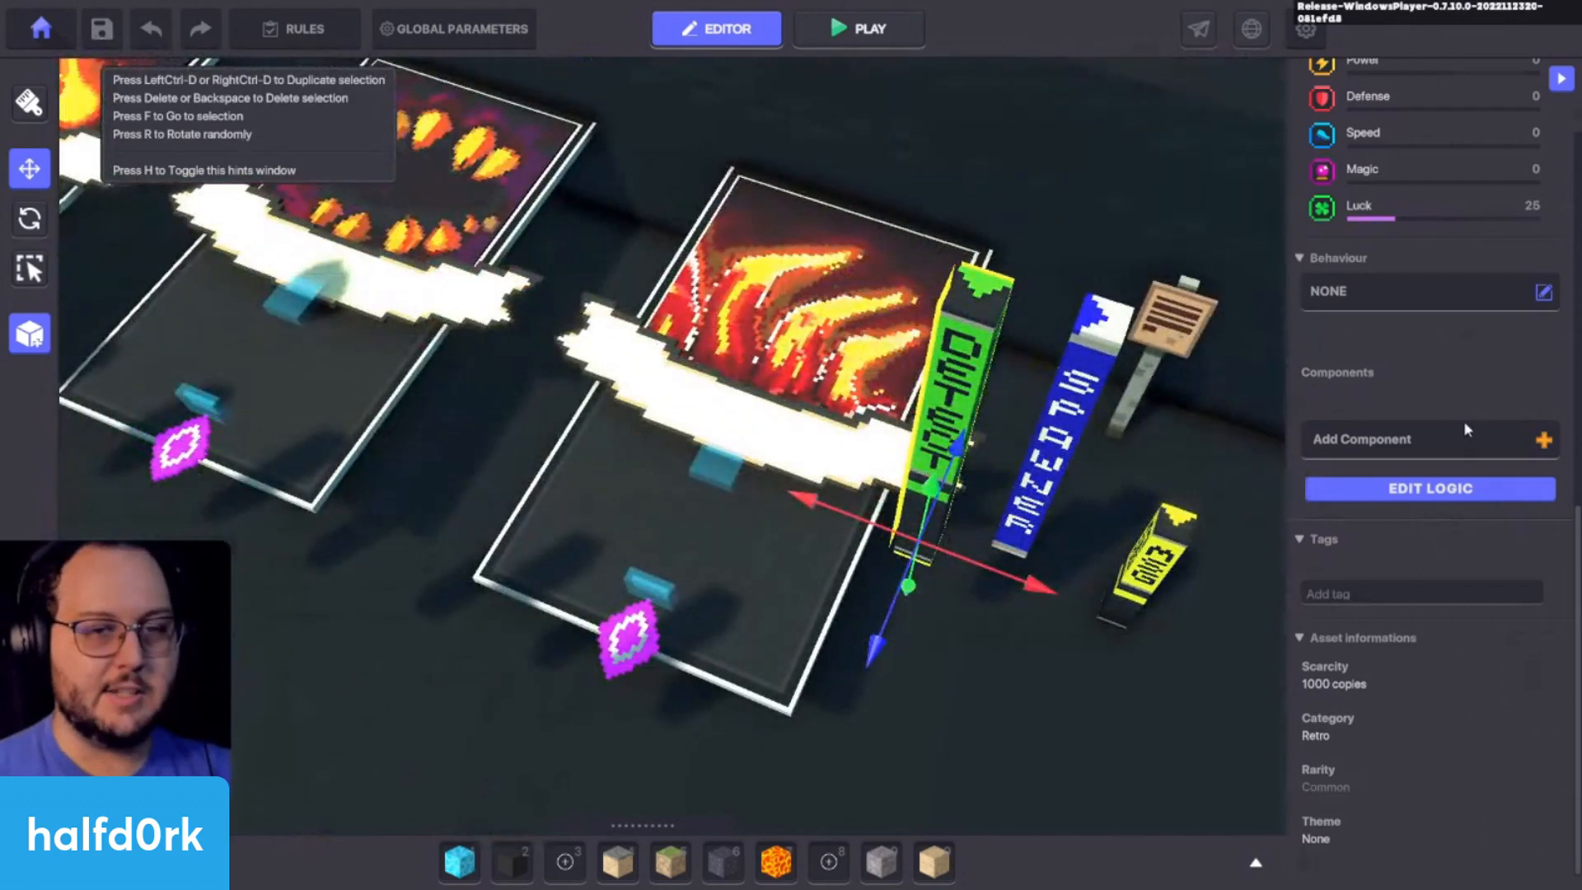
left_click(1465, 428)
left_click(591, 636)
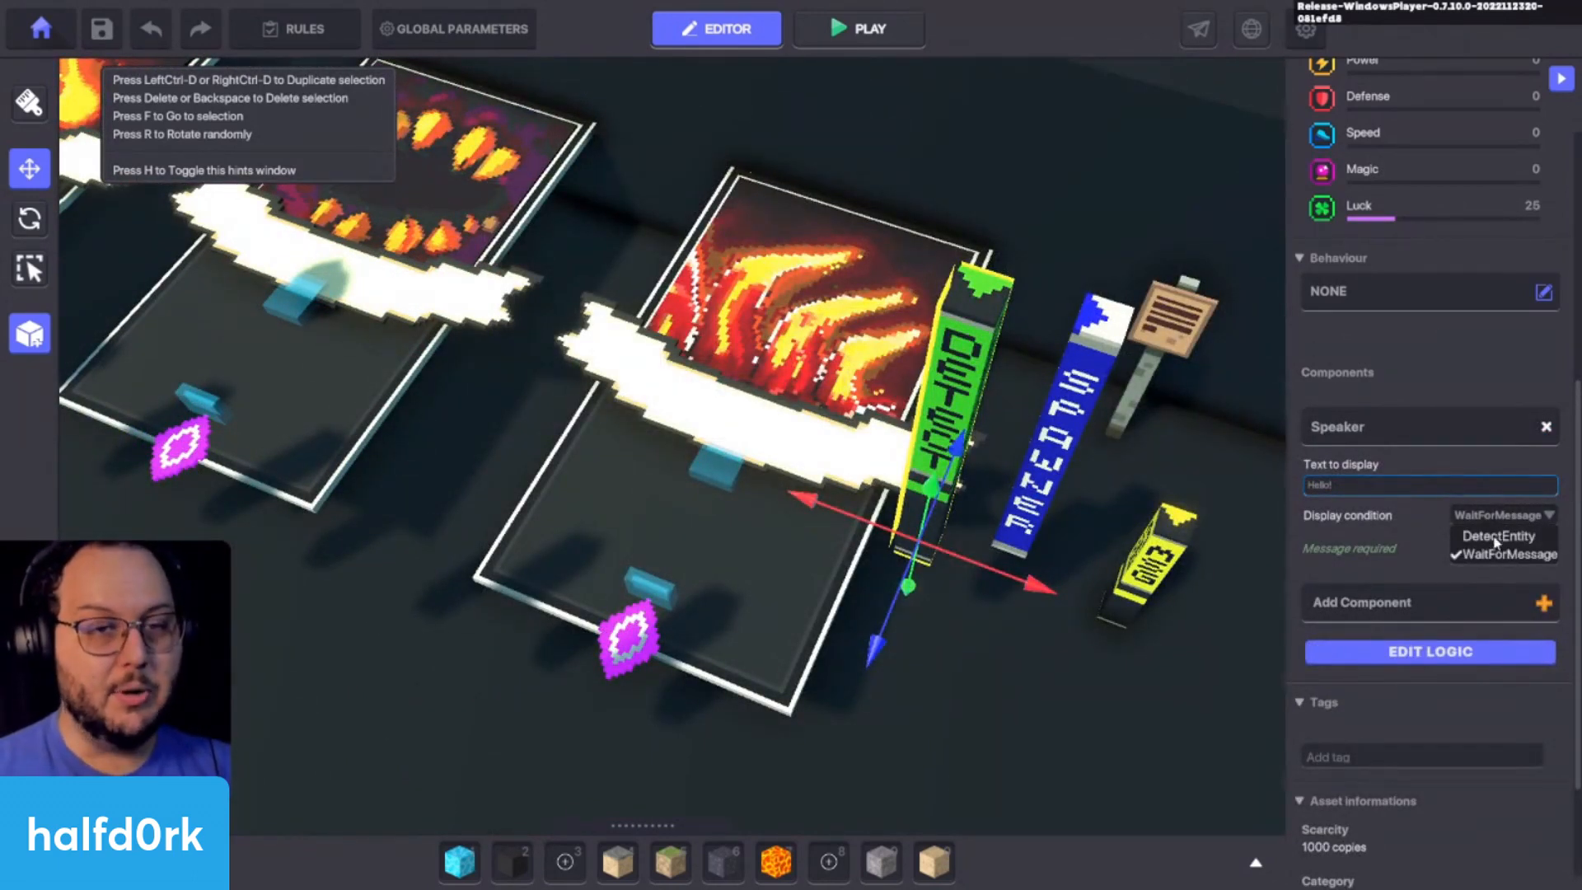
left_click(1495, 540)
left_click(1389, 481)
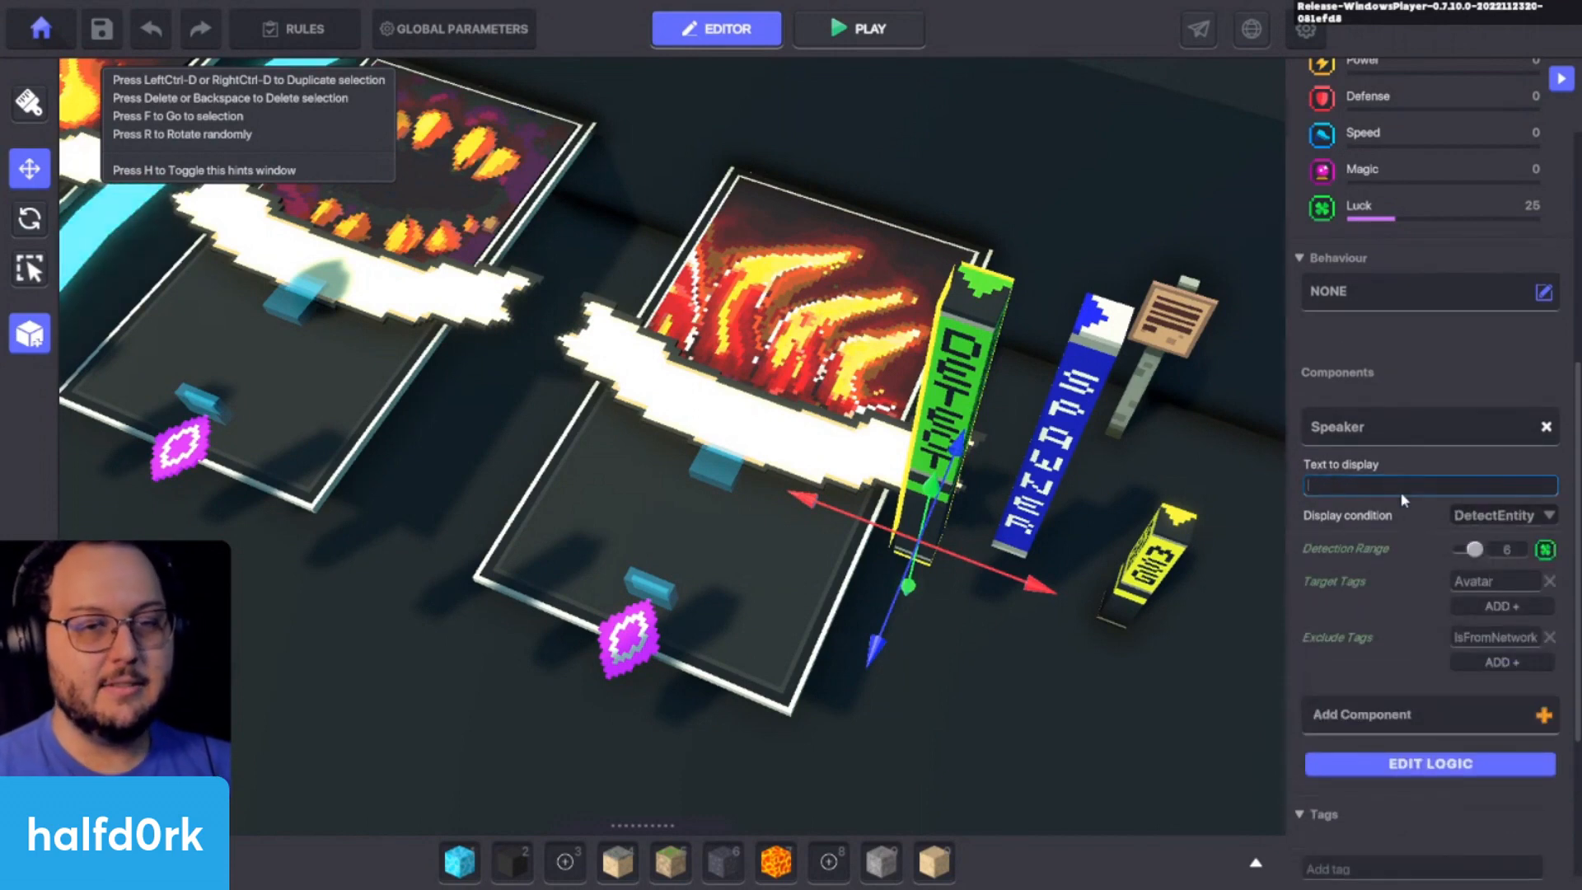
Step: Set the Speaker's detection range to 3 and its target tag to ally.buff, and check the tag against the Blaze Spikes card's tags
left_click_drag(1475, 549, 1466, 558)
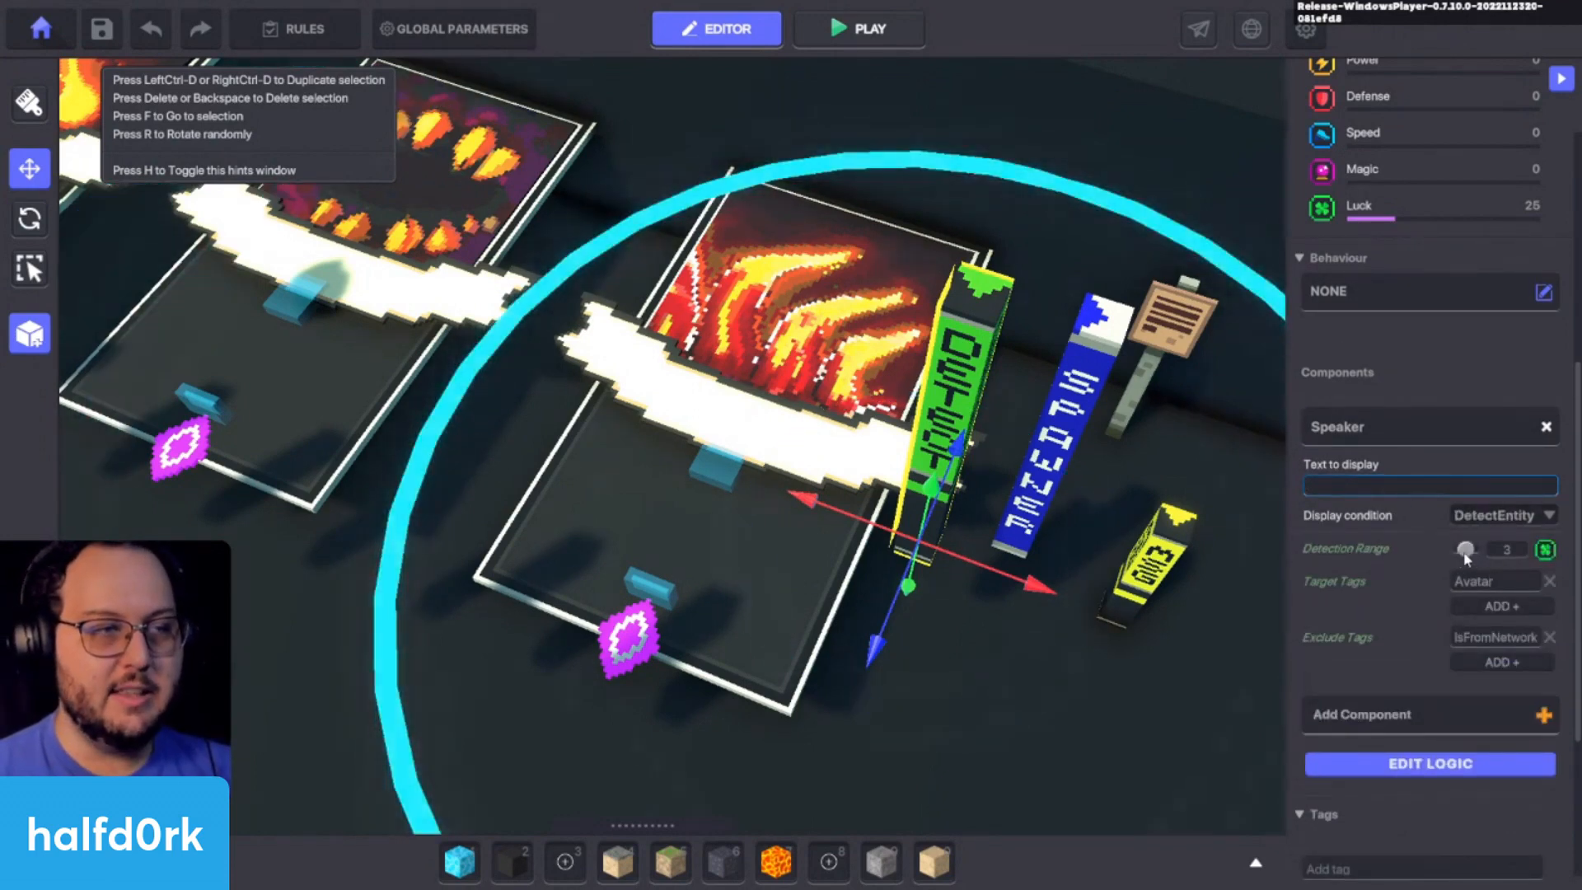
left_click(1493, 583)
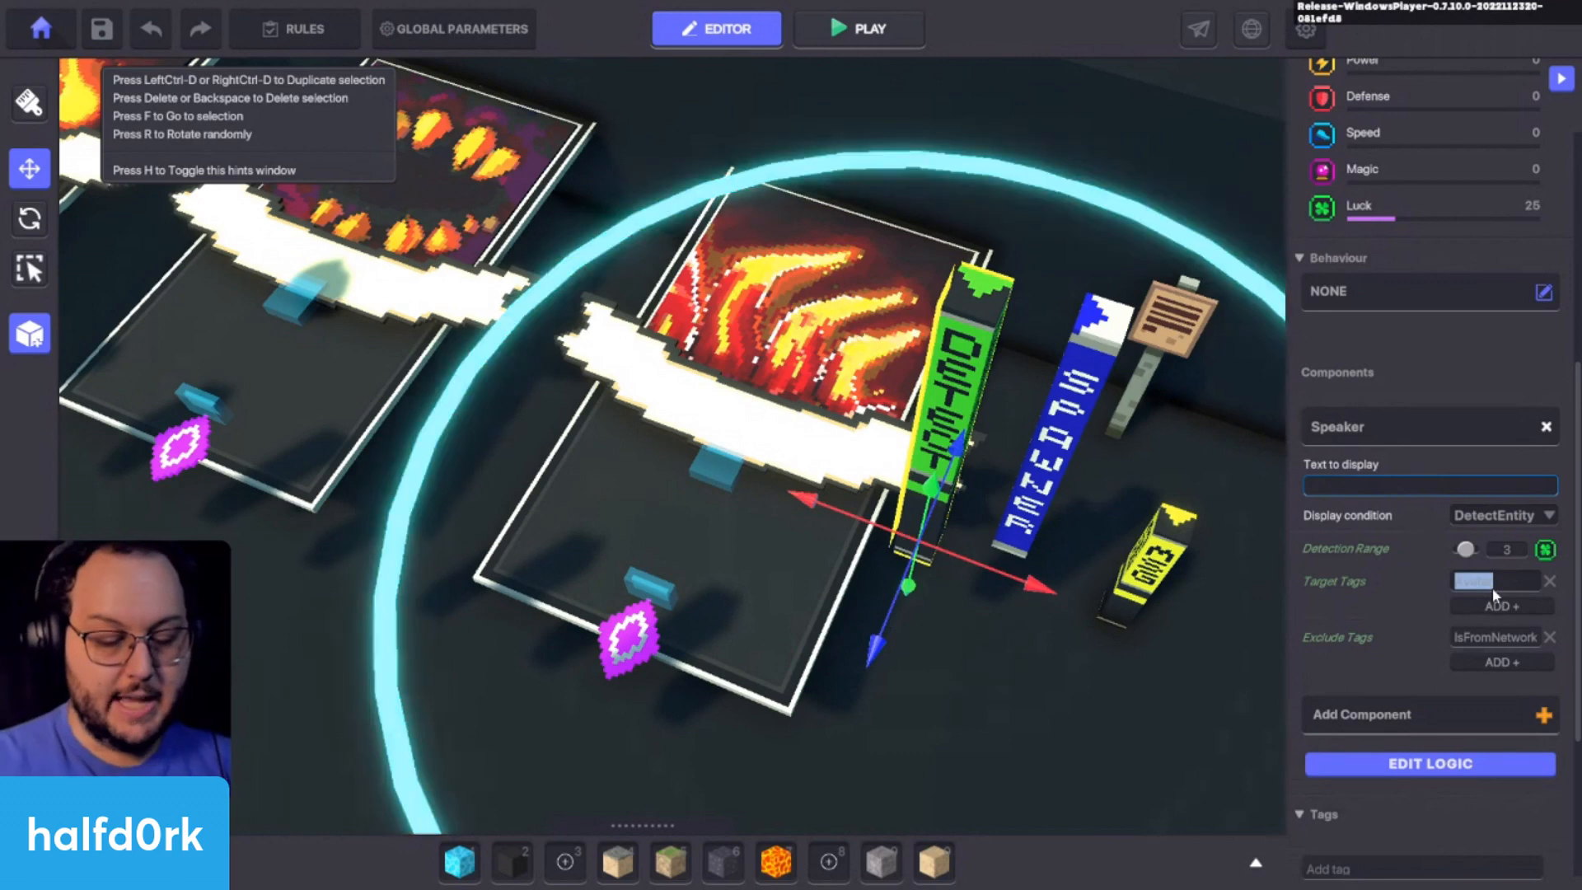
type("ally.buff")
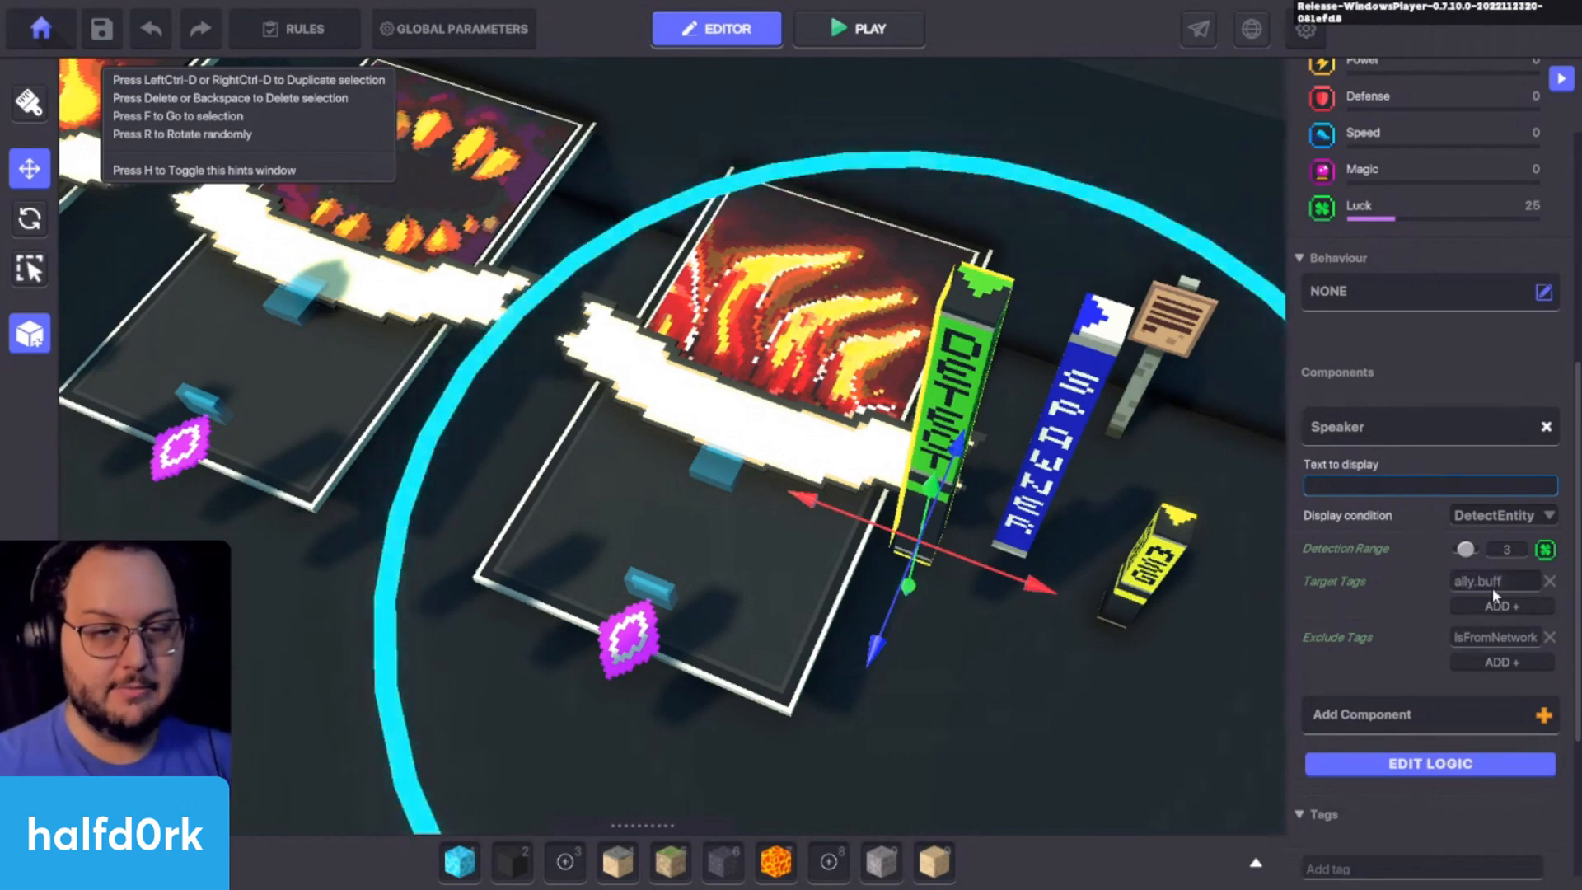
left_click(1418, 763)
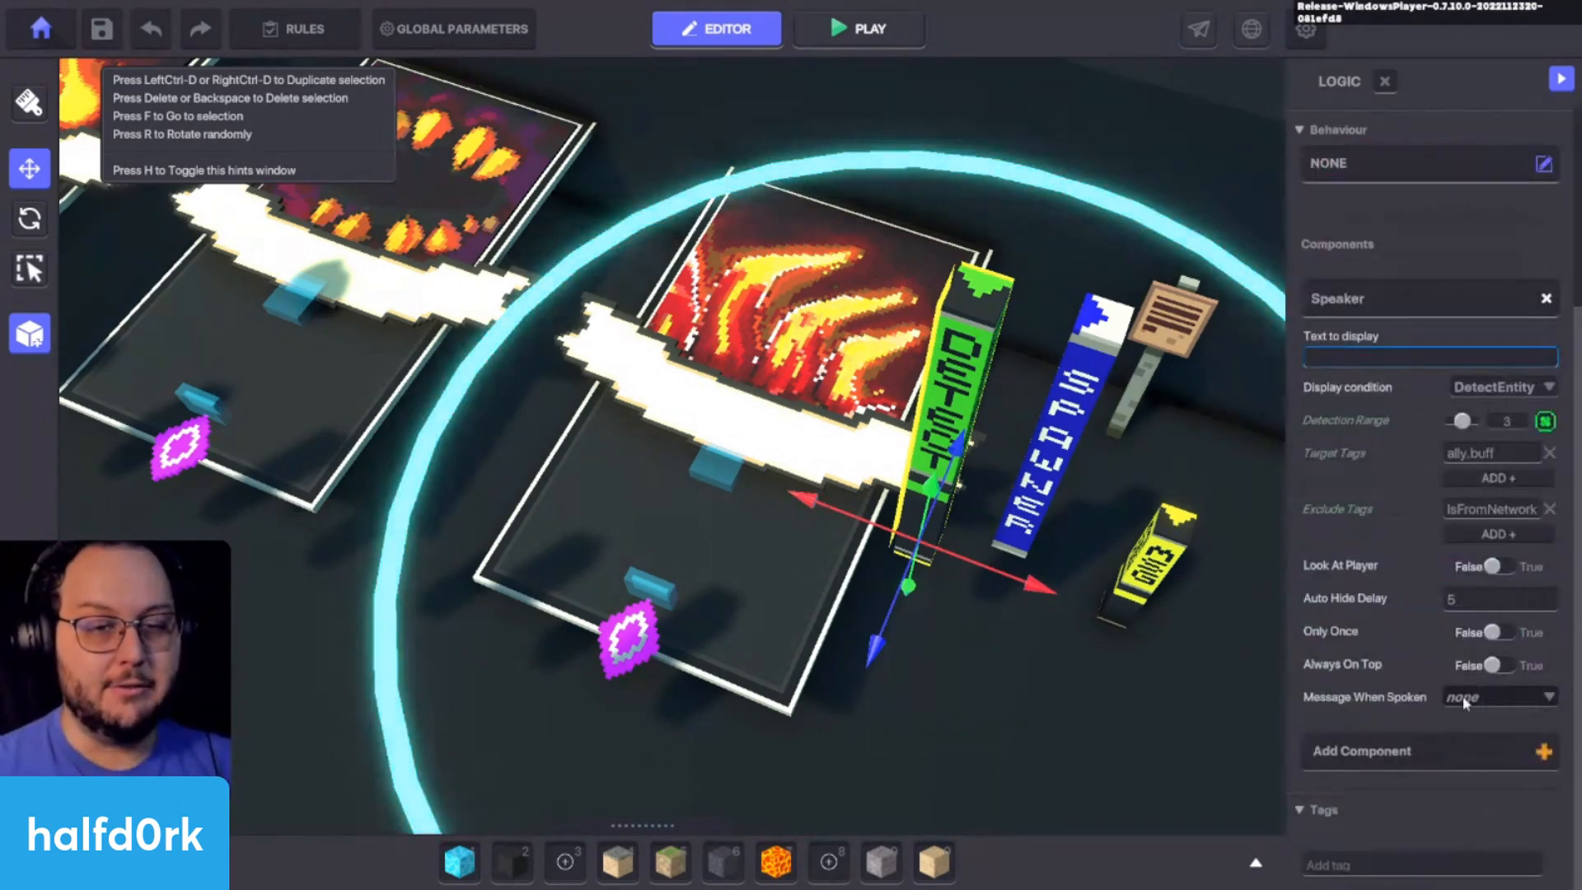
left_click(744, 501)
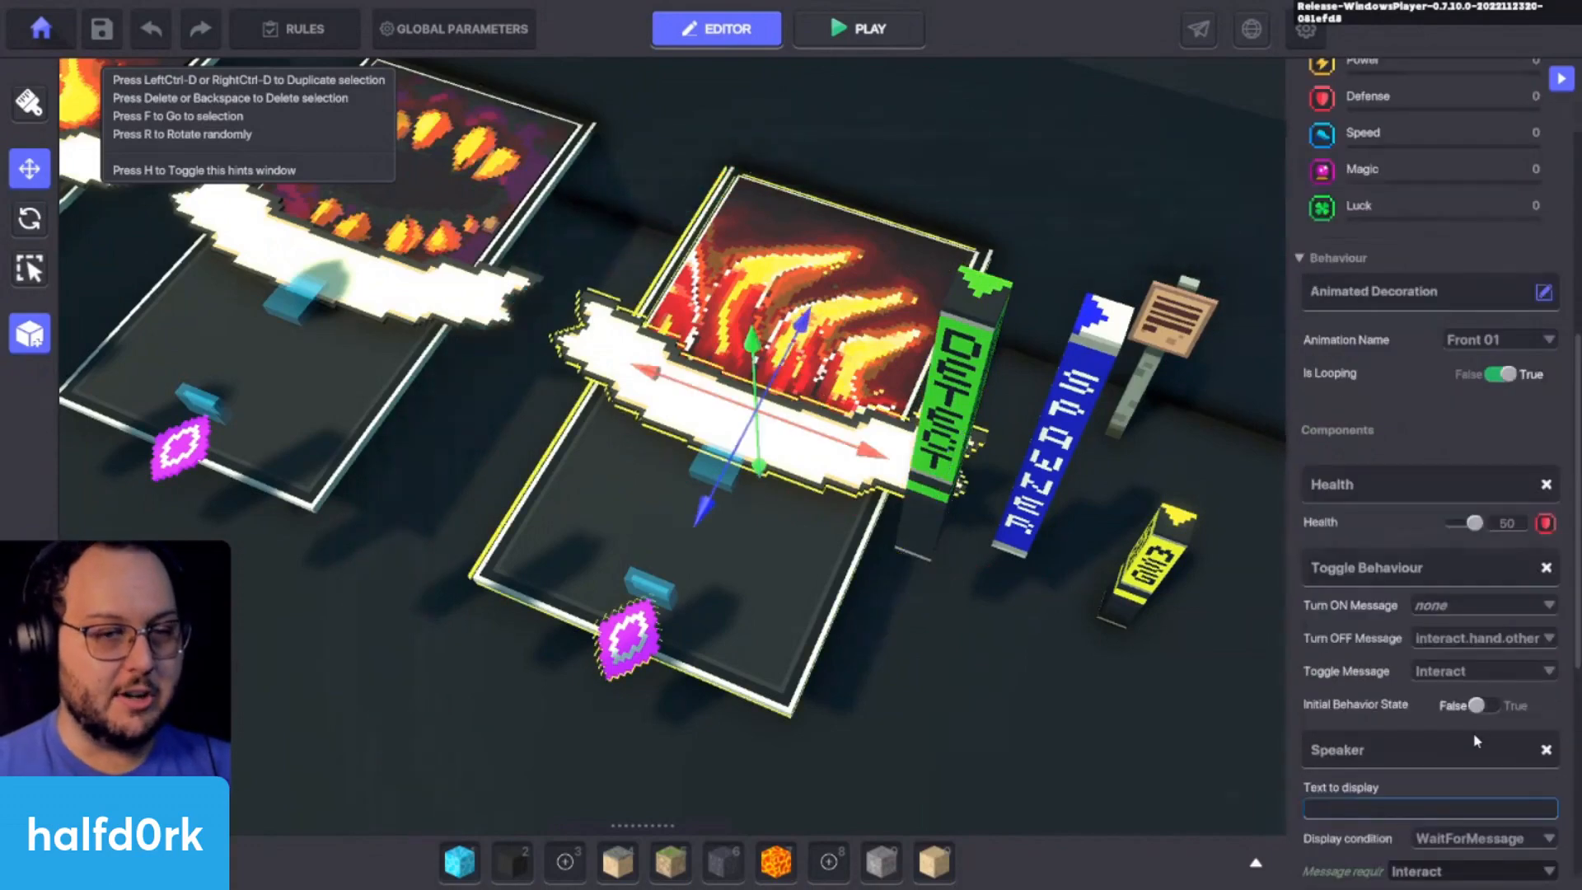
scroll(1475, 741, "down", 5)
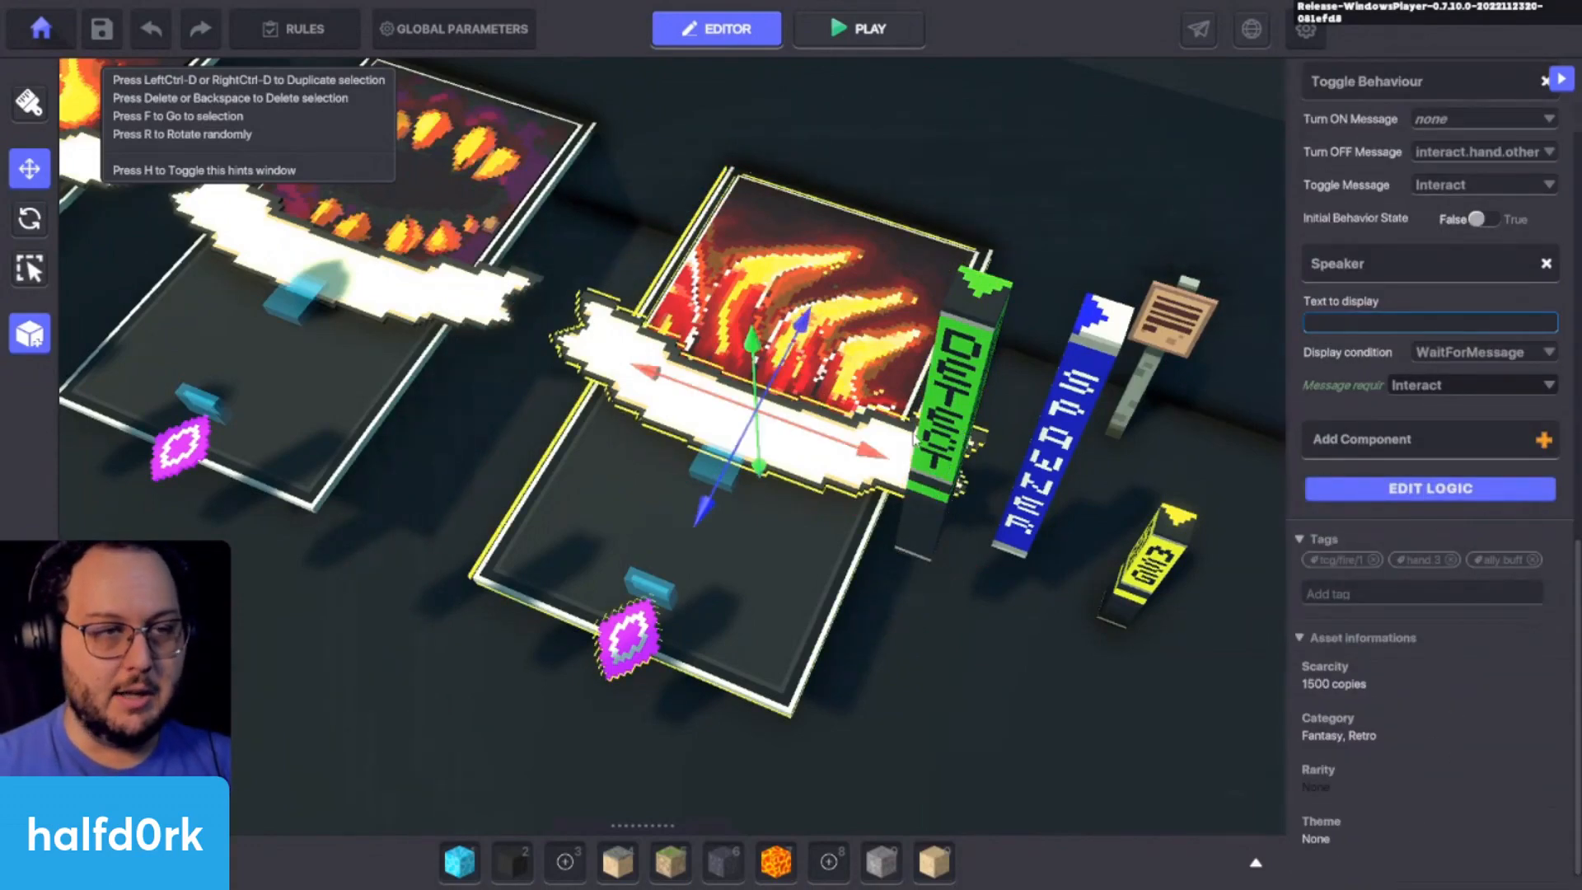
left_click(915, 438)
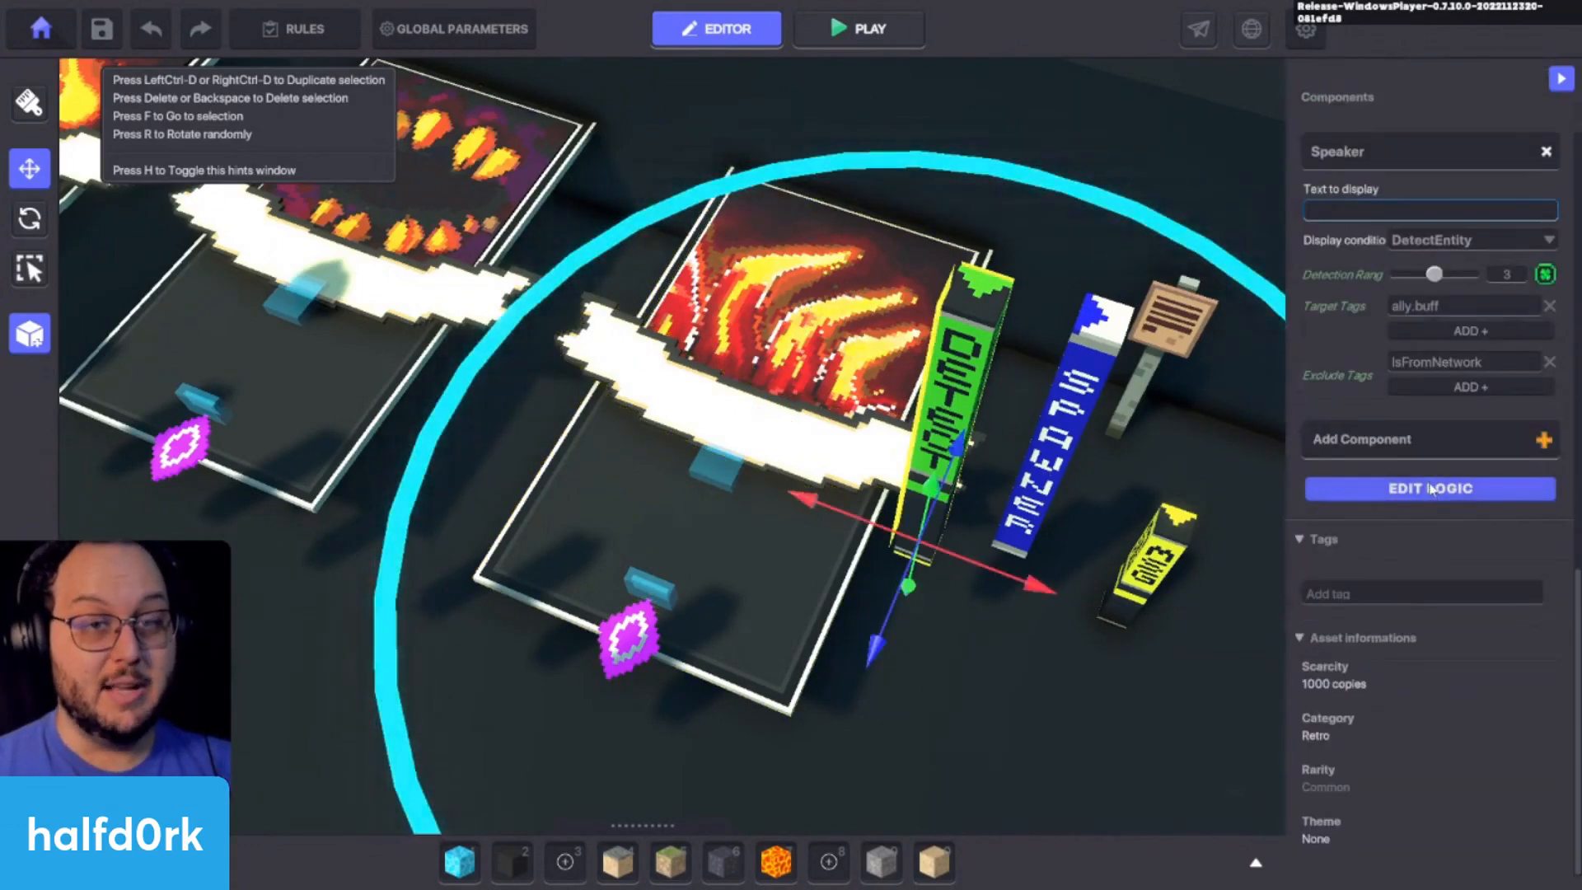
Step: Set the auto hide delay in the !Lamp Detect's Speaker logic to 2
left_click(1430, 489)
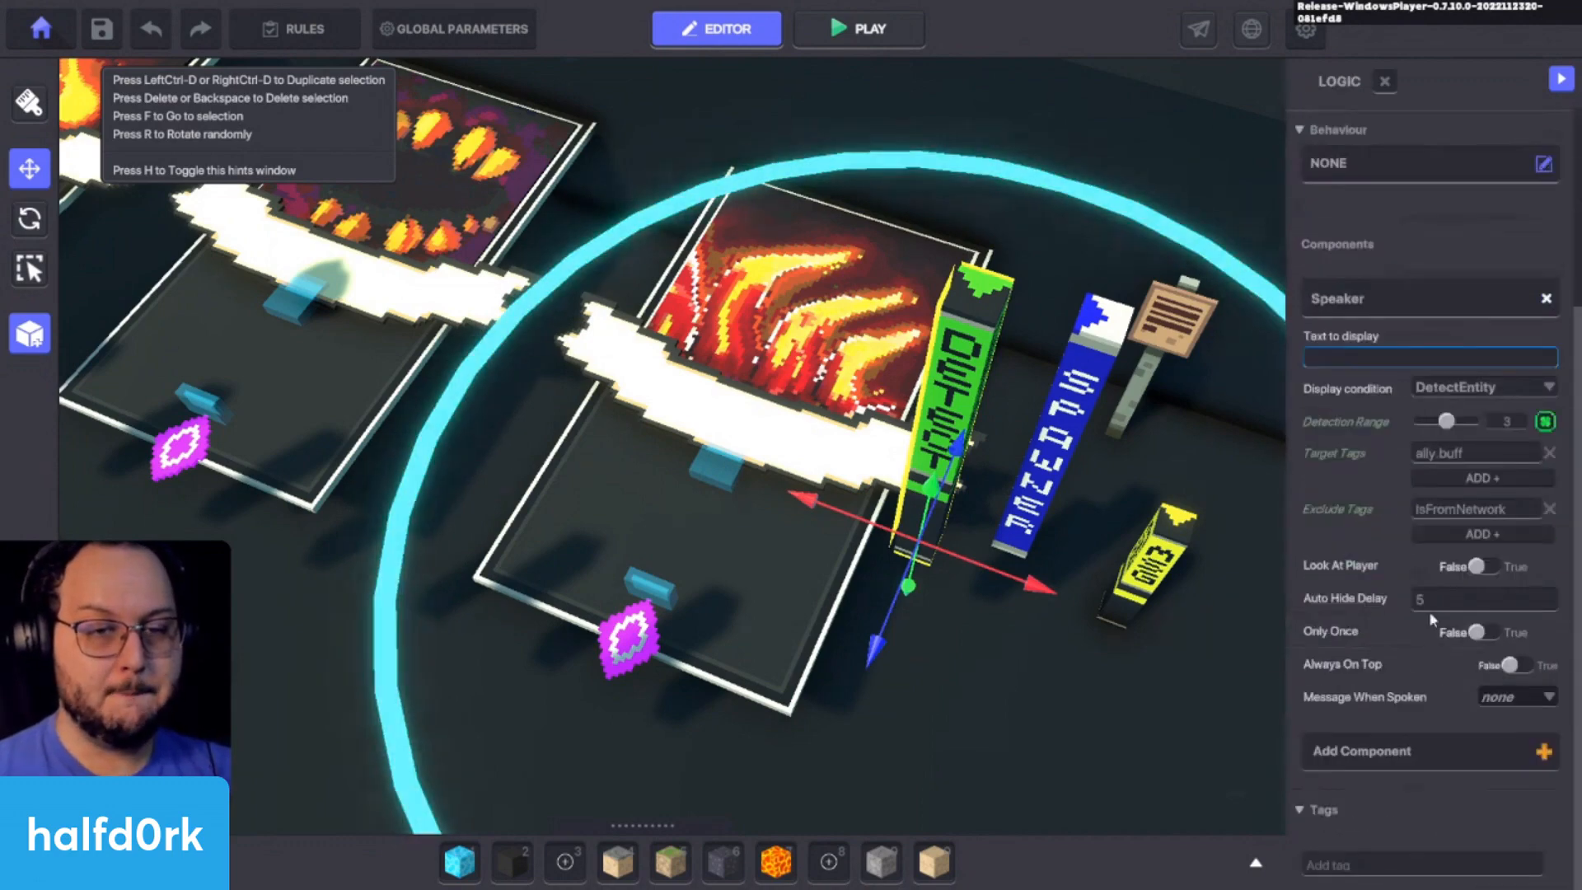
double_click(1430, 602)
type("2")
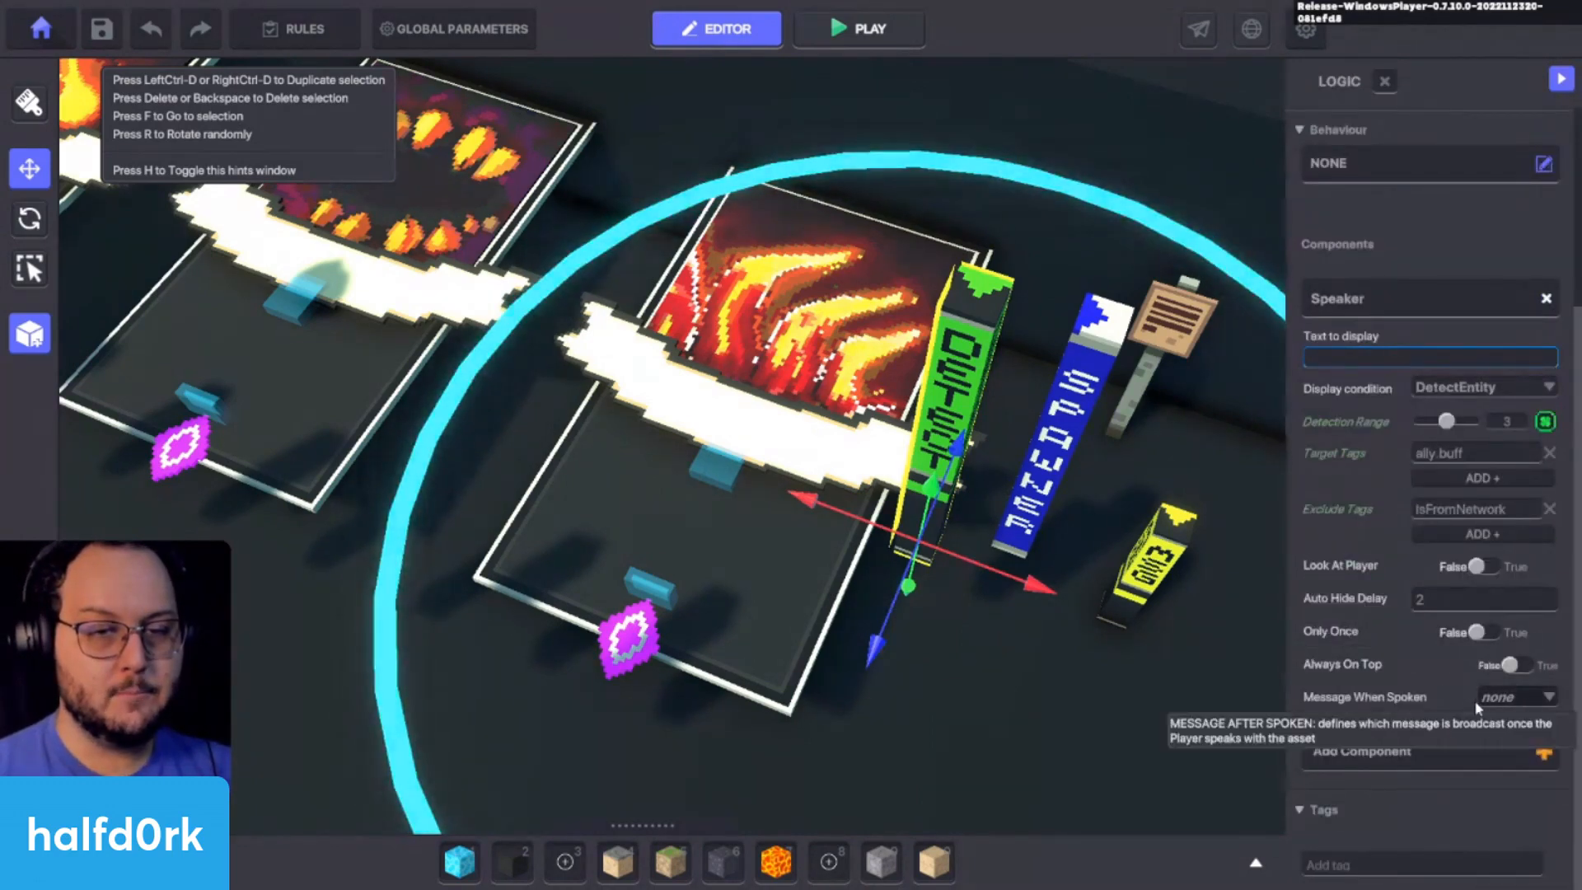
Step: Add ally.1.green.glow as the message the !Lamp Detect's Speaker broadcasts when spoken
scroll(928, 685, "down", 5)
right_click_drag(927, 681, 927, 681)
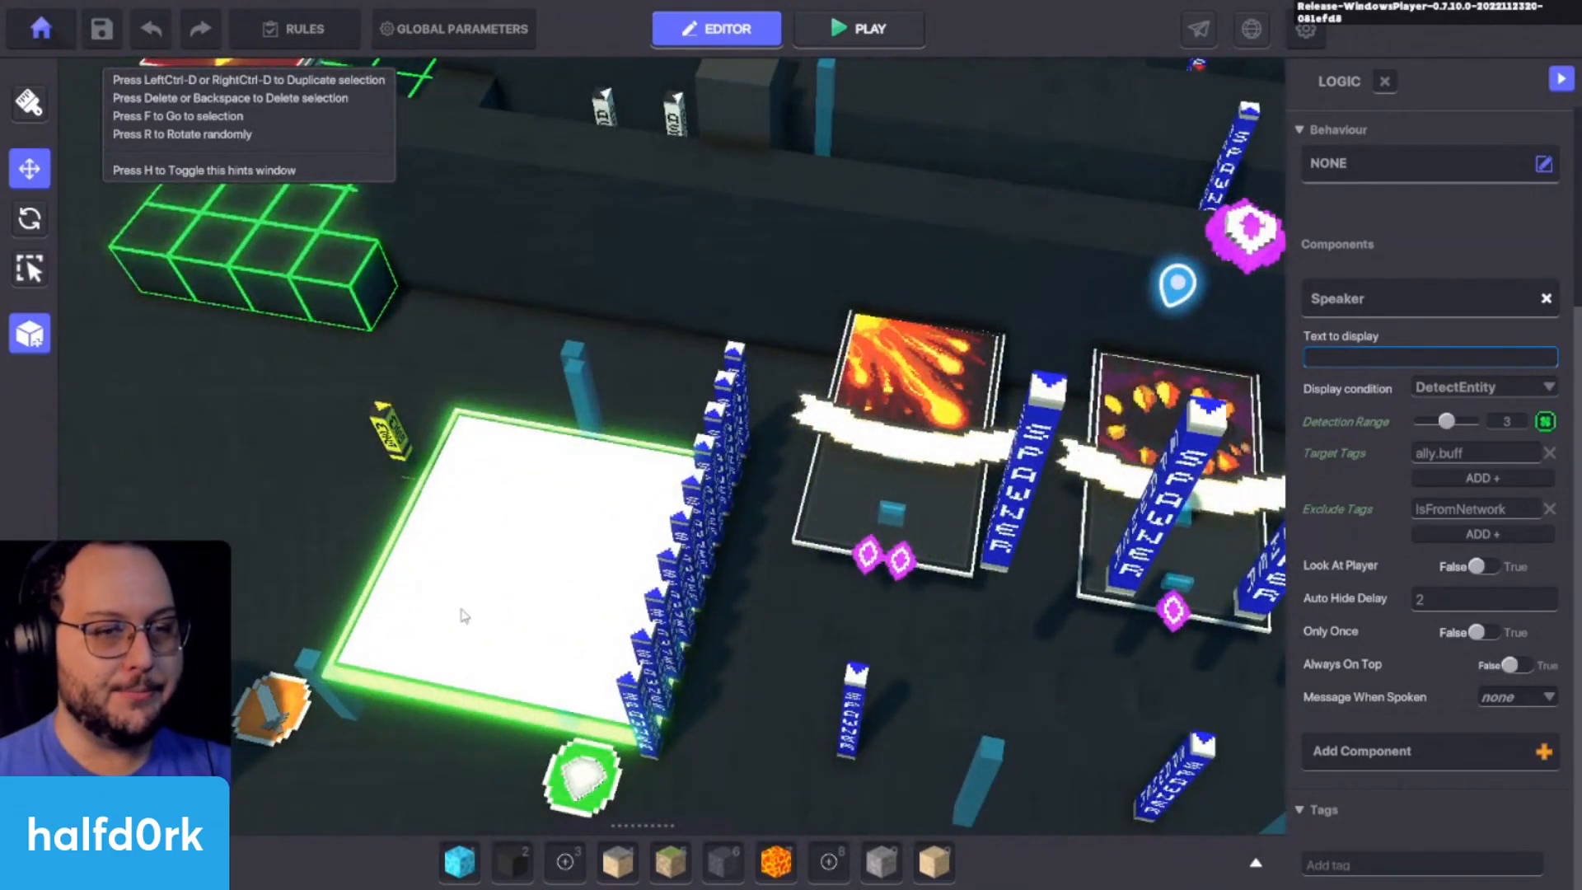
key("f")
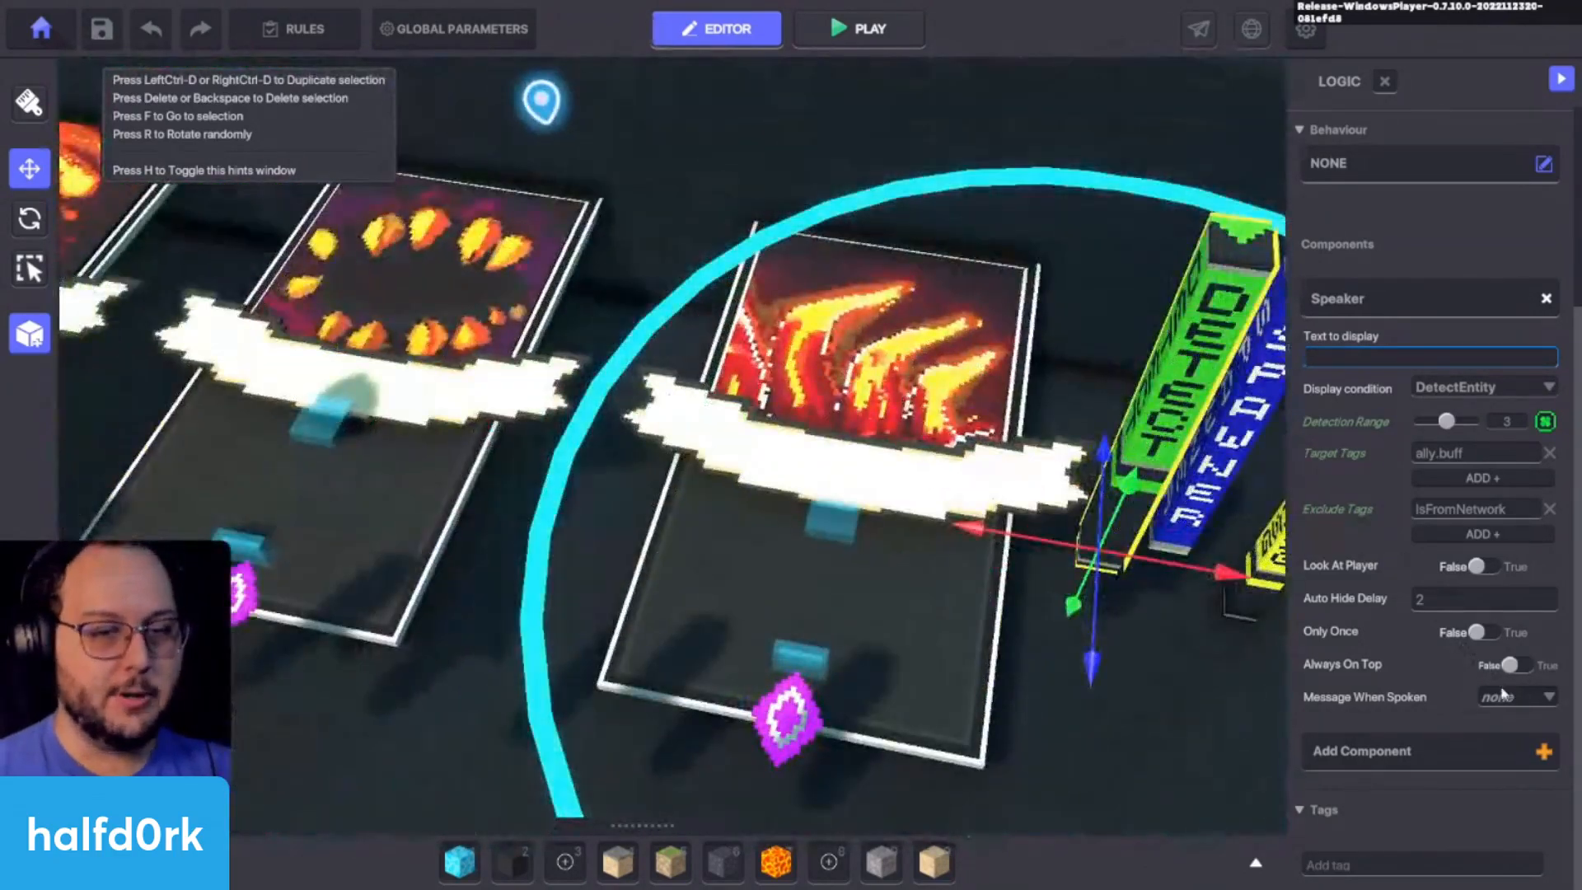
left_click(1502, 696)
type("ally")
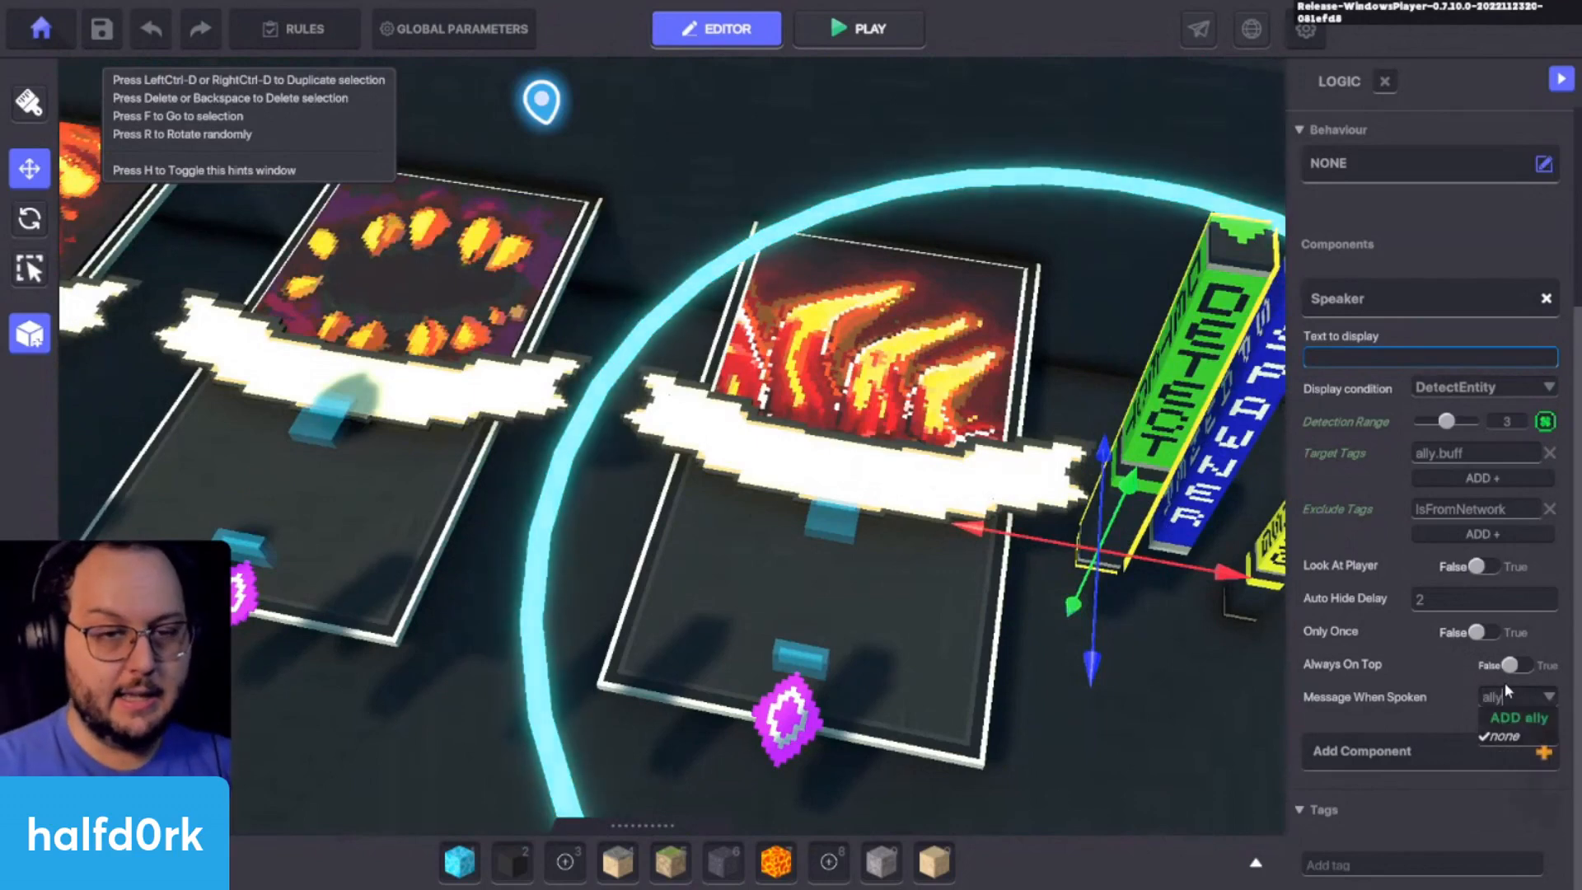
type(".1.green")
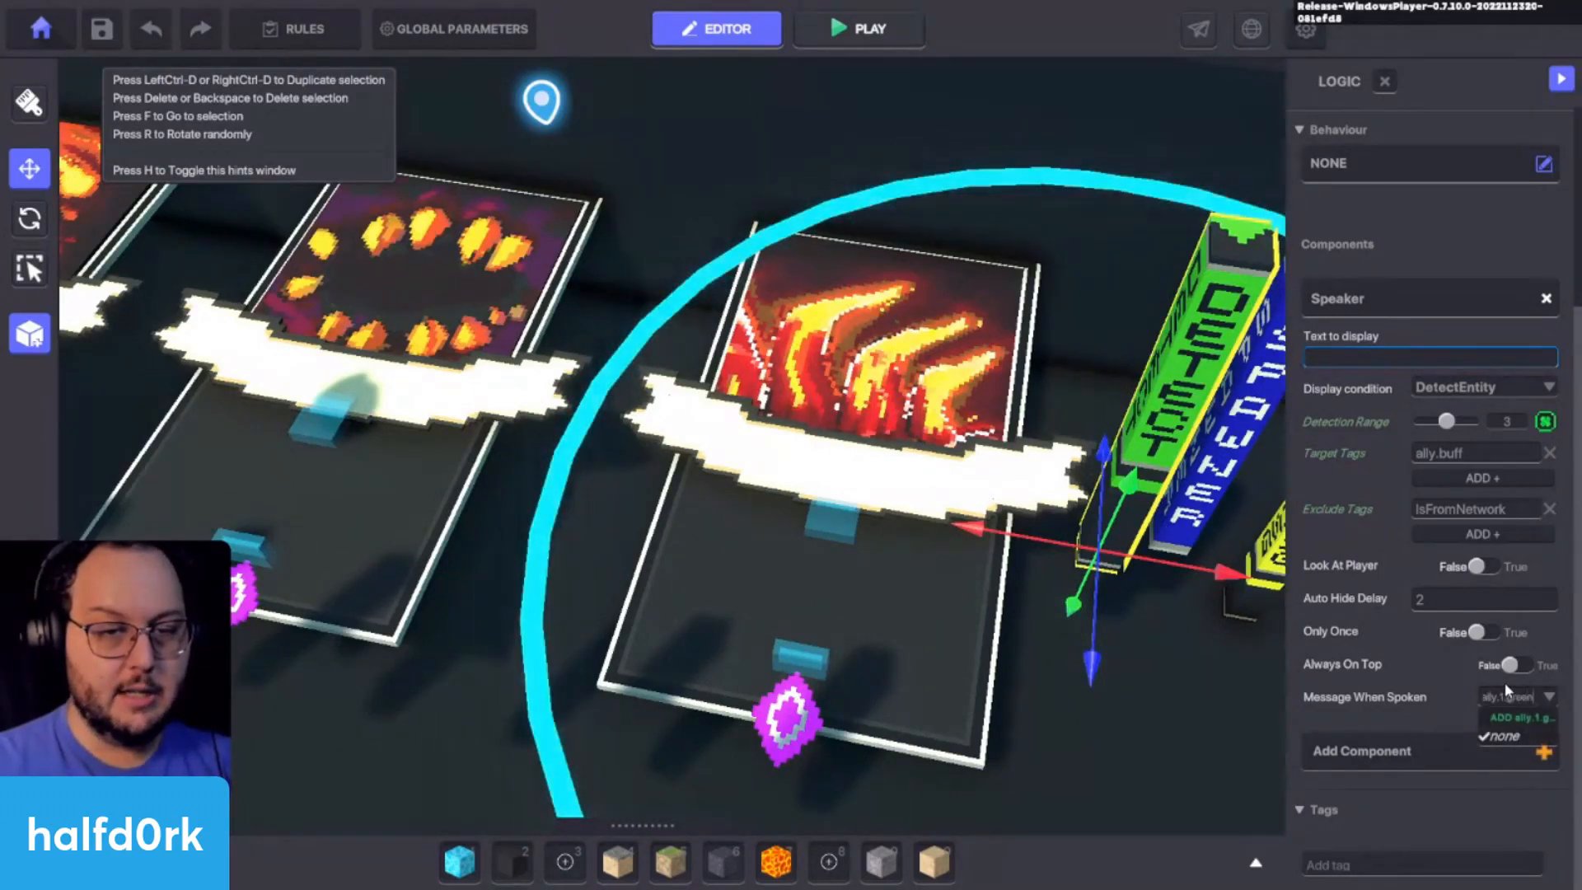
type(".glow")
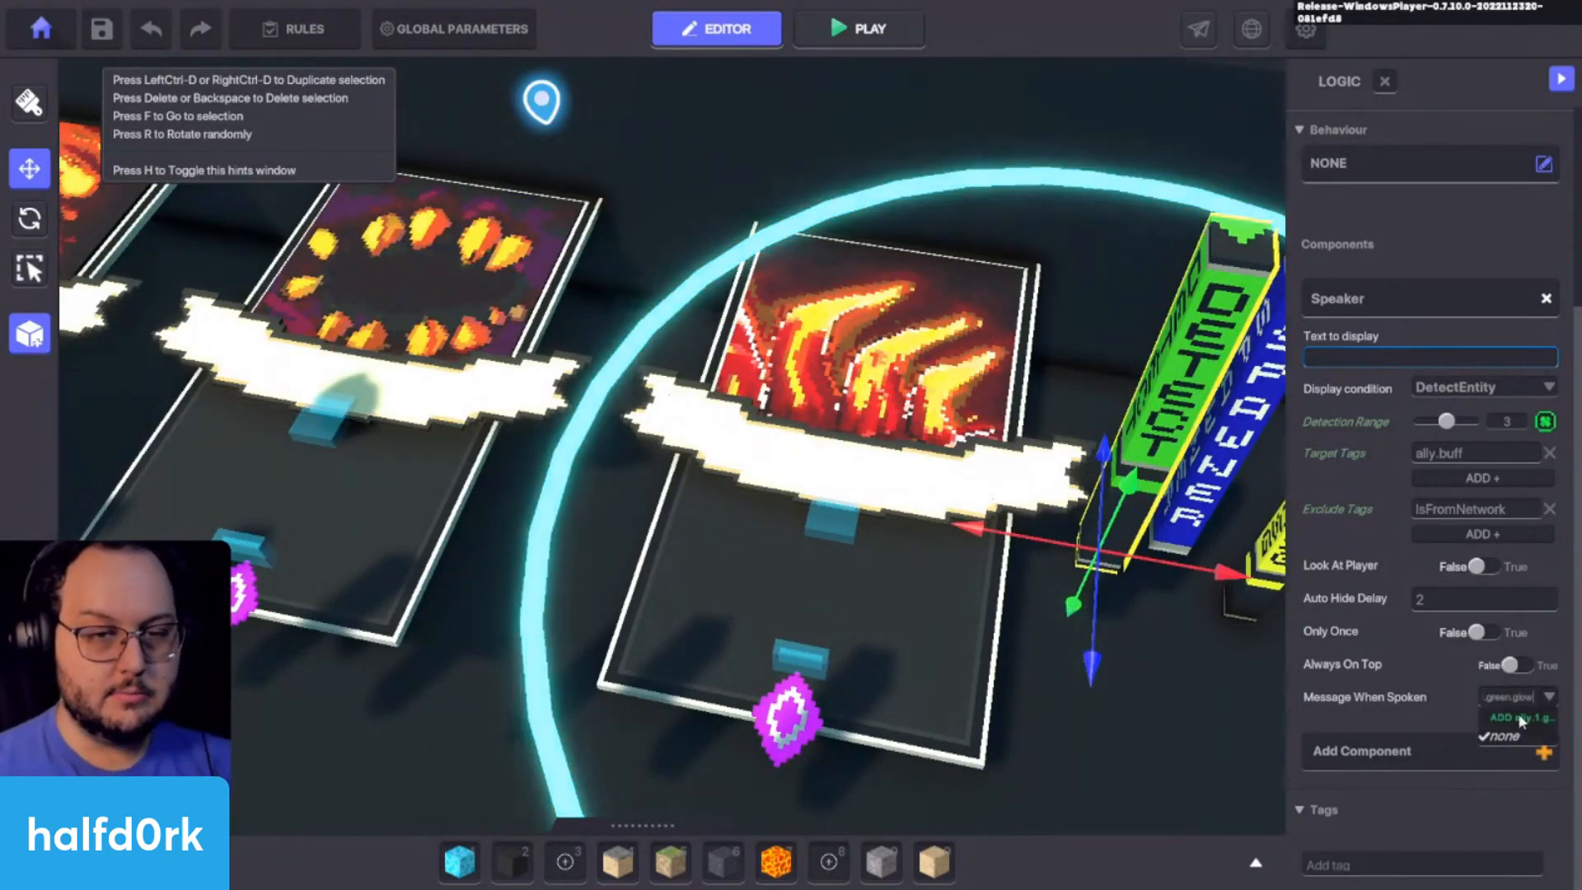
left_click(1522, 717)
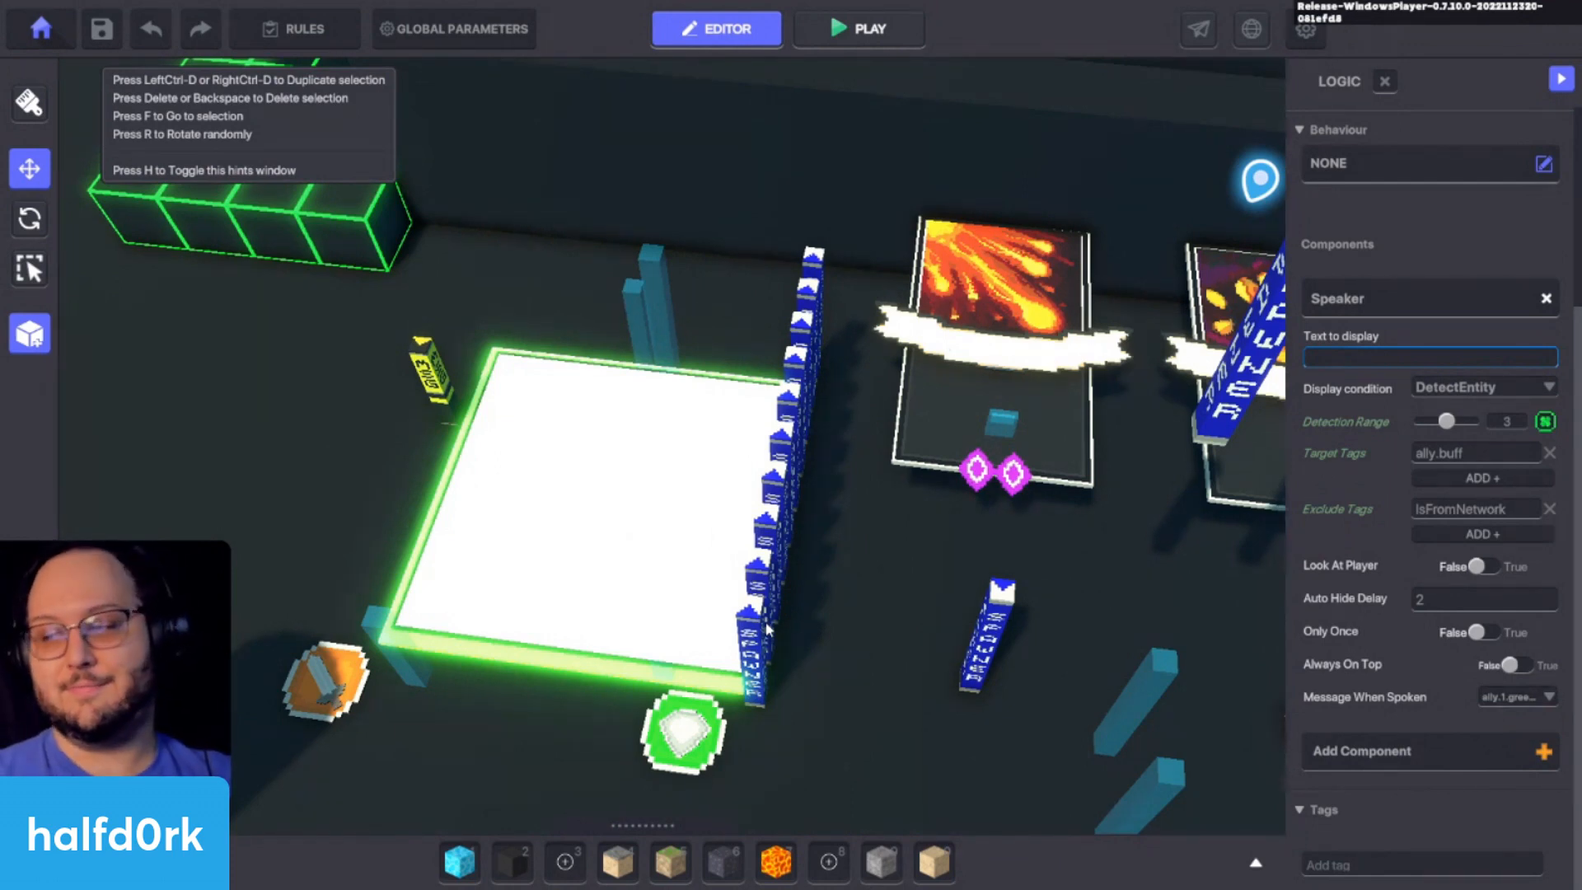
Step: Look over the layout between the green glow frame, the attack cards and the detector's range
key("f")
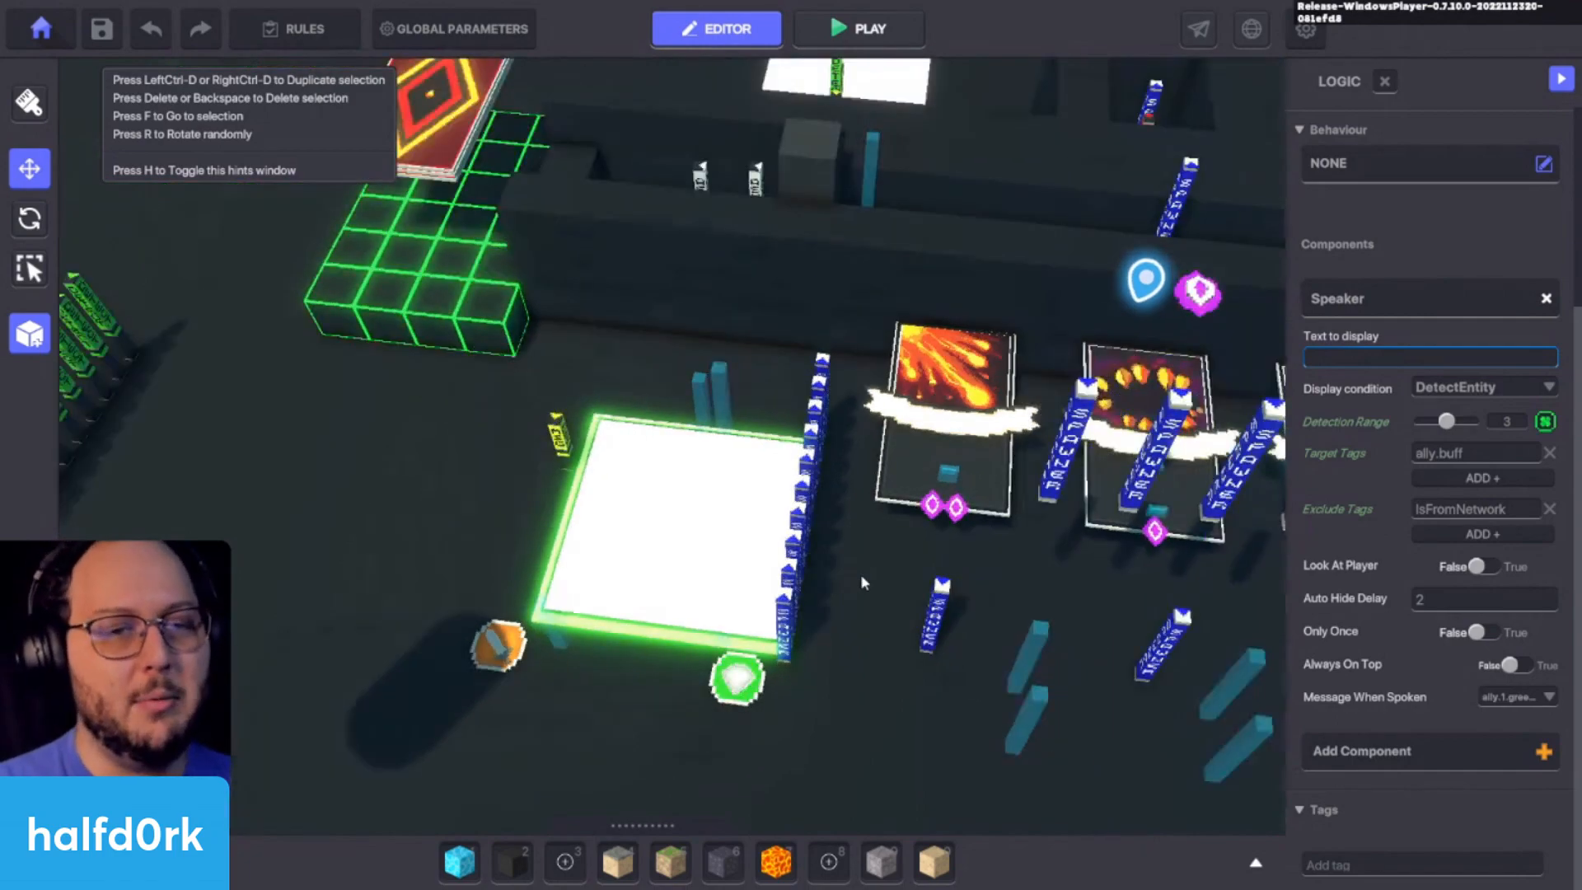
key("a")
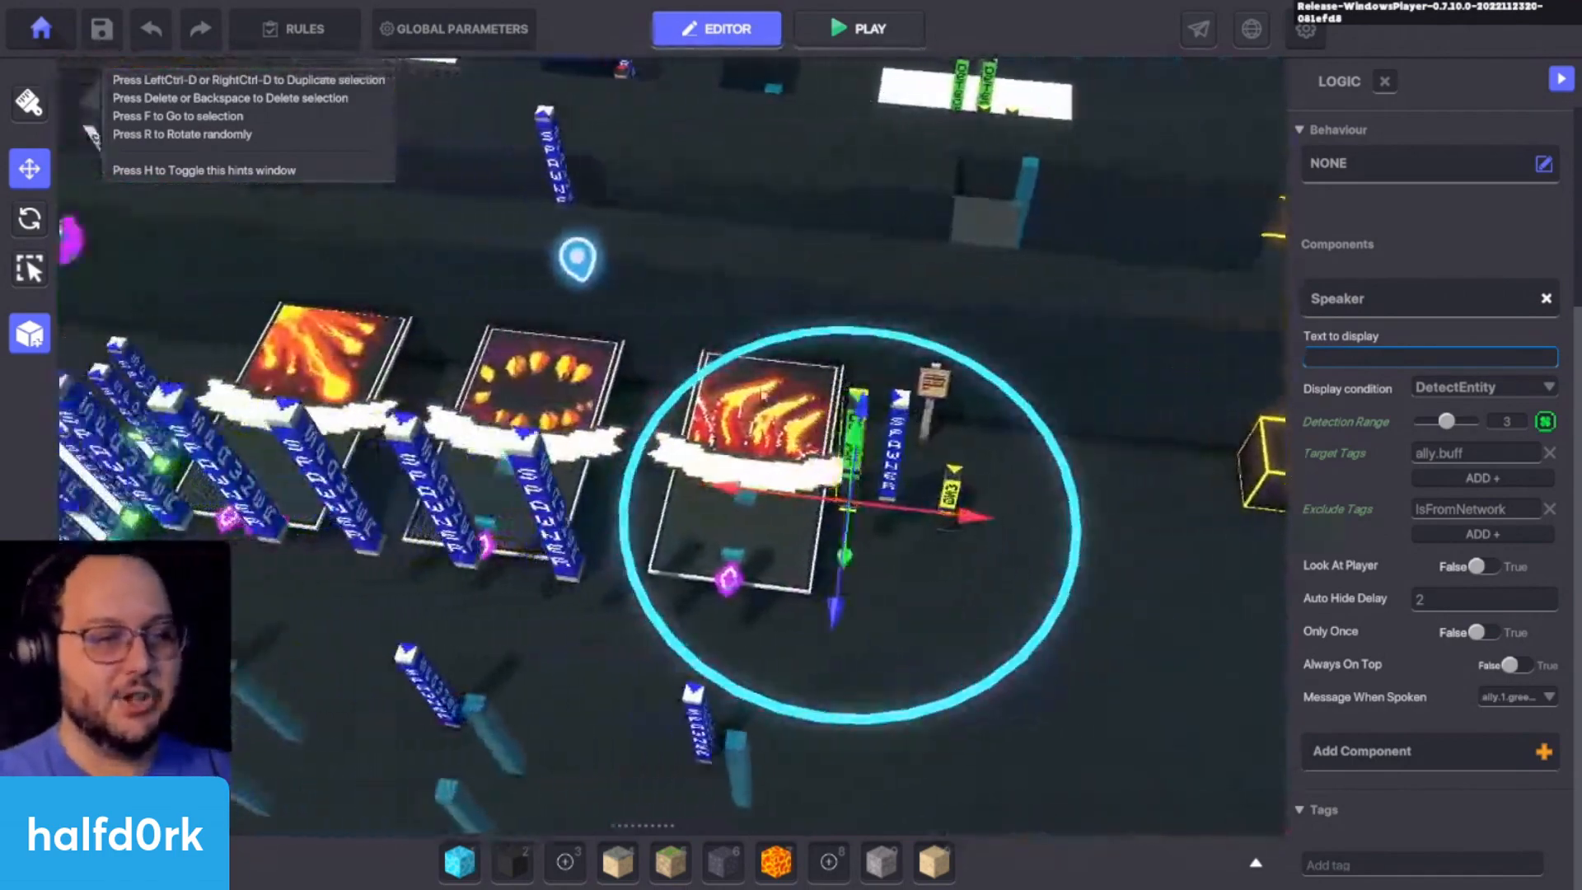
key("f")
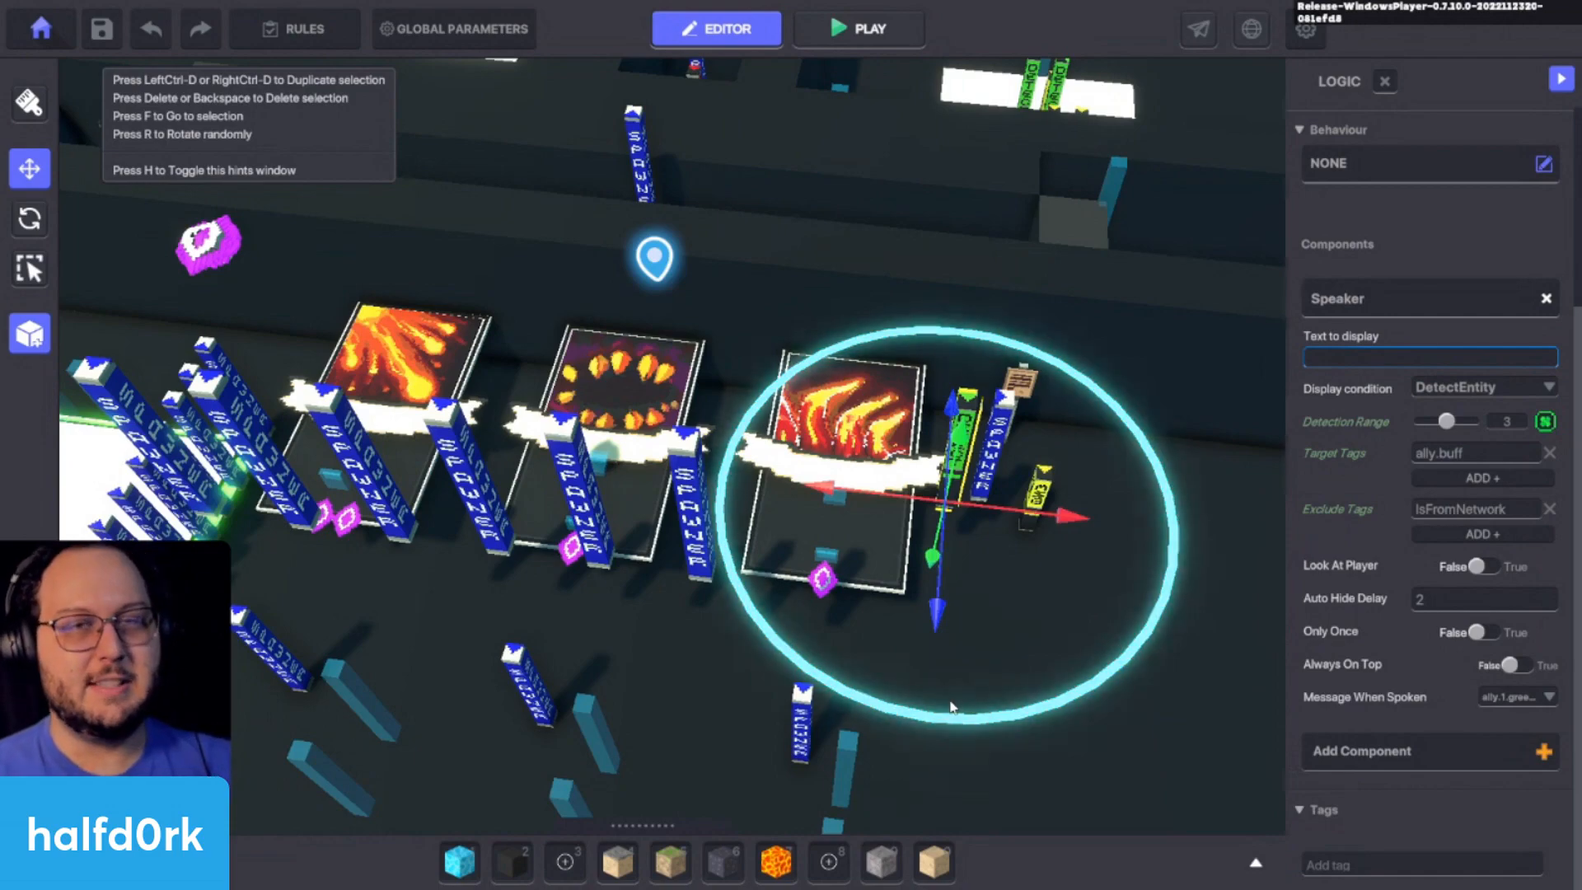
scroll(766, 564, "up", 5)
scroll(766, 564, "down", 5)
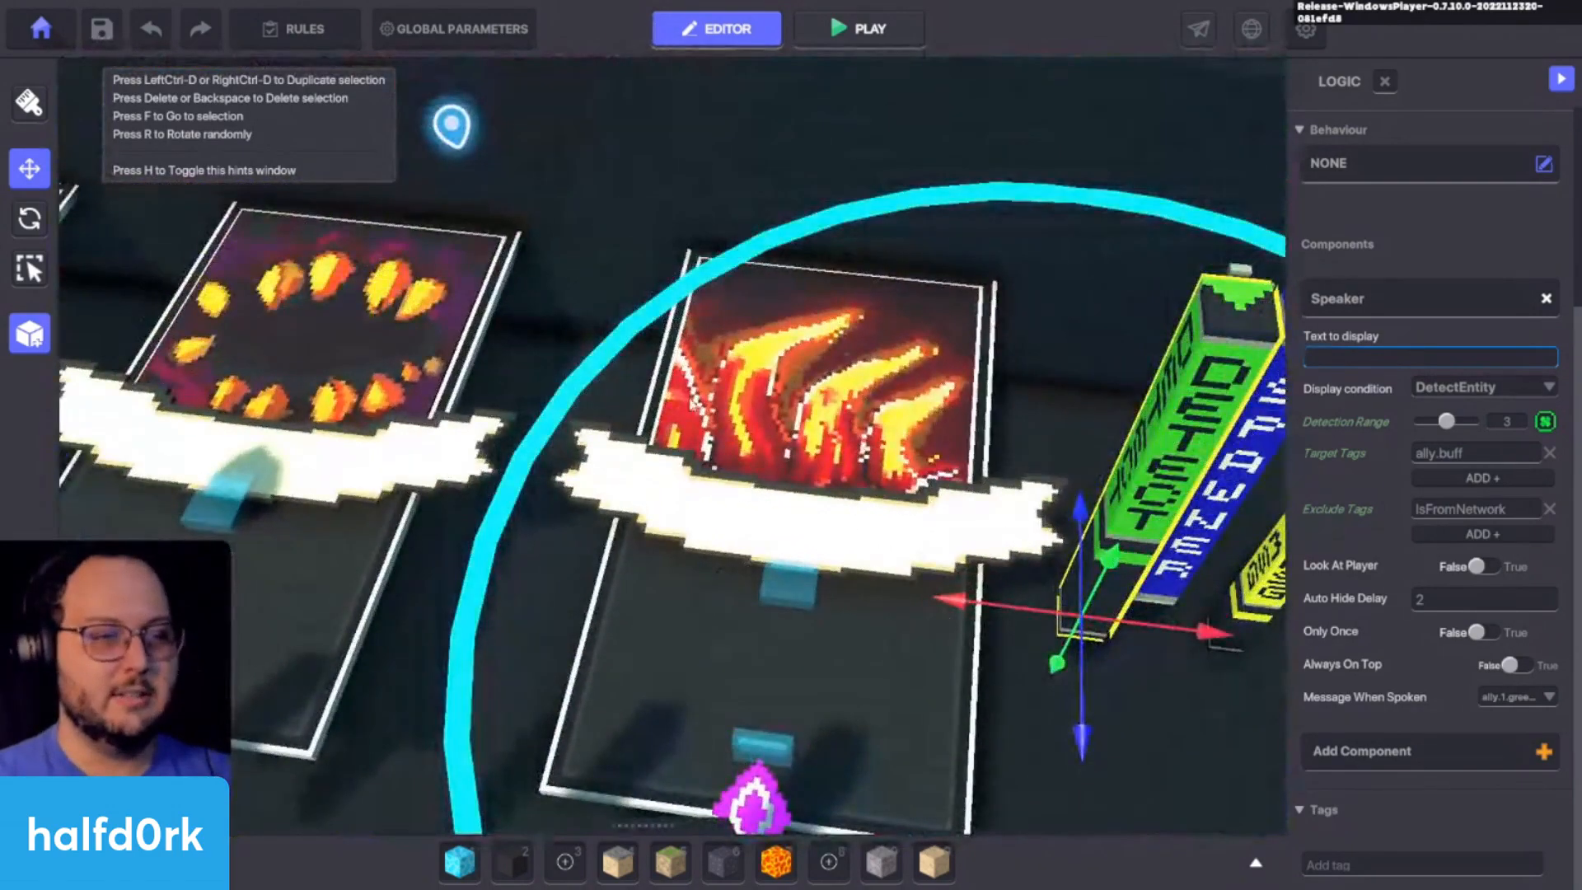
right_click_drag(890, 540, 708, 551)
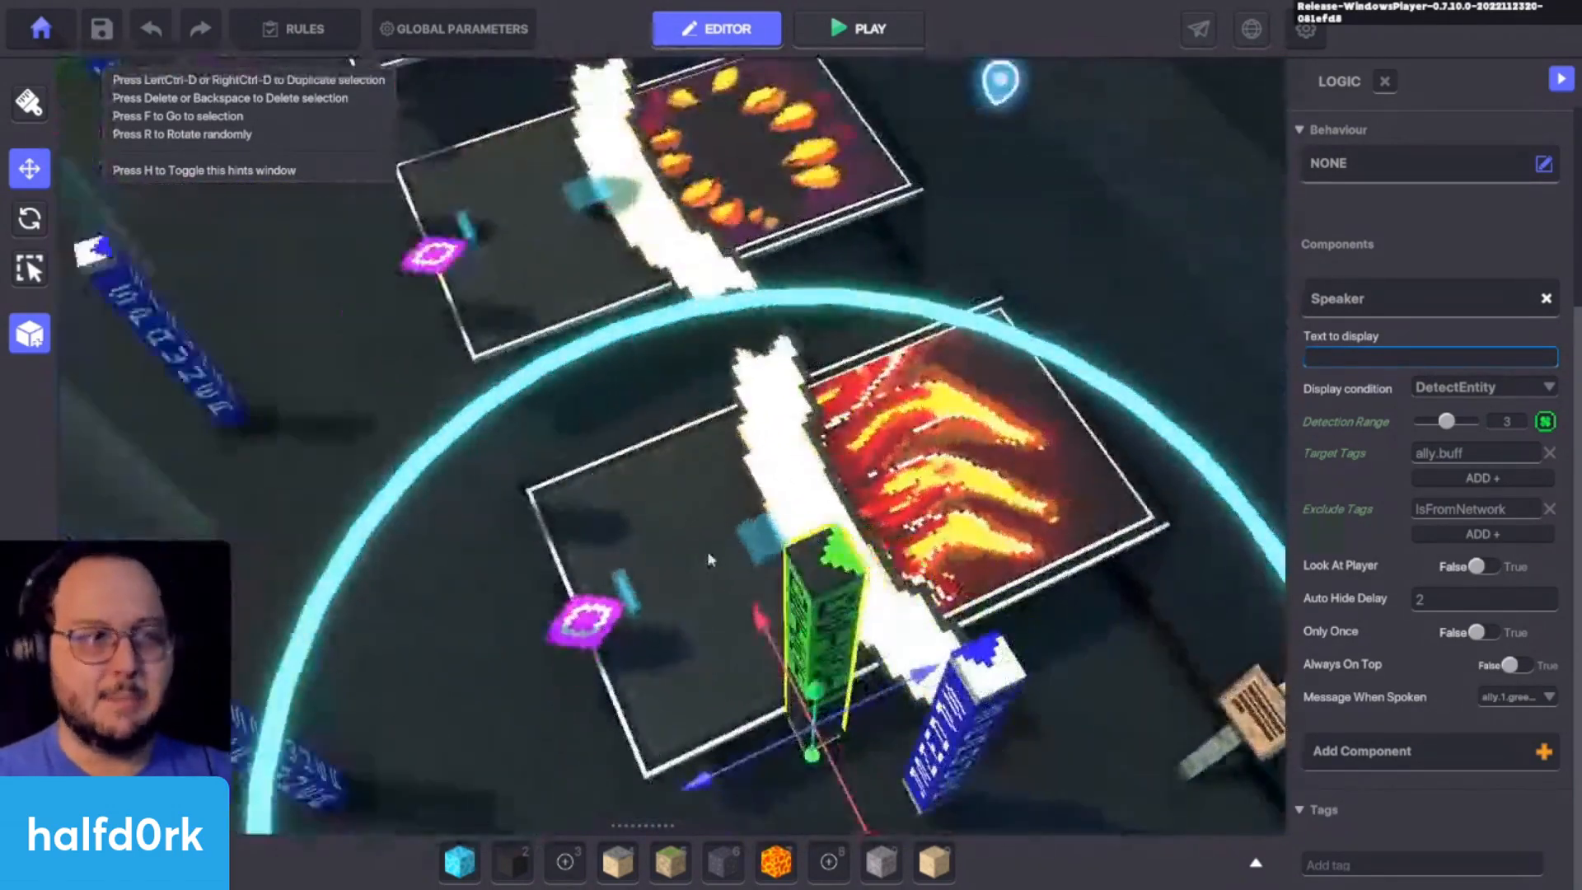
scroll(707, 550, "down", 5)
right_click_drag(581, 371, 631, 535)
middle_click_drag(1190, 692, 669, 608)
right_click_drag(639, 779, 732, 792)
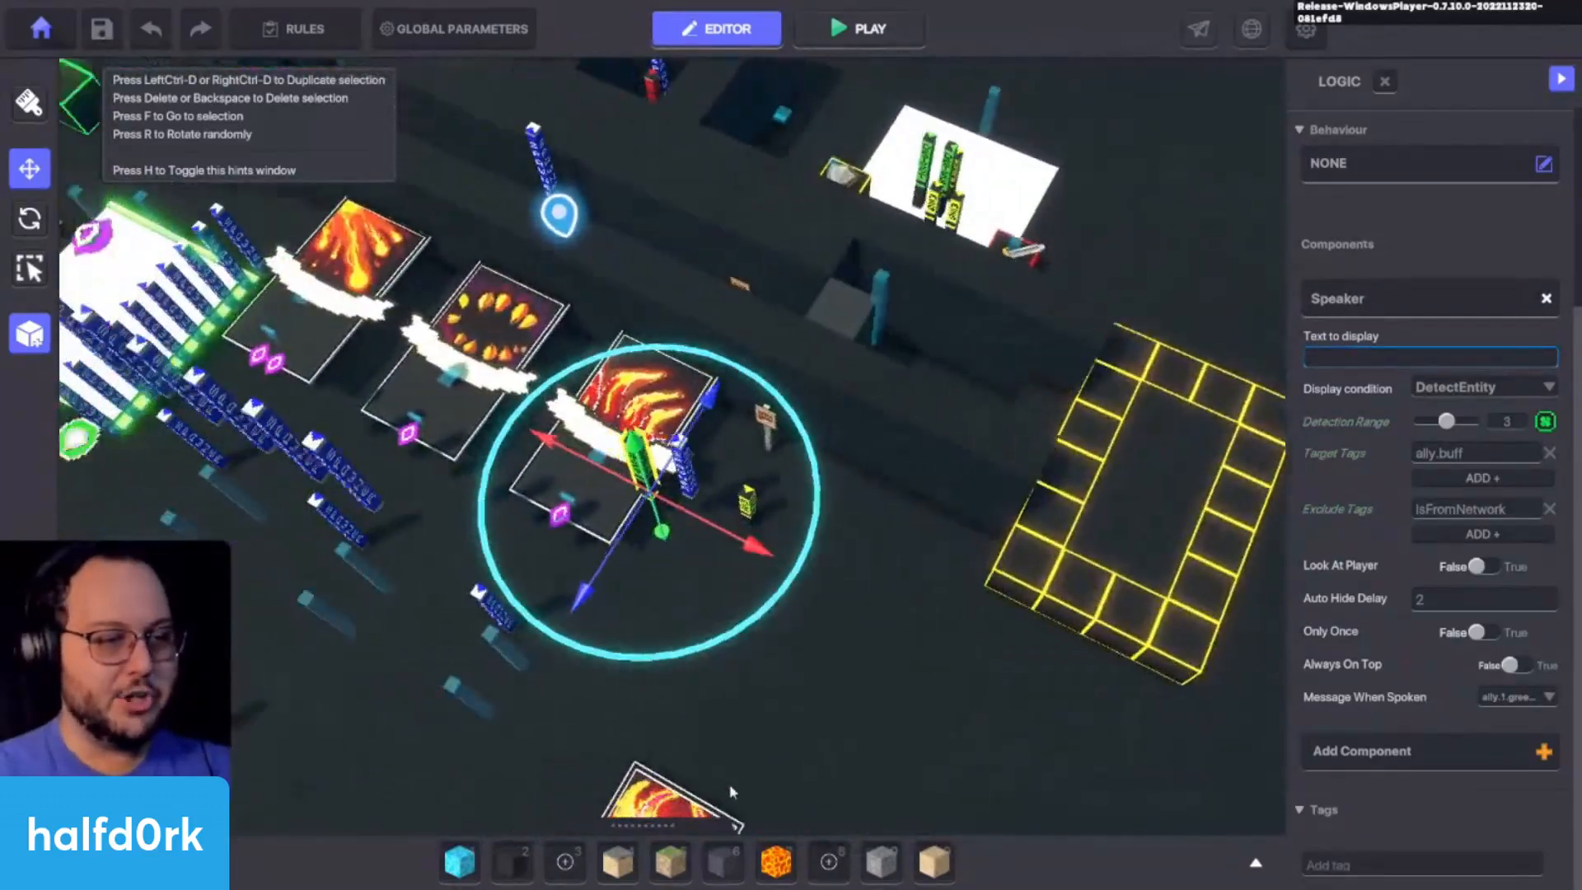
middle_click_drag(247, 577, 629, 827)
scroll(629, 827, "up", 3)
middle_click_drag(734, 544, 742, 455)
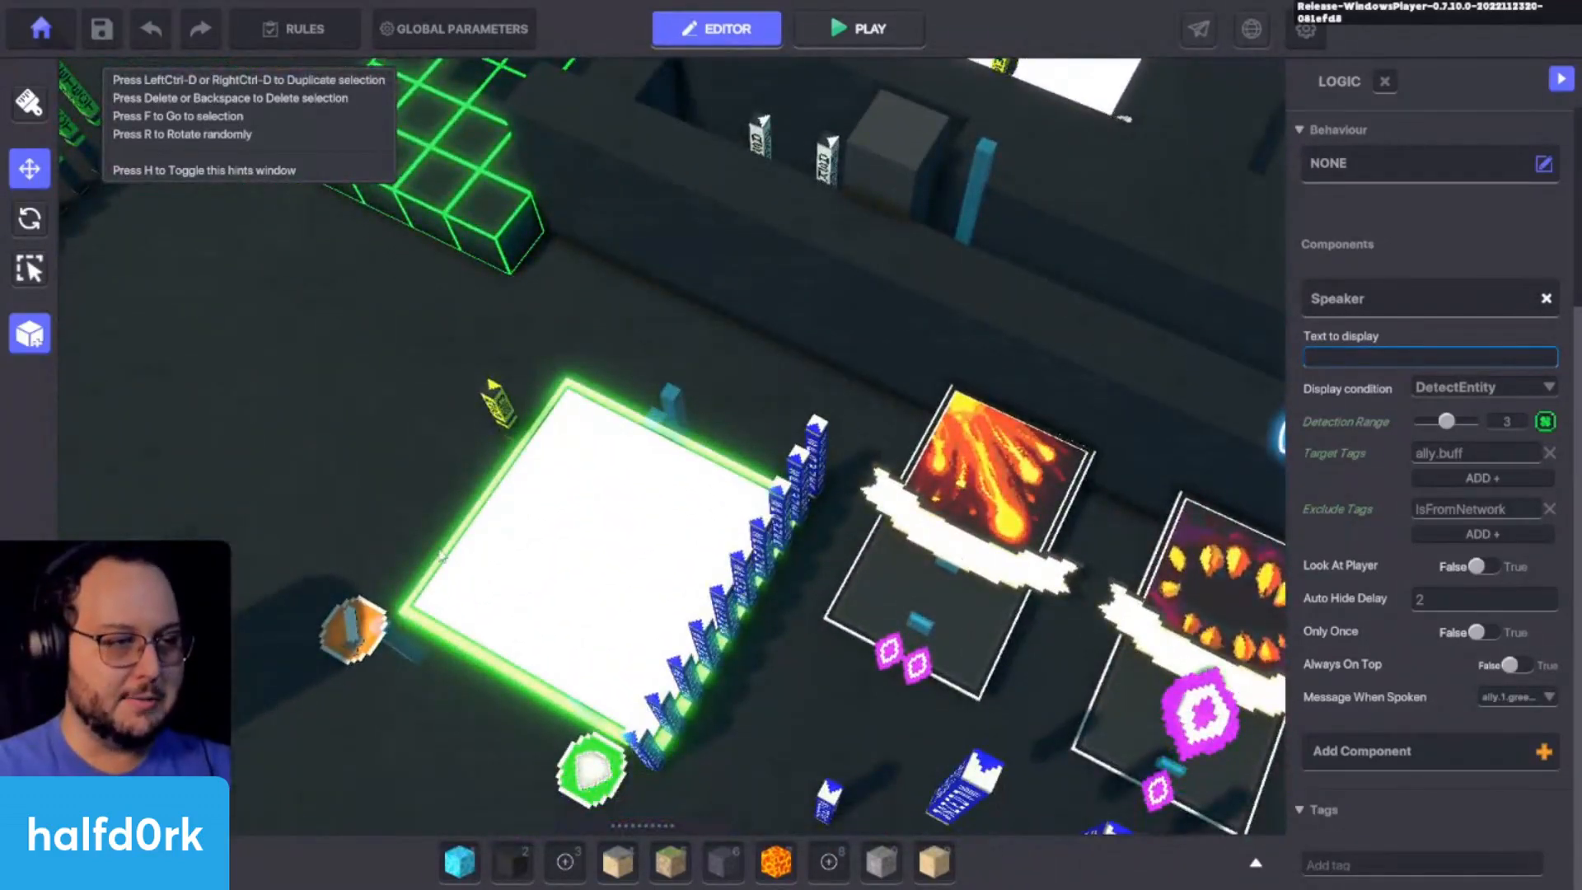
right_click_drag(812, 800, 940, 789)
middle_click_drag(1003, 735, 660, 737)
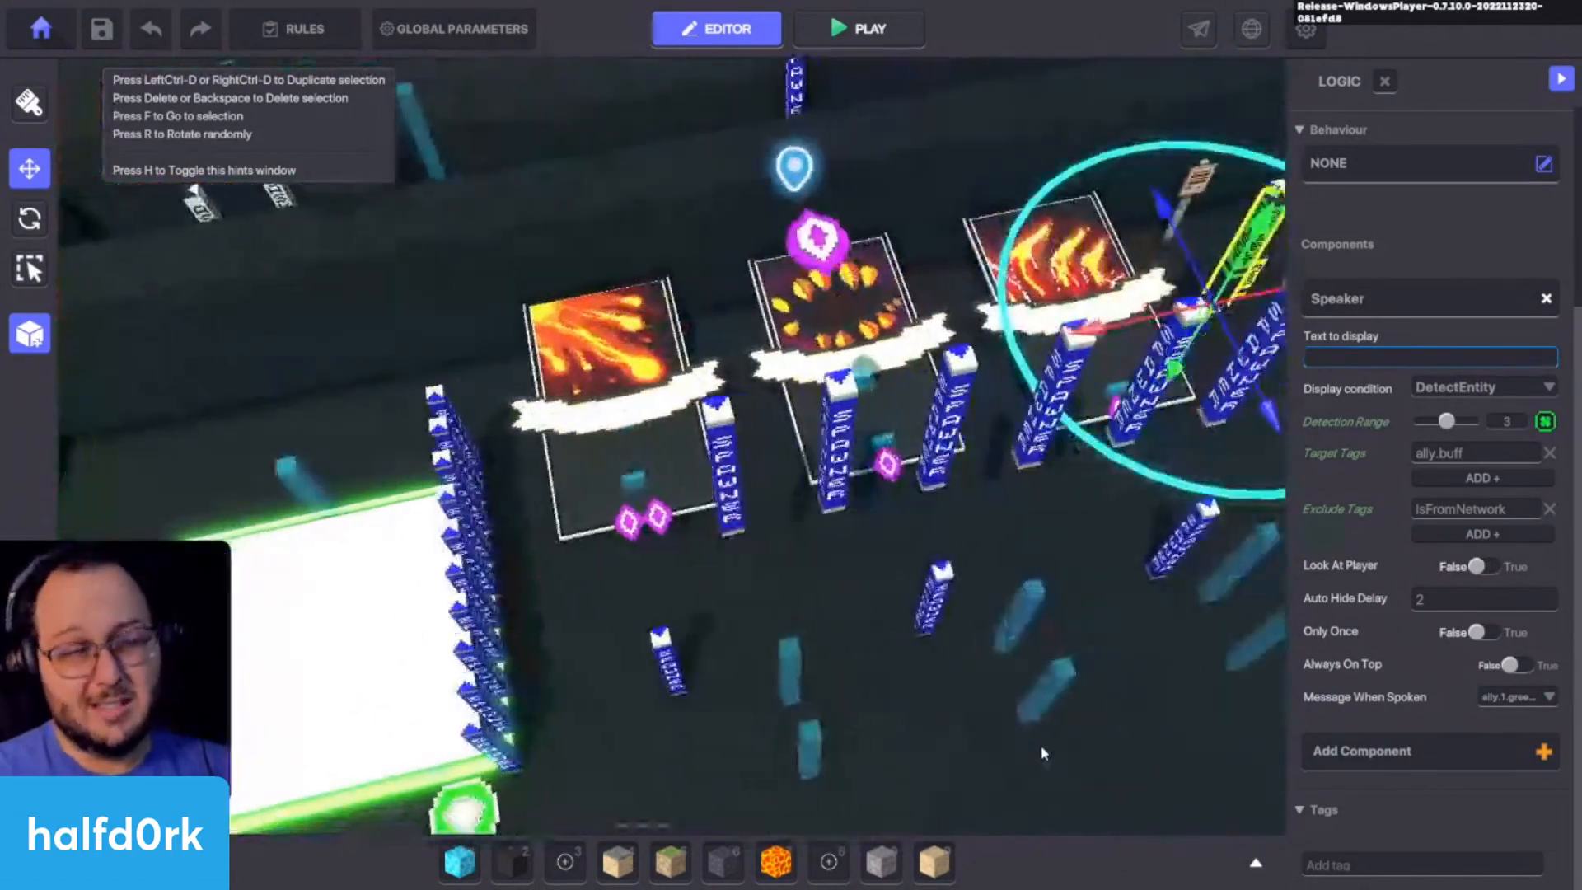
right_click_drag(1042, 749, 1134, 745)
middle_click_drag(206, 490, 643, 387)
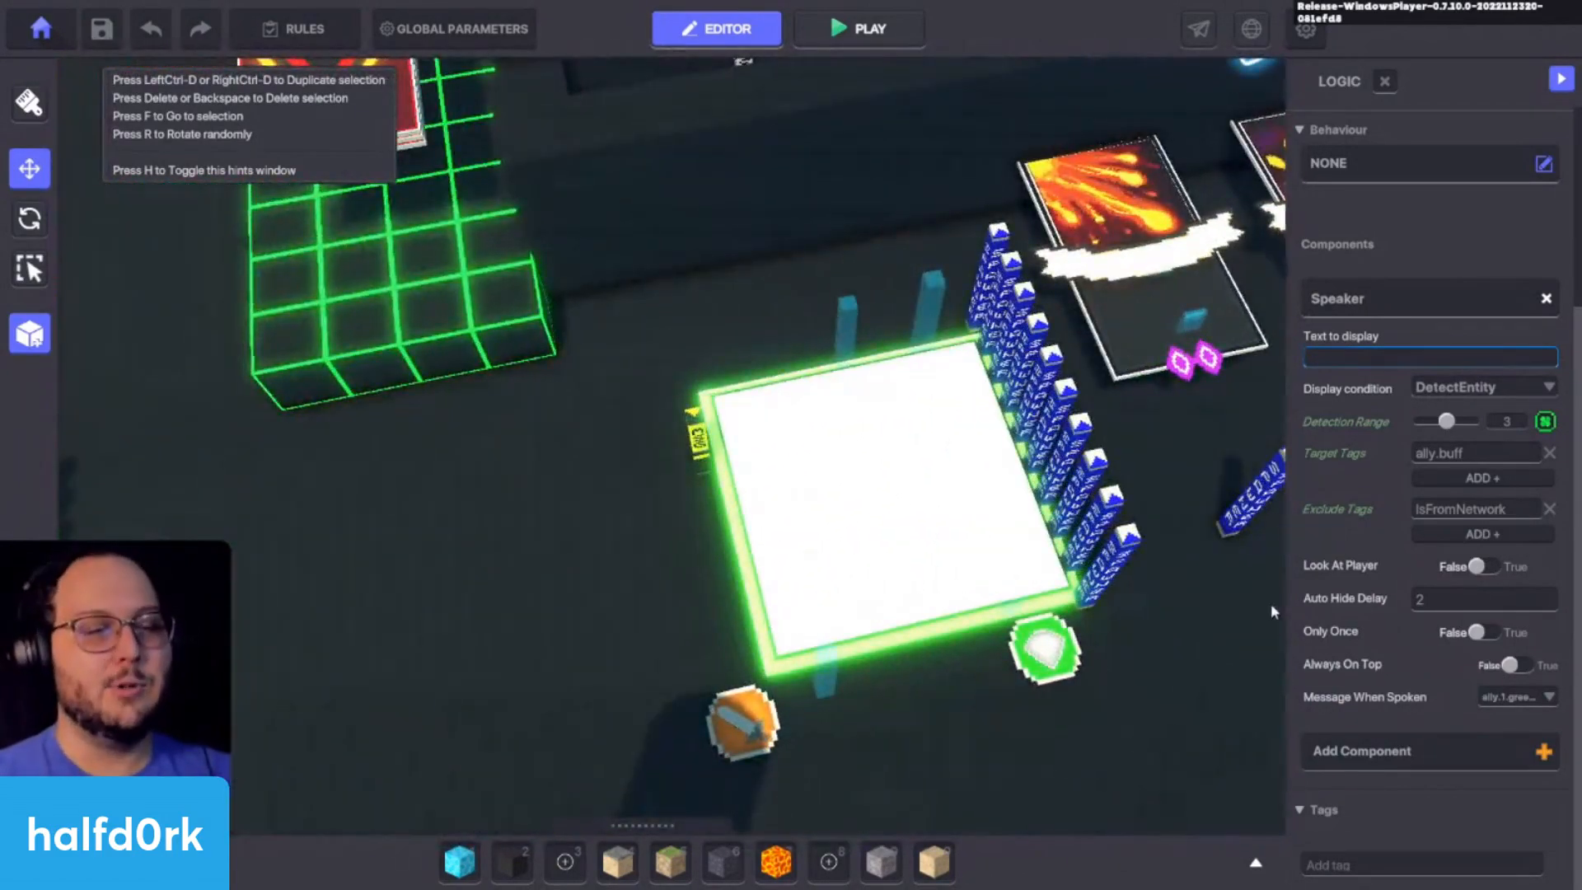
right_click_drag(526, 811, 577, 803)
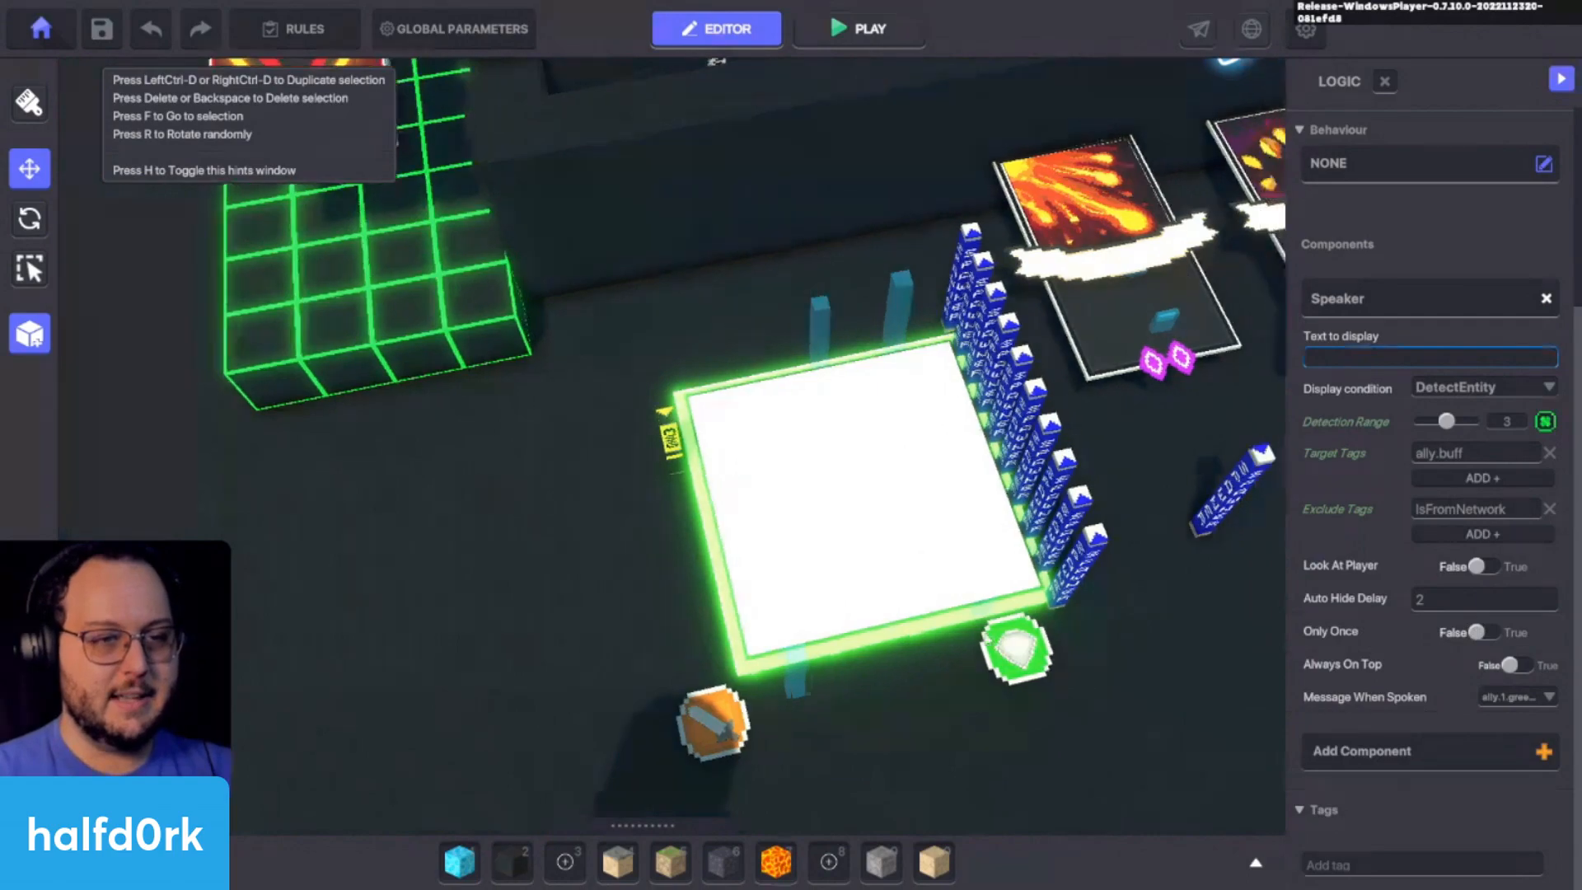
middle_click_drag(1195, 560, 759, 717)
scroll(719, 576, "up", 4)
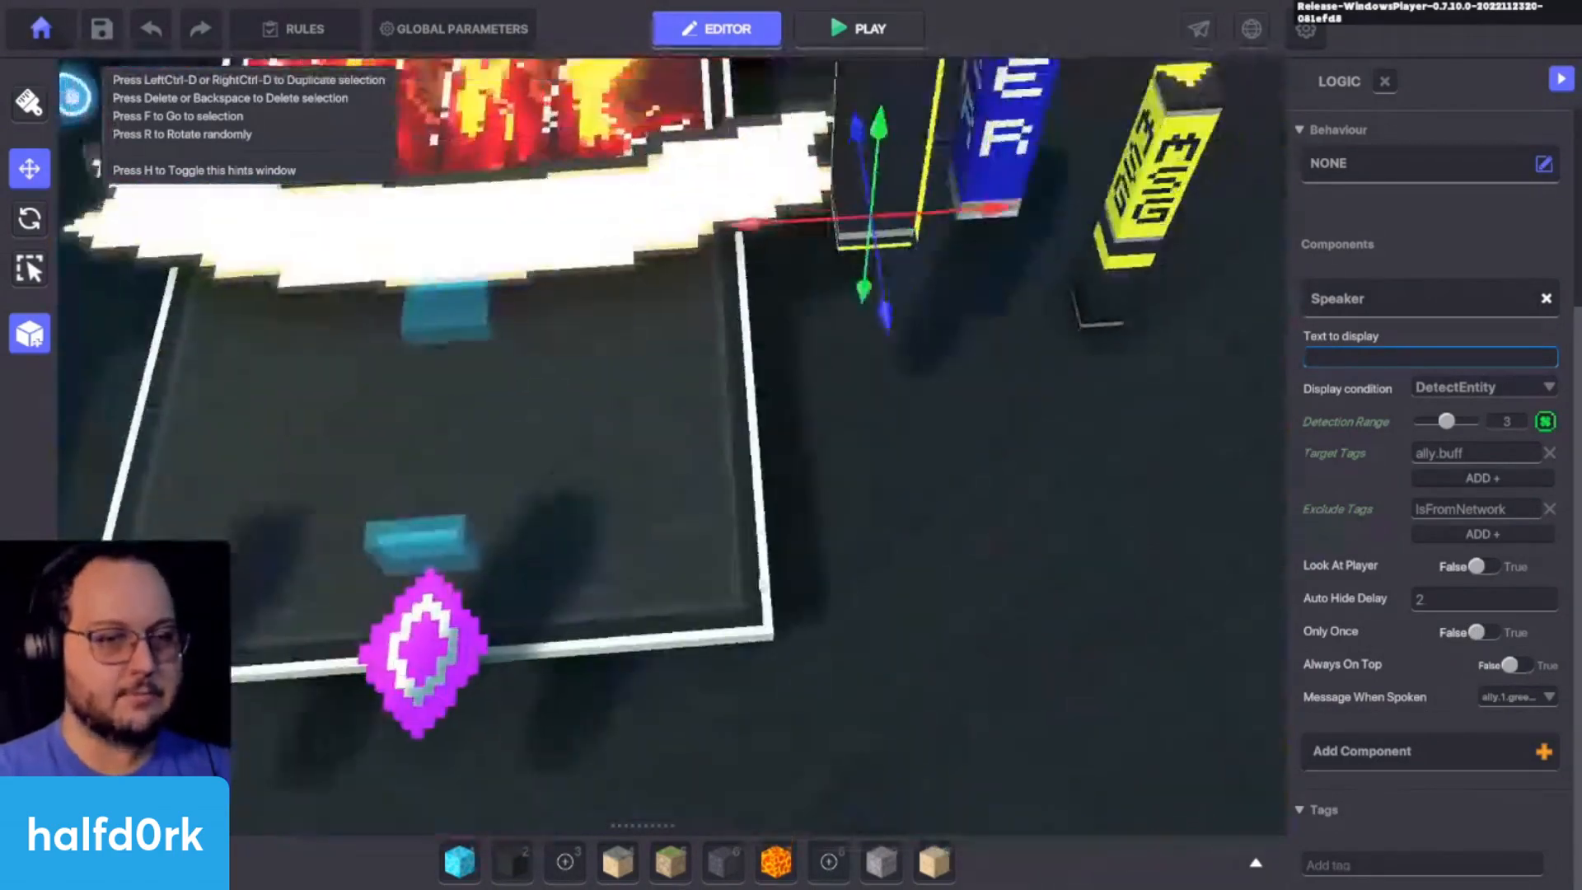
scroll(758, 717, "down", 4)
middle_click_drag(775, 608, 1195, 585)
middle_click_drag(288, 454, 791, 495)
scroll(748, 555, "down", 4)
Step: Make ally.1.green.glow a required message in the logic of the green glow frame's Asset Spawner
left_click(789, 604)
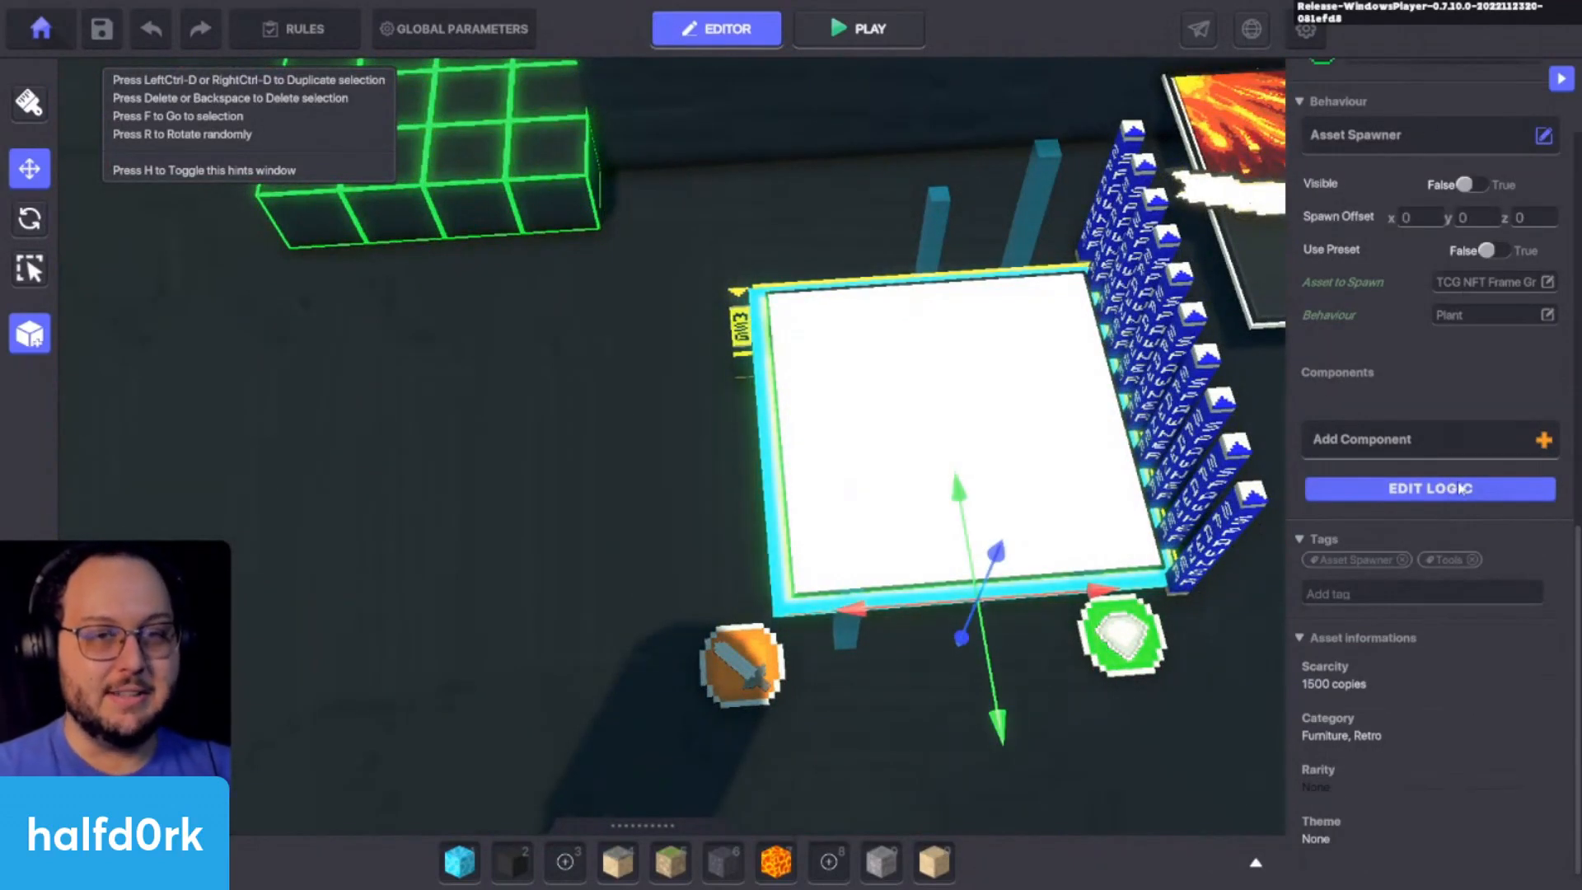
left_click(1431, 488)
scroll(1347, 713, "down", 3)
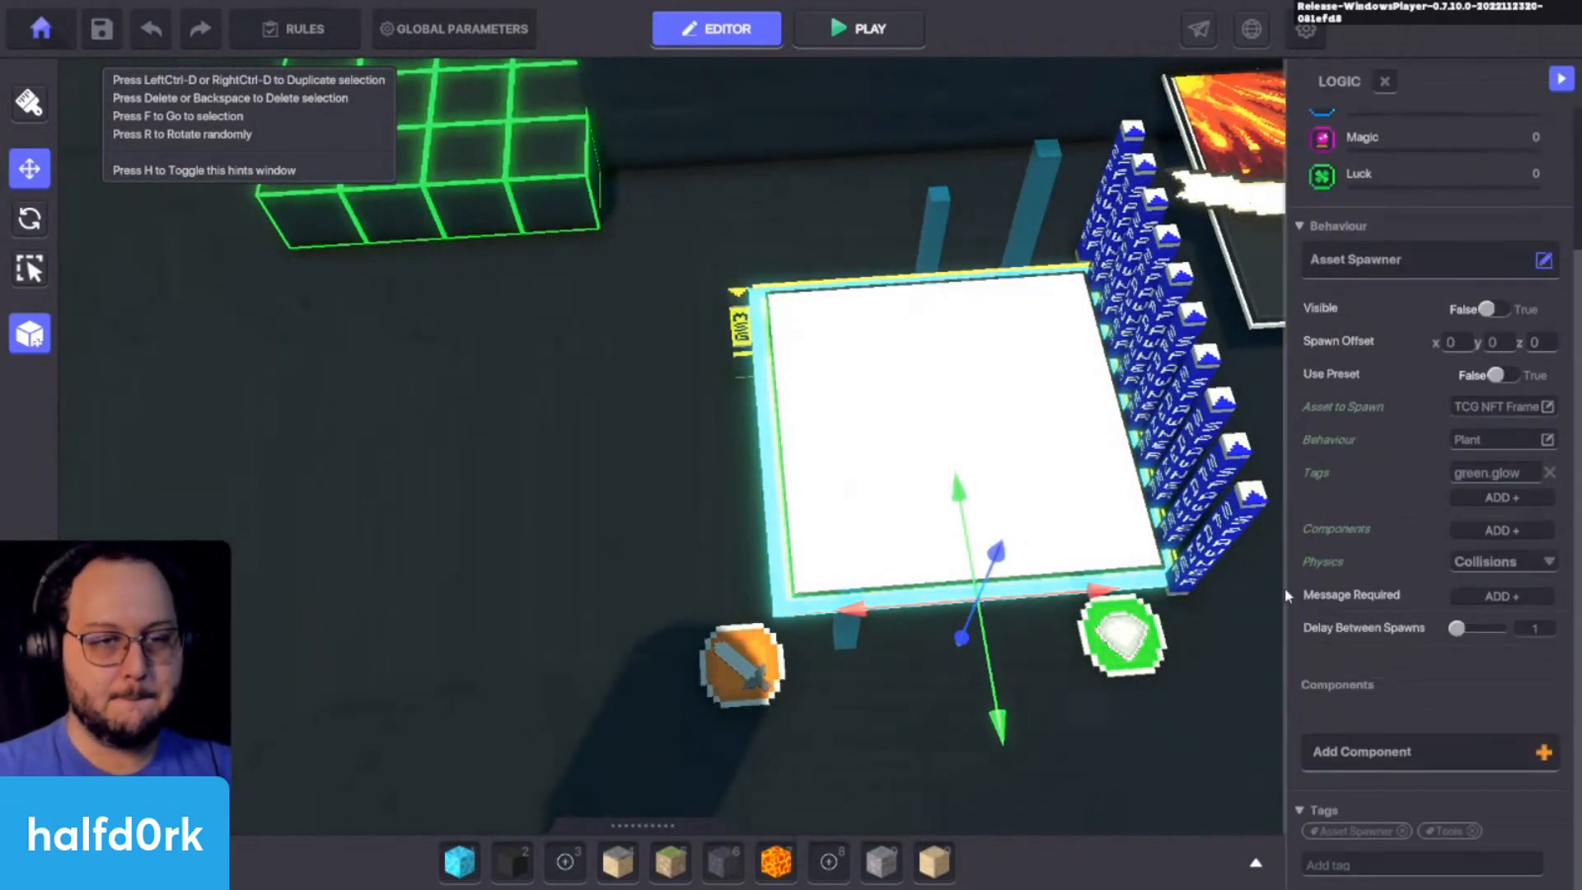
left_click_drag(1285, 587, 1062, 600)
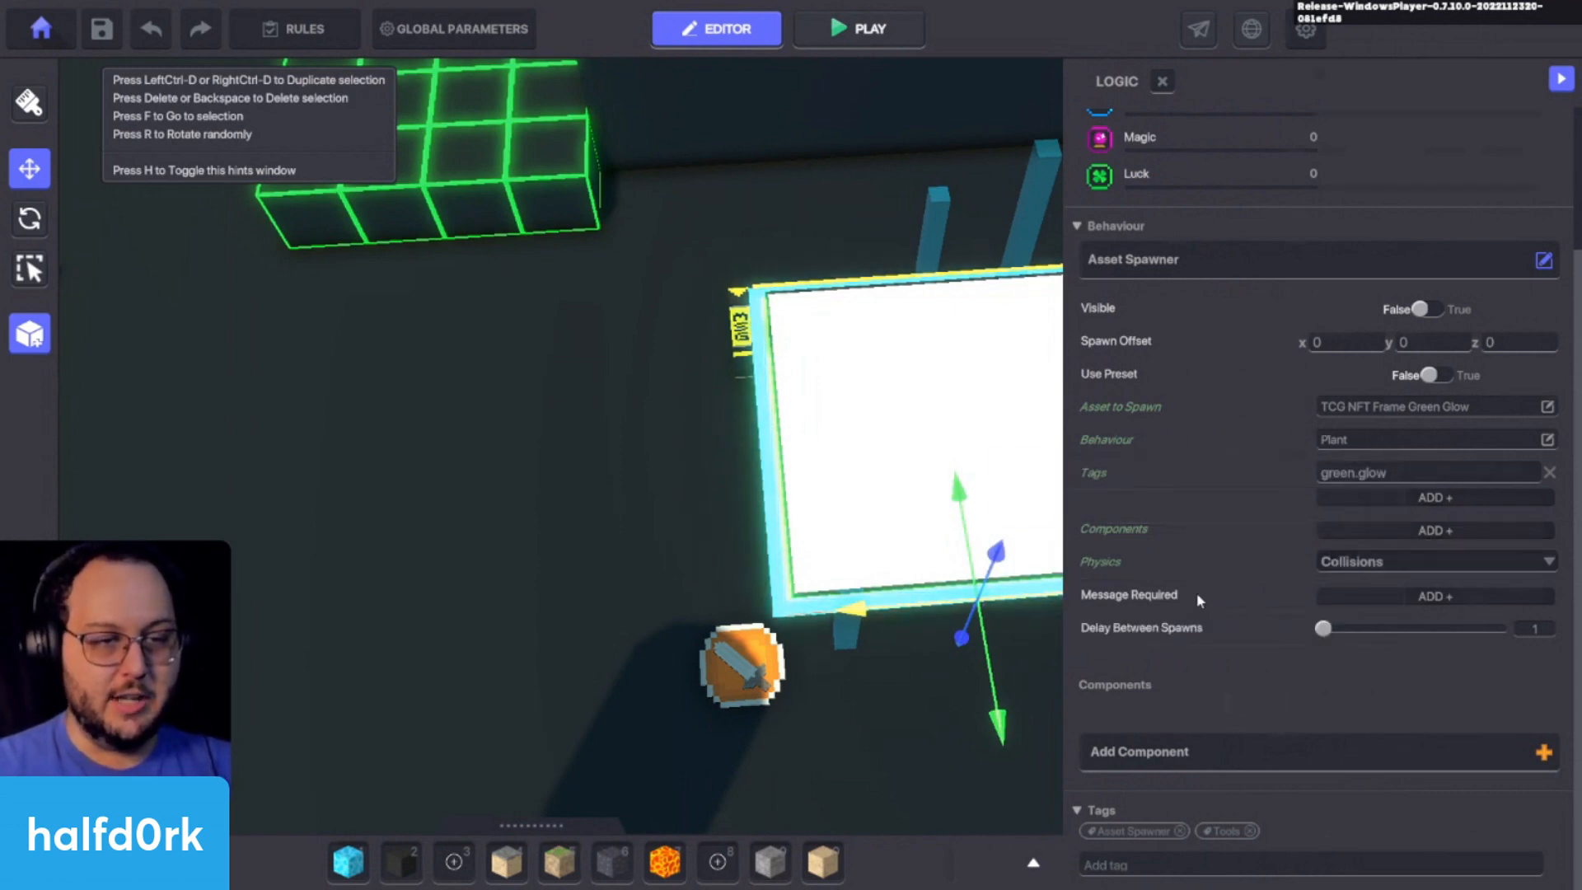
left_click(1382, 599)
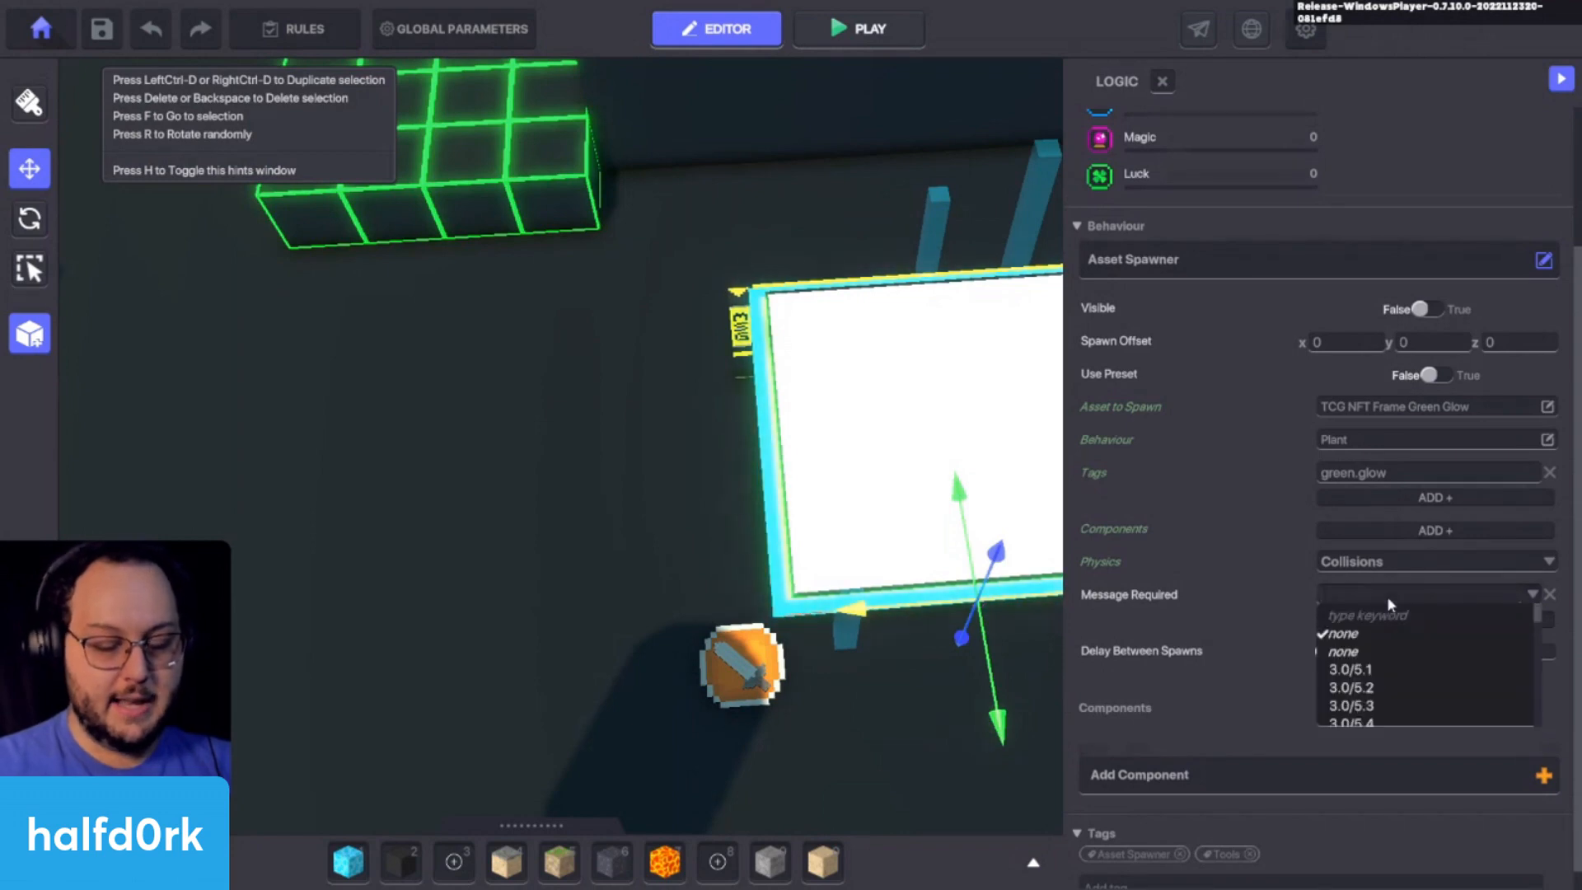
type("ally.1.")
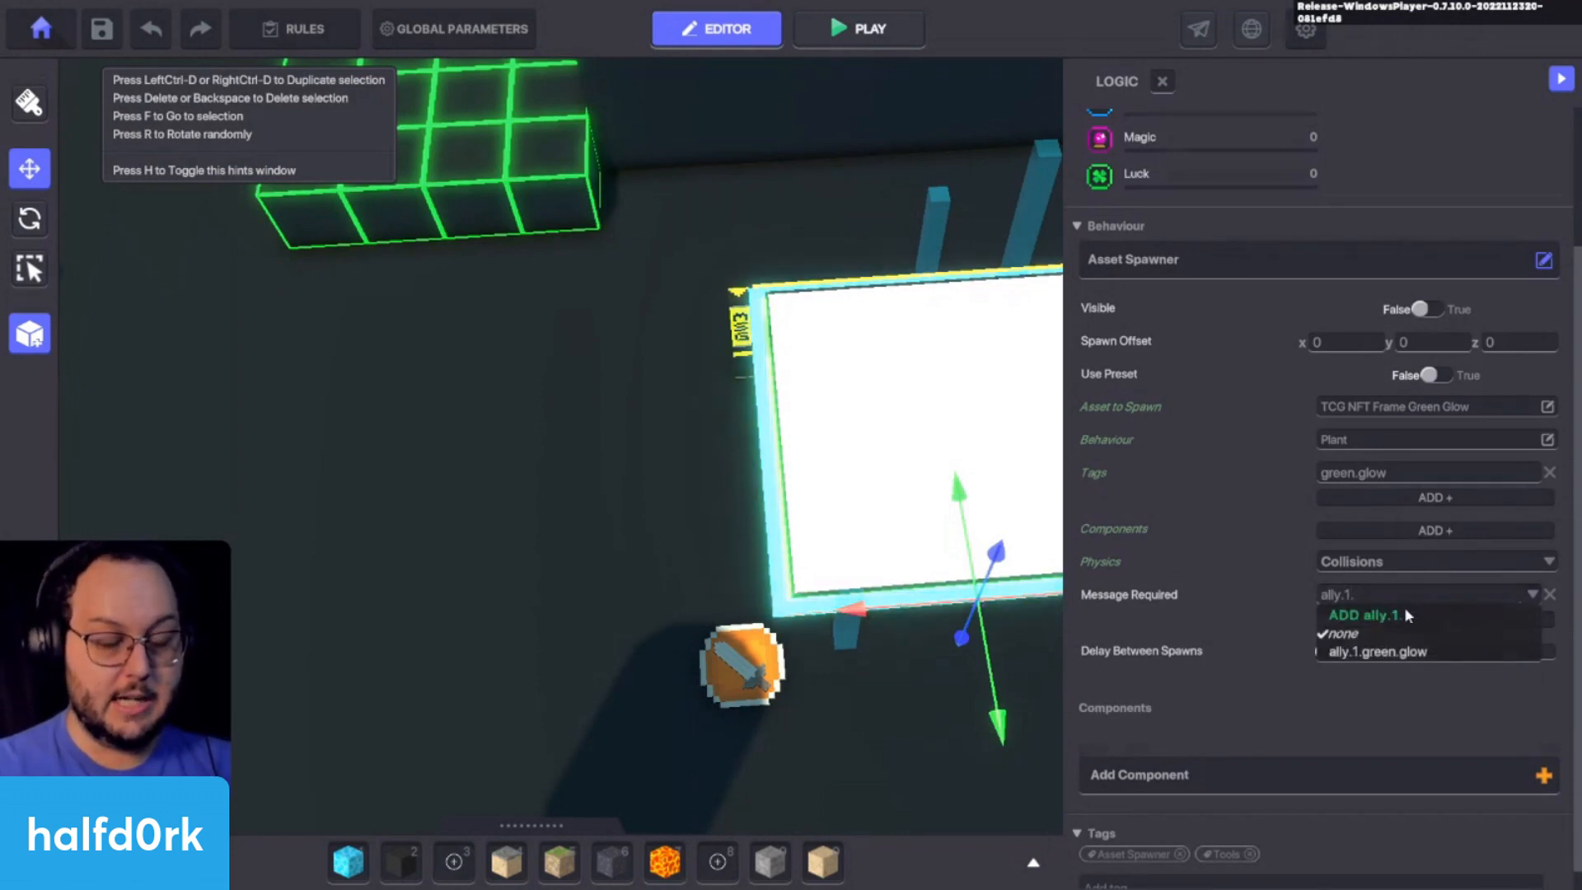
left_click(1375, 654)
Step: Review the green glow spawner's tag and its surroundings from the frame across to the attack cards
key("s")
key("d")
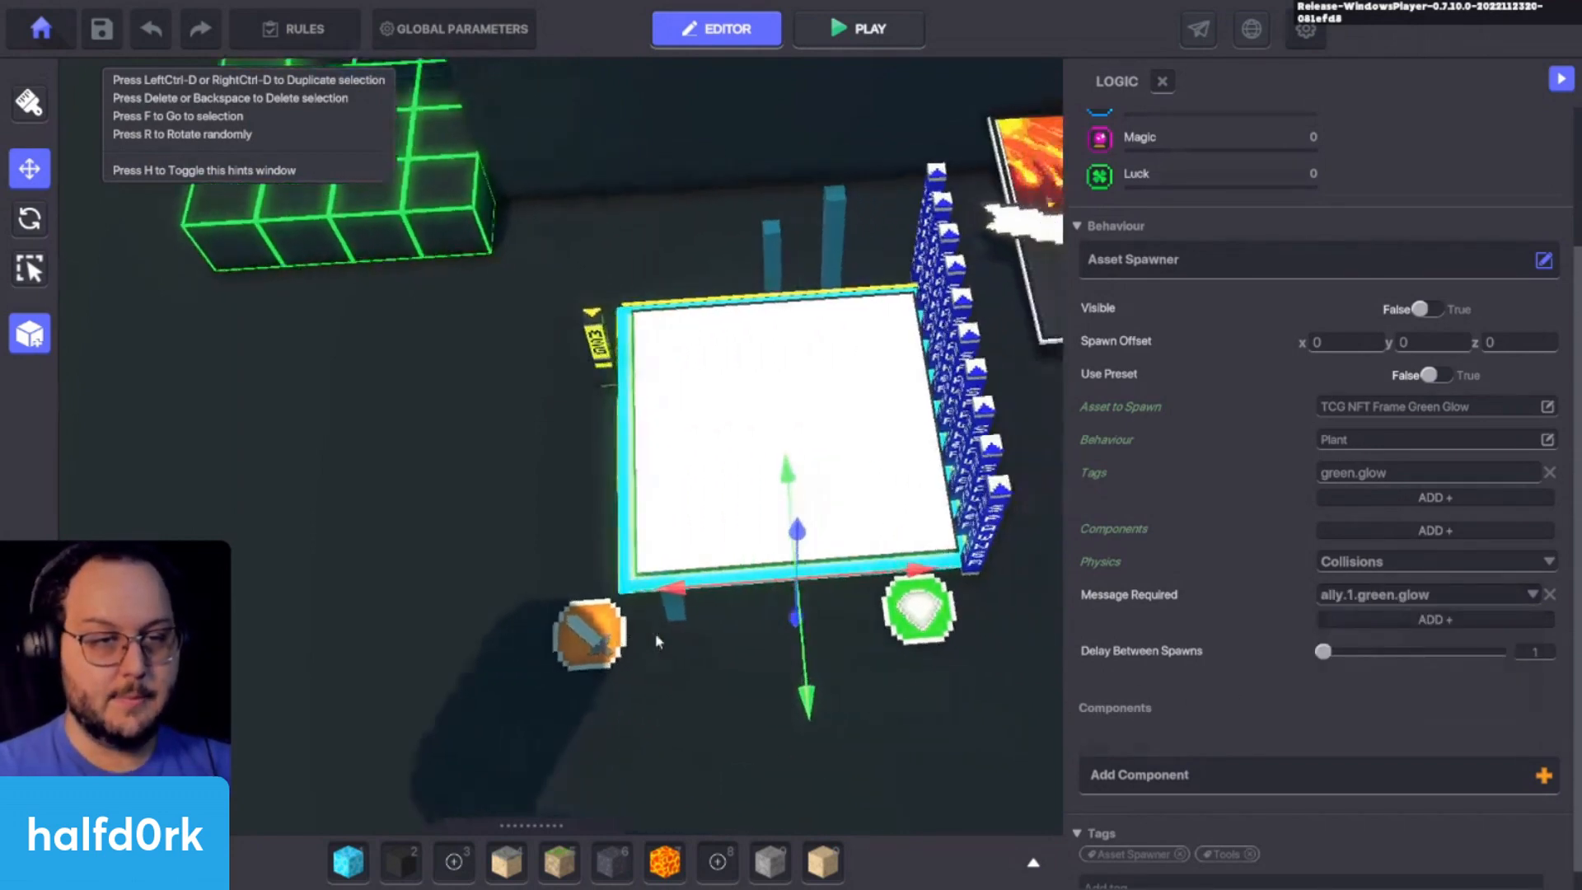
right_click_drag(657, 640, 701, 593)
key("a")
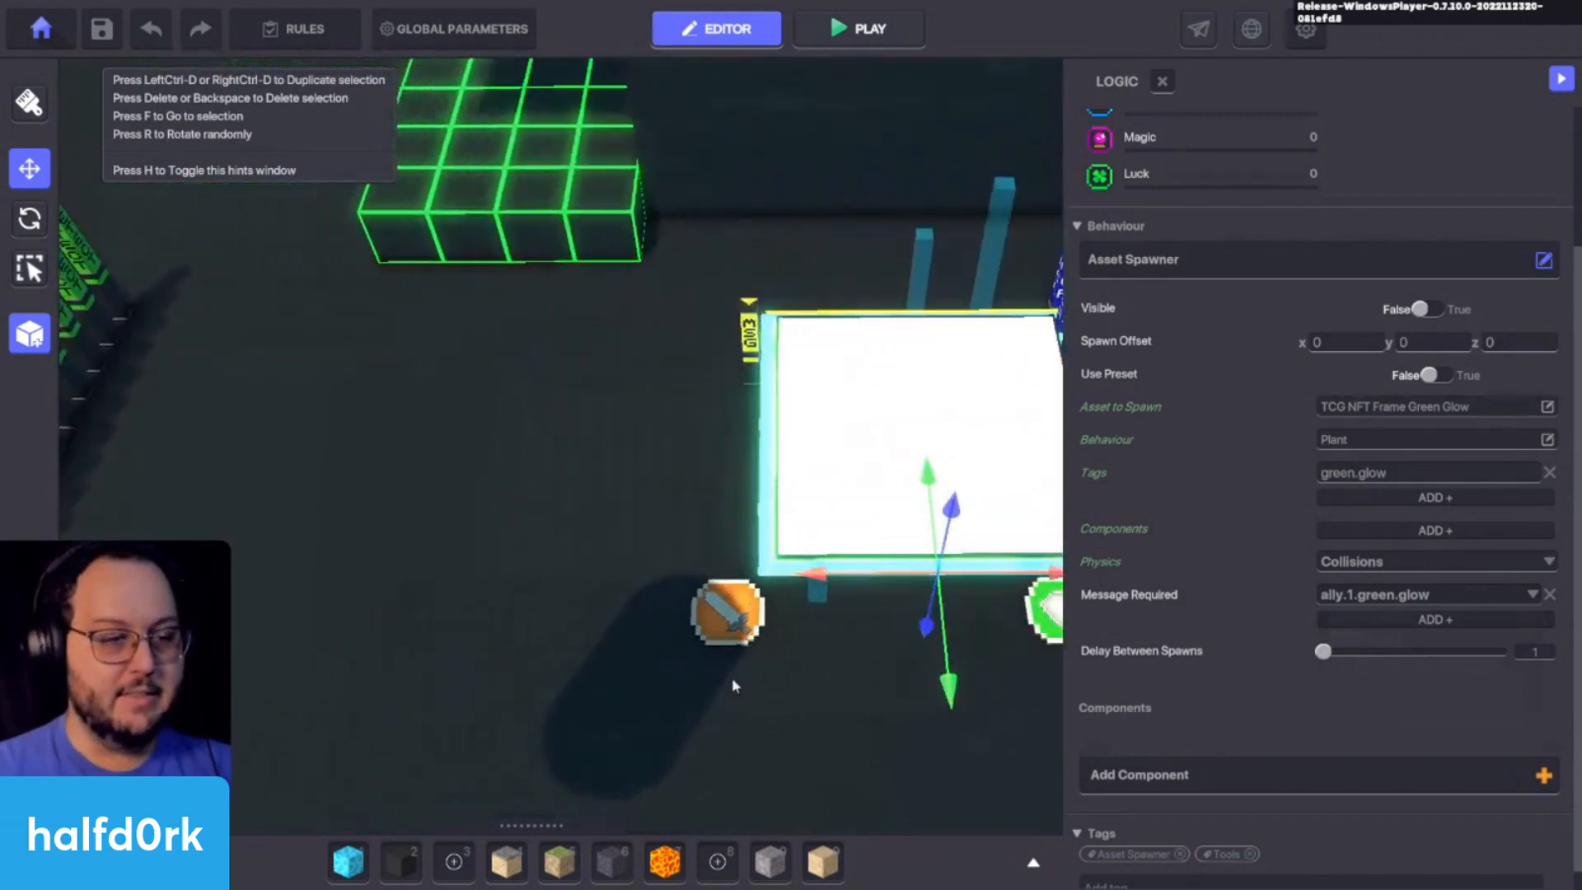
key("d")
key("a")
key("a")
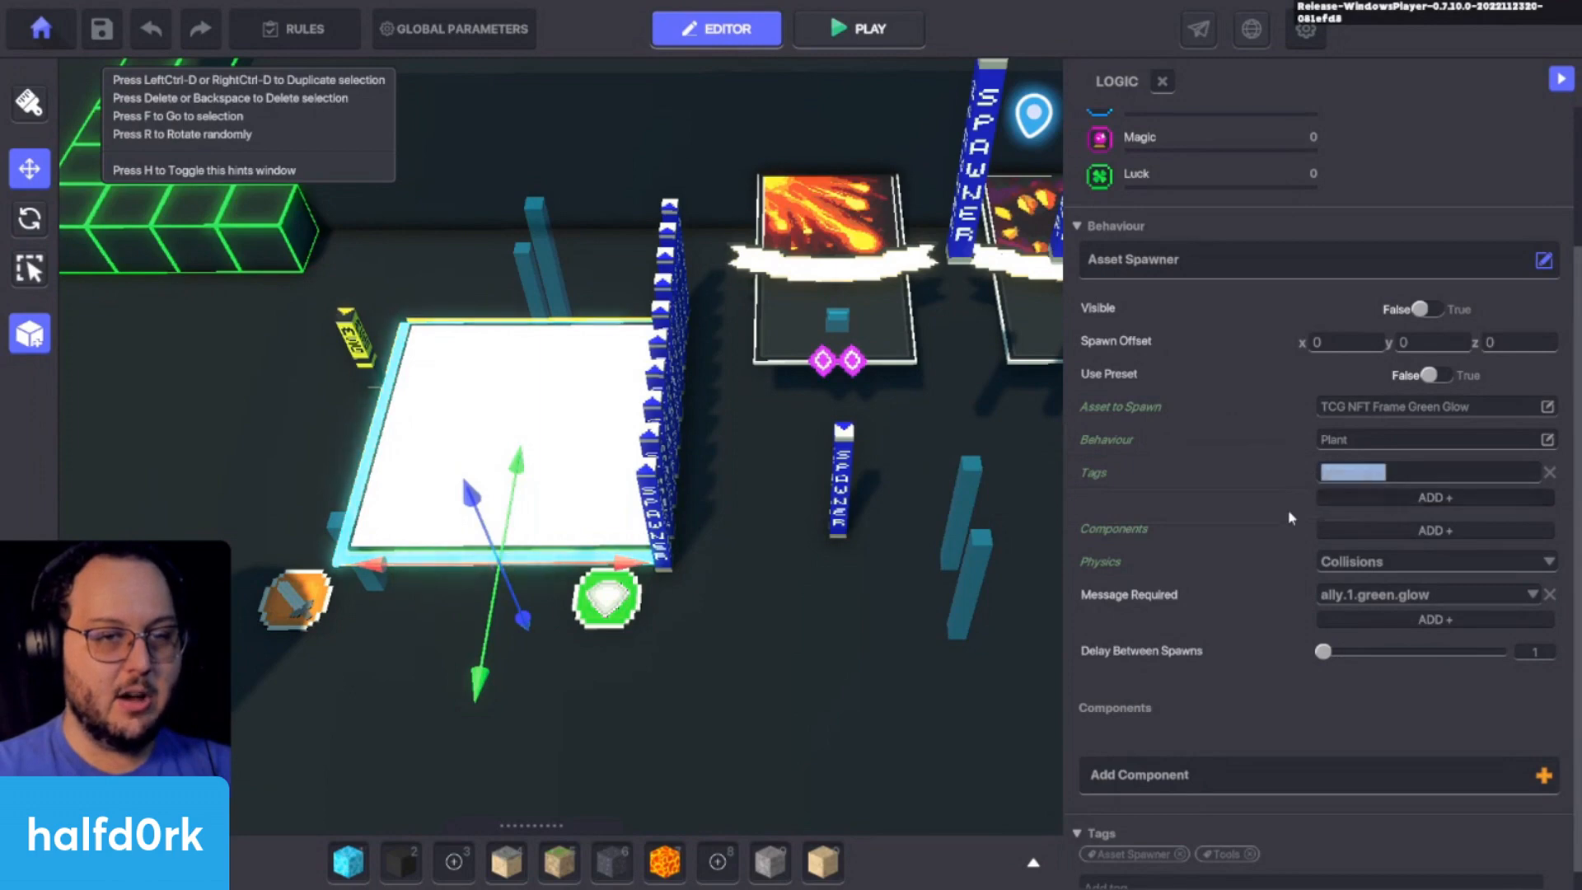
key("d")
scroll(488, 640, "down", 2)
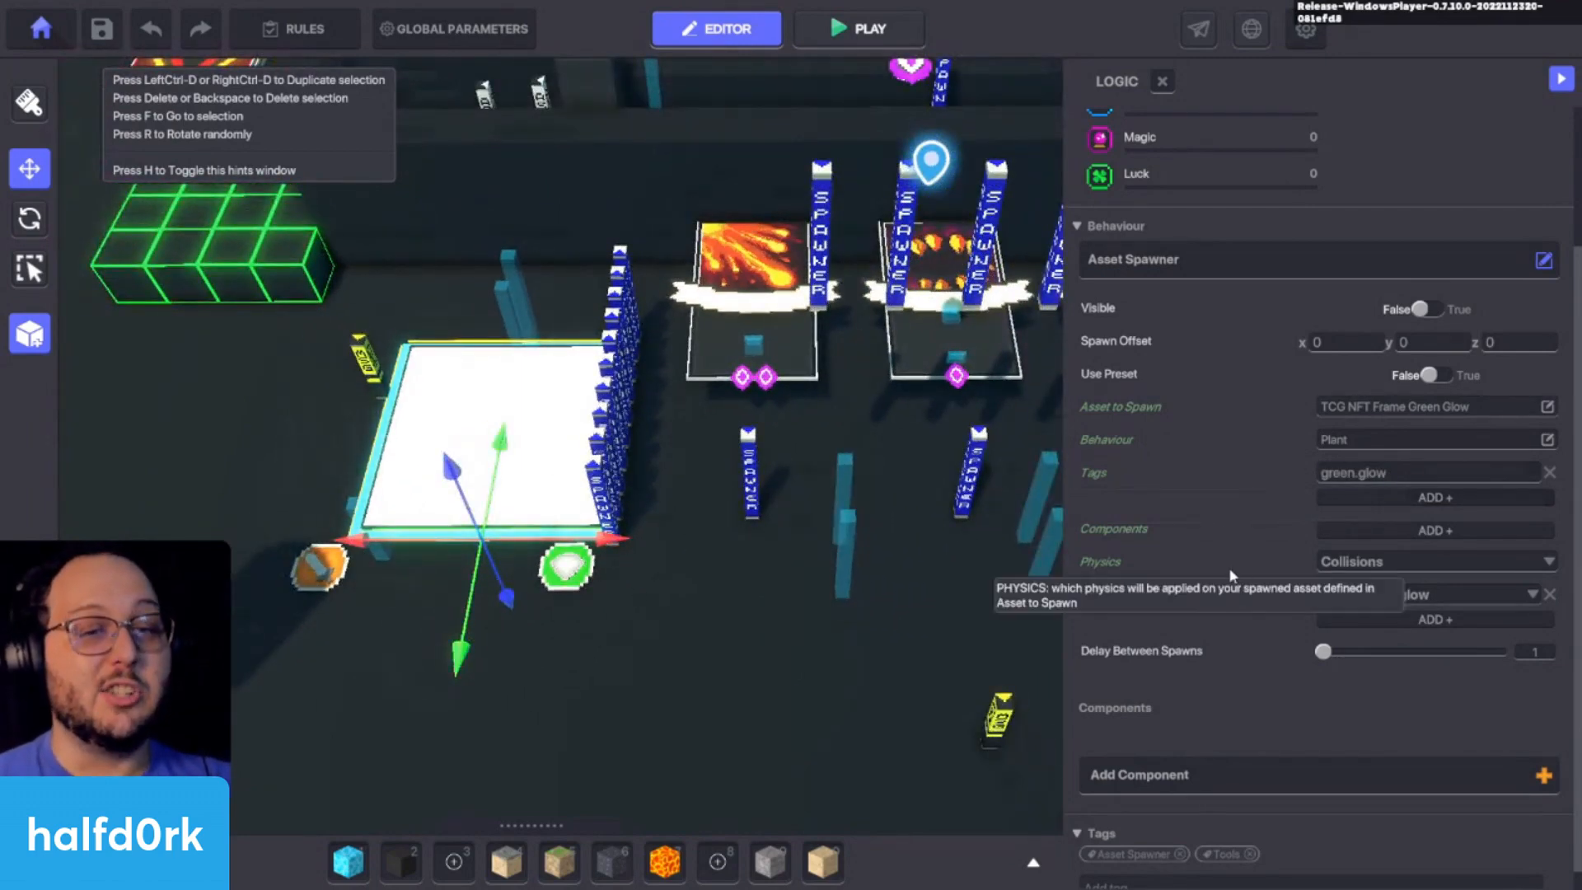
key("d")
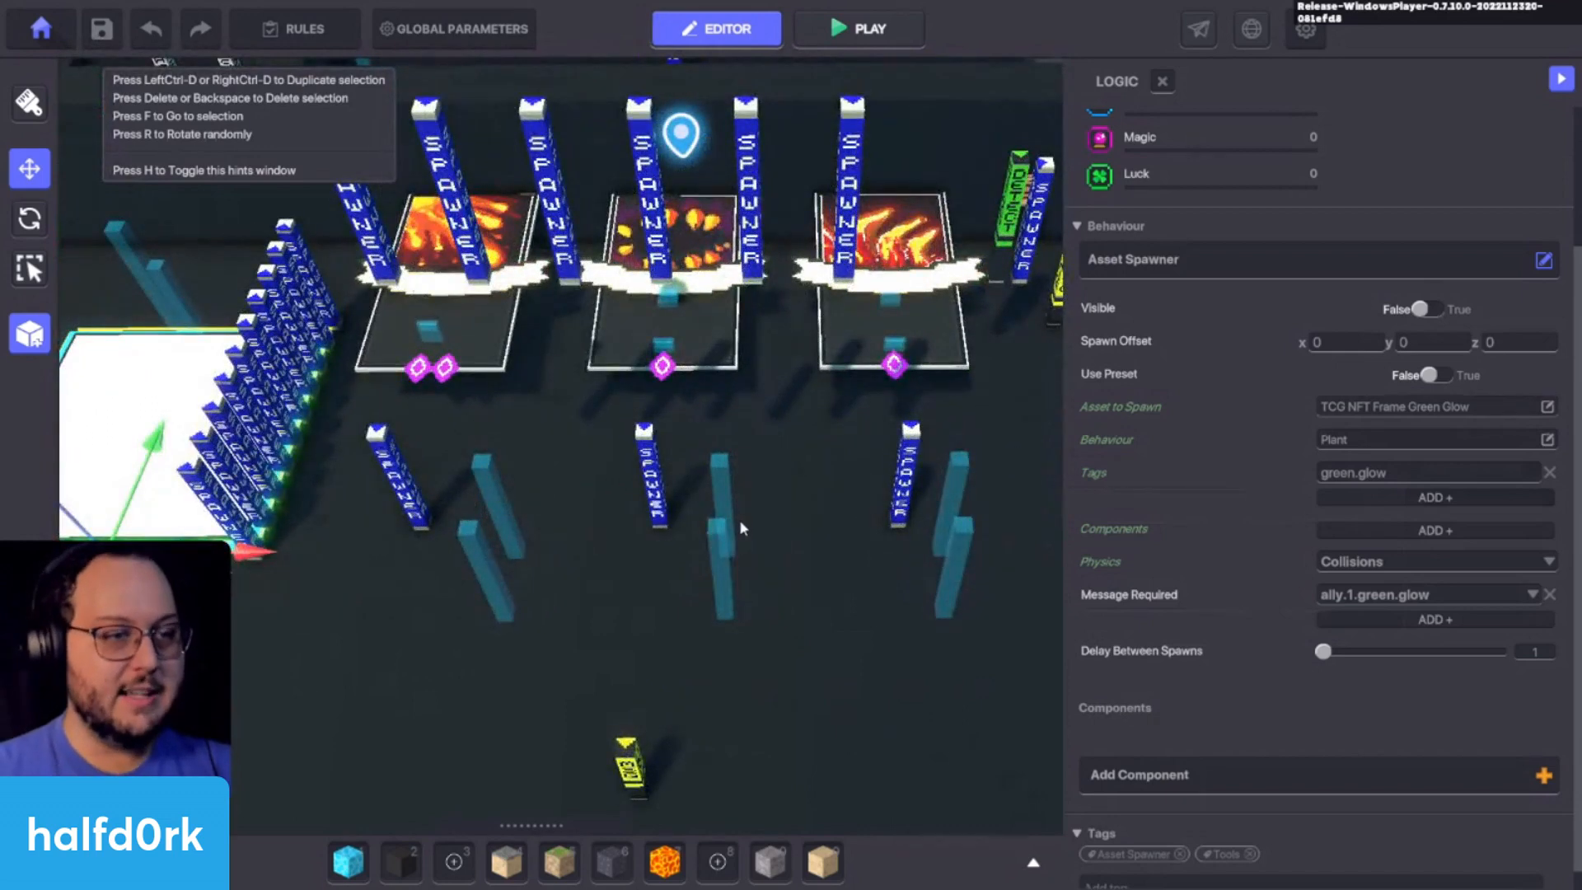
Step: Check the required messages in the logic of the card-glow-2 and card-glow-1 spawners below the attack cards
left_click(720, 557)
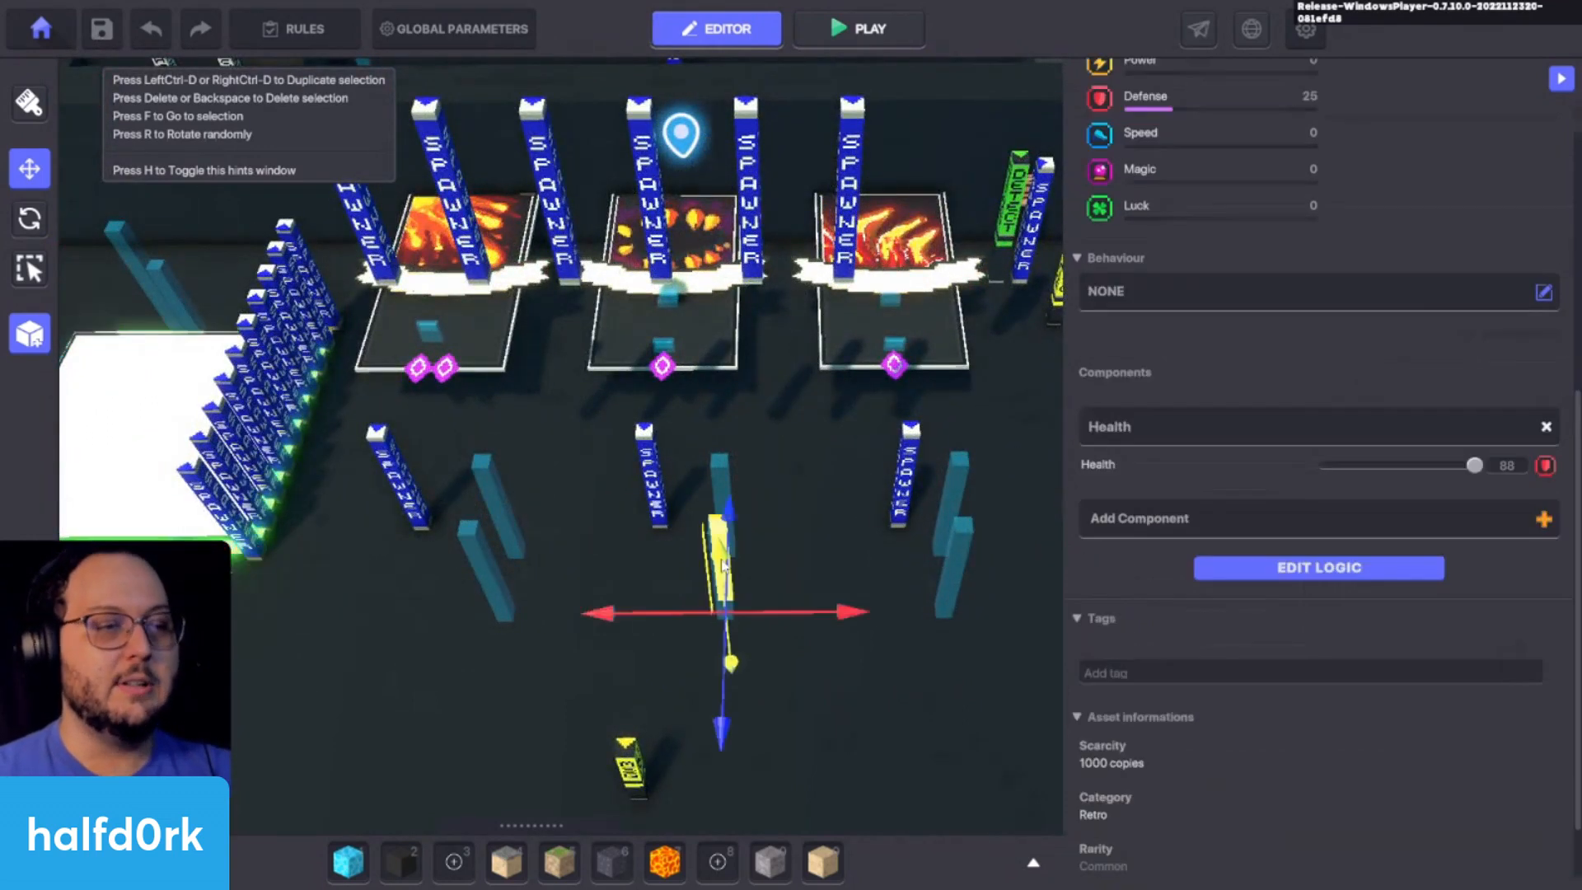
key("f")
left_click(698, 334)
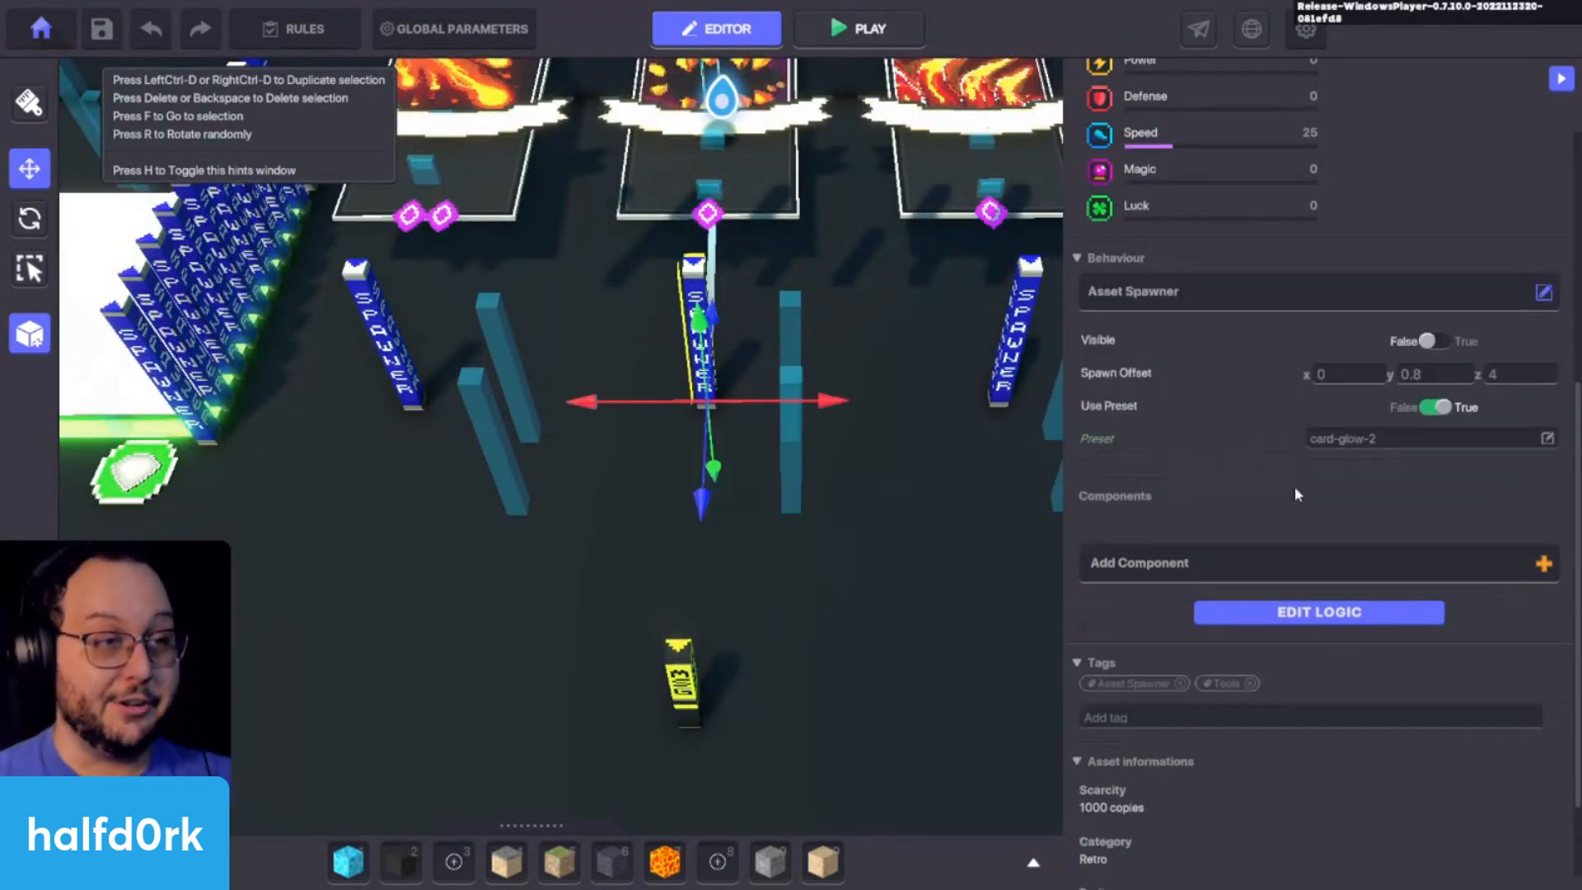
left_click(1363, 614)
scroll(1352, 601, "down", 1)
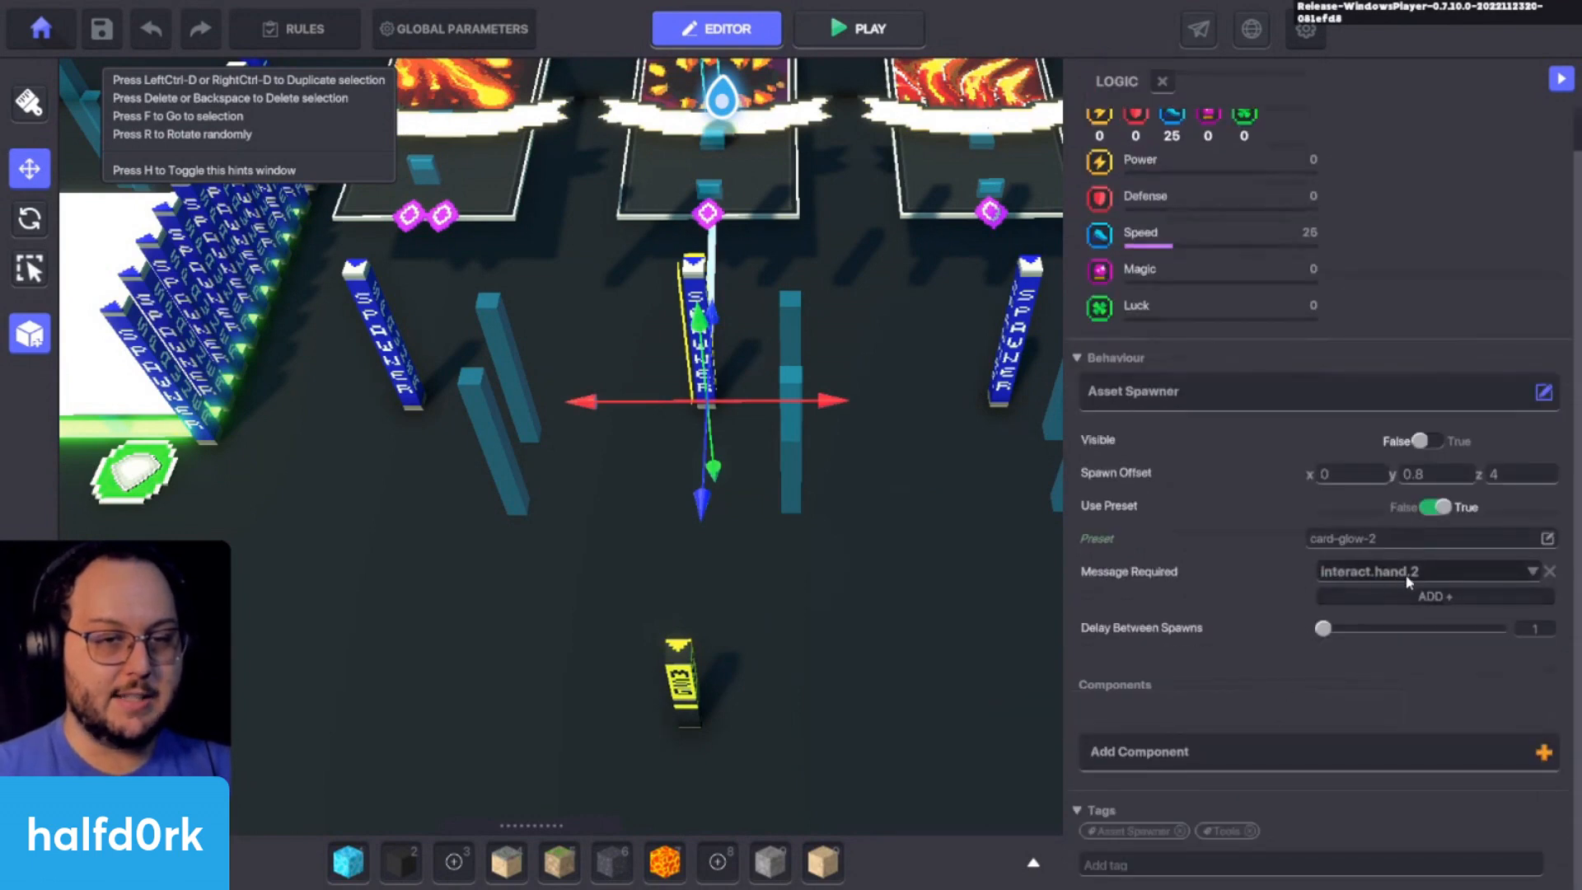
key("a")
left_click(649, 323)
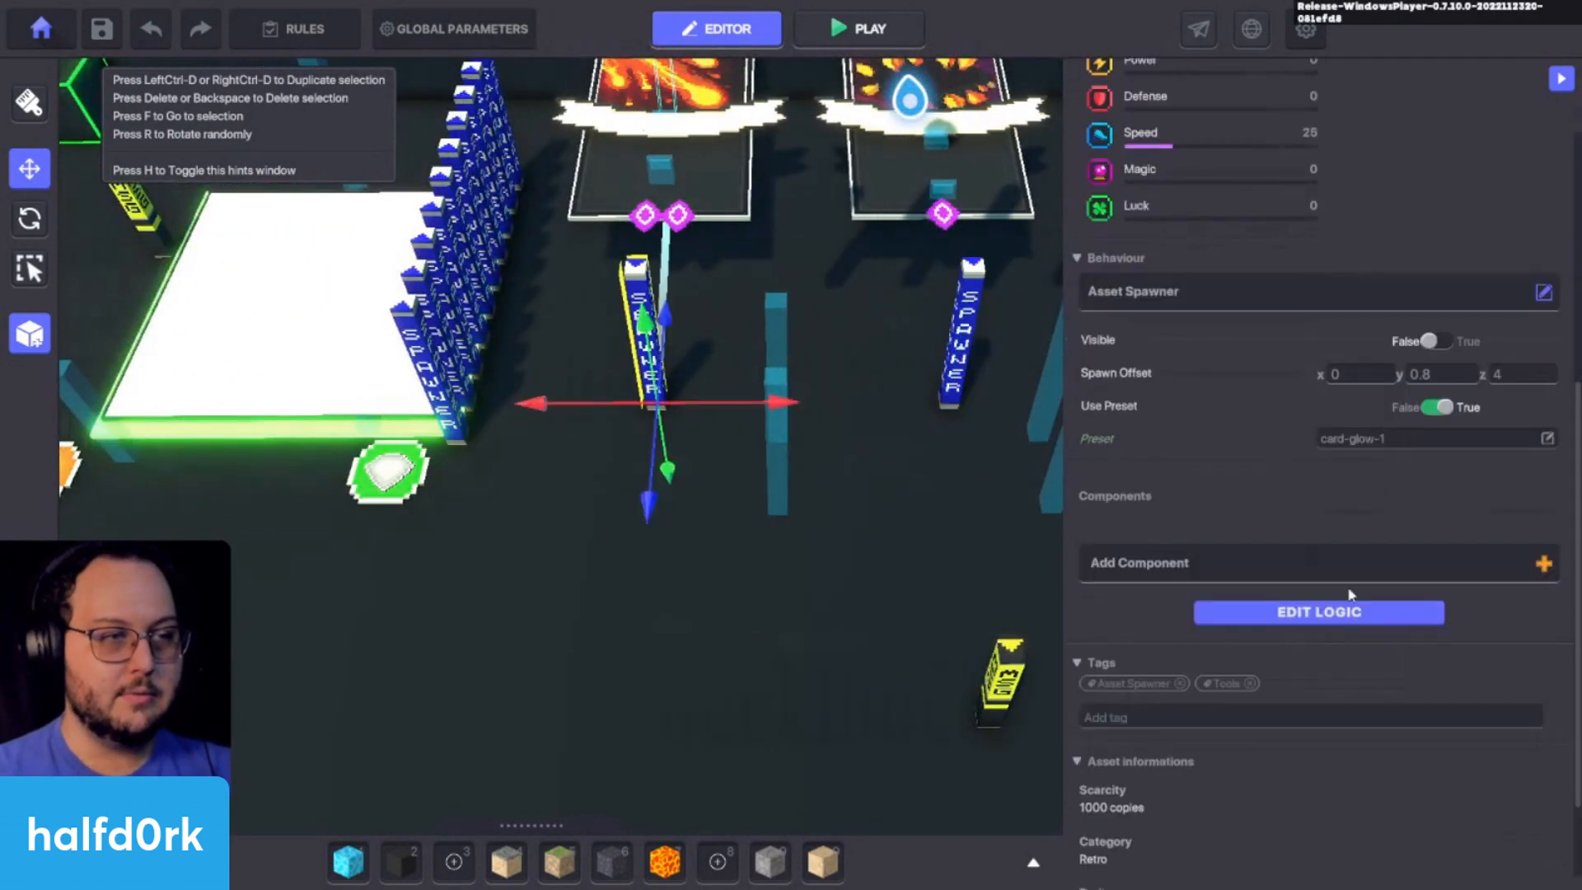
left_click(1355, 611)
scroll(1347, 593, "down", 1)
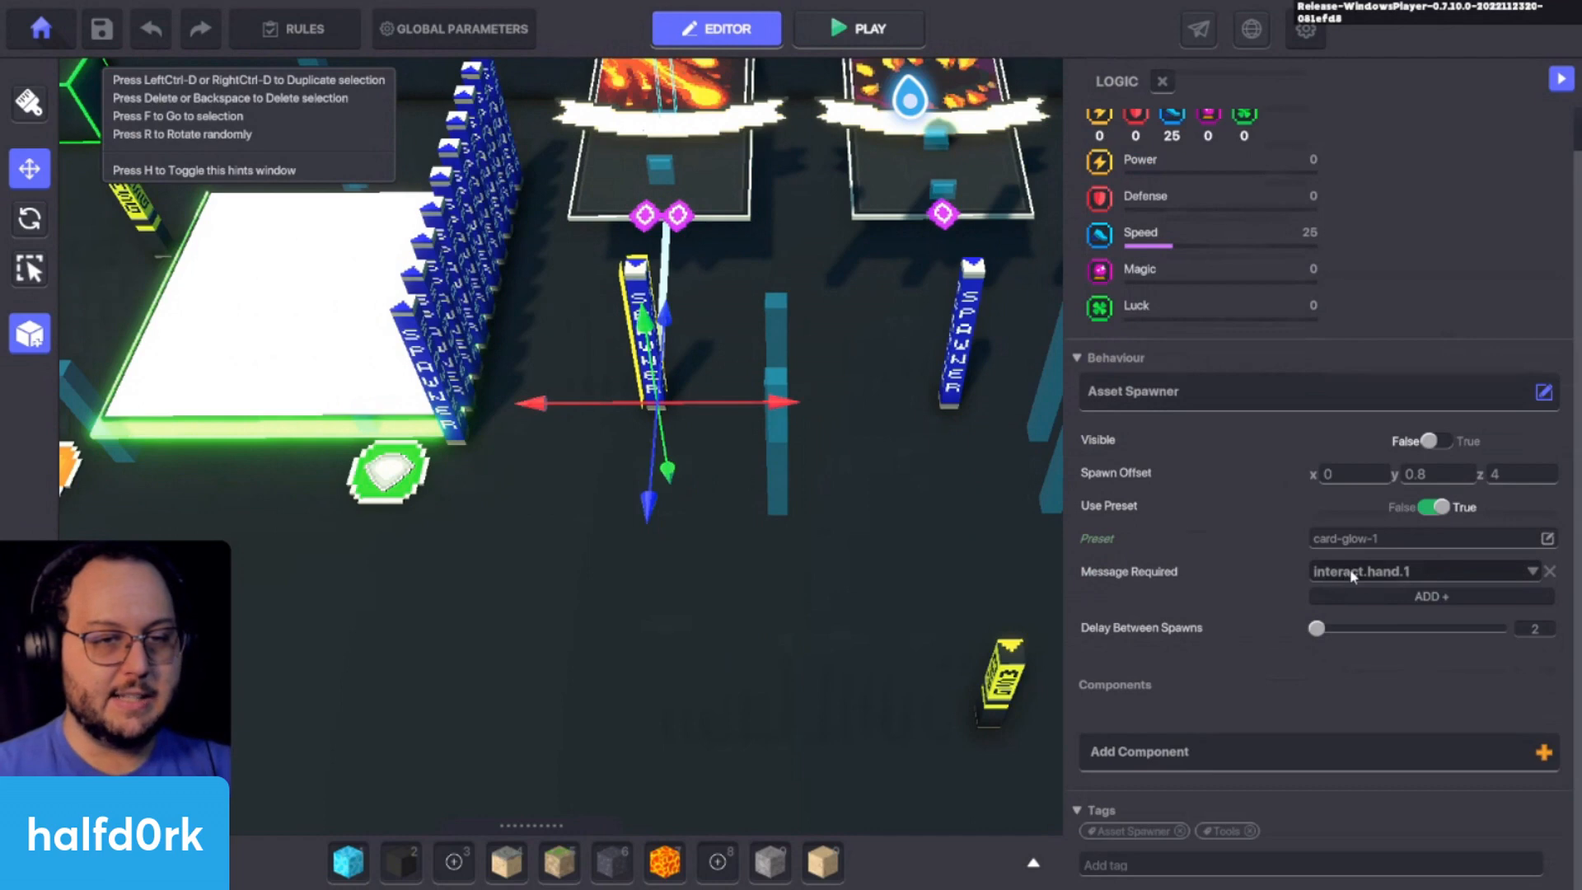
key("a")
key("d")
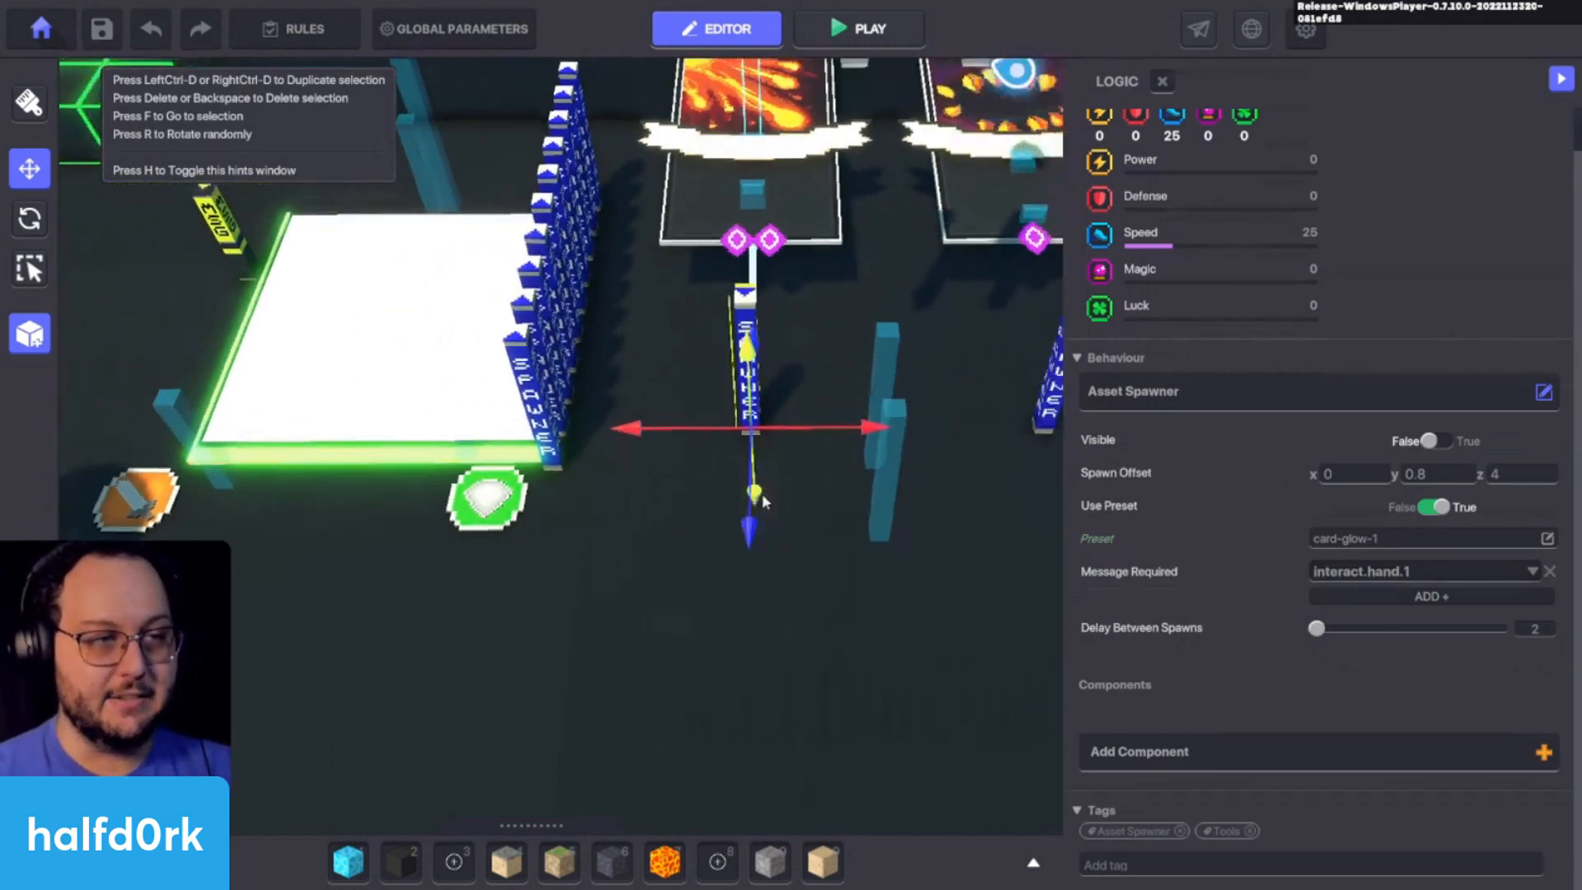
Step: Check the green glow frame's Asset Spawner settings, and search the asset library for health
left_click(369, 490)
scroll(1413, 432, "down", 5)
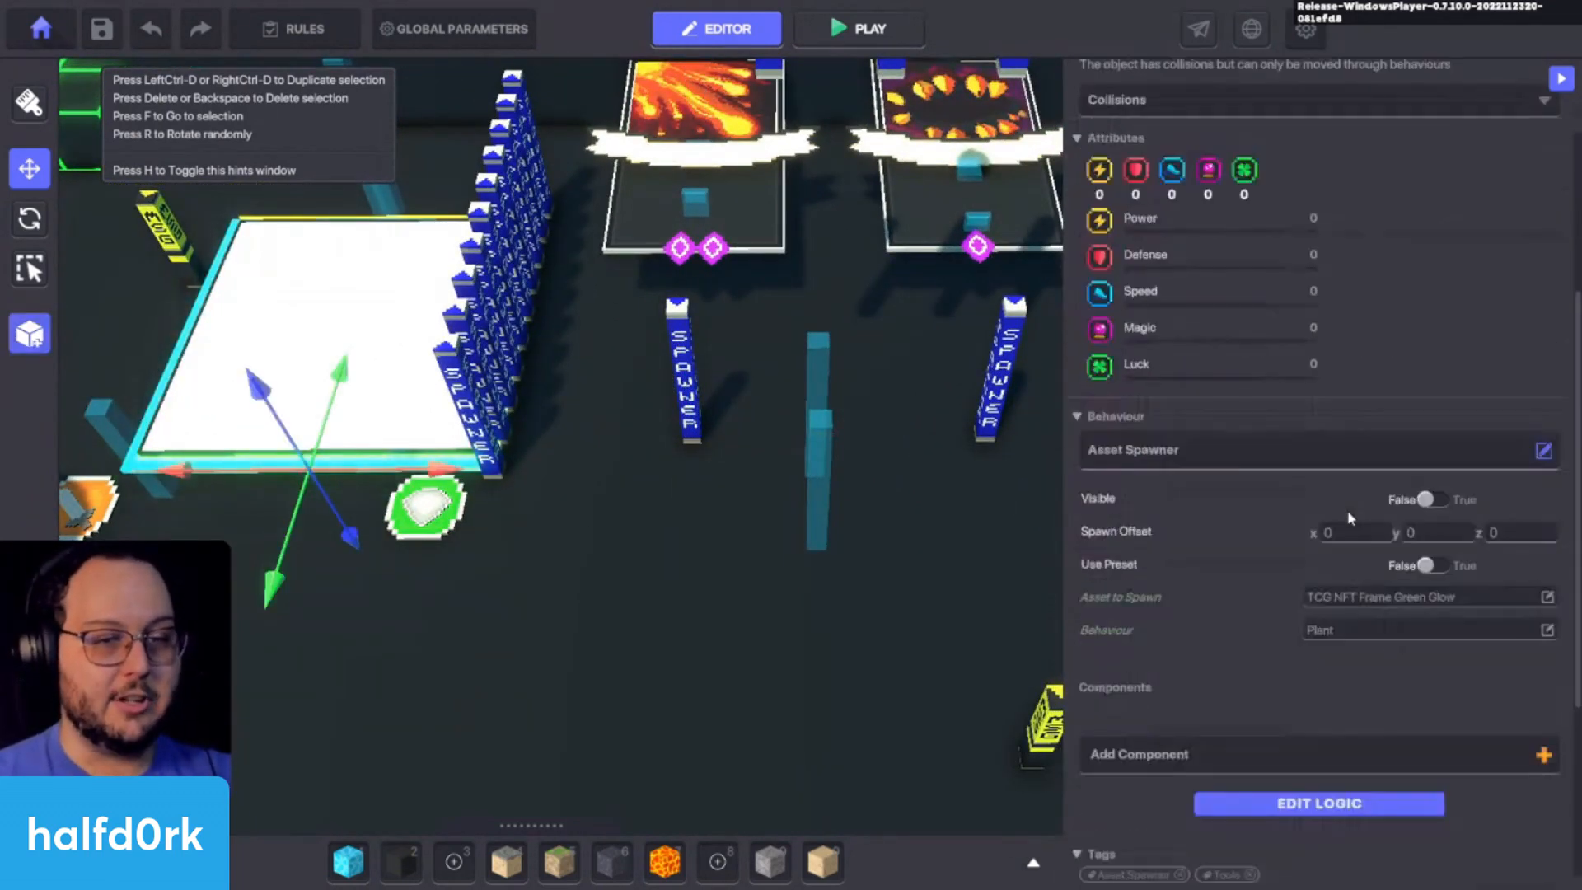
key("a")
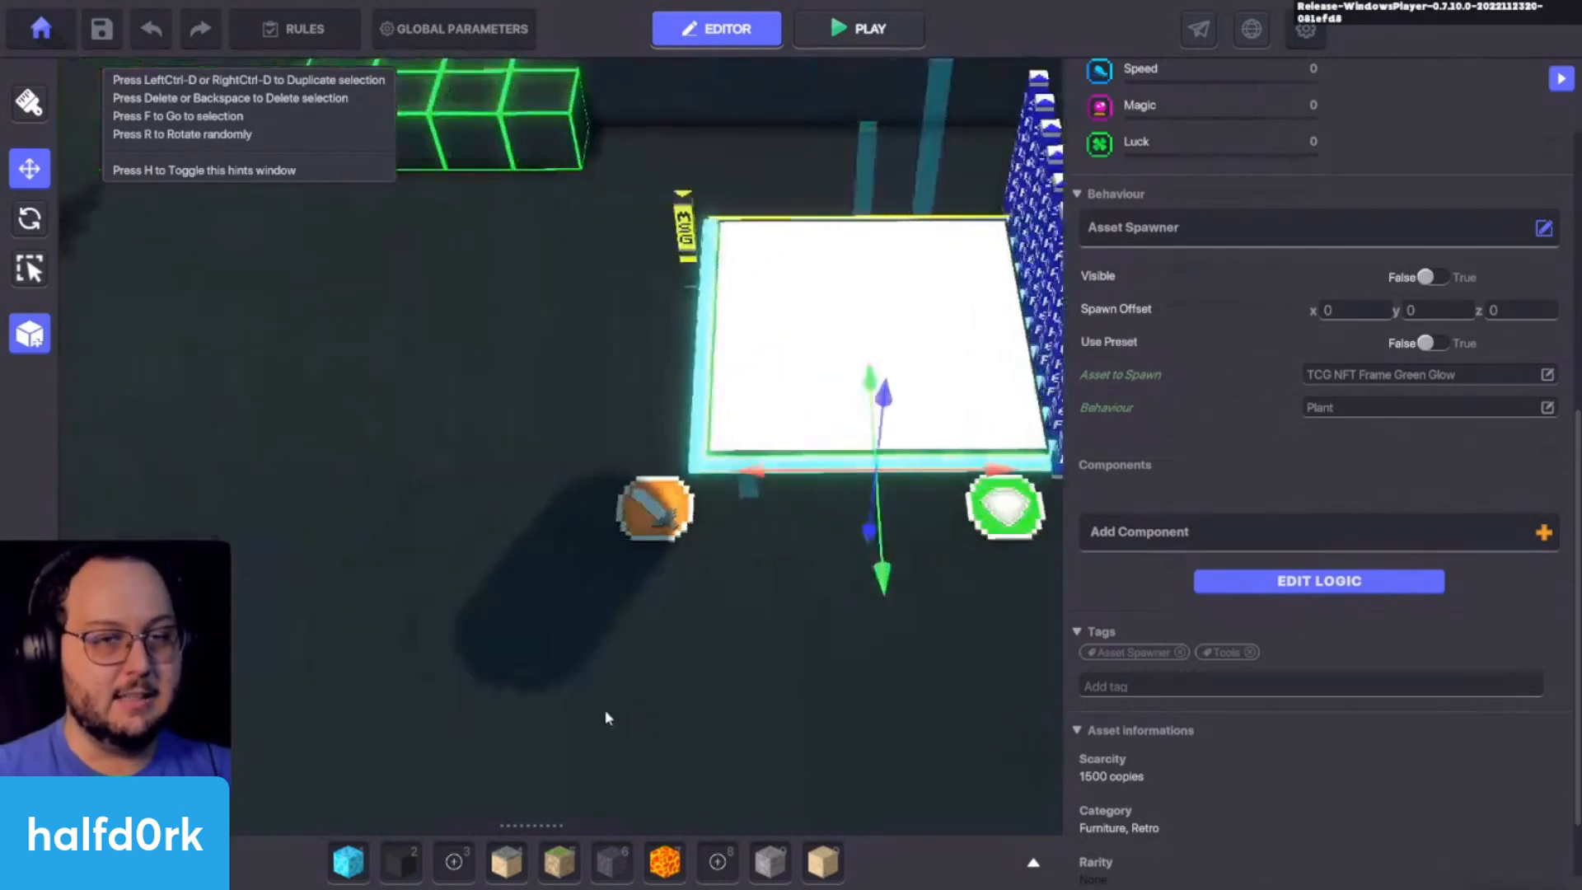
key("d")
key("a")
left_click(1033, 863)
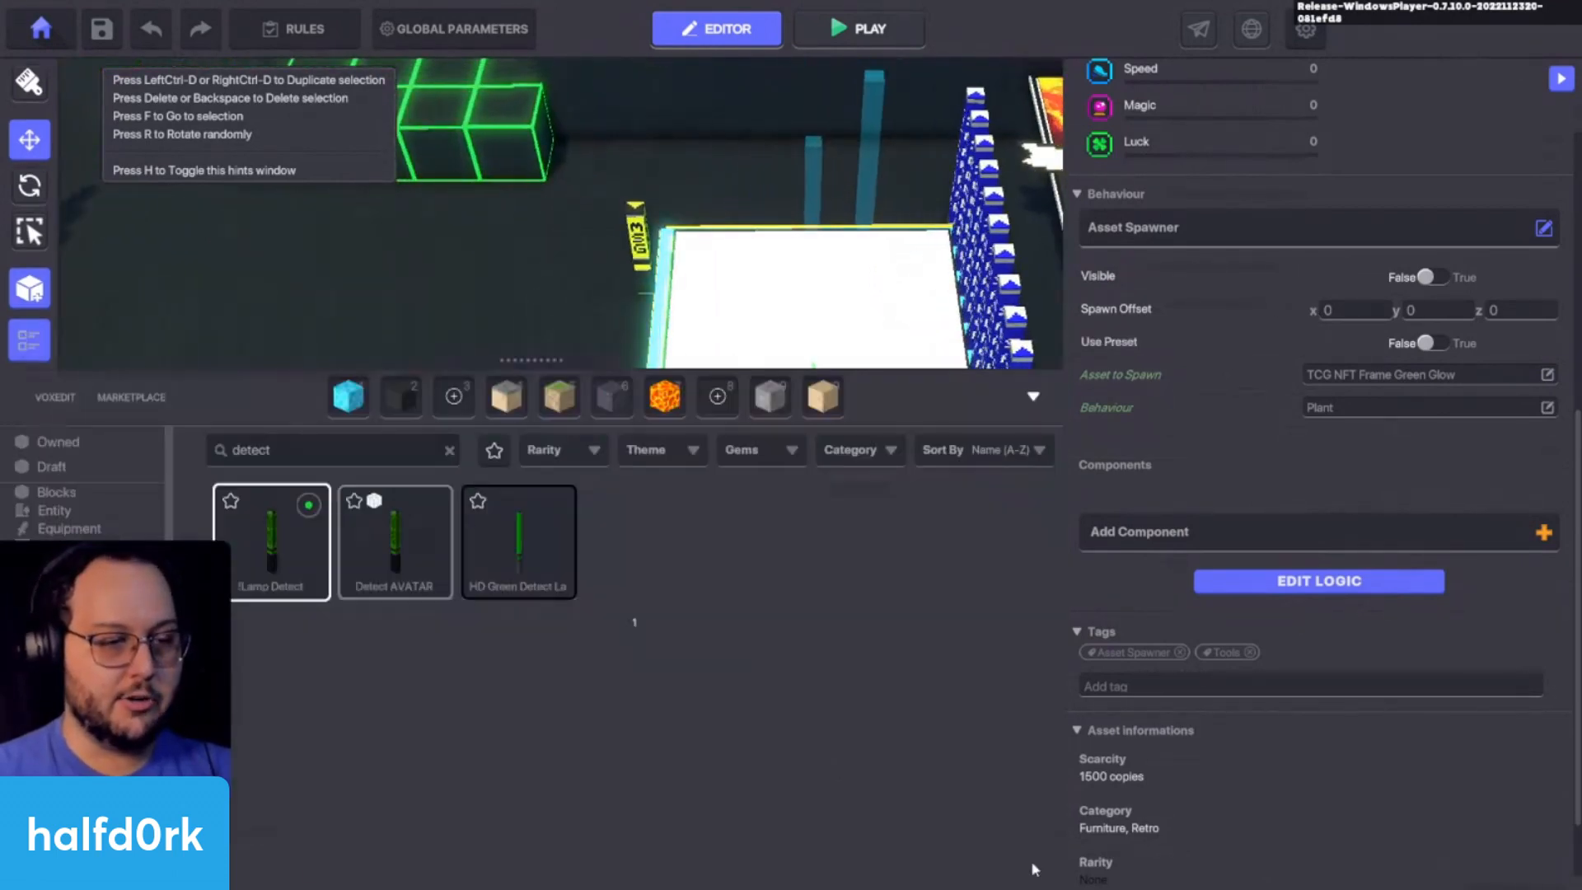
left_click(308, 450)
type("health")
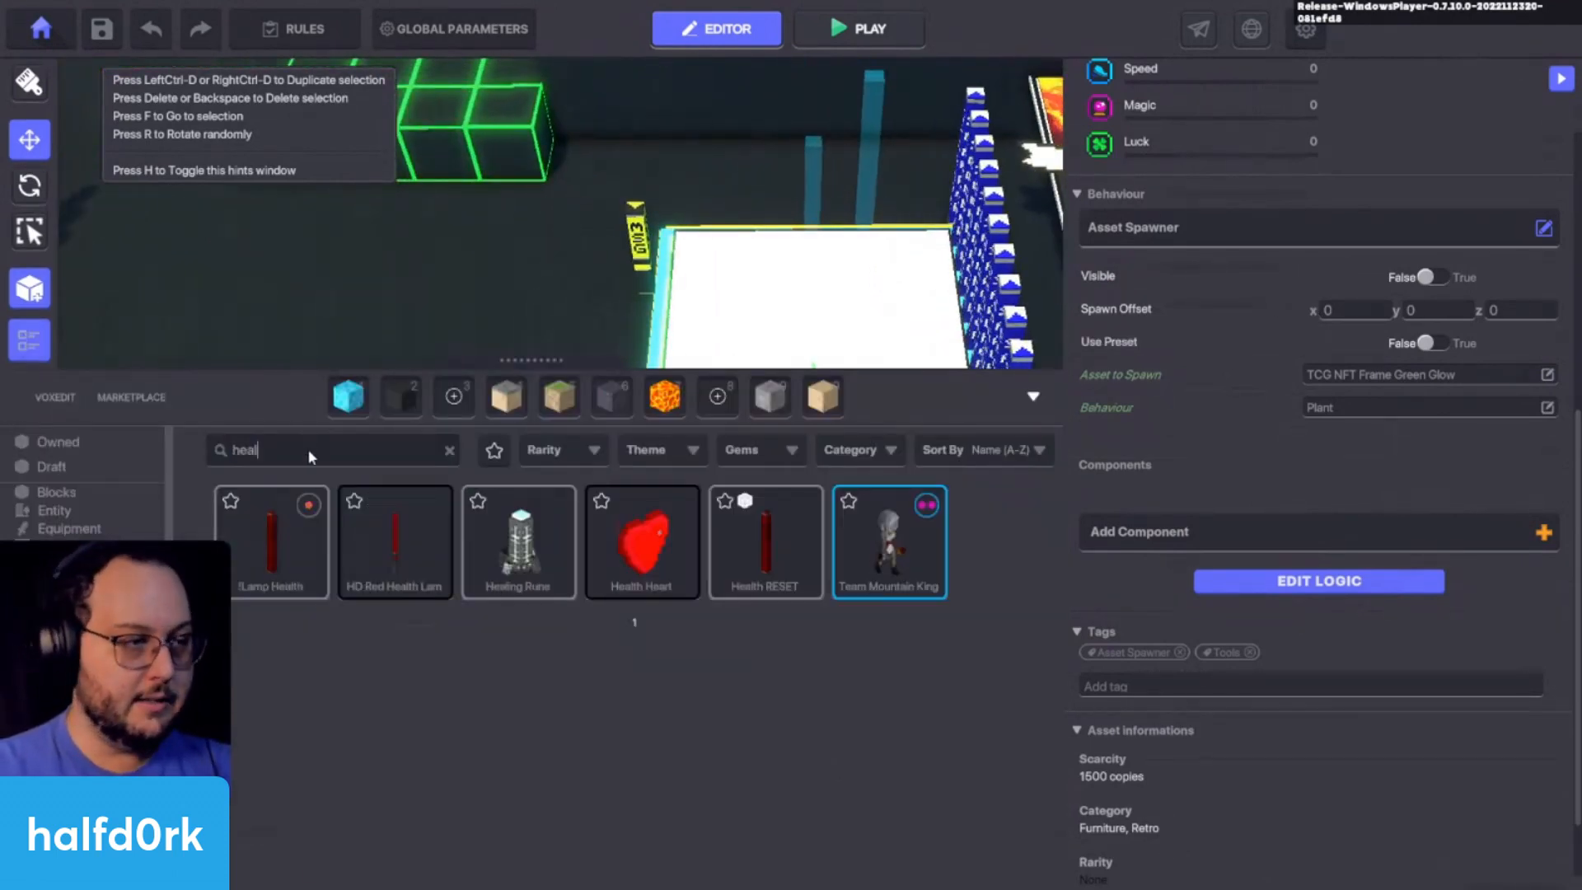
Step: Place two !Lamp Health assets side by side in the open area in front of the green glow frame
left_click(272, 535)
left_click(667, 722)
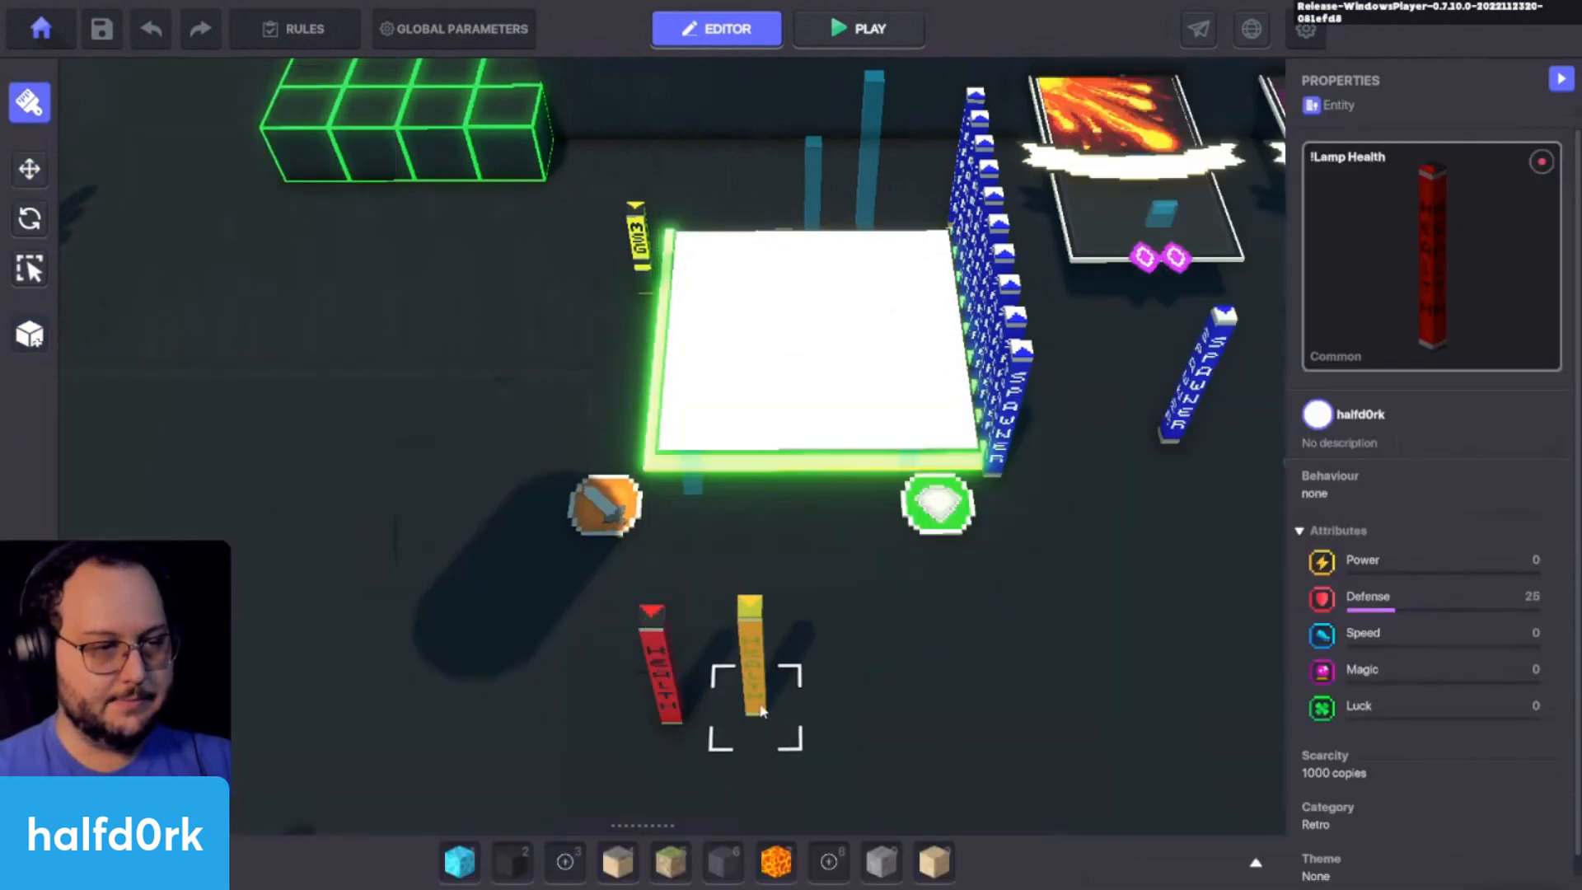
left_click(754, 719)
key("Tab")
key("Tab")
key("Escape")
Step: Add a Health component to the first health lamp and open its logic
left_click(665, 677)
scroll(1337, 645, "down", 6)
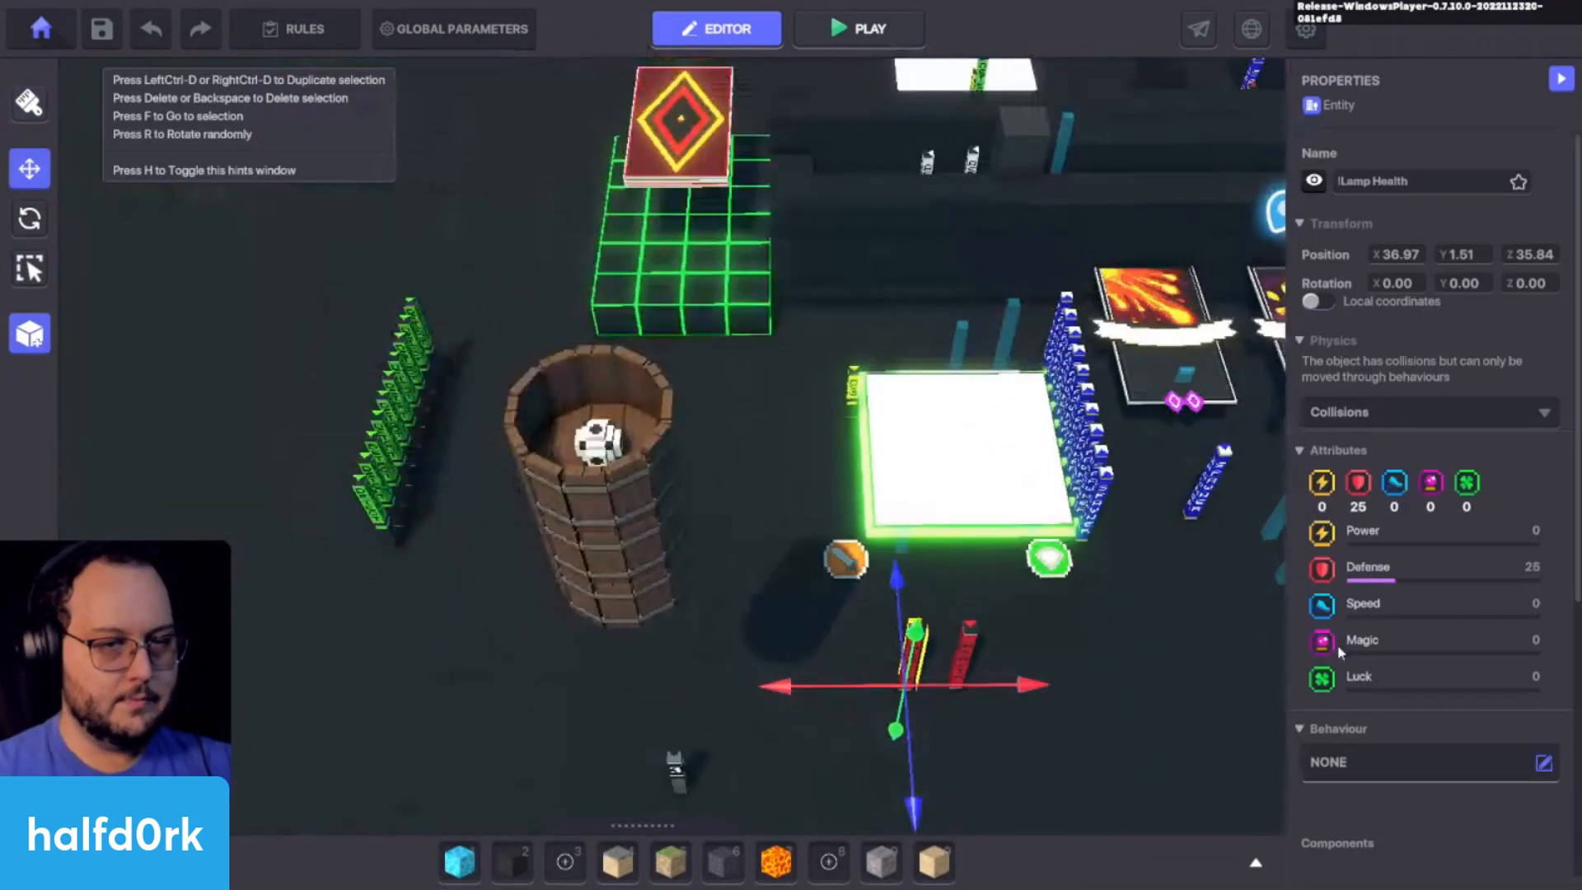
key("f")
left_click(1378, 478)
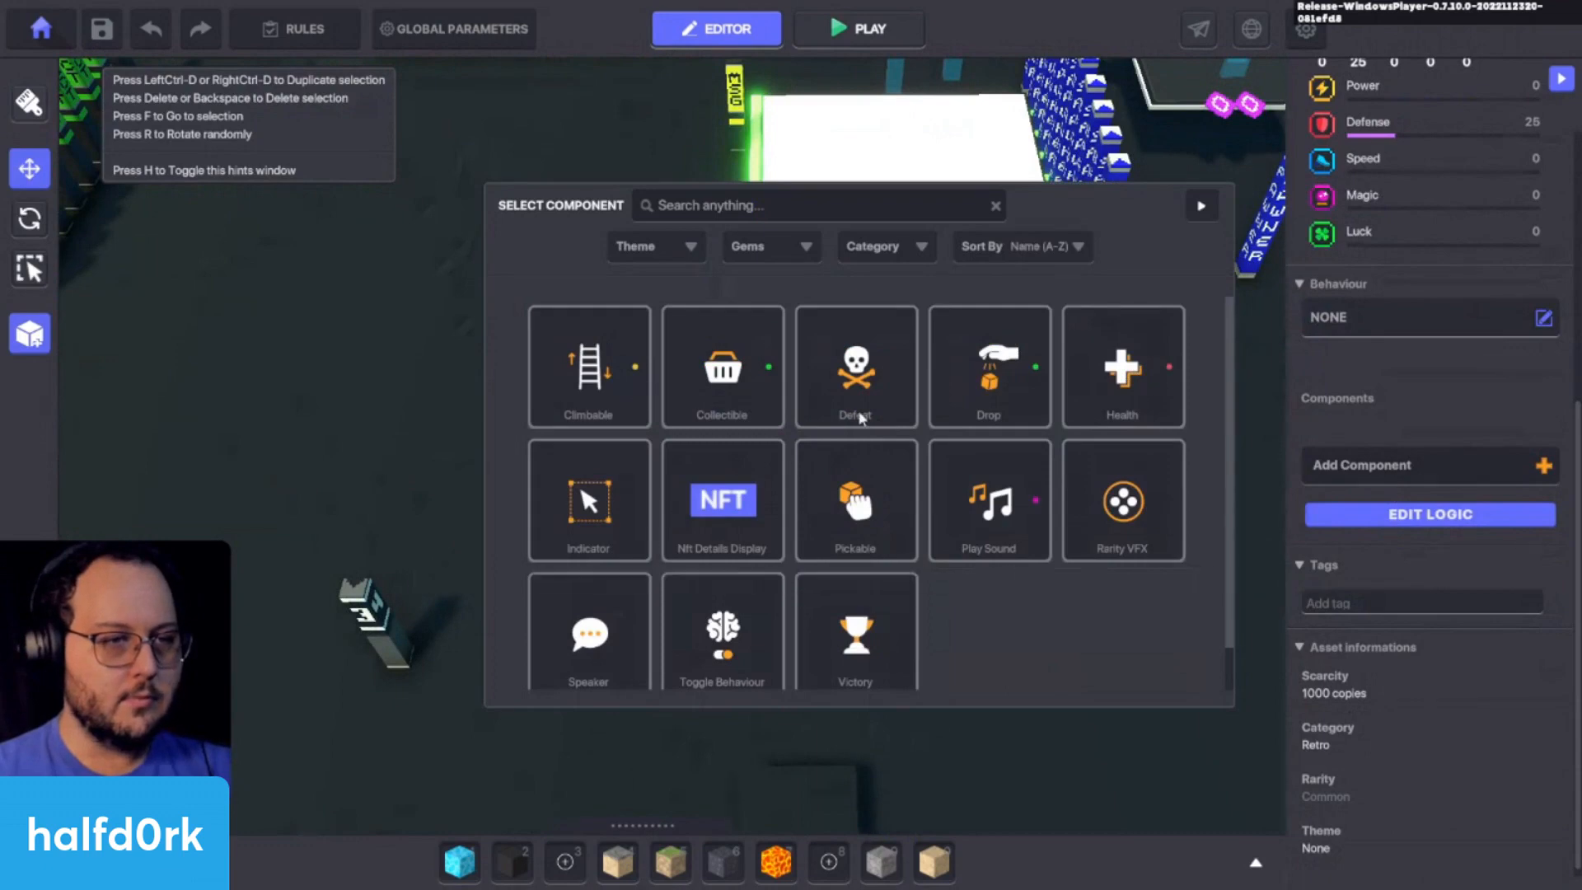
left_click(1123, 371)
left_click(1449, 595)
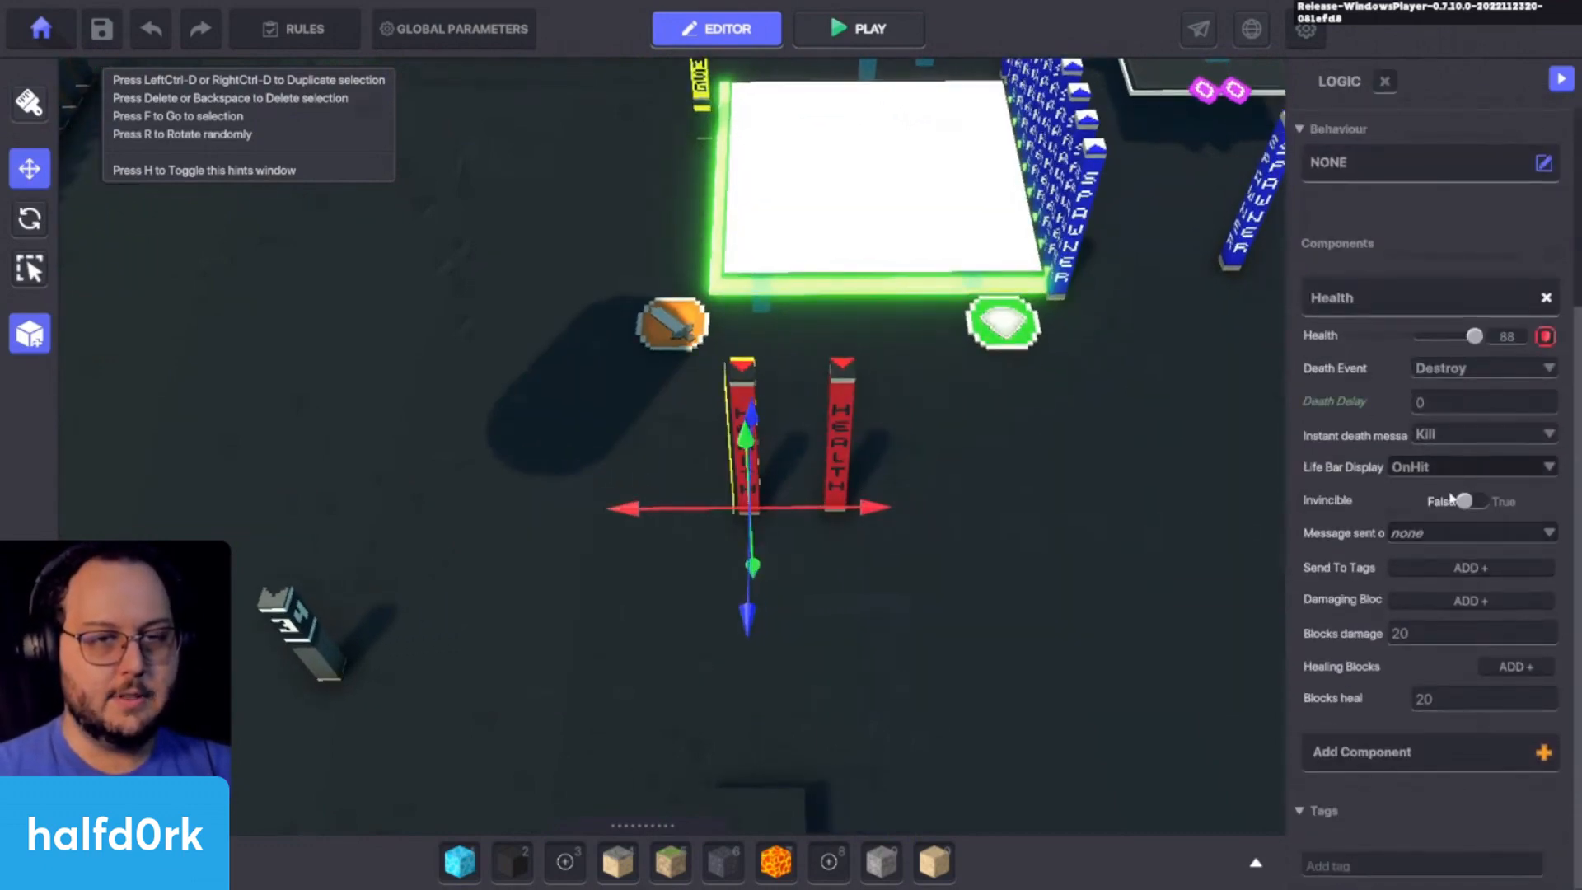
Step: Set the lamp's life bar display to Hidden and make it send Kill on death to the green.glow tag
left_click(1430, 467)
left_click(1433, 528)
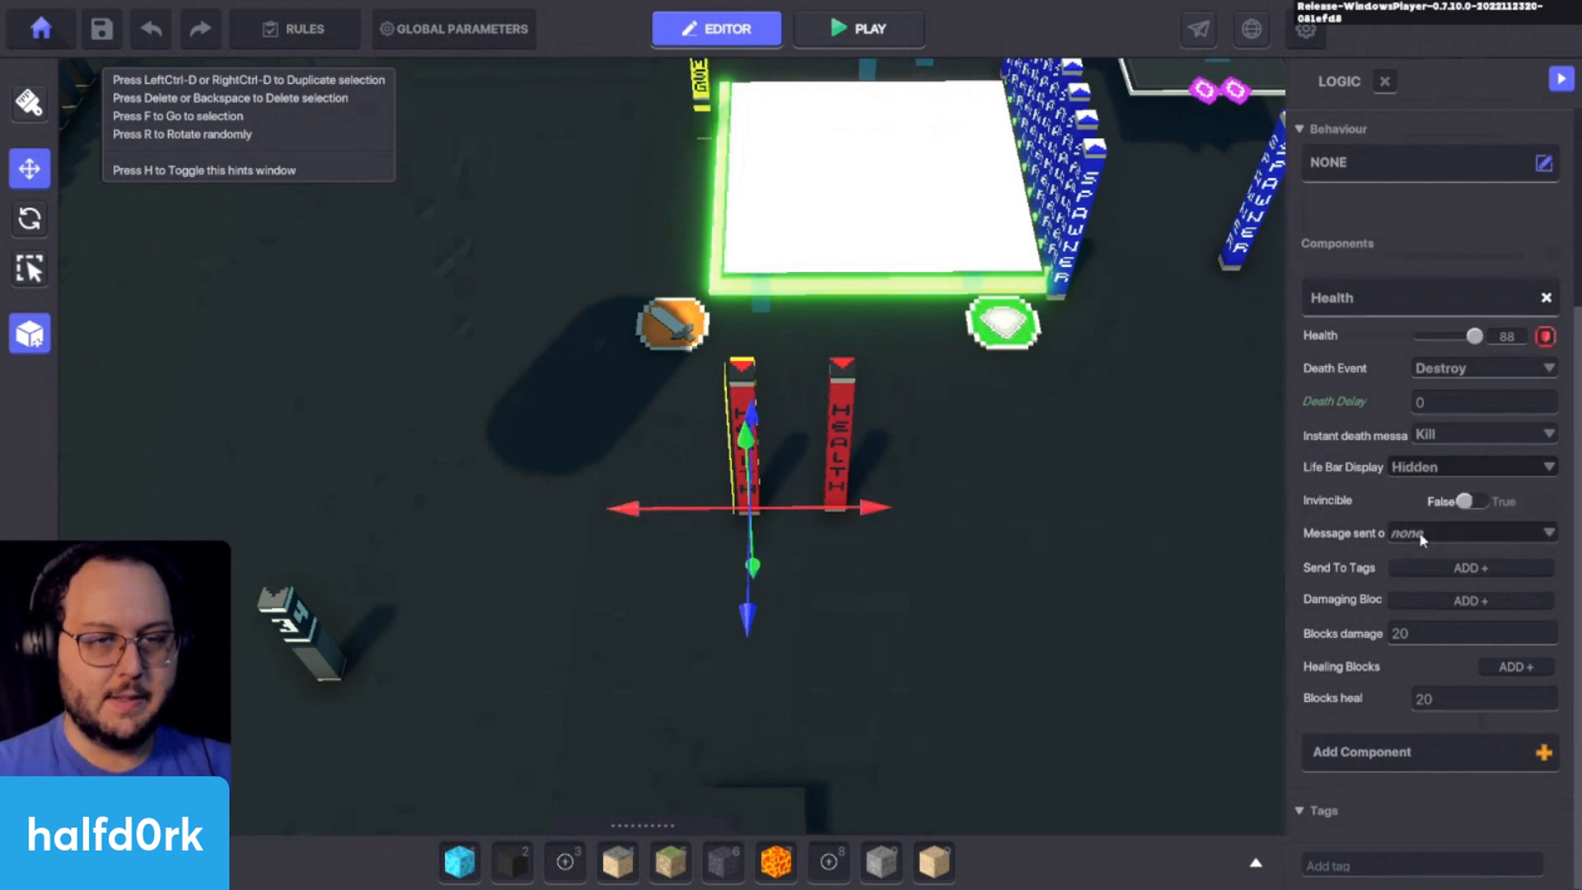
left_click(1425, 537)
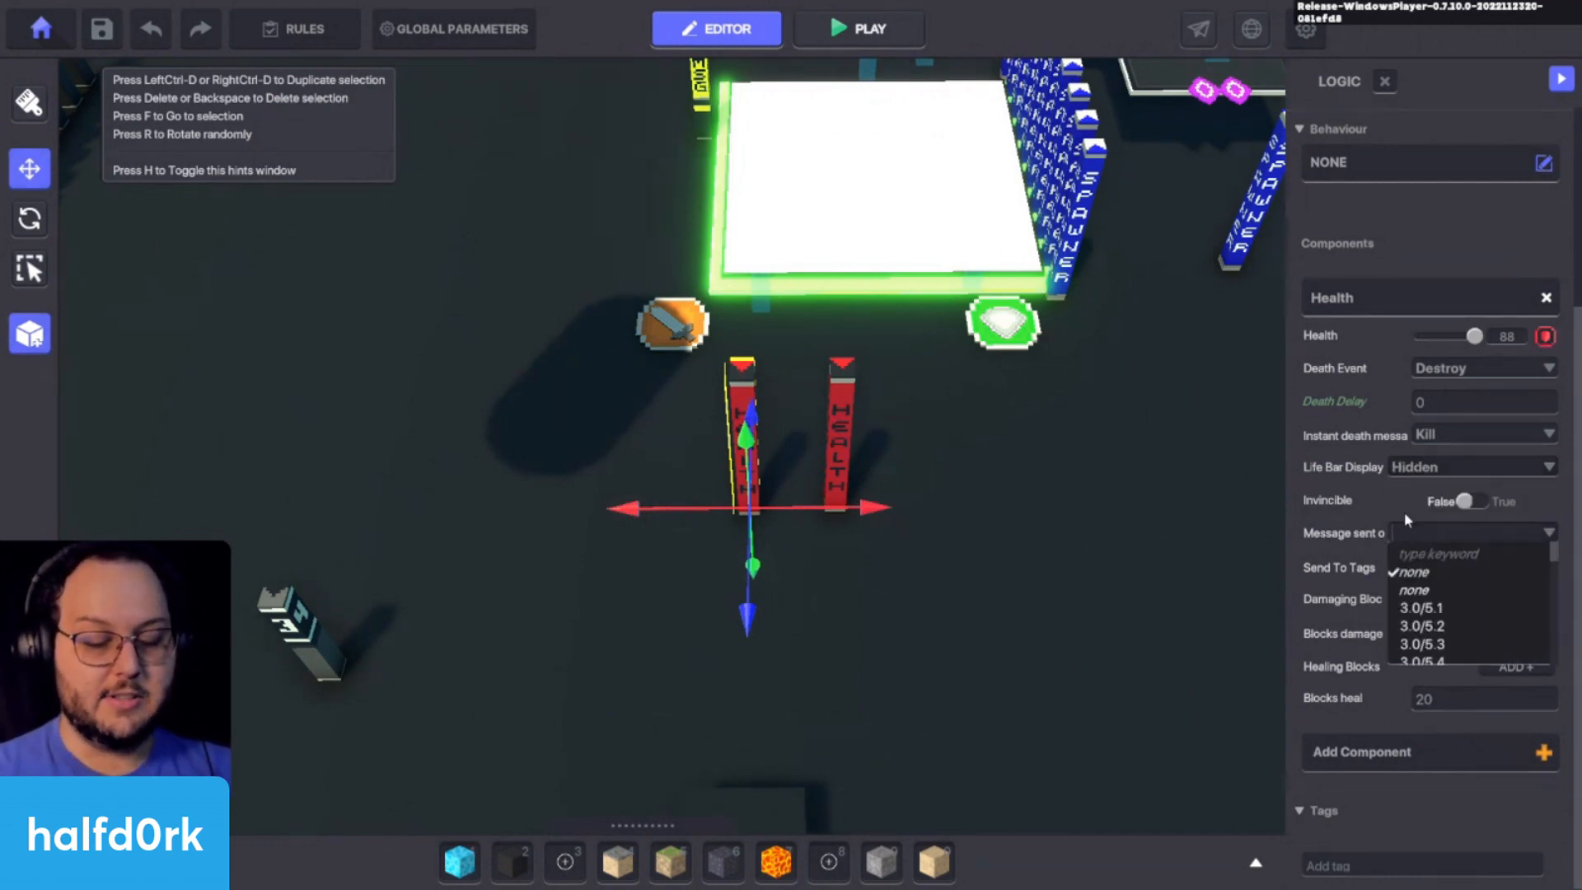
type("Kill")
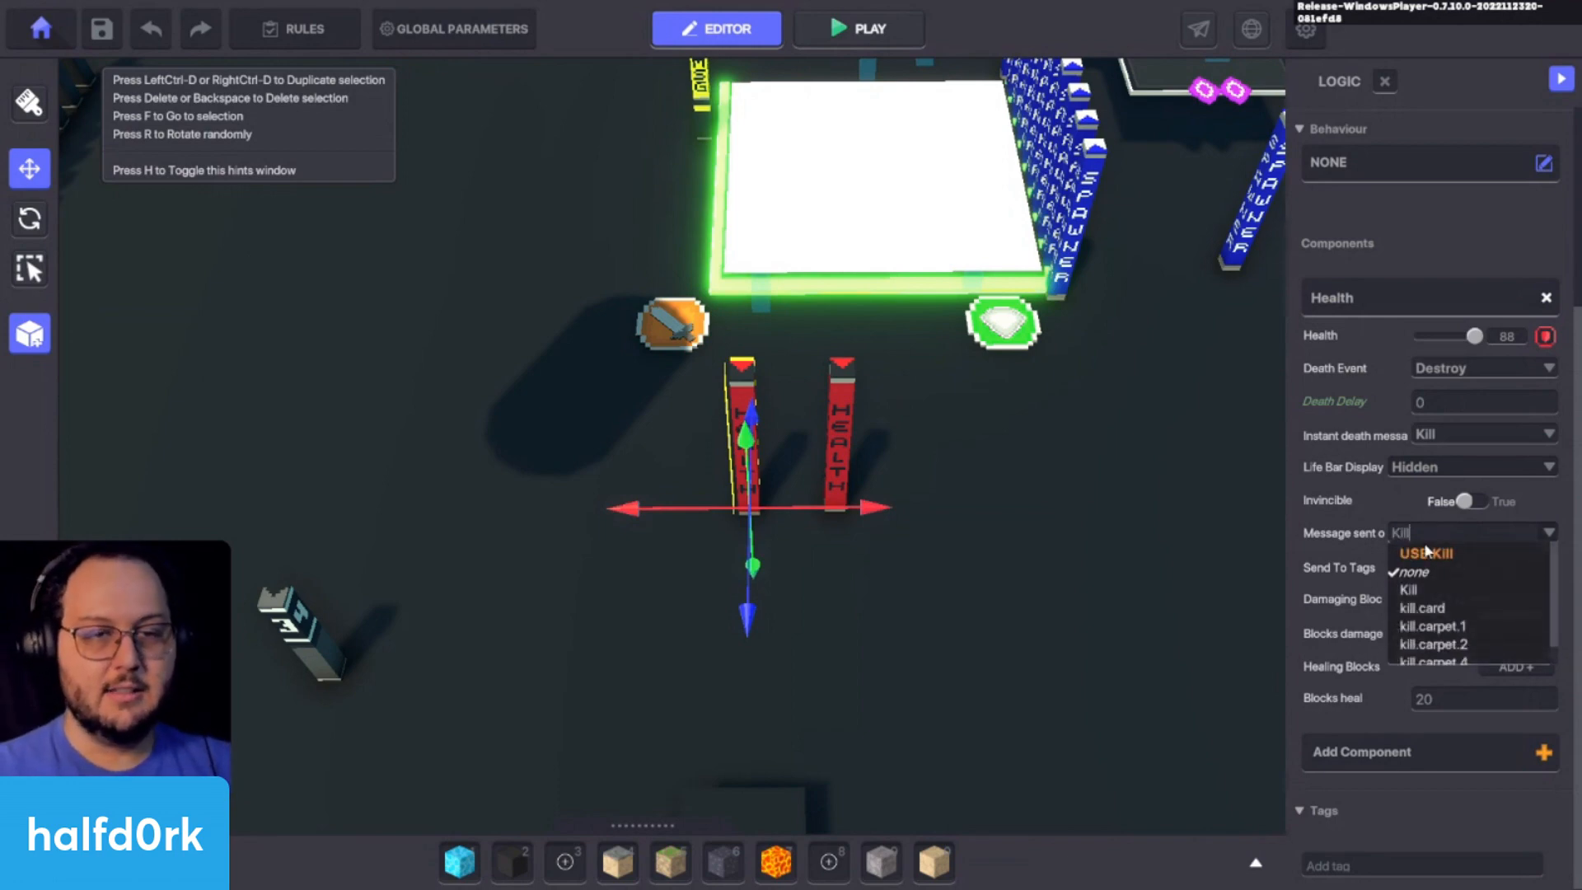
left_click(1427, 553)
left_click(1440, 568)
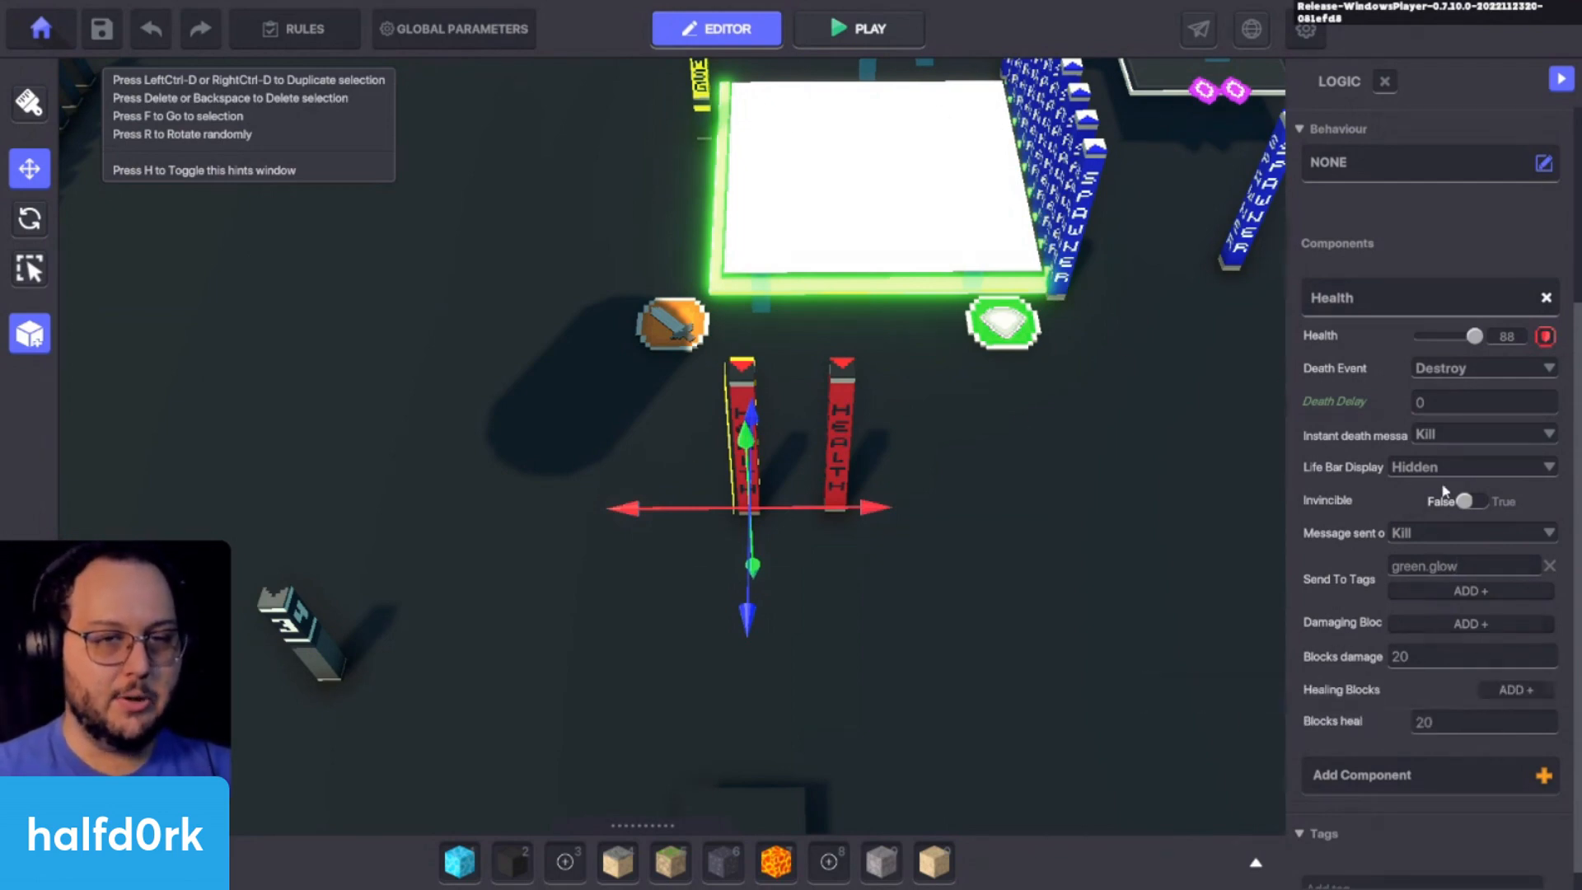
Step: Set the lamp's Death Event to Reset with a -2 death delay and interact.hand.1 as its instant death message
left_click(1475, 364)
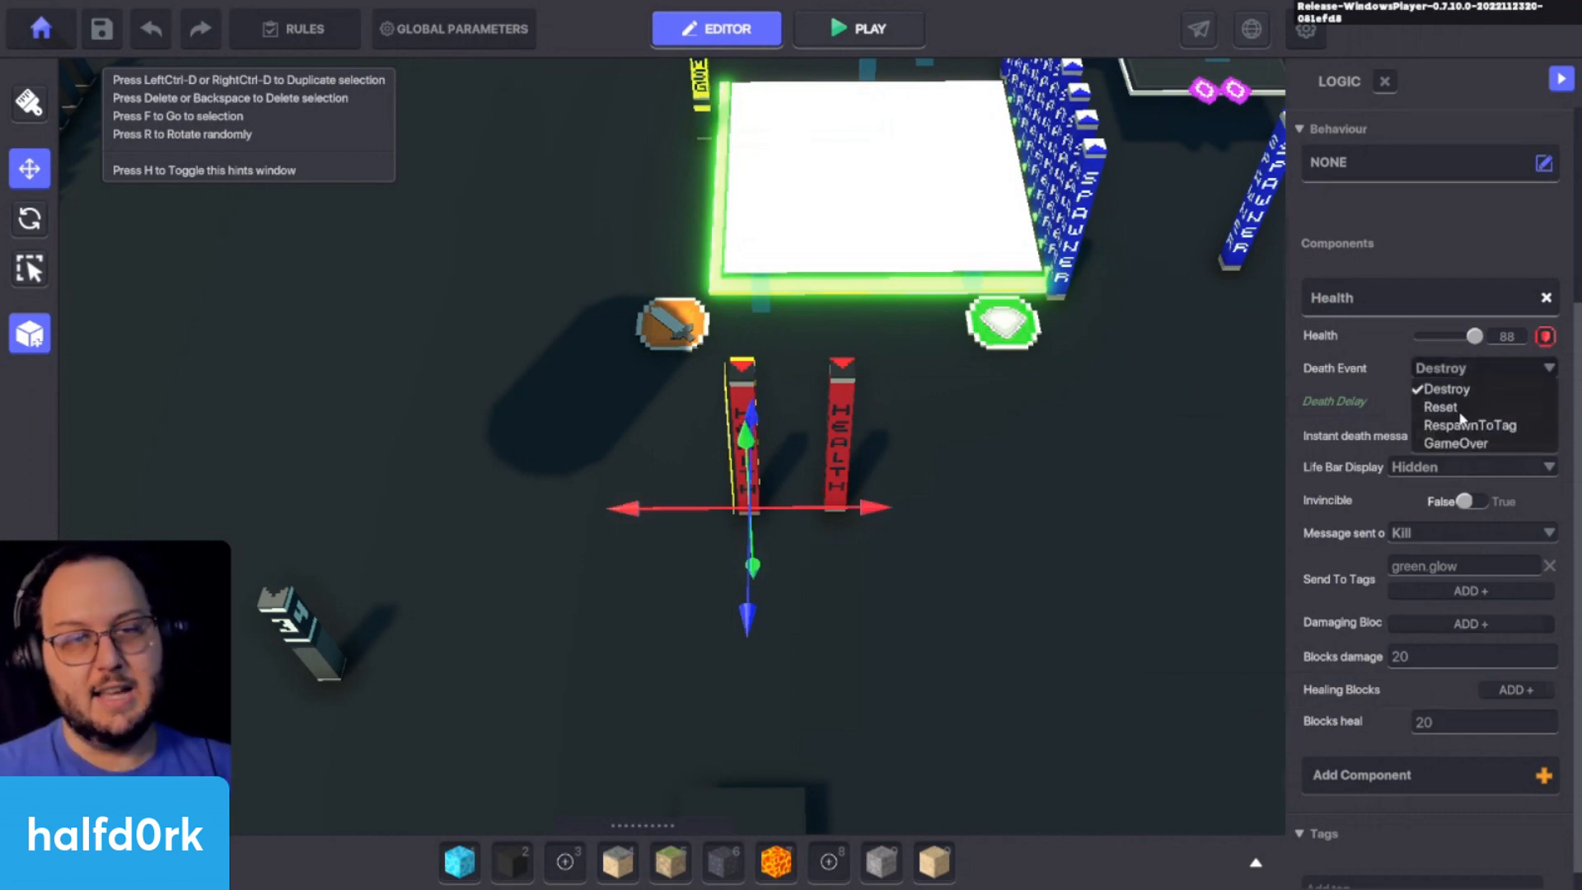
left_click(1464, 407)
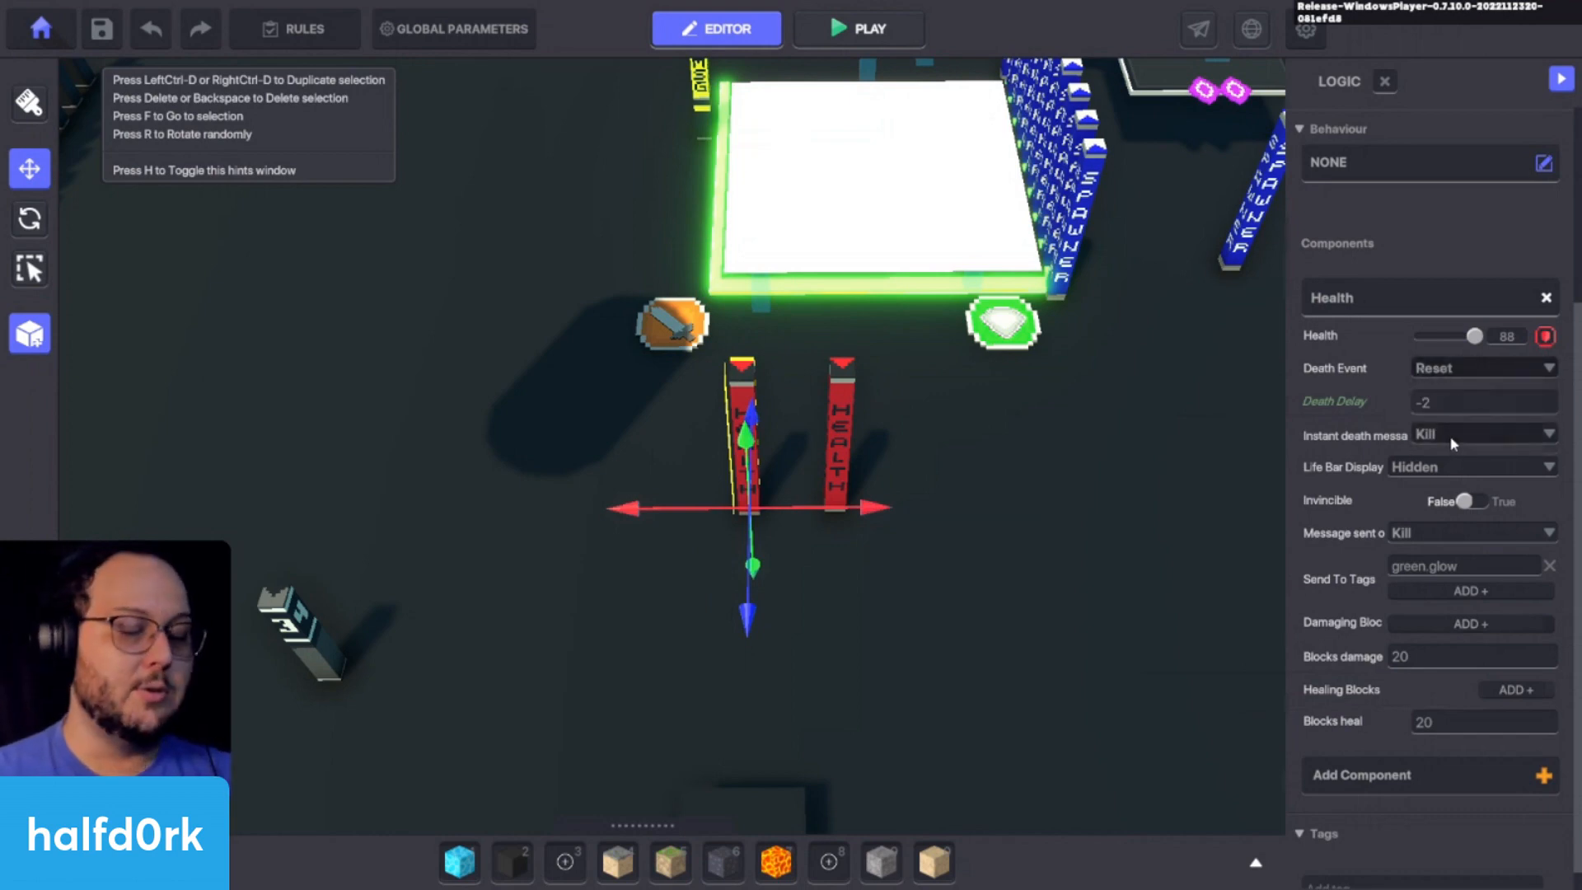
left_click(1455, 437)
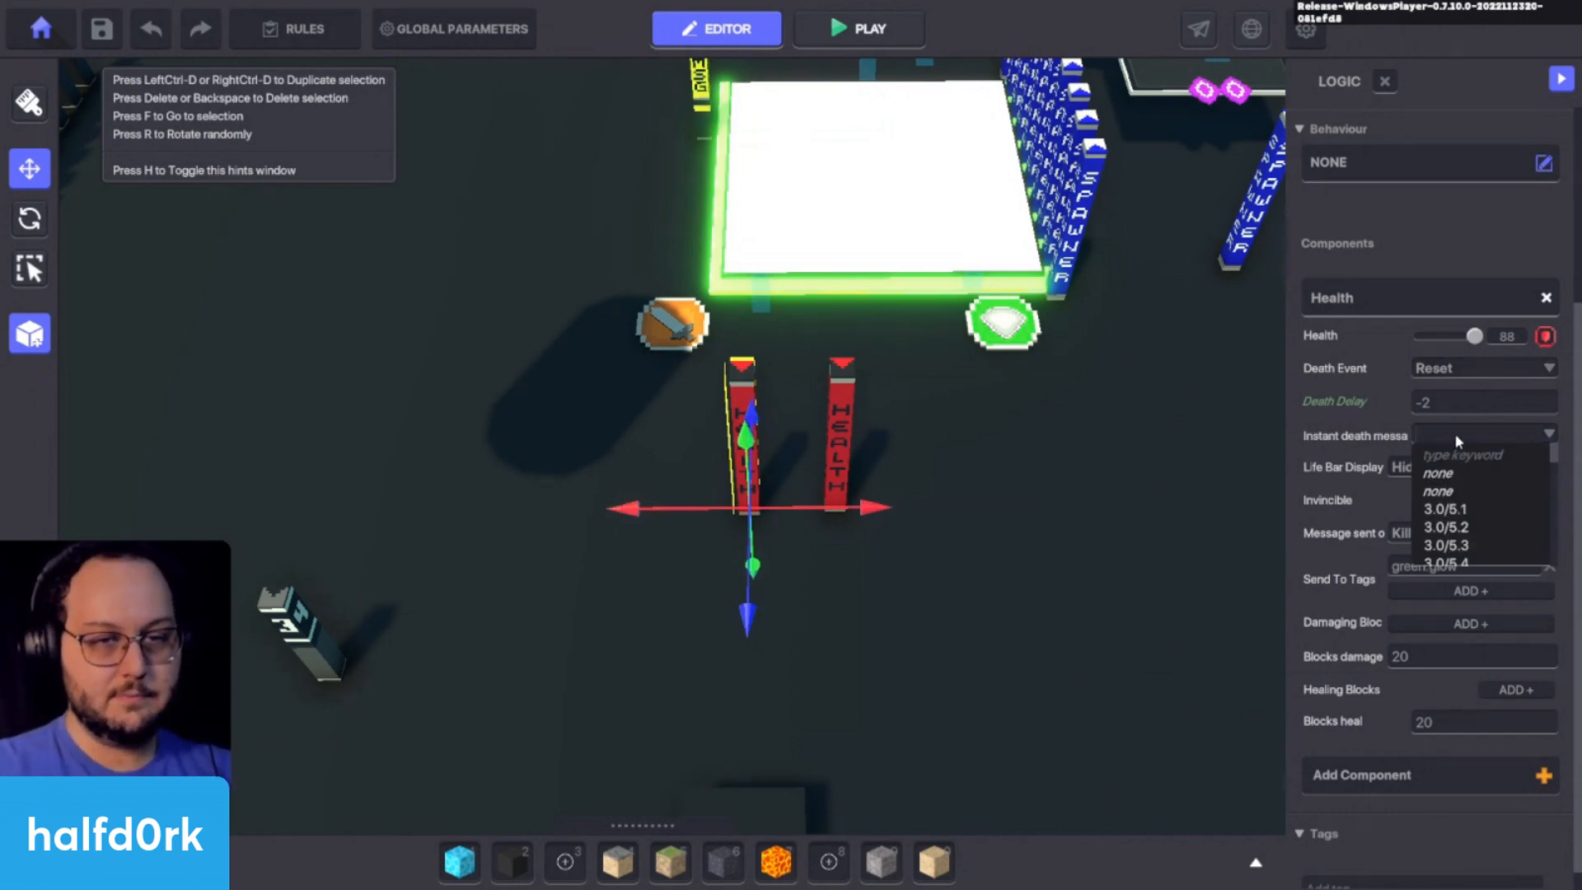
type("inte")
scroll(1478, 540, "down", 3)
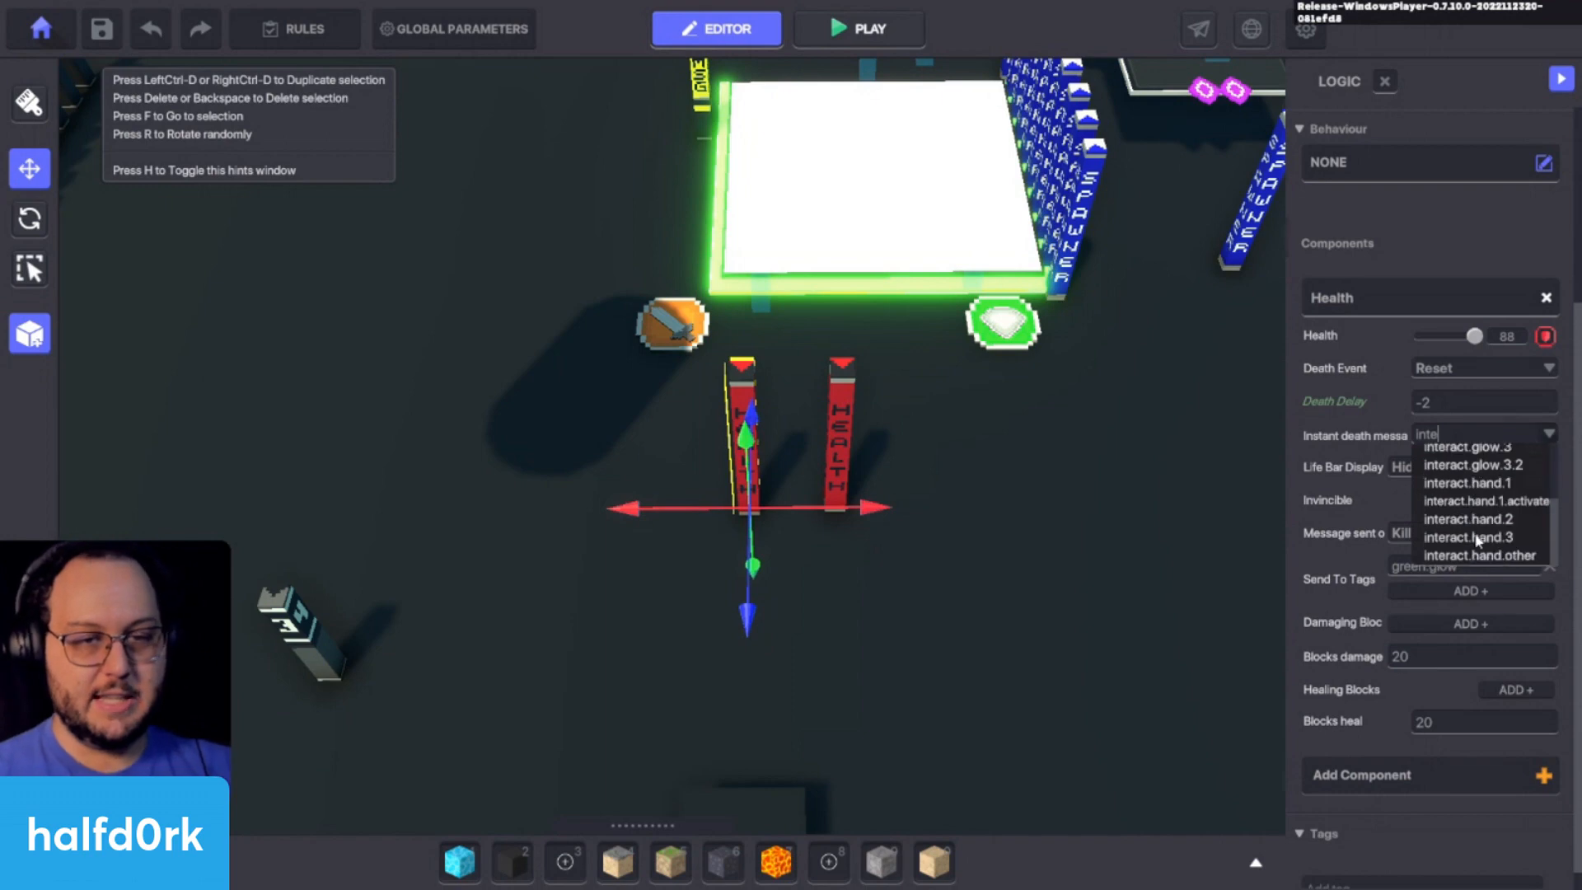
left_click(1501, 485)
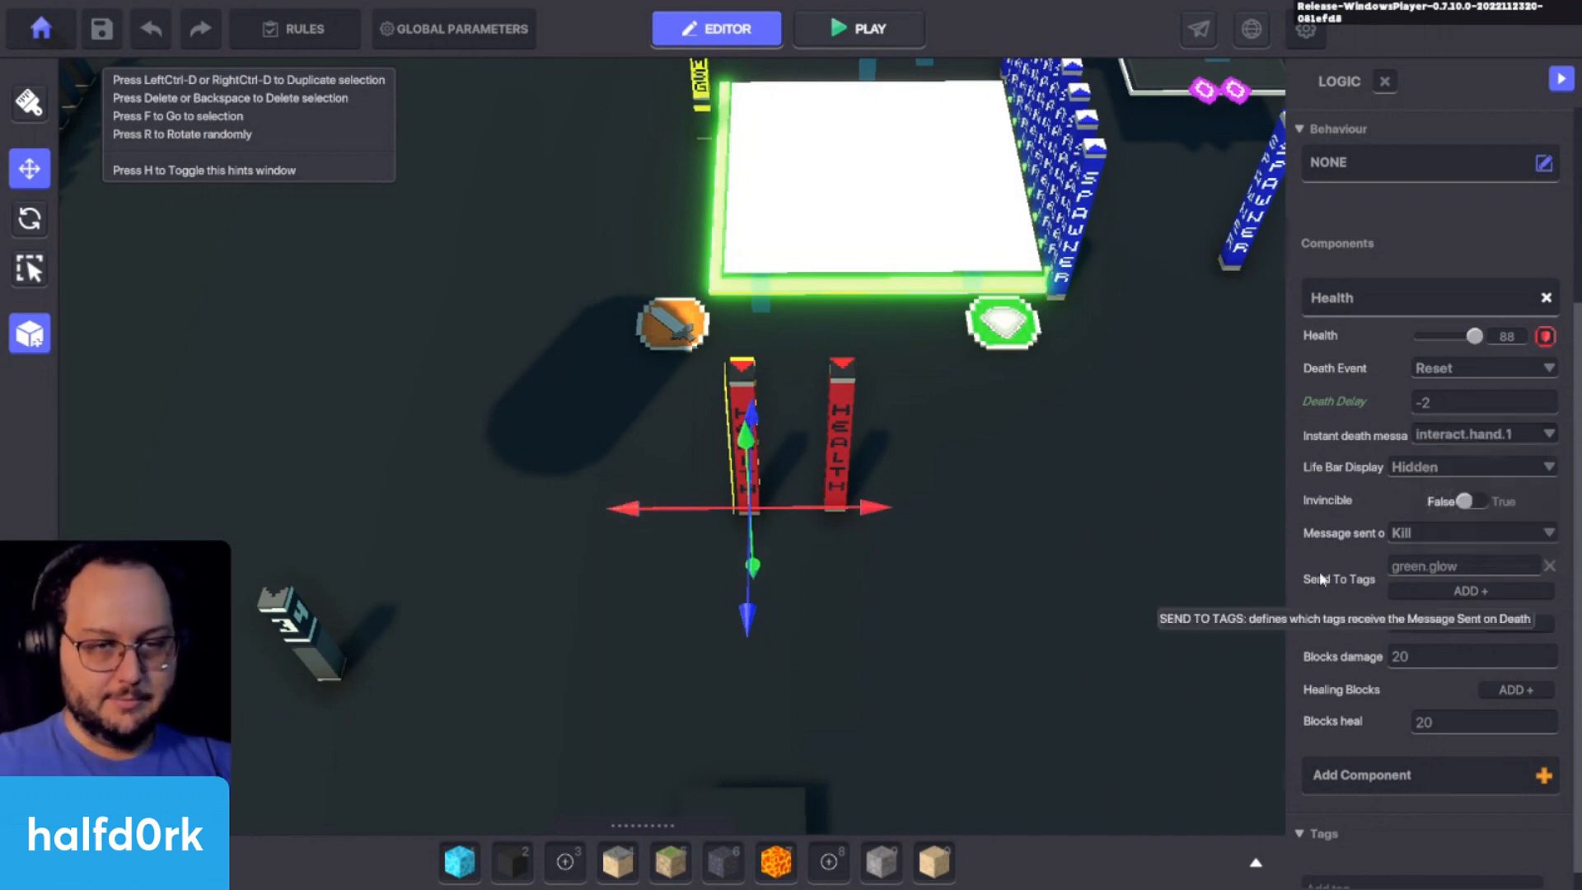
Step: Delete the unconfigured health lamp and put a duplicate of the configured one in its place beside the original
key("Delete")
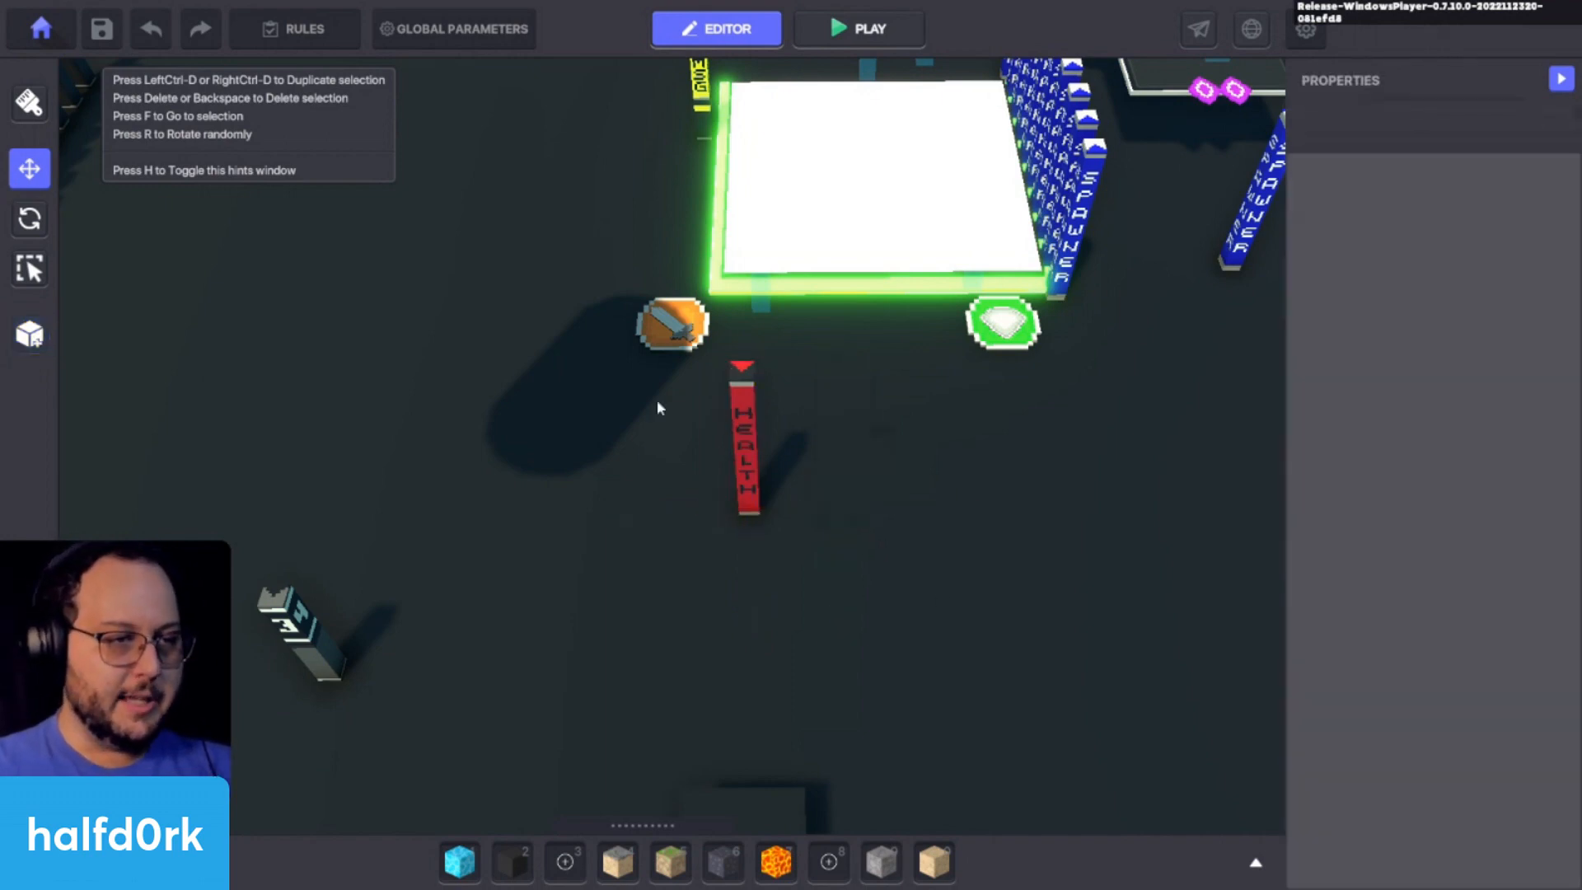
left_click(750, 444)
key("ctrl+d")
mouse_move(770, 496)
left_mouse_down()
mouse_move(773, 608)
mouse_move(829, 533)
mouse_move(829, 496)
left_mouse_up()
Step: Set the duplicated lamp's instant death message to interact.hand.2 and save the level
scroll(1498, 593, "down", 4)
scroll(1428, 743, "down", 1)
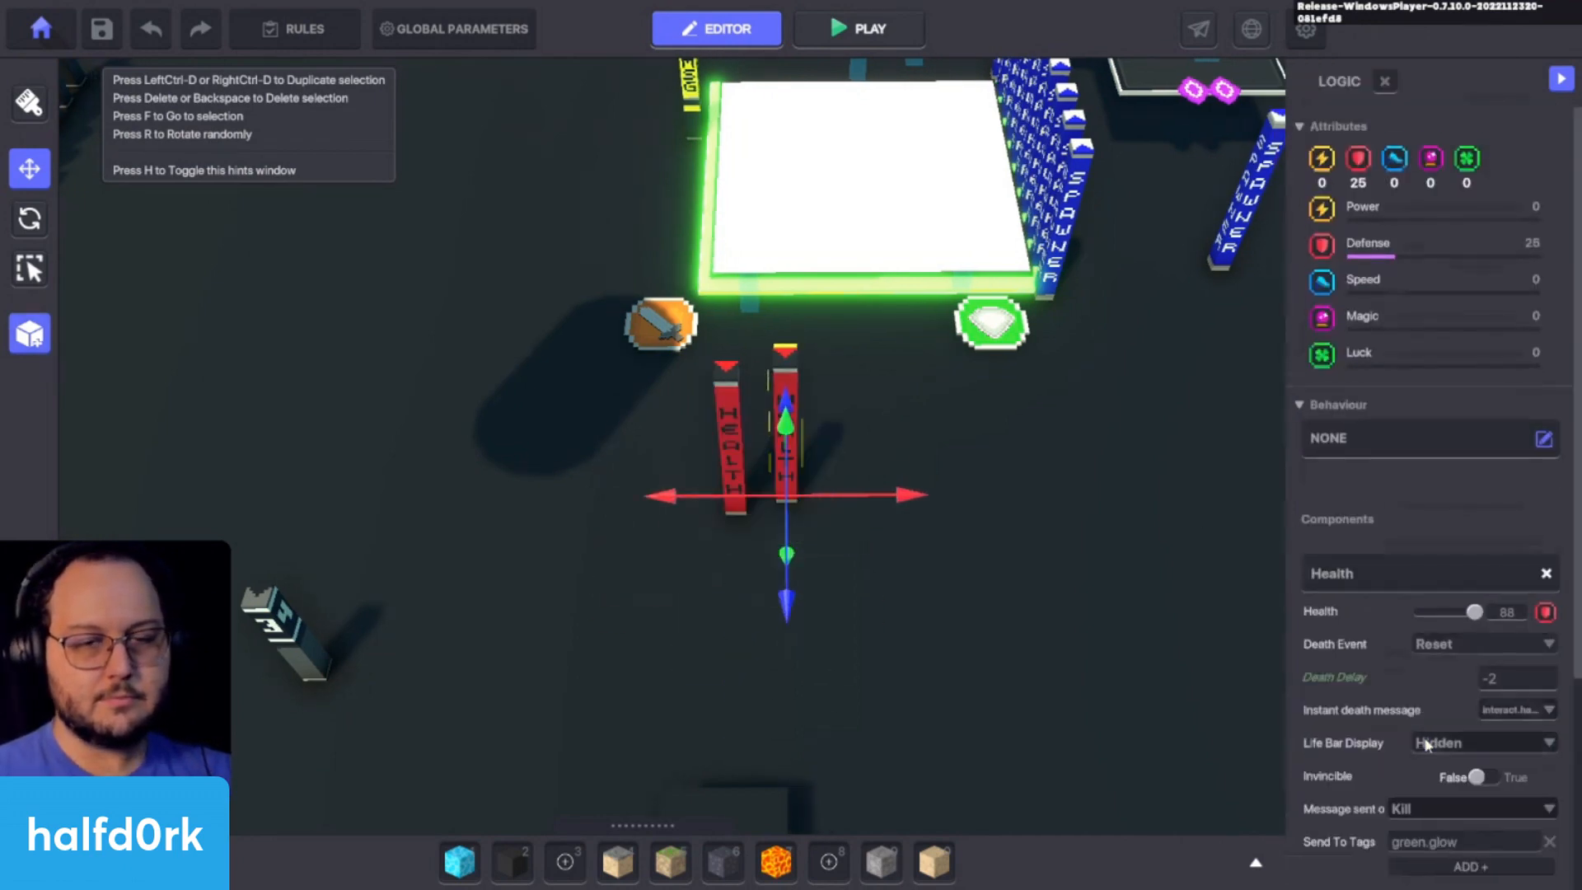
scroll(1429, 744, "down", 3)
left_click(1498, 420)
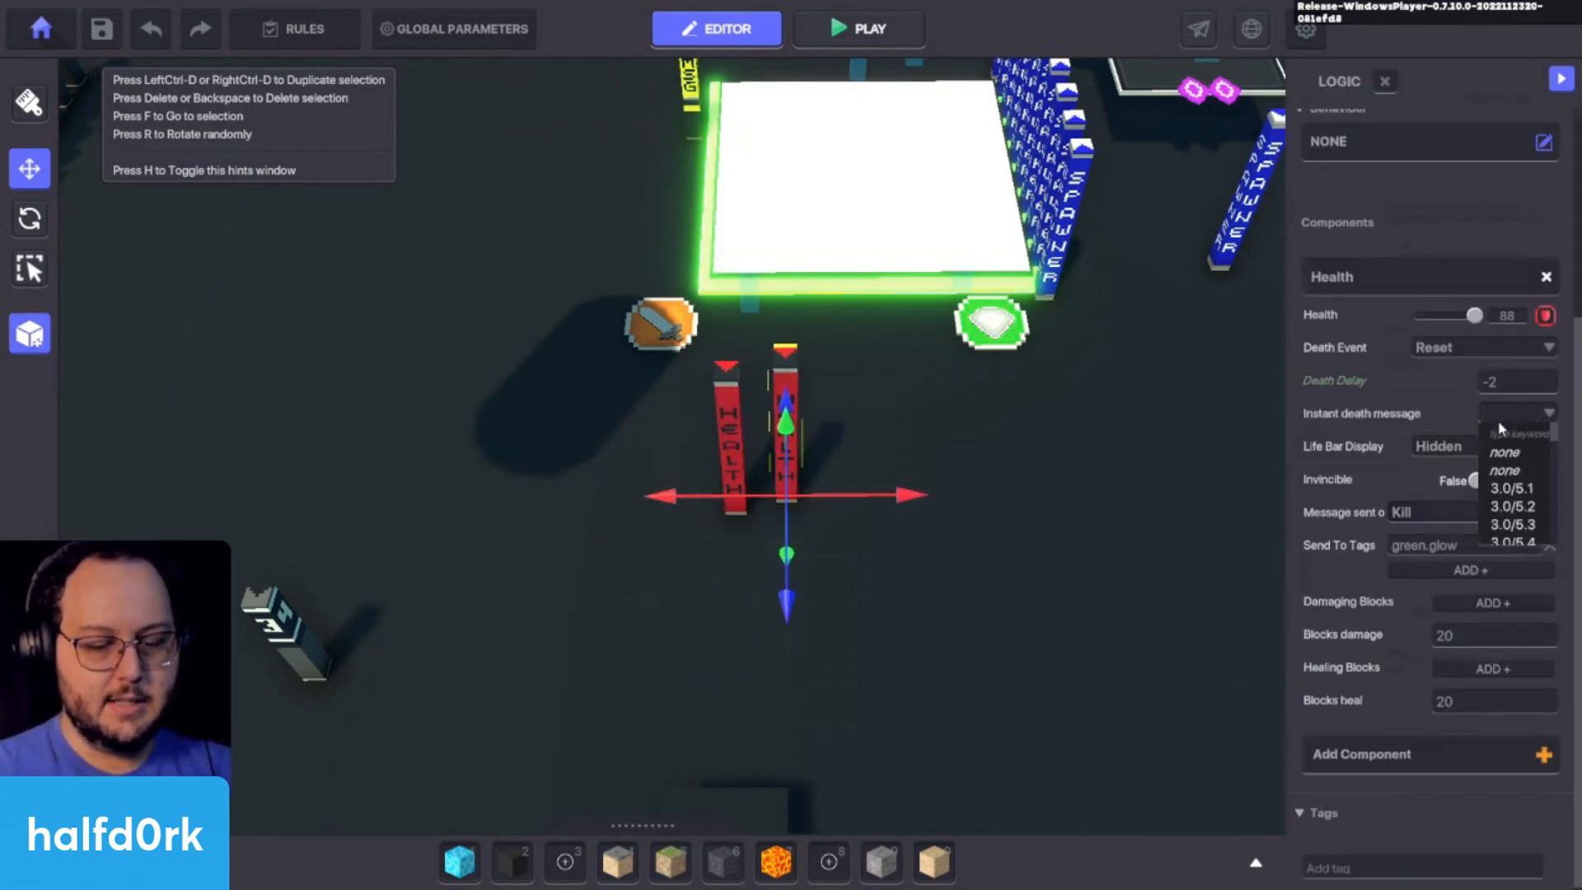
type("interact.han.2")
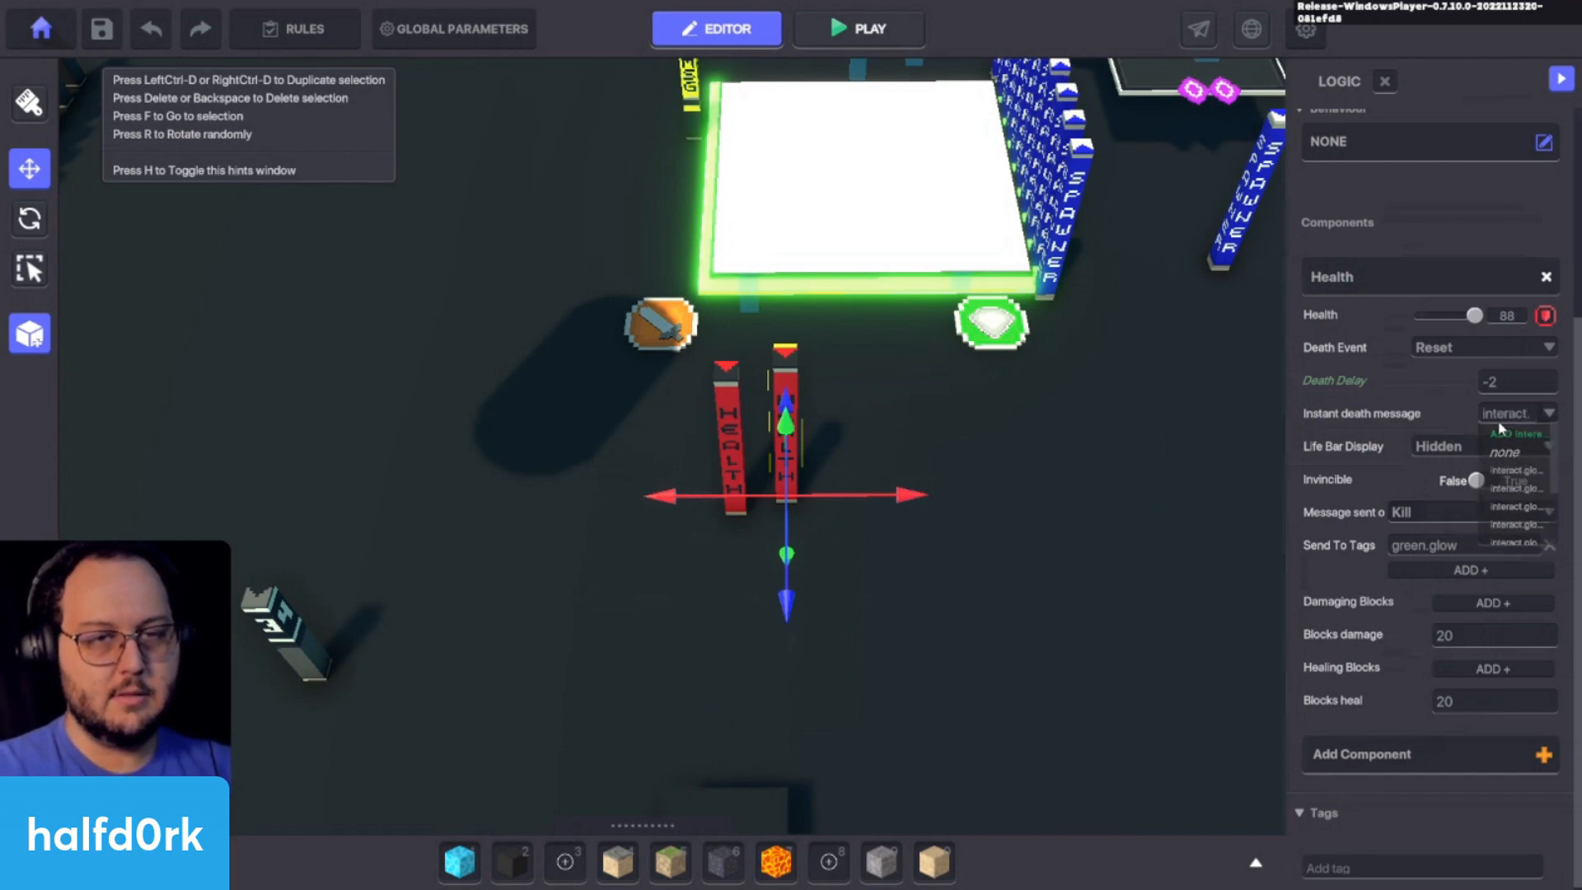
key("BackSpace")
key("BackSpace")
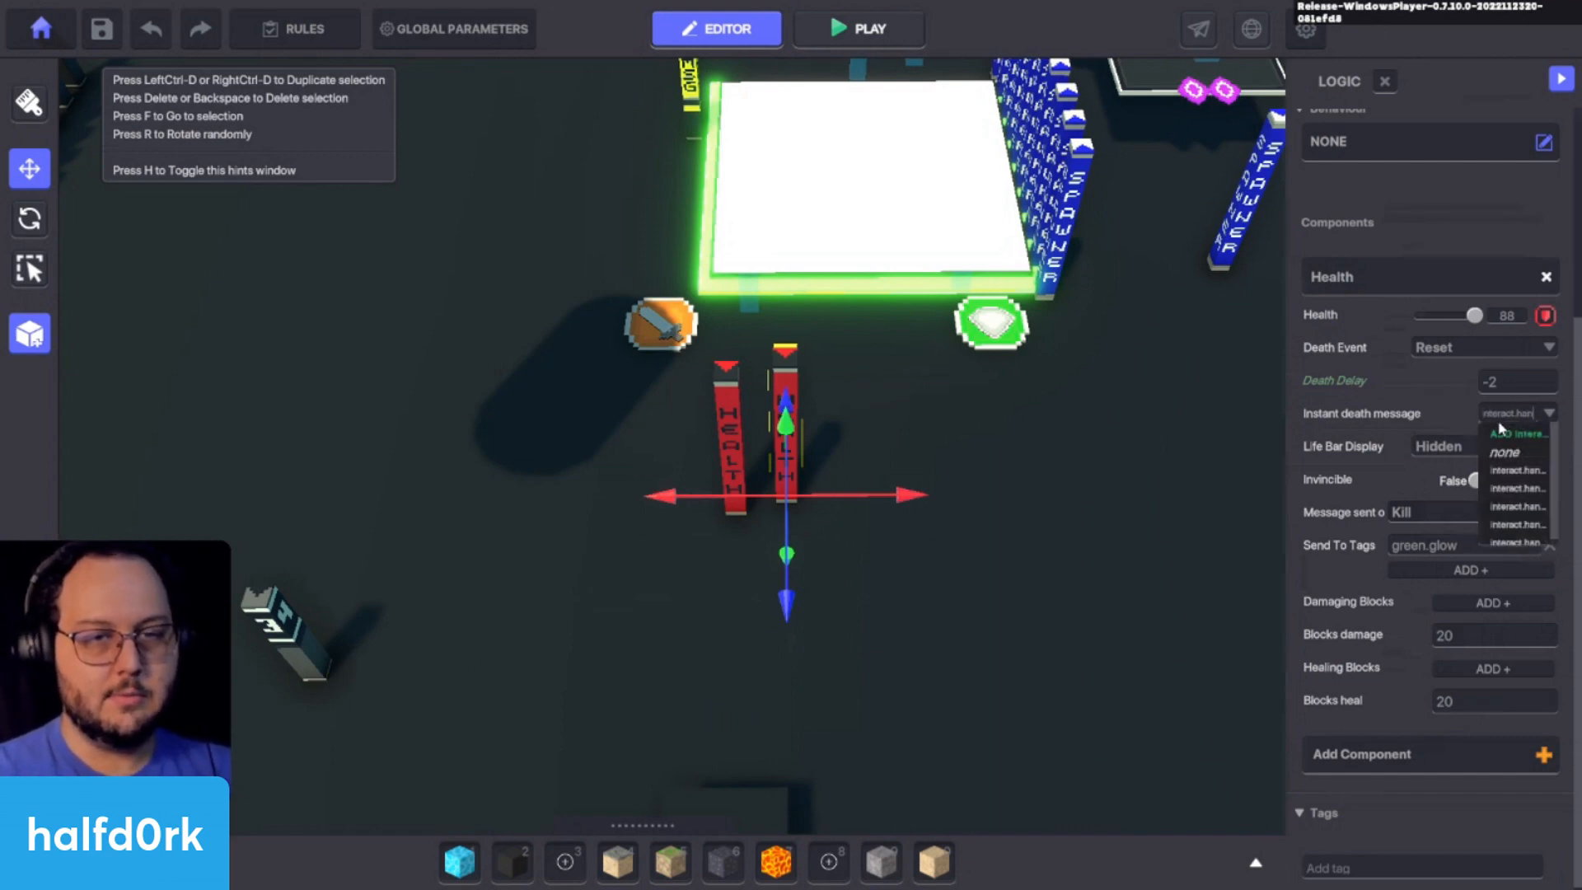
type("d.2")
key("Return")
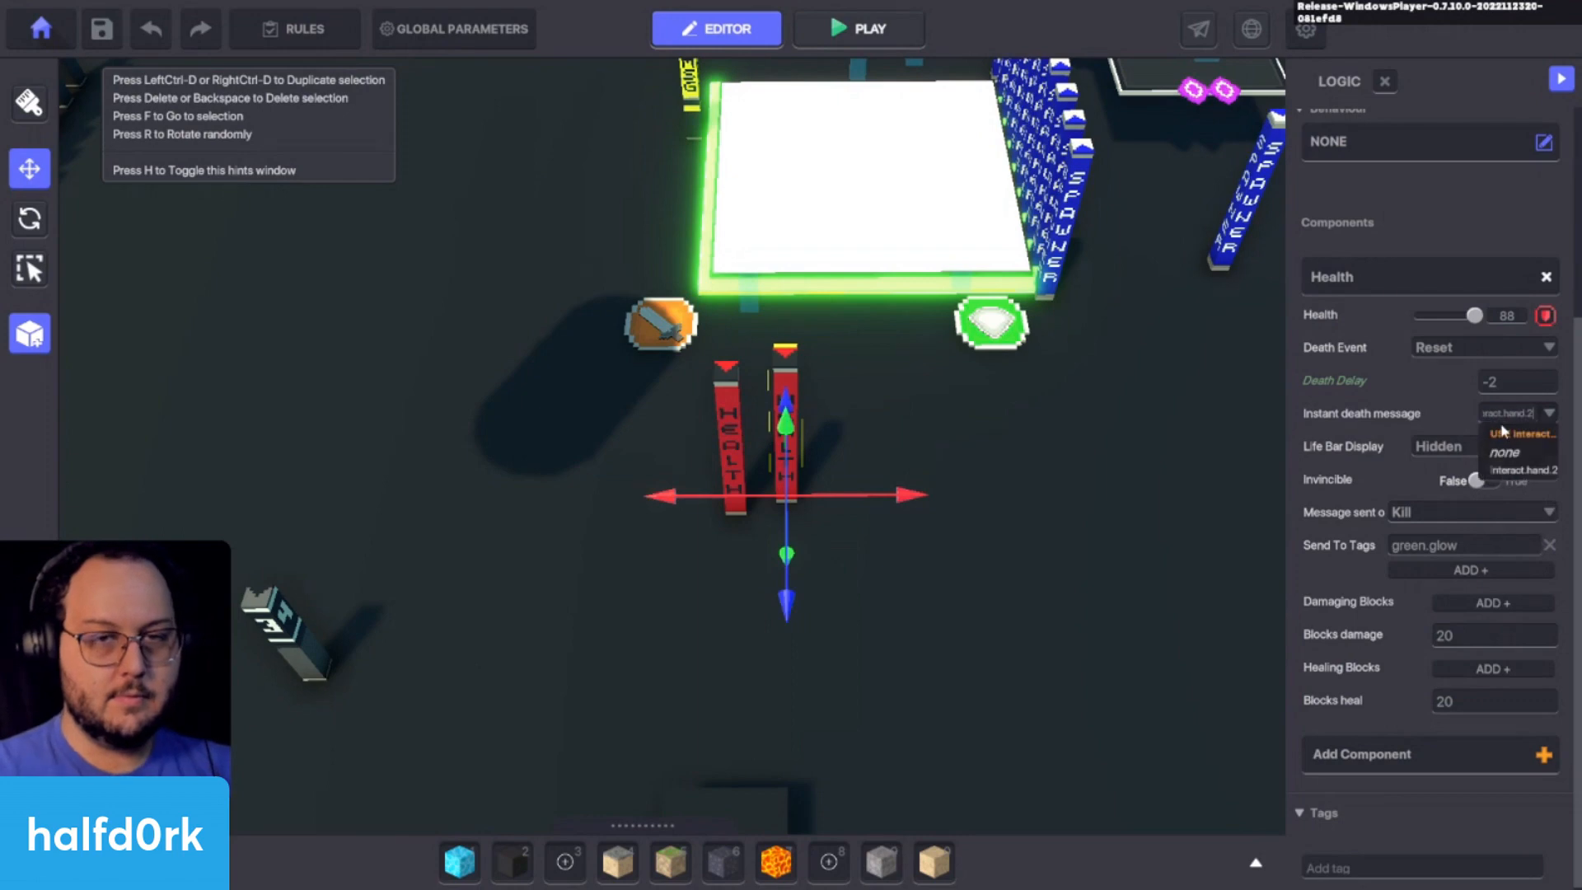
key("ctrl+s")
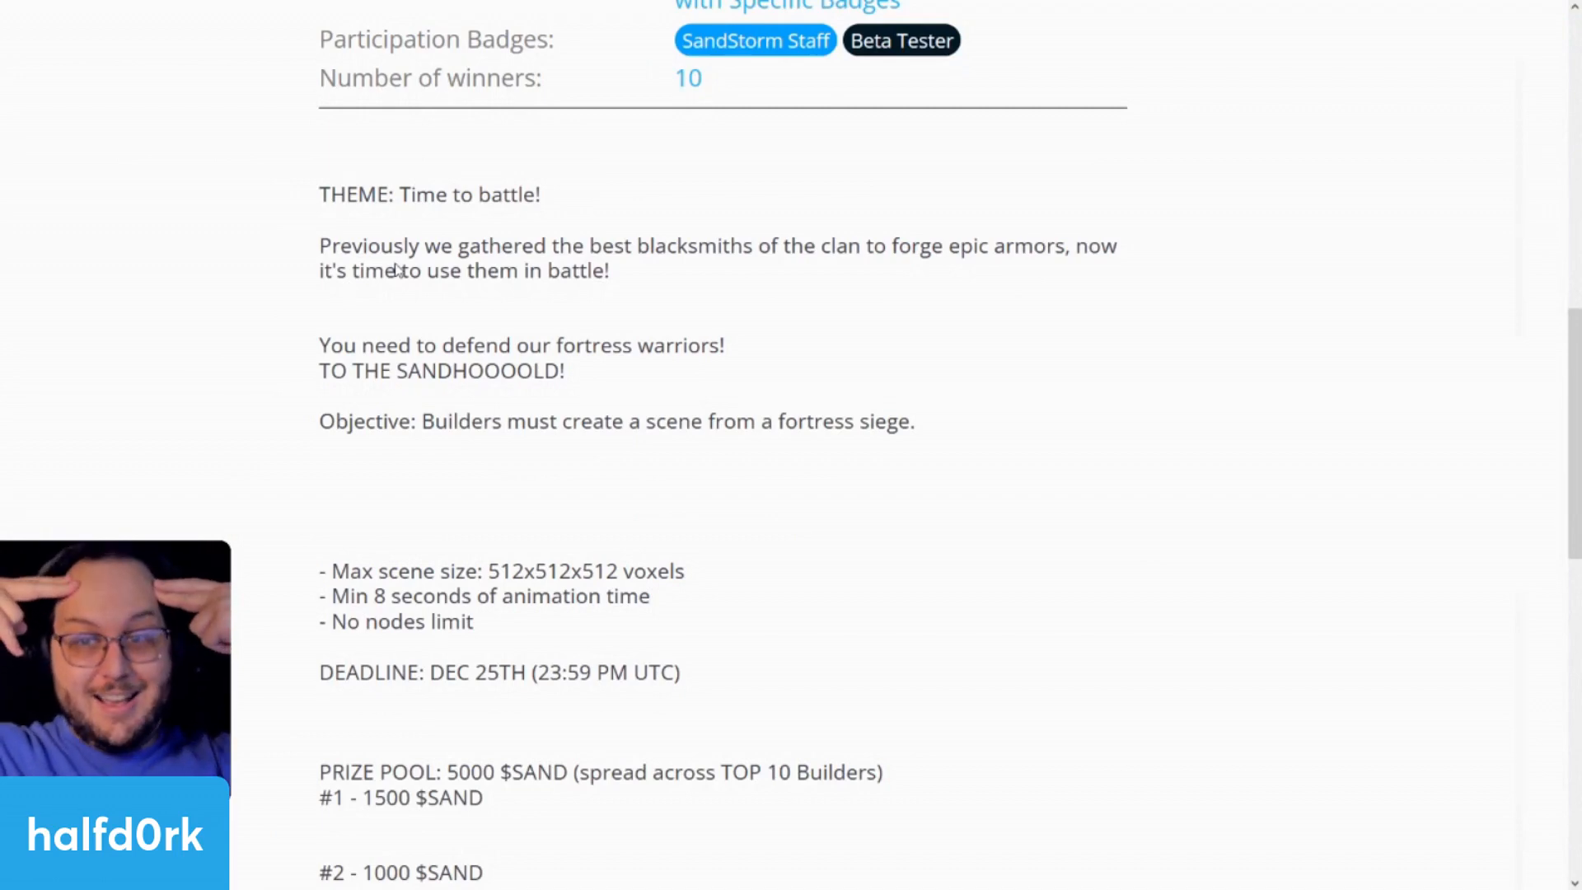
Step: Switch to the Sandbox Contest #21 web page and review its end date, status, participation badges and voting criteria
scroll(558, 346, "up", 6)
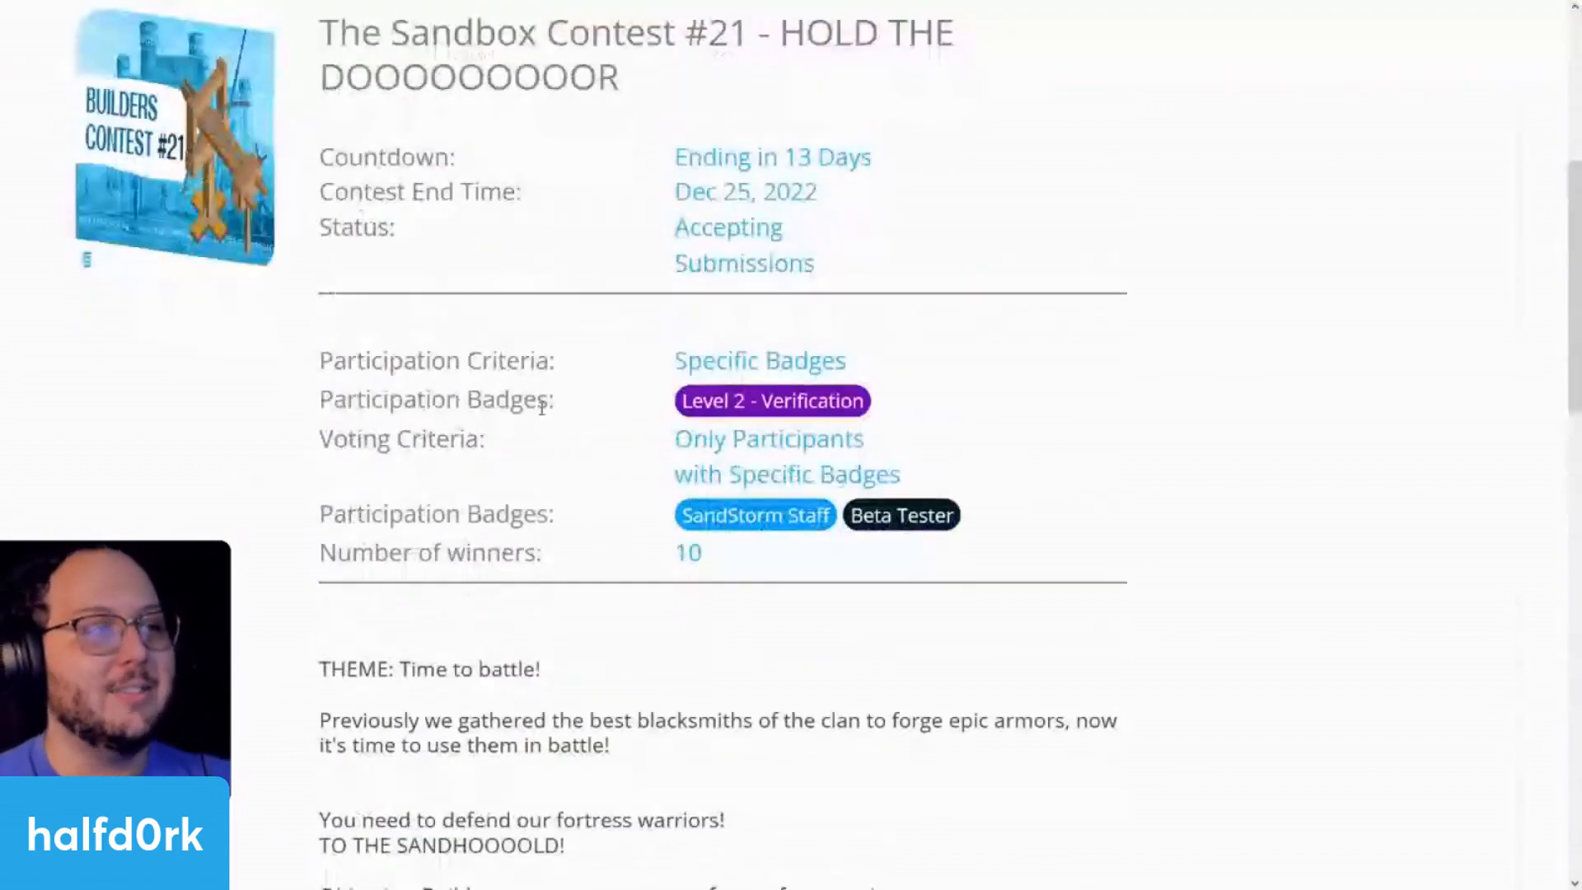
left_click_drag(854, 258, 779, 192)
left_click(947, 247)
scroll(1101, 639, "up", 1)
scroll(1101, 639, "up", 1)
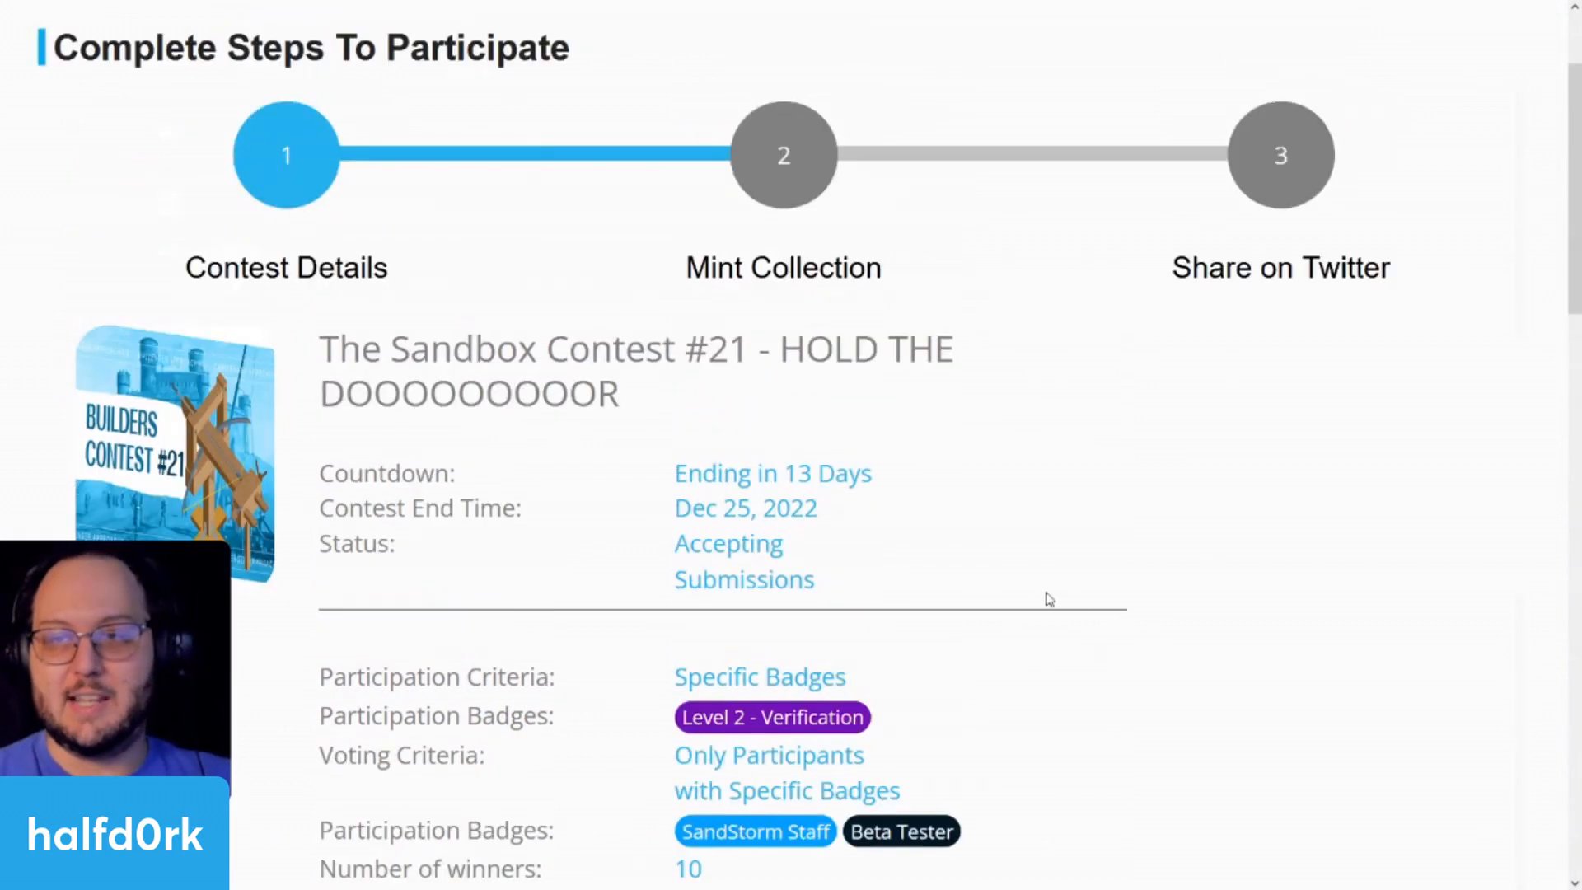
scroll(999, 474, "down", 2)
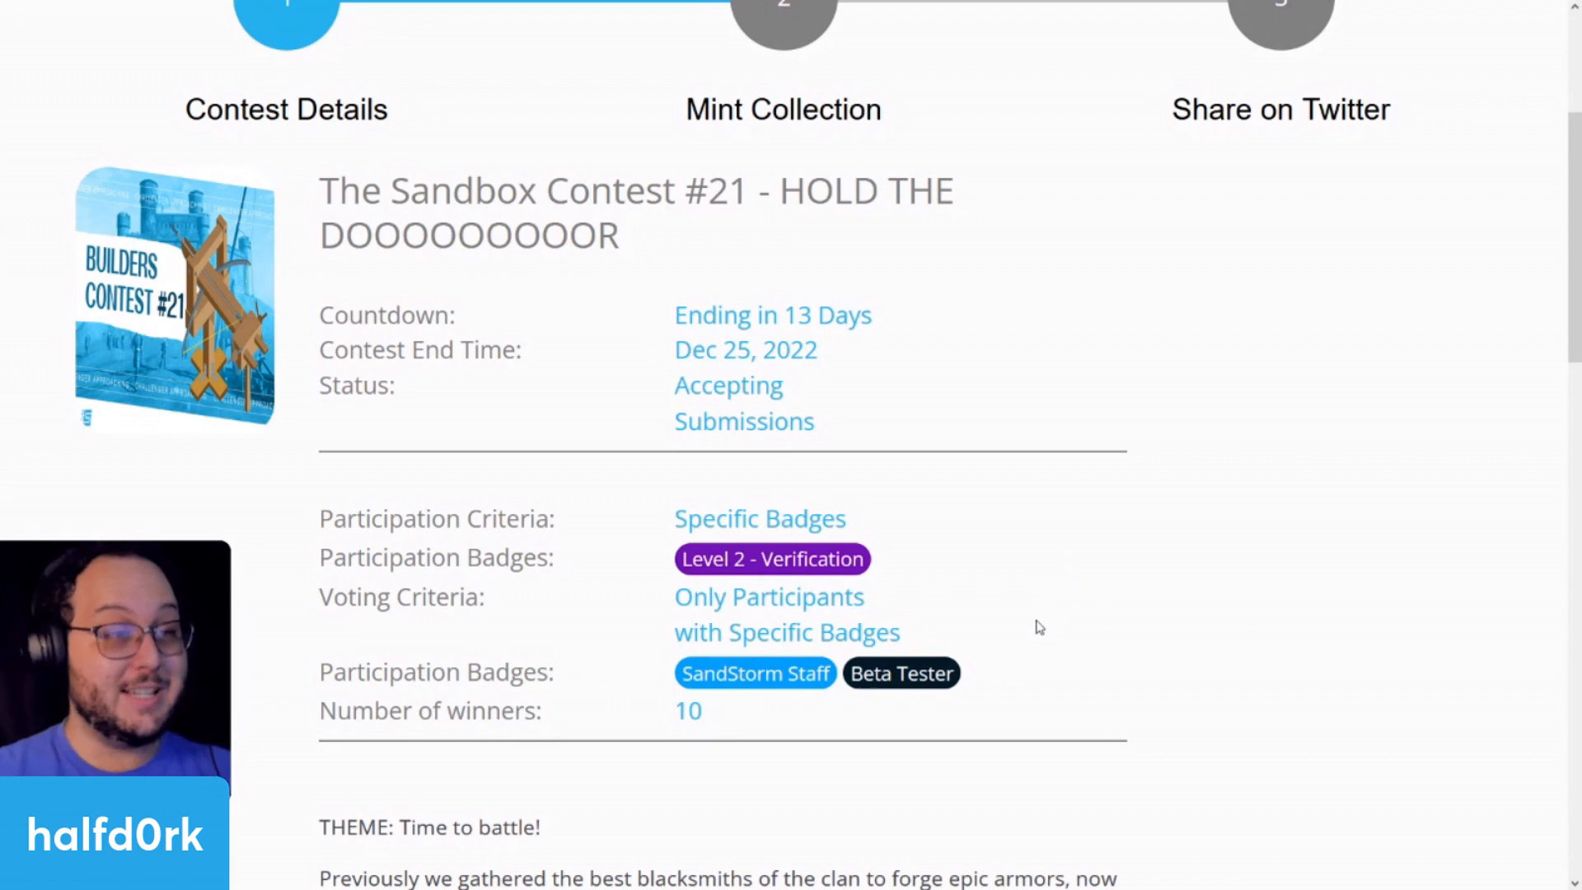
left_click_drag(1022, 633, 750, 519)
left_click(925, 544)
scroll(925, 544, "down", 2)
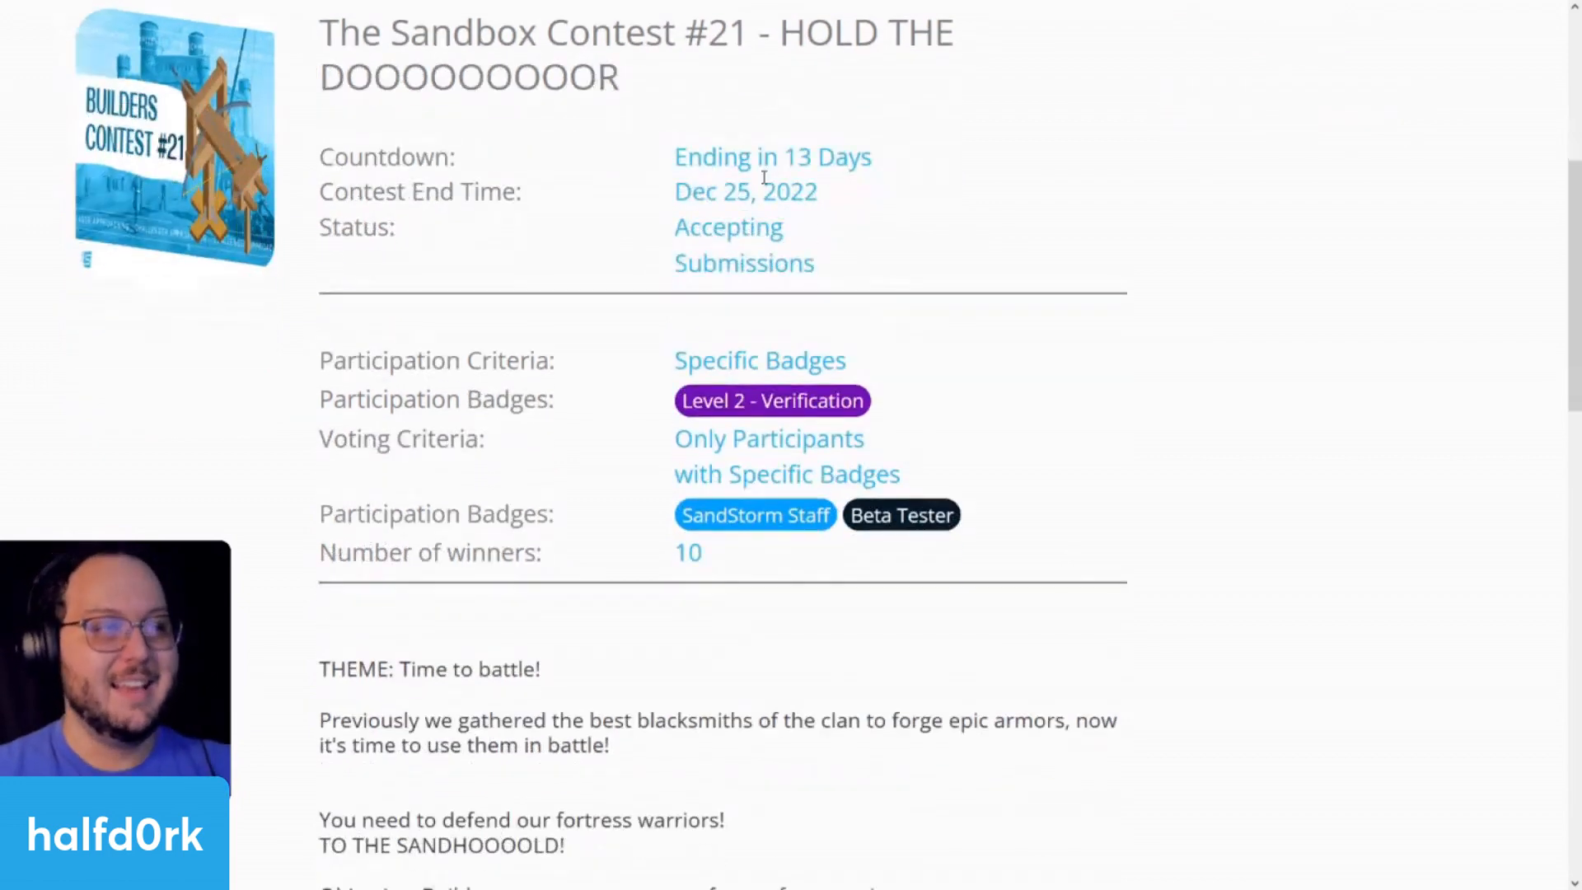
Step: Read the contest's theme, background story and fortress siege objective
scroll(953, 395, "down", 4)
left_click_drag(595, 354, 330, 353)
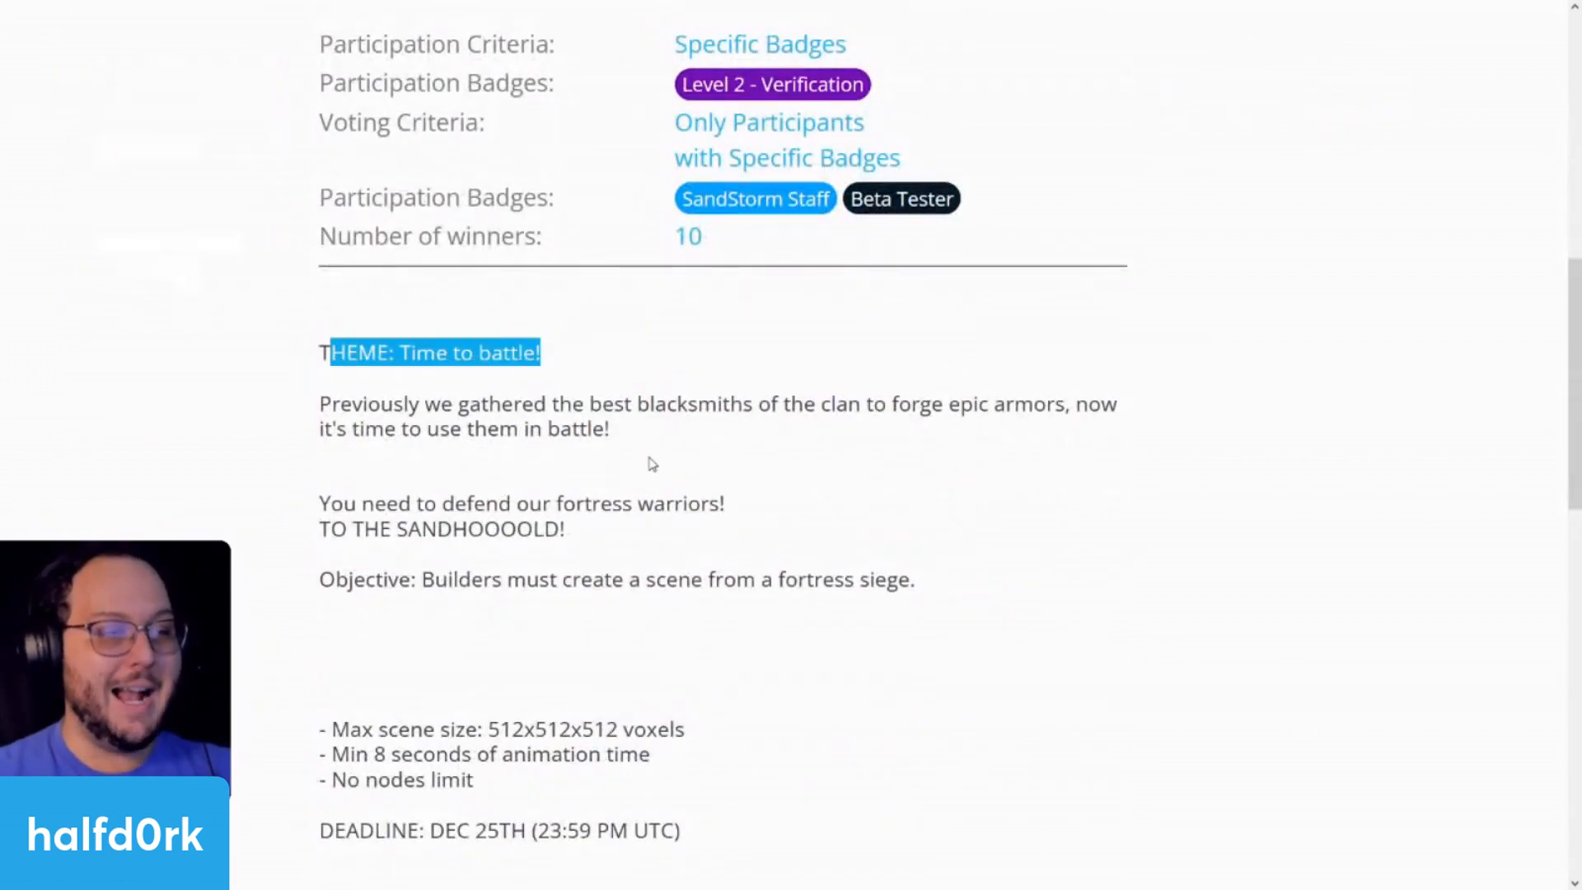
left_click(688, 494)
left_click_drag(787, 511, 553, 505)
left_click(873, 587)
left_click_drag(930, 587, 756, 581)
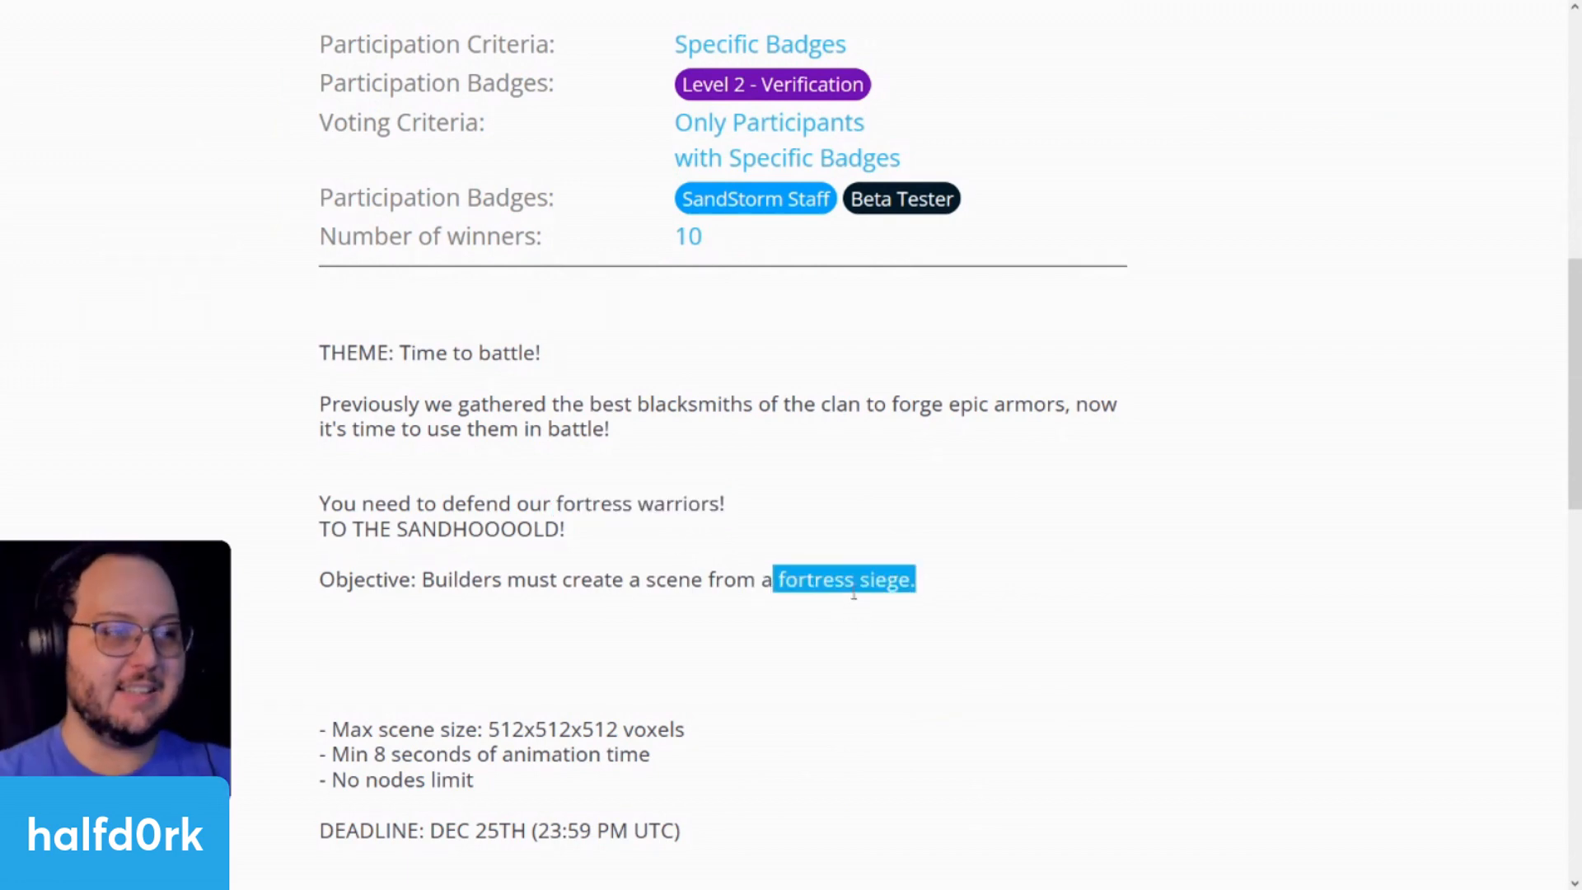
left_click_drag(328, 397, 609, 430)
Step: Reread the fortress defence brief and objective, and look over the contest's scene limits, deadline and prize pool
scroll(1078, 457, "down", 4)
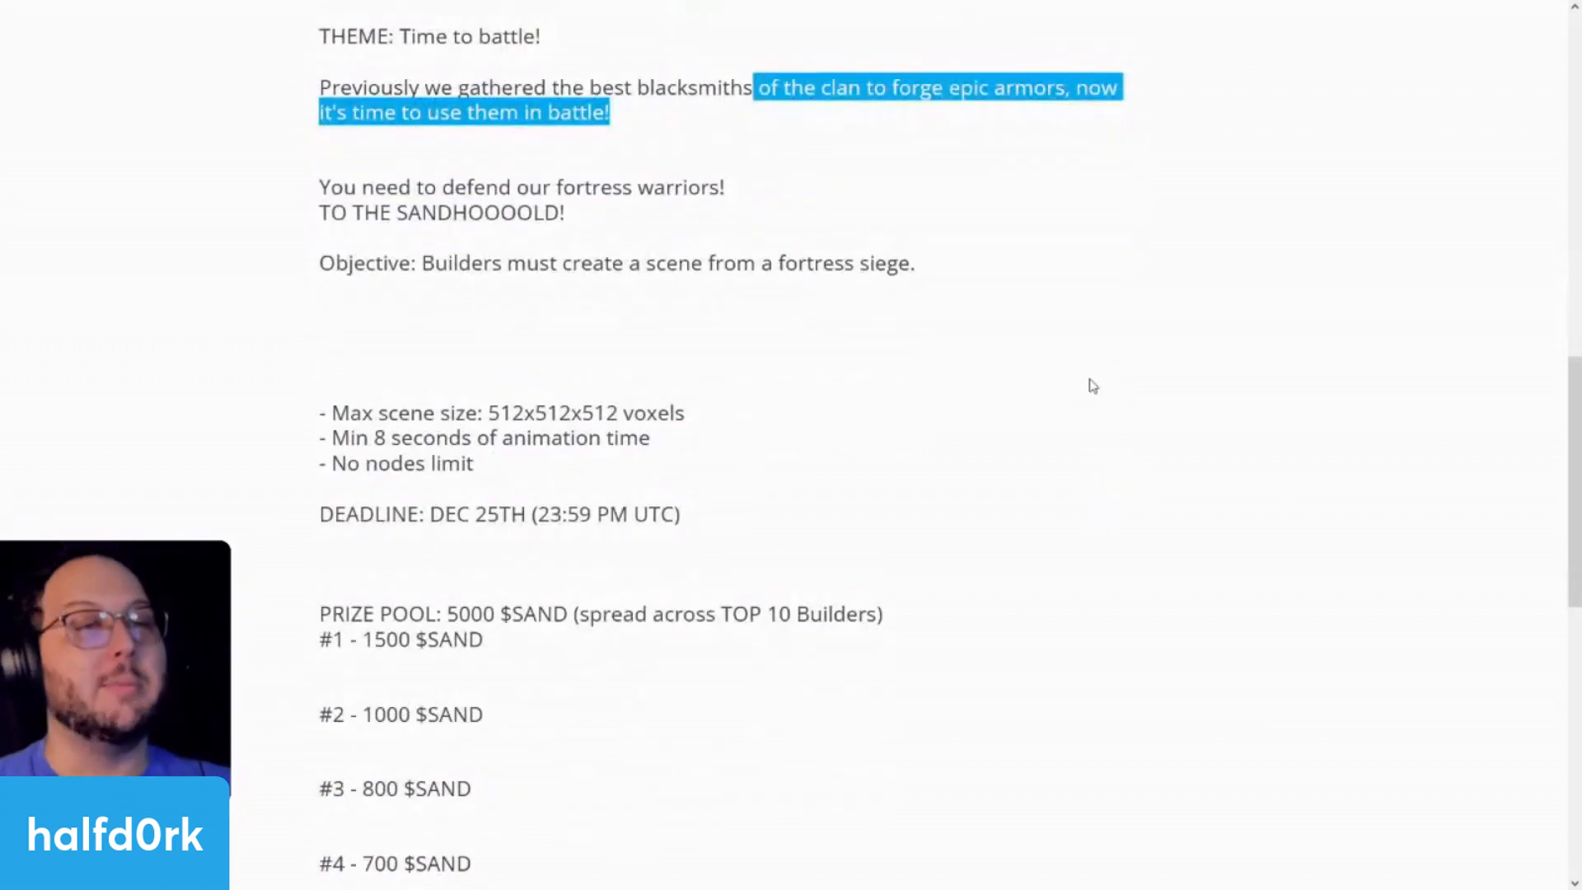
left_click(419, 180)
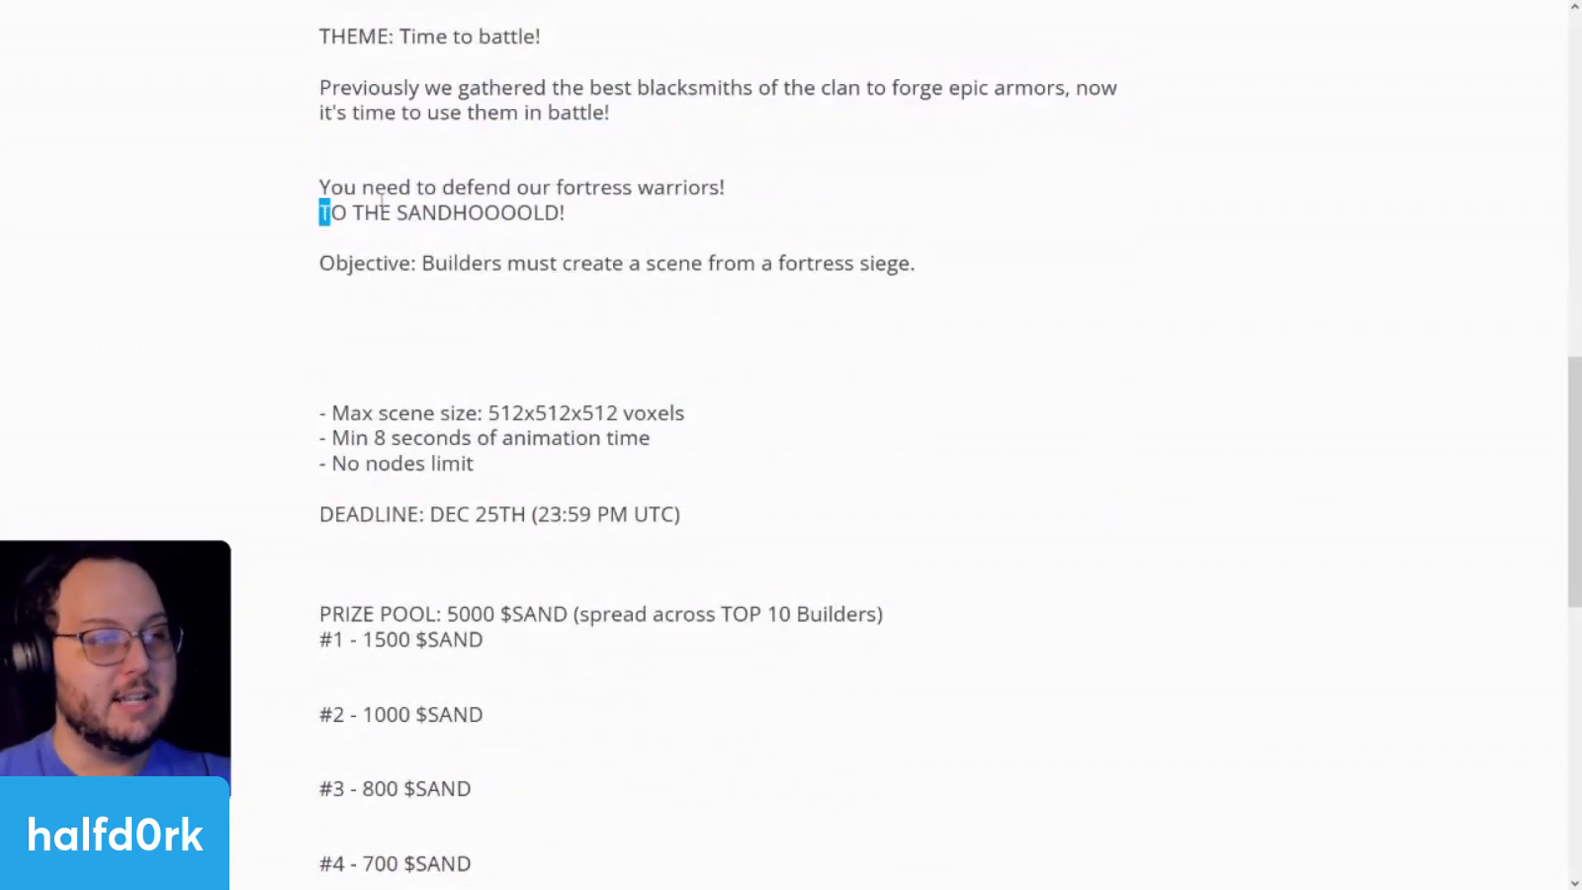
left_click_drag(381, 202, 587, 171)
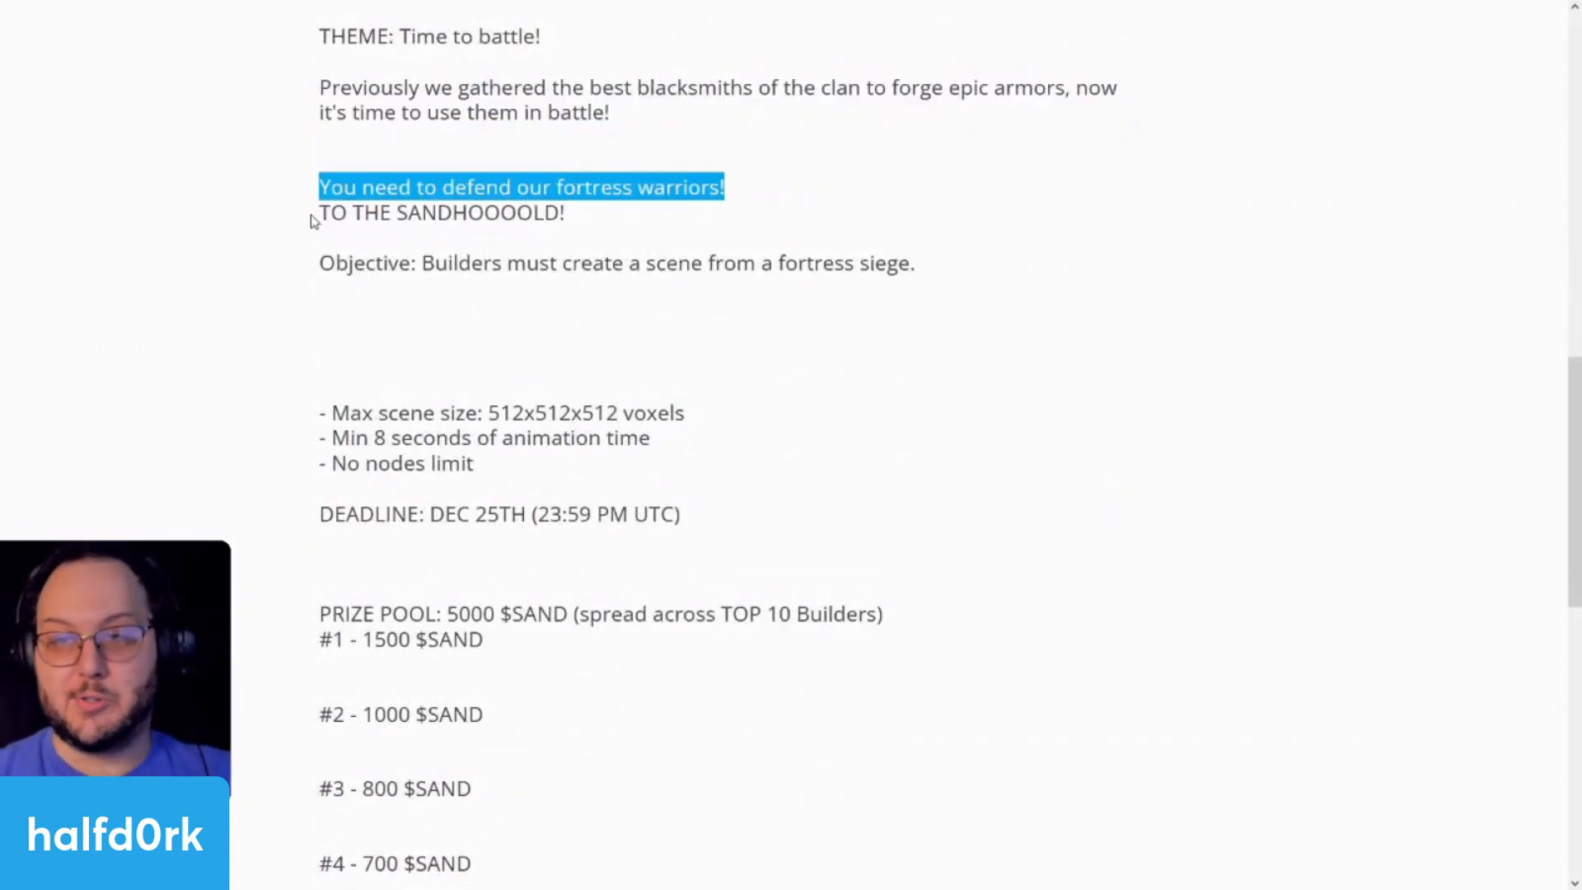
left_click_drag(287, 223, 649, 244)
left_click_drag(424, 263, 769, 272)
left_click(953, 281)
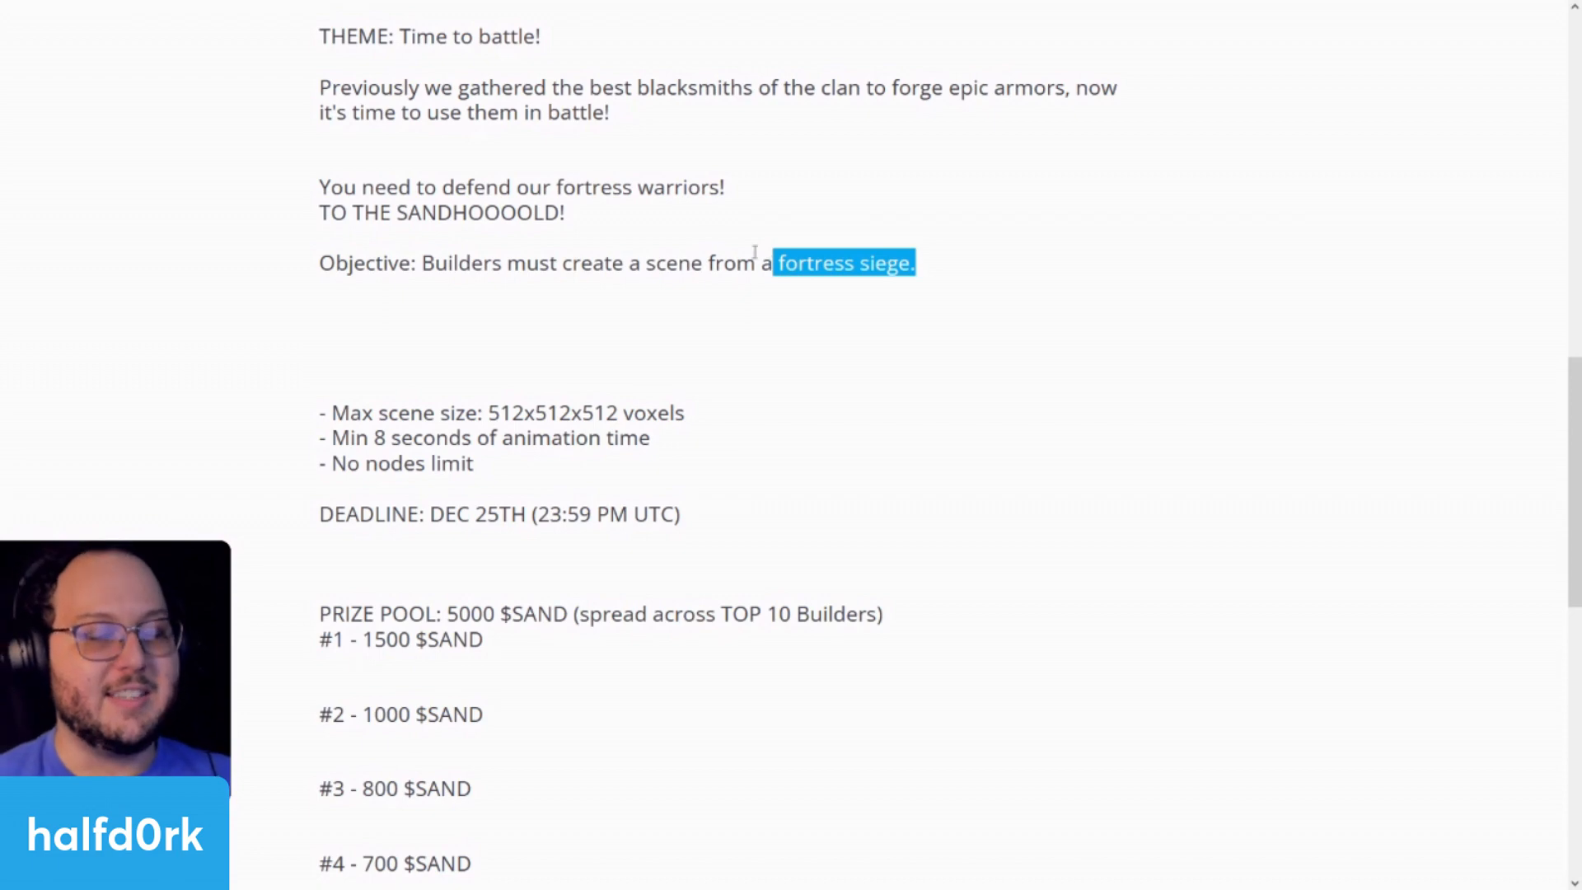
left_click(717, 283)
scroll(831, 350, "down", 3)
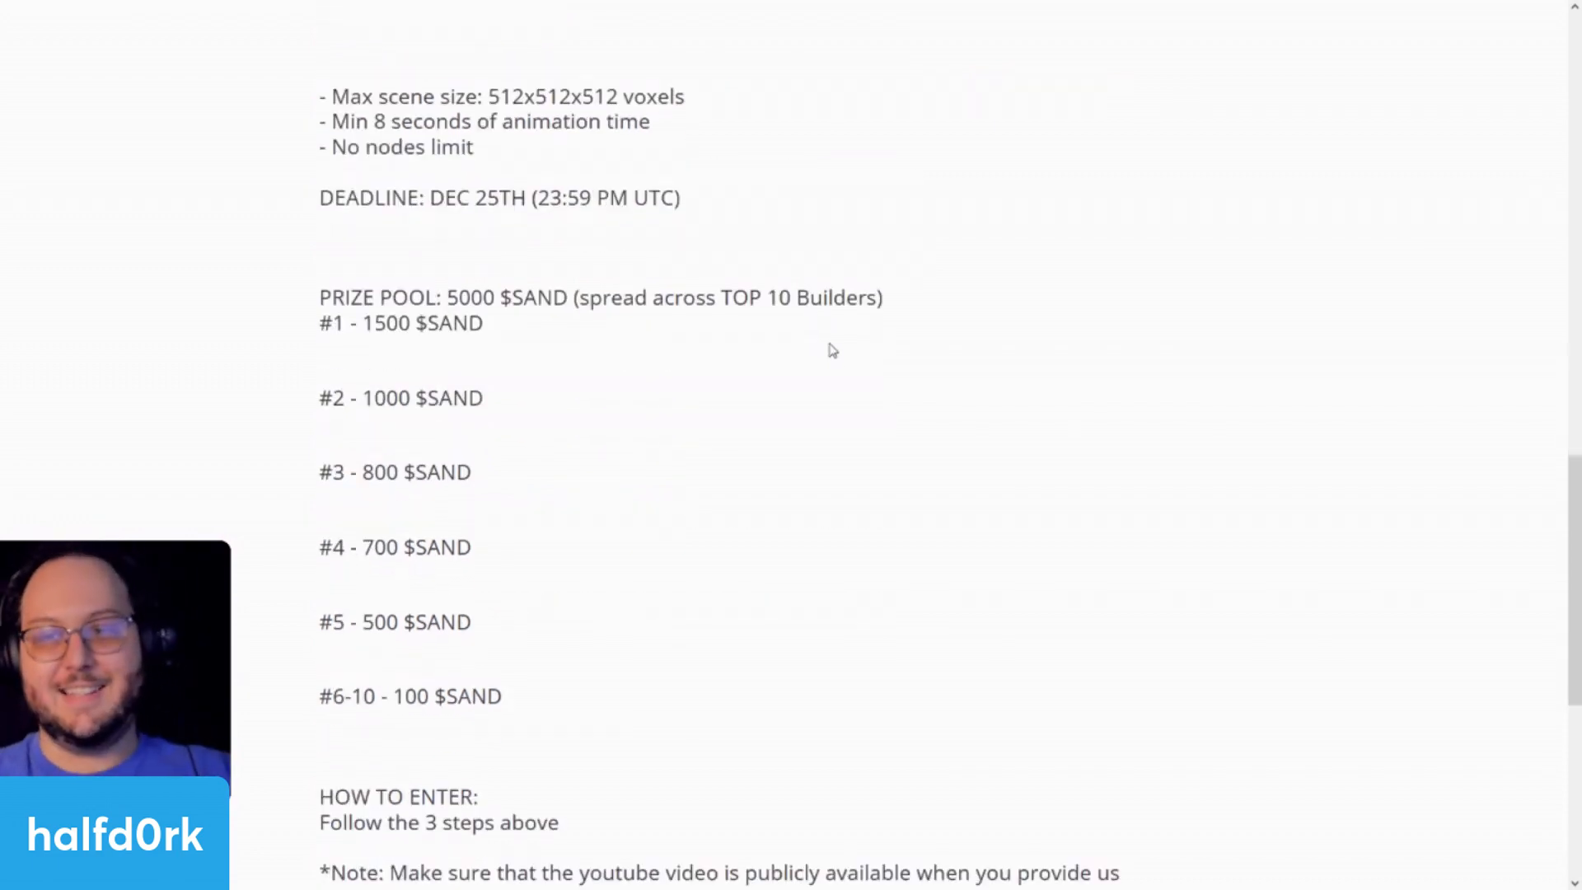
Step: Review the contest's maximum scene size, minimum animation time, node rule and deadline
left_click_drag(686, 98, 498, 94)
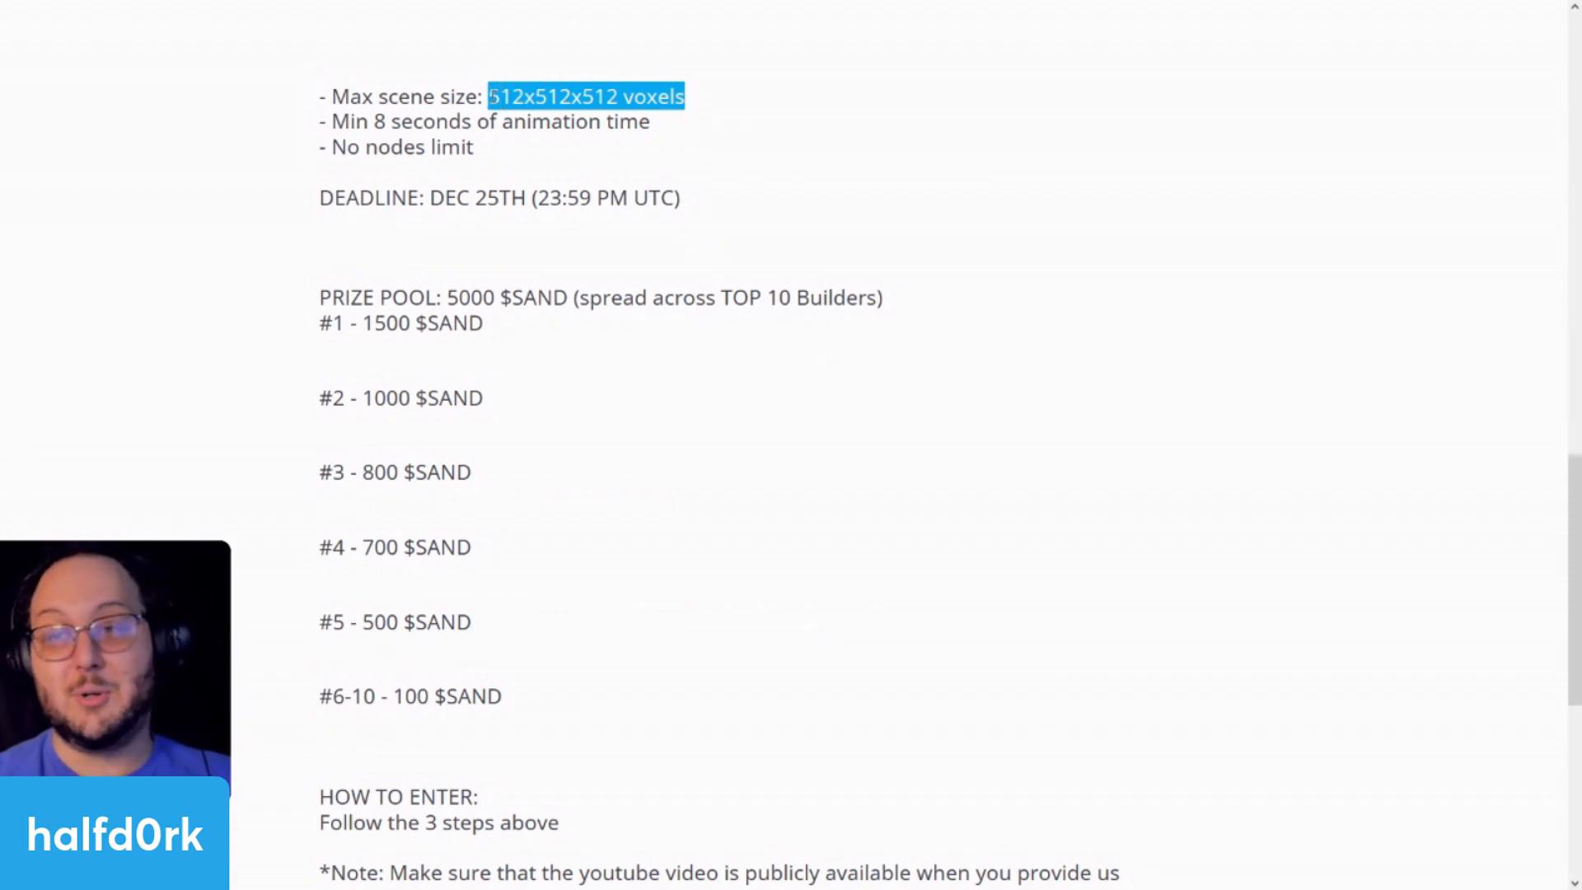
left_click(491, 97)
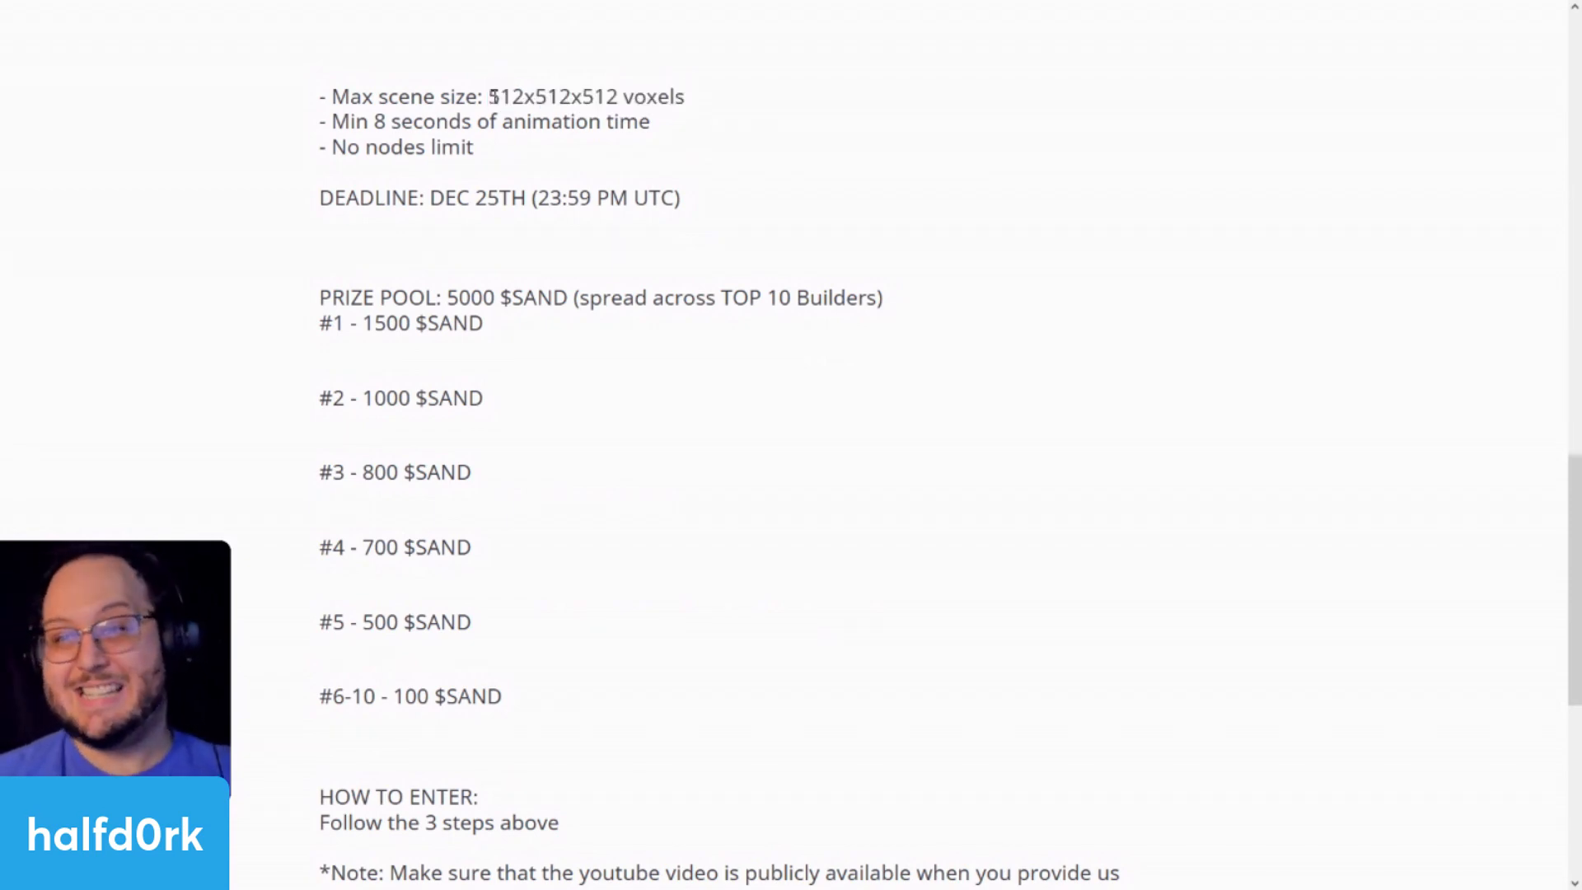
left_click(545, 97)
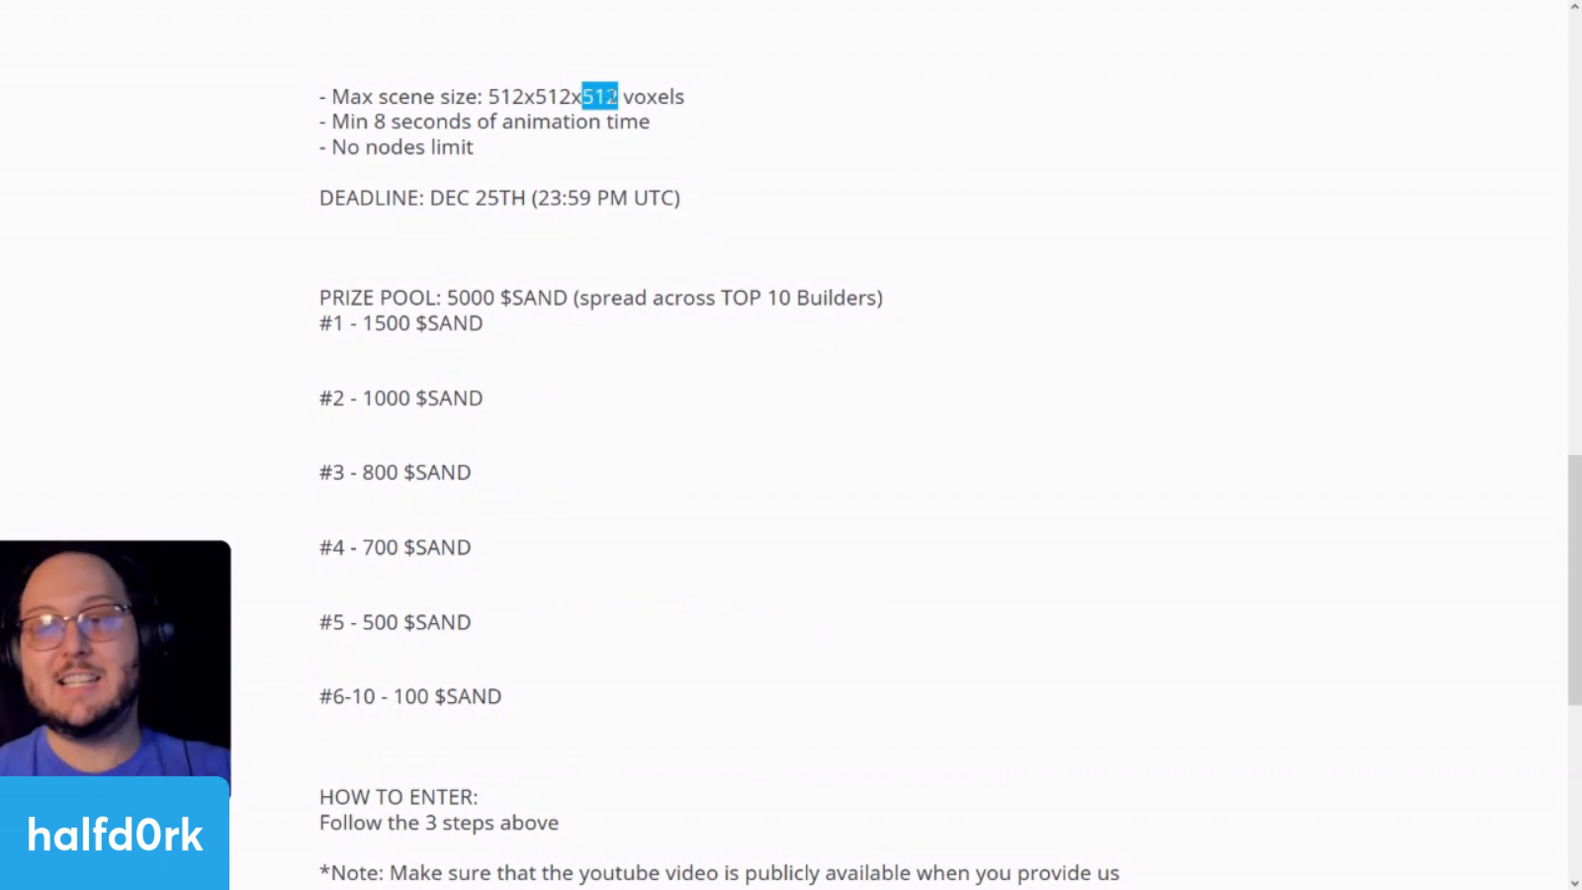
left_click(611, 136)
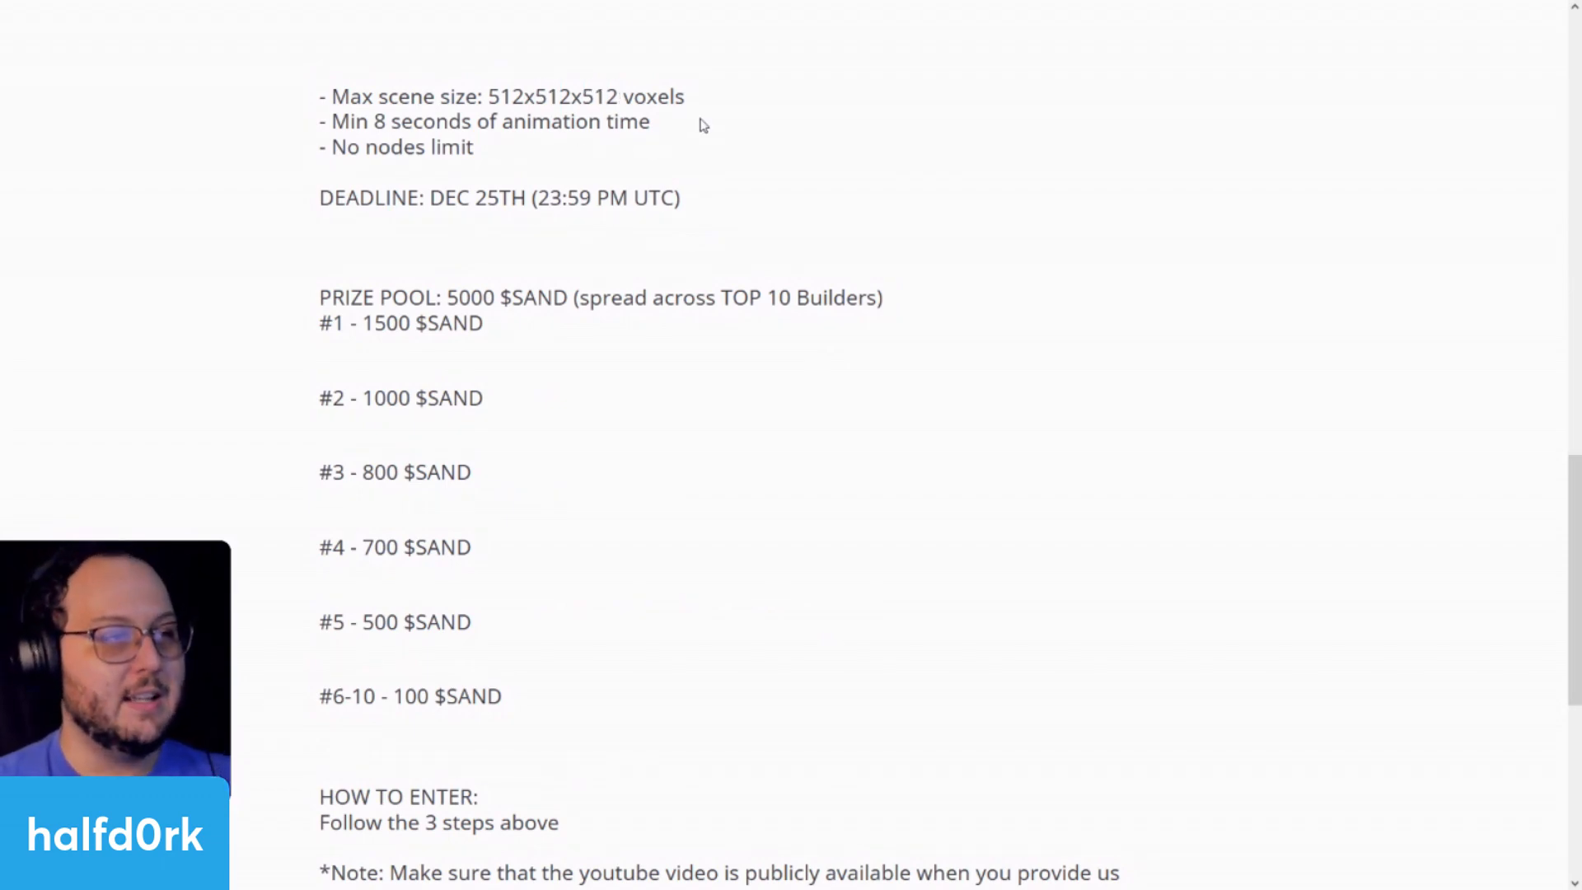
left_click_drag(703, 125, 326, 118)
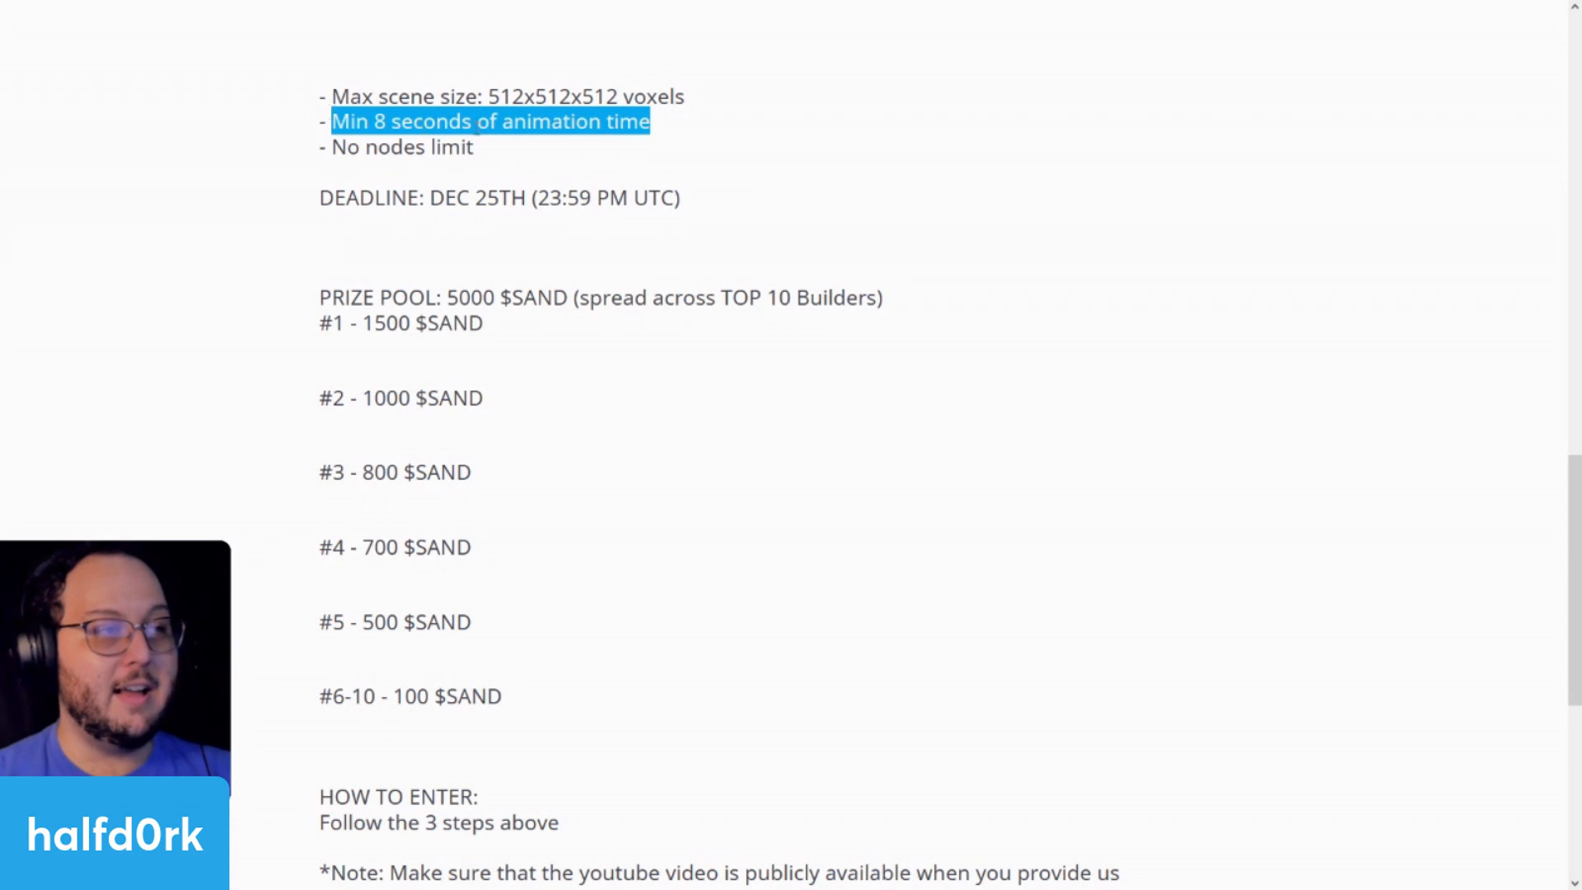
left_click(426, 132)
left_click_drag(317, 125, 355, 142)
left_click(722, 121)
left_click(497, 164)
left_click(544, 244)
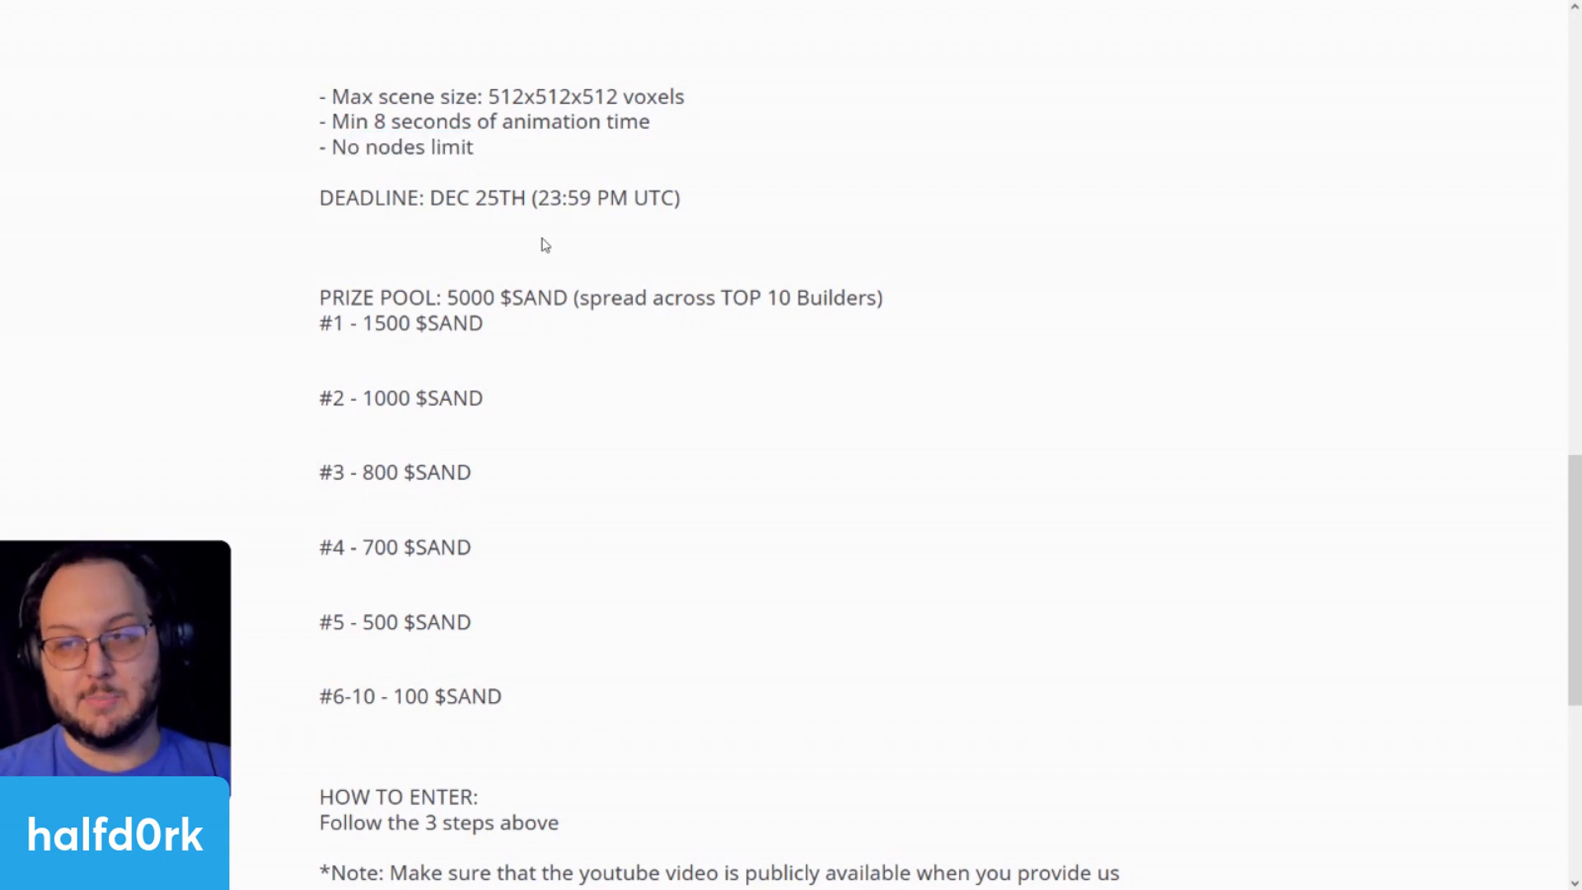
Step: Read through the contest's prize pool and the $SAND reward for each placement
left_click_drag(478, 322, 432, 298)
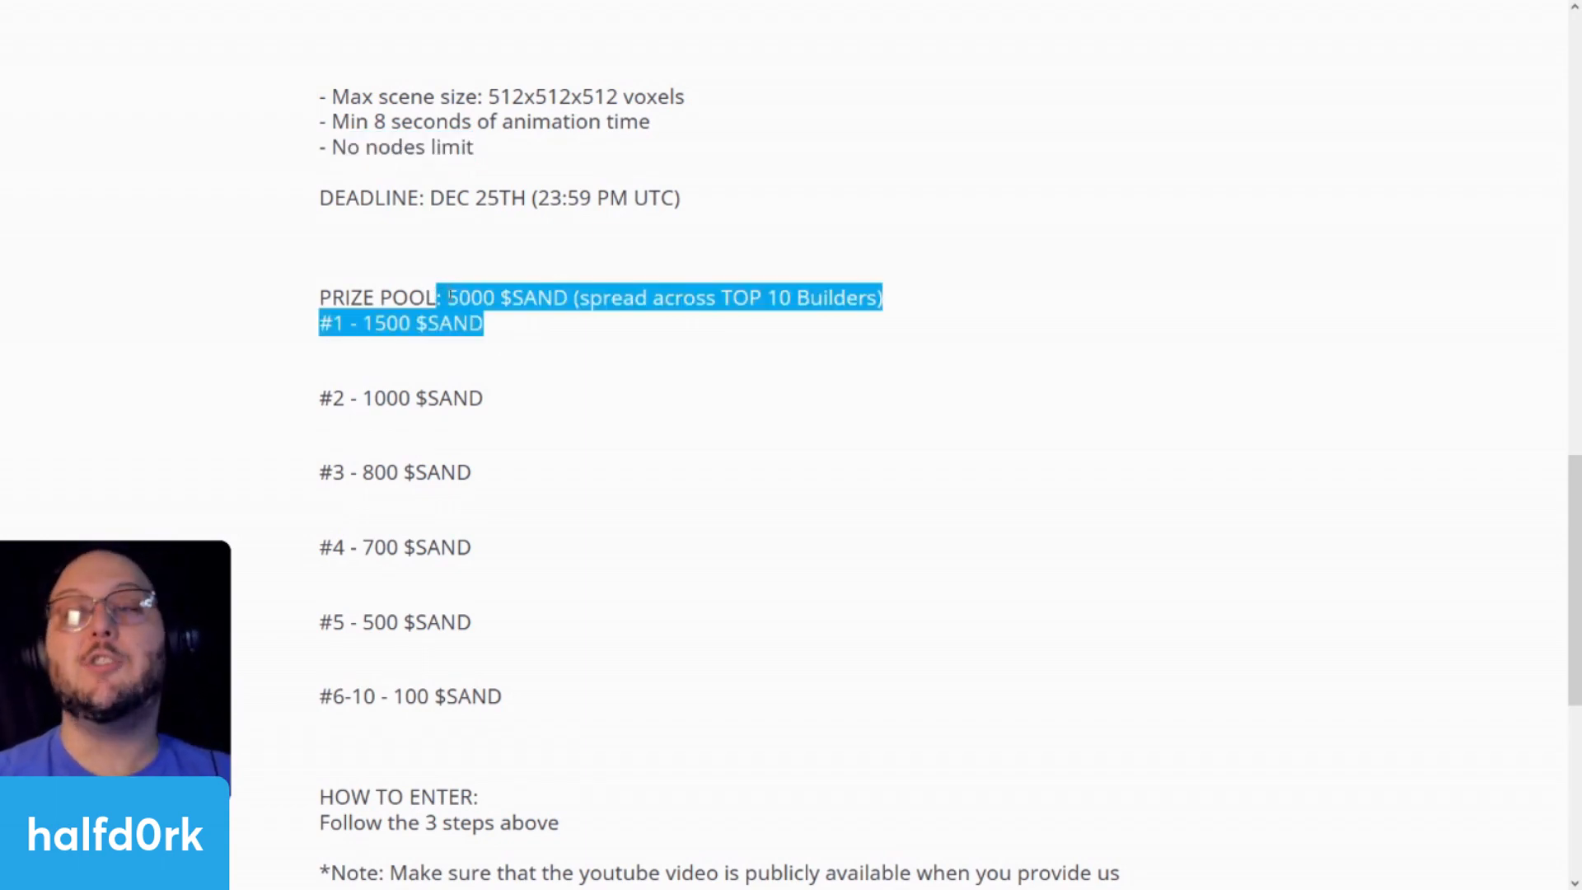
left_click_drag(486, 407, 346, 410)
left_click_drag(569, 480, 305, 484)
left_click_drag(503, 569, 372, 554)
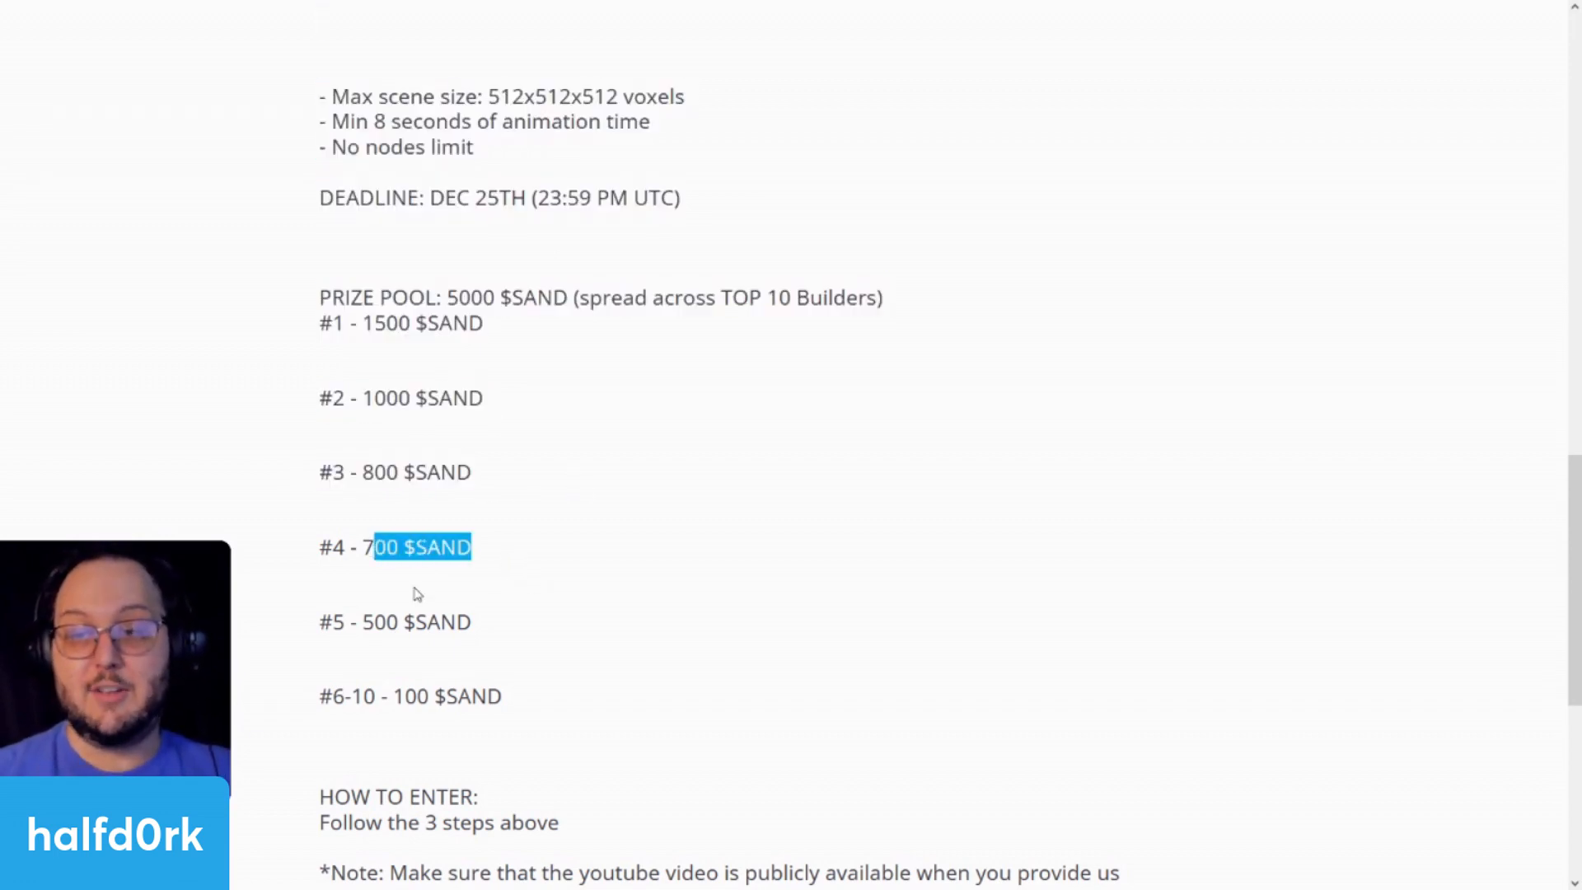
left_click(549, 646)
left_click_drag(554, 653, 421, 628)
left_click(478, 677)
left_click_drag(555, 695, 418, 686)
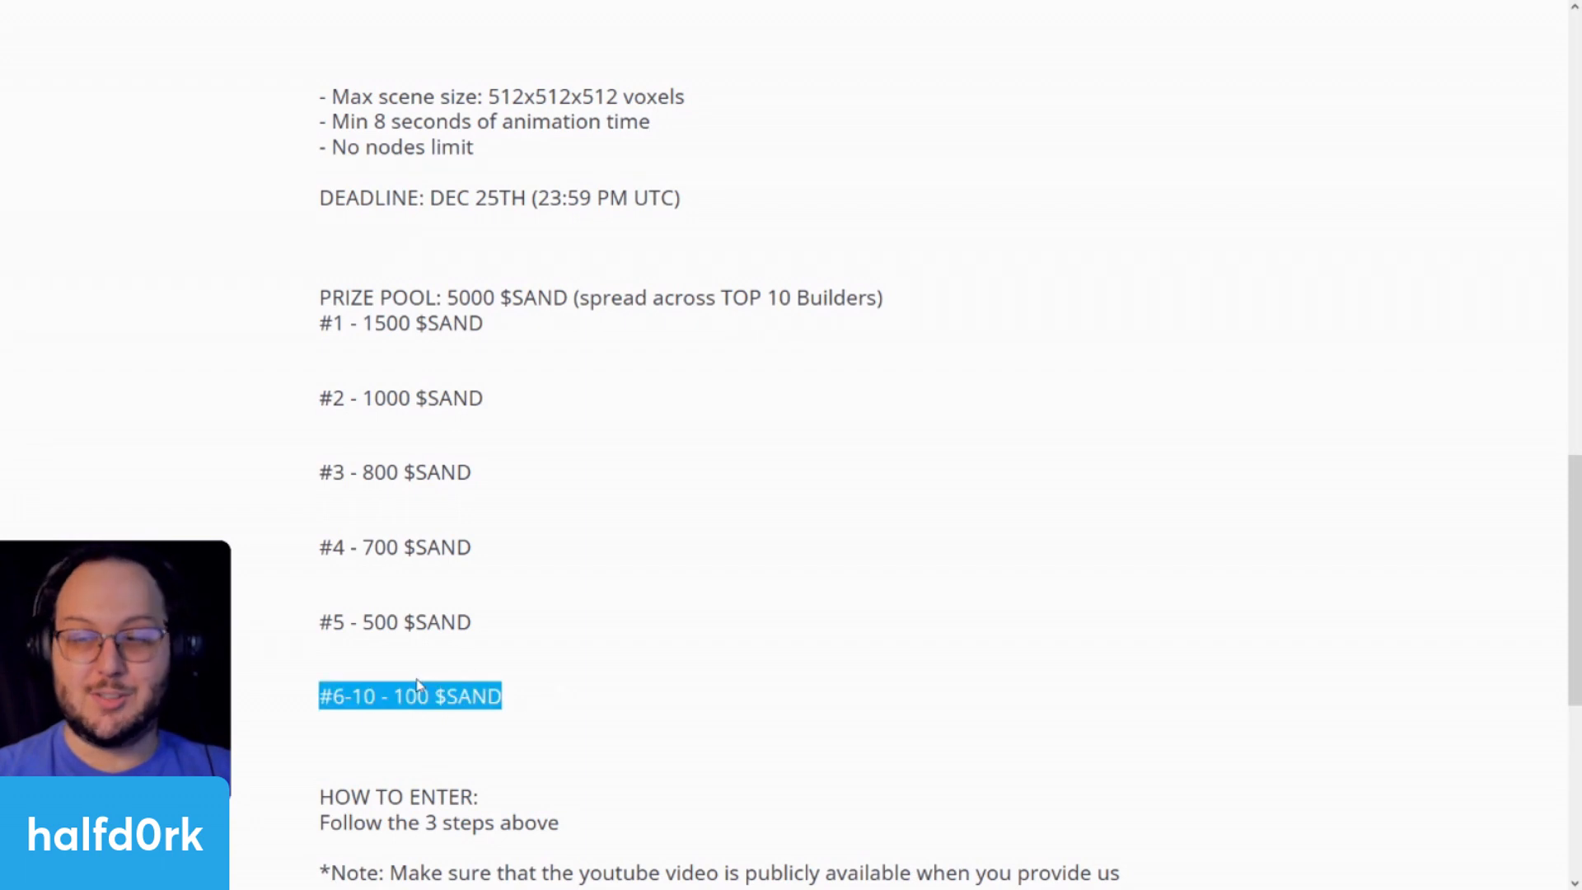
left_click(558, 660)
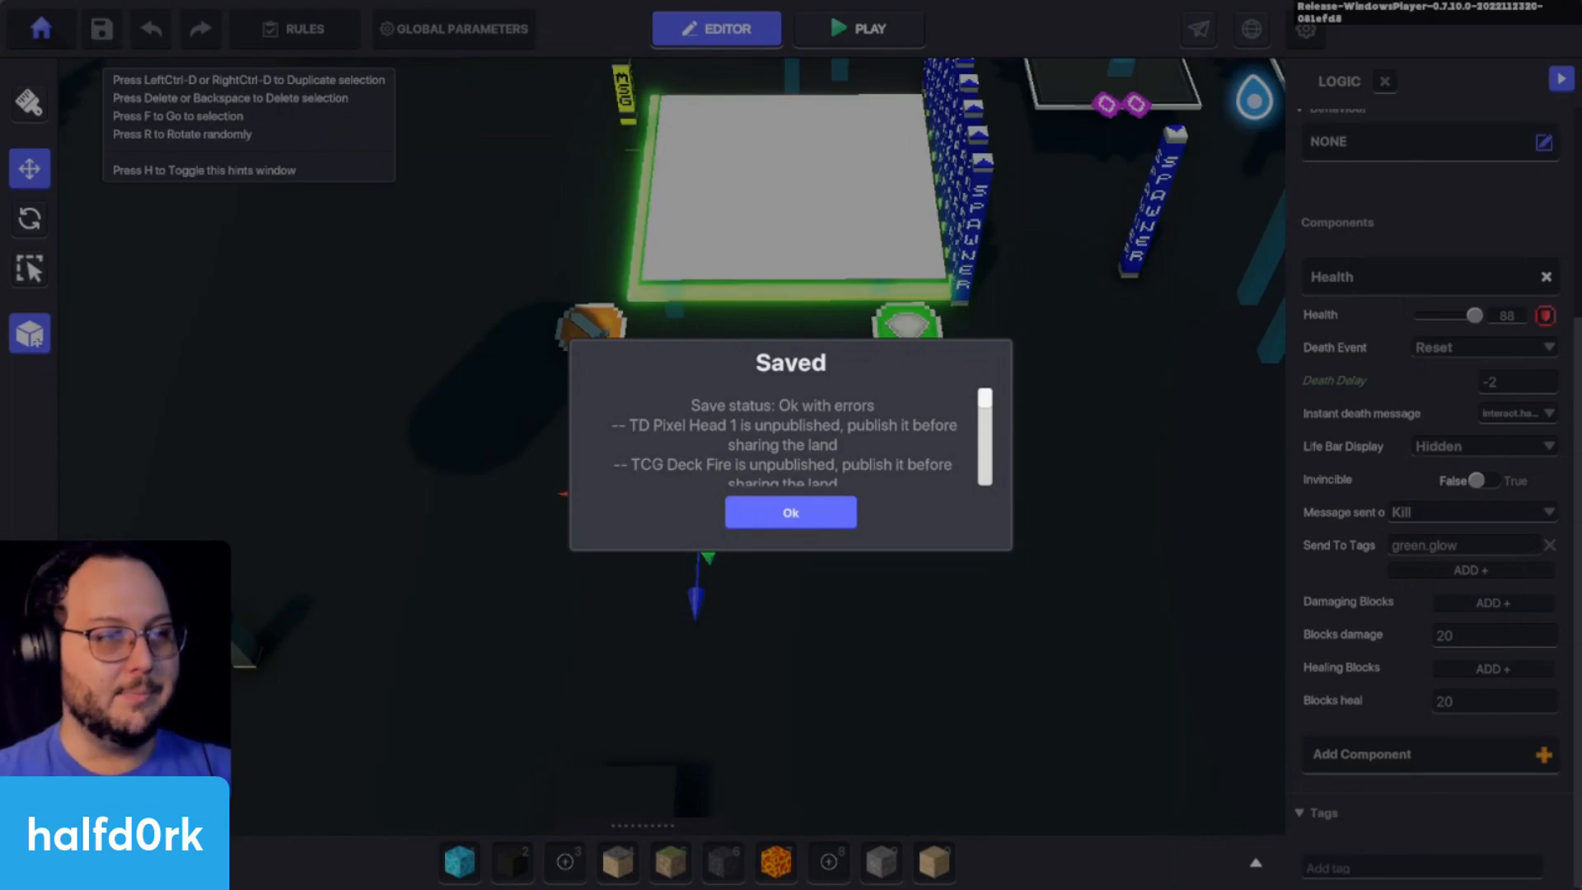
Step: Switch to the Game Maker level, dismiss the save report and playtest moving from the Firefly ally to the Heat Spray card
left_click(819, 508)
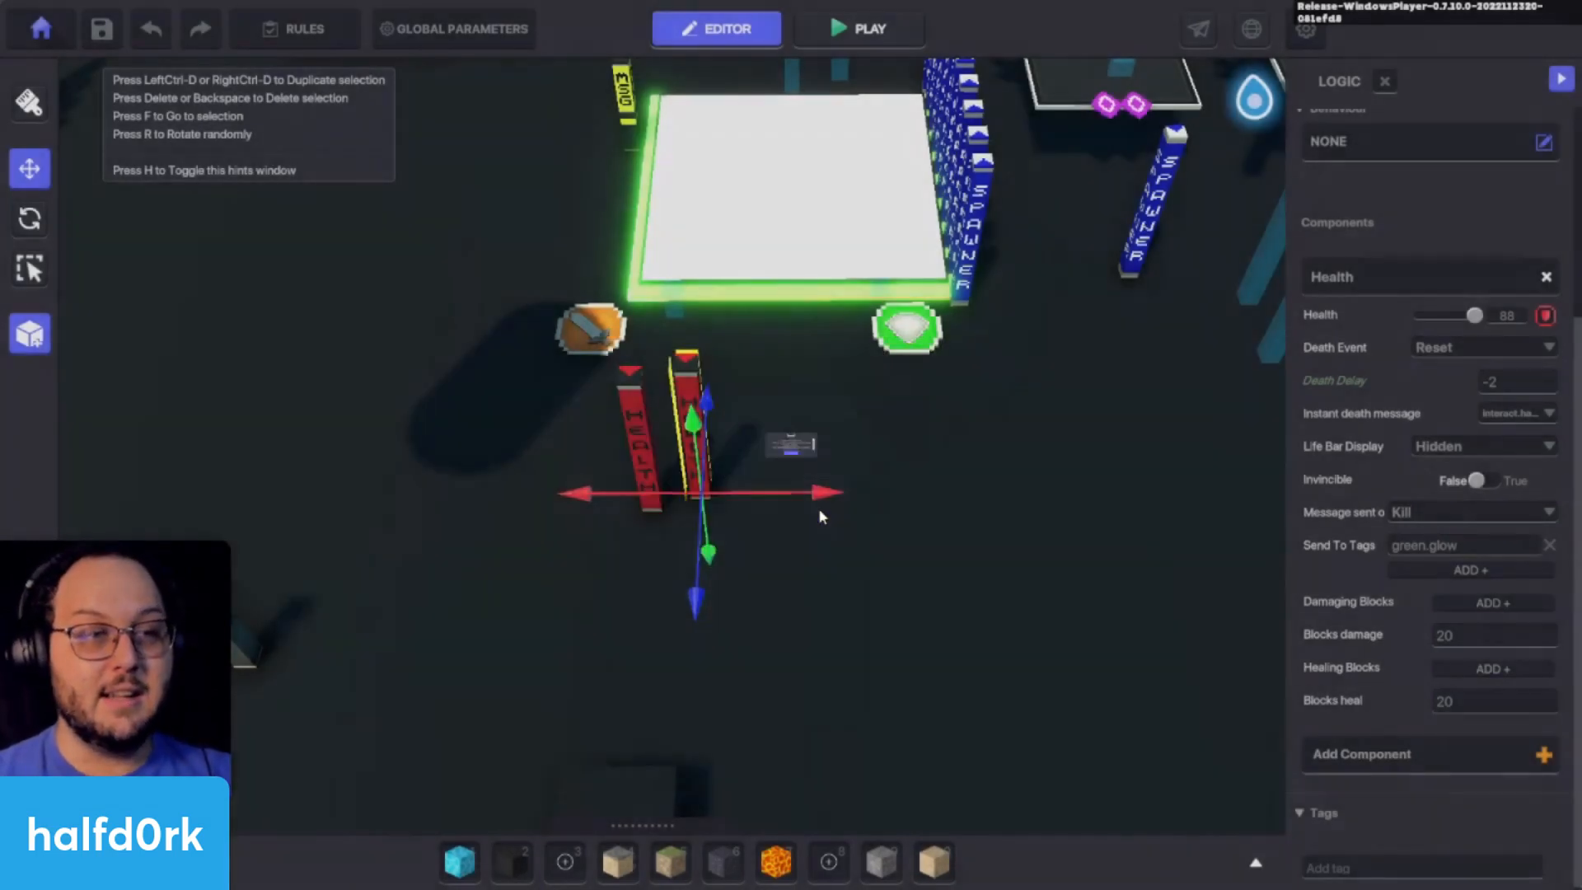
right_click_drag(767, 501, 833, 497)
left_click_drag(790, 535, 806, 555)
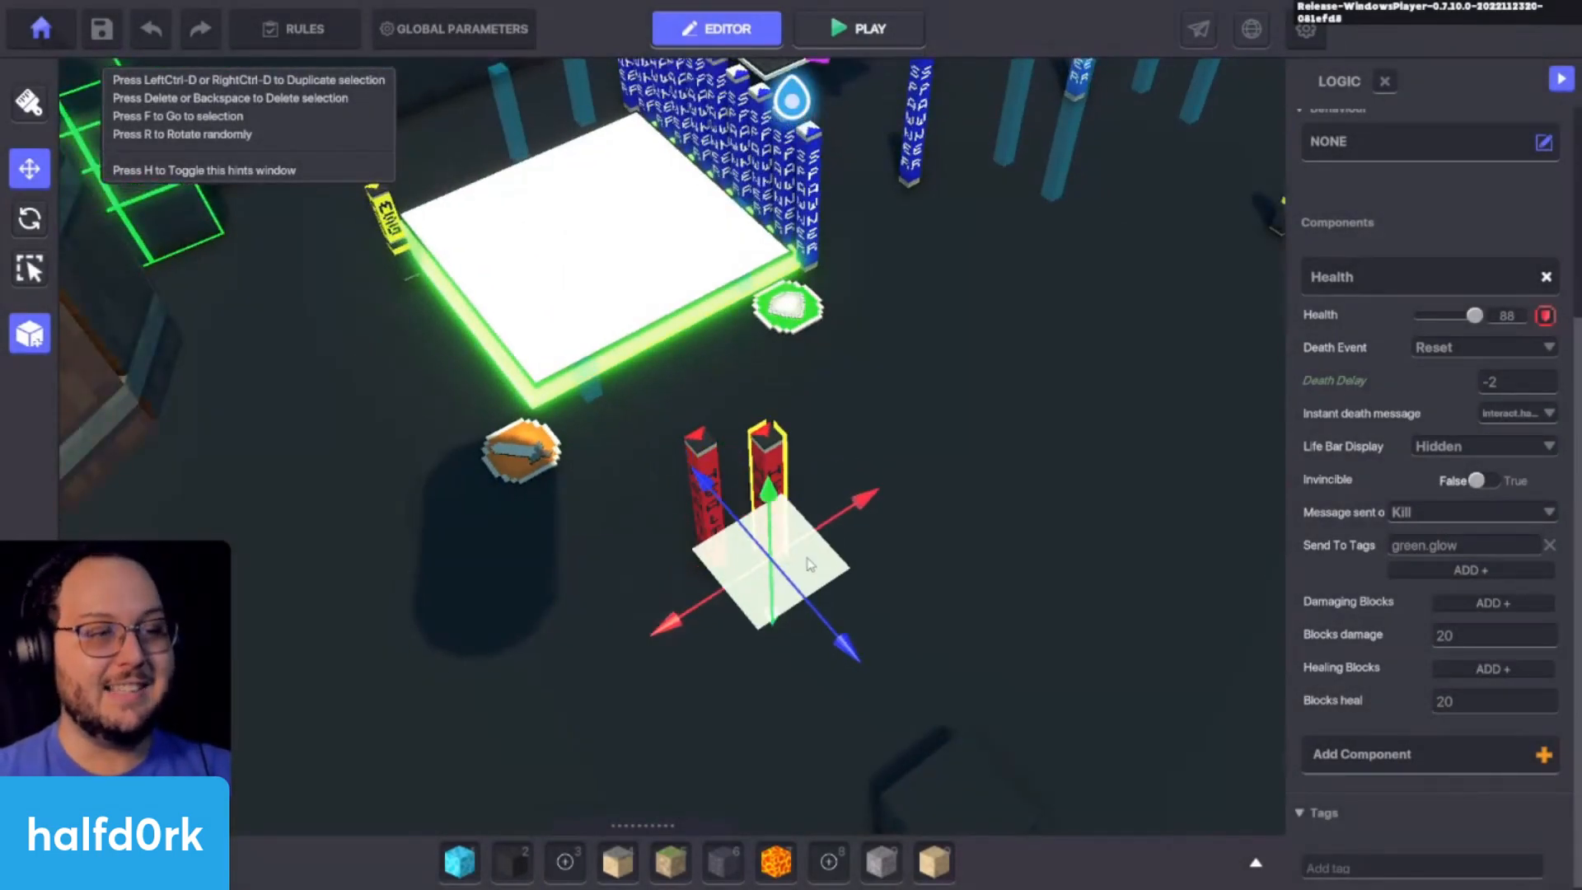
key("ctrl+p")
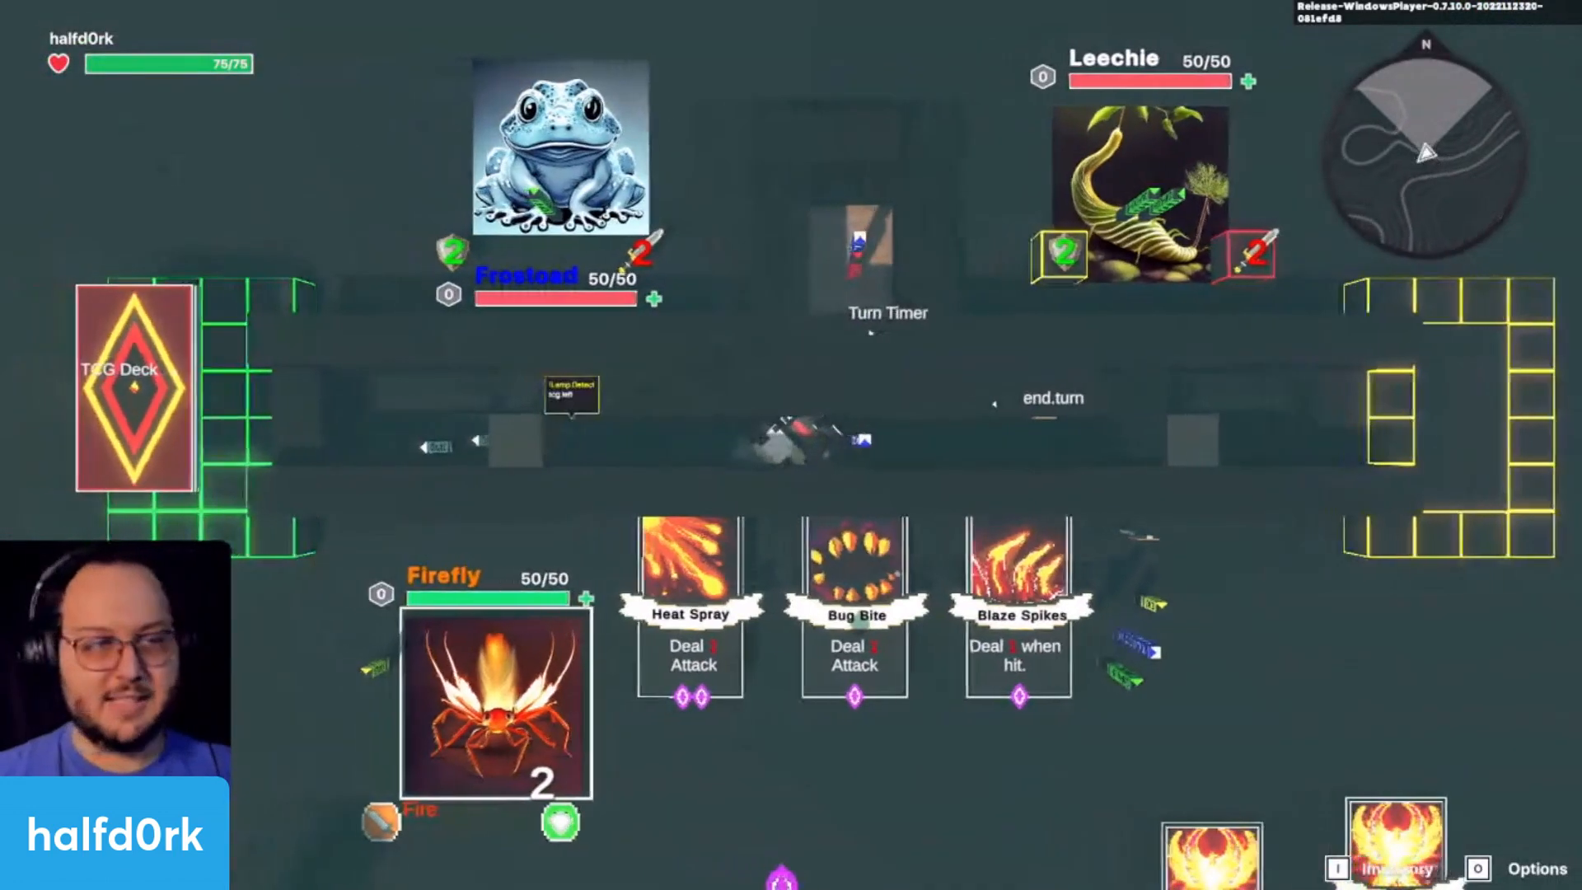
key("d")
key("d")
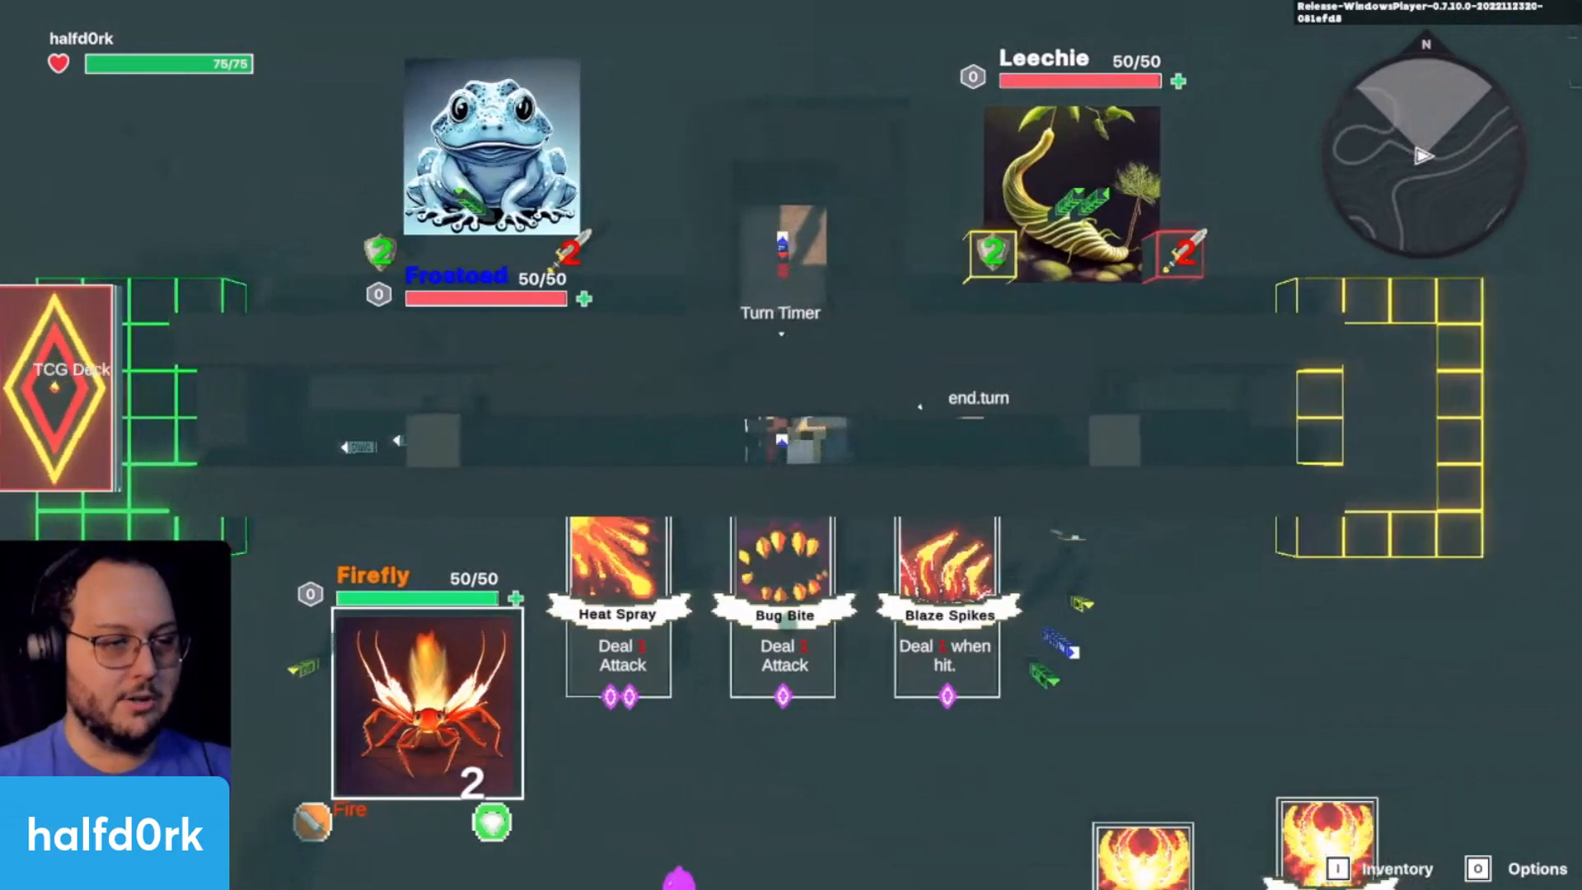
key("a")
key("a")
key("d")
key("s")
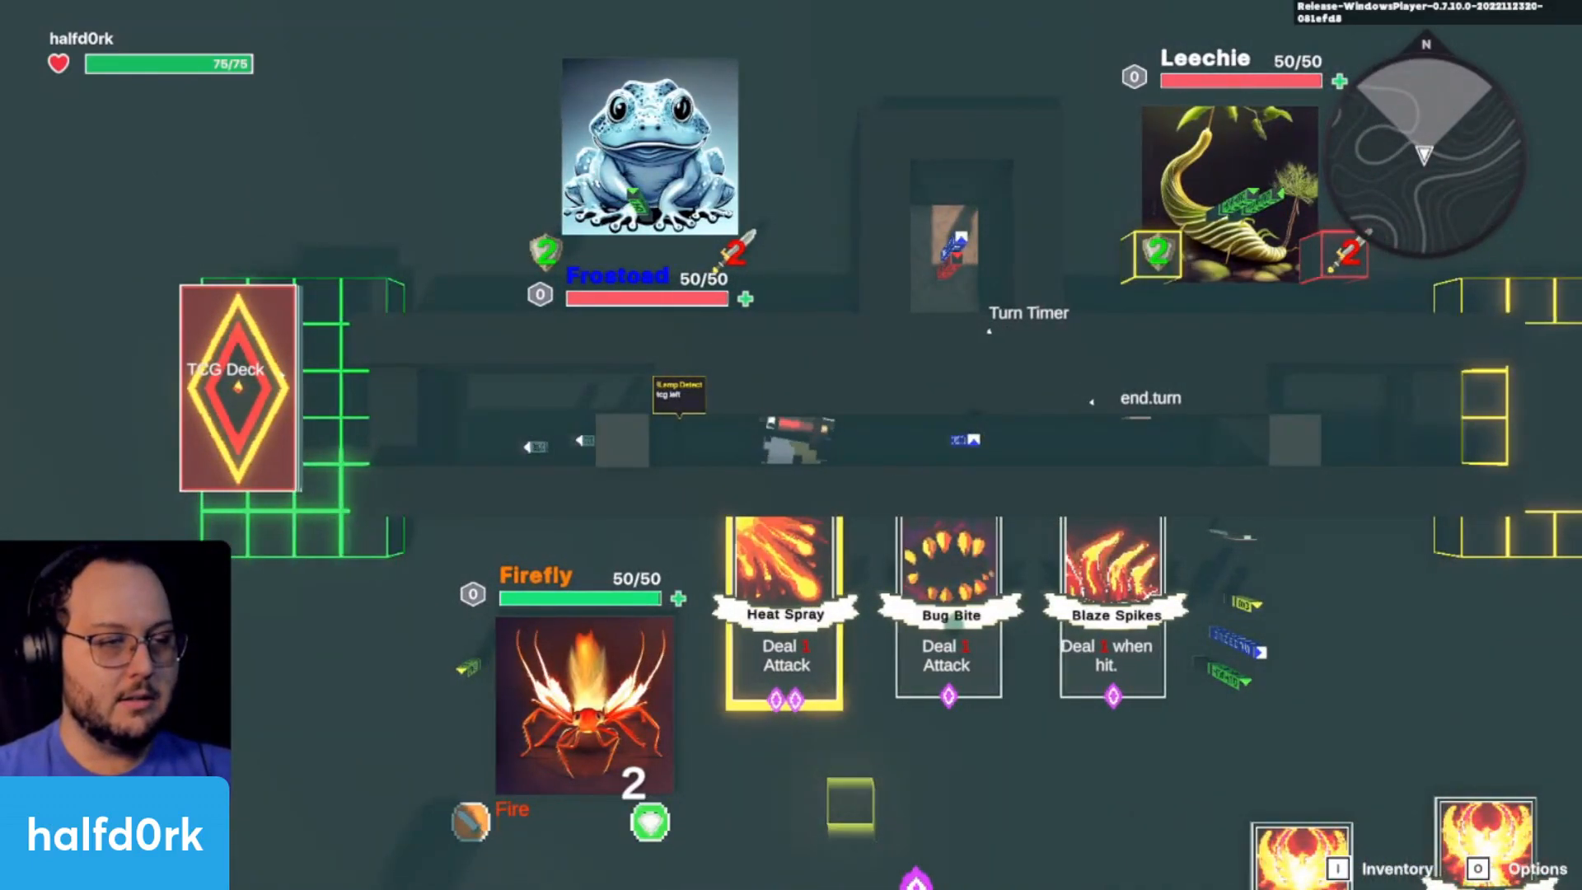
Step: Check the glow while moving between the Heat Spray and Blaze Spikes cards, and end the playtest
key("a")
key("d")
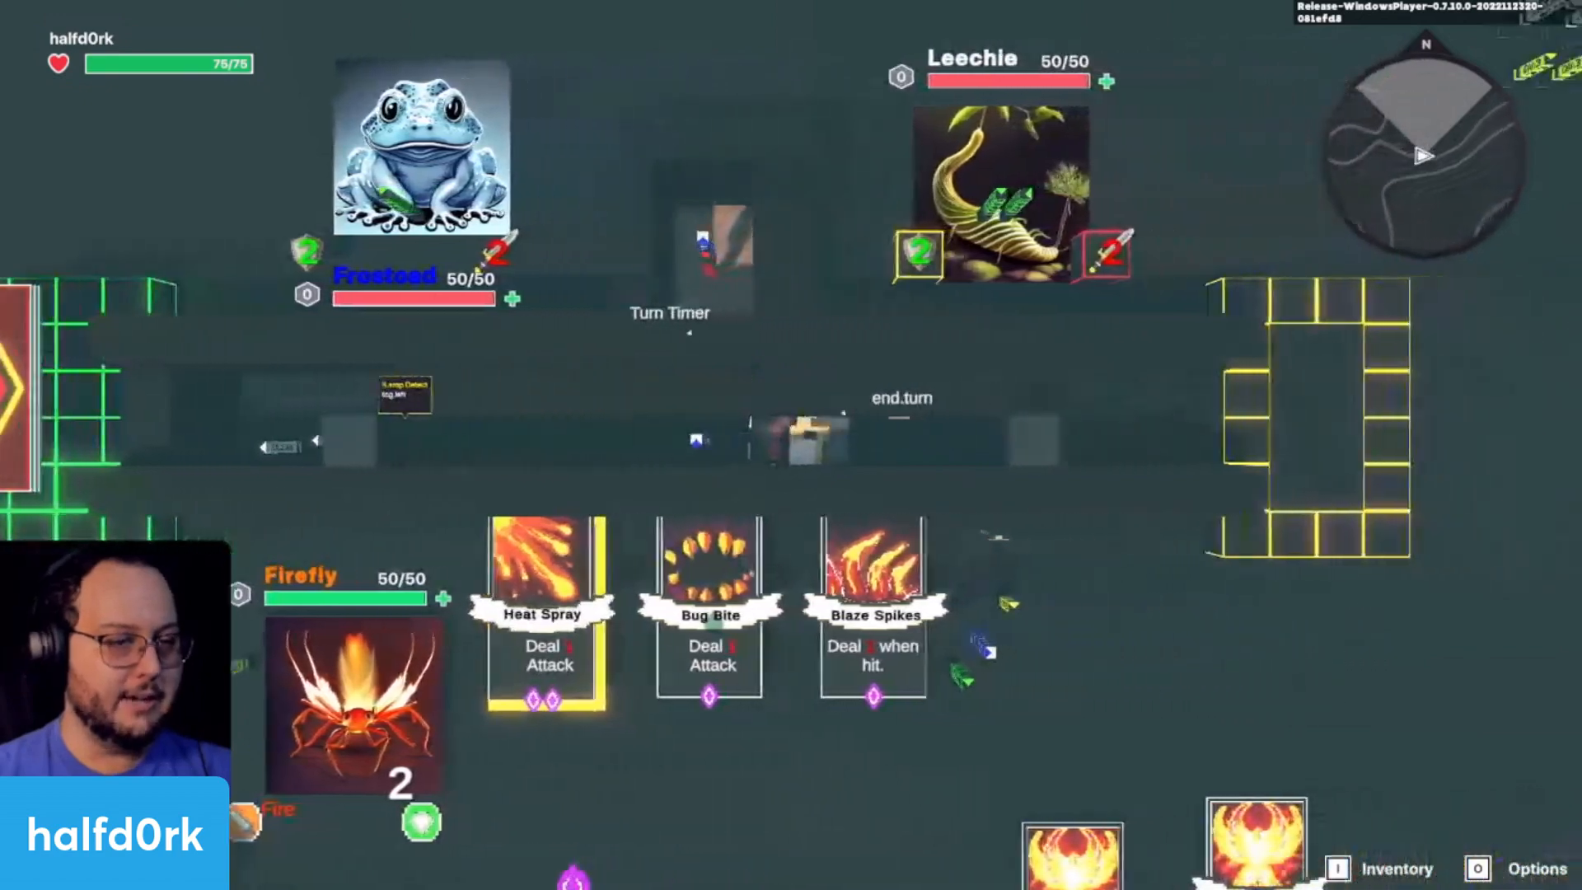
key("a")
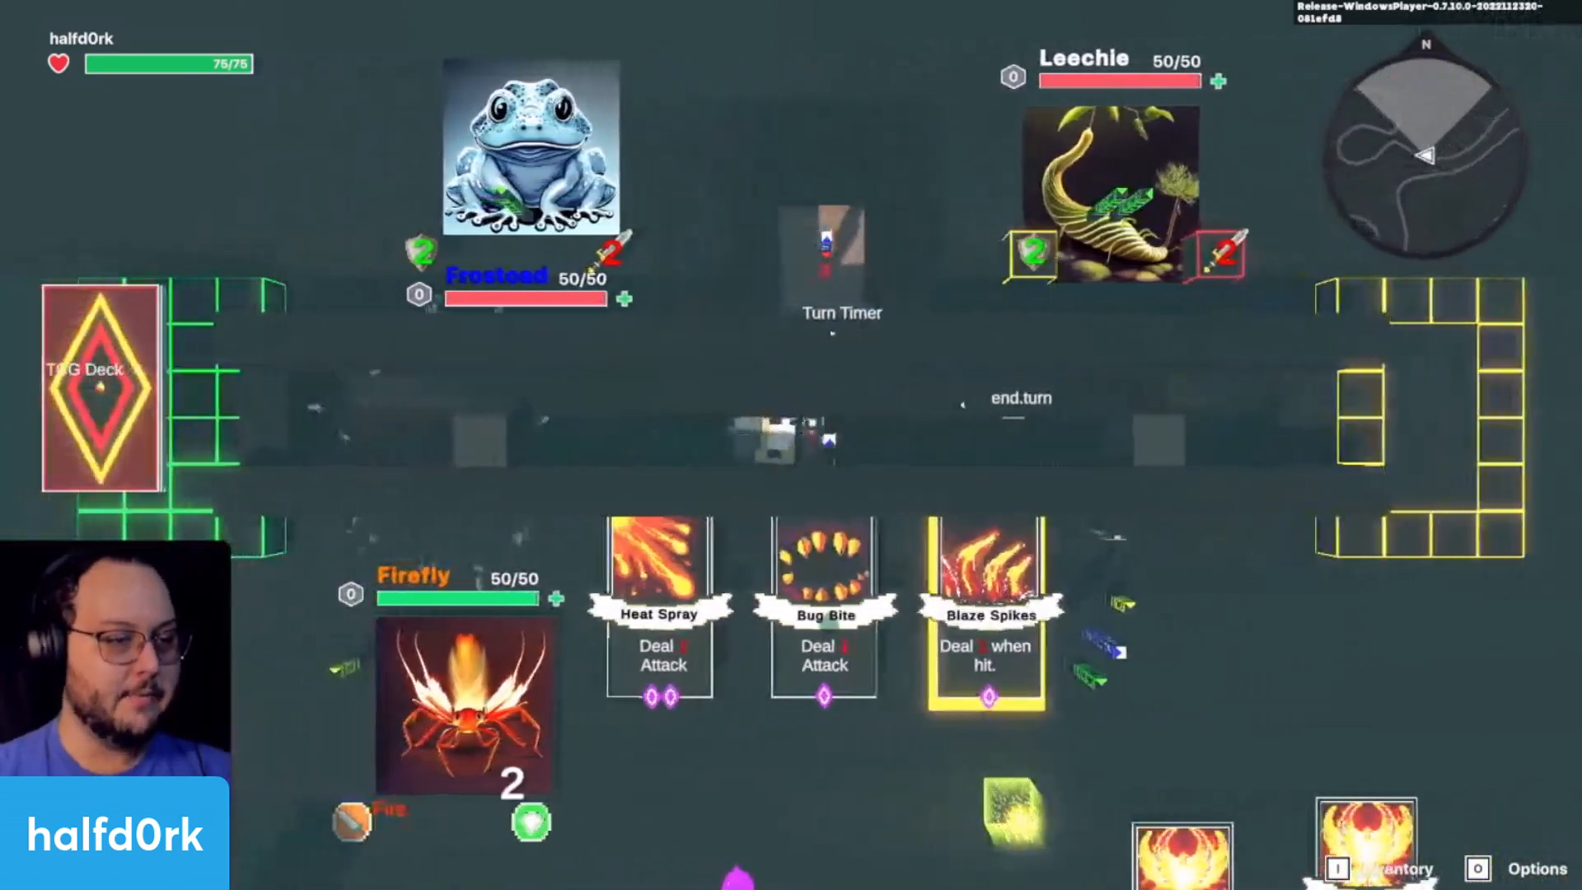
key("s")
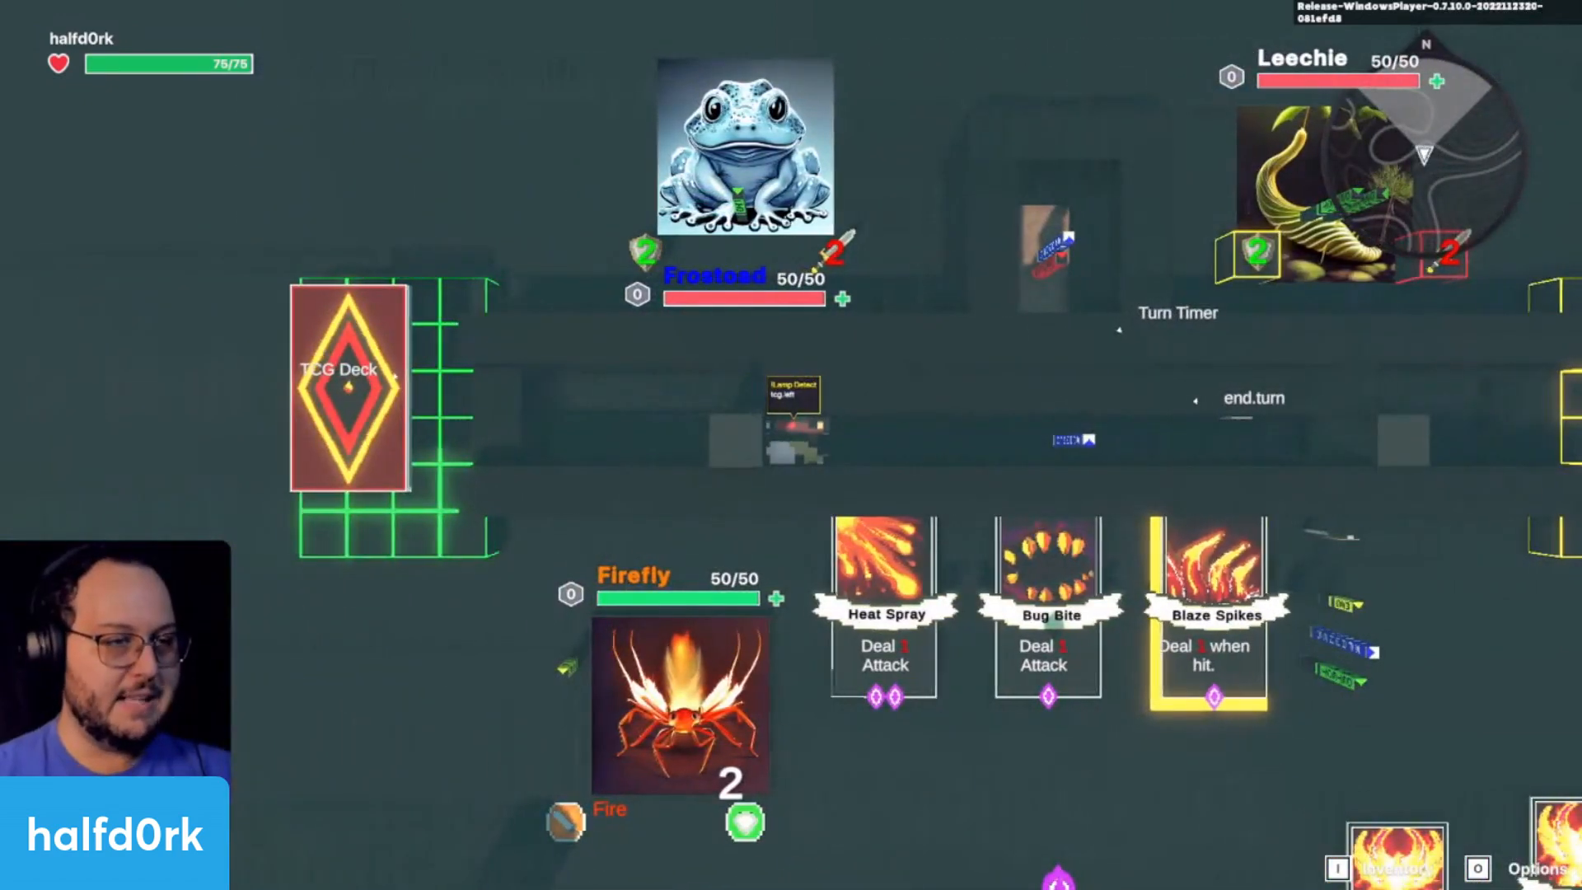
key("d")
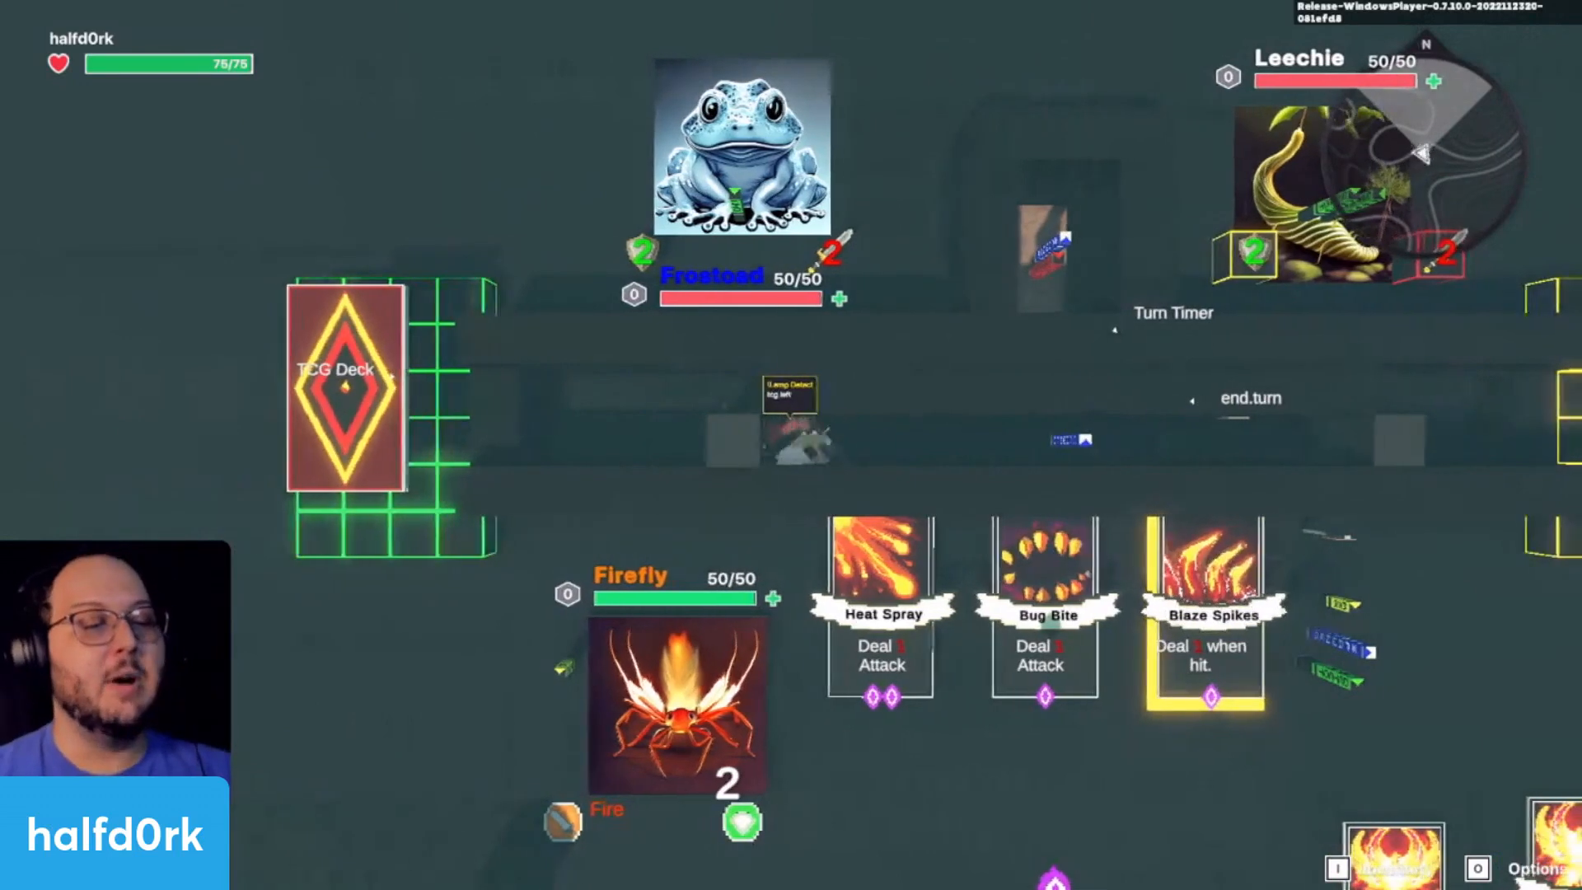
key("Escape")
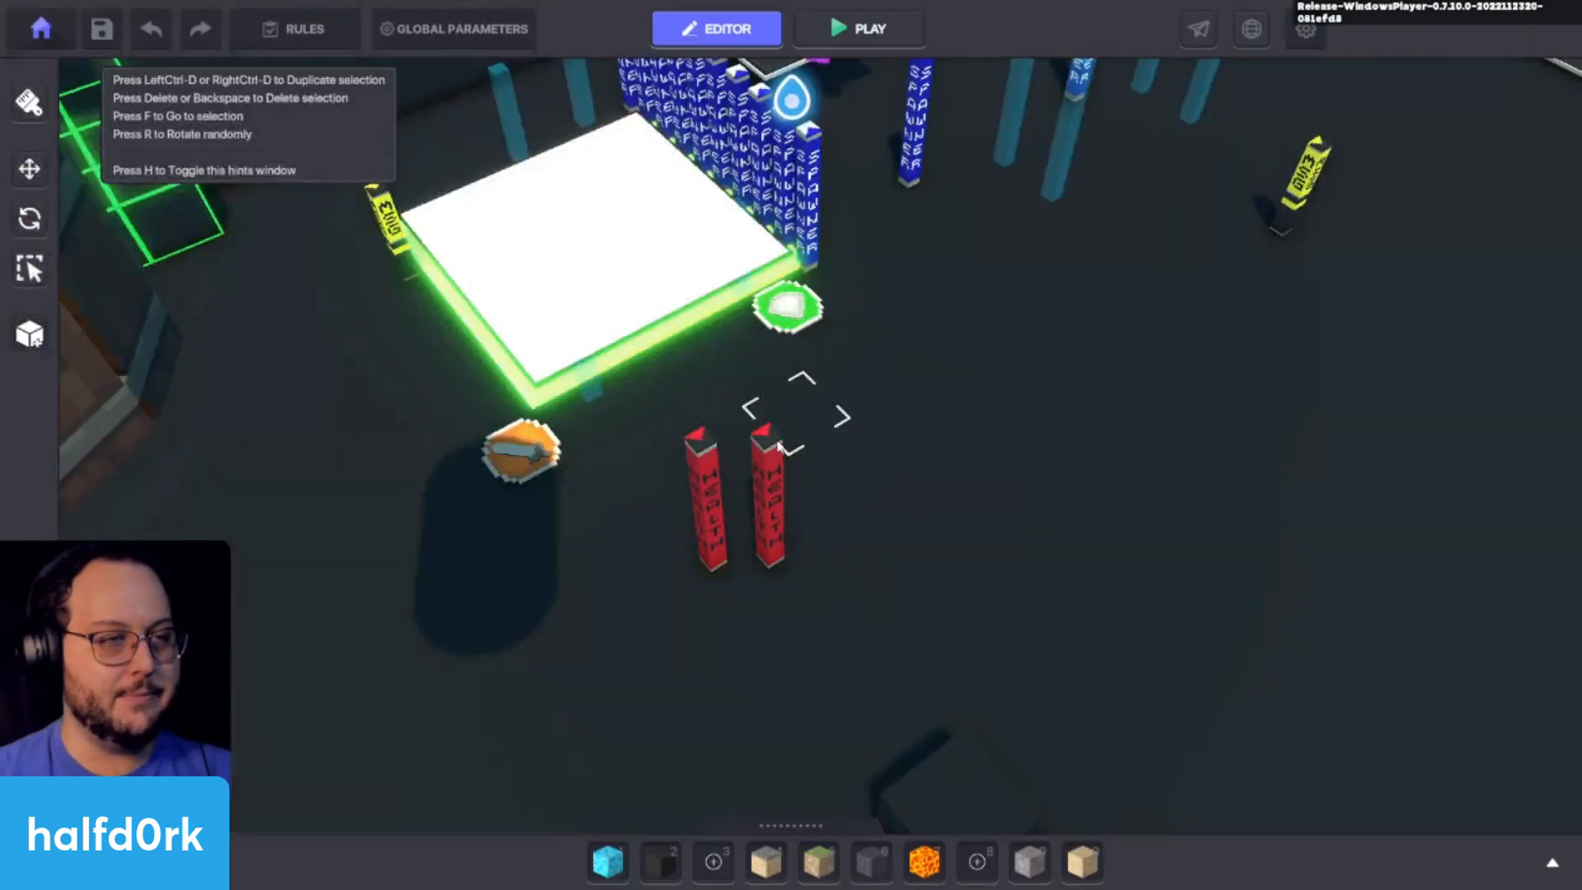
Step: Give the !Lamp Detect entity beside the Blaze Spikes card a display text in its Speaker component
key("d")
key("w")
key("d")
key("w")
key("a")
scroll(723, 470, "up", 2)
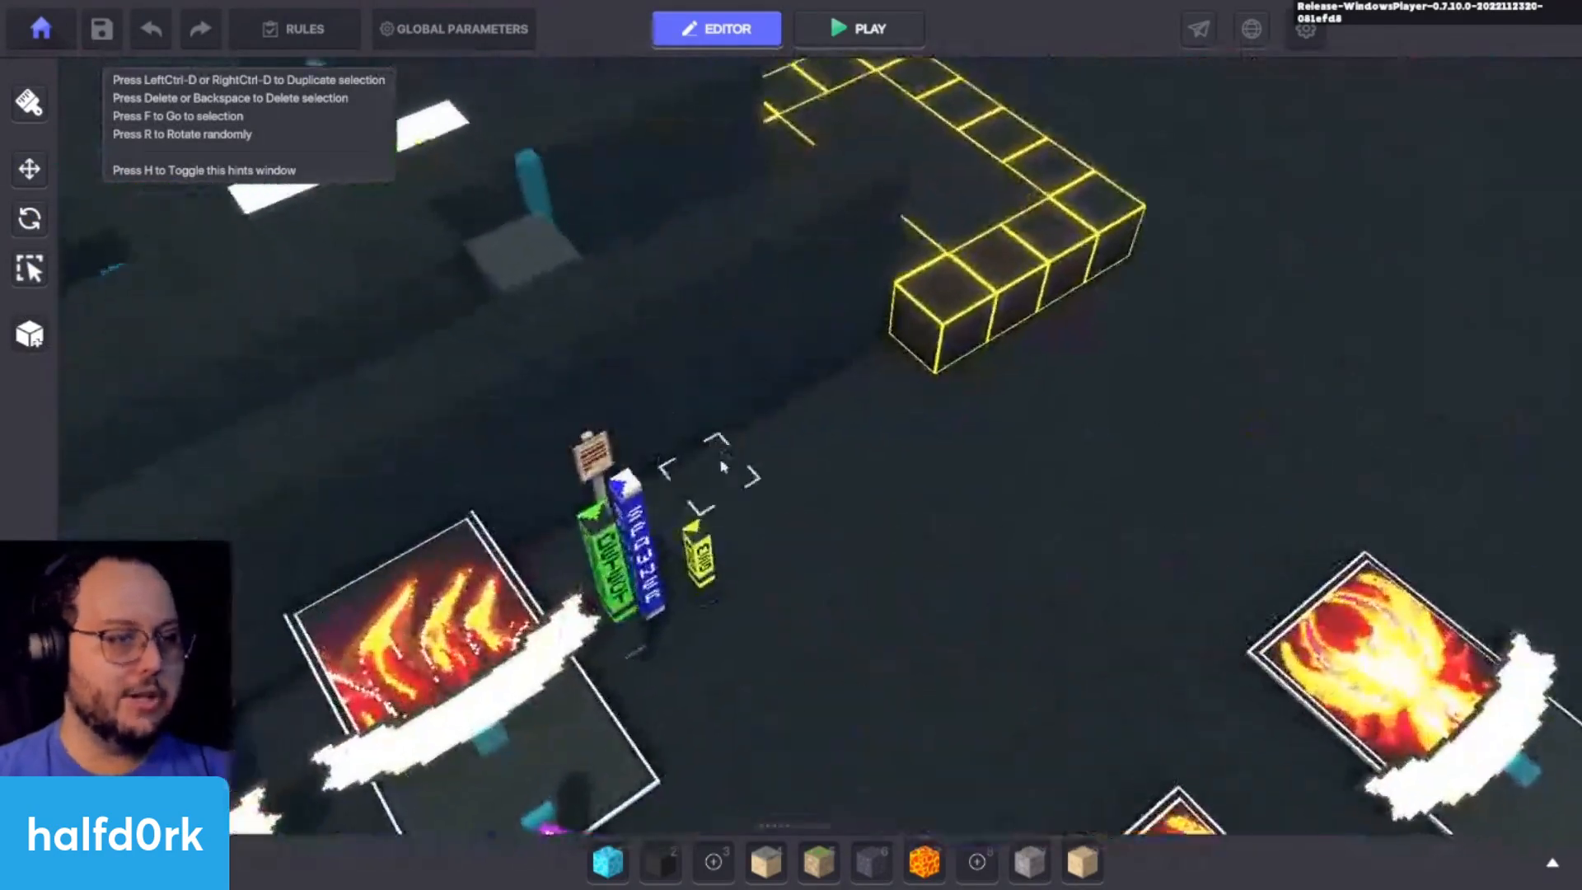
key("s")
left_click(600, 479)
right_click_drag(600, 480, 843, 540)
key("w")
left_click_drag(849, 497, 862, 474)
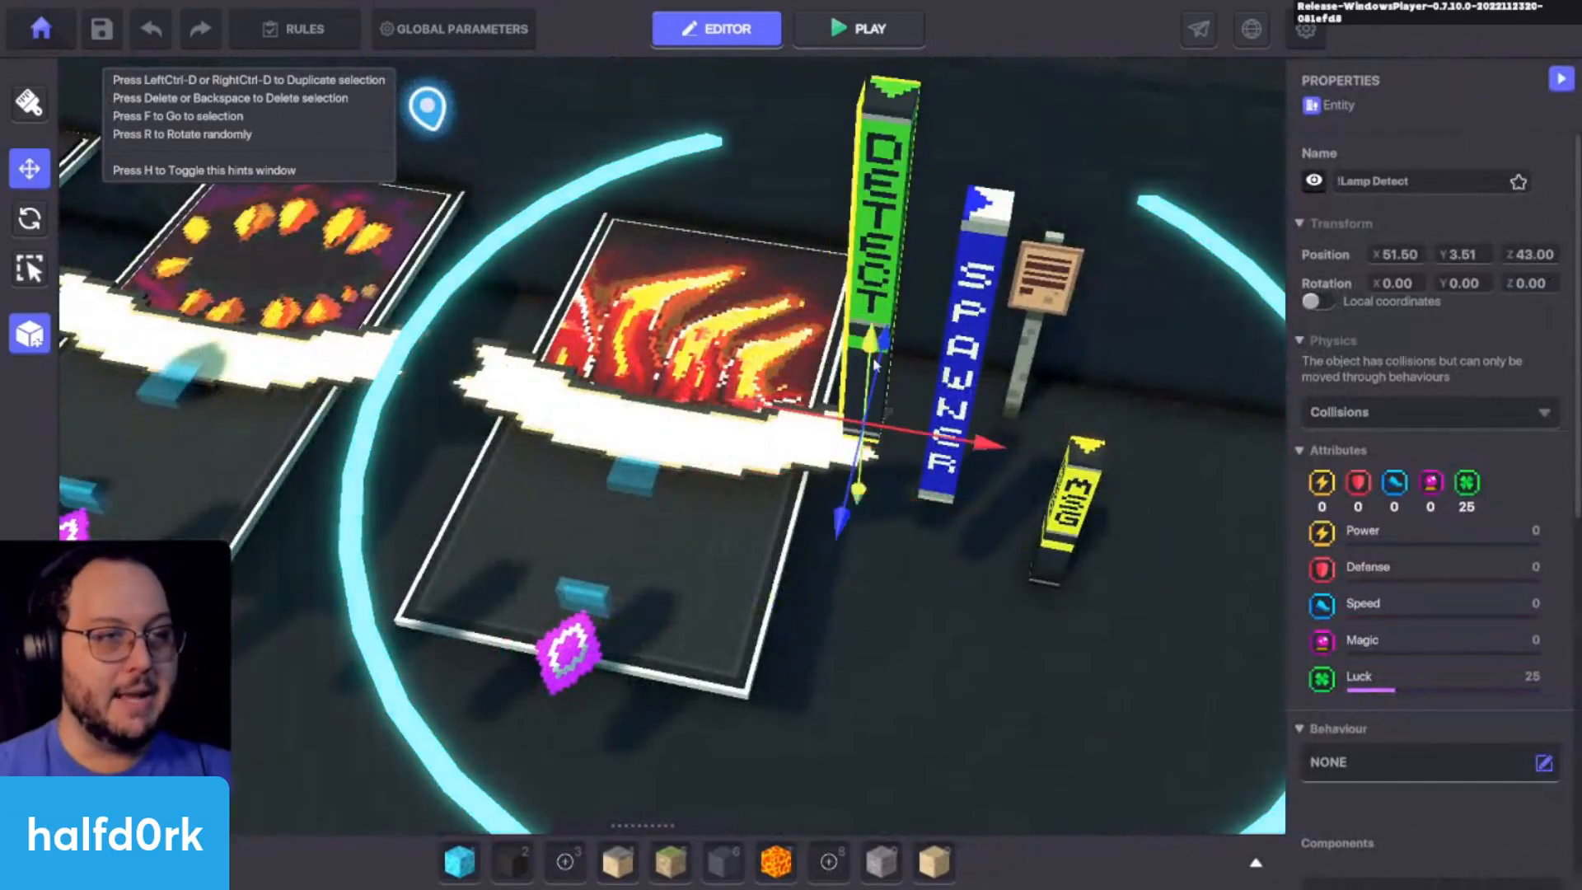
right_click_drag(874, 403, 997, 403)
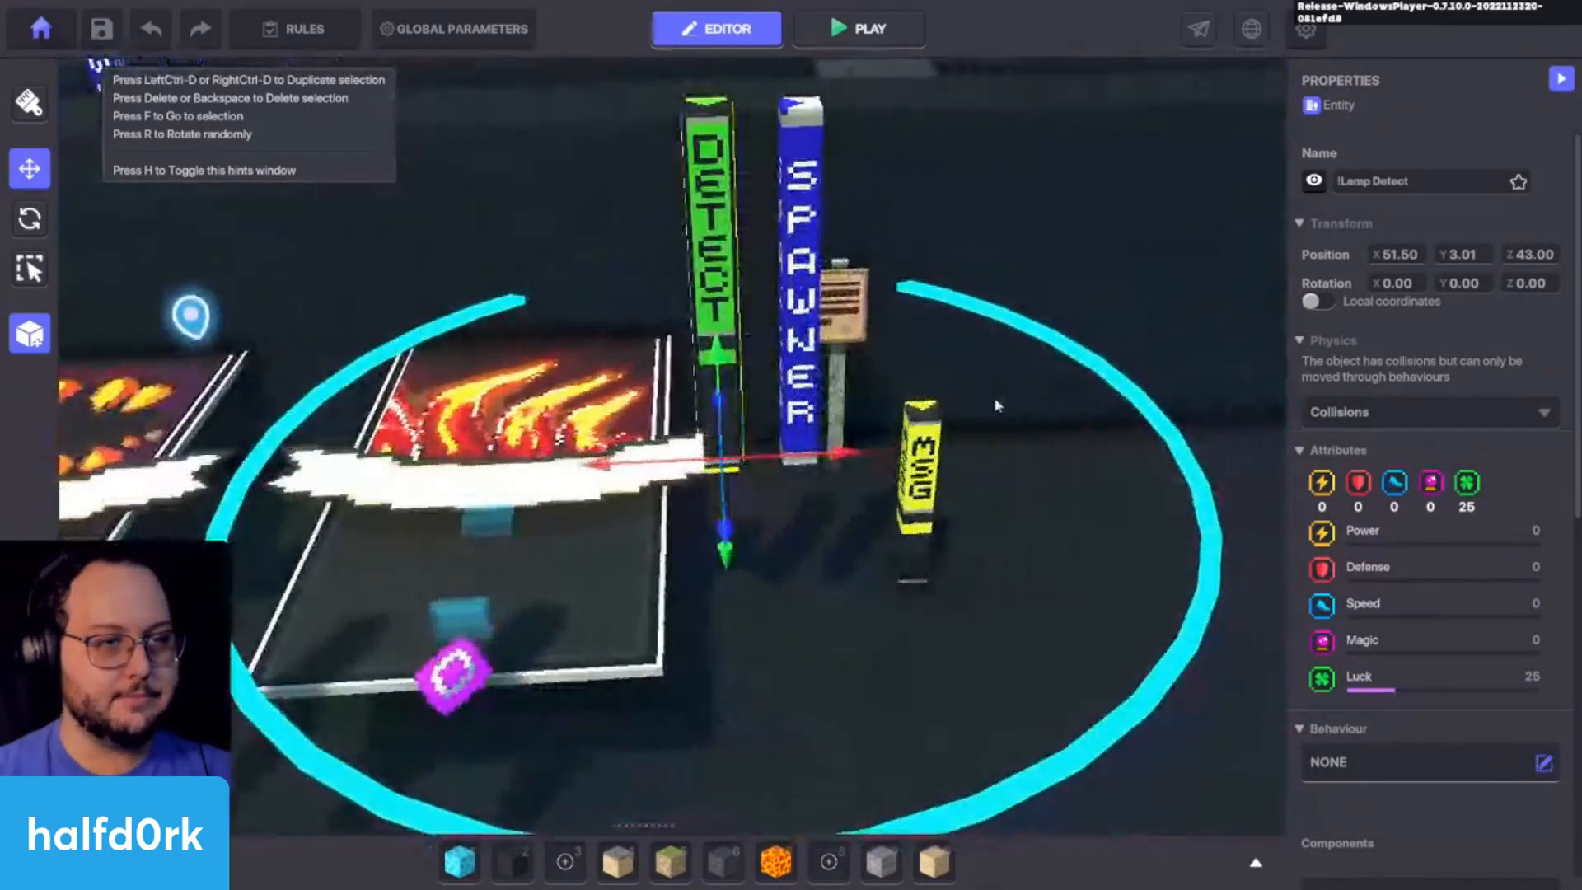
scroll(1519, 601, "down", 5)
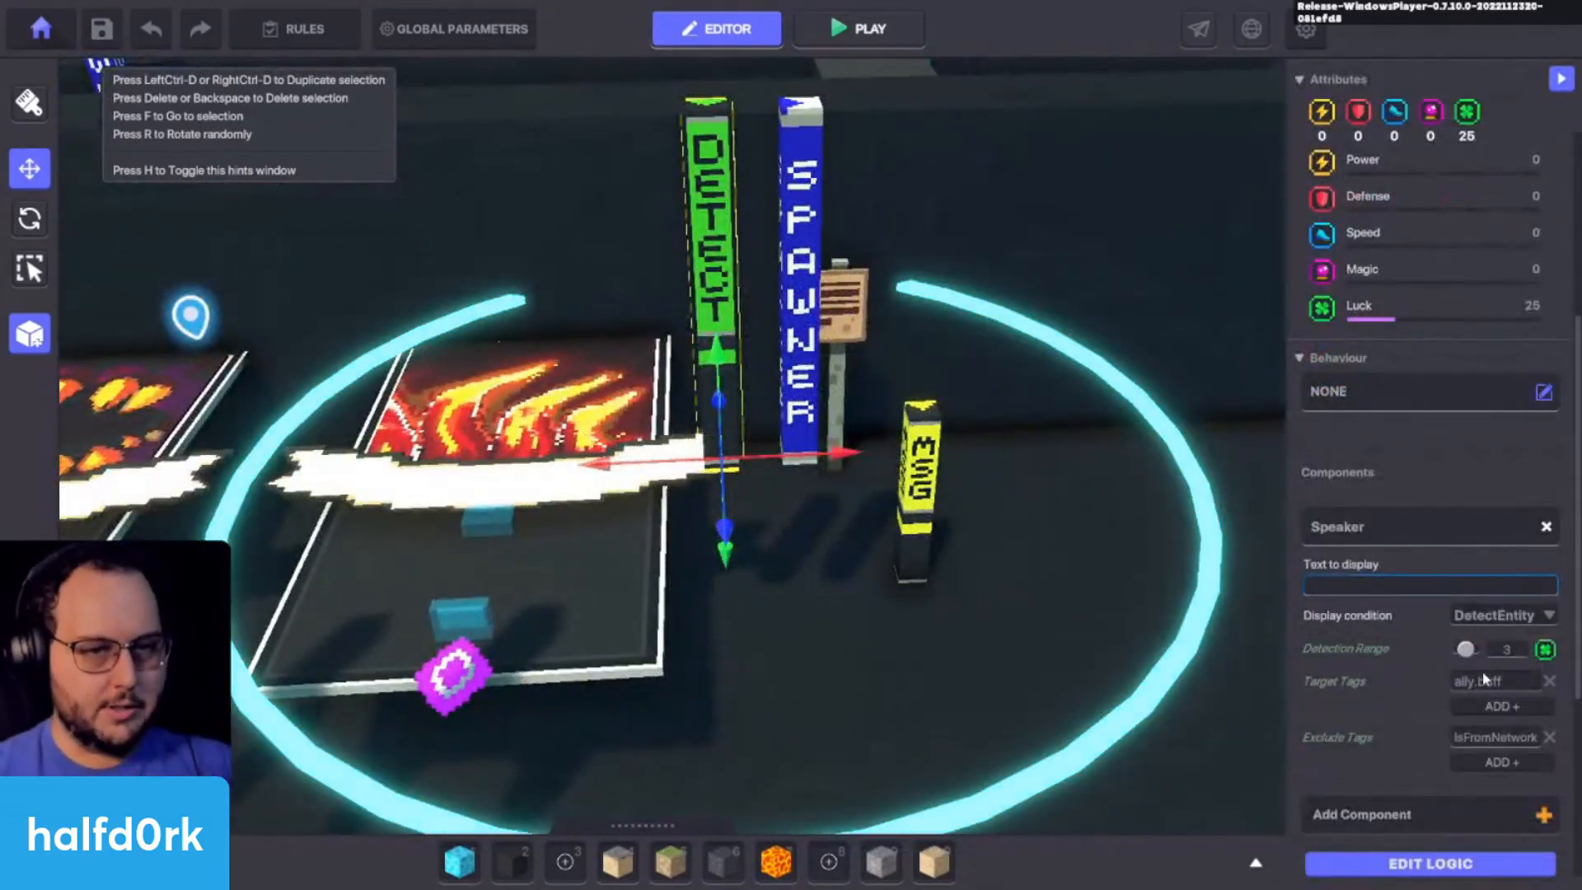
left_click(1356, 584)
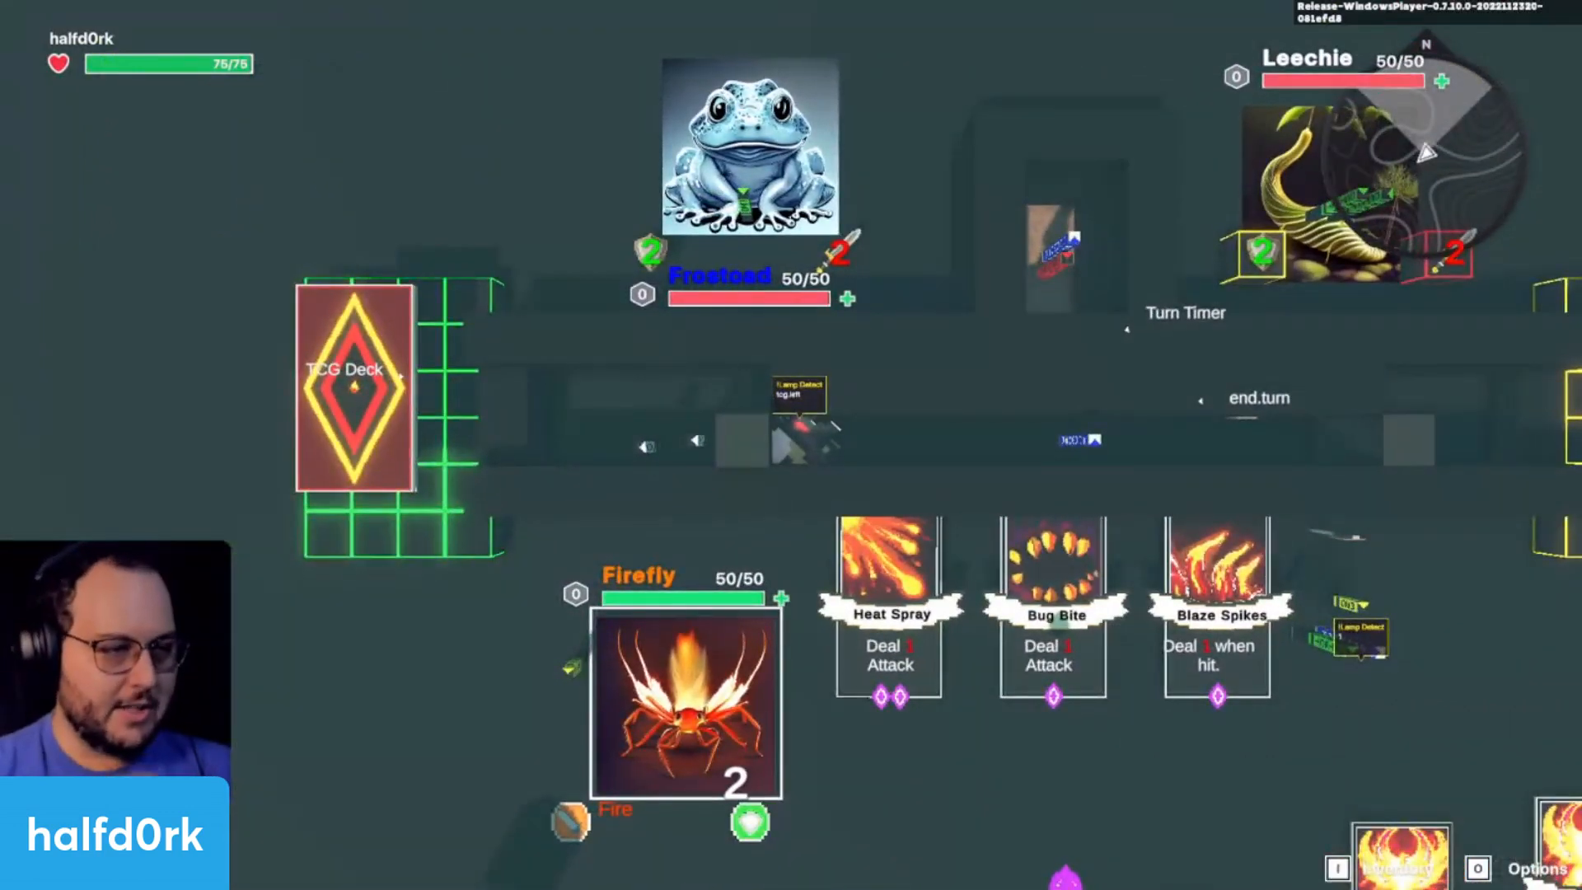
Step: Playtest the detect lamp's text while moving between the ally and the hand cards, and return to the editor
key("d")
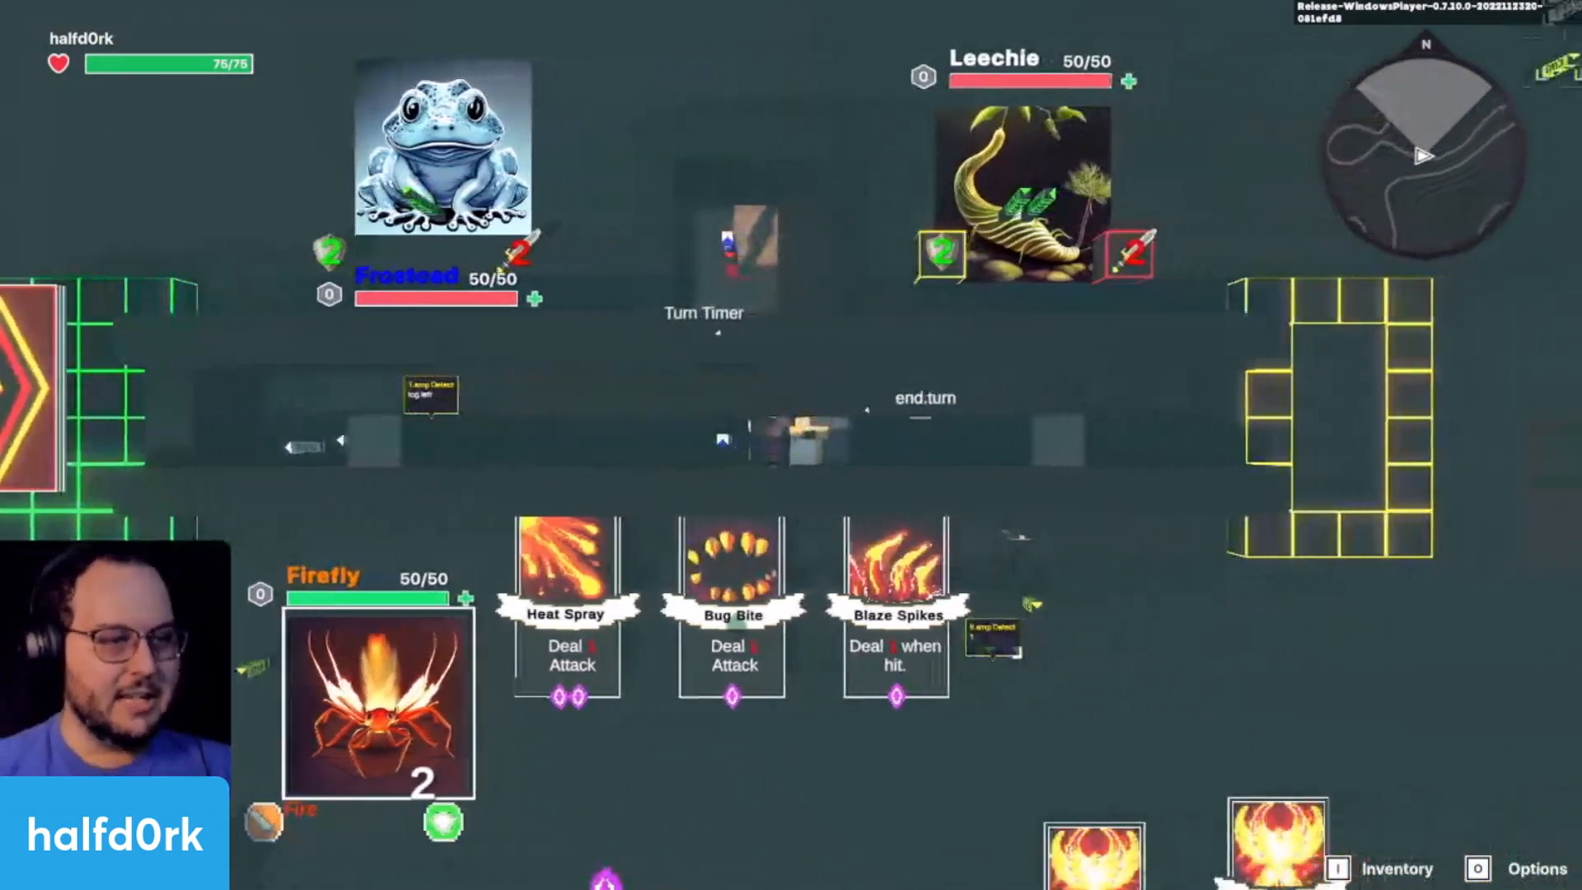
key("a")
key("ctrl+p")
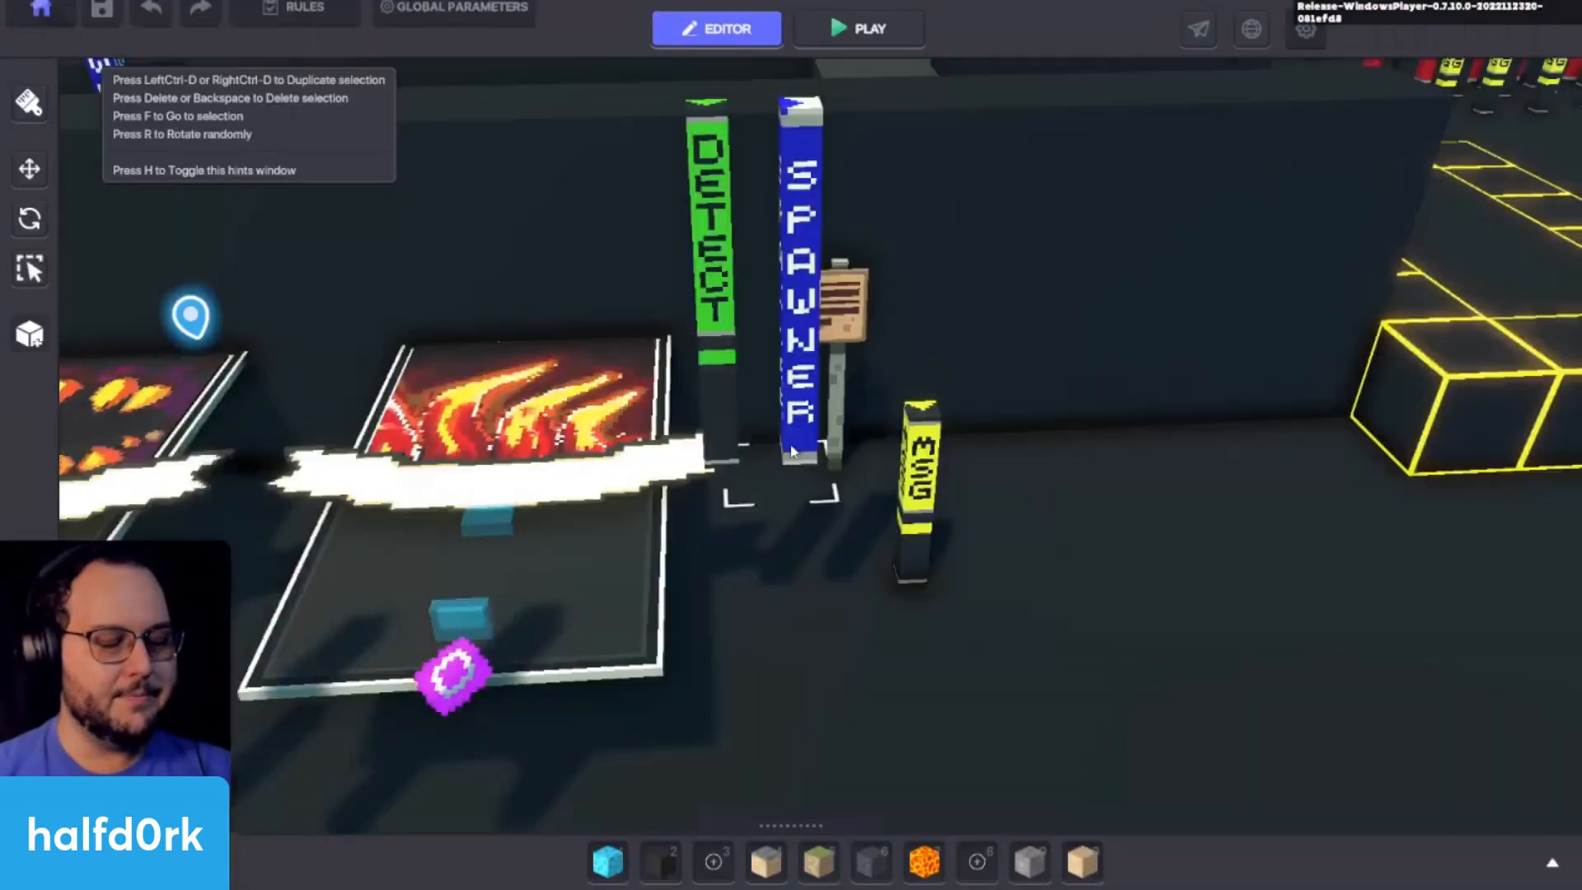
Step: Look over the ally card's green glow, its spawners and the two health lamps in front of it
key("s")
key("a")
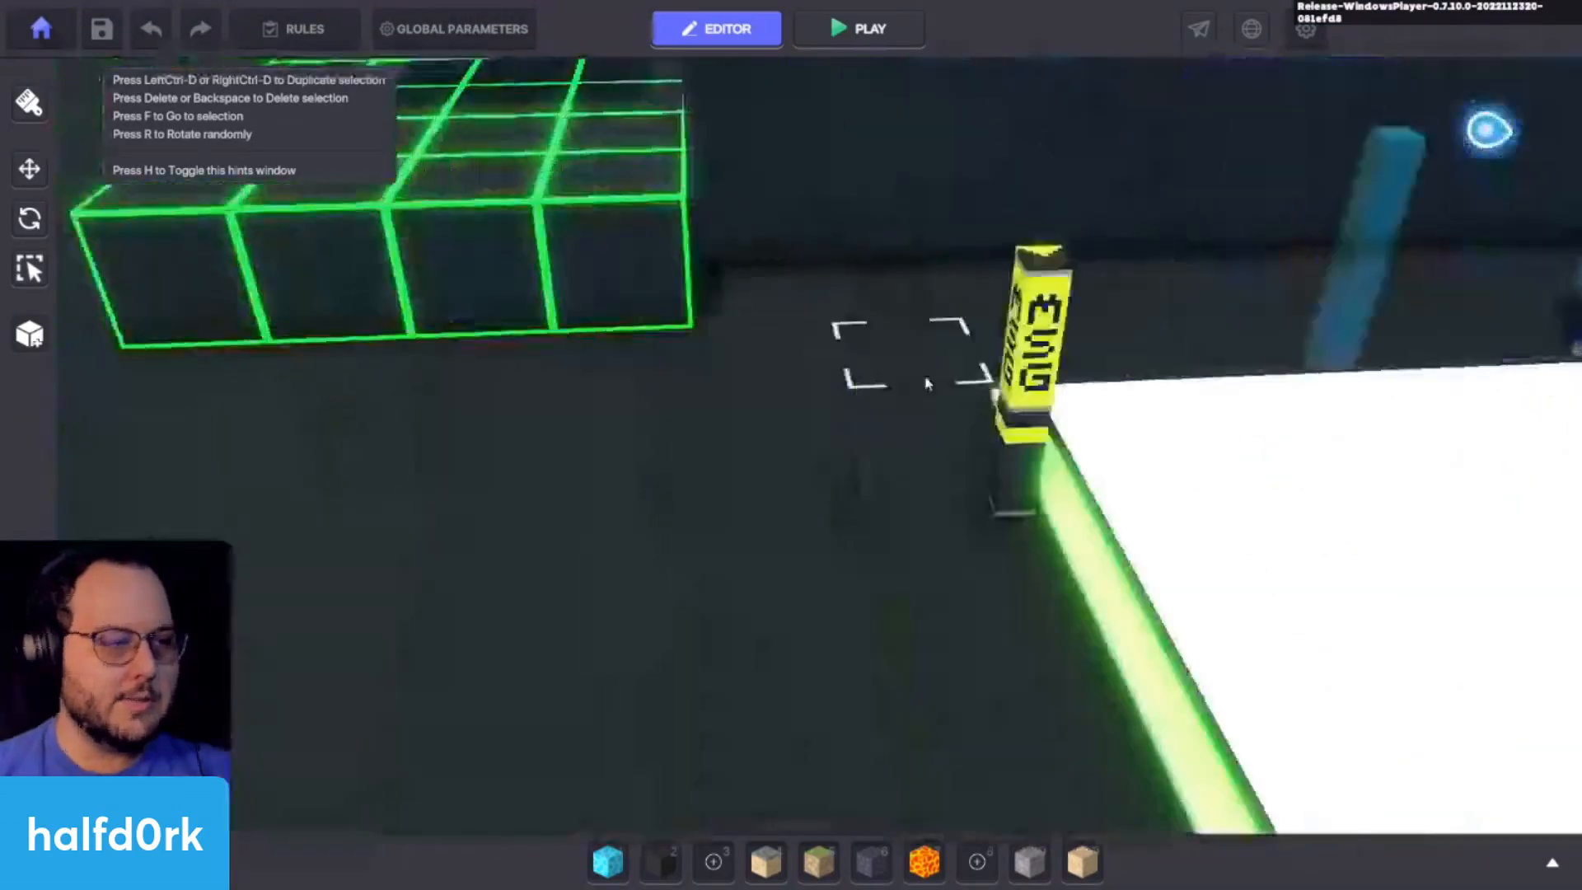
key("s")
key("d")
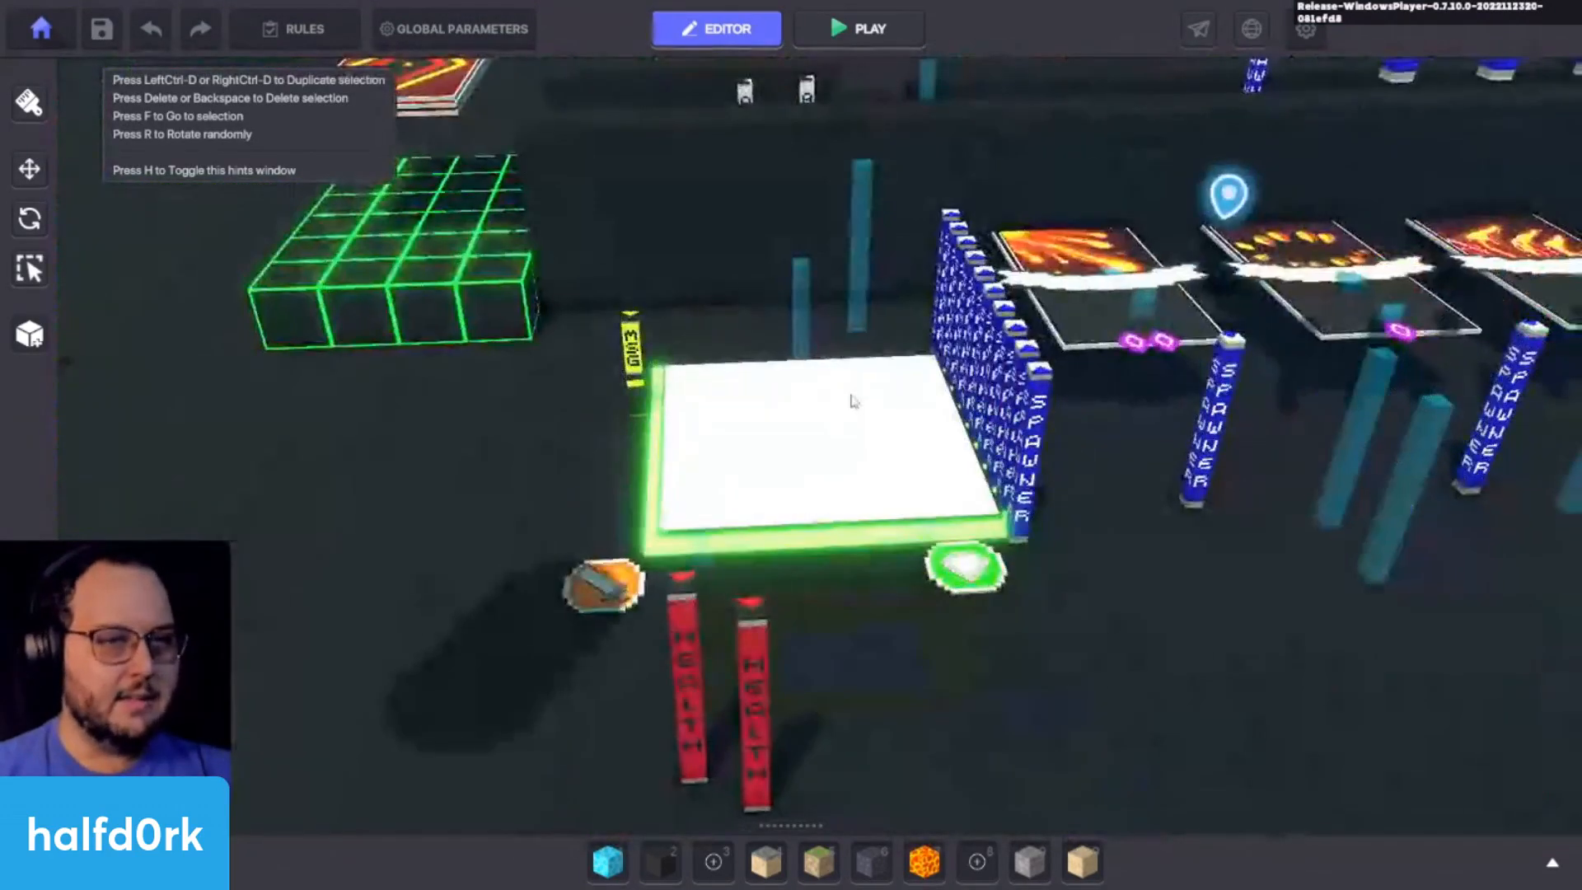
Step: Examine the spawn asset, required message and delay in the logic of the green glow spawner around the white card
left_click(896, 537)
scroll(1451, 577, "down", 5)
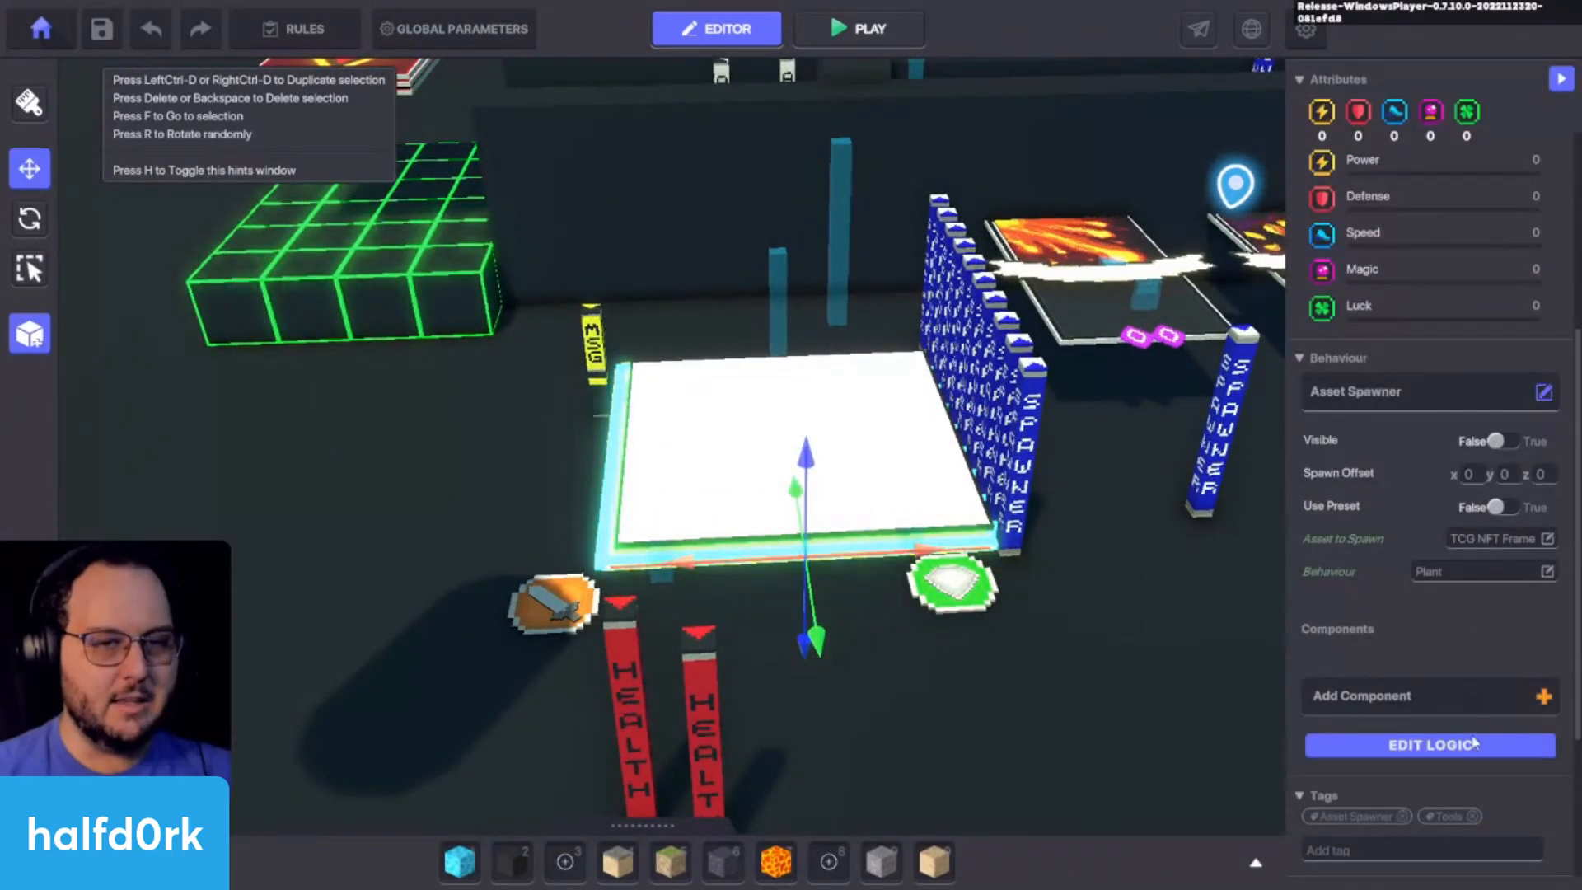
left_click(1430, 746)
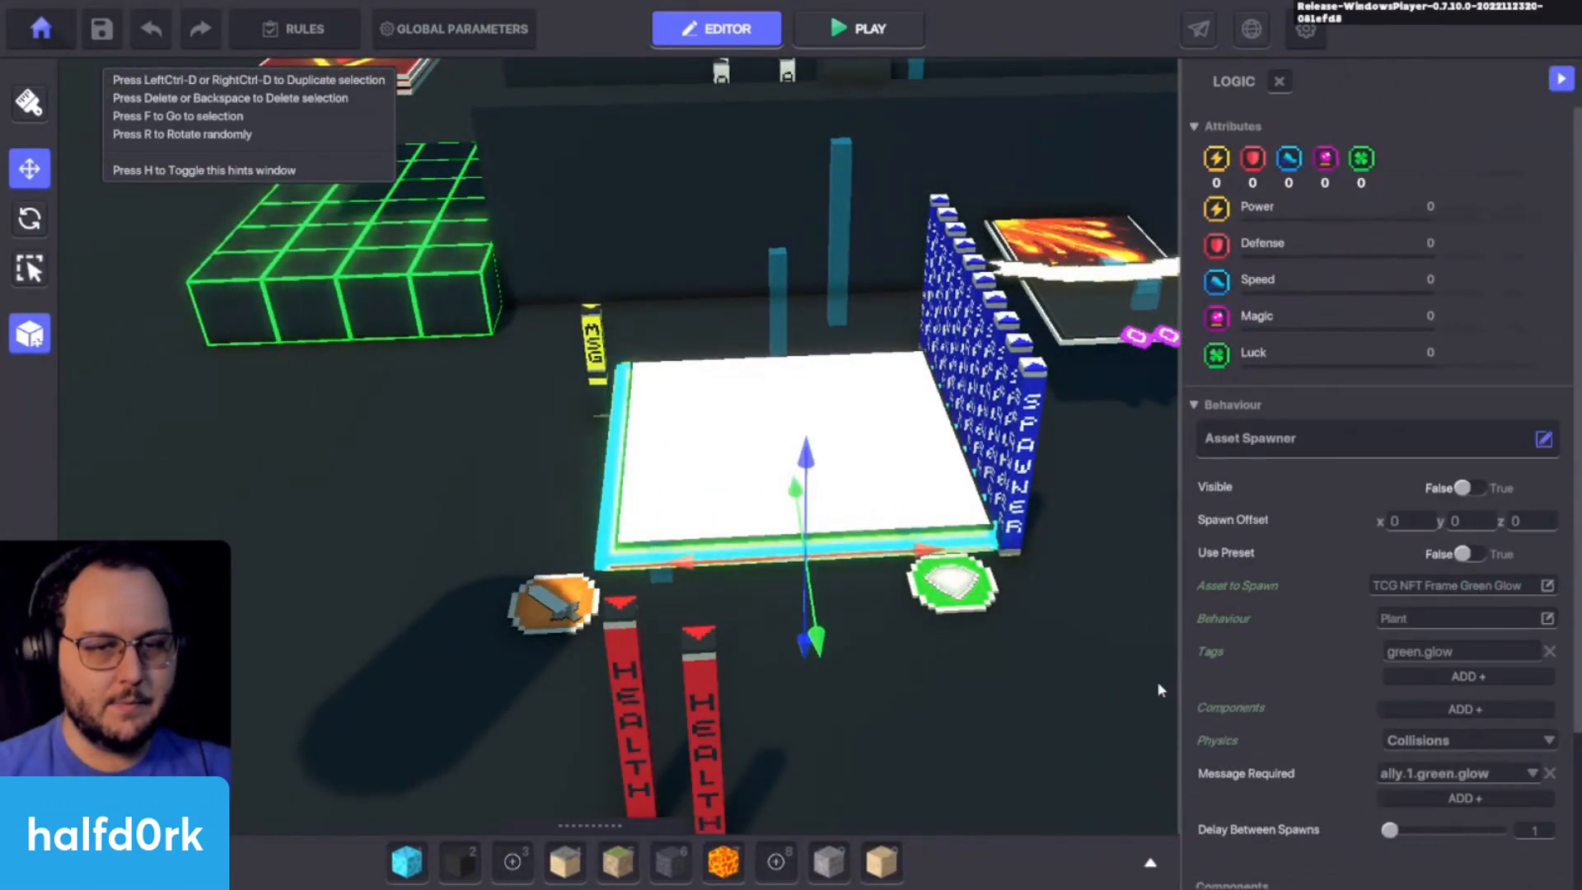
left_click(722, 699)
key("f")
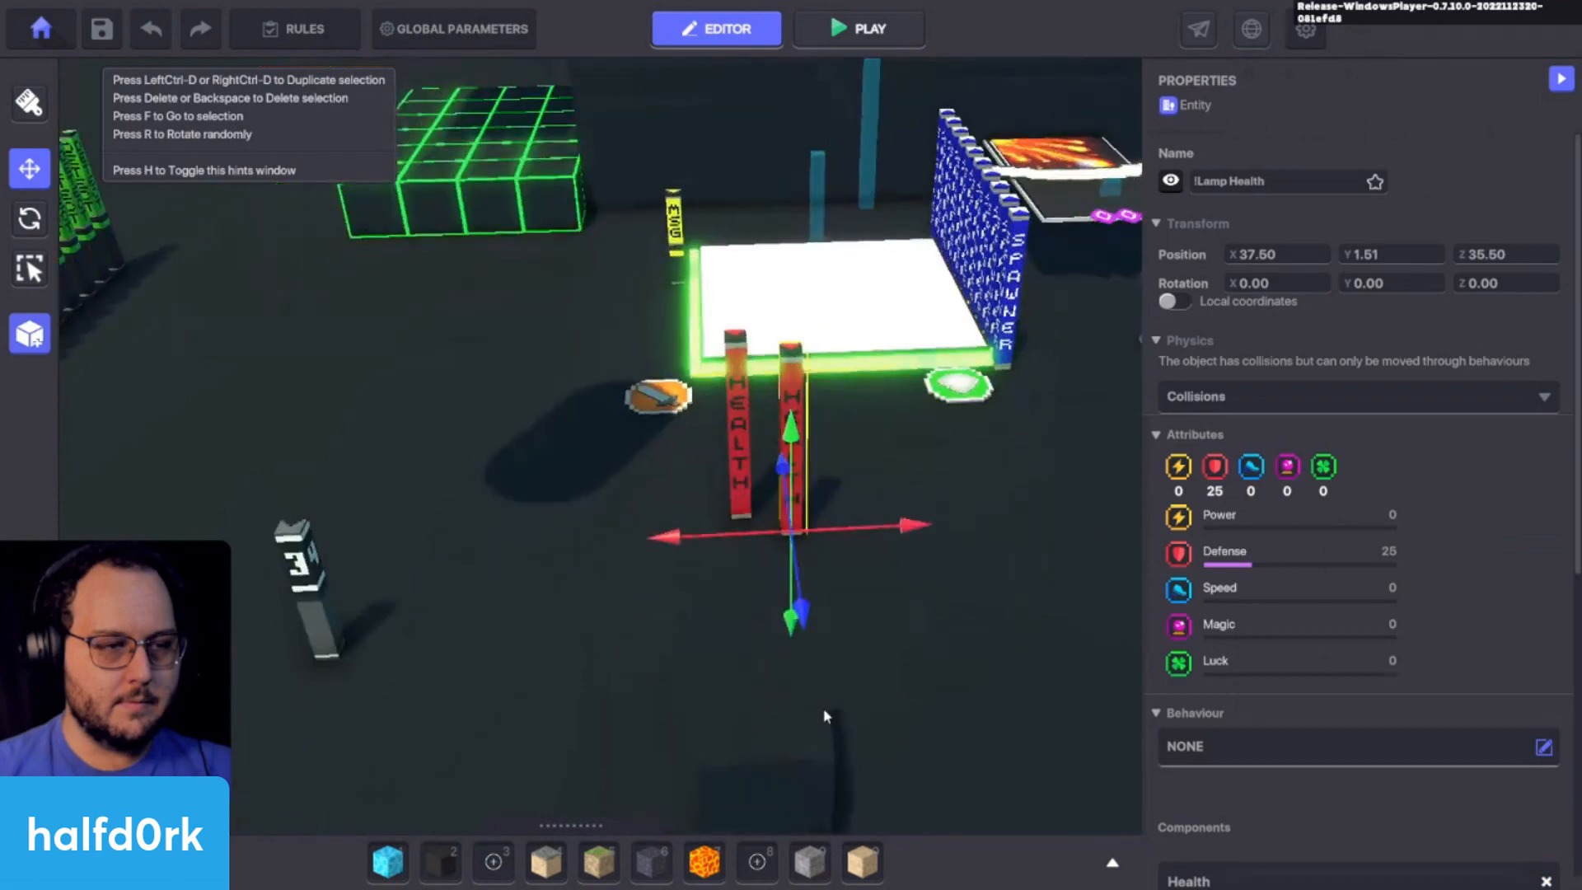
Step: Examine the Speaker logic of the DETECT post beside the third hand card, including its target tags and message when spoken
left_click_drag(828, 553, 816, 532)
key("w")
mouse_move(815, 530)
right_mouse_down()
mouse_move(624, 485)
mouse_move(687, 453)
mouse_move(742, 449)
right_mouse_up()
key("w")
left_click(834, 428)
scroll(1381, 537, "down", 8)
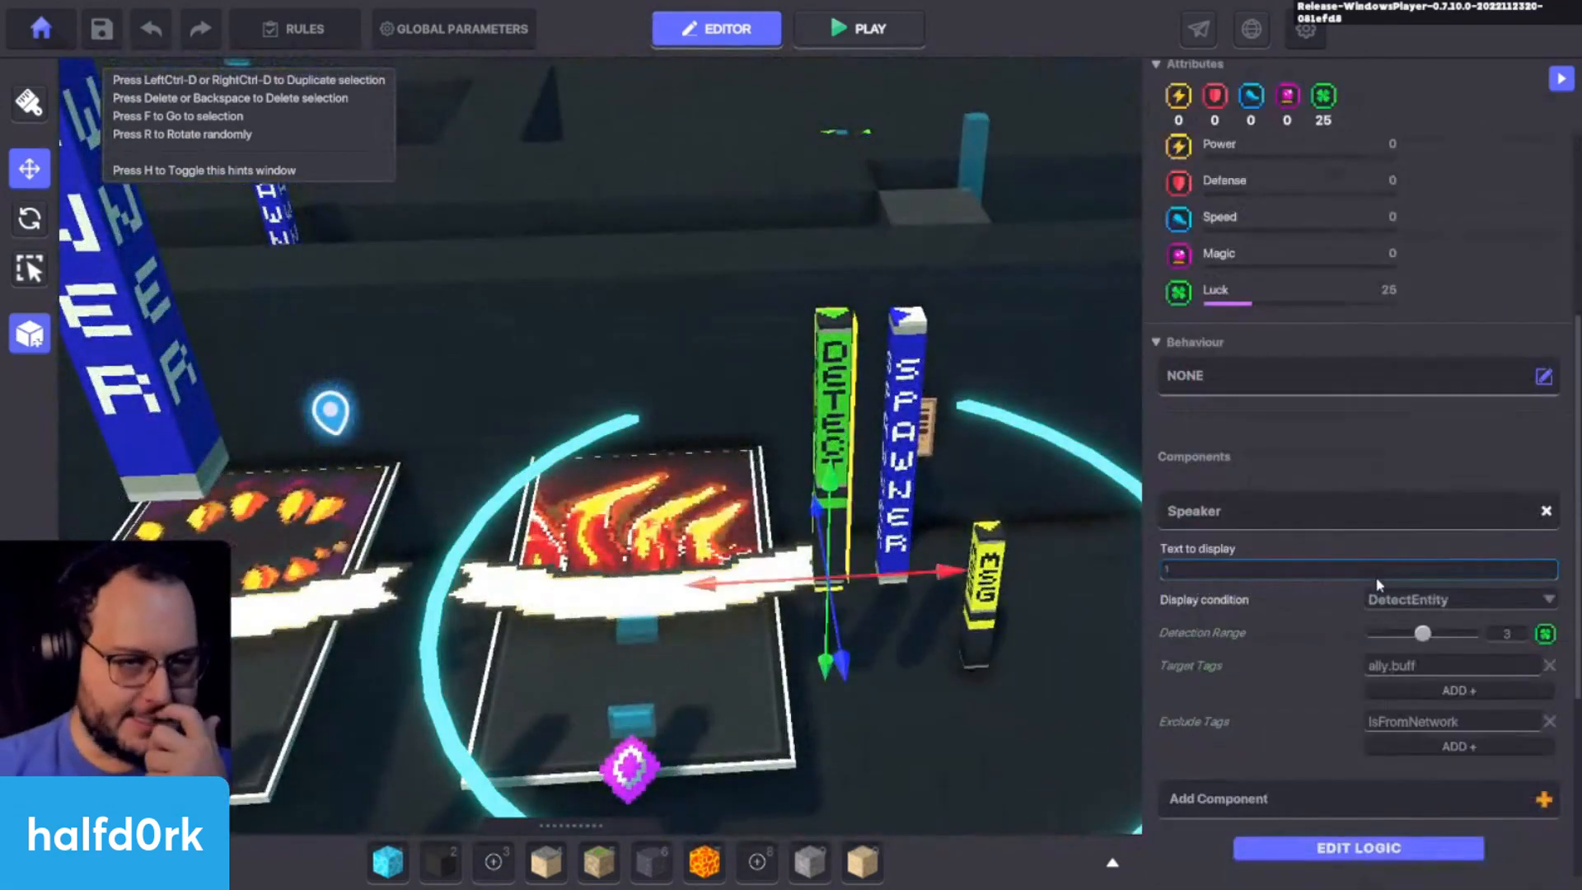
scroll(1362, 742, "up", 5)
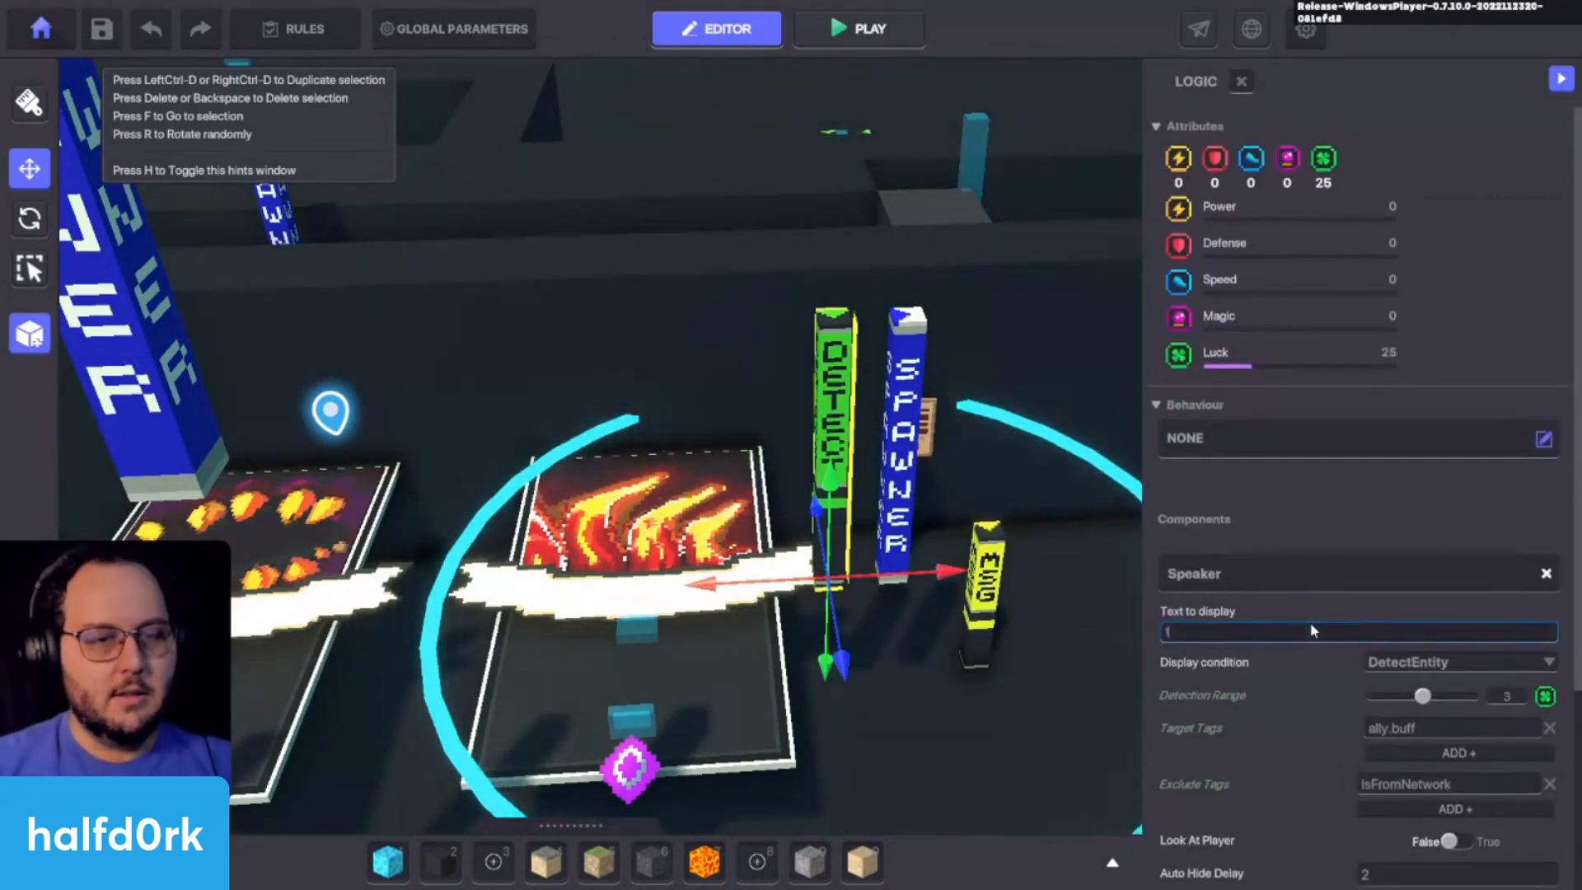
scroll(1350, 701, "down", 4)
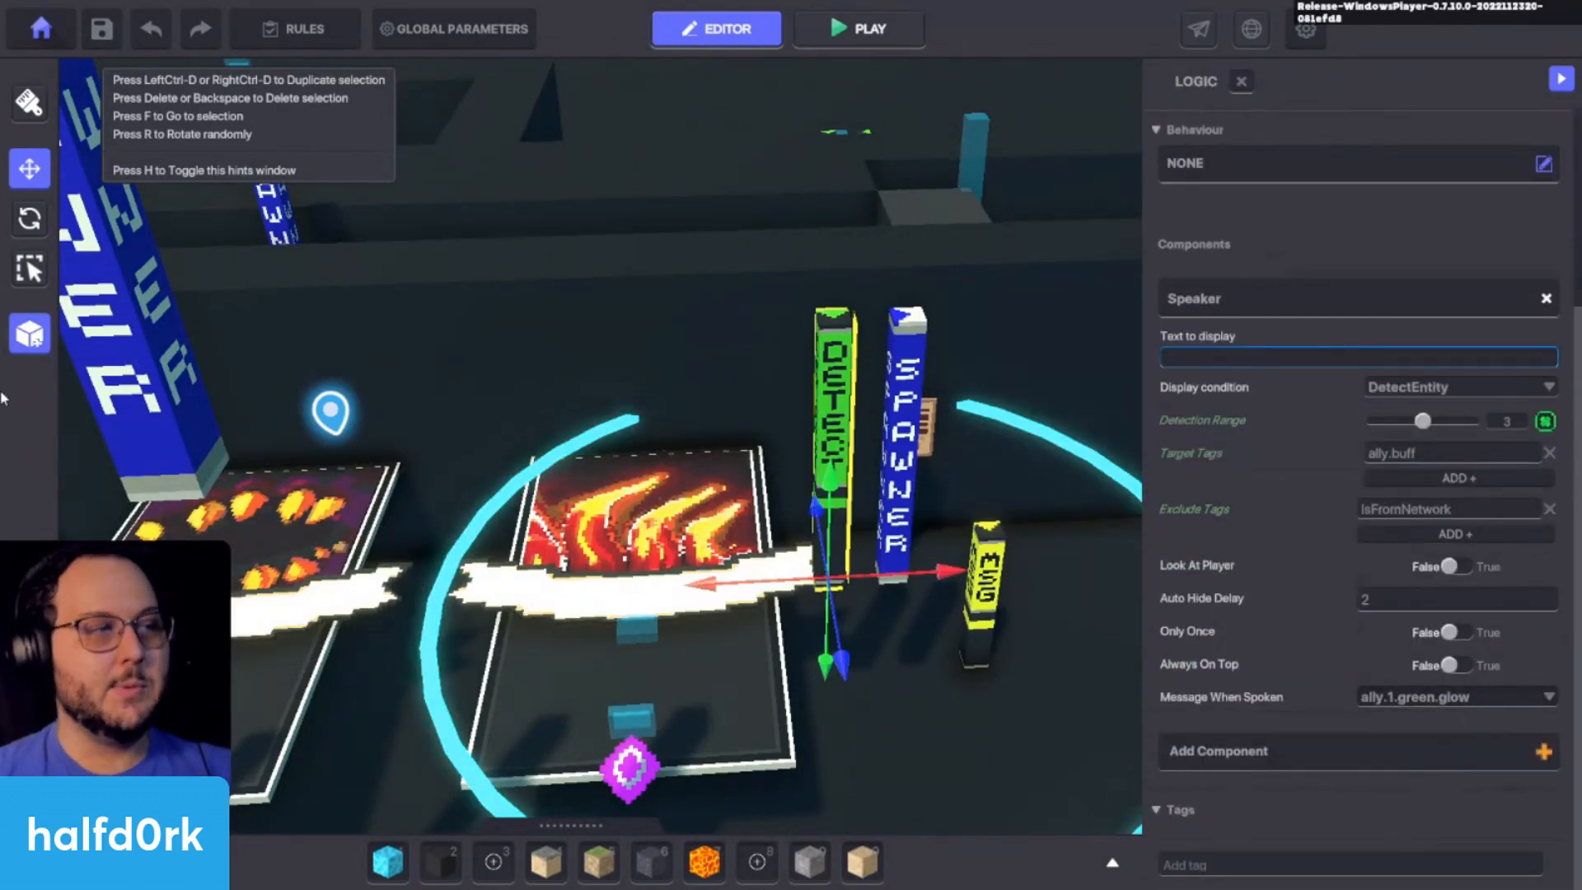
Step: Search the existing presets for hand.3
left_click(29, 334)
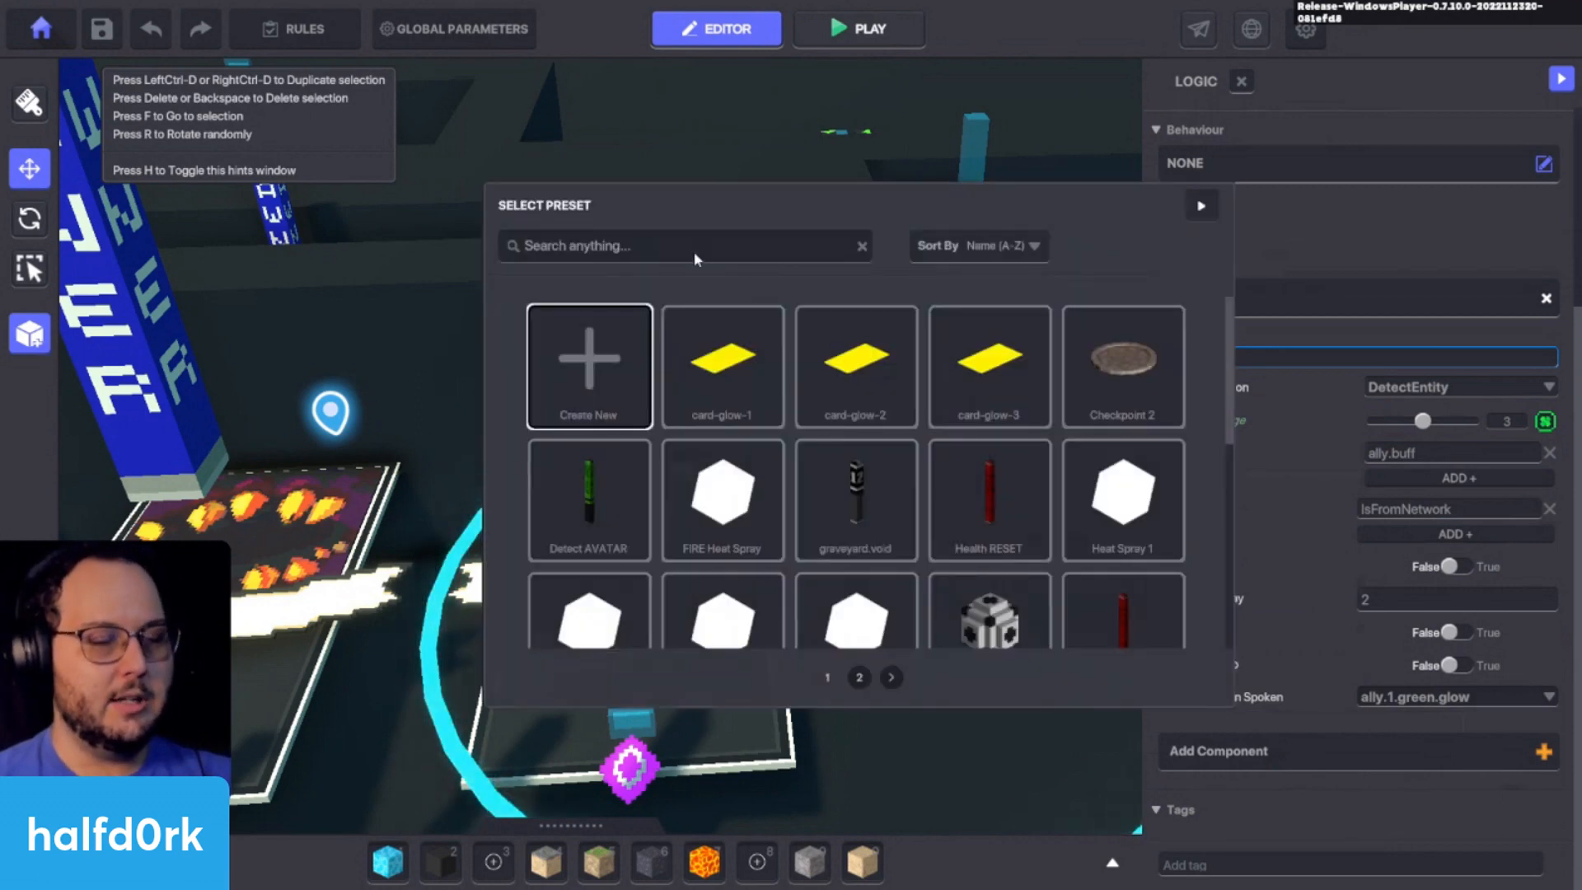
type("hand.3")
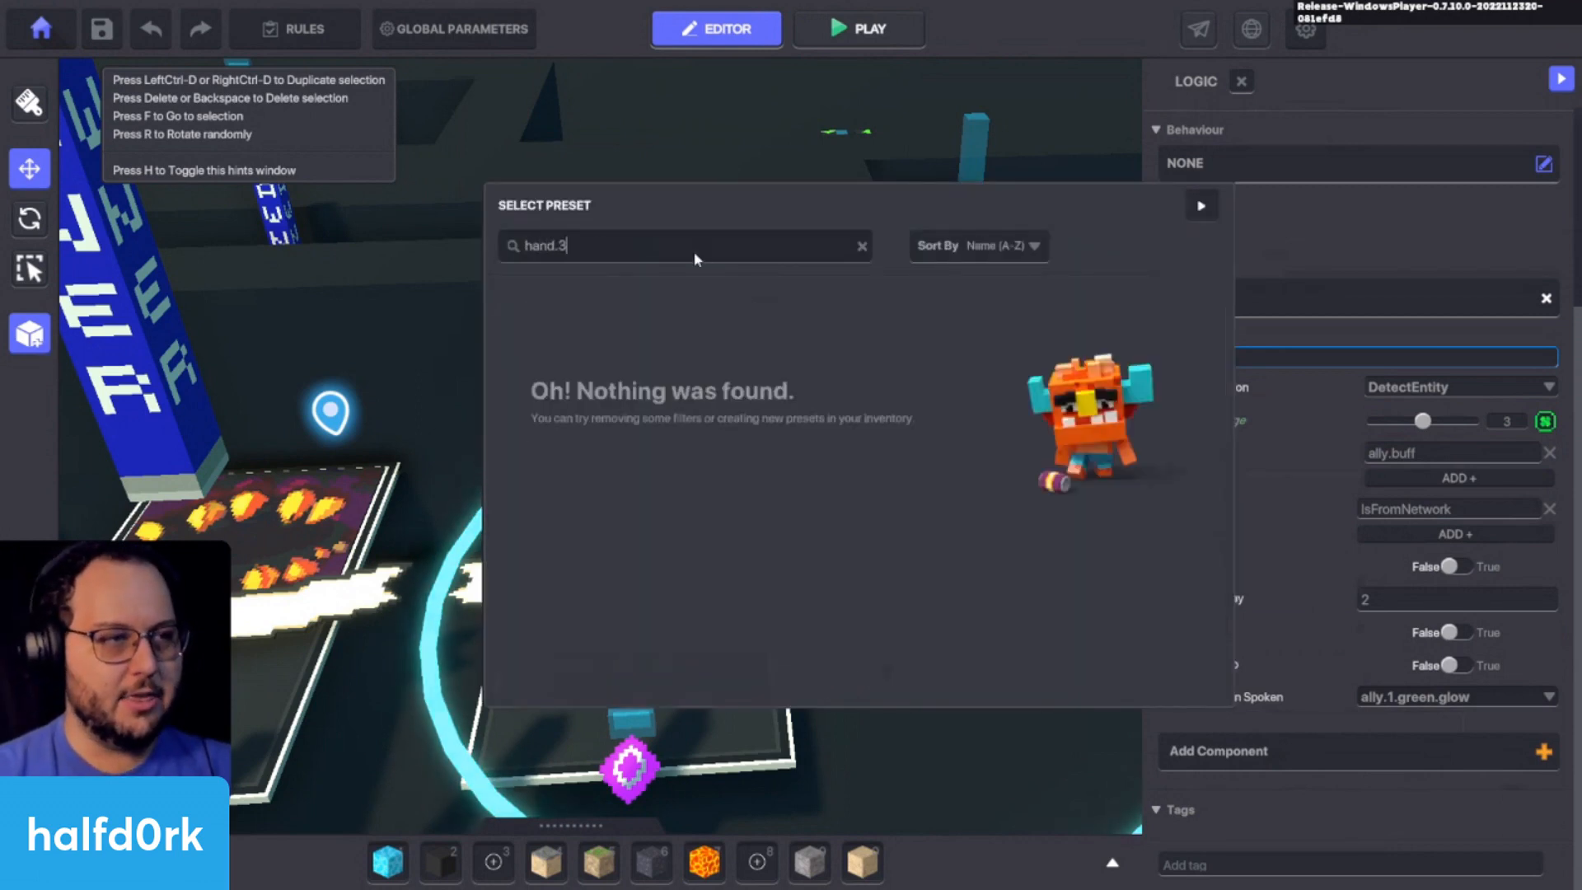
key("BackSpace")
key("BackSpace")
key("BackSpace")
key("BackSpace")
key("BackSpace")
key("BackSpace")
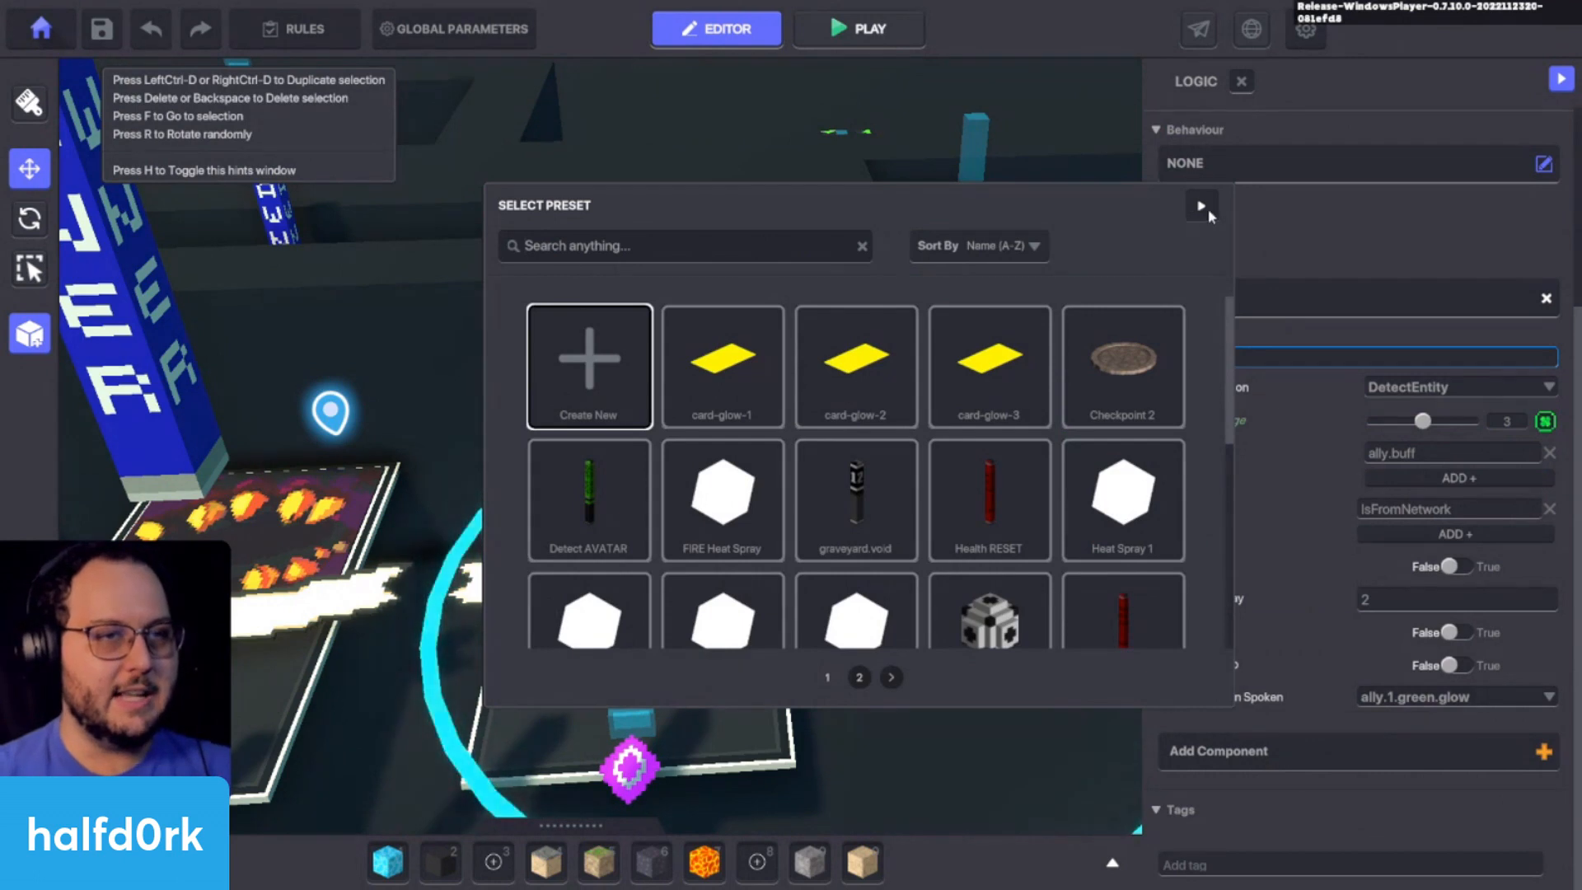
left_click(1202, 206)
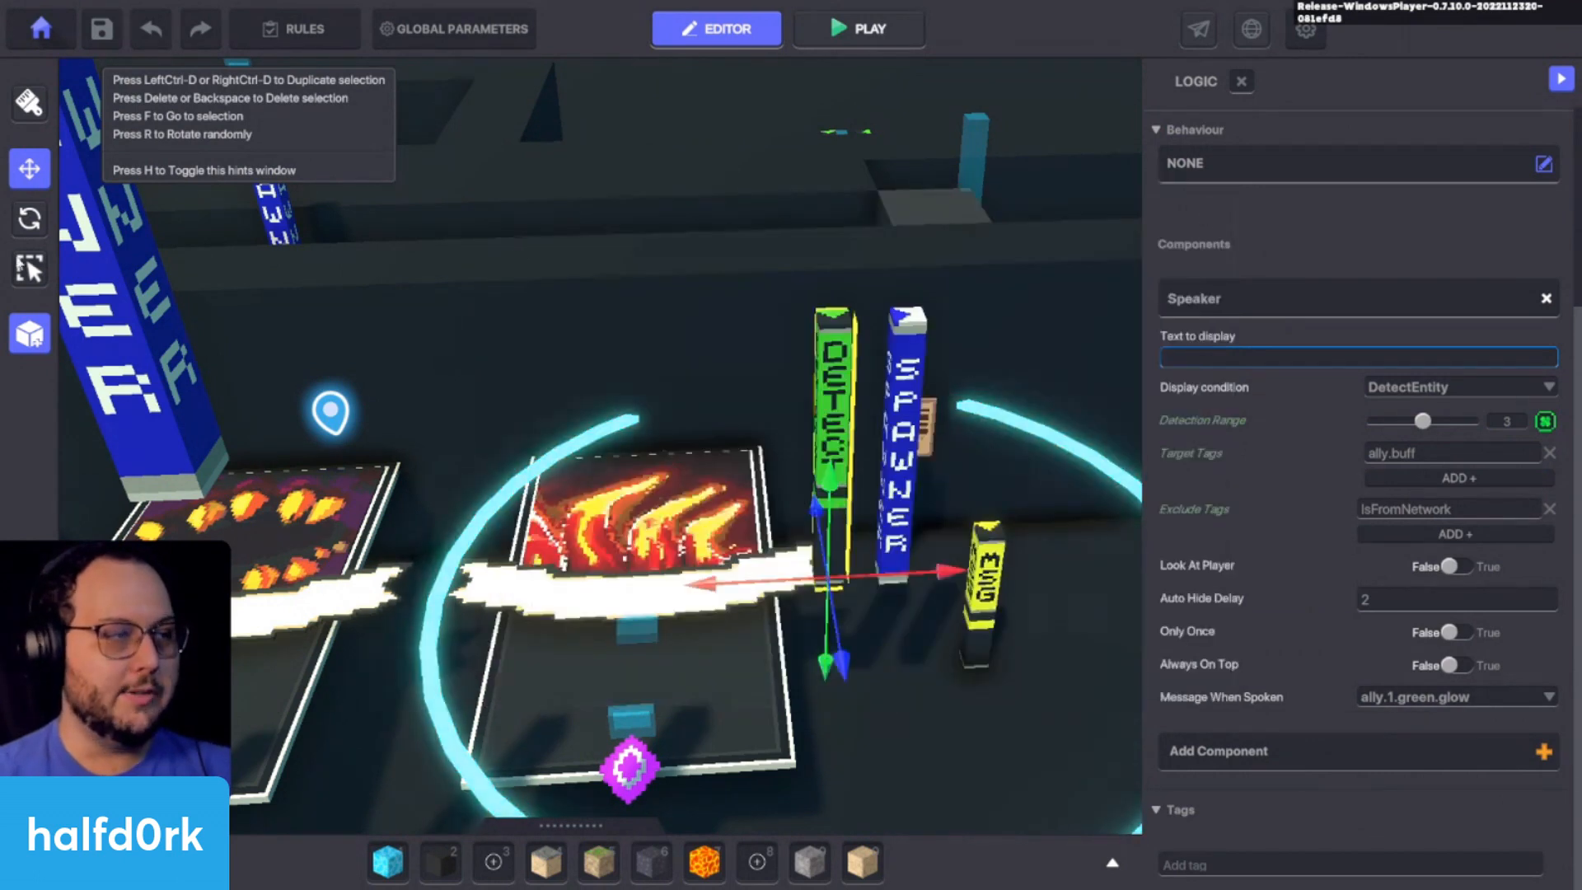
Step: Start a new preset from the selected DETECT post, entering hand.3 as its name
left_click(29, 334)
left_click(588, 422)
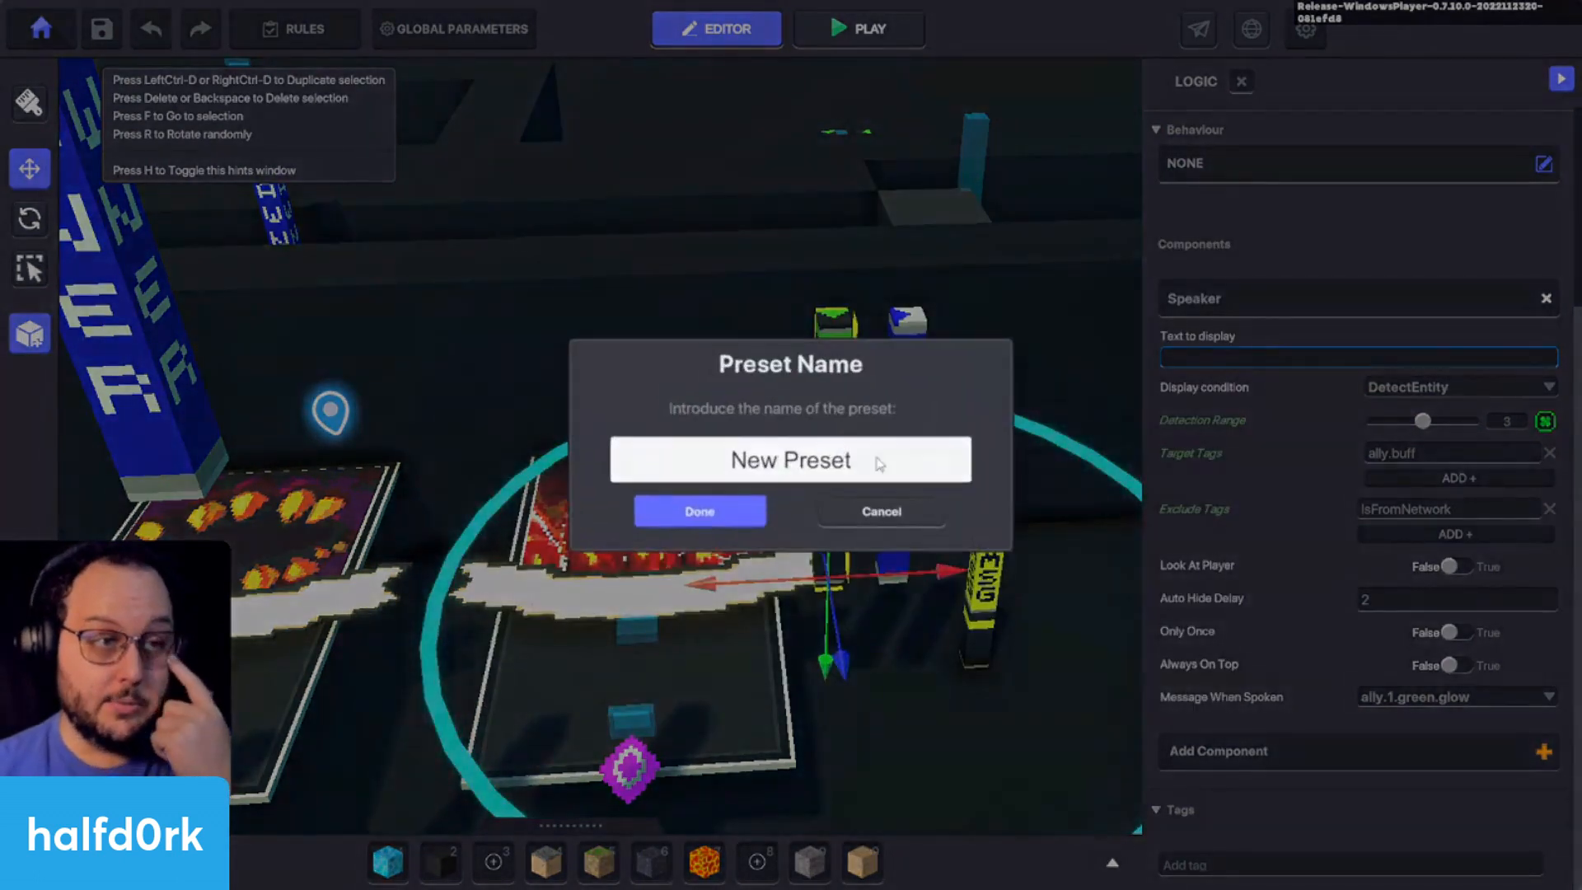
left_click(880, 452)
type("hand.3")
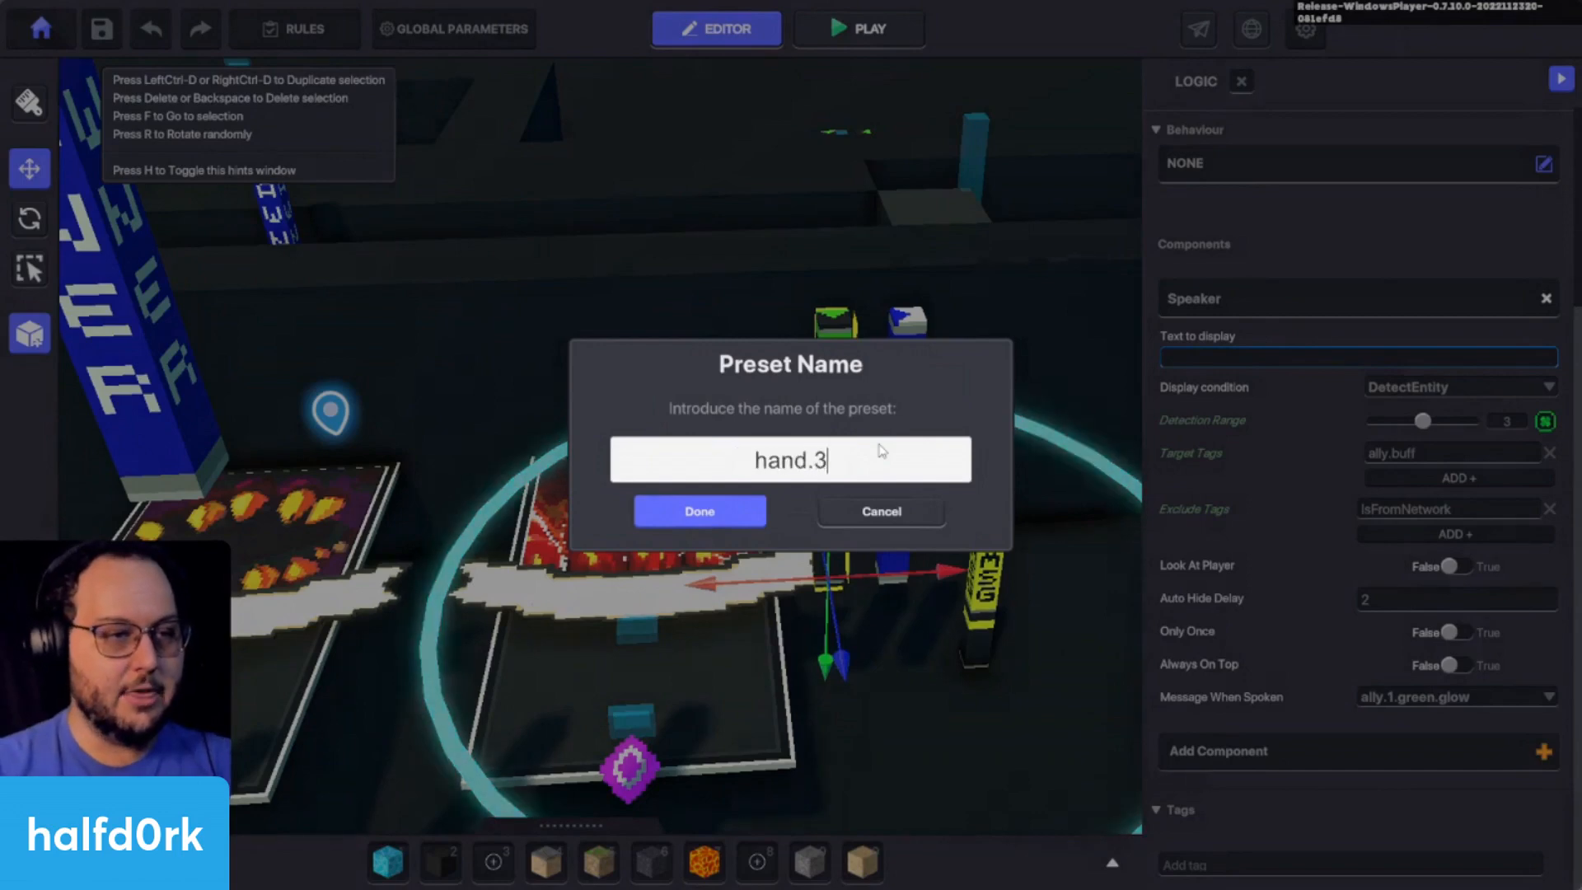
type(" green.glow")
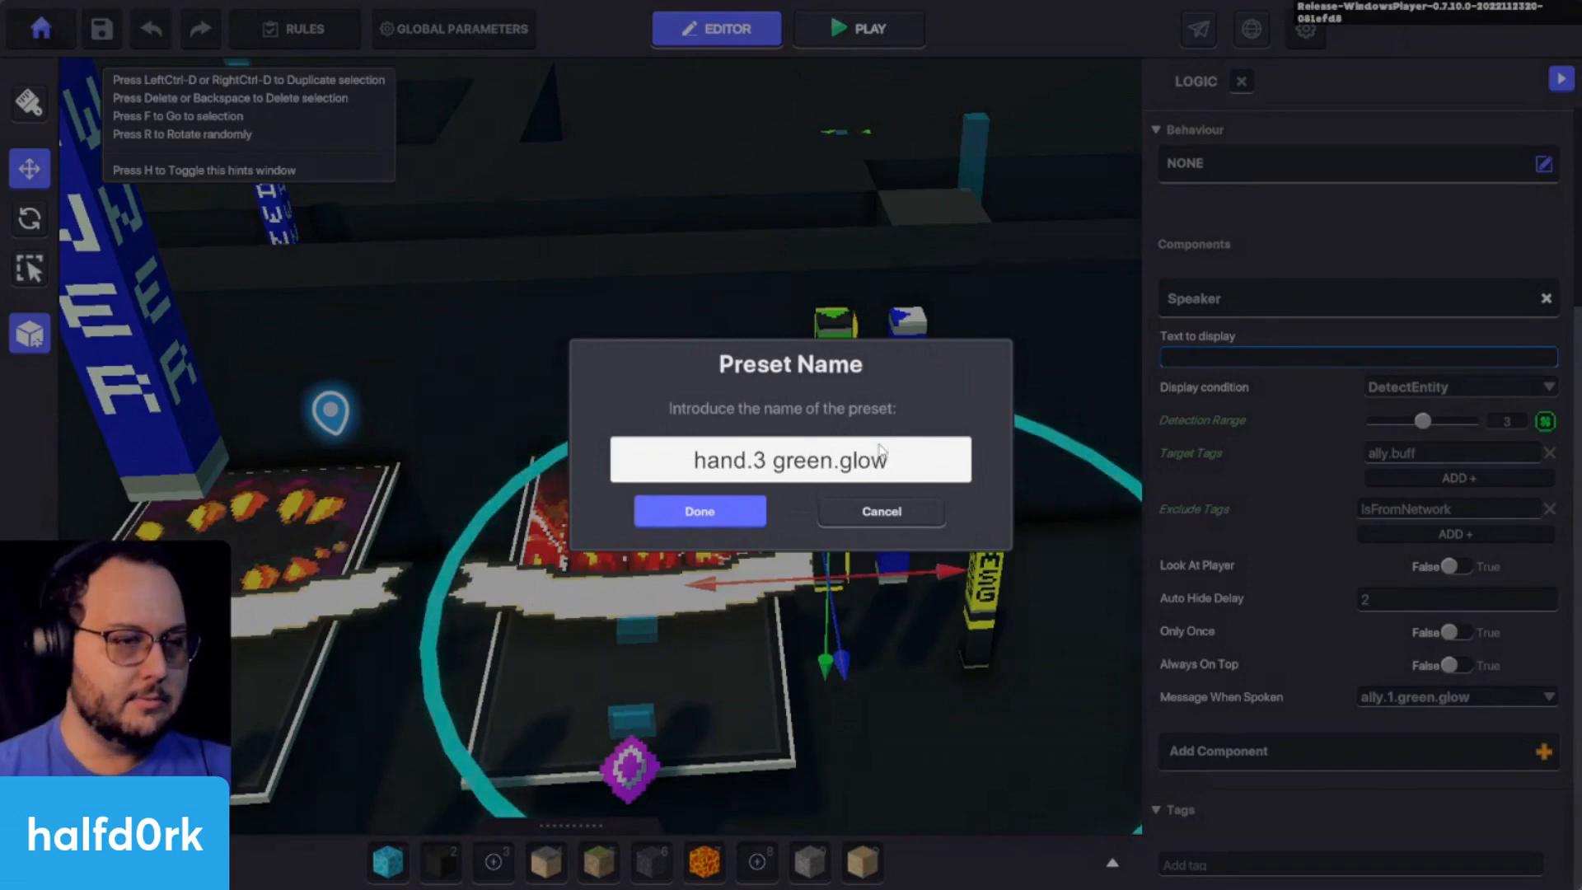
left_click(770, 461)
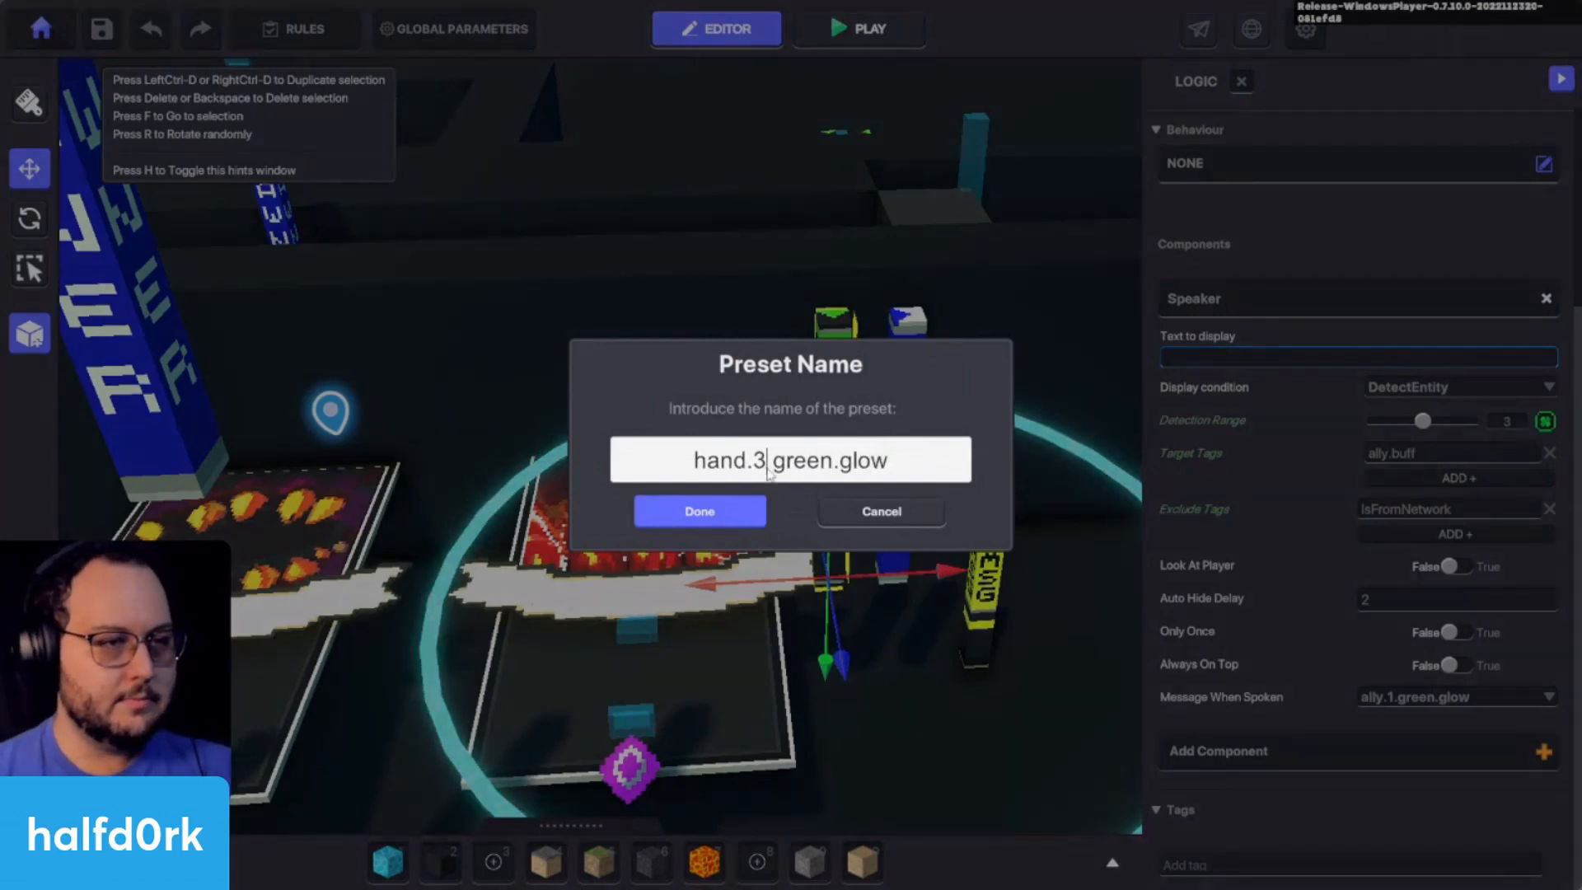
type("-")
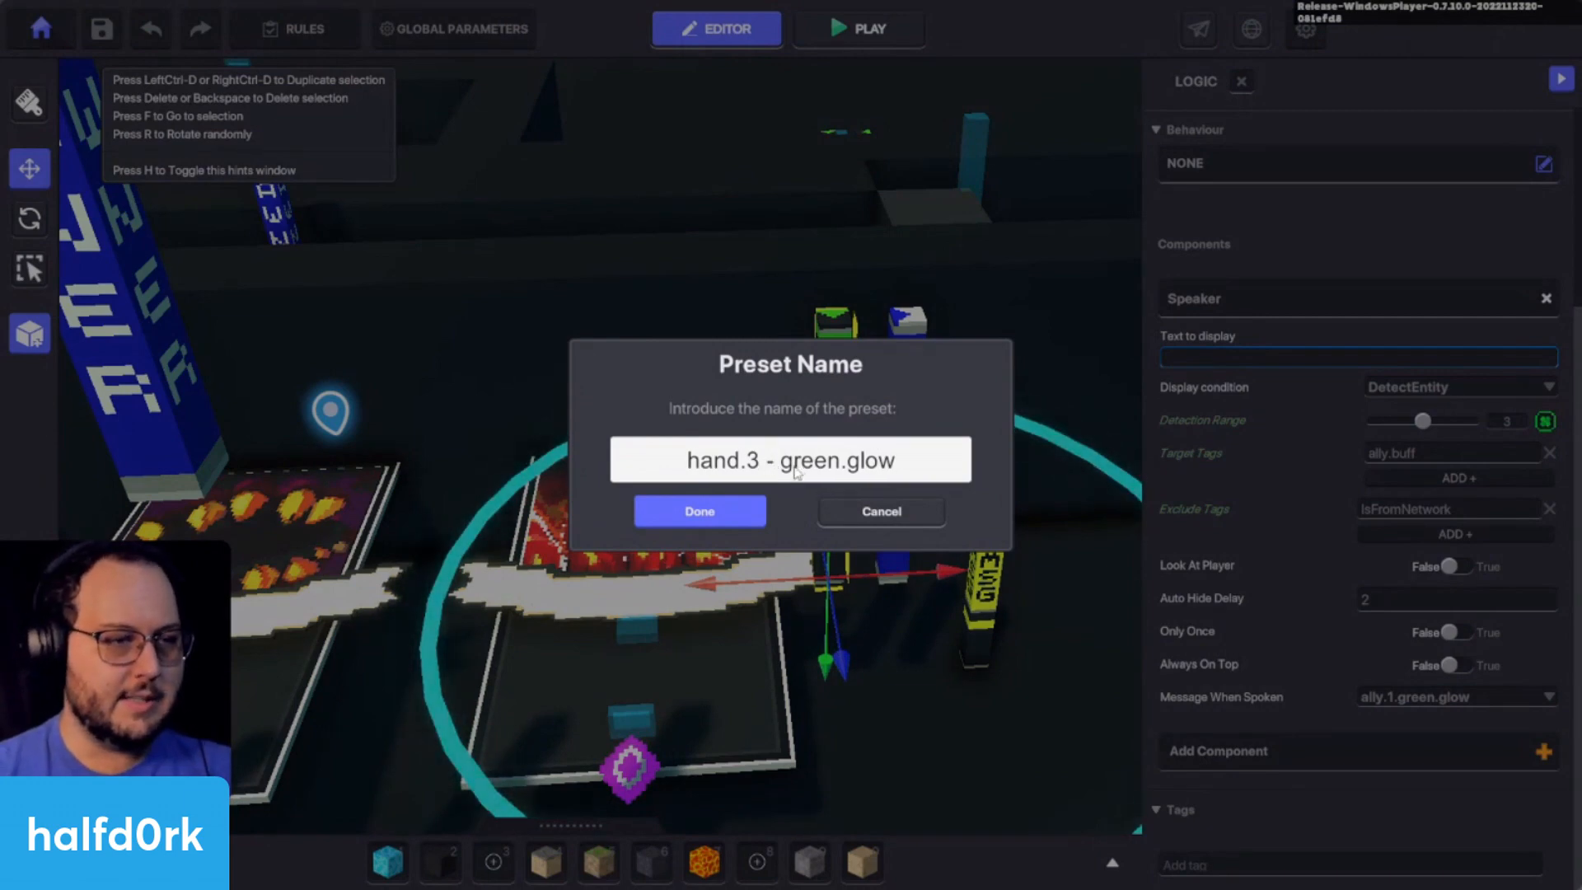
left_click(966, 458)
left_click(966, 458)
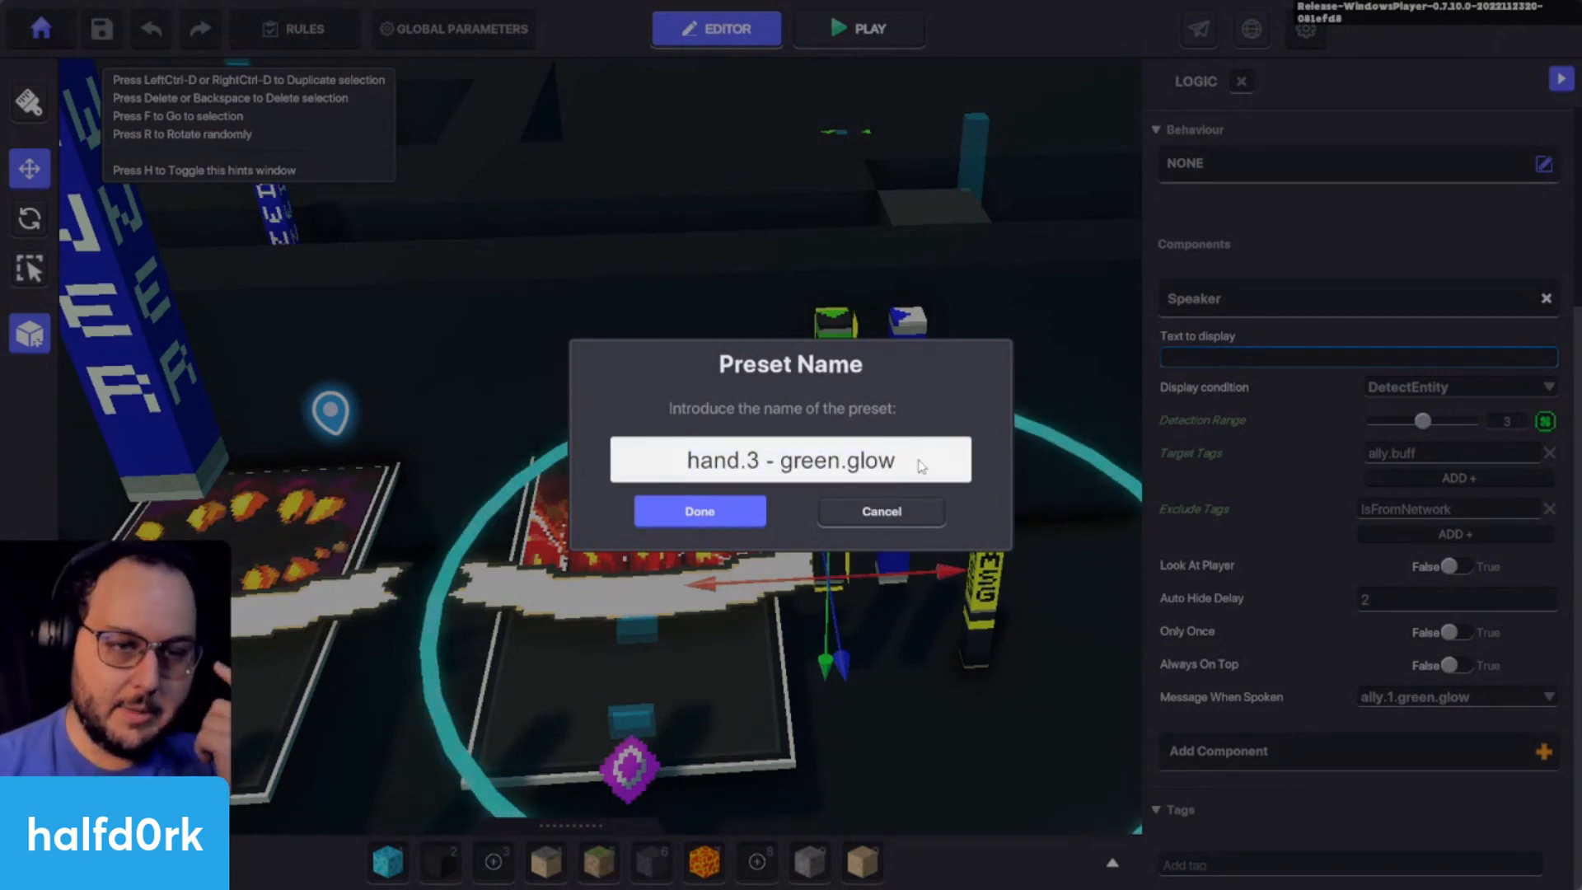
key("BackSpace")
key("BackSpace")
key("BackSpace")
key("BackSpace")
key("BackSpace")
key("BackSpace")
key("BackSpace")
key("BackSpace")
key("BackSpace")
key("BackSpace")
key("BackSpace")
key("BackSpace")
key("BackSpace")
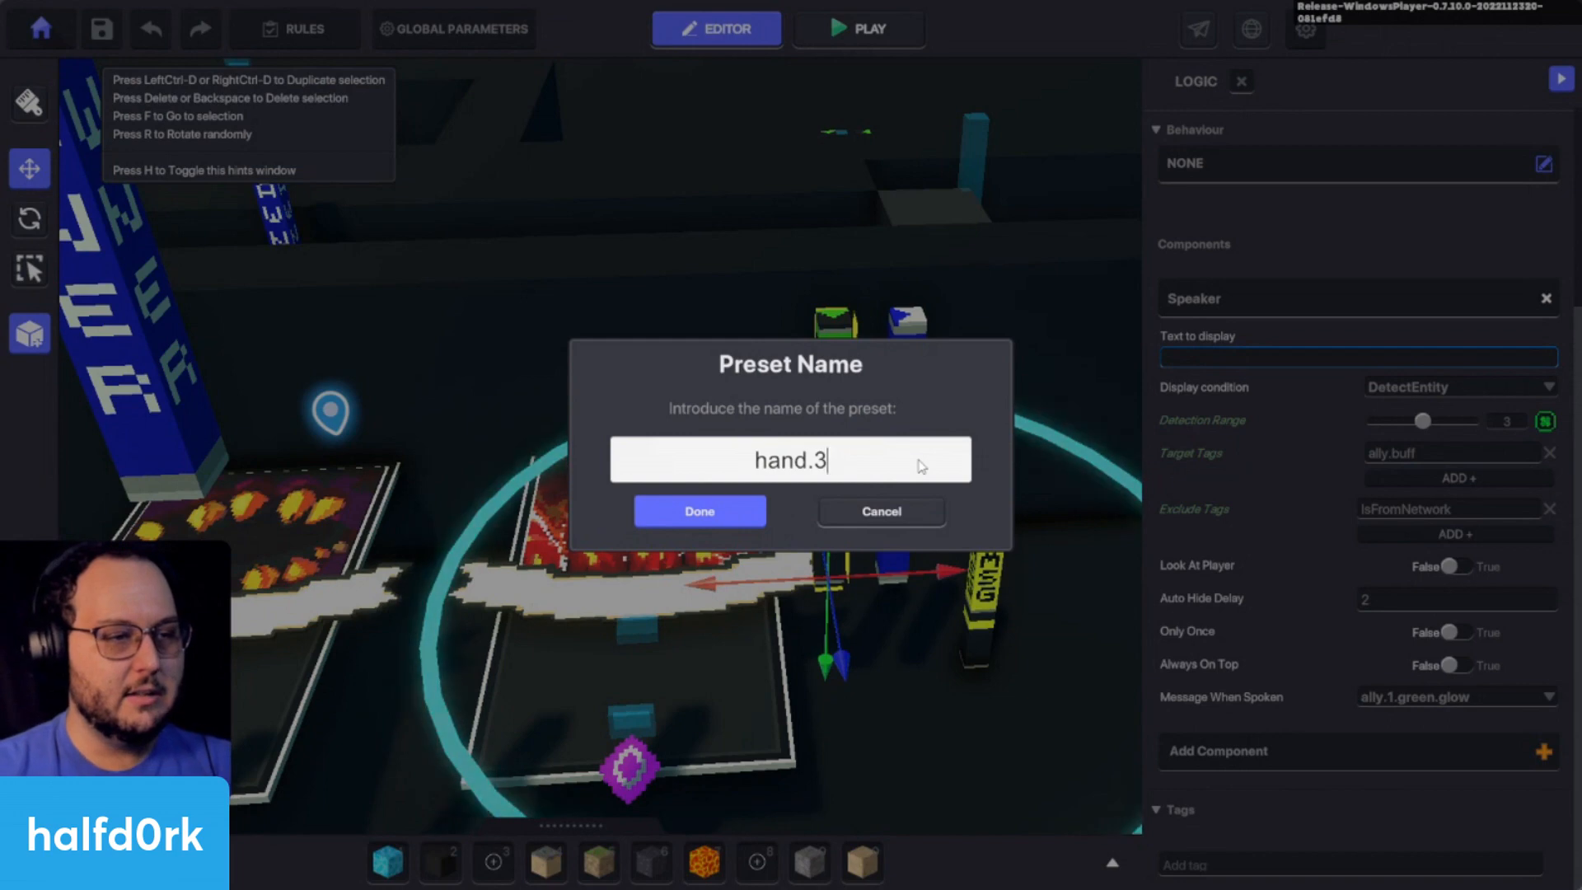
Step: Complete the preset name as hand.3 ally.1.green.glow and save the preset
type("ally")
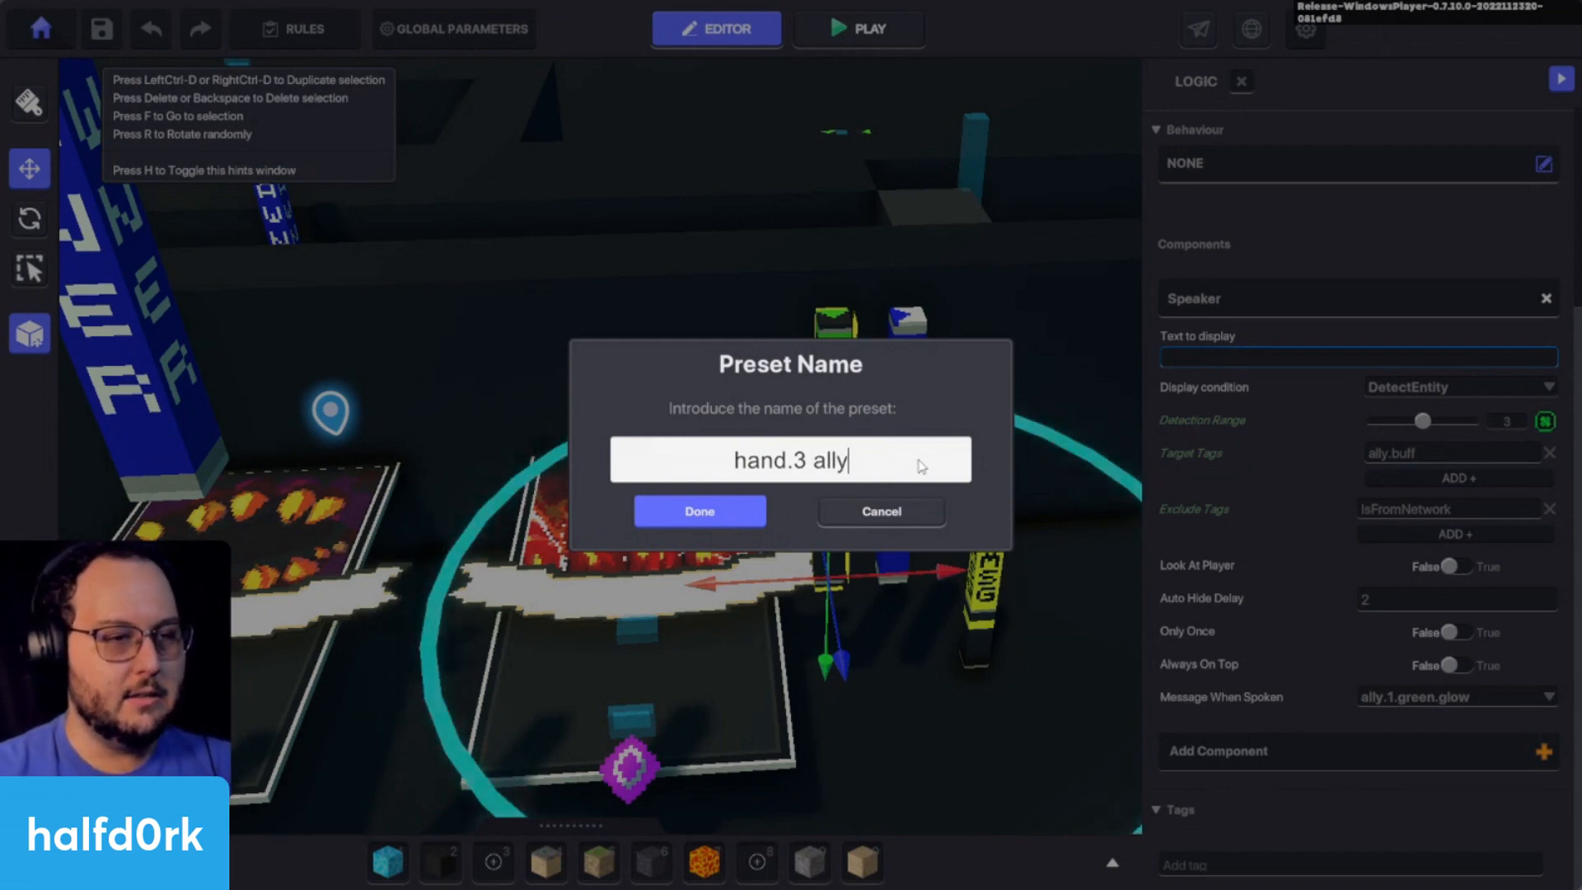
type(".1.green.glow,")
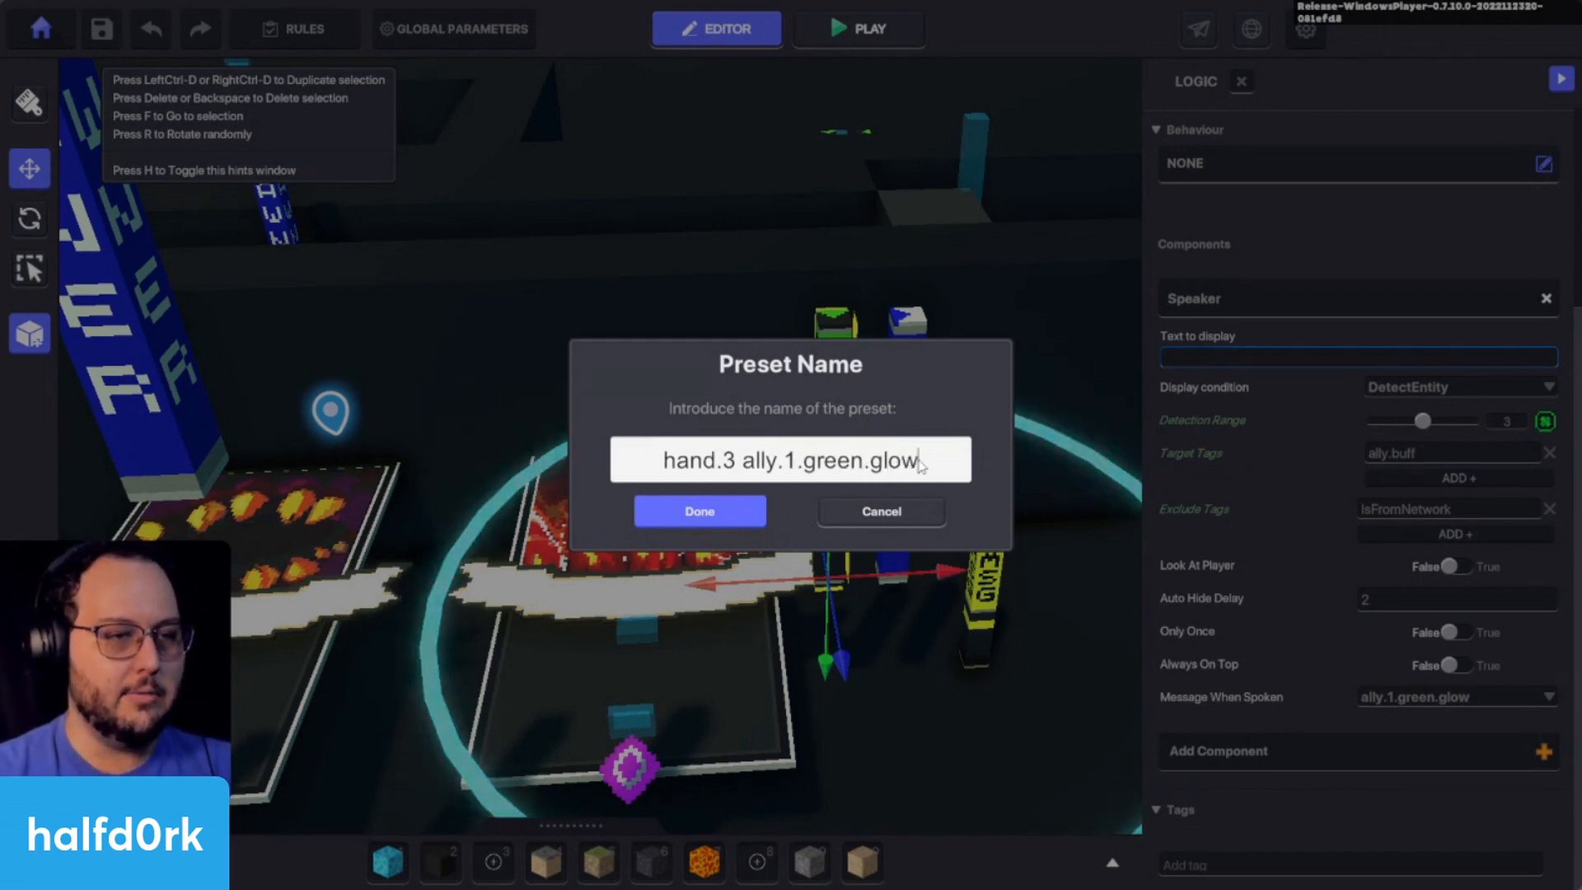
key("BackSpace")
left_click(700, 510)
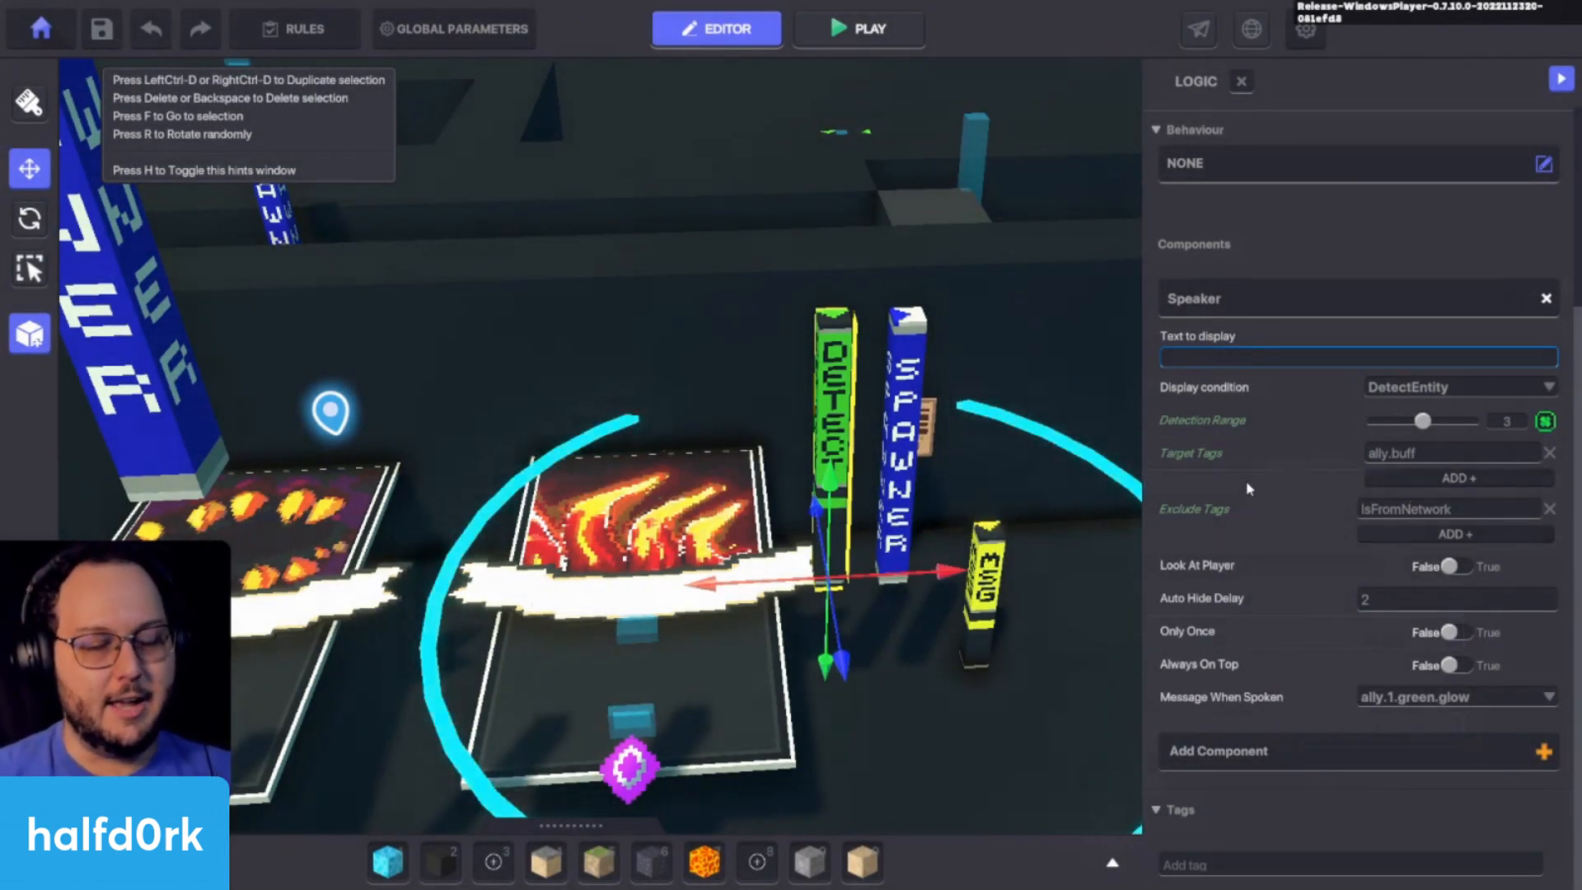
Step: Delete the DETECT post and make the neighbouring asset spawner use the preset hand.3 ally.1.green.glow
key("Delete")
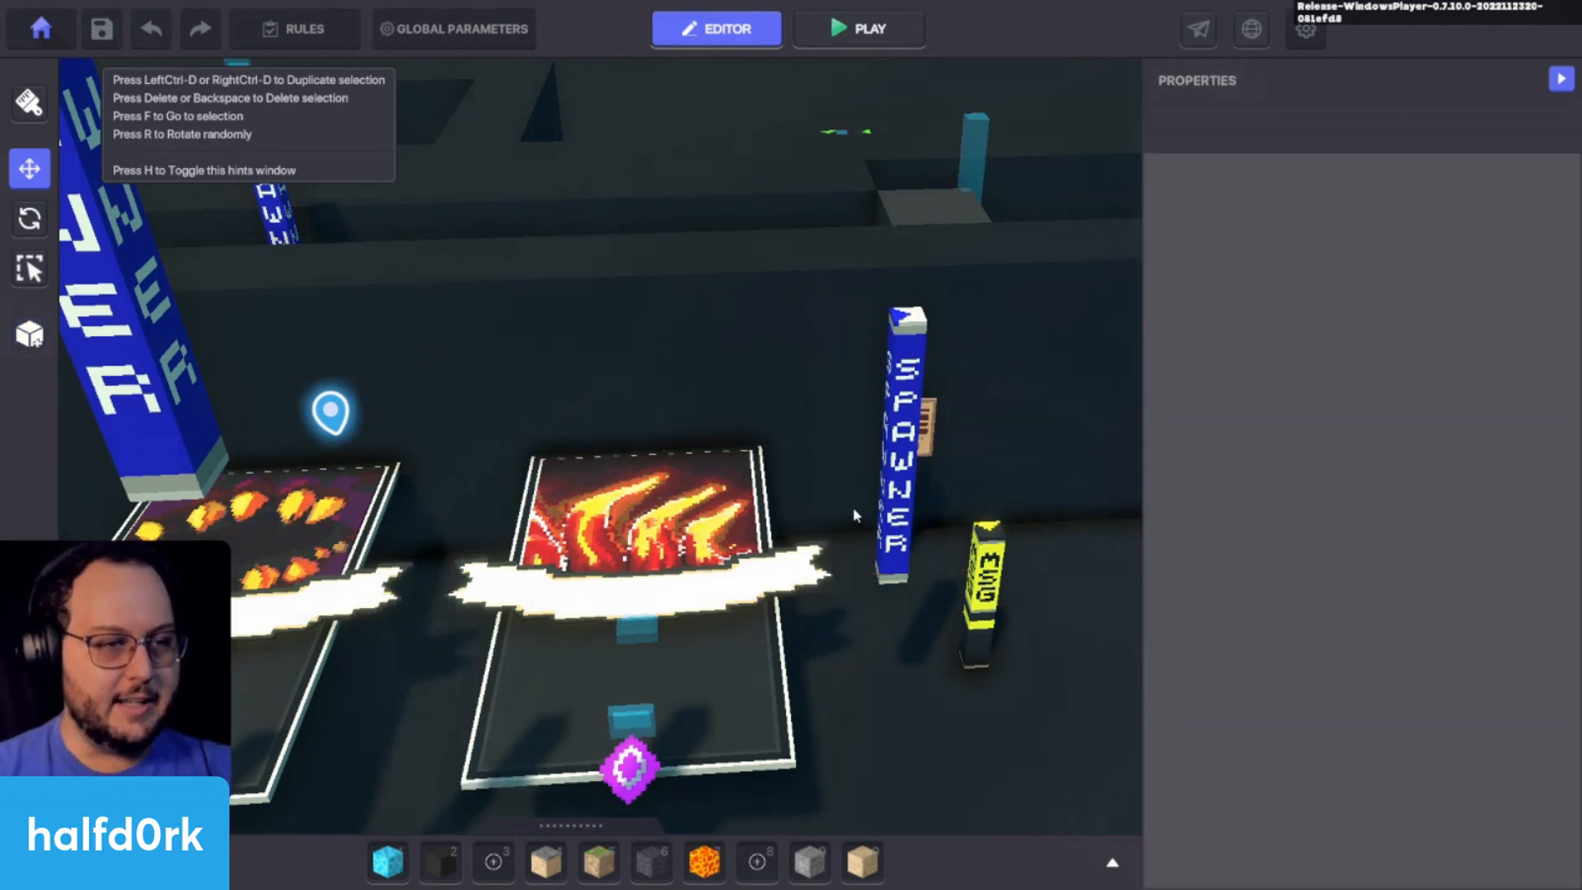
left_click(927, 422)
left_click(909, 339)
scroll(1387, 483, "down", 5)
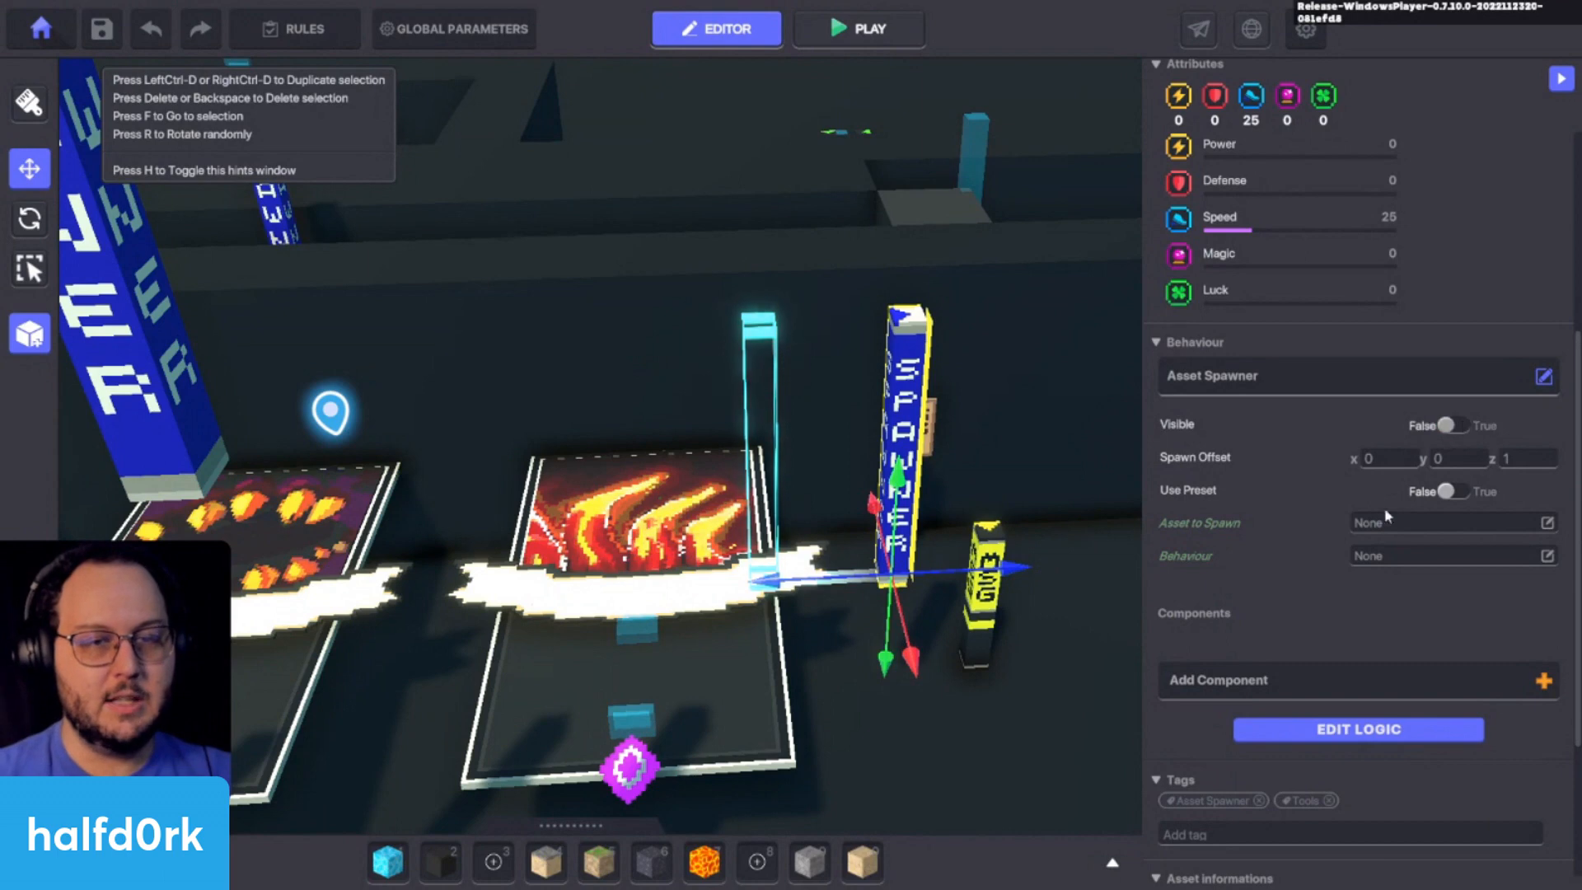
left_click(1447, 493)
left_click(1449, 528)
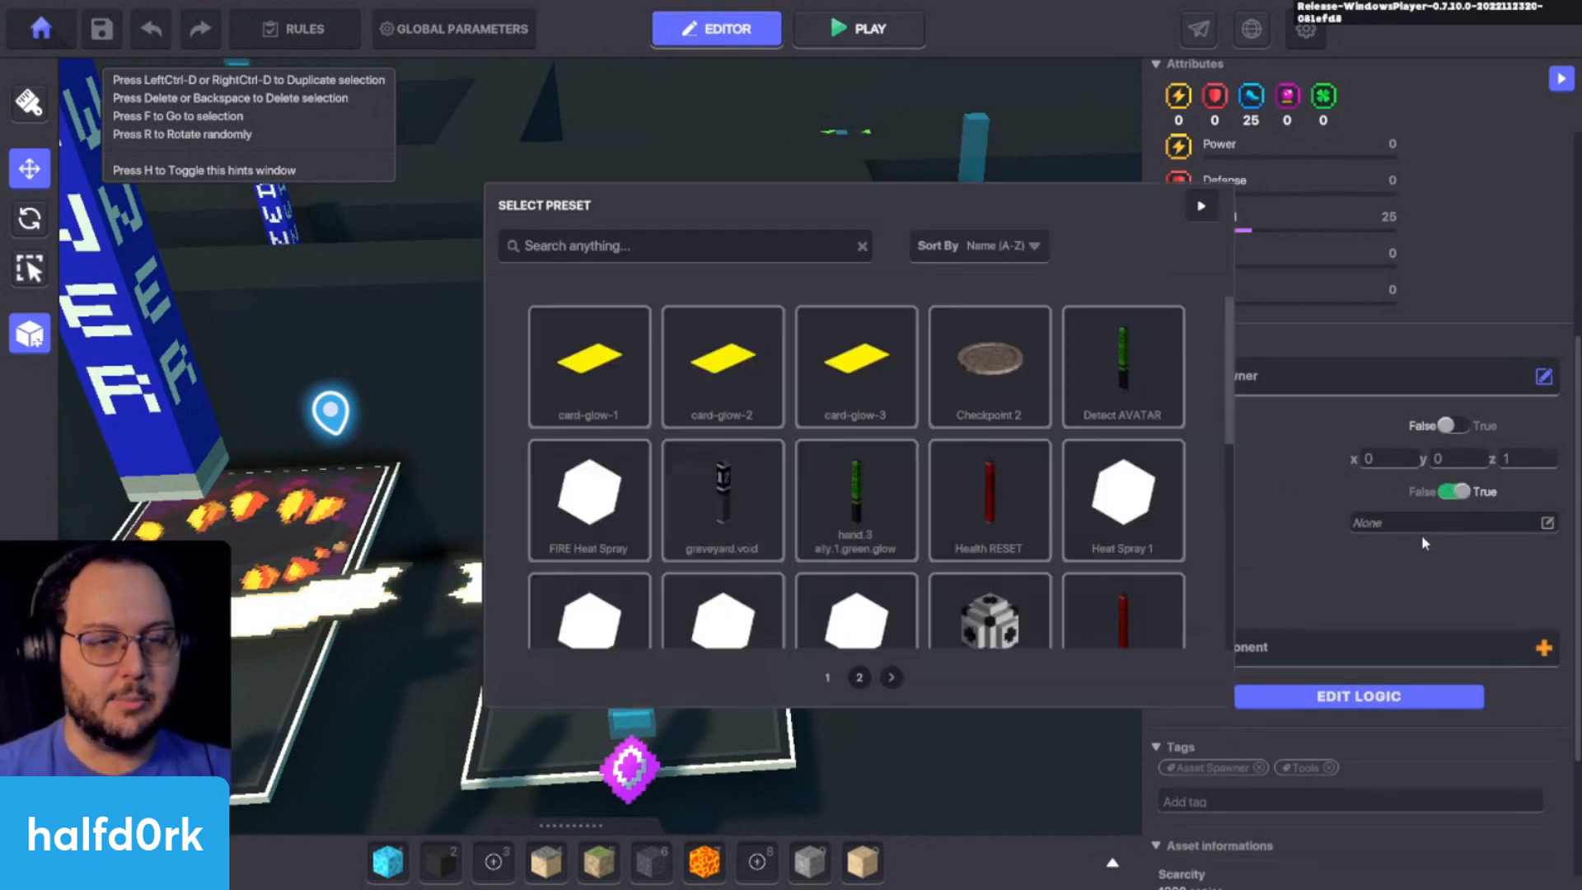
left_click(863, 501)
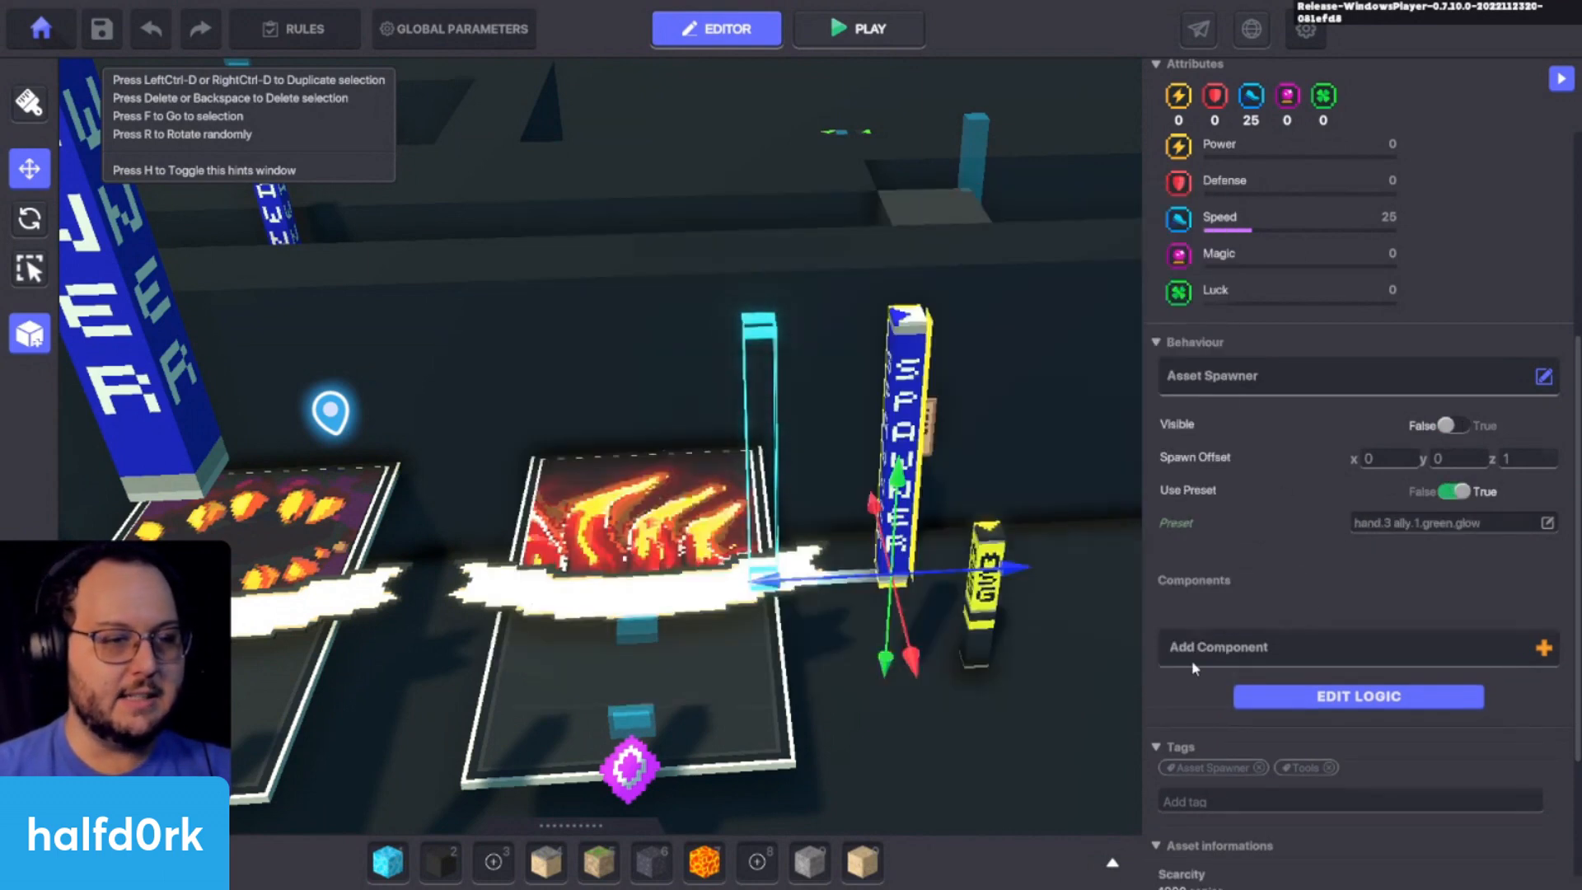
Step: Set the delay between spawns to 2 in the asset spawner's logic
left_click(1335, 697)
scroll(1373, 580, "down", 1)
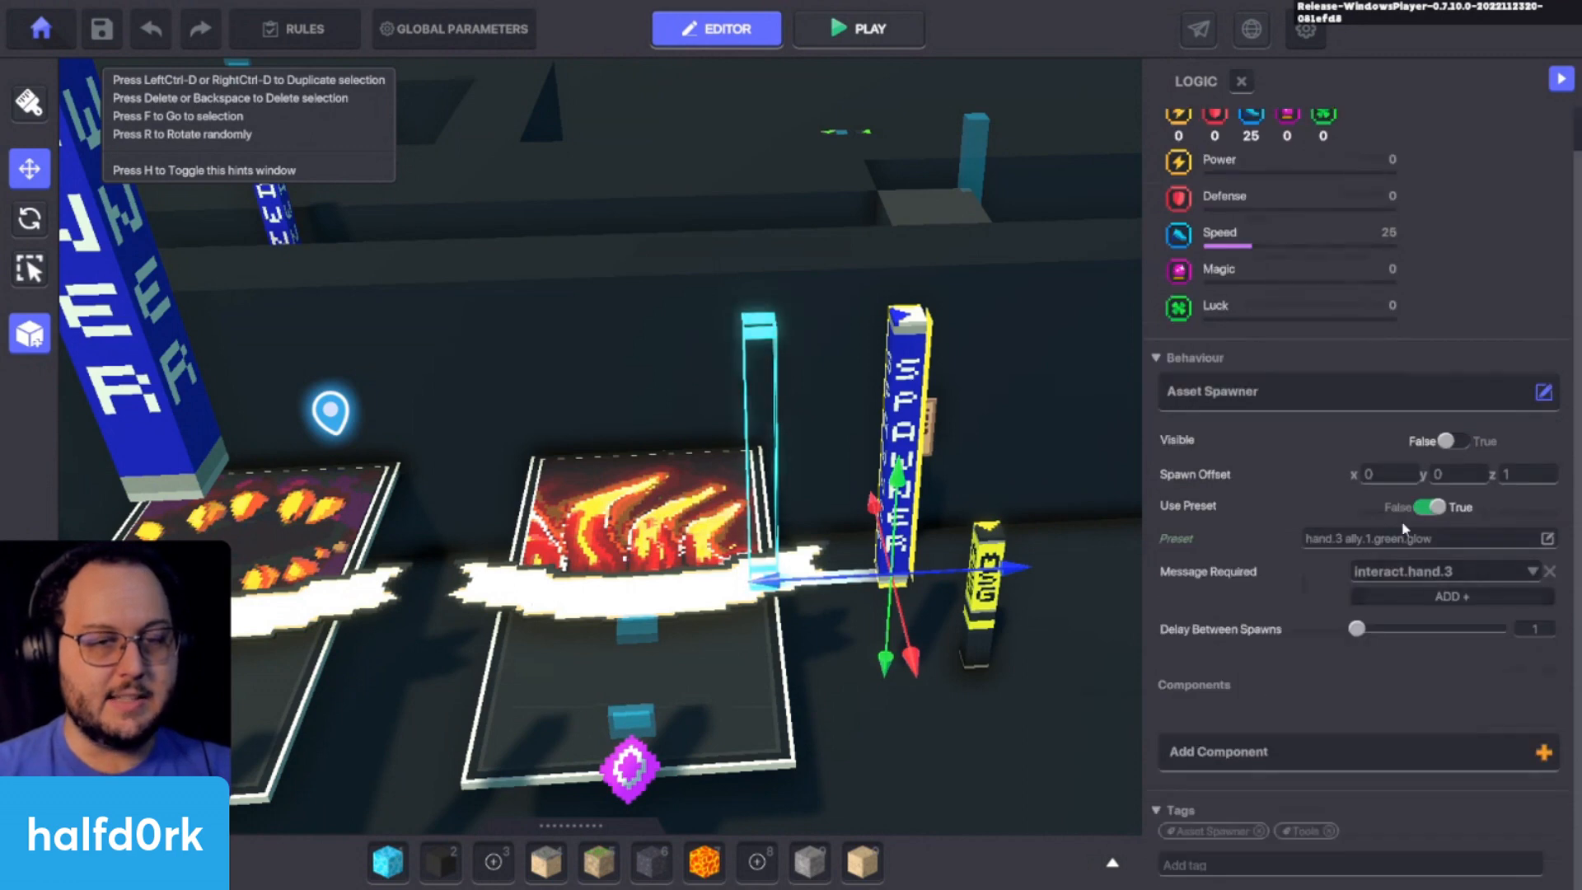
left_click(1545, 630)
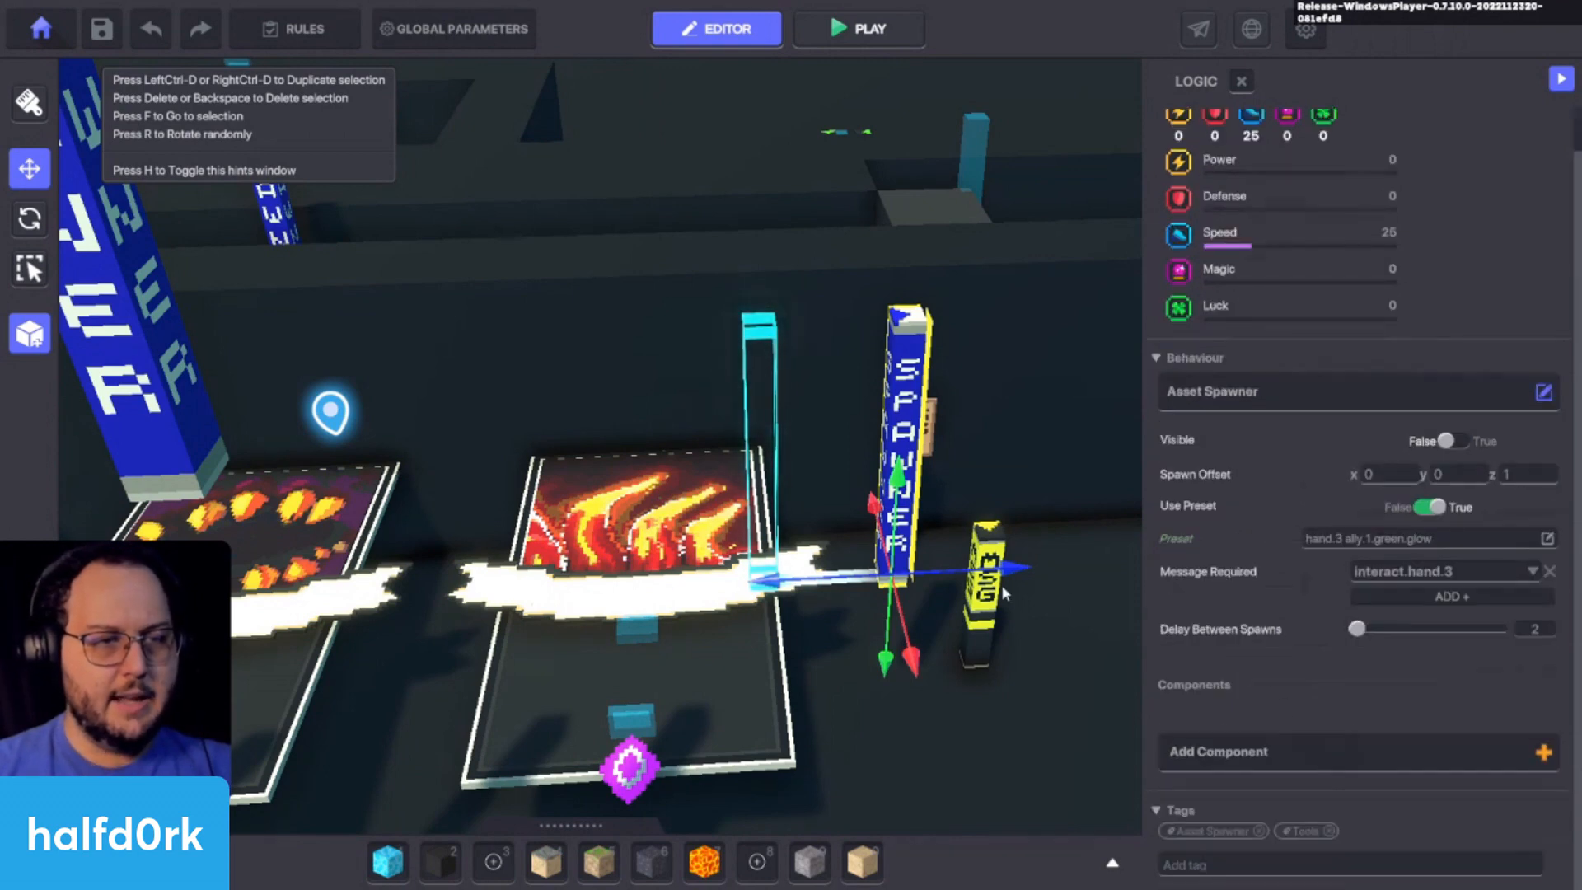
Step: Set the behaviour of the MSG post beside the spawner to None
left_click(987, 614)
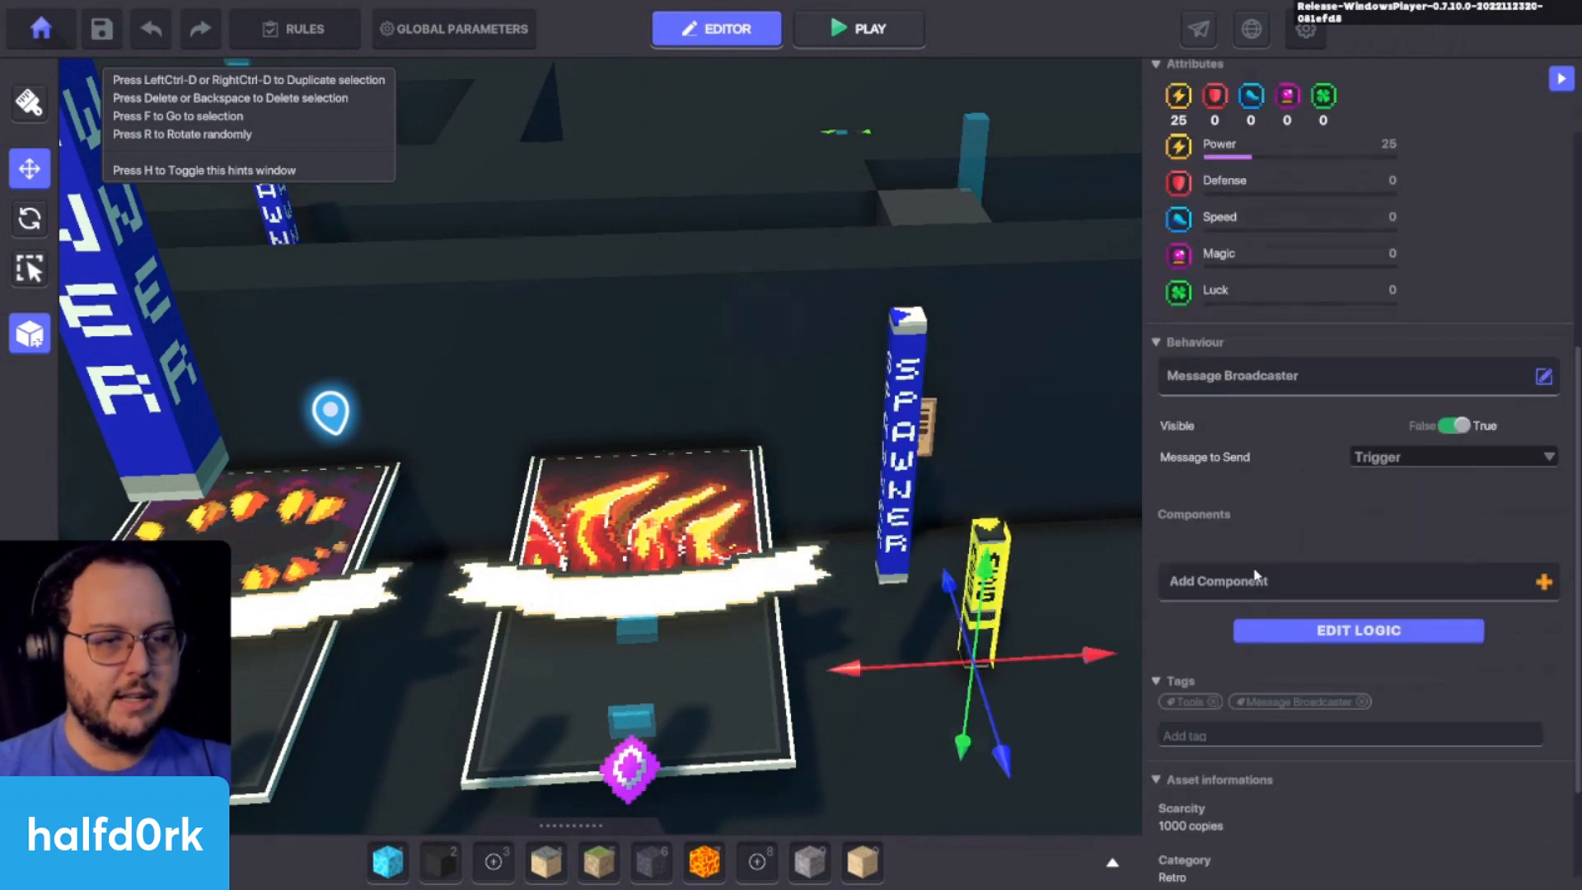
left_click(1464, 384)
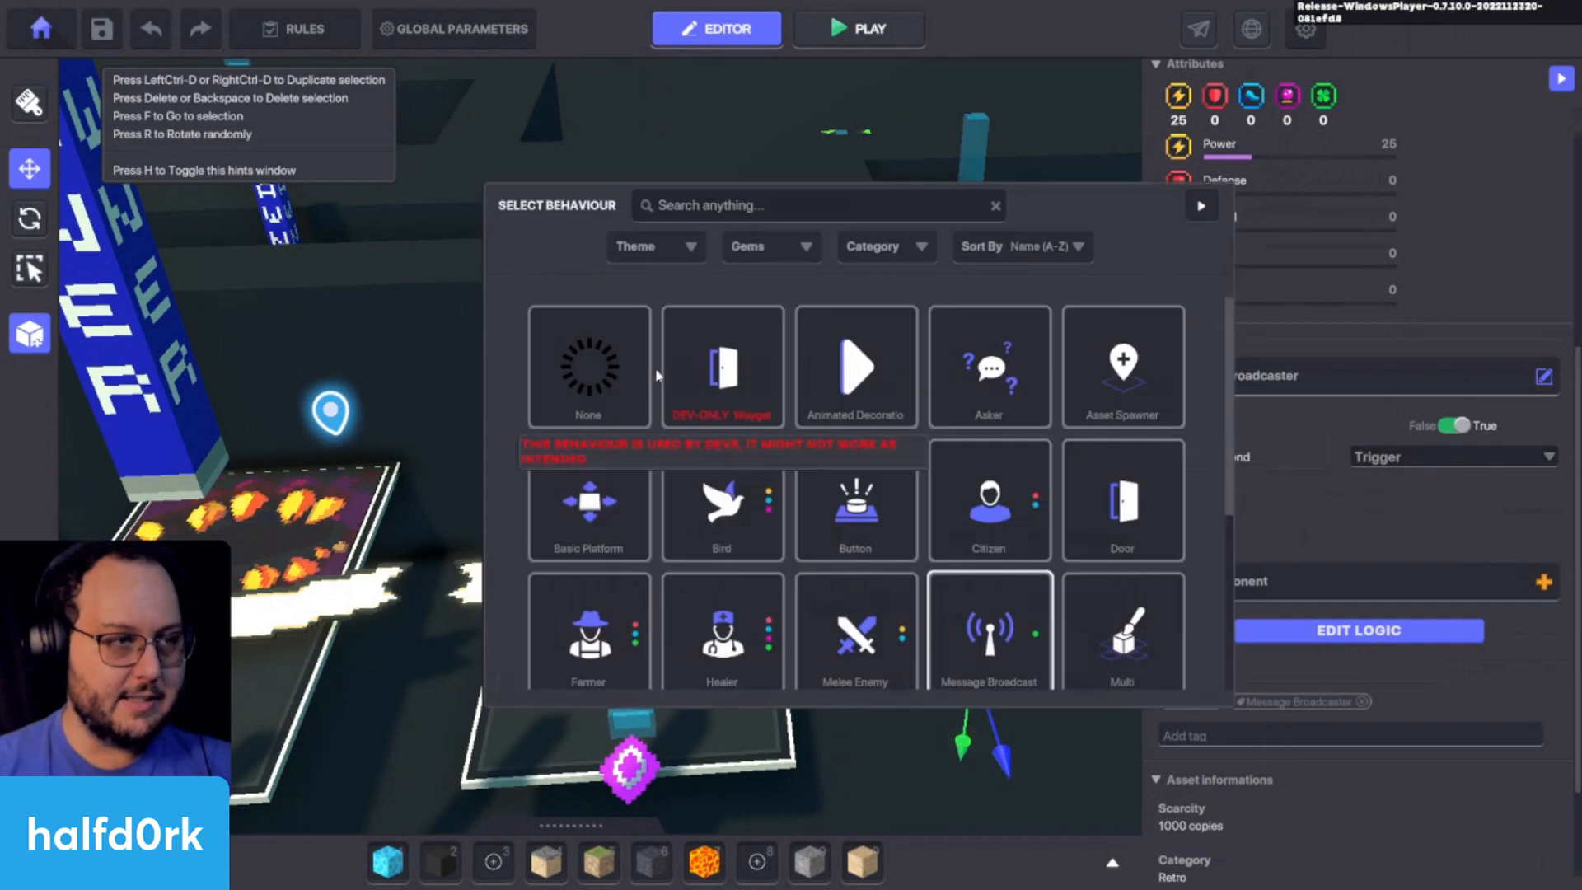
left_click(610, 366)
Step: Playtest the card game, moving the avatar across the board, and return to the editor
key("ctrl+p")
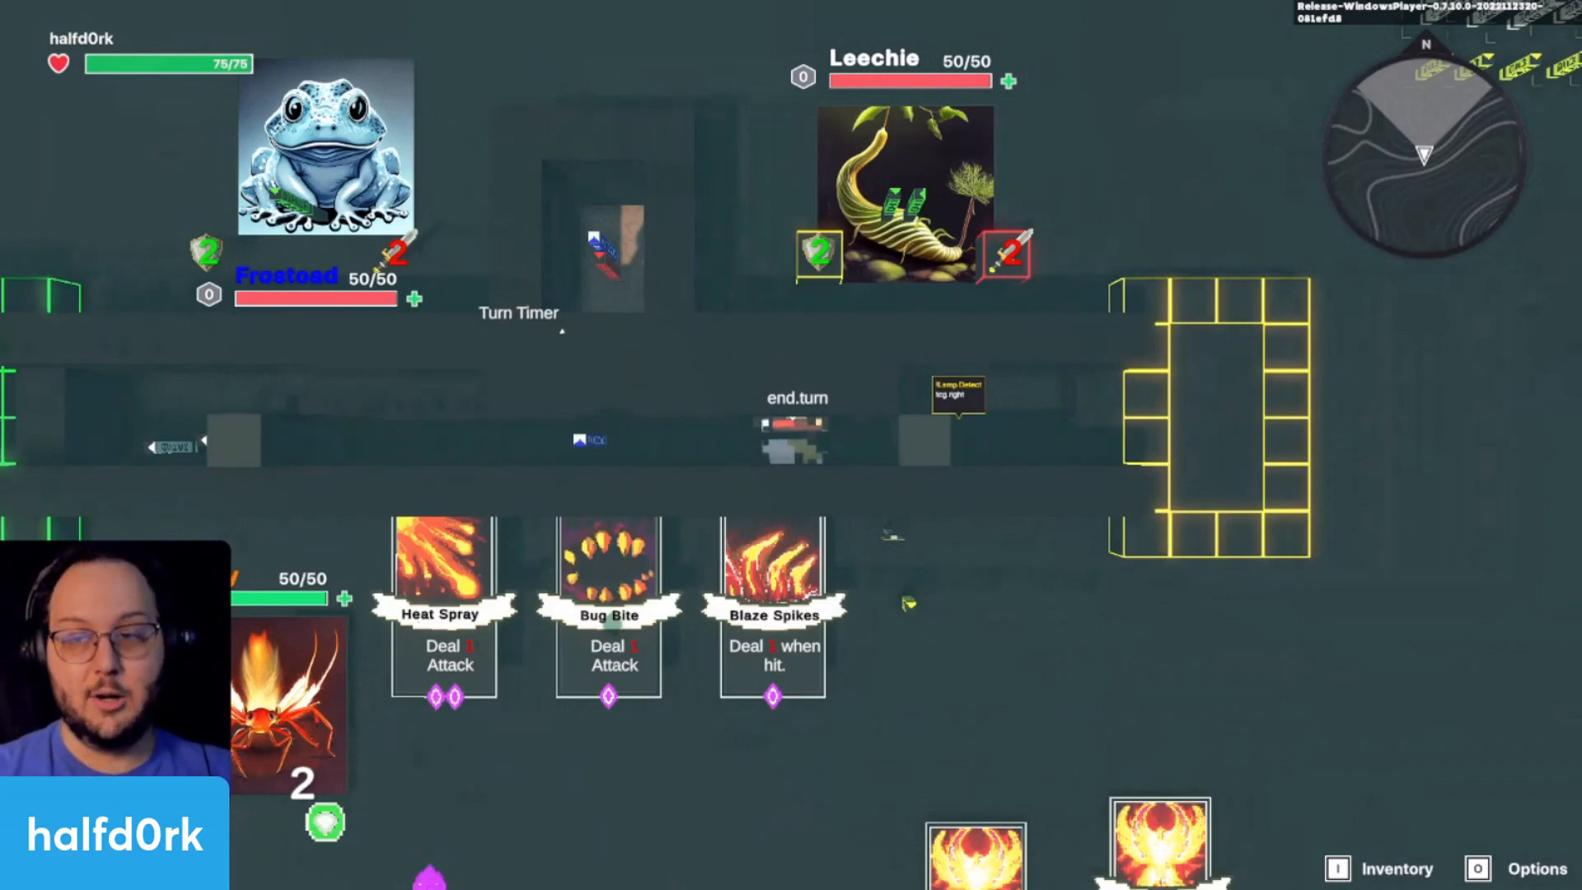
key("a")
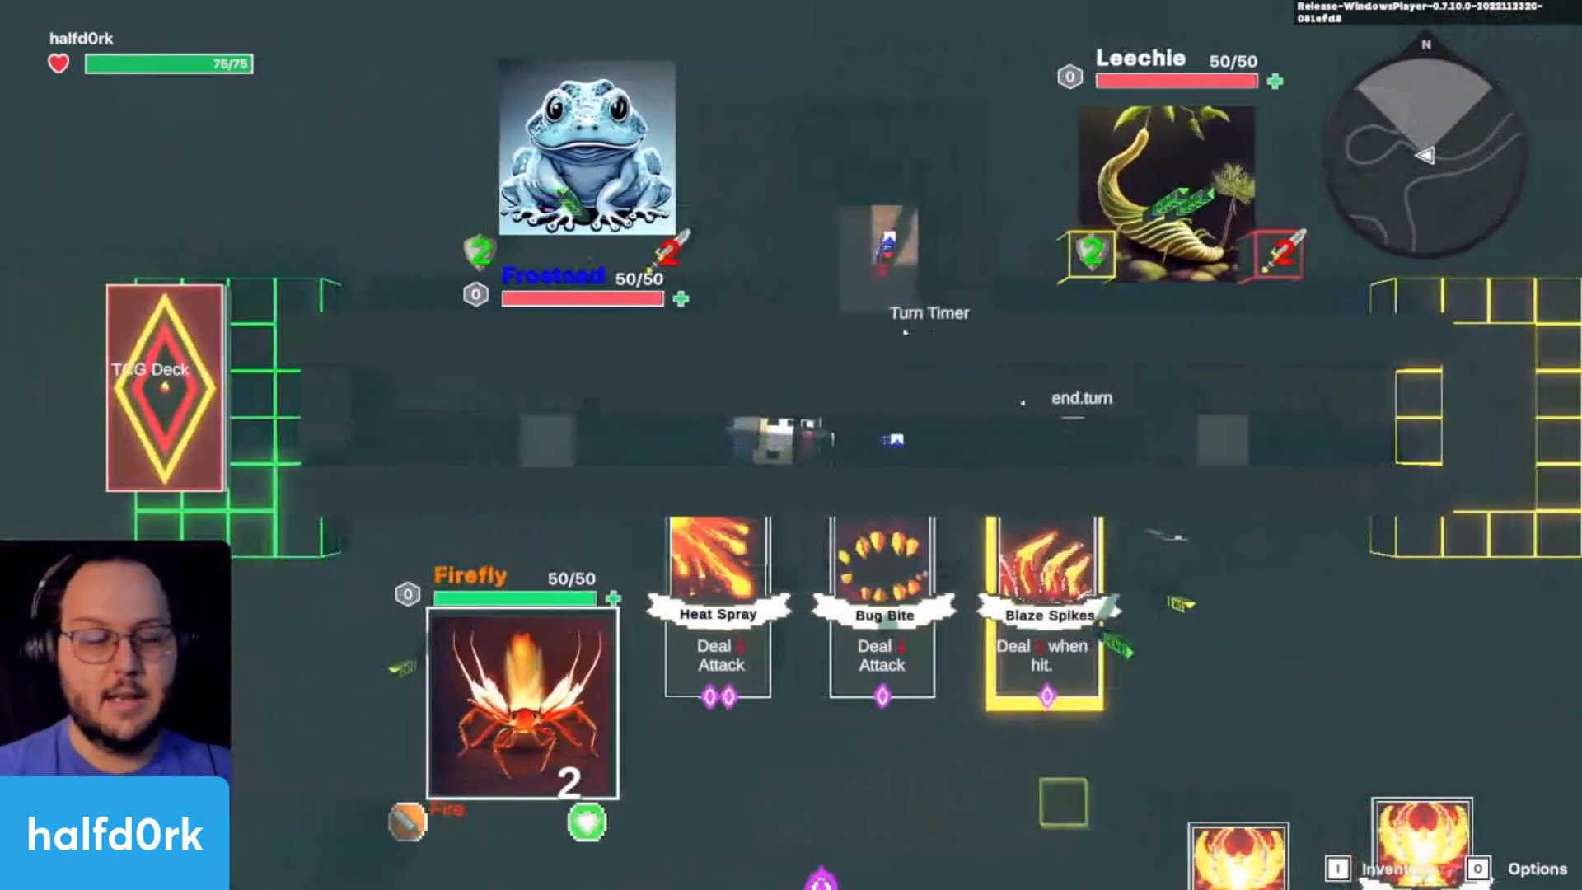
key("ctrl+p")
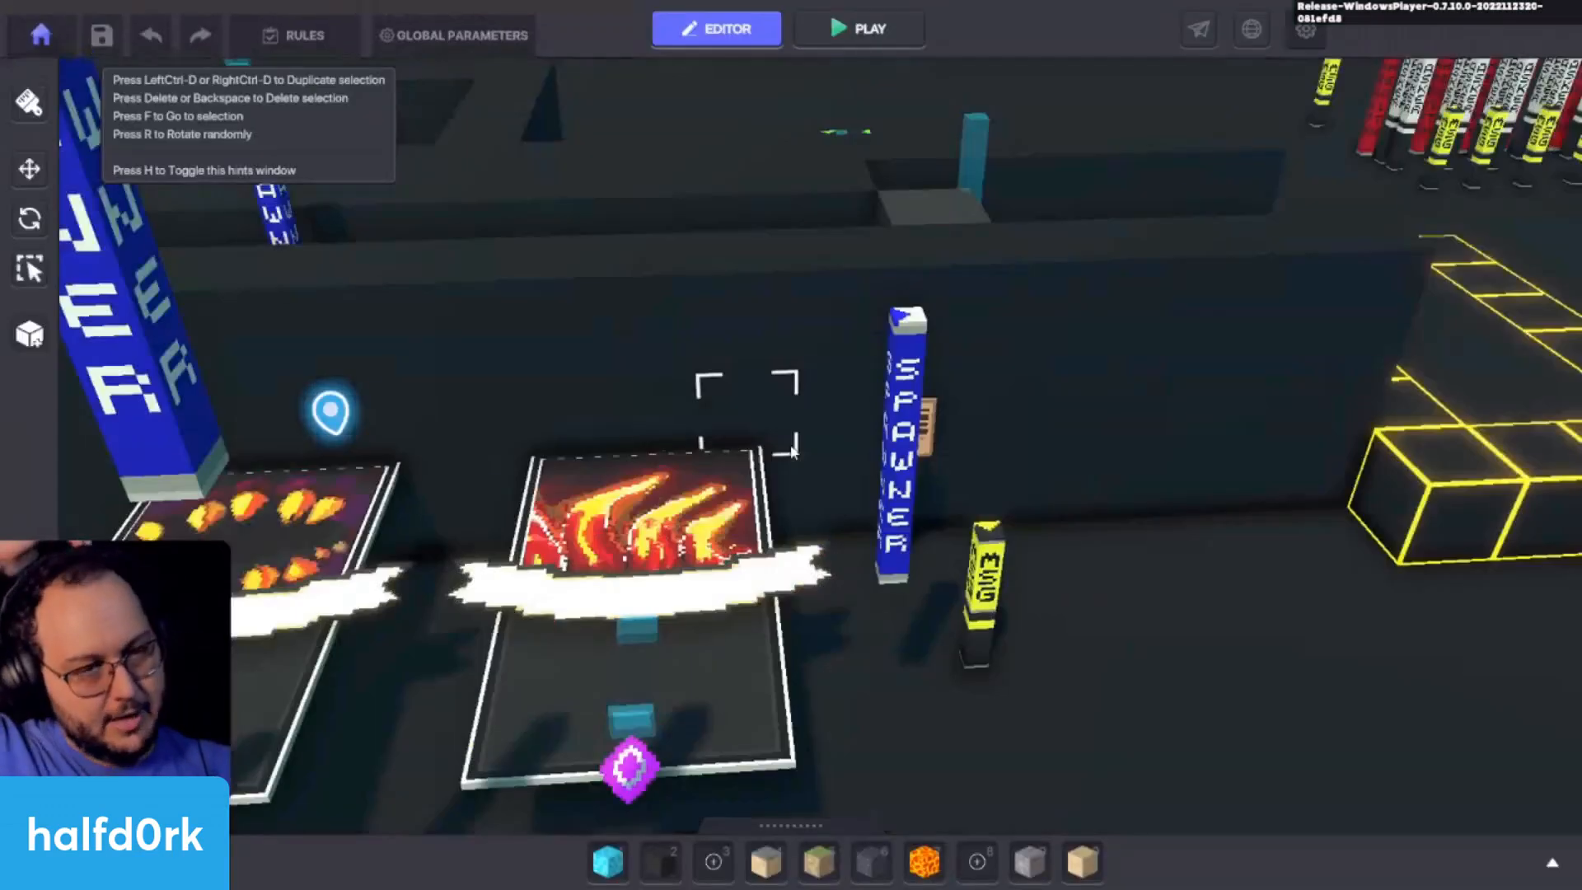
Step: Examine the Message Broadcaster settings of the MSG post beside the green-glowing white card
key("s")
key("a")
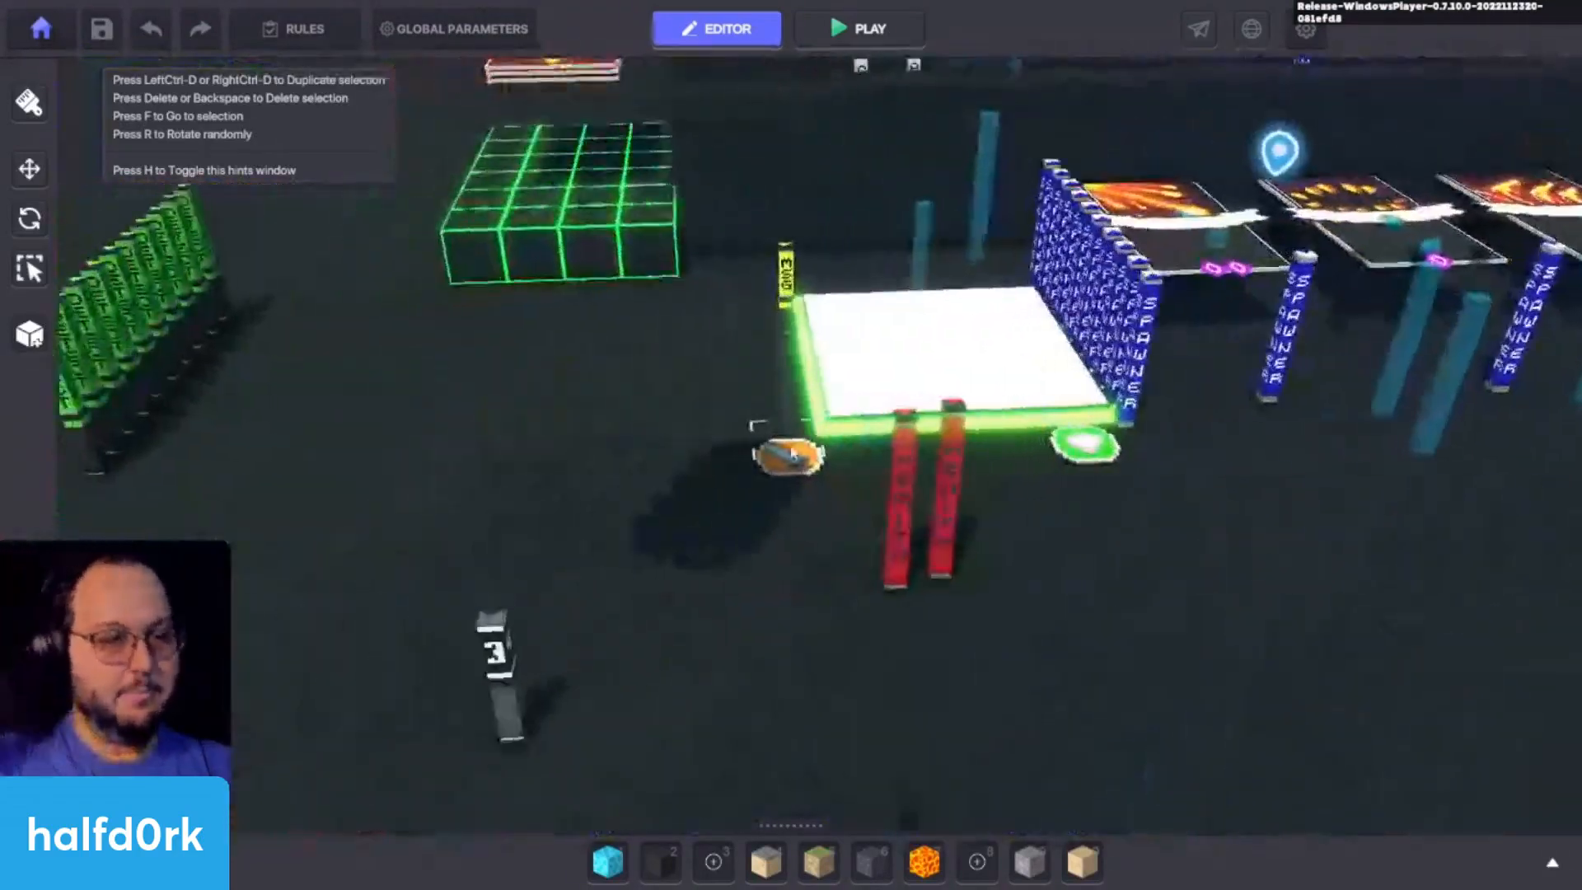
key("d")
left_click(668, 513)
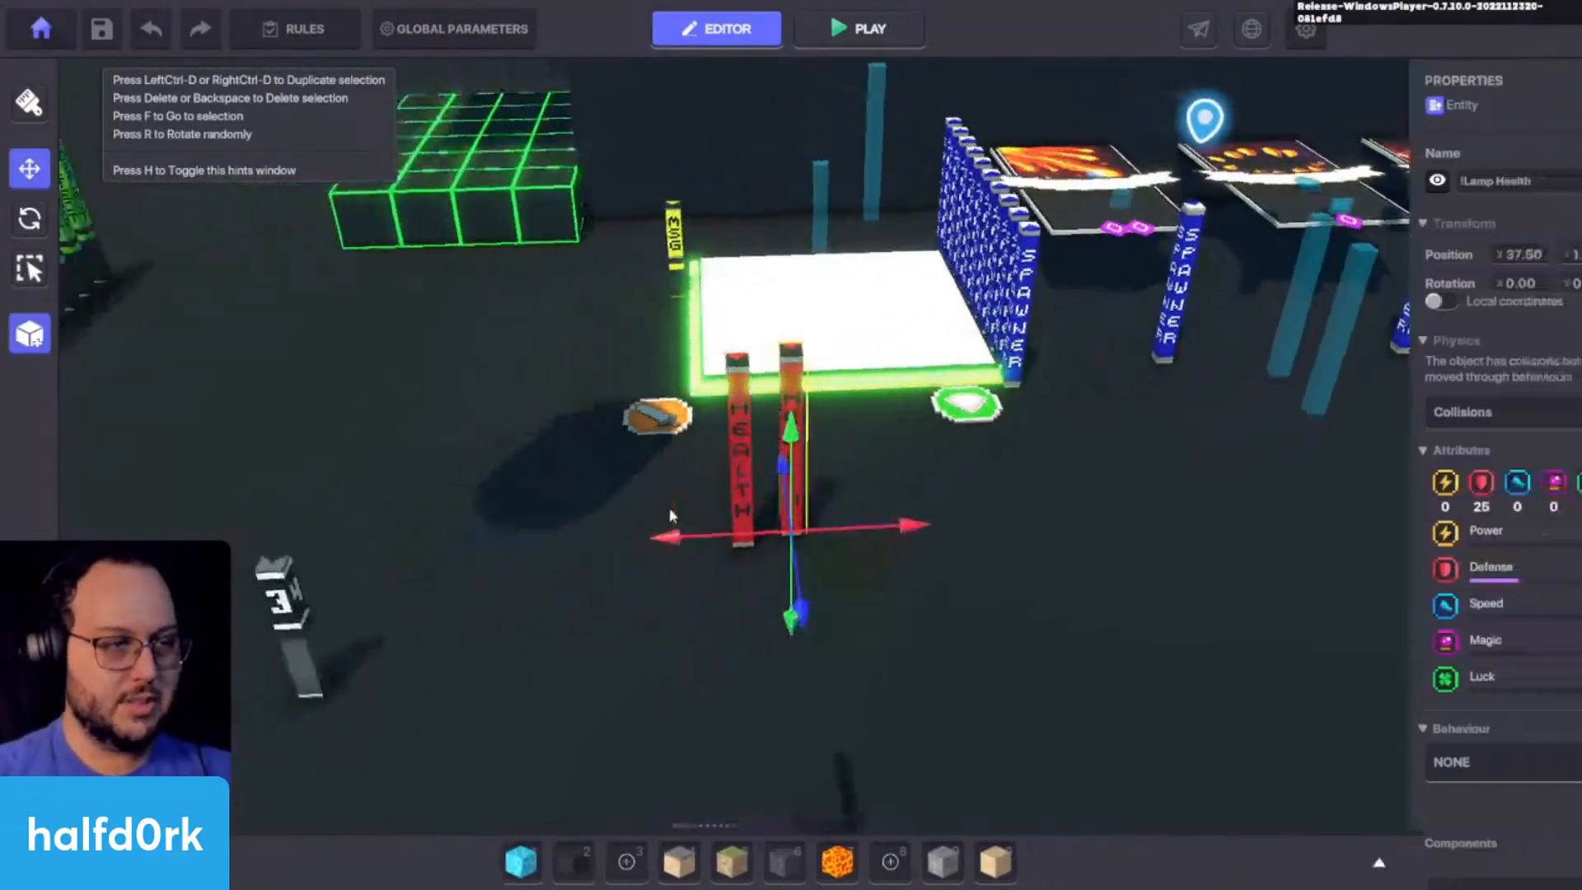
mouse_move(667, 513)
right_mouse_down()
mouse_move(614, 426)
mouse_move(577, 412)
right_mouse_up()
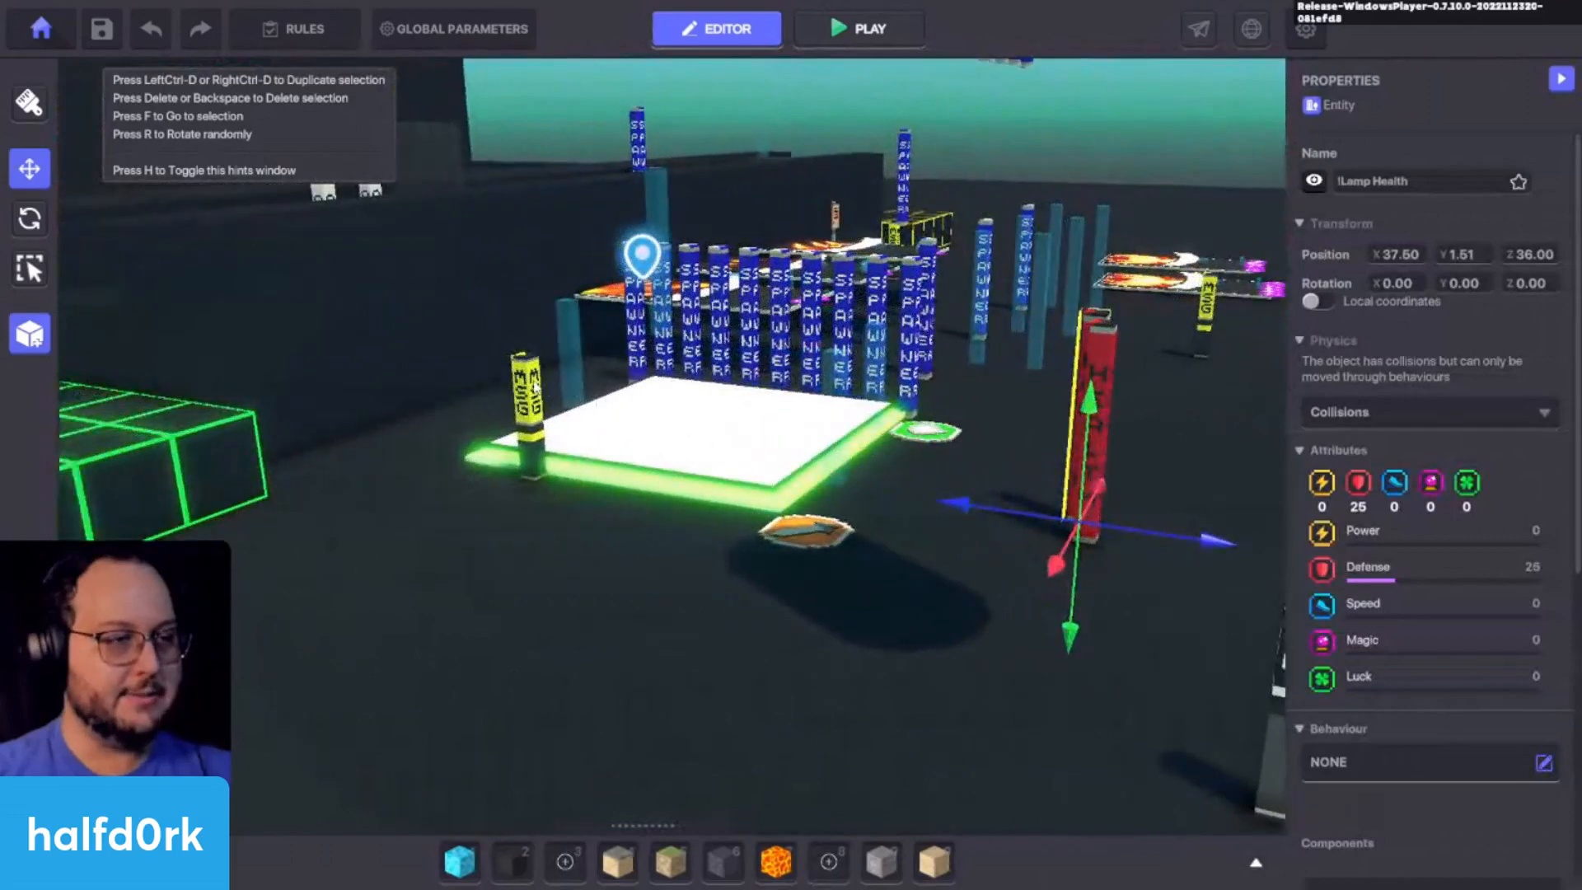
left_click(524, 391)
scroll(1370, 575, "down", 3)
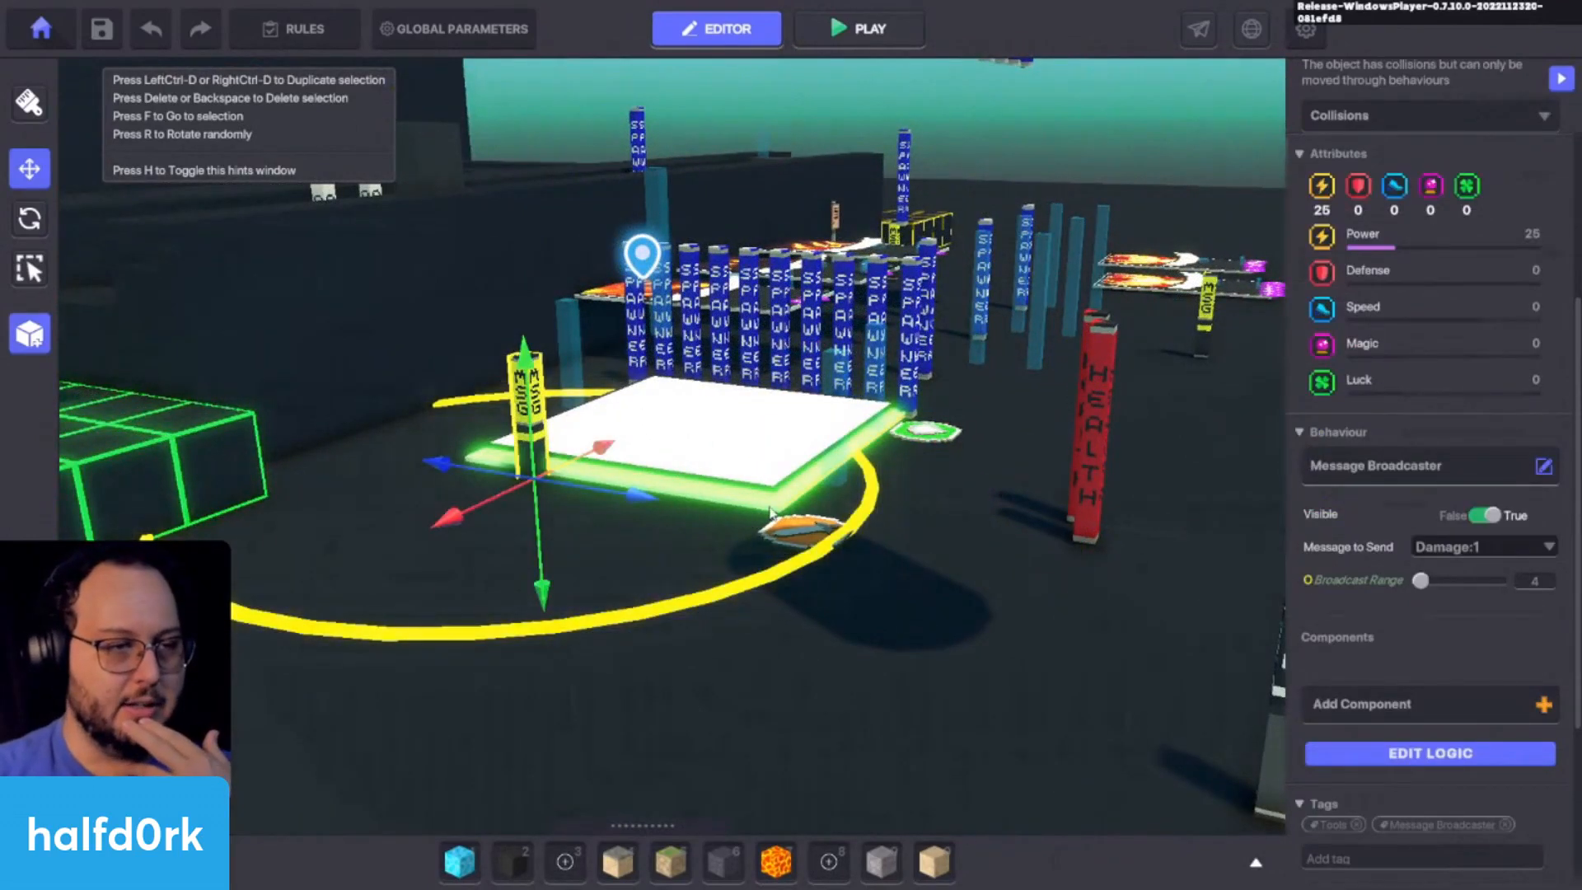
Step: Examine the logic settings of the green glow asset spawner around the ally's white card
left_click(824, 462)
scroll(1505, 588, "down", 4)
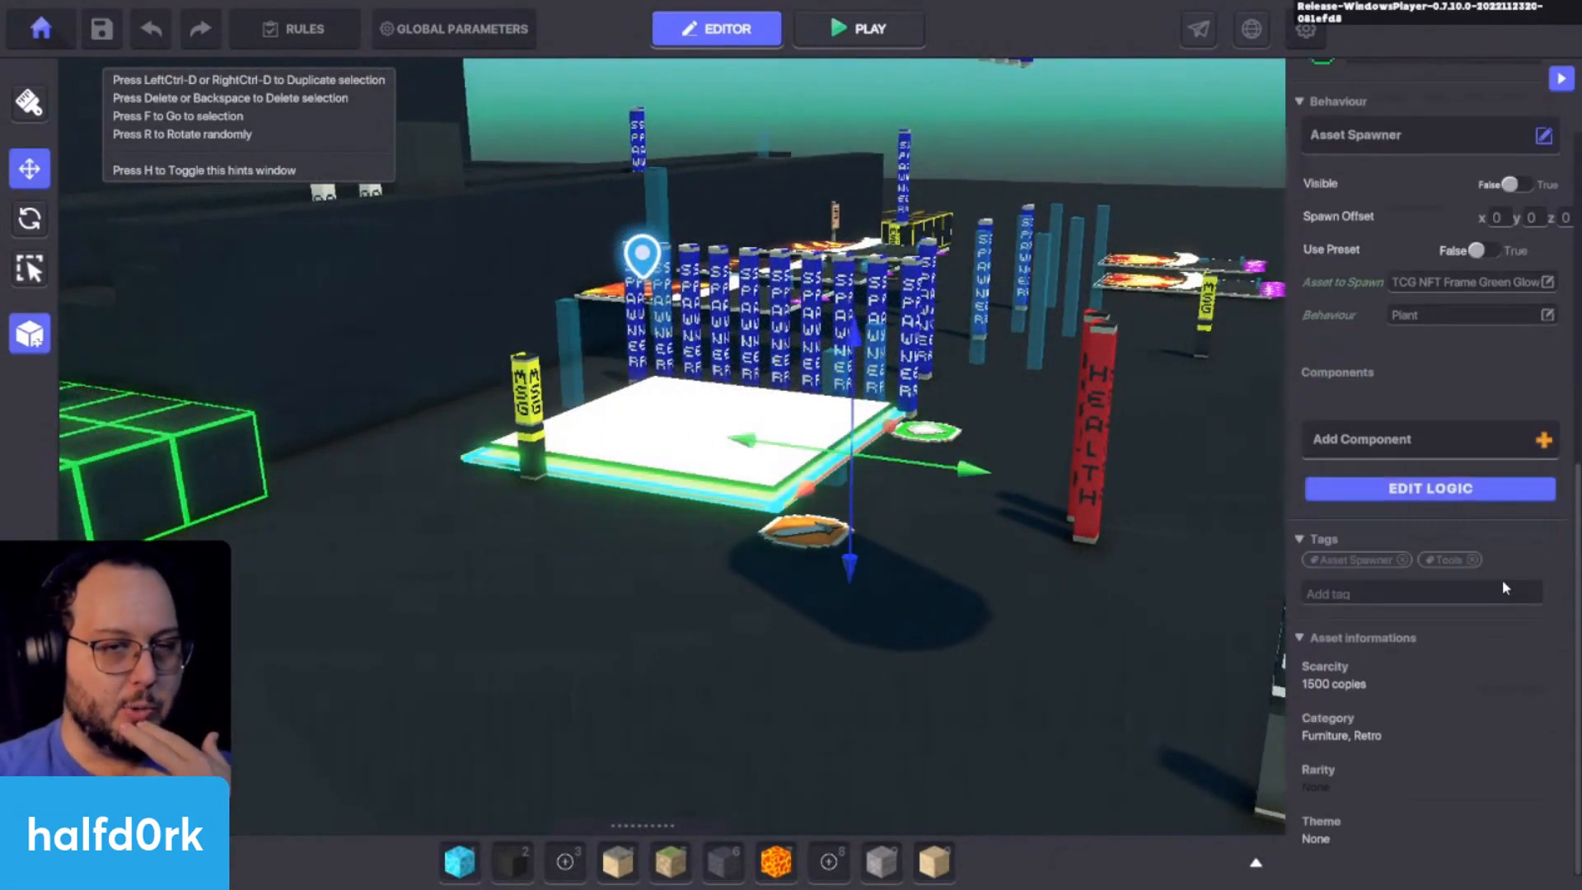
left_click(1430, 488)
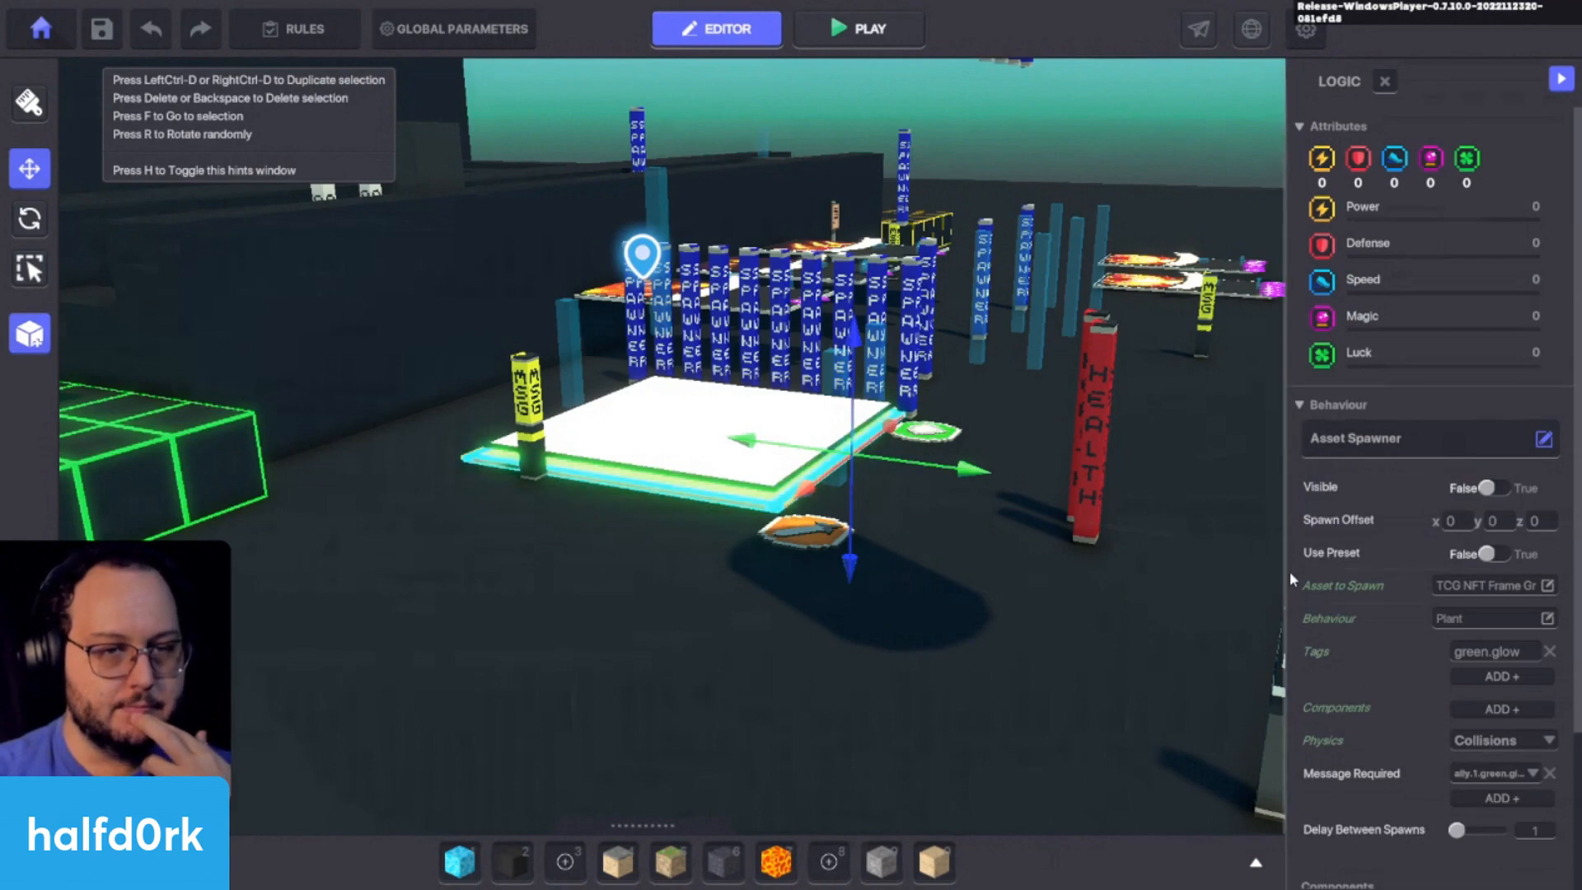
left_click_drag(1287, 571, 964, 561)
right_click_drag(964, 561, 794, 659)
key("f")
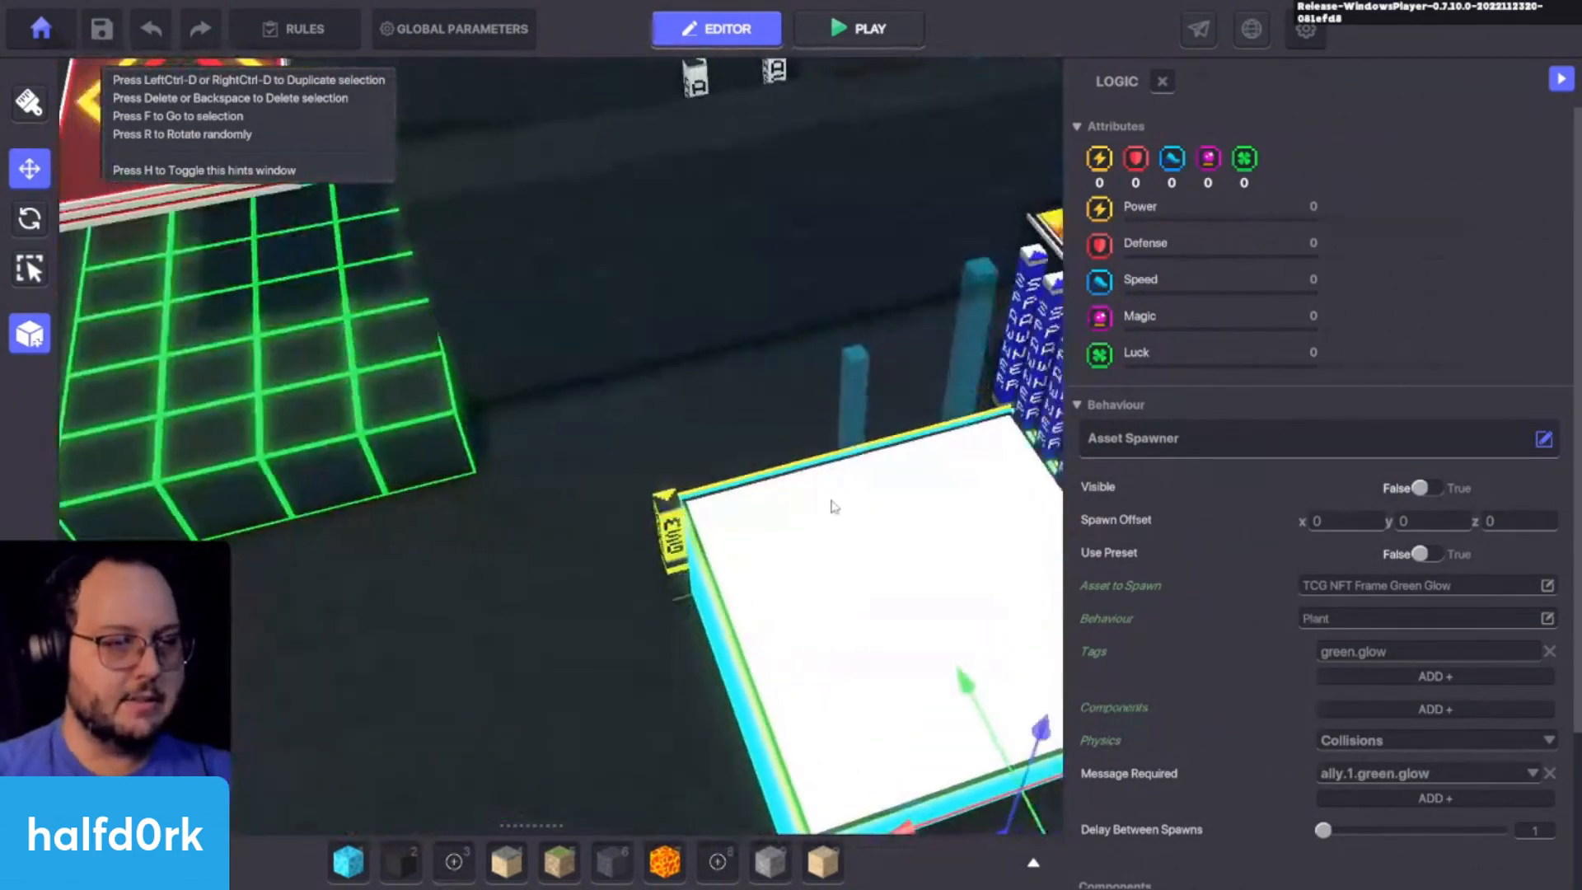
Step: Examine the components and tags of the detector post behind the ally's white card, and reselect the green glow spawner
left_click(884, 427)
left_click(954, 333)
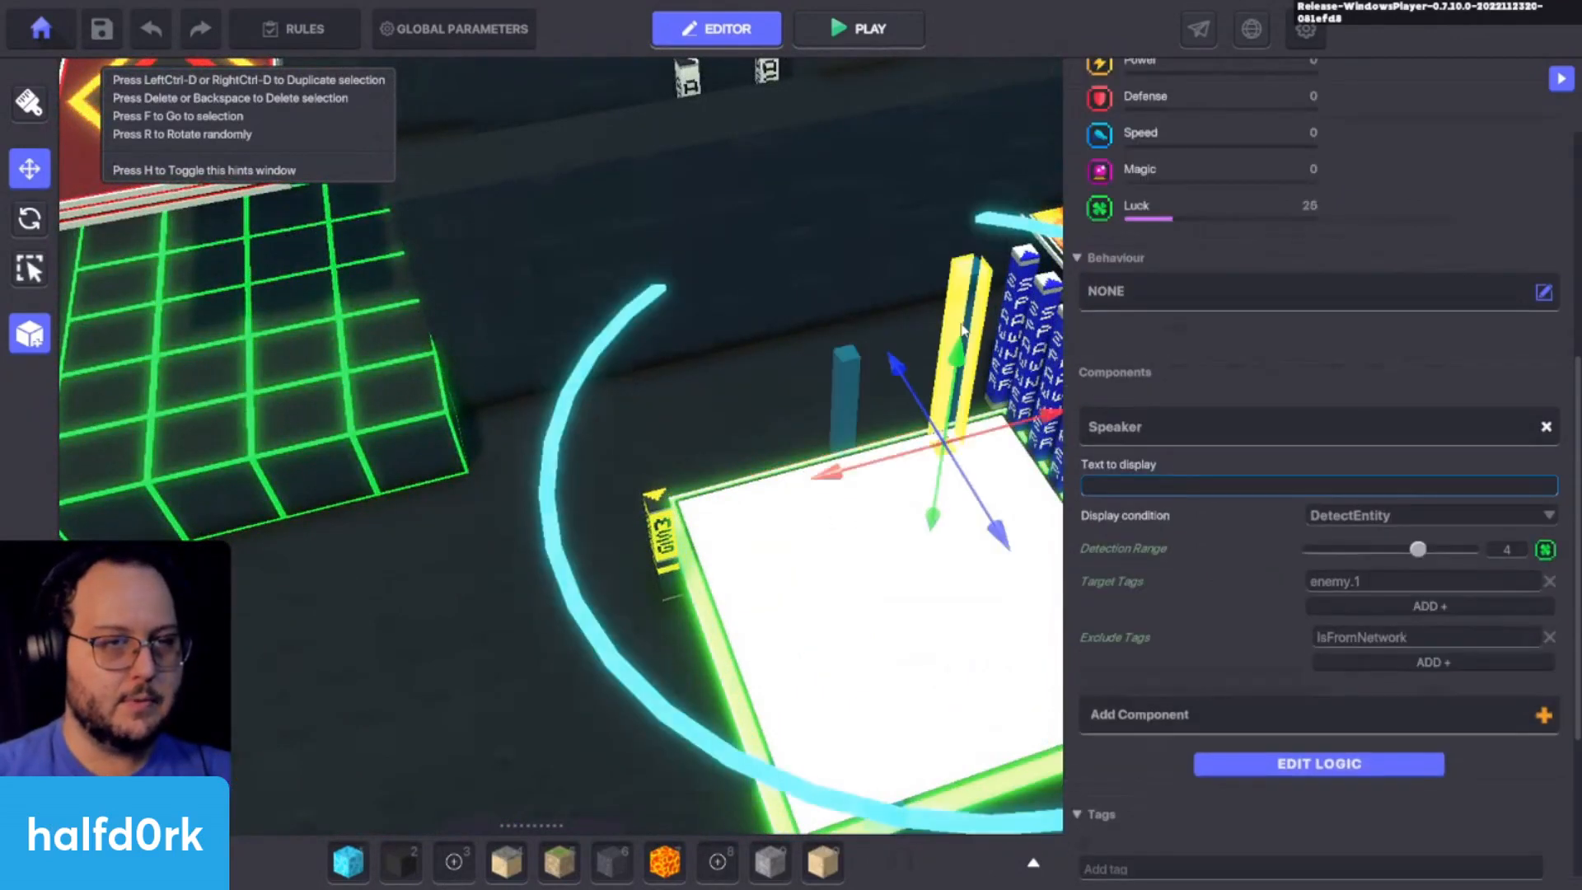
left_click(1269, 764)
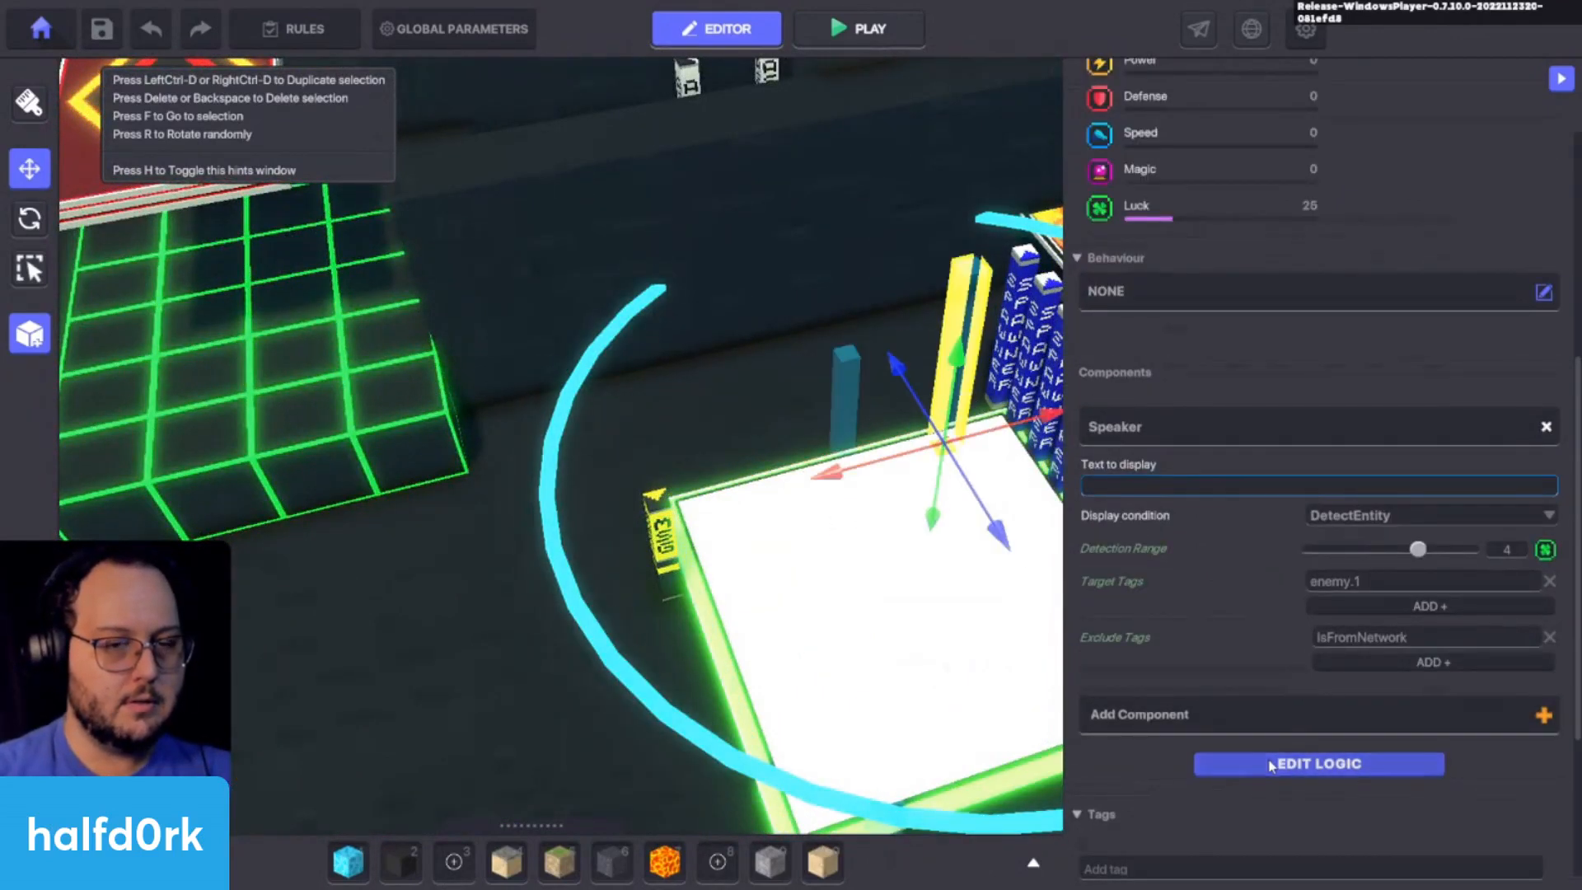
scroll(1241, 730, "down", 3)
left_click(841, 403)
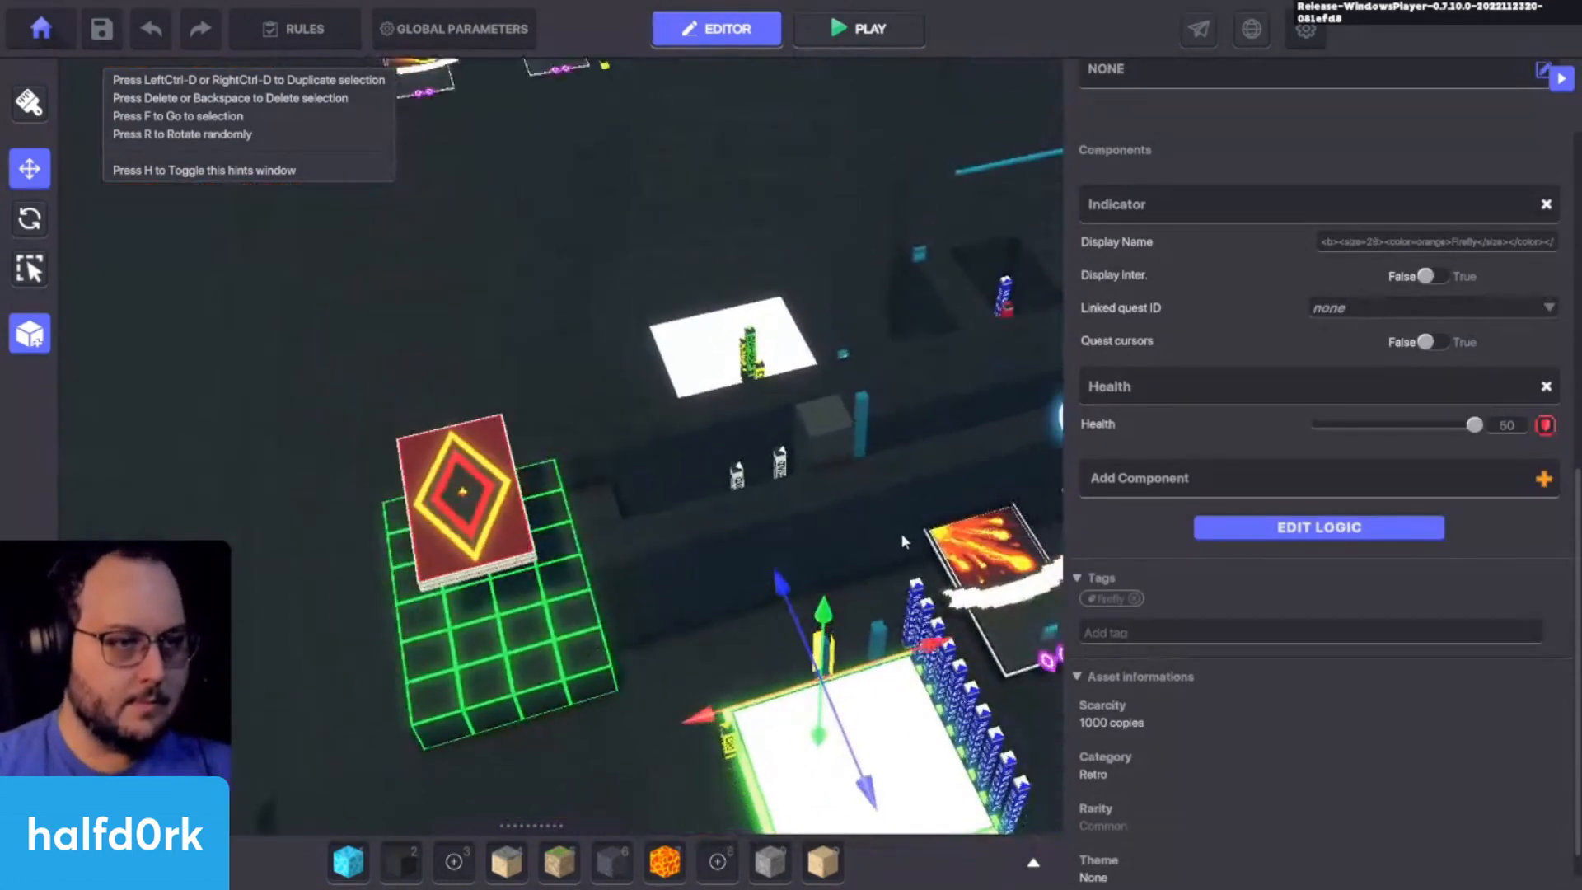
left_click(862, 720)
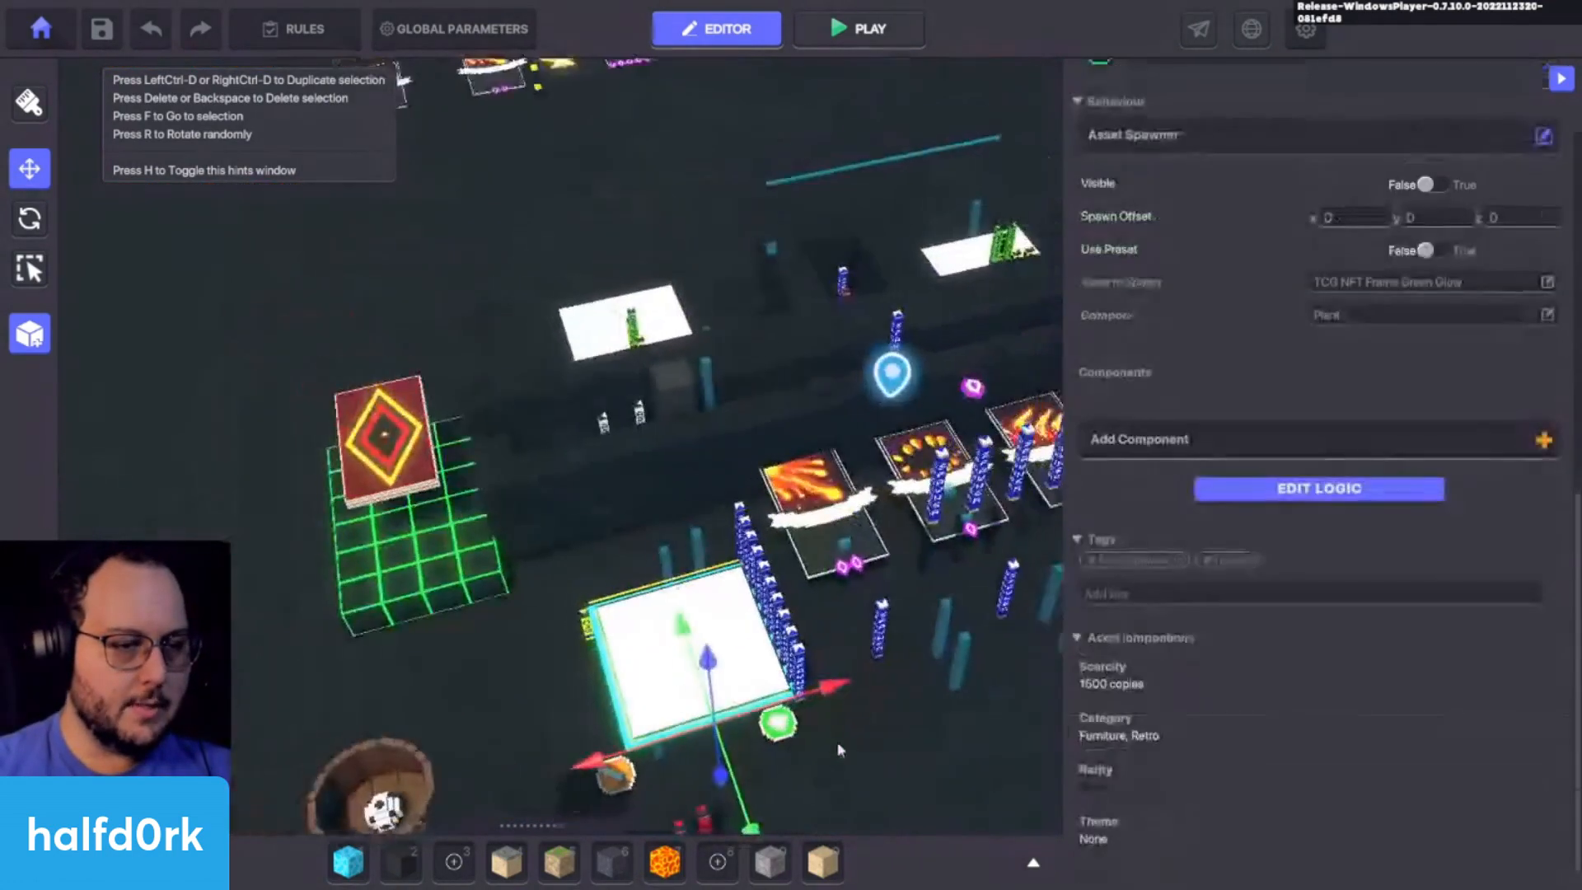
Step: Playtest the card game, moving the avatar to the right, and return to the editor
left_click_drag(587, 783, 1164, 536)
key("ctrl+p")
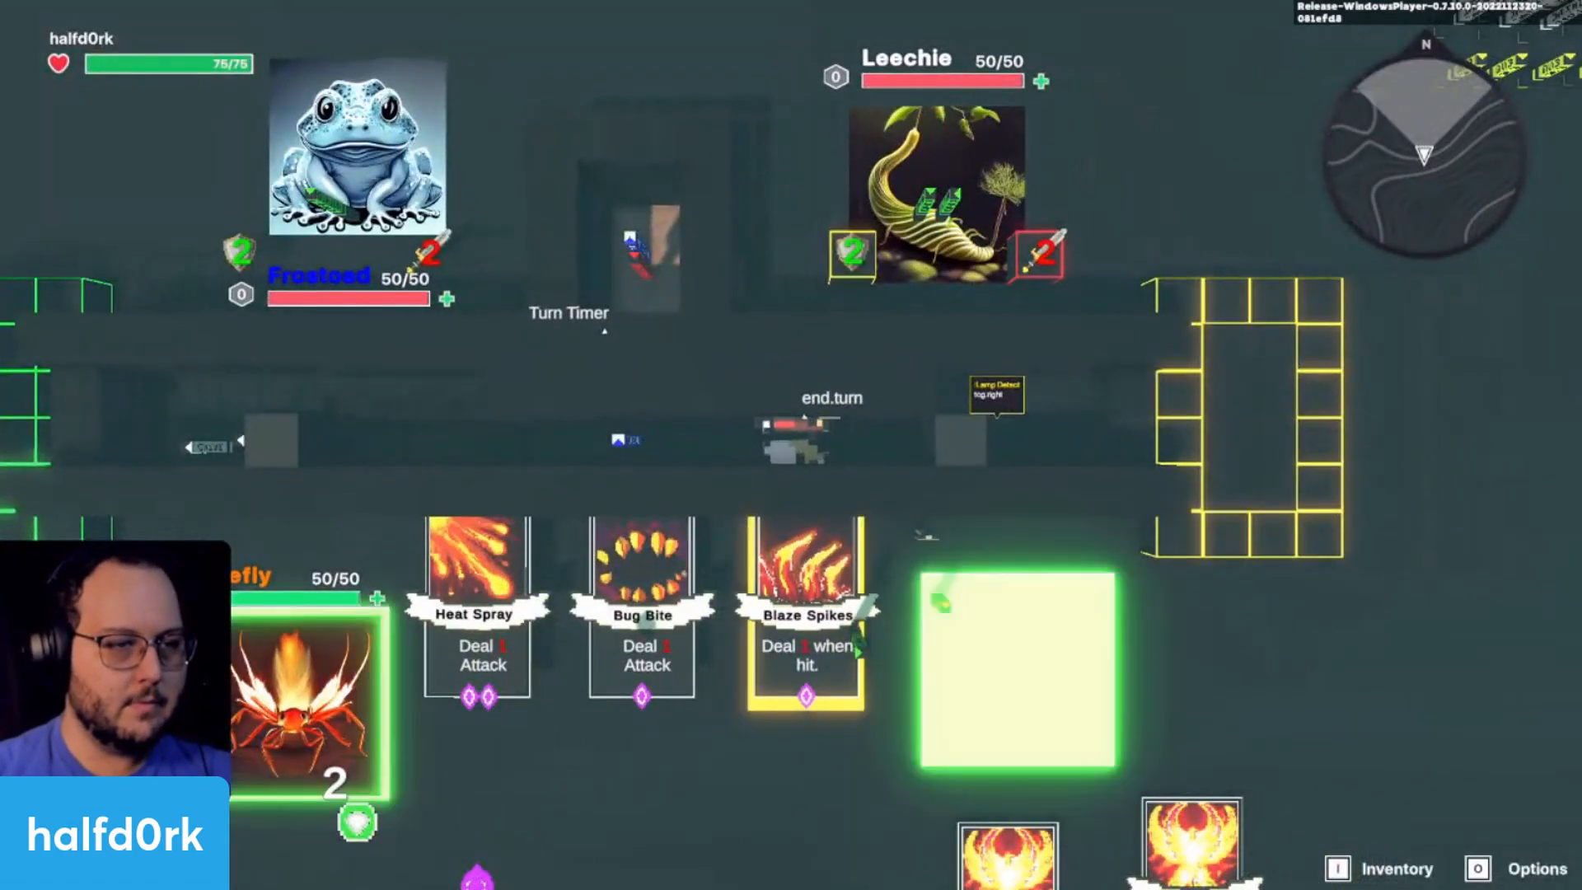
key("d")
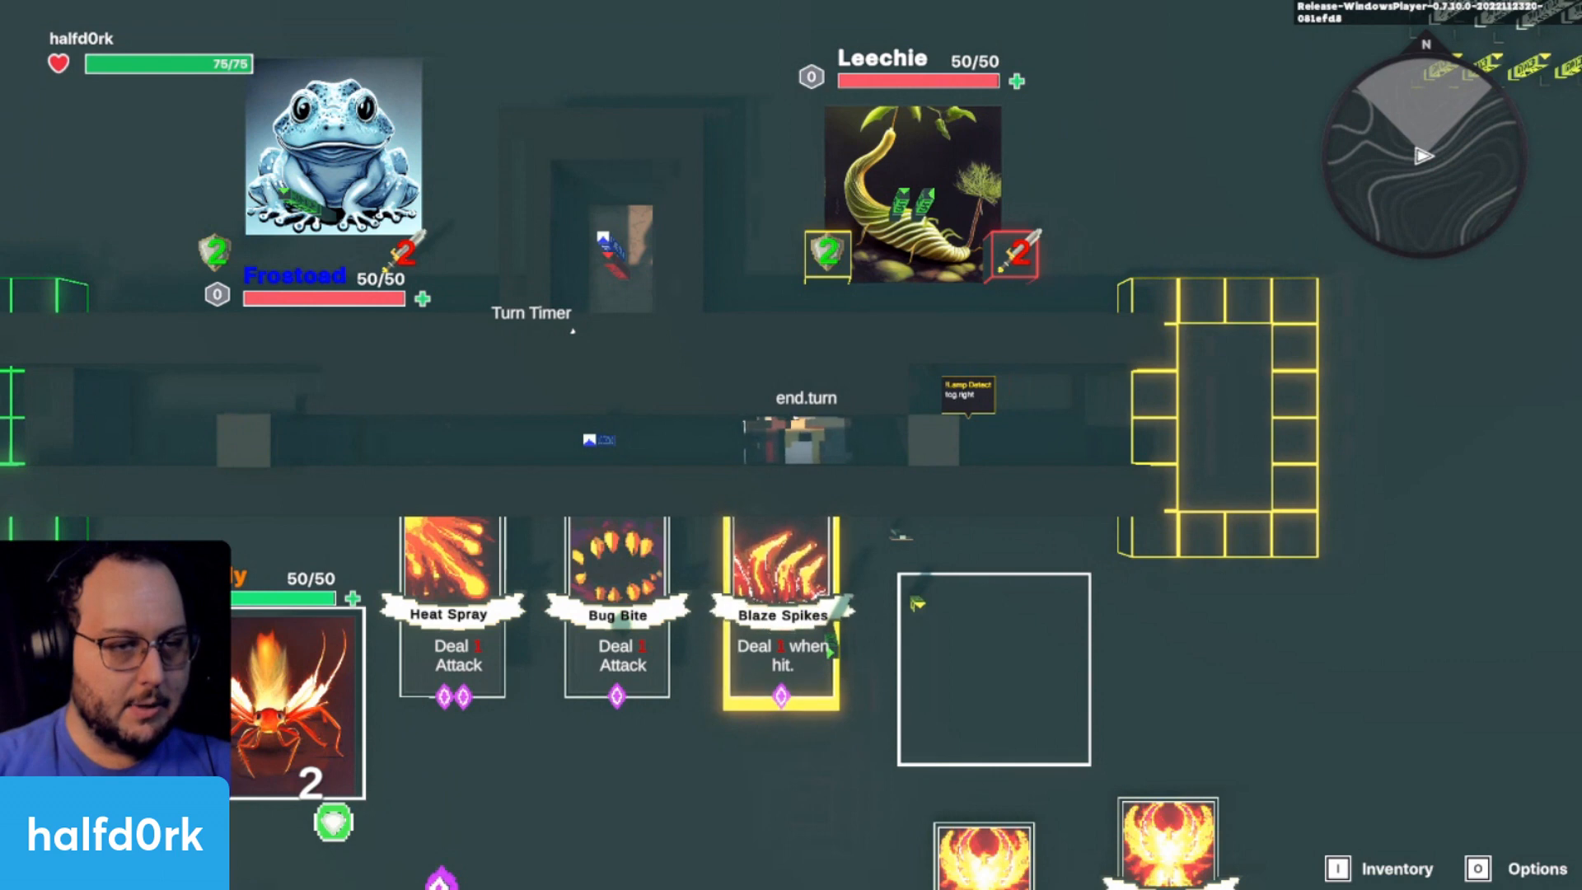
key("Escape")
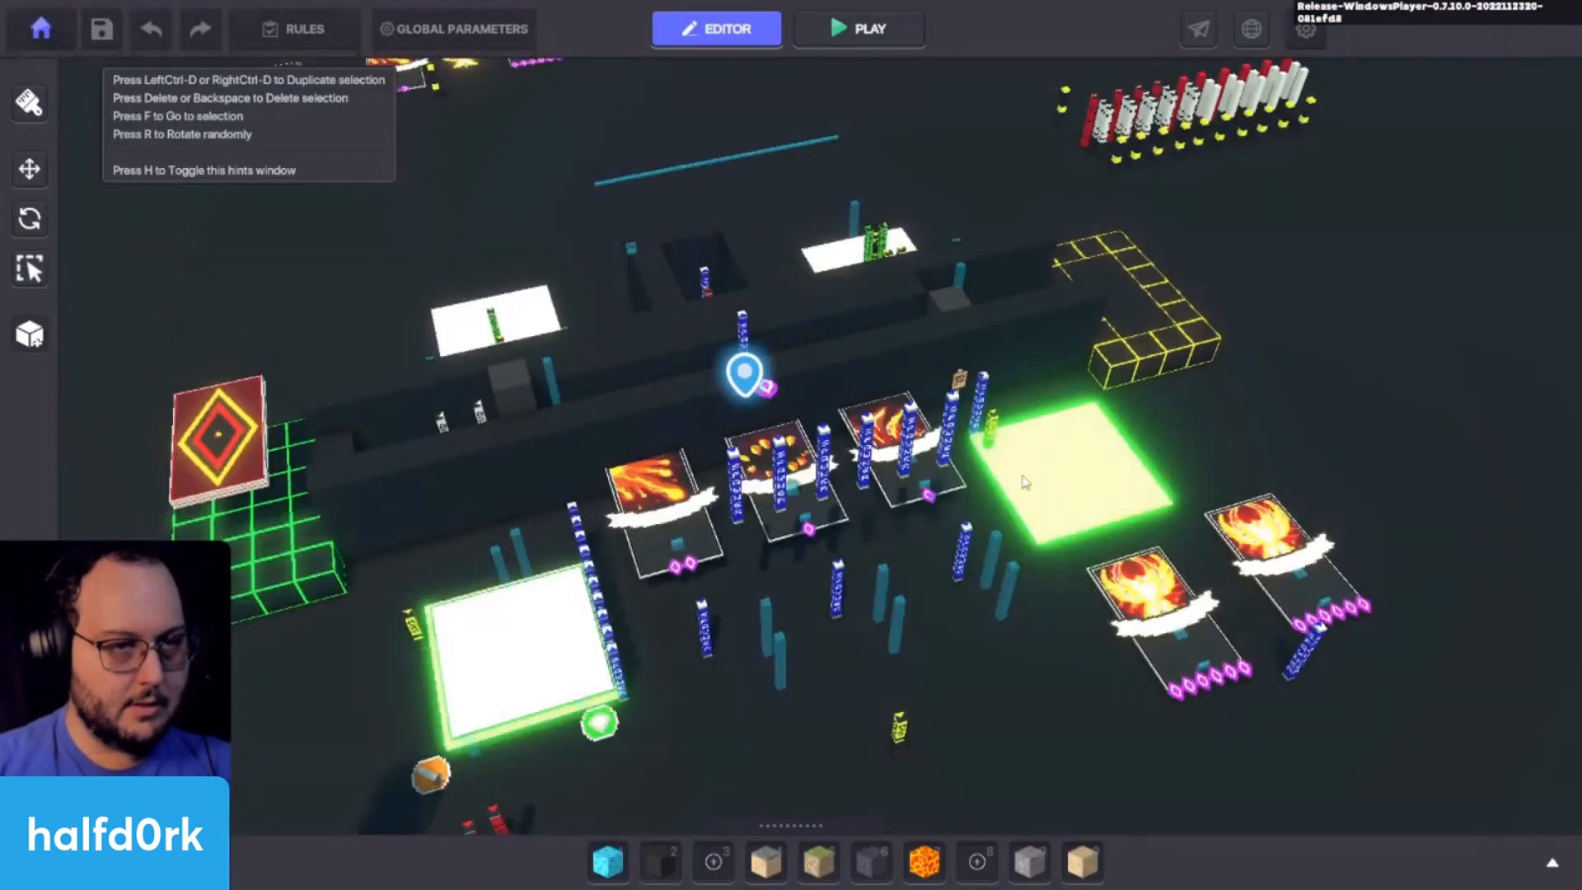
Step: Raise the separate green glow frame beside the hand cards to Y 2.47 and flip it to rotation X 90, Y 0
left_click(1058, 441)
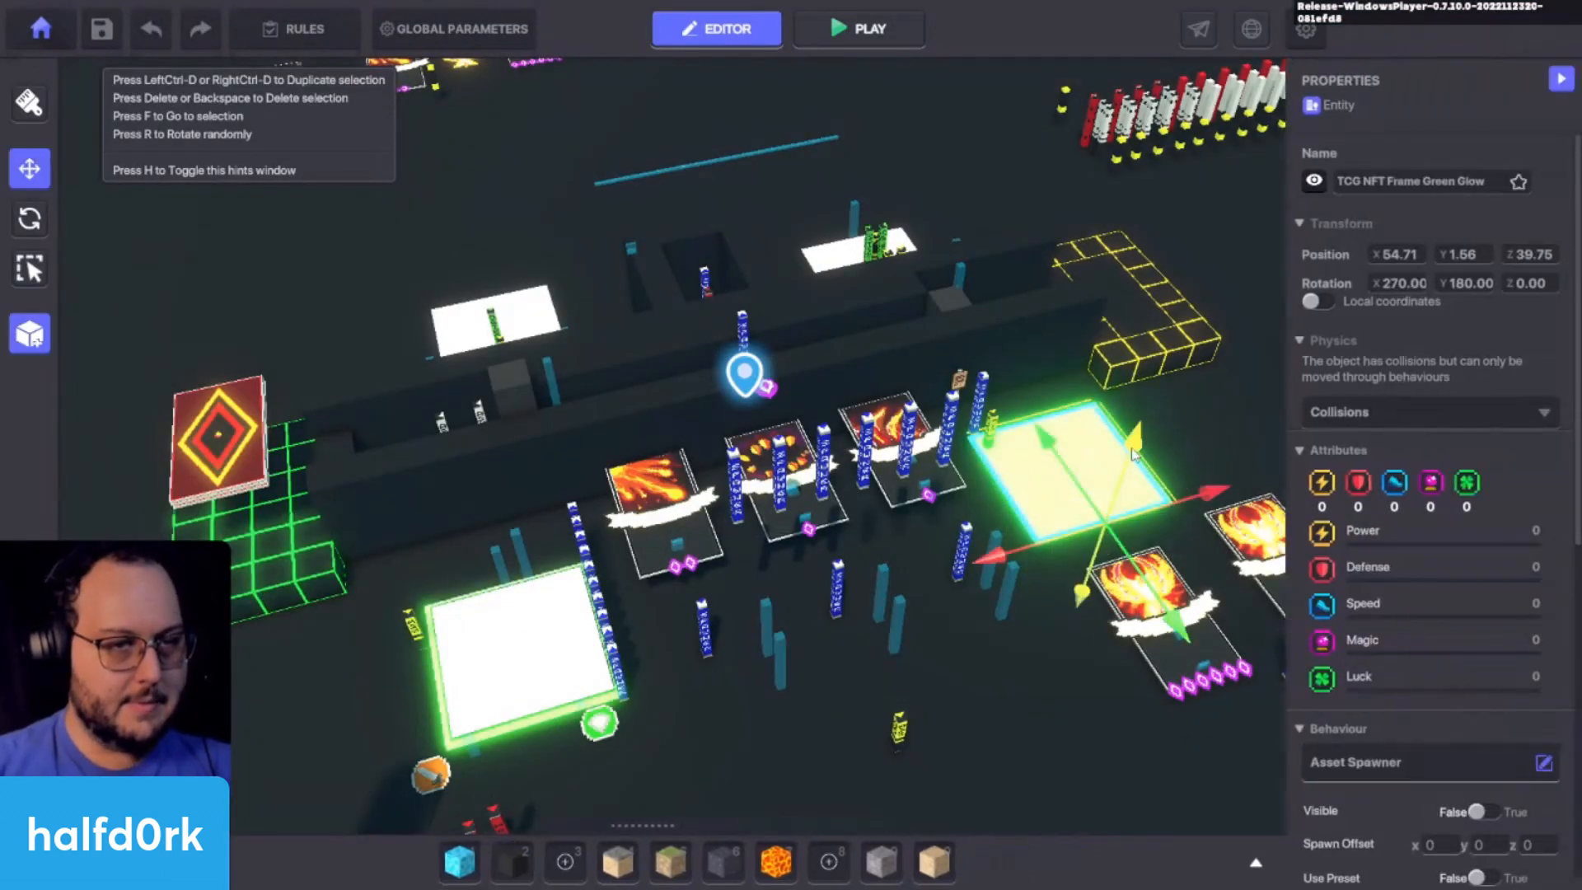
left_click_drag(1135, 439, 1141, 419)
key("r")
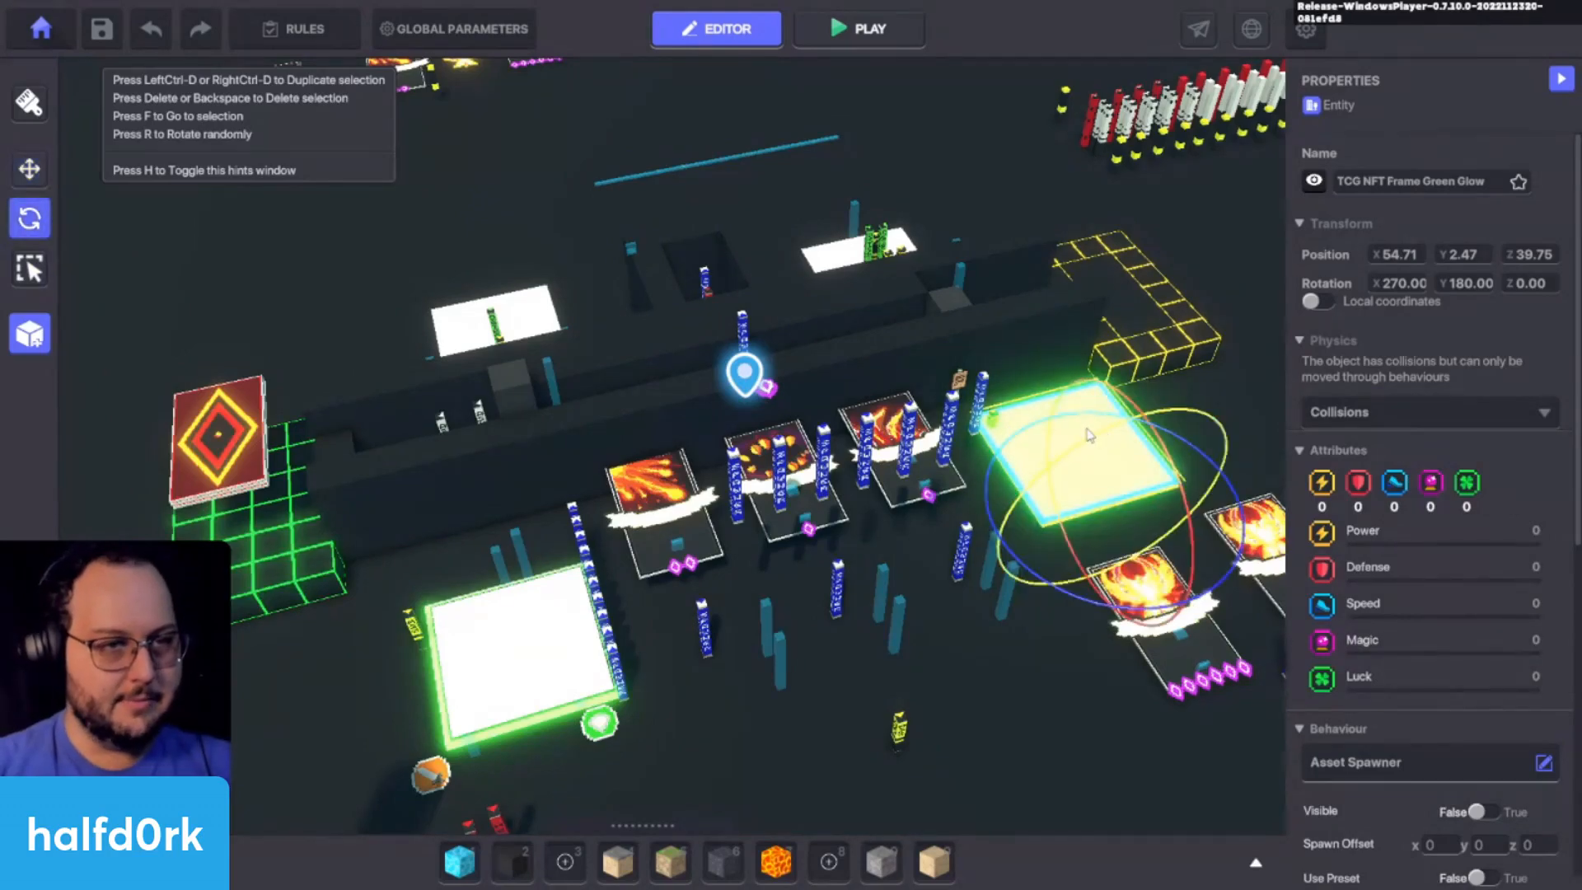
Step: Playtest the game with the flipped green glow frame and return to the editor
key("ctrl+p")
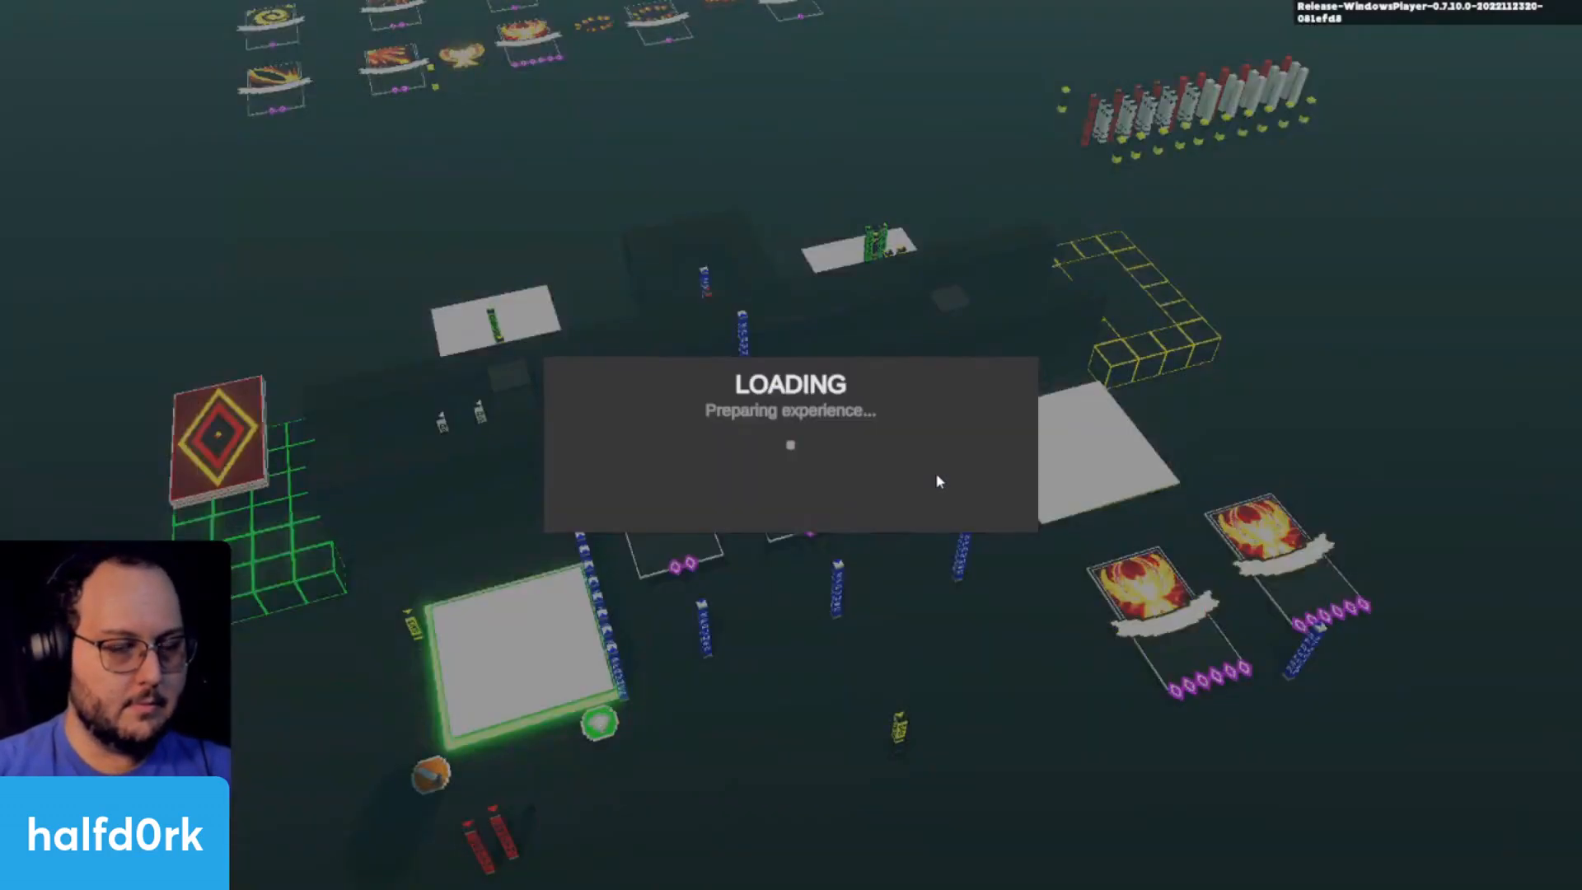
key("d")
key("s")
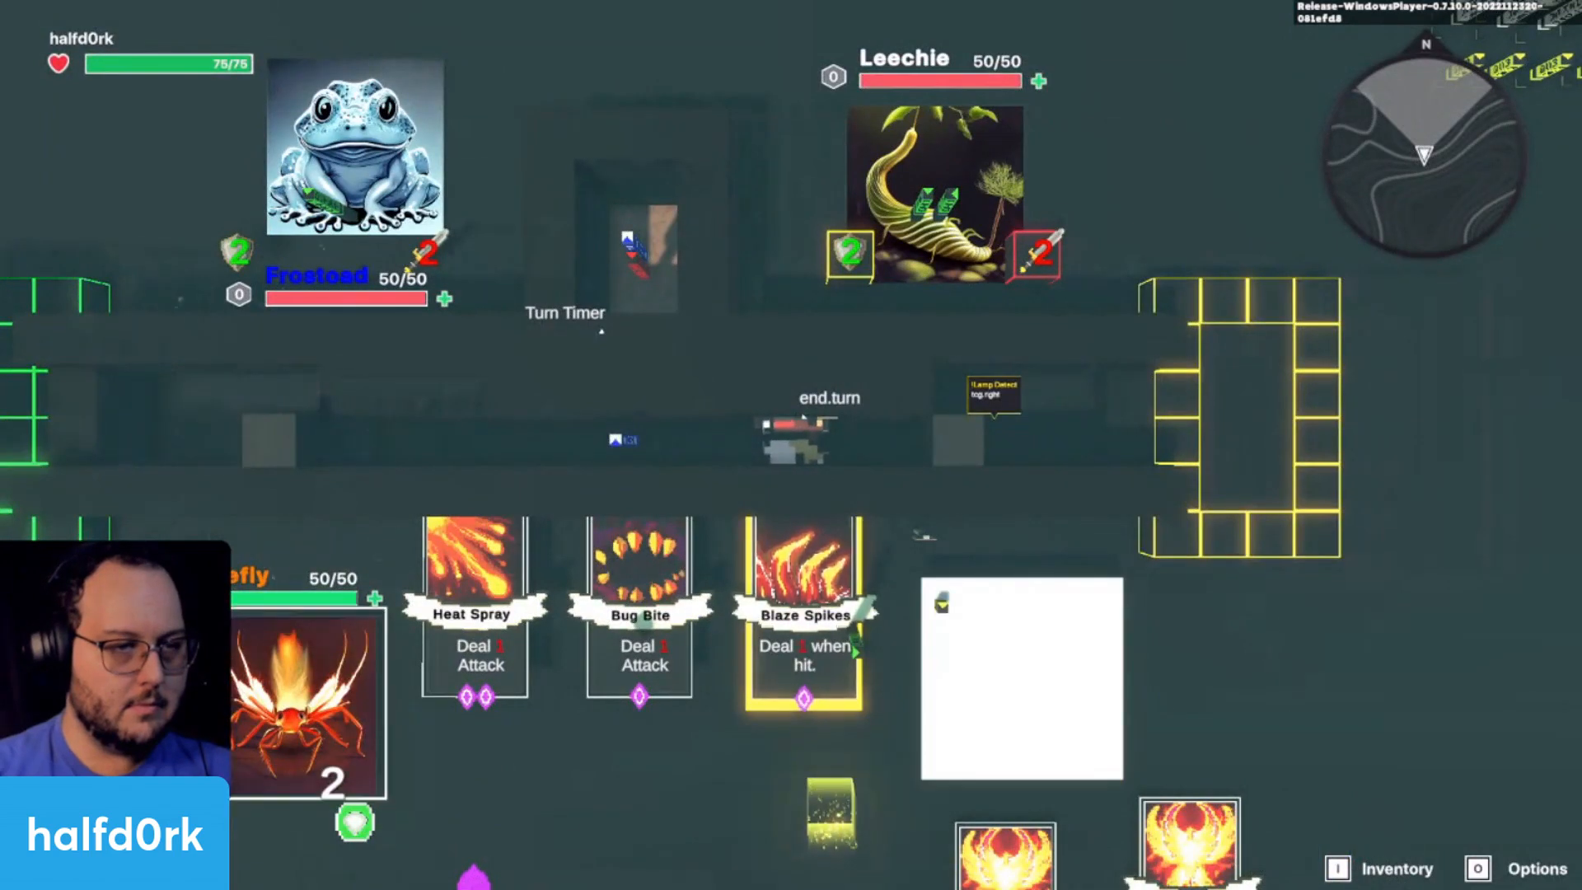
key("Escape")
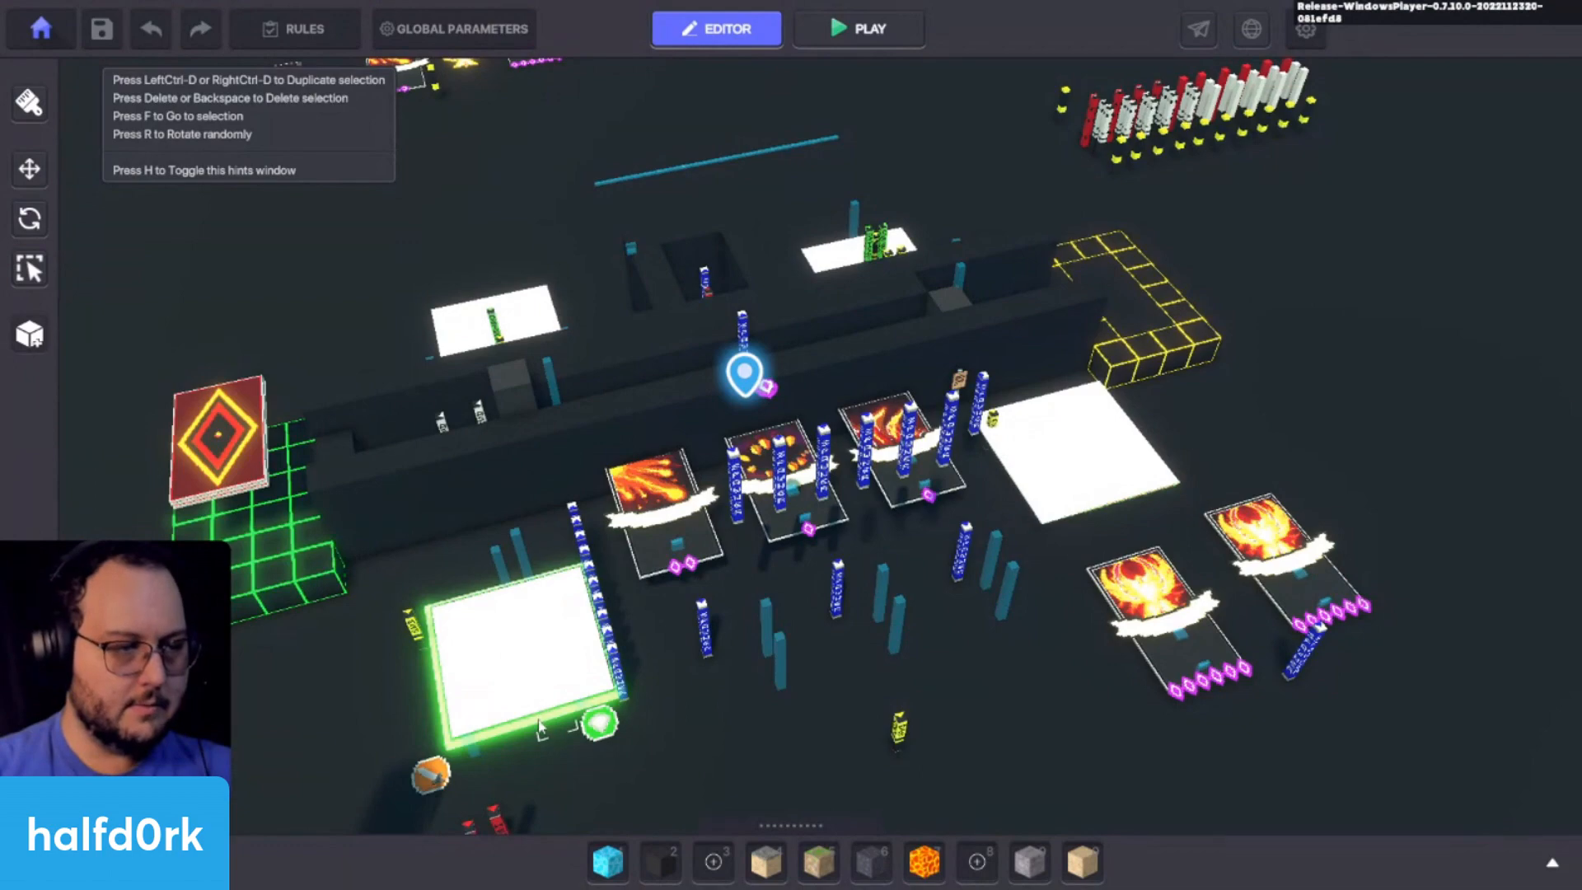
Step: Check the ally's green glow spawner and rotate the separate frame beside the hand cards back to X 270, Y 180
double_click(540, 727)
scroll(1406, 498, "down", 5)
key("d")
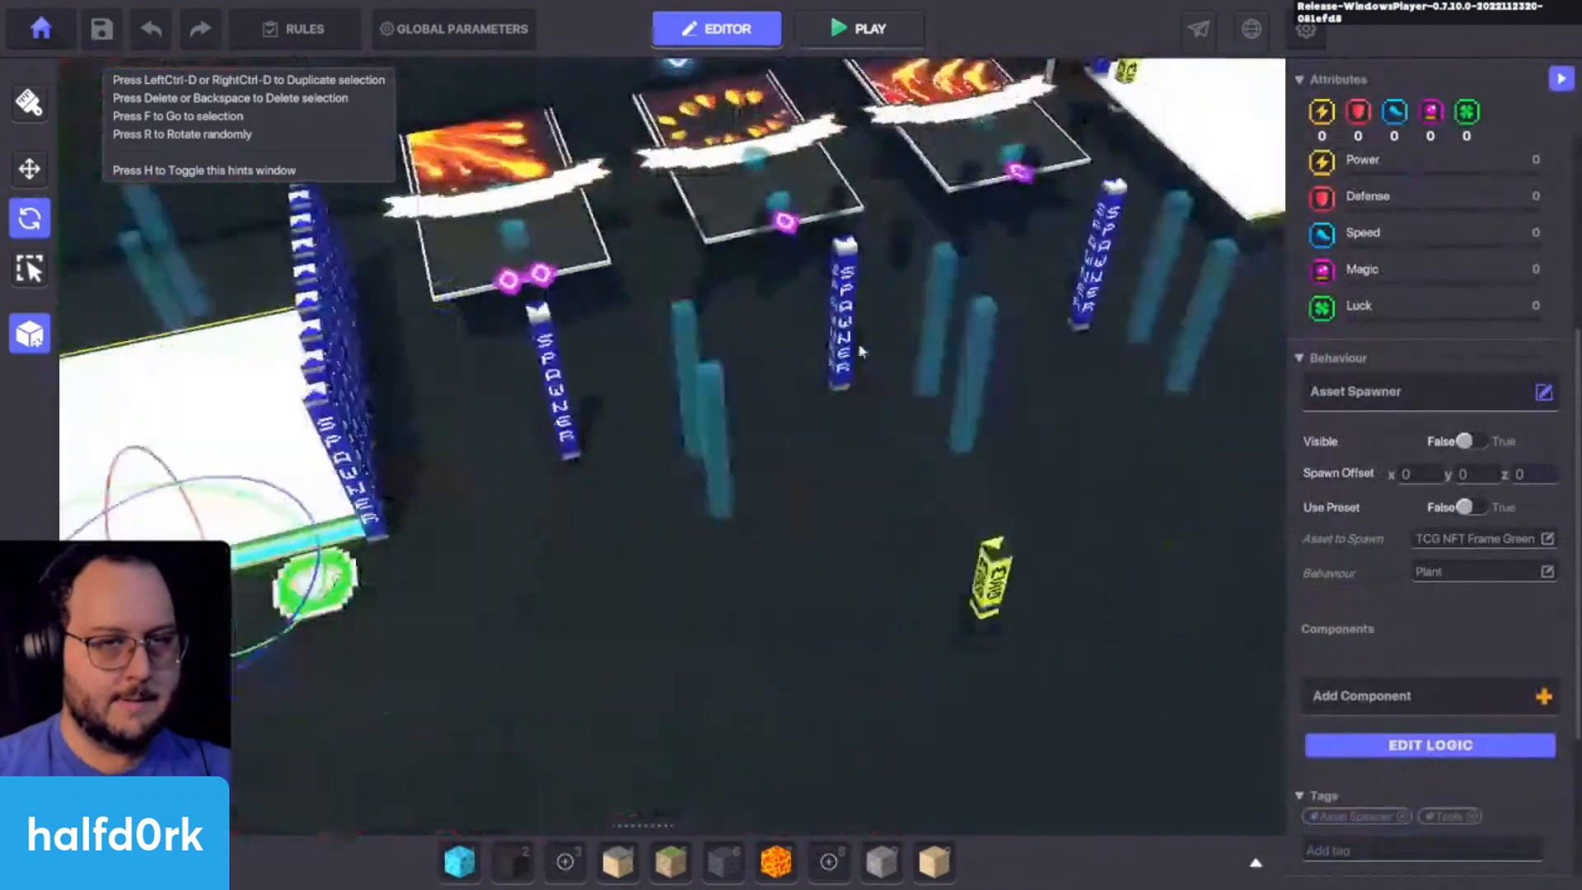
left_click(1085, 174)
double_click(1099, 165)
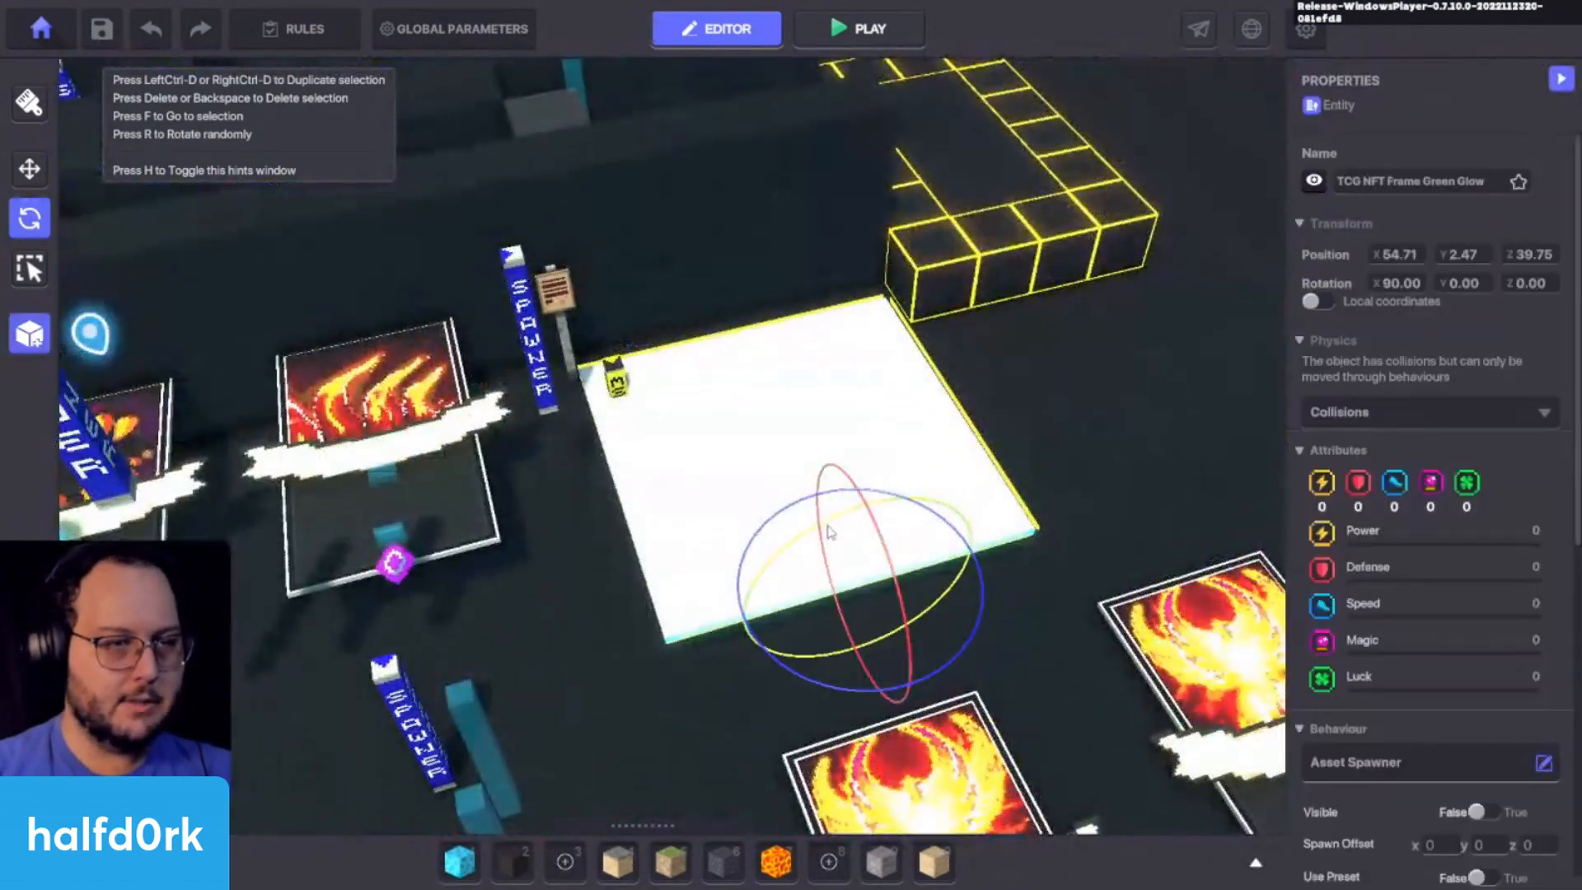
left_click_drag(828, 526, 989, 432)
Step: Playtest the game with the re-rotated green glow frame and return to the editor
key("ctrl+p")
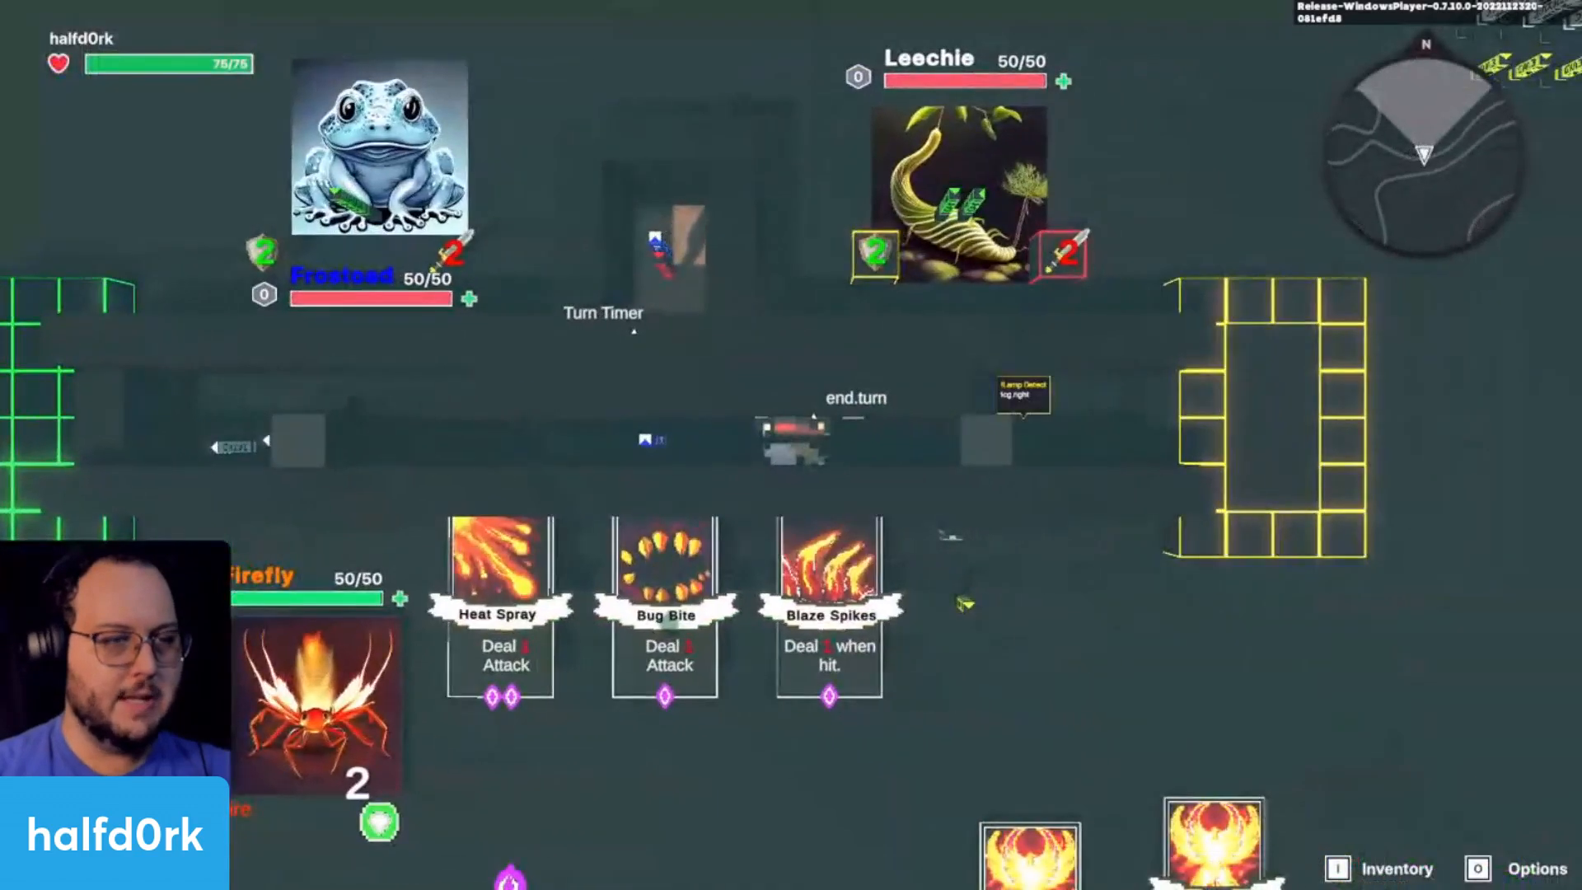
key("d")
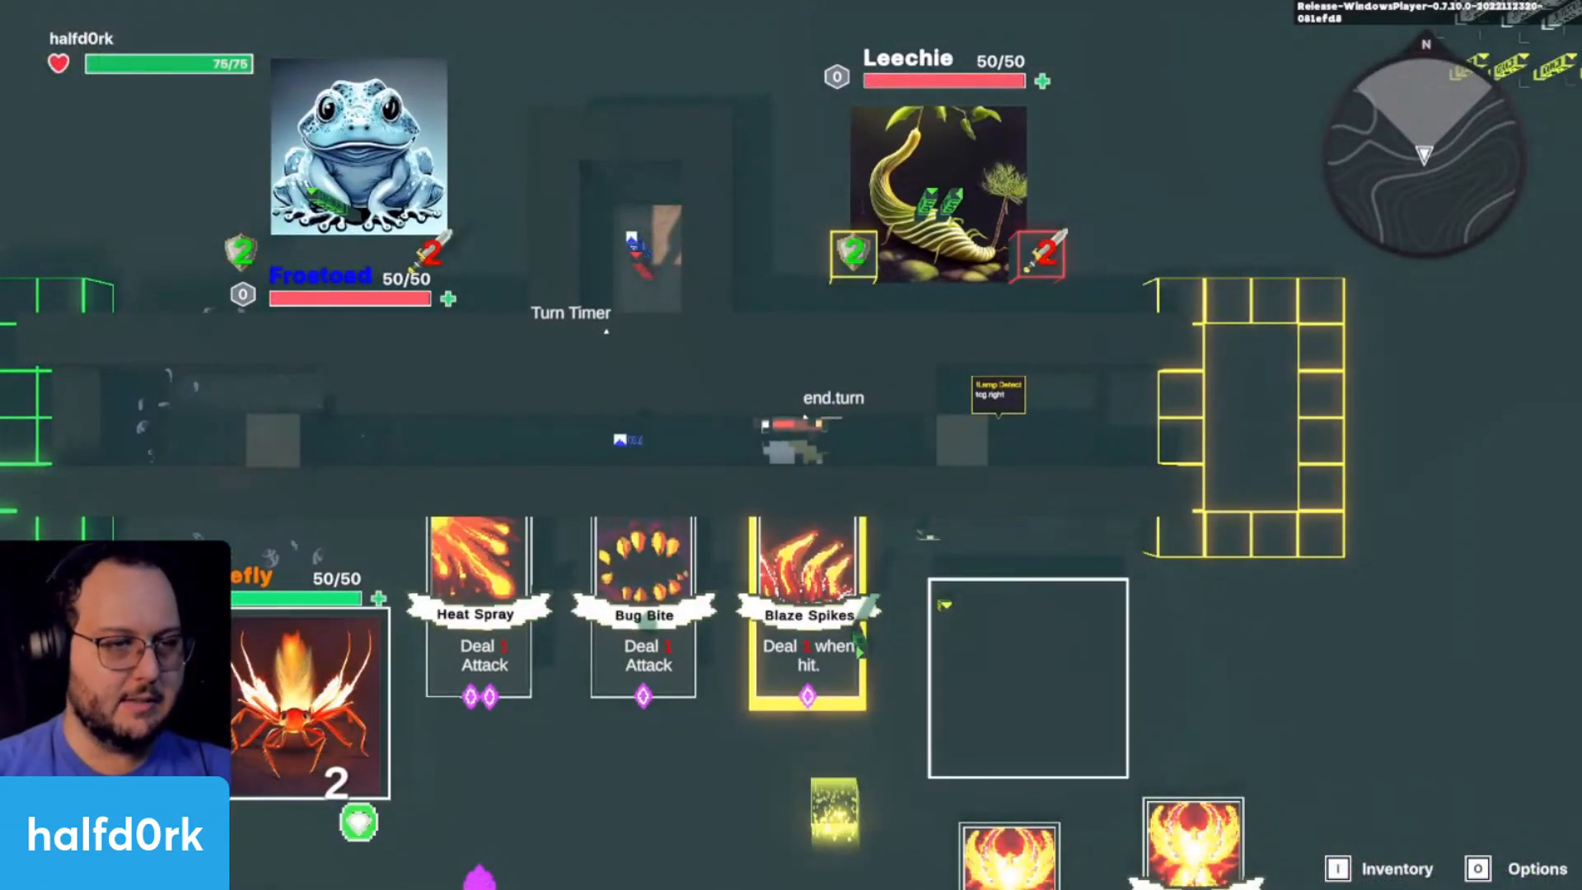
key("d")
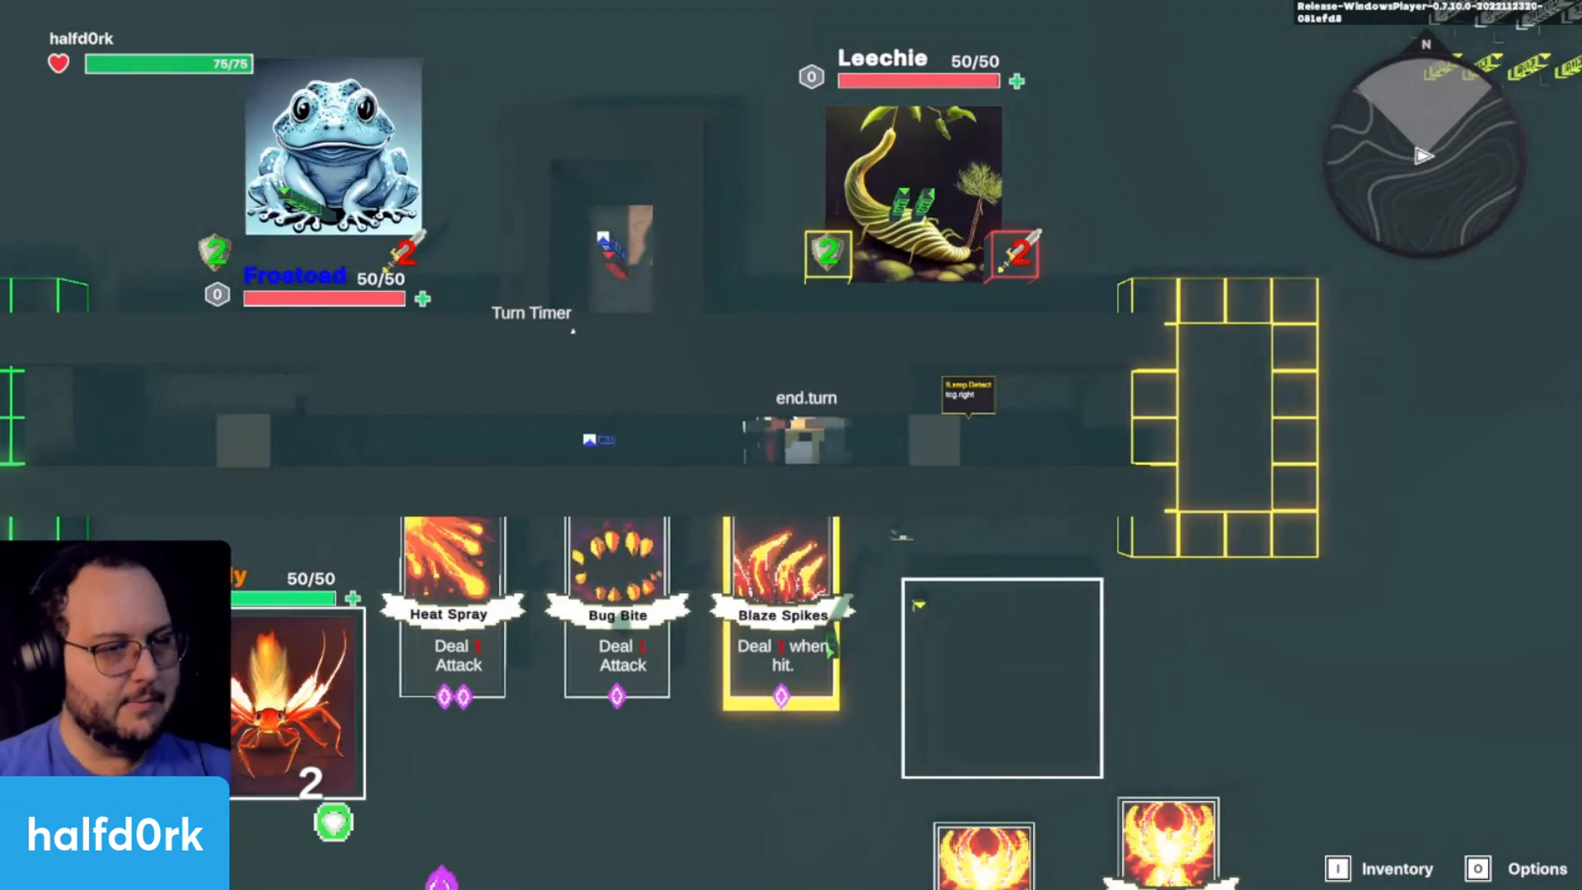
key("ctrl+p")
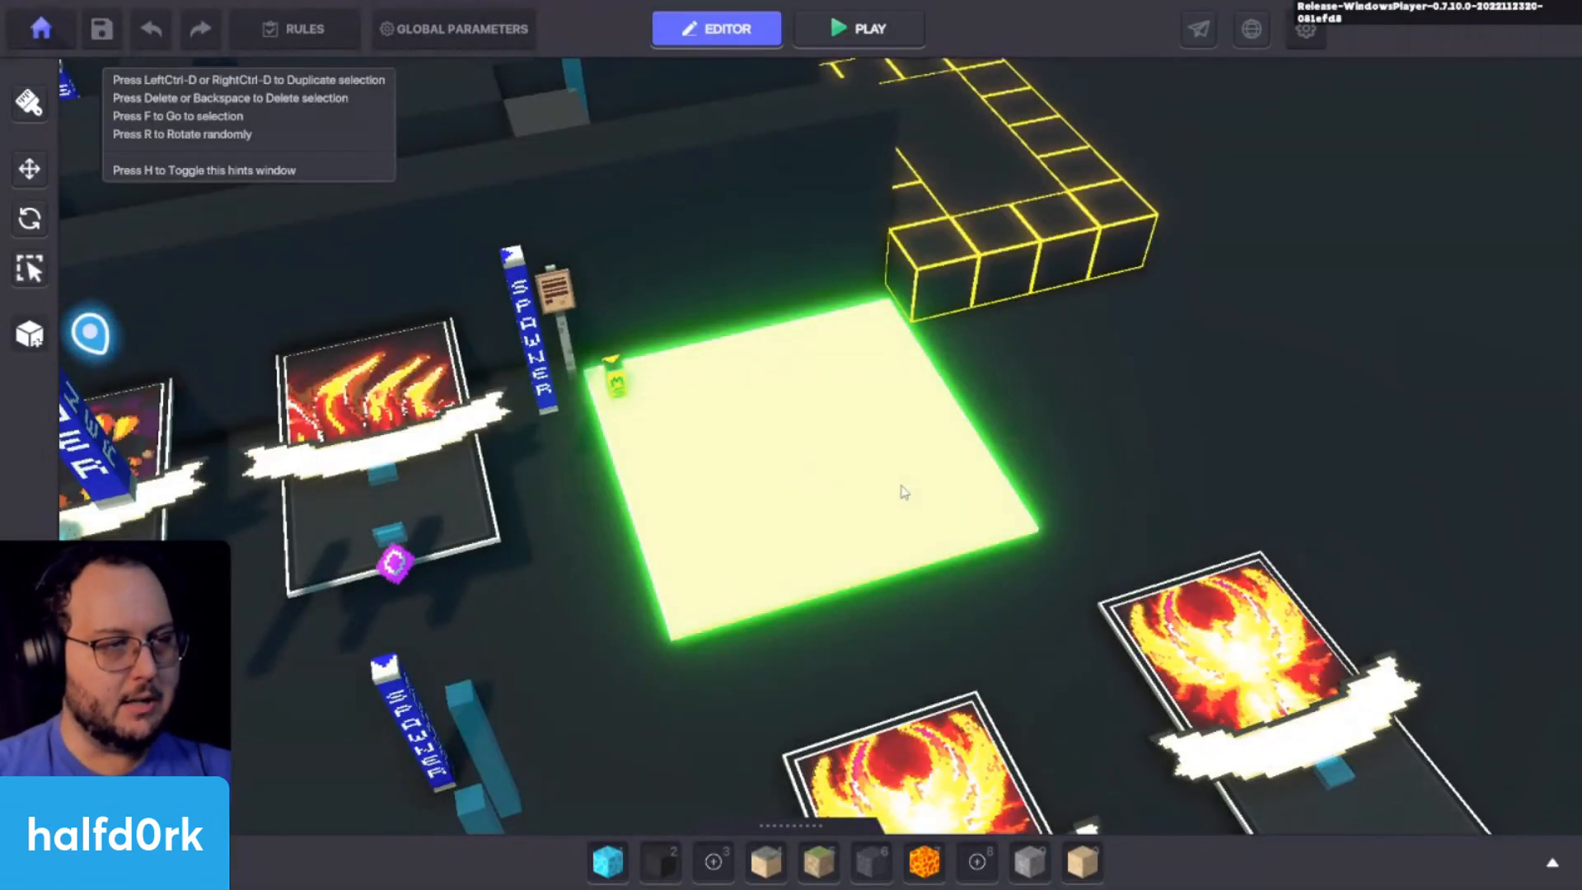
Step: Change the behaviour of the separate green glow frame from Asset Spawner to Animated Decoration and check its animation options
left_click(904, 493)
right_click_drag(770, 523, 675, 530)
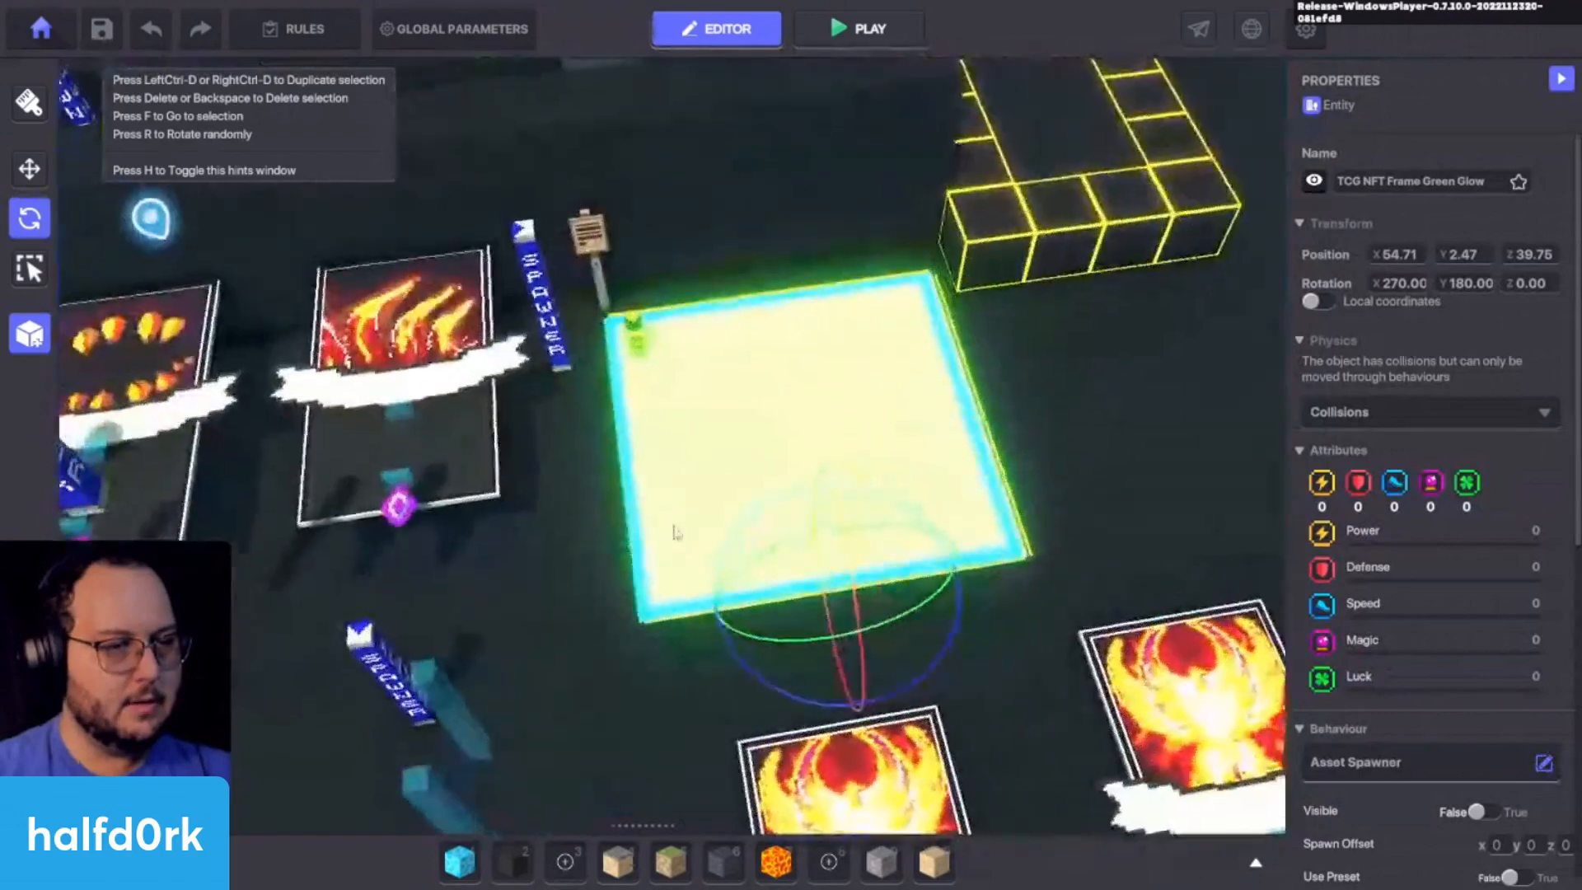
scroll(1393, 646, "down", 3)
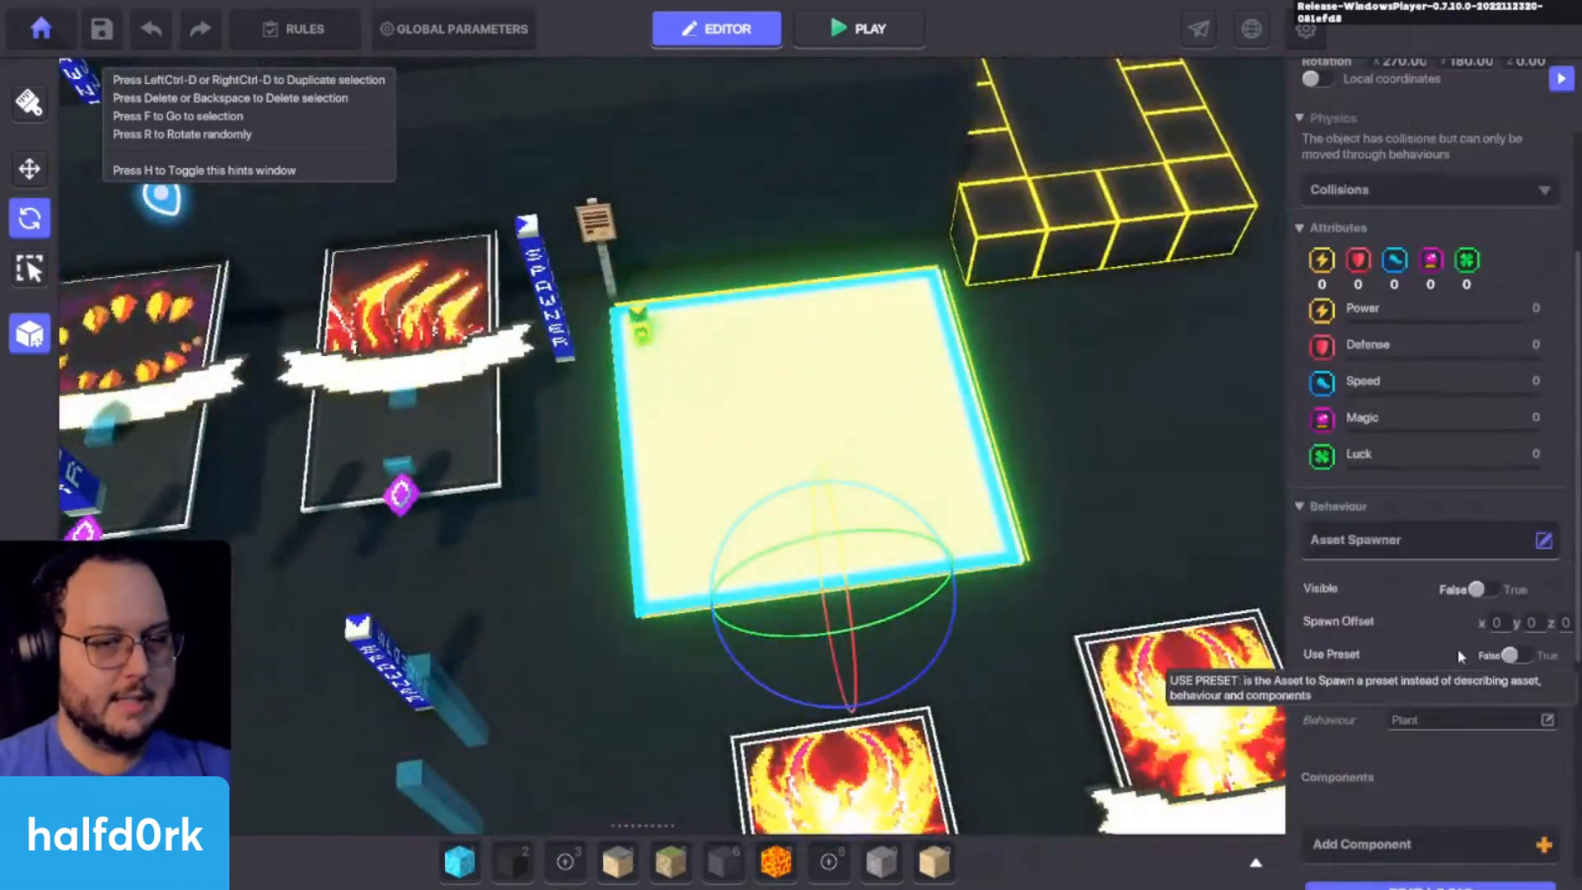
left_click(1407, 550)
left_click(879, 409)
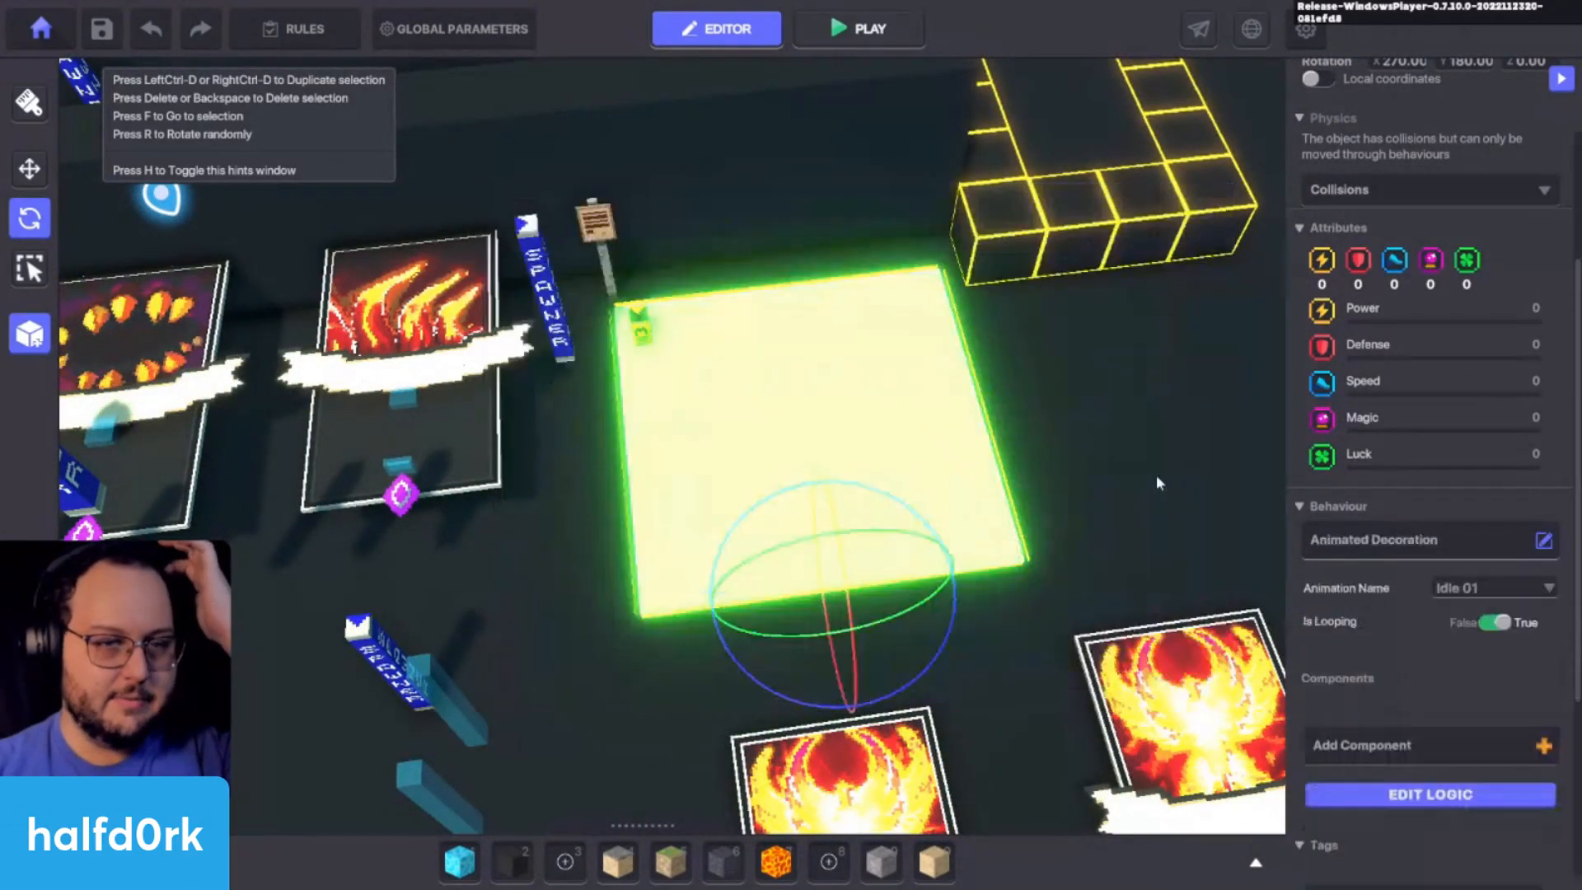
left_click(1474, 593)
left_click(1394, 615)
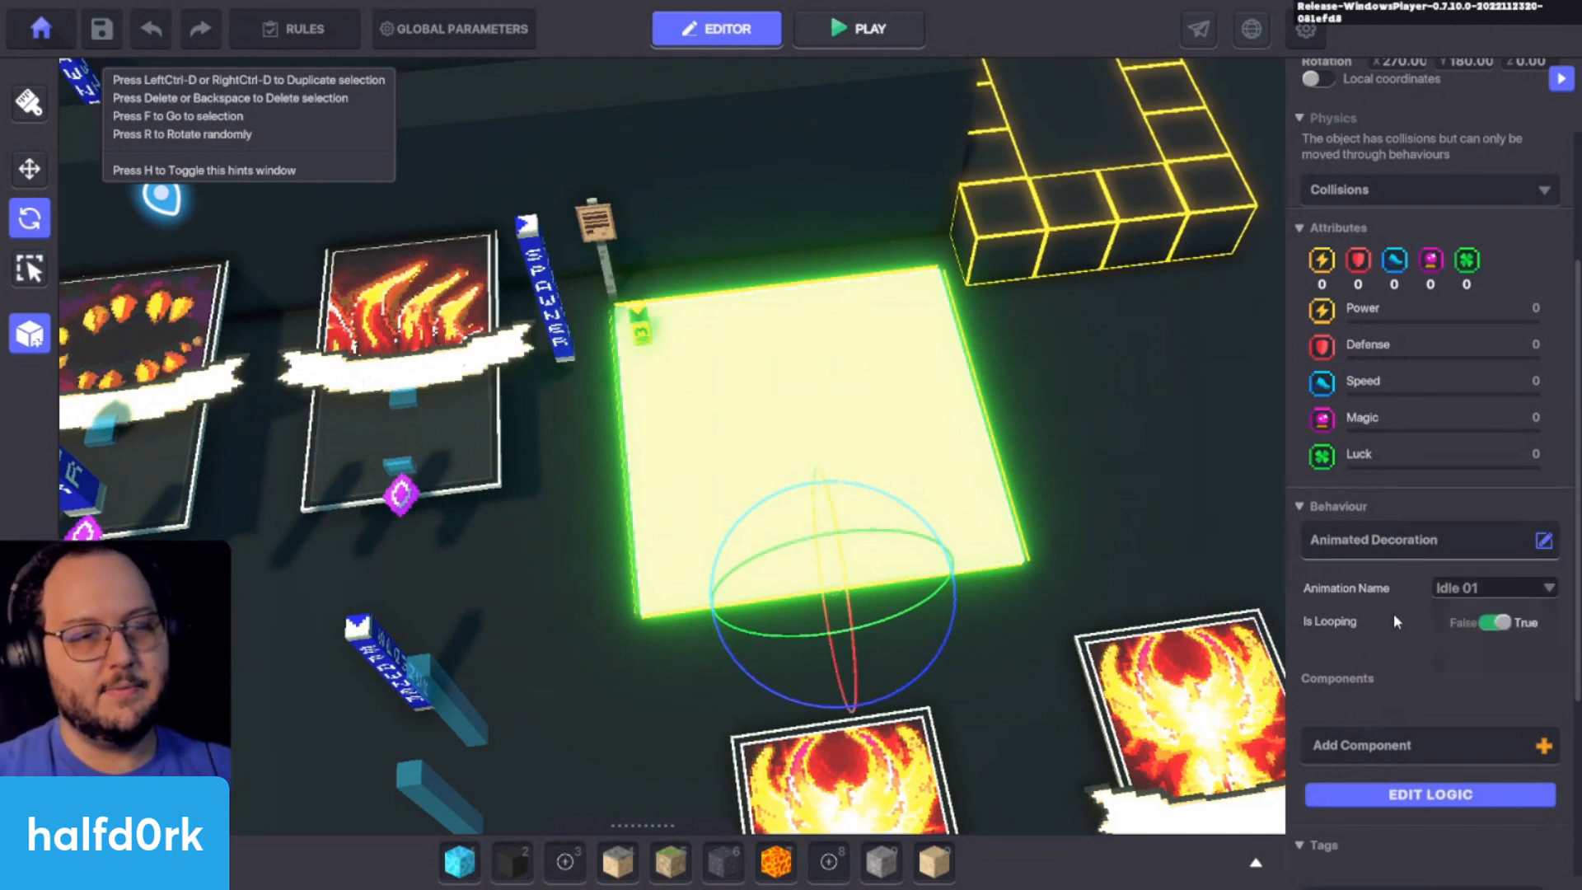
Step: Delete the separate green glow frame beside the hand cards
key("Delete")
key("a")
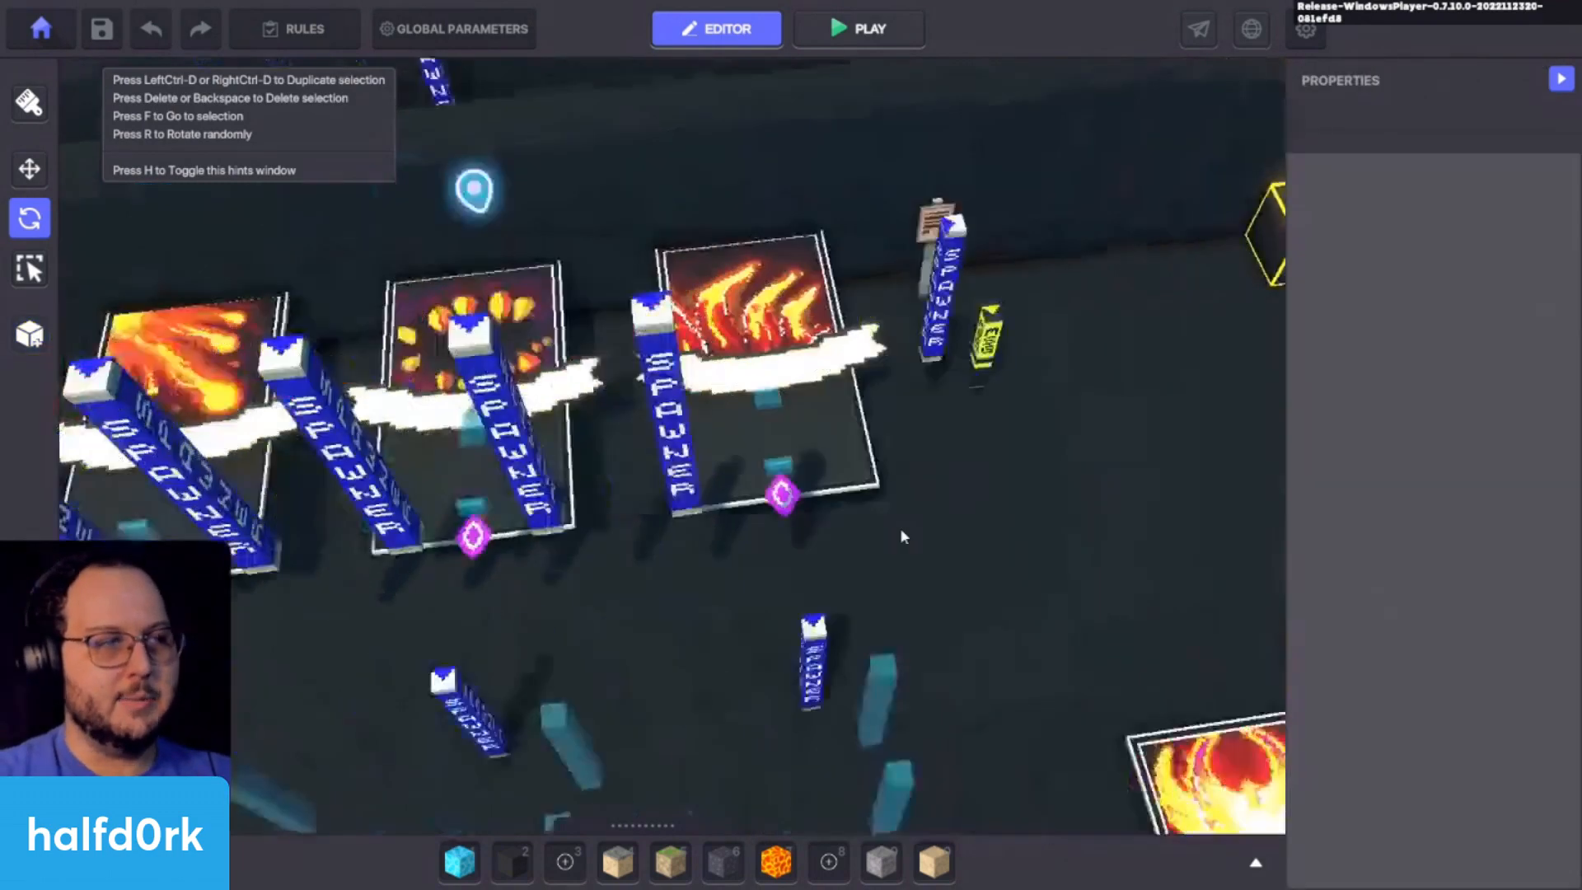
Step: Search the assets for "green" and pick TCG NFT Frame Green Glow as the asset to spawn for the ally card's spawner
key("s")
left_click(812, 530)
scroll(1425, 601, "down", 5)
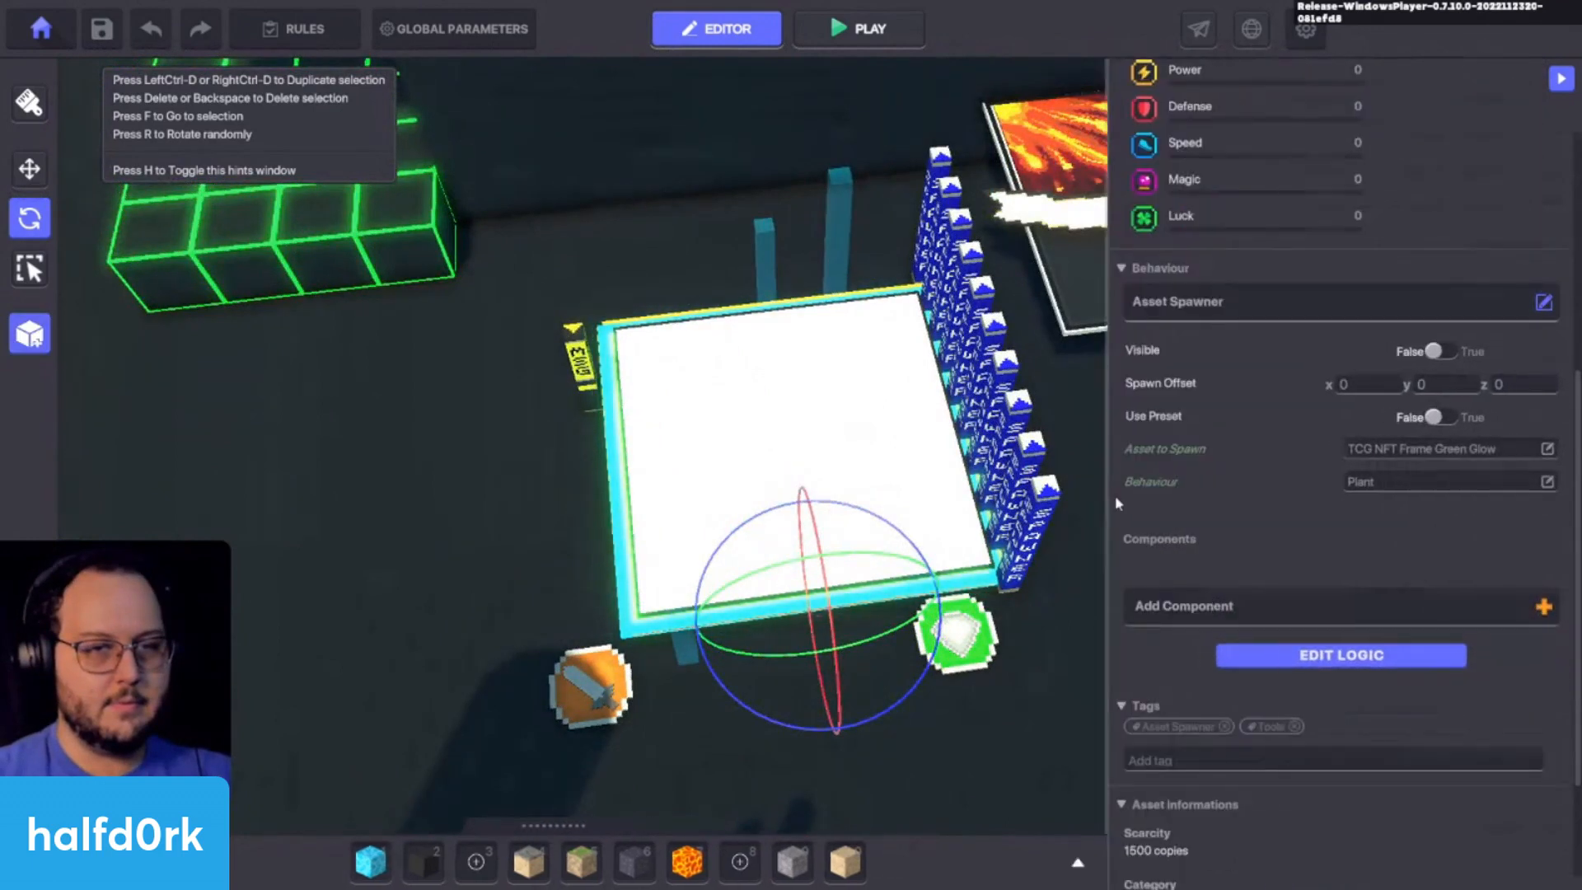
left_click(1358, 450)
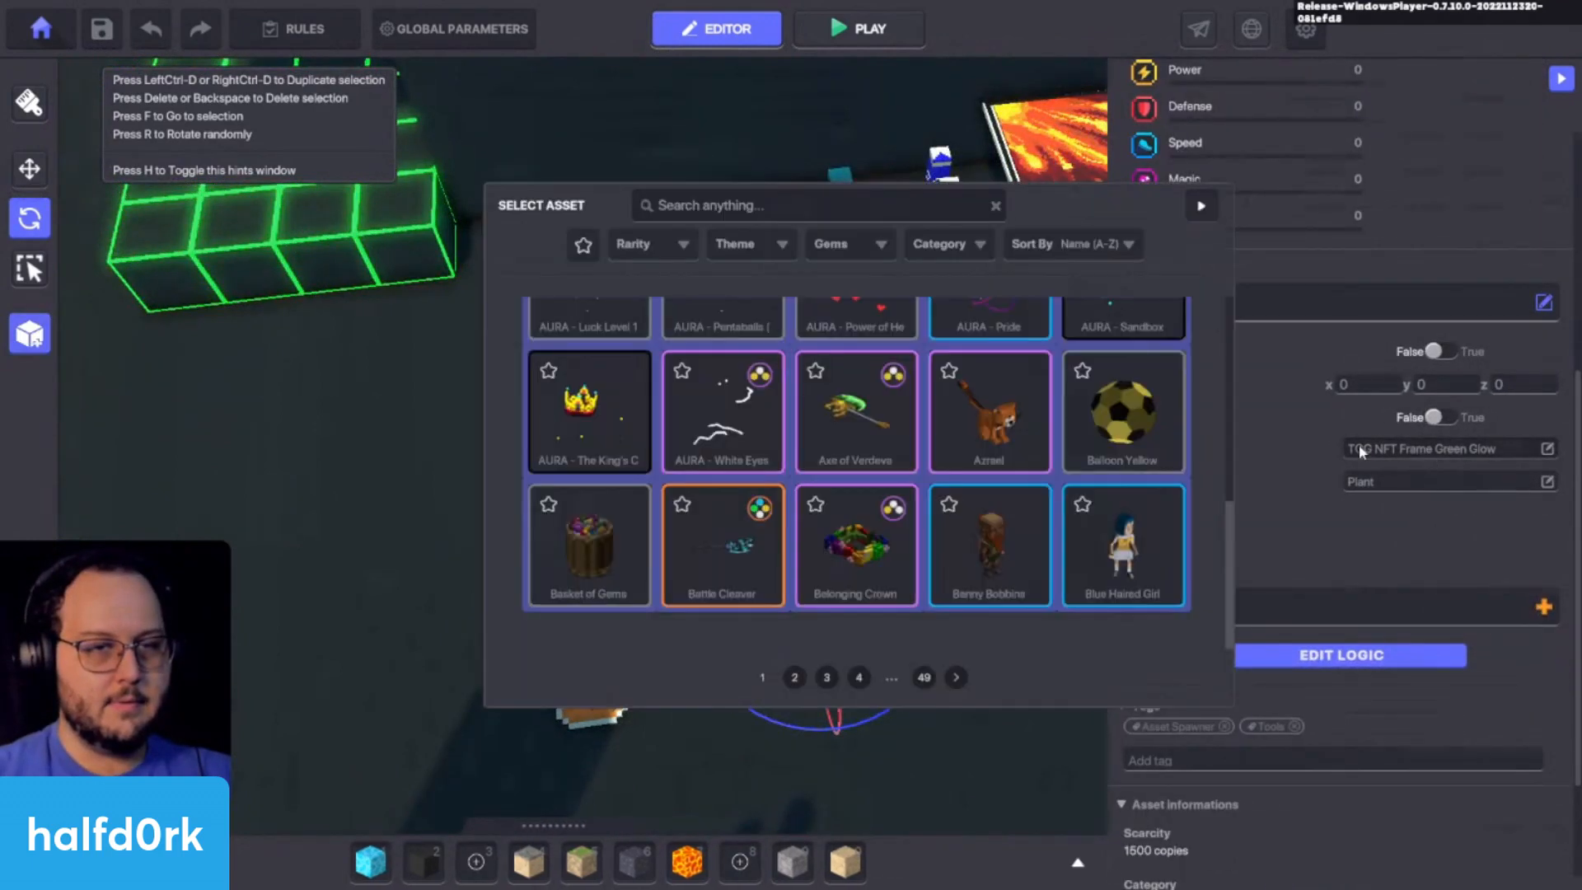
left_click(758, 205)
type("green")
scroll(942, 471, "down", 1)
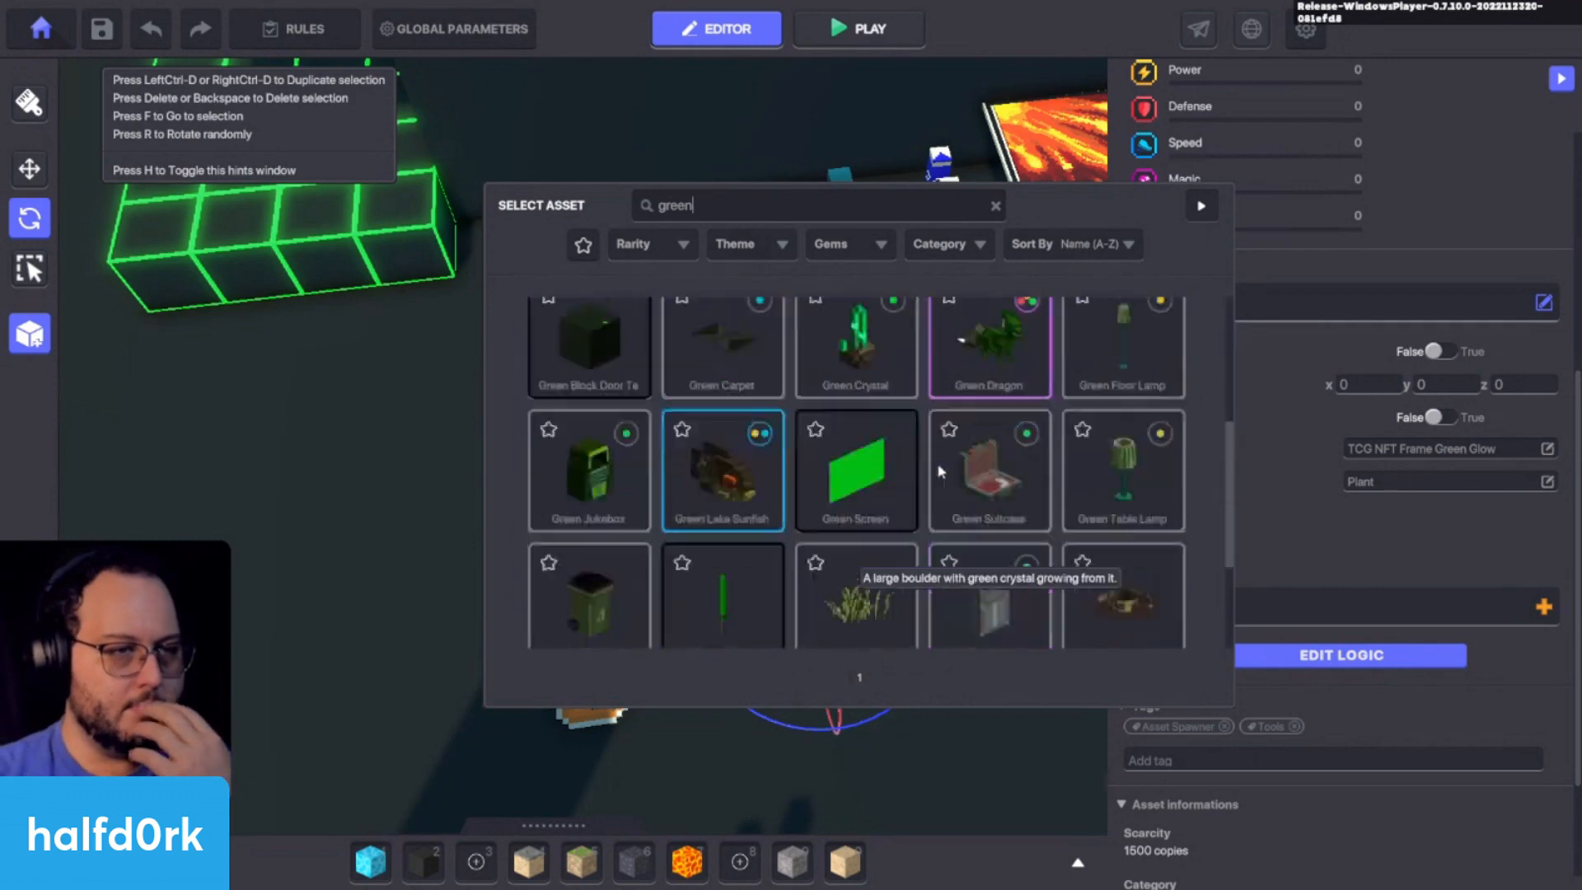
scroll(941, 471, "down", 2)
scroll(862, 495, "up", 1)
scroll(864, 422, "down", 1)
scroll(905, 477, "up", 2)
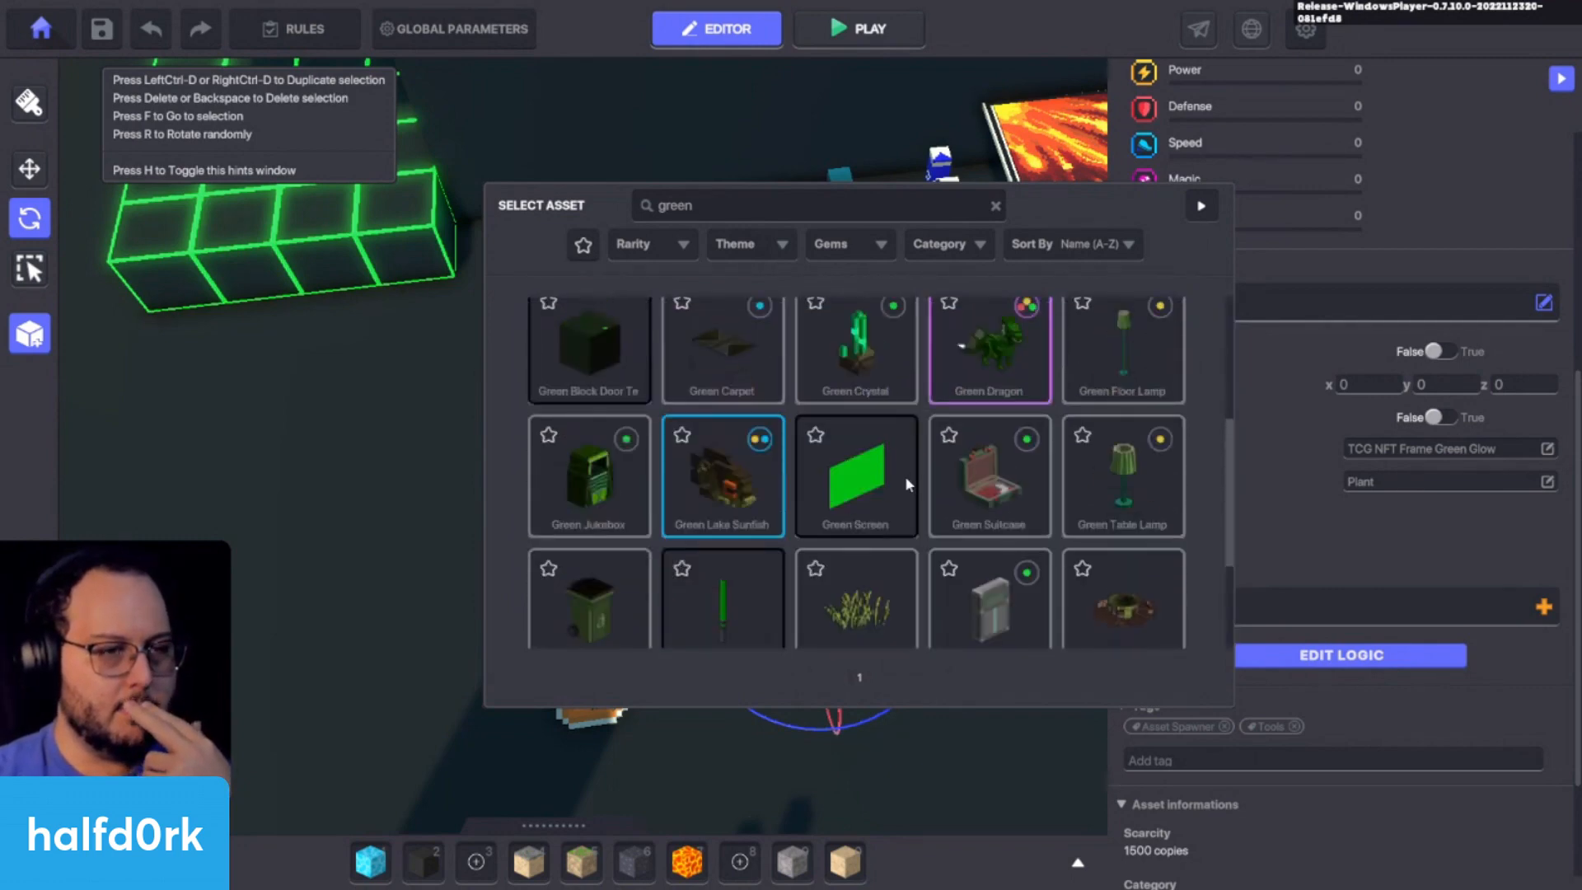
scroll(905, 476, "down", 2)
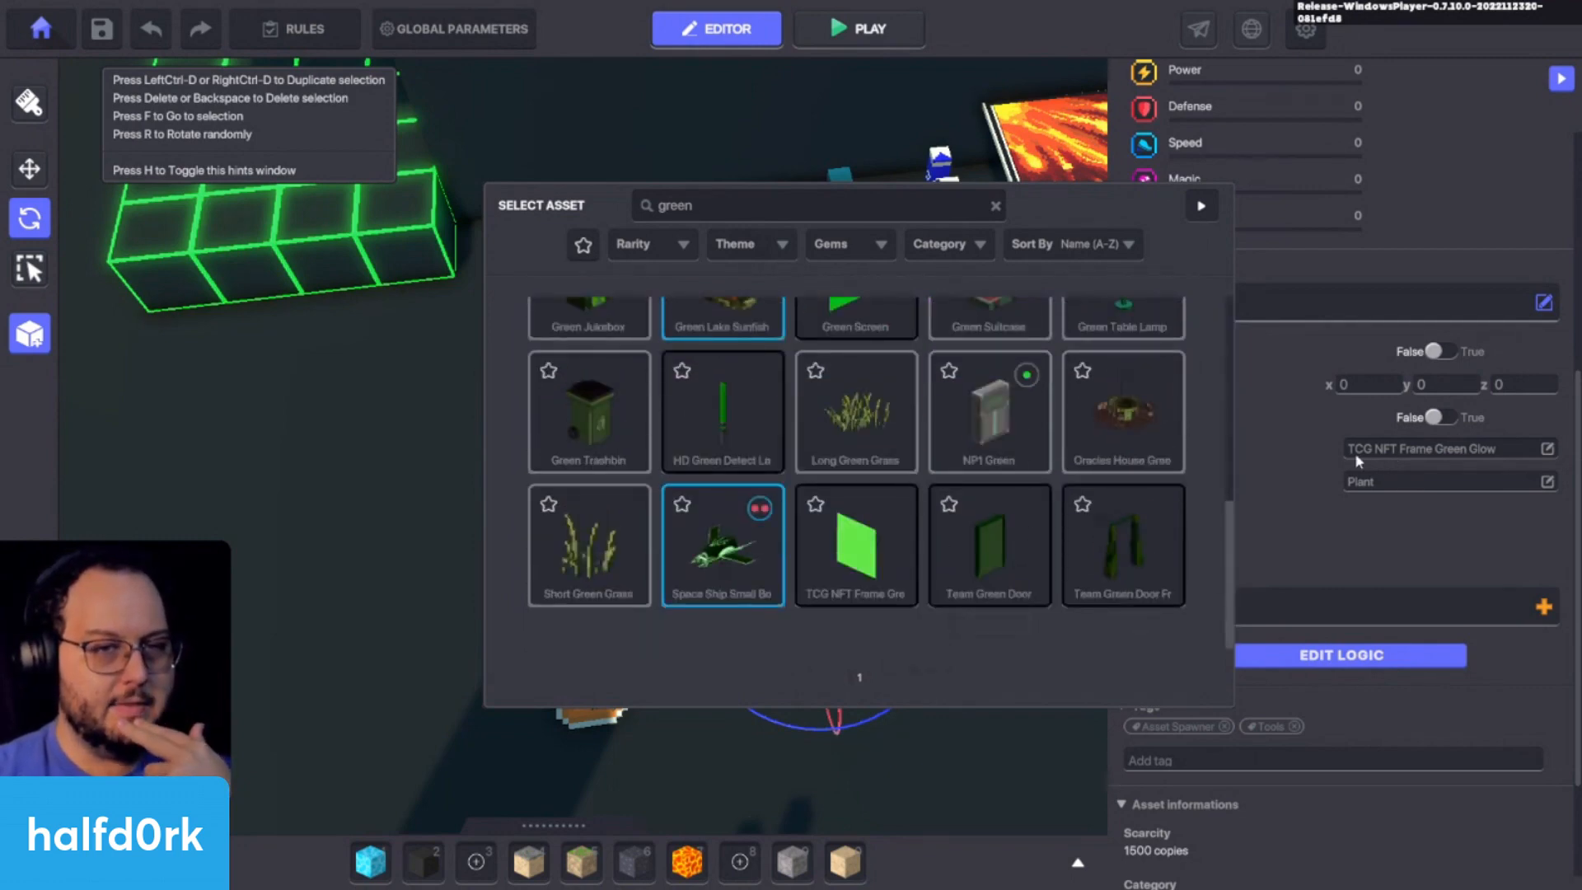
scroll(948, 459, "up", 3)
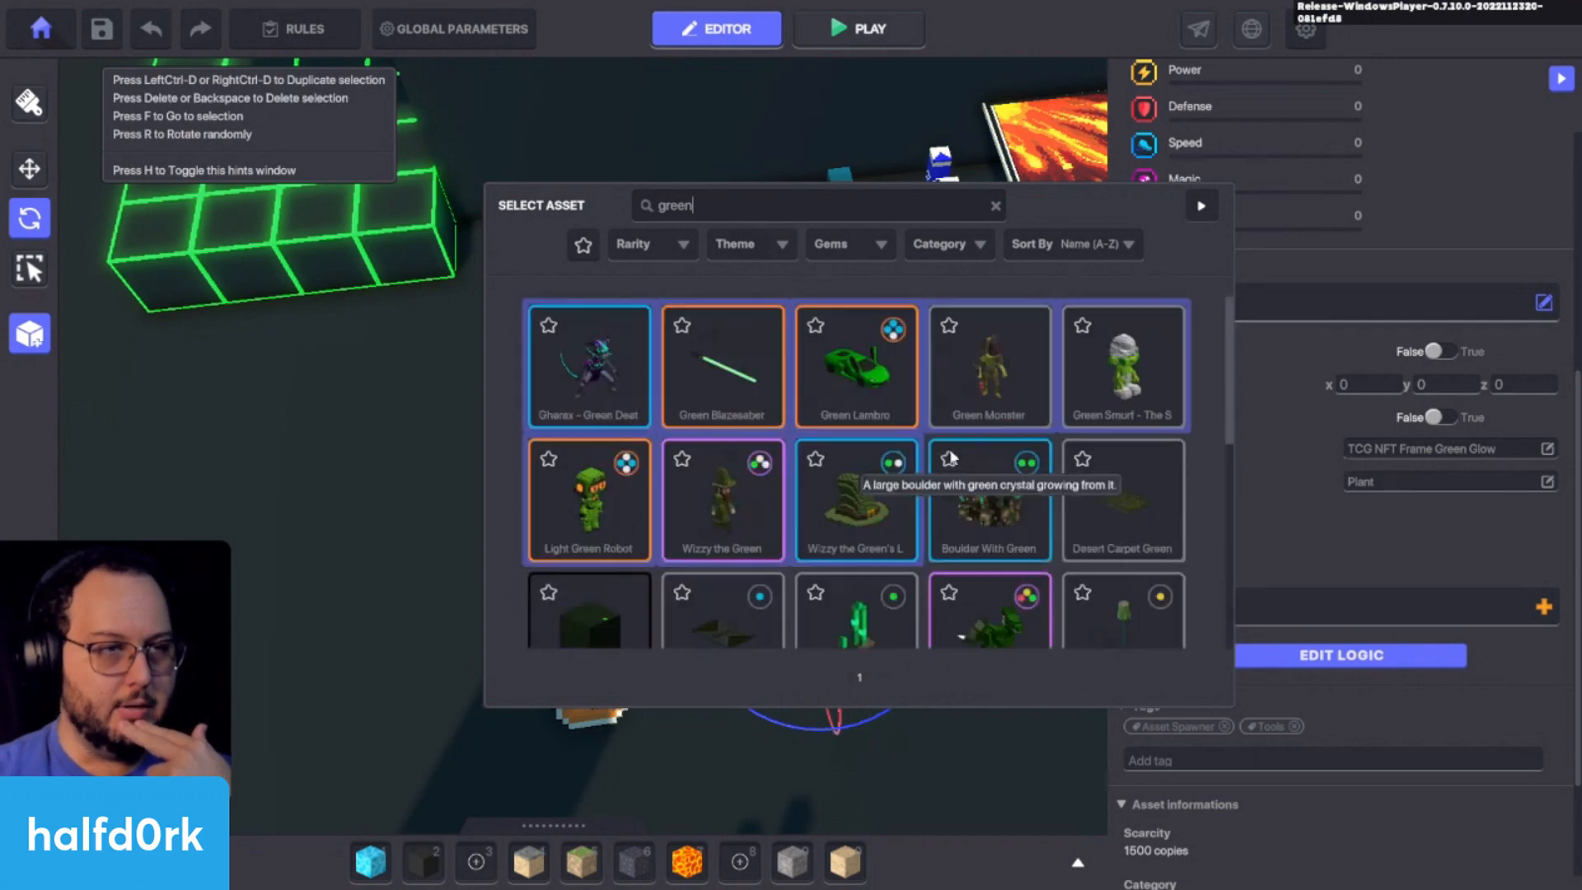
scroll(949, 464, "down", 3)
left_click(895, 540)
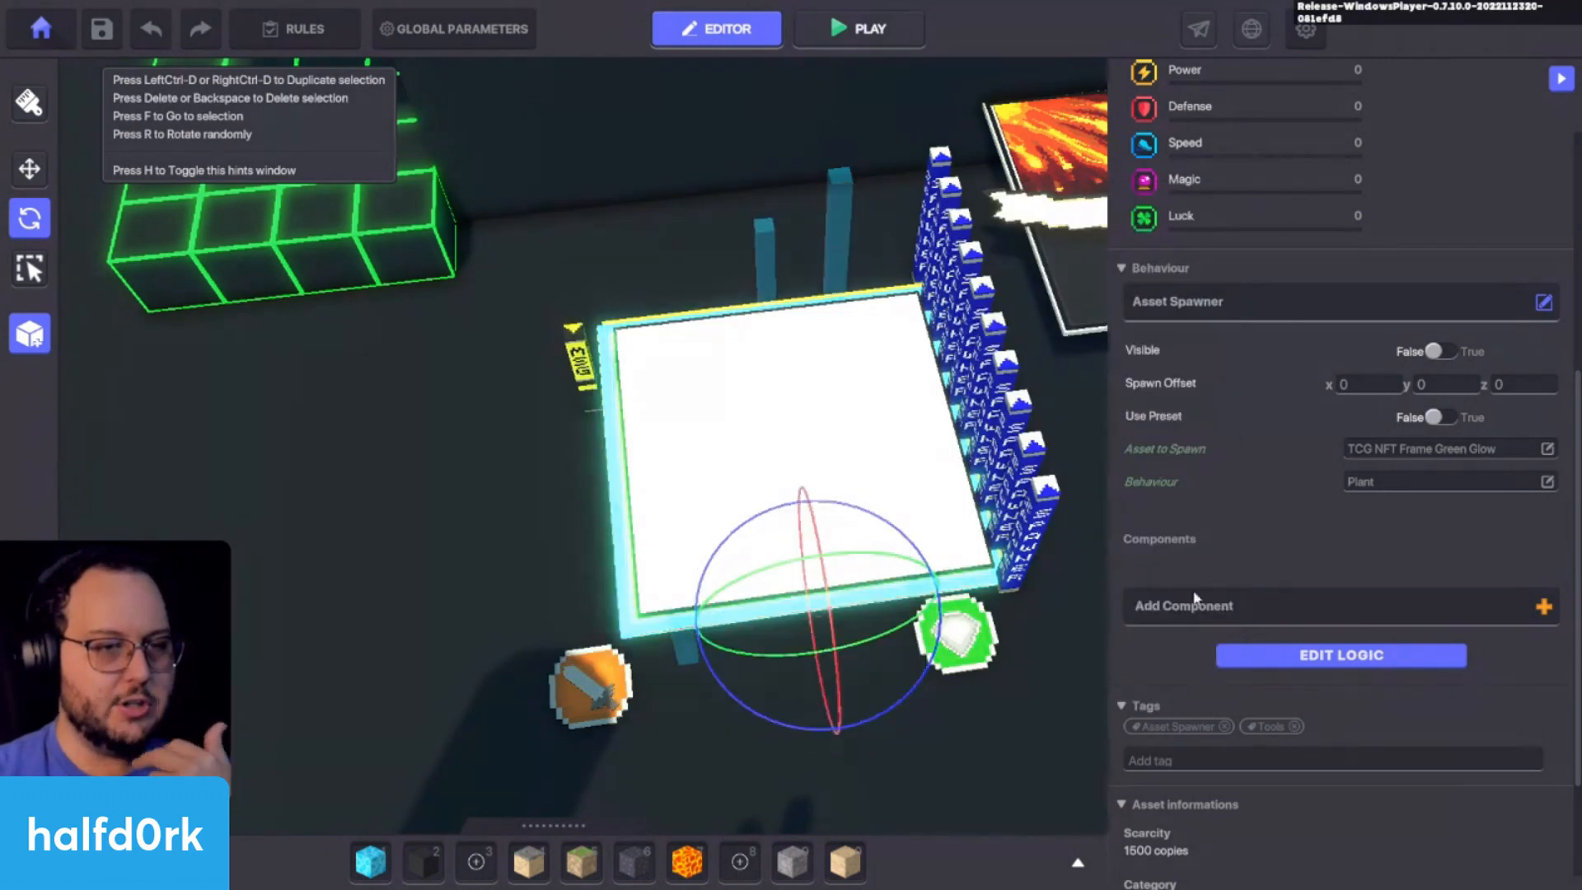
Step: Search the assets for "green", place a TCG NFT Frame Green Glow on the floor beside the ally card, and raise it to about Y 3.59
right_click_drag(899, 548, 926, 536)
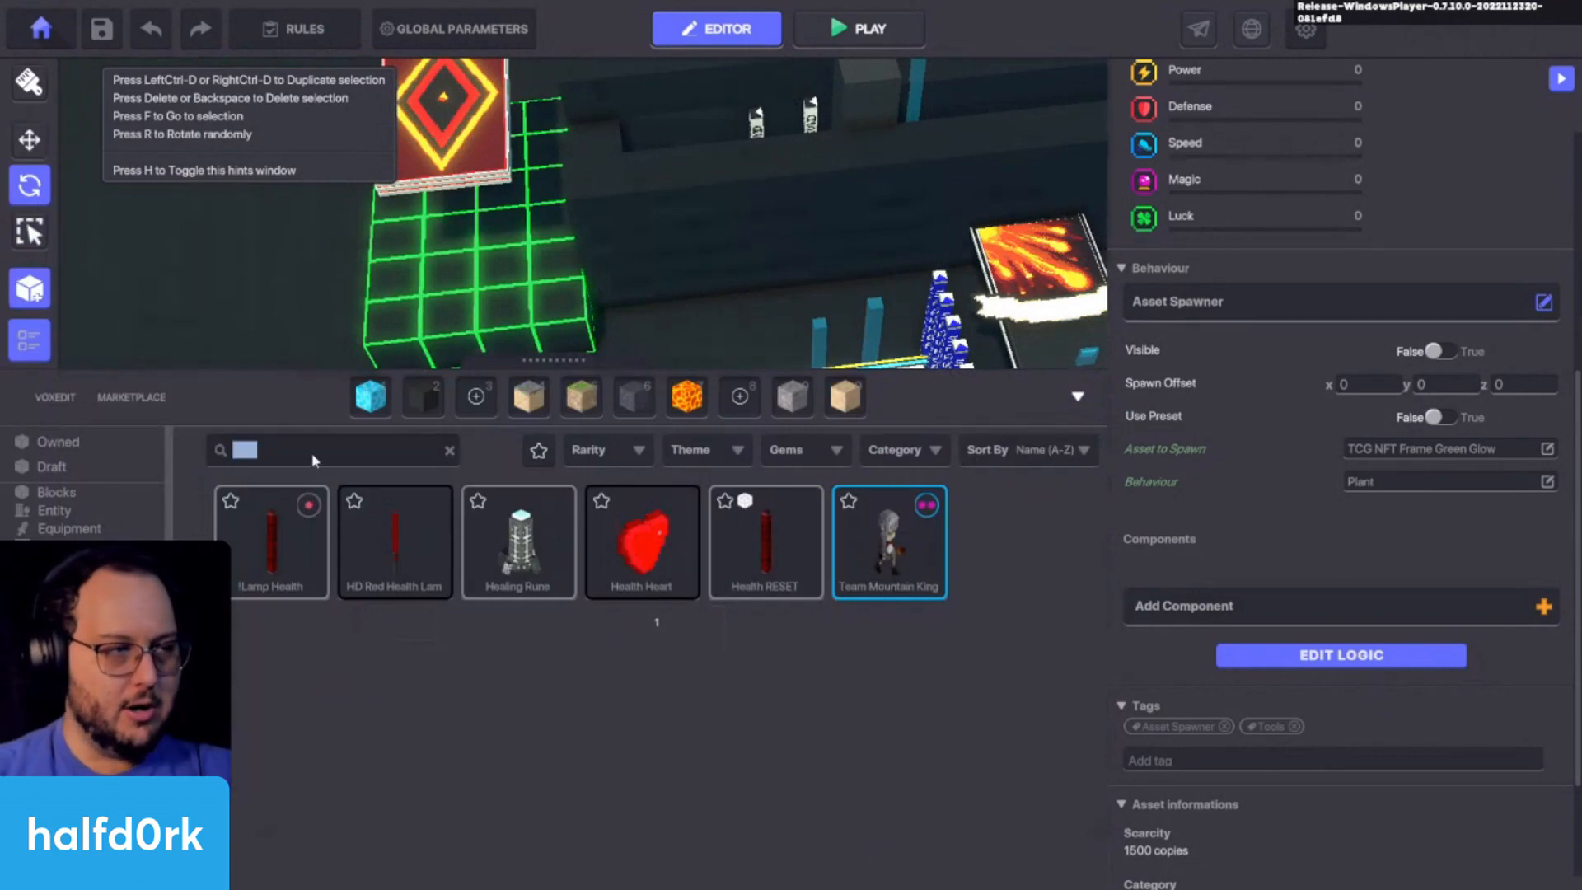
key("BackSpace")
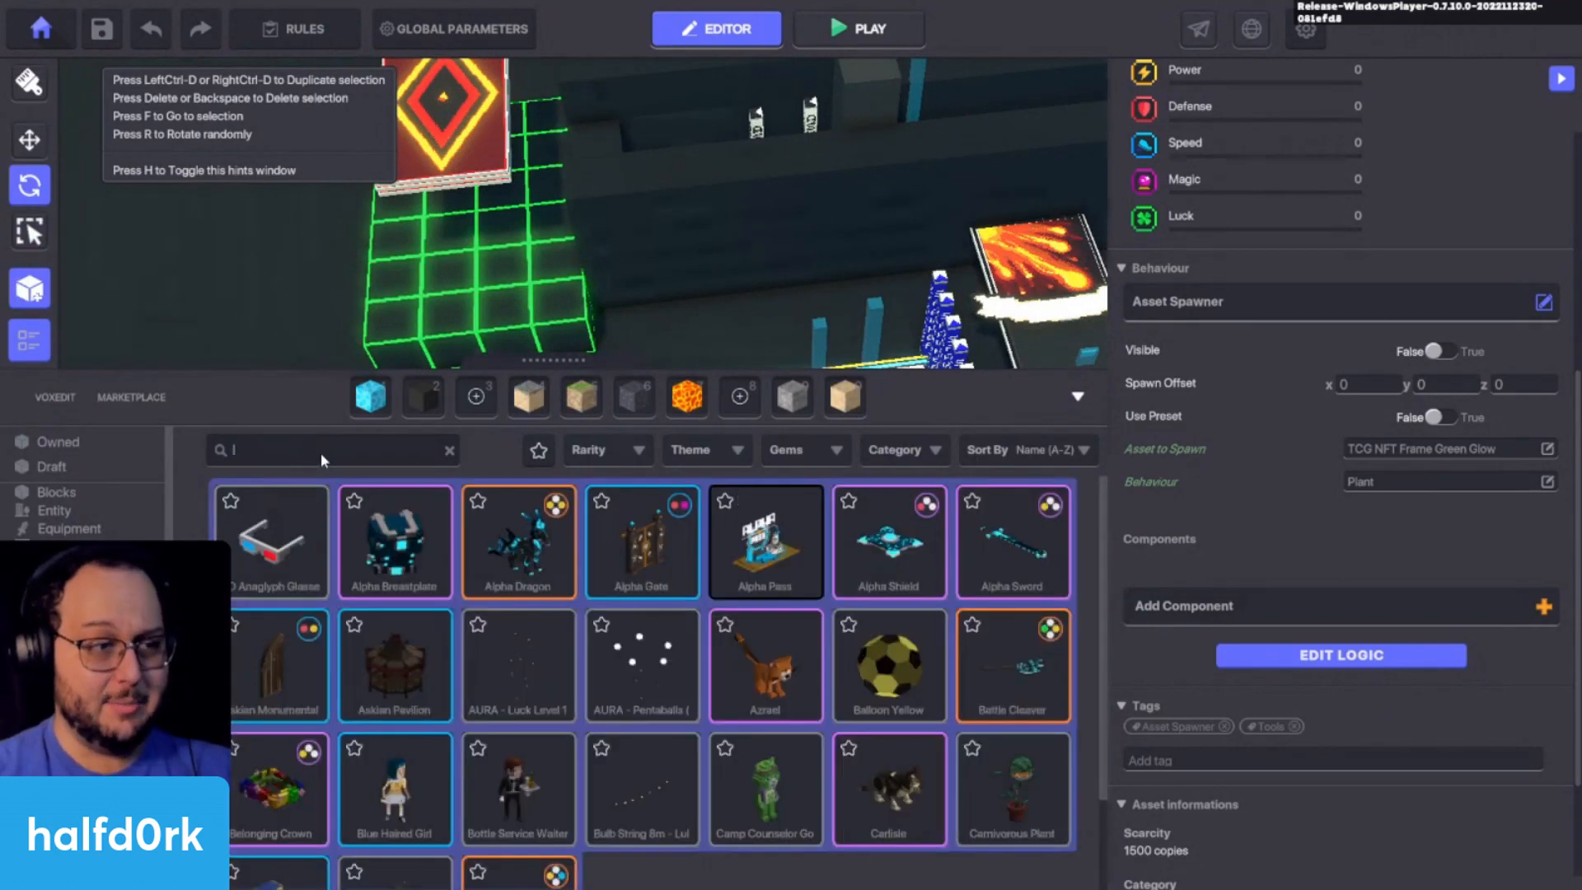
type("green")
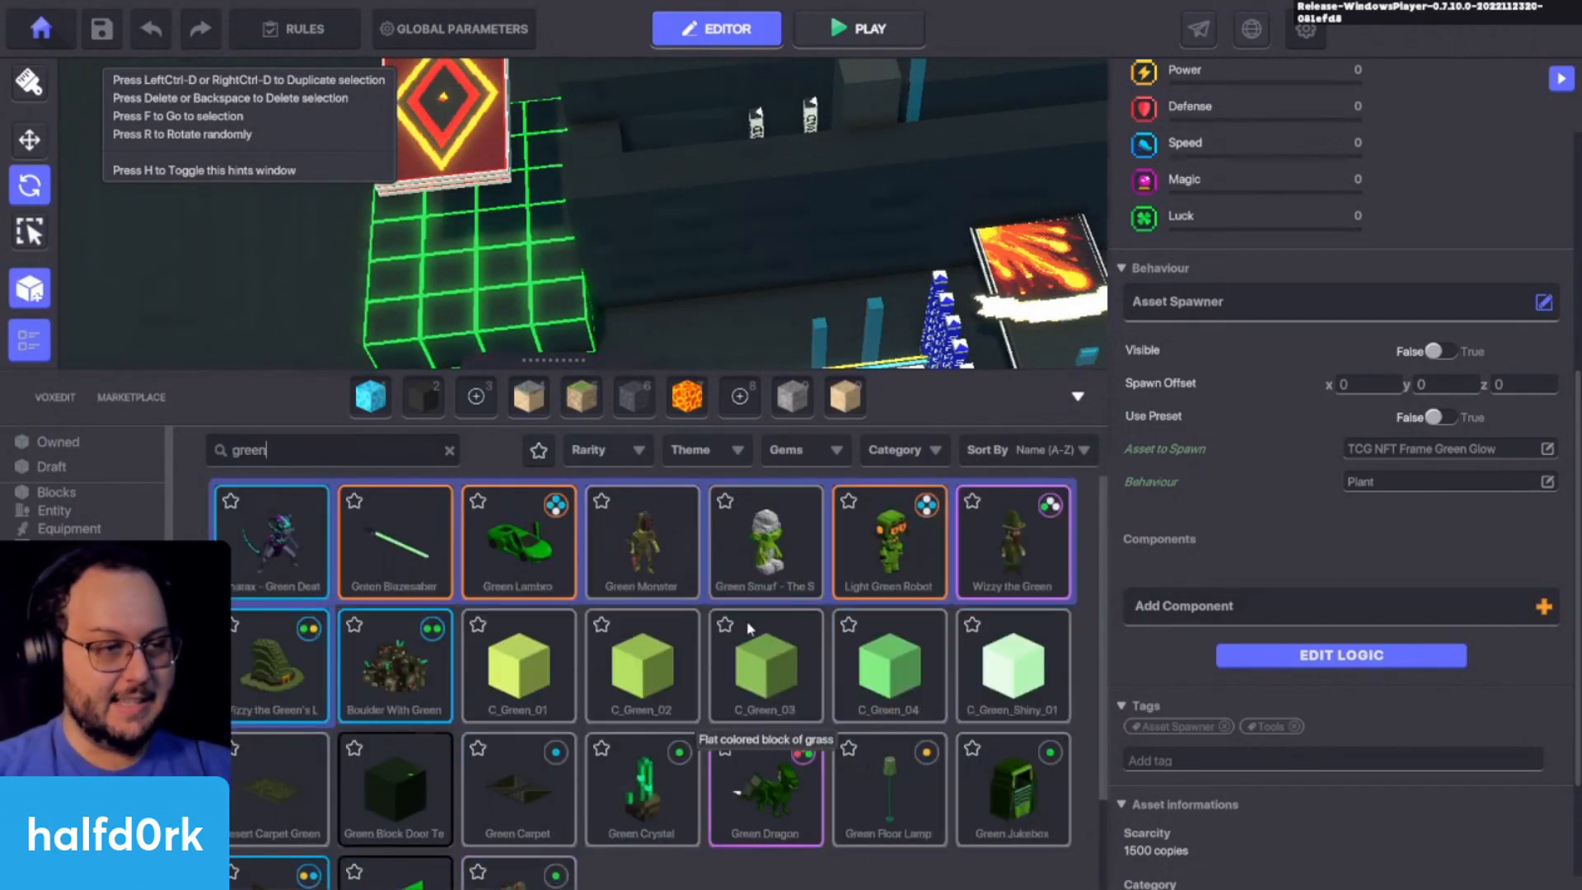
scroll(777, 732, "down", 2)
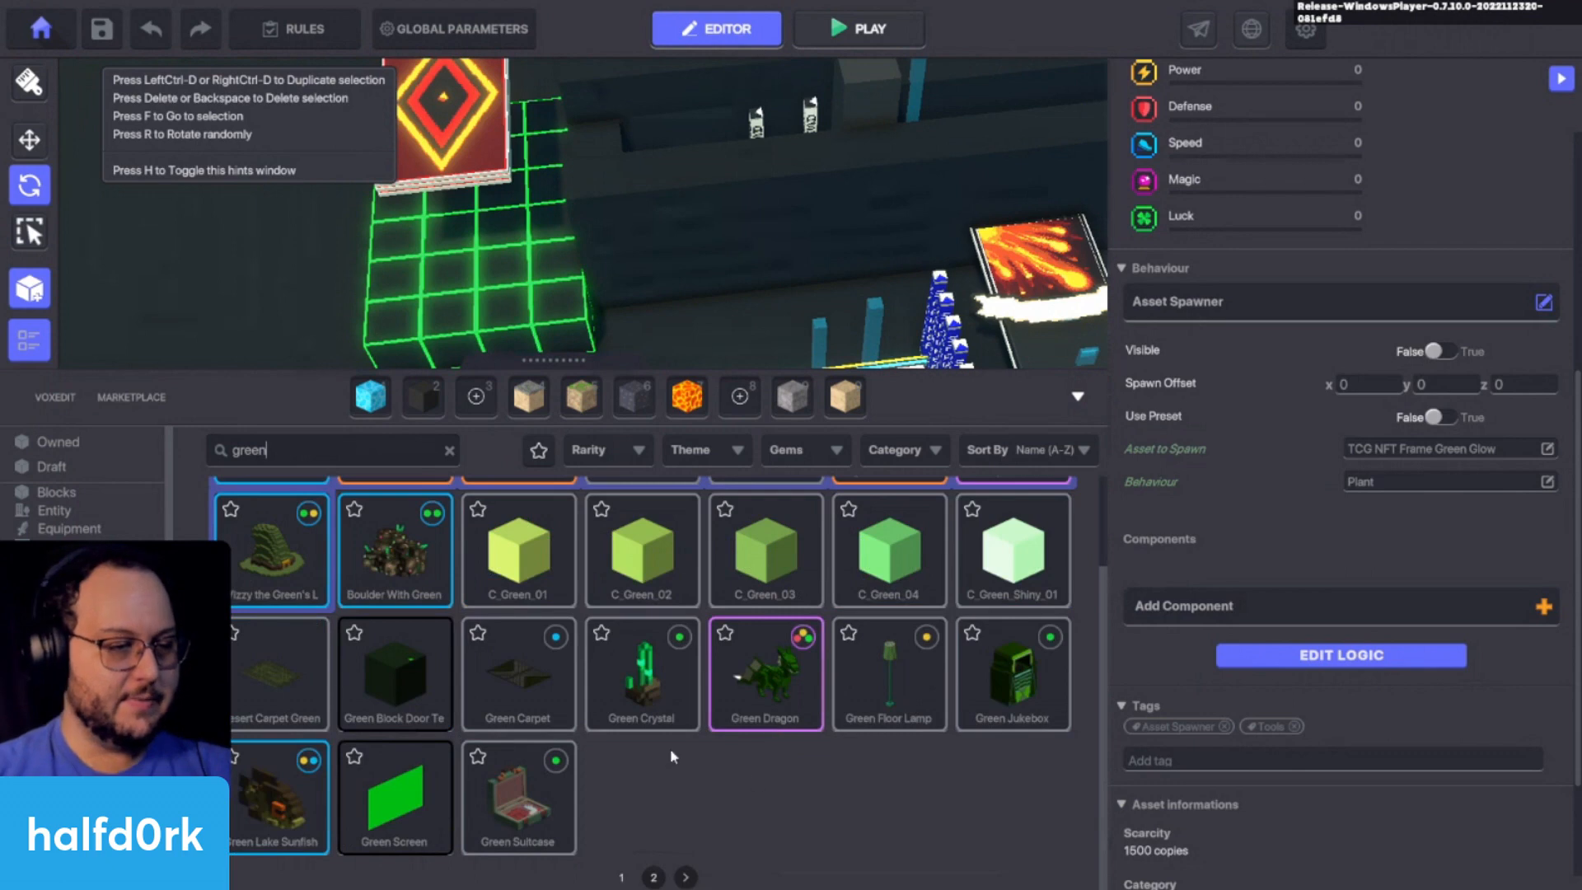
scroll(670, 748, "up", 2)
scroll(600, 658, "down", 2)
left_click(656, 877)
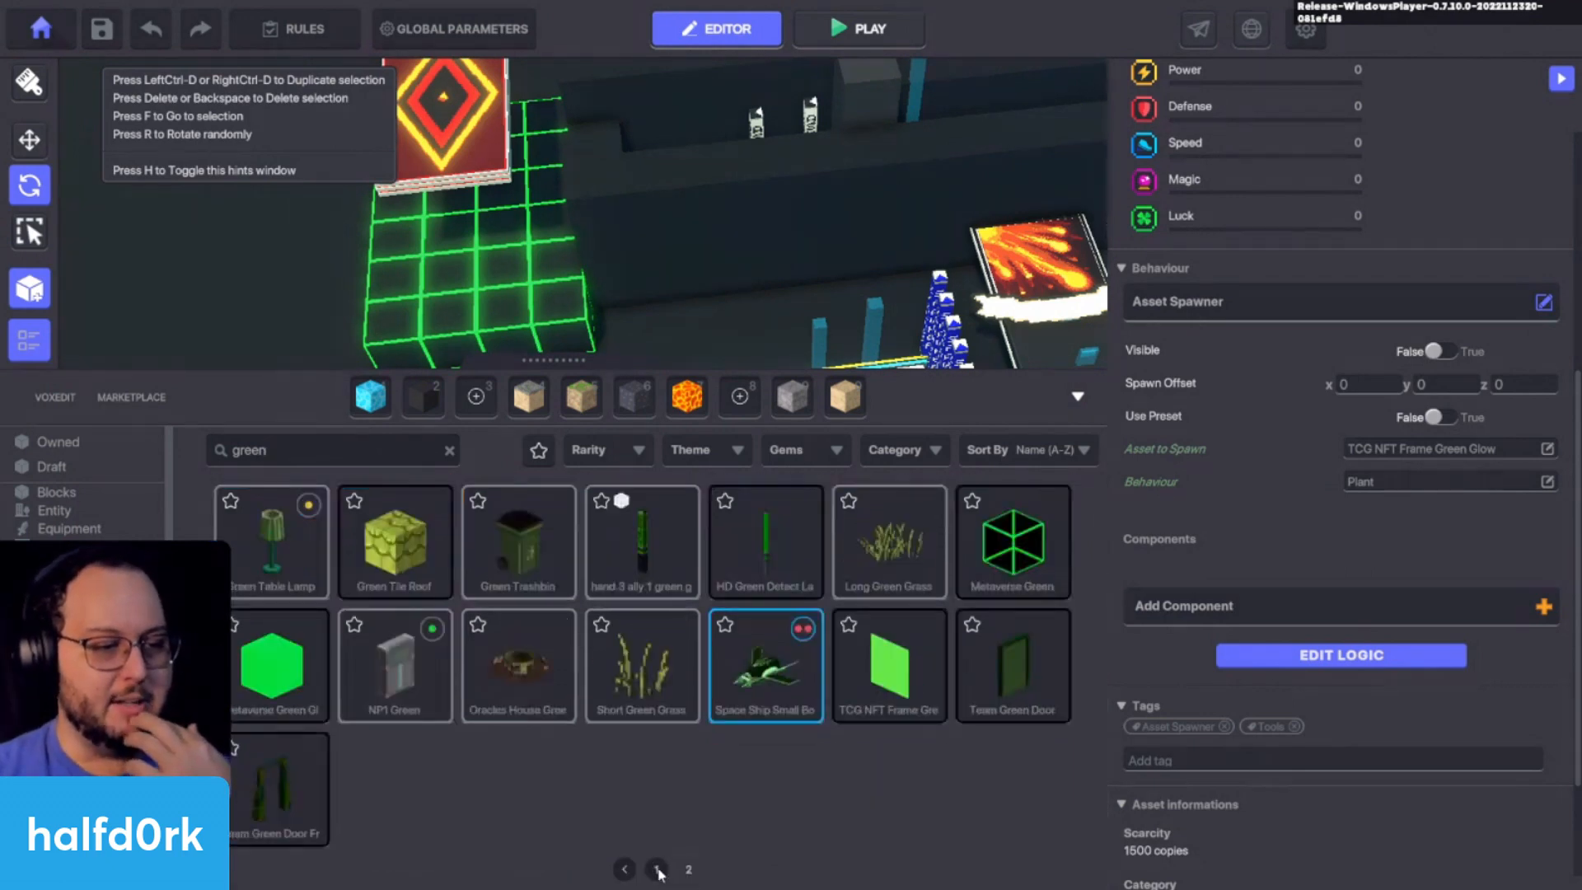
left_click(905, 676)
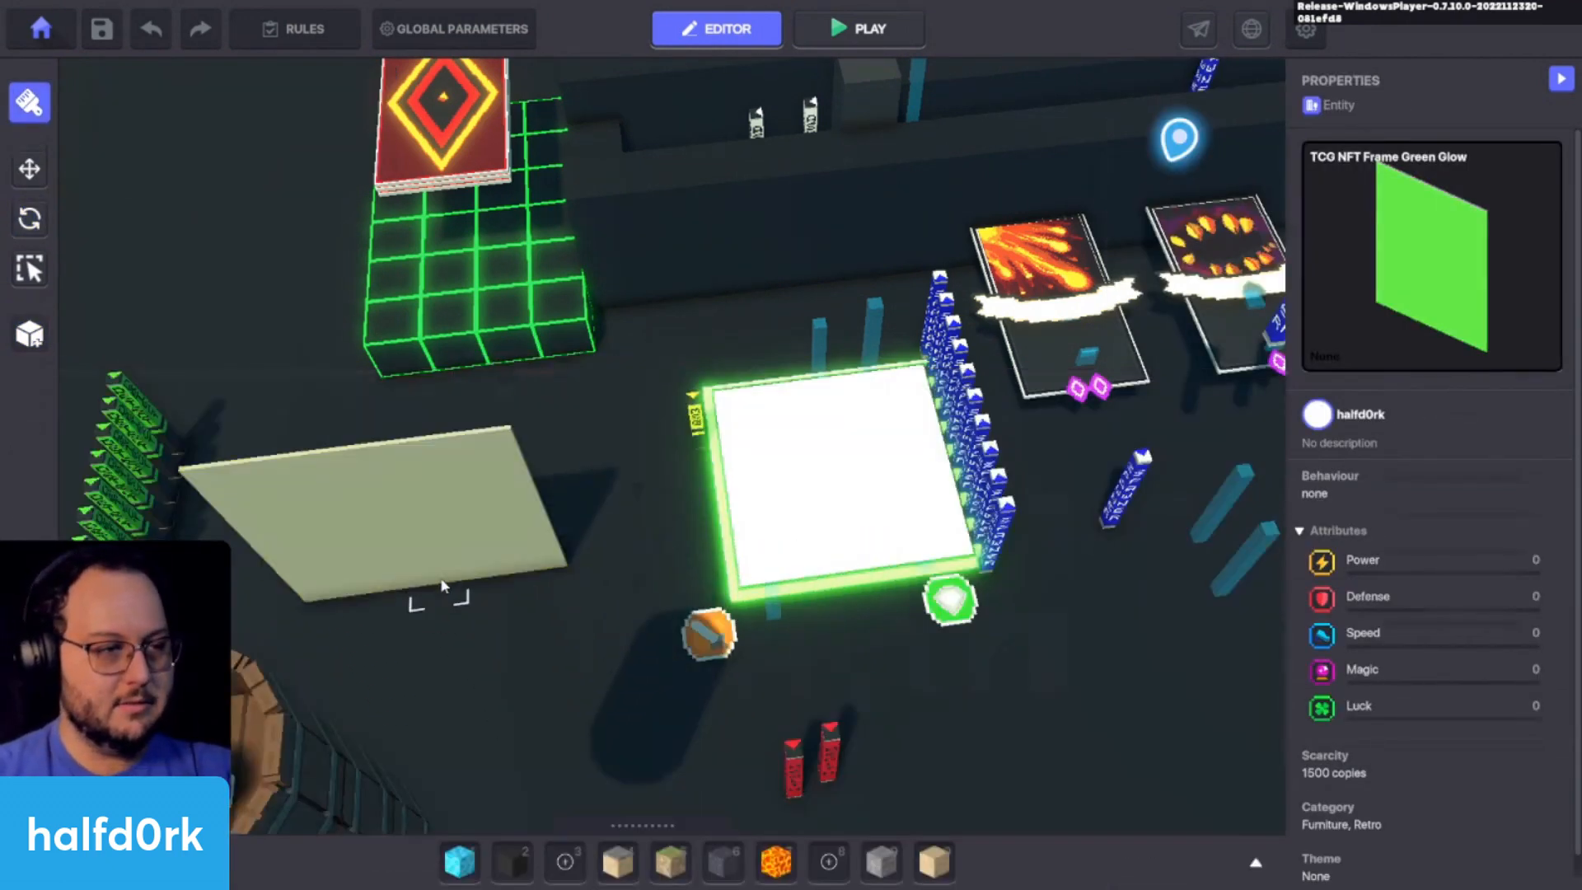
left_click(592, 564)
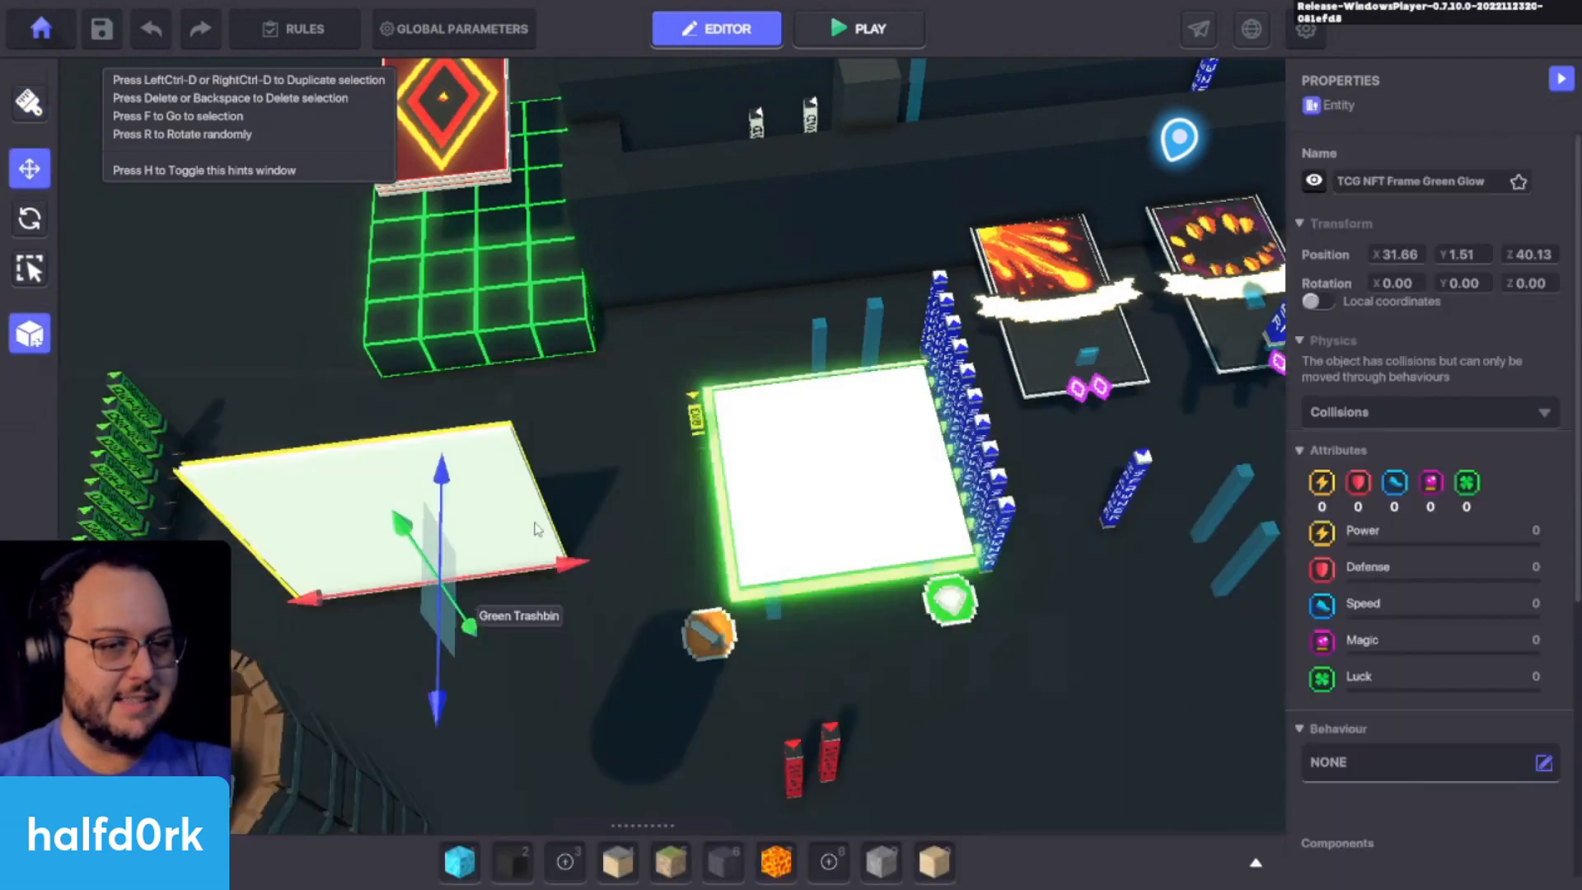
left_click_drag(491, 577, 494, 558)
right_click_drag(495, 558, 1113, 445)
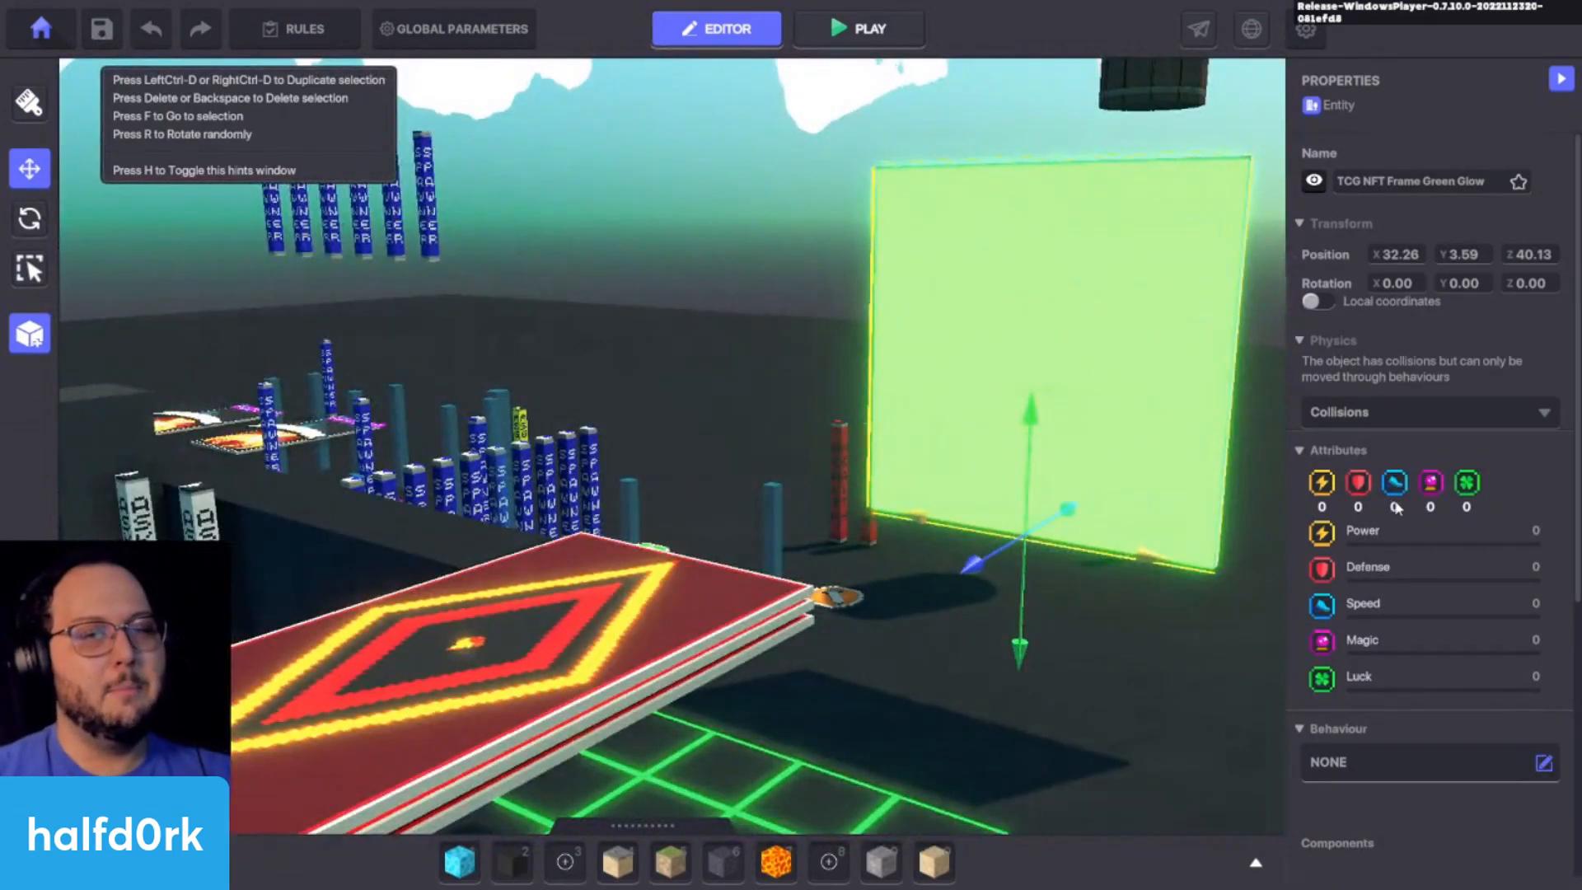
Step: Assign the Animated Decoration behaviour to the upright green glow frame
scroll(1401, 510, "down", 4)
left_click(1417, 463)
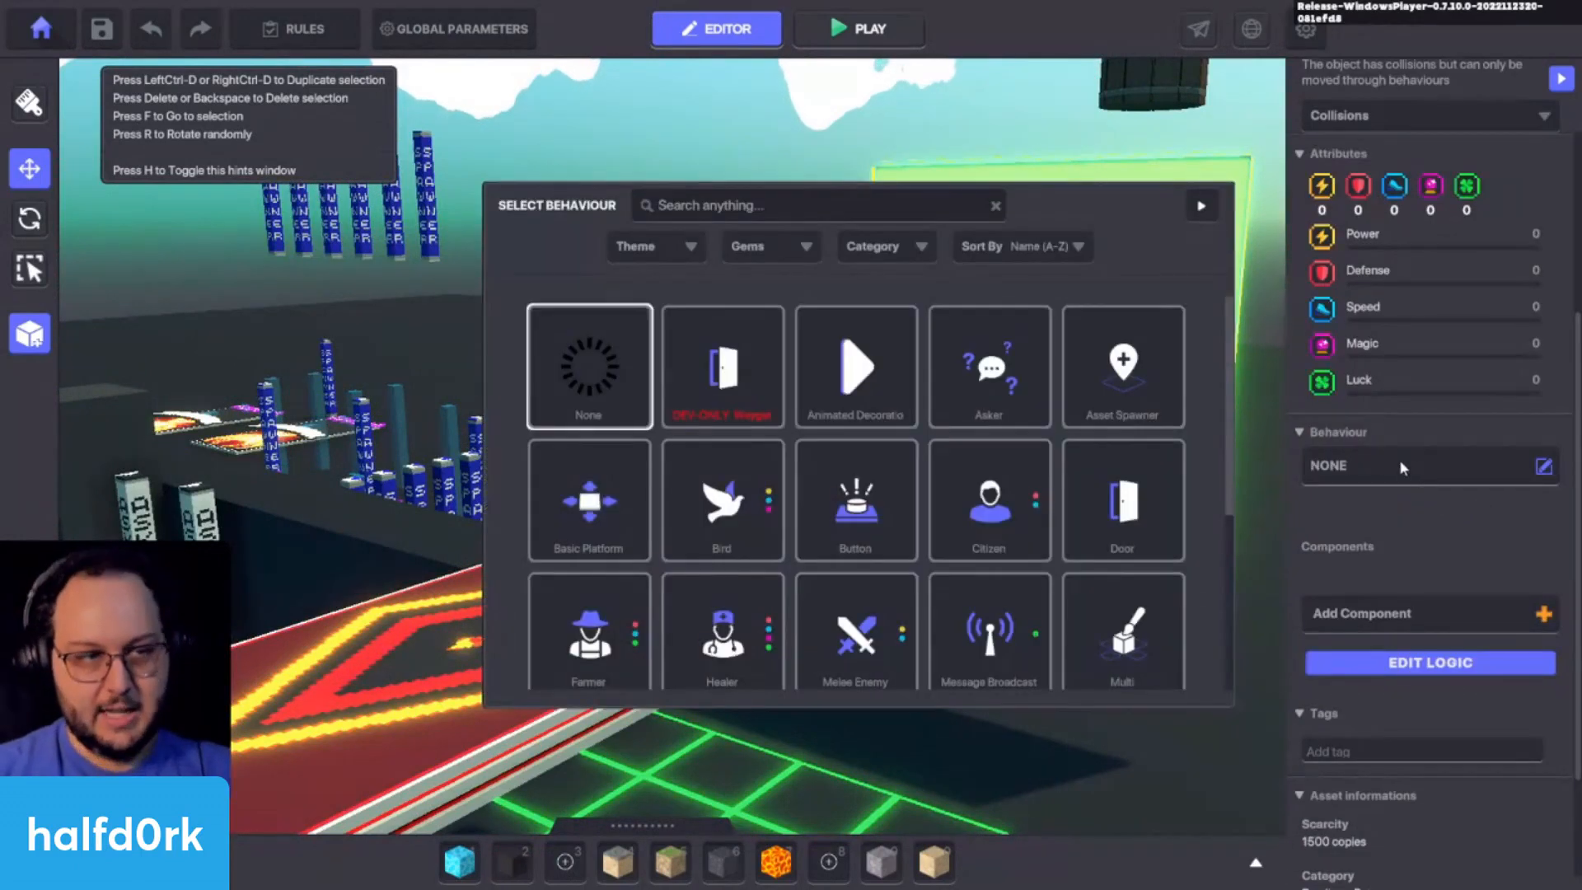
scroll(1234, 435, "down", 2)
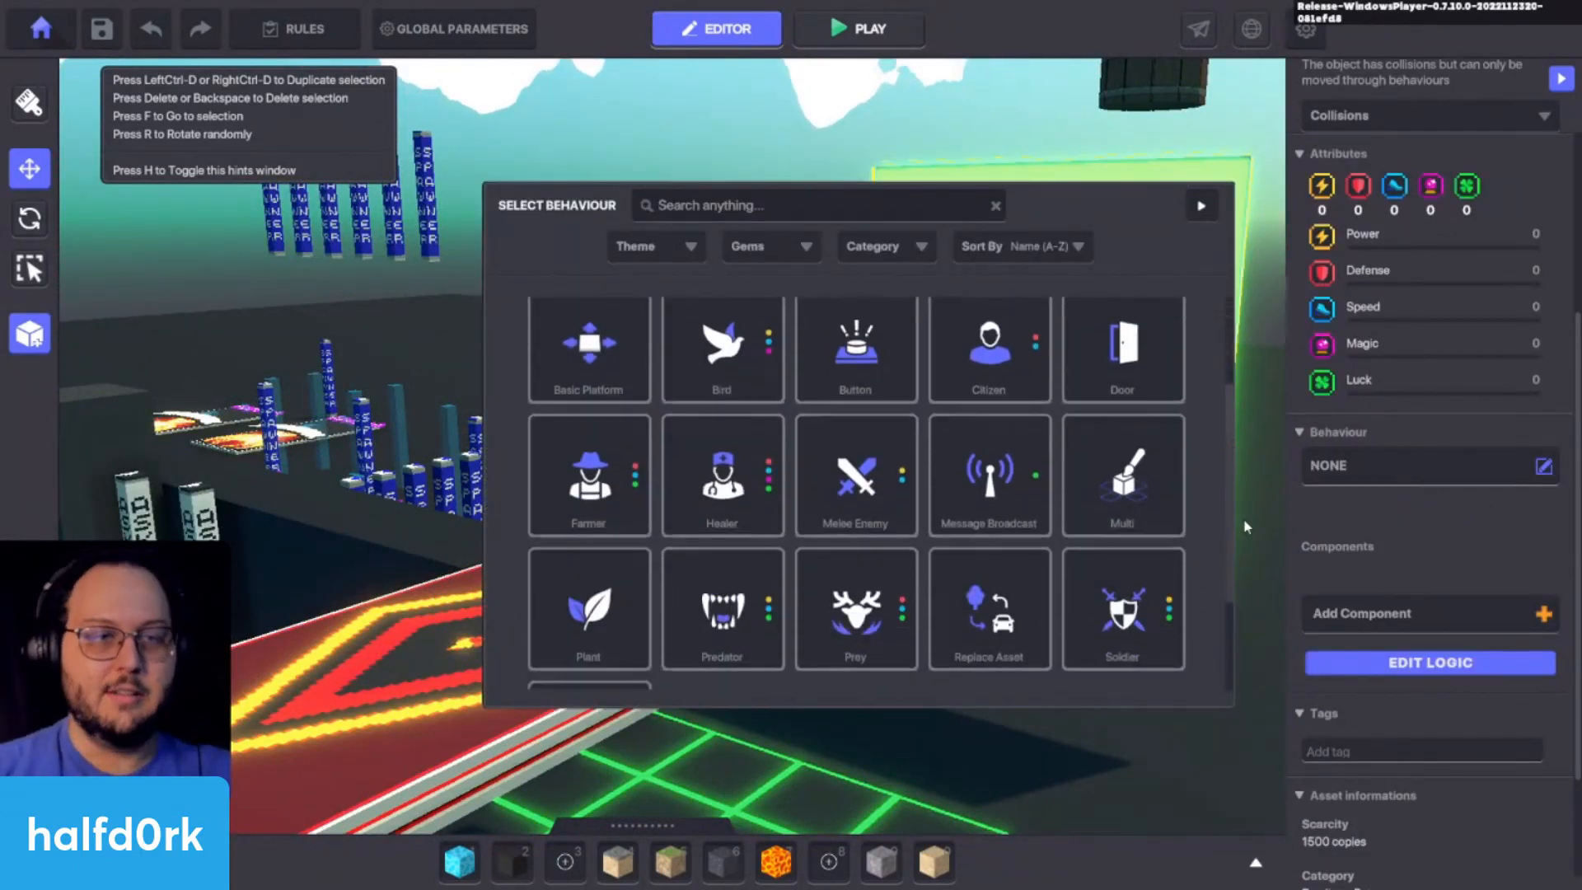
scroll(1225, 394, "up", 2)
left_click(826, 374)
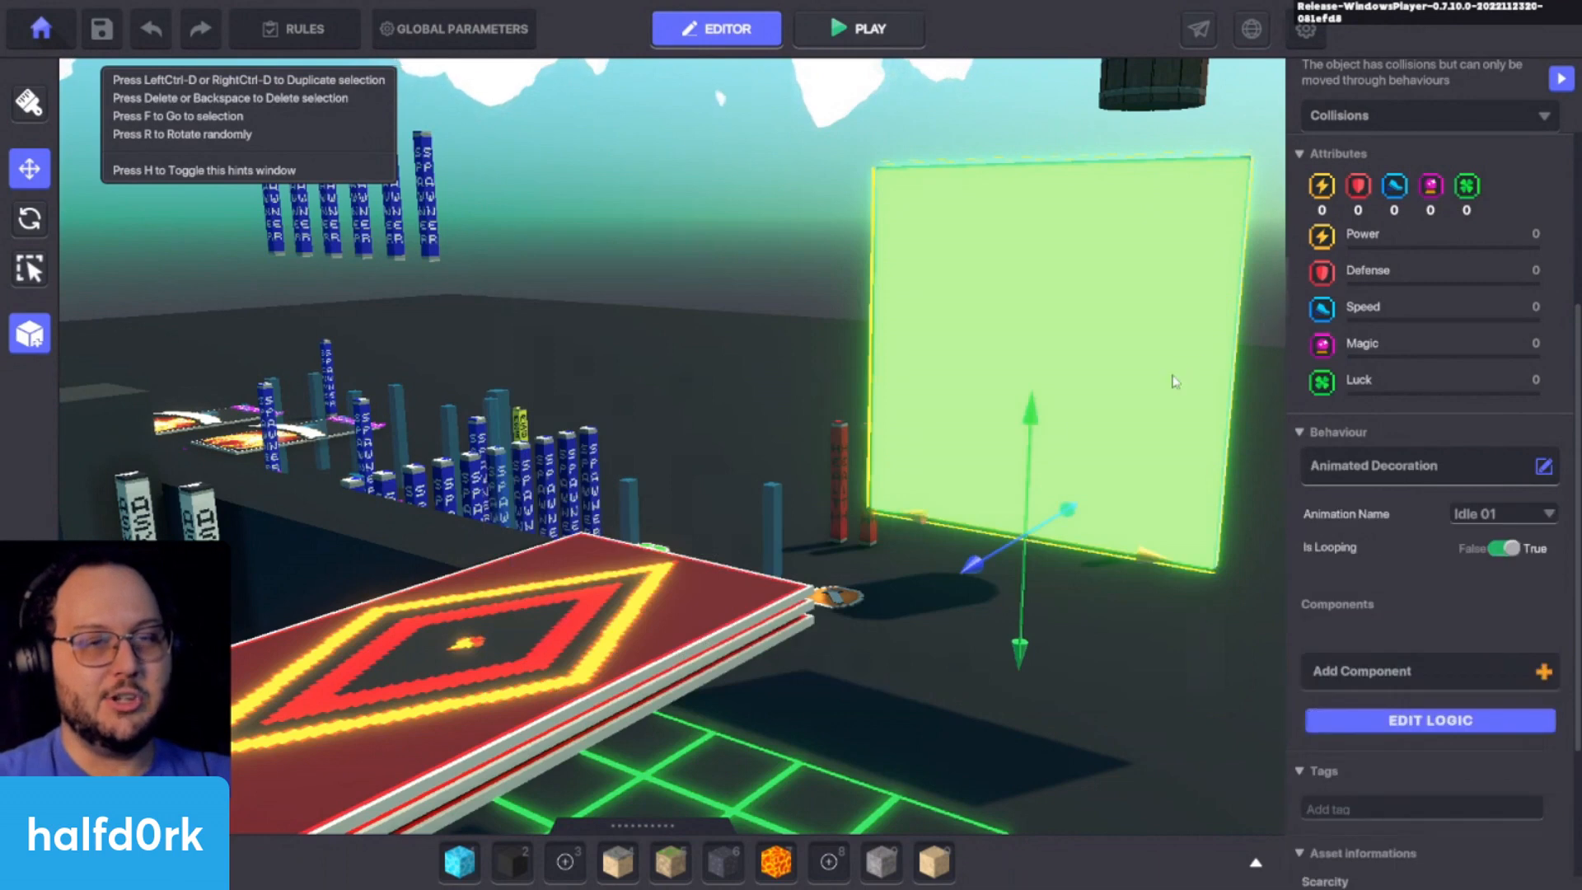
Step: Check the animation name options of the upright green glow frame and delete the frame
key("f")
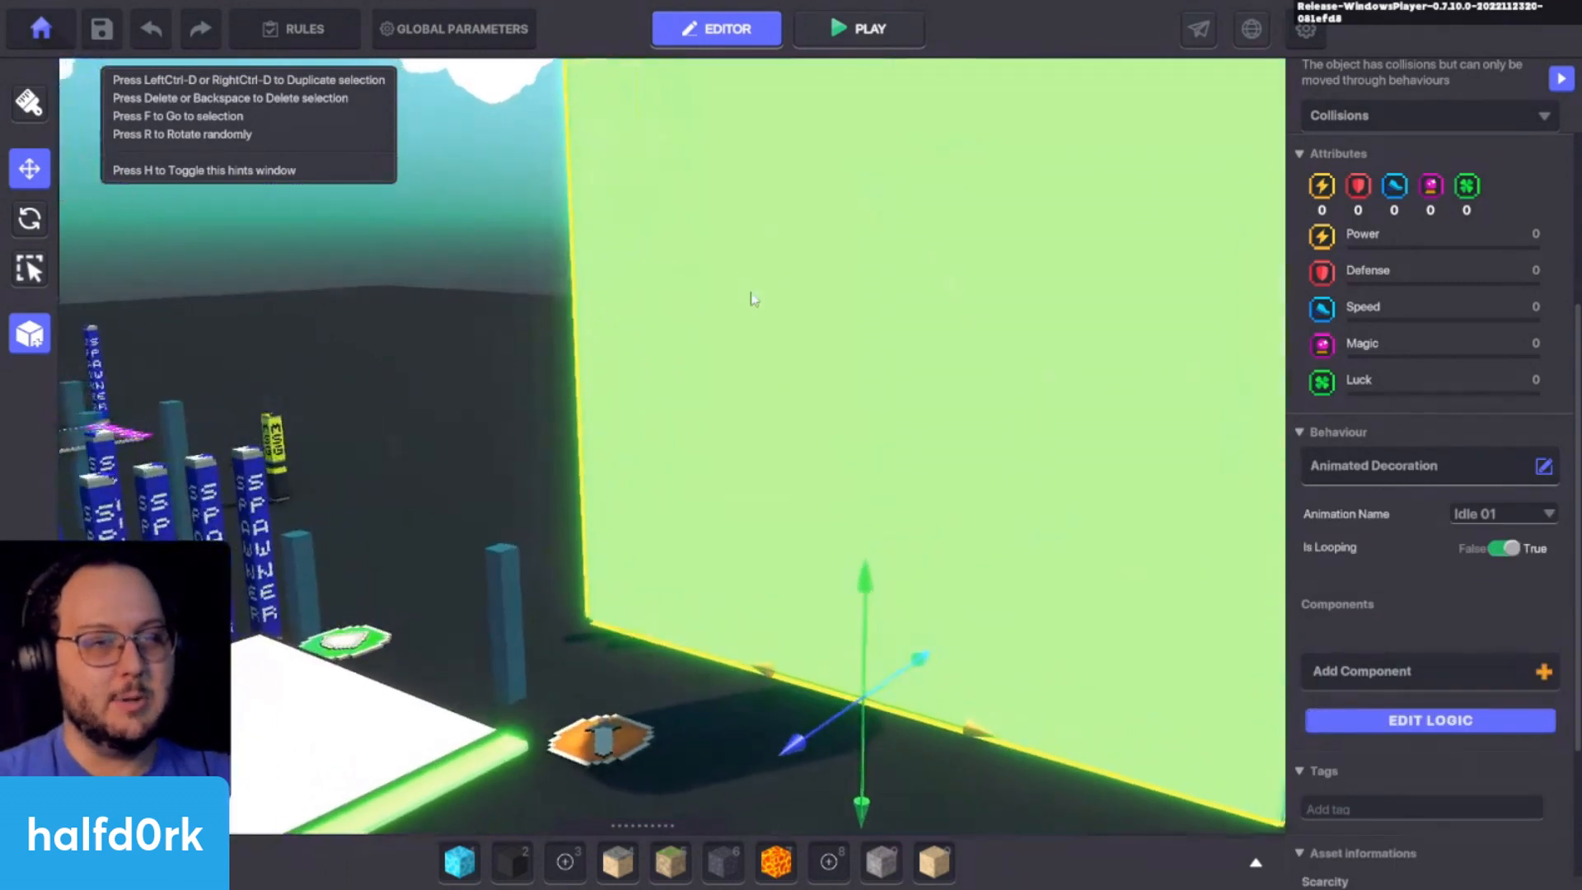
left_click(1540, 514)
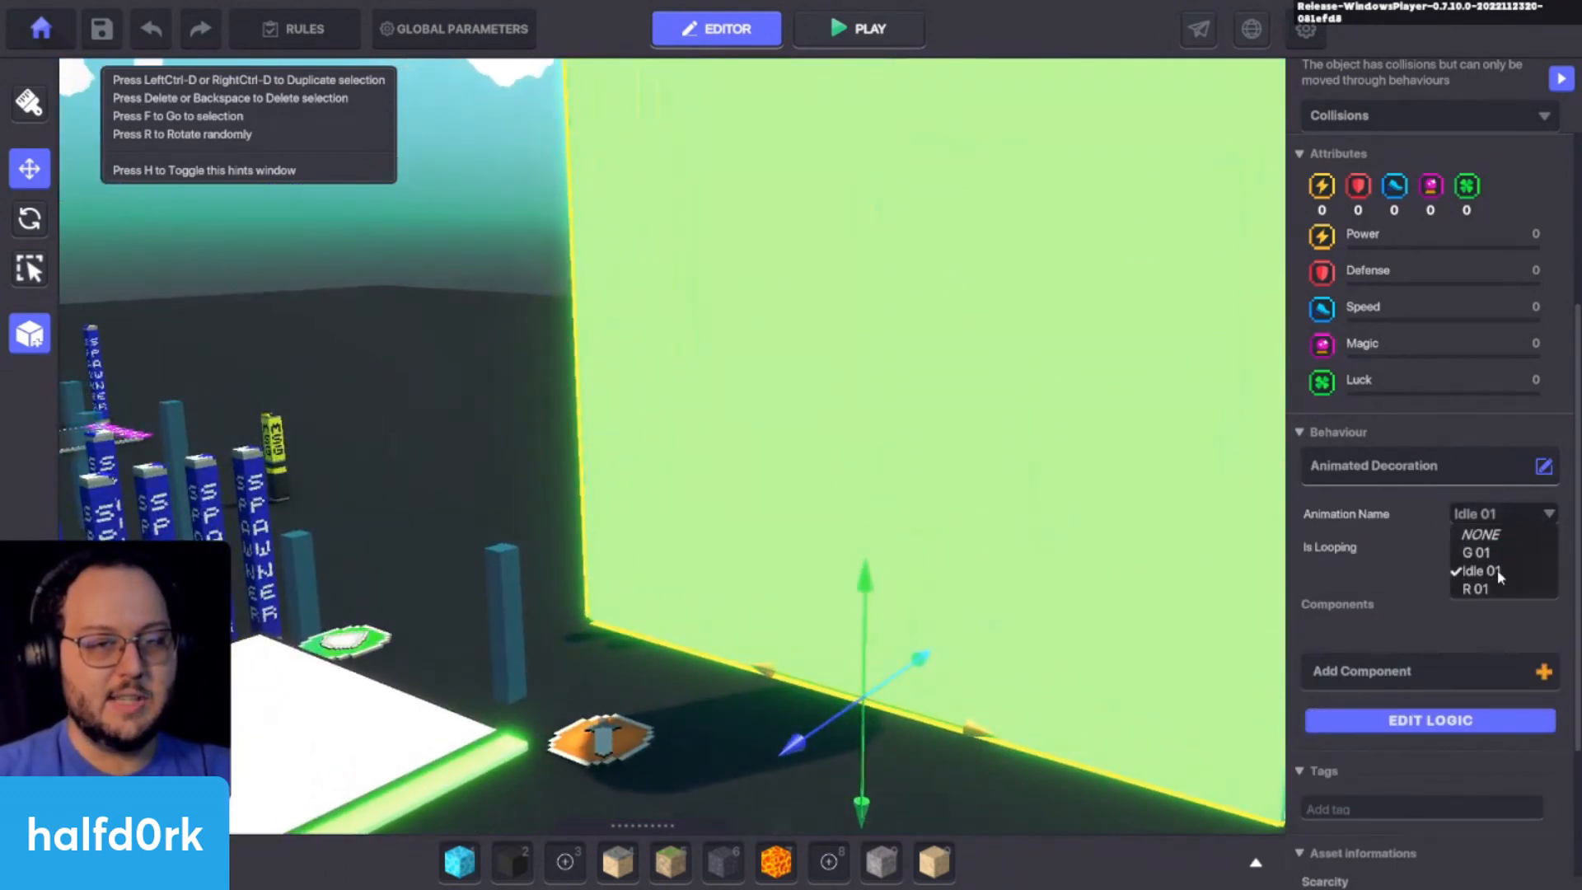
left_click(1107, 518)
key("Delete")
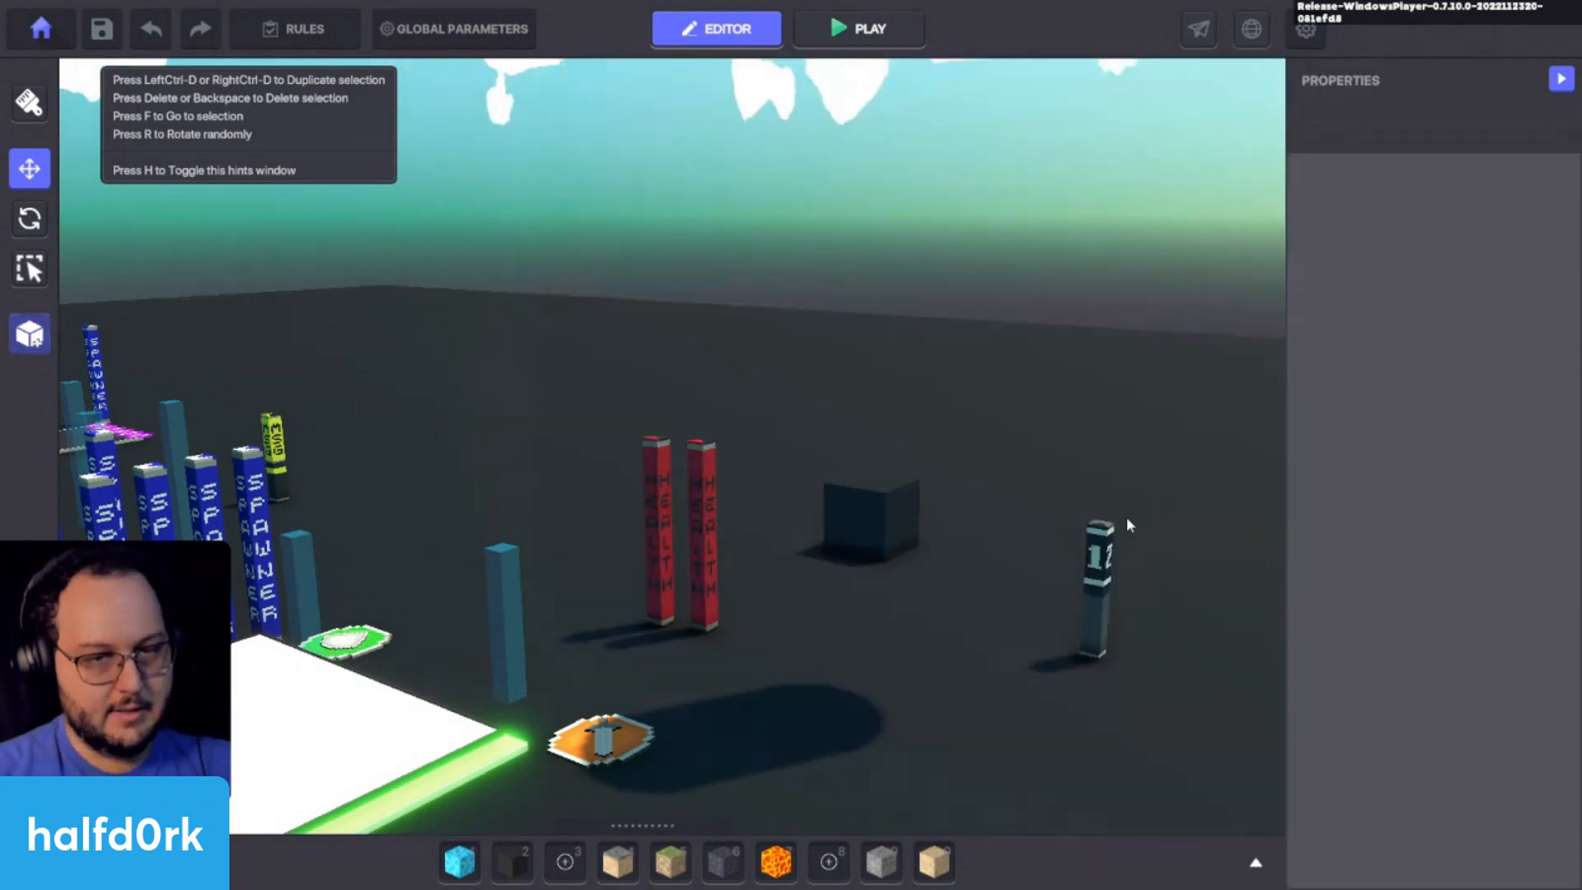
right_click_drag(1001, 468, 806, 554)
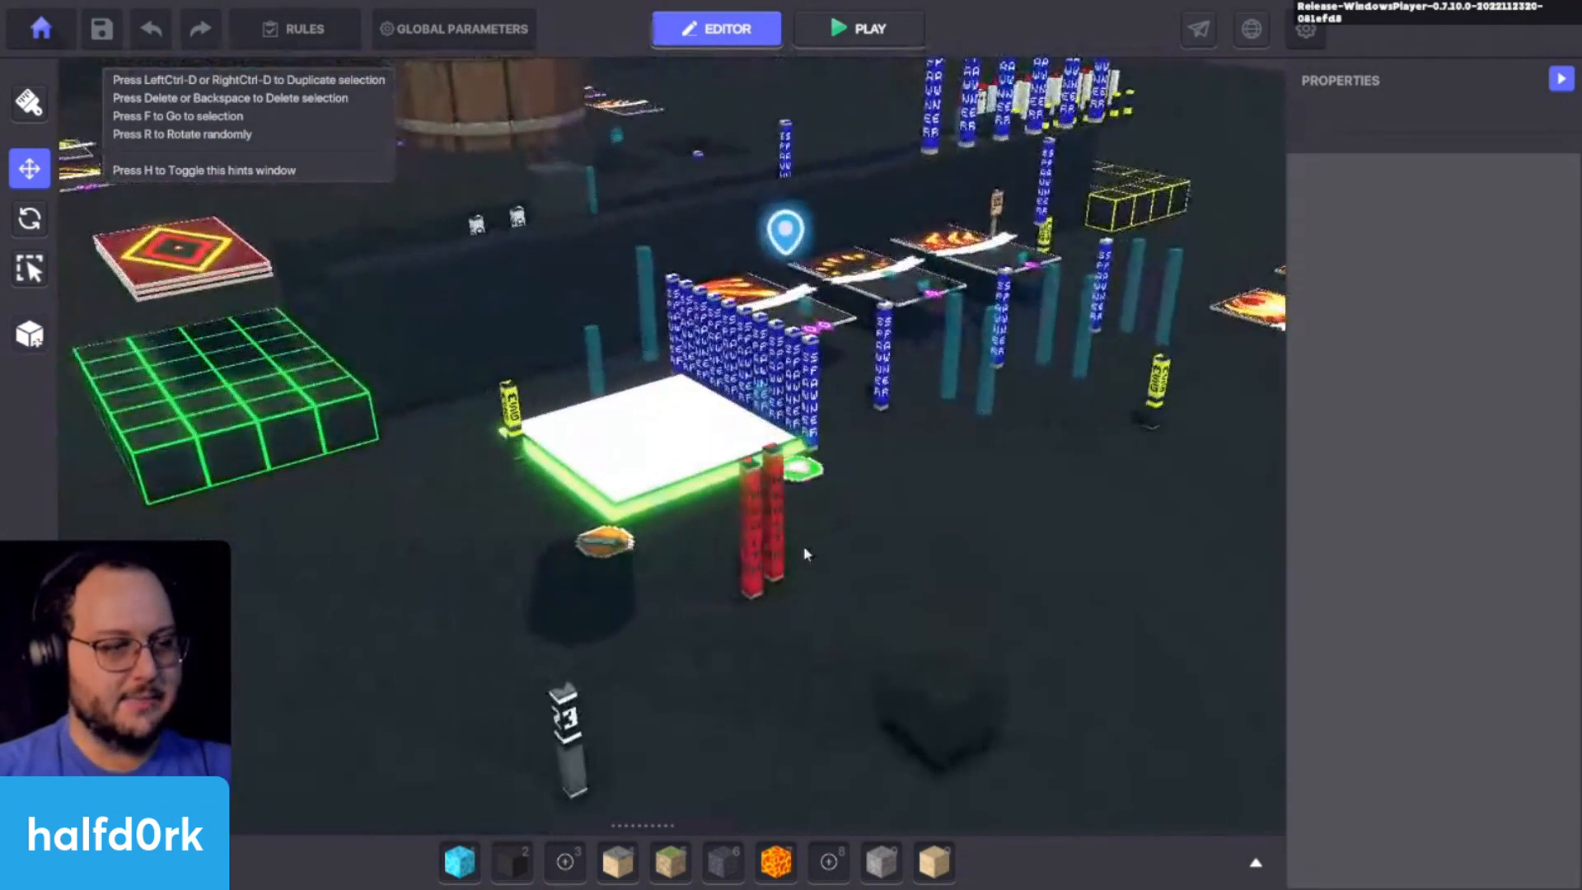
key("Tab")
key("BackSpace")
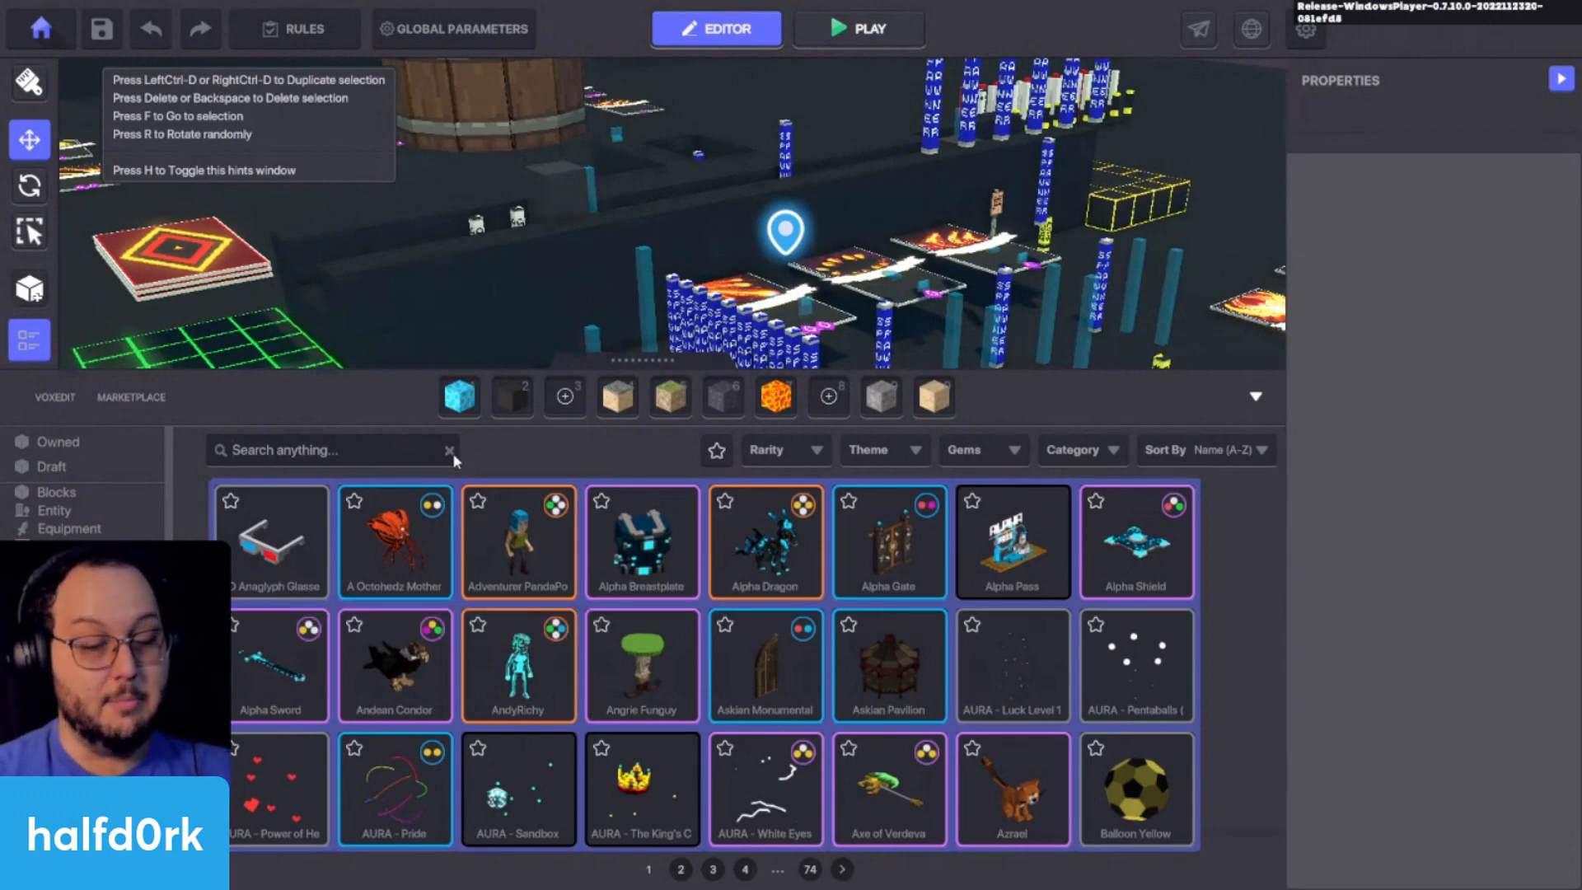
key("Tab")
left_click(660, 501)
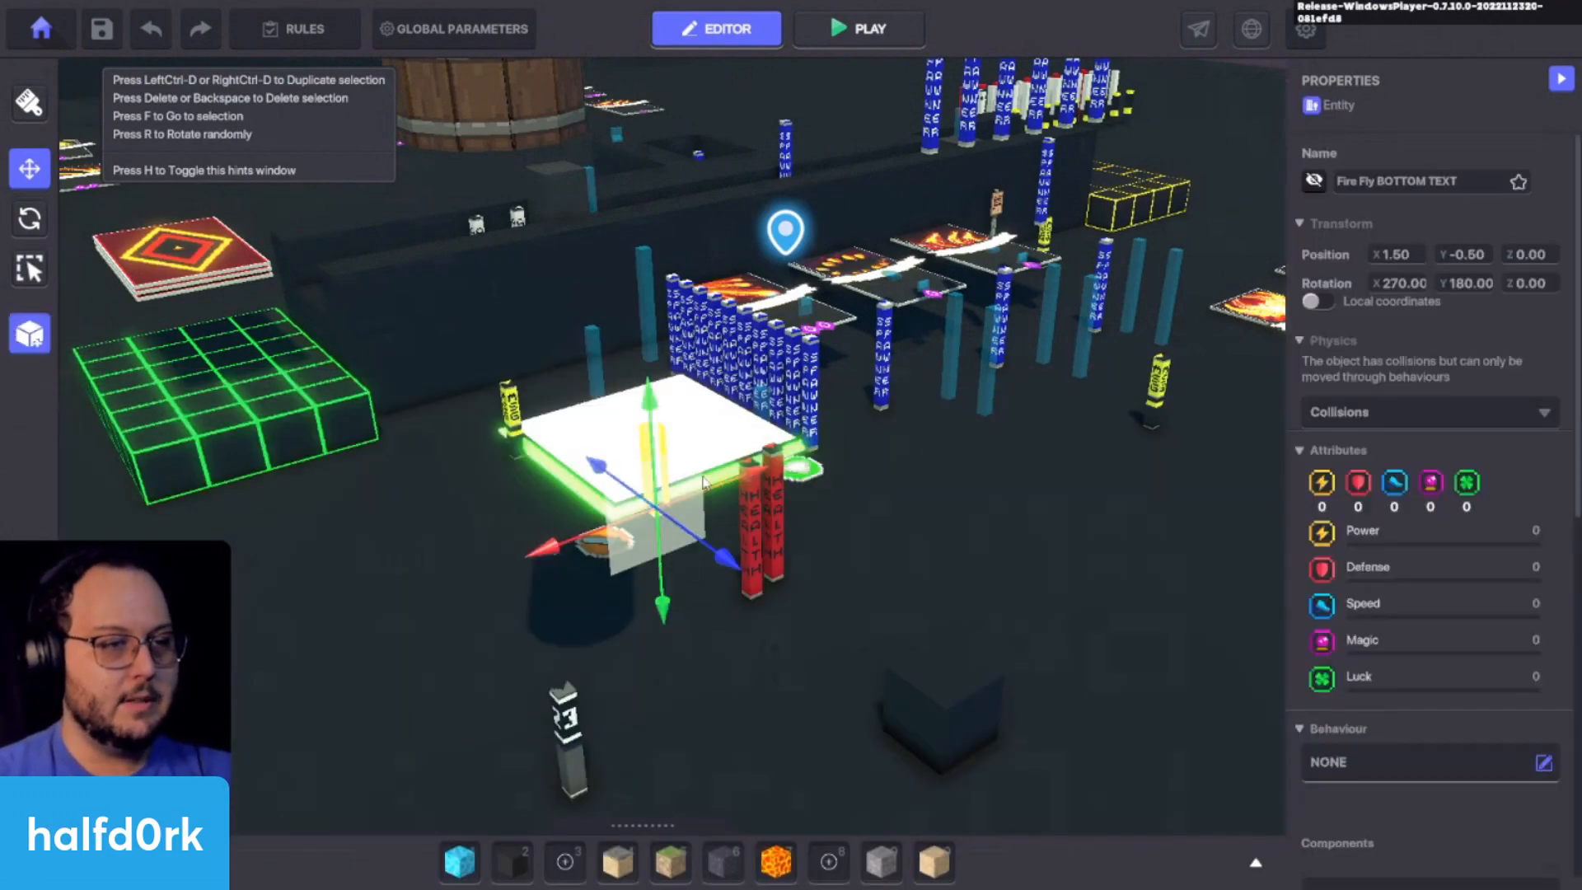
key("f")
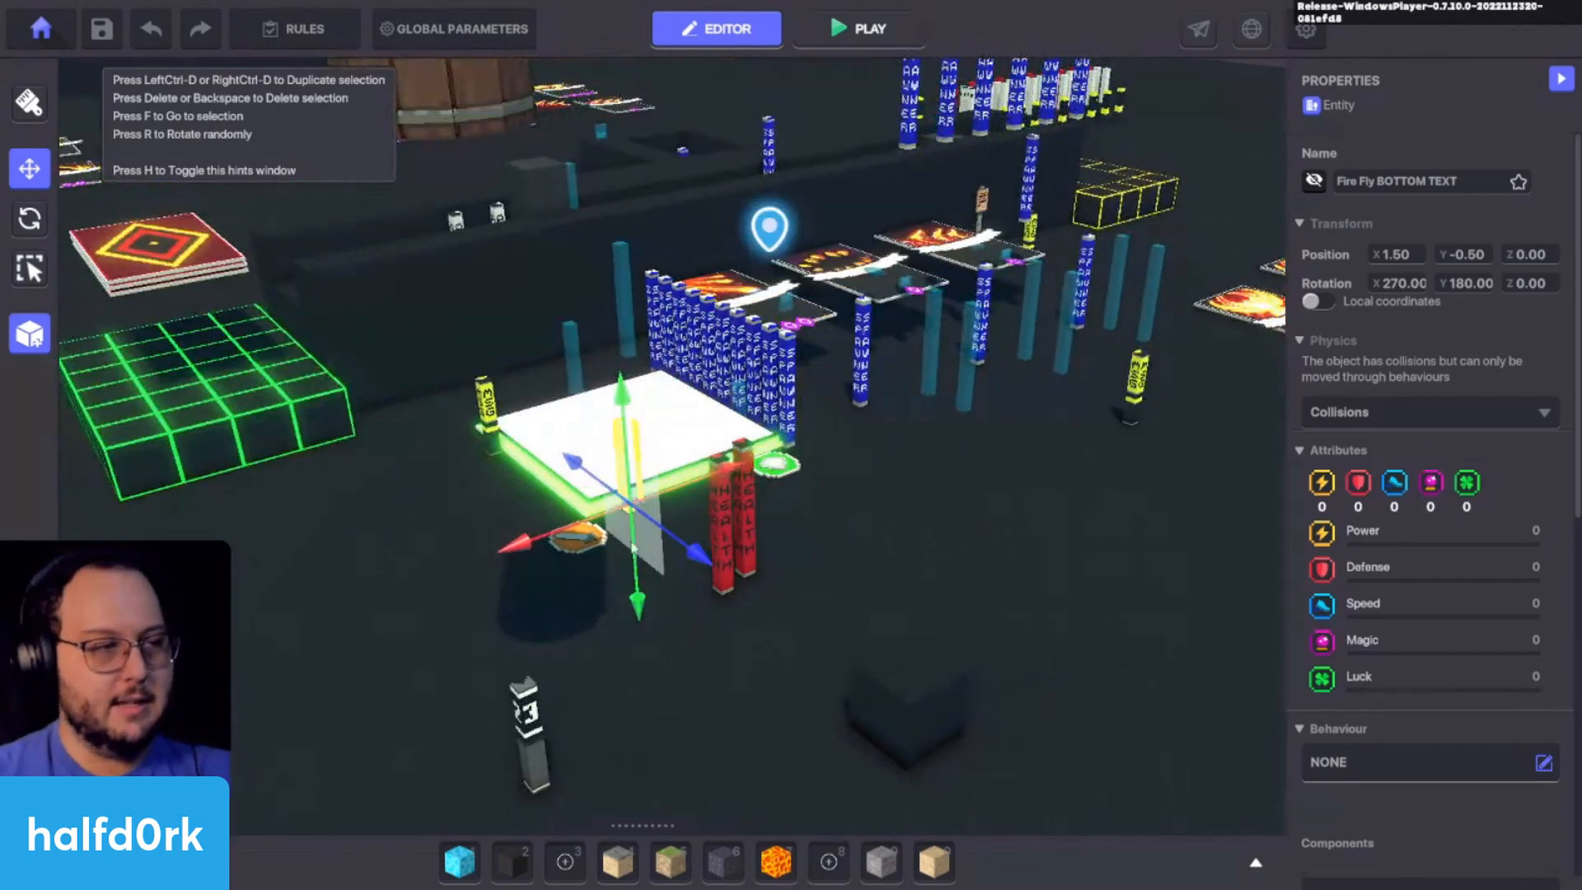
Step: Search the assets for "green" and place a TCG NFT Frame Green Glow on the floor beyond the red health pillars
key("Tab")
type("green")
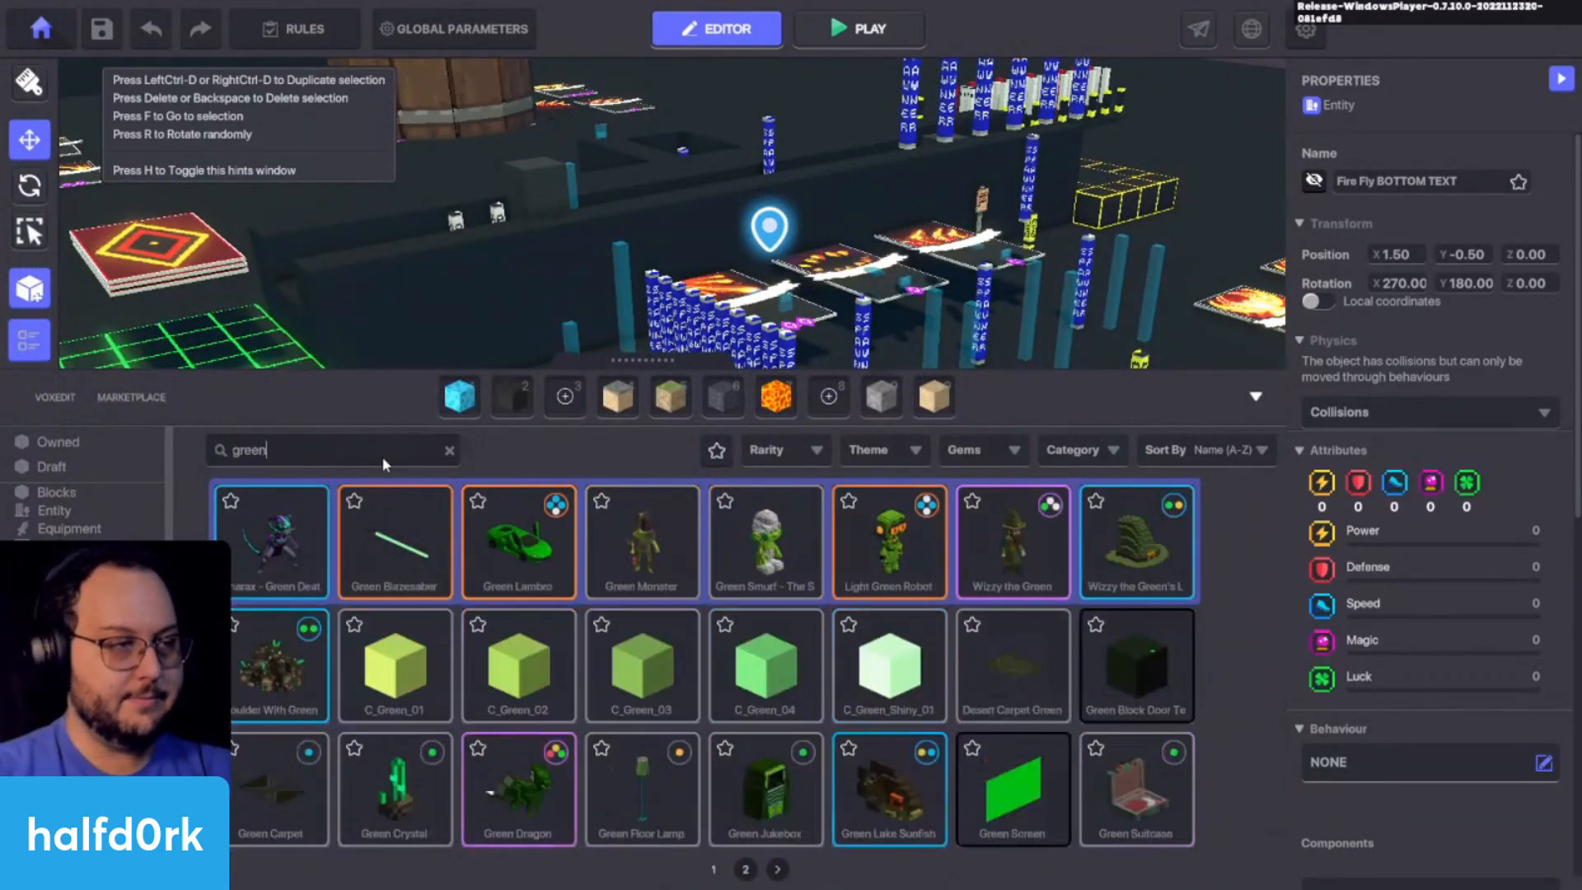
left_click(745, 870)
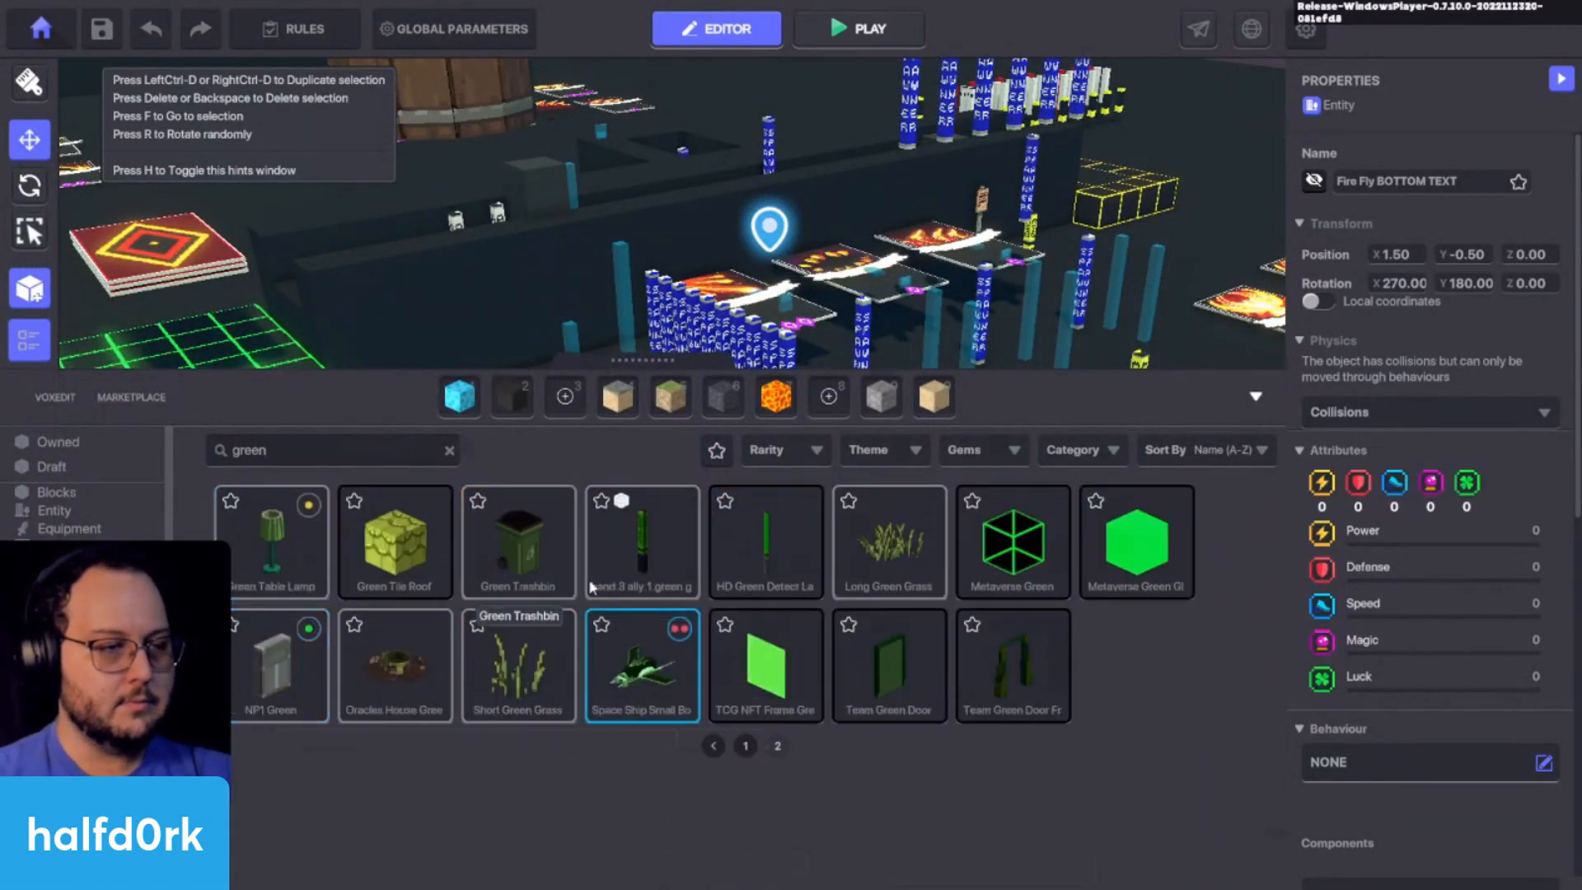
left_click(765, 683)
key("Tab")
left_click(1063, 573)
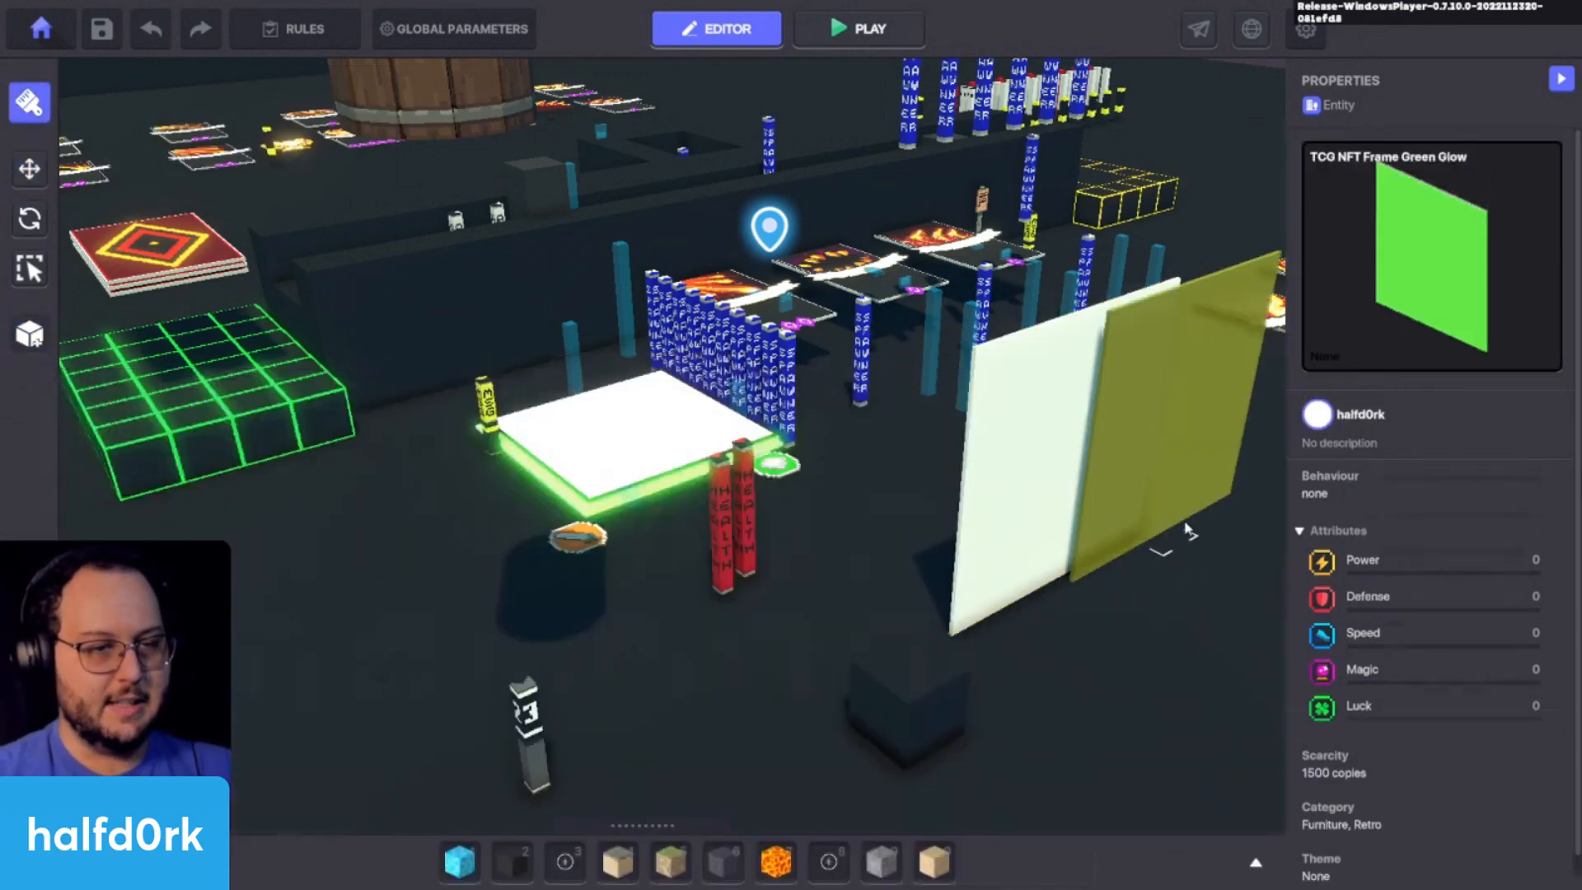
key("Escape")
Step: Rotate the new green glow frame to lie flat and assign it the Animated Decoration behaviour
left_click(1067, 505)
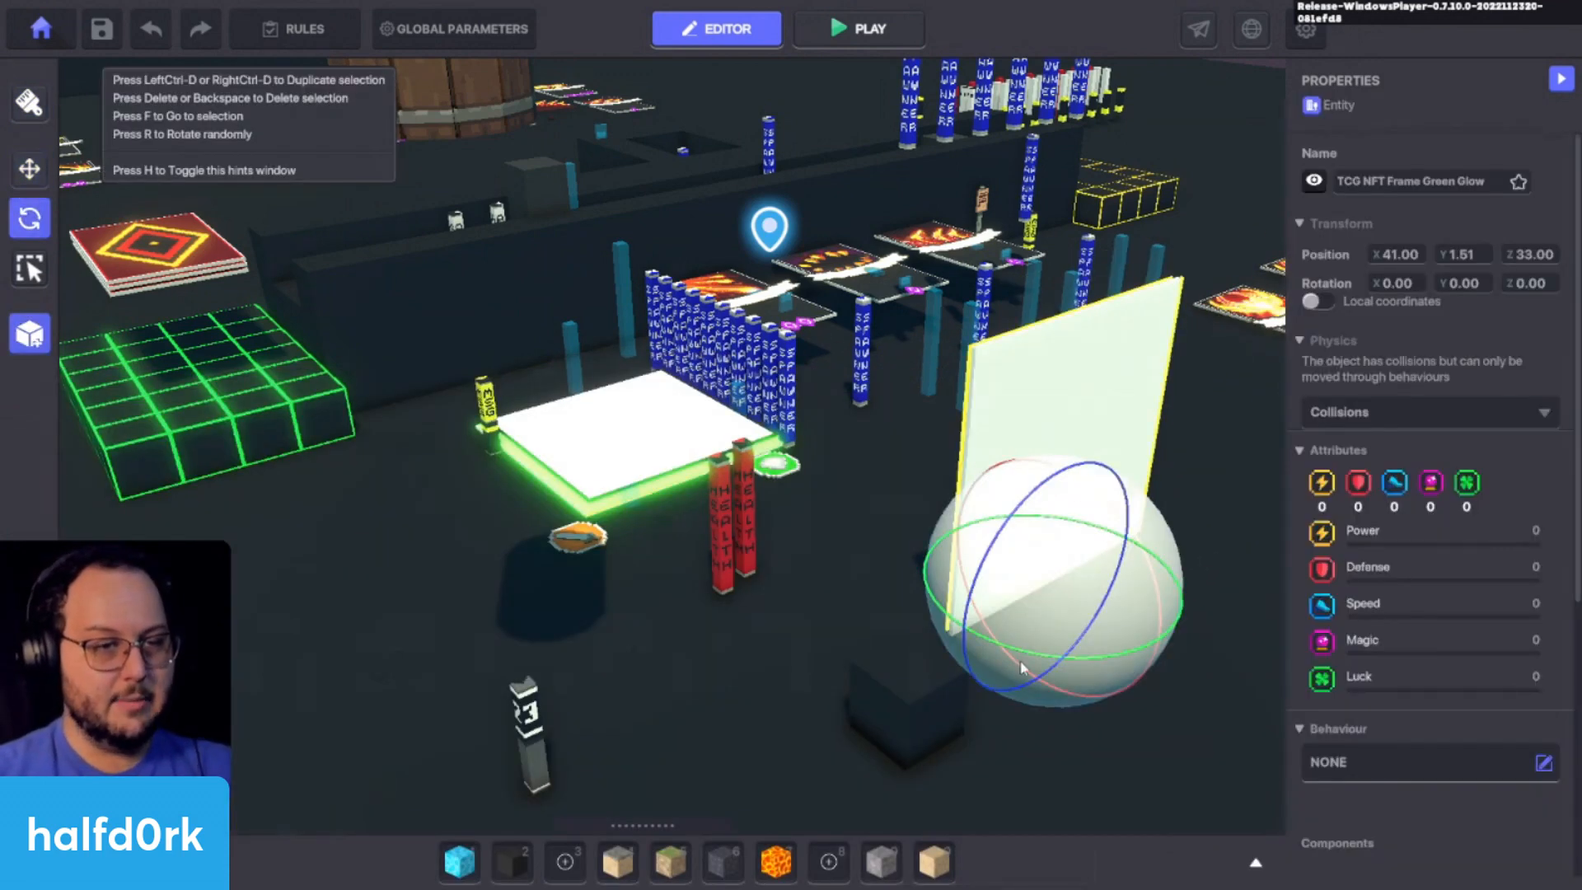
left_click_drag(1021, 657, 1023, 419)
left_click_drag(1148, 569, 1081, 458)
scroll(1444, 654, "down", 3)
left_click(1407, 467)
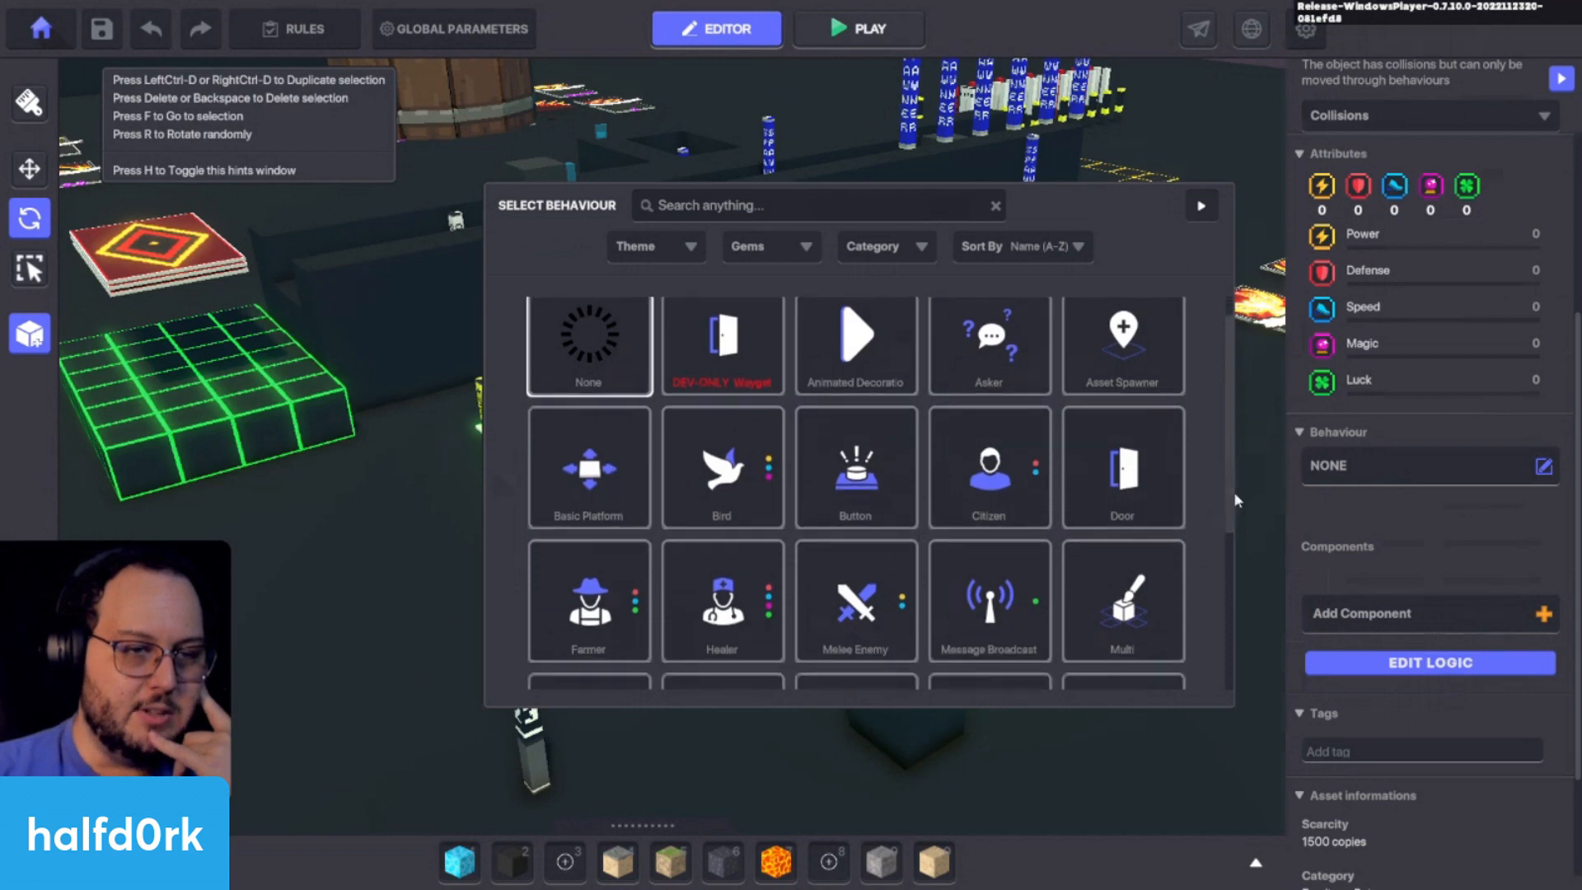
left_click(863, 386)
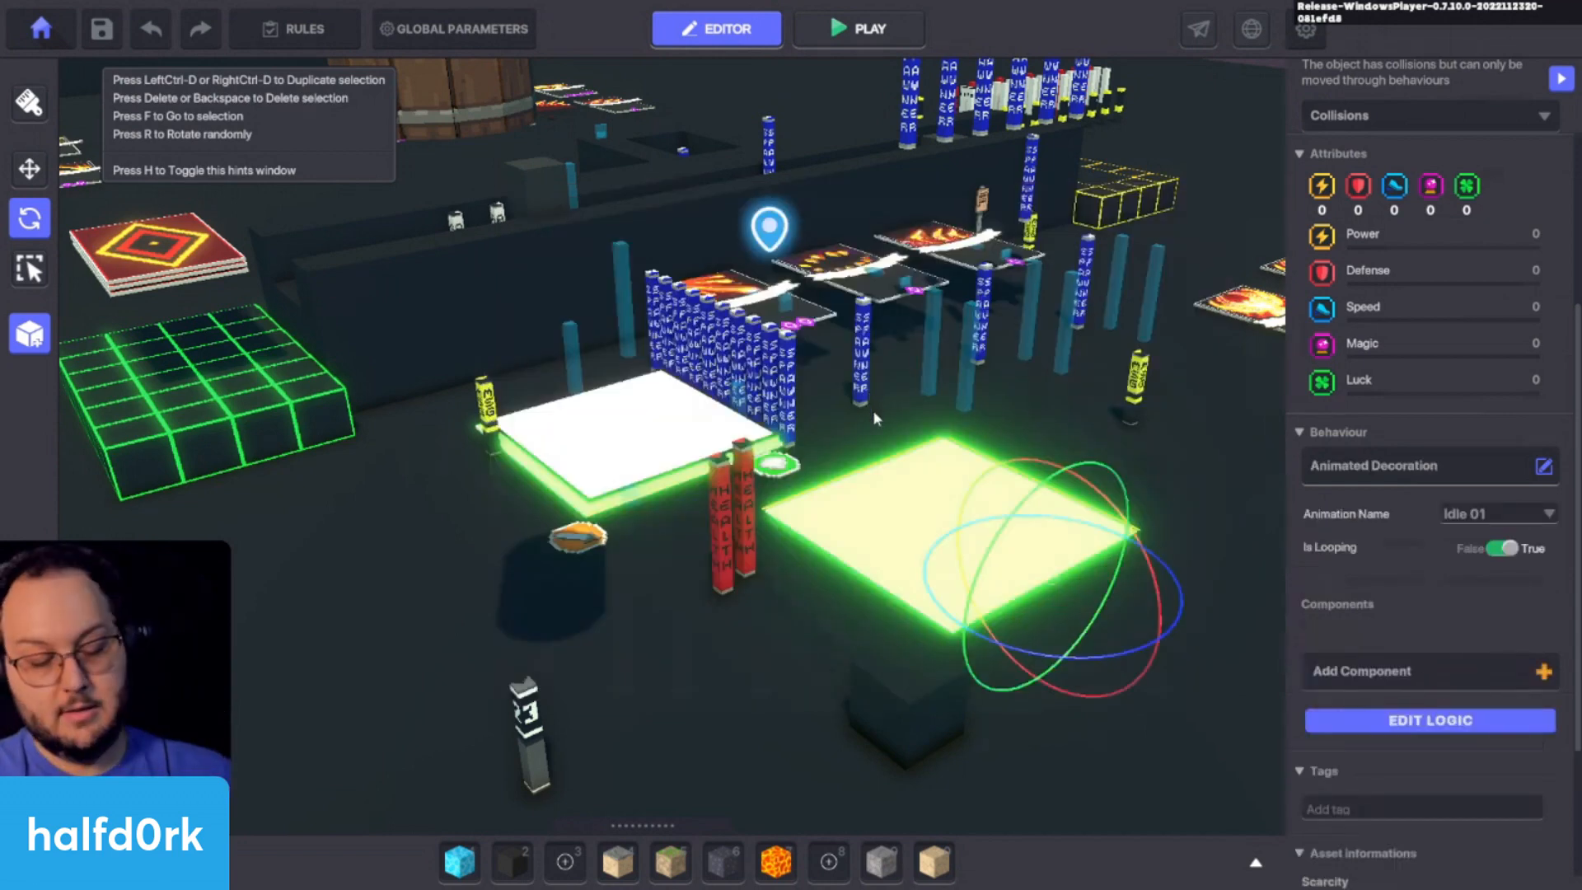
Step: Review the animation name options of the flat green glow frame and delete the frame
scroll(1454, 703, "down", 3)
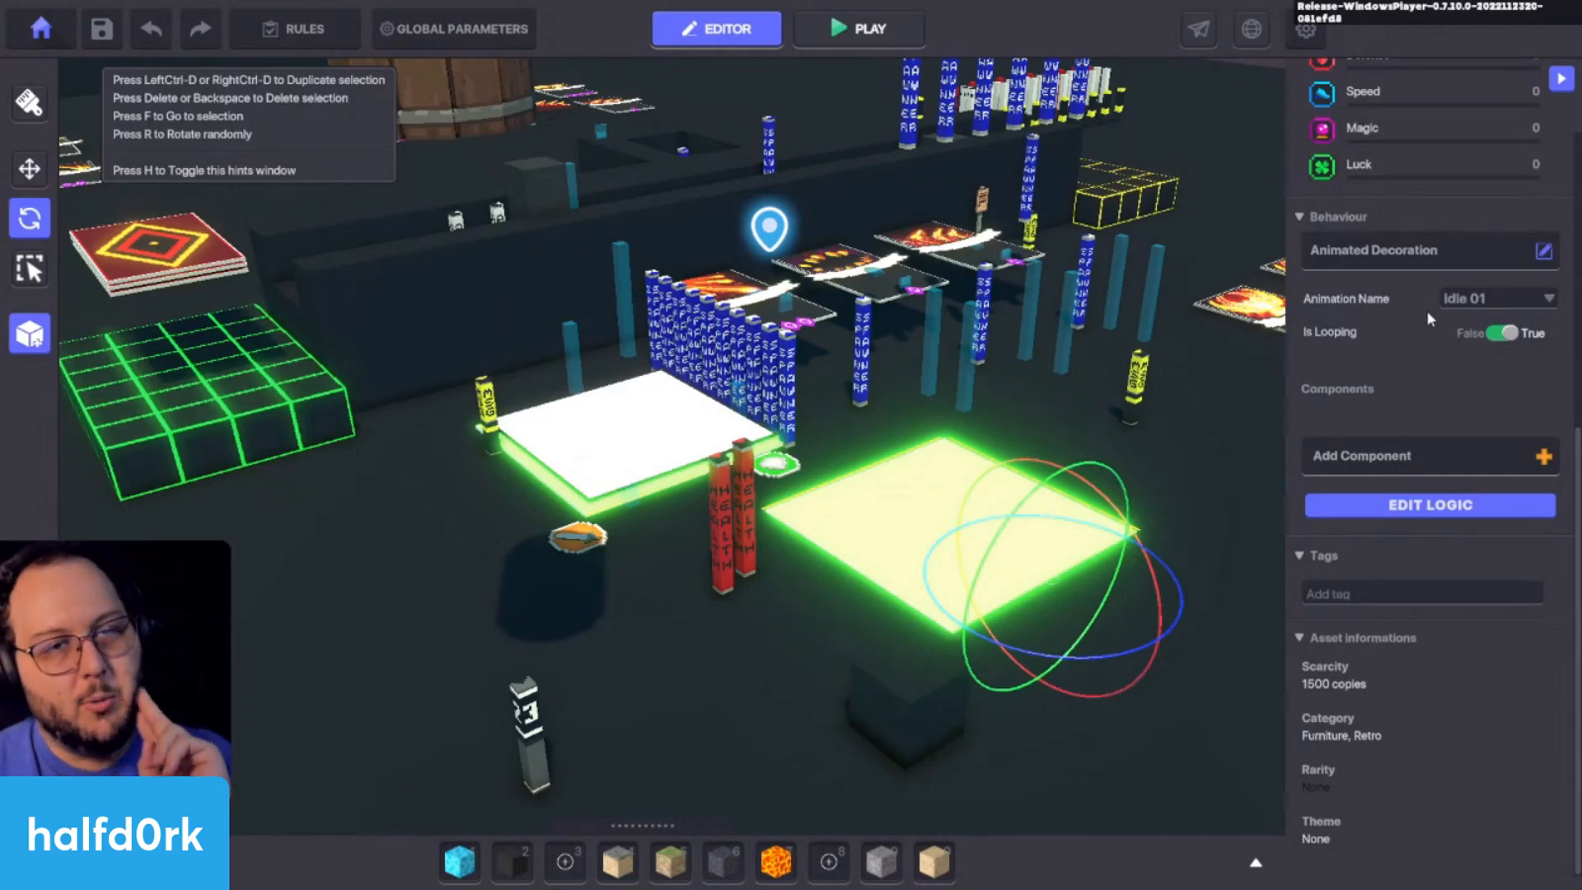
left_click(1463, 301)
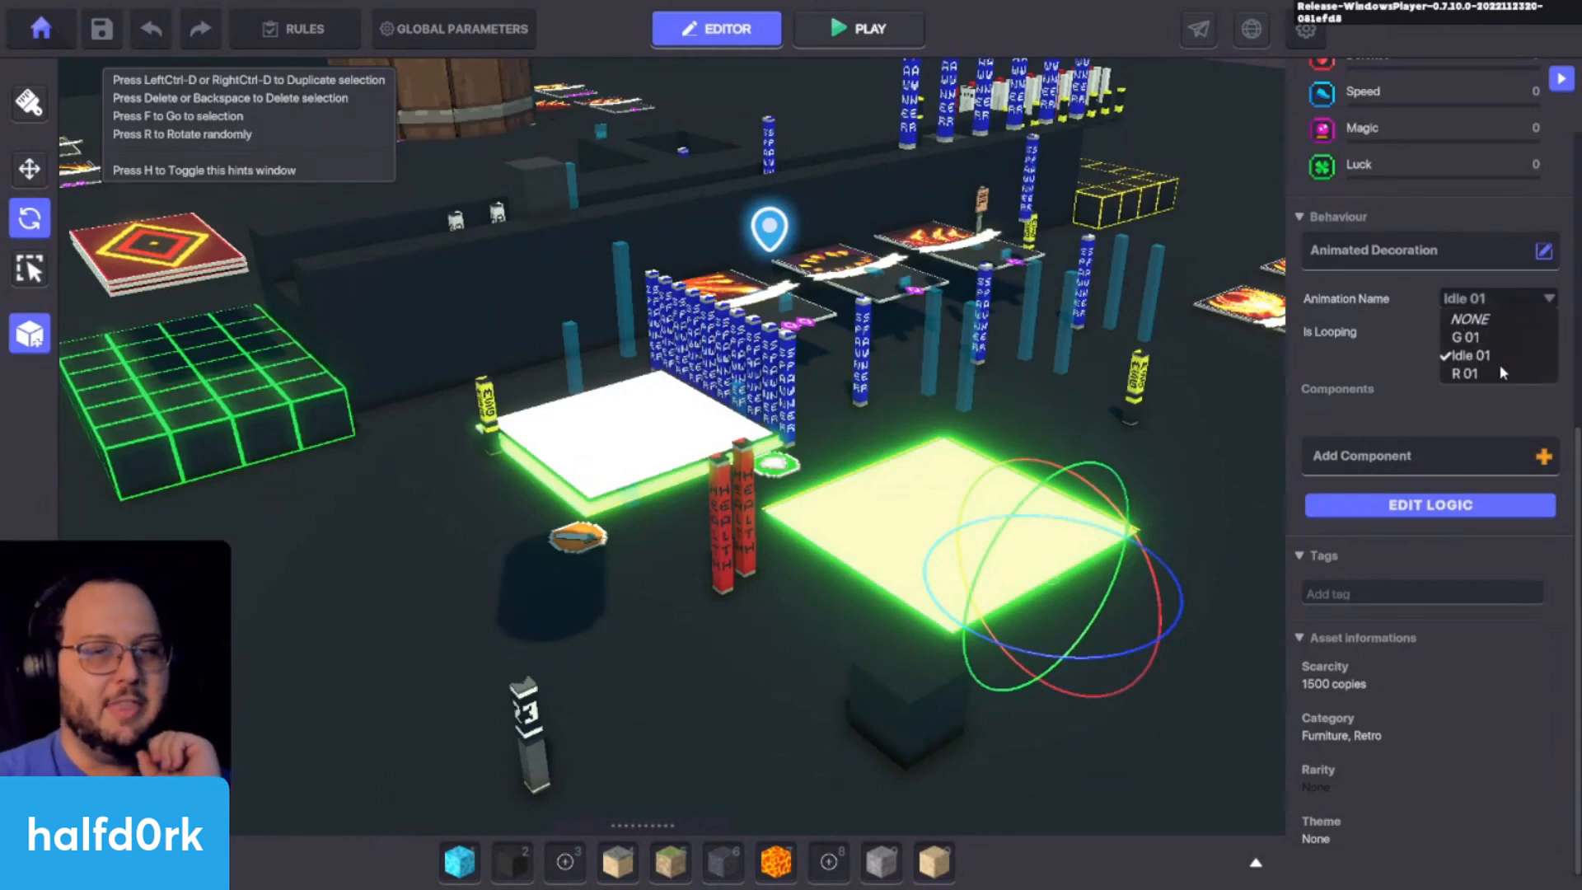
left_click(904, 560)
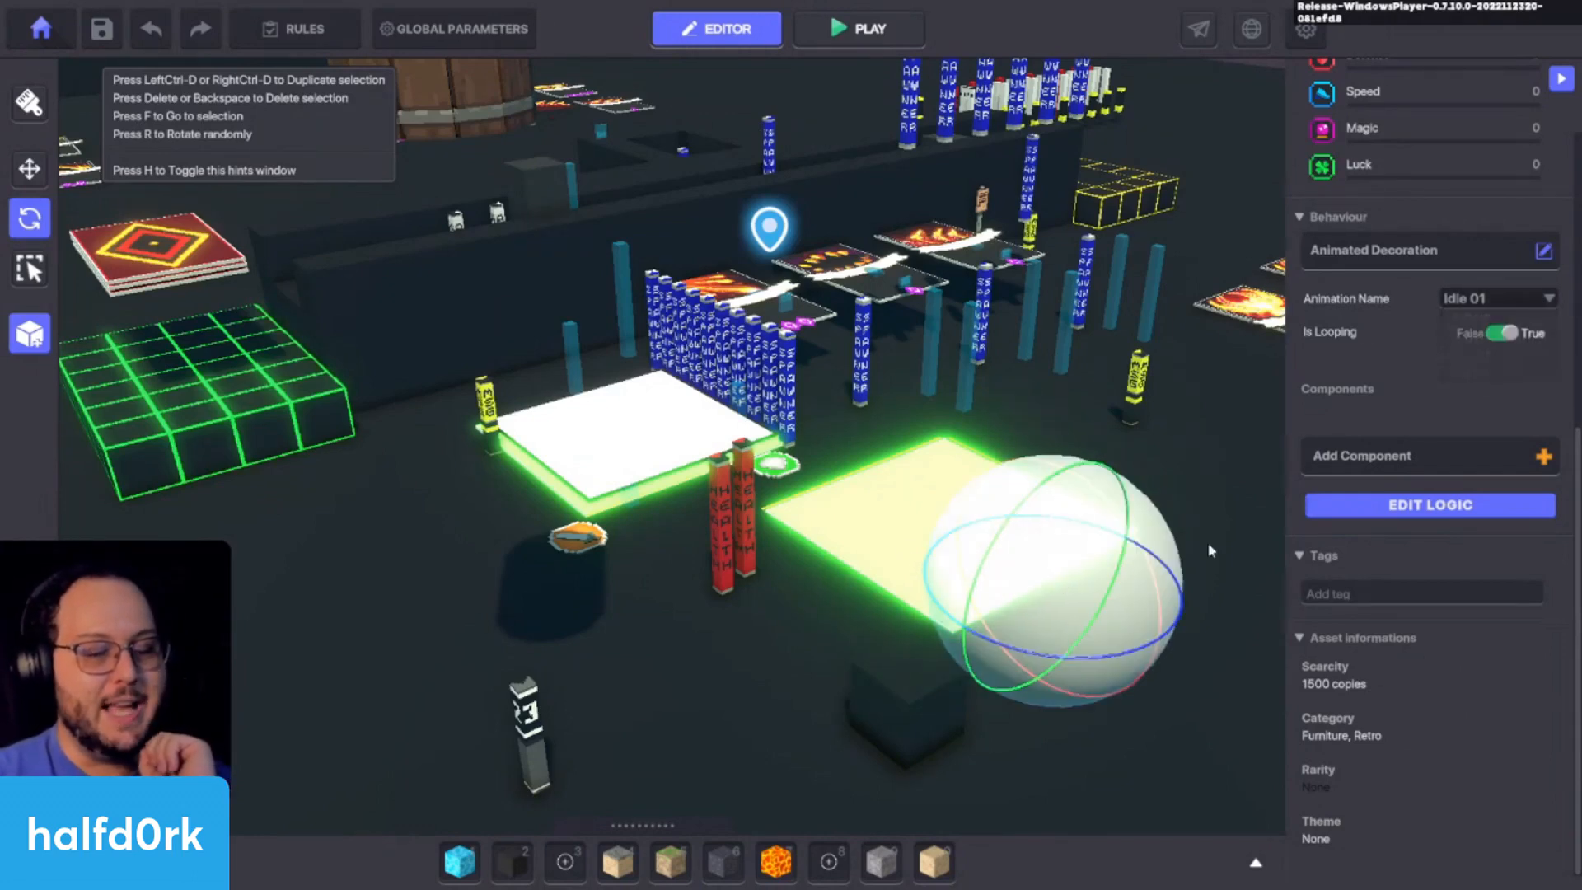
left_click(1453, 305)
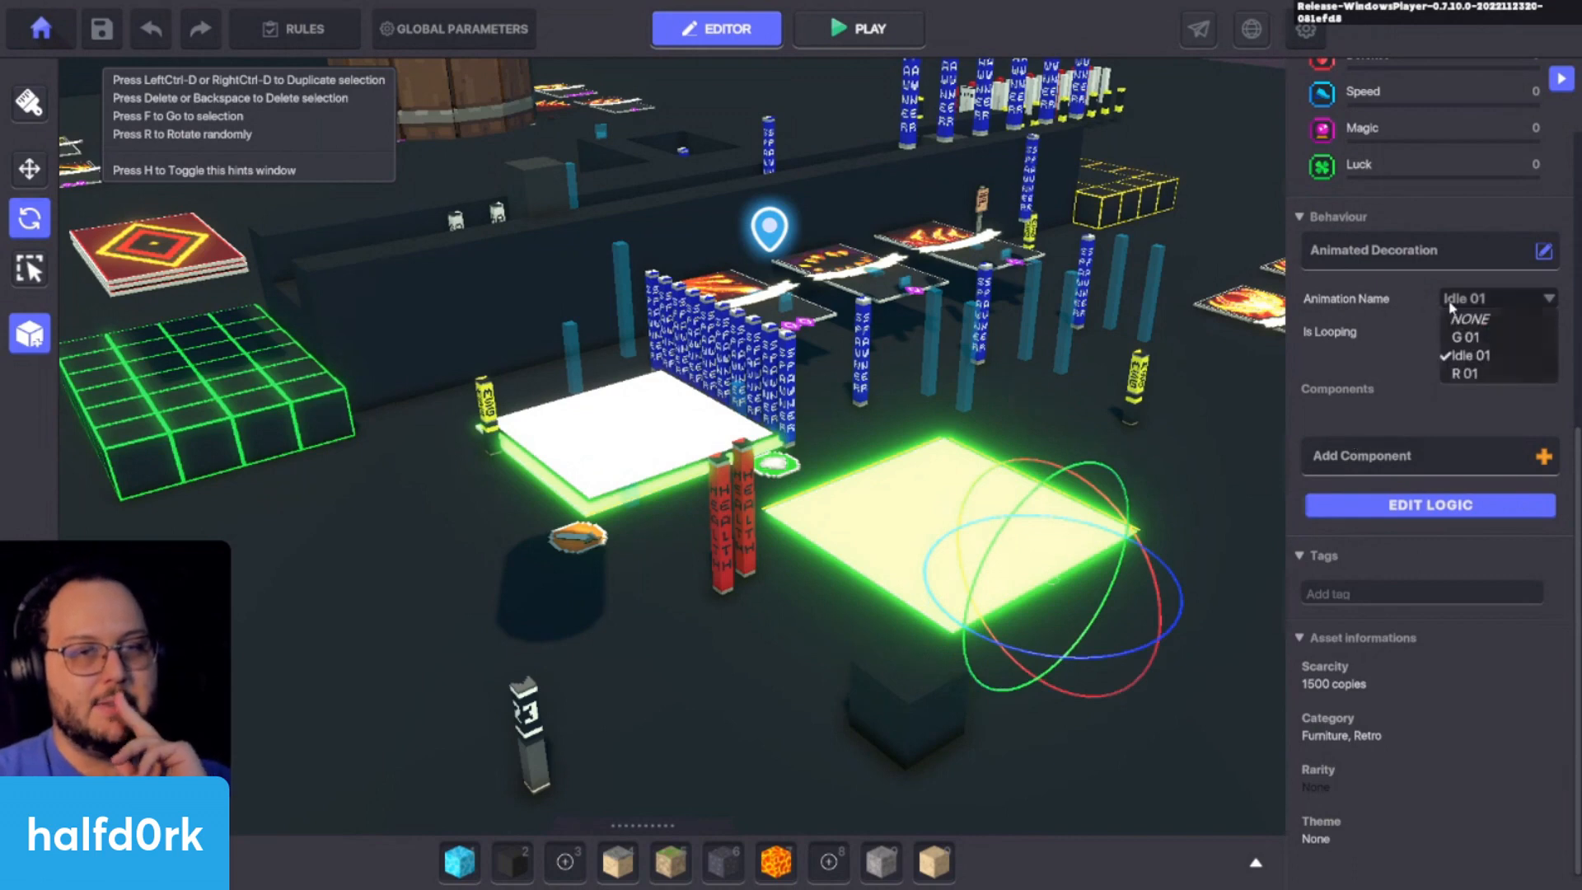
left_click(1367, 307)
key("Delete")
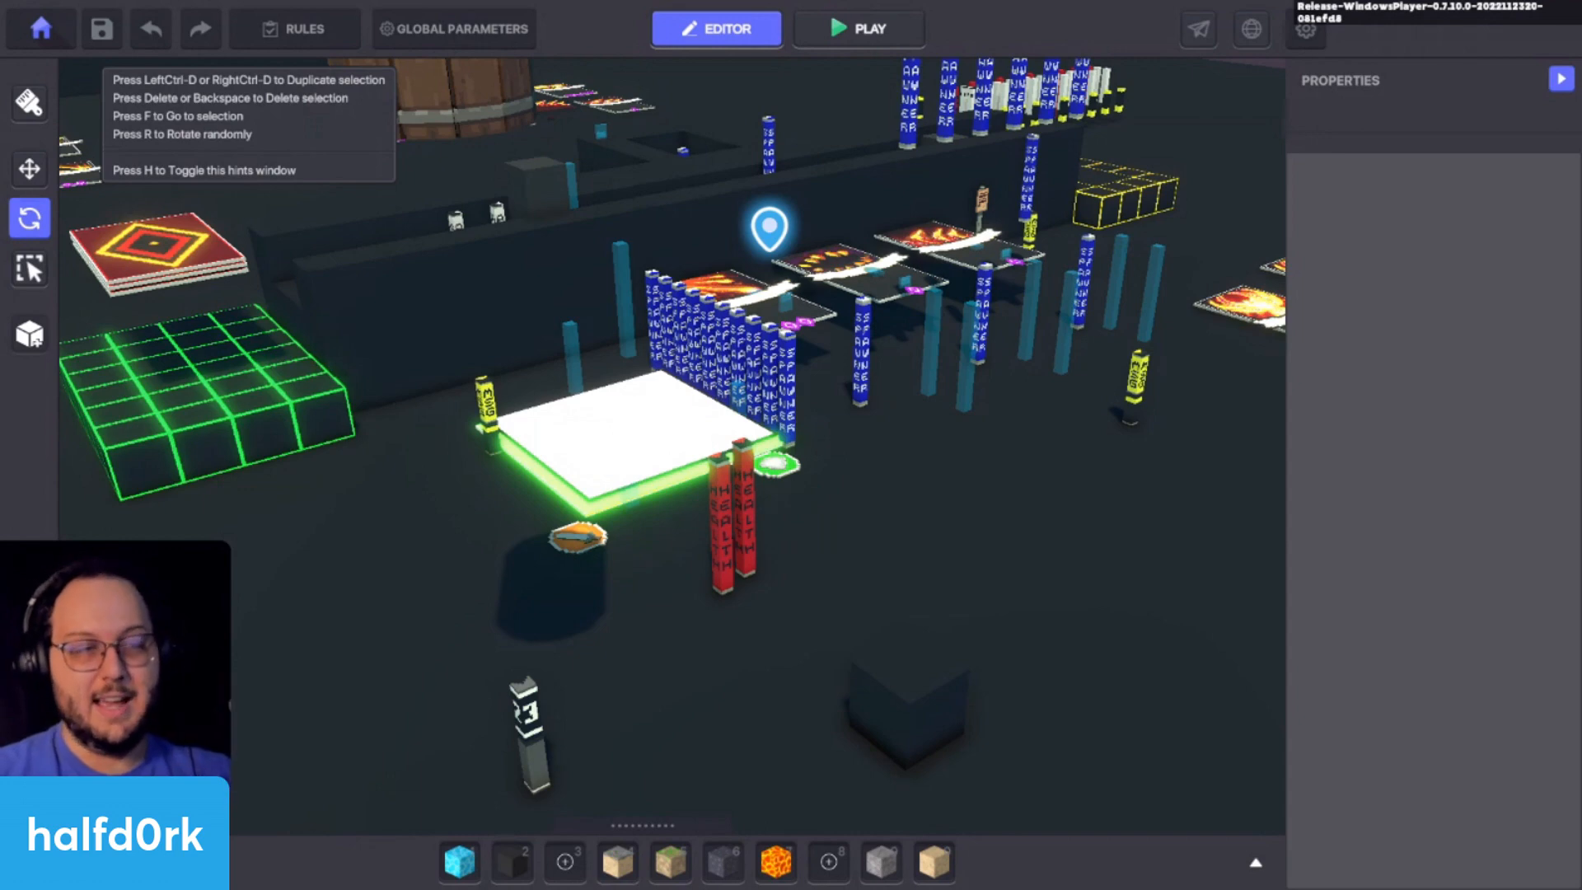
Step: Restore the deleted flat green glow frame and set its looping animation to G 01
left_click(1109, 625)
scroll(1393, 671, "down", 5)
left_click(1473, 519)
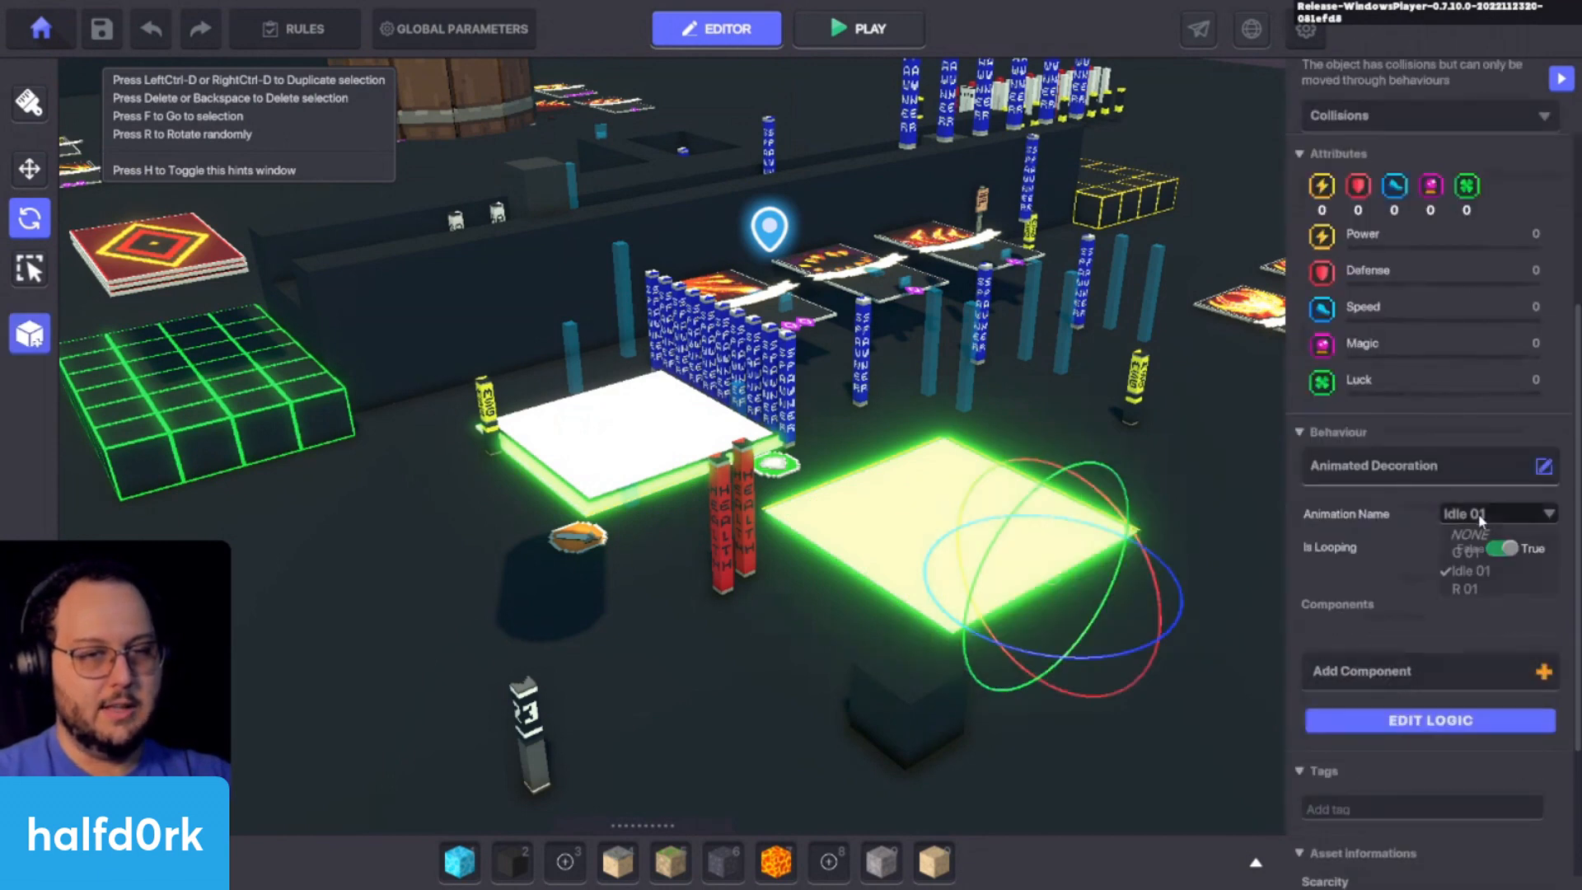
left_click(1467, 553)
Step: Add a Health component to the flat green glow frame
left_click(1432, 684)
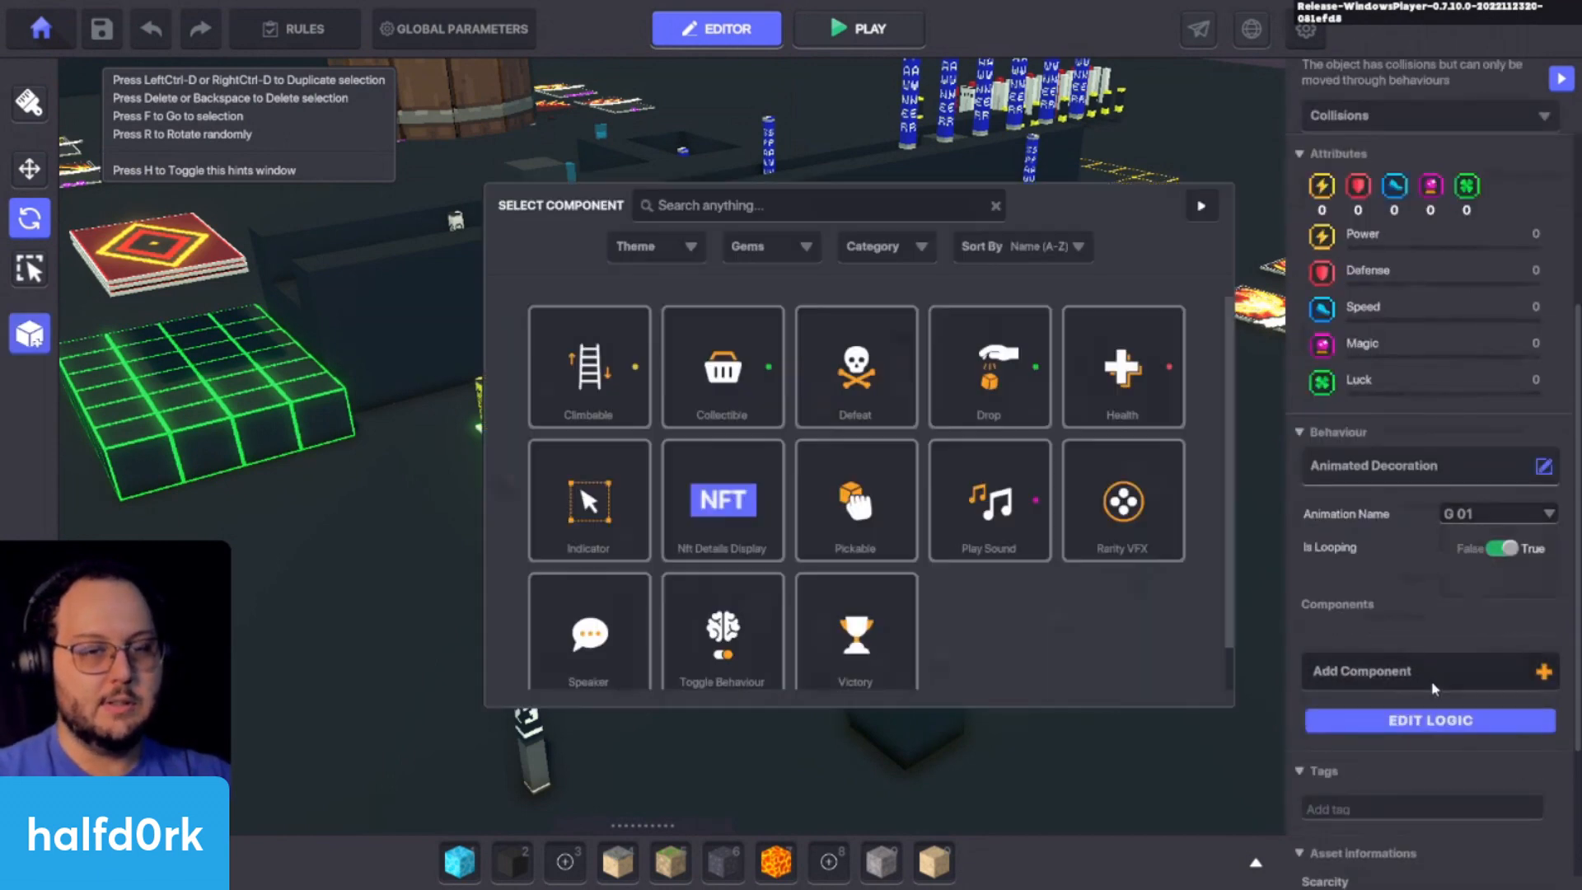
scroll(943, 591, "down", 1)
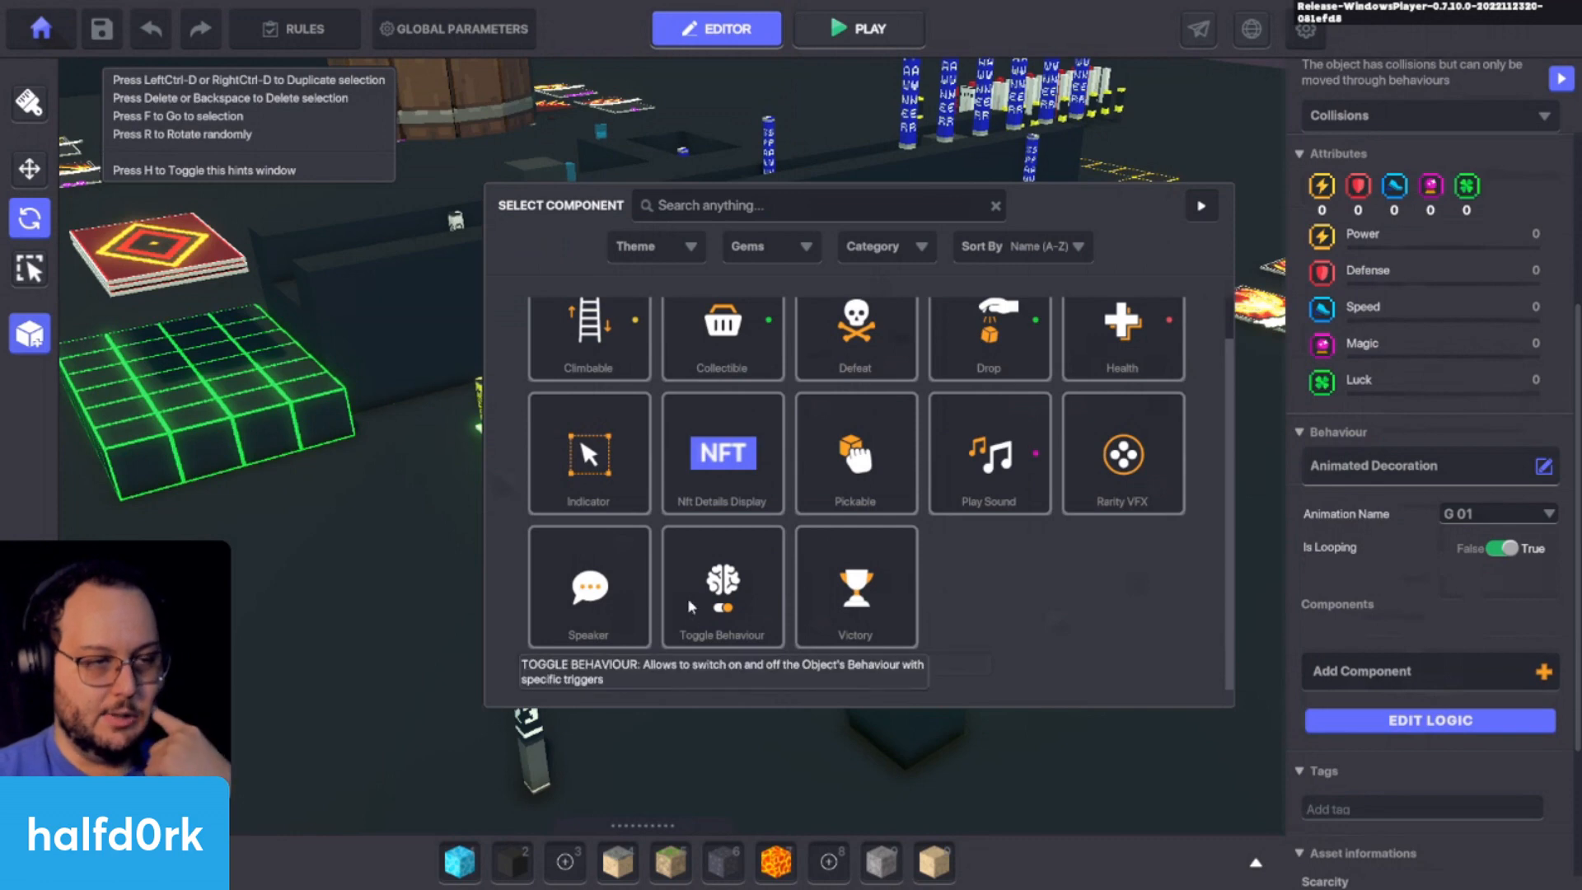
left_click(1145, 336)
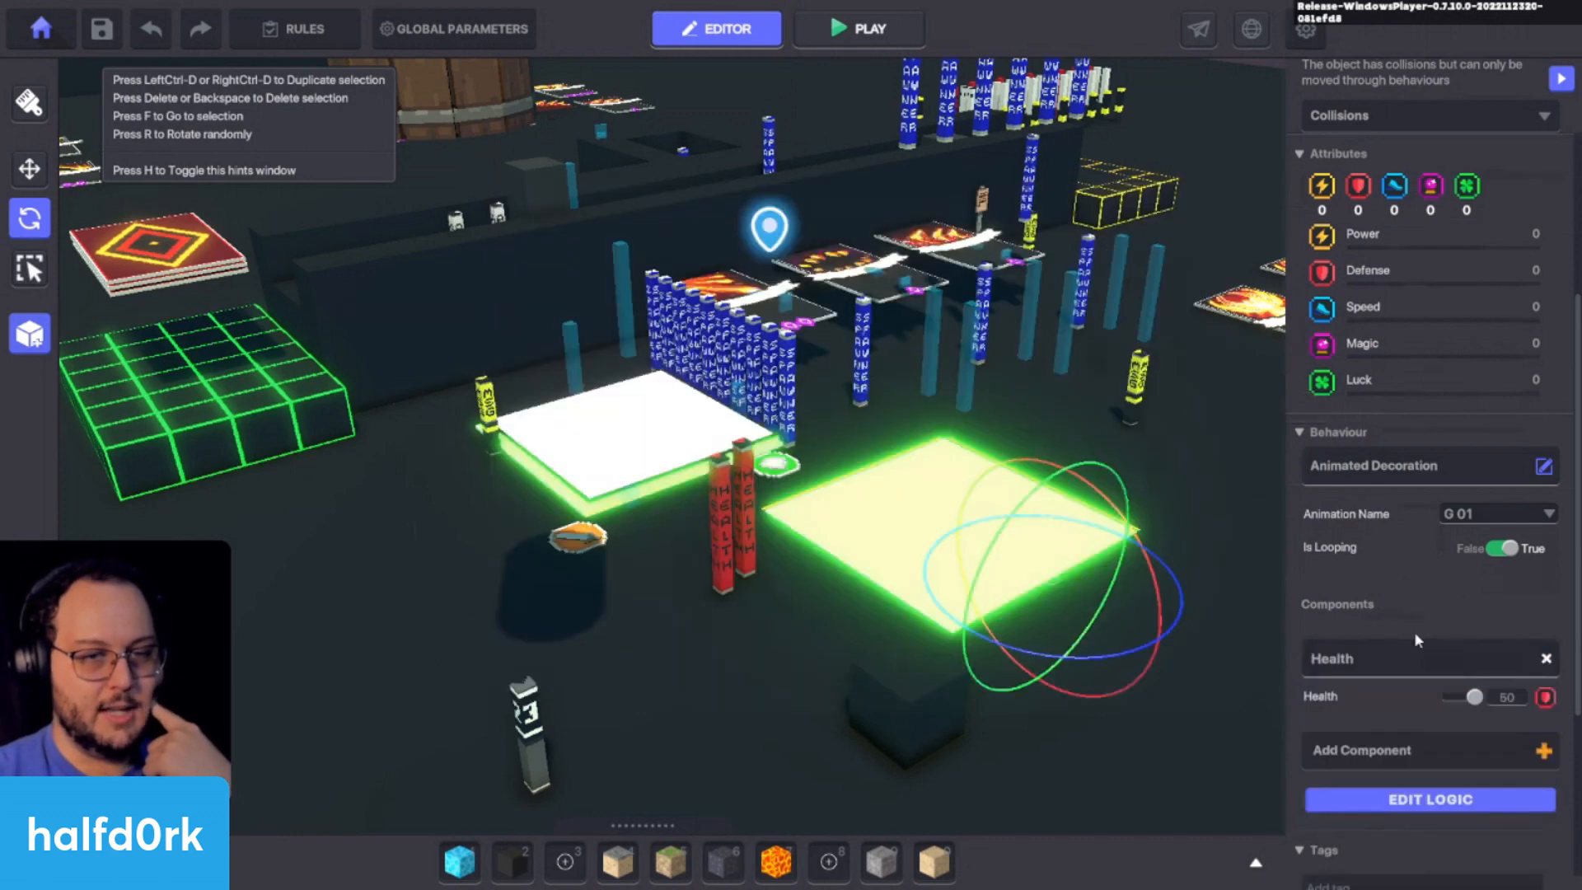
Step: In the frame's logic, set the Health component's life bar display to Hidden and its death delay to -2
left_click(1411, 796)
scroll(1484, 577, "down", 4)
left_click(1498, 465)
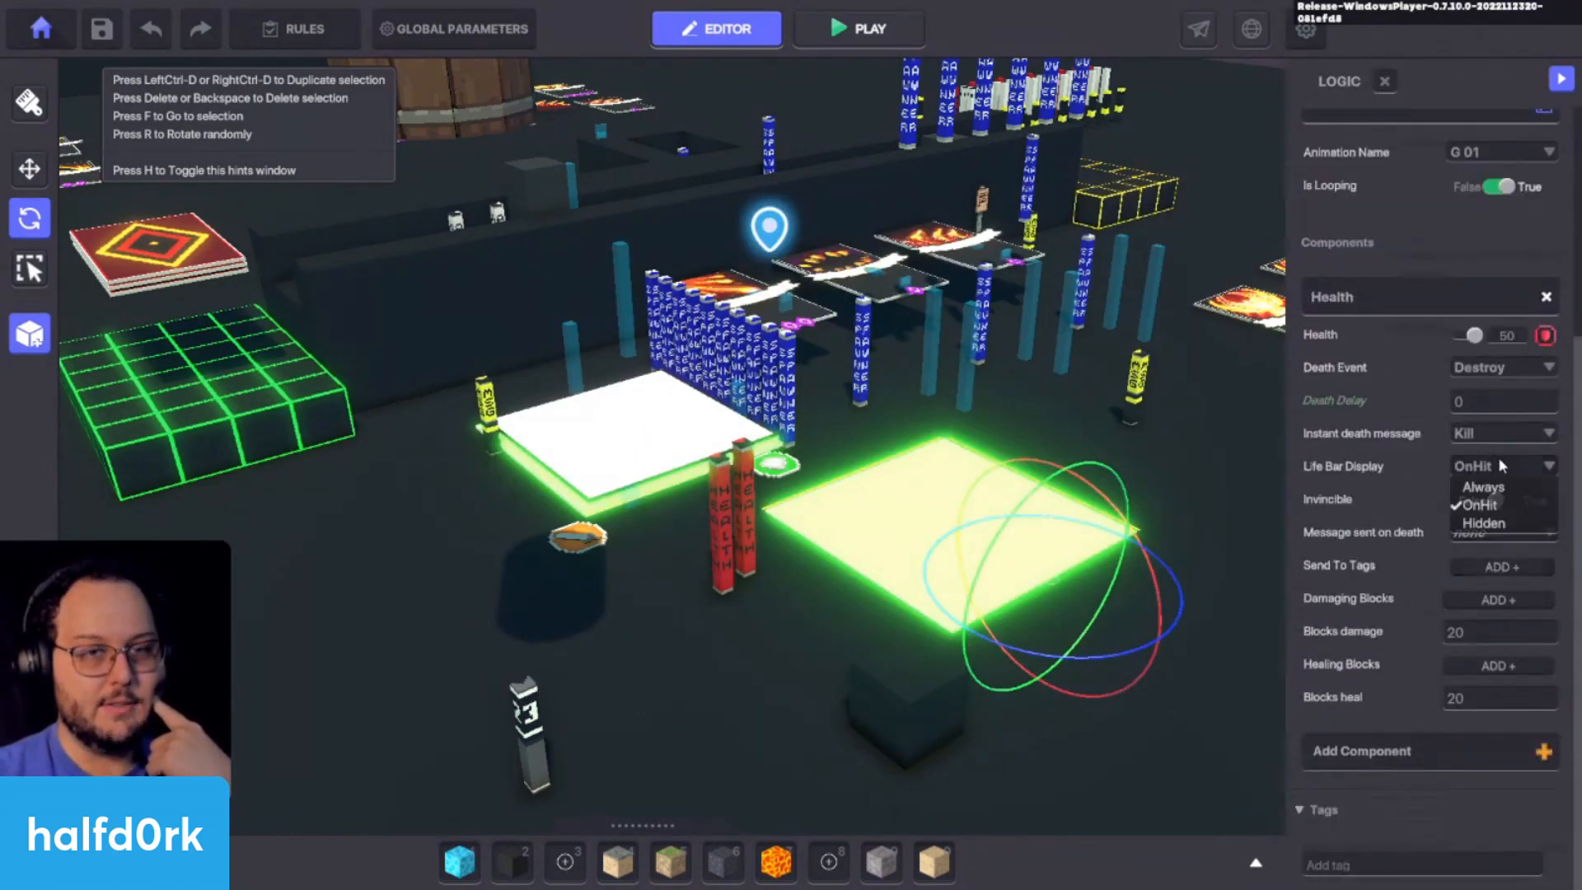
left_click(1484, 524)
key("f")
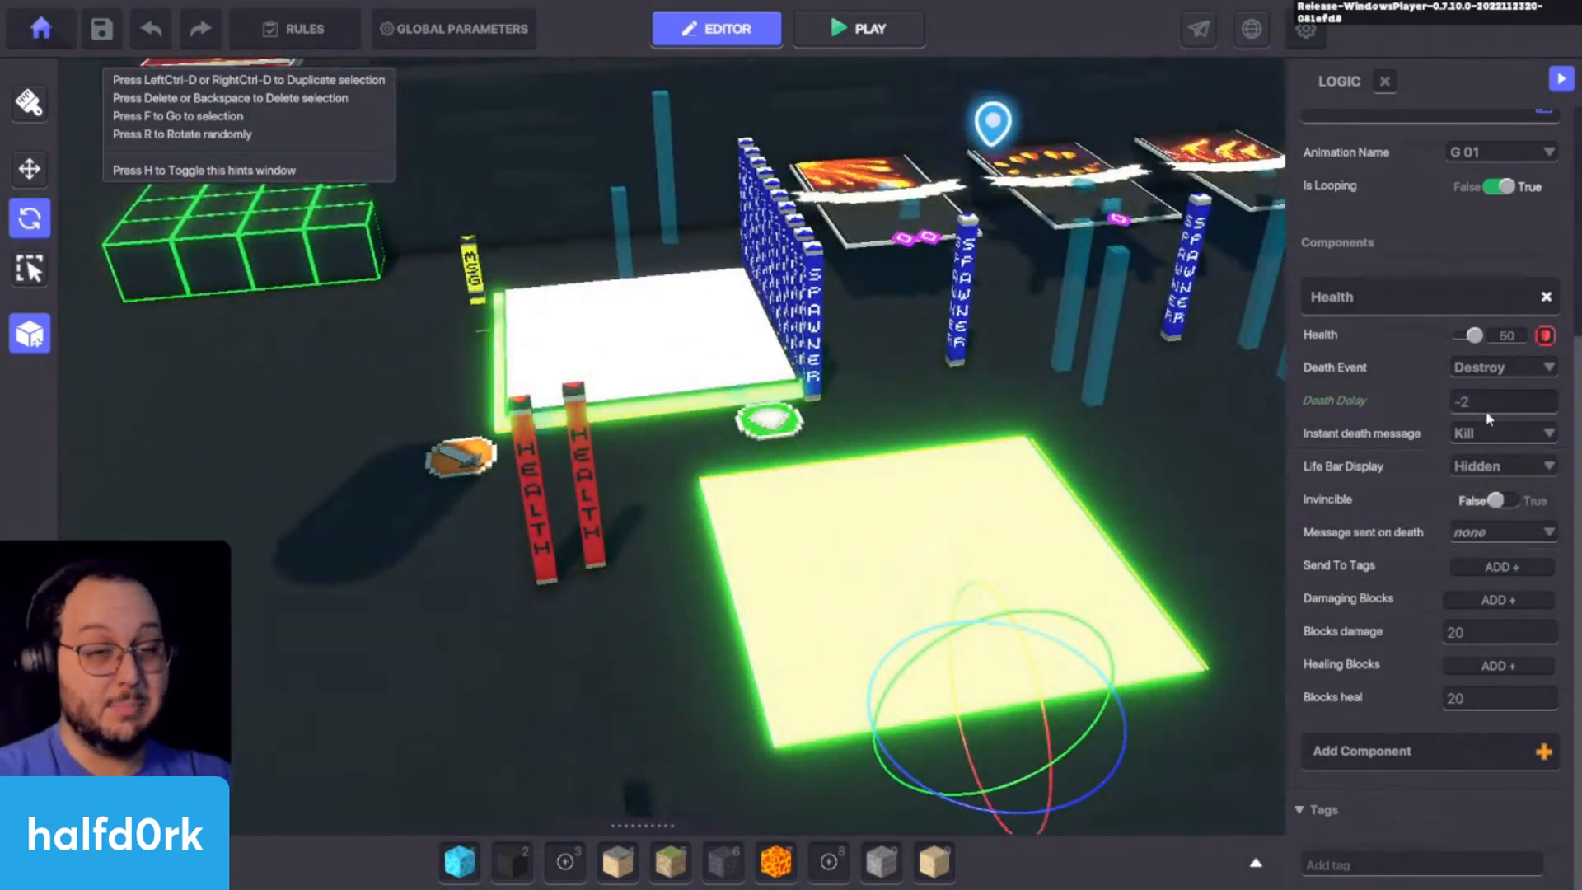
Step: Save the flat green glow frame as a new preset named green glow test and delete the placed frame
left_click(31, 351)
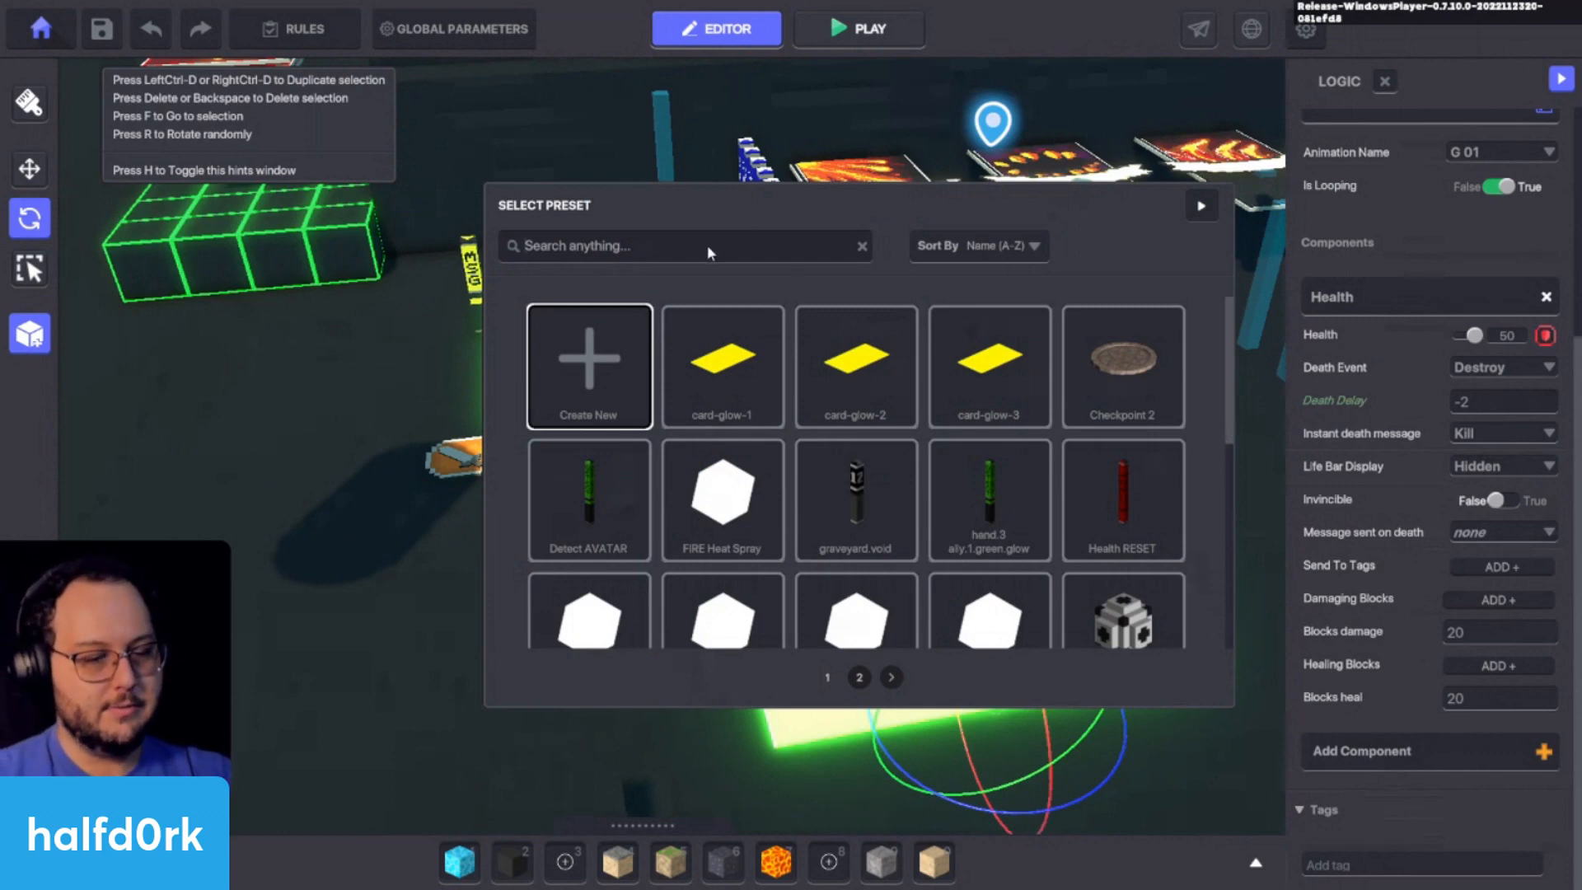
type("green")
key("ctrl+a")
key("BackSpace")
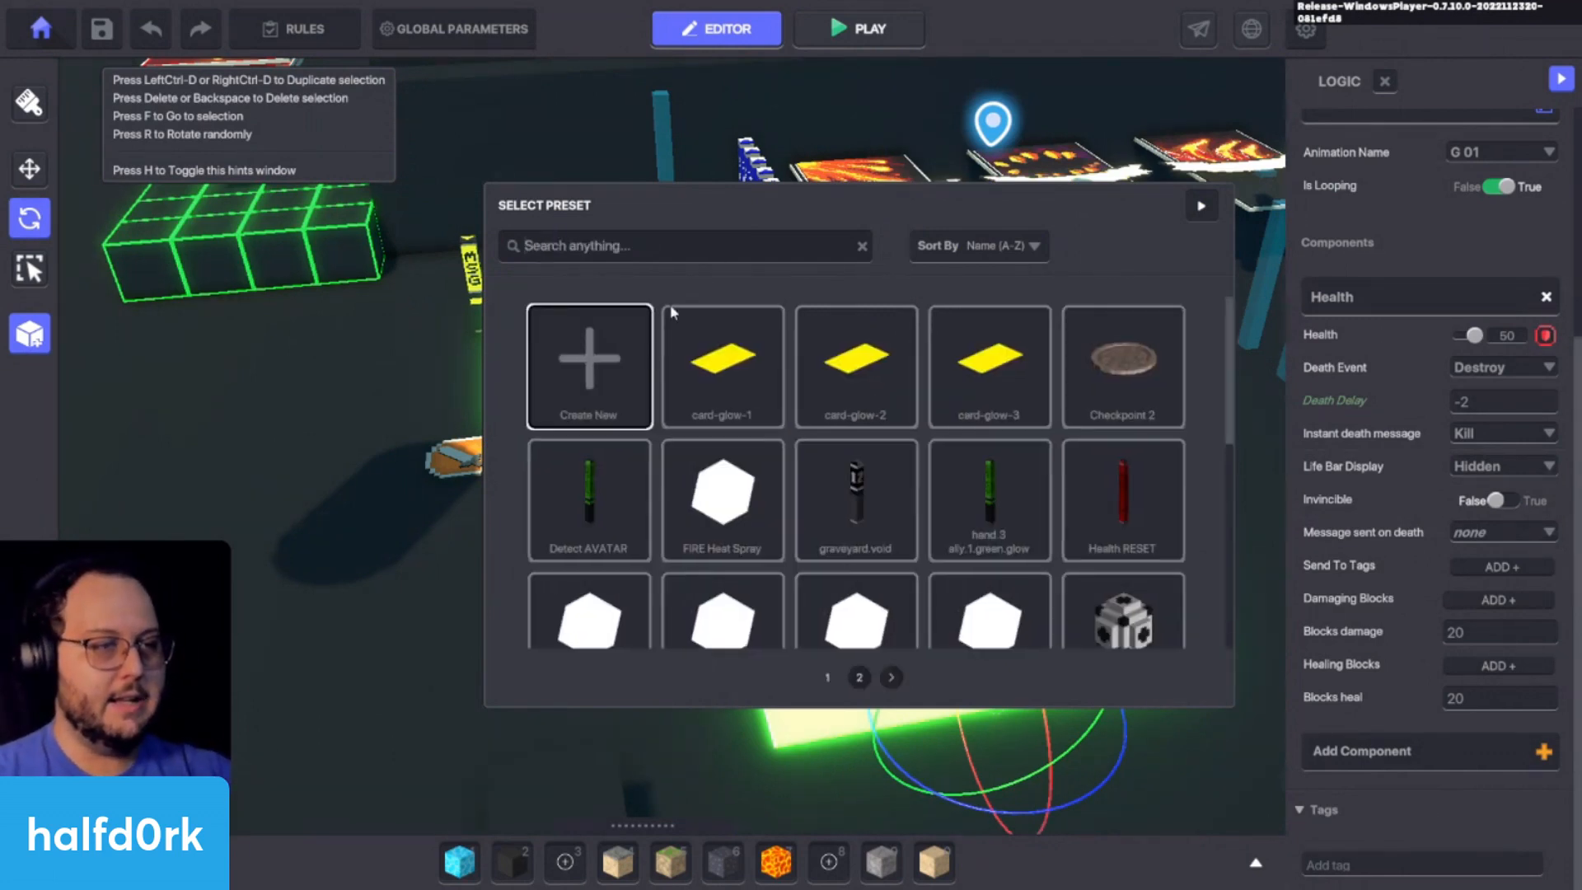
left_click(614, 372)
left_click(846, 465)
type("green glow test")
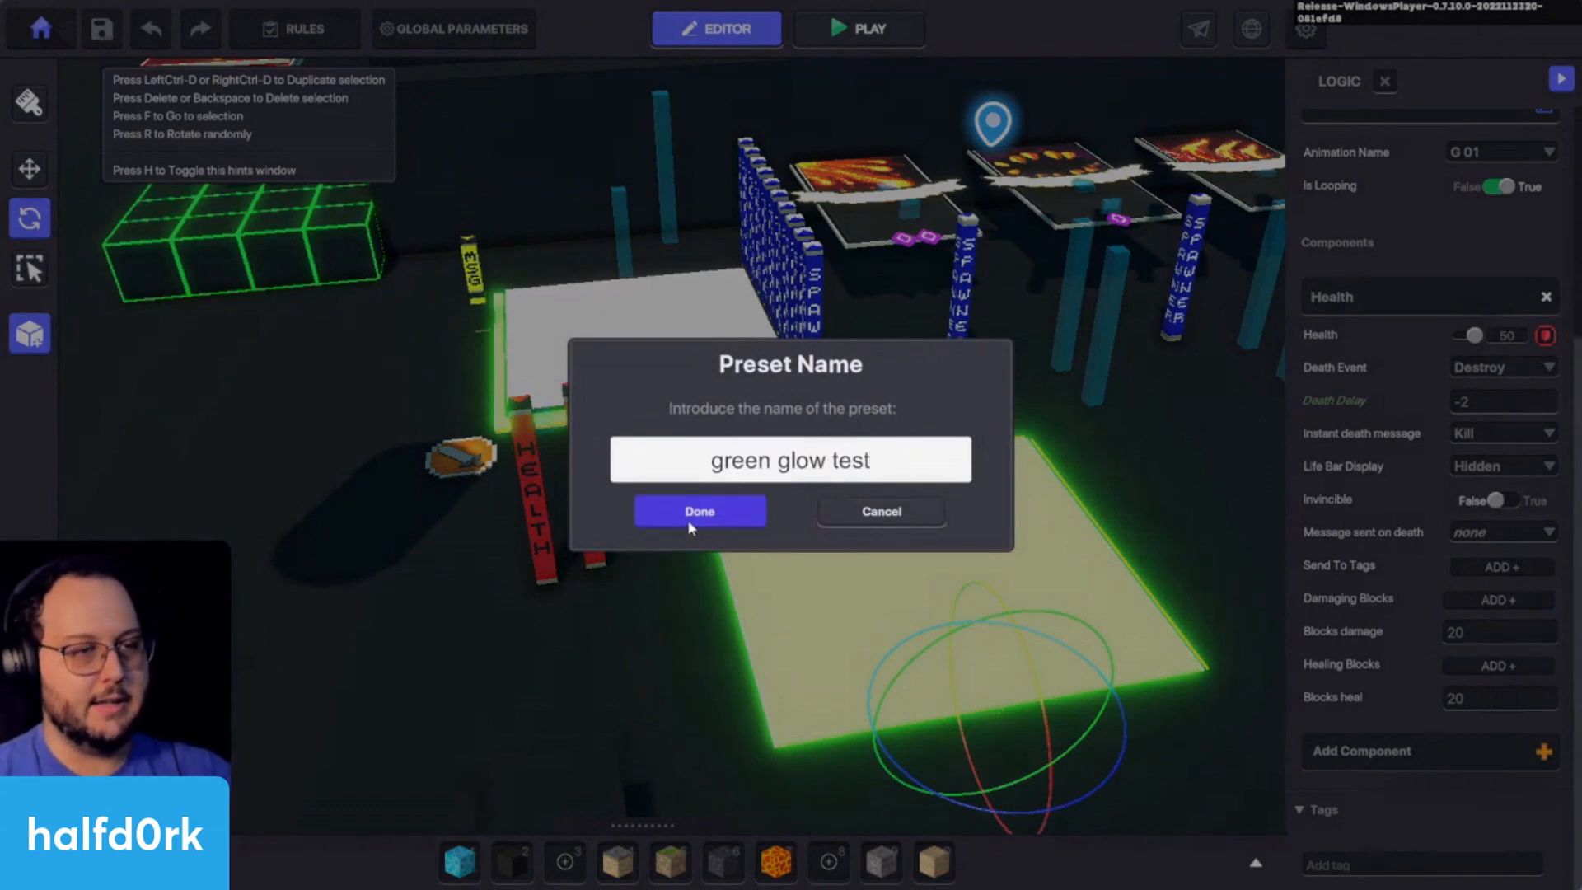
left_click(689, 521)
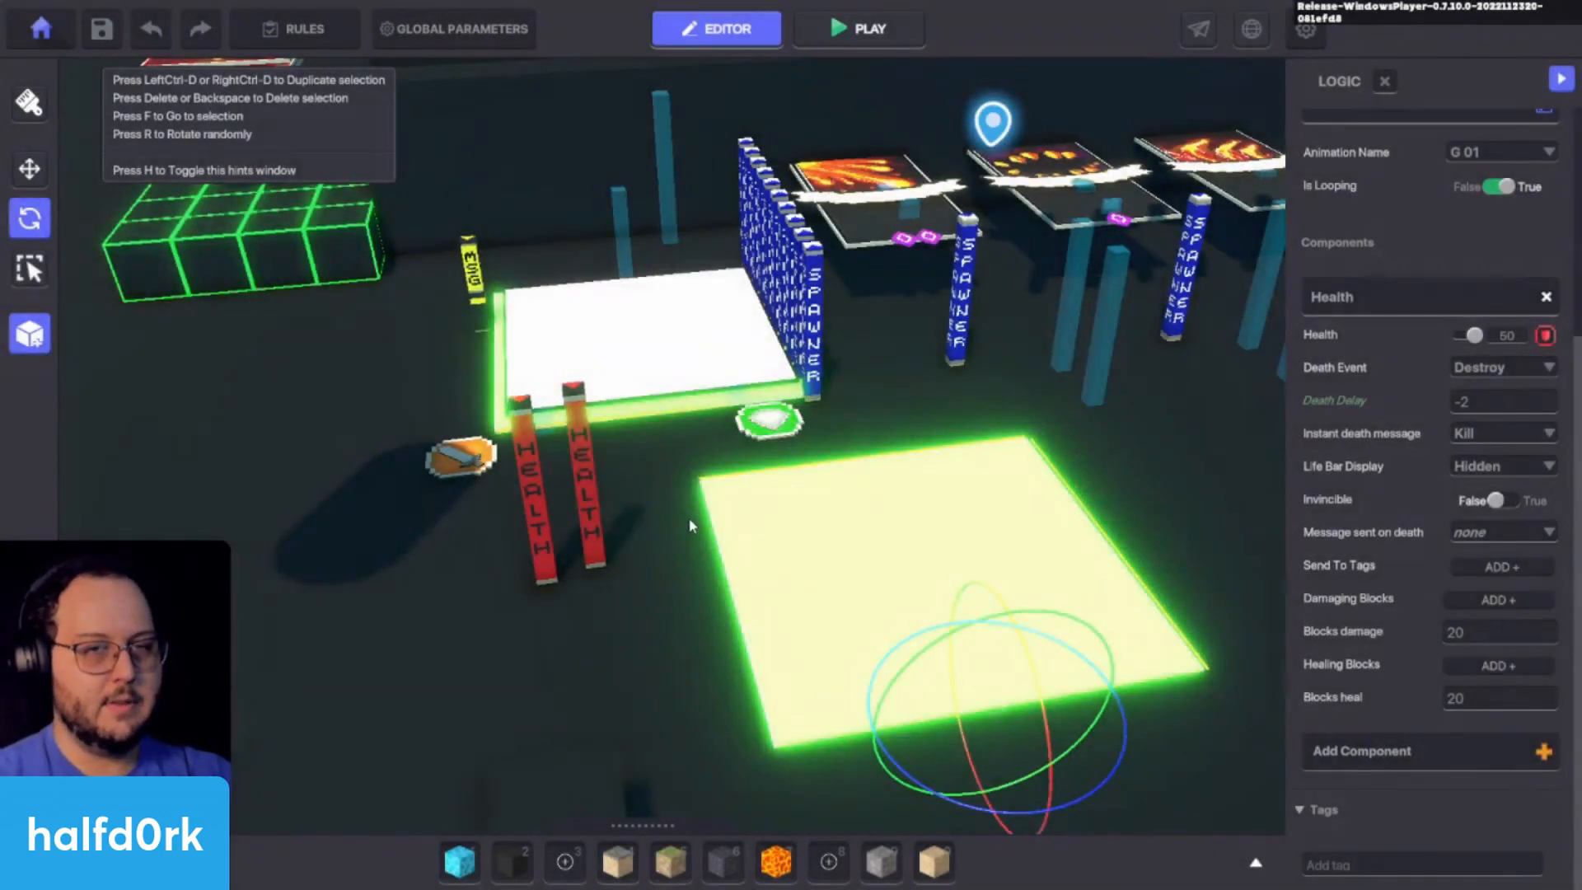
key("Delete")
Step: Enable Use Preset on the ally card's green glow spawner and assign the green glow test preset
left_click(676, 424)
scroll(1442, 741, "down", 5)
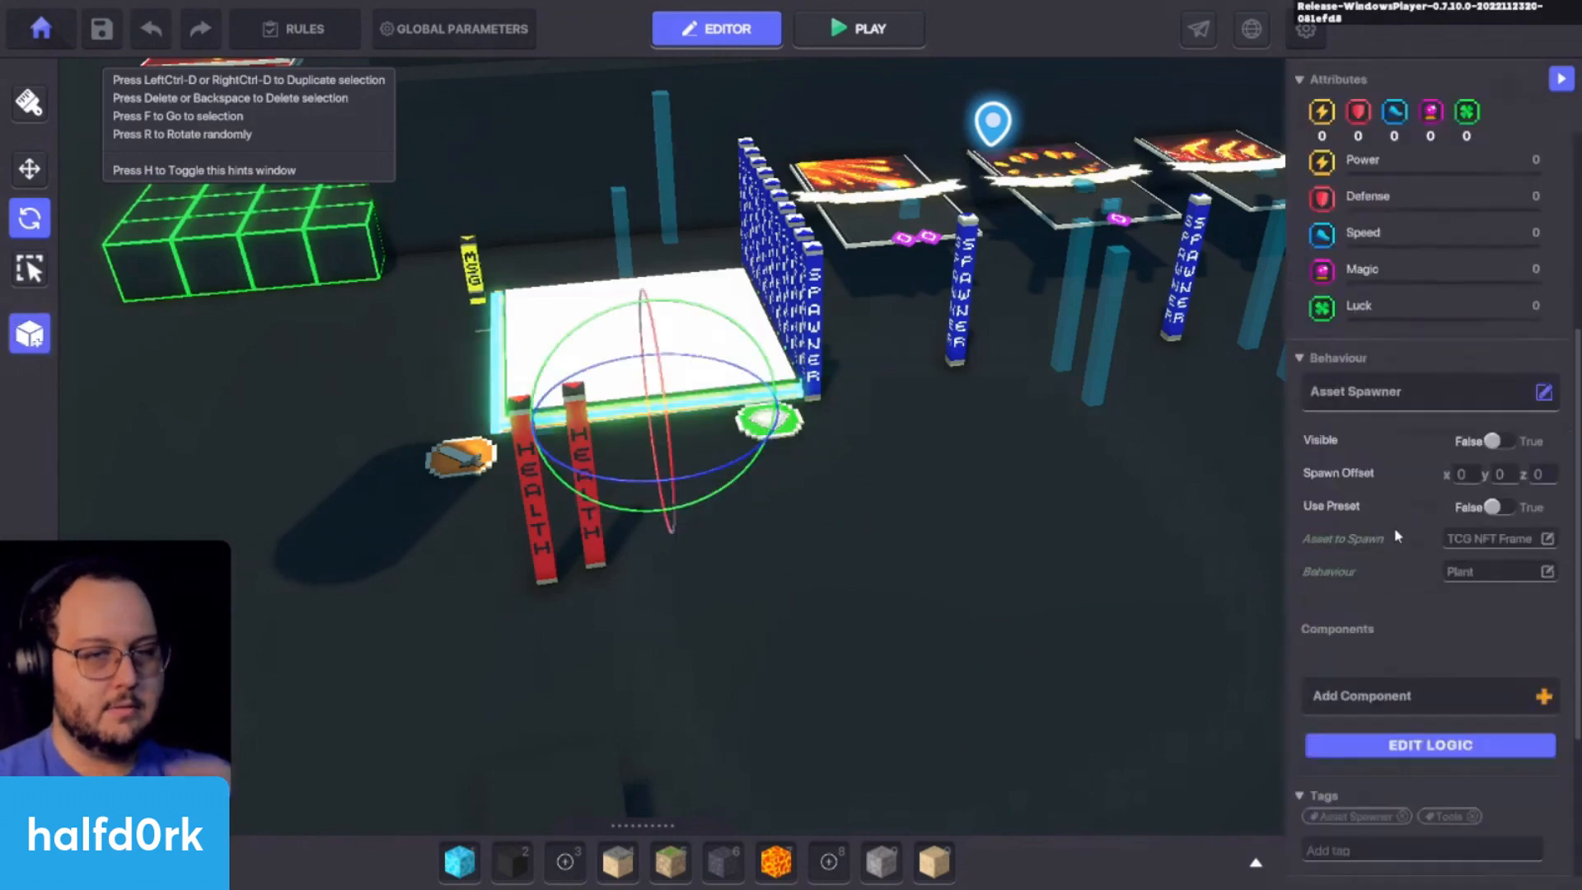
left_click_drag(1286, 704, 1075, 696)
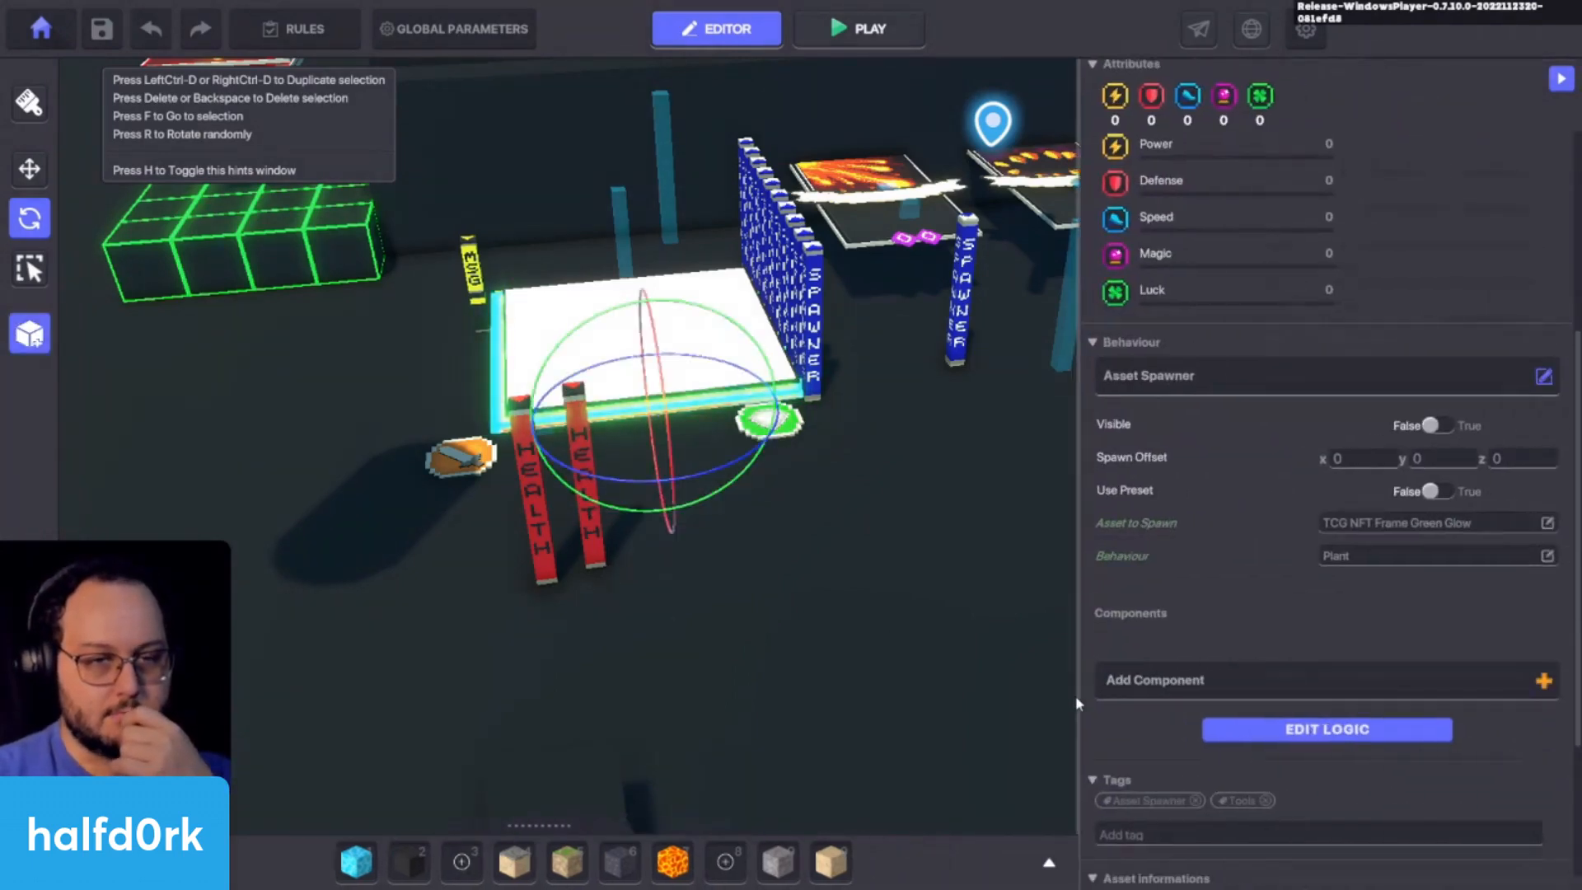
left_click(1434, 491)
left_click(1411, 524)
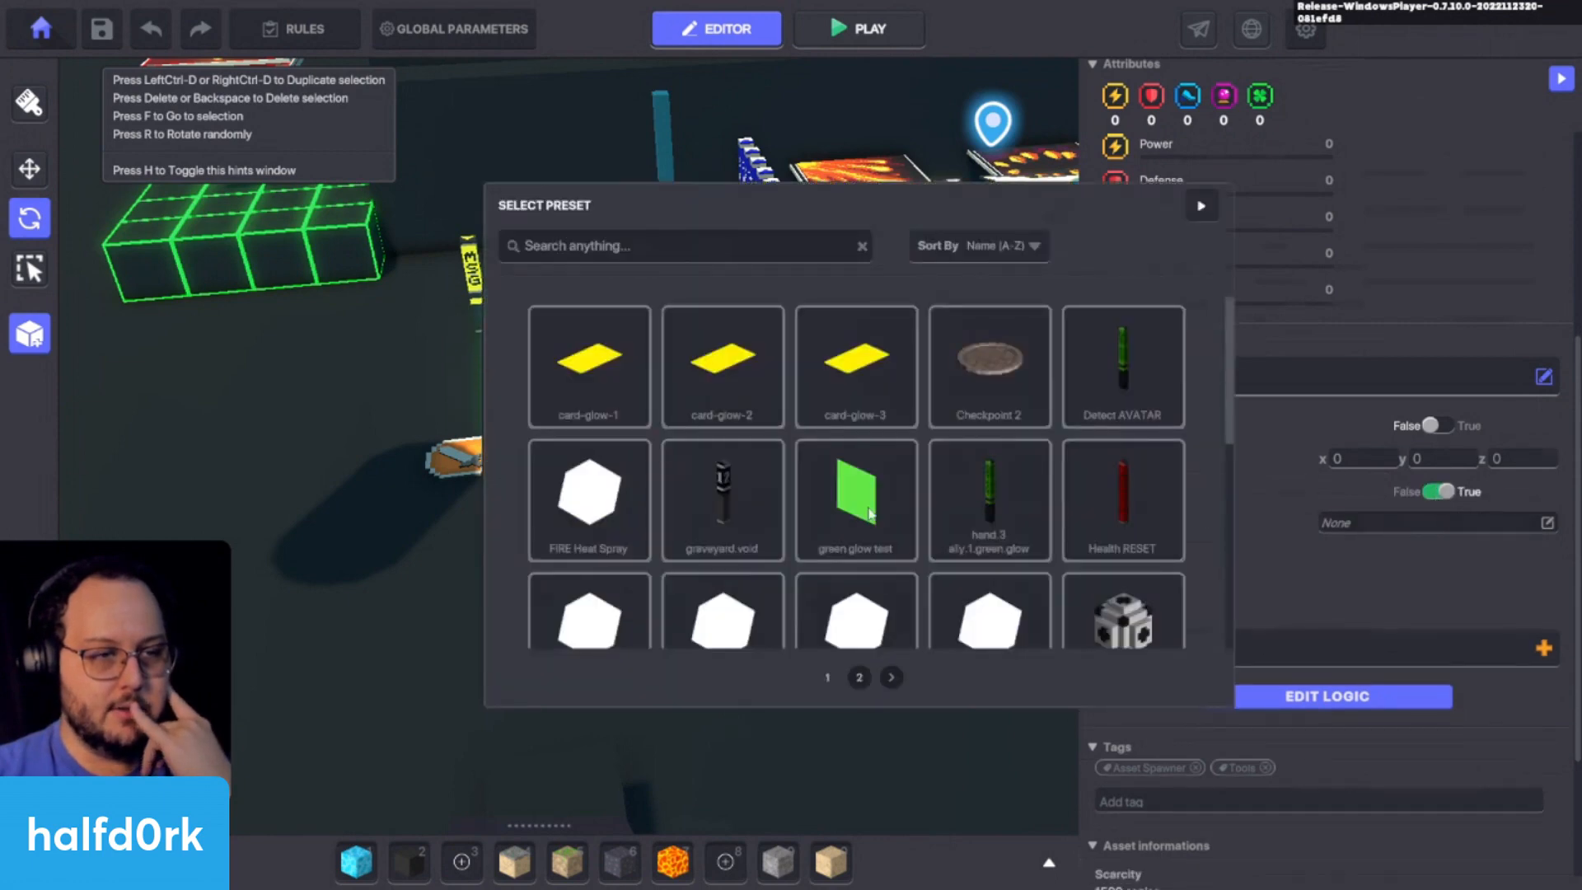
left_click(857, 502)
left_click(1286, 699)
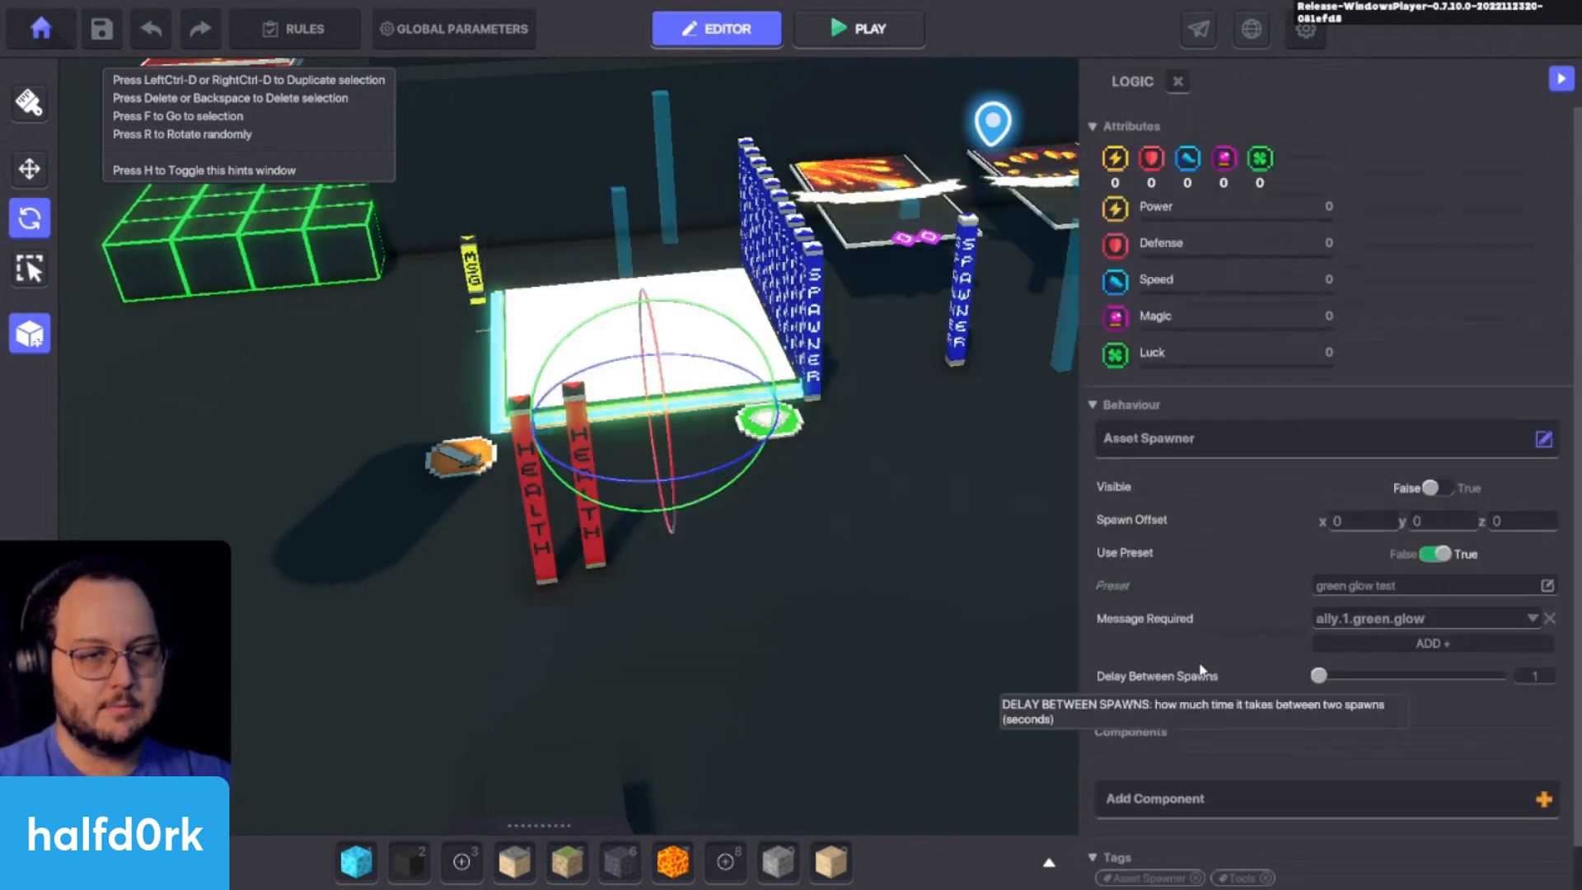
scroll(1201, 670, "down", 2)
Step: Playtest the card game, moving across the hand cards to check the ally card's green glow, and return to editing
key("ctrl+p")
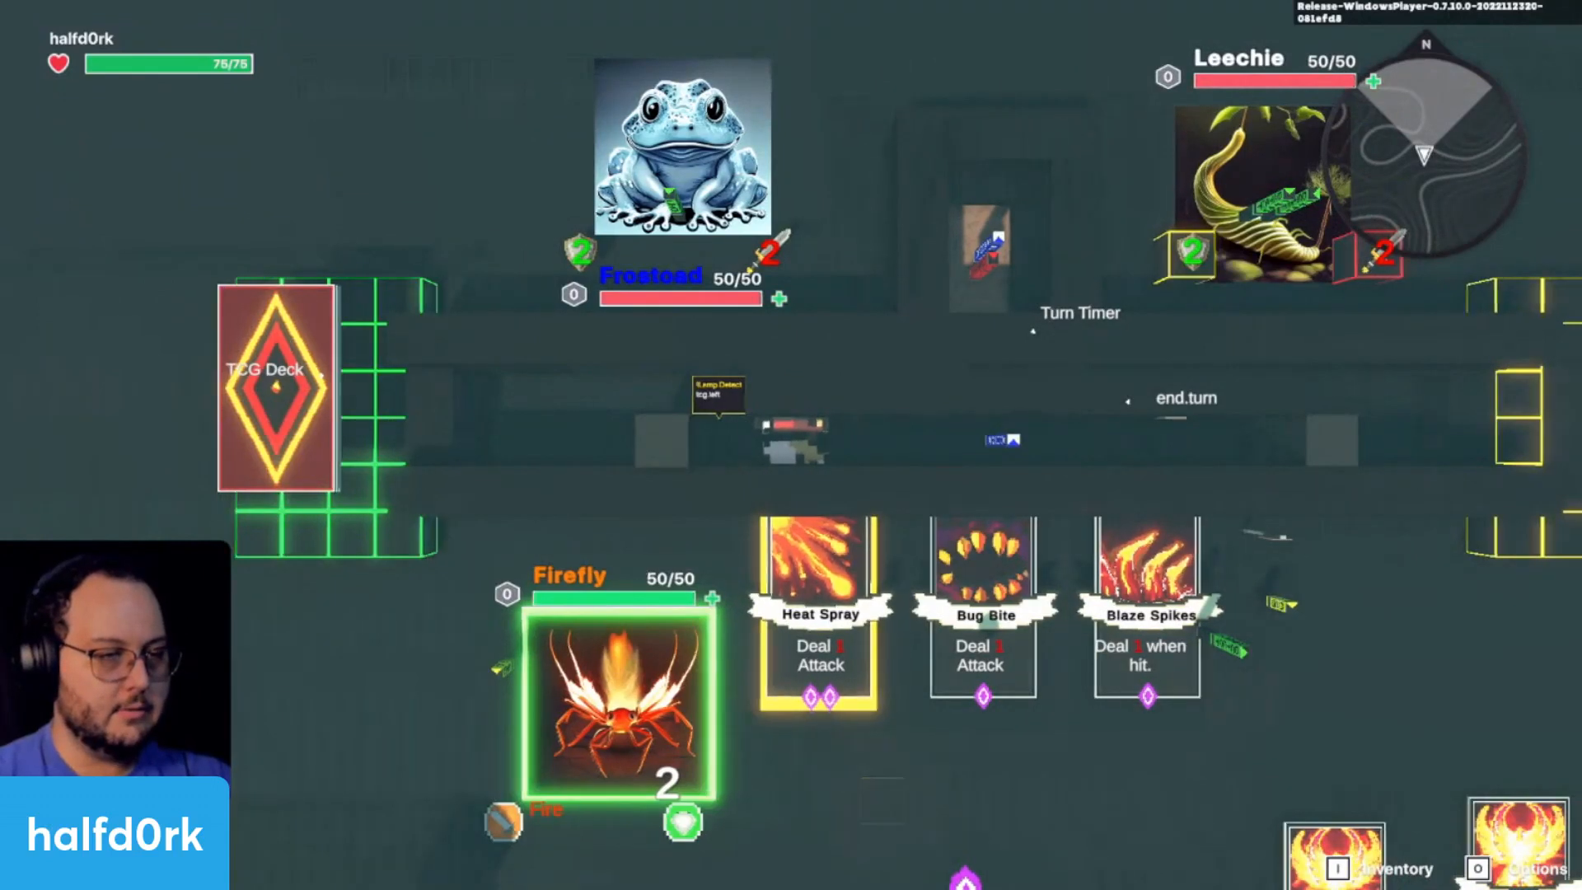
key("d")
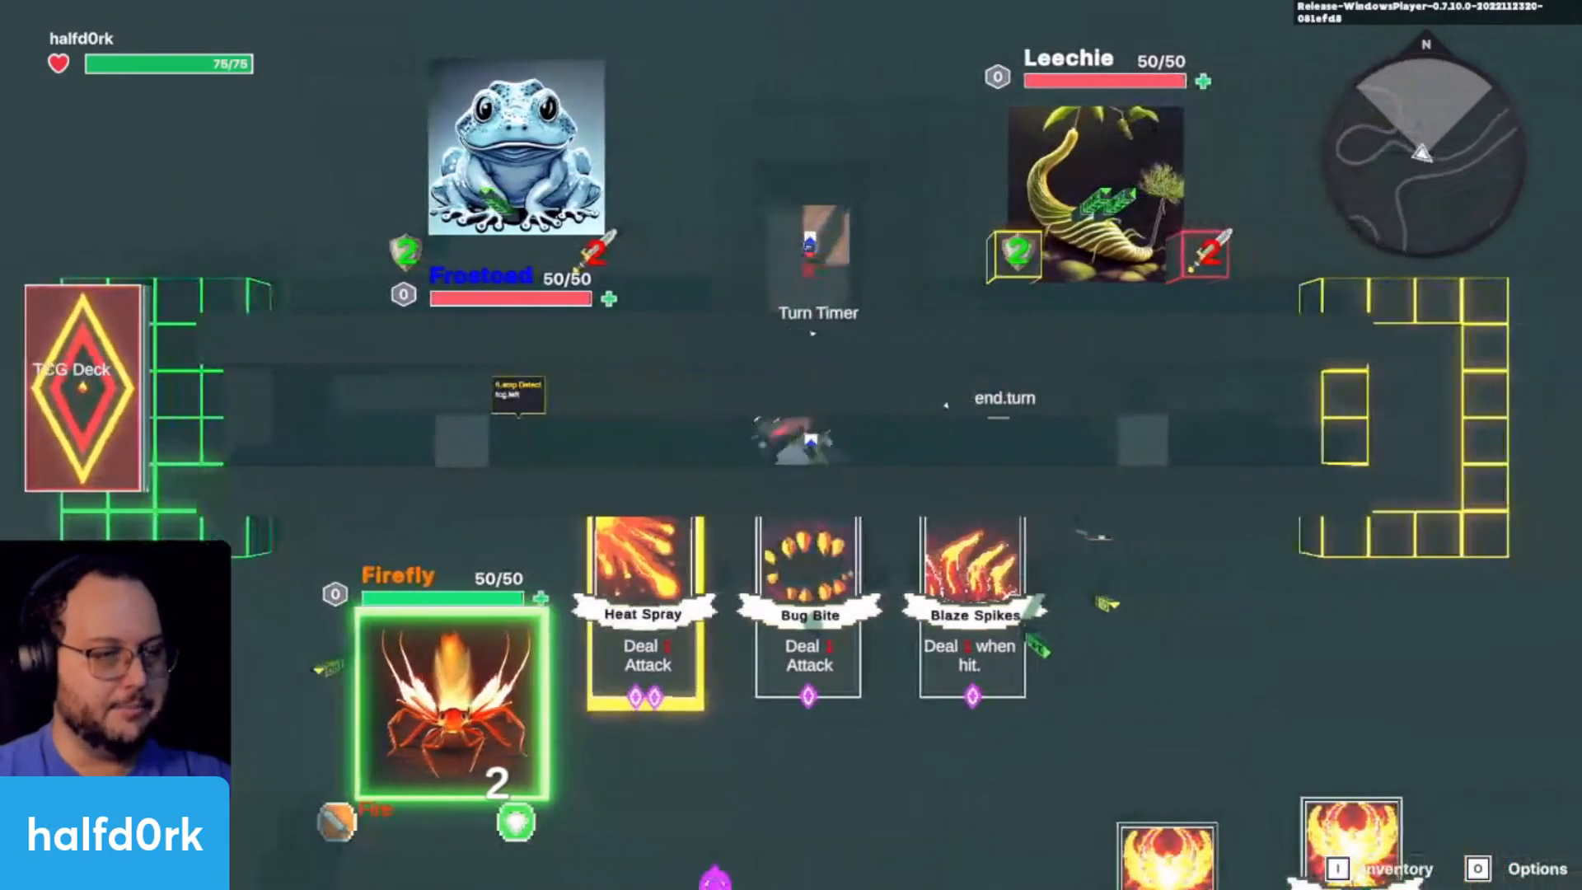
key("s")
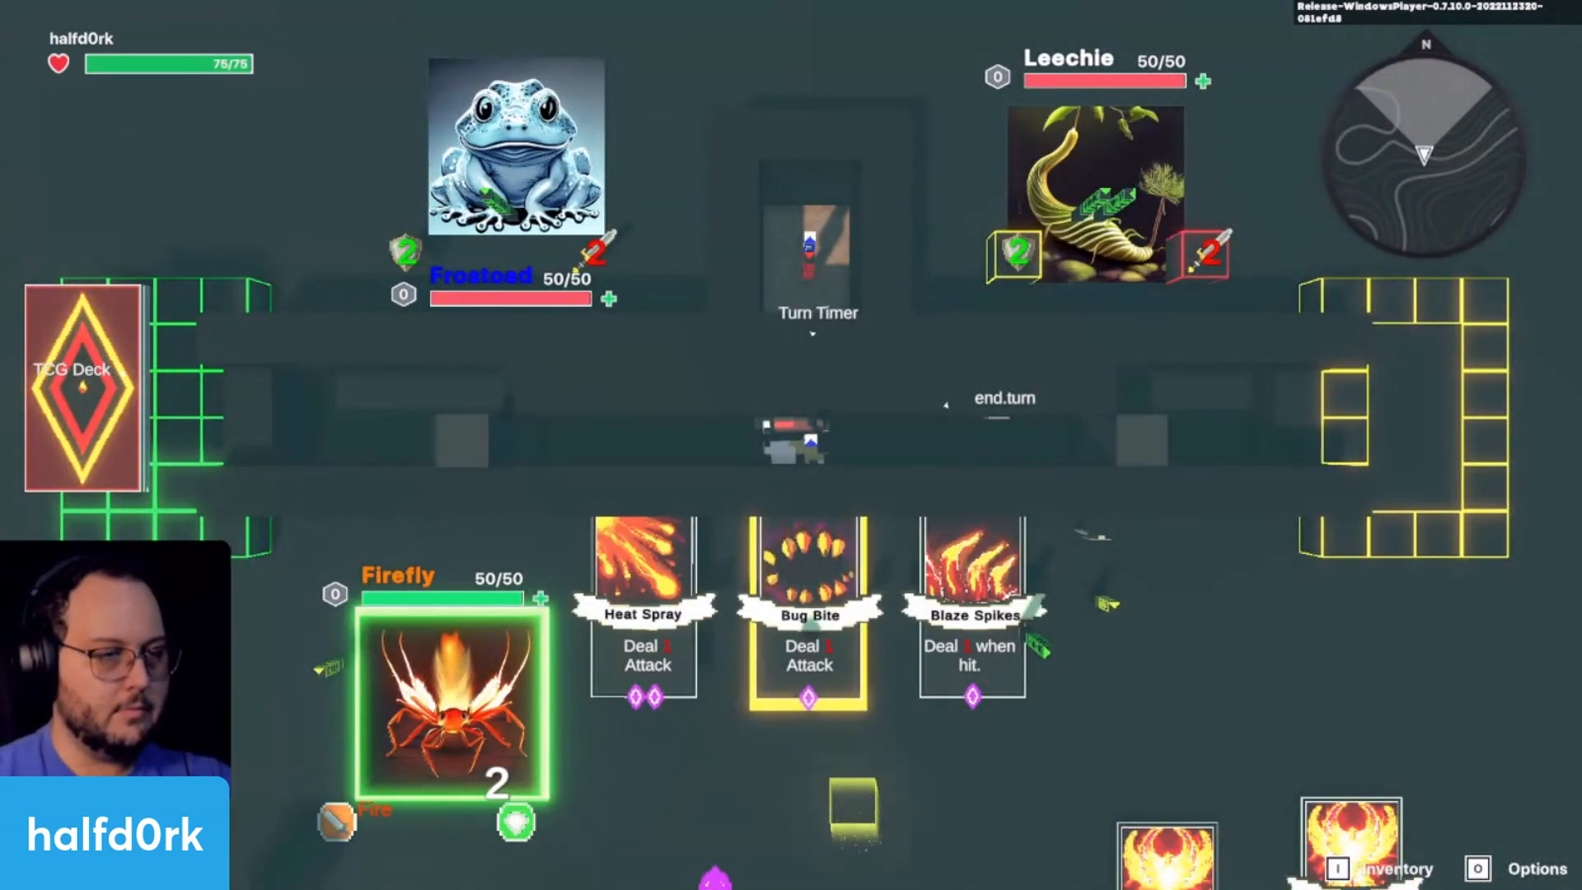
key("Escape")
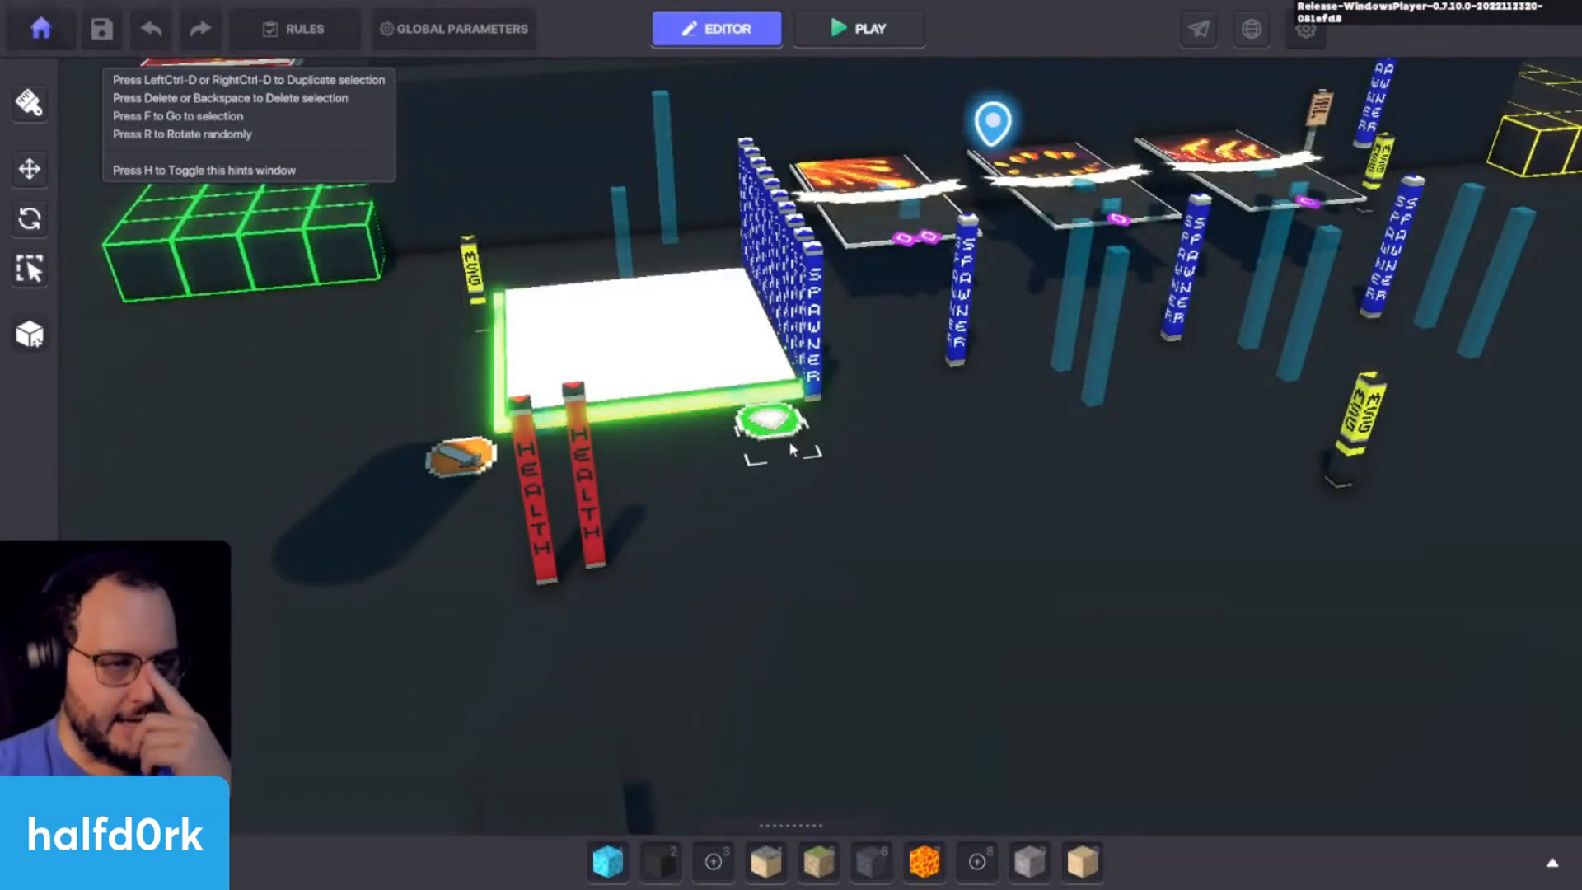
Step: Examine the green glow spawner's logic, comparing its settings with Use Preset off and on
left_click(695, 410)
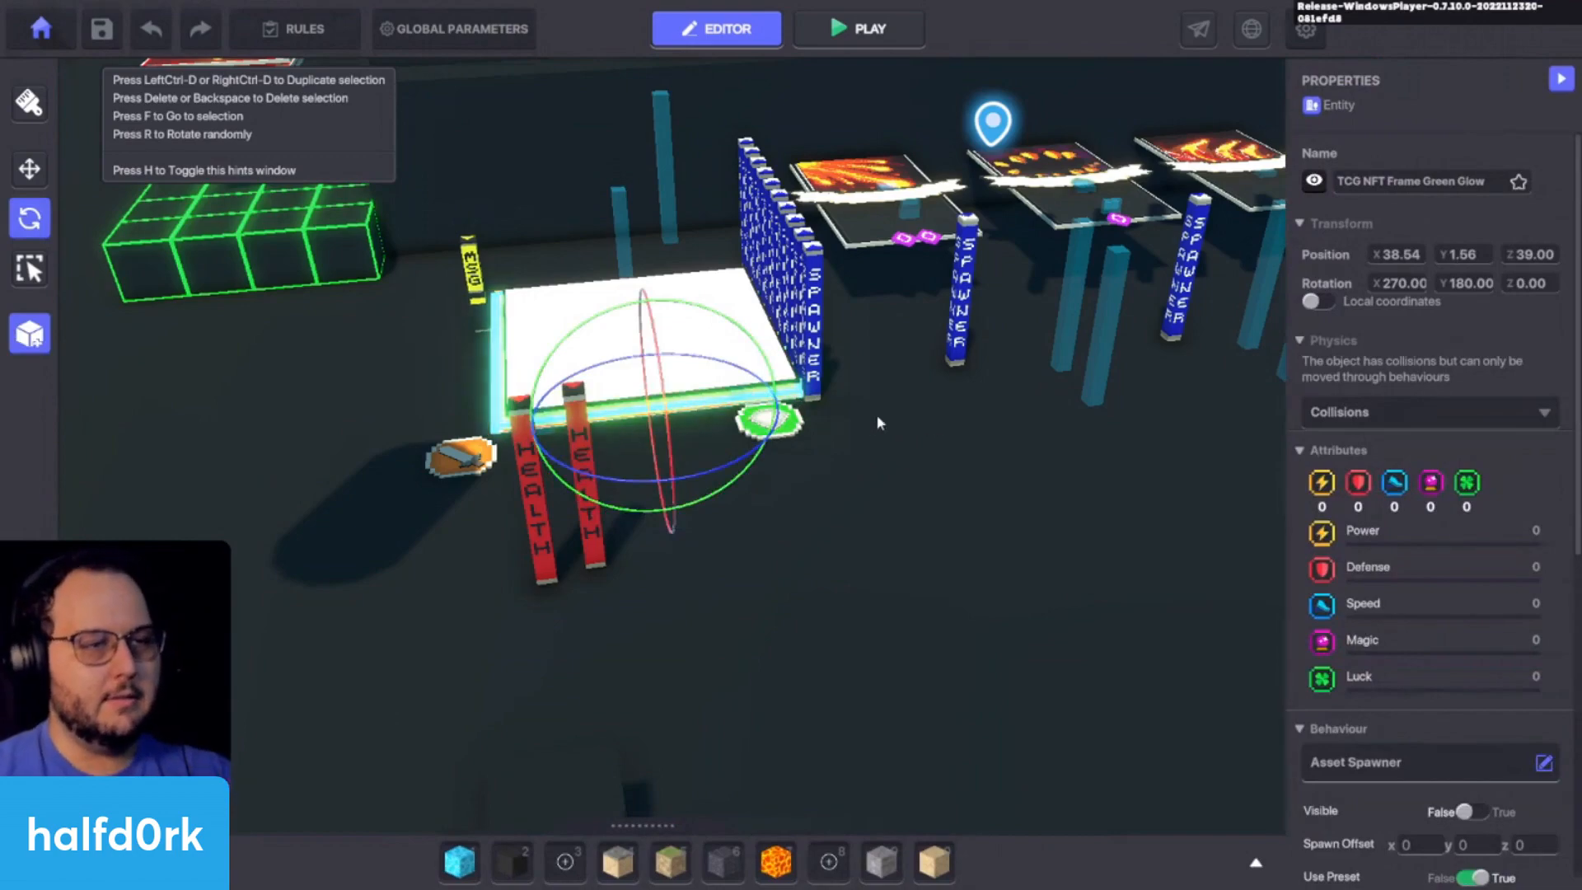
right_click_drag(880, 418, 886, 464)
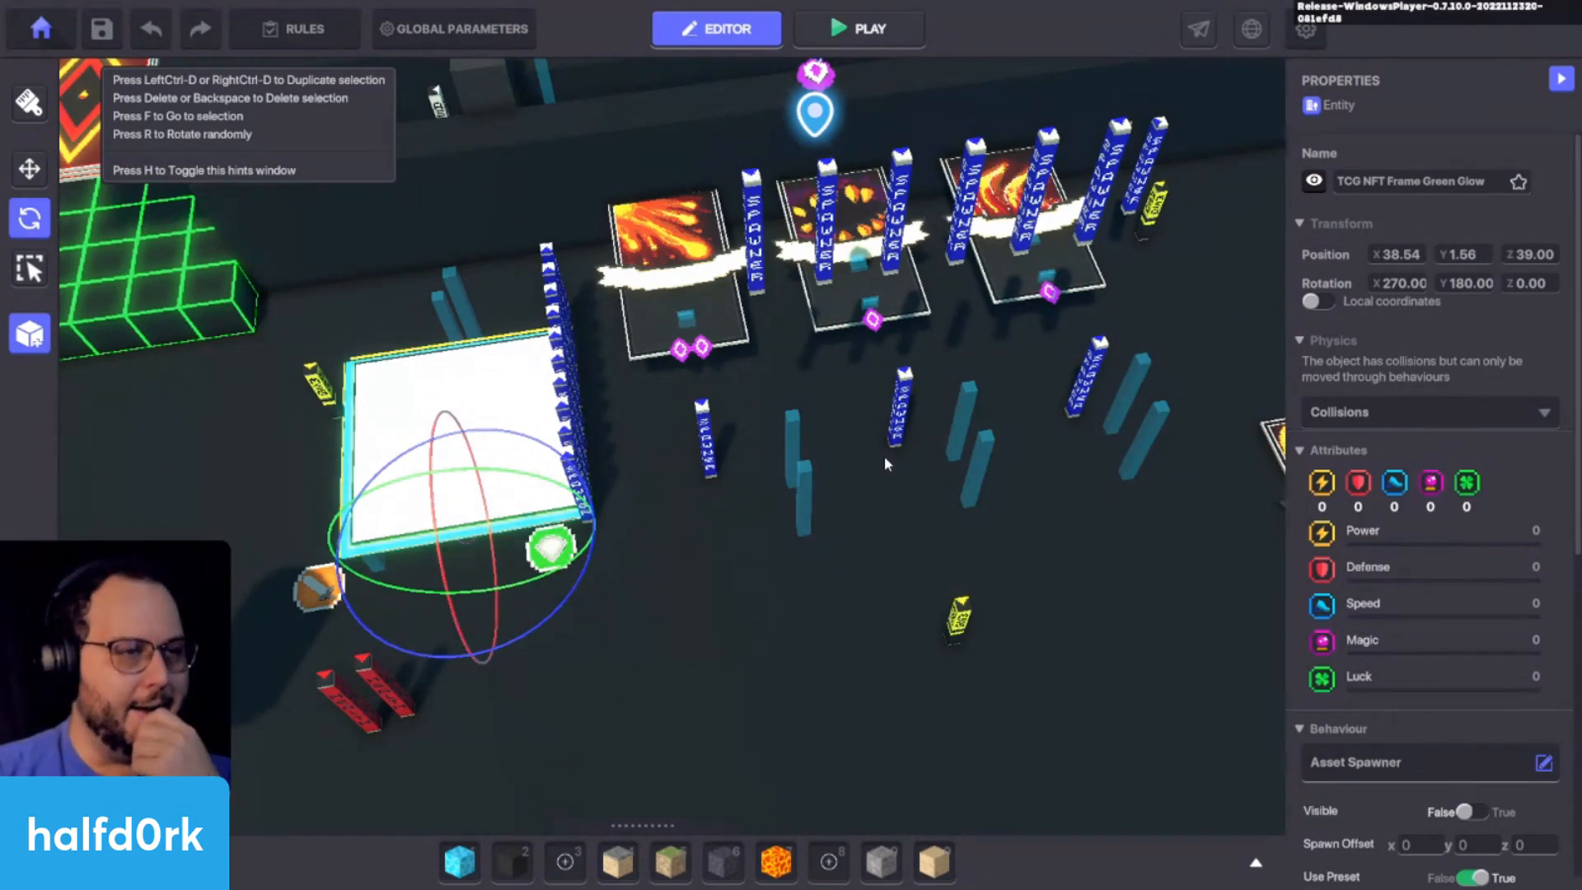
key("a")
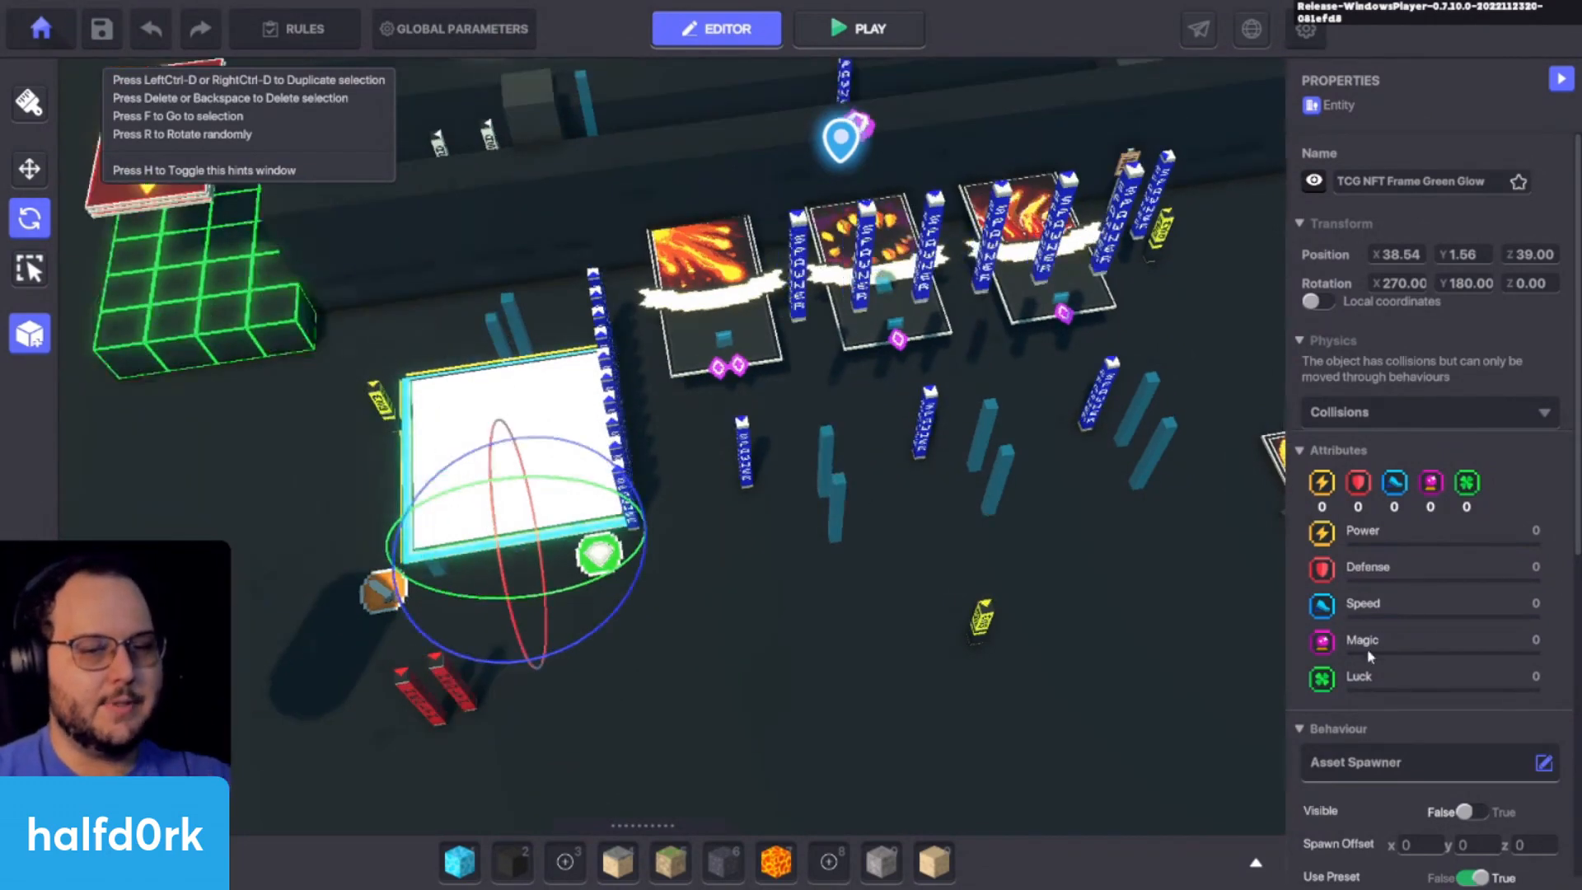
scroll(1371, 649, "down", 5)
key("w")
key("a")
right_click_drag(842, 595, 844, 602)
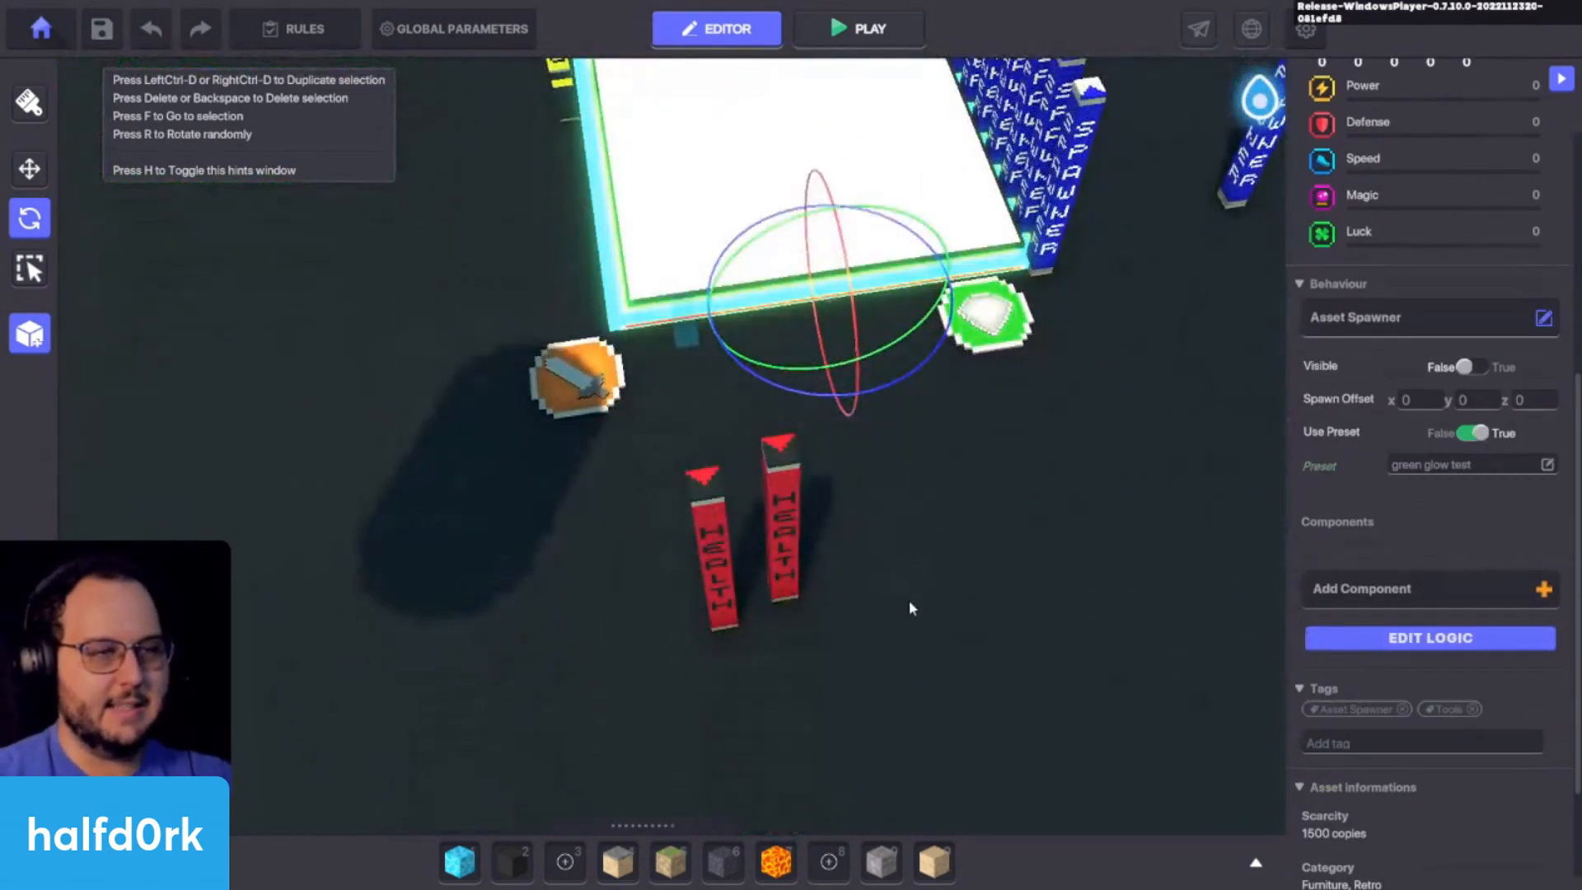
left_click(1422, 641)
key("d")
scroll(1088, 604, "down", 3)
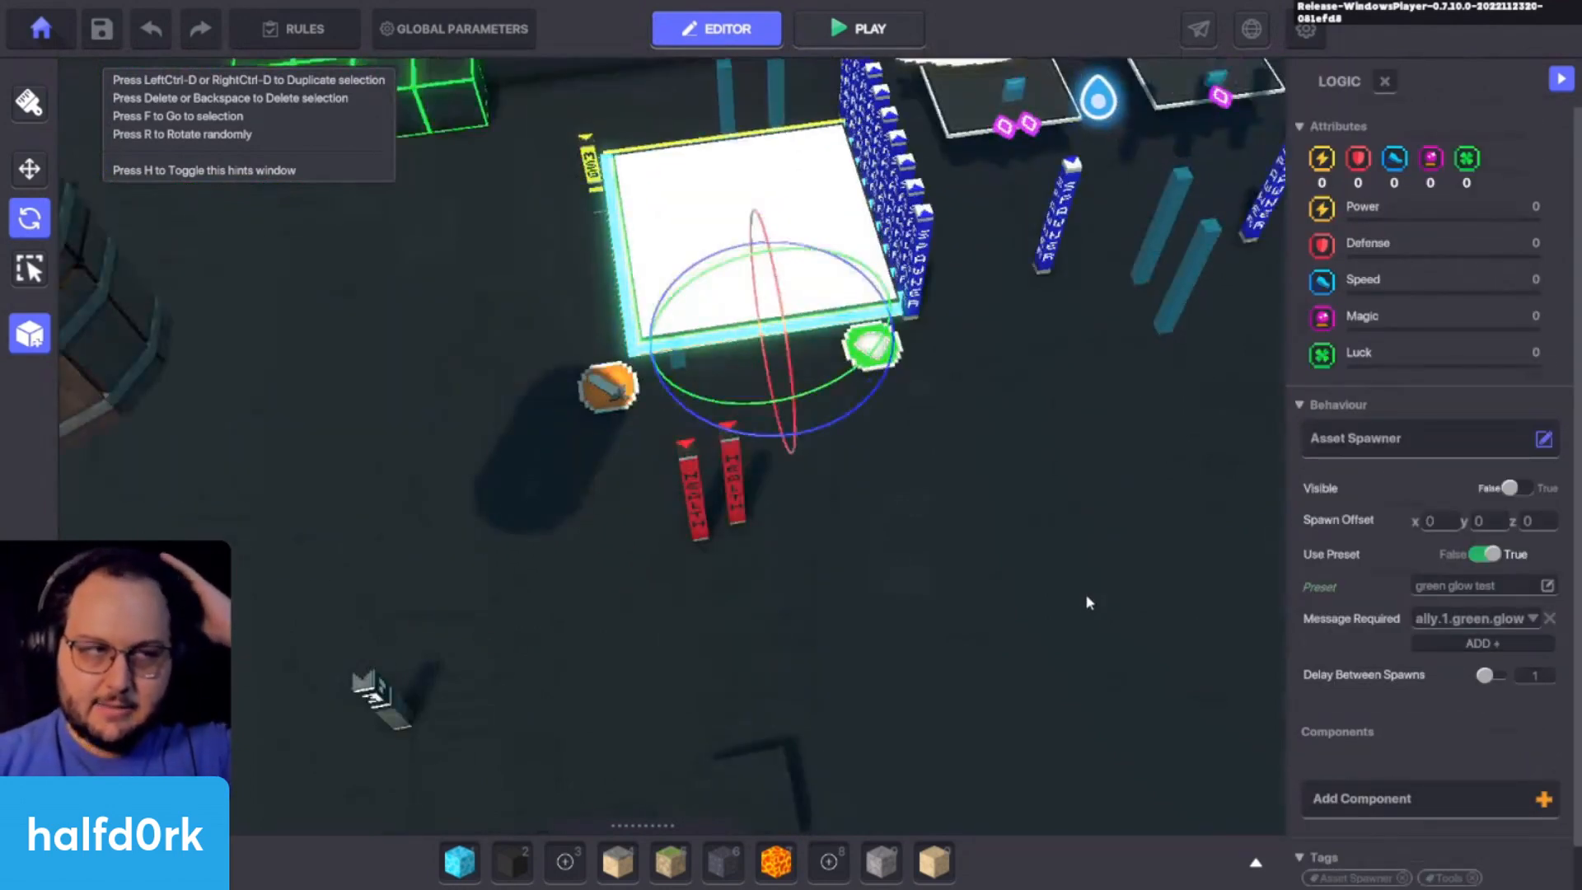
left_click(1491, 554)
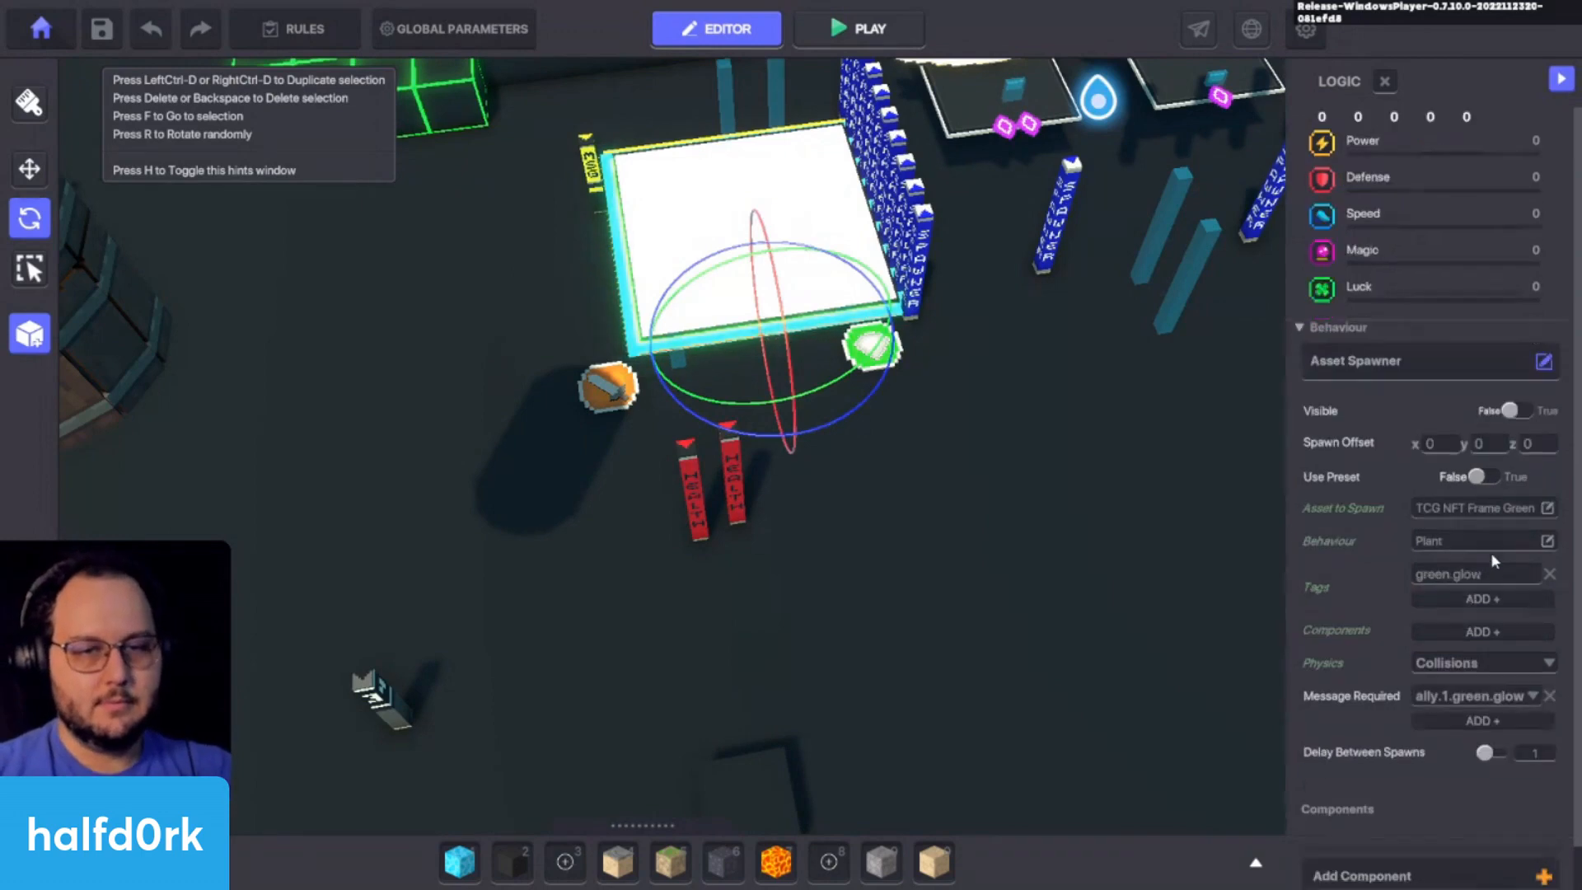
left_click(1487, 554)
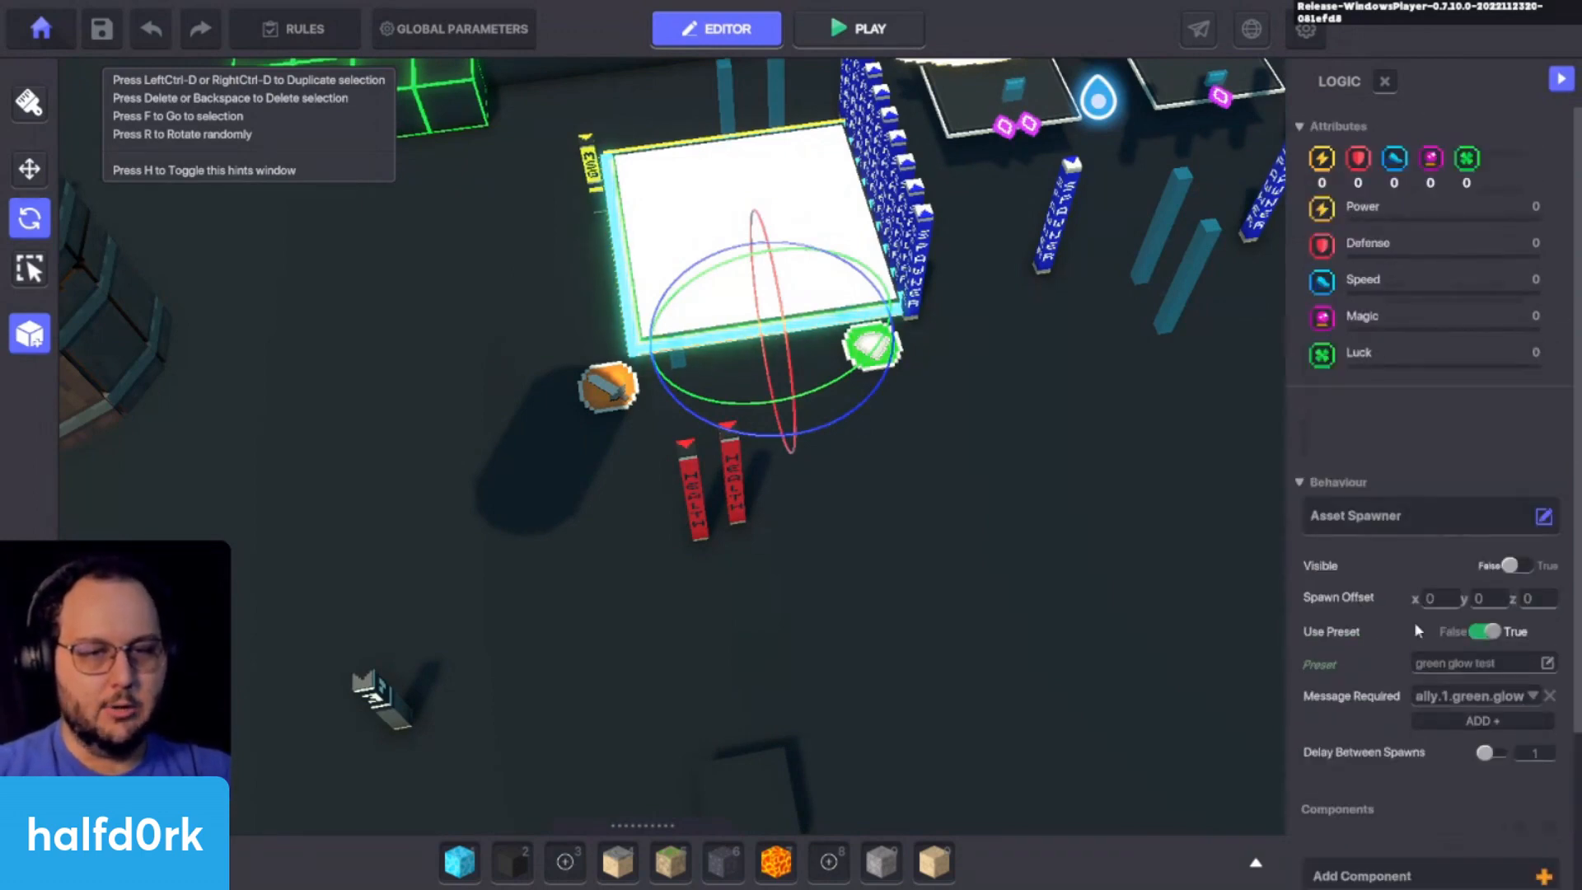
Step: Check the Health component's death message and target tags on the red health block below the ally card
left_click(701, 517)
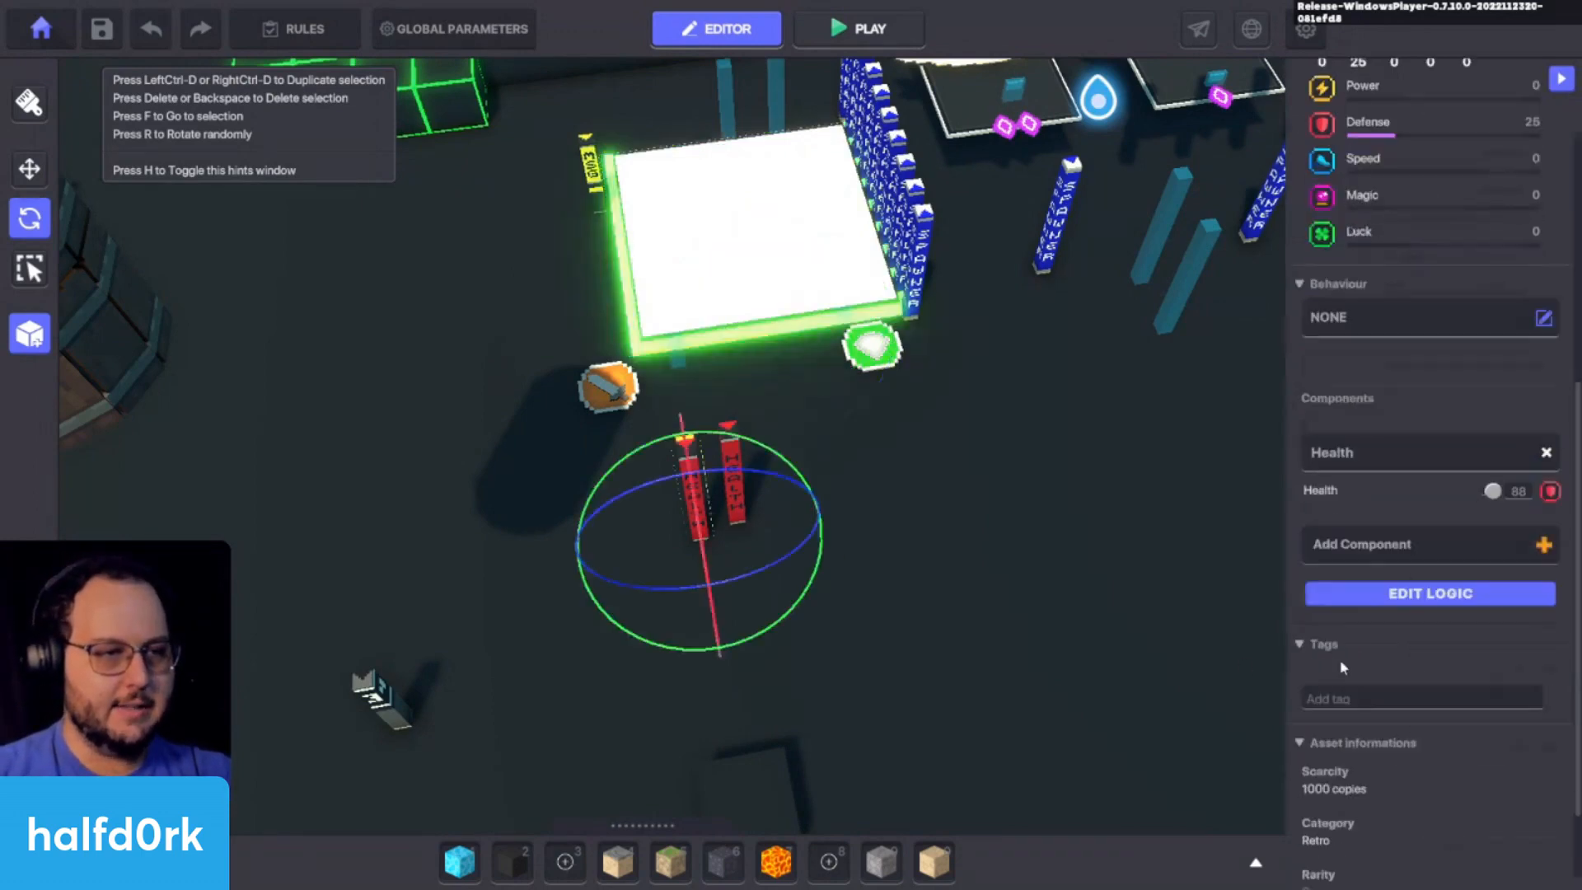
left_click(1382, 595)
scroll(1538, 611, "down", 3)
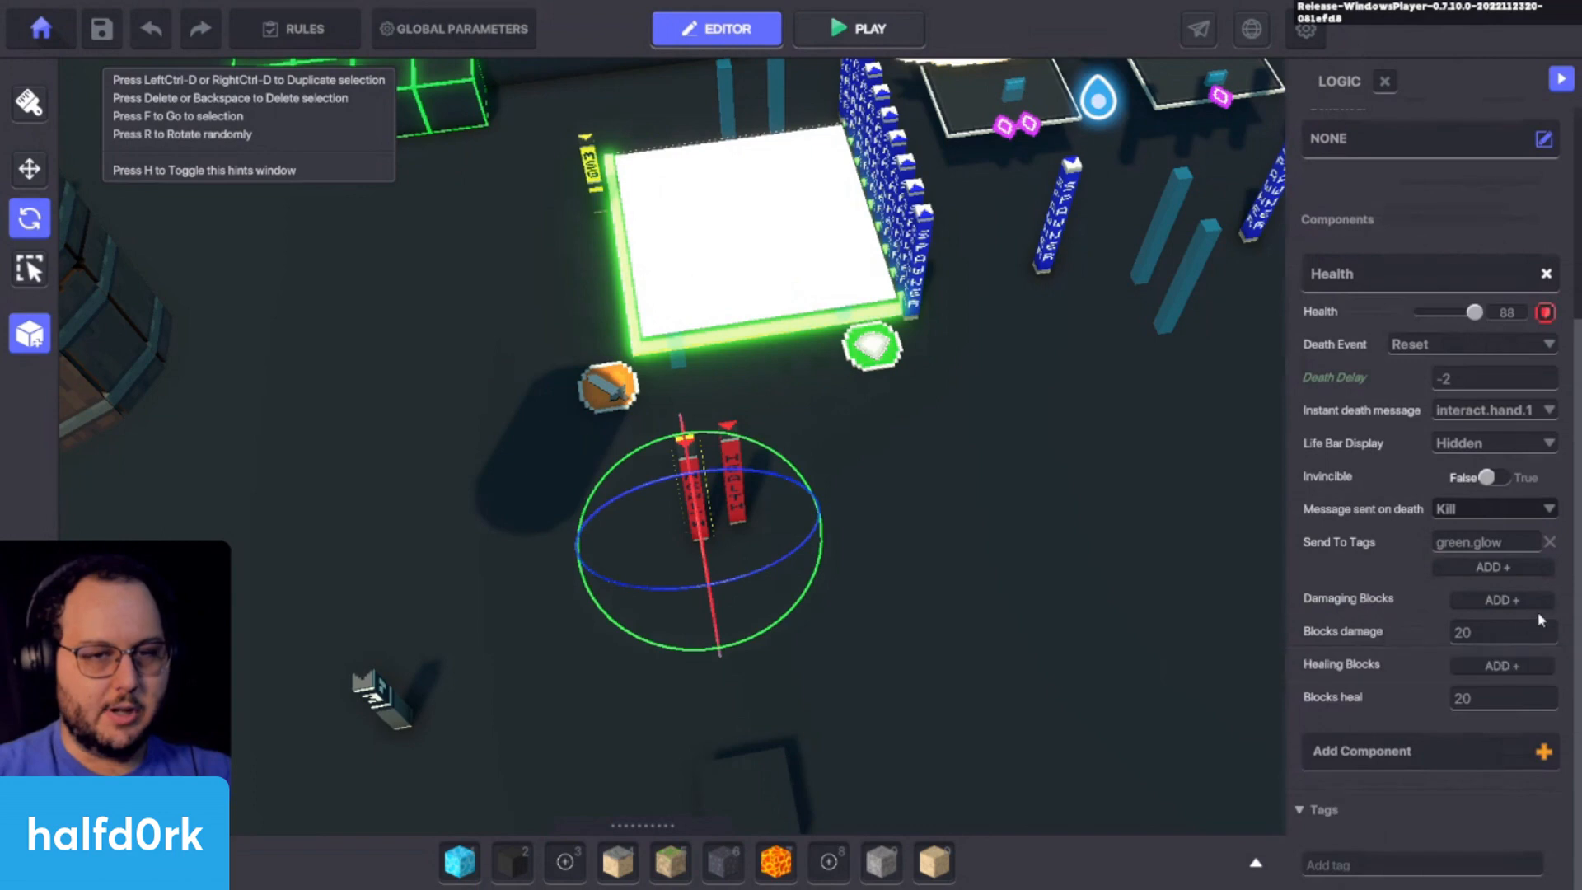
Step: Place the green glow test preset beside the ally card and add the tag green.glow to it
left_click(1118, 658)
key("d")
key("Tab")
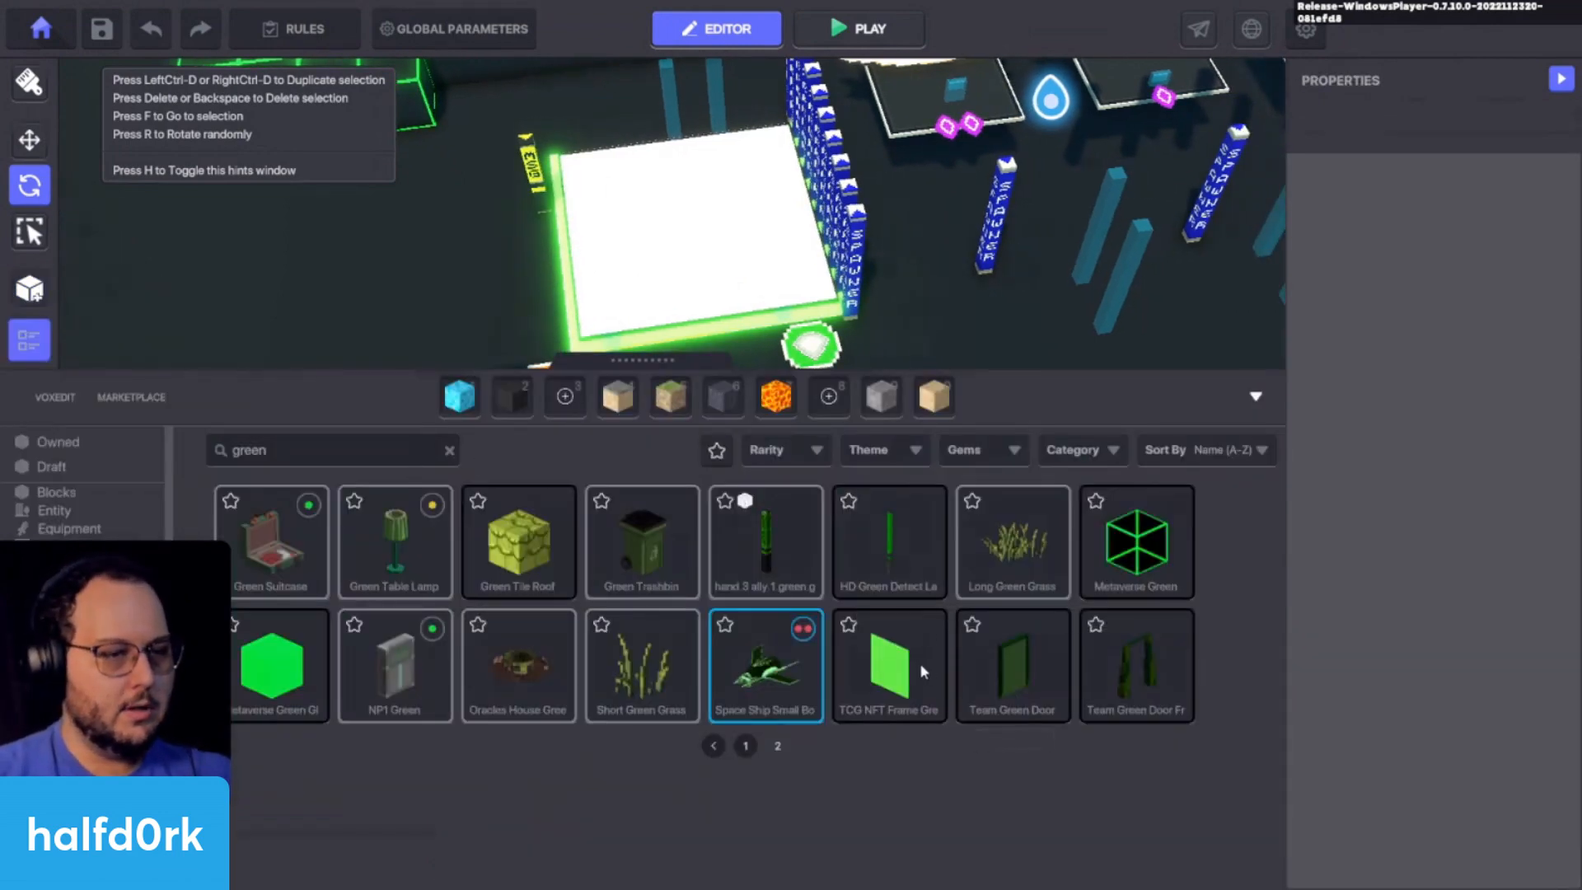
left_click(70, 529)
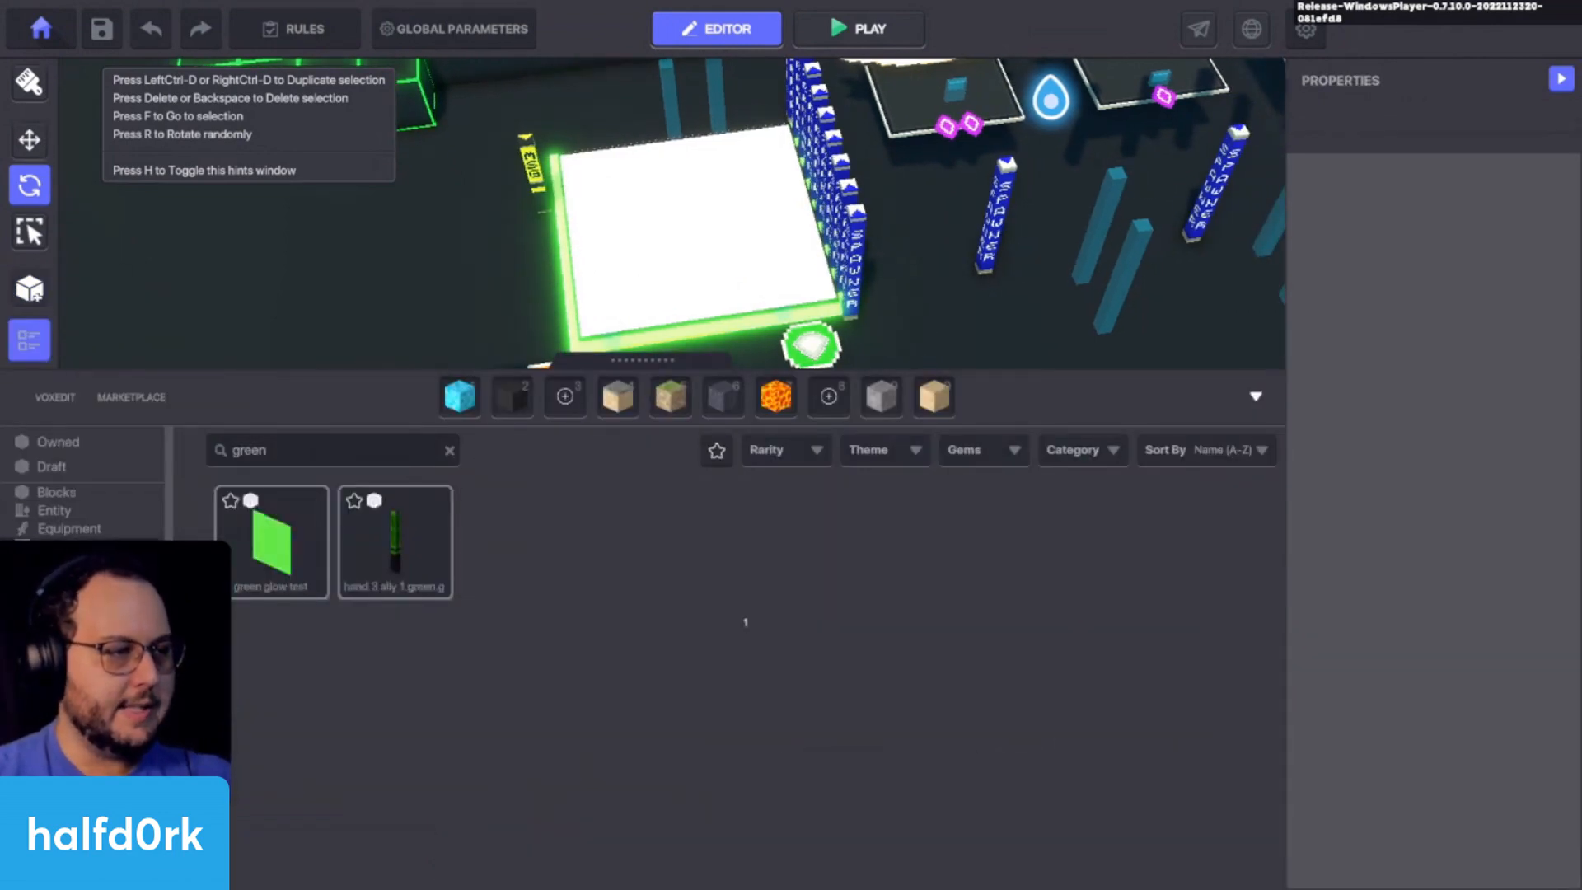
left_click(240, 560)
left_click(1014, 495)
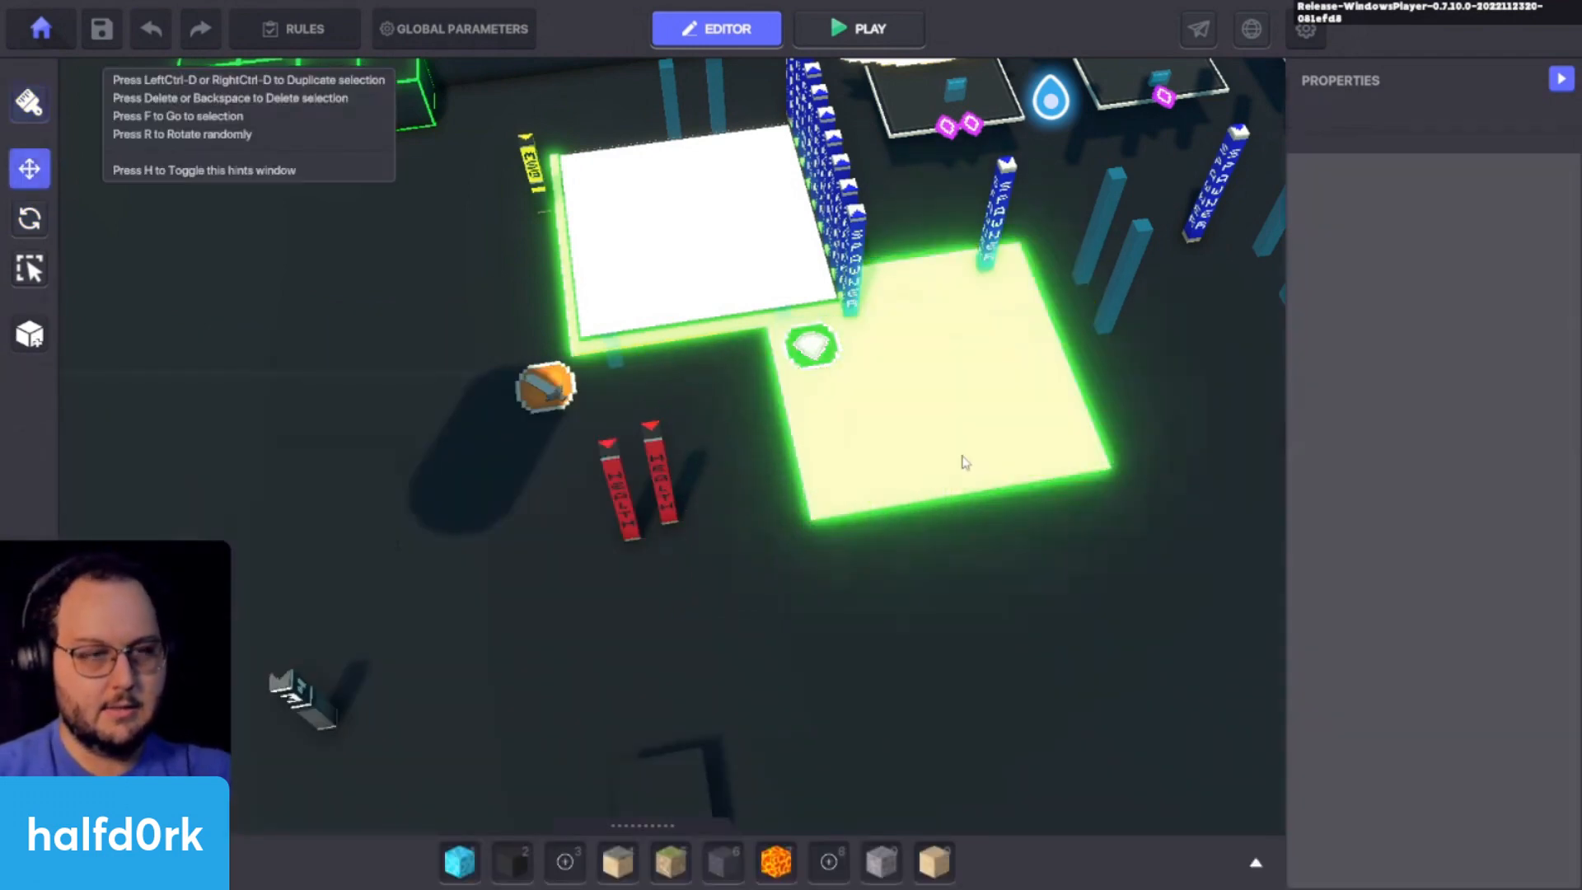
left_click(965, 462)
scroll(1414, 617, "down", 5)
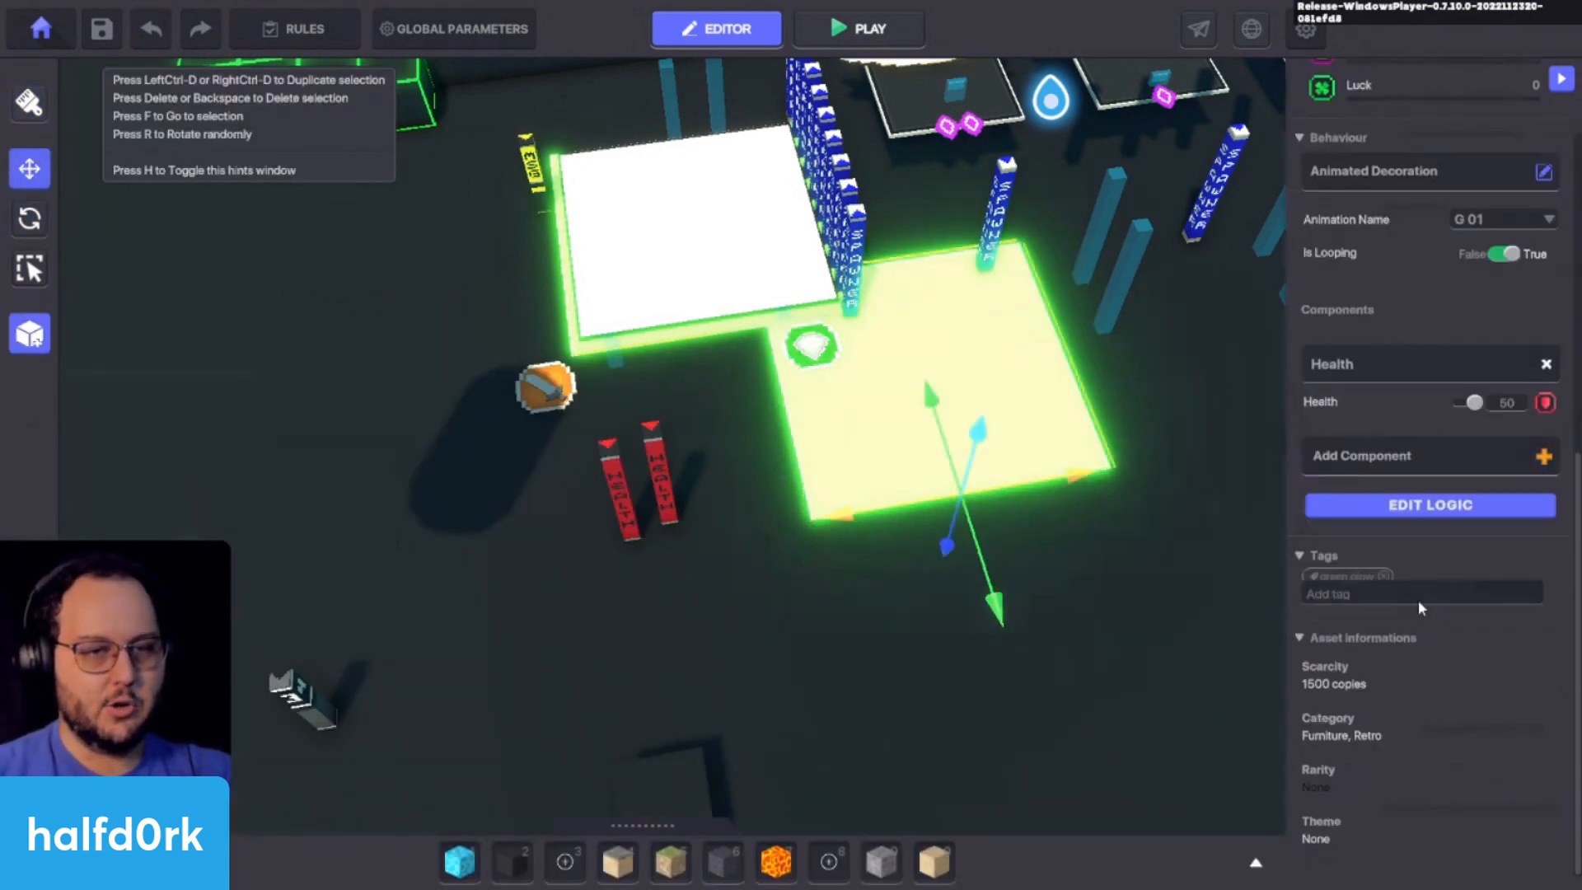
Step: Save the tagged frame over the existing preset under the name green glow test and delete the placed frame
left_click(21, 328)
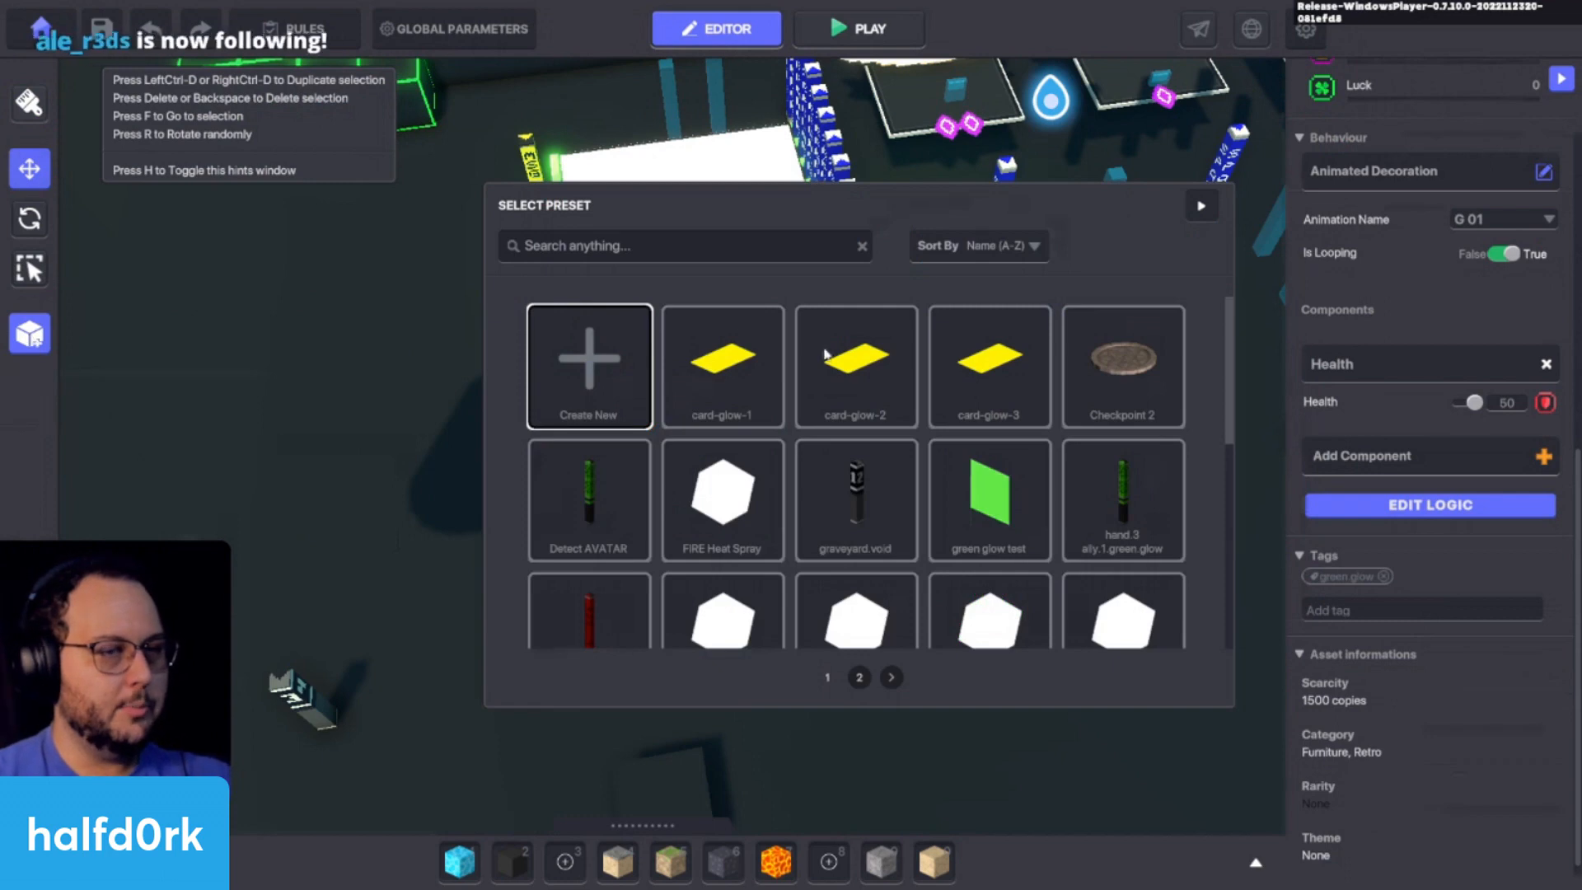
left_click(1032, 505)
left_click(759, 466)
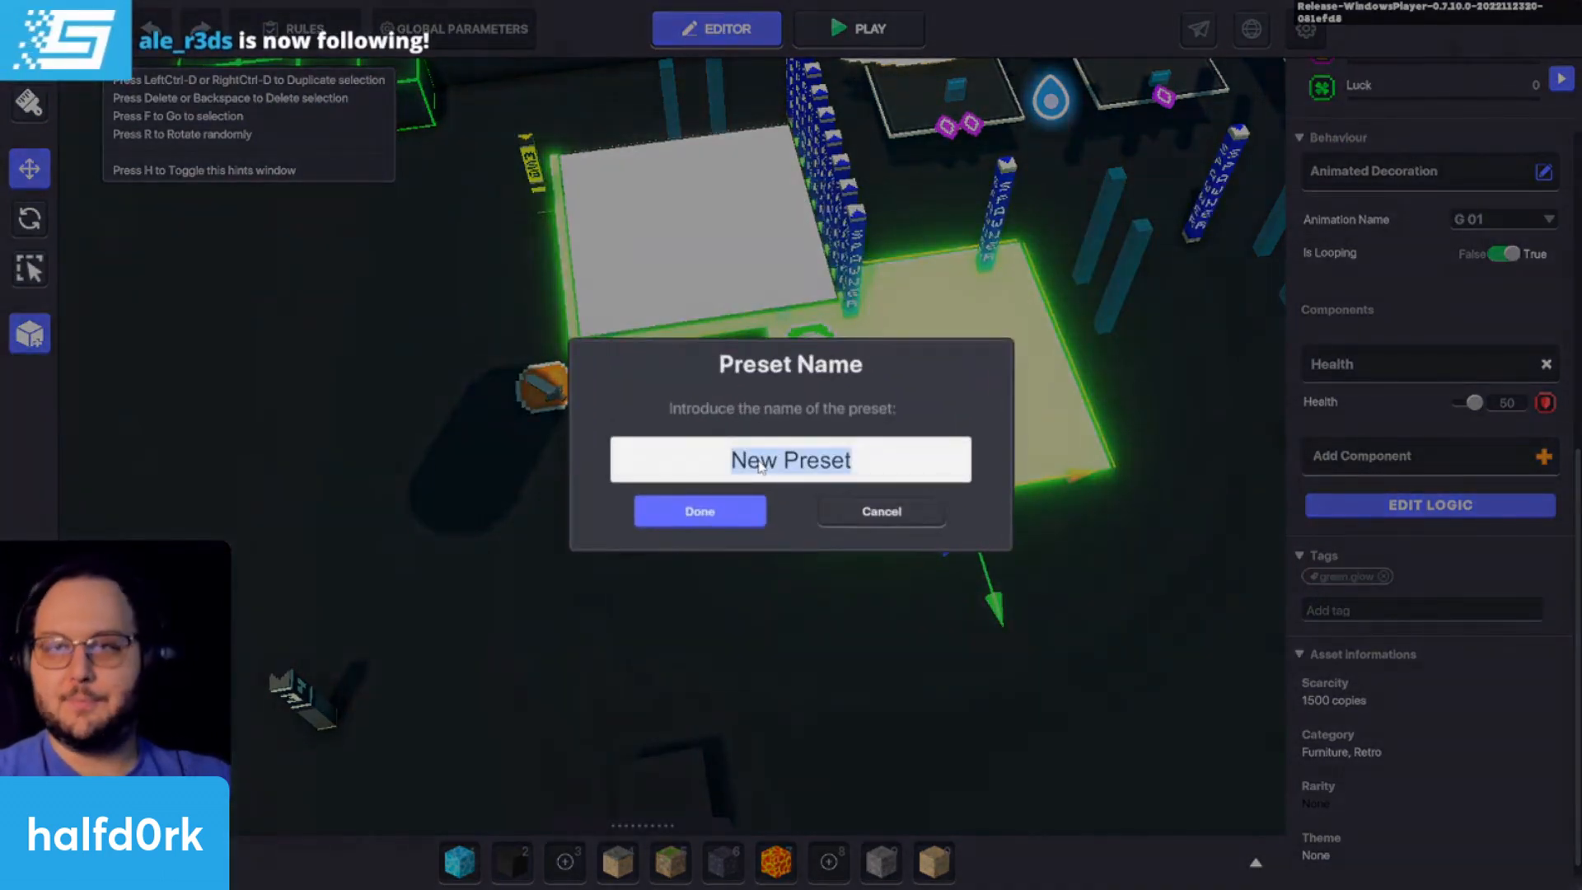
type("green")
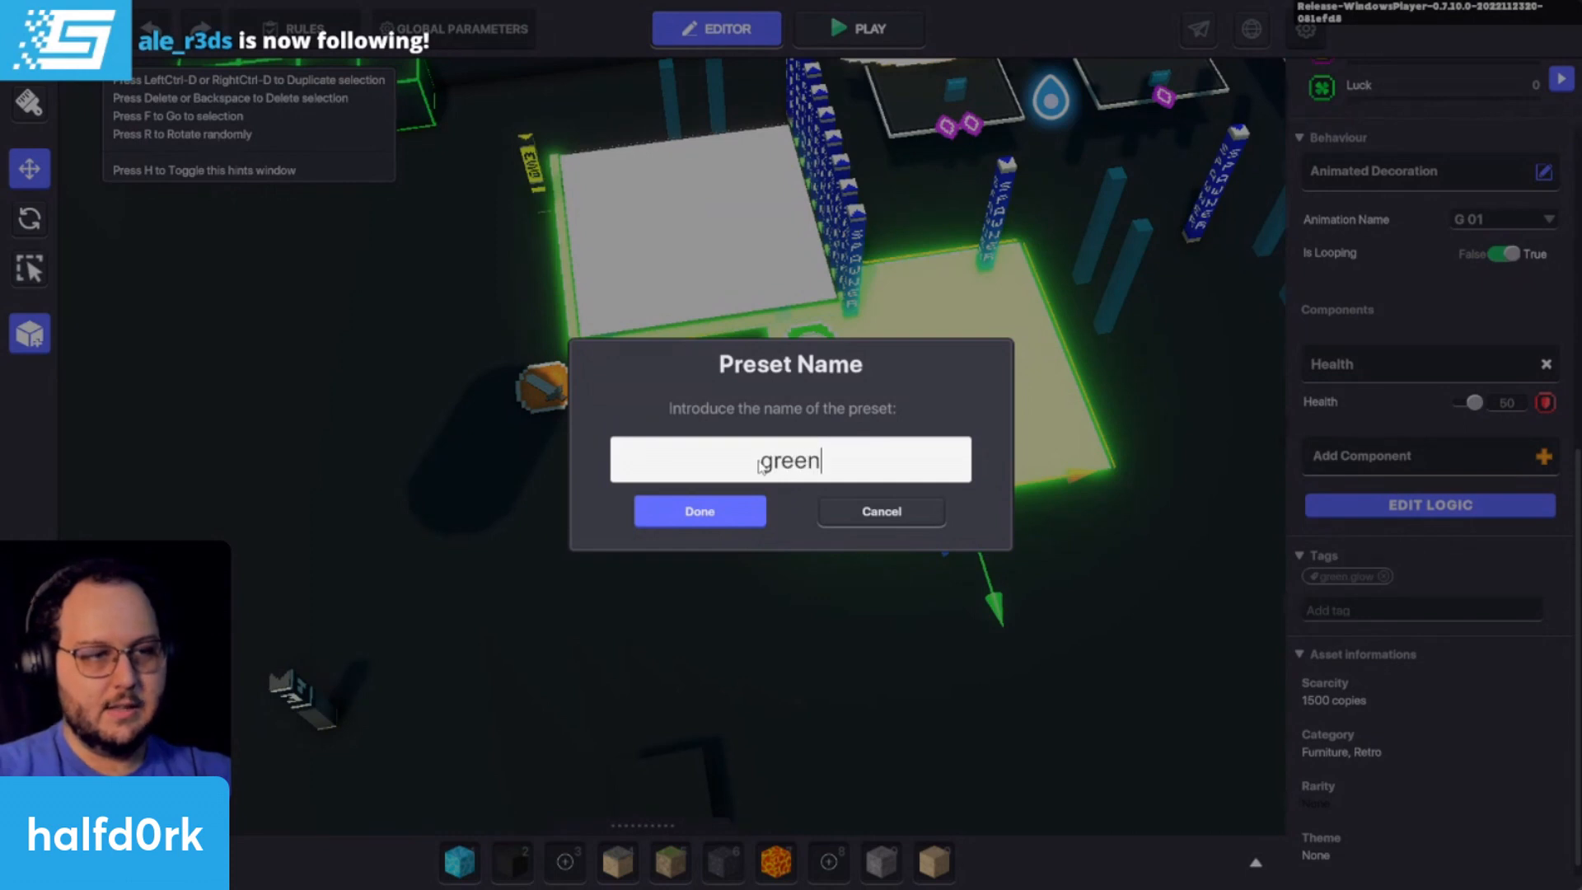
type(" glow tex")
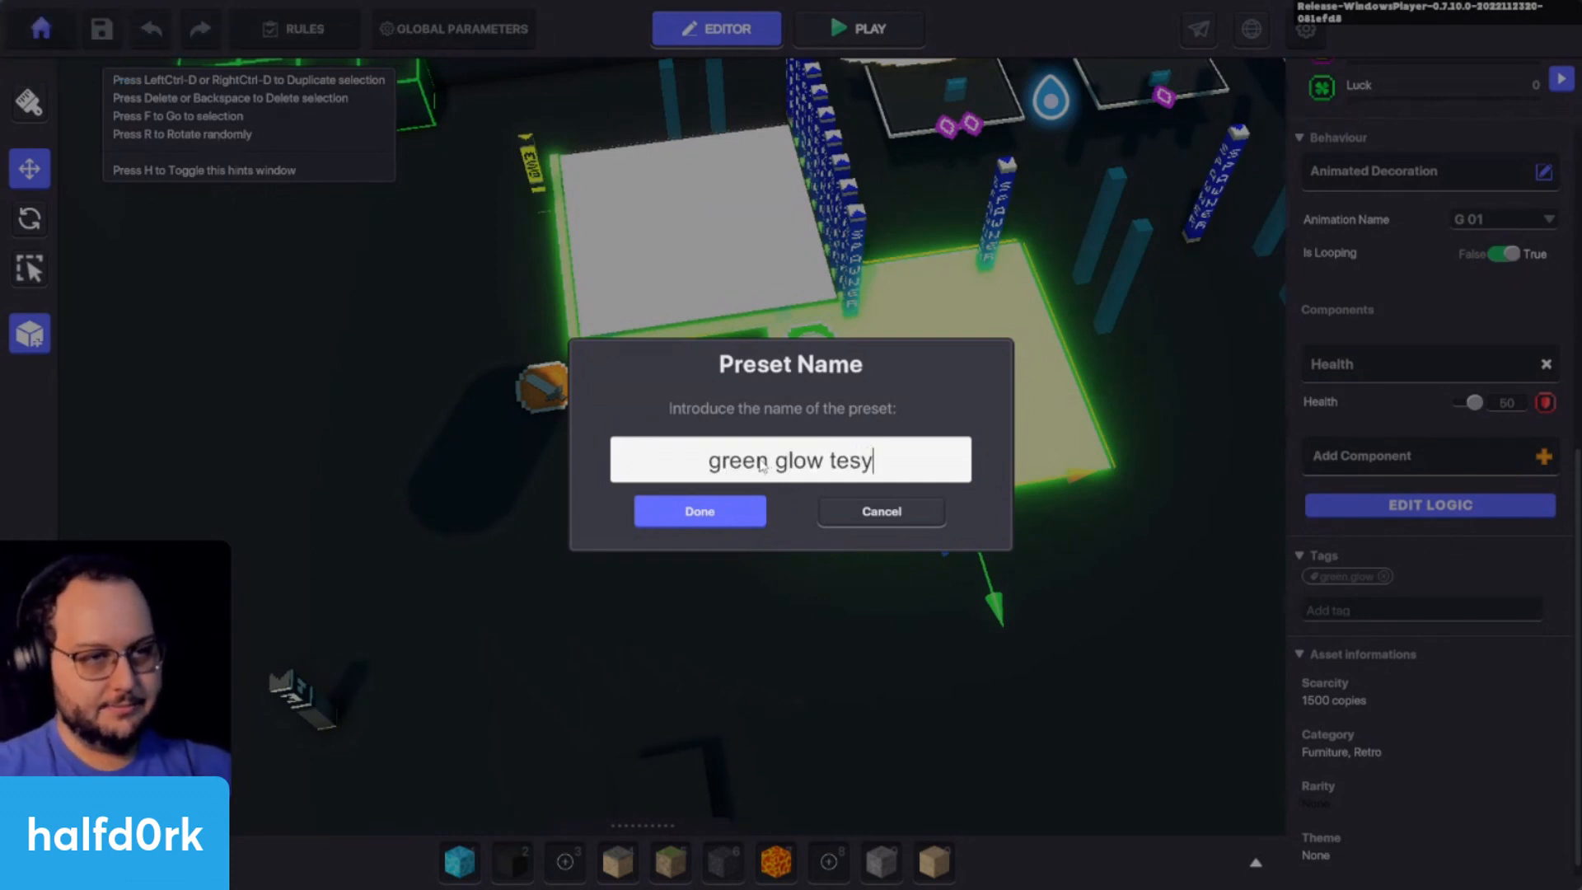
type("t")
key("Return")
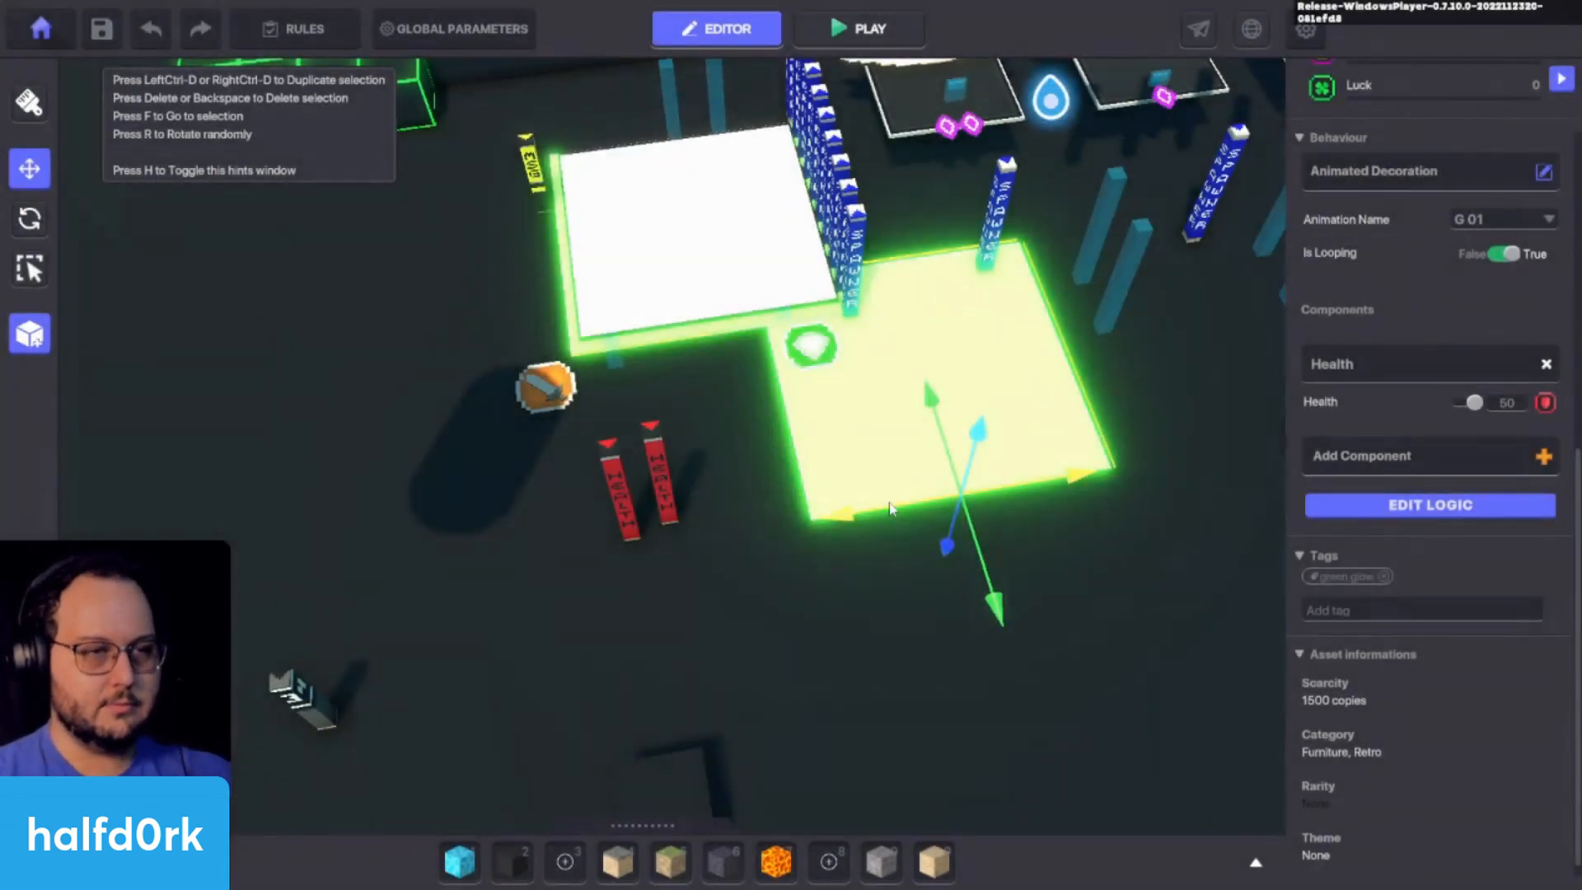
key("Delete")
Step: Playtest the game again, moving between the third and first hand cards to check the ally card's green glow
left_click(613, 328)
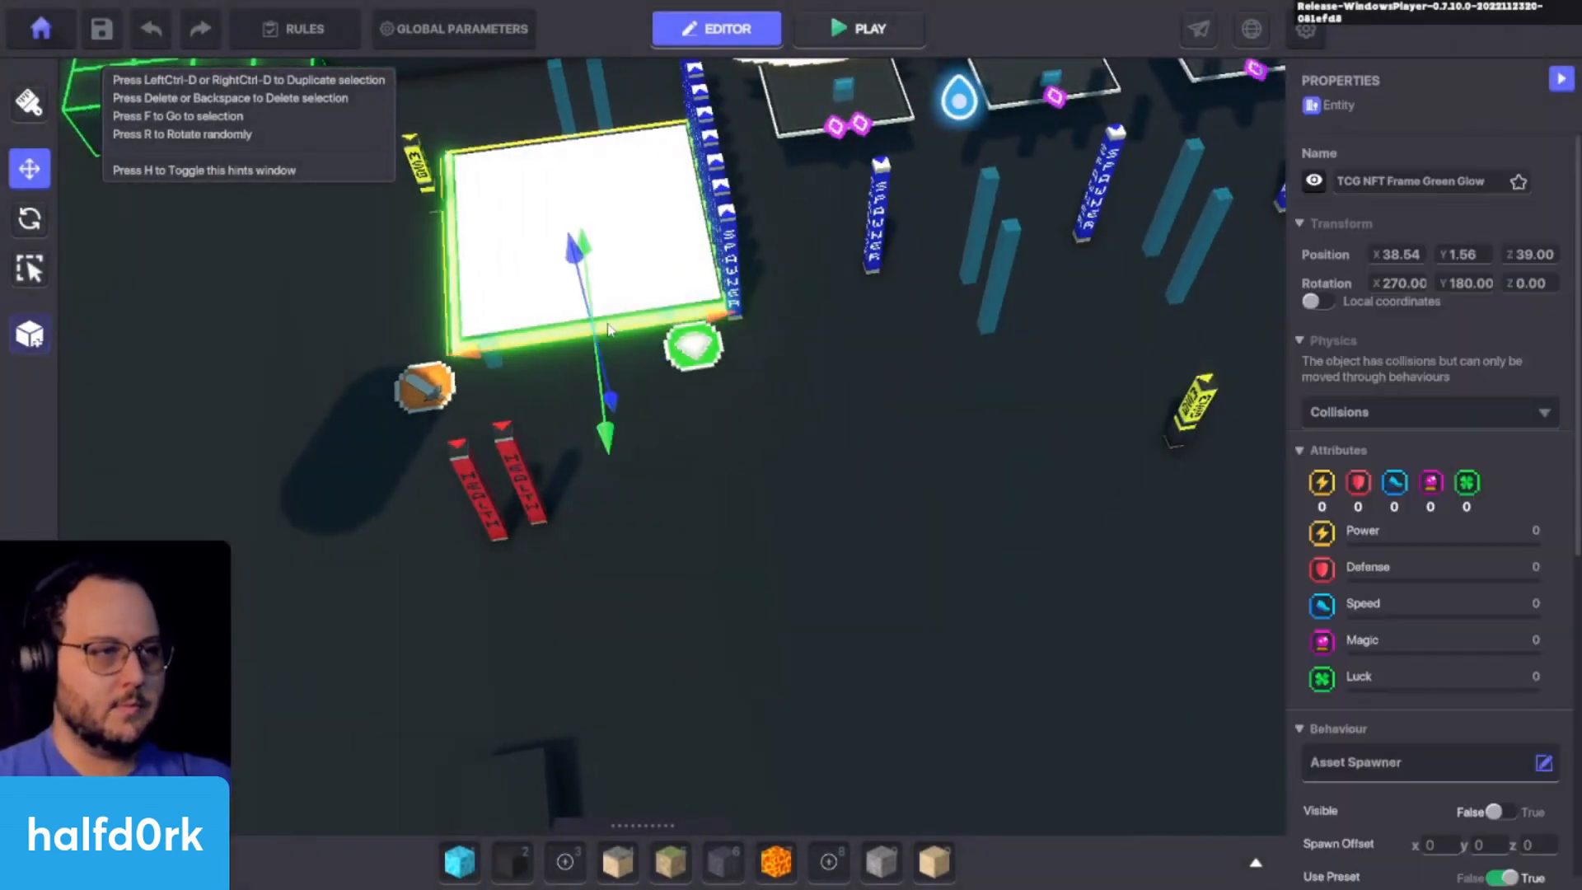
key("ctrl+p")
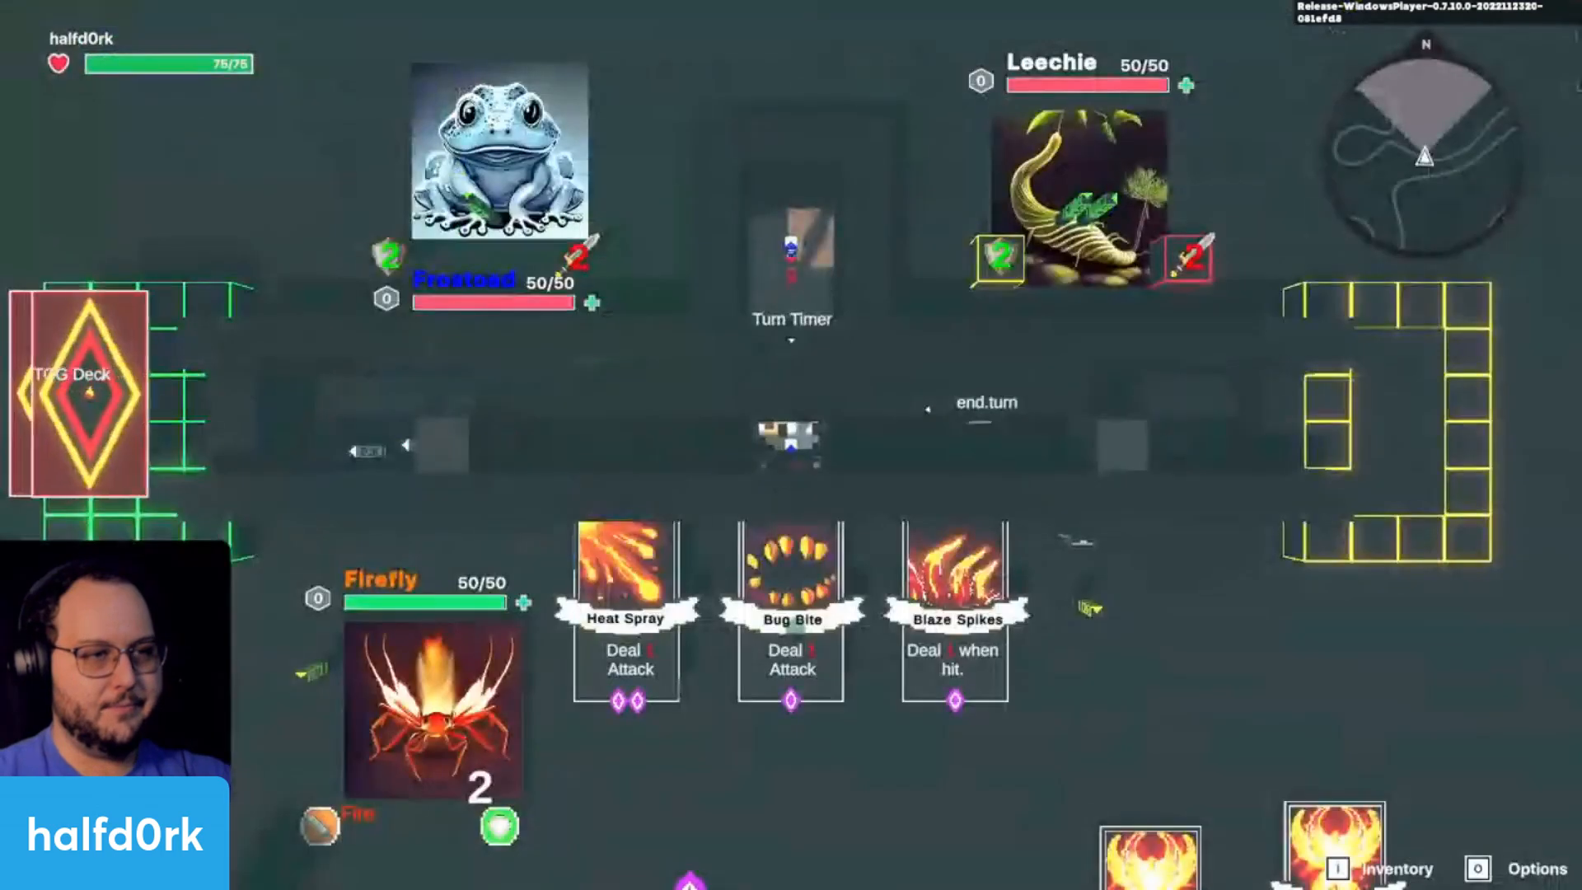
key("a")
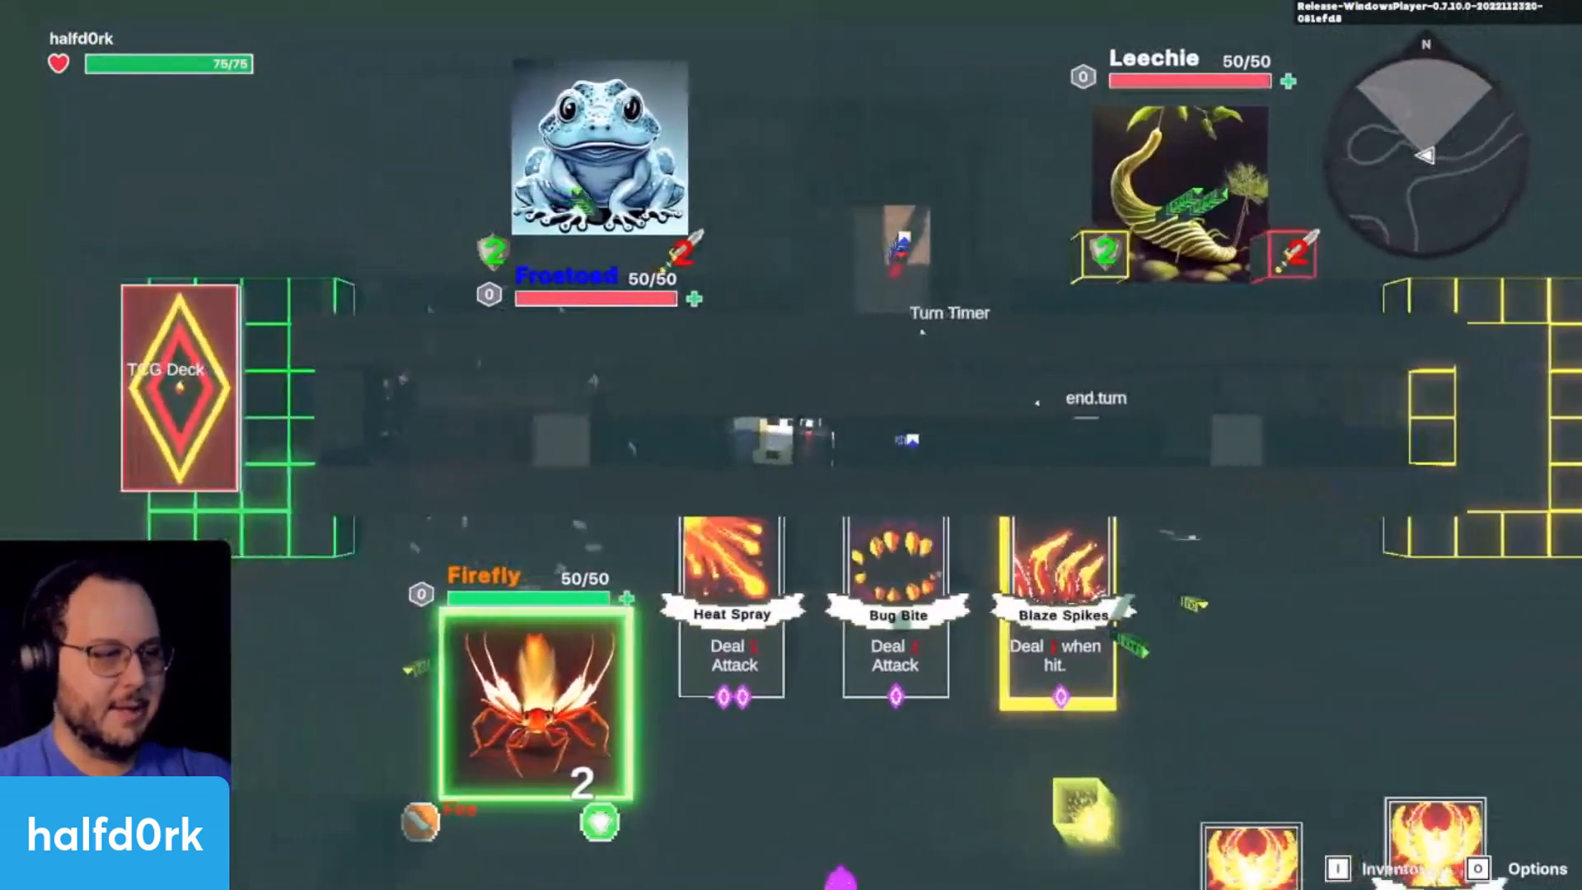
key("s")
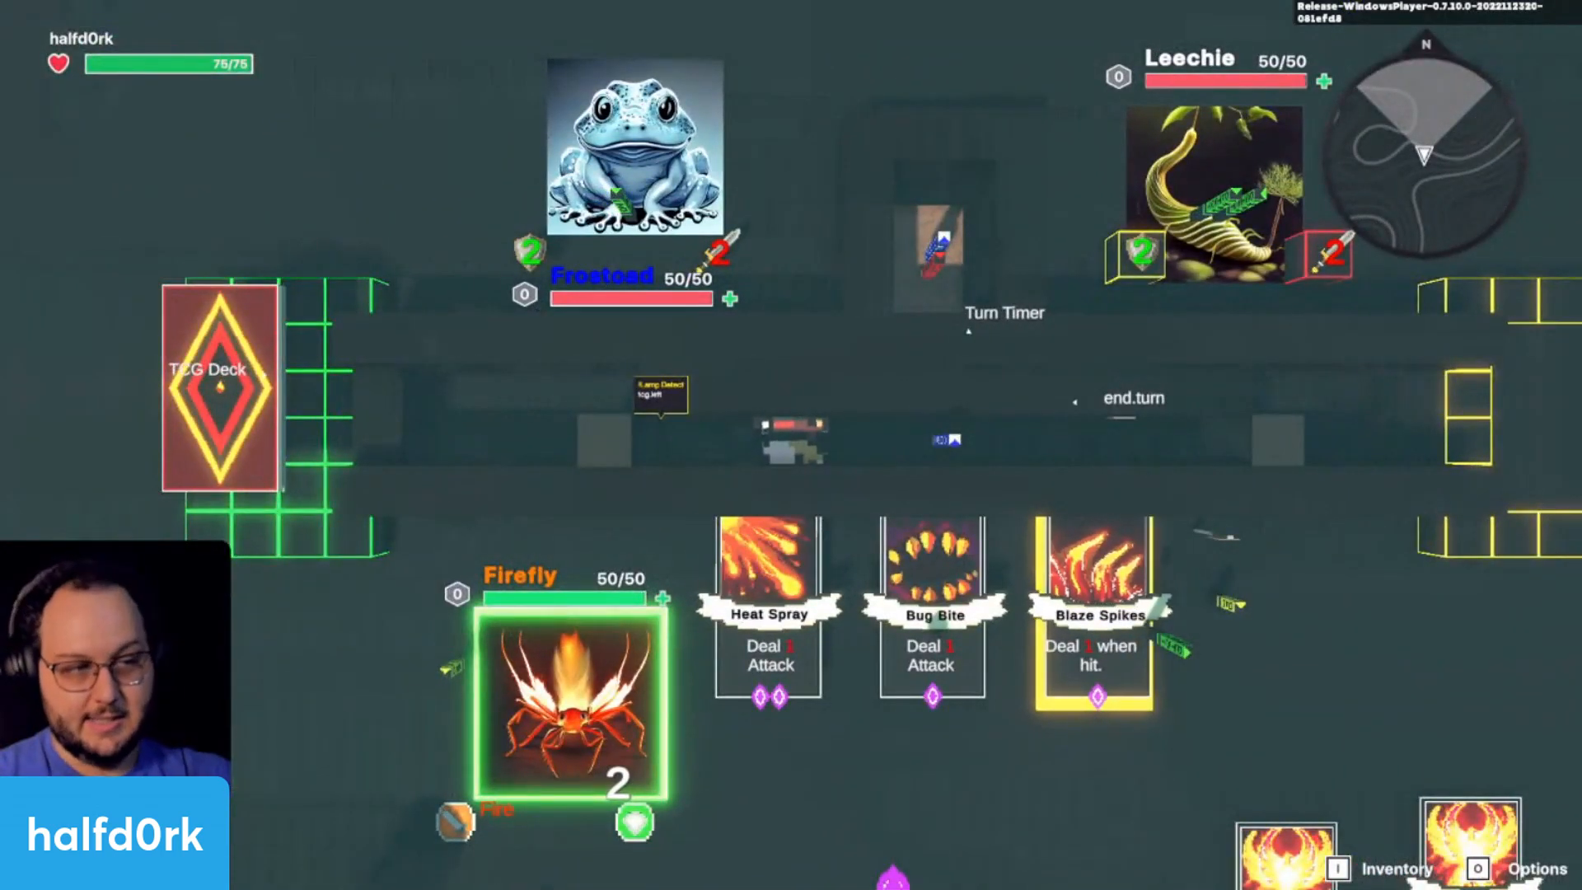
key("a")
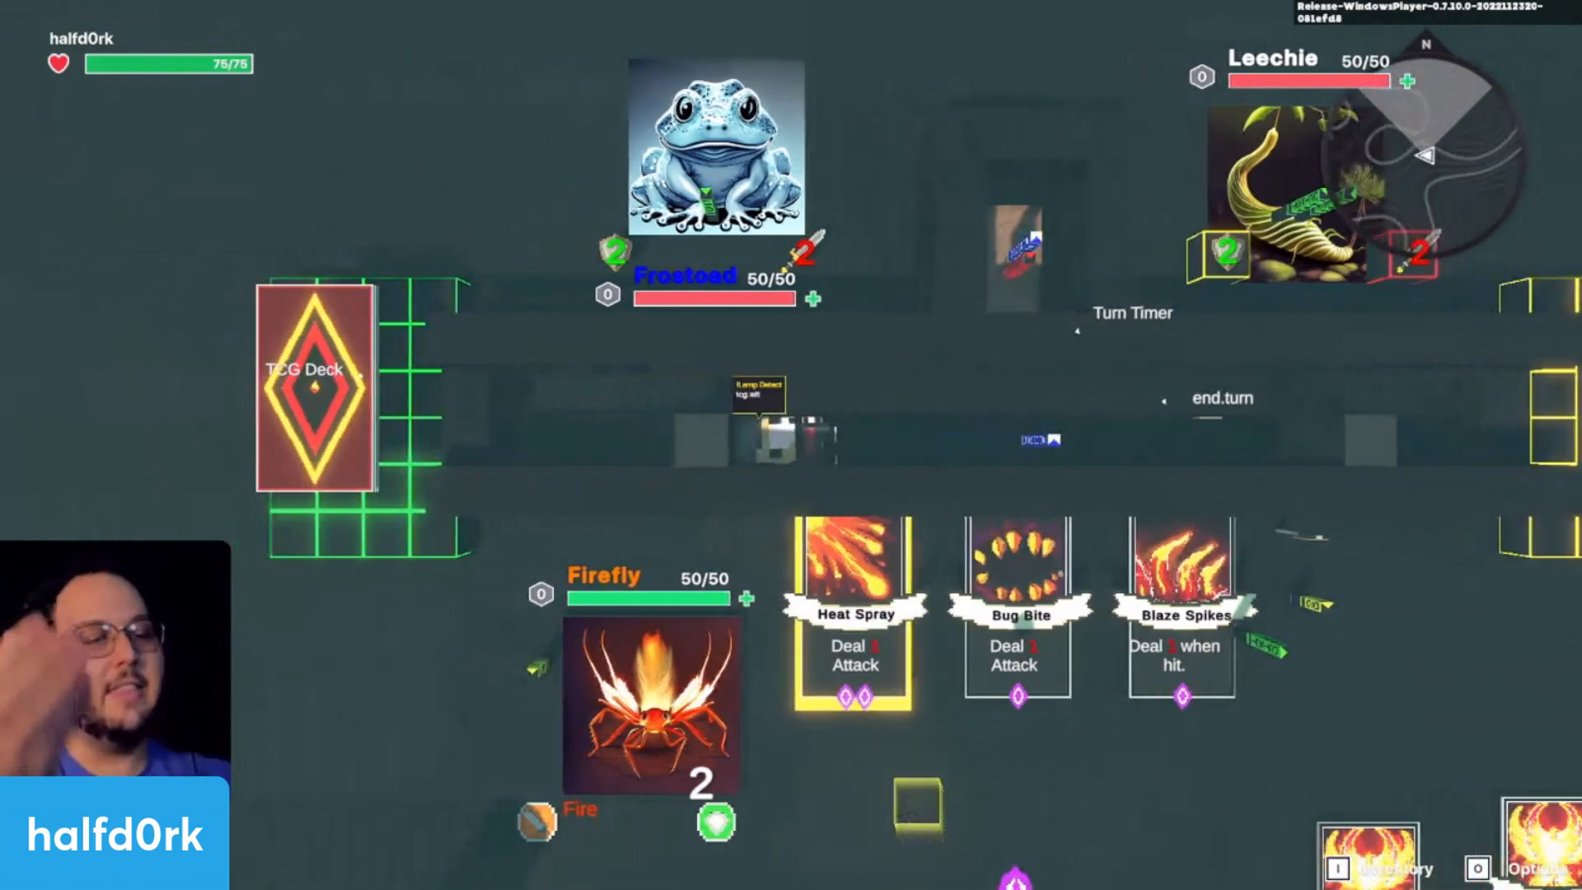
Step: Run back and forth past the Heat Spray, Bug Bite and Blaze Spikes cards to check how the Firefly card reacts
key("d")
key("a")
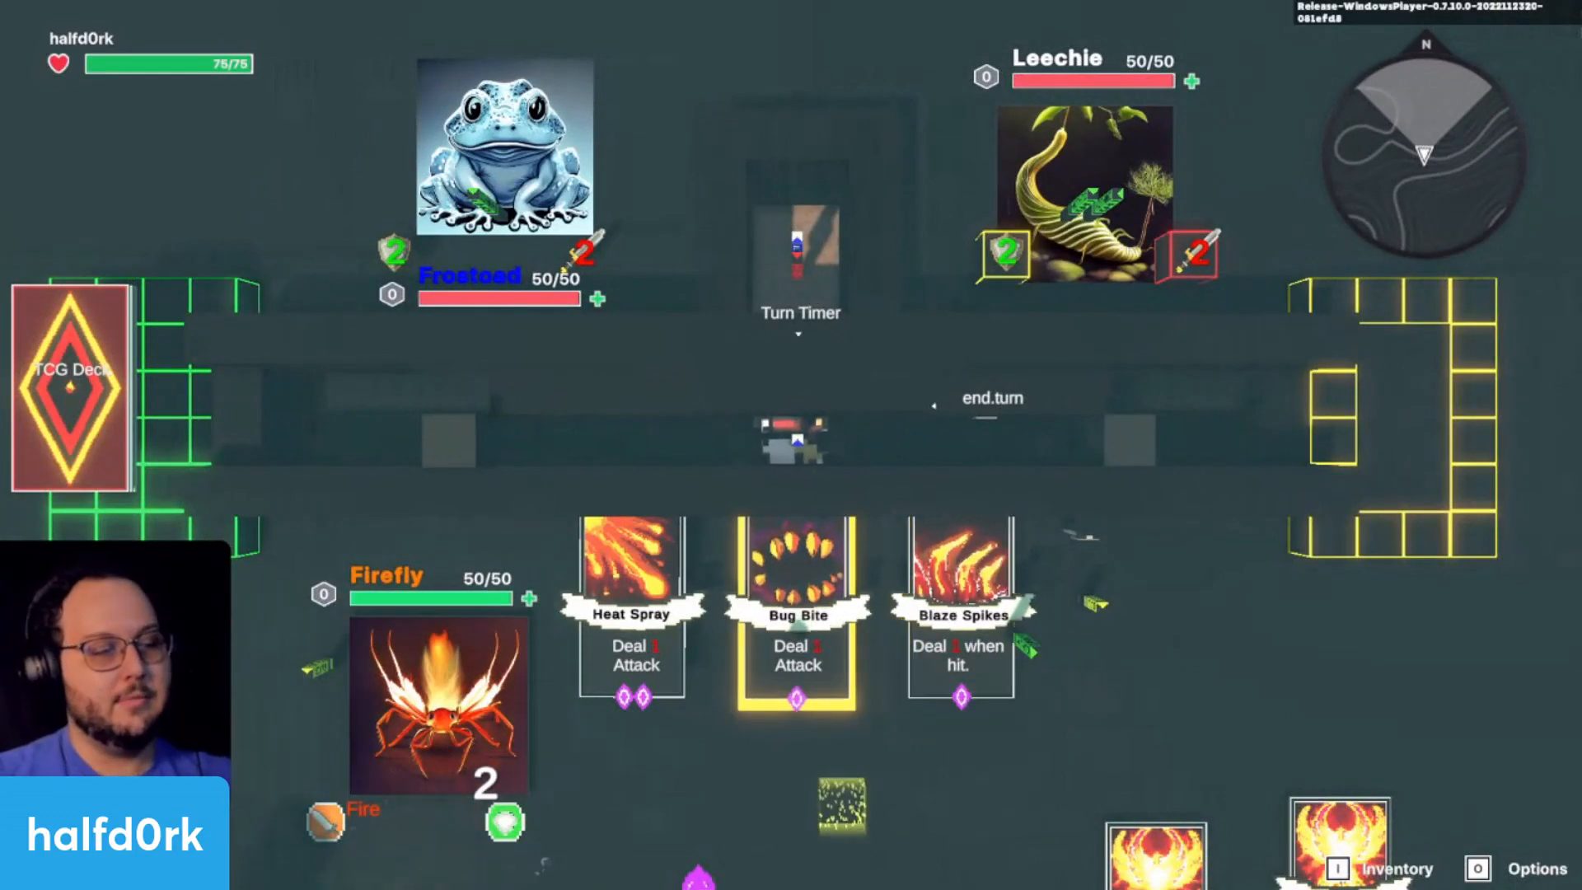
key("a")
key("d")
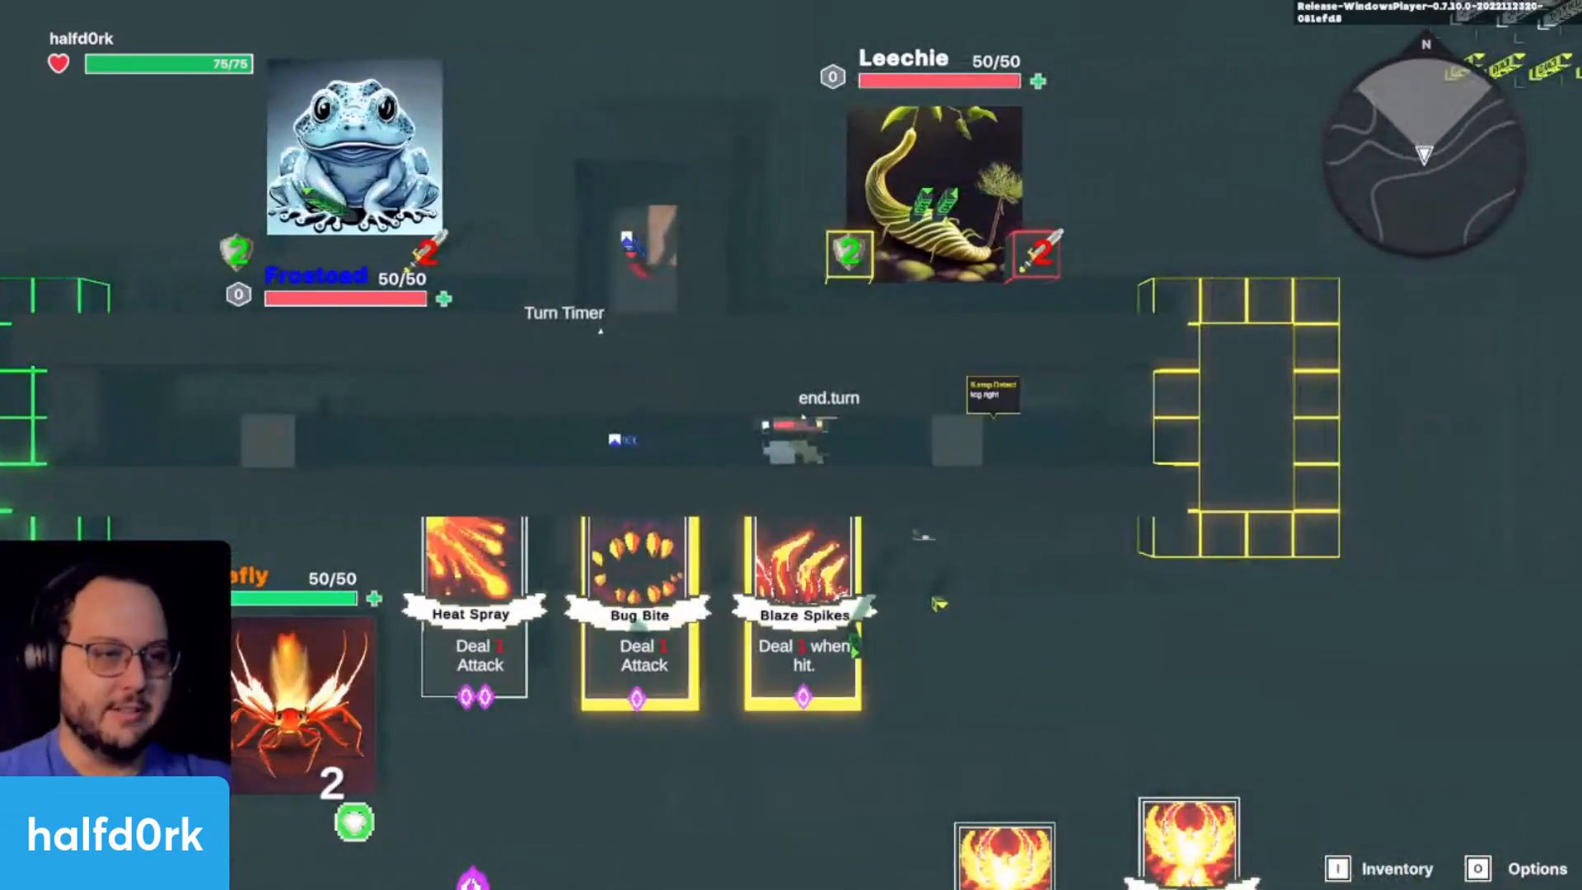
key("a")
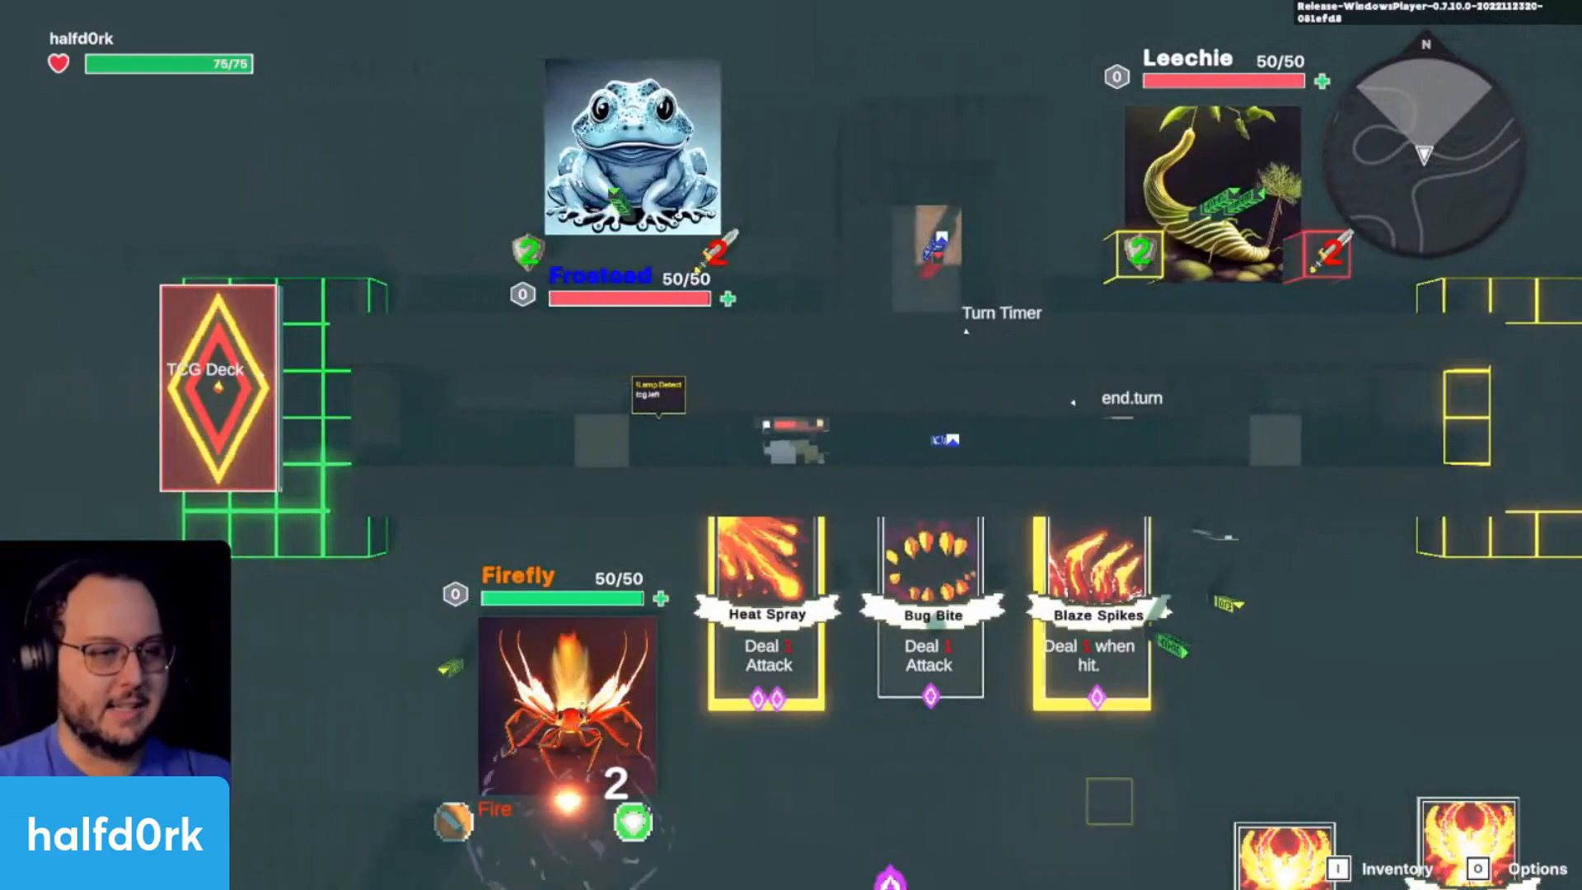
key("d")
key("a")
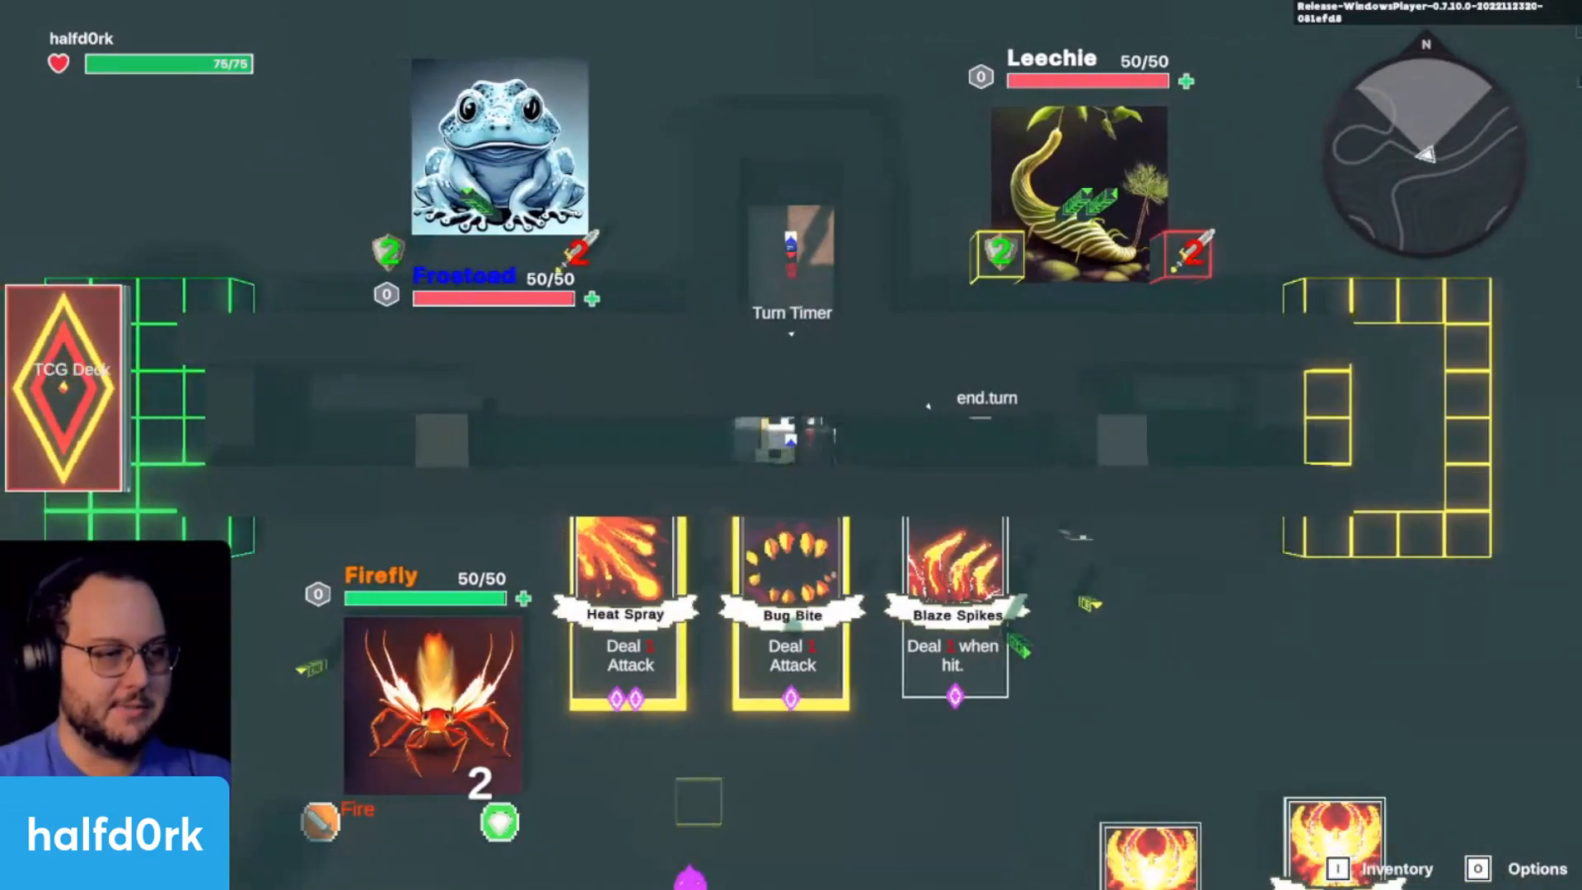
key("d")
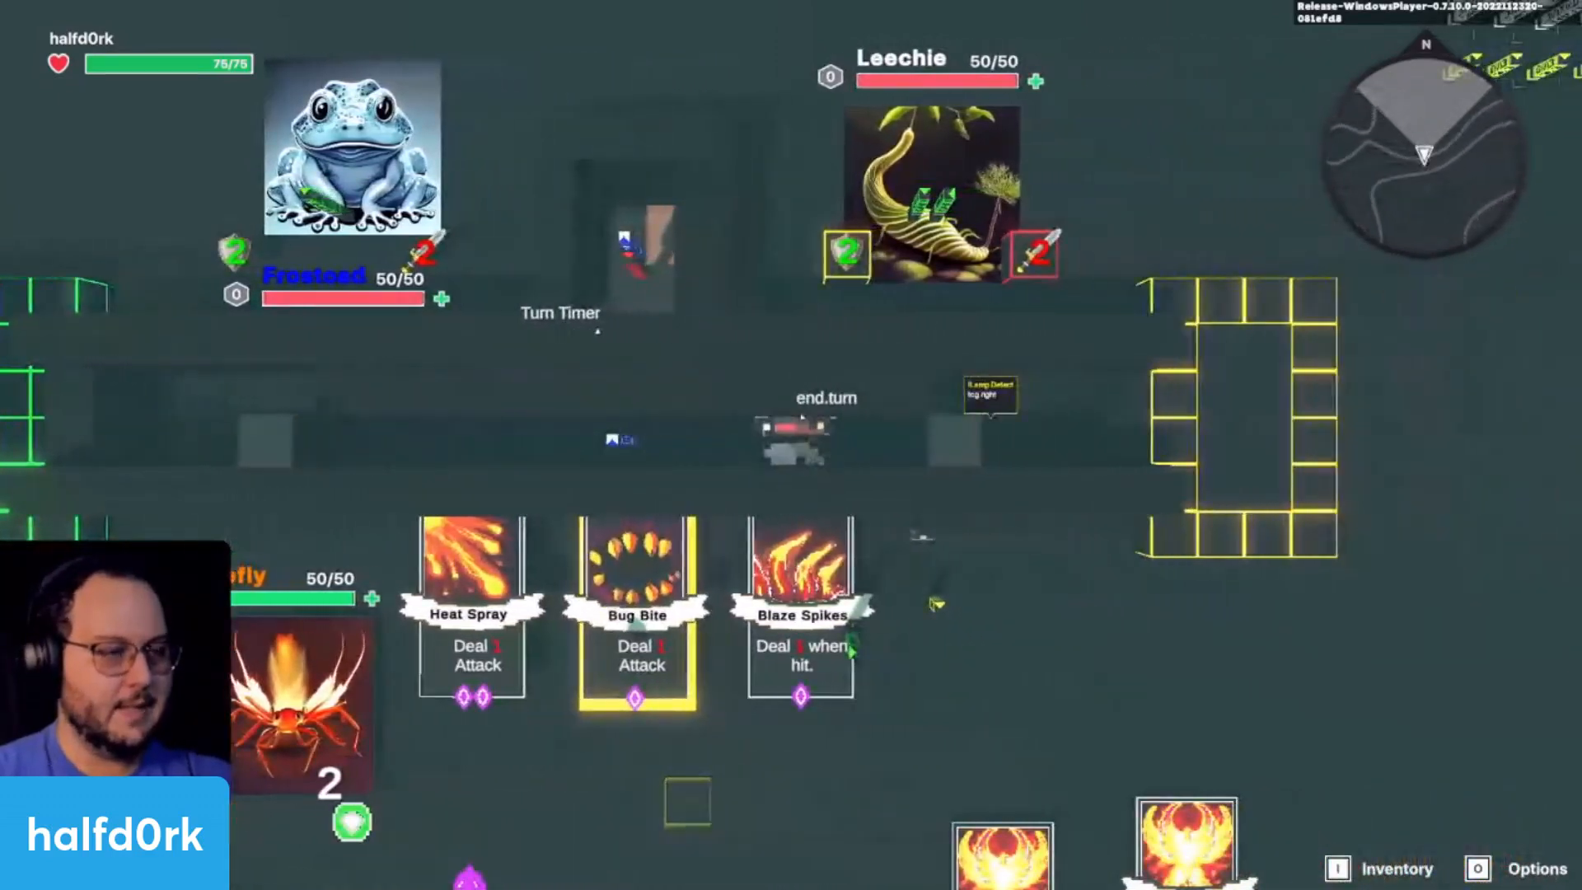
key("a")
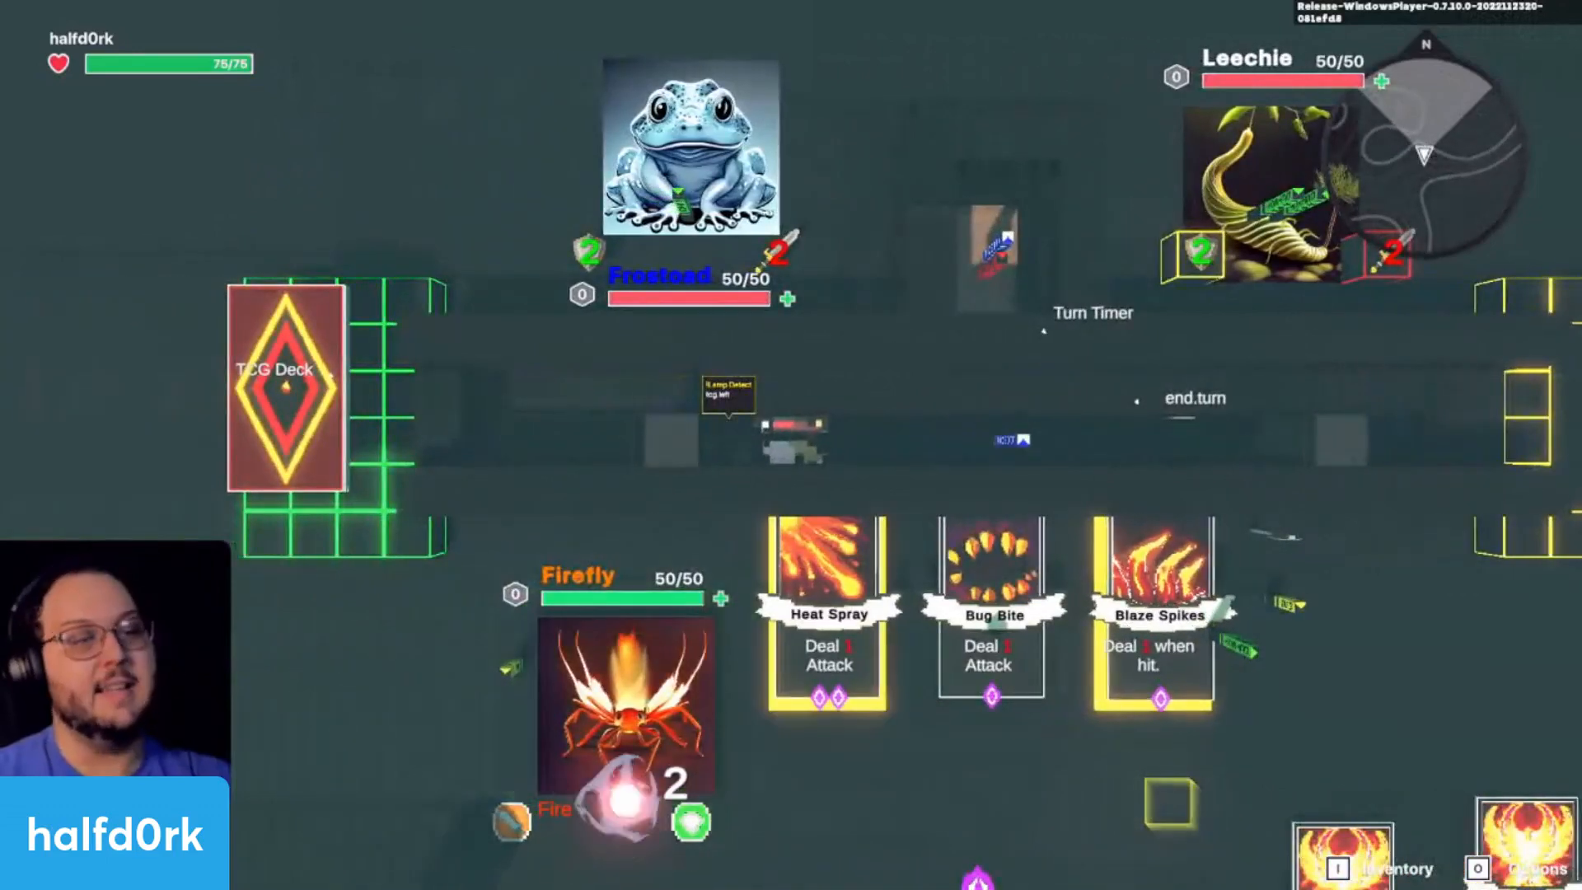
key("d")
Step: Stop the playtest and save the game in the editor
key("Escape")
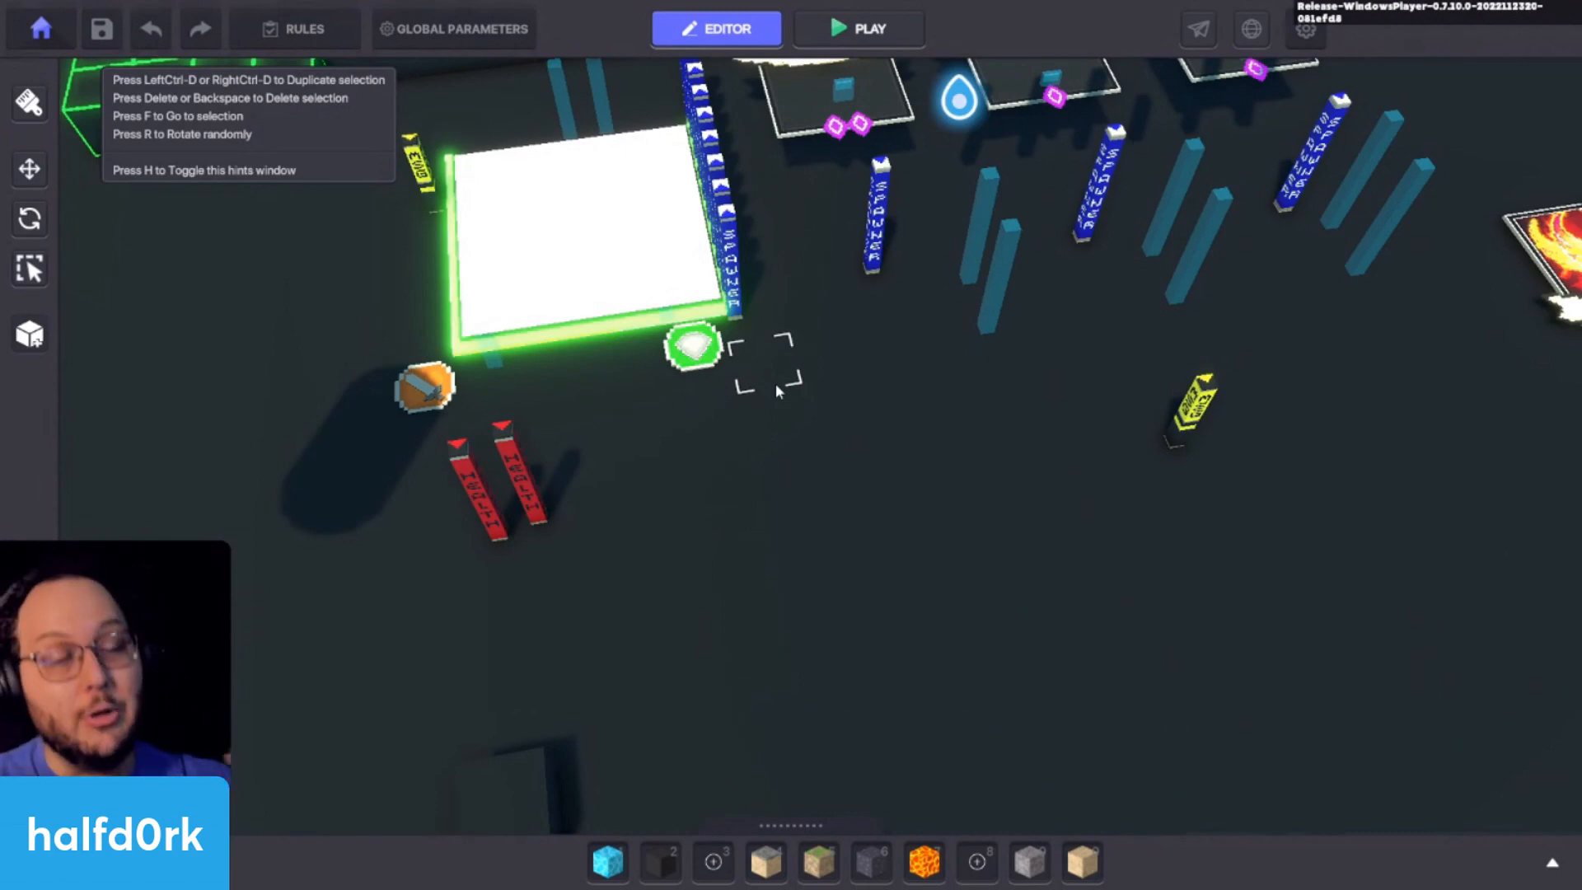
key("ctrl+s")
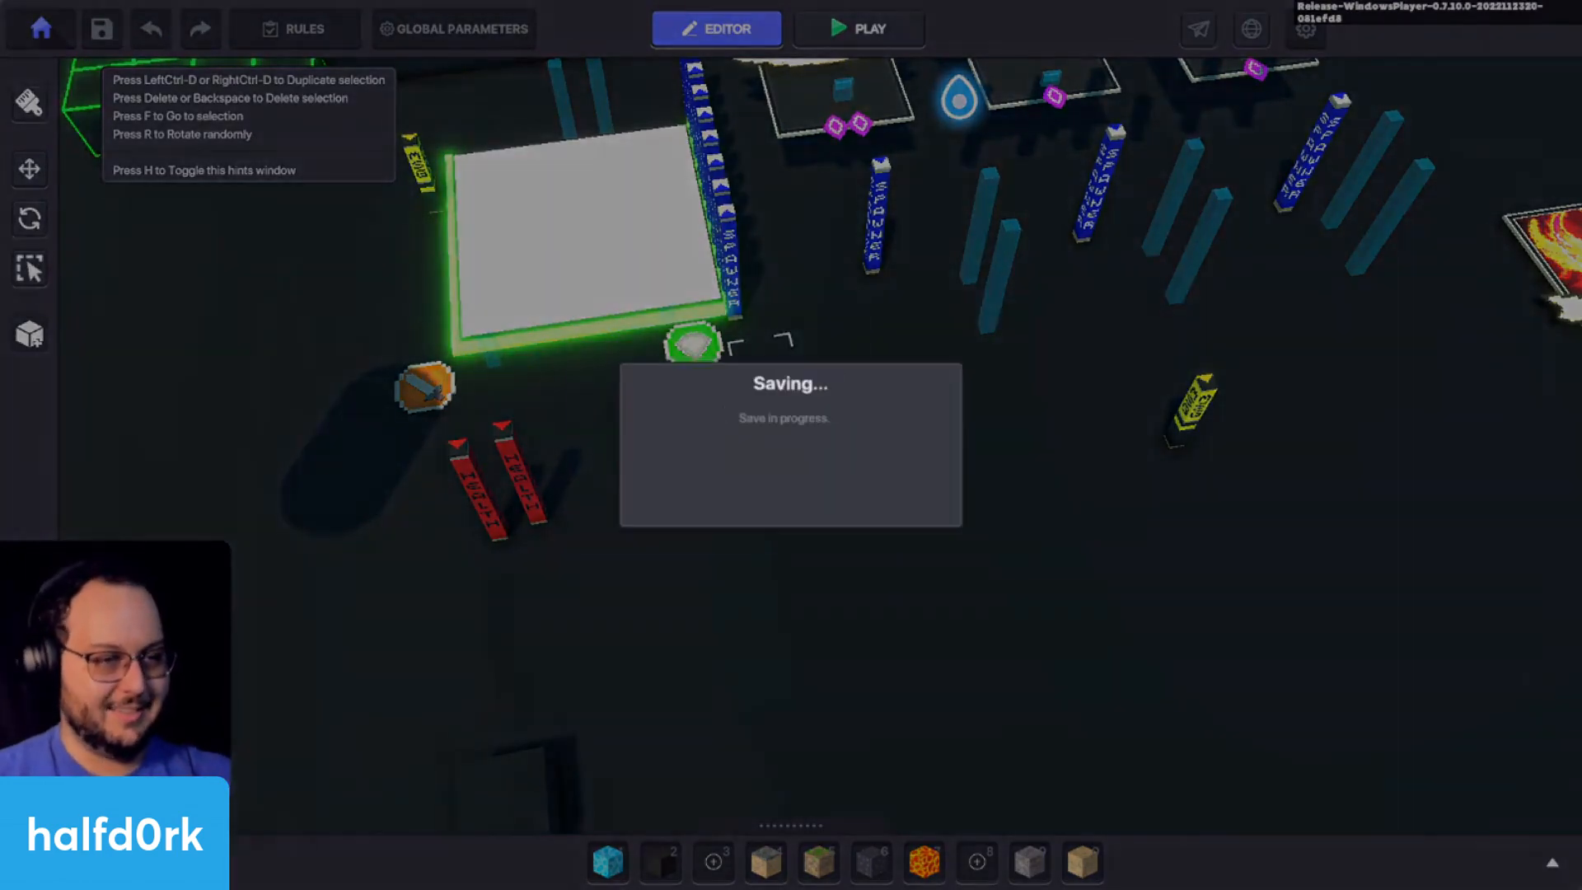
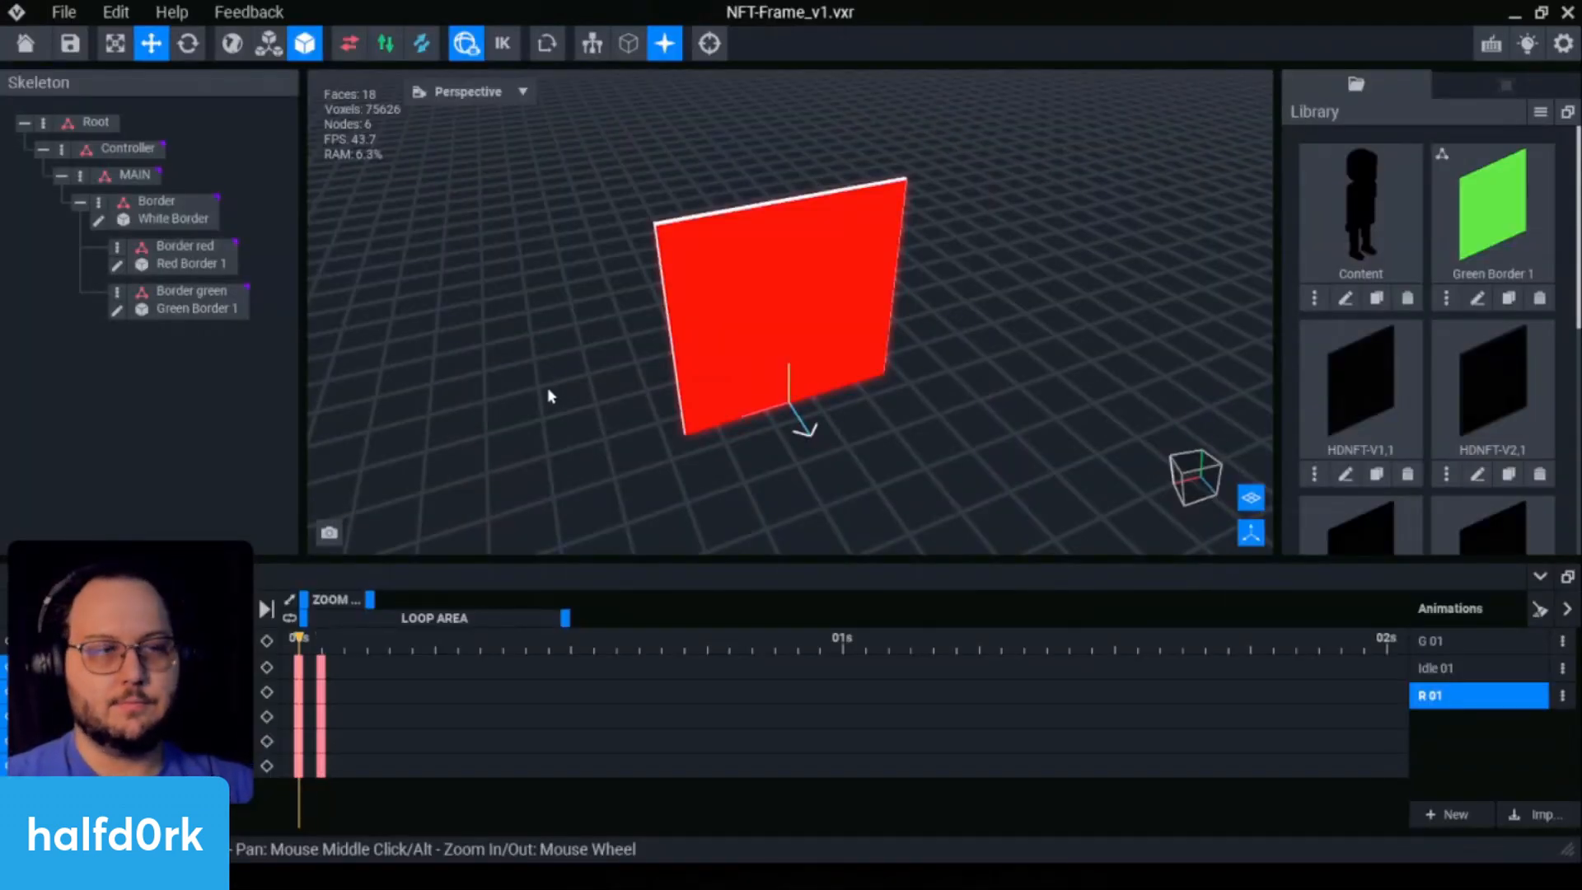
Step: Switch to VoxEdit and compare the G 01, Idle 01 and R 01 animations of the NFT-Frame_v1 rig
right_click_drag(808, 461, 823, 392)
left_click(1479, 645)
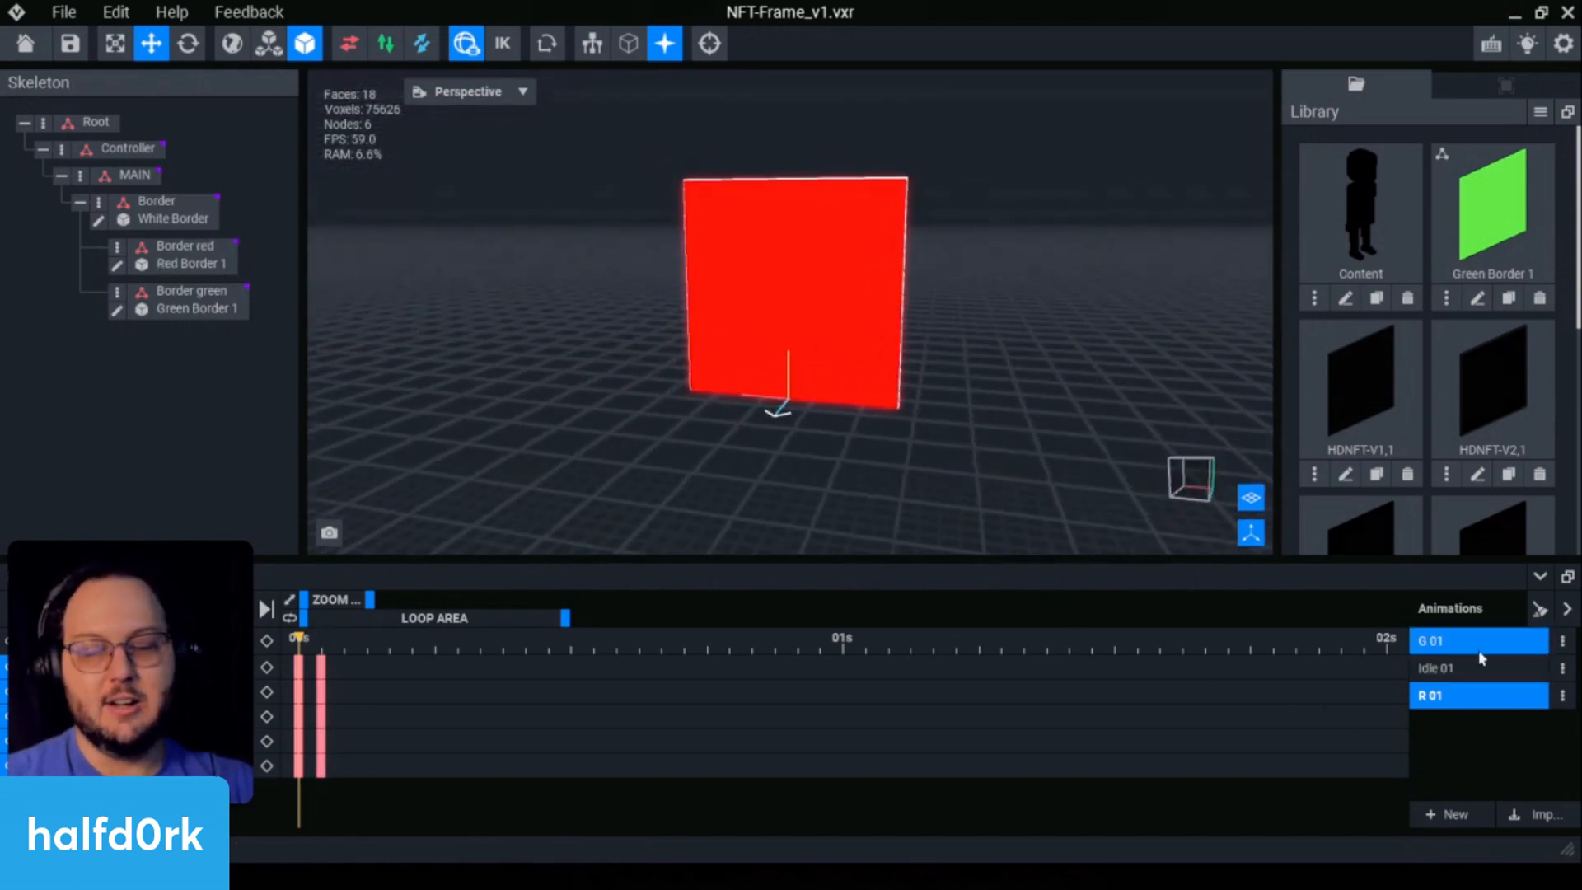
left_click(1475, 669)
left_click(1475, 695)
left_click(1475, 671)
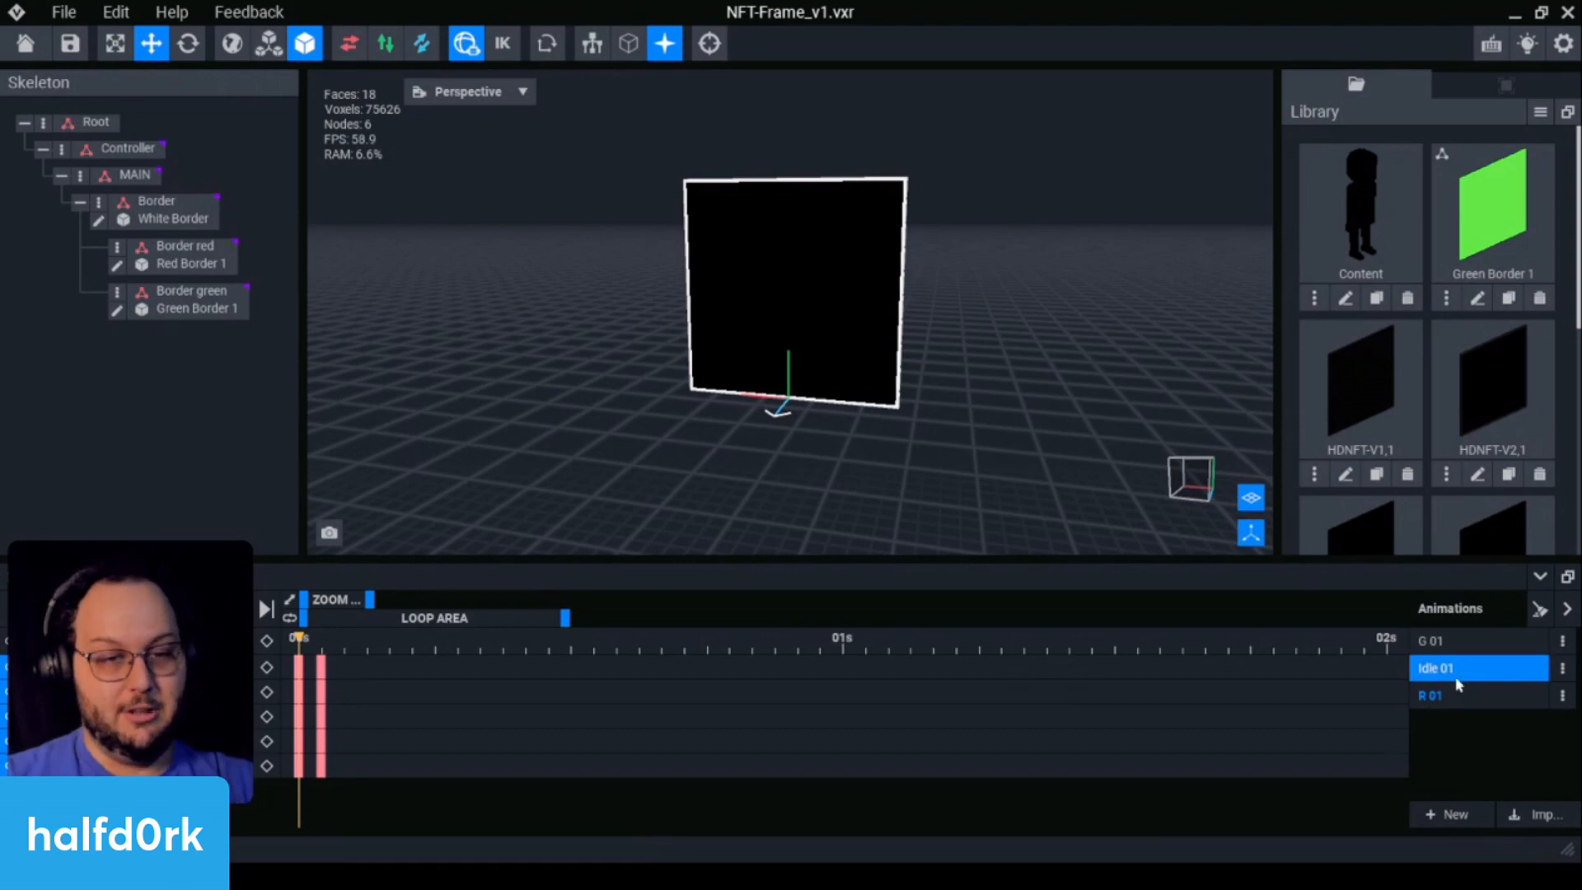
left_click(1475, 695)
left_click(1475, 668)
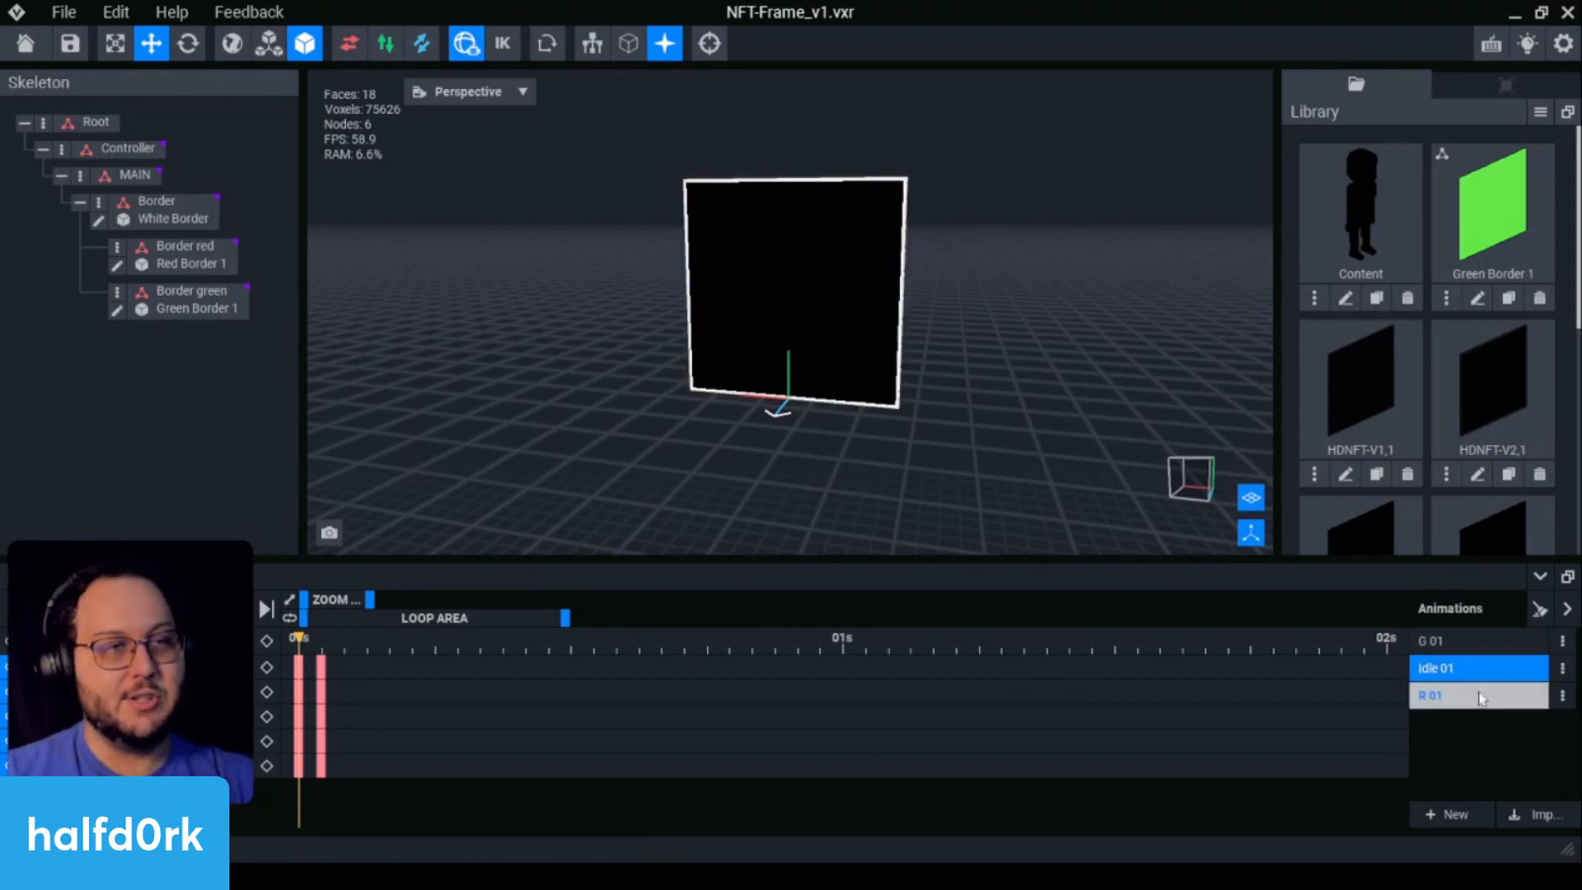
left_click(1484, 695)
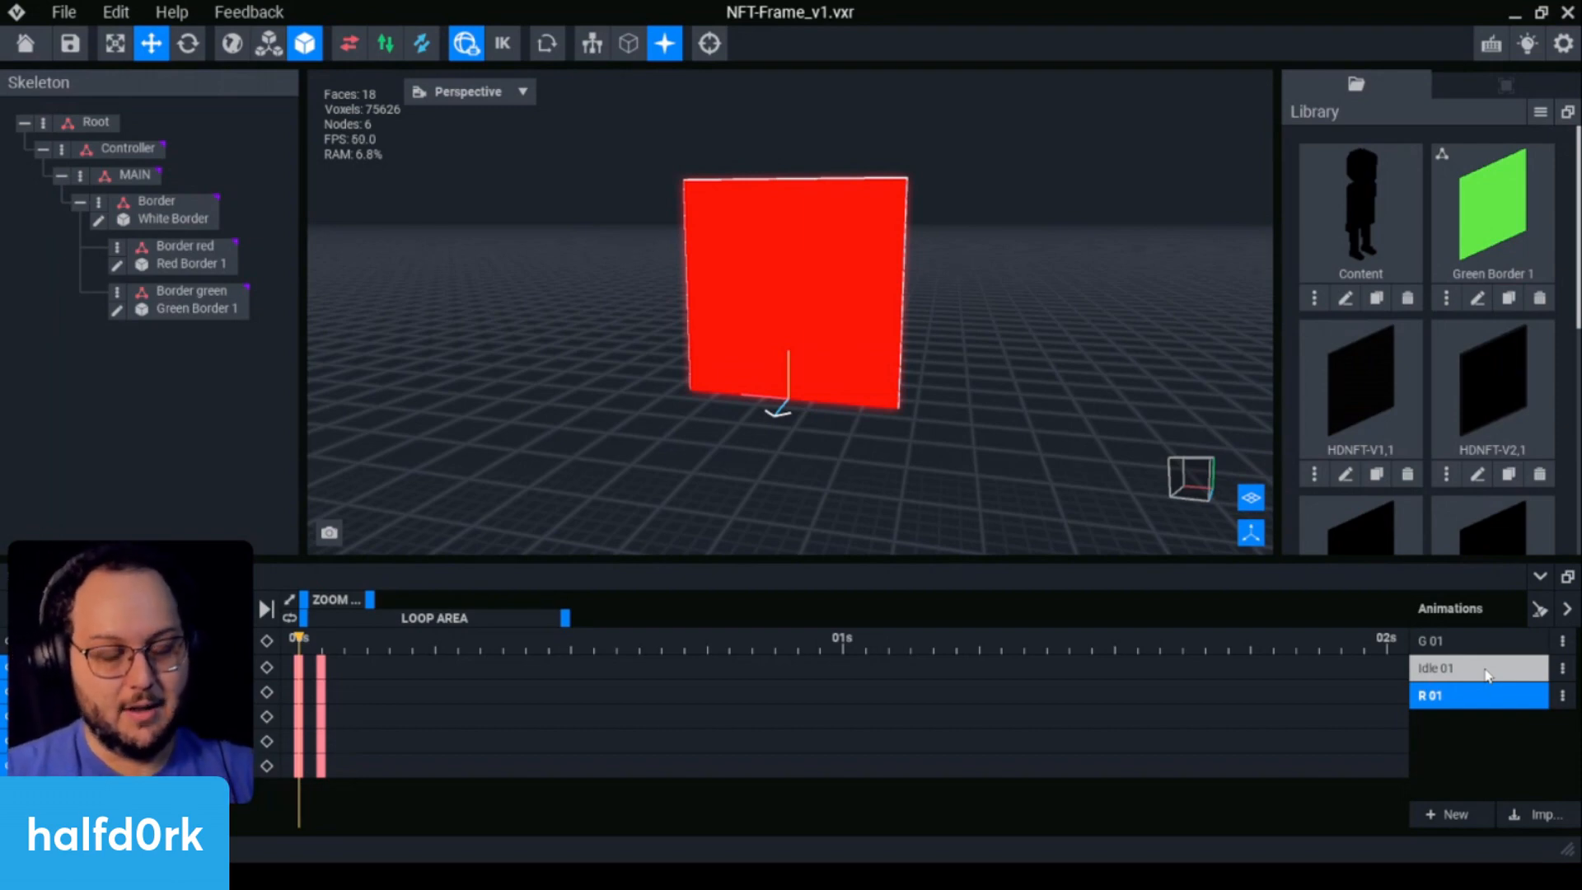
left_click(1484, 641)
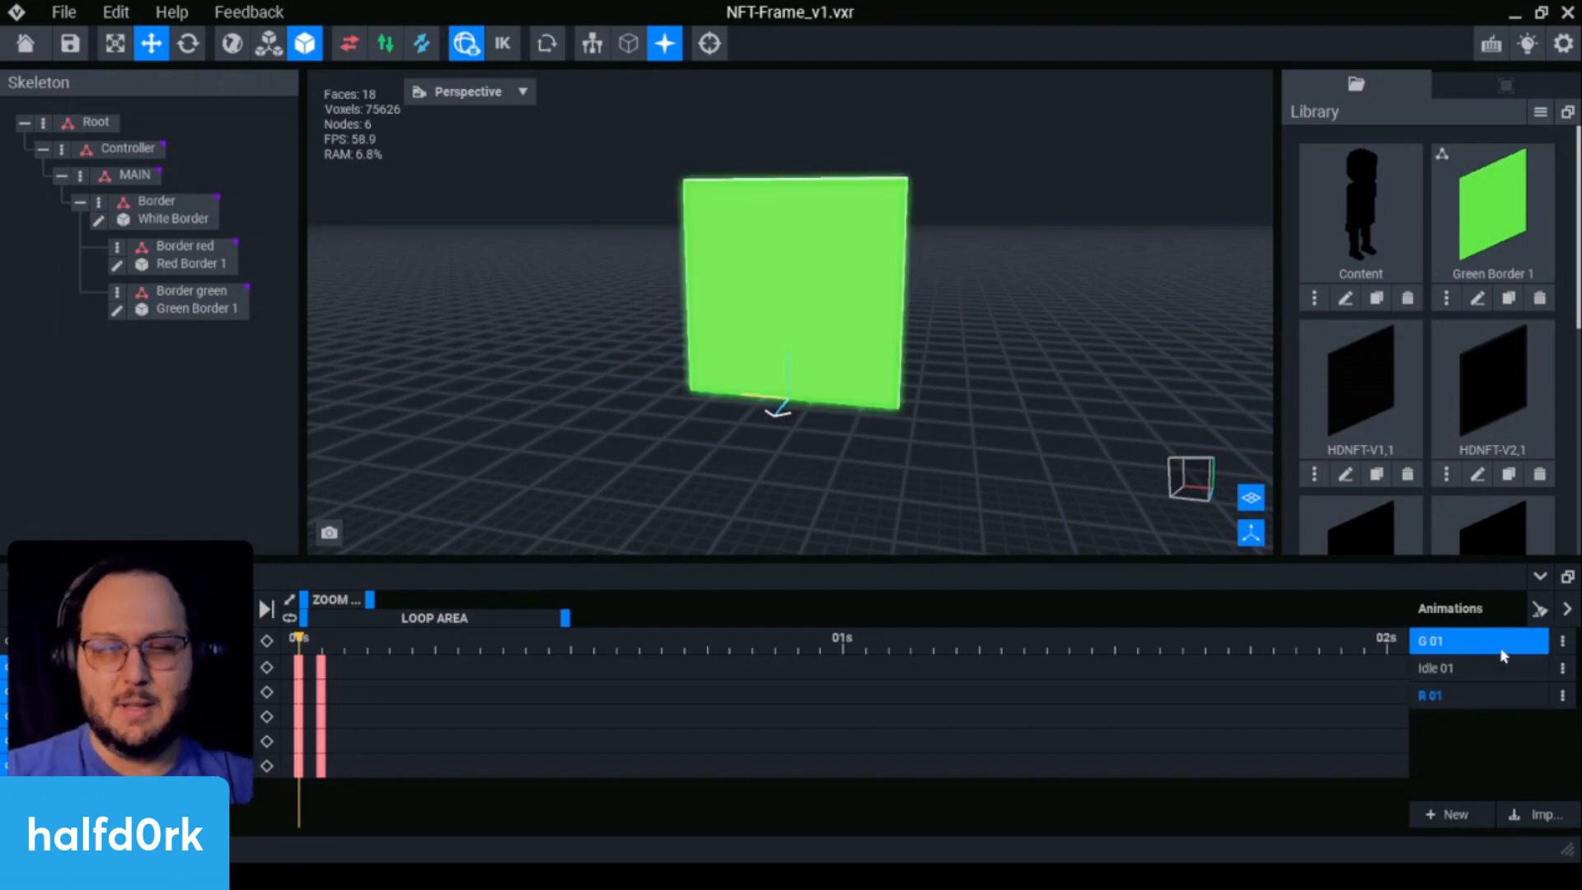
left_click(767, 422)
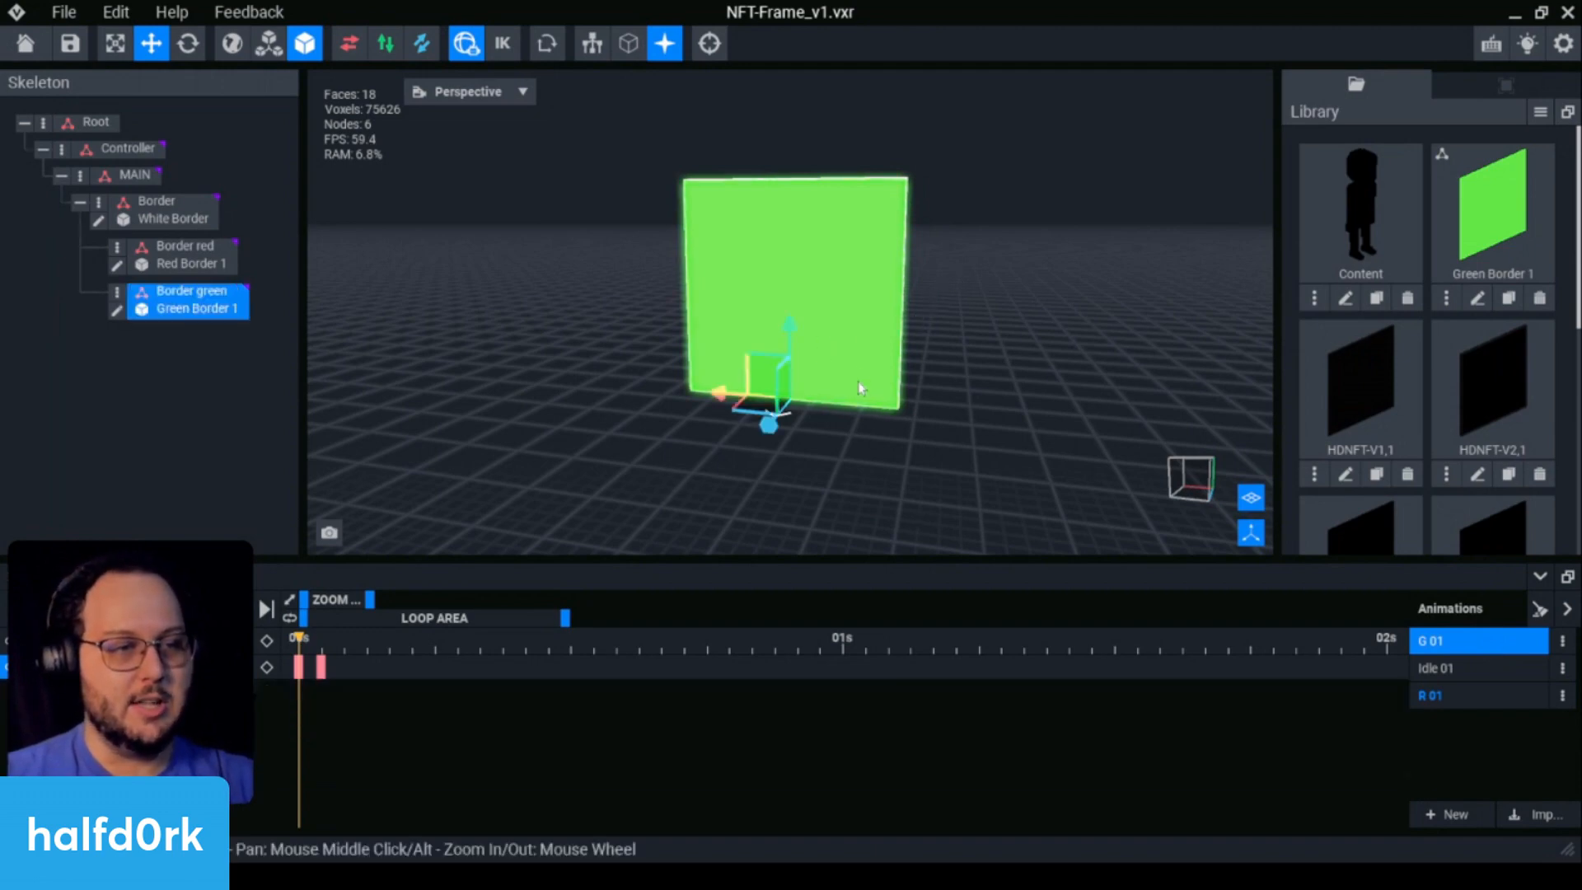
left_click(1496, 664)
middle_click_drag(908, 285, 875, 323)
Step: Save a copy of the rig as NFT-Frame_Green in the dated subfolder of the VoxEdit folder
left_click(65, 14)
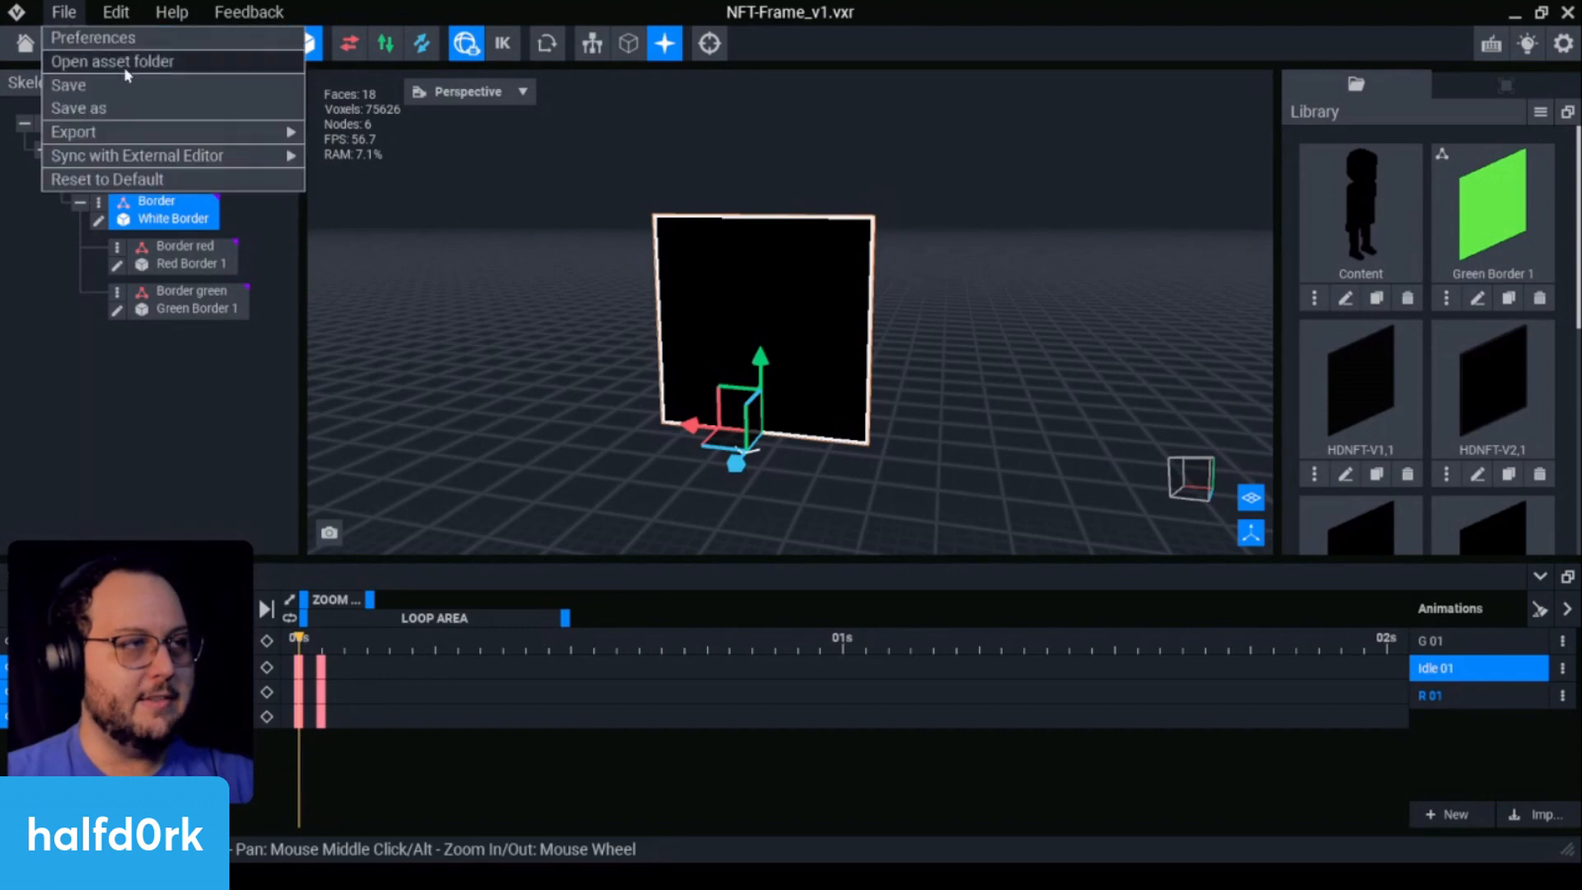
left_click(138, 109)
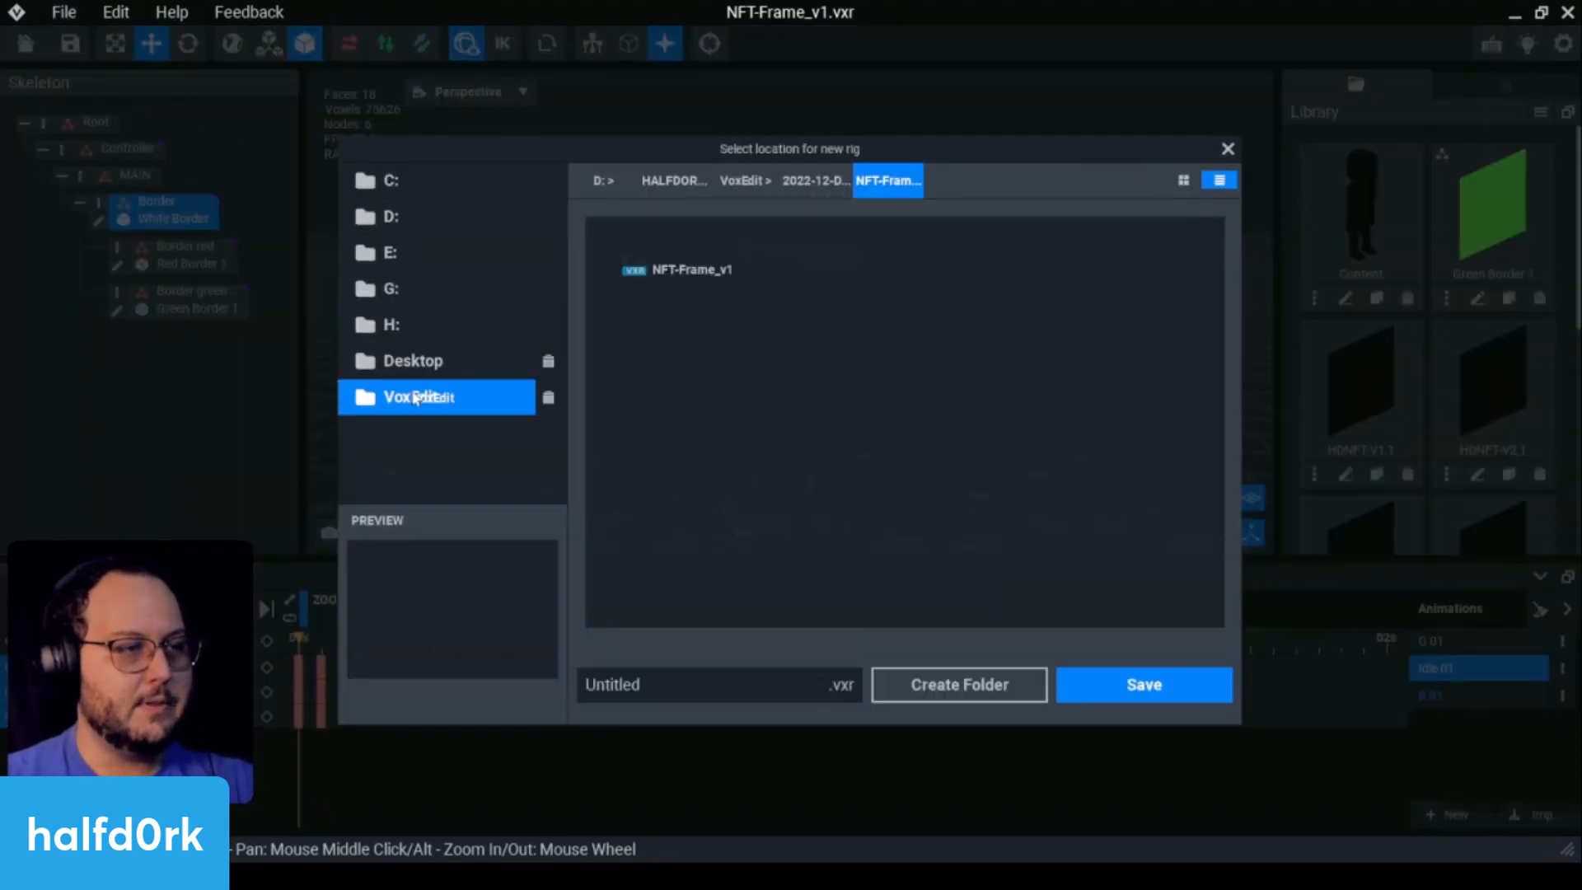
left_click(412, 396)
double_click(706, 515)
left_click(742, 684)
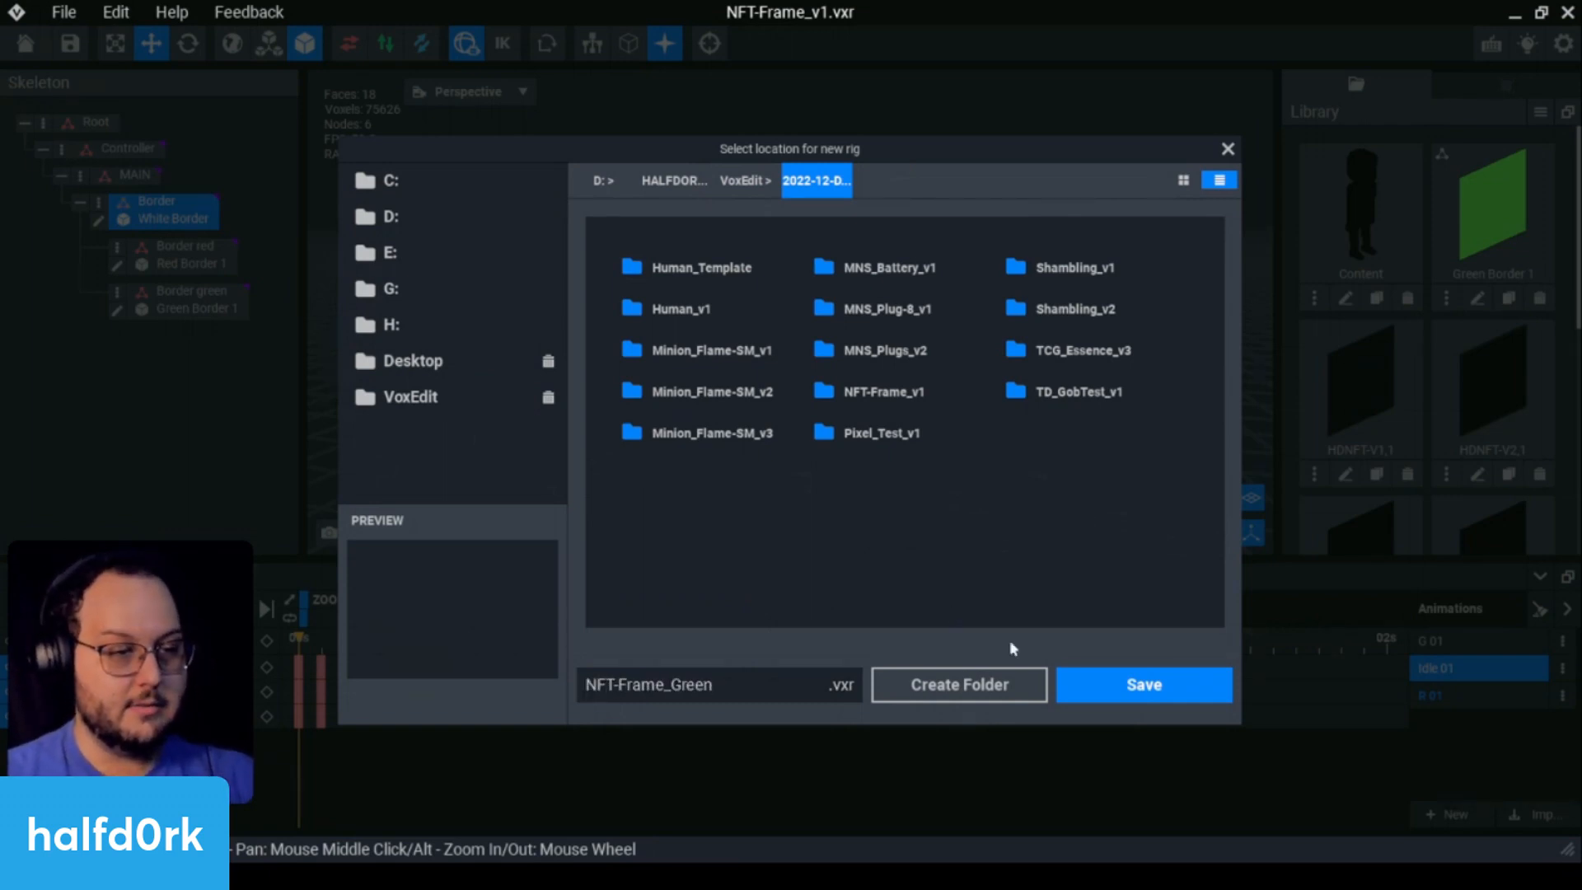
left_click(1091, 690)
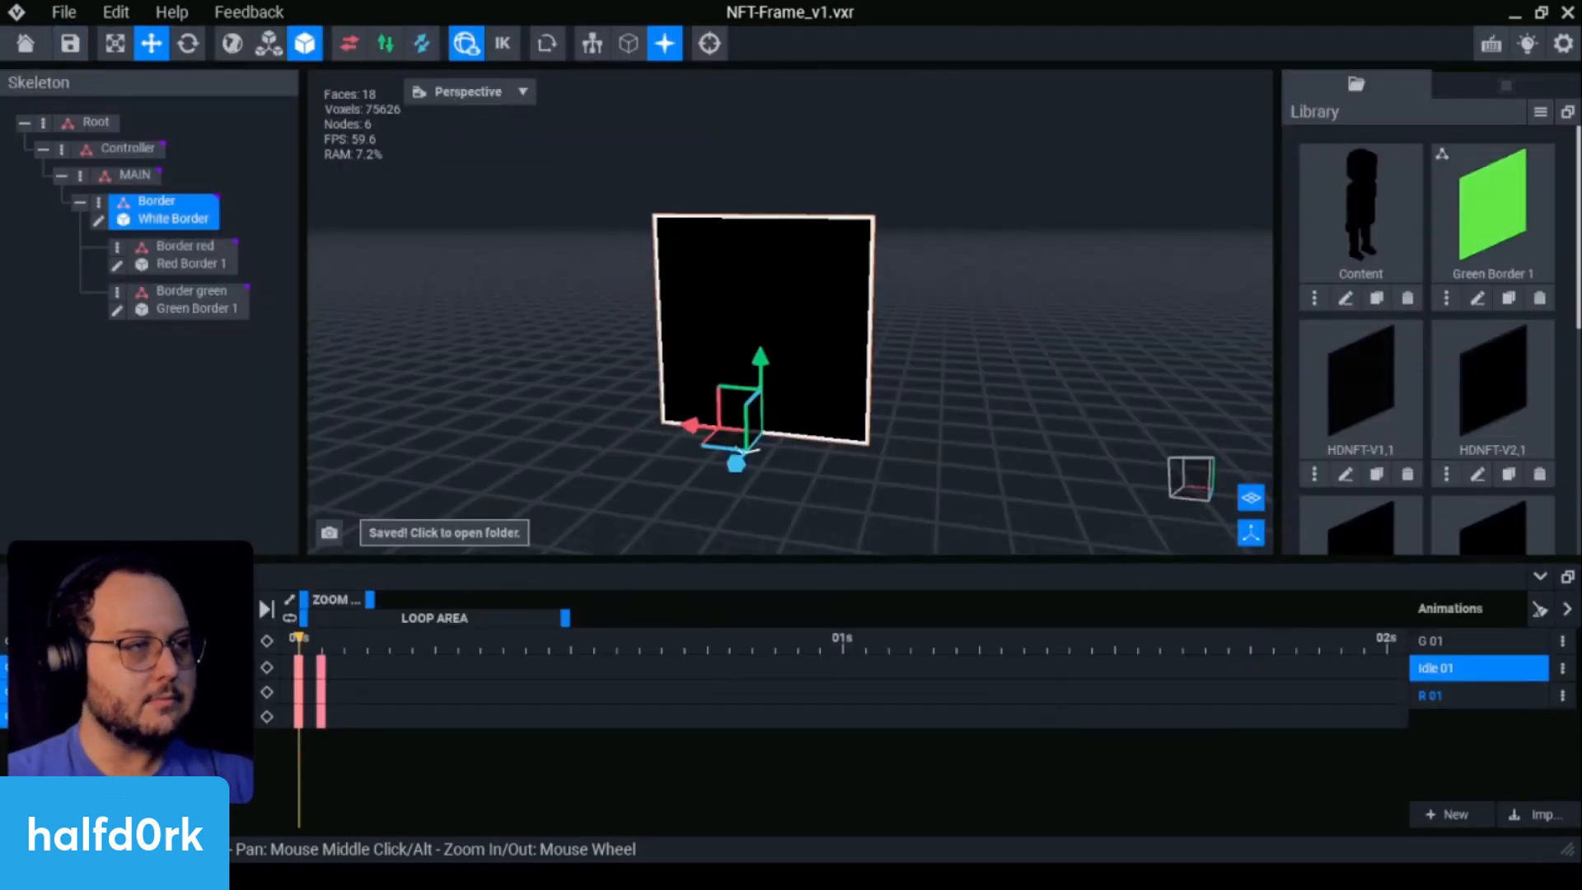
left_click(115, 12)
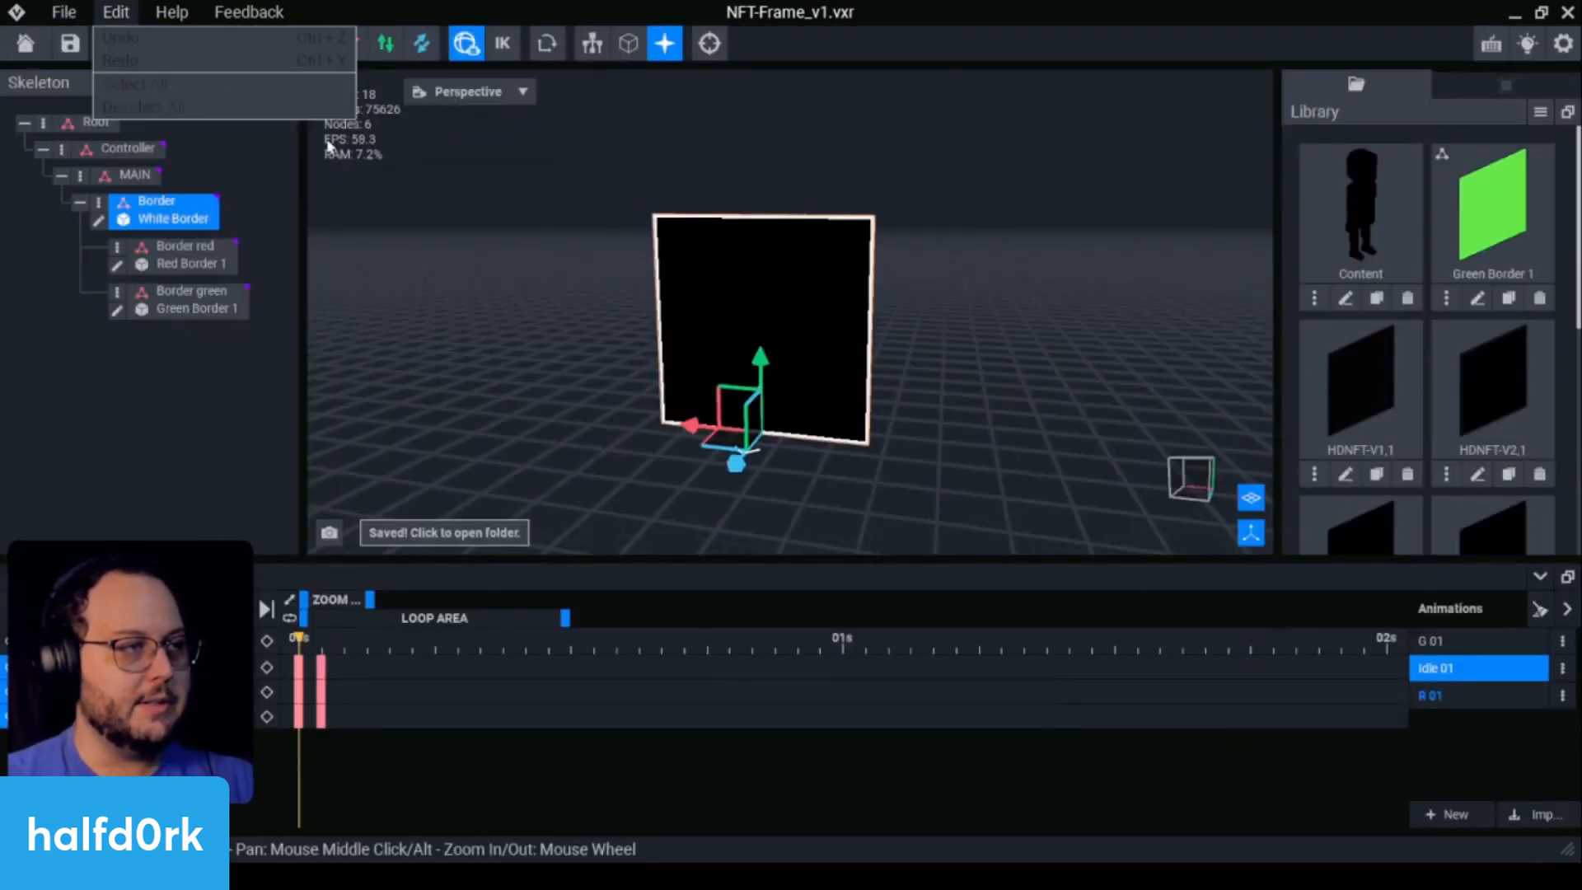
left_click(63, 11)
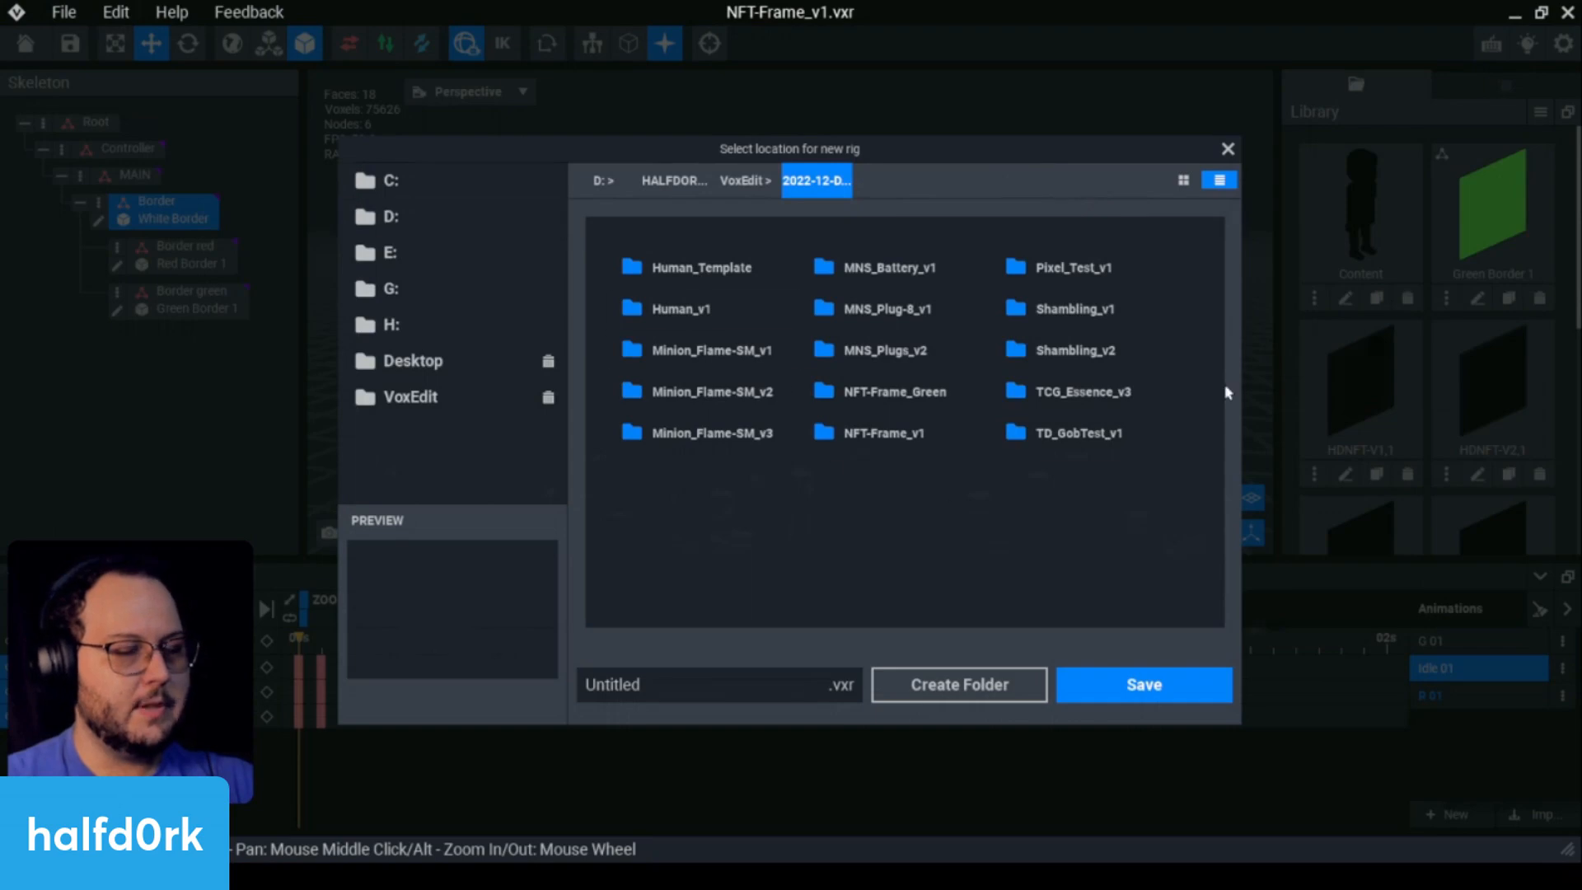
left_click(1228, 149)
scroll(1455, 382, "down", 4)
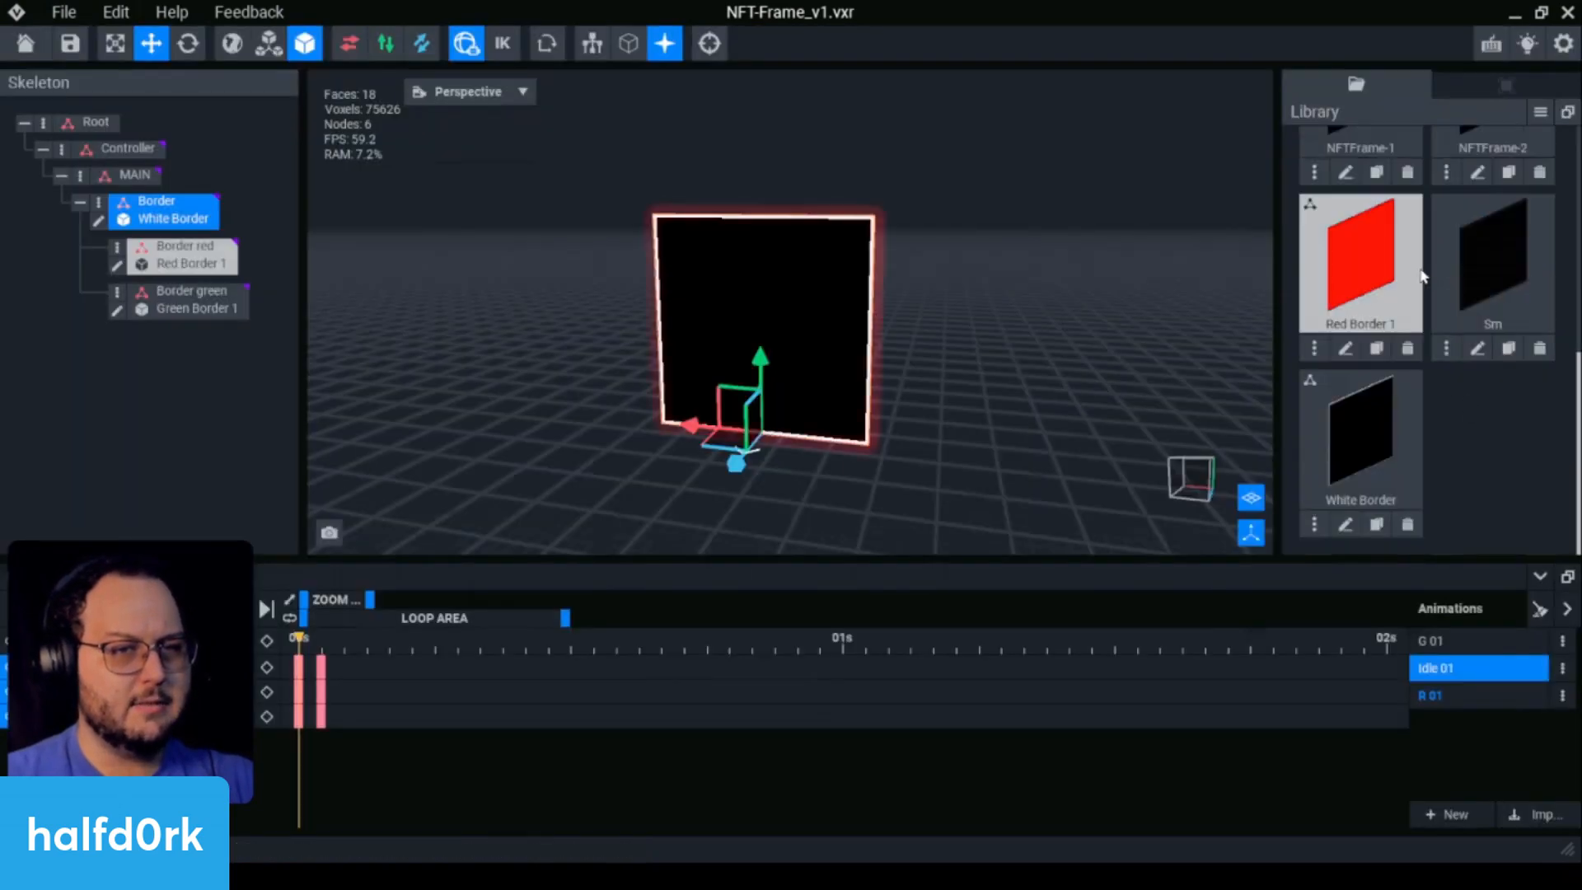
right_click_drag(776, 352, 775, 351)
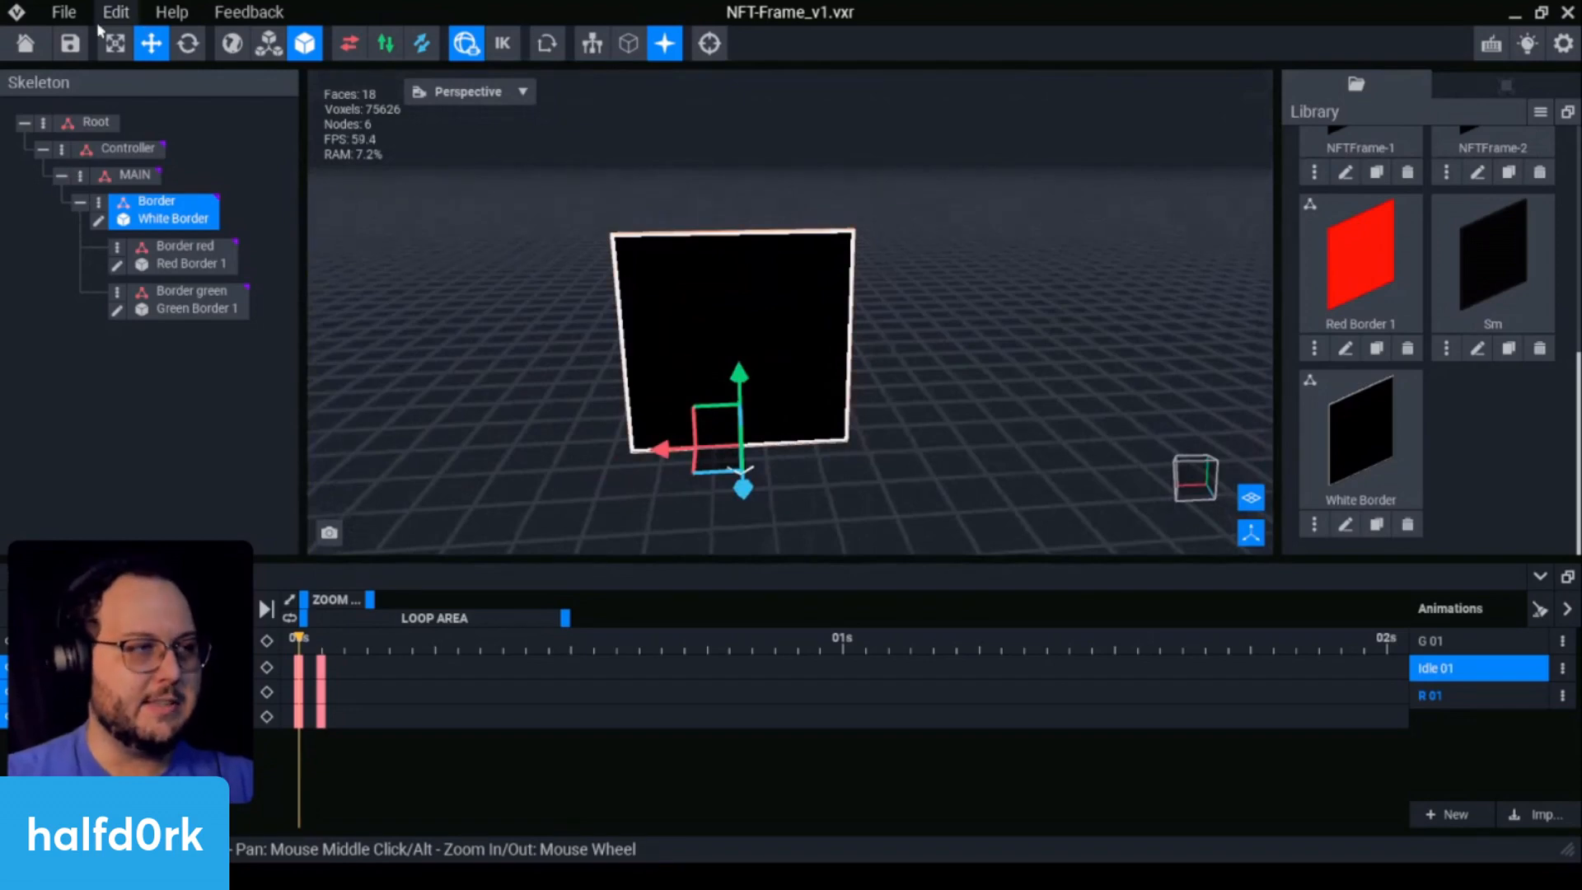
Step: Save another copy of the rig as NFT-Frame_Red in the same dated VoxEdit subfolder
left_click(63, 11)
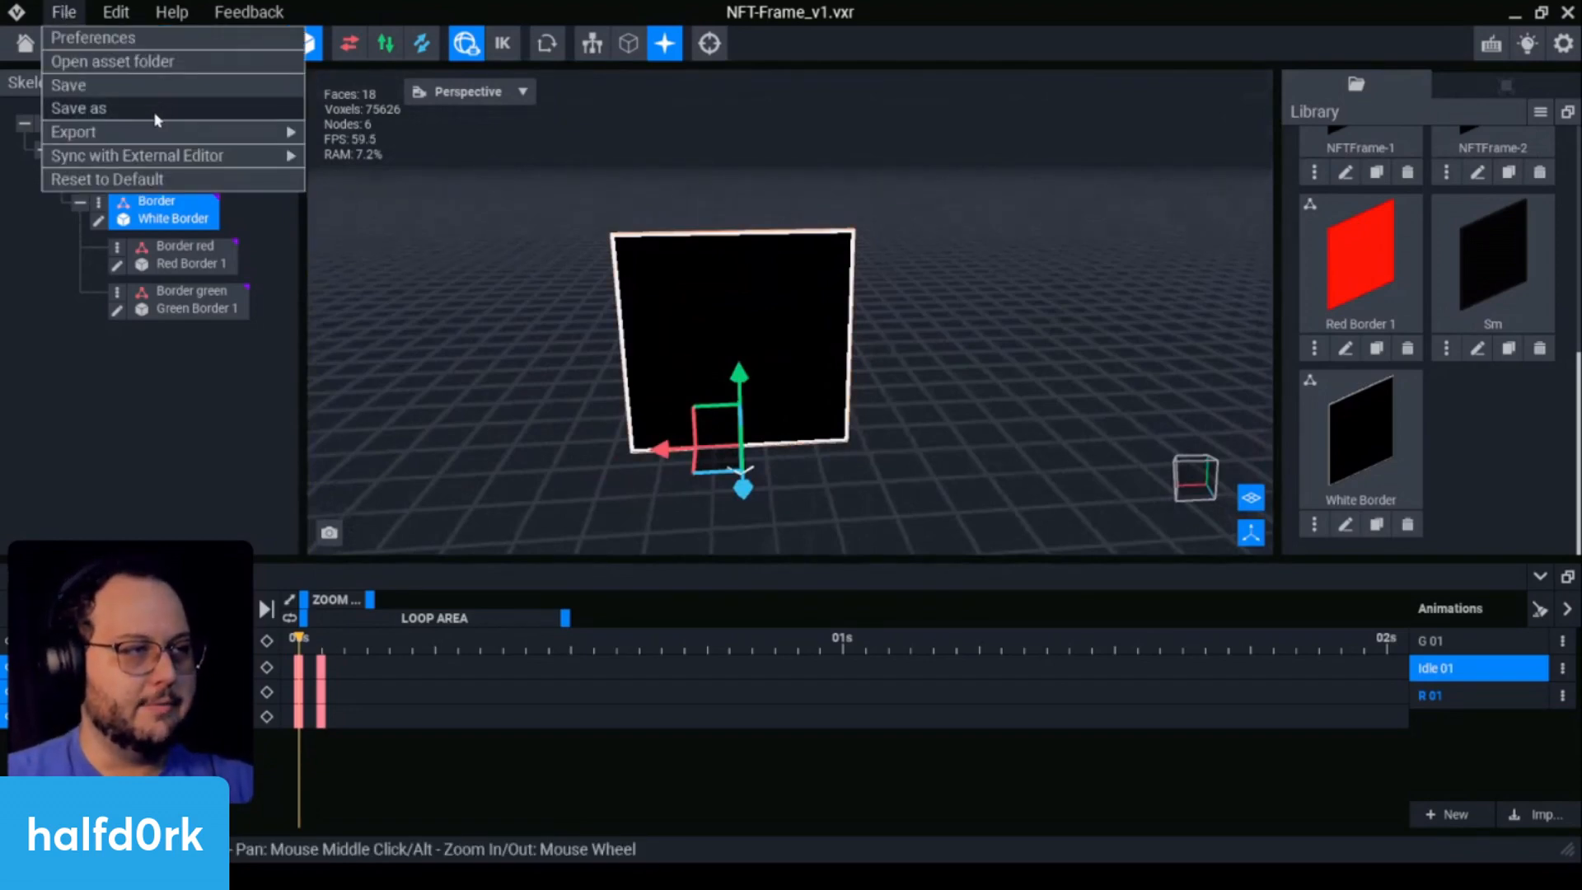
left_click(156, 108)
double_click(734, 680)
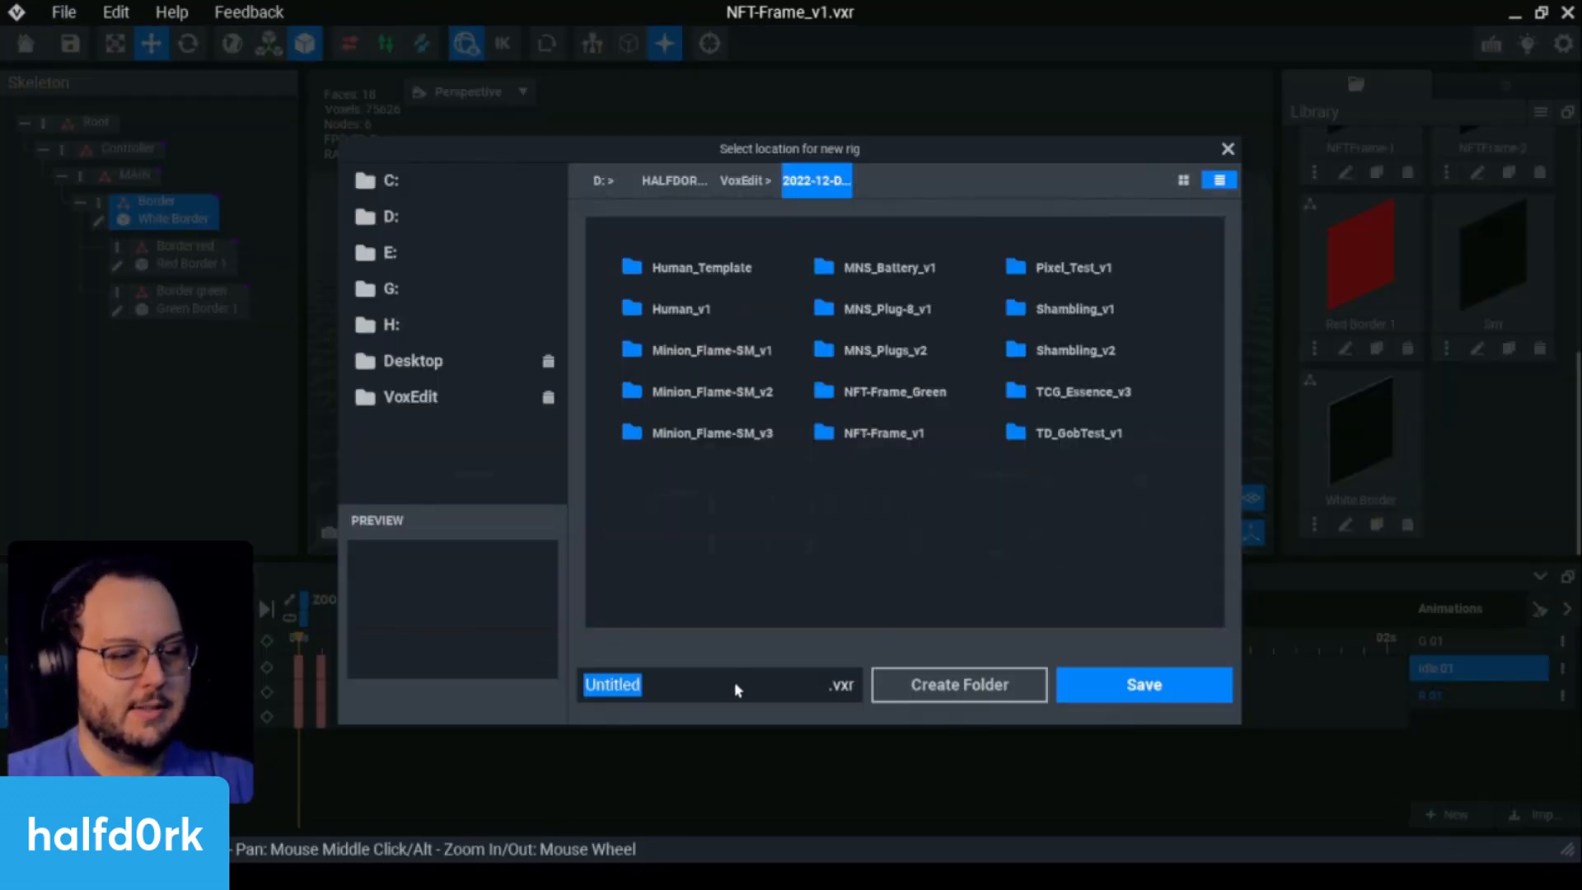
type("NFT-Frame_Red")
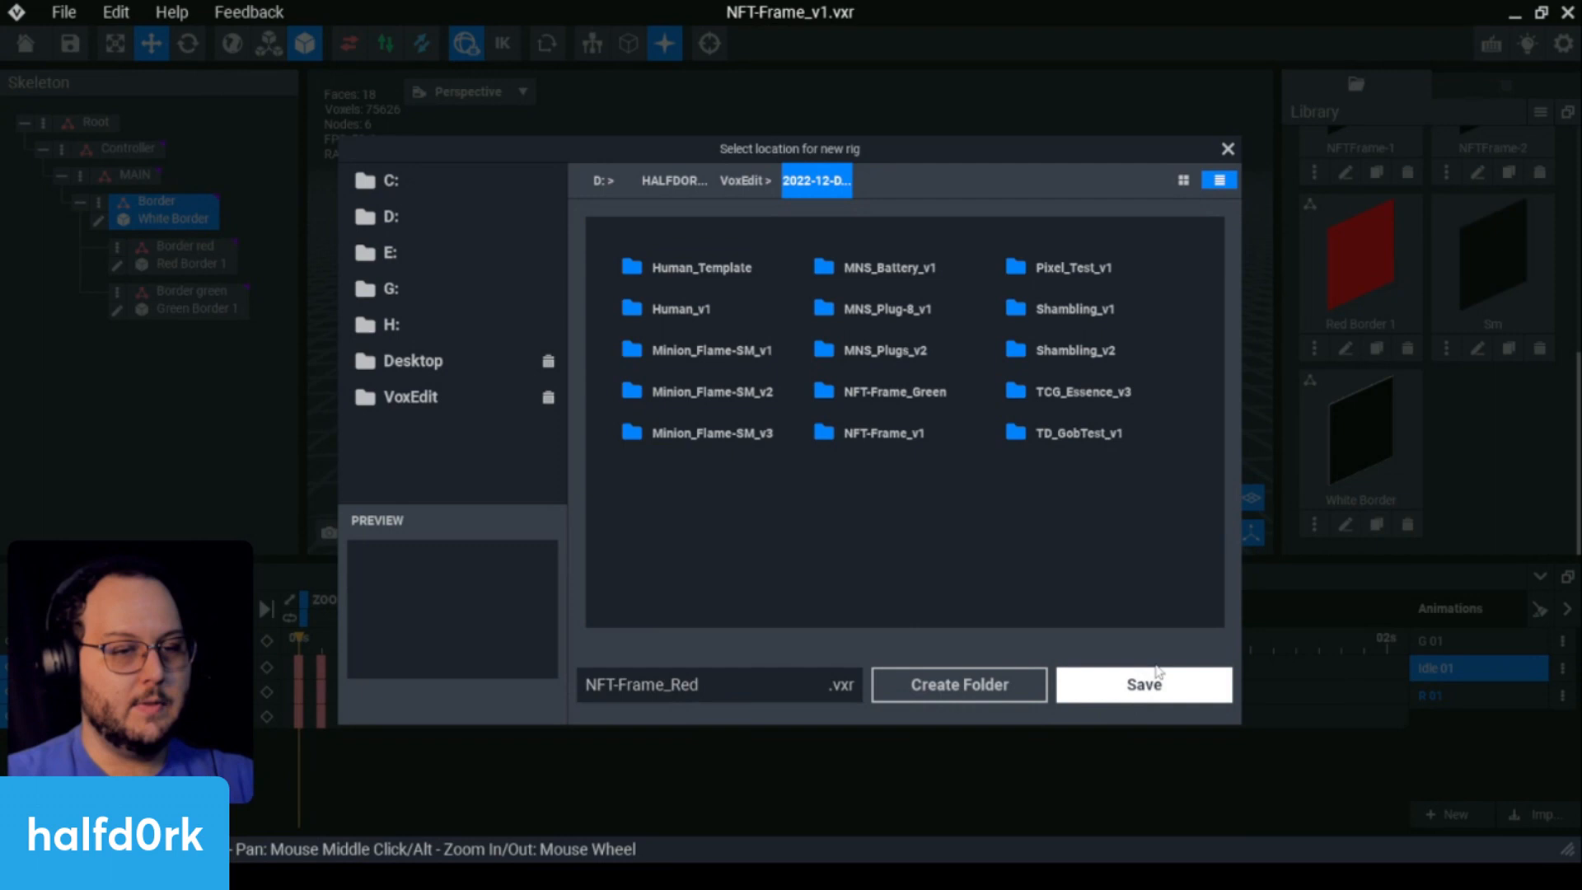
left_click(1150, 684)
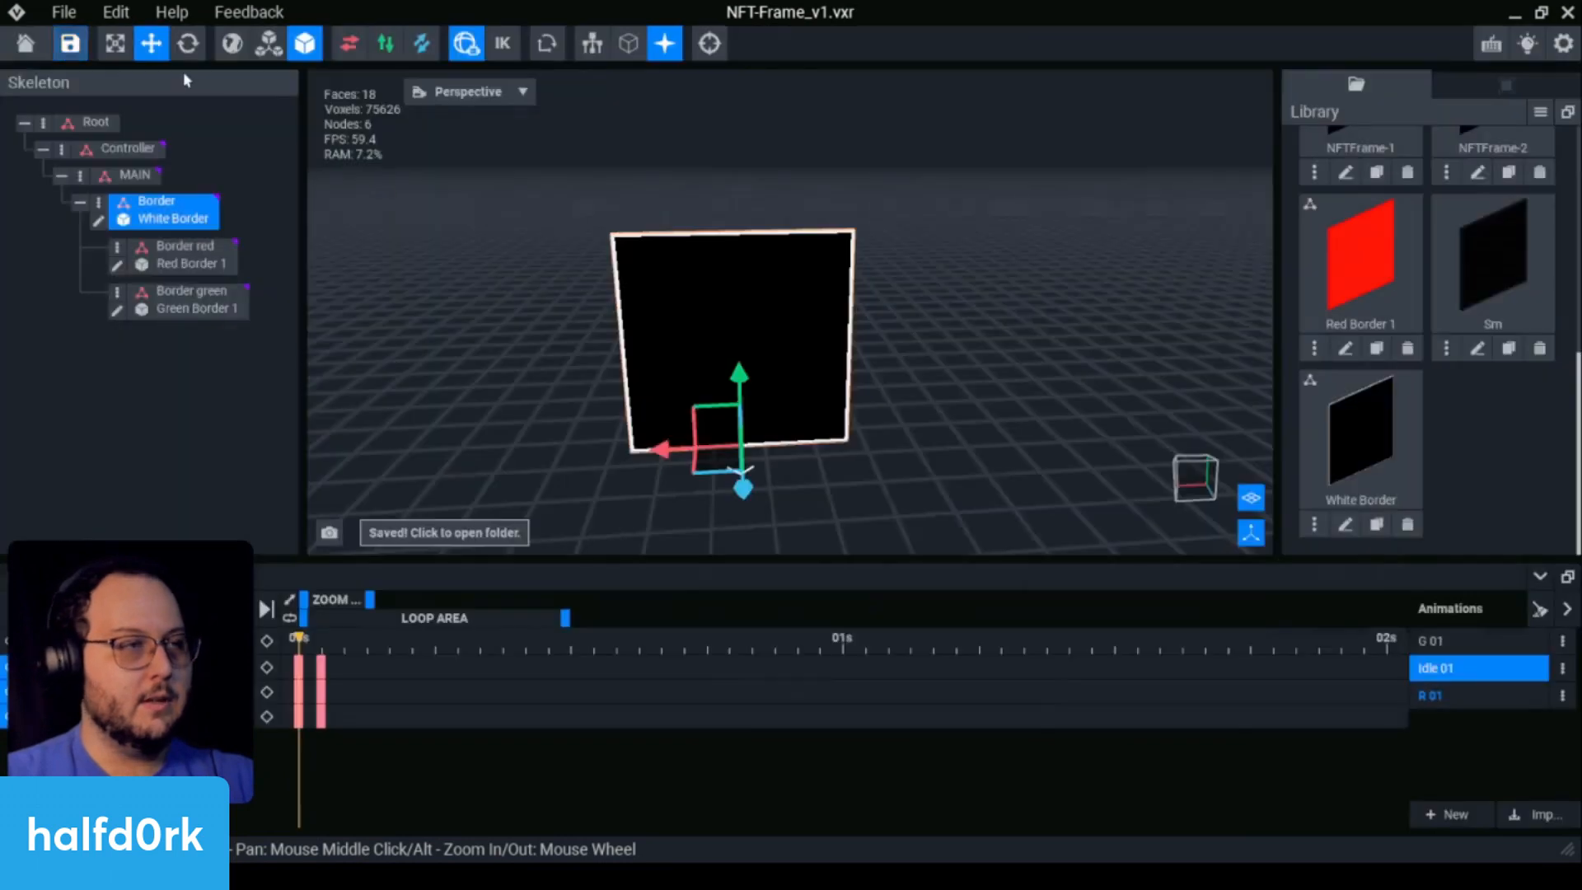
Step: Leave the current rig and open NFT-Frame_Red from its project folder in the Animator
left_click(37, 52)
left_click(600, 328)
left_click(1000, 115)
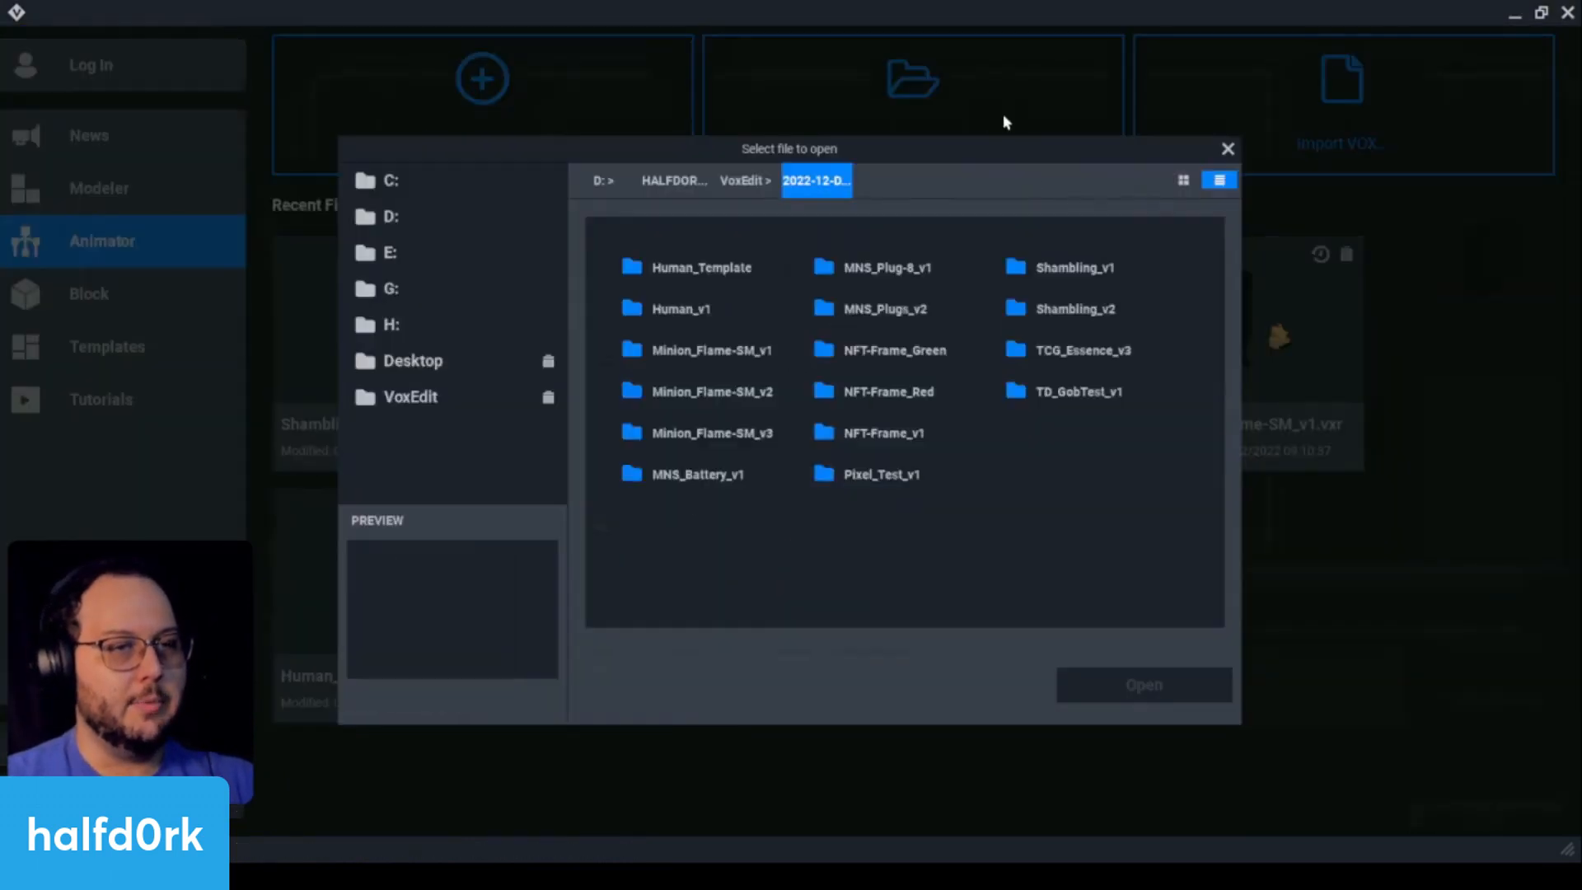
double_click(918, 402)
left_click(705, 269)
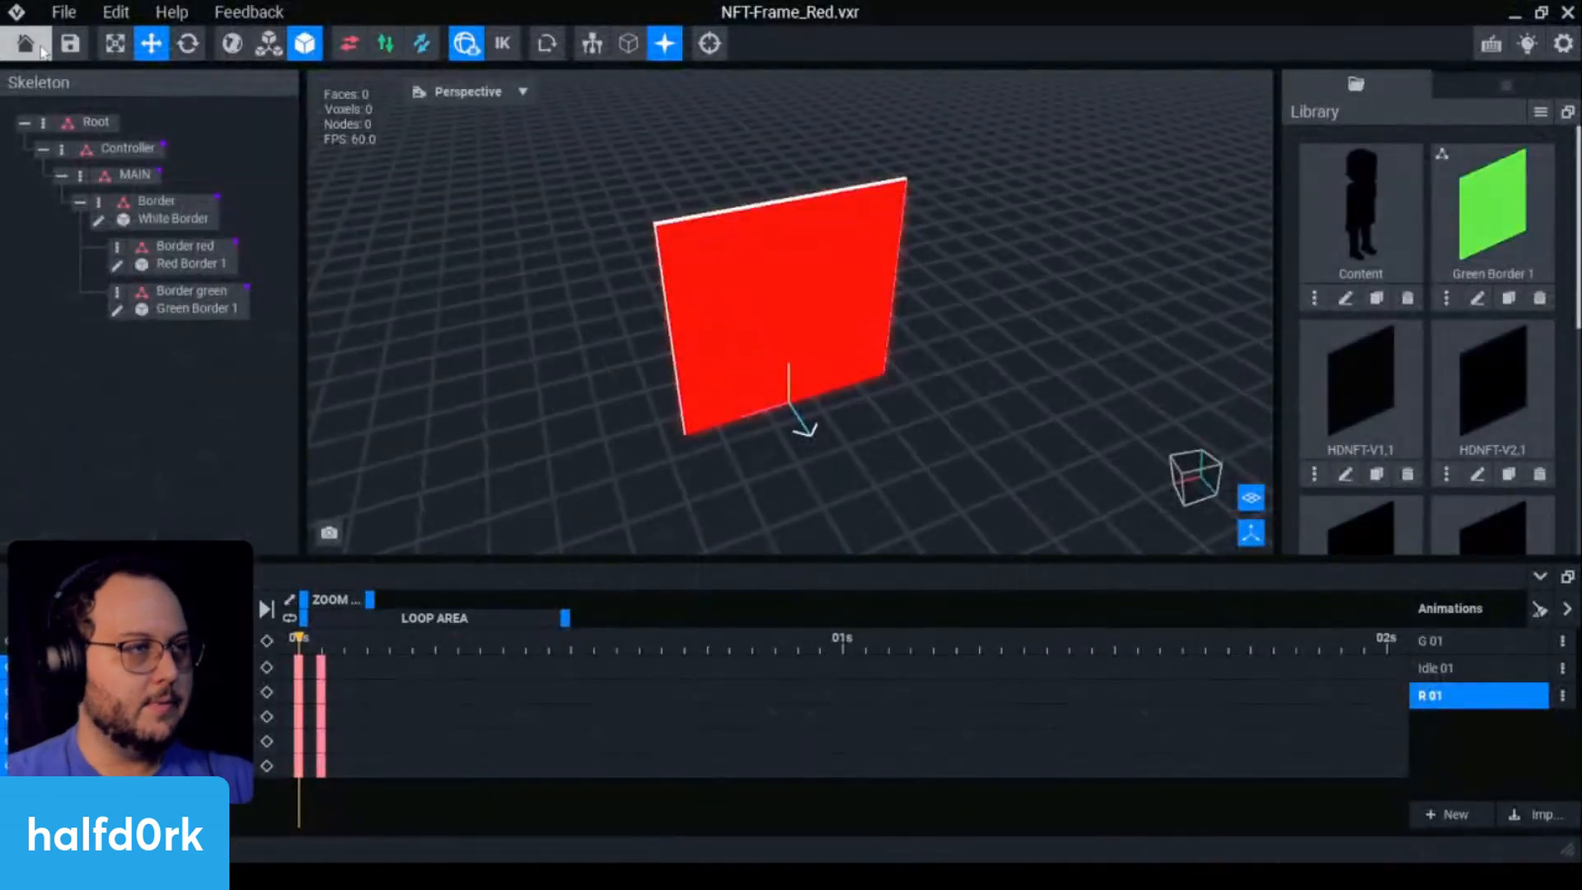
Step: Close the red rig and open NFT-Frame_Green from its project folder in the Animator
left_click(33, 51)
left_click(606, 327)
left_click(919, 128)
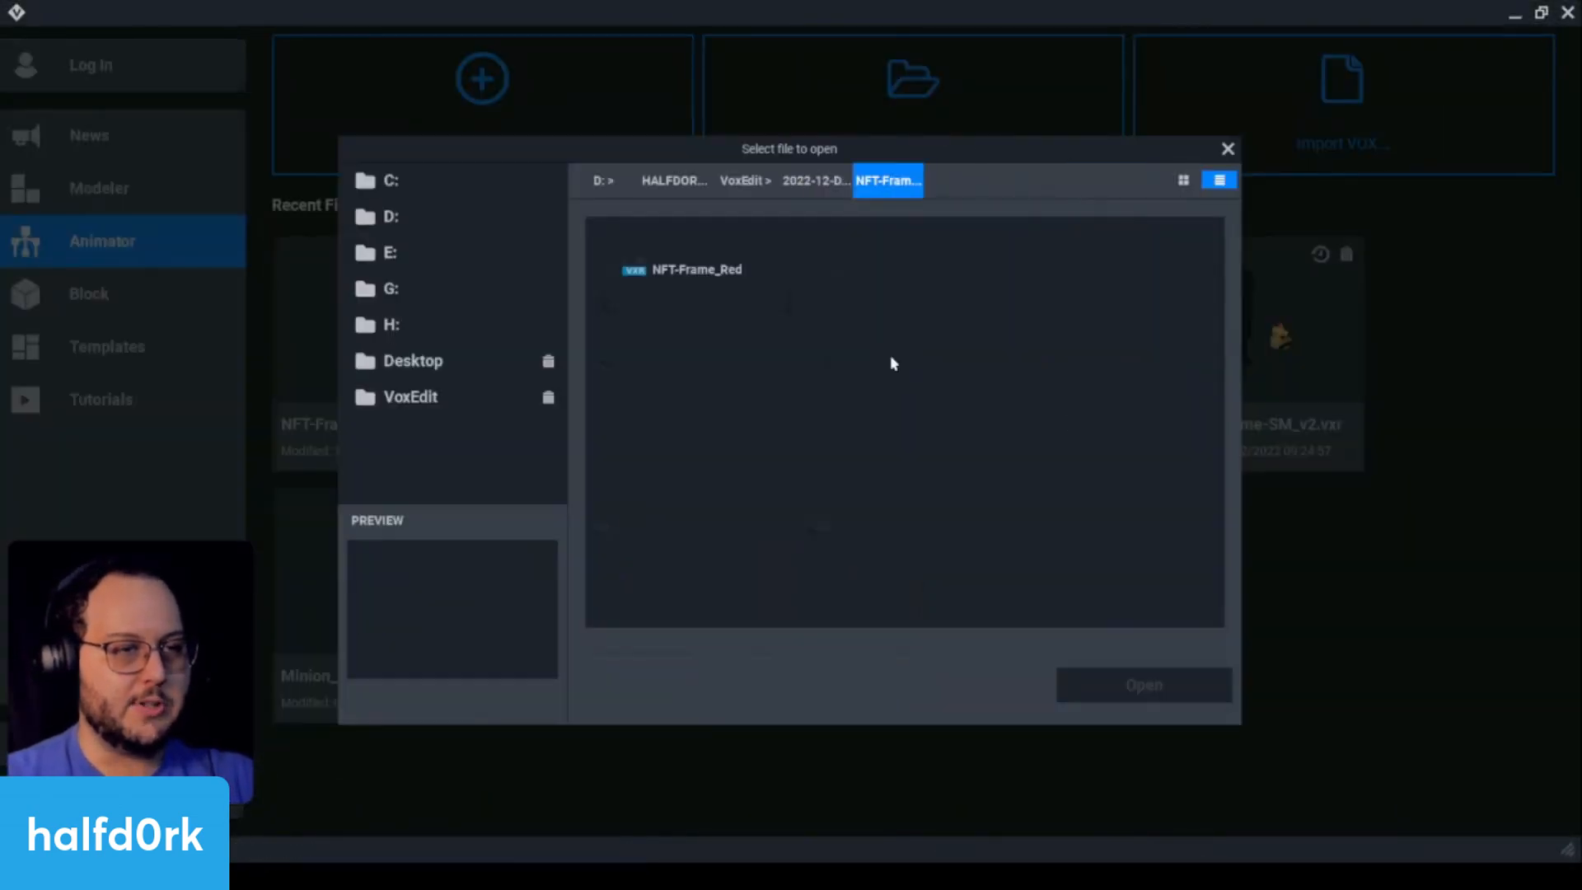
left_click(818, 181)
double_click(874, 351)
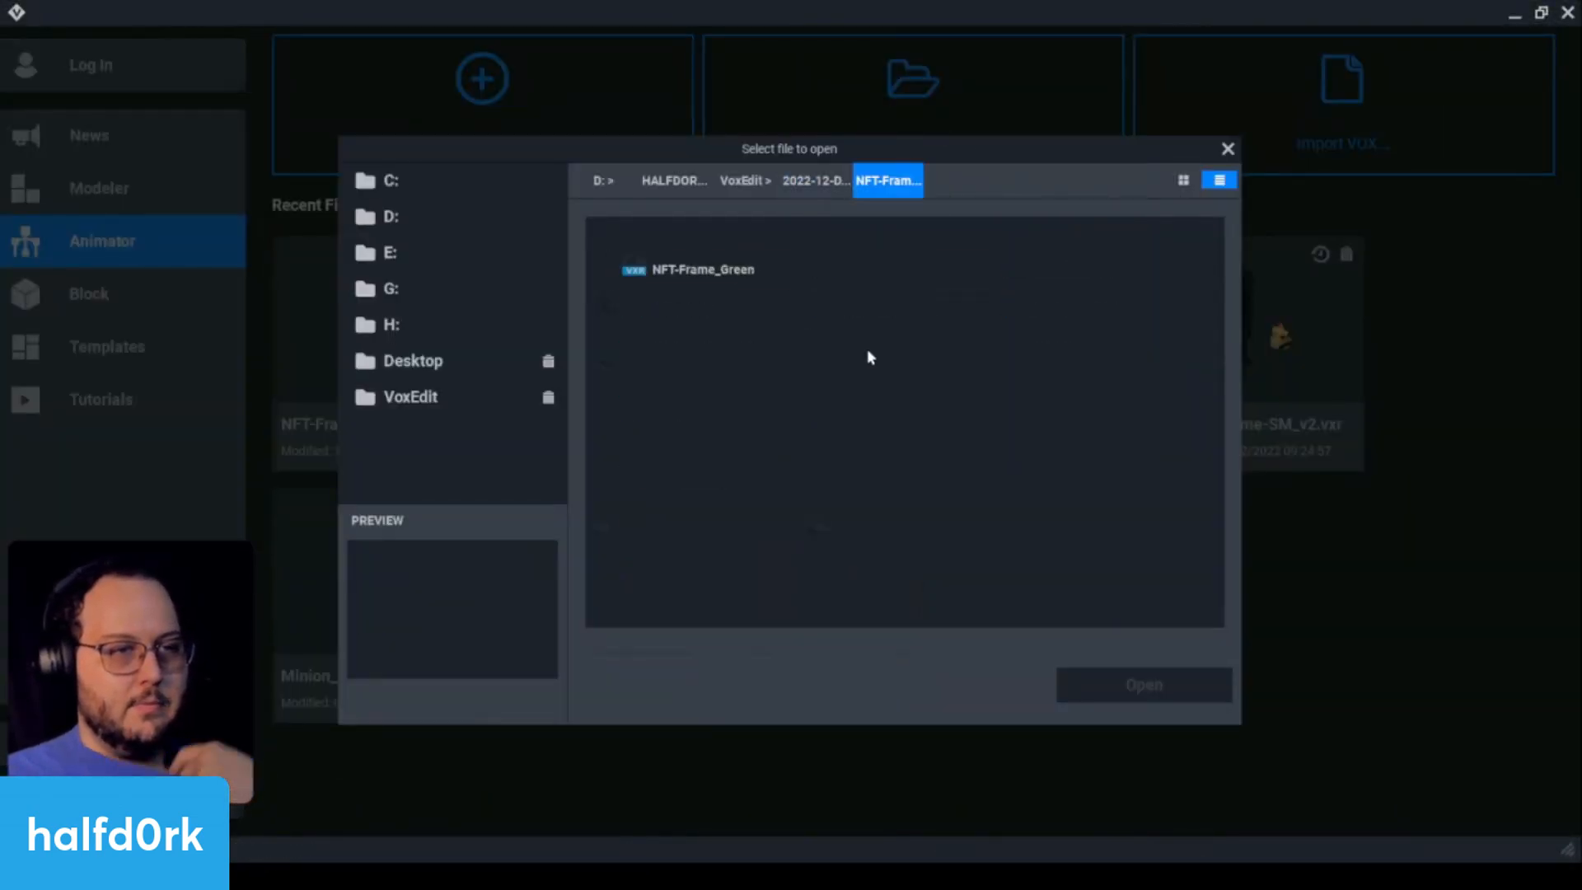
left_click(1105, 697)
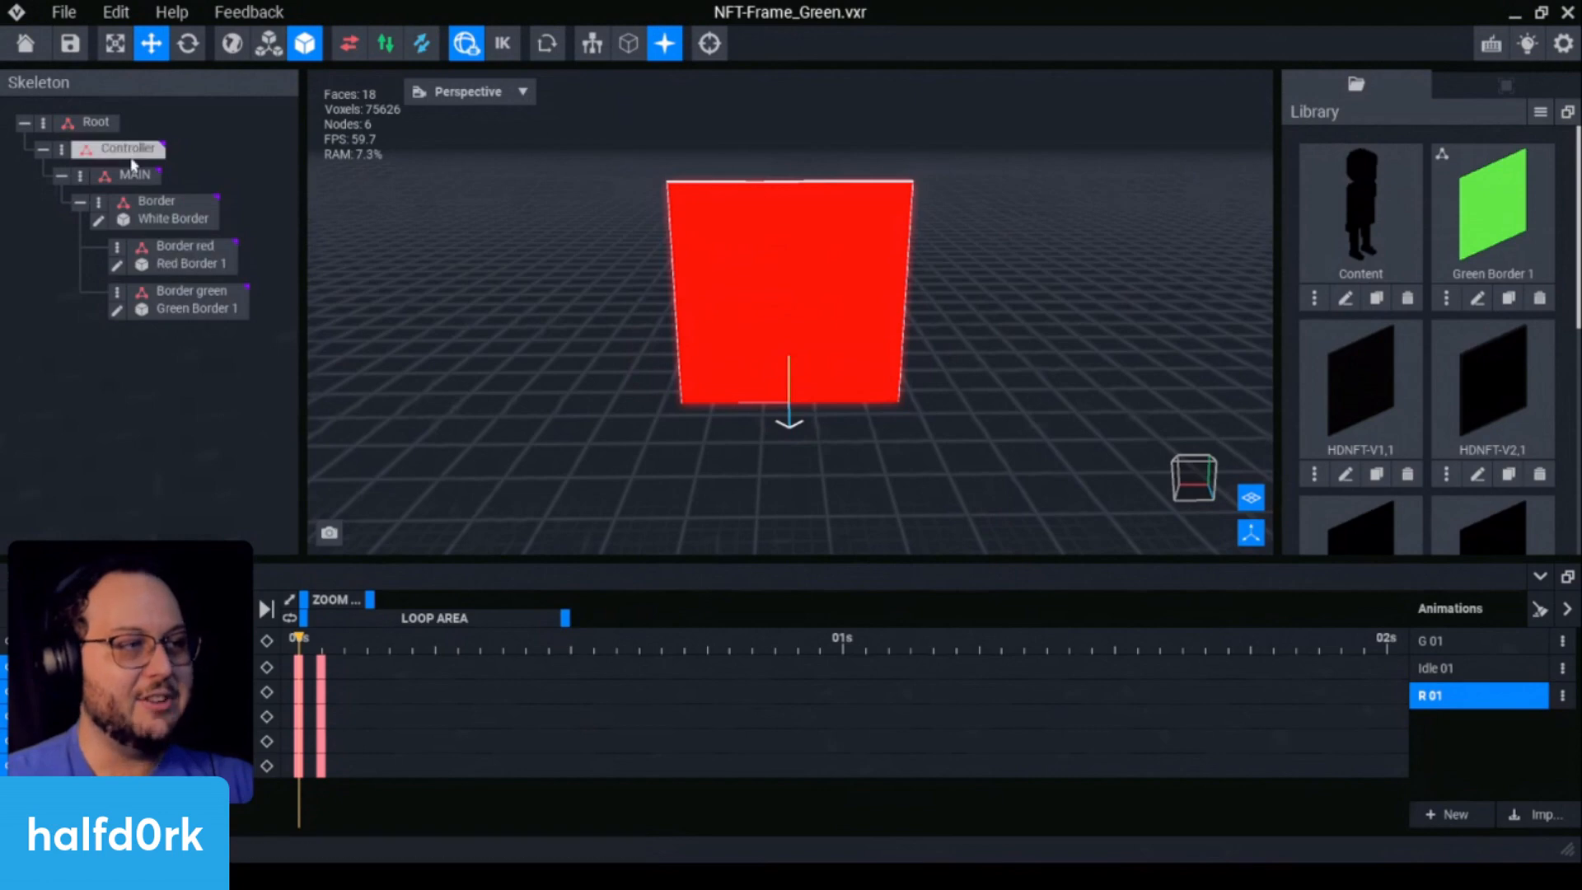
Step: Delete the Border red node with its Red Border 1 model from the NFT-Frame_Green skeleton
right_click_drag(886, 335, 880, 326)
scroll(888, 345, "up", 3)
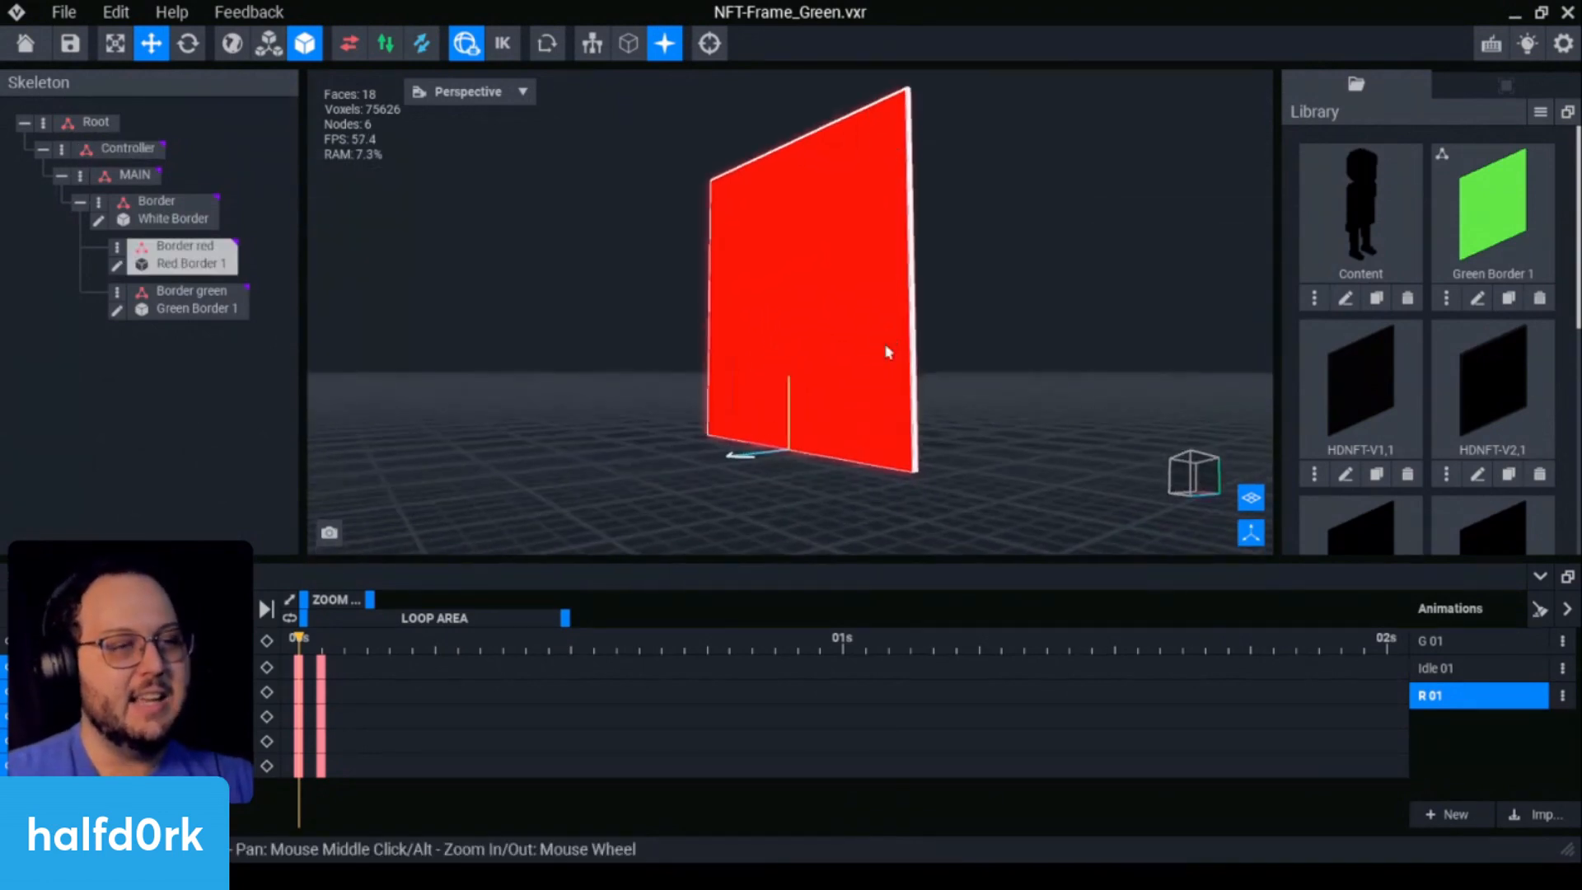
scroll(886, 348, "down", 1)
left_click(117, 261)
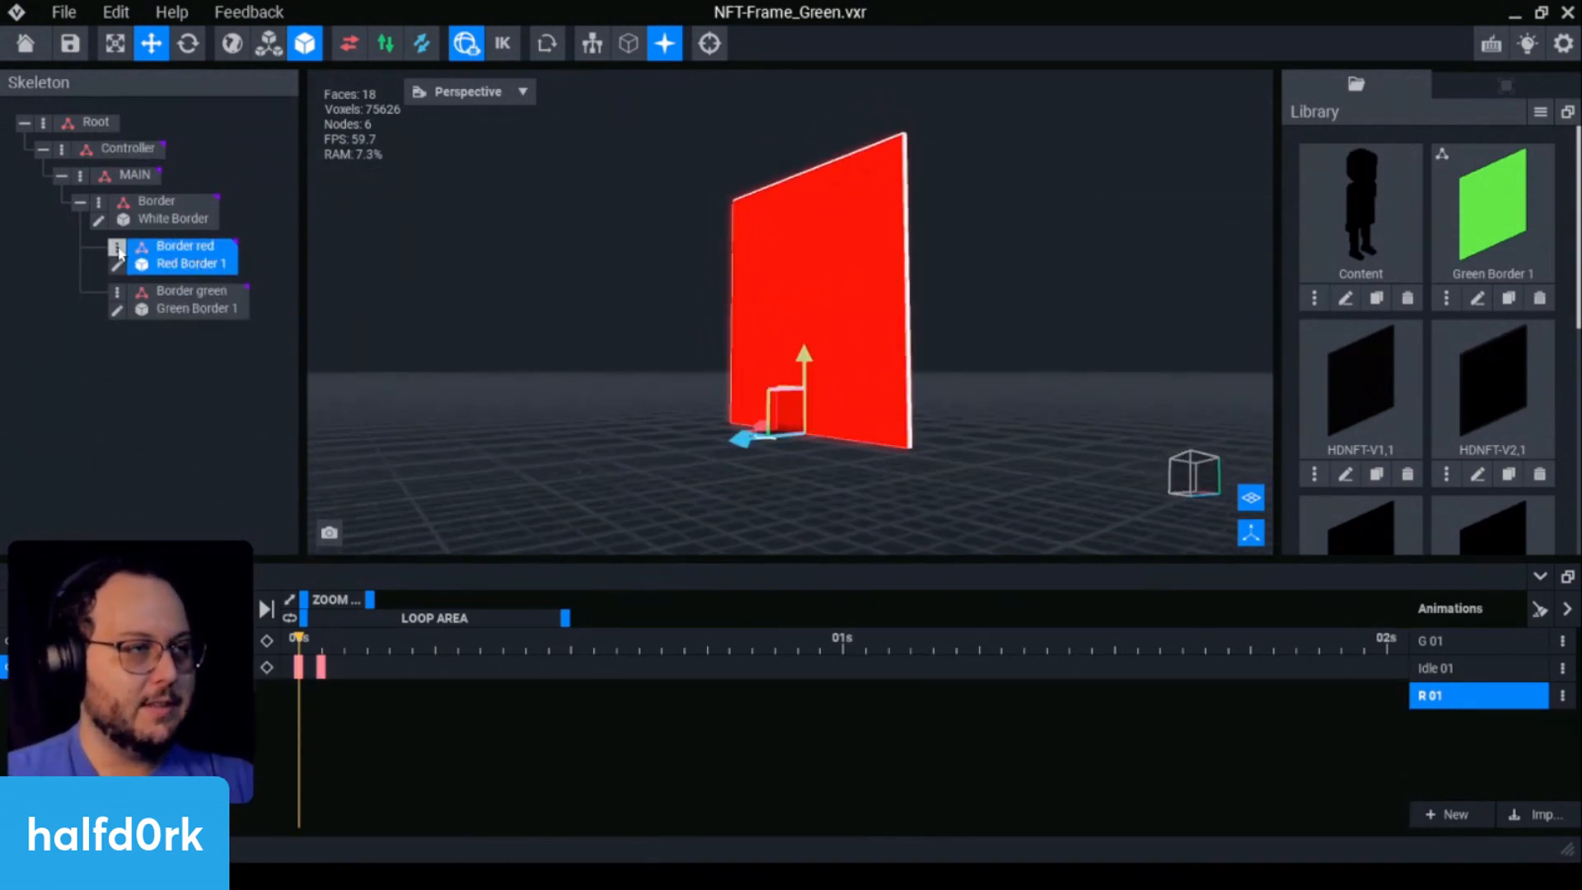
left_click(118, 249)
left_click(165, 392)
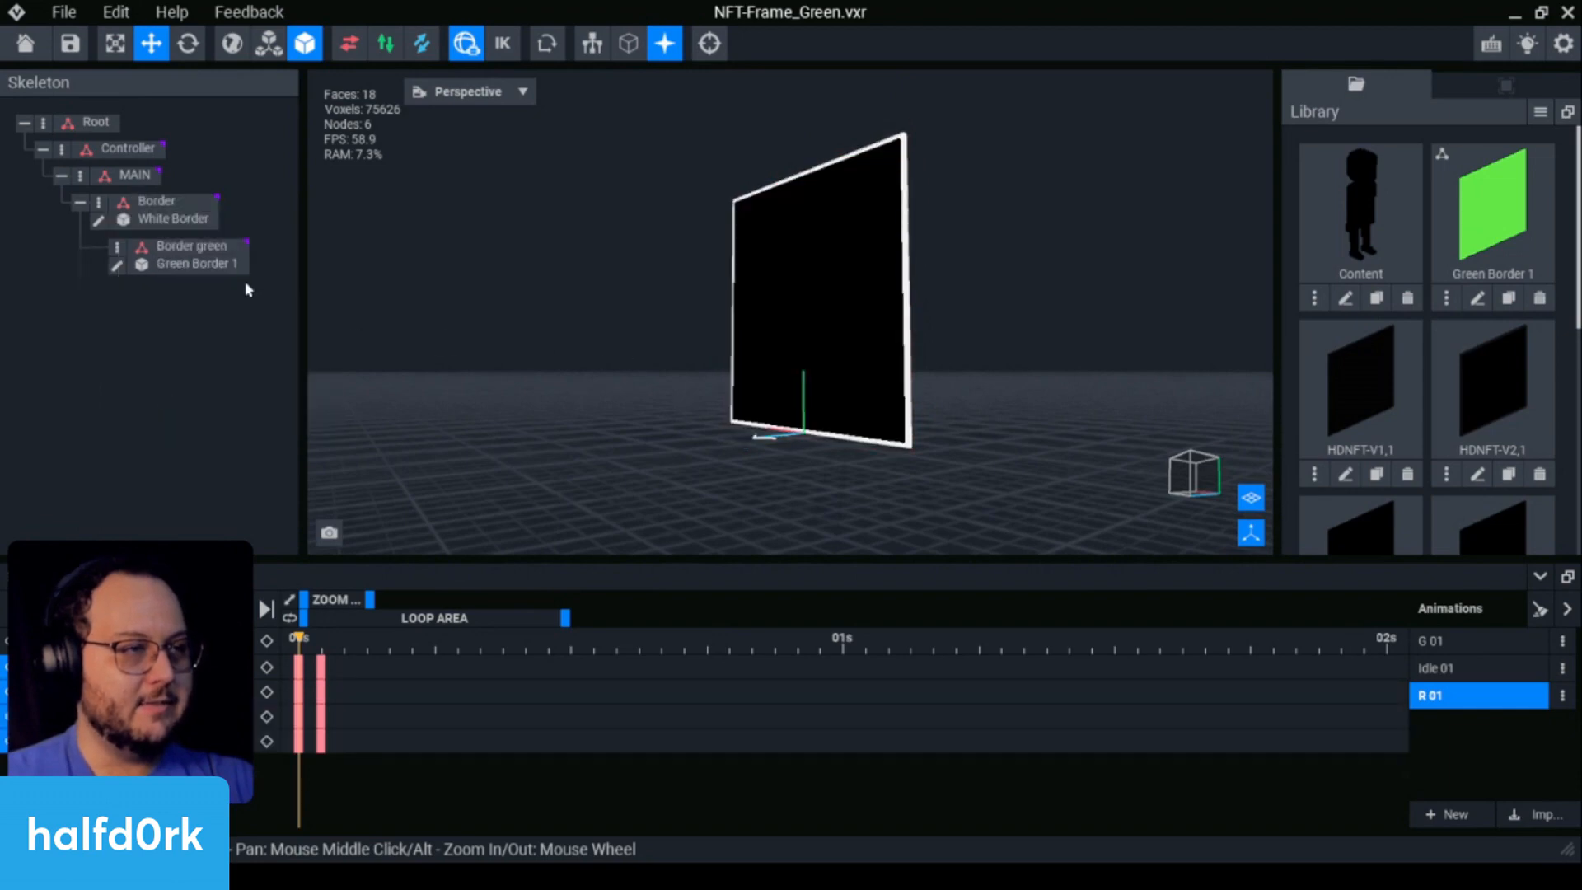
Step: Select the Border green node and set G 01 as the default animation of NFT-Frame_Green
left_click(231, 263)
left_click(1467, 641)
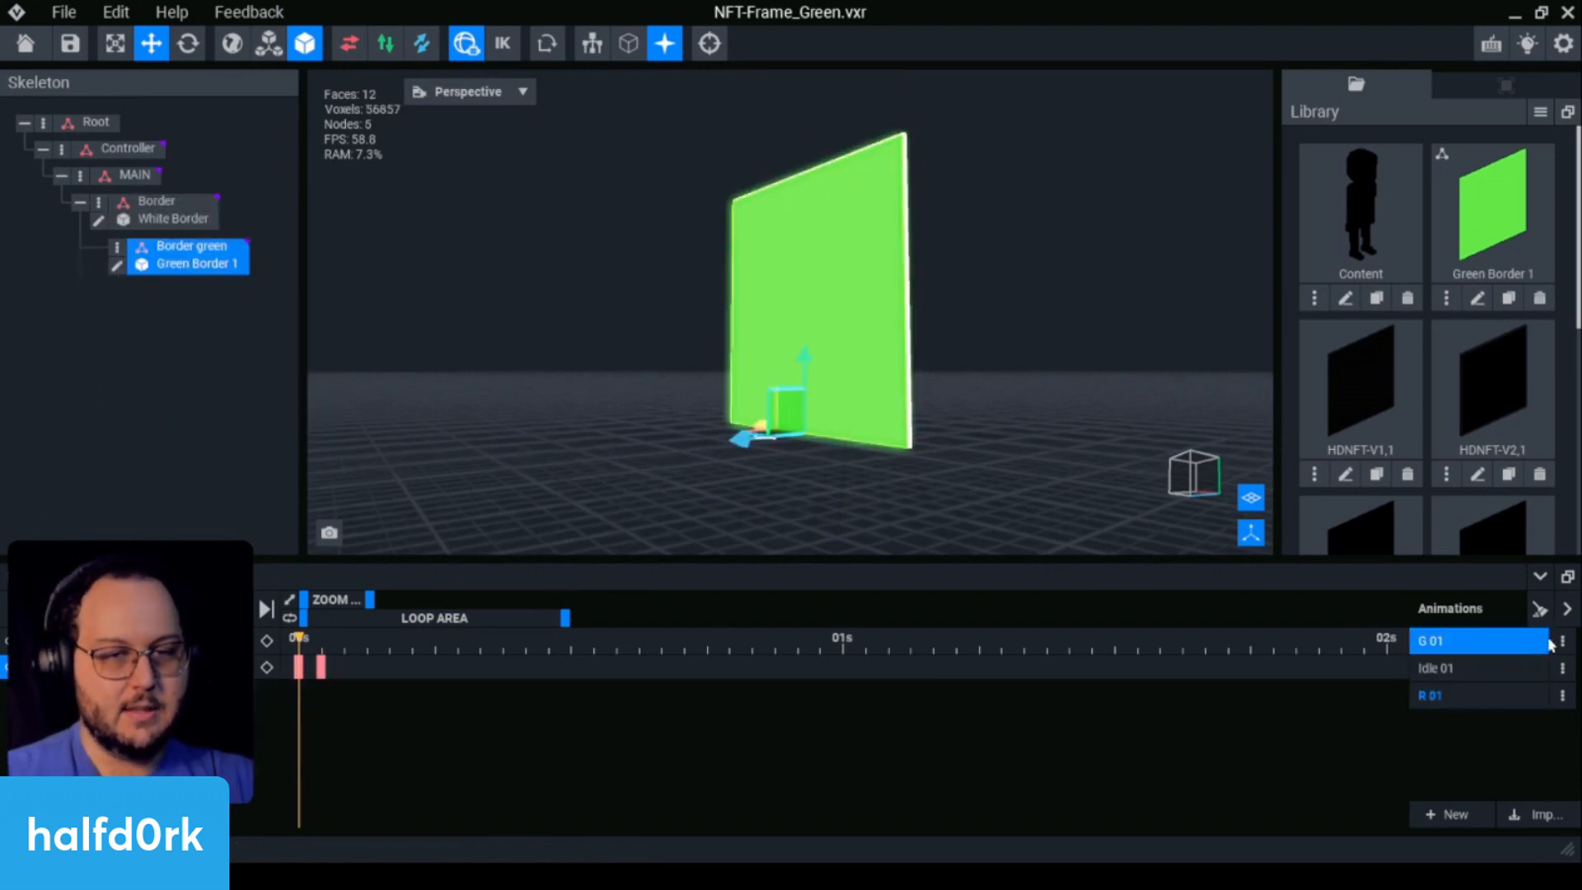
left_click(1560, 642)
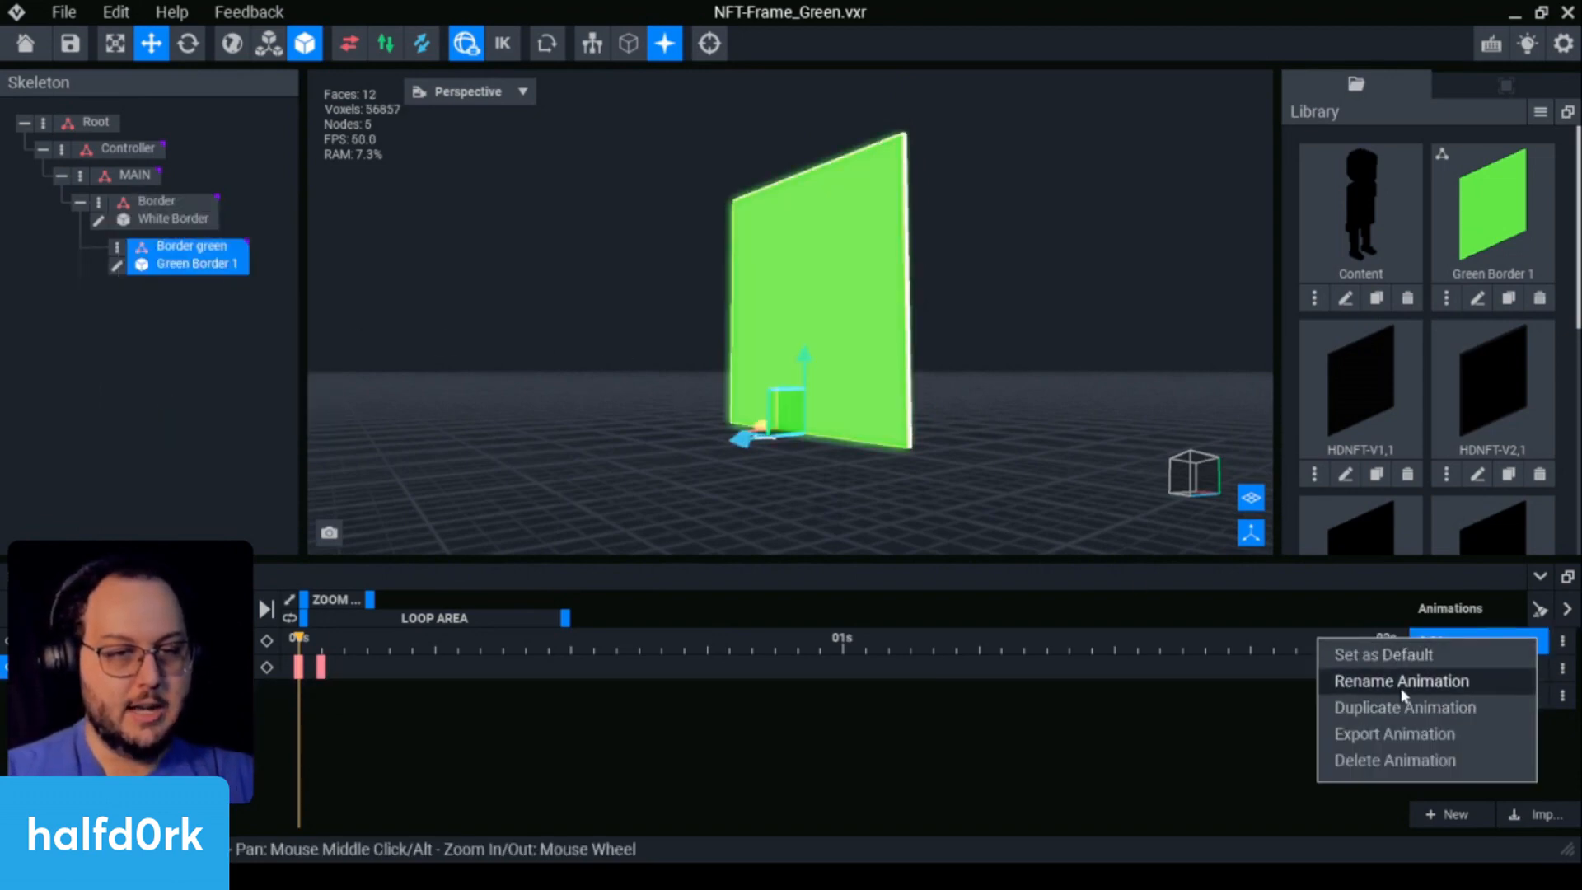
left_click(1360, 655)
Step: Delete the Idle 01 and R 01 animations from the NFT-Frame_Green rig
left_click(1561, 672)
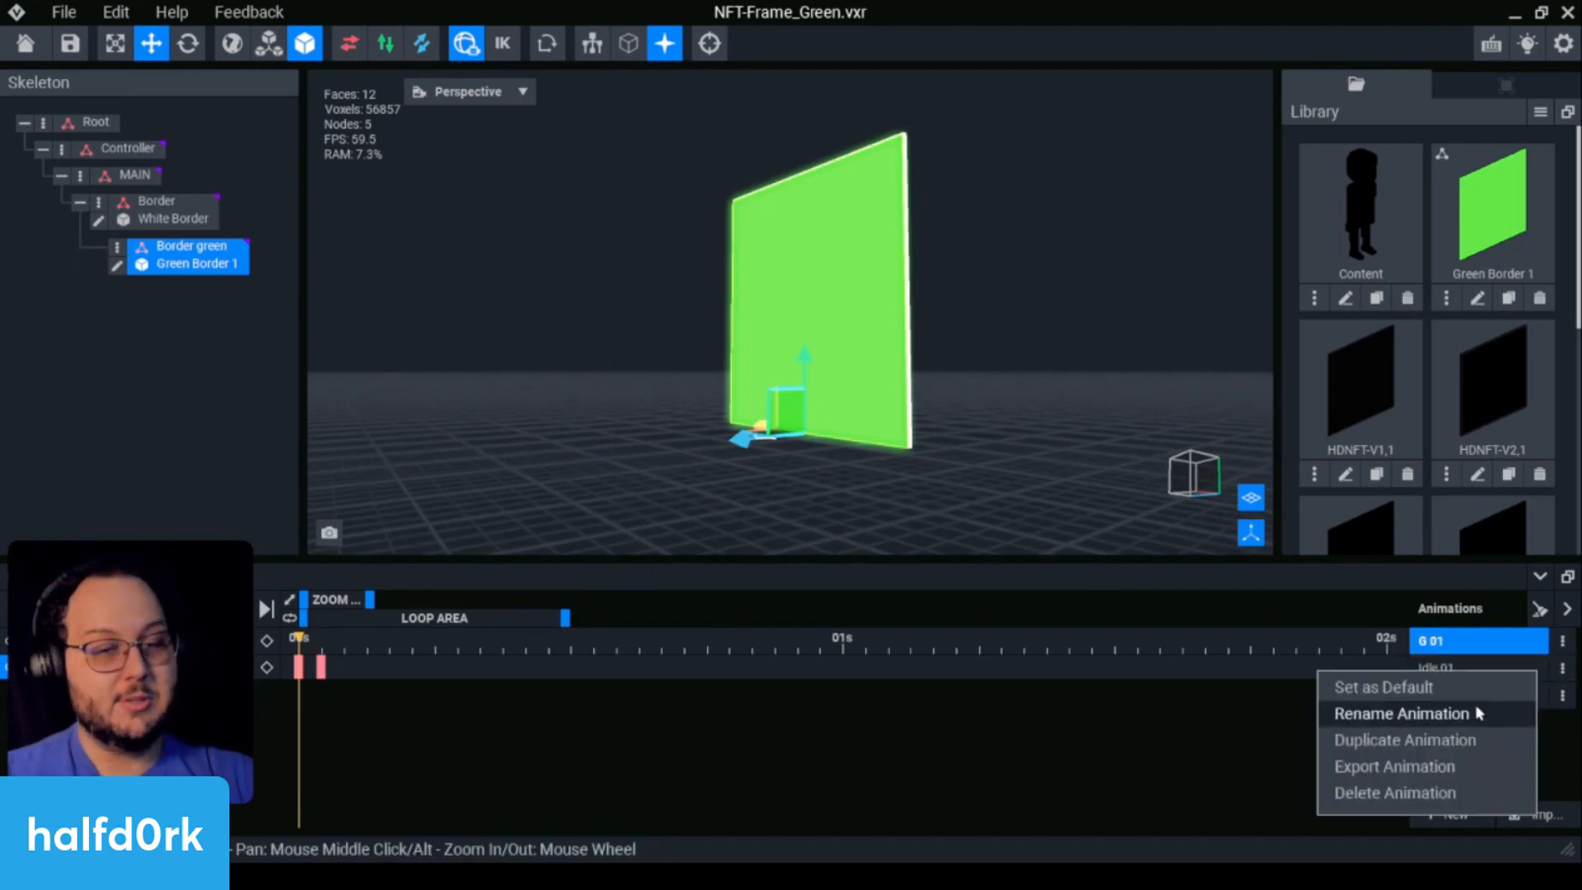
left_click(1410, 794)
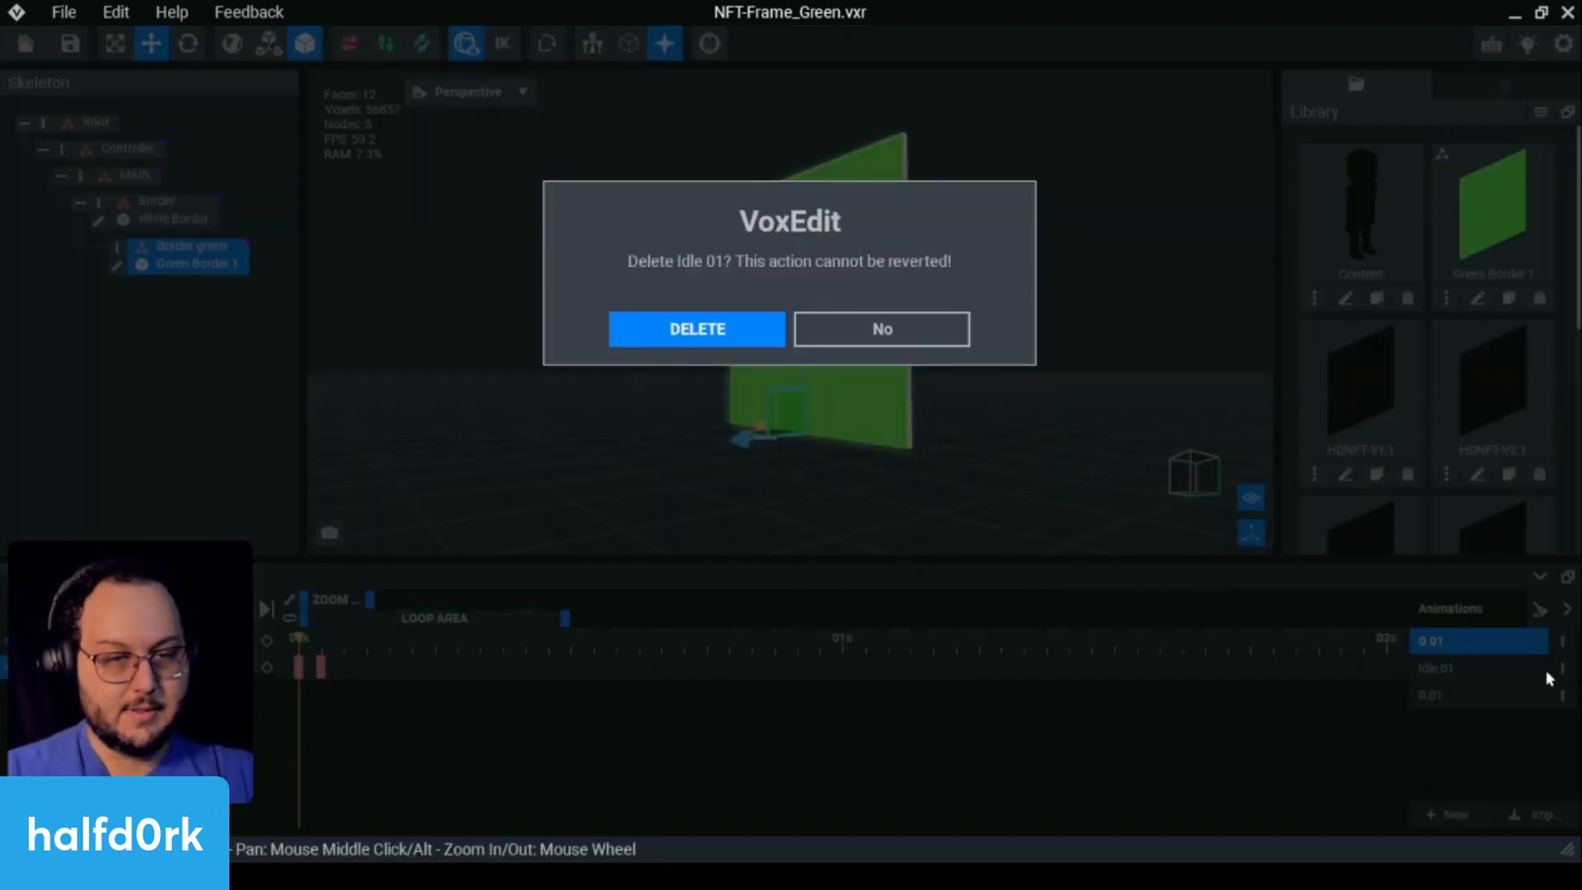
left_click(725, 328)
left_click(1563, 669)
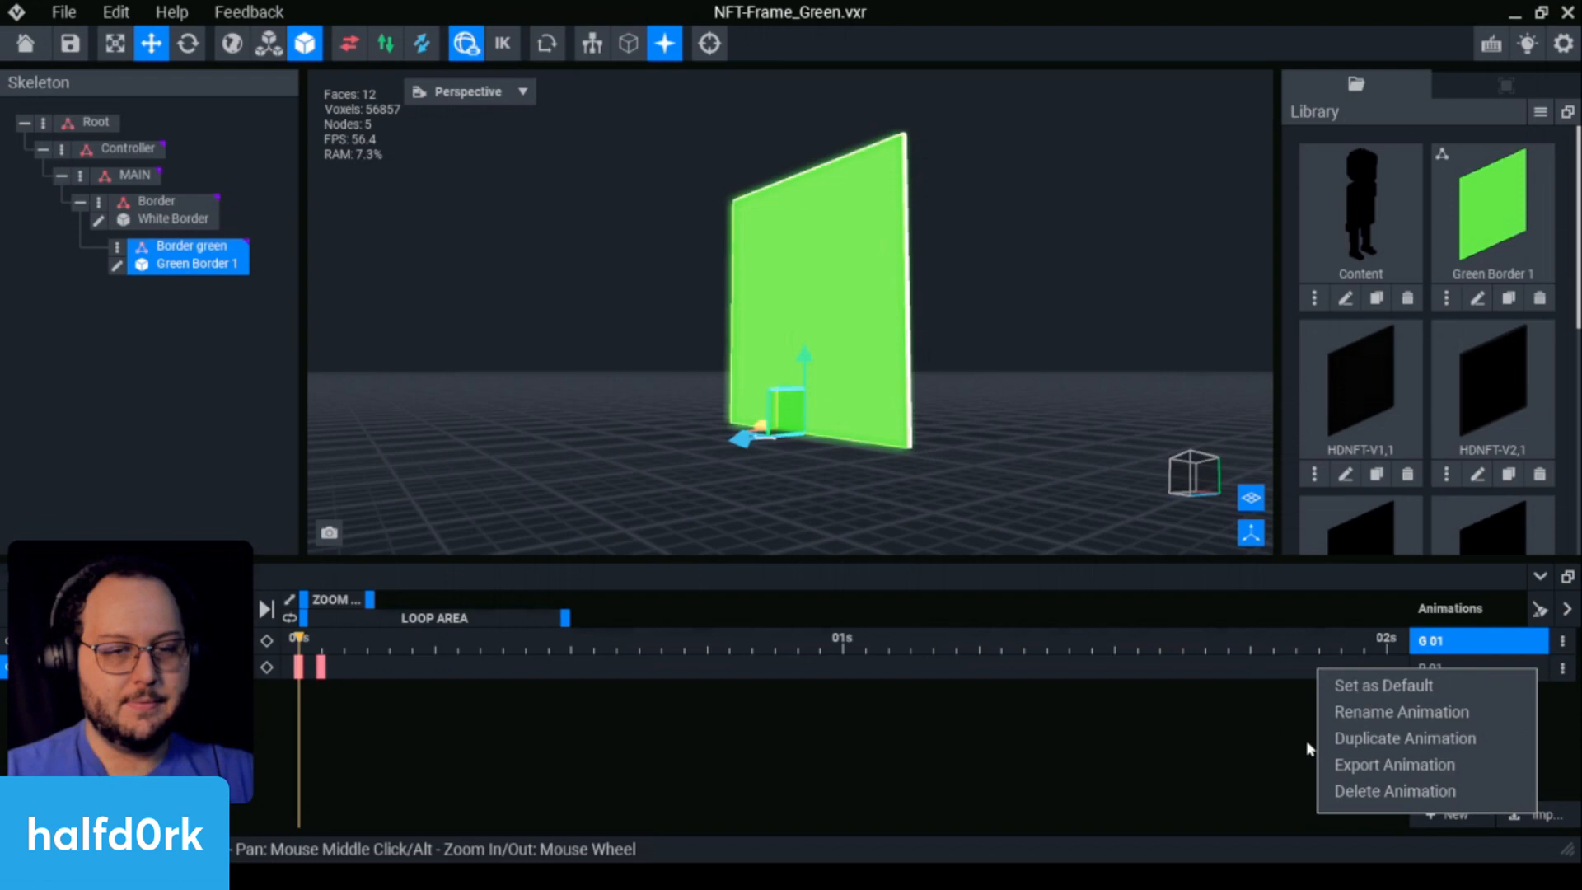
left_click(1348, 794)
left_click(697, 330)
right_click_drag(696, 330, 956, 343)
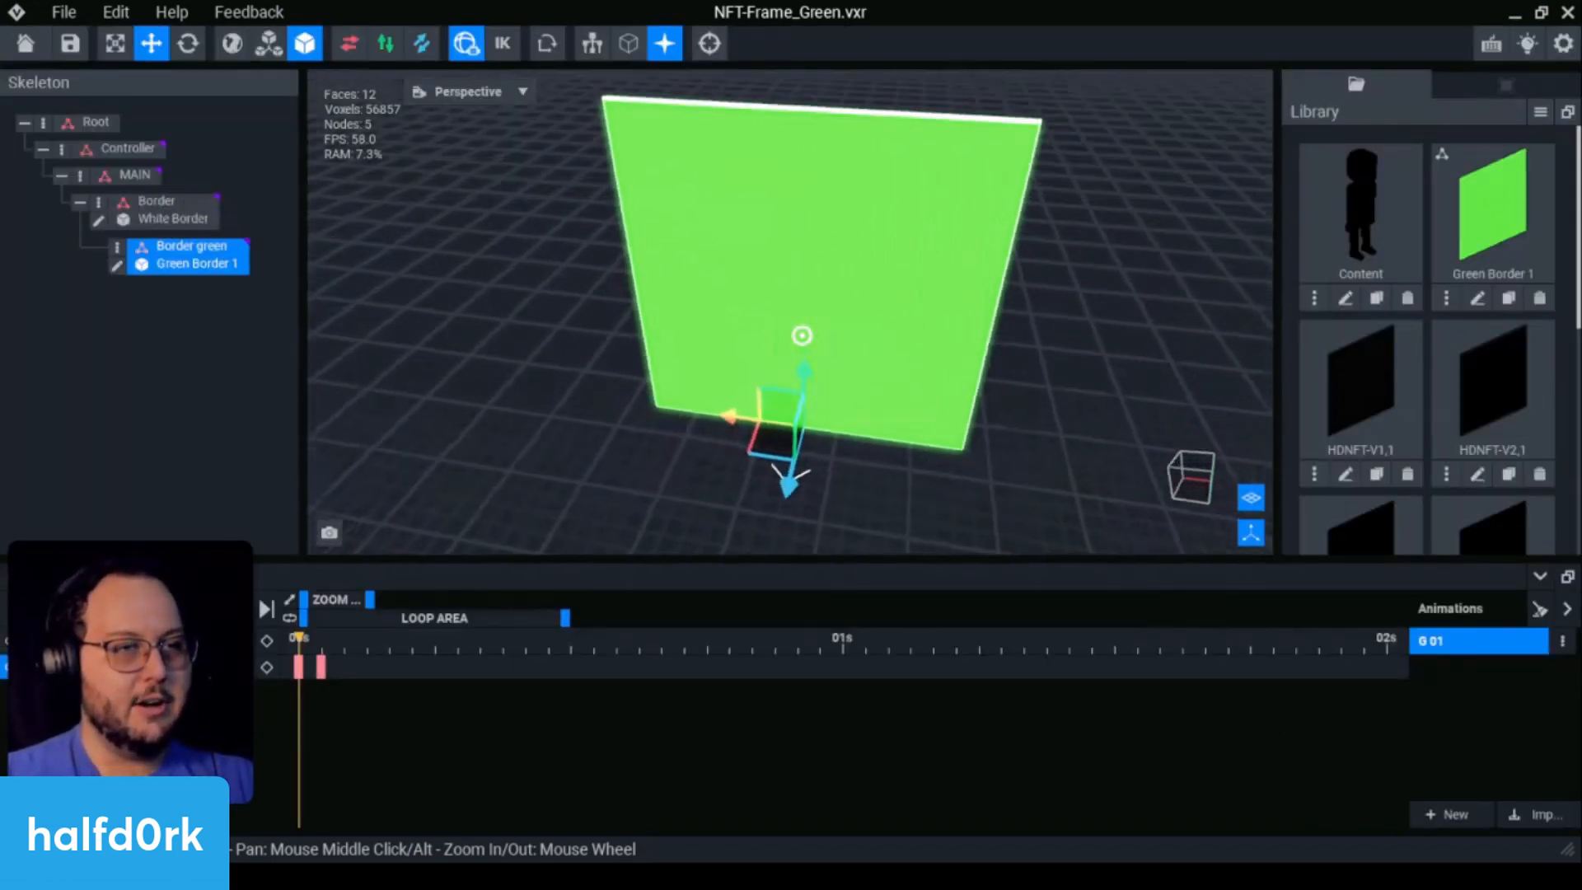
mouse_move(802, 336)
right_mouse_down()
mouse_move(808, 420)
mouse_move(807, 247)
mouse_move(802, 336)
mouse_move(804, 321)
right_mouse_up()
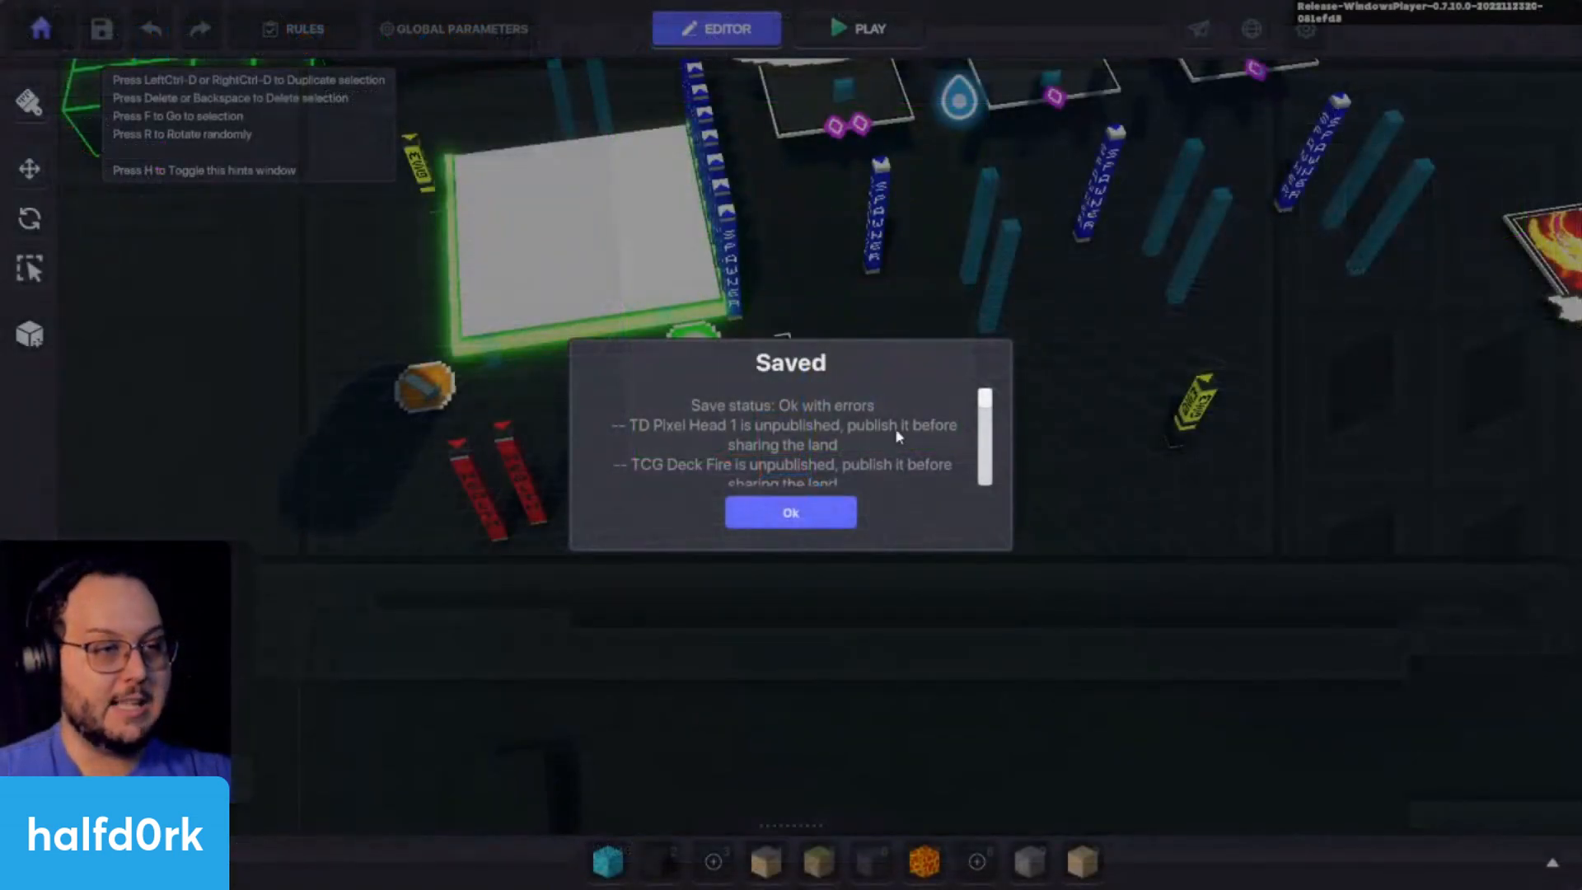
Step: Switch to Game Maker, dismiss the save report, and playtest walking back and forth past the hand cards to check the Firefly frame's green glow
left_click(827, 513)
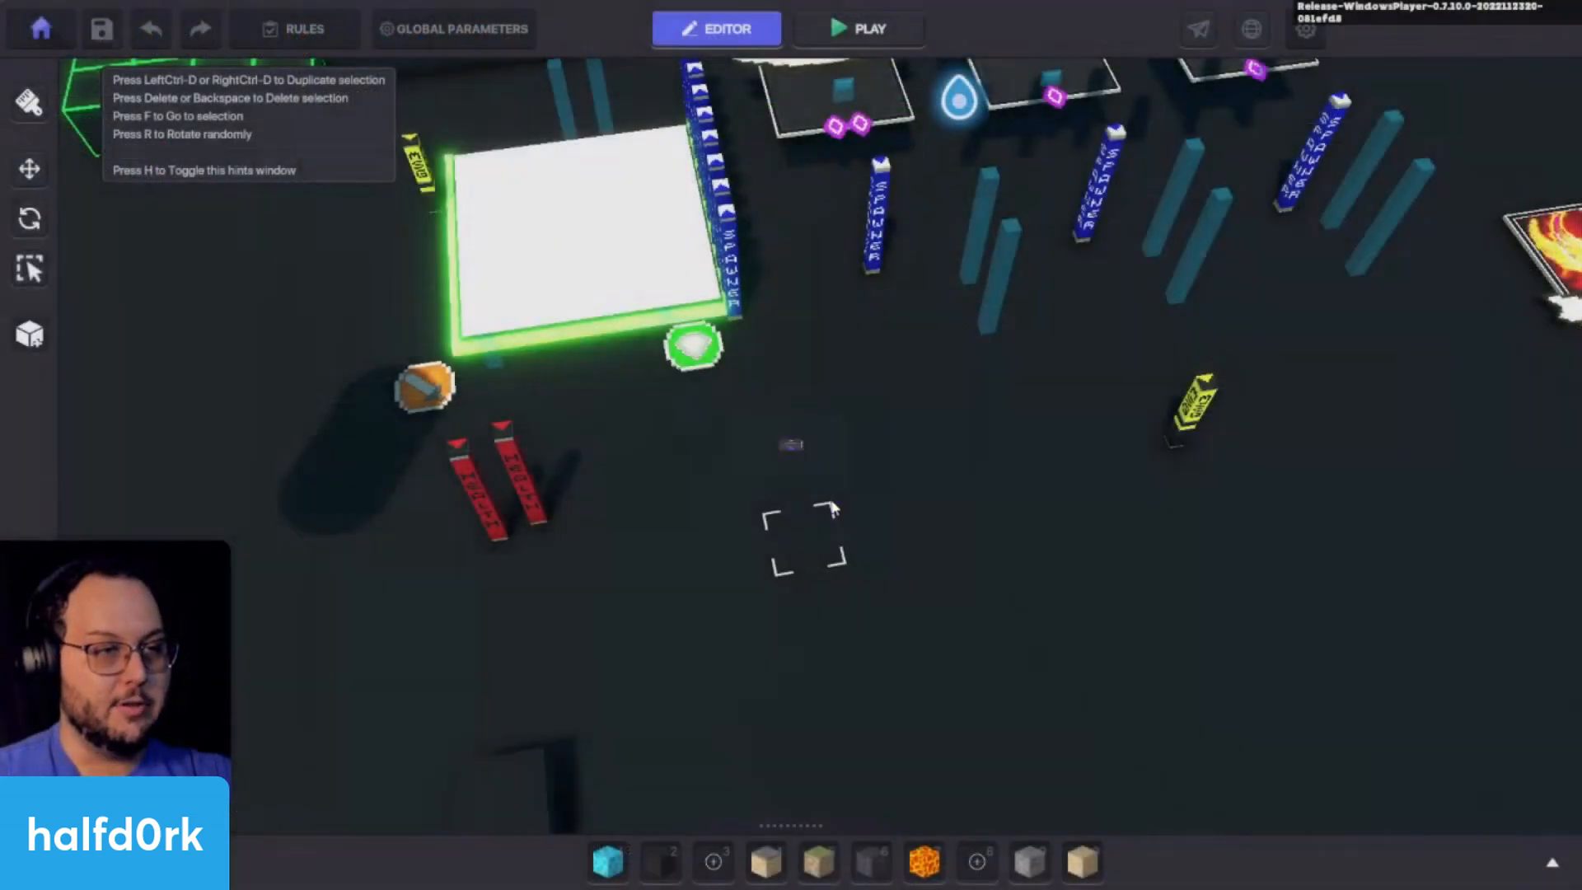
right_click_drag(842, 339, 905, 513)
scroll(905, 514, "down", 3)
key("ctrl+p")
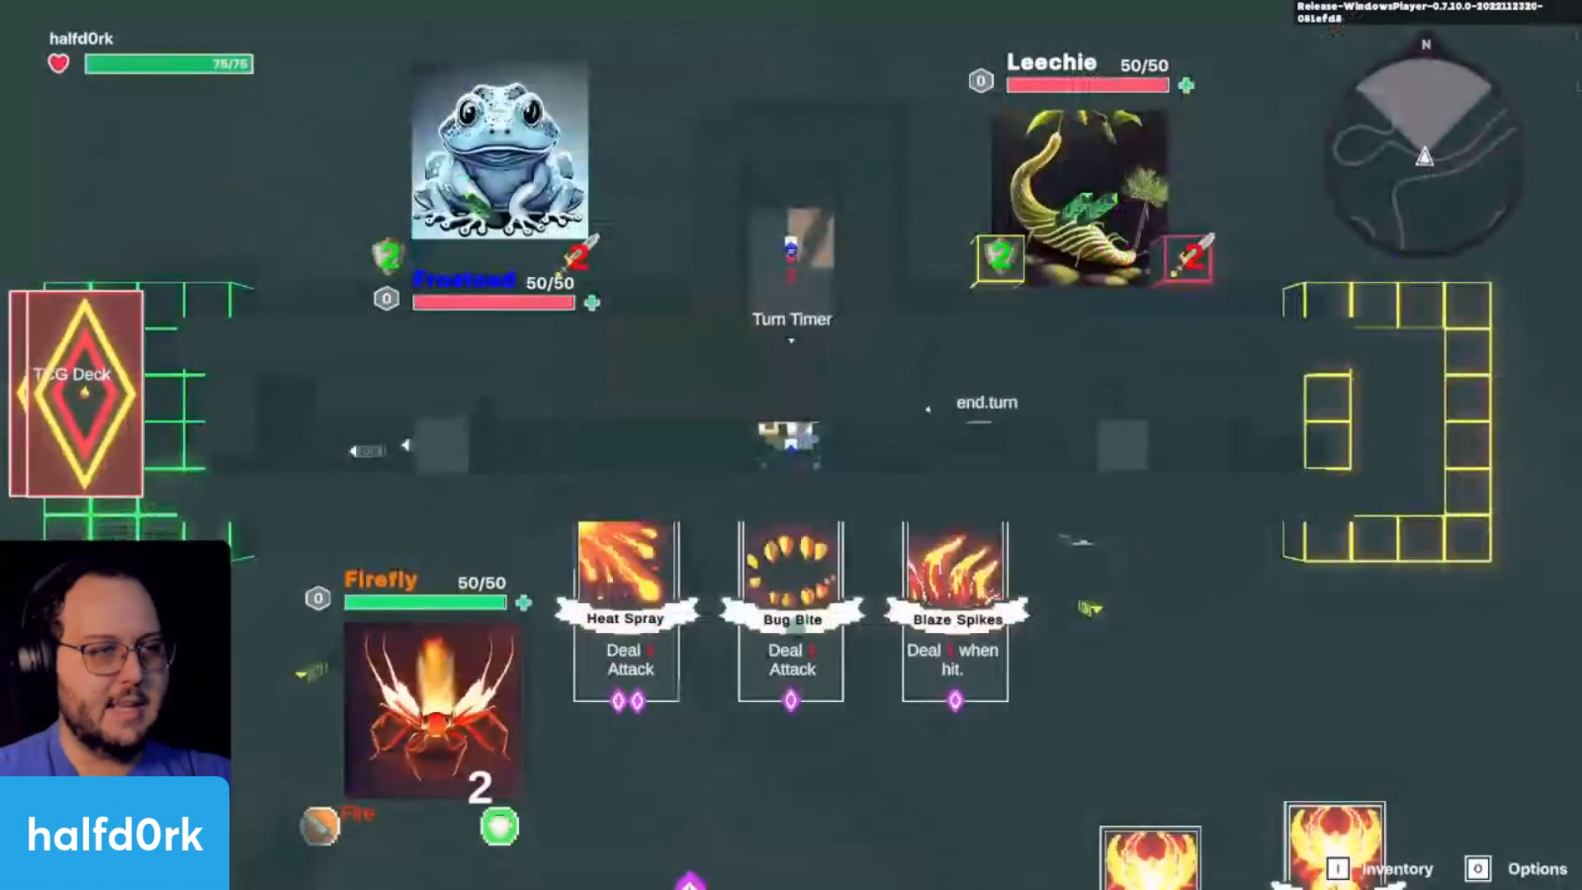
key("d")
key("a")
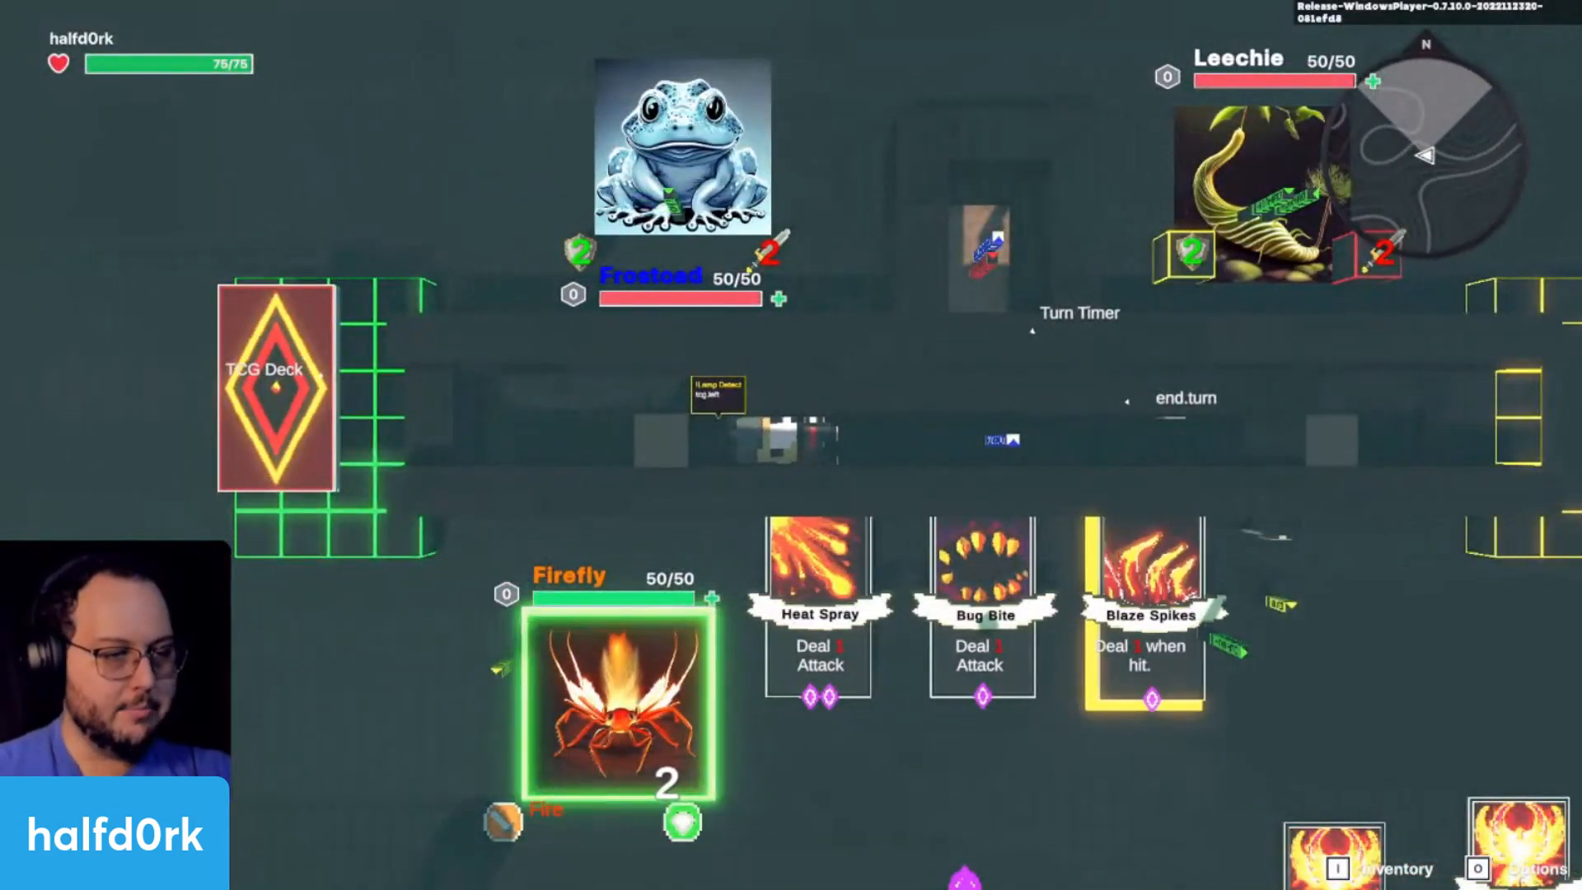
key("d")
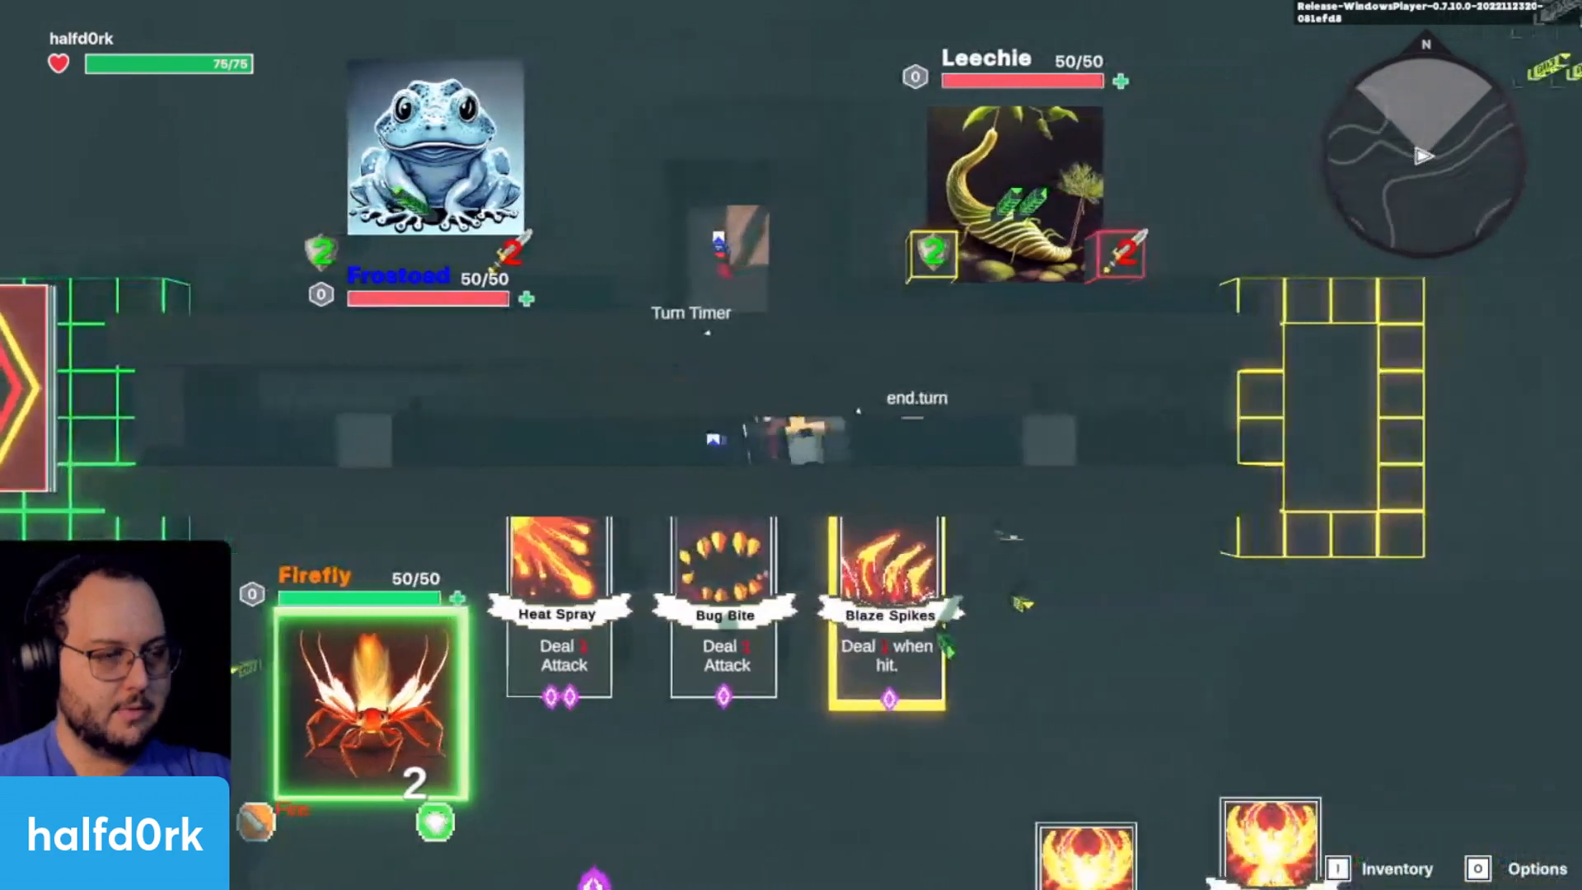
key("a")
key("d")
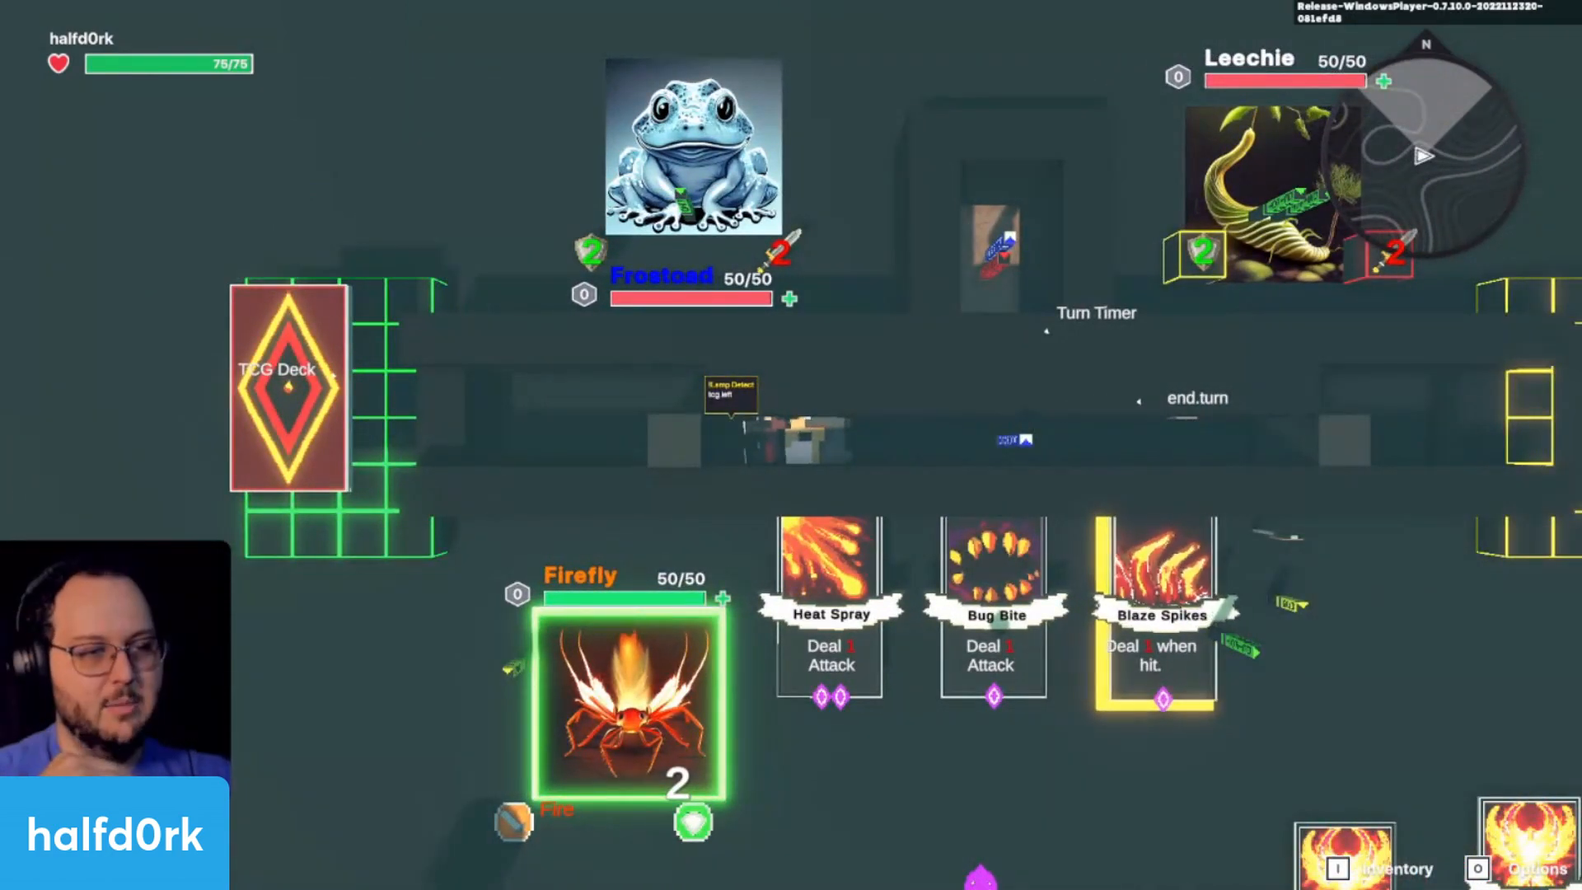
key("d")
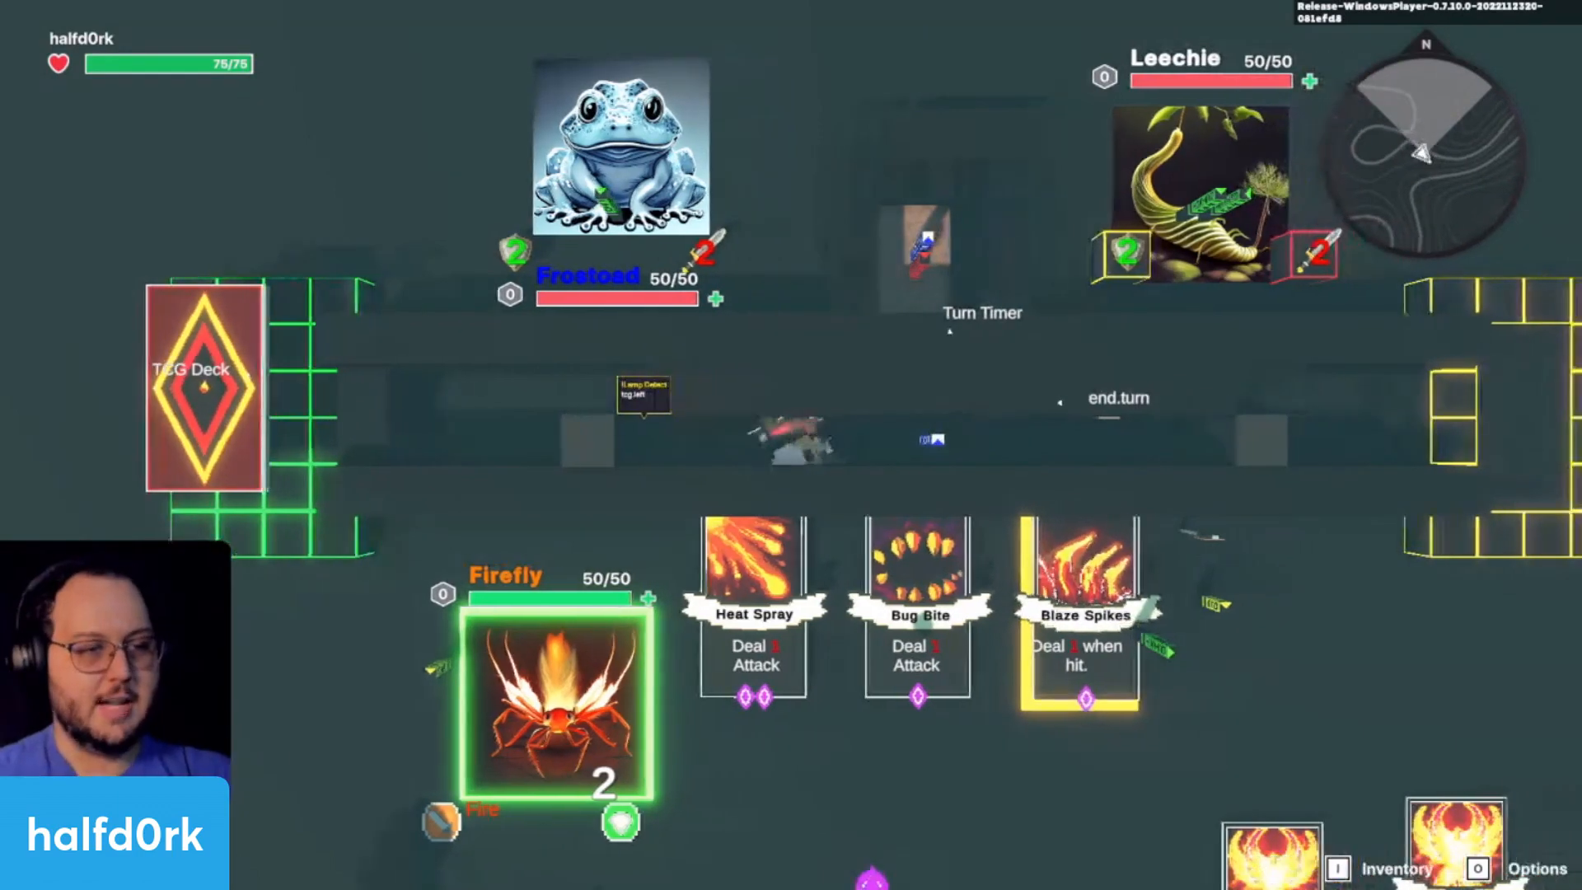
key("a")
key("d")
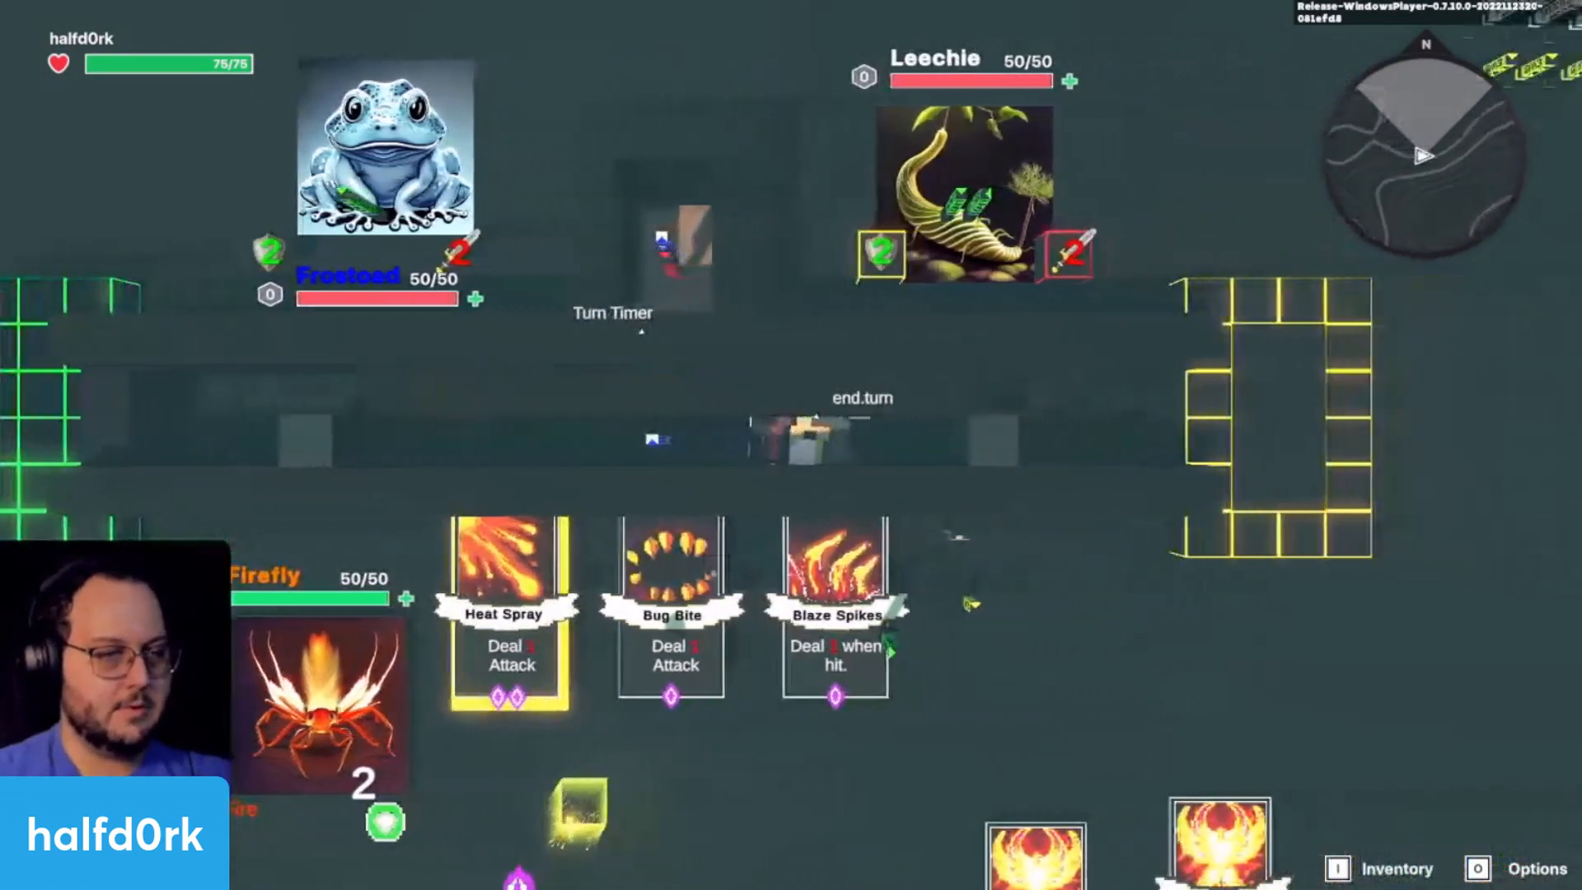
key("a")
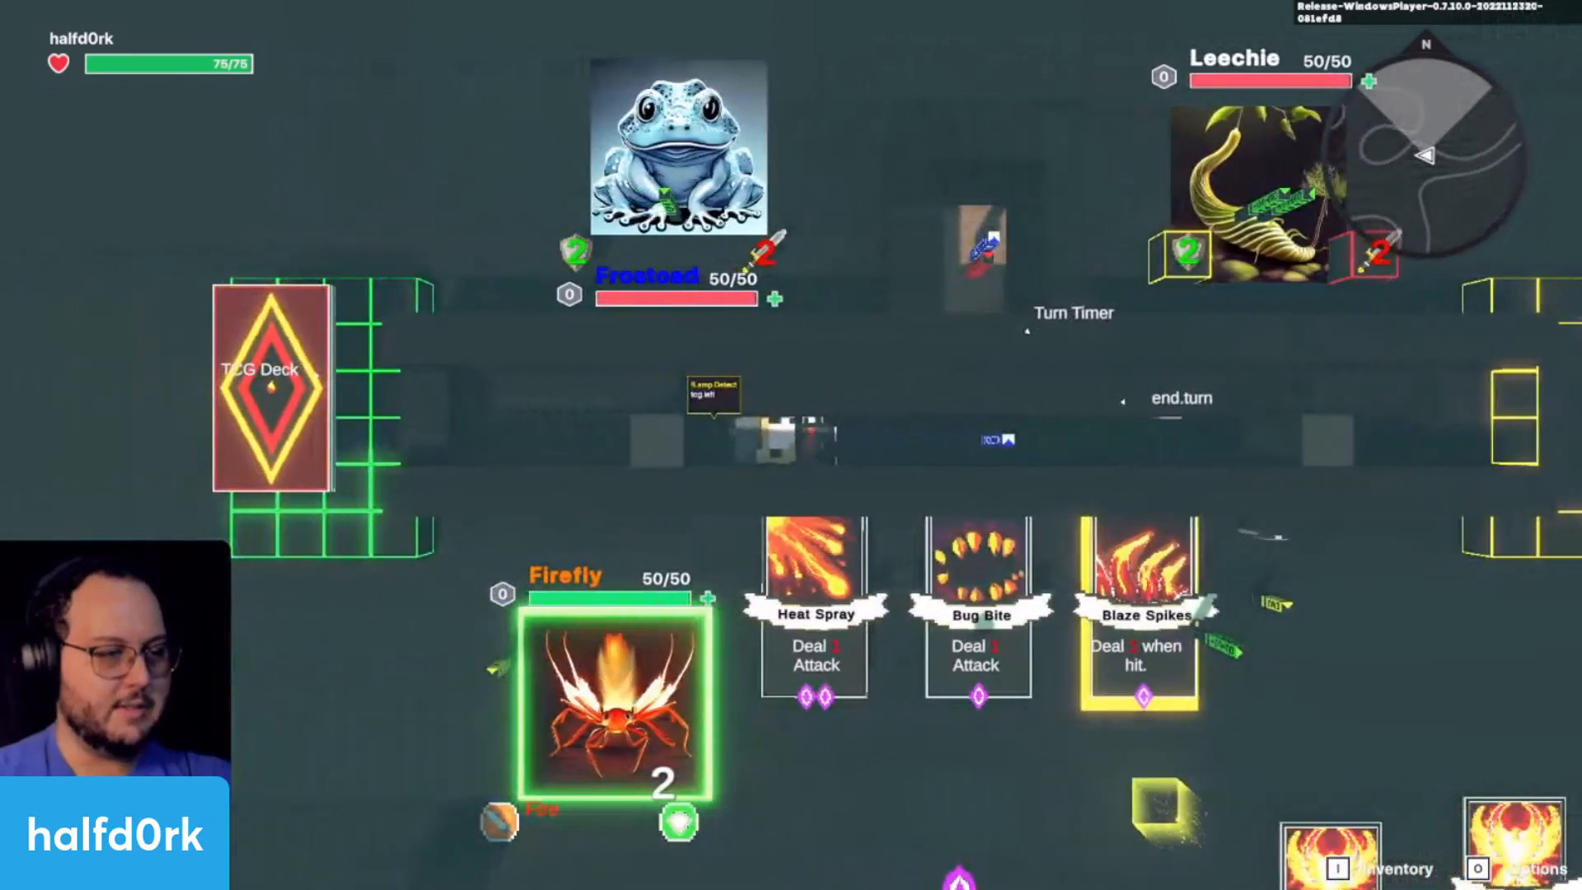
key("ctrl+p")
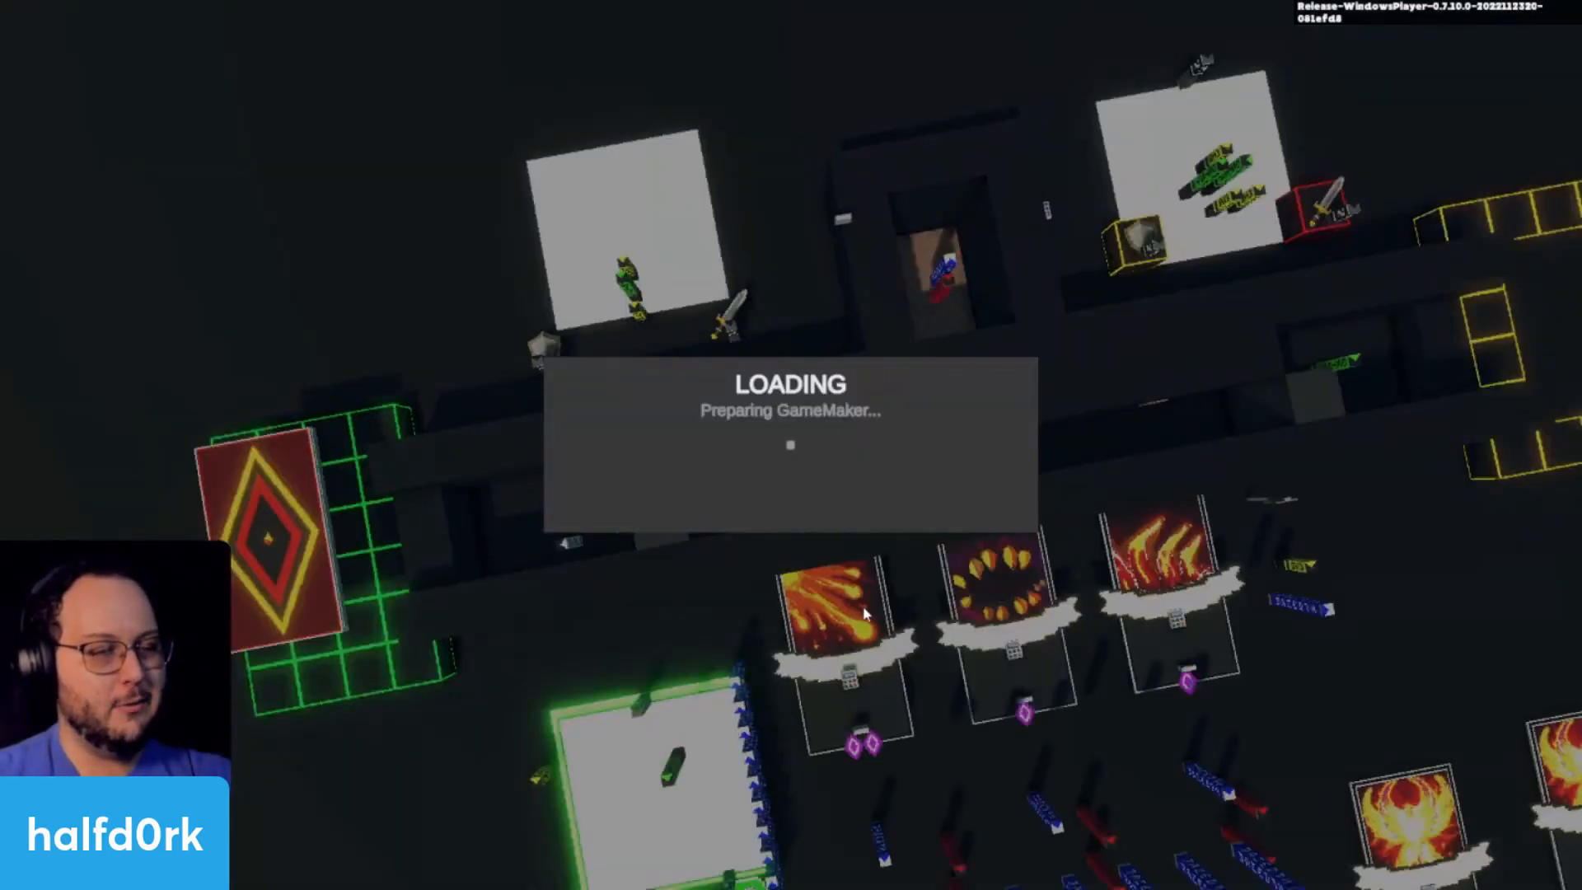
Step: Select the TCG NFT Frame Green Glow entity around the ally frame and shift it along the Z axis to 38.92
scroll(752, 461, "up", 4)
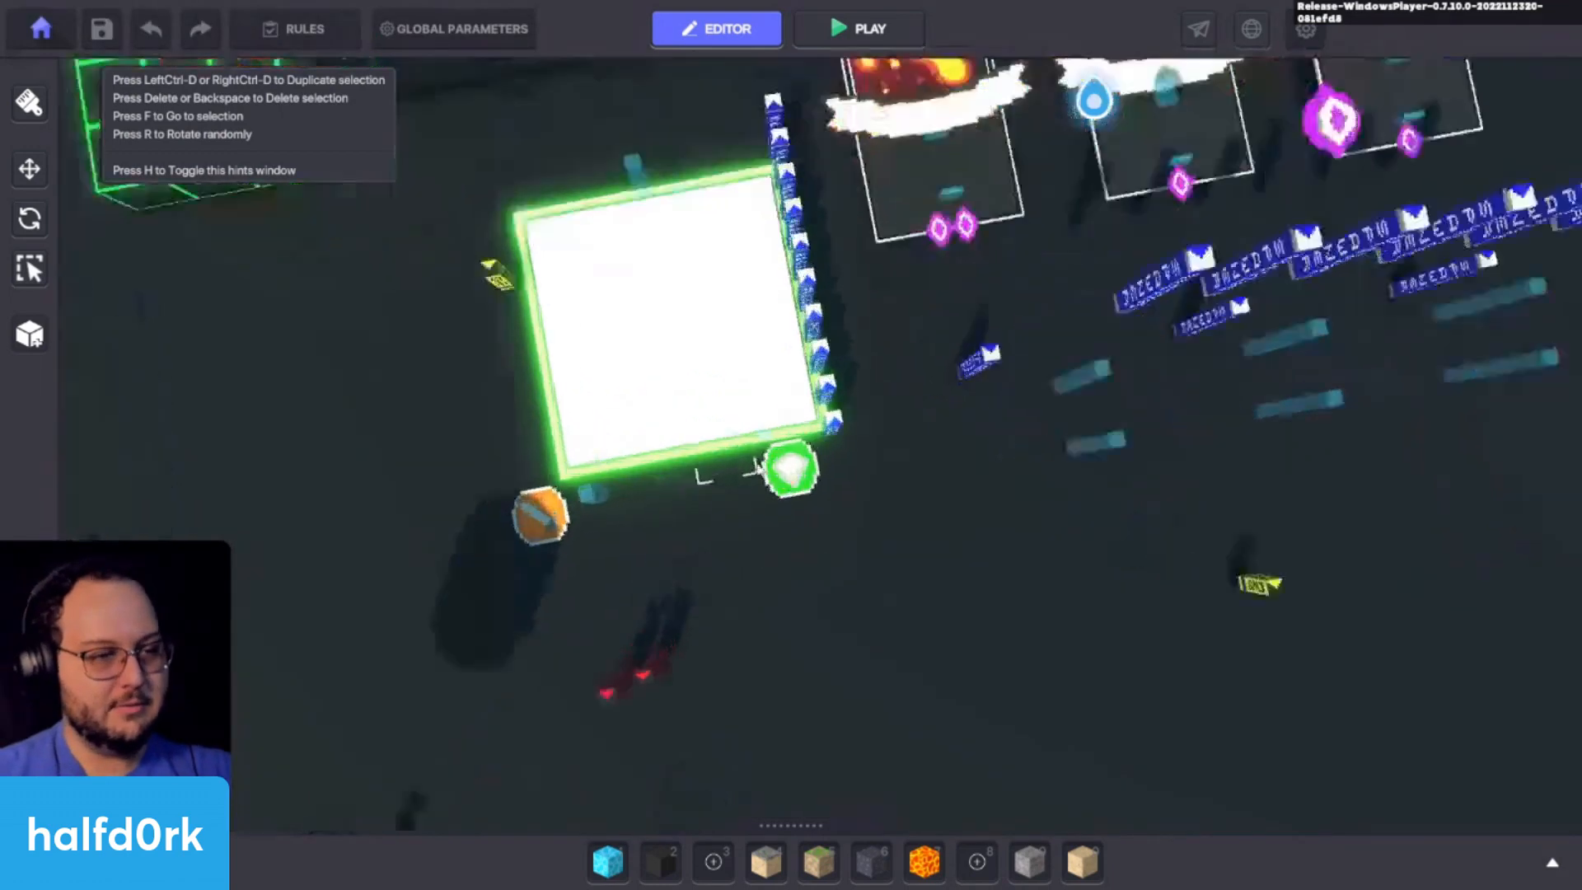
key("a")
right_click_drag(752, 461, 816, 370)
scroll(711, 507, "up", 2)
scroll(710, 507, "up", 2)
key("w")
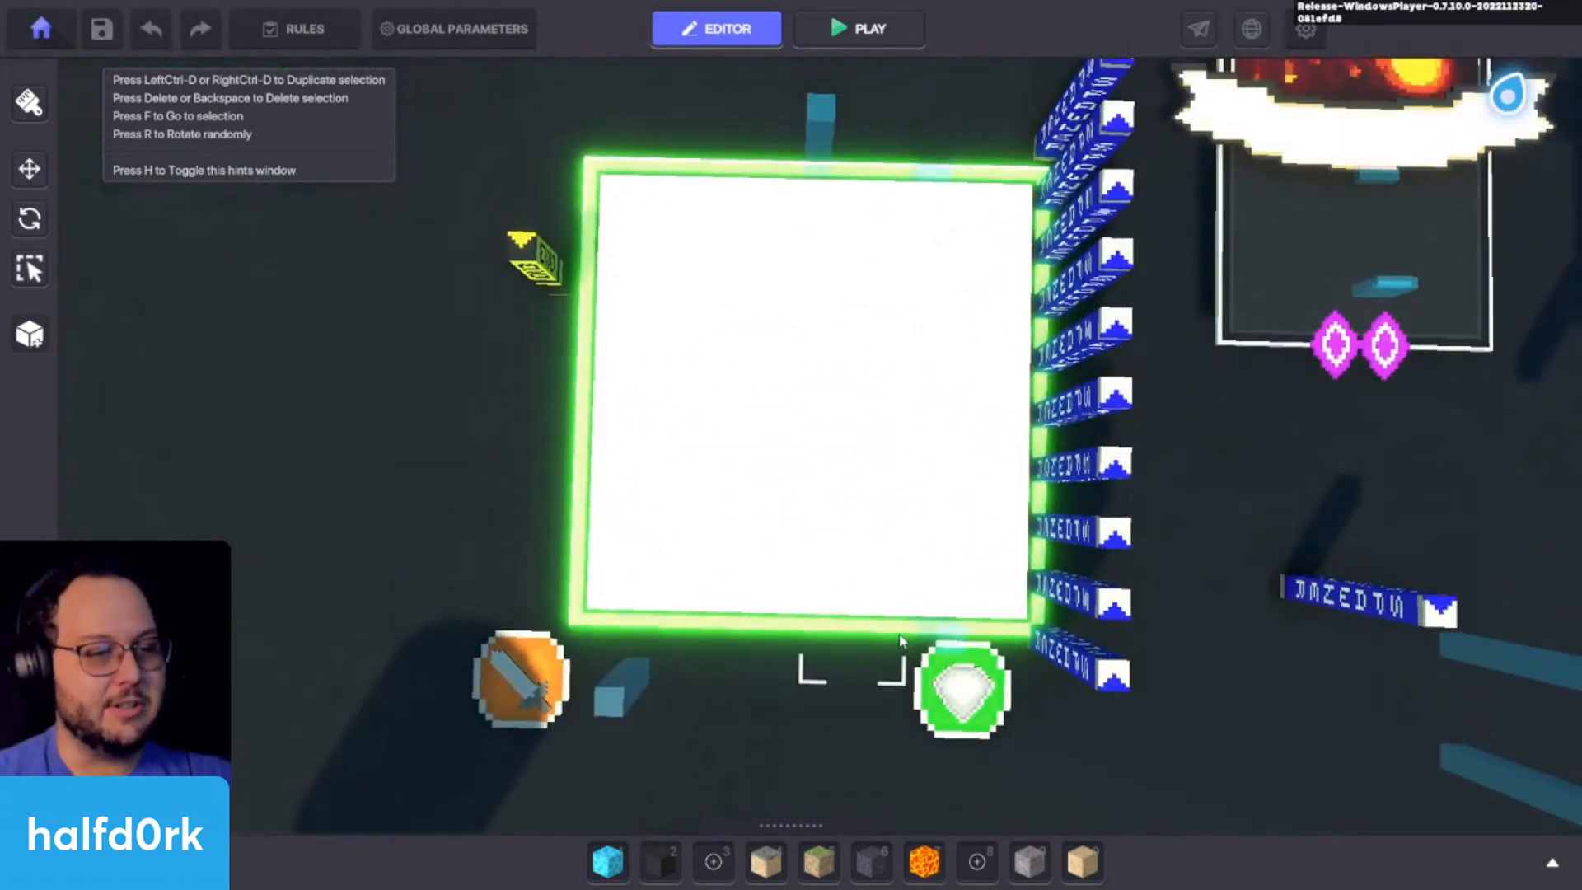
left_click(873, 625)
right_click_drag(831, 635, 1010, 633)
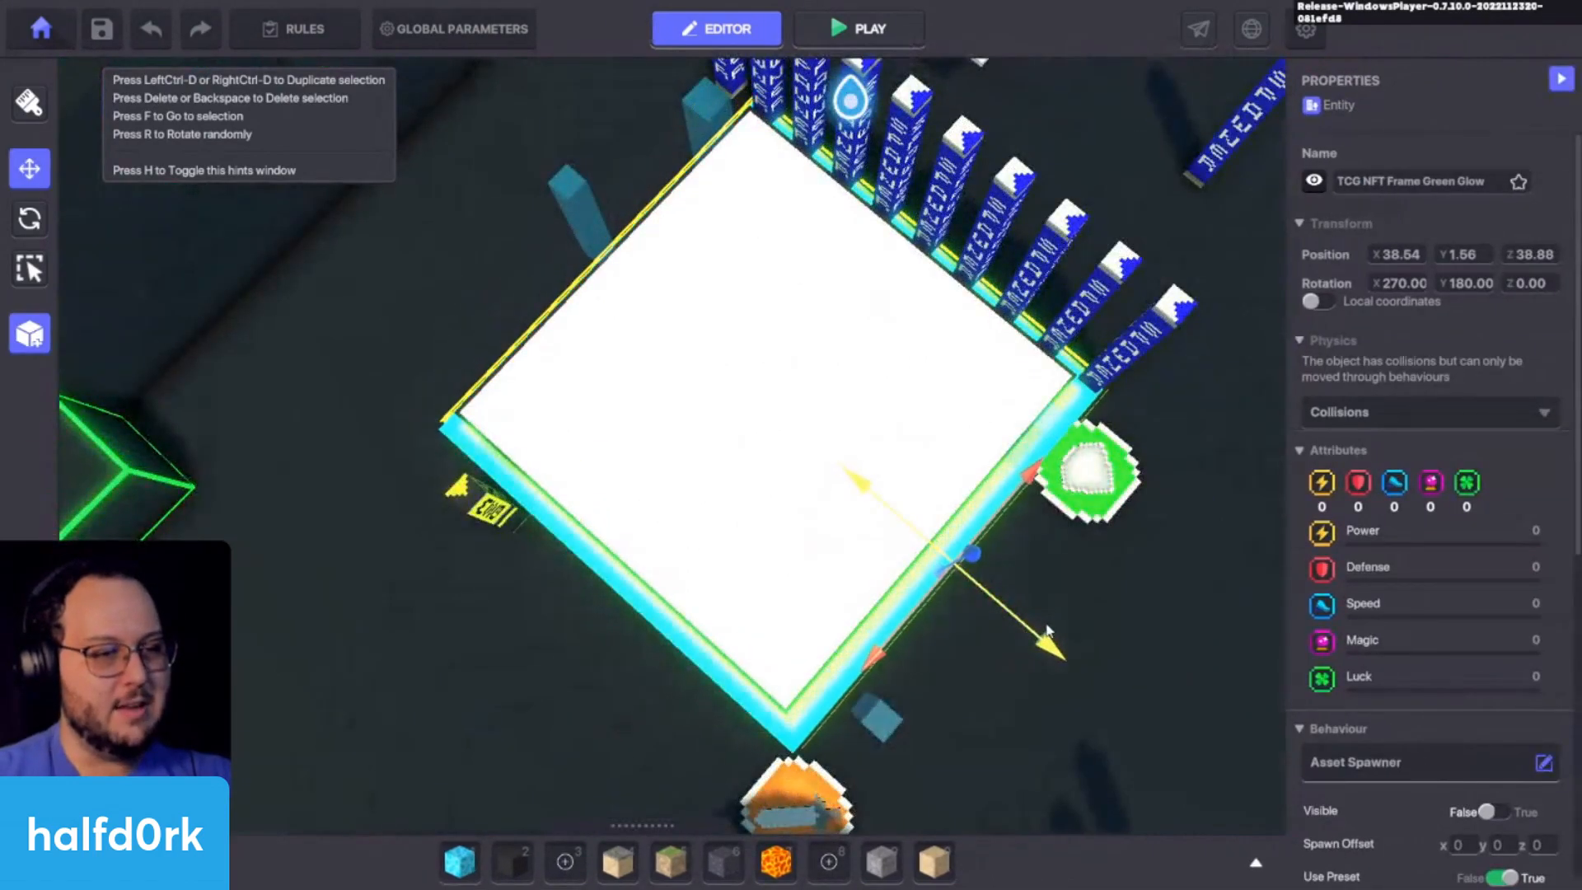
Step: Playtest the repositioned green glow frame by walking repeatedly past the hand cards and checking its alignment around Firefly
key("ctrl+p")
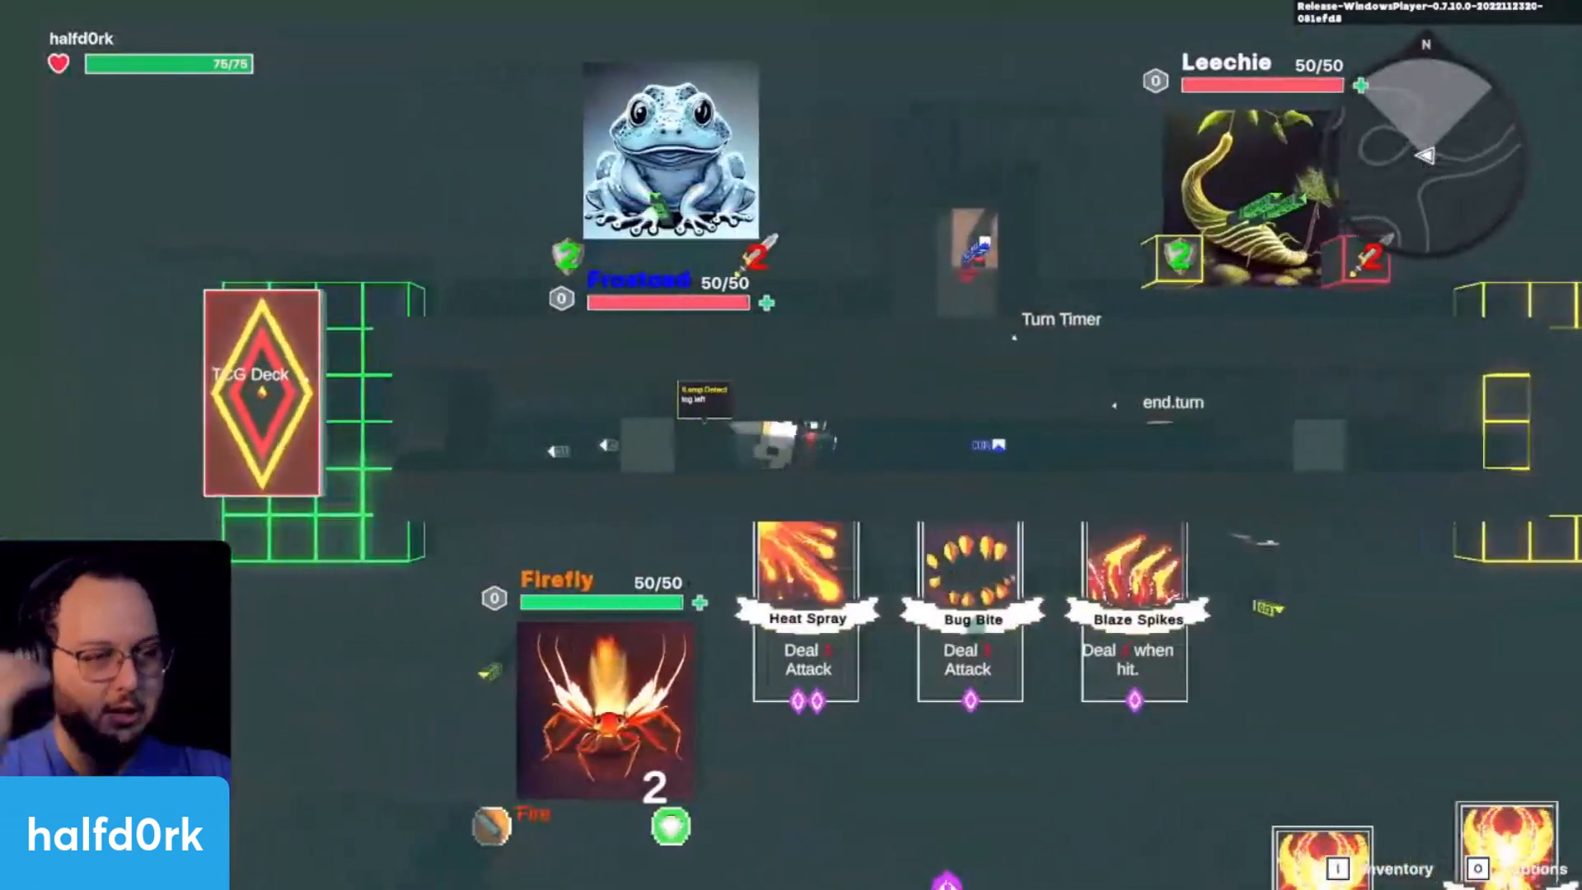
key("d")
key("a")
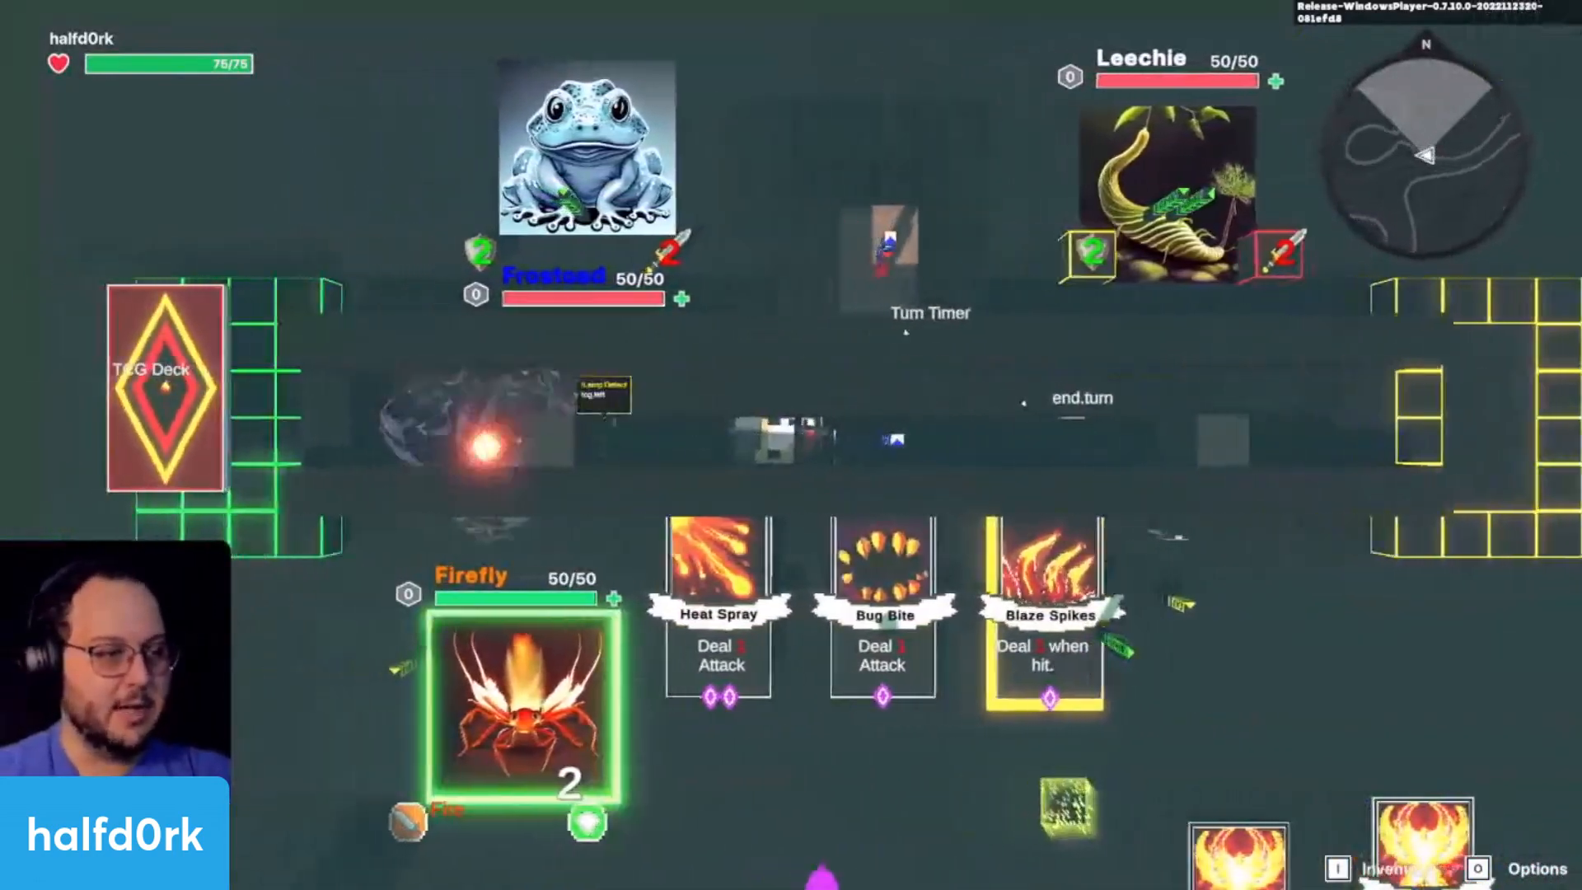
key("a")
key("d")
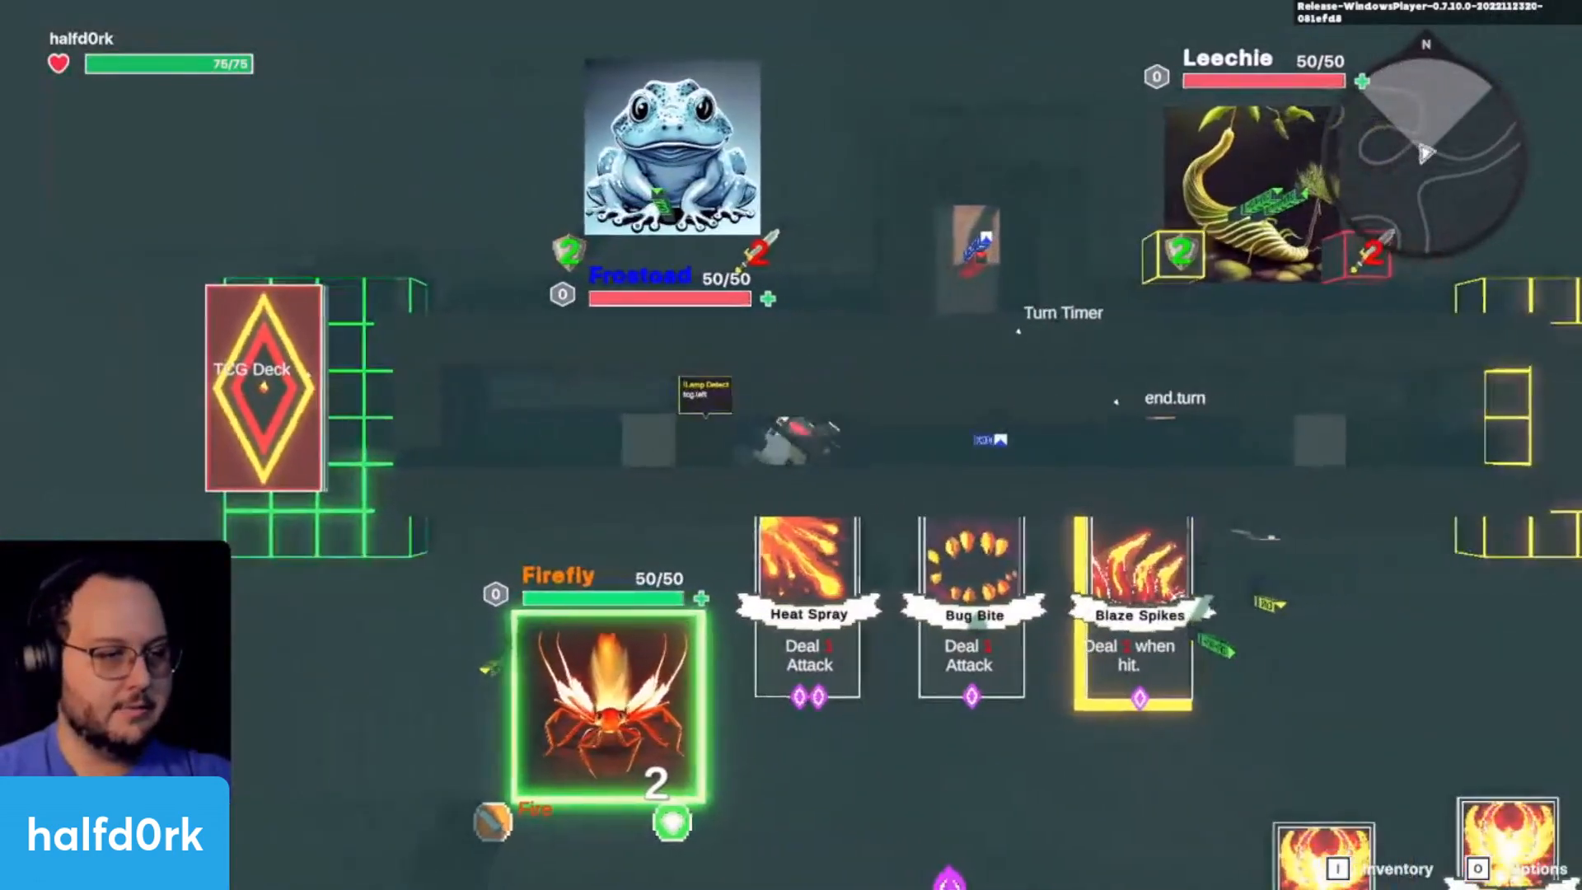
key("a")
key("d")
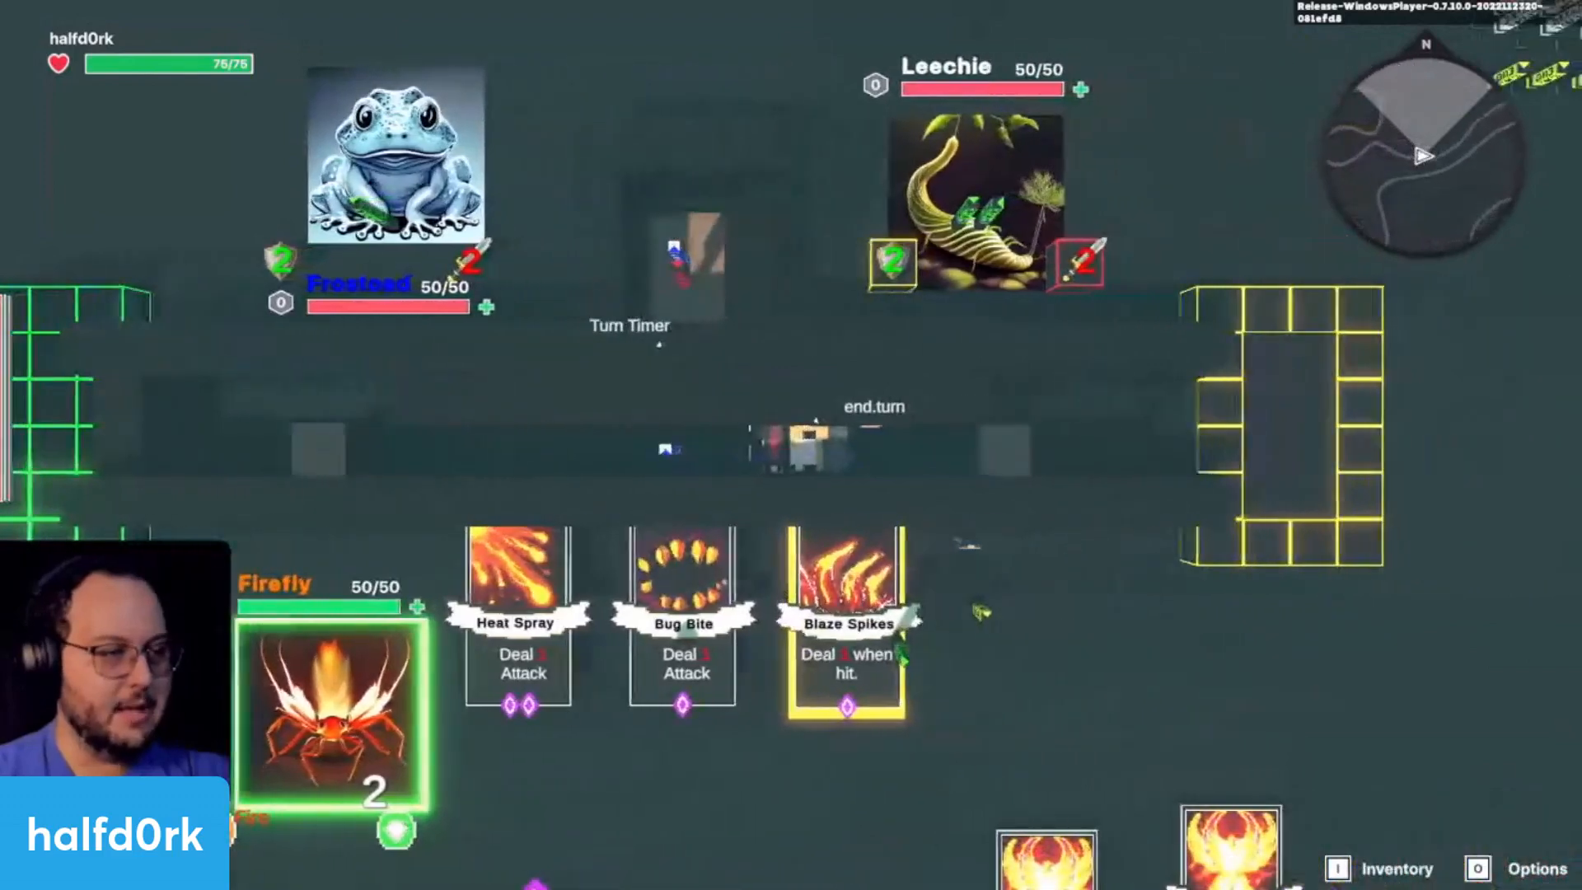
key("a")
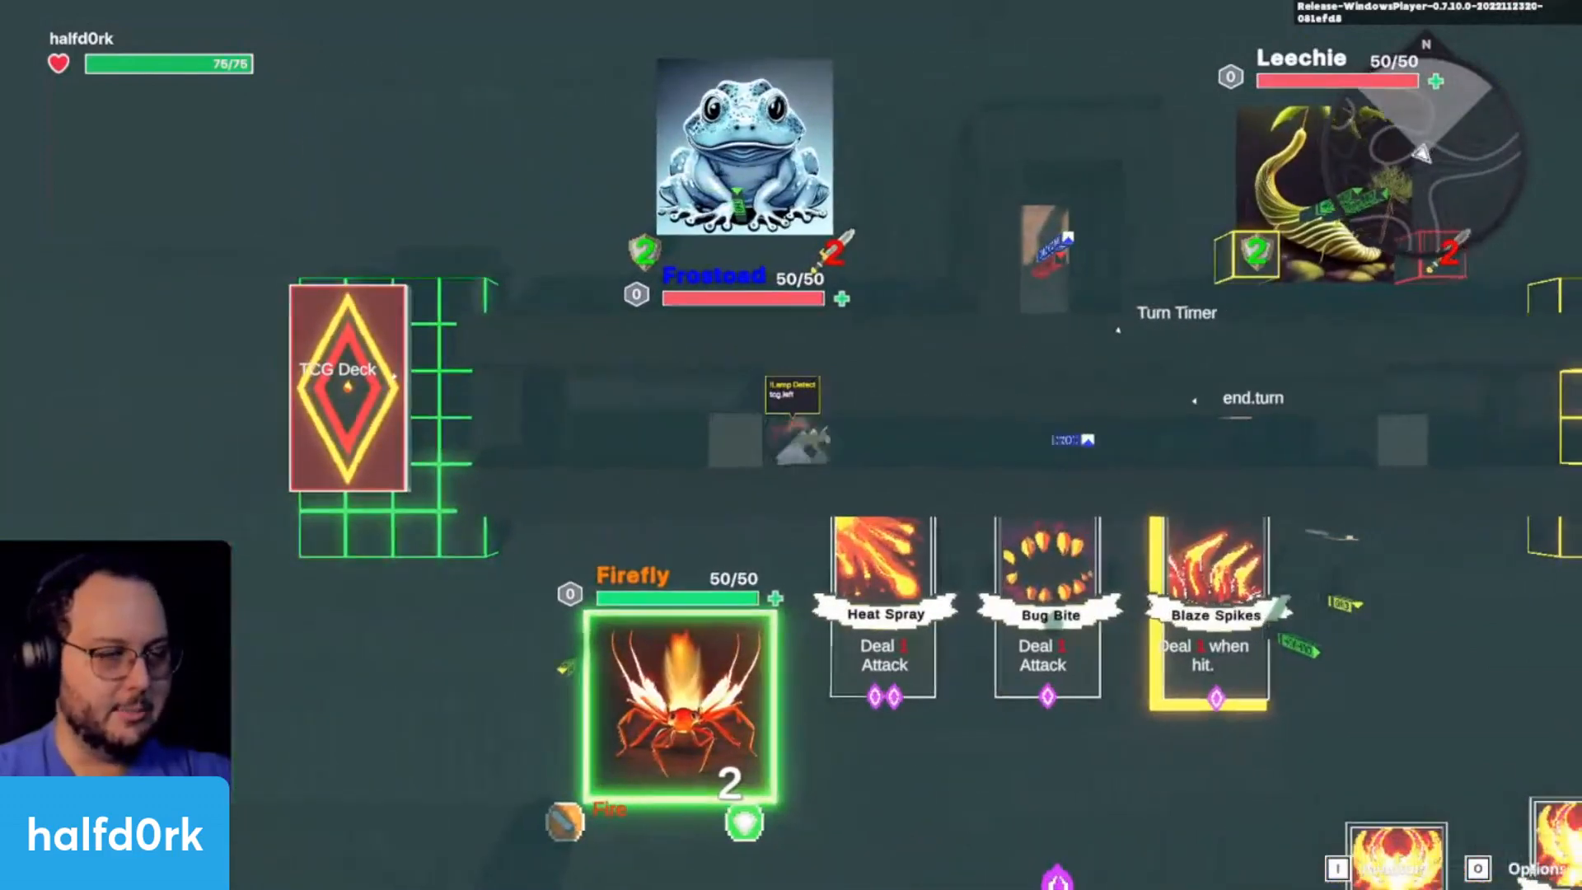
key("d")
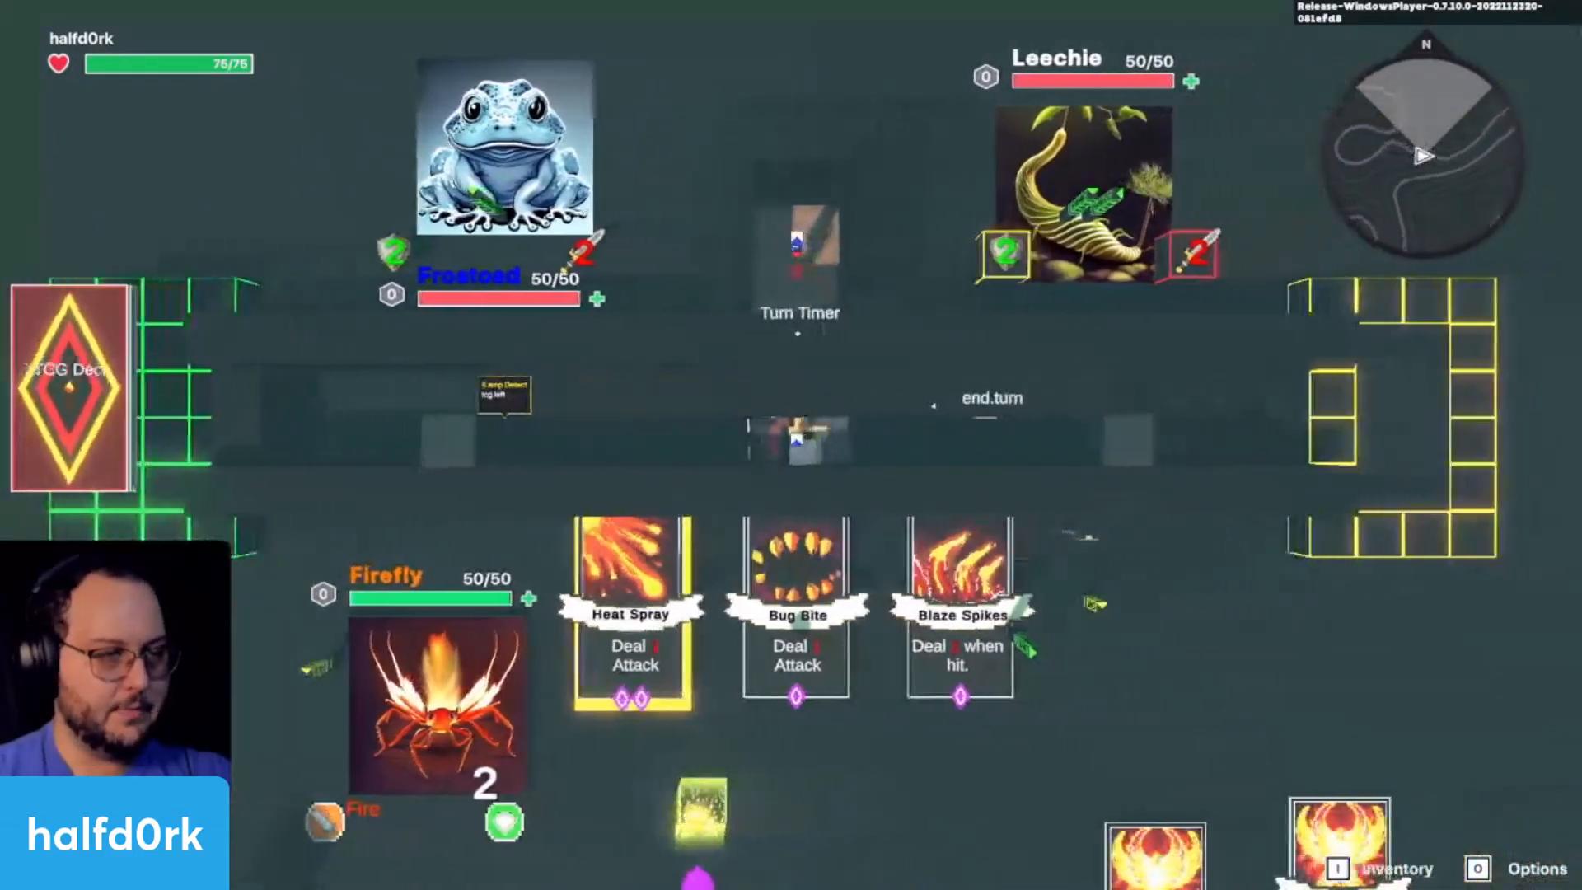
key("a")
key("a")
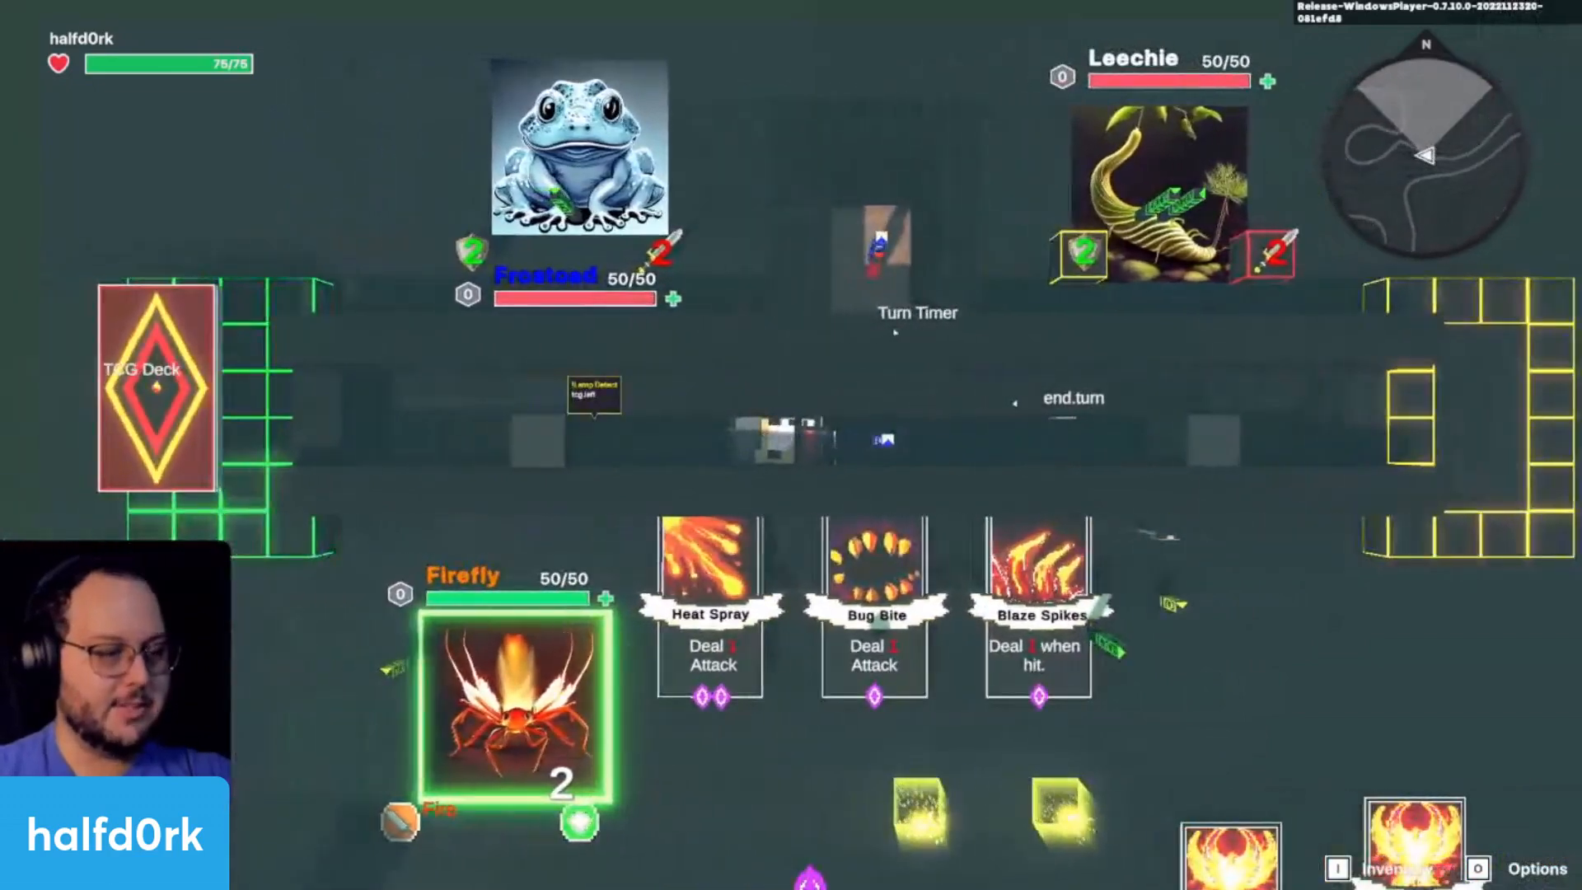
key("ctrl+p")
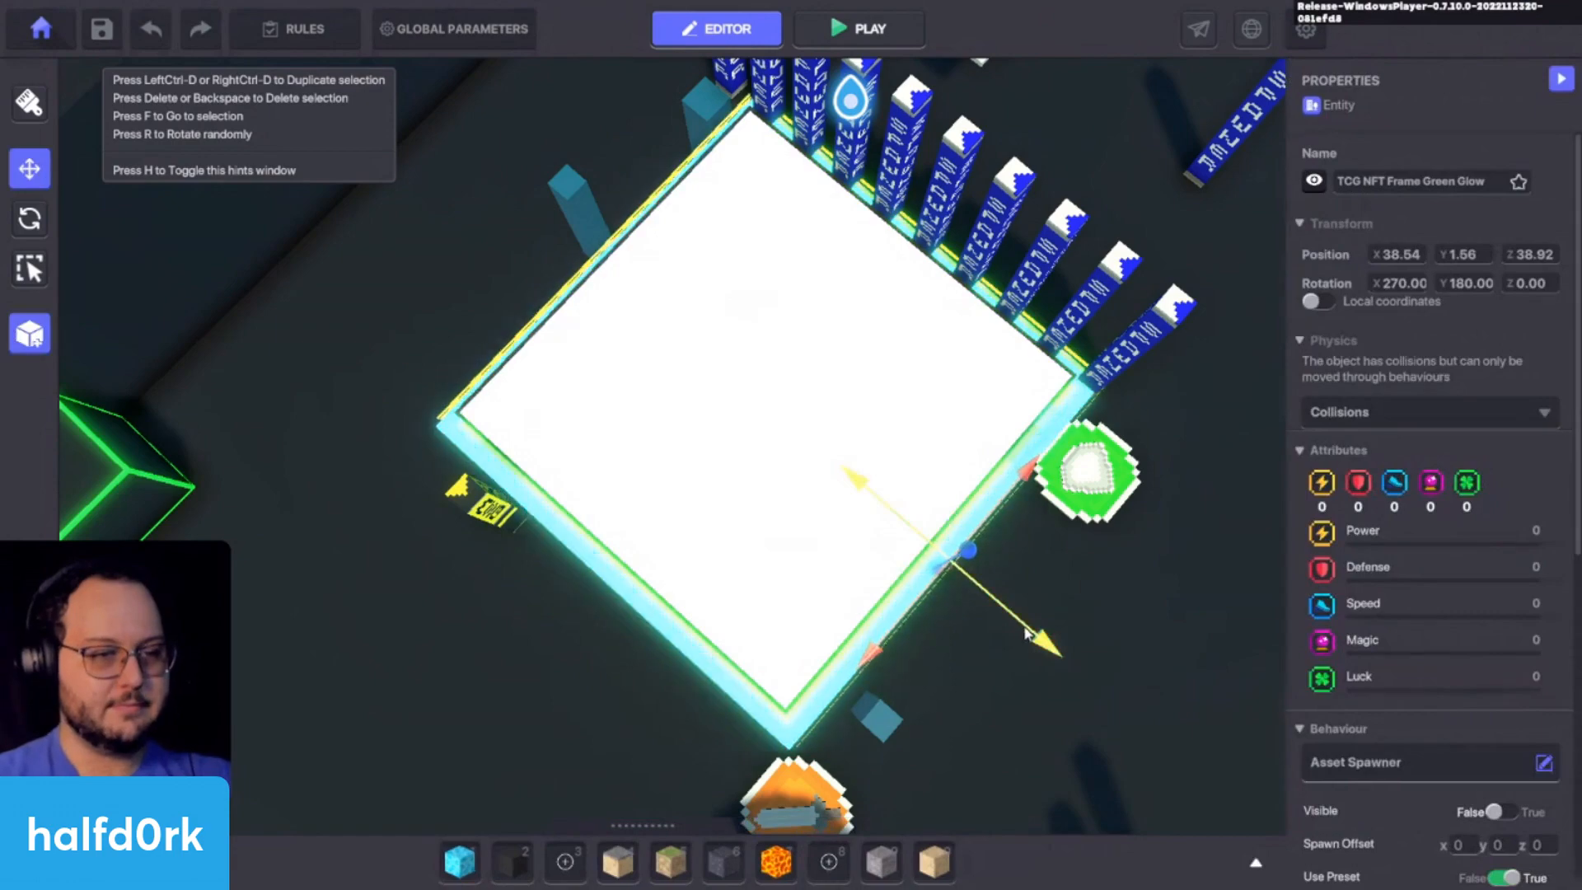
key("ctrl+p")
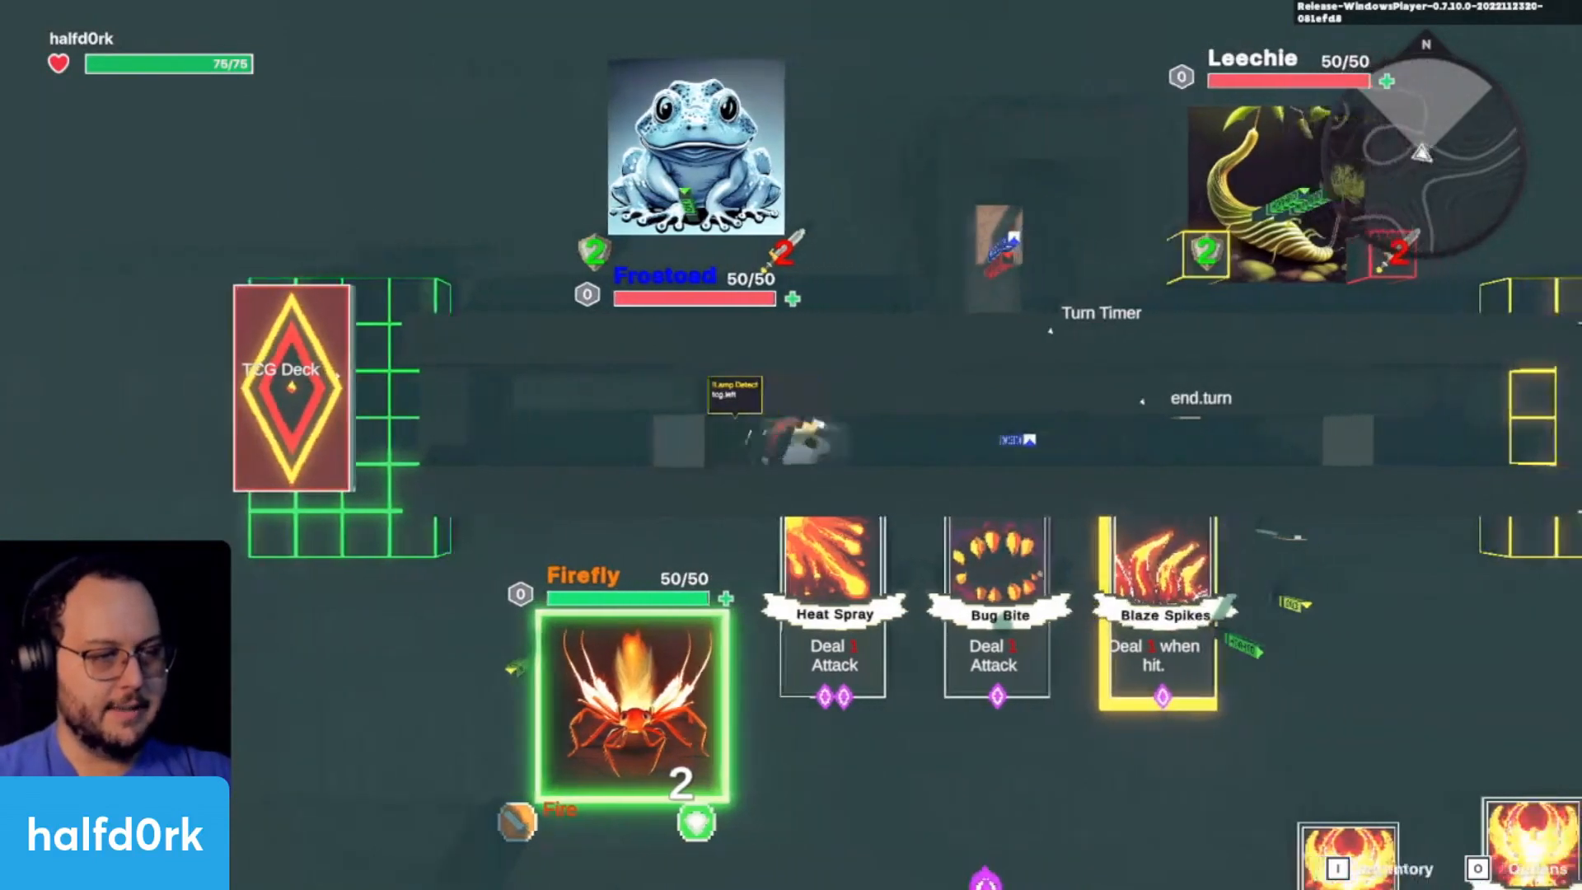
key("ctrl+p")
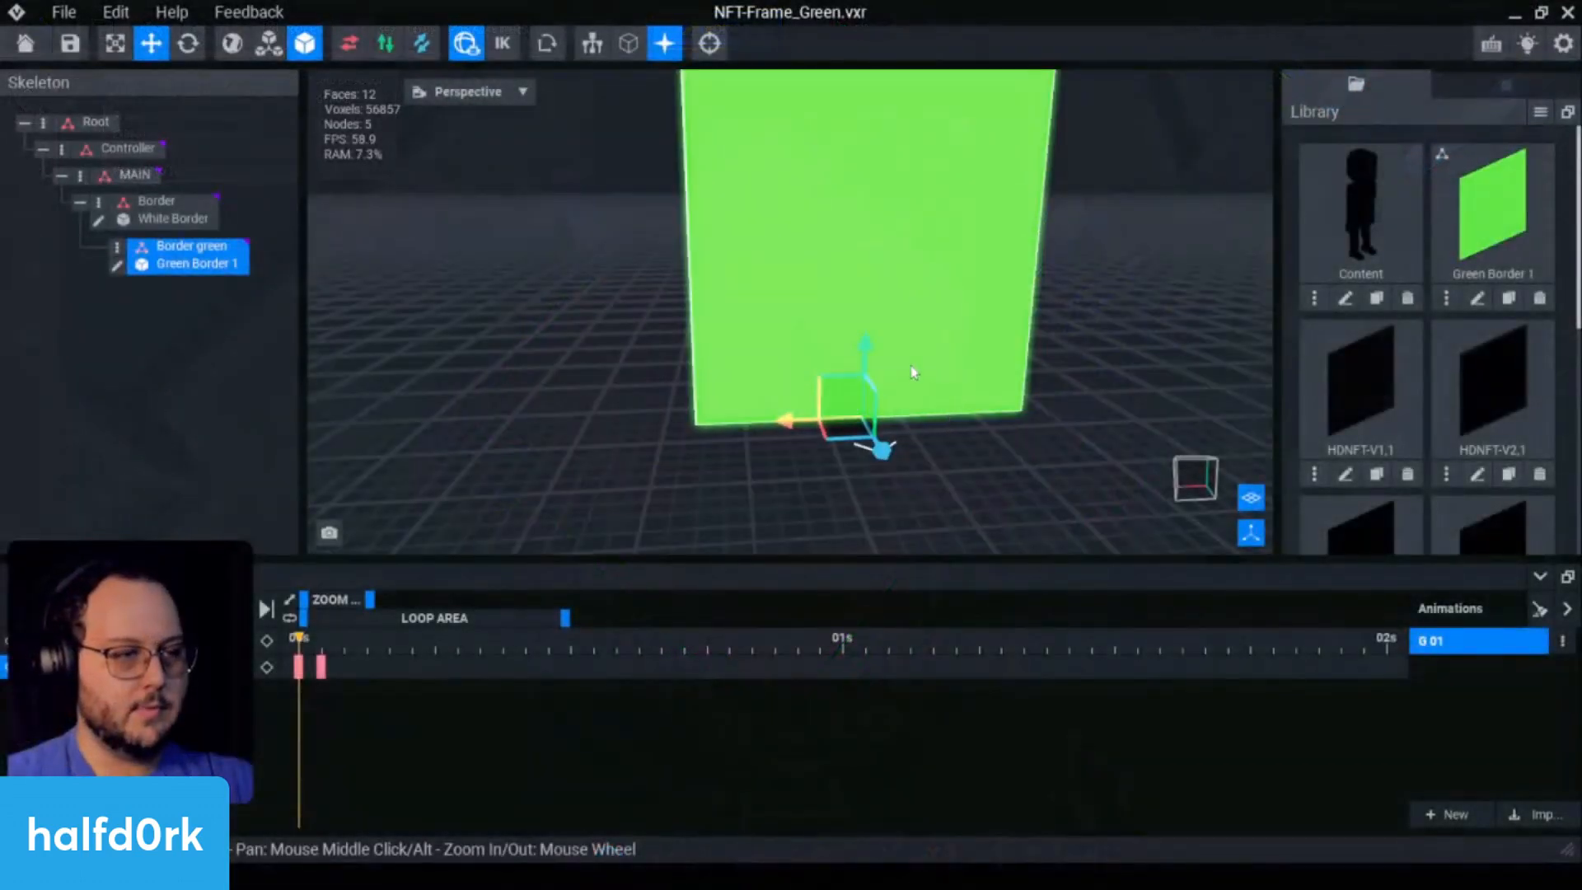
Step: Switch back to VoxEdit and save the NFT-Frame_Green rig
right_click_drag(913, 372, 921, 318)
scroll(938, 363, "down", 4)
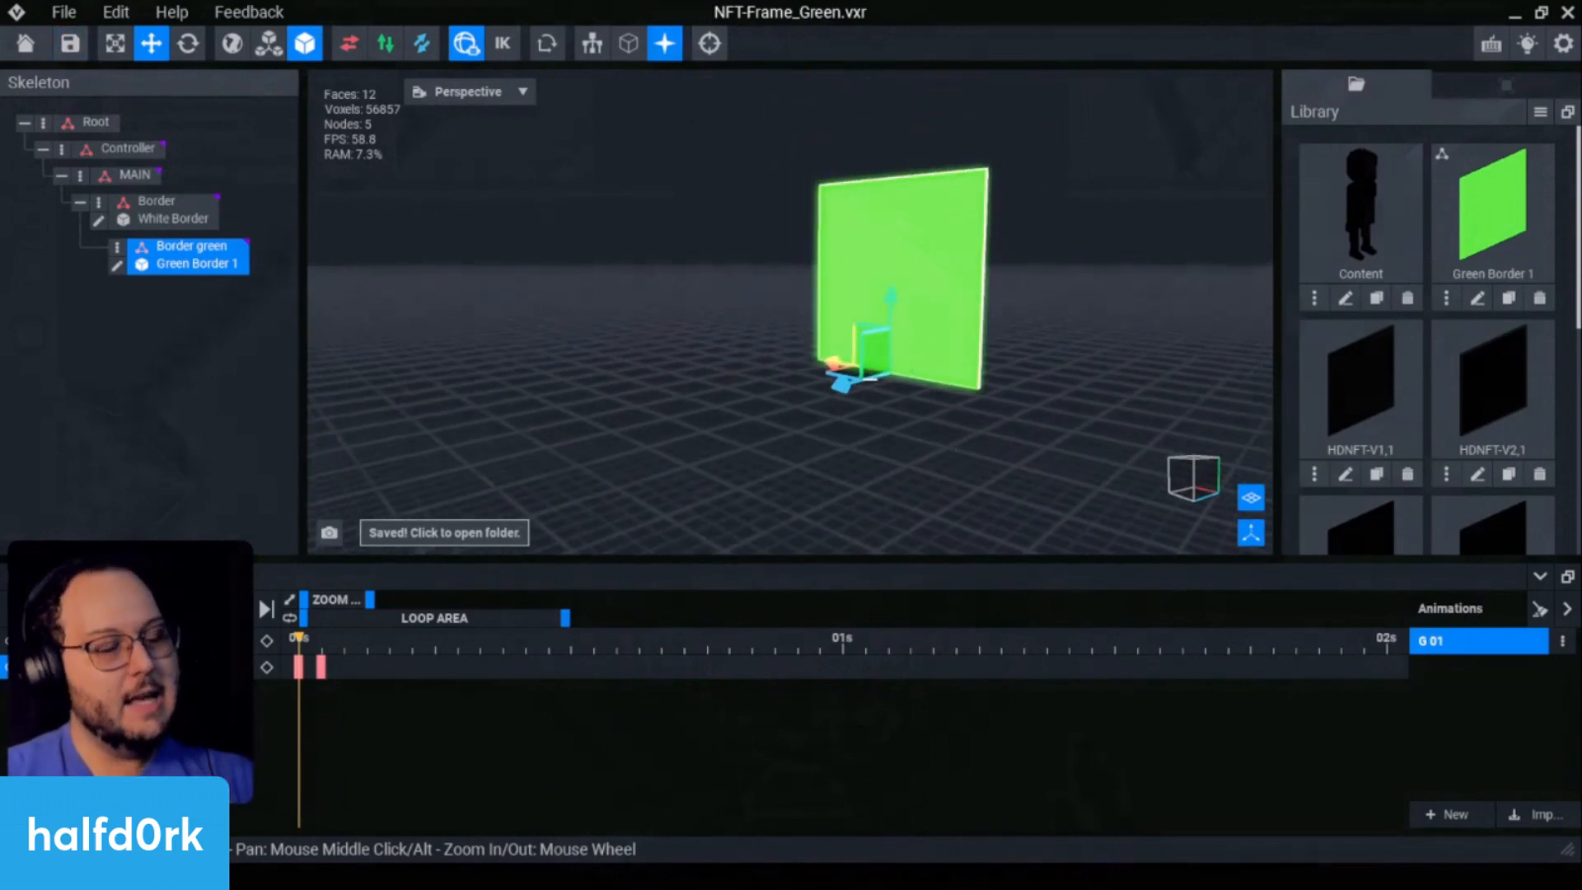
Step: Select the Border node and open its White Border model in the Modeler
right_click_drag(950, 433, 910, 365)
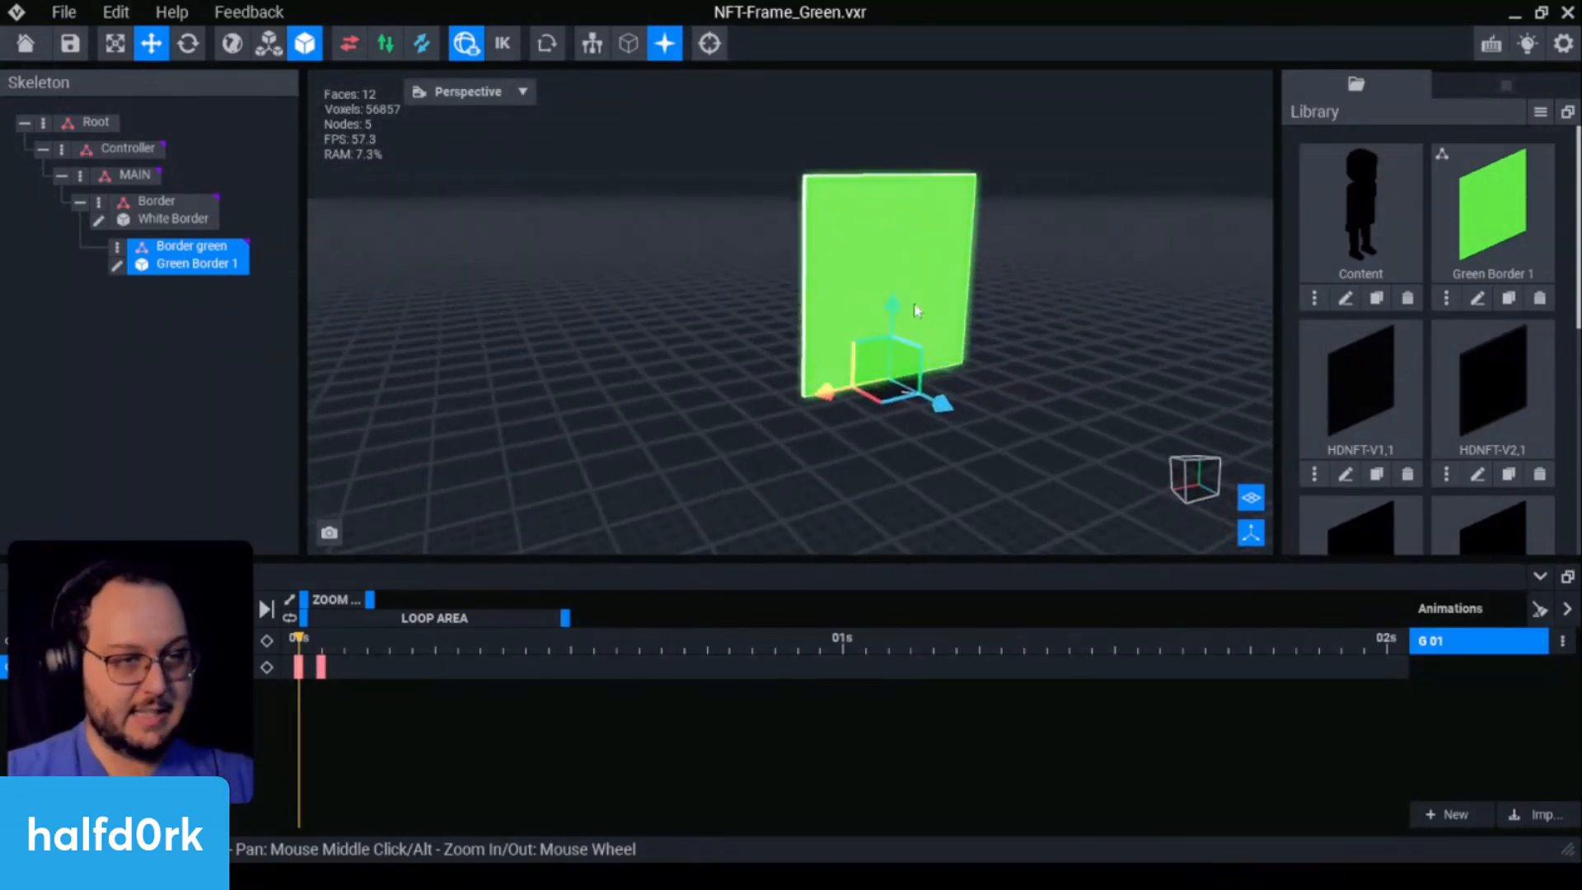
right_click_drag(854, 293, 1018, 294)
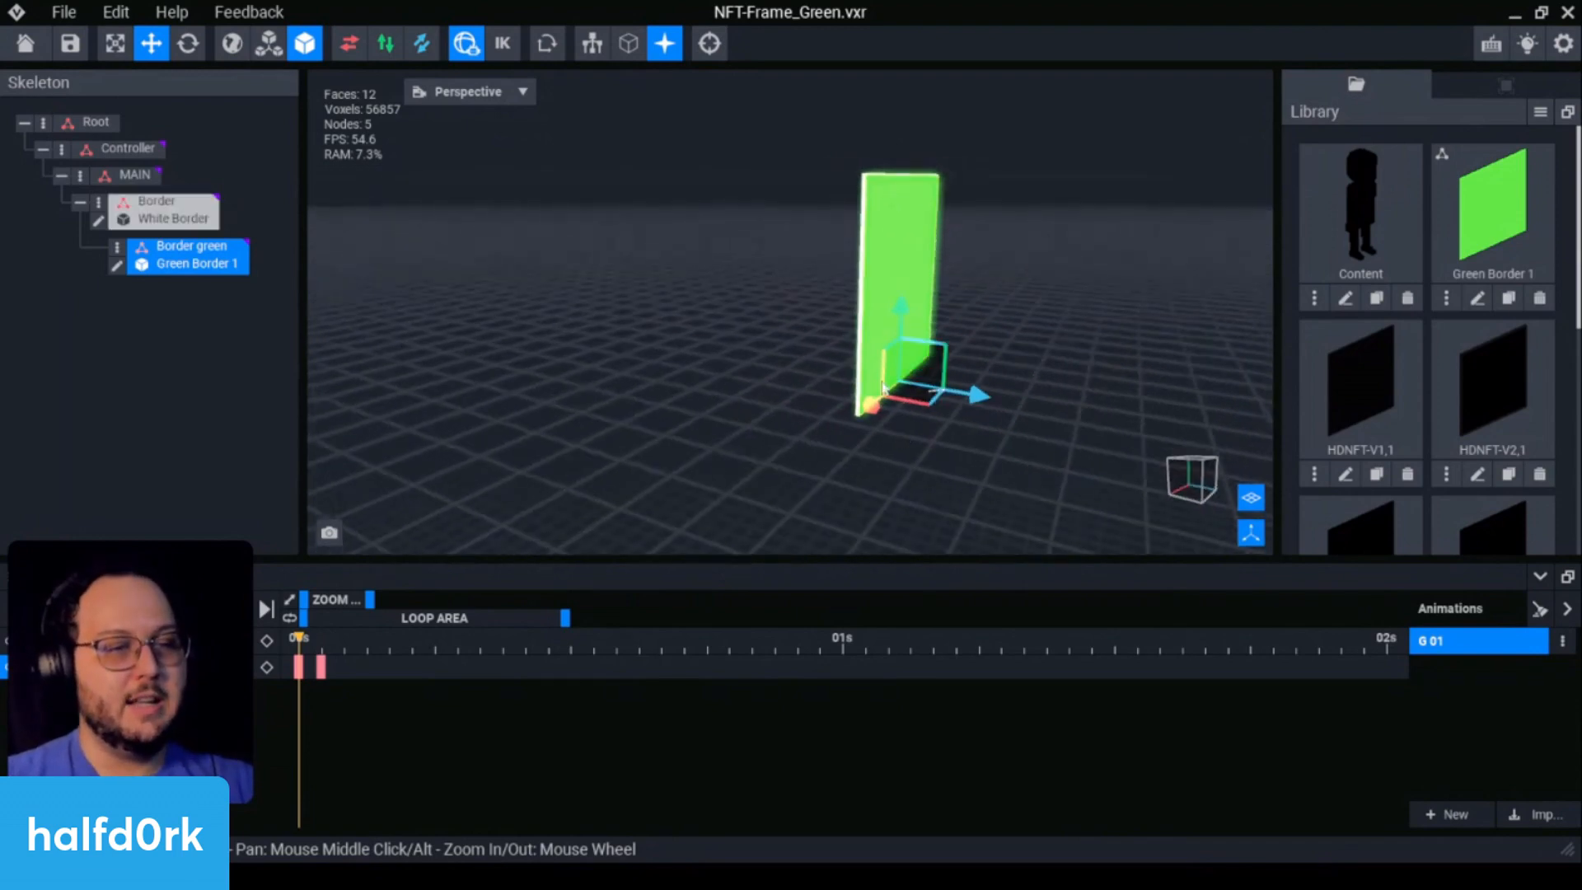
right_click_drag(883, 389, 509, 357)
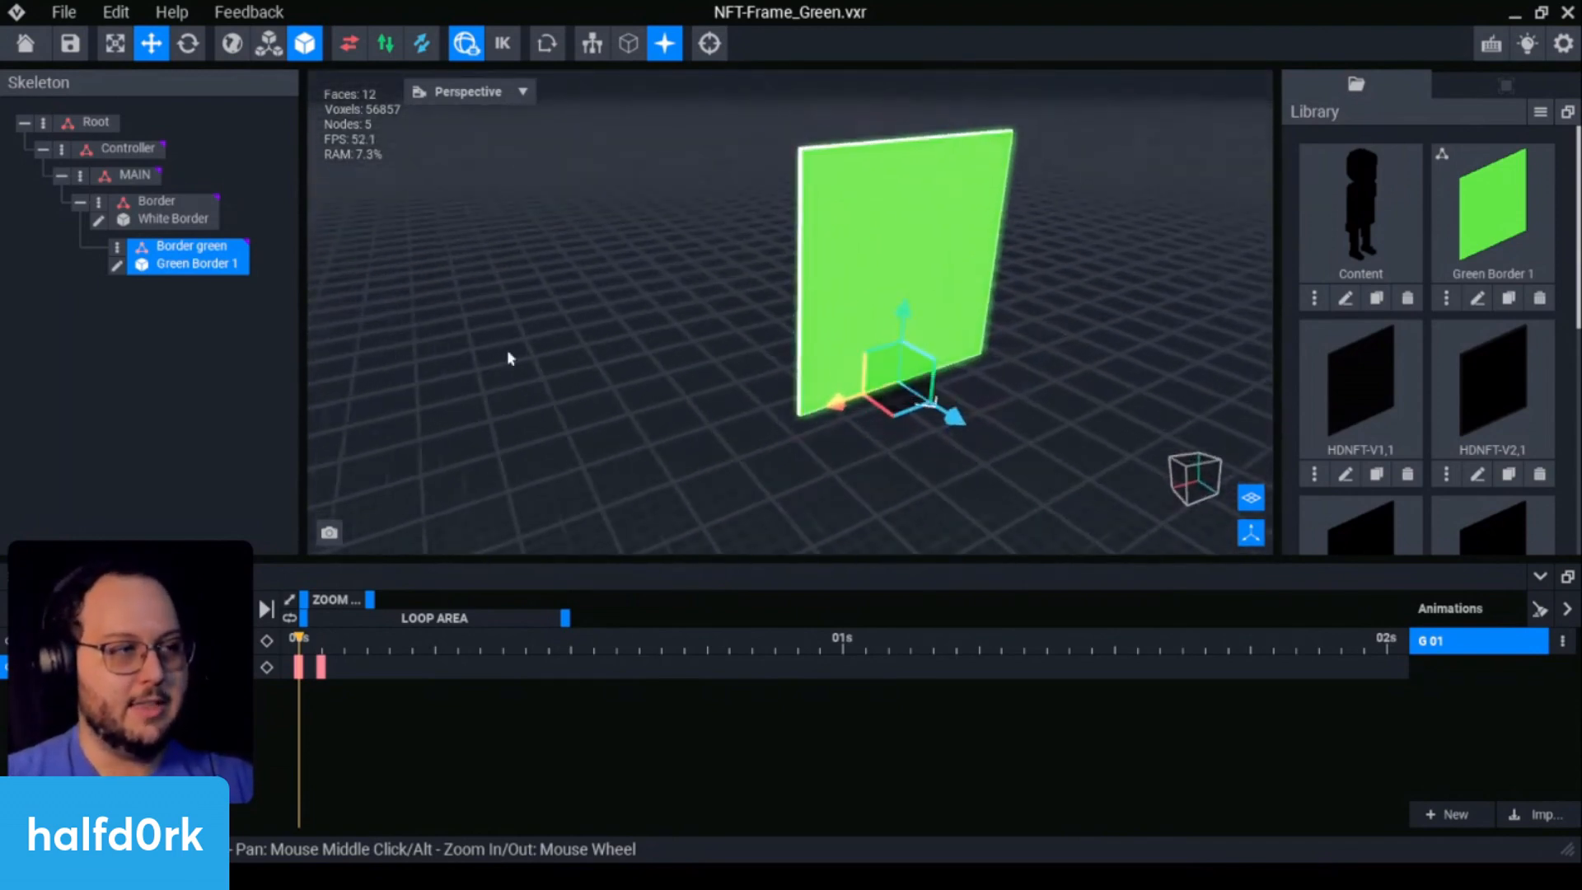
left_click(186, 209)
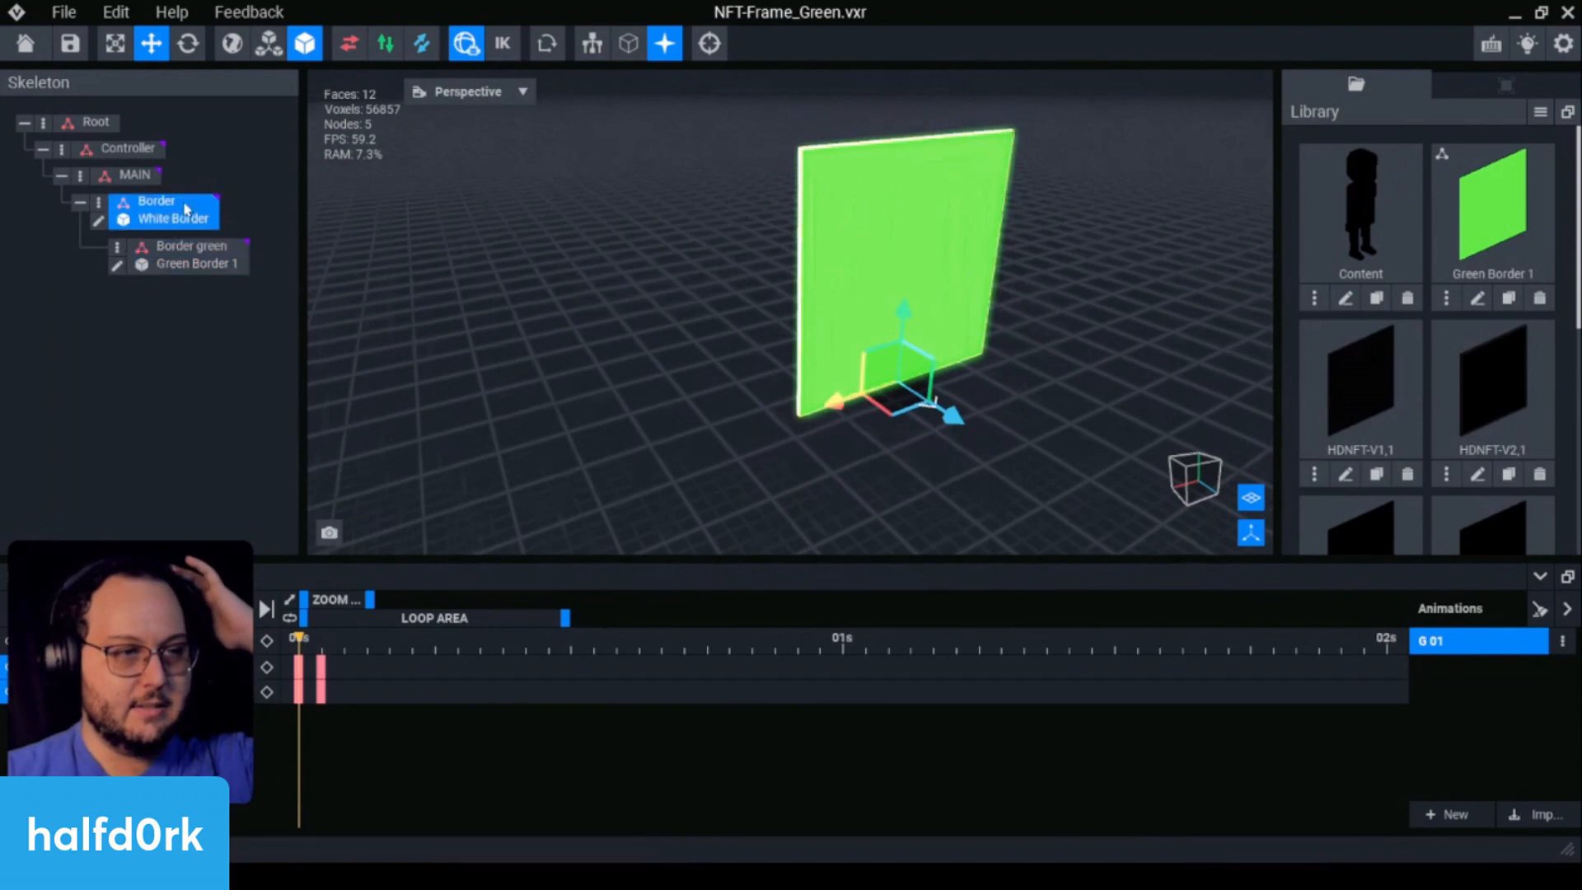
right_click_drag(794, 370, 899, 382)
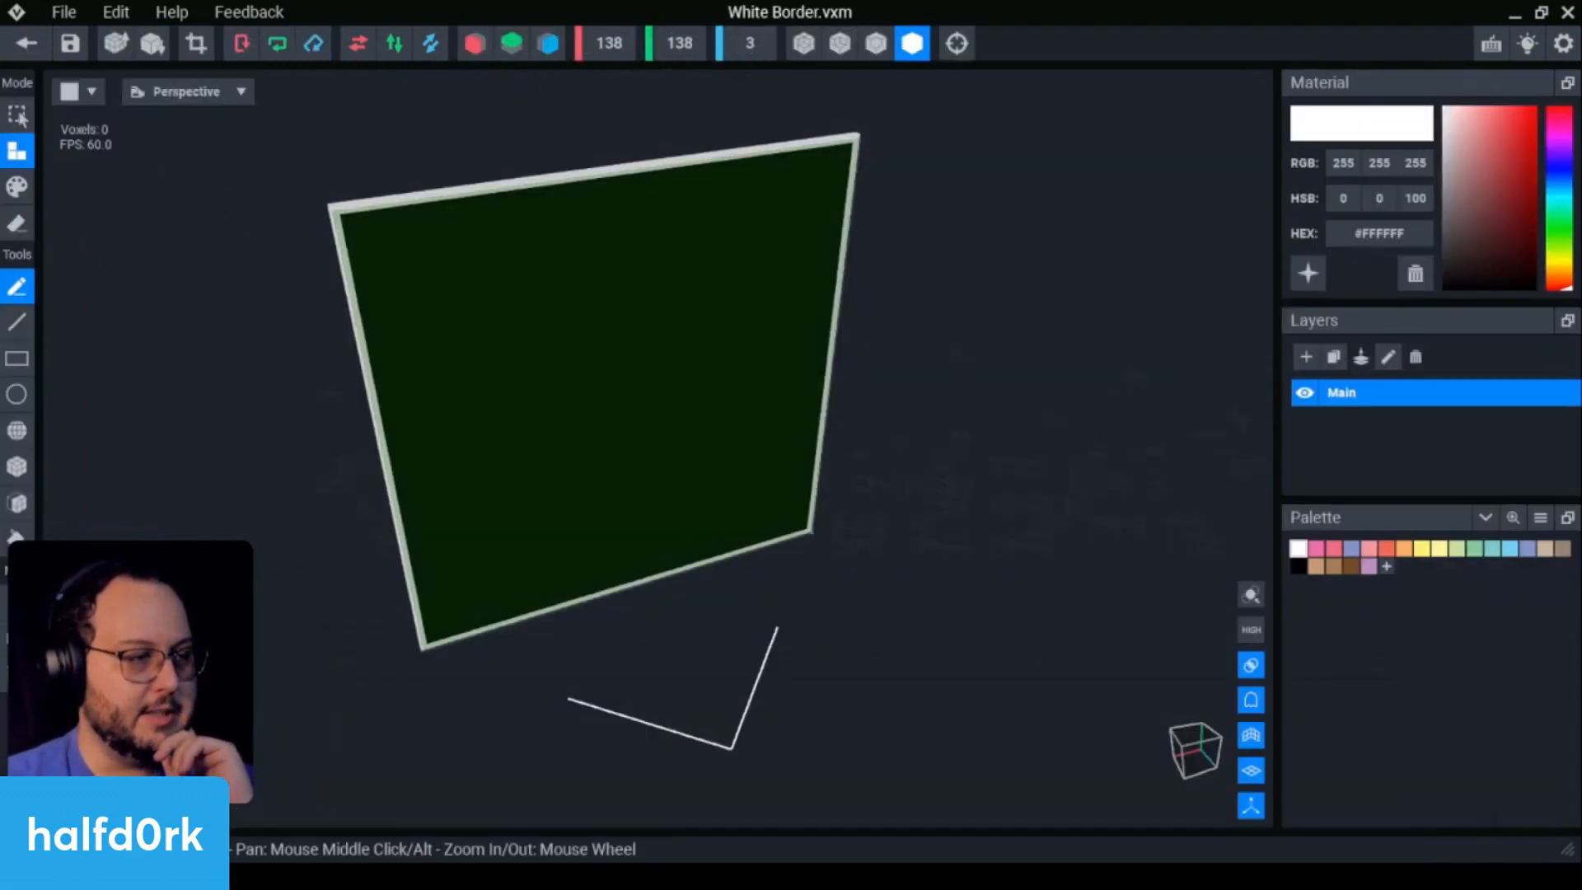
Step: Centre the pivot of the White Border model
left_click(17, 638)
left_click(17, 674)
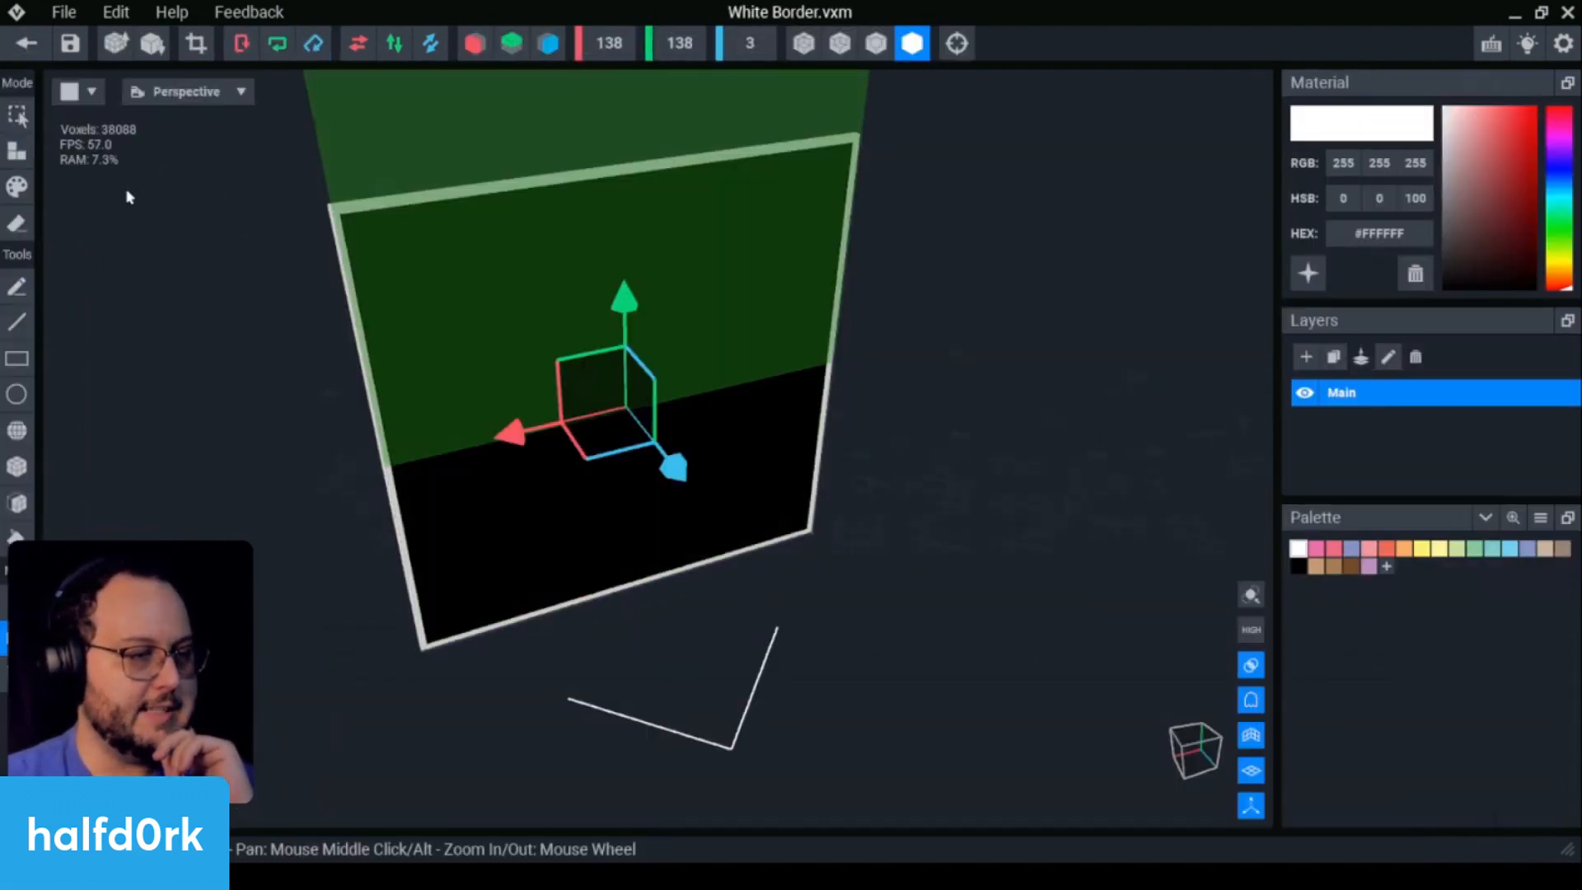
right_click_drag(301, 435, 461, 346)
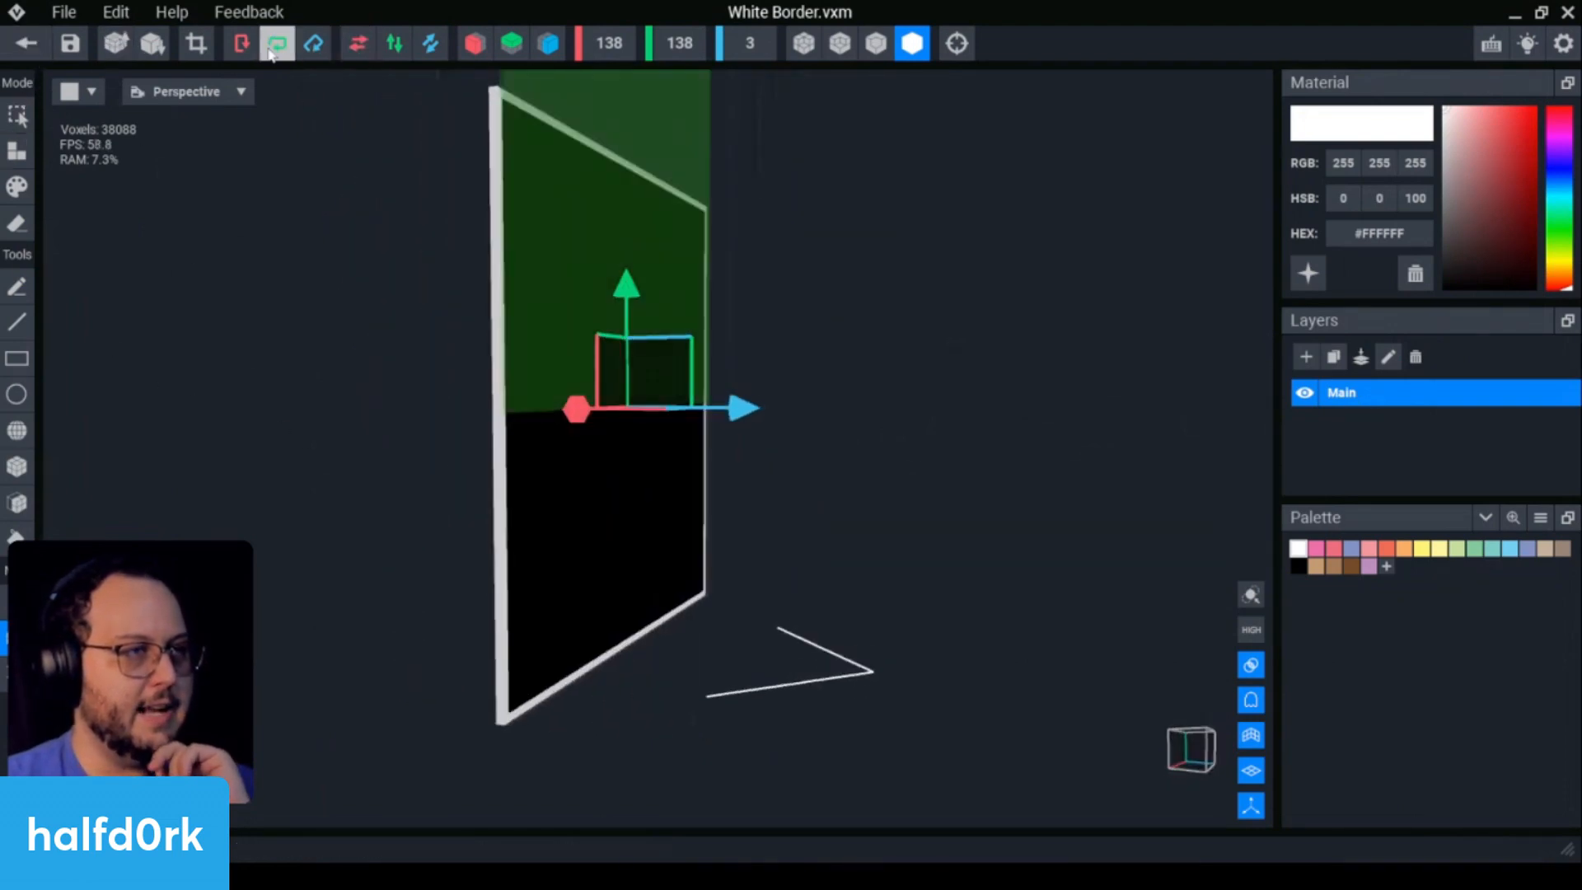
Step: Rotate the White Border model around the X axis until it lies flat with its black face up
left_click(241, 50)
right_click_drag(474, 169, 545, 142)
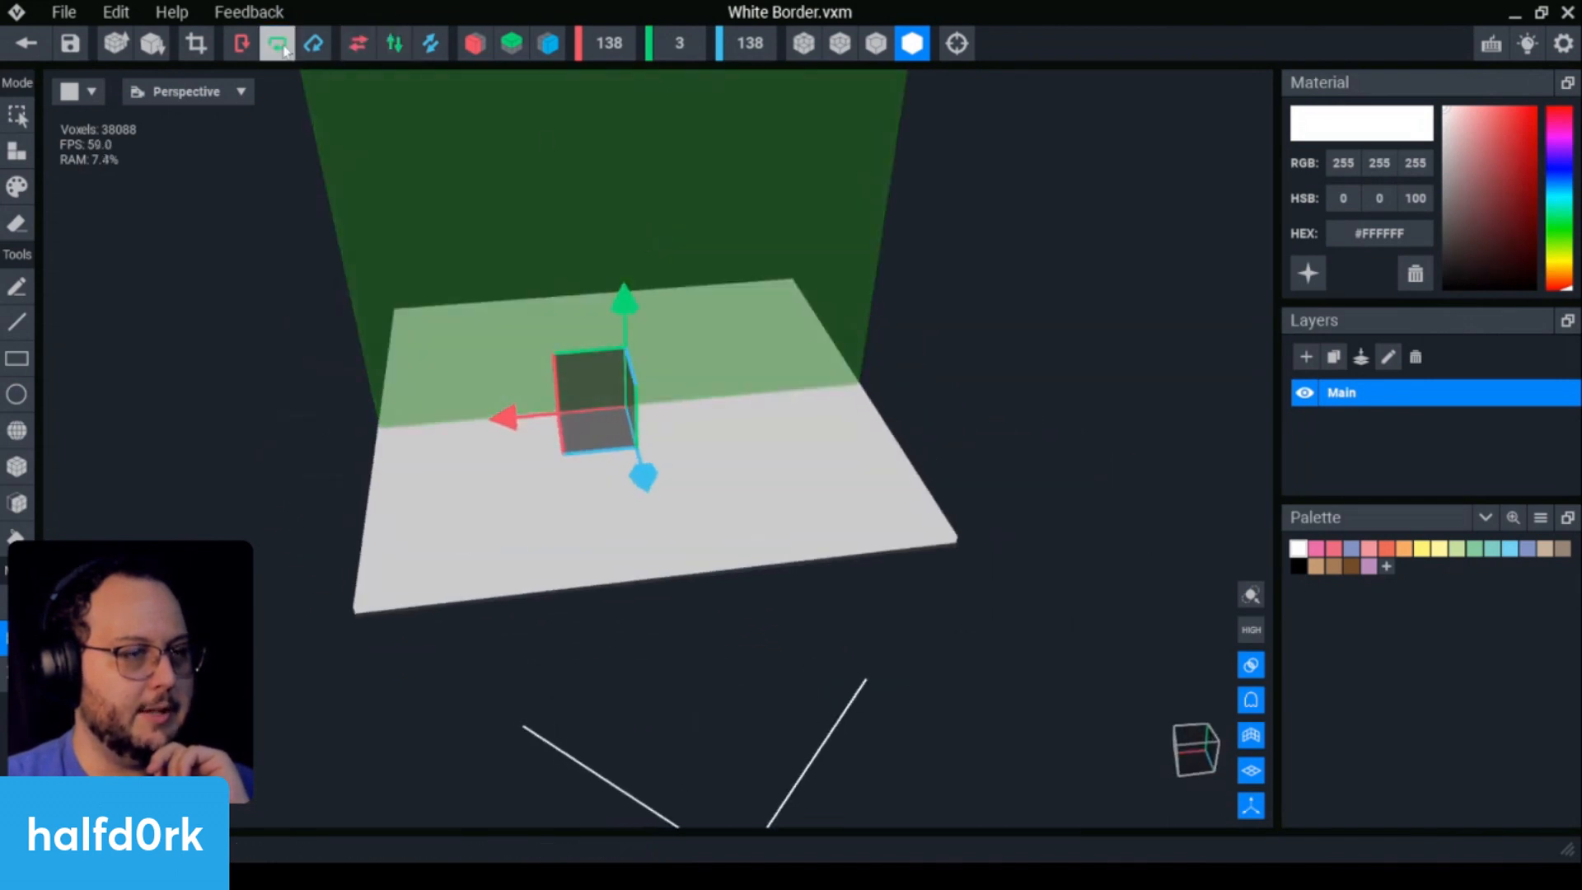
left_click(253, 57)
left_click(253, 58)
right_click_drag(511, 494, 661, 480)
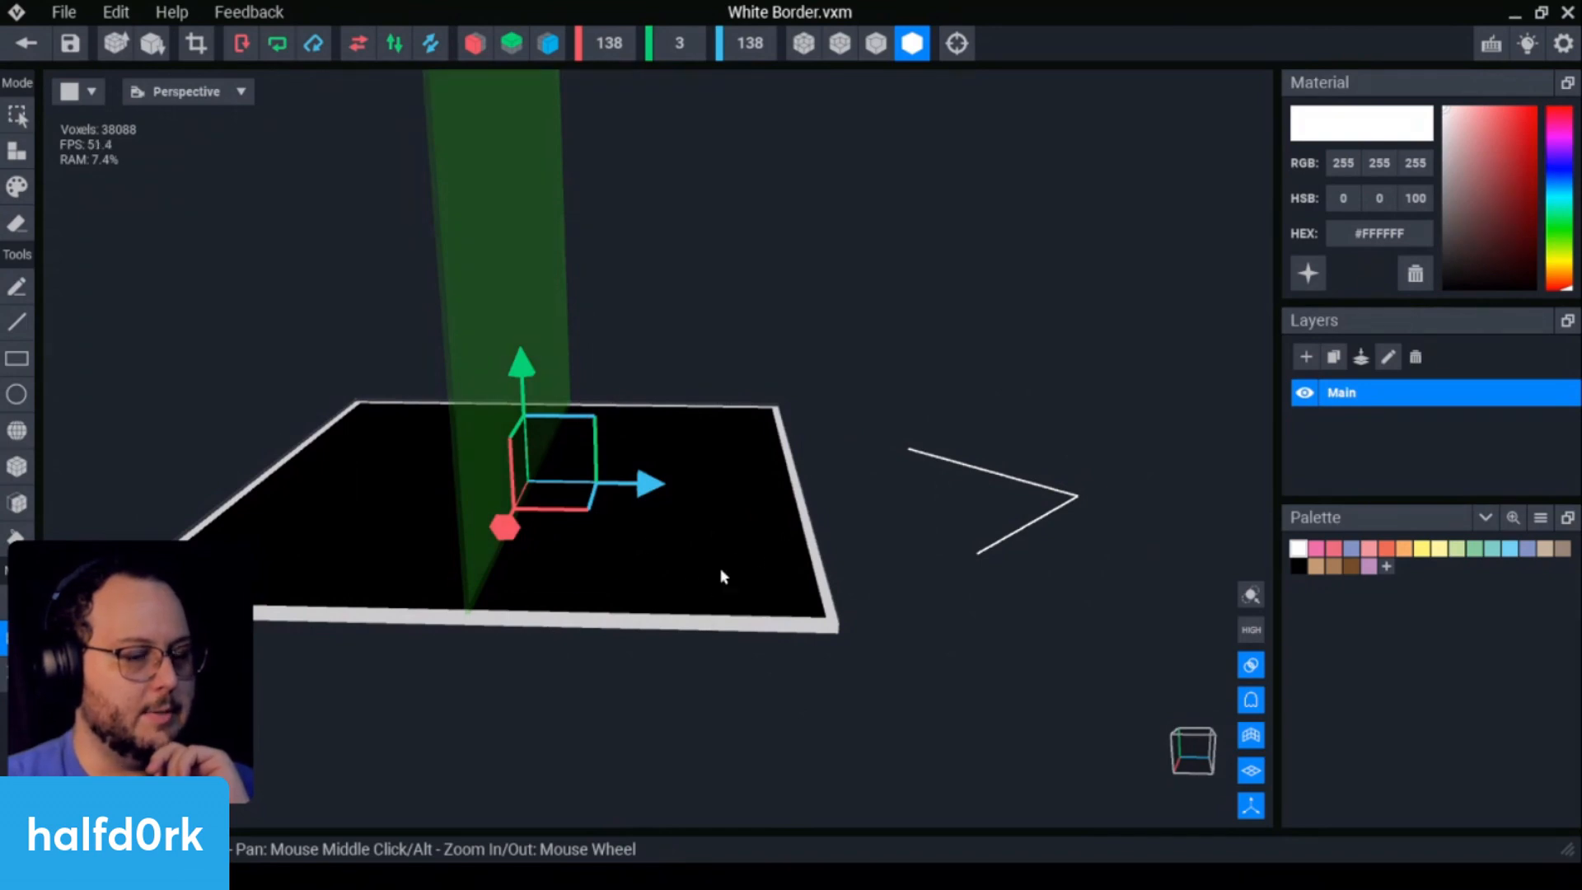
right_click_drag(644, 463, 529, 512)
Step: Leave pivot editing and return to the NFT-Frame_Green rig, saving the changes to White Border.vxm
left_click(17, 638)
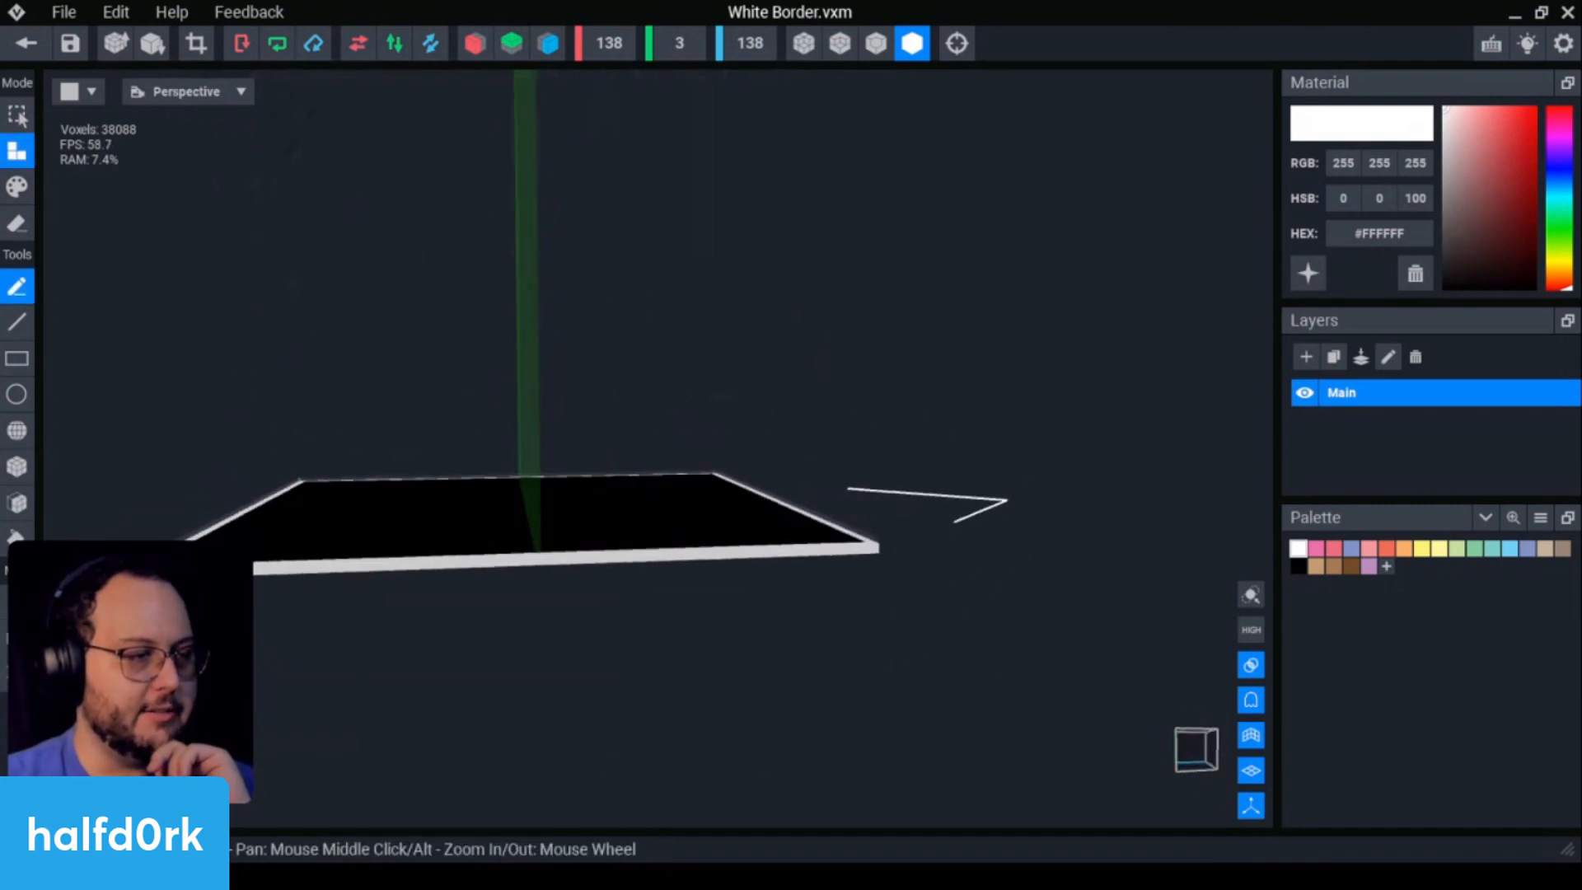
left_click(38, 54)
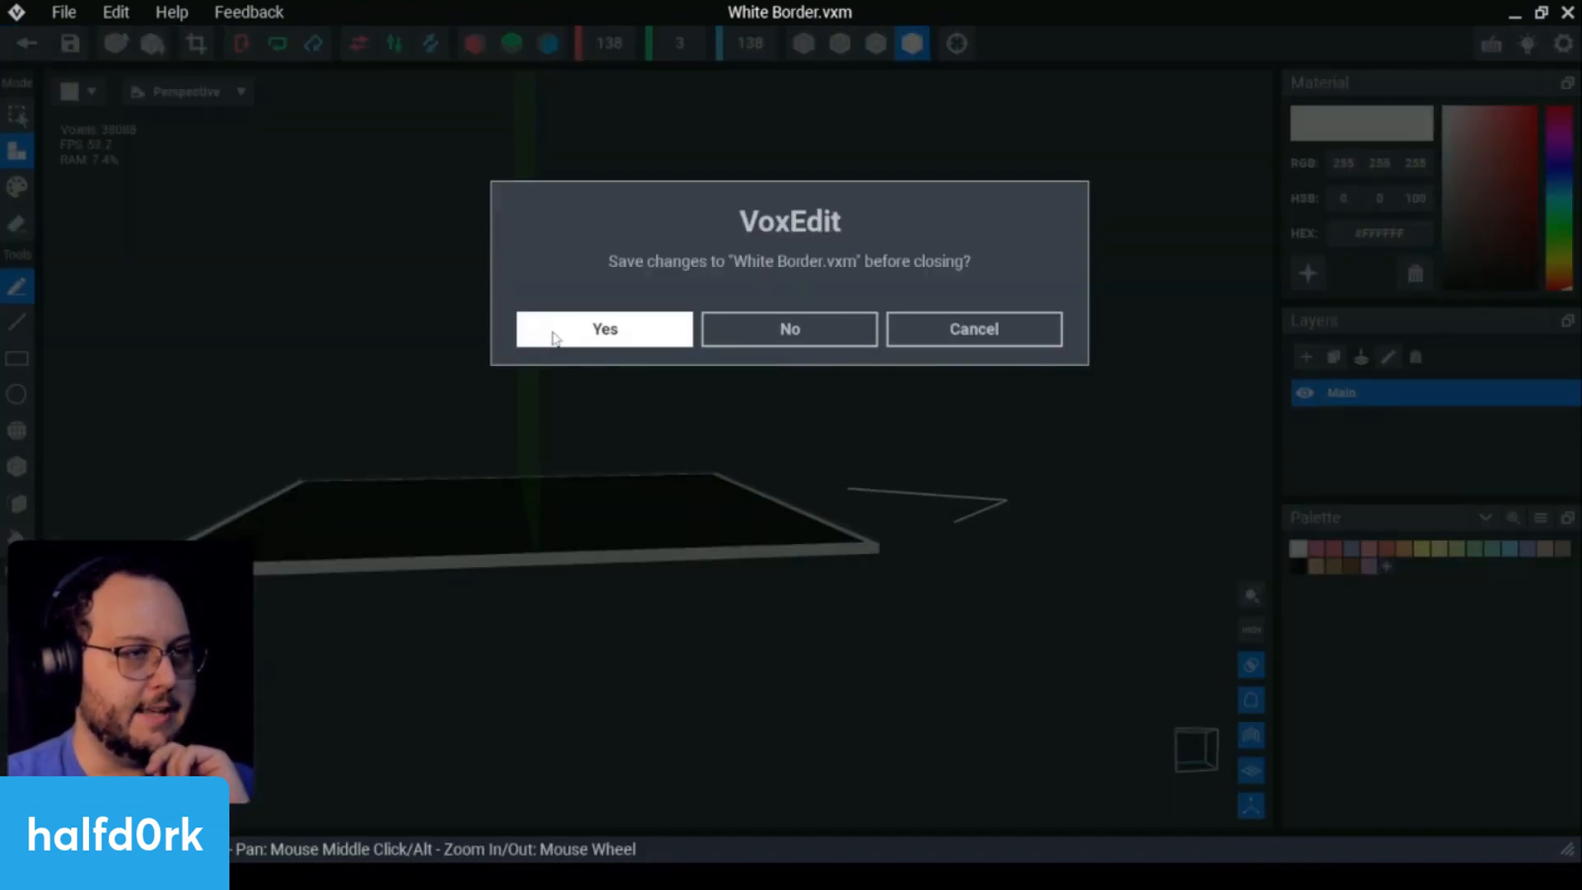
left_click(572, 338)
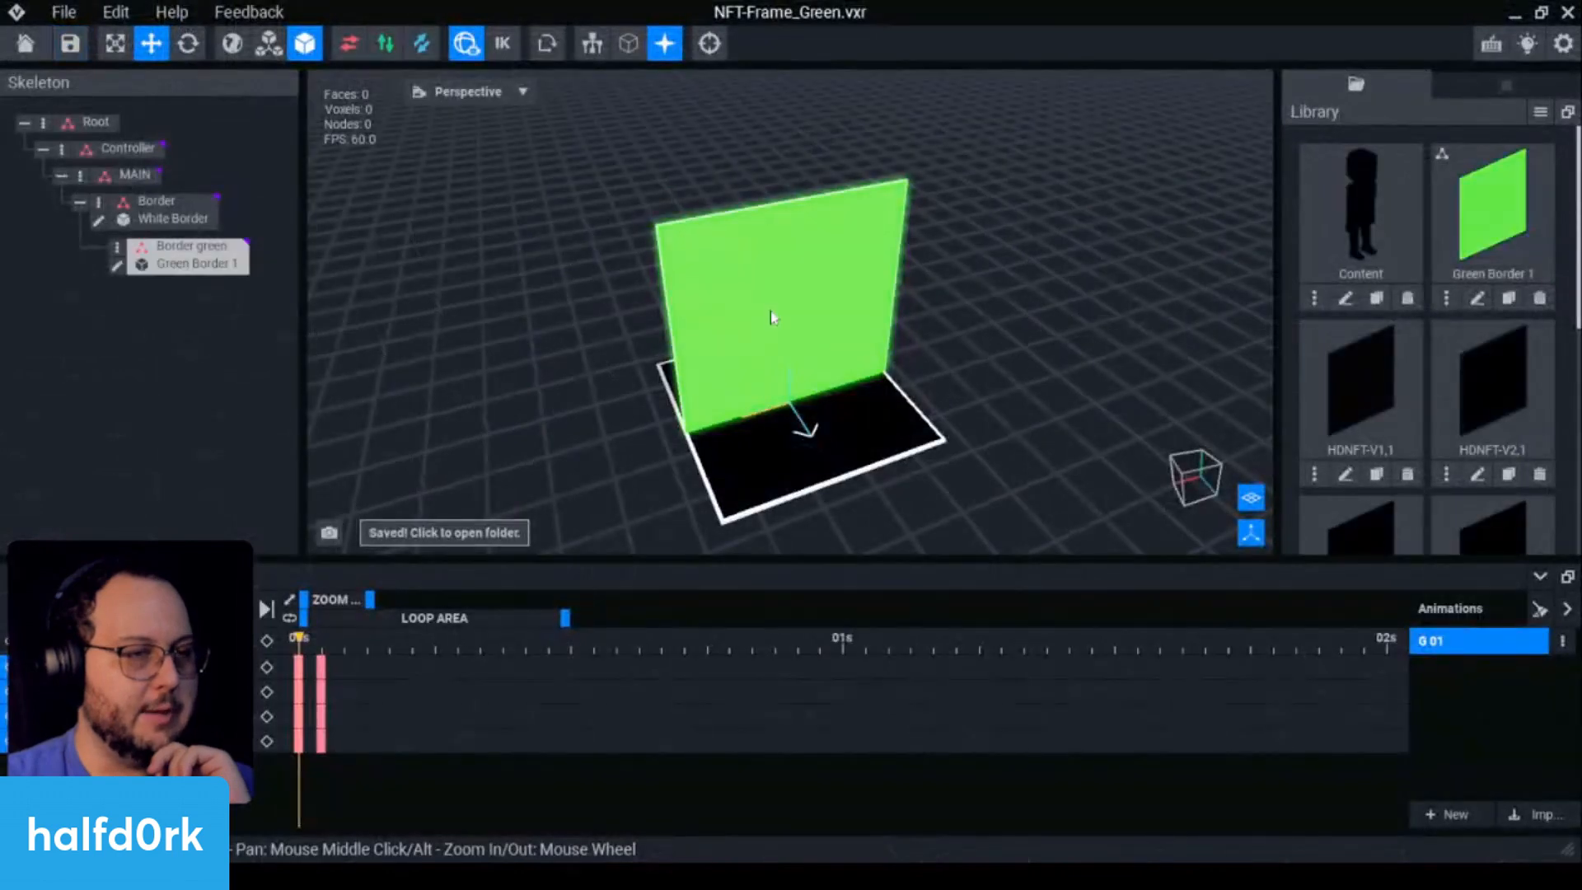
Step: Open the Green Border 1 model, rotate it around the X axis to lie flat, and centre its pivot
left_click(120, 266)
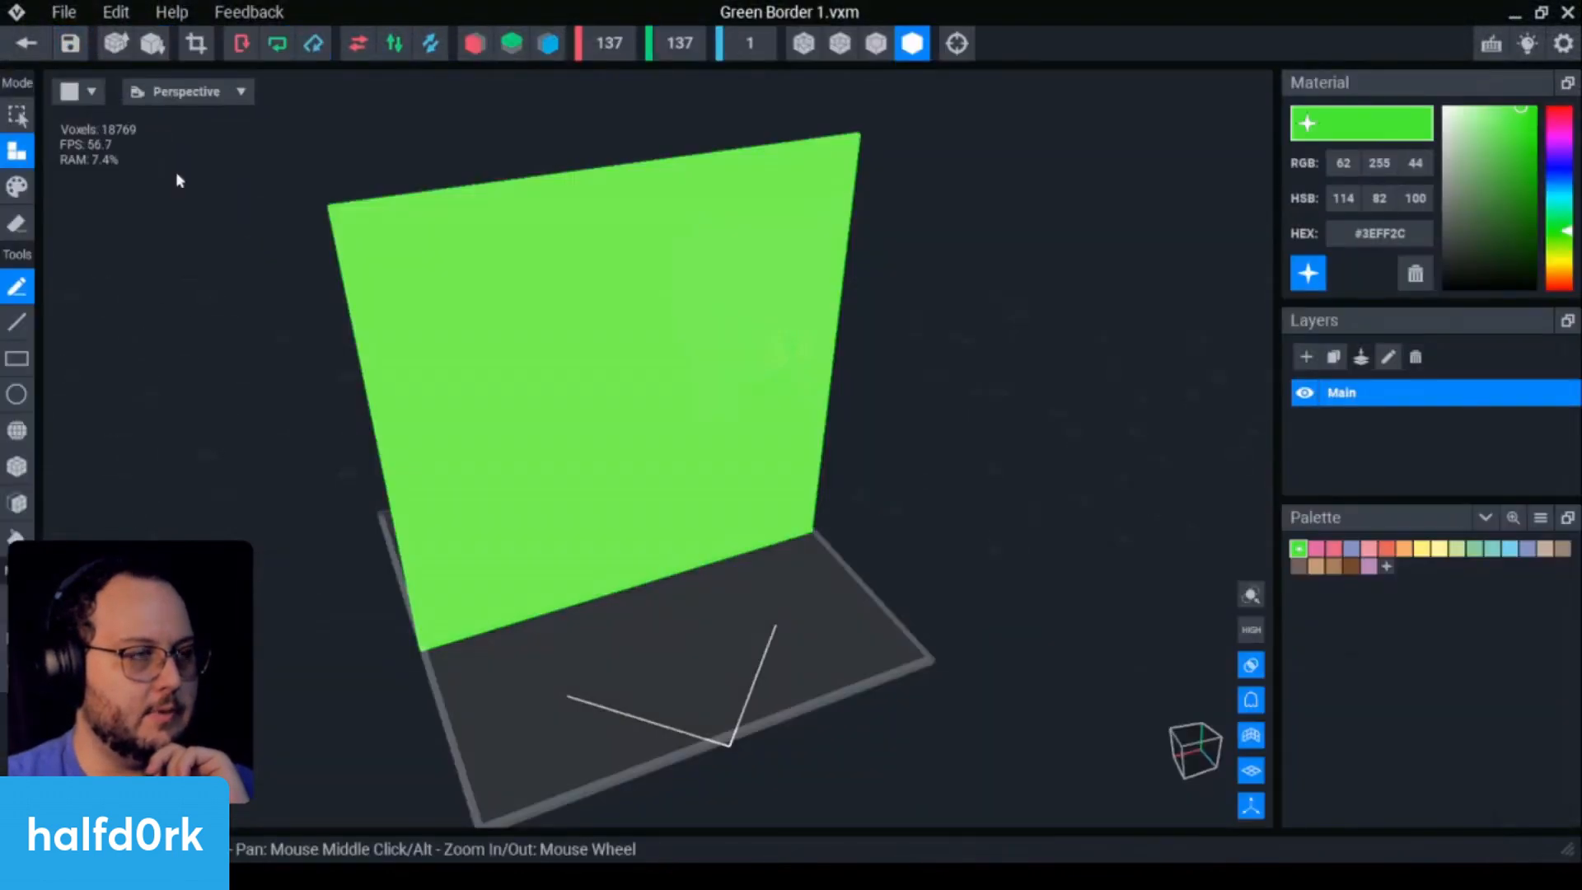
left_click(240, 46)
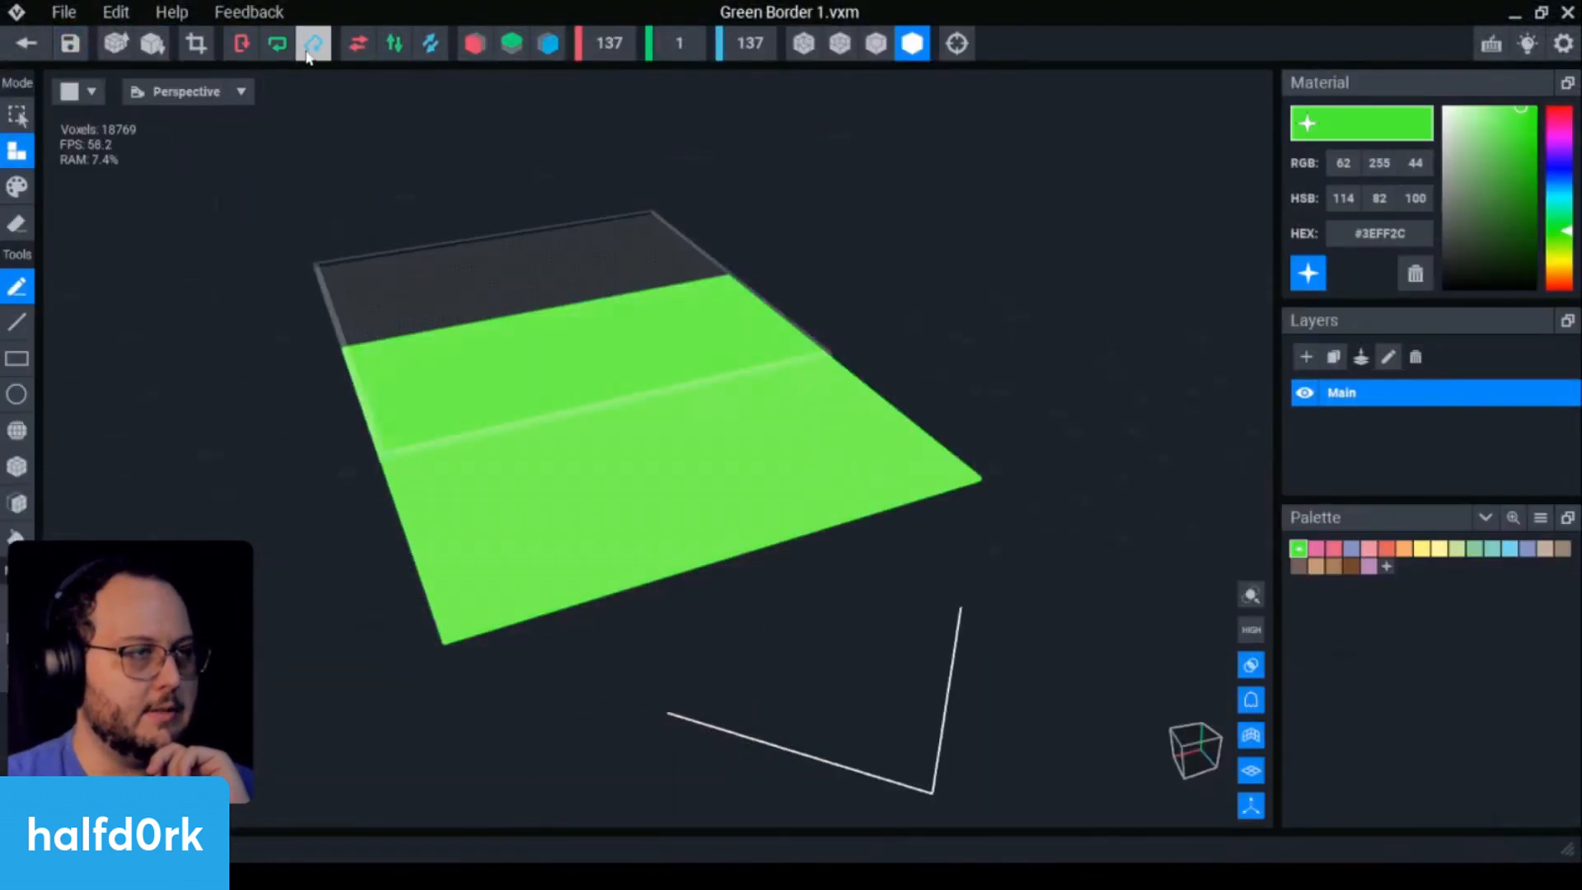
left_click(17, 639)
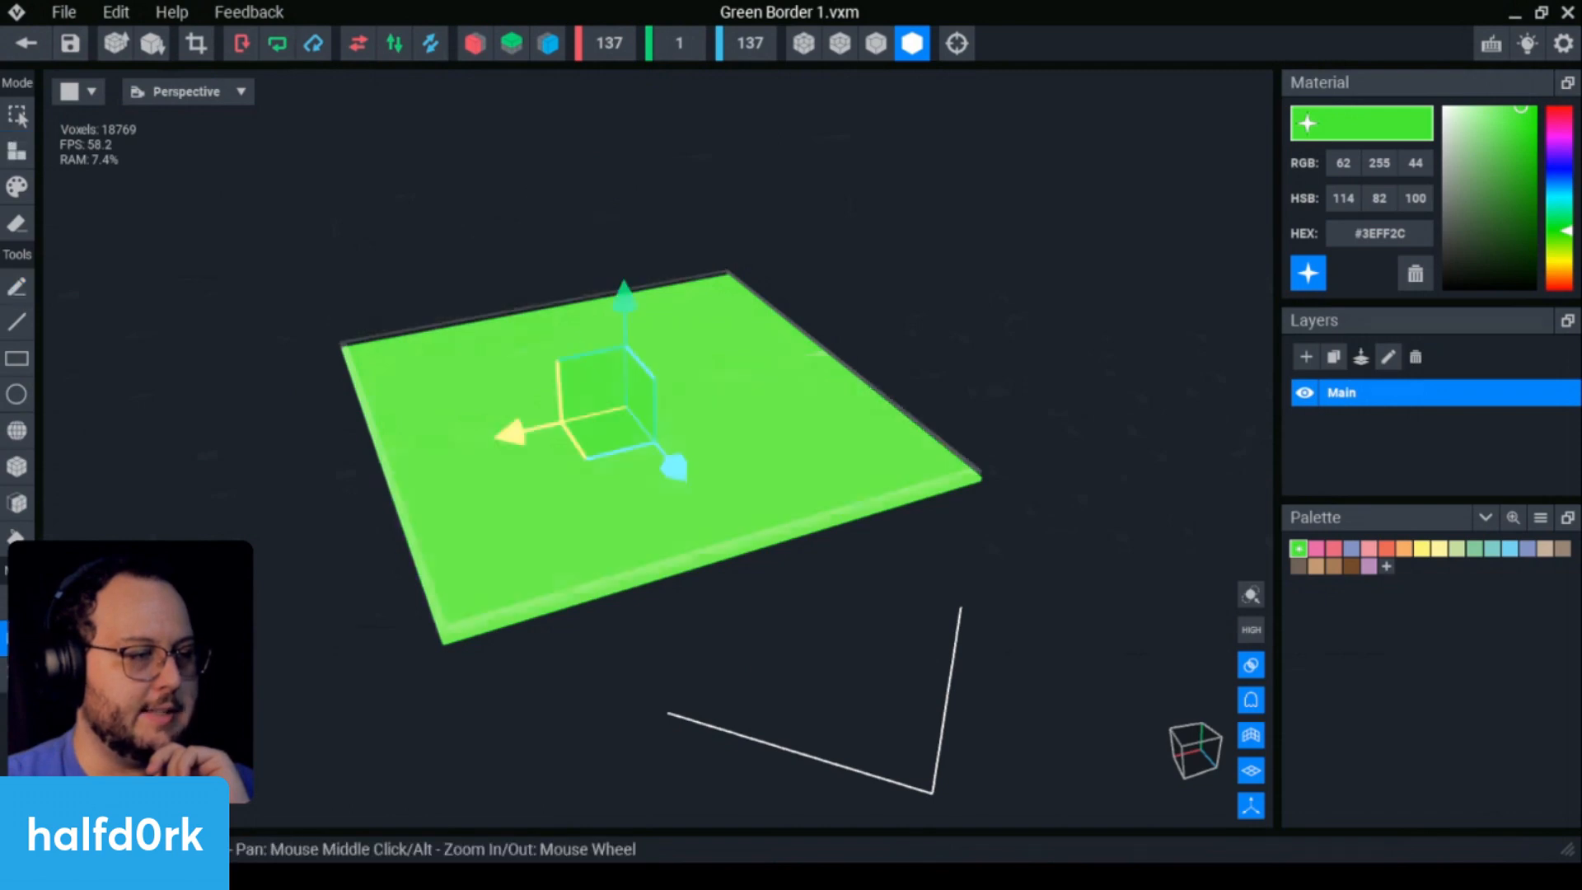
right_click_drag(526, 495, 522, 488)
Step: Save the changes to Green Border 1.vxm and return to the NFT-Frame_Green rig
left_click(28, 42)
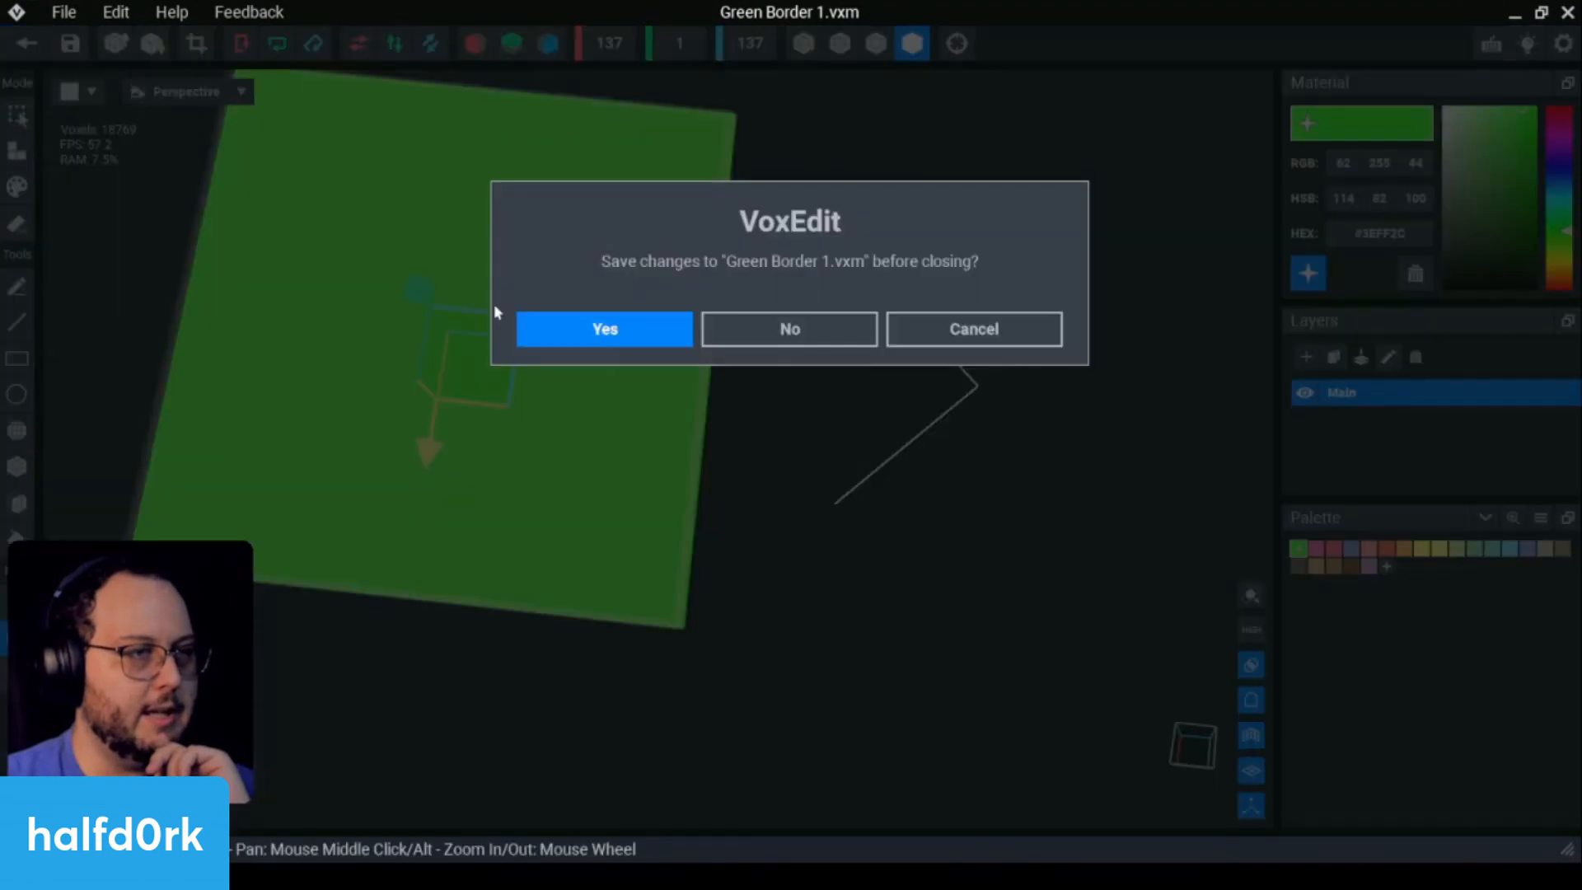
left_click(681, 342)
right_click_drag(803, 372, 803, 372)
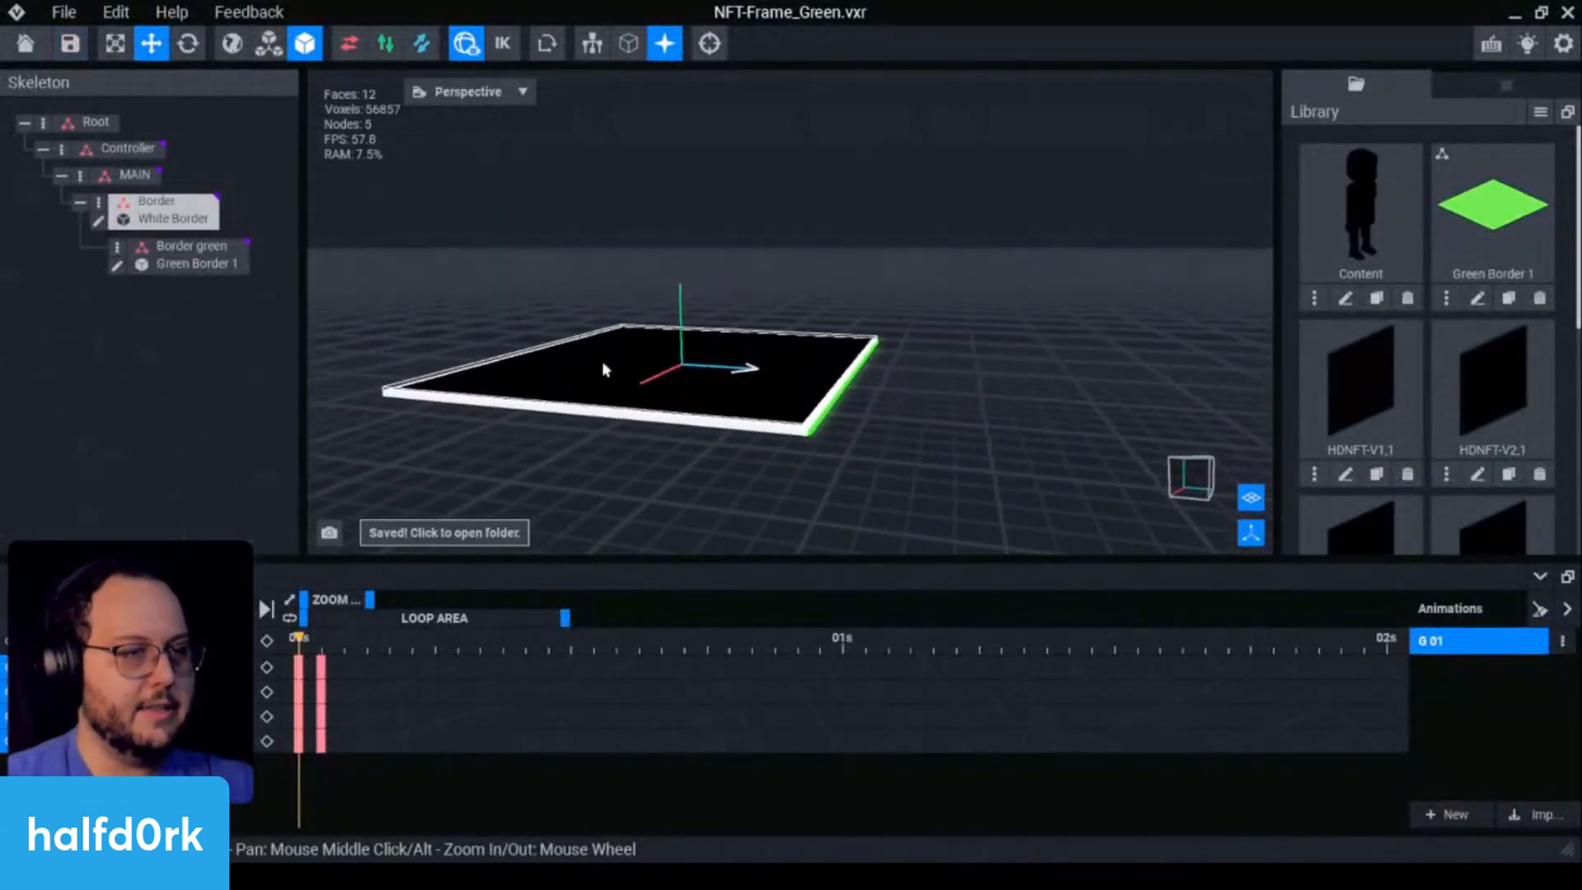
Step: At the second keyframe of the G 01 animation, raise the Border green node above the black face of the white border
left_click(332, 660)
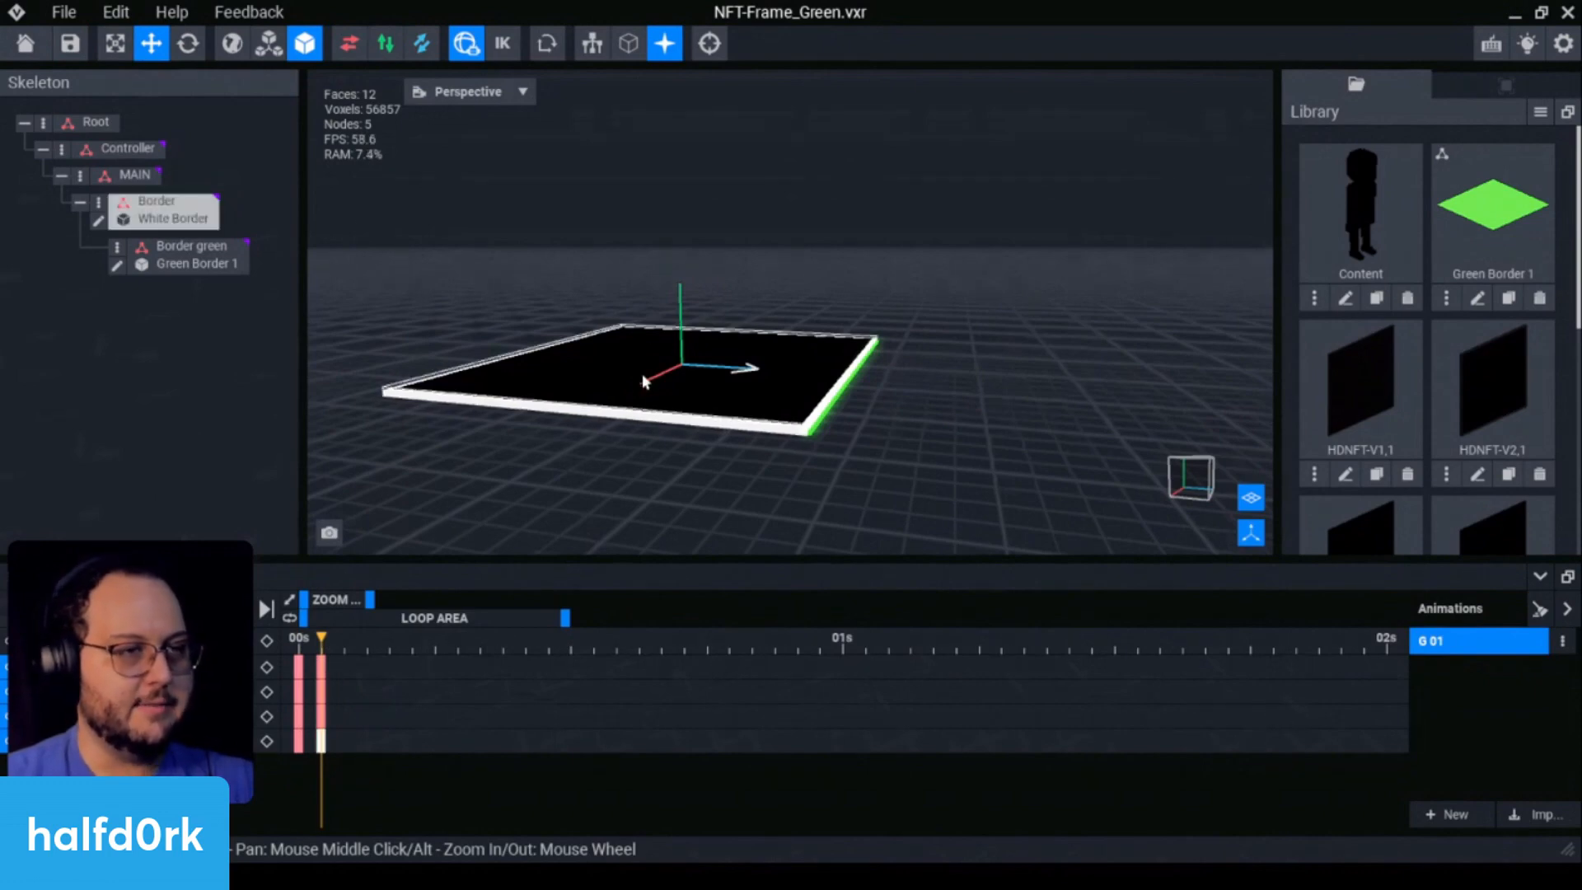
left_click(816, 430)
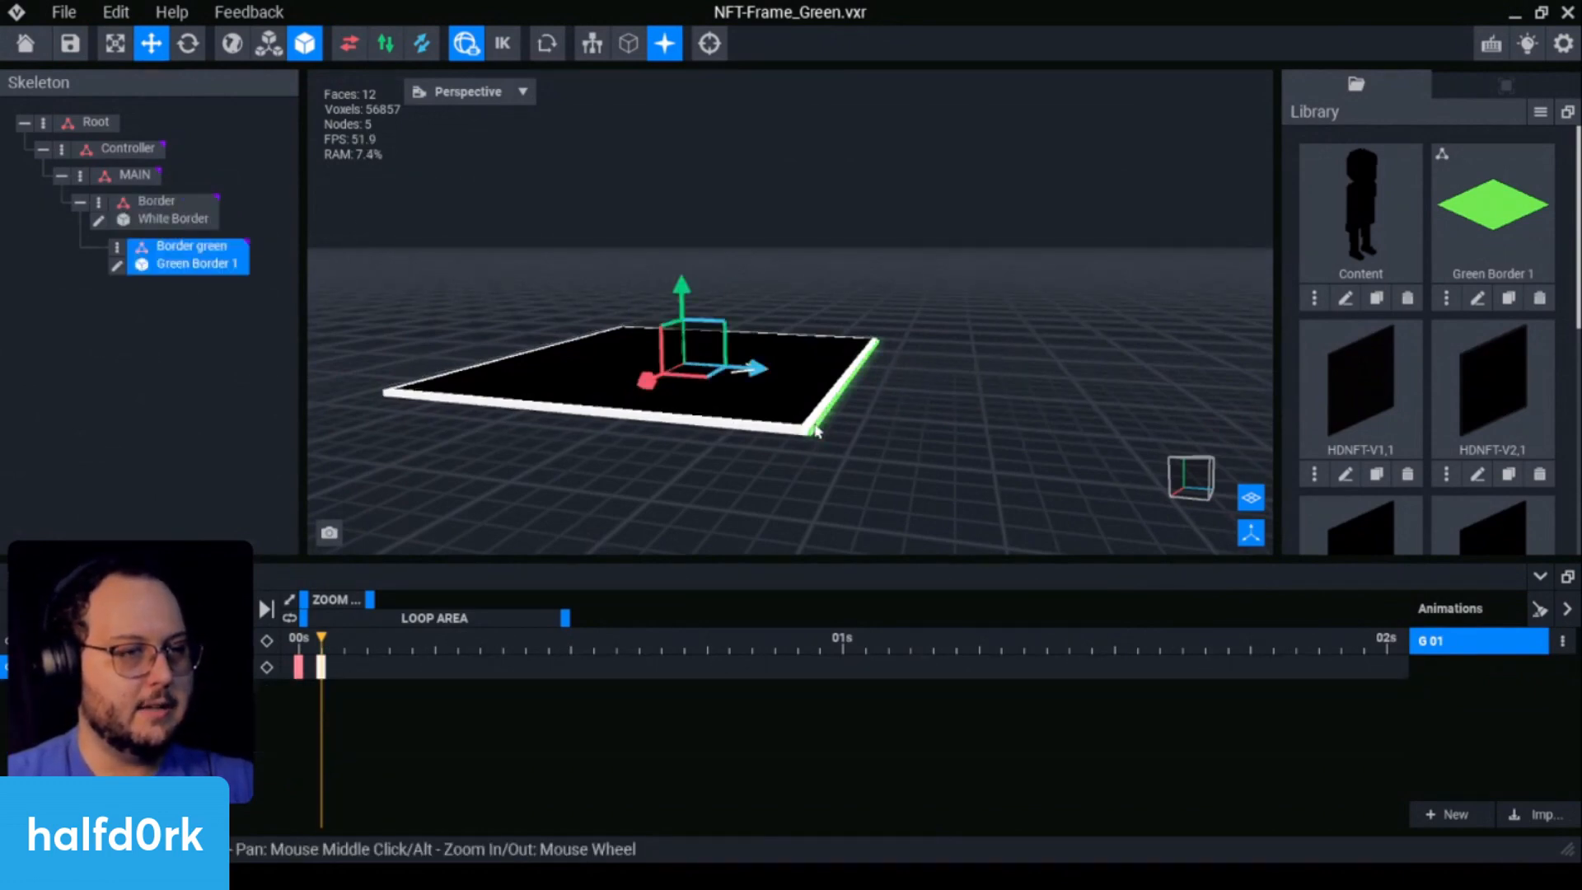
left_click(688, 274)
left_click(813, 433)
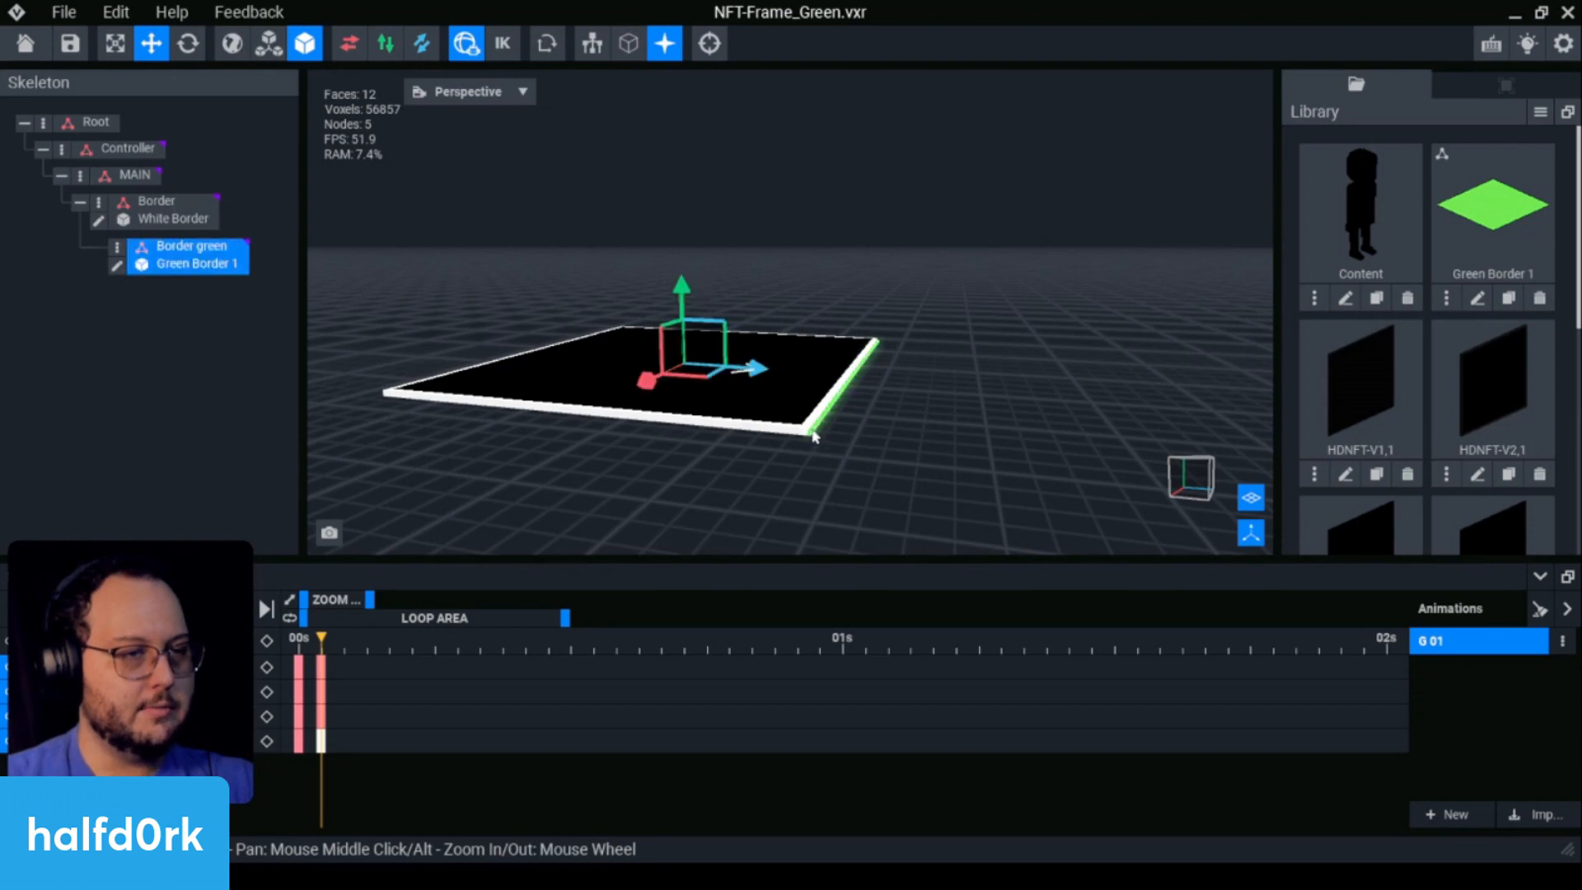
left_click_drag(681, 266, 681, 283)
scroll(648, 338, "down", 3)
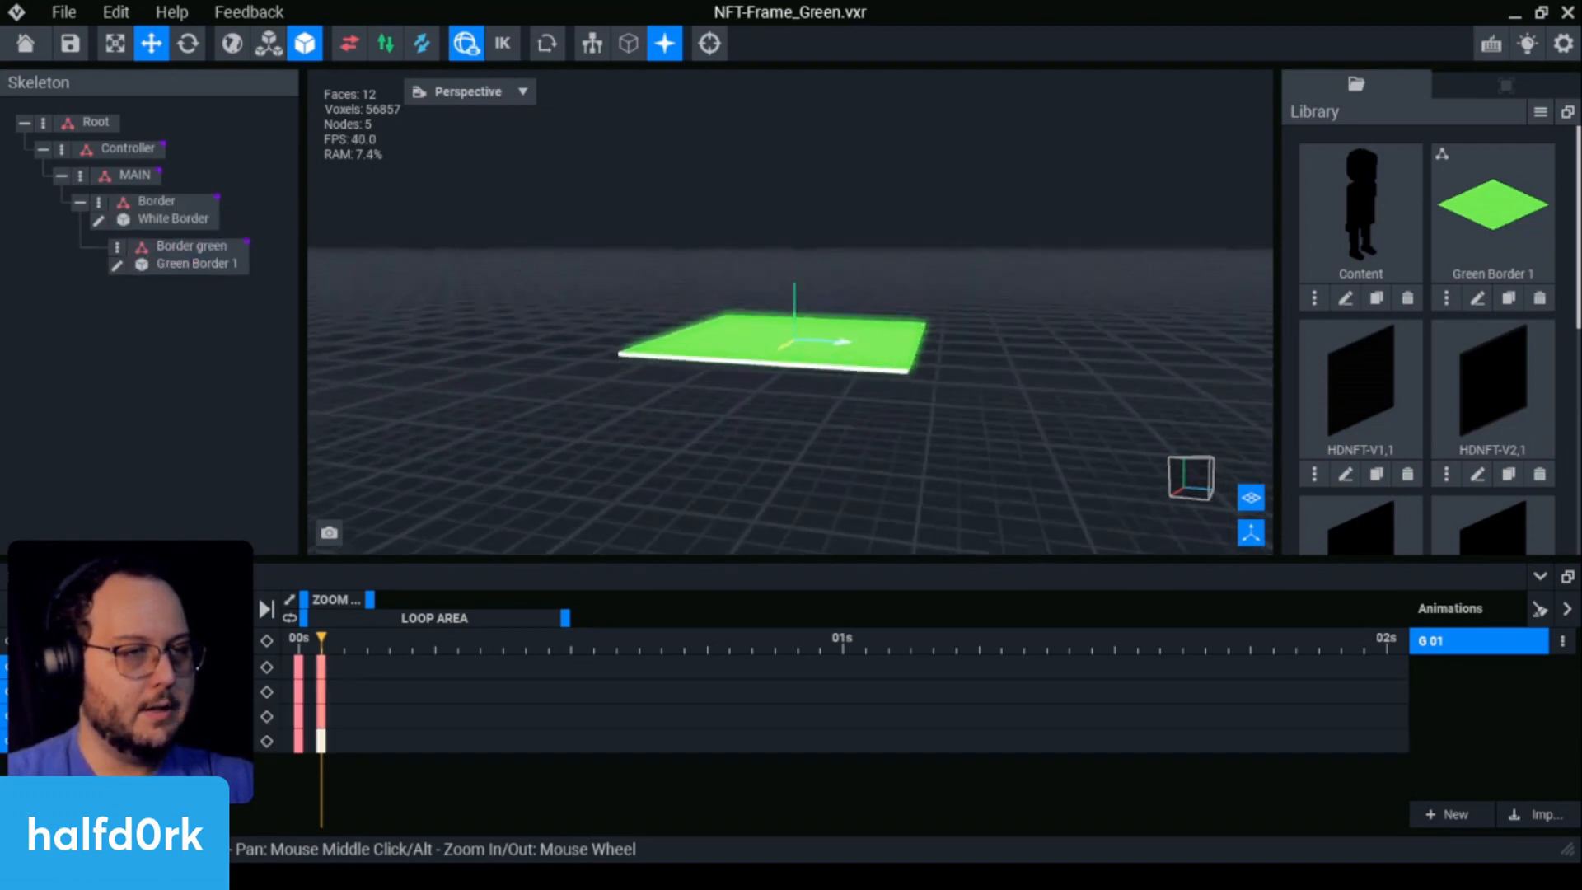
Step: Shift the Border green node along the Z axis so the green plate lines up with the white border
right_click_drag(648, 338, 900, 459)
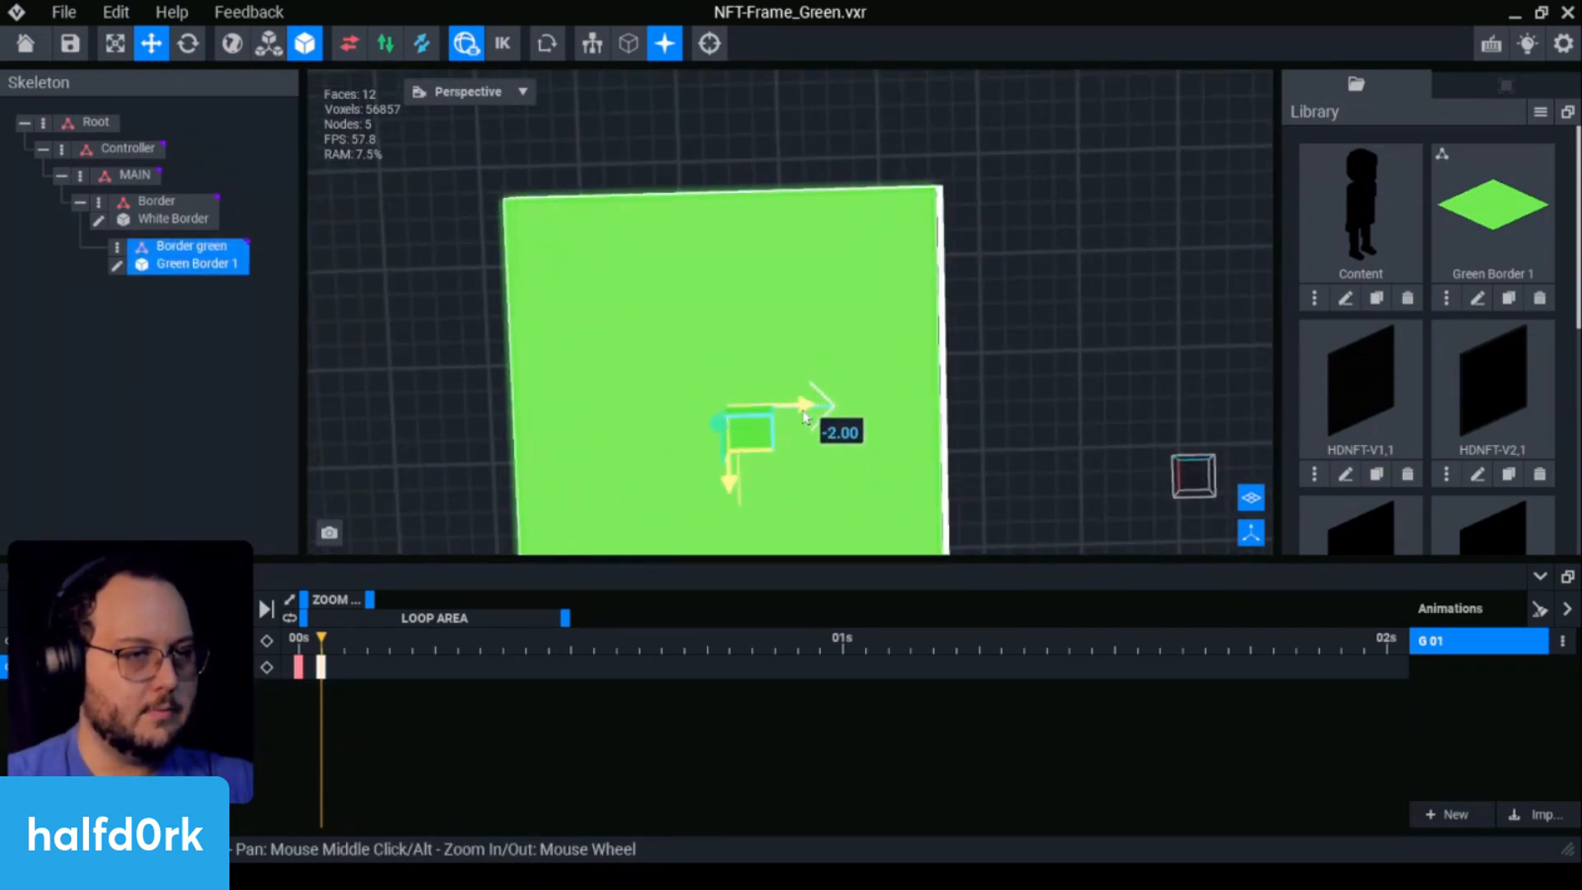
right_click_drag(908, 395, 913, 406)
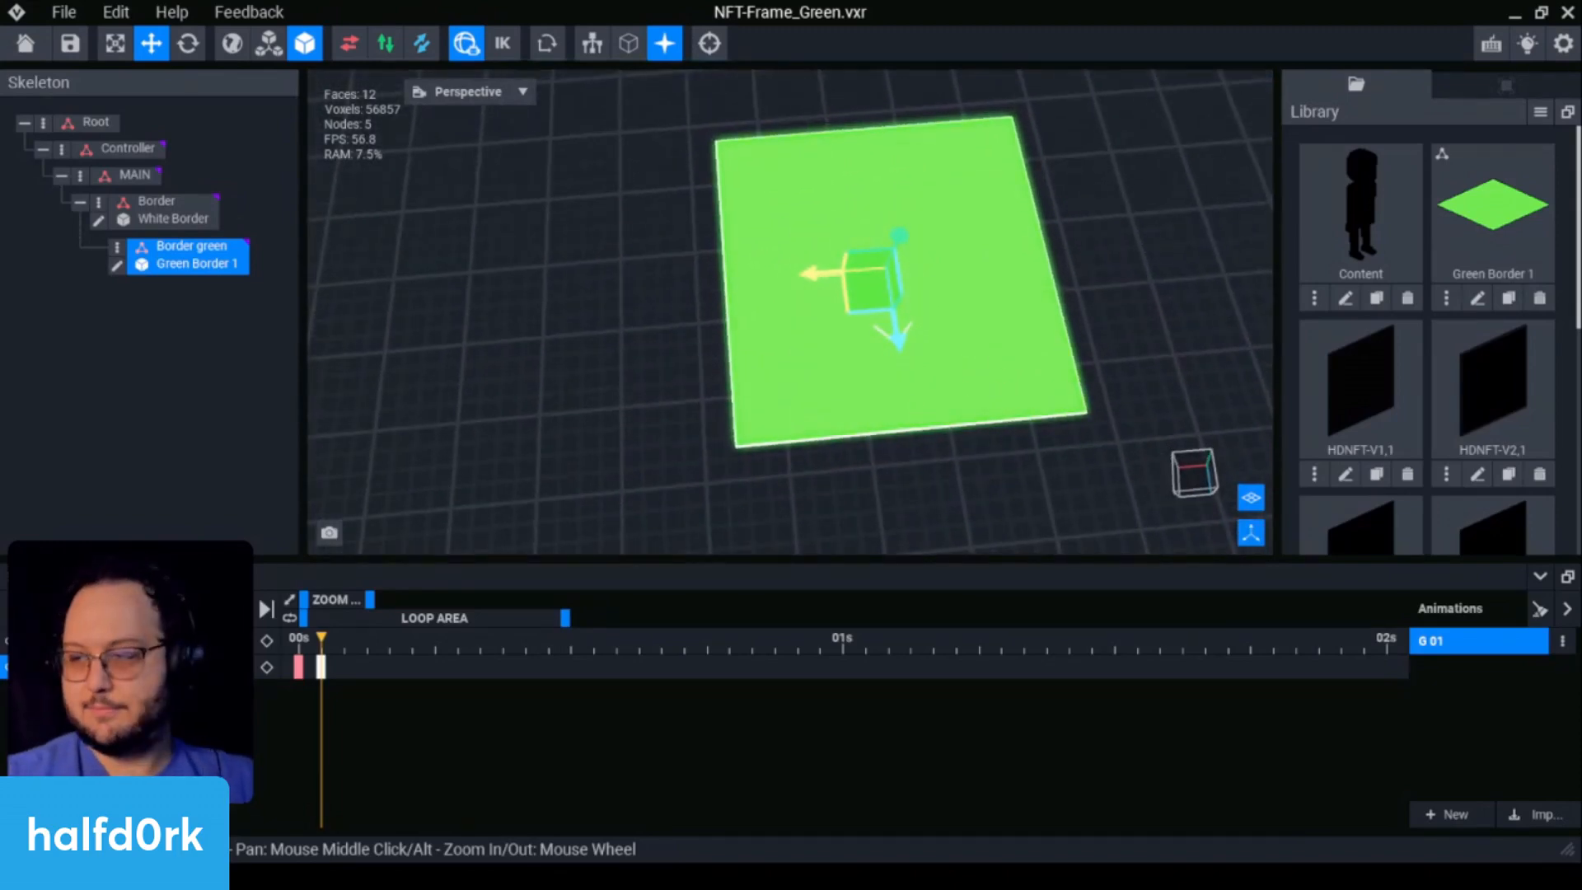
scroll(942, 247, "down", 2)
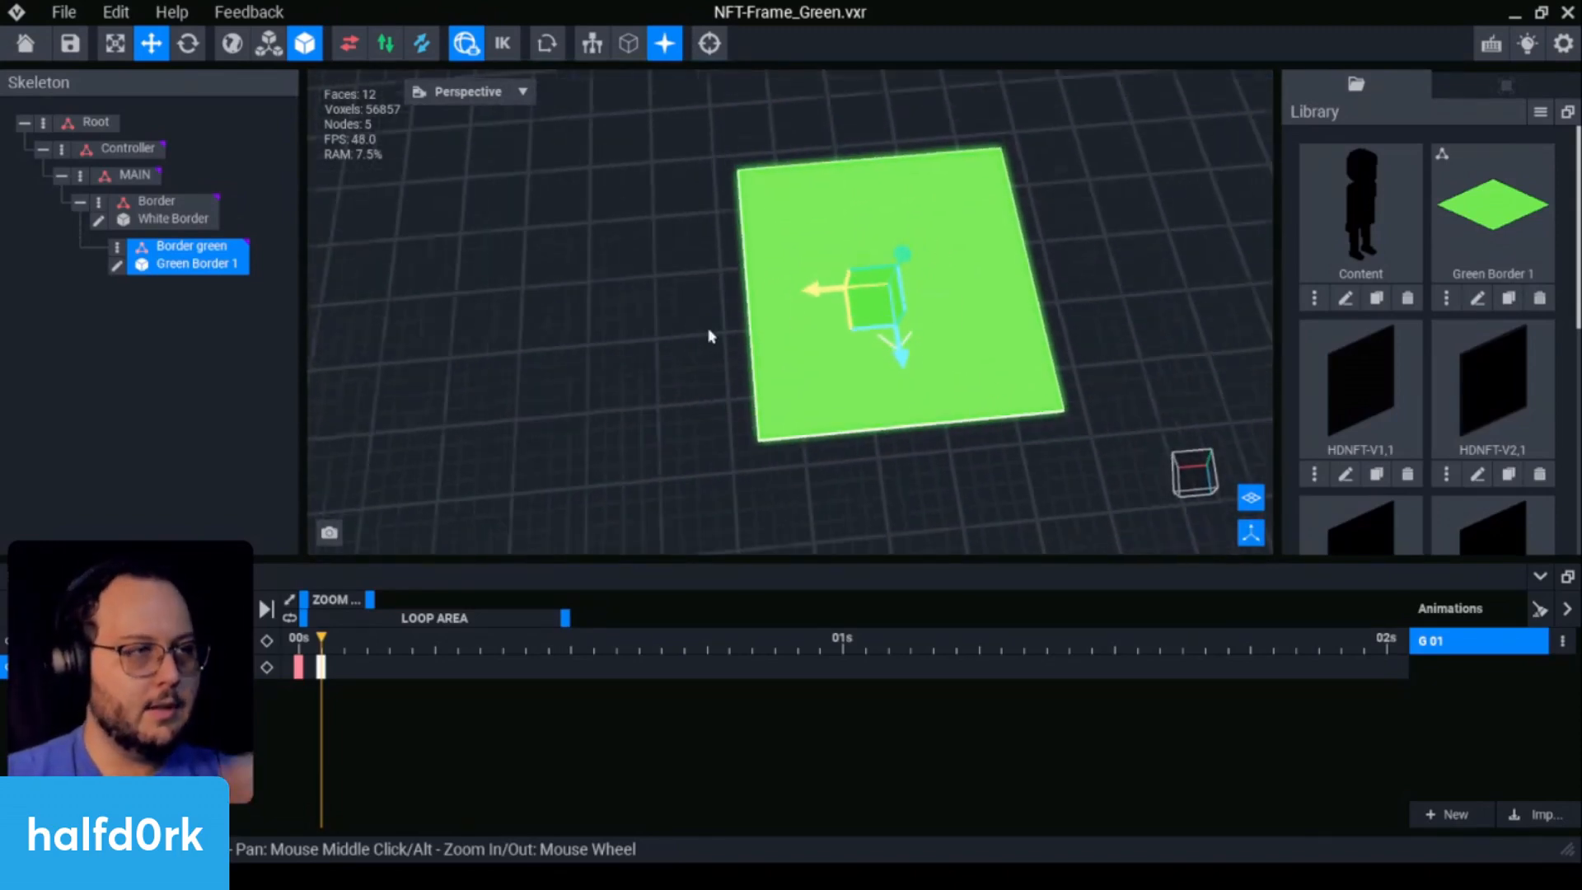
Step: Select the White Border node and save the NFT-Frame_Green rig
left_click(173, 219)
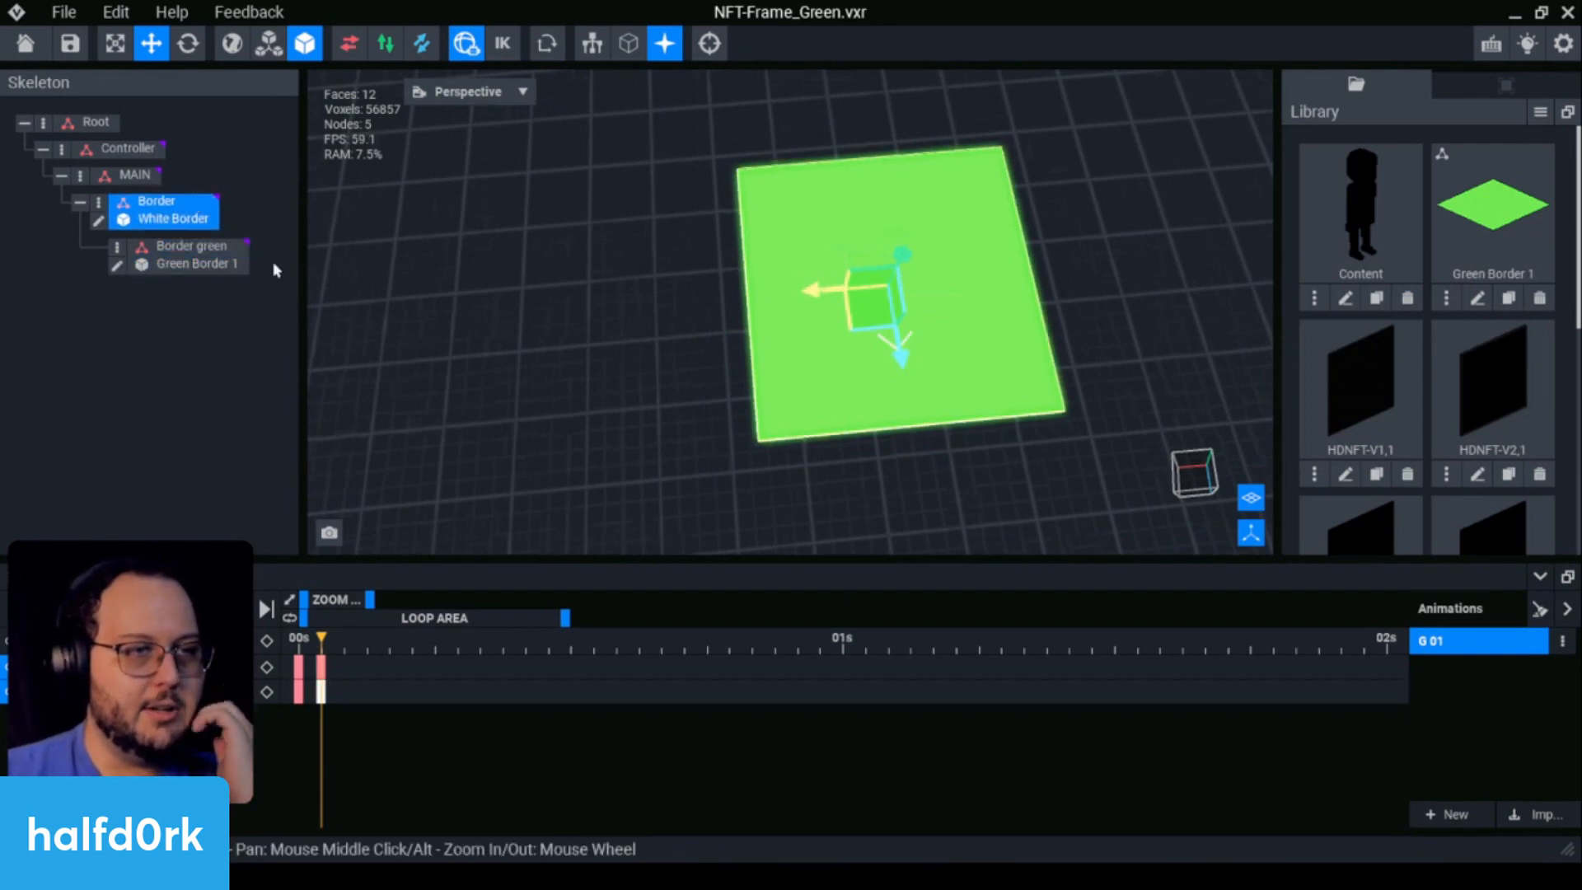
left_click(68, 45)
right_click_drag(918, 283, 820, 113)
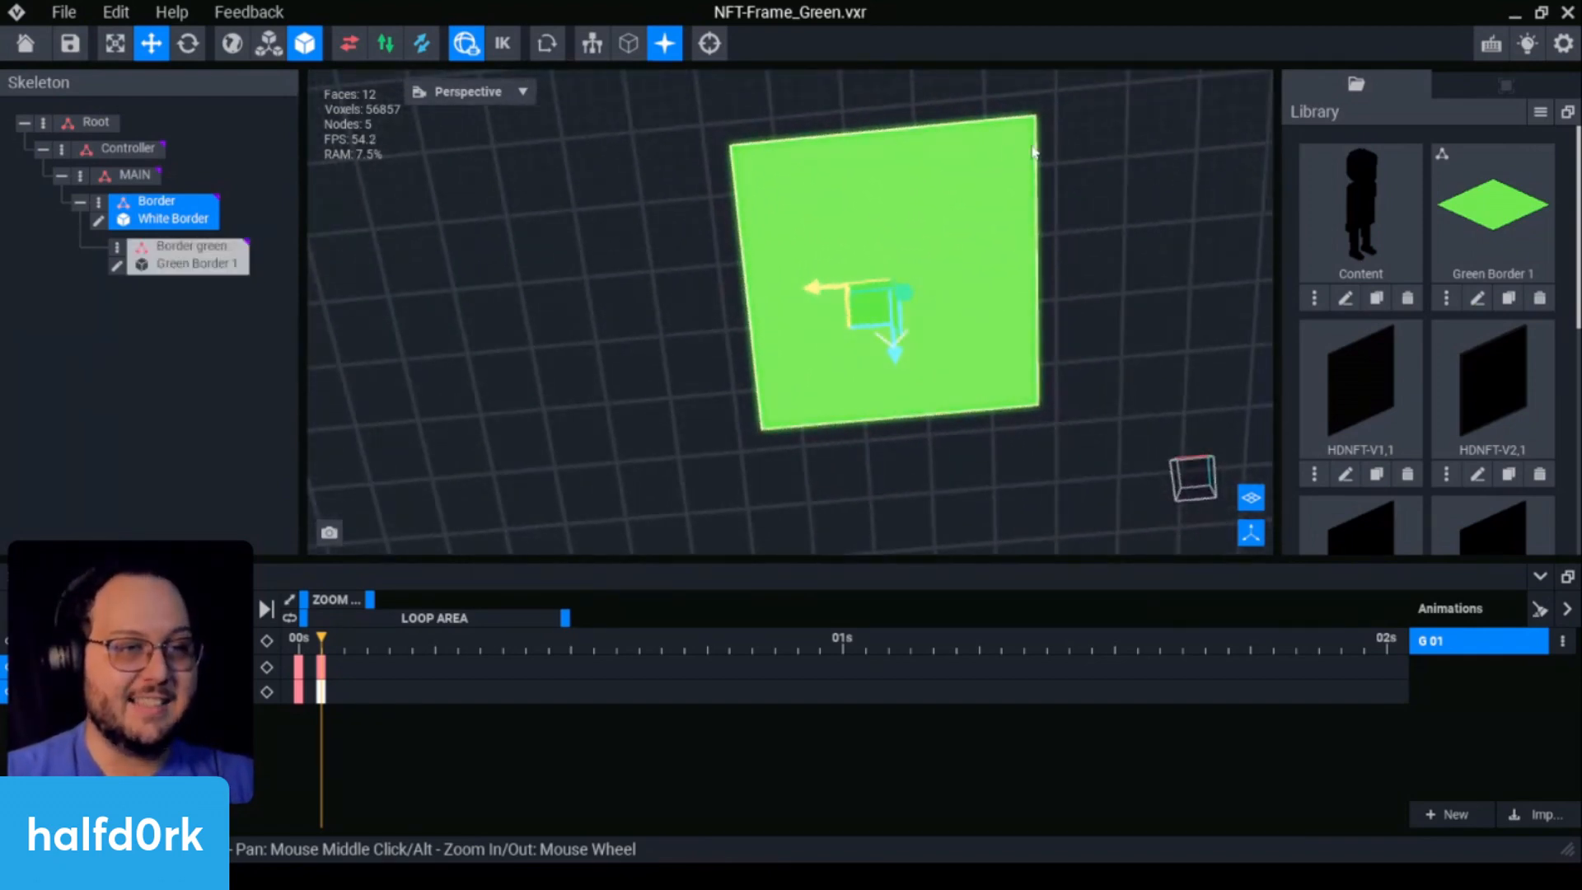
right_click_drag(893, 347, 1187, 664)
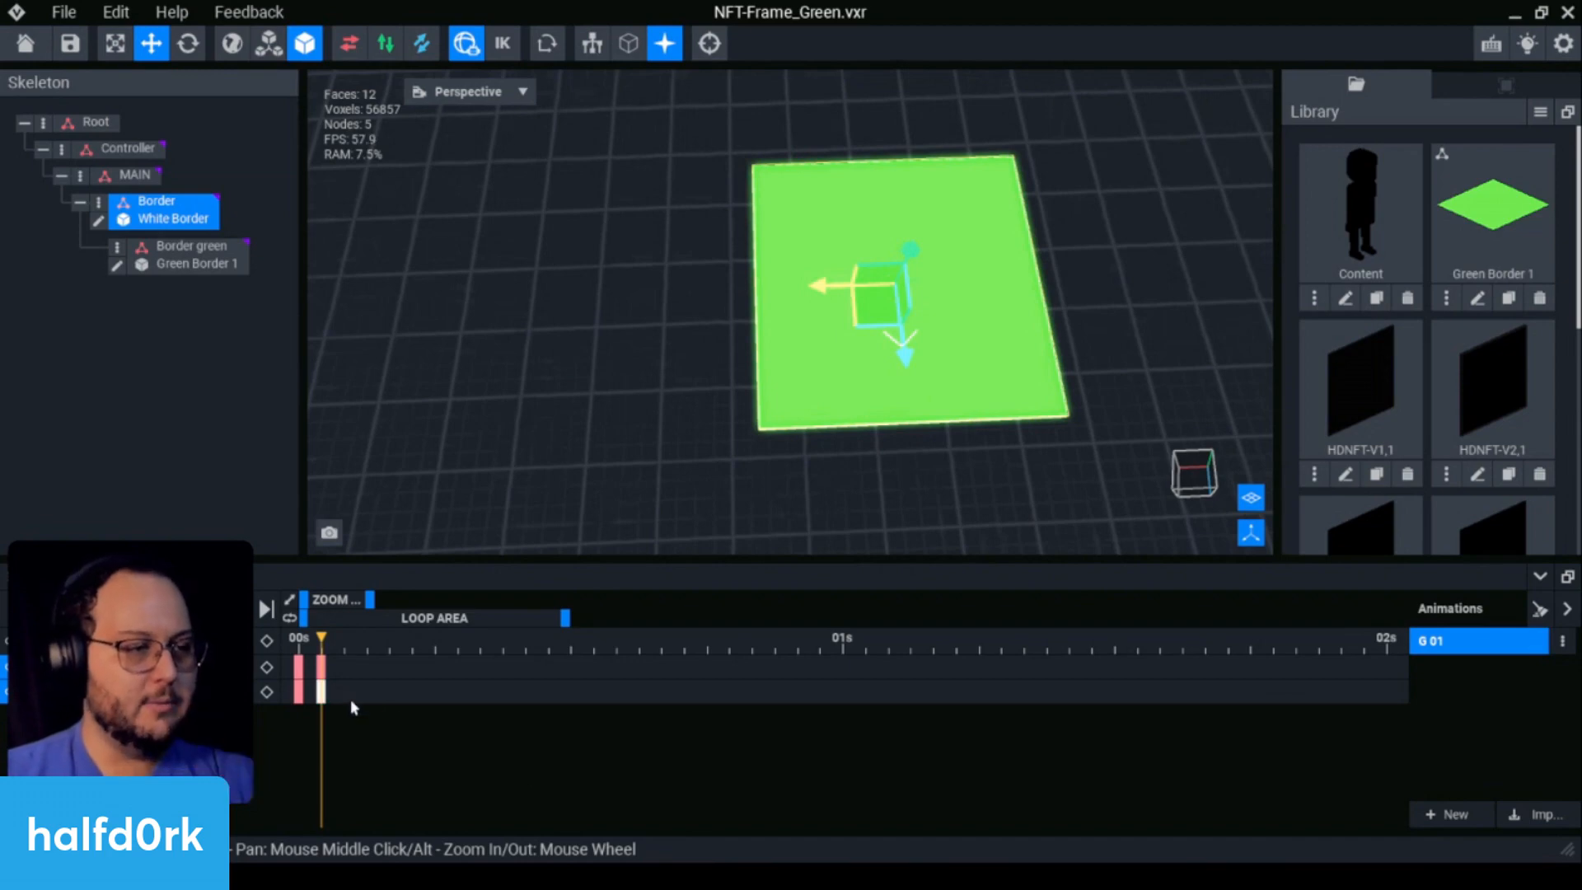
Step: Copy the second keyframes of the Border node and its child and paste them onto the first frame of G 01
left_click_drag(352, 713, 321, 664)
right_click(325, 672)
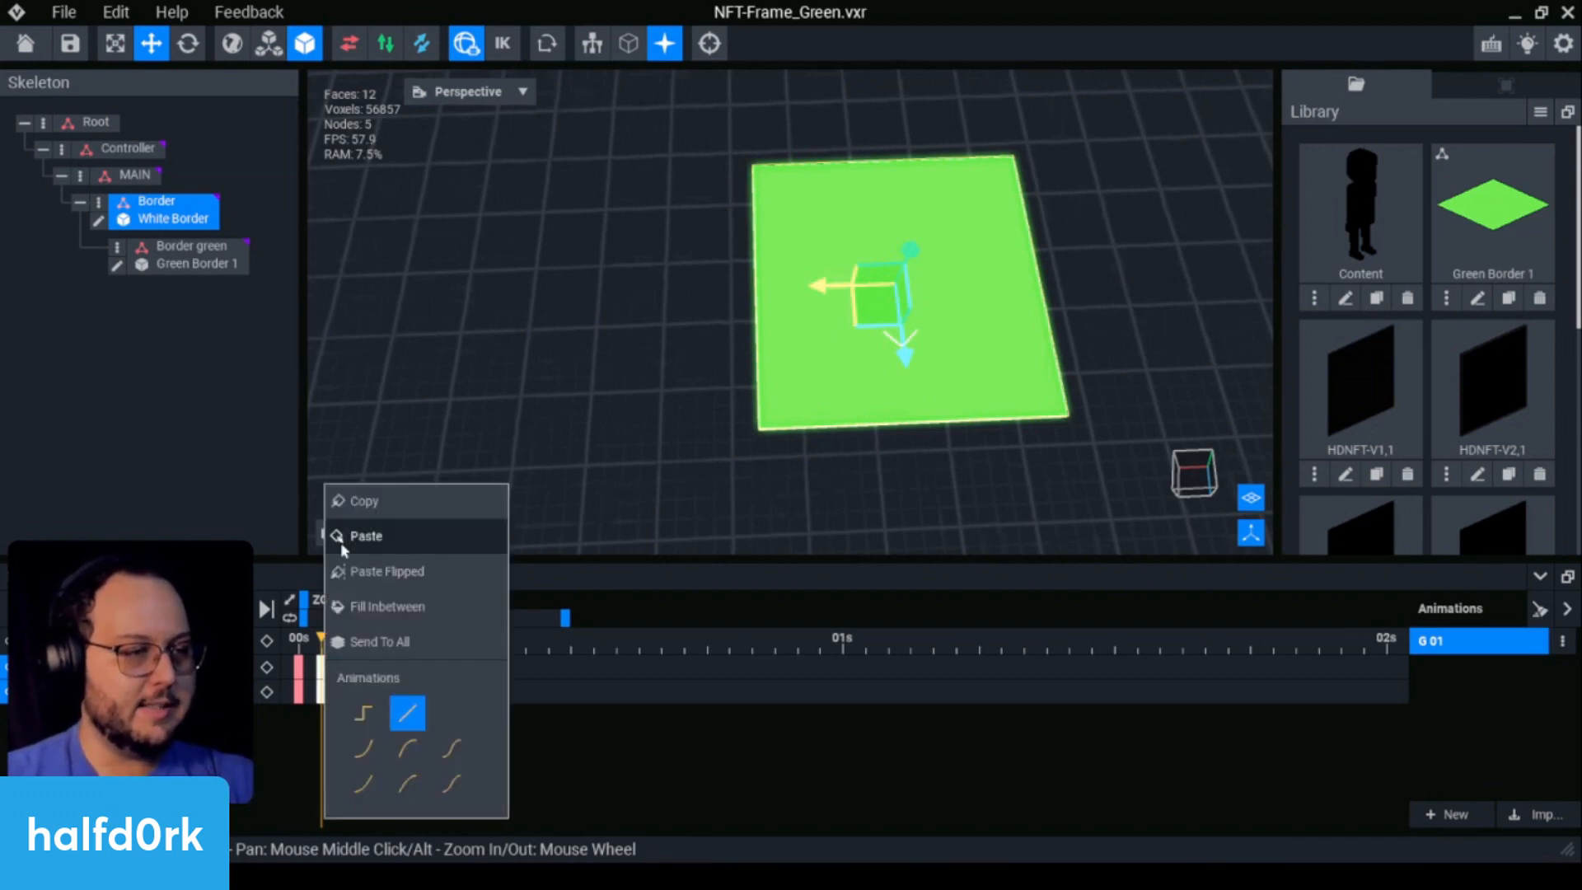
left_click(342, 501)
left_click(302, 645)
right_click(299, 668)
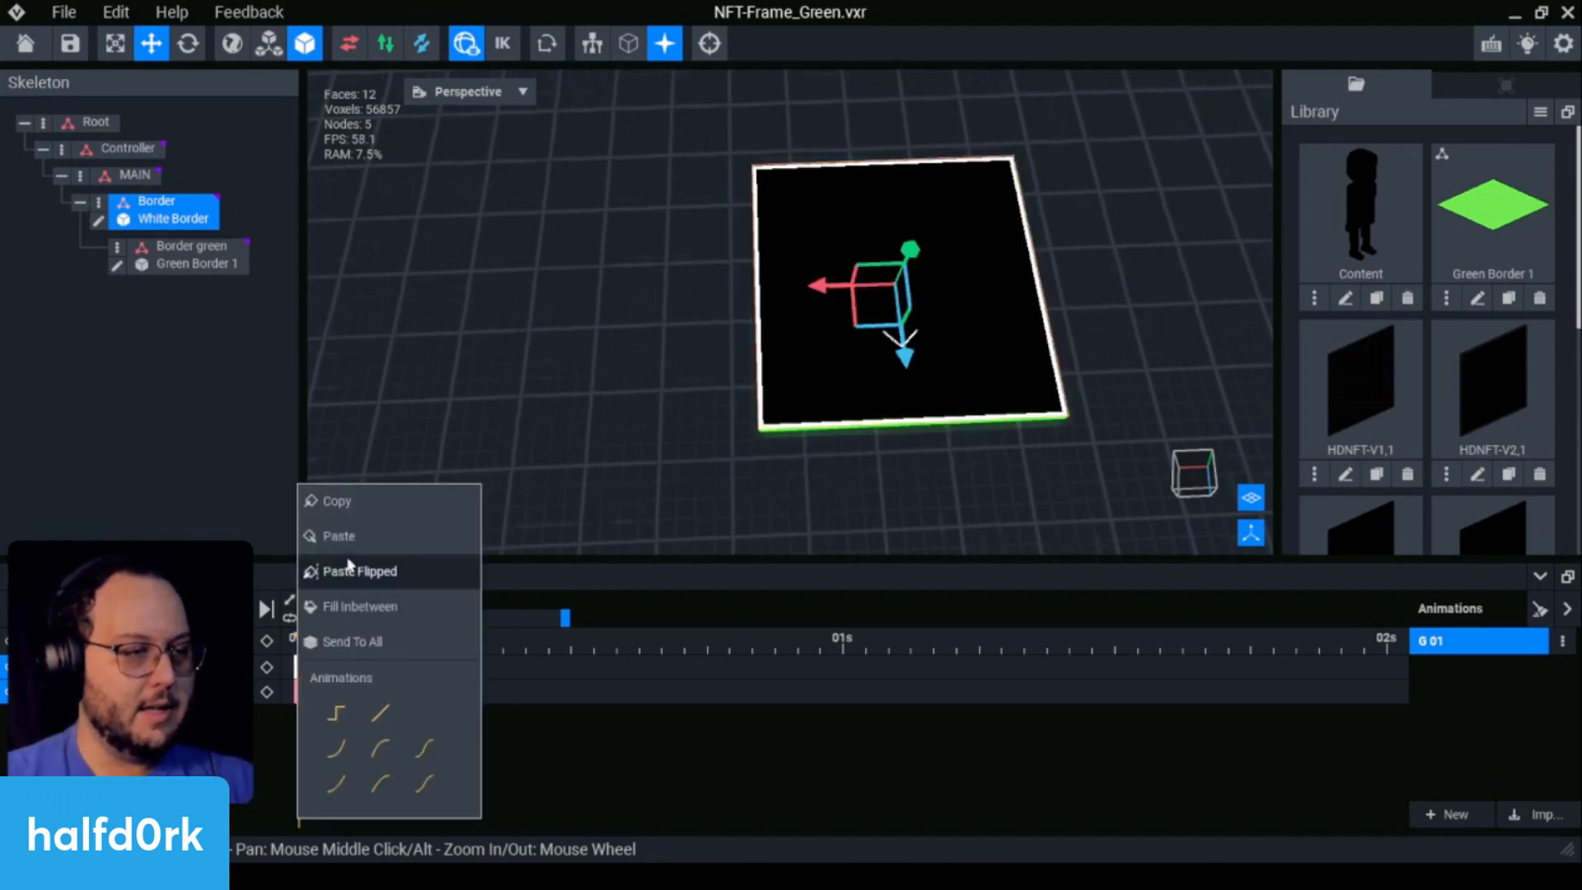
left_click(347, 567)
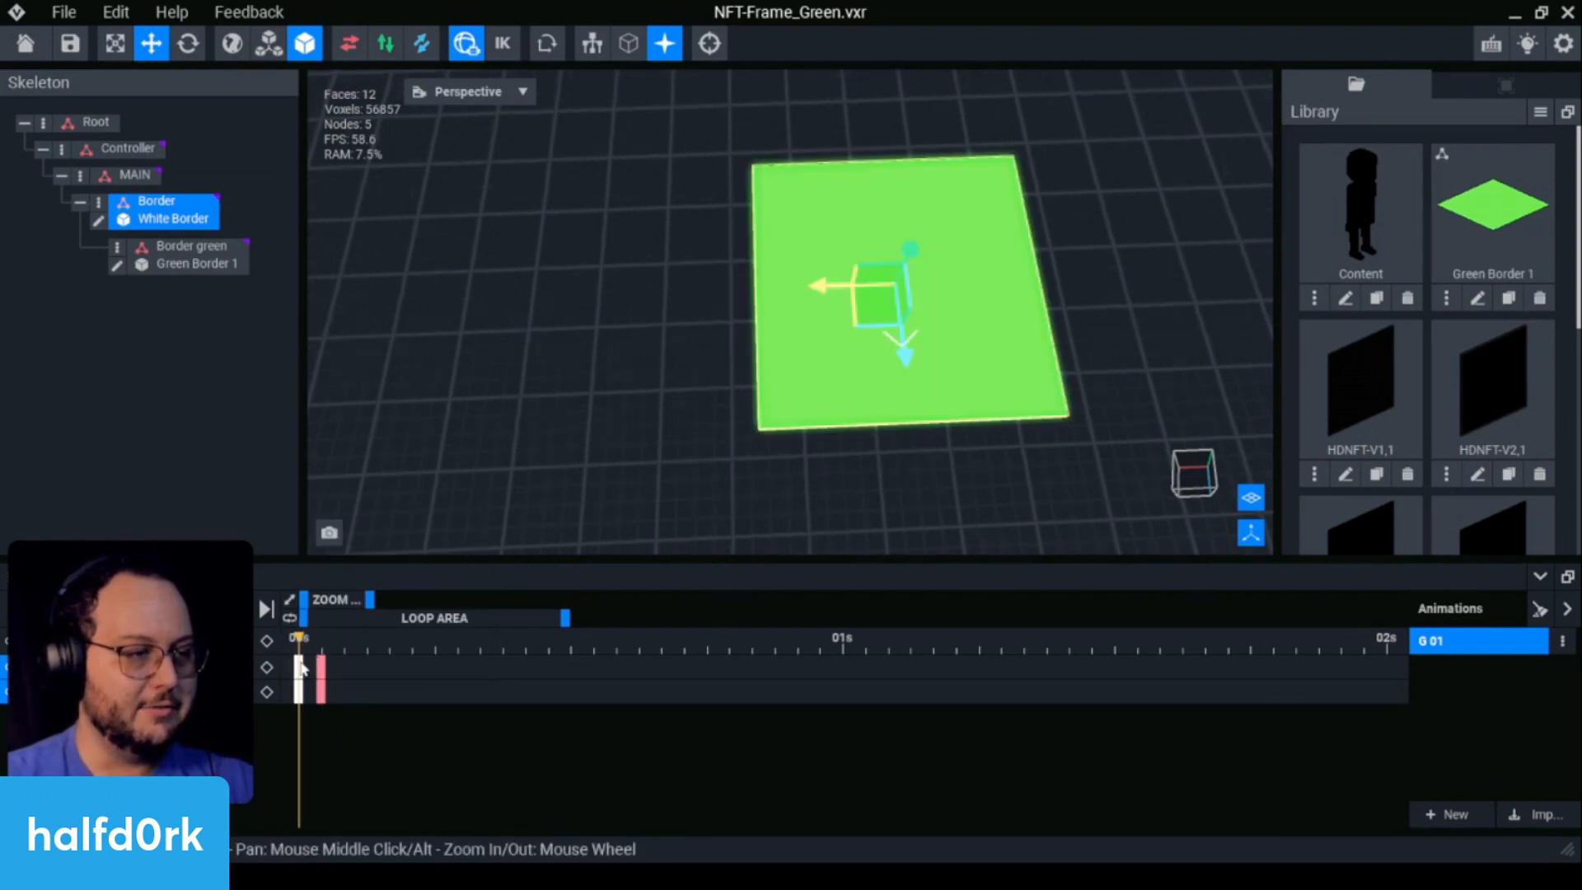
right_click(301, 667)
left_click(330, 559)
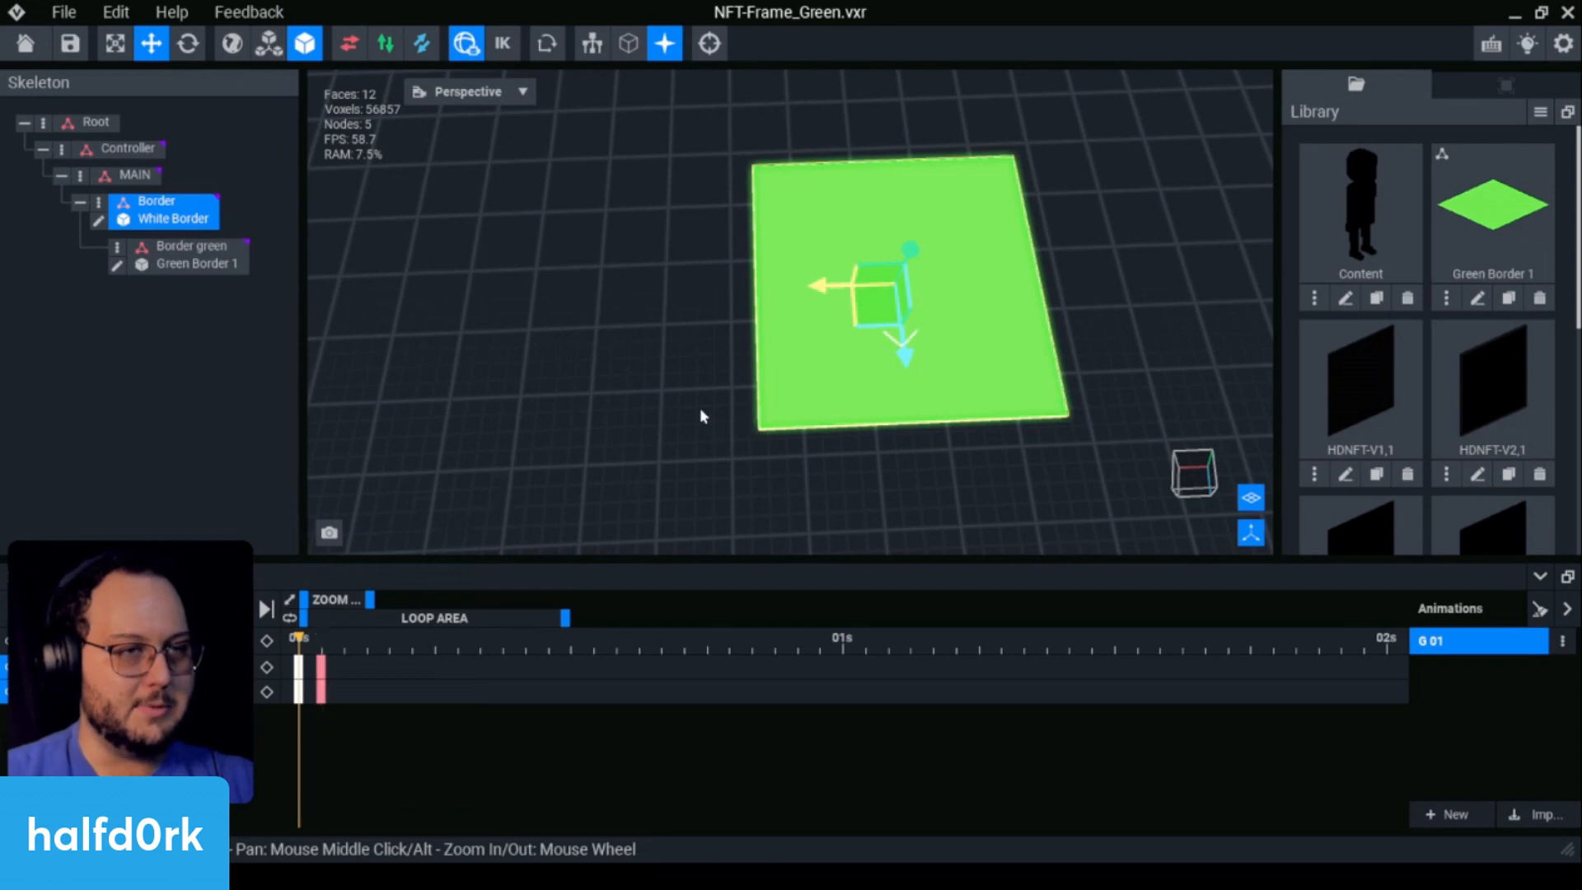
Step: Compare both frames of the G 01 animation and delete the second keyframes, keeping only those at 00s
left_click(515, 771)
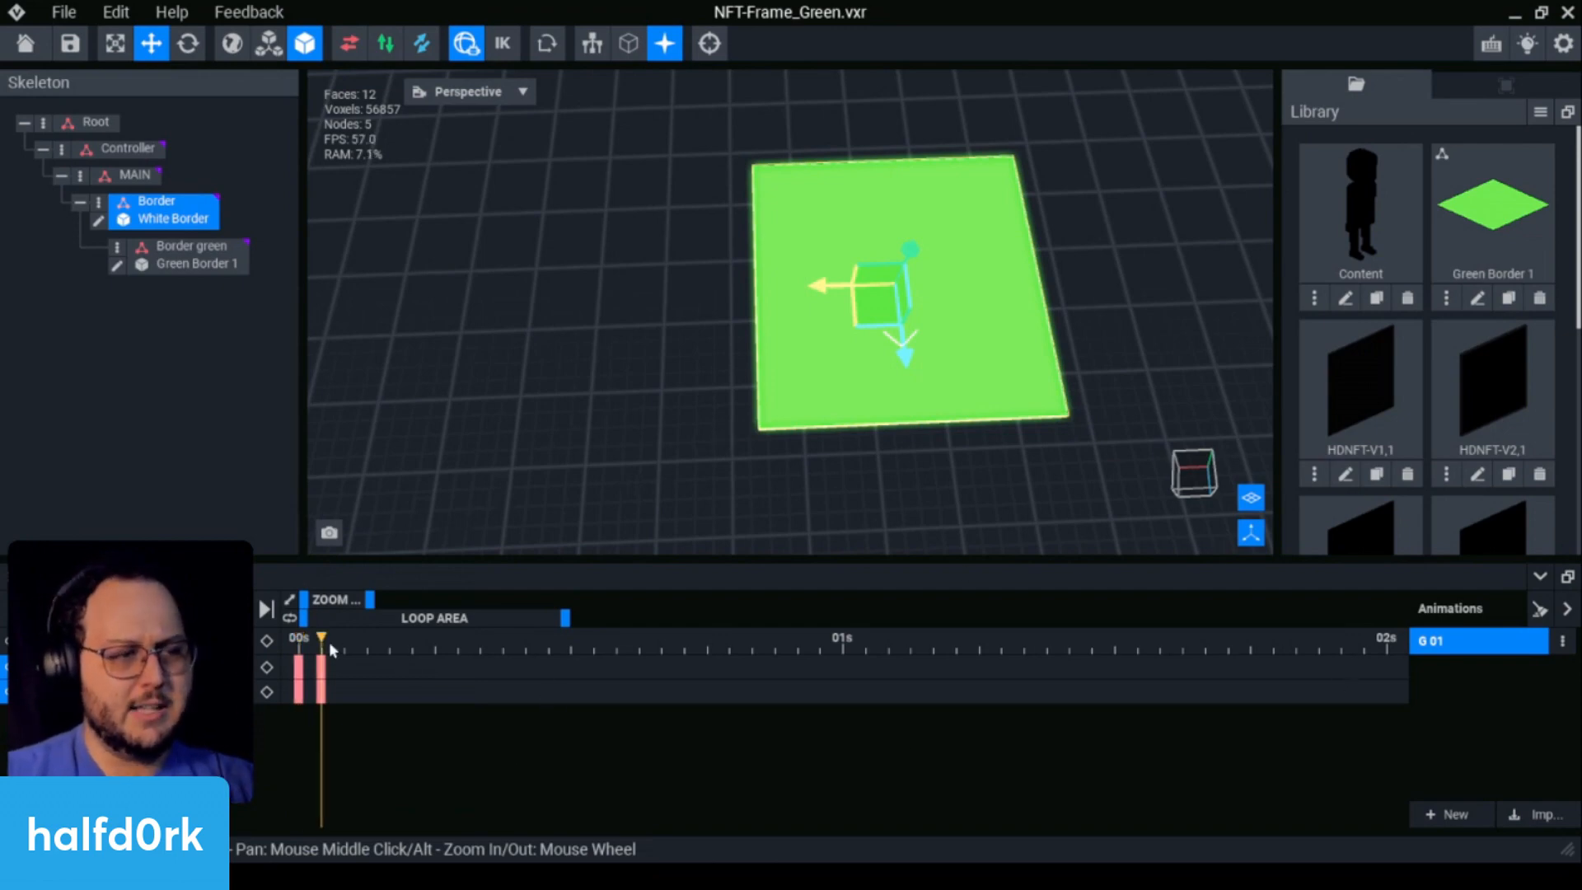
key("Home")
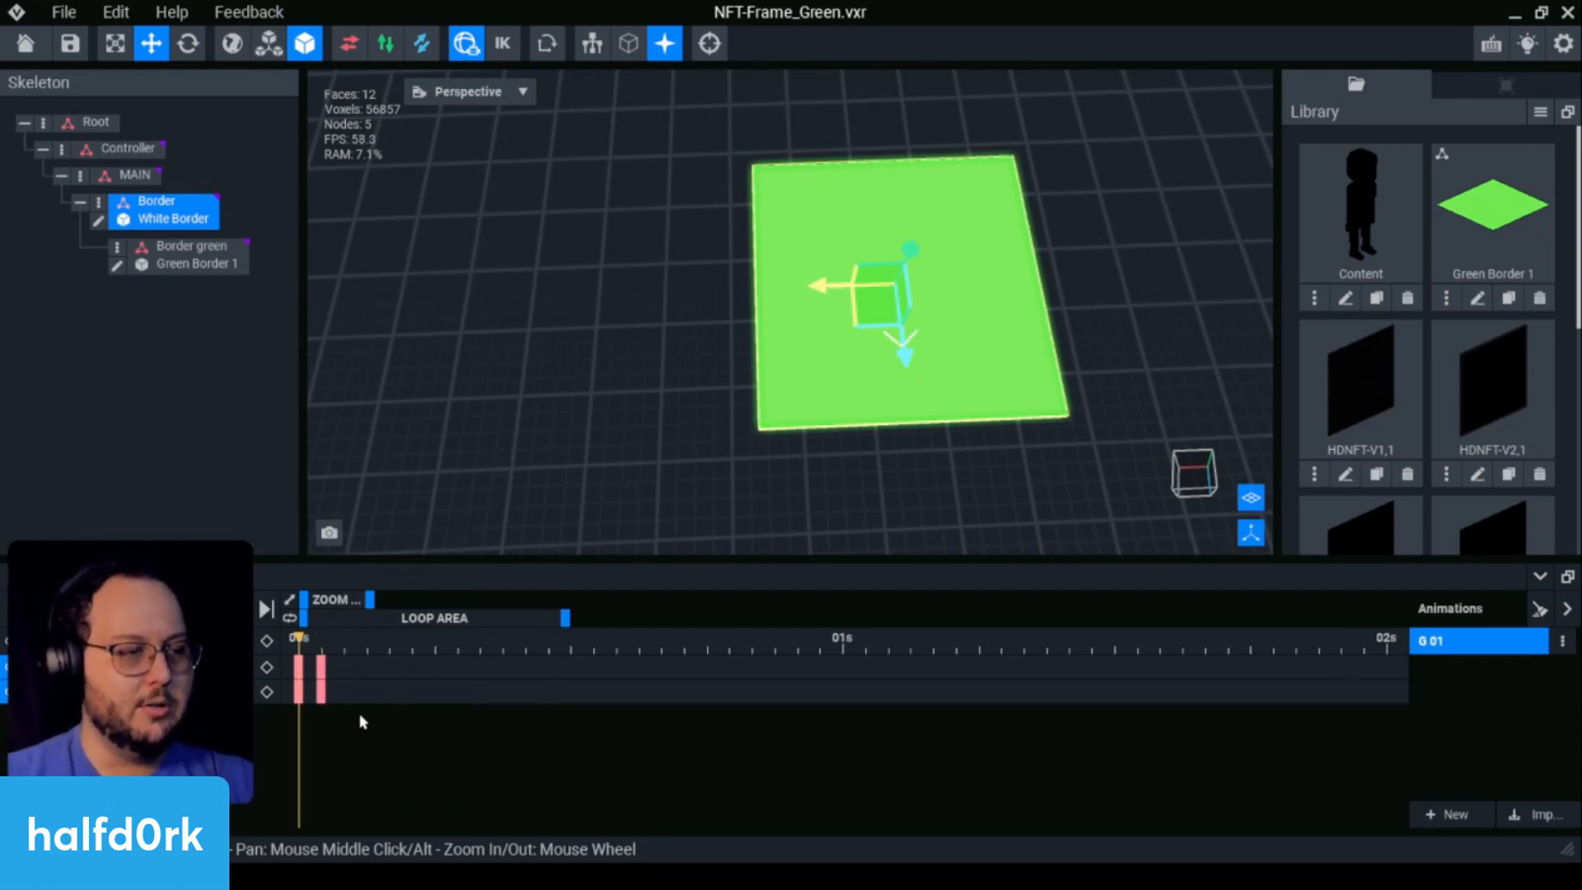
left_click_drag(363, 722, 318, 655)
key("Delete")
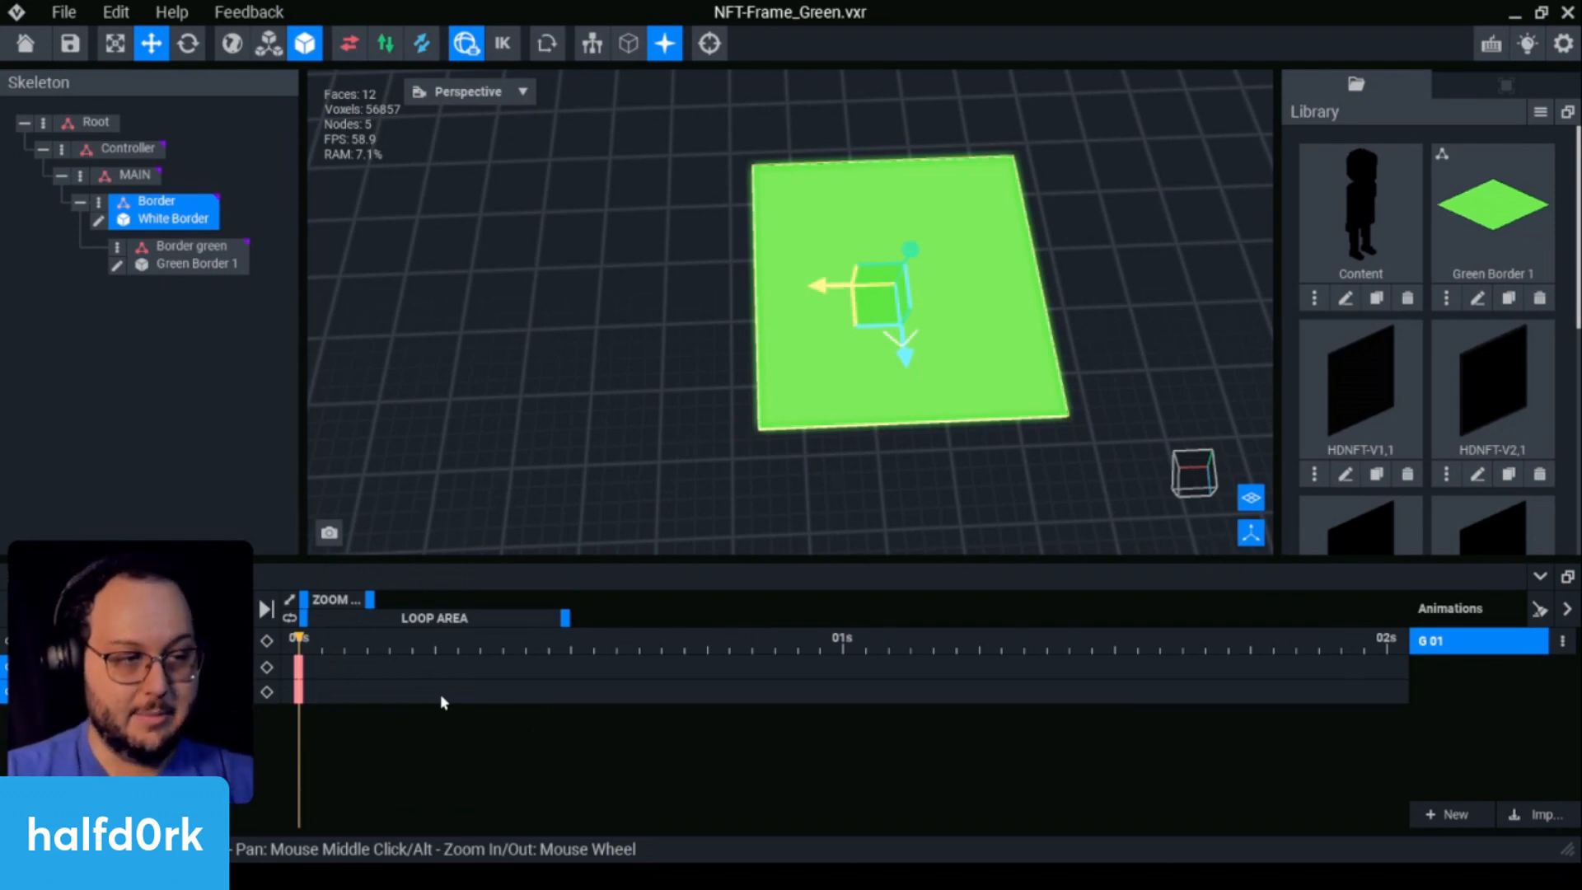
key("Right")
mouse_move(324, 644)
left_mouse_down()
mouse_move(281, 657)
mouse_move(306, 664)
left_mouse_up()
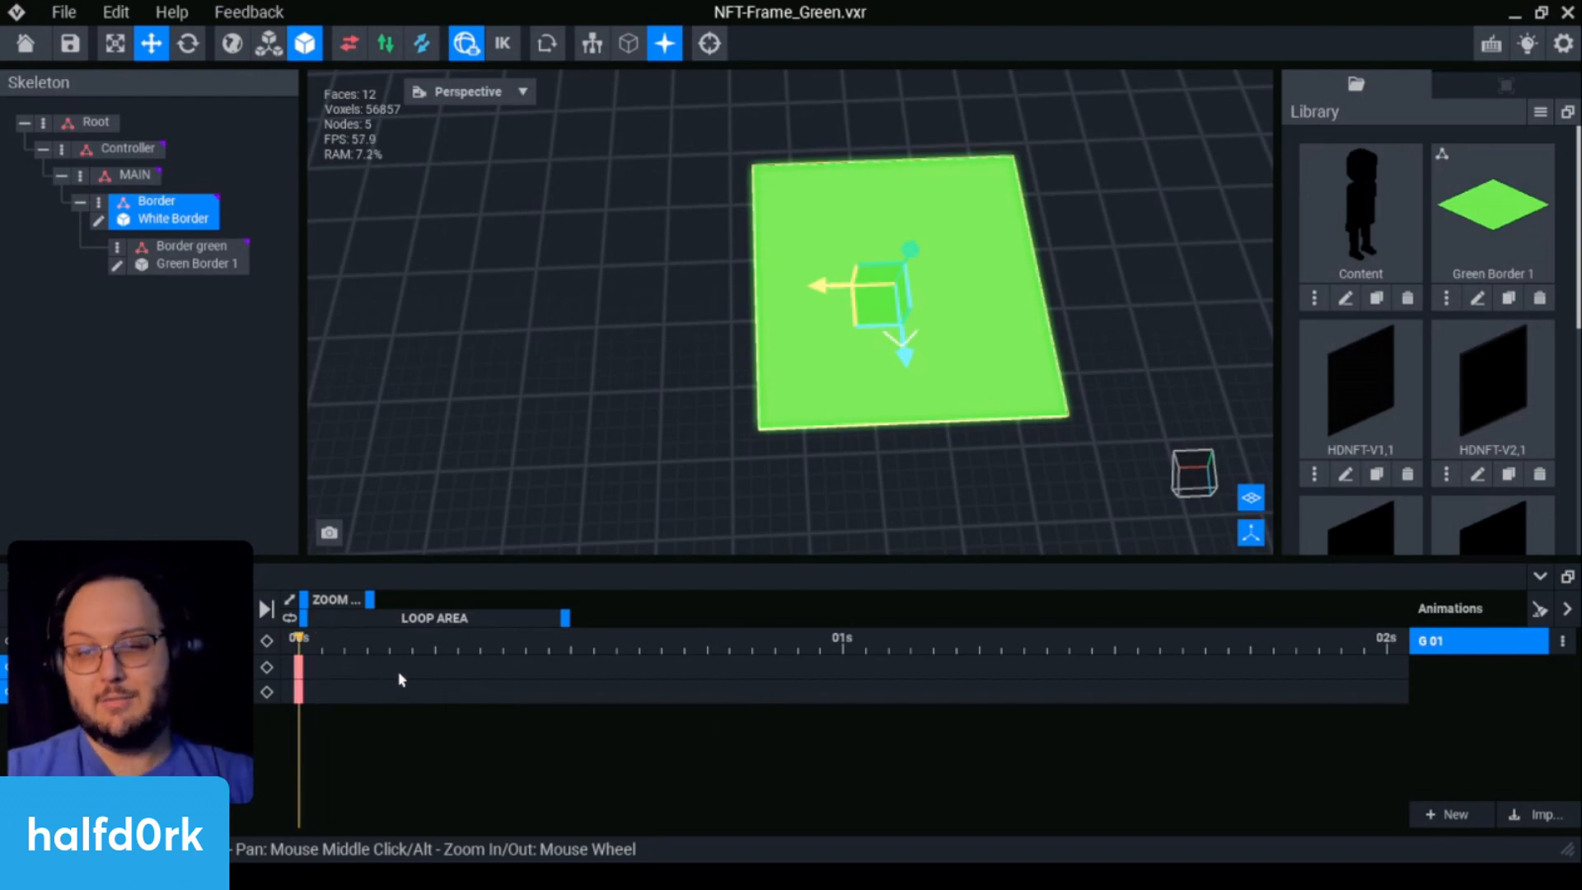
Step: Save the NFT-Frame_Green rig, close it, and open the NFT-Frame_Red rig
key("ctrl+s")
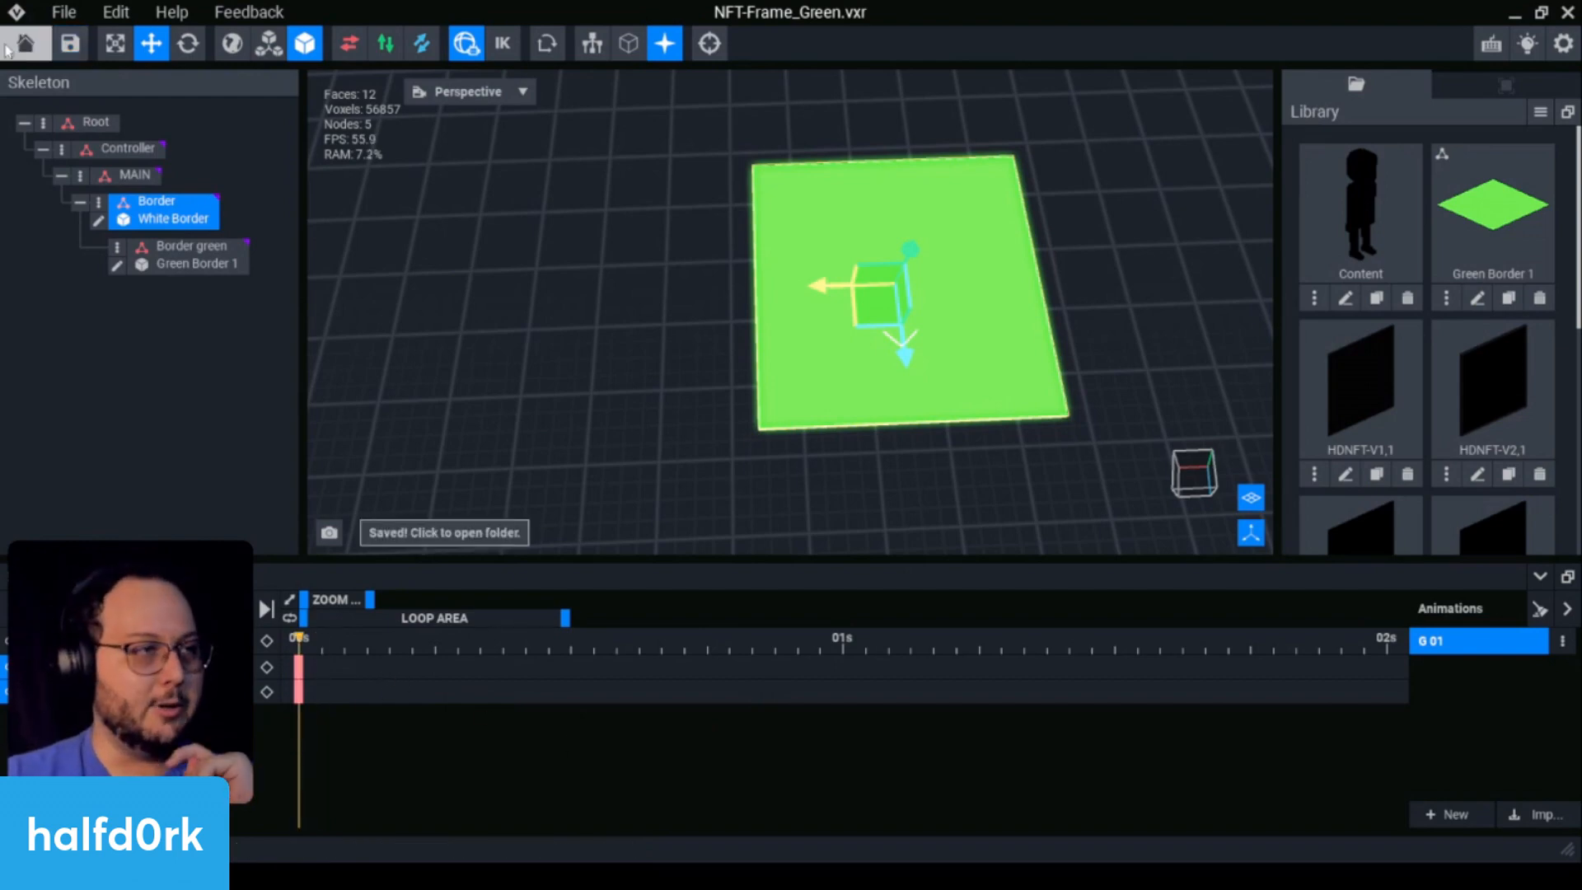
left_click(22, 46)
left_click(603, 330)
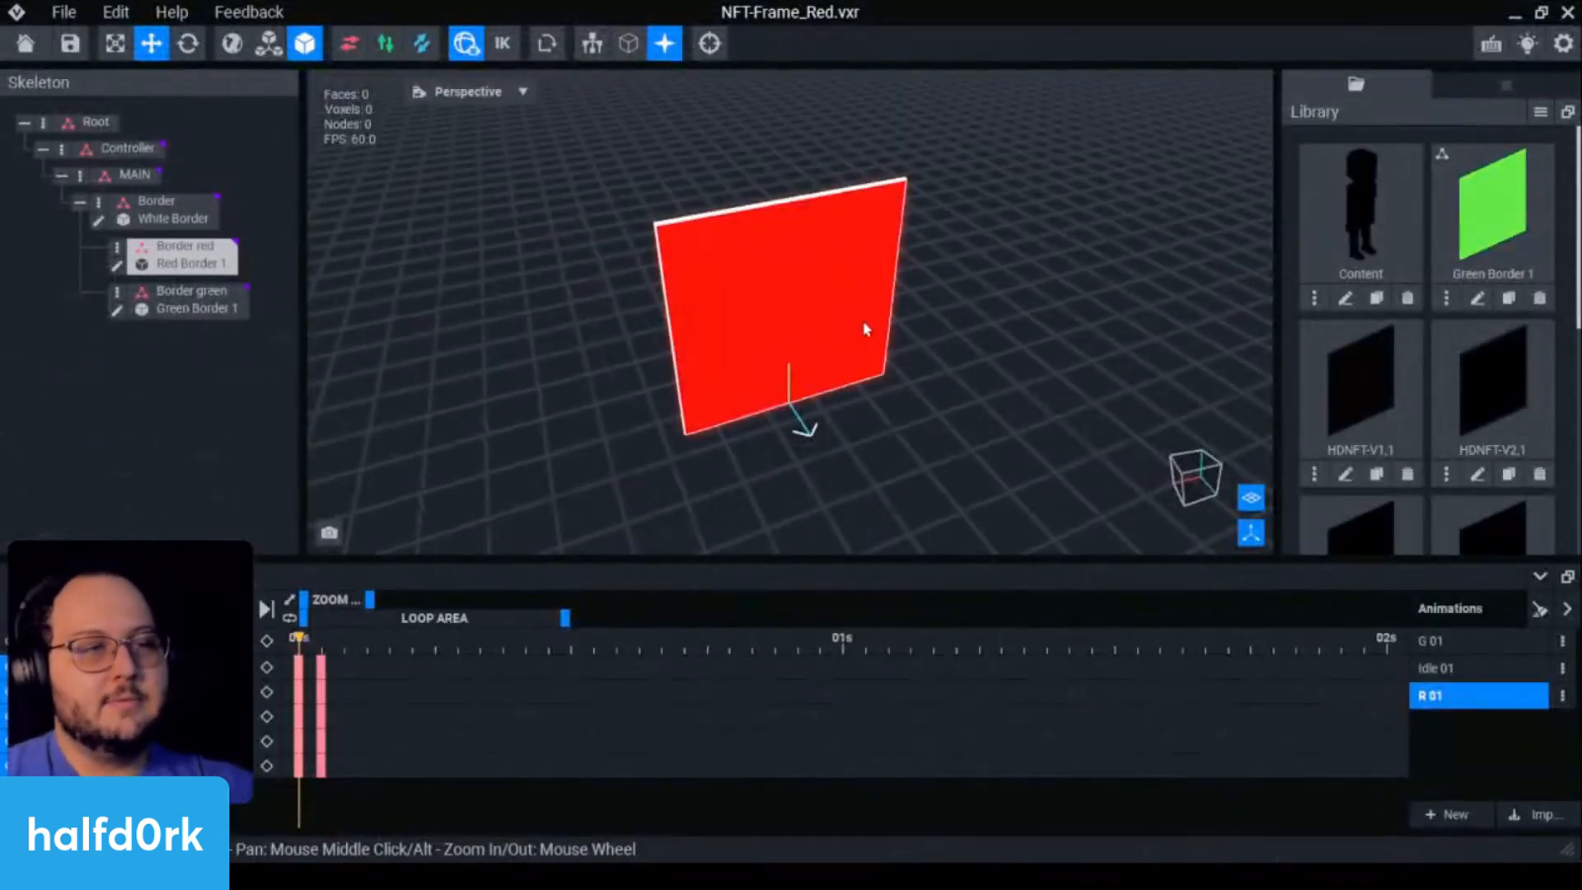
Step: Open the Red Border 1 model, rotate it to lie flat, recentre its pivot, and save the model
left_click(210, 263)
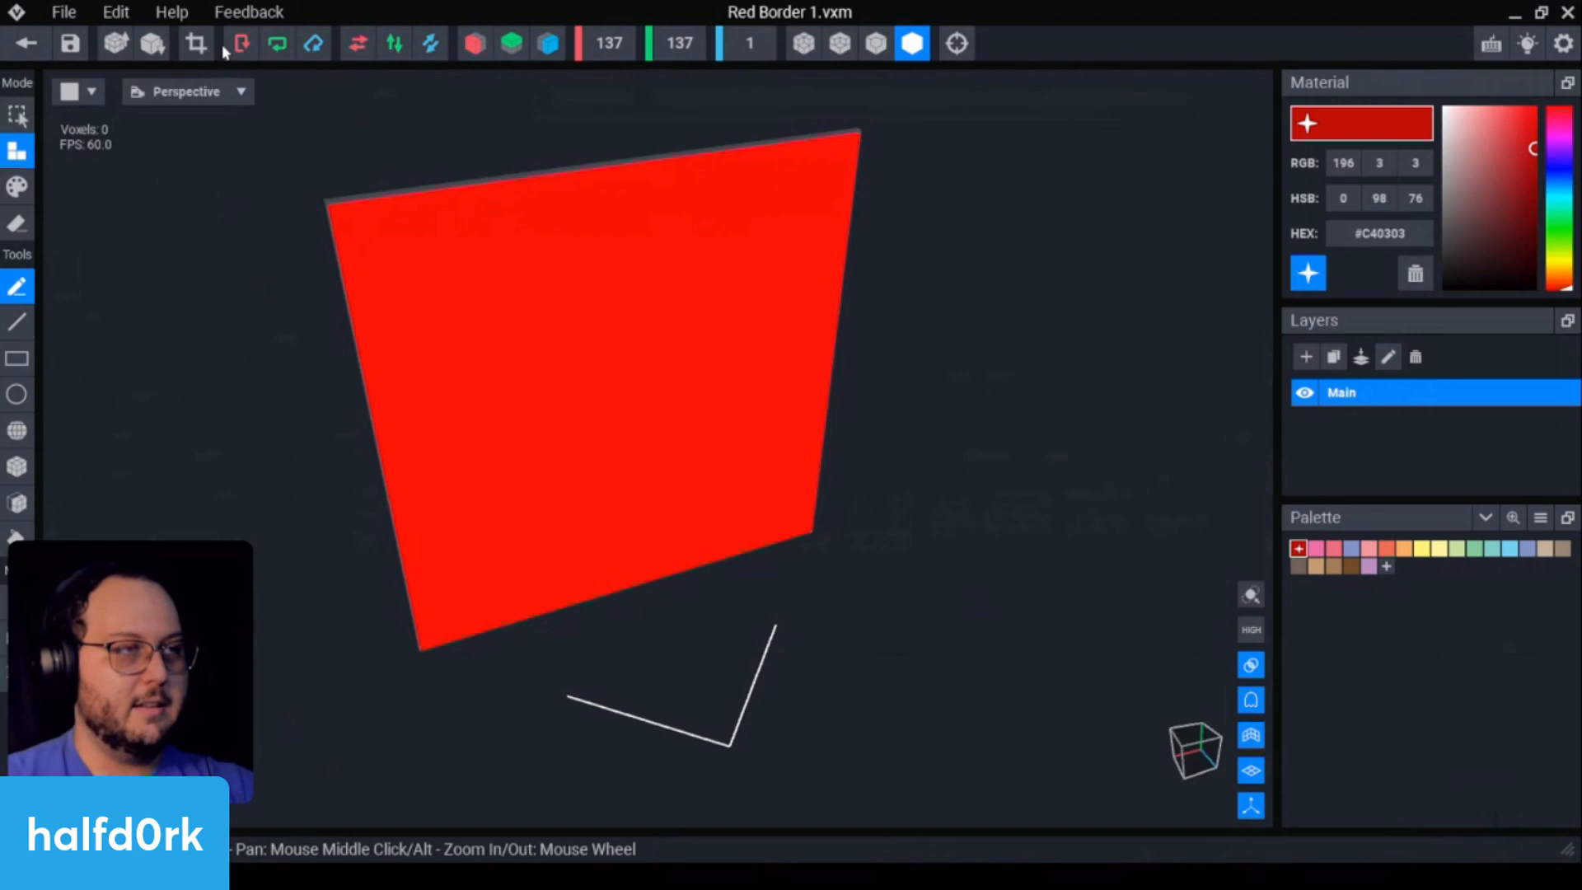
left_click(241, 45)
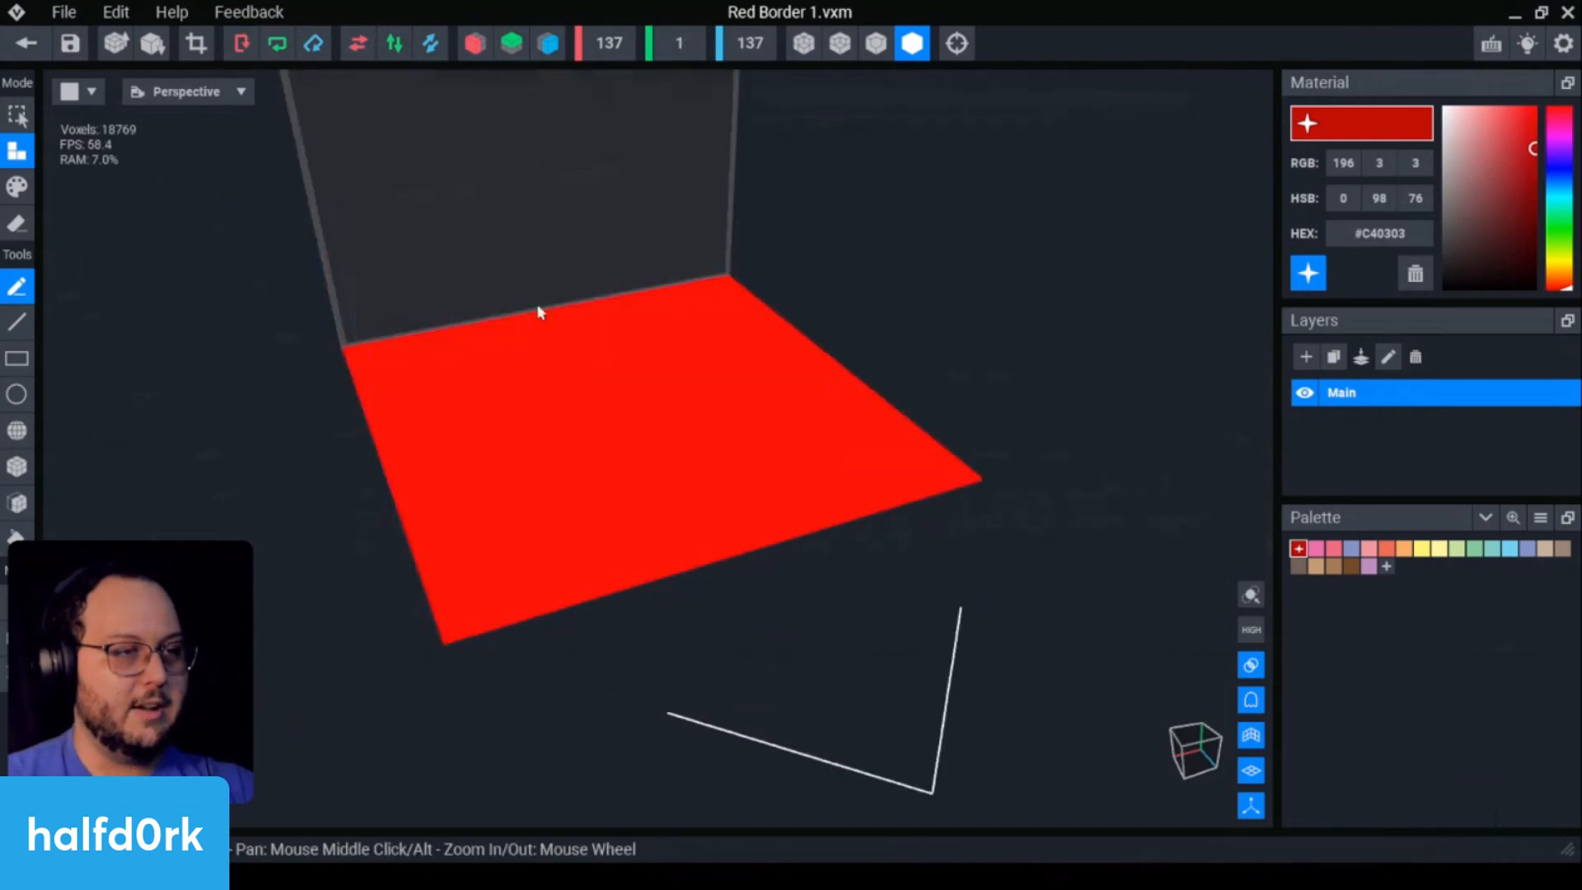
left_click(16, 638)
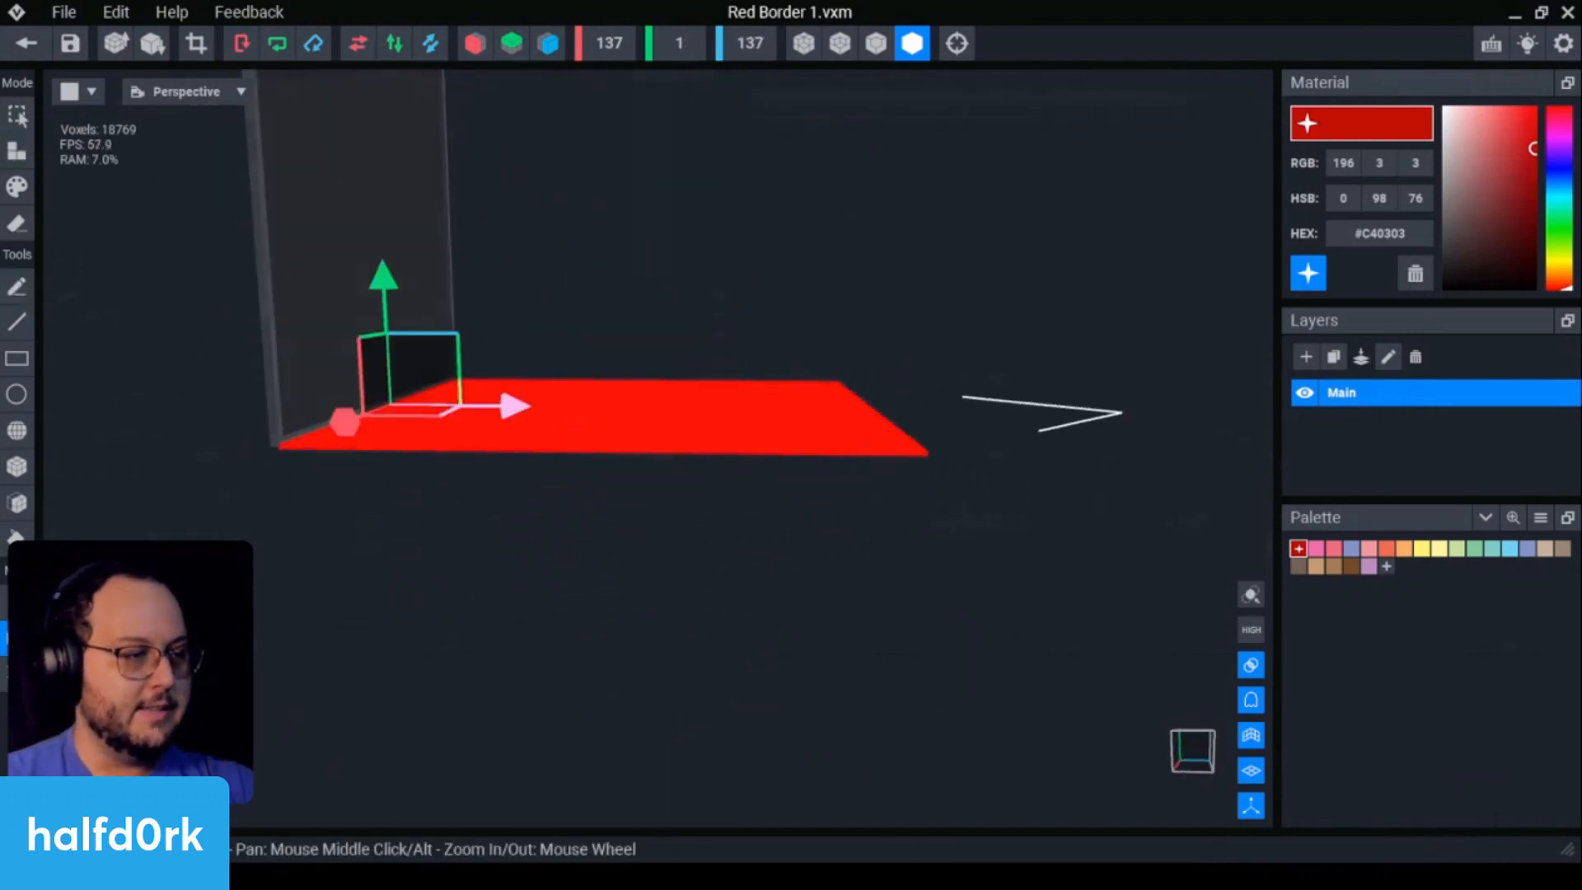
left_click(26, 43)
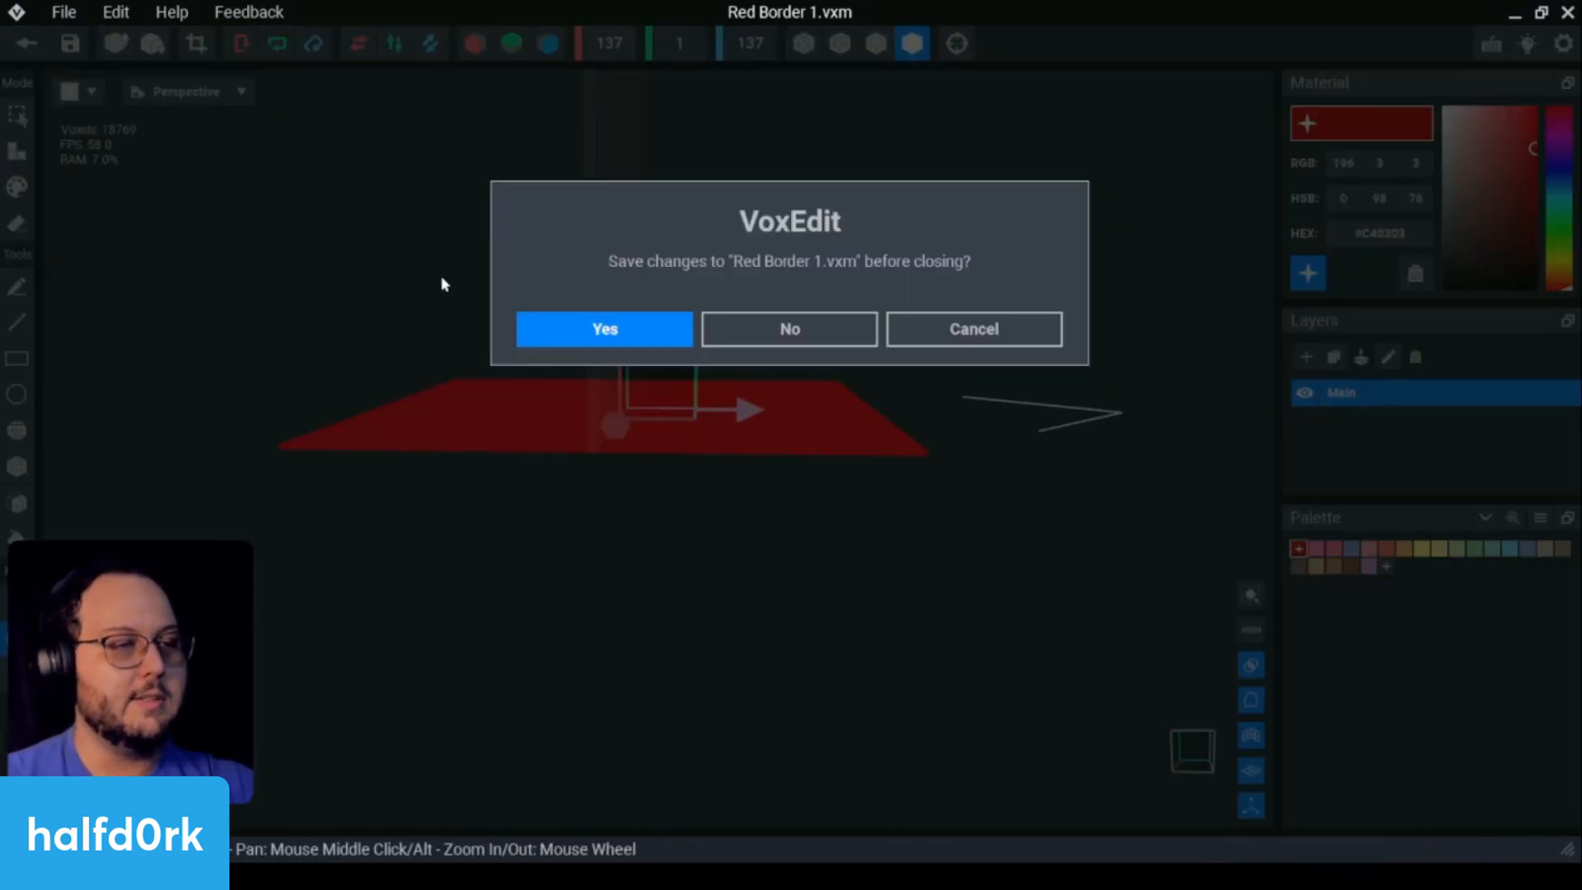
key("Return")
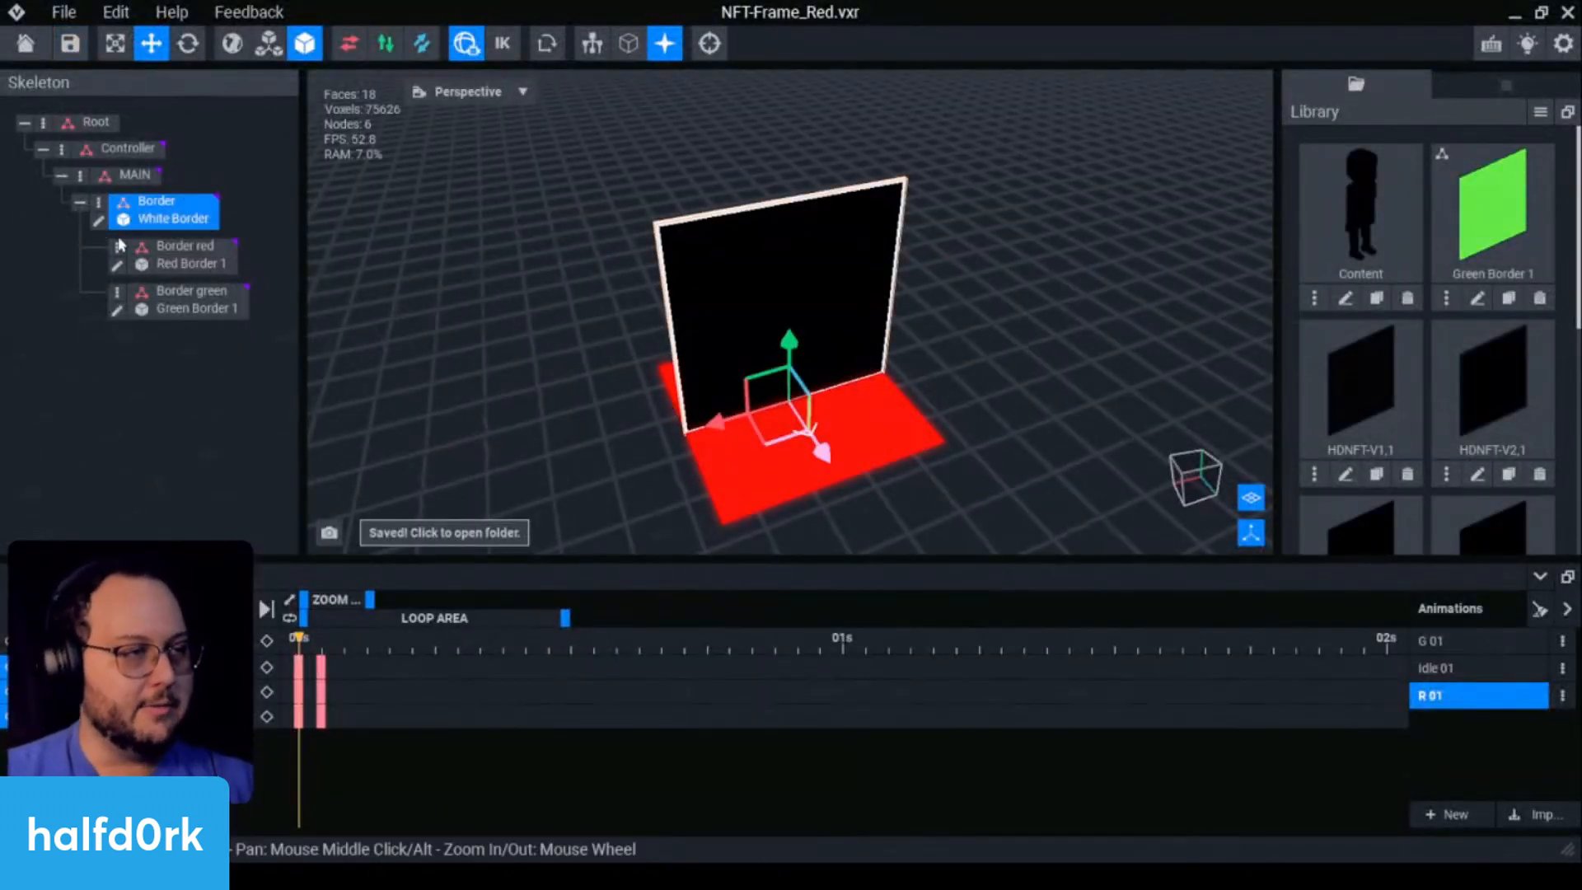
Step: Delete the Border green node, then rotate the White Border model flat, recentre its pivot, and save it
left_click(117, 291)
left_click(169, 436)
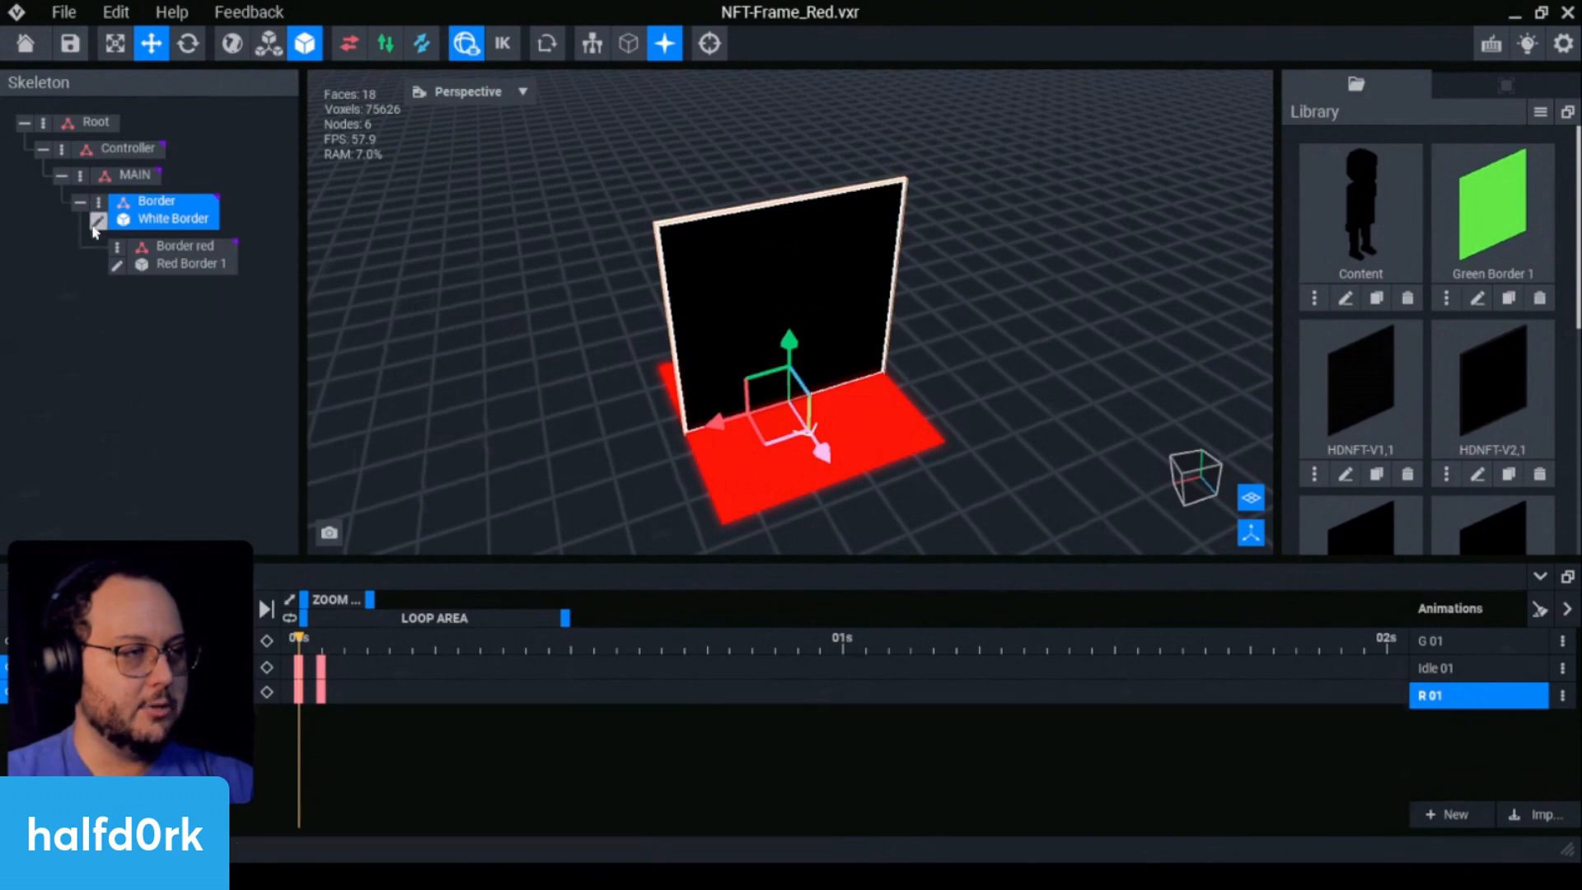
left_click(97, 219)
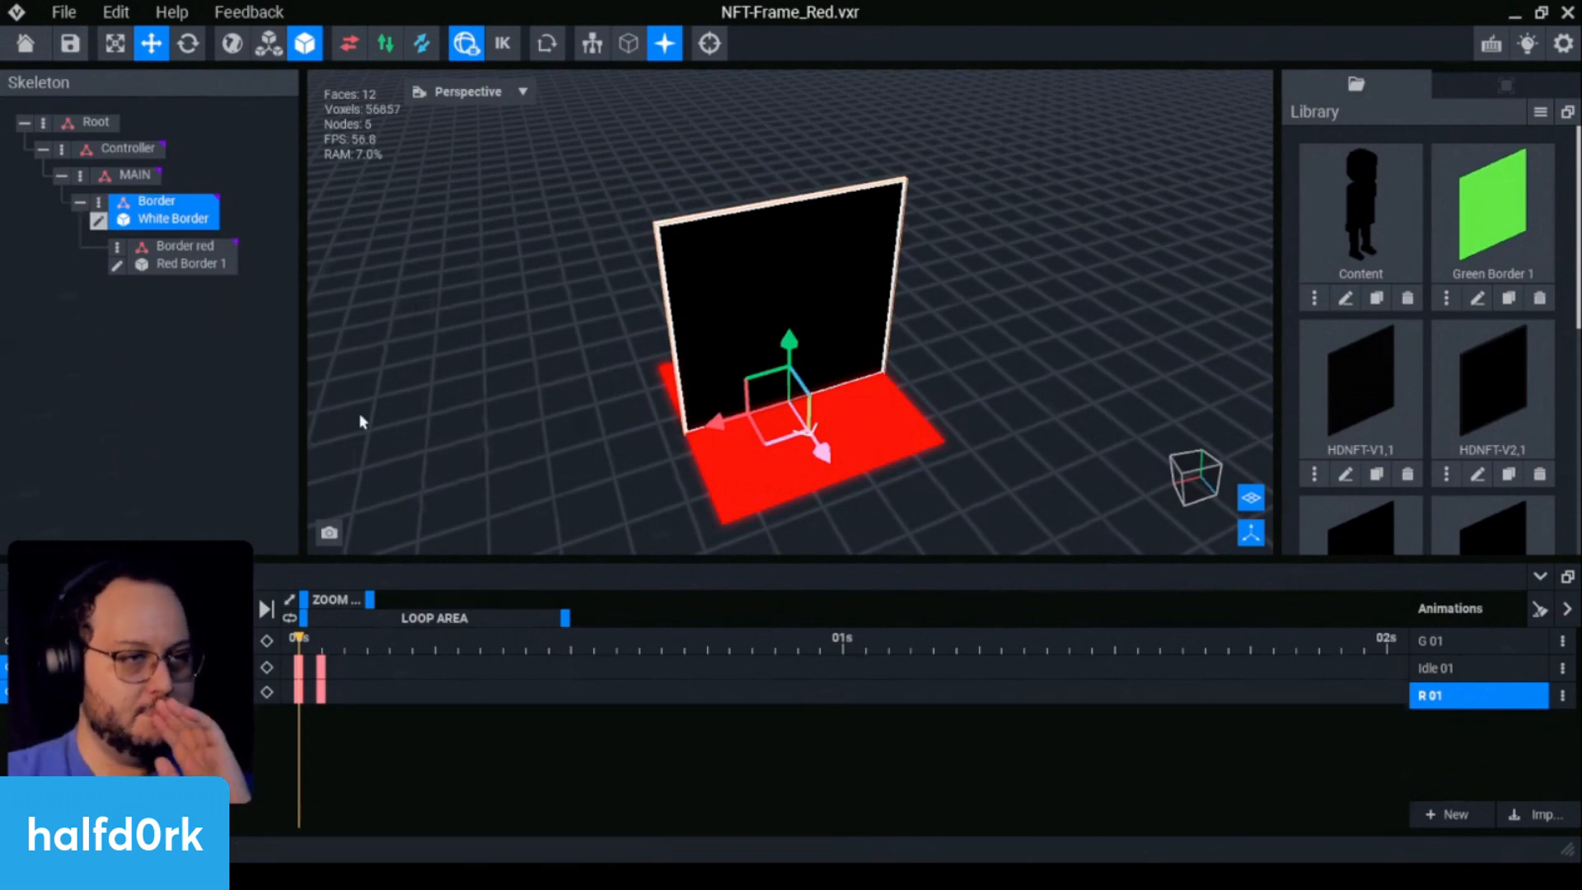
left_click(240, 43)
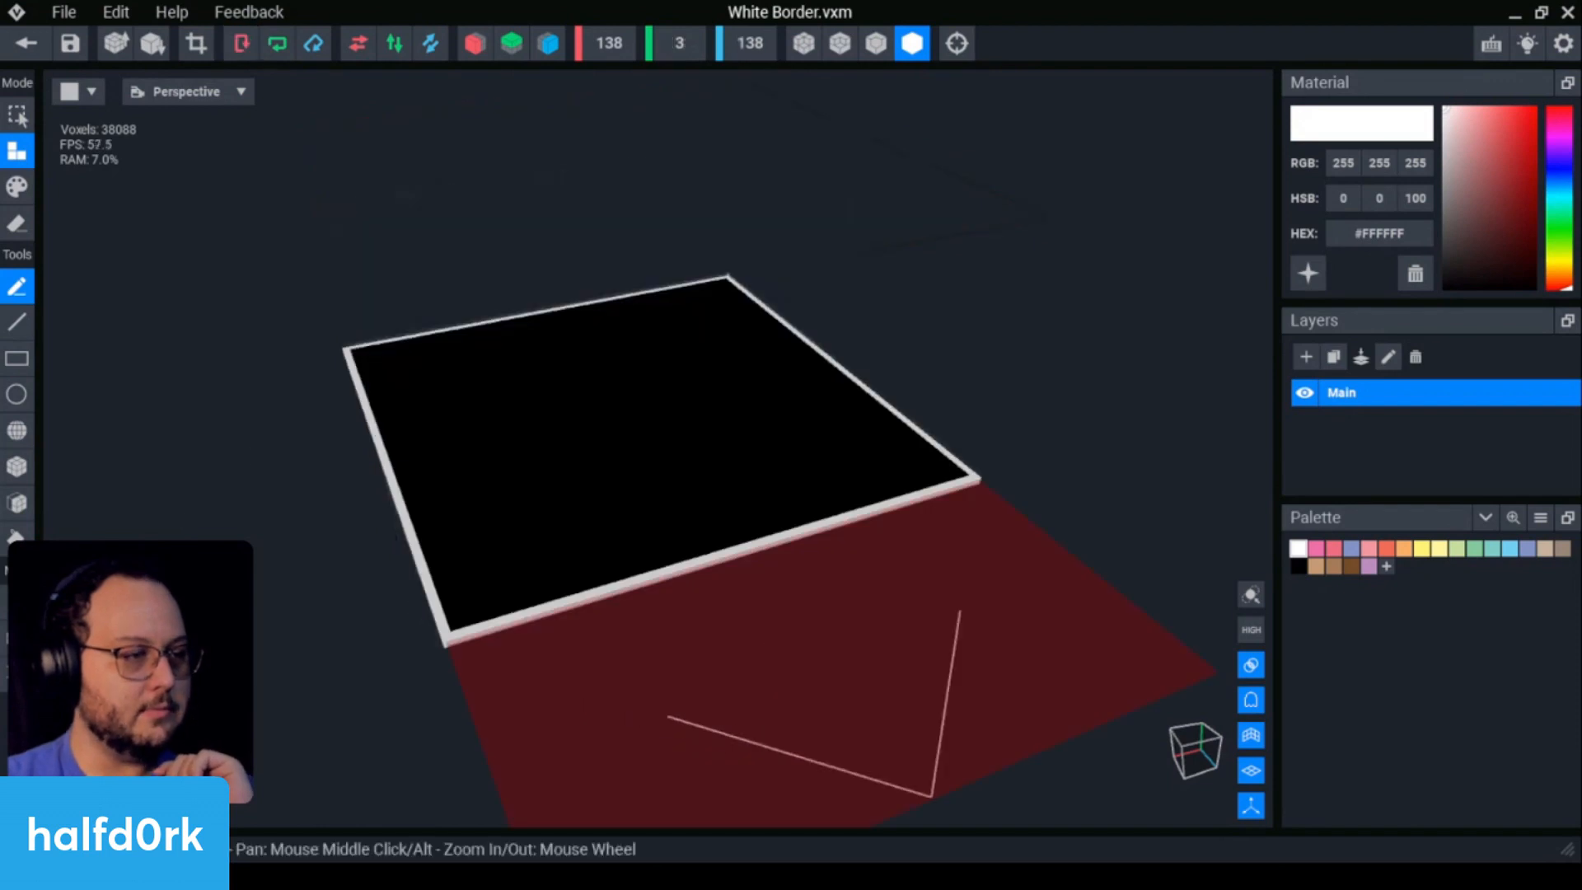
left_click(16, 639)
left_click(956, 43)
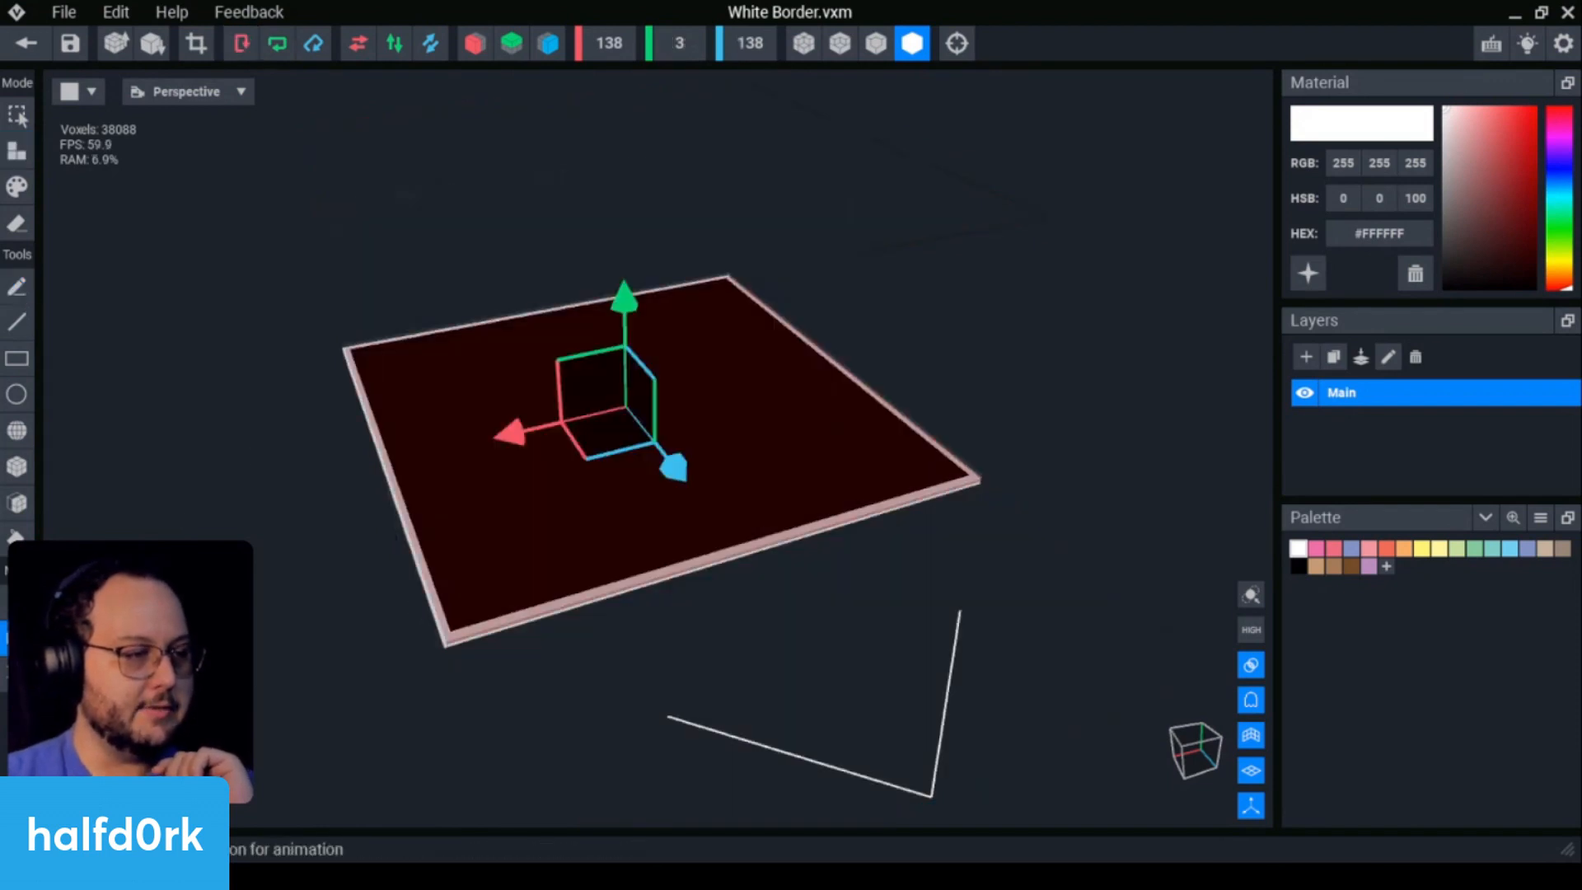
left_click(27, 43)
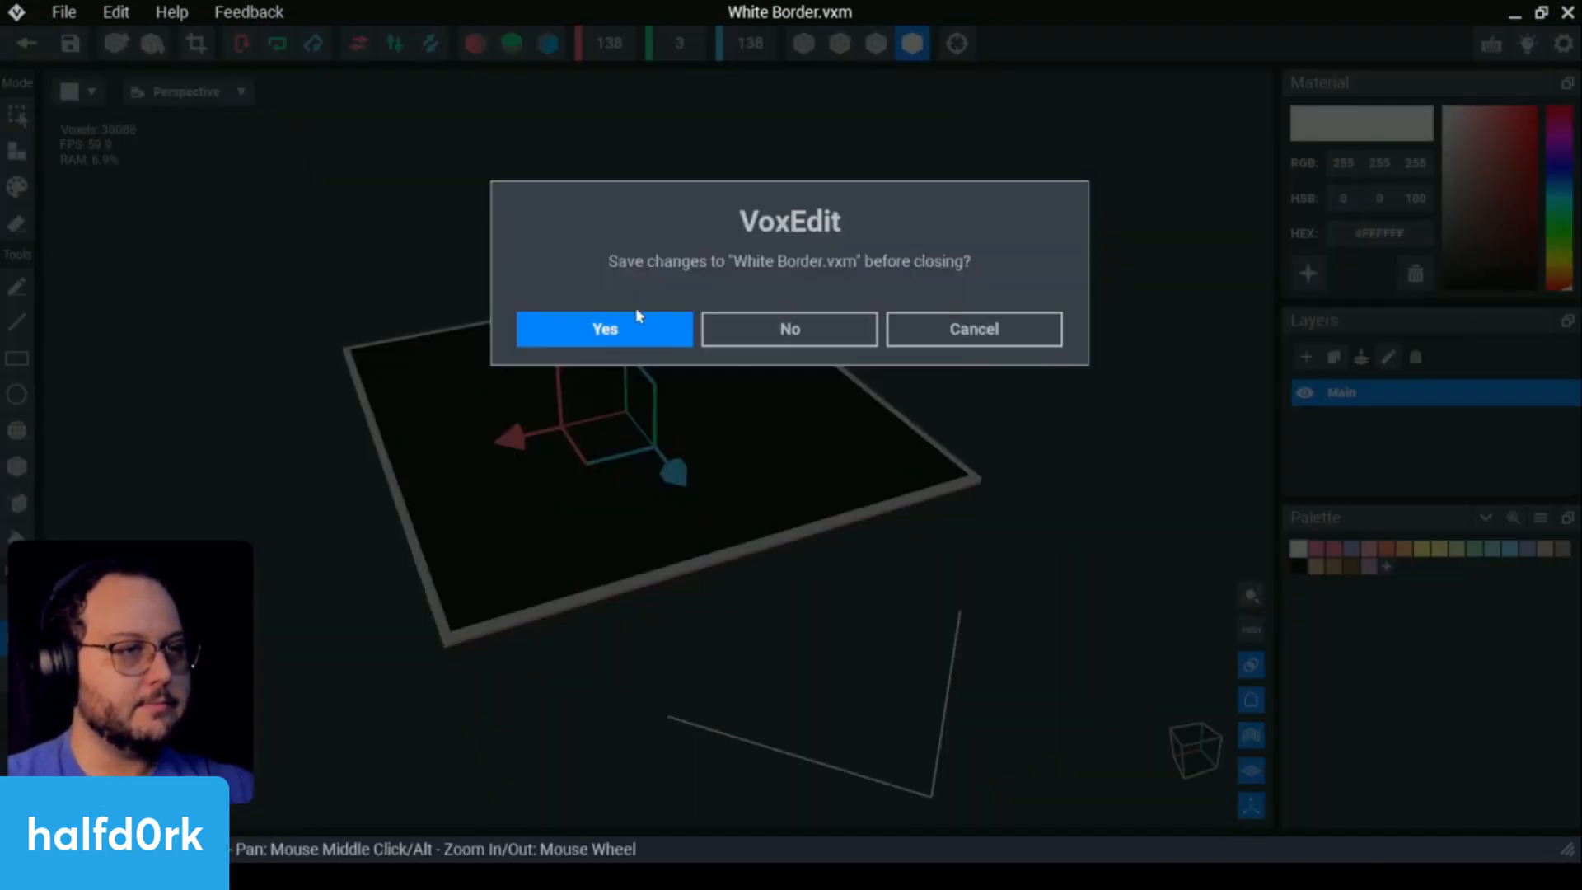
left_click(653, 341)
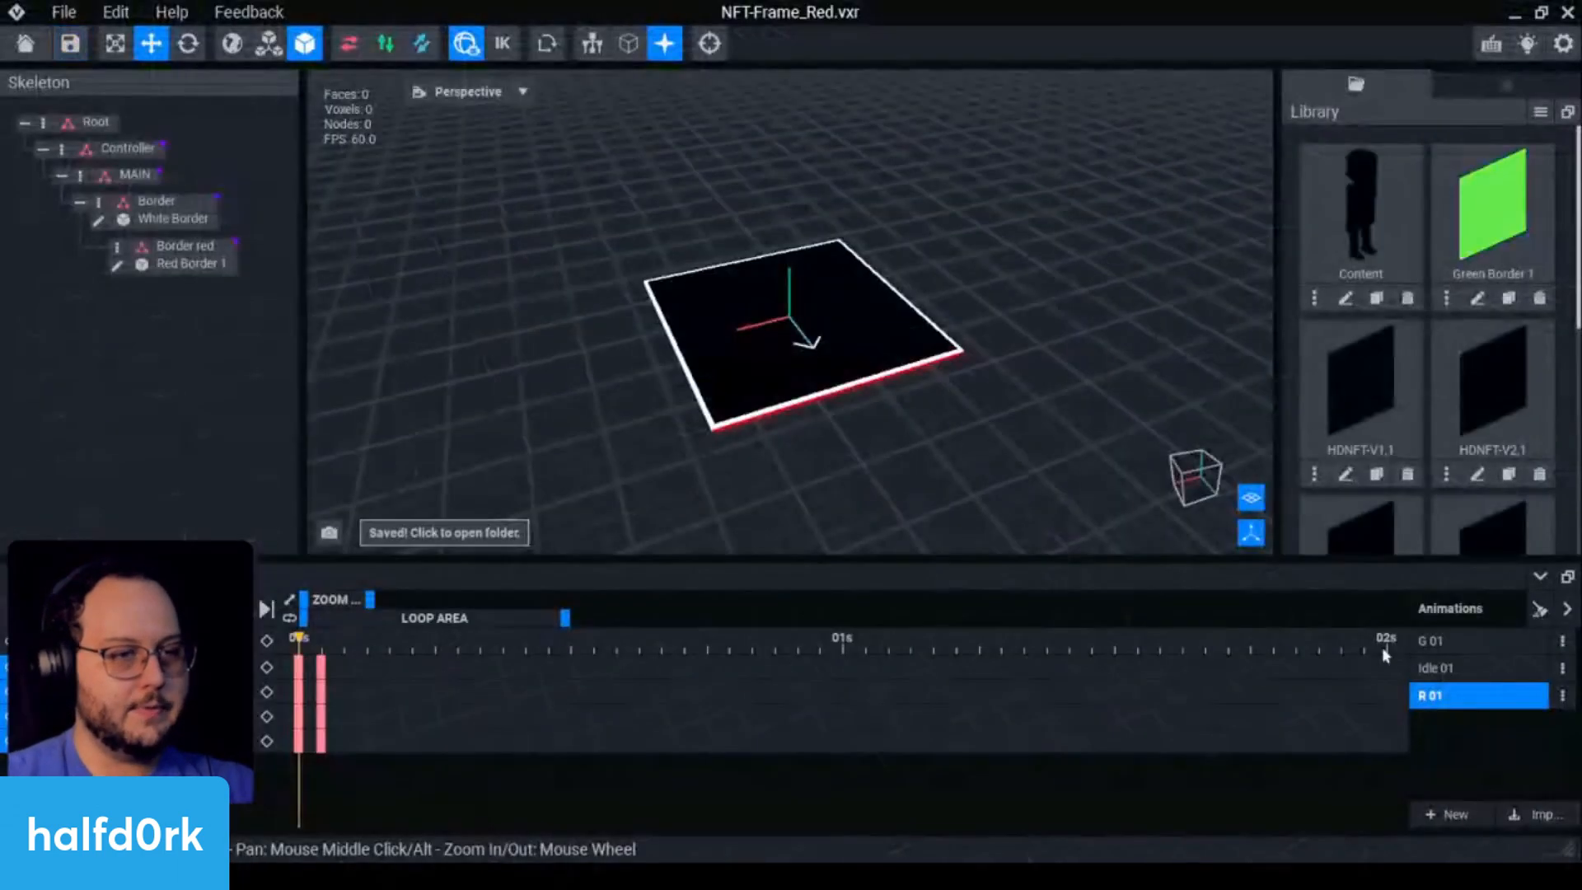
Step: Delete the Idle 01 and G 01 animations and remove the second keyframes from R 01
left_click(1561, 675)
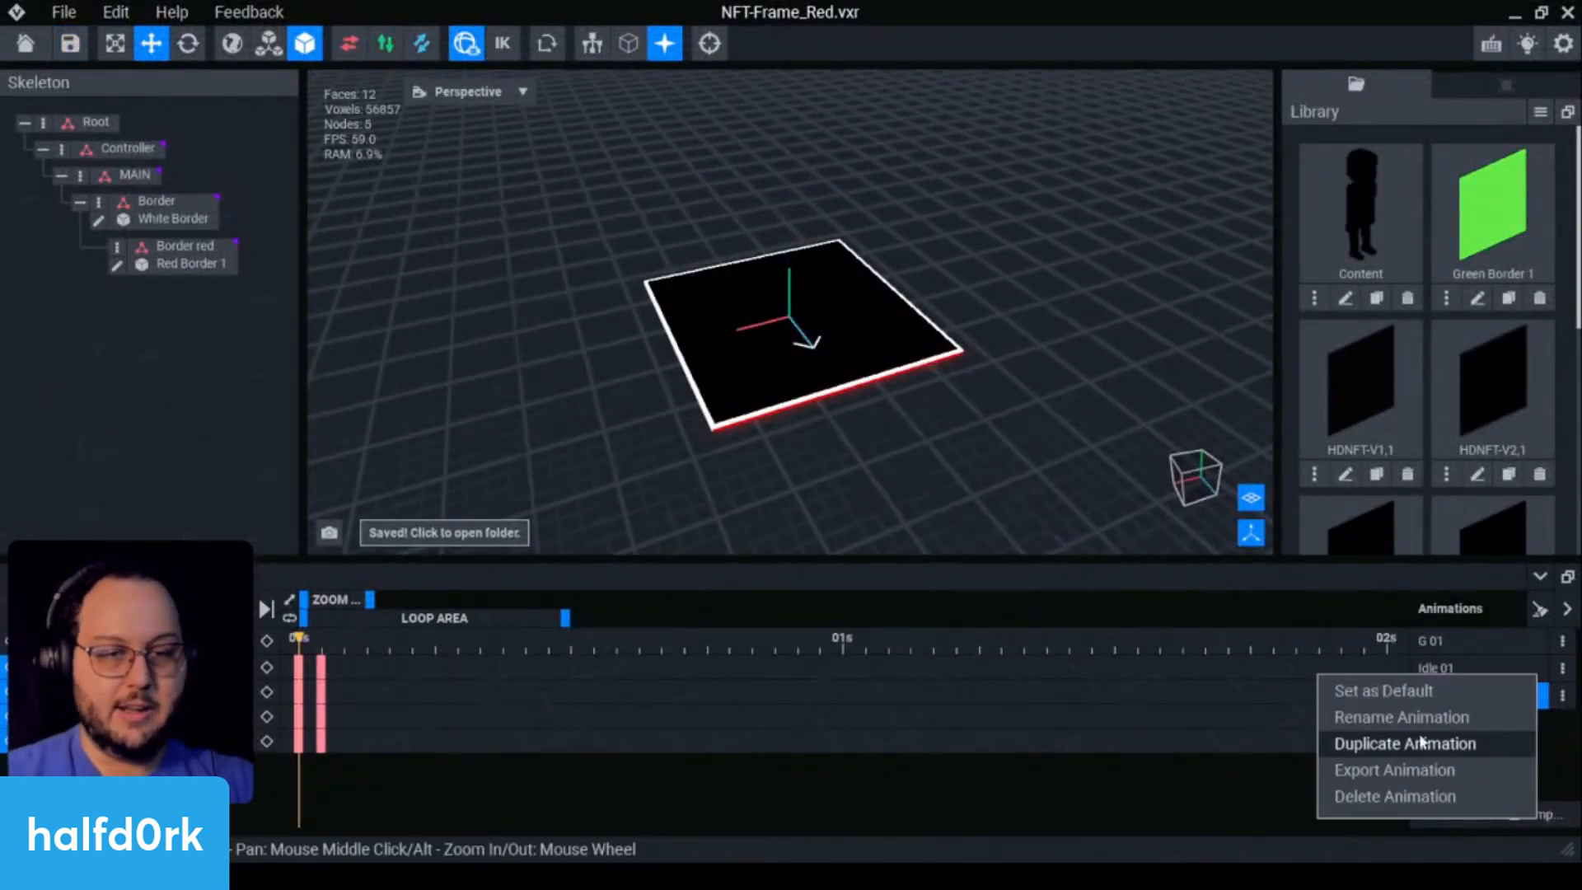
left_click(1395, 796)
left_click(694, 330)
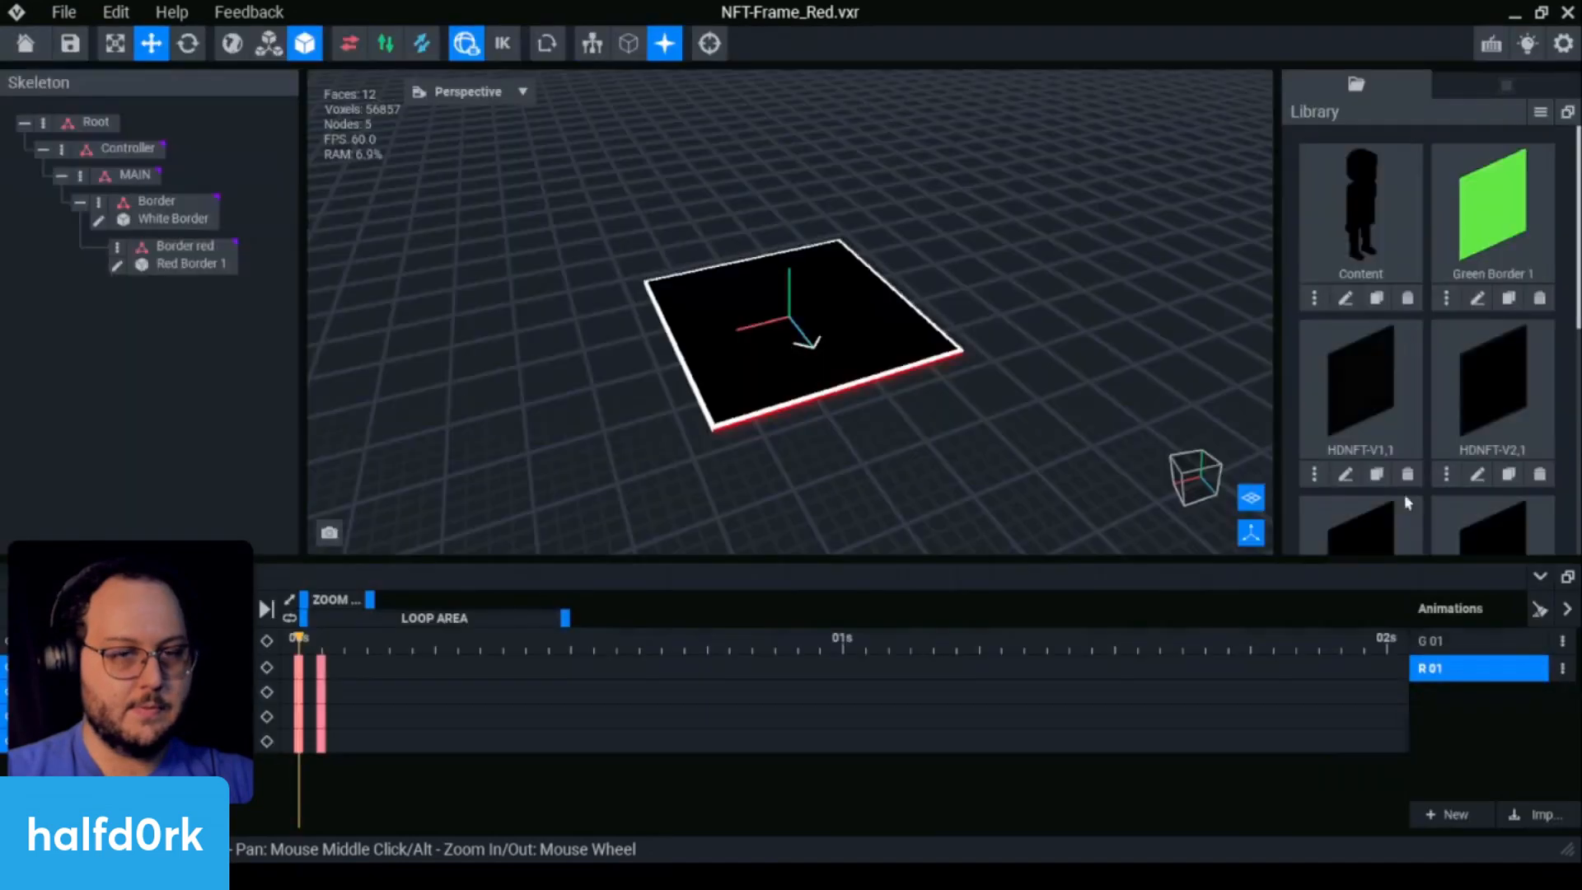
left_click(1562, 641)
left_click(1396, 760)
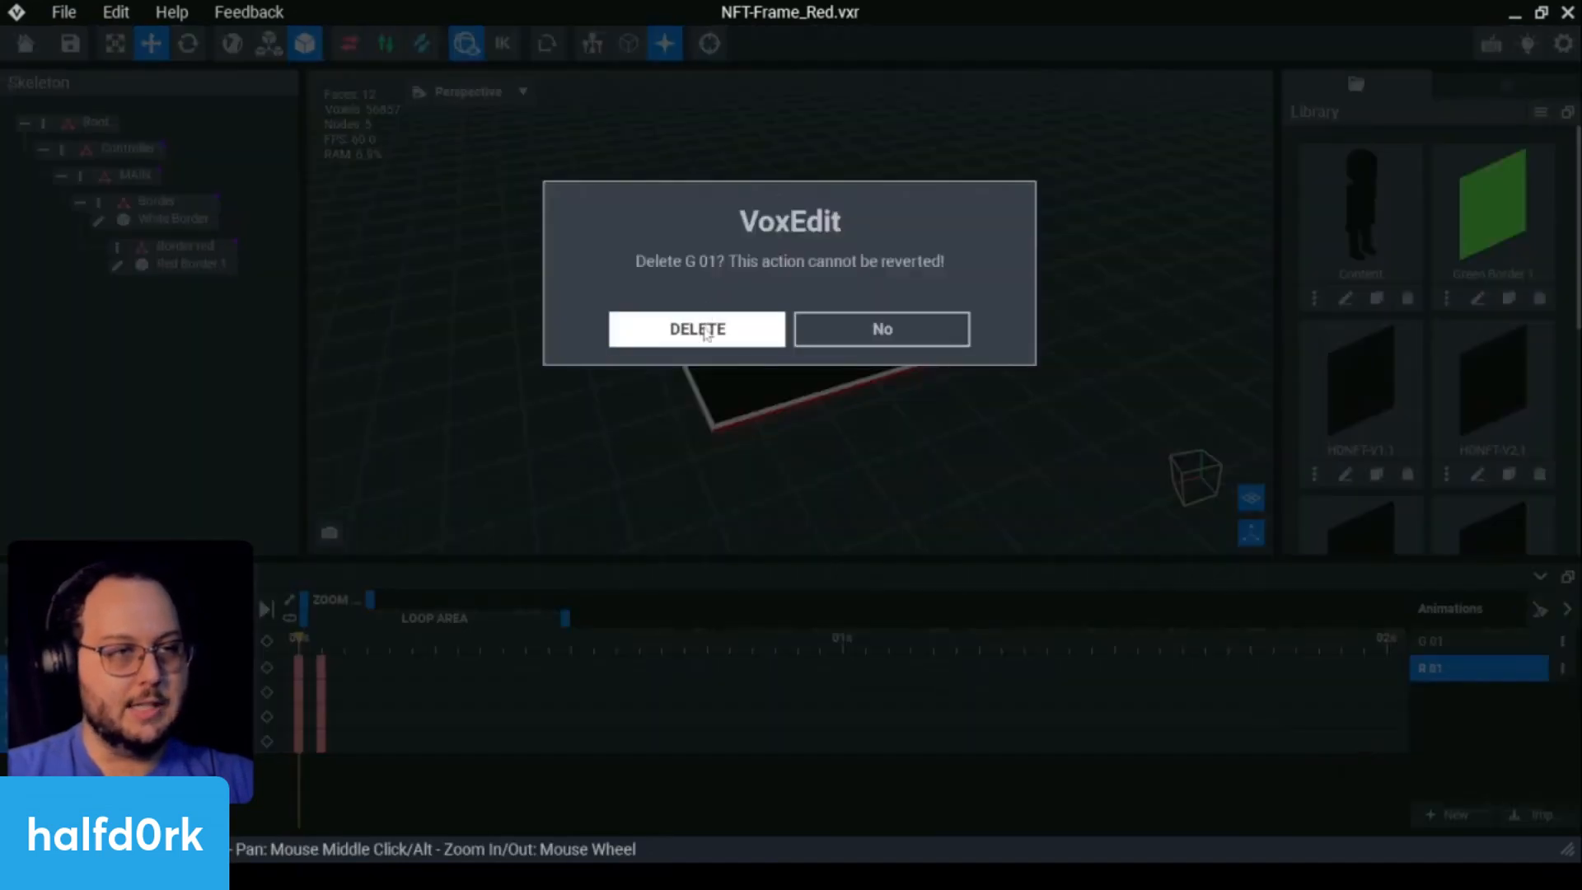
left_click(698, 330)
left_click_drag(390, 765, 320, 657)
key("Delete")
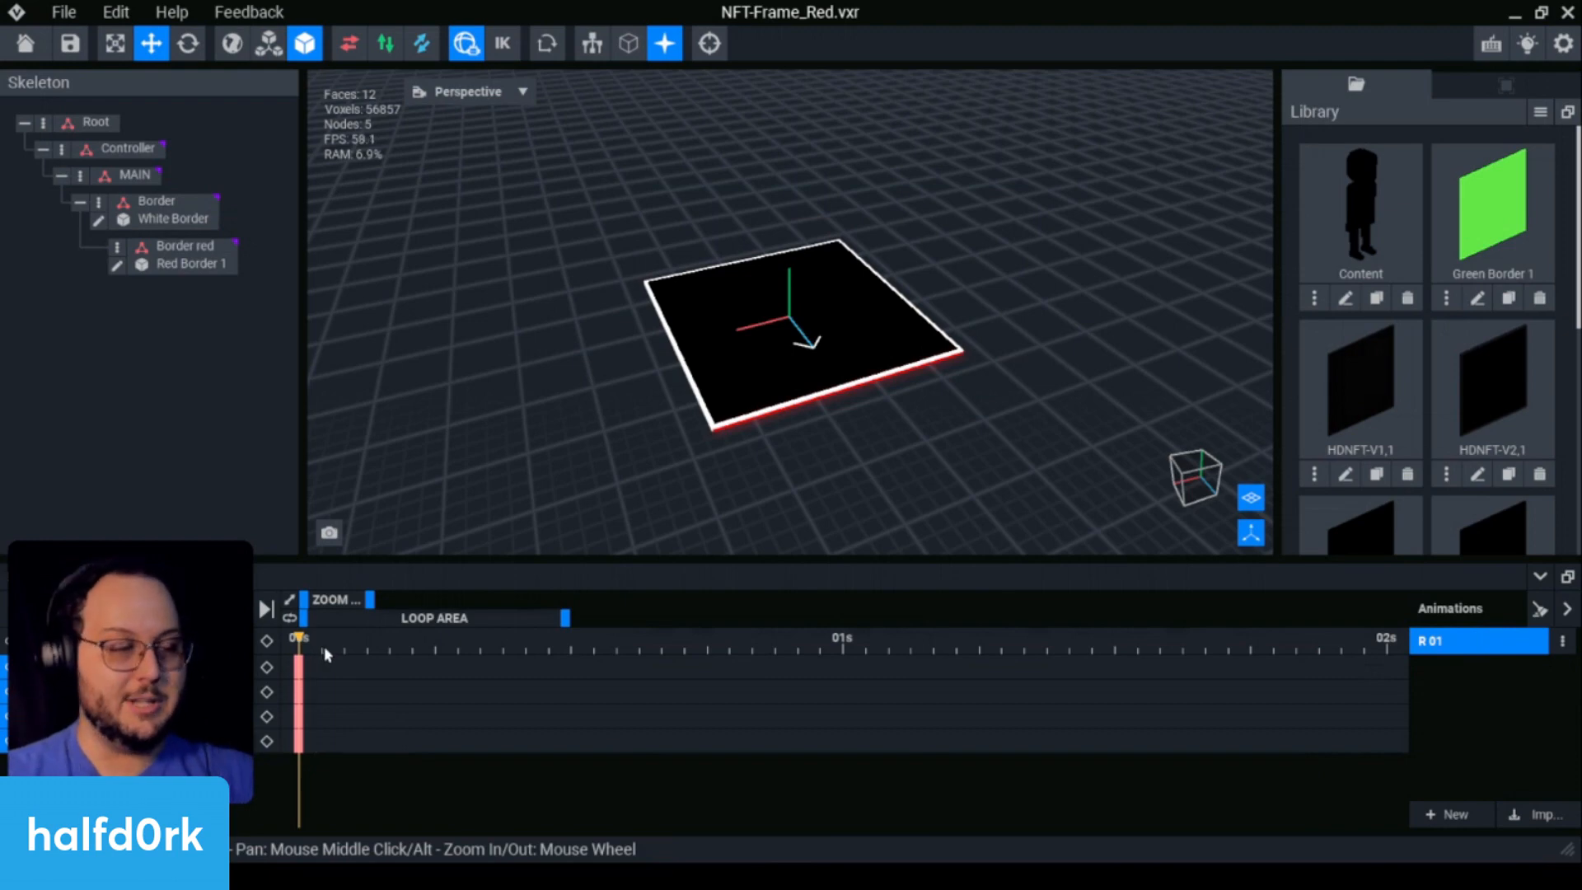
Step: Raise the Border red node above the White Border and shift it horizontally to line up with the frame
left_click(183, 250)
right_click_drag(868, 307, 868, 307)
scroll(868, 306, "up", 3)
scroll(868, 306, "up", 2)
scroll(867, 307, "up", 2)
mouse_move(826, 308)
left_mouse_down()
mouse_move(827, 290)
mouse_move(827, 304)
left_mouse_up()
right_click_drag(868, 306, 868, 307)
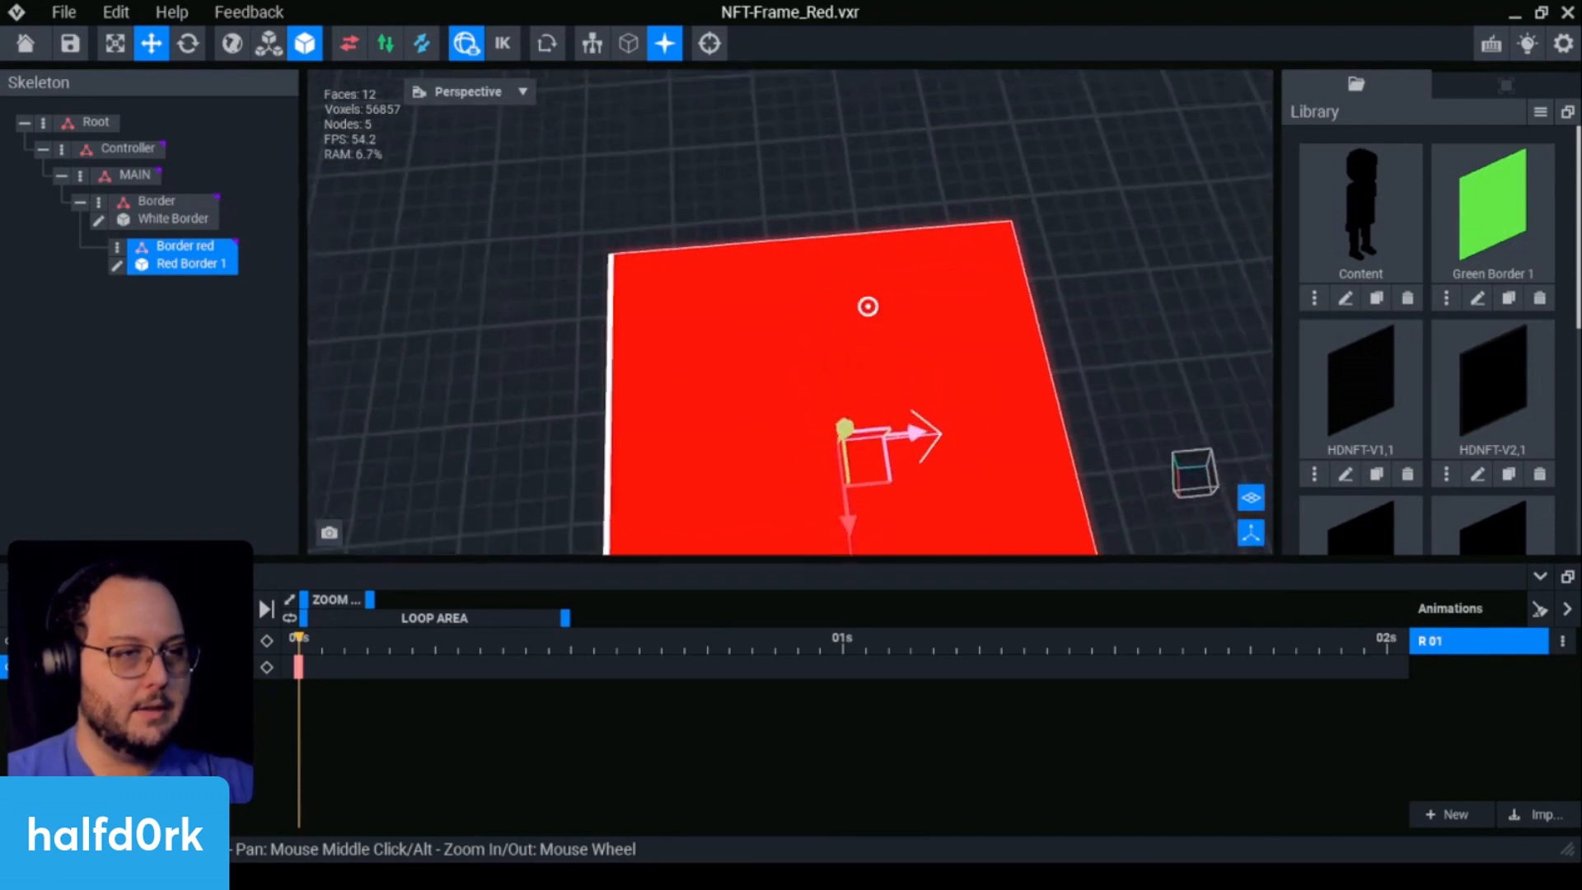
left_click_drag(923, 438, 917, 442)
right_click_drag(917, 442, 917, 442)
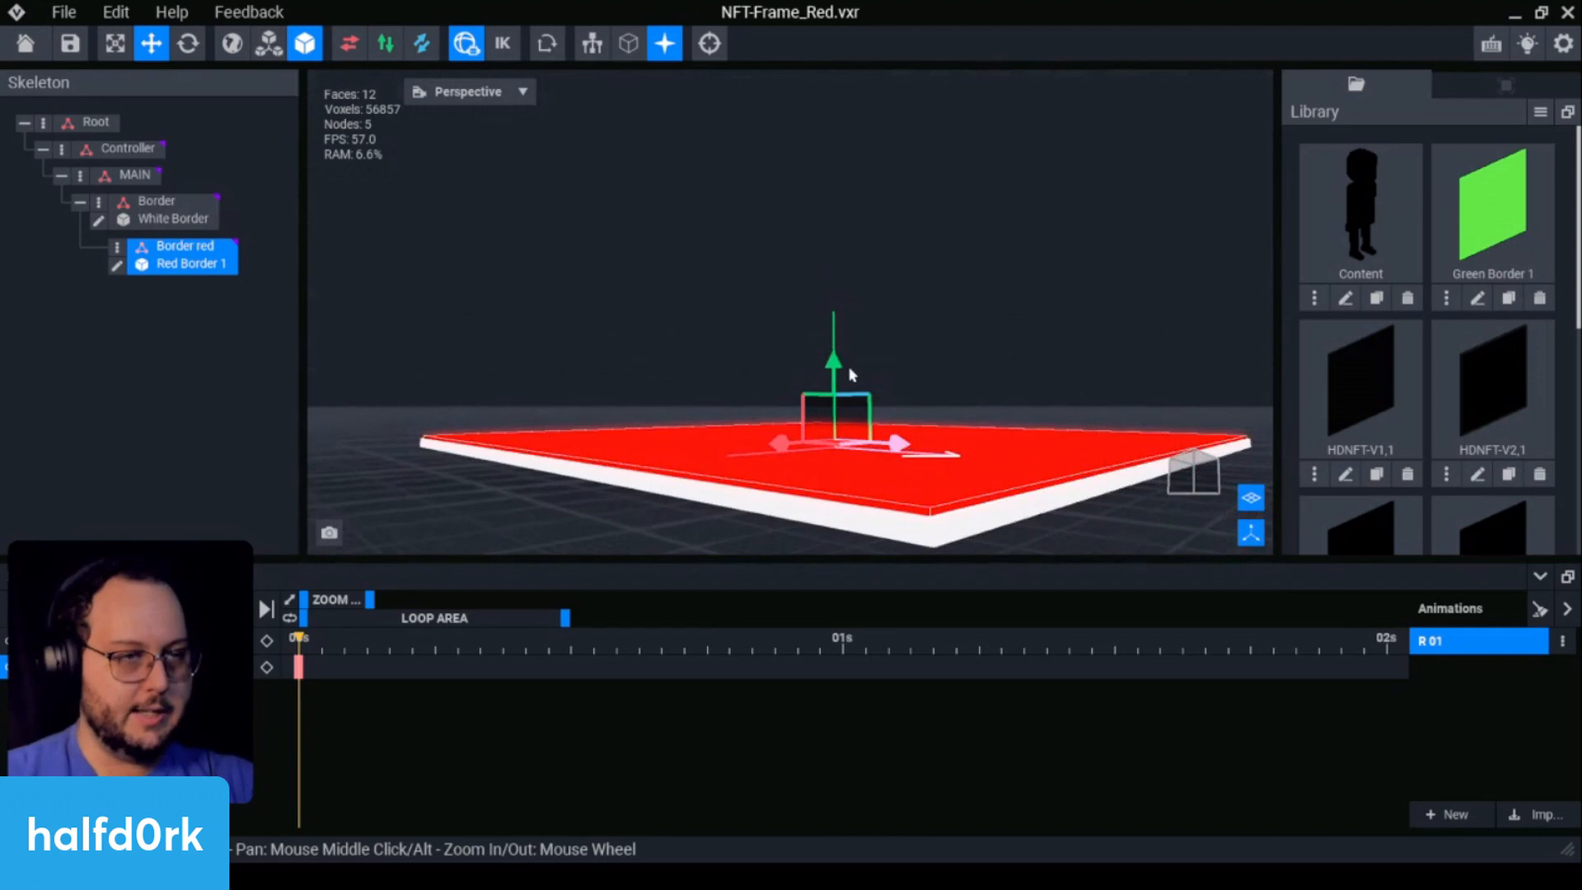
Step: Fine-tune the Border red node's vertical offset over the White Border to 2.00
left_click_drag(833, 369, 832, 368)
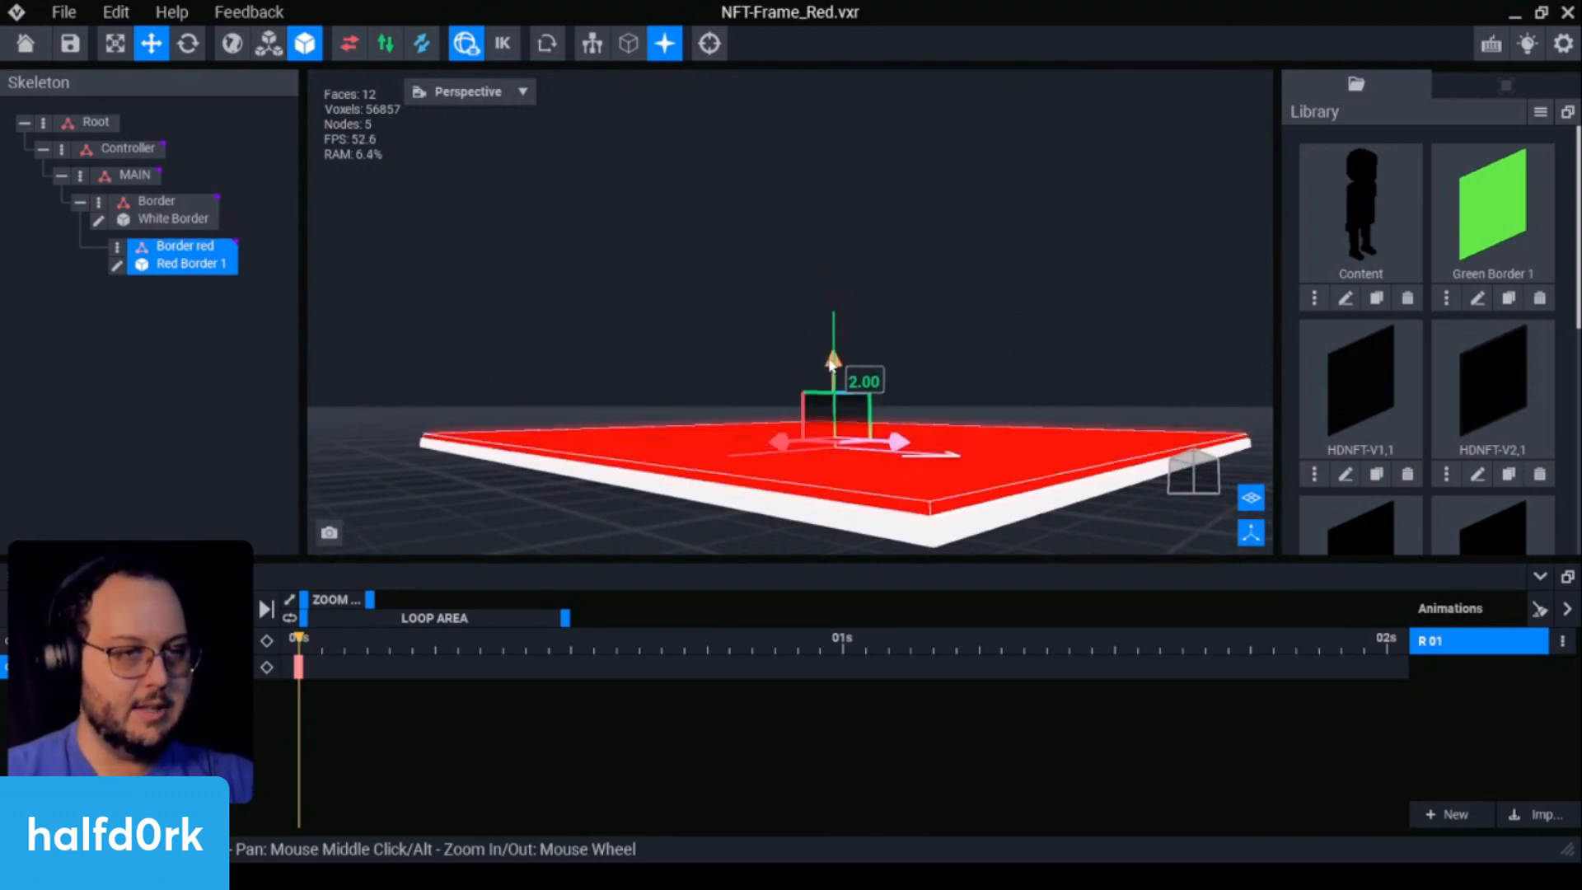
mouse_move(831, 369)
right_mouse_down()
mouse_move(853, 317)
mouse_move(849, 377)
right_mouse_up()
left_click_drag(833, 364, 833, 369)
right_click_drag(833, 369, 881, 352)
left_click_drag(835, 369, 834, 362)
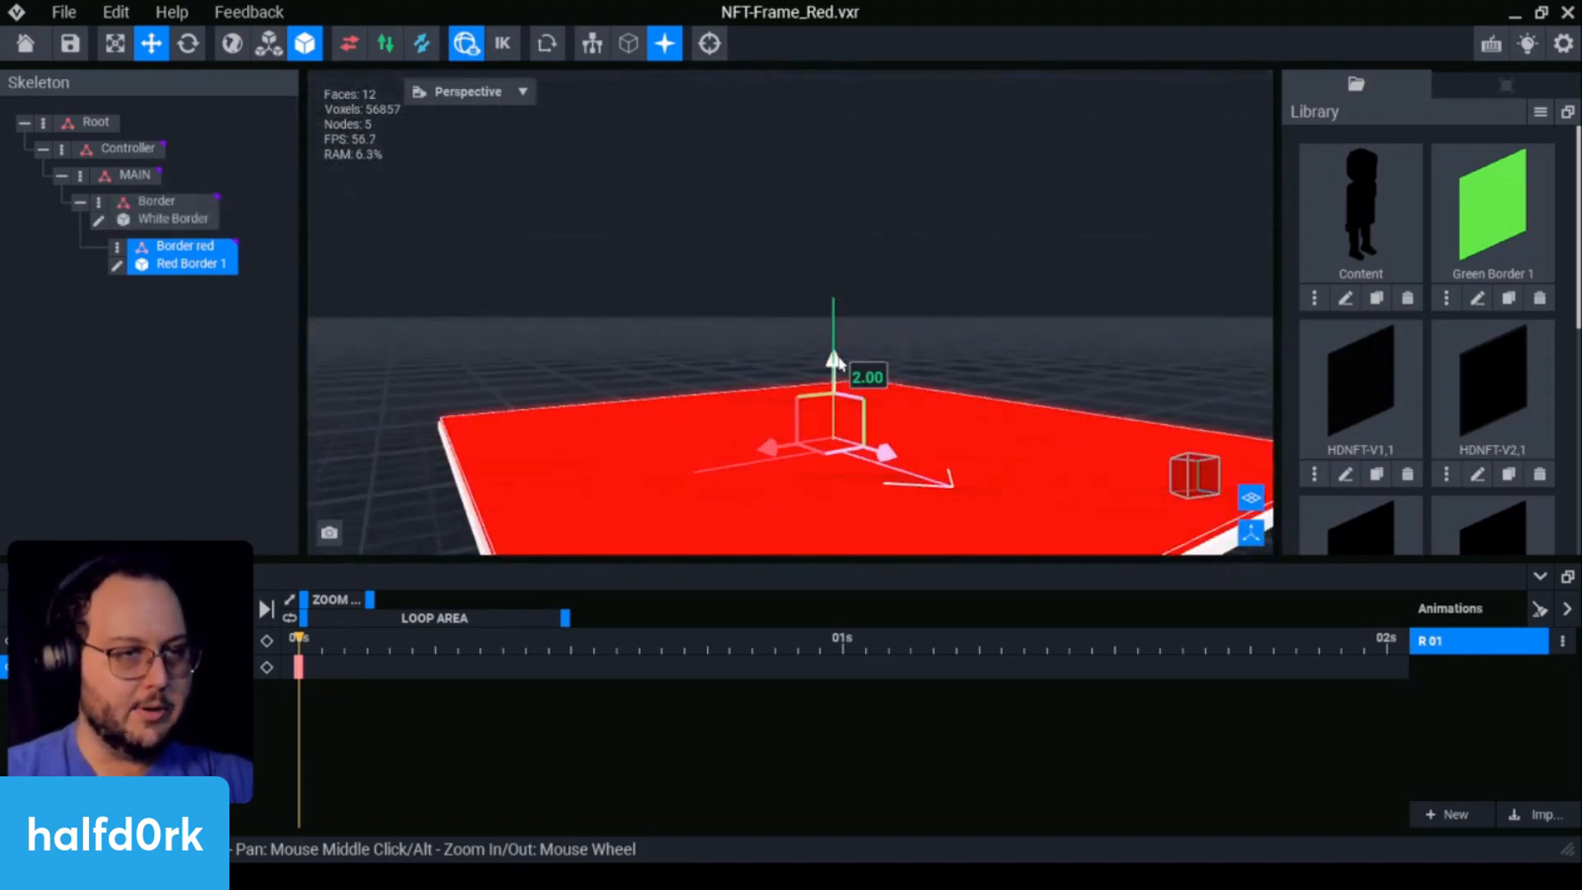
right_click_drag(912, 403, 441, 678)
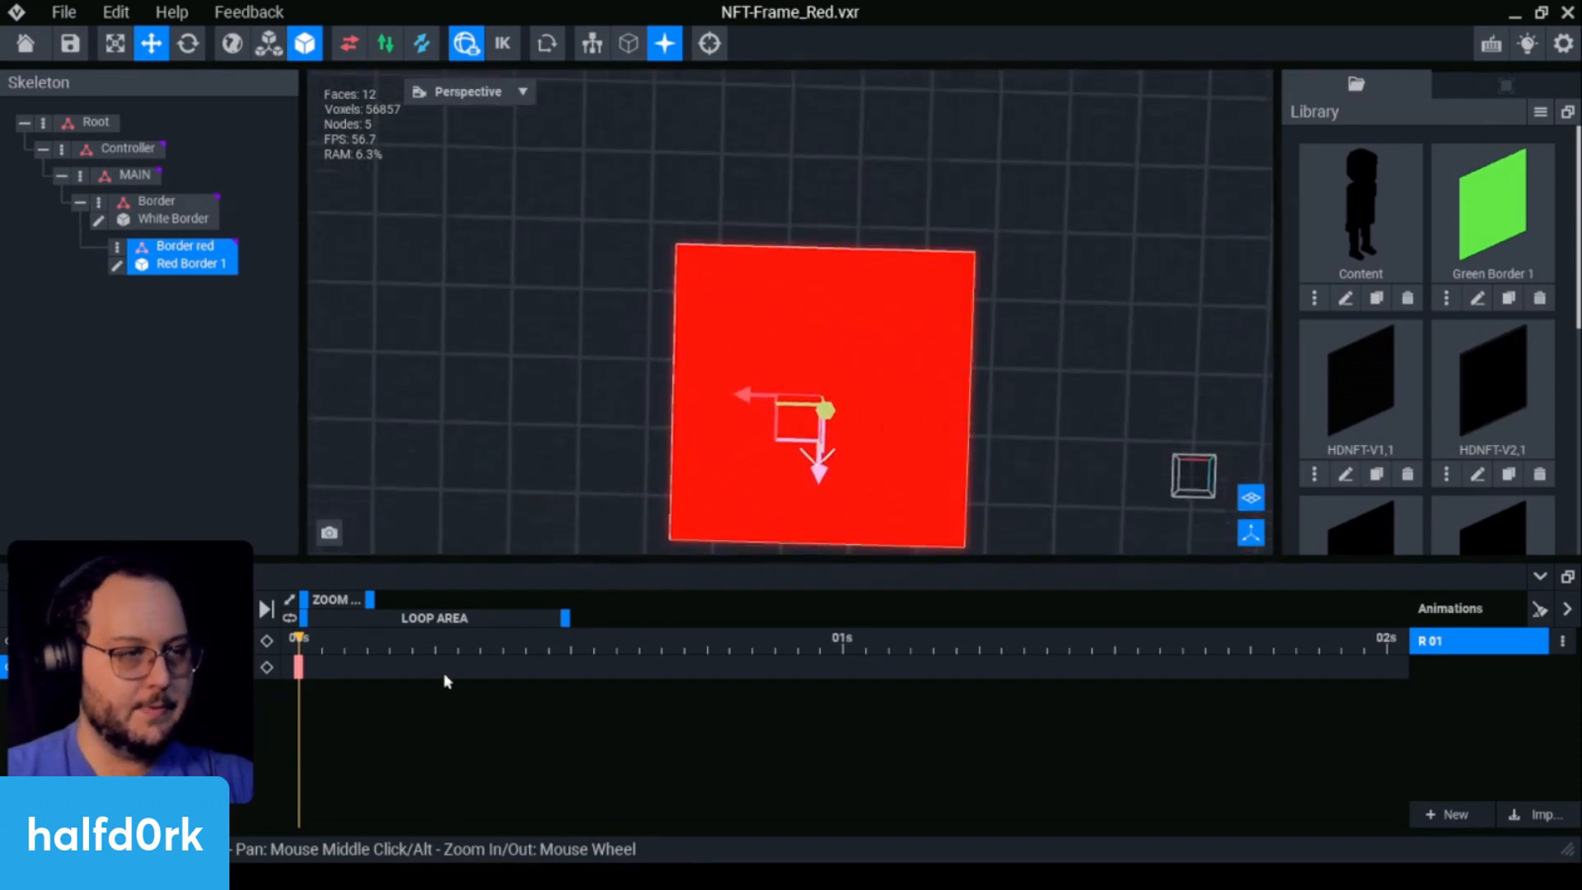
Step: Save the NFT-Frame_Red rig, close it, and open the NFT-Frame_Green rig
key("ctrl+s")
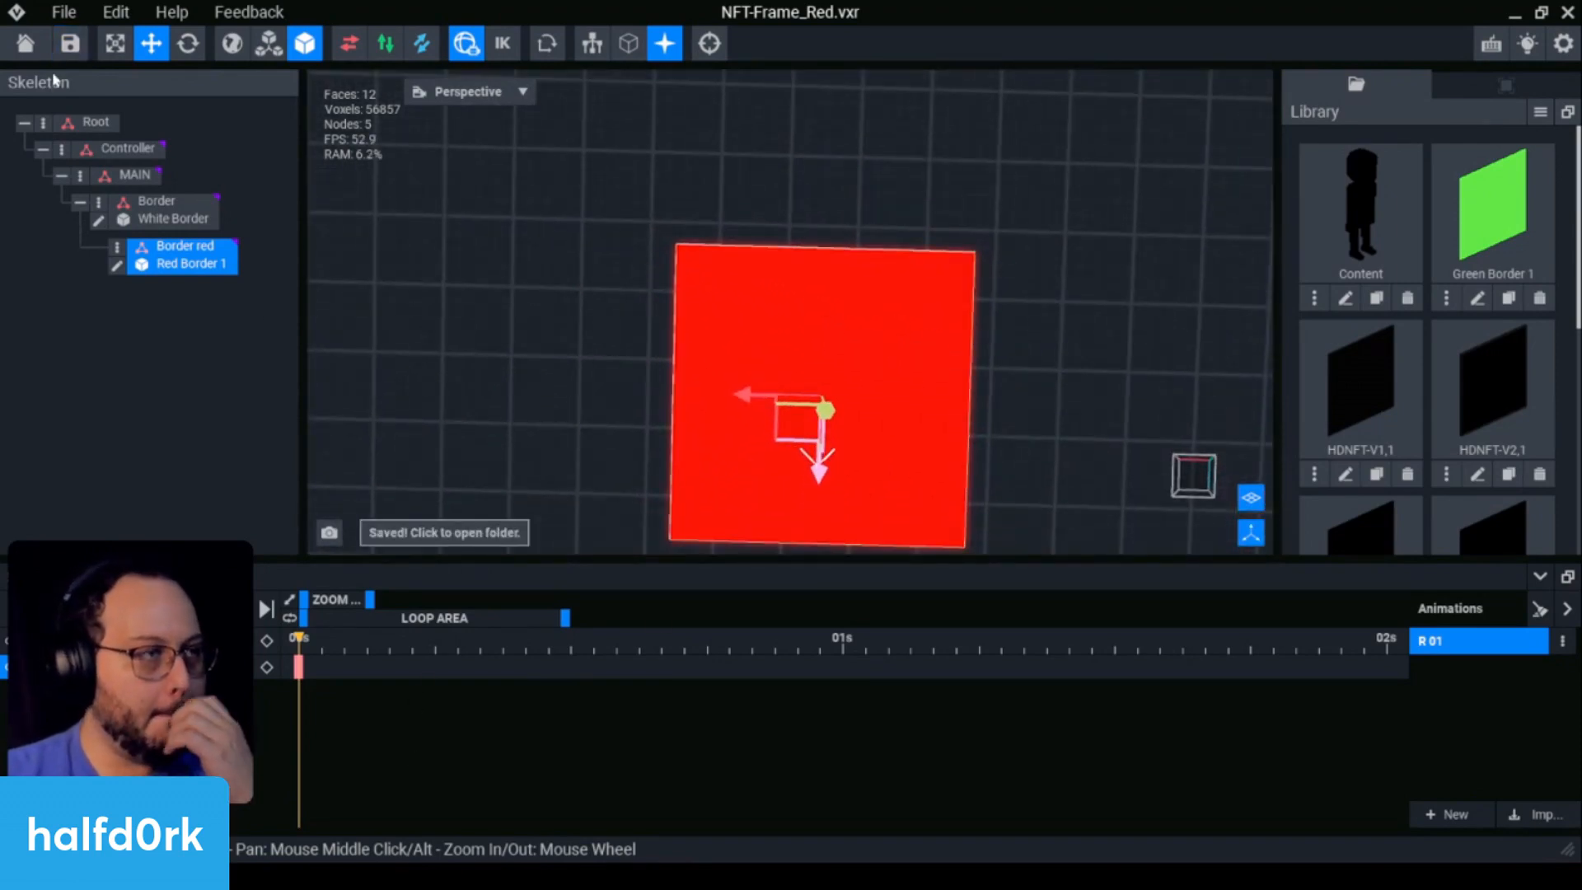
left_click(24, 43)
left_click(594, 329)
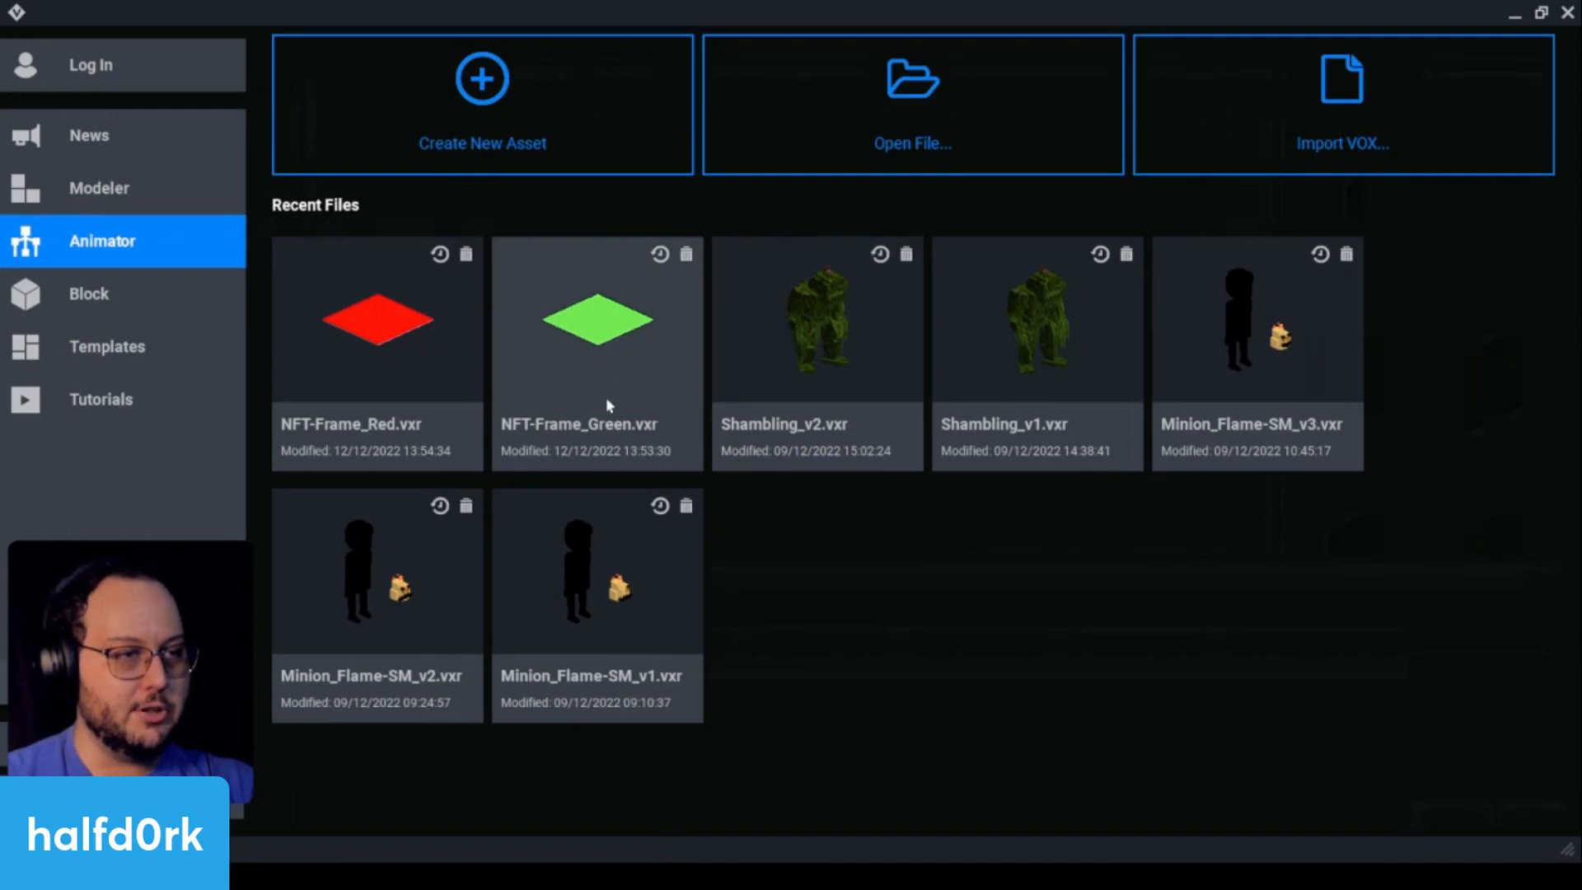
left_click(687, 455)
Step: Raise the green border slightly over the White Border, save the NFT-Frame_Green rig, and close it
left_click(777, 362)
right_click_drag(777, 362, 709, 289)
left_click_drag(730, 294, 730, 280)
mouse_move(1053, 388)
right_mouse_down()
mouse_move(752, 367)
mouse_move(1049, 389)
right_mouse_up()
left_click(71, 43)
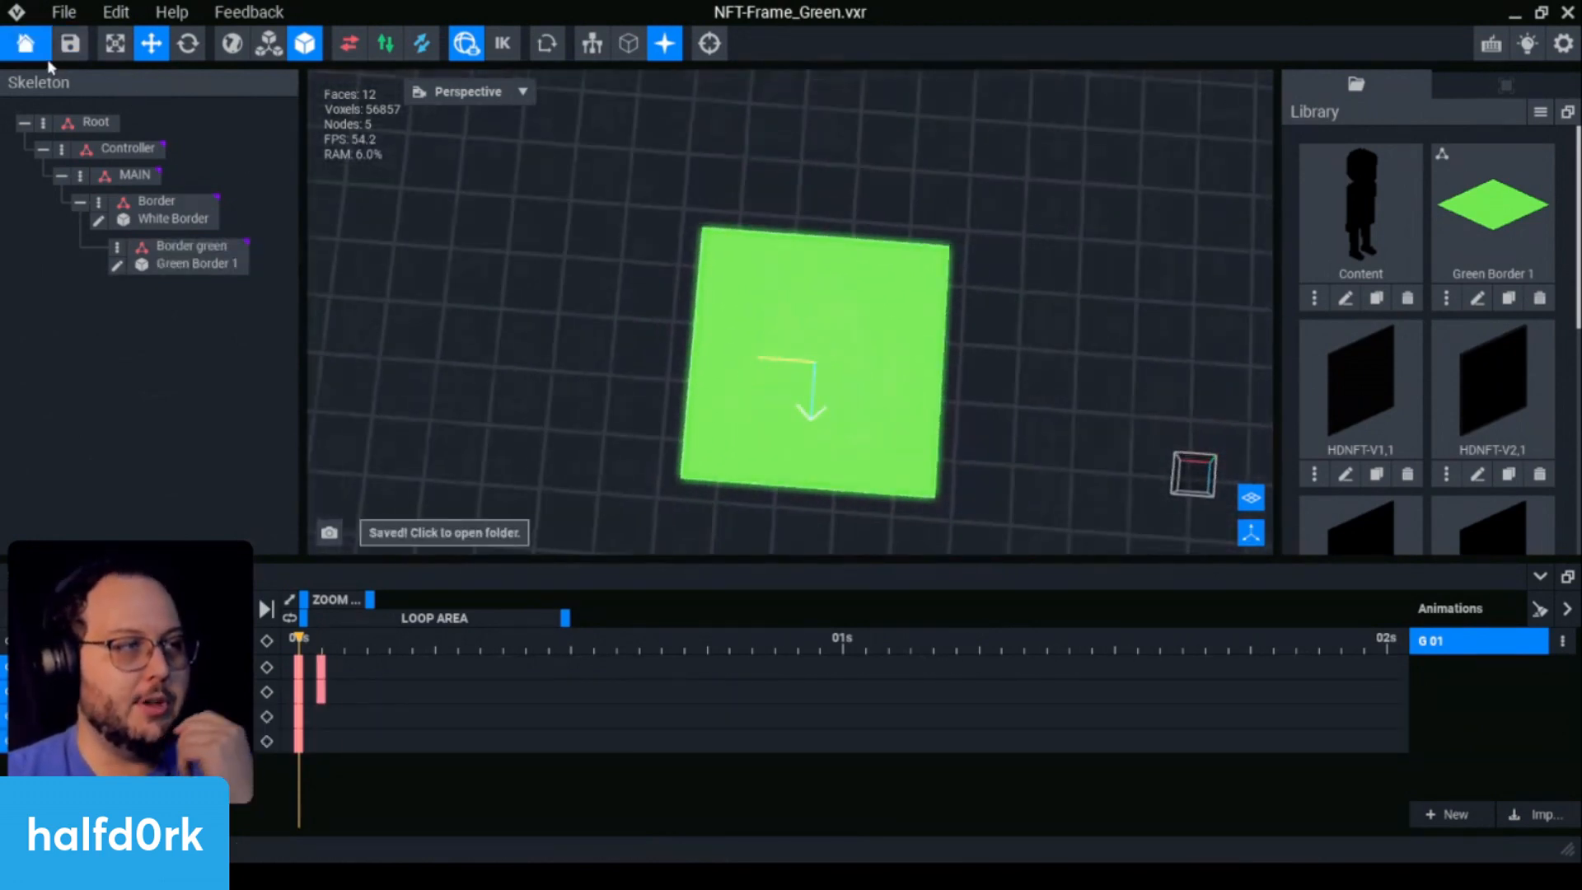
left_click(25, 43)
left_click(628, 338)
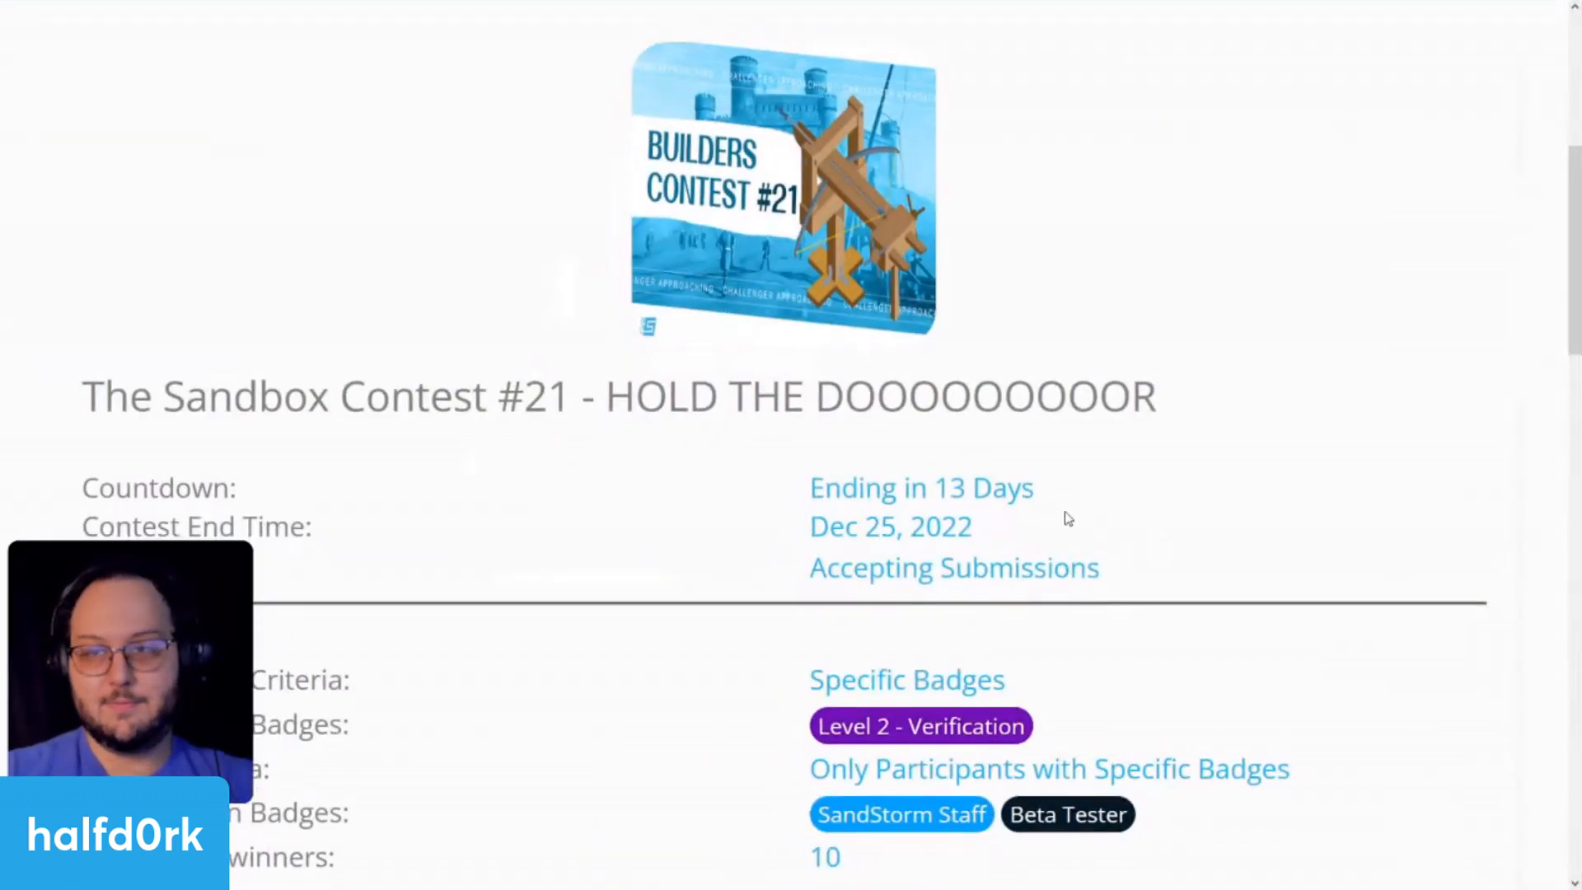
Step: Switch to the browser and read the theme and objective of The Sandbox Contest #21
left_click_drag(498, 398, 1219, 381)
left_click(1322, 392)
key("ctrl+minus")
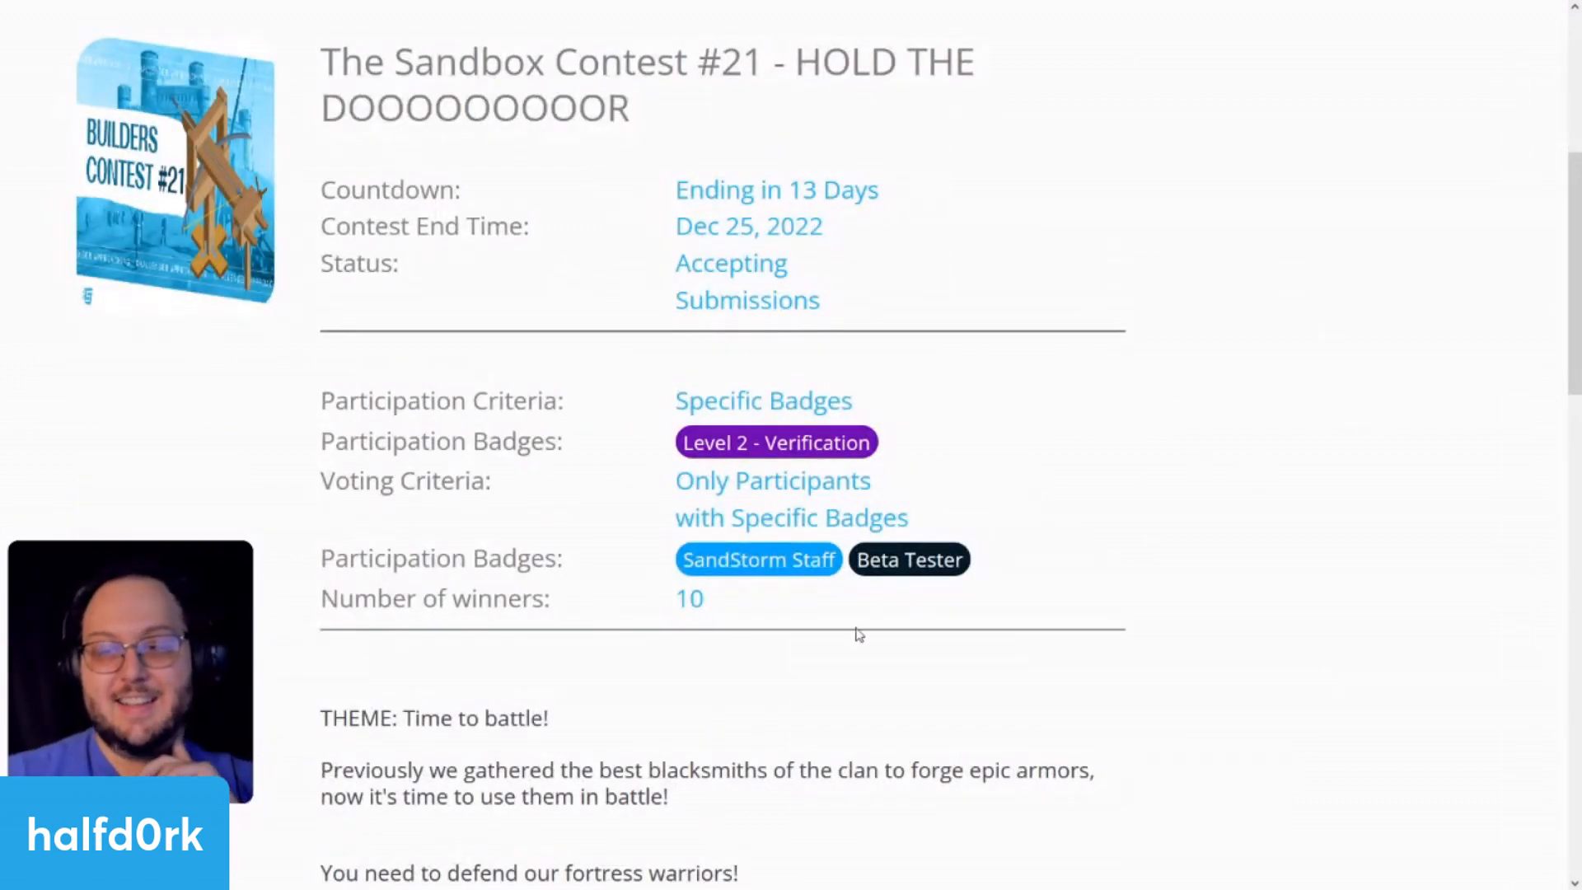
scroll(718, 589, "down", 4)
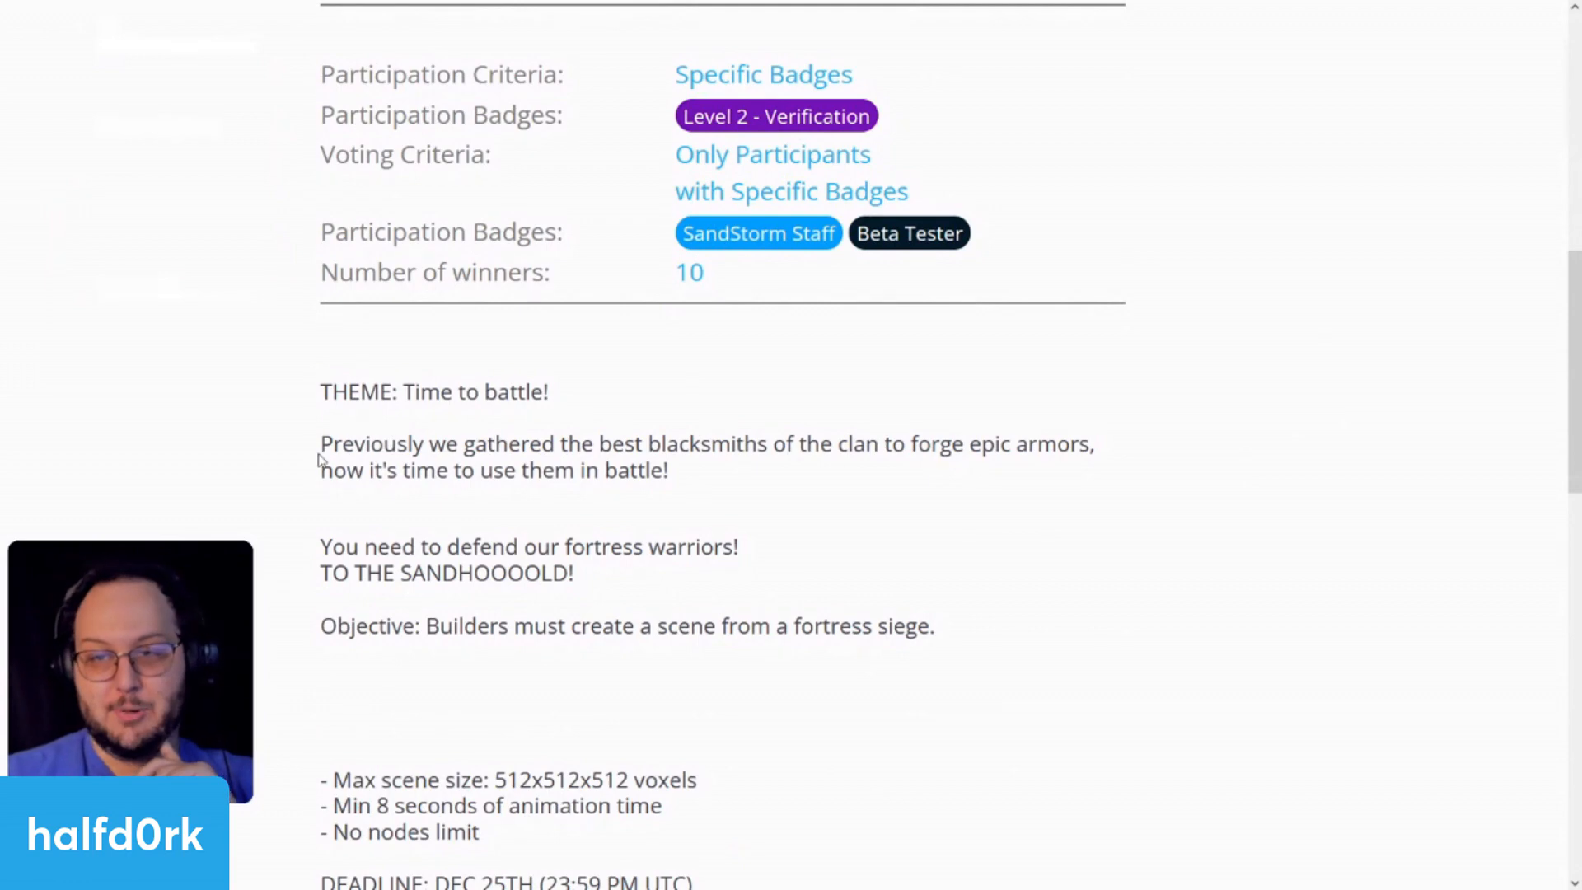
left_click_drag(321, 457, 669, 476)
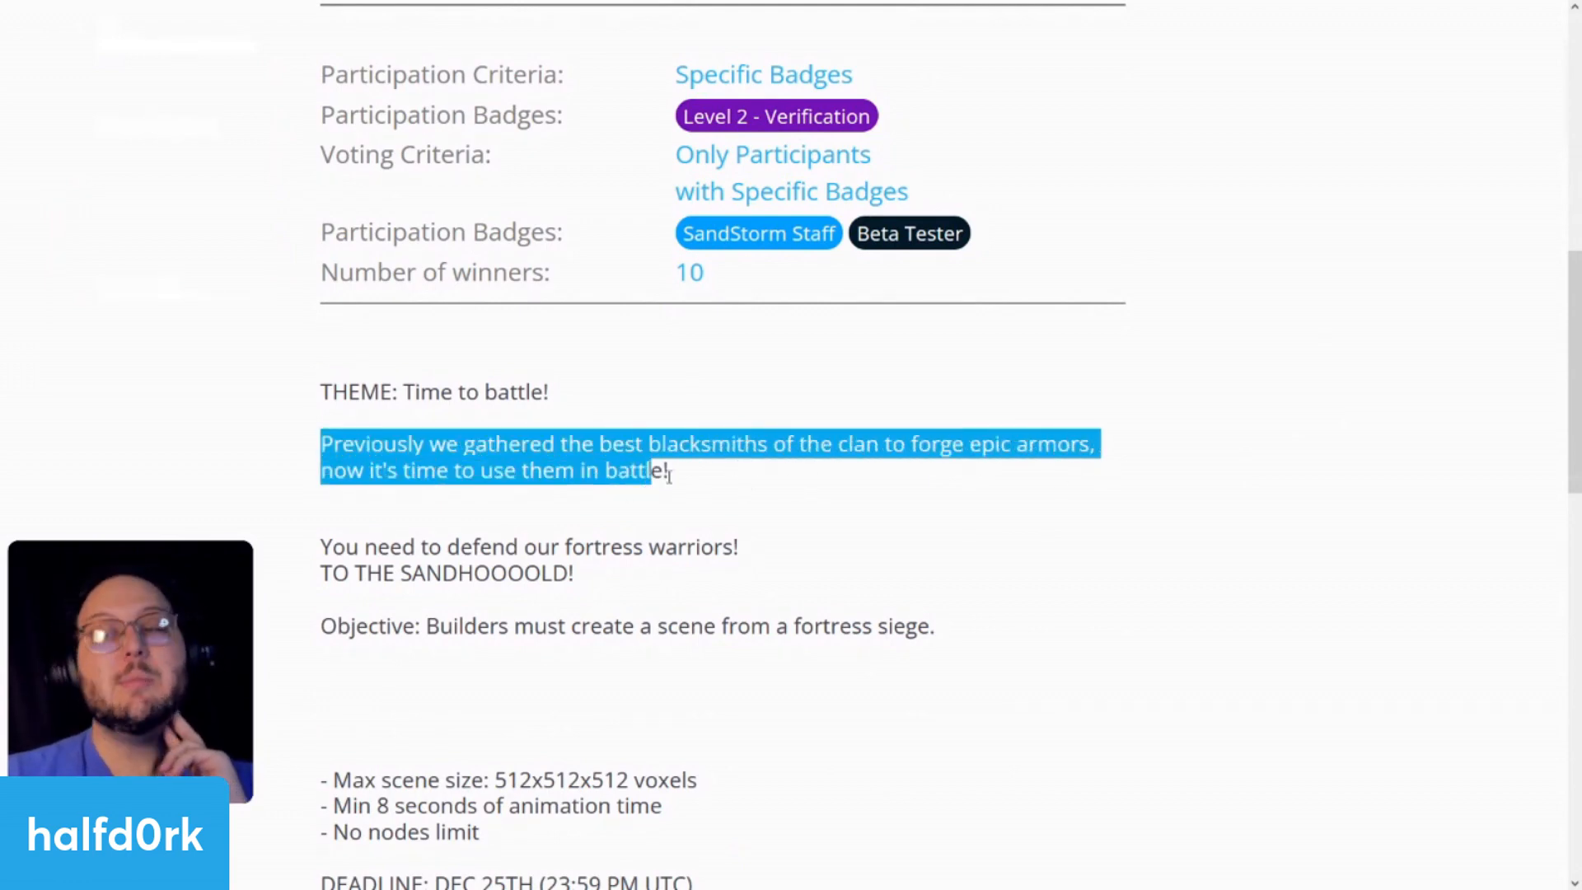
left_click(607, 535)
left_click_drag(466, 534, 689, 548)
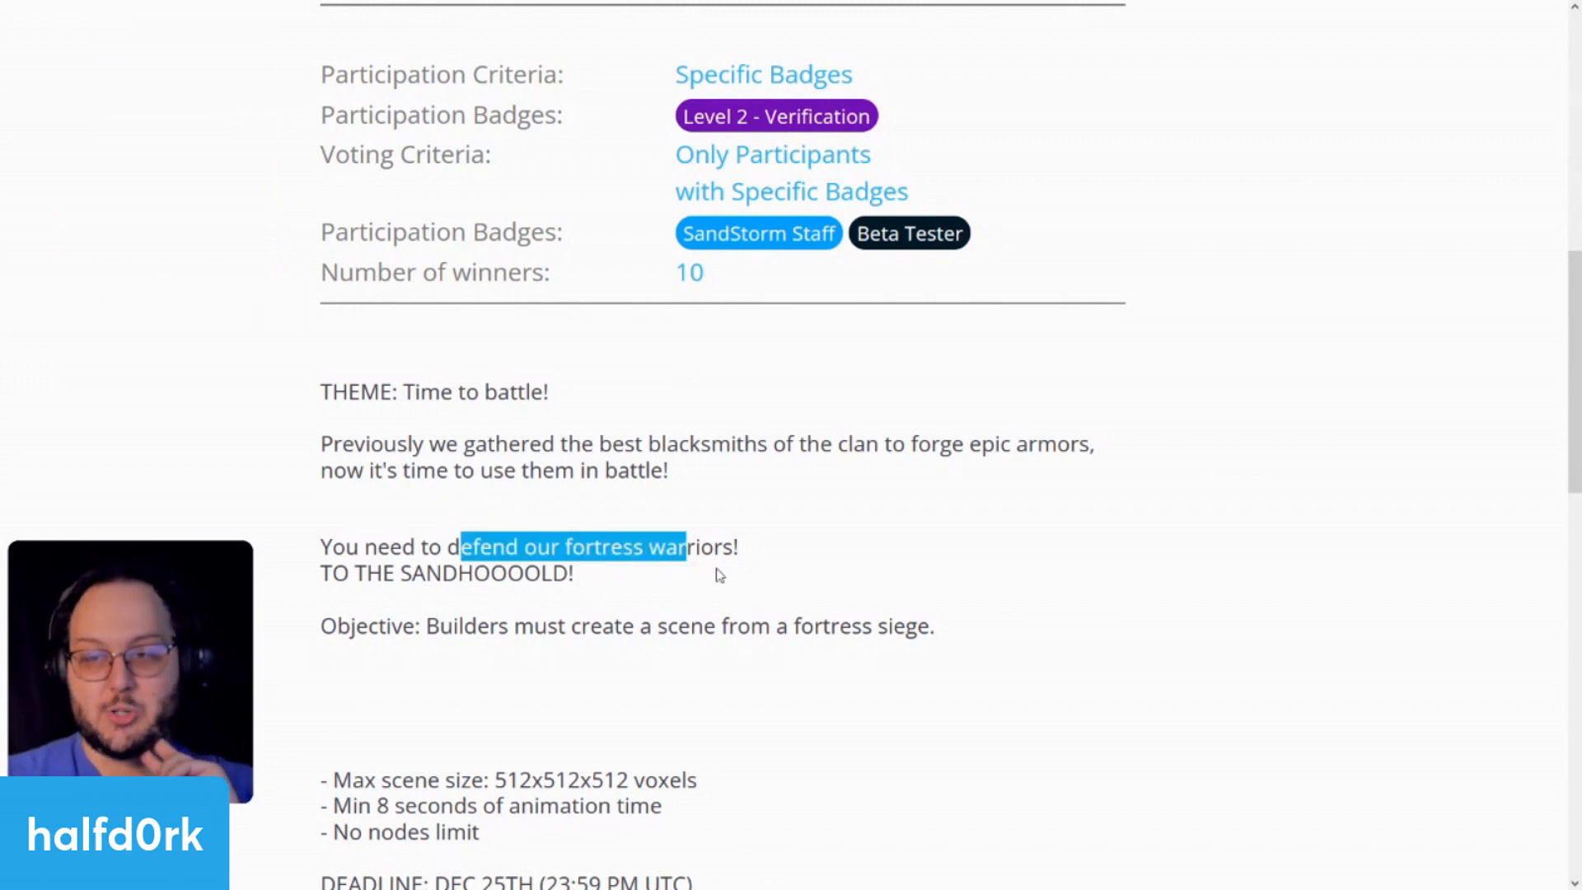
left_click(717, 576)
scroll(588, 352, "down", 4)
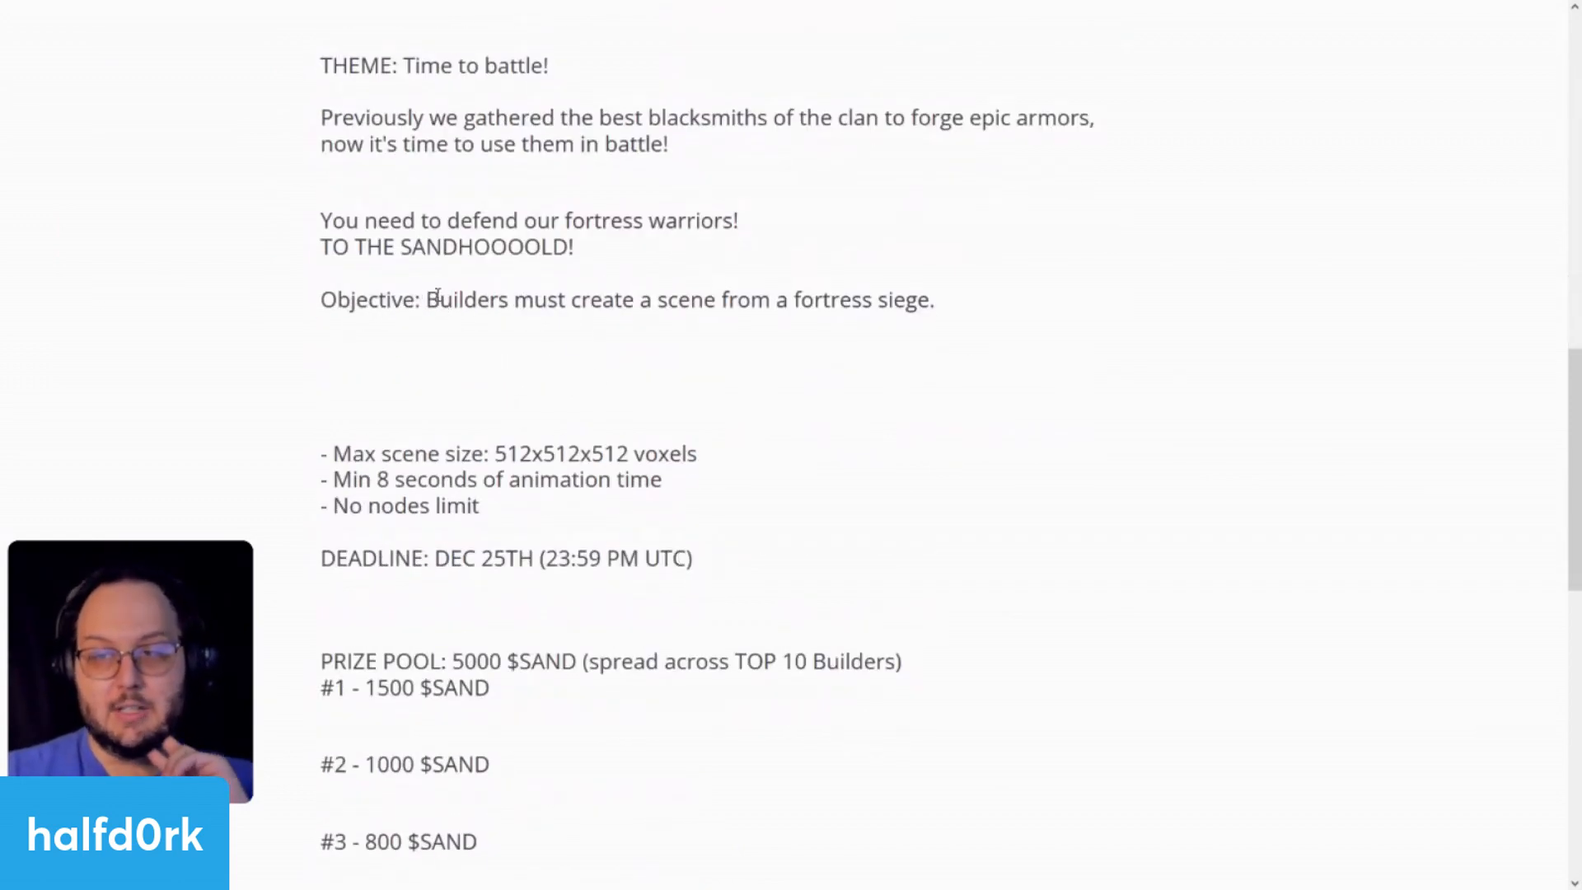
left_click_drag(438, 296, 999, 300)
left_click(1007, 307)
scroll(1029, 355, "down", 2)
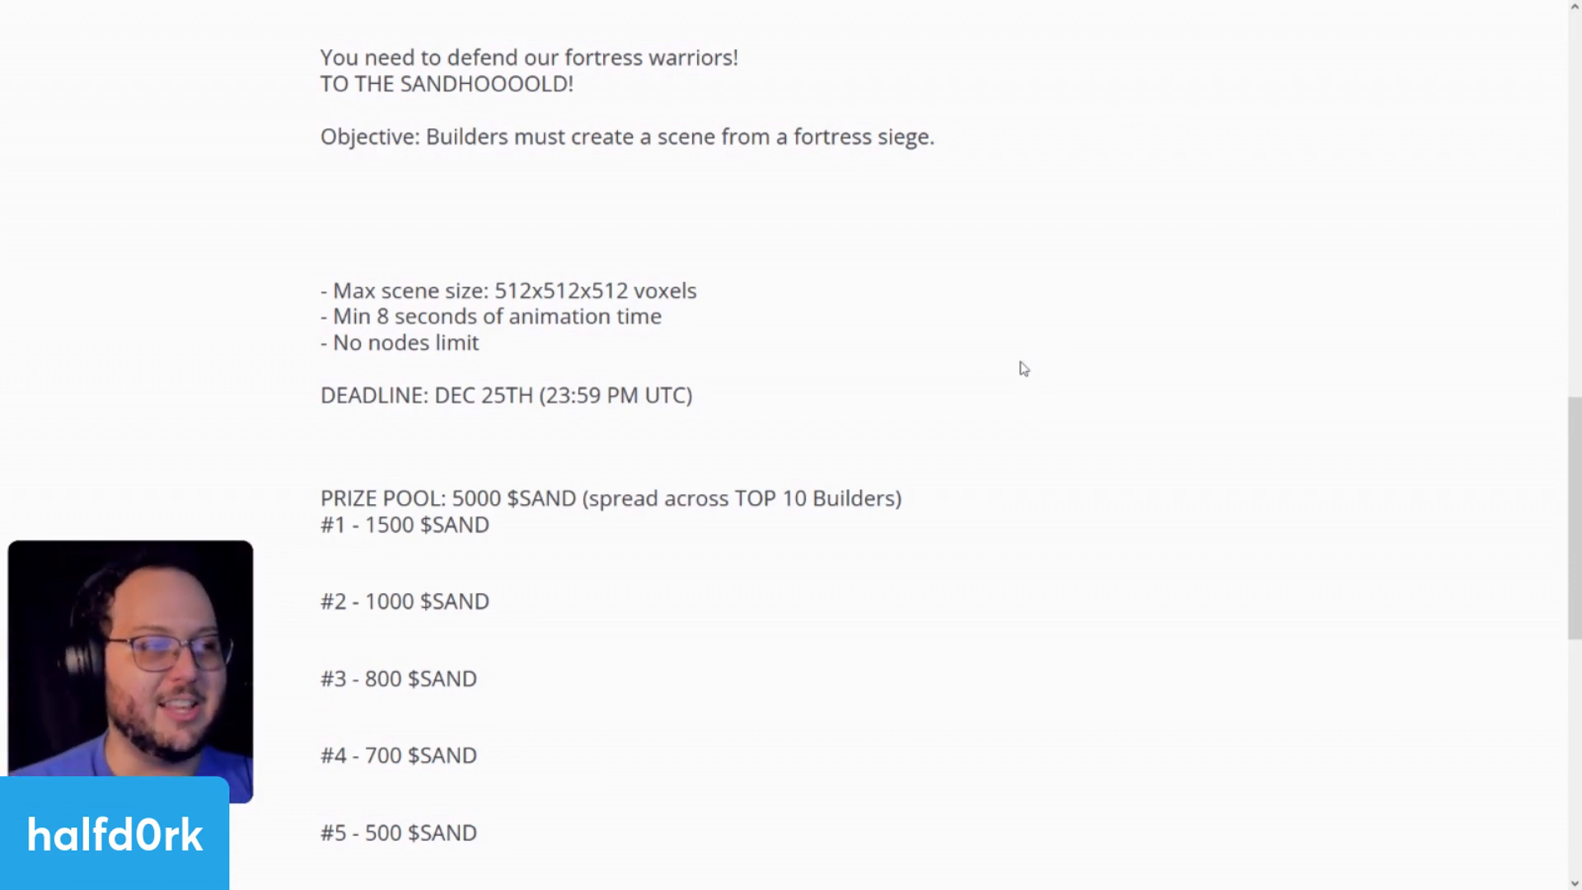
Step: Examine the contest's scene size, animation time and node limit rules
left_click_drag(697, 290, 334, 286)
left_click(527, 290)
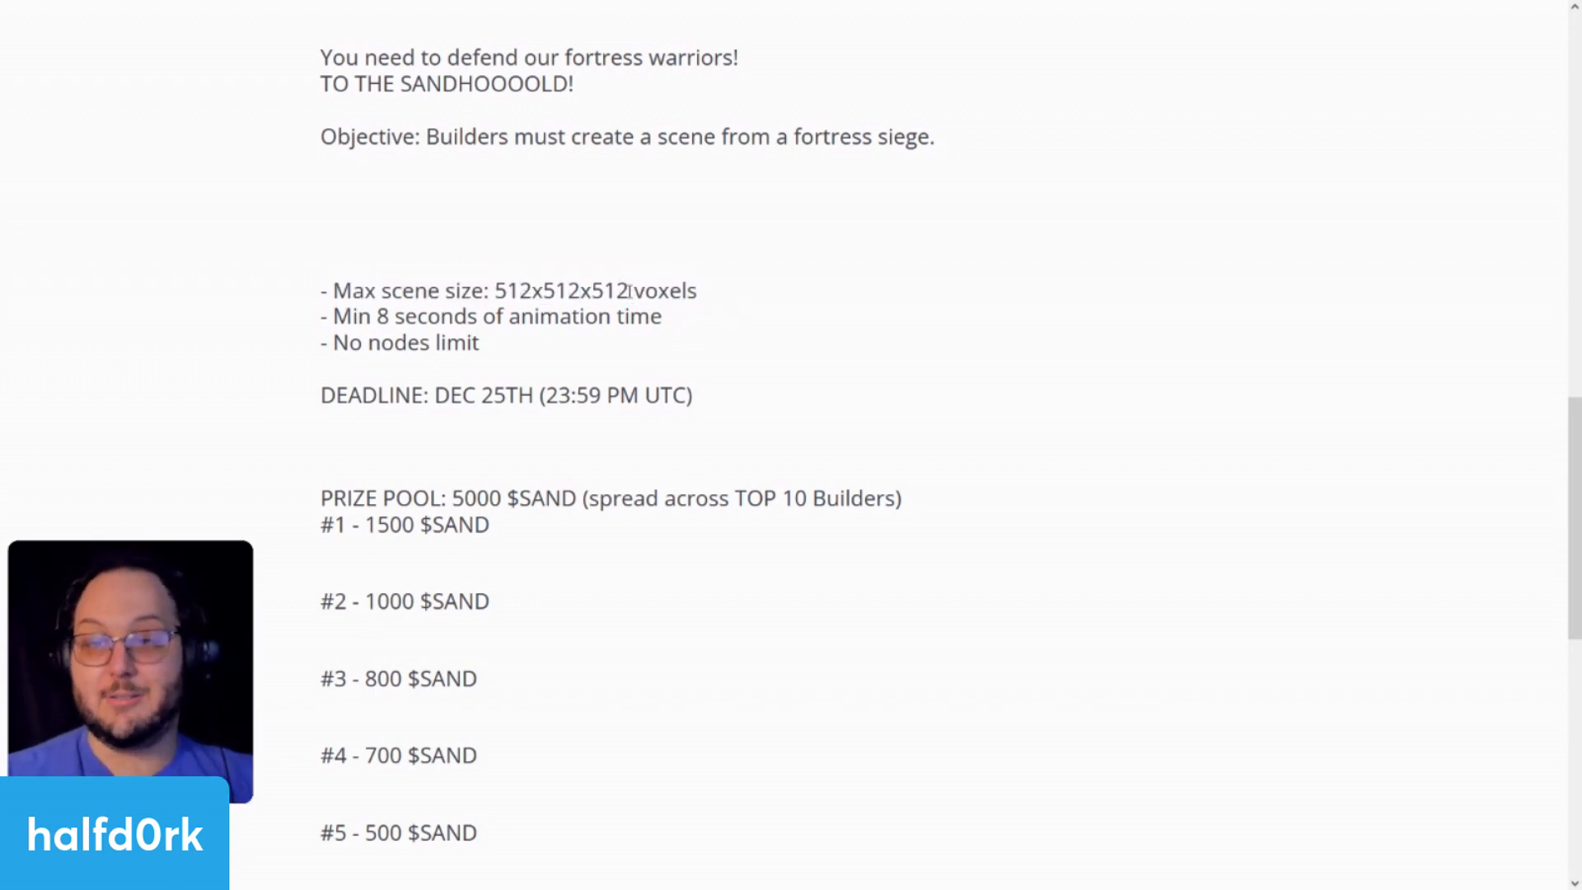
left_click_drag(629, 290, 590, 290)
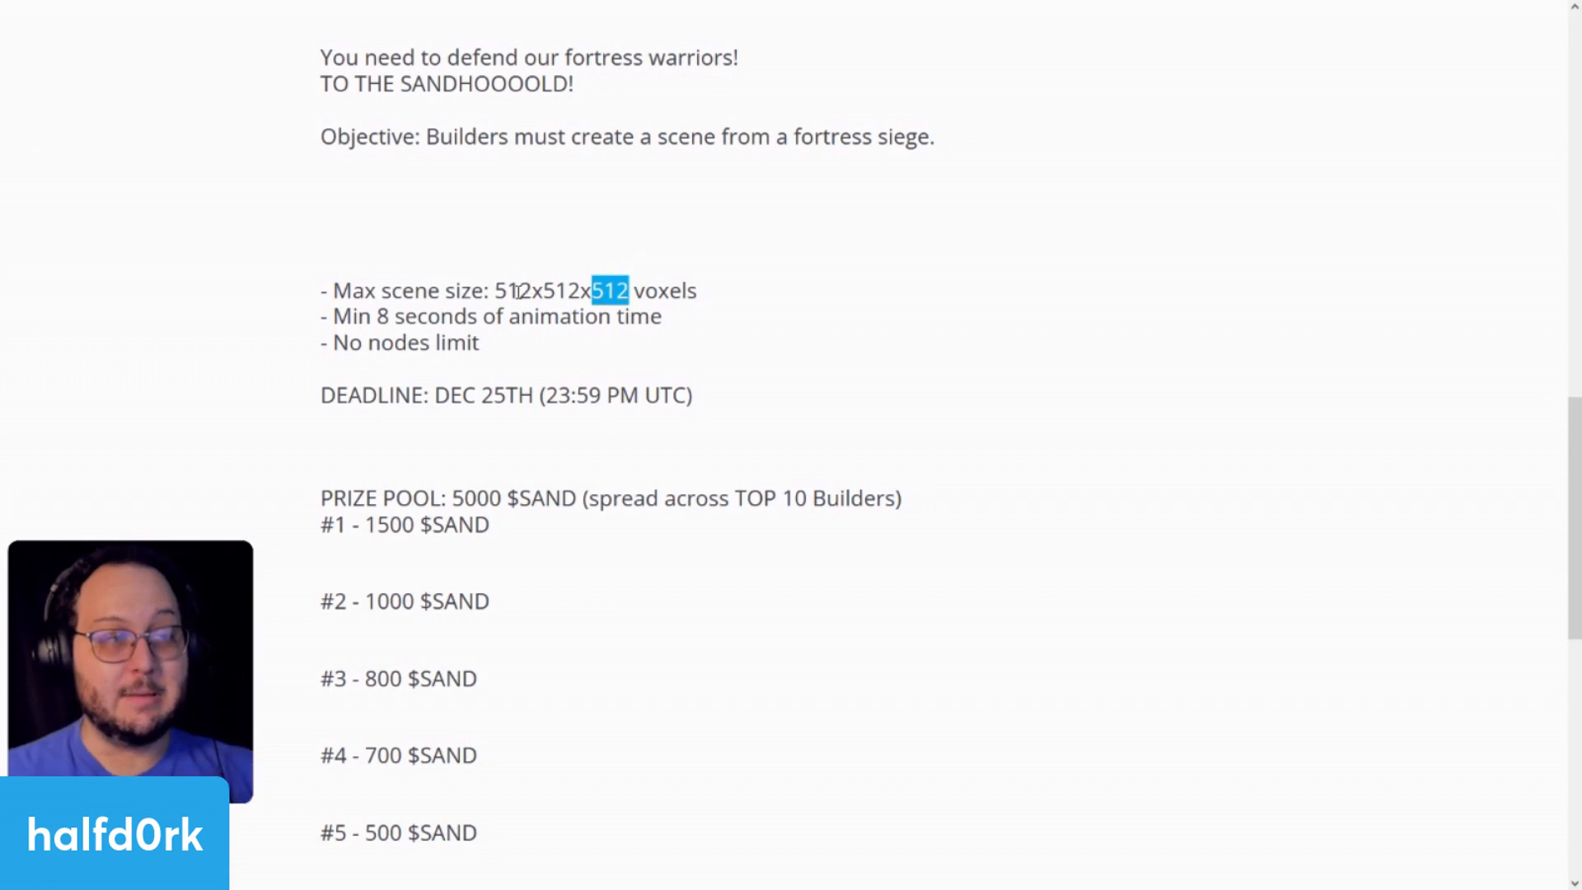
double_click(565, 291)
left_click(599, 292)
left_click_drag(593, 291, 559, 319)
left_click(659, 341)
left_click(625, 295)
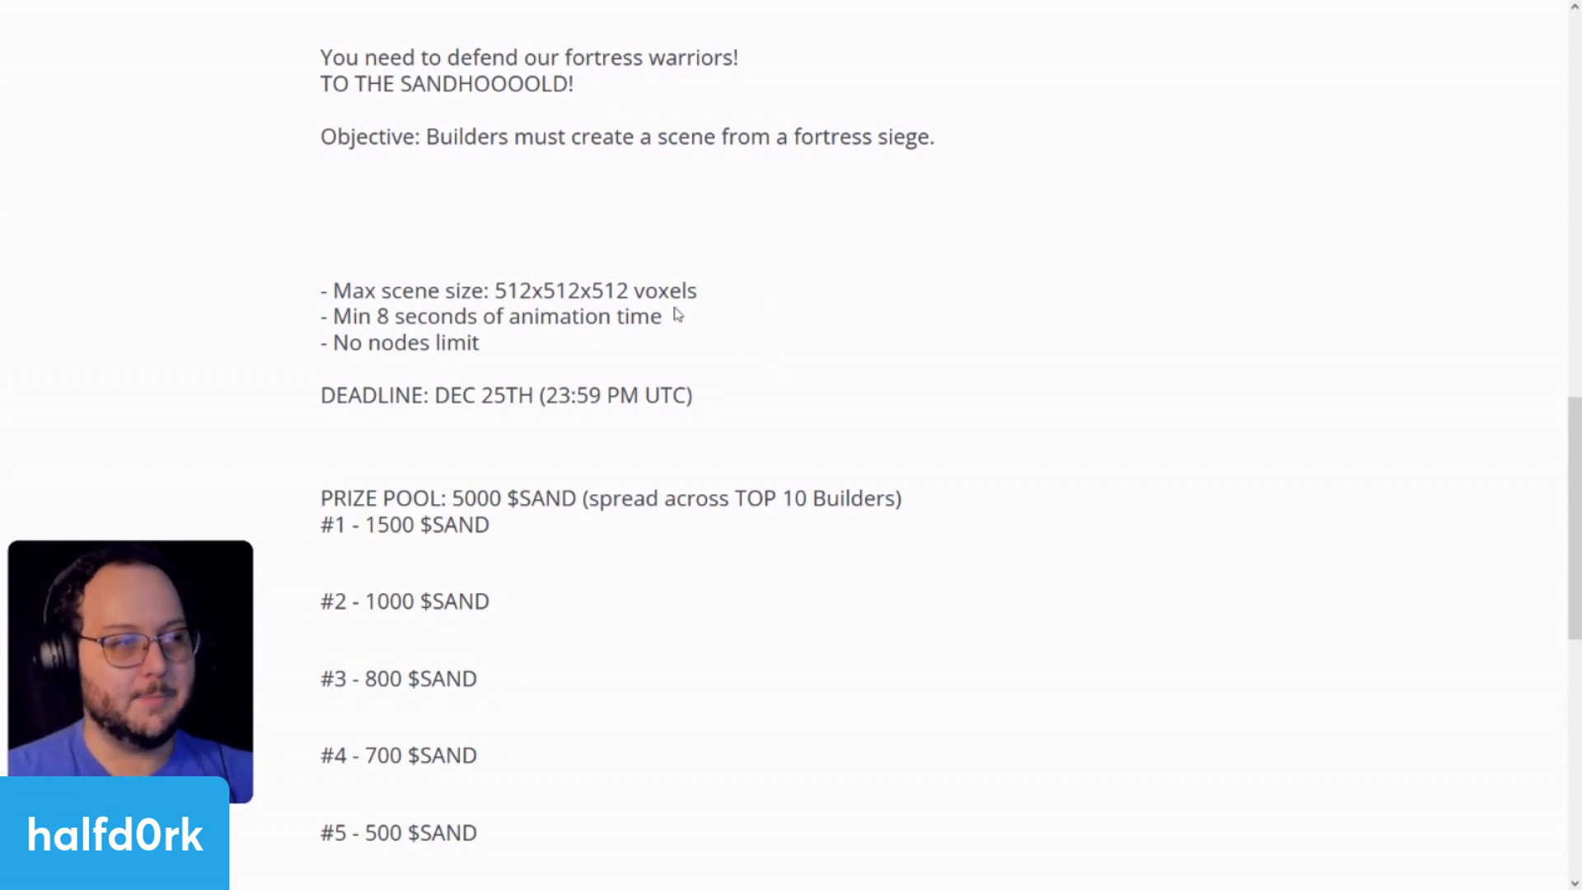
left_click_drag(678, 315, 327, 318)
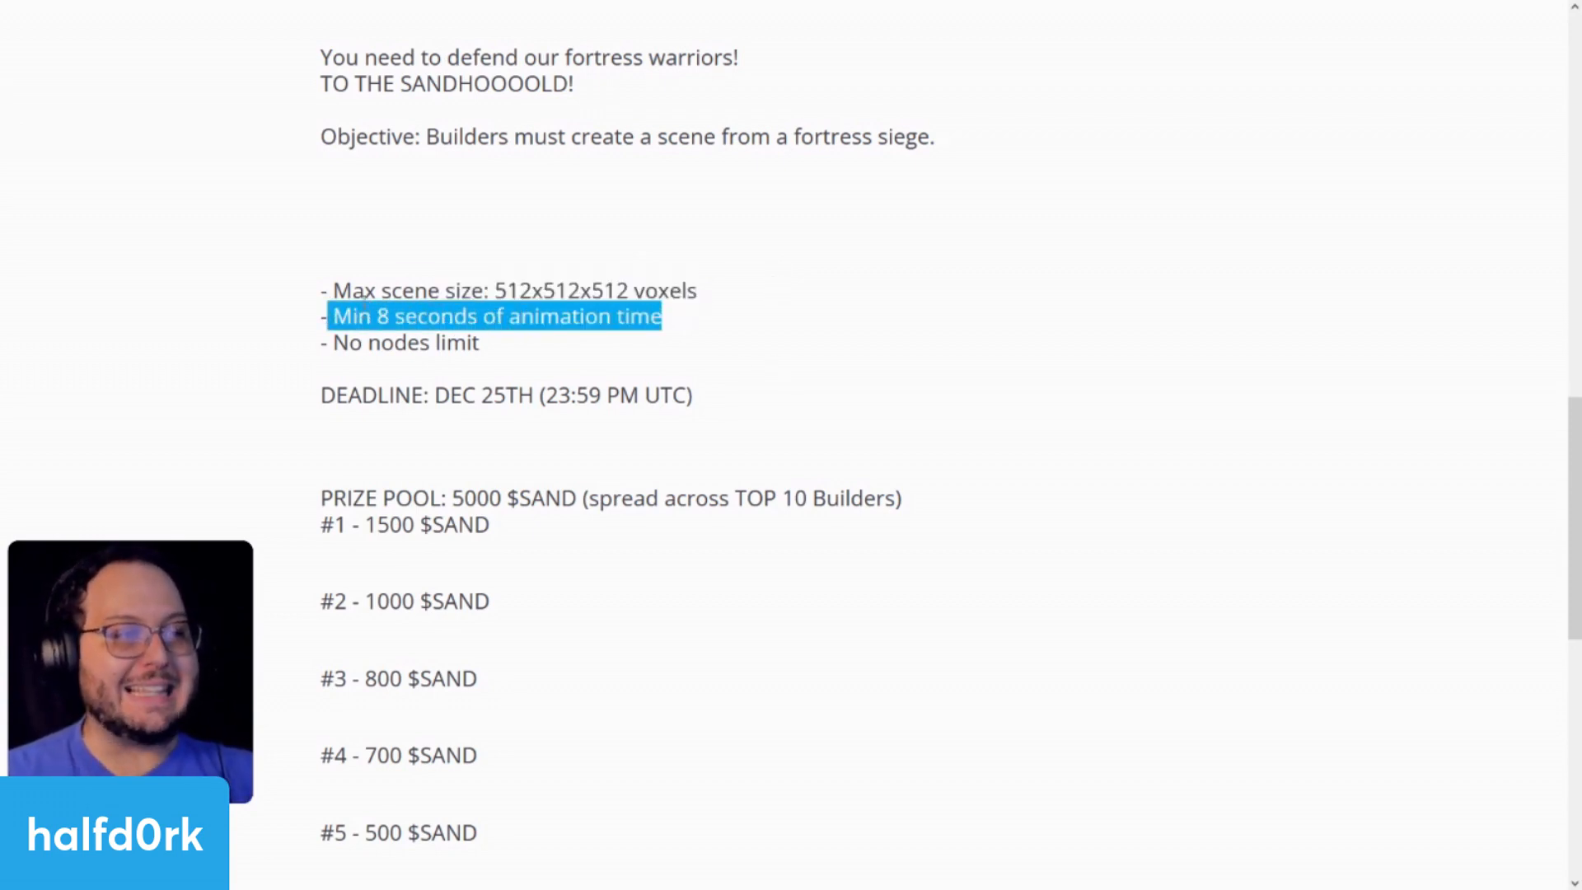
left_click(665, 294)
triple_click(540, 342)
left_click(490, 357)
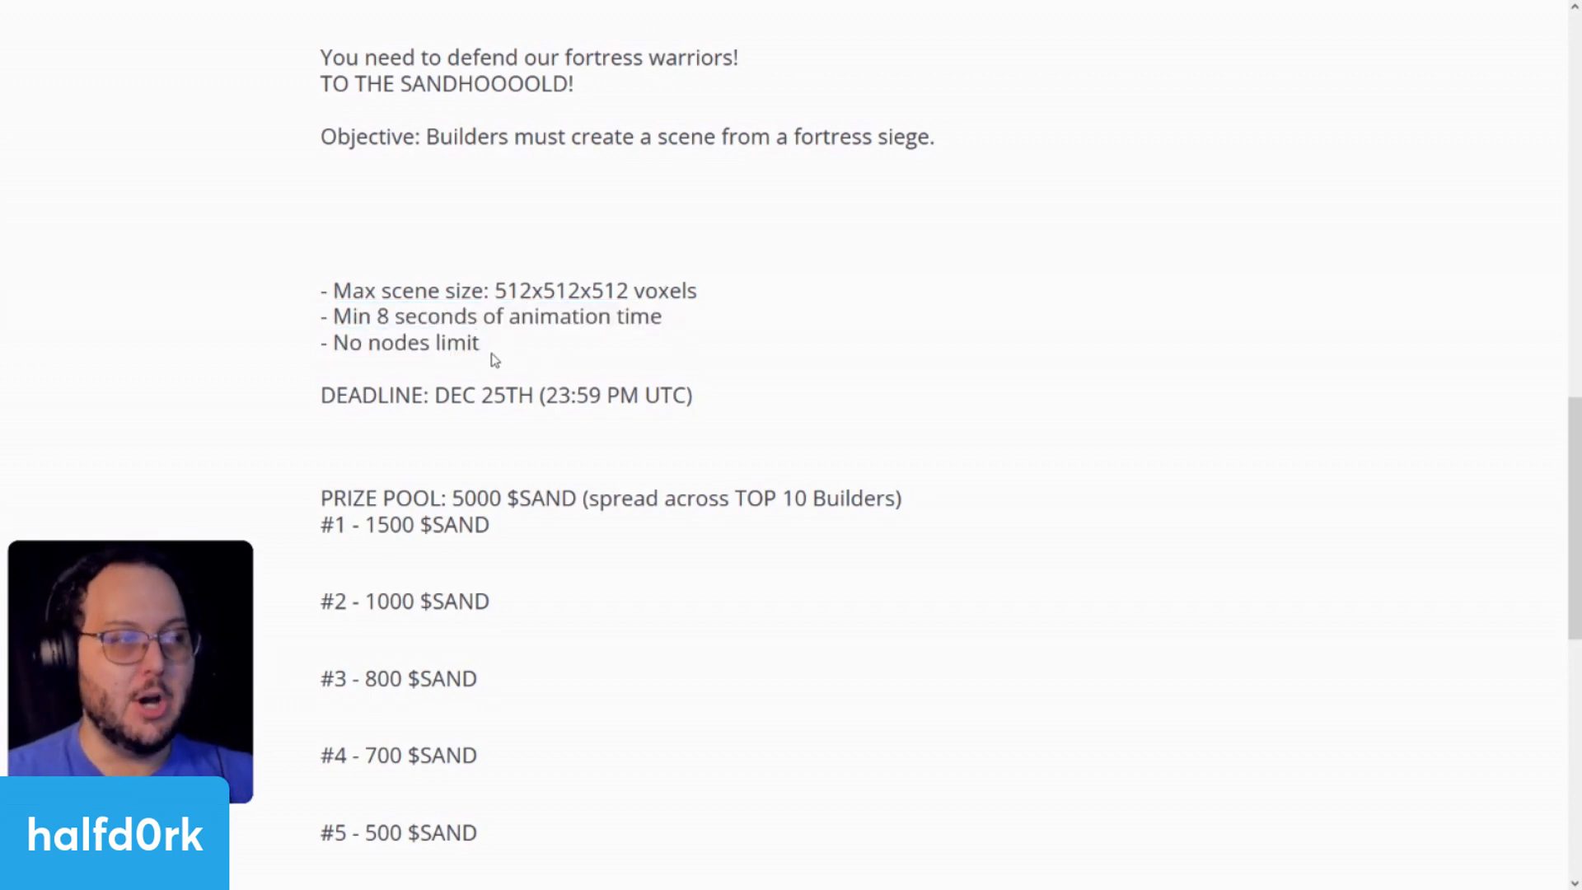
Step: Review the contest's node limit, deadline, prize pool and first-place prize
left_click_drag(485, 351, 337, 356)
left_click(561, 365)
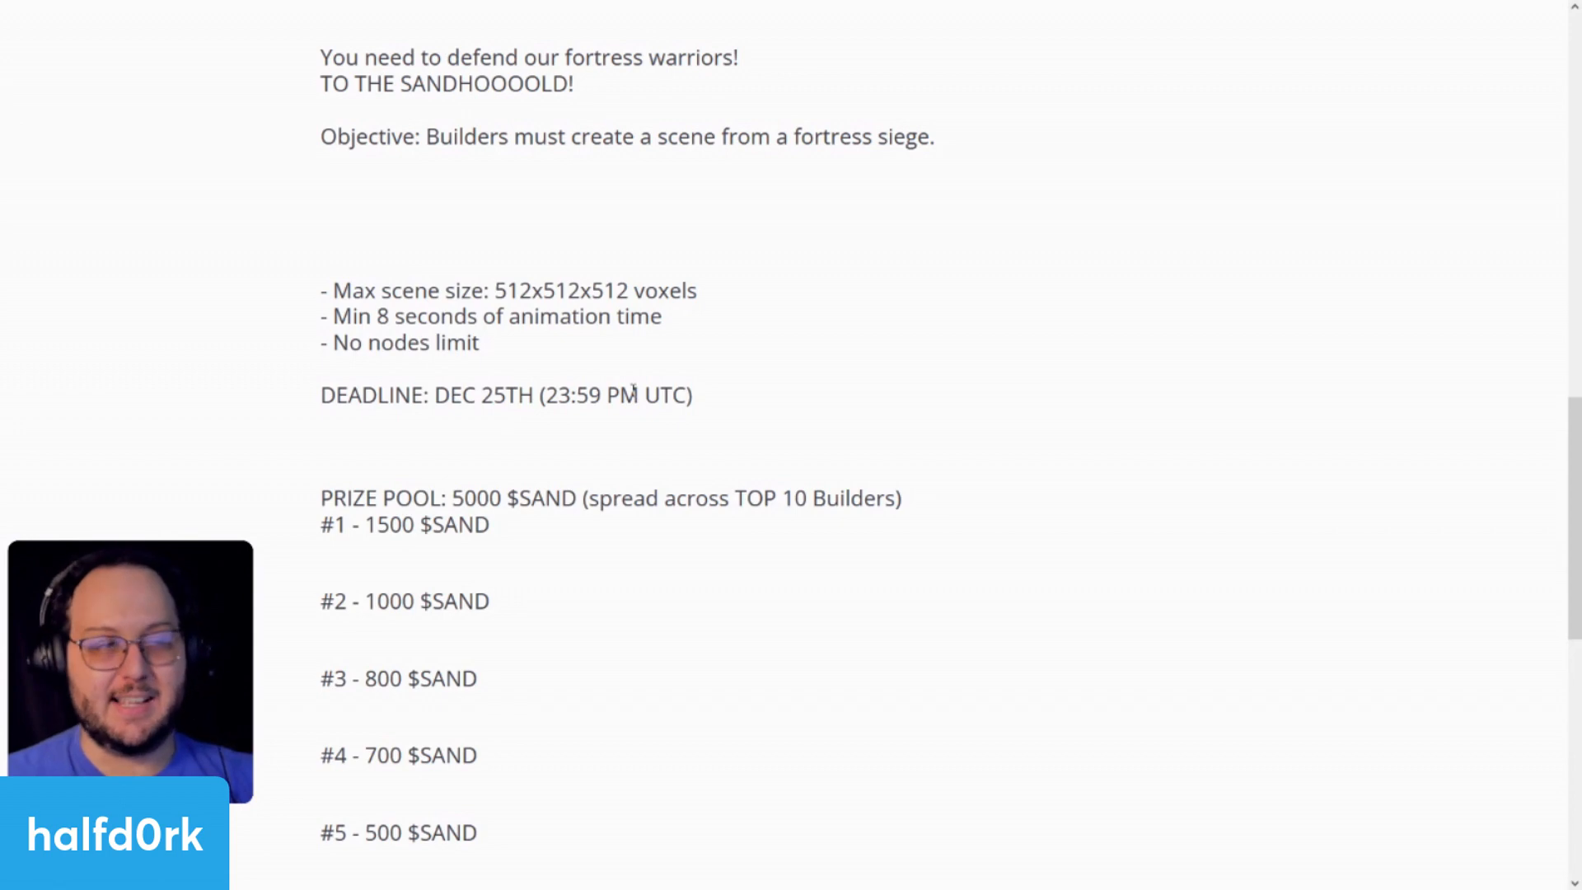
triple_click(909, 497)
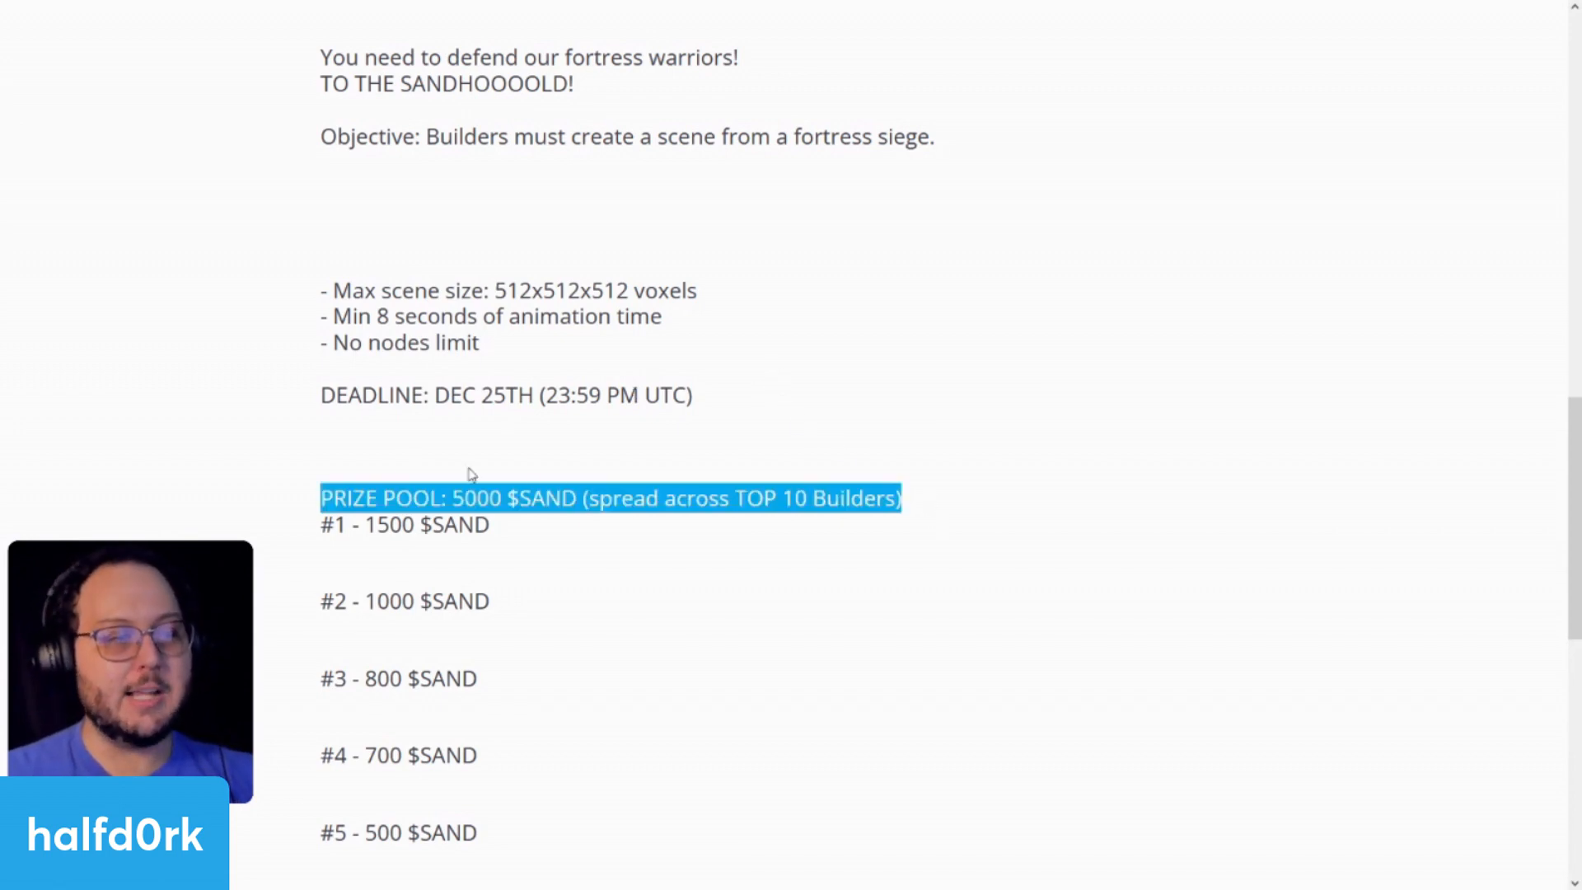
left_click(502, 474)
left_click_drag(453, 497, 601, 499)
left_click(569, 537)
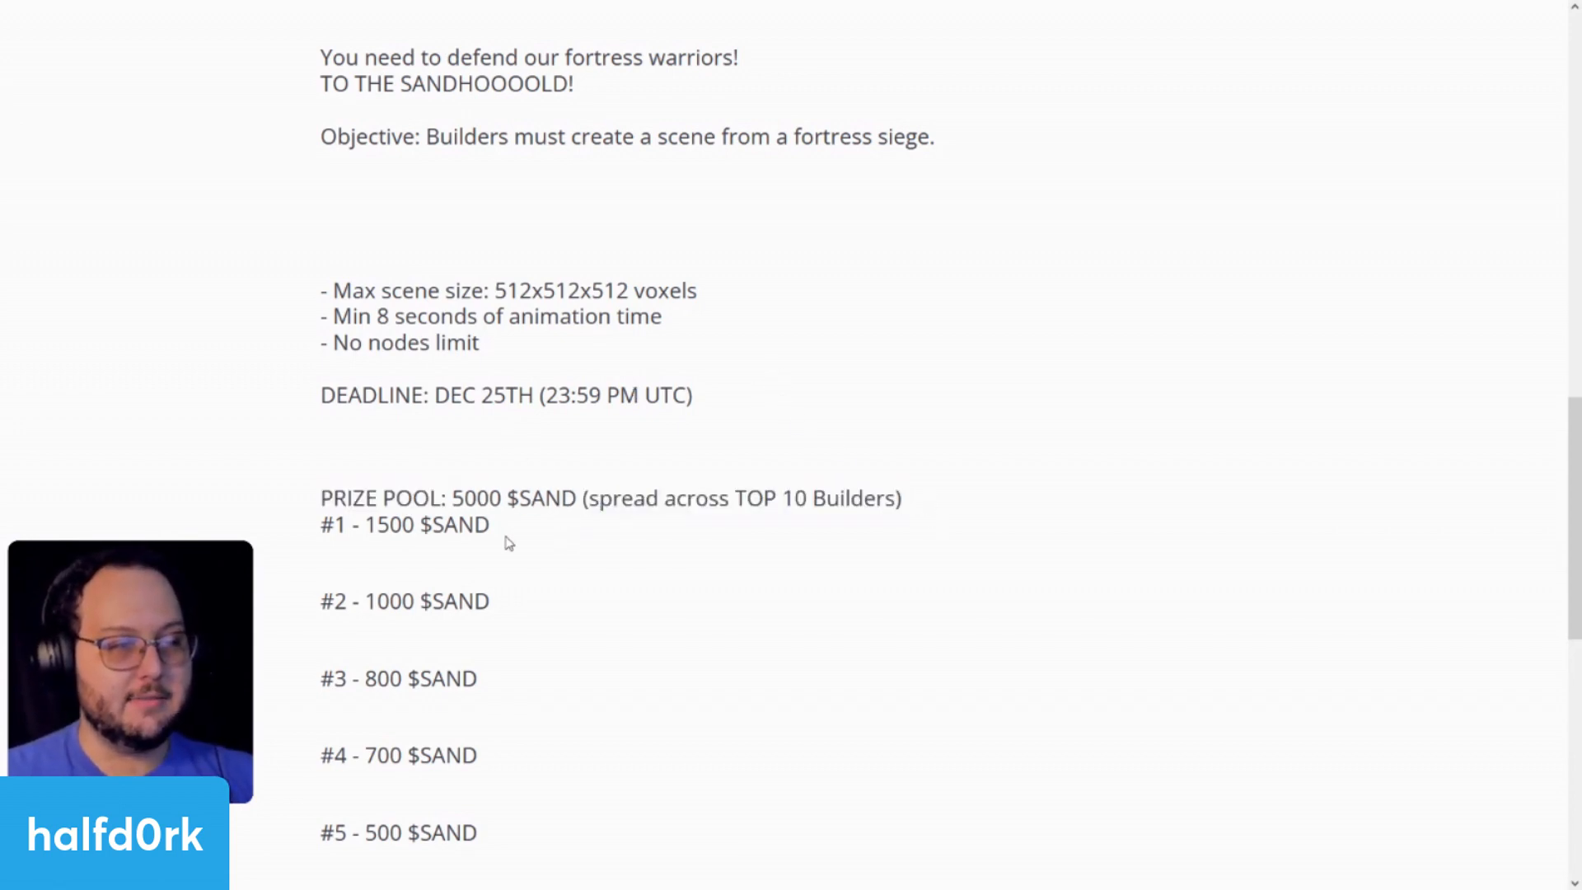
left_click_drag(506, 541, 308, 546)
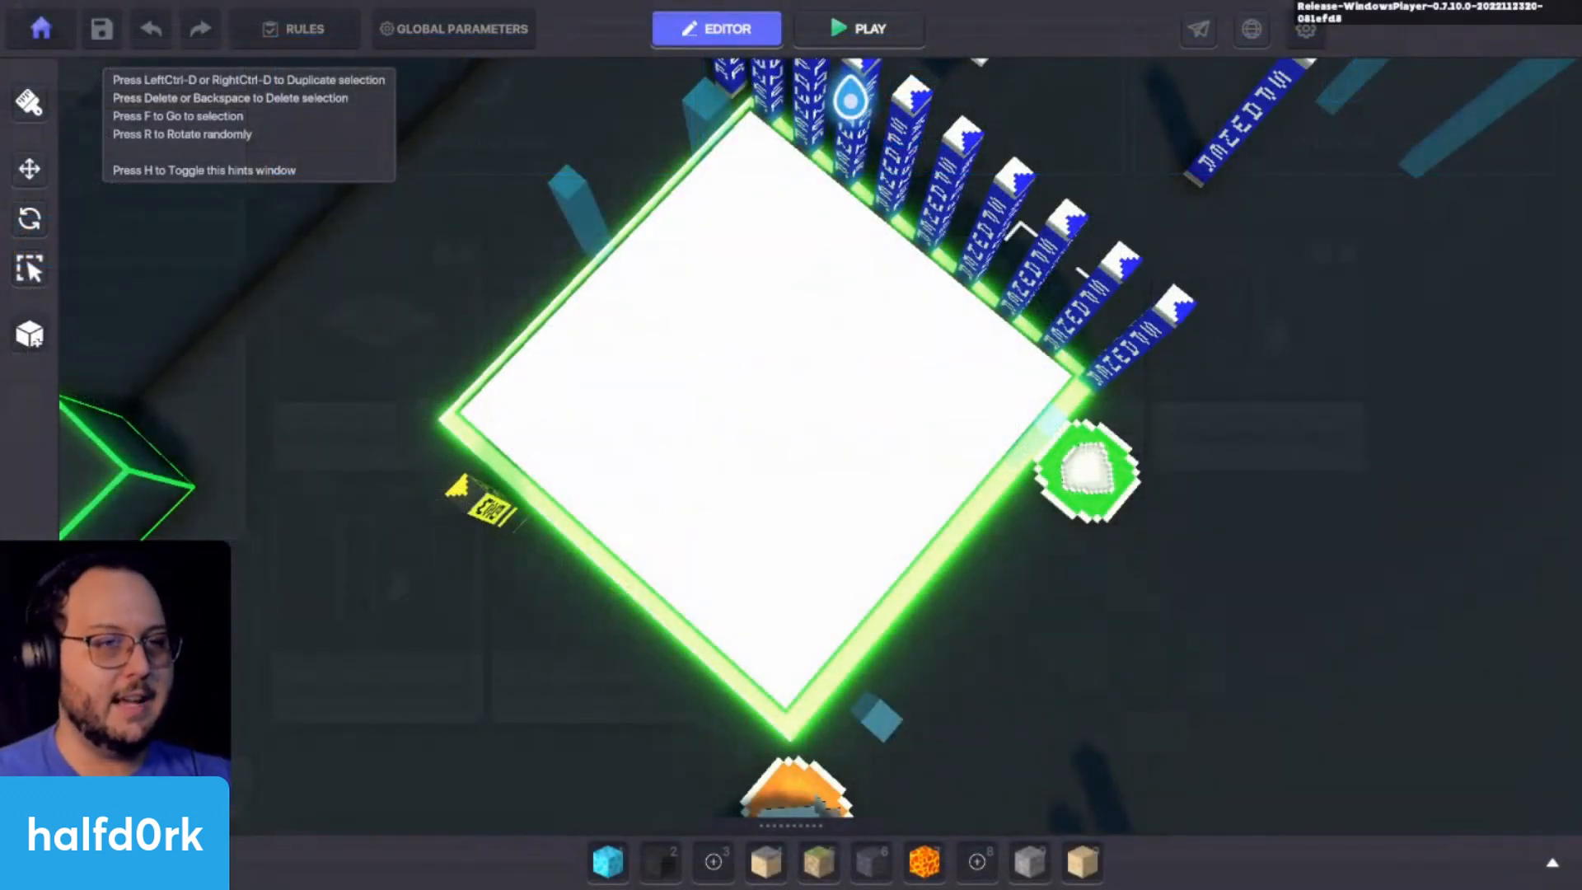
Step: Return to The Sandbox Game Maker, dismiss the save report, look over the card board, and start a playtest
scroll(851, 385, "down", 5)
right_click_drag(851, 385, 618, 401)
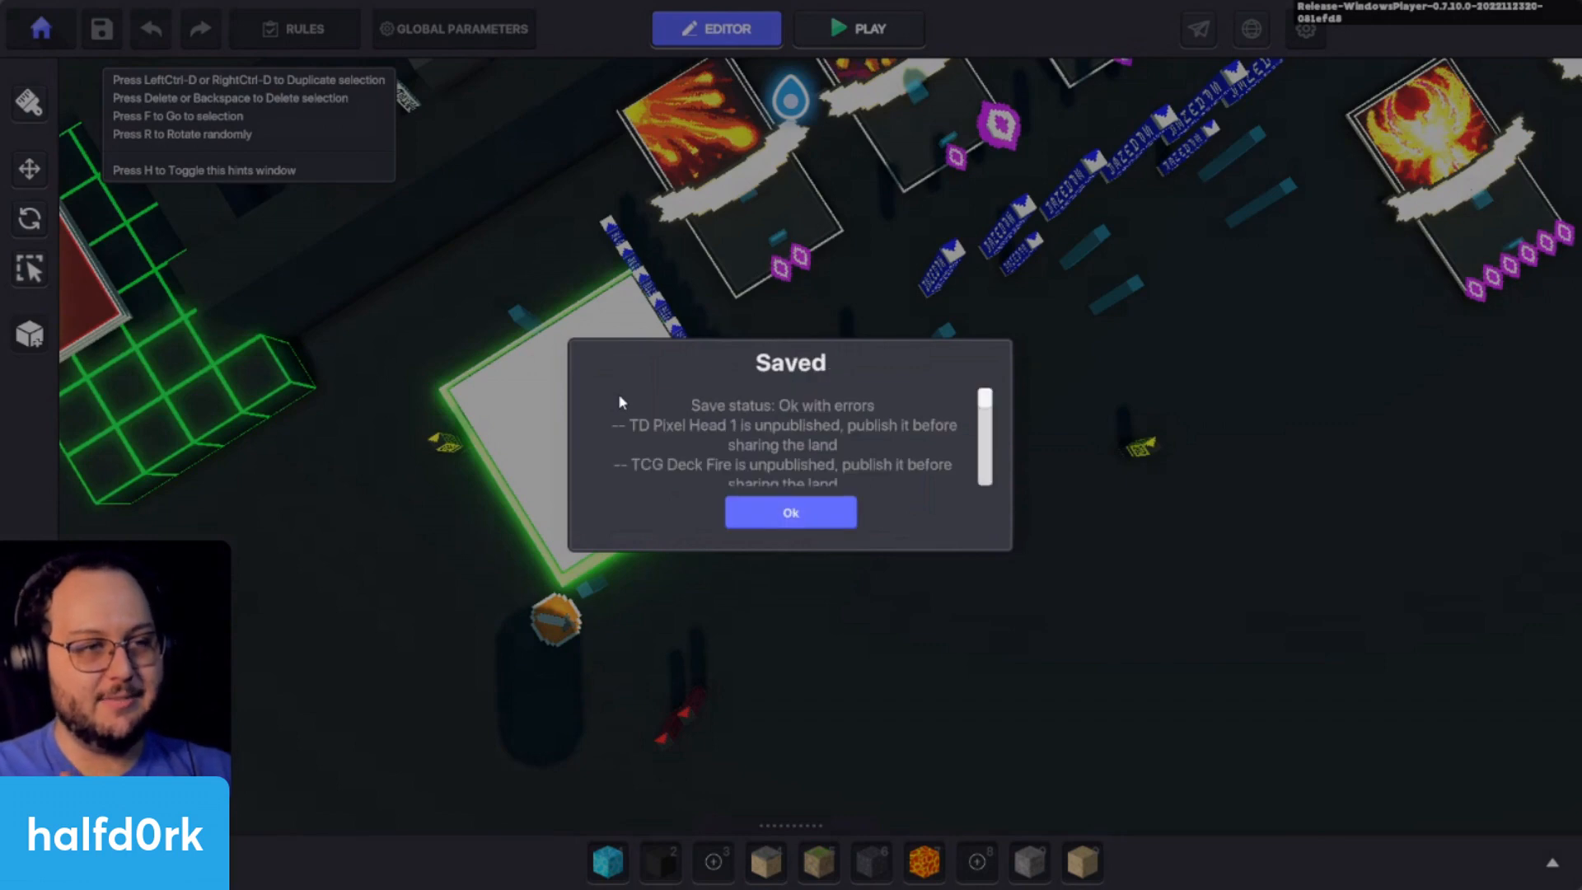
left_click(817, 512)
scroll(923, 527, "down", 3)
key("d")
key("w")
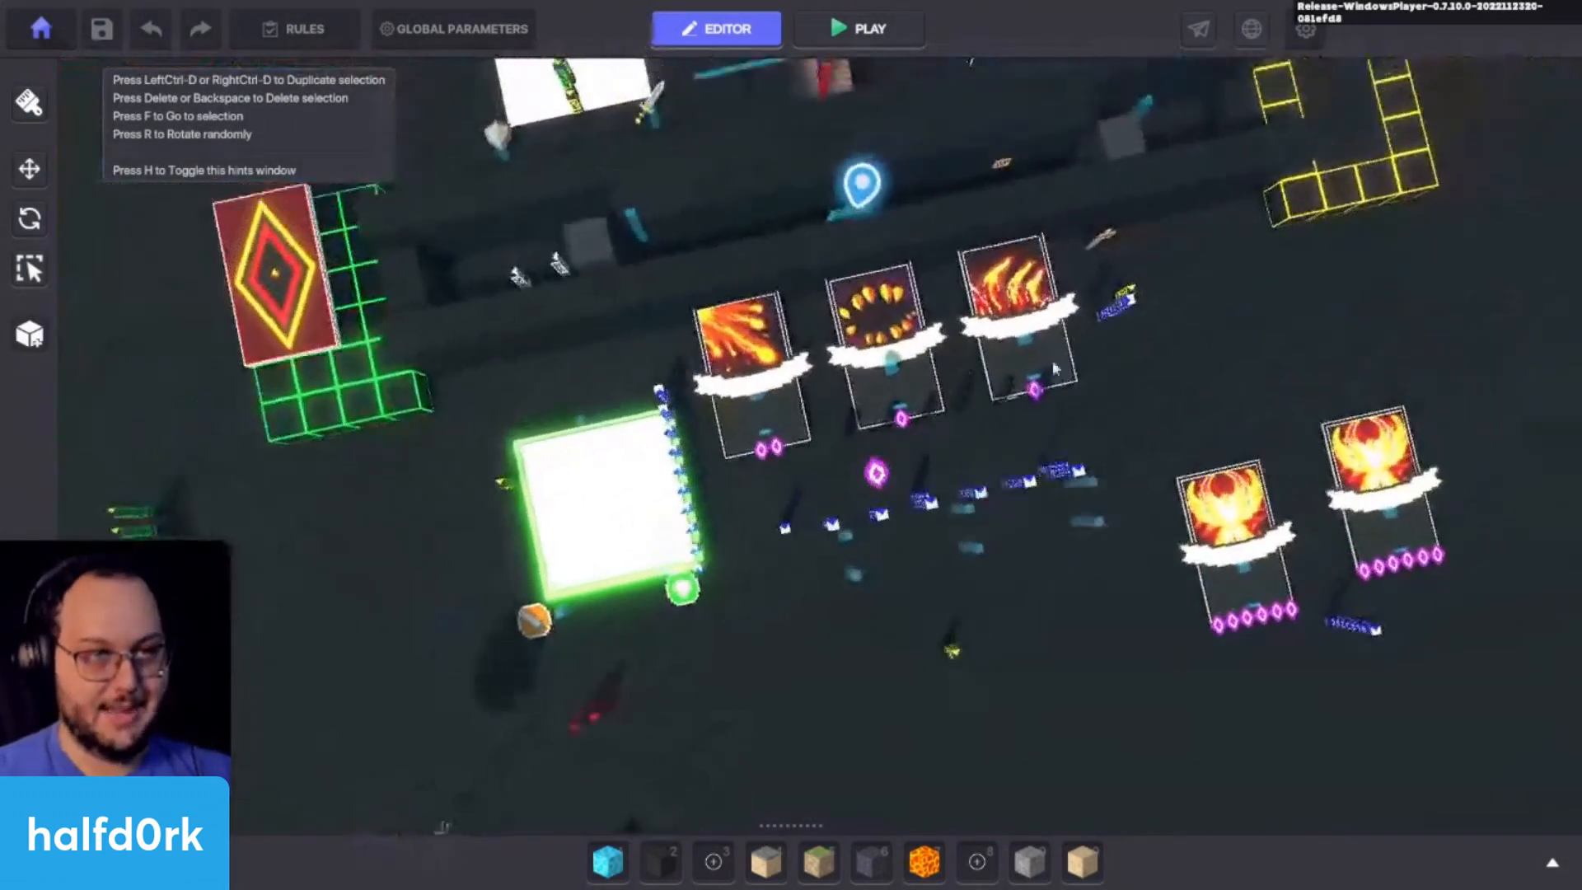
right_click_drag(1159, 411, 1146, 445)
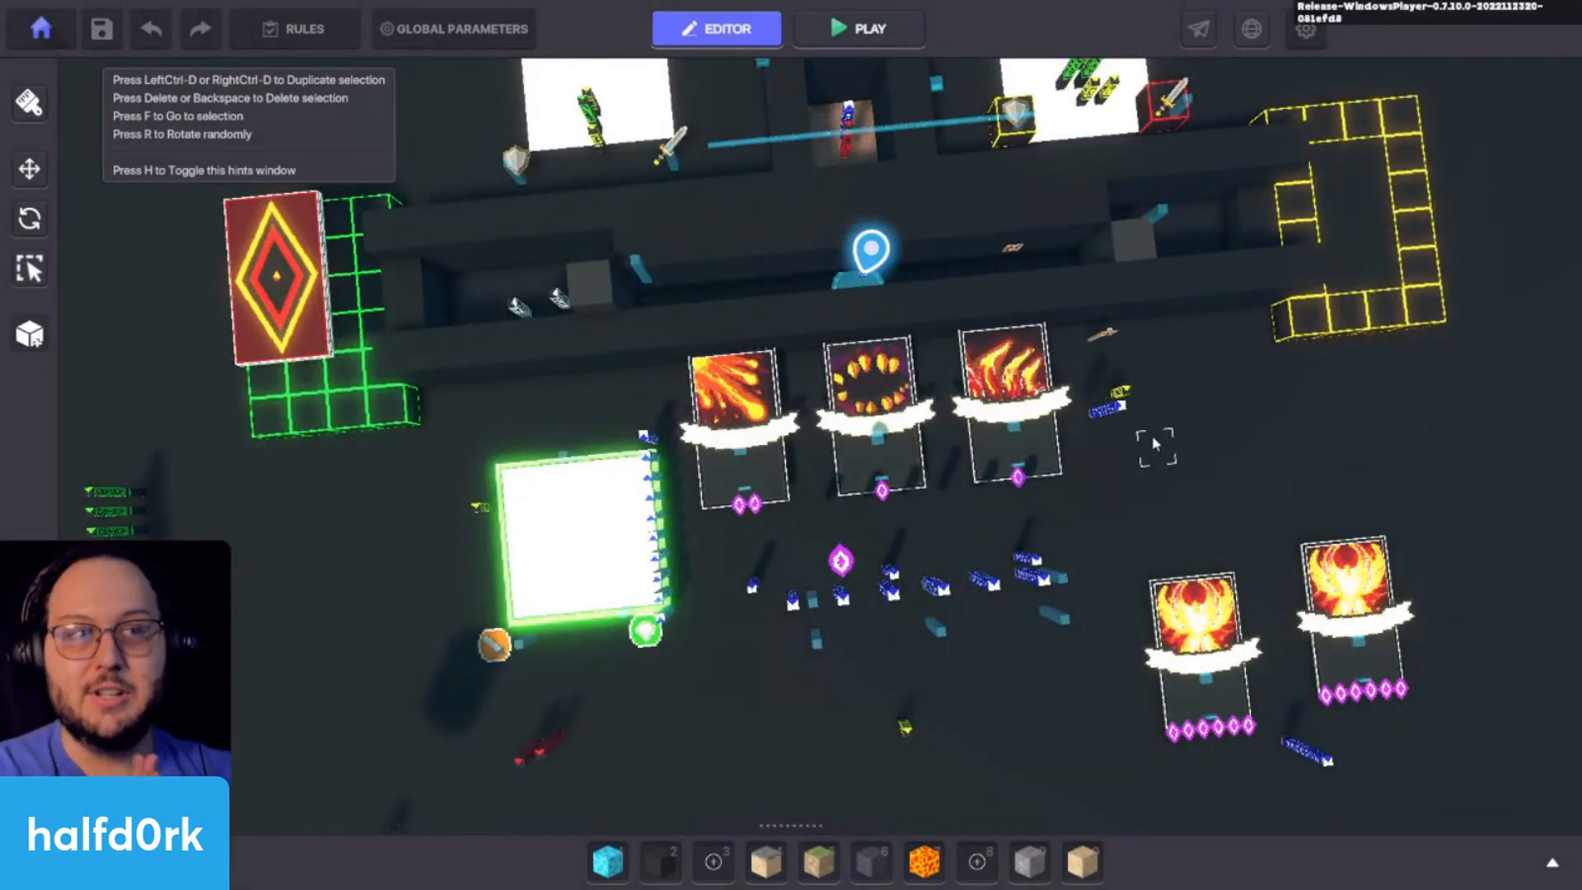
key("ctrl+p")
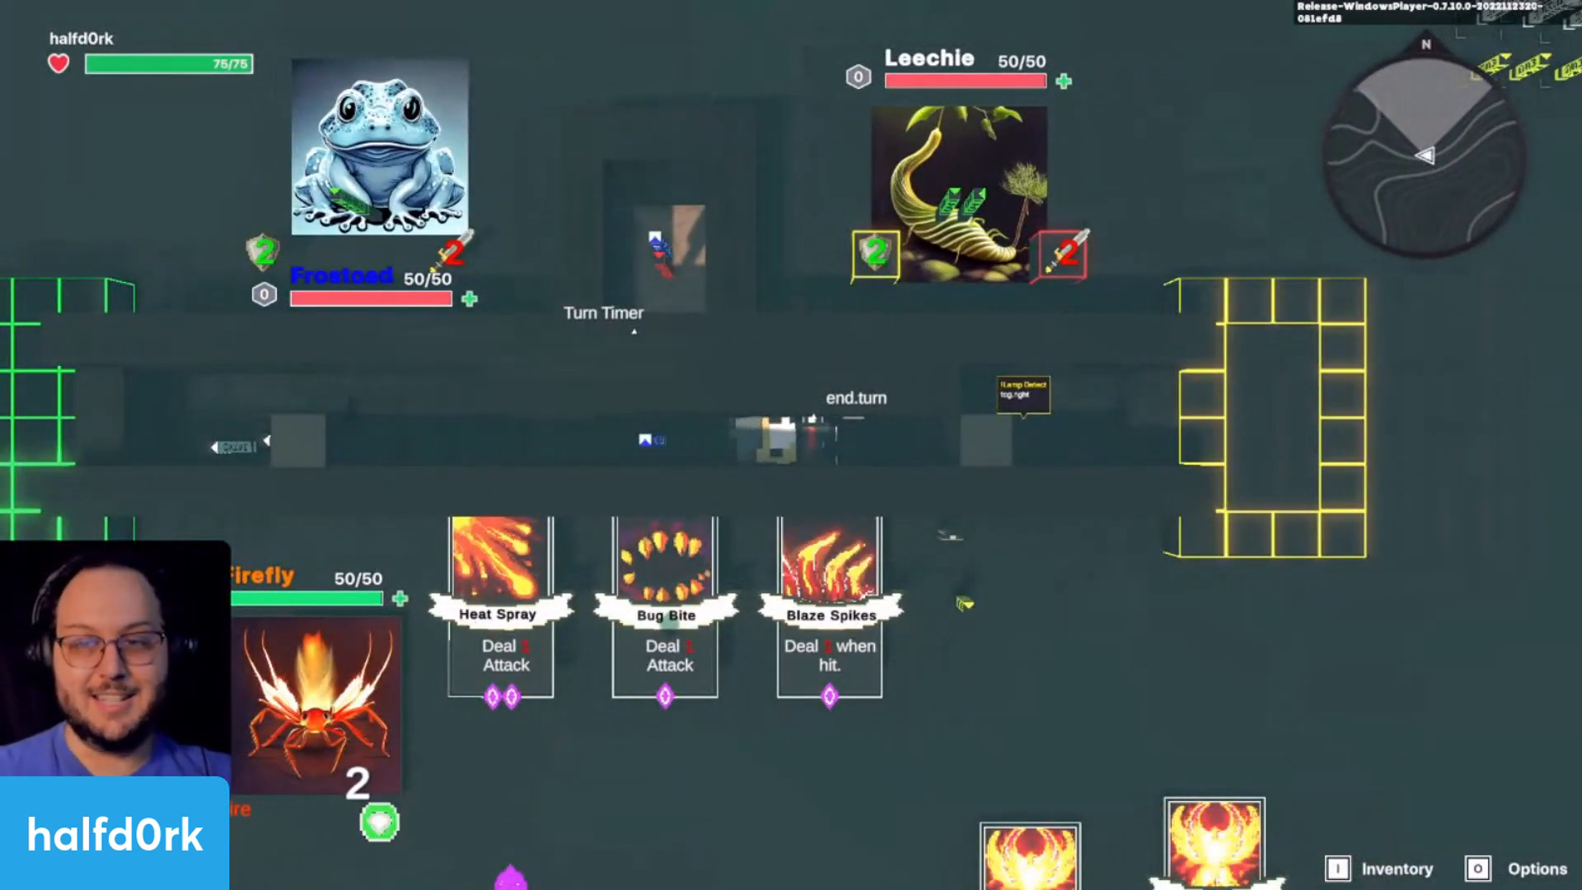
Step: Walk the avatar back and forth along the lane above the attack cards to examine the board in play
key("a")
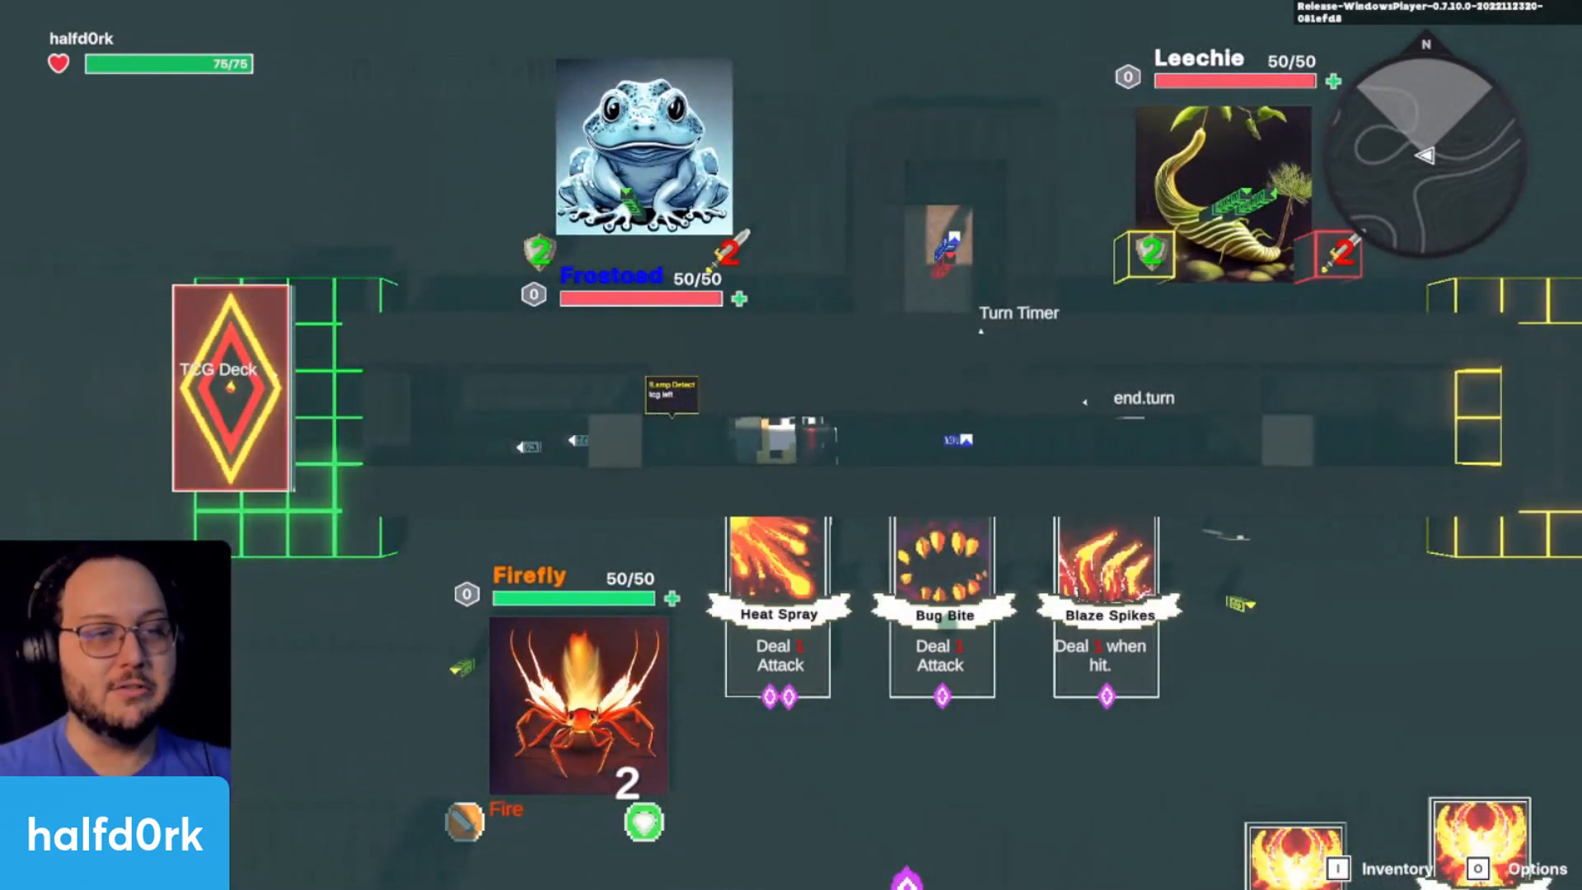
key("d")
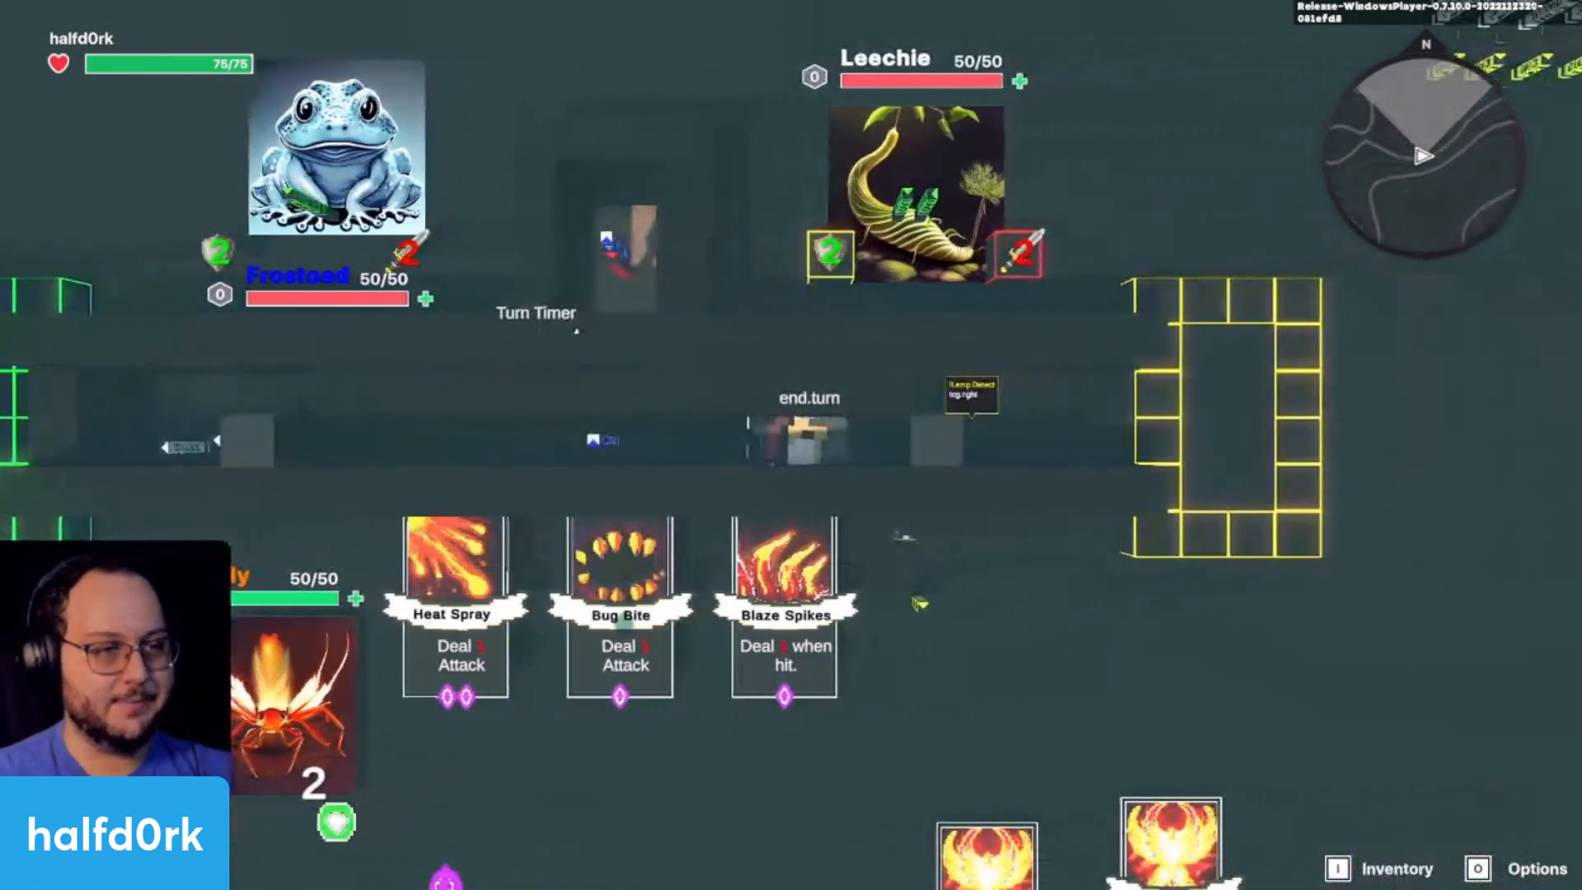
key("s")
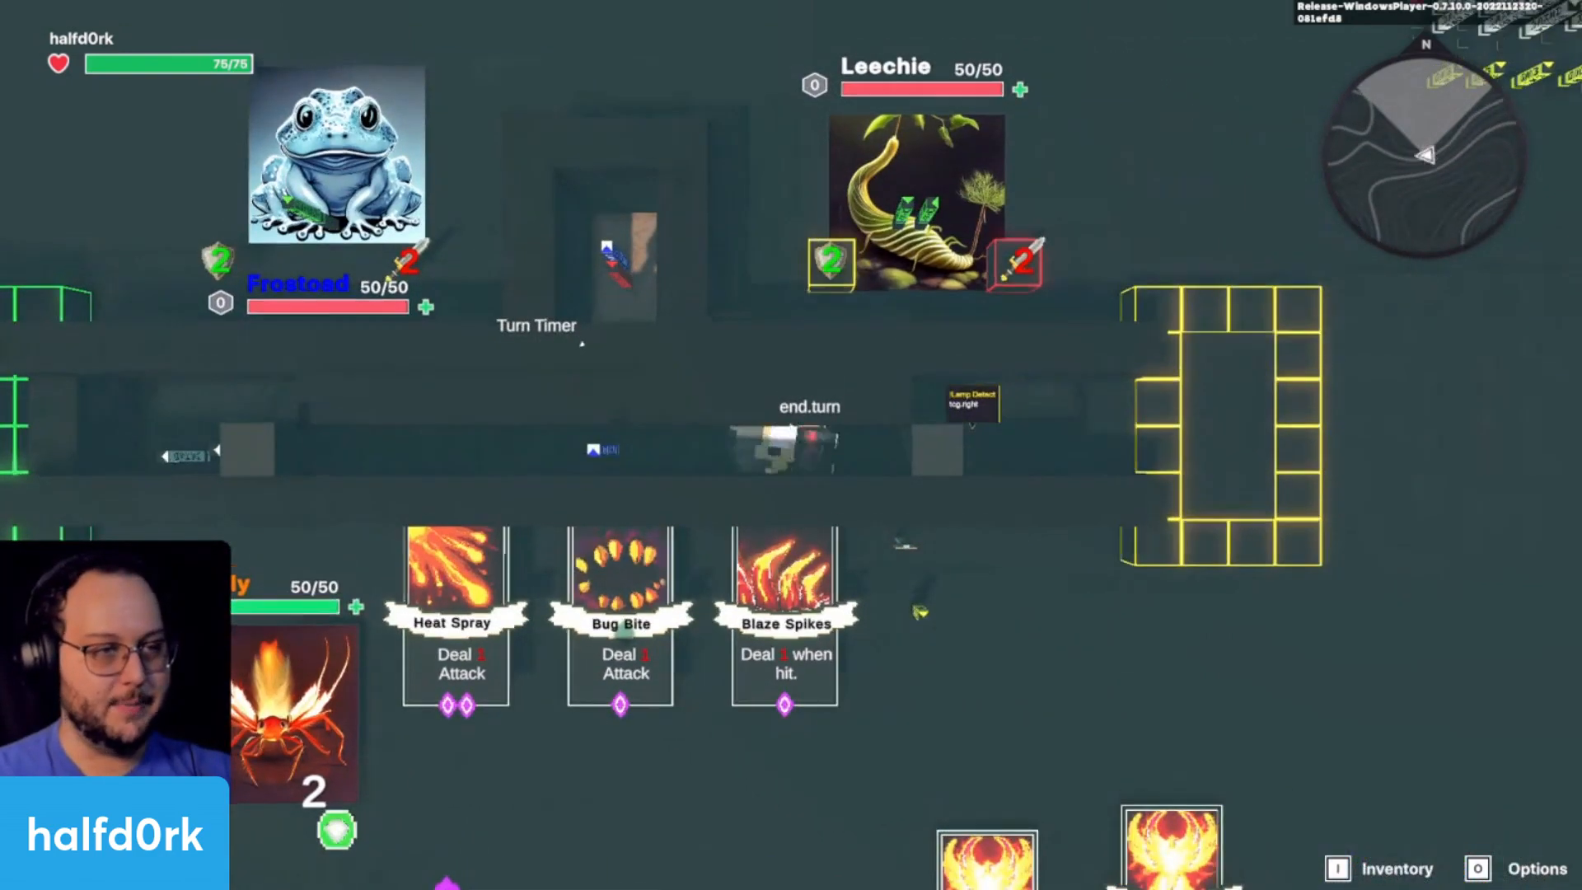
key("a")
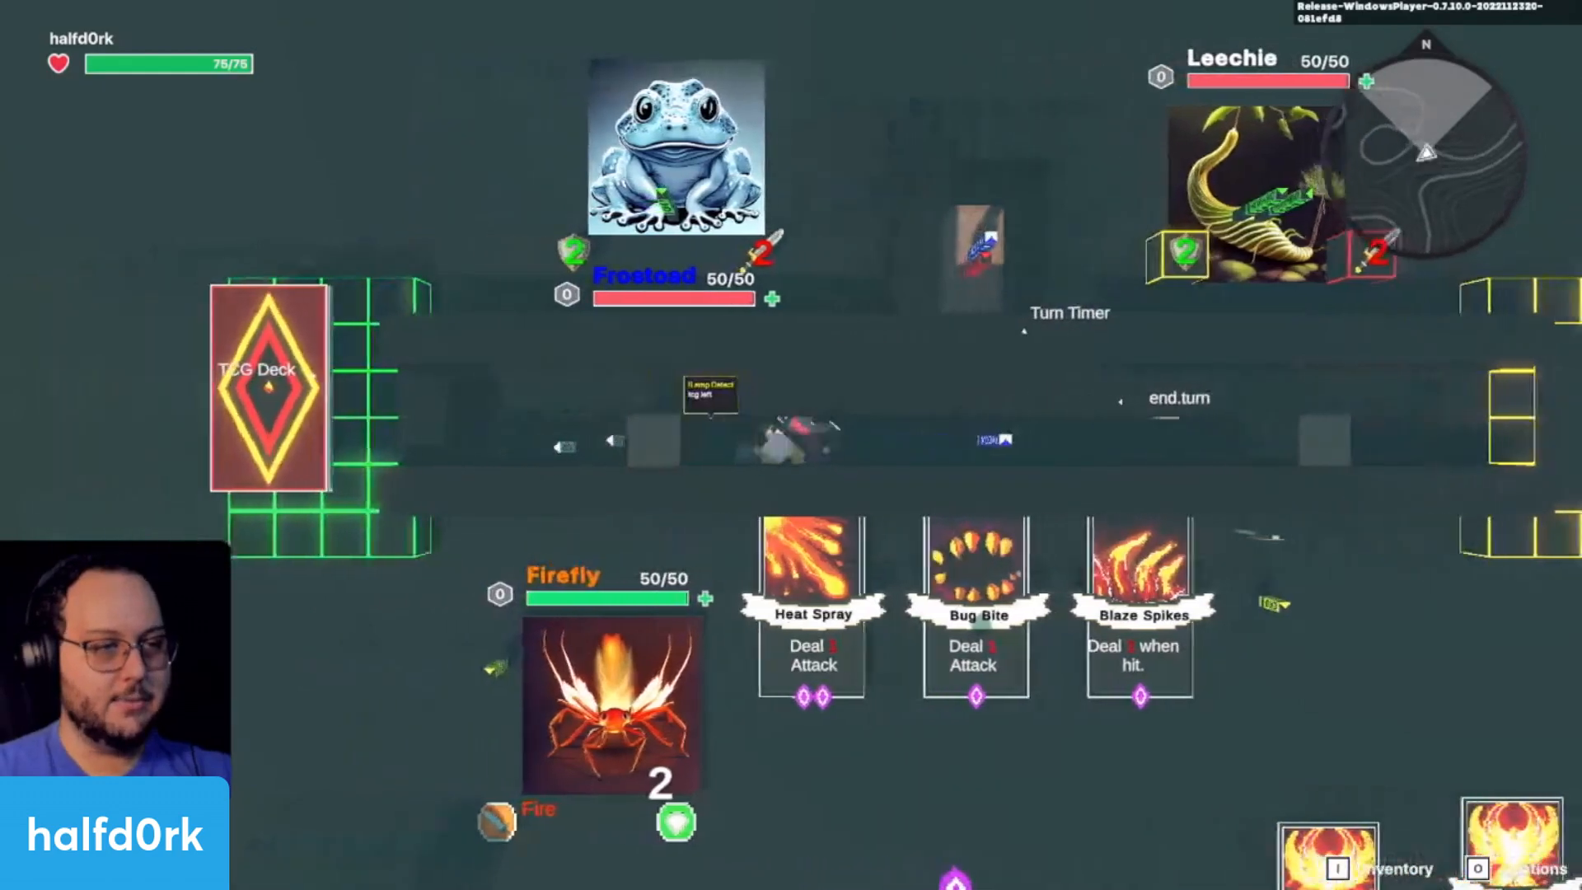
key("d")
key("a")
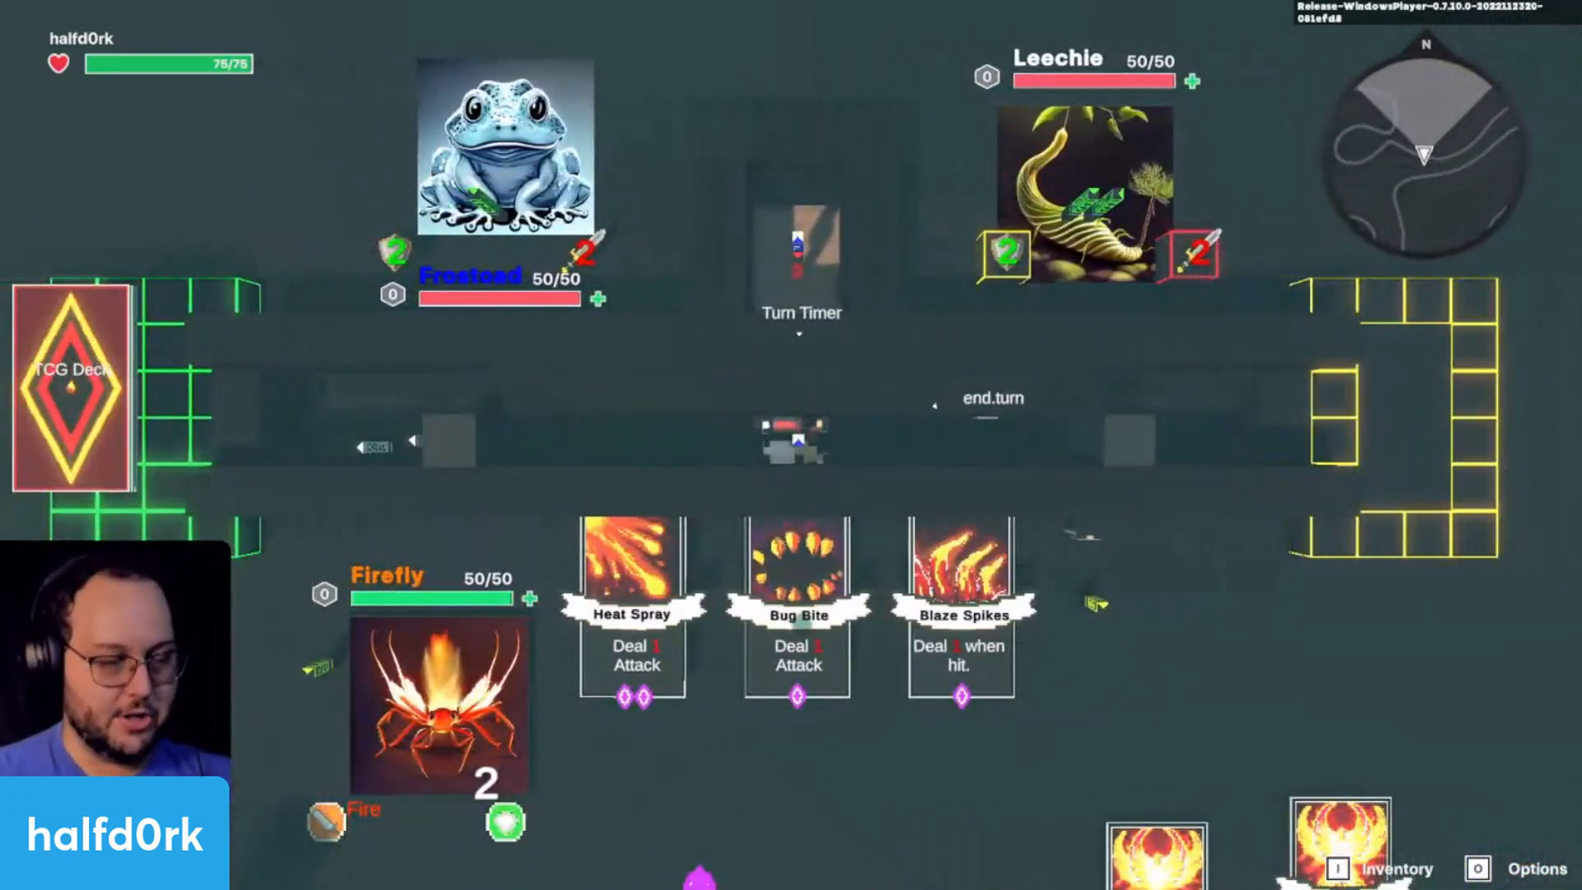
key("d")
key("a")
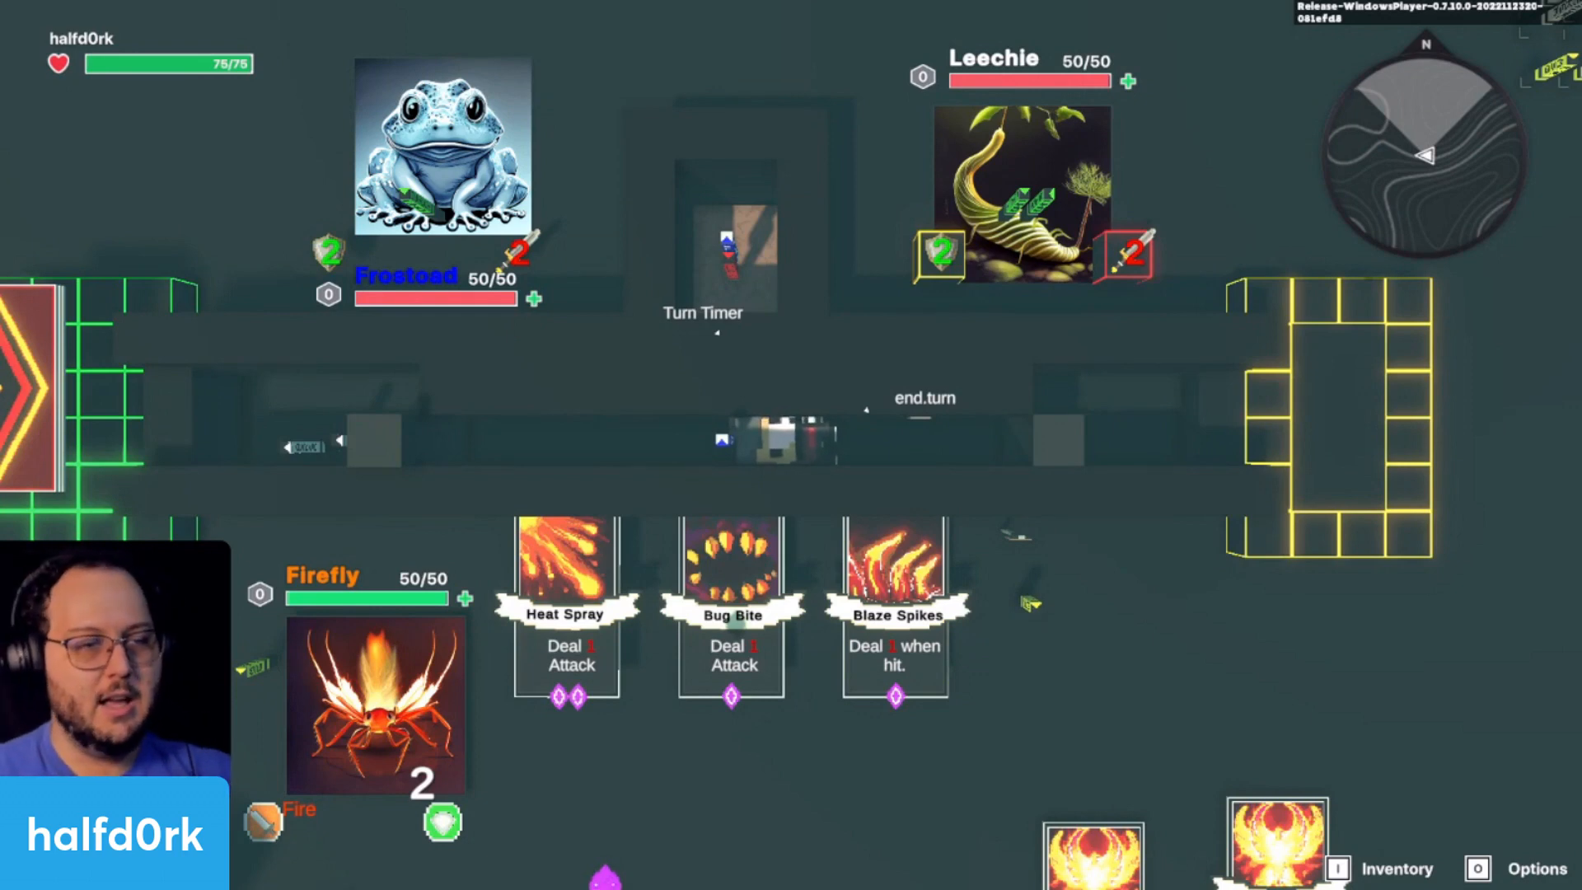
key("d")
key("a")
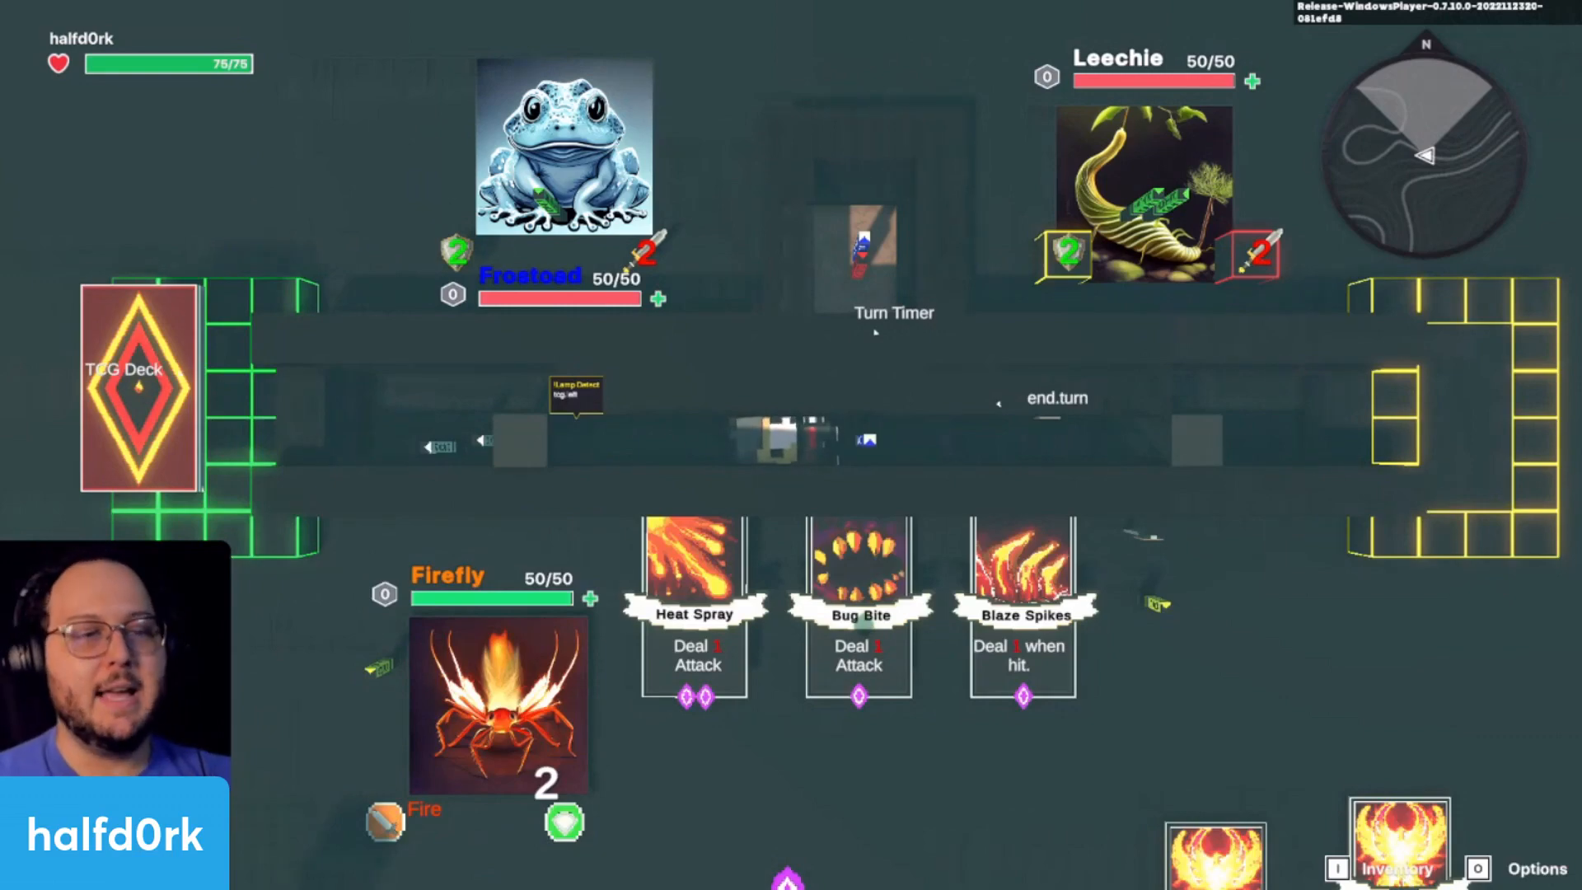
key("d")
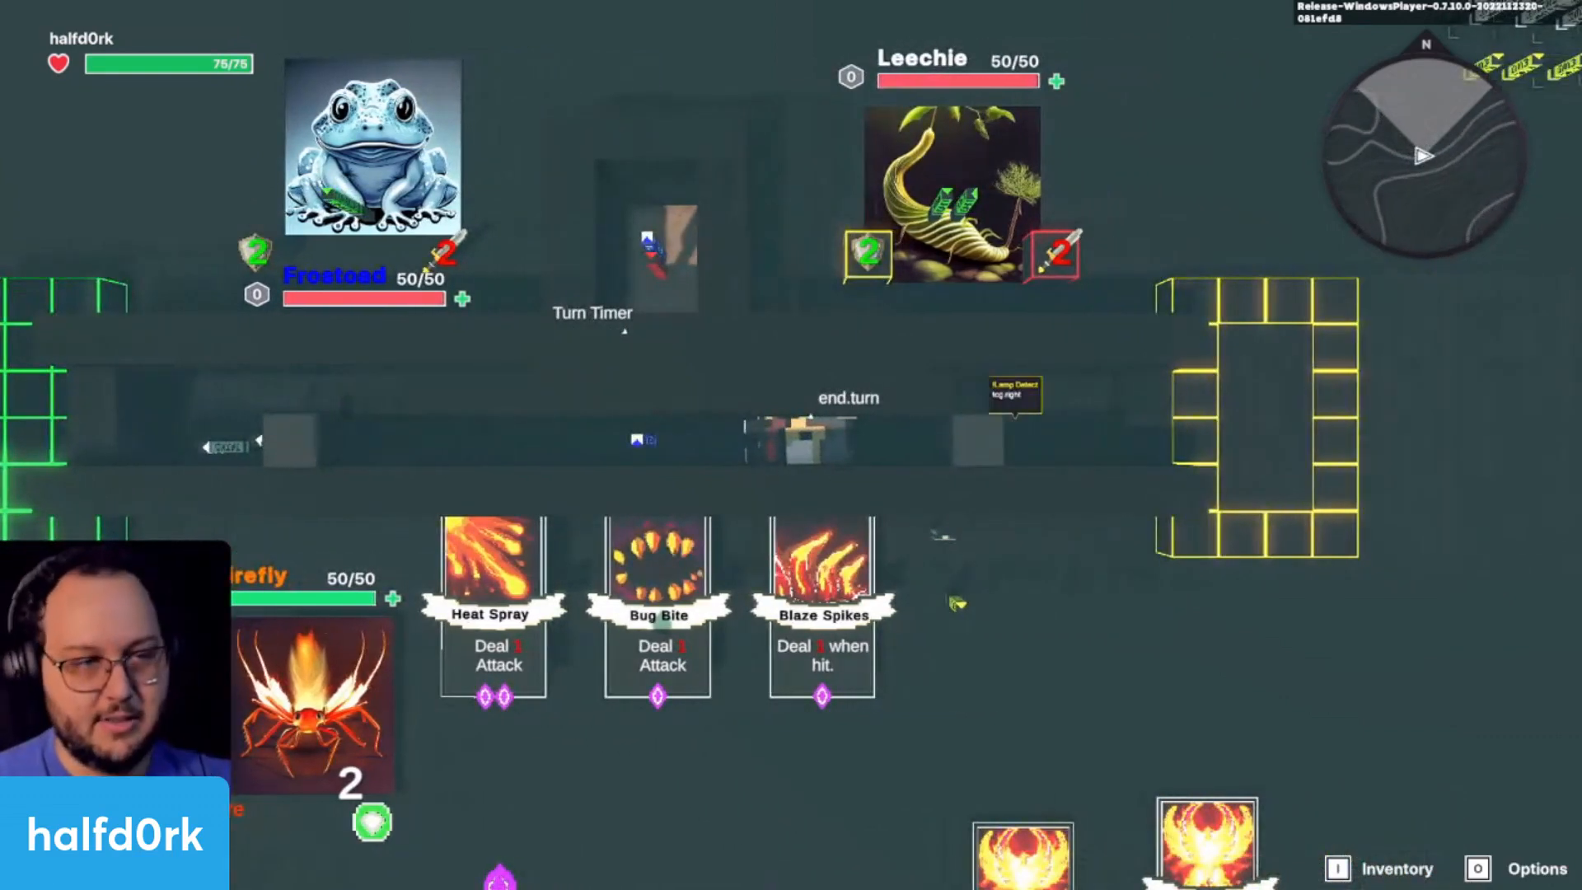
key("a")
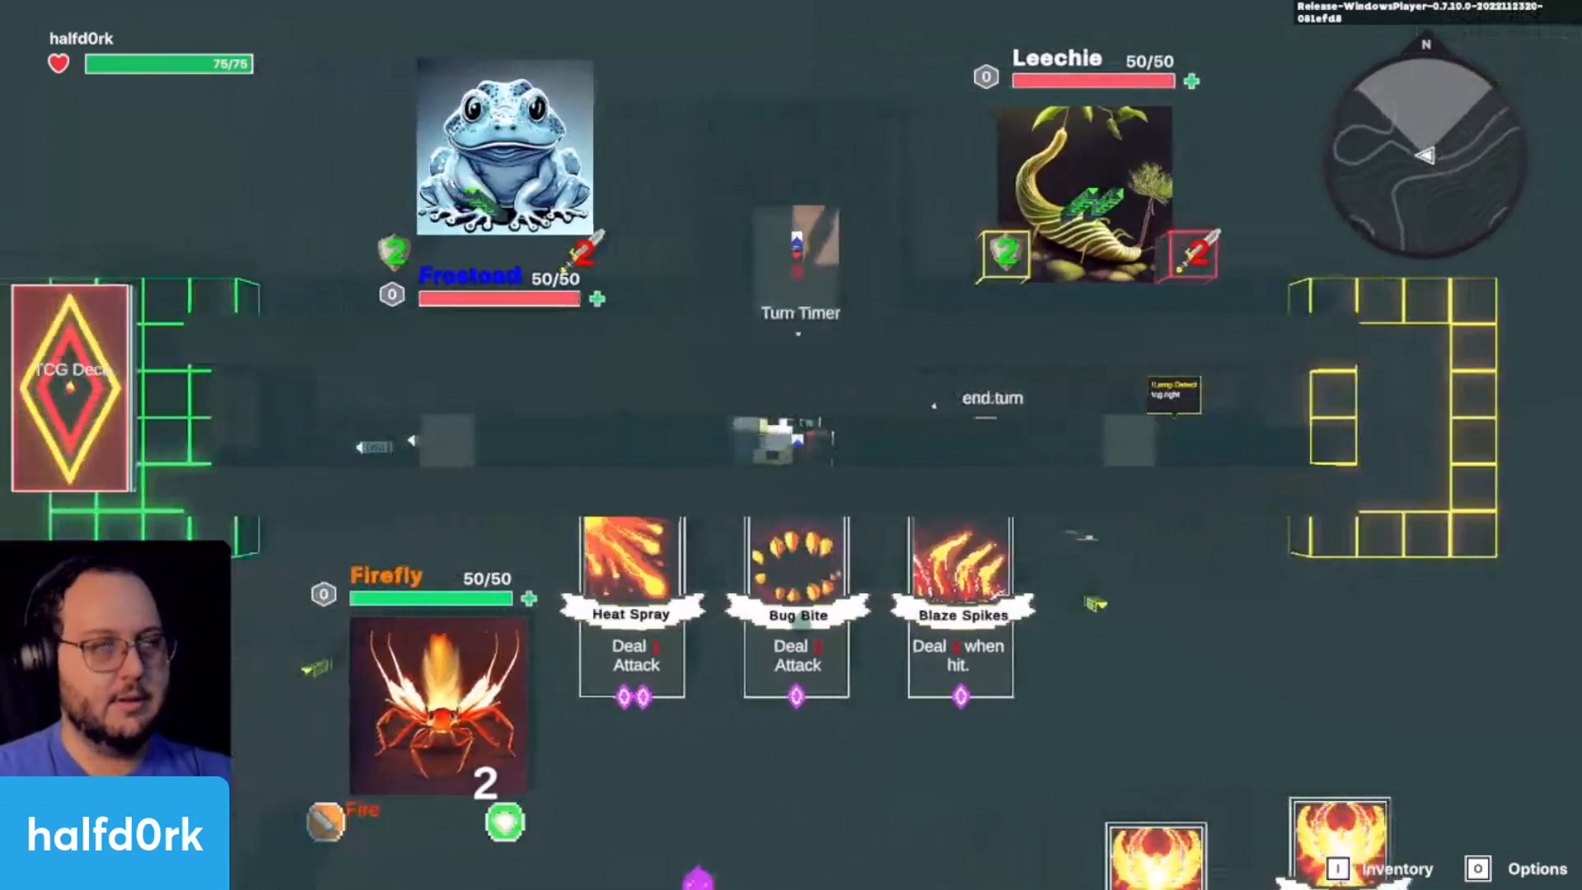
key("d")
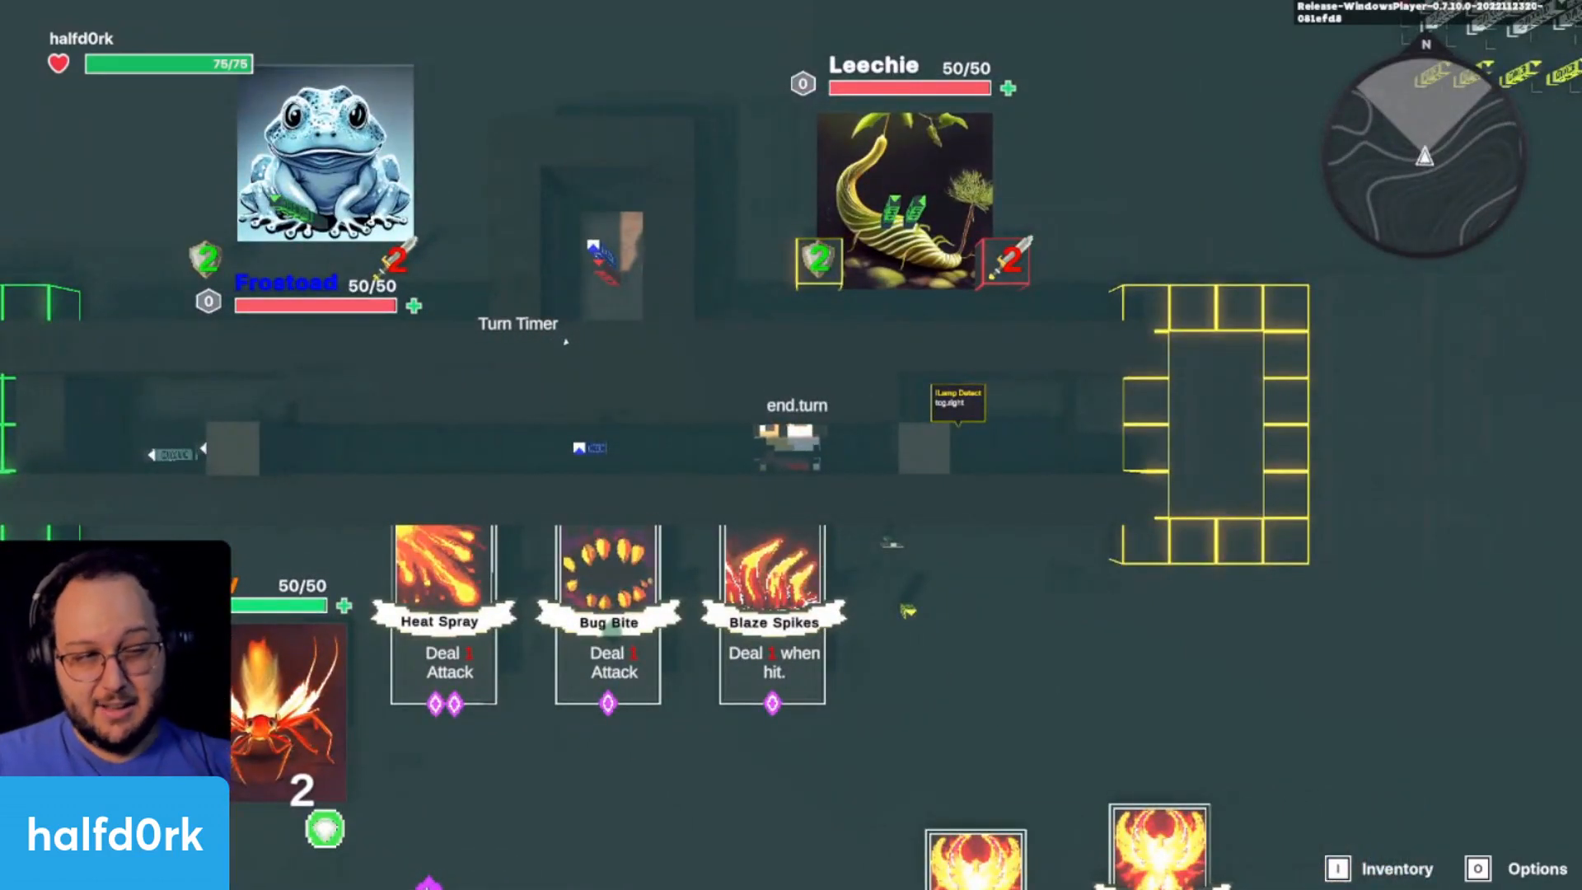
key("d")
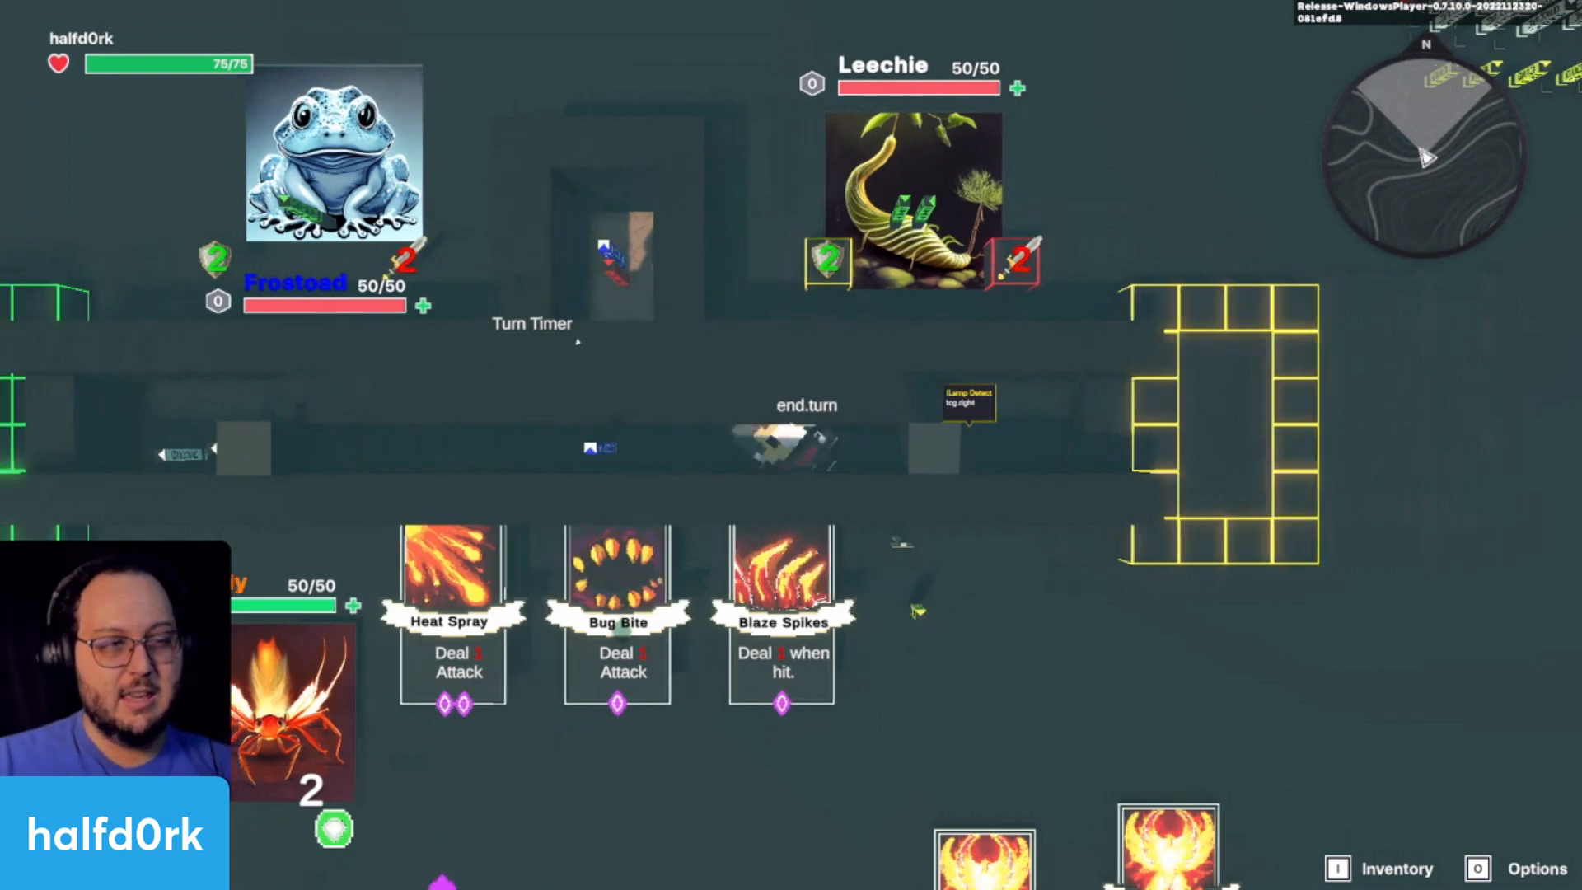
key("d")
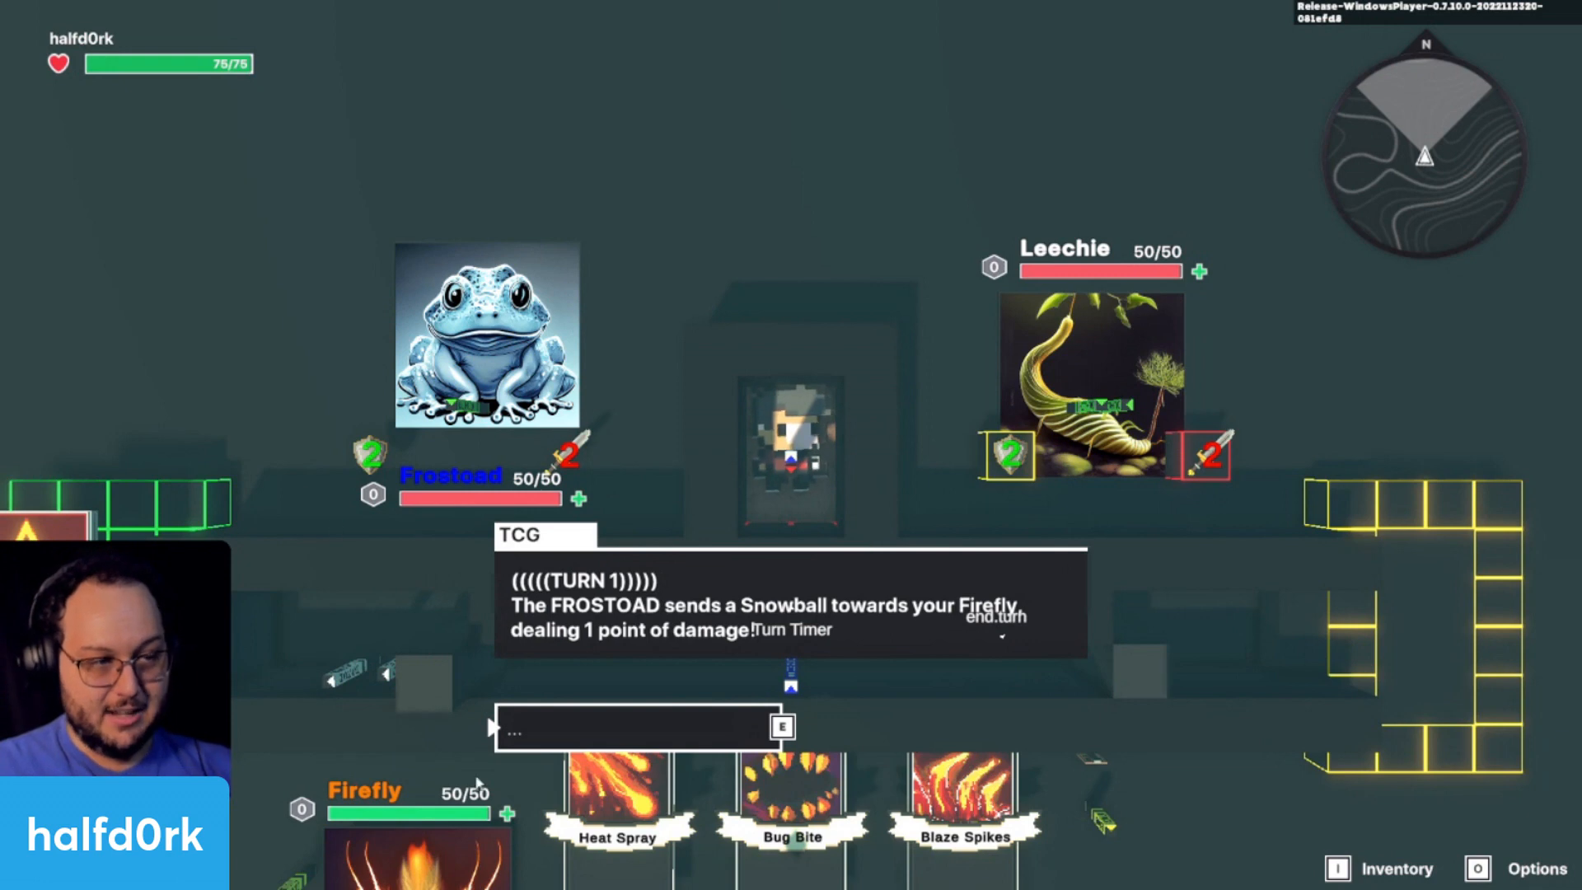
Step: Advance through the enemy's turn messages, start the player's turn, and select the Heat Spray card
key("e")
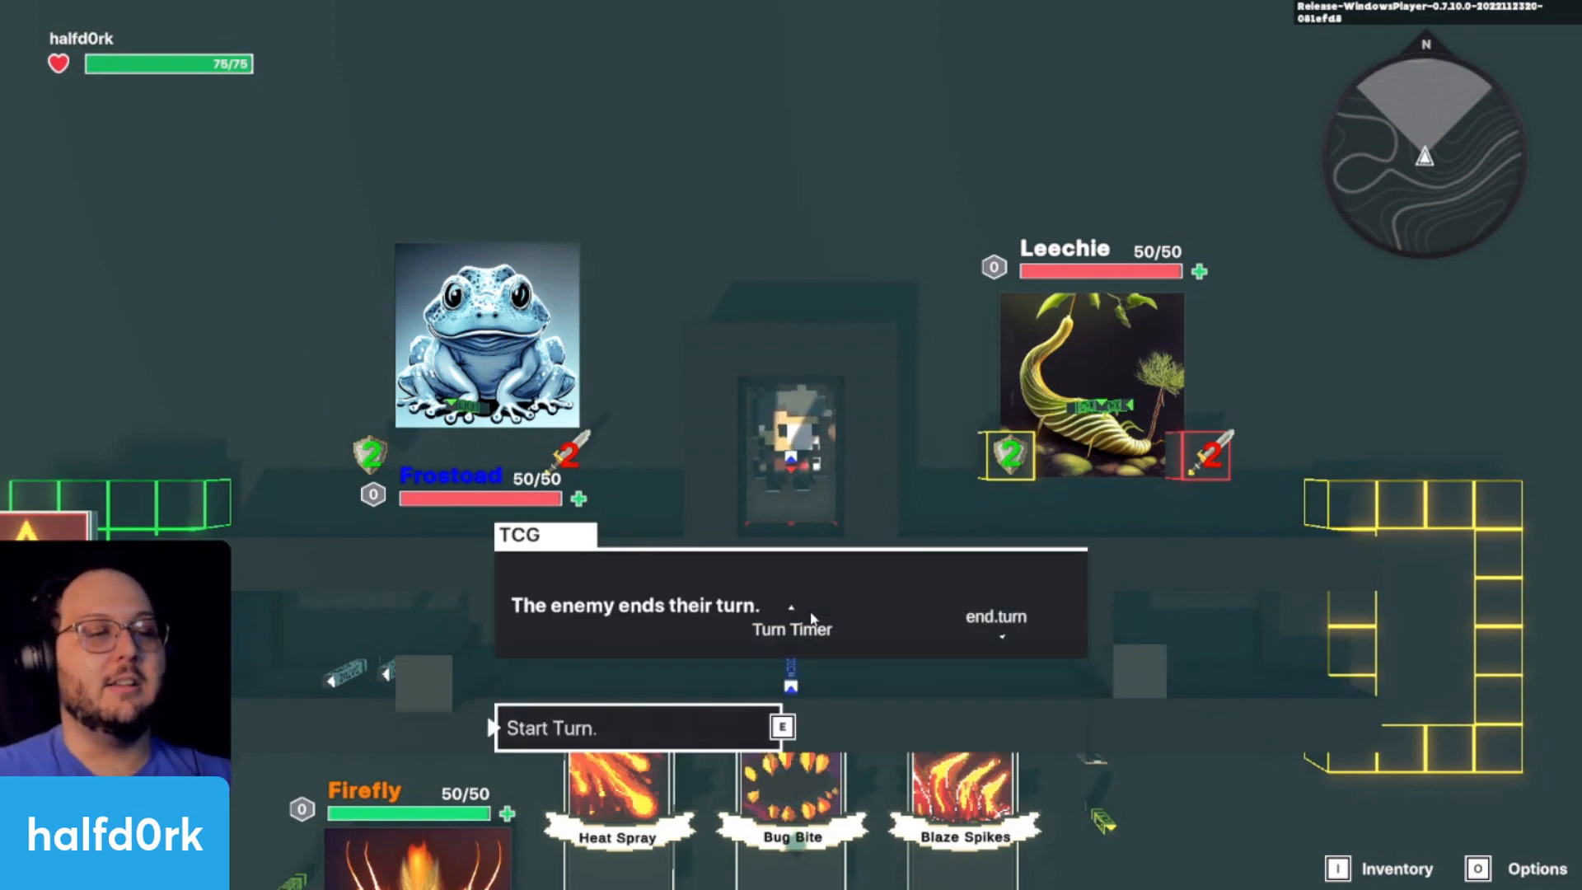
key("e")
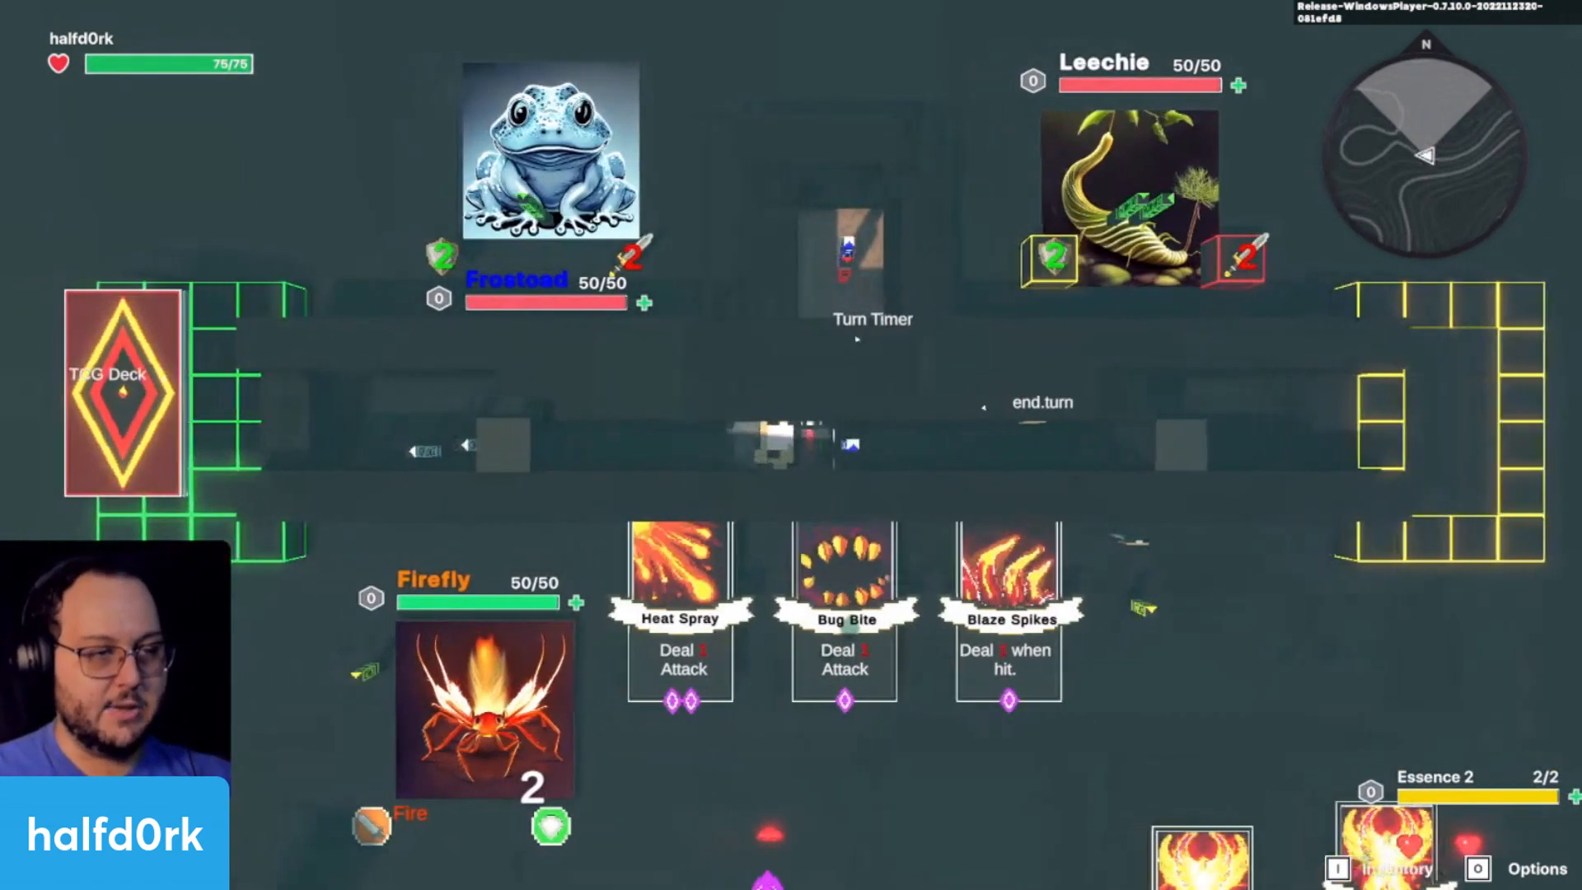
key("a")
key("d")
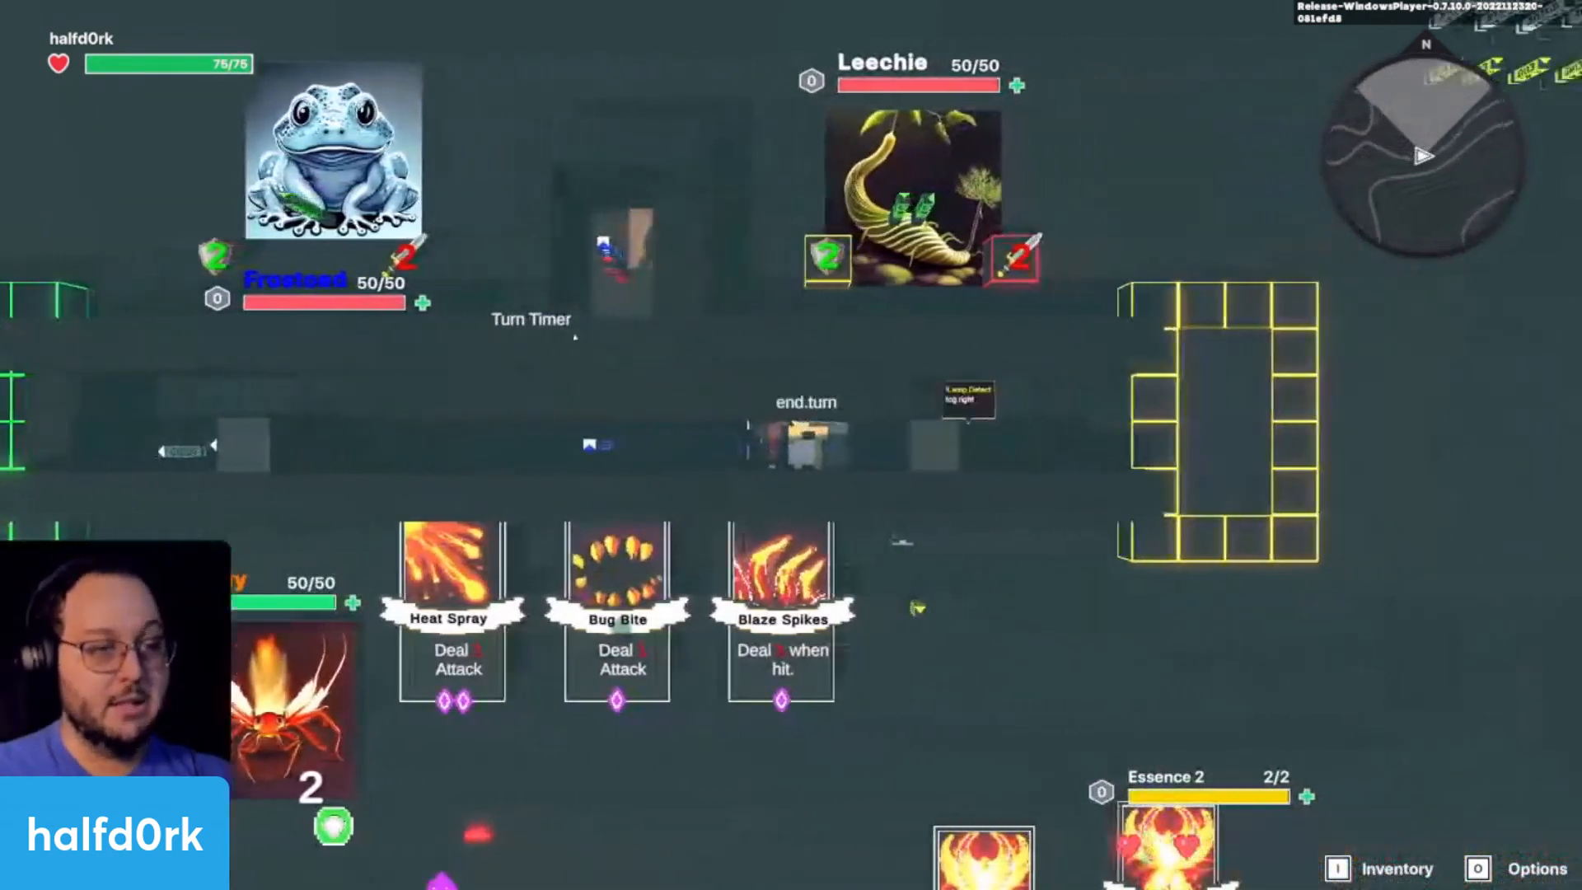
key("a")
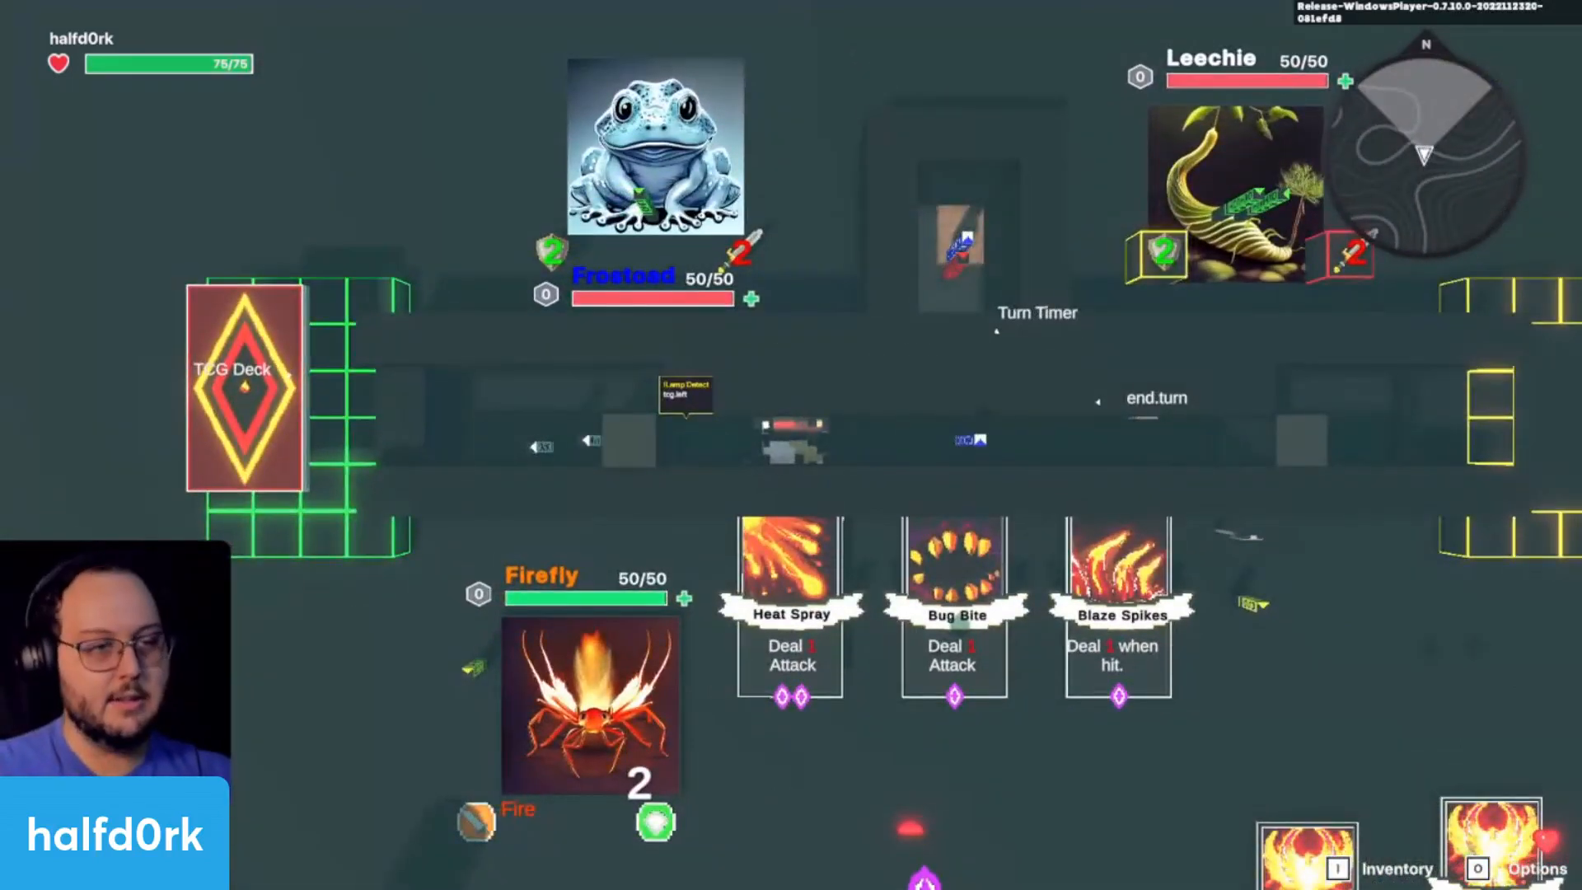
key("d")
key("a")
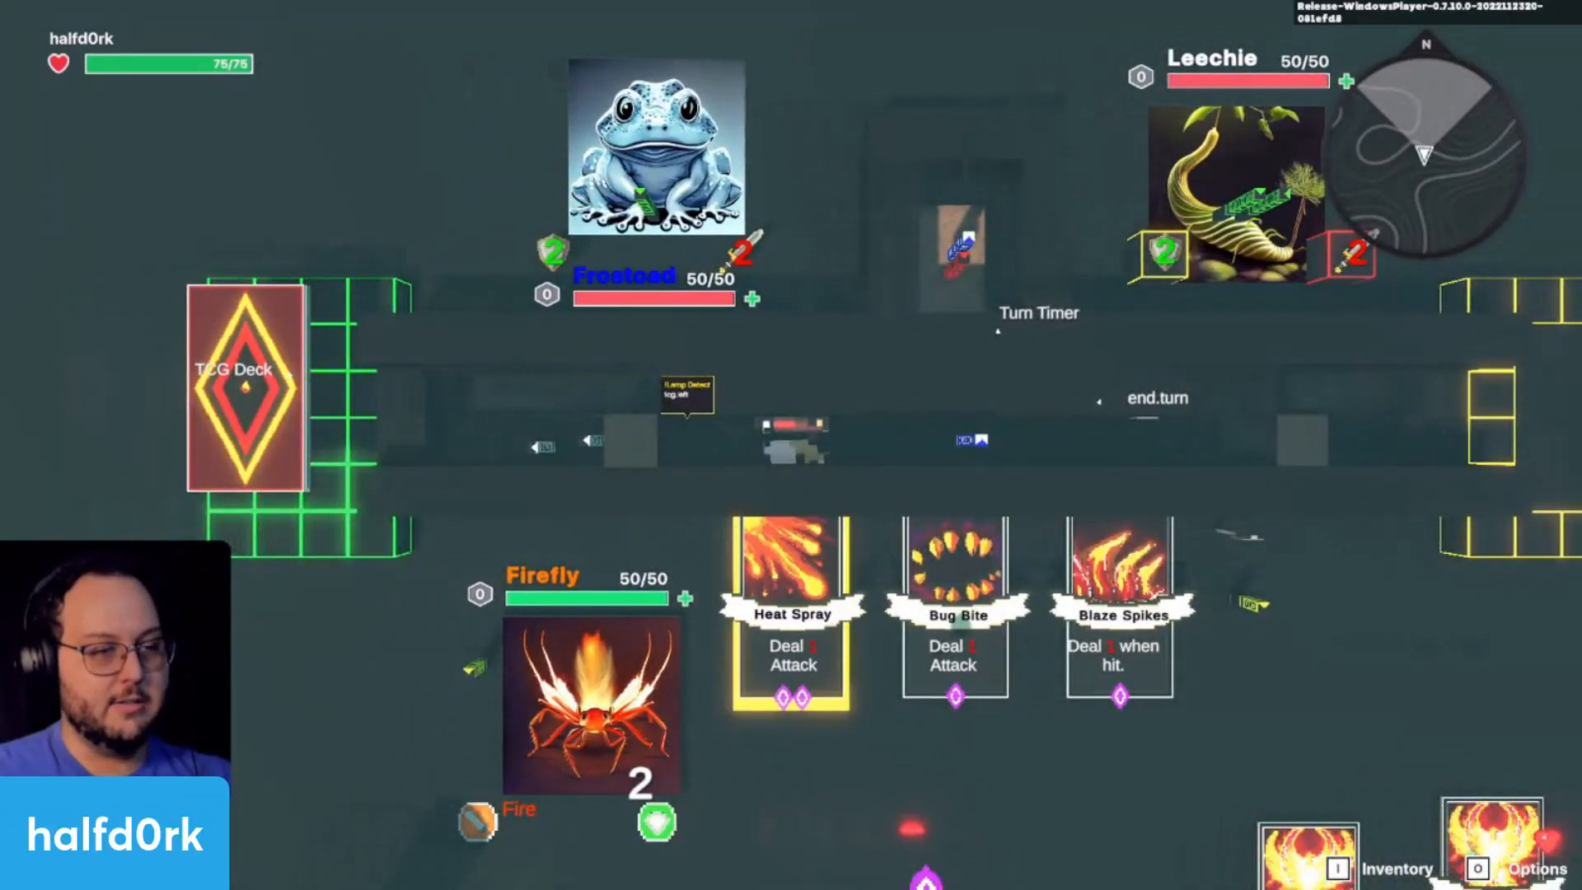
Step: Walk between the two ends of the lane with Heat Spray selected to examine the card highlight and detection spots
key("d")
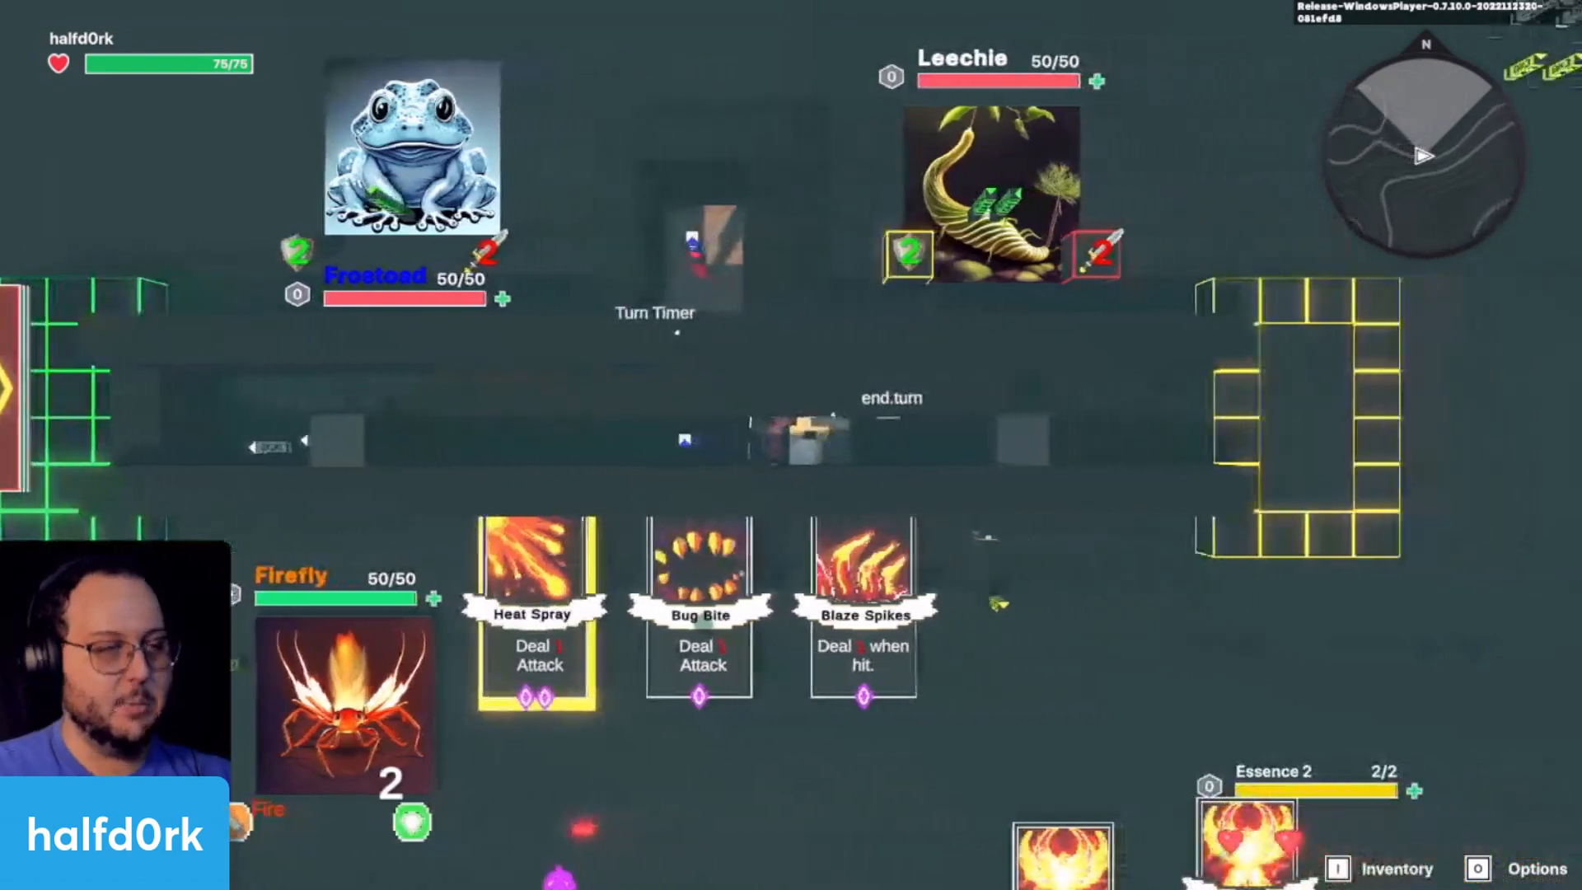
key("a")
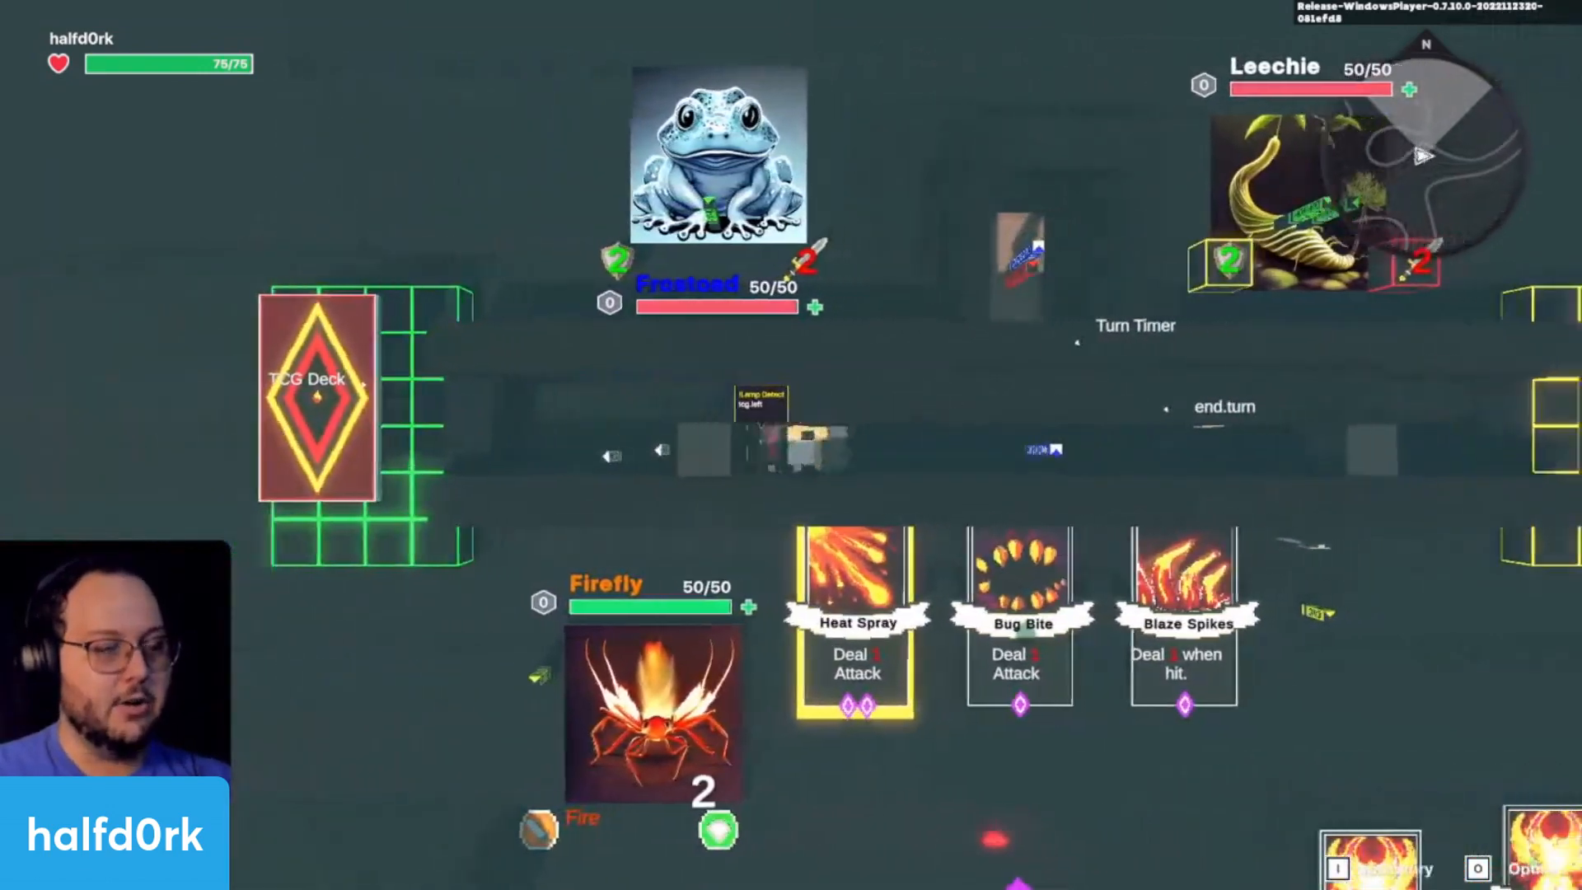
key("a")
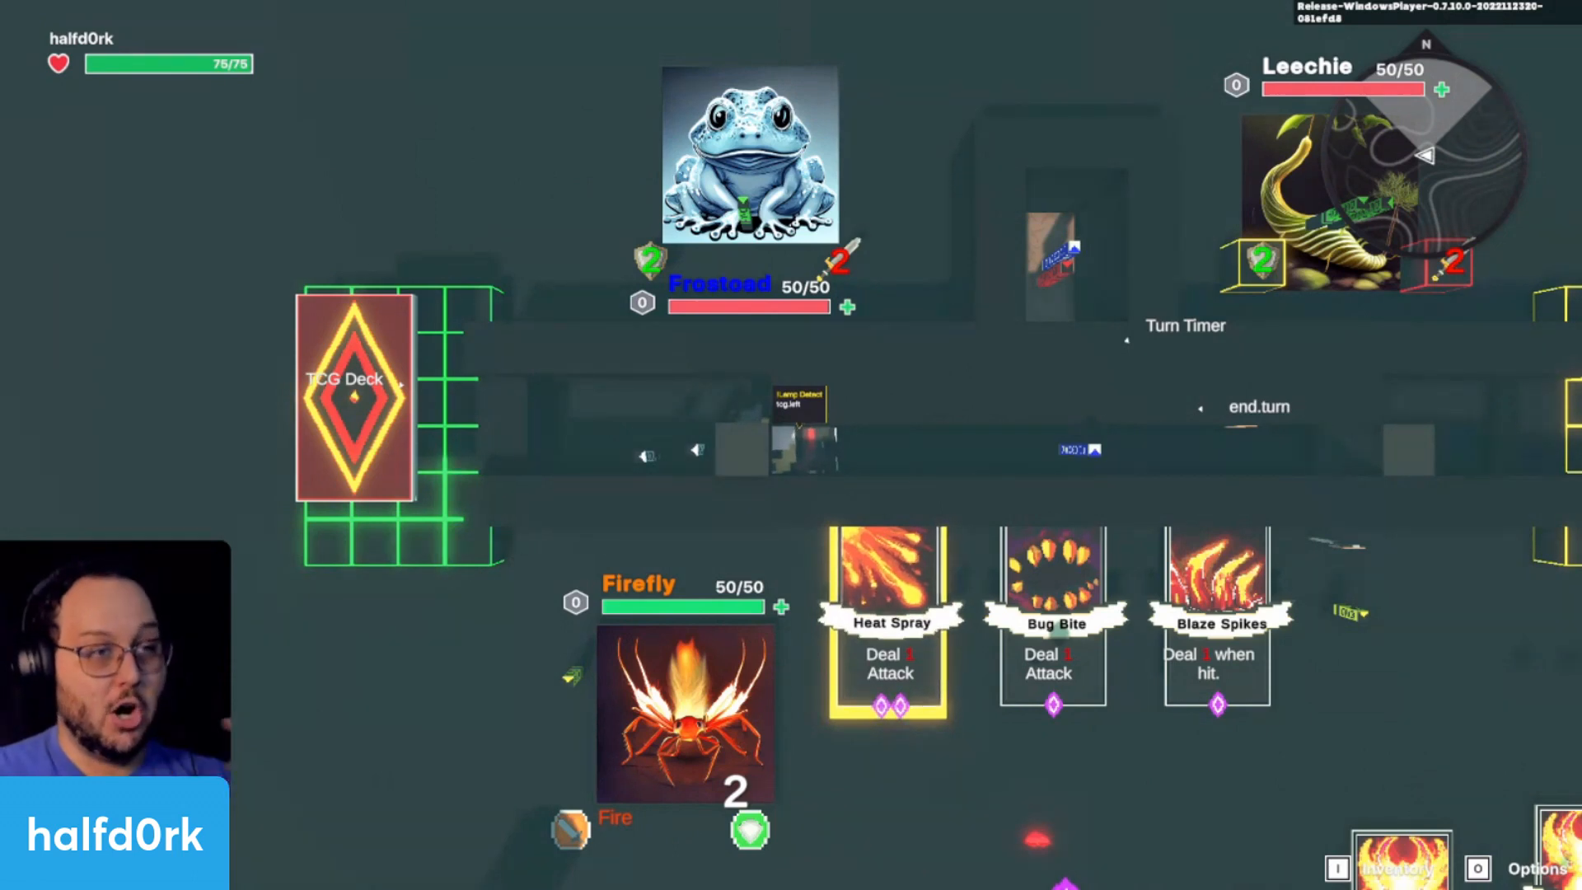
key("w")
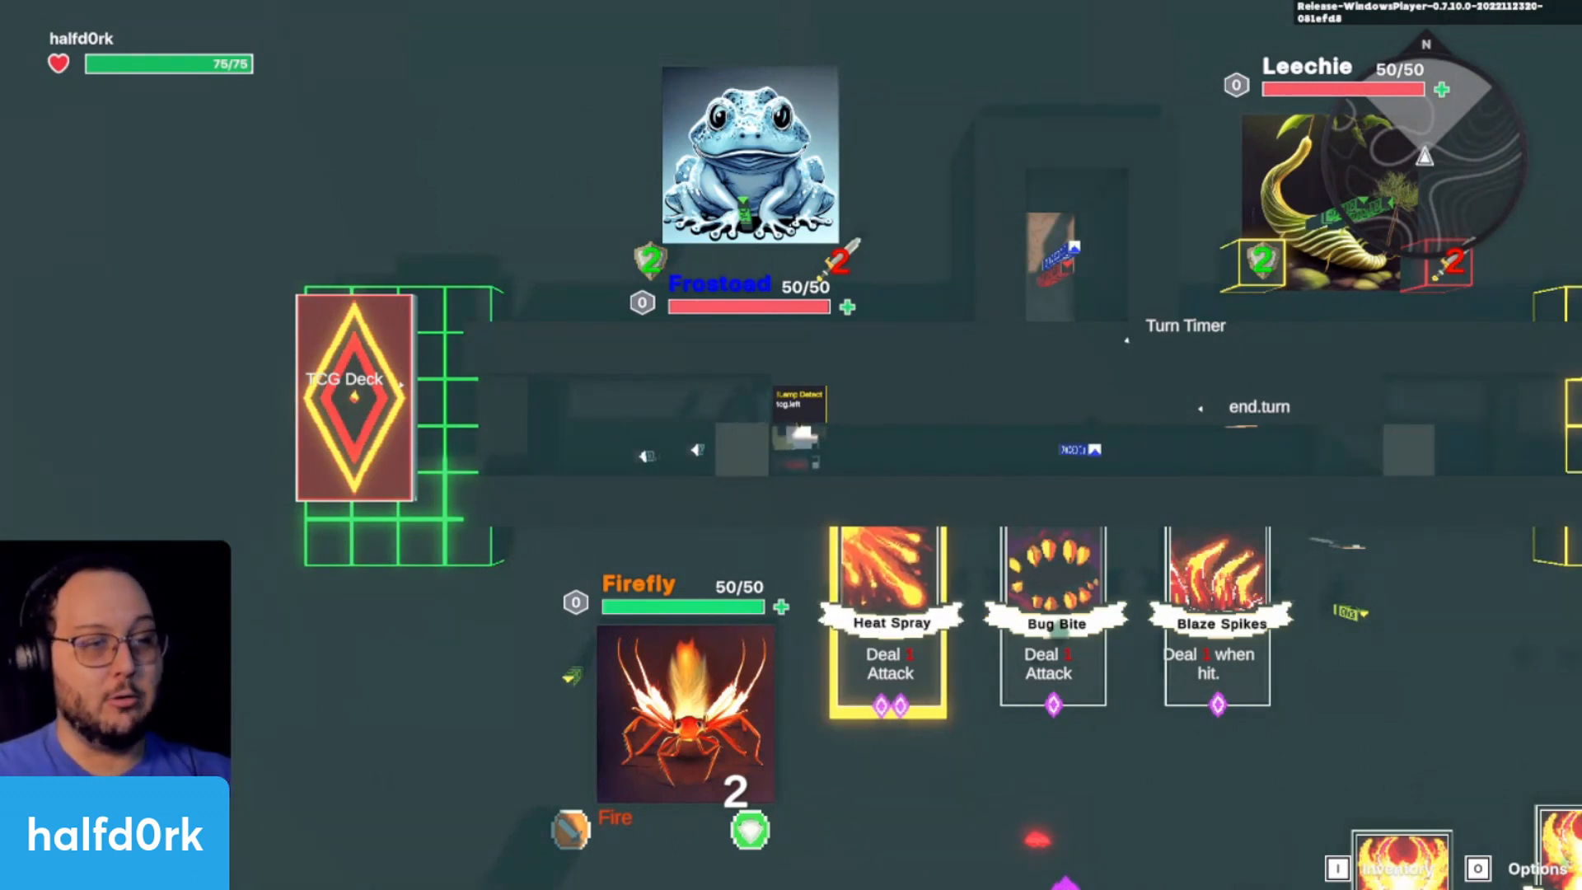
key("d")
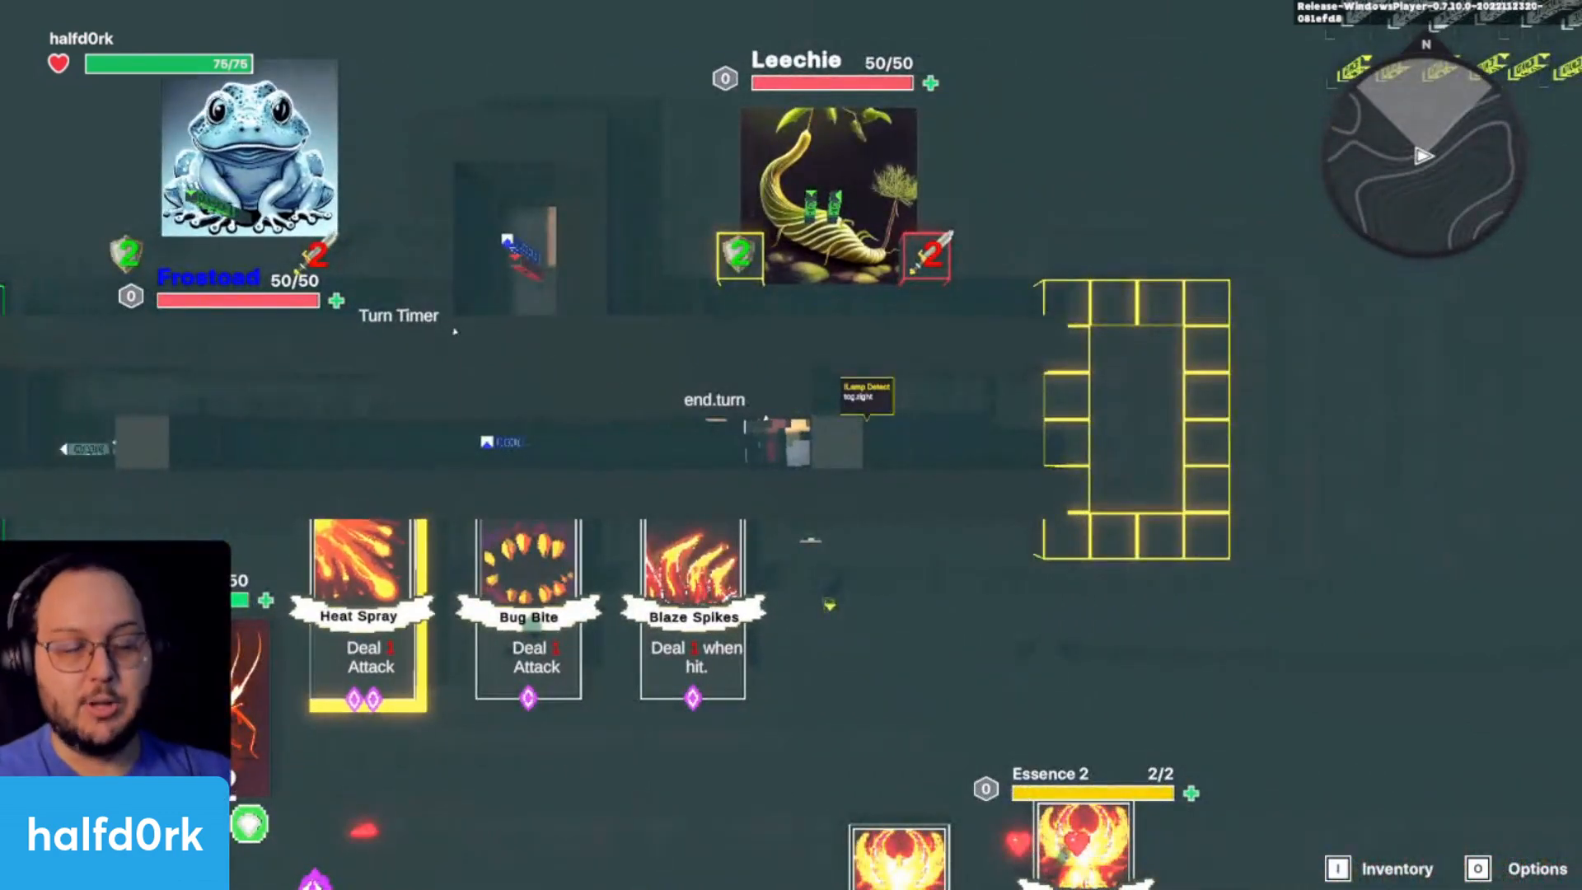
key("w")
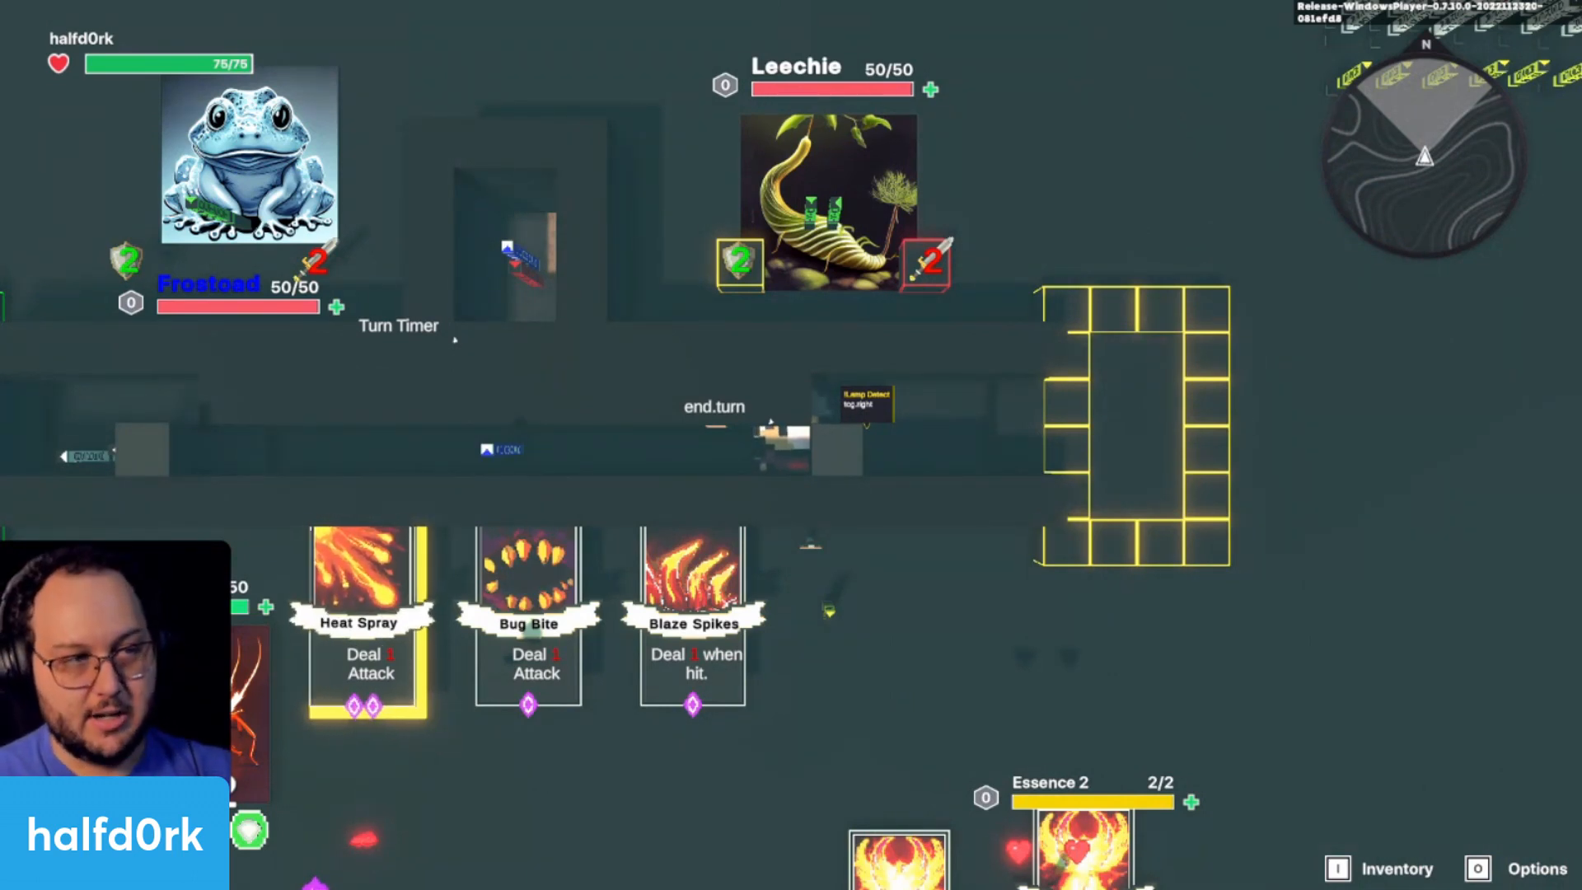
key("a")
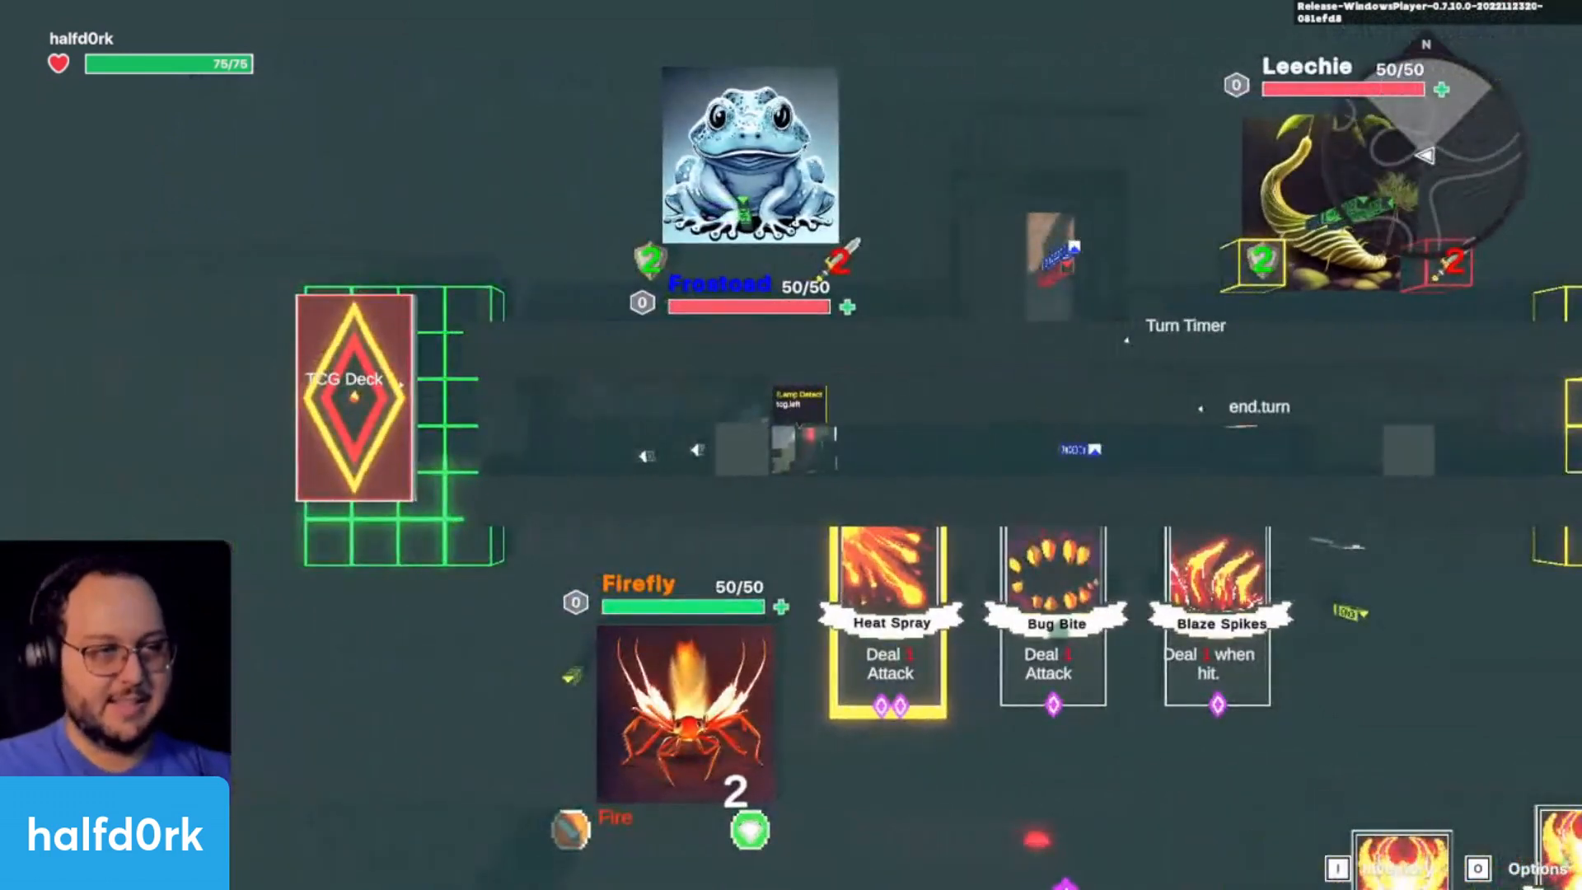
key("d")
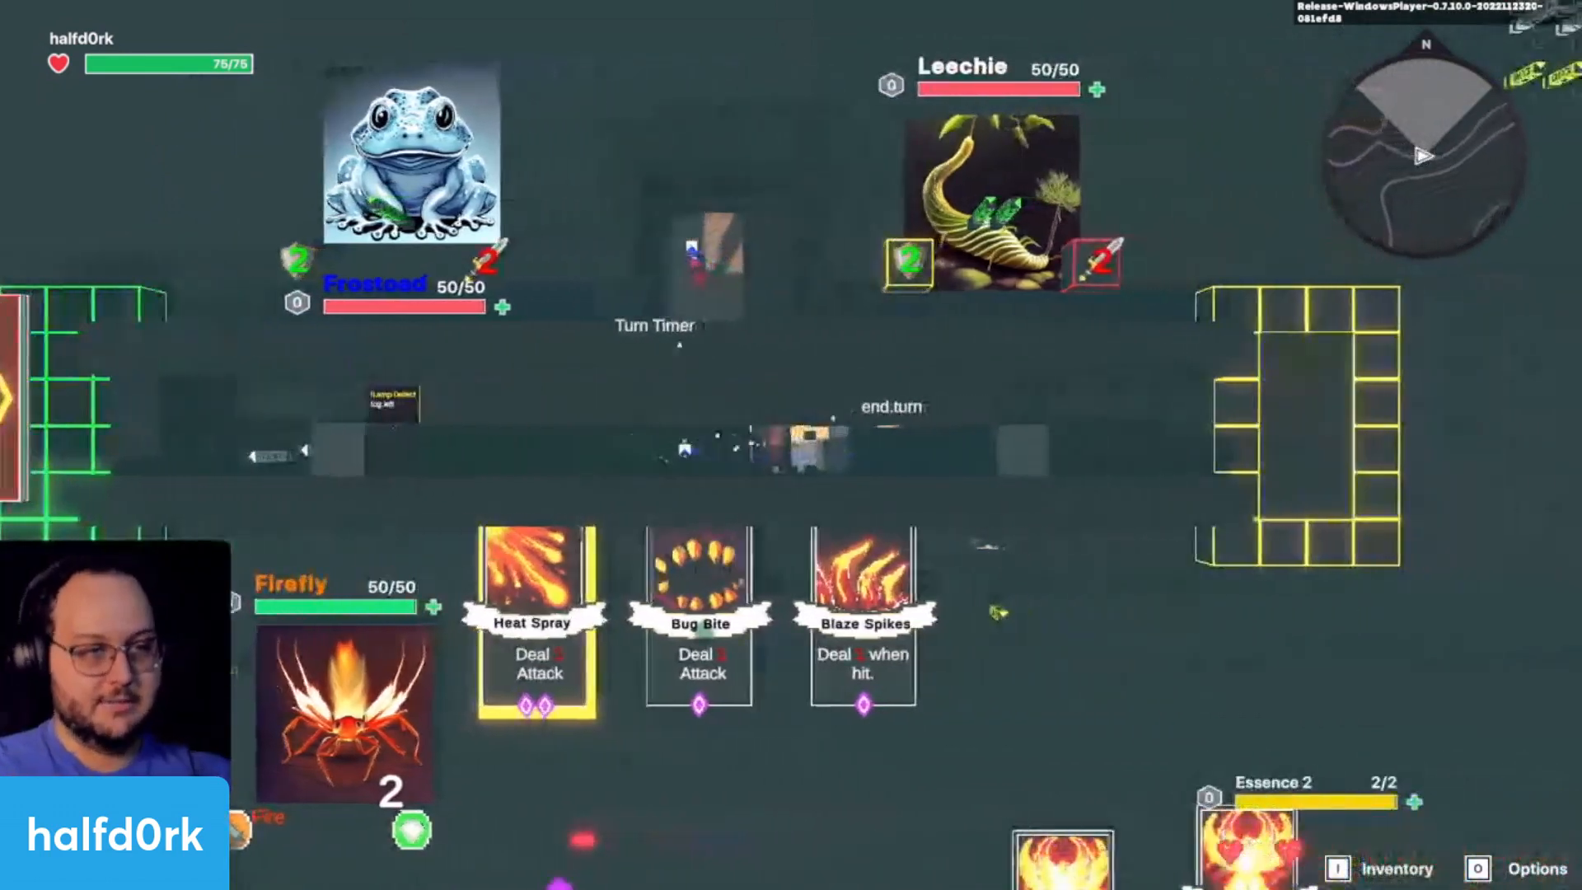
Step: Deselect the Heat Spray card and select the Blaze Spikes card instead
key("d")
key("a")
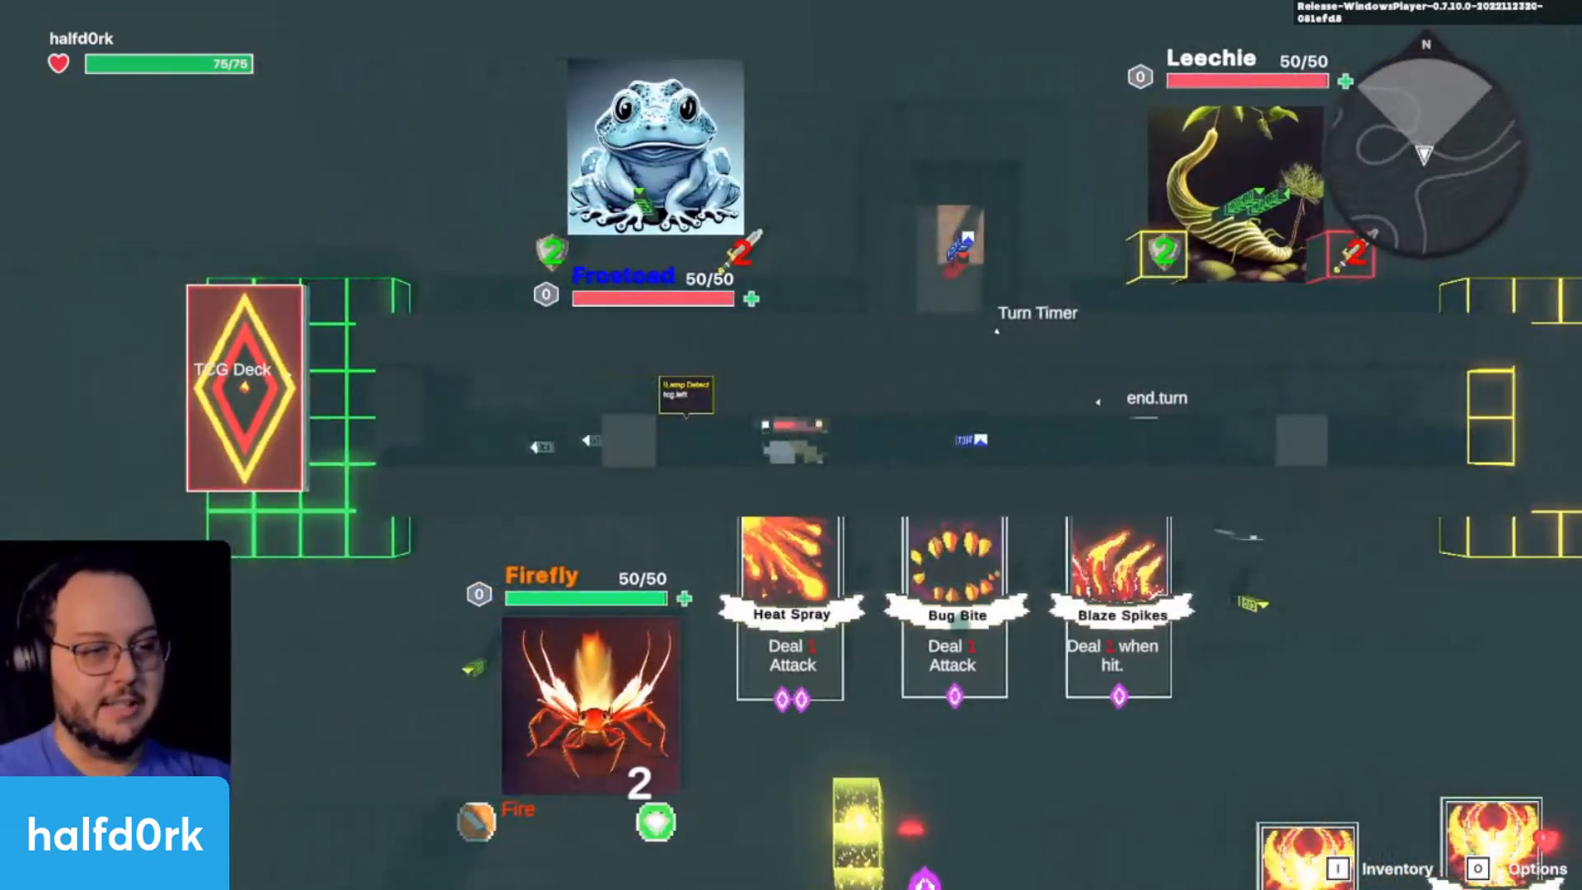
key("d")
key("s")
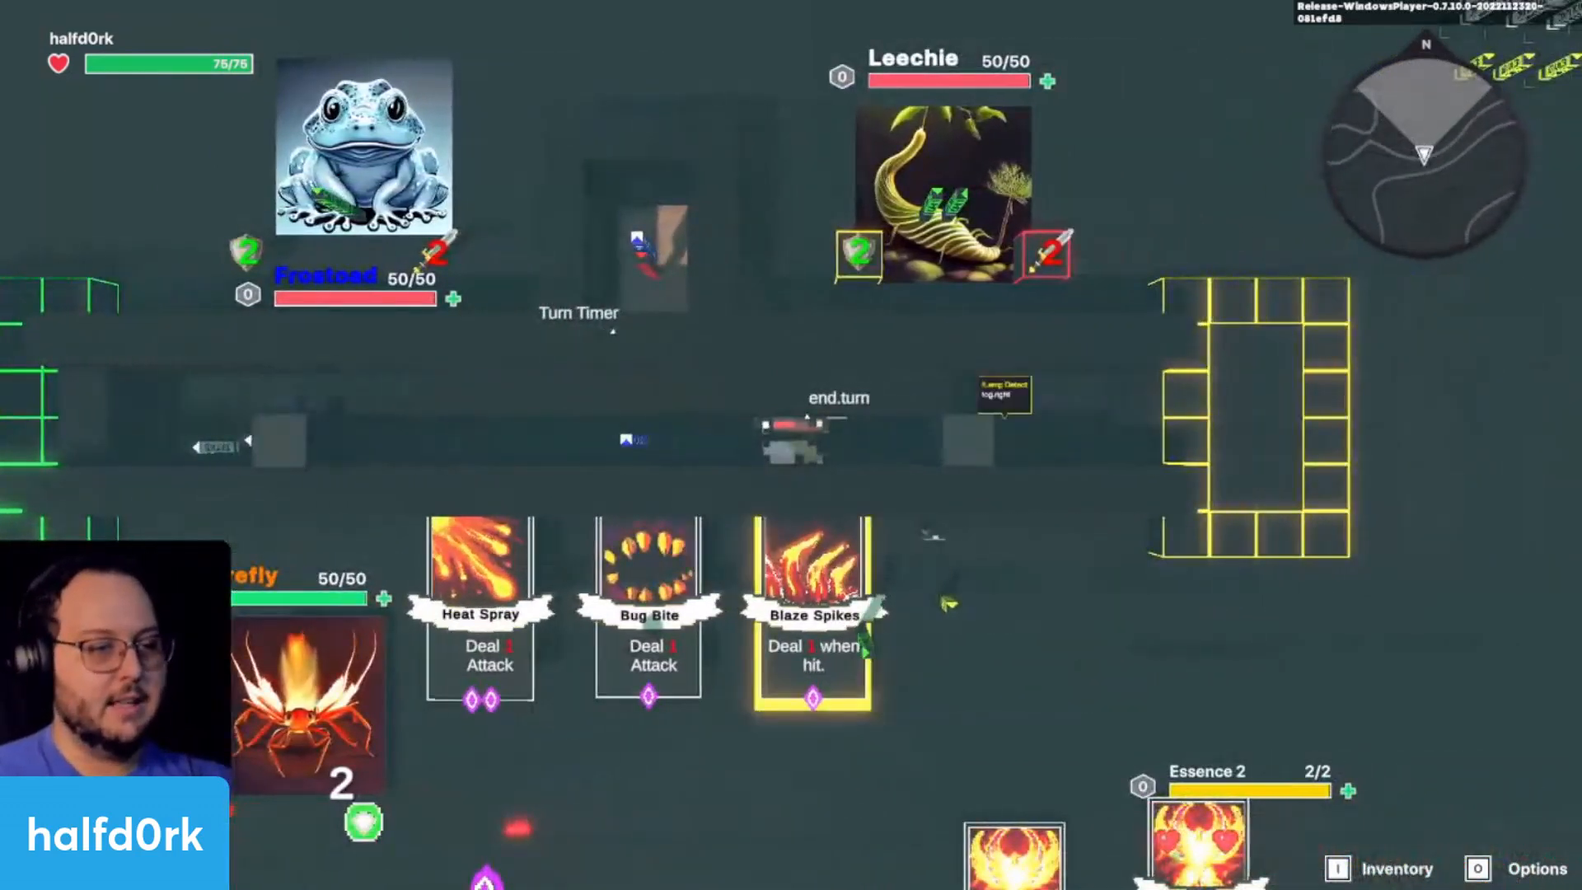
Step: Walk between the two ends of the lane with Blaze Spikes selected to examine its highlight and the detection spots
key("a")
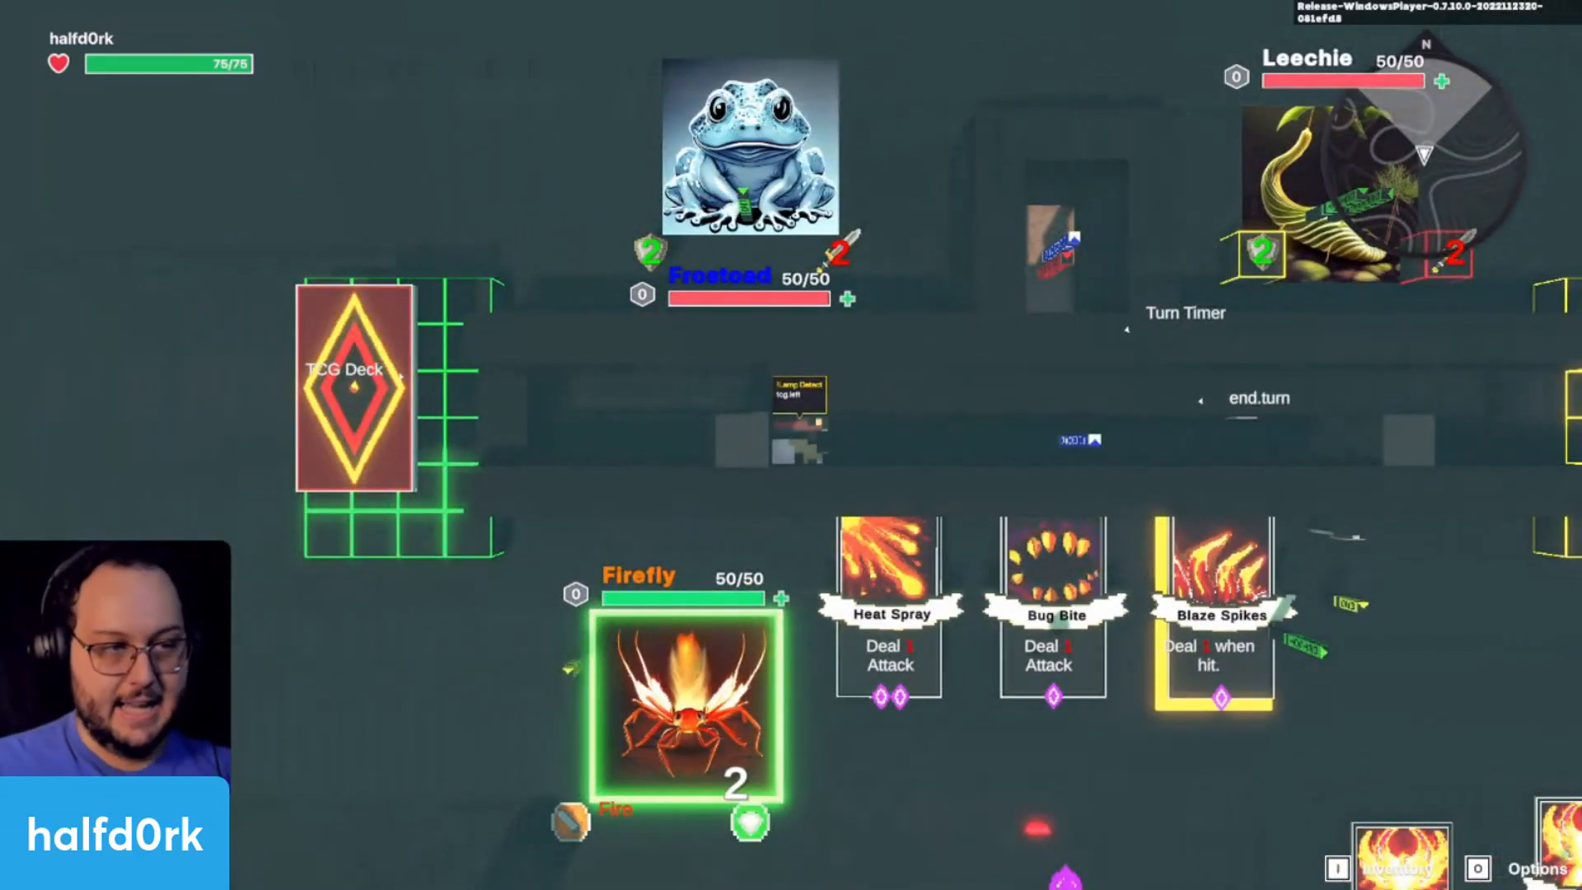
key("d")
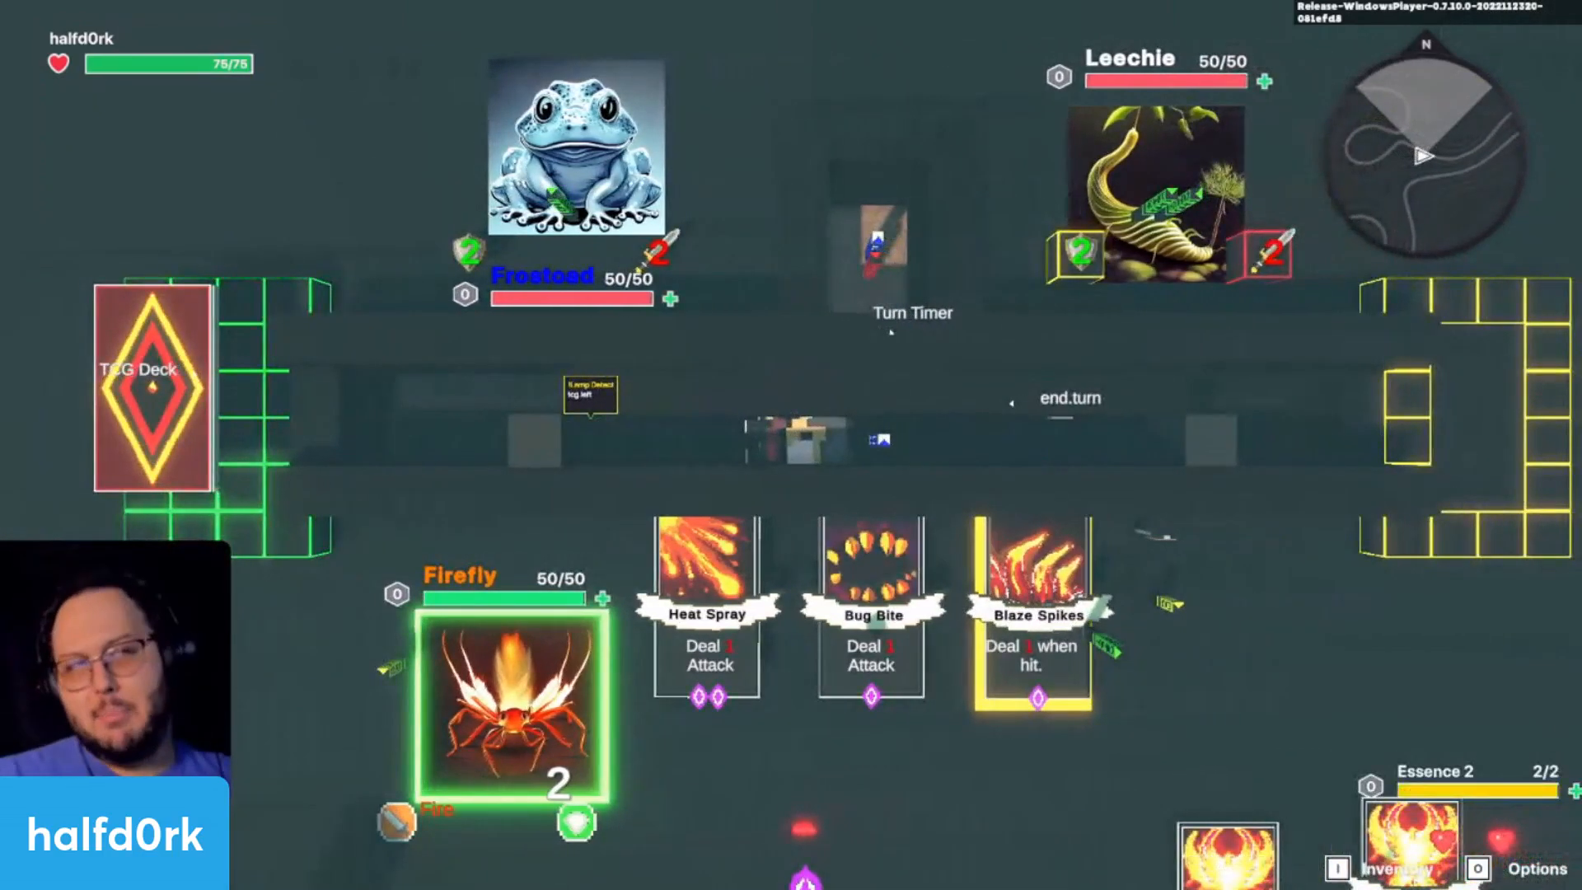
key("a")
key("d")
key("d")
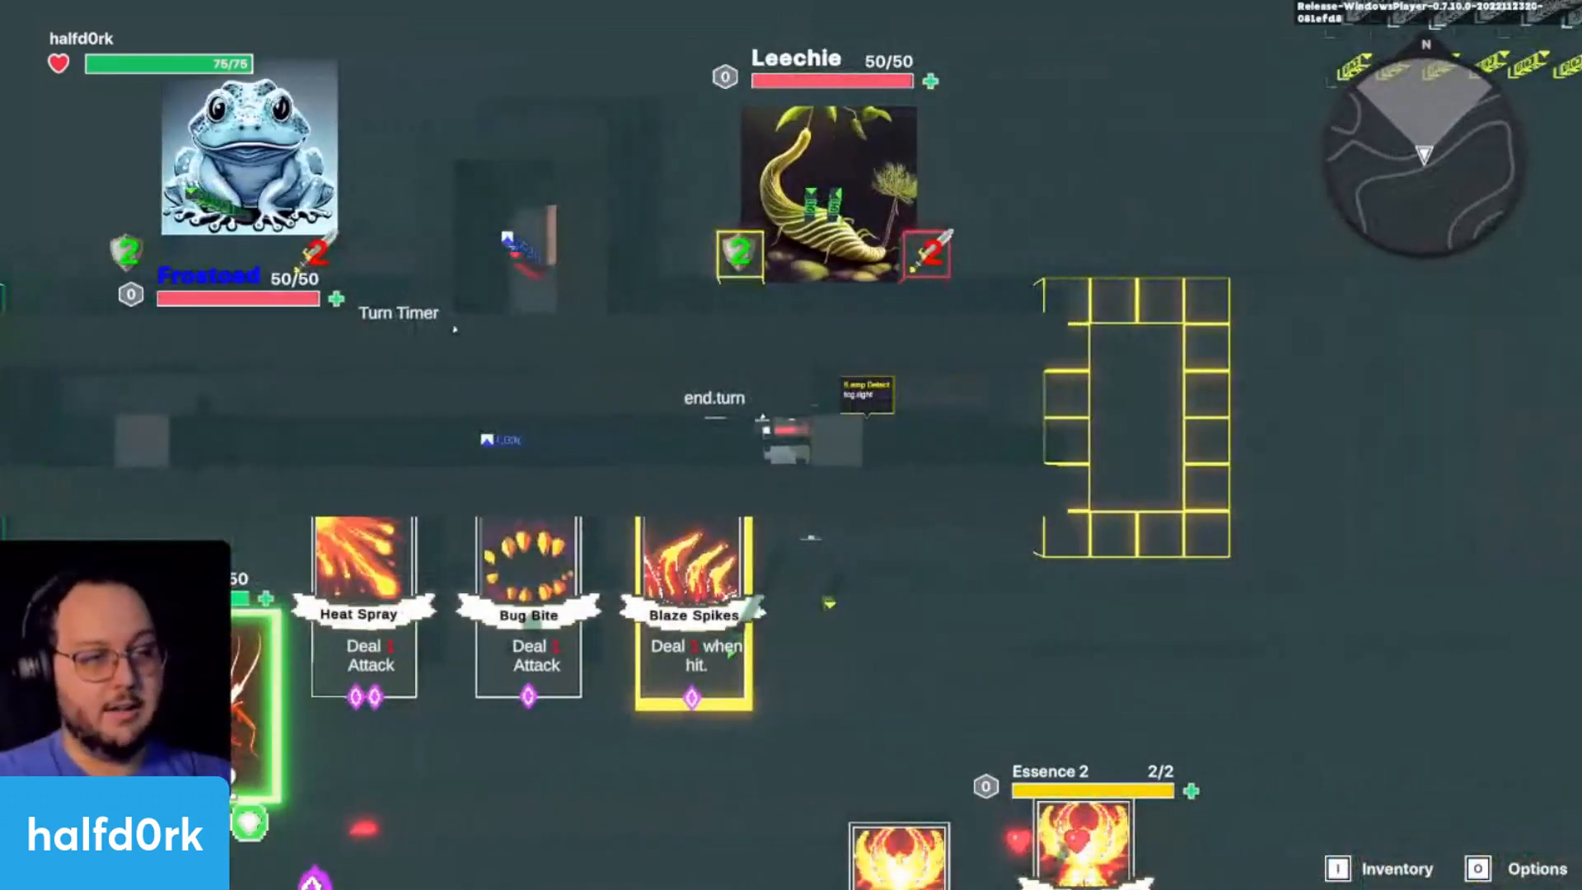
key("a")
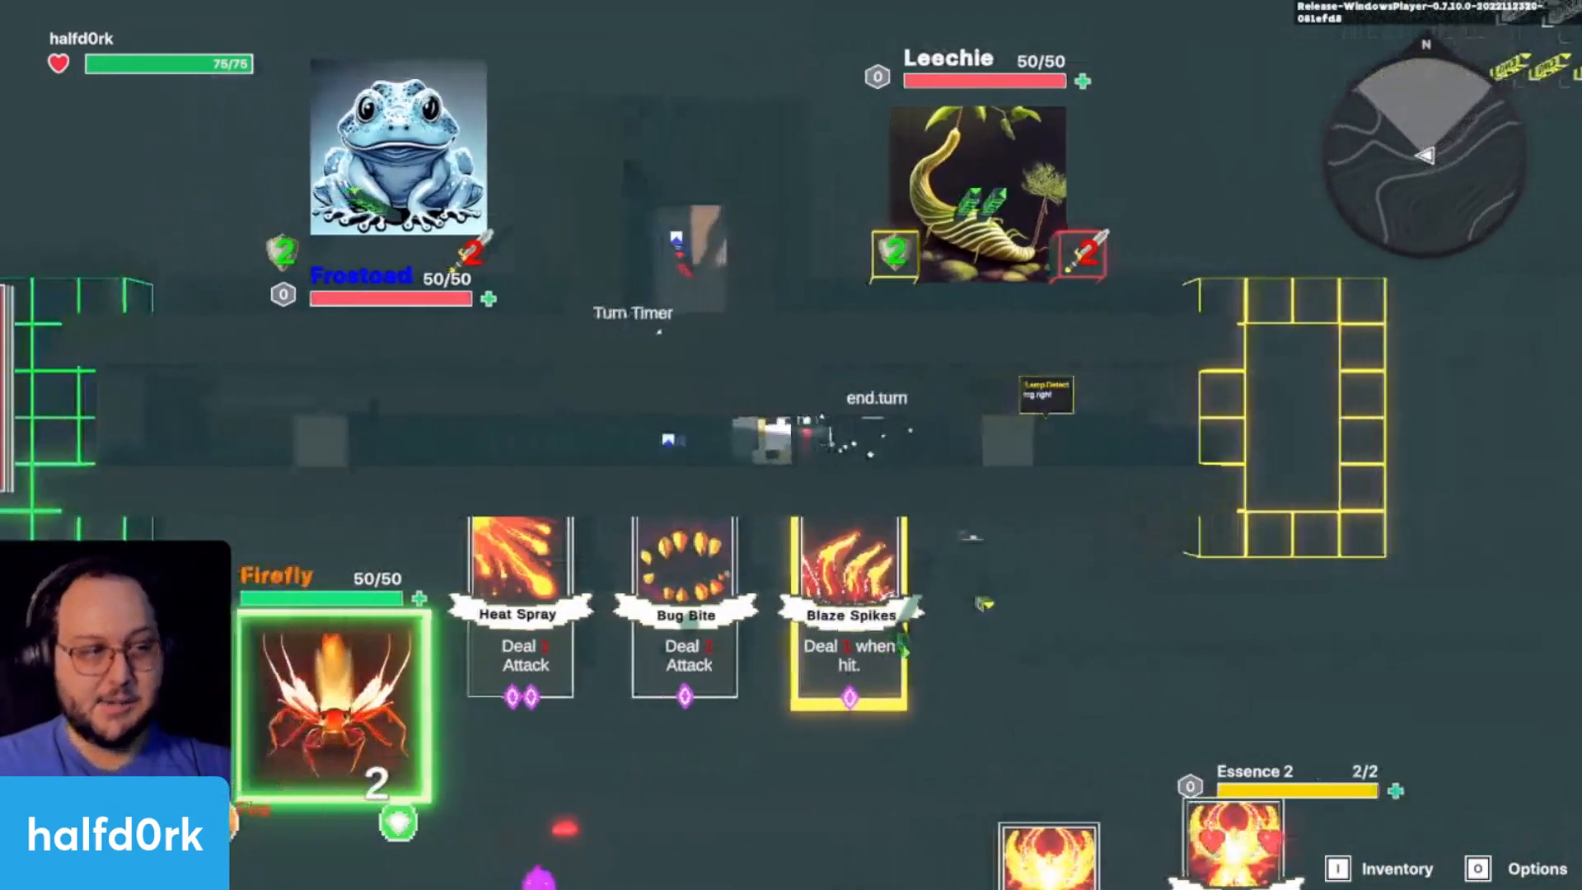
key("d")
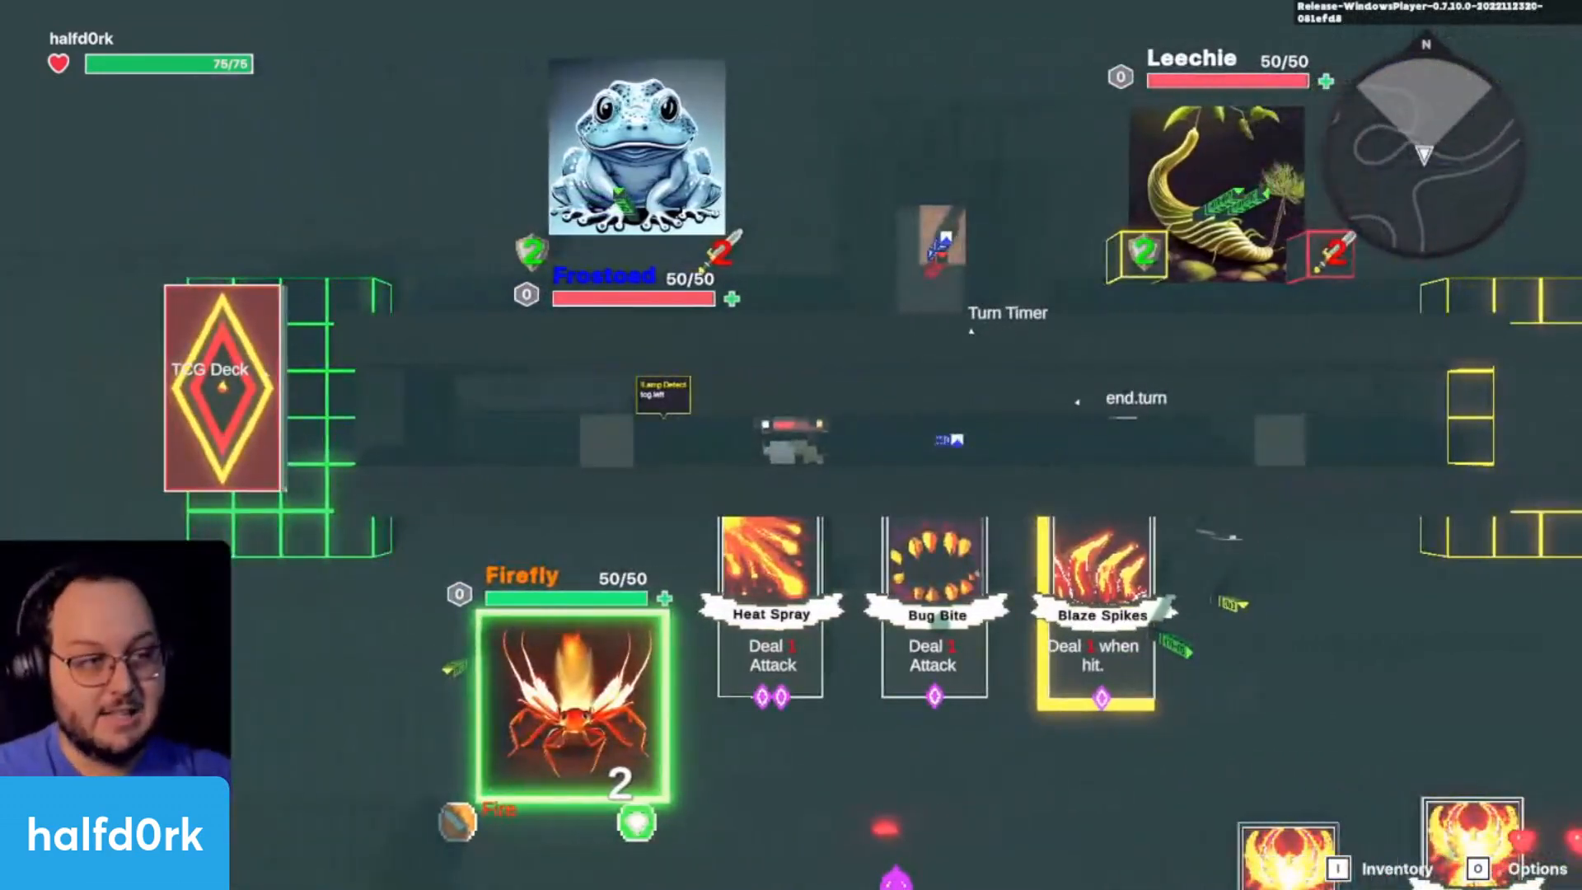
key("d")
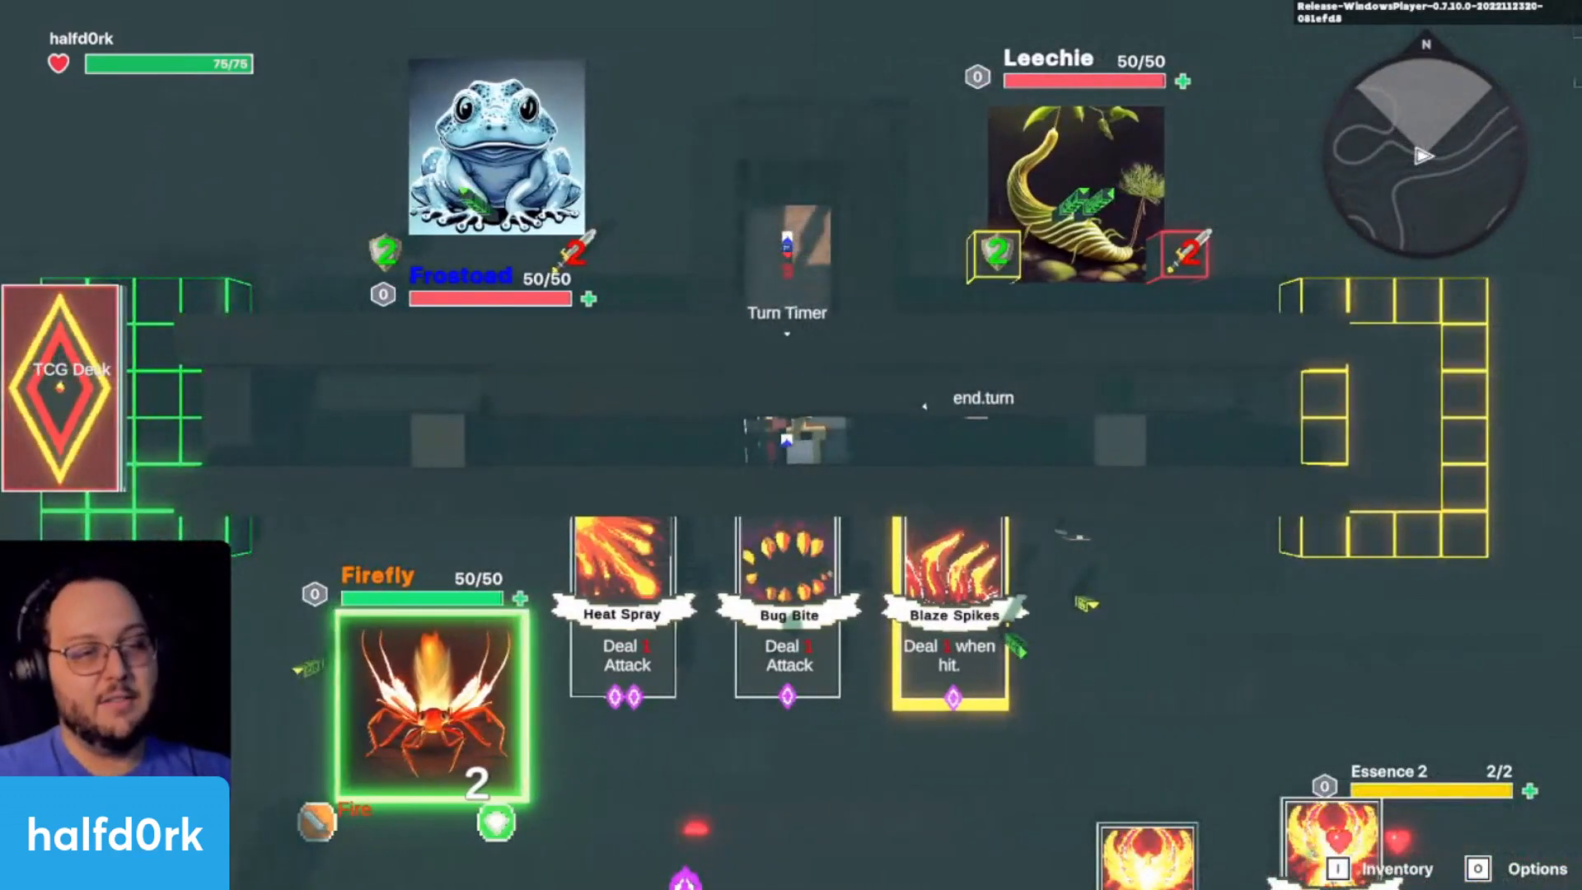
key("d")
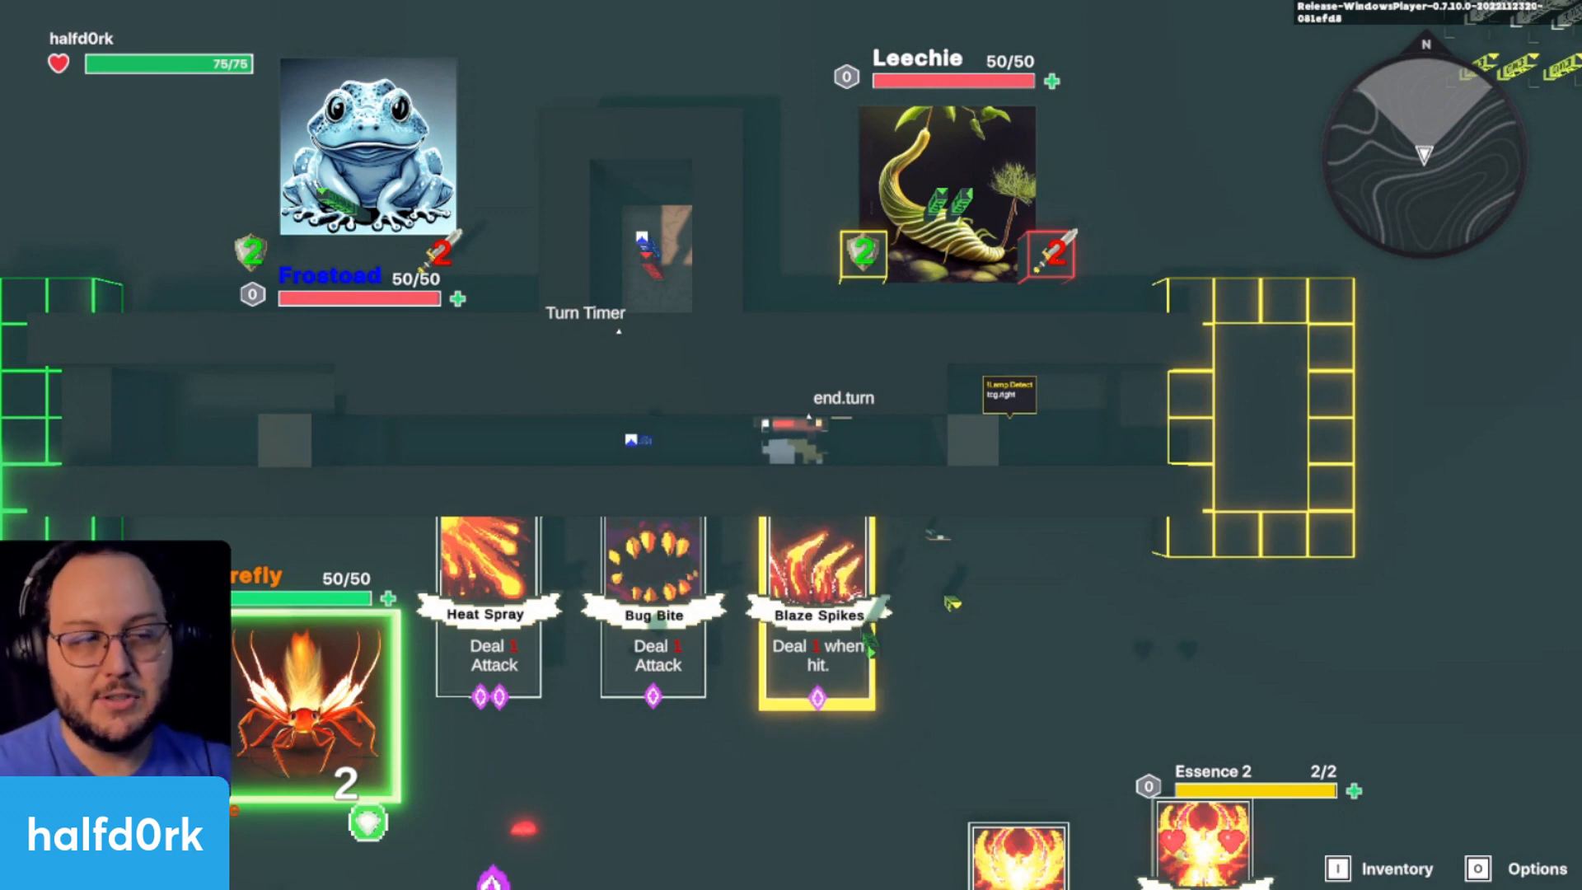
key("a")
key("s")
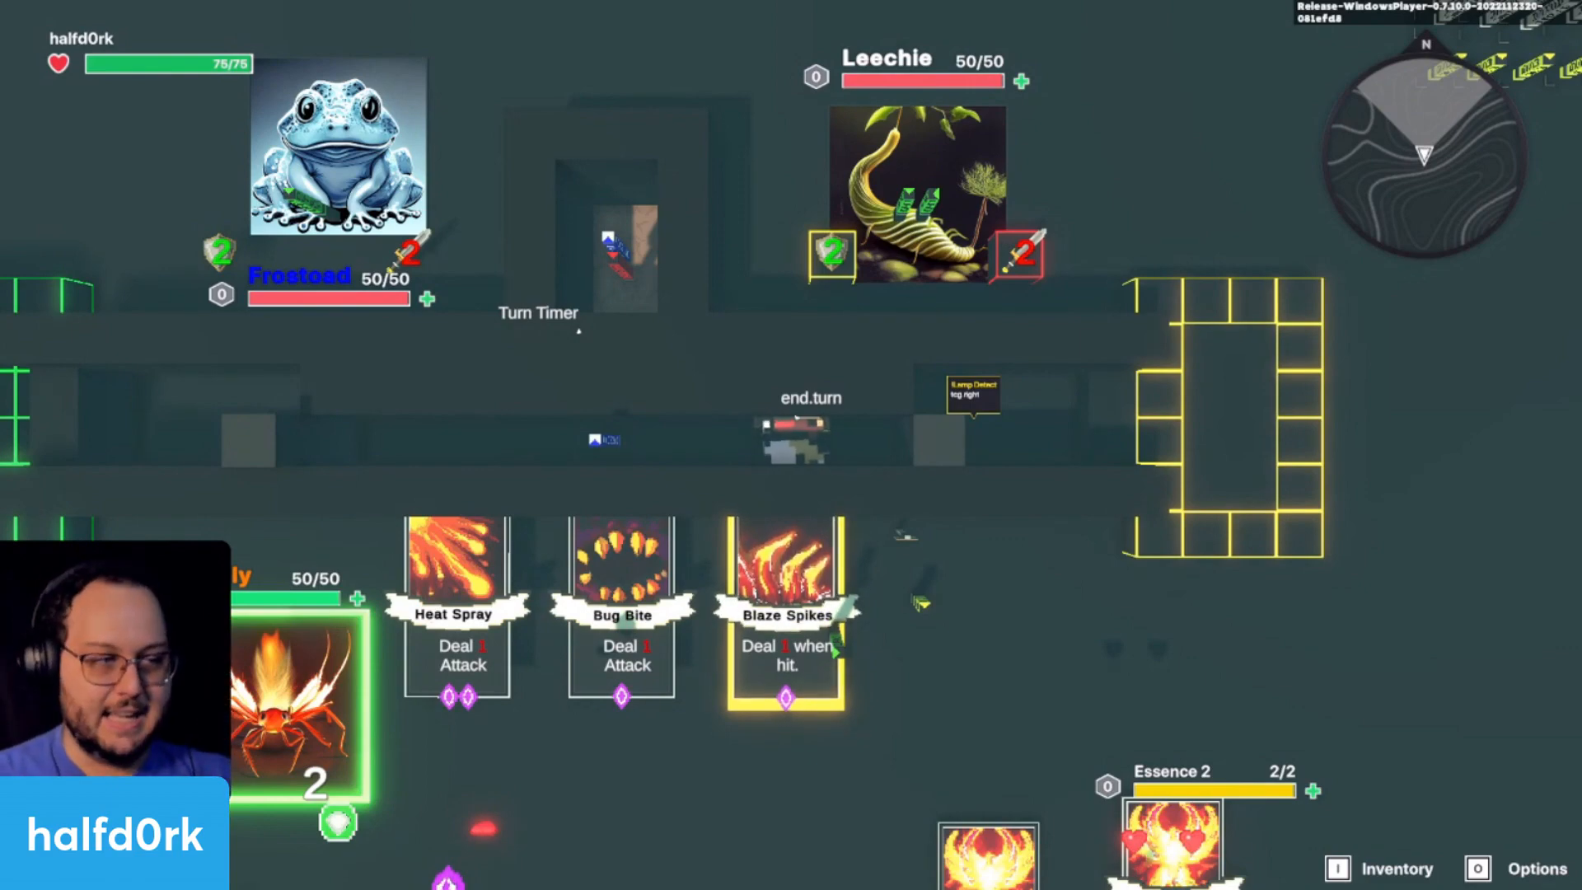
key("a")
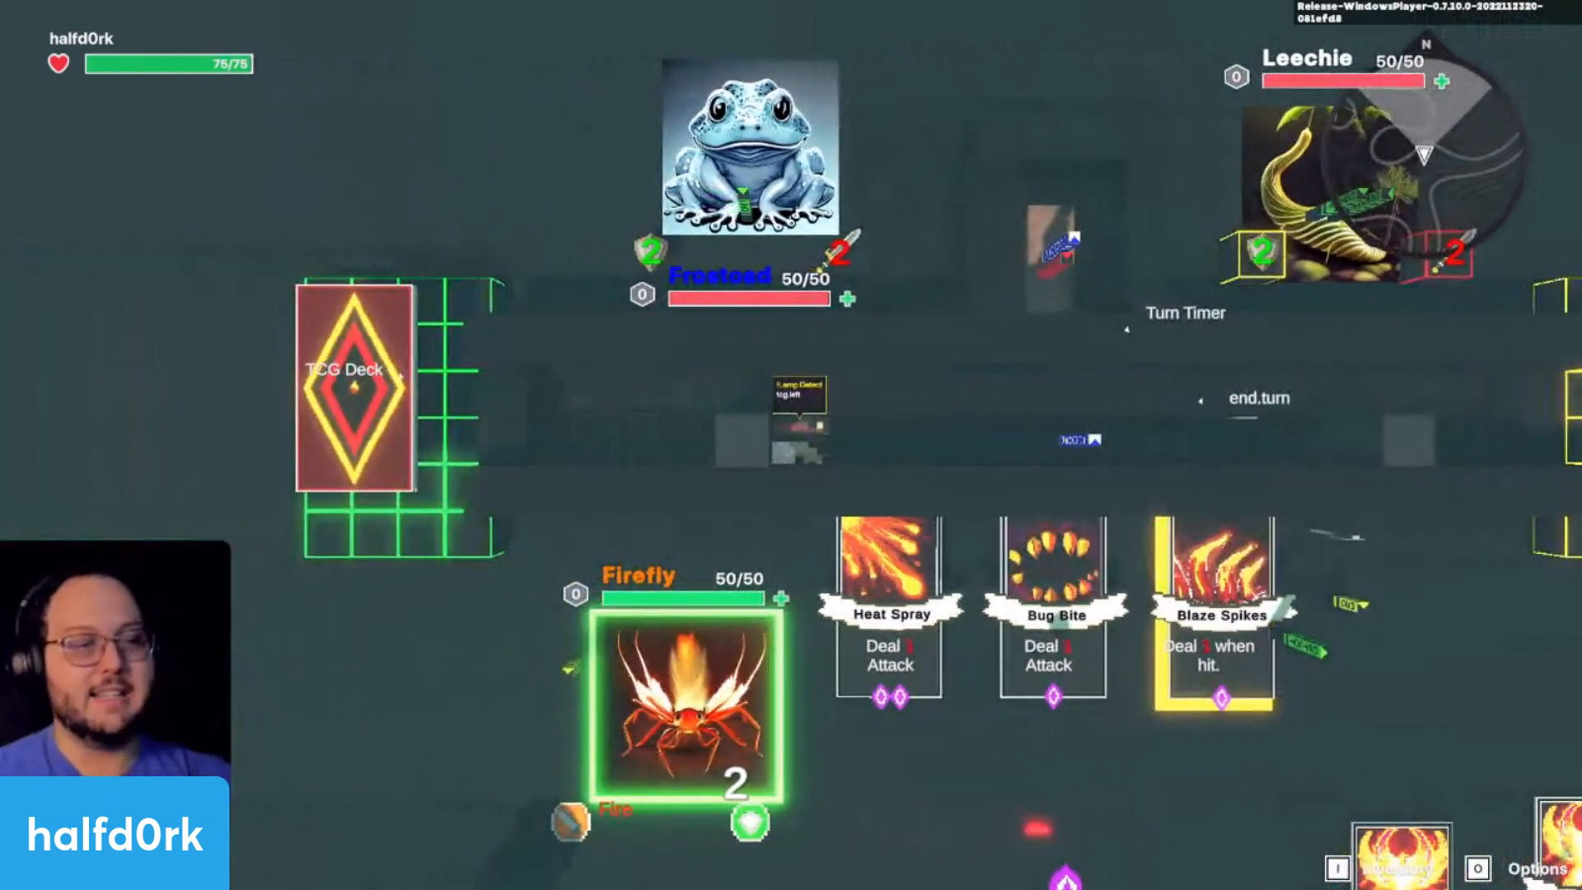
key("d")
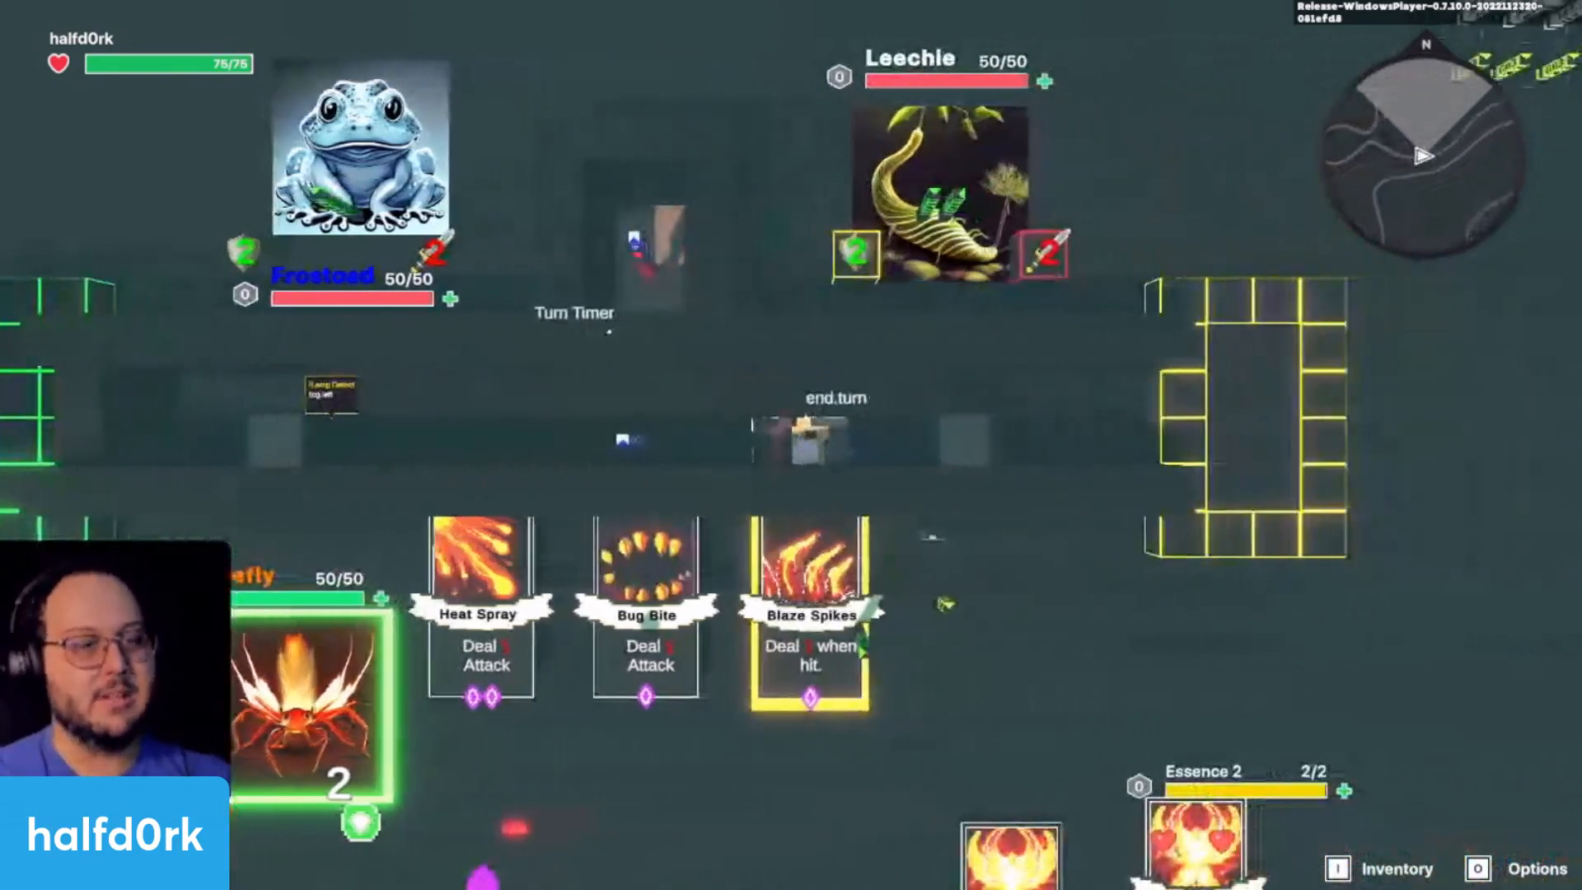
key("a")
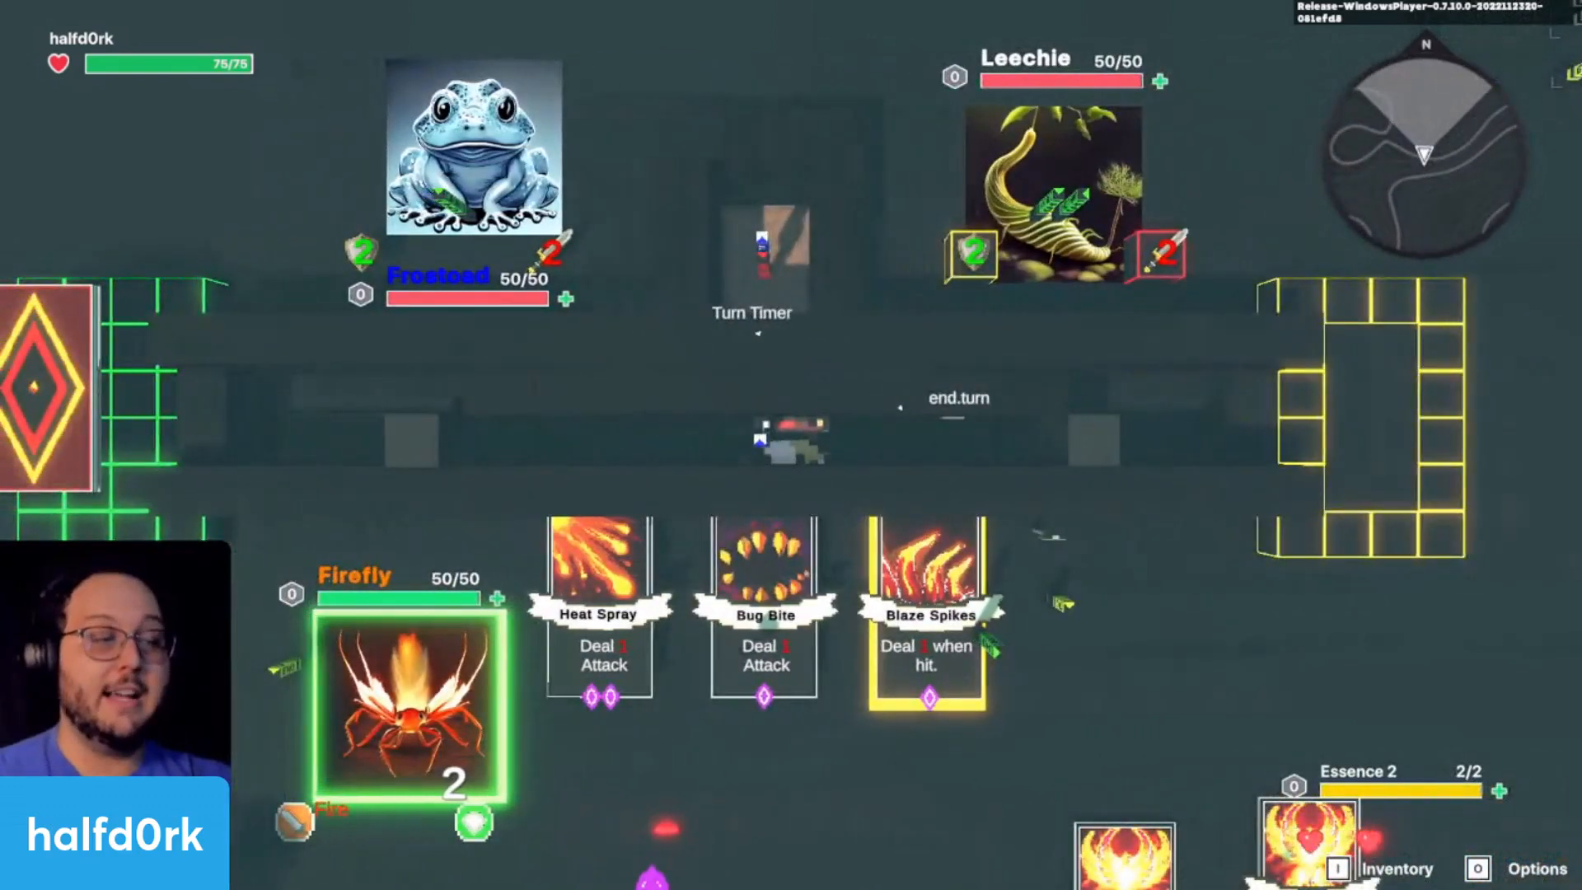
key("a")
key("d")
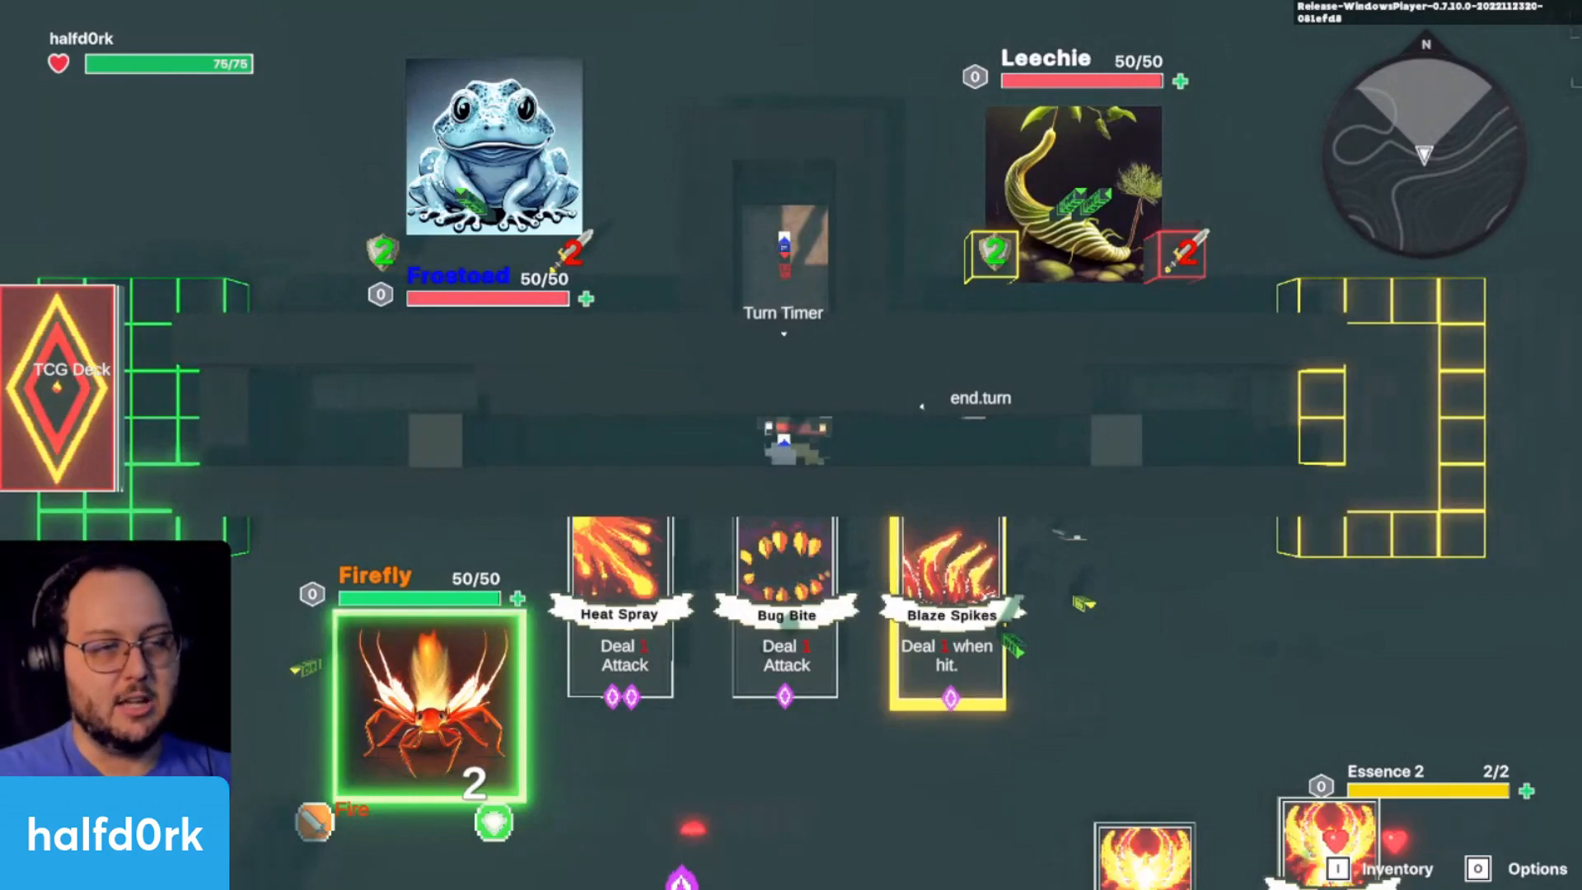
Step: Switch the selected attack card from Blaze Spikes to Bug Bite
key("a")
key("a")
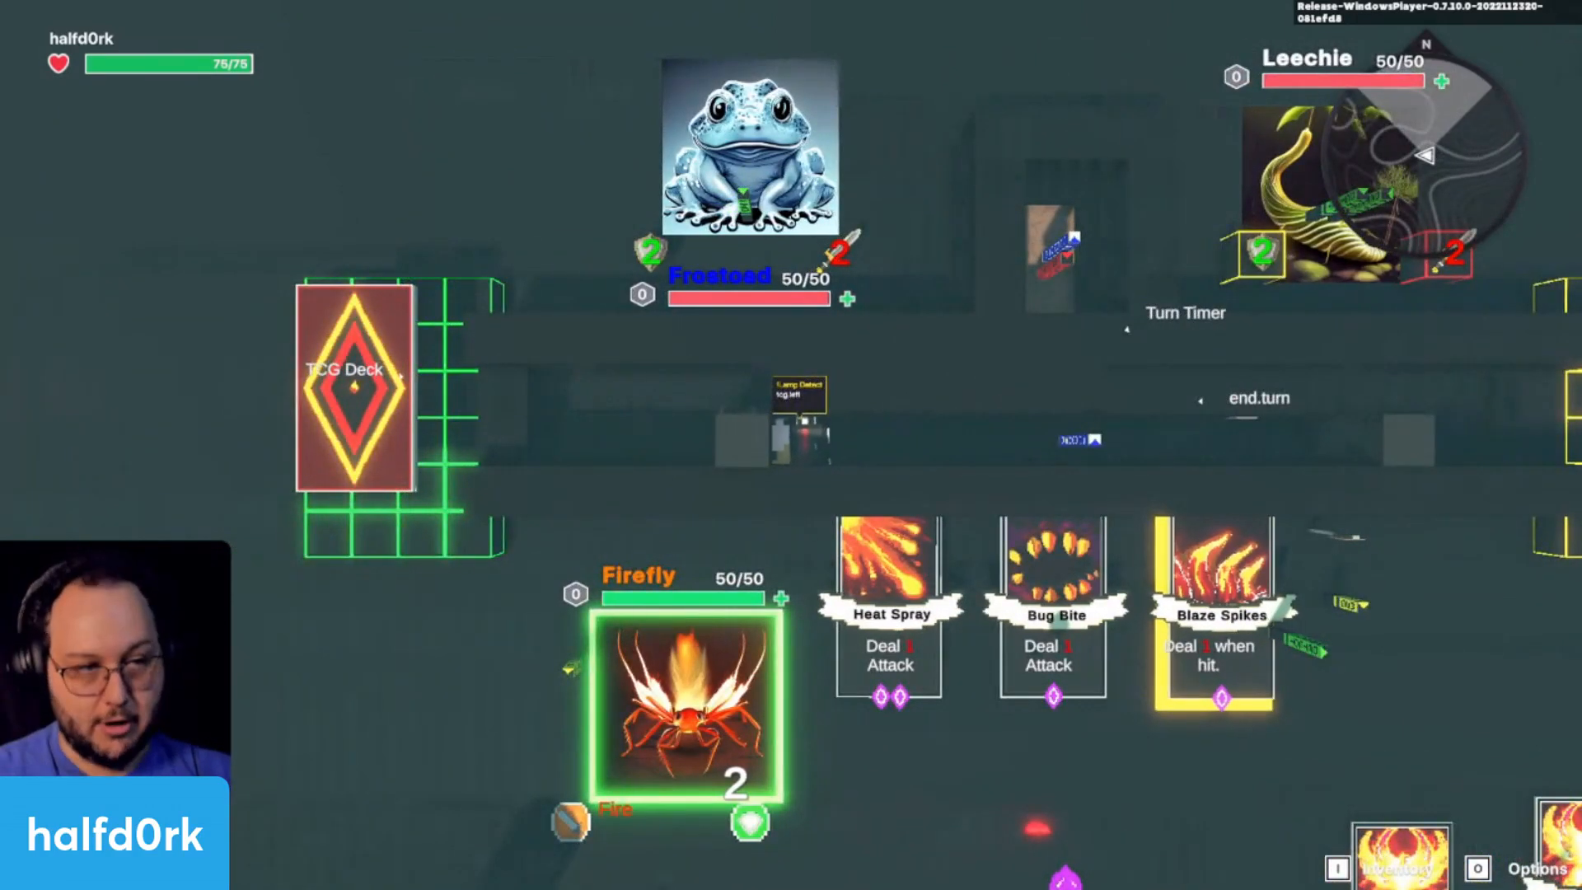
key("d")
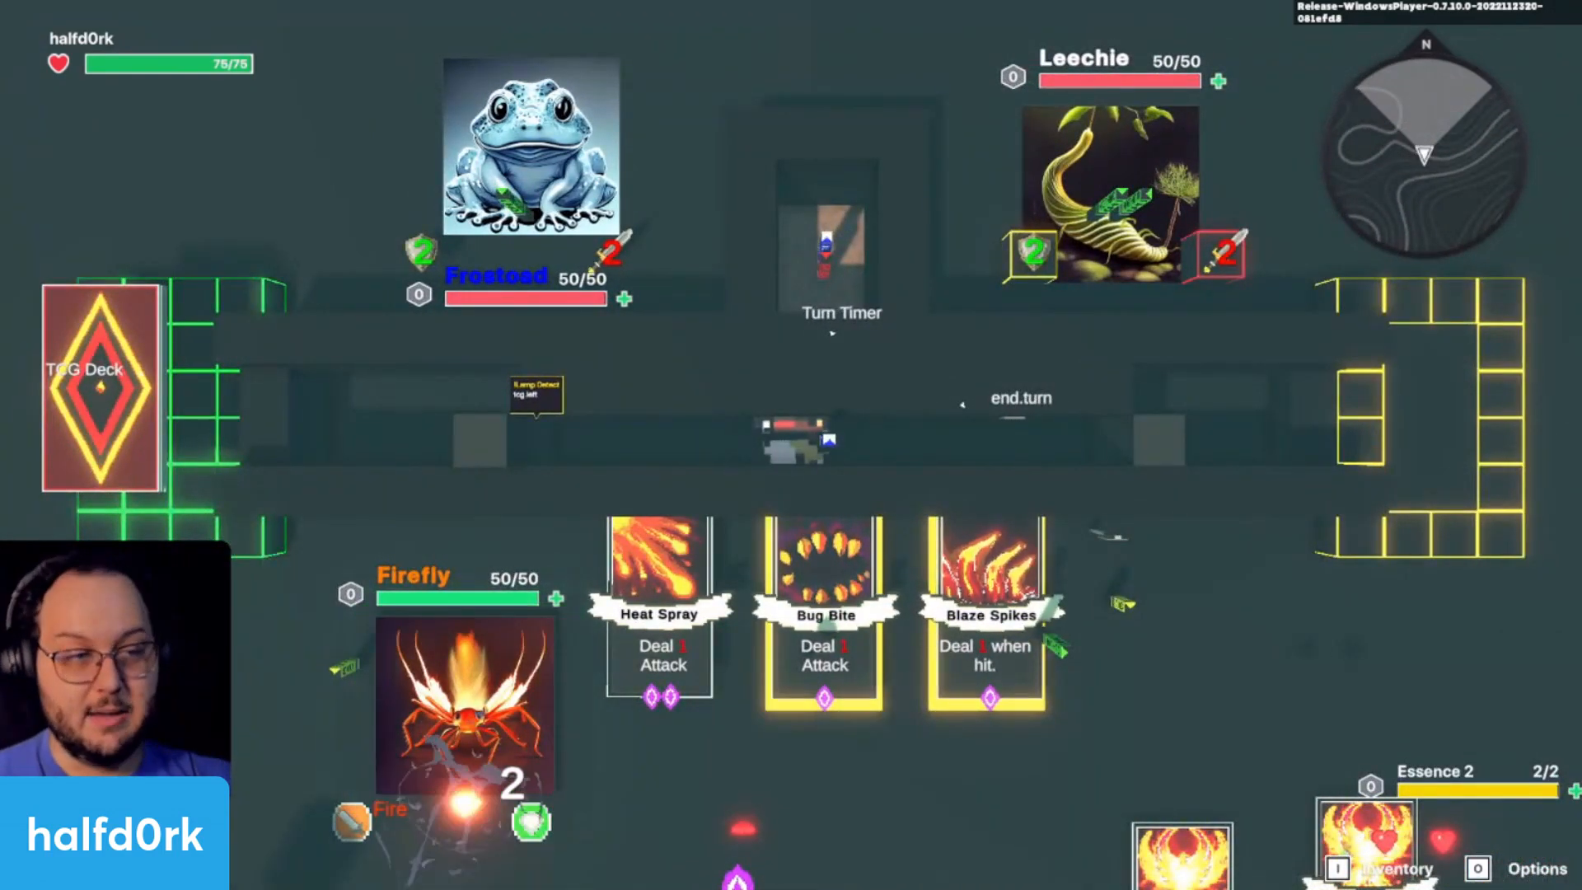
key("a")
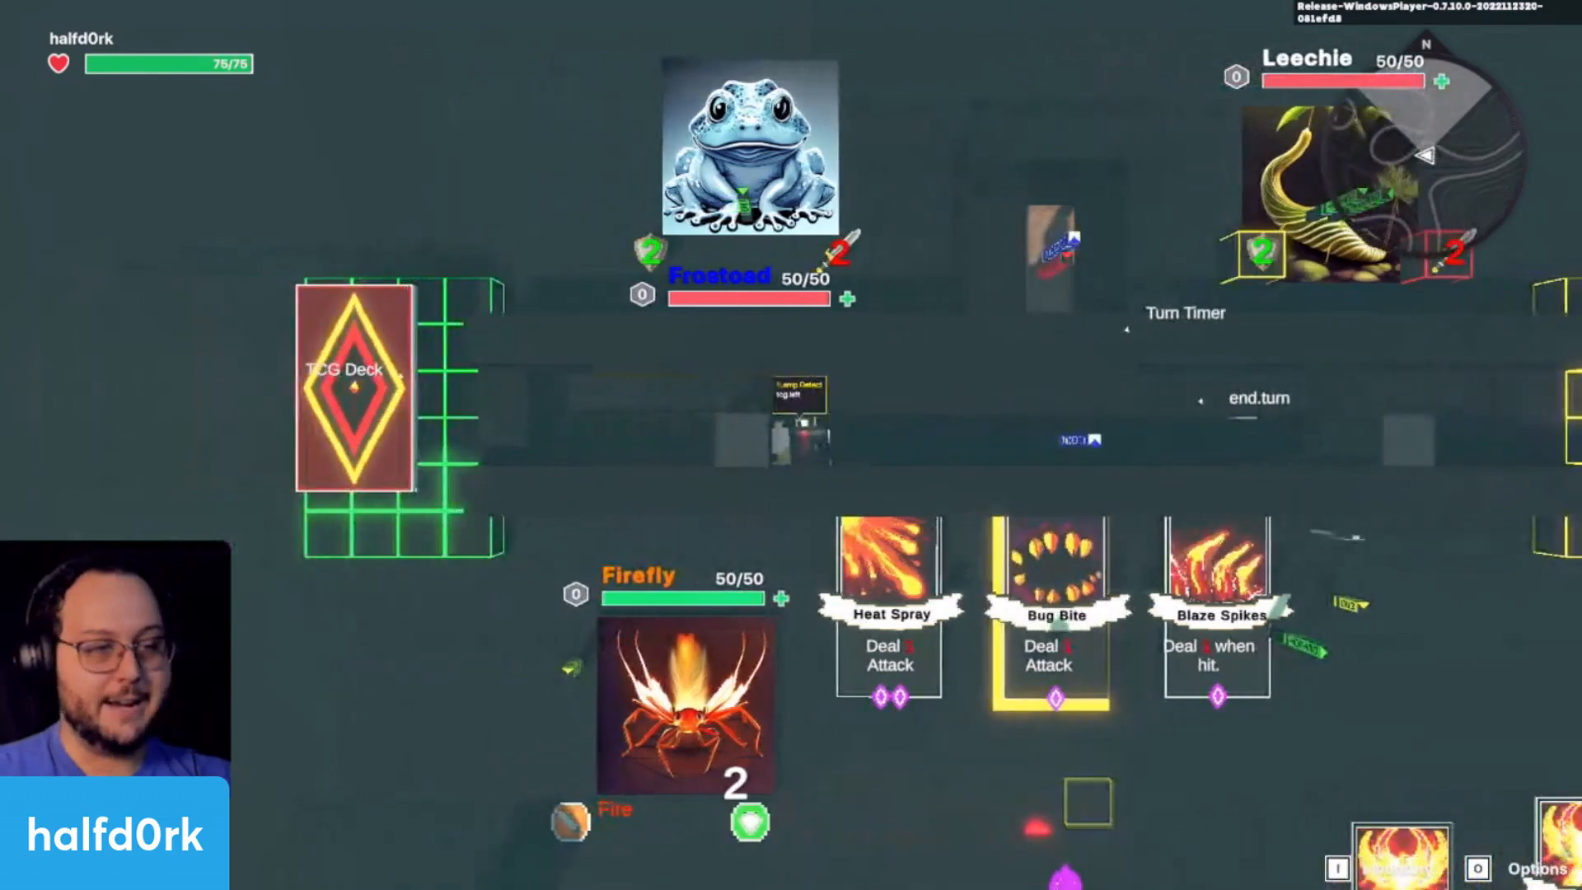
Step: Walk back and forth along the lane with Bug Bite selected to examine the card and Firefly highlights
key("d")
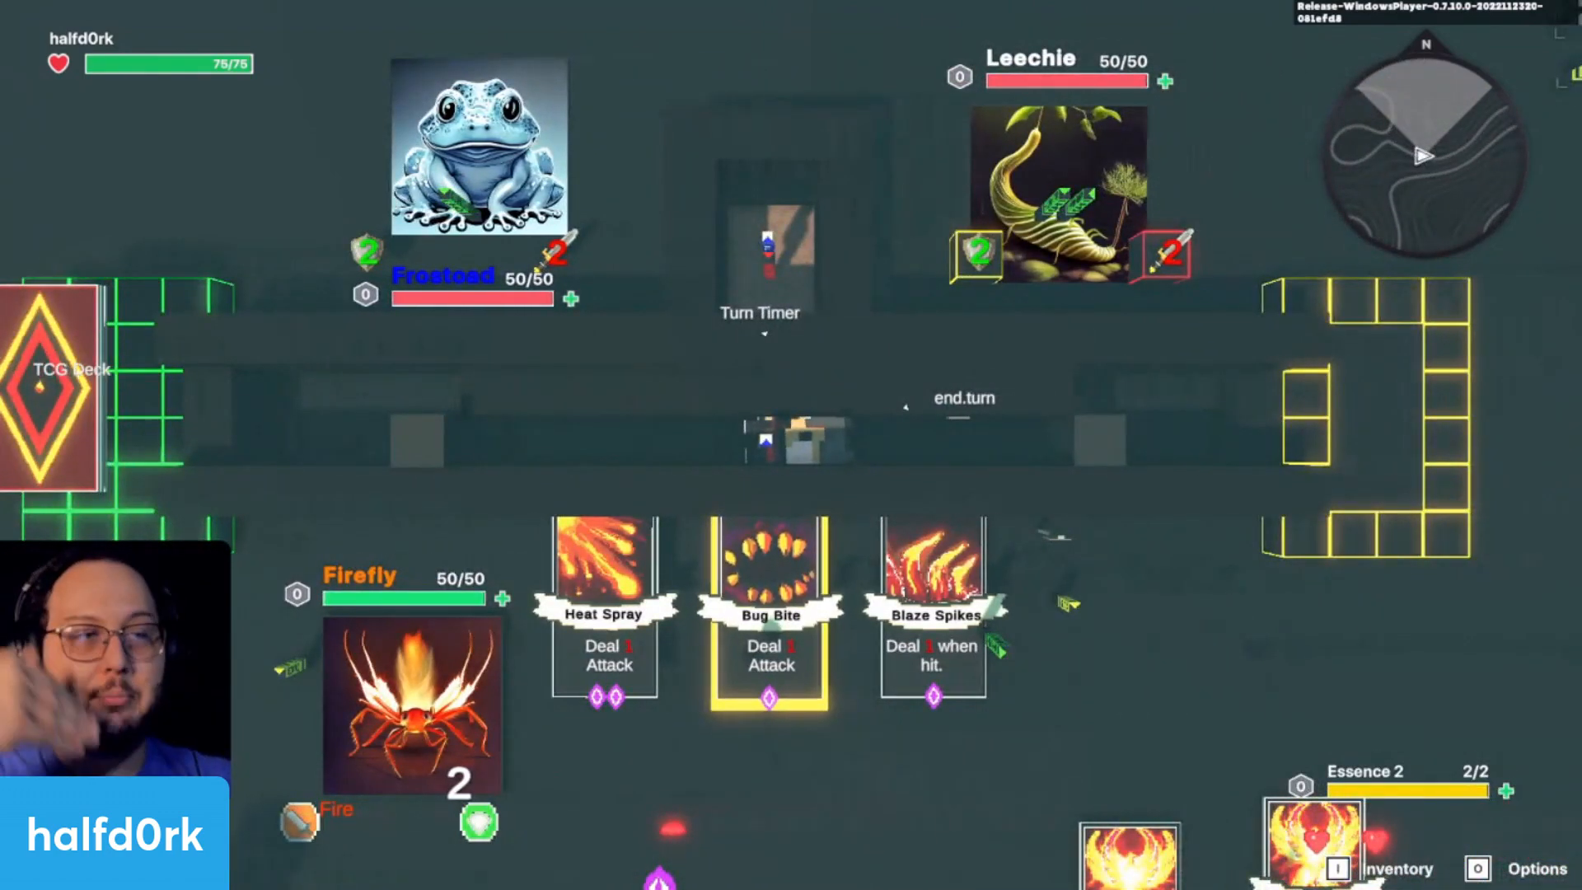
key("a")
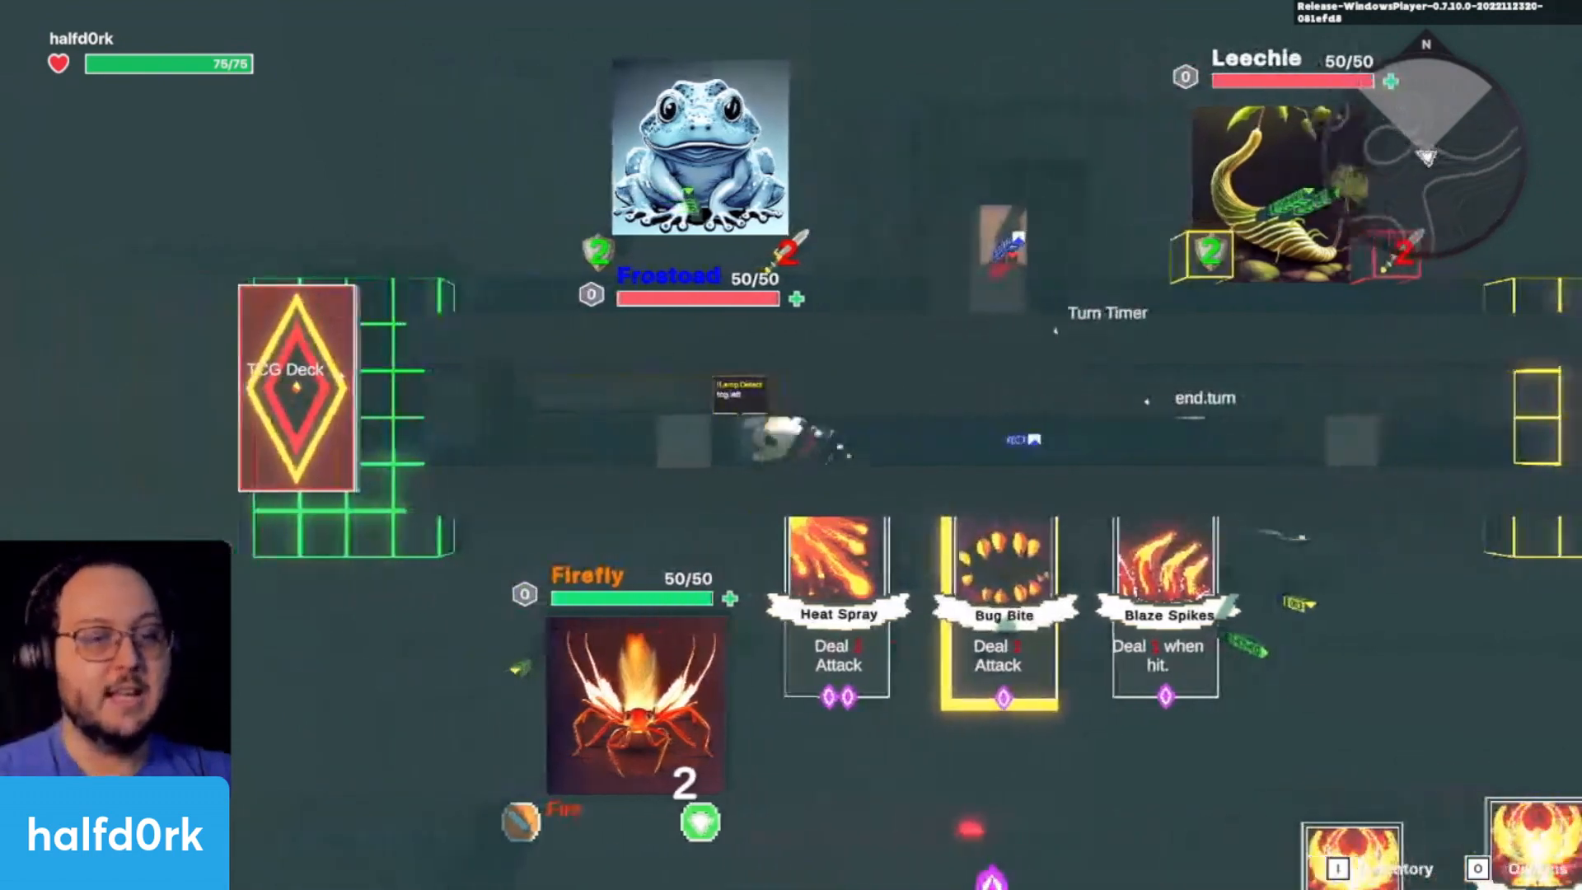
key("d")
key("s")
key("a")
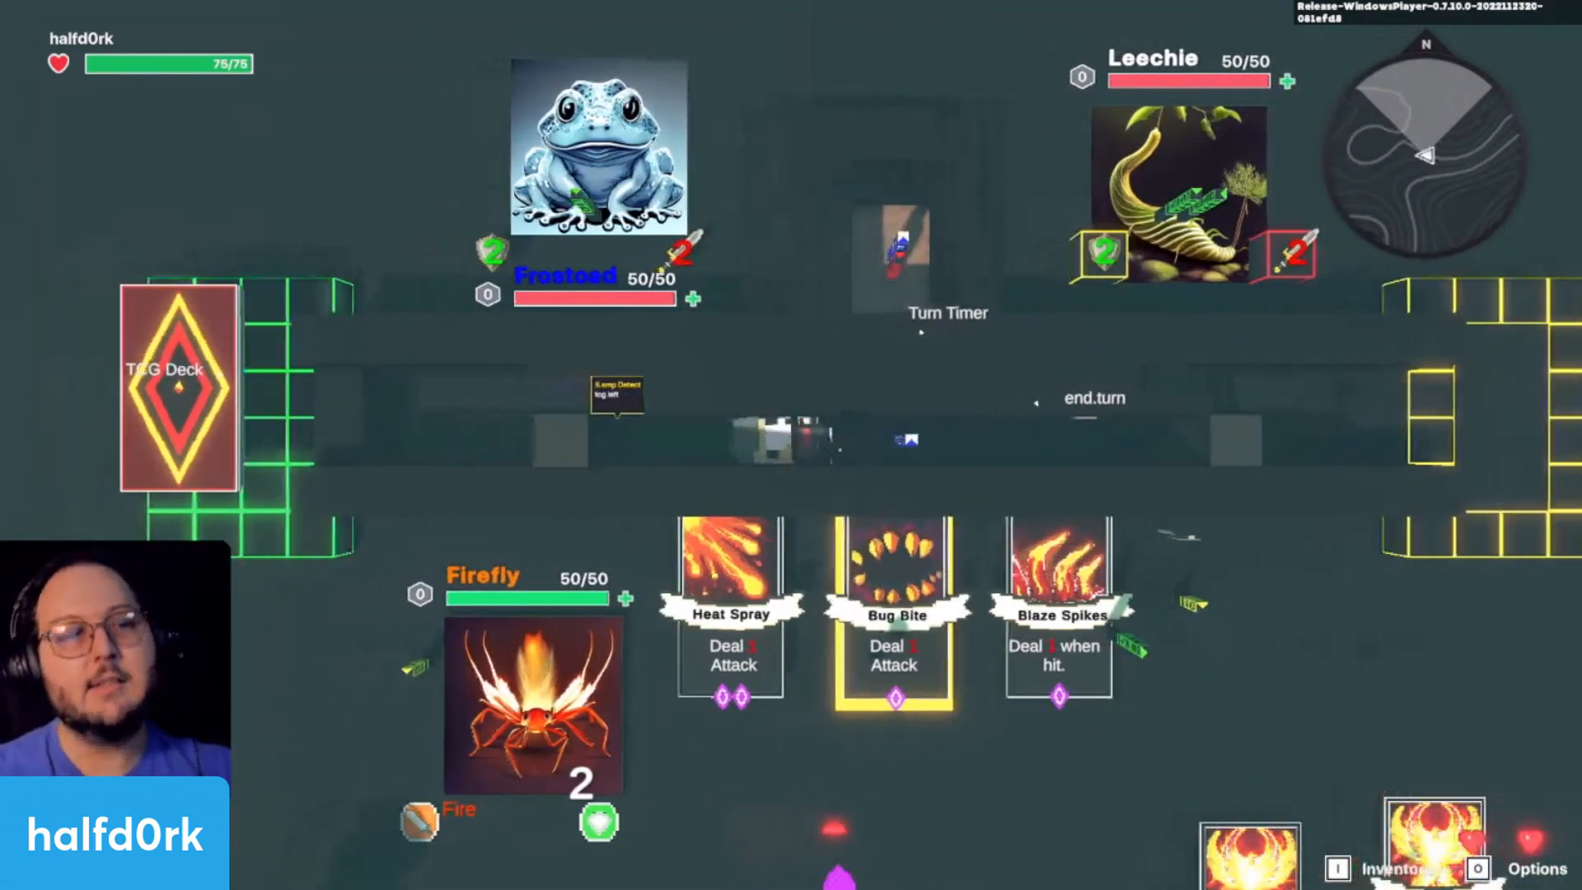
key("d")
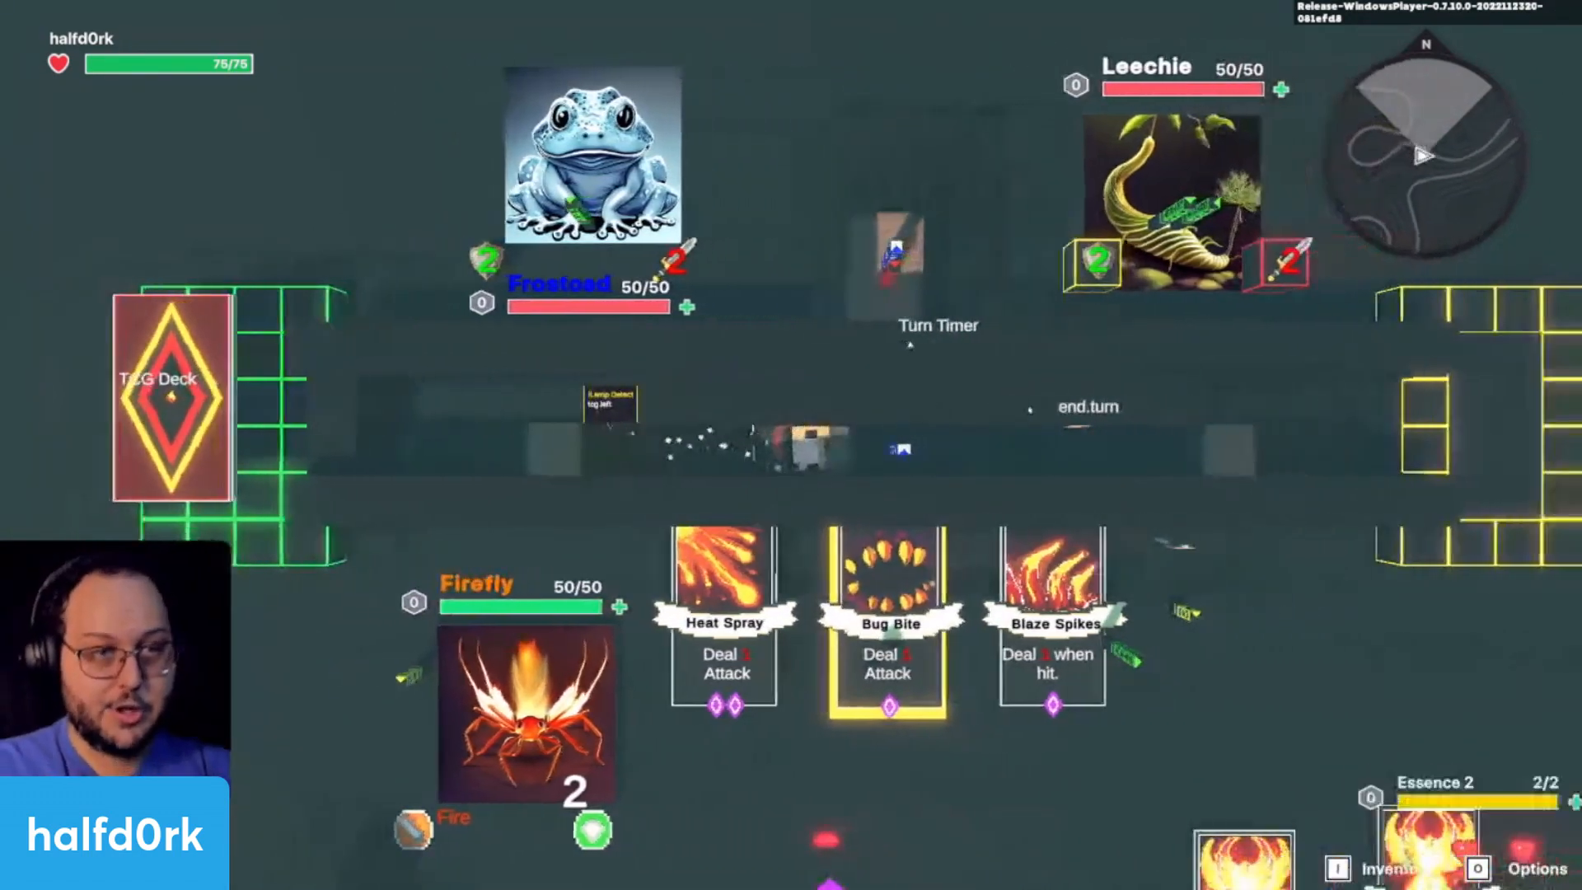
key("a")
key("w")
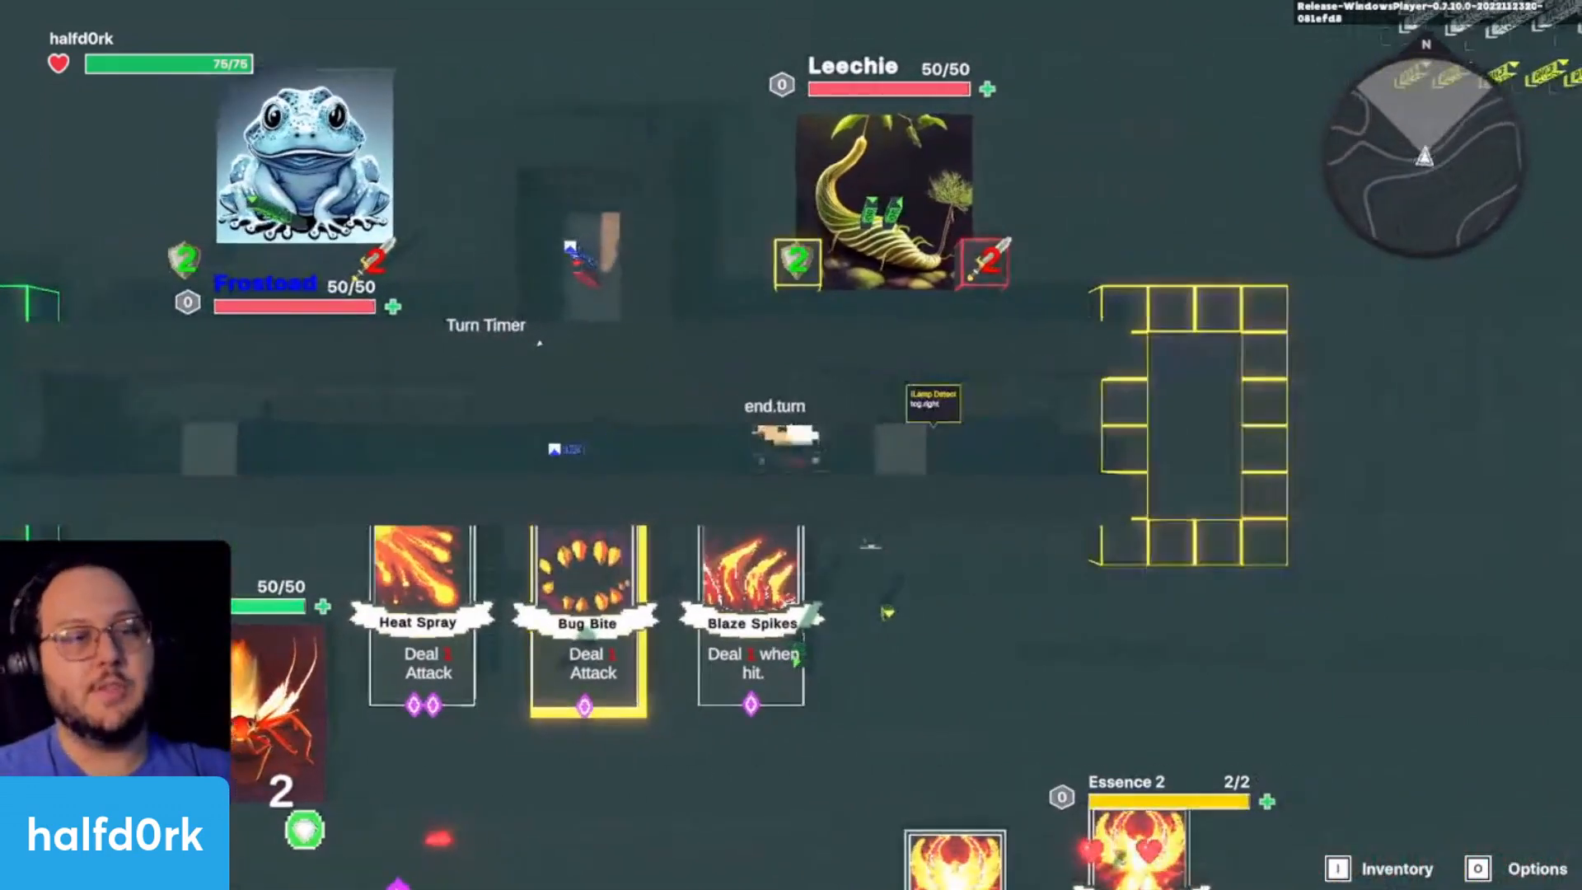
key("d")
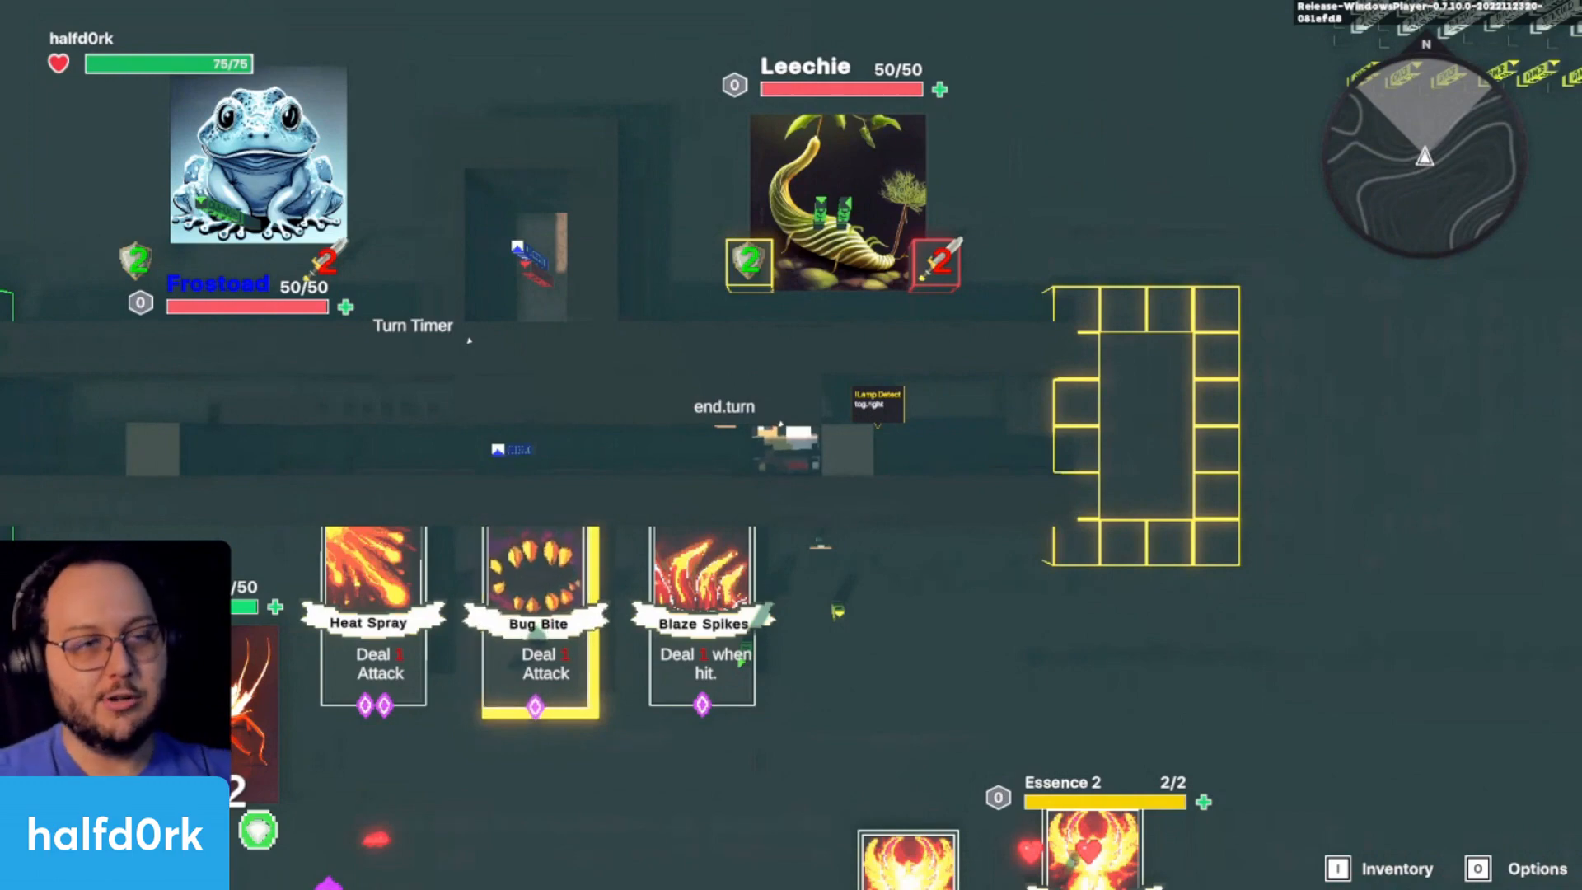
key("a")
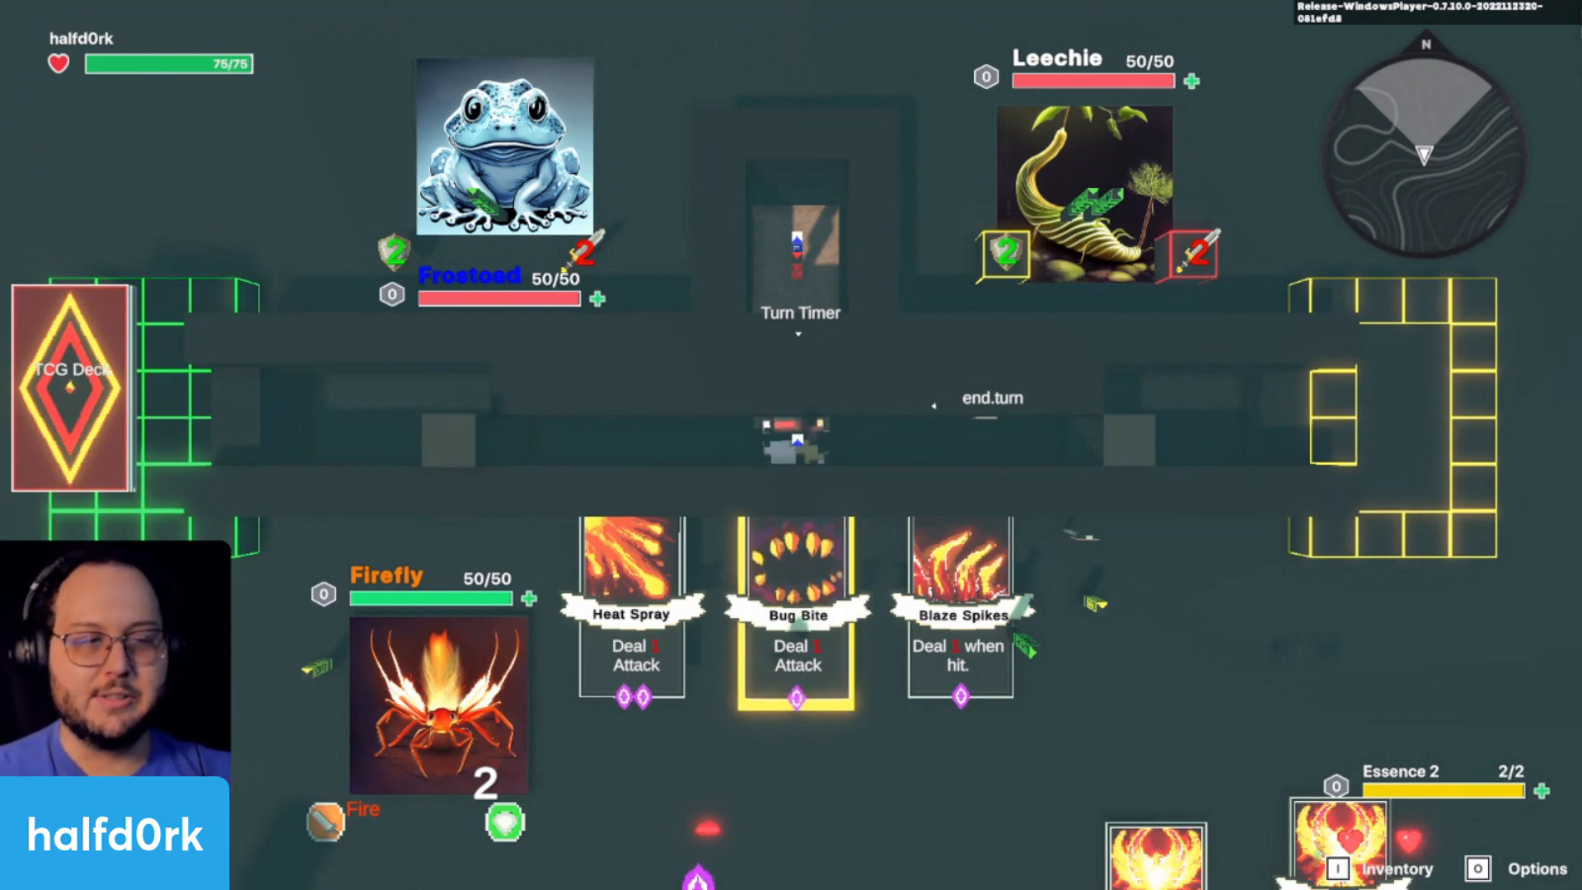
key("d")
Step: Select the Blaze Spikes card in place of Bug Bite
key("a")
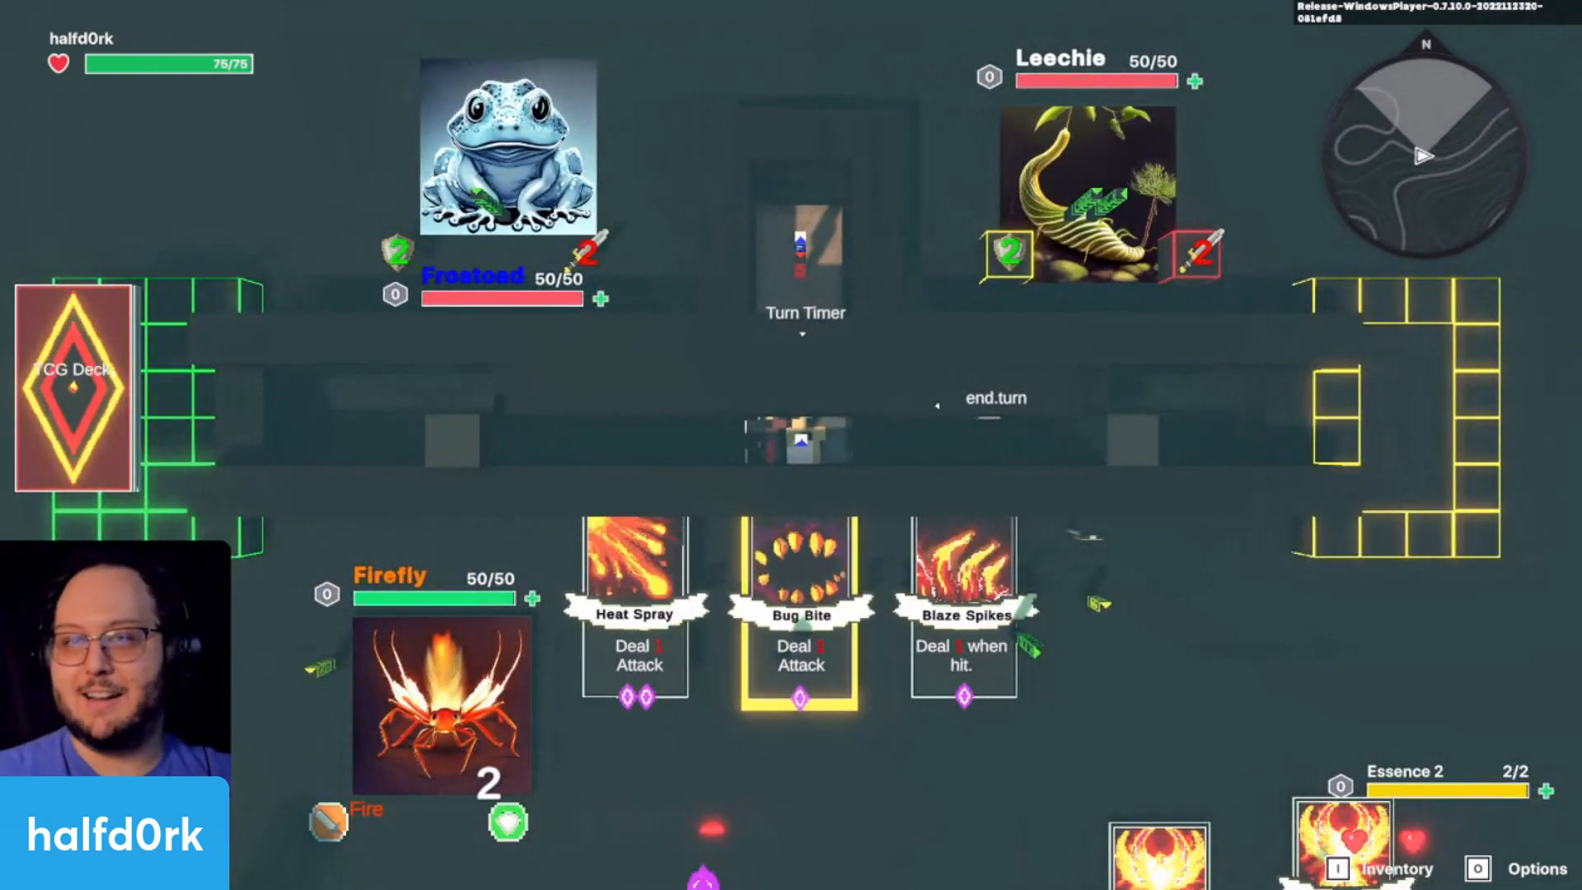
key("d")
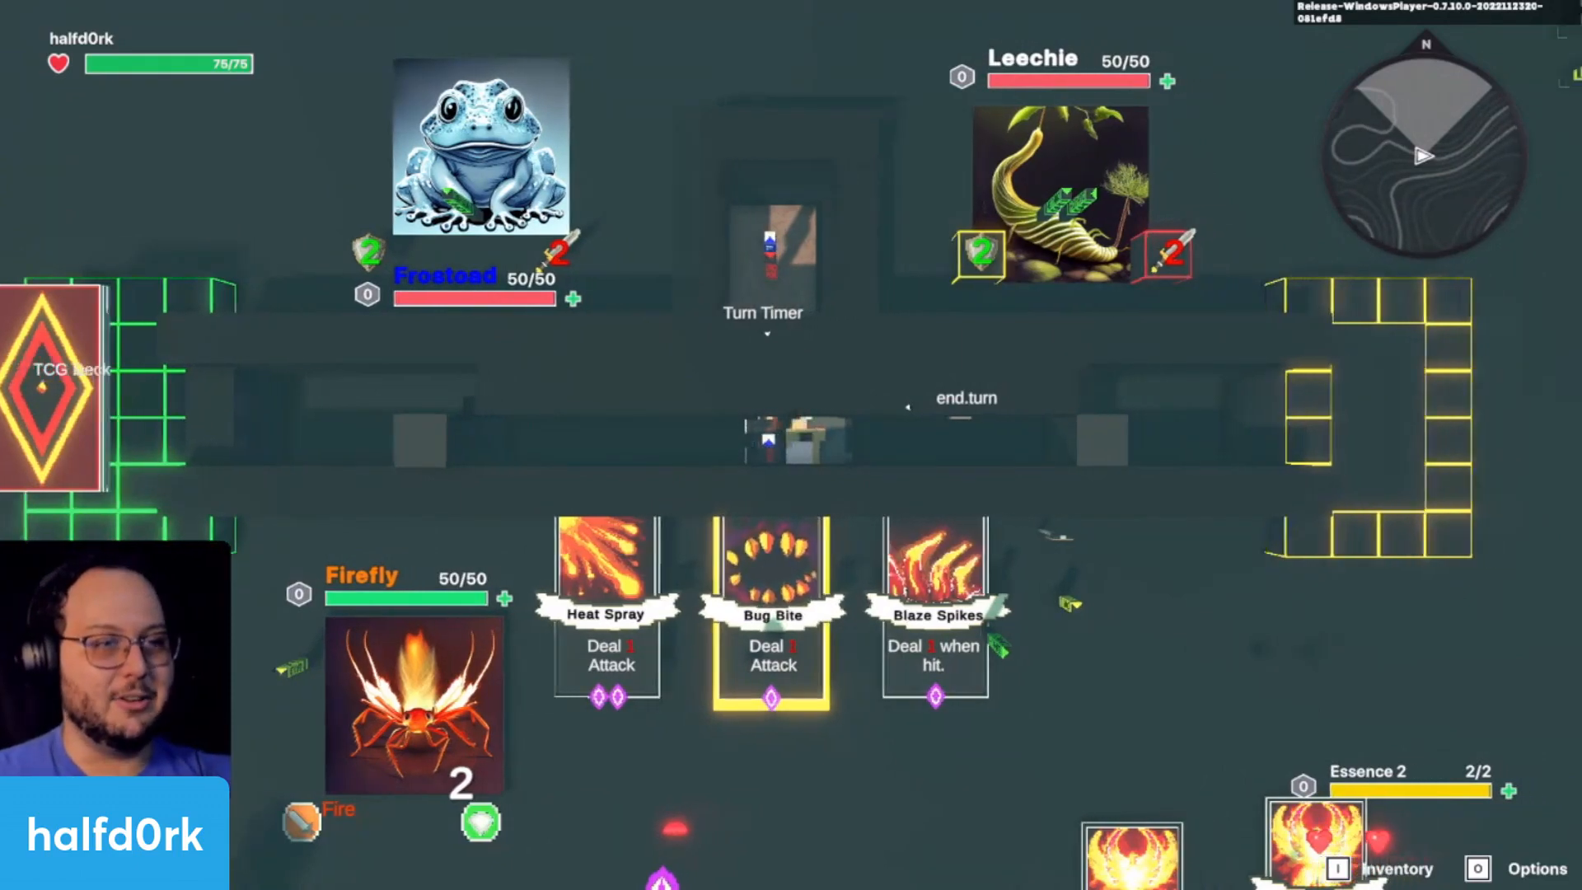
key("a")
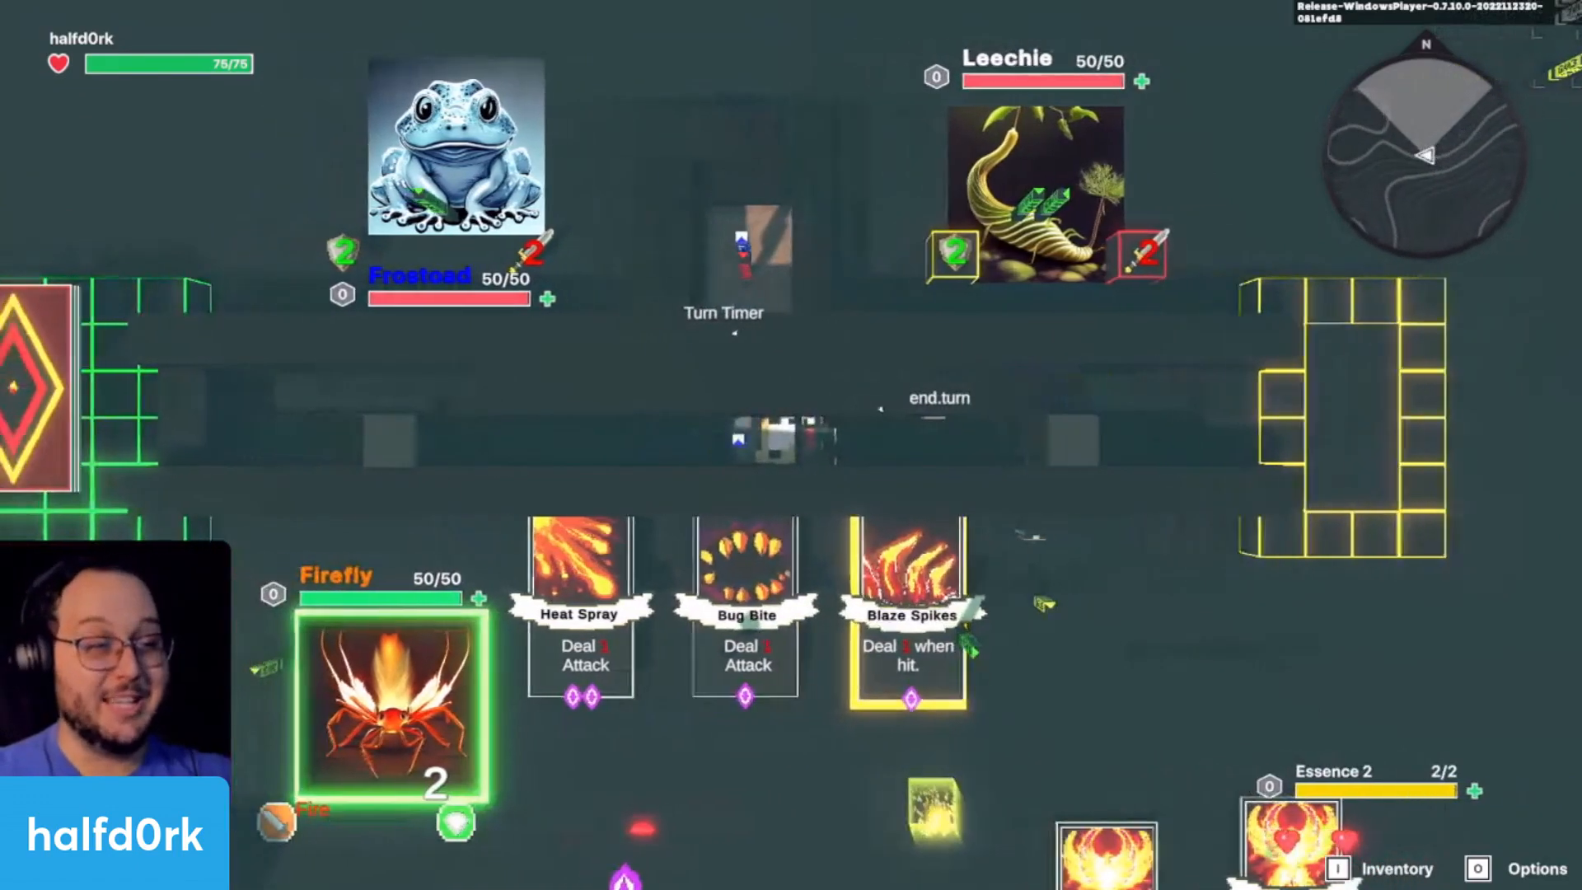
Step: Deselect the Blaze Spikes card and stop the playtest to return to the level editor
key("d")
key("a")
key("d")
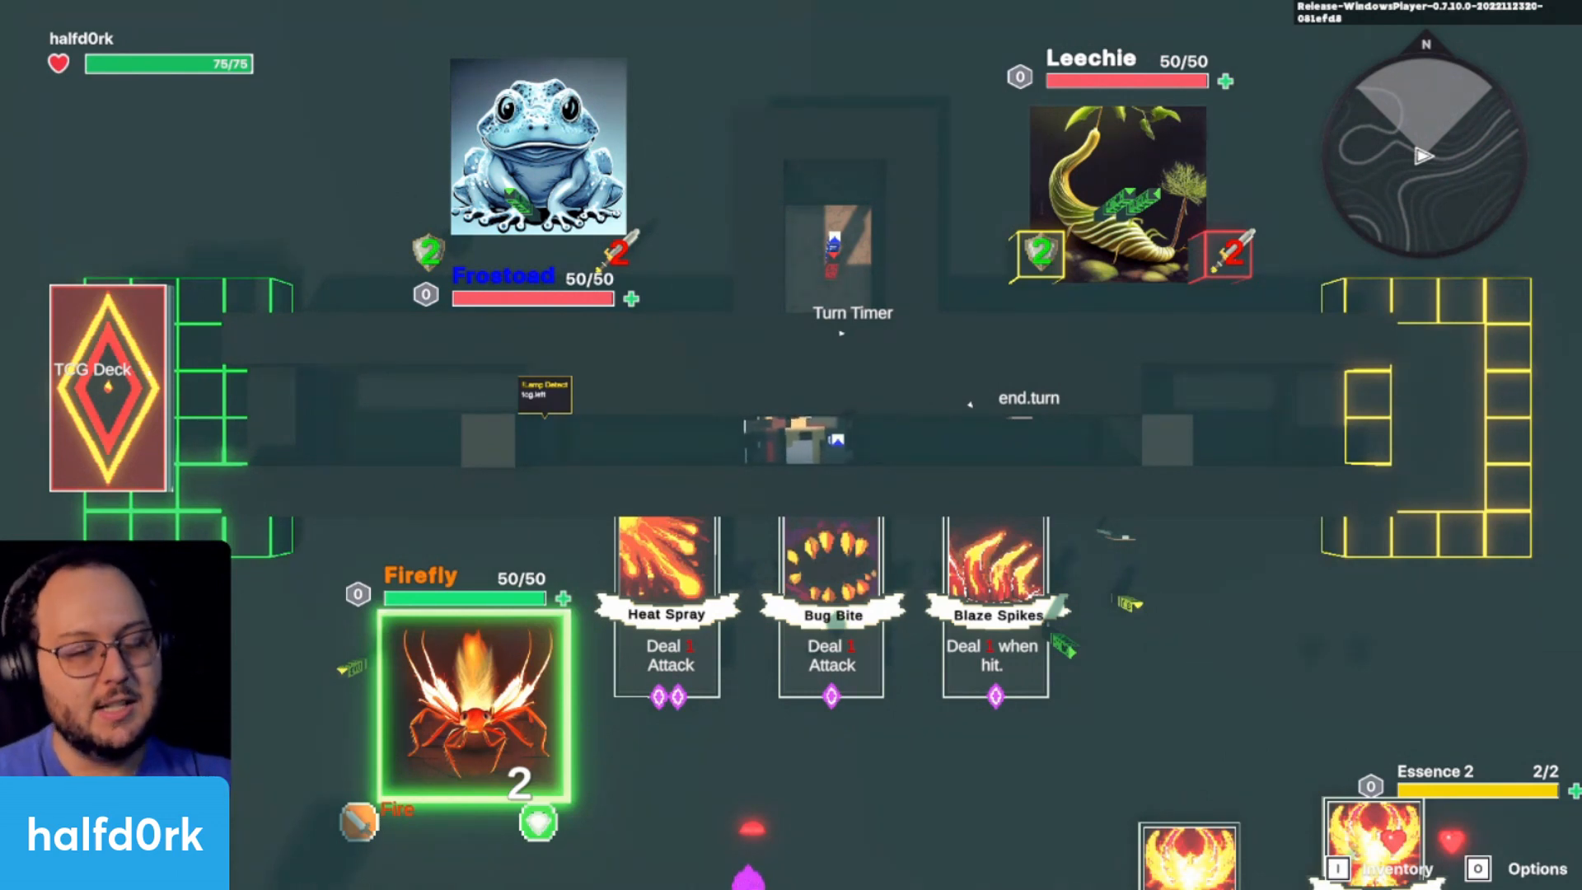
key("Escape")
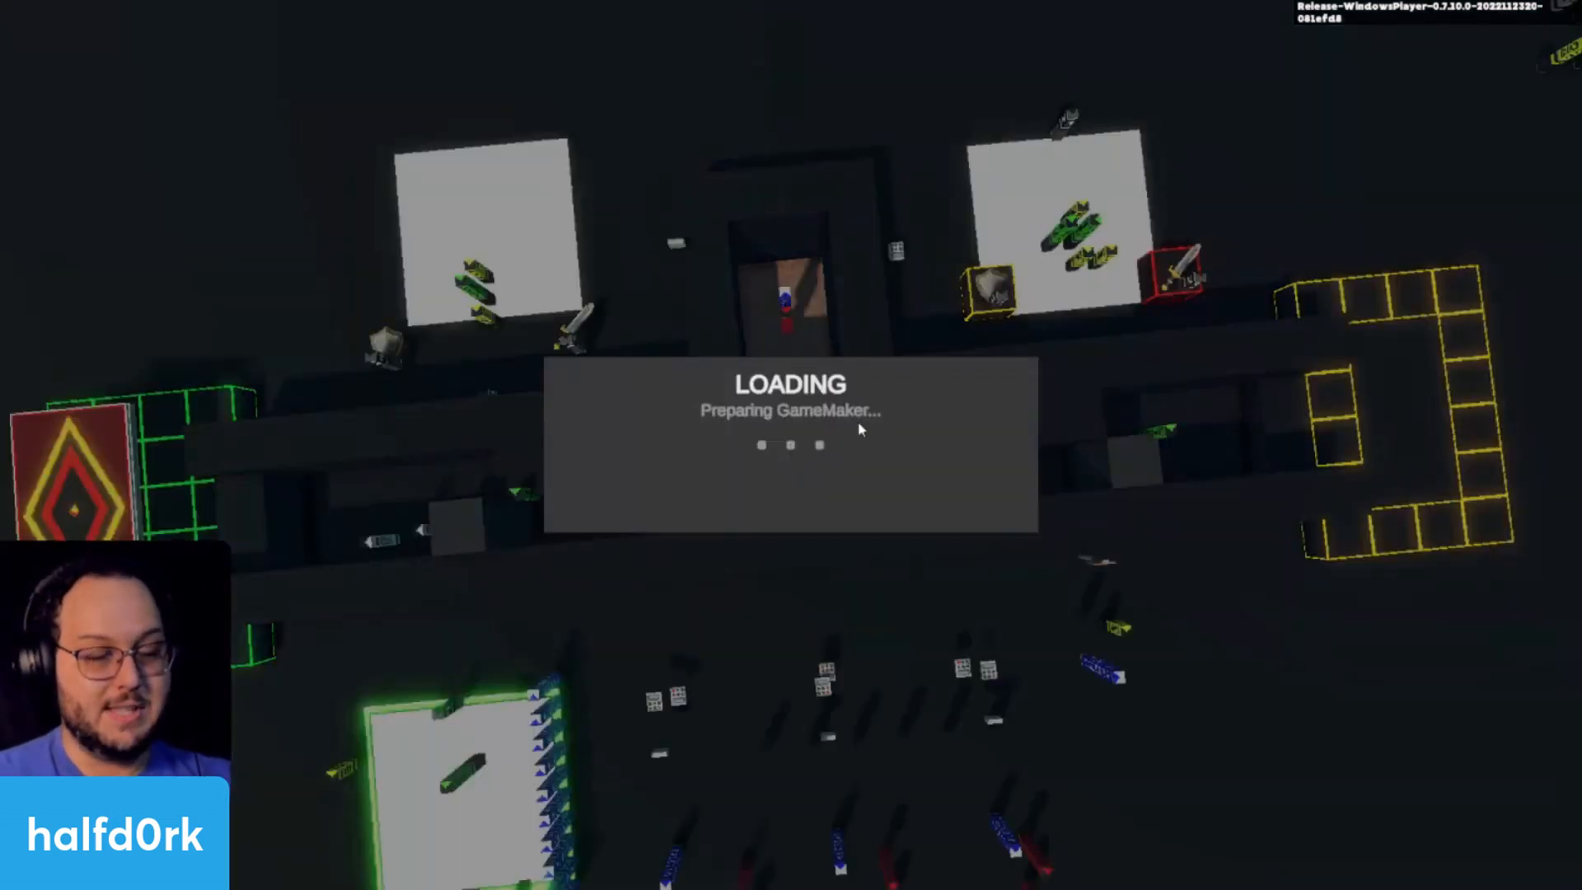